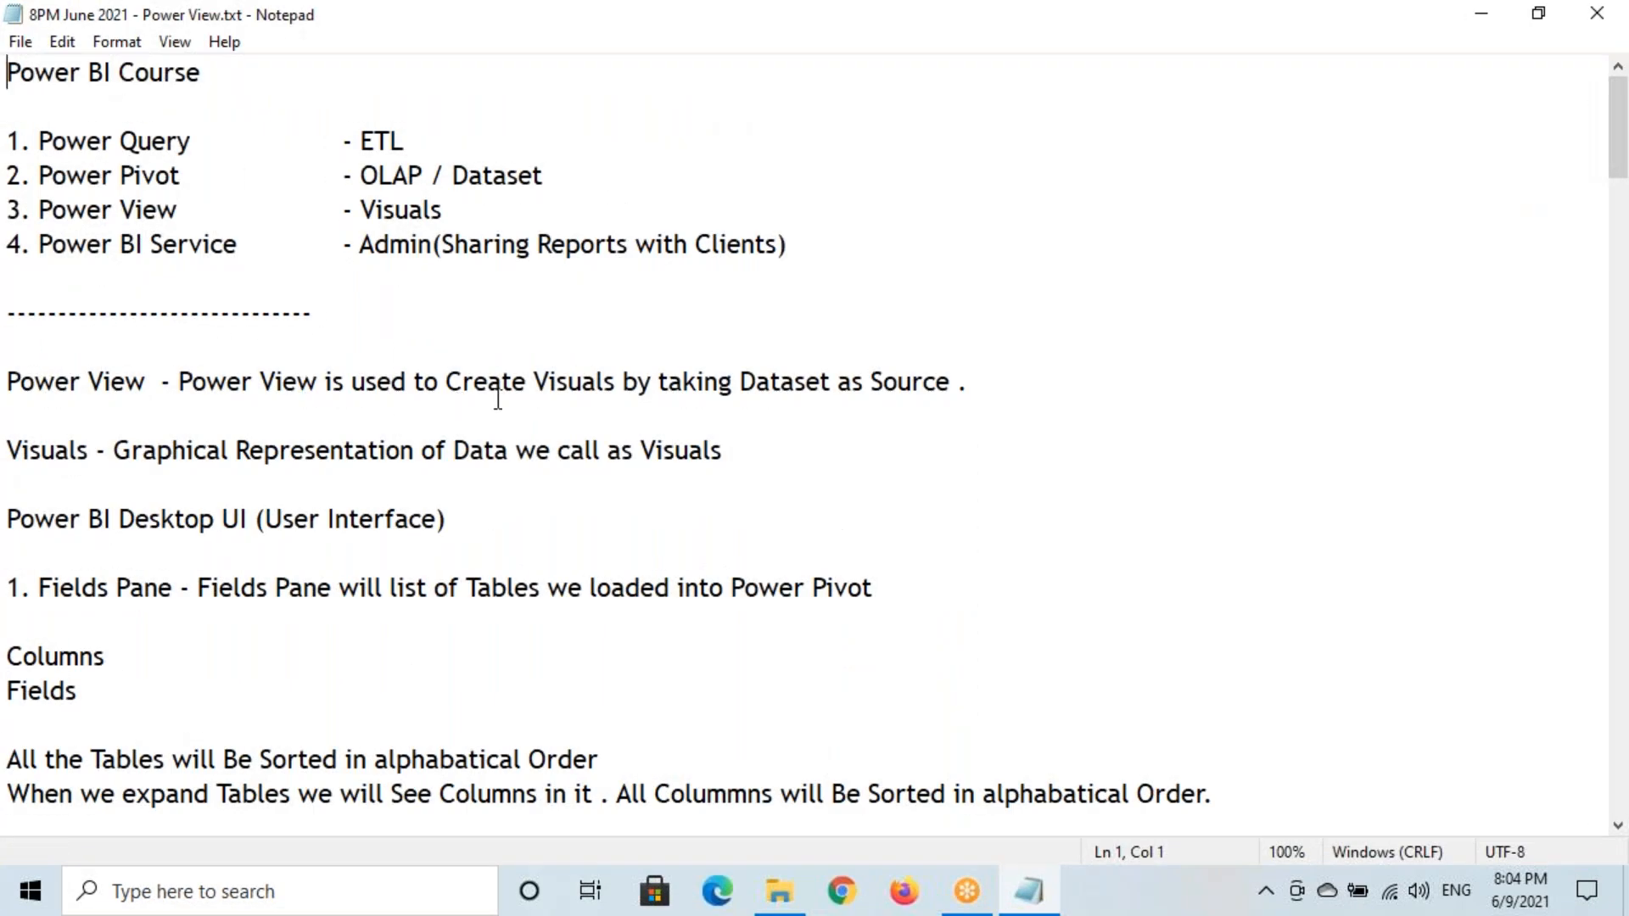
Highlight the first filter types, Filters on this Visual and Filters on this Page, in the Power View notes
{"action": "scroll", "coordinate": [498, 399], "scroll_direction": "down", "scroll_amount": 4}
{"action": "left_click_drag", "start_coordinate": [1619, 202], "coordinate": [1585, 544]}
{"action": "left_click_drag", "start_coordinate": [13, 288], "coordinate": [262, 266]}
{"action": "left_click", "coordinate": [271, 279]}
{"action": "left_click_drag", "start_coordinate": [39, 280], "coordinate": [270, 282]}
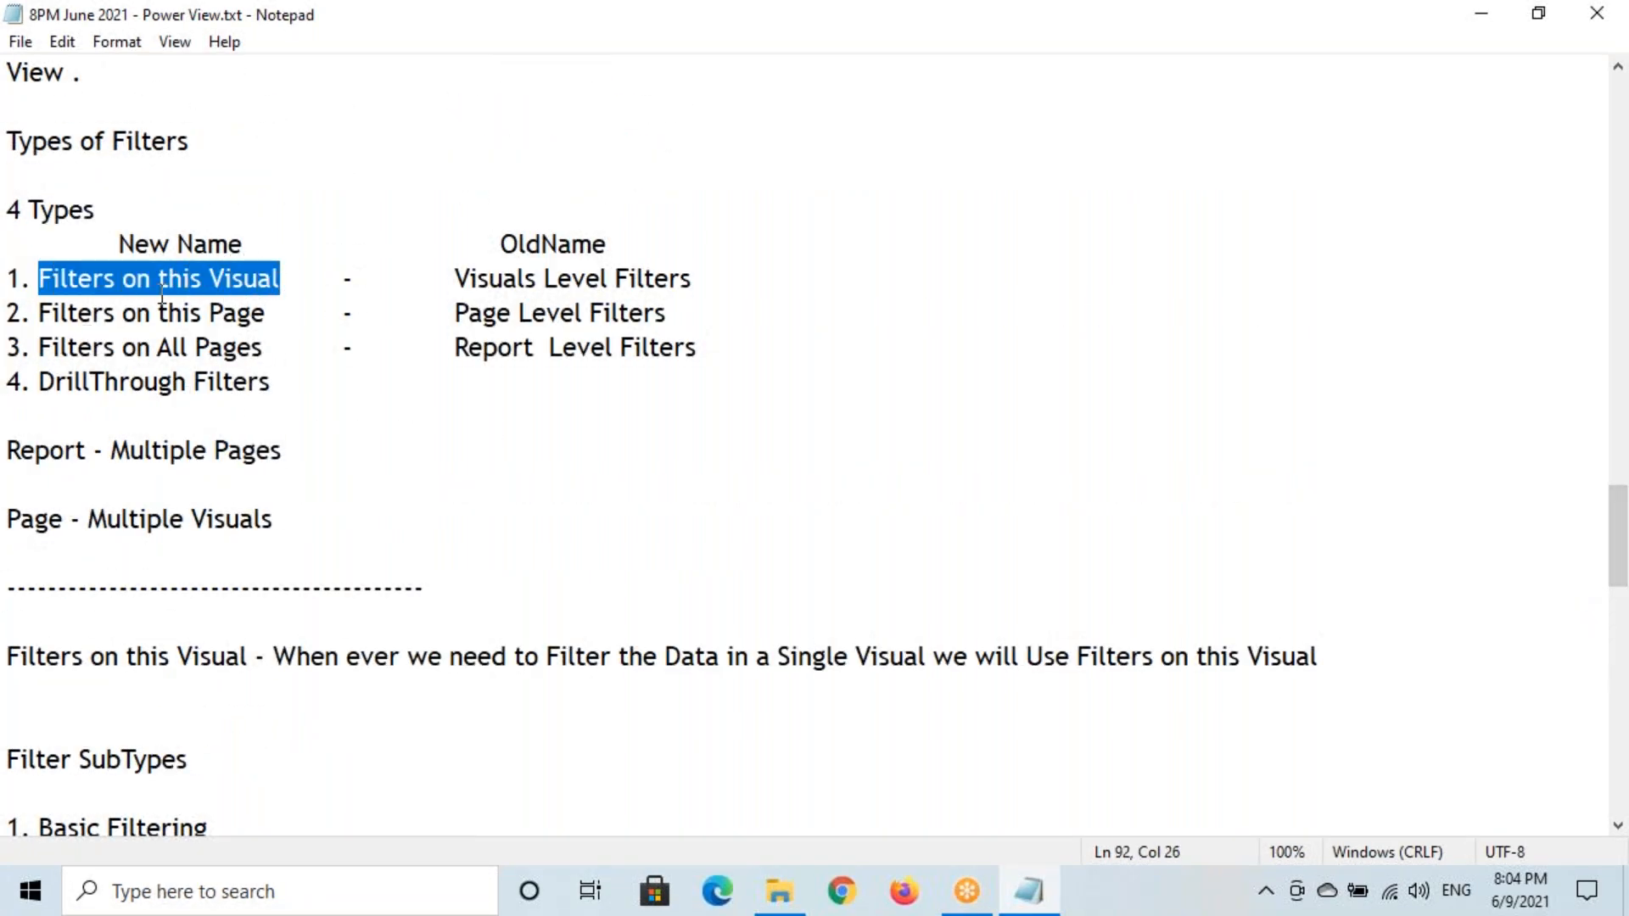
{"action": "left_click", "coordinate": [117, 288]}
{"action": "left_click_drag", "start_coordinate": [40, 281], "coordinate": [289, 284]}
{"action": "left_click_drag", "start_coordinate": [36, 315], "coordinate": [268, 317]}
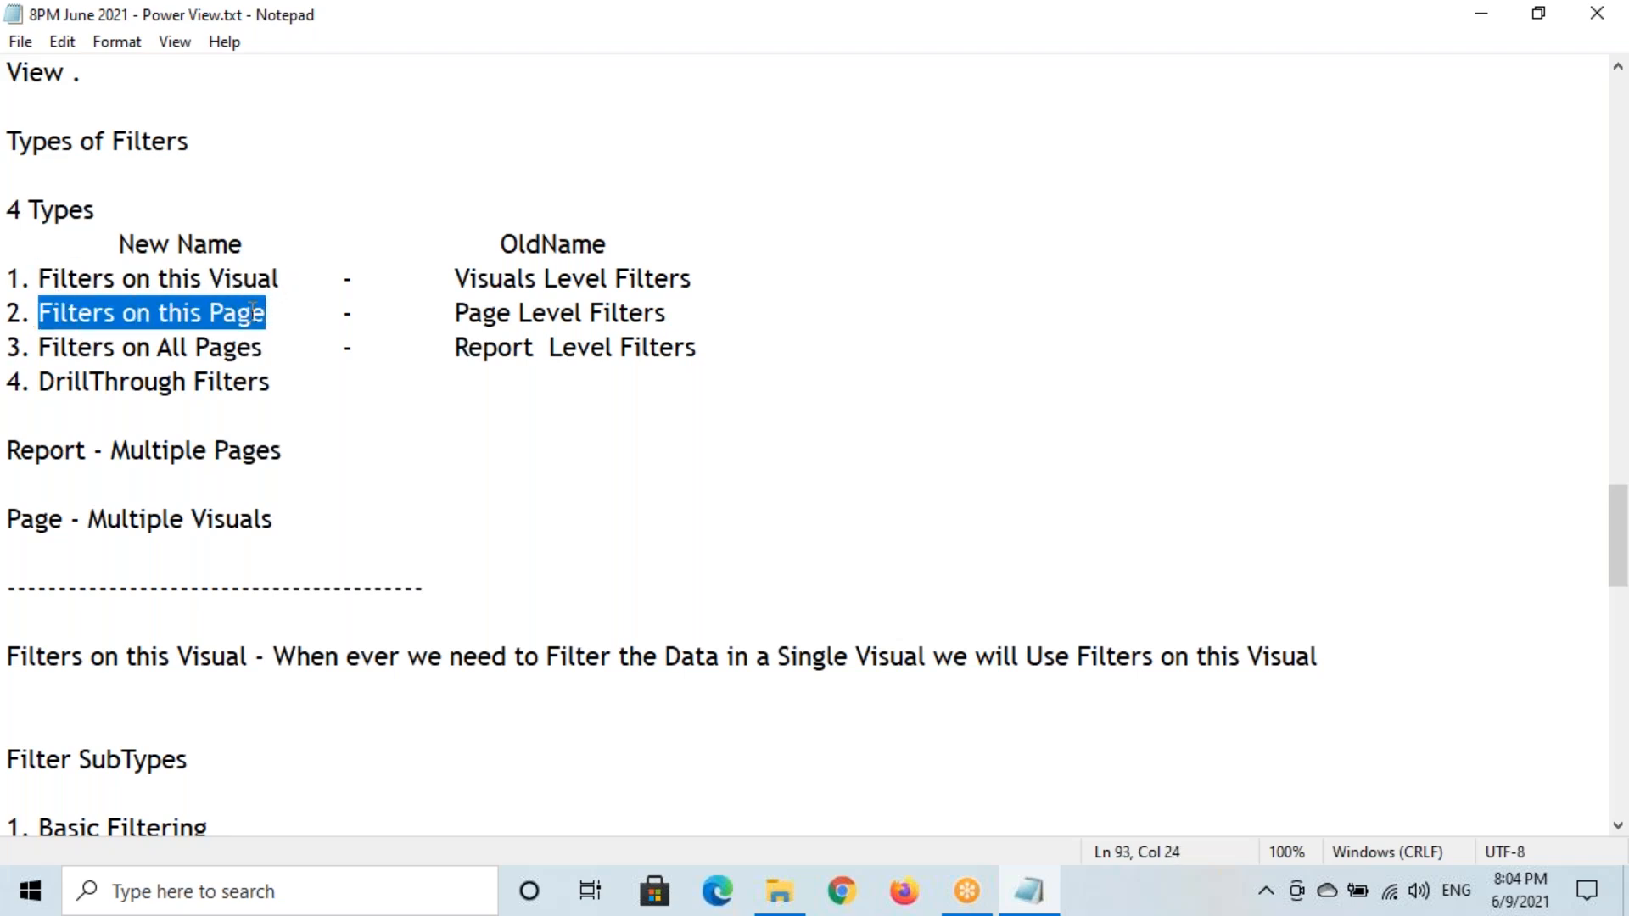
{"action": "left_click", "coordinate": [192, 322]}
Highlight Filters on All Pages, the three old-name filter types, and the DrillThrough Filters entry
{"action": "left_click_drag", "start_coordinate": [56, 322], "coordinate": [194, 311]}
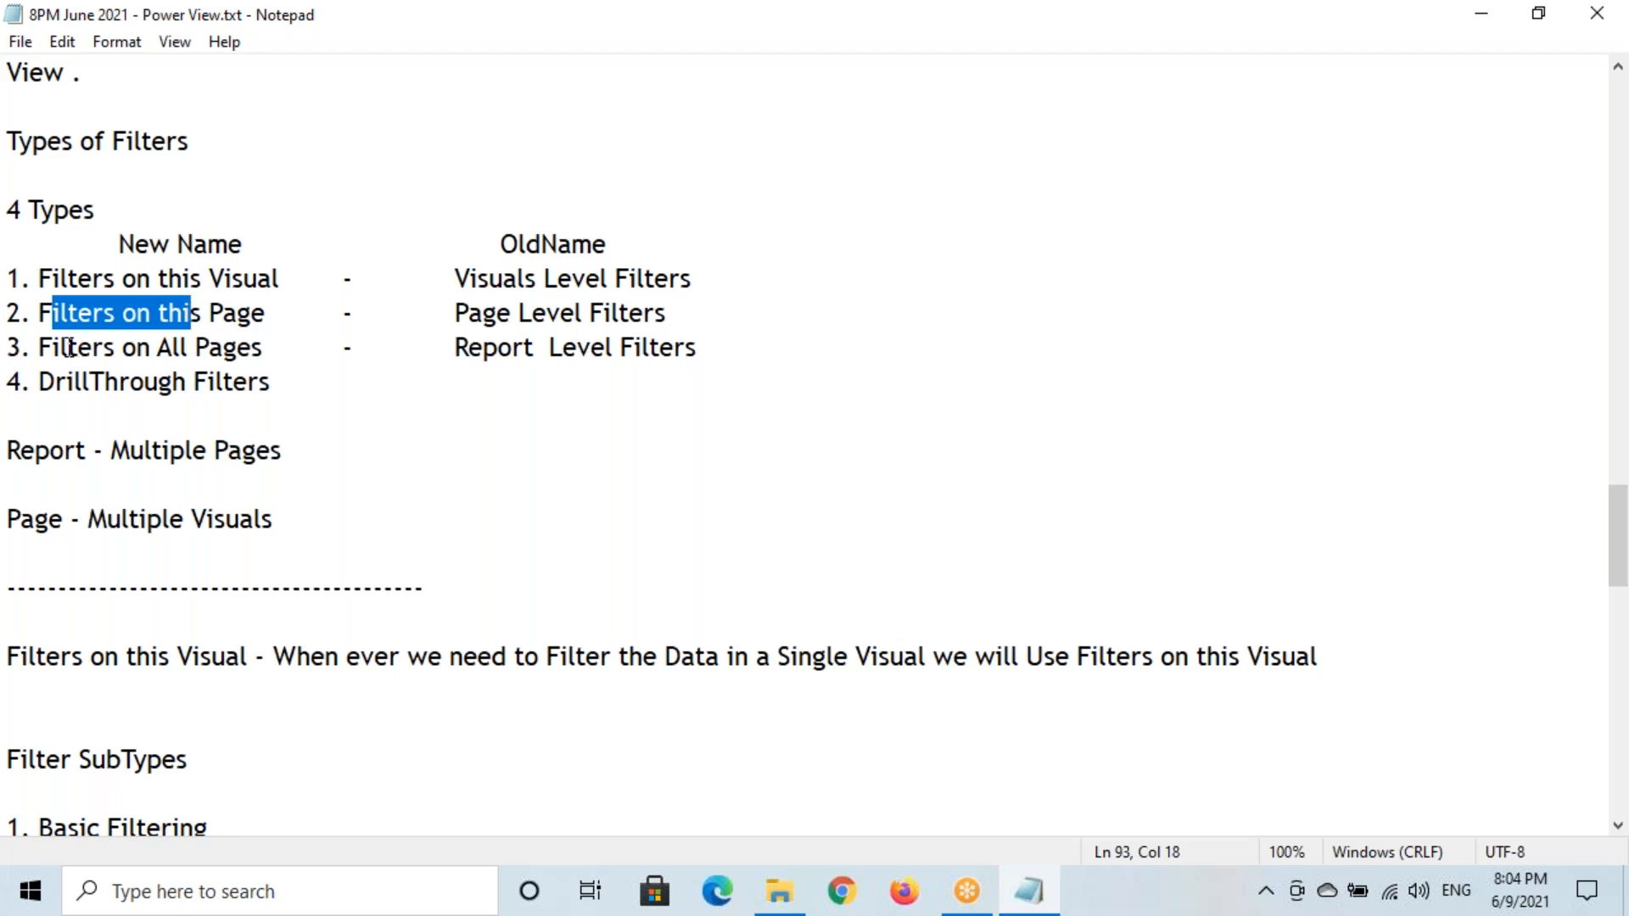
{"action": "left_click_drag", "start_coordinate": [56, 350], "coordinate": [258, 350]}
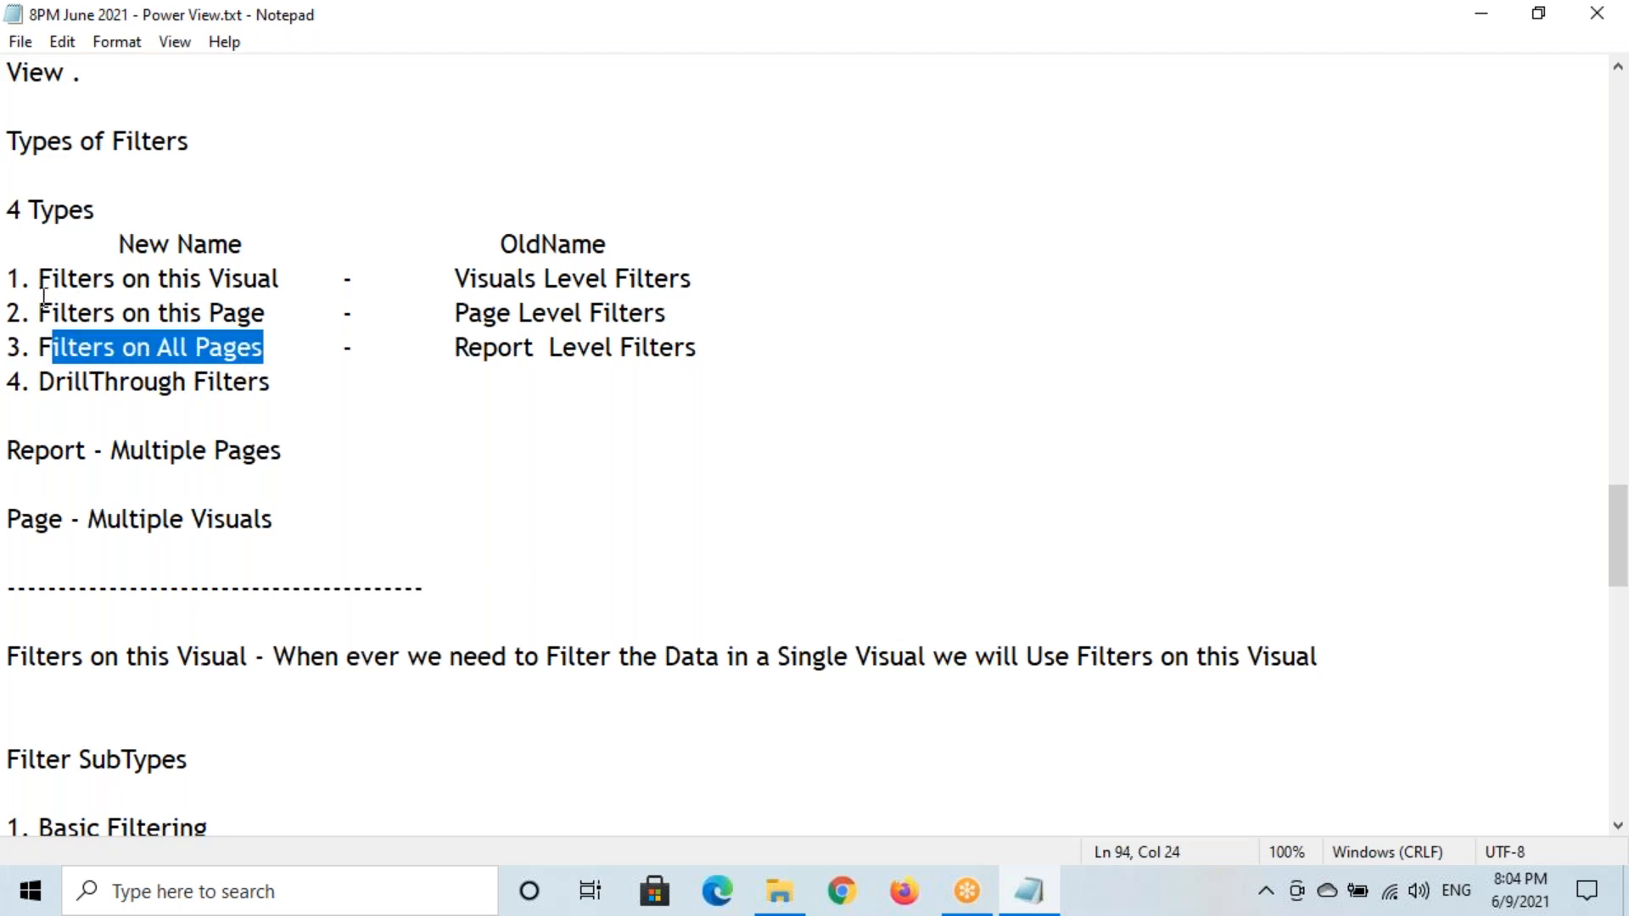
{"action": "left_click_drag", "start_coordinate": [12, 280], "coordinate": [708, 350]}
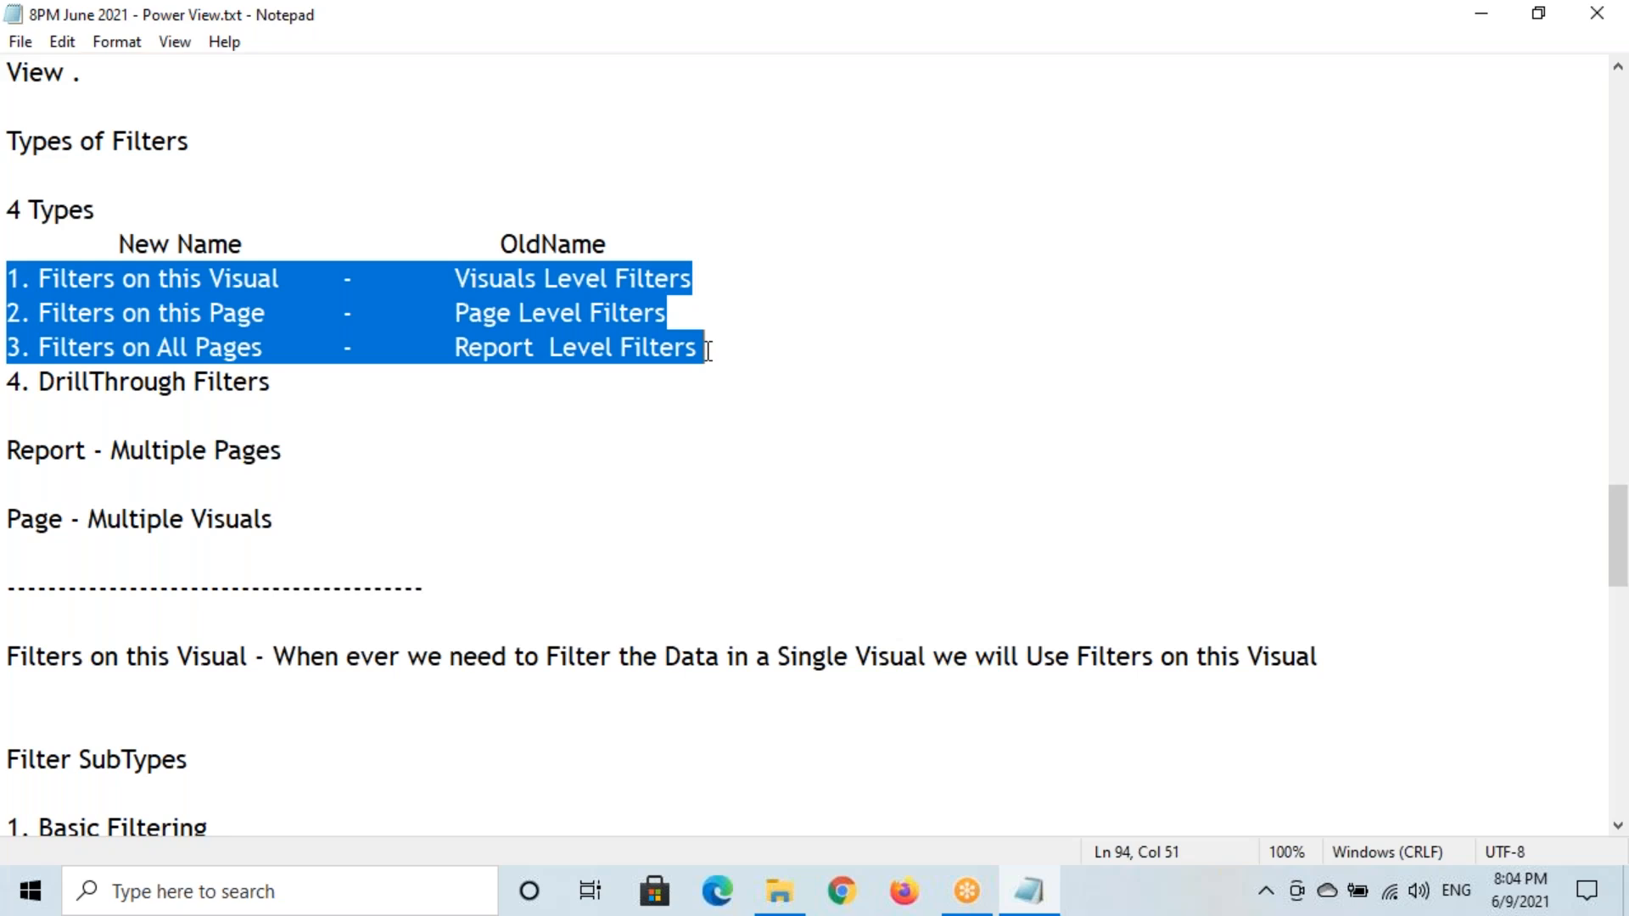
{"action": "left_click", "coordinate": [40, 350]}
{"action": "left_click_drag", "start_coordinate": [39, 381], "coordinate": [295, 365]}
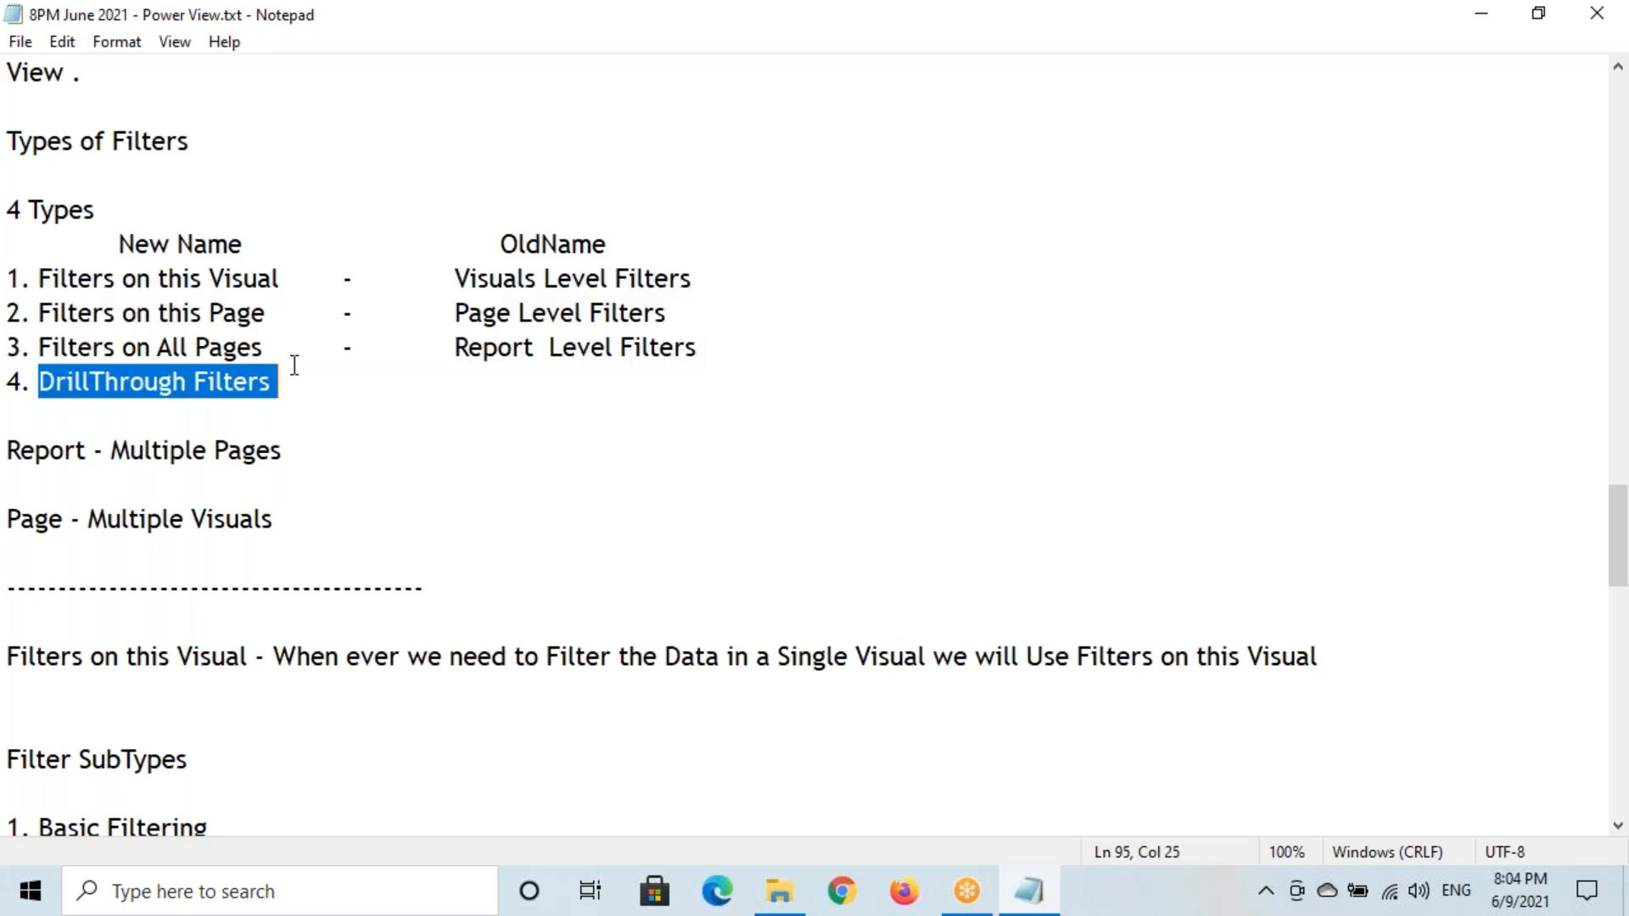
Scroll to the DrillThrough Filters heading, select its line, then show the desktop
{"action": "scroll", "coordinate": [382, 373], "scroll_direction": "down", "scroll_amount": 16}
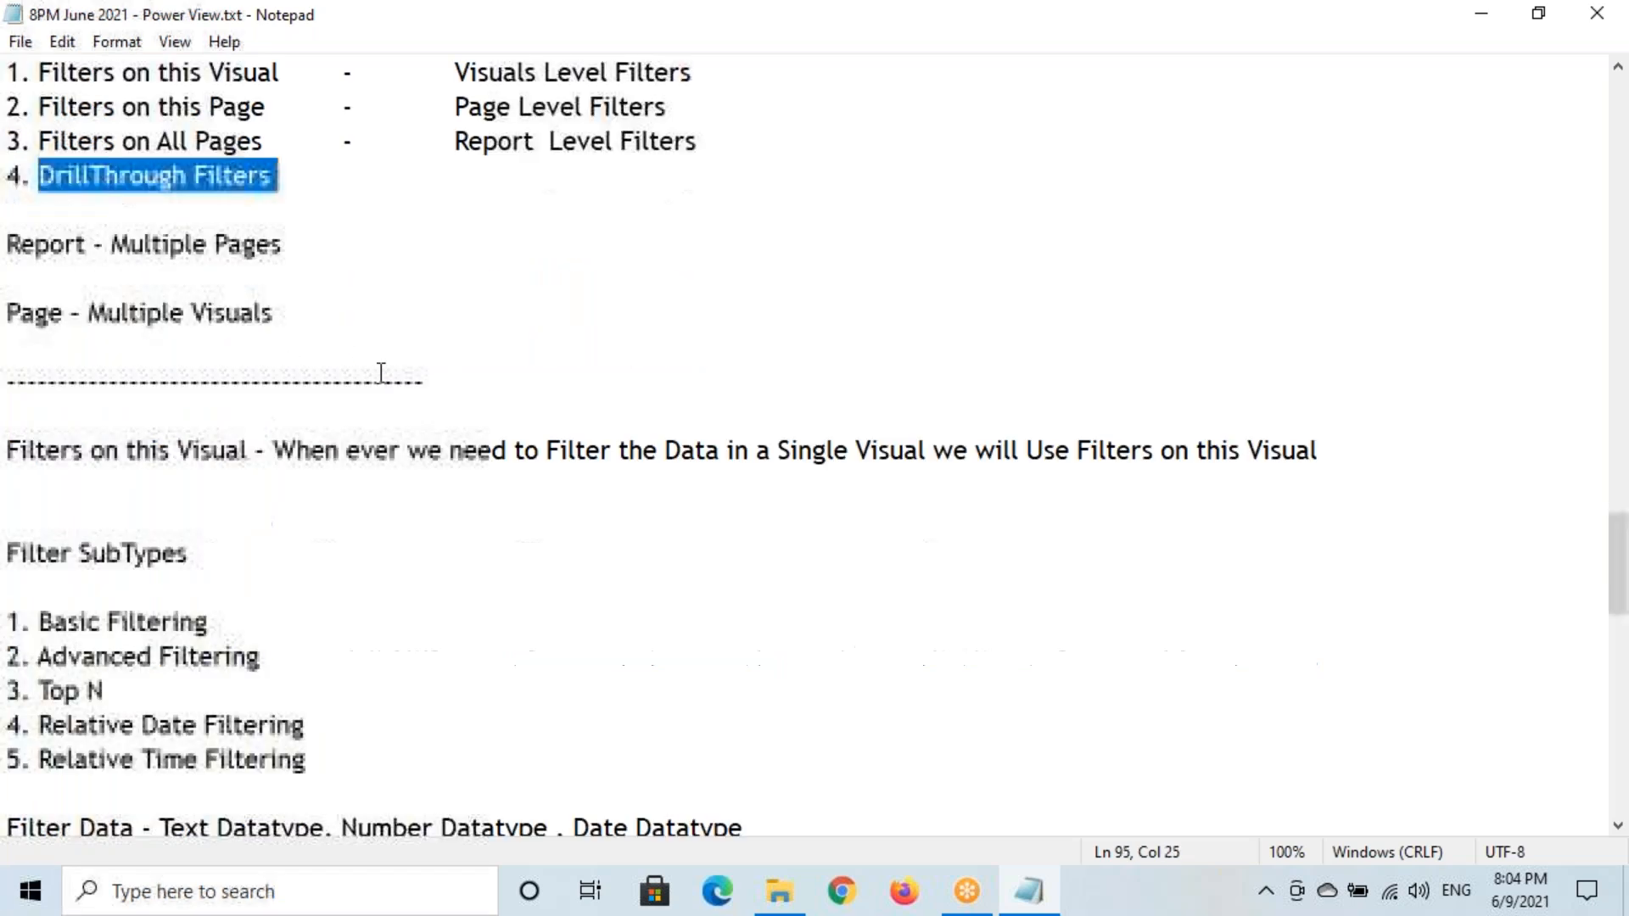
{"action": "left_click", "coordinate": [271, 247]}
{"action": "key", "text": "shift+Home"}
{"action": "key", "text": "ctrl+Right"}
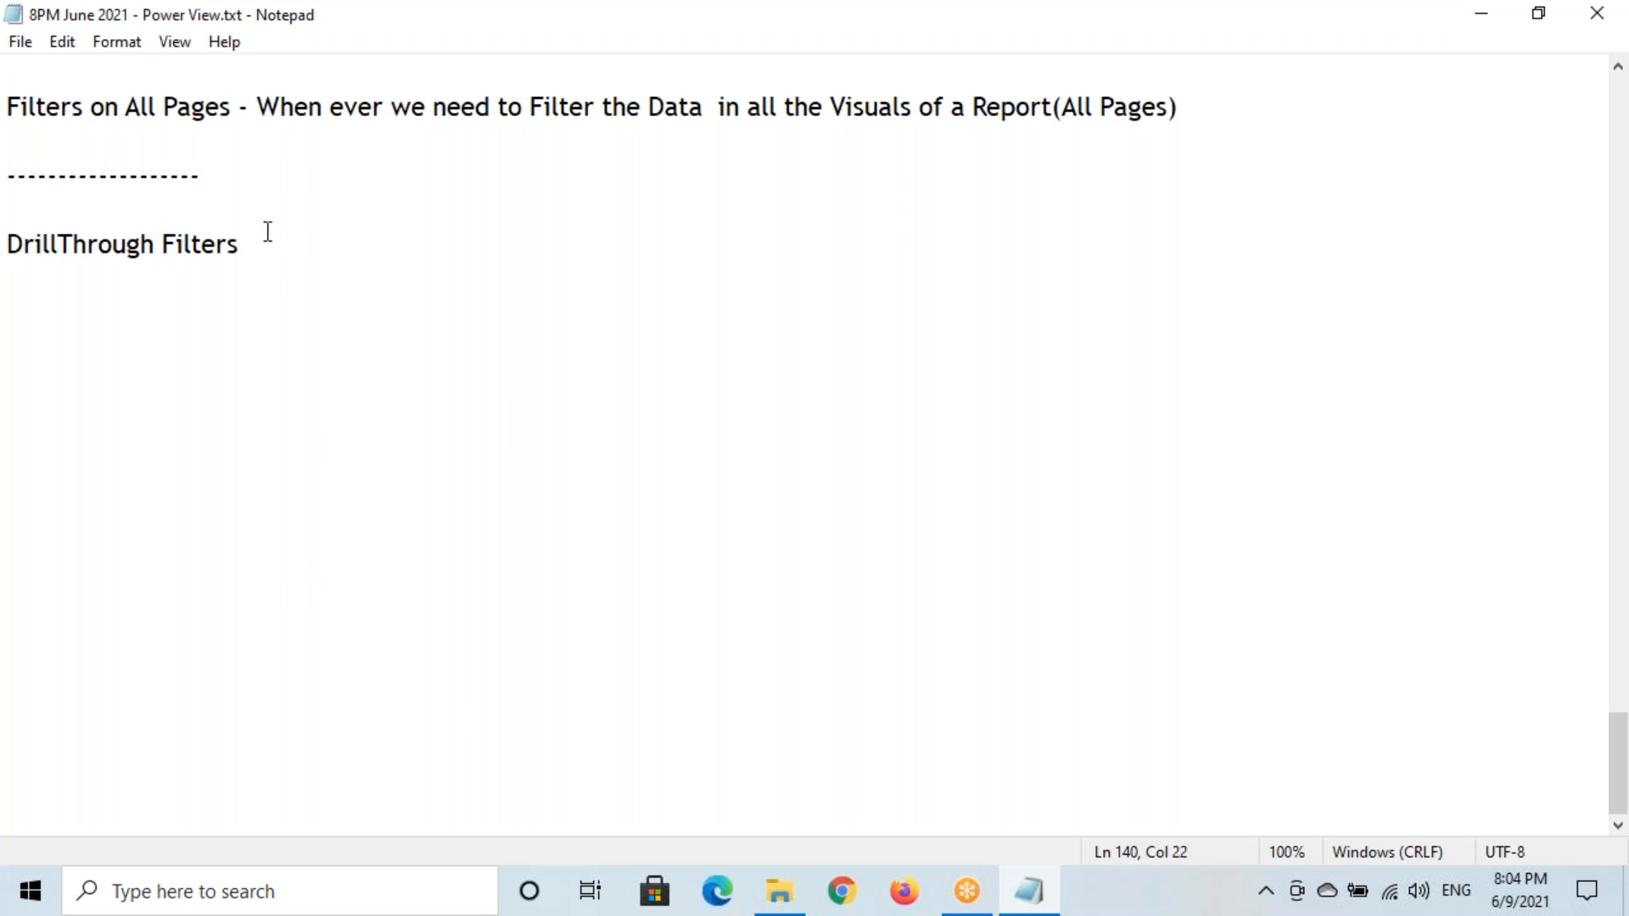
{"action": "left_click", "coordinate": [1625, 887]}
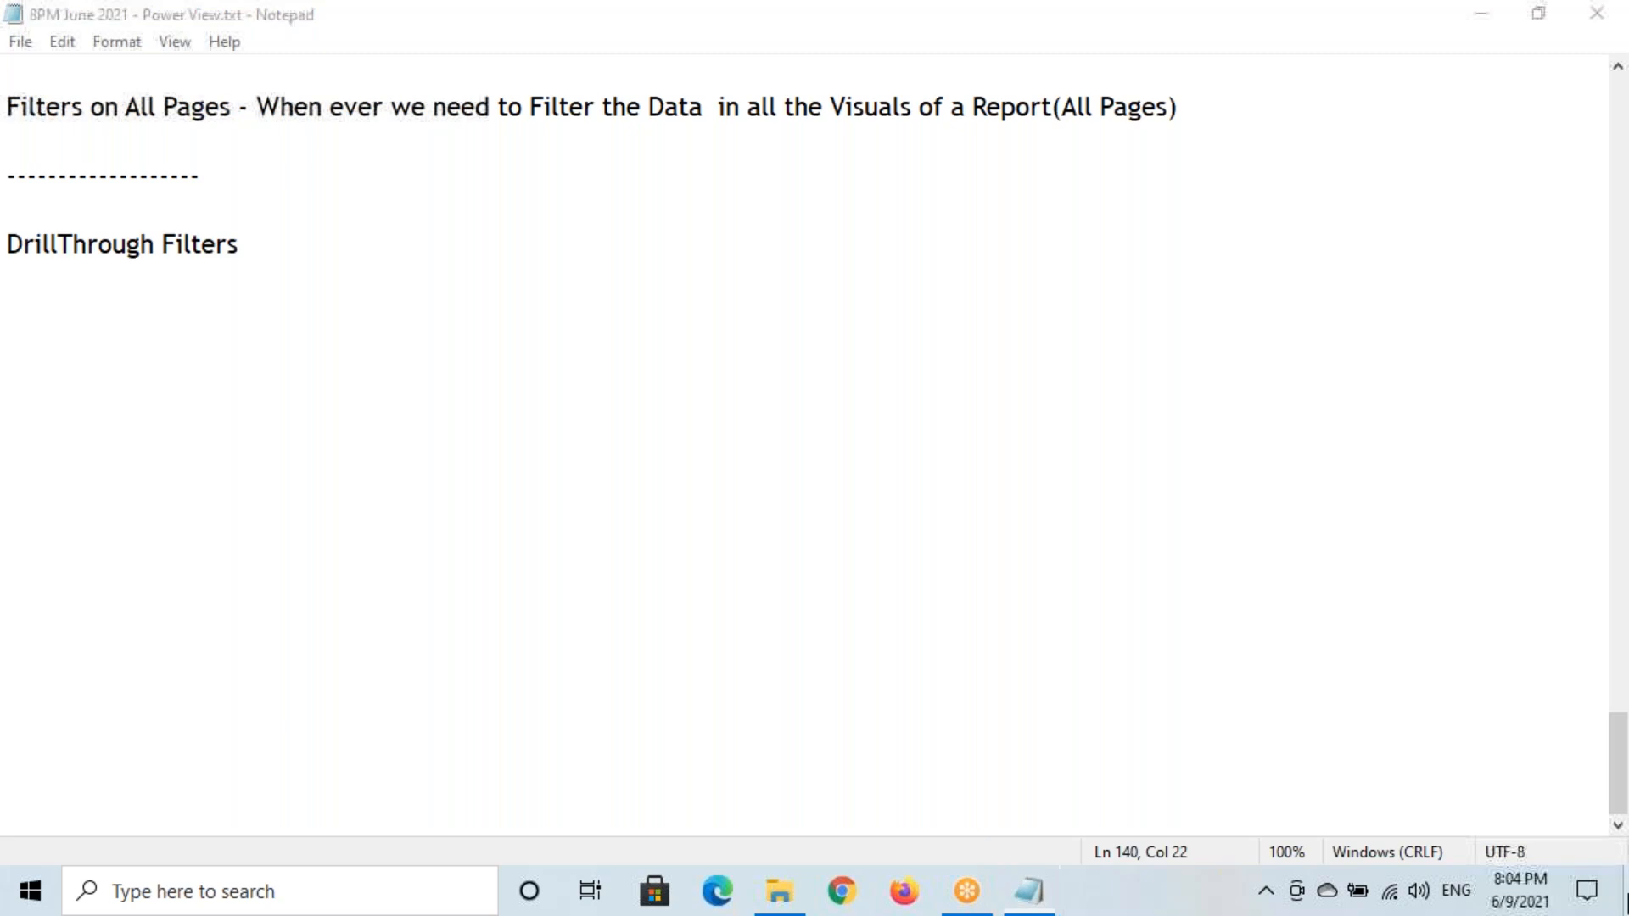
Launch Power BI Desktop into a new Untitled report, check Model view, then return to Report view
{"action": "double_click", "coordinate": [46, 335]}
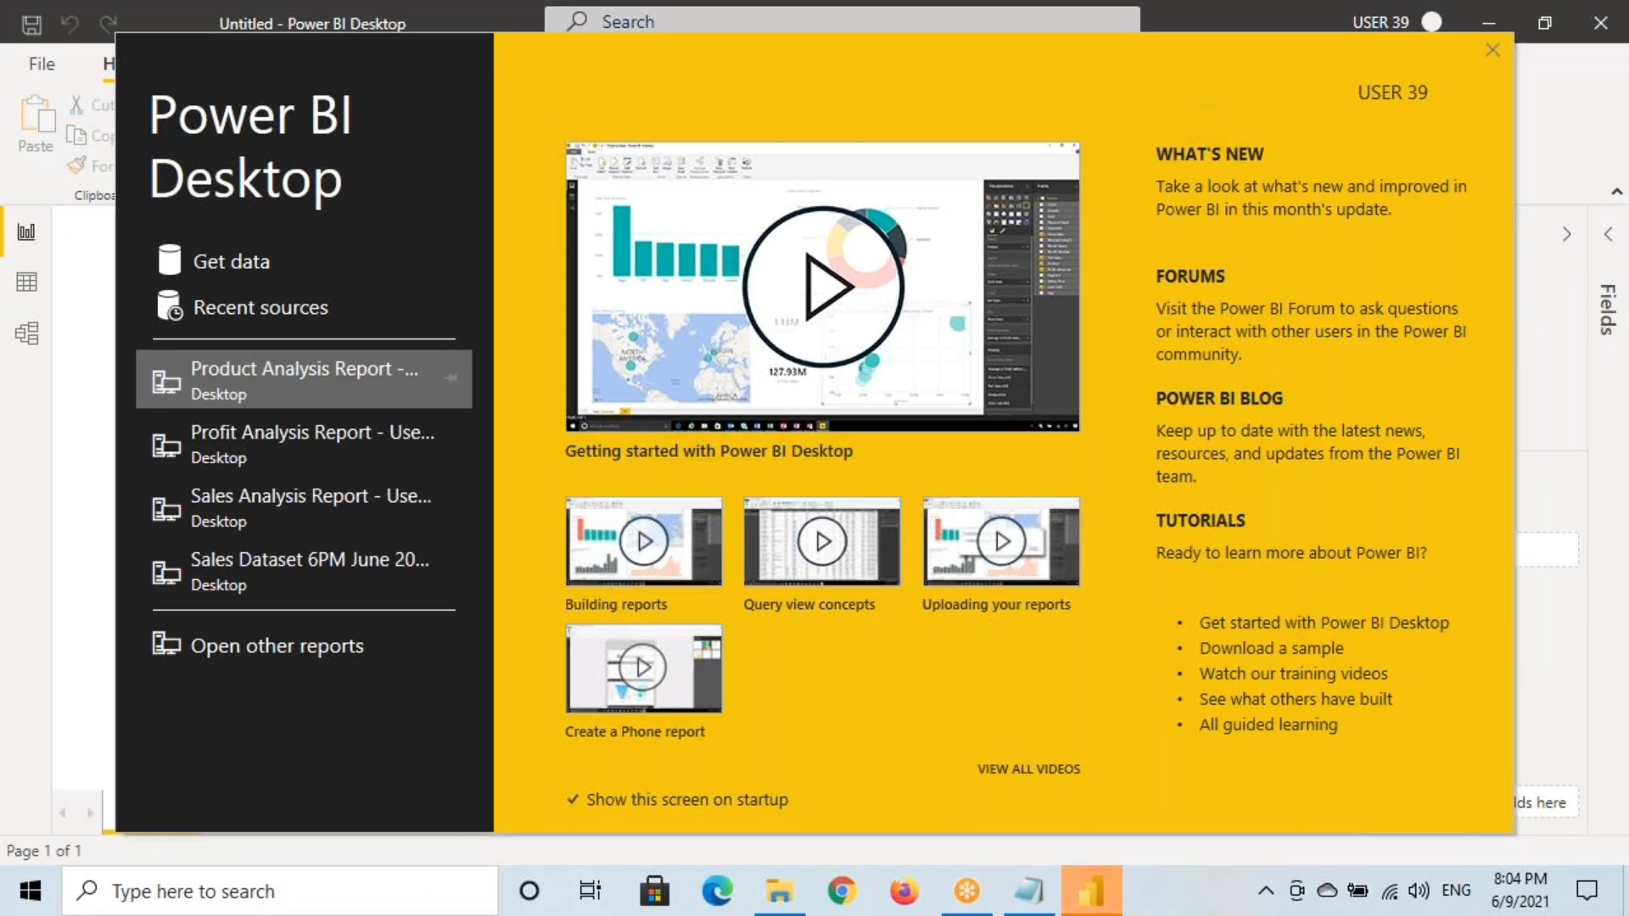
{"action": "left_click", "coordinate": [1492, 82]}
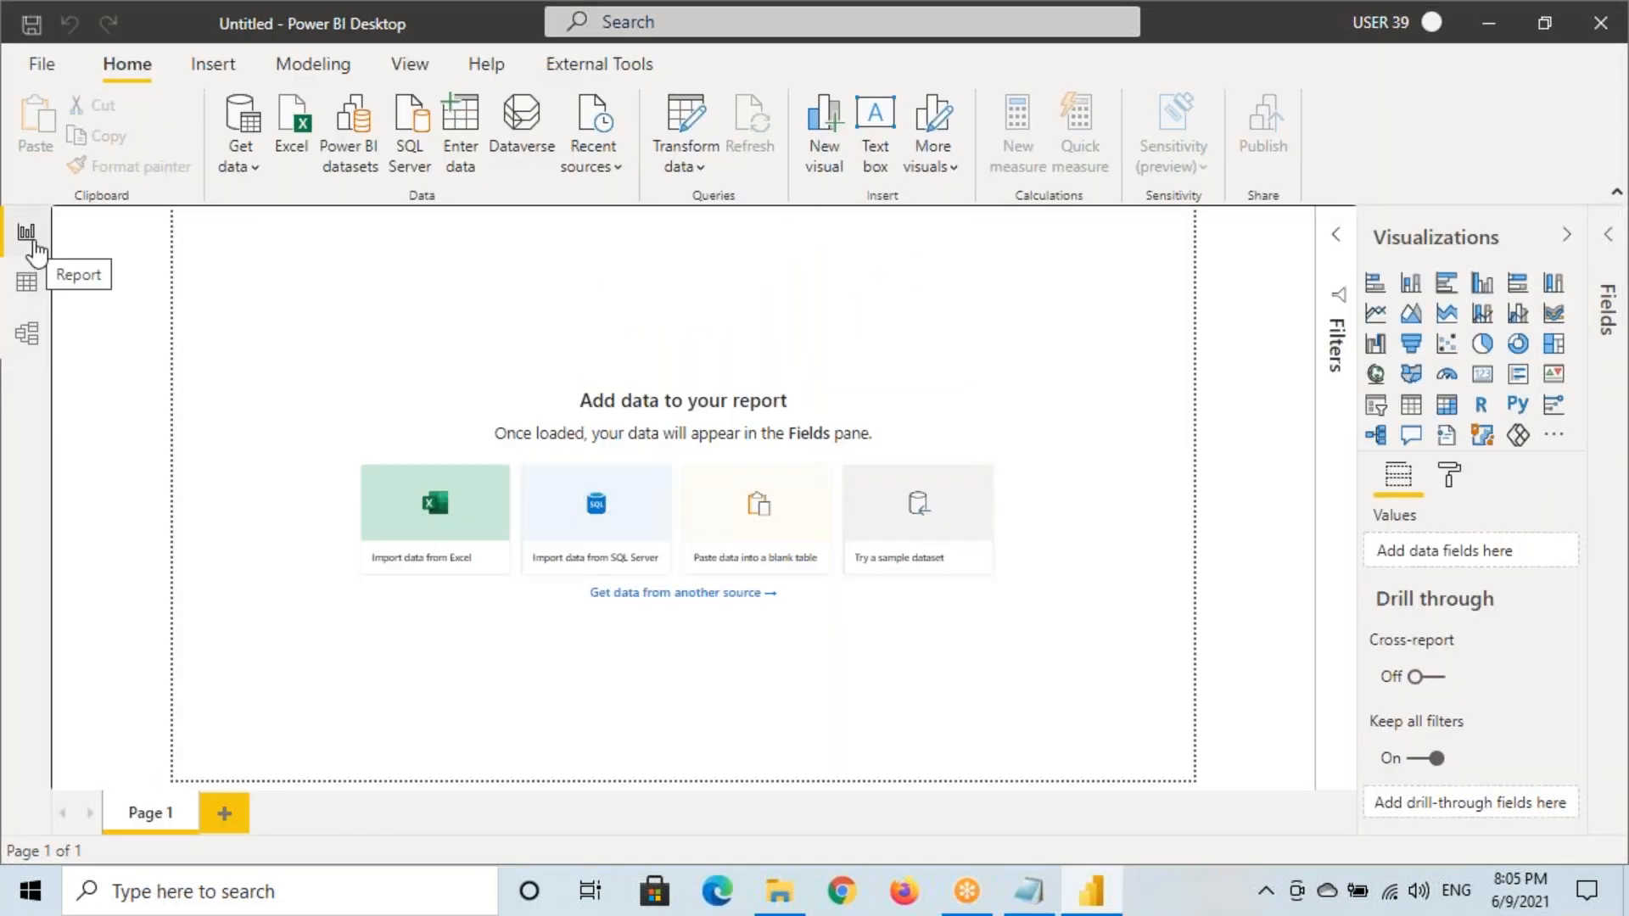
{"action": "left_click", "coordinate": [35, 252]}
{"action": "left_click", "coordinate": [26, 333]}
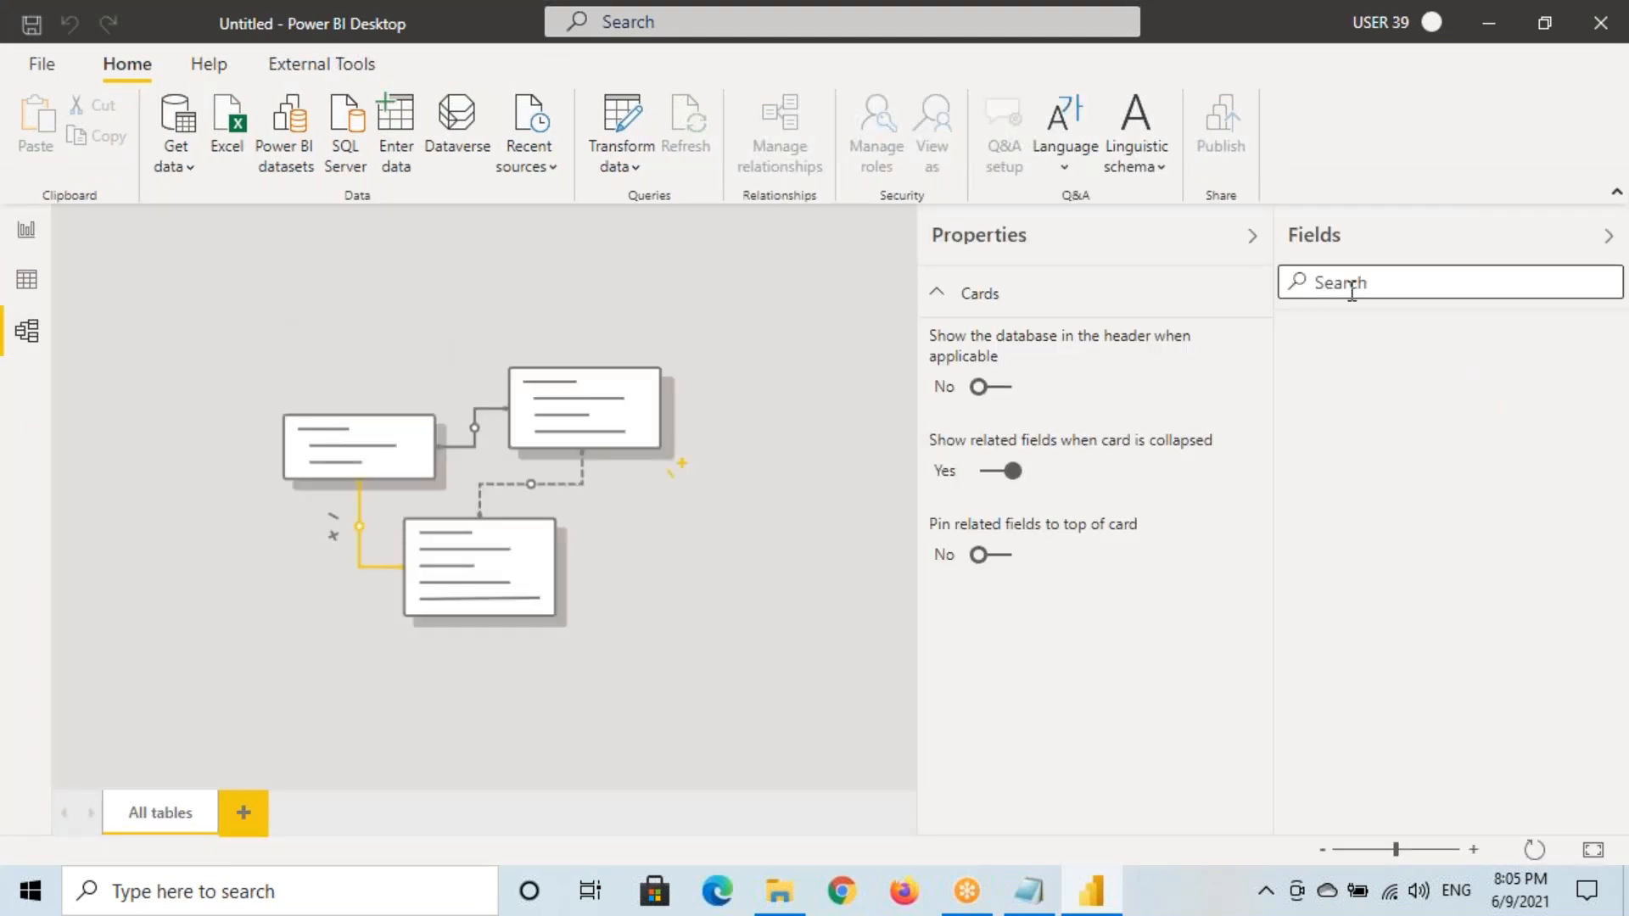
{"action": "left_click", "coordinate": [1252, 236]}
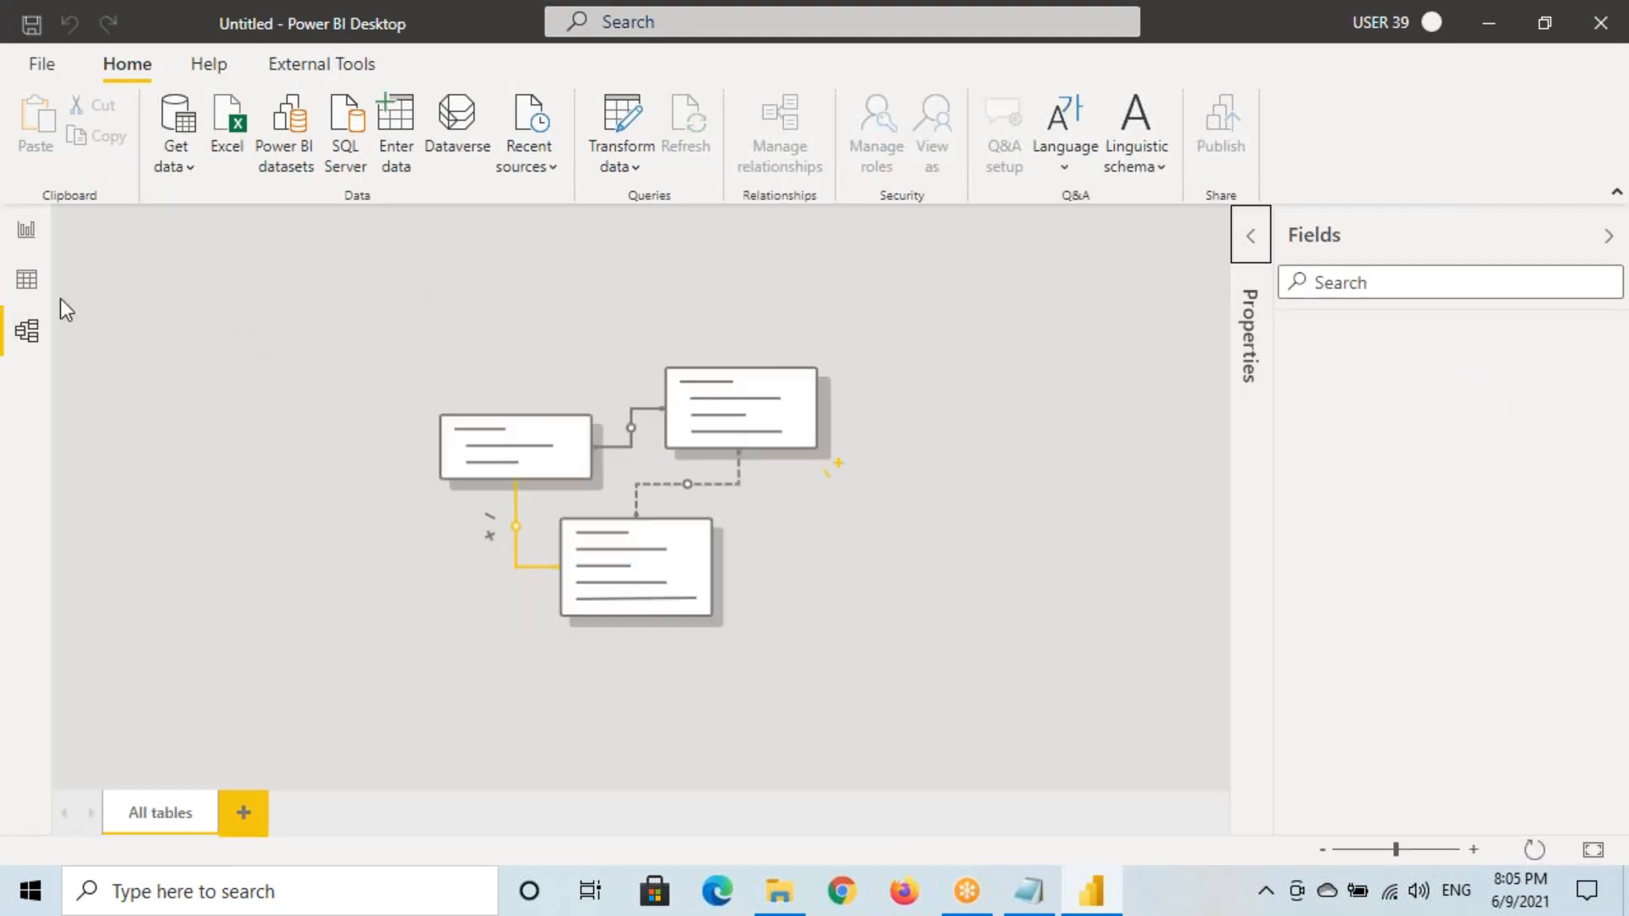
{"action": "left_click", "coordinate": [26, 232]}
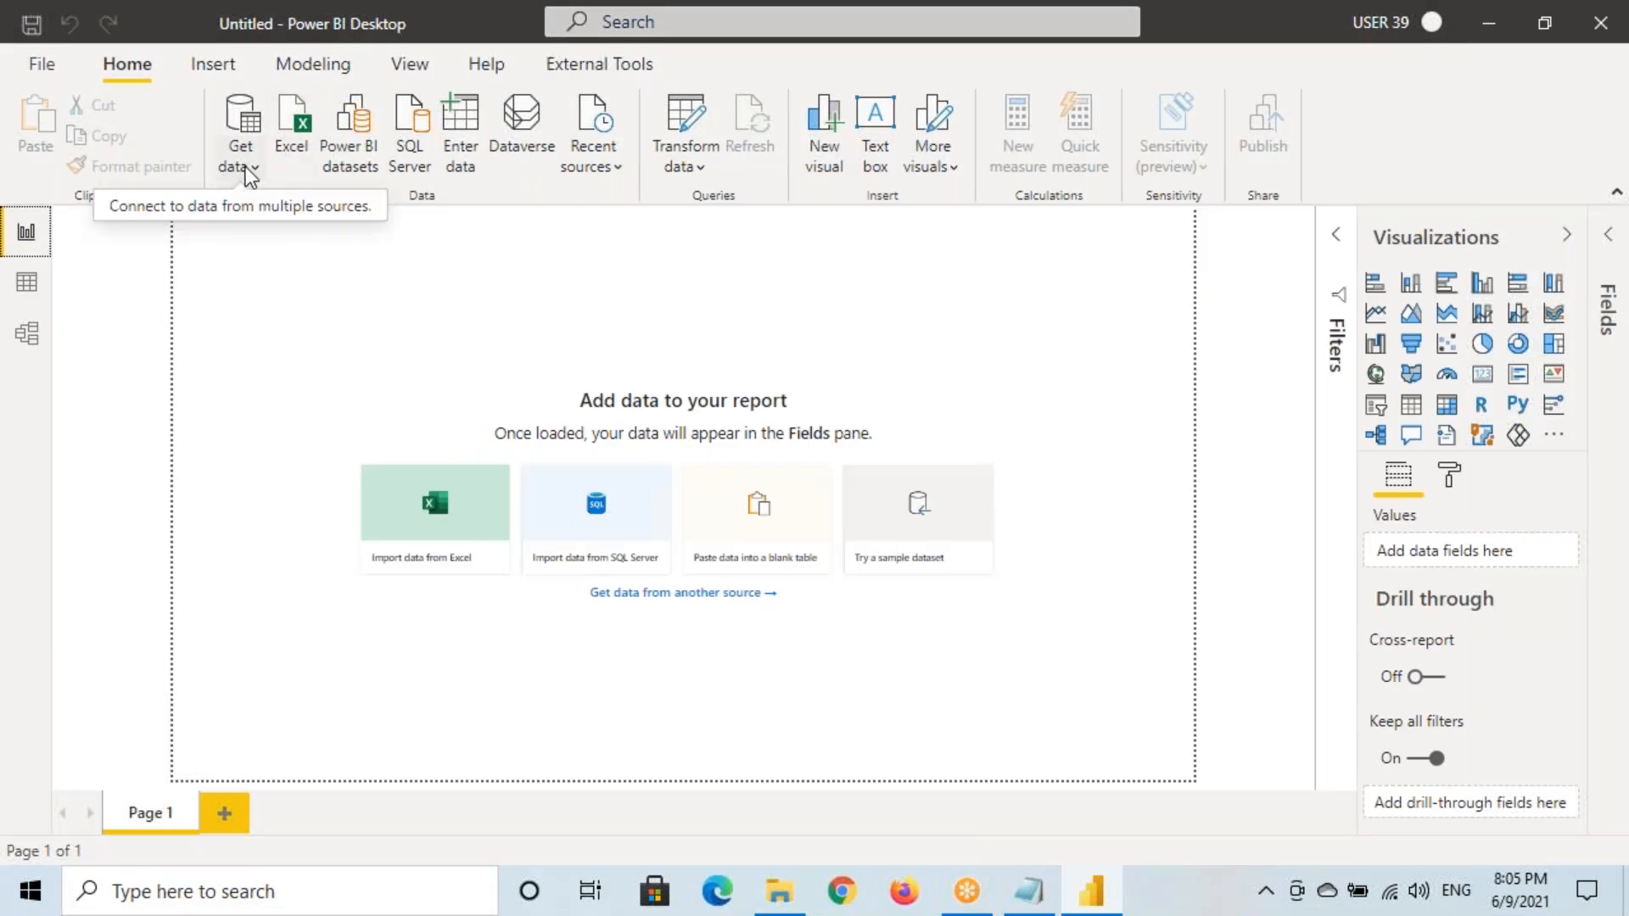
Load the Orders table from Source Files\Sample - Superstore.xlsx into the report
{"action": "left_click", "coordinate": [246, 166]}
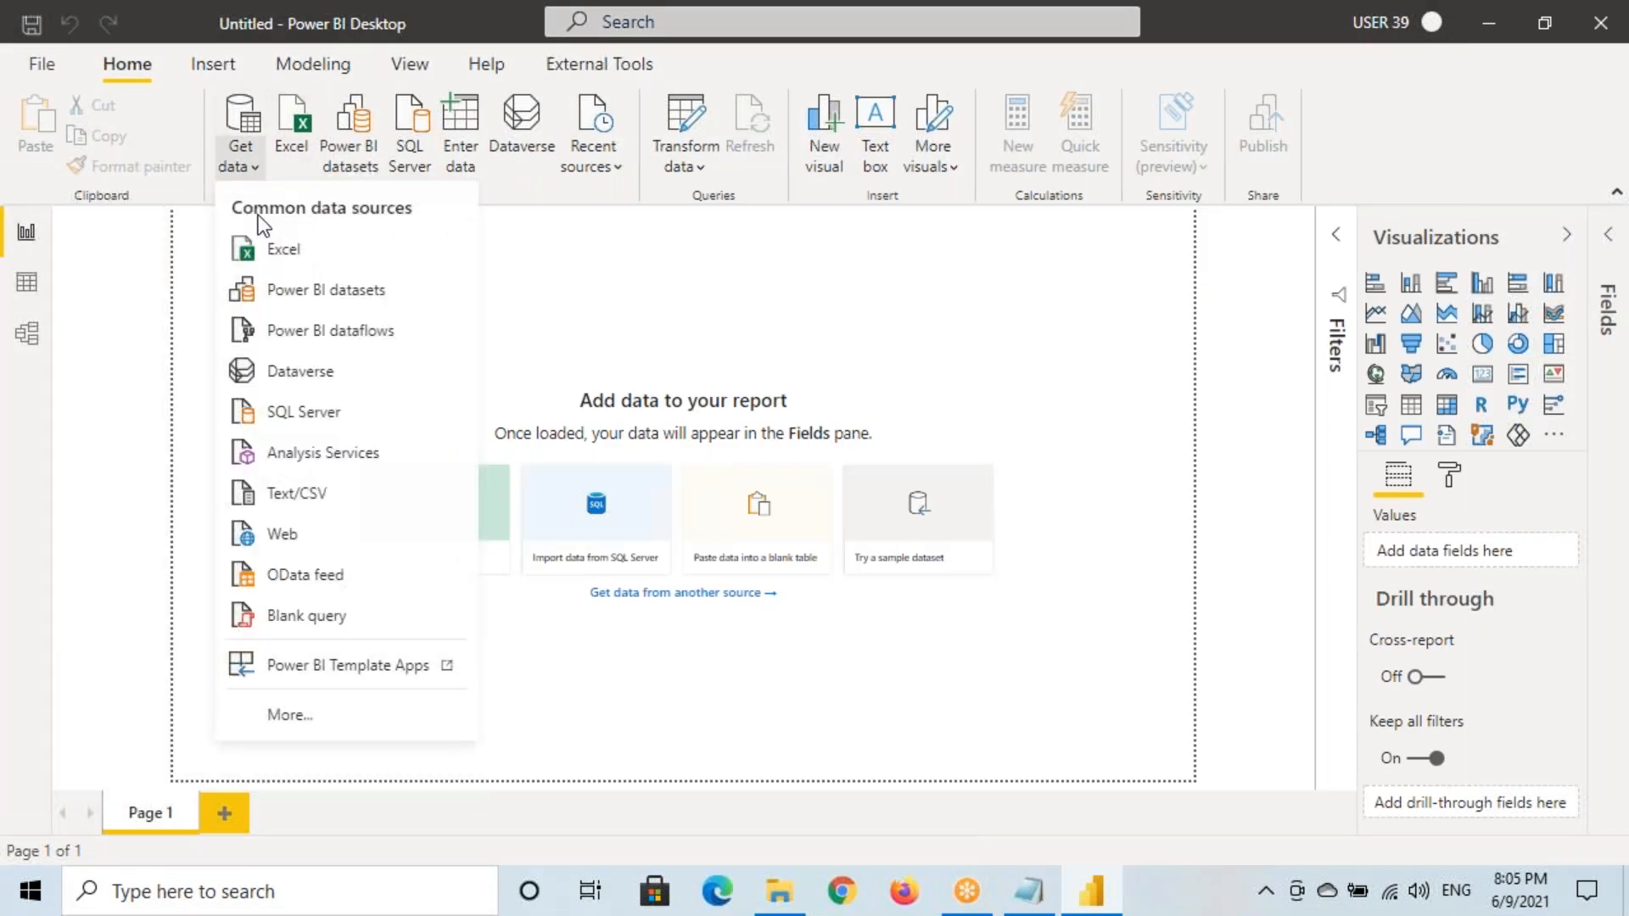
{"action": "left_click", "coordinate": [259, 249]}
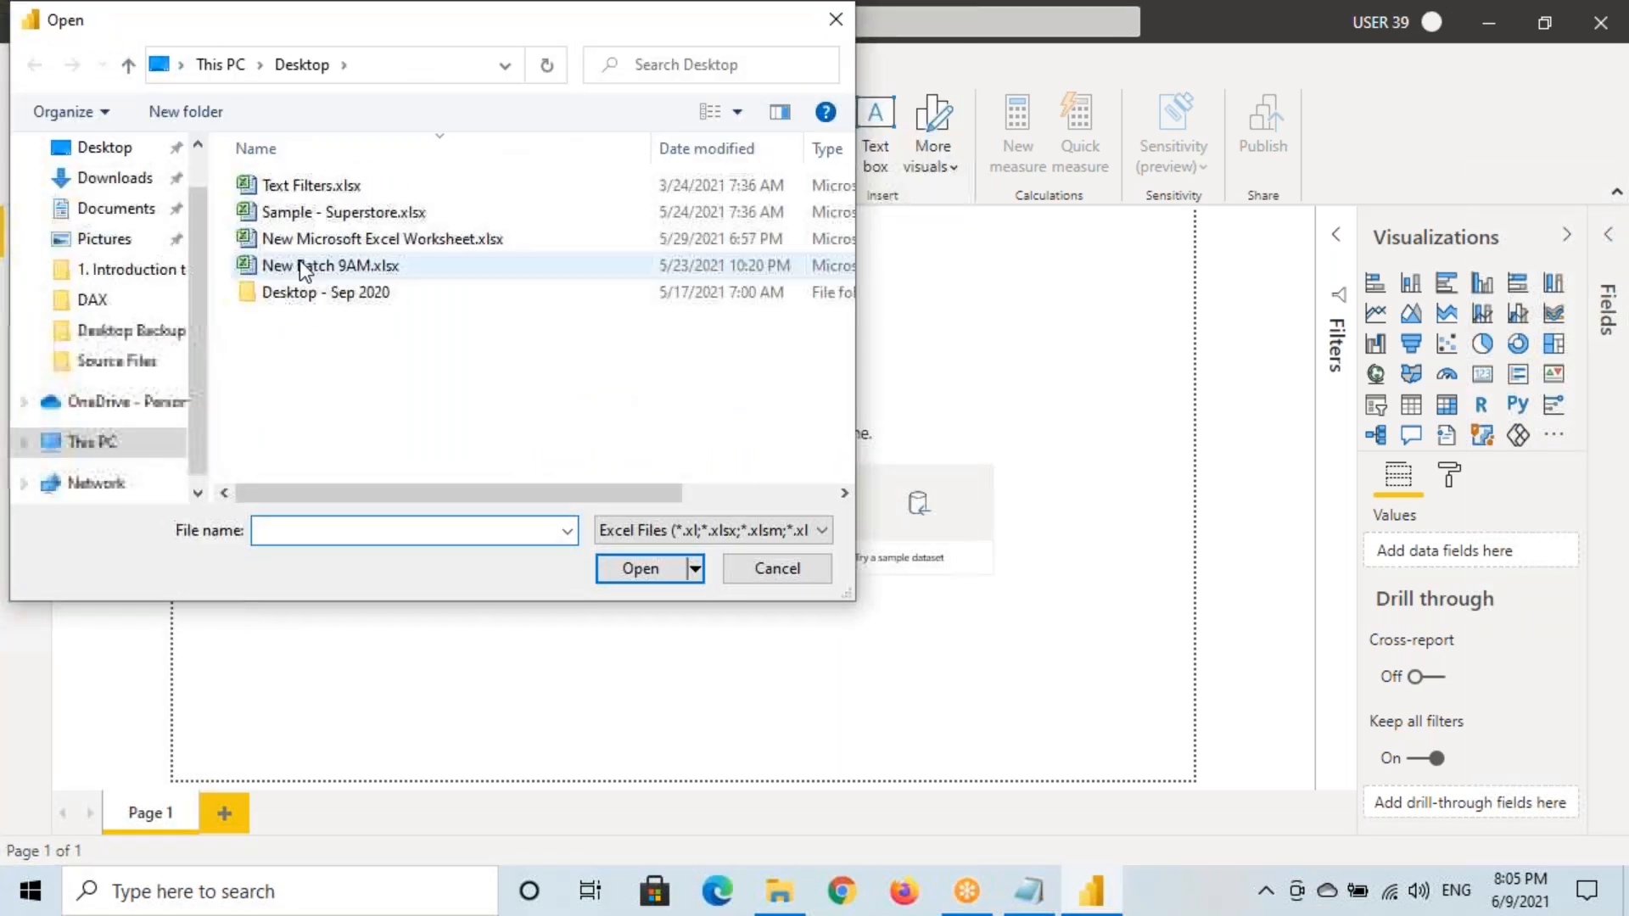
{"action": "double_click", "coordinate": [306, 297]}
{"action": "double_click", "coordinate": [339, 219]}
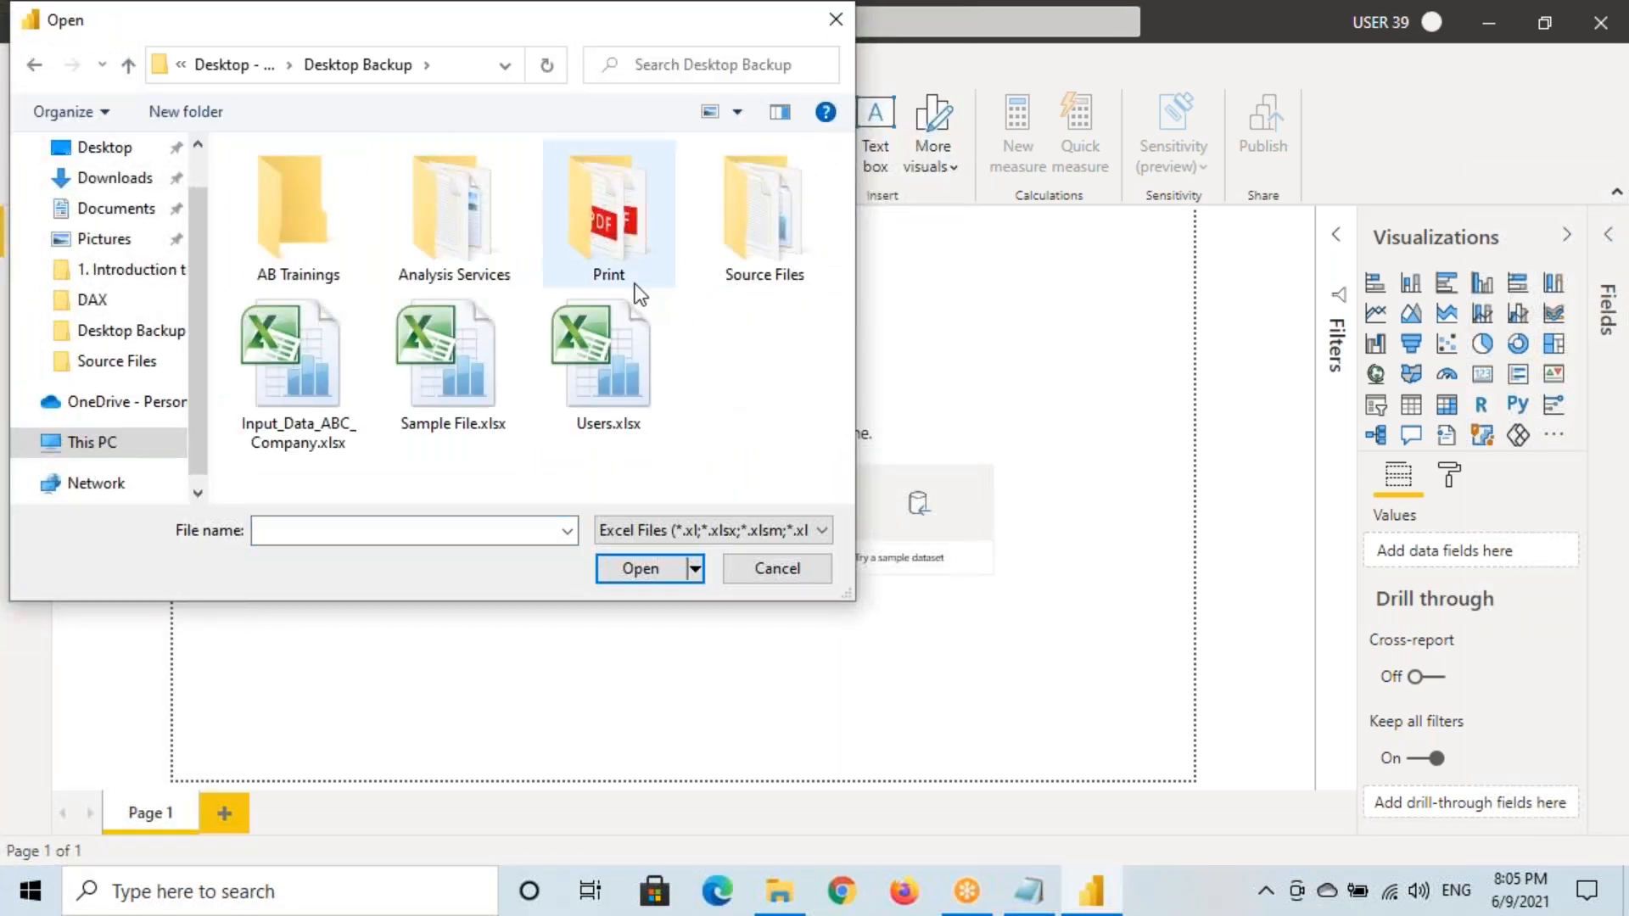
{"action": "double_click", "coordinate": [775, 252]}
{"action": "left_click", "coordinate": [358, 248]}
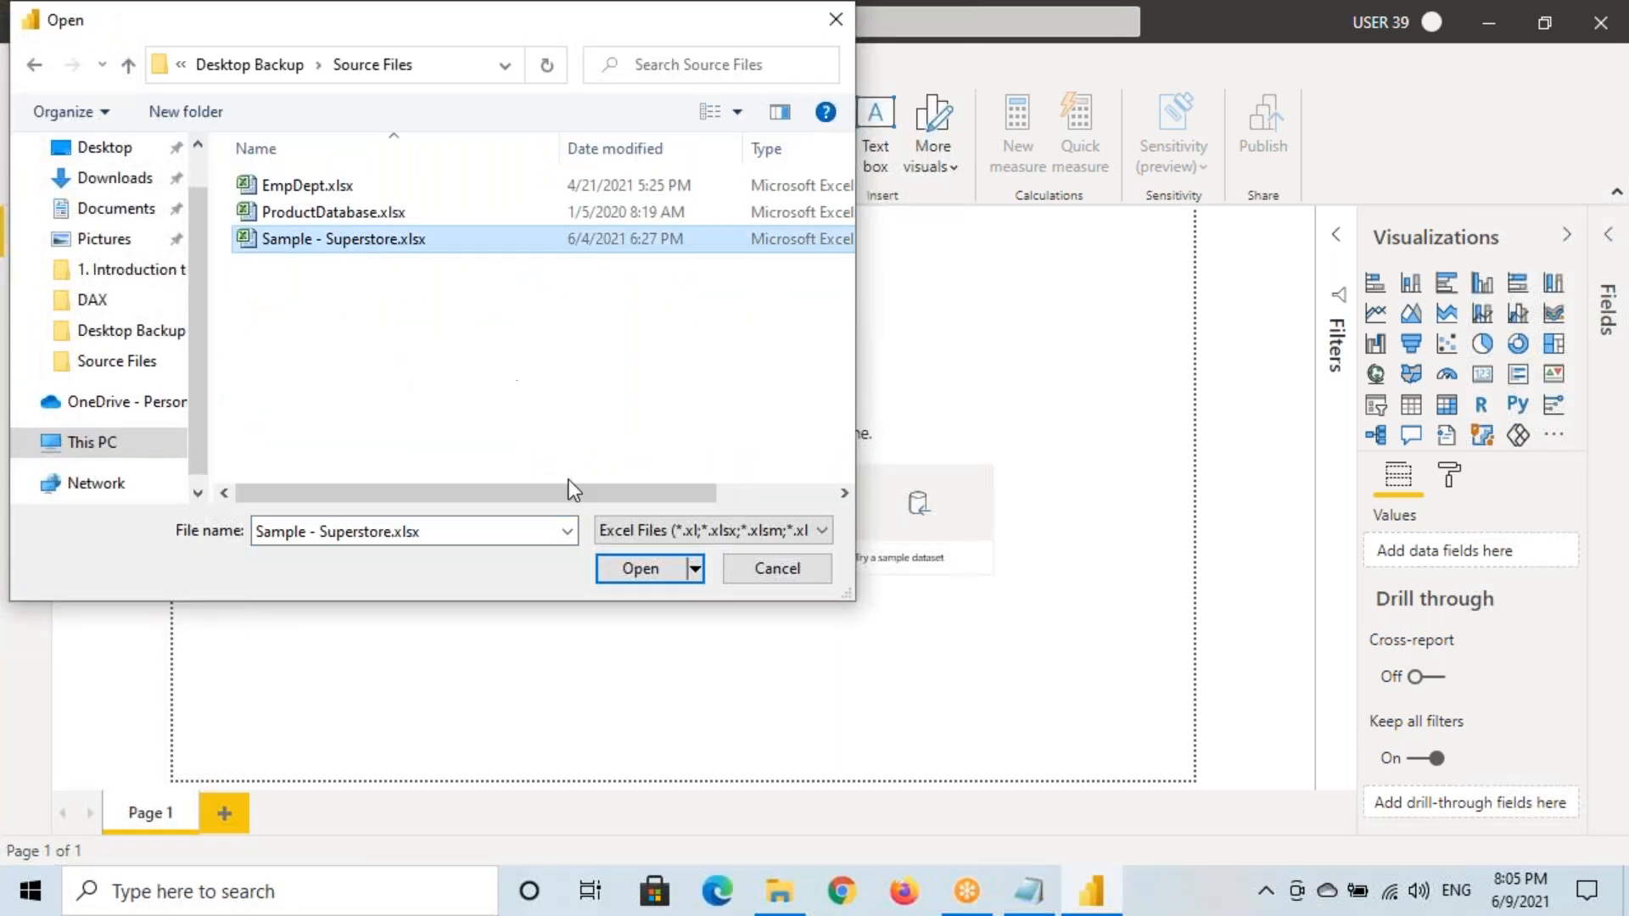
{"action": "left_click", "coordinate": [638, 569]}
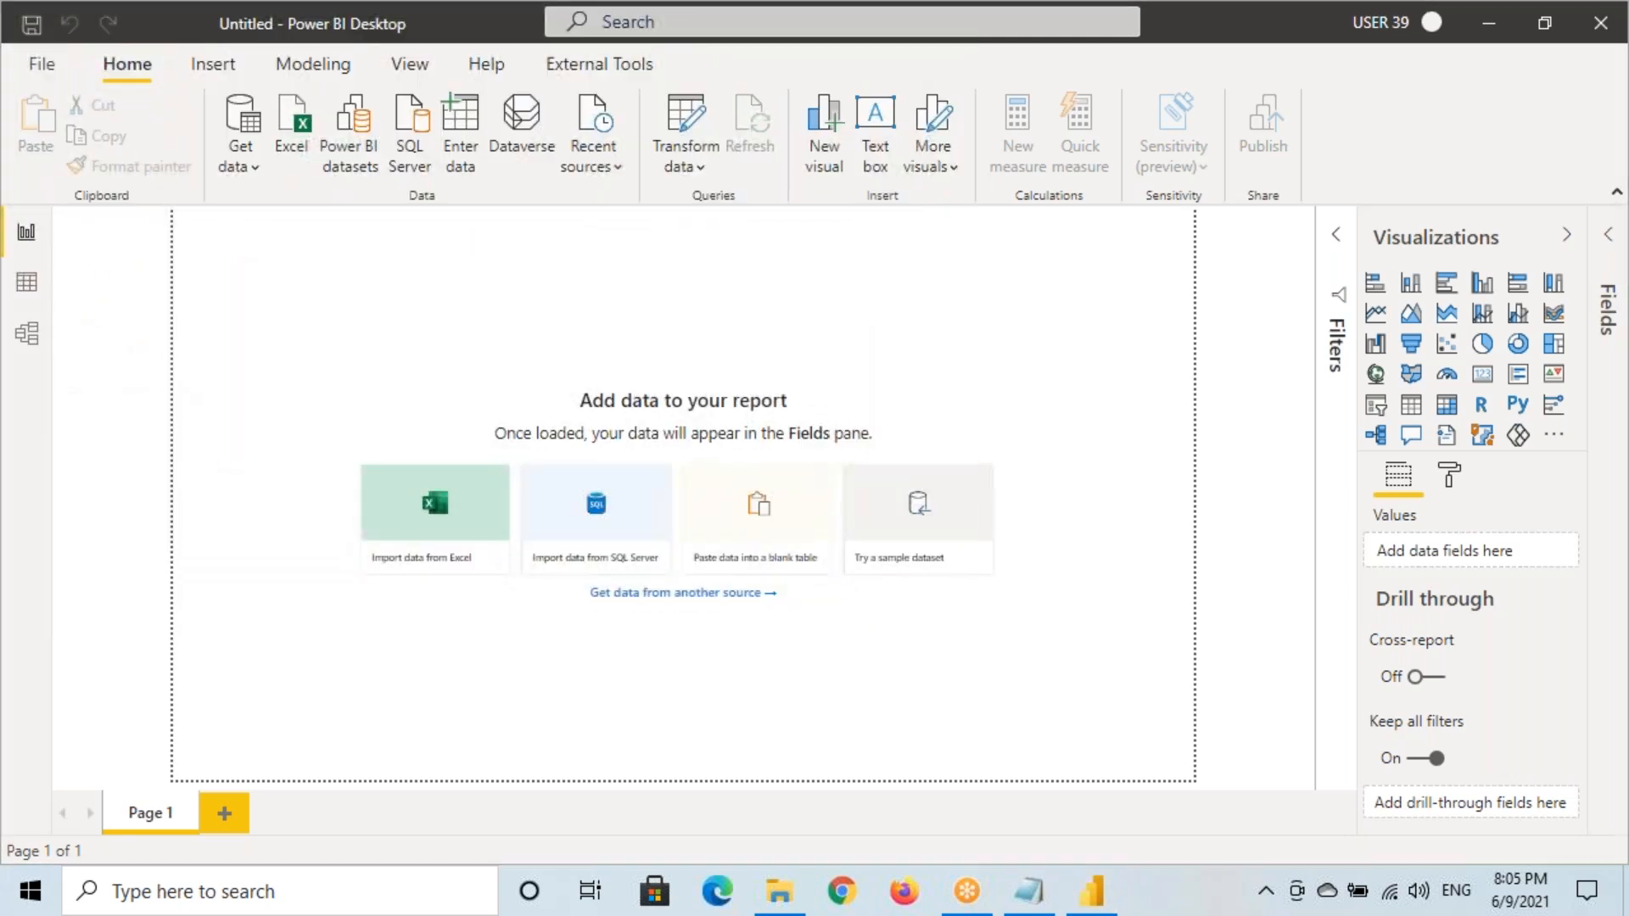
{"action": "left_click", "coordinate": [332, 212]}
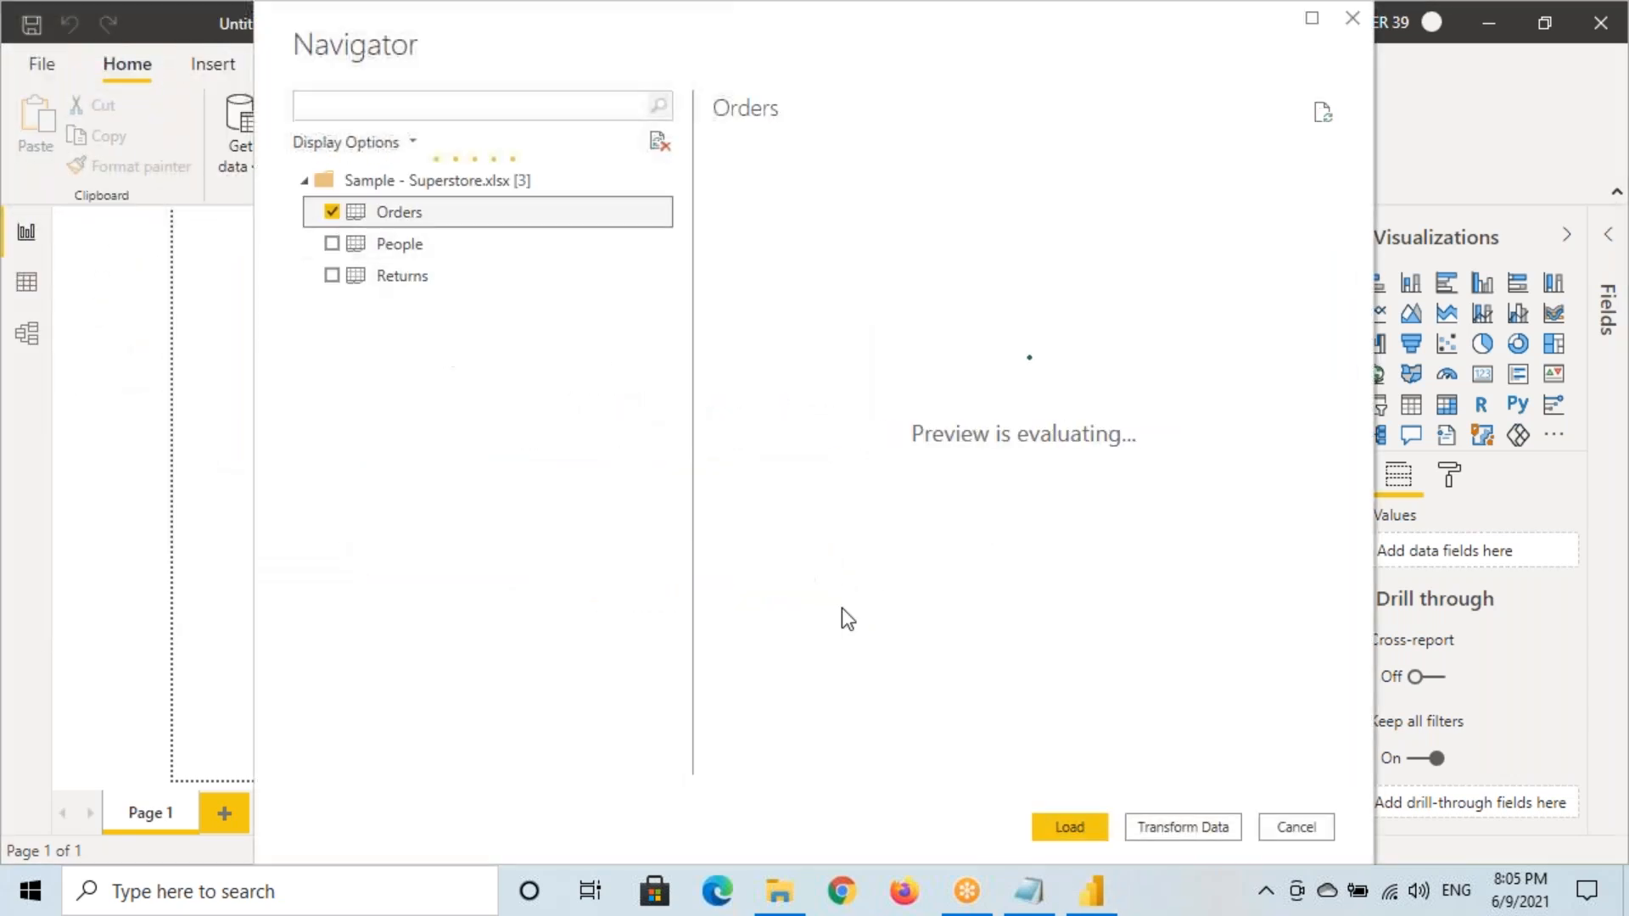
{"action": "left_click", "coordinate": [1069, 826]}
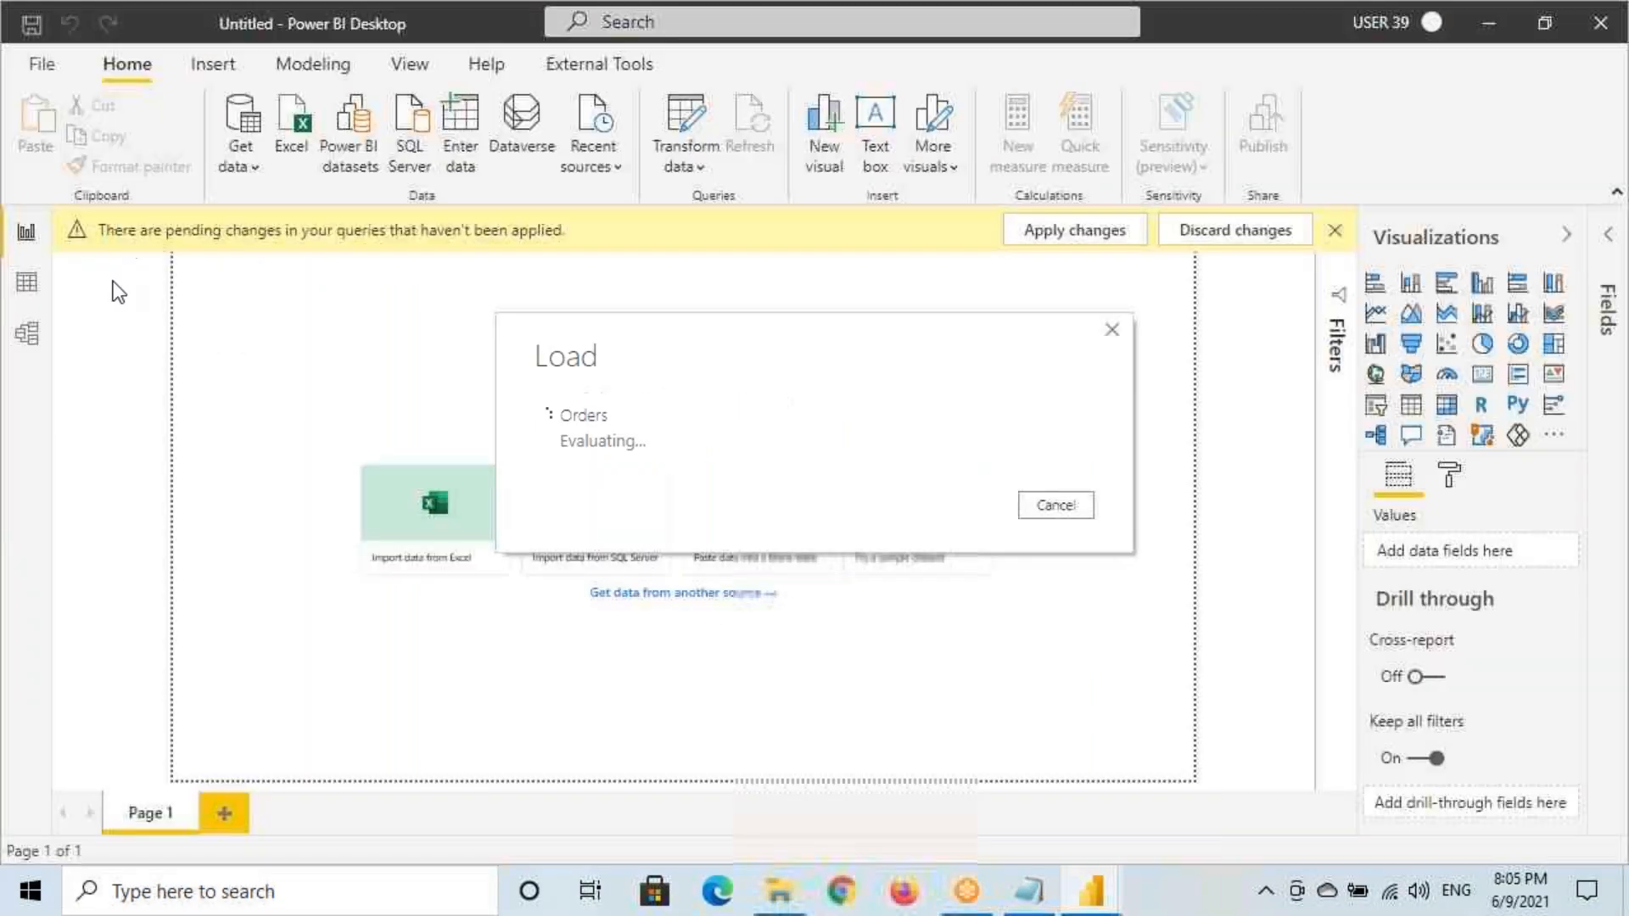
Return to the Notepad notes and highlight the DrillThrough Filters heading
{"action": "left_click", "coordinate": [1029, 891]}
{"action": "left_click_drag", "start_coordinate": [32, 252], "coordinate": [254, 251]}
{"action": "left_click", "coordinate": [254, 250]}
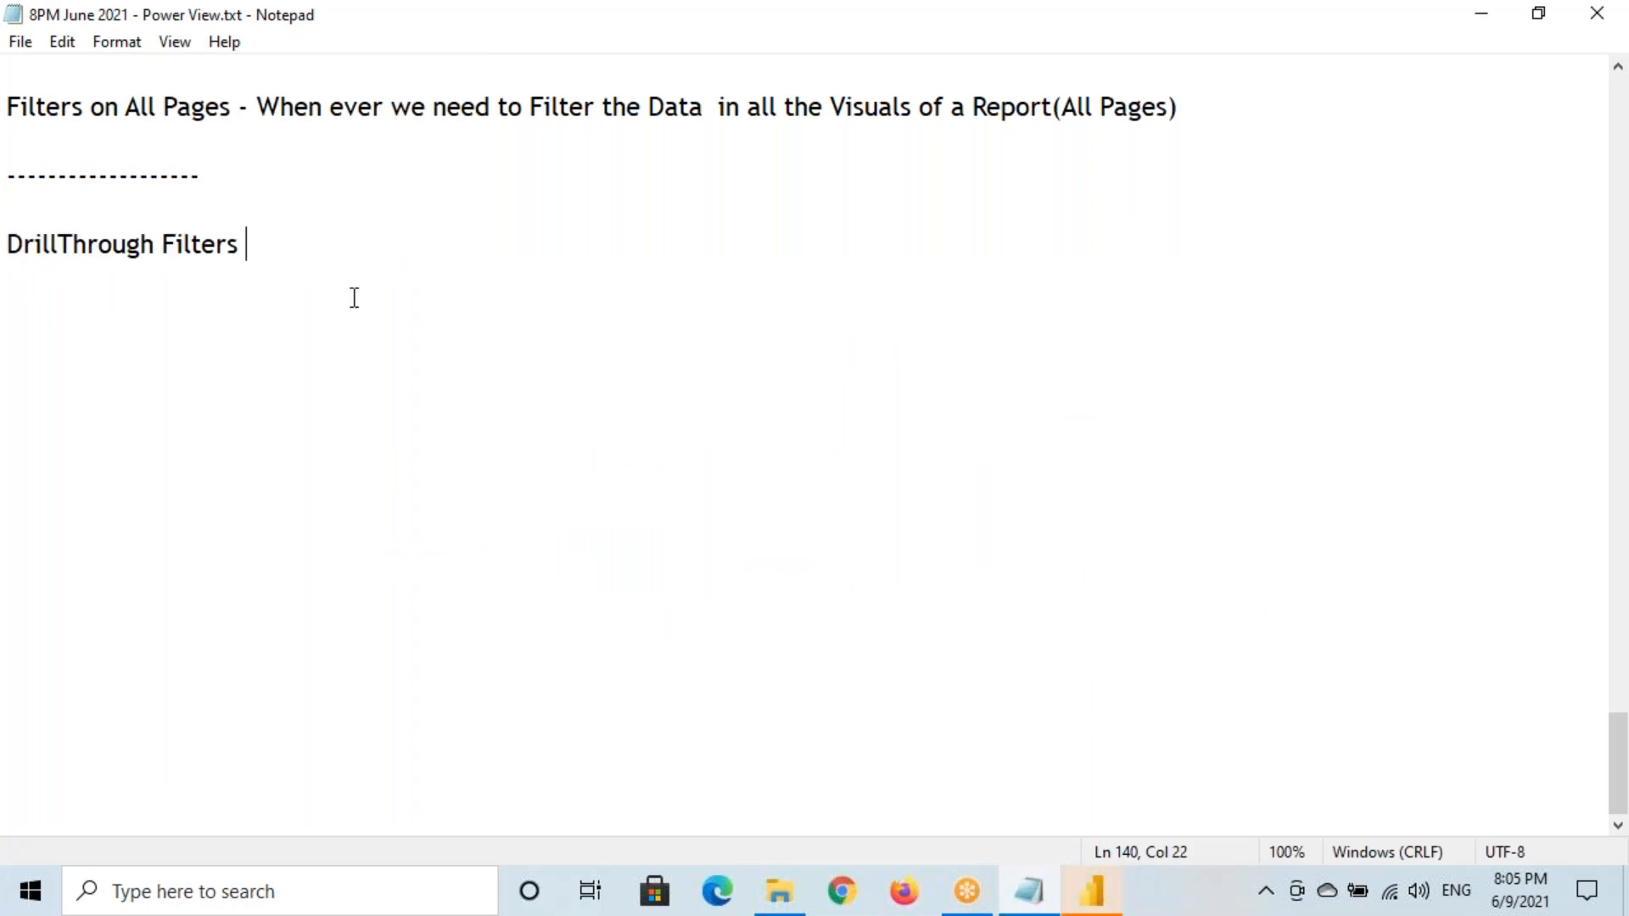
Switch back to Power BI Desktop, where Orders now appears among the fields
{"action": "left_click", "coordinate": [1091, 891]}
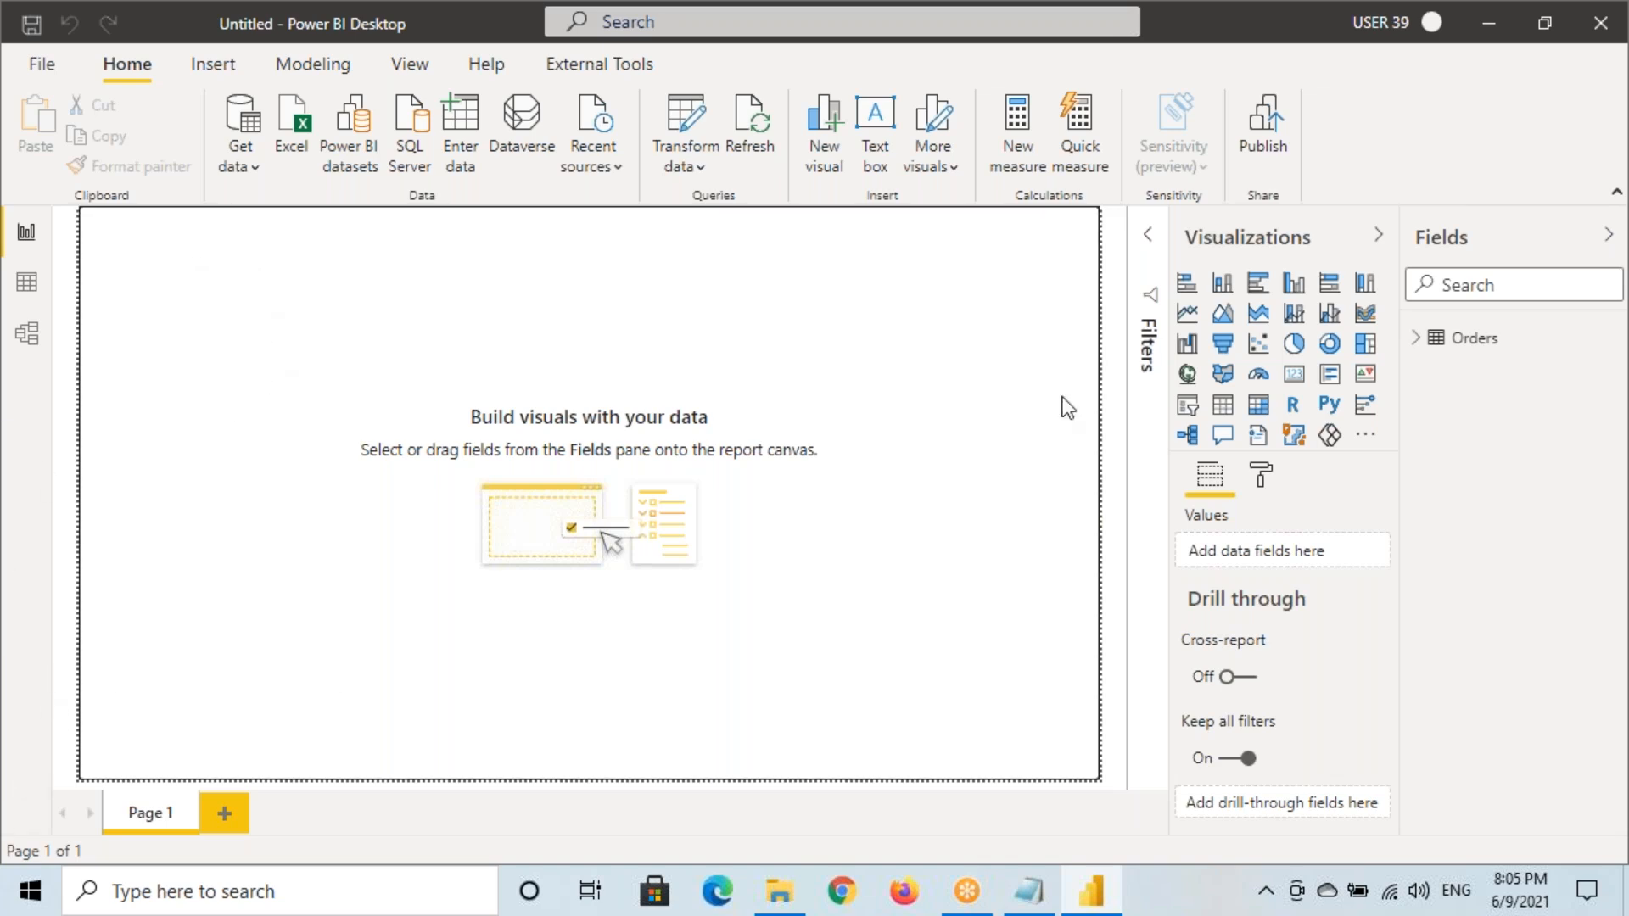
Add a card showing Quantity (38K), with the page at actual size and filters pane collapsed
{"action": "left_click", "coordinate": [1294, 373]}
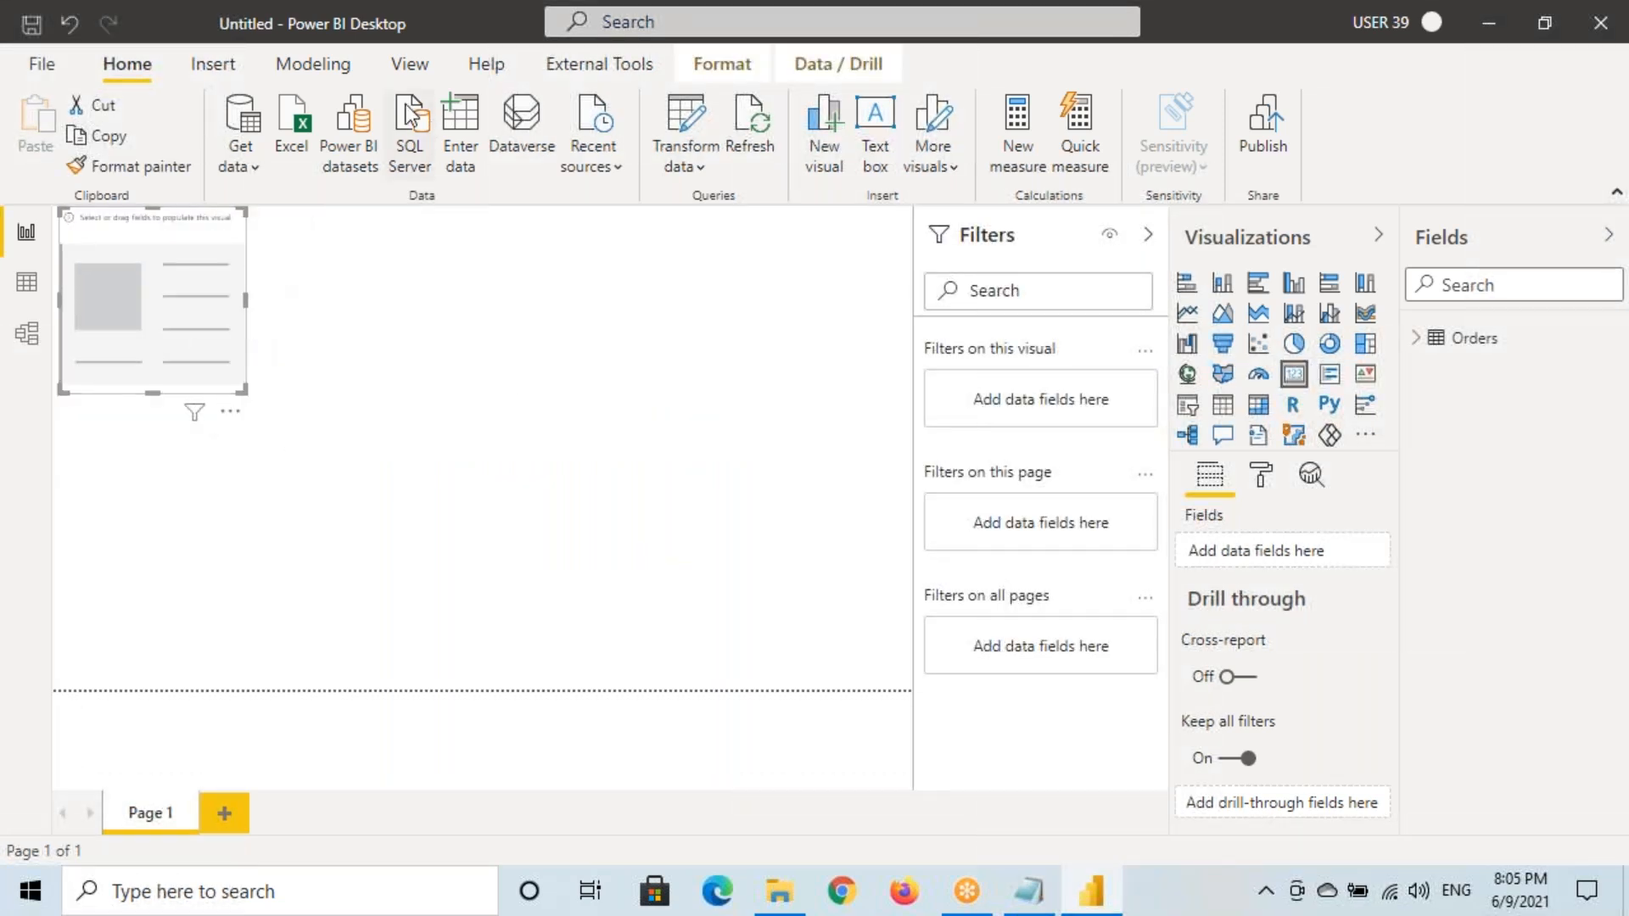
{"action": "left_click", "coordinate": [409, 63]}
{"action": "left_click", "coordinate": [664, 148]}
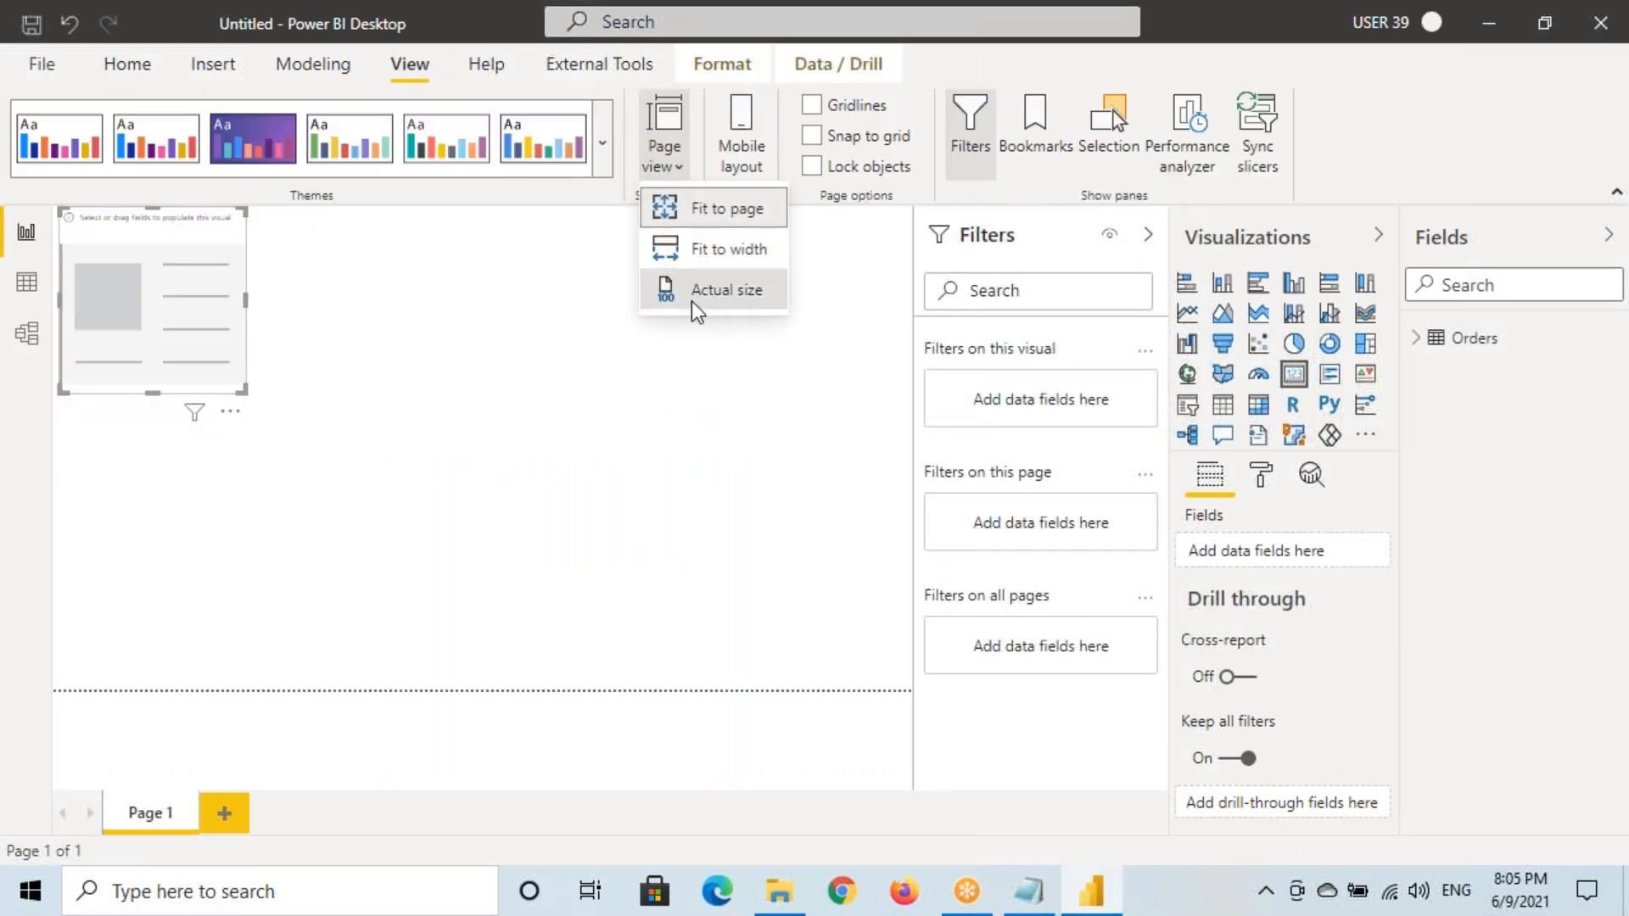
{"action": "left_click", "coordinate": [719, 290]}
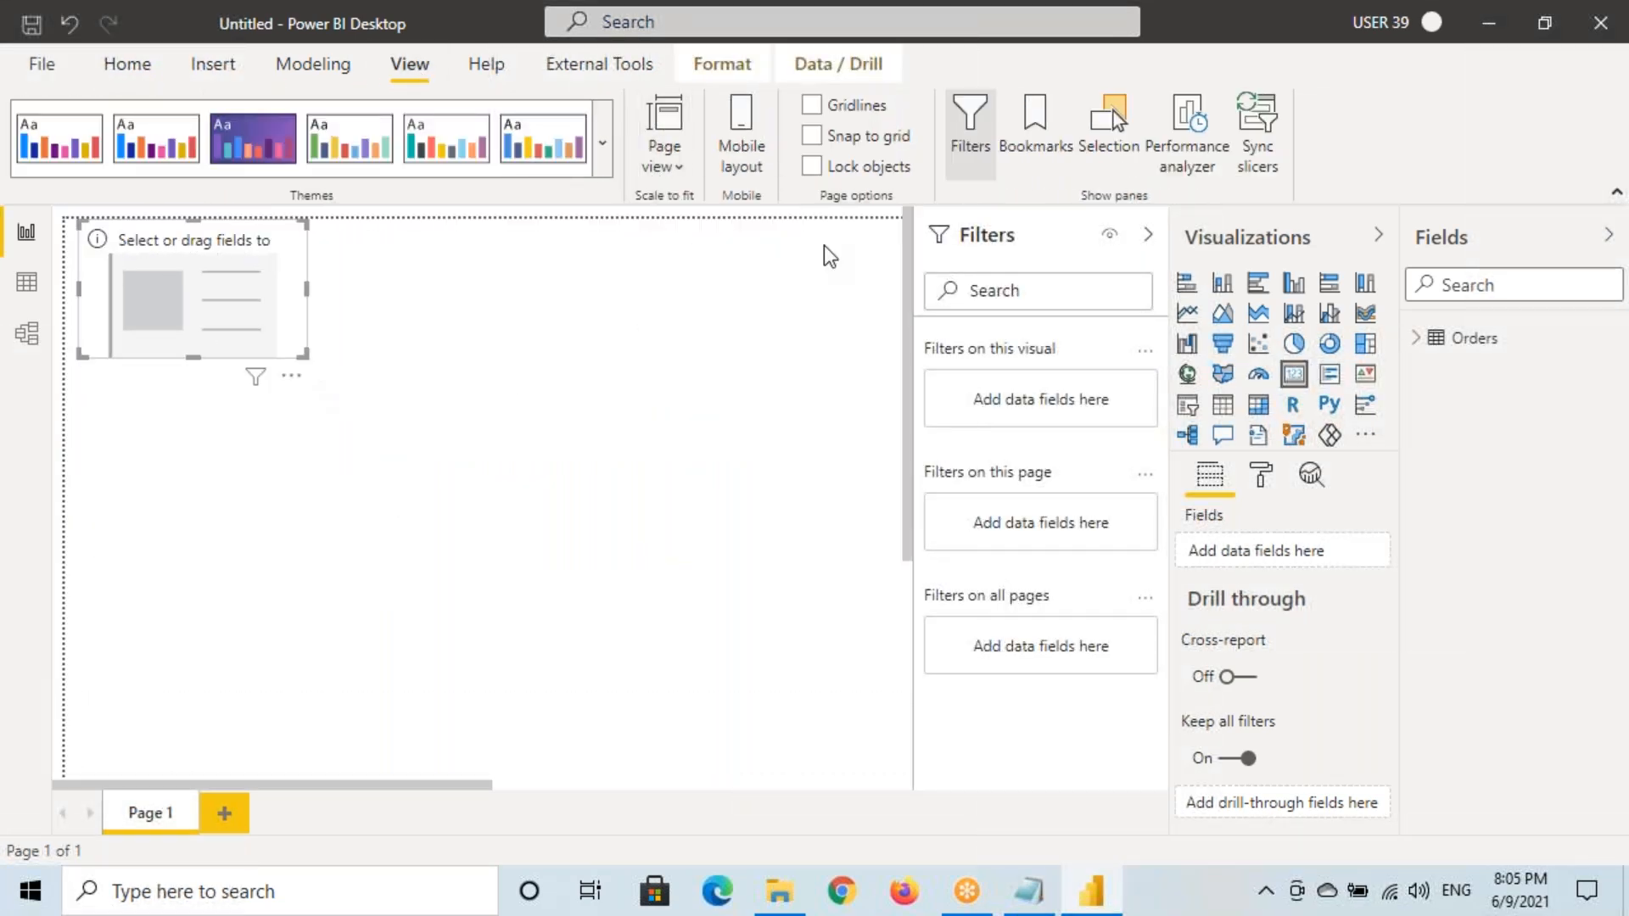
{"action": "left_click", "coordinate": [1148, 234]}
{"action": "left_click_drag", "start_coordinate": [246, 327], "coordinate": [249, 360]}
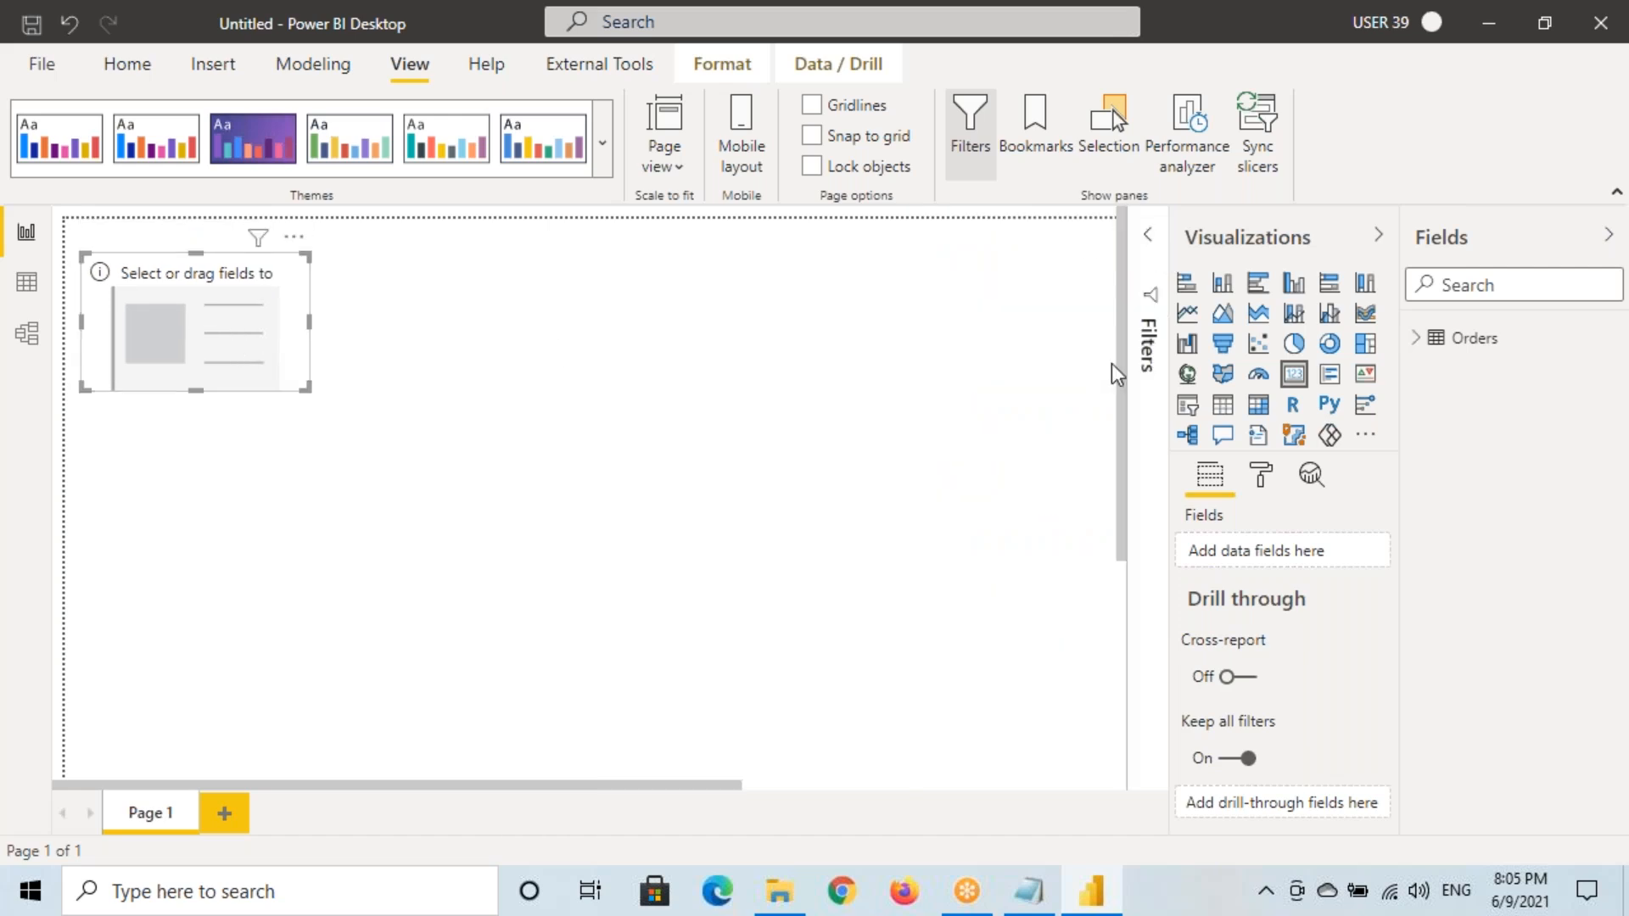
{"action": "left_click", "coordinate": [1412, 339]}
{"action": "scroll", "coordinate": [1519, 509], "scroll_direction": "down", "scroll_amount": 3}
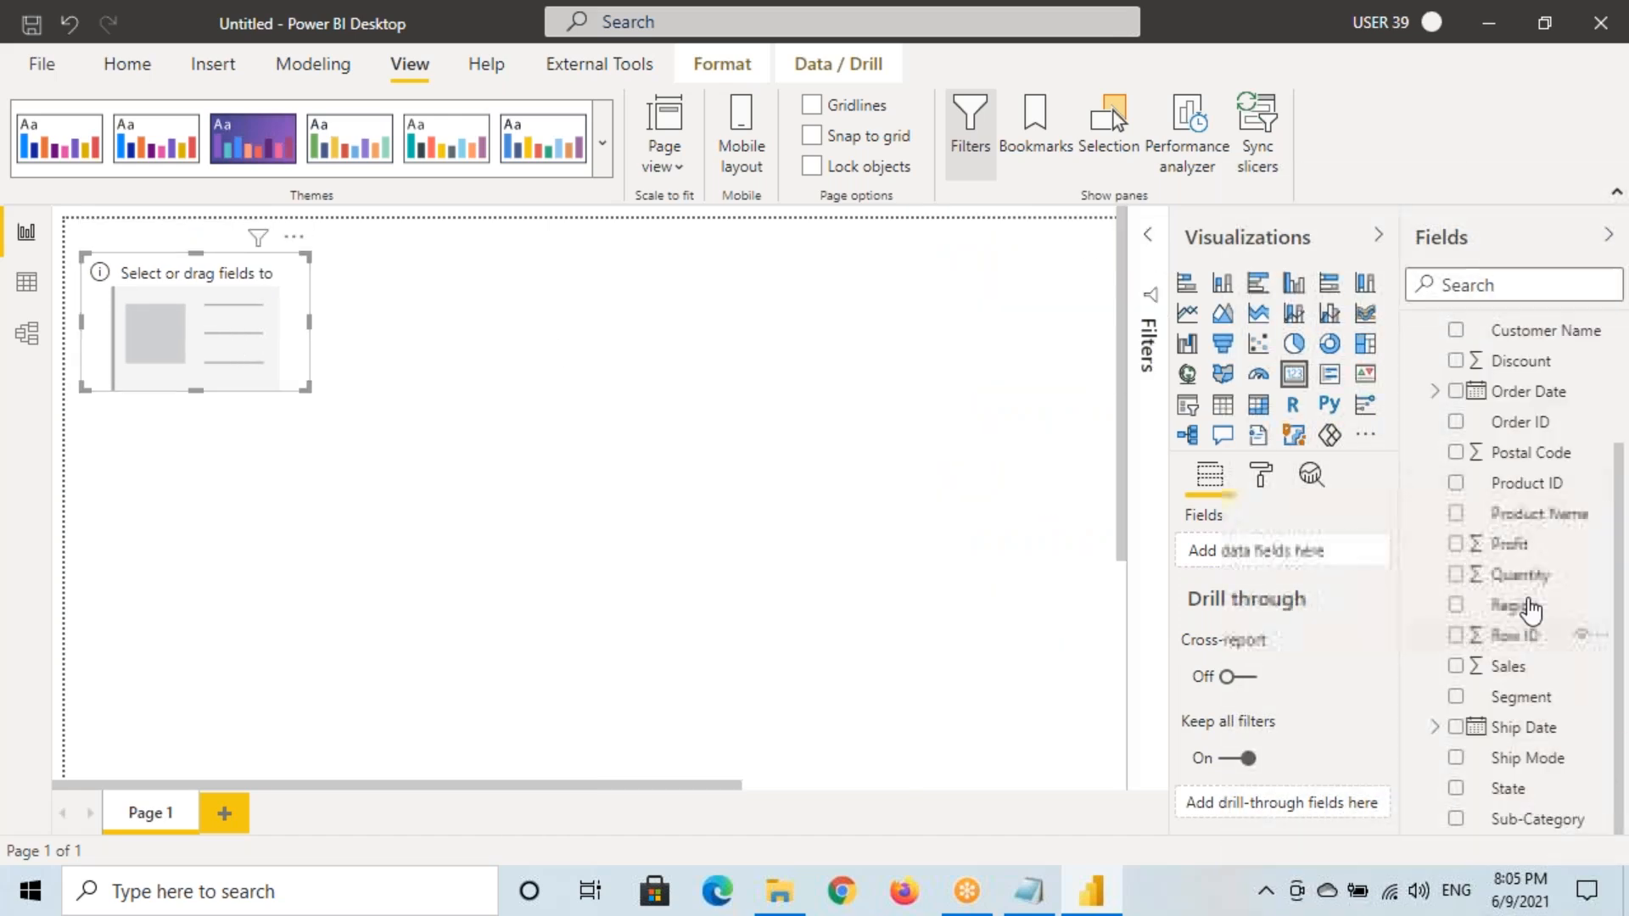
{"action": "left_click_drag", "start_coordinate": [1540, 587], "coordinate": [255, 343]}
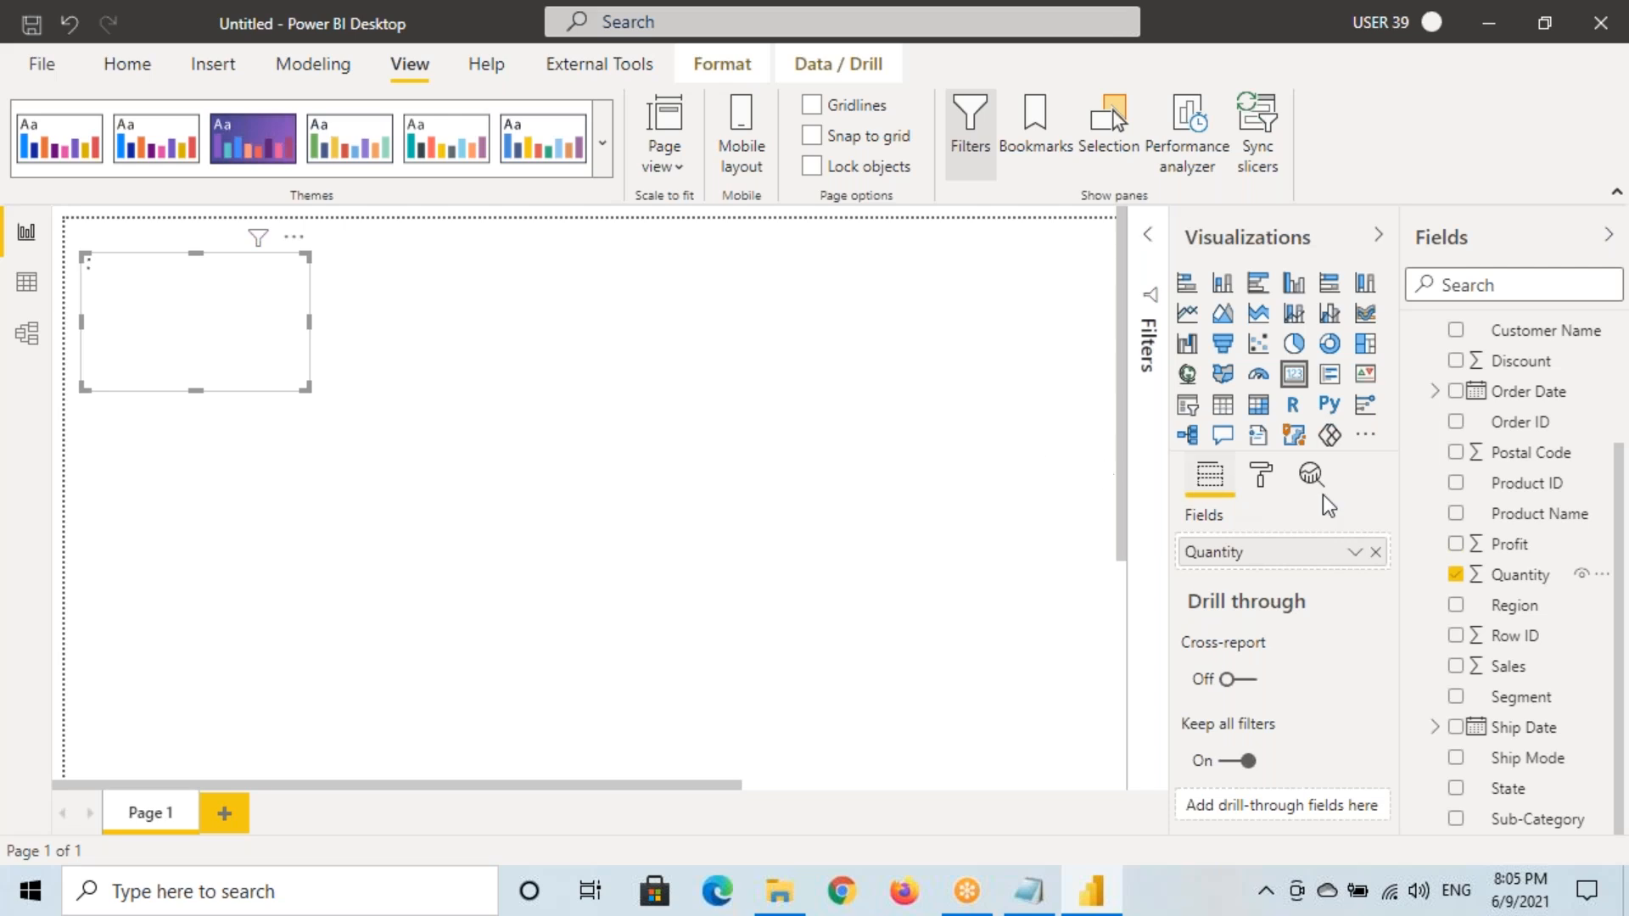
Give the Quantity card a grey border and an inside shadow, and move it to the page top
{"action": "left_click", "coordinate": [1261, 475]}
{"action": "scroll", "coordinate": [1284, 647], "scroll_direction": "down", "scroll_amount": 5}
{"action": "left_click", "coordinate": [1341, 688]}
{"action": "left_click", "coordinate": [1239, 691]}
{"action": "left_click", "coordinate": [1230, 764]}
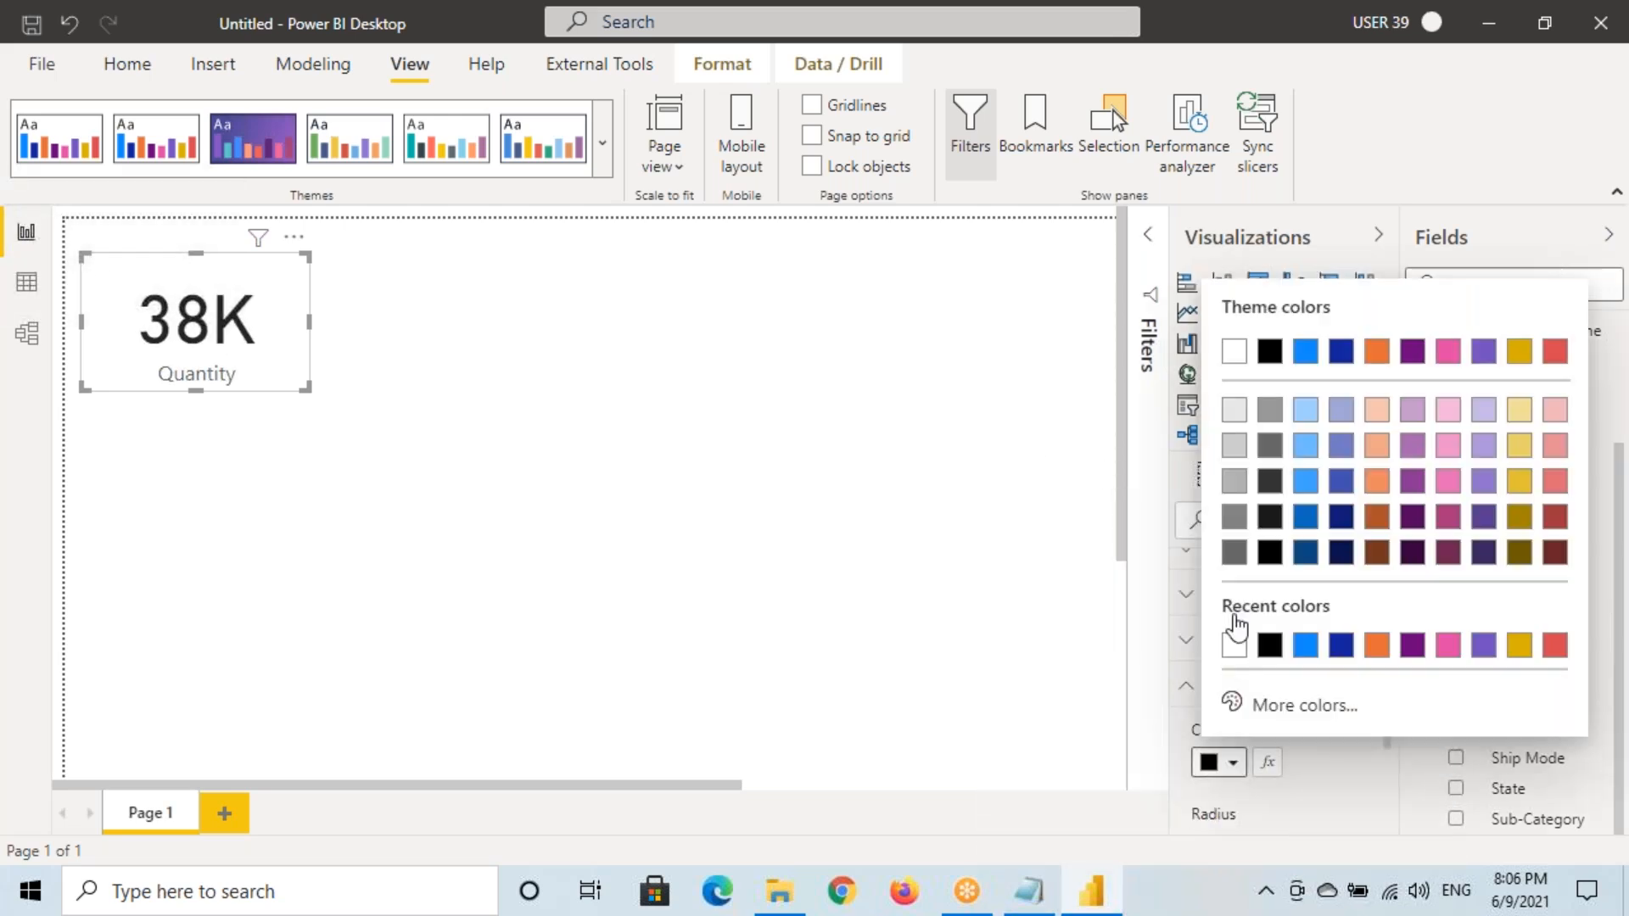
{"action": "left_click", "coordinate": [1233, 482]}
{"action": "left_click", "coordinate": [1221, 685]}
{"action": "left_click", "coordinate": [1348, 728]}
{"action": "left_click", "coordinate": [1232, 730]}
{"action": "left_click", "coordinate": [1261, 768]}
{"action": "left_click", "coordinate": [1237, 822]}
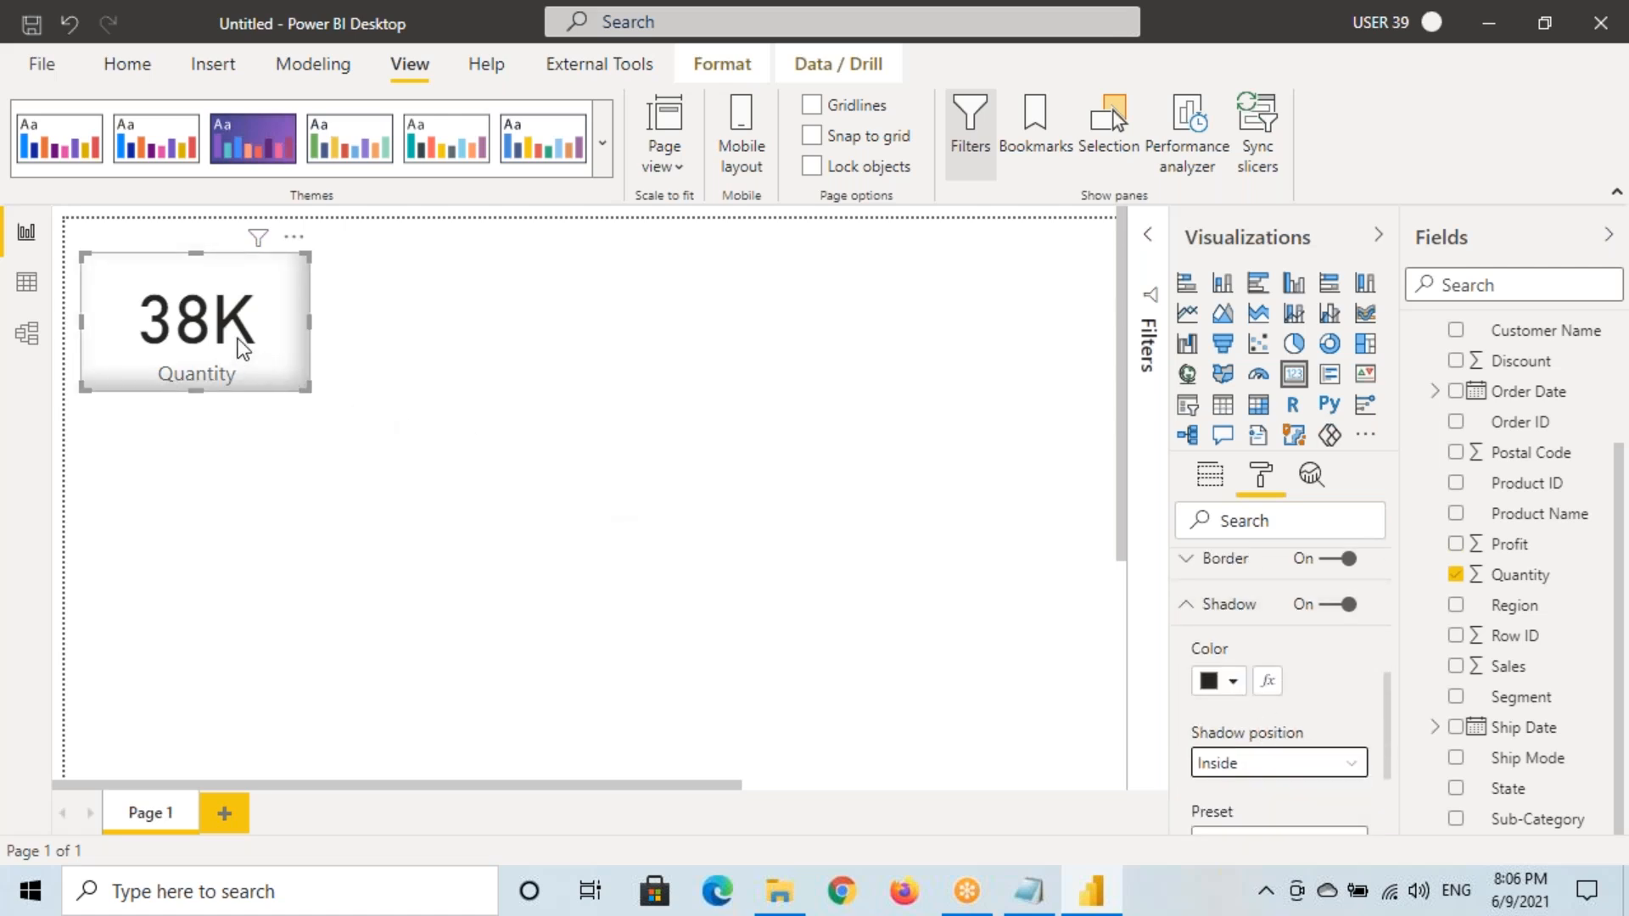
{"action": "left_click_drag", "start_coordinate": [244, 348], "coordinate": [237, 324]}
{"action": "left_click", "coordinate": [1054, 454]}
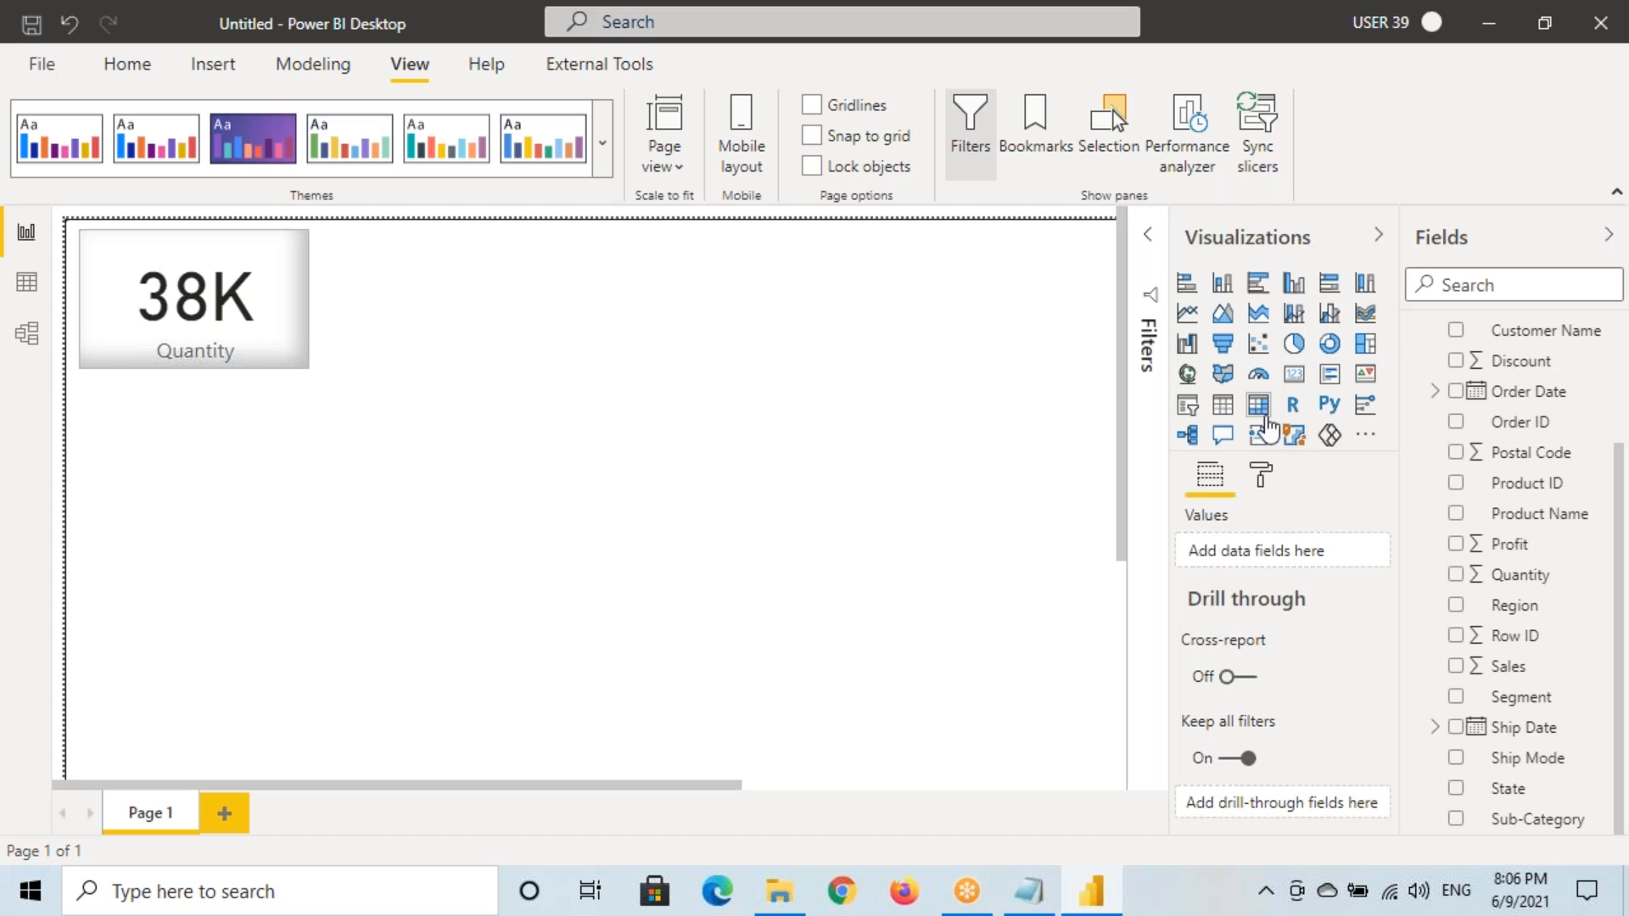
Add a Sales card (2.30M) beside Quantity, copying its style with Format painter
{"action": "left_click", "coordinate": [1293, 374]}
{"action": "left_click_drag", "start_coordinate": [204, 552], "coordinate": [436, 333]}
{"action": "left_click_drag", "start_coordinate": [439, 413], "coordinate": [435, 362]}
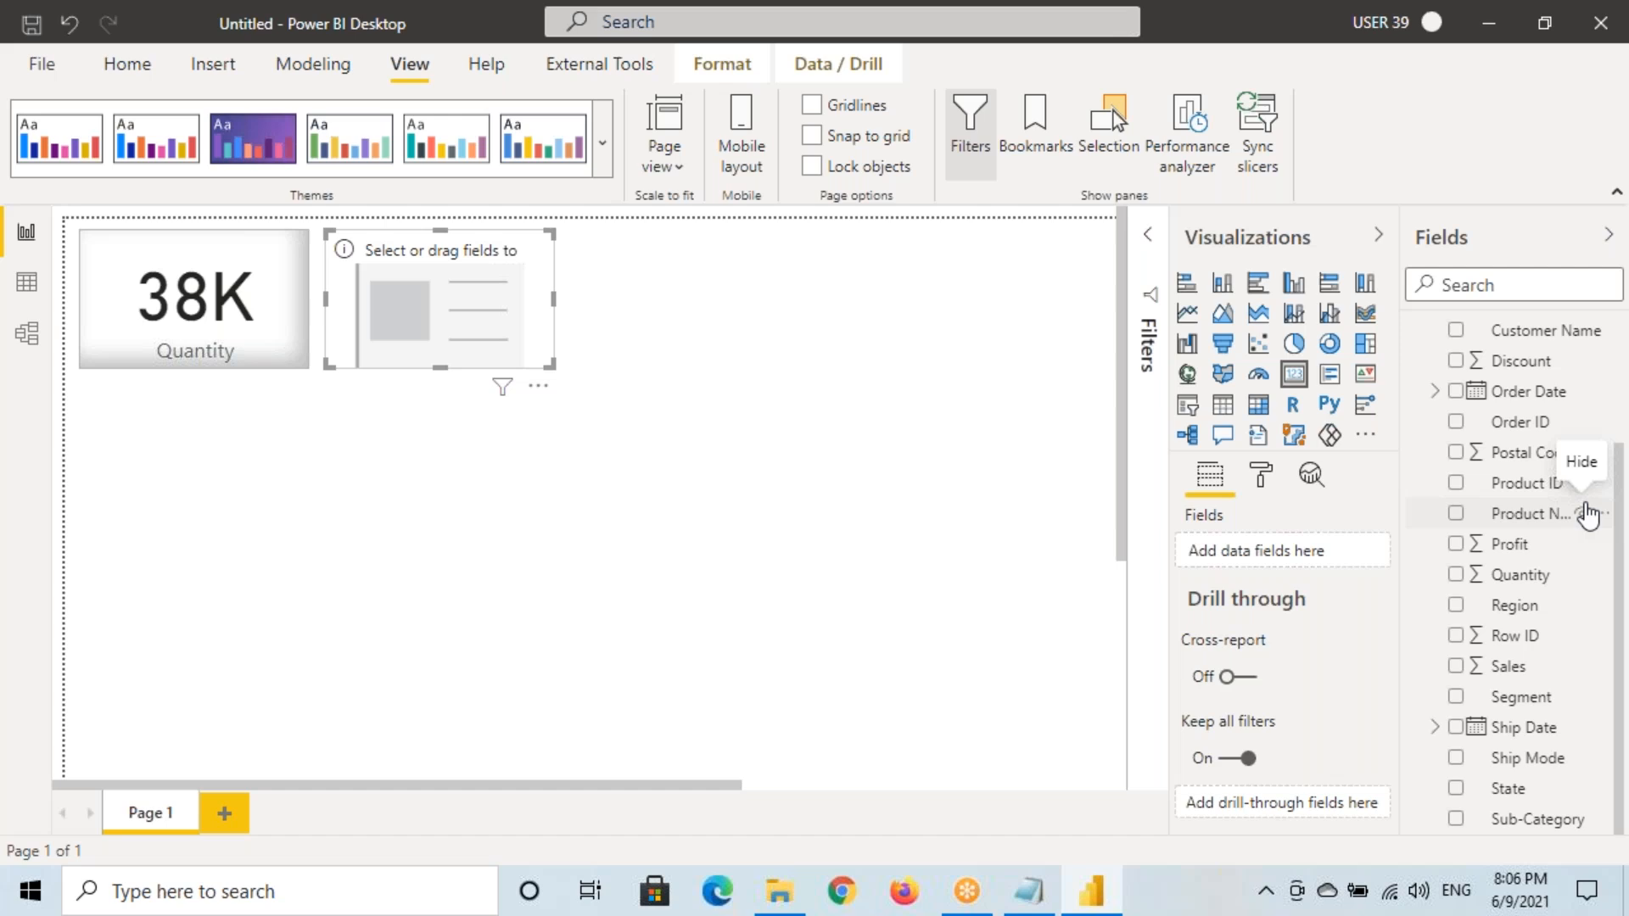
{"action": "left_click_drag", "start_coordinate": [1515, 668], "coordinate": [465, 332]}
{"action": "left_click", "coordinate": [196, 322]}
{"action": "left_click", "coordinate": [127, 64]}
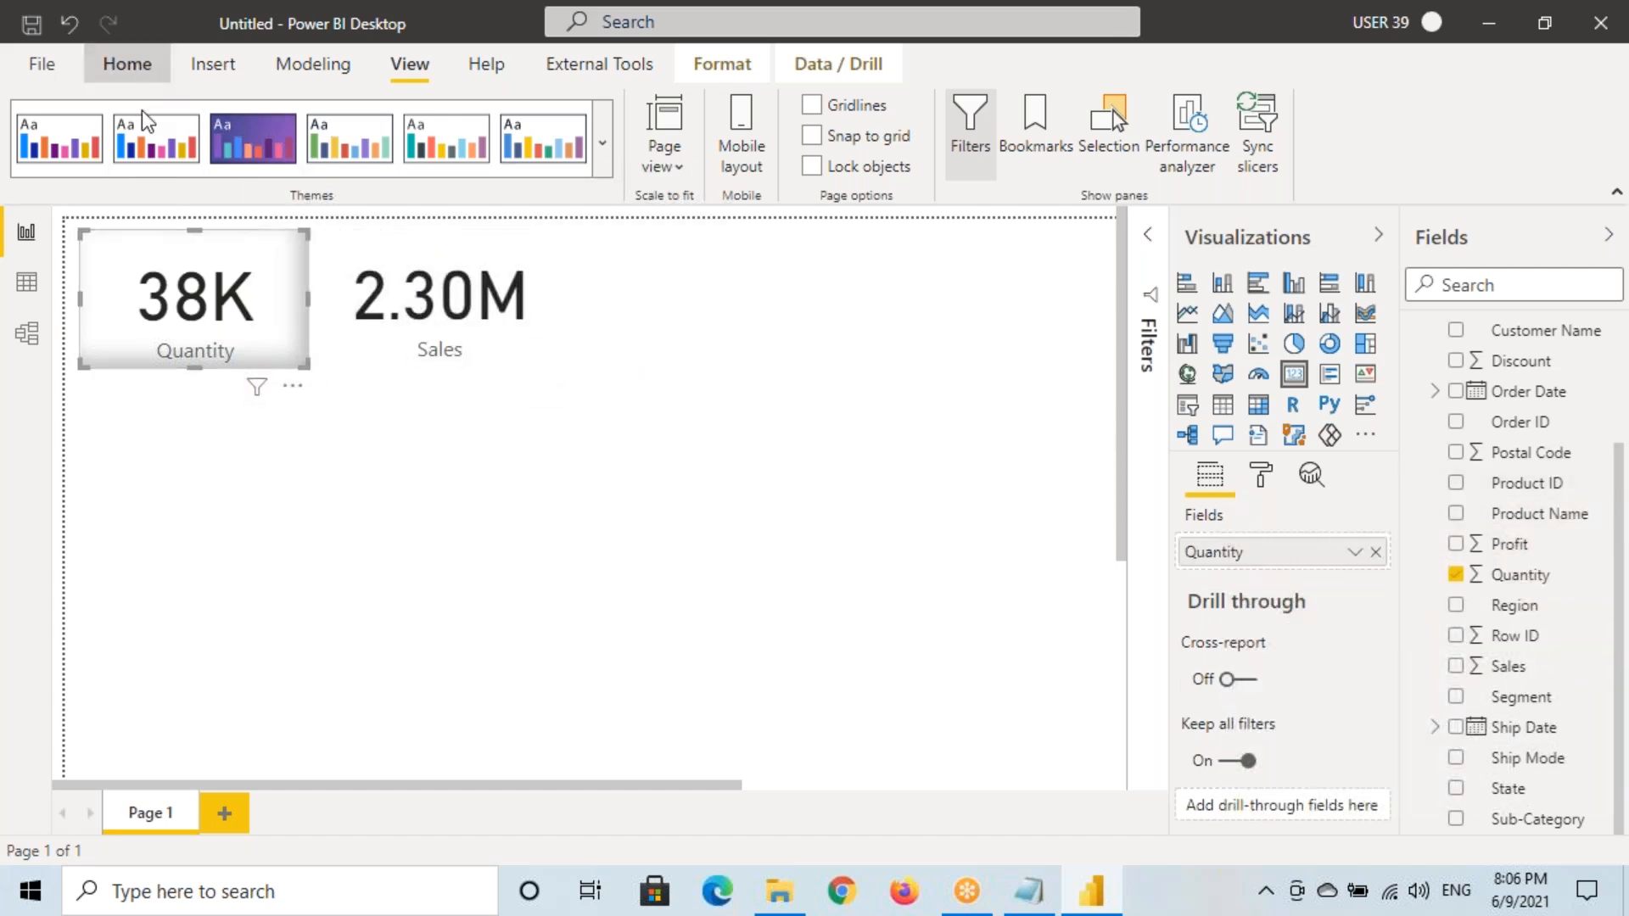
{"action": "left_click", "coordinate": [150, 164]}
{"action": "left_click", "coordinate": [440, 305]}
{"action": "left_click", "coordinate": [849, 424]}
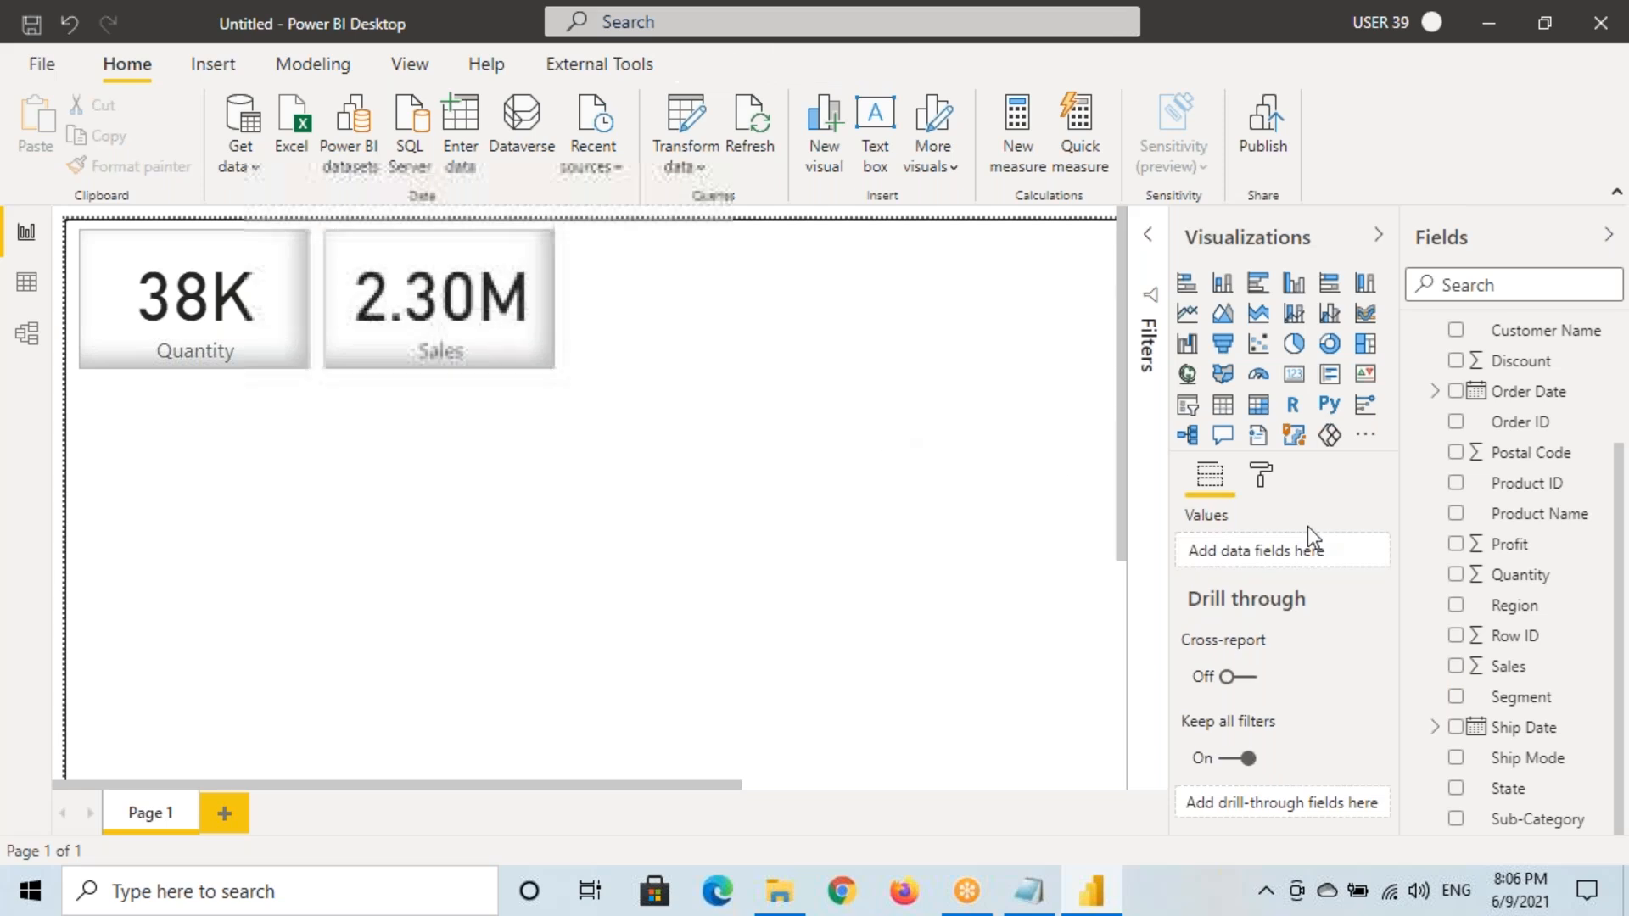
Add a matching Profit card (286.40K) beside Sales with the same border and shadow
{"action": "left_click", "coordinate": [1293, 375]}
{"action": "left_click_drag", "start_coordinate": [238, 556], "coordinate": [714, 309]}
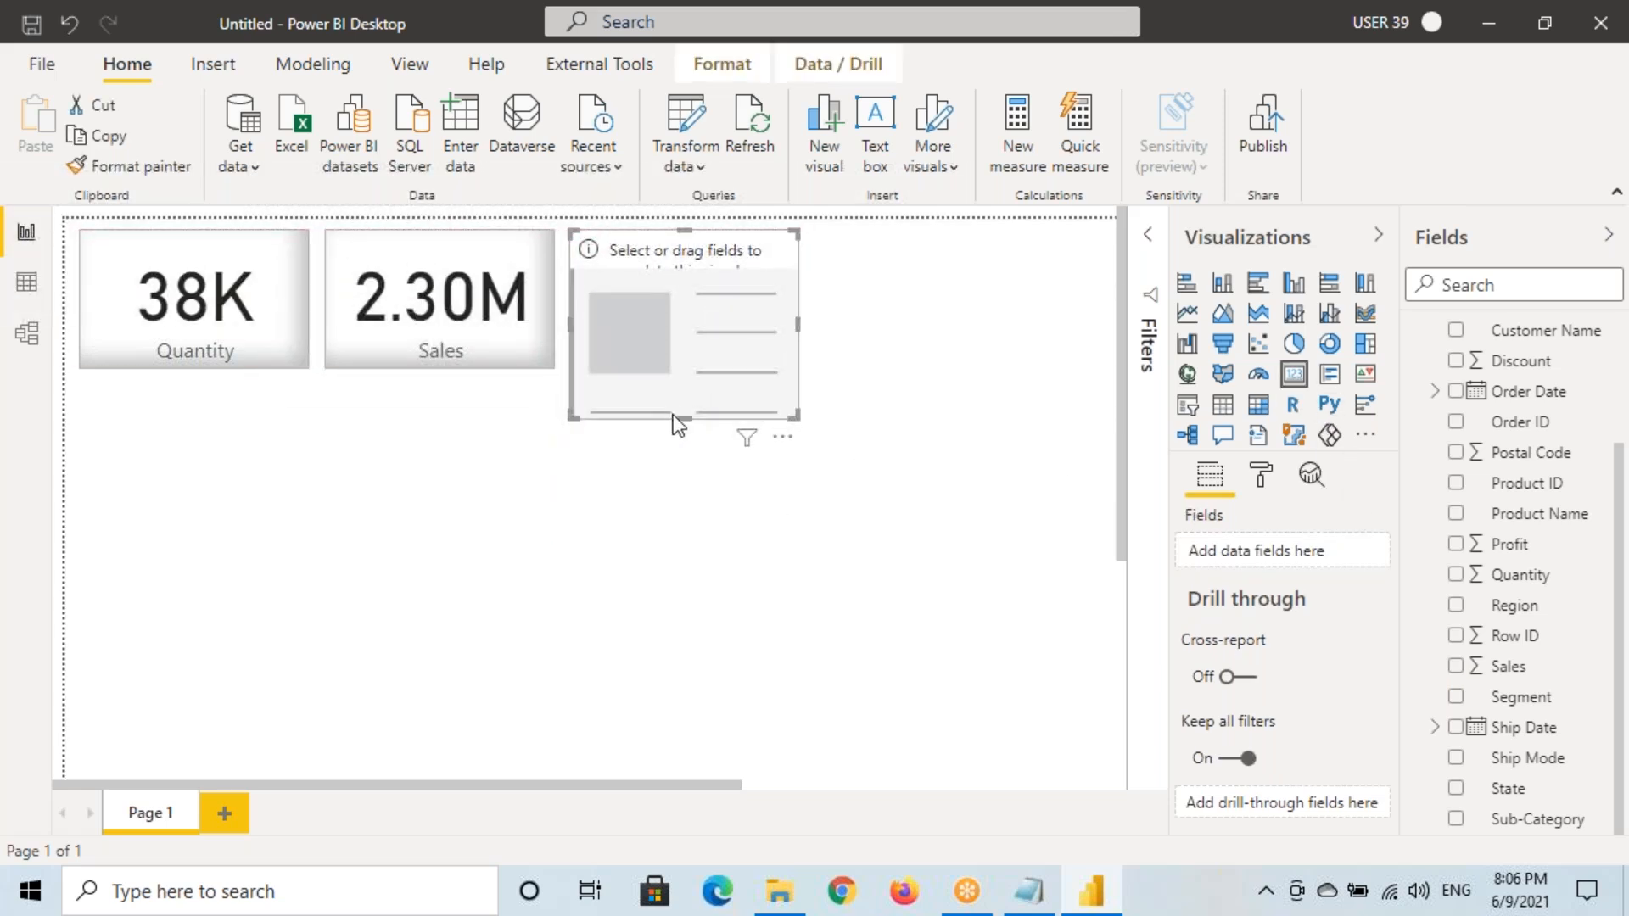
{"action": "left_click_drag", "start_coordinate": [681, 420], "coordinate": [681, 369]}
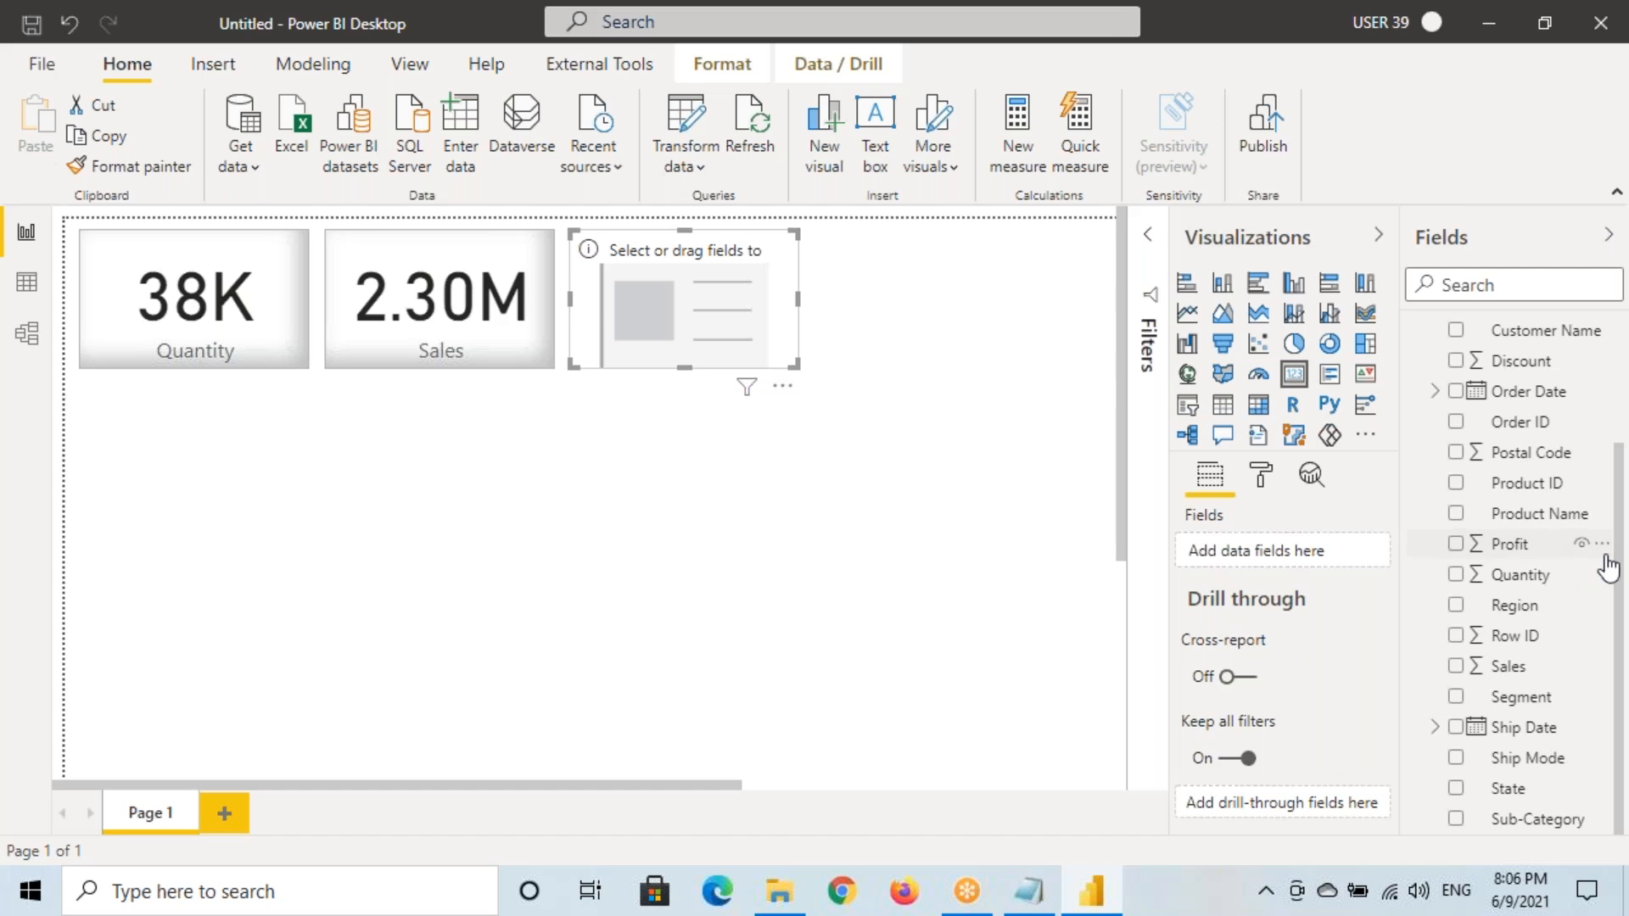
{"action": "left_click_drag", "start_coordinate": [1464, 544], "coordinate": [827, 302]}
{"action": "left_click", "coordinate": [426, 307]}
{"action": "left_click", "coordinate": [648, 284]}
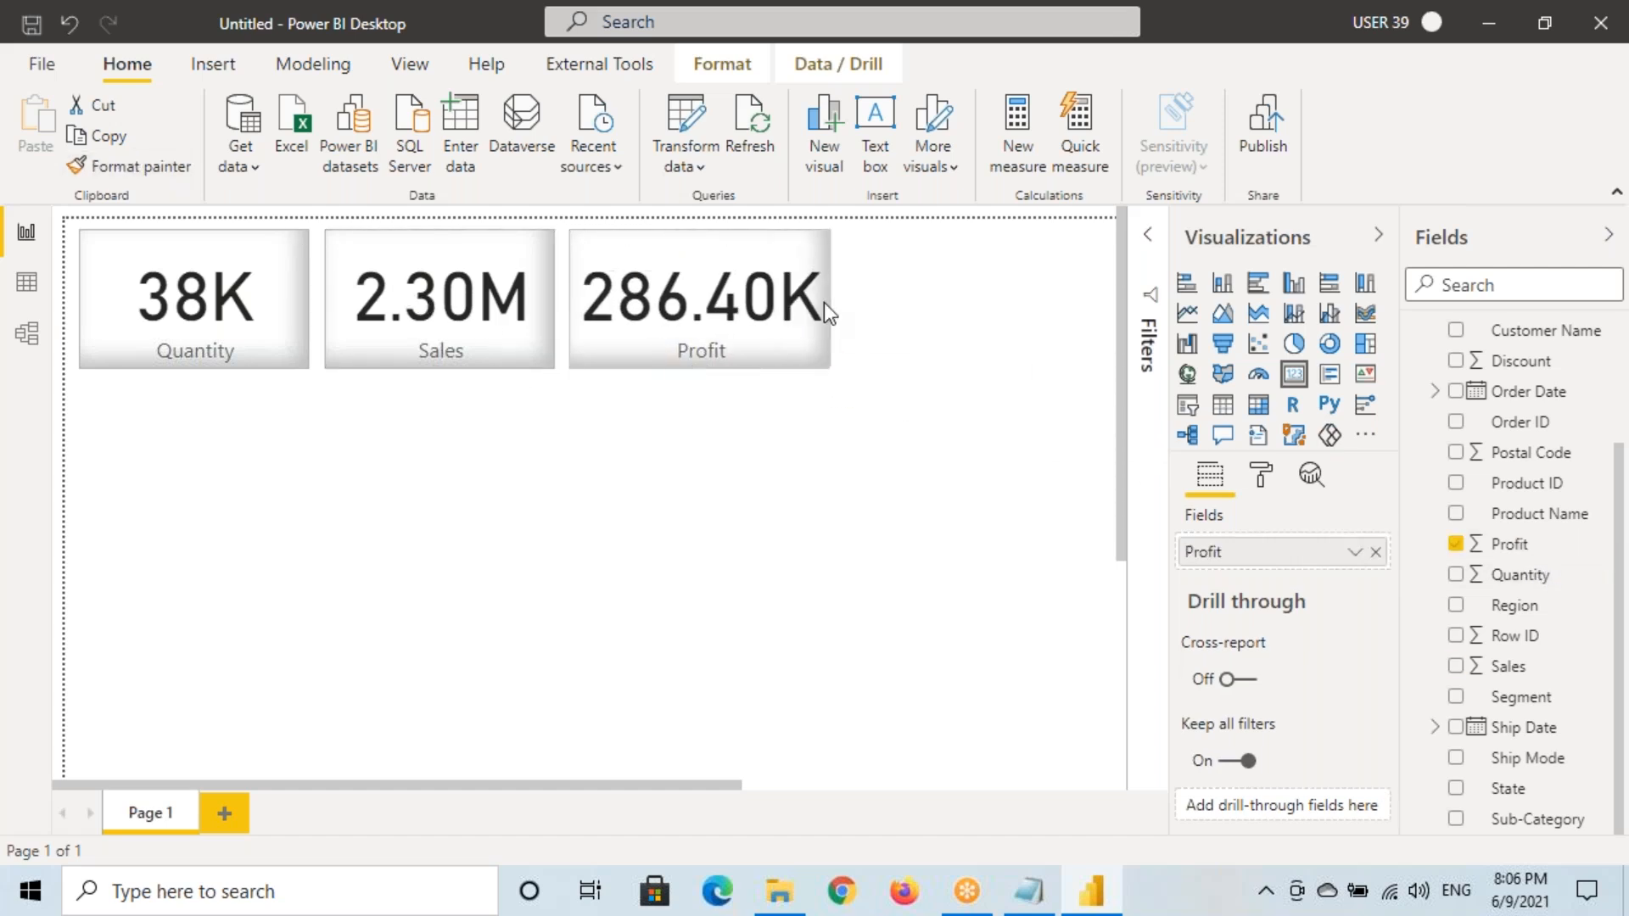
{"action": "left_click", "coordinate": [292, 485]}
{"action": "left_click", "coordinate": [1292, 349]}
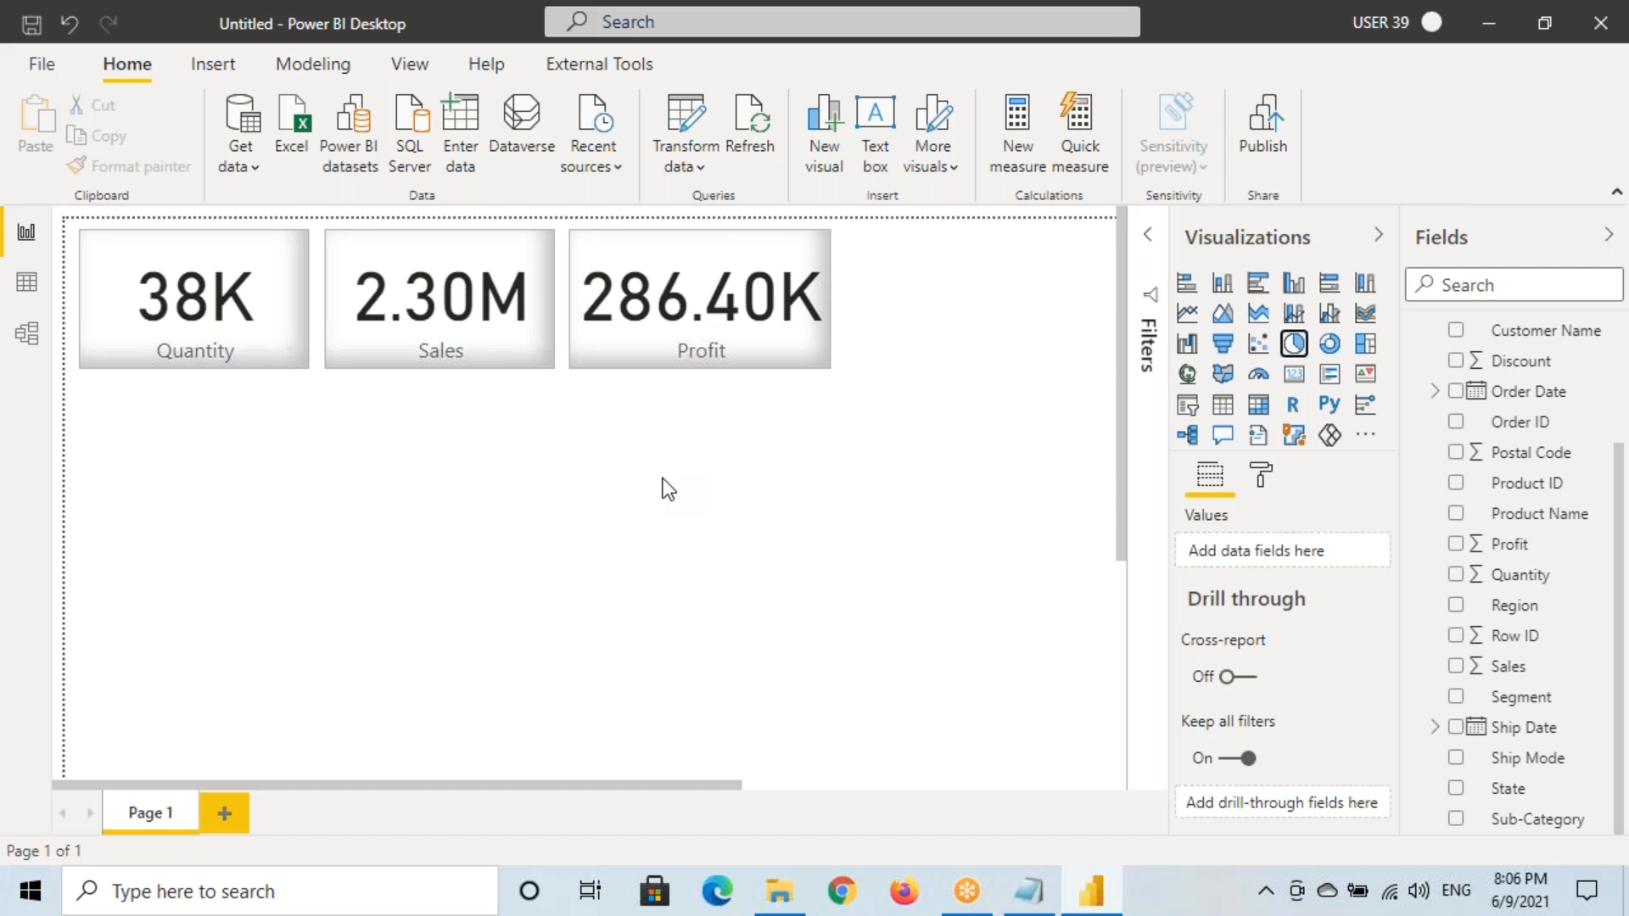
Build a Sales by Category pie chart below the cards
{"action": "left_click_drag", "start_coordinate": [299, 586], "coordinate": [427, 684]}
{"action": "scroll", "coordinate": [1465, 542], "scroll_direction": "up", "scroll_amount": 3}
{"action": "left_click_drag", "start_coordinate": [1519, 369], "coordinate": [356, 517]}
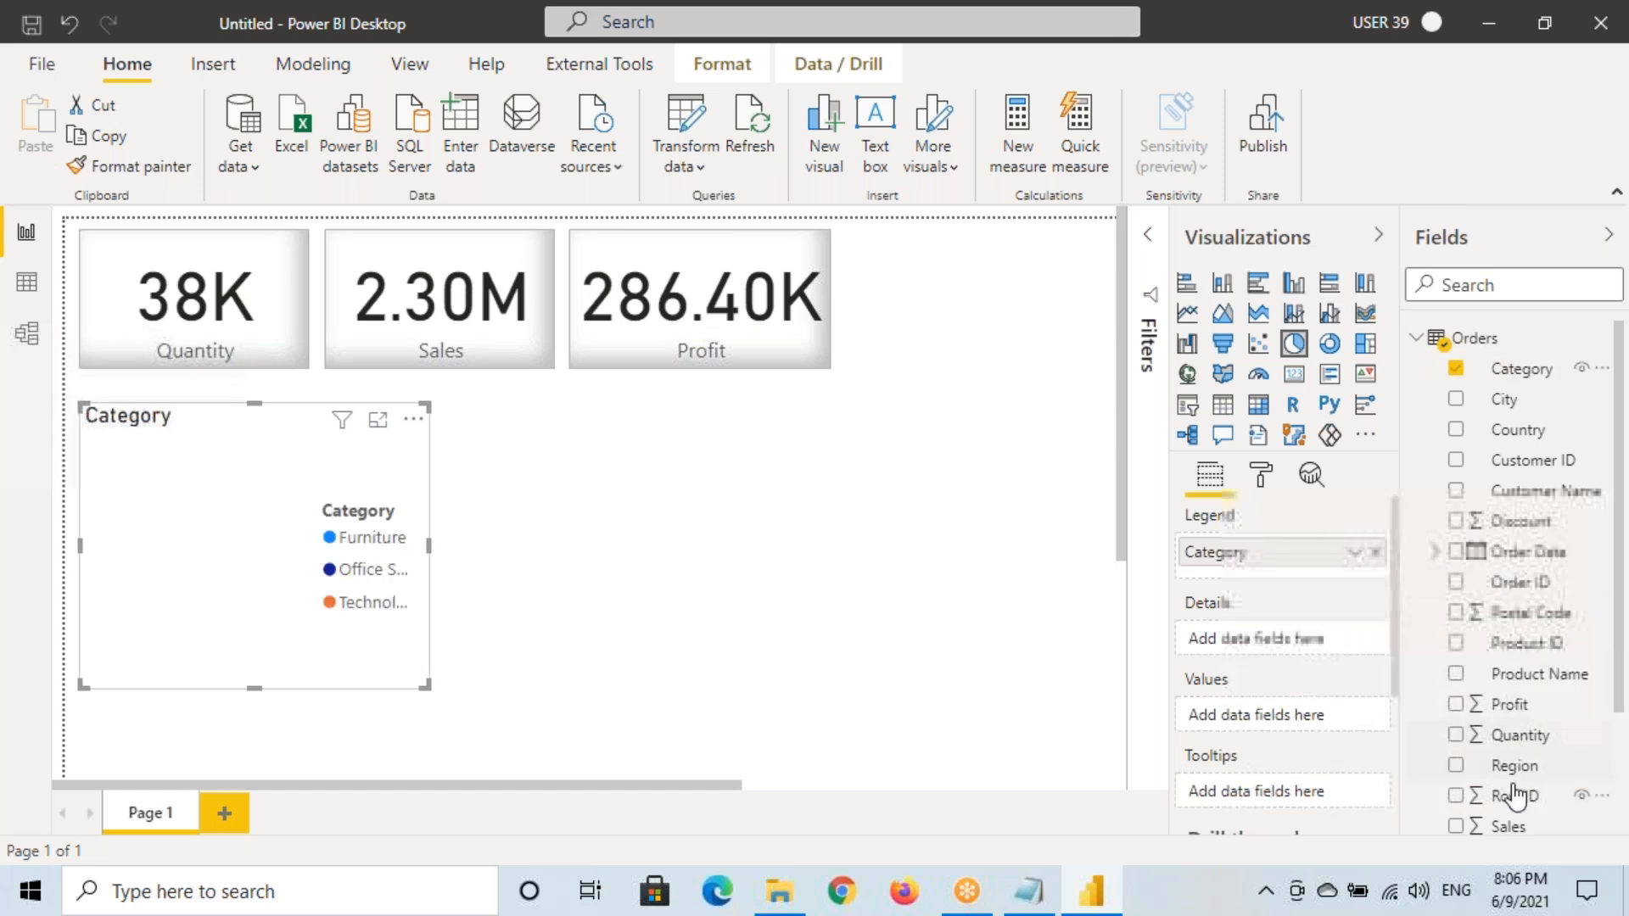
{"action": "left_click_drag", "start_coordinate": [1509, 827], "coordinate": [282, 587]}
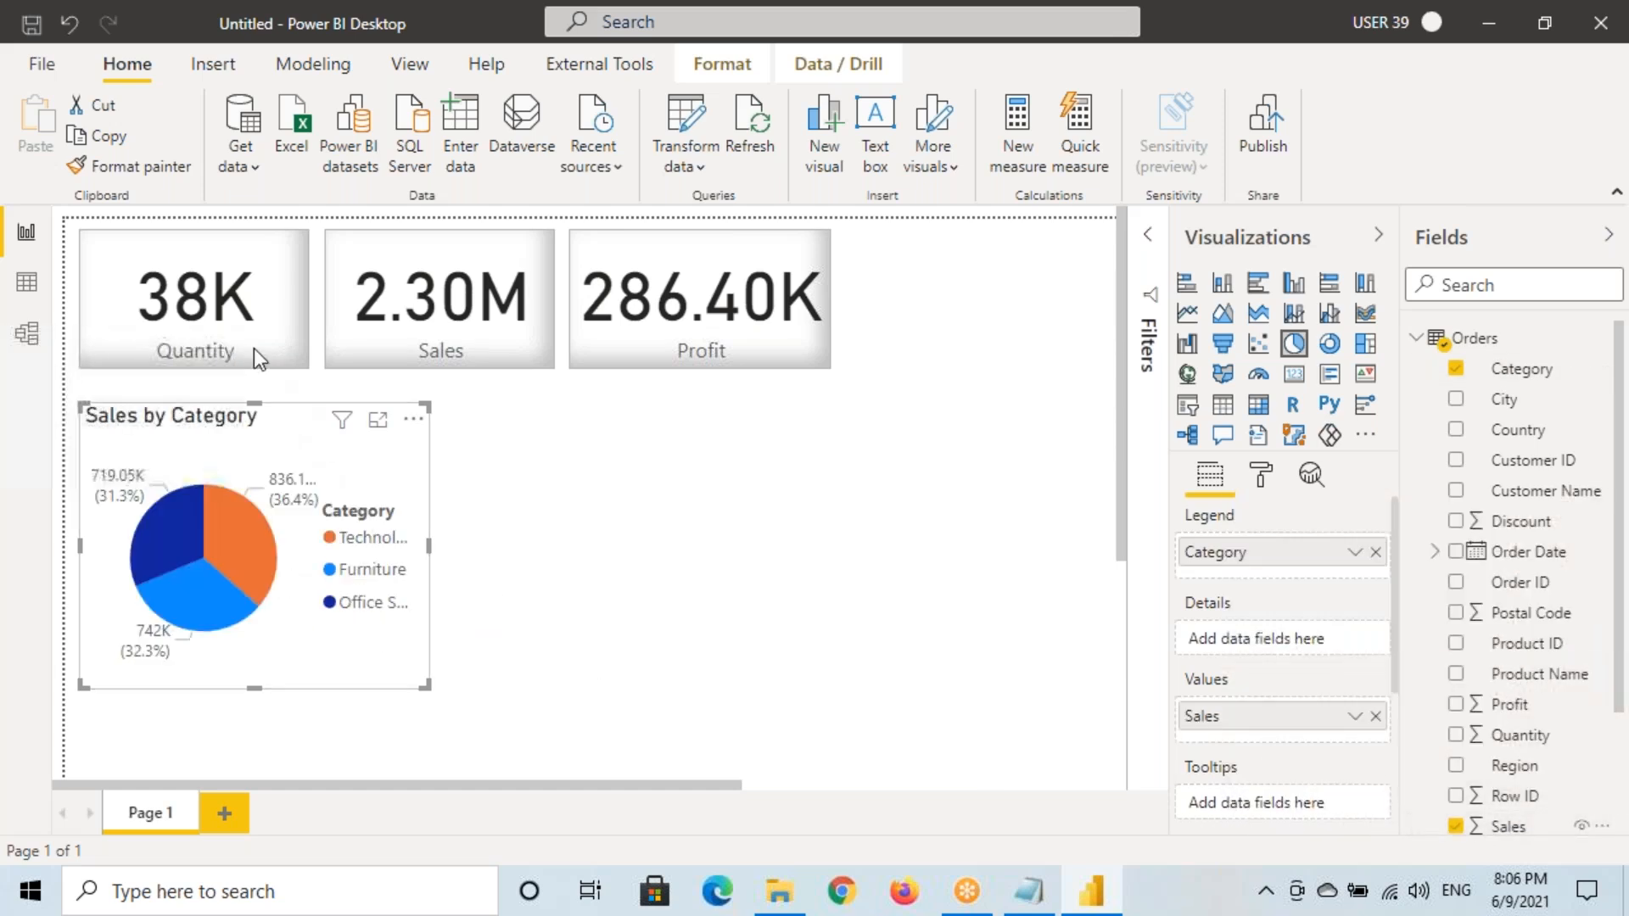
Copy the card's border and shadow onto the pie chart and turn its legend off
{"action": "left_click", "coordinate": [236, 323]}
{"action": "left_click", "coordinate": [136, 166]}
{"action": "left_click", "coordinate": [249, 477]}
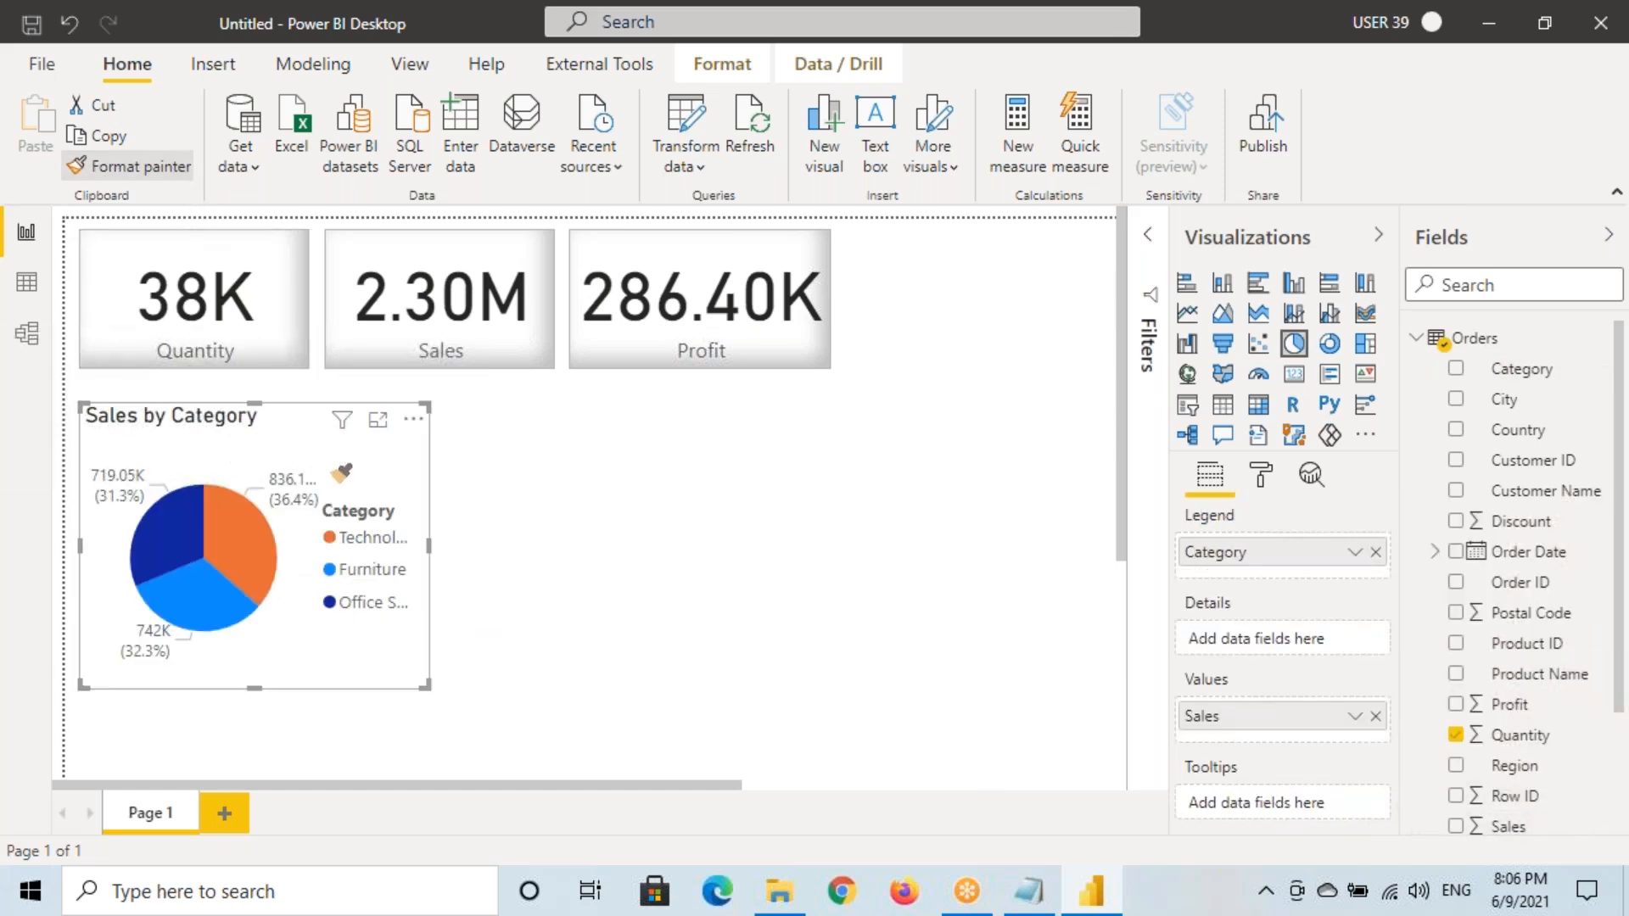
{"action": "left_click", "coordinate": [1262, 476]}
{"action": "left_click", "coordinate": [1332, 622]}
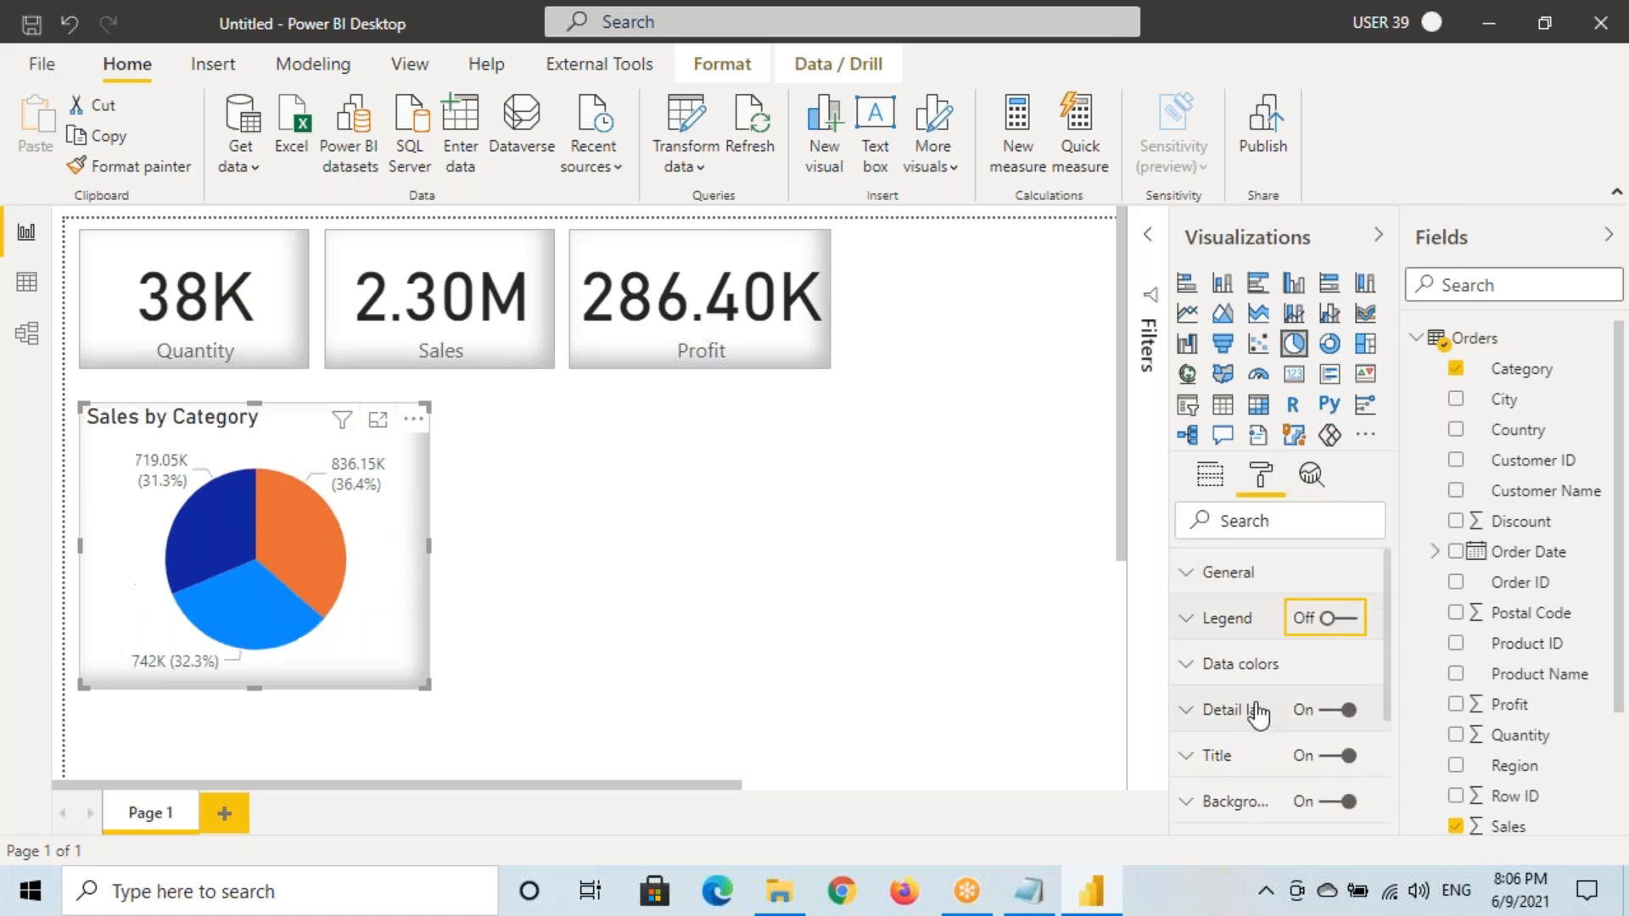
{"action": "left_click", "coordinate": [1248, 709]}
{"action": "left_click", "coordinate": [1256, 785]}
Label pie slices with category and data value, and add a Sales by Region donut beside it
{"action": "left_click", "coordinate": [1261, 670]}
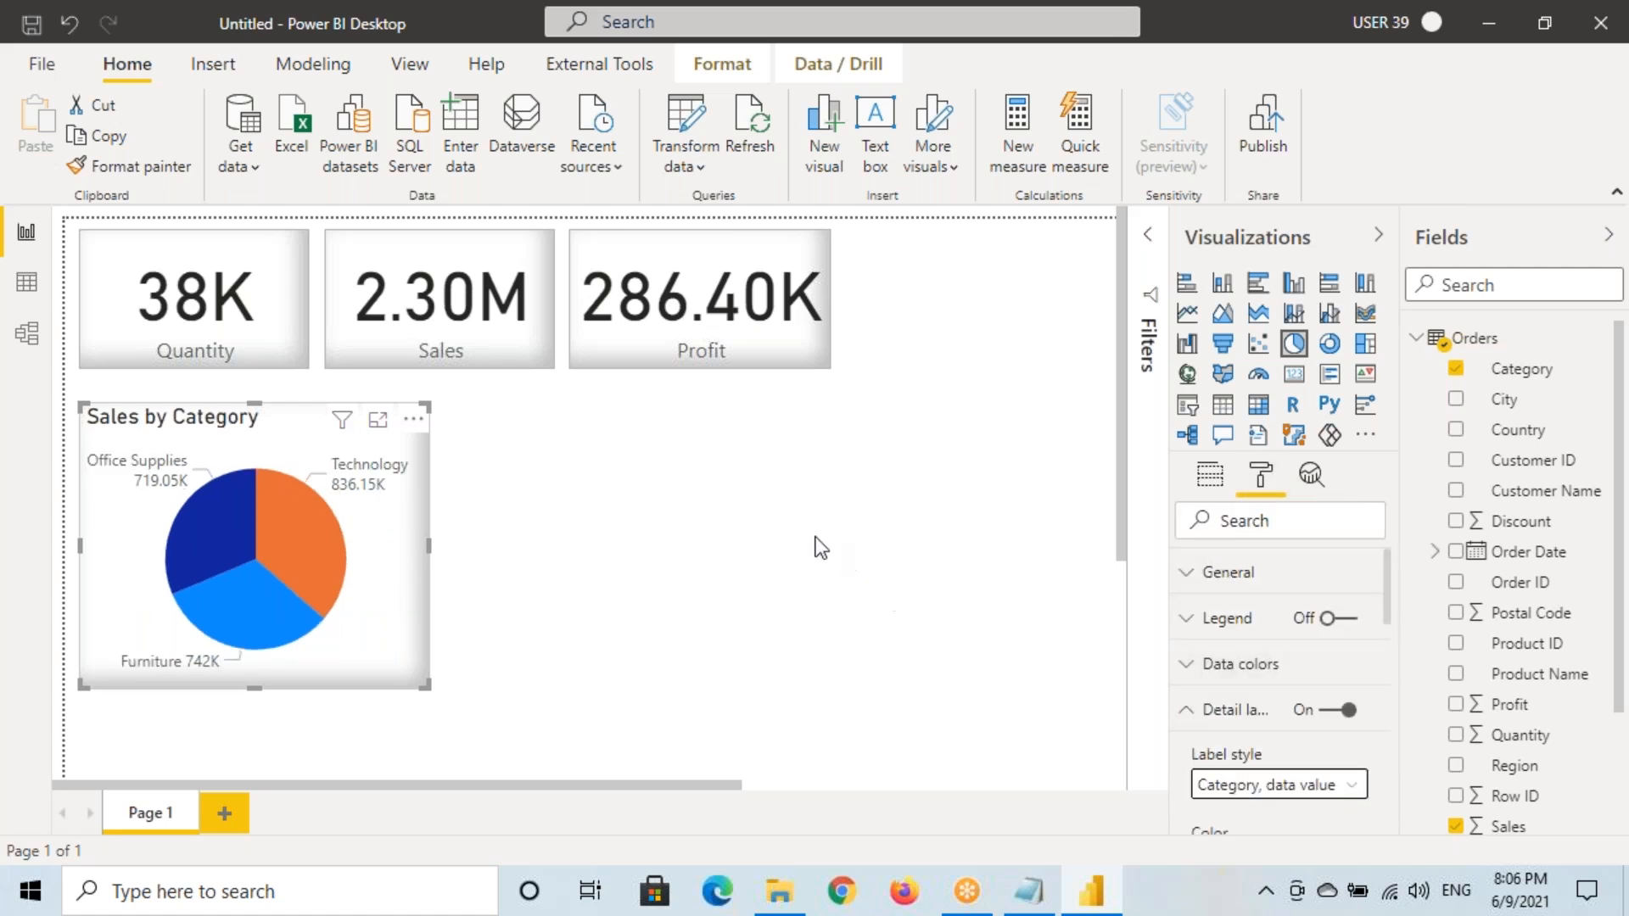
{"action": "left_click", "coordinate": [815, 545]}
{"action": "left_click", "coordinate": [1330, 344]}
{"action": "left_click_drag", "start_coordinate": [416, 615], "coordinate": [592, 567]}
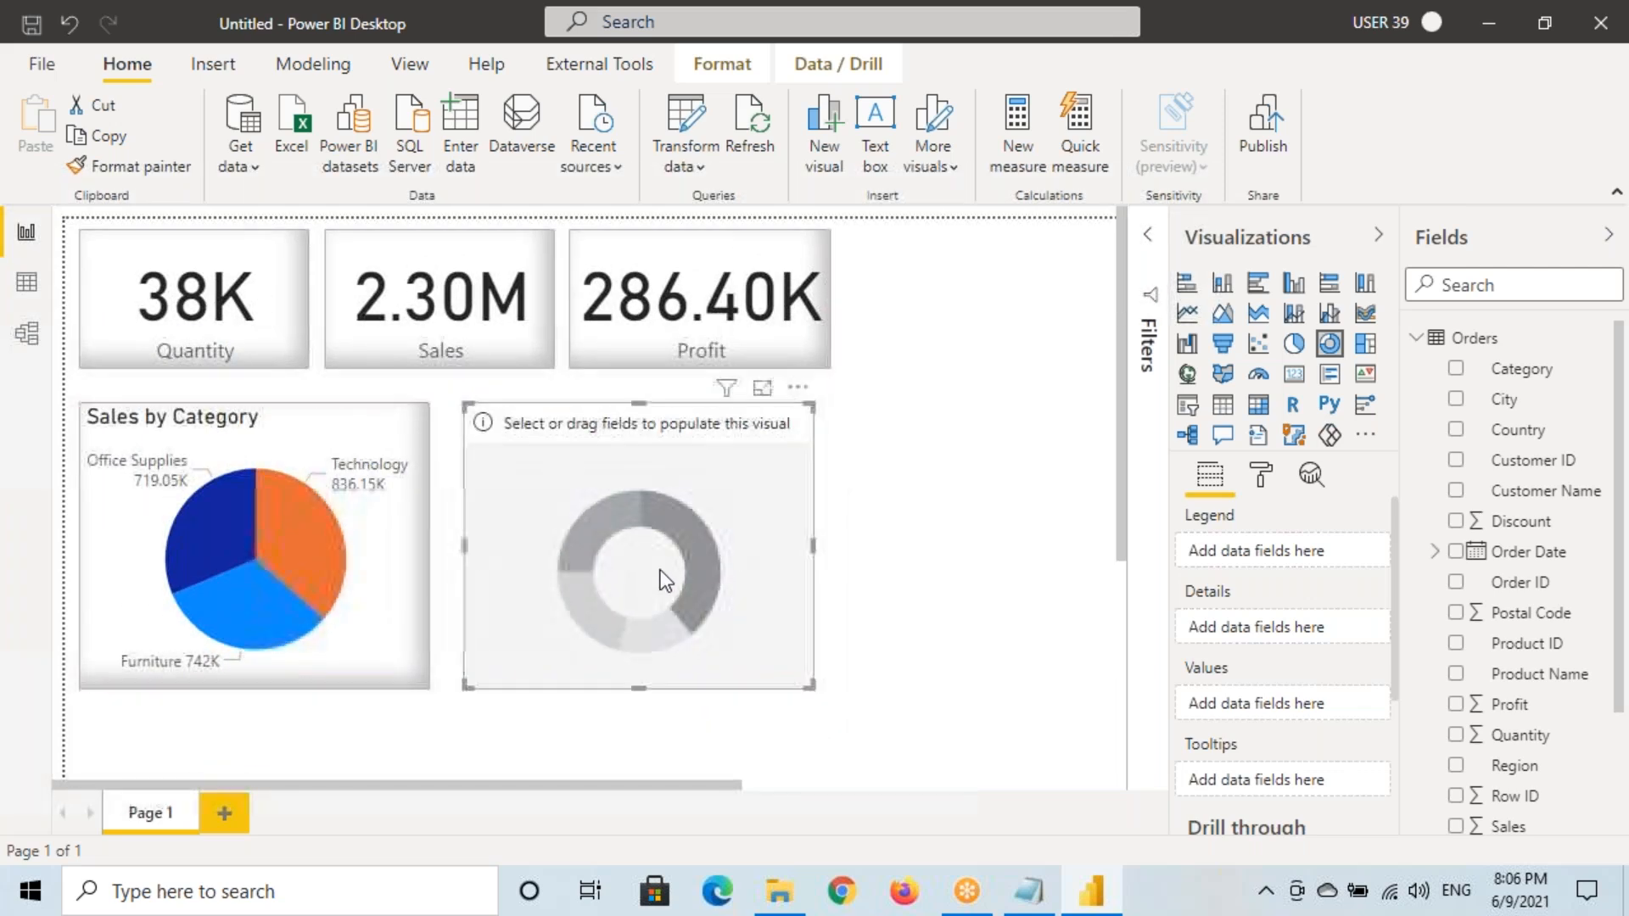
{"action": "left_click_drag", "start_coordinate": [816, 548], "coordinate": [840, 548]}
{"action": "left_click", "coordinate": [1504, 768]}
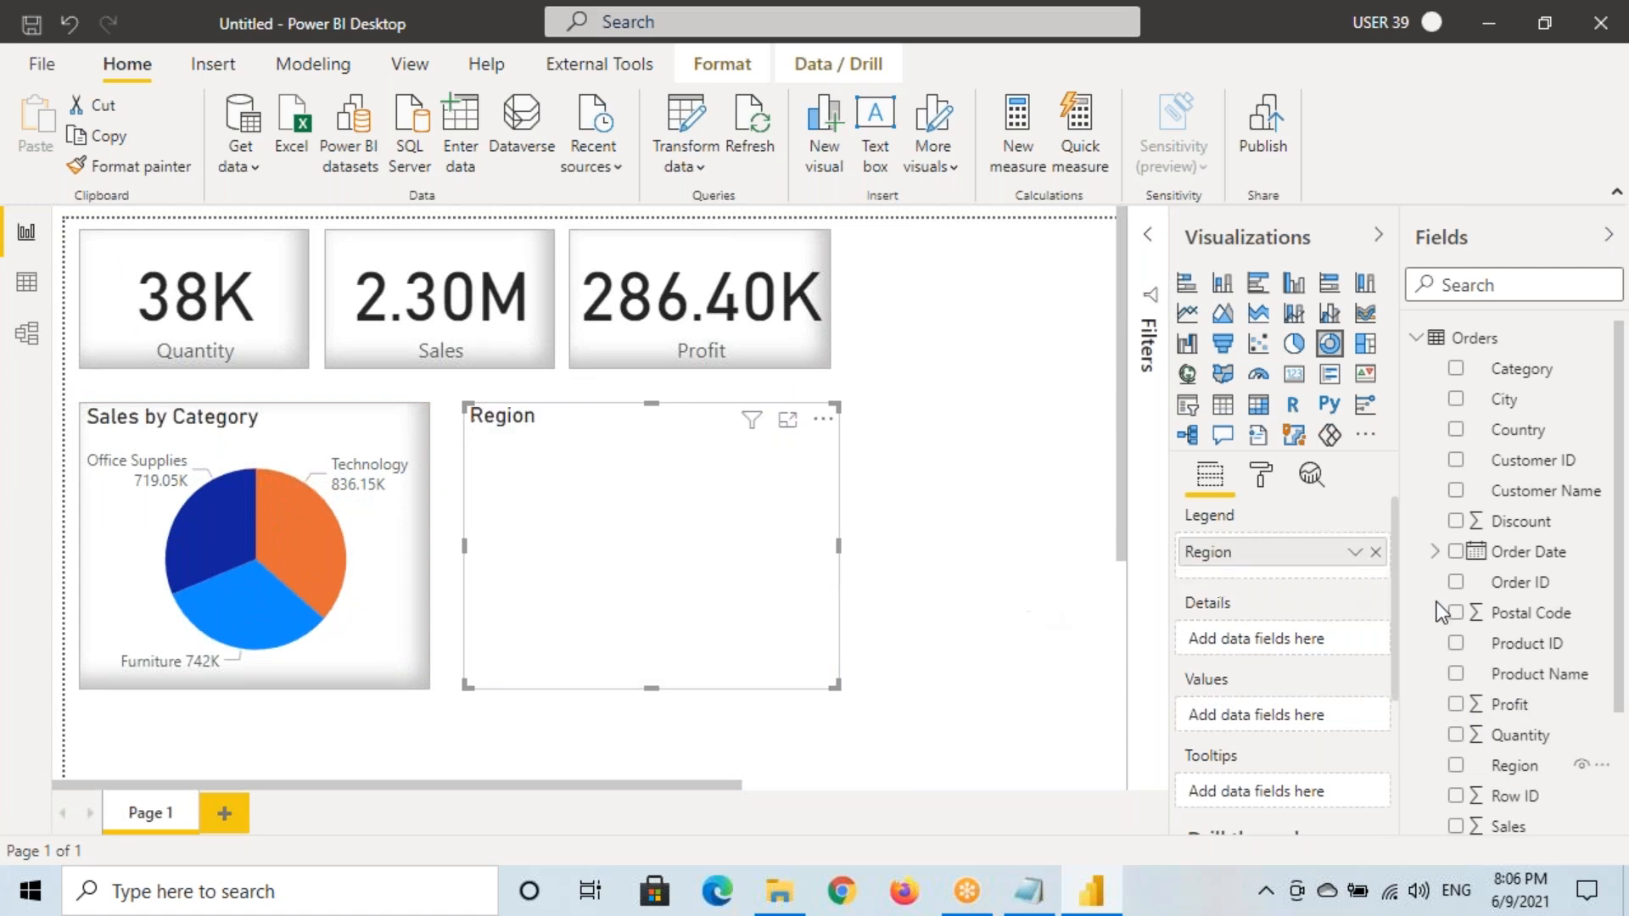
{"action": "scroll", "coordinate": [1523, 670], "scroll_direction": "down", "scroll_amount": 3}
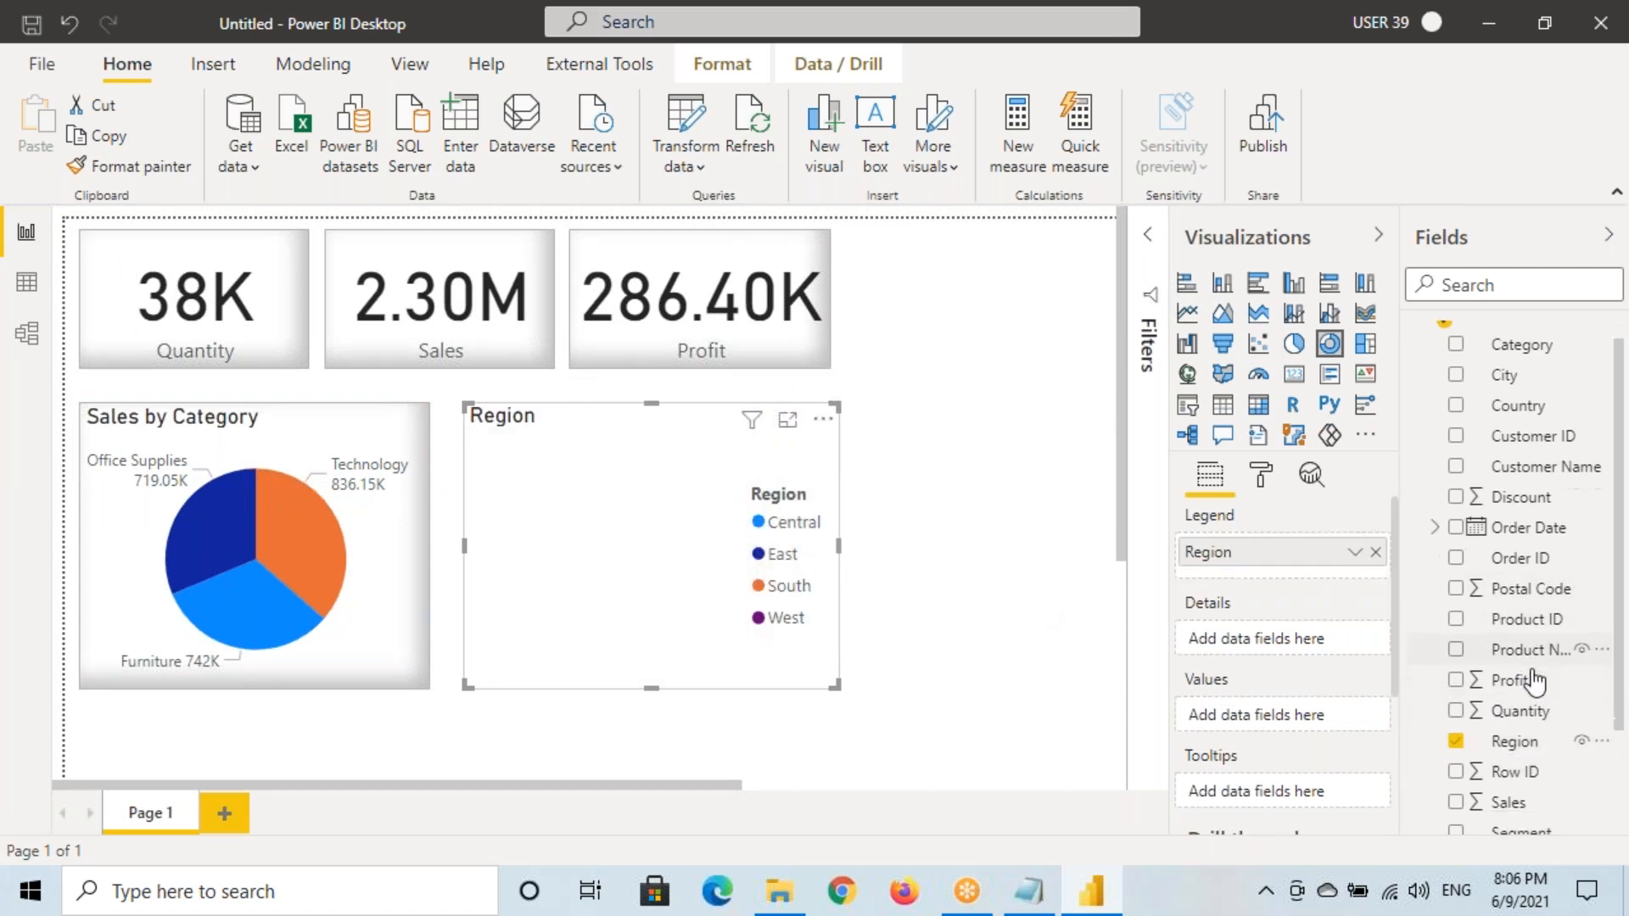
{"action": "left_click_drag", "start_coordinate": [1509, 666], "coordinate": [710, 579]}
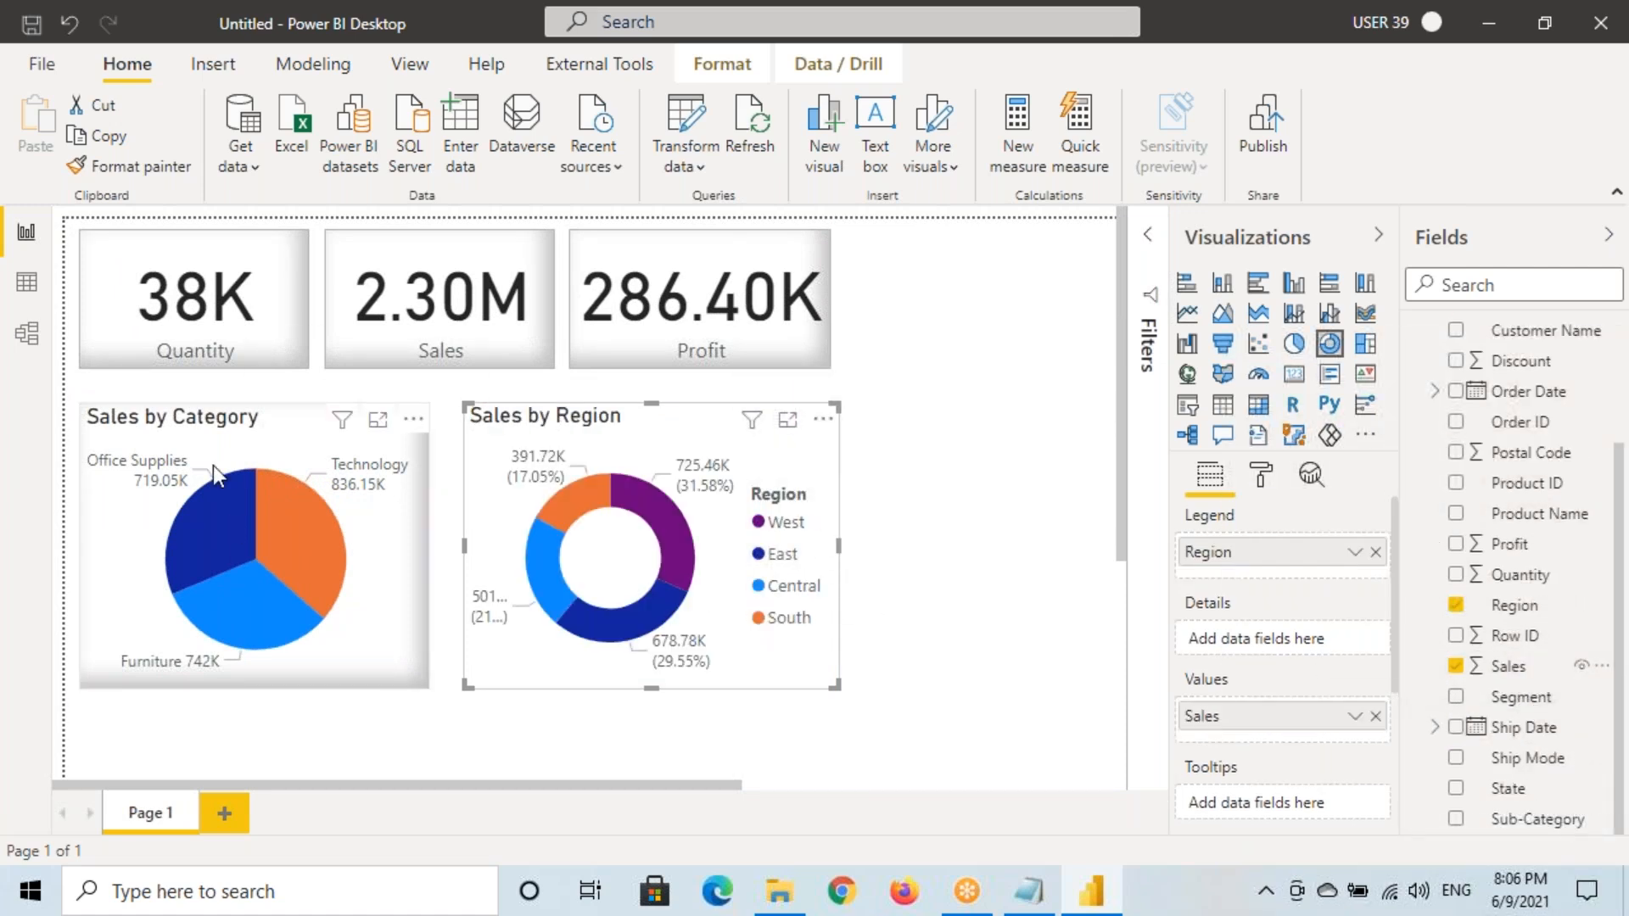
Copy the pie's formatting onto the donut, then add Page 2
{"action": "left_click", "coordinate": [208, 441]}
{"action": "left_click", "coordinate": [133, 168]}
{"action": "left_click", "coordinate": [606, 452]}
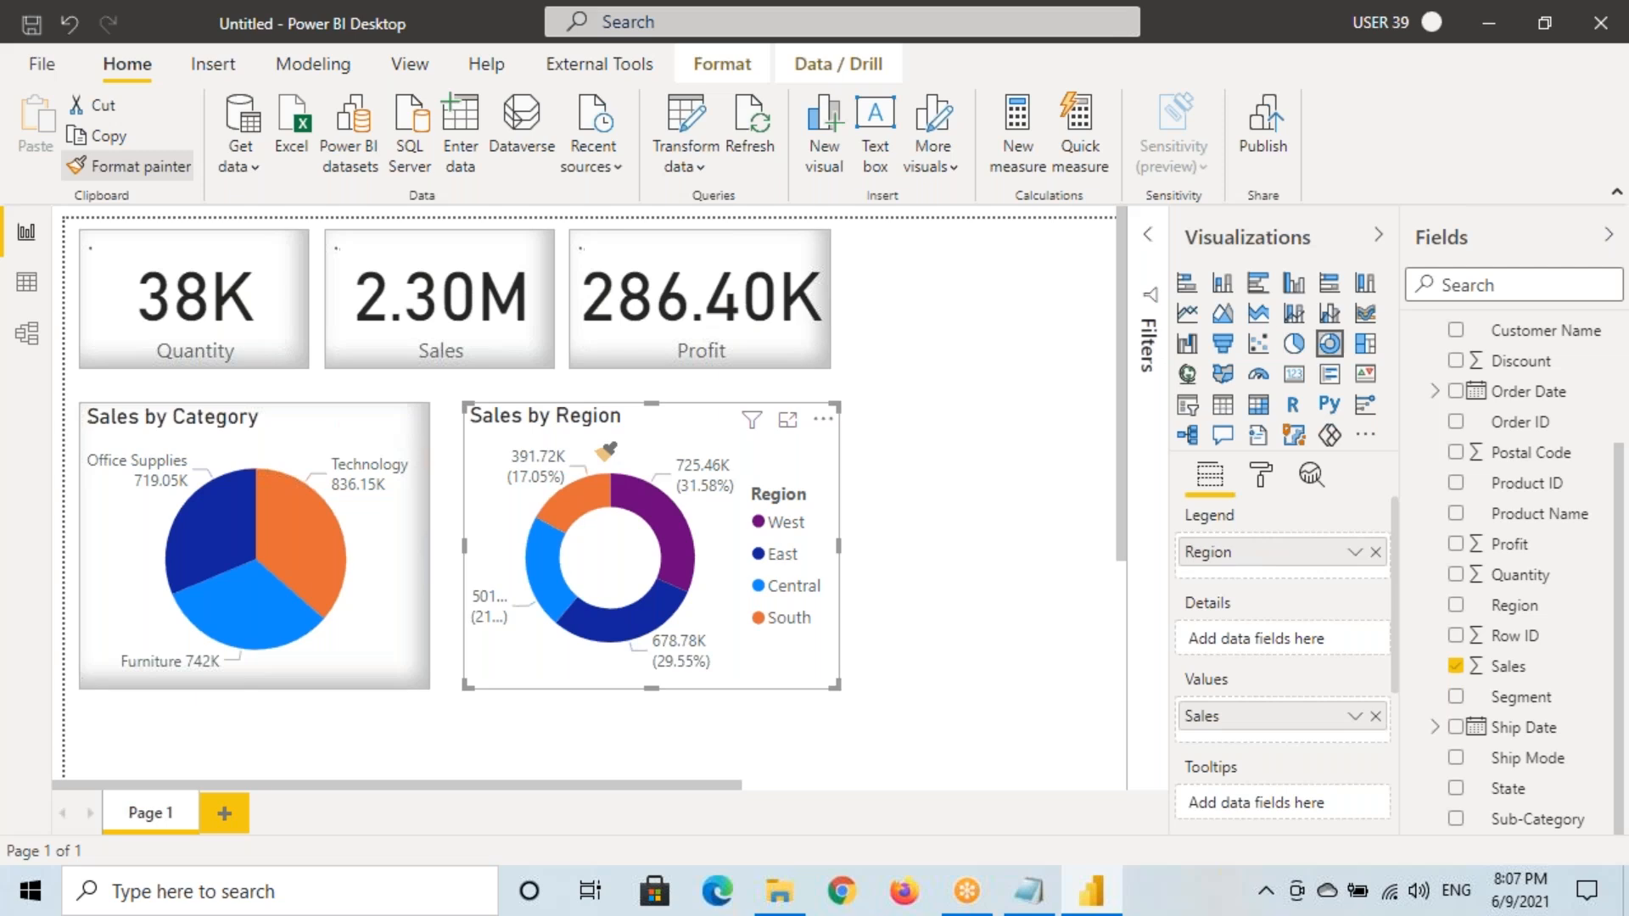
{"action": "left_click", "coordinate": [972, 361]}
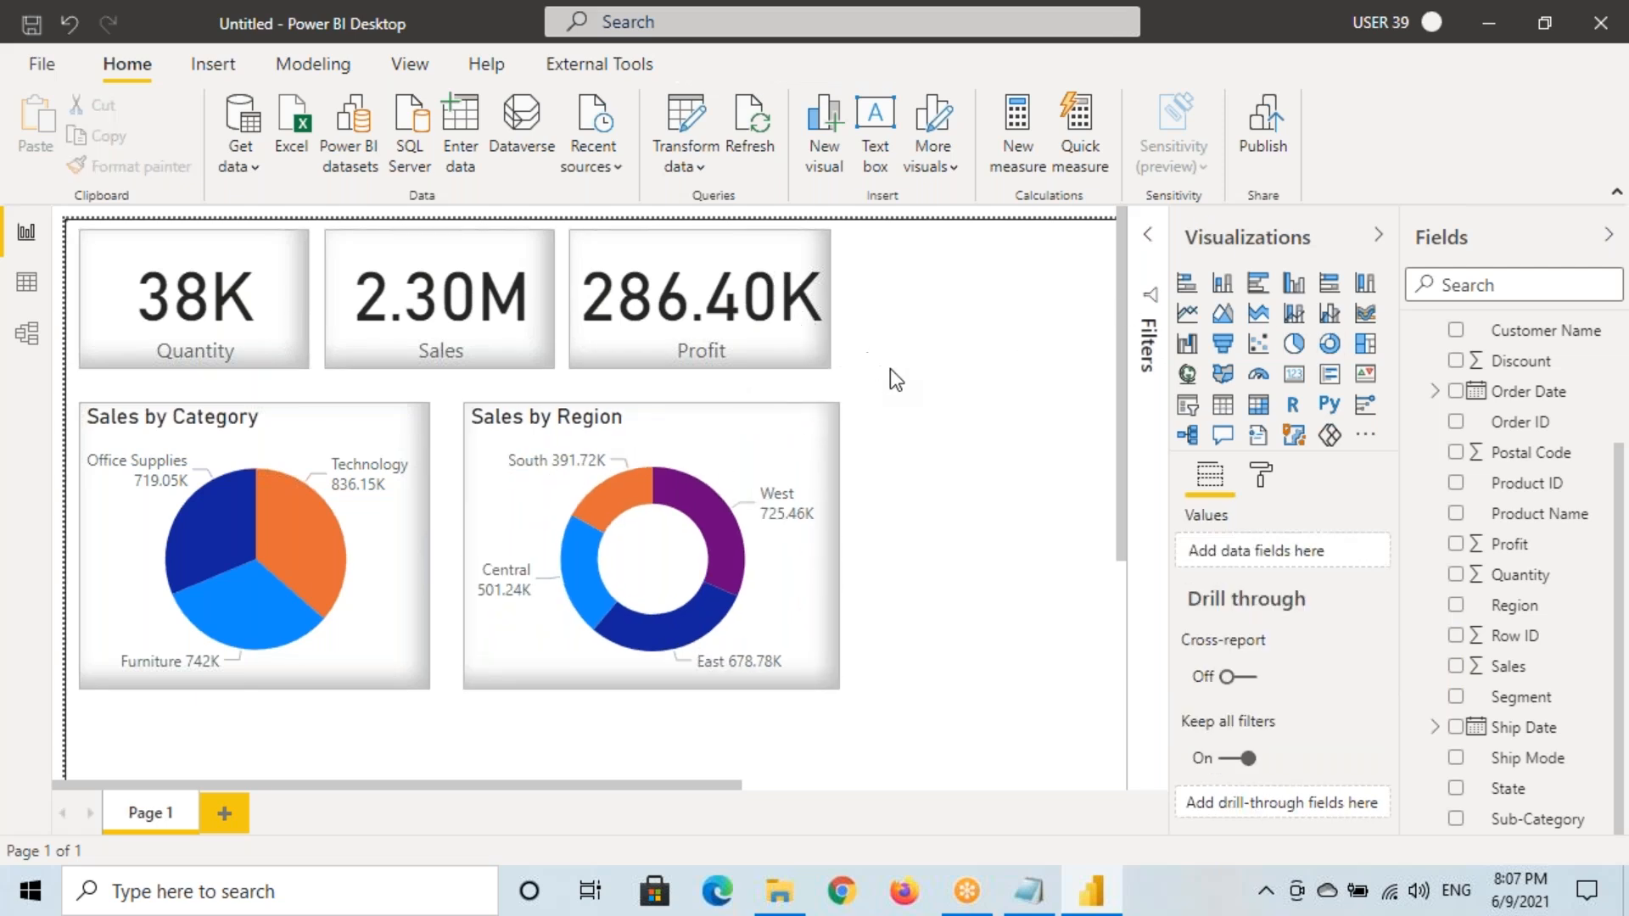
{"action": "left_click", "coordinate": [226, 815]}
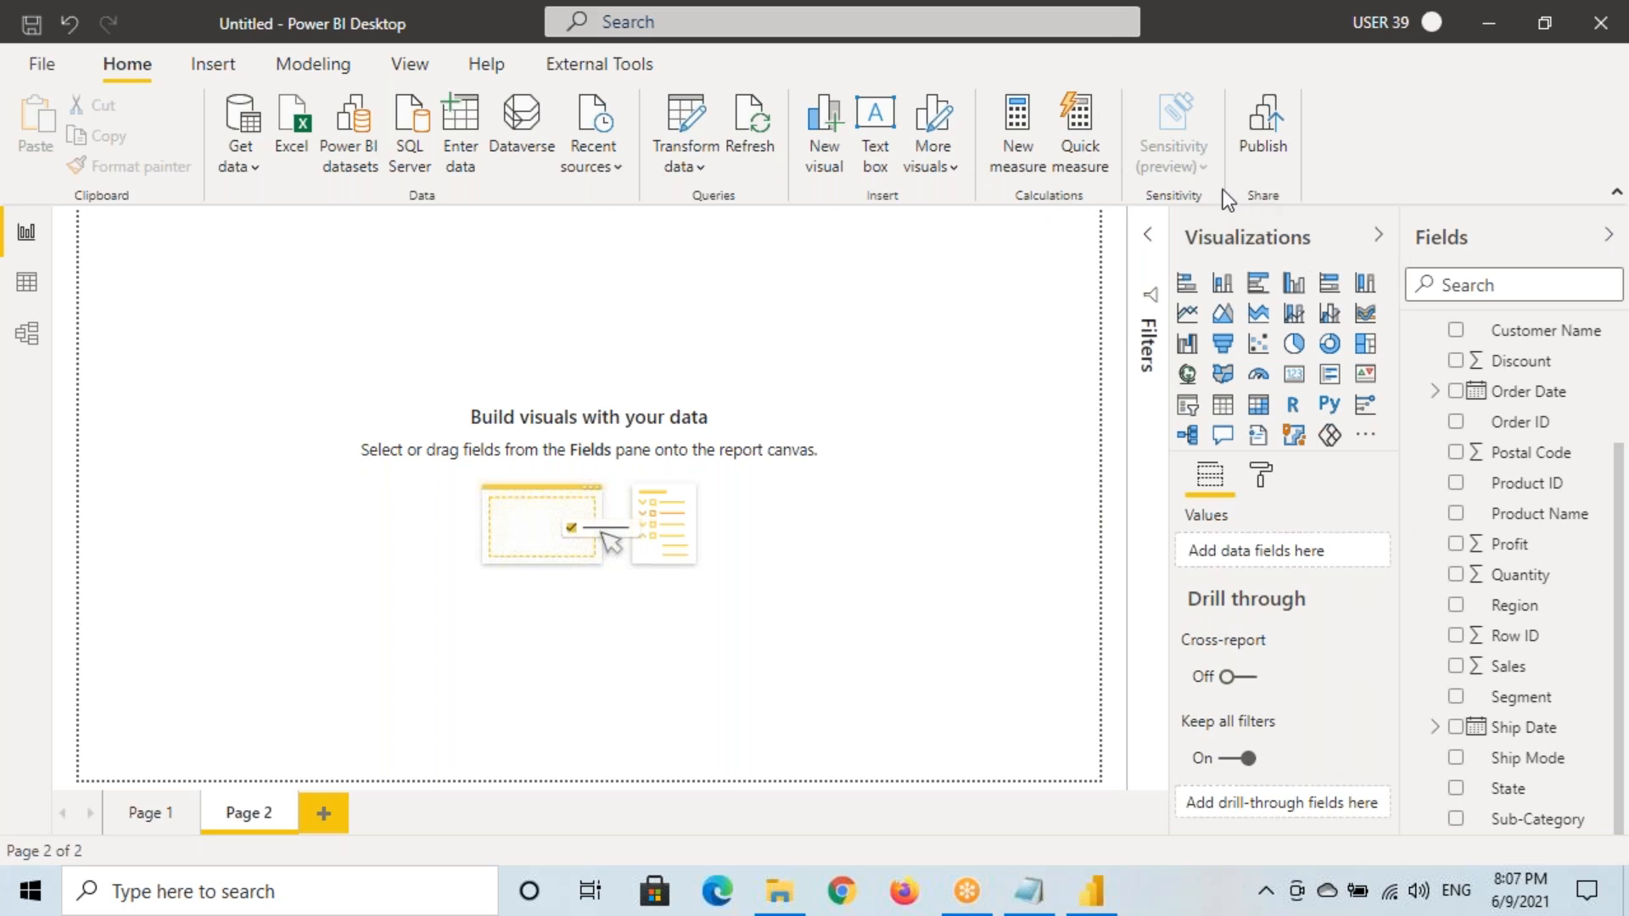
Create a Sales by Sub-Category column chart on Page 2 at actual page size
{"action": "left_click", "coordinate": [193, 379]}
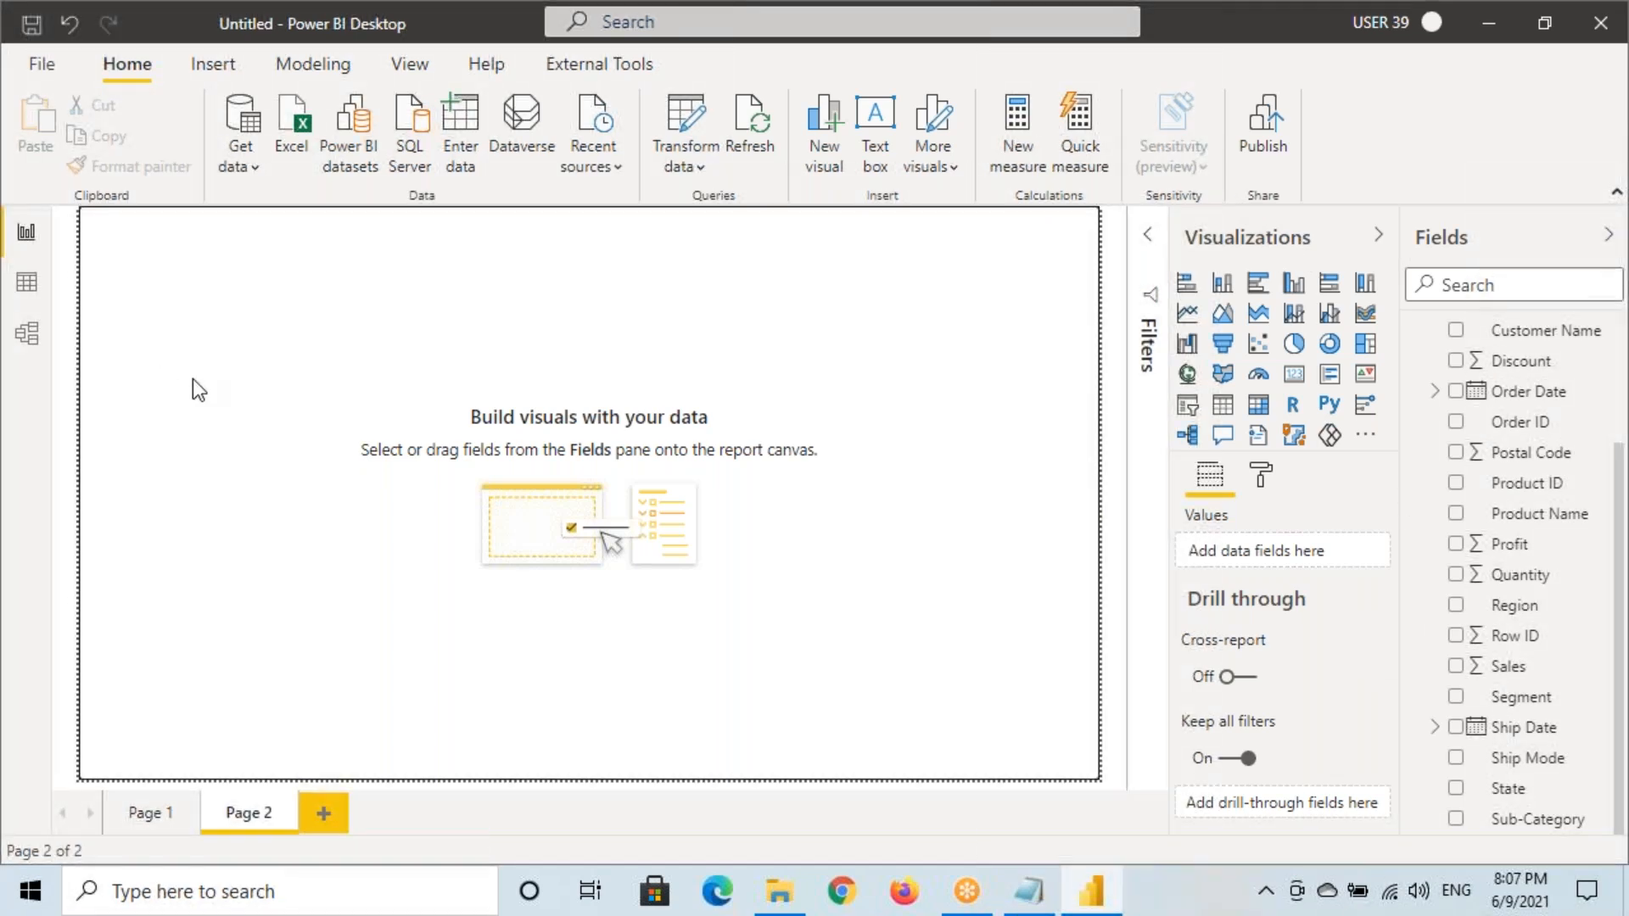
{"action": "left_click", "coordinate": [1223, 282]}
{"action": "left_click", "coordinate": [246, 450]}
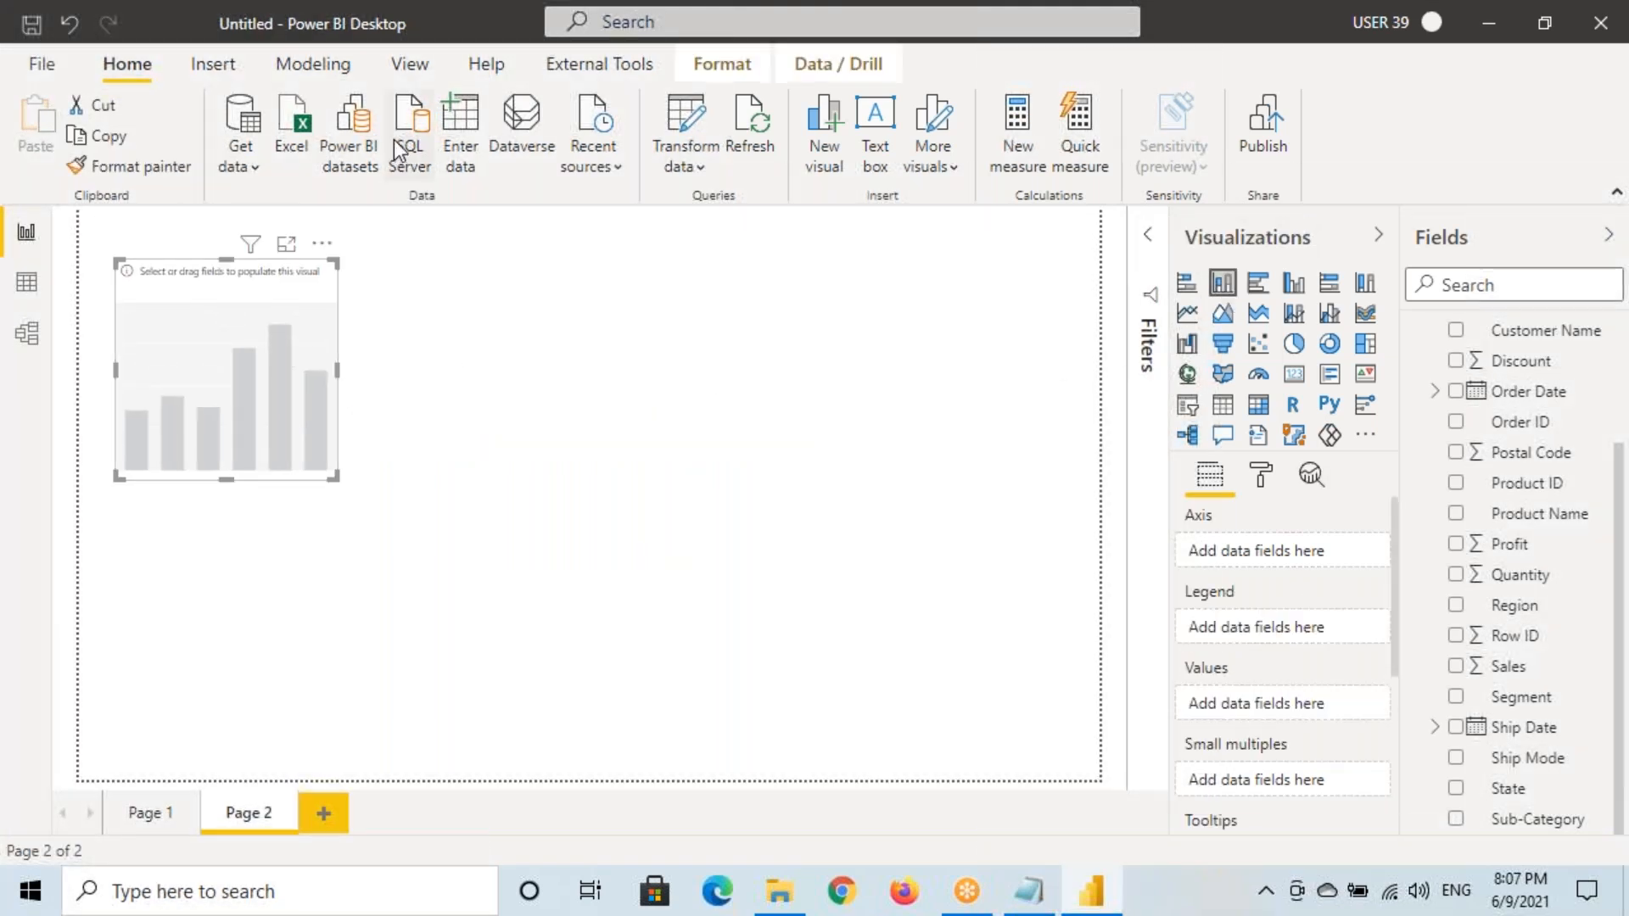
{"action": "left_click", "coordinate": [409, 64]}
{"action": "left_click", "coordinate": [665, 153]}
{"action": "left_click", "coordinate": [723, 287]}
{"action": "left_click_drag", "start_coordinate": [472, 654], "coordinate": [803, 692]}
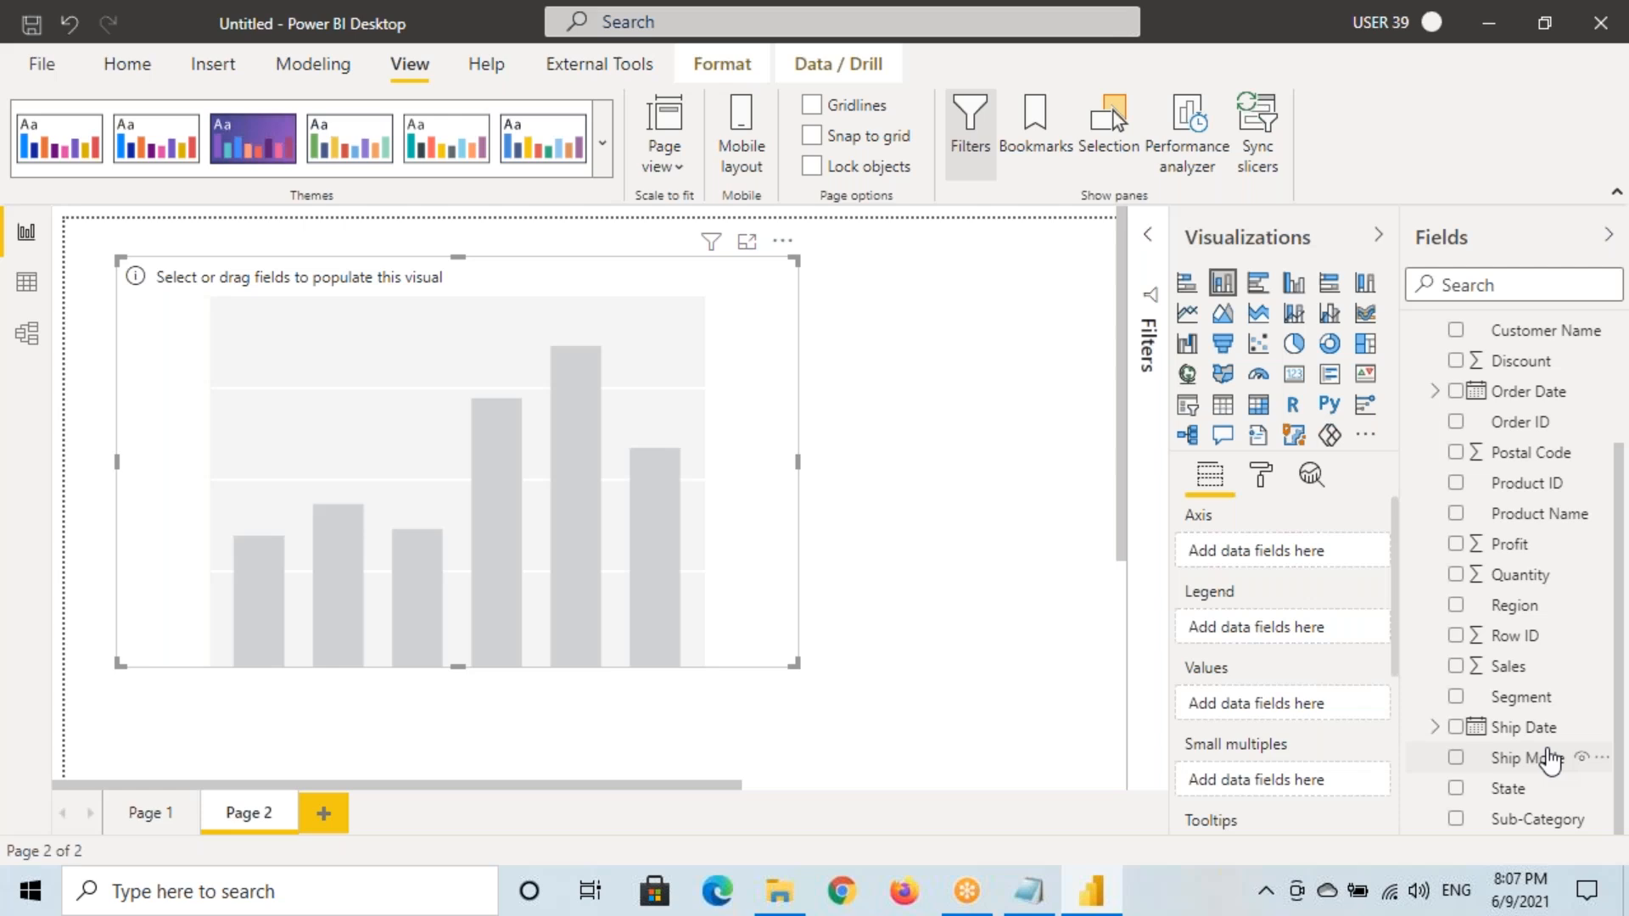
{"action": "left_click_drag", "start_coordinate": [1531, 821], "coordinate": [594, 585]}
{"action": "left_click_drag", "start_coordinate": [1473, 658], "coordinate": [1272, 714]}
Apply the Page 1 pie chart's formatting to the column chart with Format painter
{"action": "left_click", "coordinate": [161, 815]}
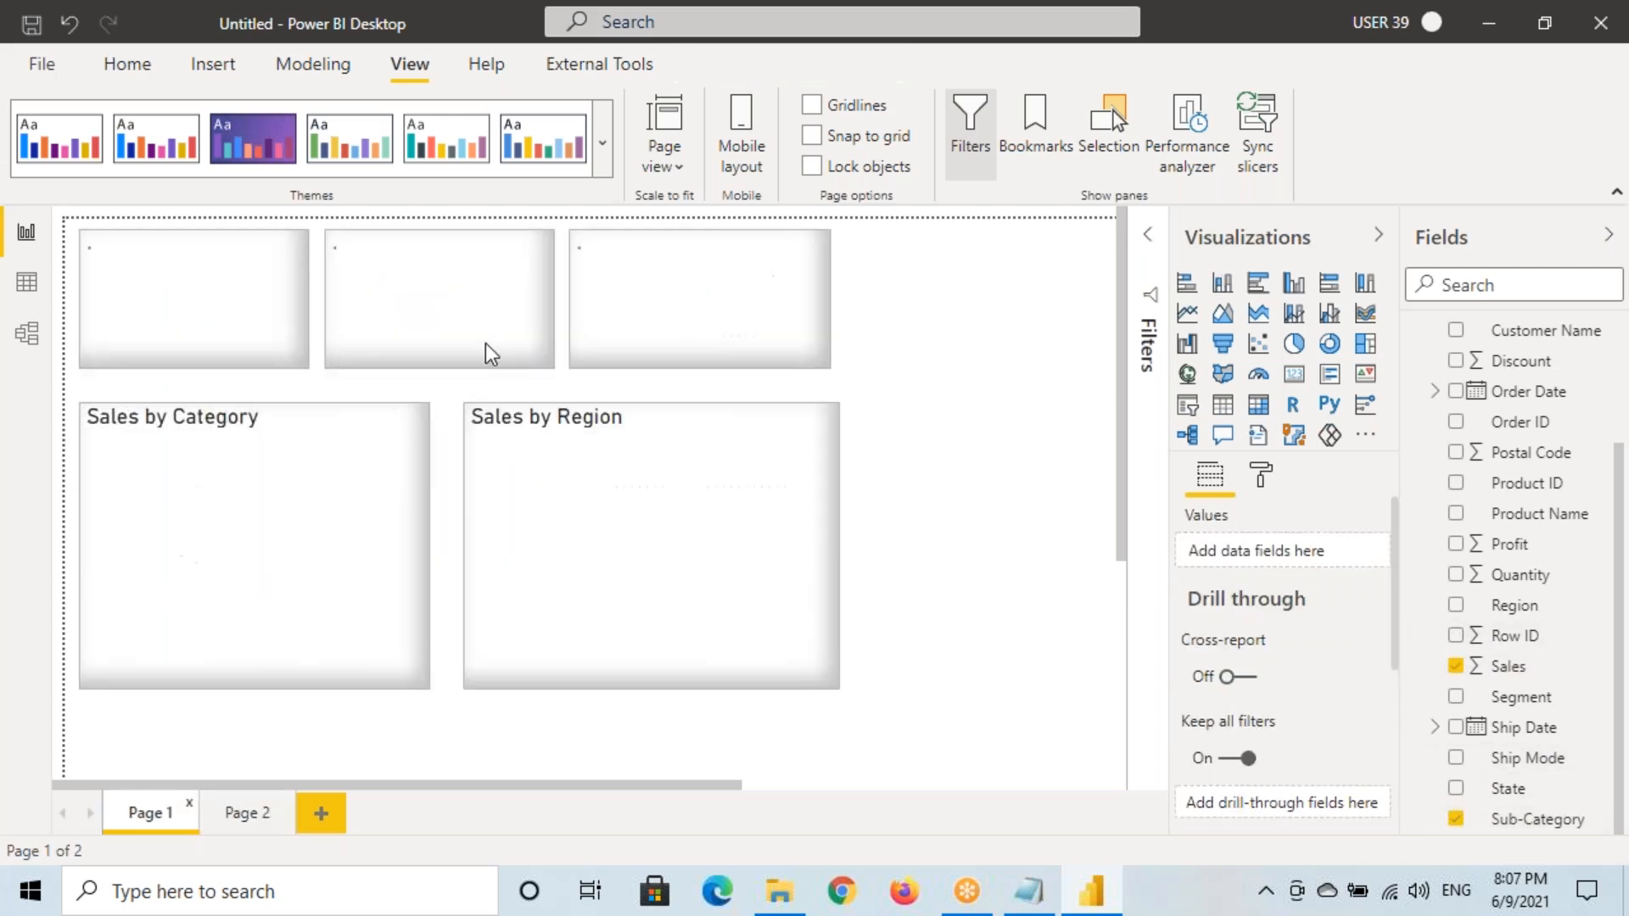
{"action": "left_click", "coordinate": [131, 66]}
{"action": "left_click", "coordinate": [136, 166]}
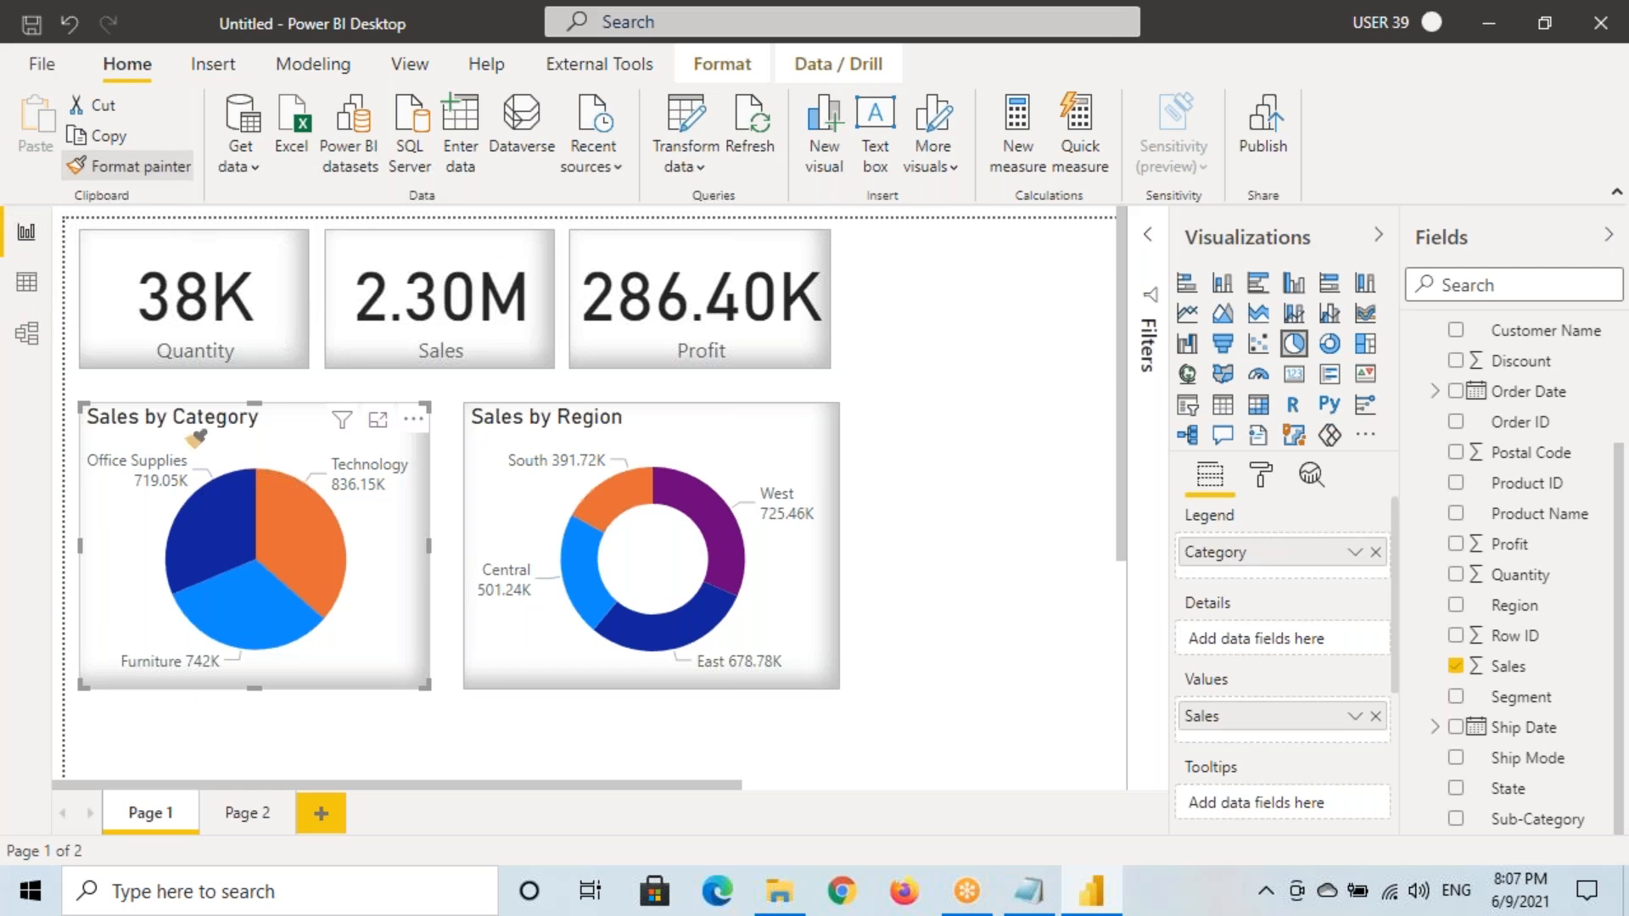
{"action": "left_click", "coordinate": [229, 815]}
{"action": "left_click", "coordinate": [508, 421]}
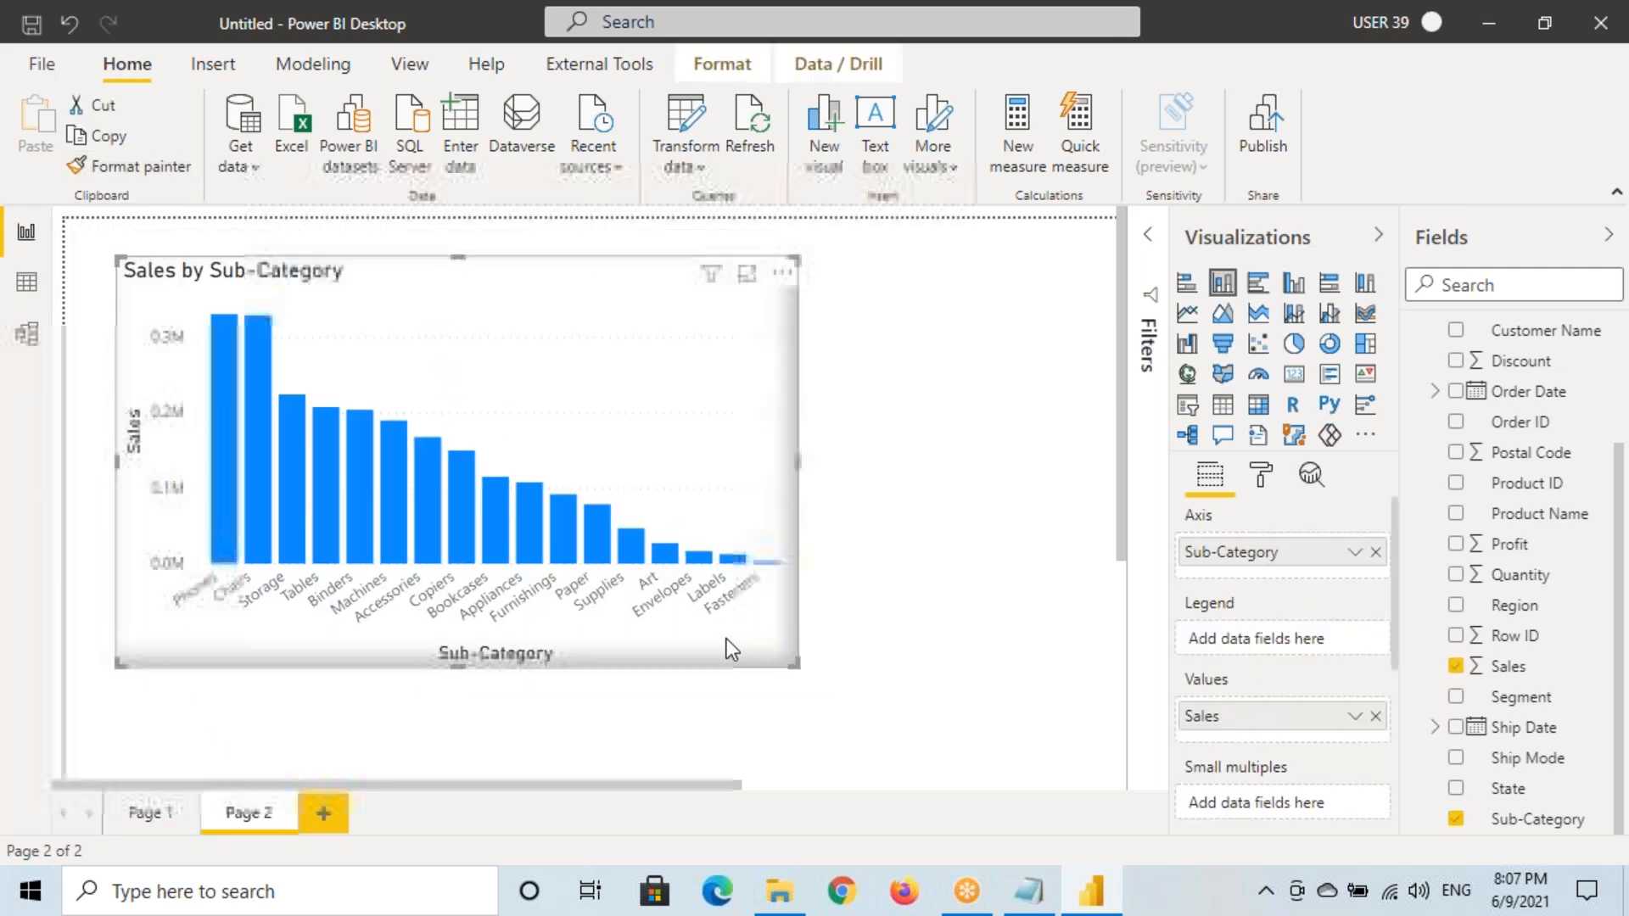
Enlarge and widen the column chart with value labels on, then add Page 3
{"action": "left_click_drag", "start_coordinate": [796, 664], "coordinate": [925, 699]}
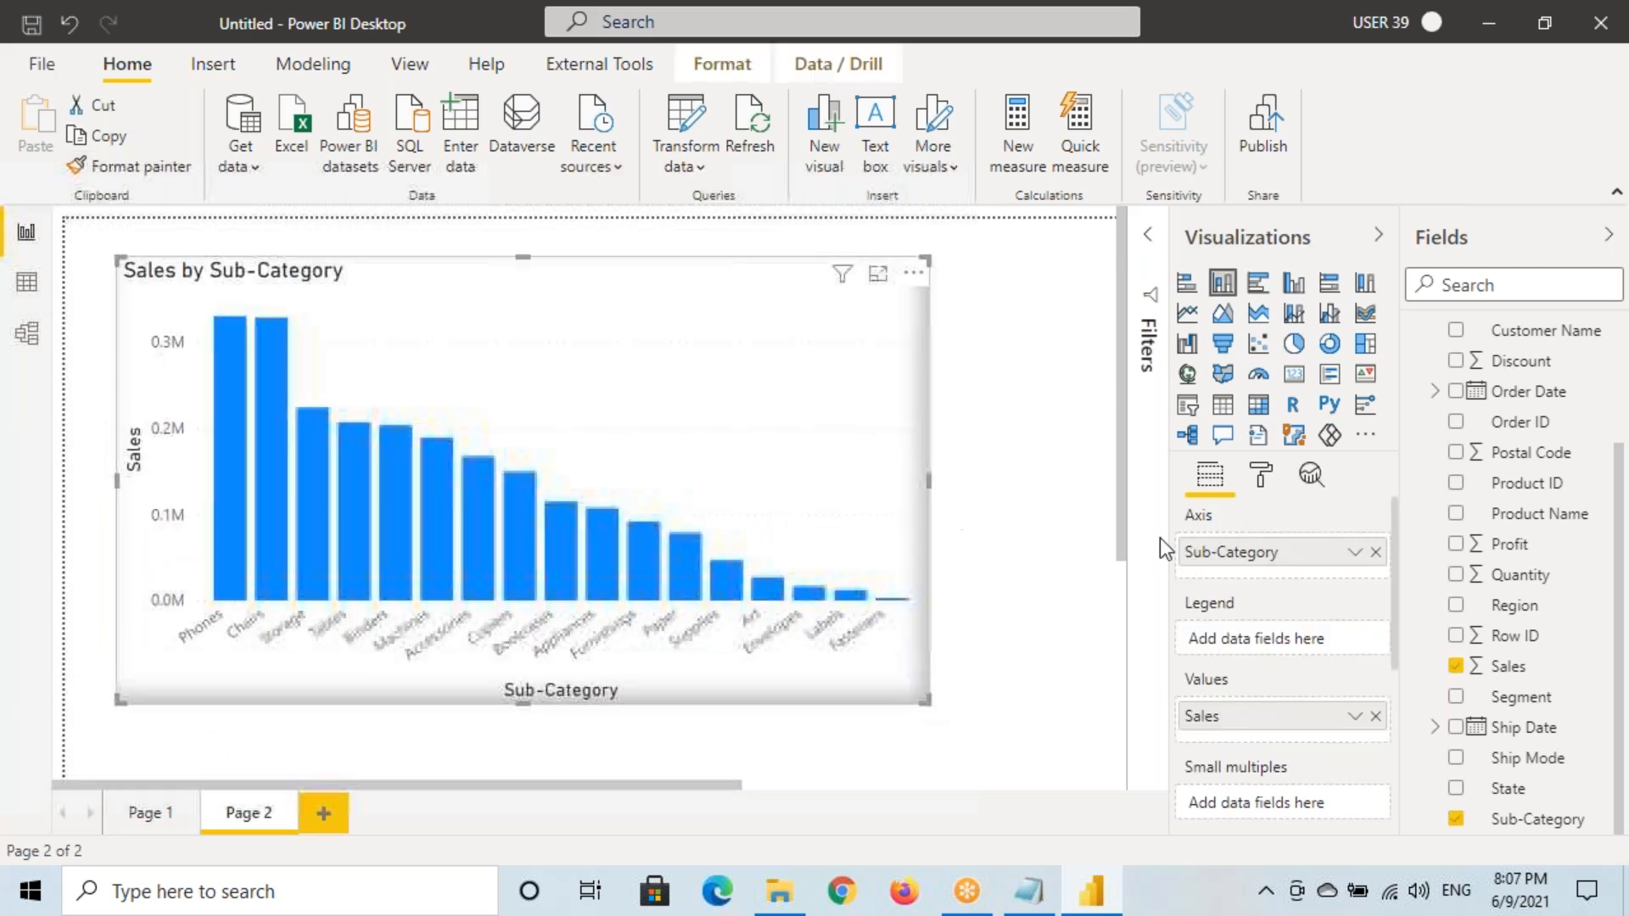
{"action": "left_click", "coordinate": [1261, 475]}
{"action": "left_click", "coordinate": [1345, 802]}
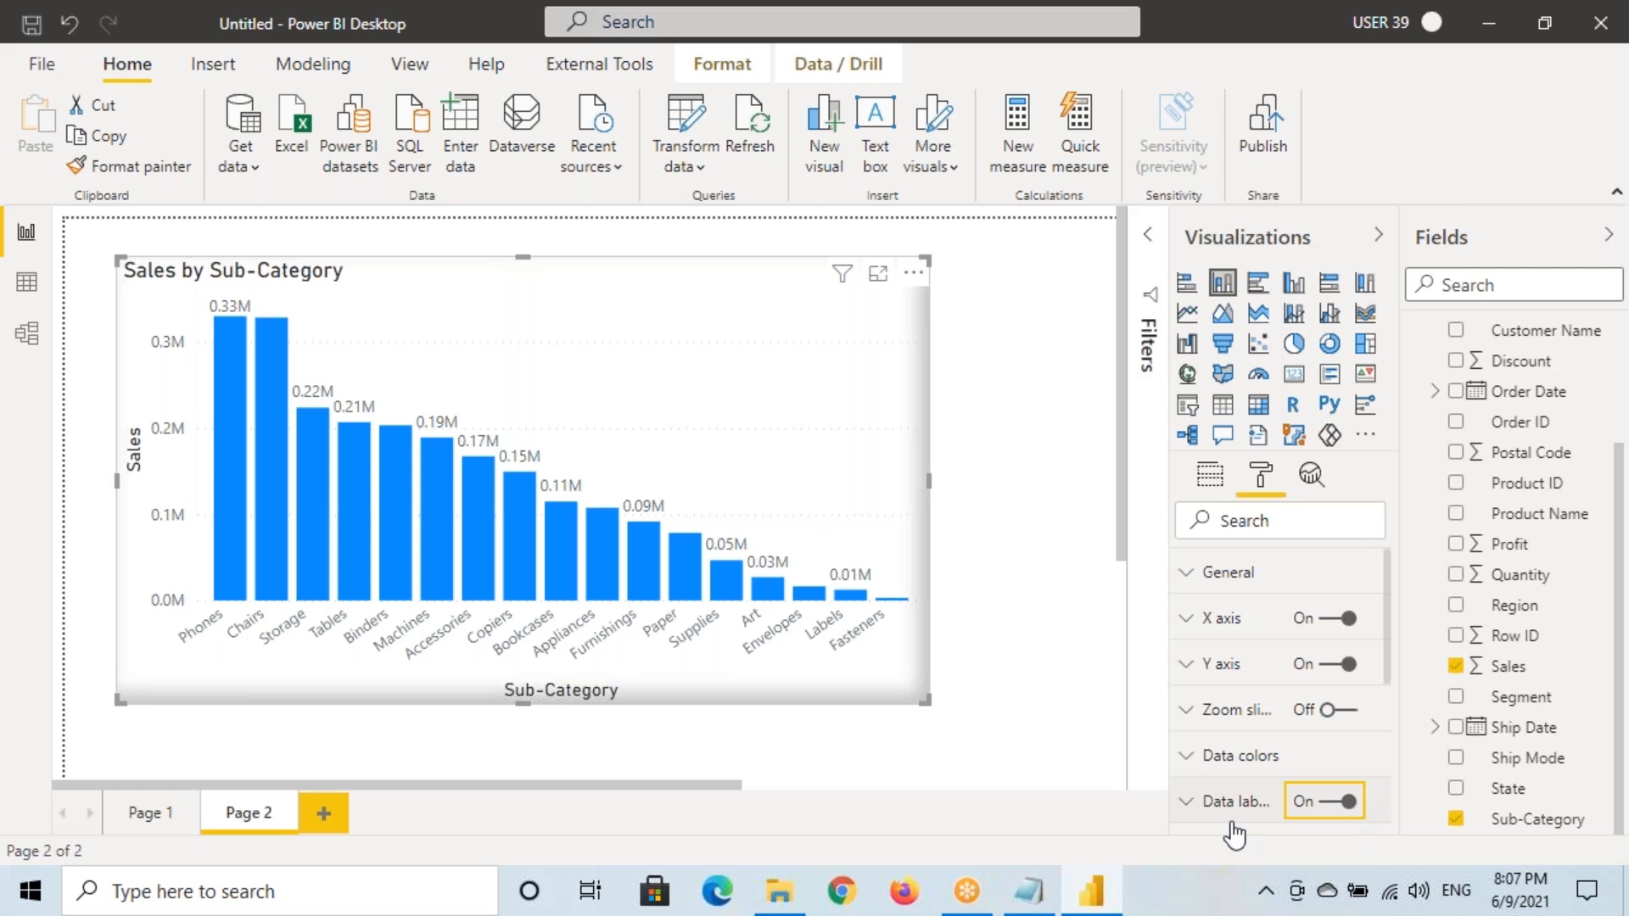
{"action": "left_click_drag", "start_coordinate": [928, 481], "coordinate": [985, 491]}
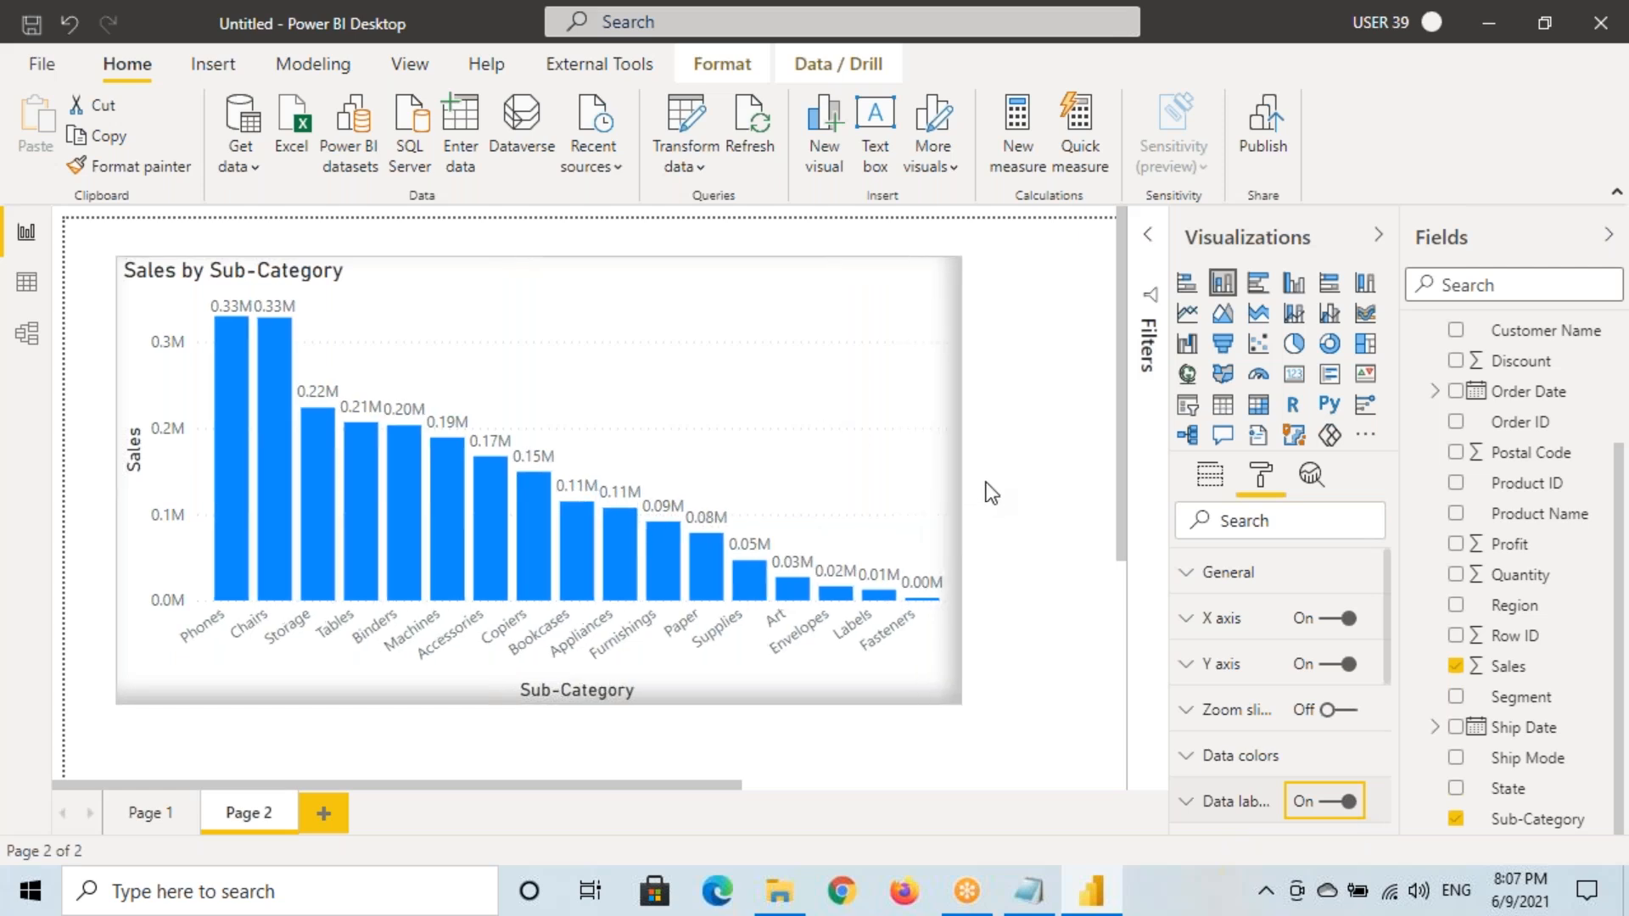
{"action": "left_click", "coordinate": [323, 813]}
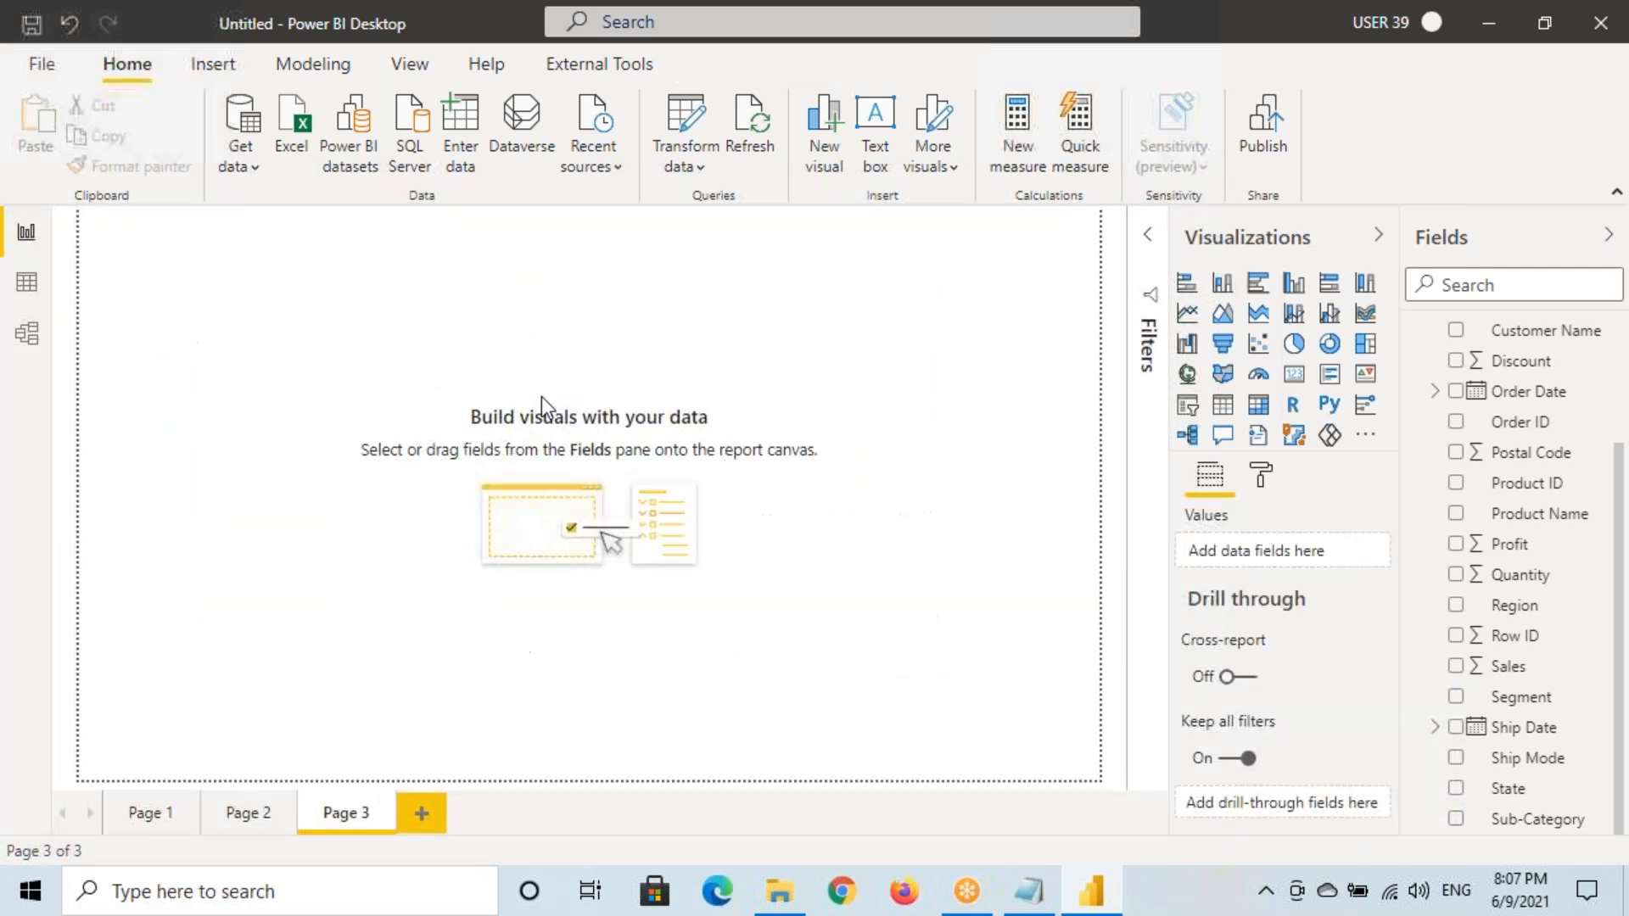
Add a large map visual to Page 3 at actual page size
{"action": "left_click", "coordinate": [409, 64]}
{"action": "left_click", "coordinate": [655, 153]}
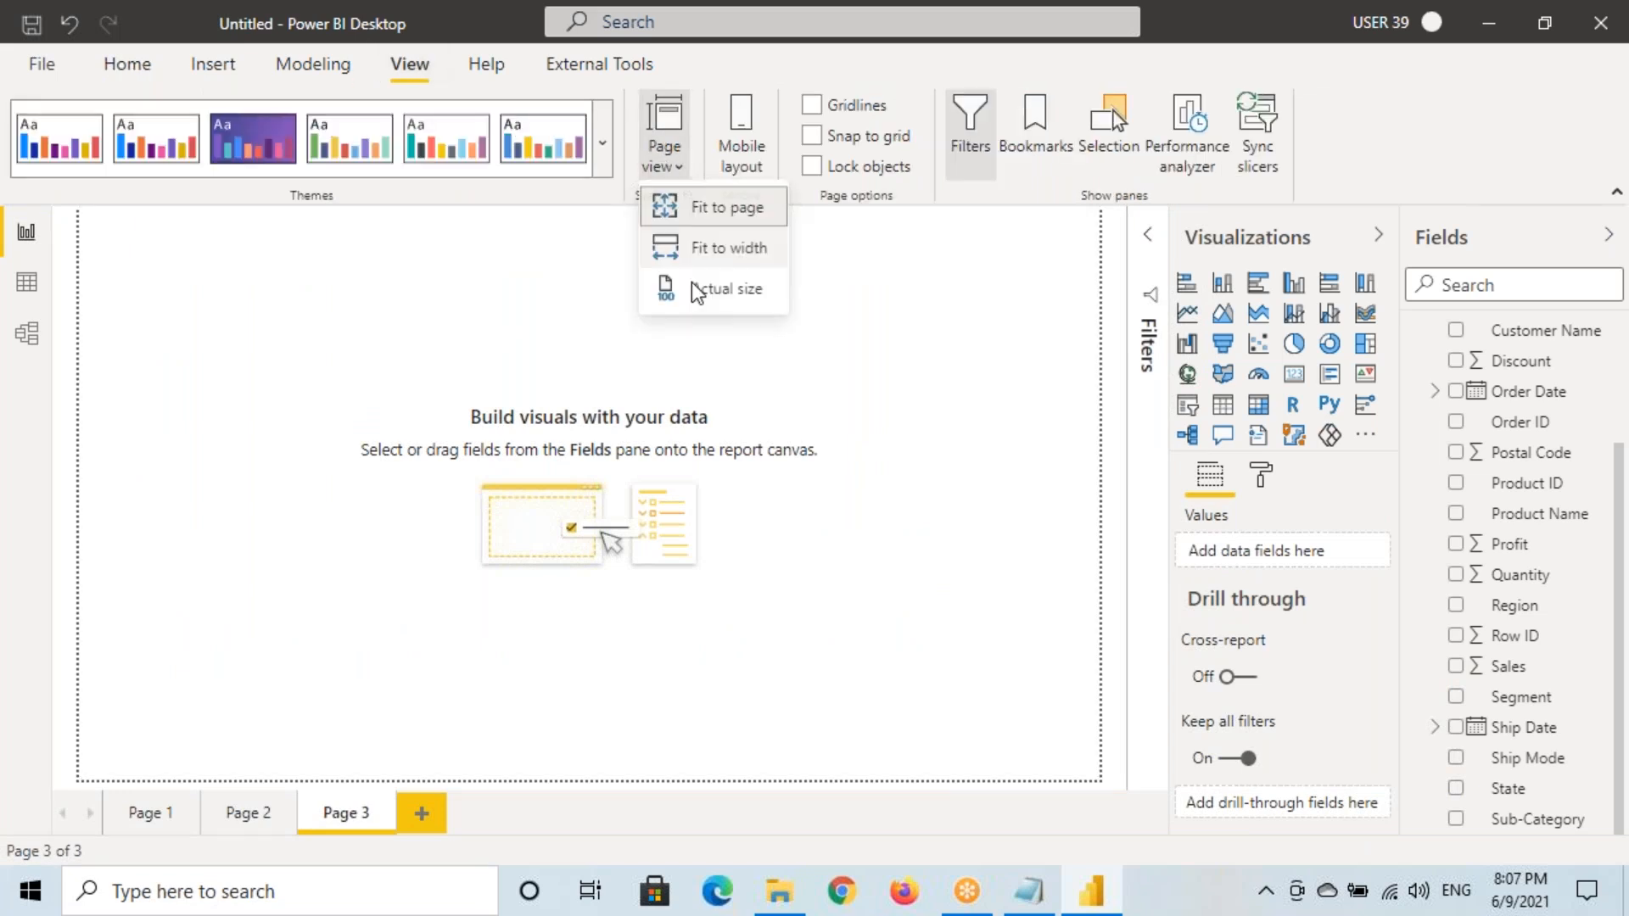
{"action": "left_click", "coordinate": [704, 283]}
{"action": "left_click", "coordinate": [1187, 373]}
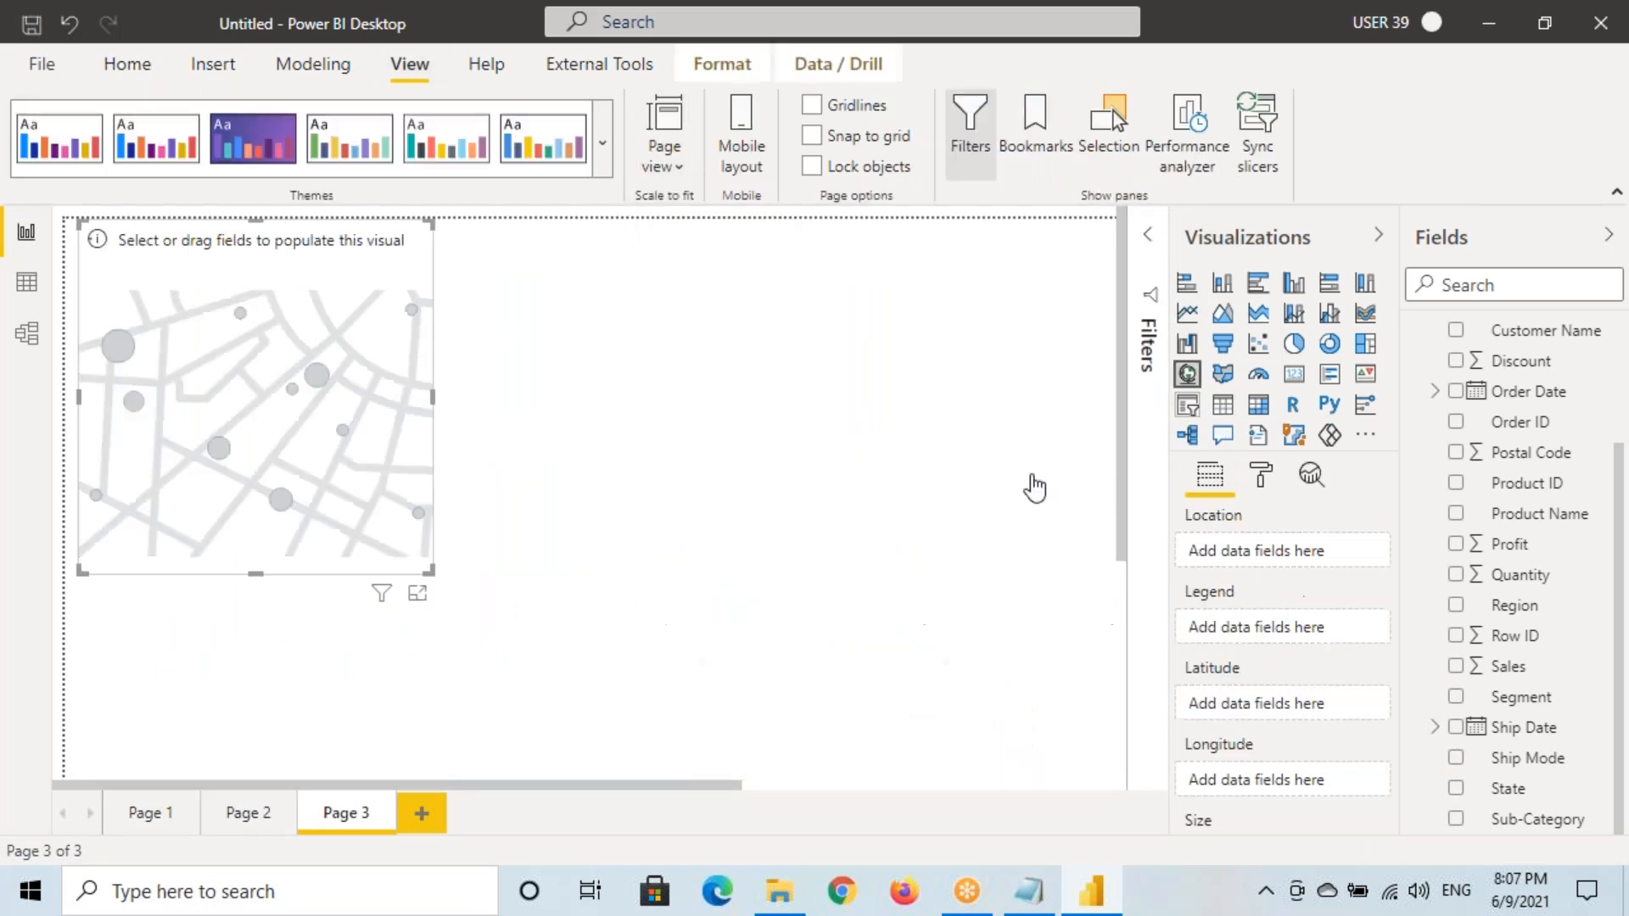
{"action": "left_click_drag", "start_coordinate": [431, 572], "coordinate": [765, 676]}
{"action": "scroll", "coordinate": [765, 676], "scroll_direction": "down", "scroll_amount": 1}
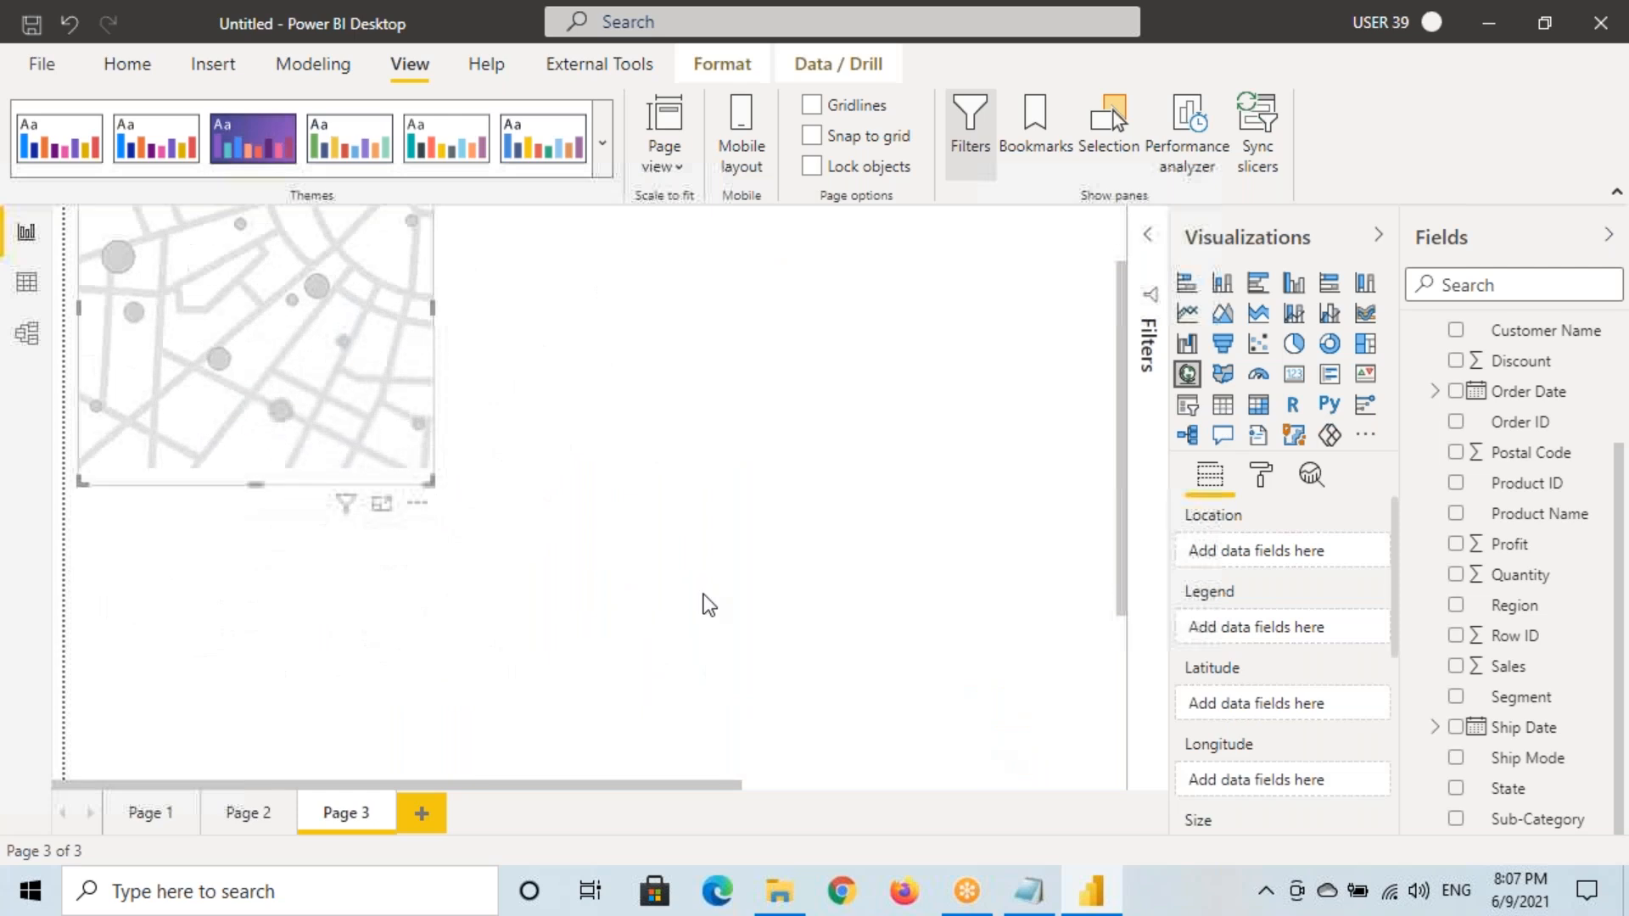
{"action": "left_click_drag", "start_coordinate": [432, 483], "coordinate": [877, 657]}
{"action": "scroll", "coordinate": [647, 536], "scroll_direction": "up", "scroll_amount": 1}
{"action": "left_click_drag", "start_coordinate": [507, 496], "coordinate": [581, 515]}
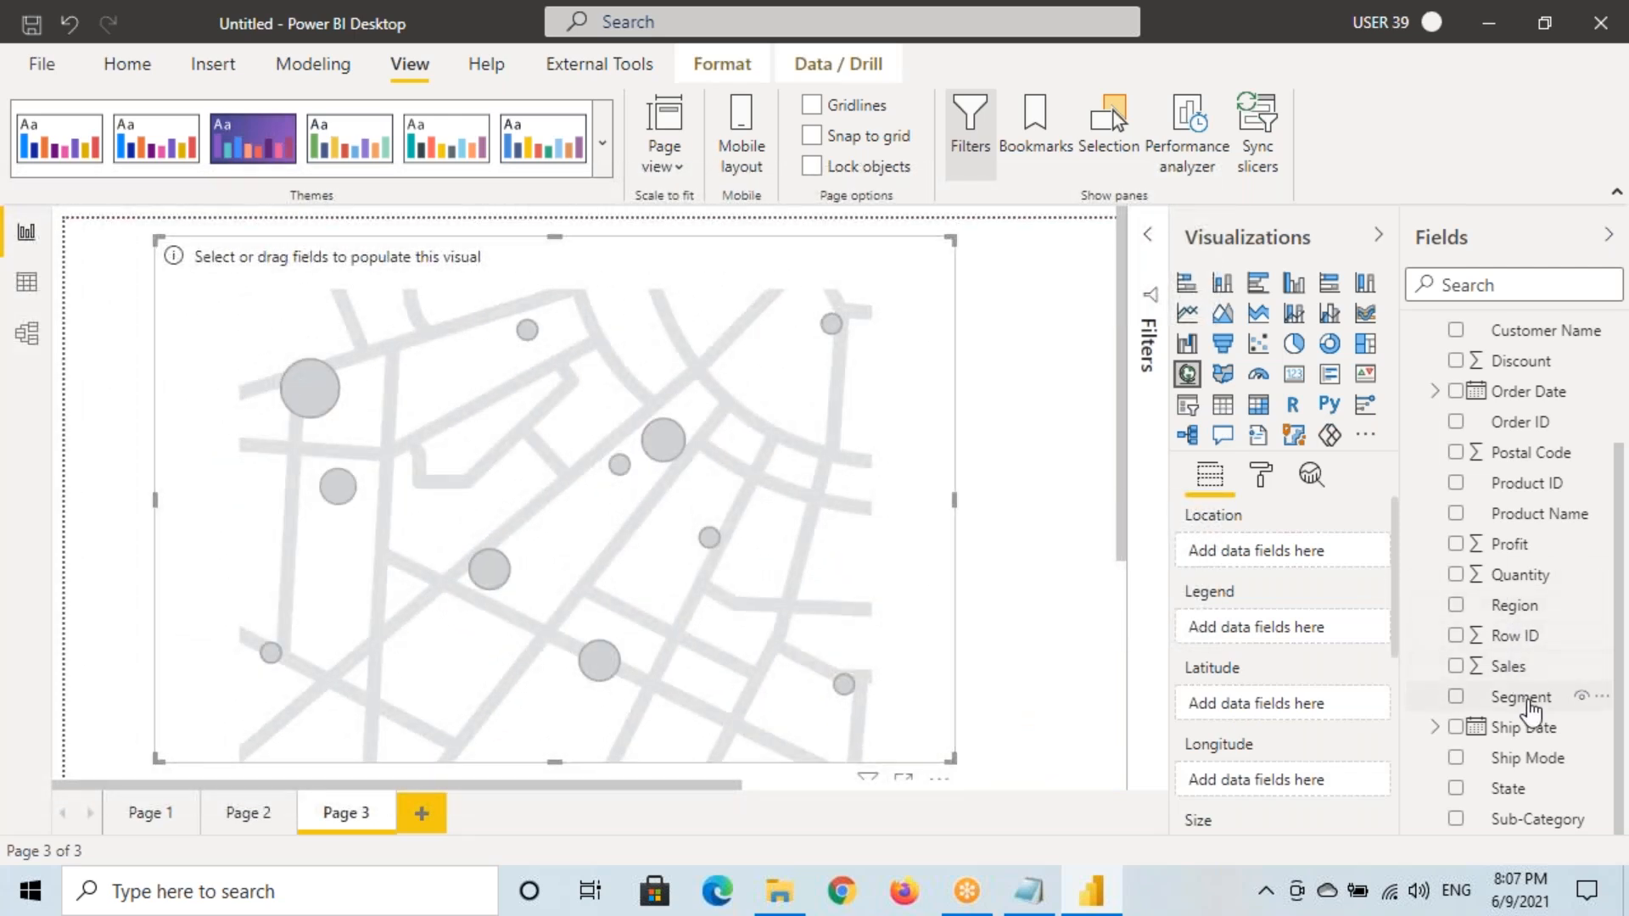
Plot State as location with bubbles sized by Sales, then return to Page 2
{"action": "left_click_drag", "start_coordinate": [1509, 788], "coordinate": [543, 469]}
{"action": "left_click_drag", "start_coordinate": [1518, 669], "coordinate": [684, 534]}
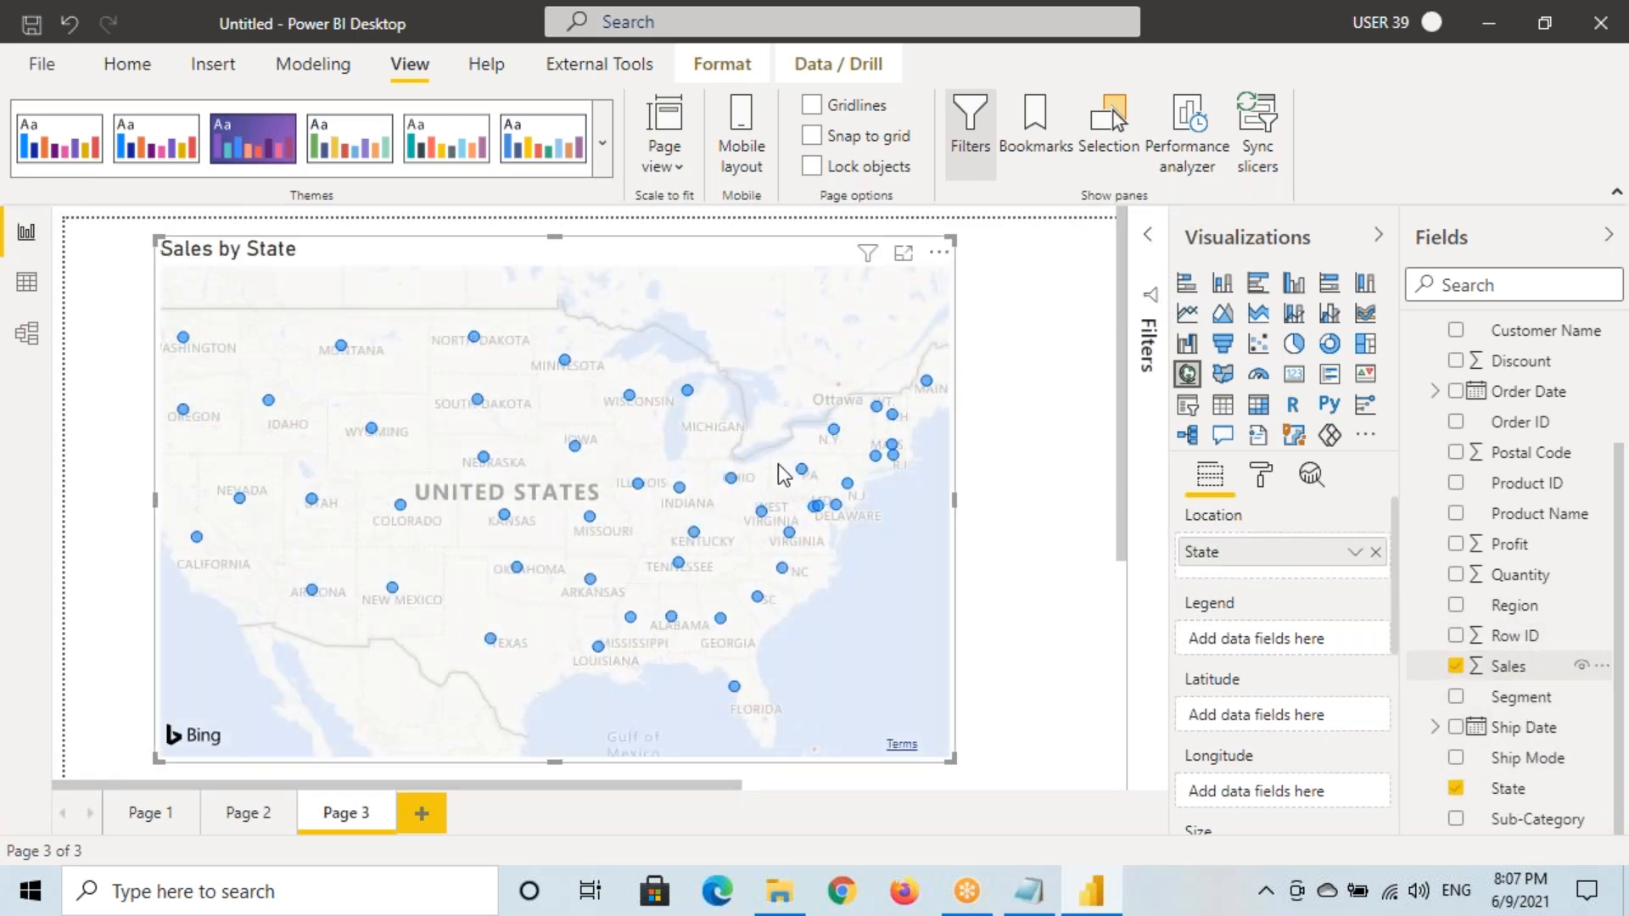
{"action": "left_click_drag", "start_coordinate": [770, 337], "coordinate": [772, 365]}
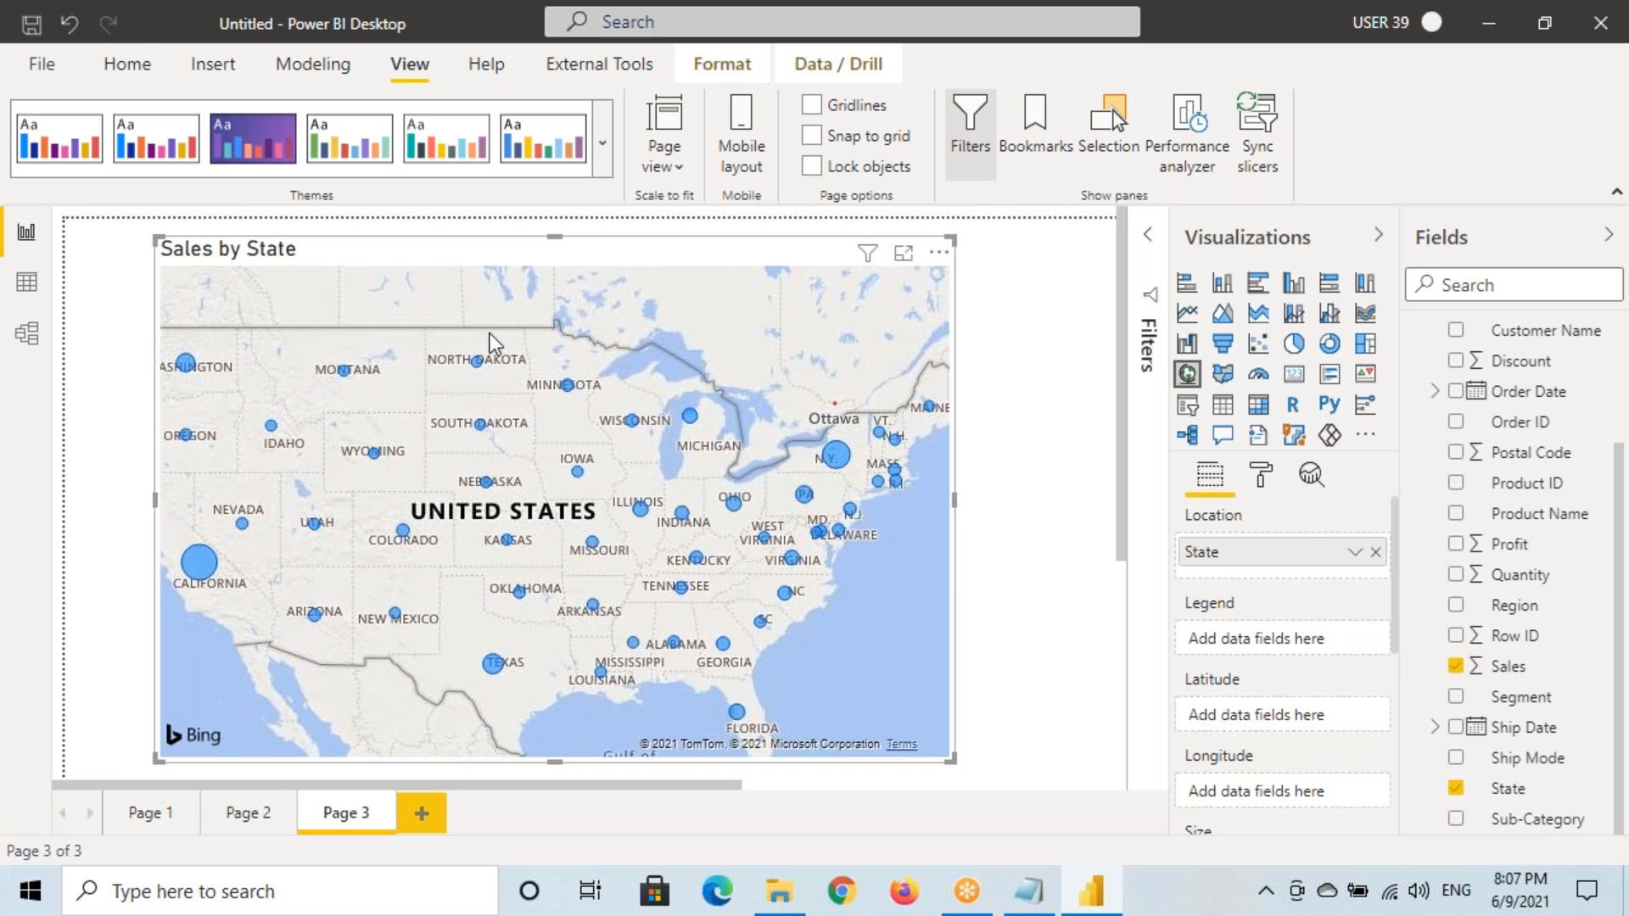
{"action": "left_click", "coordinate": [244, 815]}
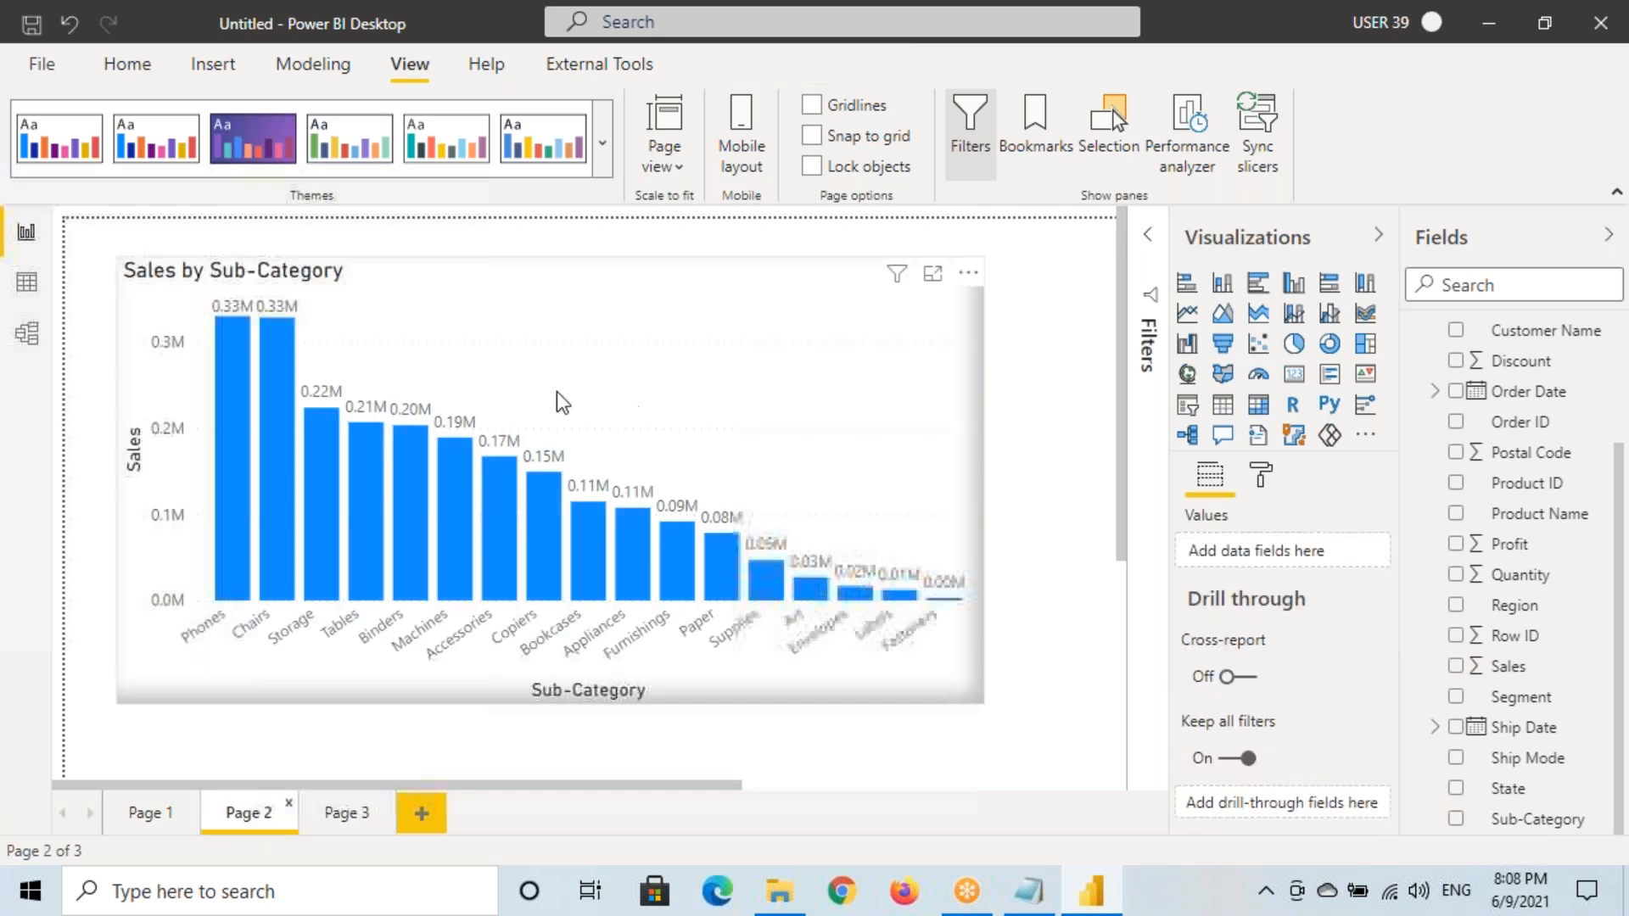
Copy the Sales by Sub-Category bar chart's formatting onto the Page 3 map with Format painter
{"action": "left_click", "coordinate": [363, 276]}
{"action": "left_click", "coordinate": [127, 63]}
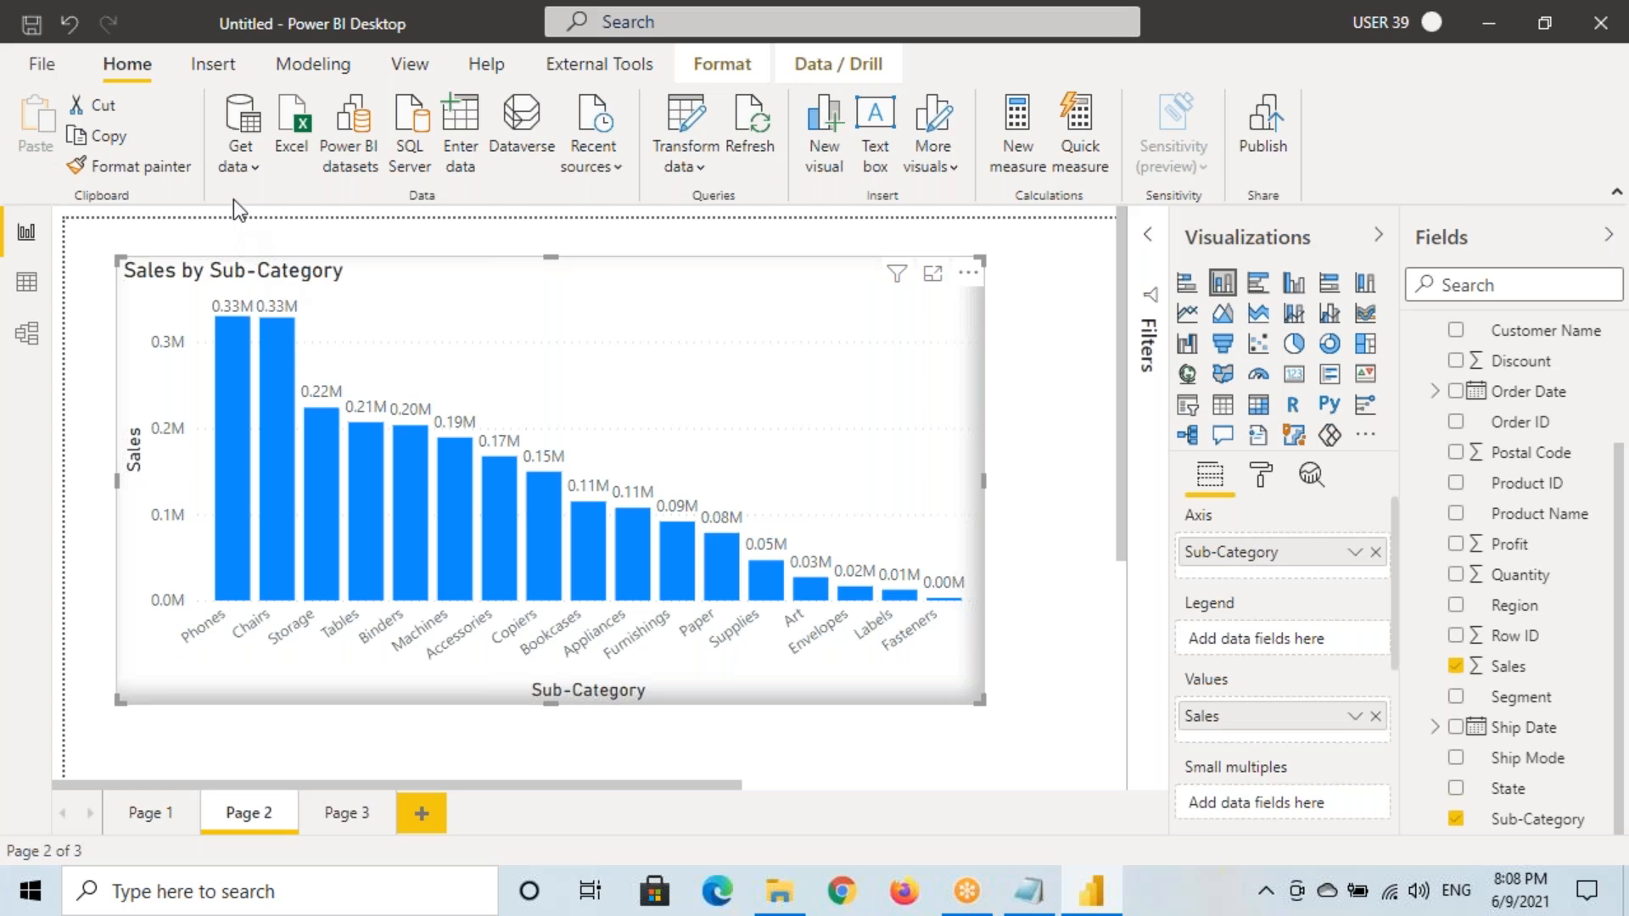
{"action": "left_click", "coordinate": [151, 180]}
{"action": "left_click", "coordinate": [339, 812]}
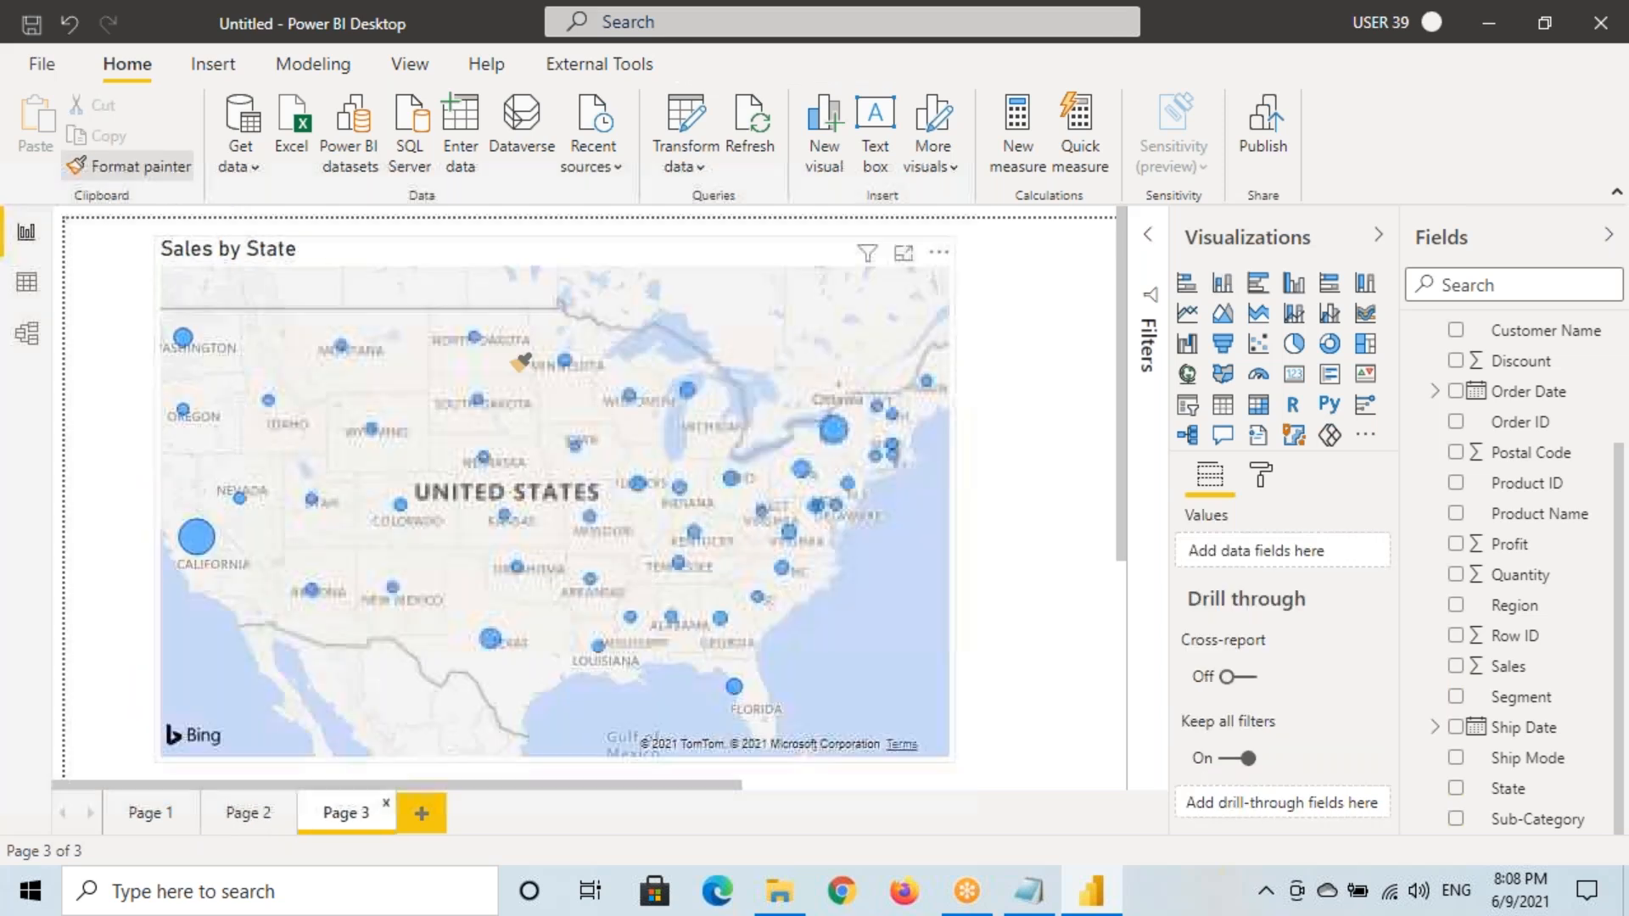
{"action": "left_click", "coordinate": [498, 287]}
Return to Page 1 of the report
{"action": "left_click", "coordinate": [150, 812]}
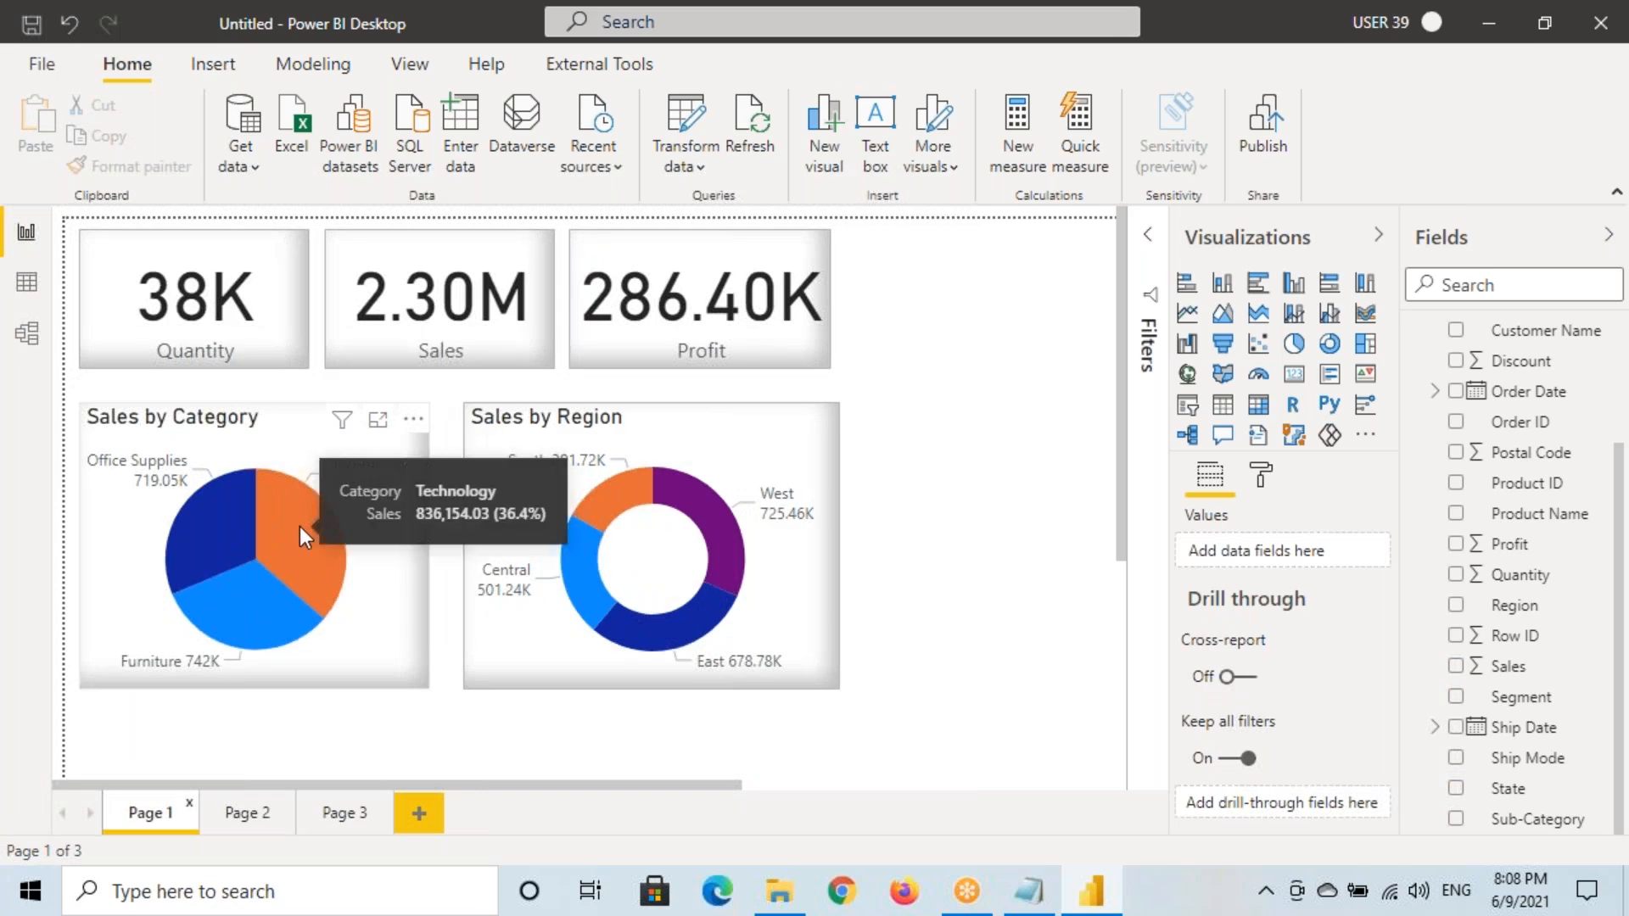
{"action": "key", "text": "ctrl+2"}
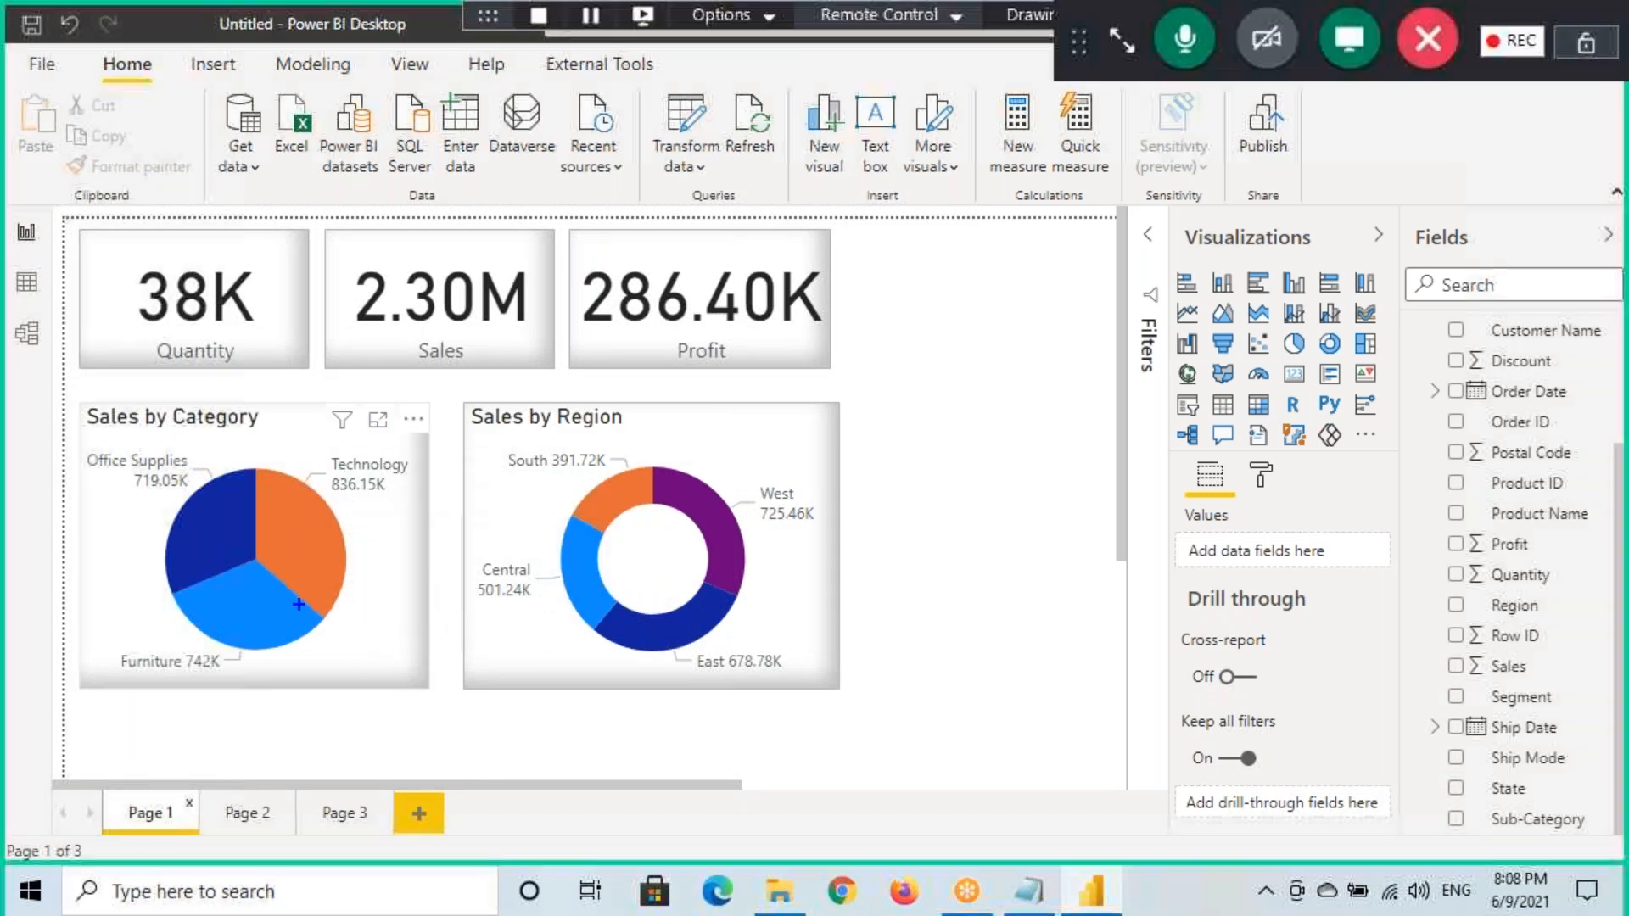
{"action": "mouse_move", "coordinate": [62, 222]}
{"action": "left_mouse_down"}
{"action": "mouse_move", "coordinate": [472, 563]}
{"action": "mouse_move", "coordinate": [1120, 775]}
{"action": "left_mouse_up"}
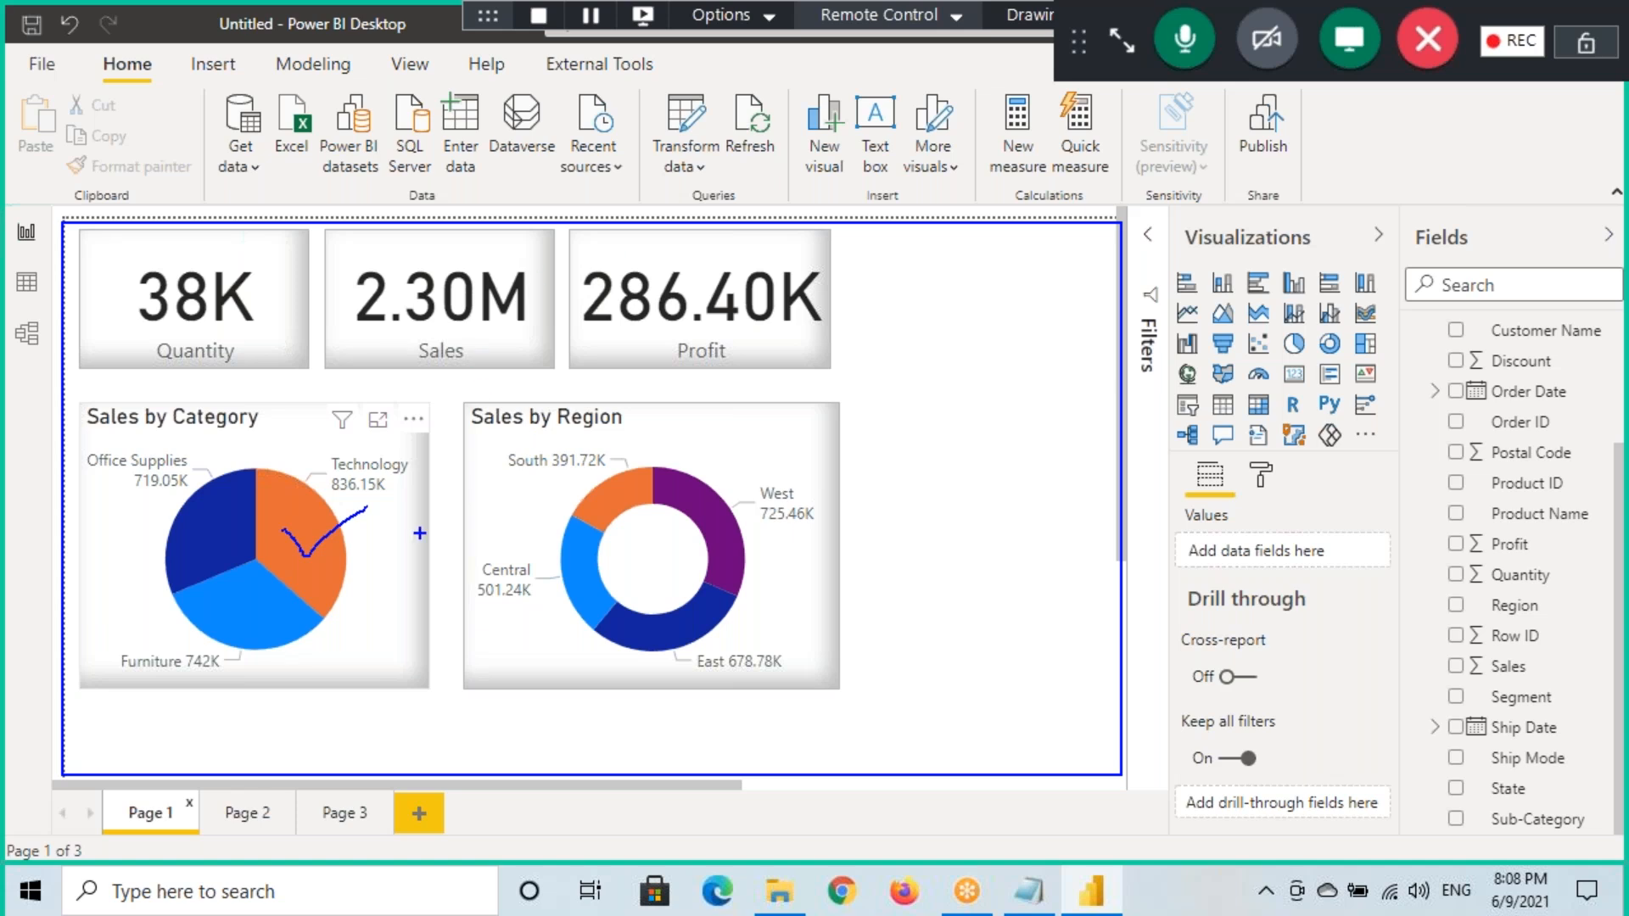
{"action": "key", "text": "Escape"}
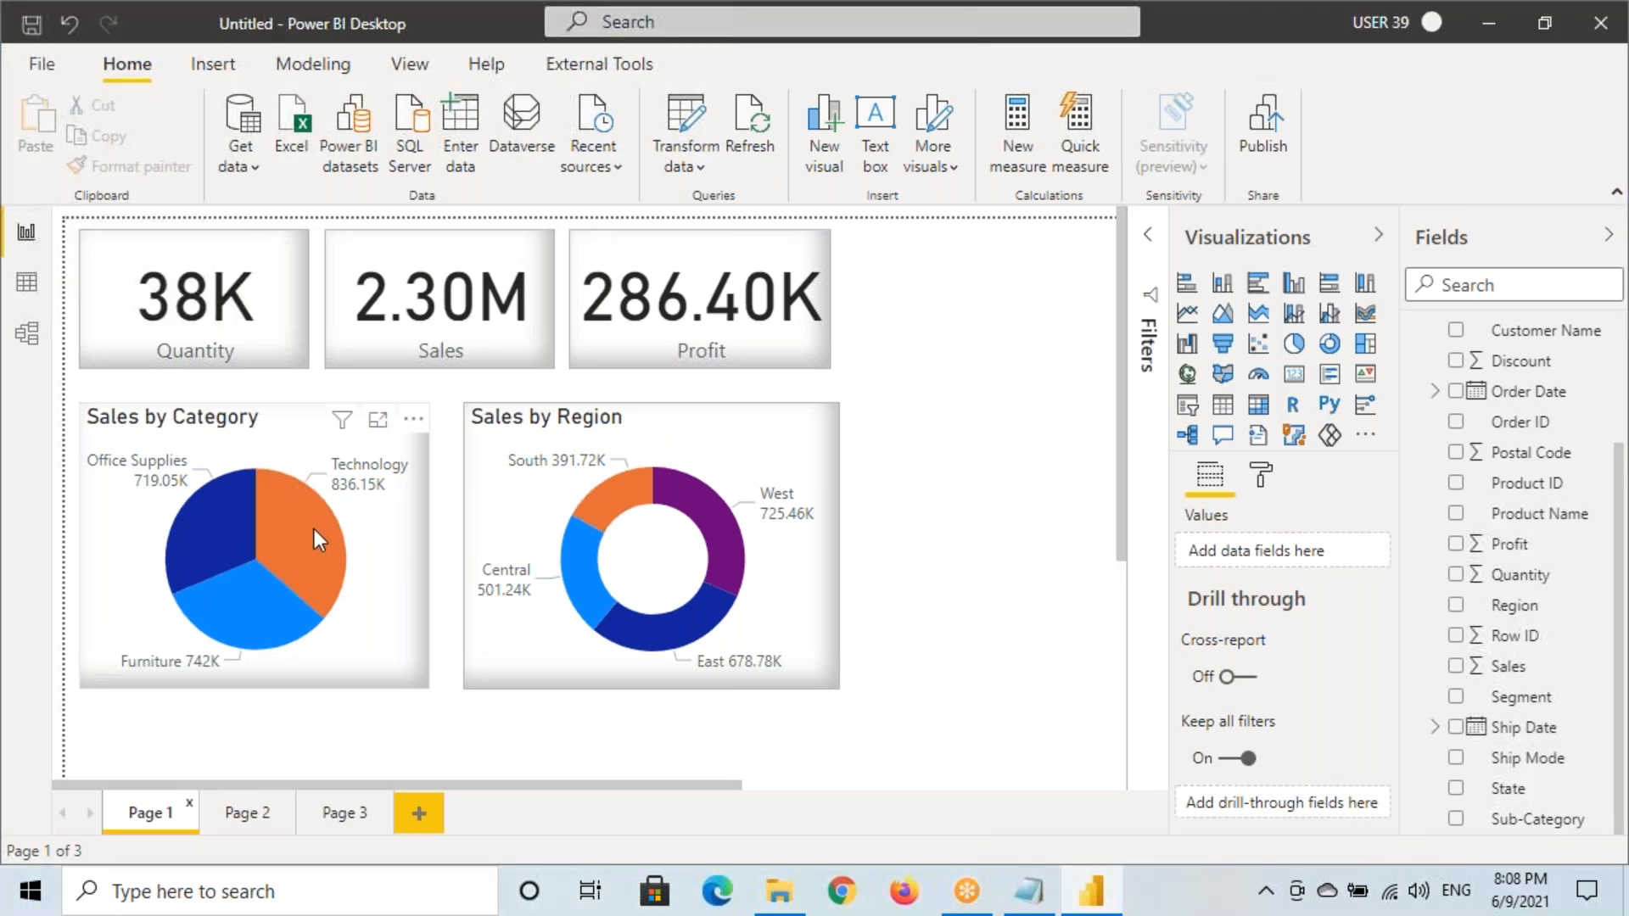
Cross-filter Page 1 to the Technology pie slice, then view Page 2's sub-category chart
{"action": "left_click", "coordinate": [347, 593]}
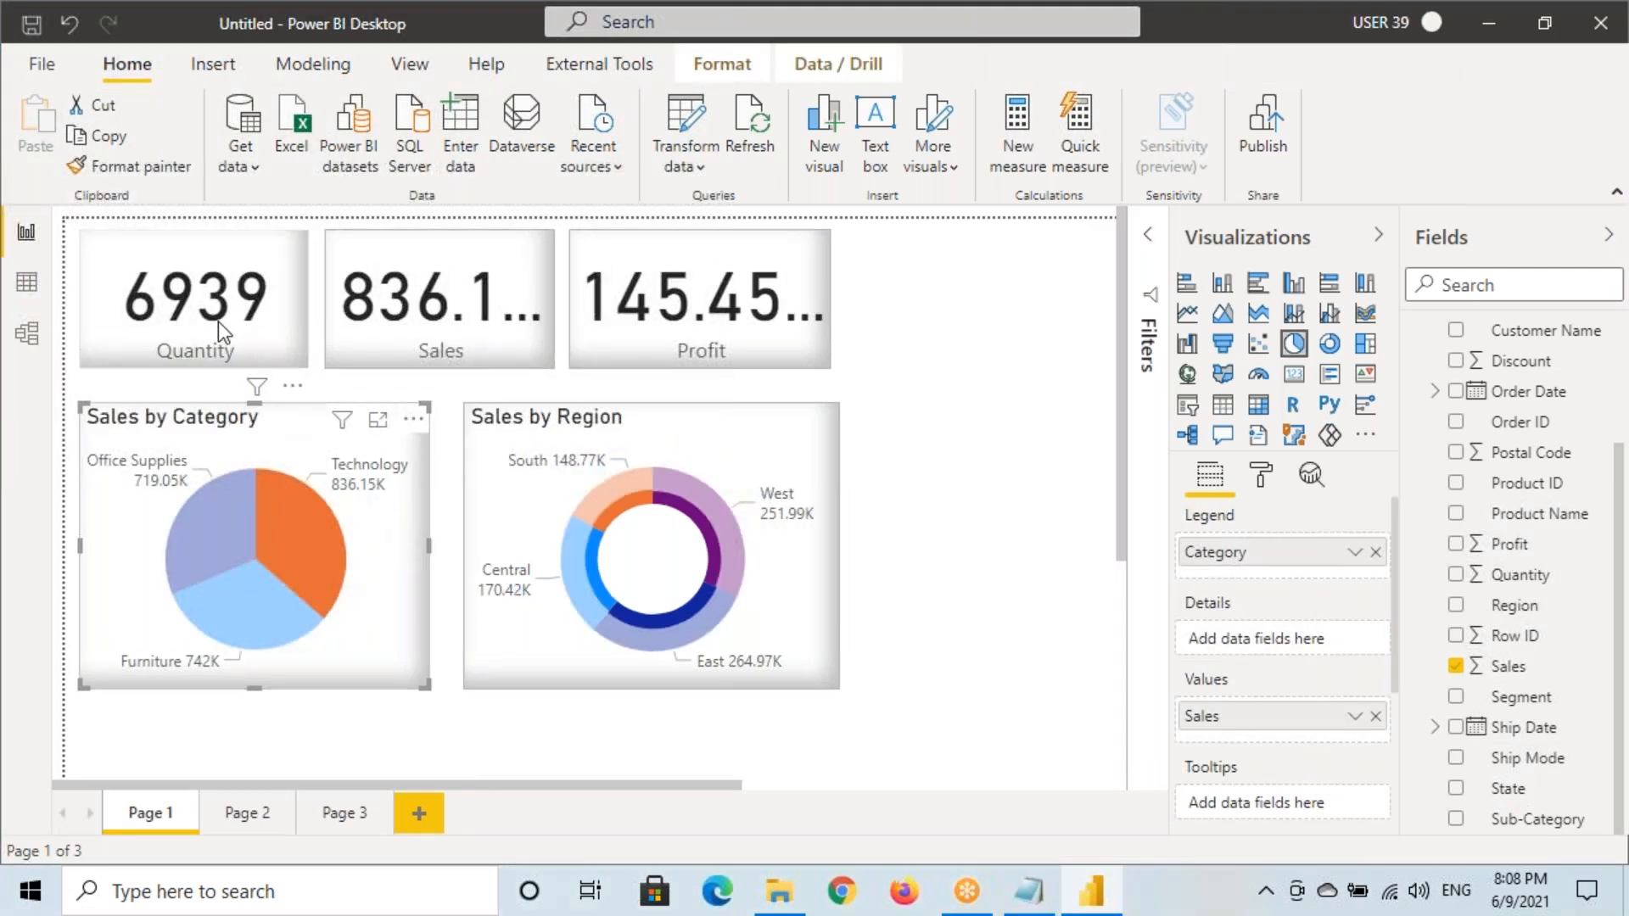
{"action": "mouse_move", "coordinate": [110, 795]}
{"action": "left_mouse_down"}
{"action": "mouse_move", "coordinate": [199, 831]}
{"action": "mouse_move", "coordinate": [200, 802]}
{"action": "left_mouse_up"}
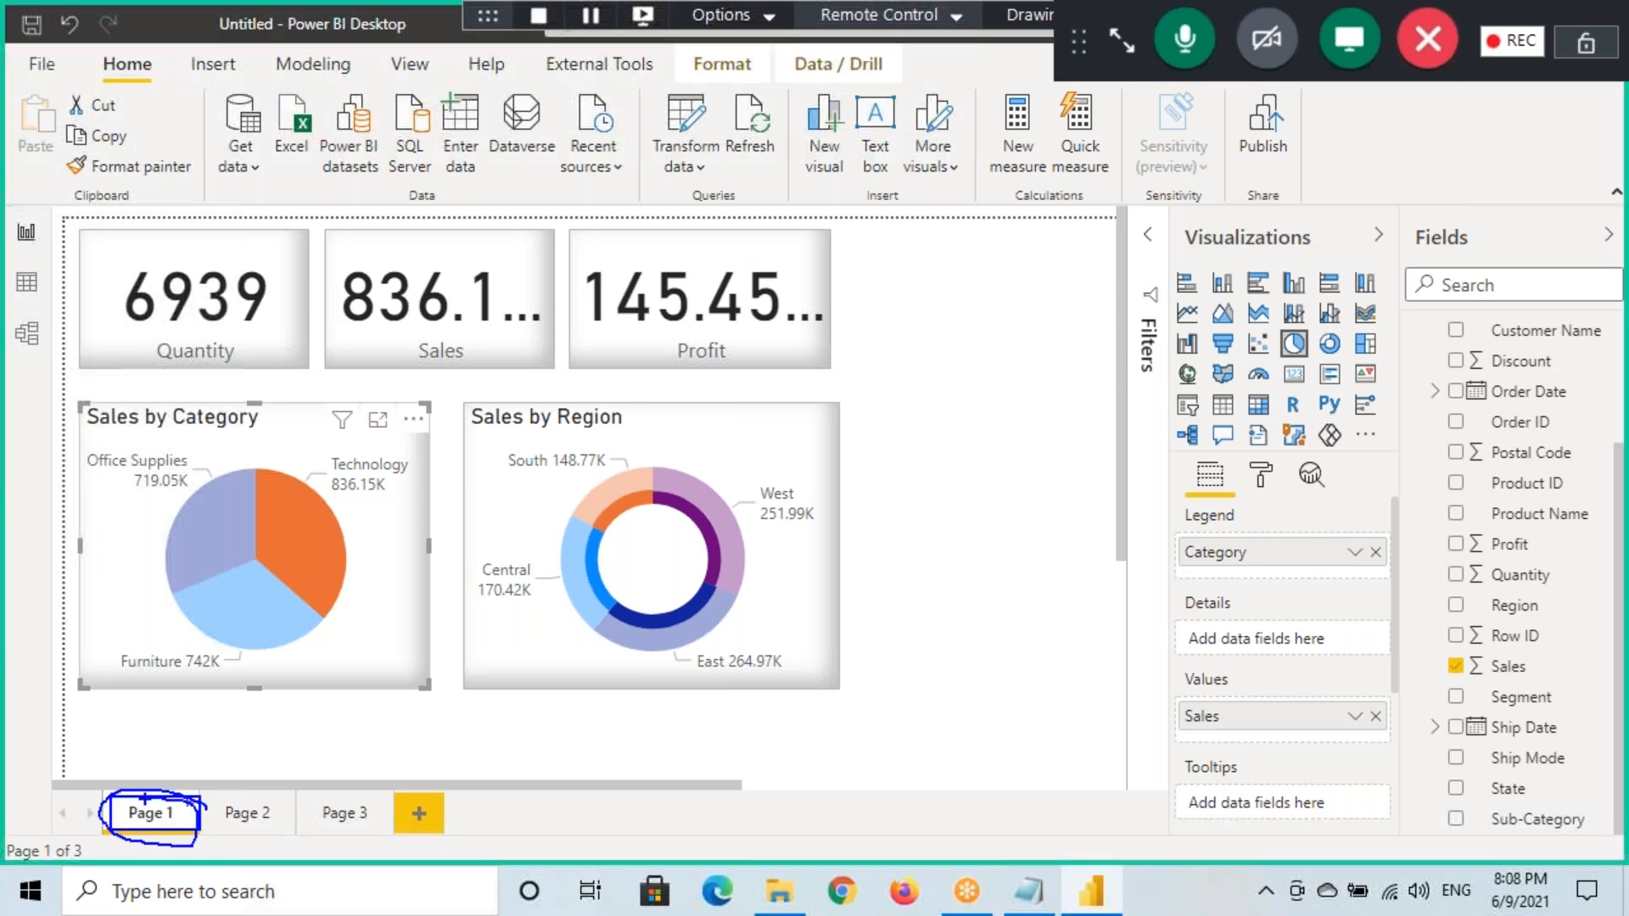
{"action": "key", "text": "Escape"}
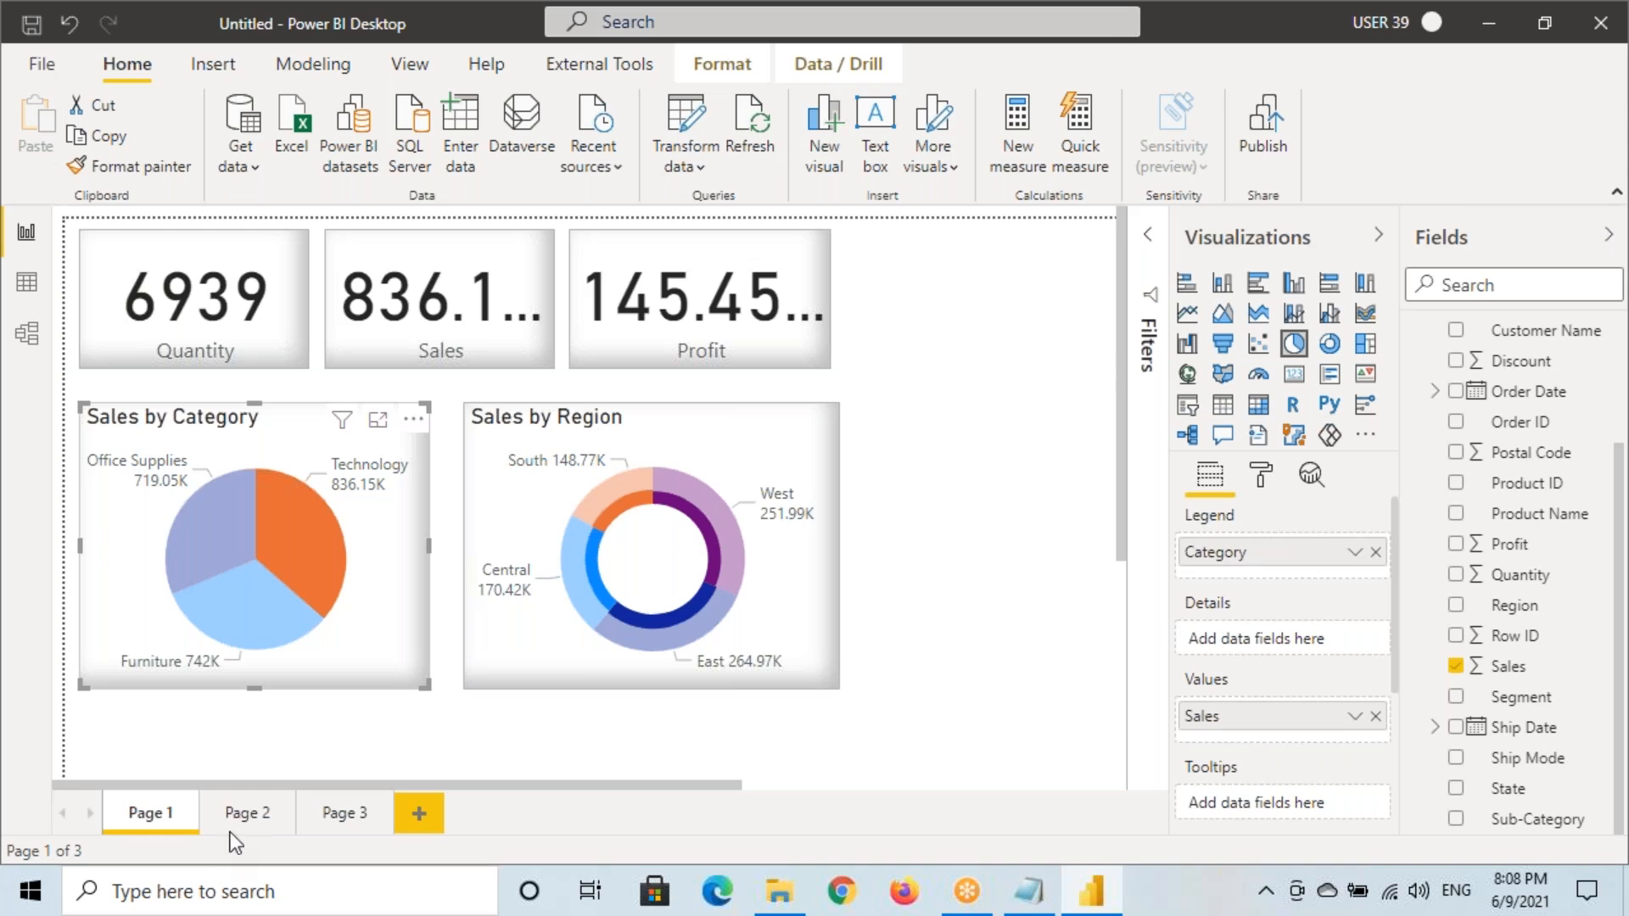
{"action": "left_click", "coordinate": [253, 817]}
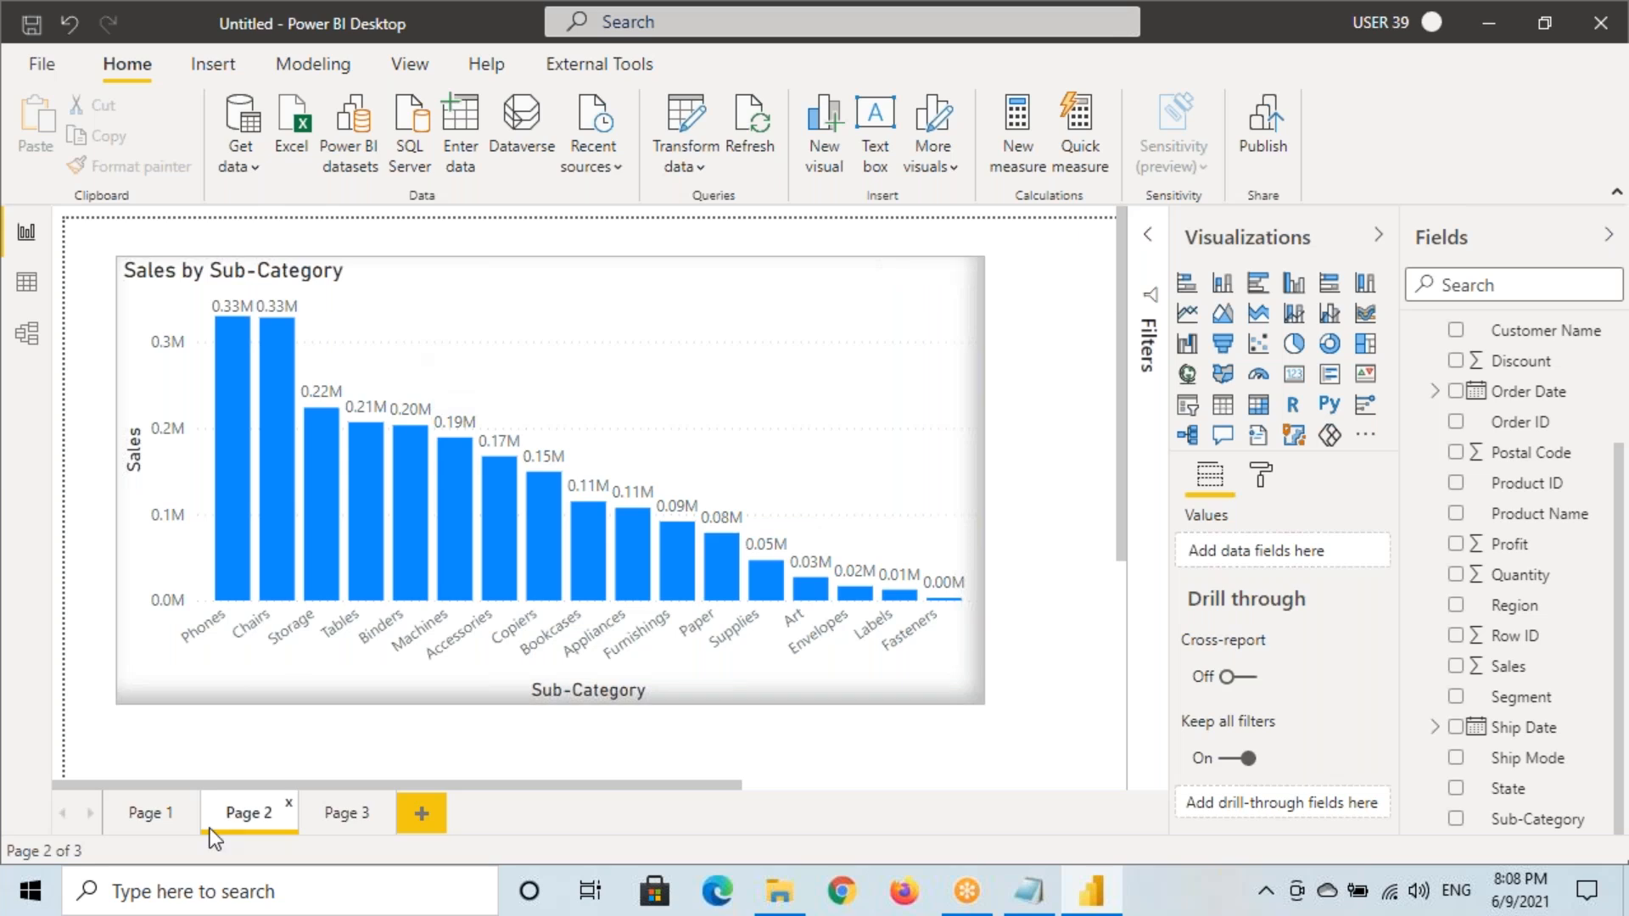
On Page 1, filter to the Central donut segment and select the Profit card
{"action": "left_click", "coordinate": [149, 813]}
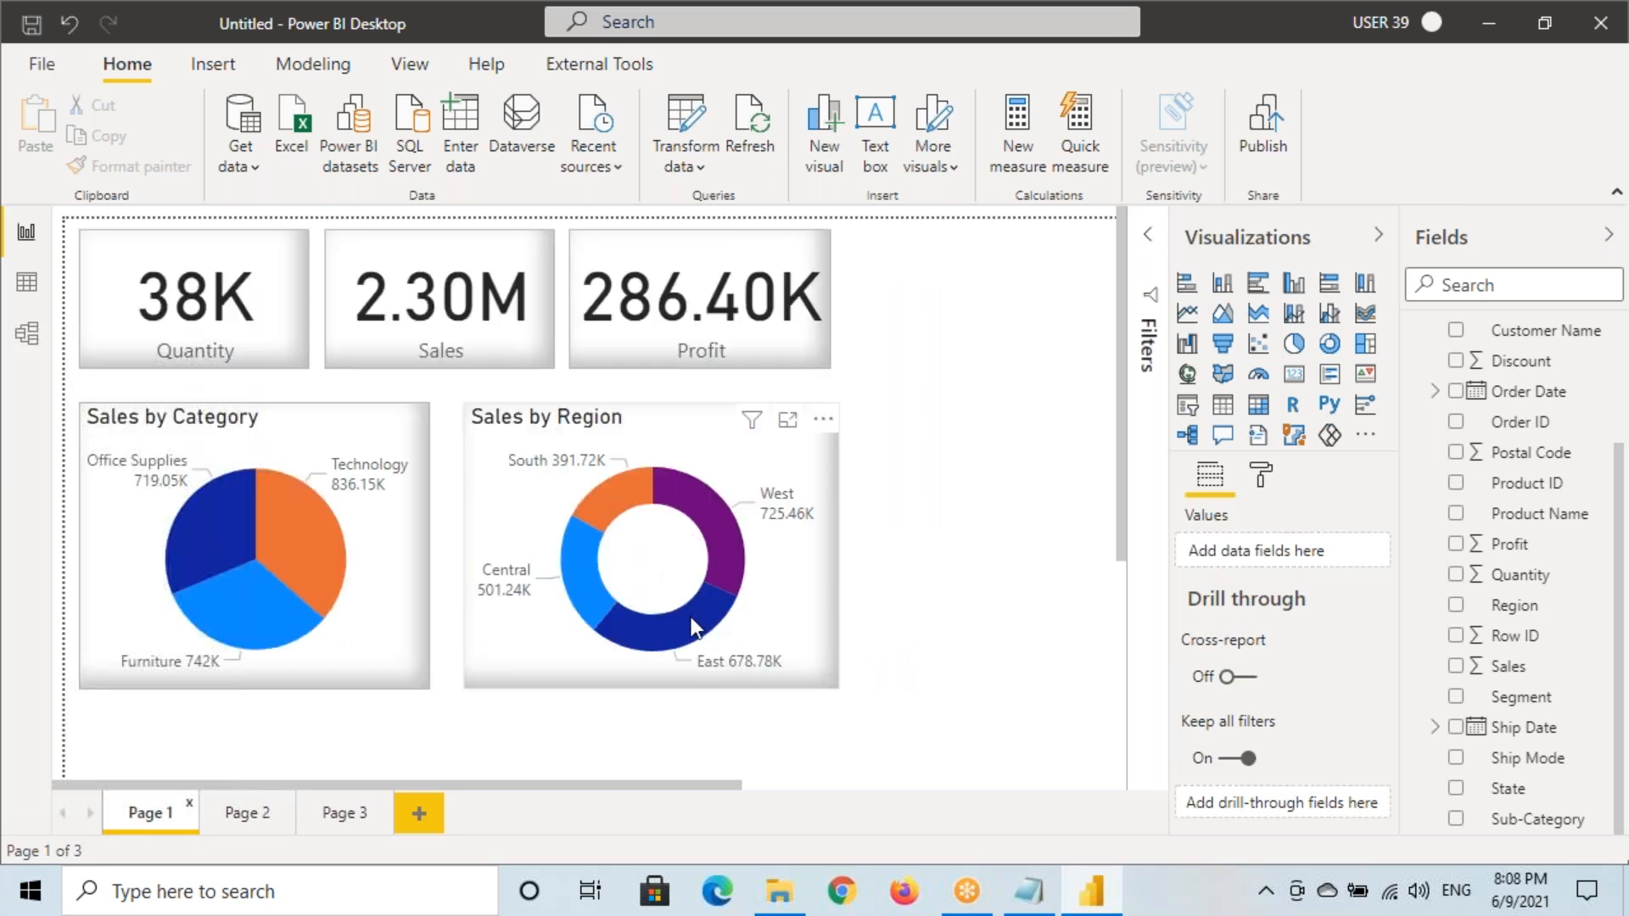
{"action": "left_click", "coordinate": [588, 589]}
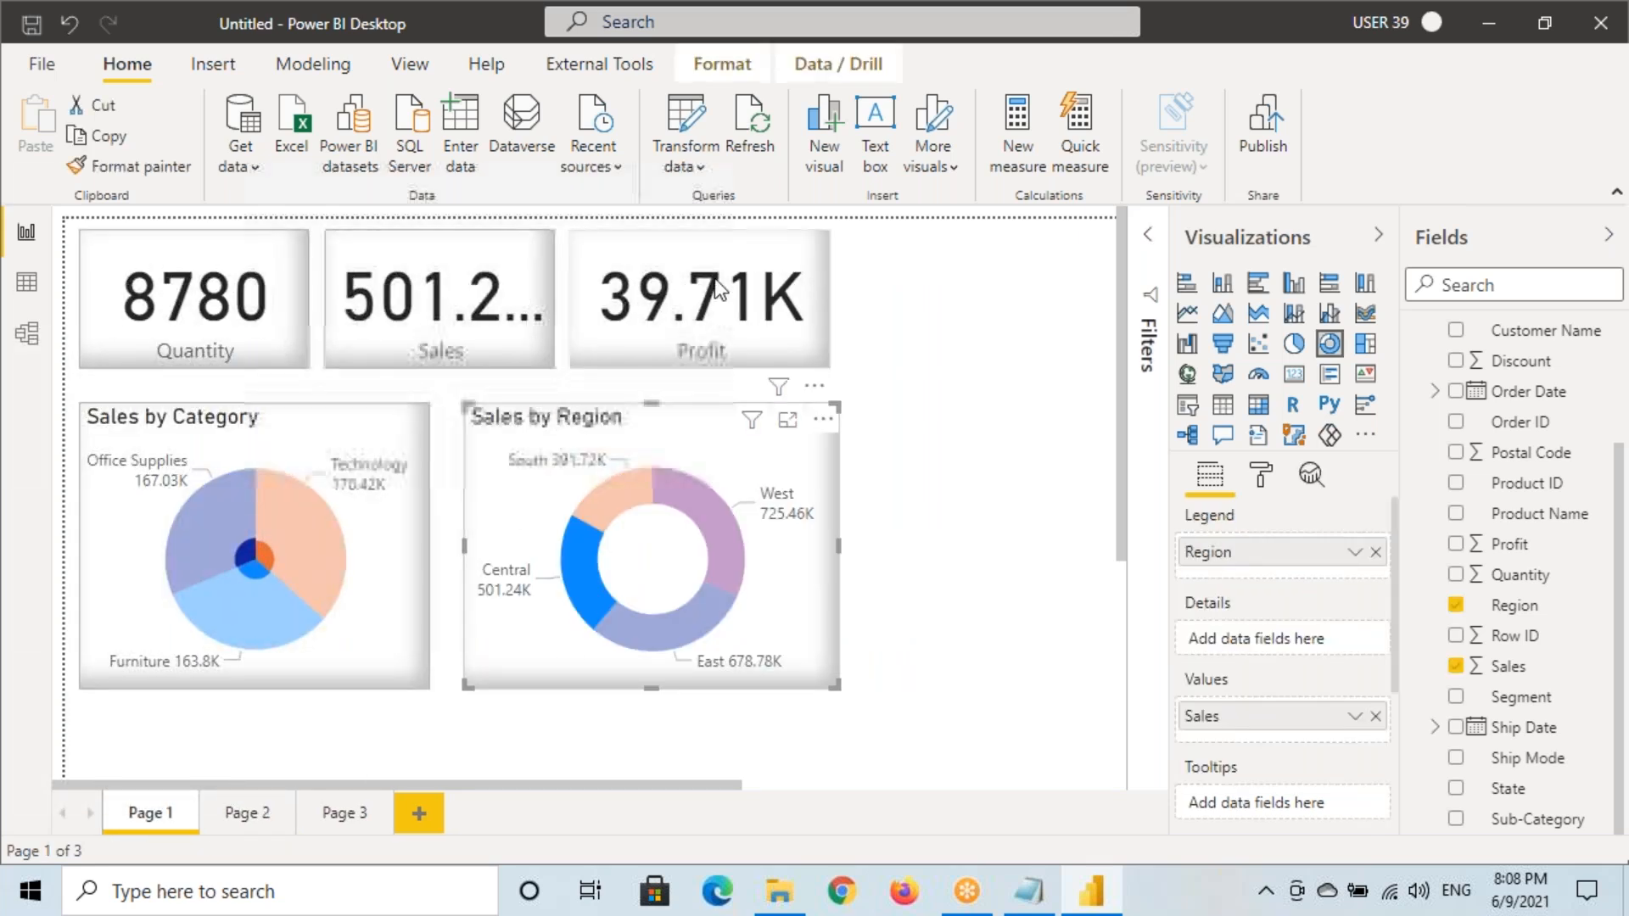
{"action": "left_click", "coordinate": [696, 312]}
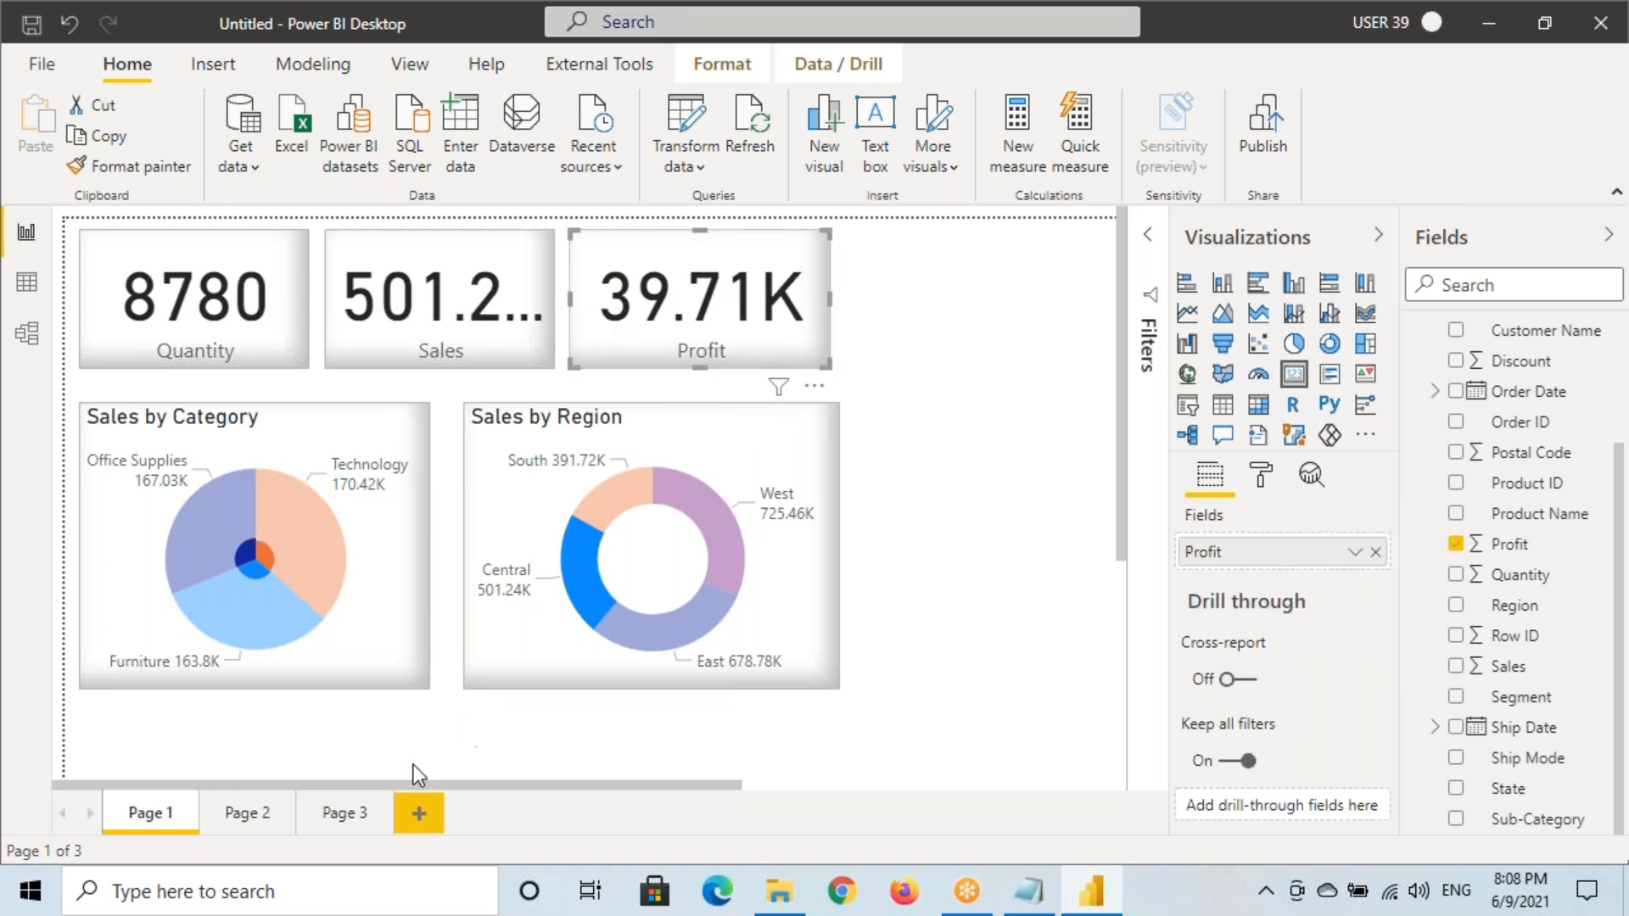
Visit Page 3, then come back to Page 1
{"action": "left_click", "coordinate": [351, 817]}
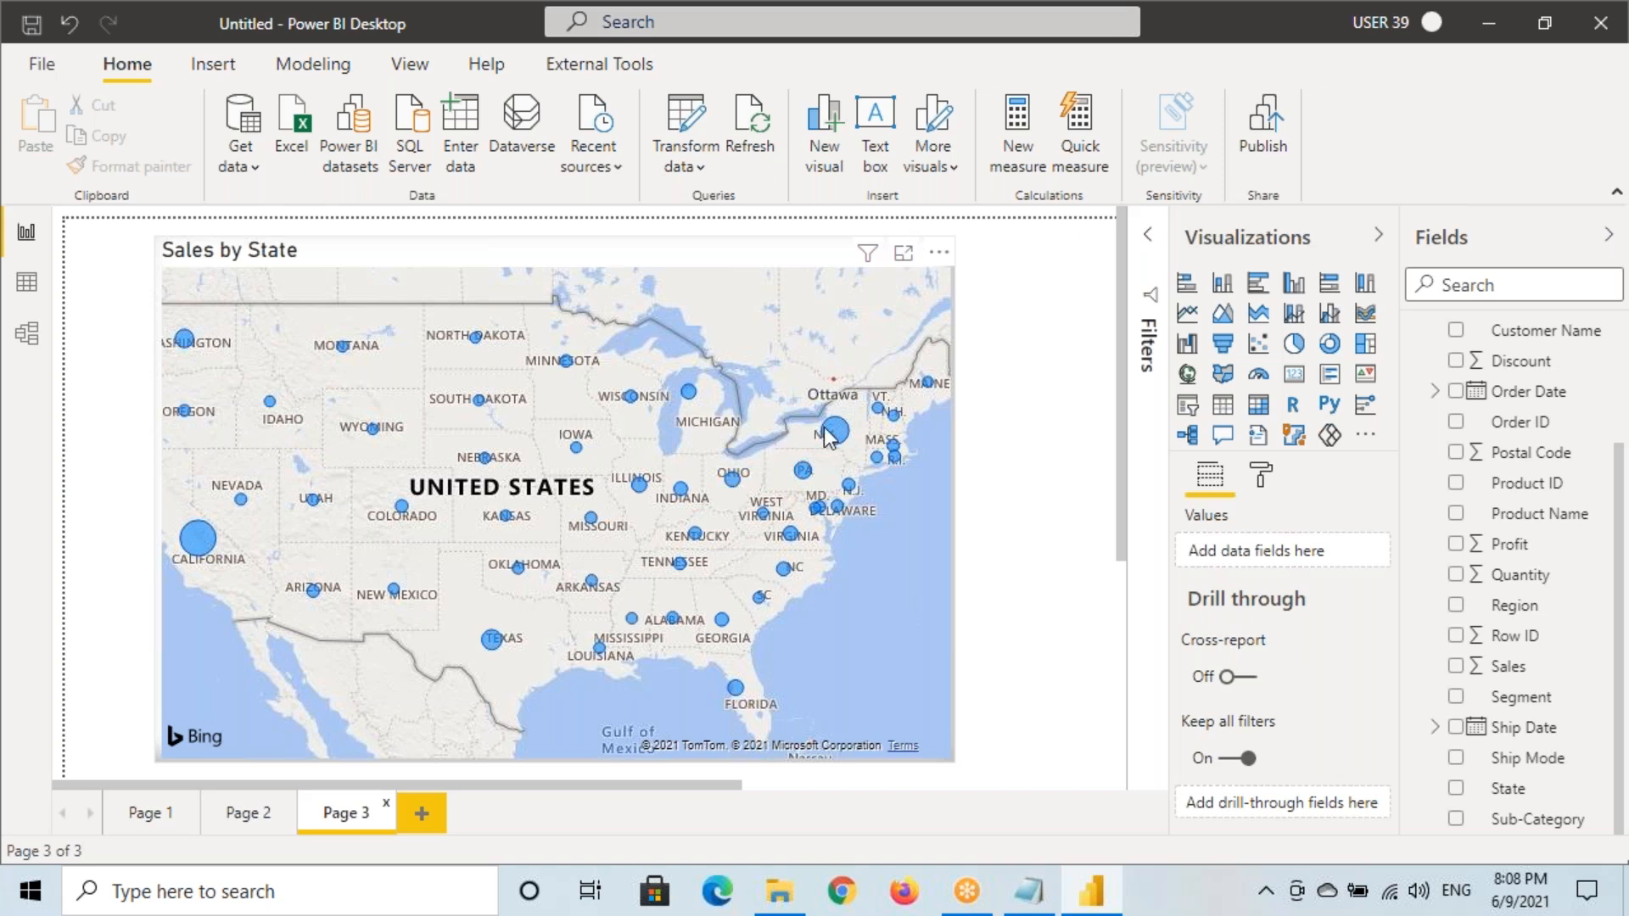
{"action": "mouse_move", "coordinate": [831, 433]}
{"action": "mouse_move", "coordinate": [856, 348]}
{"action": "left_mouse_down"}
{"action": "mouse_move", "coordinate": [638, 420]}
{"action": "mouse_move", "coordinate": [767, 586]}
{"action": "mouse_move", "coordinate": [920, 361]}
{"action": "mouse_move", "coordinate": [811, 344]}
{"action": "left_mouse_up"}
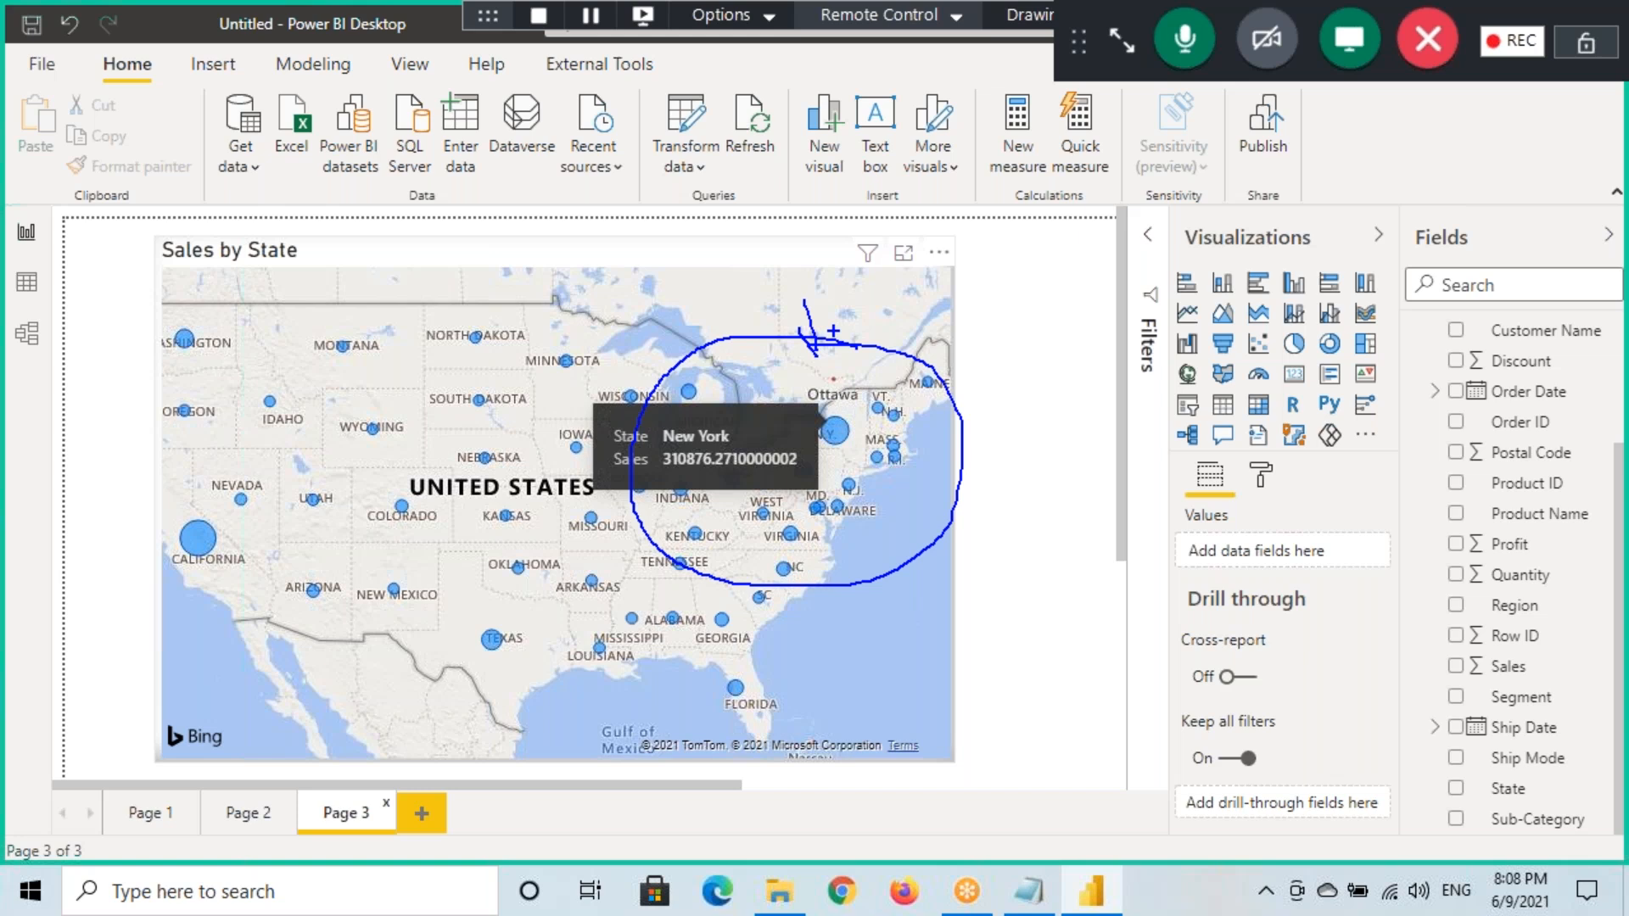
{"action": "left_click", "coordinate": [168, 816]}
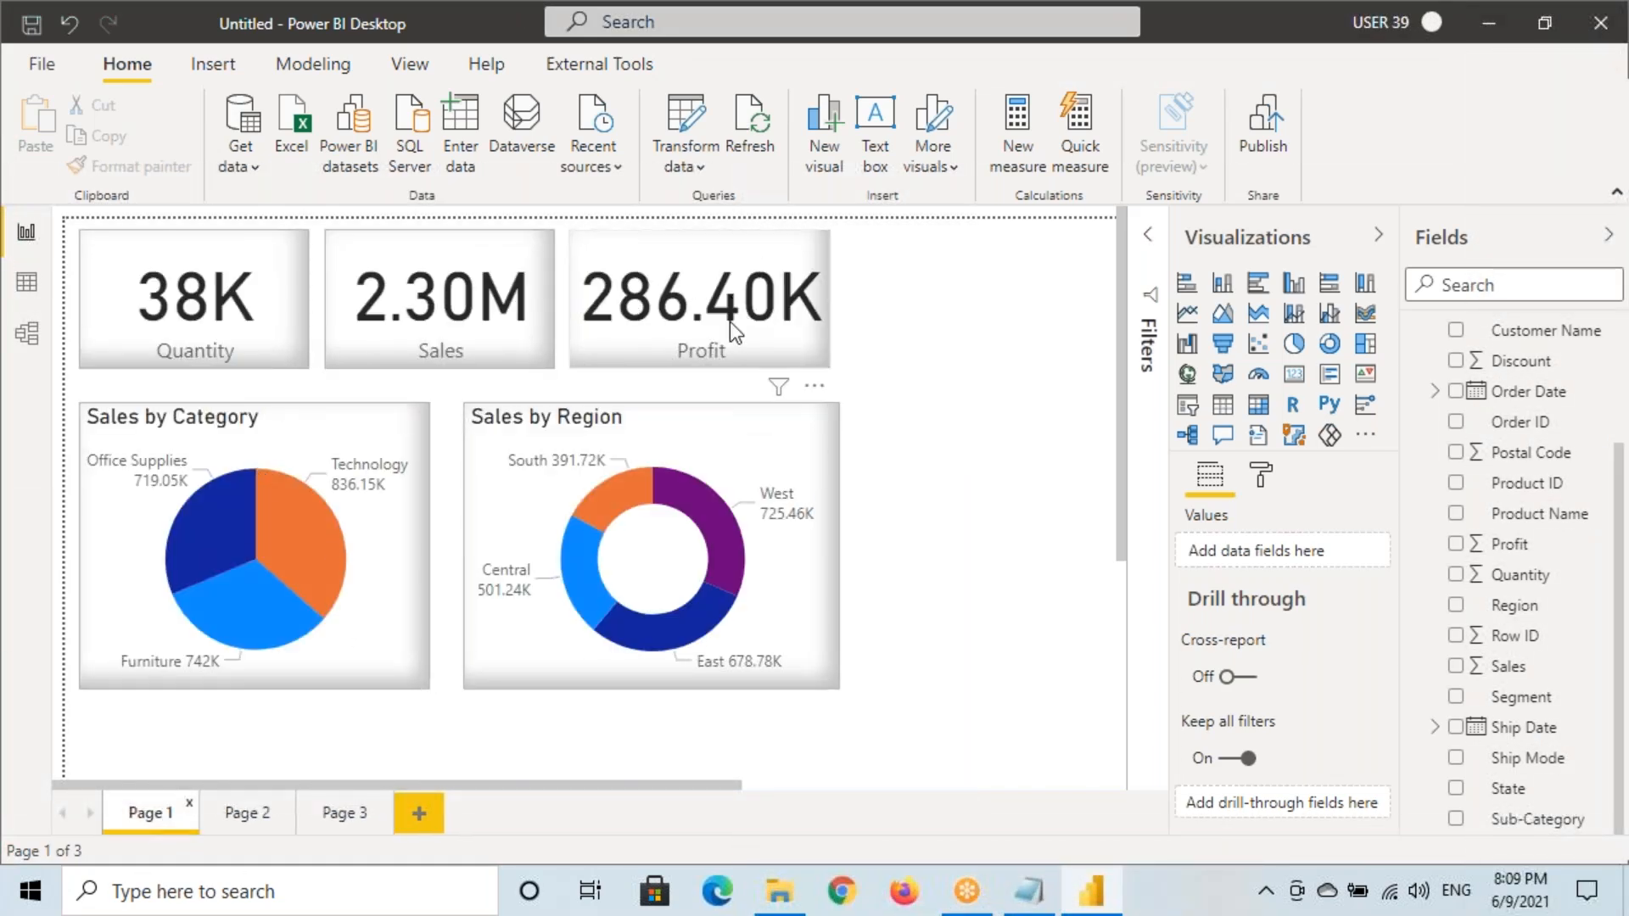
Nudge the Profit card slightly right and widen the Sales card slightly
{"action": "left_click", "coordinate": [719, 294]}
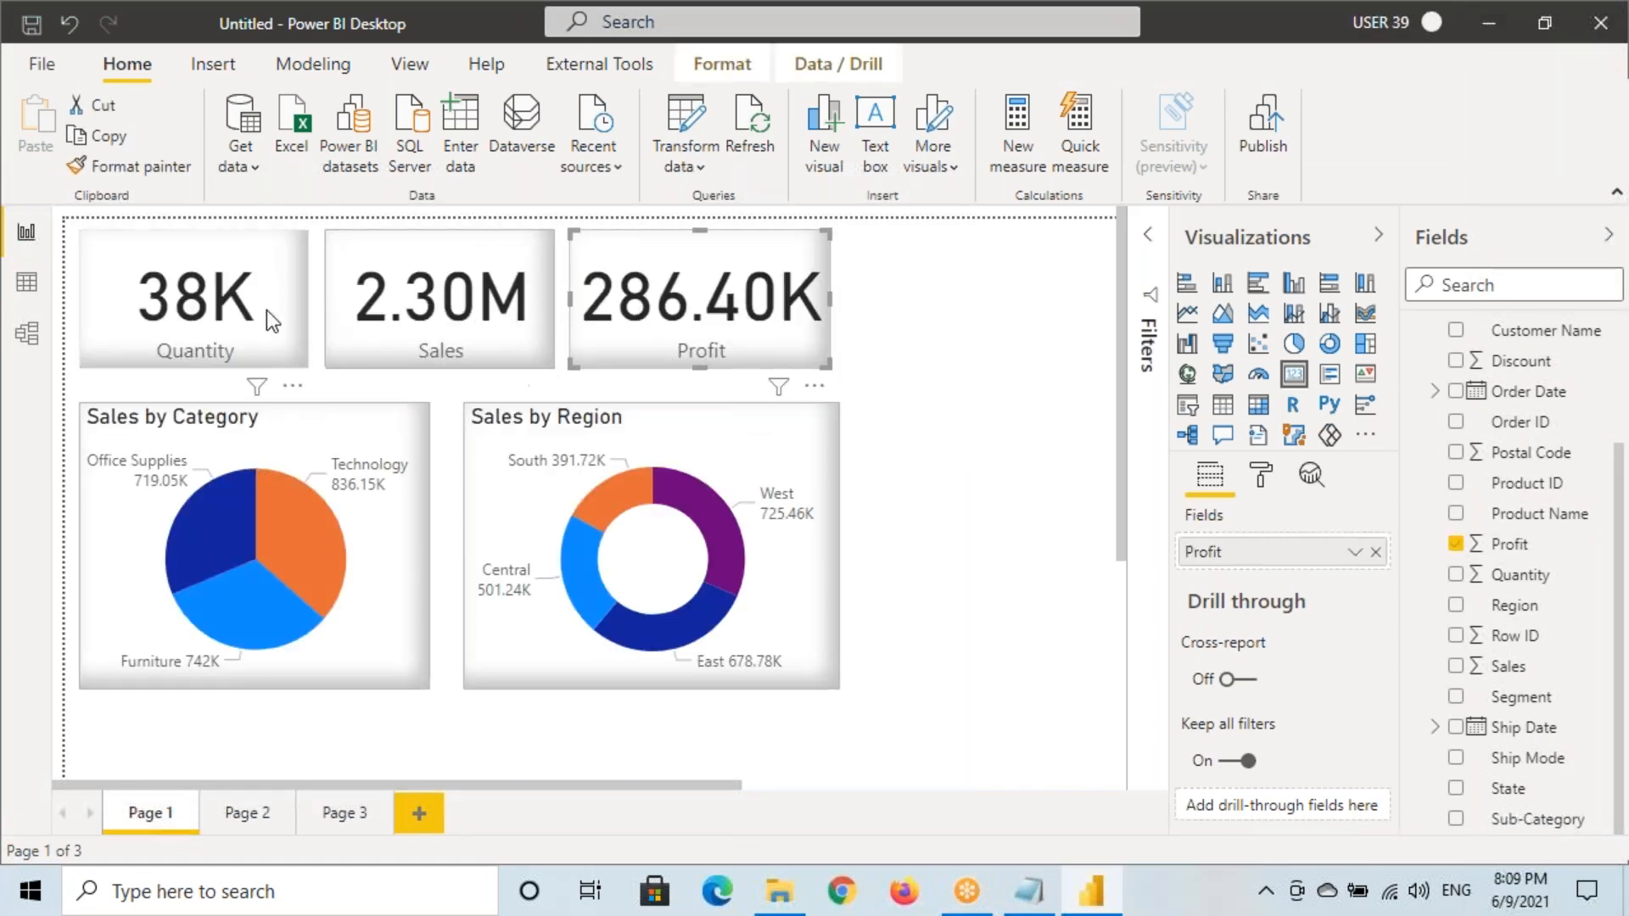
{"action": "left_click_drag", "start_coordinate": [656, 305], "coordinate": [674, 305]}
{"action": "left_click", "coordinate": [536, 304]}
{"action": "left_click_drag", "start_coordinate": [558, 298], "coordinate": [574, 297]}
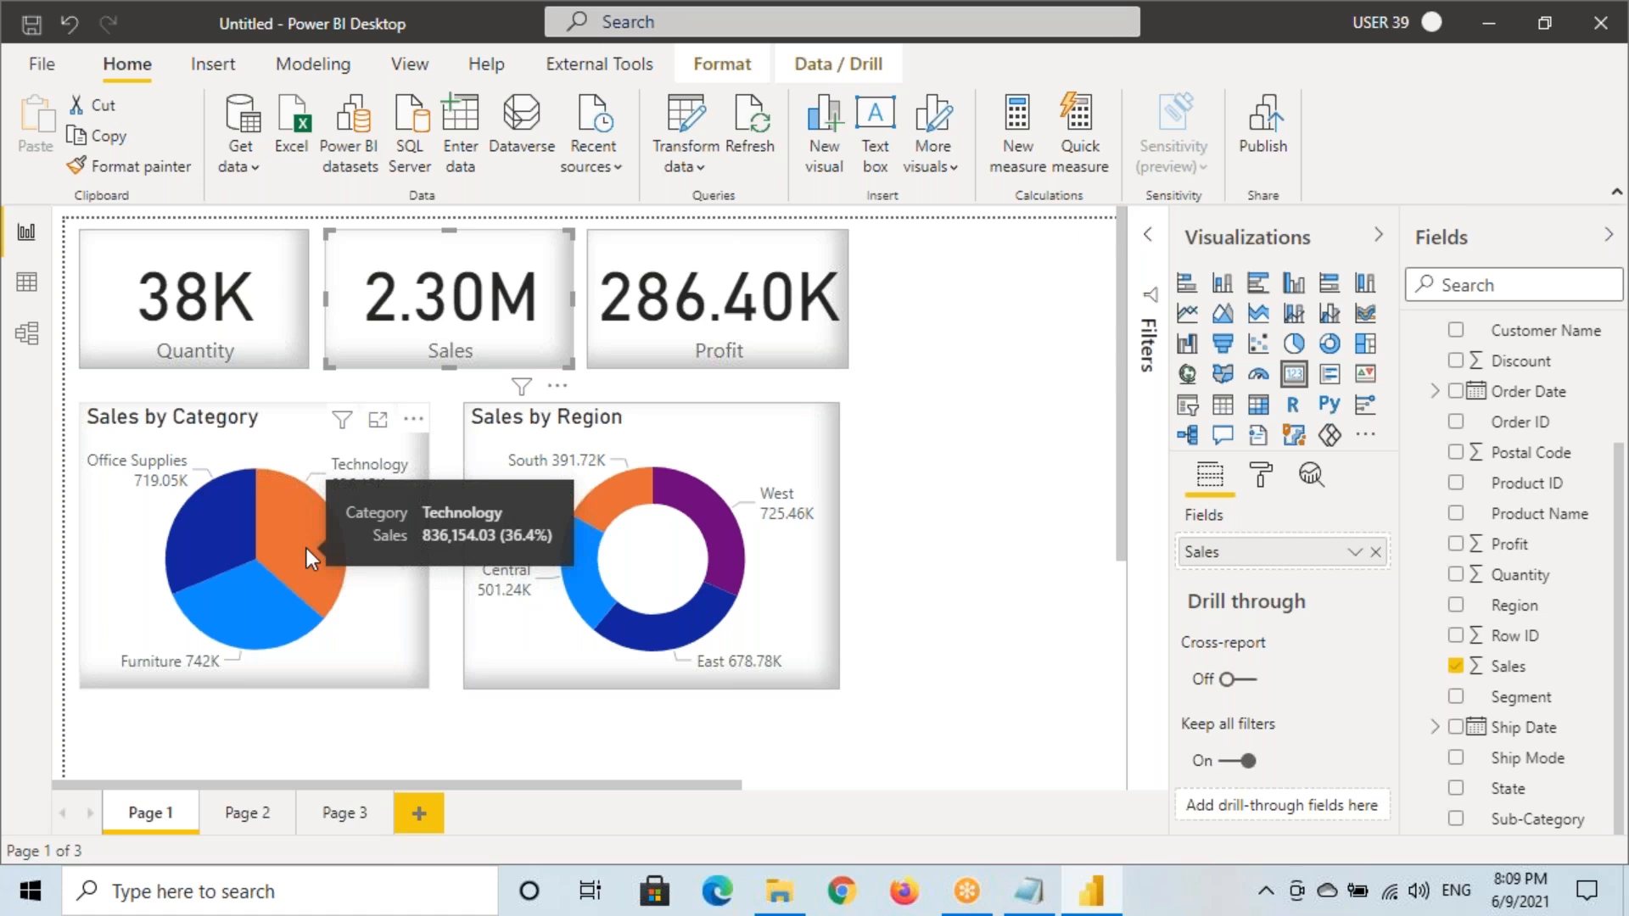
Check Page 2, Page 1 and Page 3, then bring up the Notepad notes
{"action": "left_click", "coordinate": [237, 817]}
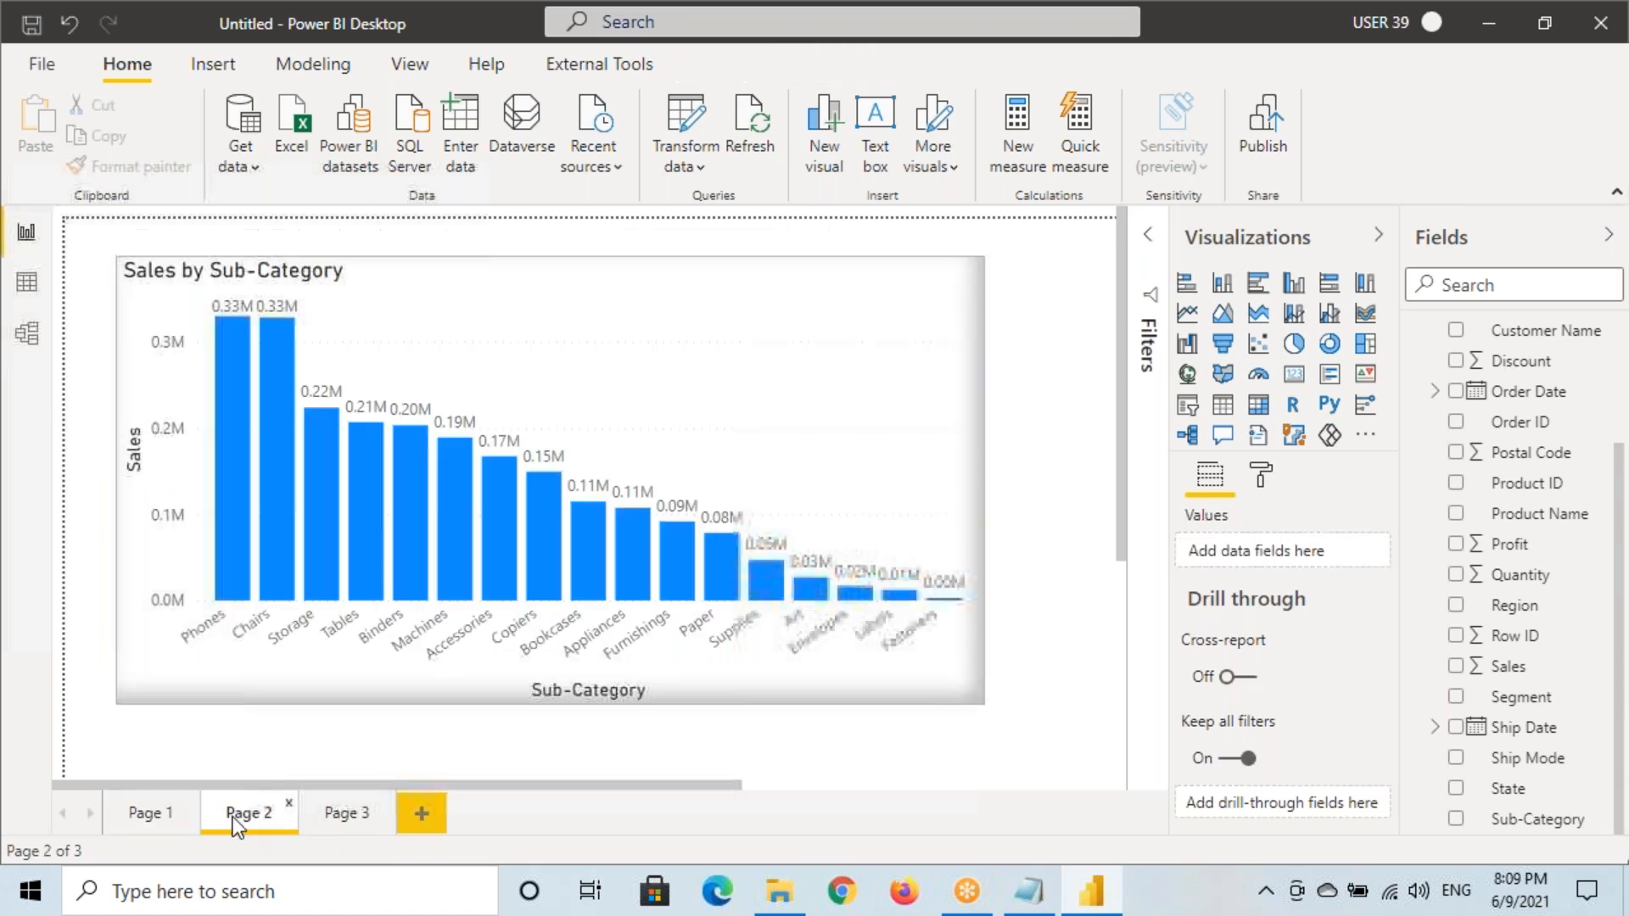
{"action": "left_click", "coordinate": [150, 812]}
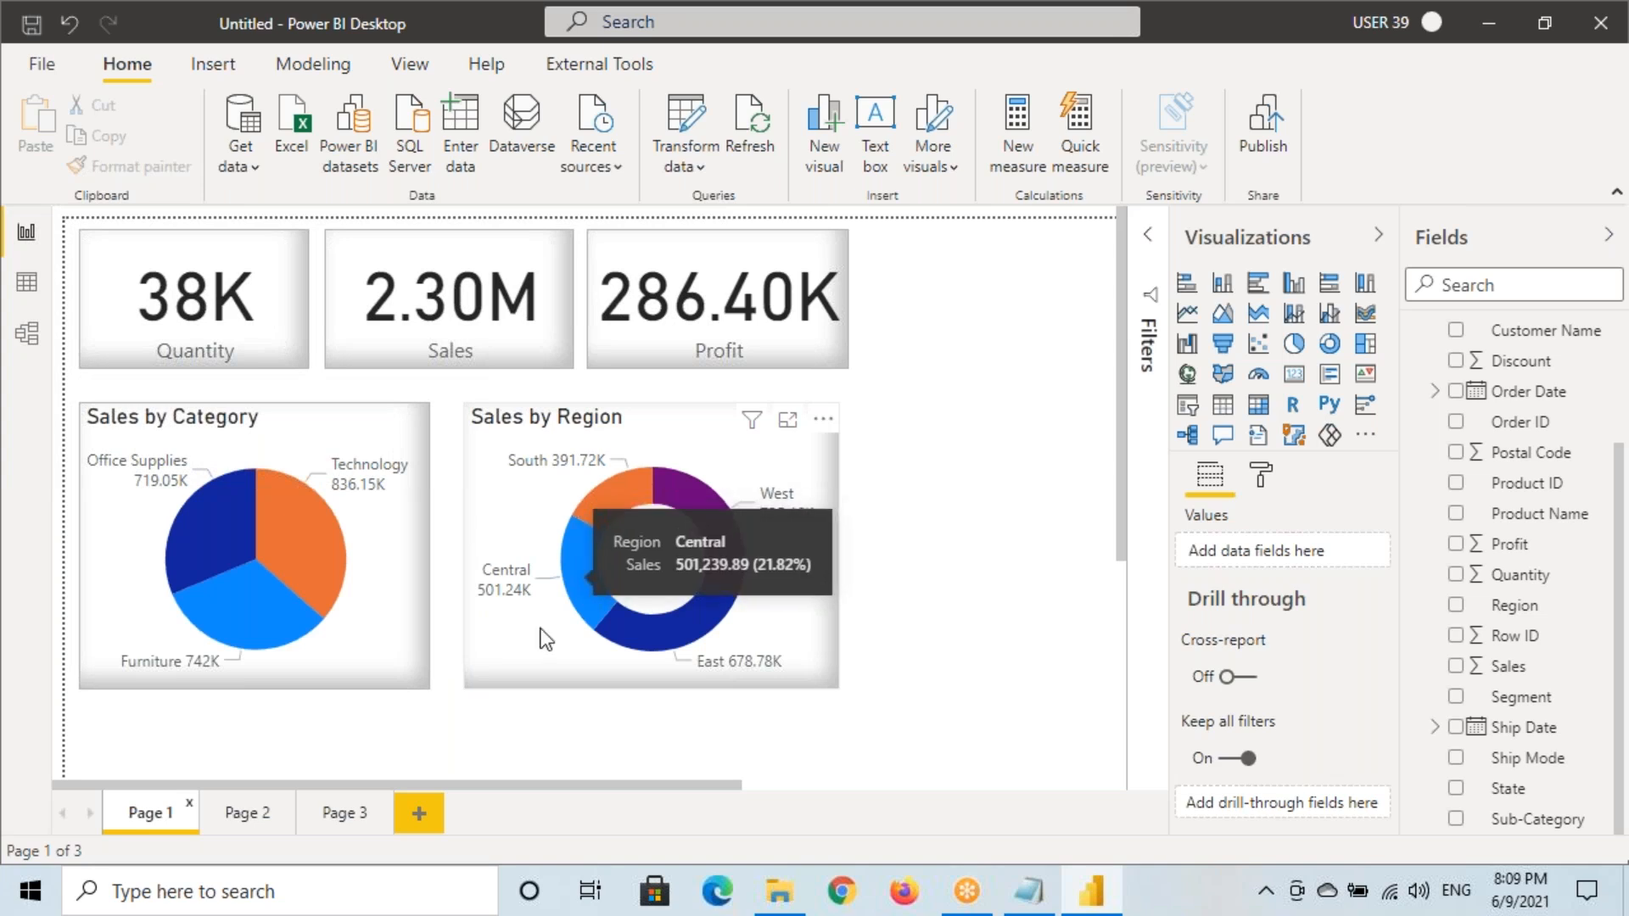
{"action": "left_click", "coordinate": [343, 812]}
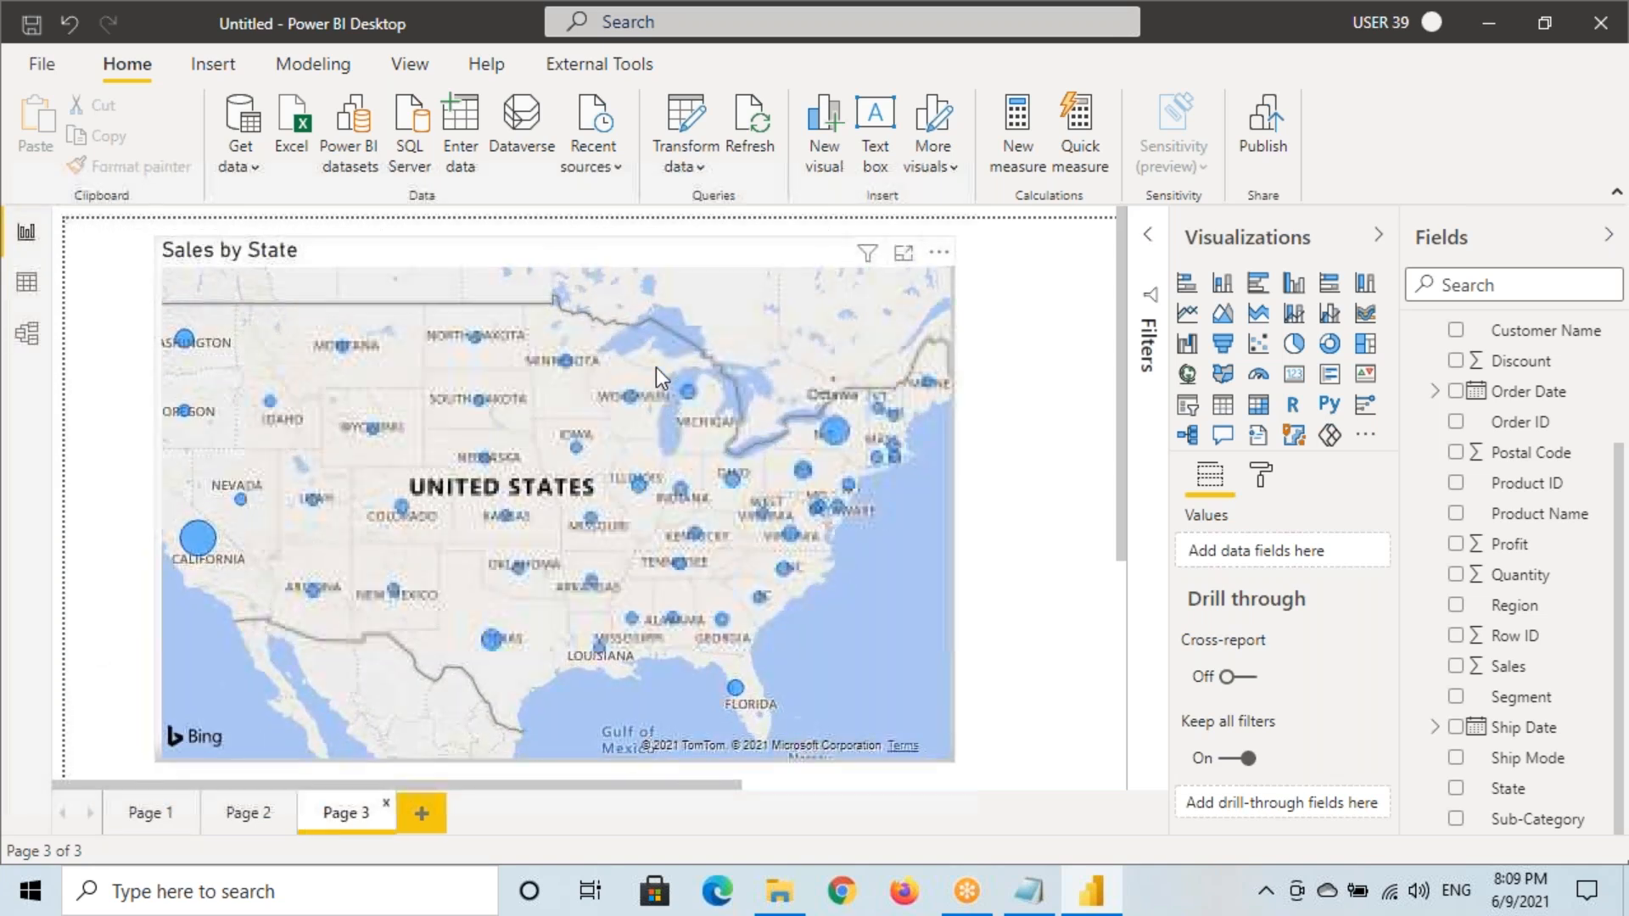
{"action": "left_click", "coordinate": [1029, 890]}
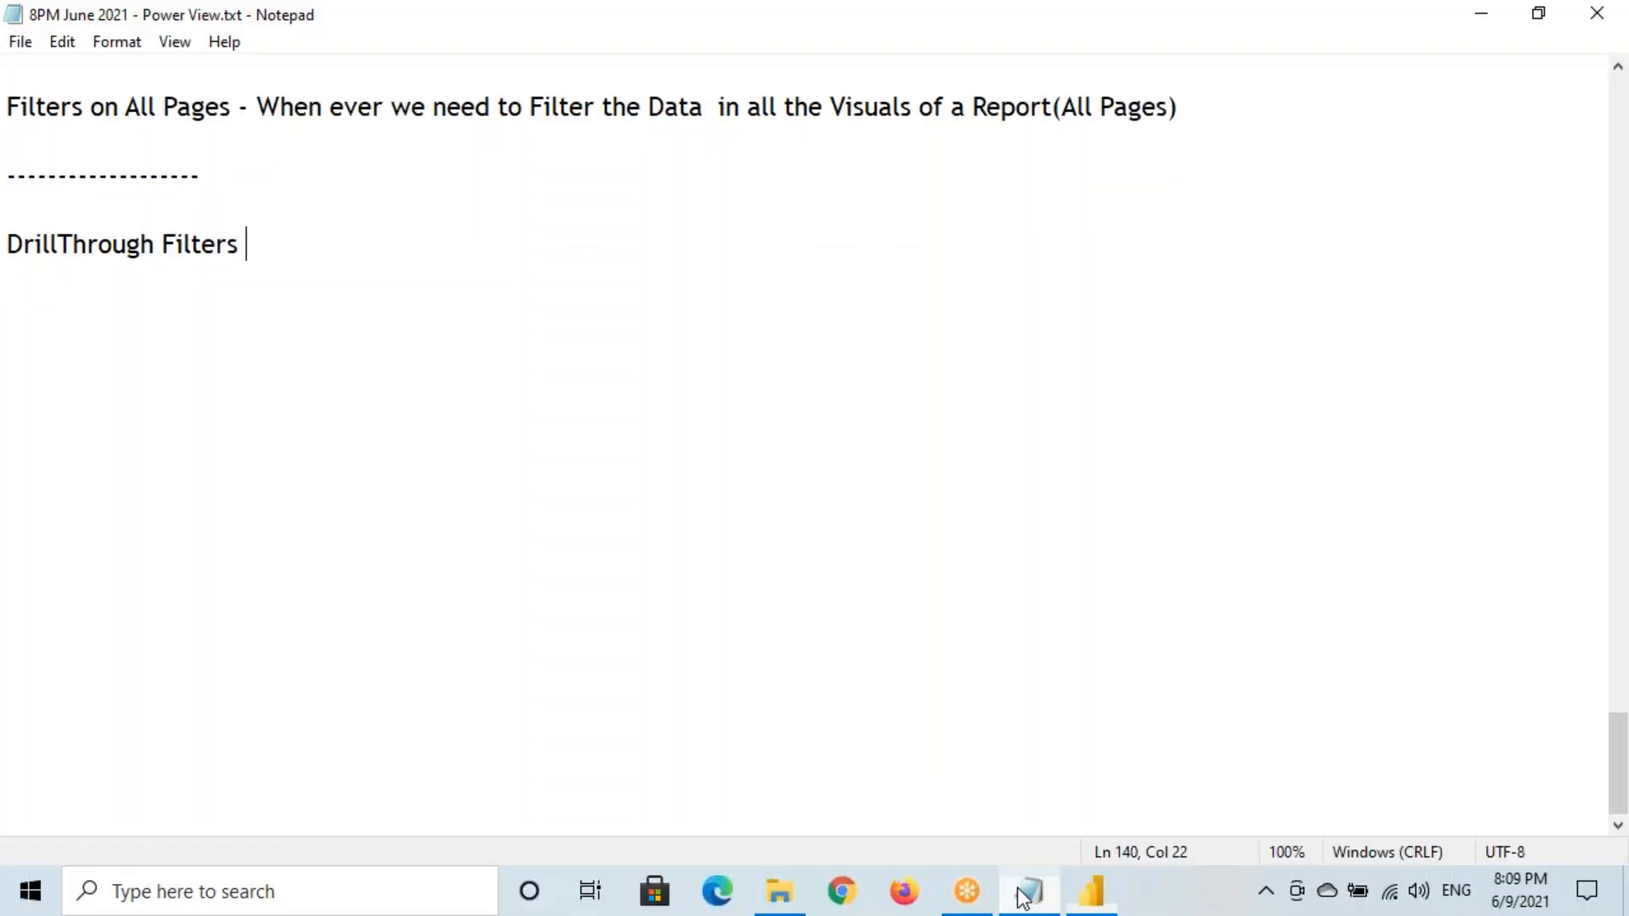
Copy the 'DrillThrough Filters' heading text in Notepad
{"action": "left_click_drag", "start_coordinate": [12, 250], "coordinate": [239, 246]}
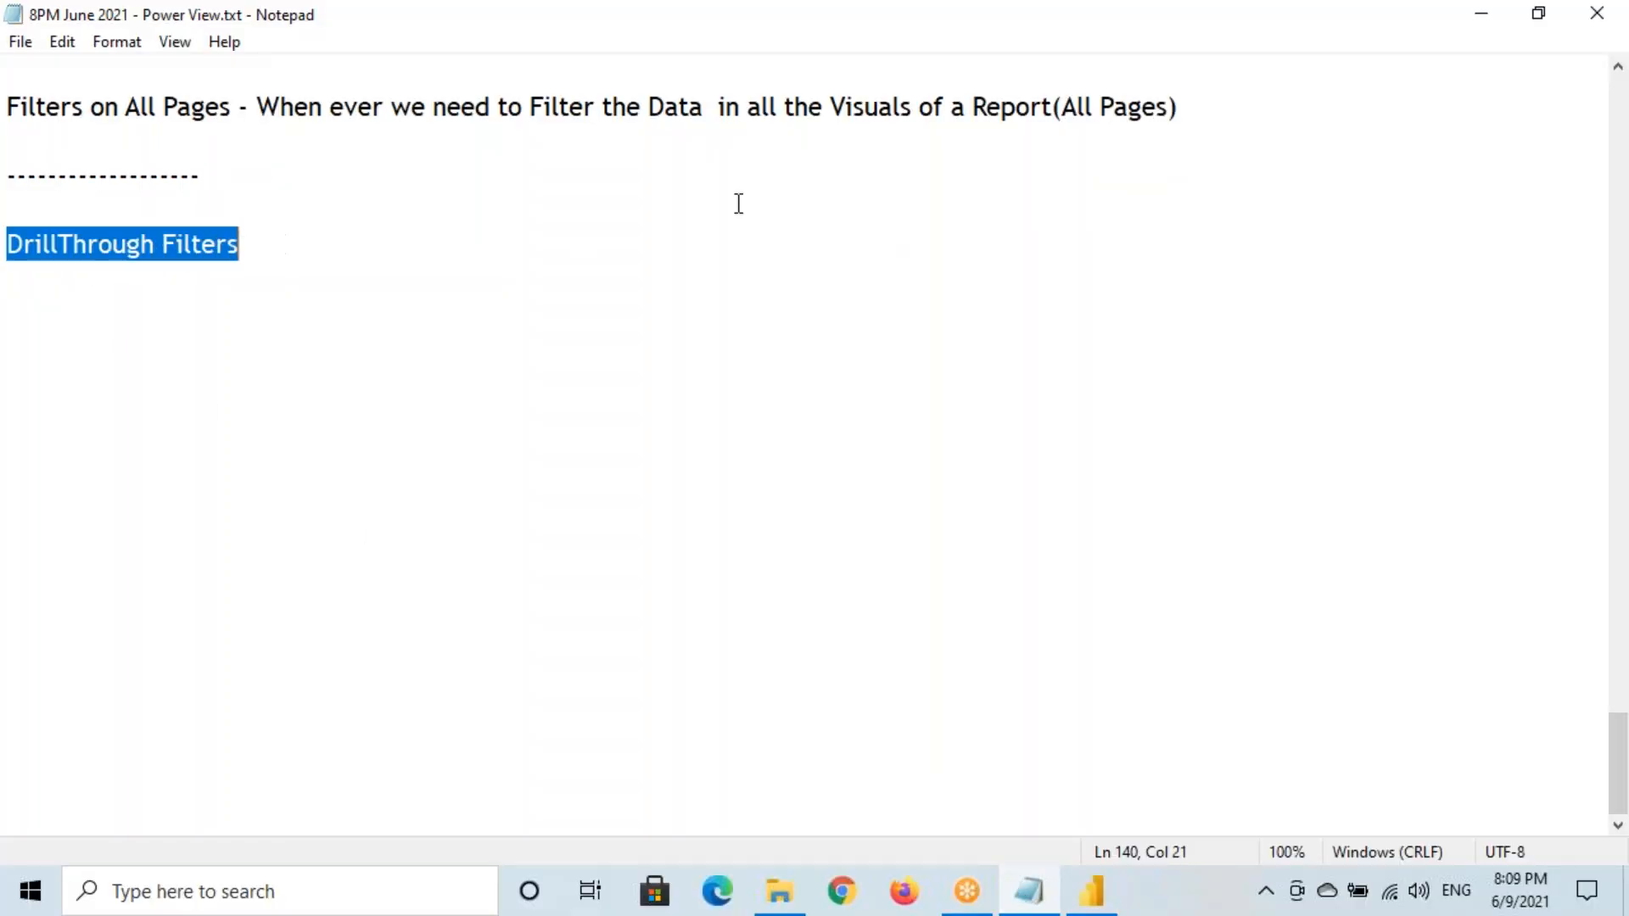
{"action": "left_click", "coordinate": [1119, 39]}
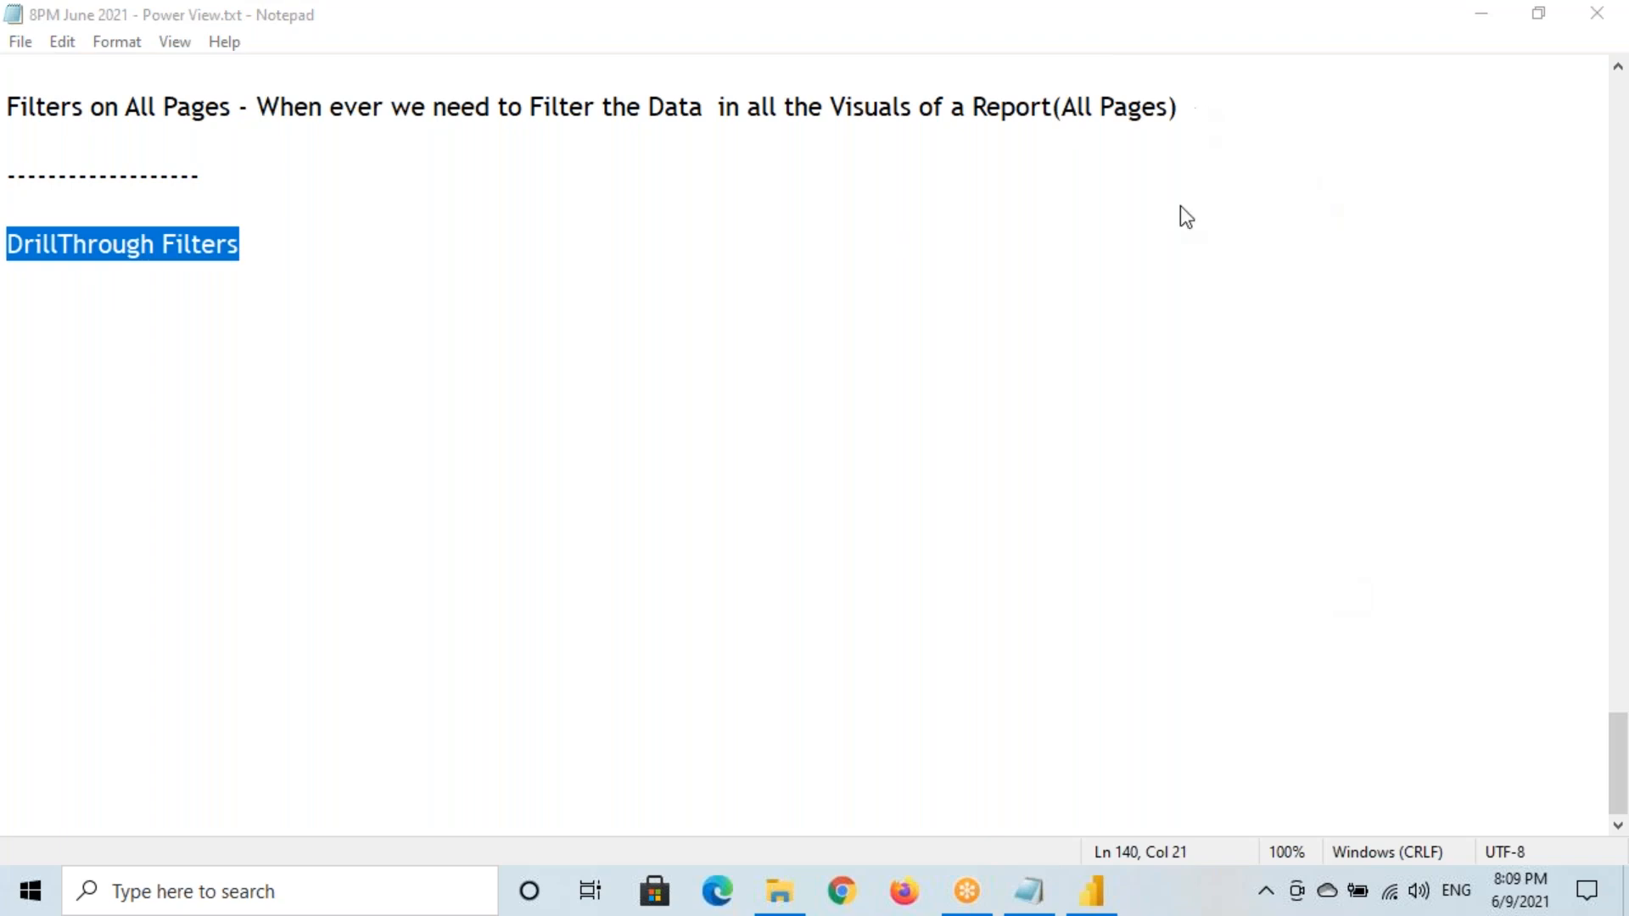
{"action": "left_click_drag", "start_coordinate": [13, 252], "coordinate": [250, 250]}
{"action": "left_click", "coordinate": [282, 249]}
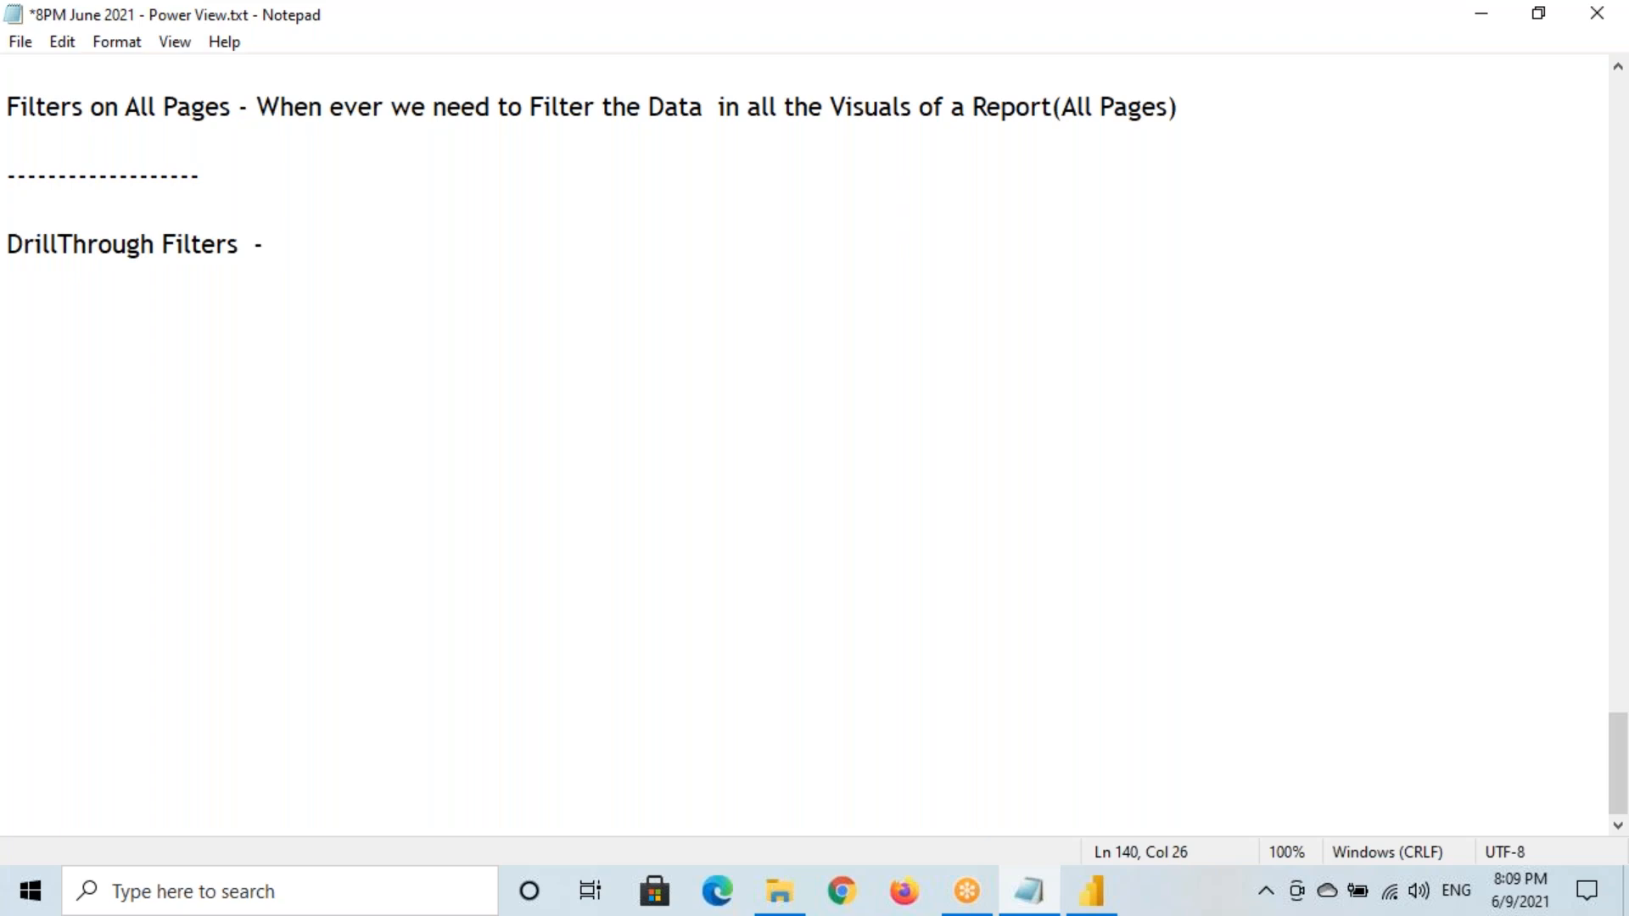
{"action": "left_click_drag", "start_coordinate": [12, 246], "coordinate": [238, 246]}
{"action": "key", "text": "ctrl+c"}
After the dash, add 'DrillThrough Filters are used to Pass Filter Condition from One Page to Another Page'
{"action": "left_click", "coordinate": [324, 251]}
{"action": "key", "text": "ctrl+v"}
{"action": "type", "text": "are us"}
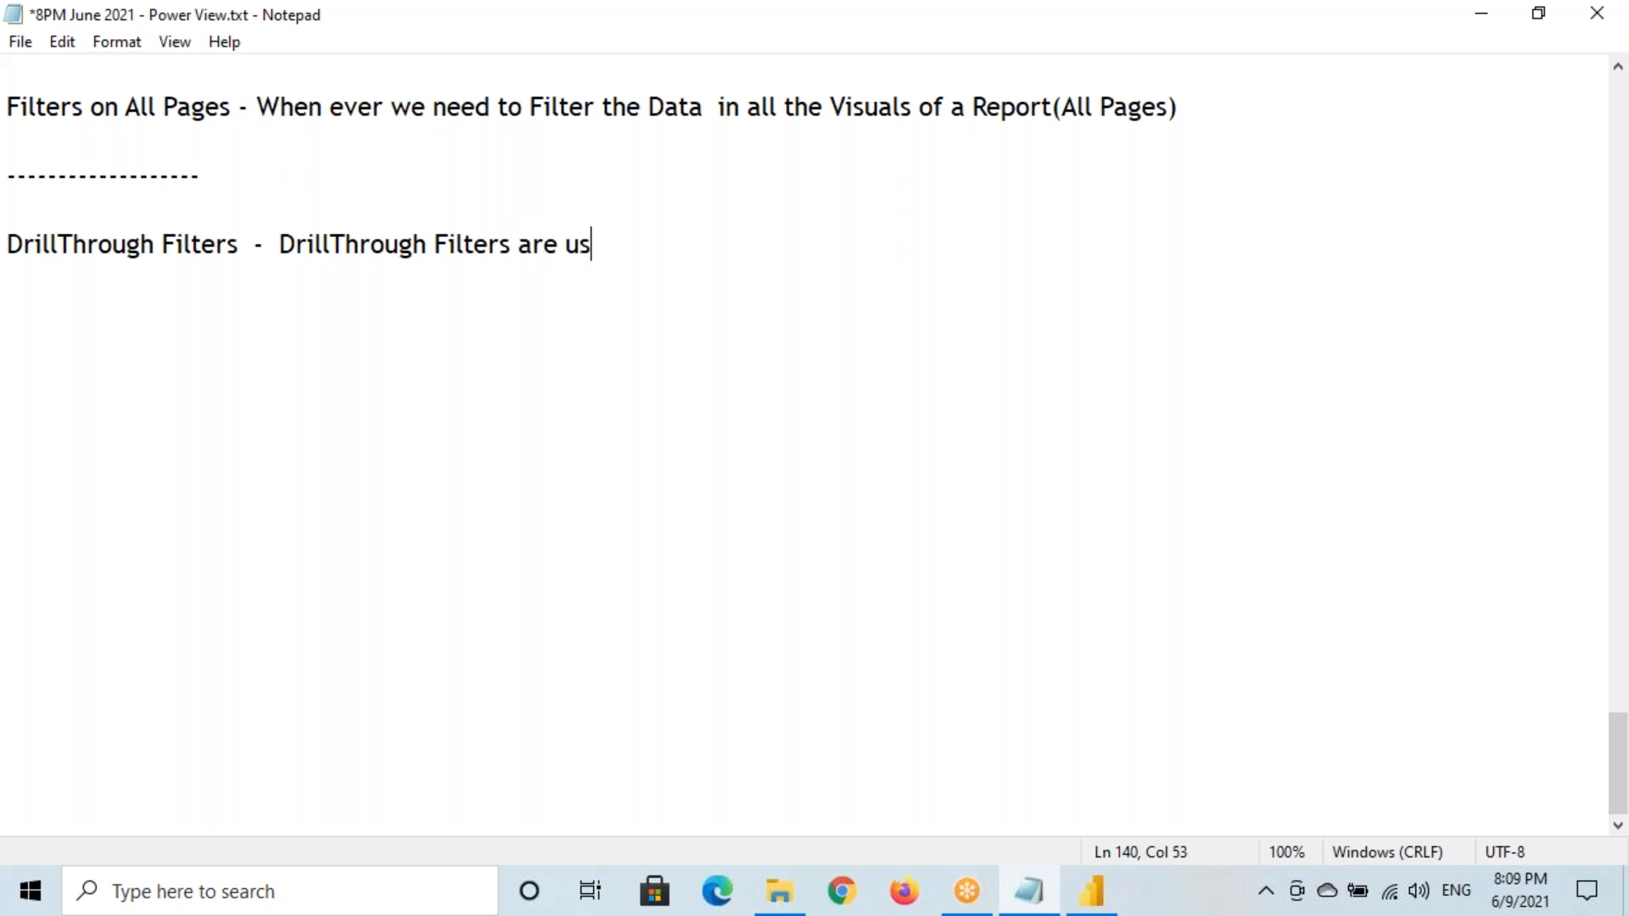
{"action": "type", "text": "ed to Pass"}
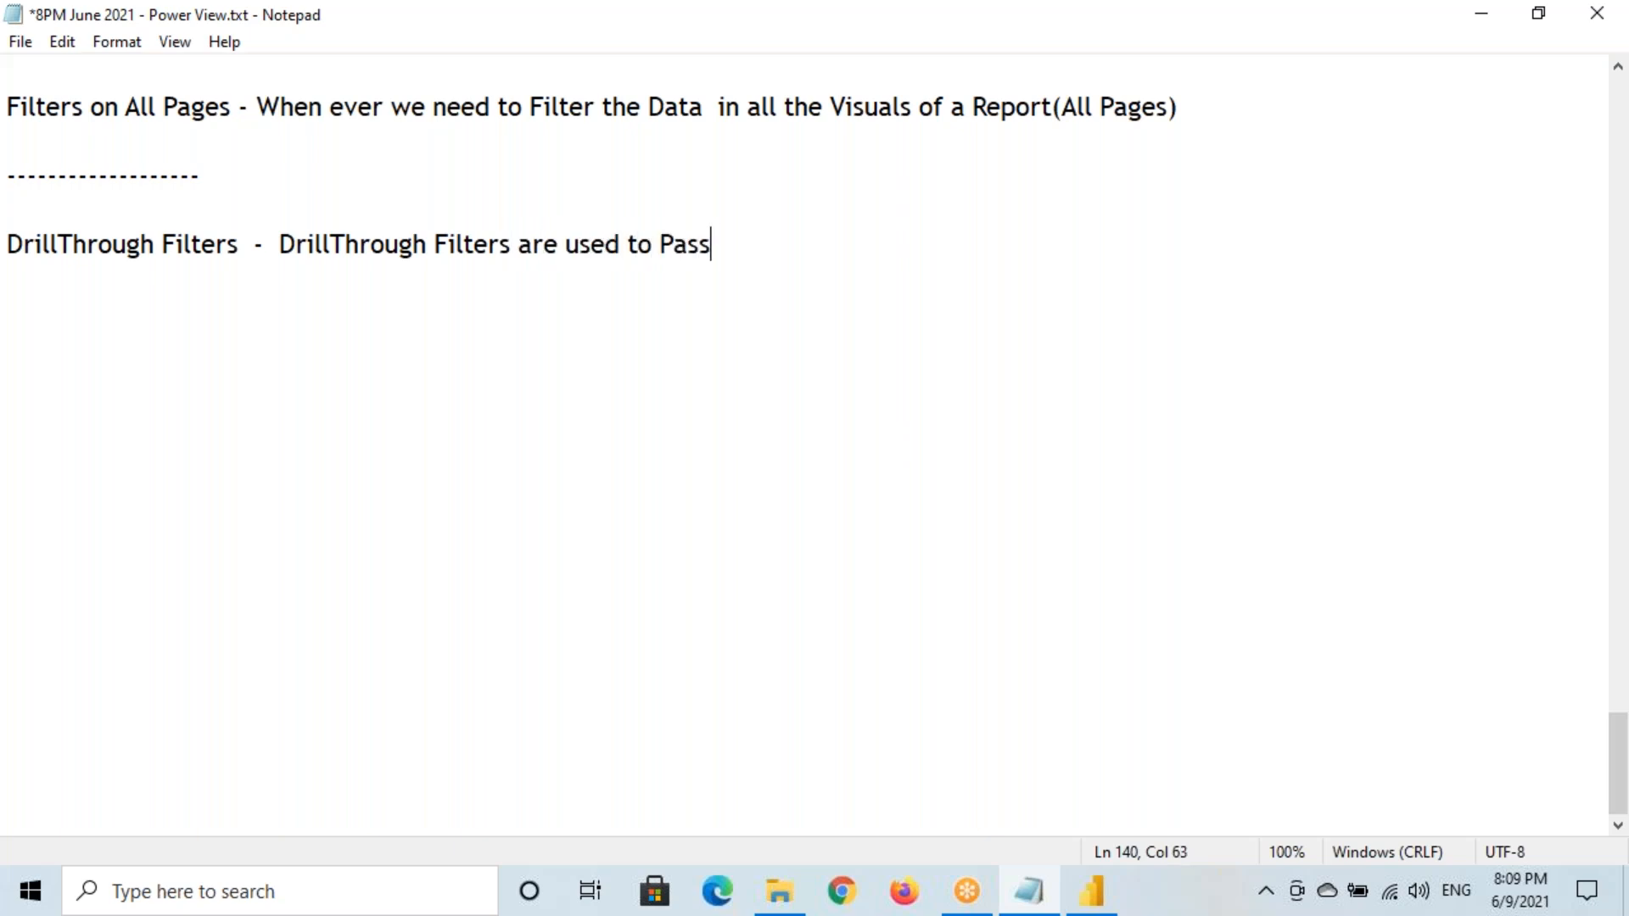
{"action": "type", "text": " Filter Condi"}
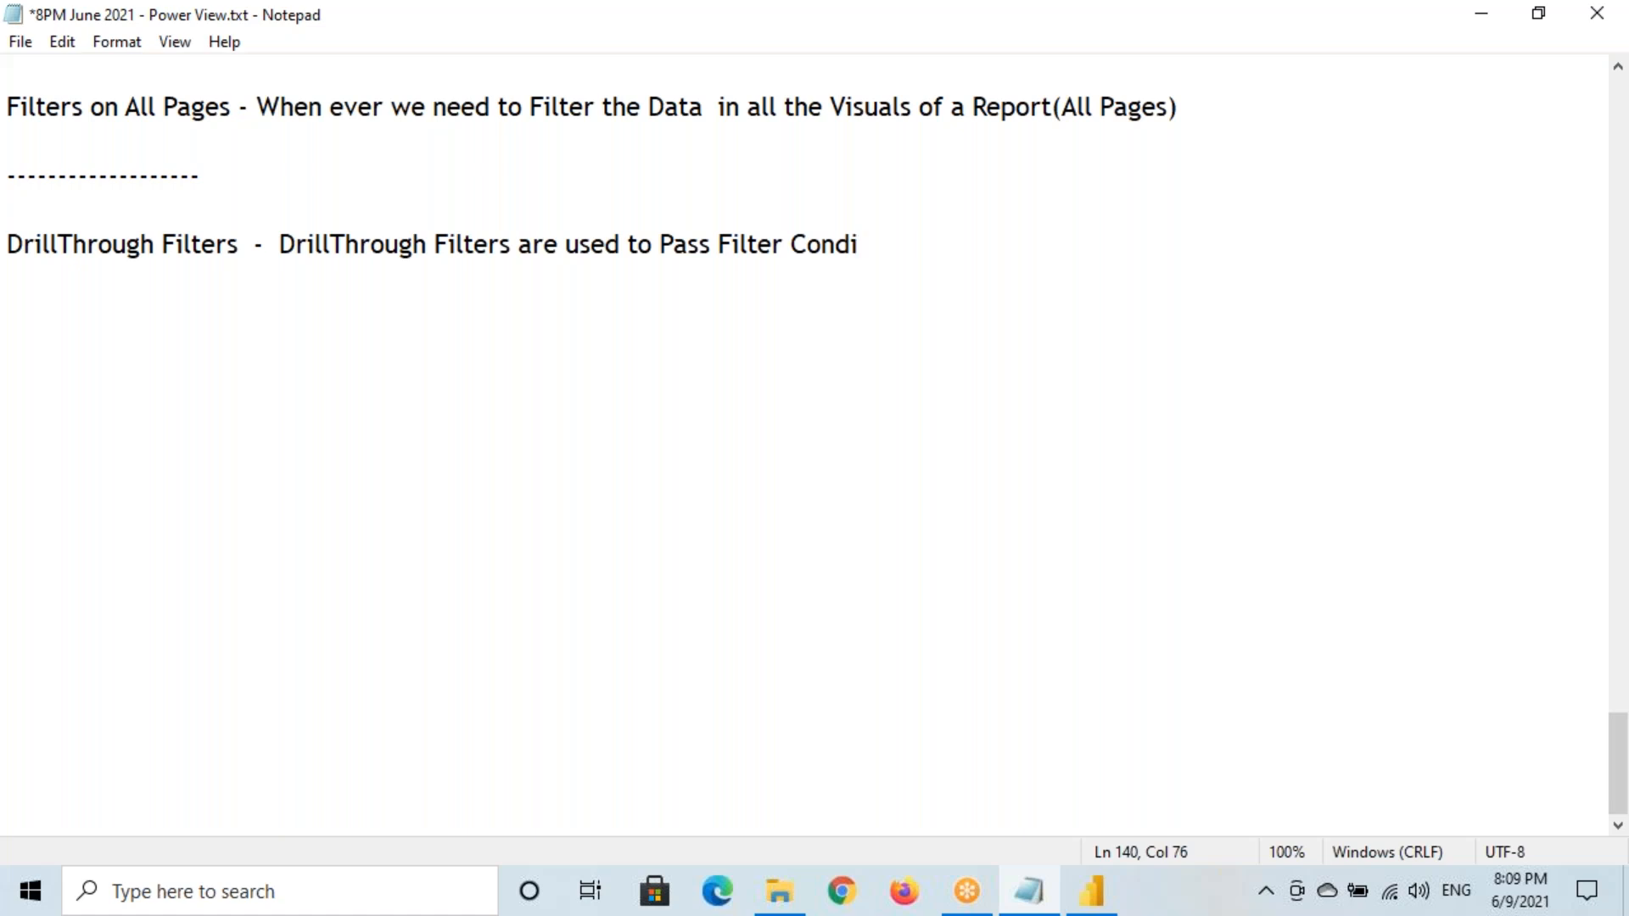
{"action": "type", "text": "tion from One P"}
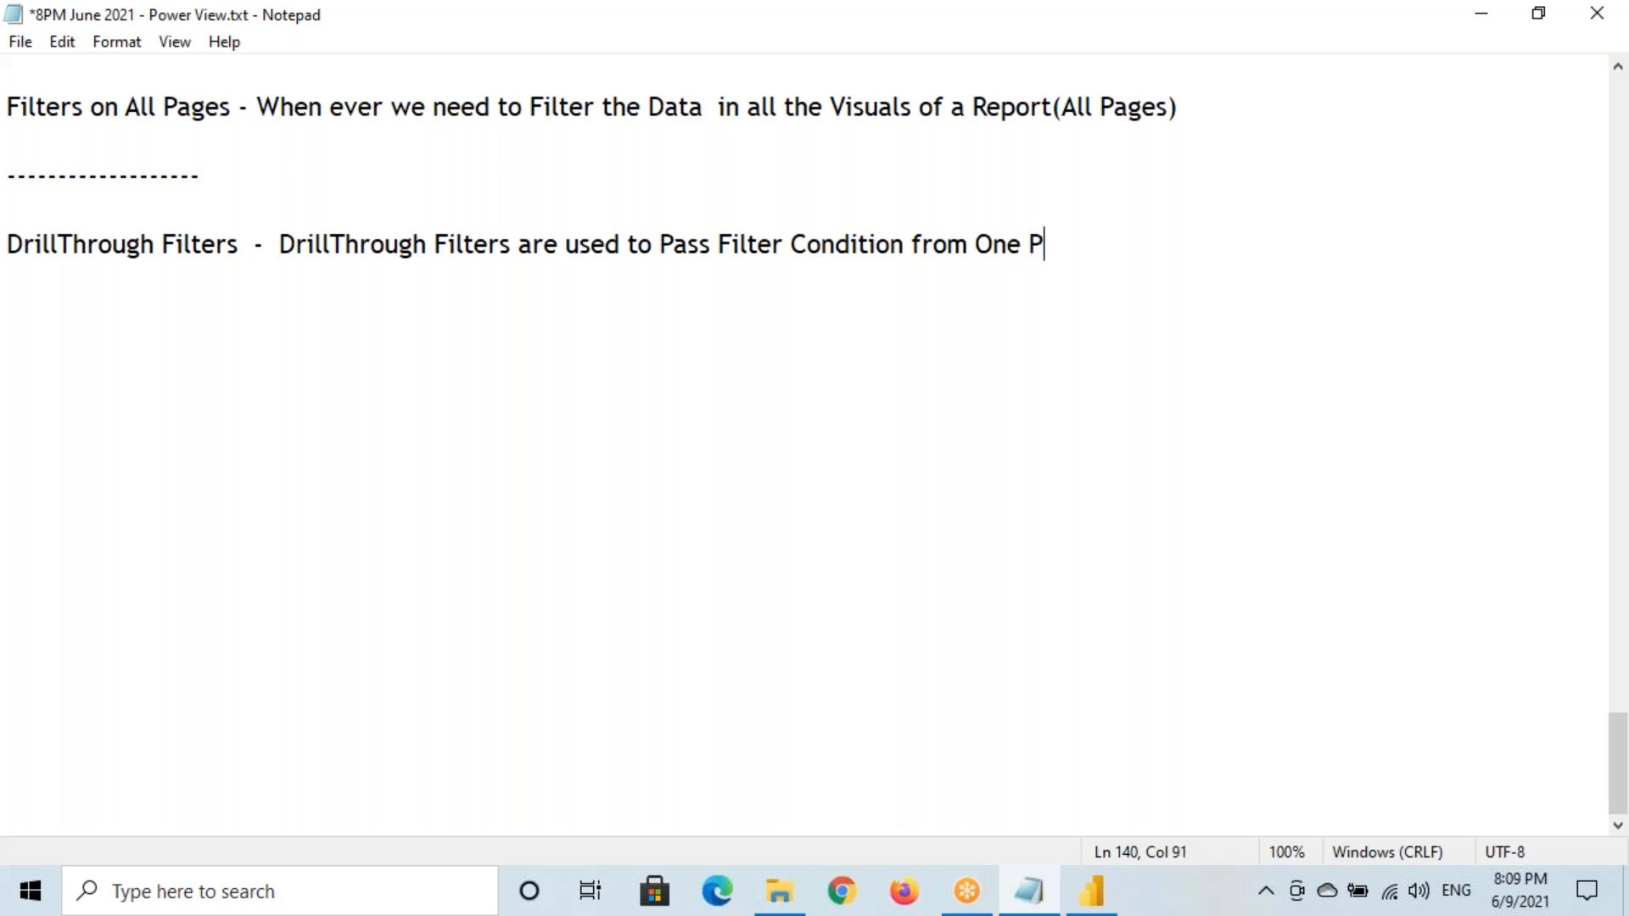
{"action": "type", "text": "age to Ano"}
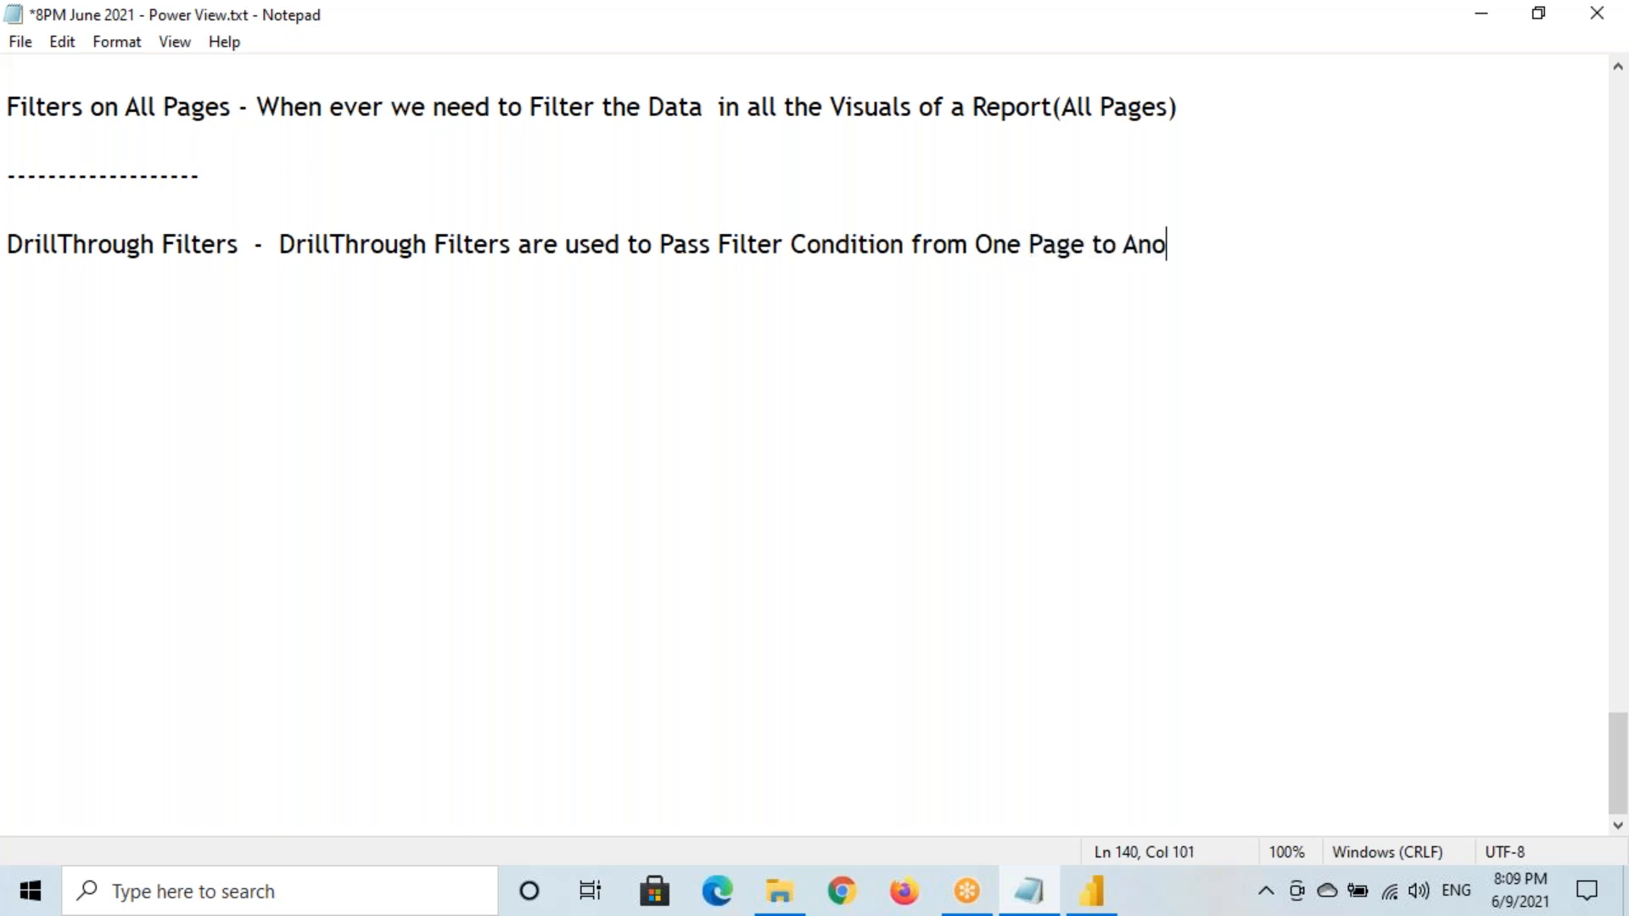
{"action": "type", "text": "ther Page ."}
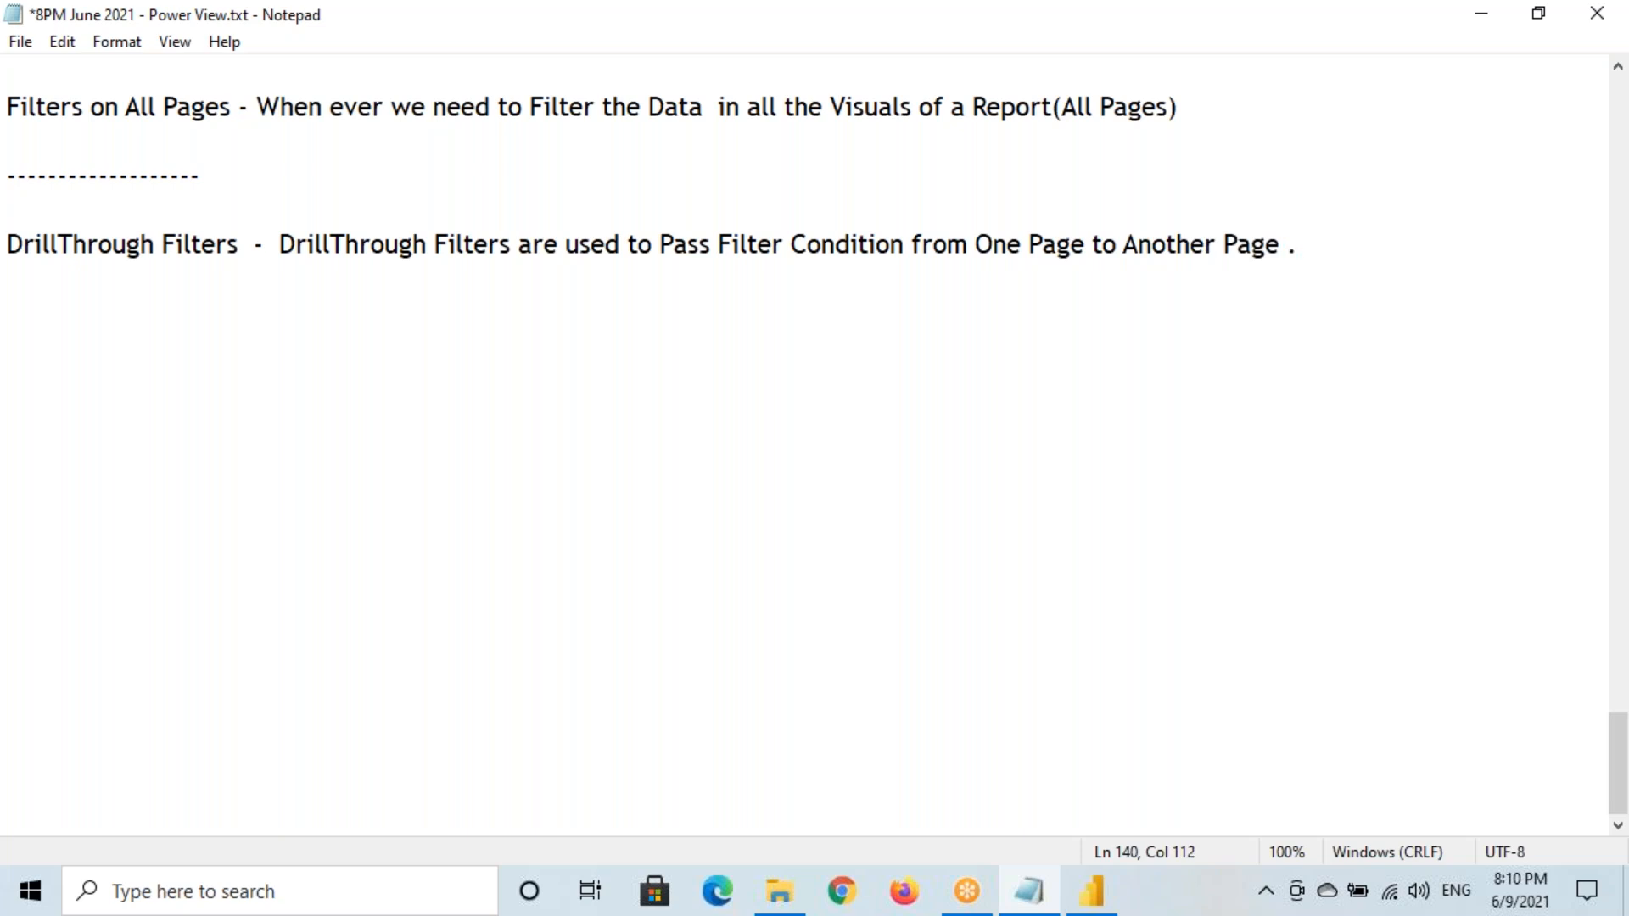
{"action": "left_click", "coordinate": [1091, 891]}
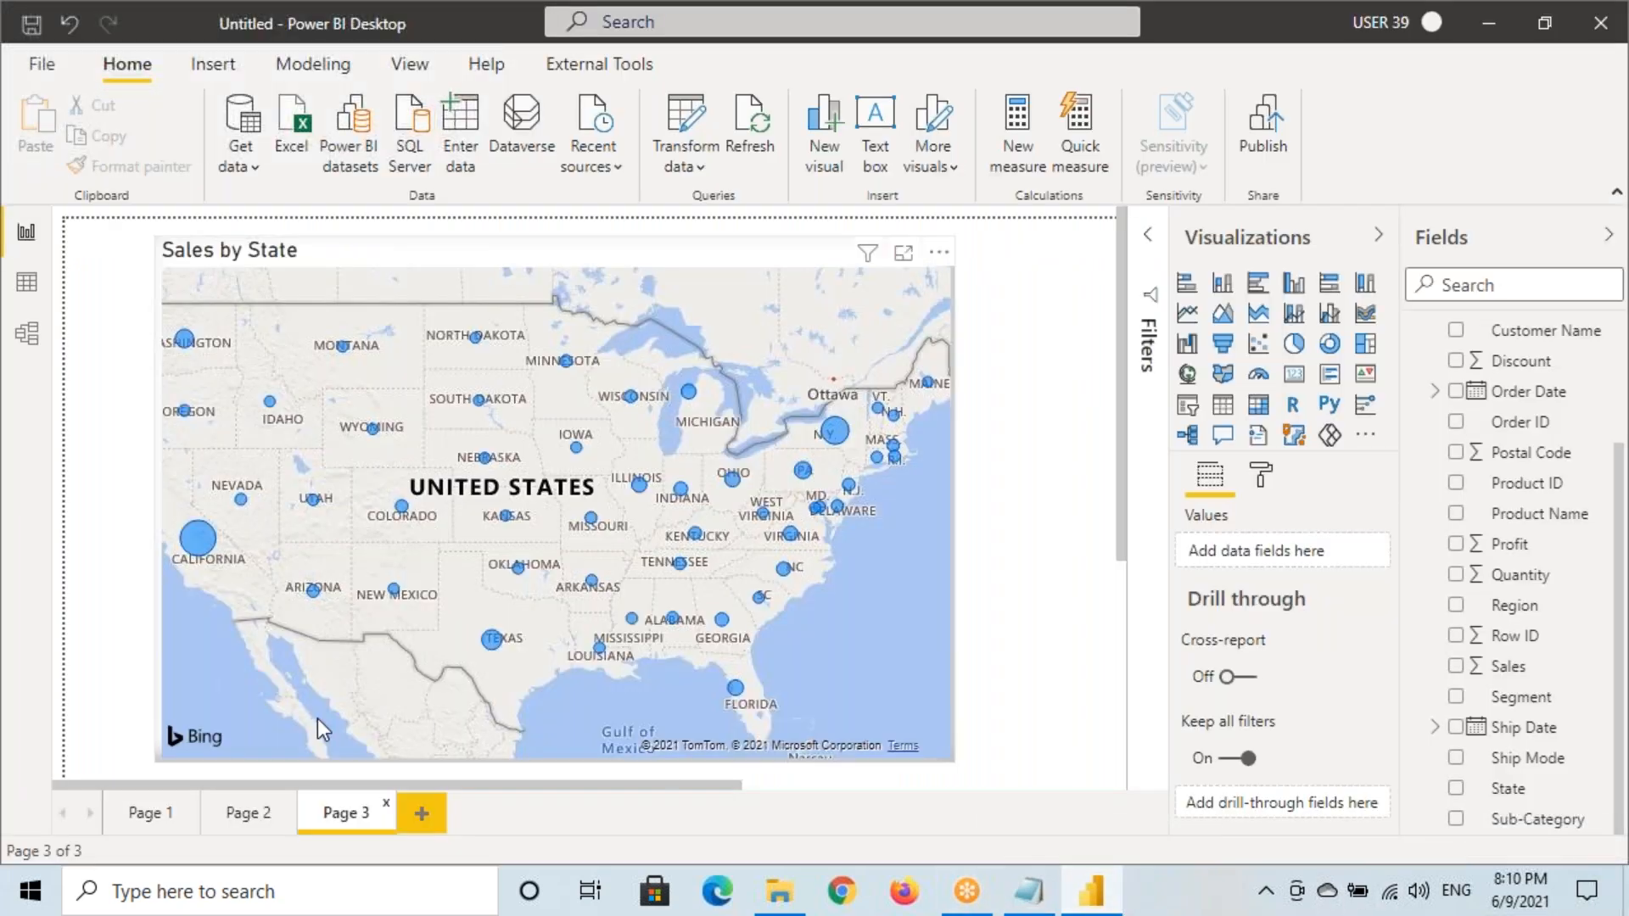
View Page 1, preview Page 2's sub-category chart, and return to Page 1
{"action": "left_click", "coordinate": [151, 812]}
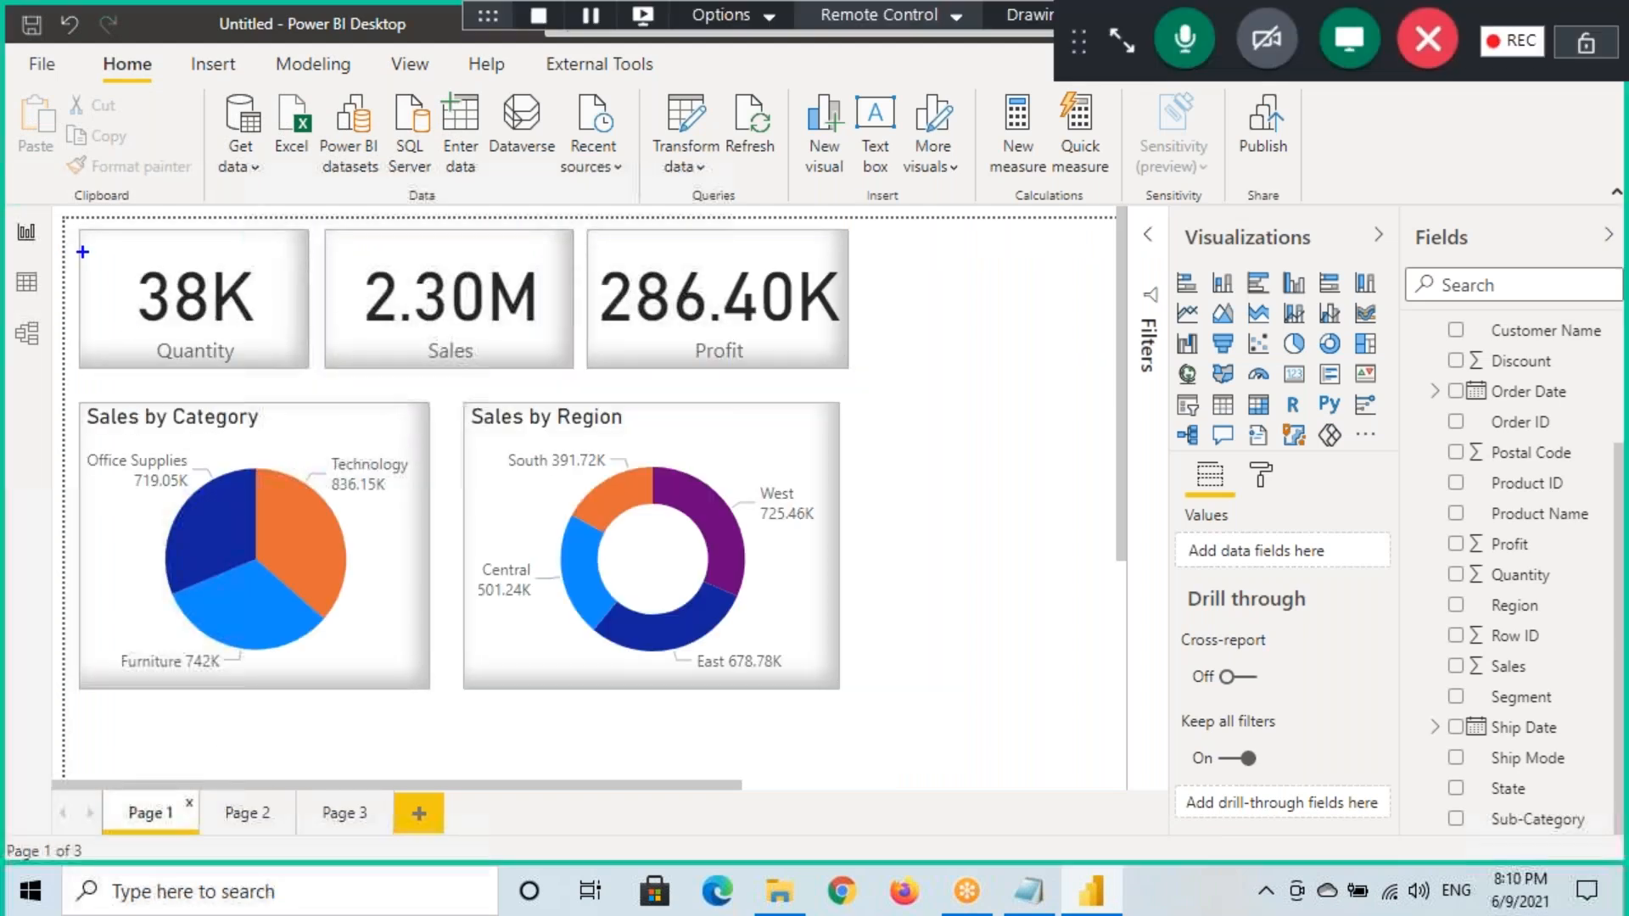
{"action": "left_click_drag", "start_coordinate": [62, 222], "coordinate": [1107, 786]}
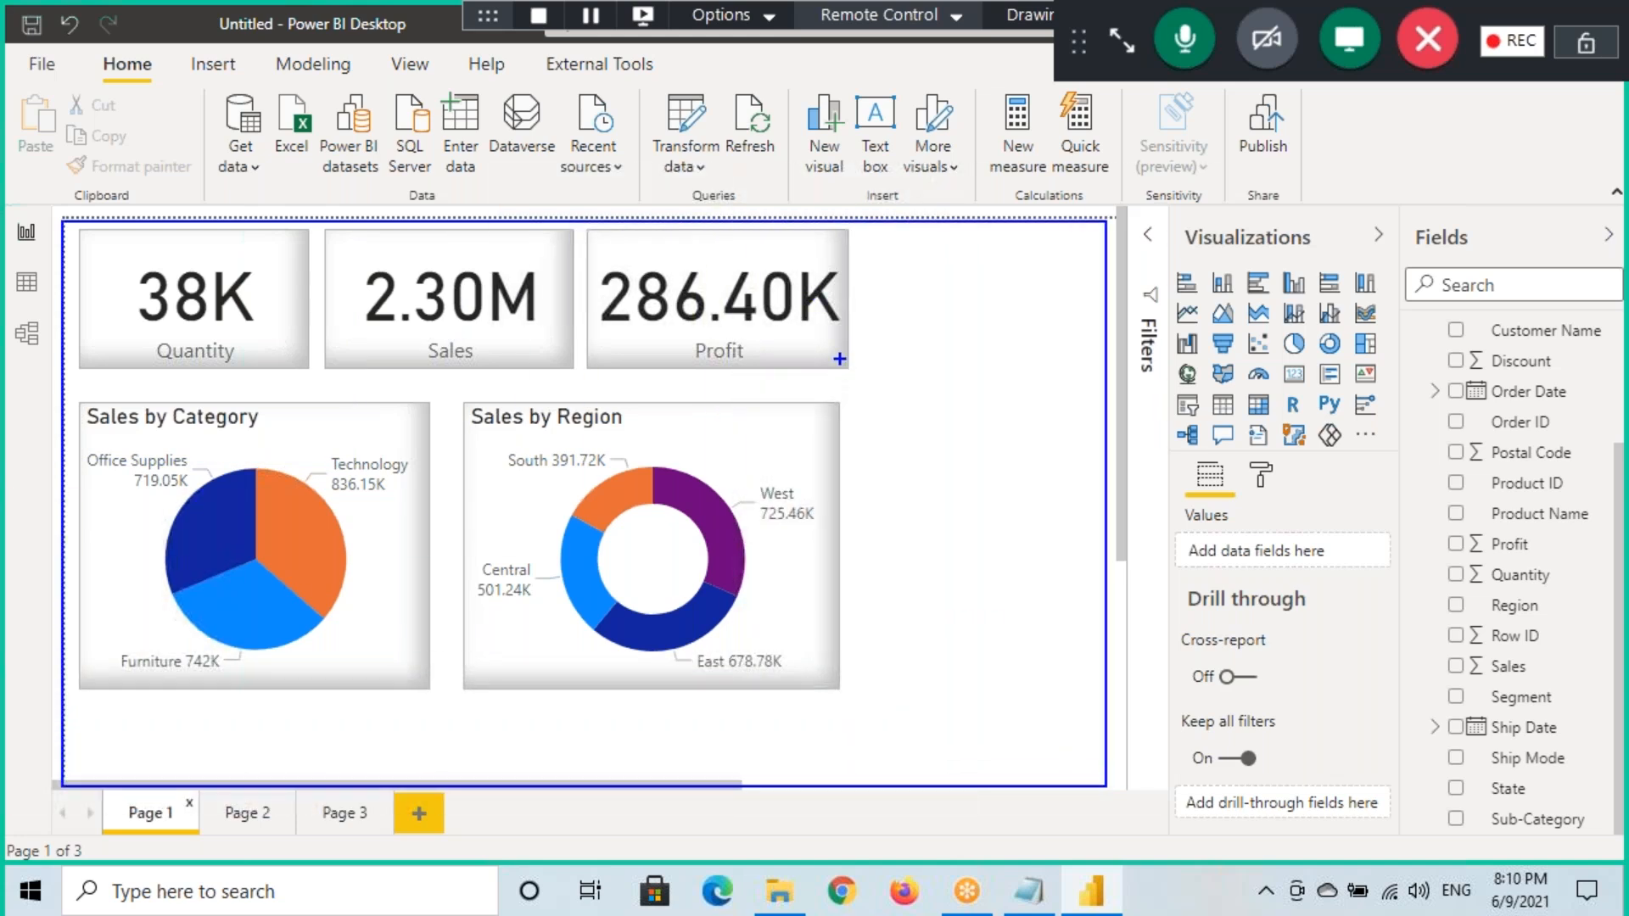
{"action": "mouse_move", "coordinate": [868, 266]}
{"action": "left_mouse_down"}
{"action": "mouse_move", "coordinate": [868, 325]}
{"action": "mouse_move", "coordinate": [879, 271]}
{"action": "left_mouse_up"}
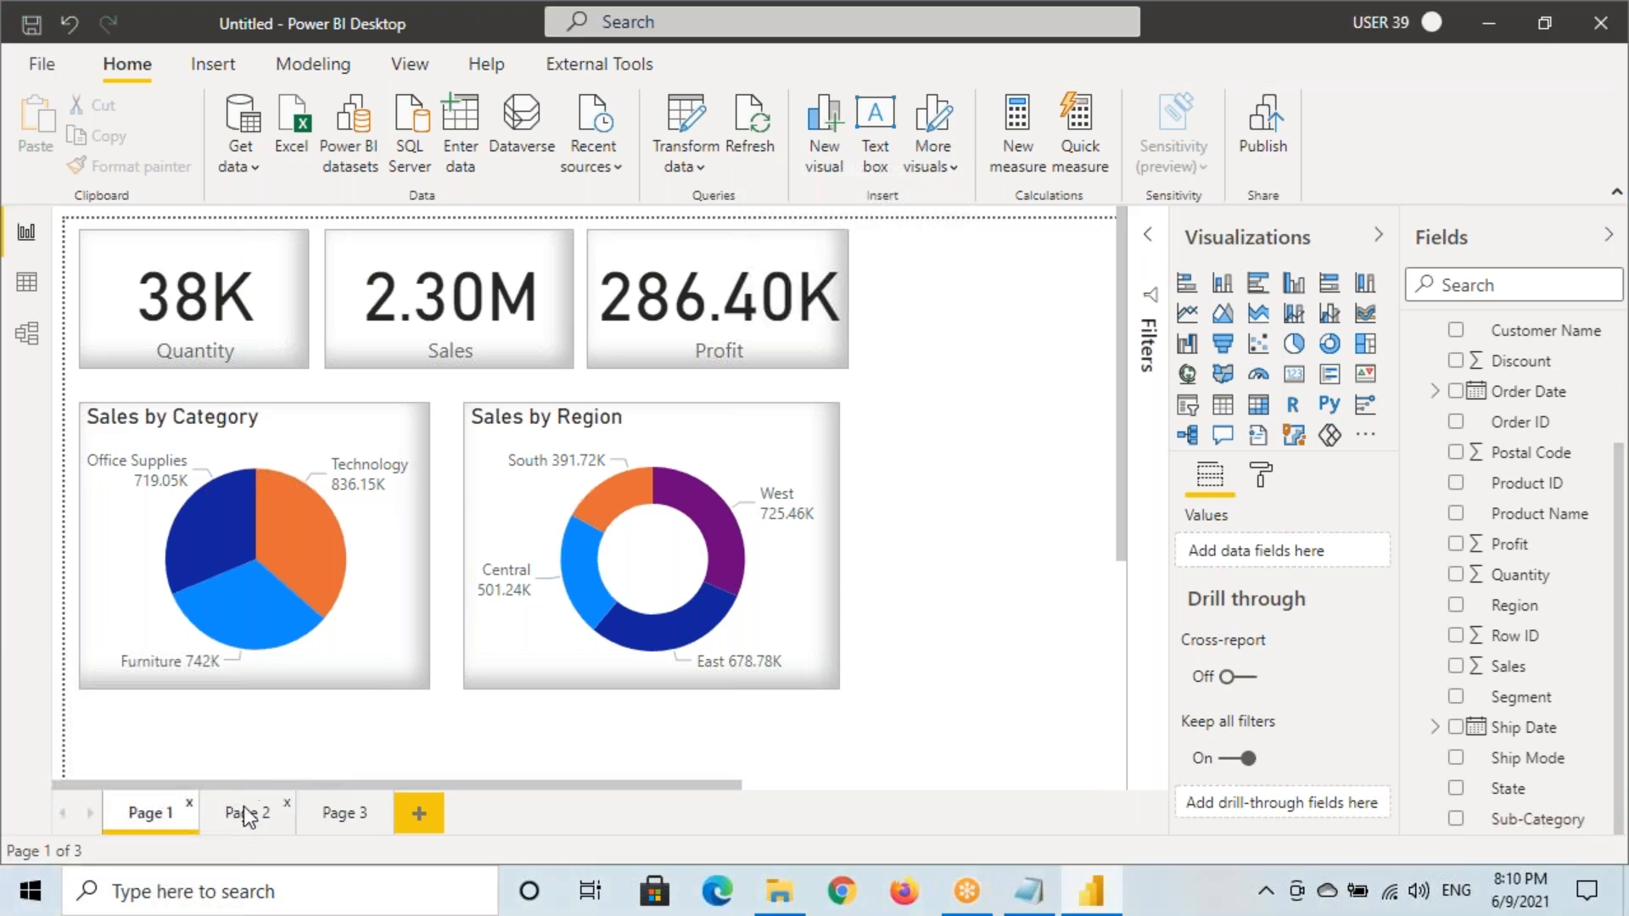
{"action": "left_click", "coordinate": [246, 814]}
{"action": "mouse_move", "coordinate": [68, 222]}
{"action": "left_mouse_down"}
{"action": "mouse_move", "coordinate": [985, 755]}
{"action": "mouse_move", "coordinate": [1130, 781]}
{"action": "left_mouse_up"}
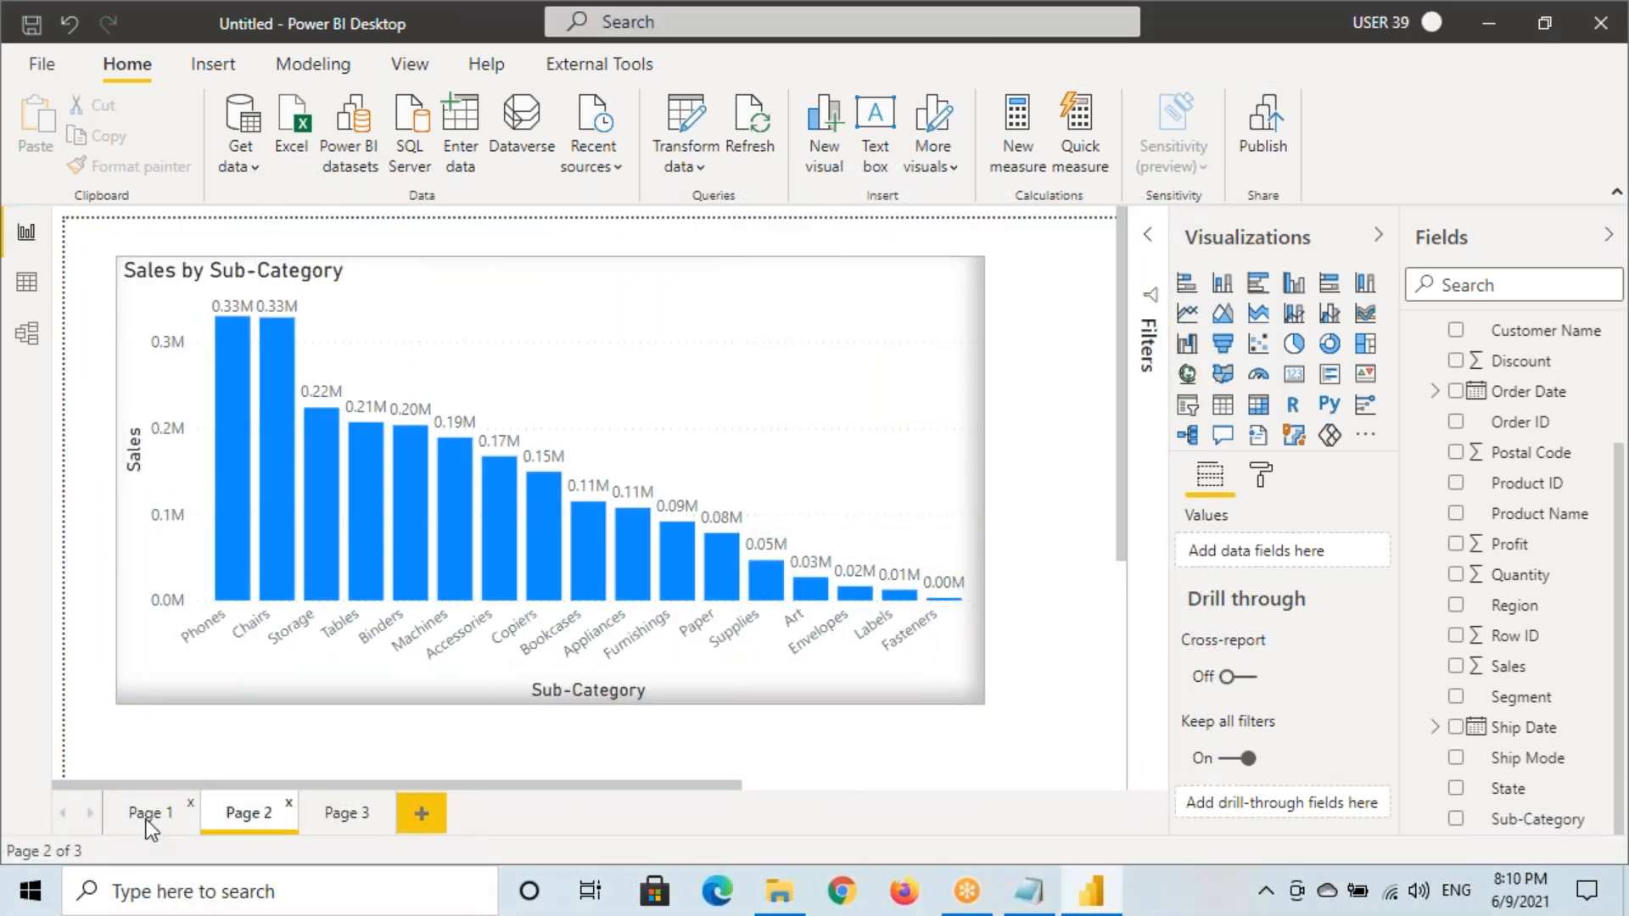
{"action": "left_click", "coordinate": [144, 812]}
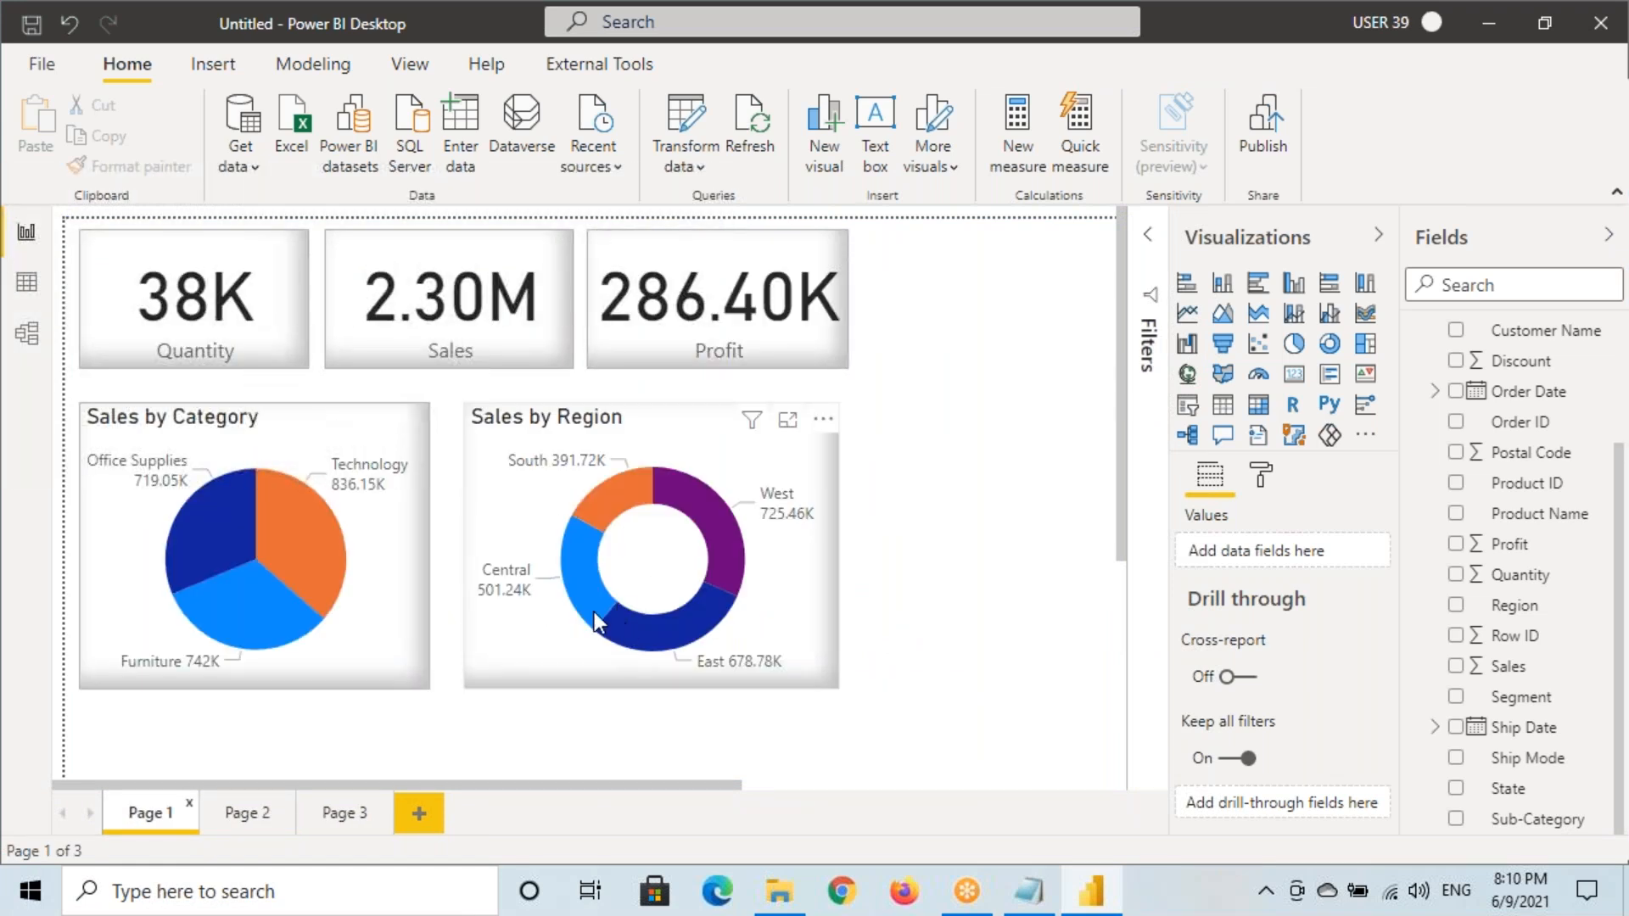
Cross-filter Page 1 to Technology, check Page 2, then go back to Page 1
{"action": "mouse_move", "coordinate": [594, 613]}
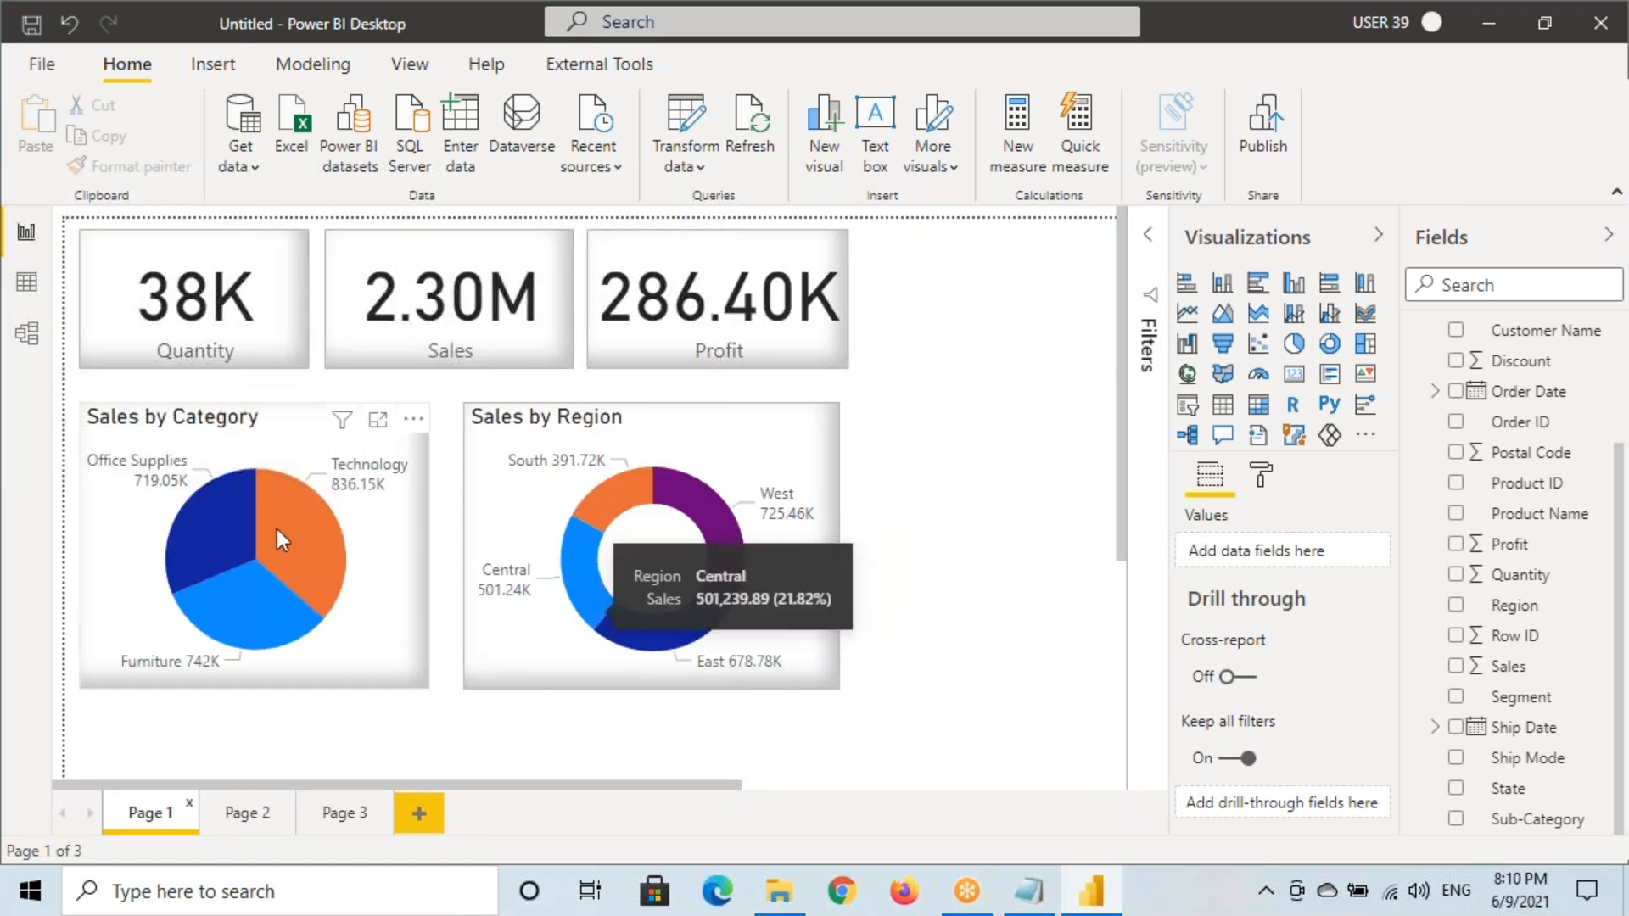
{"action": "left_click", "coordinate": [329, 523]}
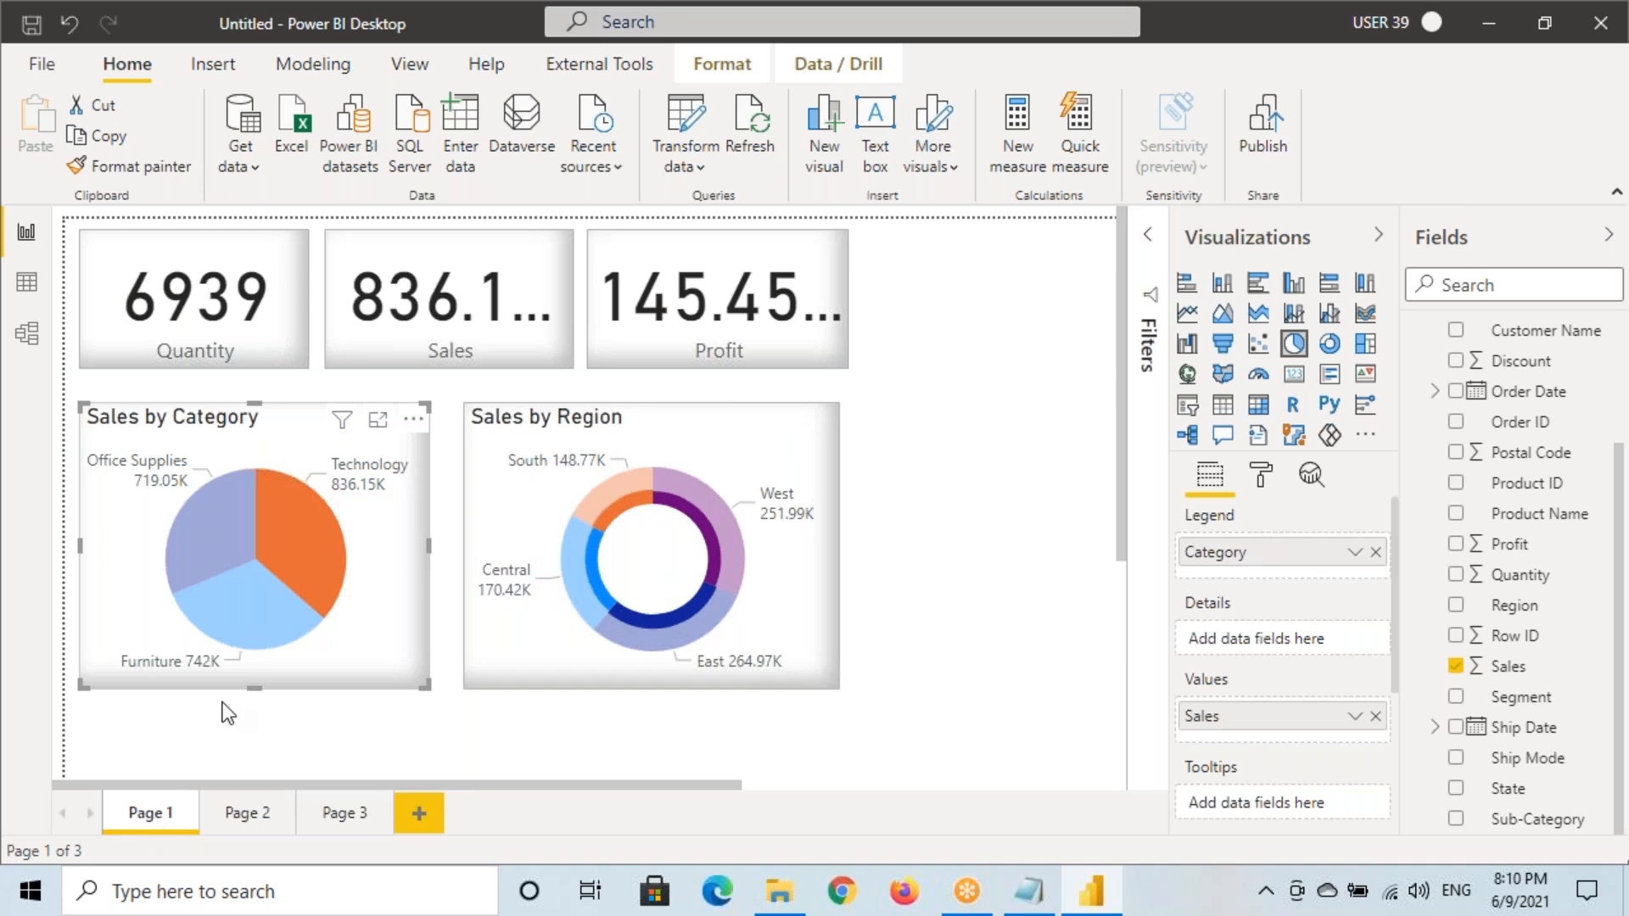
{"action": "mouse_move", "coordinate": [58, 227]}
{"action": "left_mouse_down"}
{"action": "mouse_move", "coordinate": [855, 767]}
{"action": "mouse_move", "coordinate": [1118, 790]}
{"action": "left_mouse_up"}
{"action": "left_click_drag", "start_coordinate": [817, 183], "coordinate": [897, 252]}
{"action": "key", "text": "Escape"}
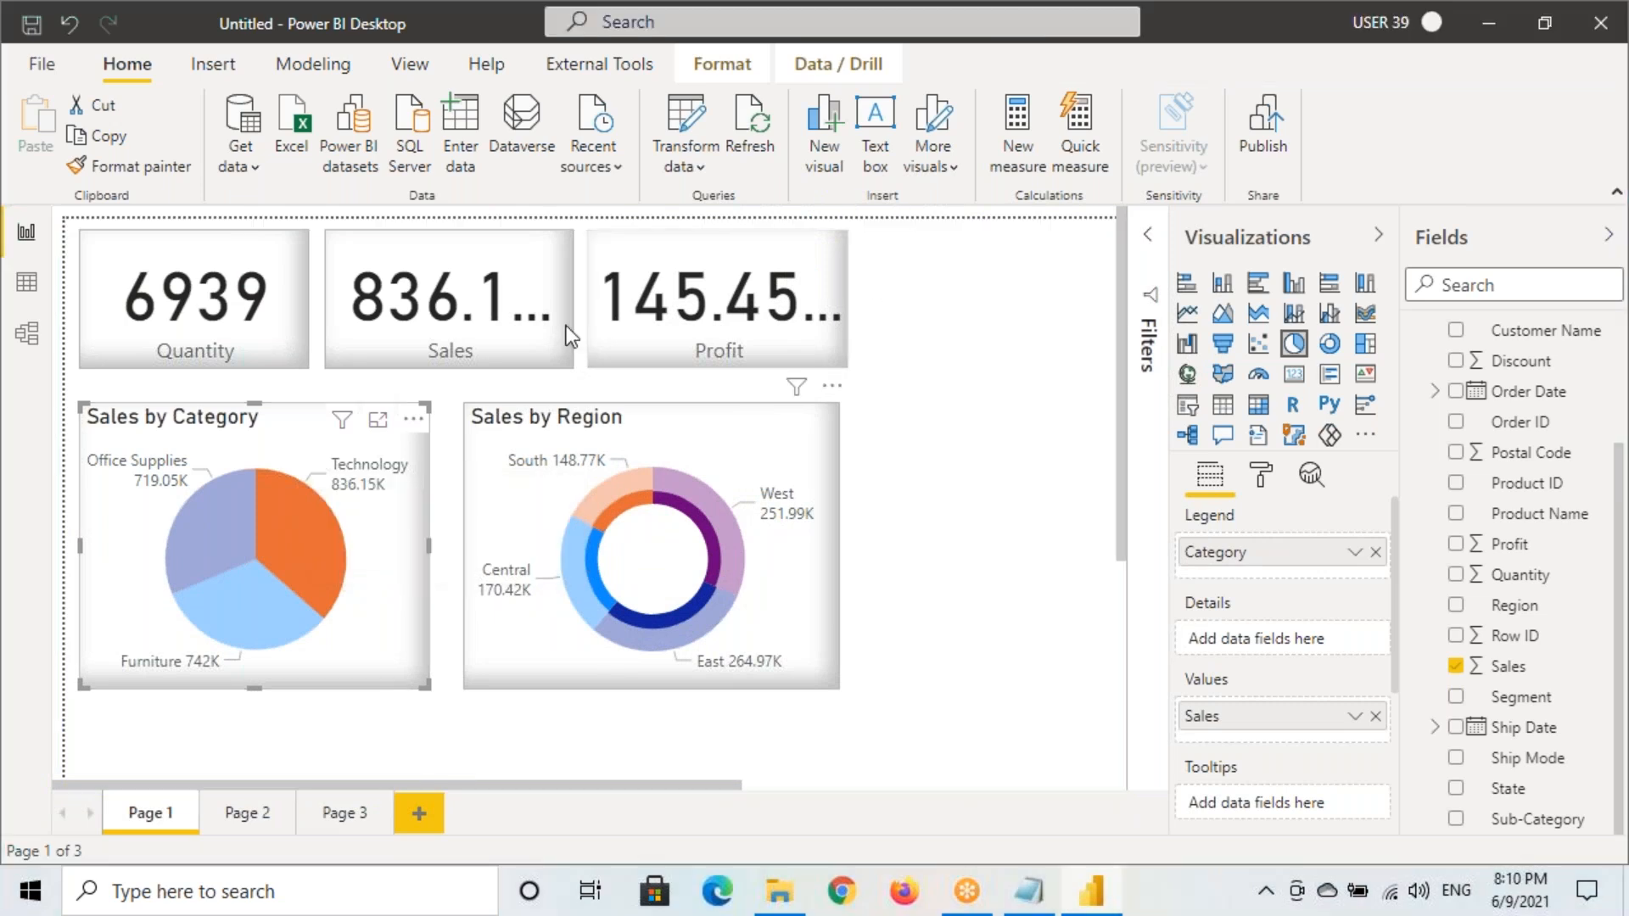
{"action": "left_click", "coordinate": [246, 813]}
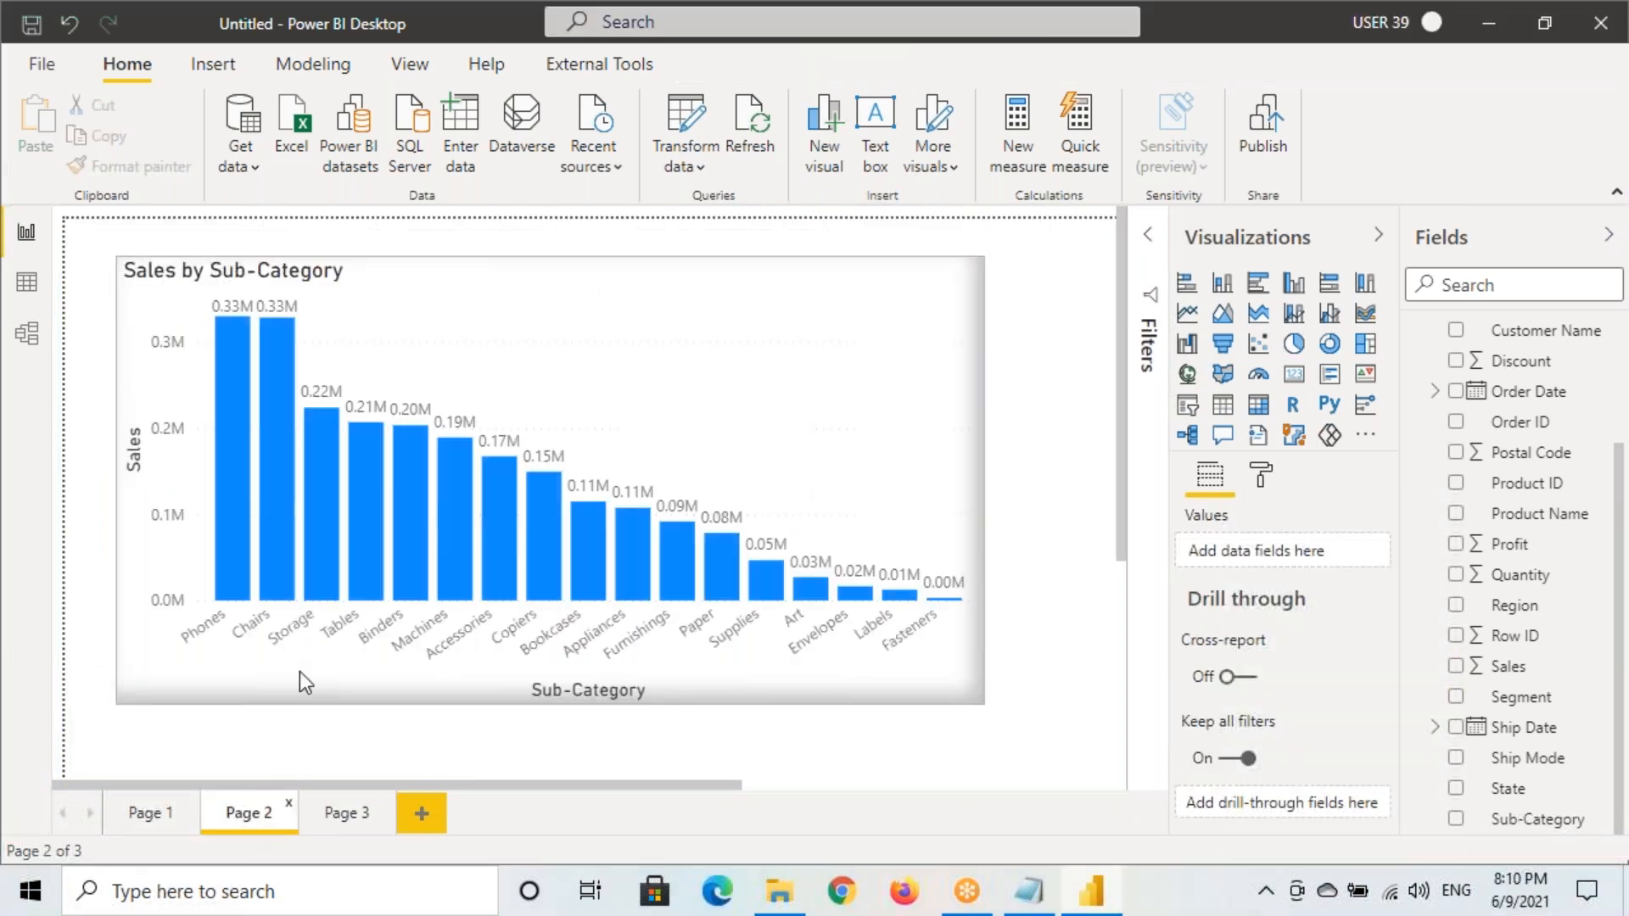
{"action": "left_click", "coordinate": [140, 816]}
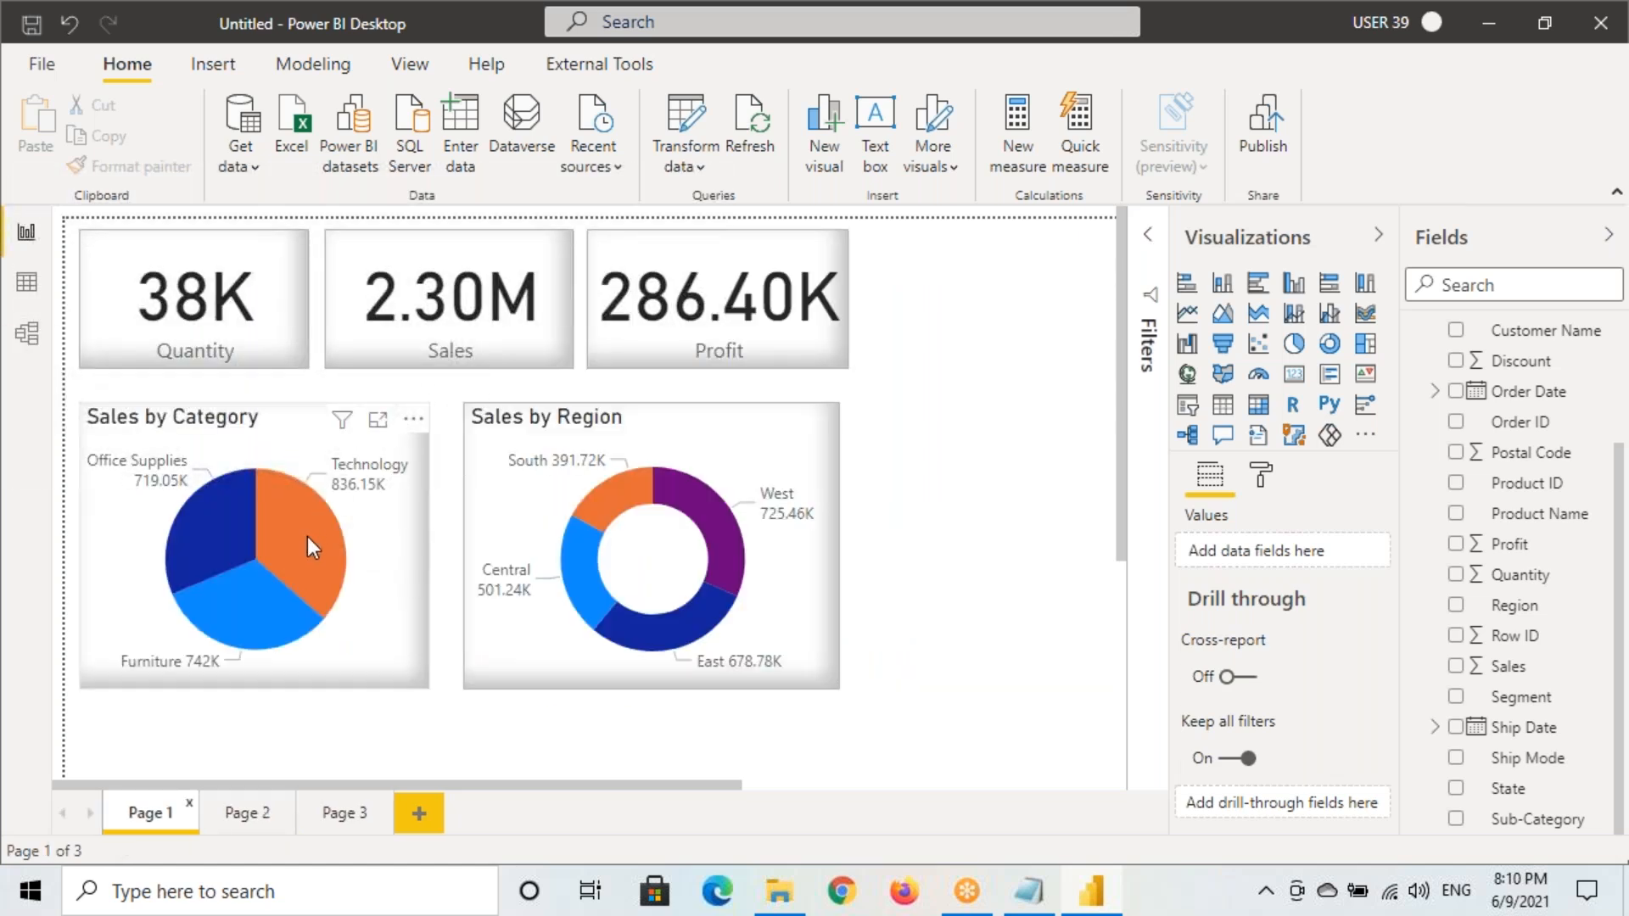
Review the DrillThrough Filters note in Notepad and return to Power BI
{"action": "left_click", "coordinate": [1029, 889]}
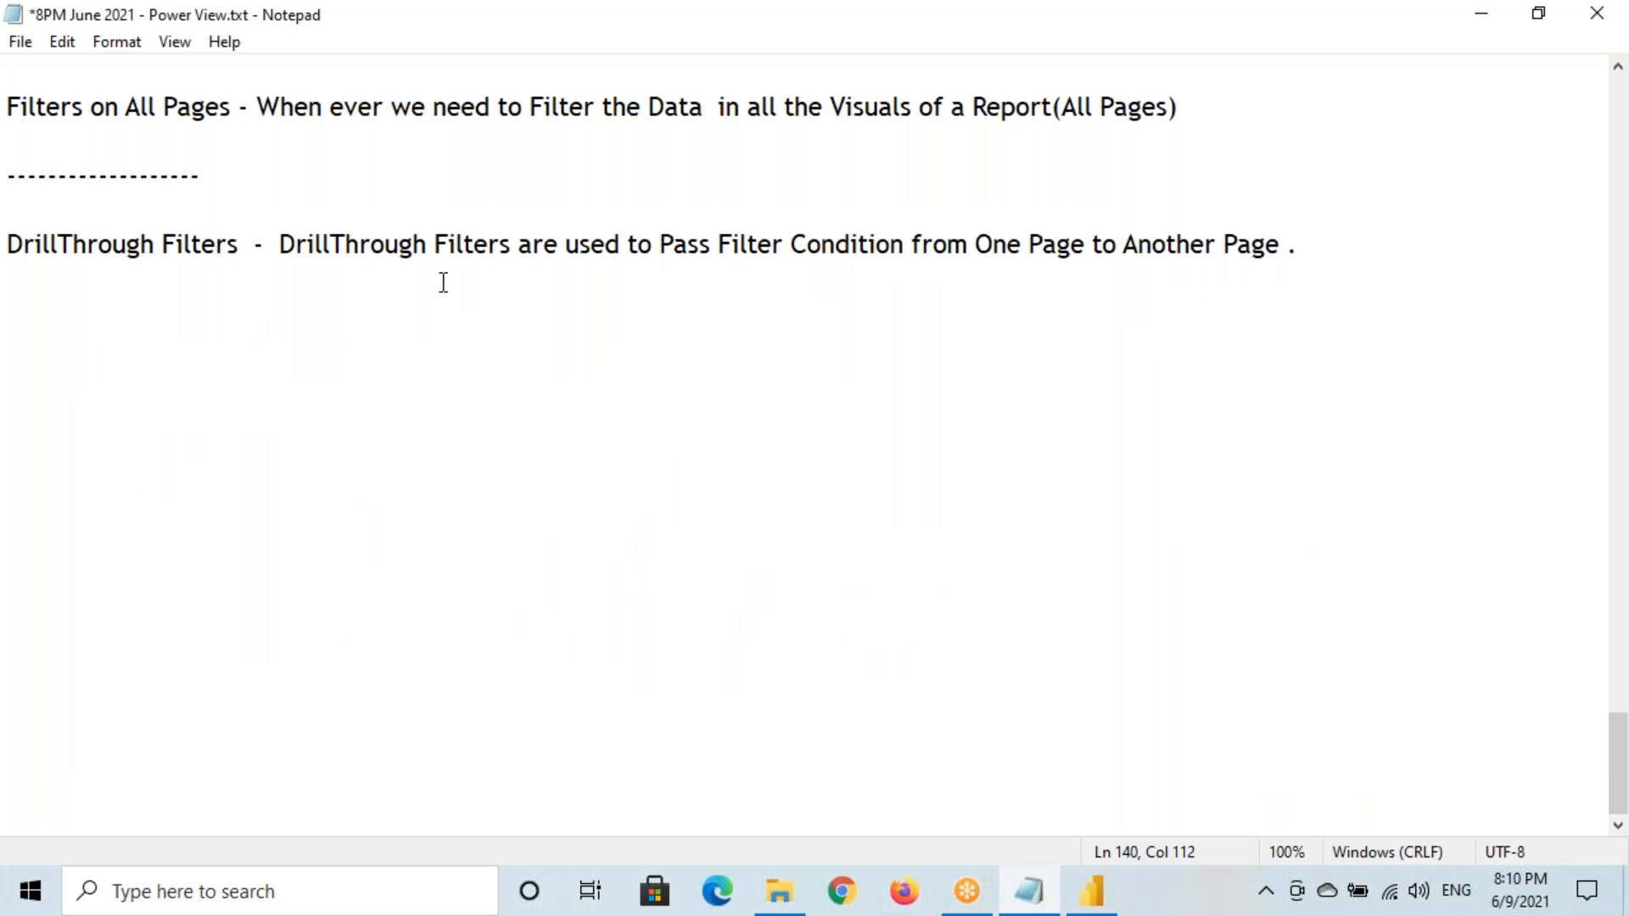
{"action": "left_click_drag", "start_coordinate": [10, 246], "coordinate": [238, 246]}
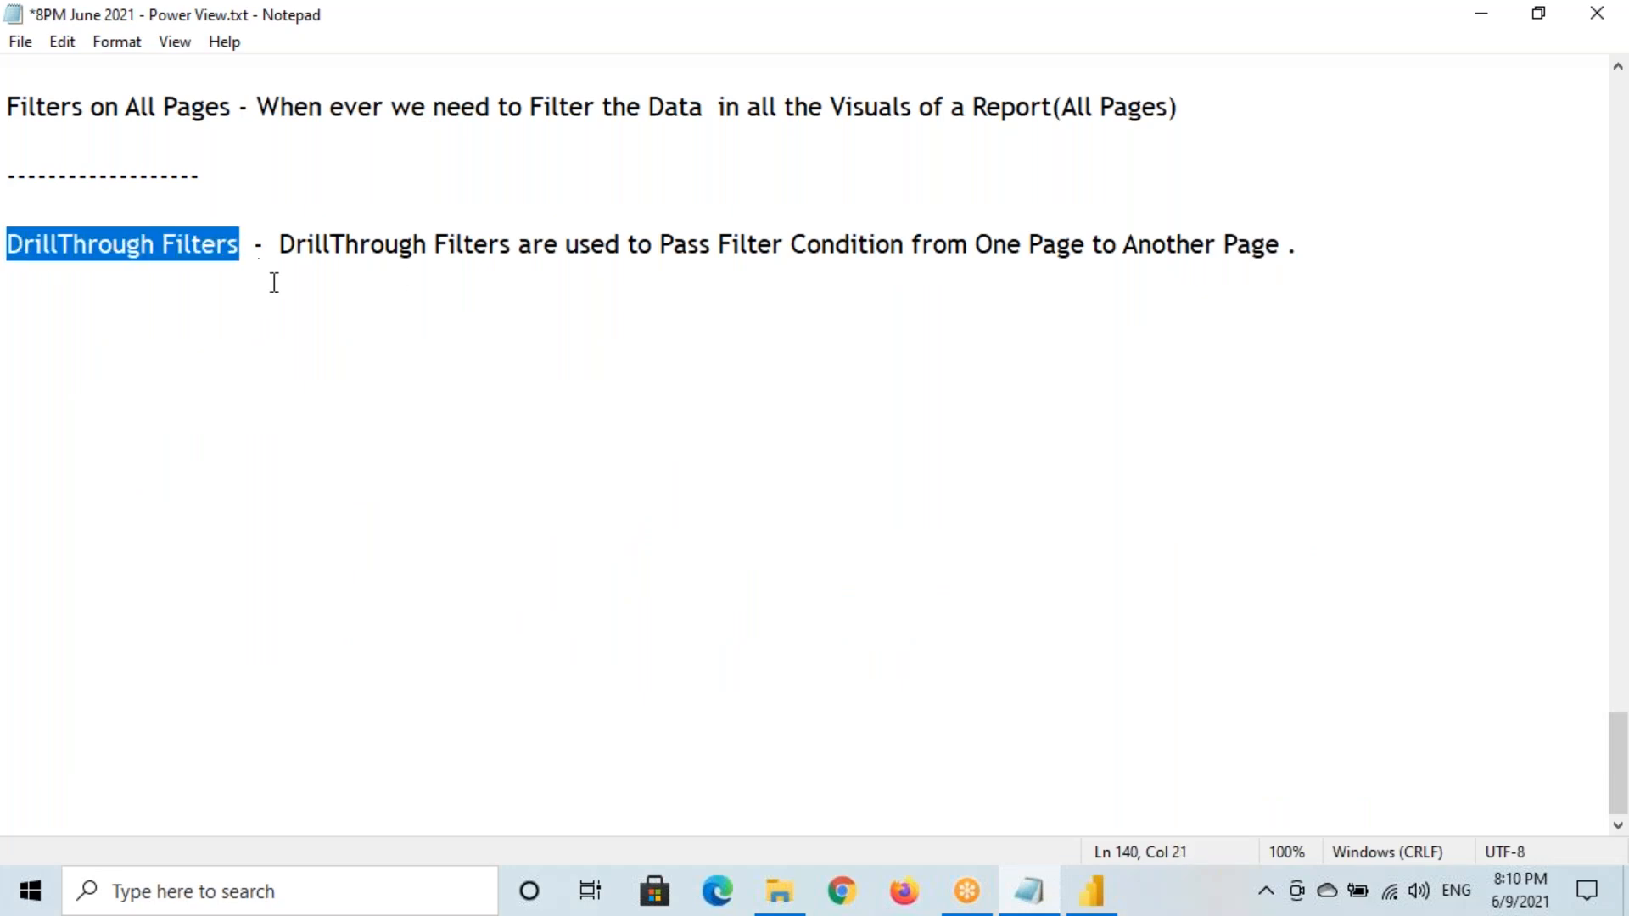
{"action": "left_click", "coordinate": [1103, 892]}
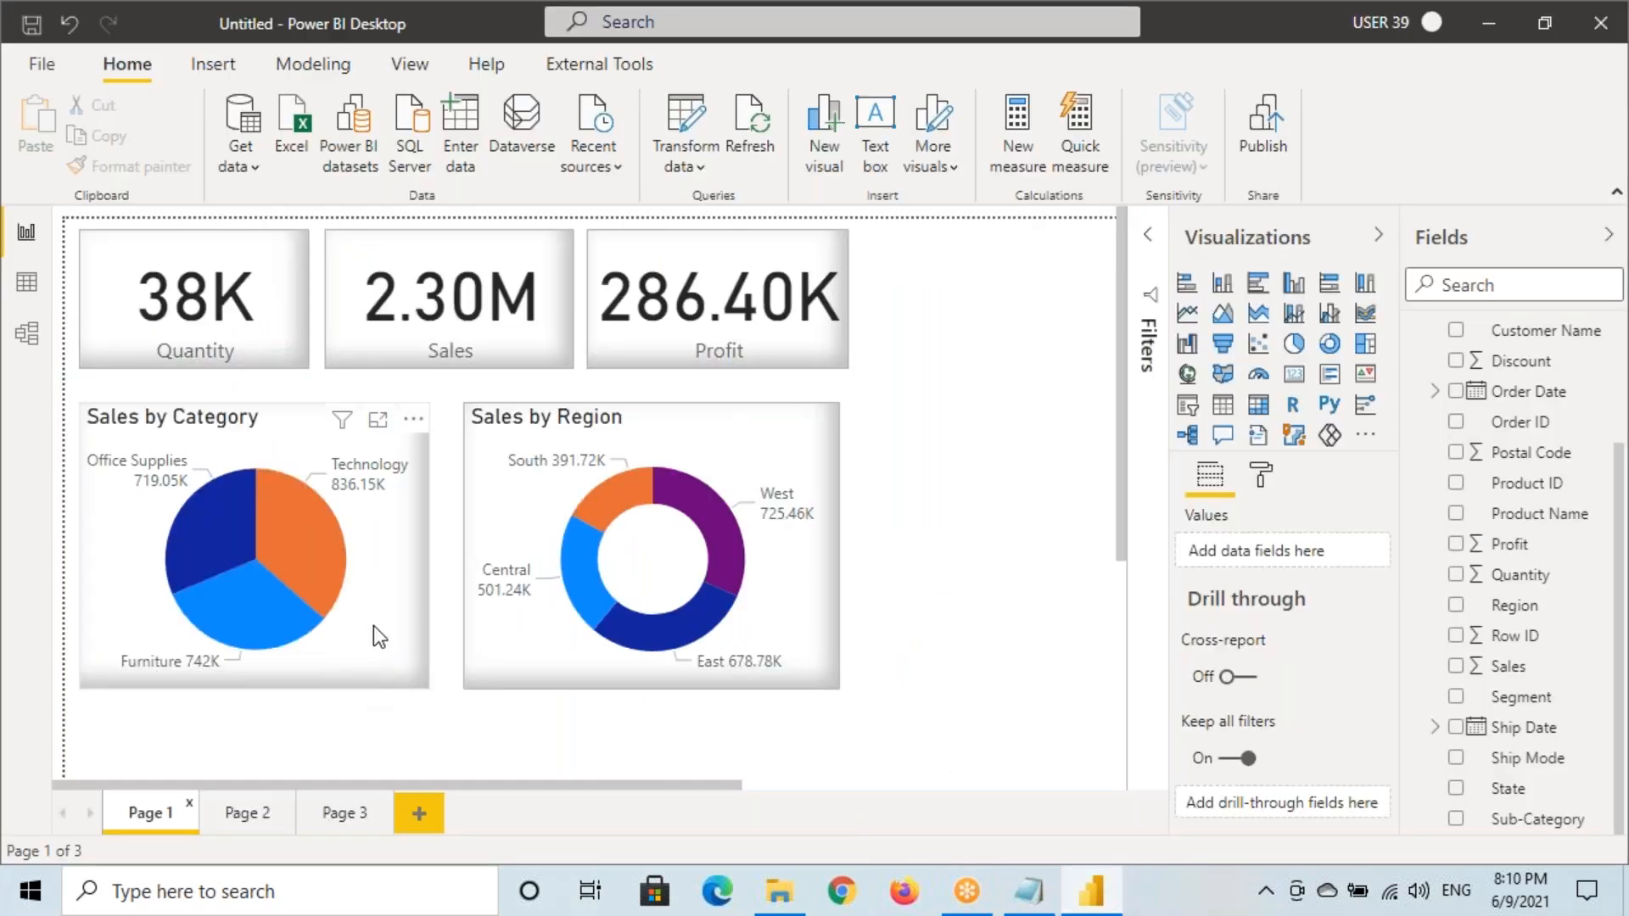
Select Page 2's Sales by Sub-Category chart and show its Sales and Sub-Category filters
{"action": "mouse_move", "coordinate": [278, 513]}
{"action": "left_mouse_down"}
{"action": "mouse_move", "coordinate": [293, 550]}
{"action": "mouse_move", "coordinate": [383, 492]}
{"action": "left_mouse_up"}
{"action": "key", "text": "Escape"}
{"action": "left_click", "coordinate": [247, 812]}
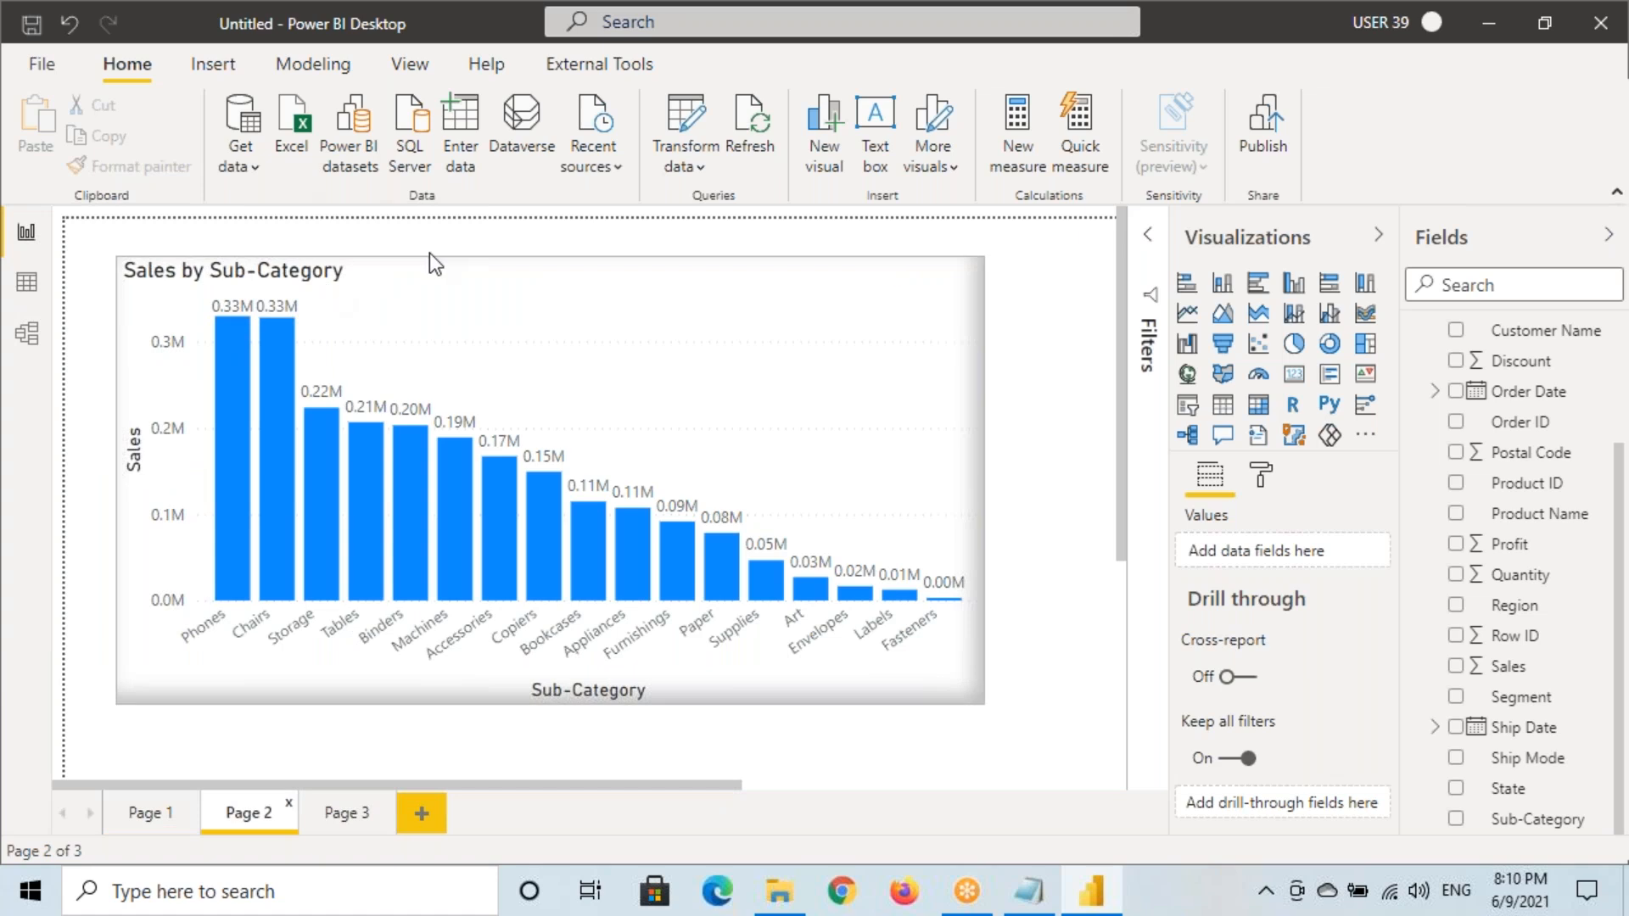
{"action": "left_click", "coordinate": [398, 309]}
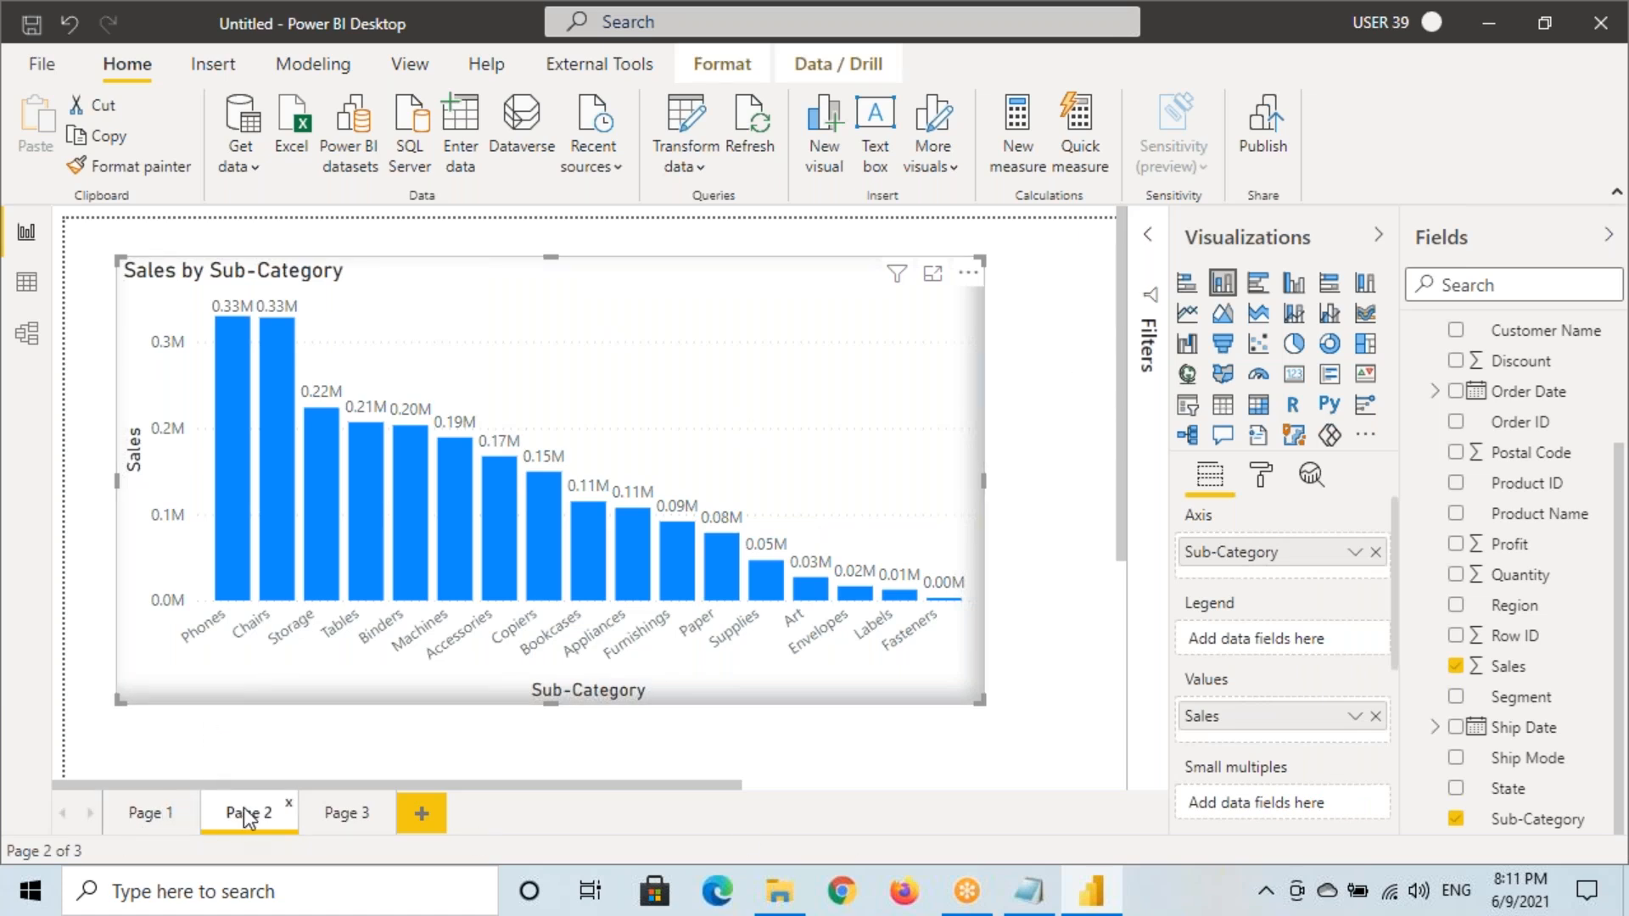
{"action": "mouse_move", "coordinate": [214, 784]}
{"action": "left_mouse_down"}
{"action": "mouse_move", "coordinate": [204, 799]}
{"action": "mouse_move", "coordinate": [285, 841]}
{"action": "mouse_move", "coordinate": [303, 797]}
{"action": "mouse_move", "coordinate": [206, 785]}
{"action": "mouse_move", "coordinate": [301, 836]}
{"action": "mouse_move", "coordinate": [265, 775]}
{"action": "mouse_move", "coordinate": [274, 787]}
{"action": "left_mouse_up"}
{"action": "left_click_drag", "start_coordinate": [288, 750], "coordinate": [249, 808]}
{"action": "key", "text": "Escape"}
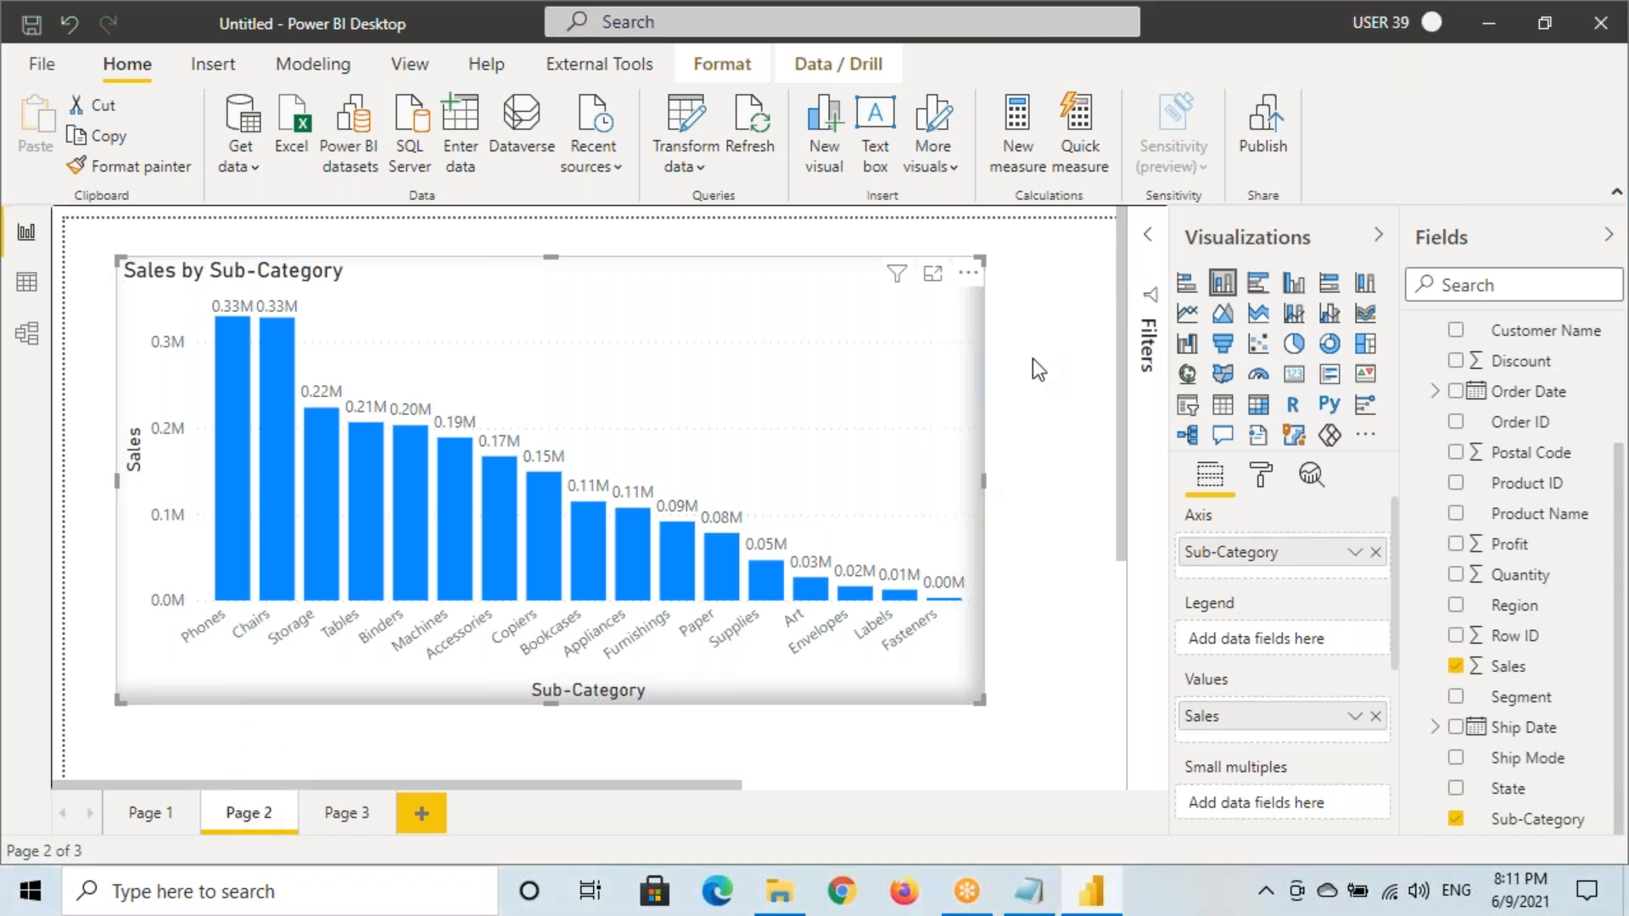
{"action": "left_click", "coordinate": [1149, 239]}
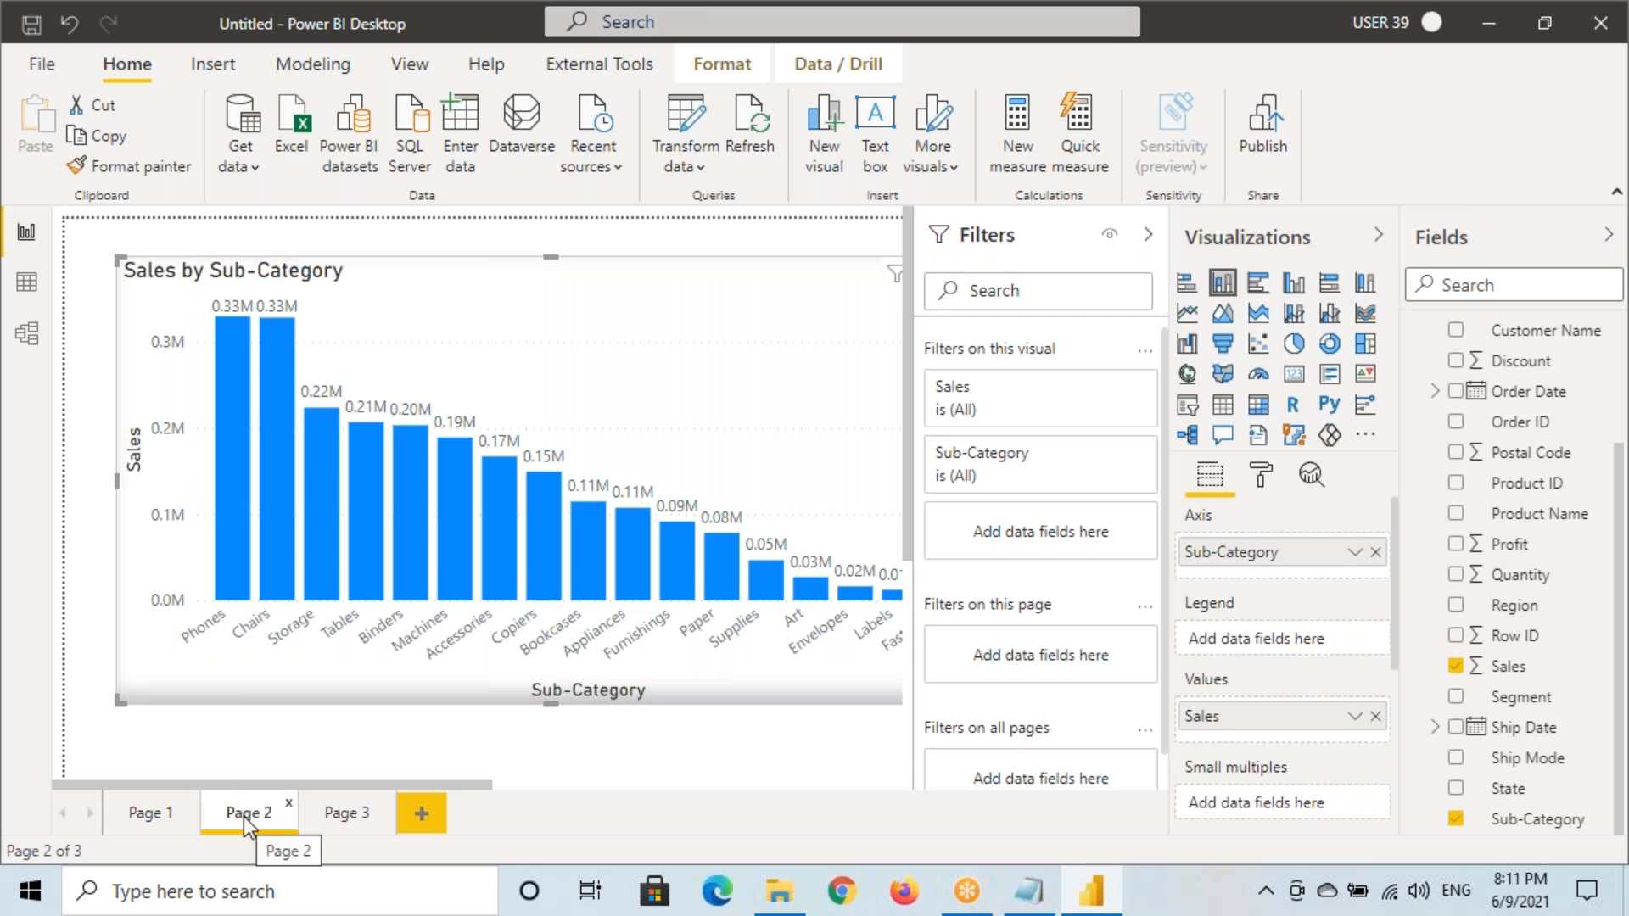
Review the Filters pane, then look at Page 1 and return to Page 2
{"action": "scroll", "coordinate": [1246, 618], "scroll_direction": "down", "scroll_amount": 4}
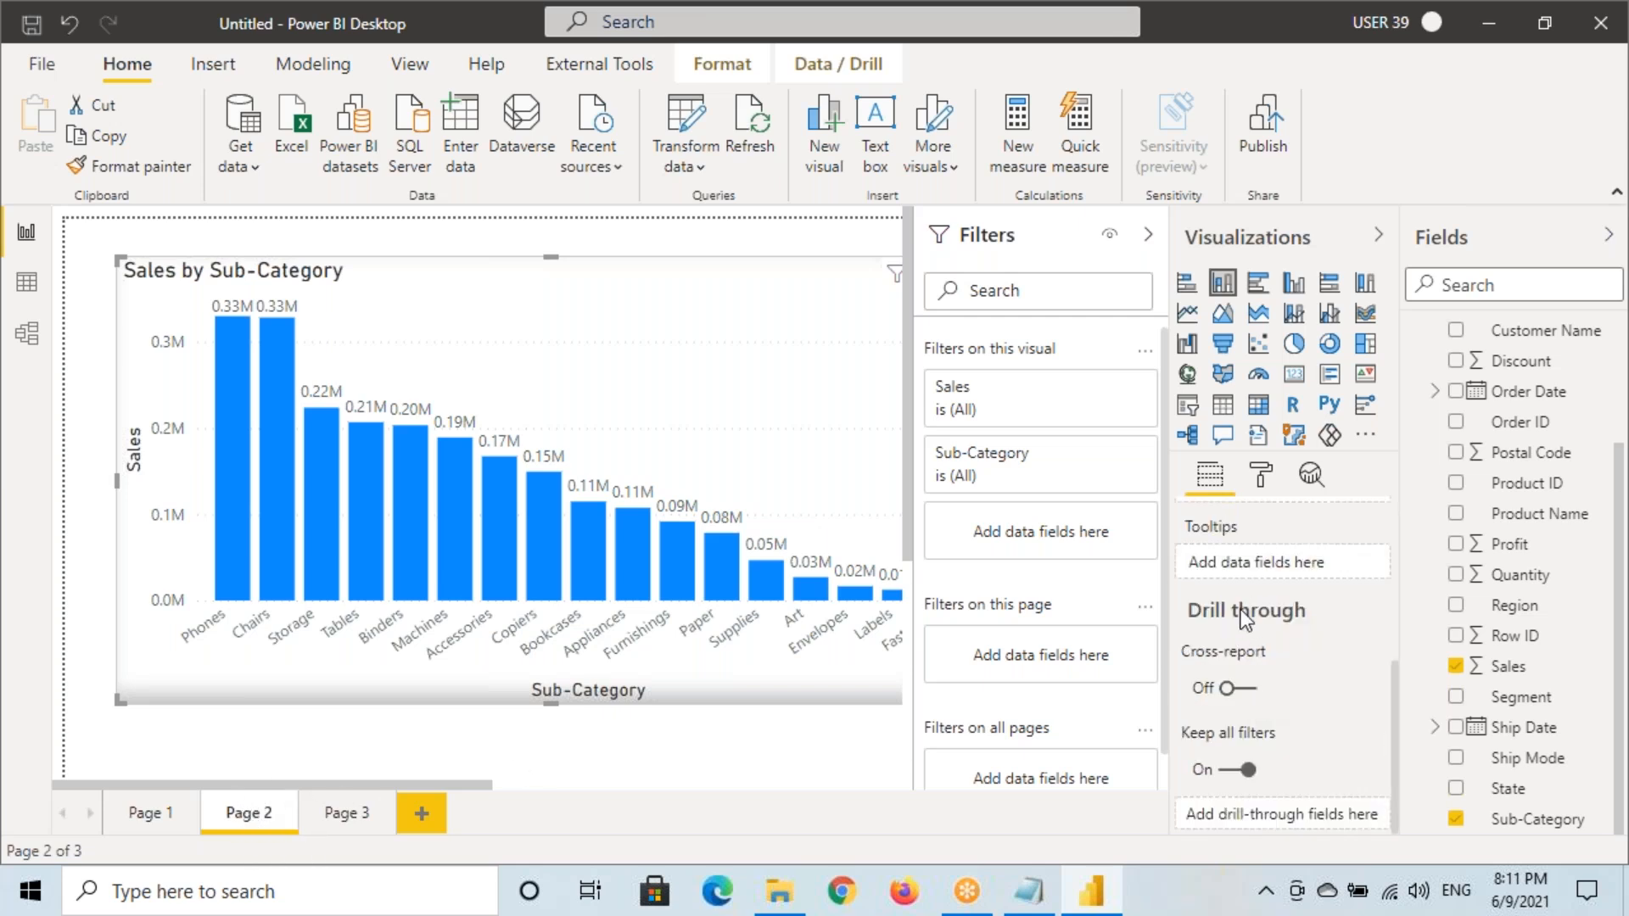
{"action": "mouse_move", "coordinate": [1175, 596]}
{"action": "left_mouse_down"}
{"action": "mouse_move", "coordinate": [1250, 723]}
{"action": "mouse_move", "coordinate": [1393, 841]}
{"action": "left_mouse_up"}
{"action": "mouse_move", "coordinate": [1178, 629]}
{"action": "left_mouse_down"}
{"action": "mouse_move", "coordinate": [1313, 629]}
{"action": "mouse_move", "coordinate": [1188, 628]}
{"action": "mouse_move", "coordinate": [1327, 599]}
{"action": "left_mouse_up"}
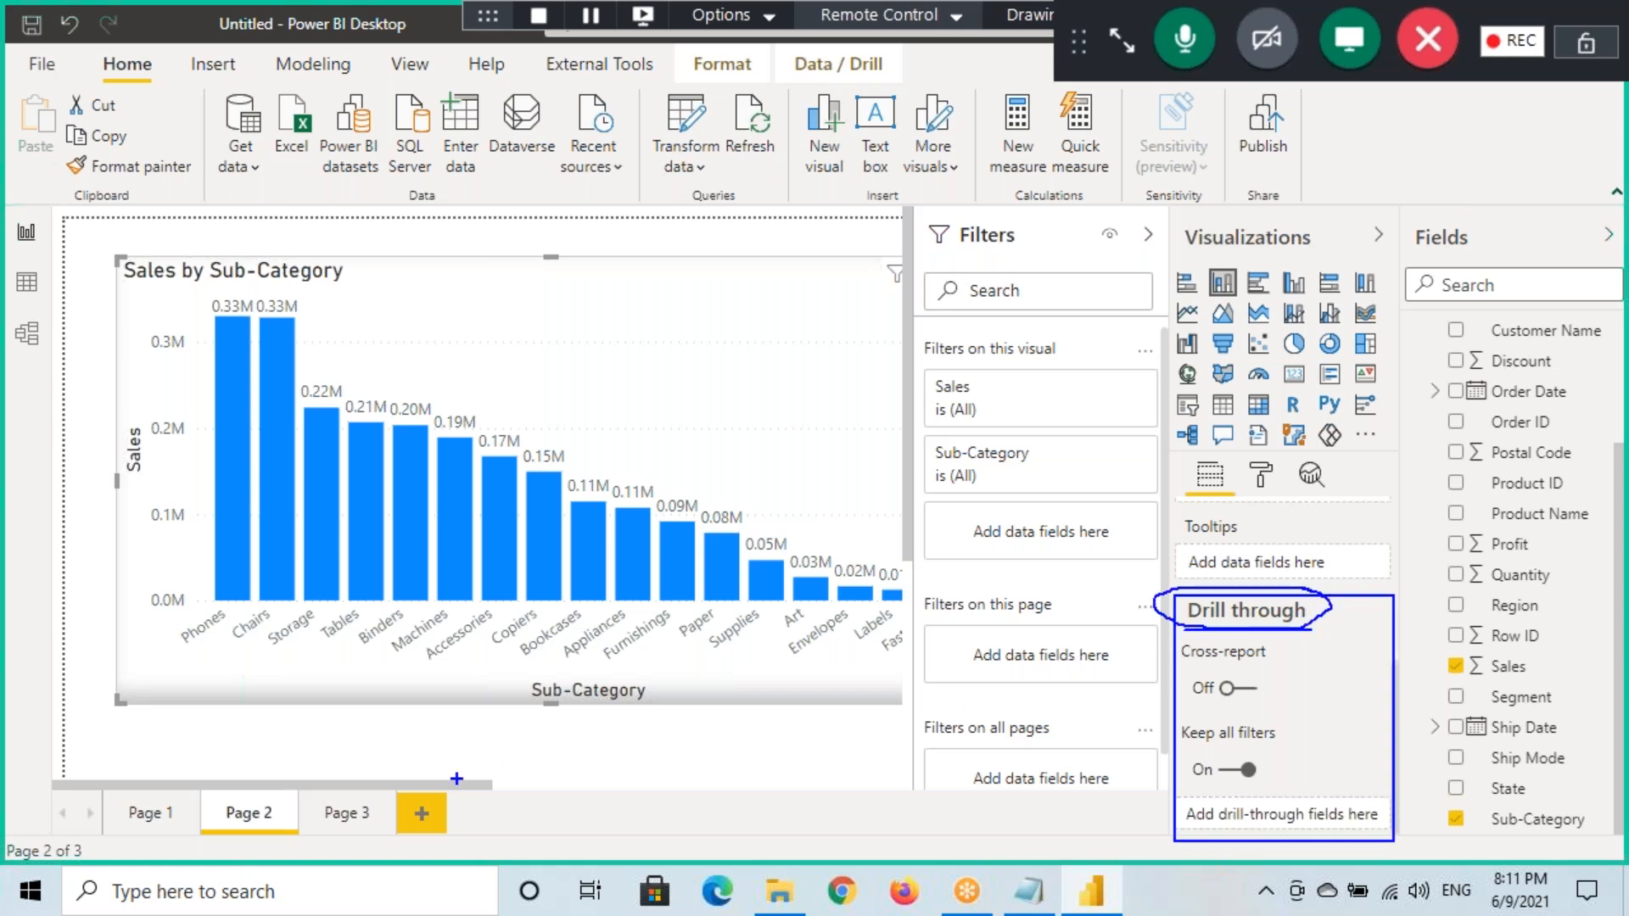
{"action": "left_click_drag", "start_coordinate": [203, 792], "coordinate": [298, 835]}
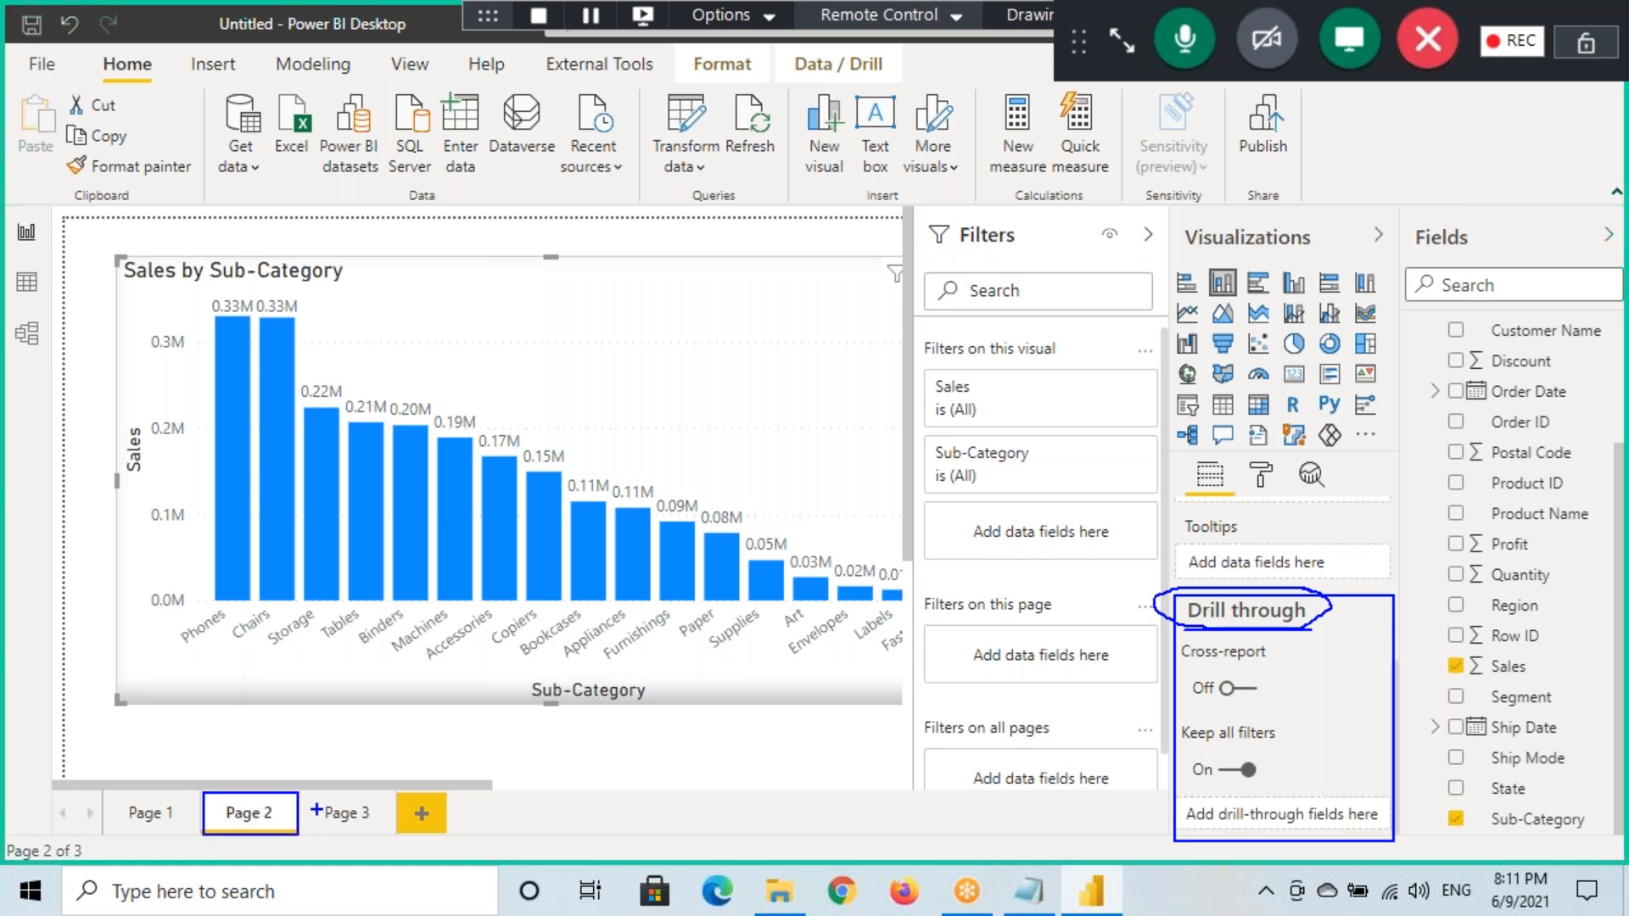
{"action": "left_click", "coordinate": [153, 813]}
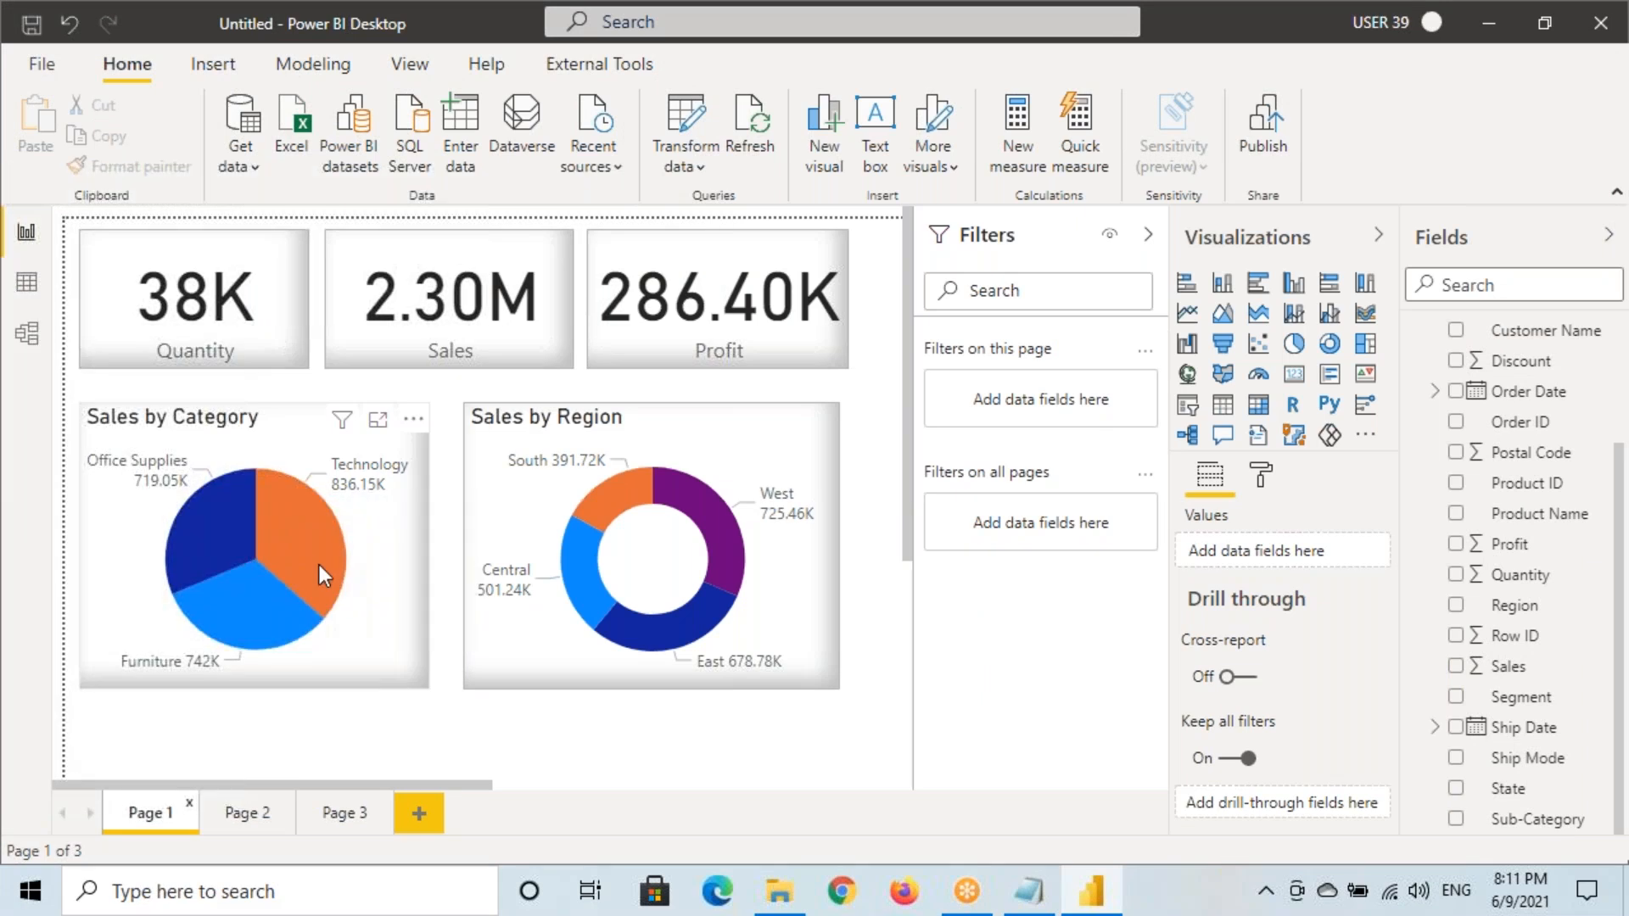
{"action": "key", "text": "ctrl+2"}
{"action": "mouse_move", "coordinate": [302, 528]}
{"action": "left_mouse_down"}
{"action": "mouse_move", "coordinate": [316, 562]}
{"action": "mouse_move", "coordinate": [397, 495]}
{"action": "left_mouse_up"}
{"action": "key", "text": "Escape"}
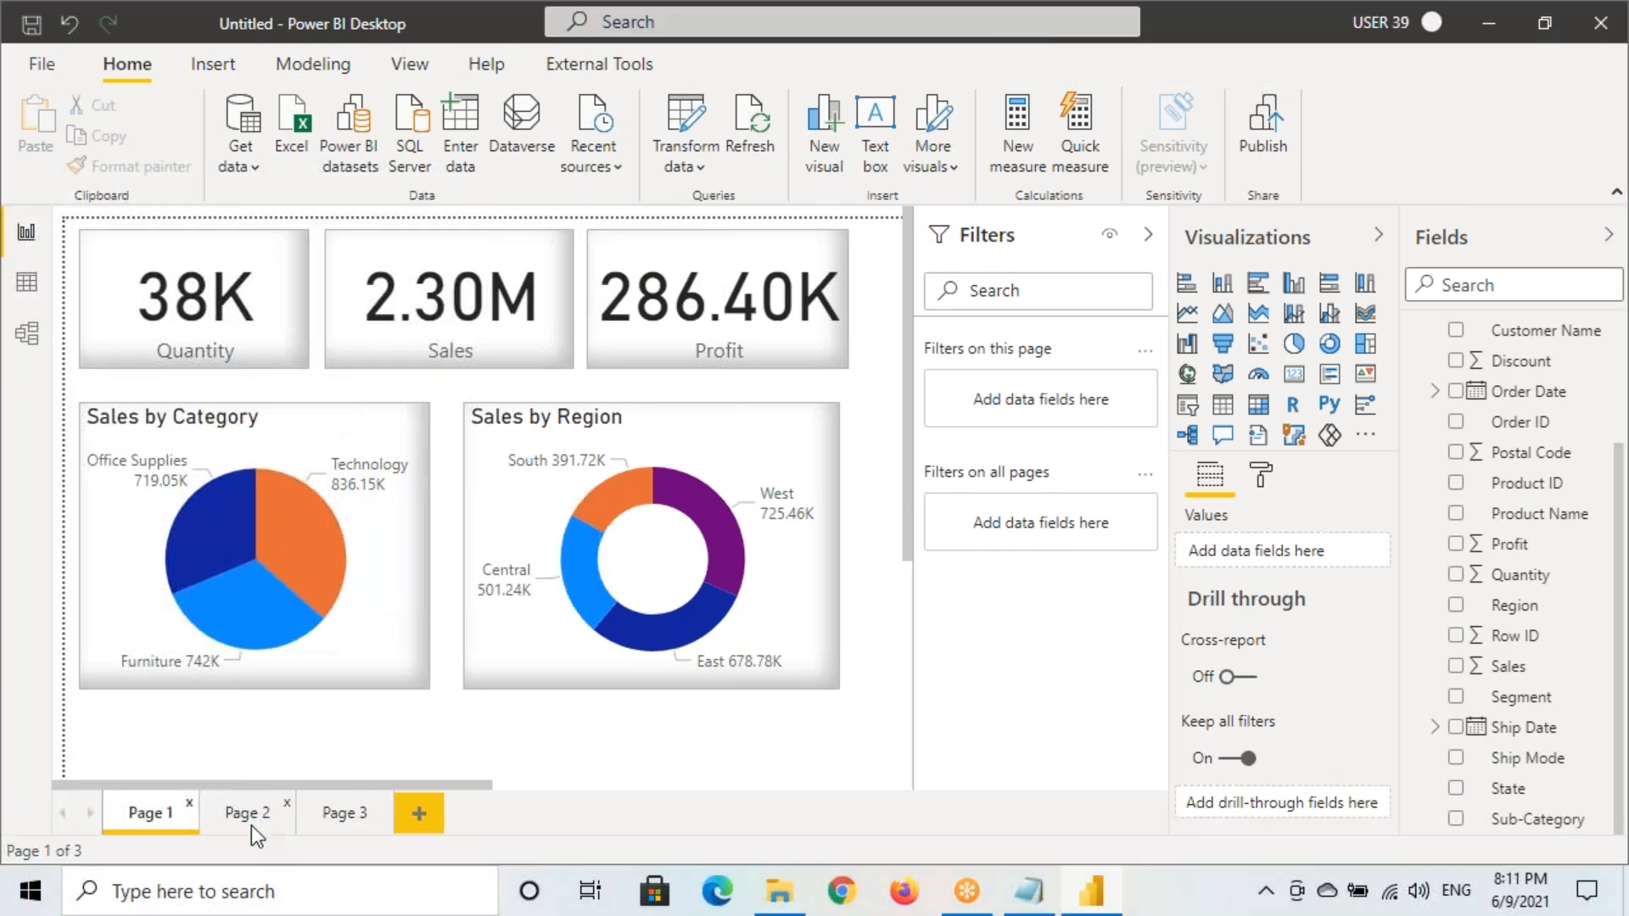
{"action": "left_click", "coordinate": [246, 814]}
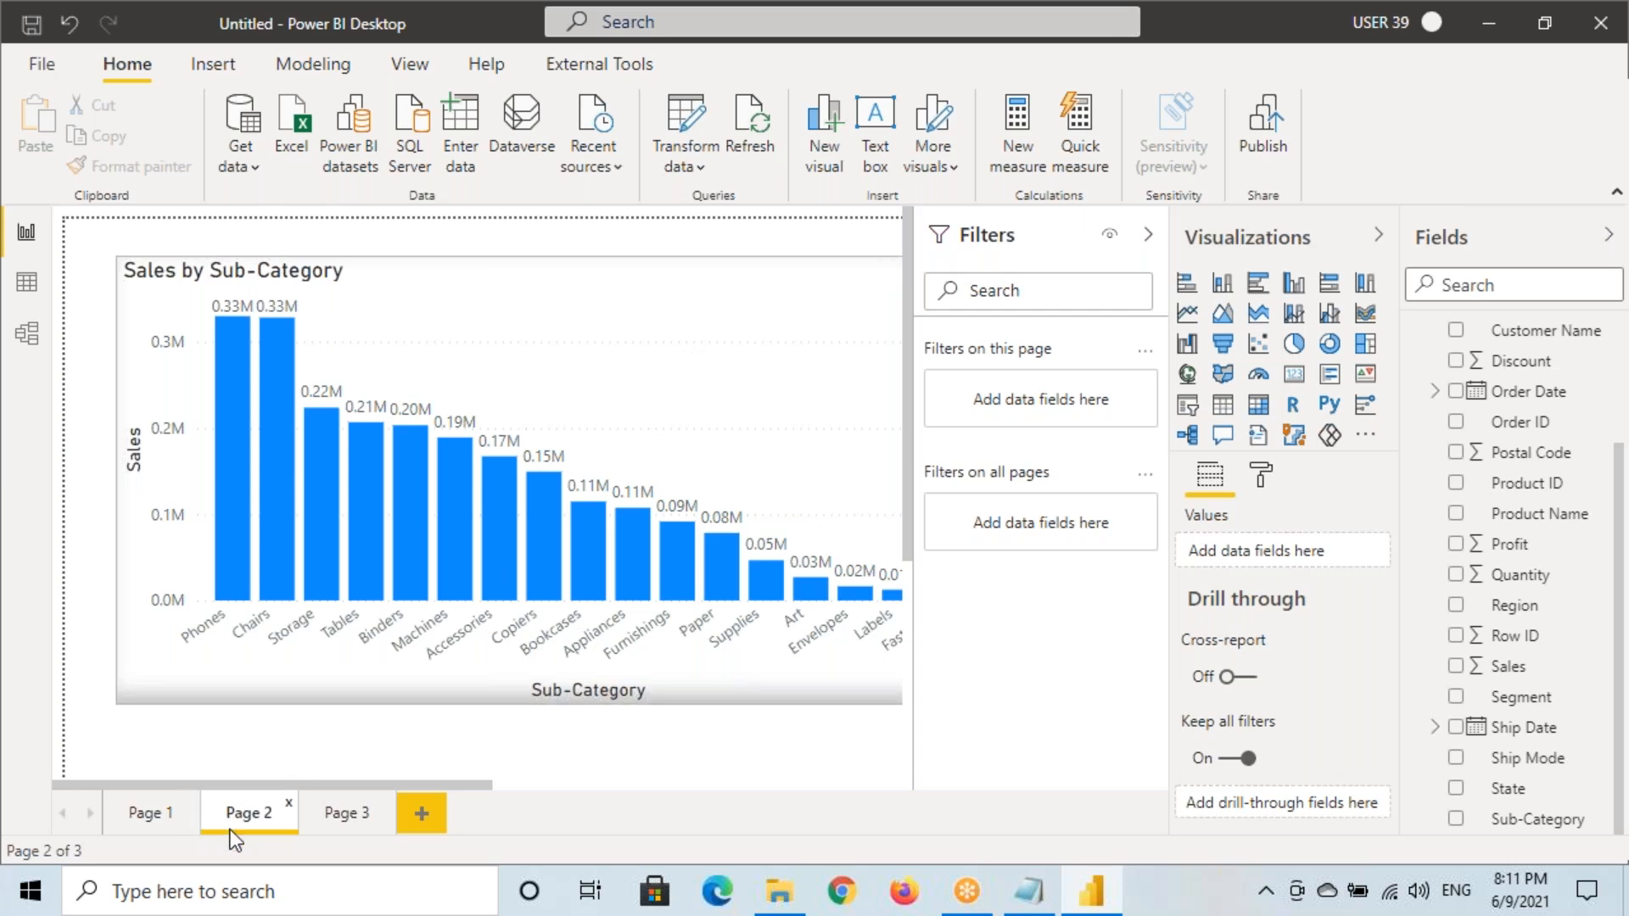
Move the Sales by Sub-Category chart down slightly to leave space above it
{"action": "key", "text": "ctrl+2"}
{"action": "left_click_drag", "start_coordinate": [204, 785], "coordinate": [292, 837]}
{"action": "key", "text": "Escape"}
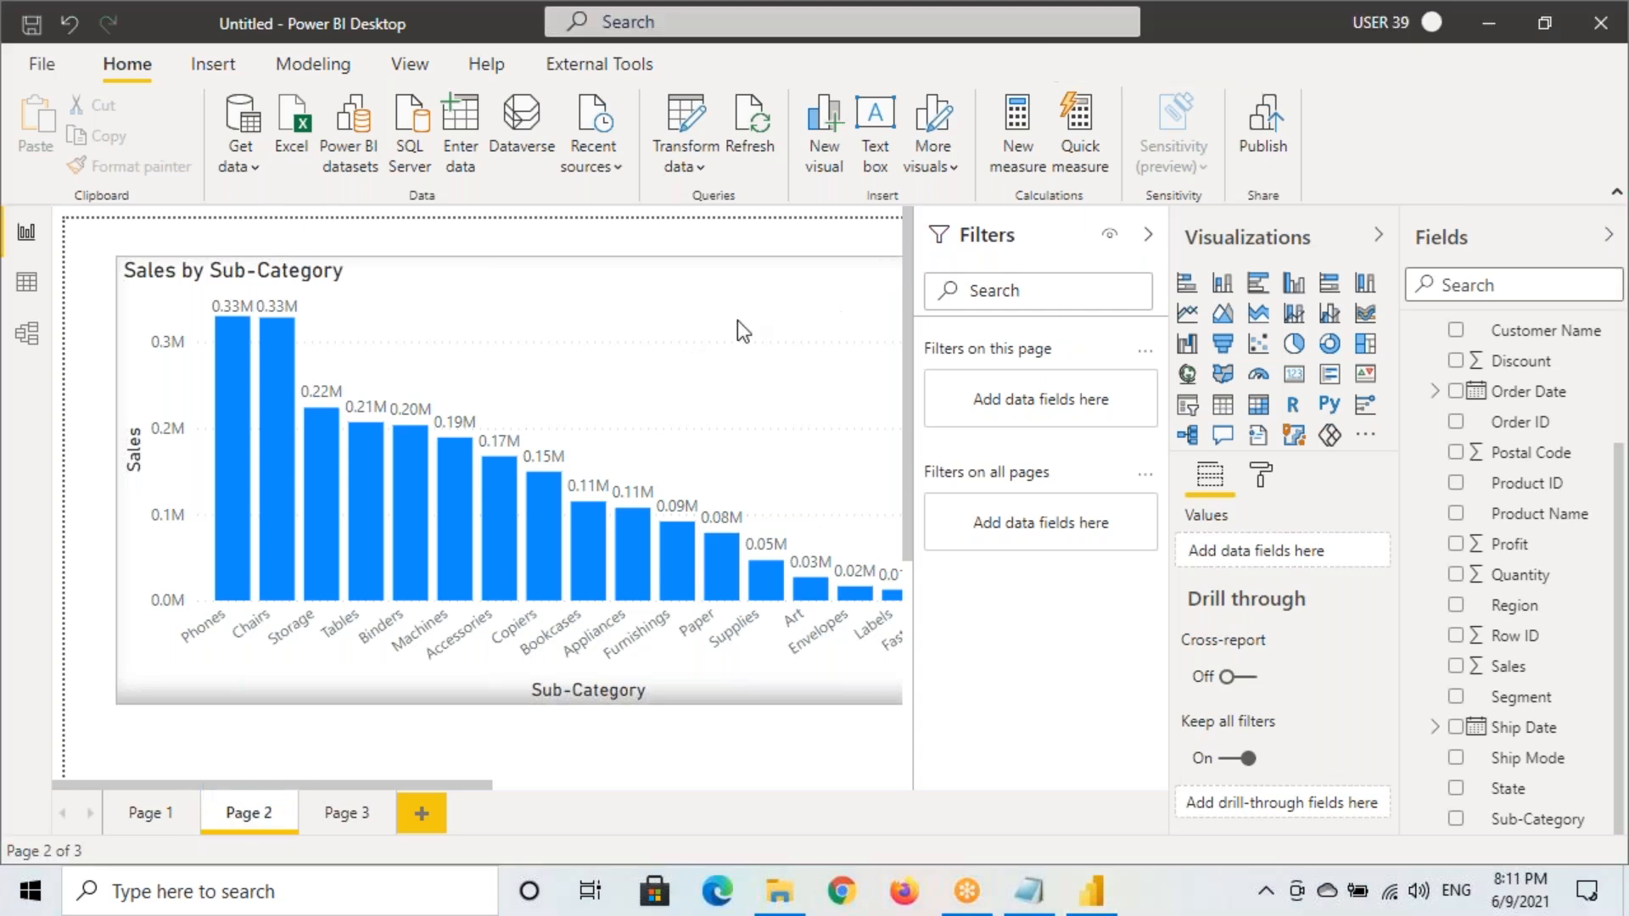
{"action": "left_click", "coordinate": [542, 298]}
{"action": "left_click_drag", "start_coordinate": [537, 258], "coordinate": [536, 288]}
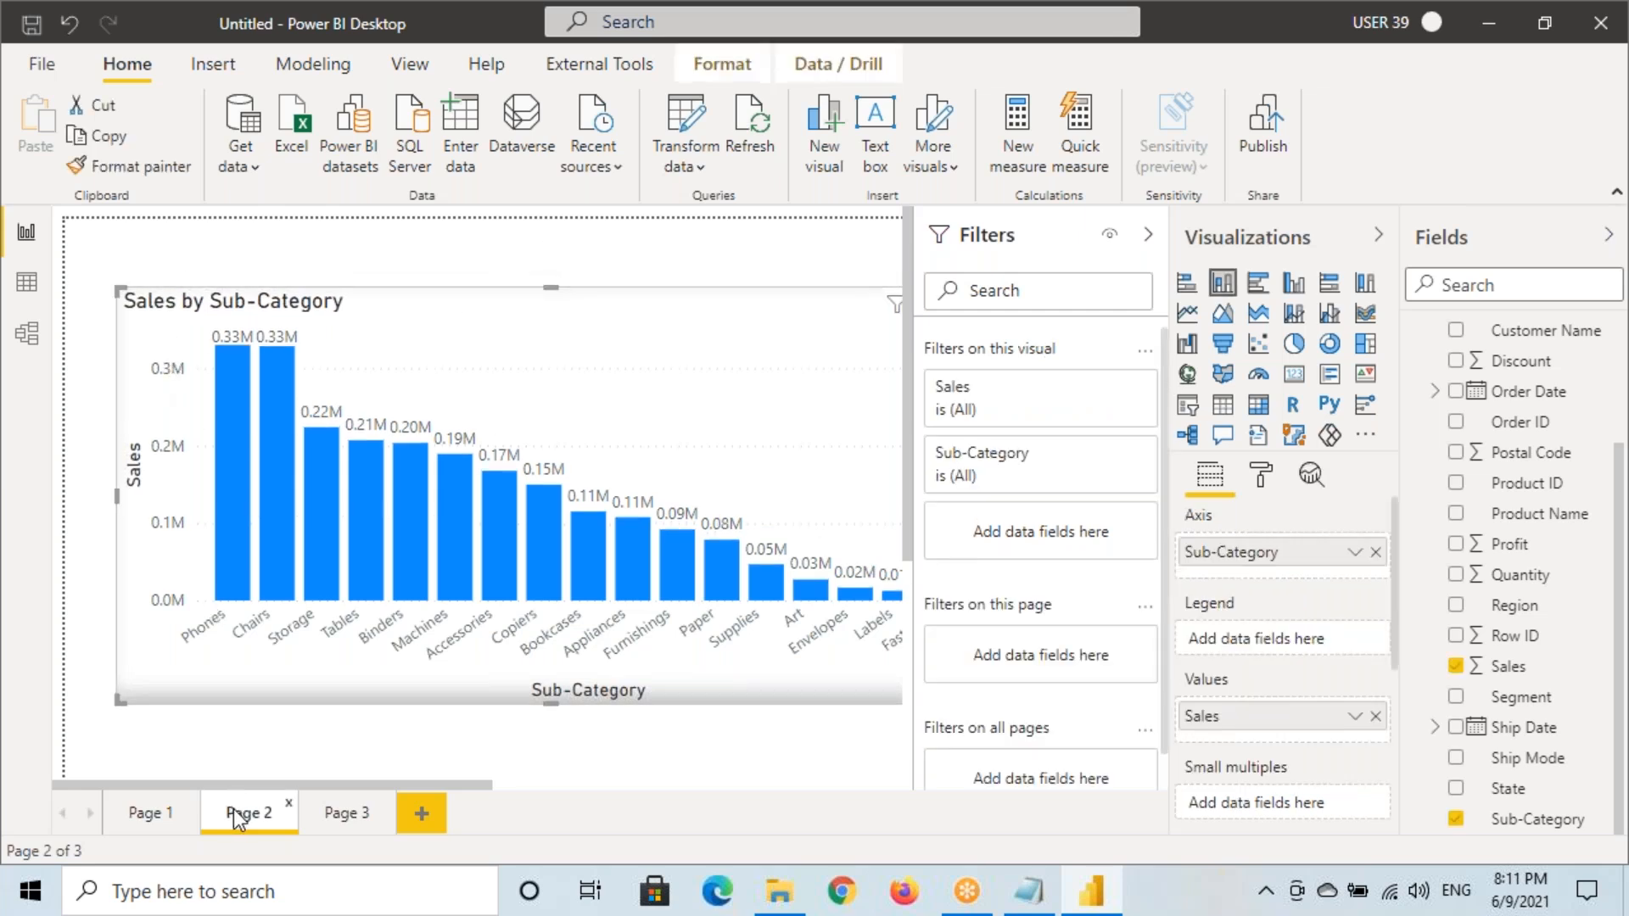
Set Category as Page 2's drill-through field
{"action": "scroll", "coordinate": [1237, 770], "scroll_direction": "down", "scroll_amount": 3}
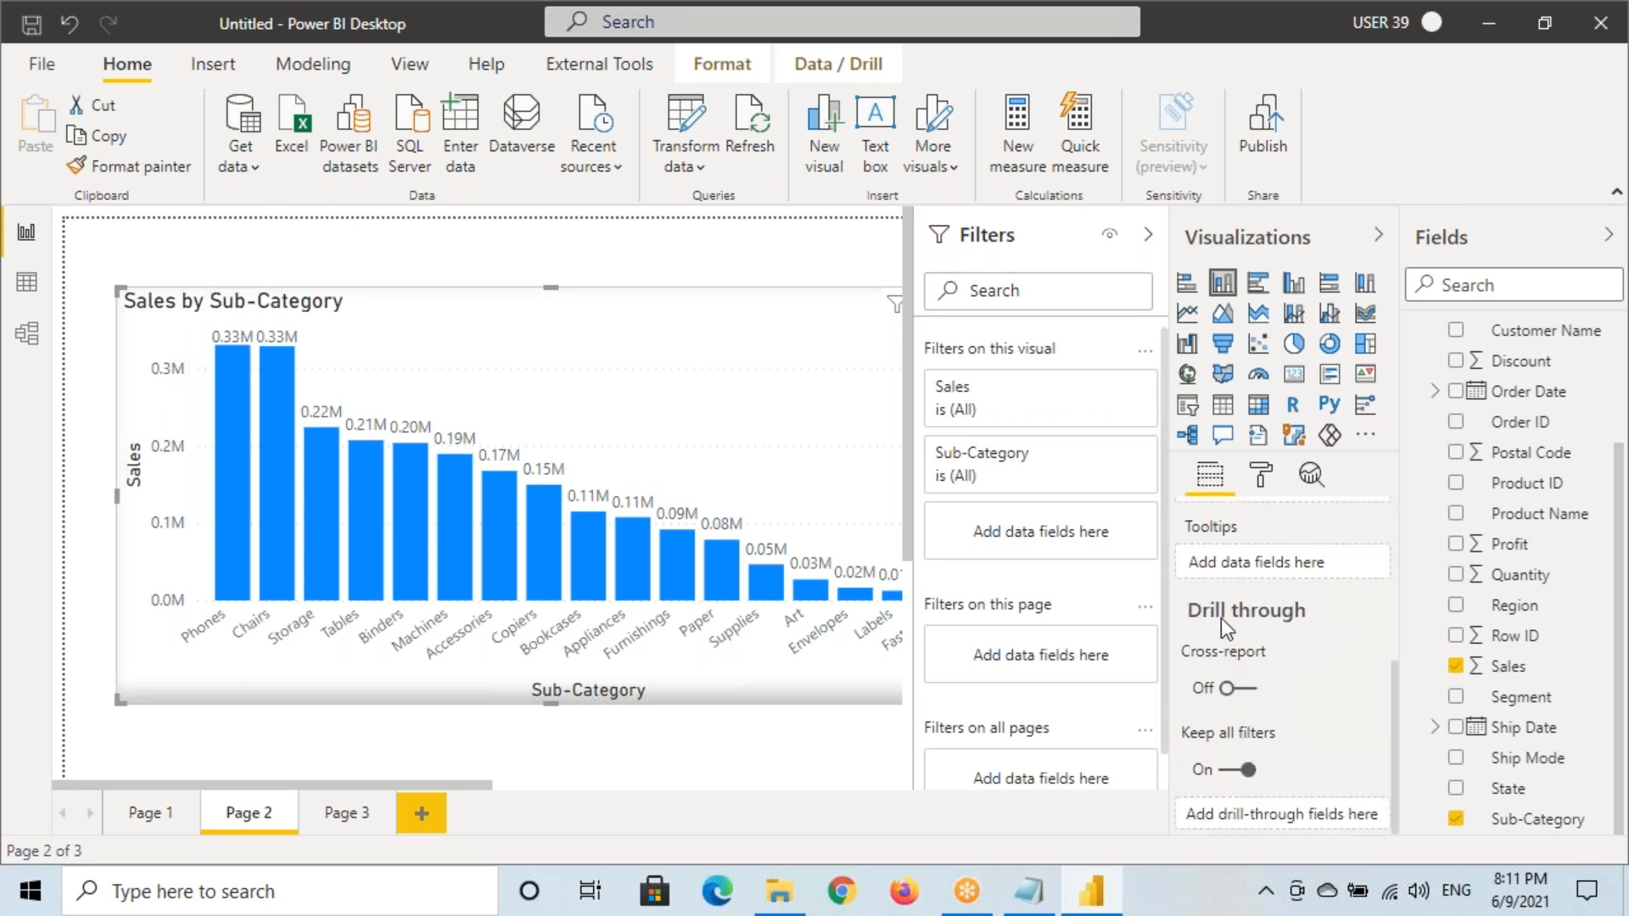
{"action": "key", "text": "ctrl+shift+d"}
{"action": "left_click_drag", "start_coordinate": [1175, 800], "coordinate": [1389, 836]}
{"action": "key", "text": "Escape"}
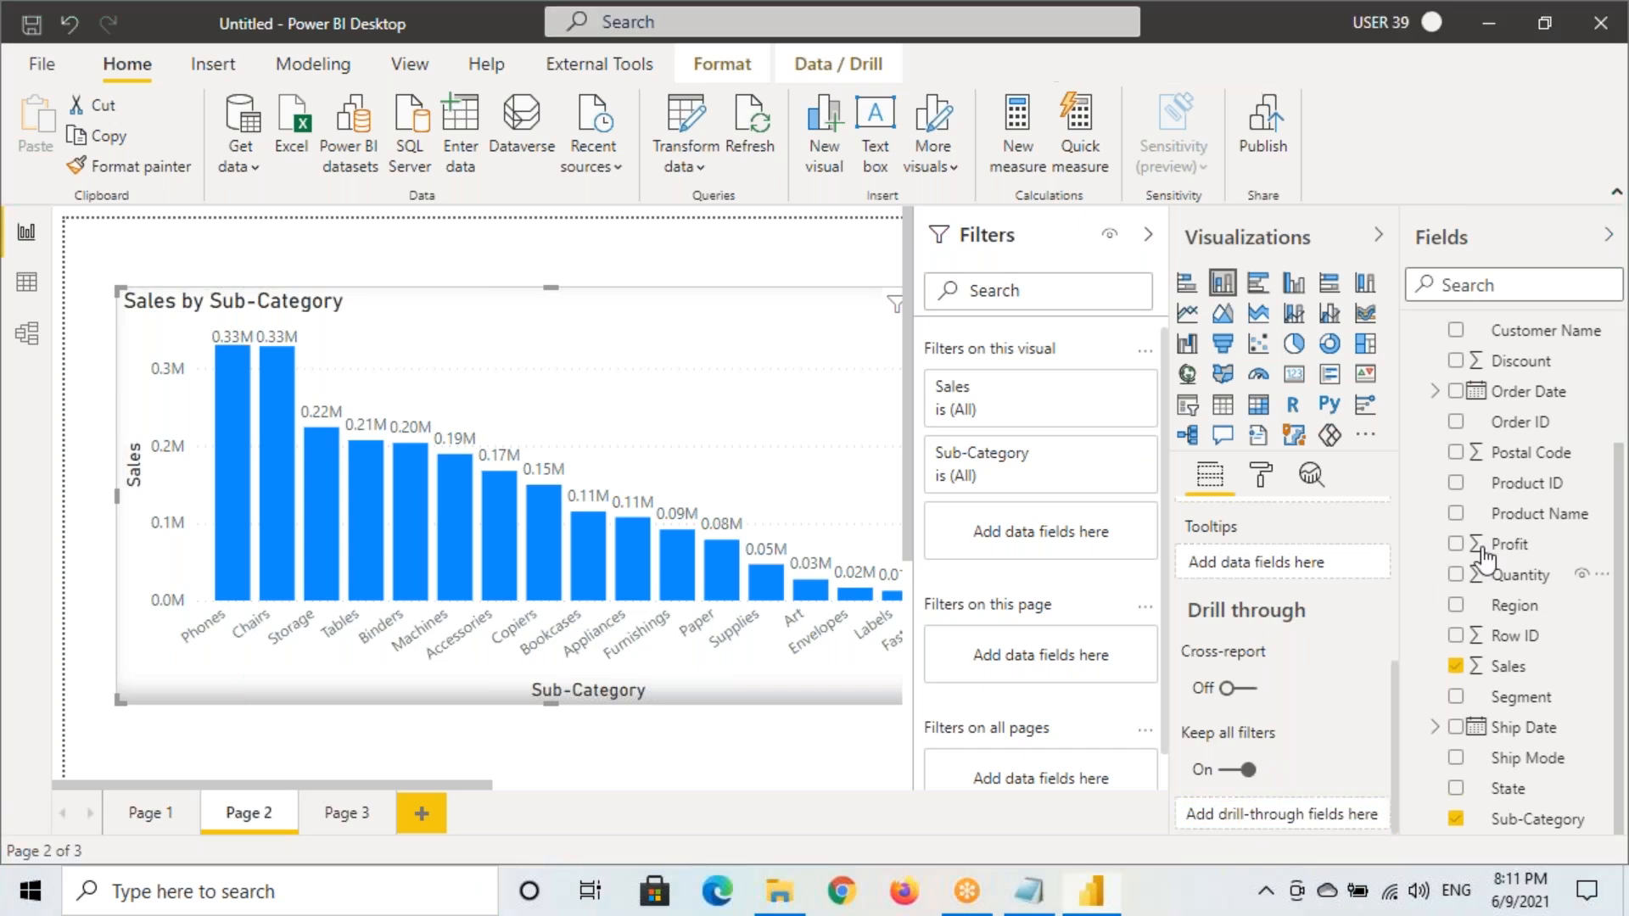
{"action": "scroll", "coordinate": [1511, 407], "scroll_direction": "up", "scroll_amount": 3}
{"action": "left_click_drag", "start_coordinate": [1513, 382], "coordinate": [1281, 816]}
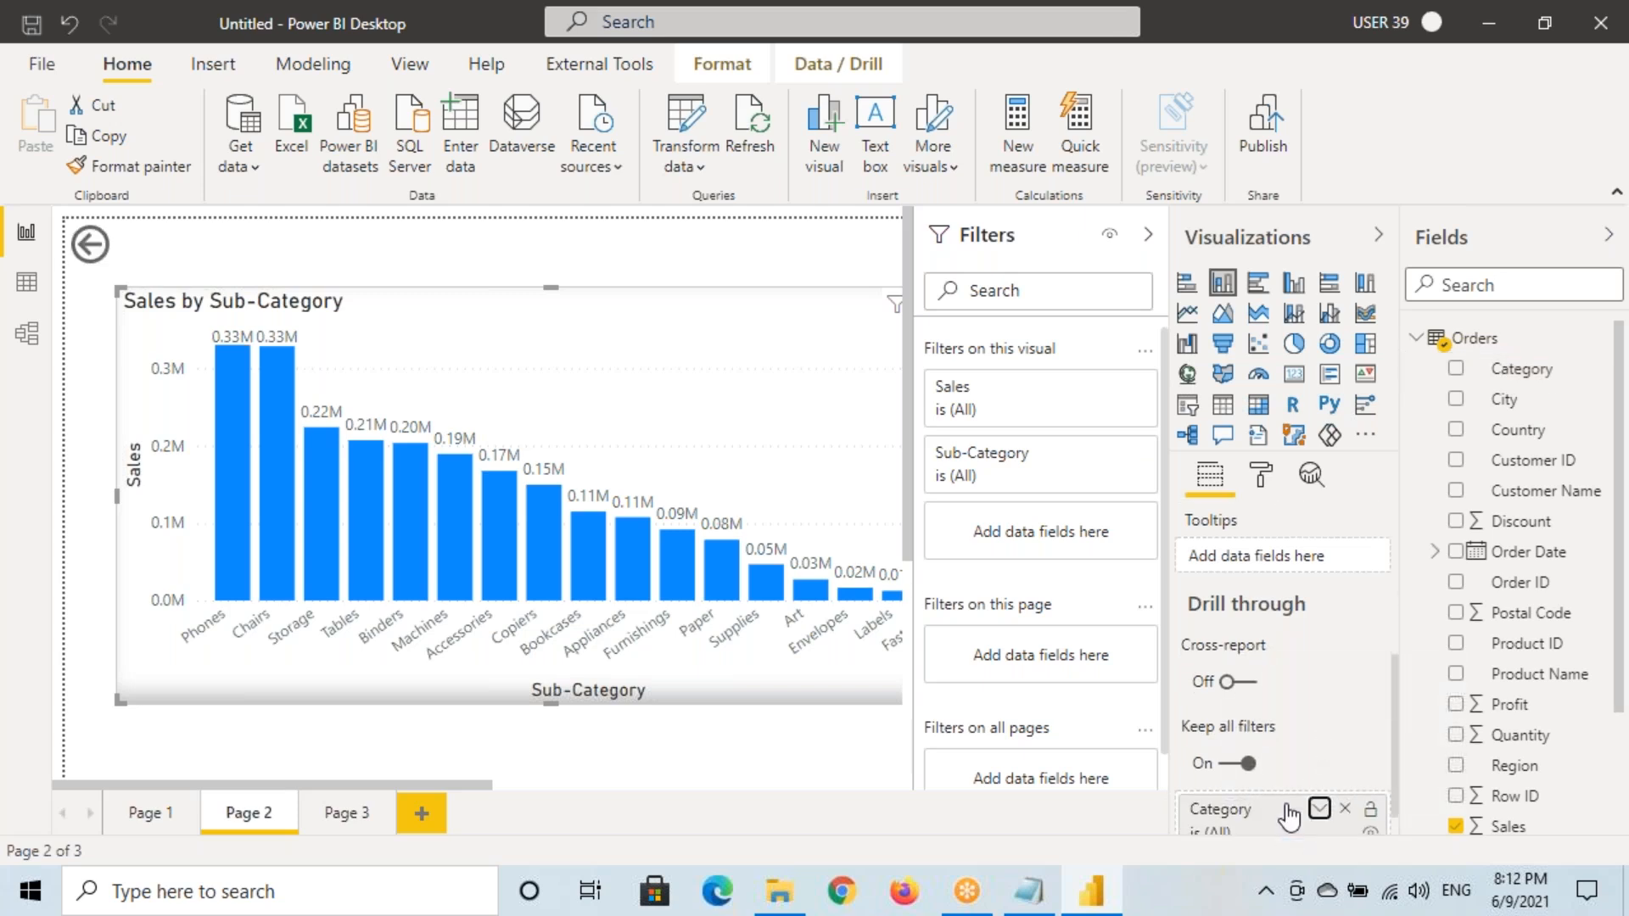
Turn on the back-arrow button's fill and make it blue at 50% transparency
{"action": "scroll", "coordinate": [1287, 815], "scroll_direction": "down", "scroll_amount": 1}
{"action": "key", "text": "ctrl+shift+d"}
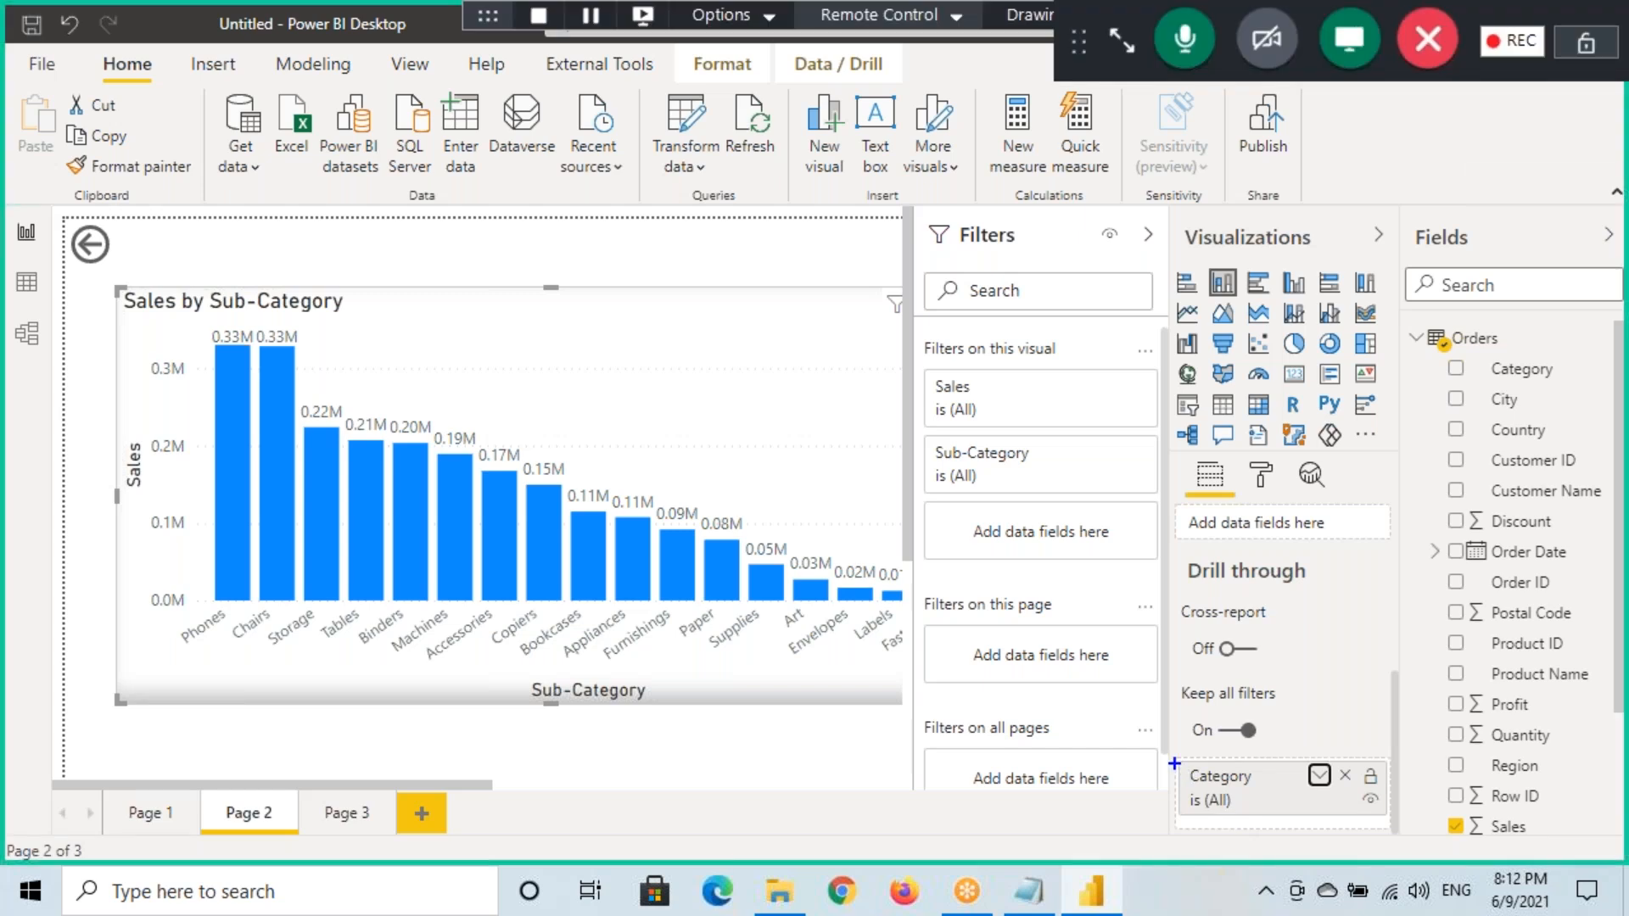
{"action": "mouse_move", "coordinate": [1177, 754]}
{"action": "left_mouse_down"}
{"action": "mouse_move", "coordinate": [1270, 804]}
{"action": "mouse_move", "coordinate": [1389, 821]}
{"action": "left_mouse_up"}
{"action": "left_click_drag", "start_coordinate": [1181, 755], "coordinate": [1393, 833]}
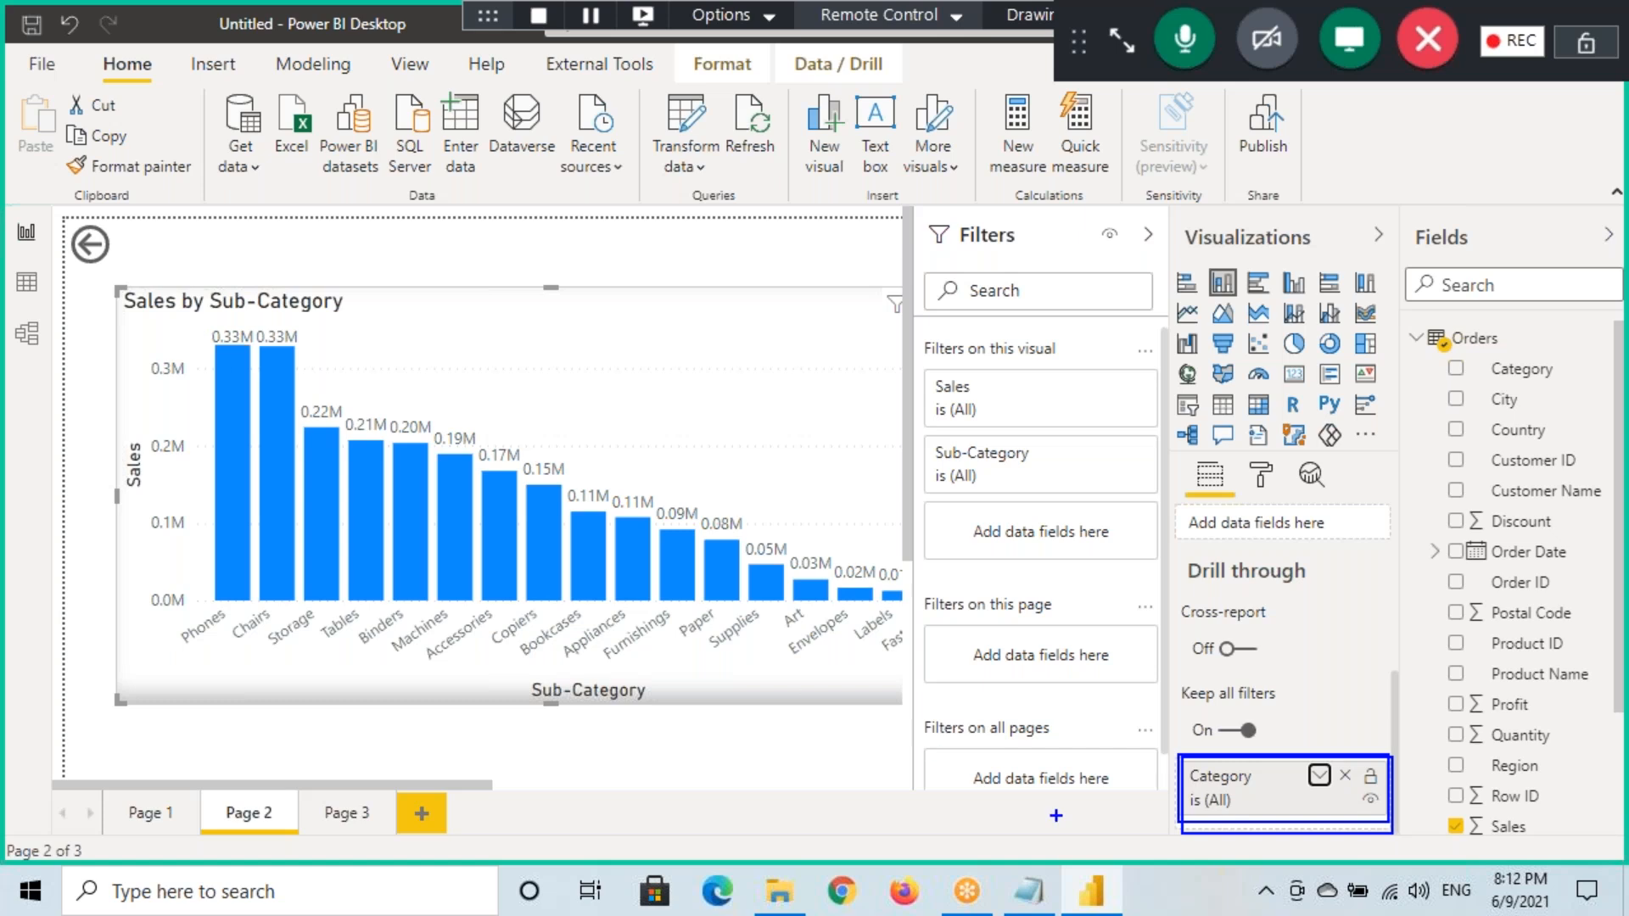
{"action": "left_click_drag", "start_coordinate": [1176, 795], "coordinate": [1127, 828]}
{"action": "left_click_drag", "start_coordinate": [69, 228], "coordinate": [136, 266]}
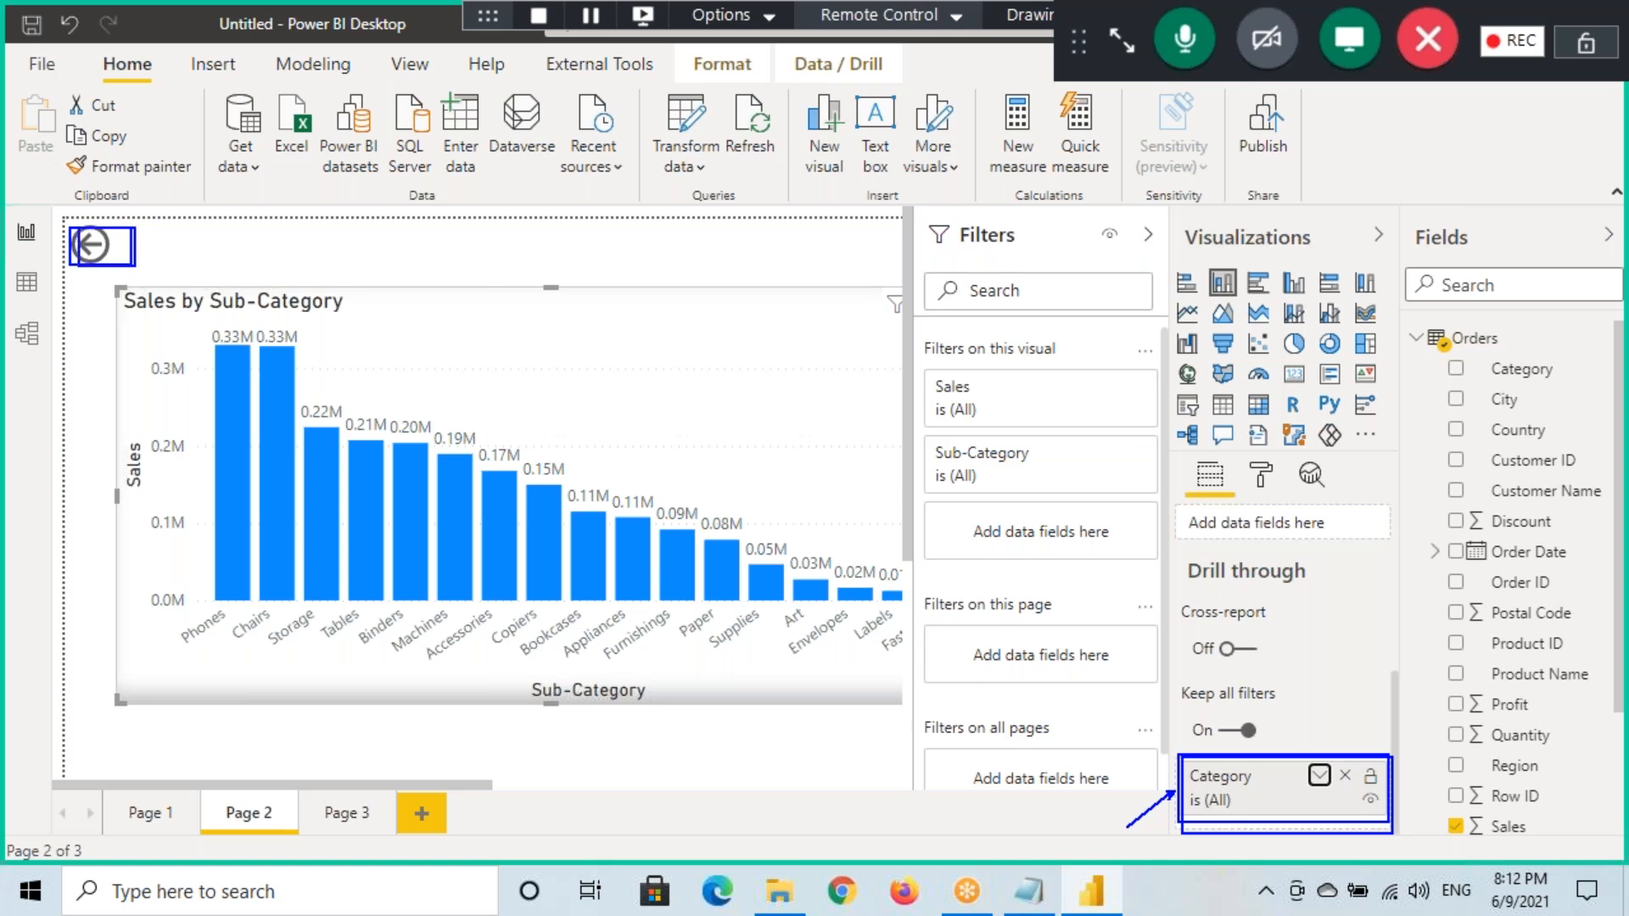
{"action": "left_click", "coordinate": [119, 250]}
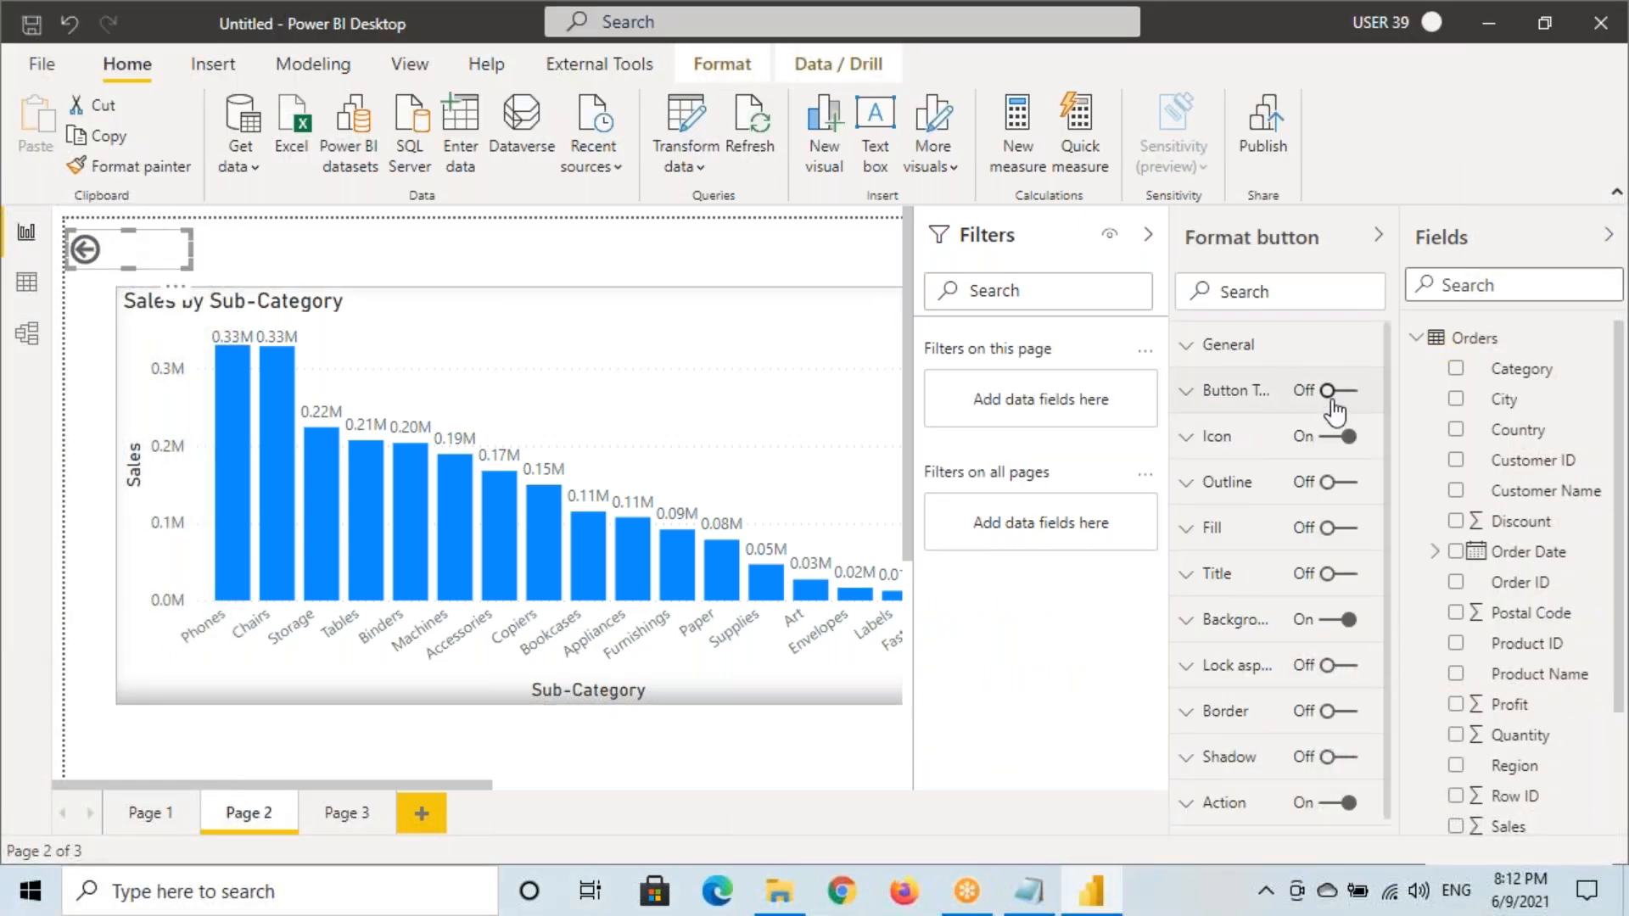
{"action": "left_click", "coordinate": [1342, 528]}
{"action": "left_click", "coordinate": [1232, 651]}
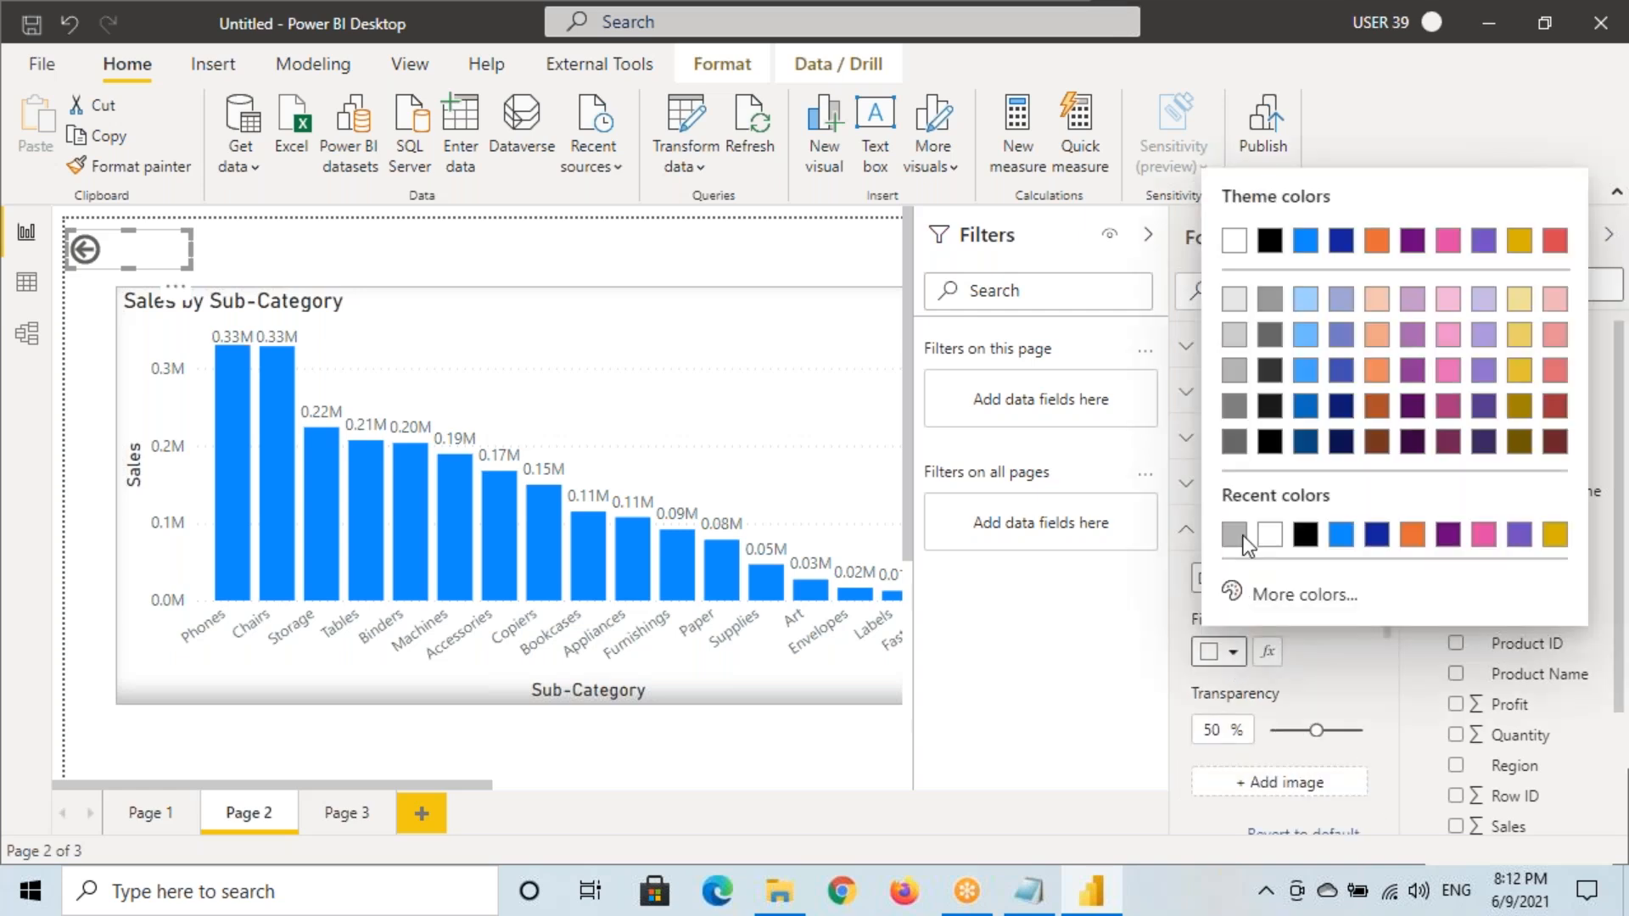
{"action": "left_click", "coordinate": [1334, 542]}
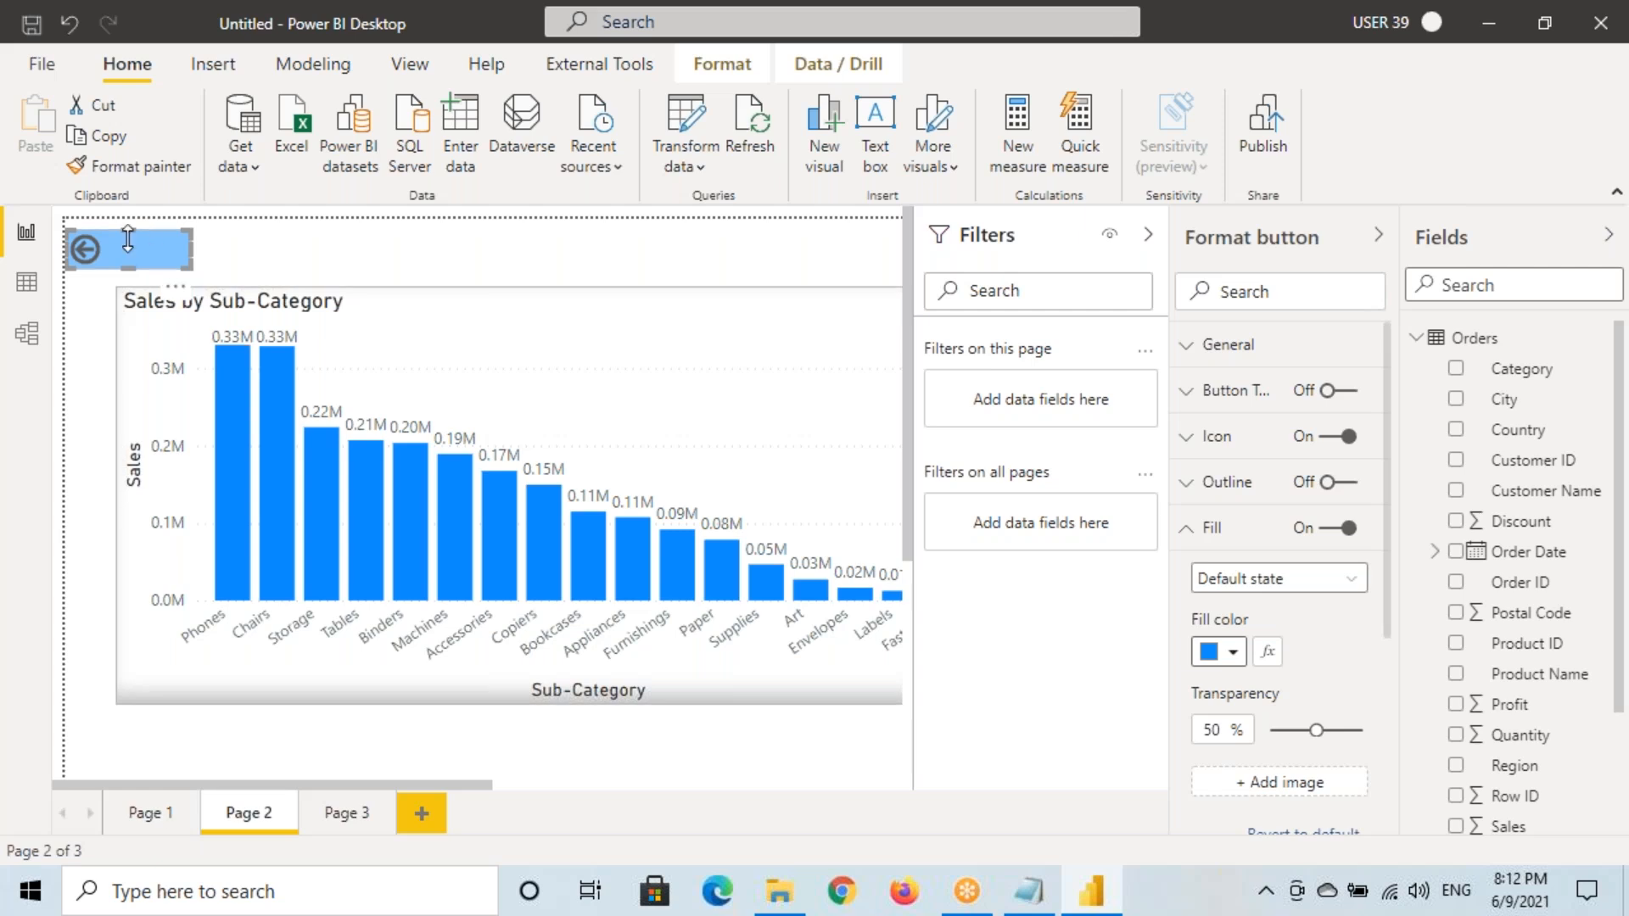
On Page 1, select the Sales by Category pie and right-click its Technology slice
{"action": "left_click", "coordinate": [151, 817]}
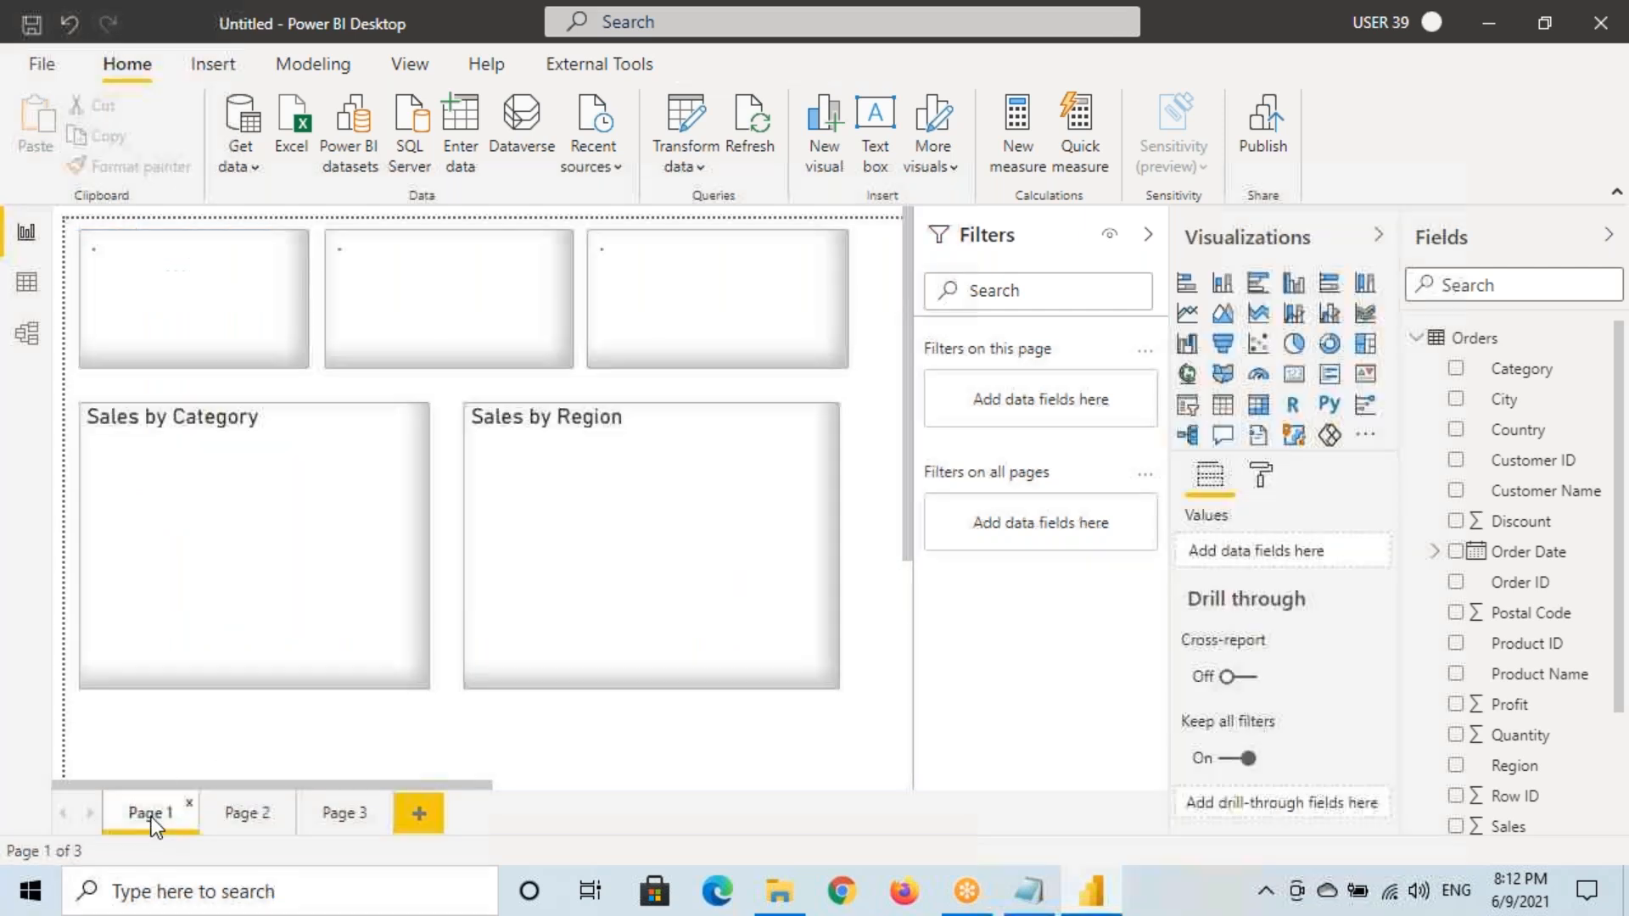
{"action": "left_click", "coordinate": [1147, 236]}
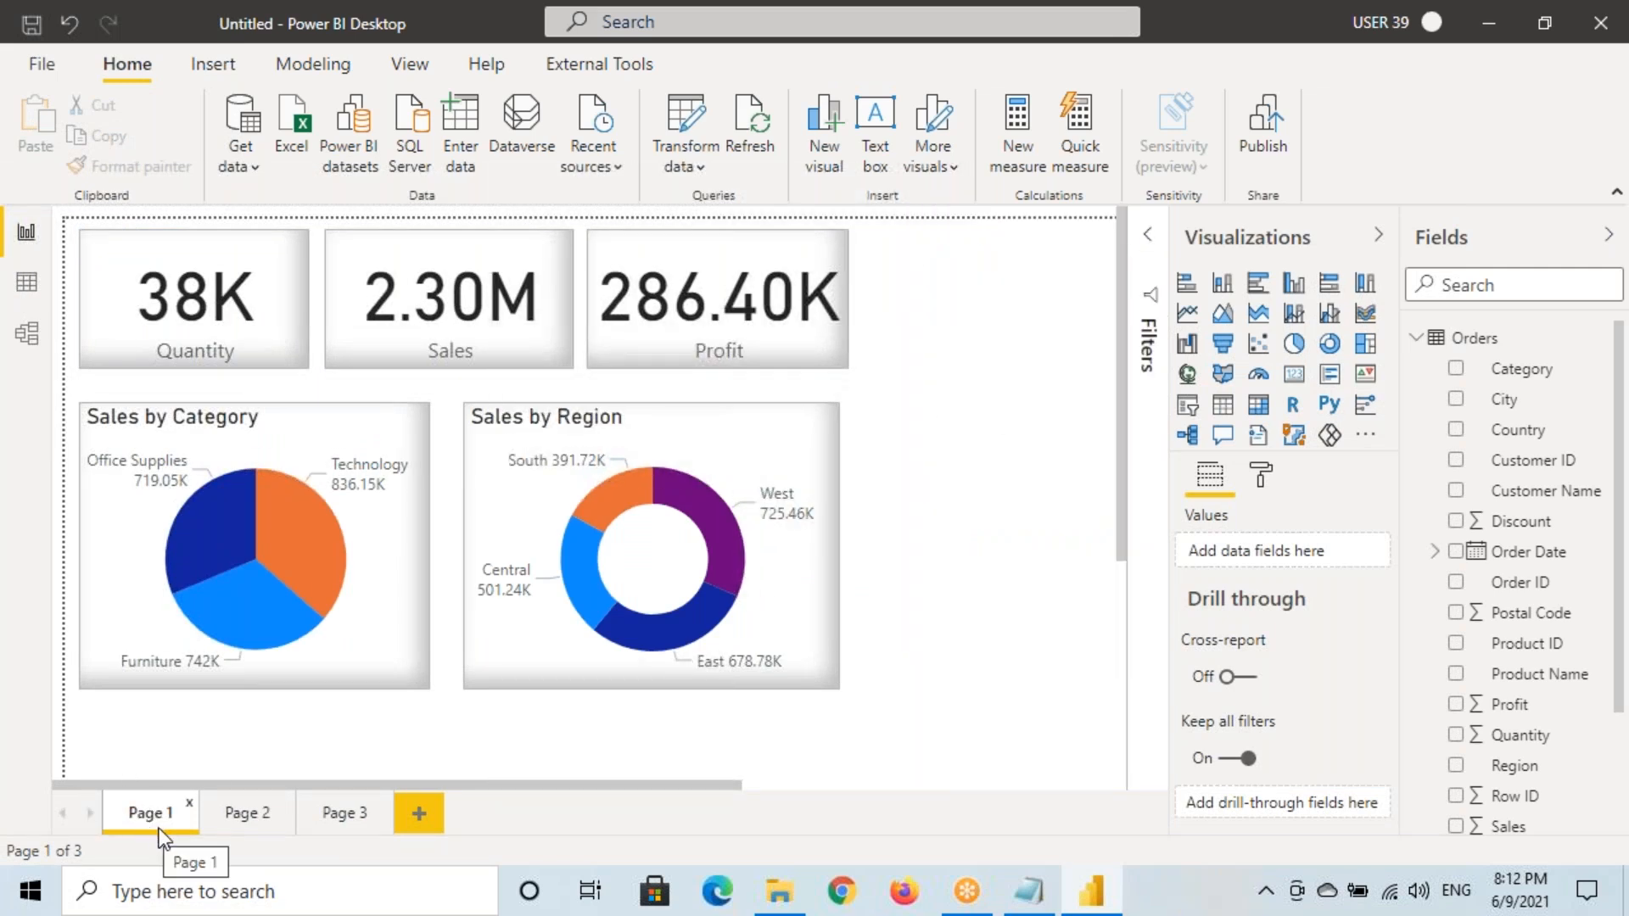
{"action": "left_click", "coordinate": [385, 589]}
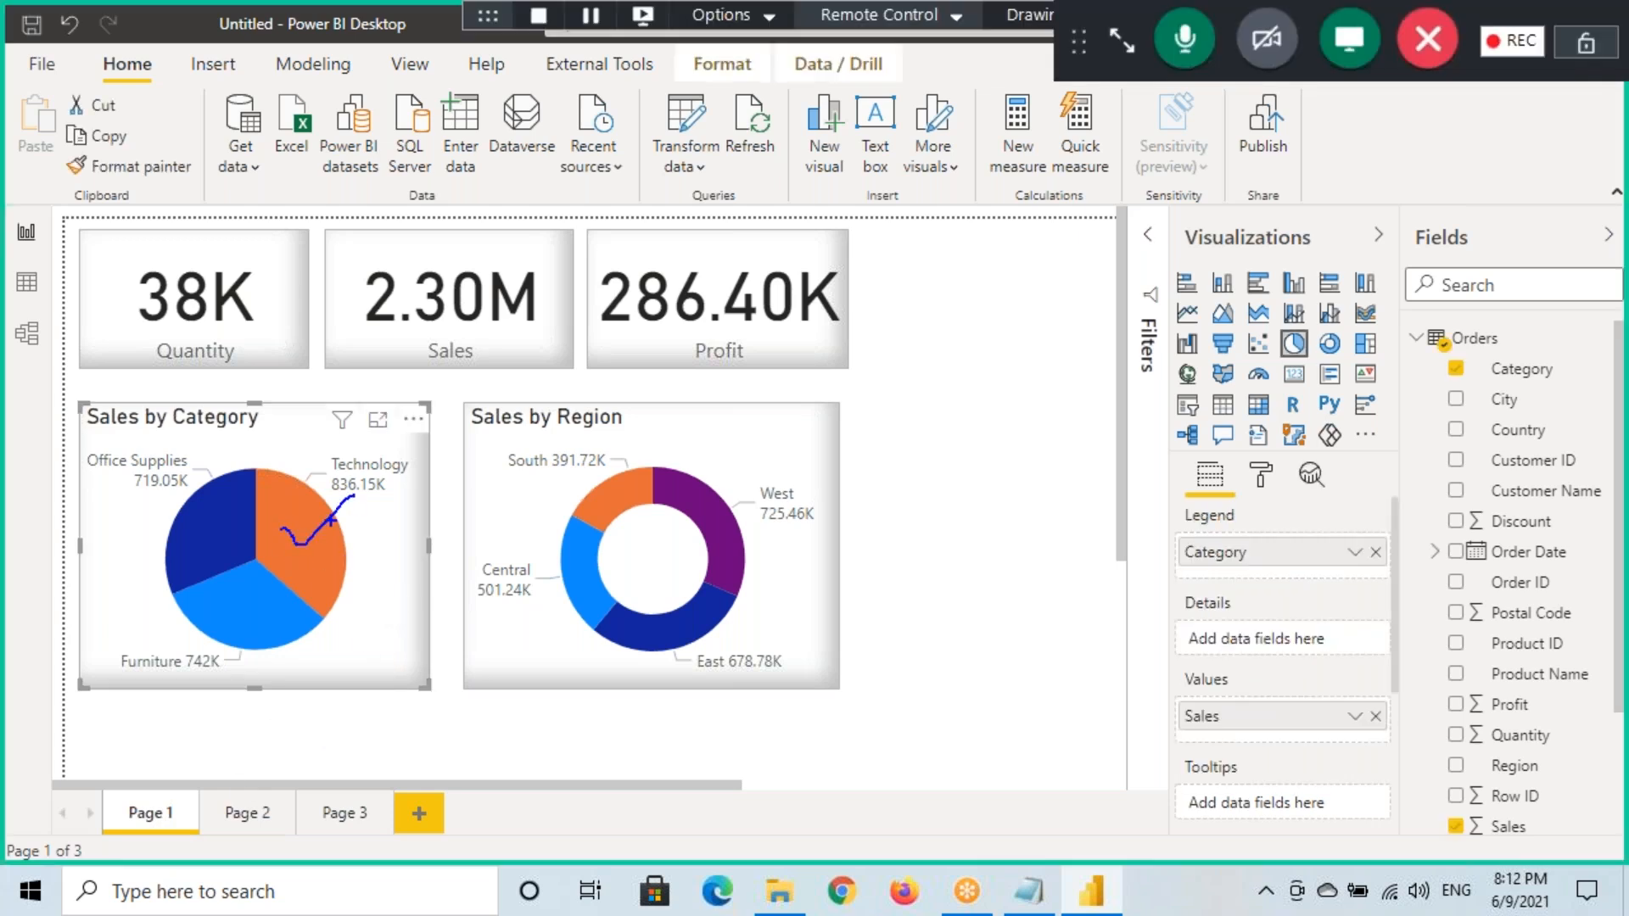
{"action": "mouse_move", "coordinate": [303, 526]}
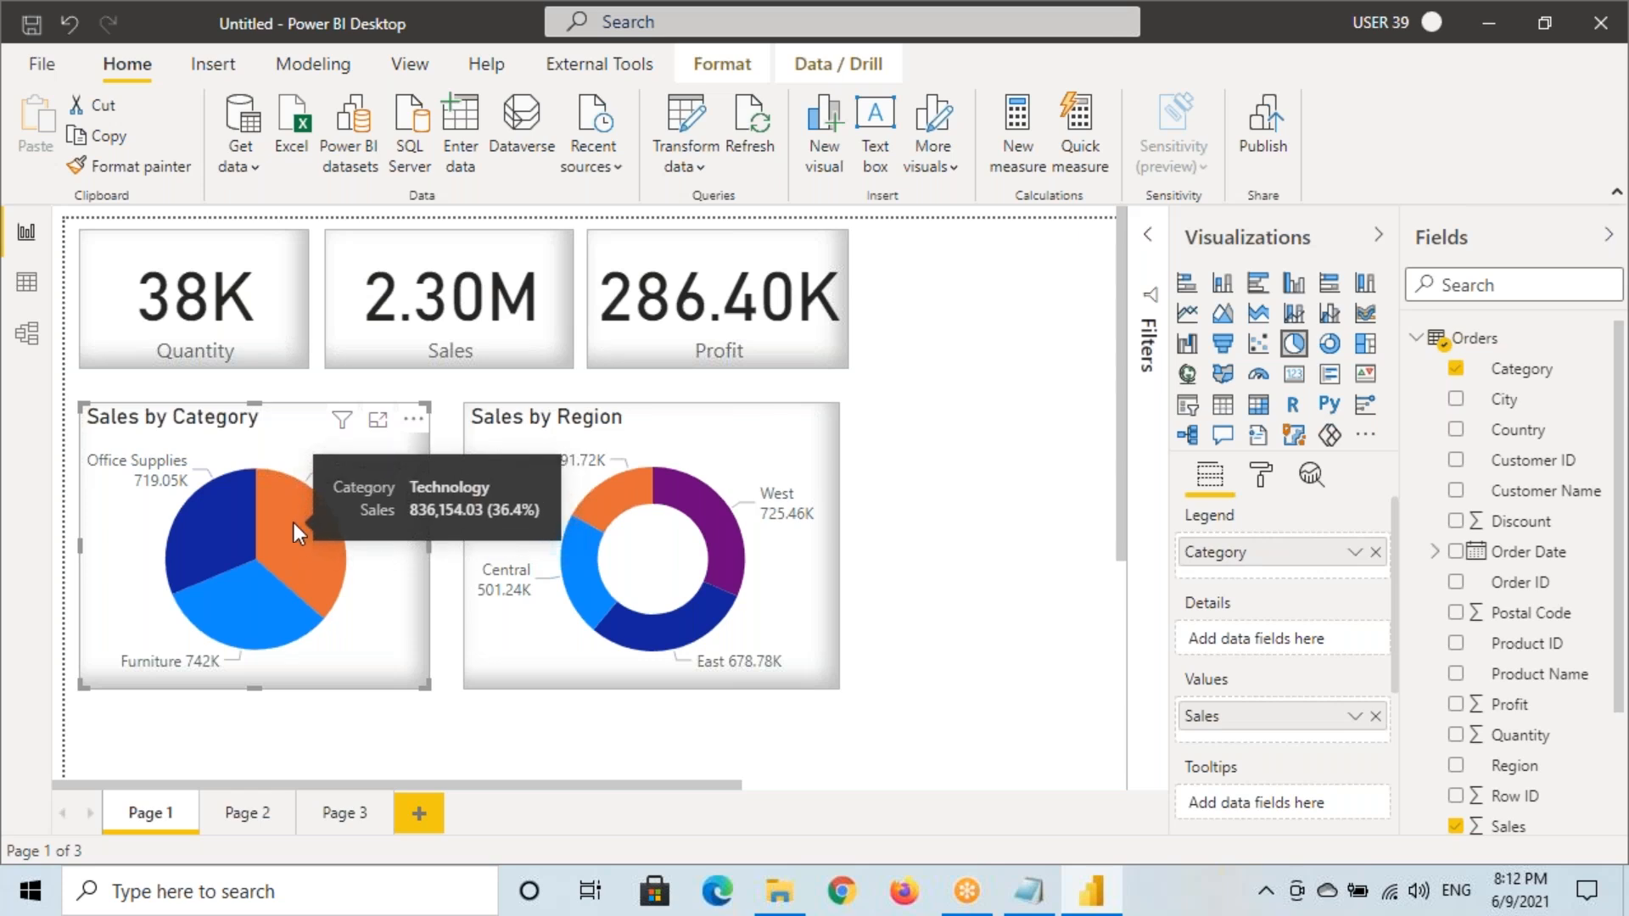
{"action": "right_click", "coordinate": [294, 526]}
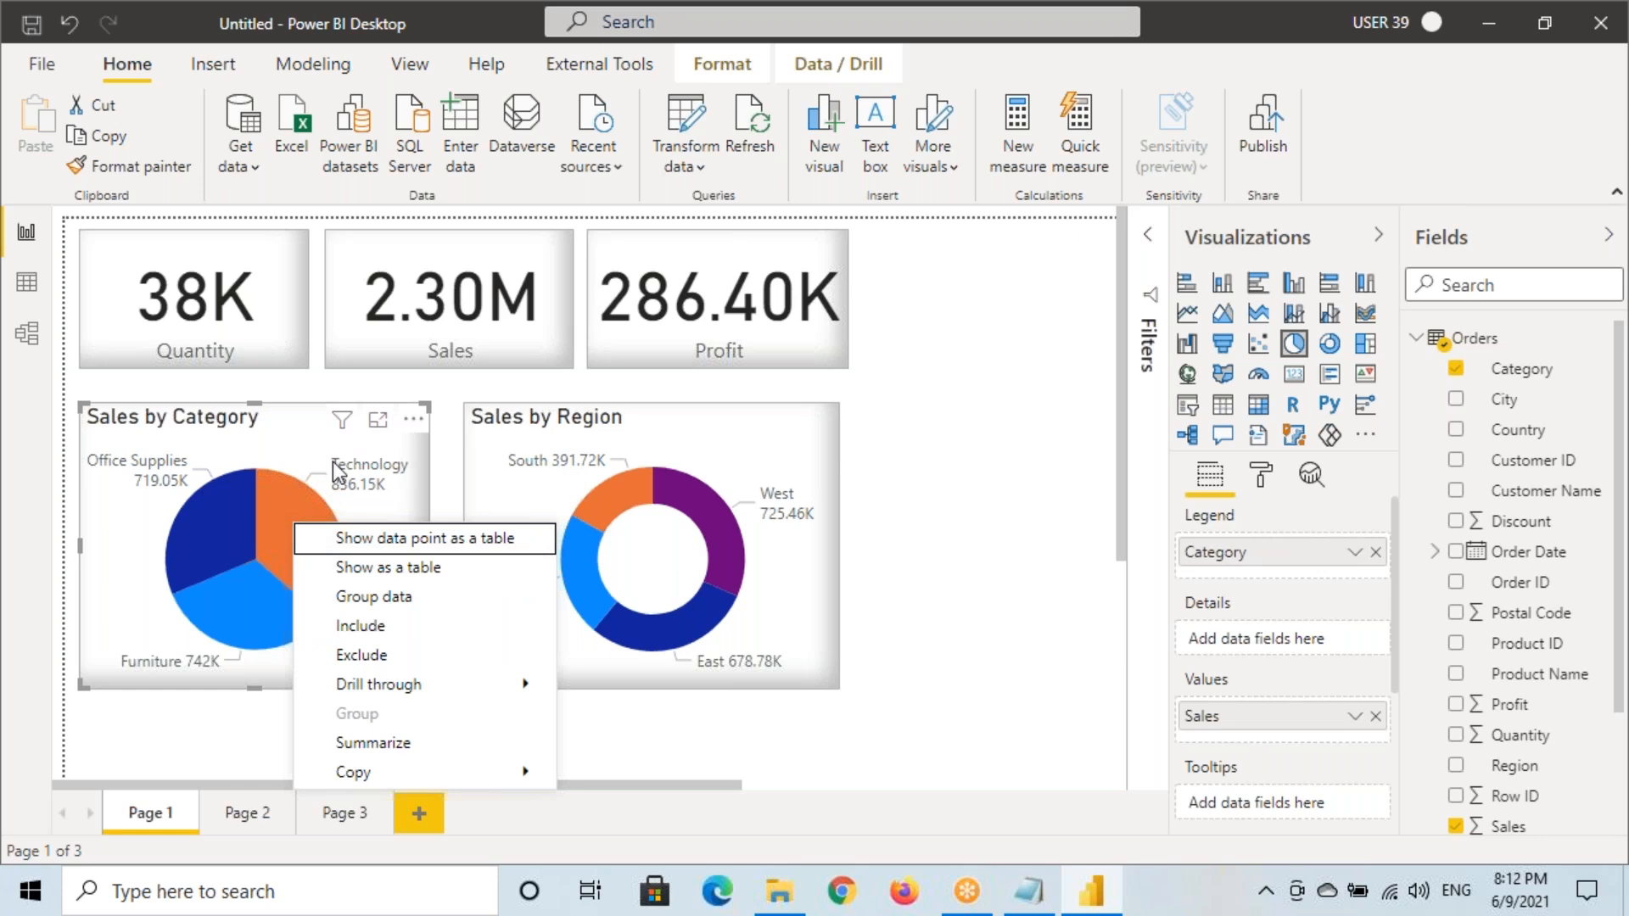
{"action": "right_click", "coordinate": [287, 505]}
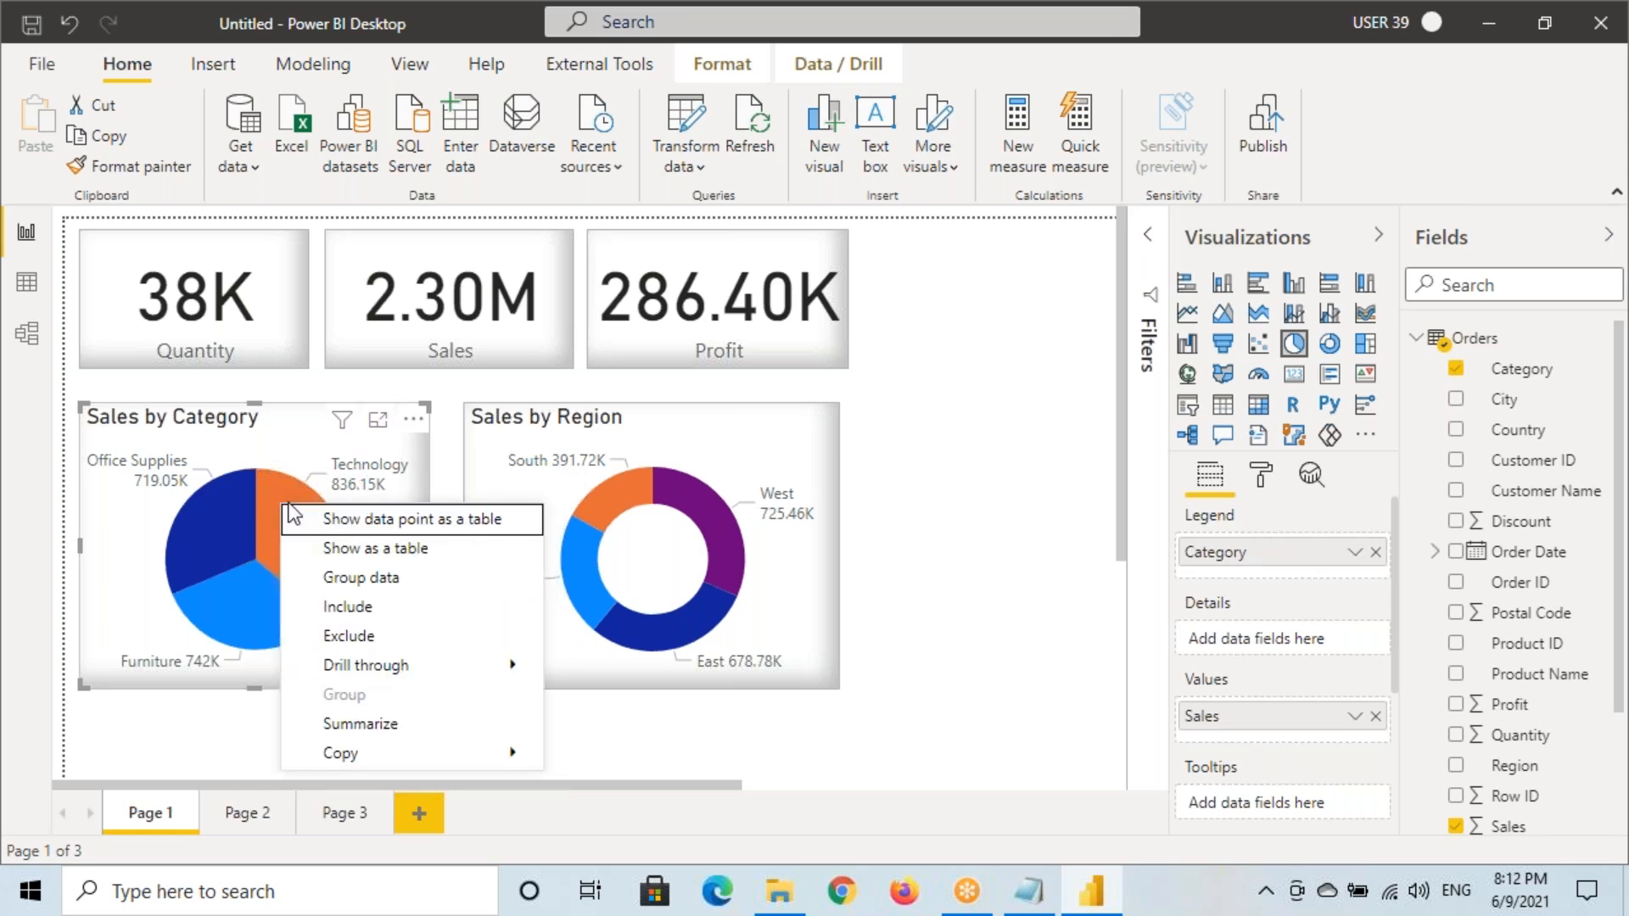
Inspect the Technology slice's action menu, then dismiss it
{"action": "mouse_move", "coordinate": [347, 668]}
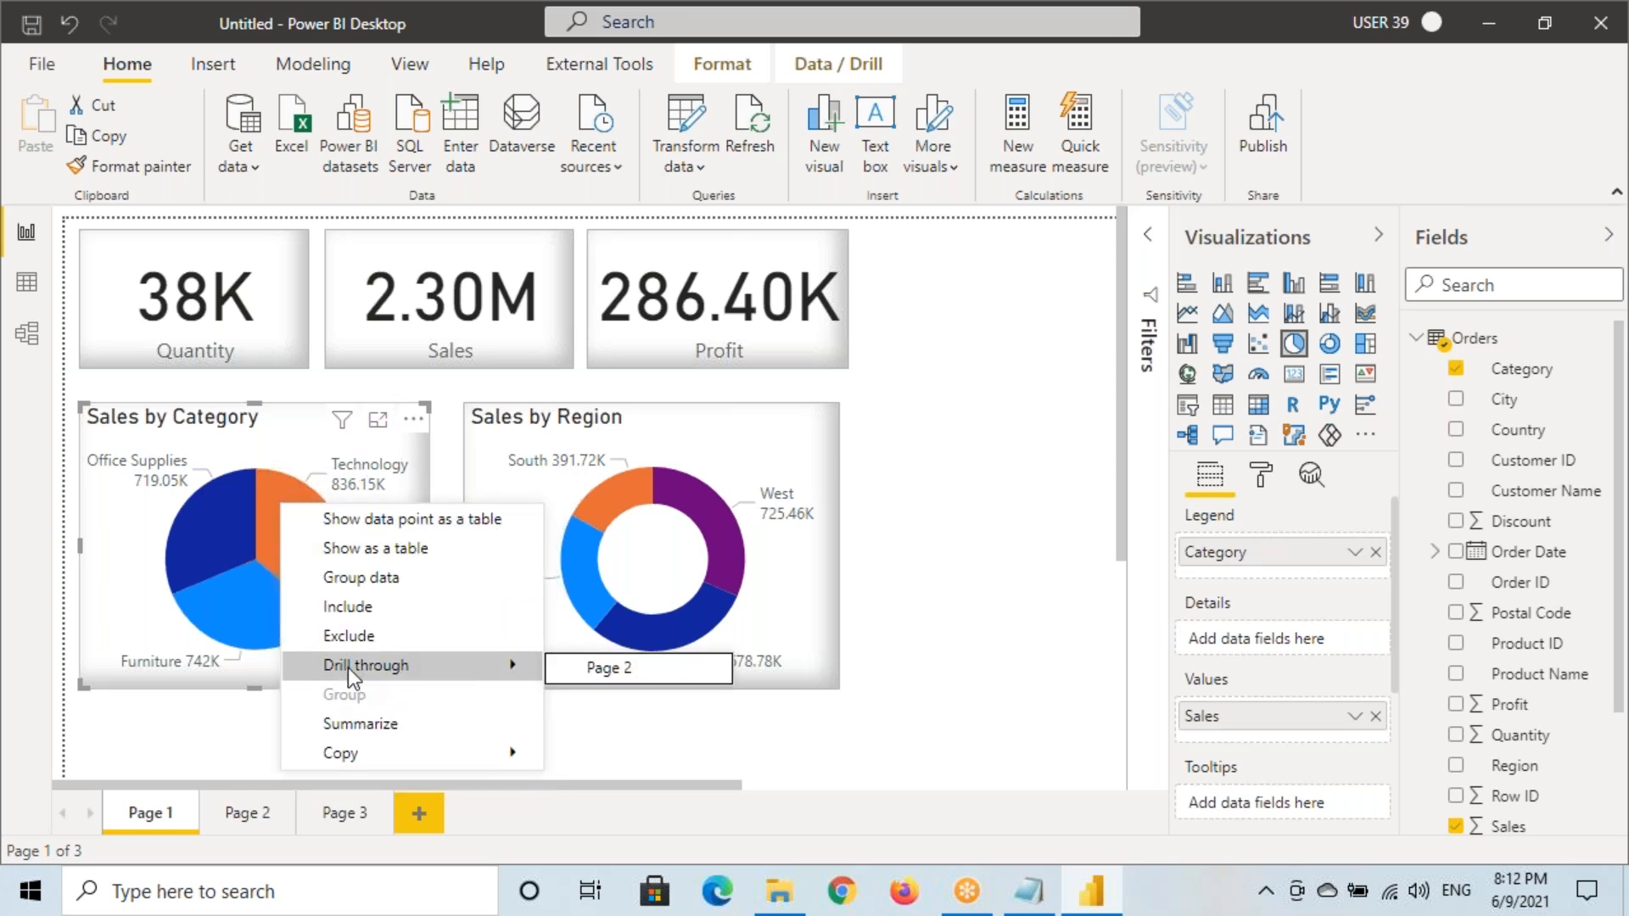
{"action": "key", "text": "ctrl+2"}
{"action": "mouse_move", "coordinate": [309, 648]}
{"action": "left_mouse_down"}
{"action": "mouse_move", "coordinate": [438, 683]}
{"action": "mouse_move", "coordinate": [707, 686]}
{"action": "left_mouse_up"}
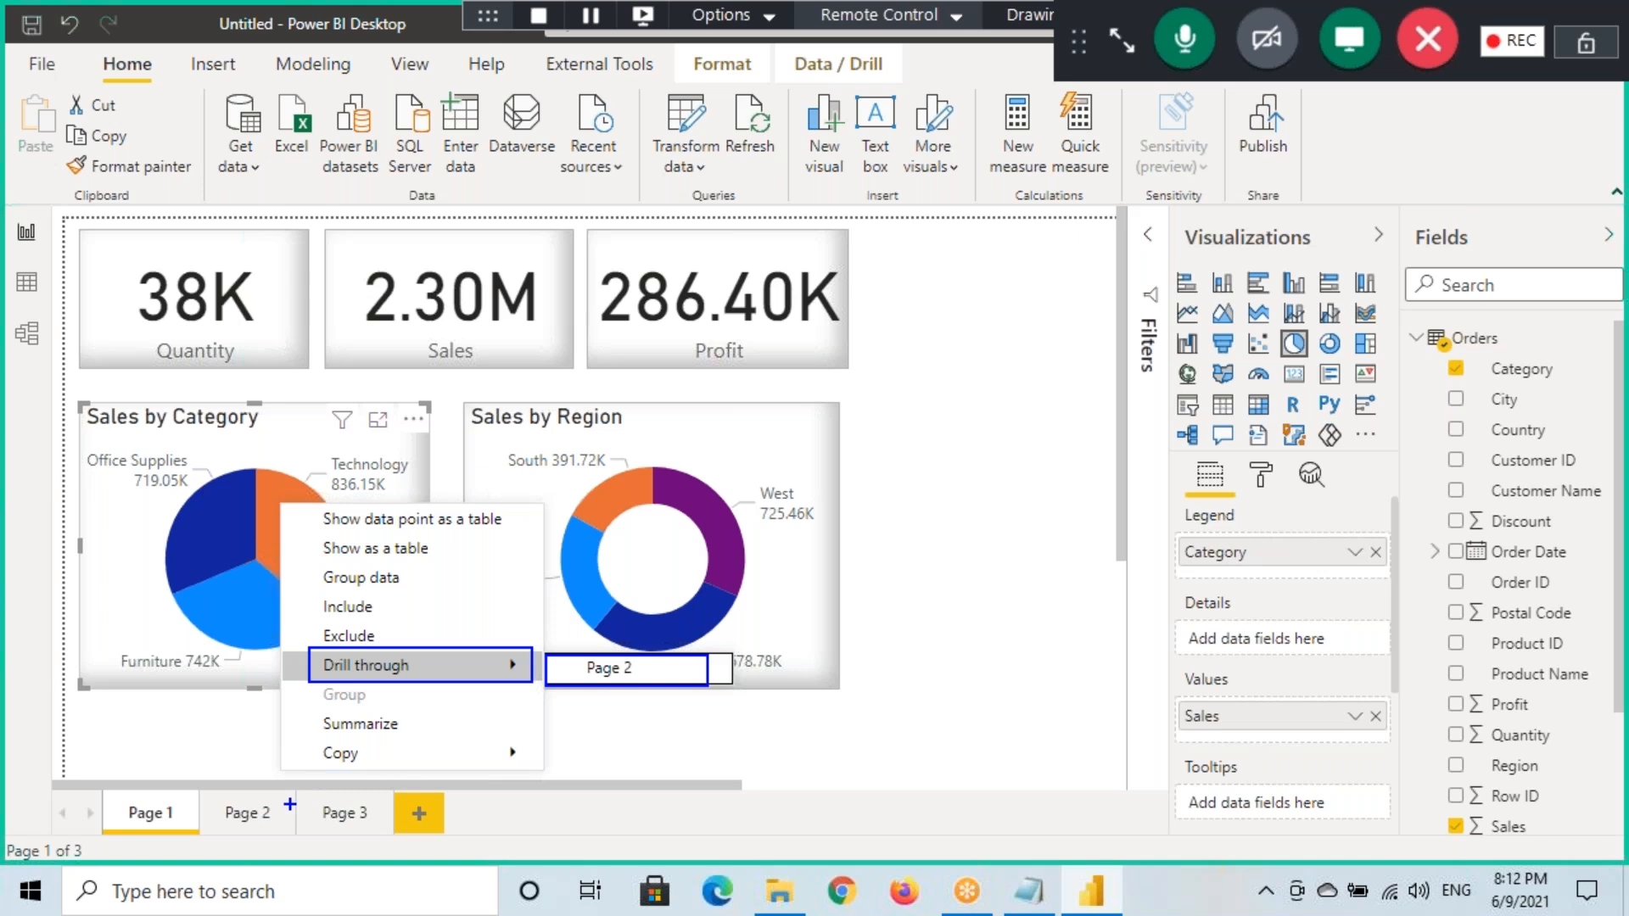
{"action": "left_click_drag", "start_coordinate": [325, 825], "coordinate": [399, 800]}
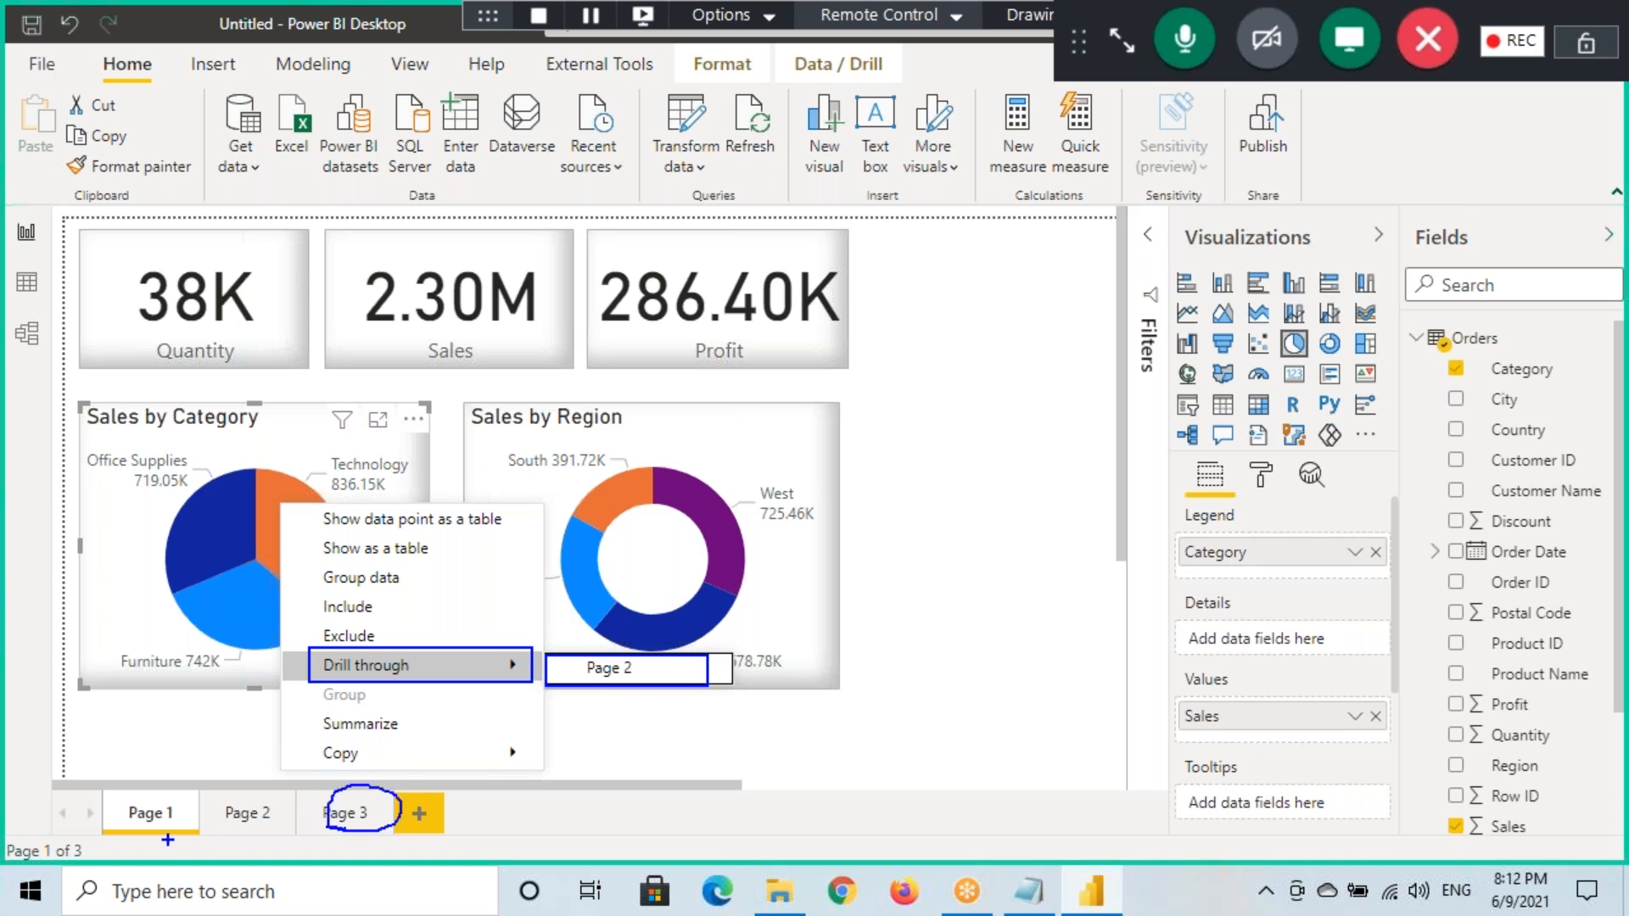
{"action": "mouse_move", "coordinate": [135, 834]}
{"action": "left_mouse_down"}
{"action": "mouse_move", "coordinate": [99, 818]}
{"action": "mouse_move", "coordinate": [159, 834]}
{"action": "left_mouse_up"}
{"action": "key", "text": "Escape"}
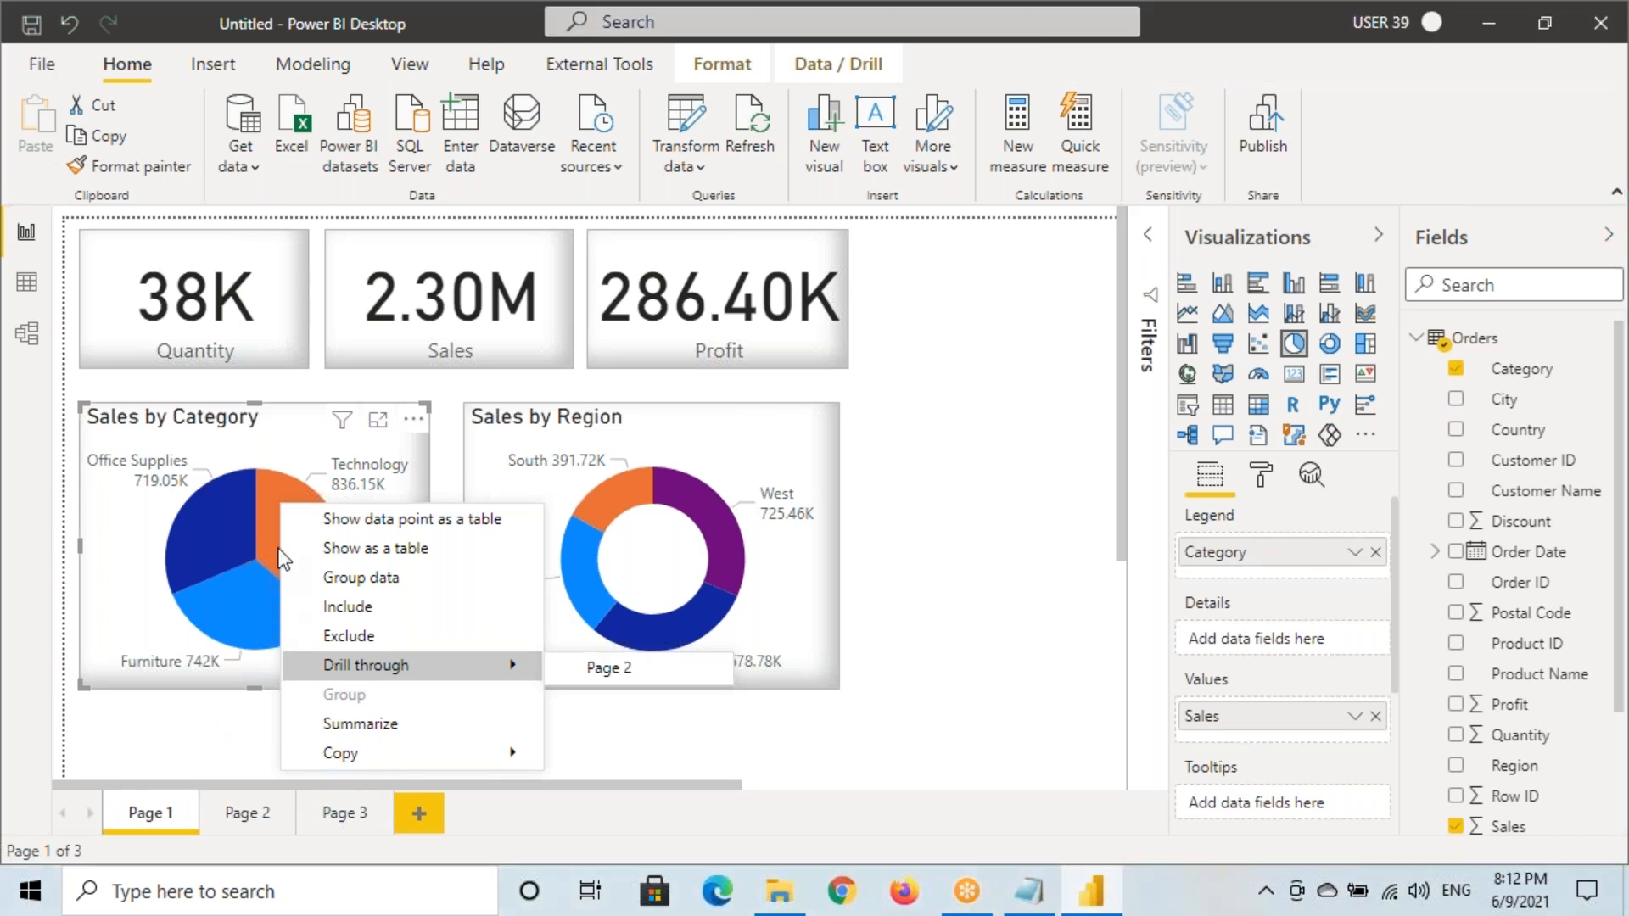
{"action": "left_click", "coordinate": [263, 521]}
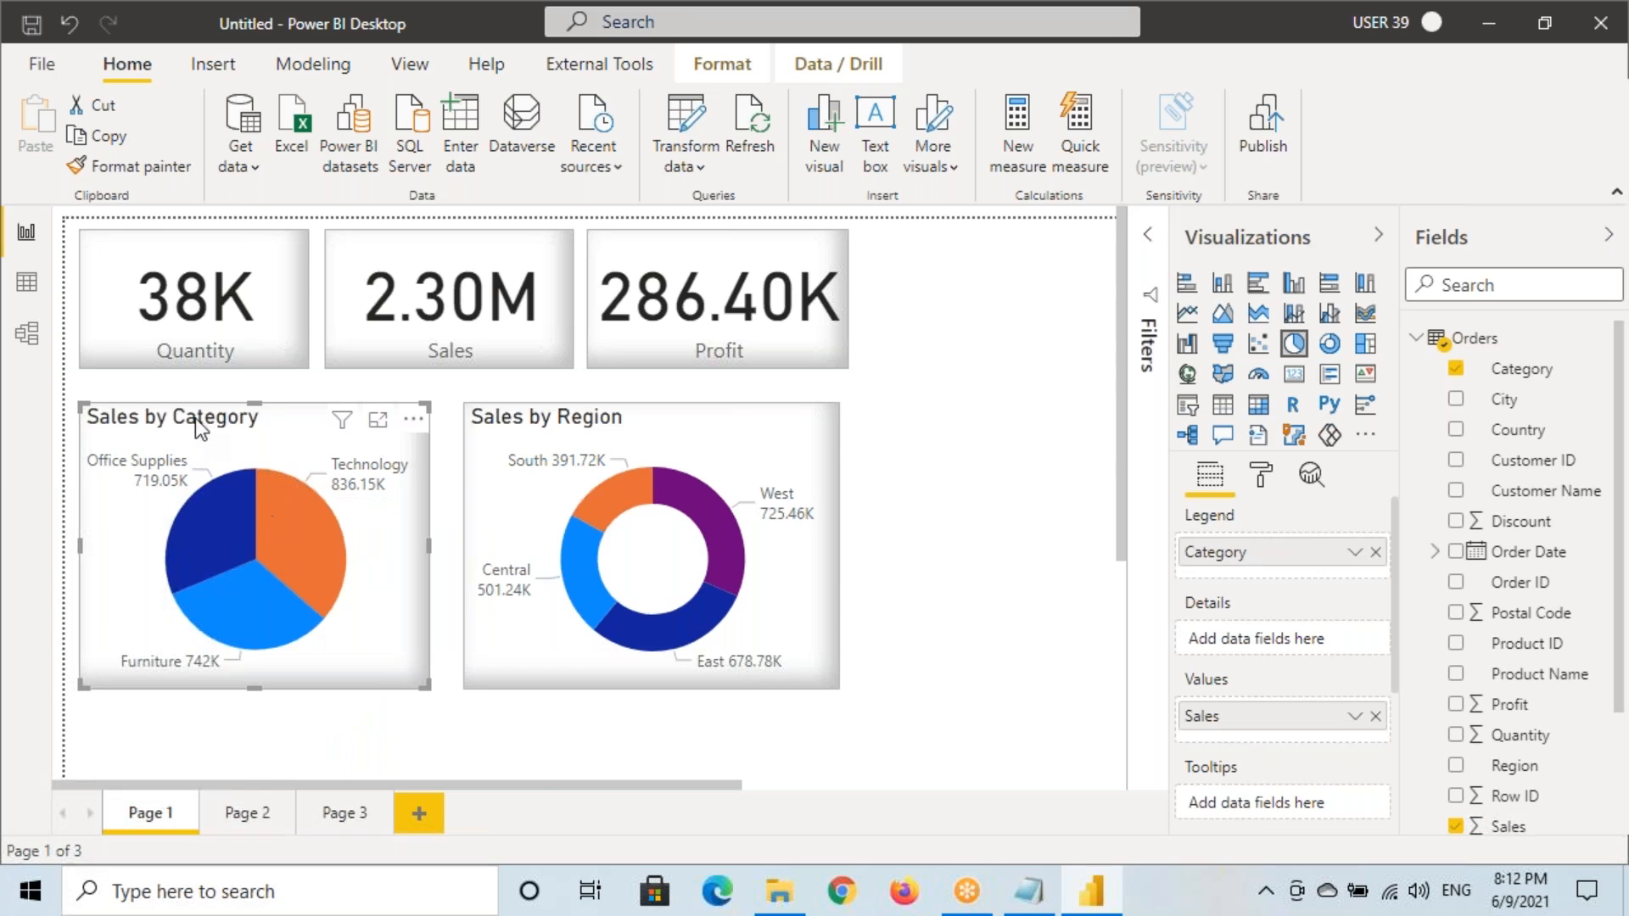
Right-click a pie slice to view its Drill through choices
{"action": "right_click", "coordinate": [283, 530]}
{"action": "mouse_move", "coordinate": [349, 689]}
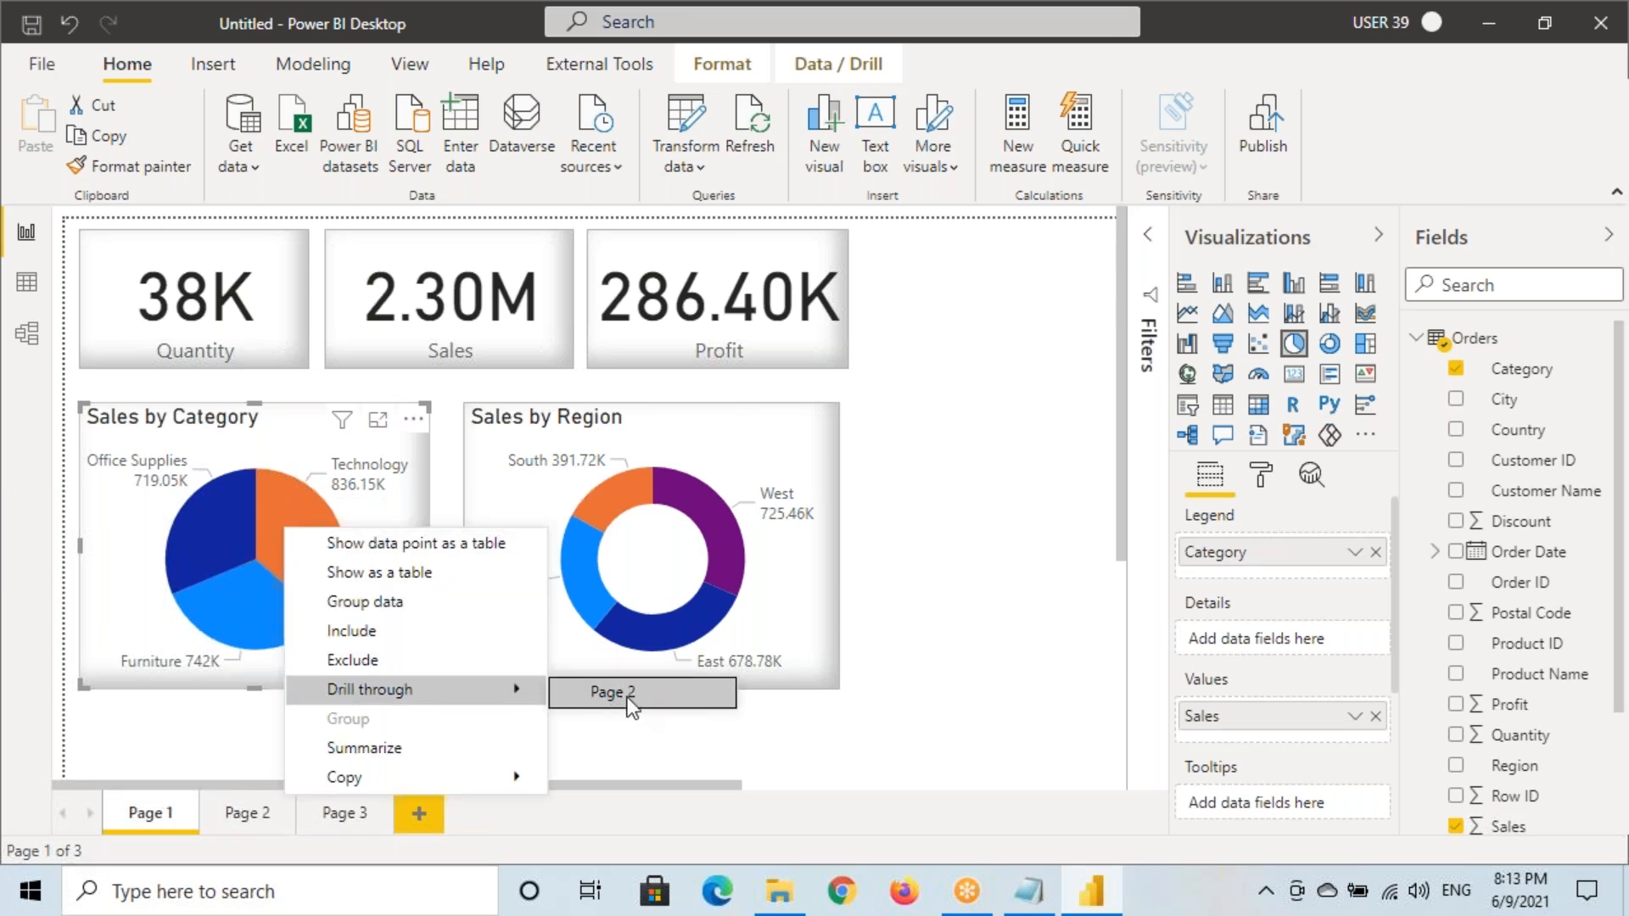
{"action": "key", "text": "ctrl+2"}
{"action": "key", "text": "ctrl+2"}
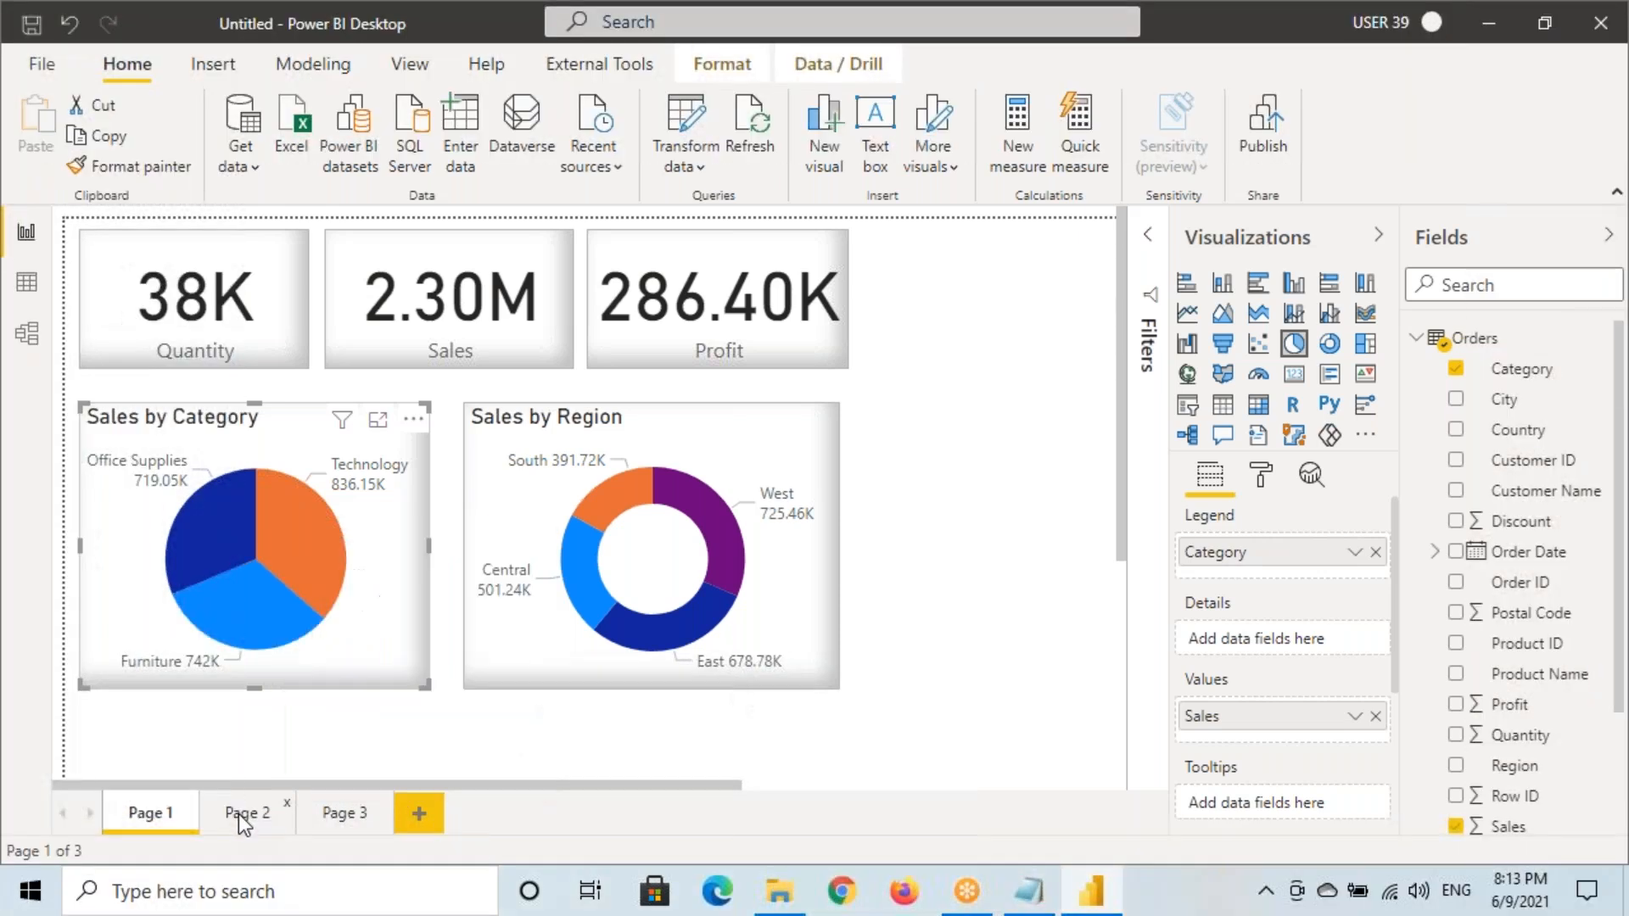
Flip between Page 2 and Page 1, then show Drill through → Page 2 on the Technology slice
{"action": "left_click", "coordinate": [240, 813]}
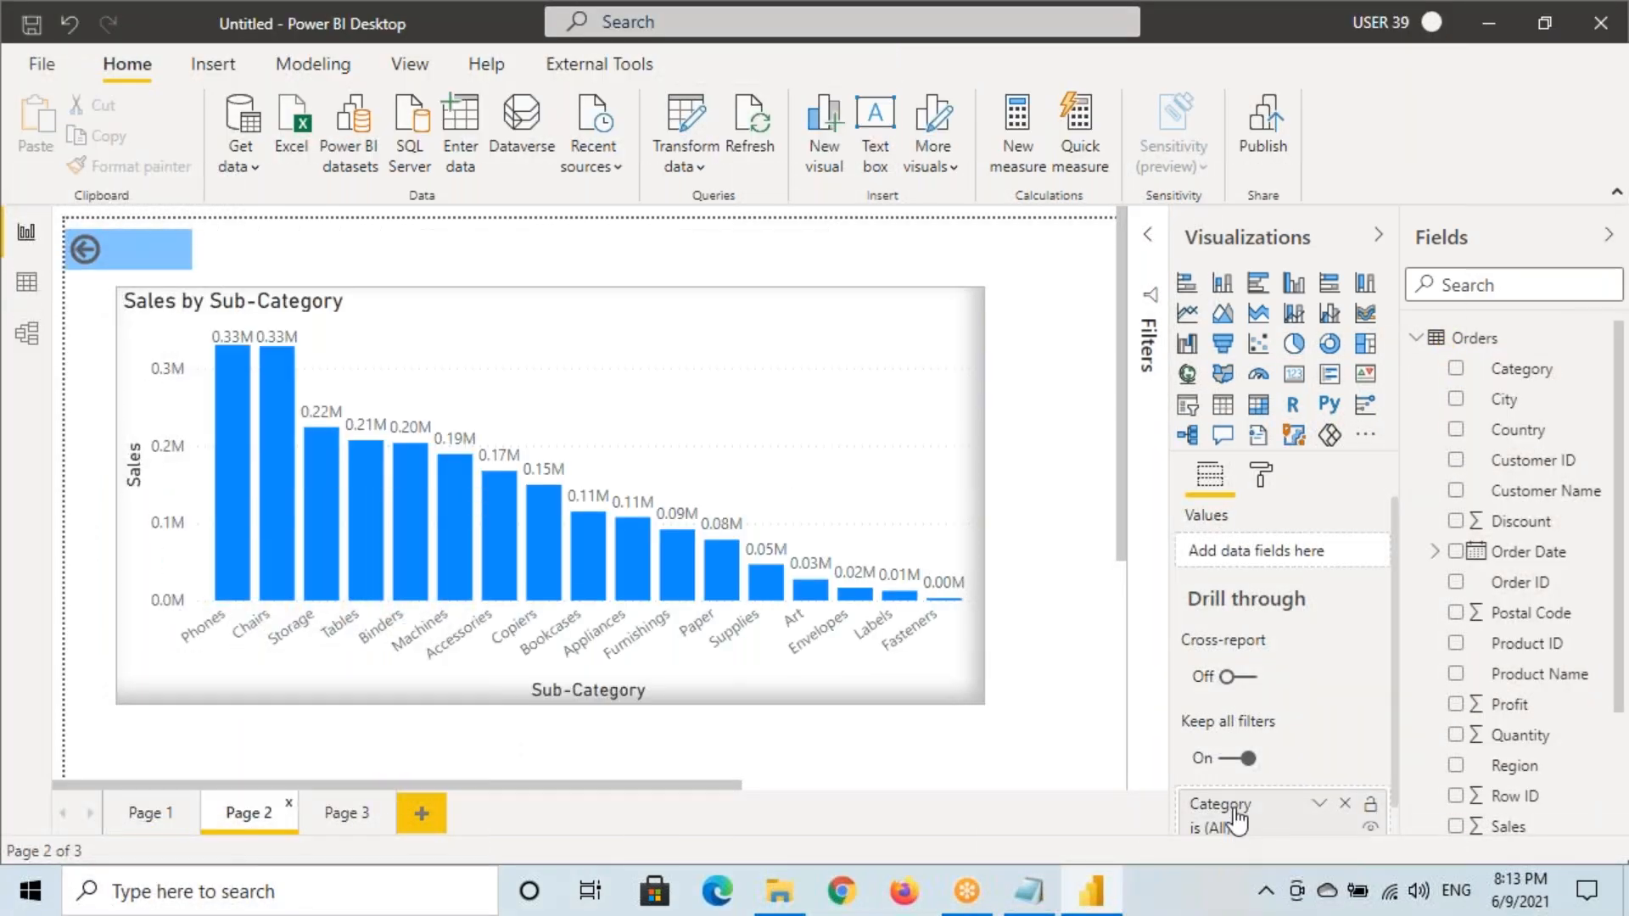
{"action": "left_click", "coordinate": [146, 813]}
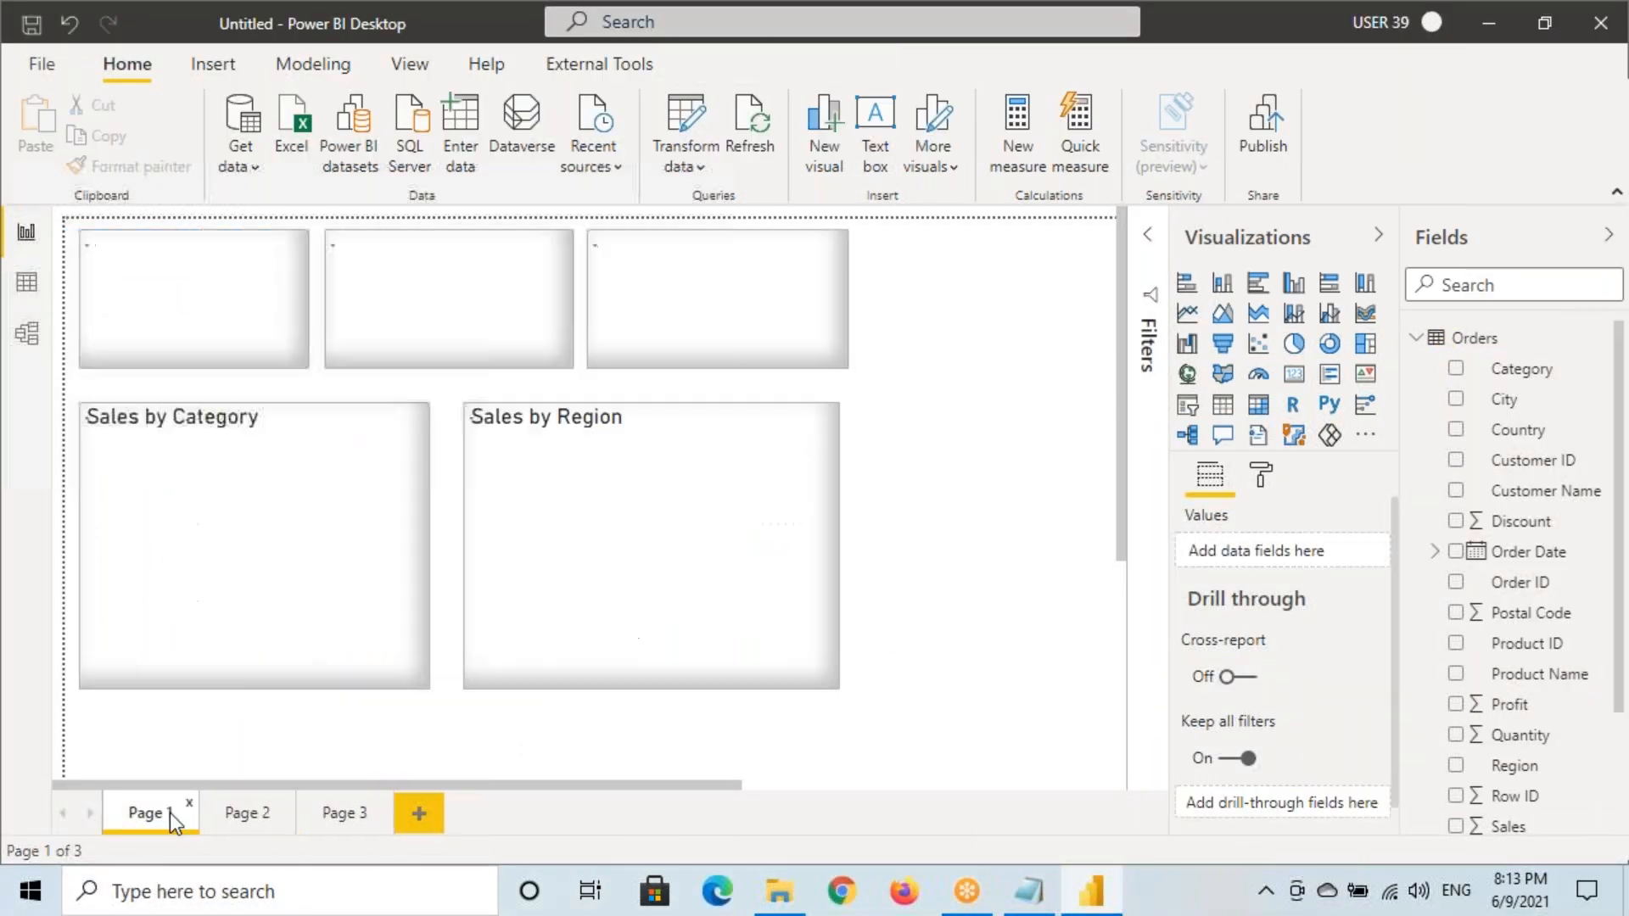
{"action": "left_click", "coordinate": [266, 818]}
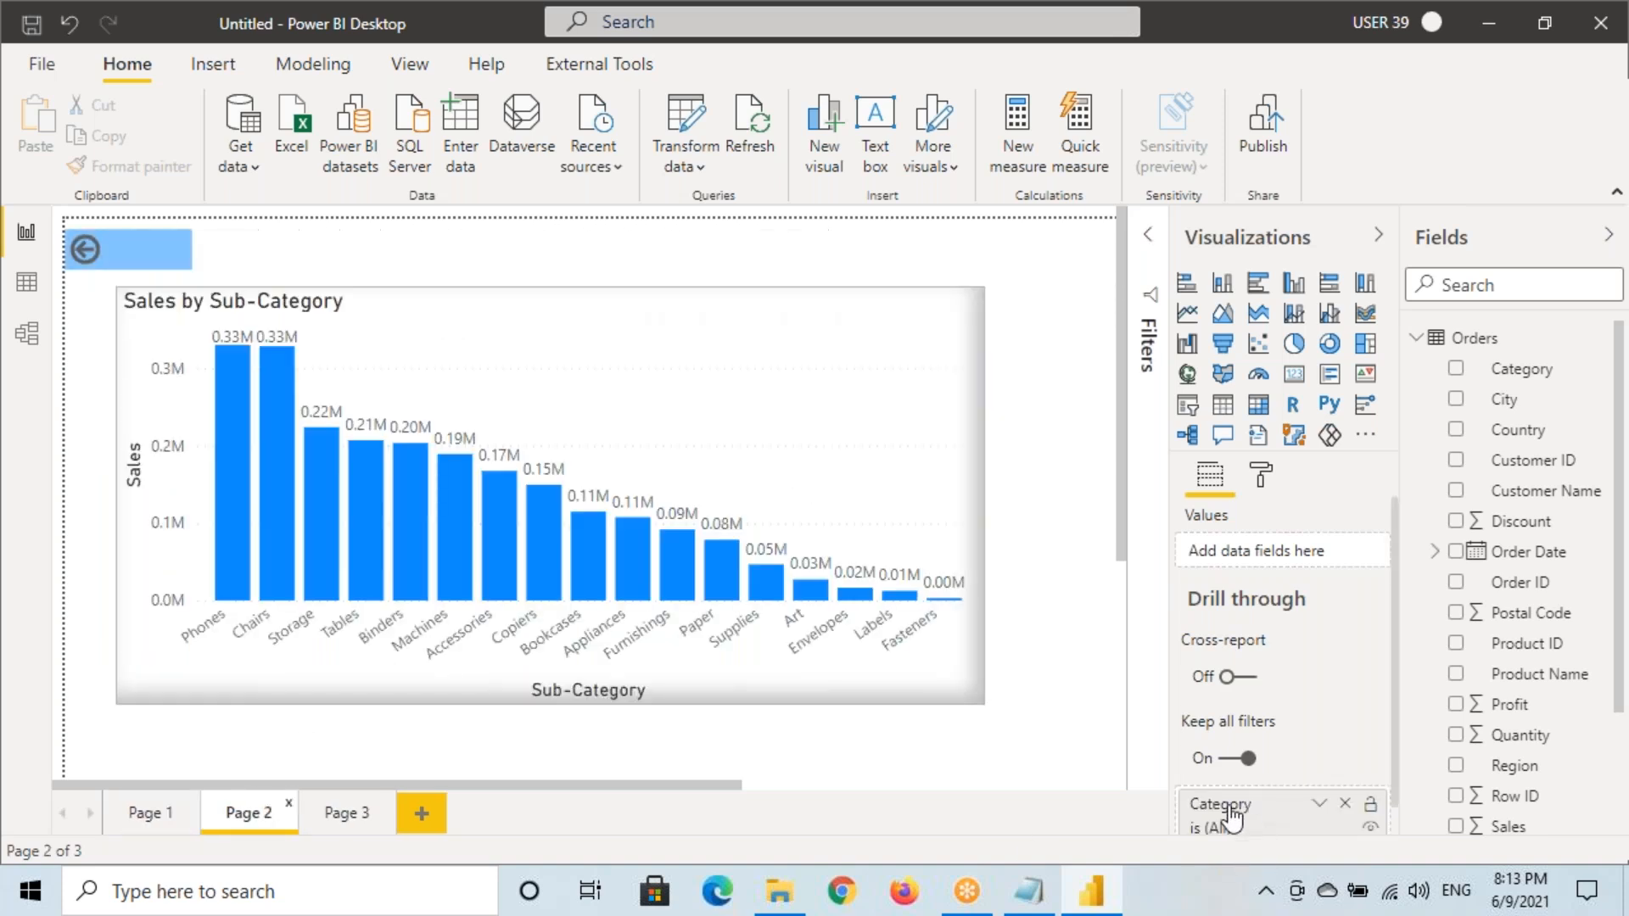
{"action": "left_click", "coordinate": [179, 816]}
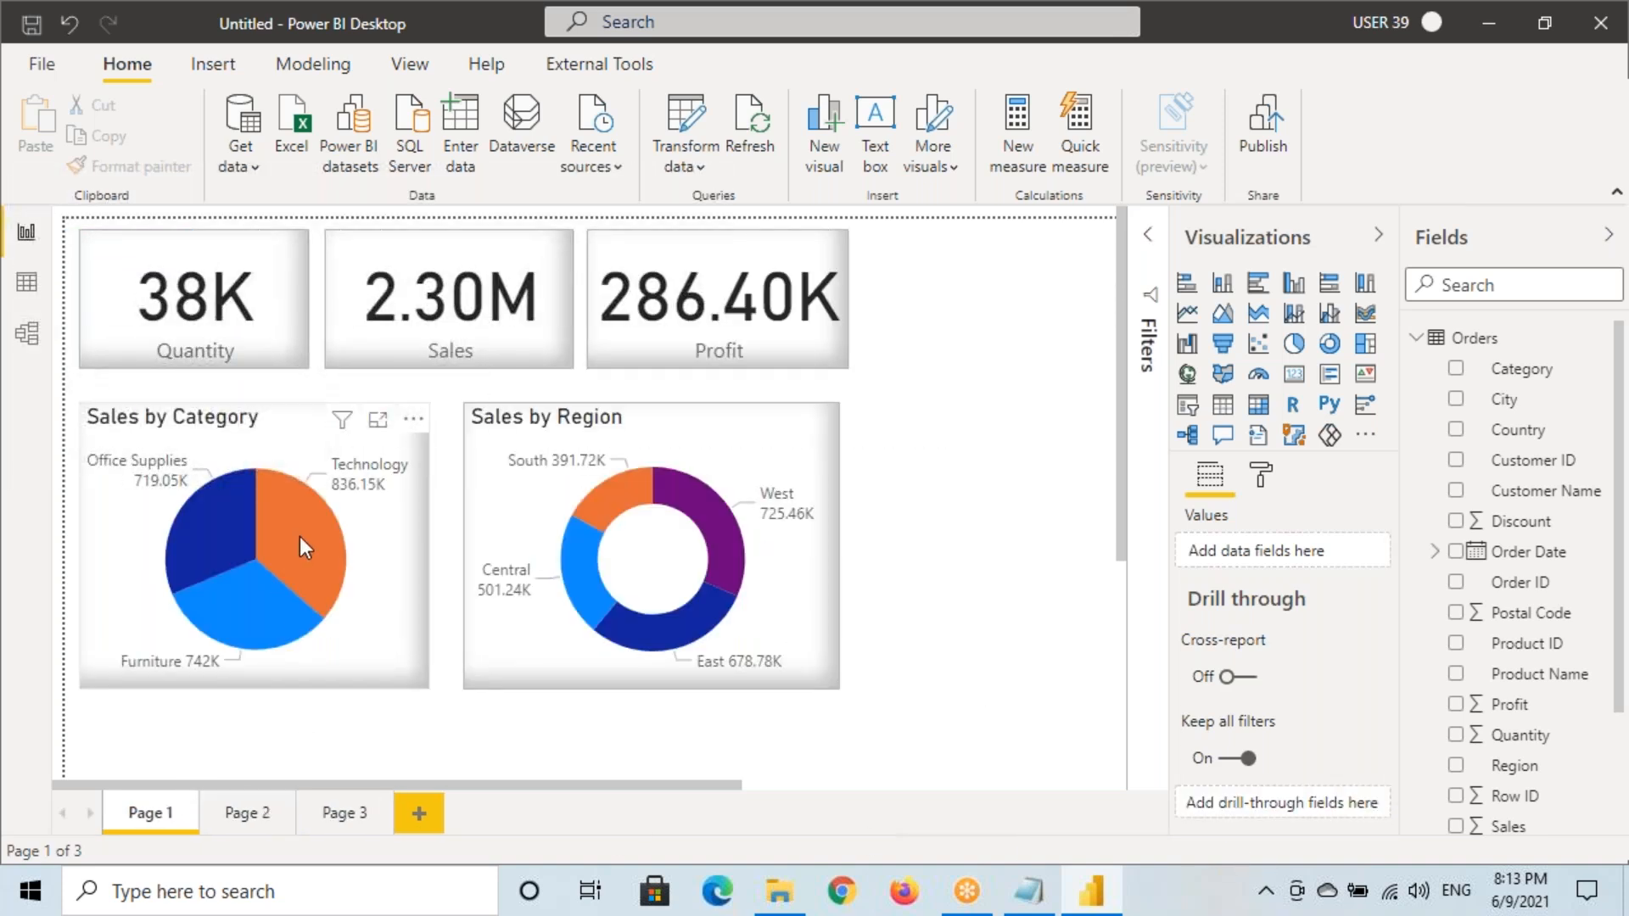
{"action": "right_click", "coordinate": [309, 536]}
{"action": "mouse_move", "coordinate": [392, 700]}
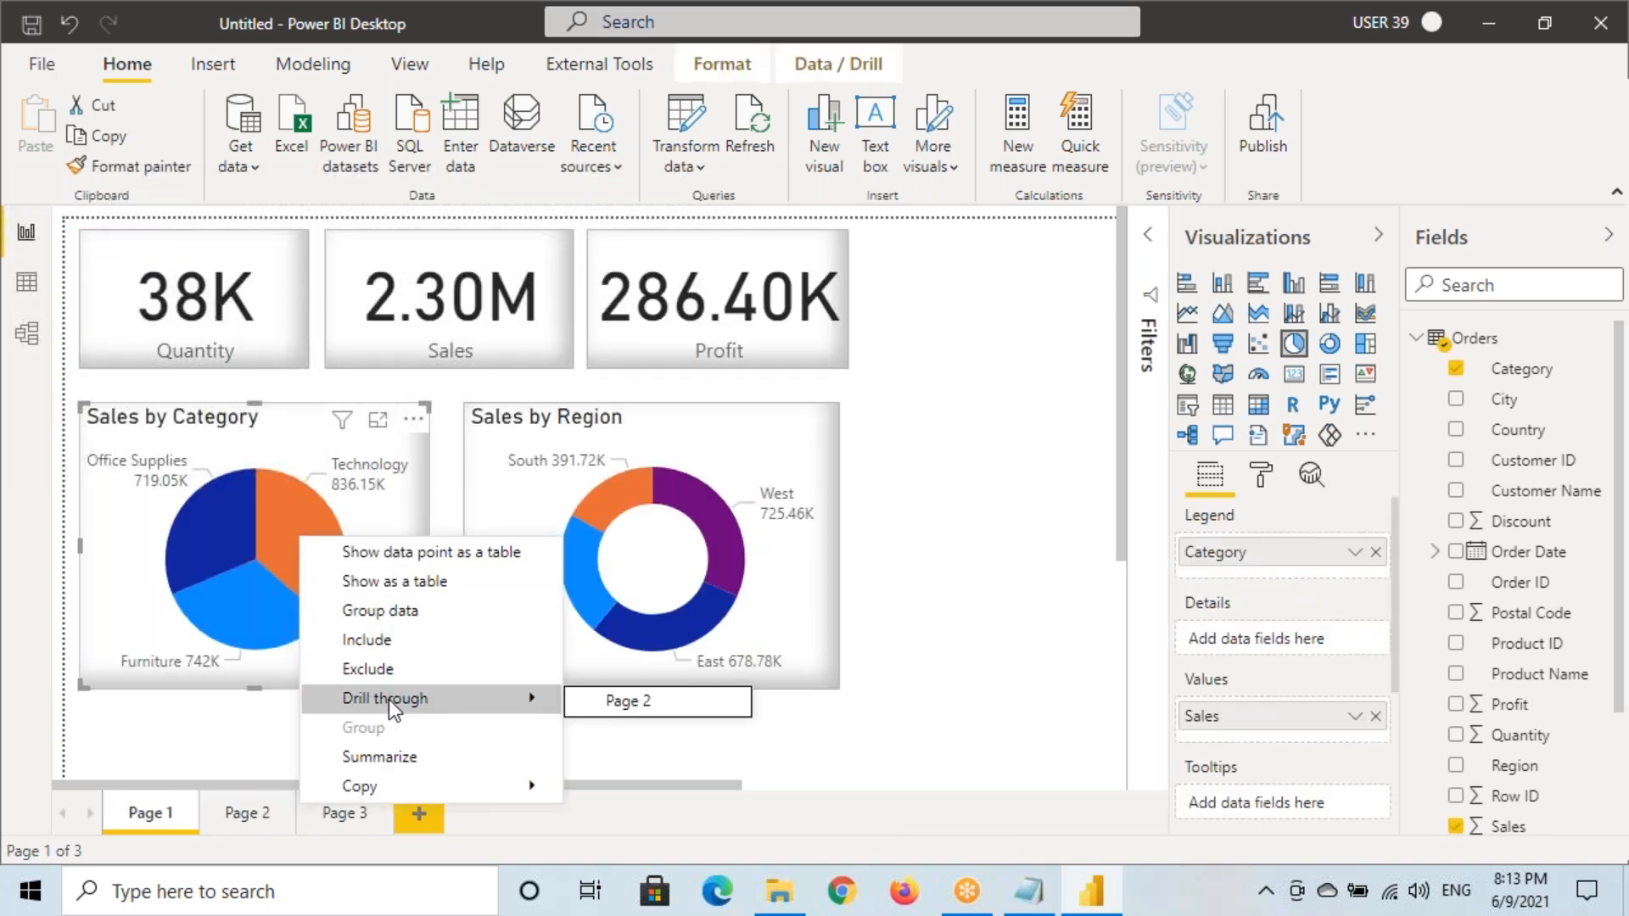
Drill through from the Technology slice to Page 2
{"action": "left_click", "coordinate": [633, 702]}
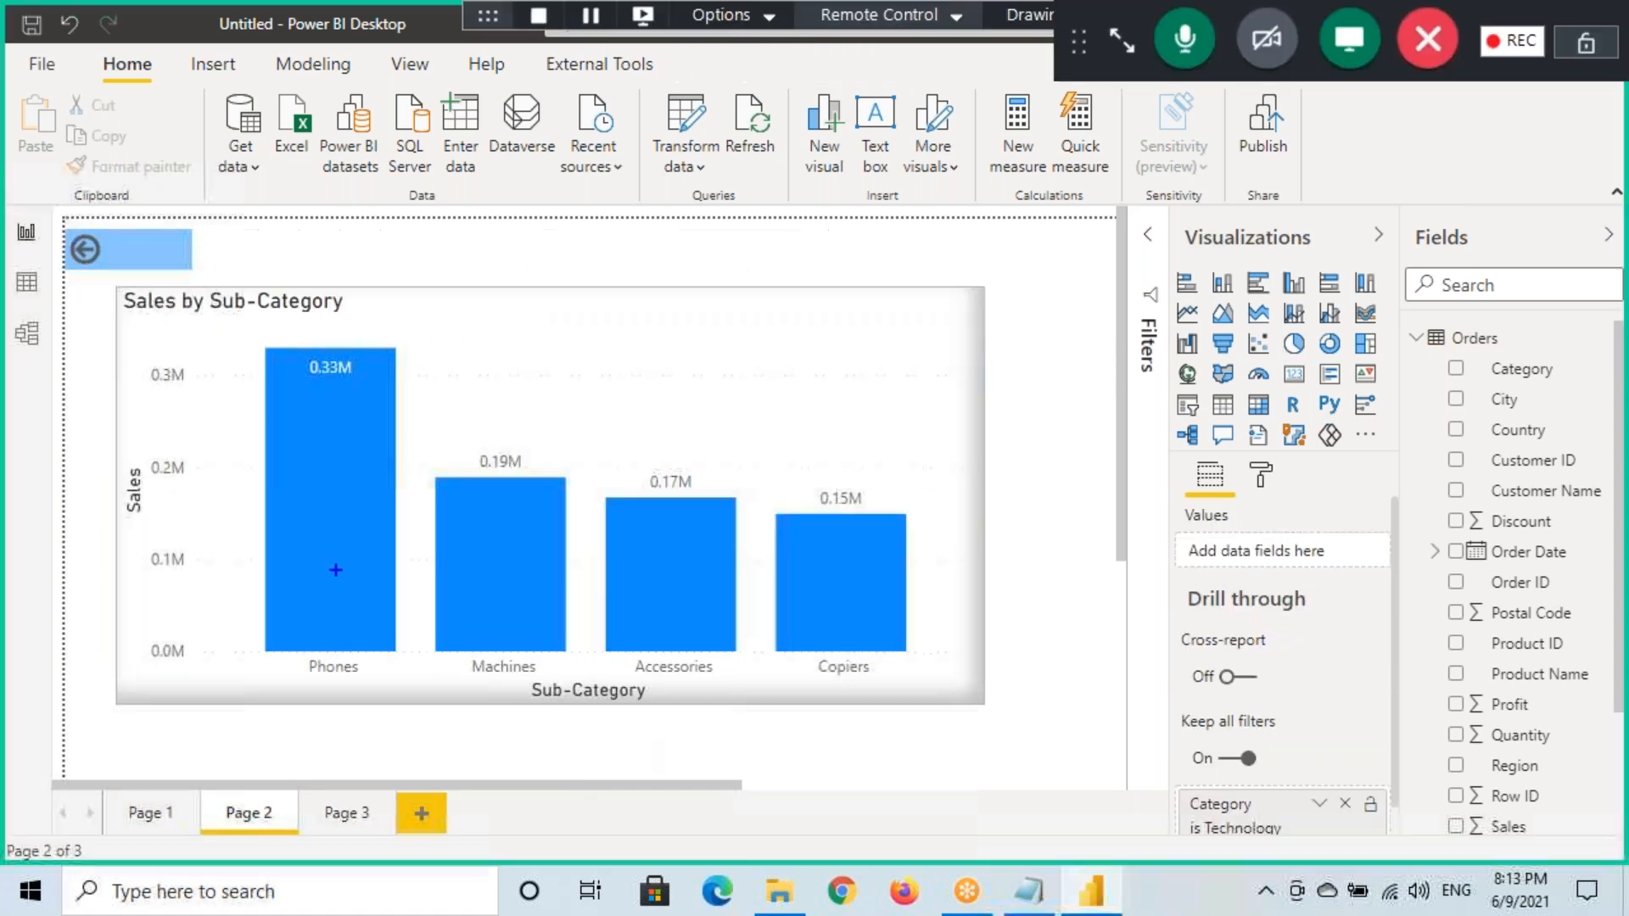
{"action": "mouse_move", "coordinate": [122, 298]}
{"action": "left_mouse_down"}
{"action": "mouse_move", "coordinate": [683, 611]}
{"action": "mouse_move", "coordinate": [968, 704]}
{"action": "left_mouse_up"}
{"action": "mouse_move", "coordinate": [1277, 802]}
{"action": "left_mouse_down"}
{"action": "mouse_move", "coordinate": [1175, 803]}
{"action": "mouse_move", "coordinate": [1387, 802]}
{"action": "mouse_move", "coordinate": [1222, 793]}
{"action": "mouse_move", "coordinate": [1277, 847]}
{"action": "left_mouse_up"}
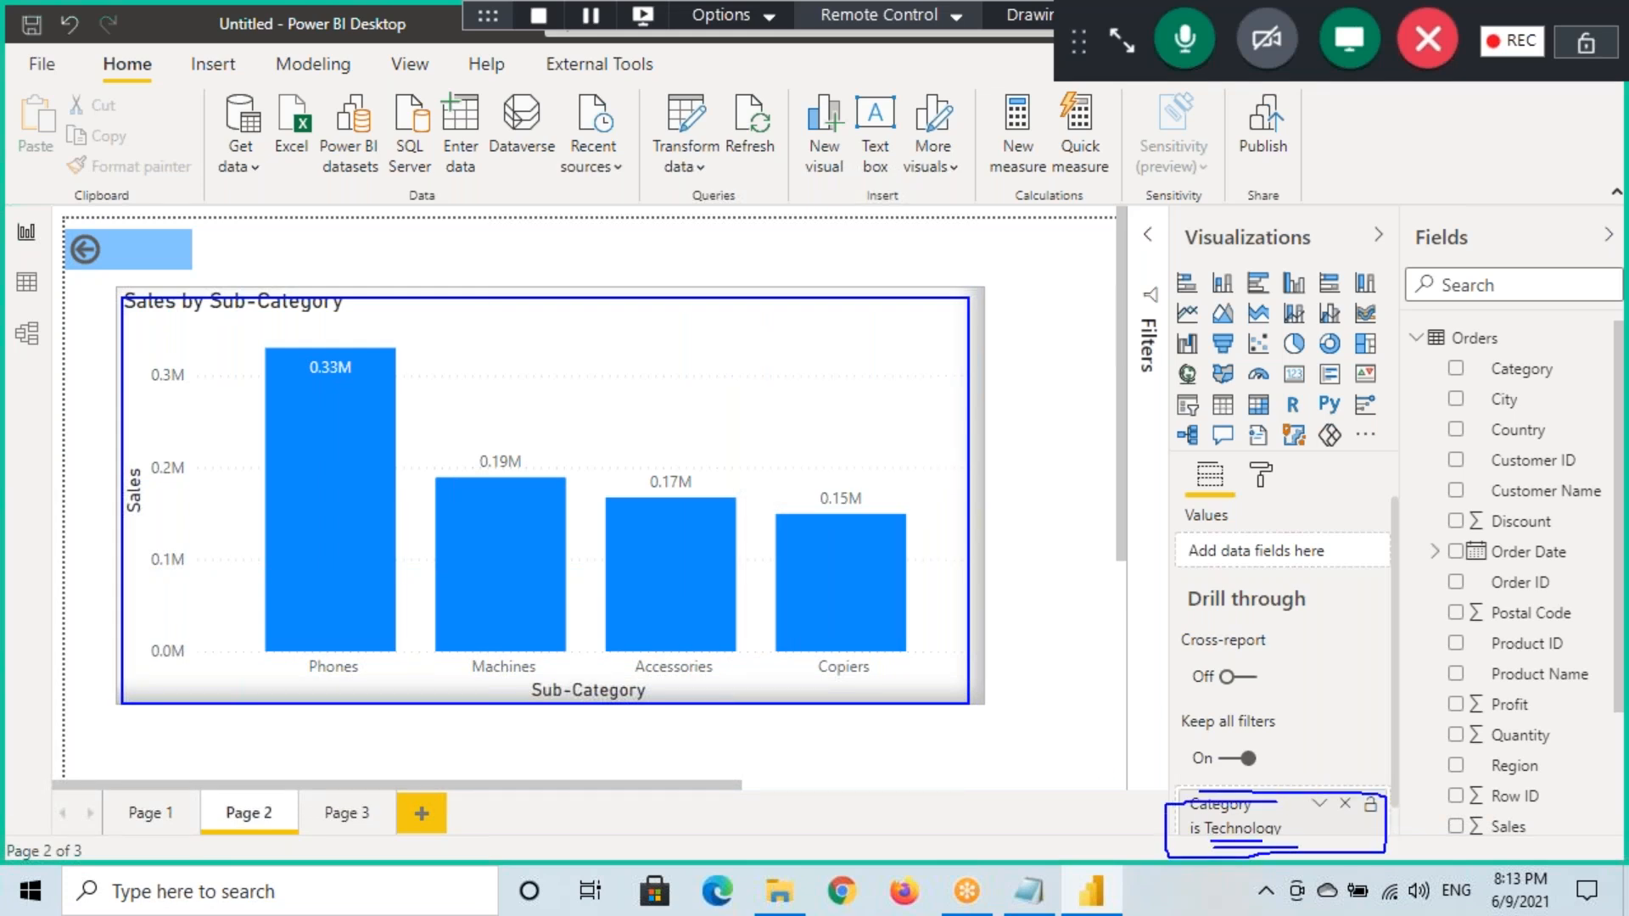
{"action": "mouse_move", "coordinate": [149, 853]}
{"action": "left_mouse_down"}
{"action": "mouse_move", "coordinate": [252, 827]}
{"action": "mouse_move", "coordinate": [216, 841]}
{"action": "left_mouse_up"}
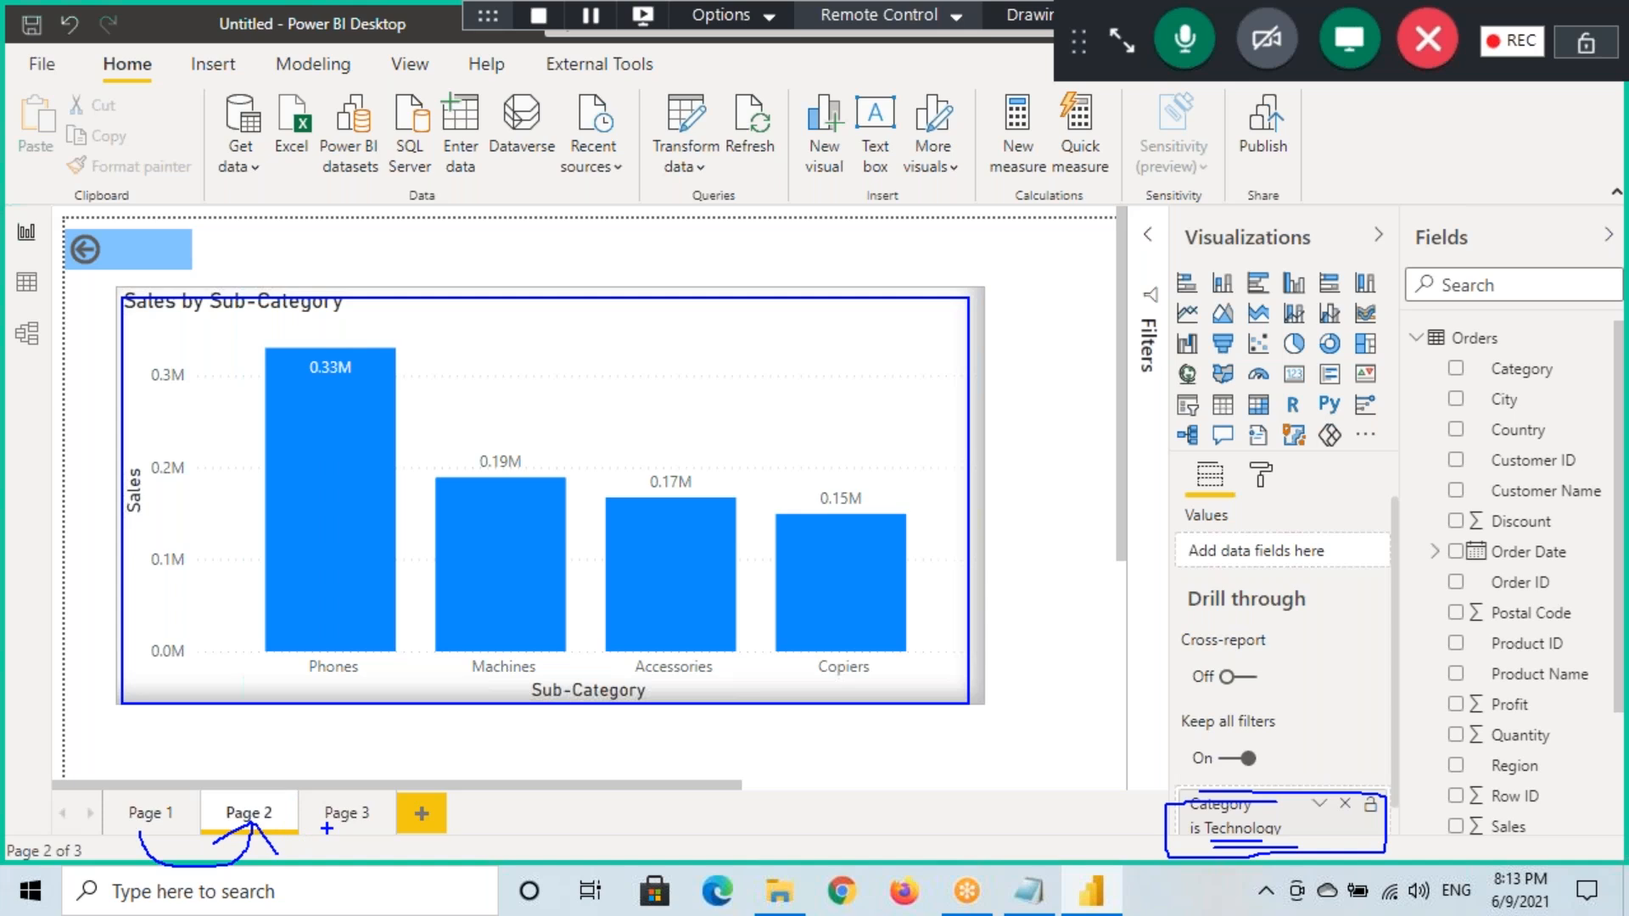
Select the Sales by Sub-Category chart showing Phones, Machines, Accessories and Copiers
{"action": "left_click", "coordinate": [403, 433]}
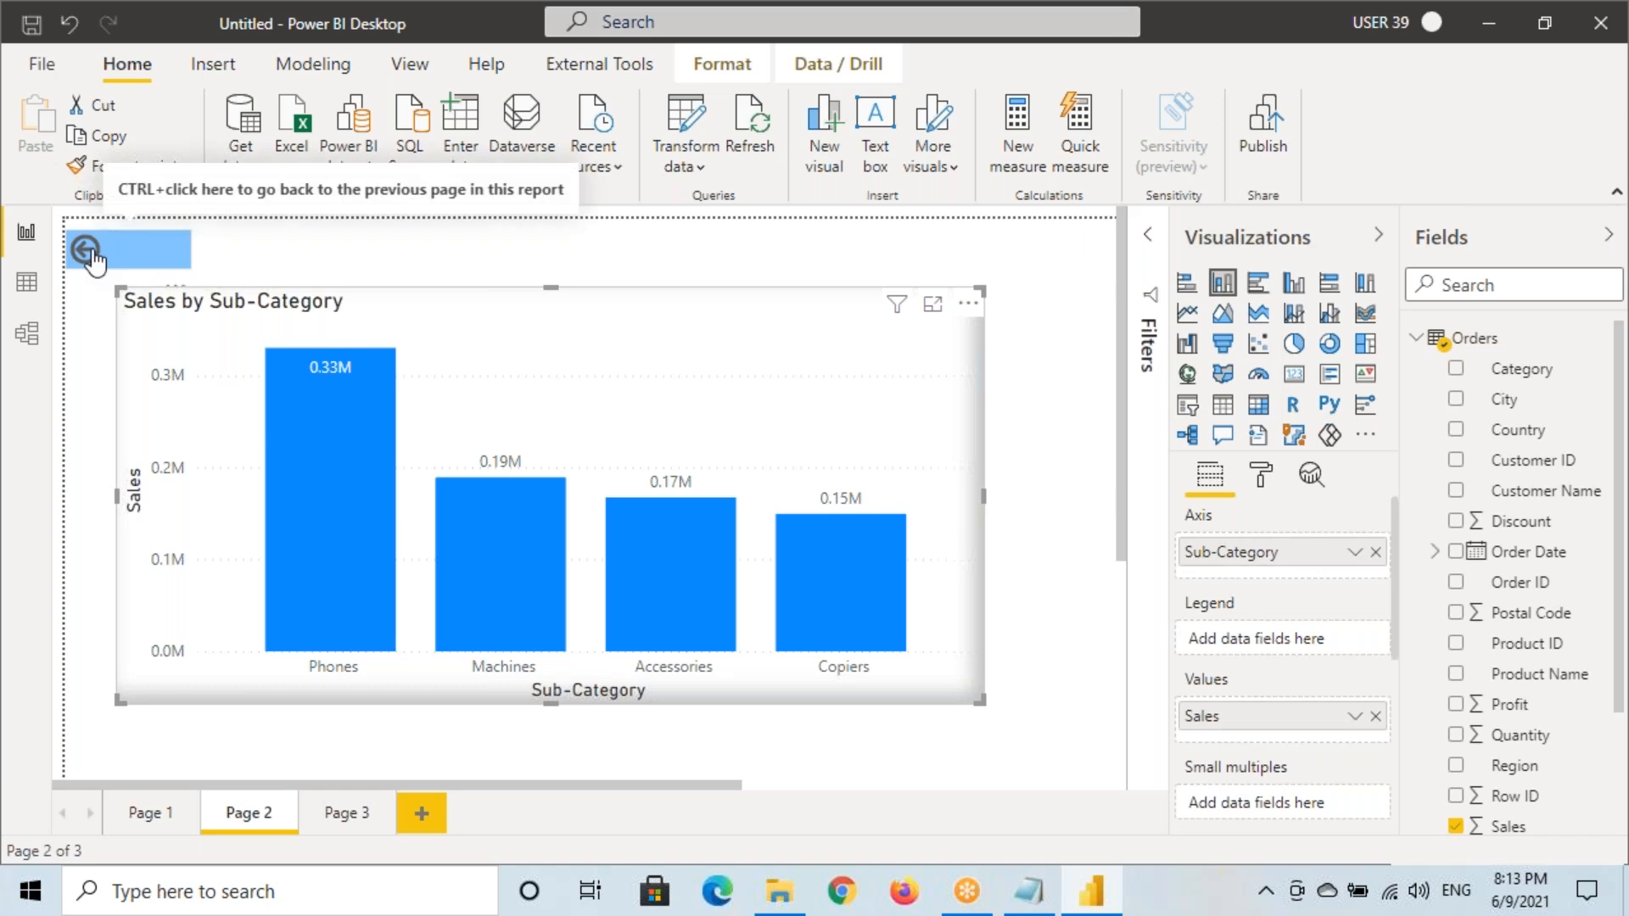
{"action": "key", "text": "ctrl"}
{"action": "mouse_move", "coordinate": [110, 173]}
{"action": "left_mouse_down"}
{"action": "mouse_move", "coordinate": [349, 208]}
{"action": "mouse_move", "coordinate": [574, 208]}
{"action": "left_mouse_up"}
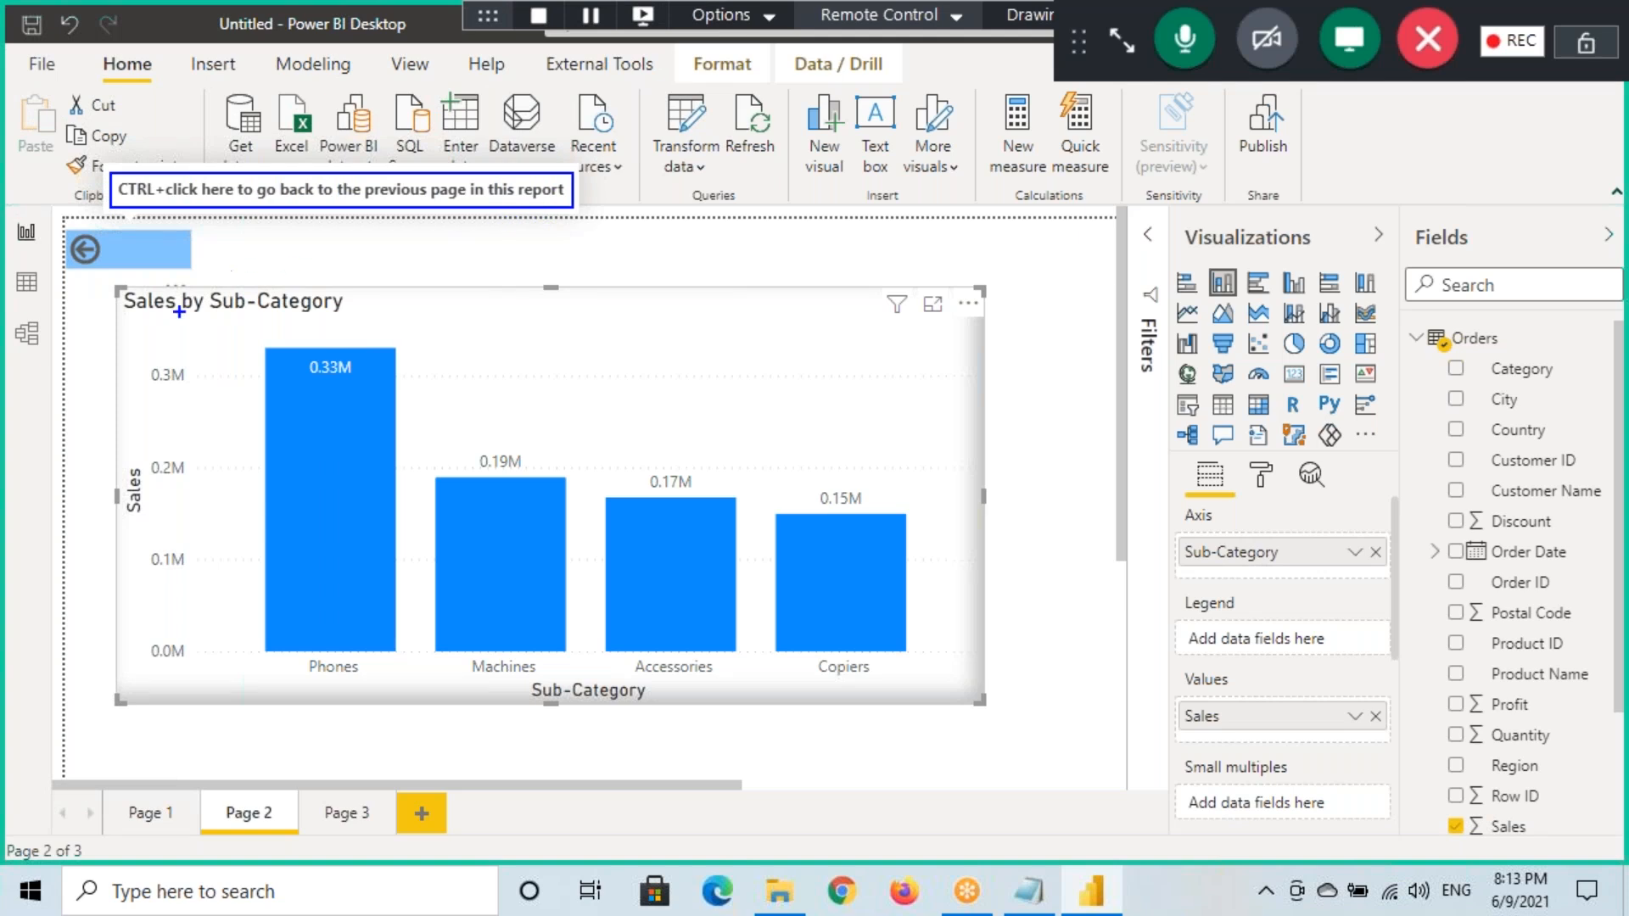
{"action": "mouse_move", "coordinate": [129, 829]}
{"action": "left_mouse_down"}
{"action": "mouse_move", "coordinate": [246, 828]}
{"action": "mouse_move", "coordinate": [165, 715]}
{"action": "mouse_move", "coordinate": [136, 802]}
{"action": "mouse_move", "coordinate": [156, 760]}
{"action": "left_mouse_up"}
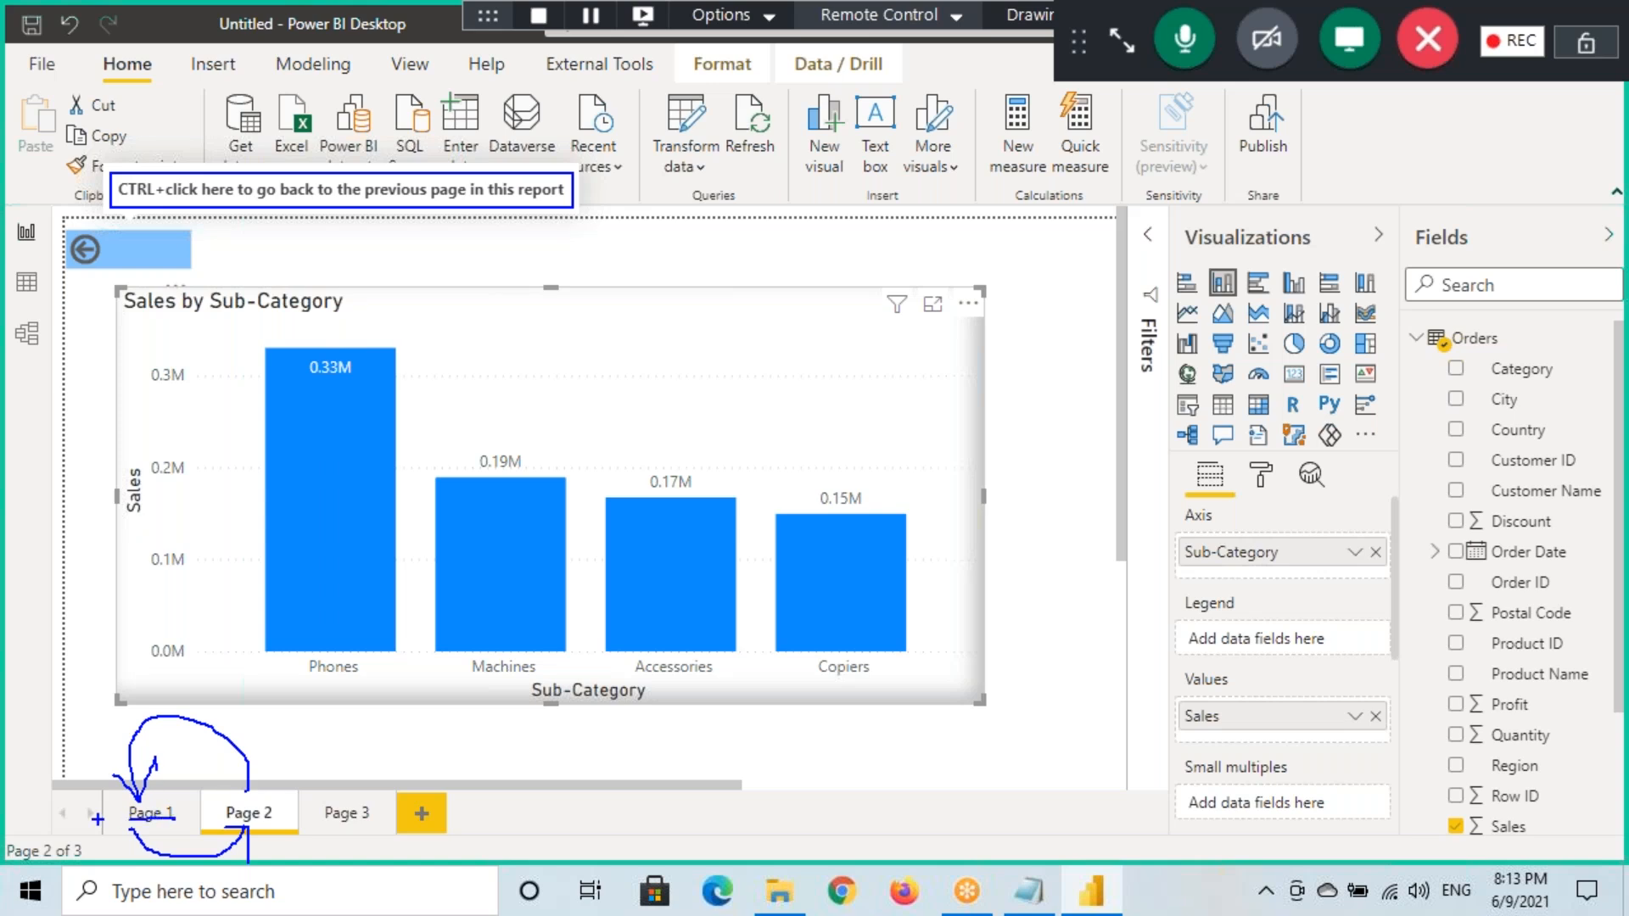
{"action": "left_click_drag", "start_coordinate": [119, 824], "coordinate": [182, 819]}
{"action": "left_click_drag", "start_coordinate": [72, 236], "coordinate": [195, 268]}
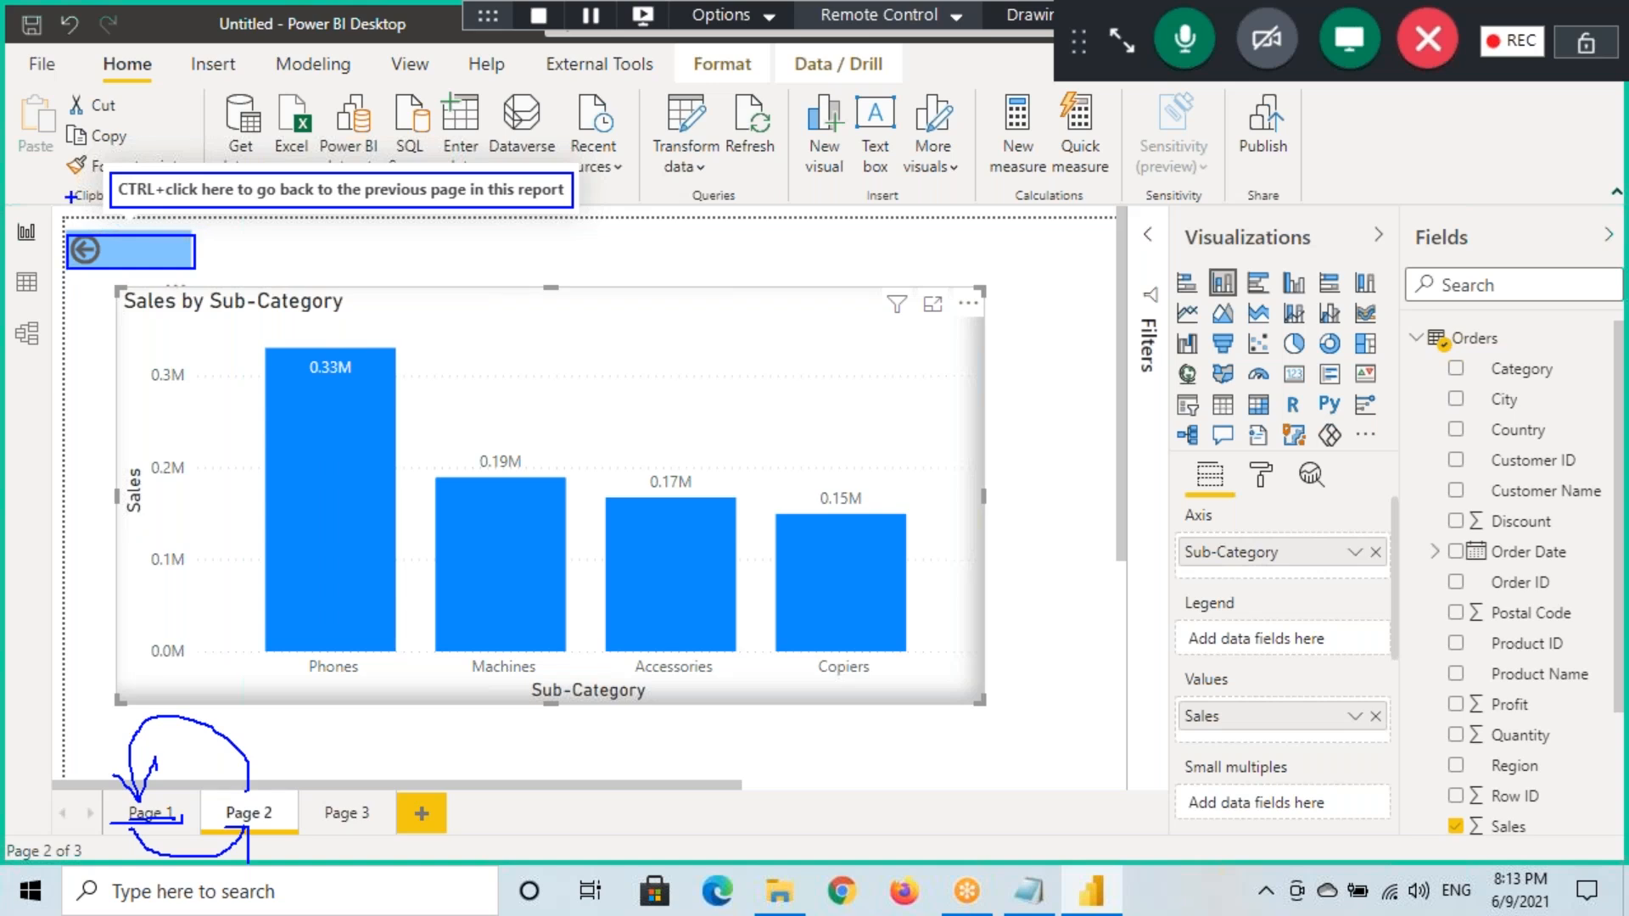
{"action": "mouse_move", "coordinate": [434, 236]}
{"action": "left_mouse_down"}
{"action": "mouse_move", "coordinate": [409, 261]}
{"action": "mouse_move", "coordinate": [506, 282]}
{"action": "mouse_move", "coordinate": [541, 255]}
{"action": "left_mouse_up"}
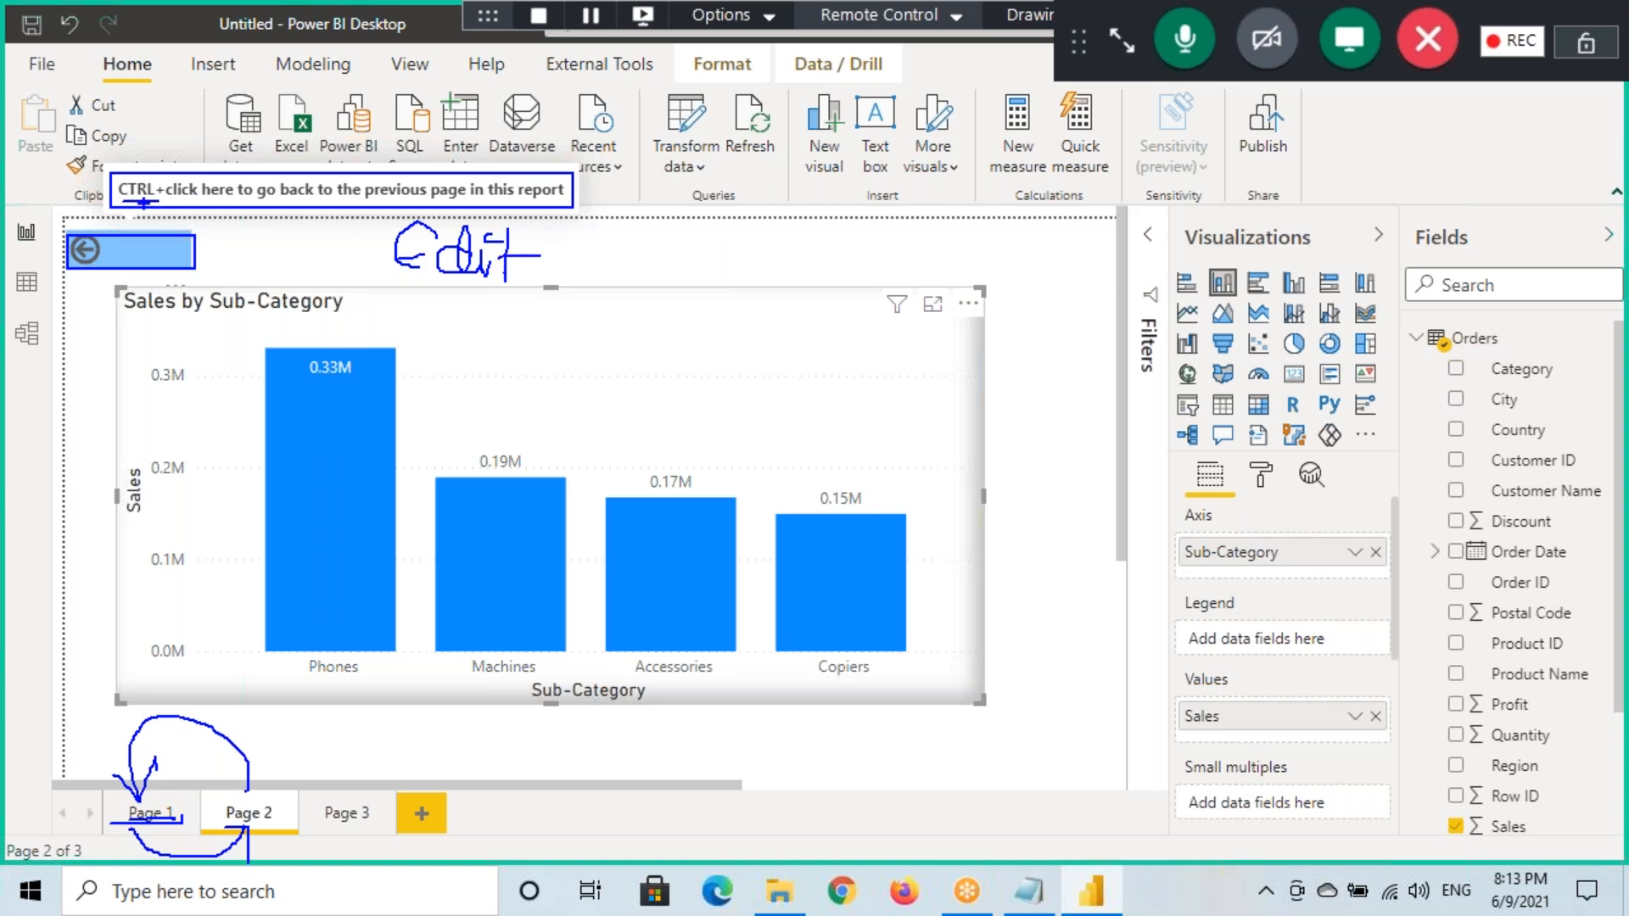
Point out the back button and the Technology-filtered chart on Page 2
{"action": "left_click_drag", "start_coordinate": [119, 204], "coordinate": [157, 202]}
{"action": "left_click_drag", "start_coordinate": [676, 229], "coordinate": [675, 287]}
{"action": "mouse_move", "coordinate": [676, 263]}
{"action": "left_mouse_down"}
{"action": "mouse_move", "coordinate": [798, 280]}
{"action": "mouse_move", "coordinate": [791, 234]}
{"action": "mouse_move", "coordinate": [901, 251]}
{"action": "left_mouse_up"}
{"action": "mouse_move", "coordinate": [910, 226]}
{"action": "left_mouse_down"}
{"action": "mouse_move", "coordinate": [941, 295]}
{"action": "mouse_move", "coordinate": [924, 291]}
{"action": "left_mouse_up"}
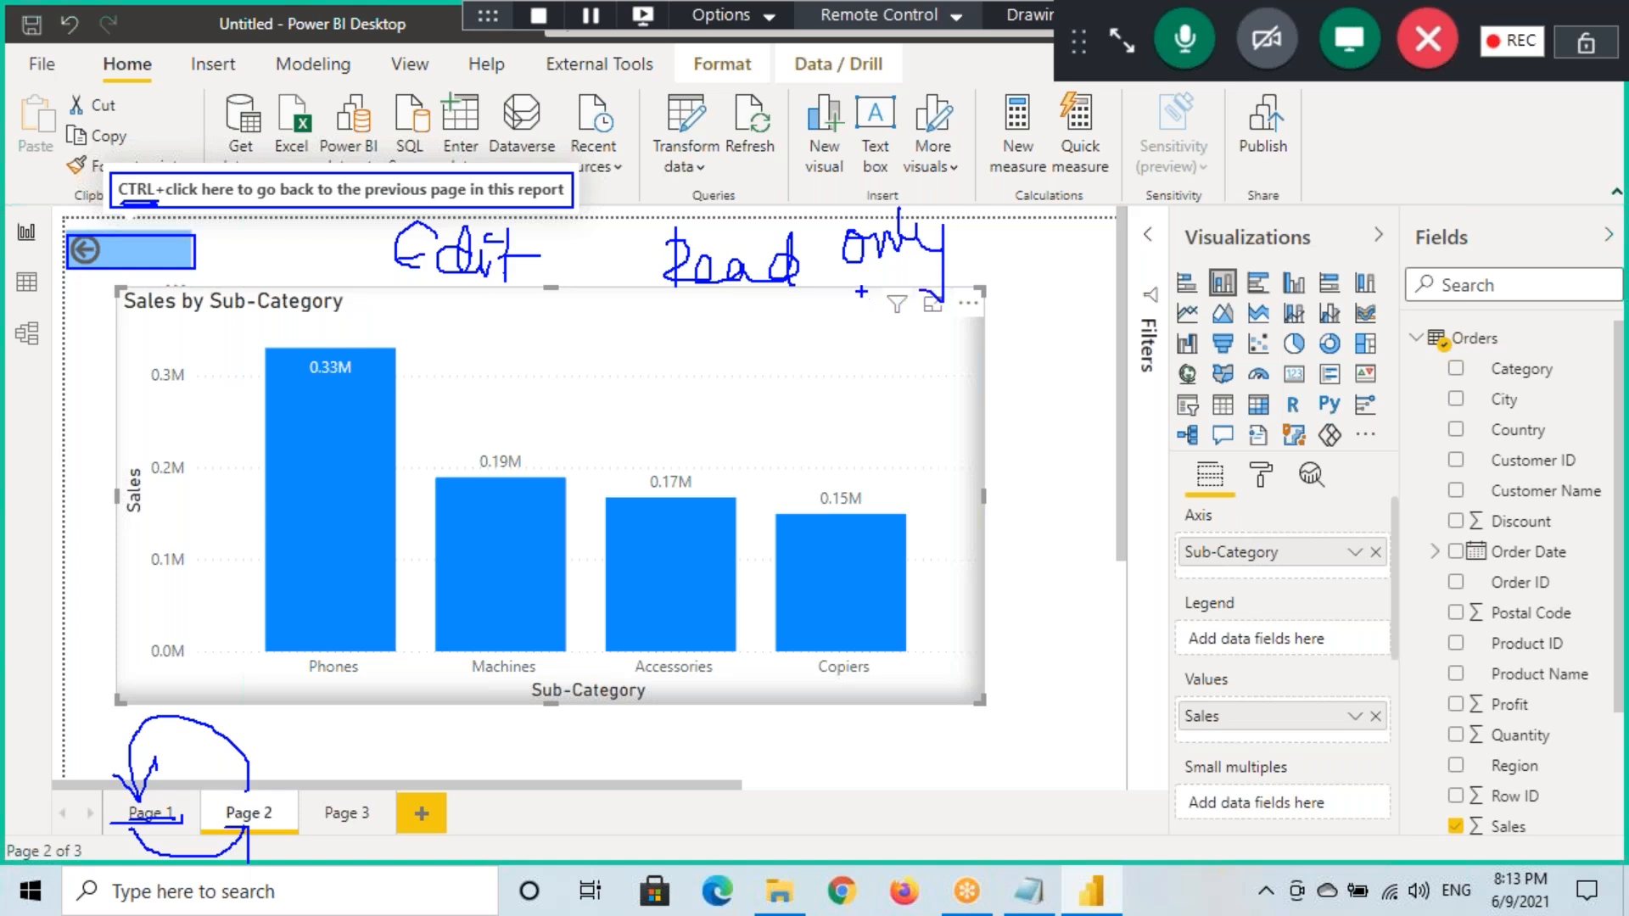
{"action": "left_click_drag", "start_coordinate": [735, 314], "coordinate": [798, 304]}
{"action": "left_click_drag", "start_coordinate": [874, 278], "coordinate": [925, 266]}
{"action": "mouse_move", "coordinate": [145, 172]}
{"action": "left_mouse_down"}
{"action": "mouse_move", "coordinate": [128, 201]}
{"action": "mouse_move", "coordinate": [307, 205]}
{"action": "left_mouse_up"}
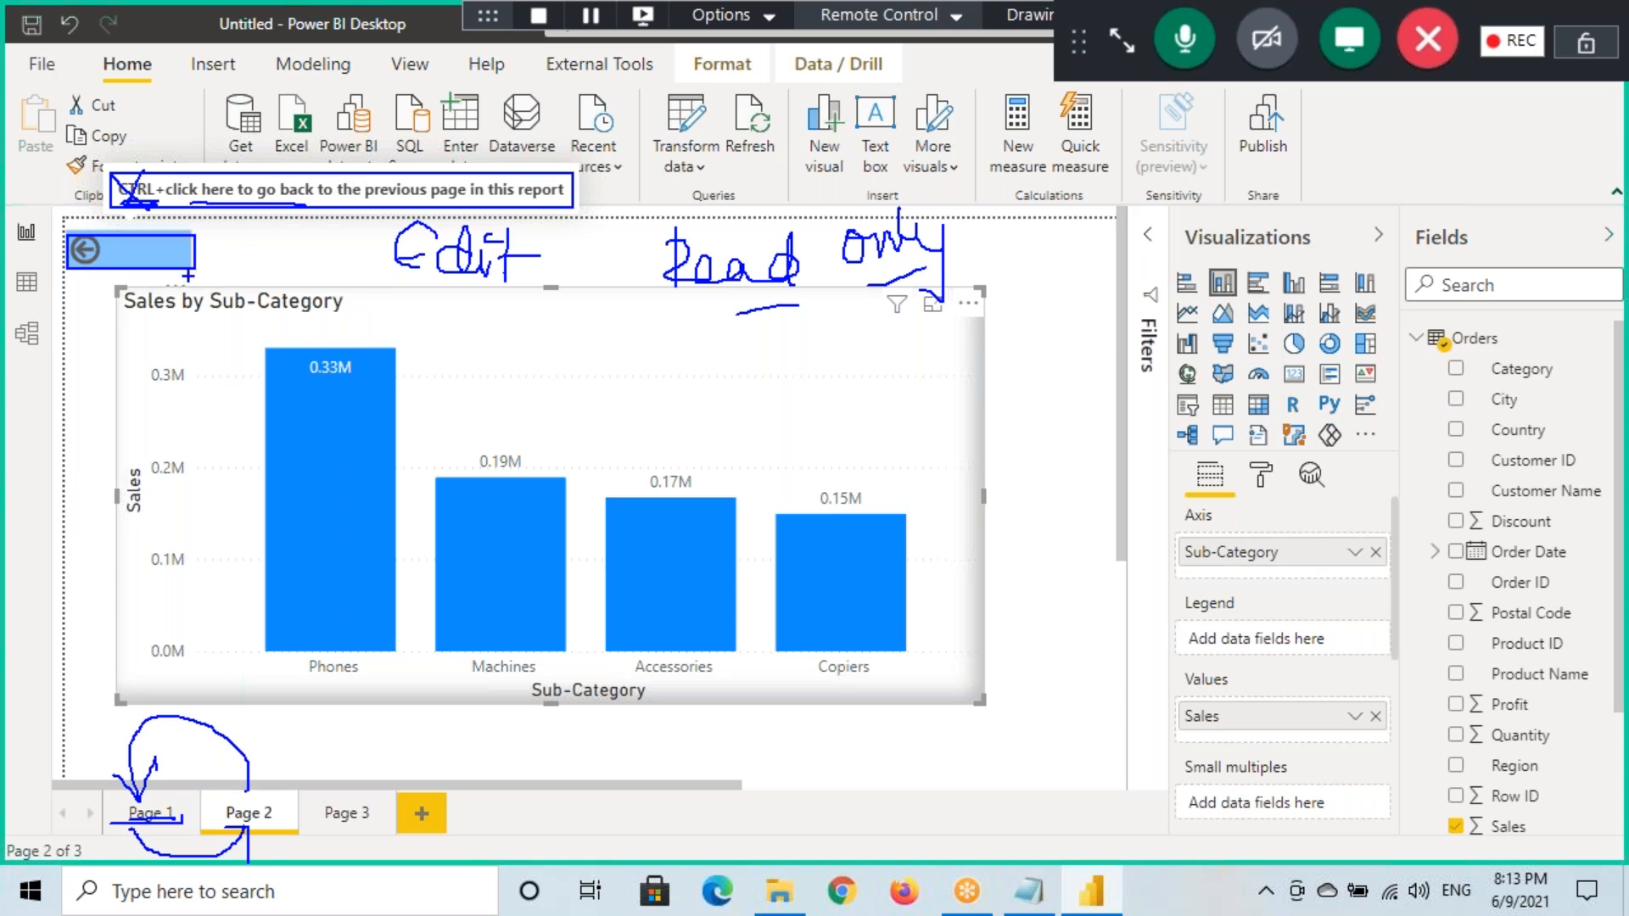
{"action": "key", "text": "Escape"}
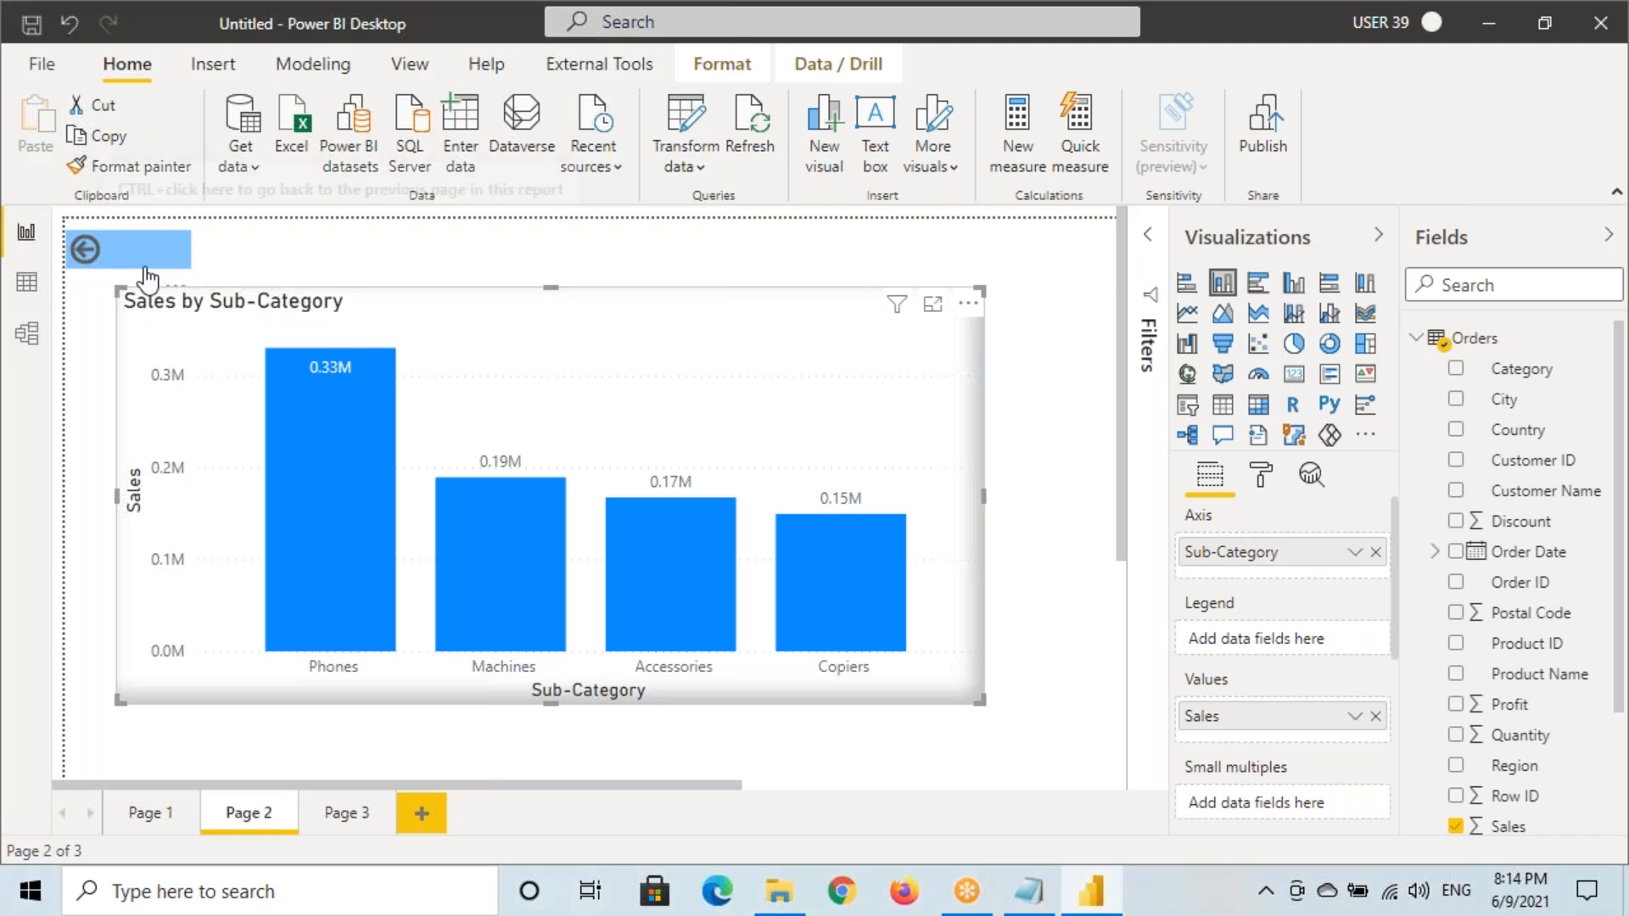
Return to Page 1 and drill through from the Furniture slice to Page 2
{"action": "left_click", "coordinate": [84, 250], "text": "ctrl"}
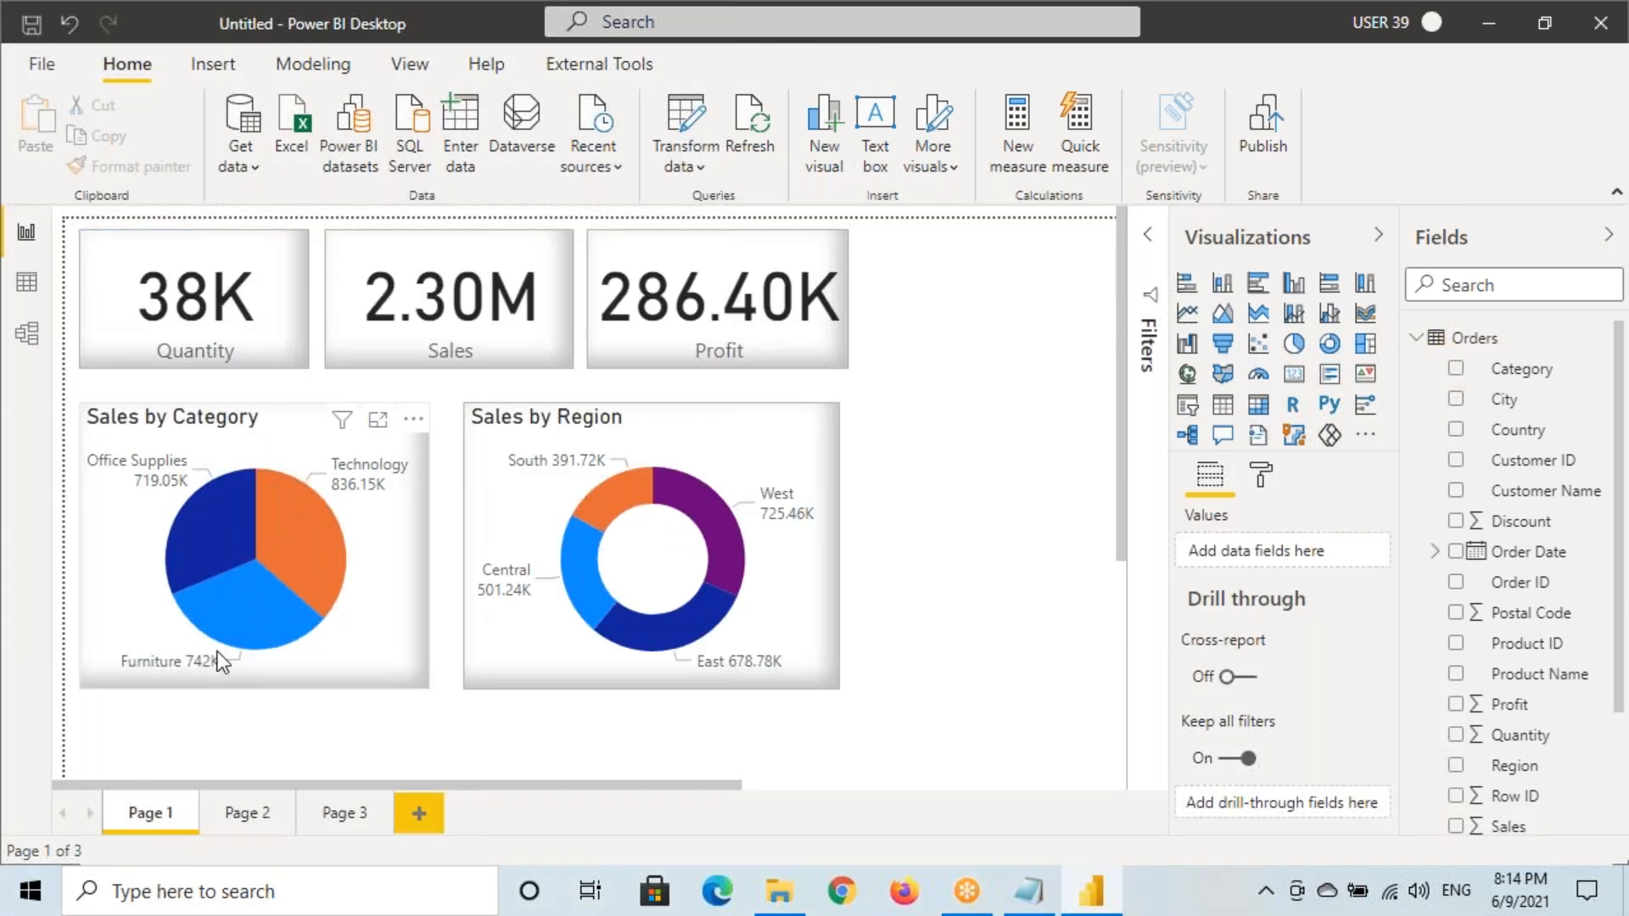
{"action": "right_click", "coordinate": [225, 607]}
{"action": "mouse_move", "coordinate": [307, 505]}
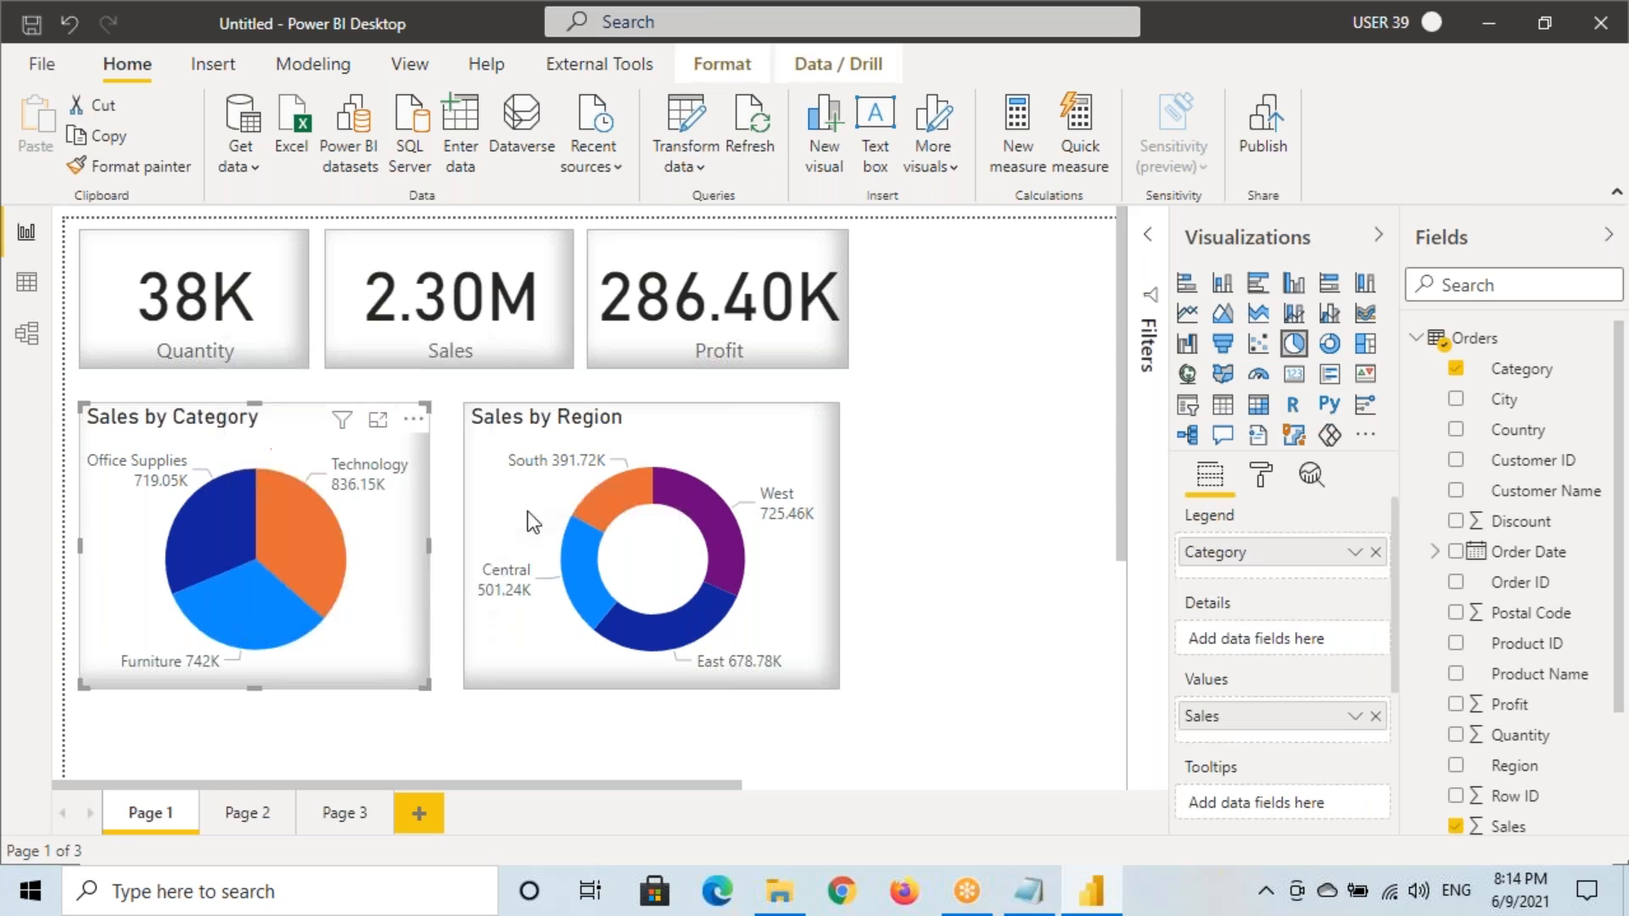
{"action": "left_click", "coordinate": [531, 509]}
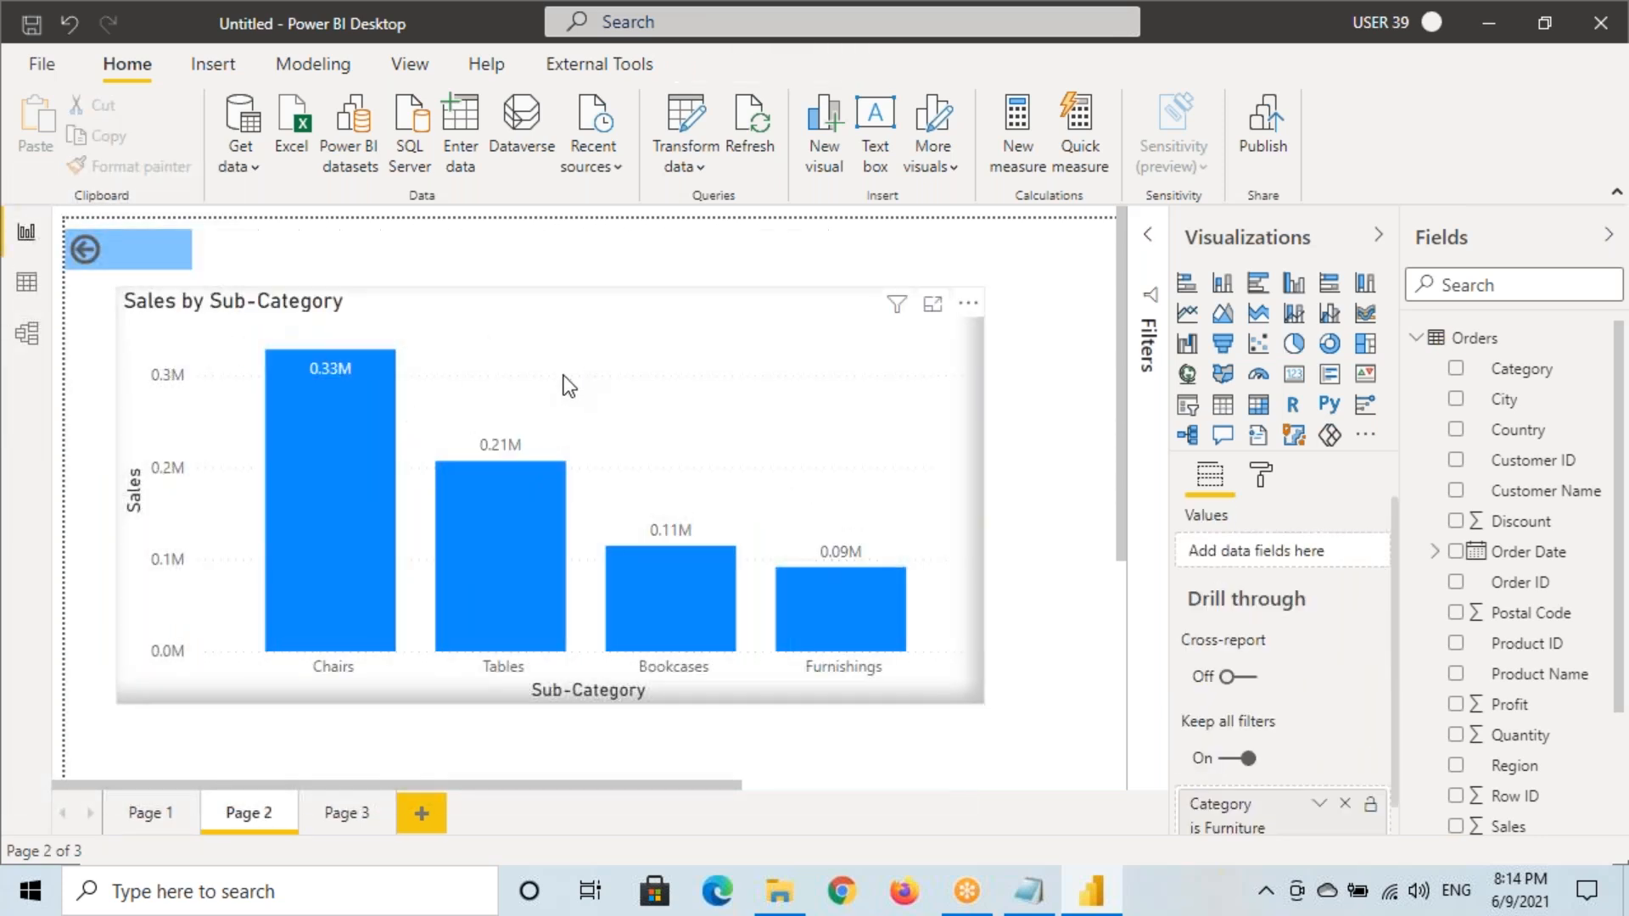
Review the Chairs, Tables, Bookcases and Furnishings breakdown, then return to Page 1
{"action": "key", "text": "ctrl+super"}
{"action": "mouse_move", "coordinate": [113, 292]}
{"action": "left_mouse_down"}
{"action": "mouse_move", "coordinate": [521, 585]}
{"action": "mouse_move", "coordinate": [873, 702]}
{"action": "mouse_move", "coordinate": [985, 702]}
{"action": "left_mouse_up"}
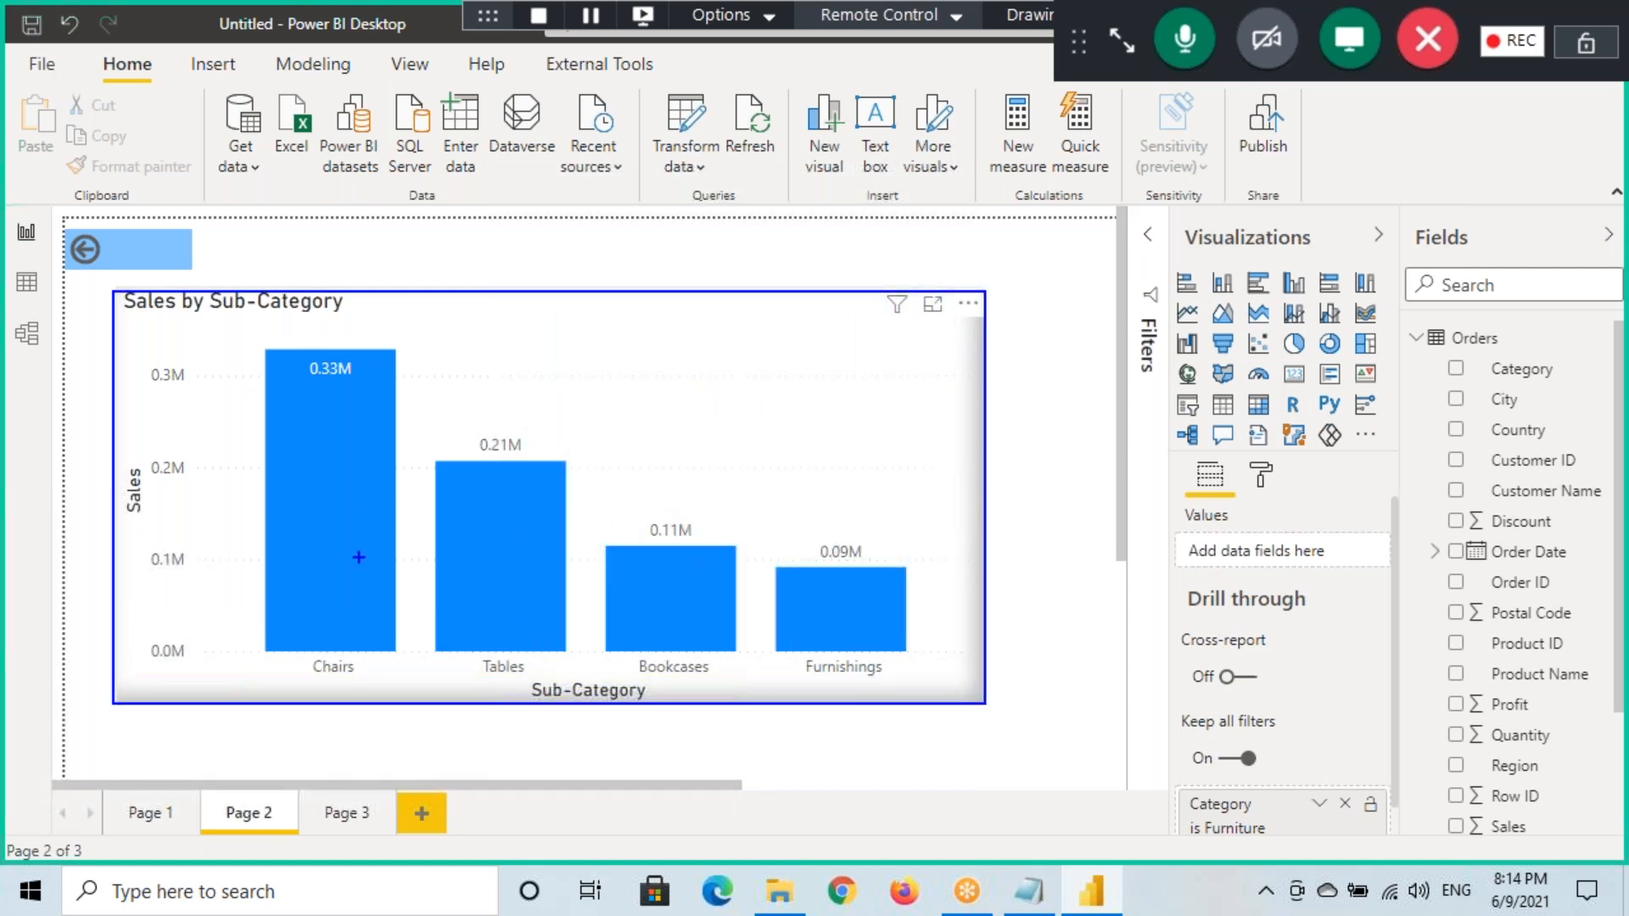
{"action": "left_click_drag", "start_coordinate": [302, 657], "coordinate": [409, 690]}
{"action": "left_click_drag", "start_coordinate": [477, 650], "coordinate": [548, 688]}
{"action": "mouse_move", "coordinate": [629, 654]}
{"action": "left_mouse_down"}
{"action": "mouse_move", "coordinate": [758, 687]}
{"action": "mouse_move", "coordinate": [902, 693]}
{"action": "left_mouse_up"}
{"action": "left_click_drag", "start_coordinate": [856, 533], "coordinate": [942, 465]}
{"action": "left_click", "coordinate": [131, 256], "text": "ctrl"}
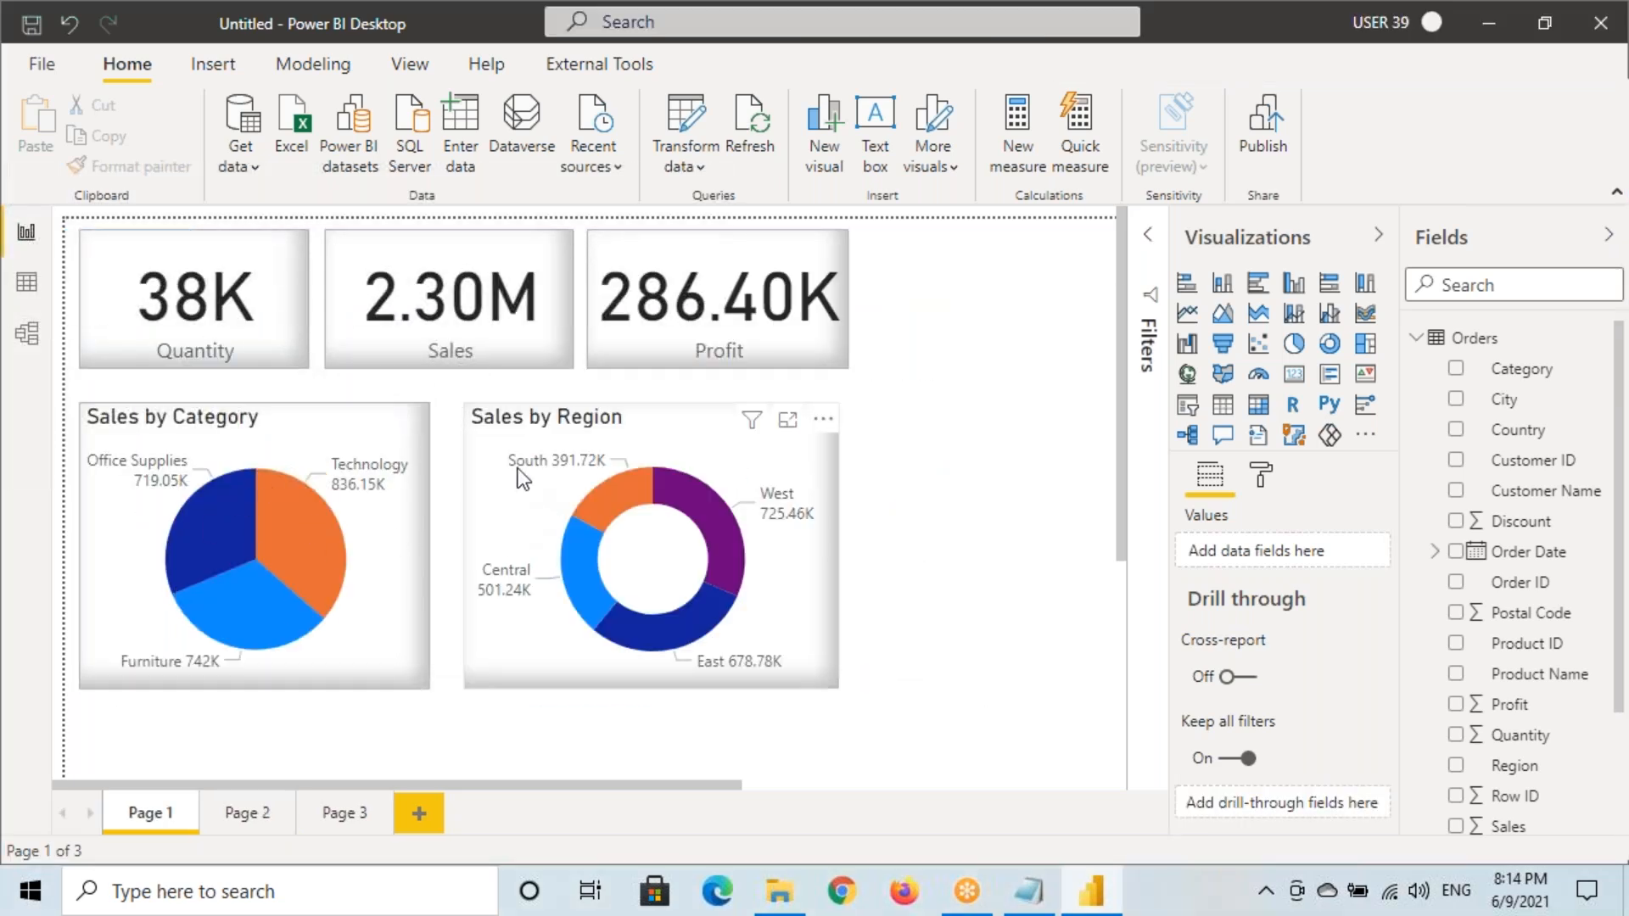
Select the Sales by Region donut, then switch to Page 3 and back to Page 1
{"action": "left_click", "coordinate": [511, 446]}
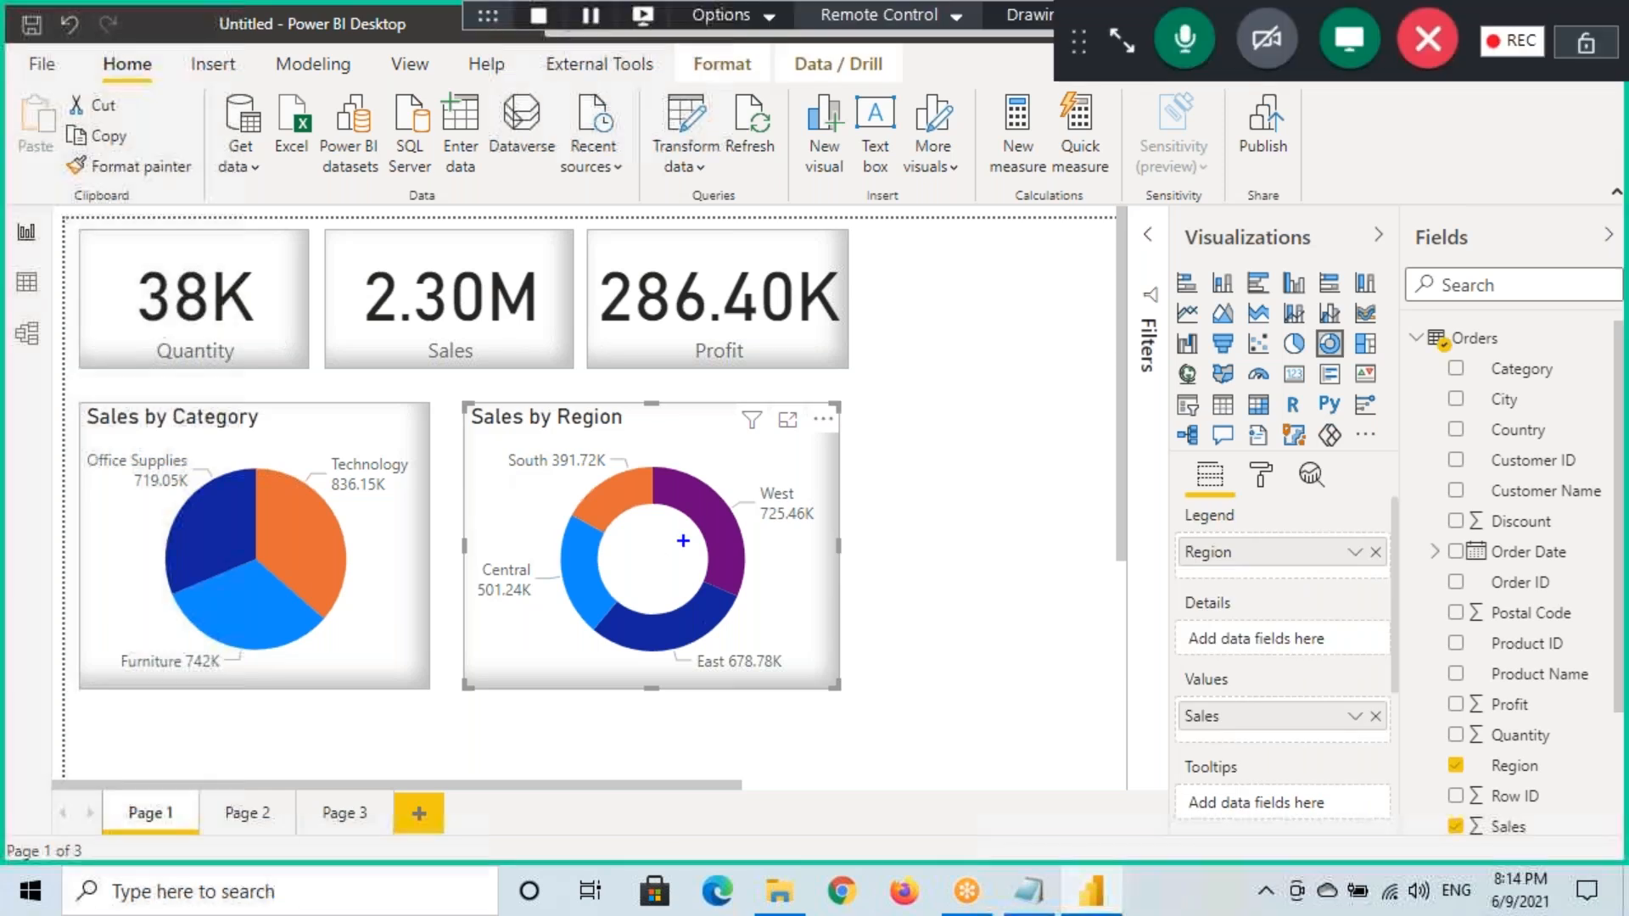
{"action": "left_click_drag", "start_coordinate": [694, 508], "coordinate": [803, 490]}
{"action": "mouse_move", "coordinate": [316, 828]}
{"action": "left_mouse_down"}
{"action": "mouse_move", "coordinate": [376, 796]}
{"action": "mouse_move", "coordinate": [361, 836]}
{"action": "left_mouse_up"}
{"action": "left_click_drag", "start_coordinate": [354, 747], "coordinate": [364, 801]}
{"action": "mouse_move", "coordinate": [337, 781]}
{"action": "left_mouse_down"}
{"action": "mouse_move", "coordinate": [363, 794]}
{"action": "mouse_move", "coordinate": [392, 754]}
{"action": "left_mouse_up"}
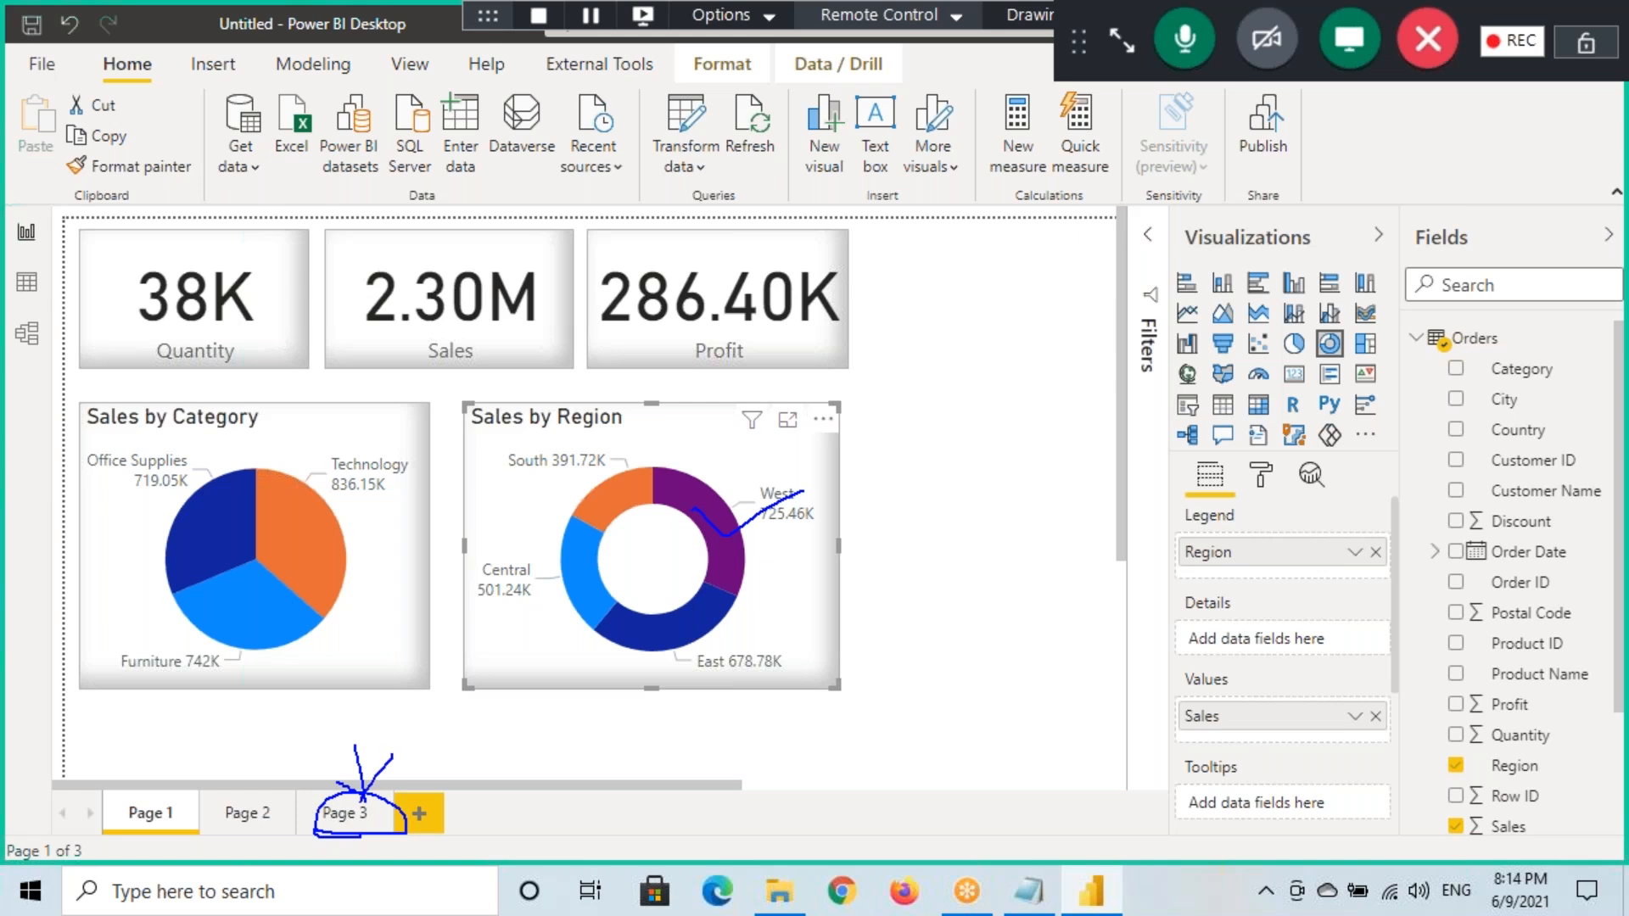
{"action": "left_click", "coordinate": [344, 813]}
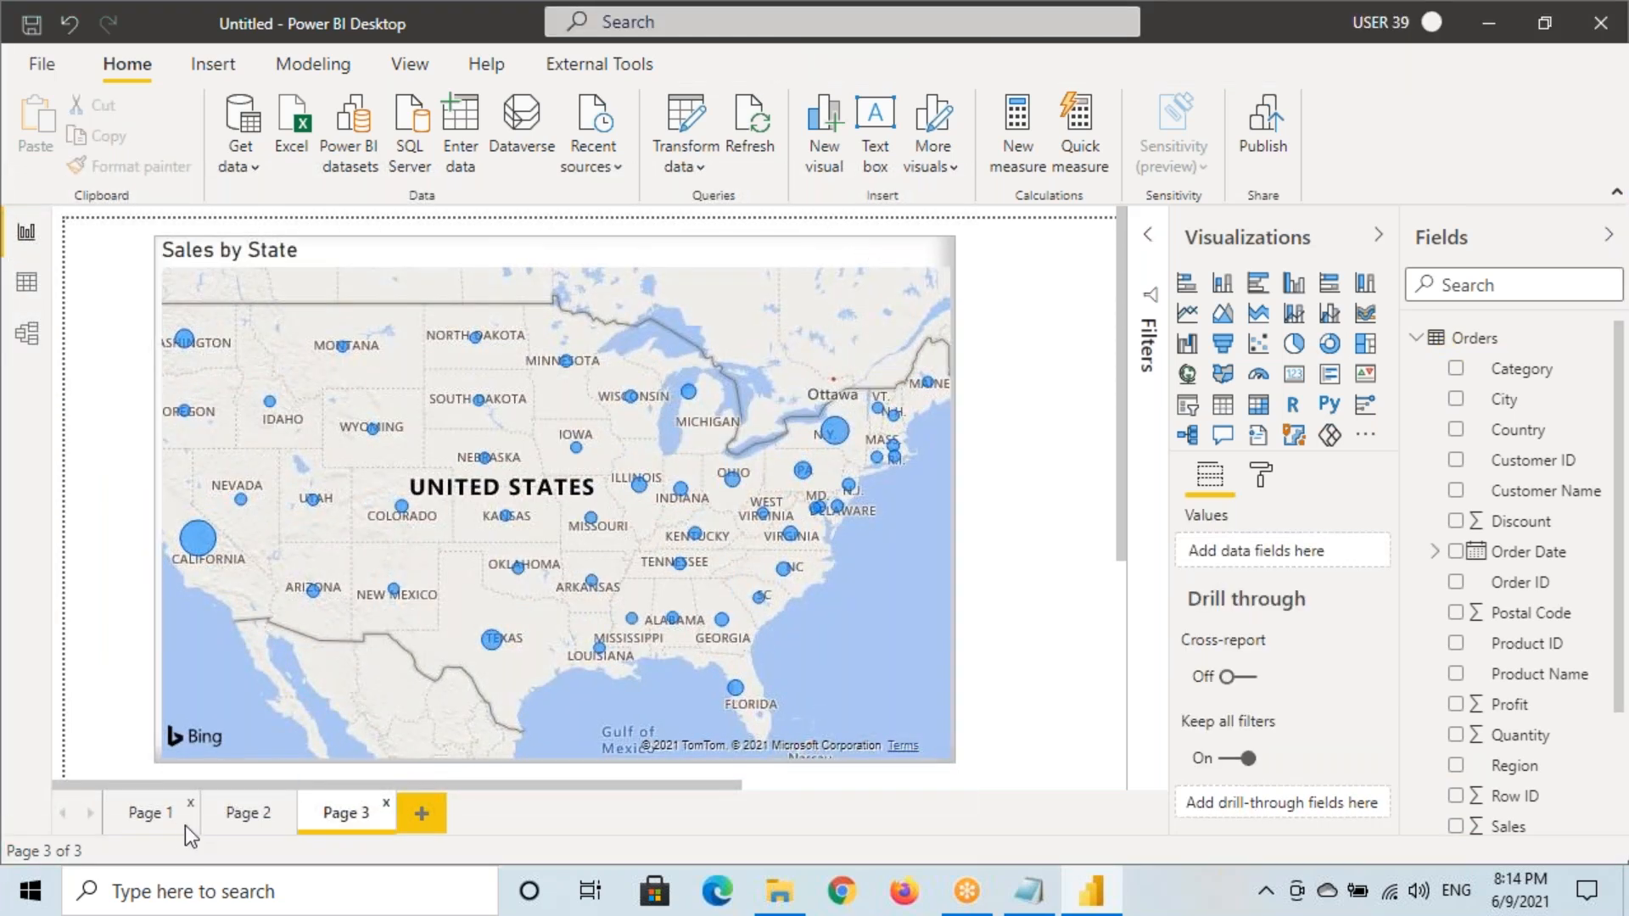
{"action": "left_click", "coordinate": [159, 815]}
{"action": "key", "text": "ctrl+2"}
{"action": "mouse_move", "coordinate": [159, 823]}
{"action": "left_mouse_down"}
{"action": "mouse_move", "coordinate": [309, 880]}
{"action": "mouse_move", "coordinate": [385, 800]}
{"action": "mouse_move", "coordinate": [360, 822]}
{"action": "left_mouse_up"}
{"action": "left_click_drag", "start_coordinate": [377, 796], "coordinate": [417, 823]}
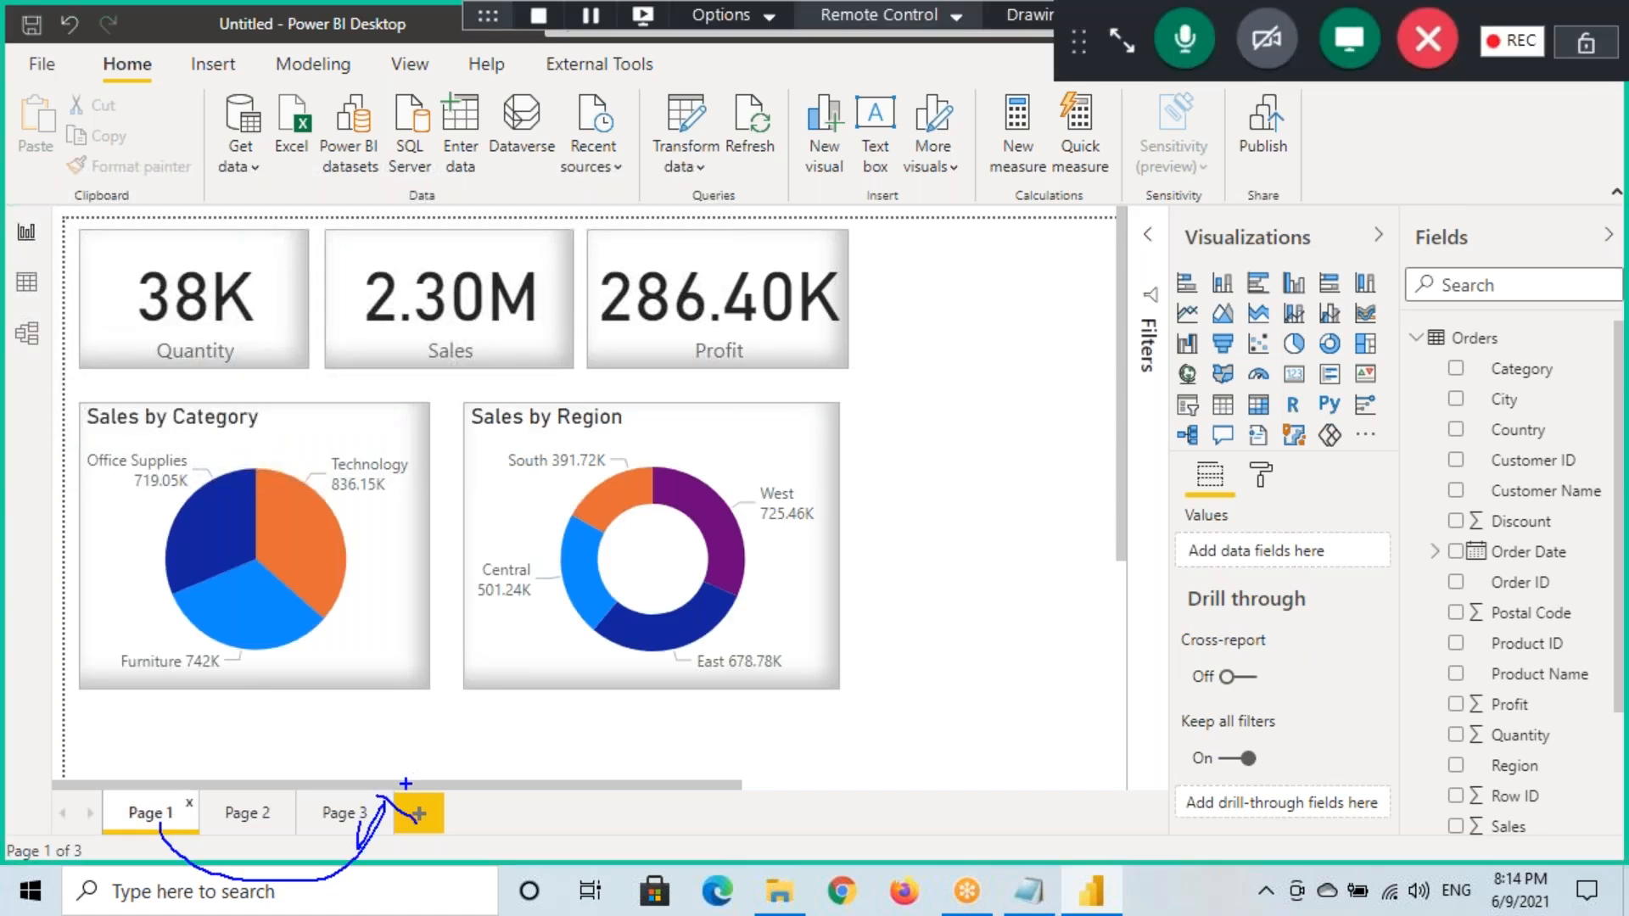
{"action": "key", "text": "Escape"}
On Page 3, make Region the map's drill-through field and shrink the back-arrow button slightly
{"action": "left_click", "coordinate": [364, 810]}
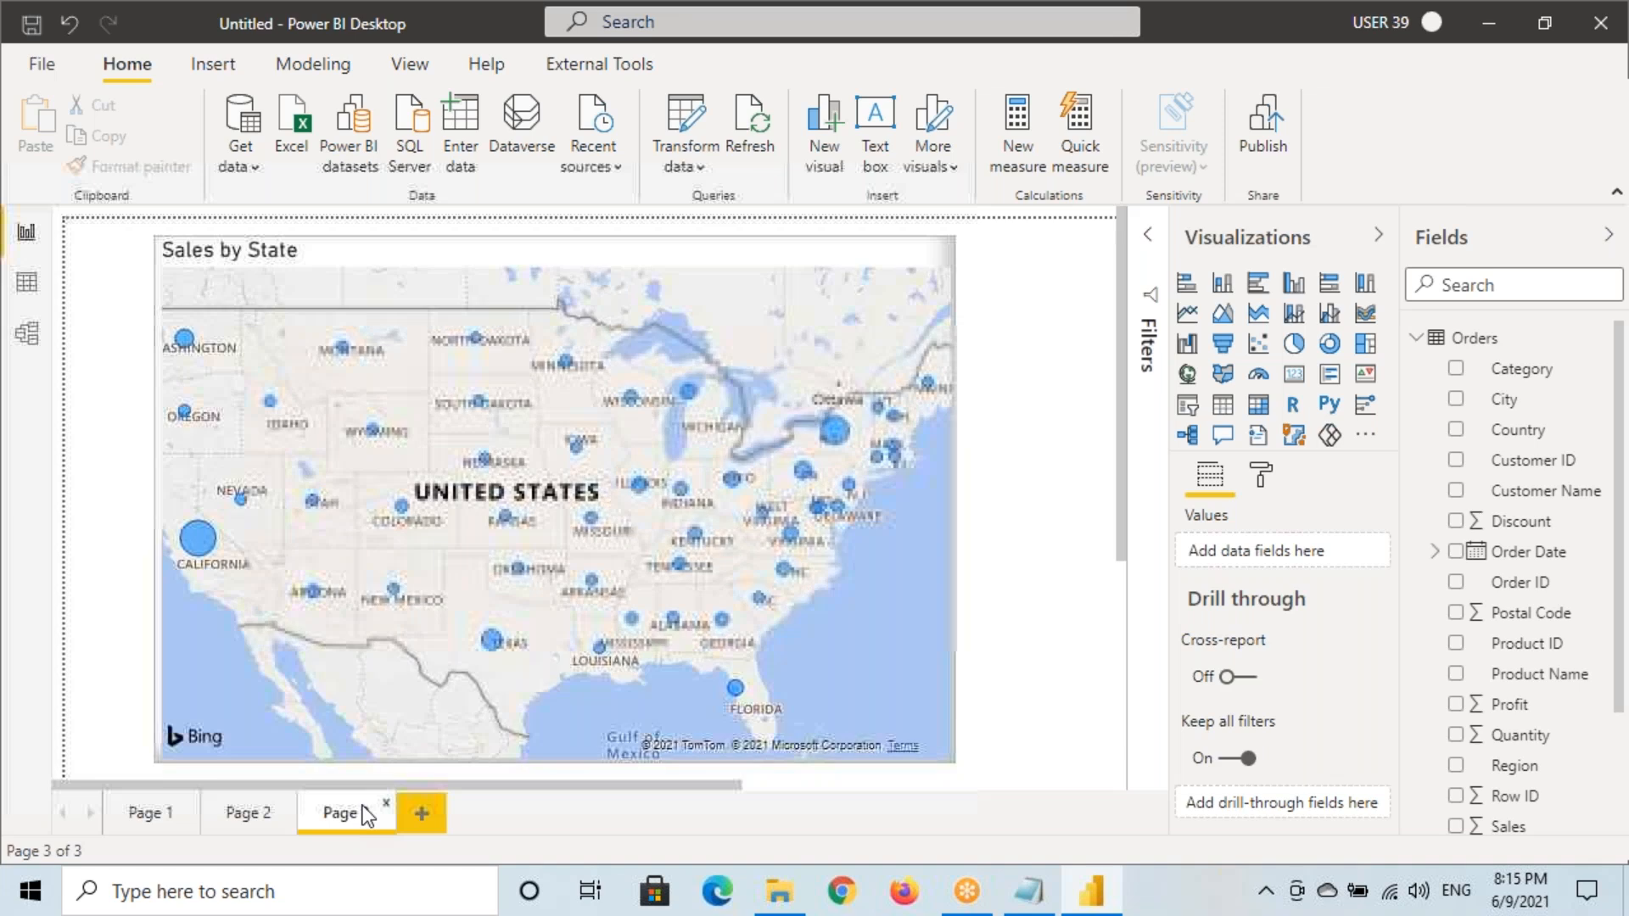
{"action": "left_click", "coordinate": [543, 287]}
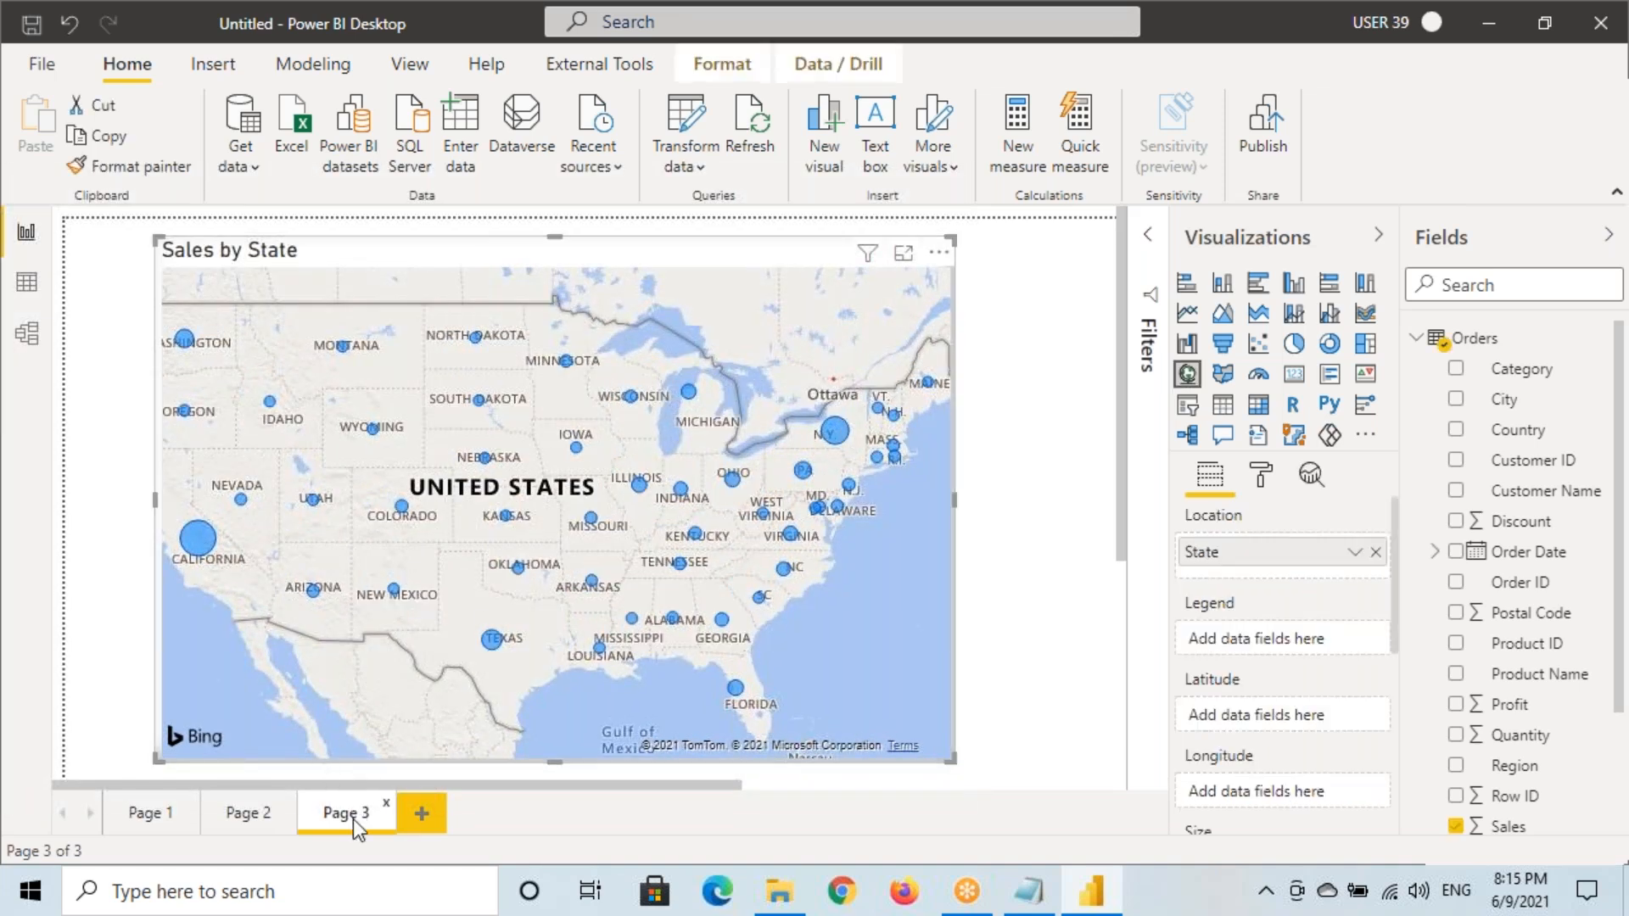
{"action": "key", "text": "ctrl+2"}
{"action": "left_click_drag", "start_coordinate": [295, 799], "coordinate": [394, 837]}
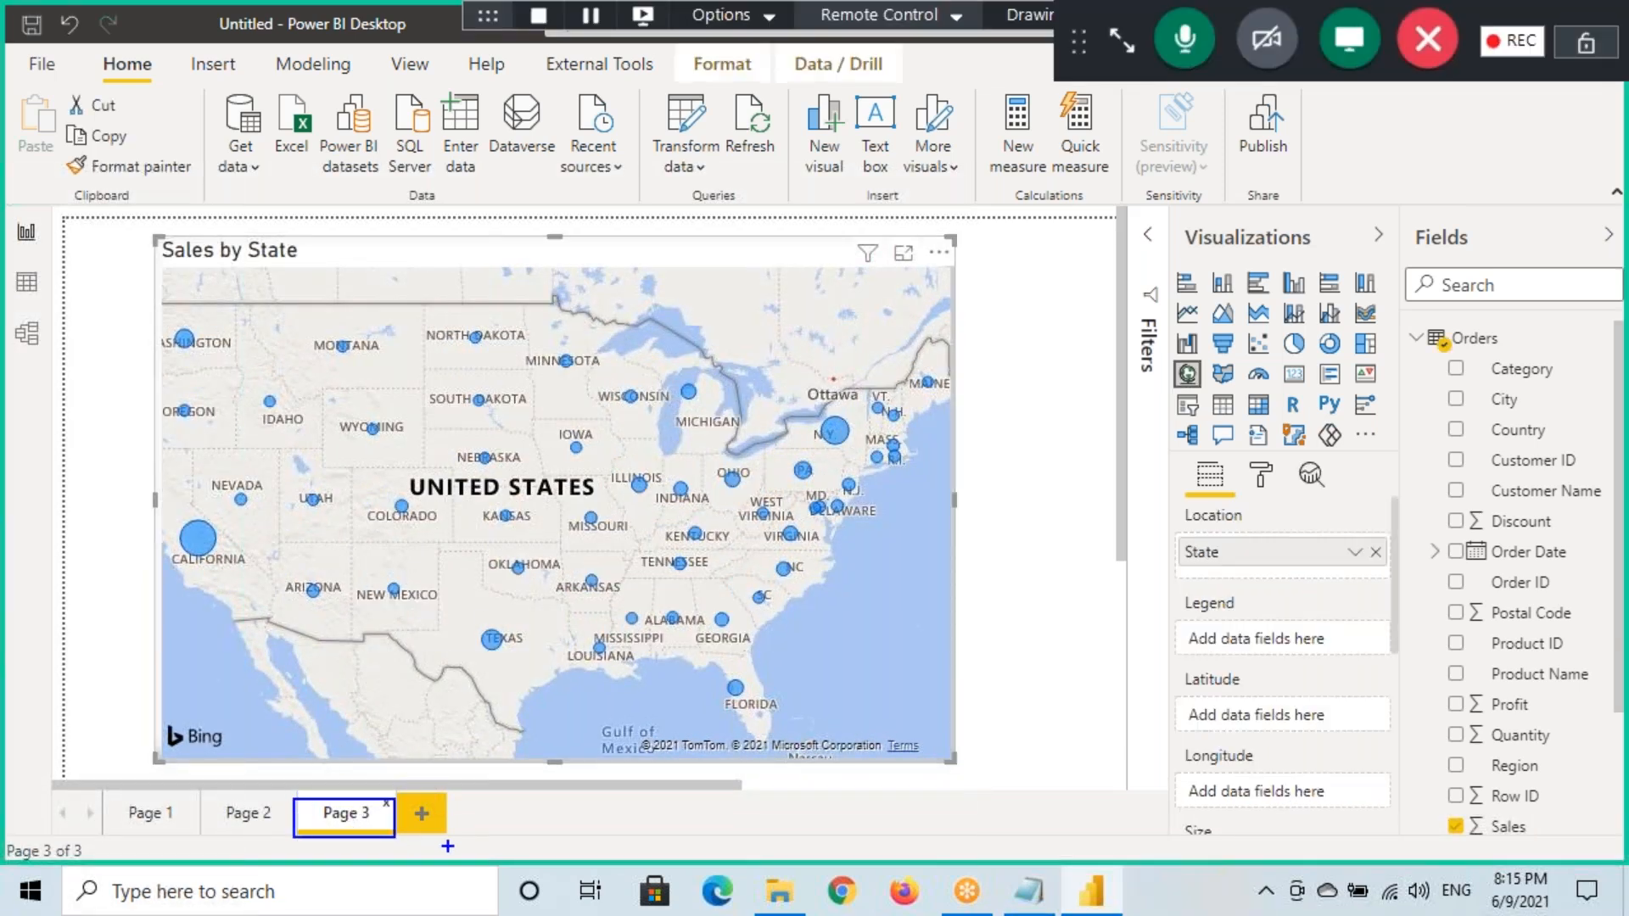
{"action": "key", "text": "Escape"}
{"action": "scroll", "coordinate": [1240, 657], "scroll_direction": "down", "scroll_amount": 5}
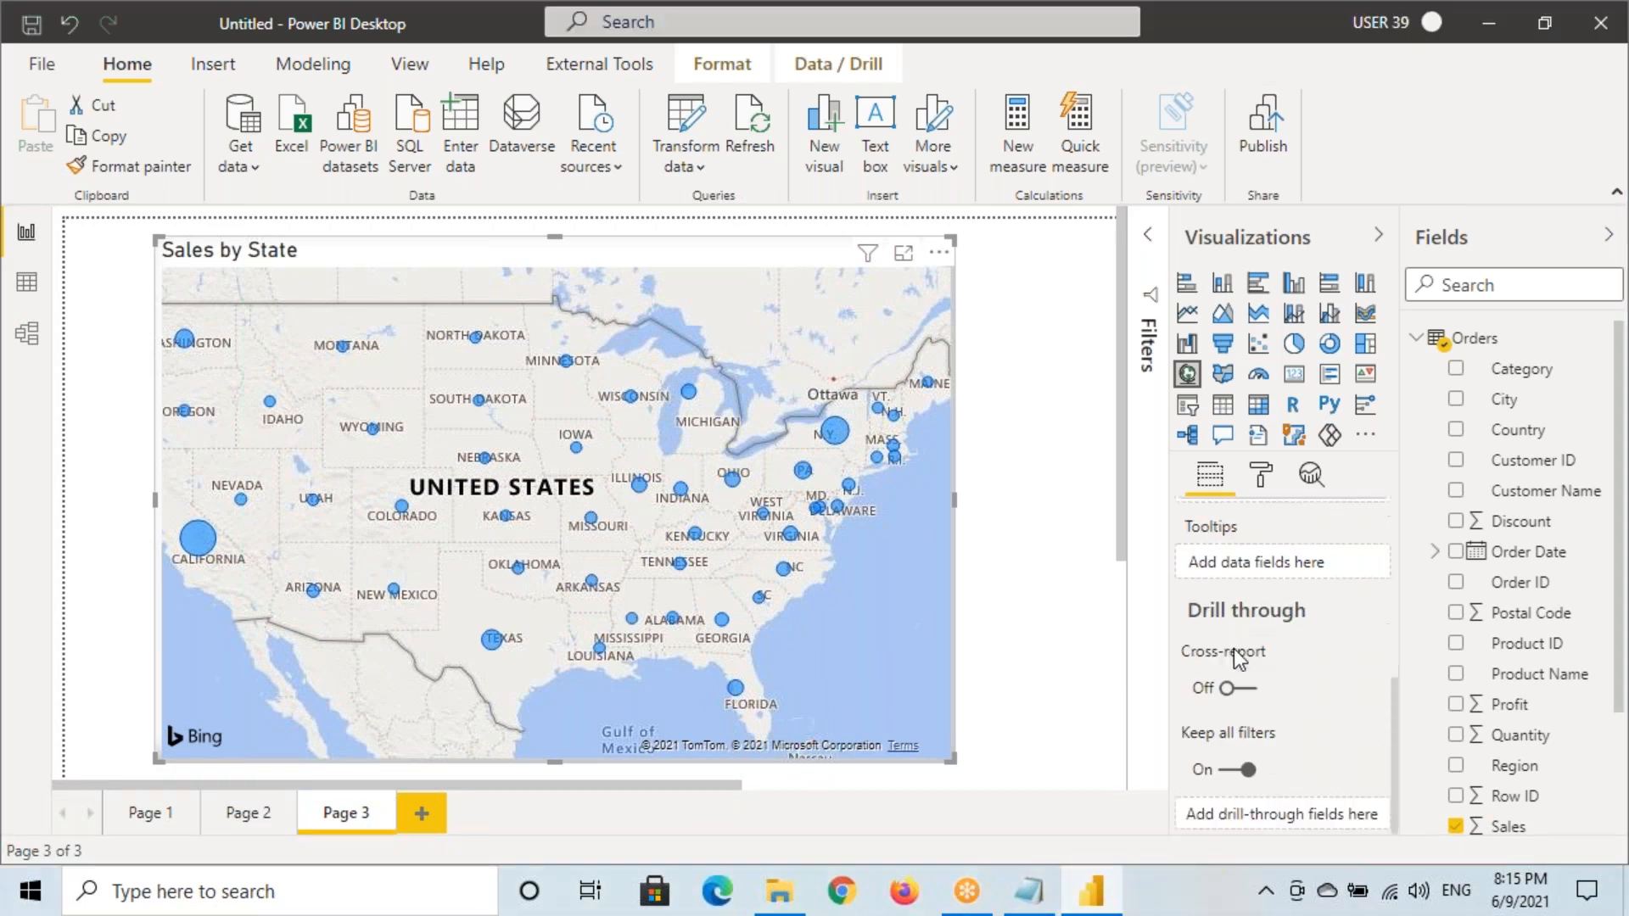
{"action": "key", "text": "ctrl+2"}
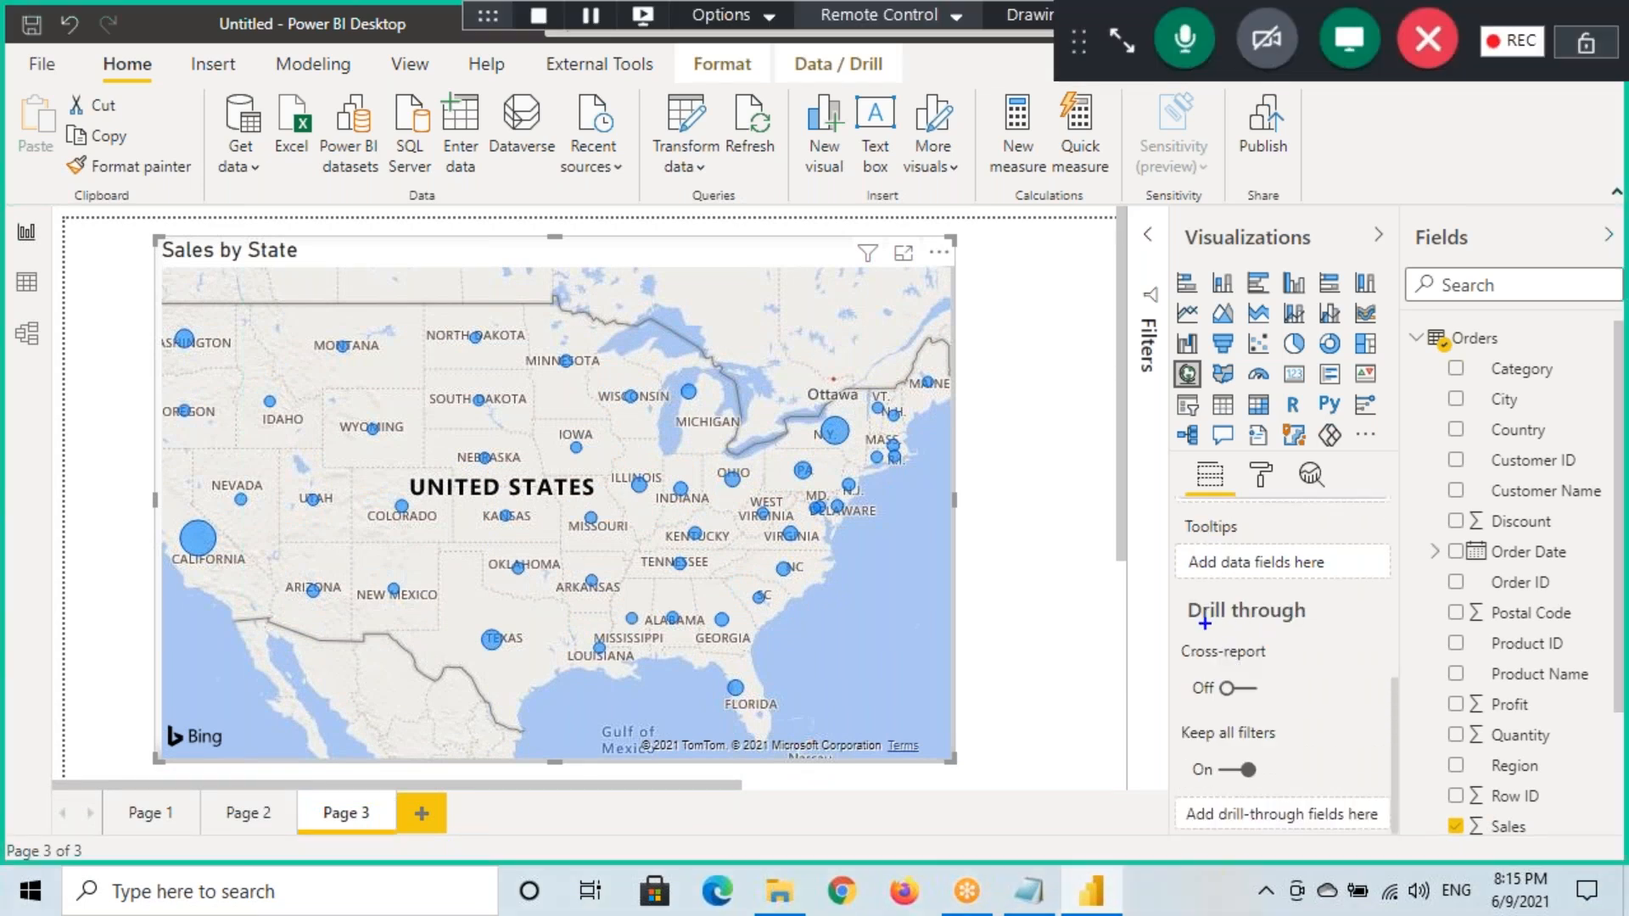
{"action": "left_click_drag", "start_coordinate": [1171, 600], "coordinate": [1380, 845]}
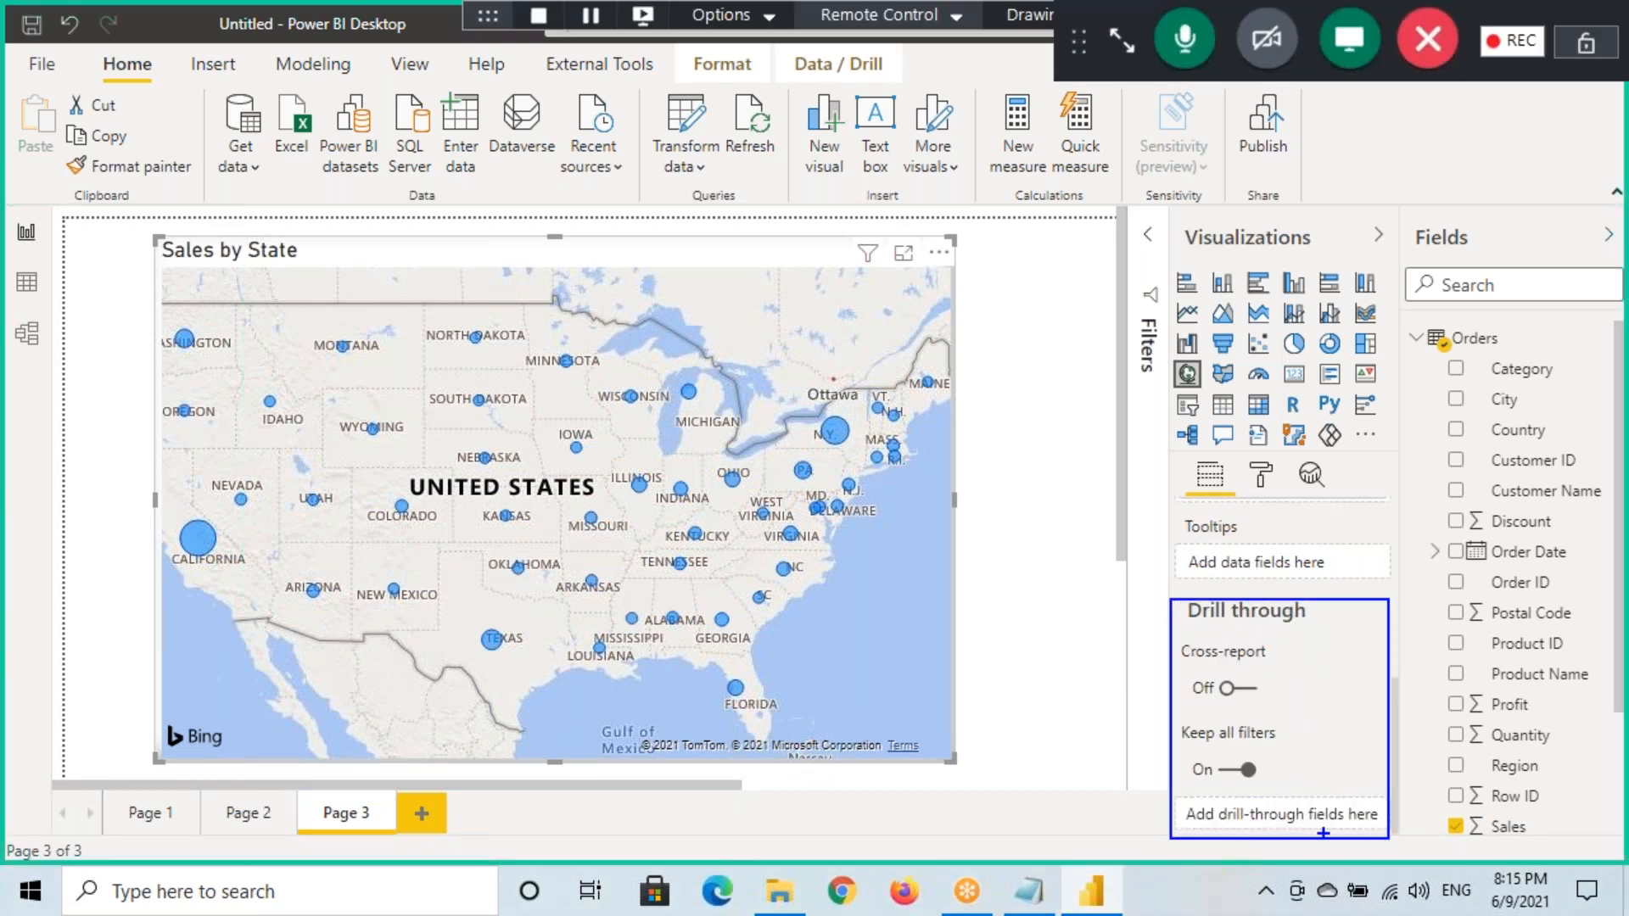
{"action": "mouse_move", "coordinate": [1481, 782]}
{"action": "left_mouse_down"}
{"action": "mouse_move", "coordinate": [1451, 749]}
{"action": "mouse_move", "coordinate": [1292, 816]}
{"action": "left_mouse_up"}
{"action": "left_click_drag", "start_coordinate": [1515, 765], "coordinate": [1313, 815]}
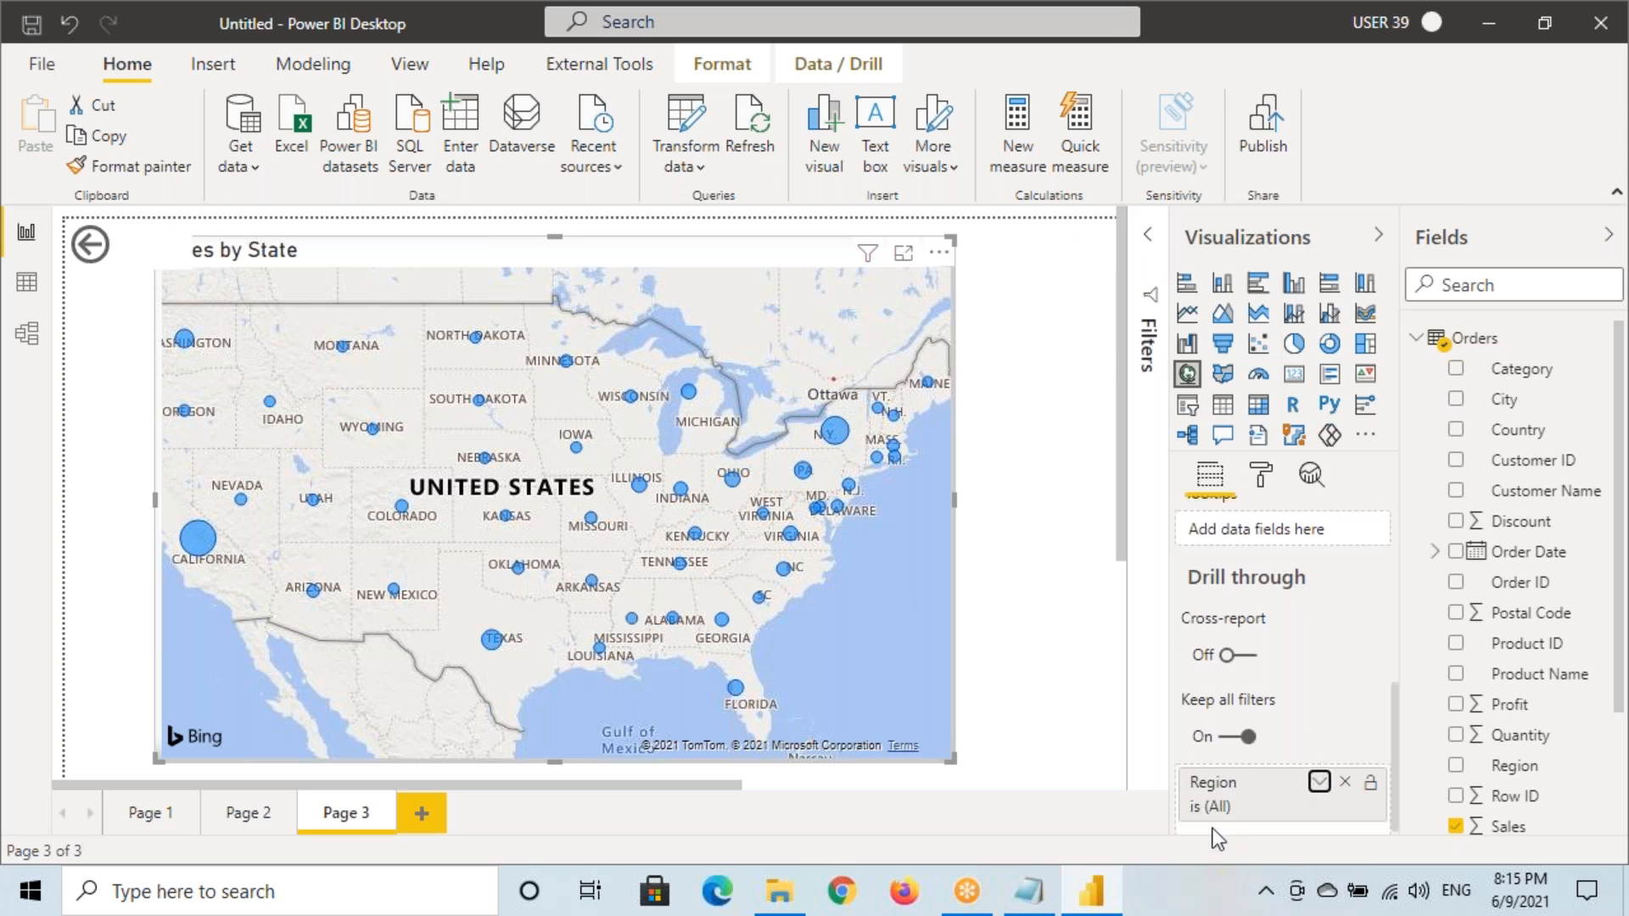
{"action": "left_click", "coordinate": [119, 259]}
{"action": "left_click_drag", "start_coordinate": [191, 268], "coordinate": [154, 255]}
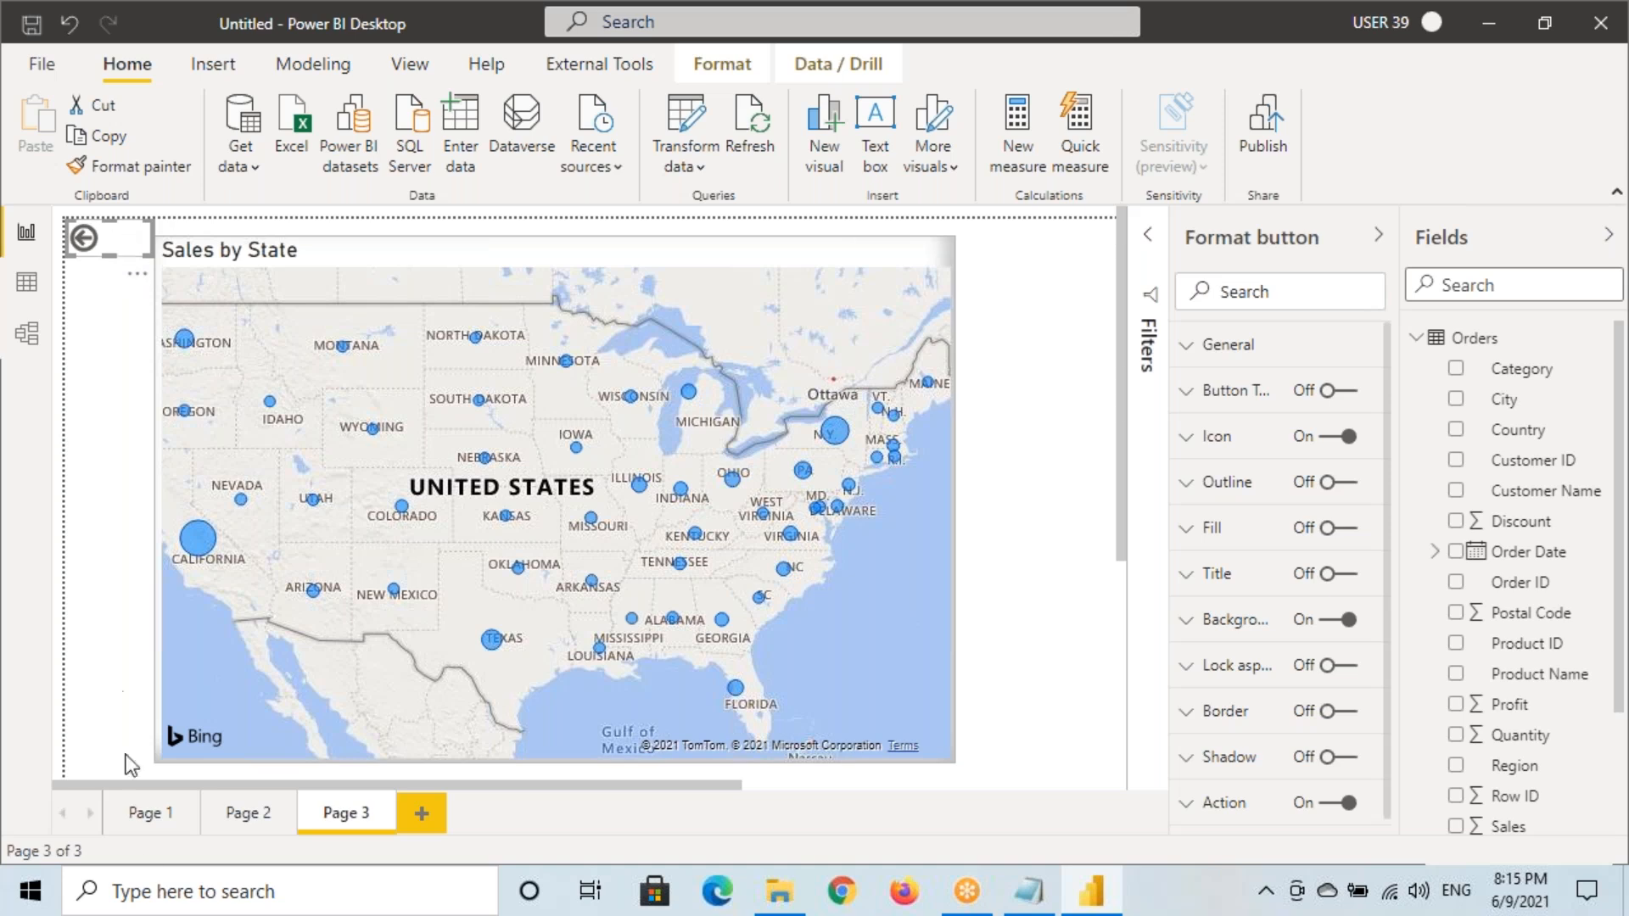
Check Pages 1, 2 and 3, select Page 3's back arrow, then return to Page 1
{"action": "left_click", "coordinate": [205, 812]}
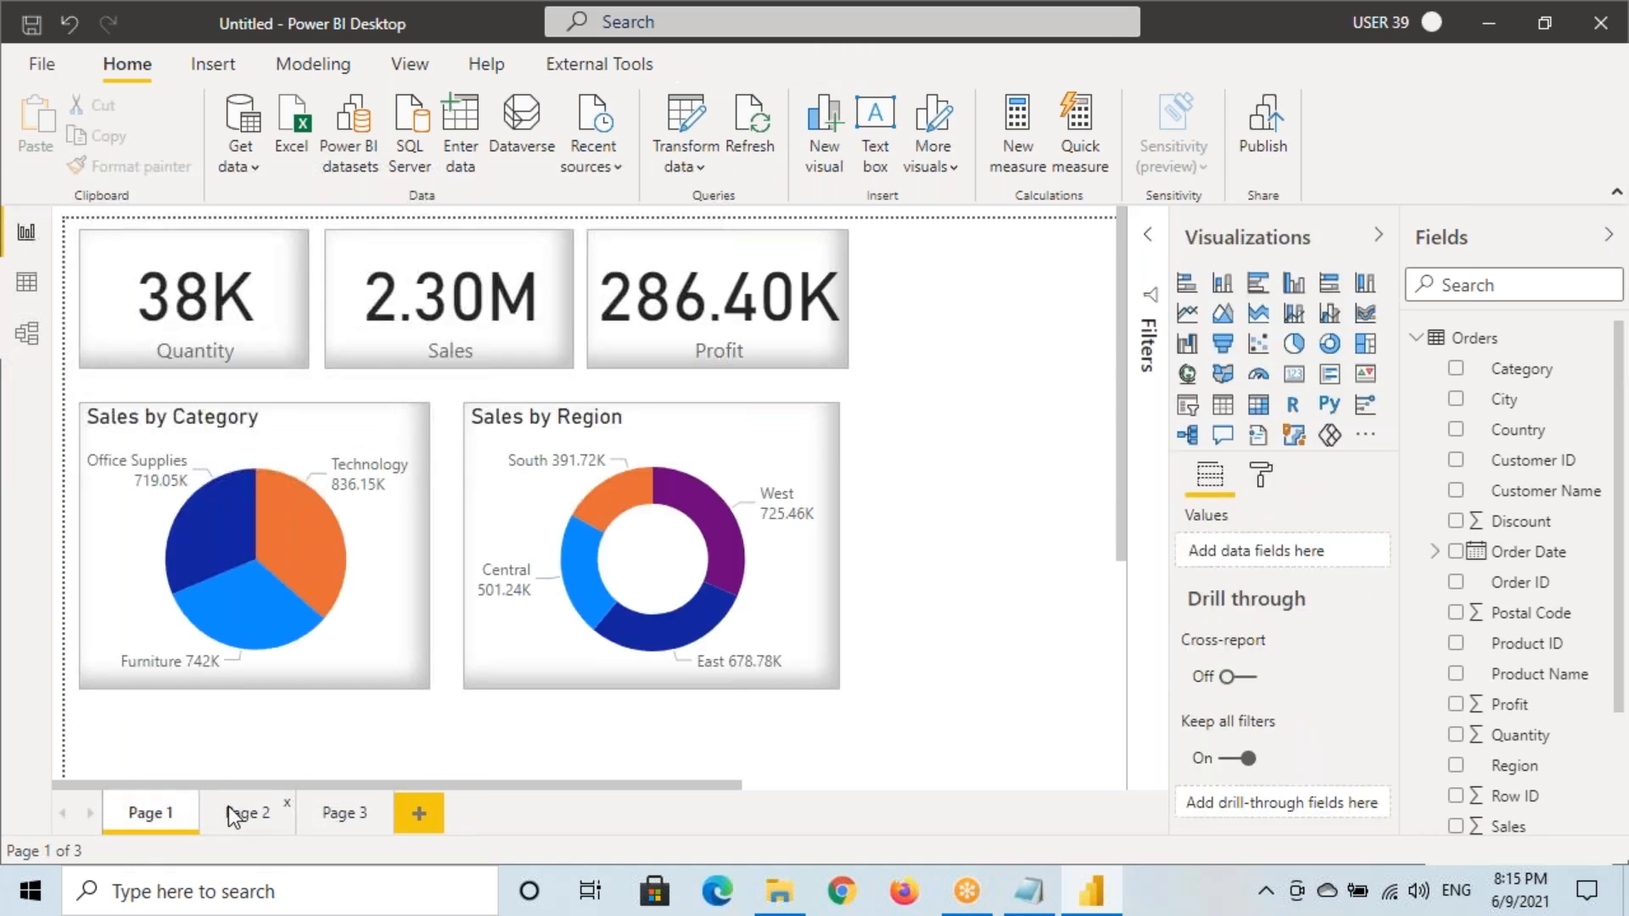
{"action": "left_click", "coordinate": [229, 812]}
{"action": "left_click", "coordinate": [87, 169]}
{"action": "left_click", "coordinate": [338, 813]}
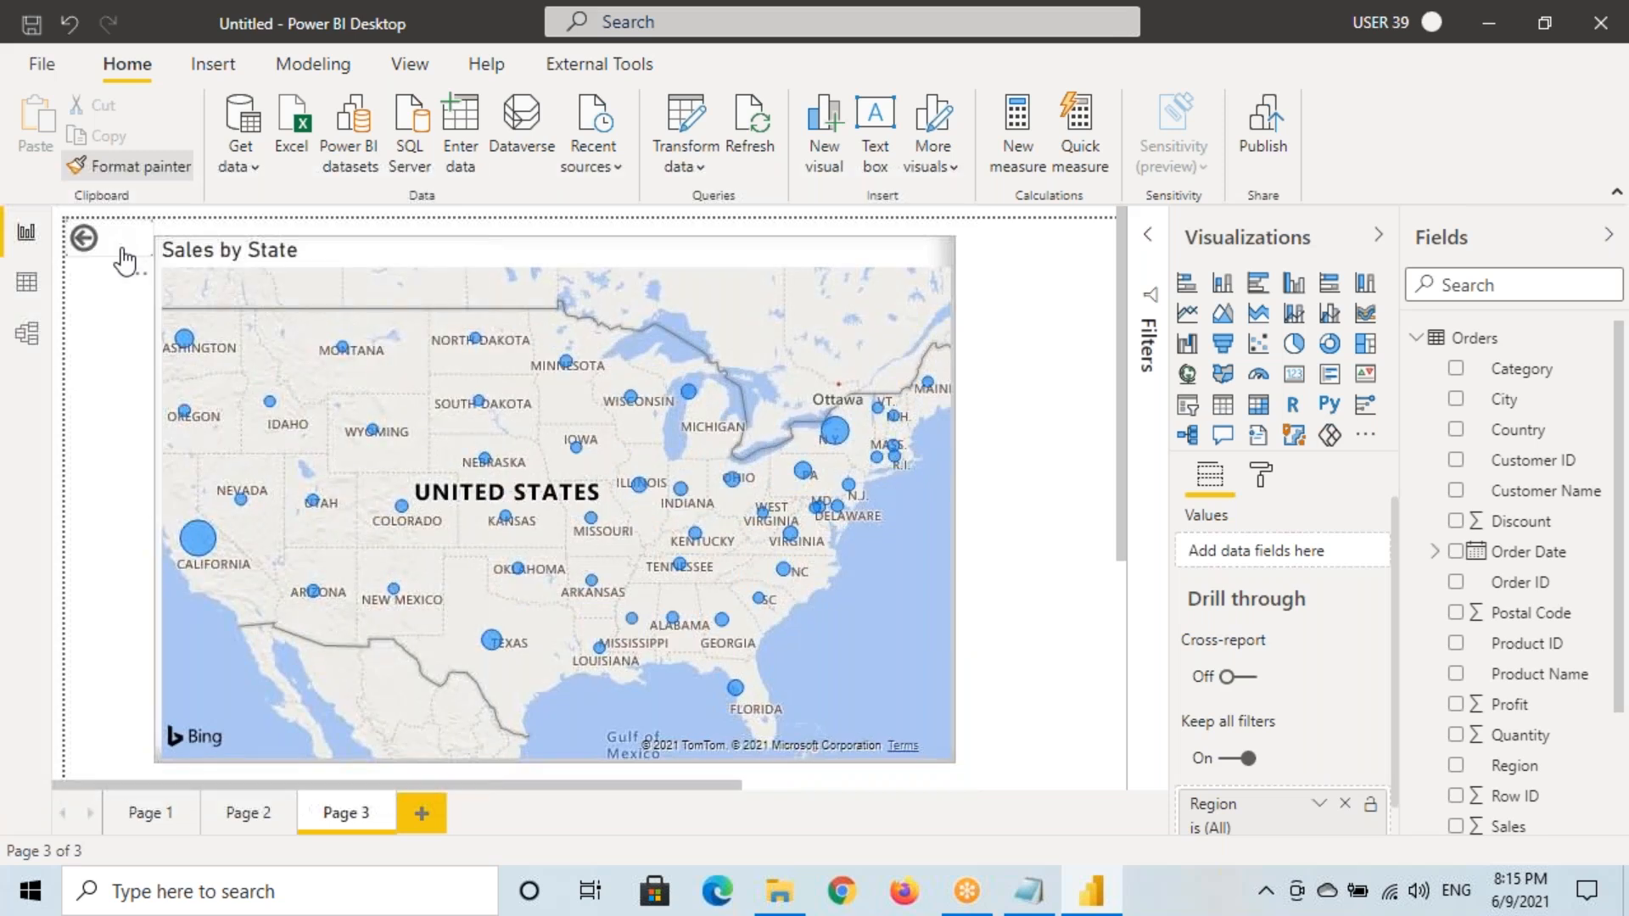
{"action": "left_click", "coordinate": [129, 251]}
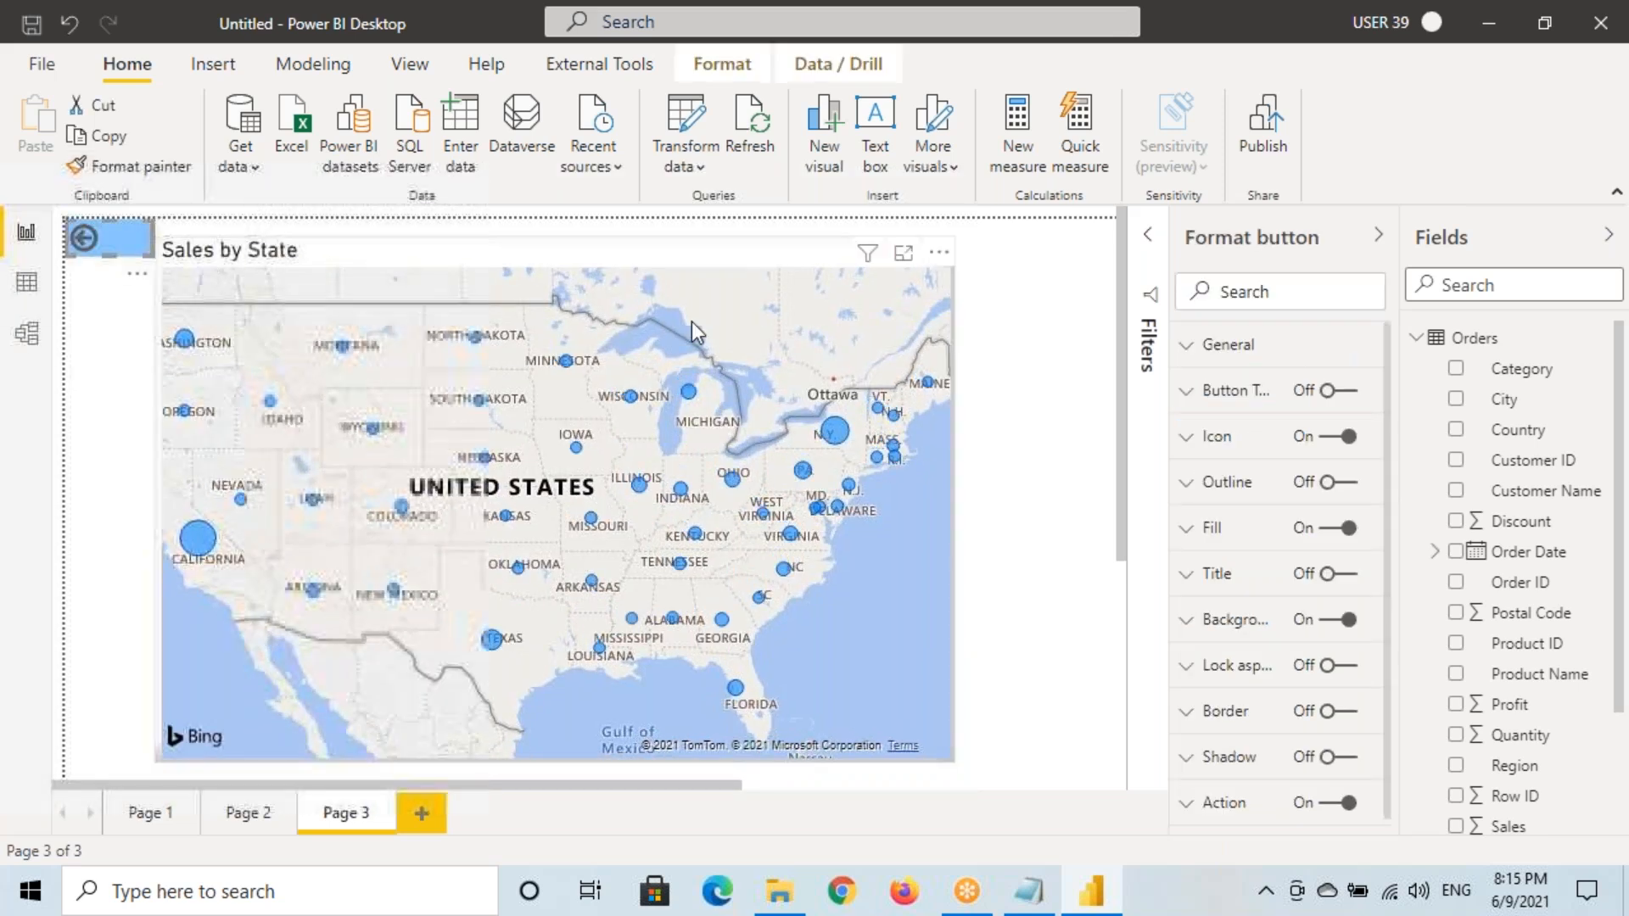
{"action": "left_click", "coordinate": [144, 812]}
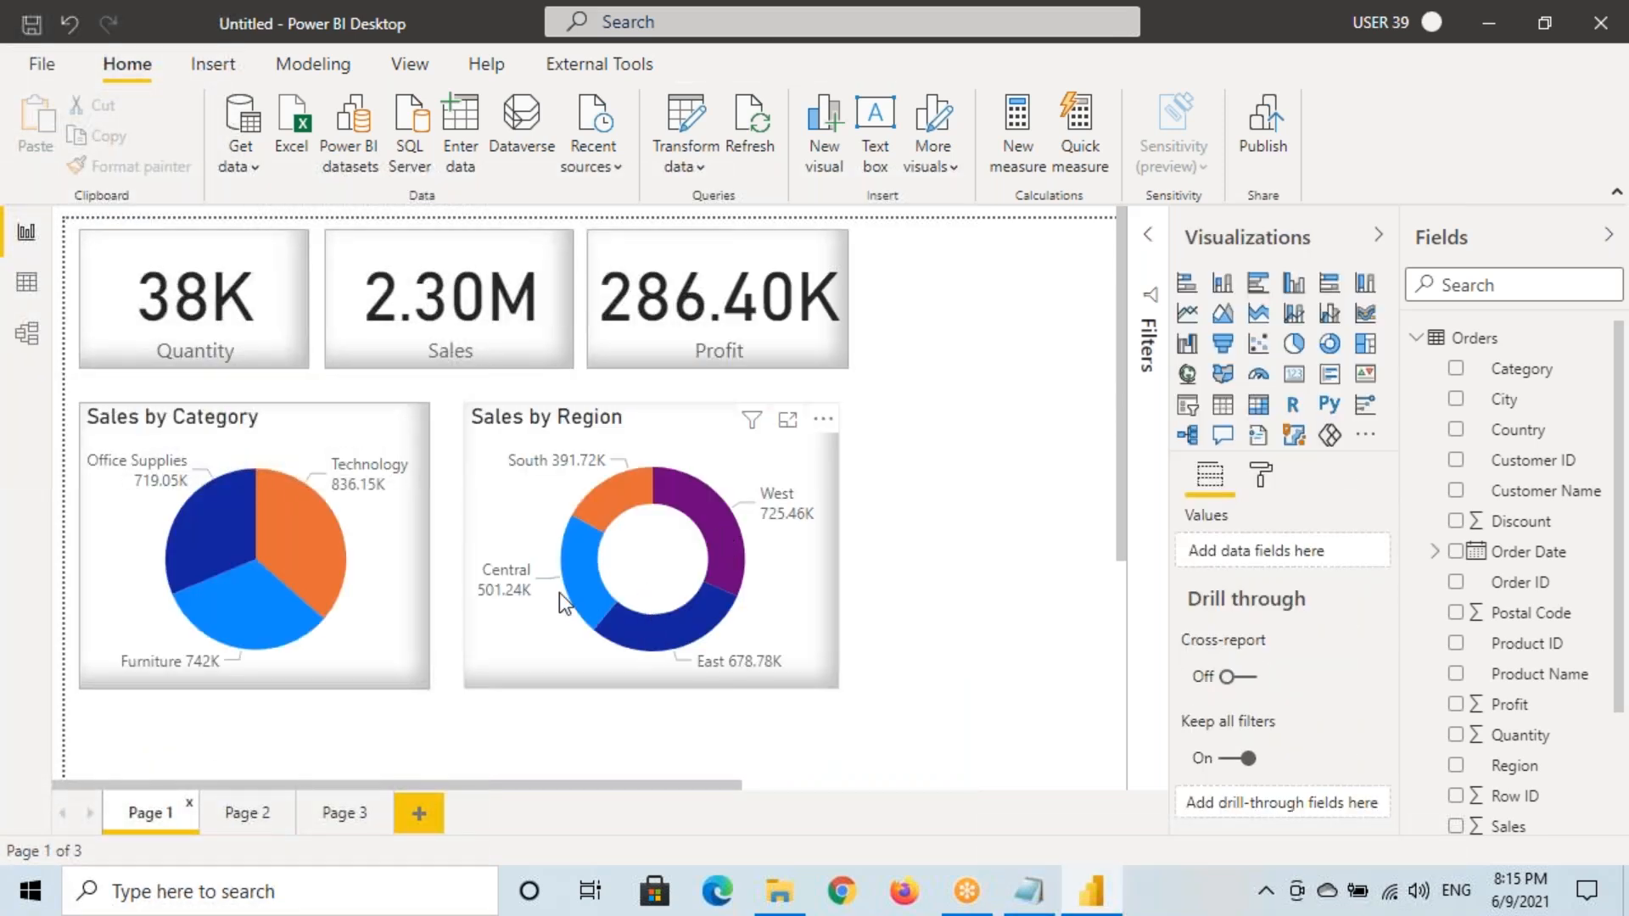
Bring up the Drill through option for the donut's Central segment
{"action": "mouse_move", "coordinate": [573, 569]}
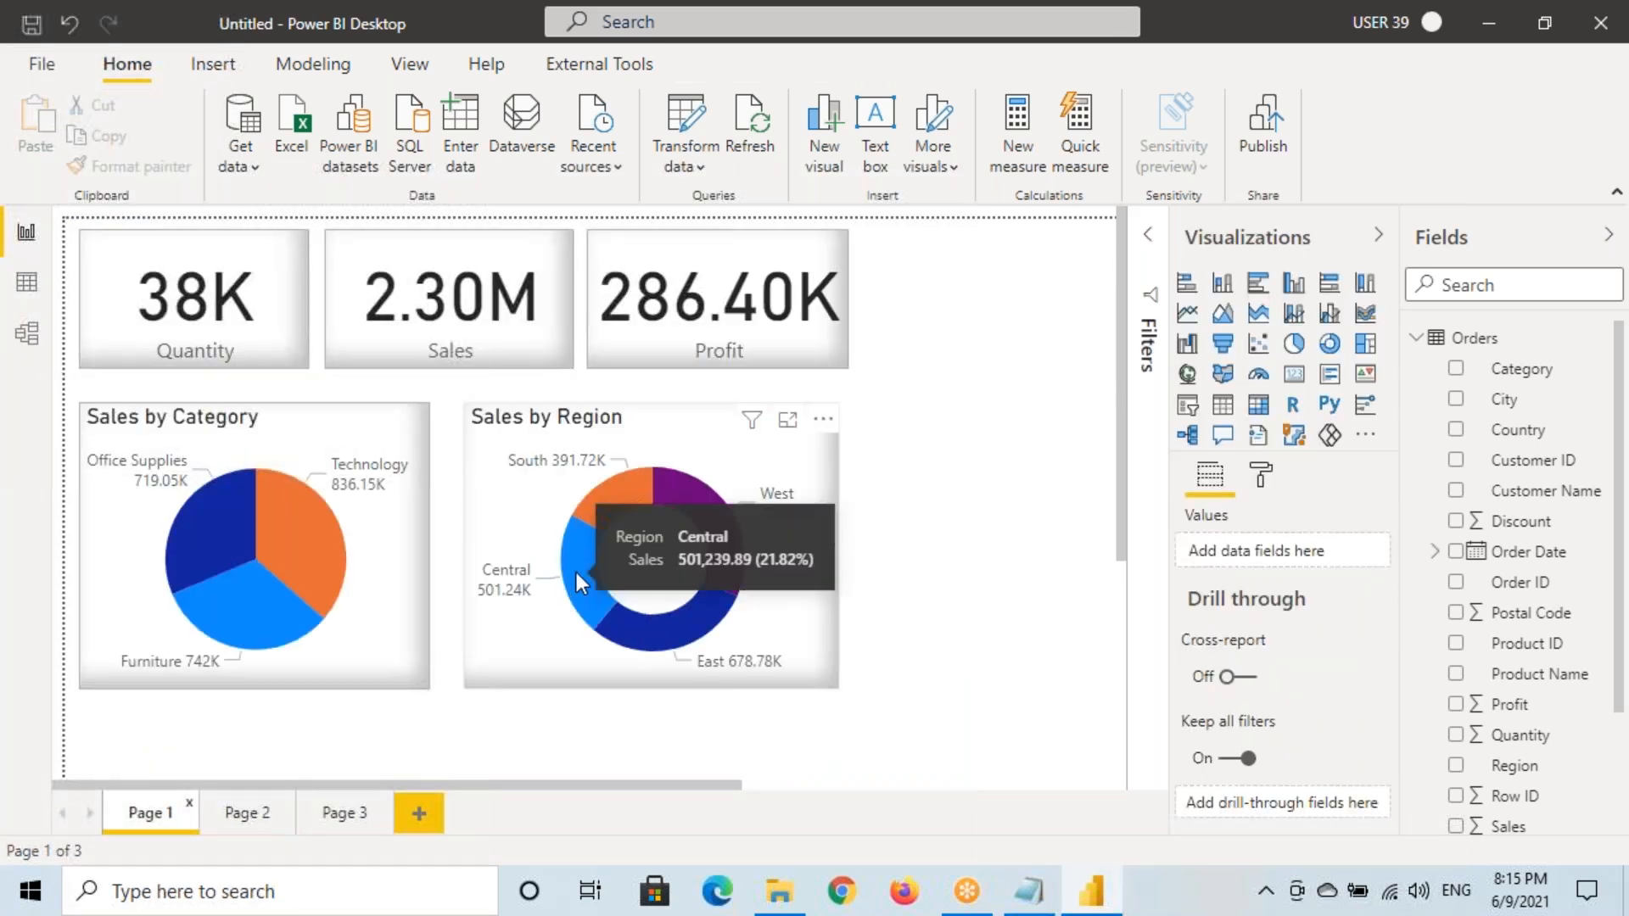
{"action": "right_click", "coordinate": [574, 569]}
{"action": "mouse_move", "coordinate": [629, 737]}
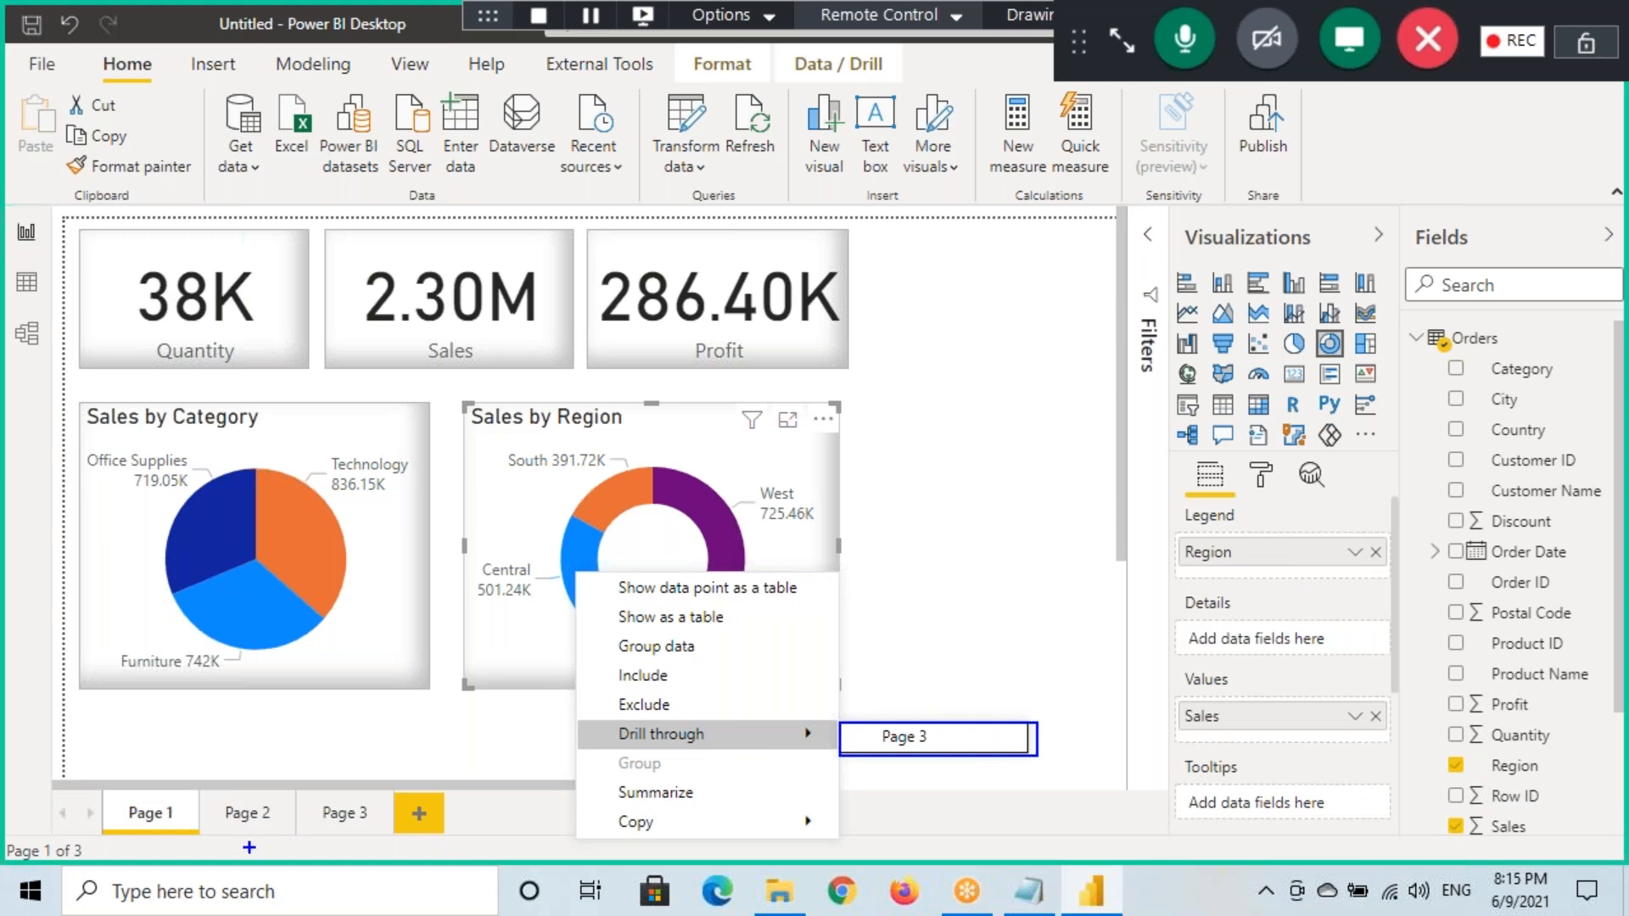
{"action": "mouse_move", "coordinate": [229, 828]}
{"action": "left_mouse_down"}
{"action": "mouse_move", "coordinate": [289, 833]}
{"action": "mouse_move", "coordinate": [350, 788]}
{"action": "mouse_move", "coordinate": [316, 835]}
{"action": "left_mouse_up"}
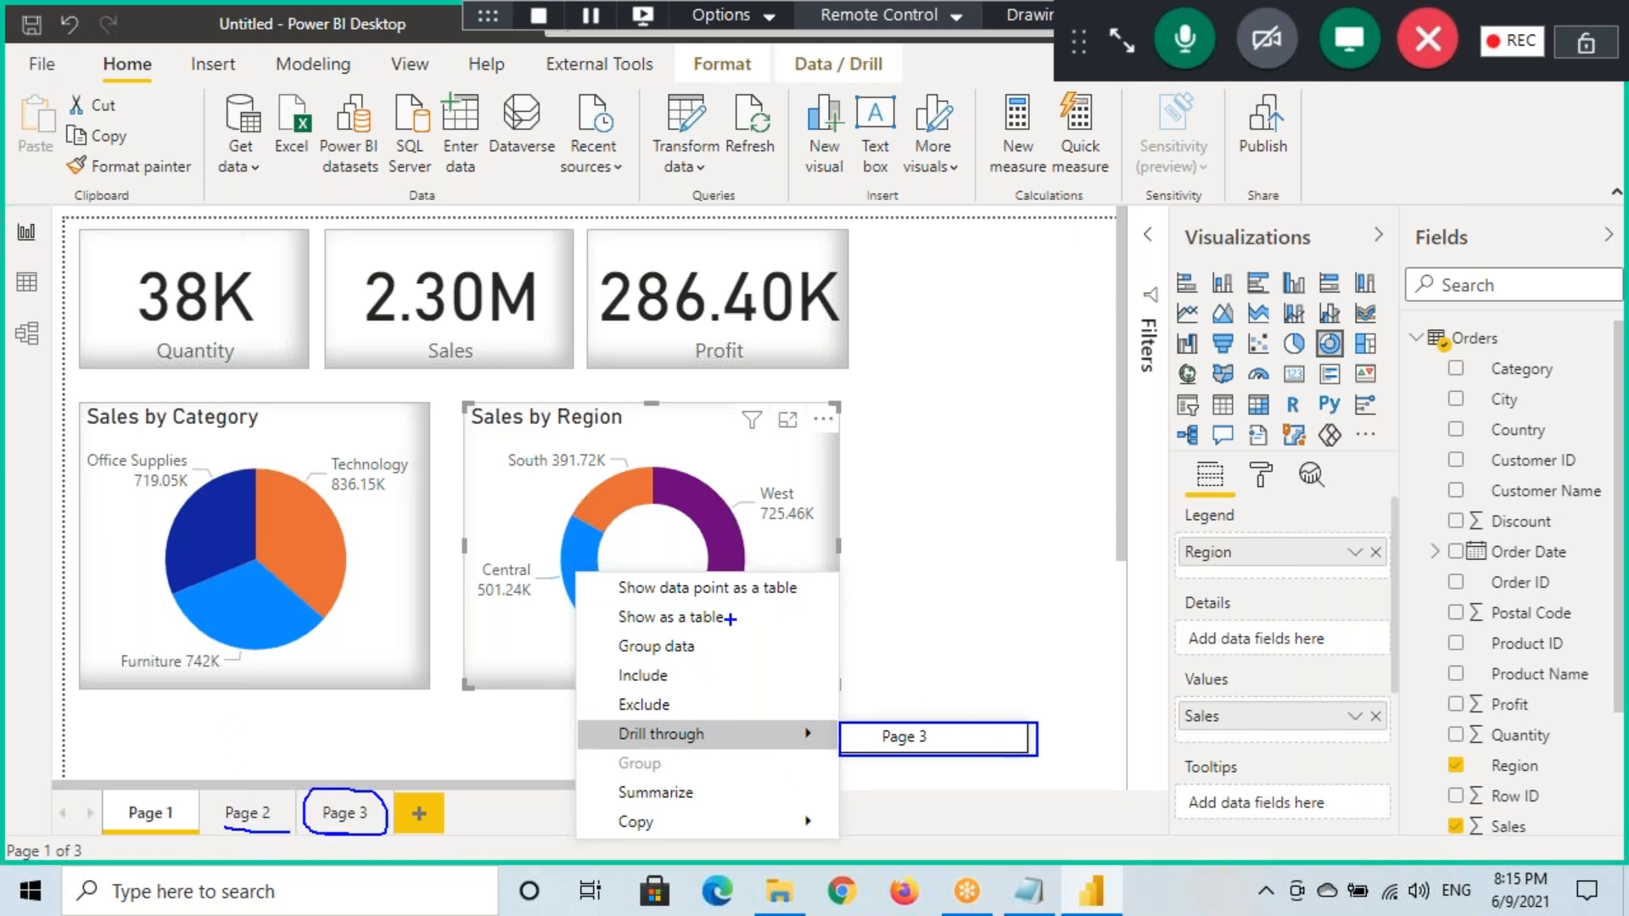
{"action": "left_click_drag", "start_coordinate": [553, 430], "coordinate": [632, 427]}
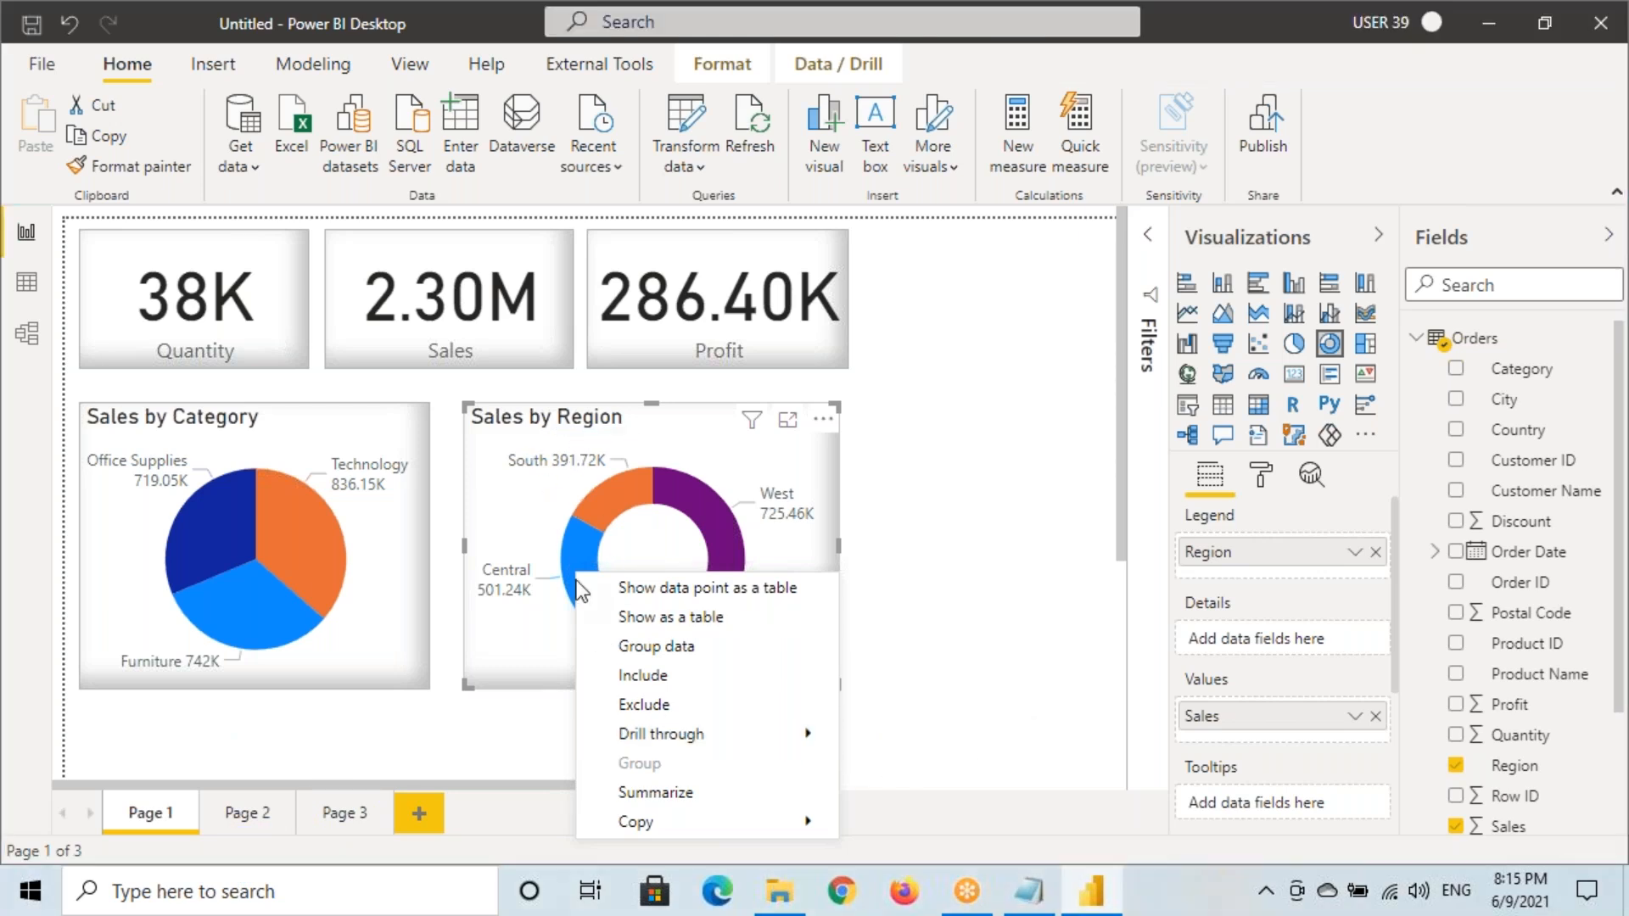
{"action": "left_click", "coordinate": [572, 554]}
{"action": "right_click", "coordinate": [572, 553]}
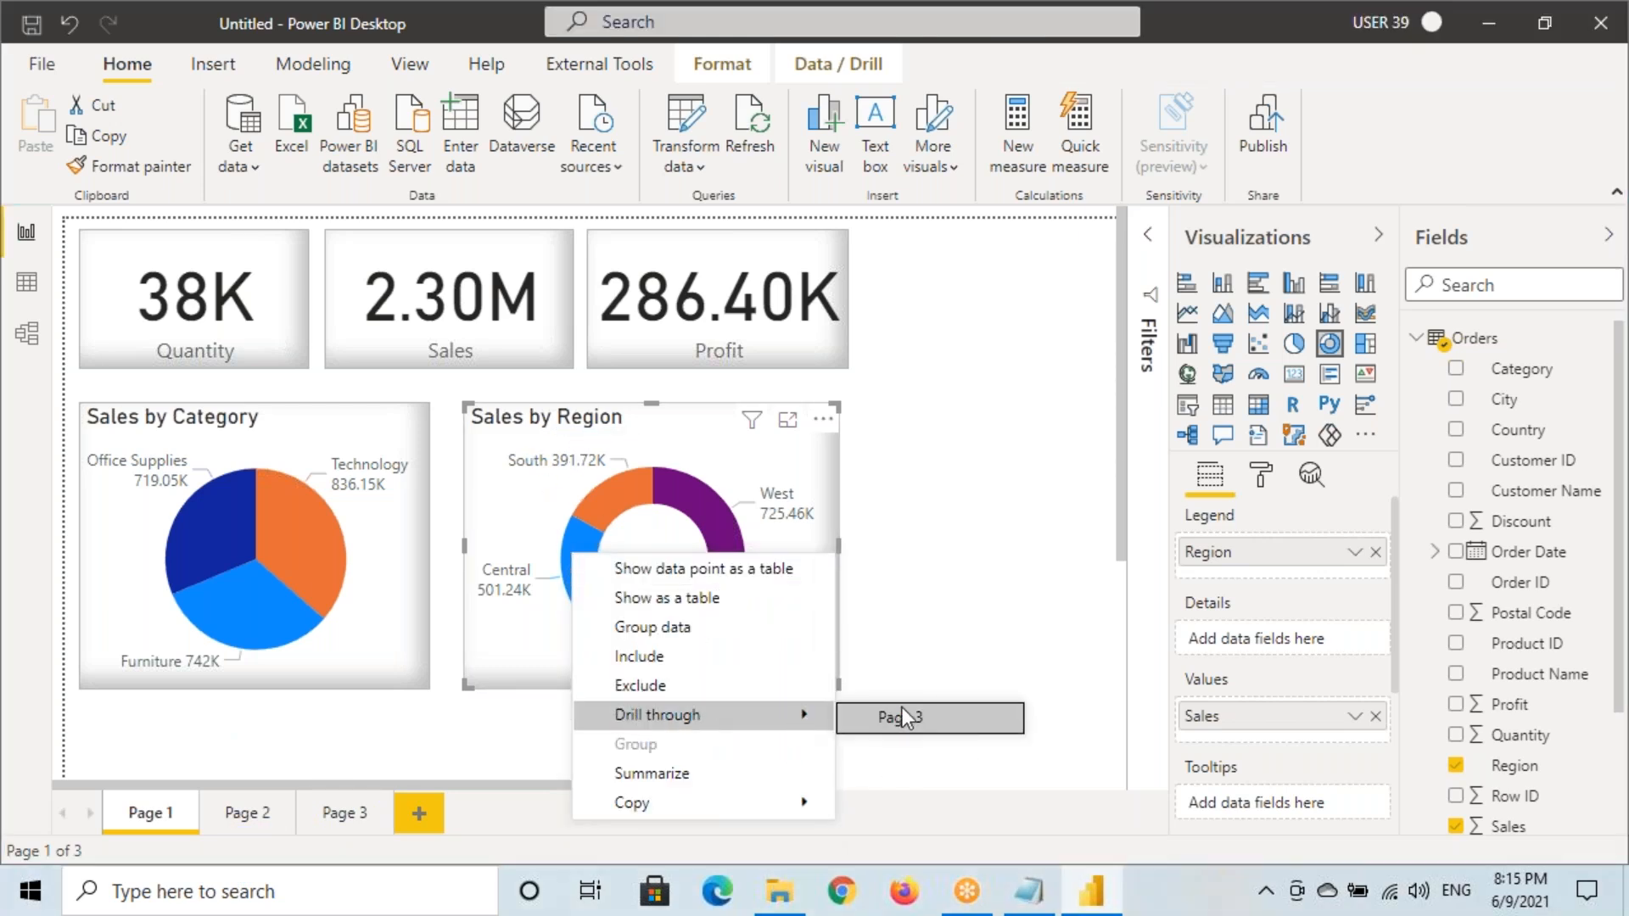
{"action": "right_click", "coordinate": [570, 550]}
Drill through from Central to Page 3's map, filtered to Region Central
{"action": "mouse_move", "coordinate": [657, 713]}
{"action": "left_click", "coordinate": [857, 709]}
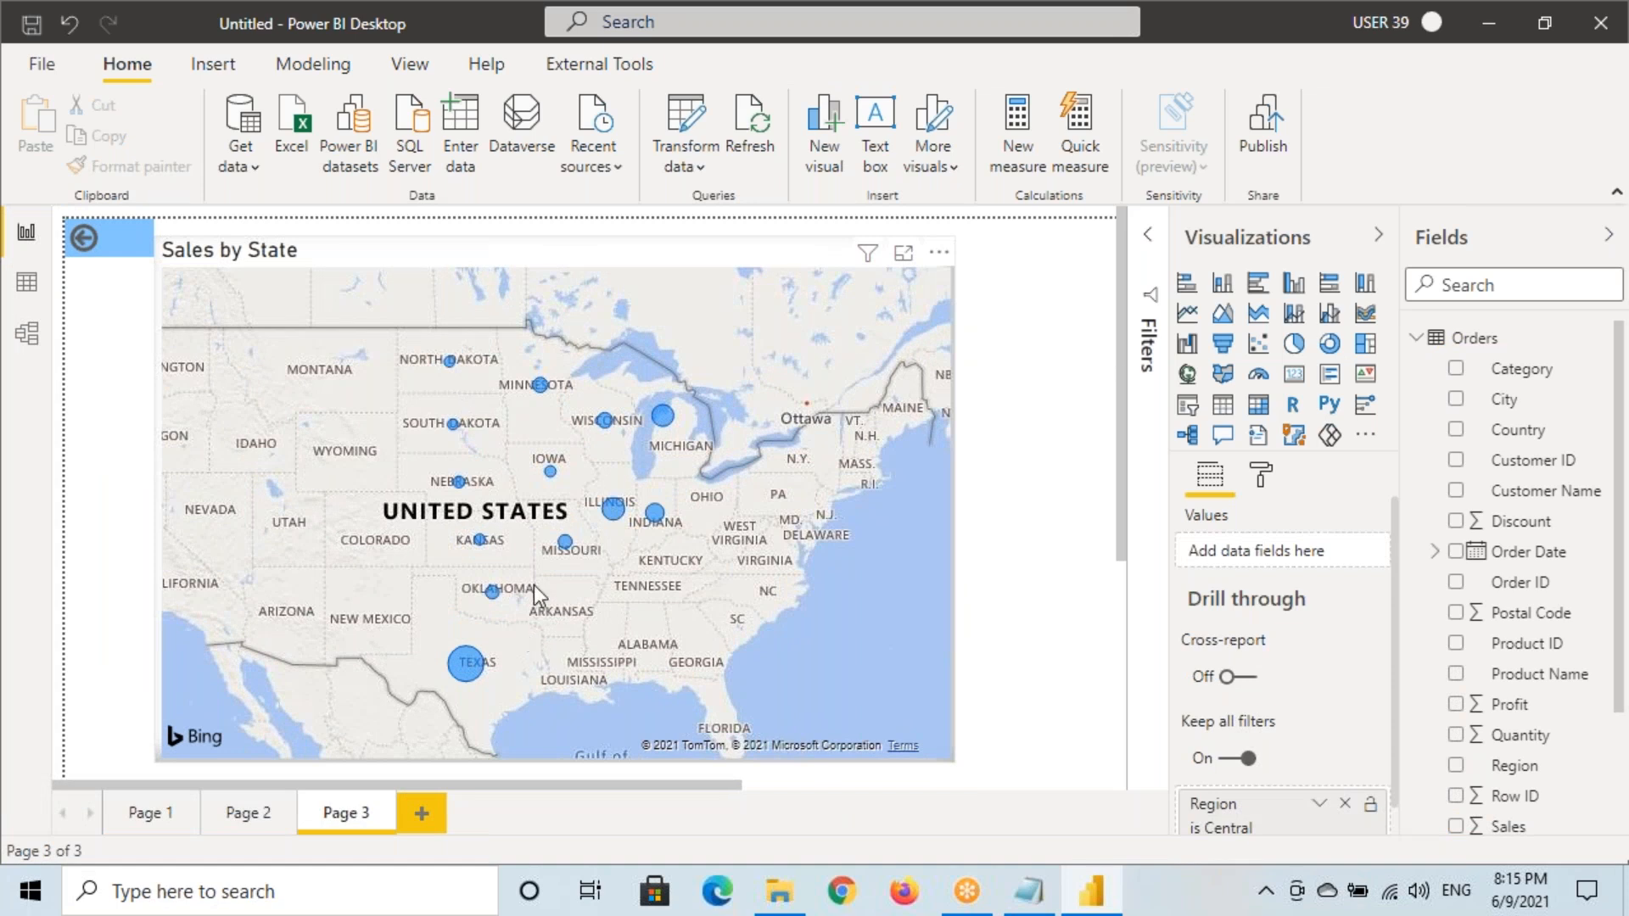
{"action": "key", "text": "ctrl+shift+d"}
{"action": "mouse_move", "coordinate": [644, 378]}
{"action": "left_mouse_down"}
{"action": "mouse_move", "coordinate": [392, 401]}
{"action": "mouse_move", "coordinate": [667, 563]}
{"action": "mouse_move", "coordinate": [636, 372]}
{"action": "left_mouse_up"}
{"action": "mouse_move", "coordinate": [838, 392]}
{"action": "left_mouse_down"}
{"action": "mouse_move", "coordinate": [890, 466]}
{"action": "mouse_move", "coordinate": [770, 408]}
{"action": "left_mouse_up"}
{"action": "mouse_move", "coordinate": [324, 384]}
{"action": "left_mouse_down"}
{"action": "mouse_move", "coordinate": [141, 543]}
{"action": "mouse_move", "coordinate": [357, 399]}
{"action": "mouse_move", "coordinate": [258, 320]}
{"action": "left_mouse_up"}
{"action": "mouse_move", "coordinate": [790, 576]}
{"action": "left_mouse_down"}
{"action": "mouse_move", "coordinate": [692, 551]}
{"action": "mouse_move", "coordinate": [782, 703]}
{"action": "mouse_move", "coordinate": [719, 533]}
{"action": "left_mouse_up"}
{"action": "left_click_drag", "start_coordinate": [510, 273], "coordinate": [519, 338]}
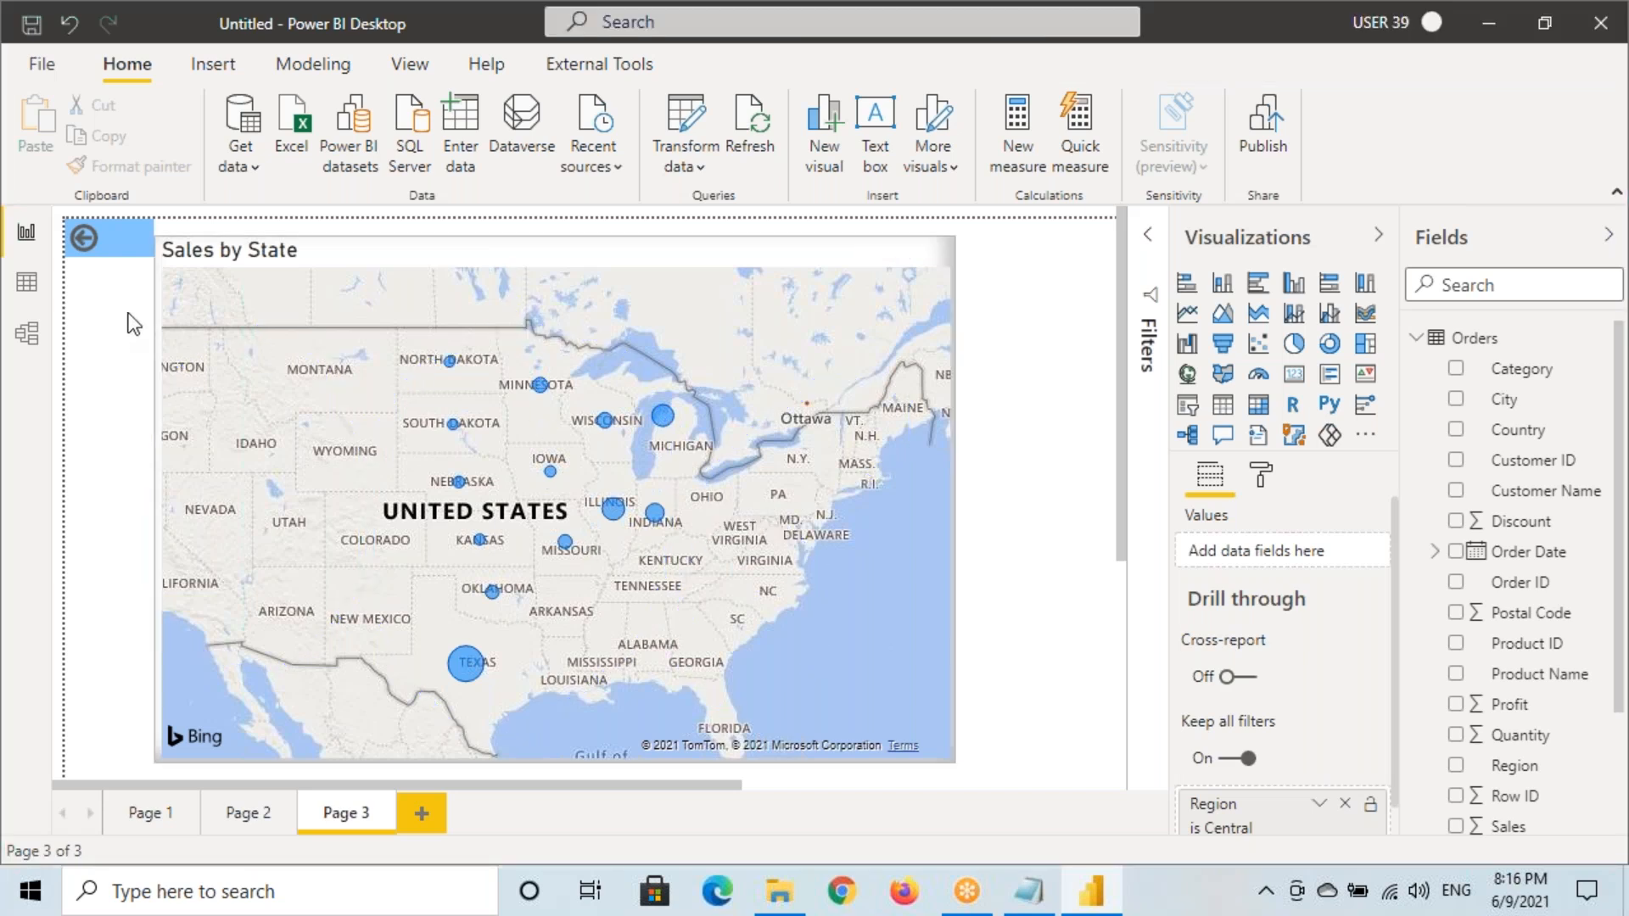
Review the Central drill-through filter, then go back to Page 1
{"action": "scroll", "coordinate": [1204, 795], "scroll_direction": "down", "scroll_amount": 1}
{"action": "mouse_move", "coordinate": [1174, 761]}
{"action": "left_mouse_down"}
{"action": "mouse_move", "coordinate": [1278, 812]}
{"action": "mouse_move", "coordinate": [1401, 828]}
{"action": "left_mouse_up"}
{"action": "mouse_move", "coordinate": [1187, 790]}
{"action": "left_mouse_down"}
{"action": "mouse_move", "coordinate": [1256, 790]}
{"action": "mouse_move", "coordinate": [1273, 818]}
{"action": "left_mouse_up"}
{"action": "key", "text": "Escape"}
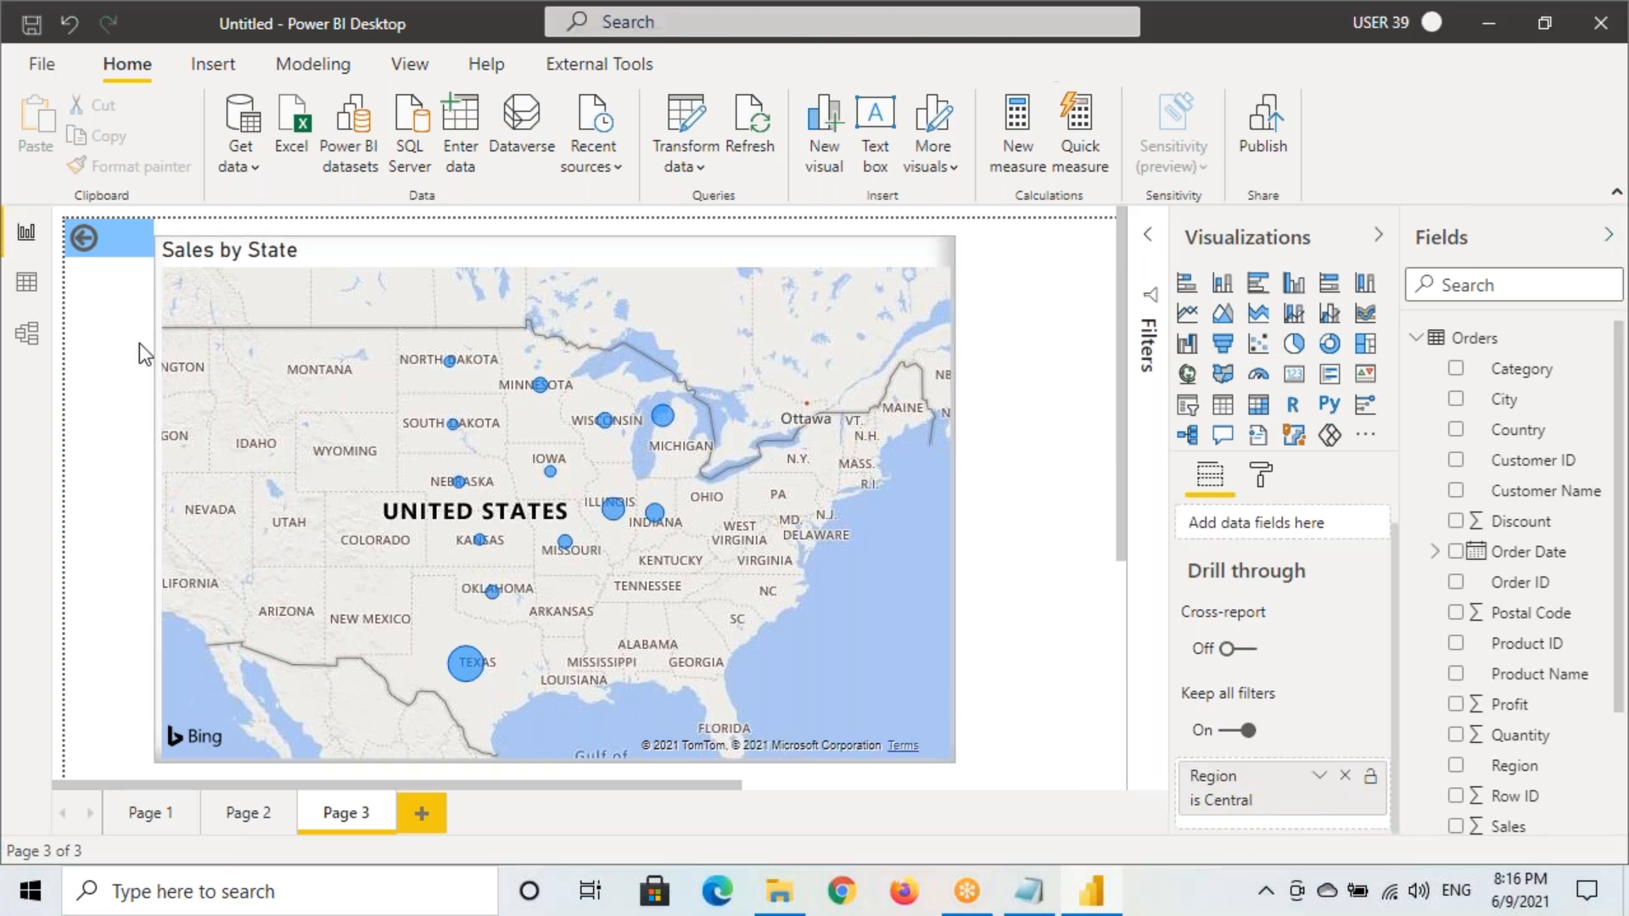
{"action": "left_click", "coordinate": [105, 255], "text": "ctrl"}
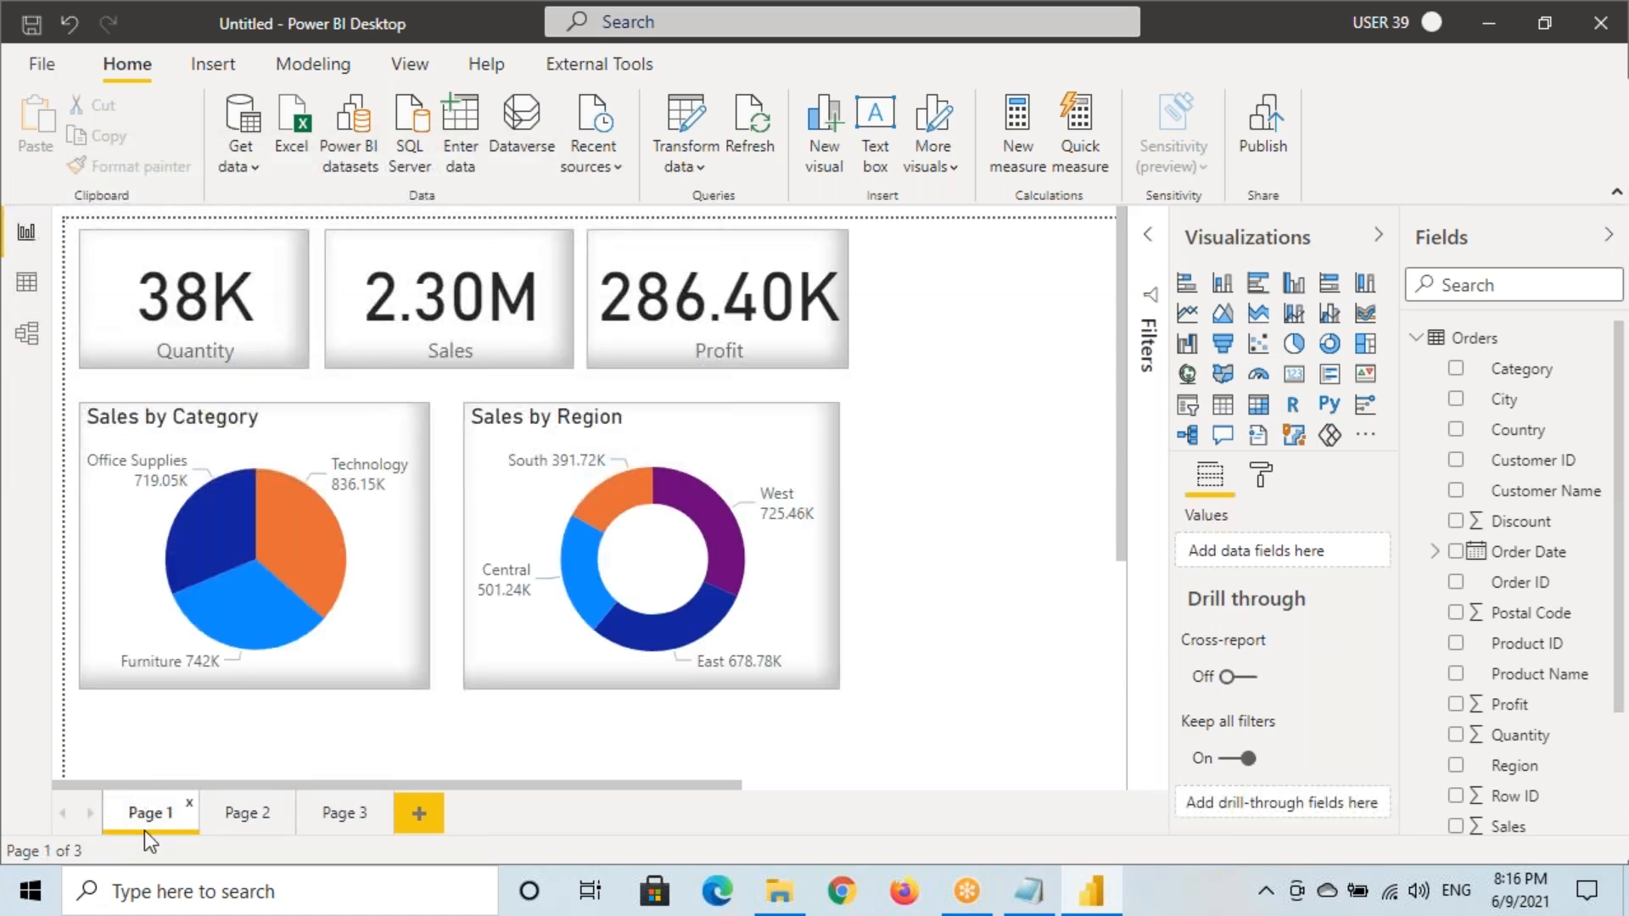
{"action": "right_click", "coordinate": [699, 613]}
{"action": "mouse_move", "coordinate": [915, 512]}
{"action": "left_click", "coordinate": [997, 512]}
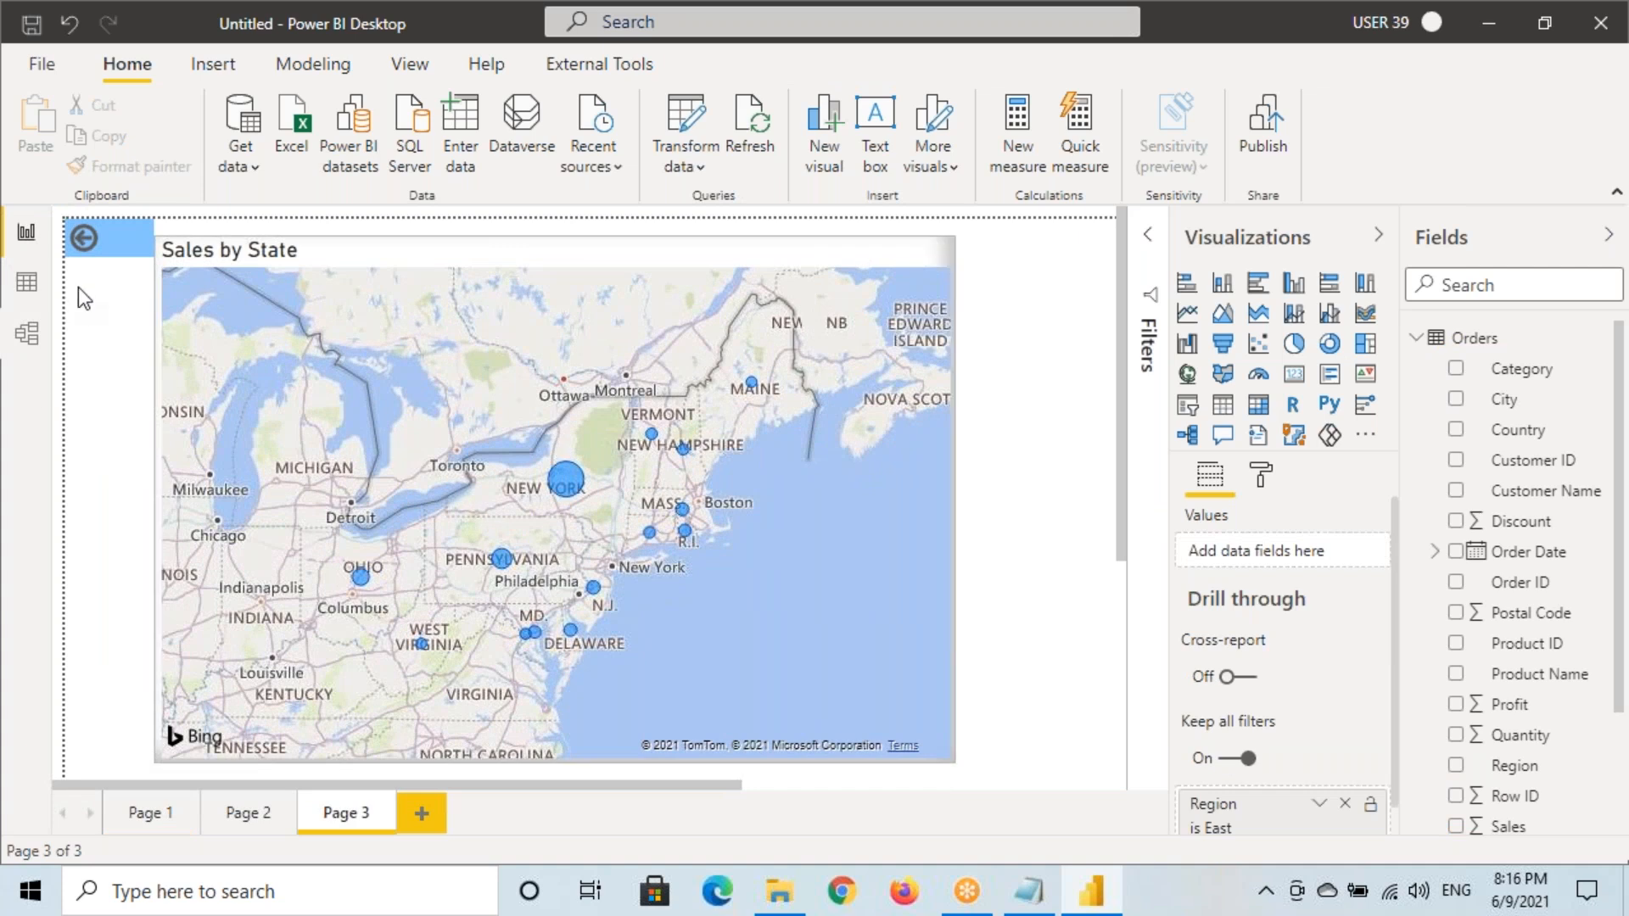
{"action": "left_click", "coordinate": [113, 244], "text": "ctrl"}
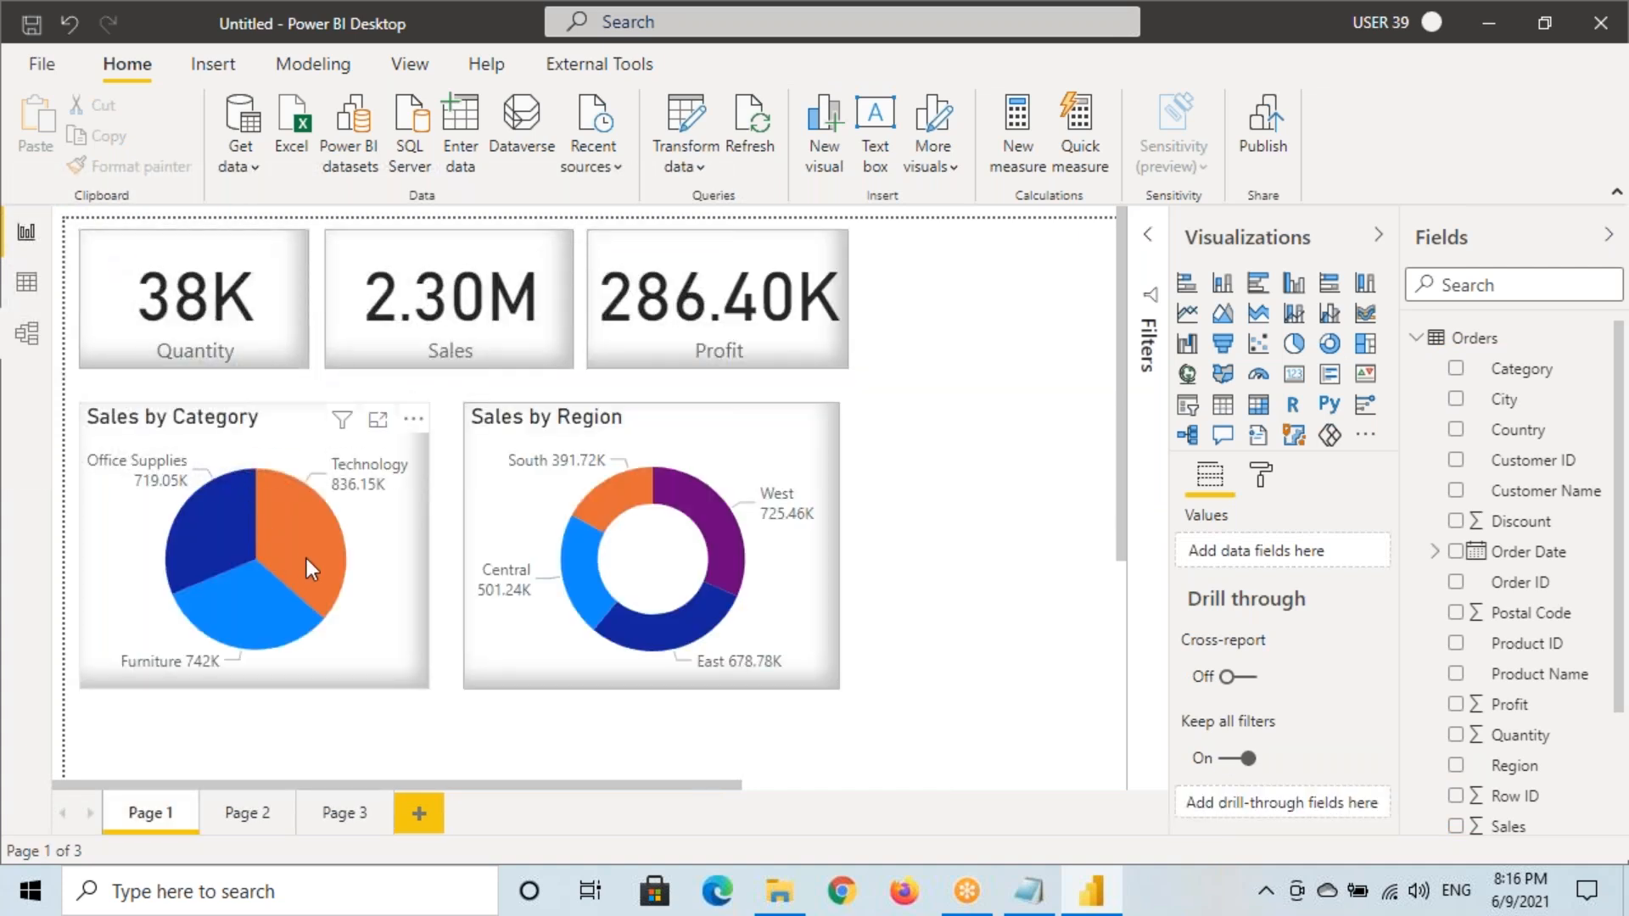
{"action": "right_click", "coordinate": [307, 526]}
{"action": "mouse_move", "coordinate": [391, 691]}
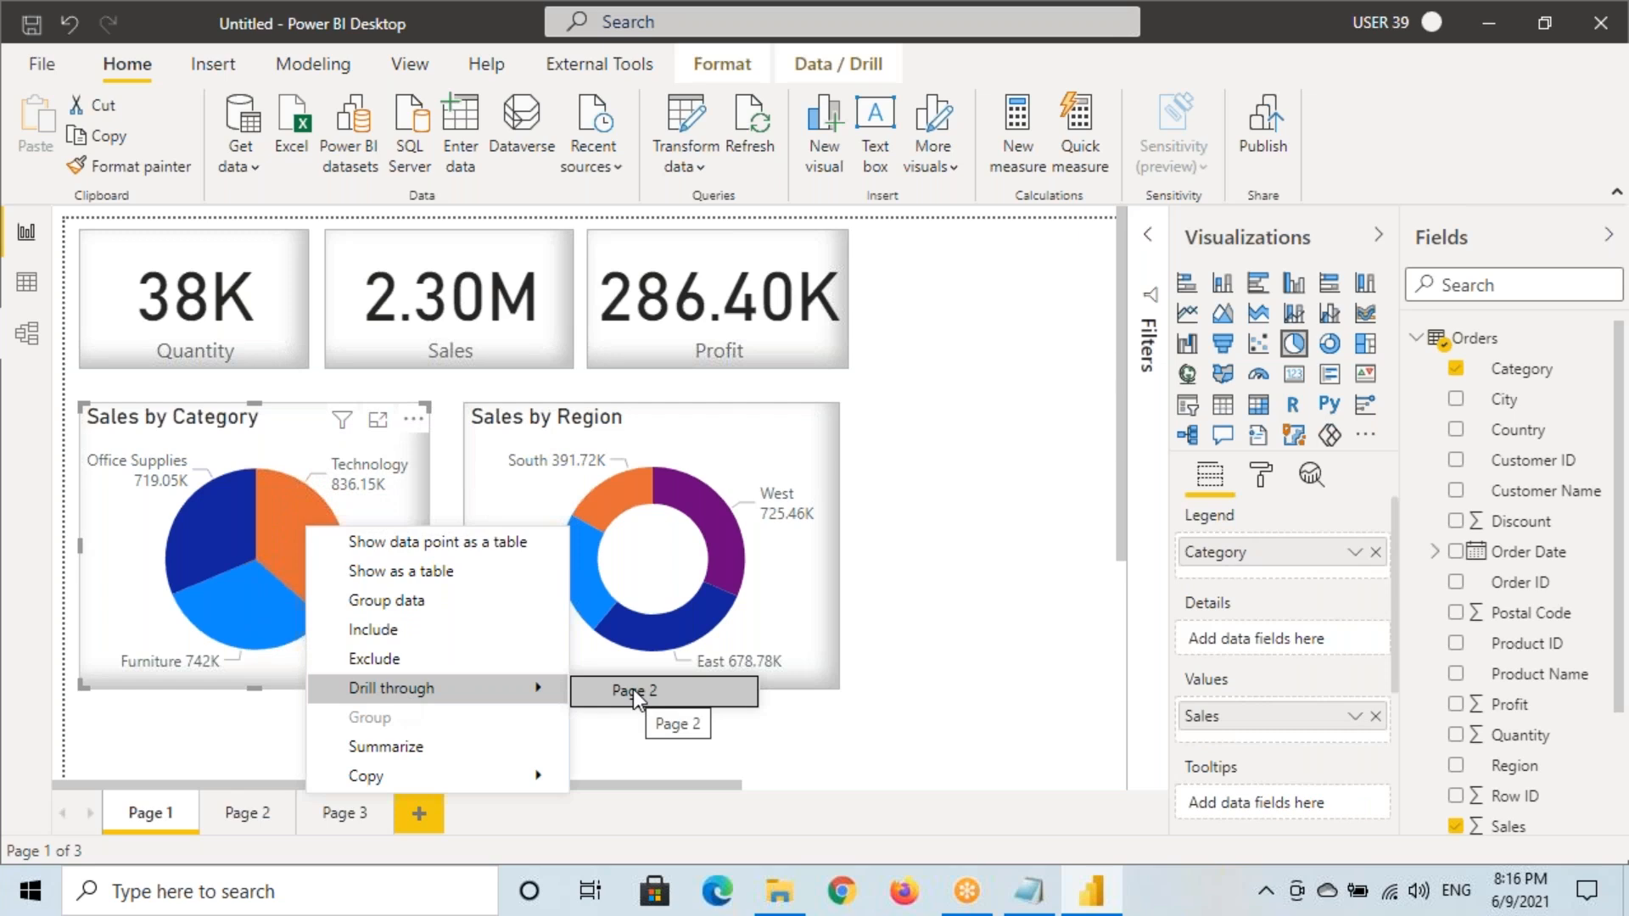
{"action": "left_click", "coordinate": [287, 533]}
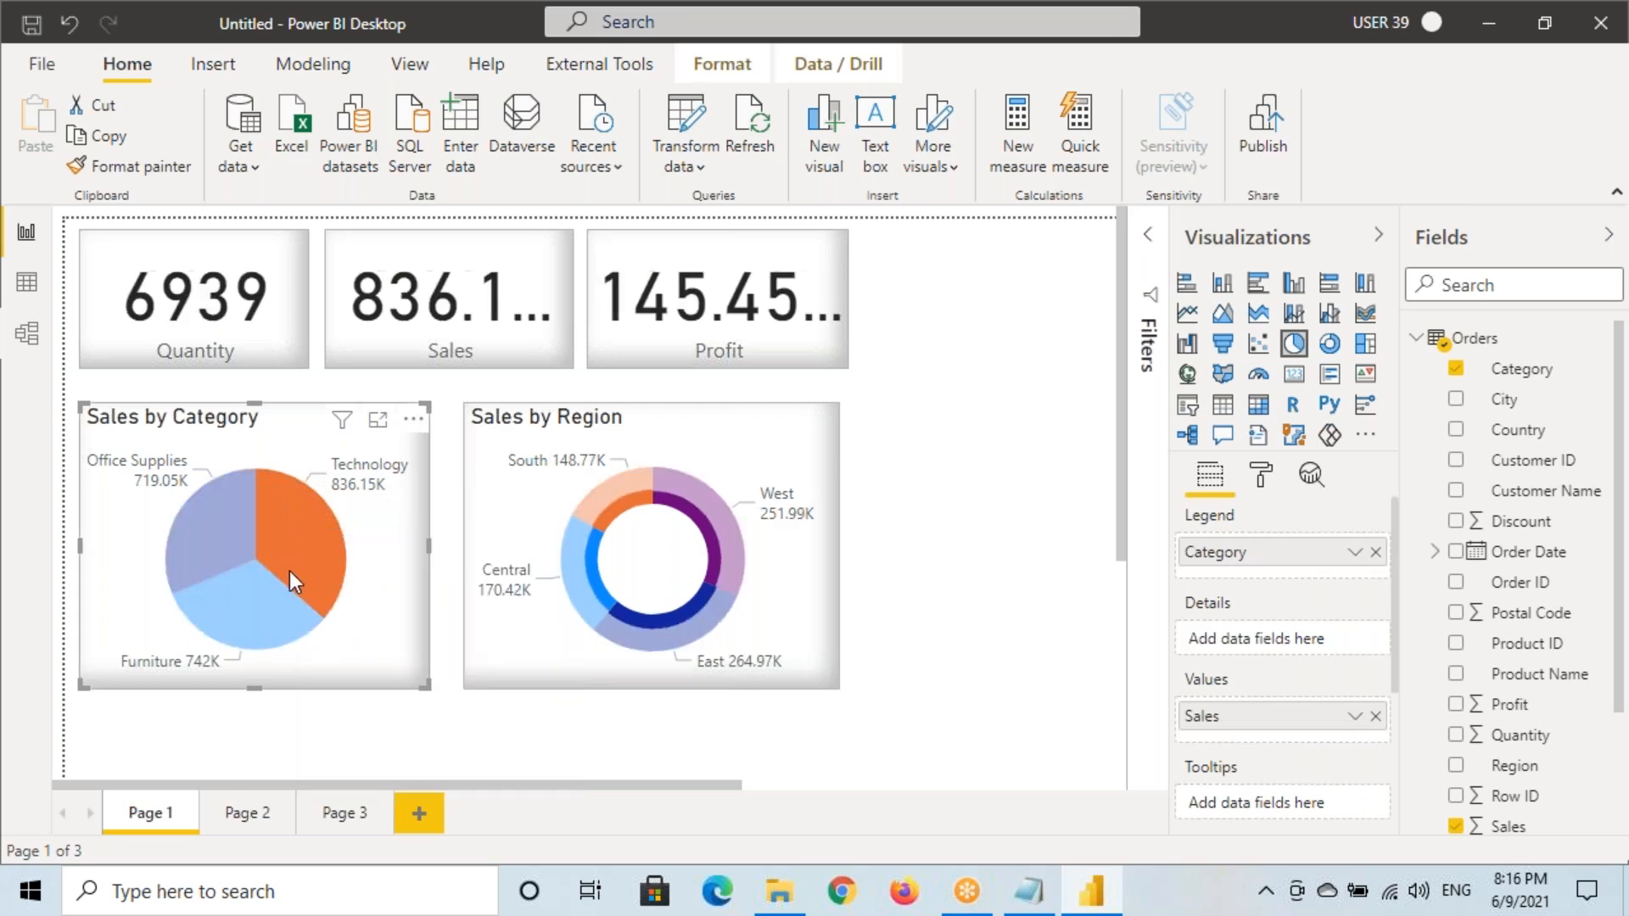
{"action": "left_click", "coordinate": [316, 540]}
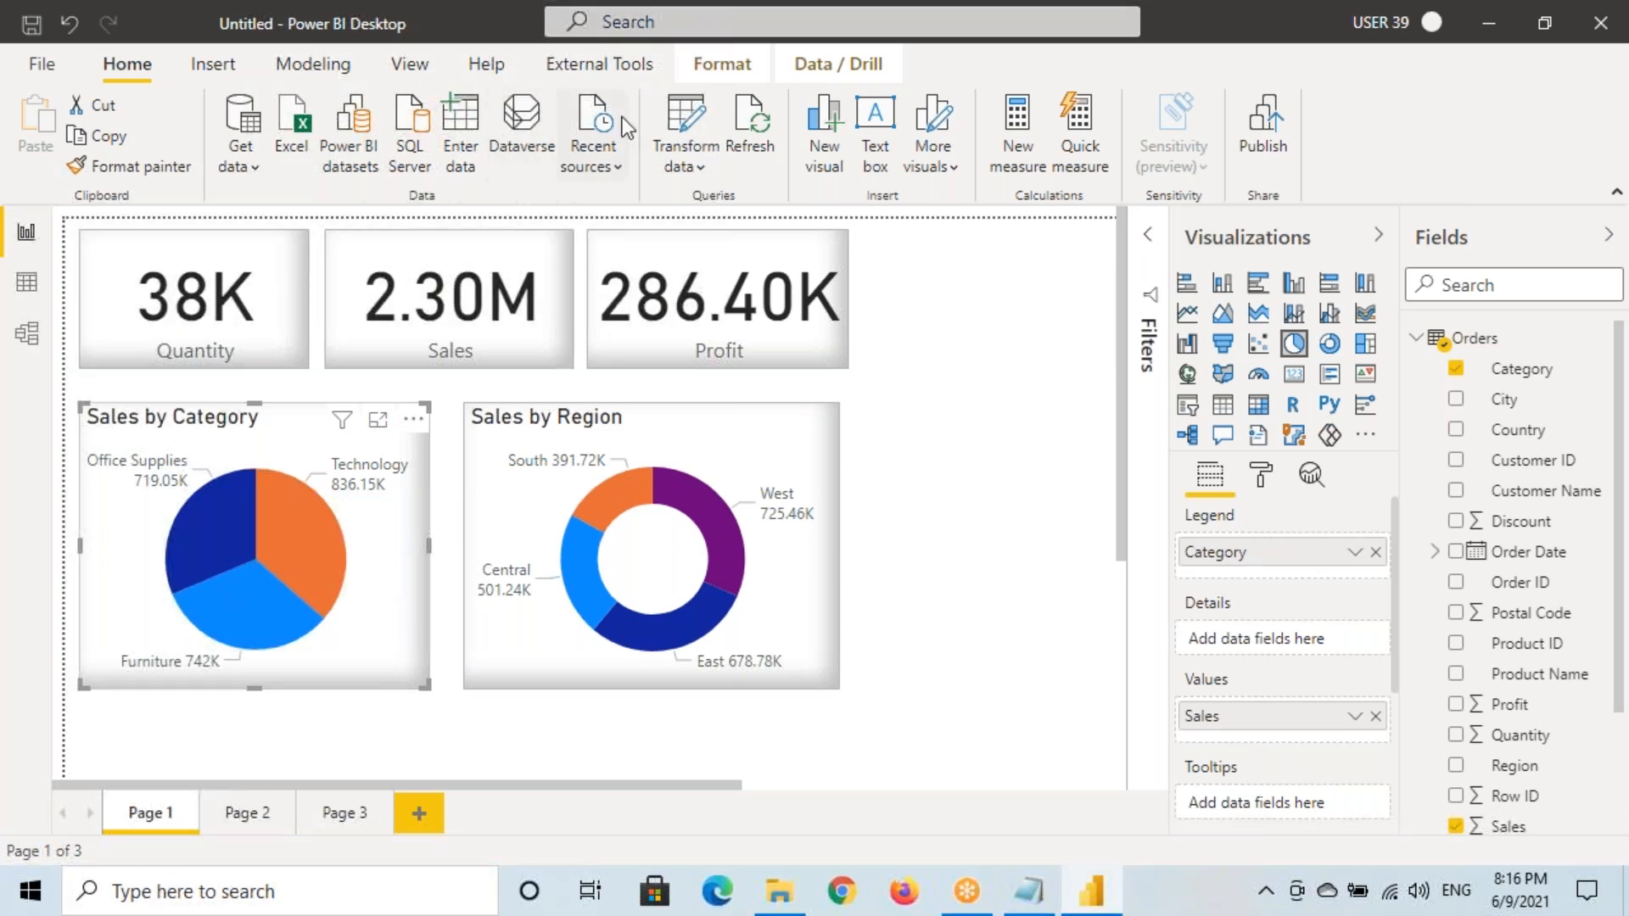
Show the Format commands, then the Data / Drill commands for the chart
{"action": "left_click", "coordinate": [742, 75]}
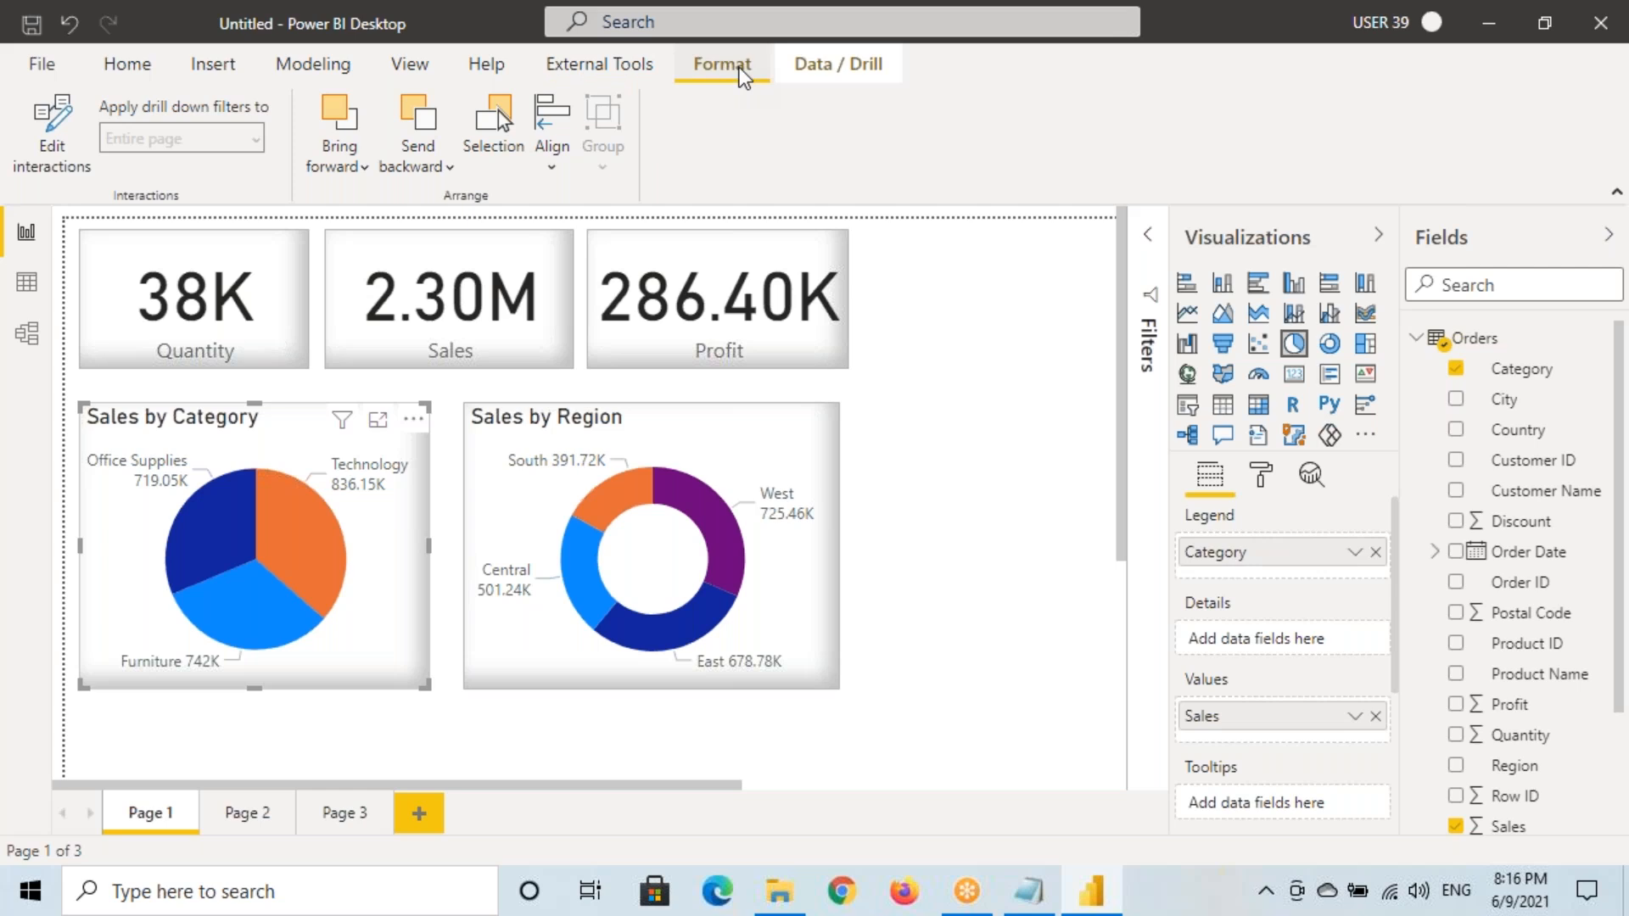
{"action": "left_click", "coordinate": [812, 58]}
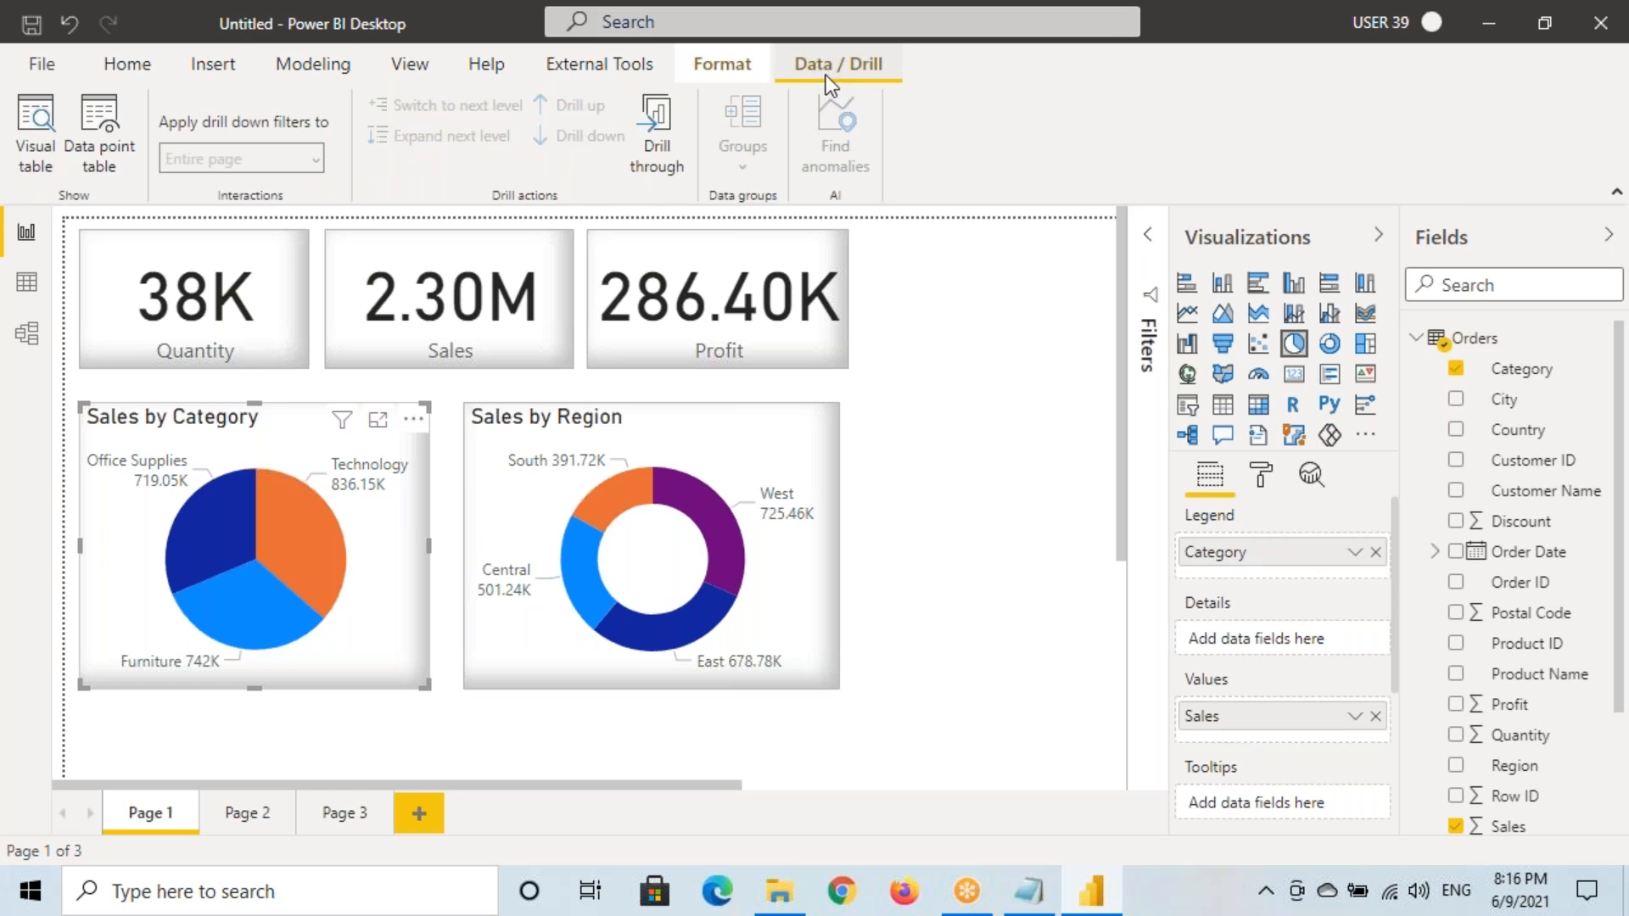
{"action": "left_click_drag", "start_coordinate": [775, 48], "coordinate": [906, 84]}
{"action": "left_click_drag", "start_coordinate": [632, 93], "coordinate": [690, 179]}
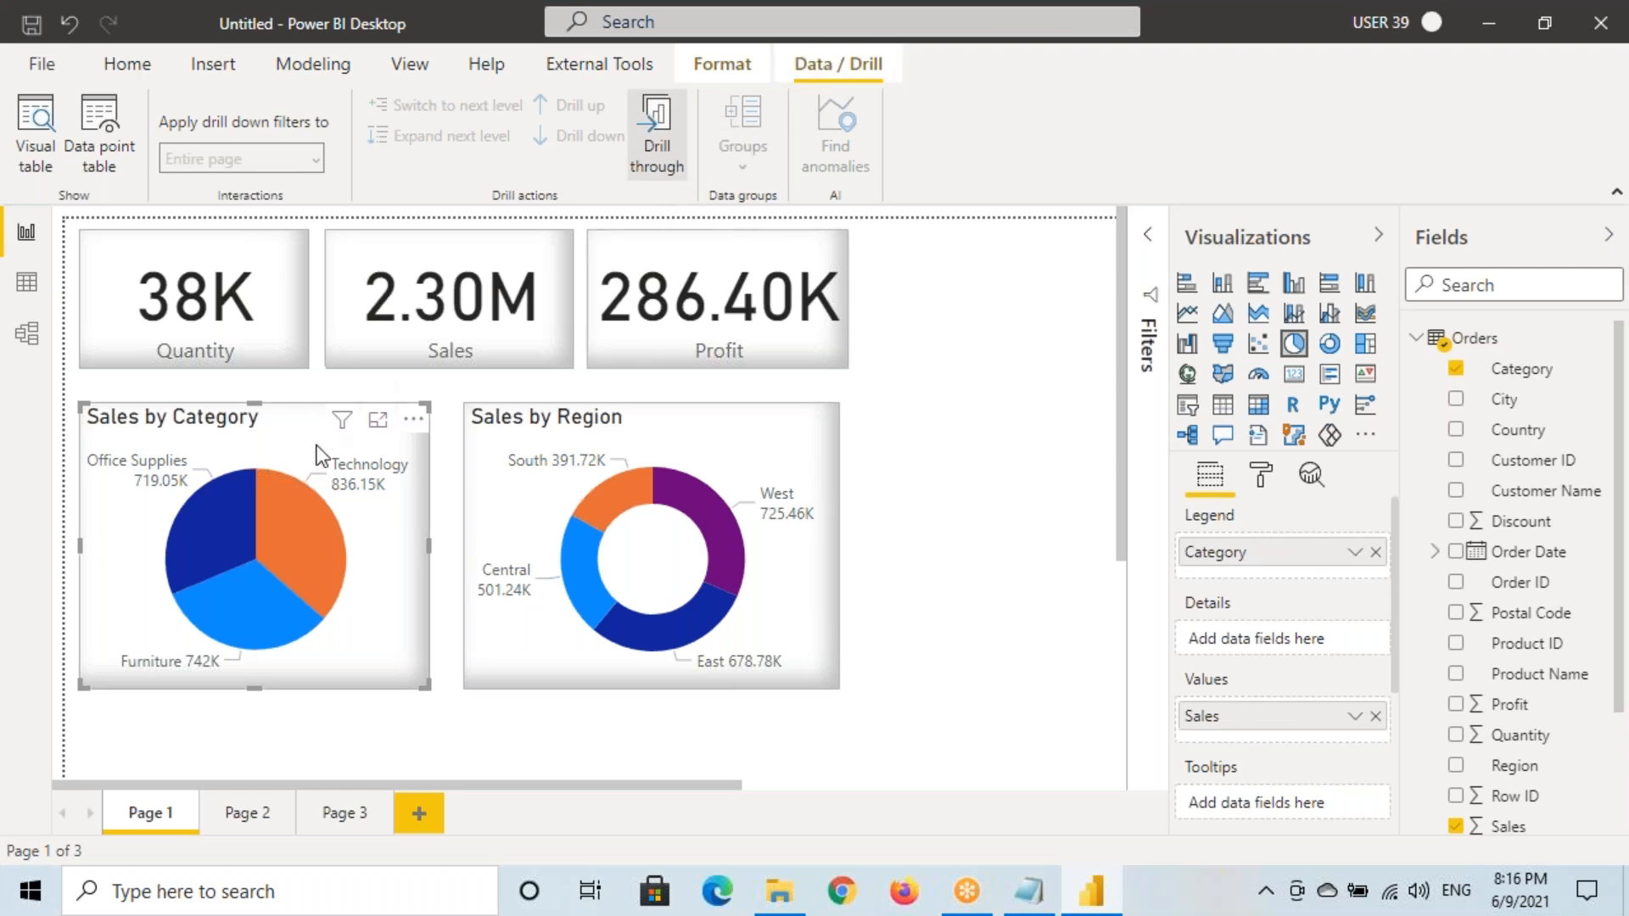
Bring up the Technology slice's Drill through option showing Page 2
{"action": "right_click", "coordinate": [302, 533]}
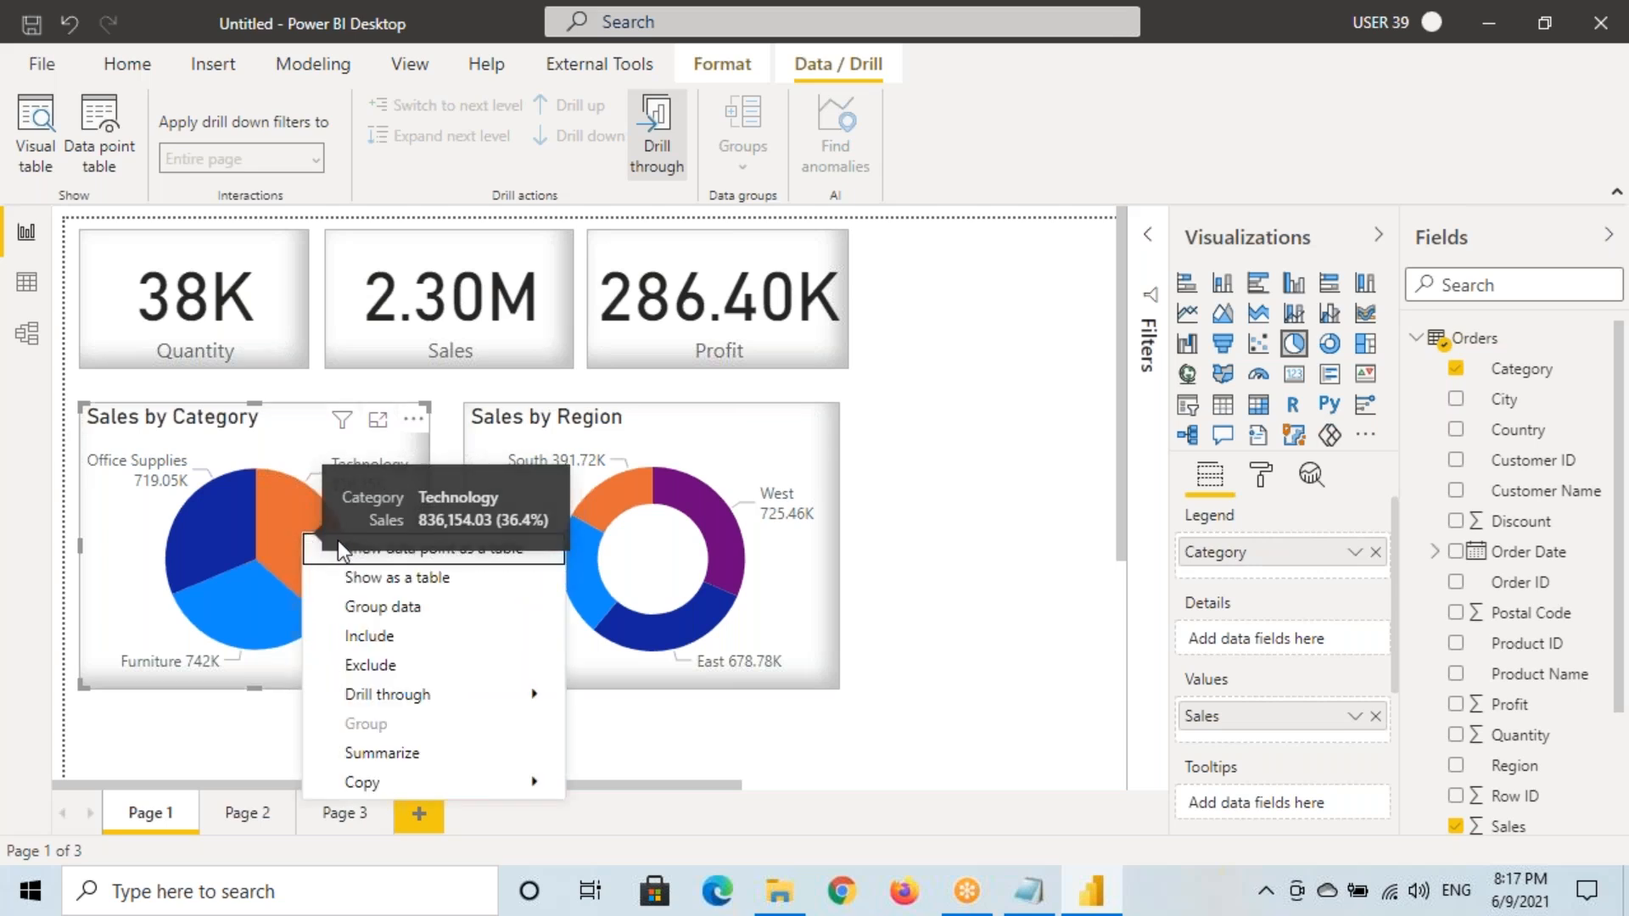
{"action": "right_click", "coordinate": [317, 510]}
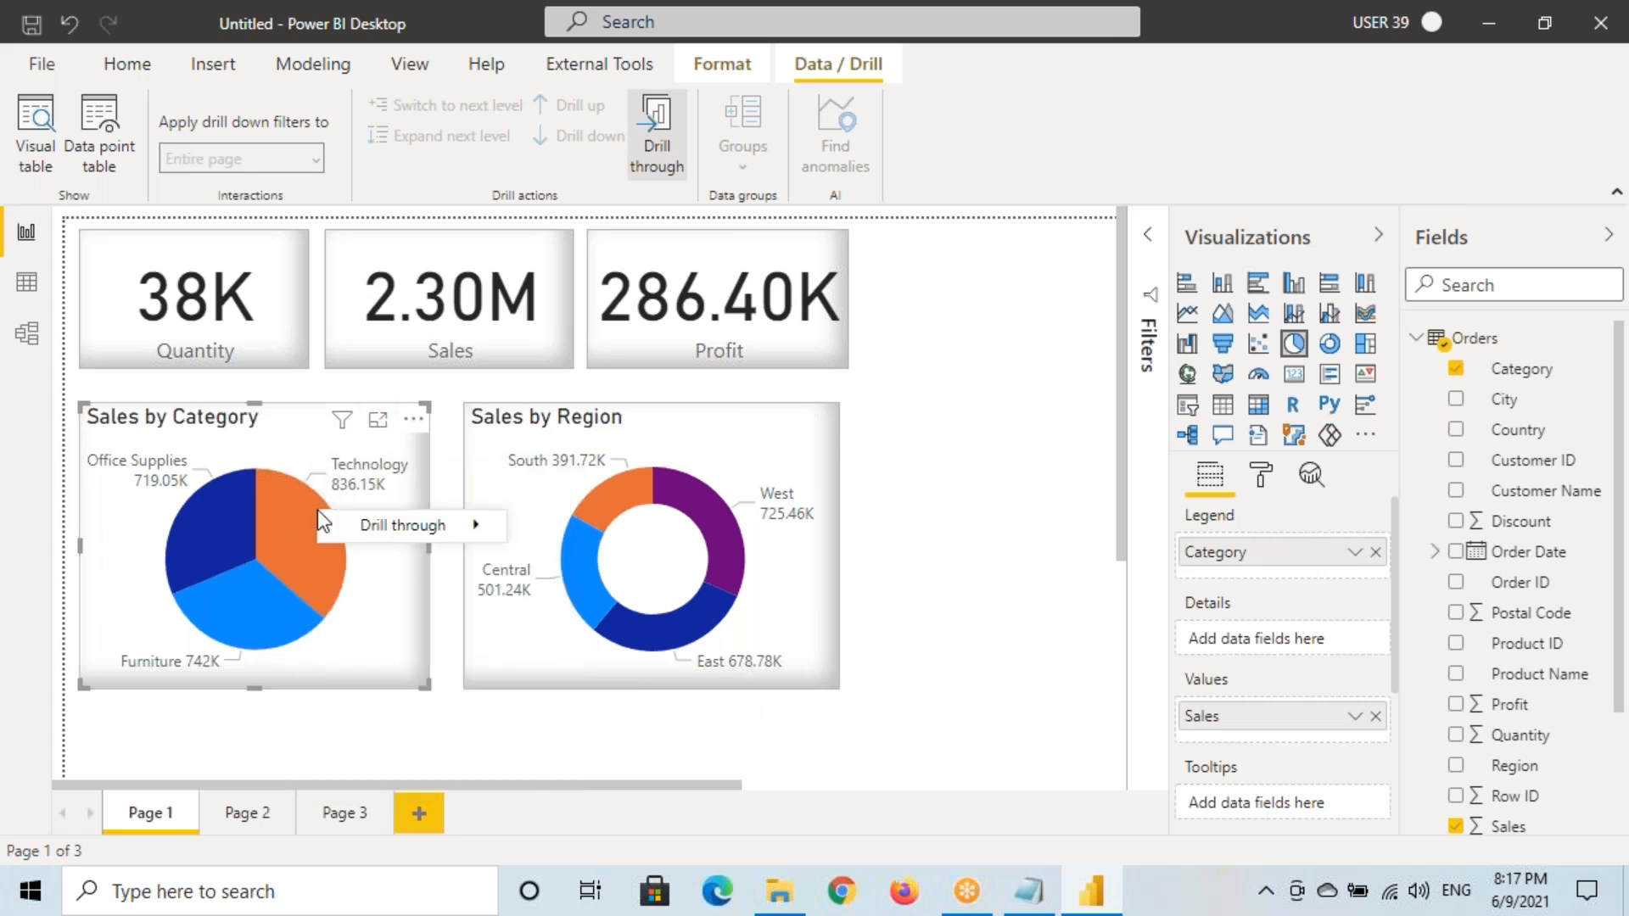
{"action": "mouse_move", "coordinate": [419, 523]}
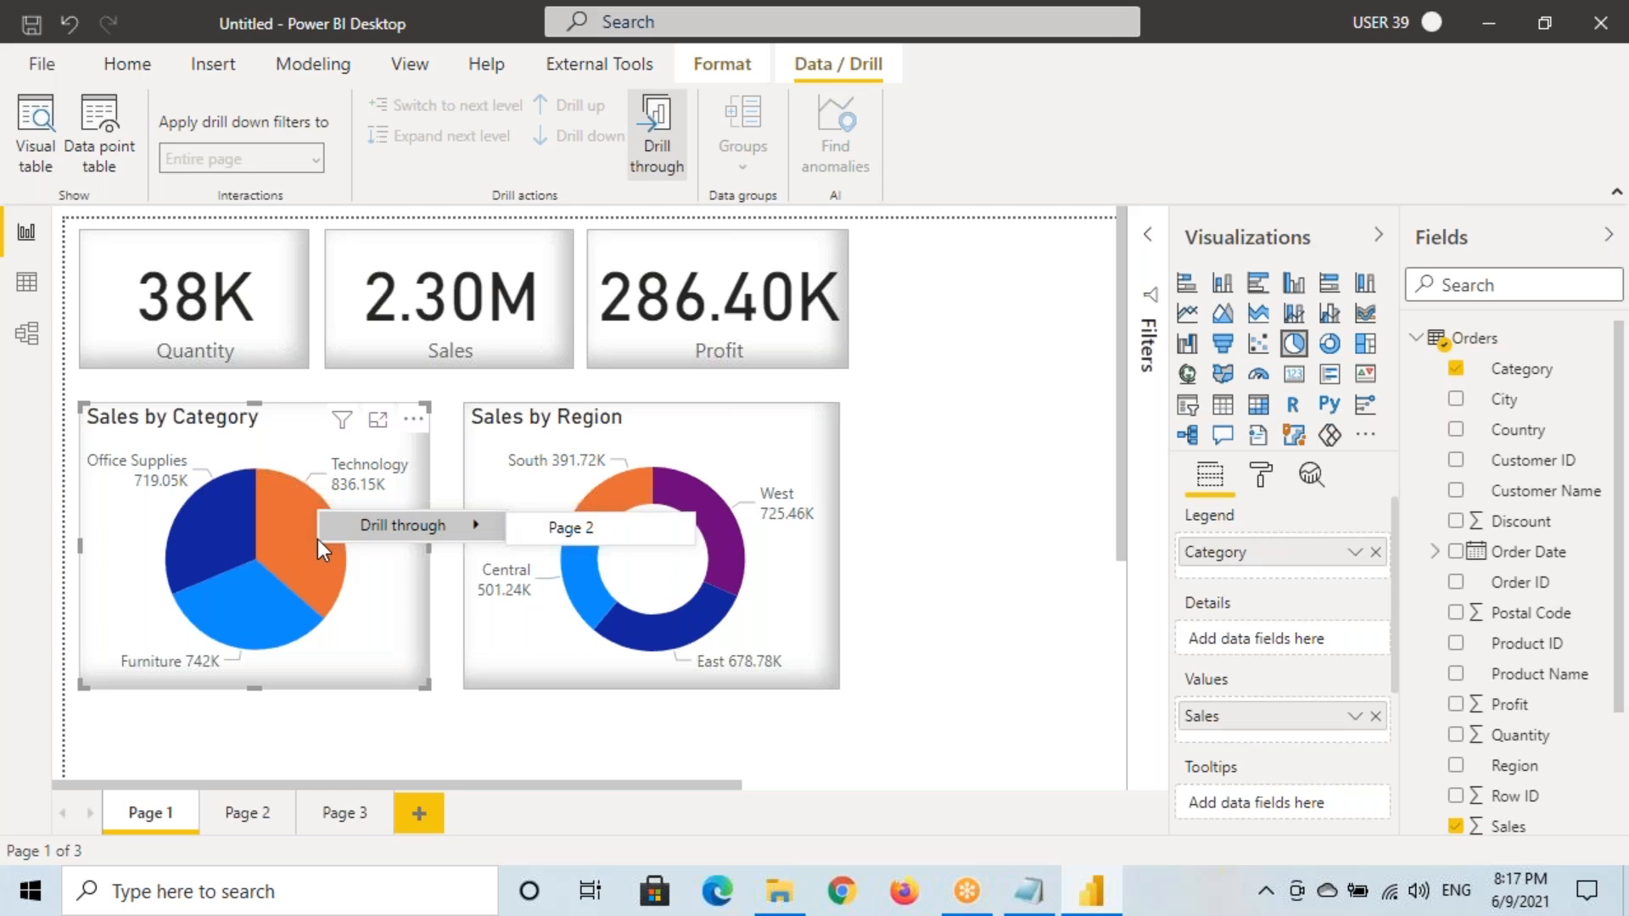
{"action": "right_click", "coordinate": [297, 546]}
{"action": "mouse_move", "coordinate": [392, 570]}
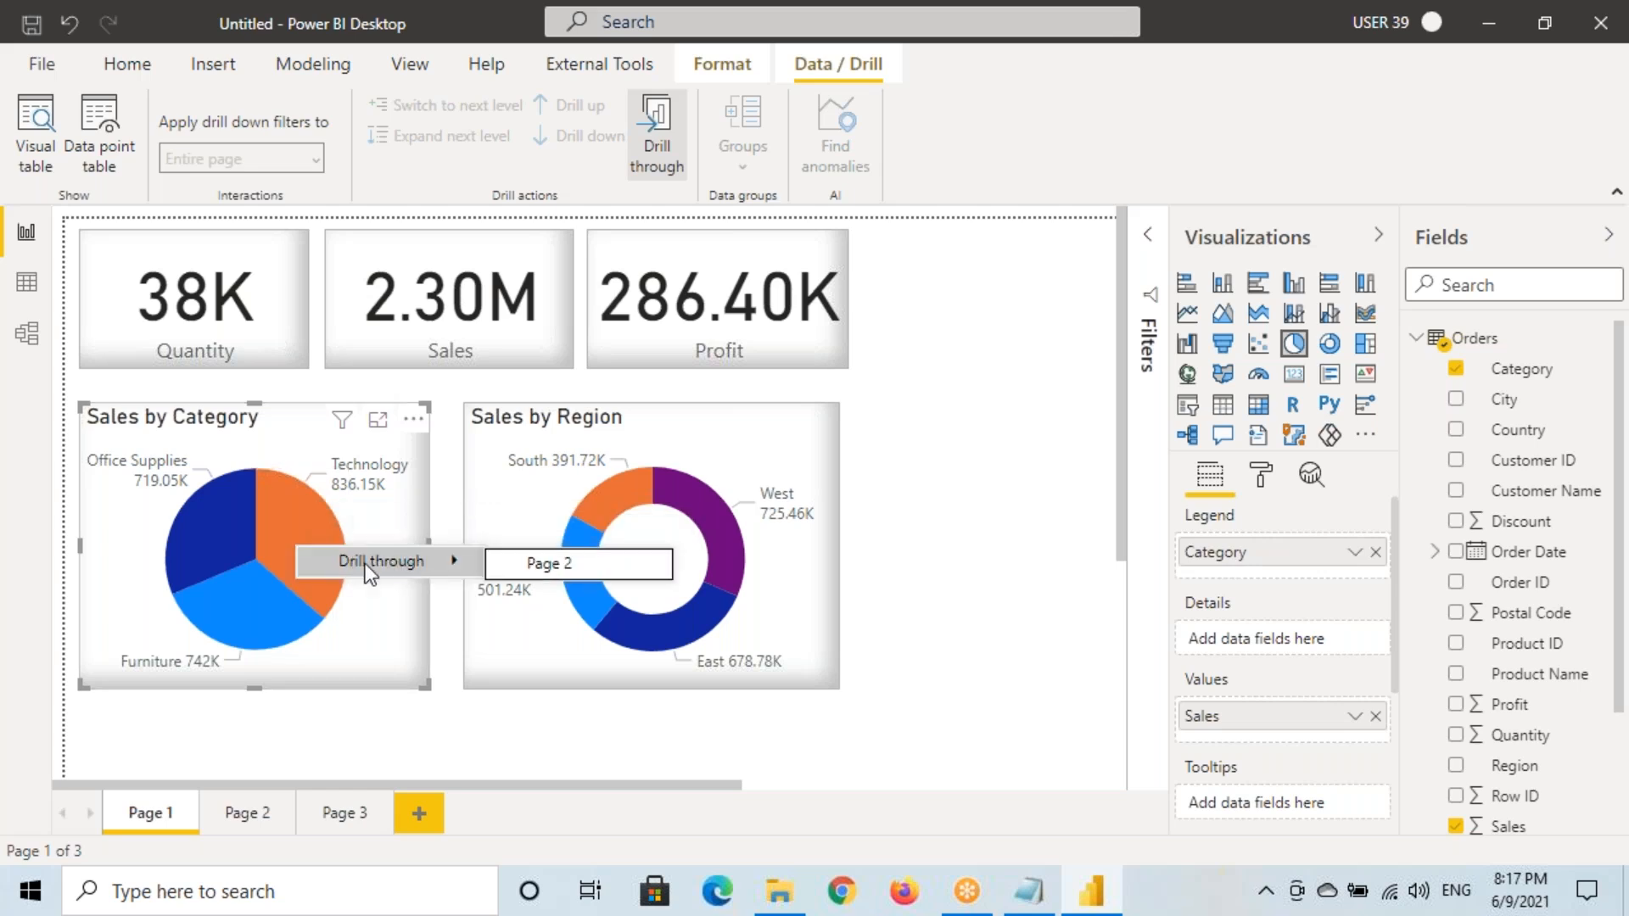
Drill Technology to Page 2 and back, then test and clear a West cross-filter on the donut
{"action": "left_click", "coordinate": [531, 562]}
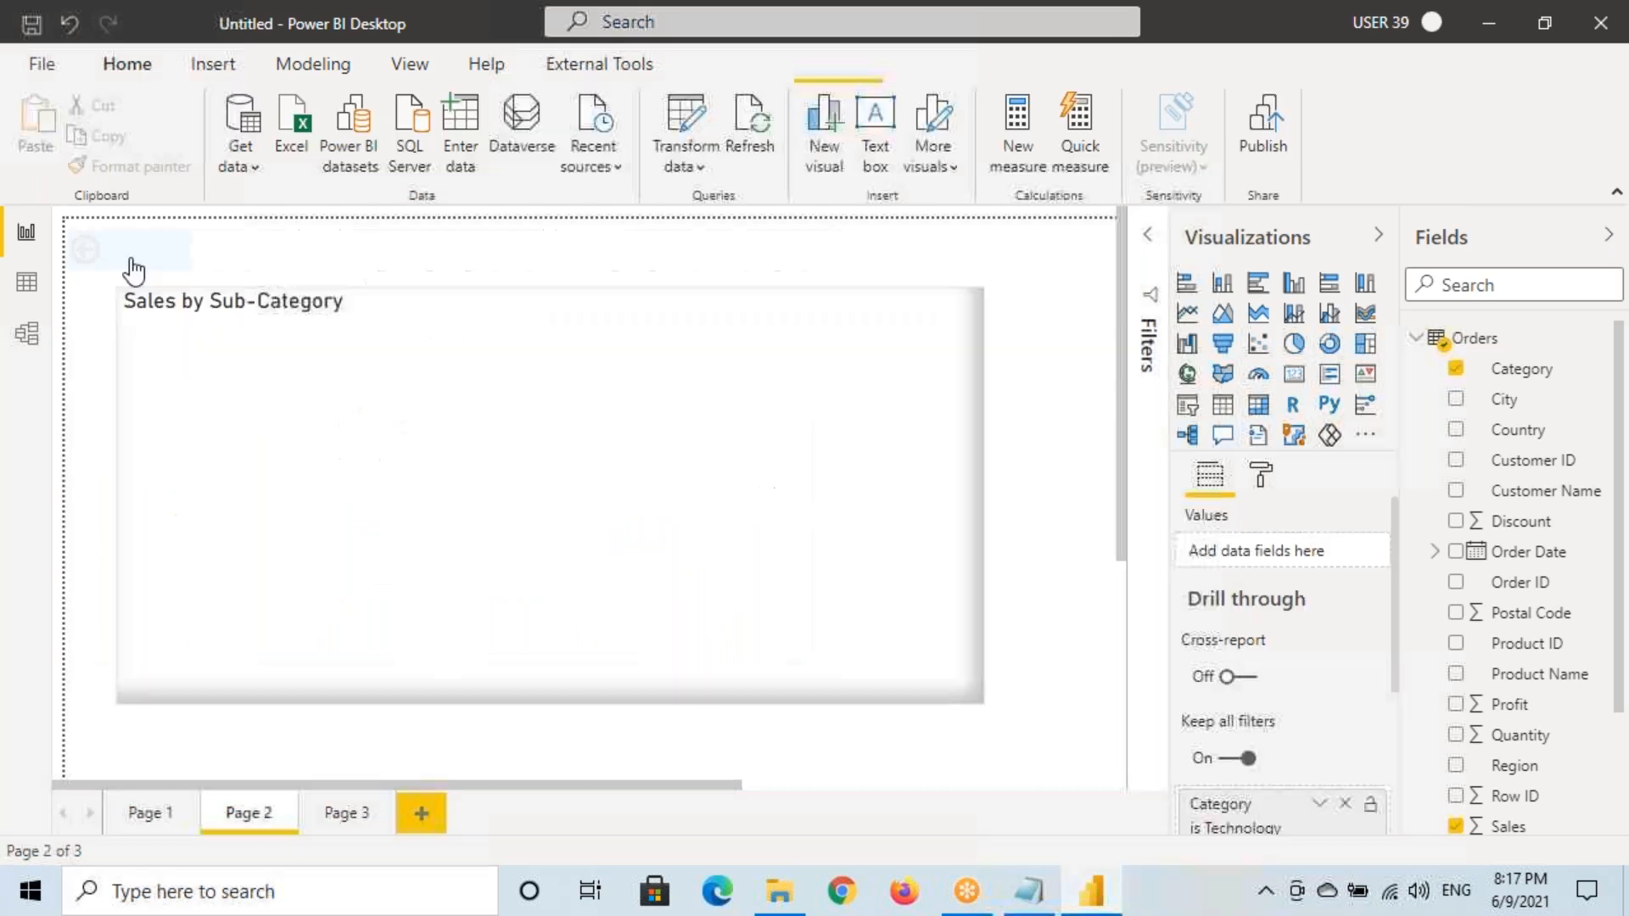
{"action": "left_click", "coordinate": [123, 248], "text": "ctrl"}
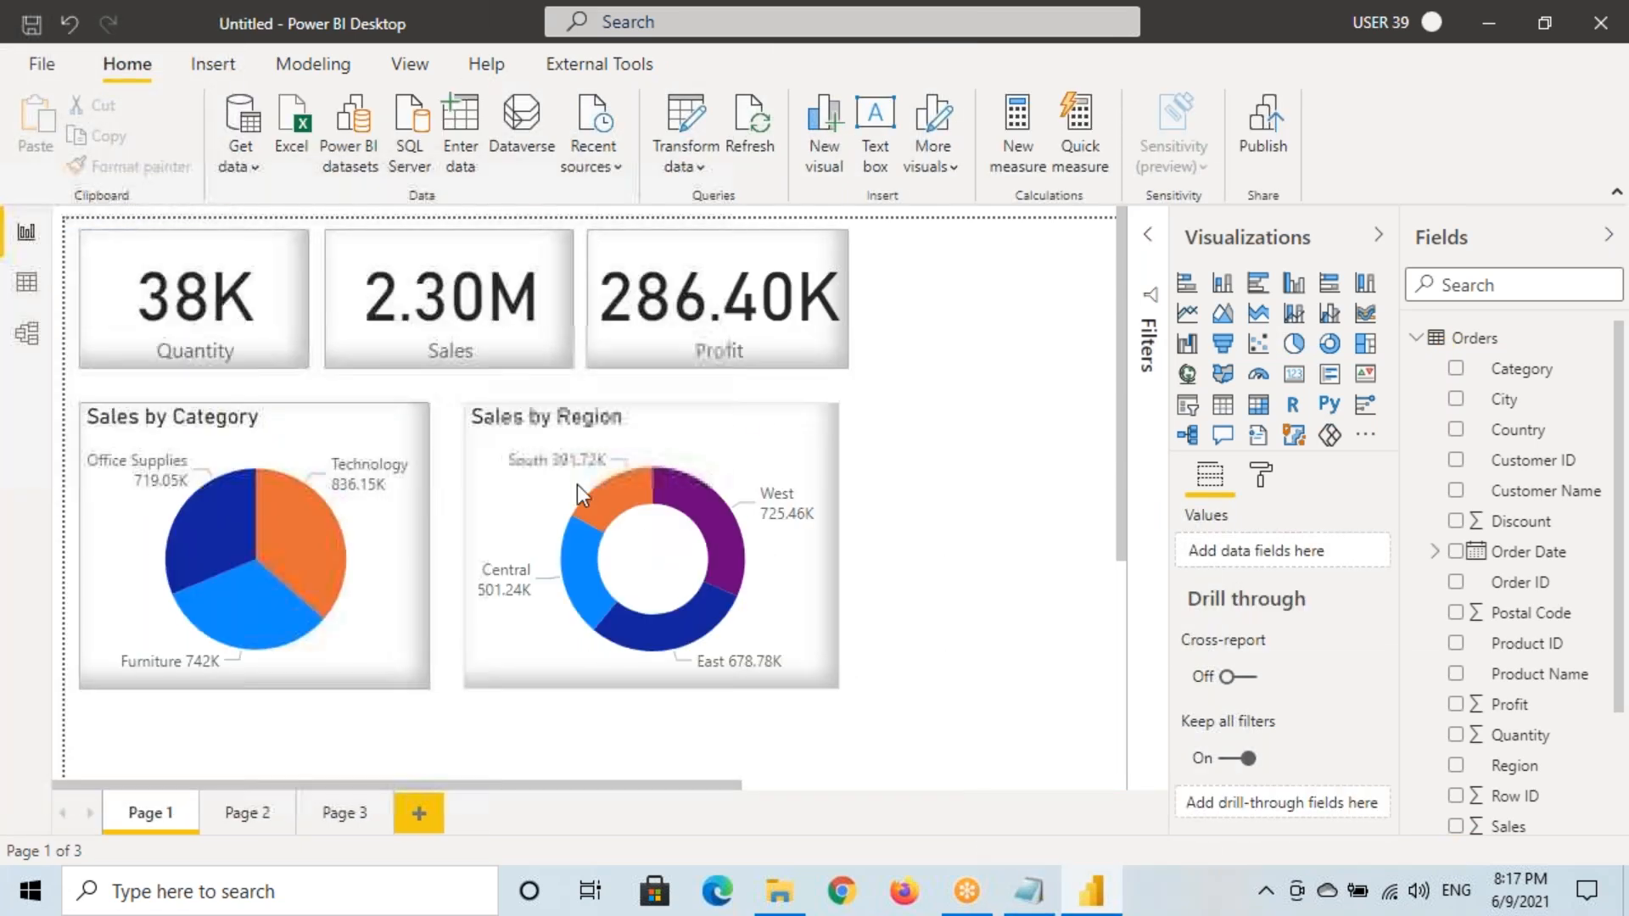
{"action": "left_click", "coordinate": [722, 532]}
{"action": "left_click", "coordinate": [710, 526]}
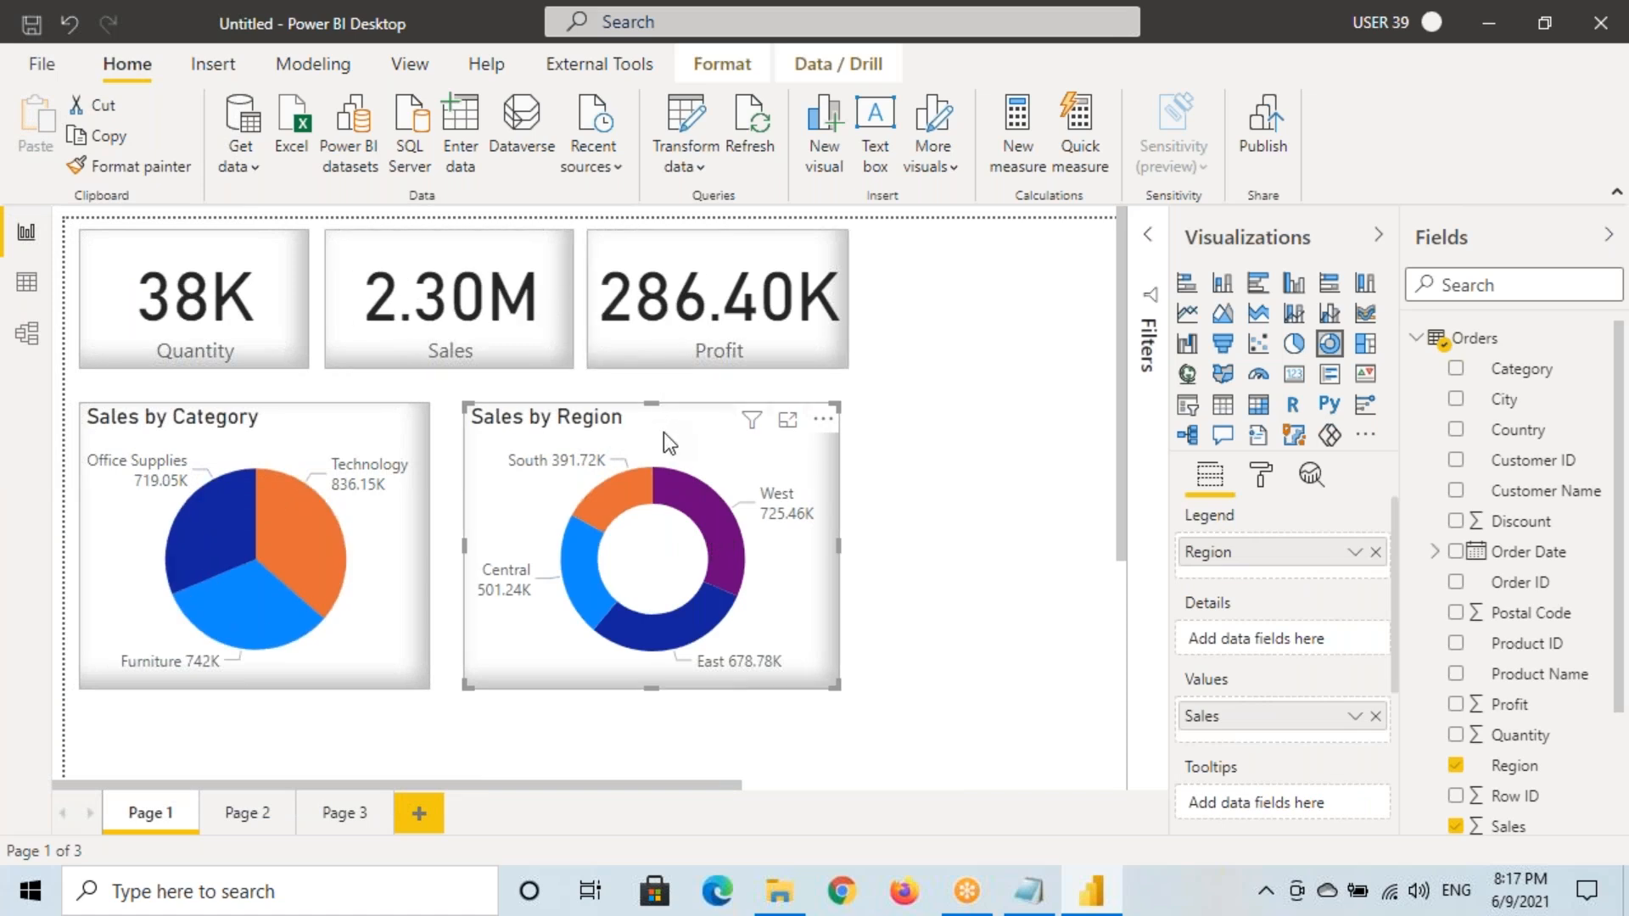
{"action": "left_click", "coordinate": [701, 491]}
{"action": "left_click", "coordinate": [705, 499]}
{"action": "key", "text": "ctrl+2"}
{"action": "left_click_drag", "start_coordinate": [466, 404], "coordinate": [864, 693]}
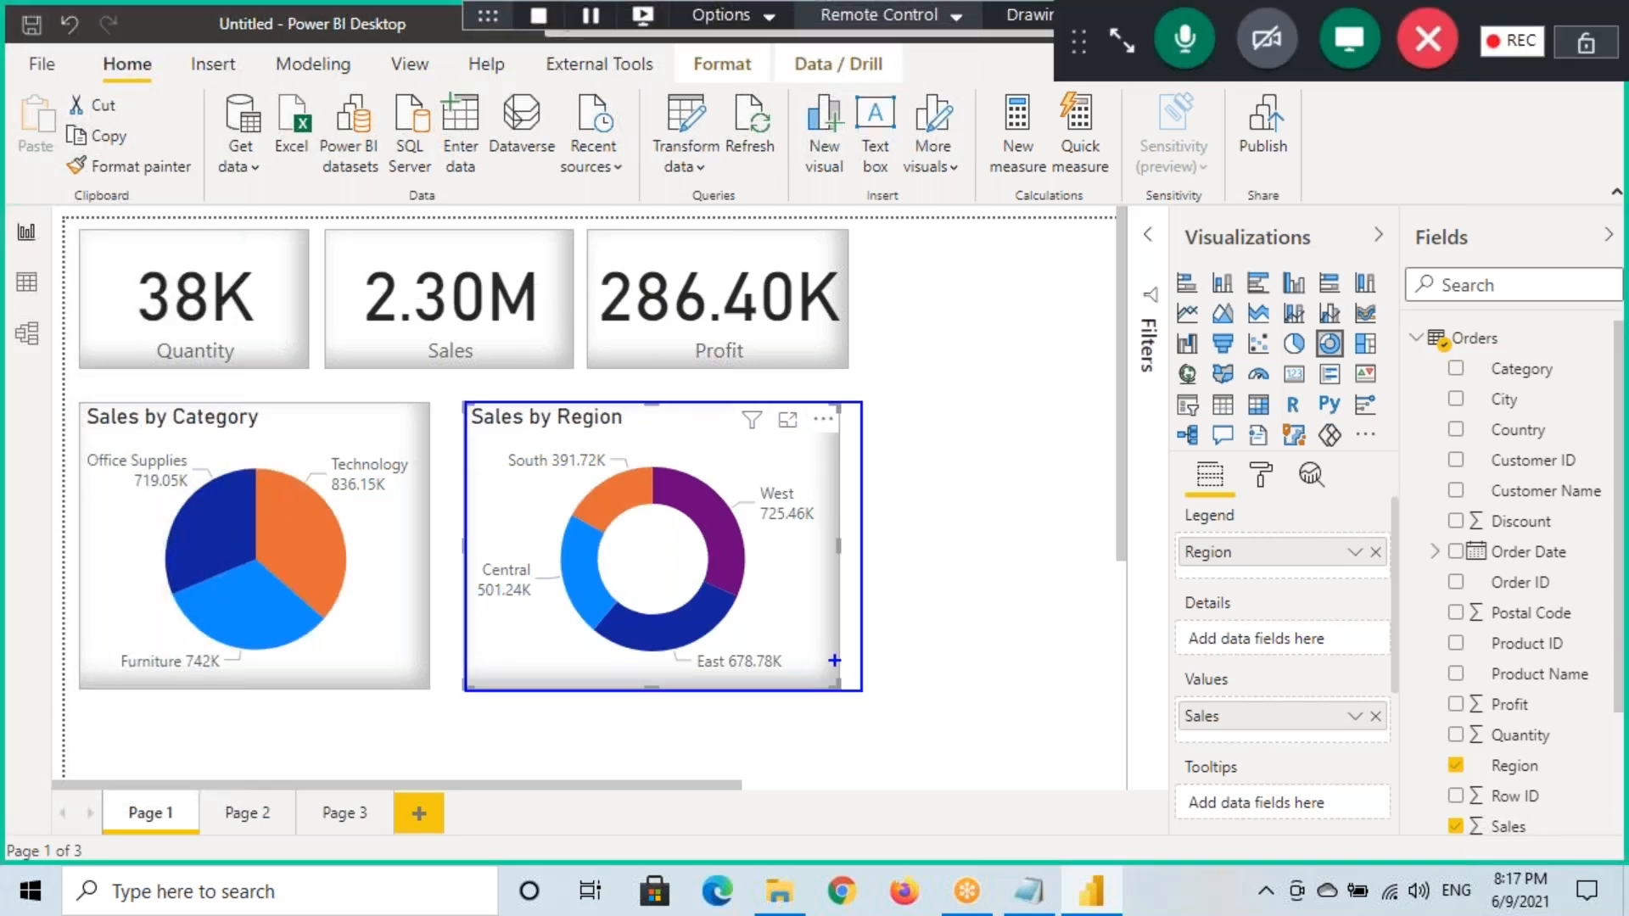
{"action": "key", "text": "Escape"}
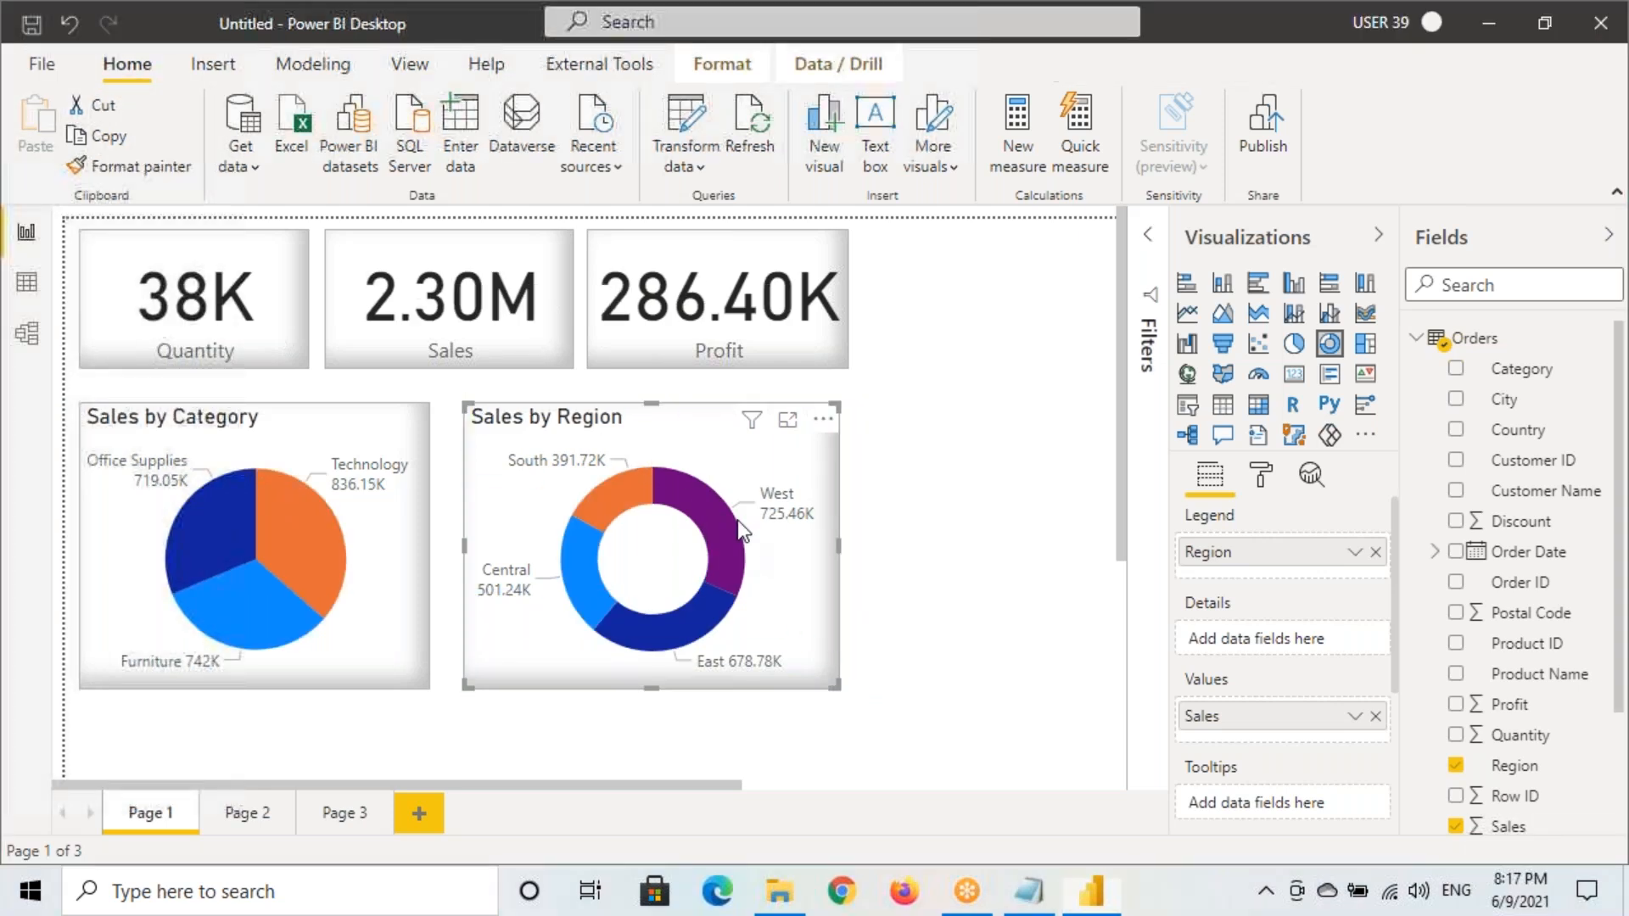
Turn on Drill through in Data / Drill and drill the West segment to Page 3
{"action": "left_click", "coordinate": [818, 69]}
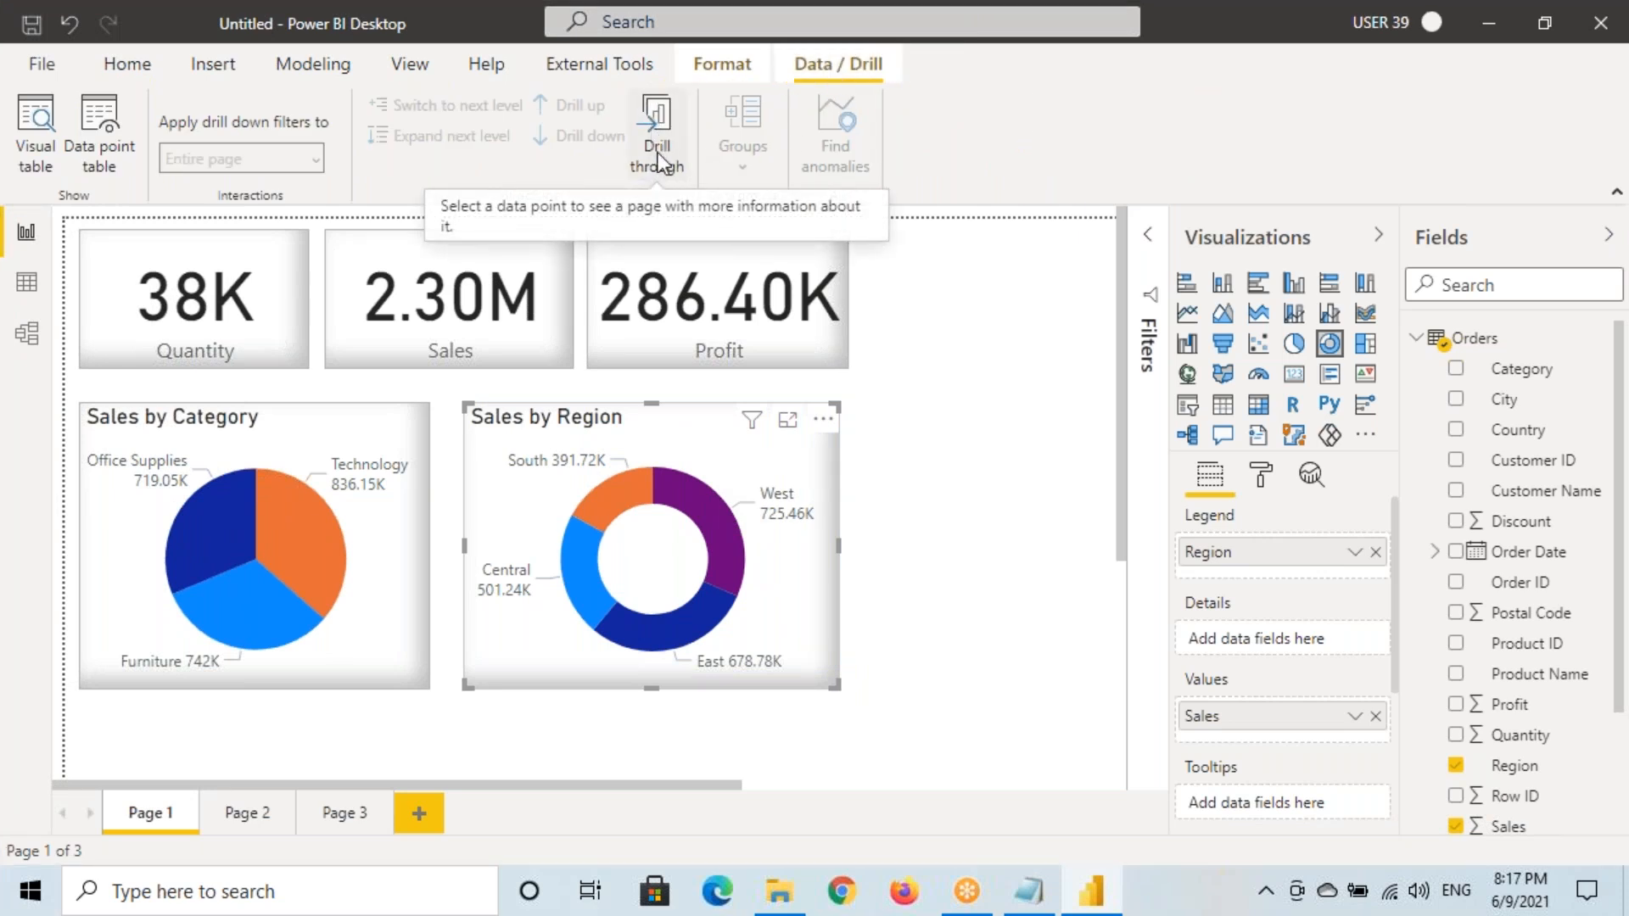
{"action": "left_click", "coordinate": [658, 122]}
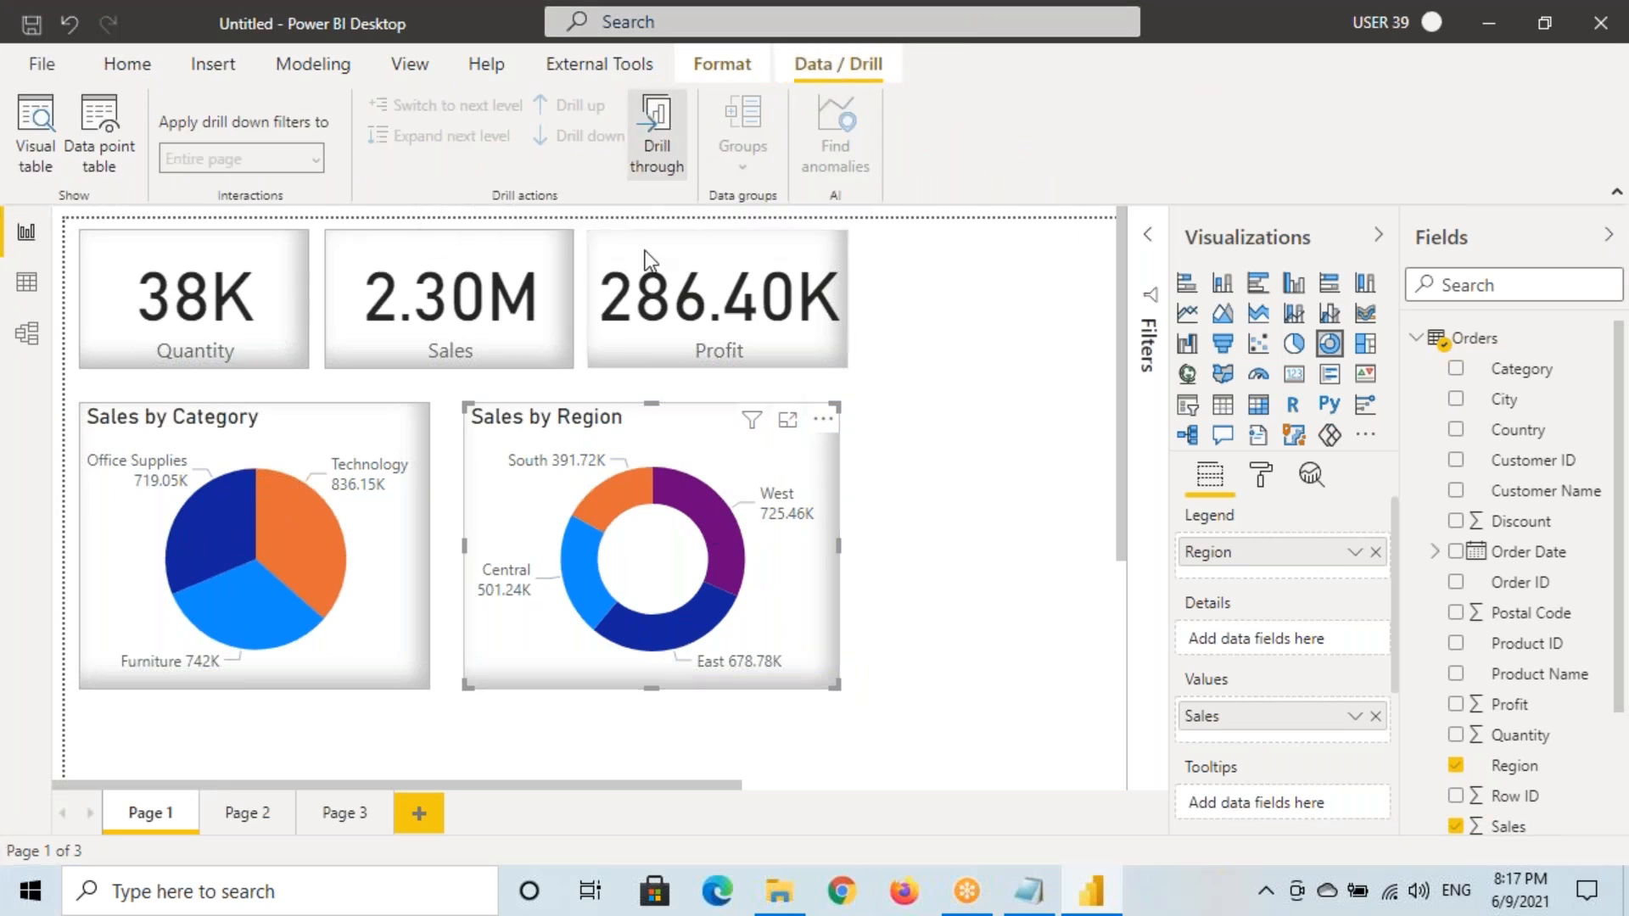
{"action": "left_click", "coordinate": [651, 119]}
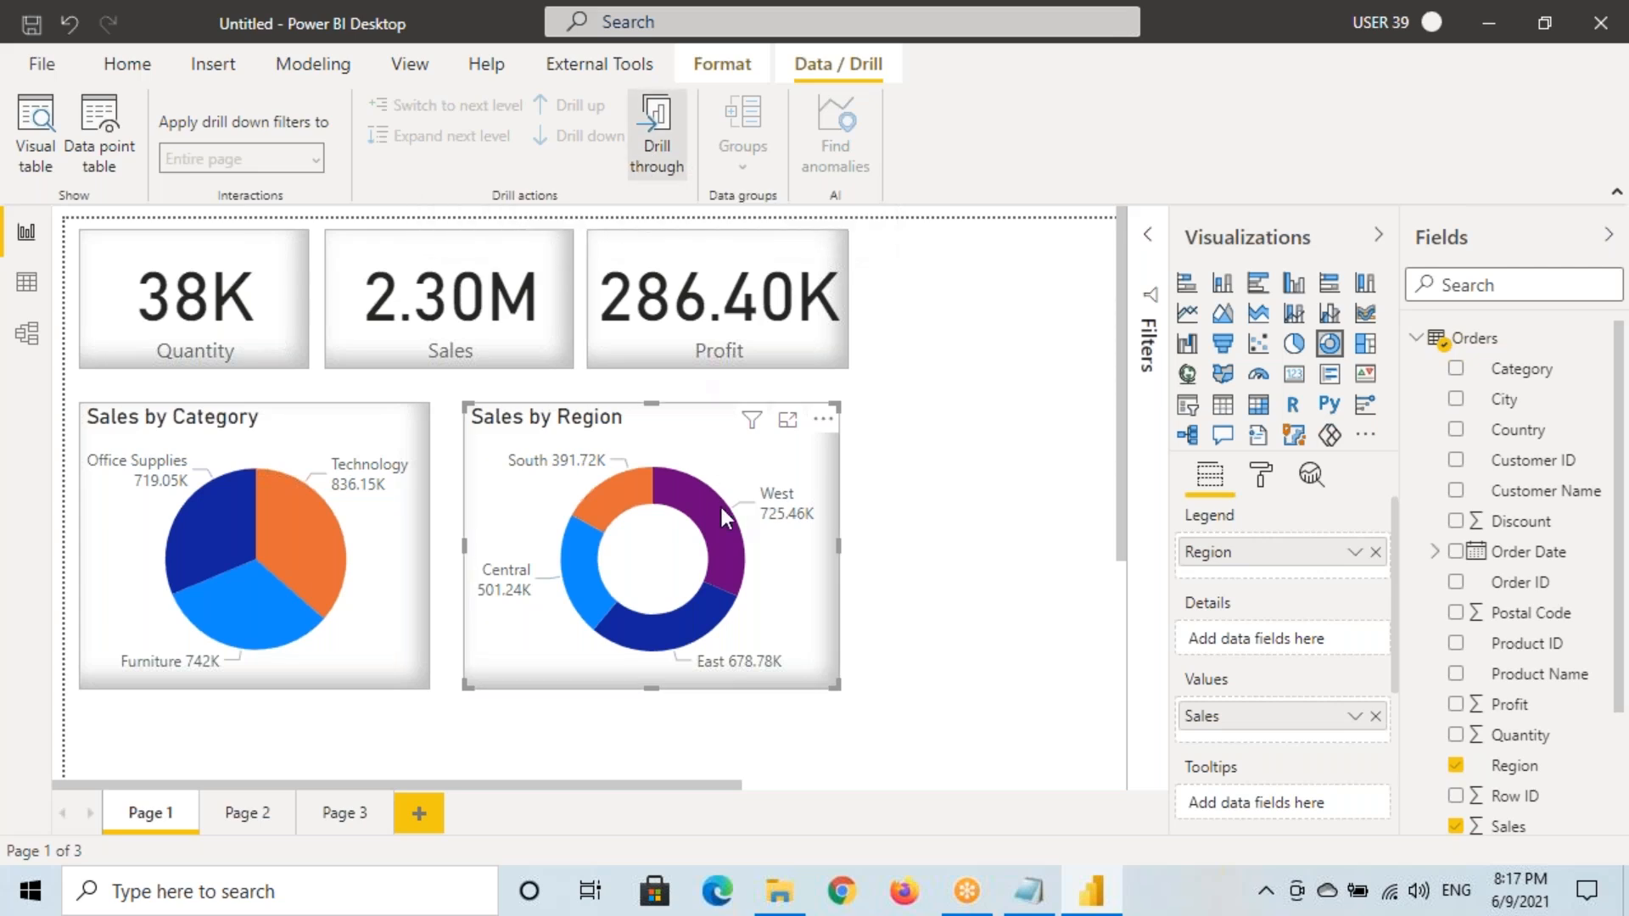
{"action": "left_click", "coordinate": [721, 508]}
{"action": "mouse_move", "coordinate": [776, 526]}
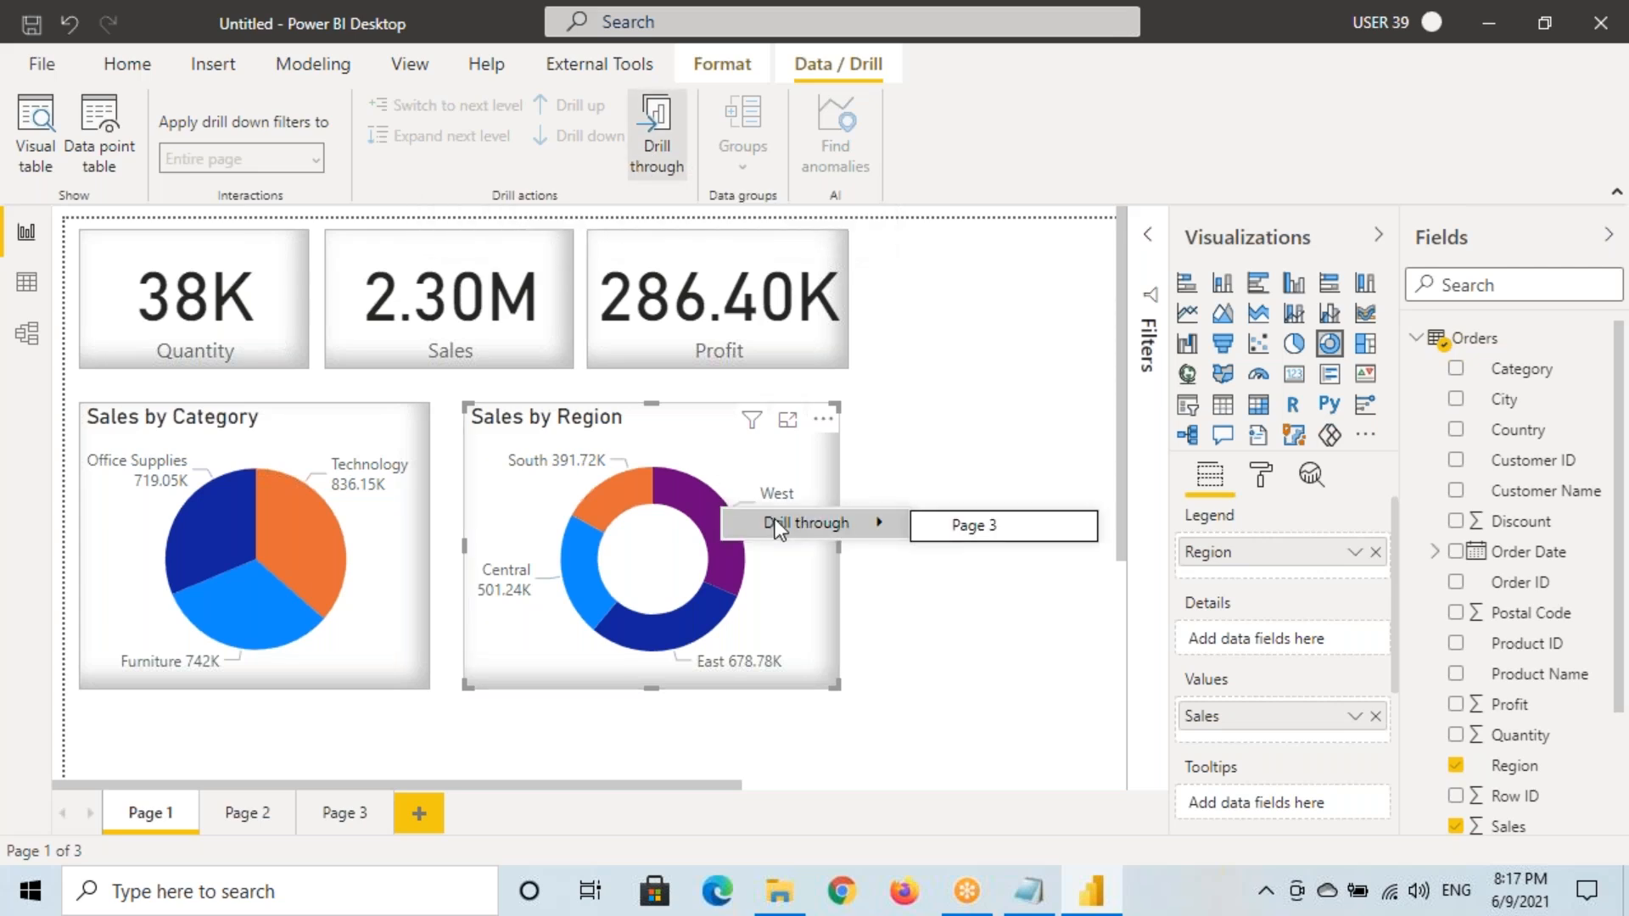
{"action": "left_click", "coordinate": [966, 535]}
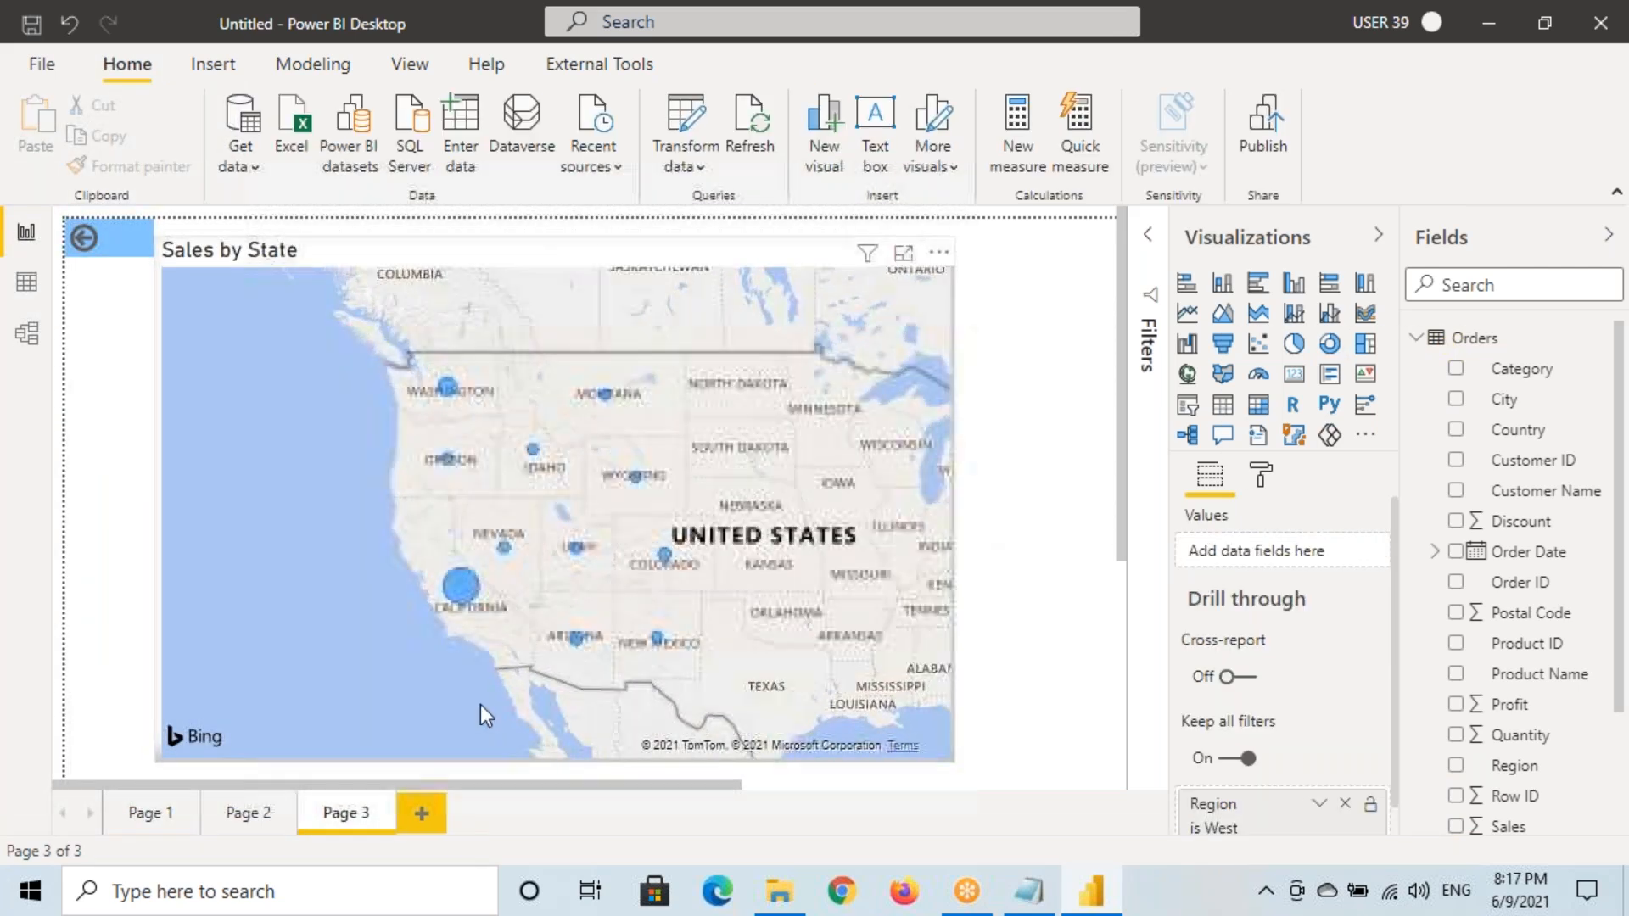
Return to Page 1 and check the Technology slice's drill options without drilling
{"action": "left_click", "coordinate": [89, 241], "text": "ctrl"}
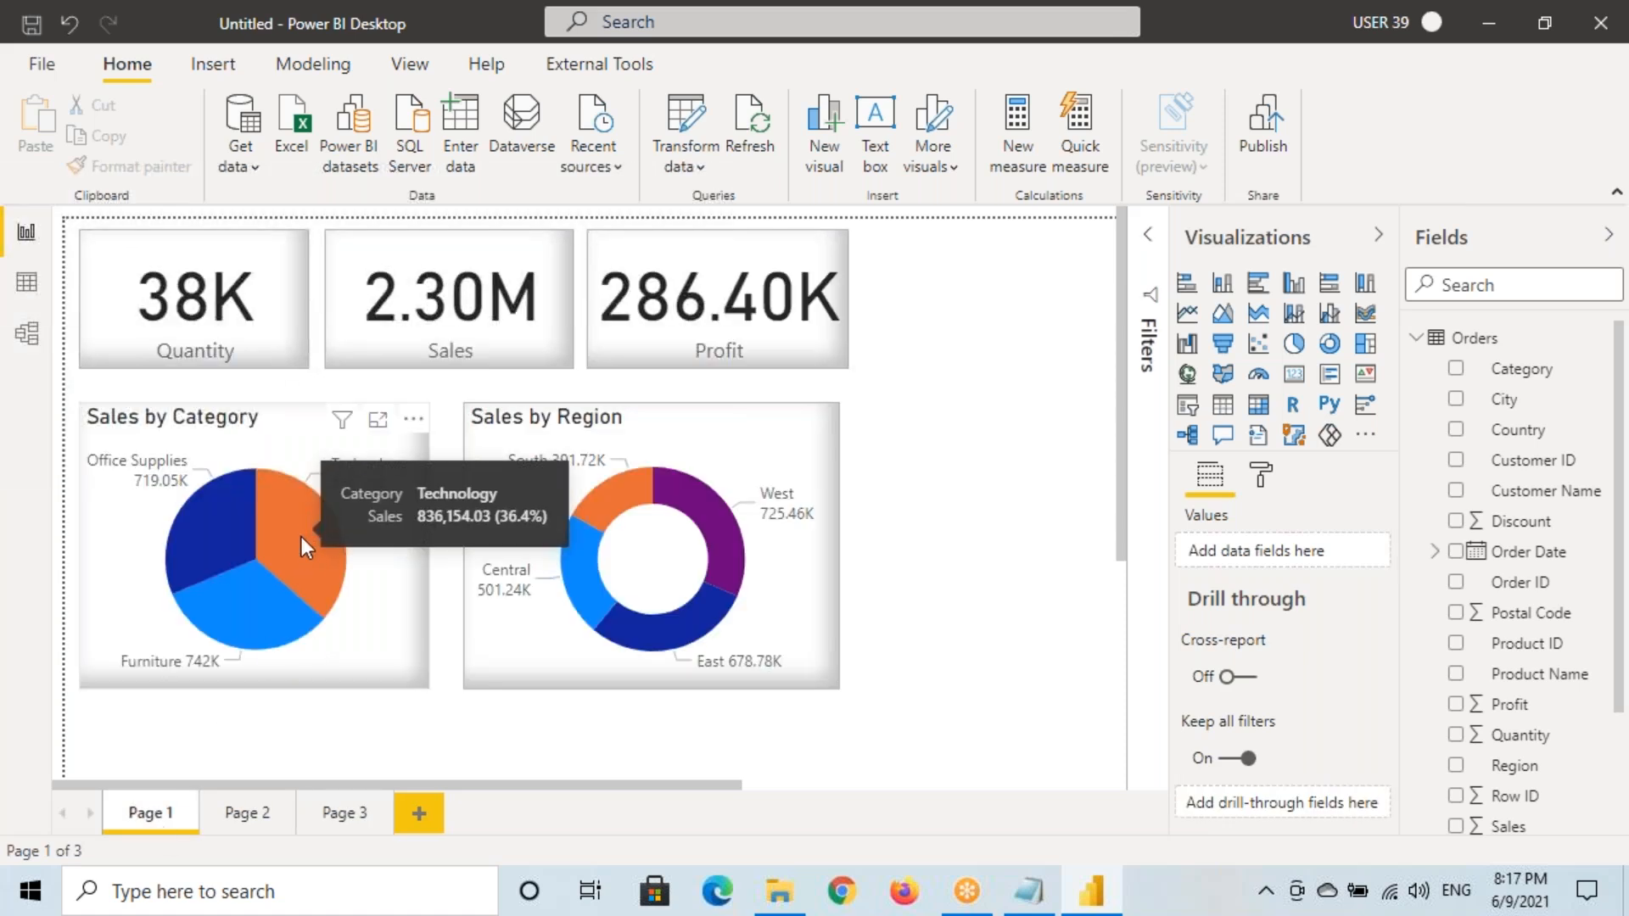
{"action": "right_click", "coordinate": [299, 535]}
{"action": "right_click", "coordinate": [281, 531]}
{"action": "left_click", "coordinate": [328, 455]}
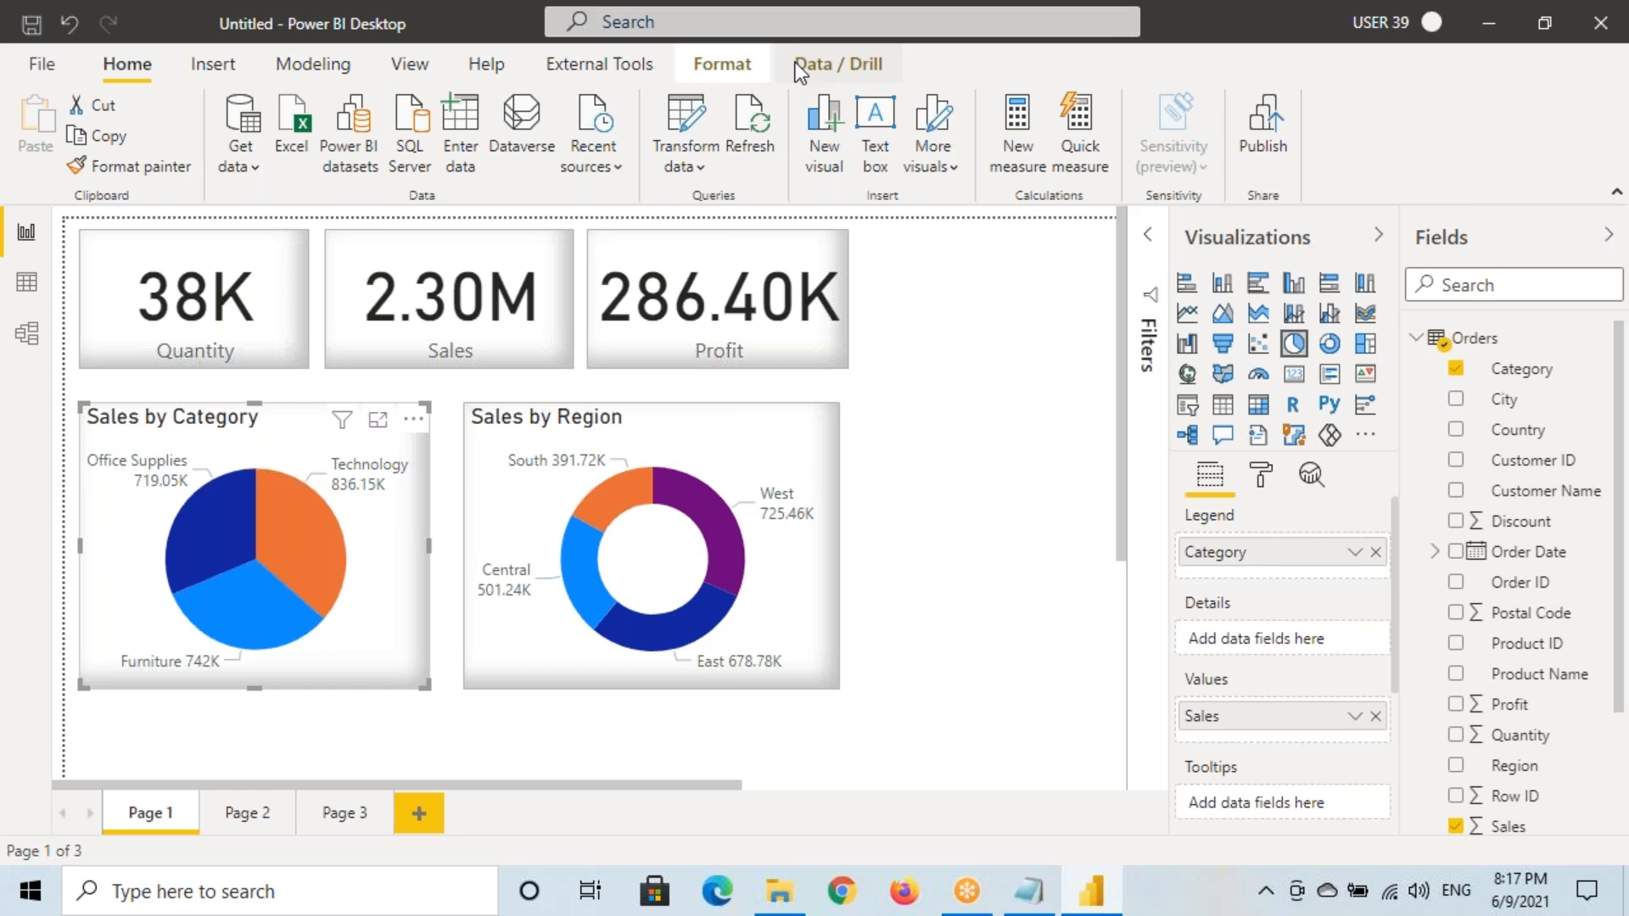
{"action": "left_click", "coordinate": [821, 64]}
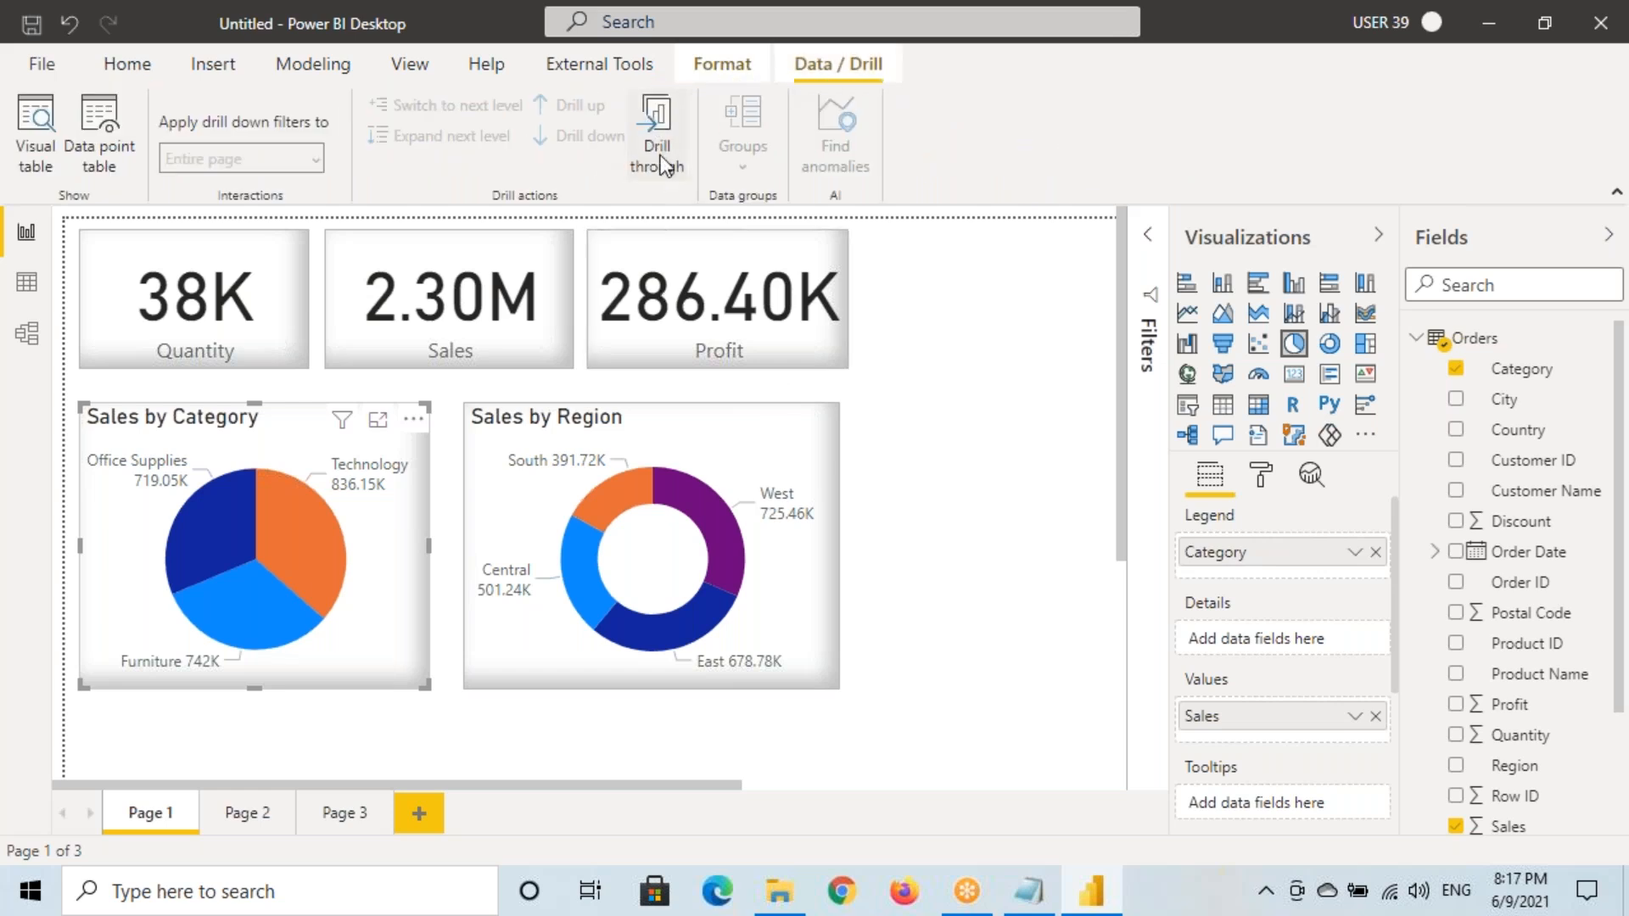
Select both the Sales by Category pie and Sales by Region donut and move them slightly down
{"action": "left_click", "coordinate": [682, 448]}
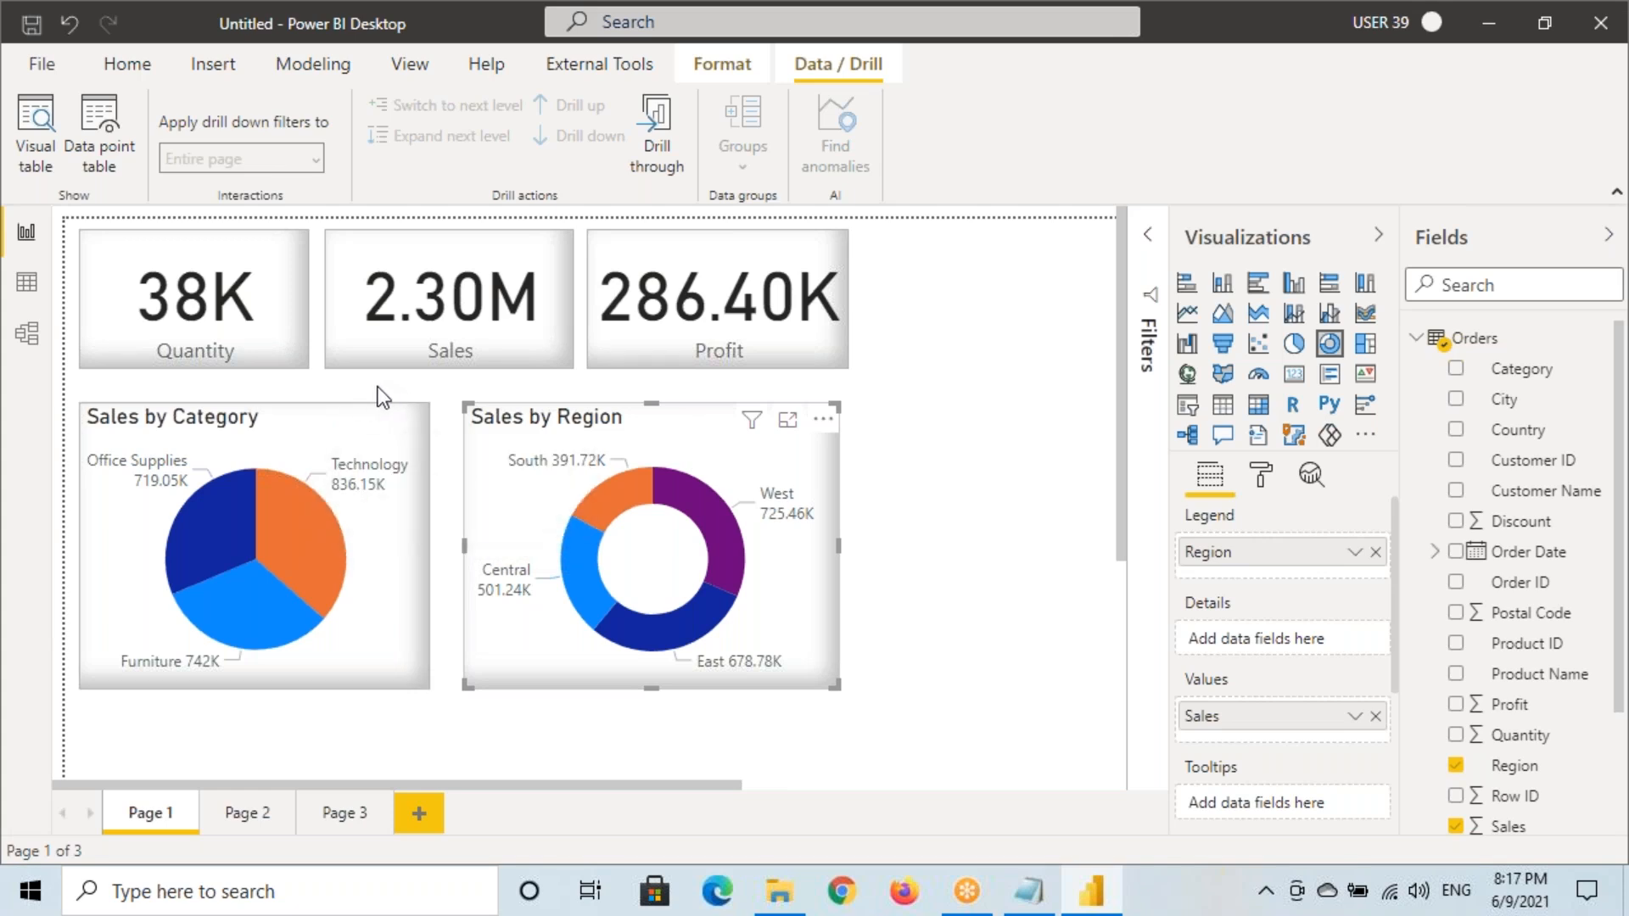
{"action": "left_click", "coordinate": [355, 390]}
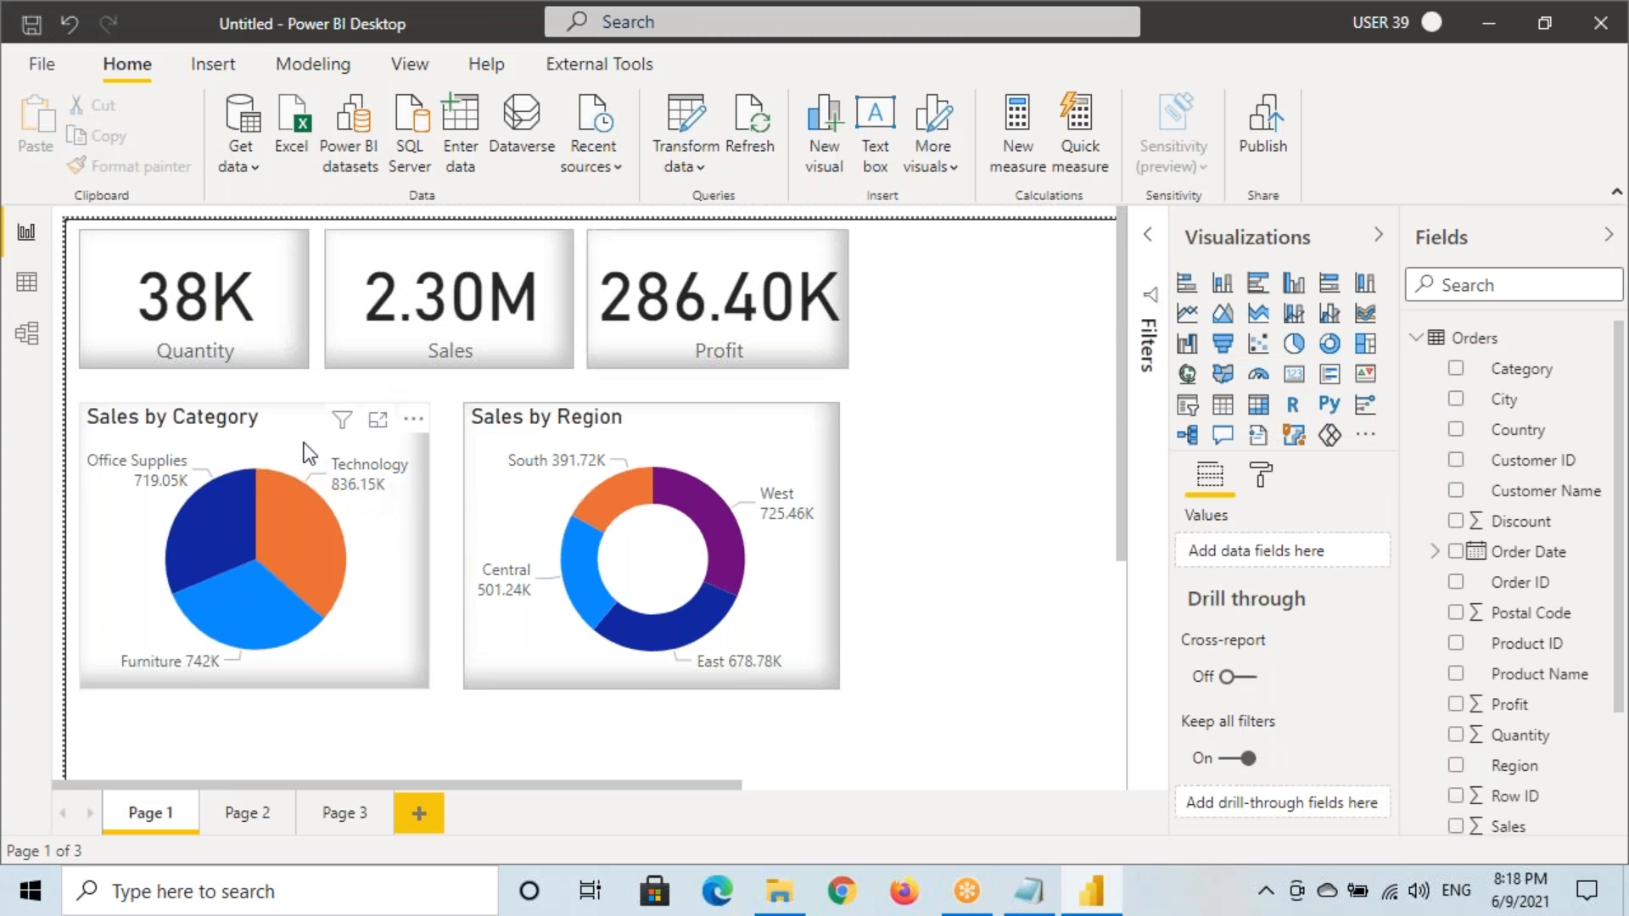
{"action": "left_click", "coordinate": [269, 435]}
{"action": "left_click", "coordinate": [640, 426], "text": "ctrl"}
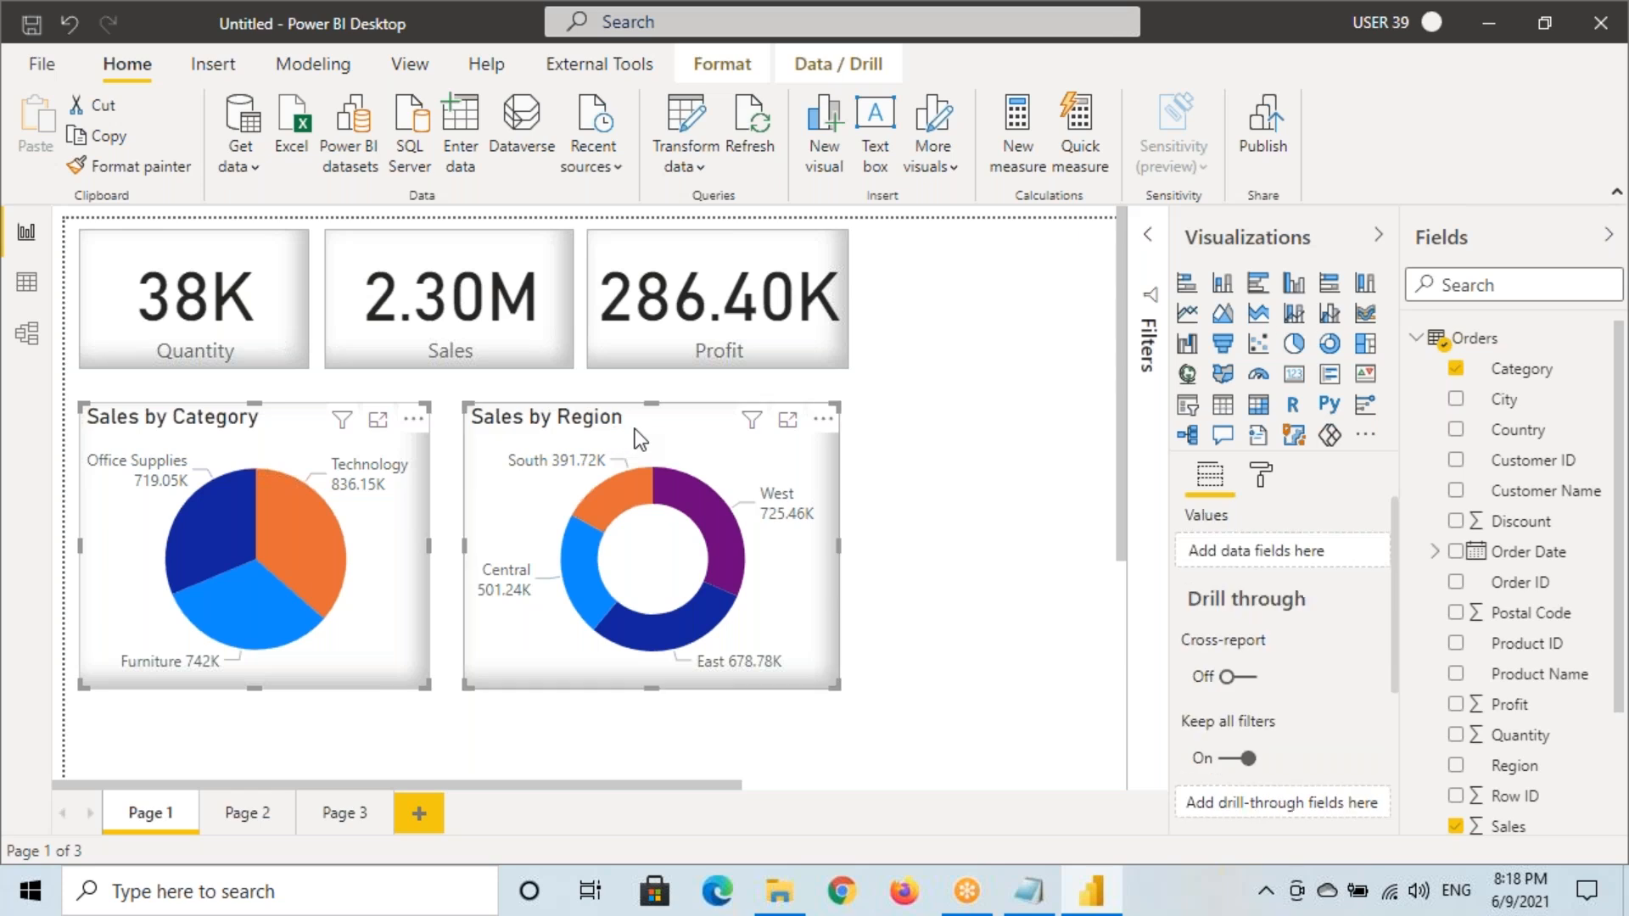
{"action": "left_click_drag", "start_coordinate": [640, 426], "coordinate": [640, 455]}
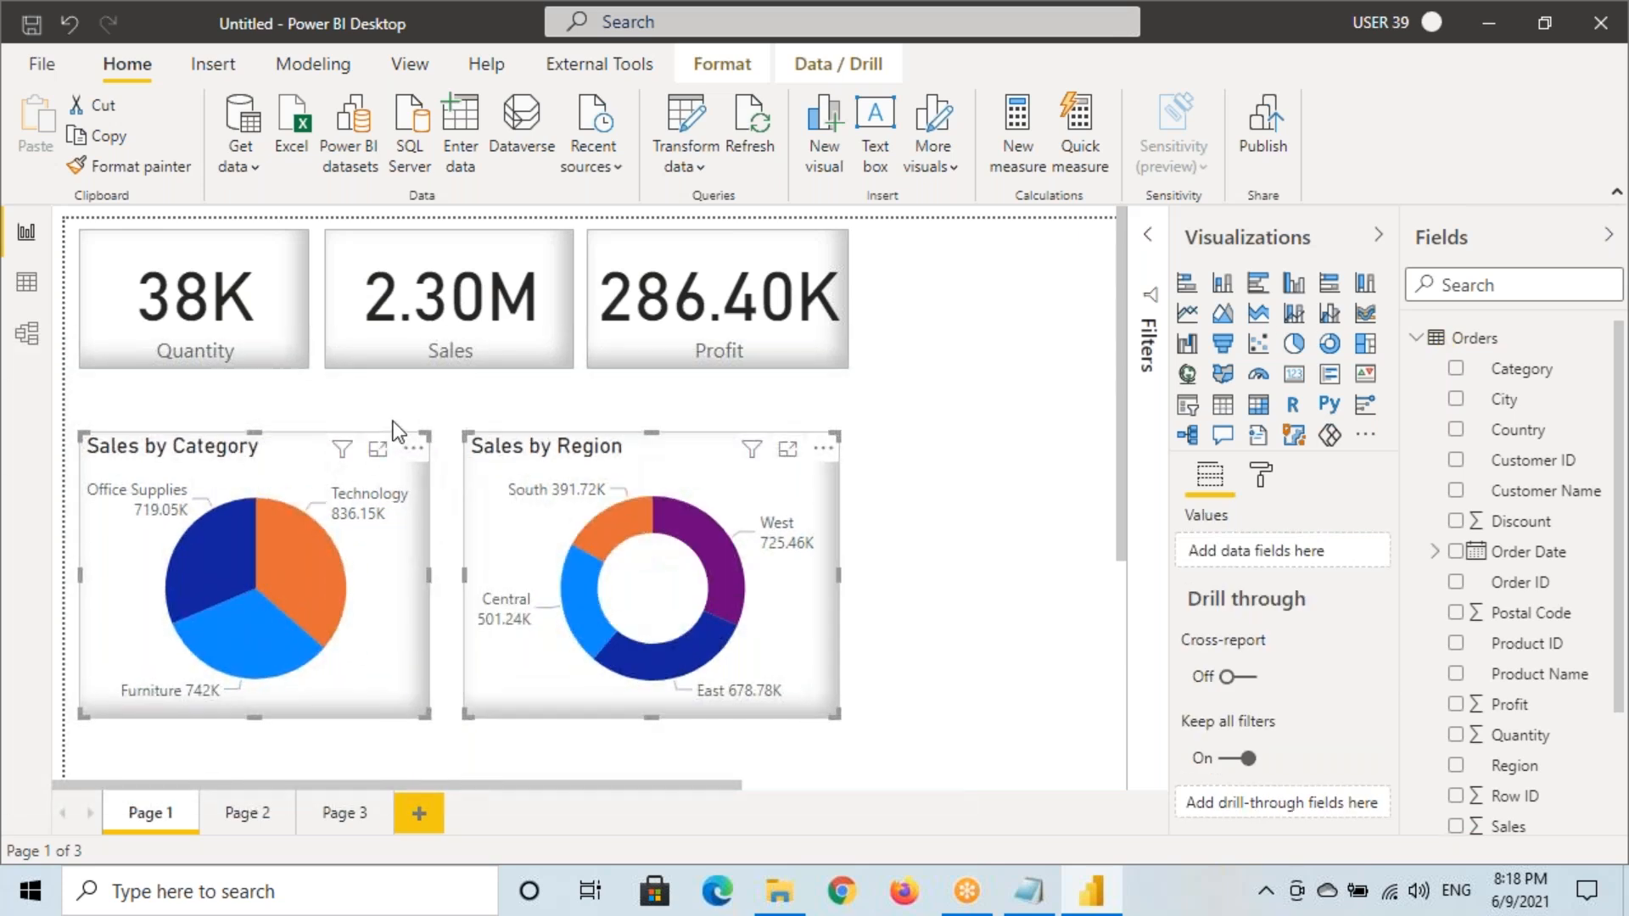
{"action": "left_click_drag", "start_coordinate": [360, 404], "coordinate": [432, 435]}
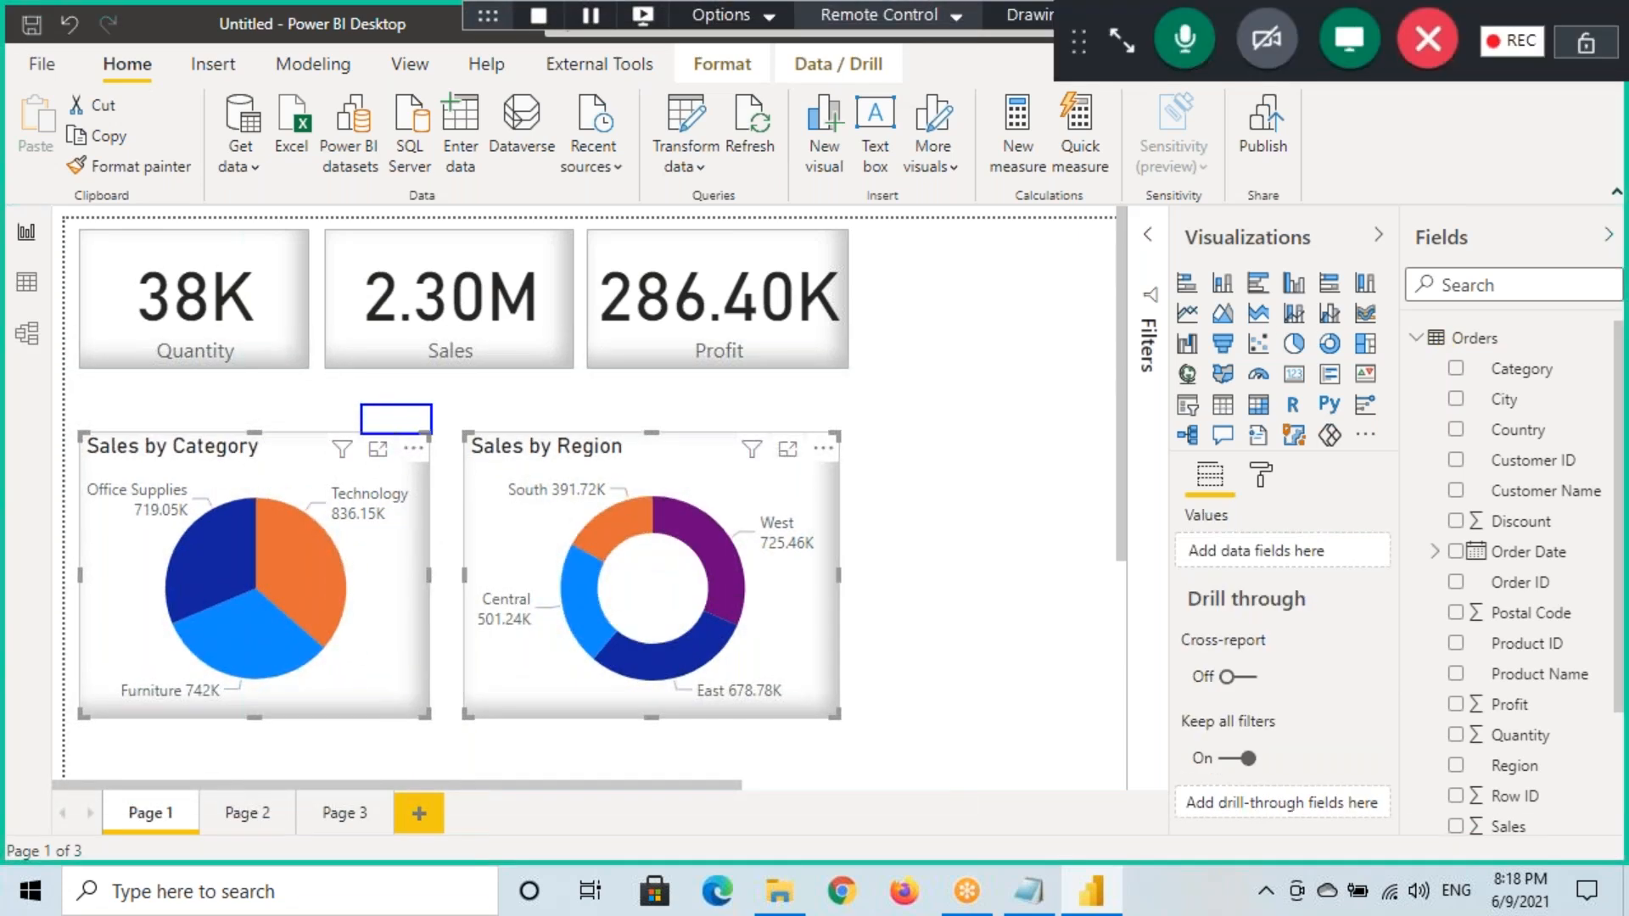
{"action": "left_click_drag", "start_coordinate": [280, 580], "coordinate": [378, 565]}
{"action": "mouse_move", "coordinate": [365, 411]}
{"action": "left_mouse_down"}
{"action": "mouse_move", "coordinate": [429, 431]}
{"action": "mouse_move", "coordinate": [383, 587]}
{"action": "mouse_move", "coordinate": [292, 762]}
{"action": "left_mouse_up"}
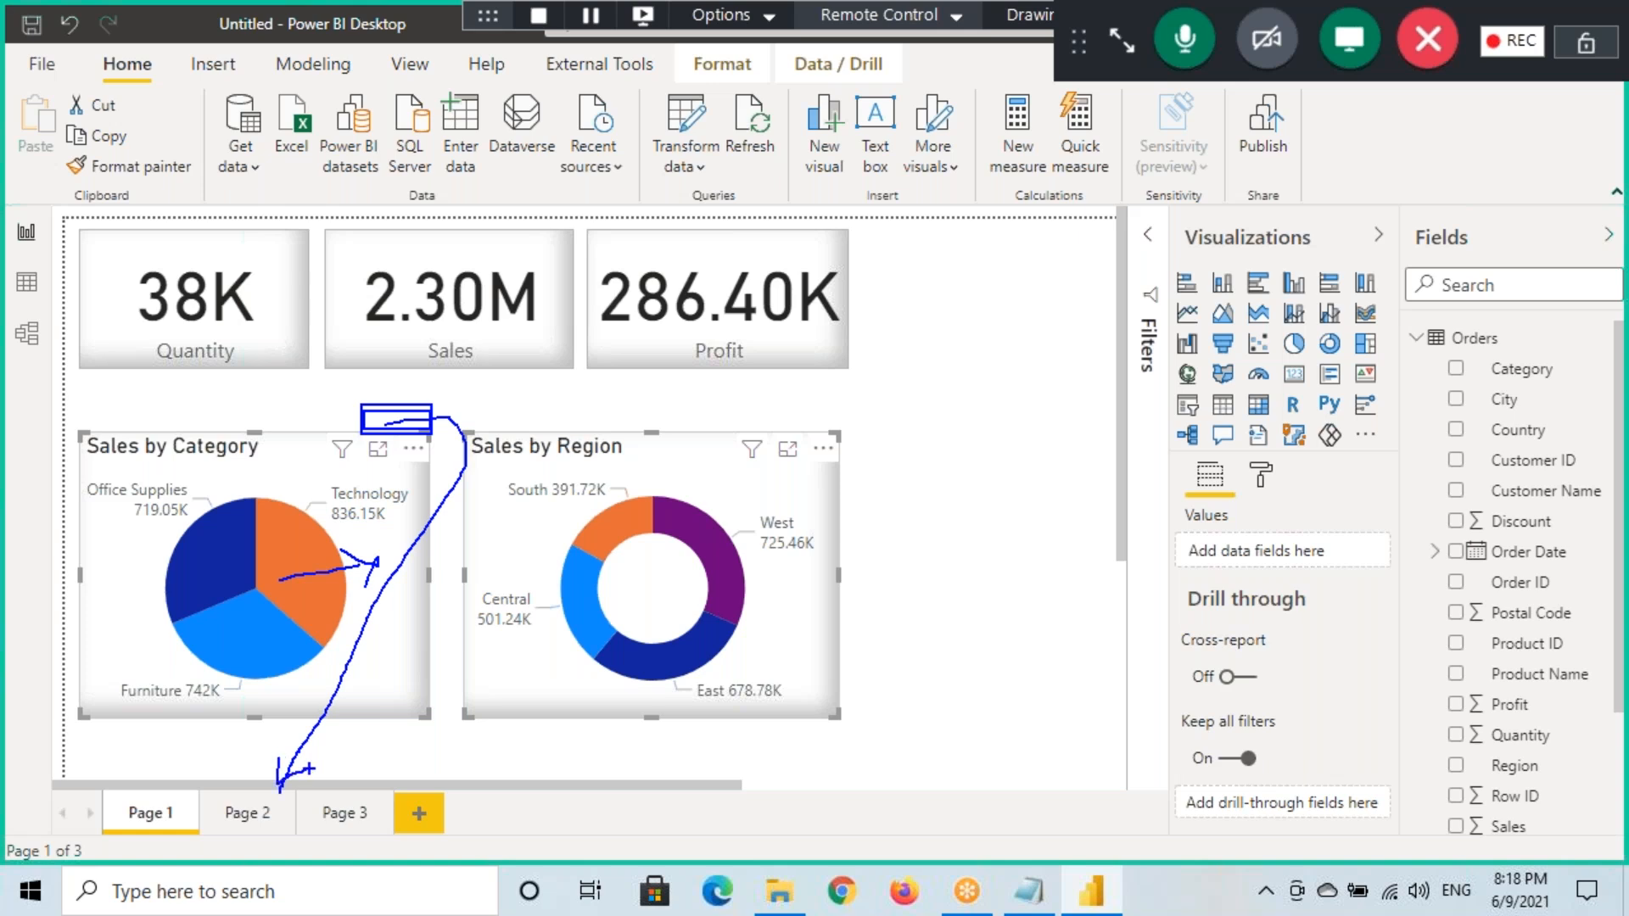
Inspect the pie chart's drill-through menu without drilling, then deselect the pie
{"action": "right_click", "coordinate": [307, 578]}
{"action": "mouse_move", "coordinate": [366, 743]}
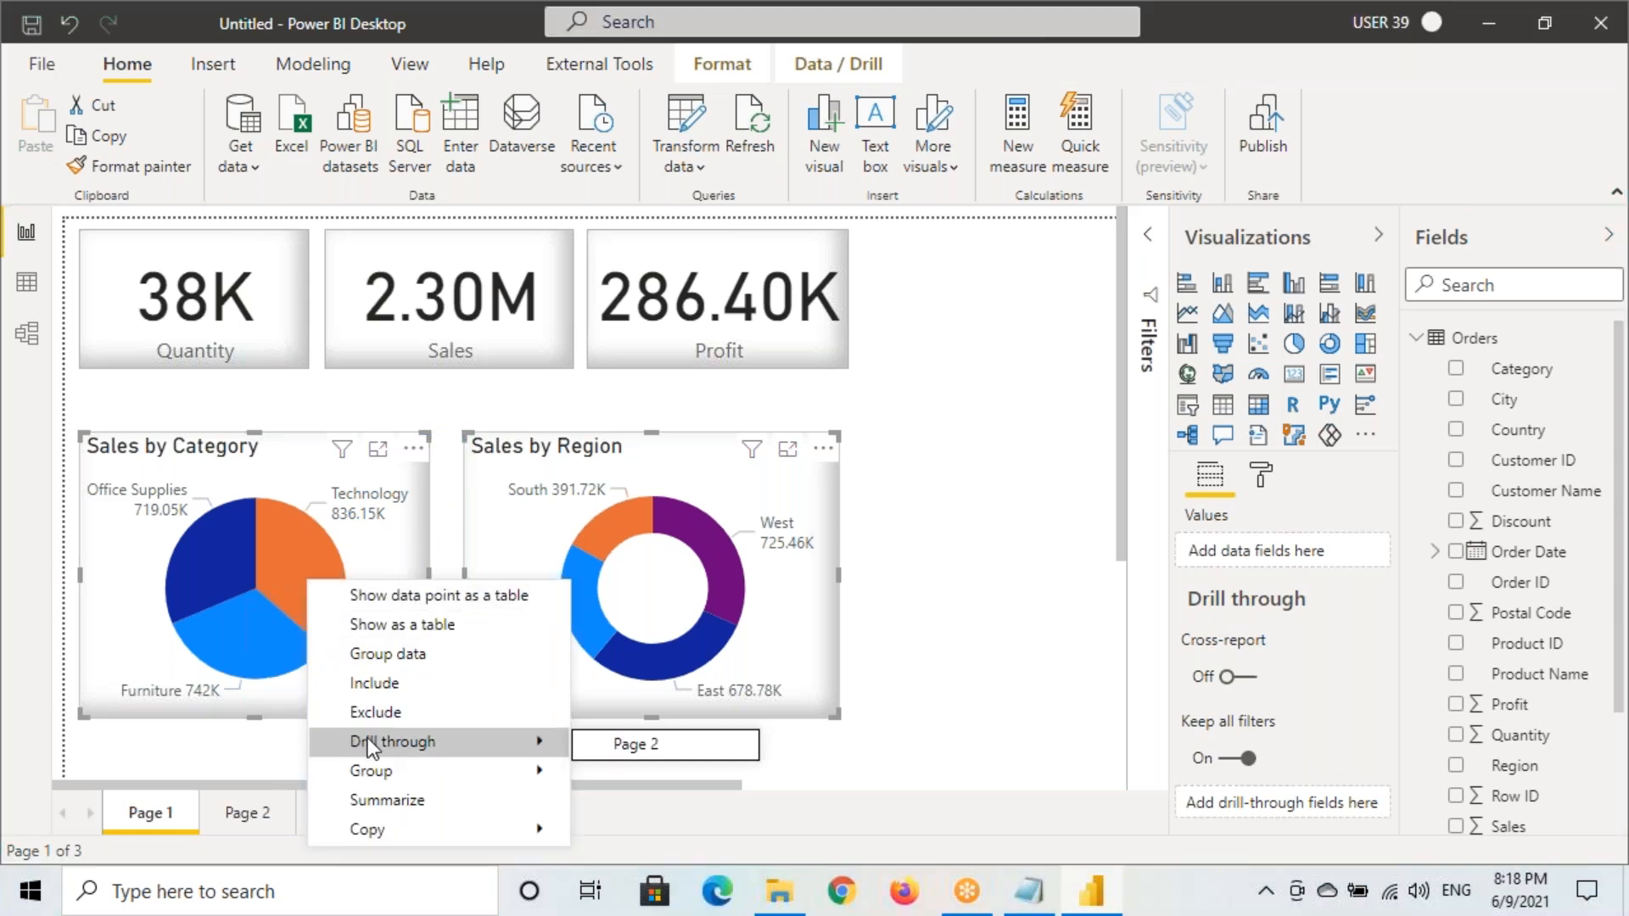
{"action": "left_click", "coordinate": [292, 558]}
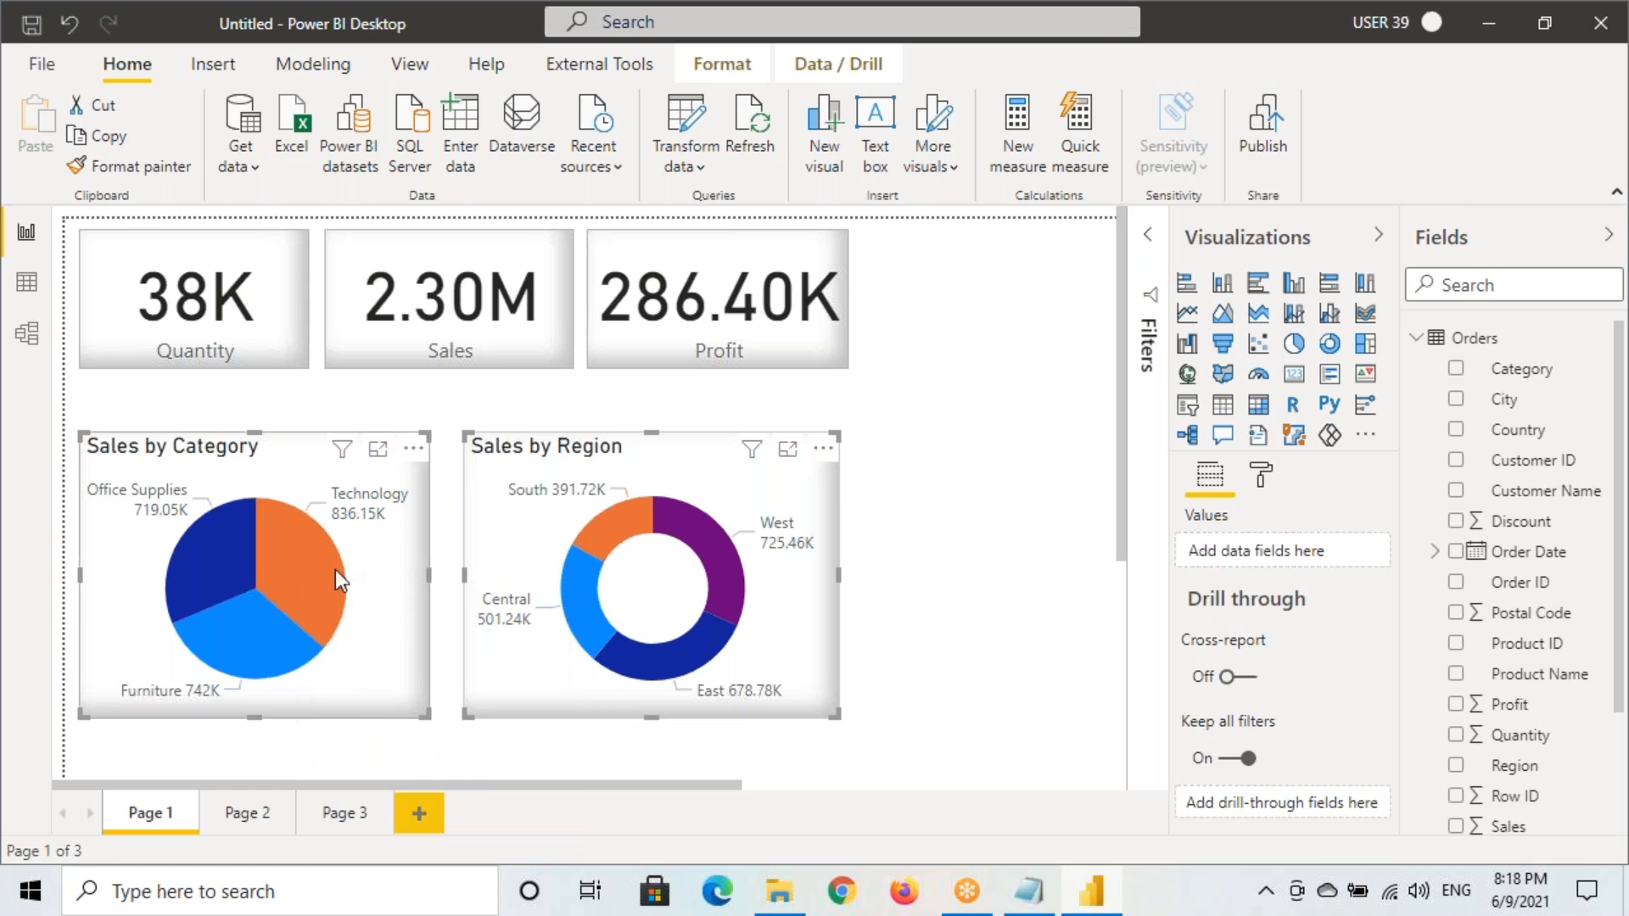
{"action": "right_click", "coordinate": [294, 530]}
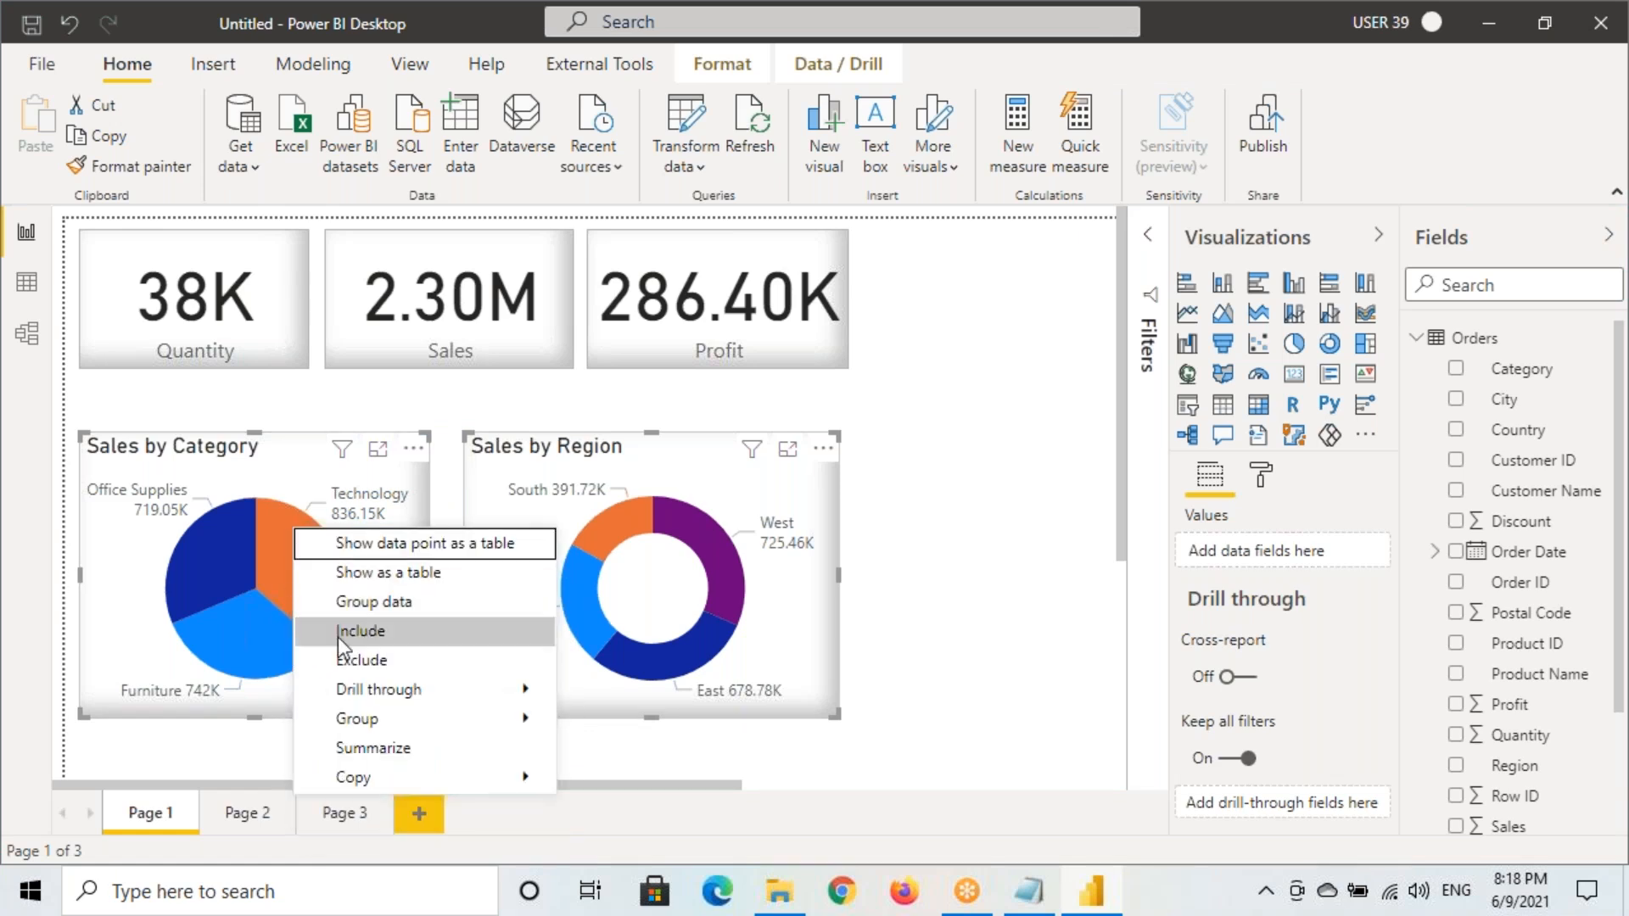
{"action": "left_click", "coordinate": [279, 457]}
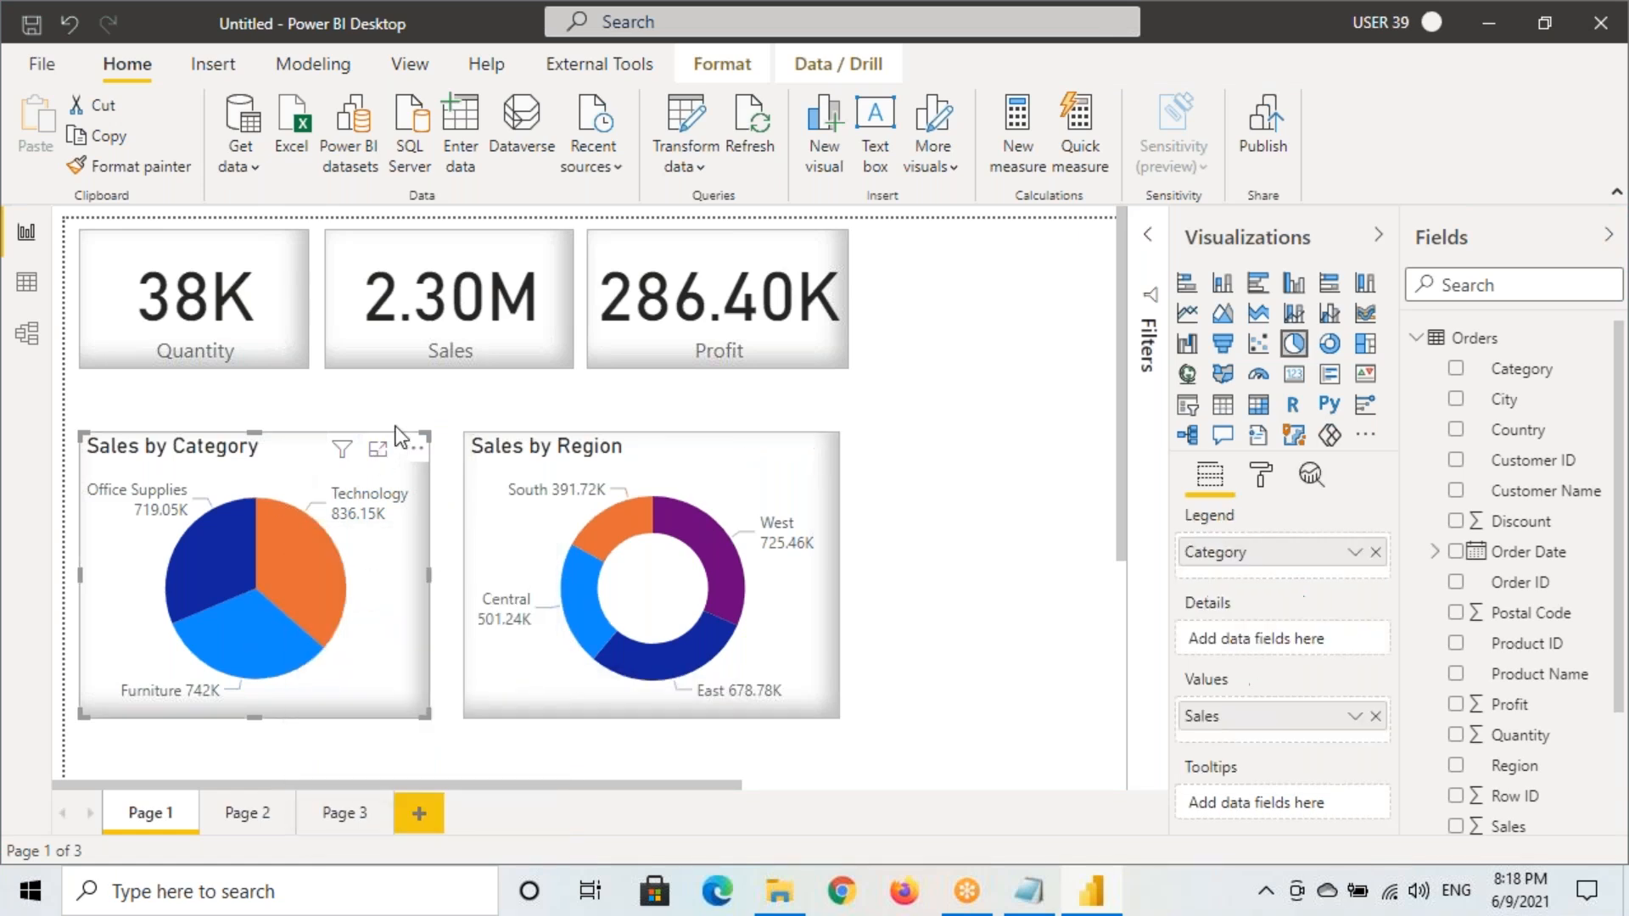
{"action": "mouse_move", "coordinate": [370, 403]}
{"action": "left_mouse_down"}
{"action": "mouse_move", "coordinate": [433, 432]}
{"action": "mouse_move", "coordinate": [240, 761]}
{"action": "mouse_move", "coordinate": [286, 719]}
{"action": "left_mouse_up"}
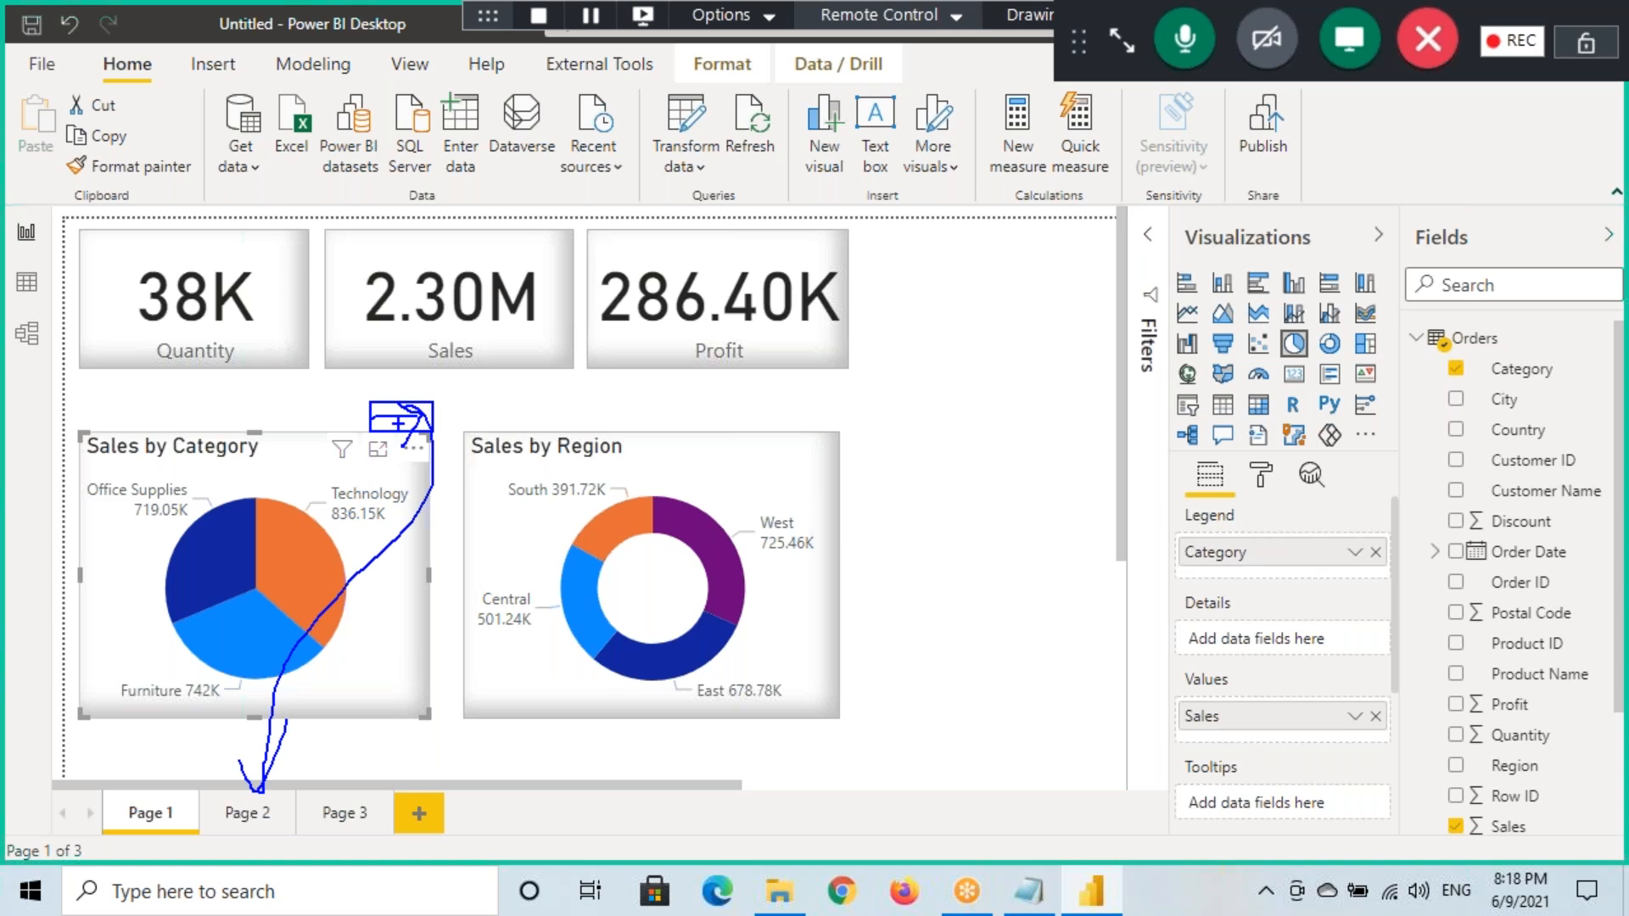
{"action": "left_click", "coordinate": [383, 421]}
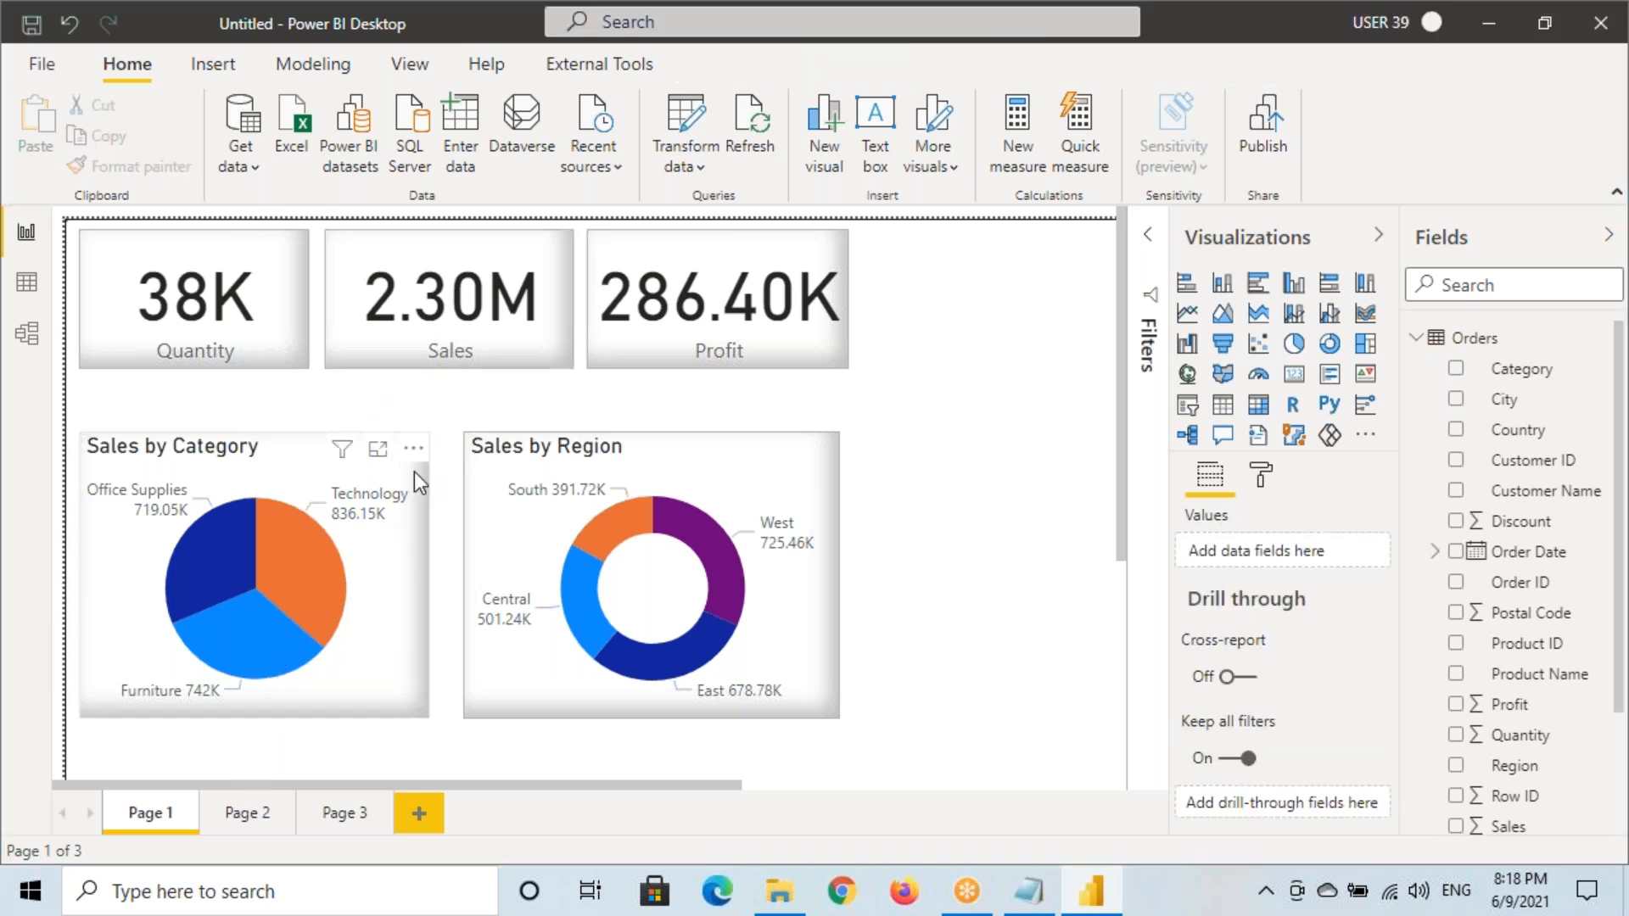
Insert a right-arrow button and place it above the Sales by Category pie
{"action": "left_click", "coordinate": [217, 68]}
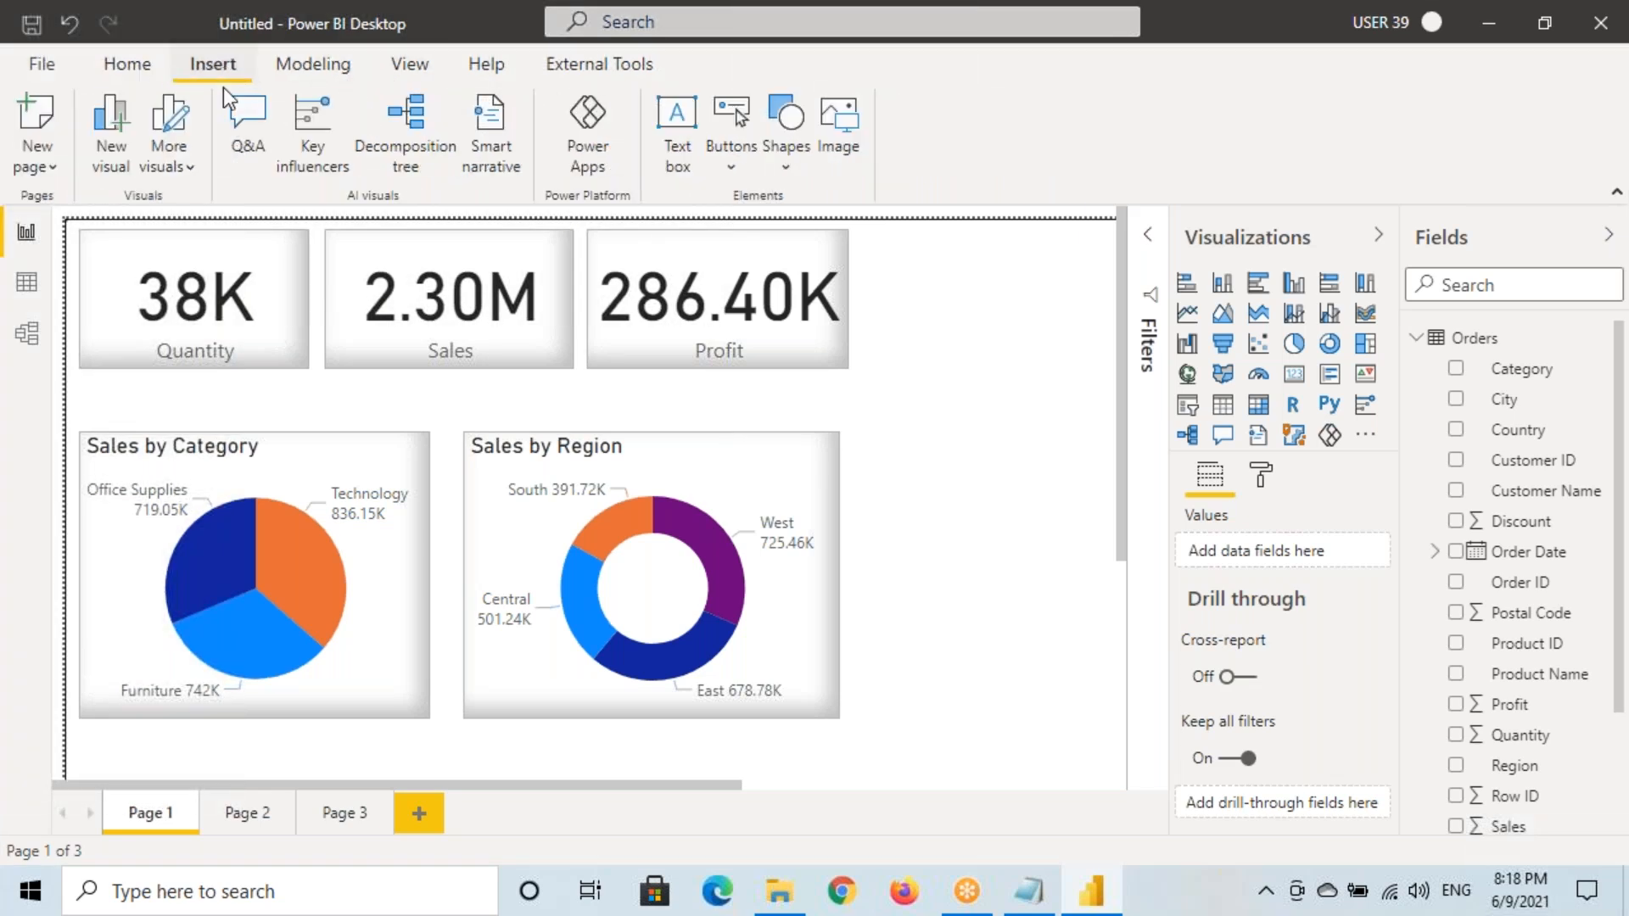
{"action": "left_click", "coordinate": [726, 166]}
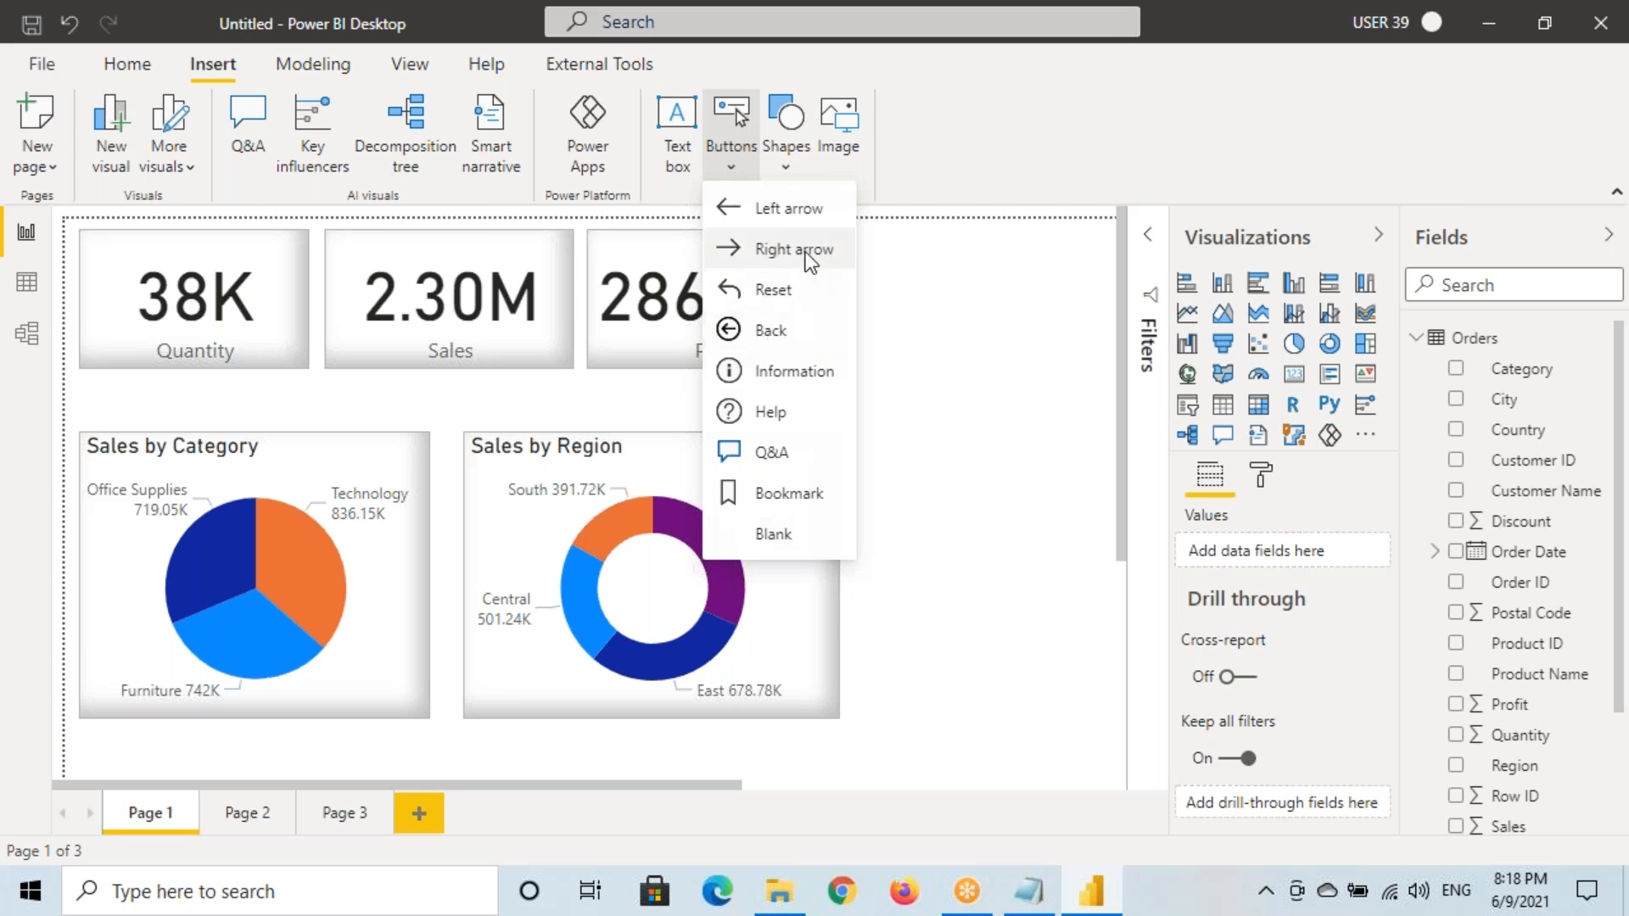
{"action": "left_click", "coordinate": [777, 254]}
{"action": "left_click_drag", "start_coordinate": [129, 253], "coordinate": [297, 424]}
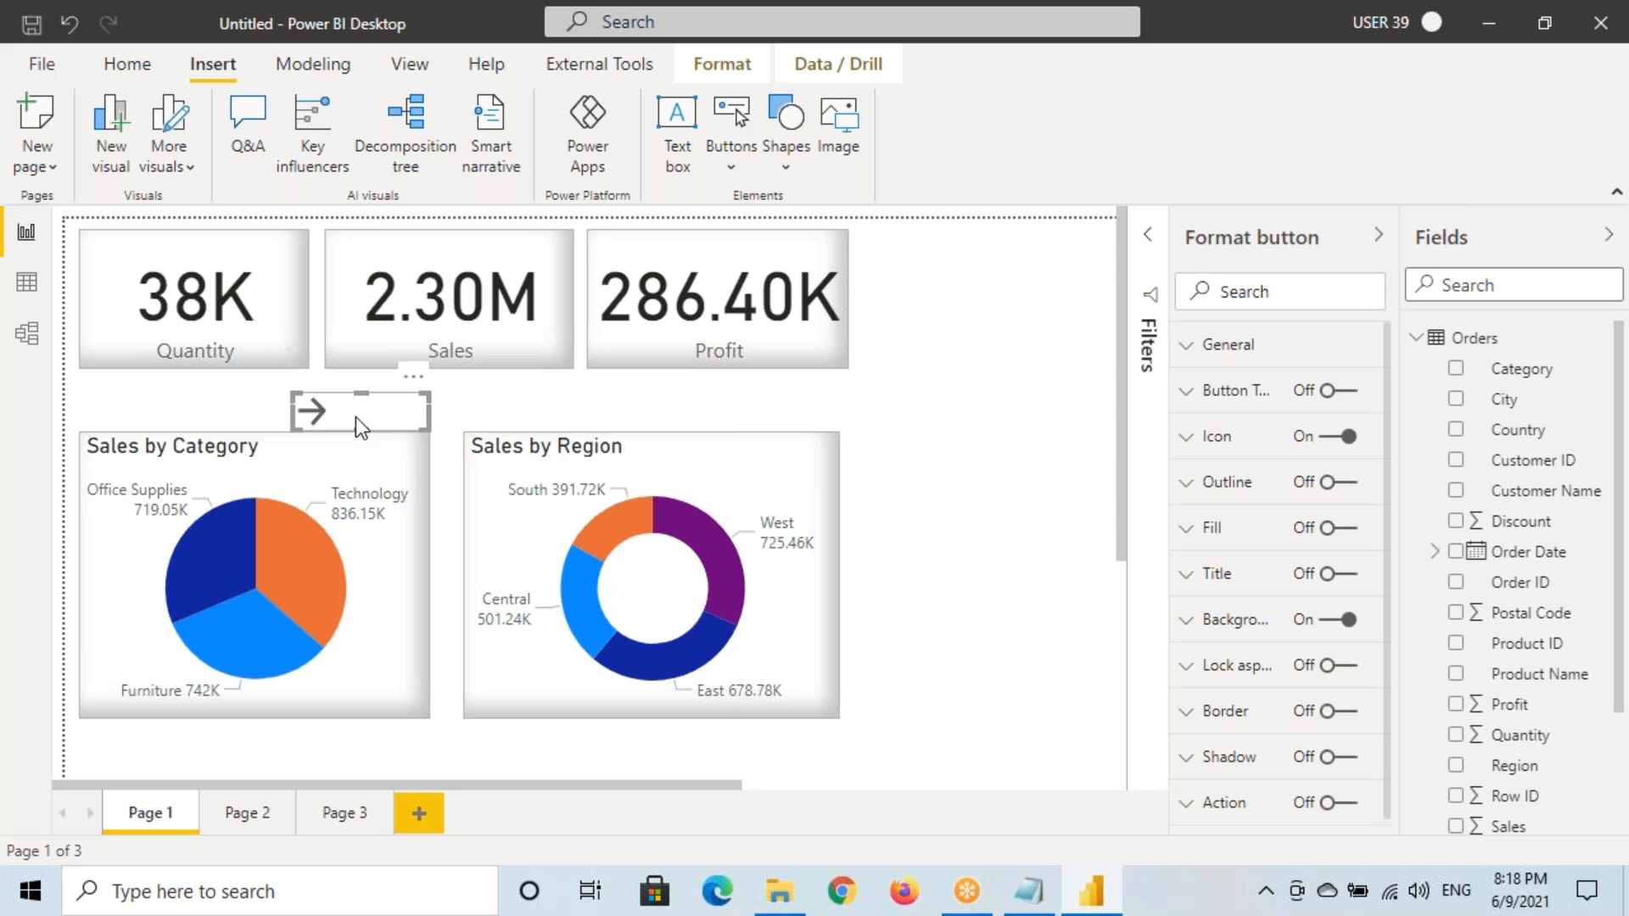
Adjust the arrow button's format settings, then switch to Page 2 and back to Page 1
{"action": "key", "text": "ctrl+2"}
{"action": "left_click_drag", "start_coordinate": [291, 392], "coordinate": [424, 437]}
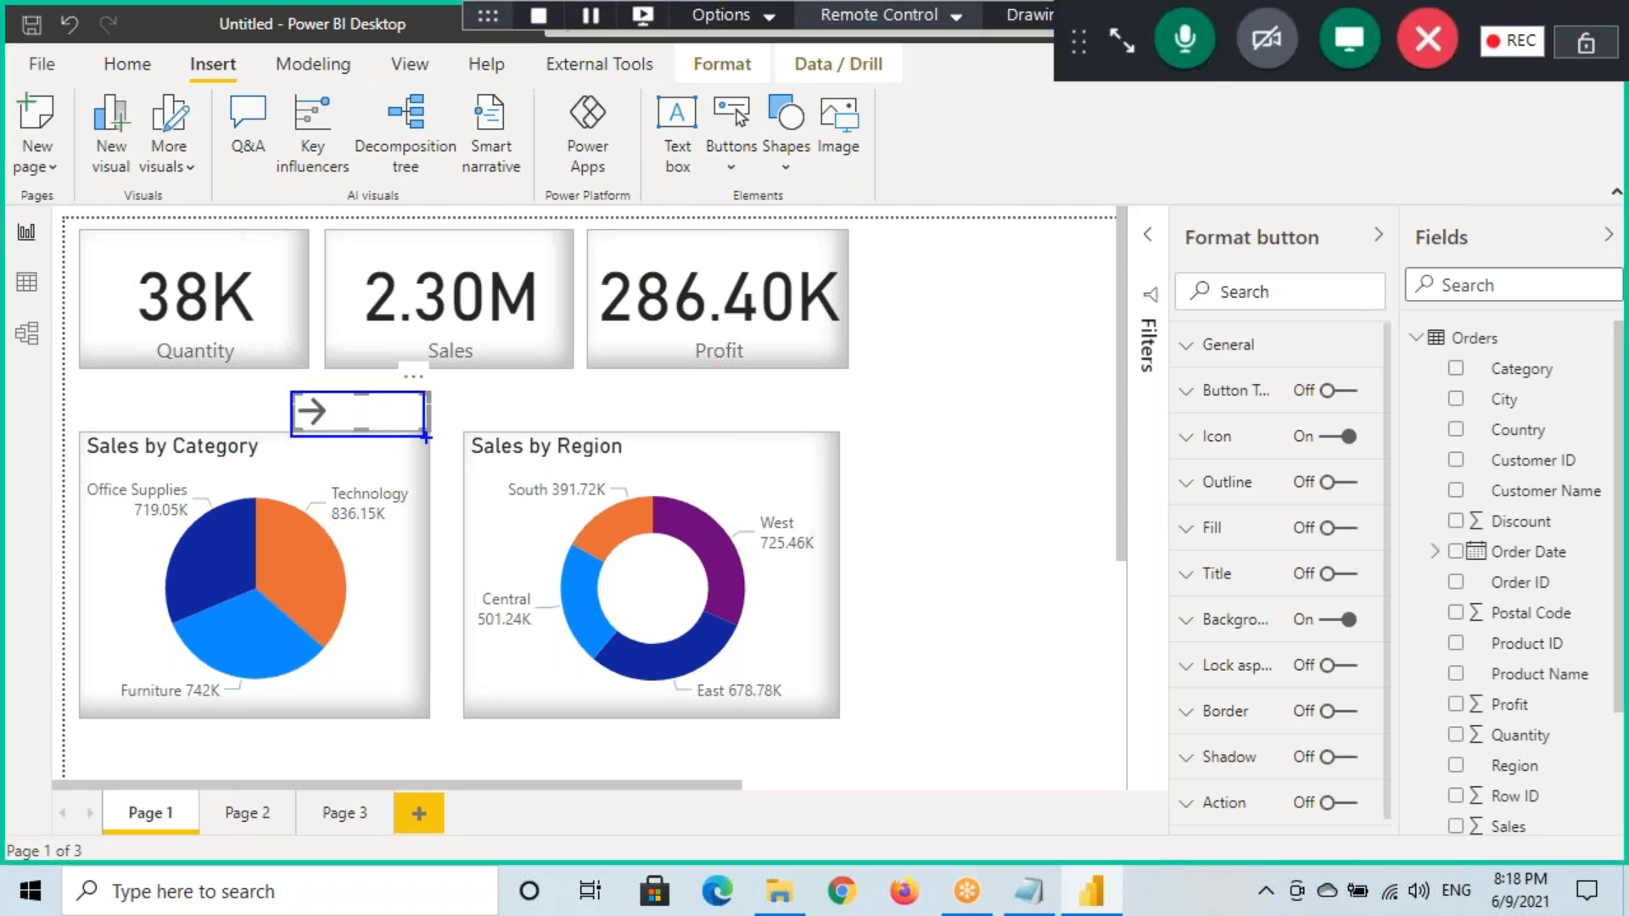
{"action": "mouse_move", "coordinate": [1271, 789]}
{"action": "left_mouse_down"}
{"action": "mouse_move", "coordinate": [1188, 789]}
{"action": "mouse_move", "coordinate": [1367, 817]}
{"action": "mouse_move", "coordinate": [1239, 779]}
{"action": "left_mouse_up"}
{"action": "mouse_move", "coordinate": [1096, 772]}
{"action": "left_mouse_down"}
{"action": "mouse_move", "coordinate": [1160, 804]}
{"action": "mouse_move", "coordinate": [1126, 843]}
{"action": "left_mouse_up"}
{"action": "left_click_drag", "start_coordinate": [333, 429], "coordinate": [407, 420]}
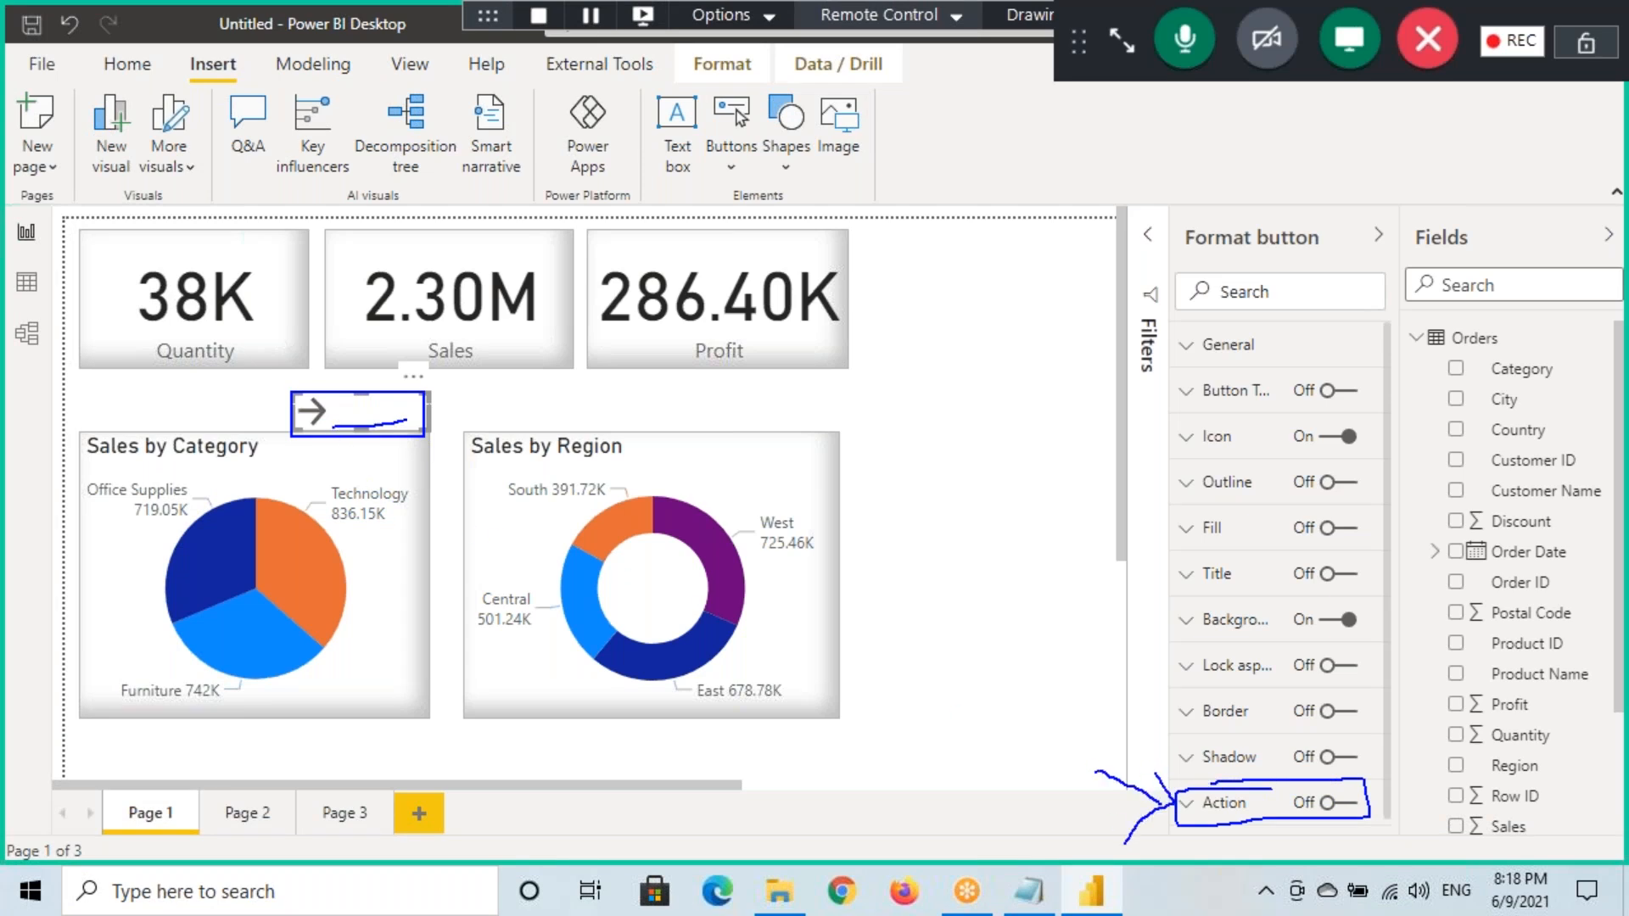
{"action": "left_click_drag", "start_coordinate": [1182, 223], "coordinate": [1334, 257]}
{"action": "mouse_move", "coordinate": [1250, 173]}
{"action": "left_mouse_down"}
{"action": "mouse_move", "coordinate": [1262, 219]}
{"action": "mouse_move", "coordinate": [1246, 242]}
{"action": "left_mouse_up"}
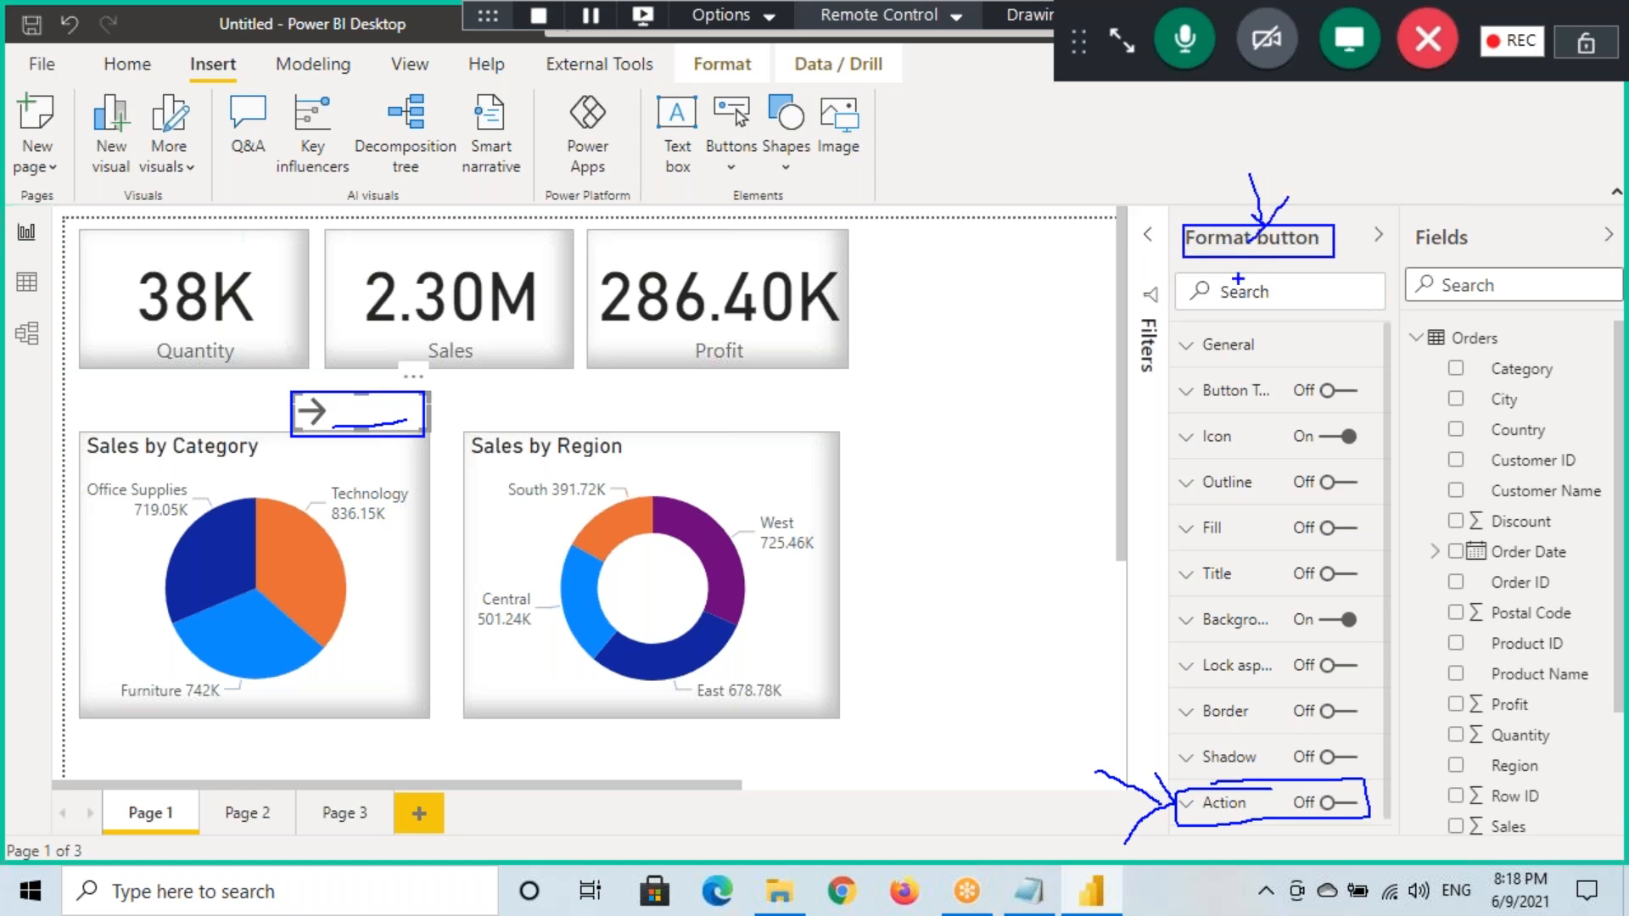
{"action": "left_click_drag", "start_coordinate": [1196, 819], "coordinate": [1270, 821]}
{"action": "key", "text": "Escape"}
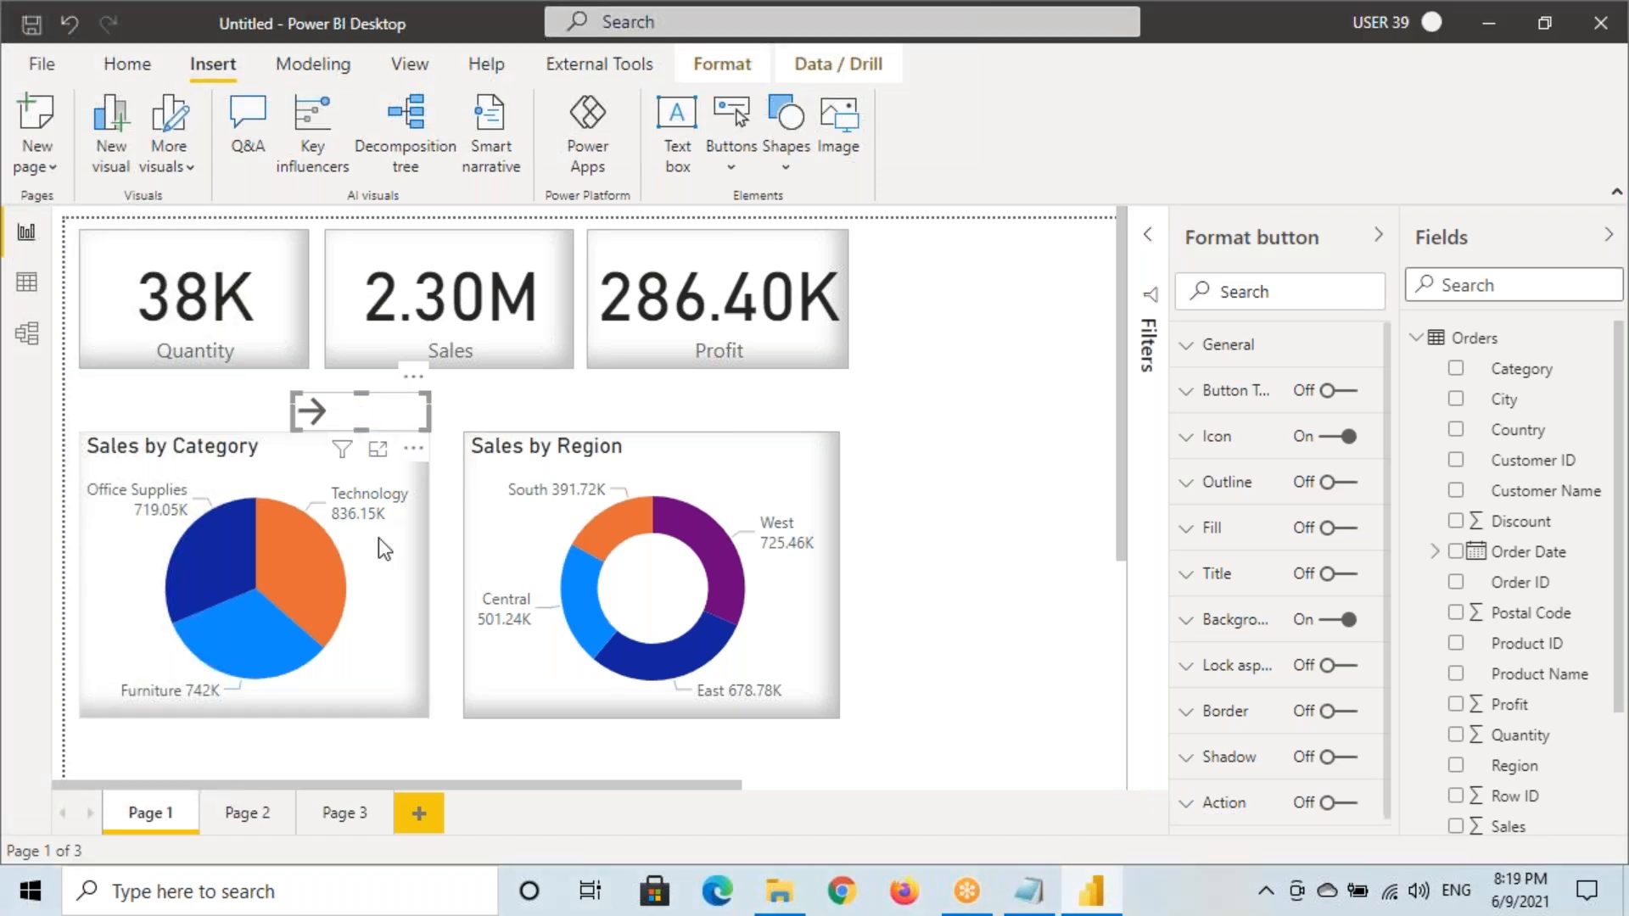
{"action": "left_click", "coordinate": [251, 817]}
{"action": "left_click", "coordinate": [148, 816]}
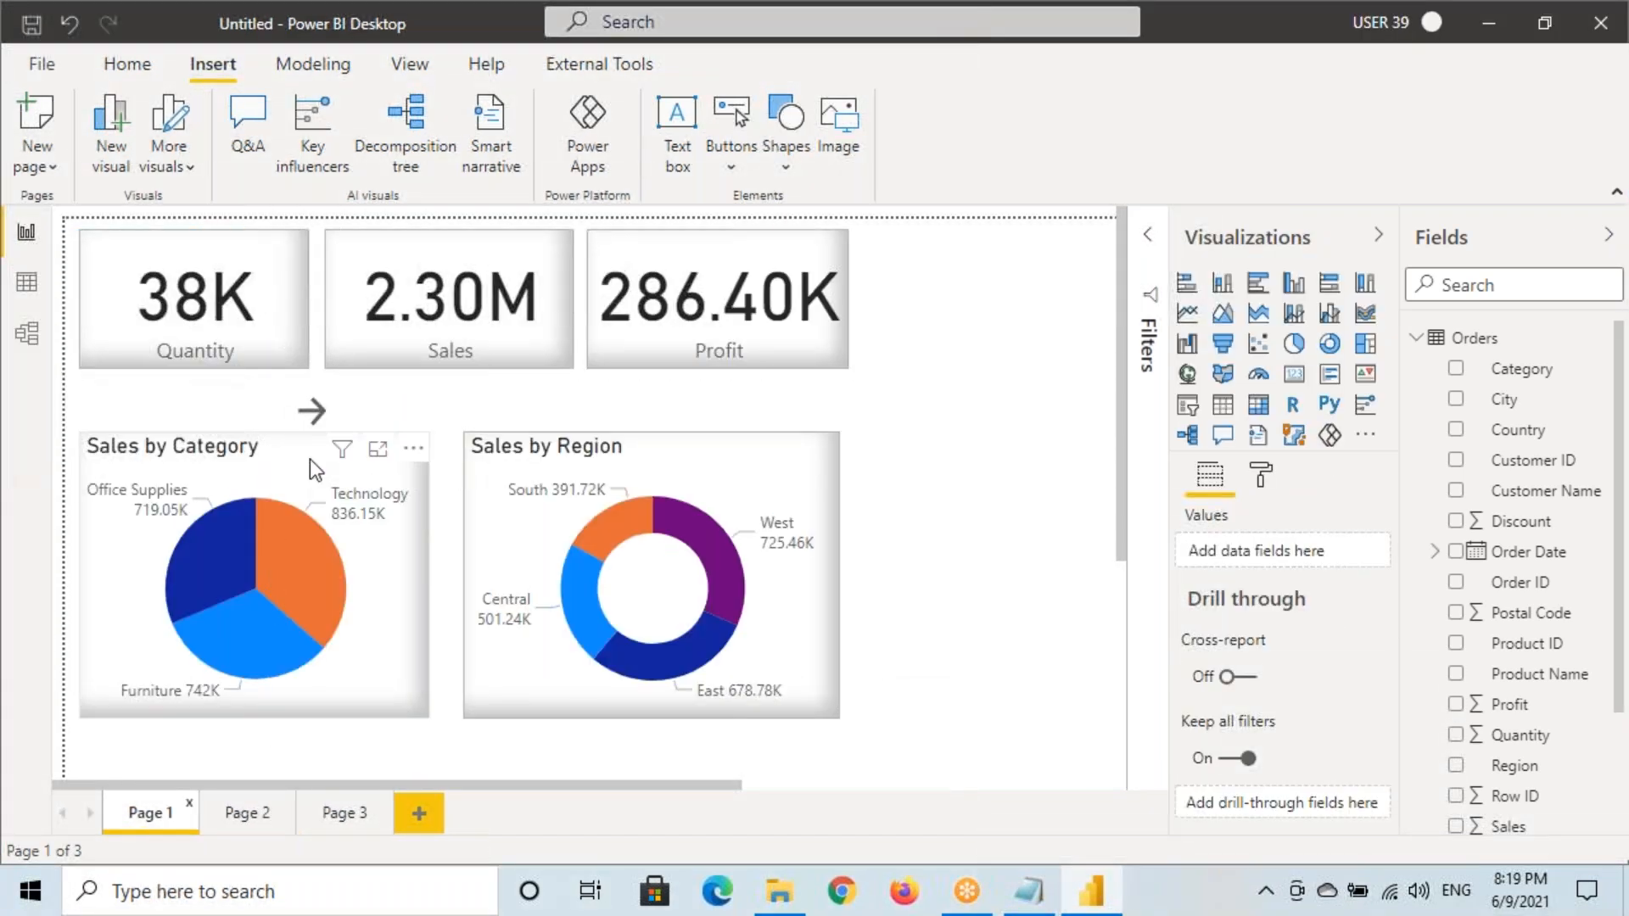
Turn on the arrow button's Action and set its type to Drill through
{"action": "left_click", "coordinate": [320, 411]}
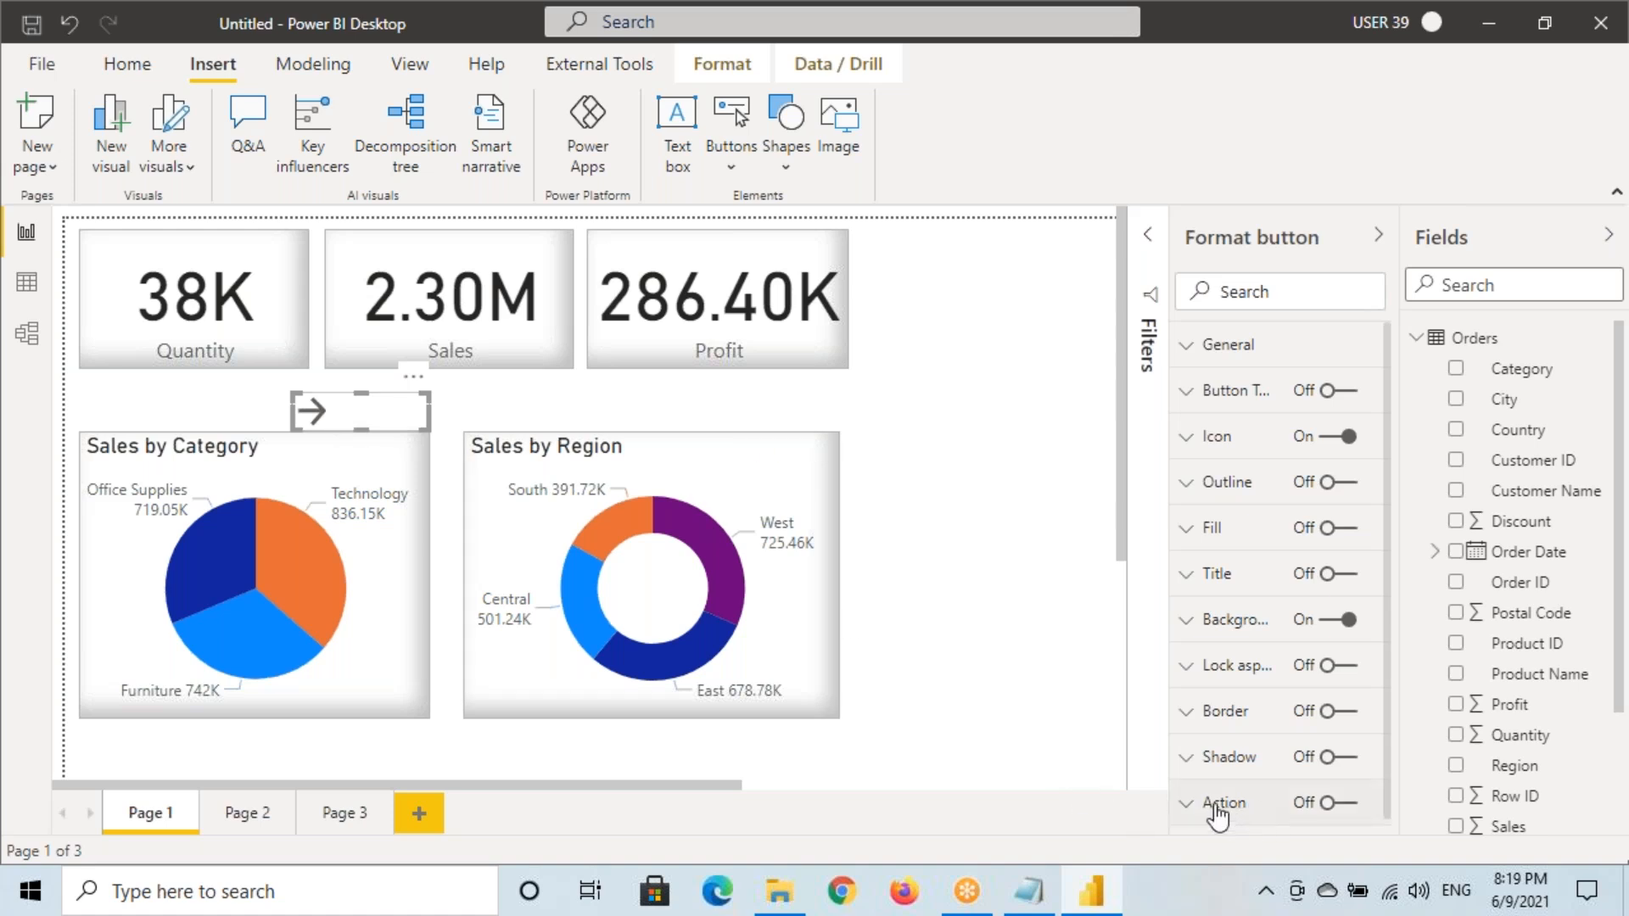
{"action": "scroll", "coordinate": [1272, 731], "scroll_direction": "down", "scroll_amount": 1}
{"action": "left_click", "coordinate": [1342, 776]}
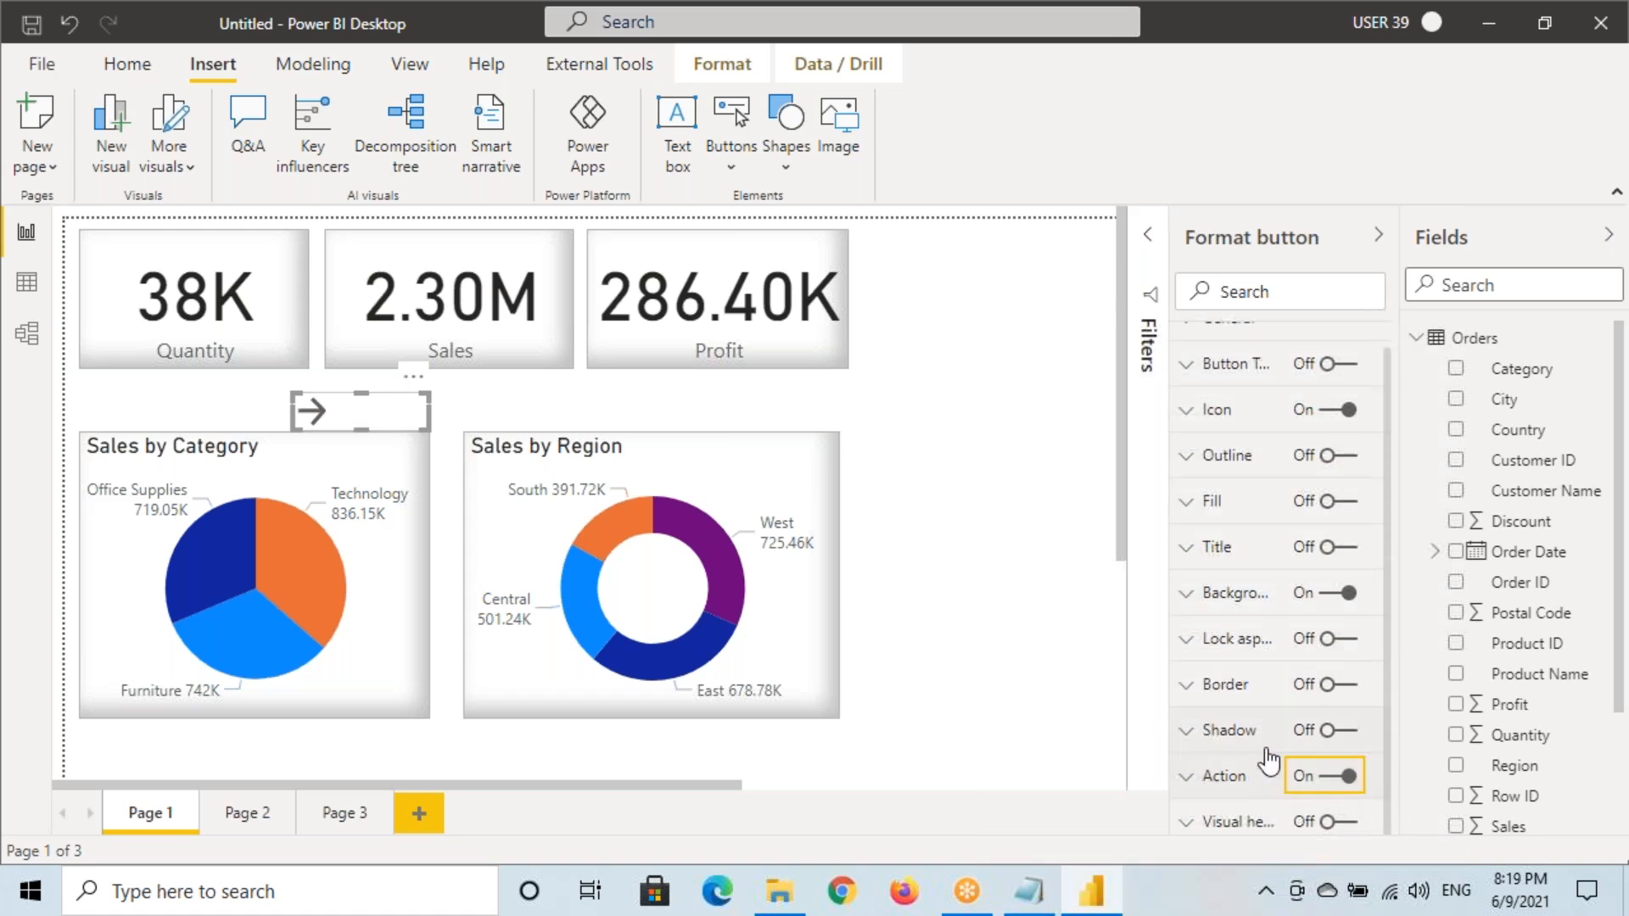
{"action": "left_click", "coordinate": [1249, 774]}
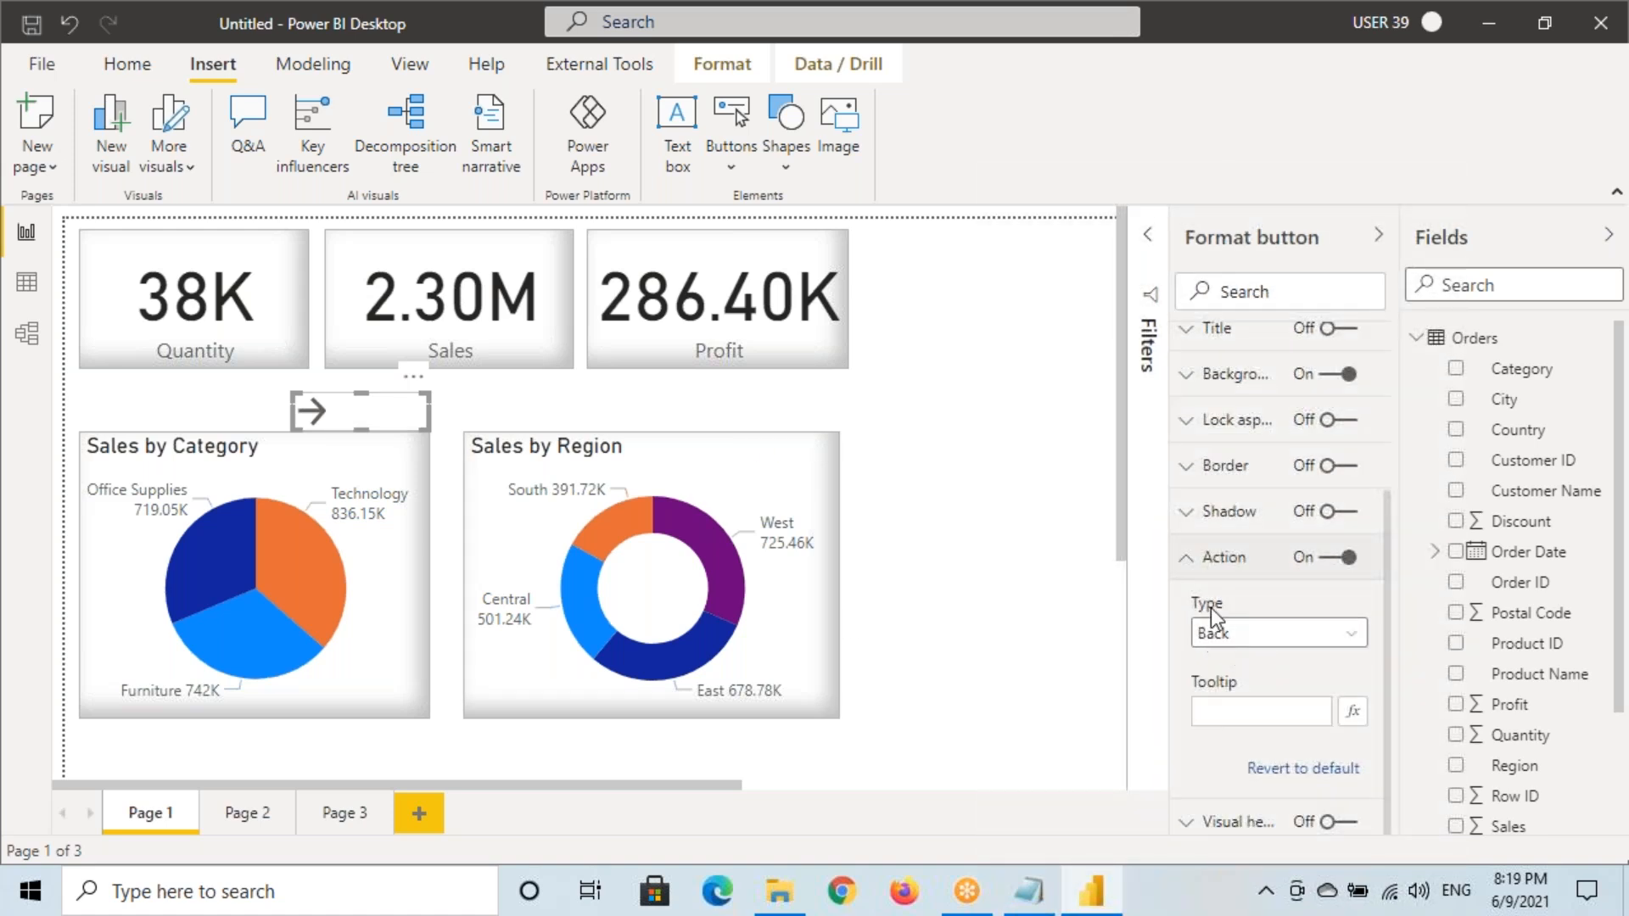
{"action": "left_click", "coordinate": [1219, 633]}
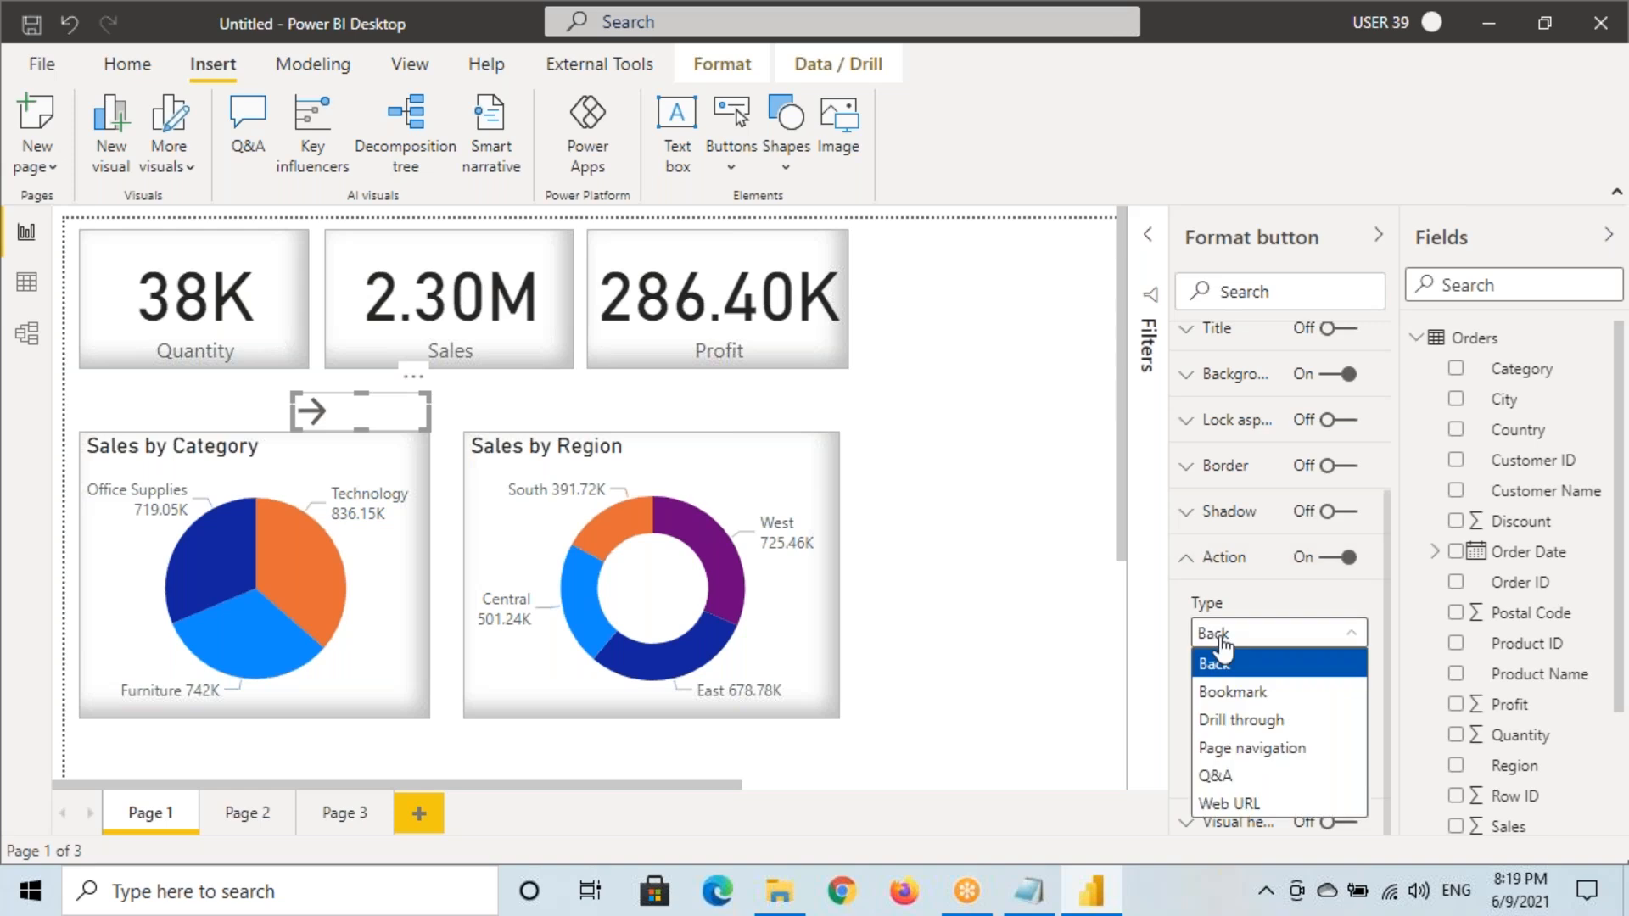
{"action": "left_click", "coordinate": [1248, 721]}
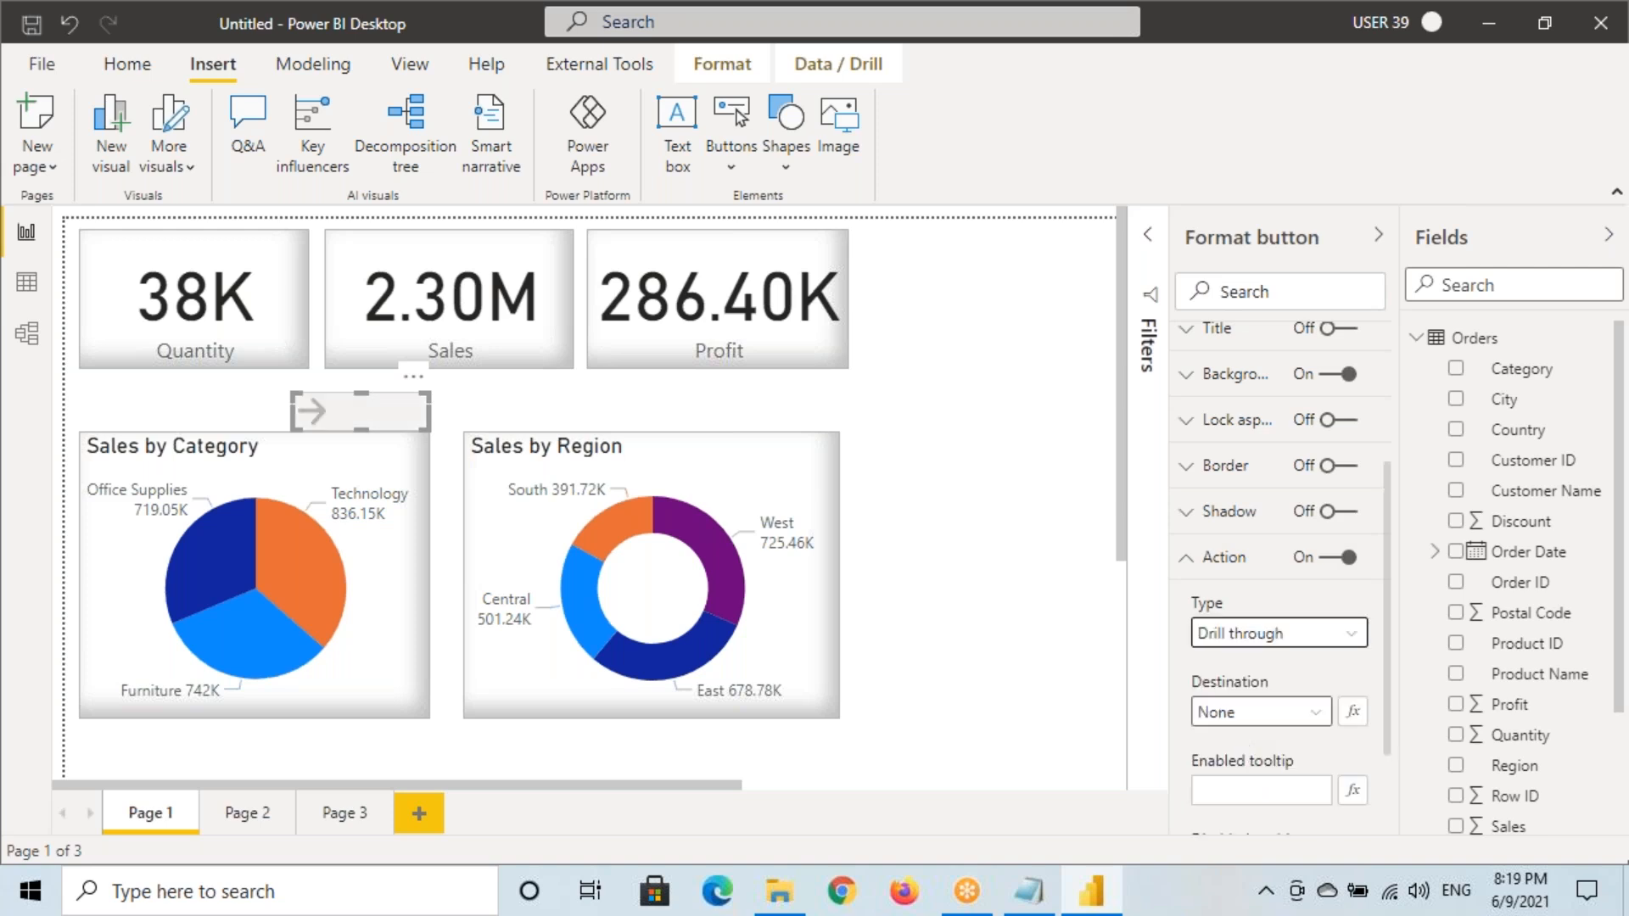
Set the button's drill-through destination to Page 2
{"action": "scroll", "coordinate": [1247, 680], "scroll_direction": "down", "scroll_amount": 3}
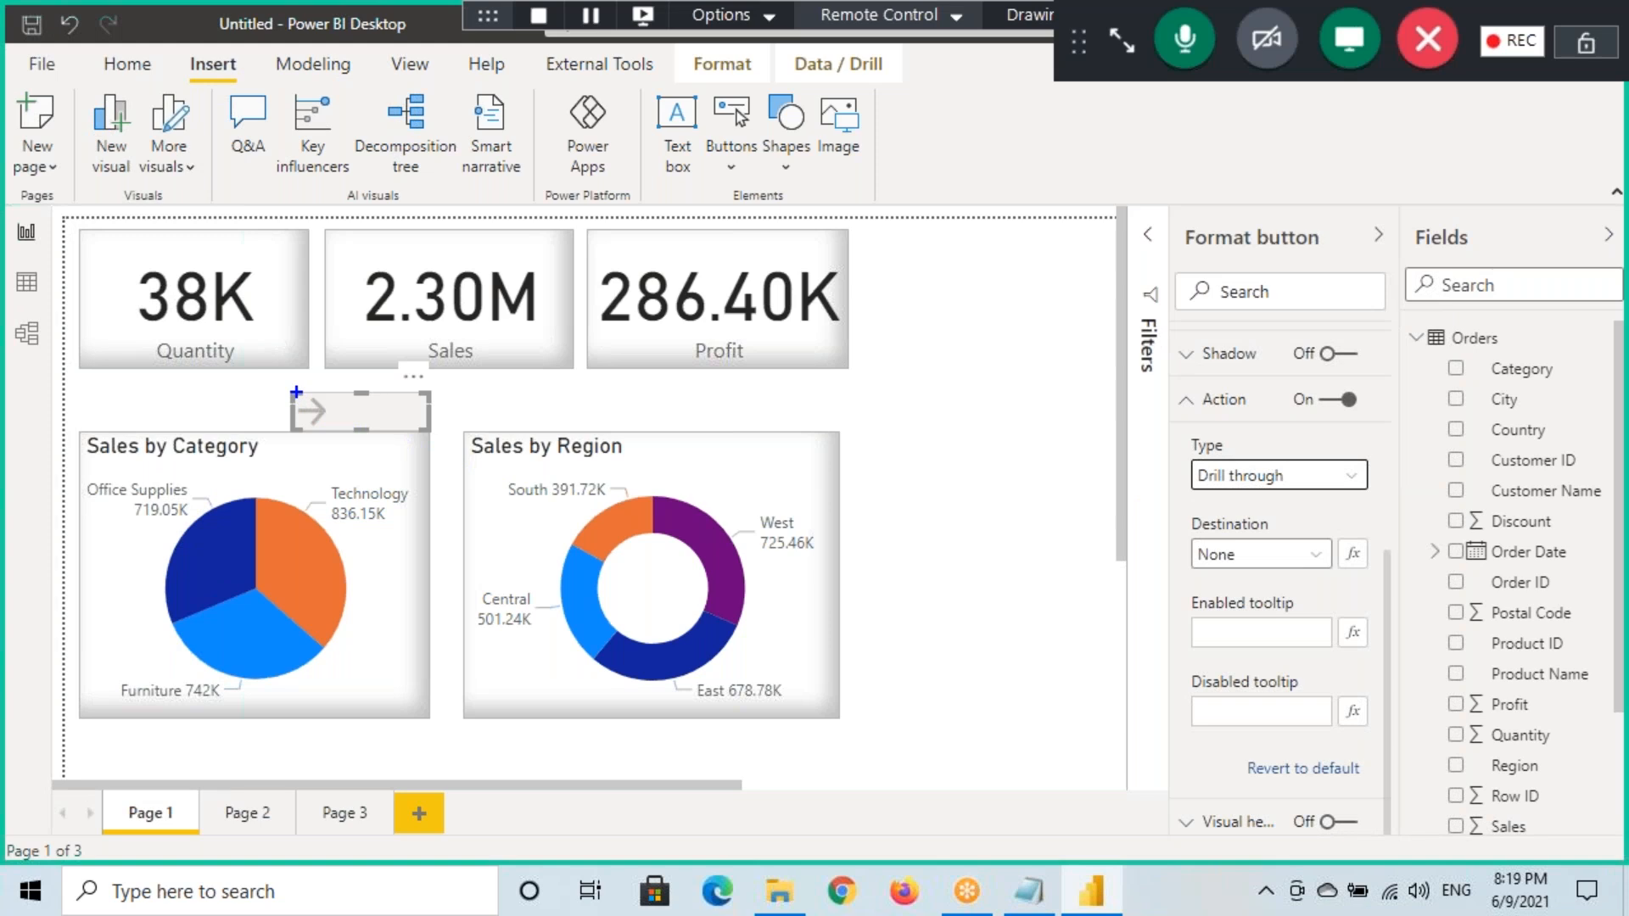
{"action": "left_click_drag", "start_coordinate": [296, 392], "coordinate": [428, 431]}
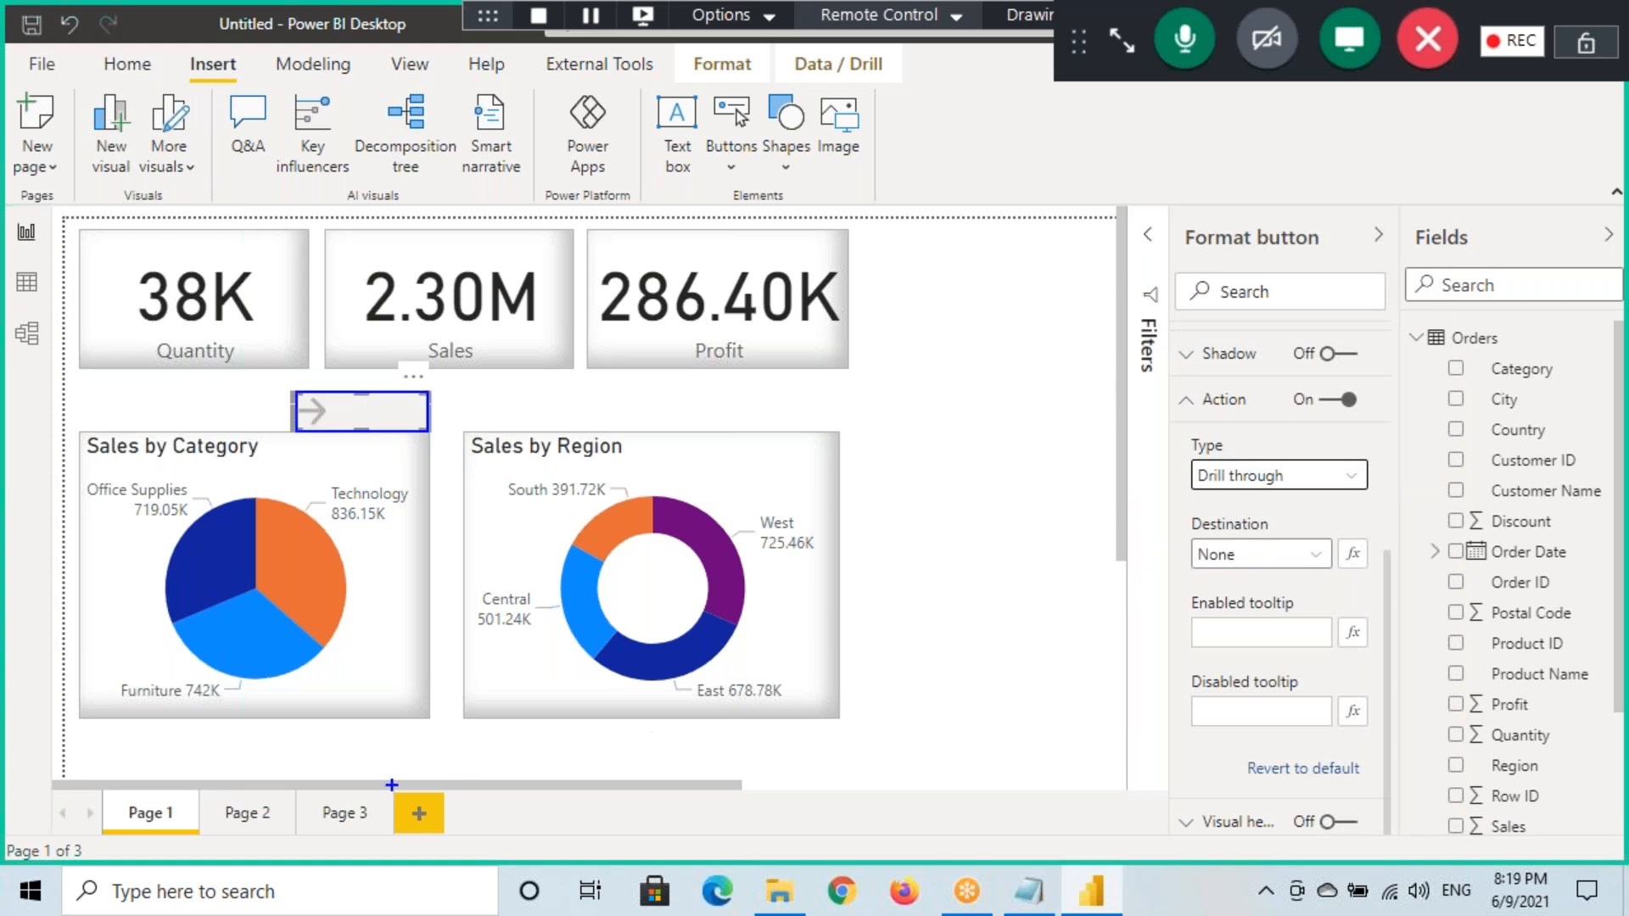
{"action": "mouse_move", "coordinate": [219, 831]}
{"action": "left_mouse_down"}
{"action": "mouse_move", "coordinate": [284, 787]}
{"action": "mouse_move", "coordinate": [274, 803]}
{"action": "left_mouse_up"}
{"action": "left_click_drag", "start_coordinate": [320, 434], "coordinate": [359, 420]}
{"action": "left_click_drag", "start_coordinate": [308, 581], "coordinate": [402, 539]}
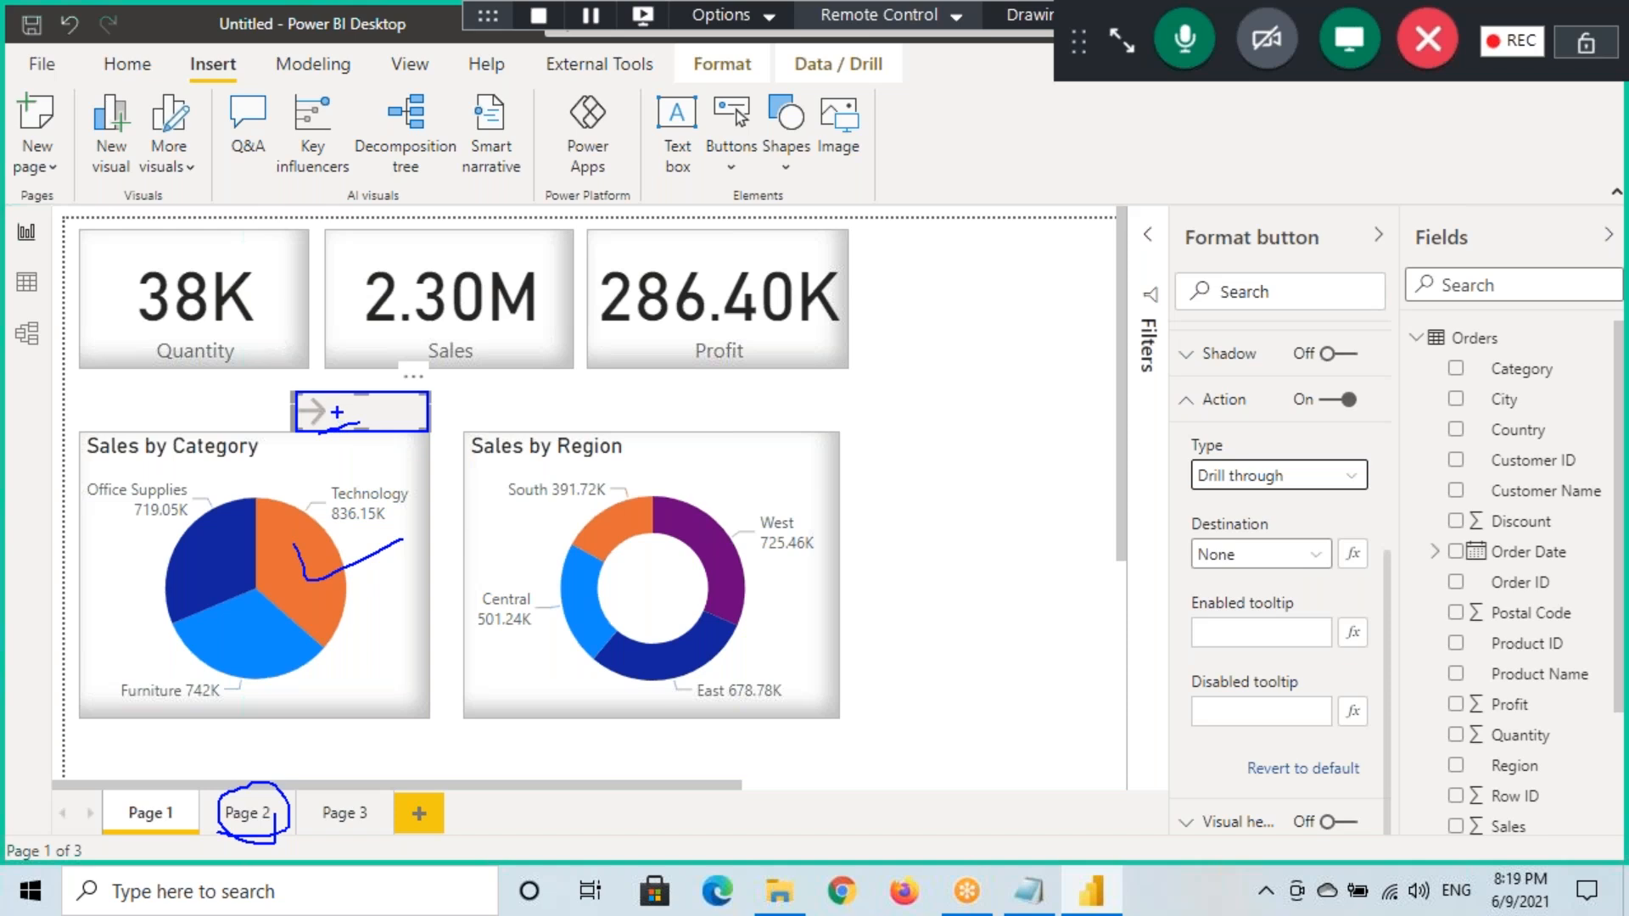
{"action": "left_click_drag", "start_coordinate": [367, 398], "coordinate": [367, 450]}
{"action": "left_click_drag", "start_coordinate": [228, 834], "coordinate": [273, 827]}
{"action": "left_click", "coordinate": [1264, 554]}
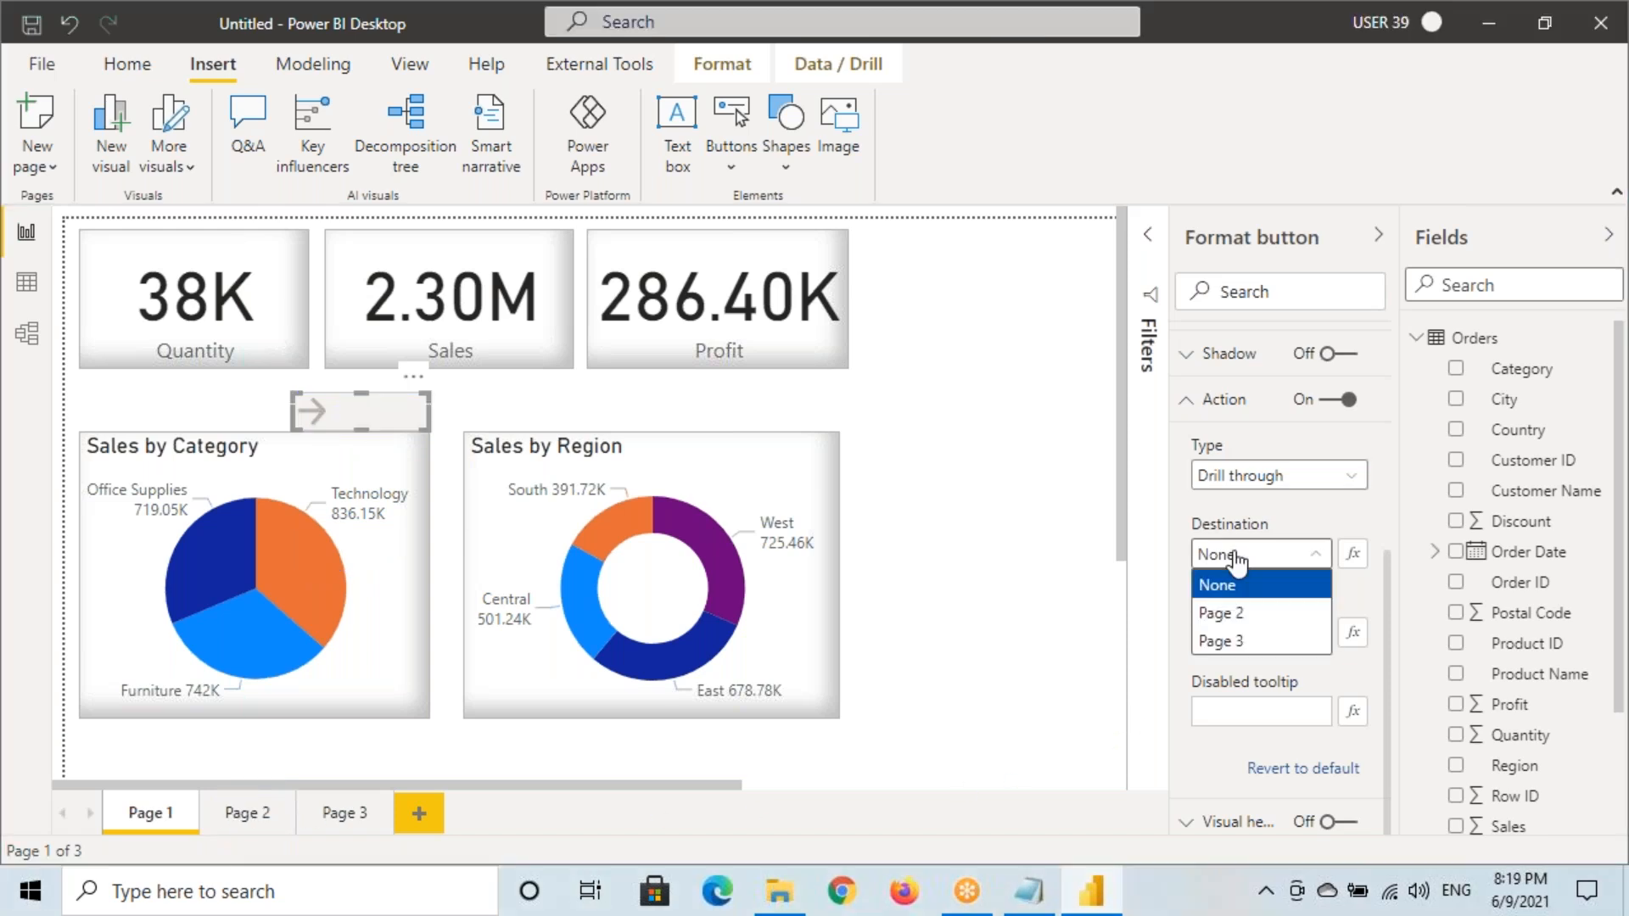
{"action": "left_click", "coordinate": [1238, 614]}
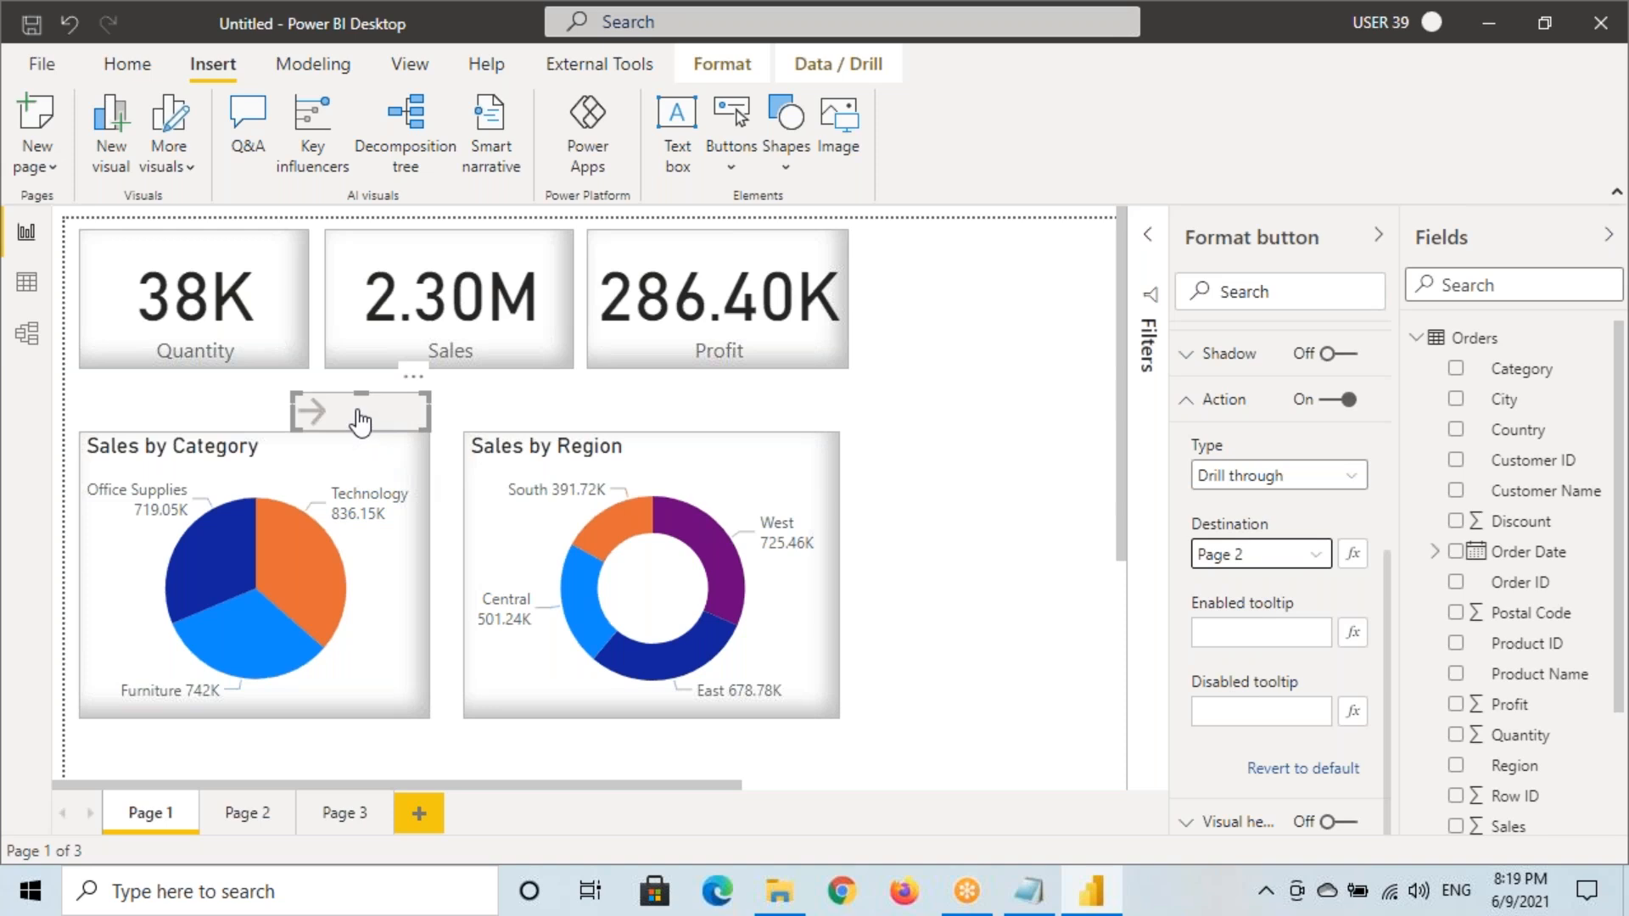
Adjust the arrow button's placement above Sales by Category on the canvas
{"action": "mouse_move", "coordinate": [361, 420]}
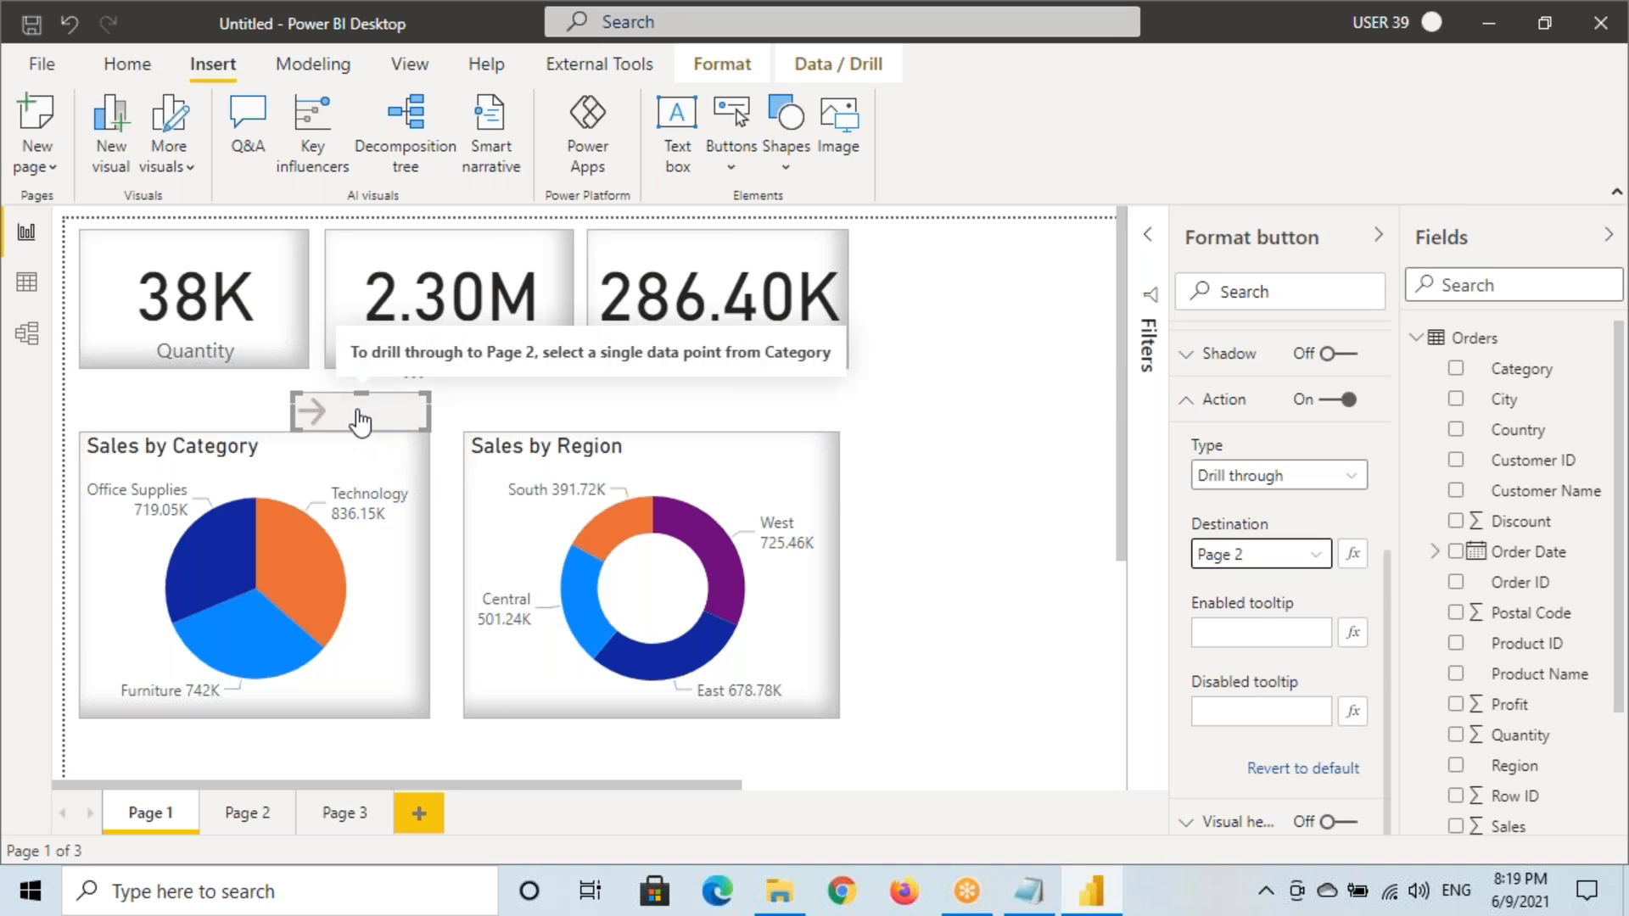
{"action": "left_click_drag", "start_coordinate": [293, 395], "coordinate": [442, 439]}
{"action": "mouse_move", "coordinate": [340, 333]}
{"action": "left_mouse_down"}
{"action": "mouse_move", "coordinate": [435, 369]}
{"action": "mouse_move", "coordinate": [847, 370]}
{"action": "left_mouse_up"}
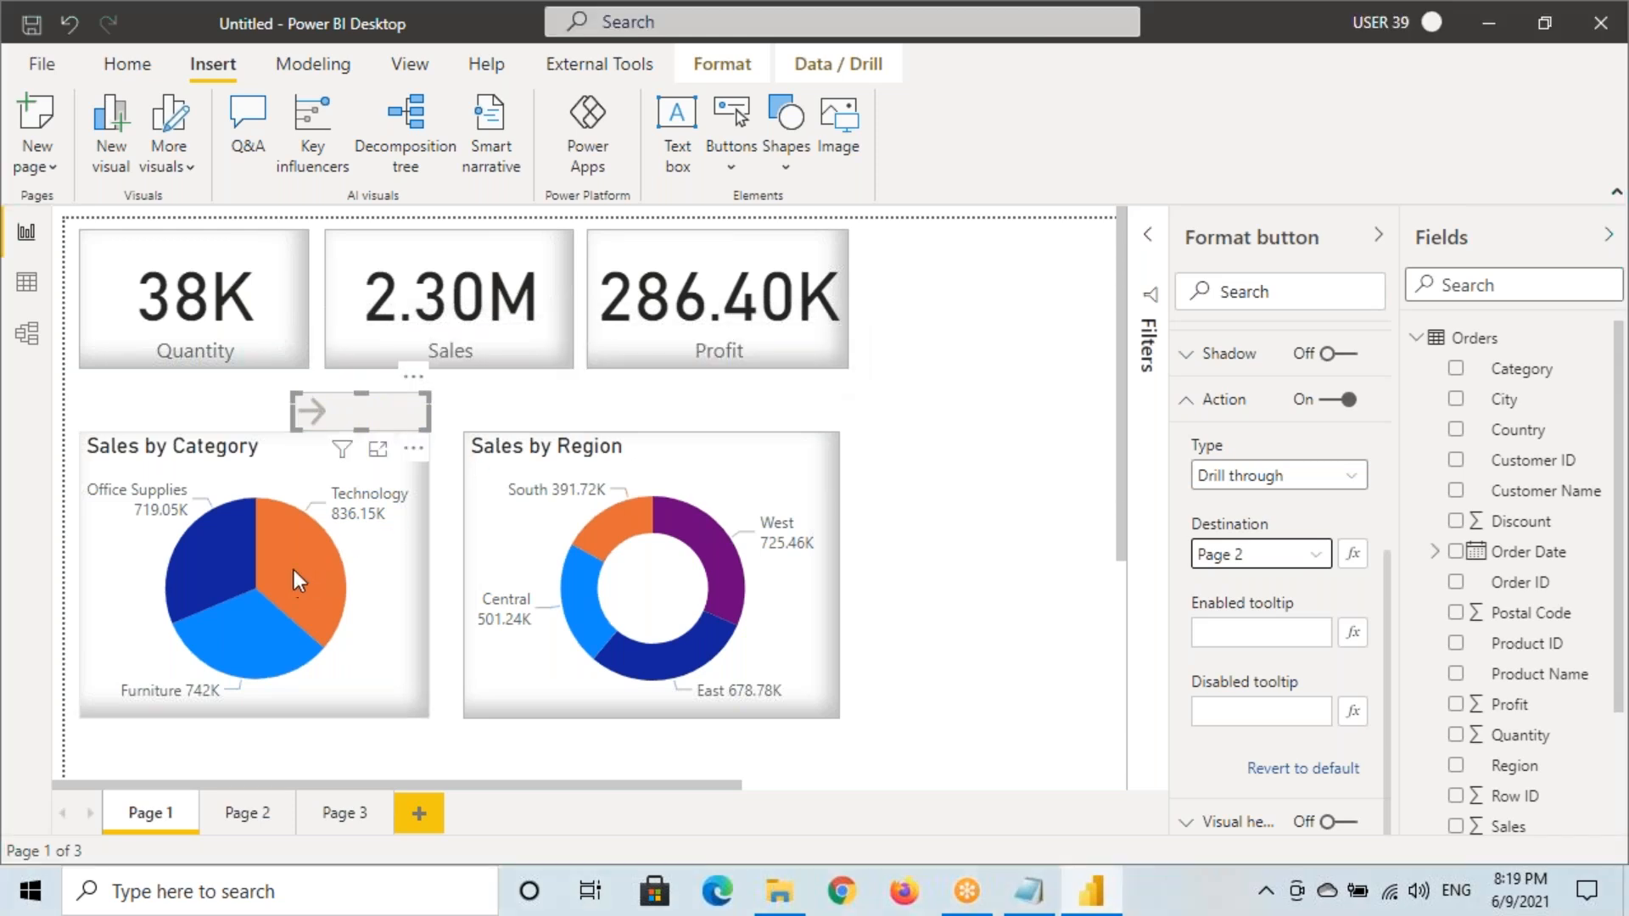
{"action": "left_click", "coordinate": [292, 569]}
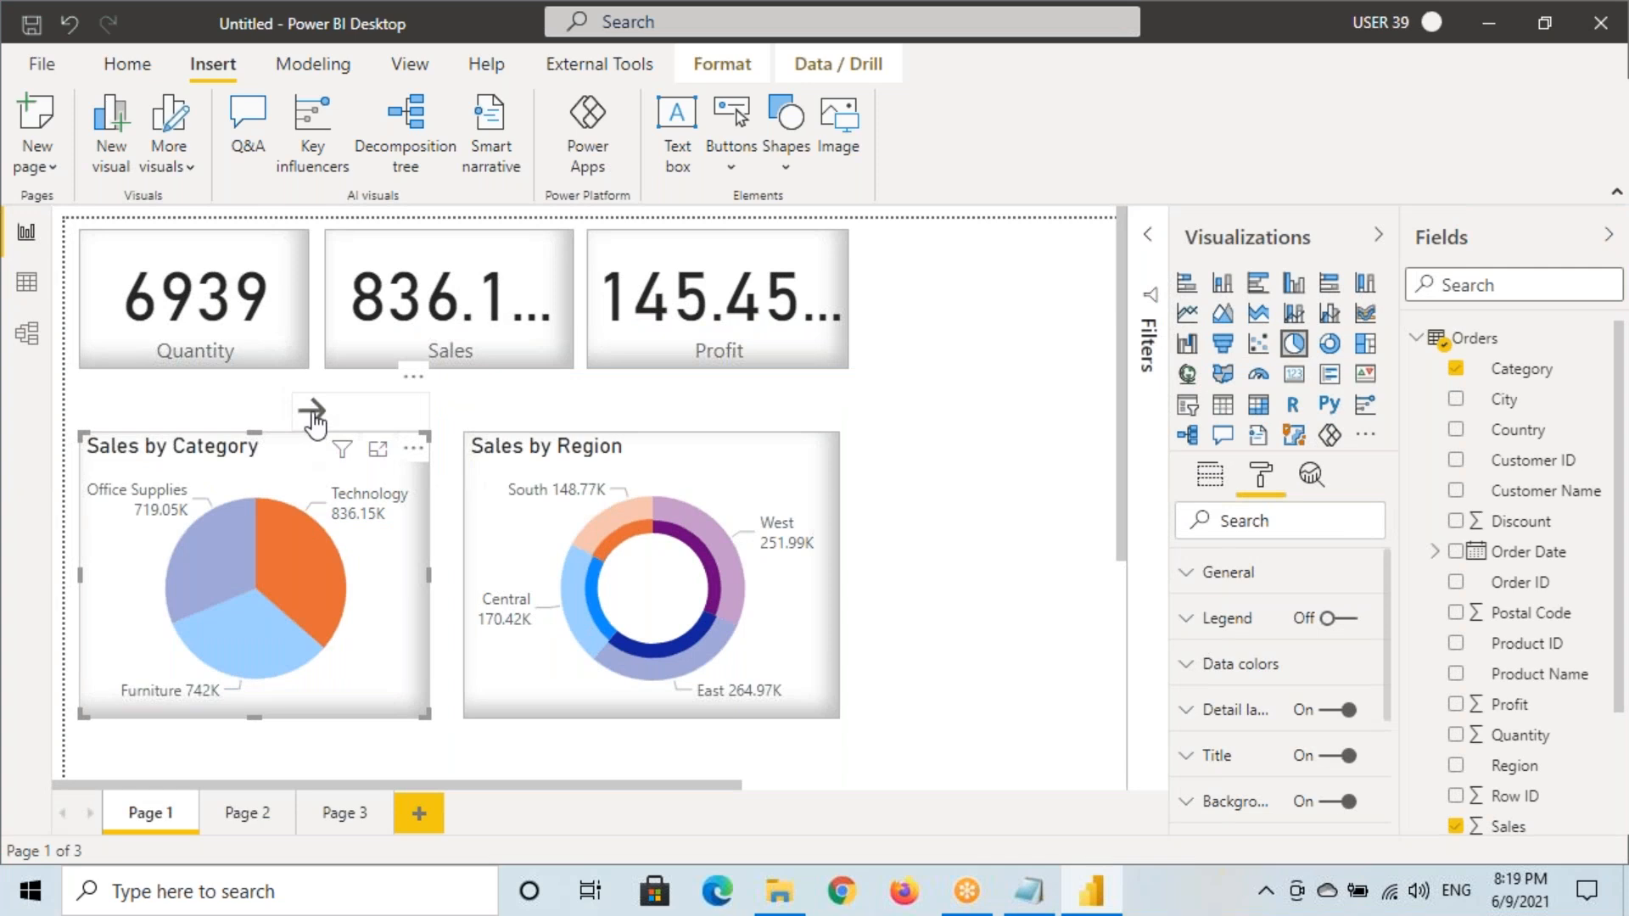
{"action": "key", "text": "ctrl+2"}
{"action": "left_click_drag", "start_coordinate": [348, 338], "coordinate": [618, 365]}
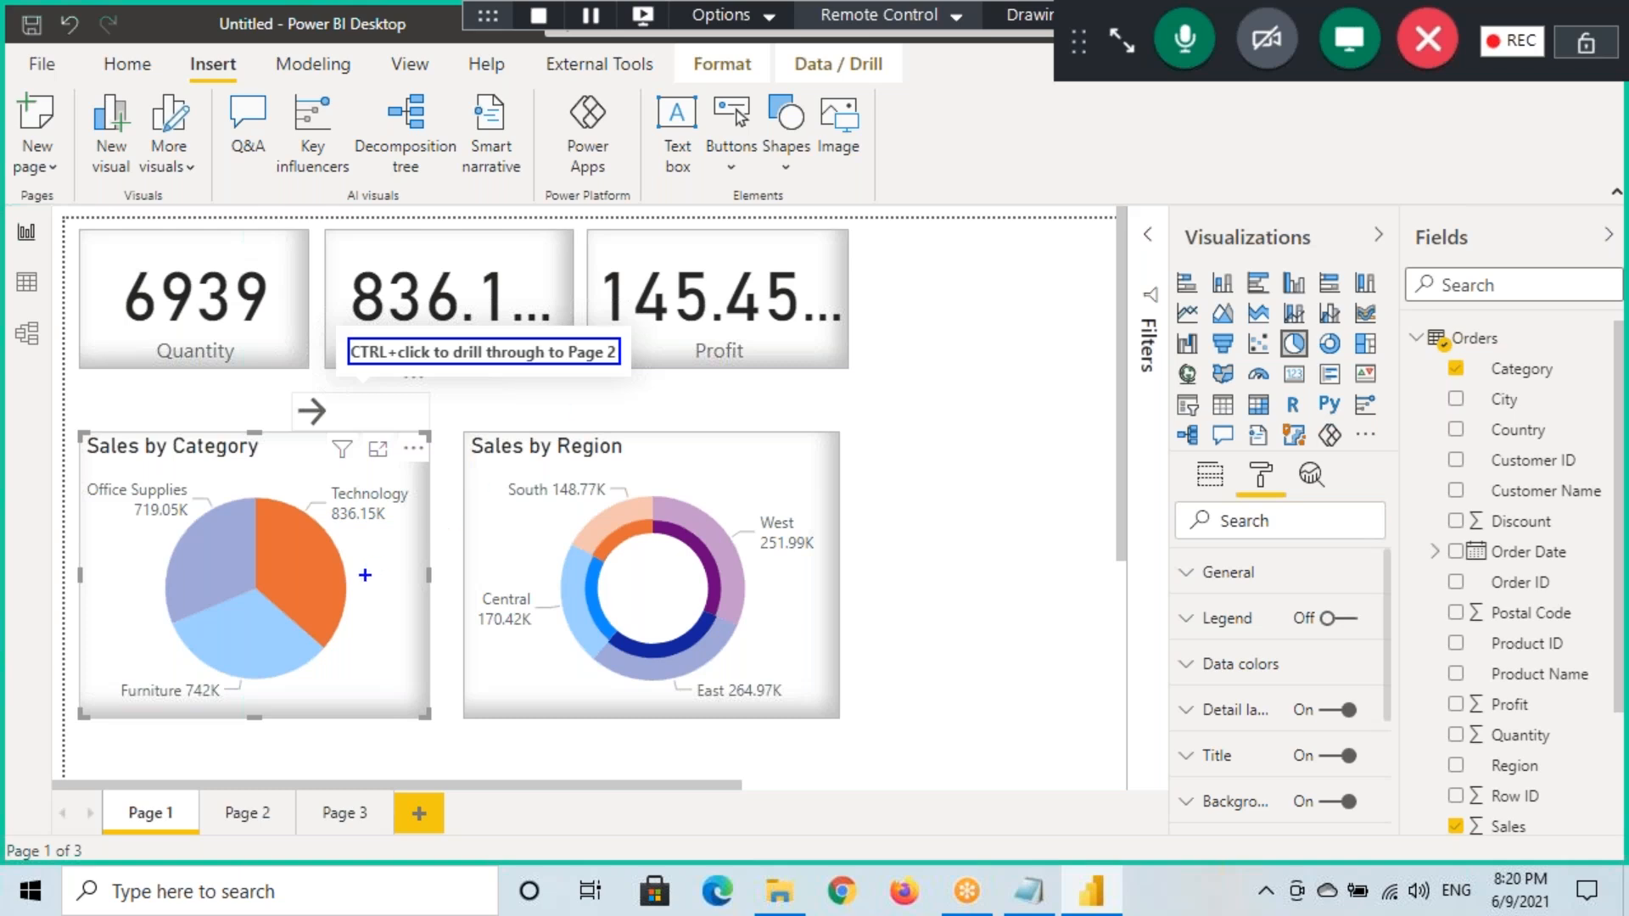
{"action": "key", "text": "Escape"}
{"action": "left_click", "coordinate": [314, 592]}
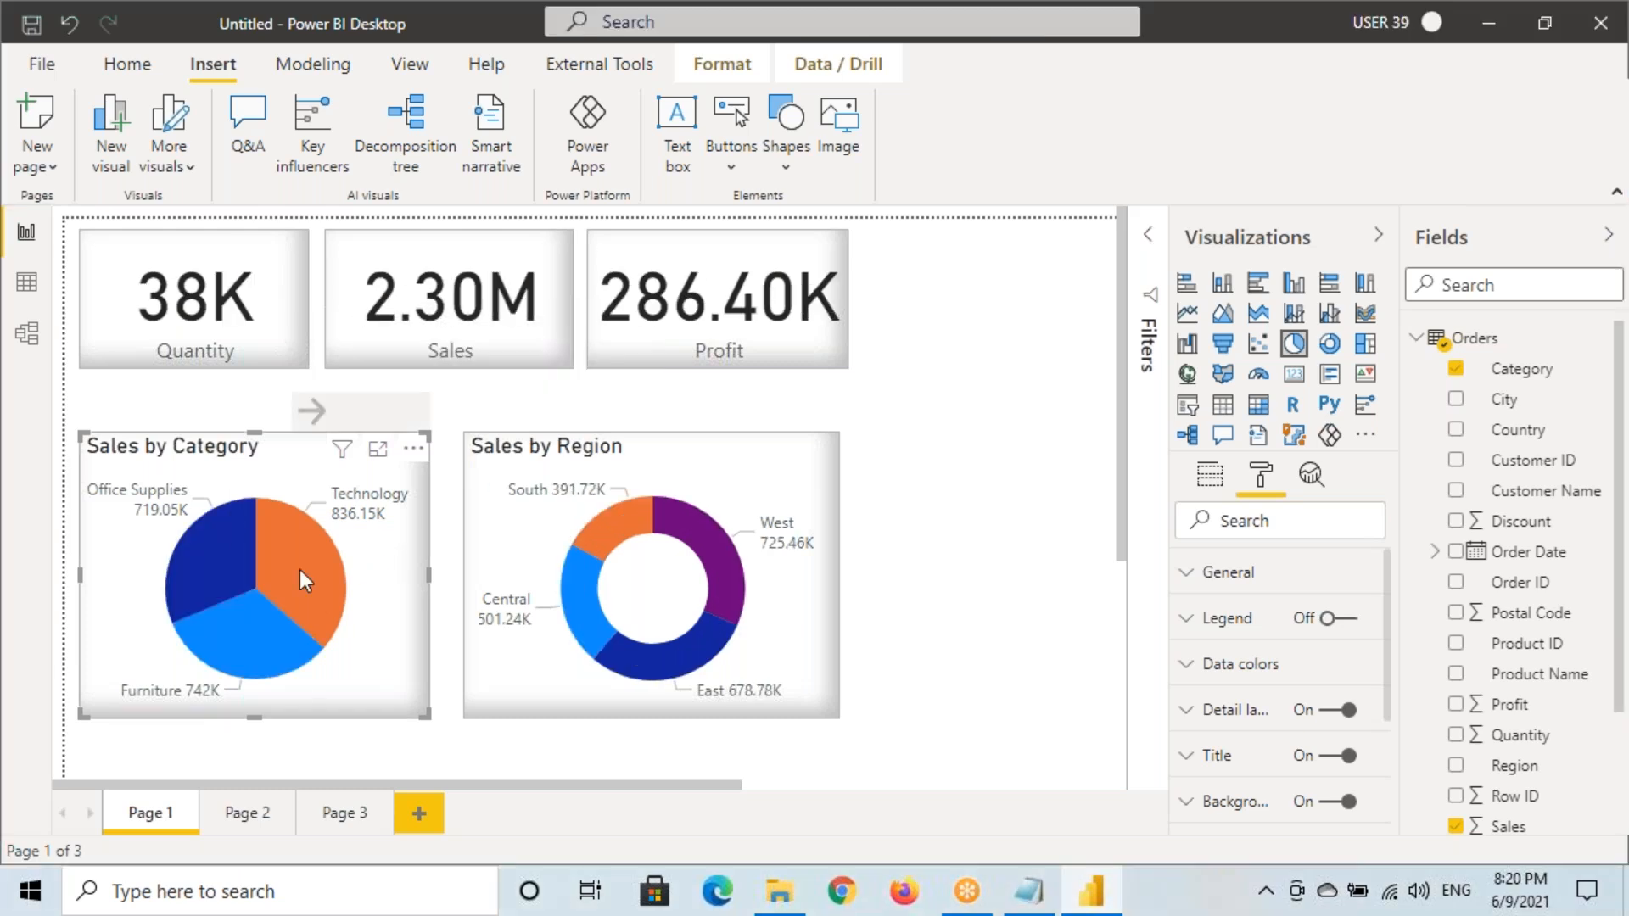
{"action": "left_click", "coordinate": [356, 411]}
{"action": "key", "text": "ctrl+2"}
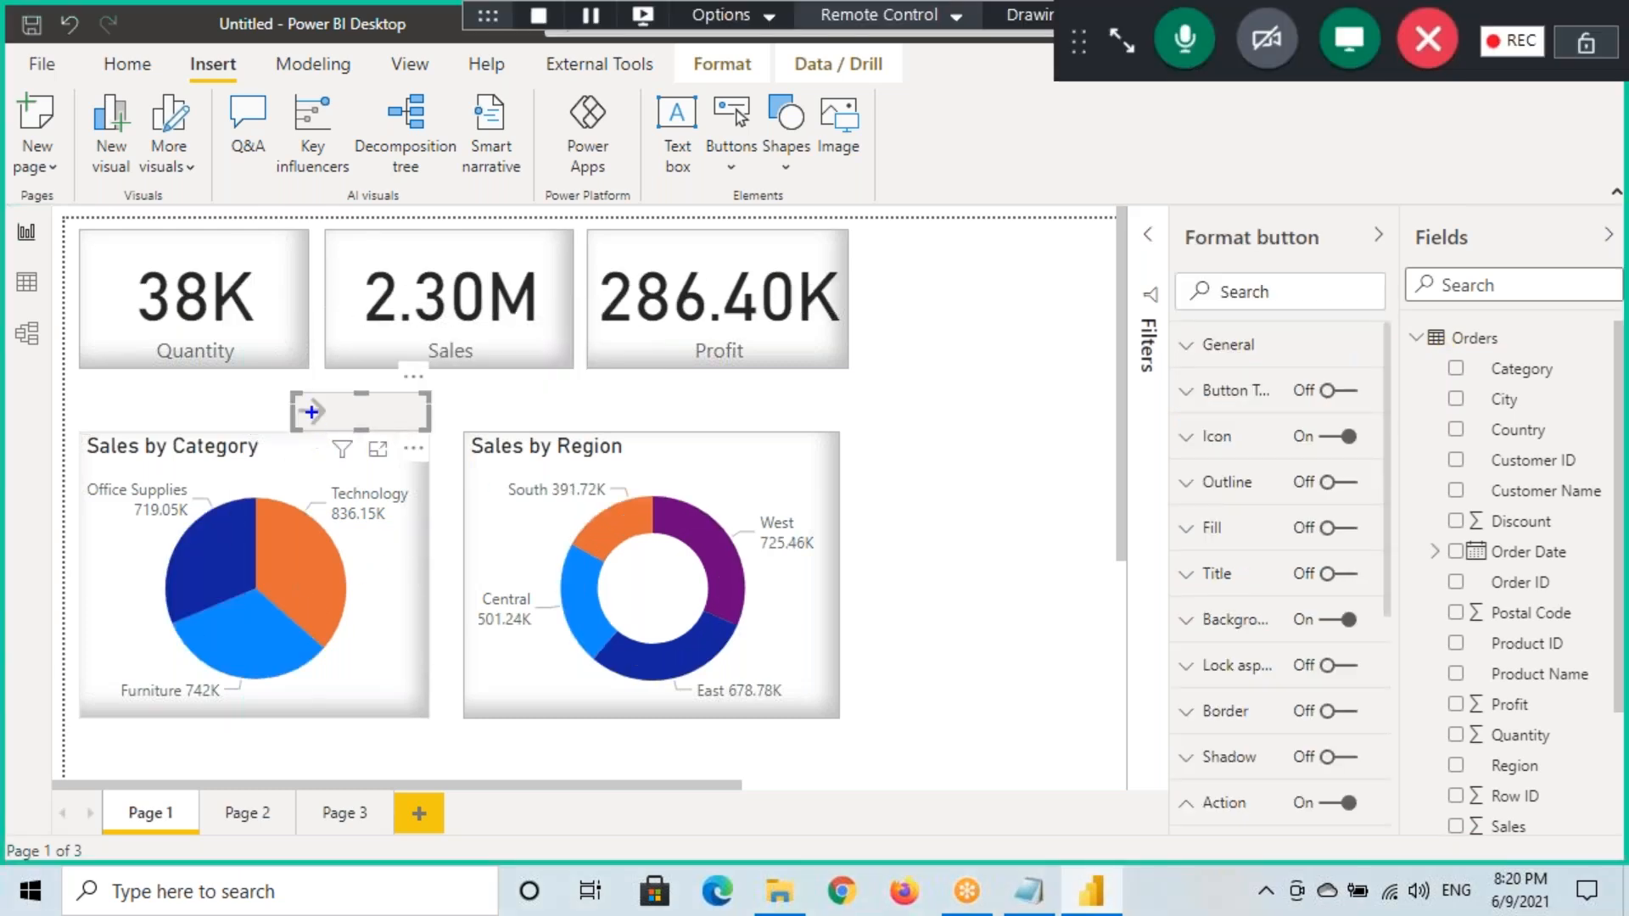
{"action": "left_click_drag", "start_coordinate": [288, 393], "coordinate": [432, 430]}
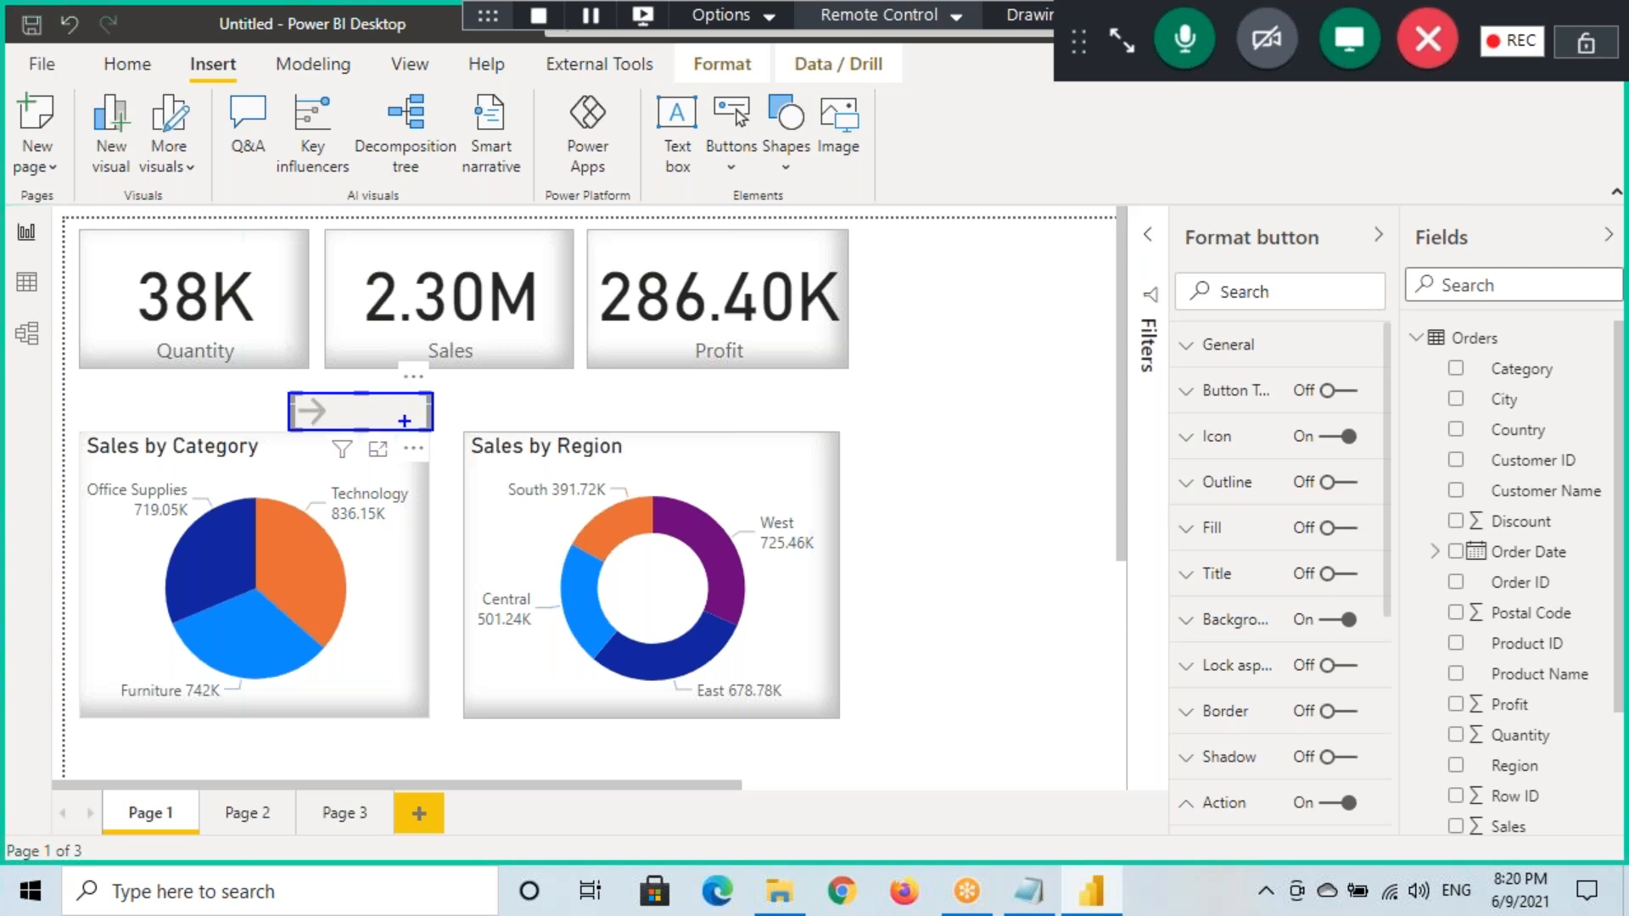
{"action": "key", "text": "Escape"}
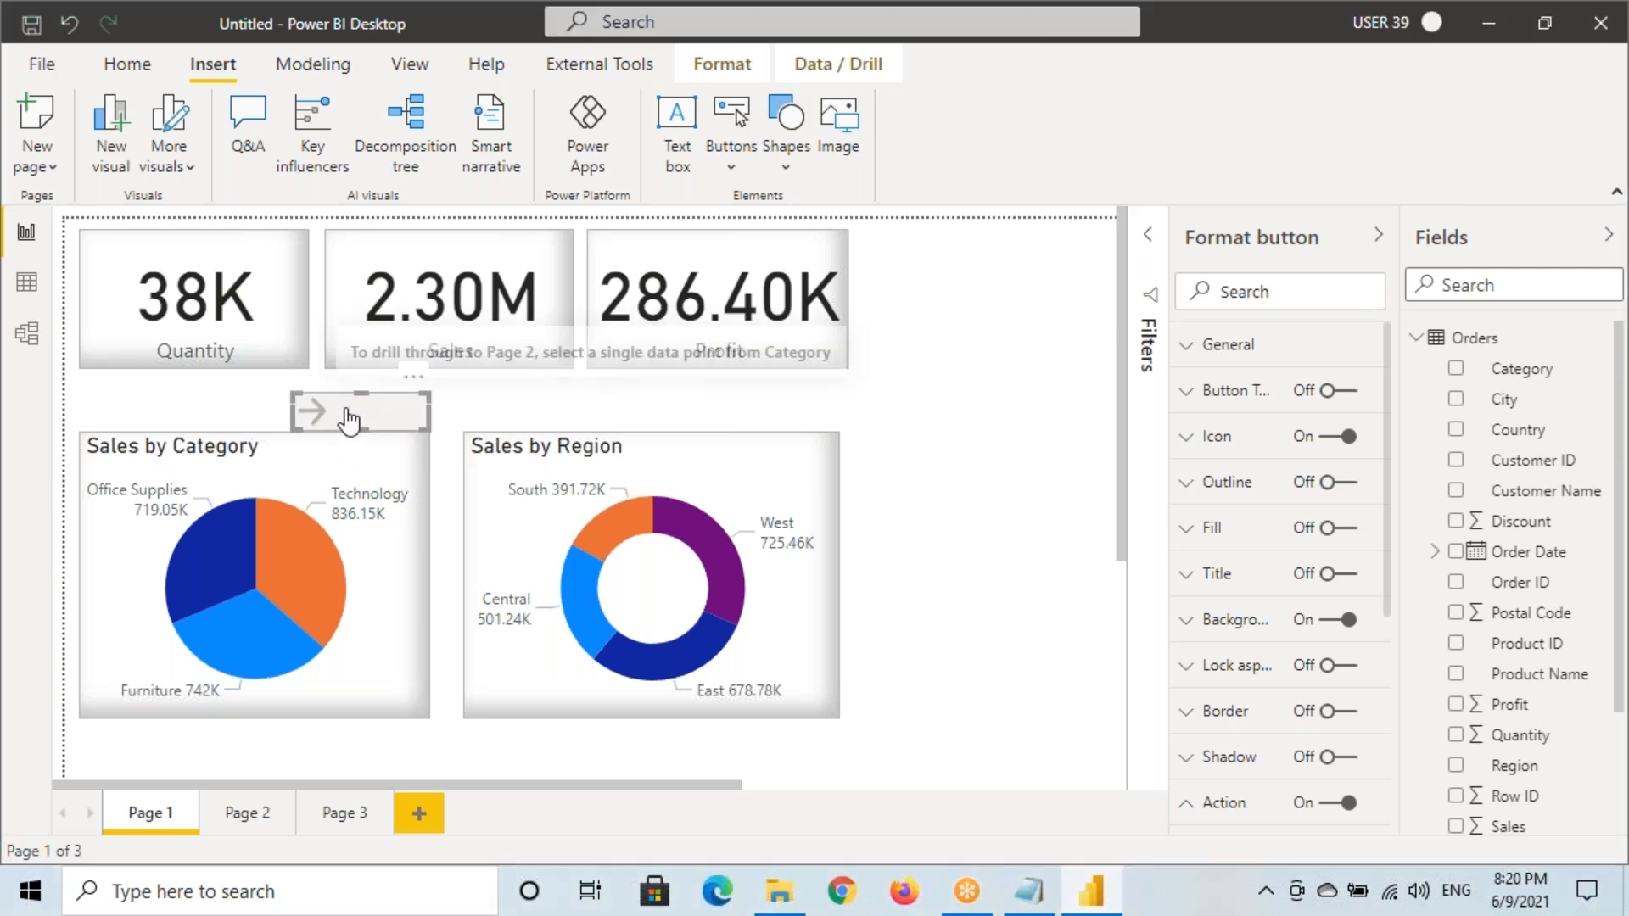
{"action": "key", "text": "ctrl+2"}
{"action": "left_click_drag", "start_coordinate": [348, 337], "coordinate": [842, 364]}
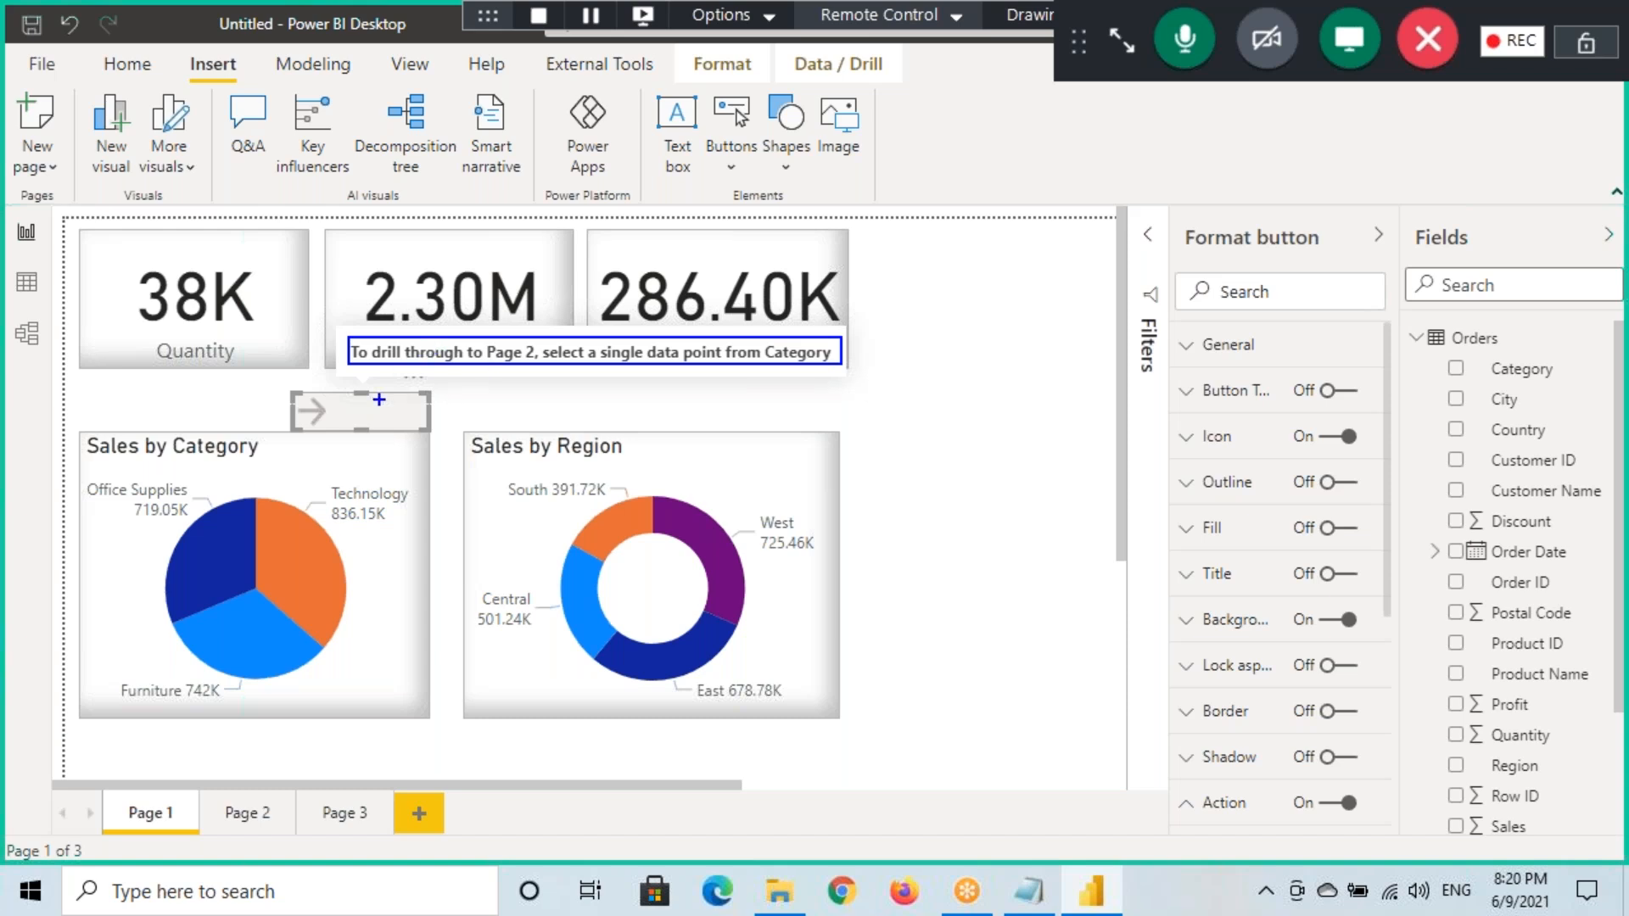
{"action": "key", "text": "Escape"}
{"action": "scroll", "coordinate": [1235, 671], "scroll_direction": "down", "scroll_amount": 5}
{"action": "left_click", "coordinate": [1224, 653]}
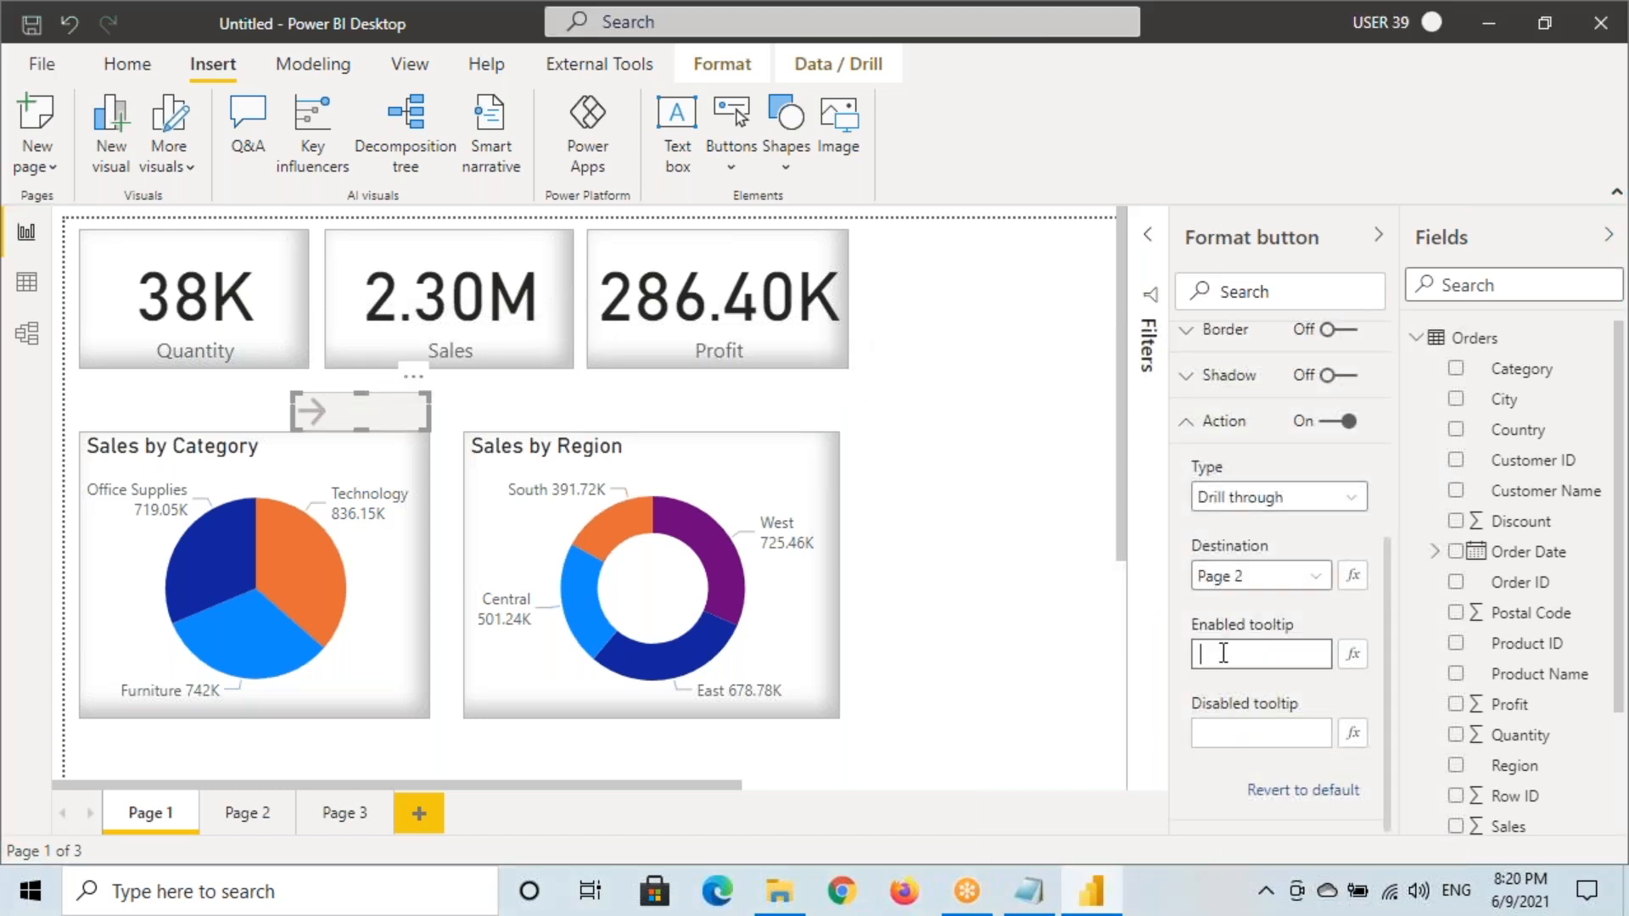
{"action": "left_click", "coordinate": [1224, 731]}
{"action": "key", "text": "ctrl+2"}
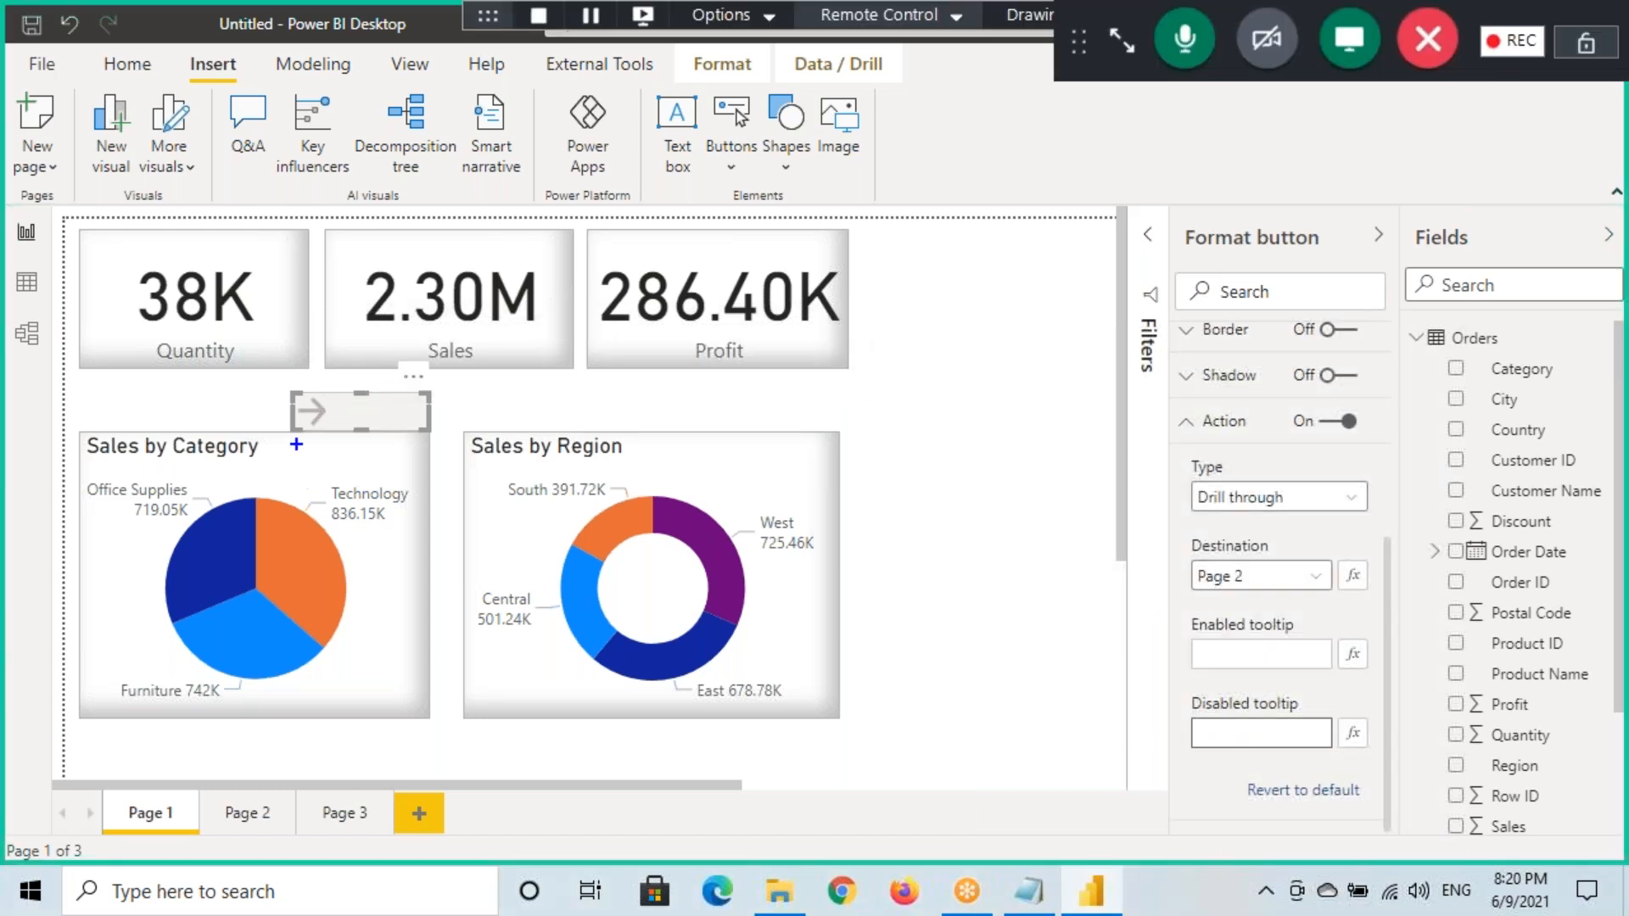
{"action": "left_click_drag", "start_coordinate": [295, 391], "coordinate": [426, 433]}
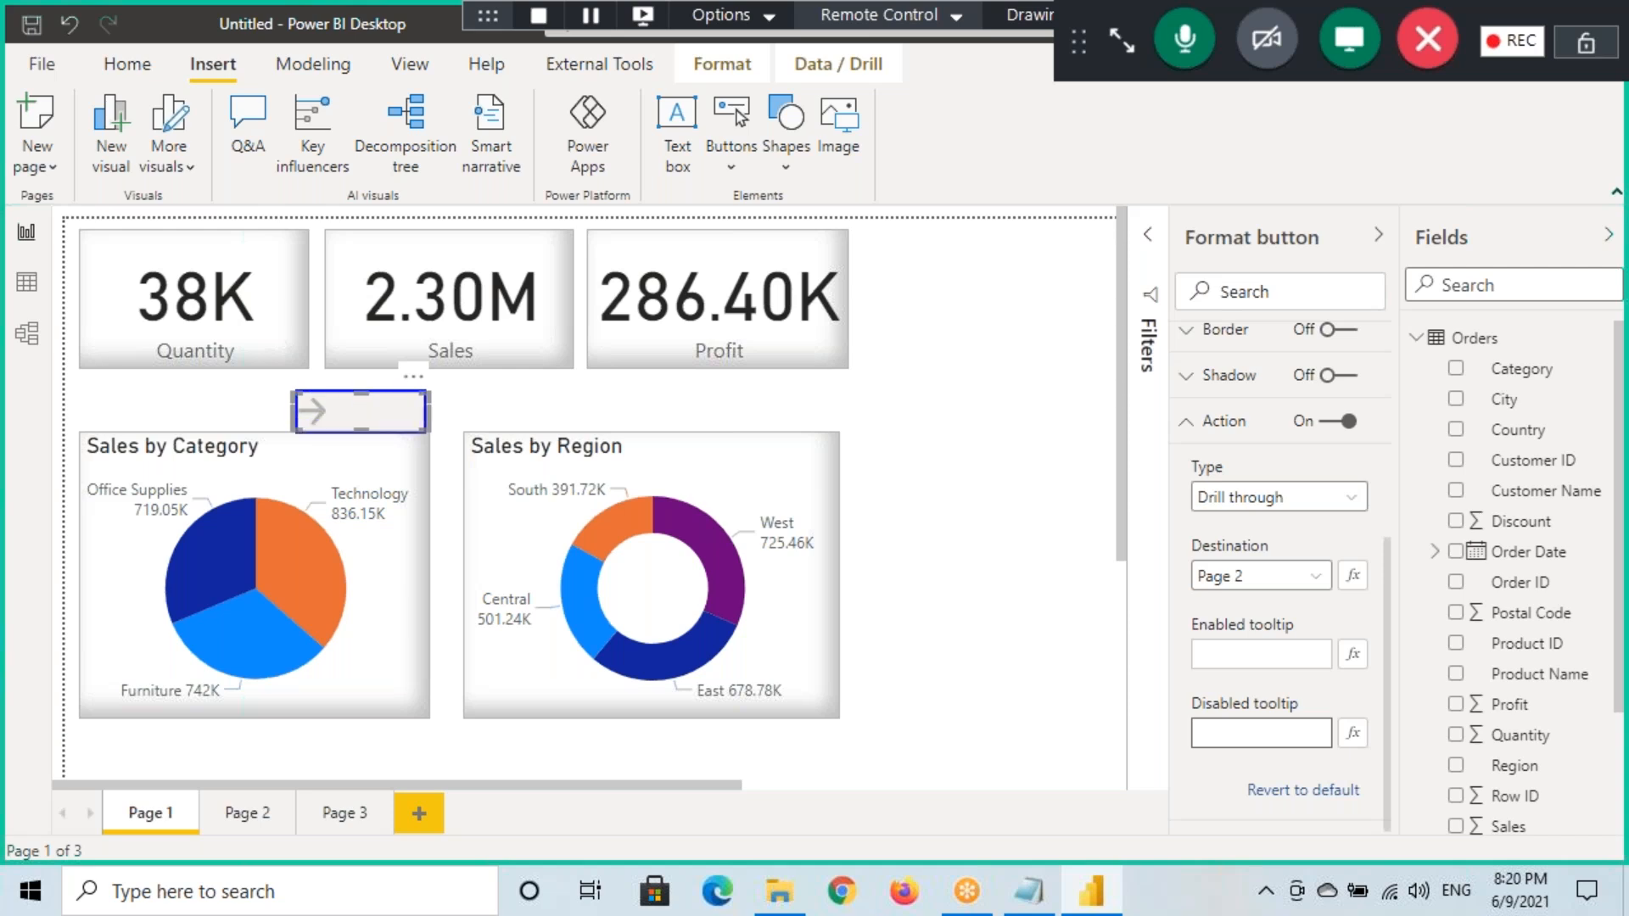
{"action": "left_click_drag", "start_coordinate": [1193, 717], "coordinate": [1341, 748]}
{"action": "key", "text": "Escape"}
{"action": "left_click", "coordinate": [326, 419]}
{"action": "mouse_move", "coordinate": [322, 415]}
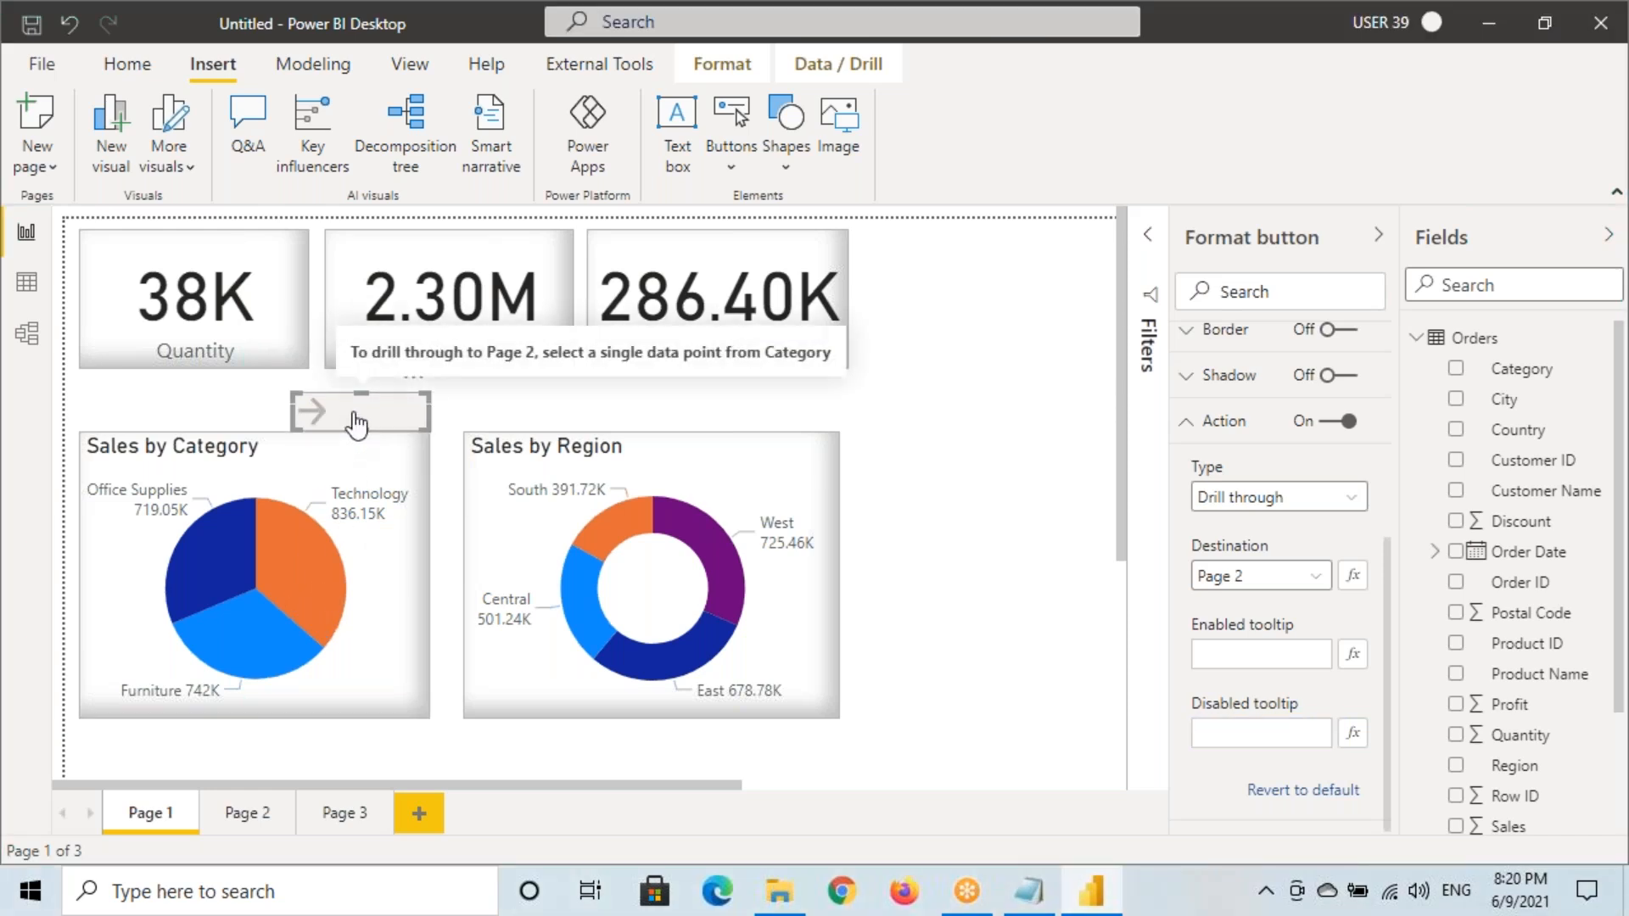
{"action": "key", "text": "ctrl+shift+d"}
{"action": "left_click_drag", "start_coordinate": [341, 331], "coordinate": [841, 367]}
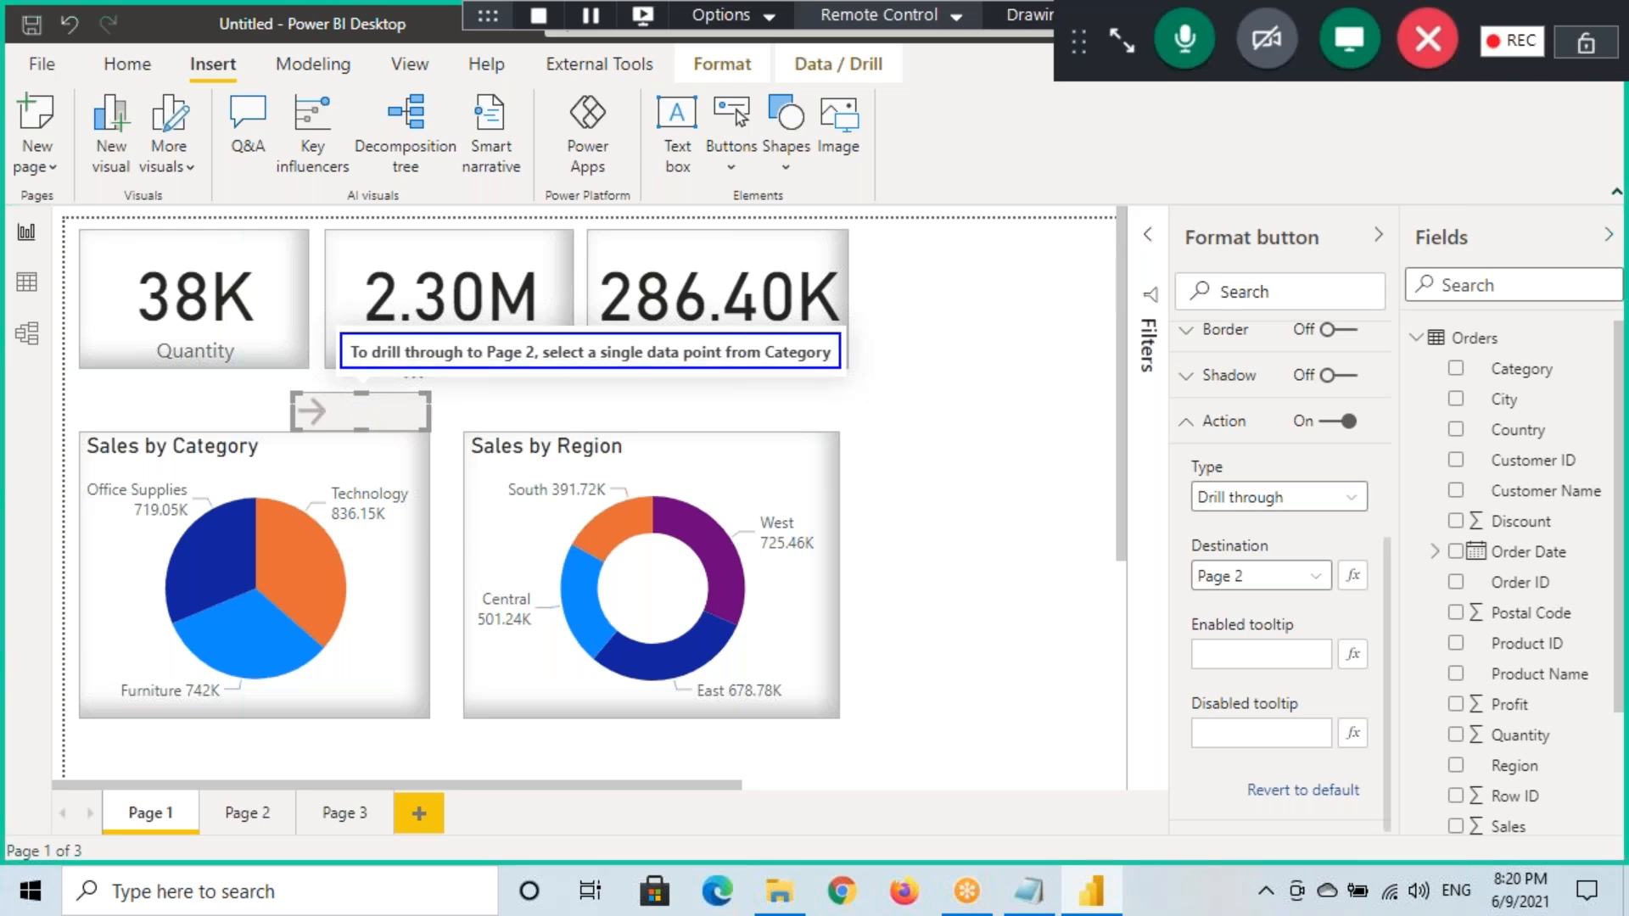
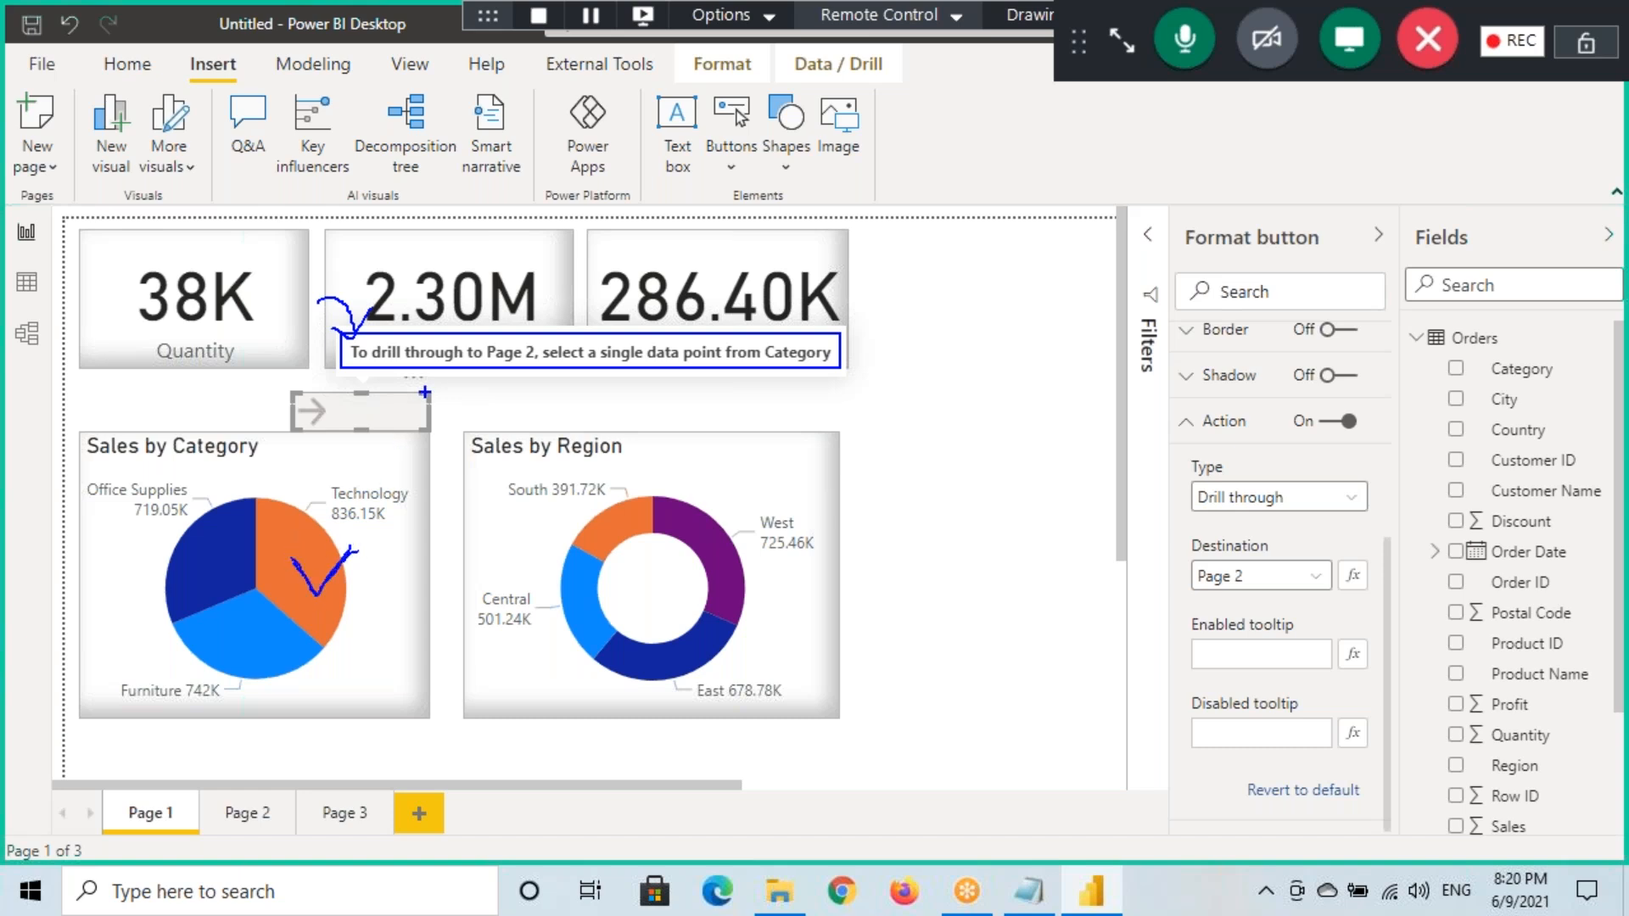
Mark the drill-through button and its Disabled tooltip setting with on-screen ink
{"action": "mouse_move", "coordinate": [268, 371]}
{"action": "left_mouse_down"}
{"action": "mouse_move", "coordinate": [294, 392]}
{"action": "mouse_move", "coordinate": [308, 362]}
{"action": "left_mouse_up"}
{"action": "left_click_drag", "start_coordinate": [322, 413], "coordinate": [377, 379]}
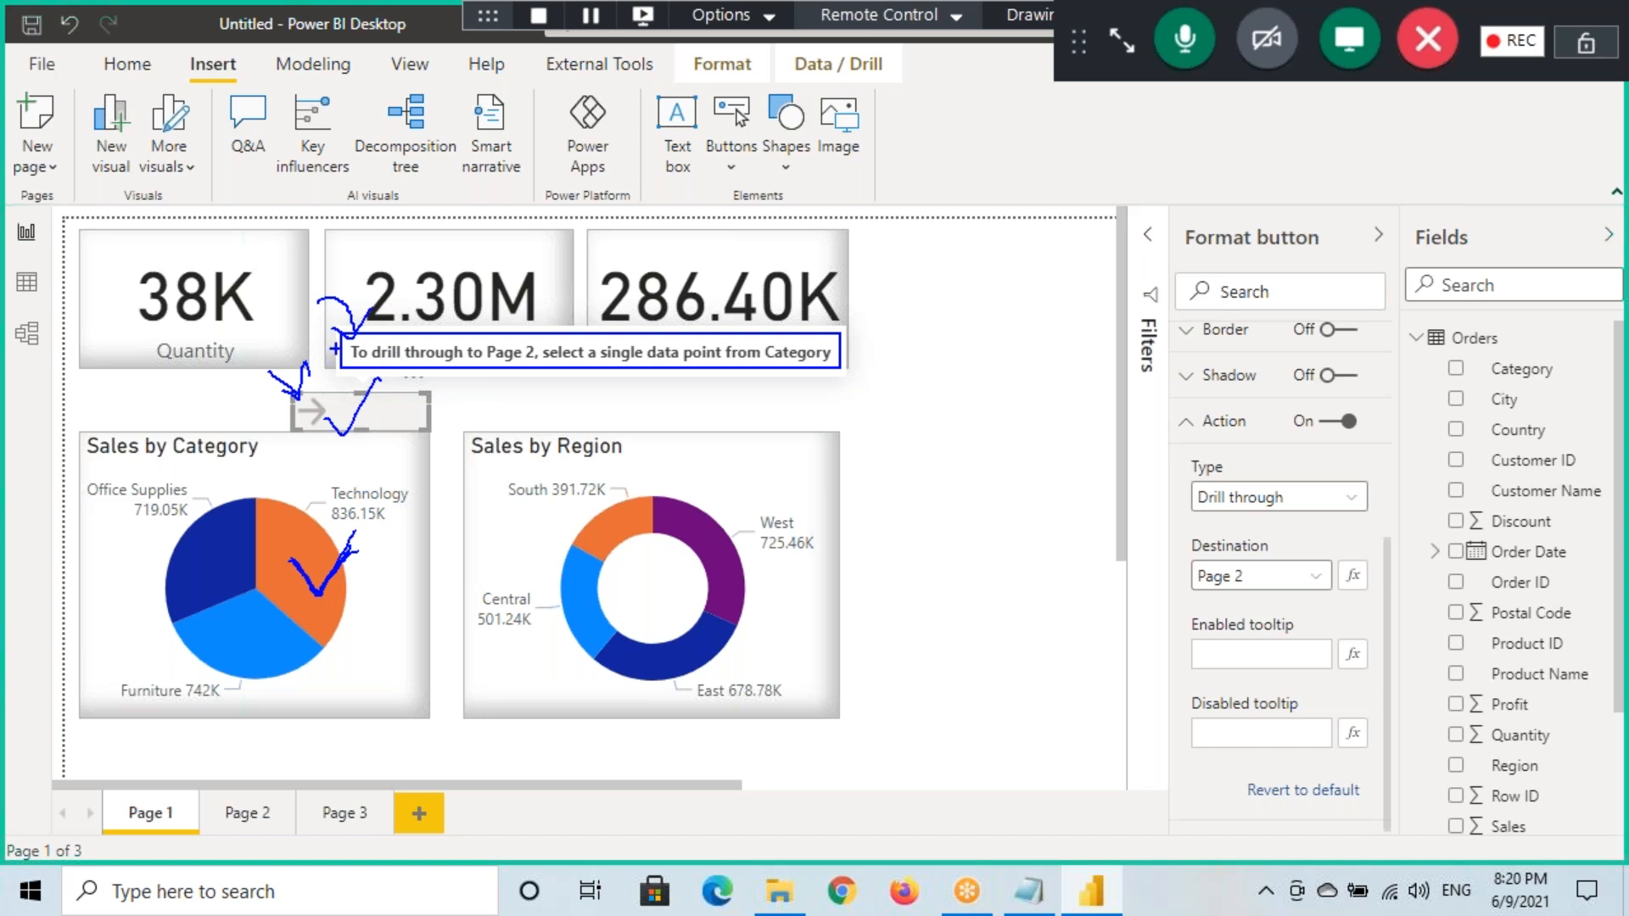
{"action": "left_click_drag", "start_coordinate": [343, 338], "coordinate": [849, 363]}
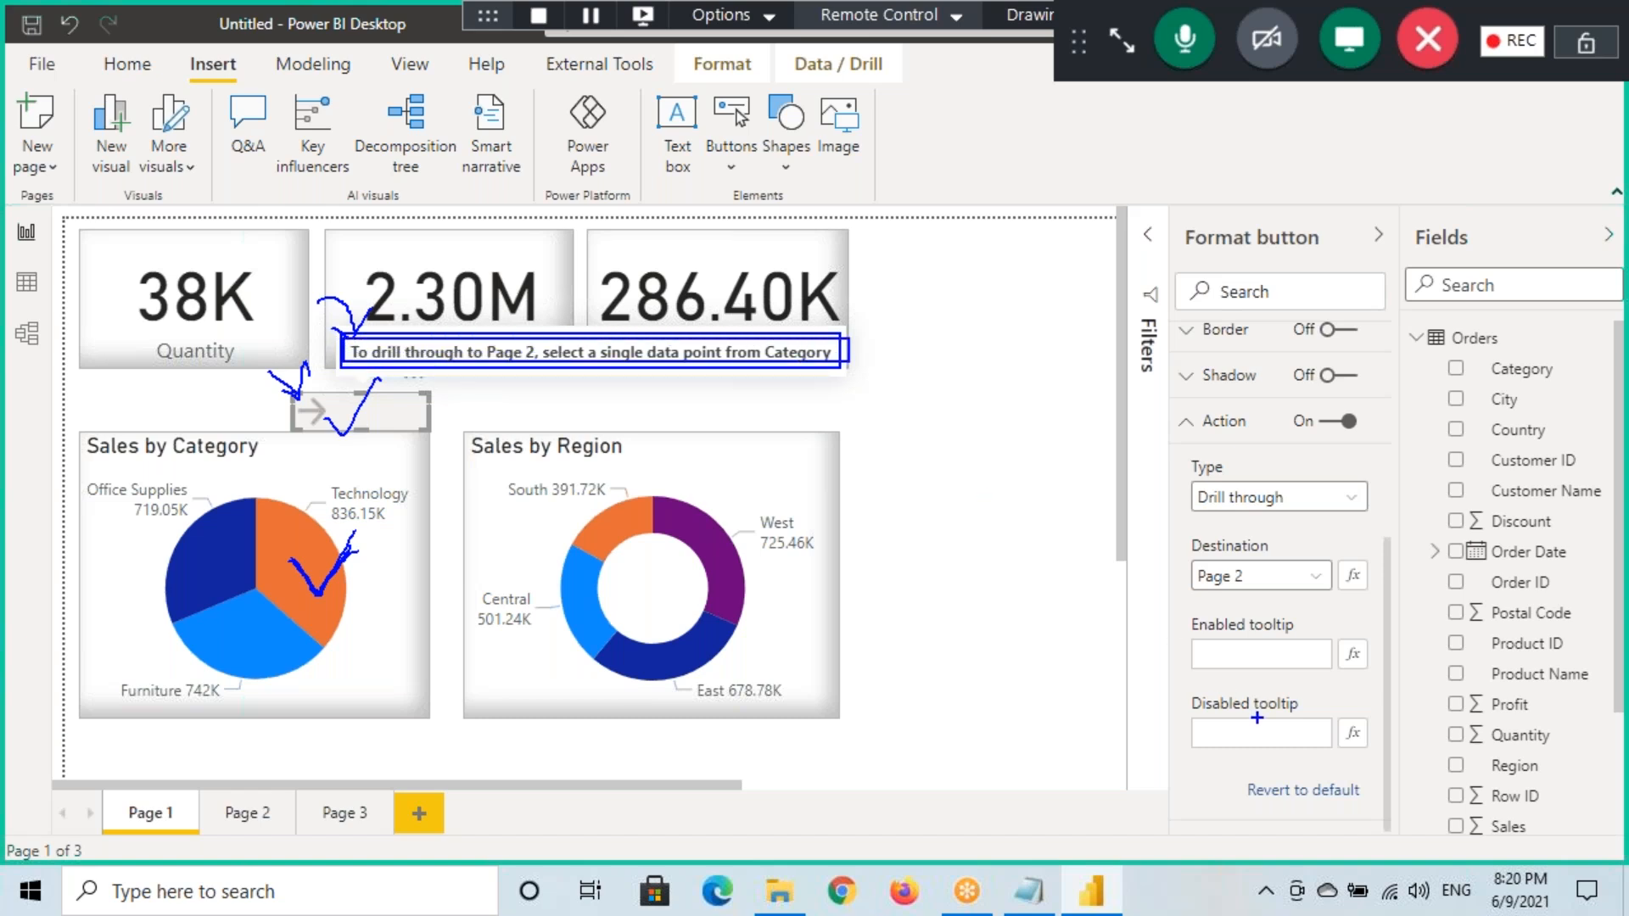
{"action": "mouse_move", "coordinate": [1195, 717]}
{"action": "left_mouse_down"}
{"action": "mouse_move", "coordinate": [1272, 716]}
{"action": "mouse_move", "coordinate": [1332, 738]}
{"action": "mouse_move", "coordinate": [1253, 749]}
{"action": "mouse_move", "coordinate": [1126, 731]}
{"action": "left_mouse_up"}
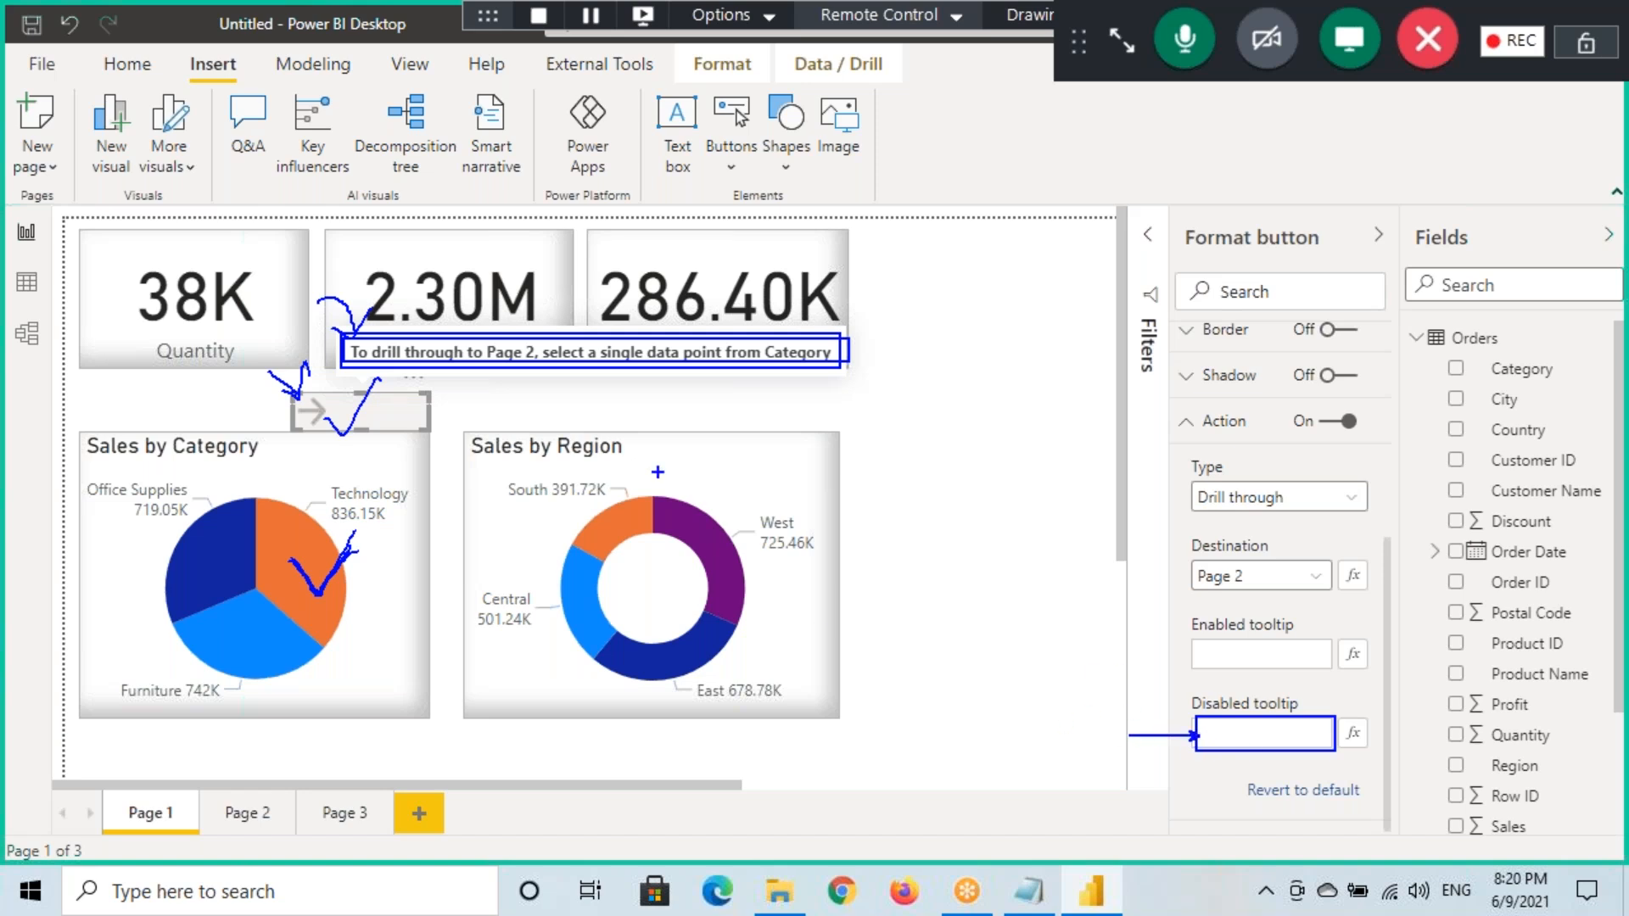
{"action": "left_click_drag", "start_coordinate": [297, 346], "coordinate": [339, 347]}
{"action": "key", "text": "Escape"}
Set the button's disabled tooltip to 'Select any Category to DrillThrough'
{"action": "mouse_move", "coordinate": [349, 422]}
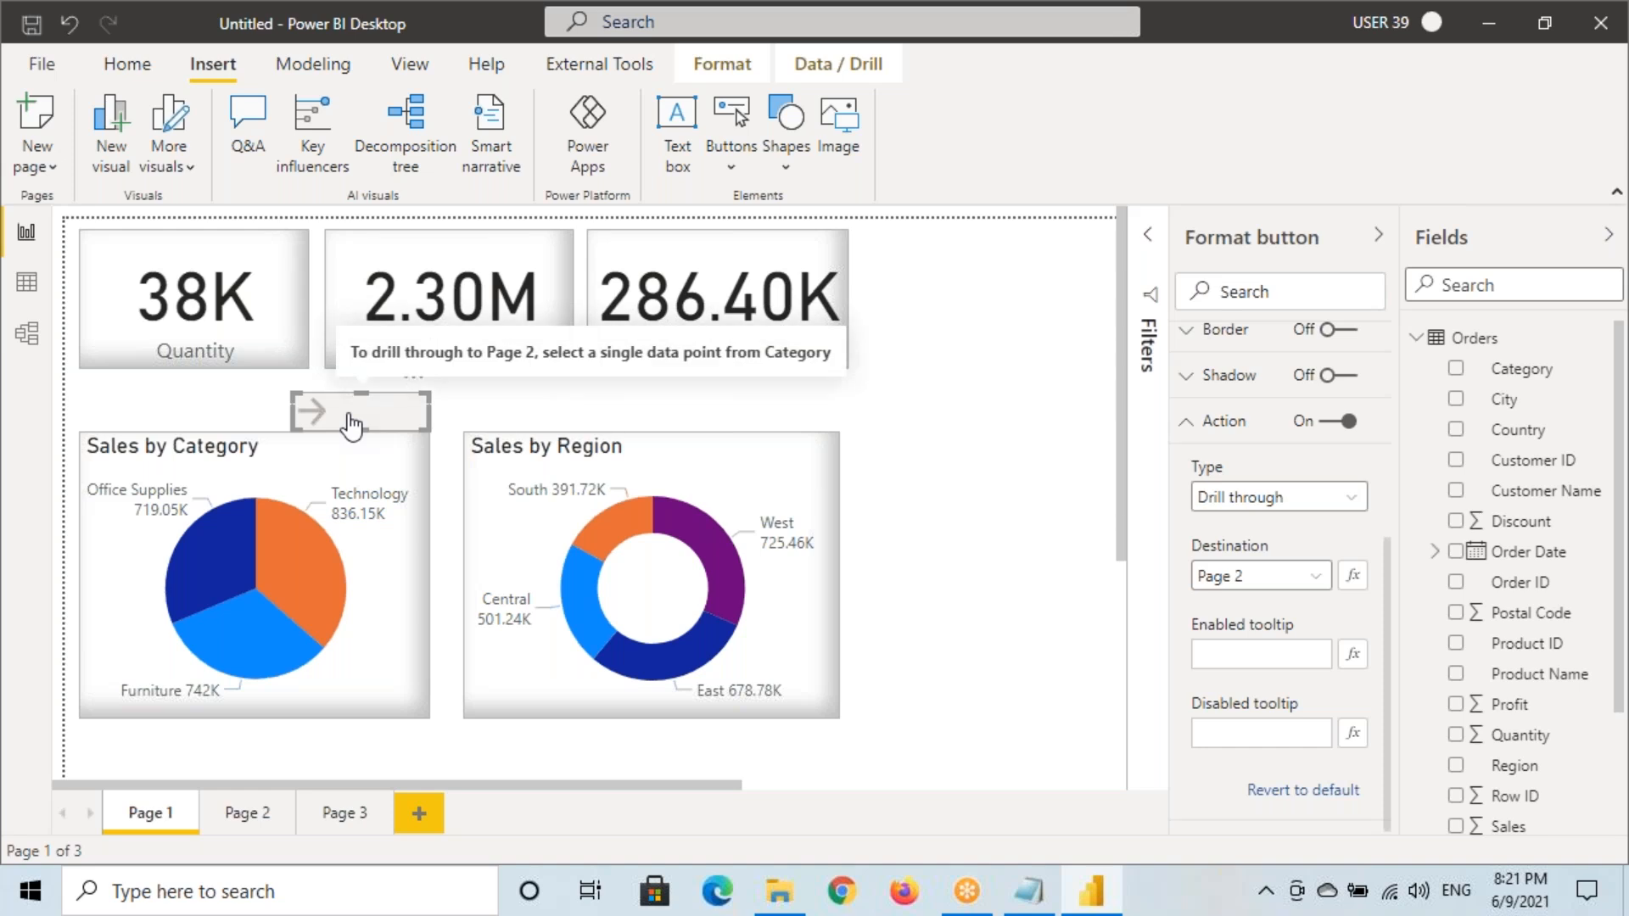
{"action": "mouse_move", "coordinate": [298, 577]}
{"action": "left_click", "coordinate": [1222, 731]}
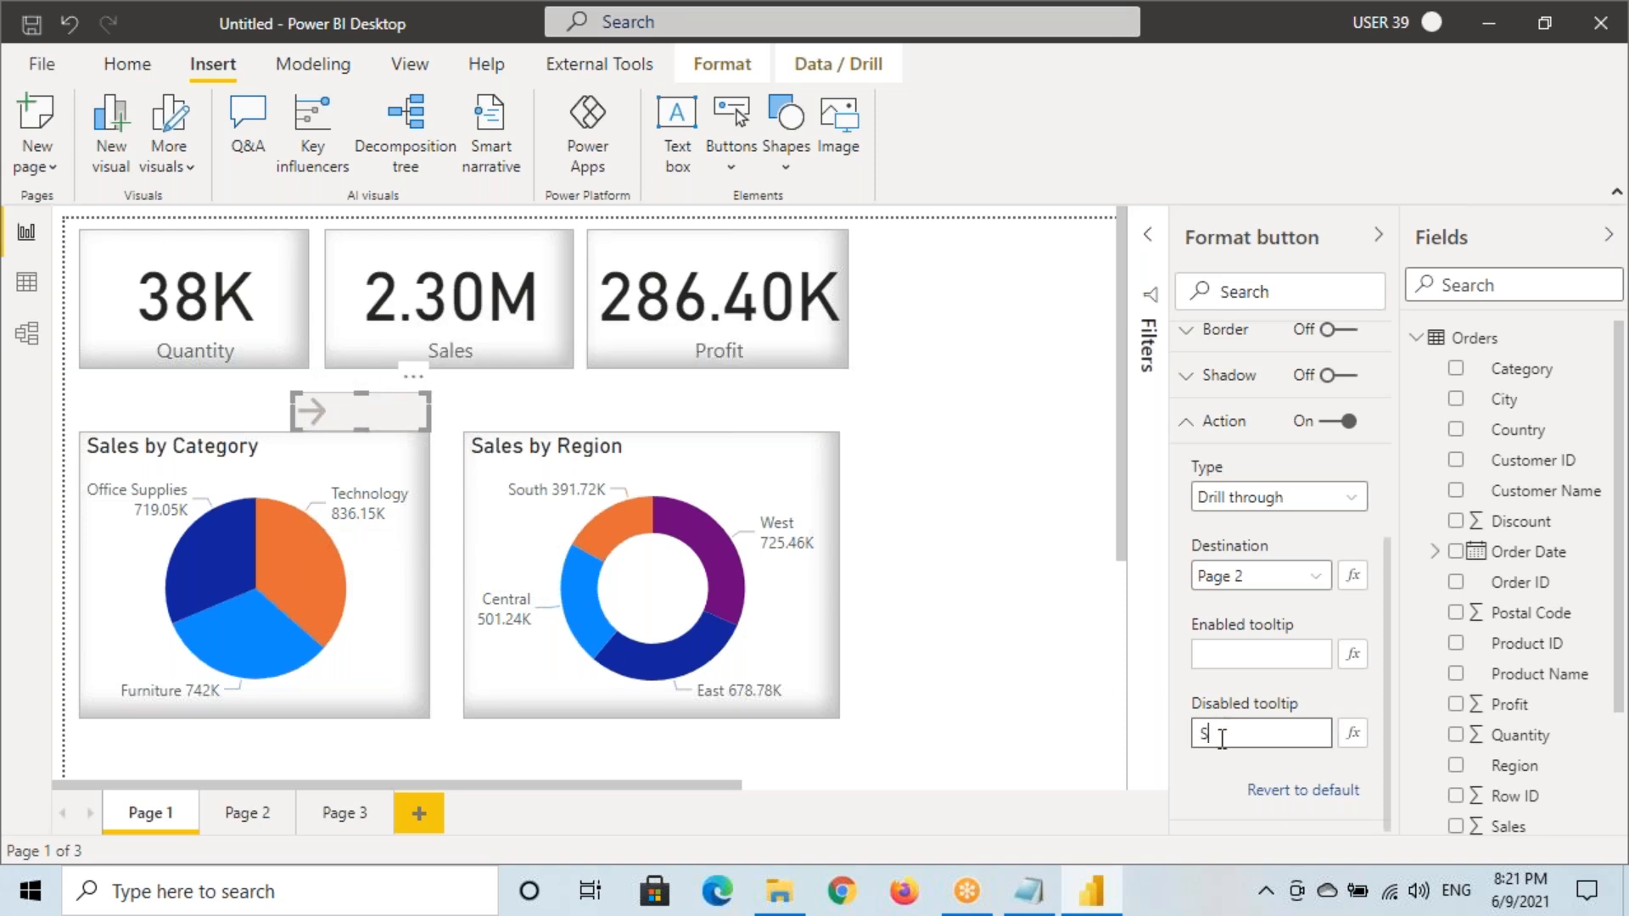
{"action": "type", "text": "Select any Category to DrillThrough"}
Highlight the new tooltip, its setting and the Technology slice with annotation ink
{"action": "mouse_move", "coordinate": [360, 430]}
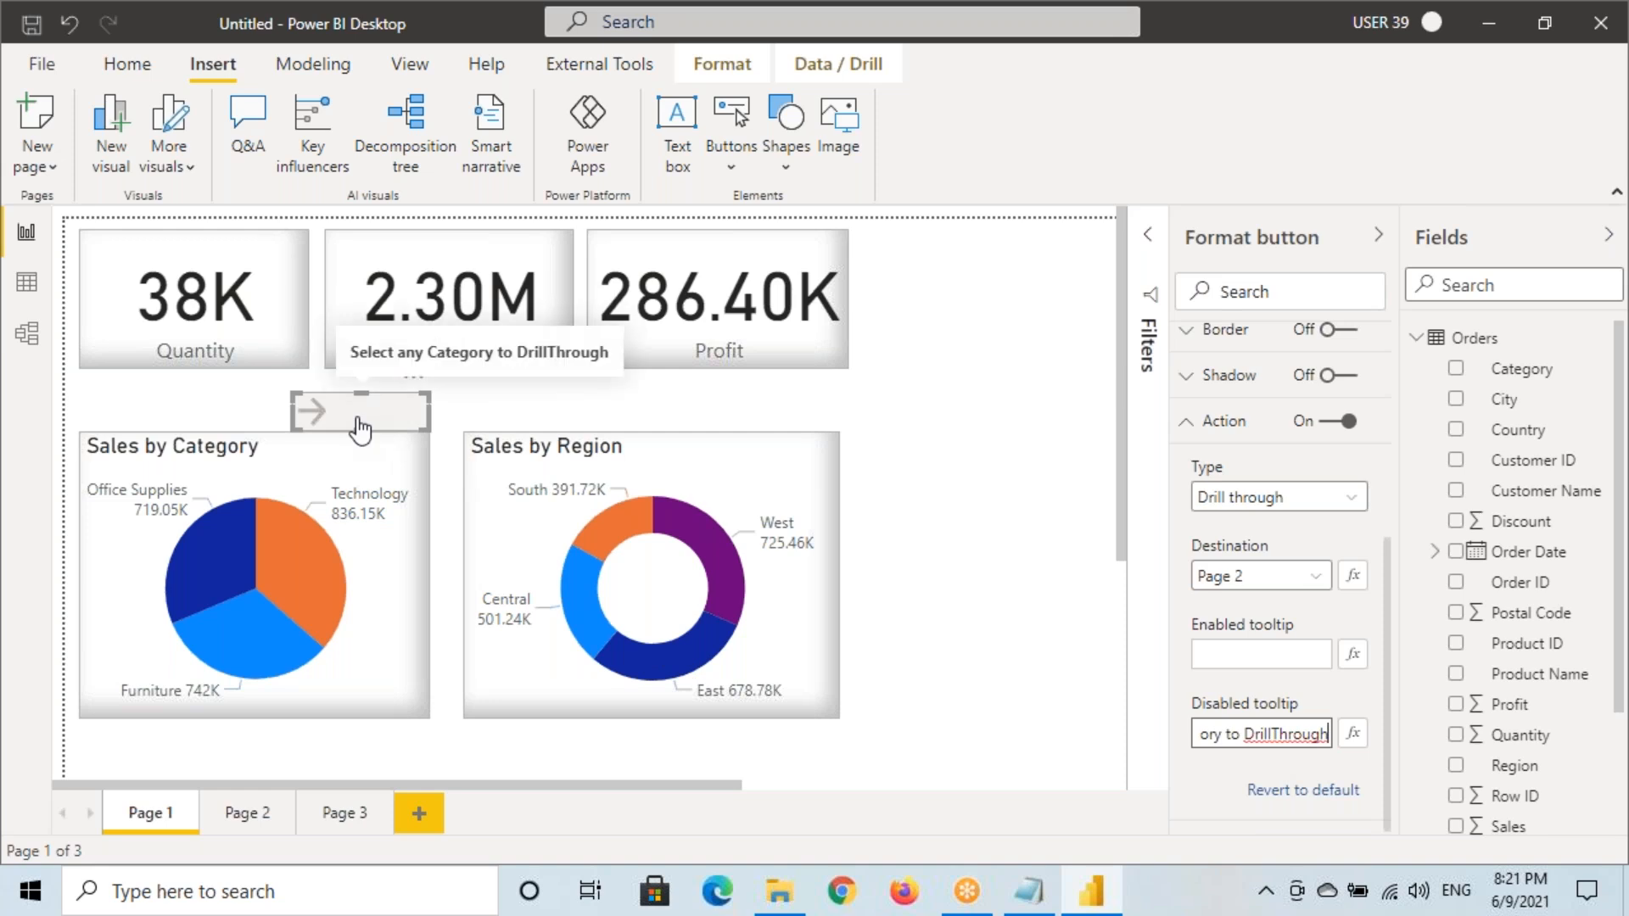
{"action": "key", "text": "ctrl+shift+d"}
{"action": "left_click_drag", "start_coordinate": [336, 334], "coordinate": [623, 369]}
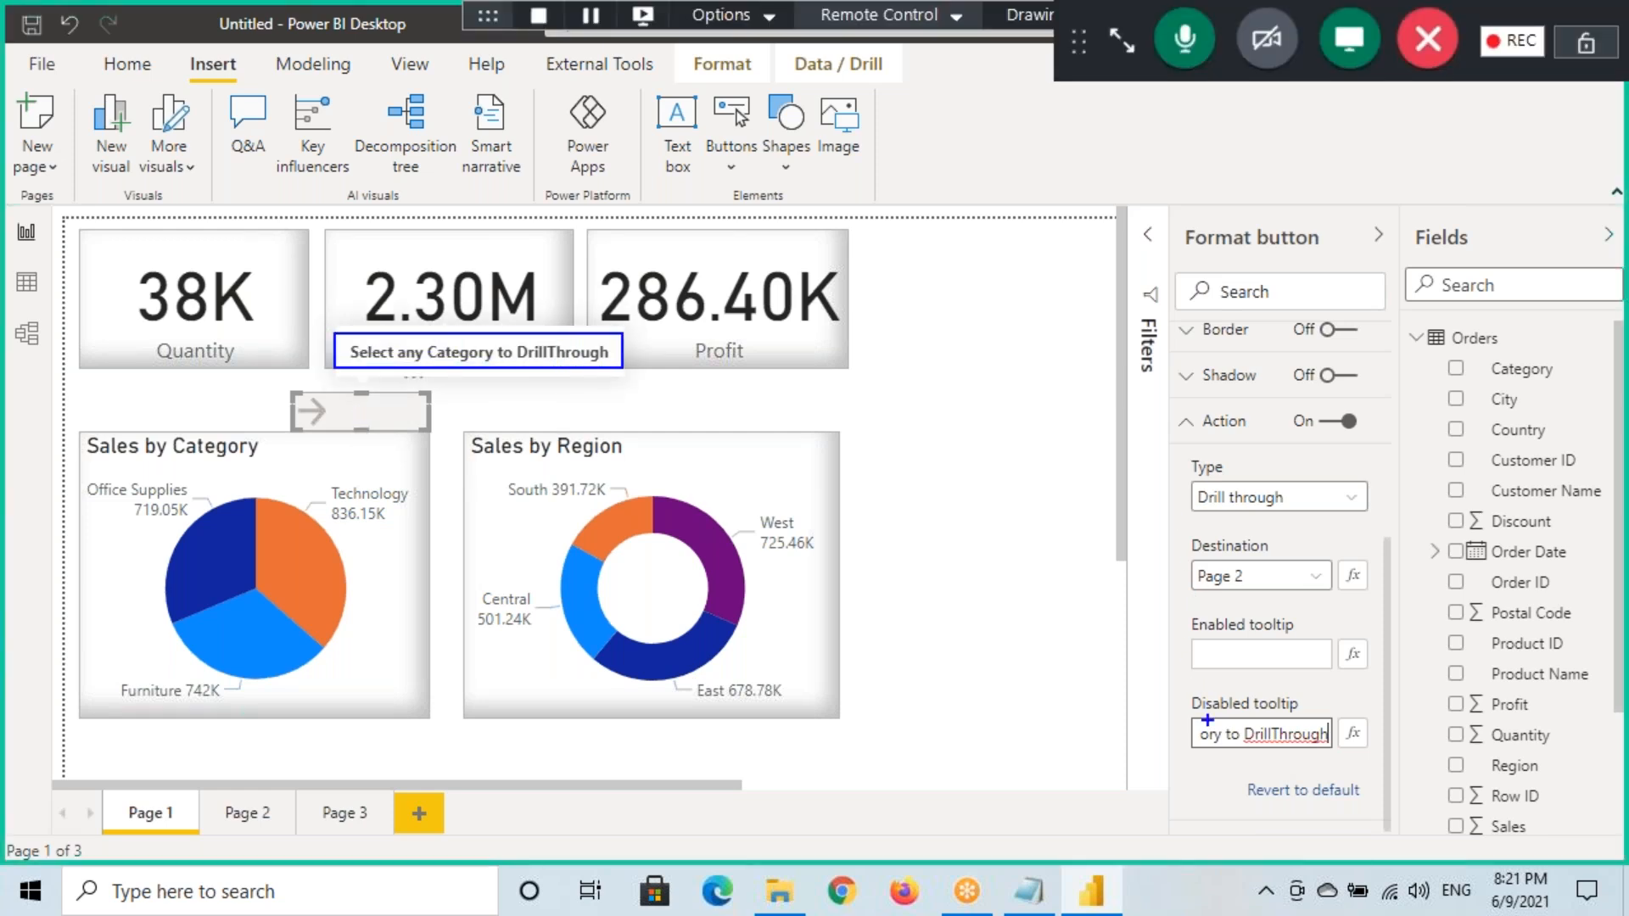
{"action": "left_click_drag", "start_coordinate": [1199, 720], "coordinate": [1326, 704]}
{"action": "left_click_drag", "start_coordinate": [284, 585], "coordinate": [356, 535]}
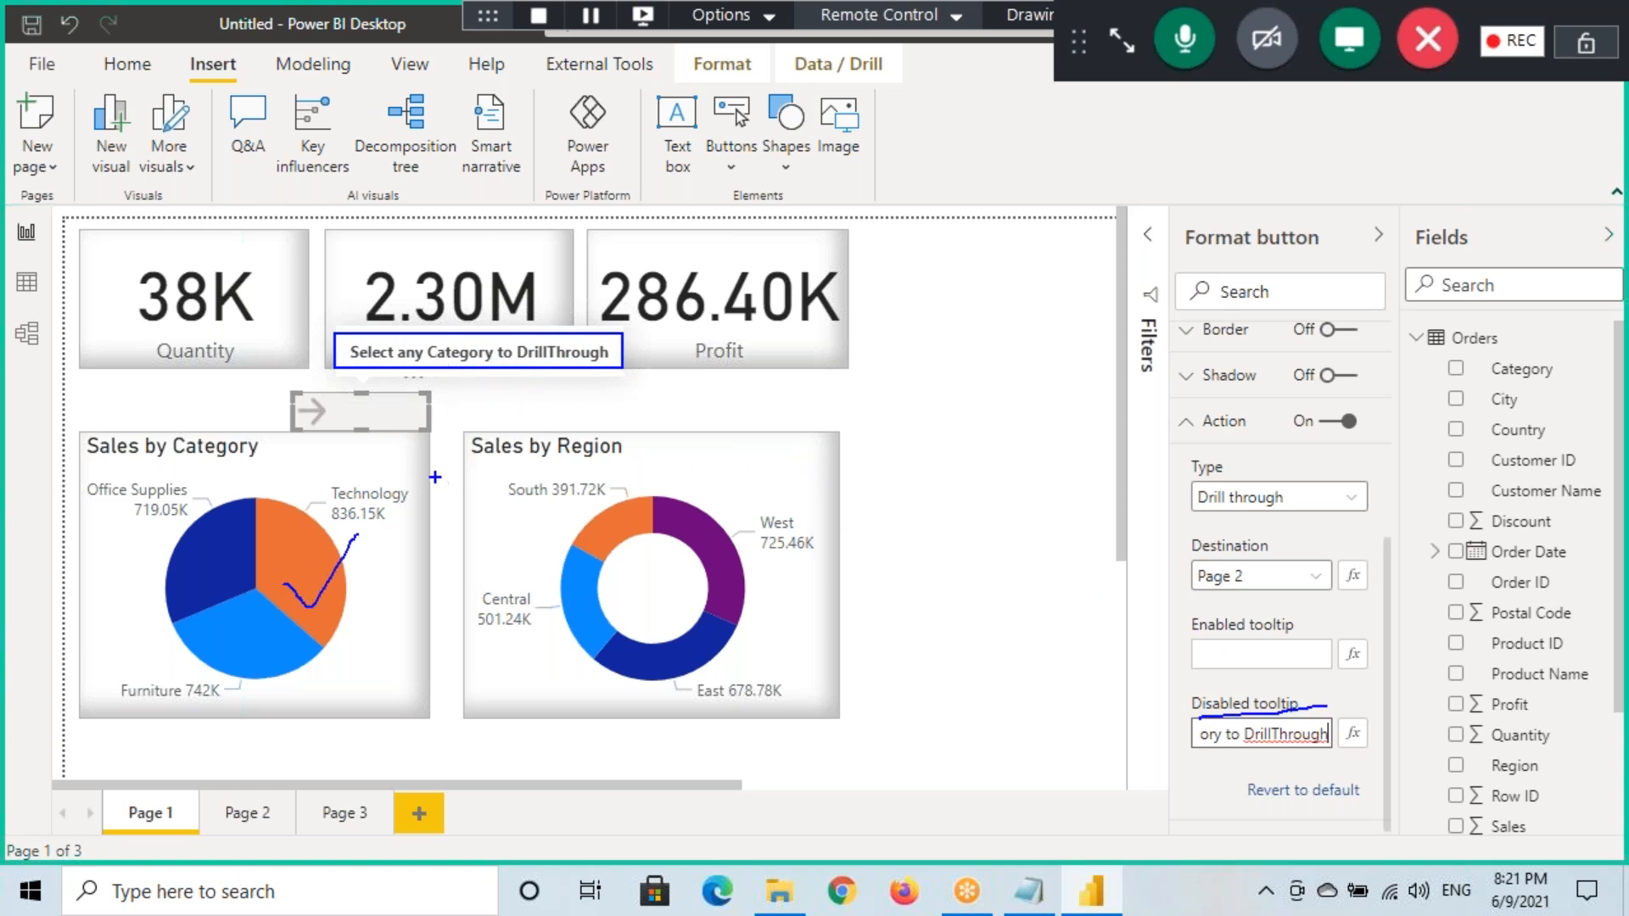
Select the Technology slice and highlight the arrow's drill-through hint
{"action": "left_click", "coordinate": [312, 562]}
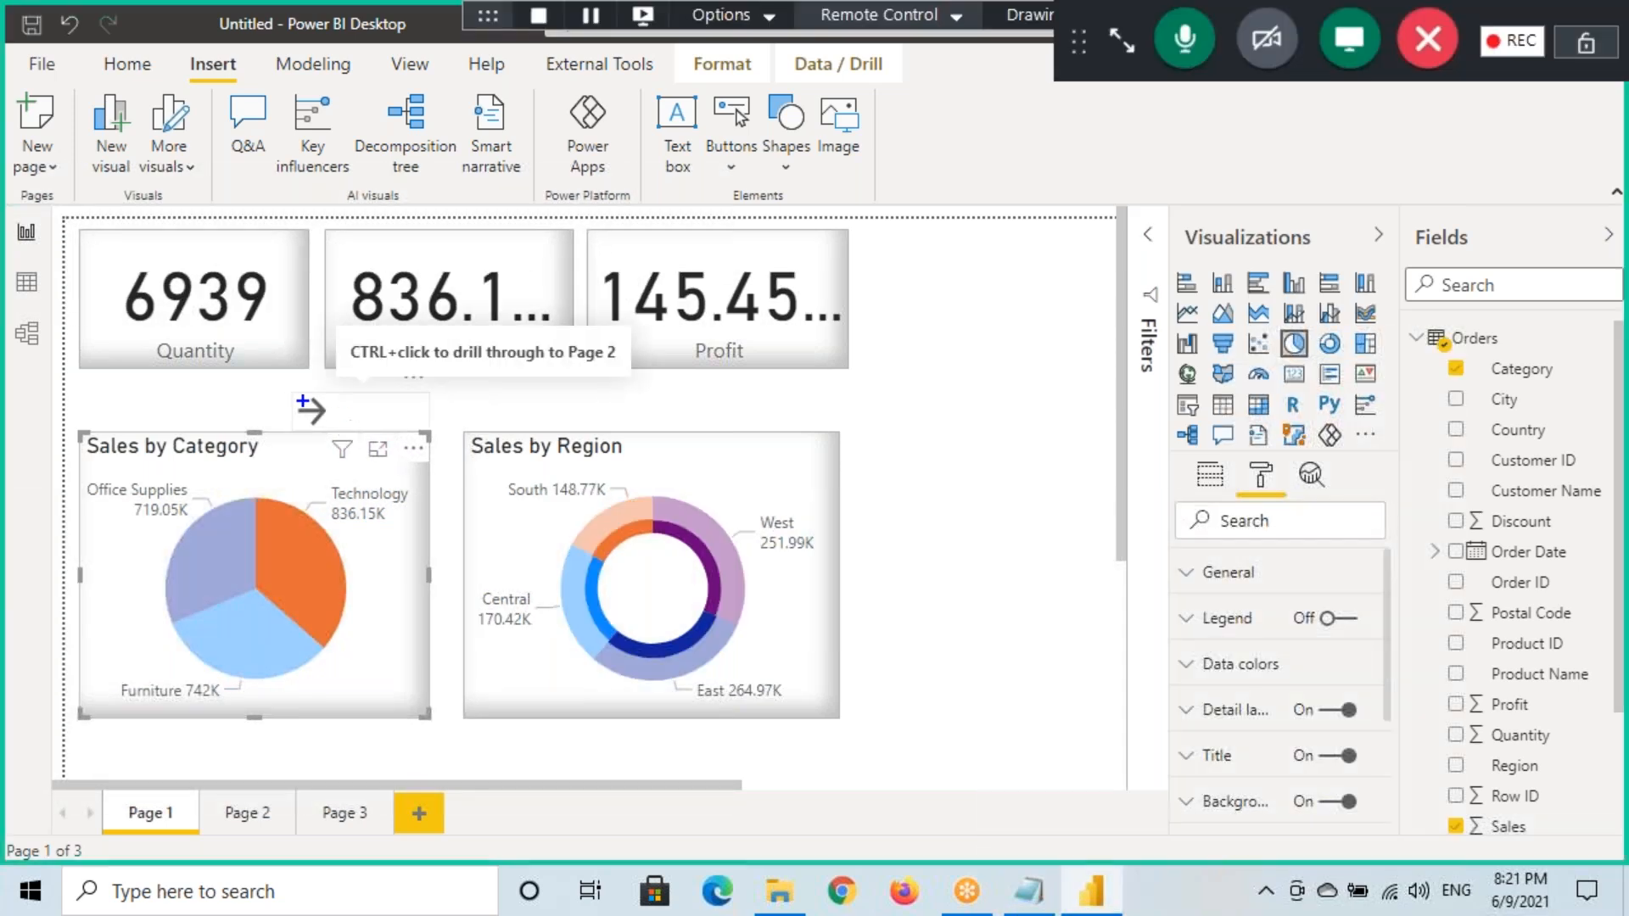
{"action": "left_click_drag", "start_coordinate": [290, 396], "coordinate": [437, 428]}
{"action": "left_click_drag", "start_coordinate": [355, 369], "coordinate": [452, 367]}
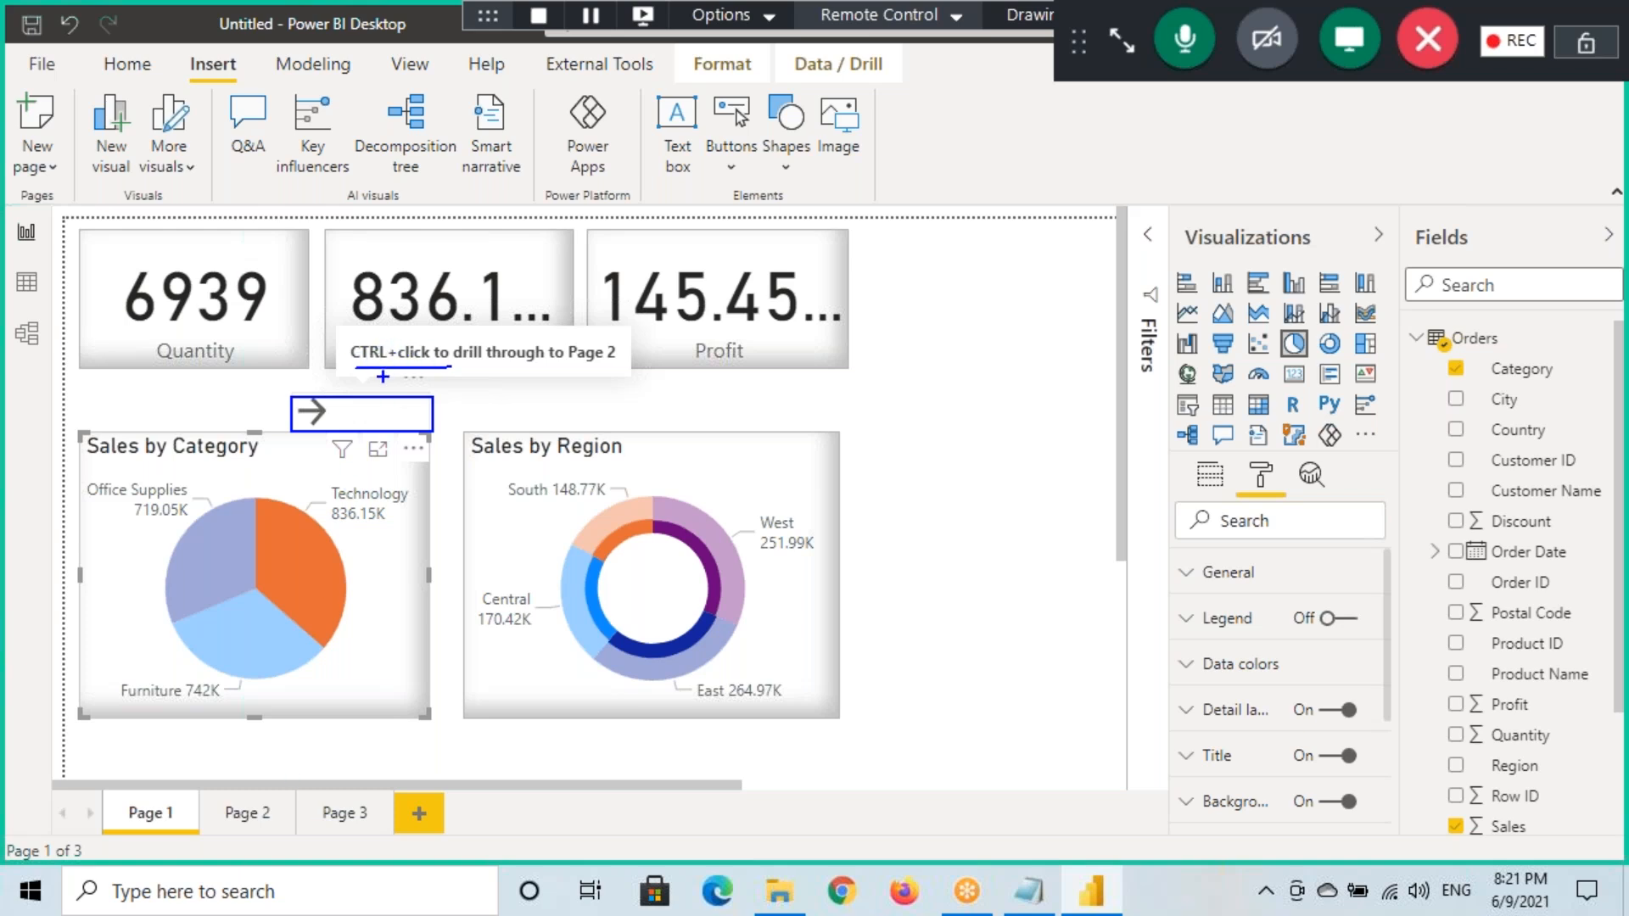
{"action": "key", "text": "Escape"}
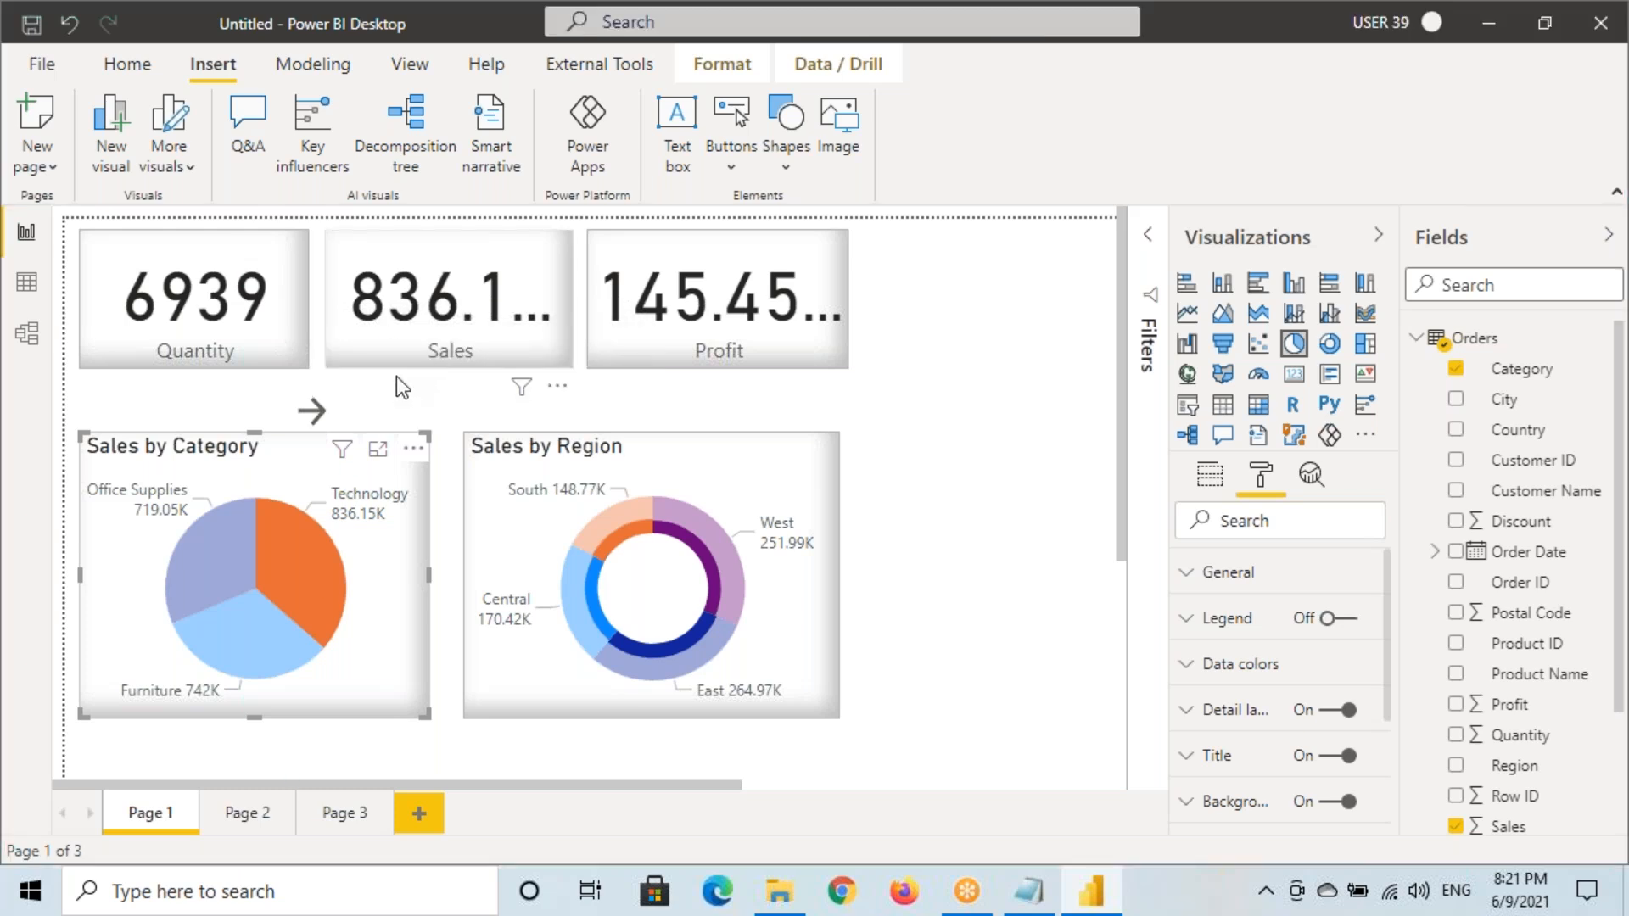
Review the arrow button's blank Enabled tooltip, then narrow the button from its left edge
{"action": "left_click", "coordinate": [378, 435]}
{"action": "scroll", "coordinate": [1230, 679], "scroll_direction": "down", "scroll_amount": 5}
{"action": "left_click", "coordinate": [1229, 636]}
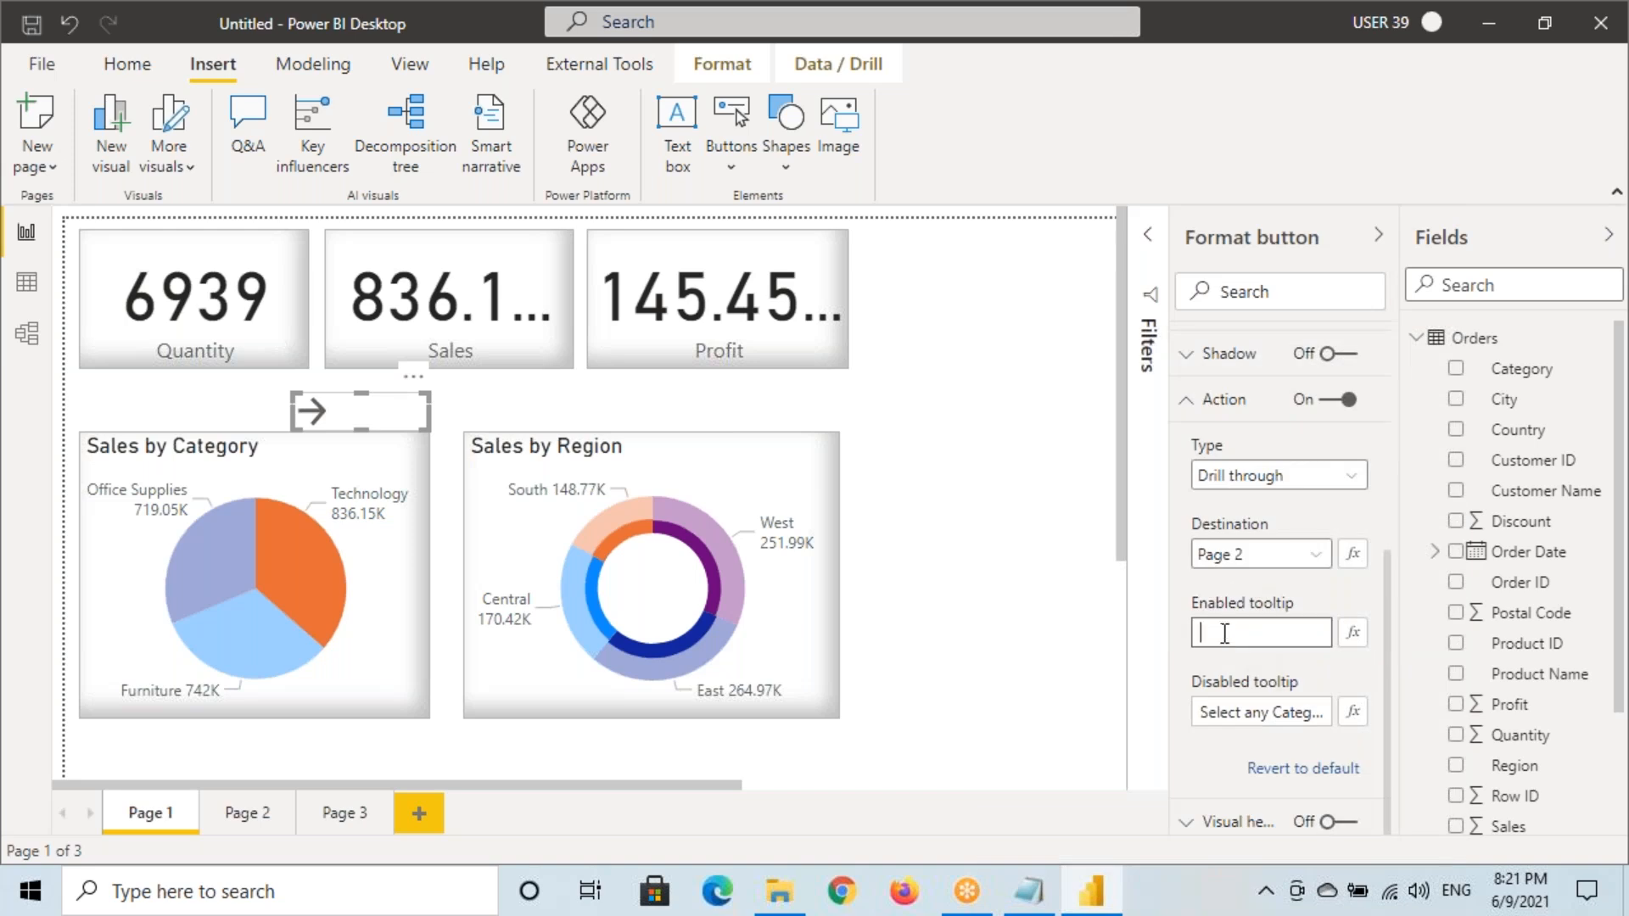
{"action": "mouse_move", "coordinate": [1179, 590]}
{"action": "left_mouse_down"}
{"action": "mouse_move", "coordinate": [1291, 639]}
{"action": "mouse_move", "coordinate": [1381, 653]}
{"action": "left_mouse_up"}
{"action": "left_click_drag", "start_coordinate": [1197, 616], "coordinate": [1289, 616]}
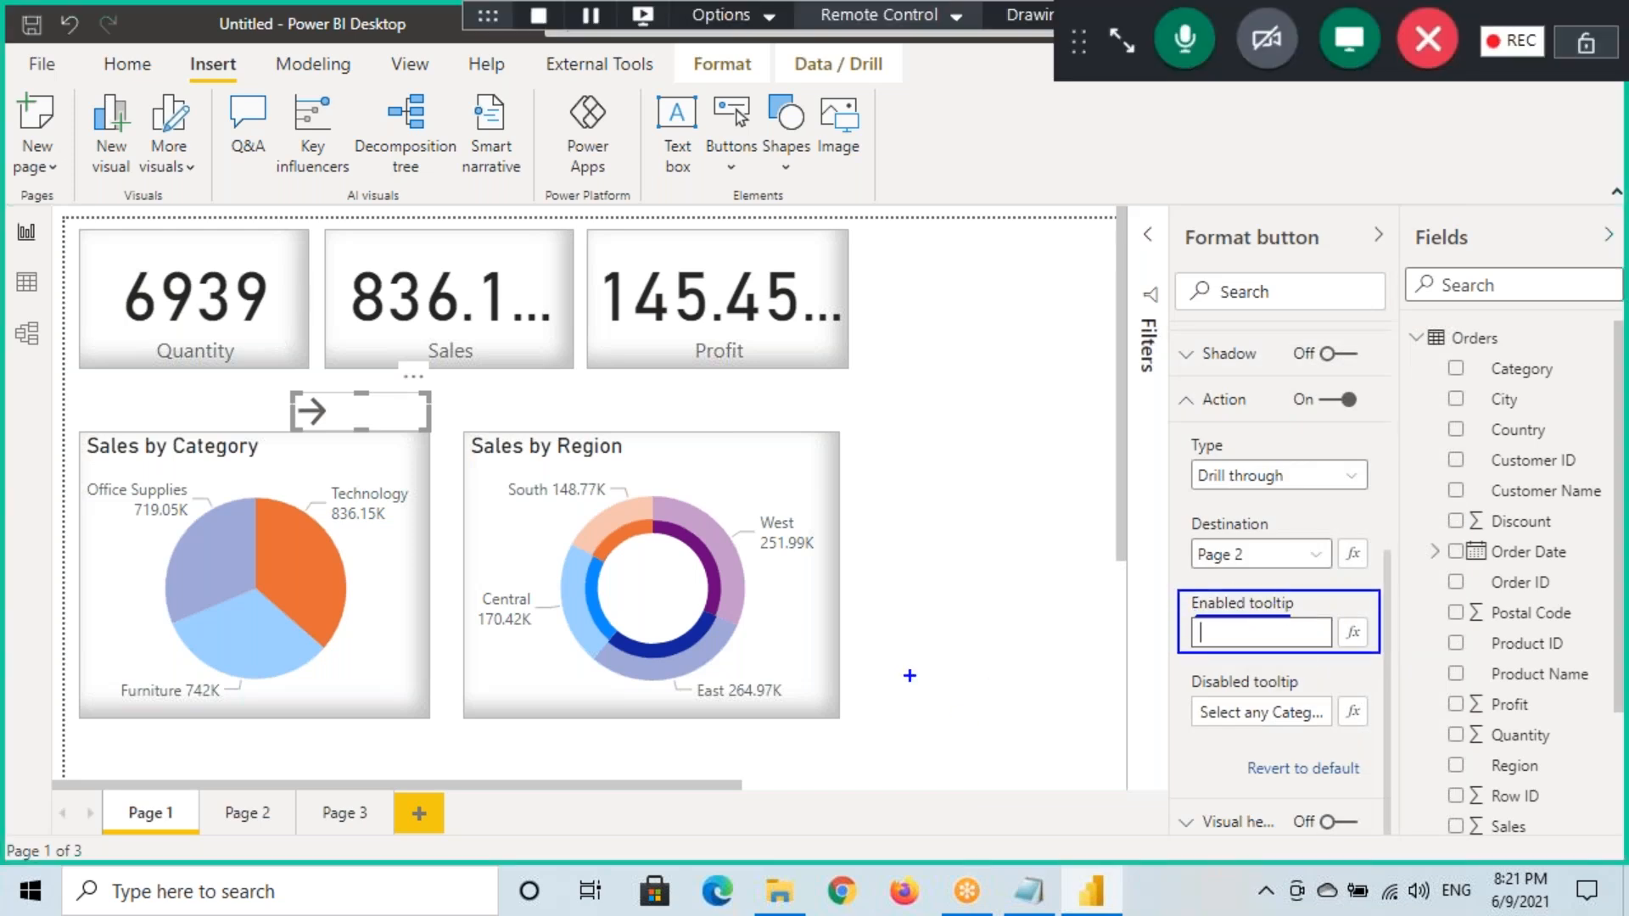
{"action": "key", "text": "Escape"}
{"action": "left_click", "coordinate": [379, 419]}
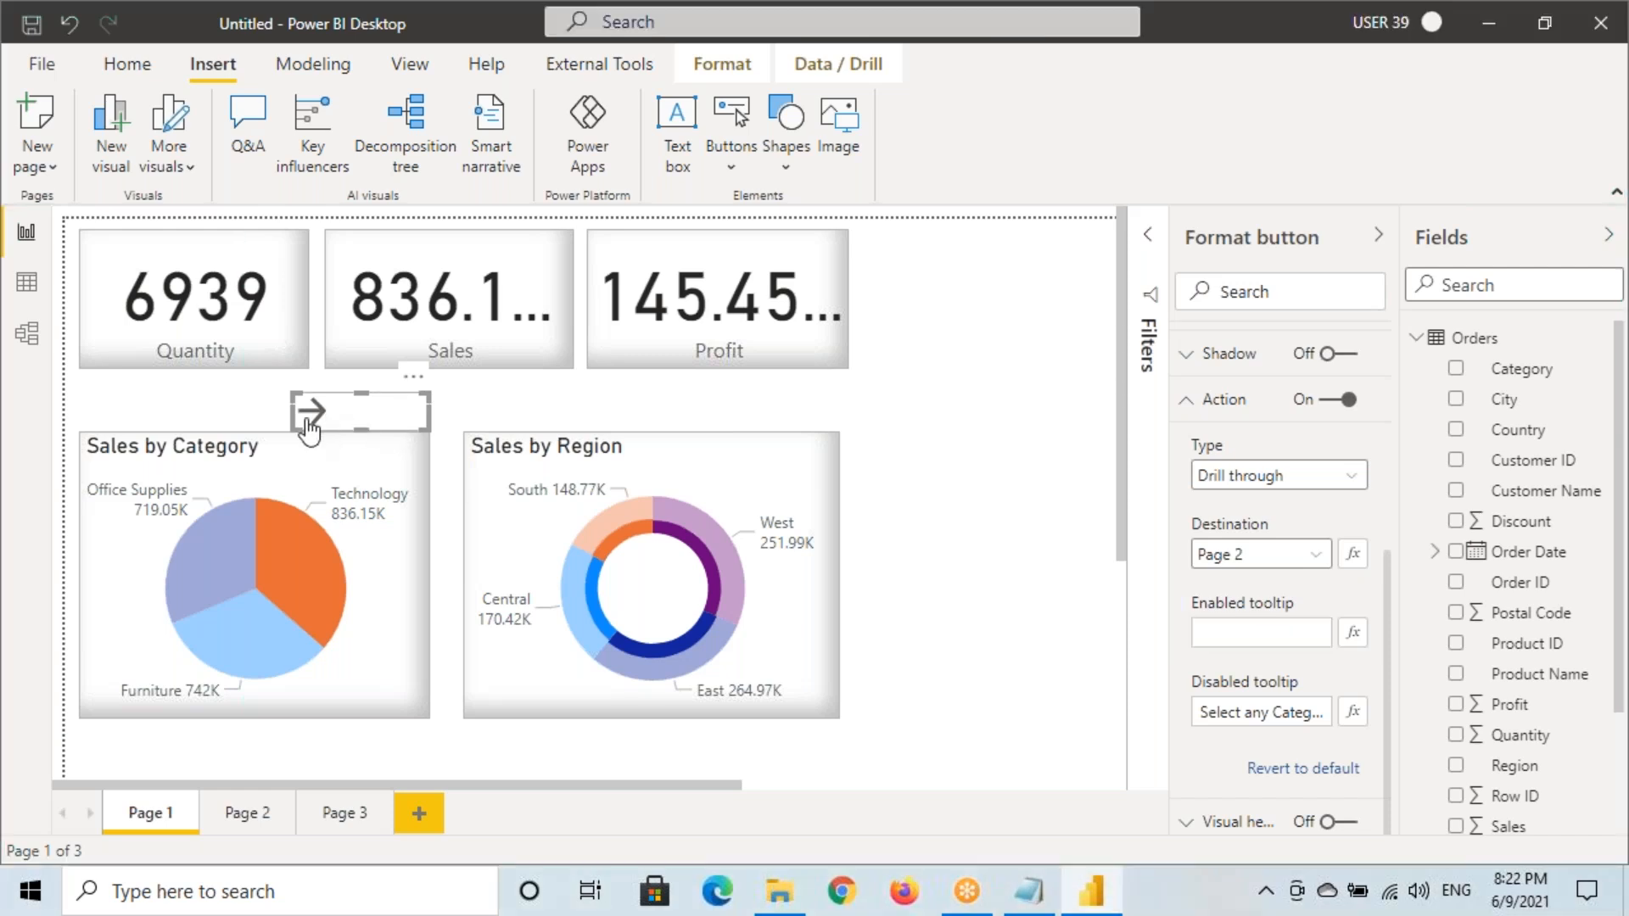
{"action": "left_click_drag", "start_coordinate": [291, 410], "coordinate": [351, 413]}
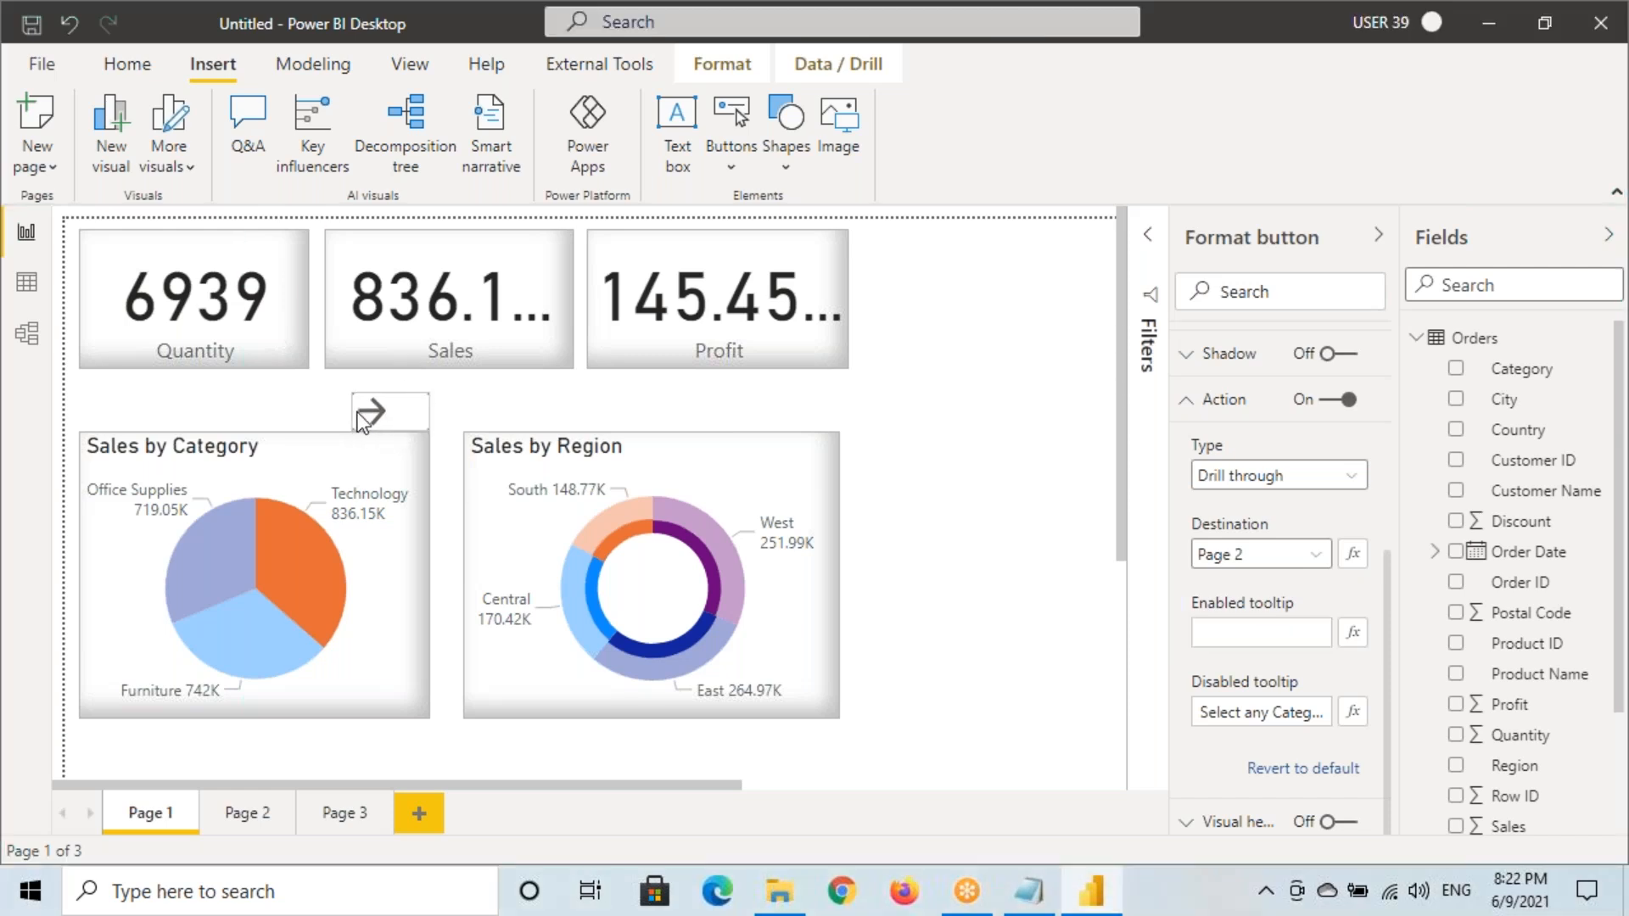
Drill through to Page 2 for Technology, then Furniture, returning to Page 1 each time
{"action": "left_click", "coordinate": [292, 557]}
{"action": "left_click", "coordinate": [401, 414], "text": "ctrl"}
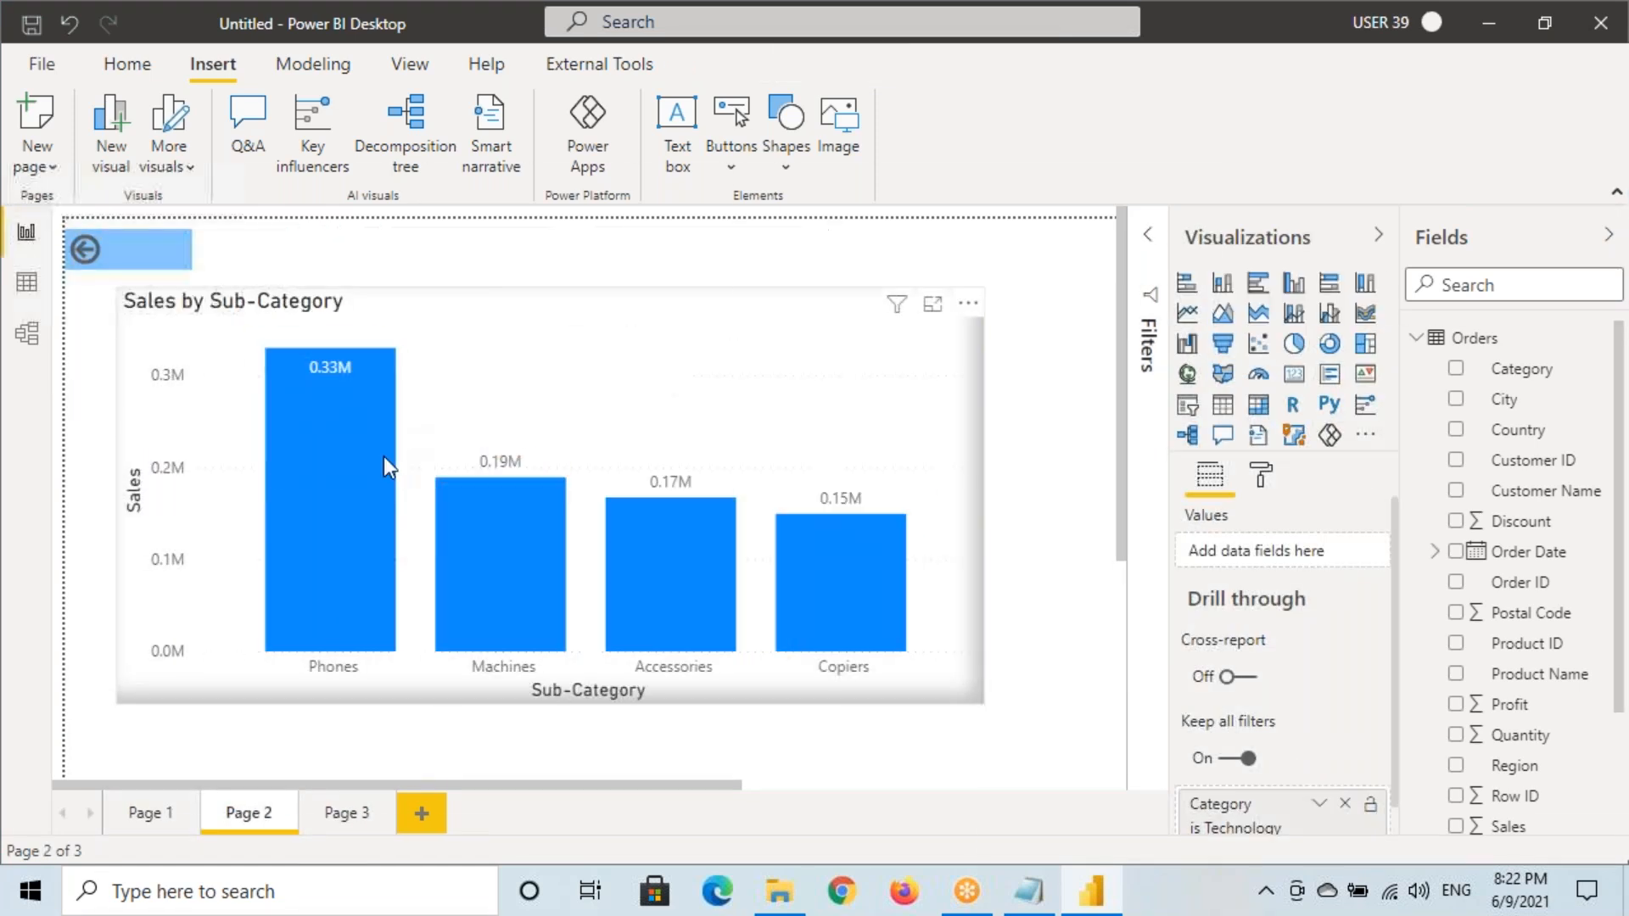
{"action": "scroll", "coordinate": [1247, 764], "scroll_direction": "down", "scroll_amount": 1}
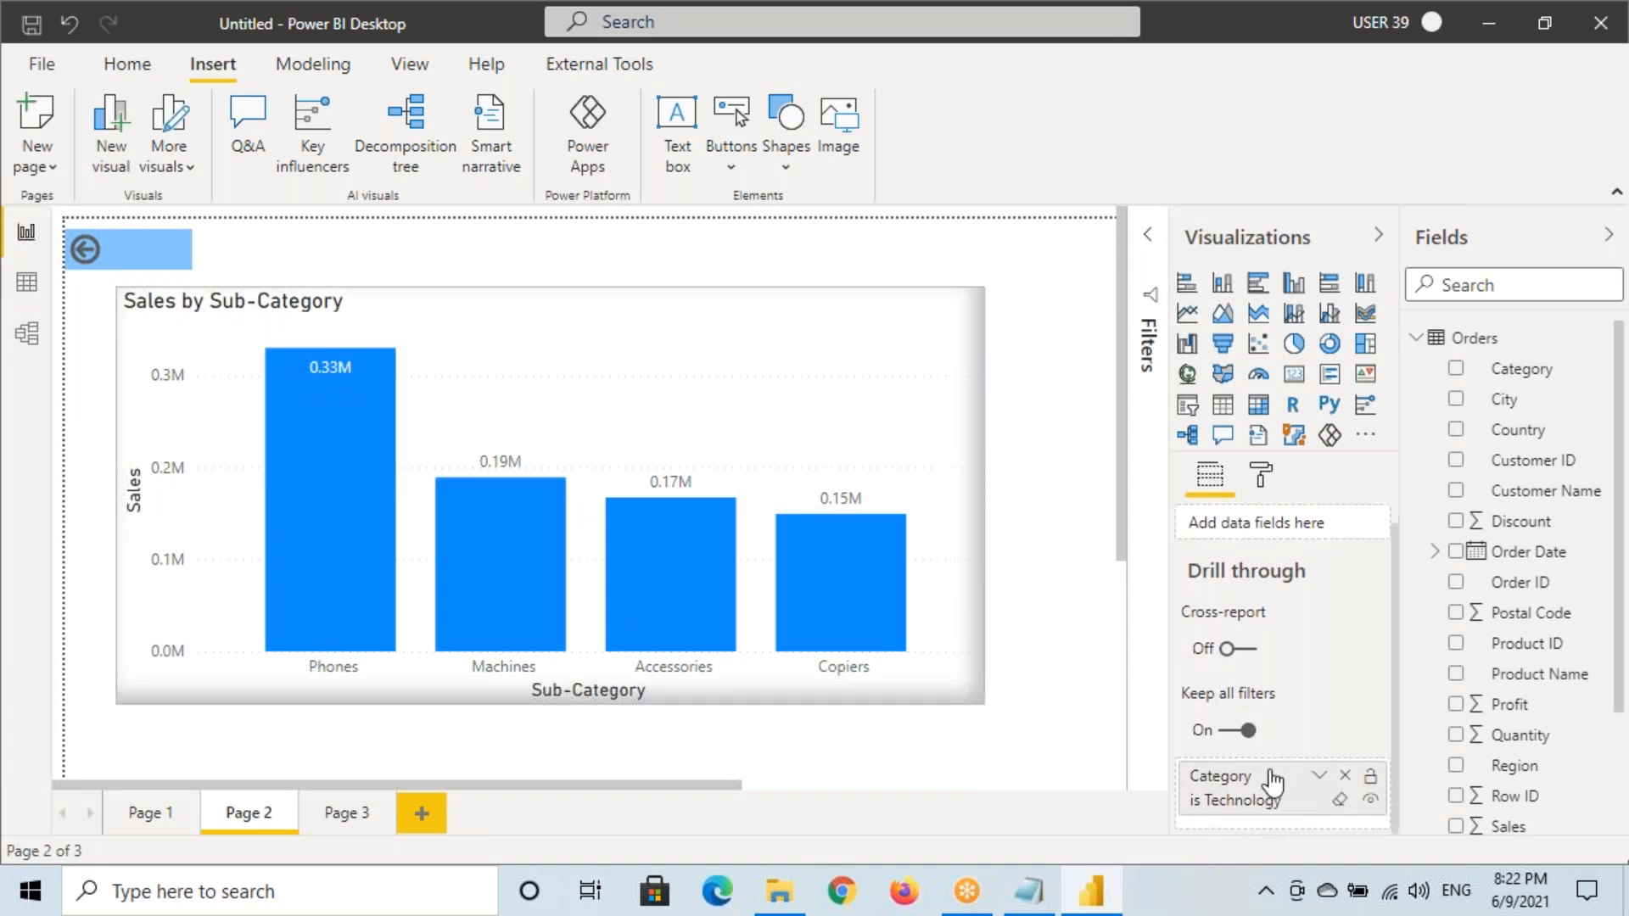
{"action": "left_click", "coordinate": [102, 255], "text": "ctrl"}
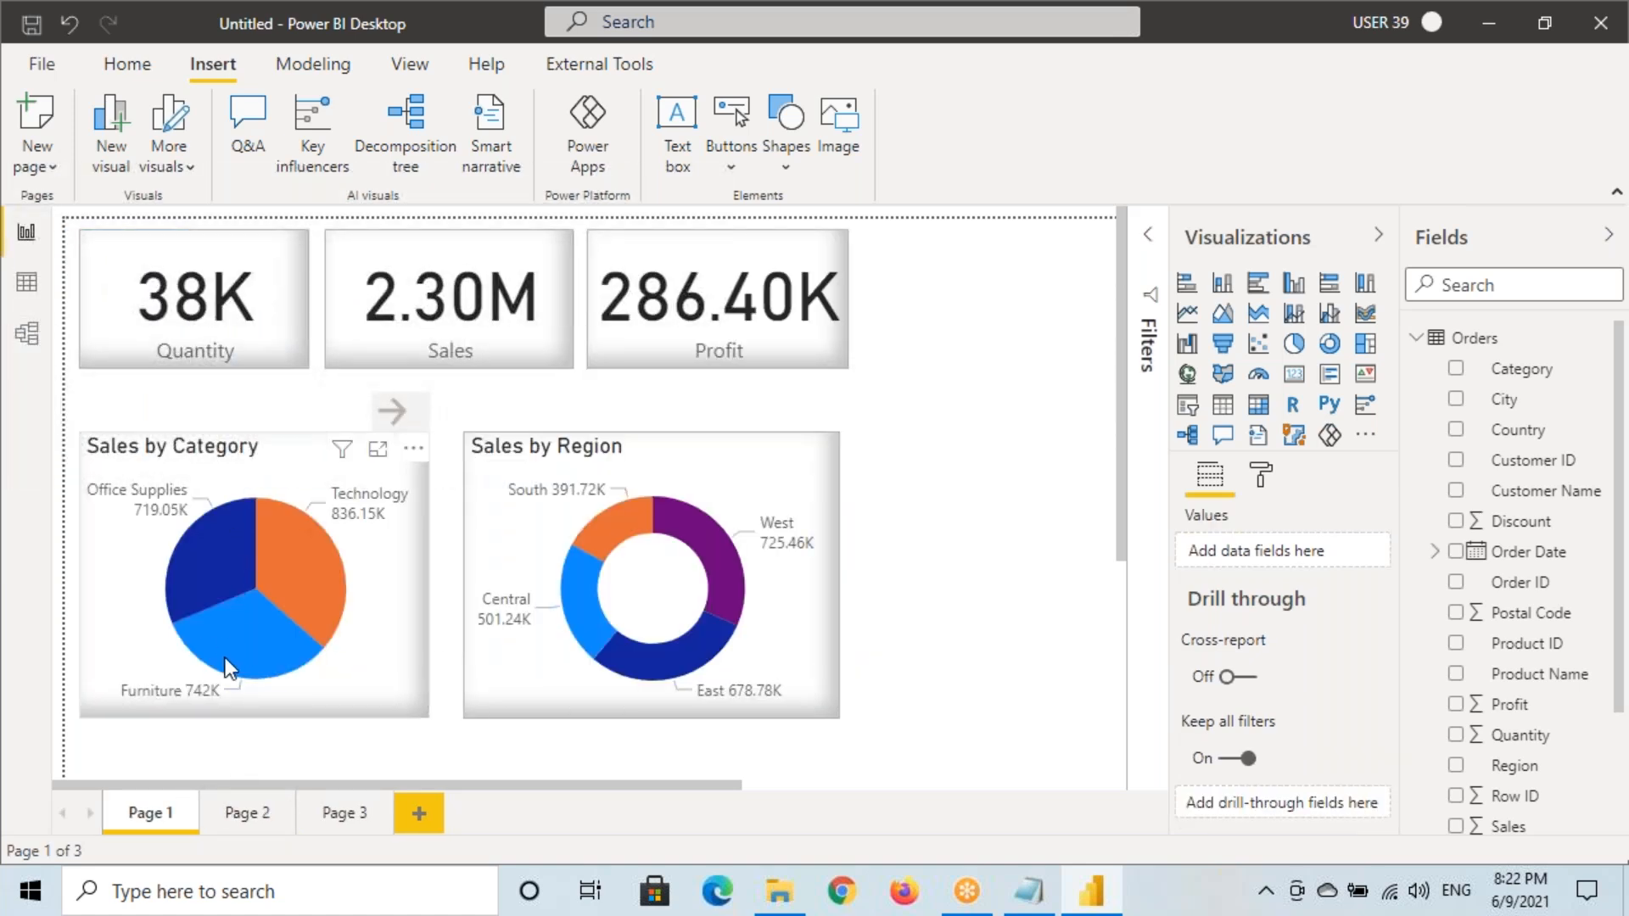
{"action": "left_click", "coordinate": [228, 634]}
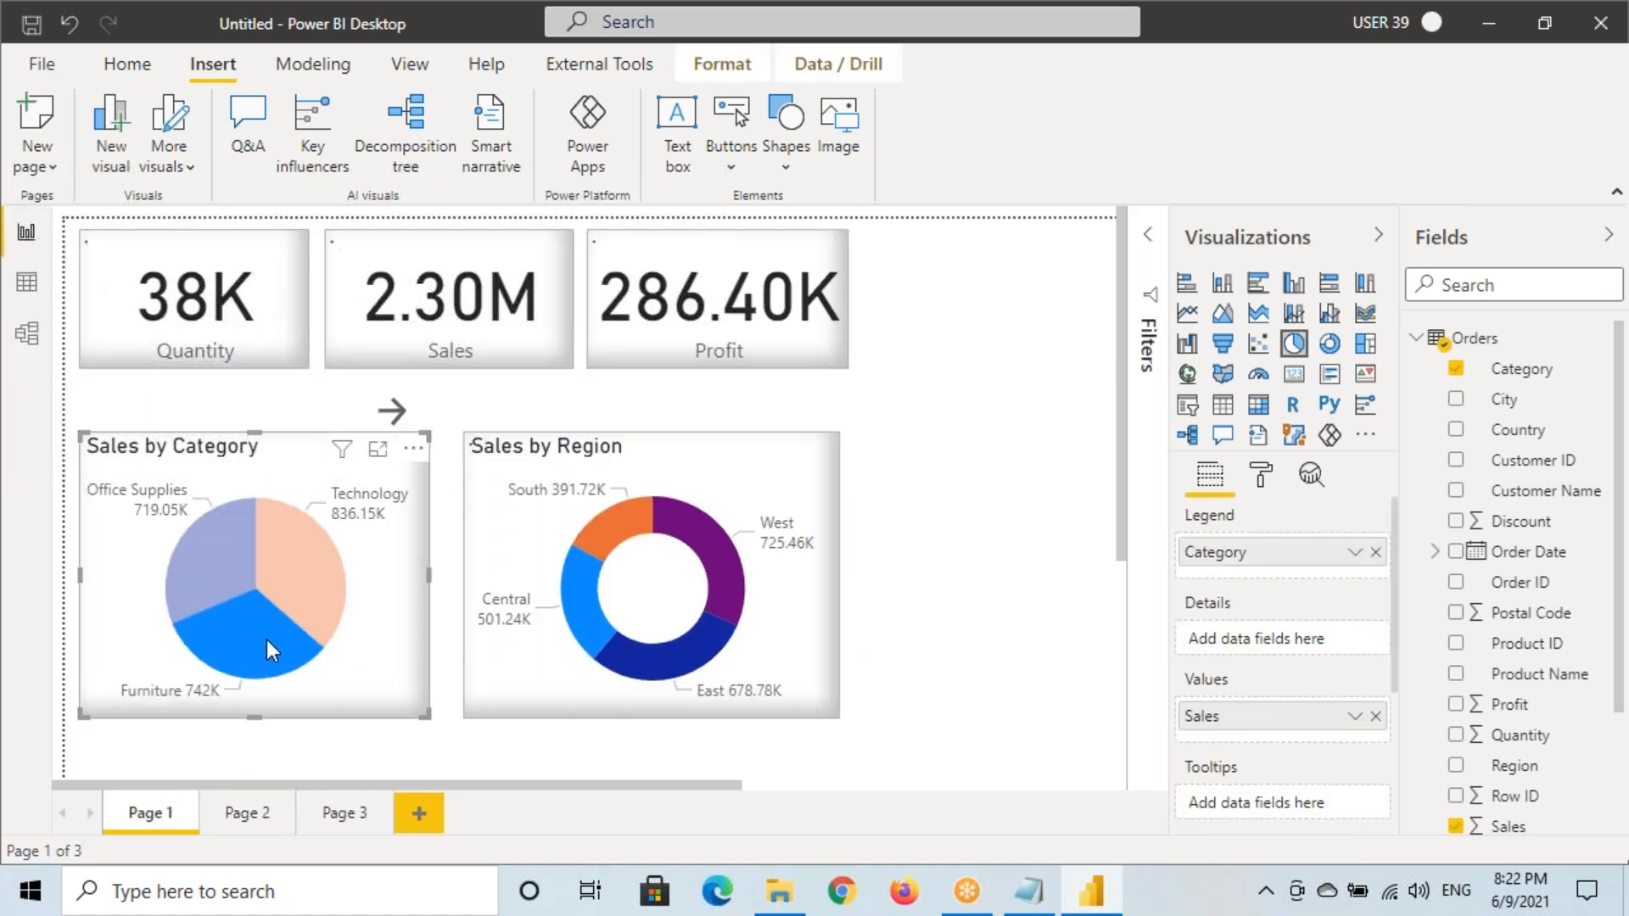
{"action": "left_click", "coordinate": [394, 416], "text": "ctrl"}
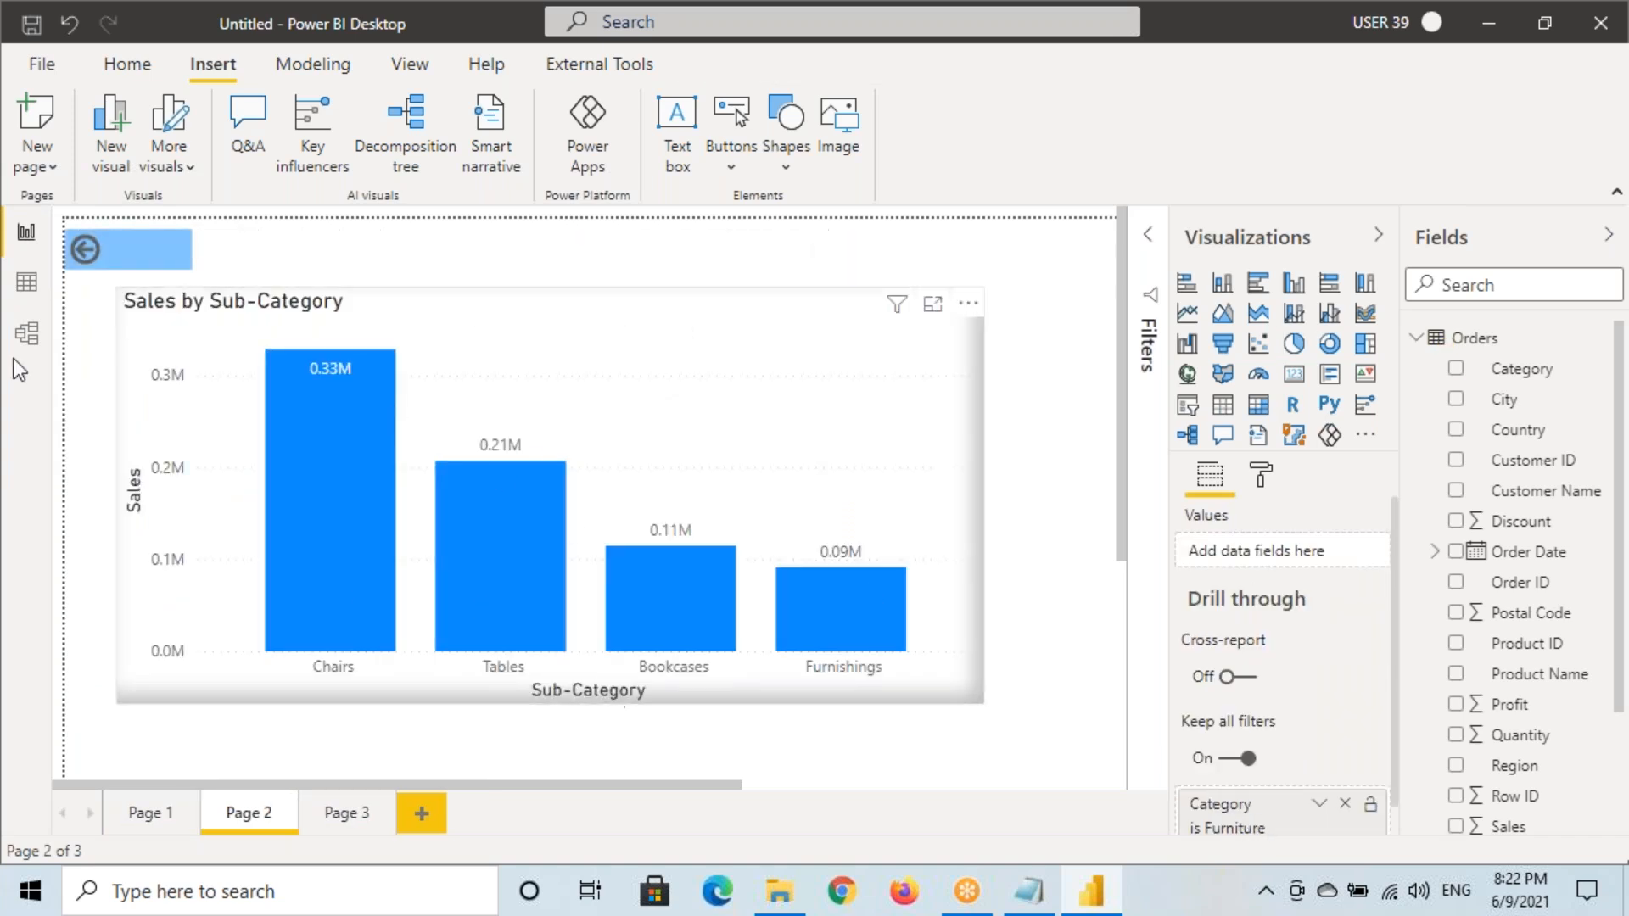
{"action": "left_click", "coordinate": [86, 251], "text": "ctrl"}
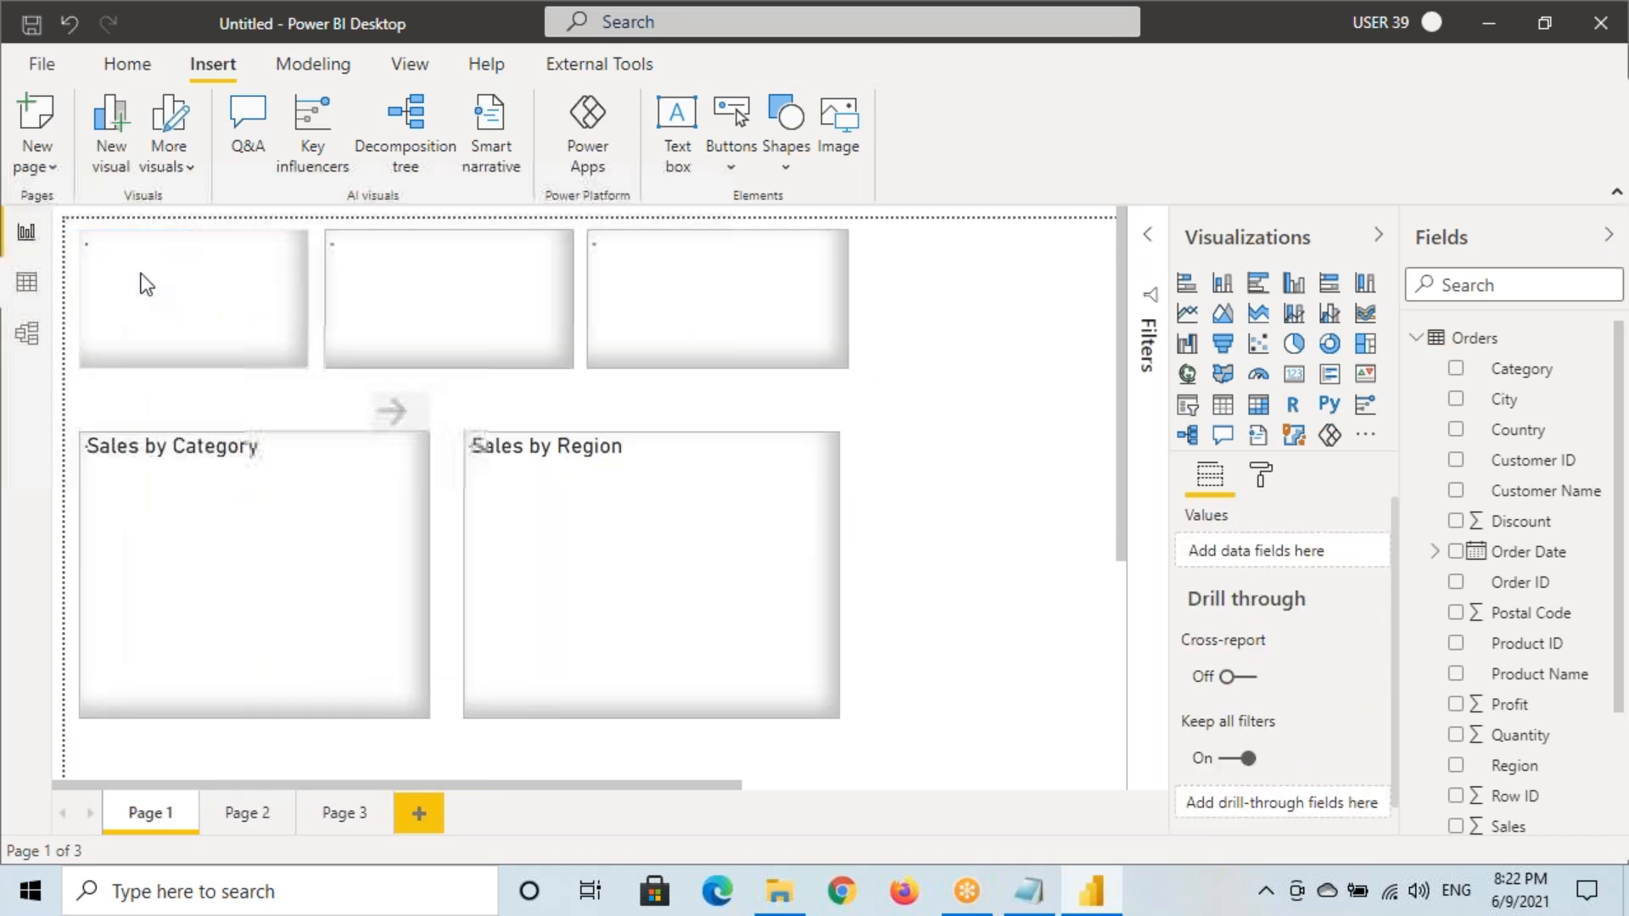
Try the pie's right-click drill options, then drill through Office Supplies and return to Page 1
{"action": "left_click", "coordinate": [393, 420]}
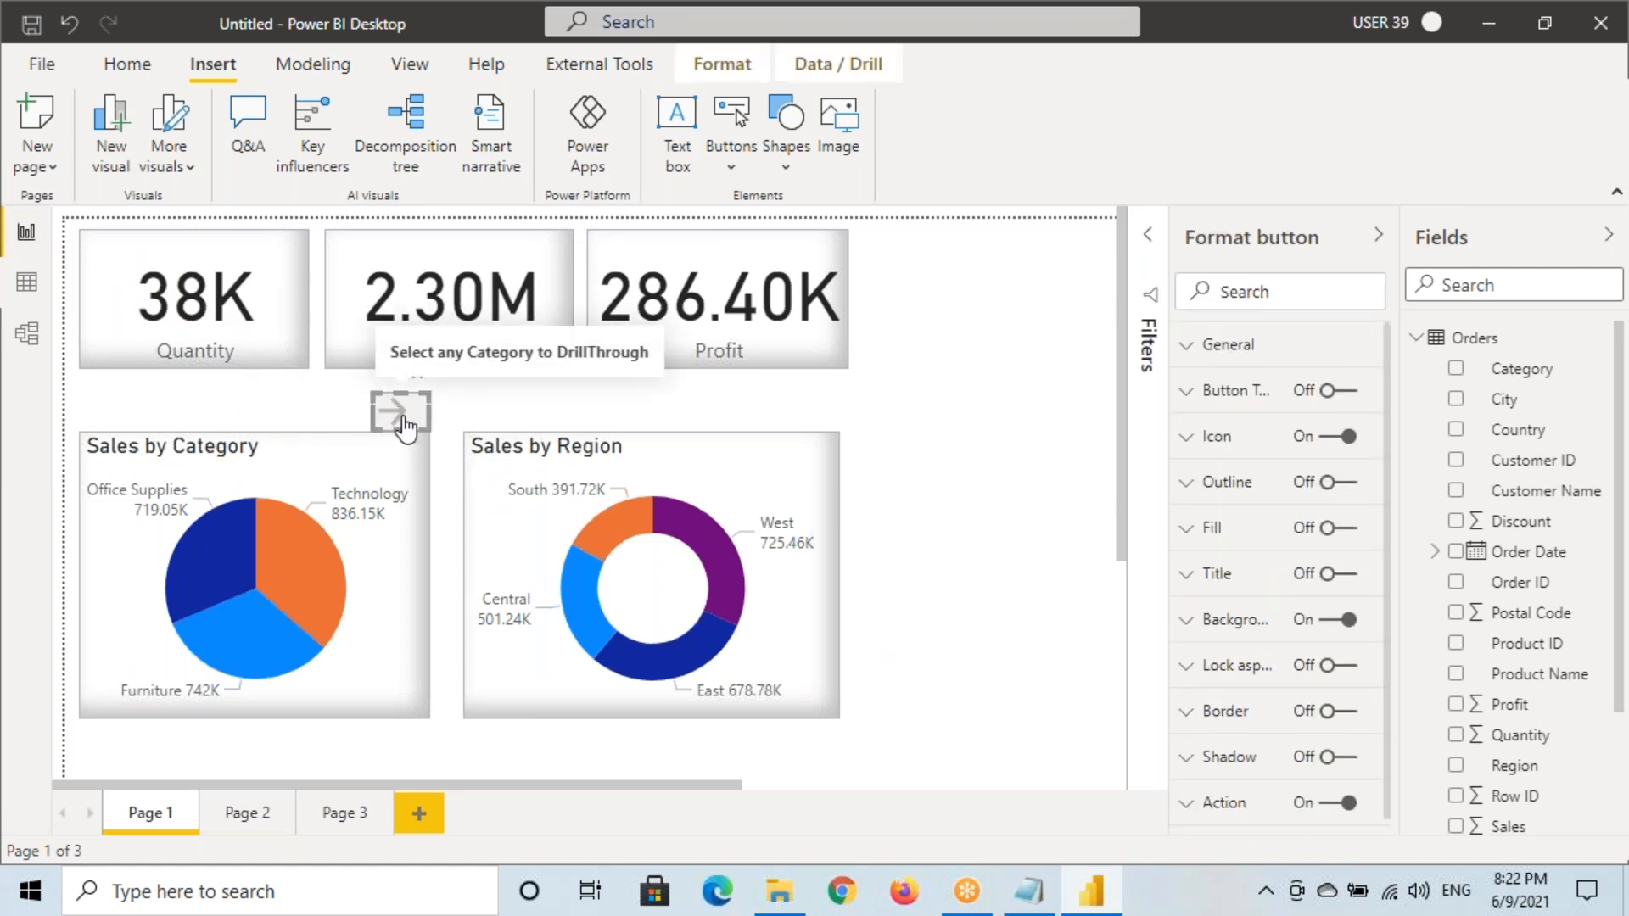
{"action": "right_click", "coordinate": [304, 567]}
{"action": "mouse_move", "coordinate": [396, 729]}
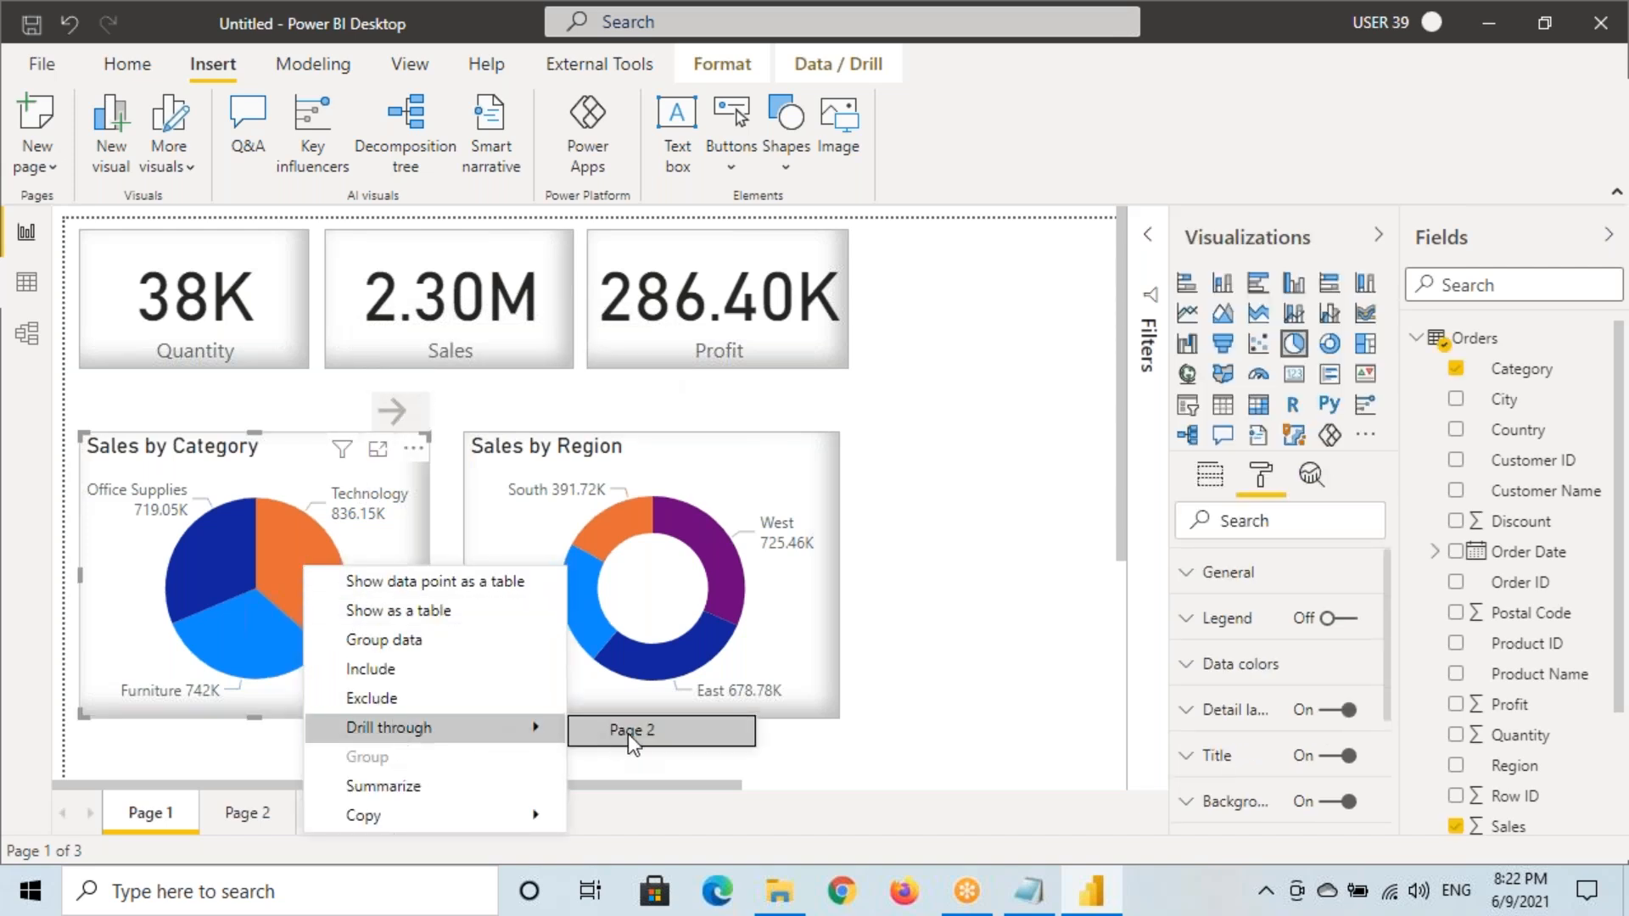
{"action": "left_click", "coordinate": [393, 416]}
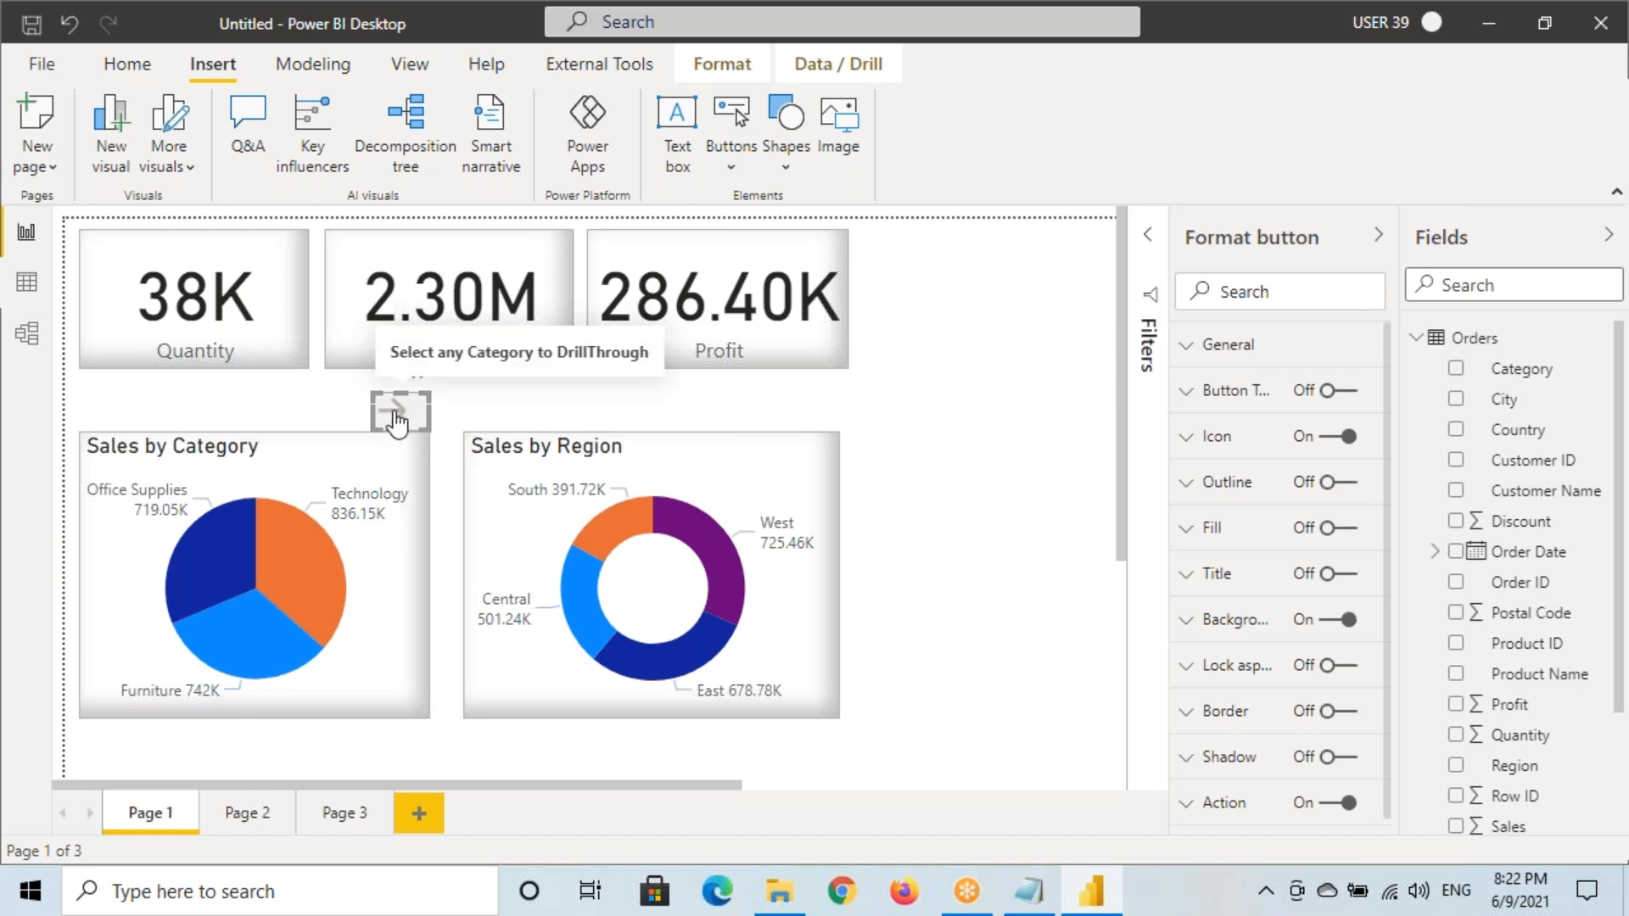
{"action": "left_click", "coordinate": [205, 551]}
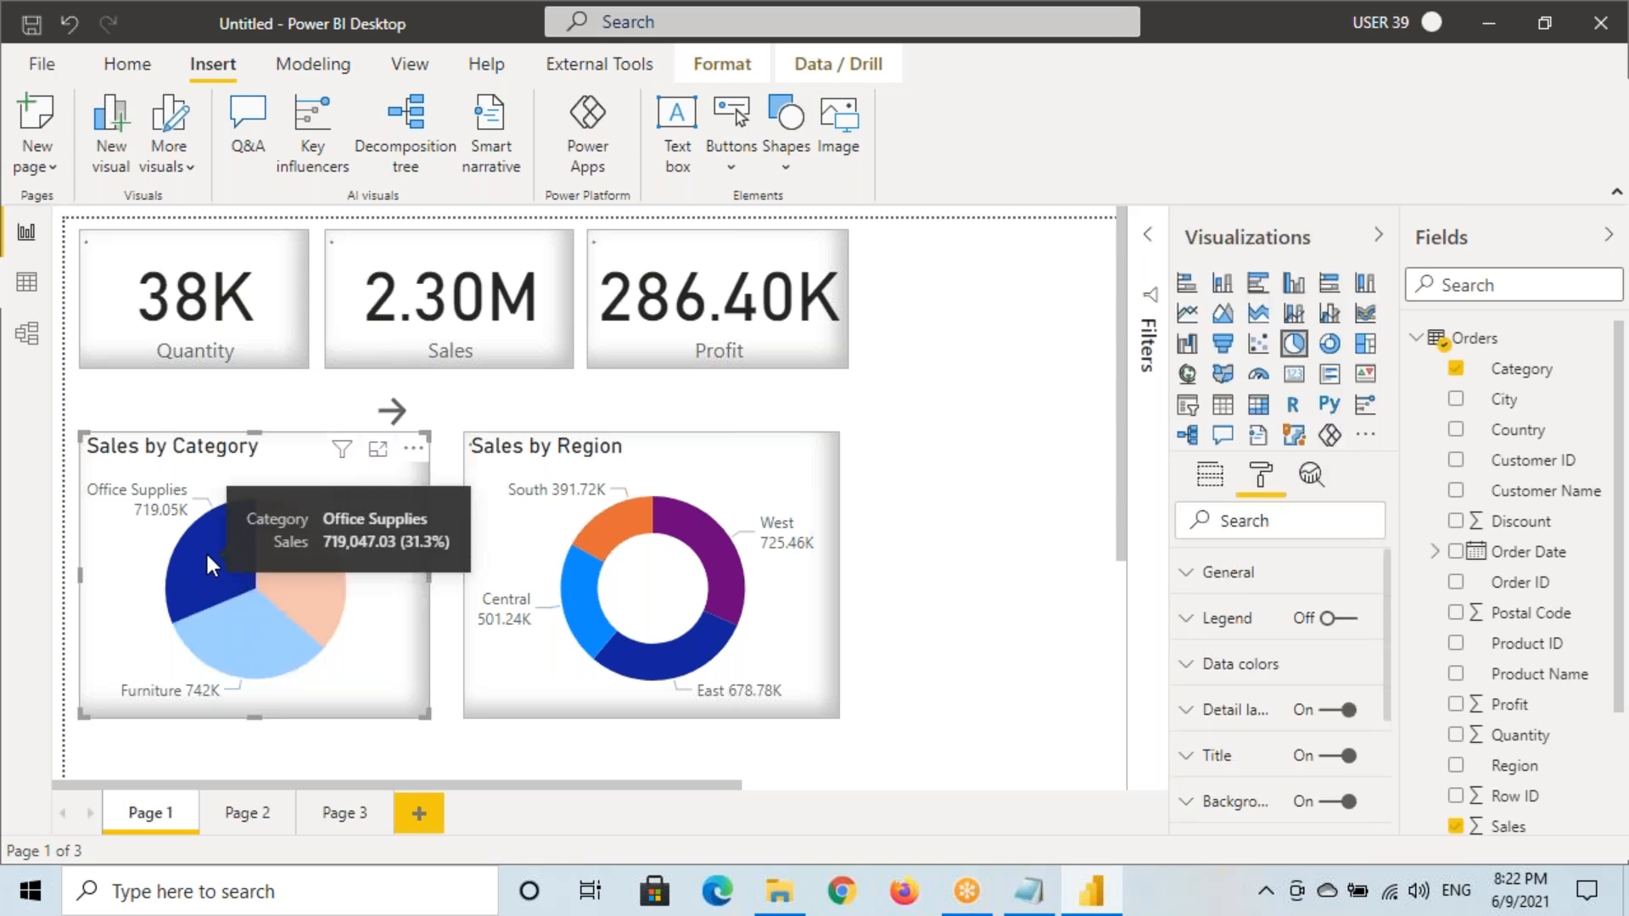
{"action": "left_click", "coordinate": [396, 416], "text": "ctrl"}
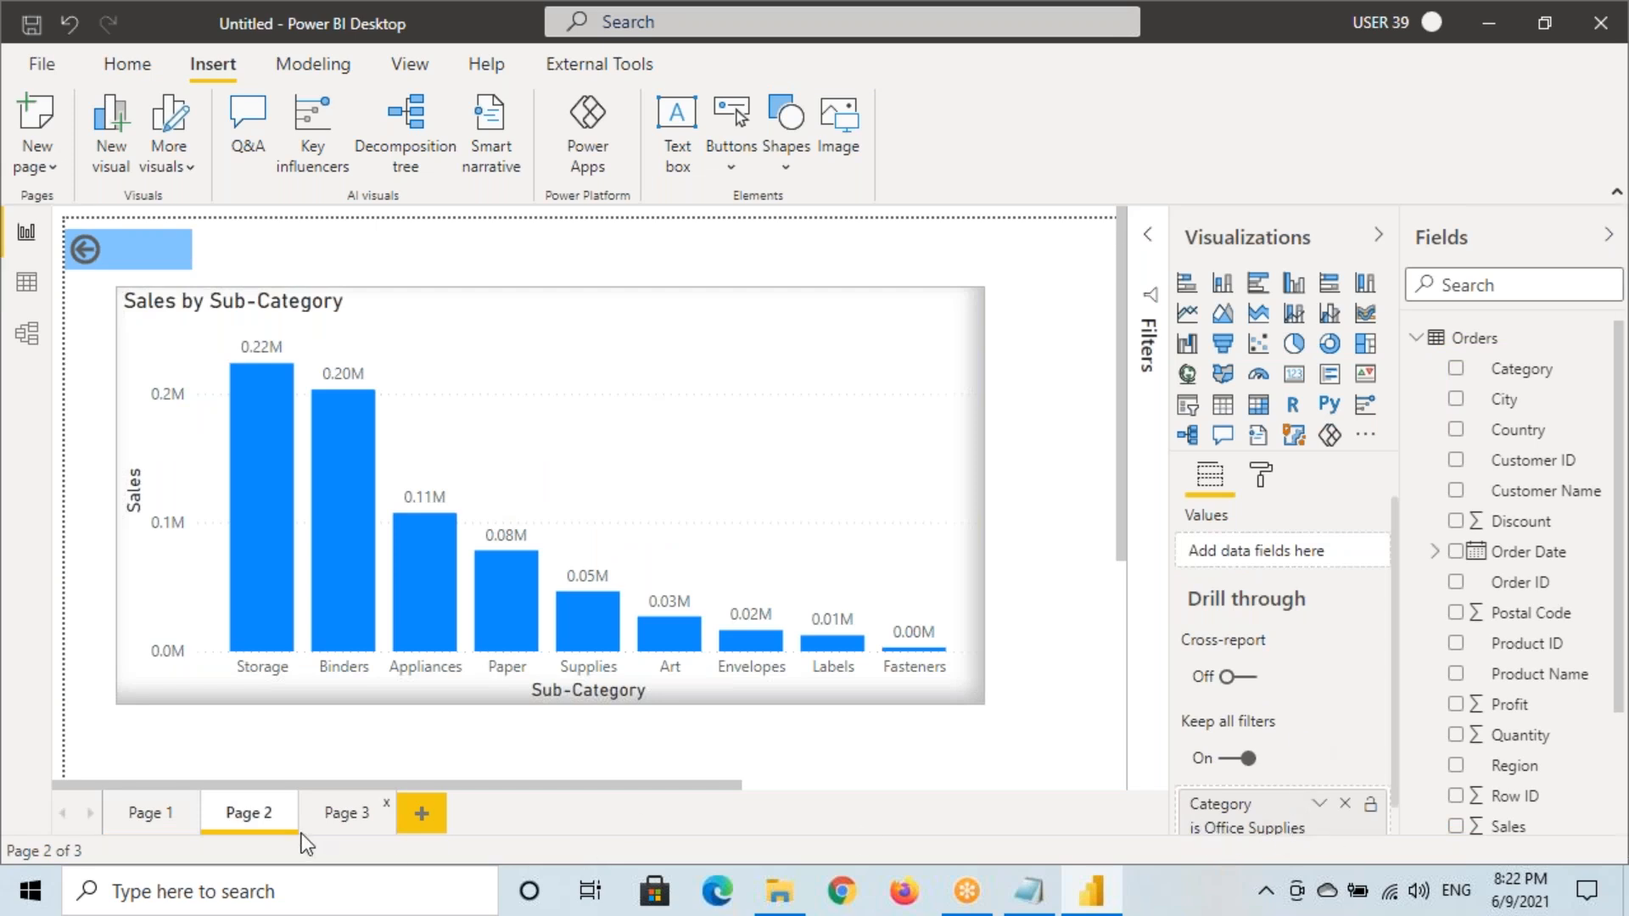
{"action": "left_click", "coordinate": [136, 813]}
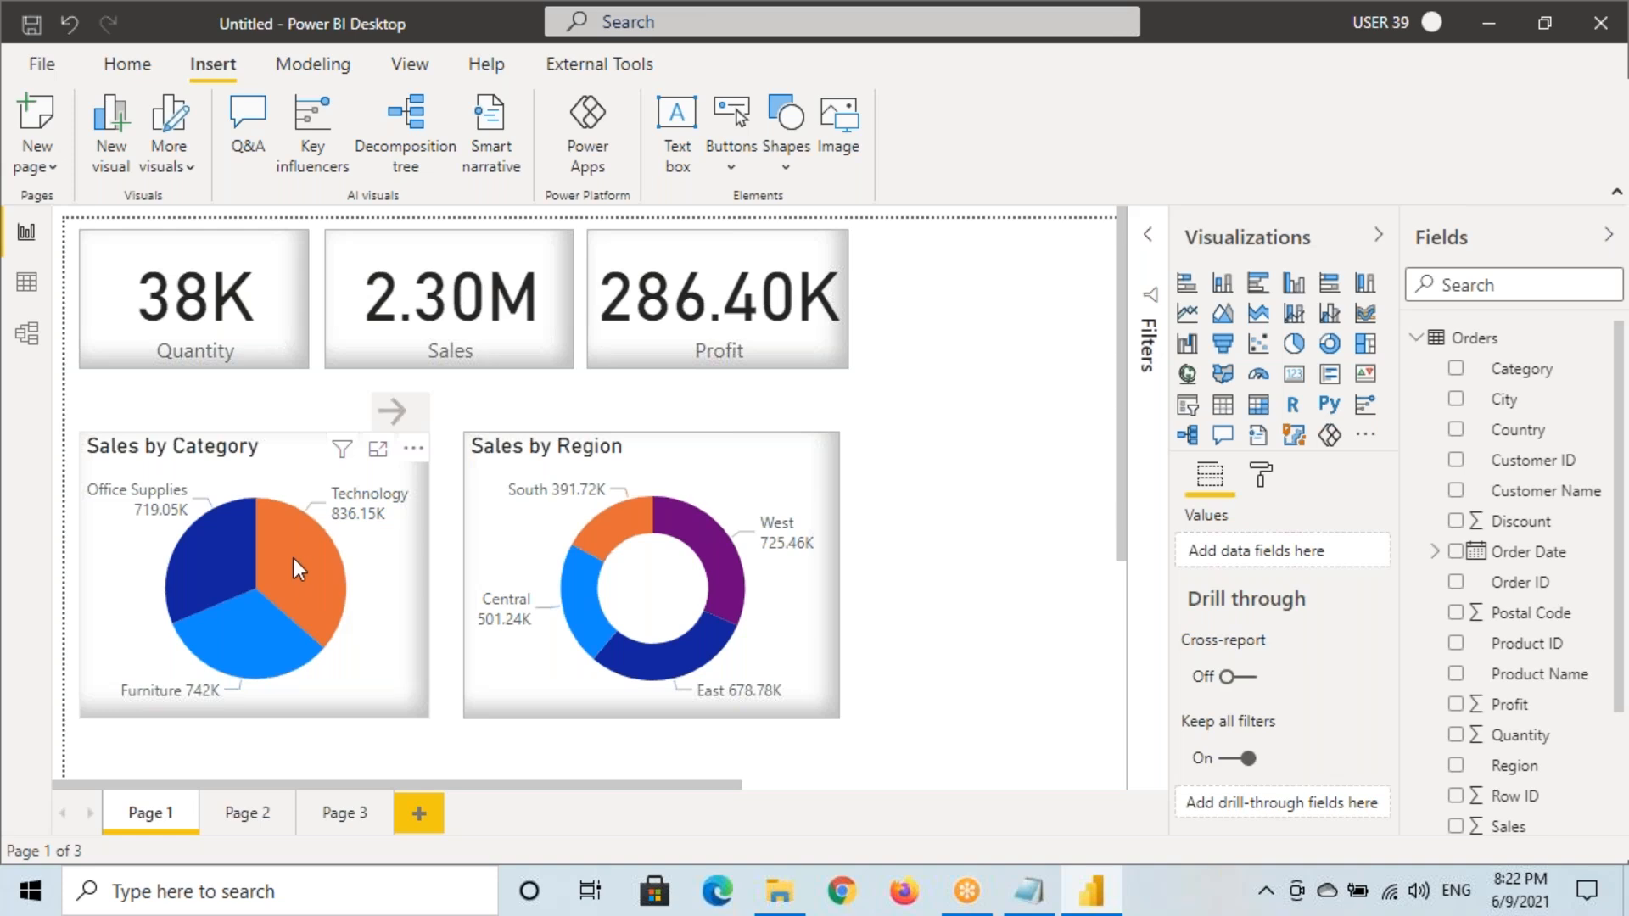
Check the Technology slice's options and annotate its data tooltip and label
{"action": "right_click", "coordinate": [294, 559]}
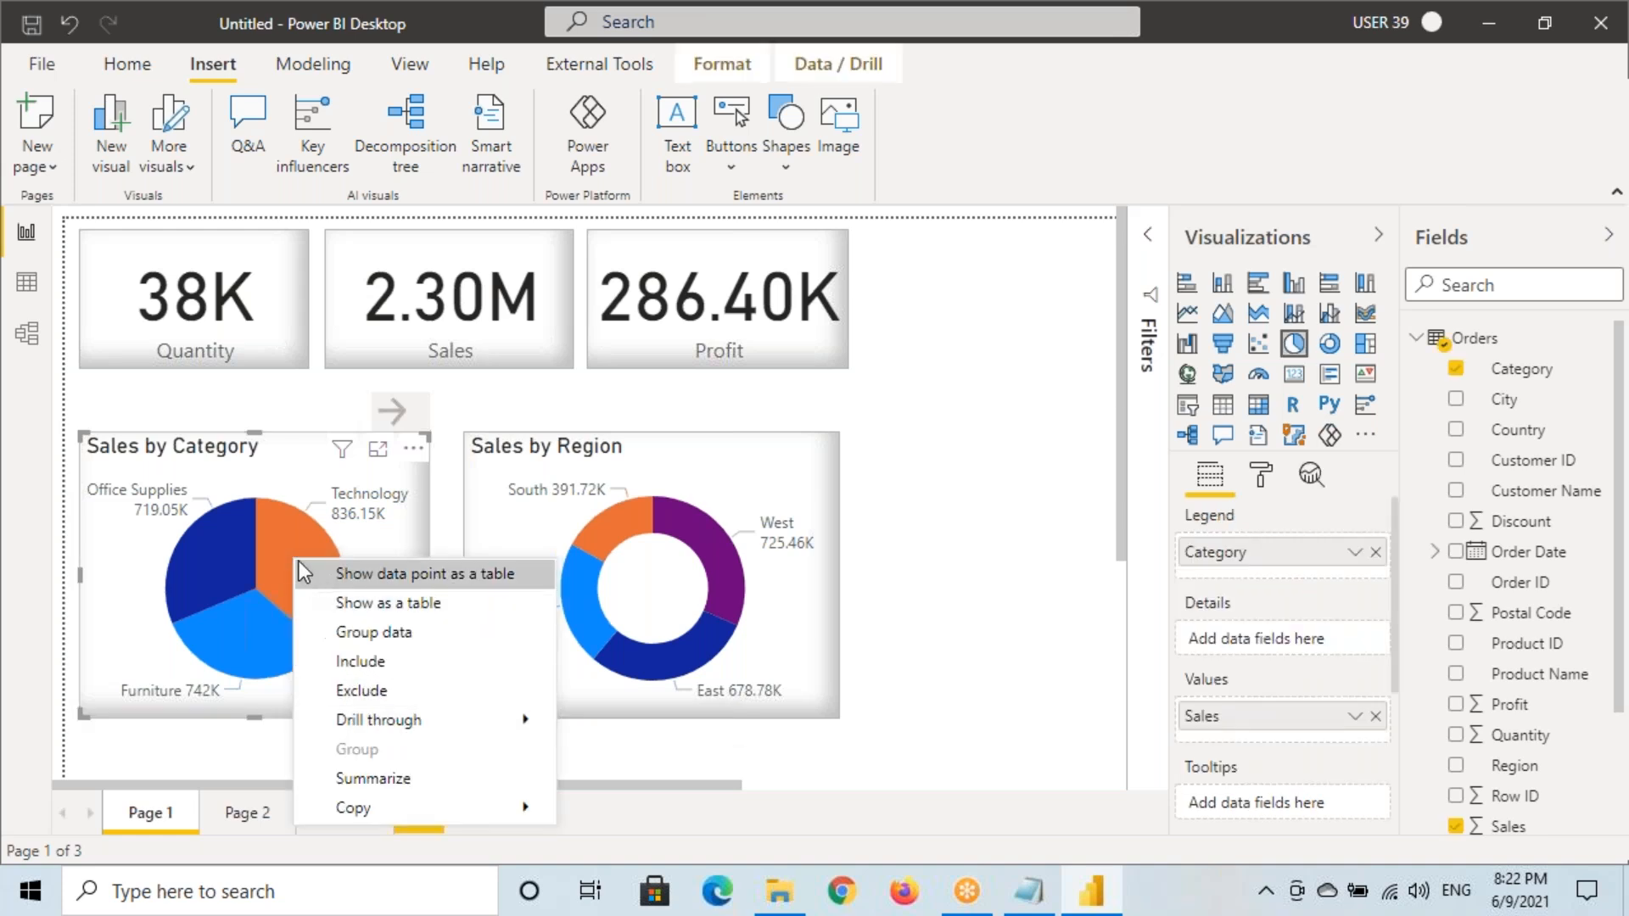
{"action": "left_click", "coordinate": [399, 417]}
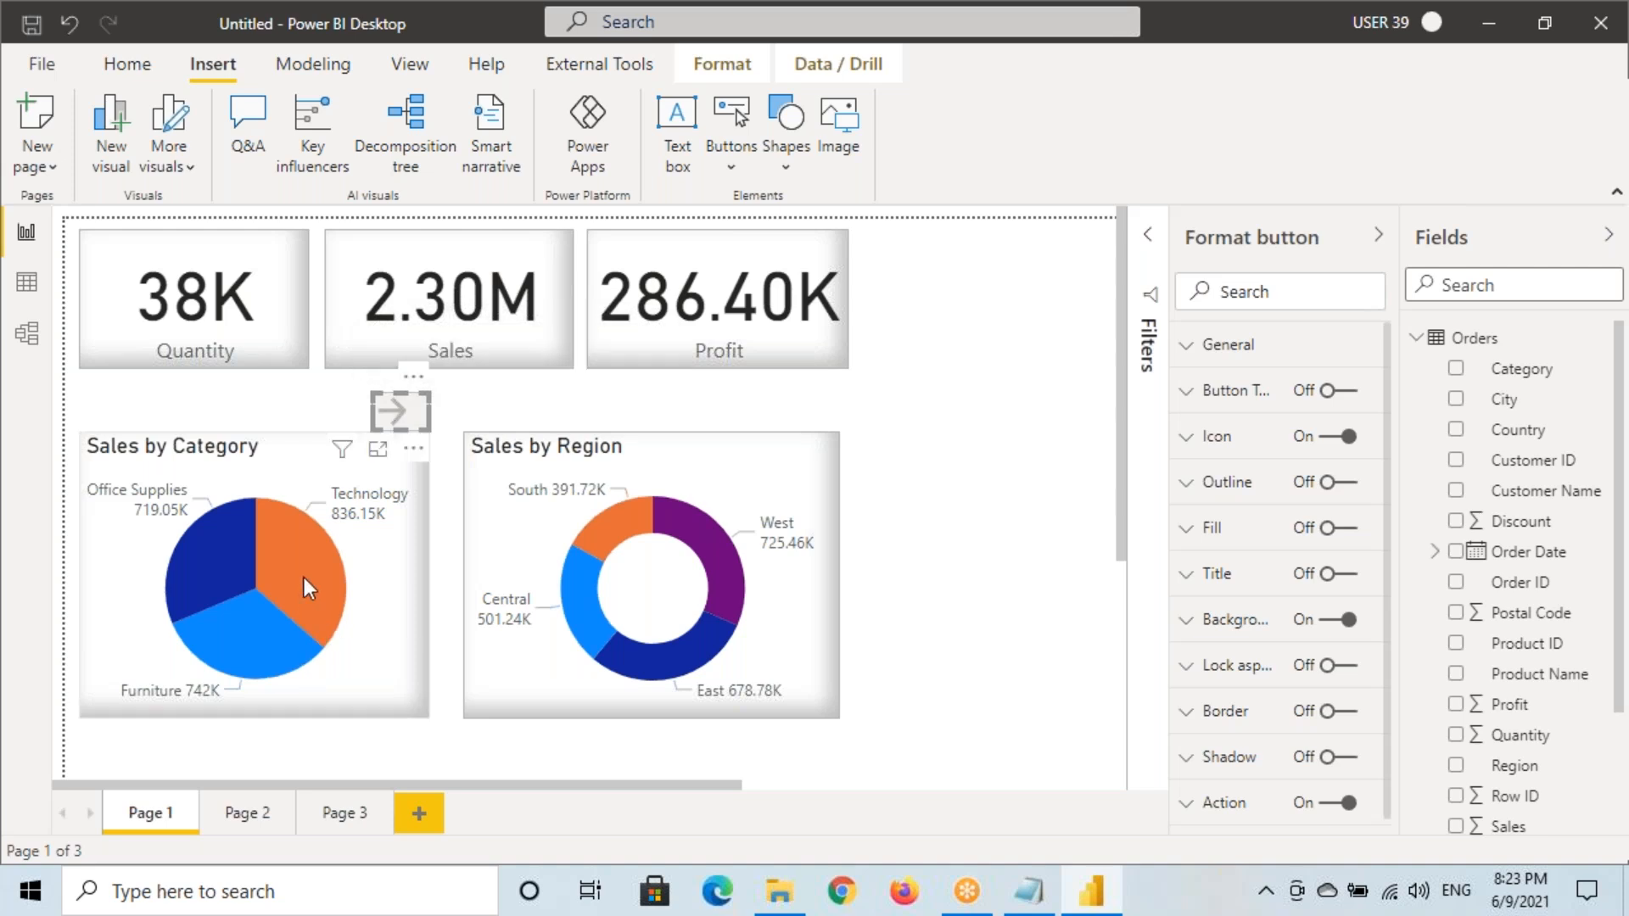
{"action": "mouse_move", "coordinate": [303, 578]}
{"action": "key", "text": "ctrl+shift+d"}
{"action": "mouse_move", "coordinate": [321, 514]}
{"action": "left_mouse_down"}
{"action": "mouse_move", "coordinate": [501, 594]}
{"action": "mouse_move", "coordinate": [568, 595]}
{"action": "left_mouse_up"}
{"action": "left_click_drag", "start_coordinate": [335, 472], "coordinate": [432, 528]}
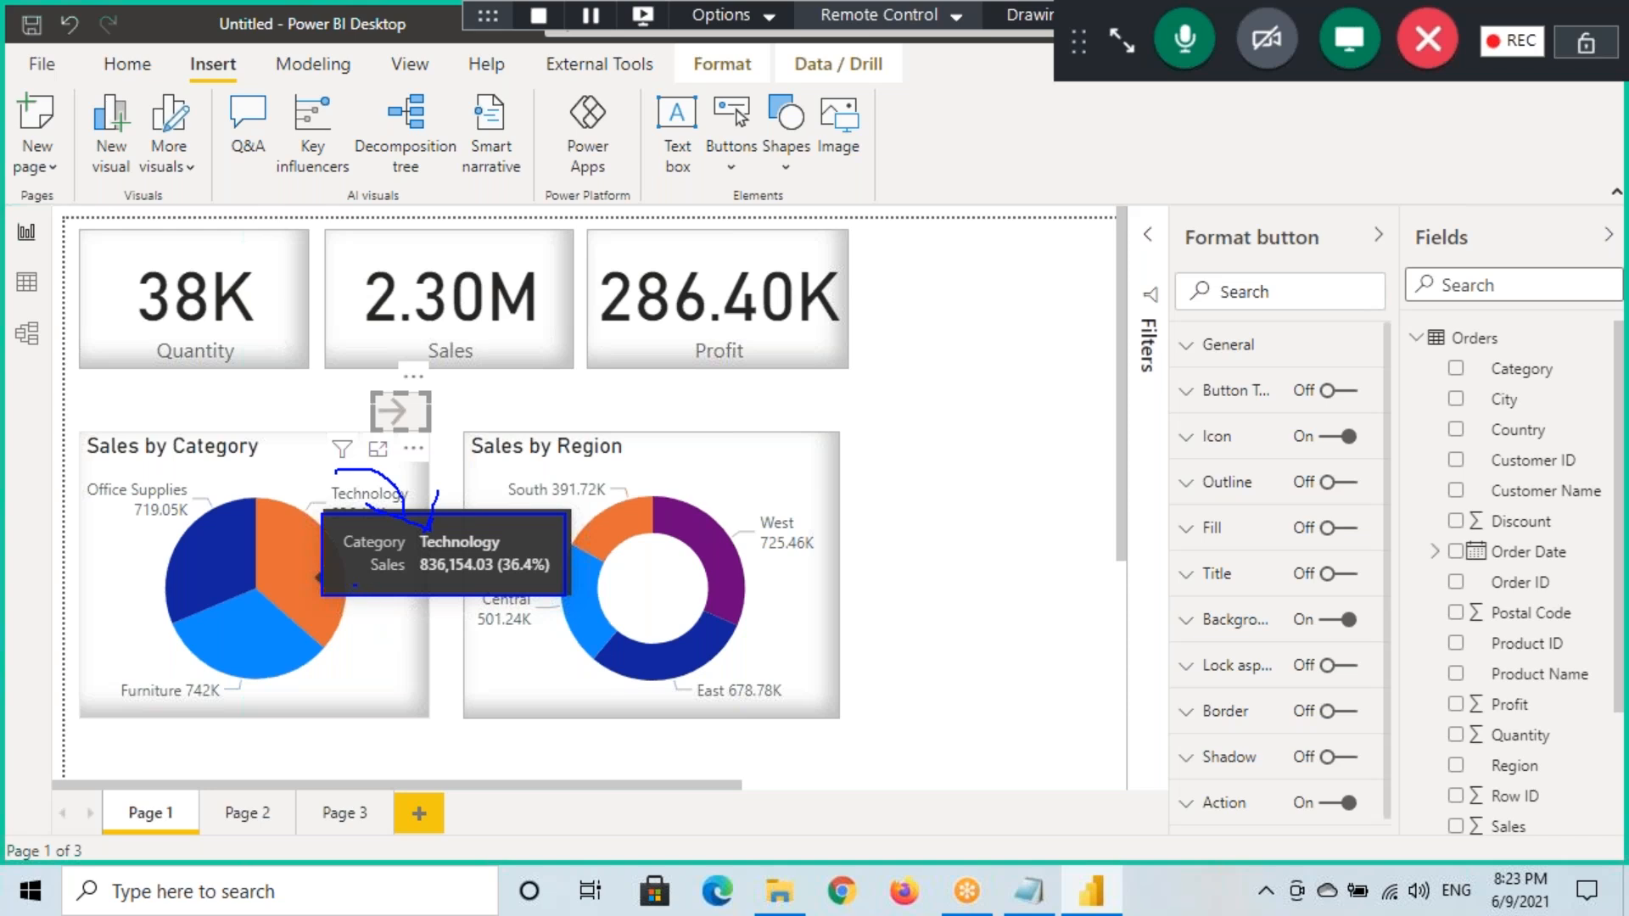
{"action": "left_click_drag", "start_coordinate": [388, 592], "coordinate": [376, 618]}
{"action": "key", "text": "Escape"}
{"action": "mouse_move", "coordinate": [281, 577]}
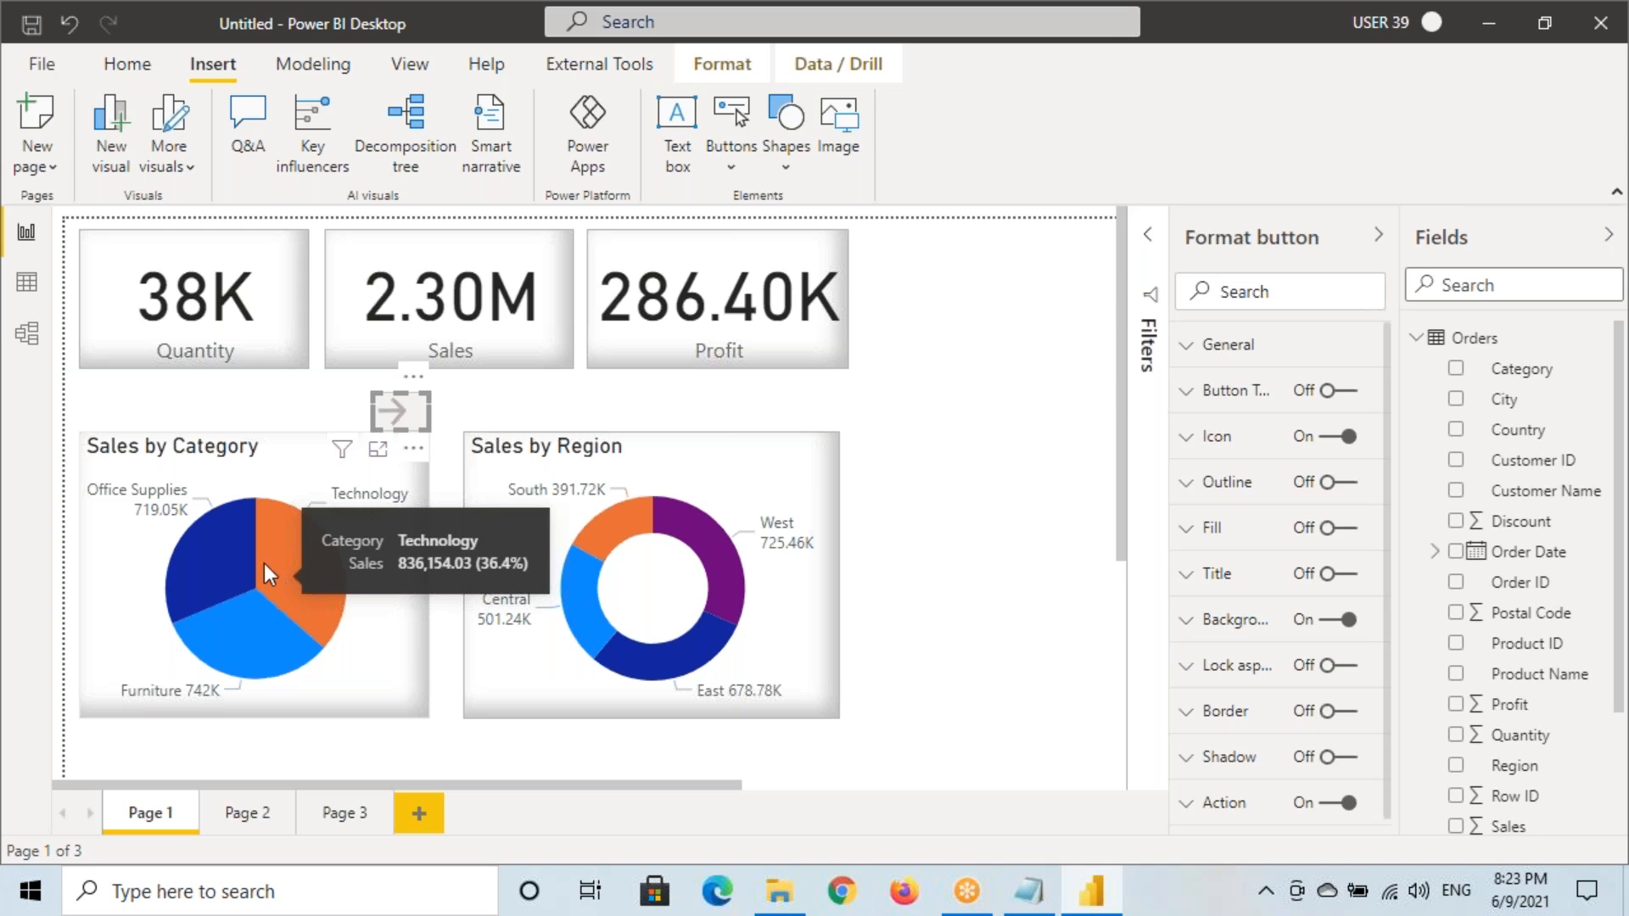
Drill through from Technology to Page 2 and back to Page 1
{"action": "right_click", "coordinate": [293, 558]}
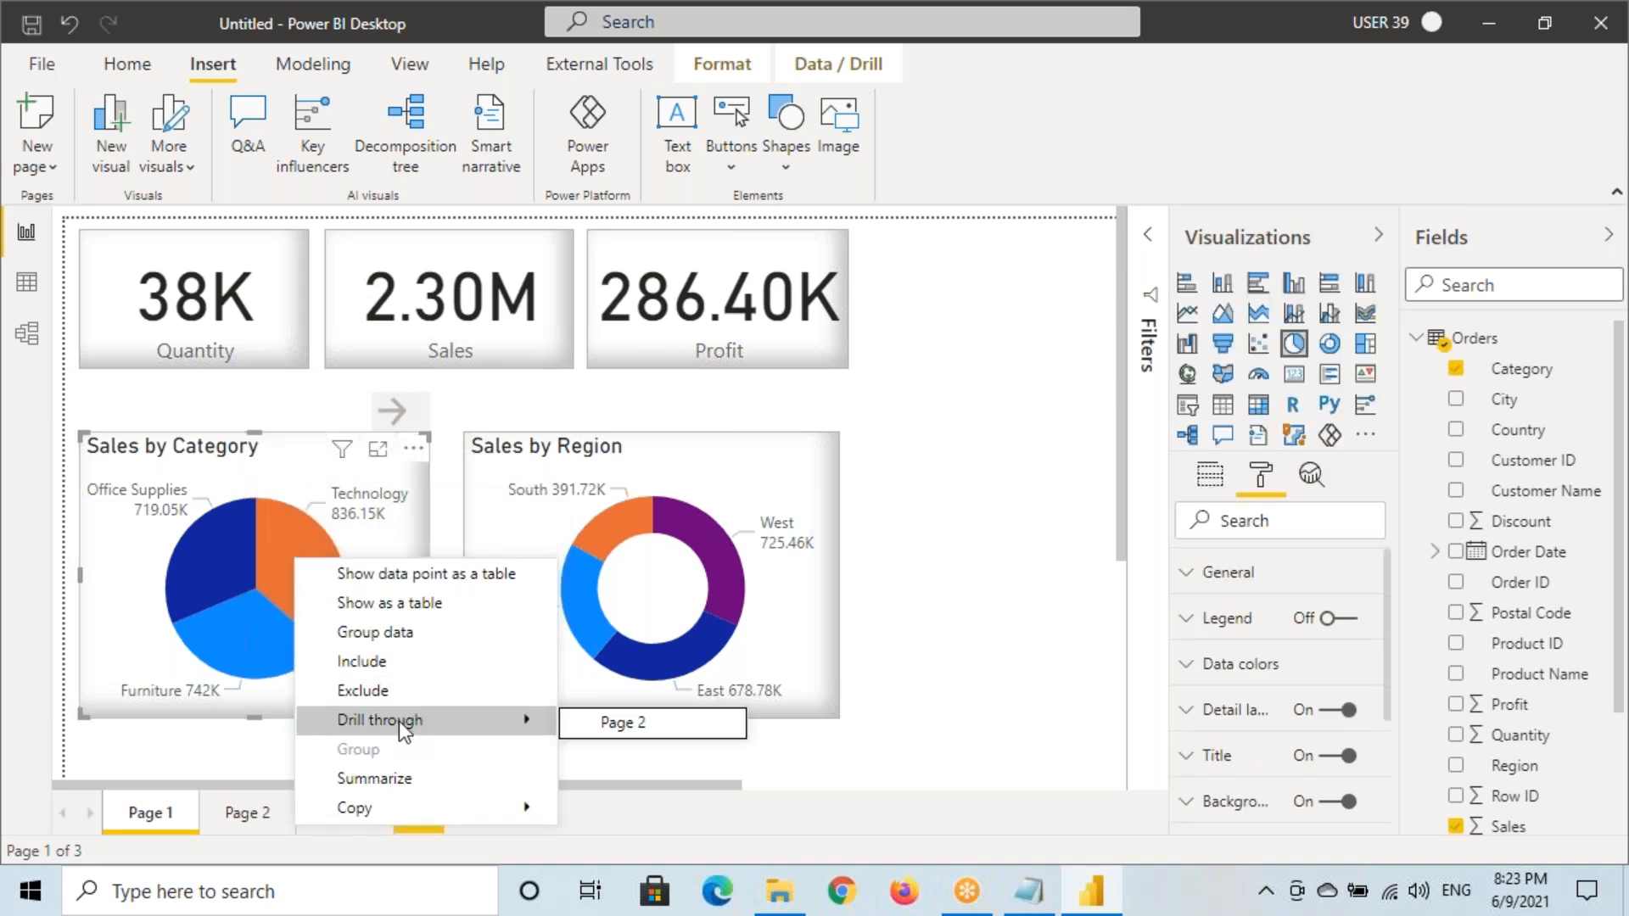
{"action": "left_click", "coordinate": [297, 572]}
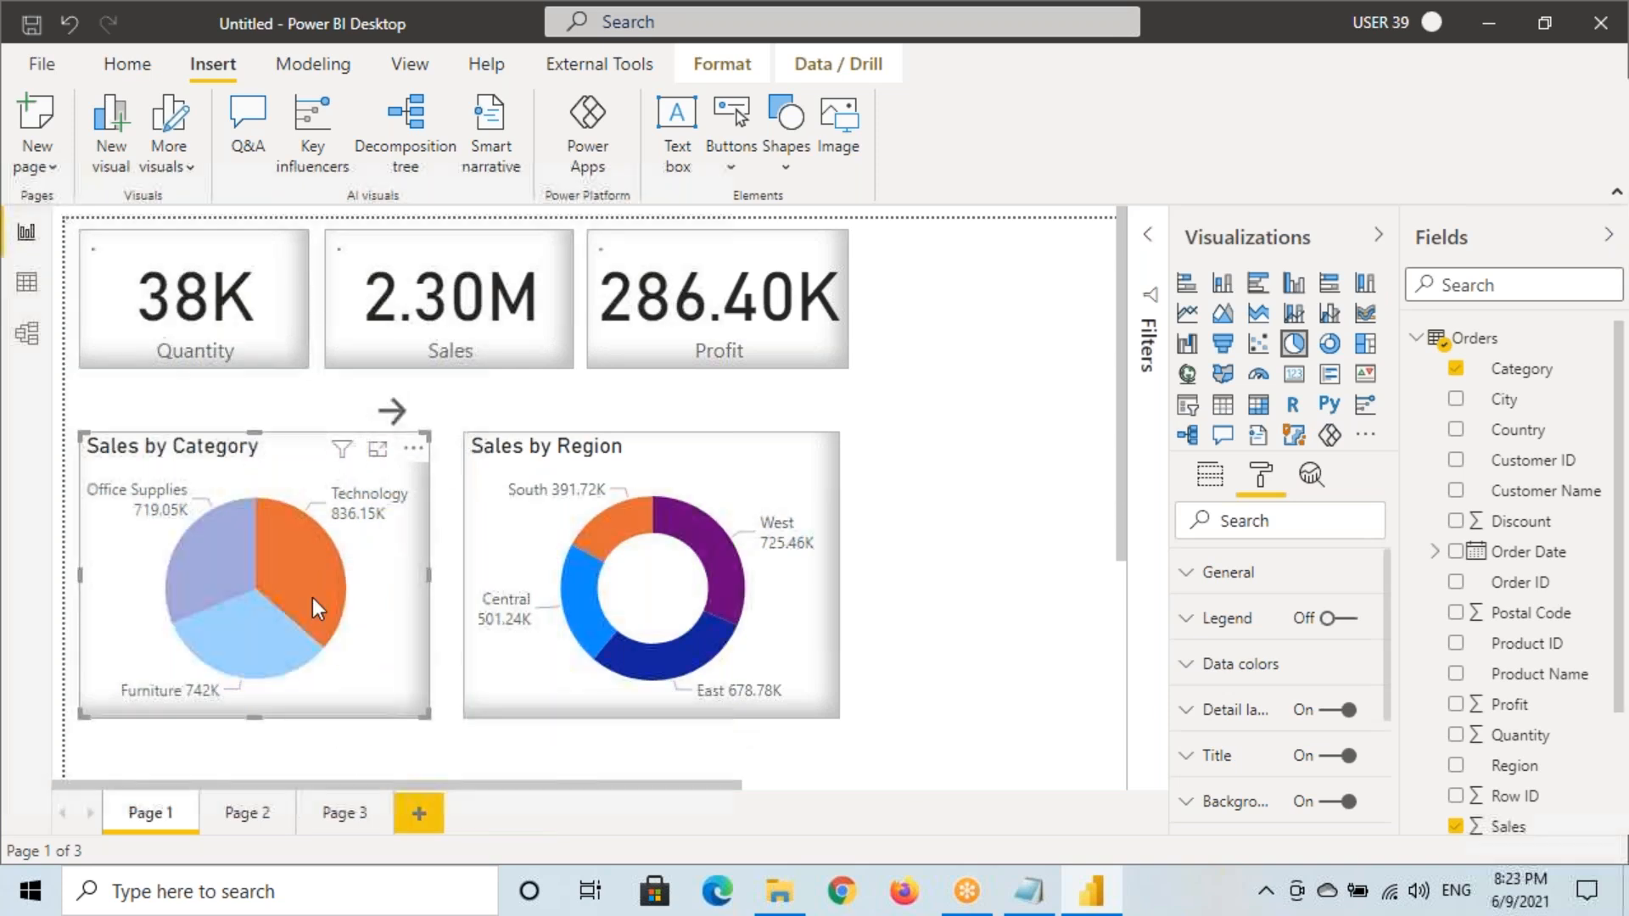
{"action": "left_click", "coordinate": [397, 416], "text": "ctrl"}
{"action": "left_click", "coordinate": [130, 263], "text": "ctrl"}
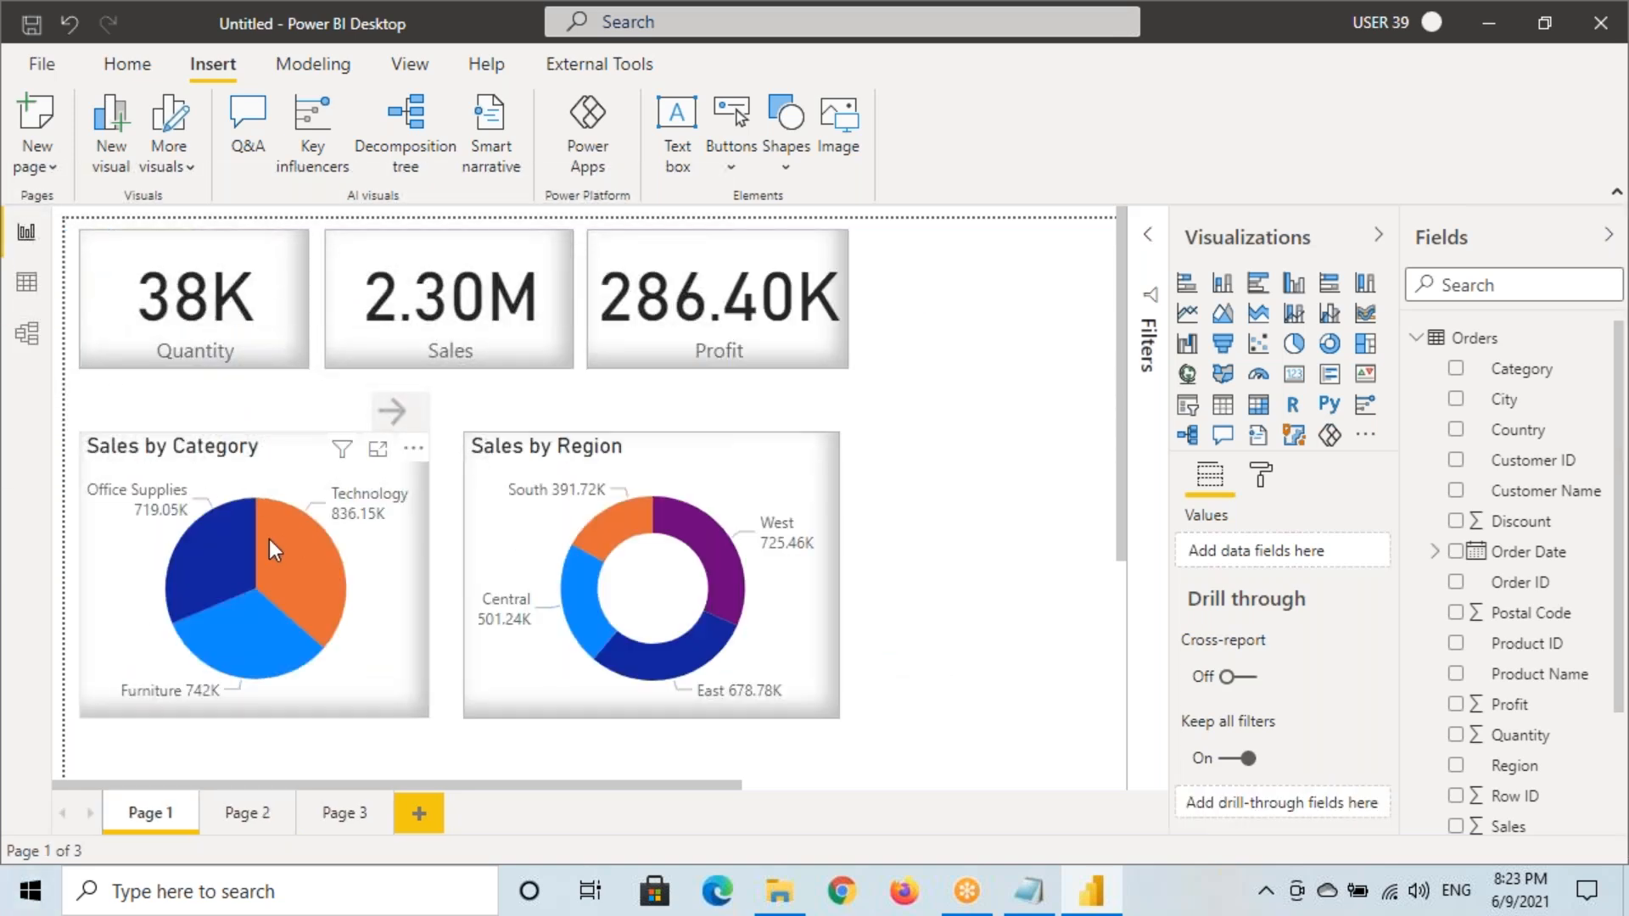
Mark the Technology slice on the pie with on-screen ink
{"action": "mouse_move", "coordinate": [268, 551]}
{"action": "key", "text": "ctrl+2"}
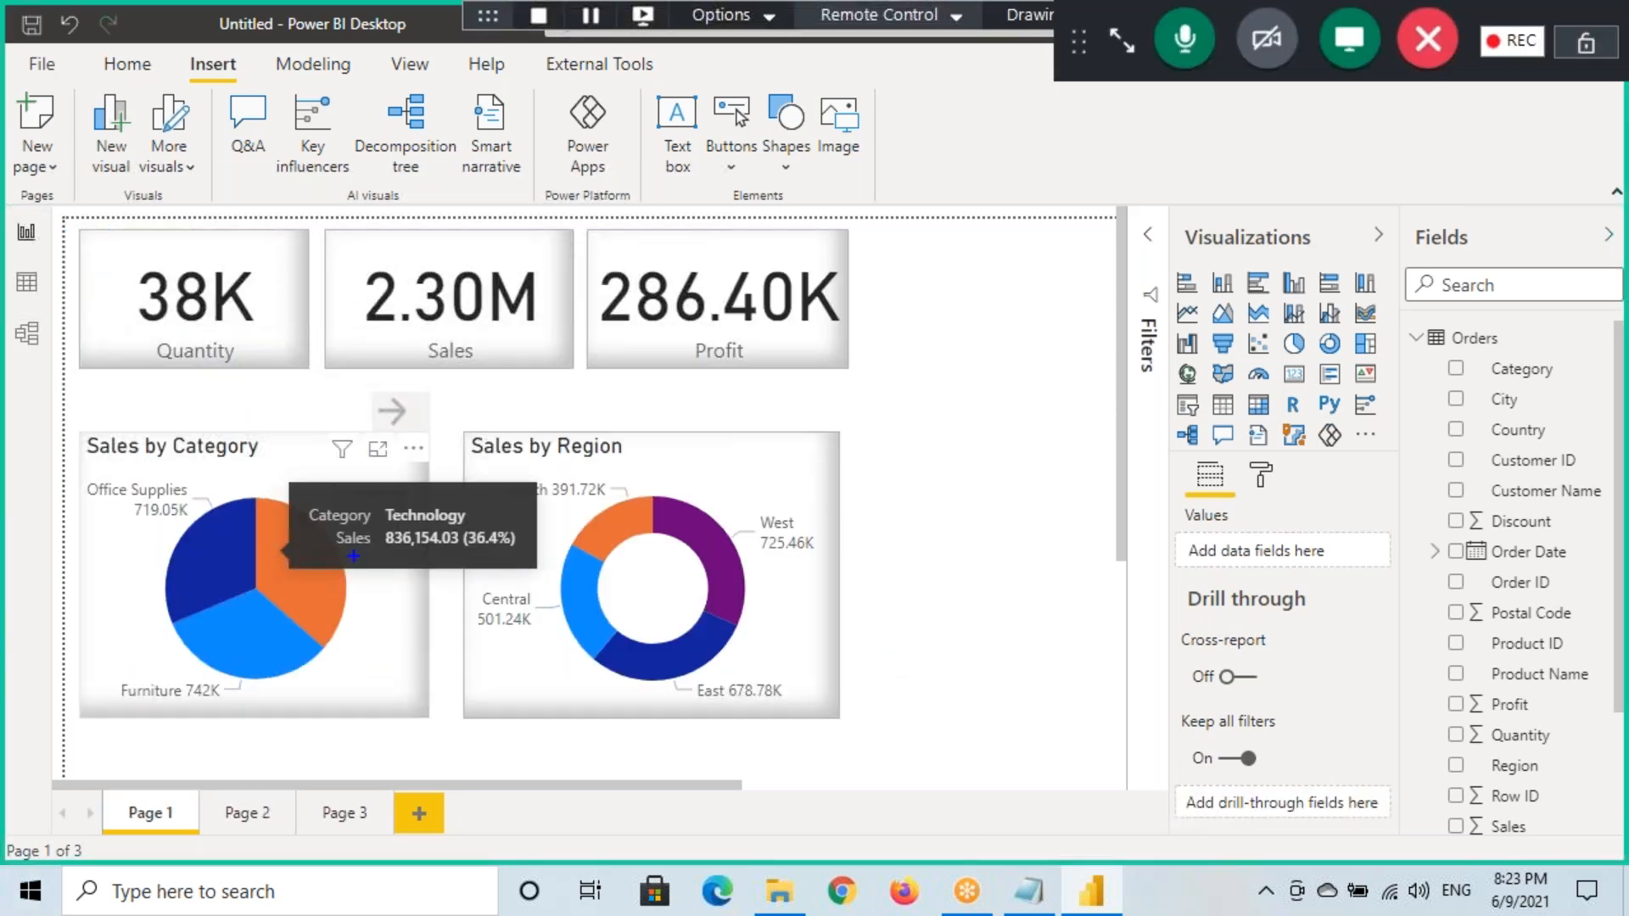
{"action": "left_click_drag", "start_coordinate": [374, 551], "coordinate": [361, 588]}
{"action": "left_click_drag", "start_coordinate": [392, 567], "coordinate": [375, 597]}
{"action": "key", "text": "Escape"}
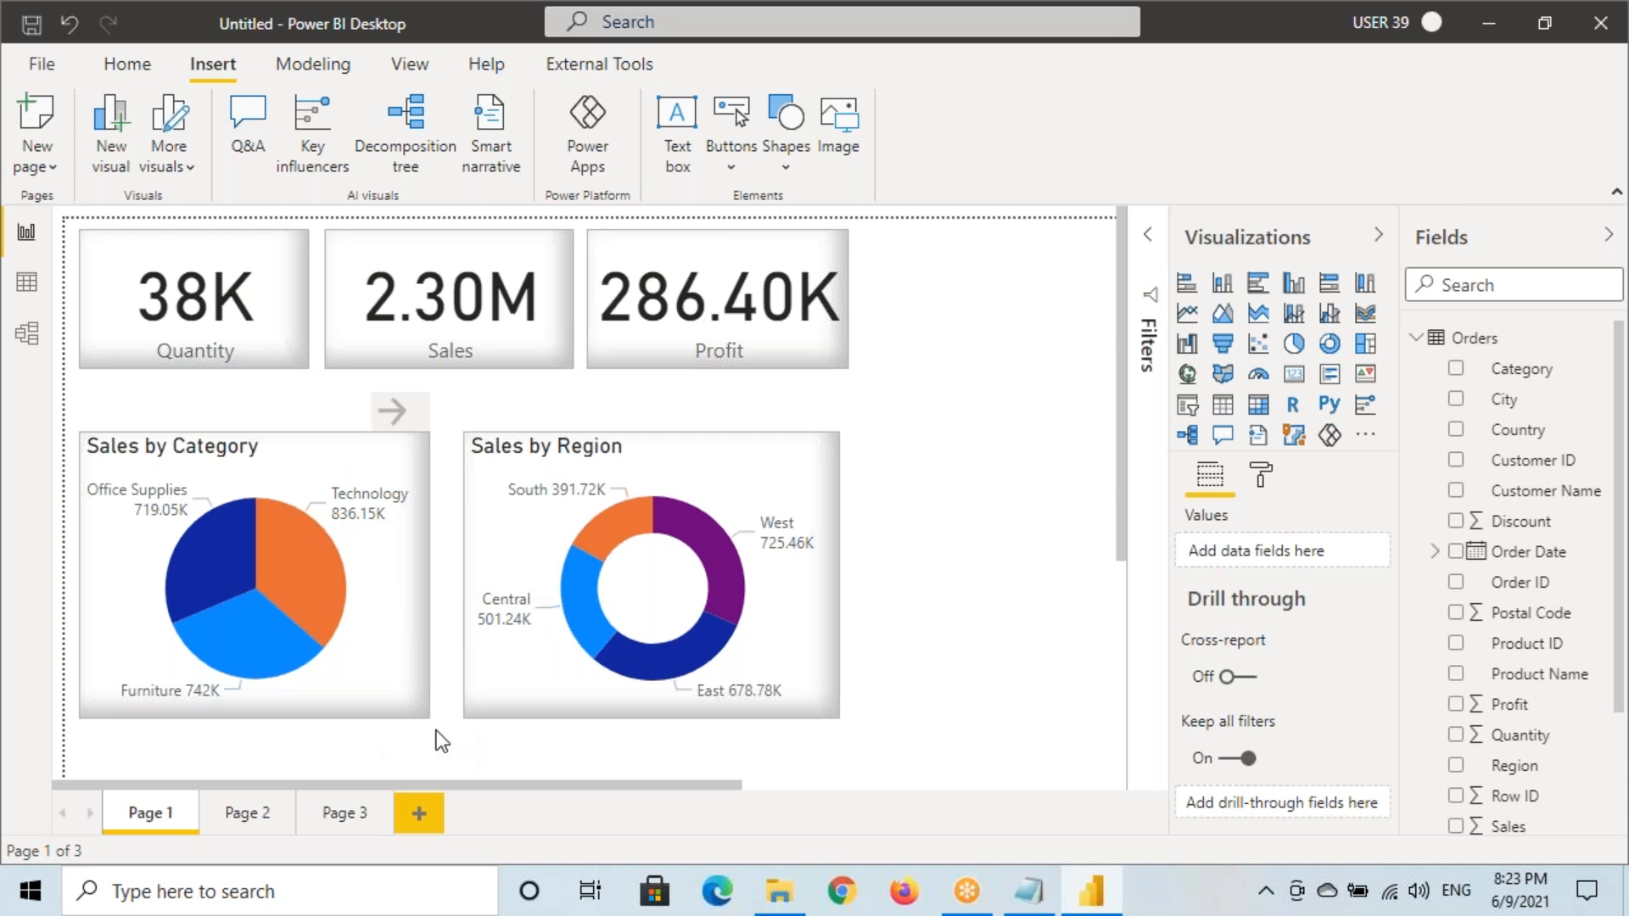
{"action": "left_click", "coordinate": [43, 64]}
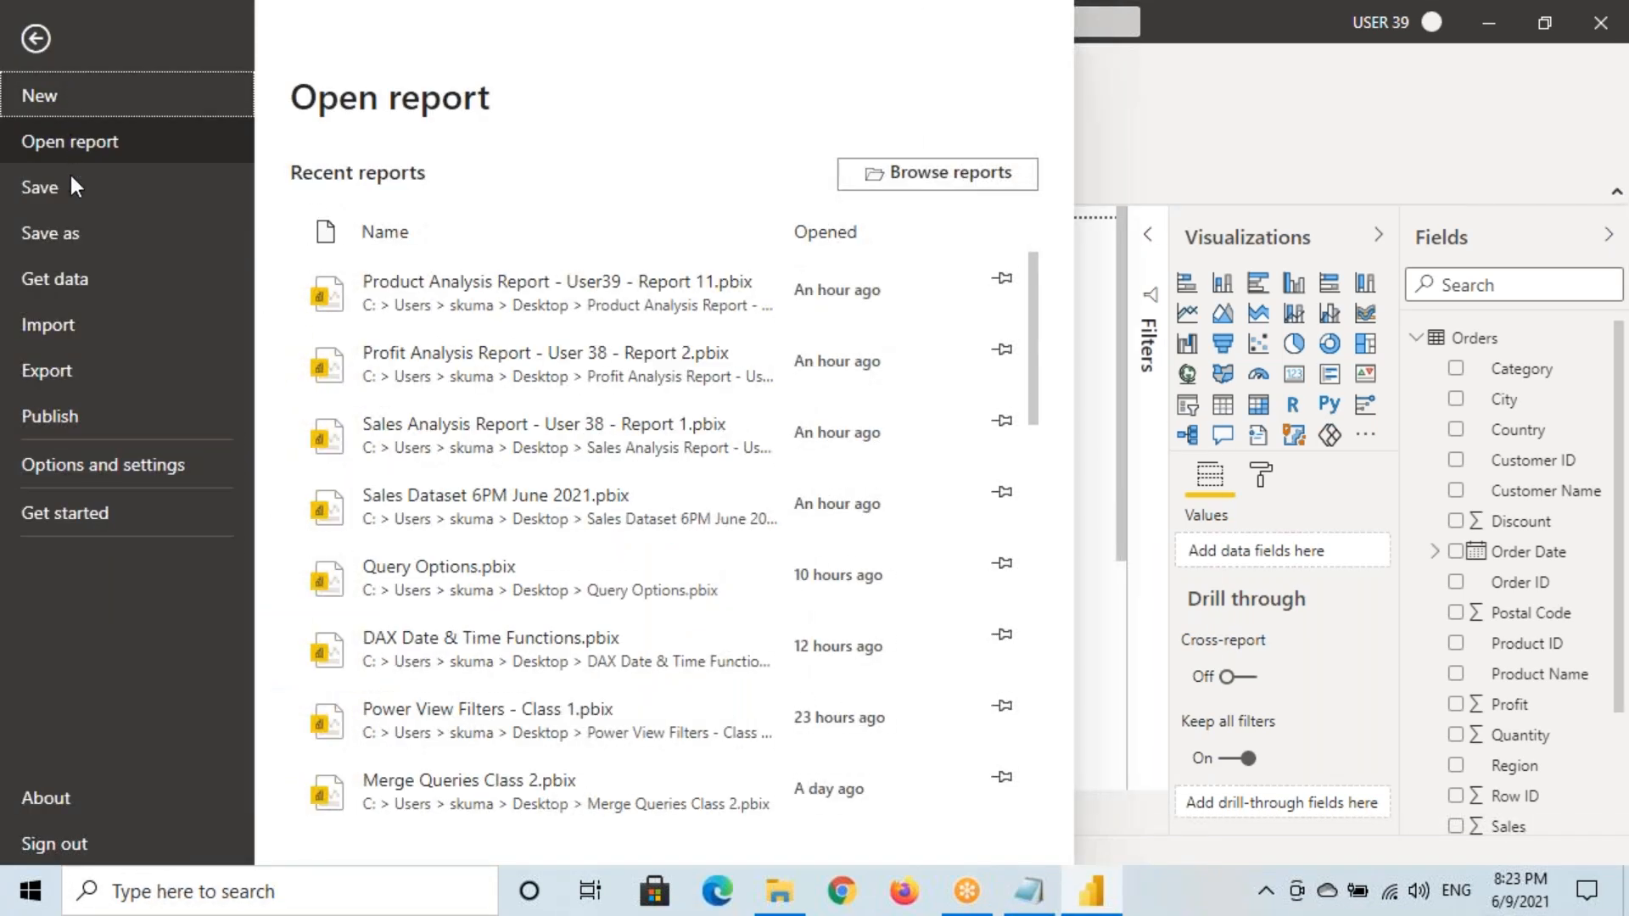
{"action": "left_click", "coordinate": [91, 469]}
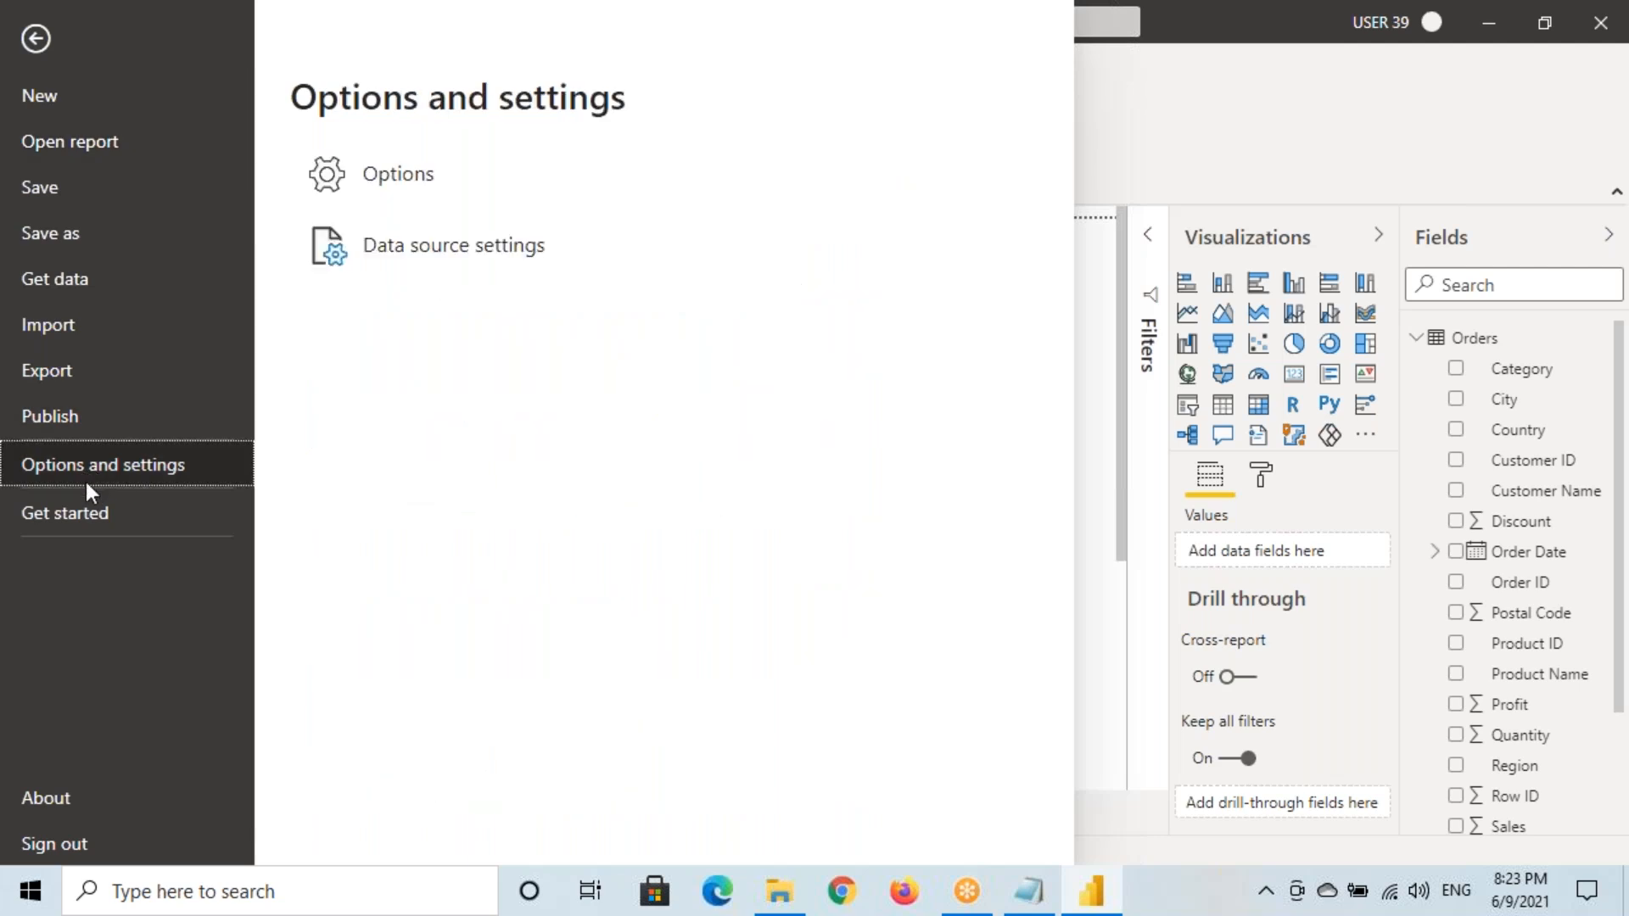
{"action": "left_click", "coordinate": [43, 38]}
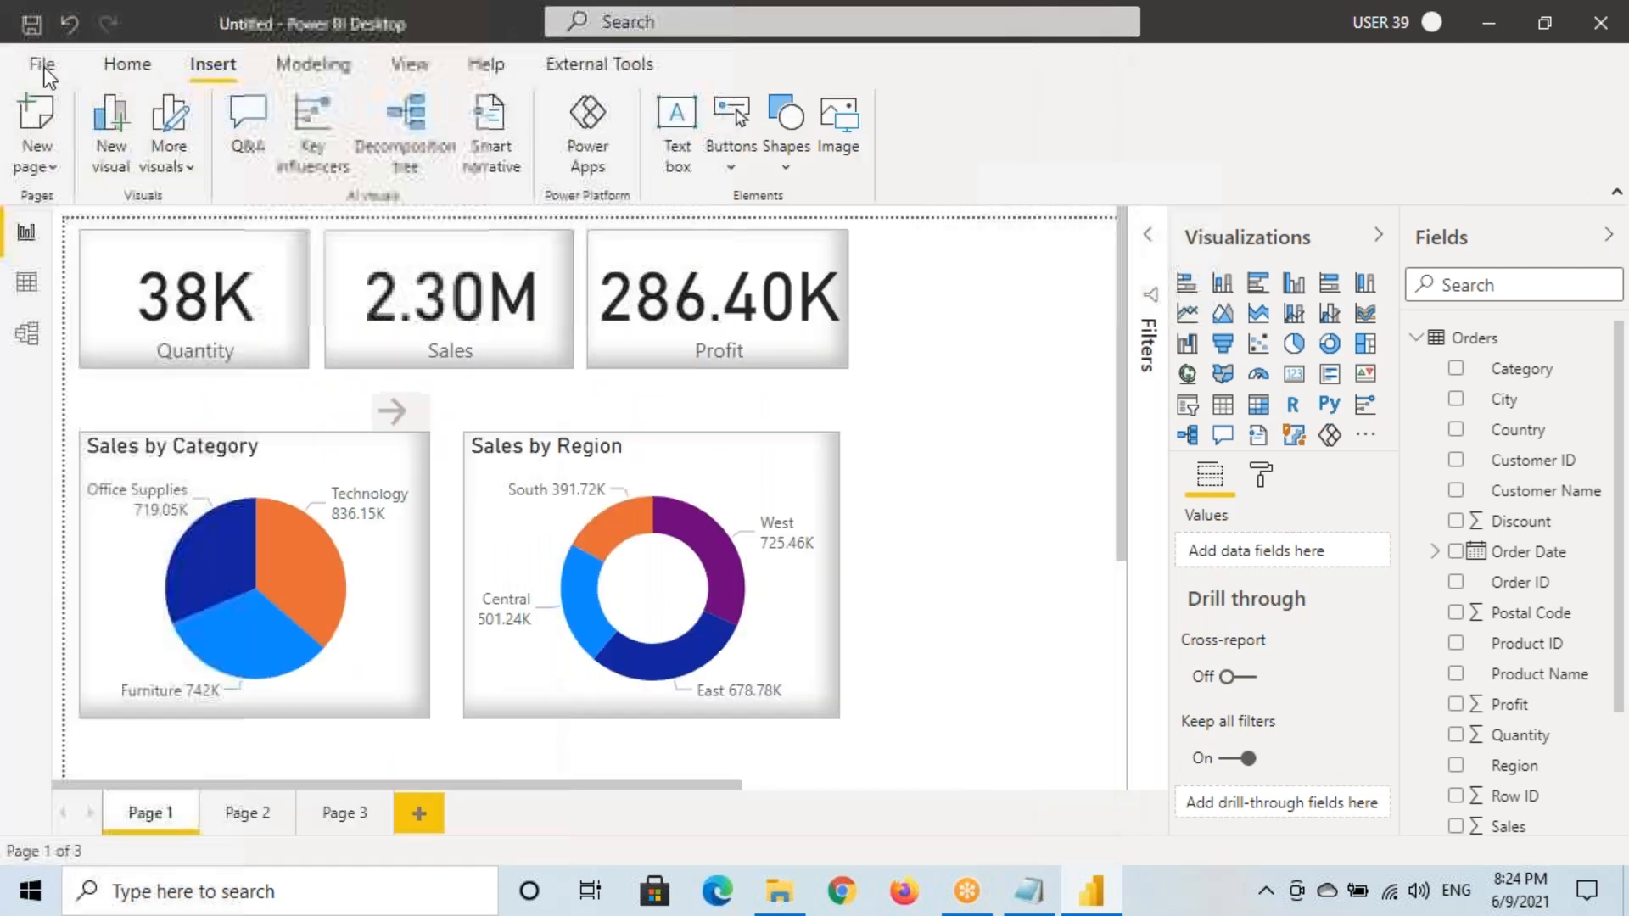
{"action": "left_click", "coordinate": [43, 64]}
{"action": "left_click", "coordinate": [71, 463]}
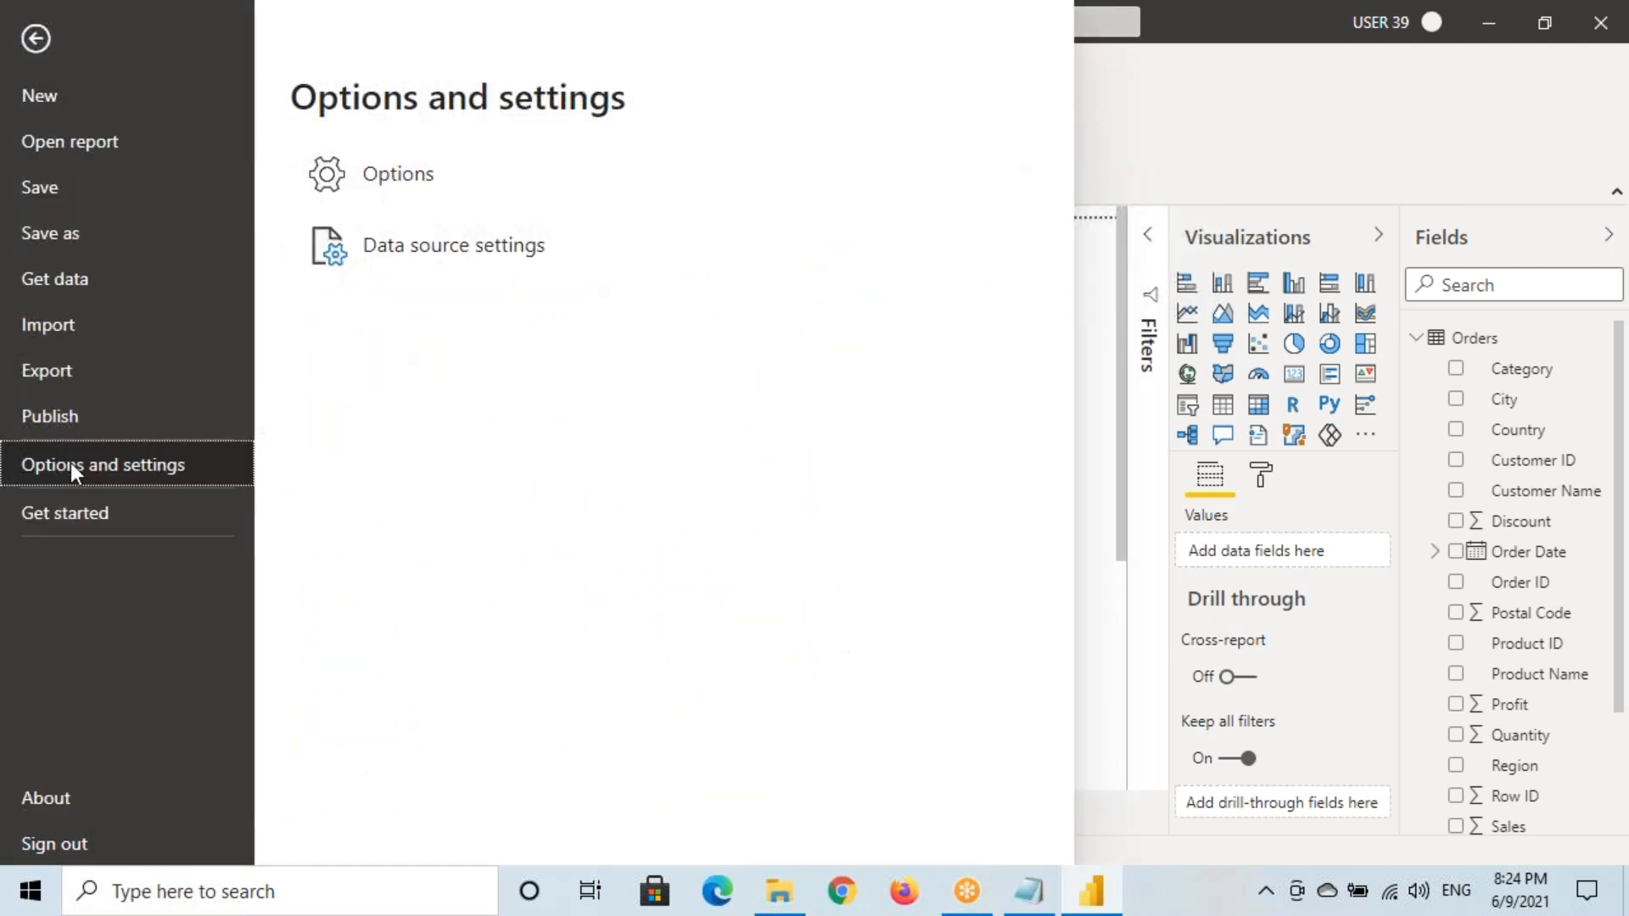
{"action": "left_click", "coordinate": [391, 171]}
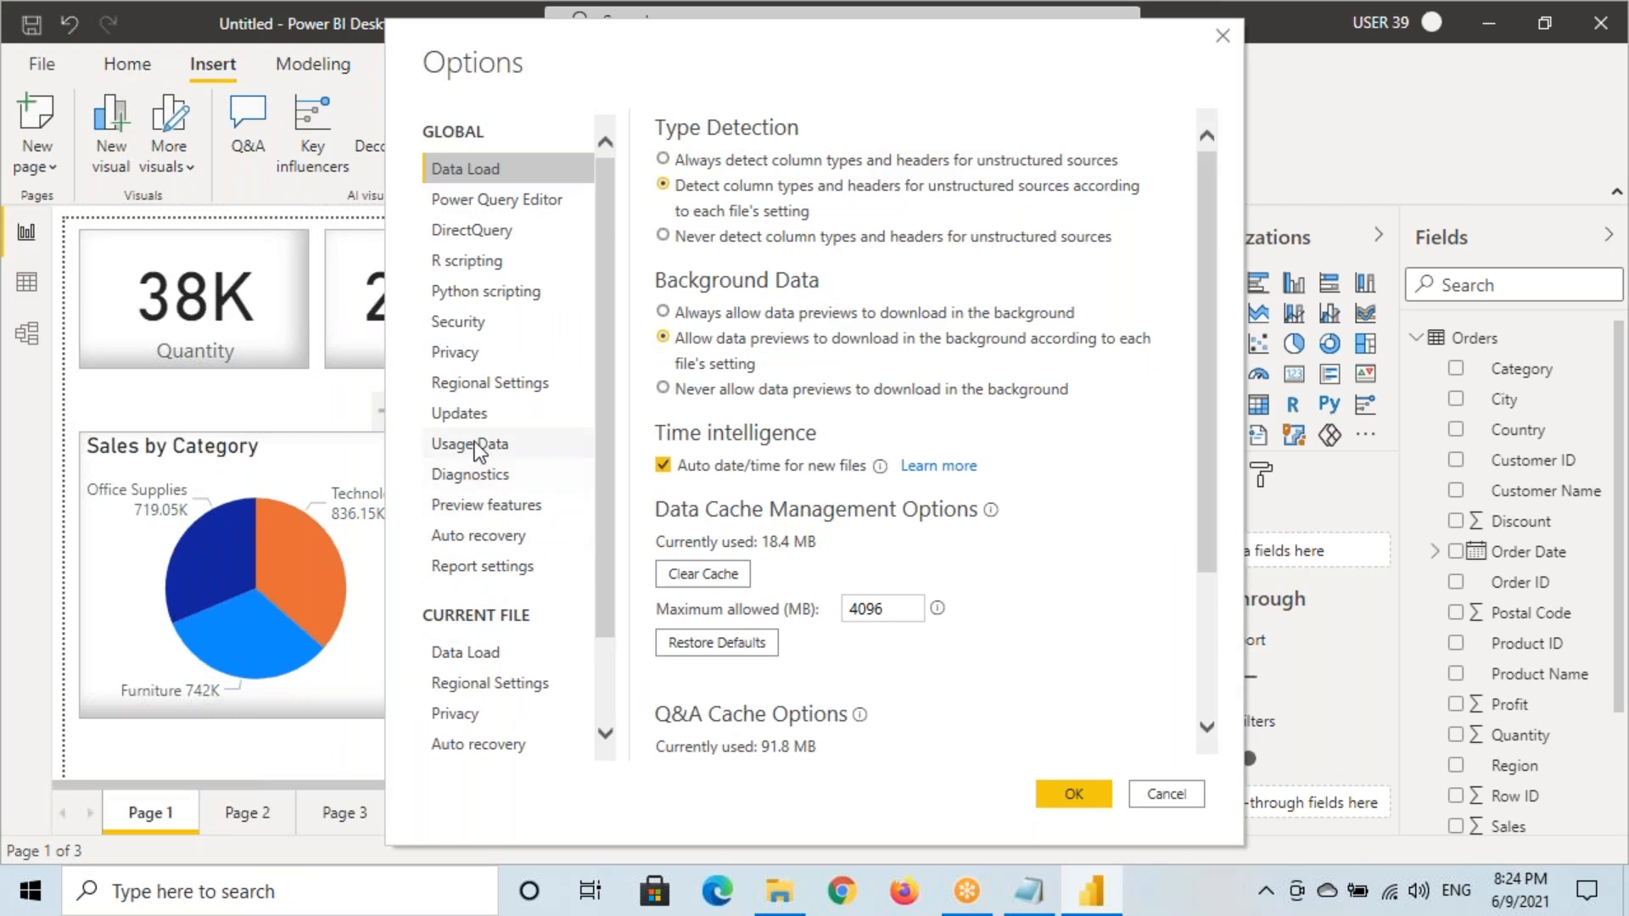
{"action": "left_click", "coordinate": [472, 512]}
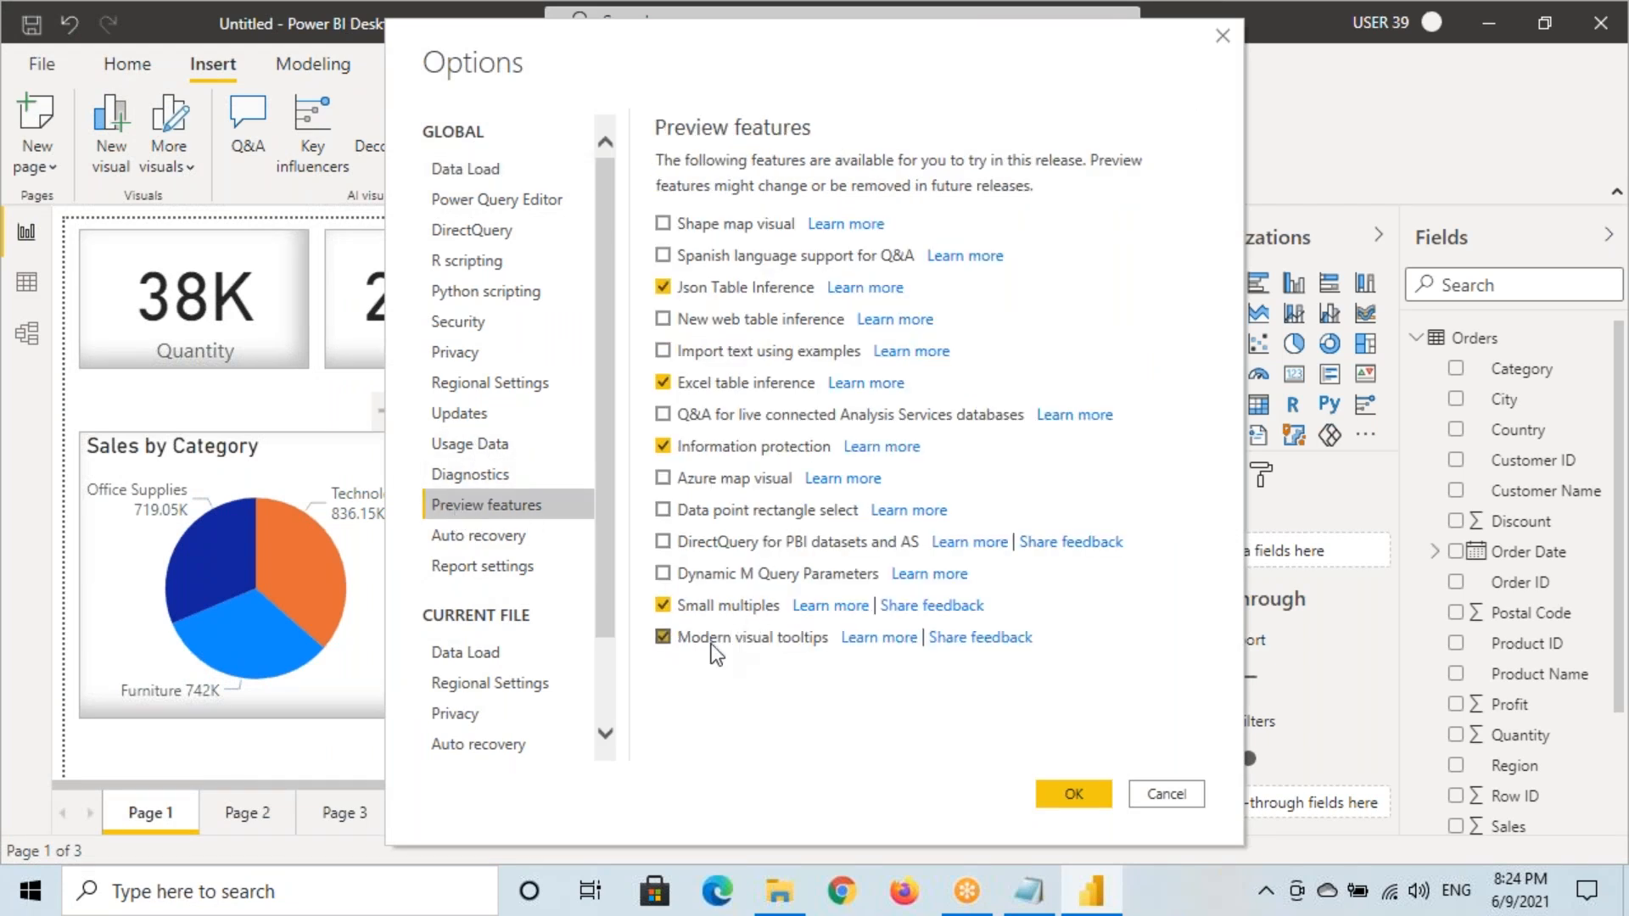
{"action": "mouse_move", "coordinate": [647, 620]}
{"action": "left_mouse_down"}
{"action": "mouse_move", "coordinate": [761, 667]}
{"action": "mouse_move", "coordinate": [1060, 675]}
{"action": "left_mouse_up"}
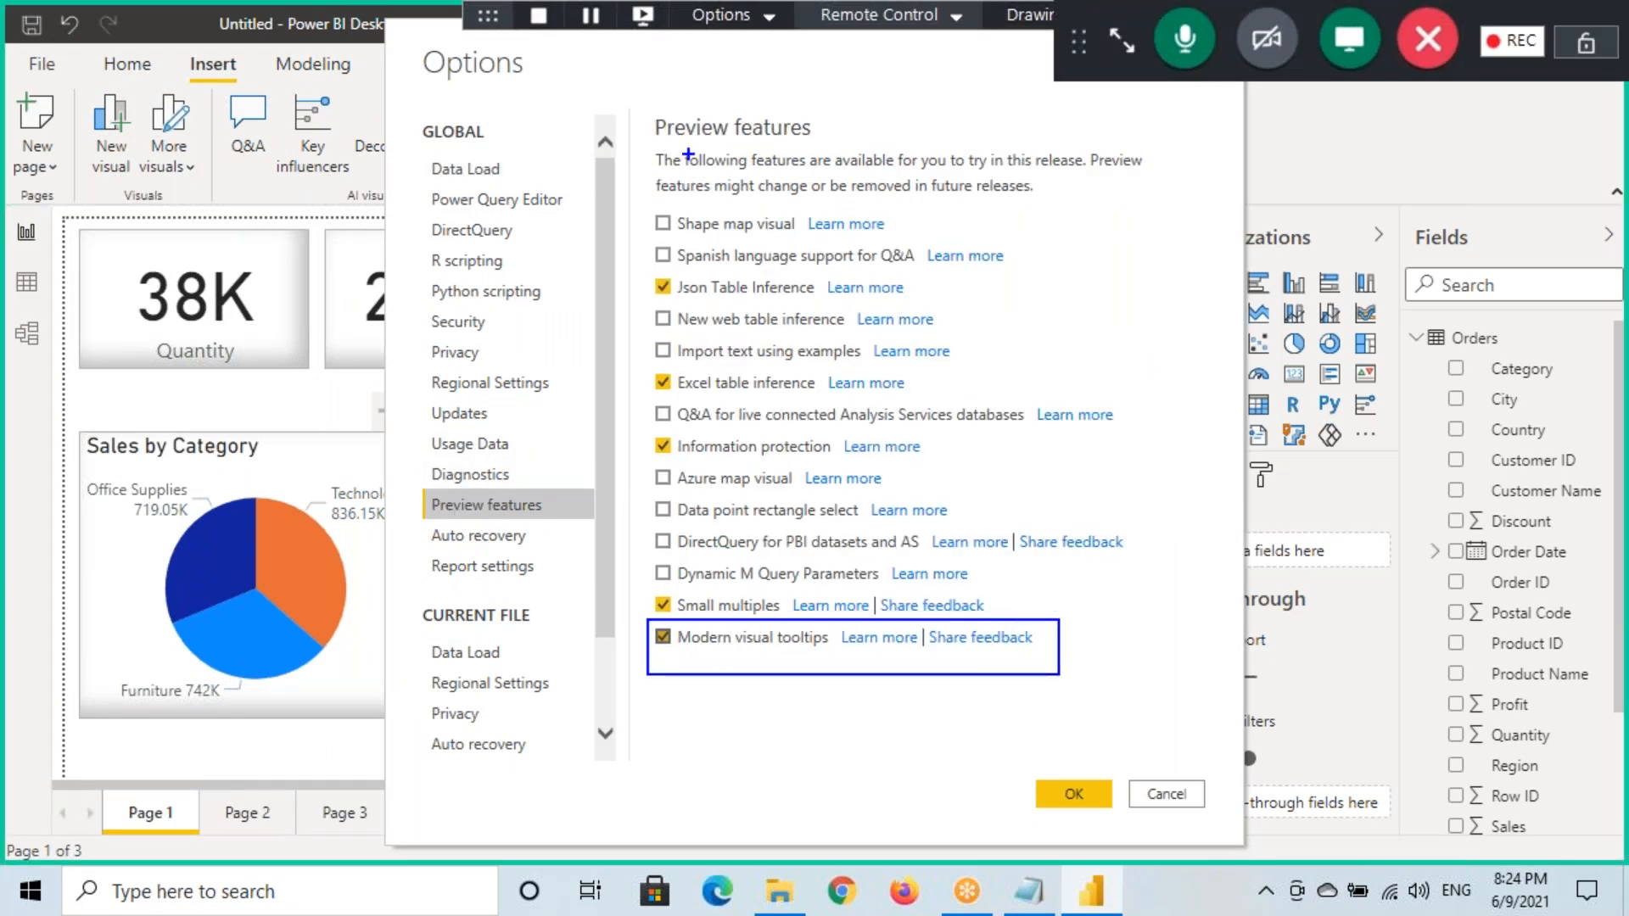
{"action": "mouse_move", "coordinate": [650, 111]}
{"action": "left_mouse_down"}
{"action": "mouse_move", "coordinate": [728, 144]}
{"action": "mouse_move", "coordinate": [830, 144]}
{"action": "left_mouse_up"}
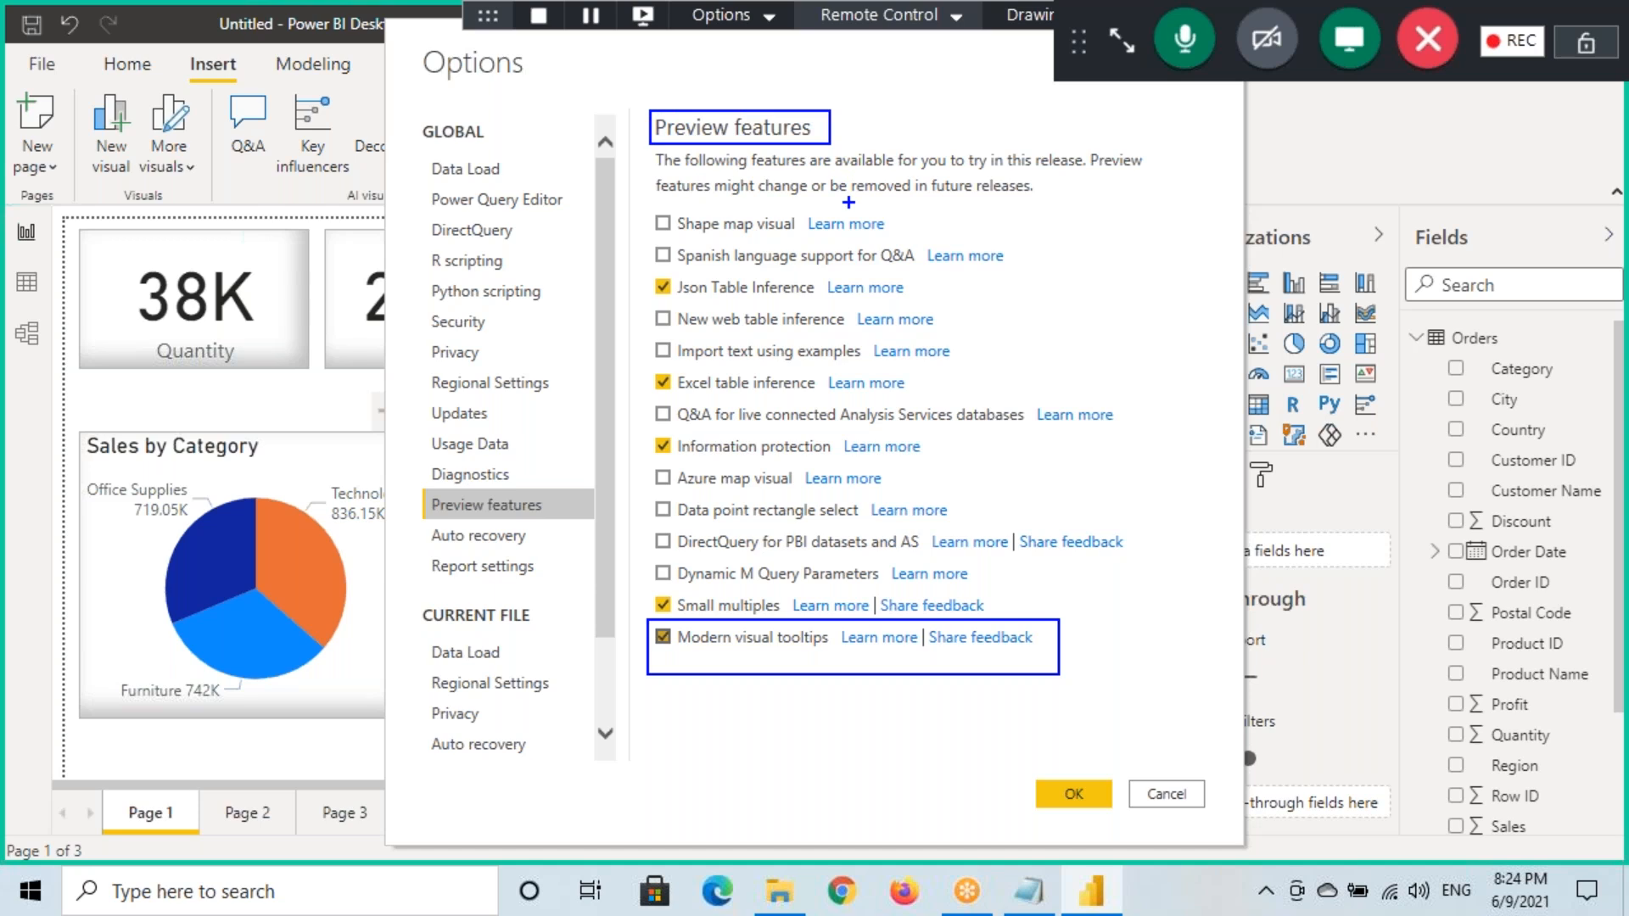
{"action": "left_click_drag", "start_coordinate": [679, 650], "coordinate": [804, 660]}
{"action": "left_click_drag", "start_coordinate": [691, 655], "coordinate": [851, 667]}
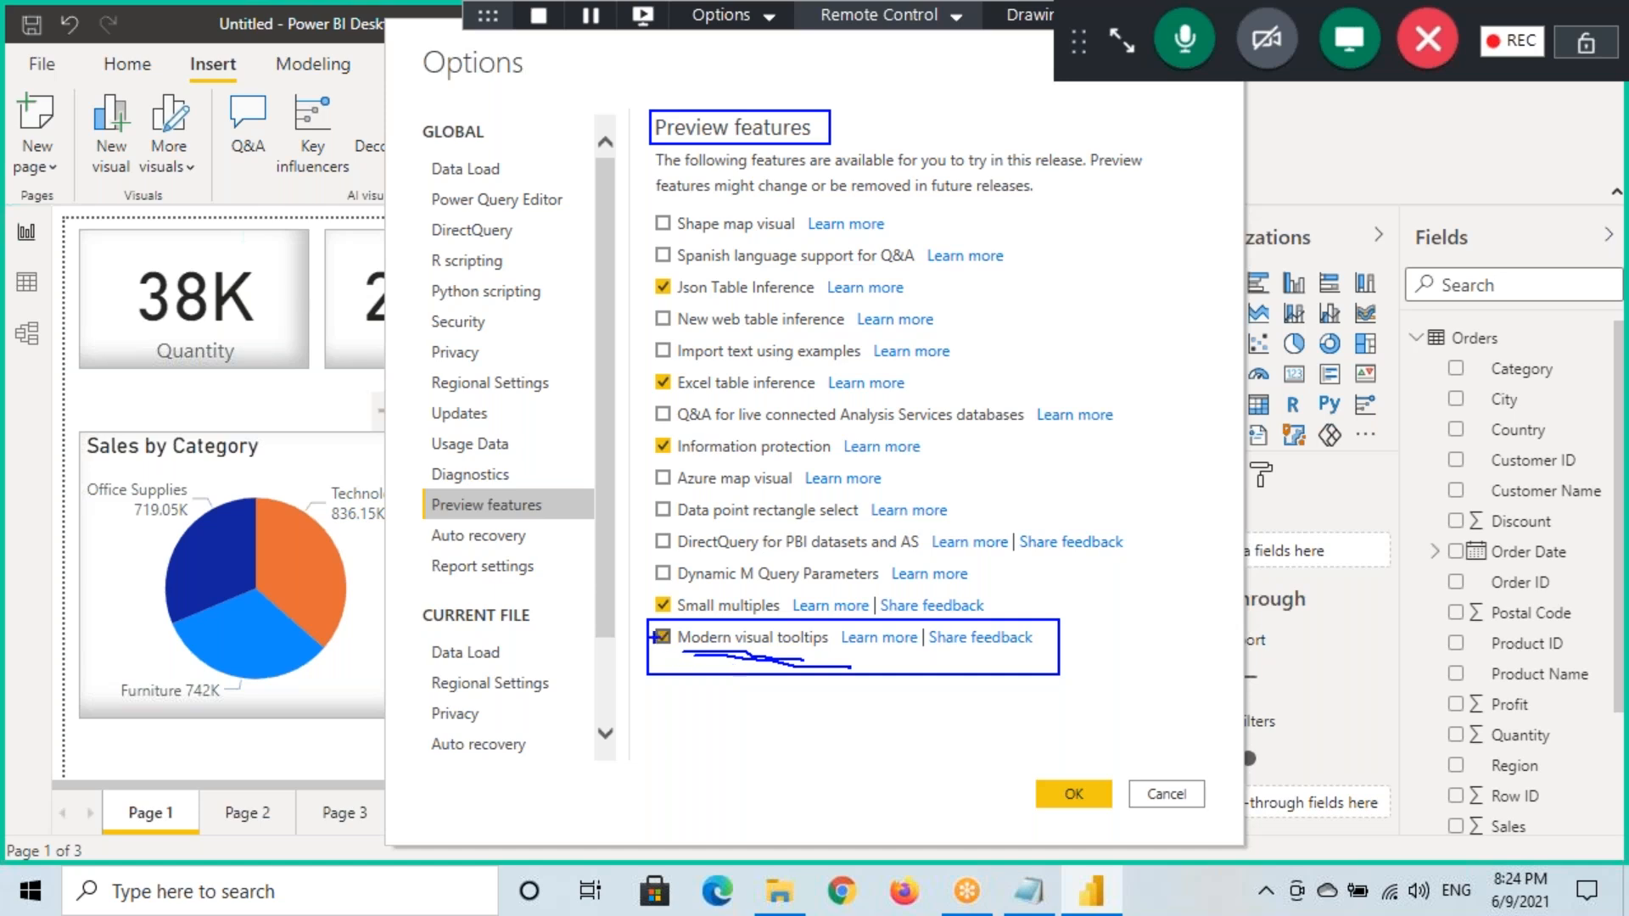
{"action": "left_click", "coordinate": [664, 639]}
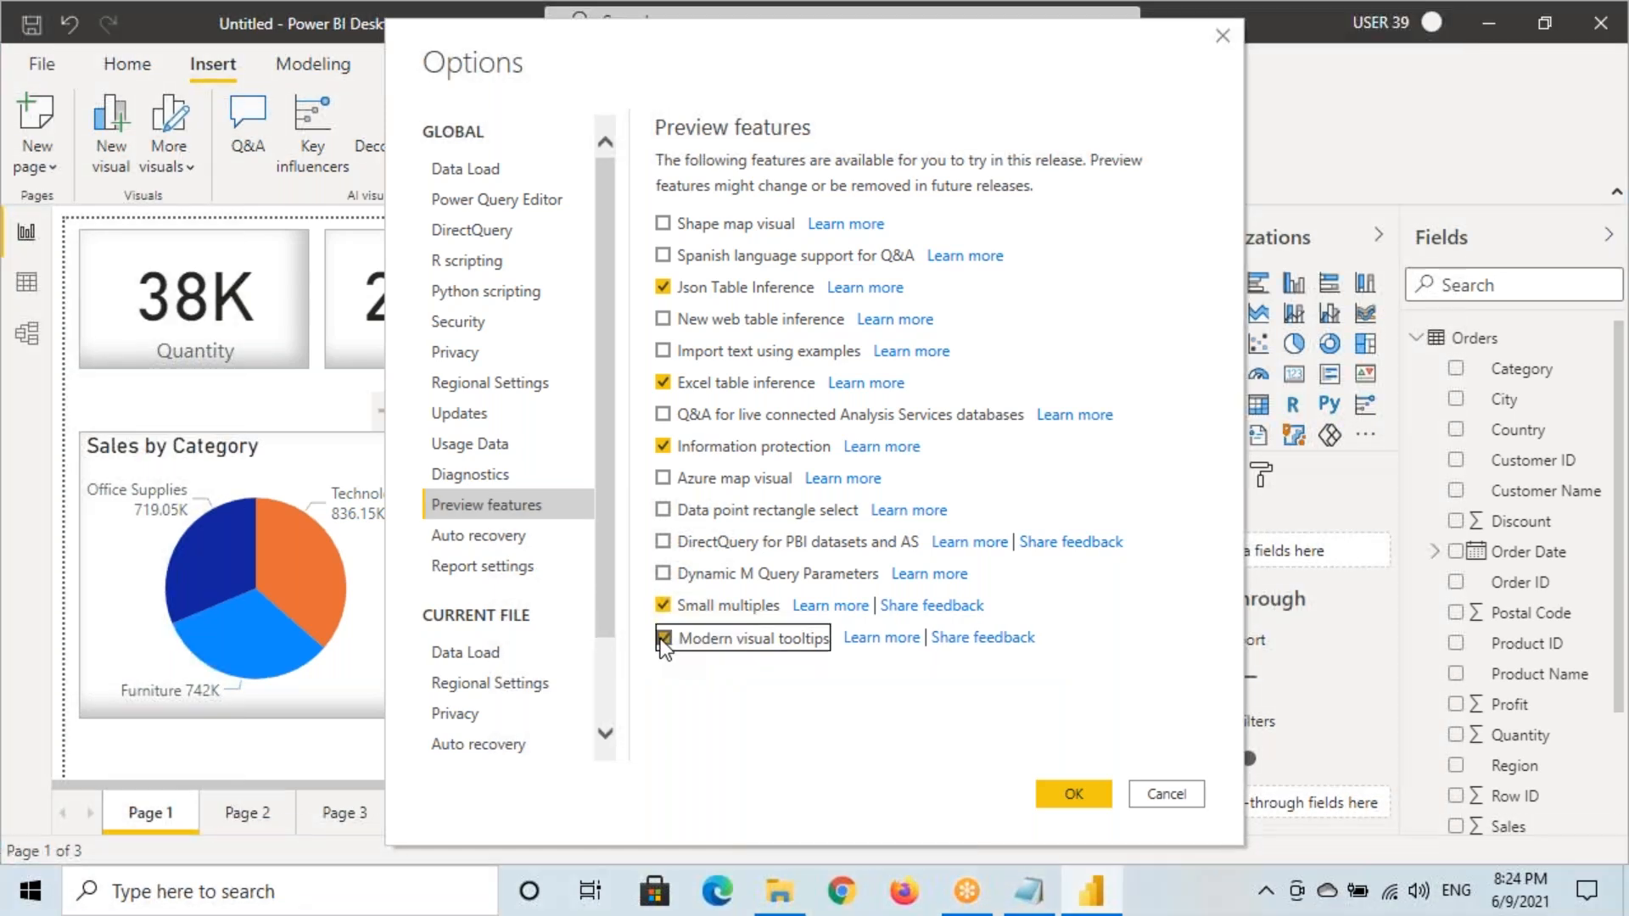
{"action": "left_click", "coordinate": [663, 639]}
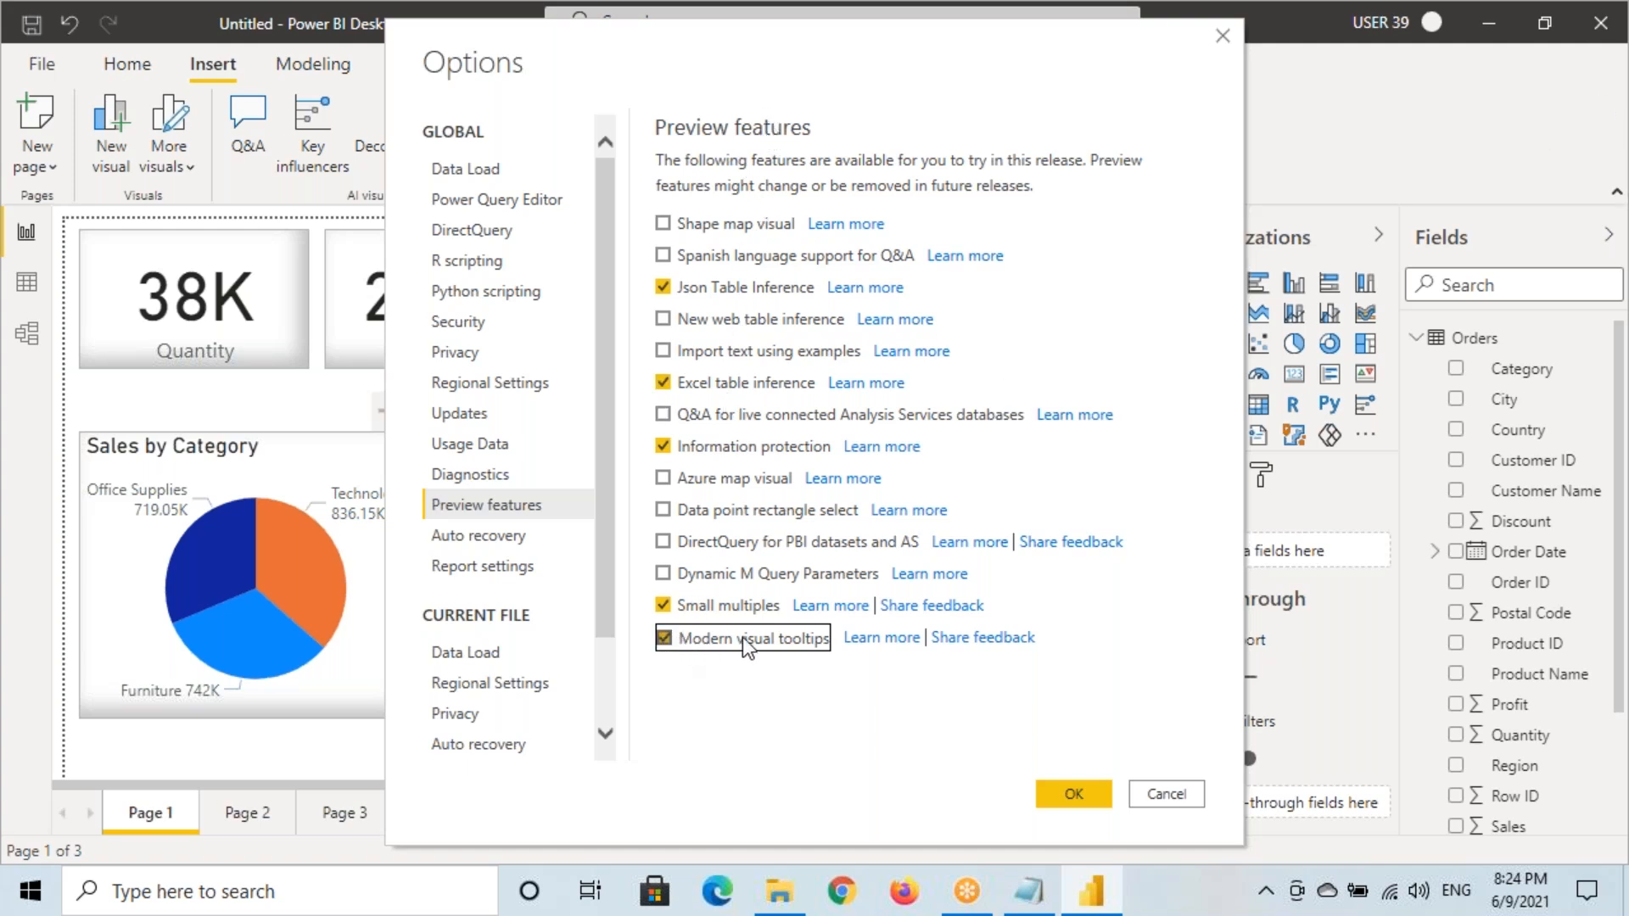
{"action": "left_click", "coordinate": [1071, 796]}
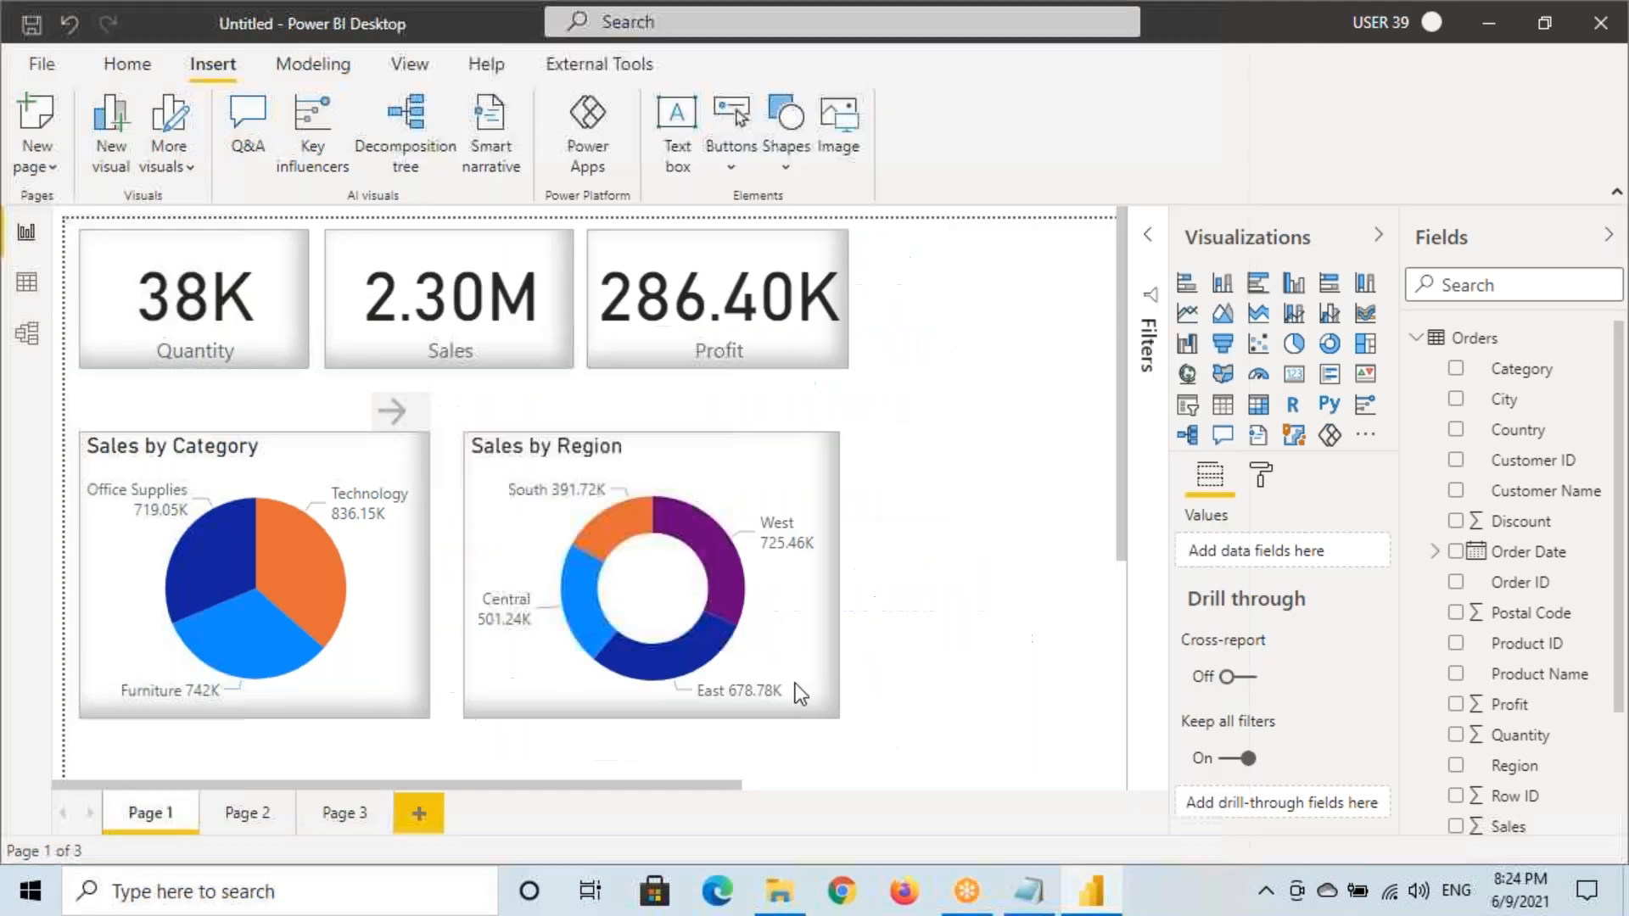
Open Options to the current file's Report settings and highlight the modern tooltips option
{"action": "mouse_move", "coordinate": [298, 567]}
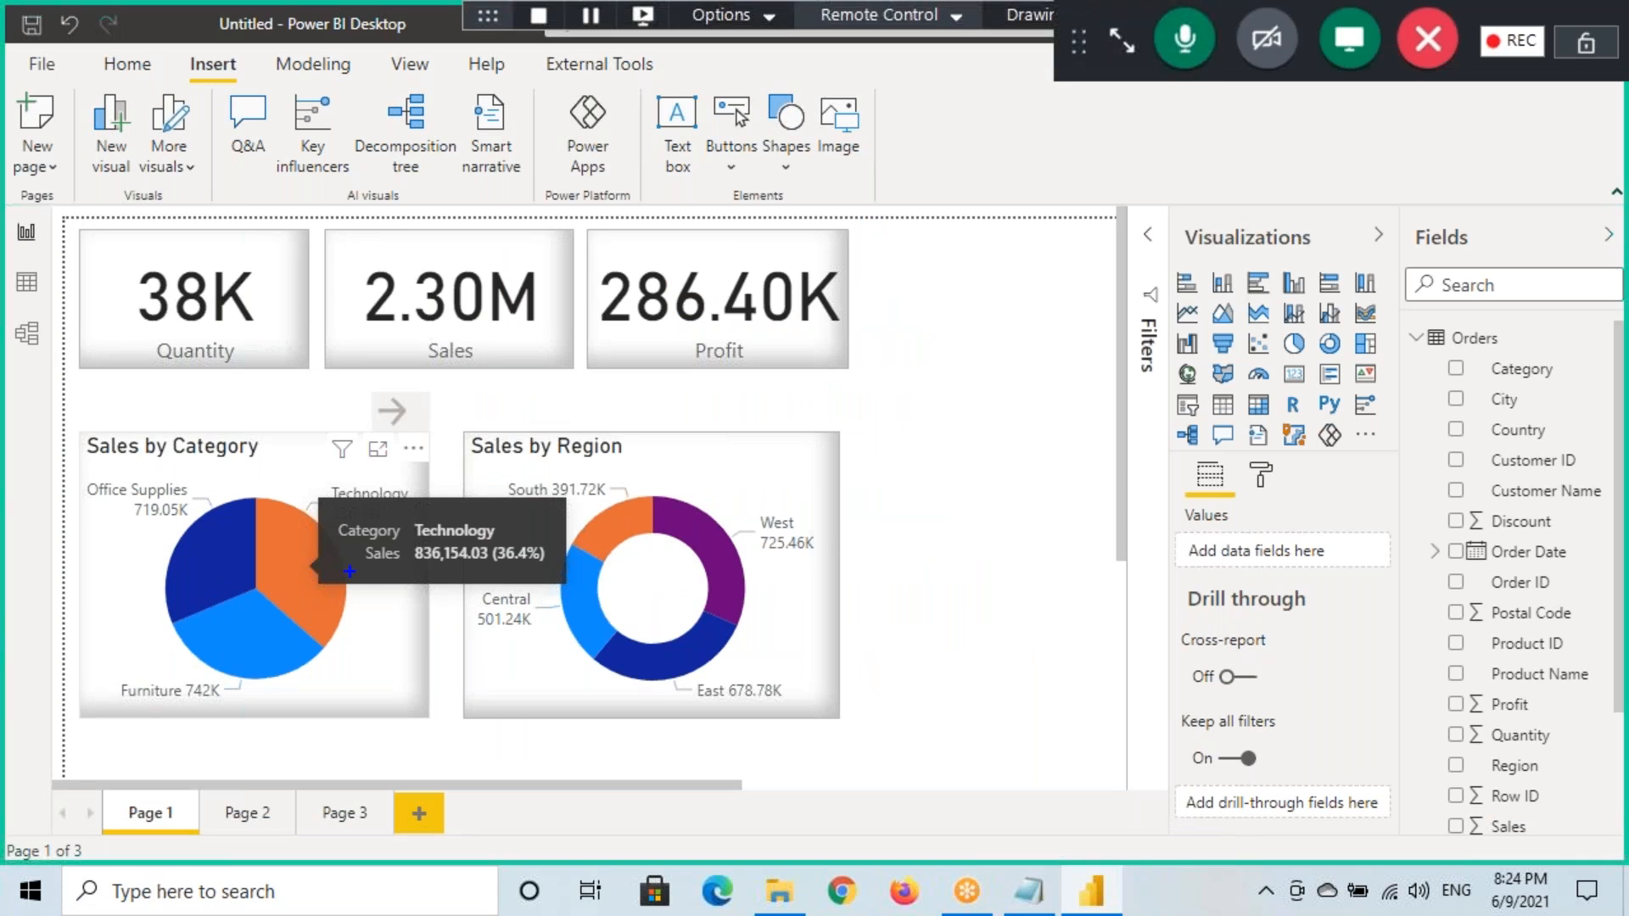
{"action": "mouse_move", "coordinate": [350, 579]}
{"action": "left_mouse_down"}
{"action": "mouse_move", "coordinate": [449, 577]}
{"action": "mouse_move", "coordinate": [400, 608]}
{"action": "left_mouse_up"}
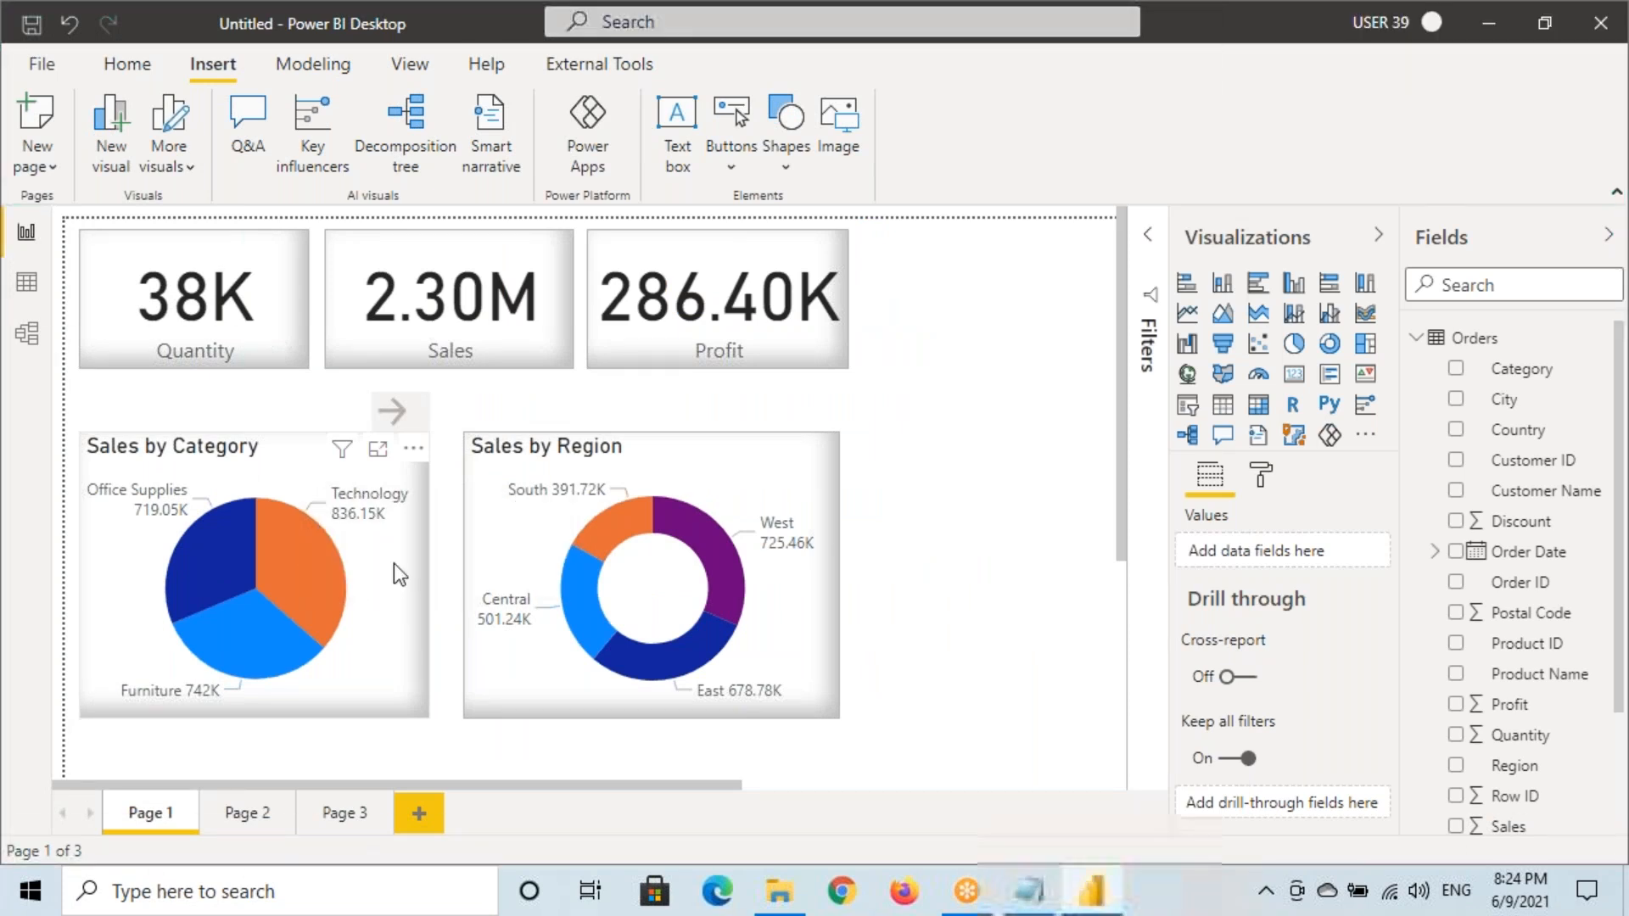
{"action": "left_click", "coordinate": [40, 68]}
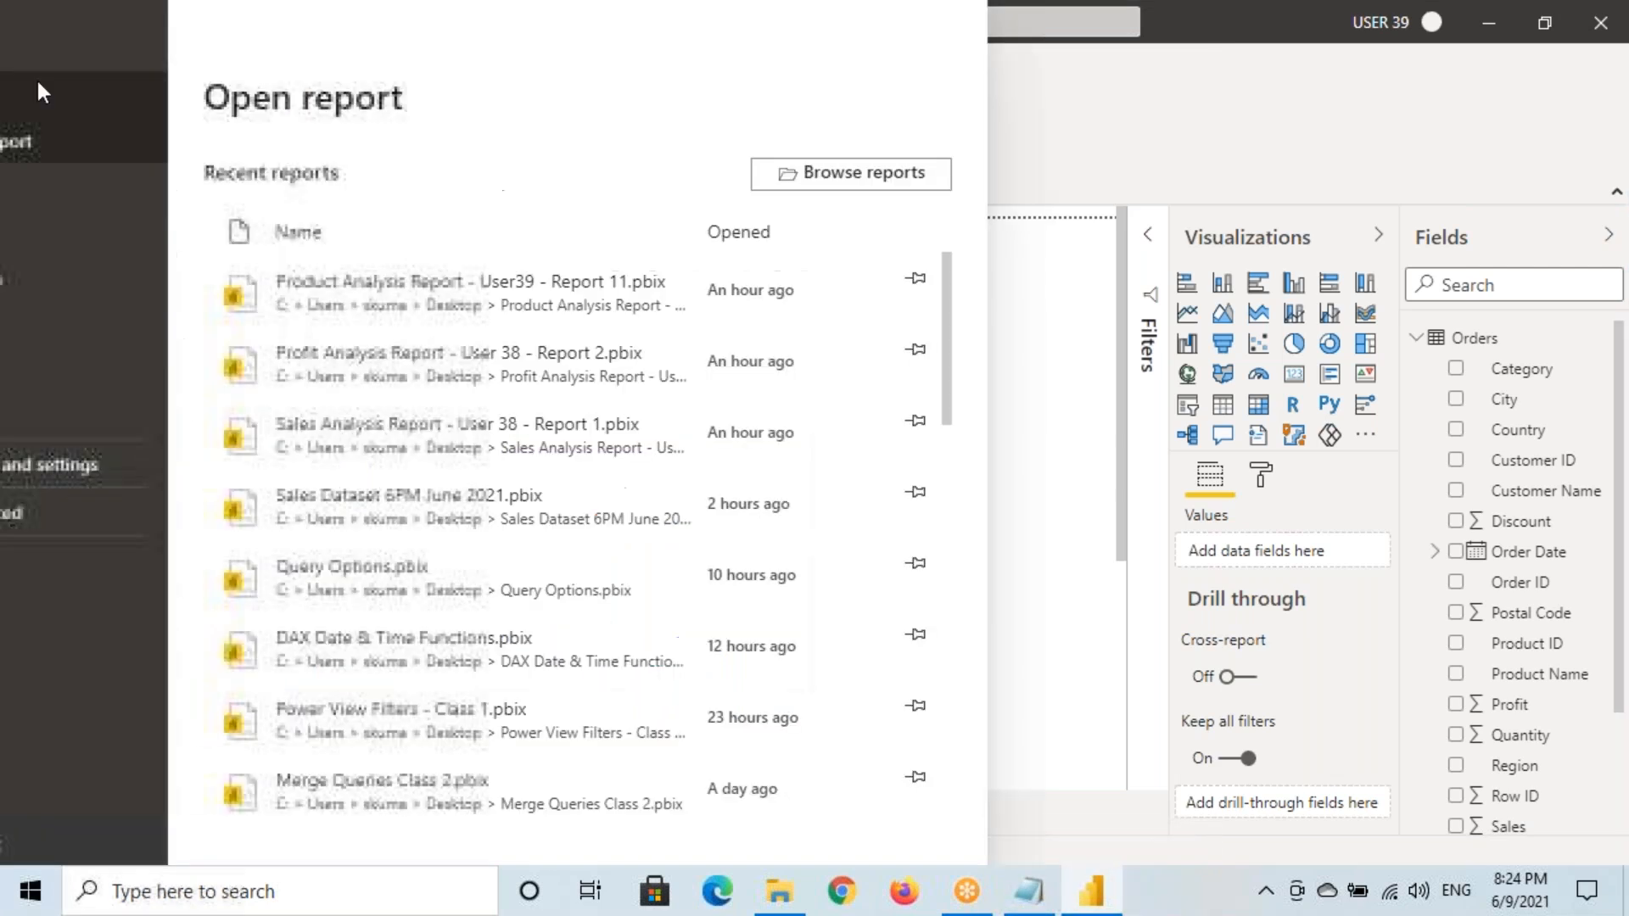
{"action": "left_click", "coordinate": [109, 477]}
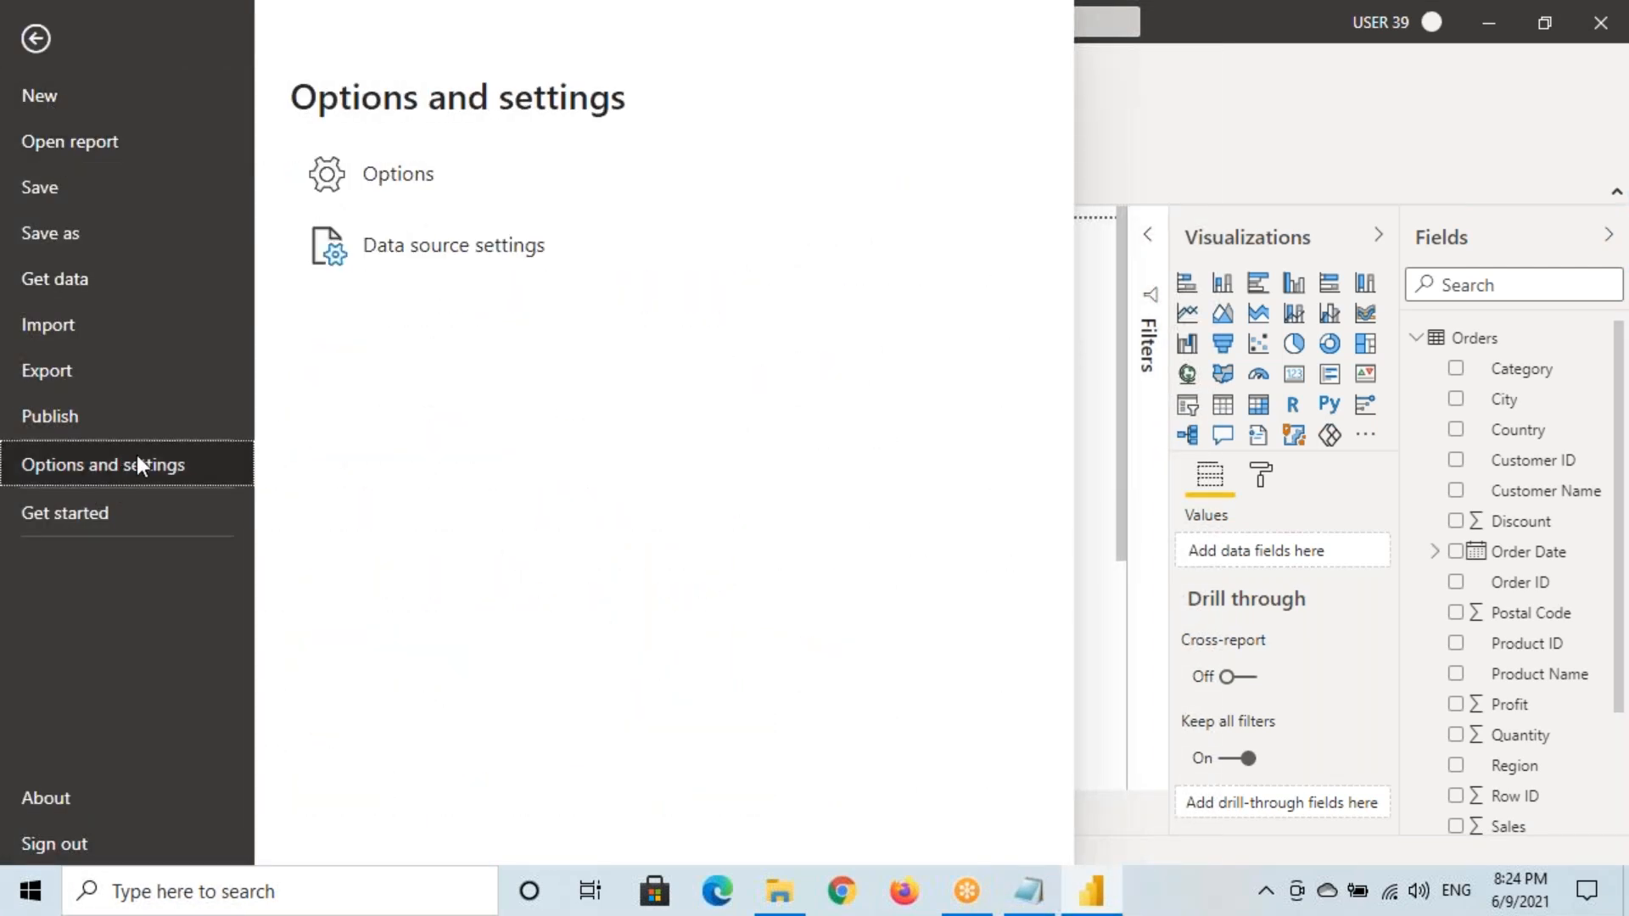
{"action": "left_click", "coordinate": [414, 181]}
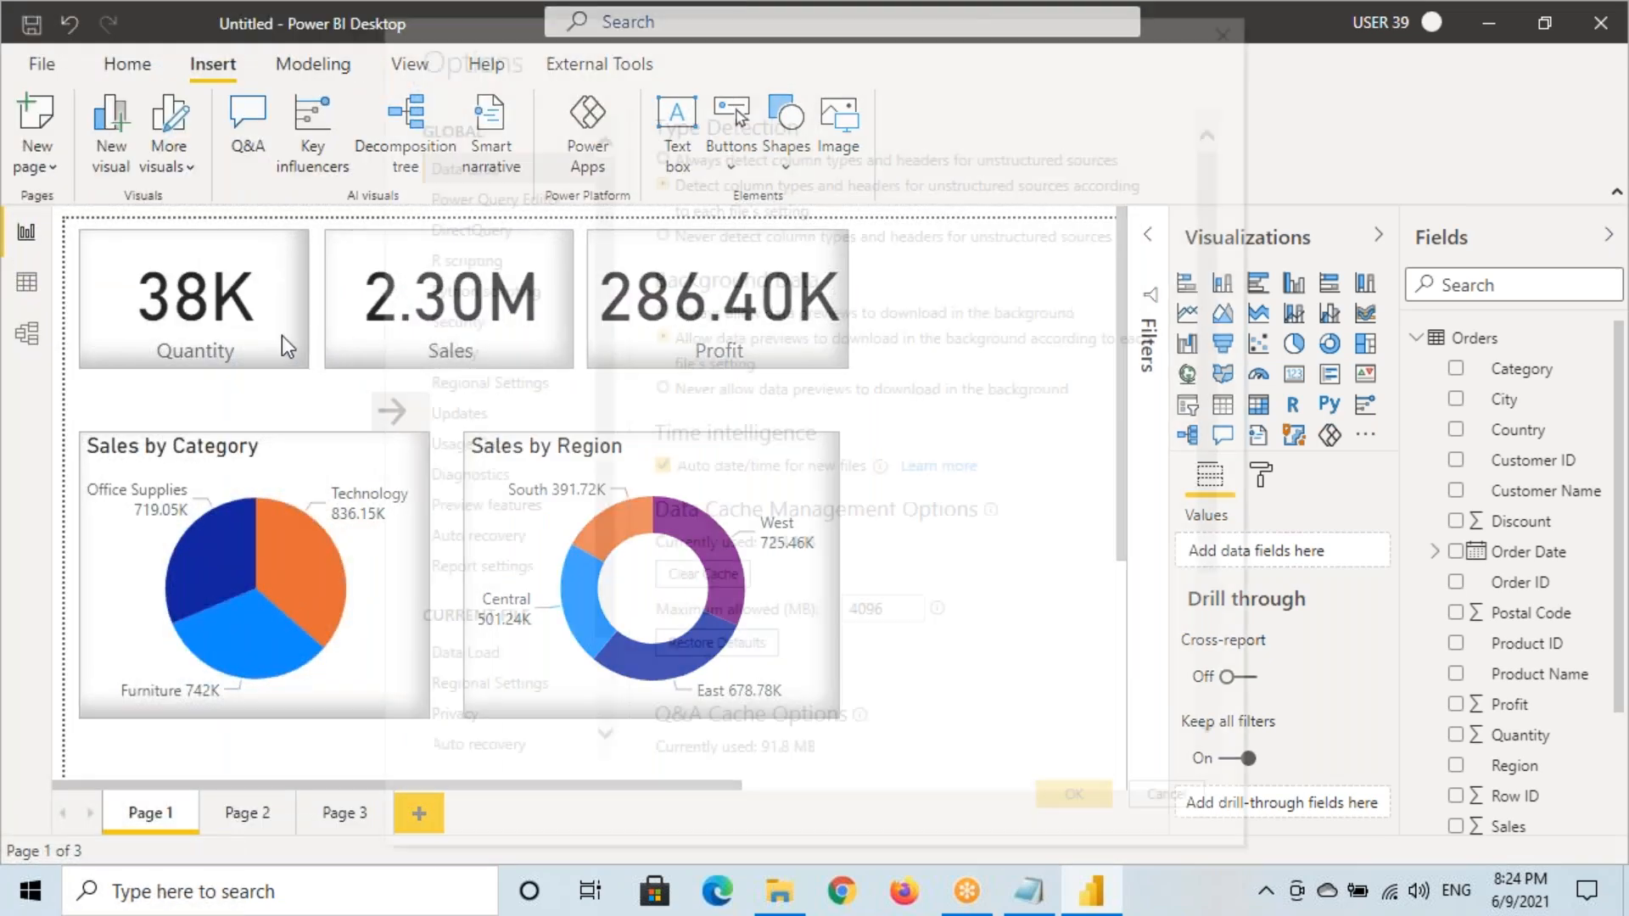
{"action": "scroll", "coordinate": [467, 648], "scroll_direction": "down", "scroll_amount": 2}
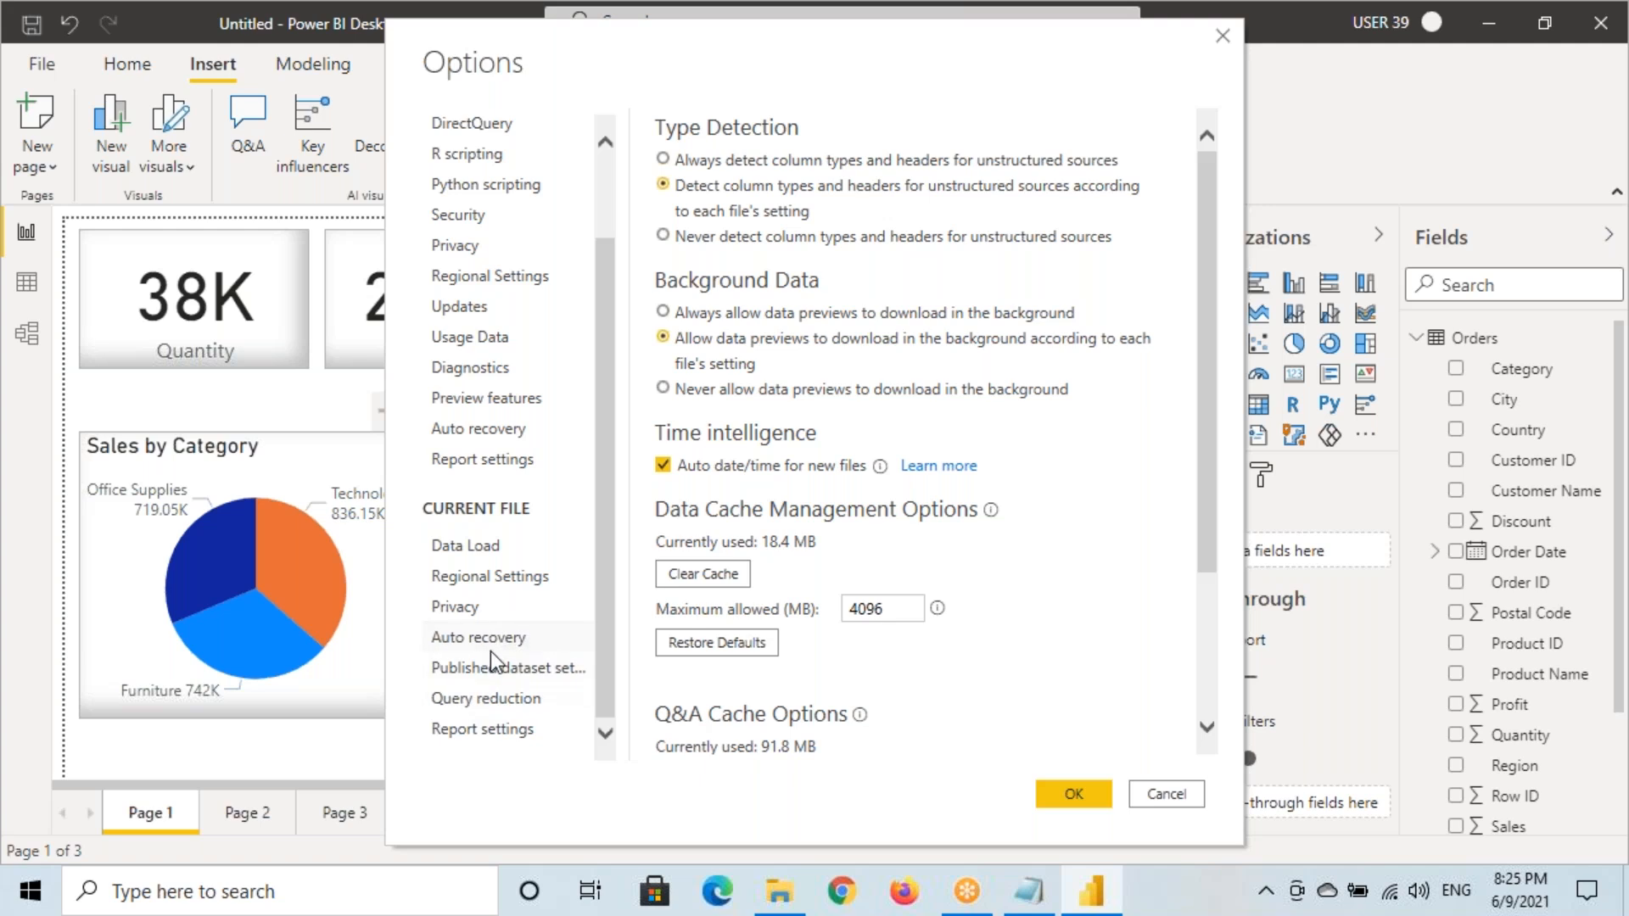
{"action": "left_click", "coordinate": [475, 733]}
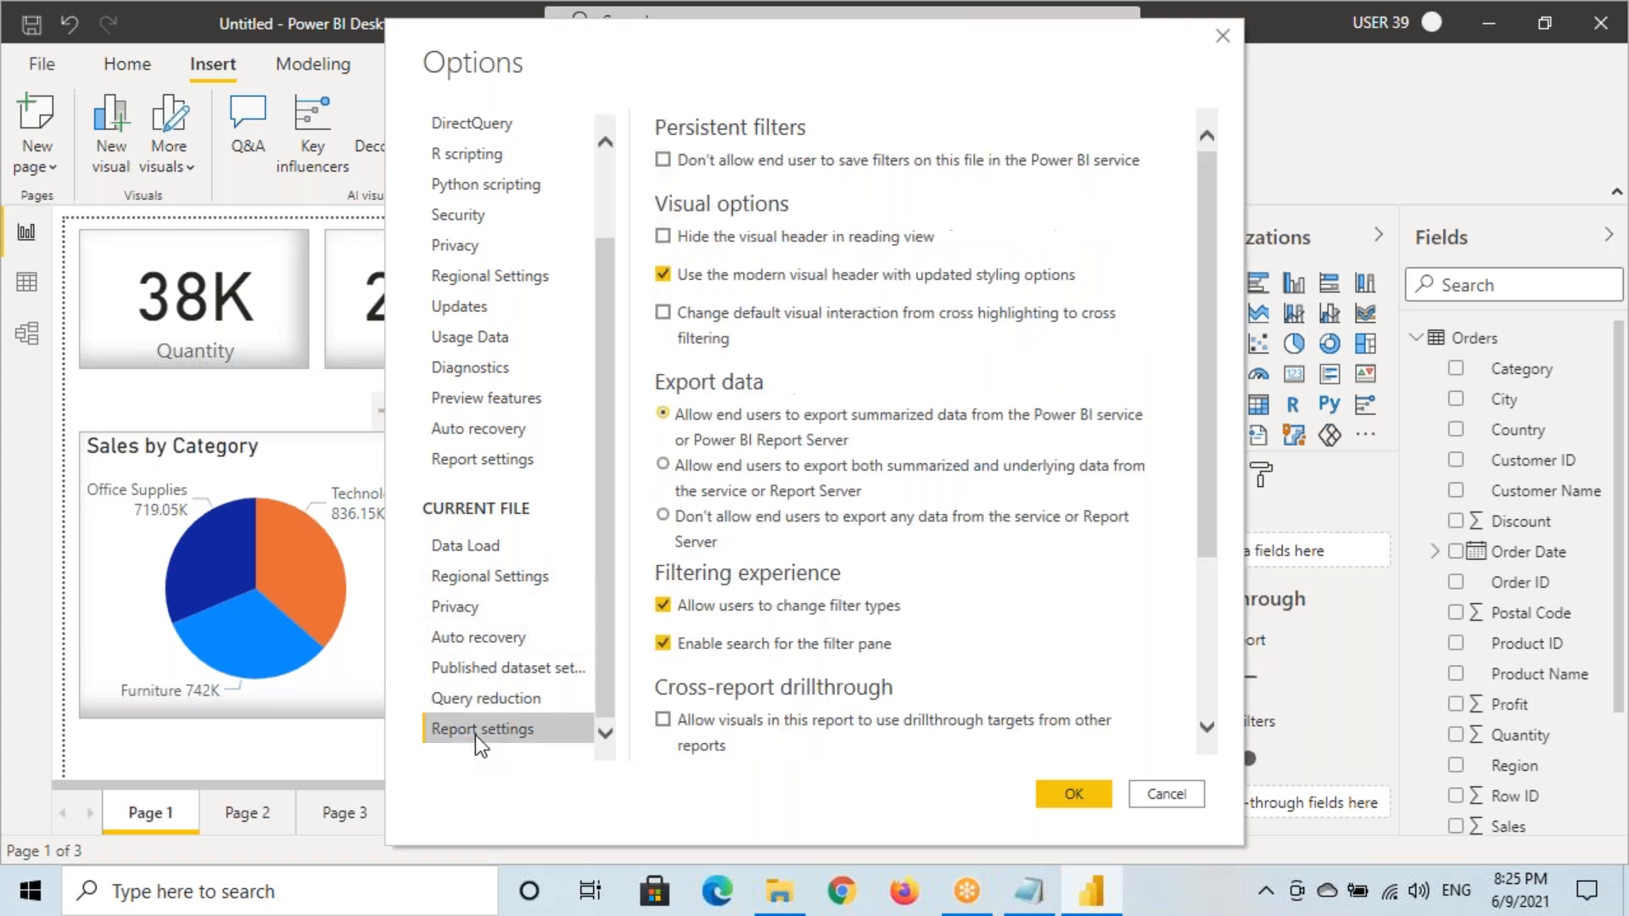
{"action": "scroll", "coordinate": [751, 575], "scroll_direction": "down", "scroll_amount": 4}
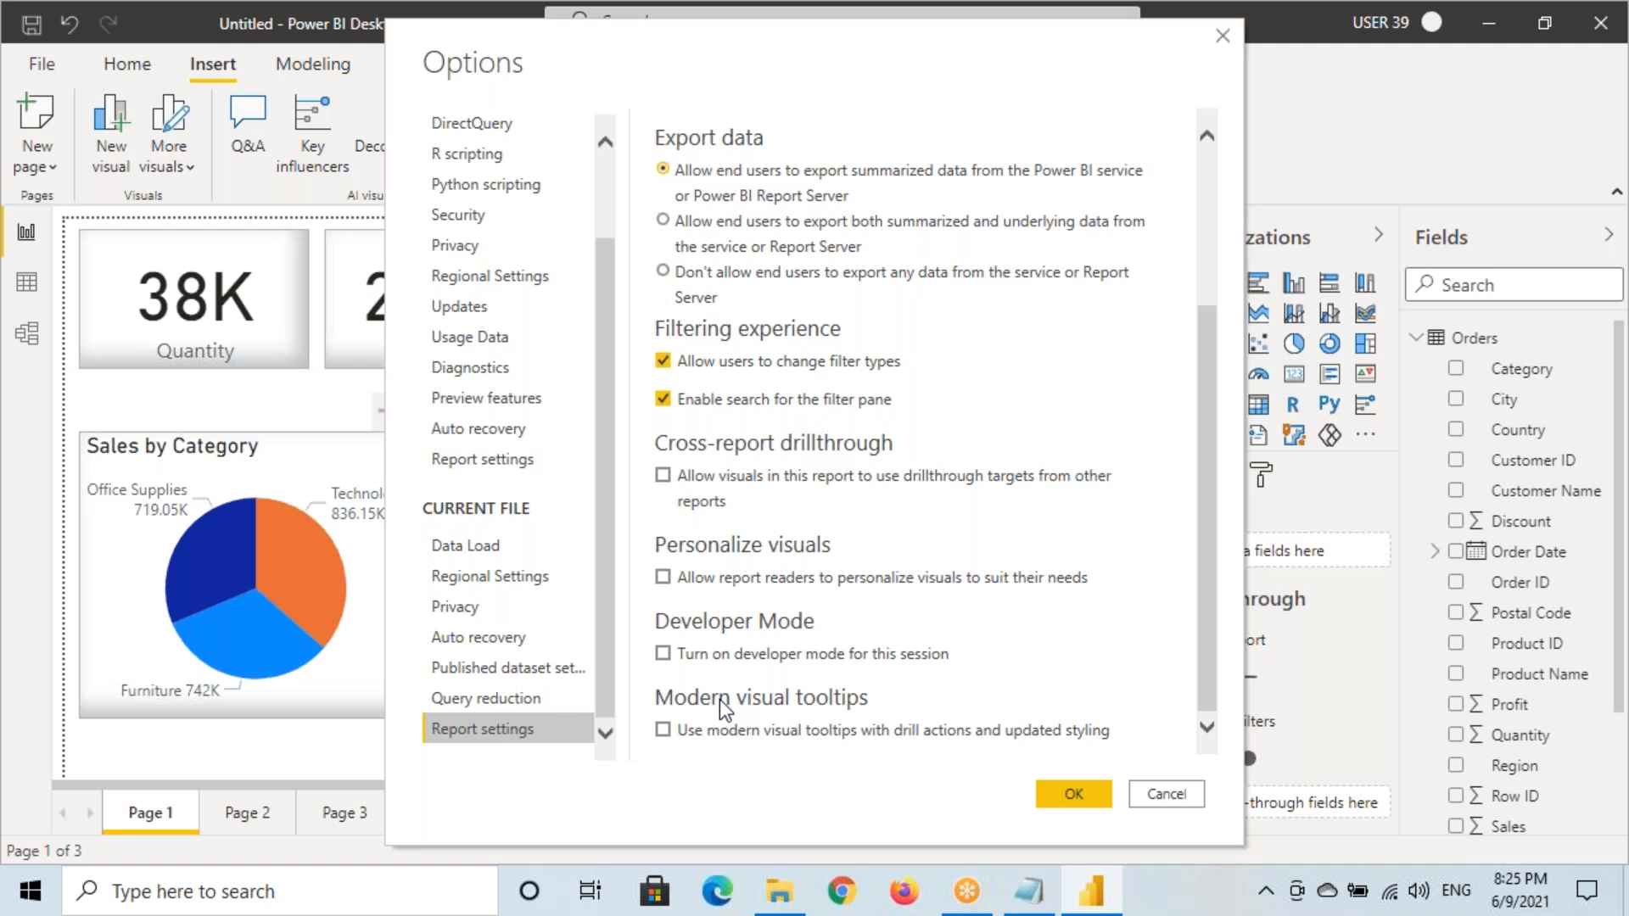
{"action": "left_click_drag", "start_coordinate": [651, 685], "coordinate": [878, 718]}
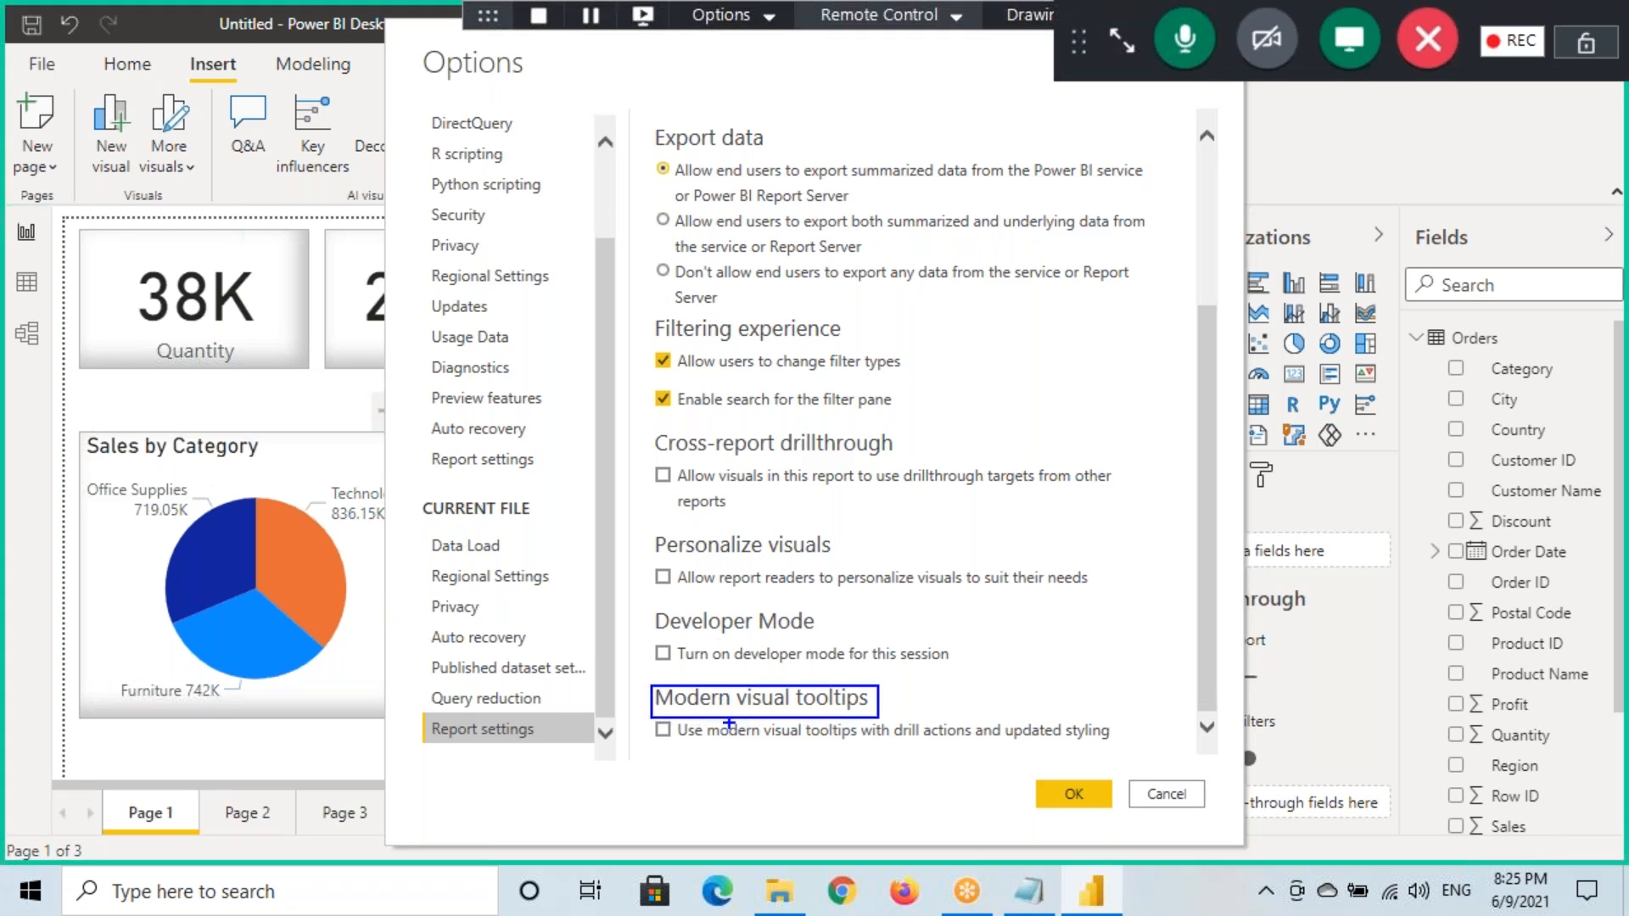
{"action": "left_click_drag", "start_coordinate": [656, 726], "coordinate": [694, 700]}
{"action": "key", "text": "Escape"}
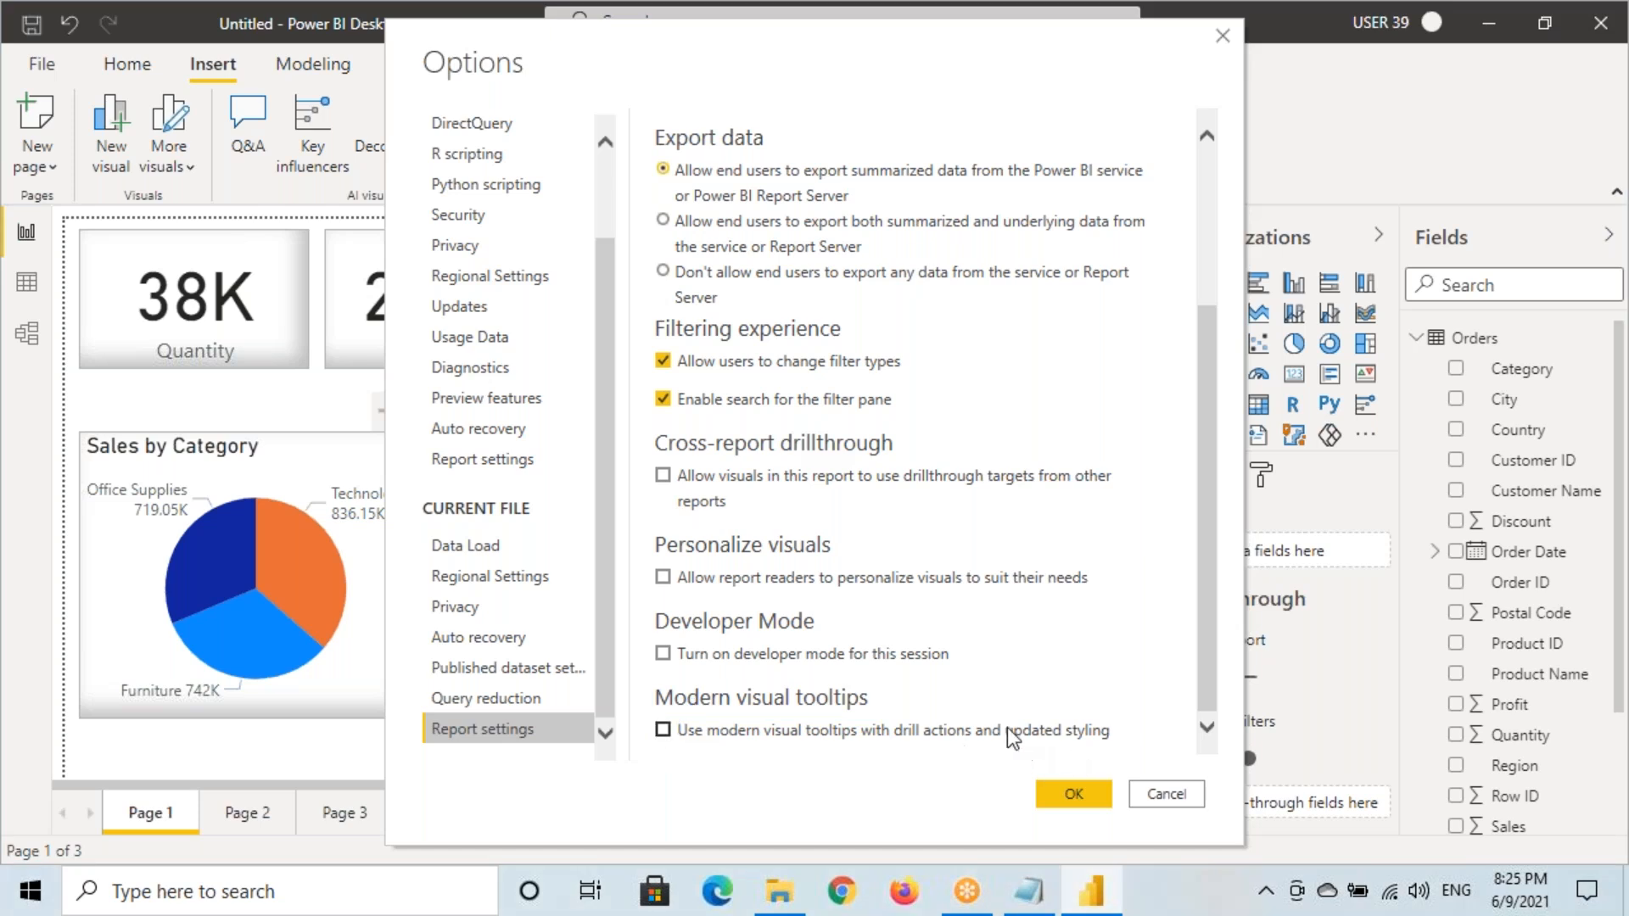
Tick 'Use modern visual tooltips with drill actions' in Report settings and confirm with OK
{"action": "left_click", "coordinate": [664, 732]}
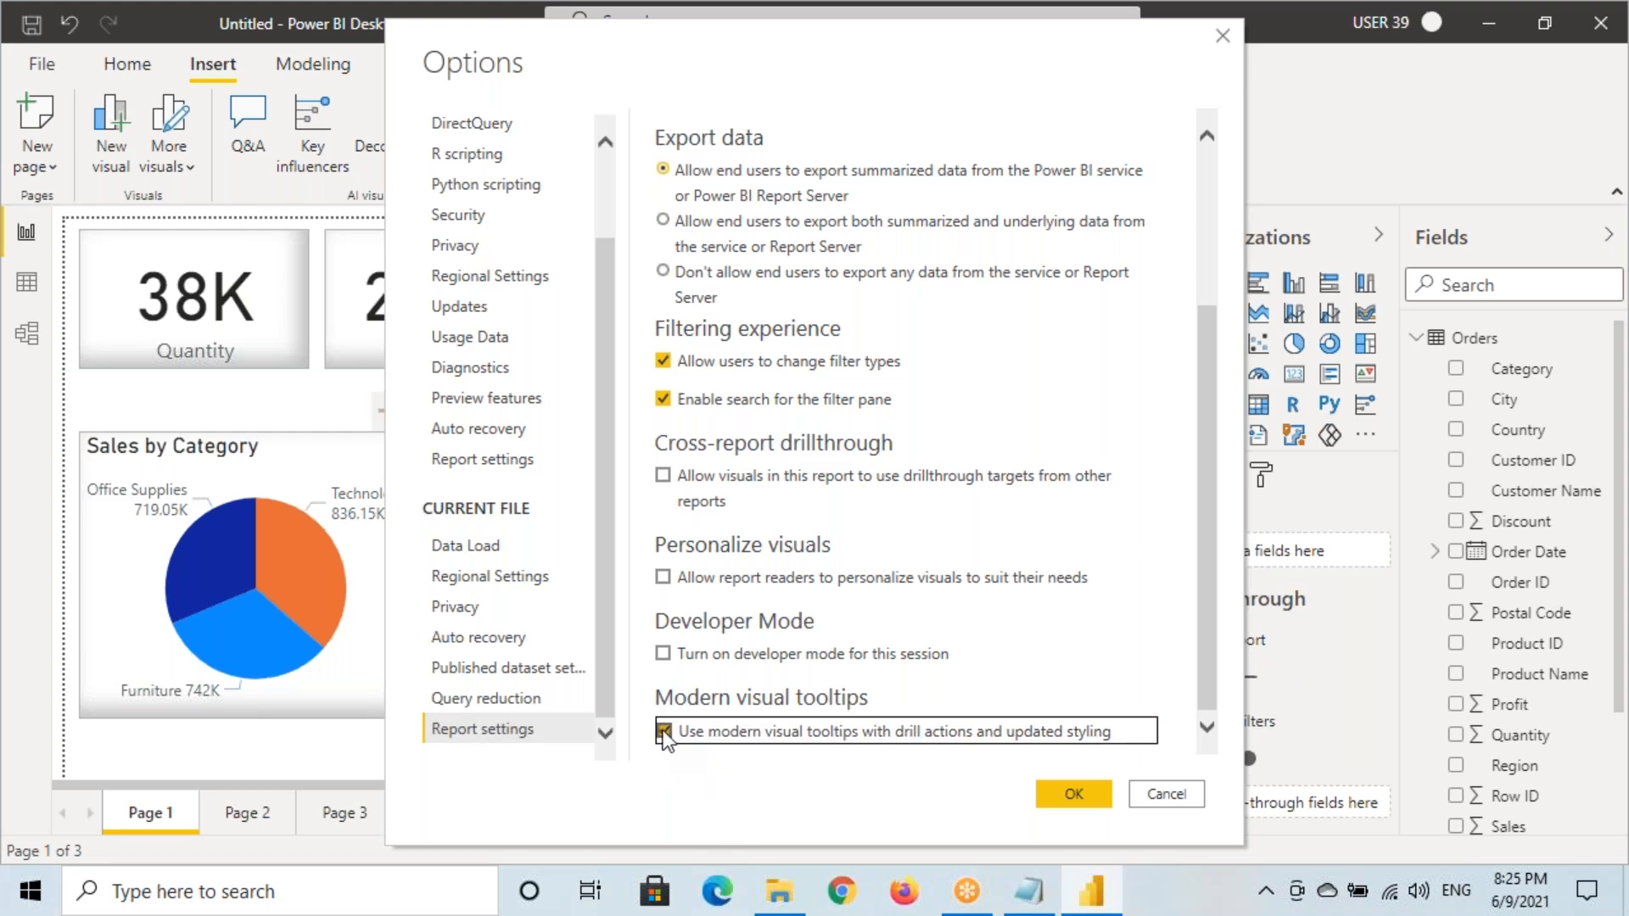
{"action": "left_click", "coordinate": [481, 398]}
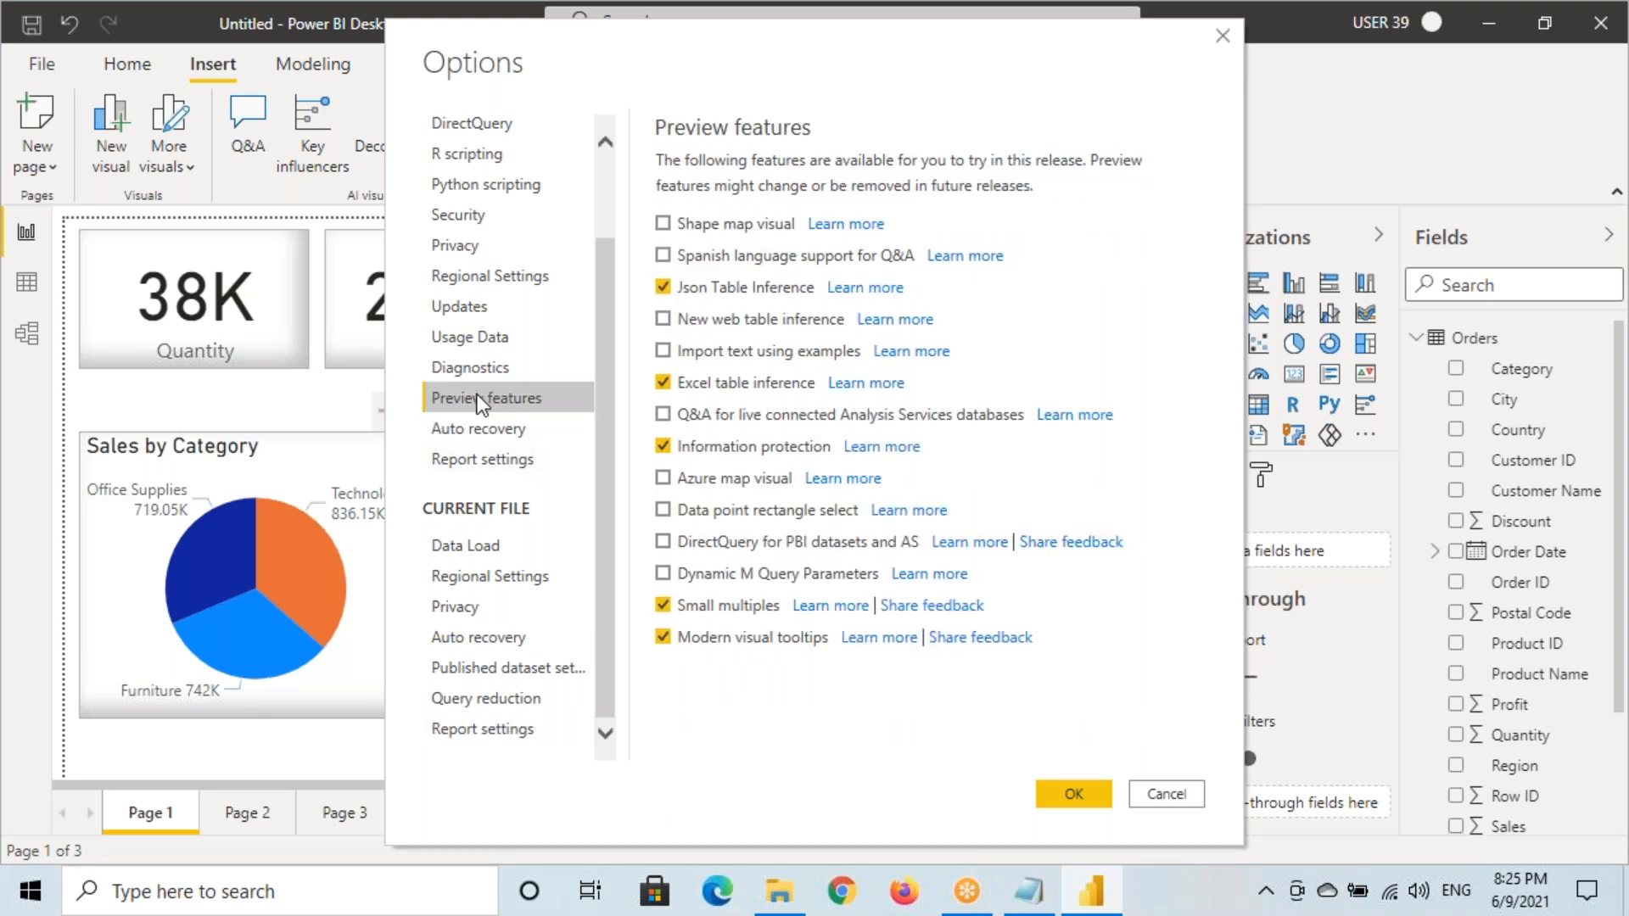
{"action": "left_click", "coordinate": [653, 638]}
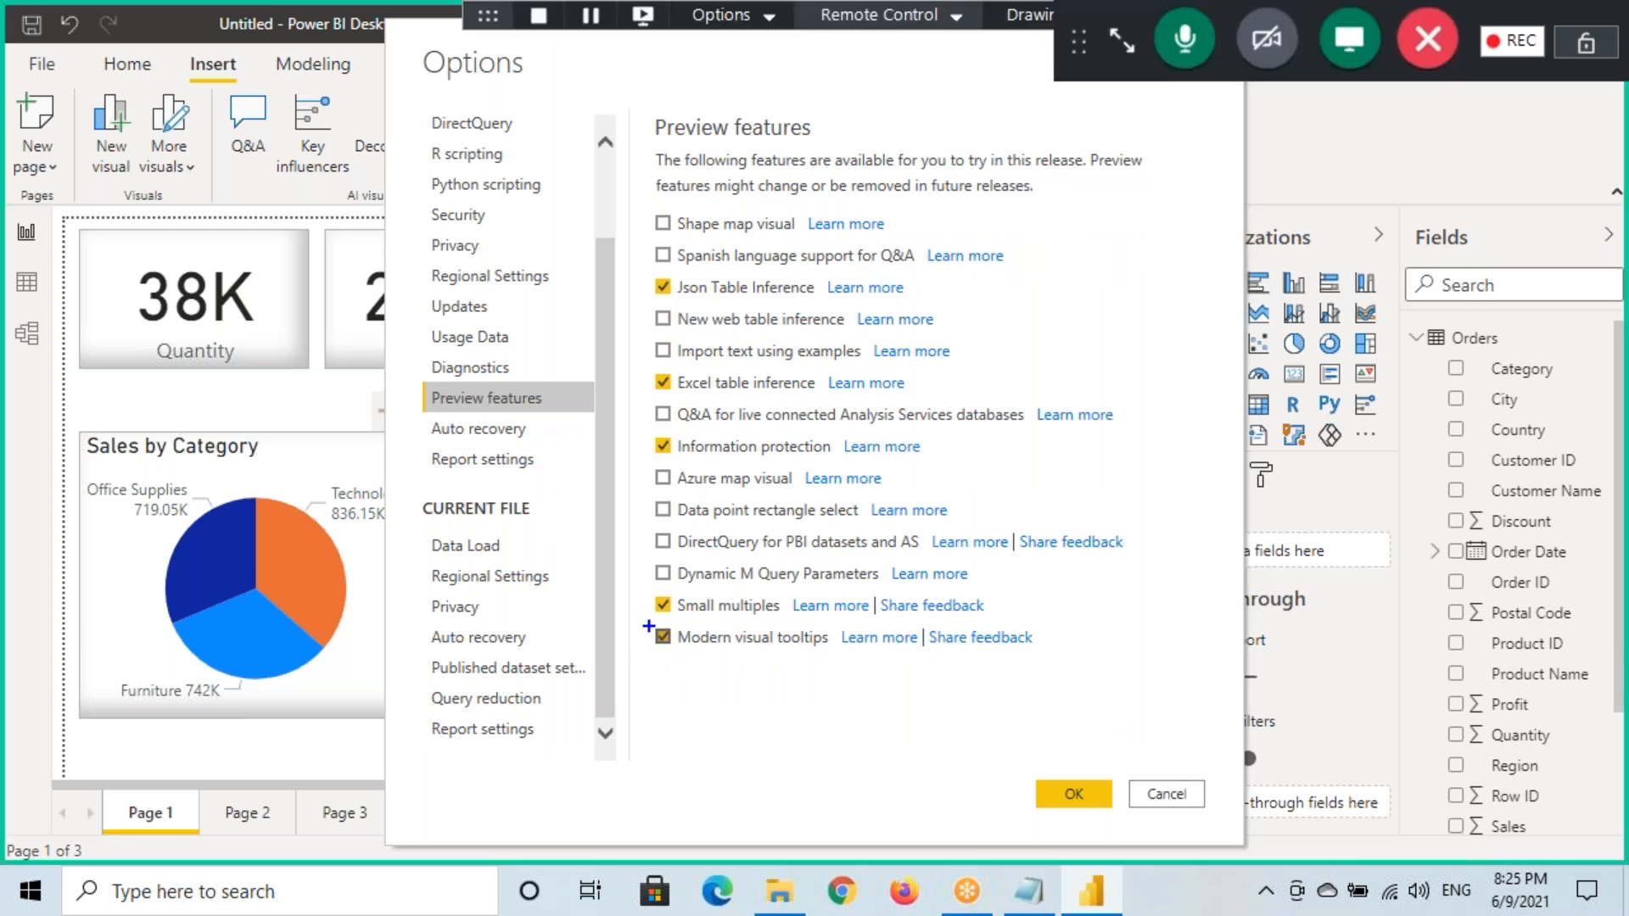
{"action": "left_click_drag", "start_coordinate": [417, 412], "coordinate": [541, 414]}
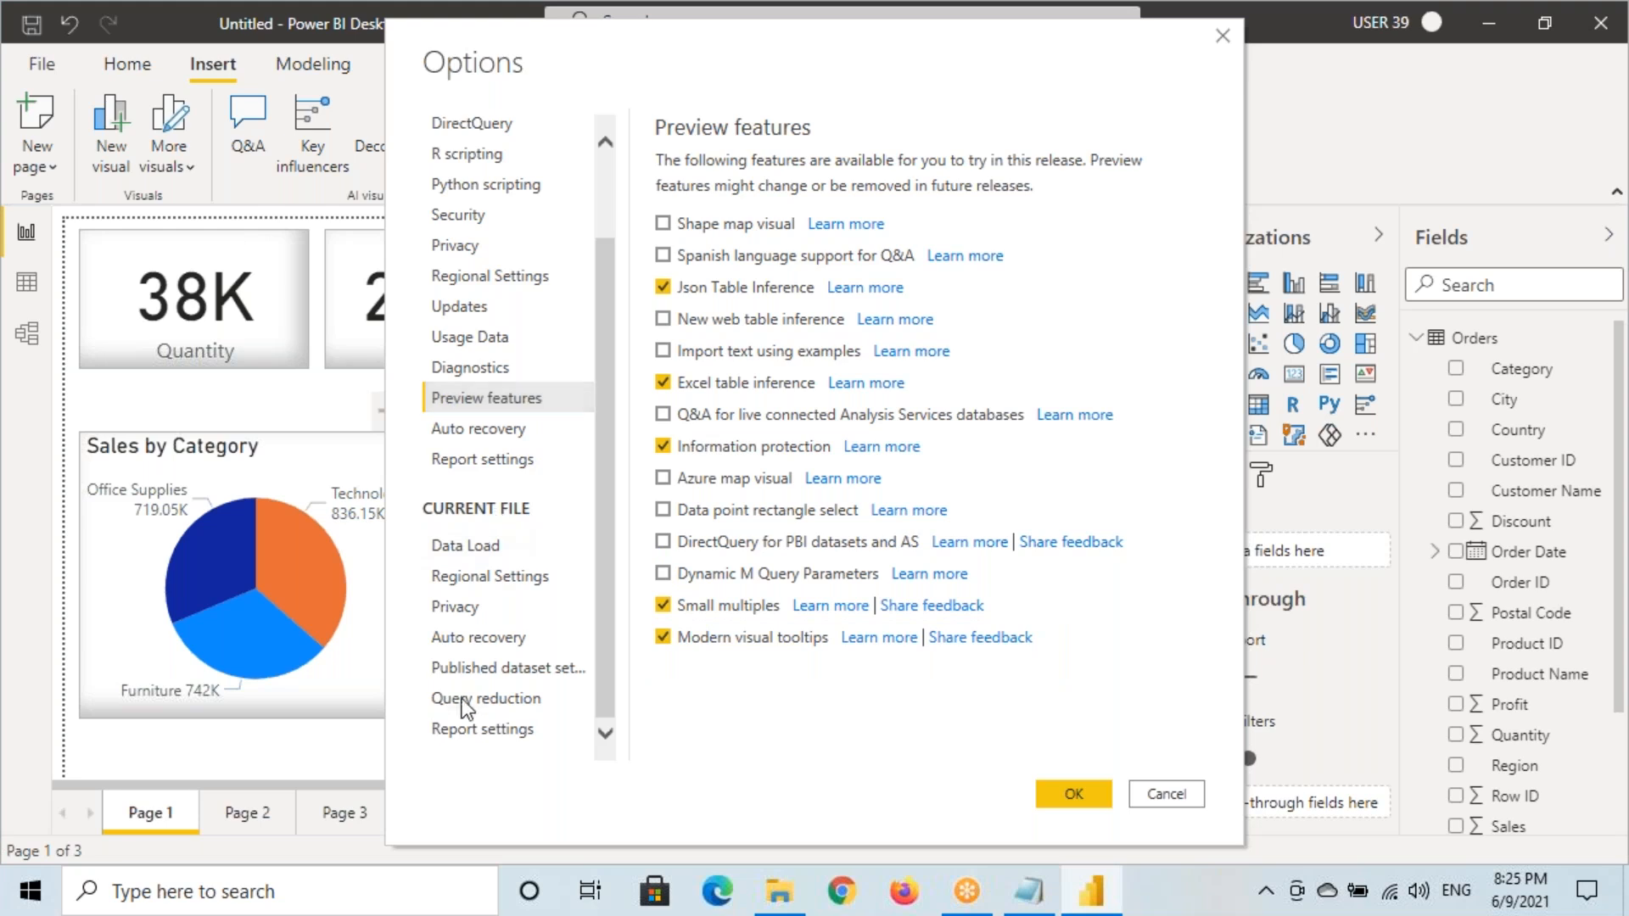
{"action": "left_click", "coordinate": [465, 729]}
{"action": "scroll", "coordinate": [773, 705], "scroll_direction": "down", "scroll_amount": 3}
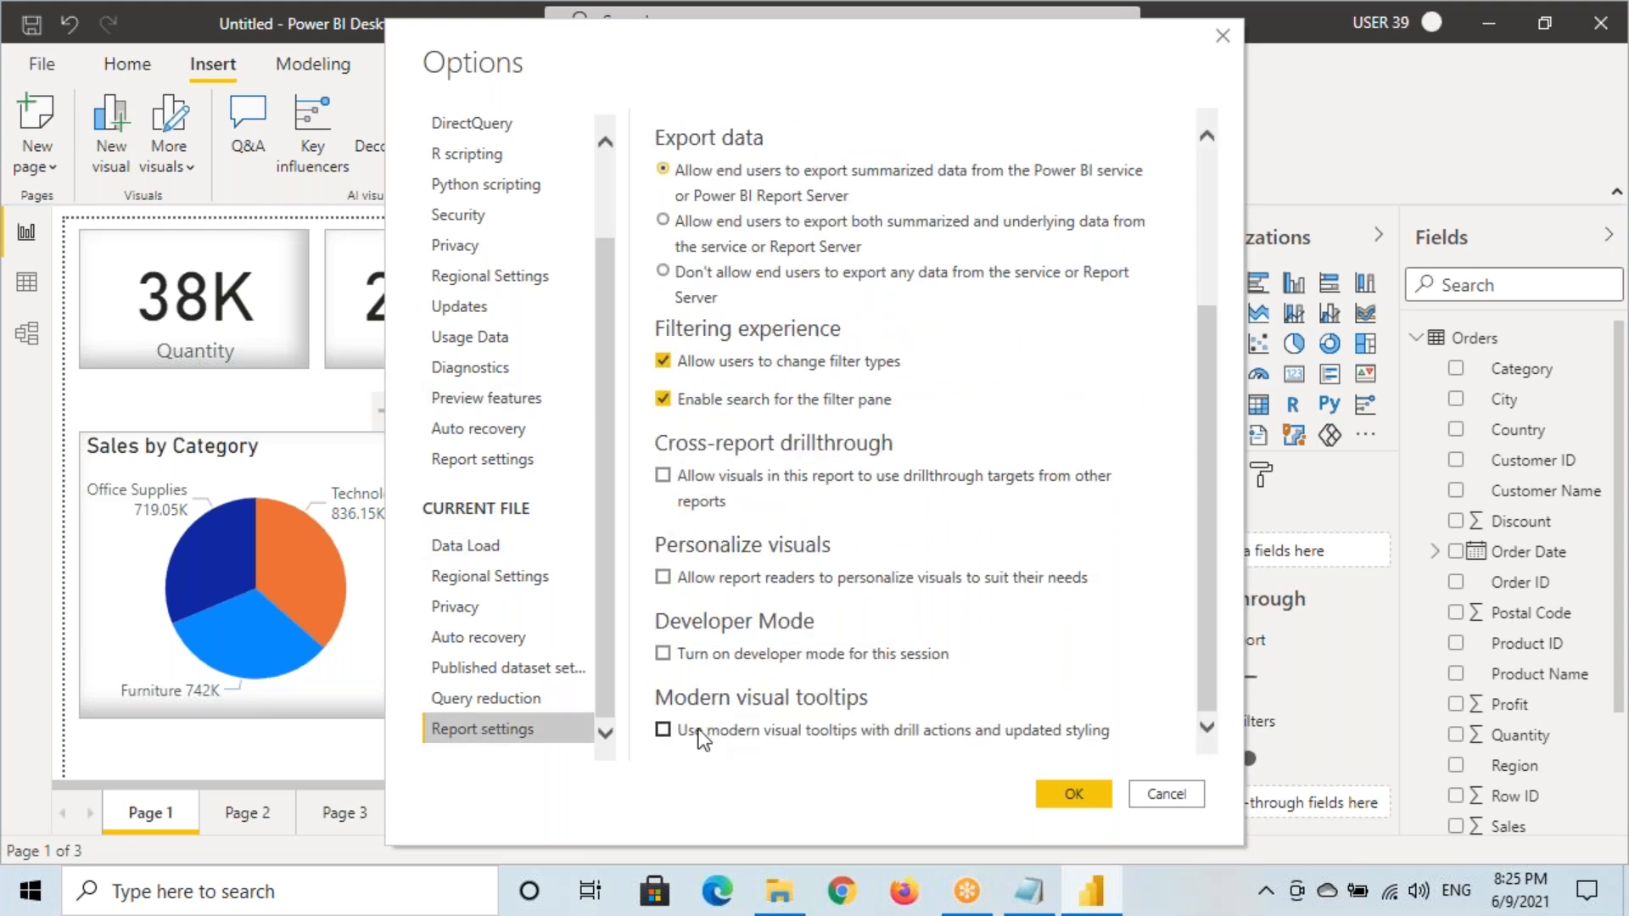
{"action": "left_click", "coordinate": [662, 731]}
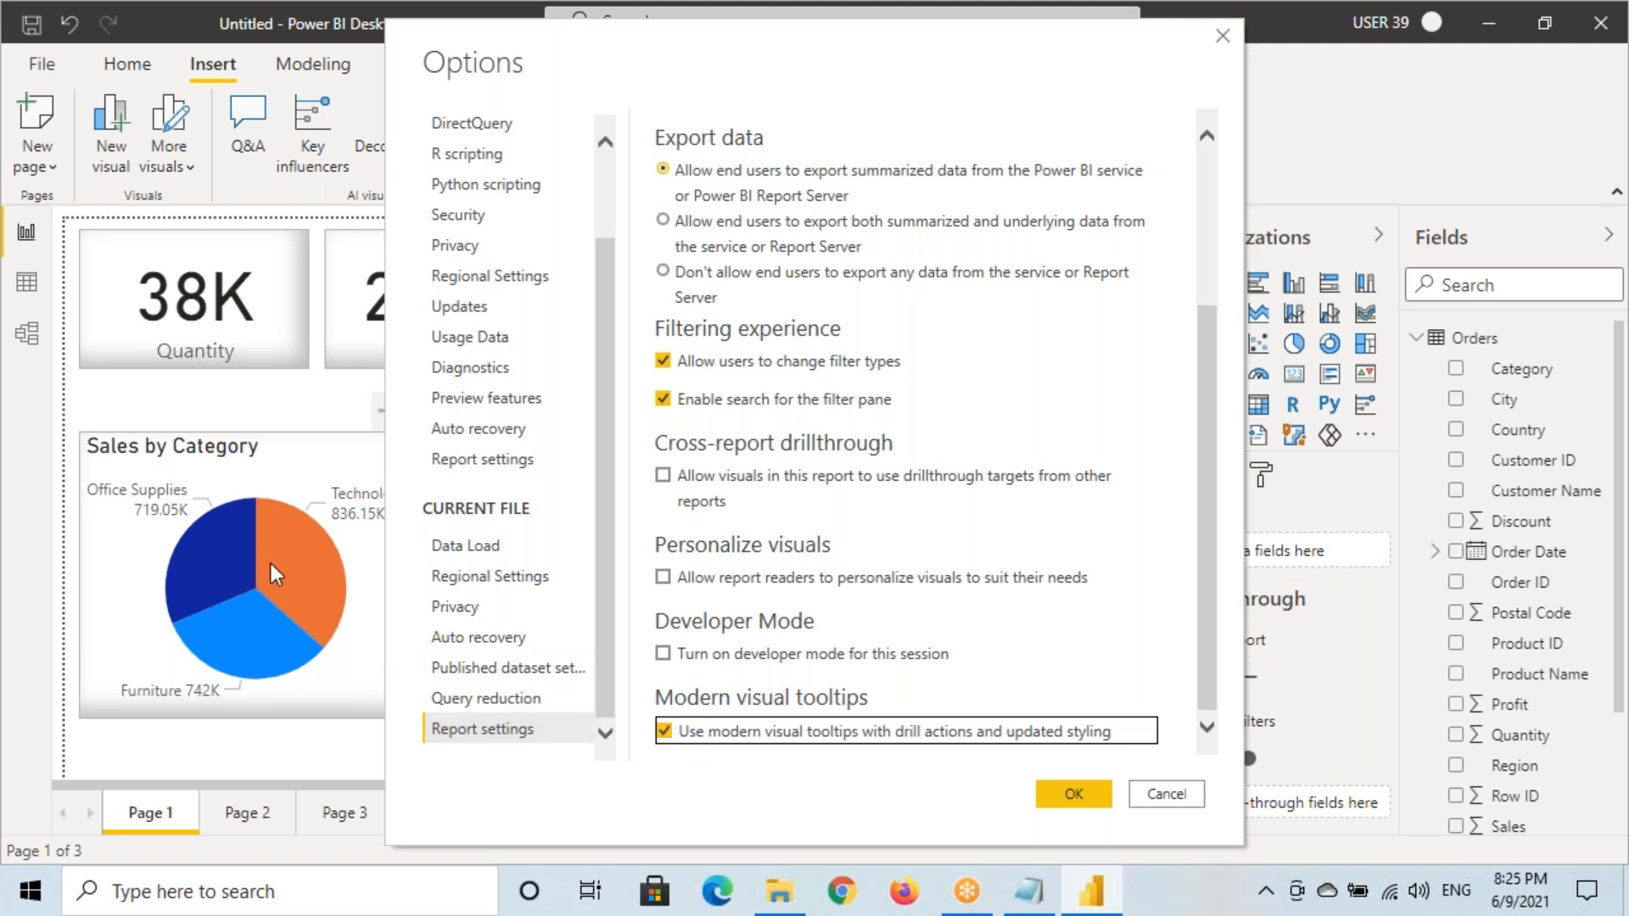
{"action": "left_click", "coordinate": [1061, 795]}
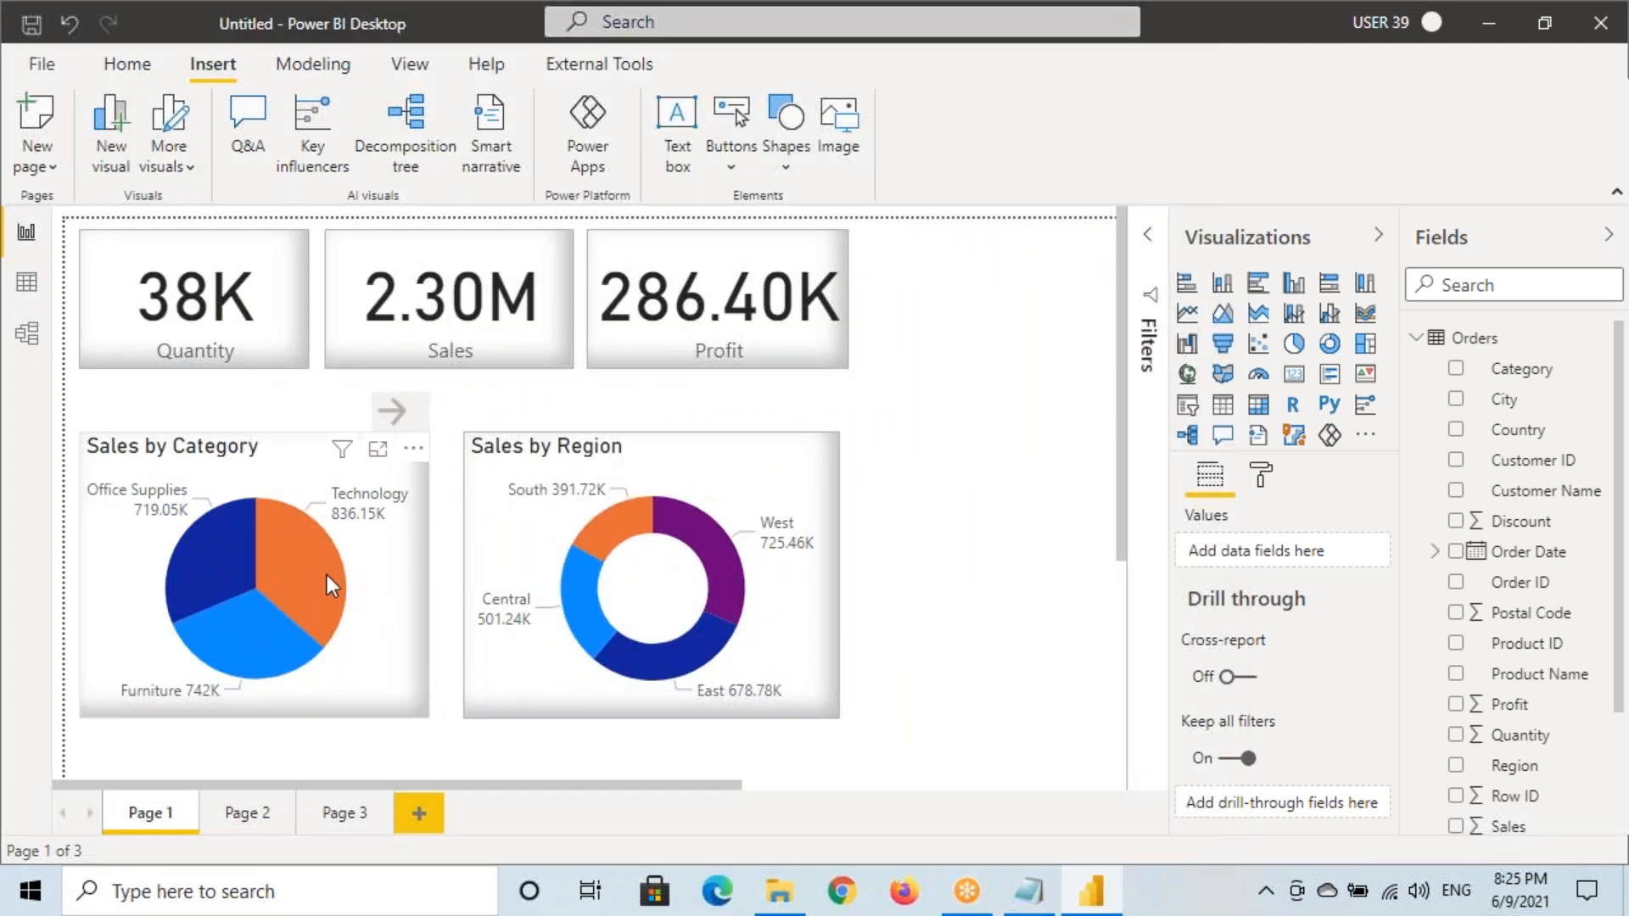
Annotate the tooltip's Category, Sales values and Drill through row
{"action": "mouse_move", "coordinate": [327, 573]}
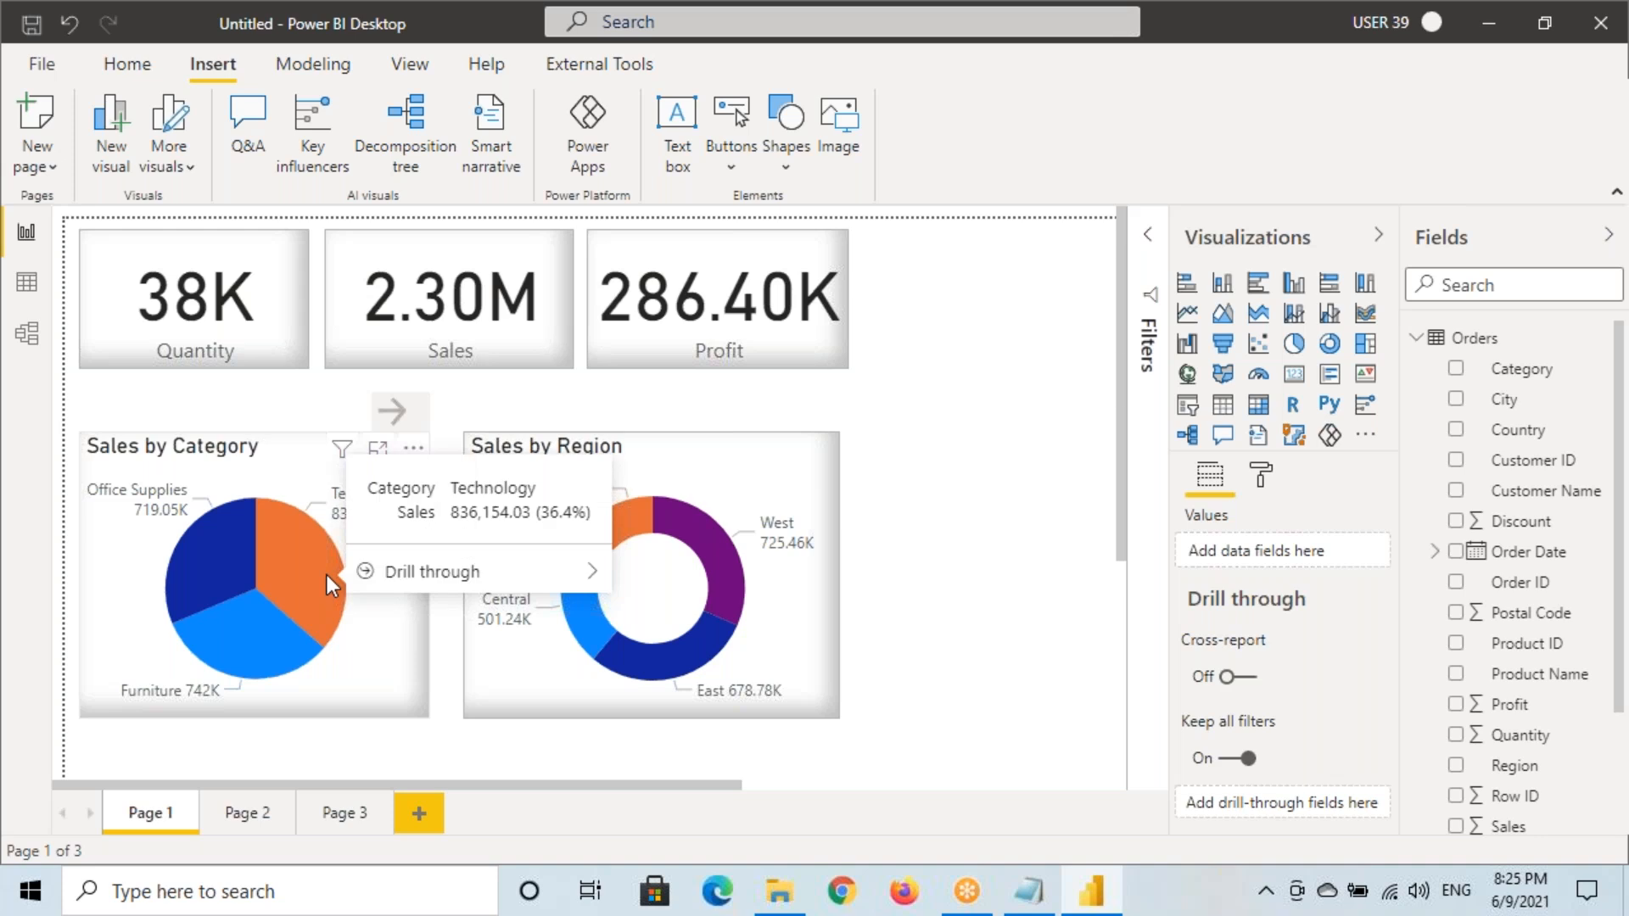
{"action": "key", "text": "ctrl+2"}
{"action": "mouse_move", "coordinate": [354, 476]}
{"action": "left_mouse_down"}
{"action": "mouse_move", "coordinate": [456, 524]}
{"action": "mouse_move", "coordinate": [598, 539]}
{"action": "left_mouse_up"}
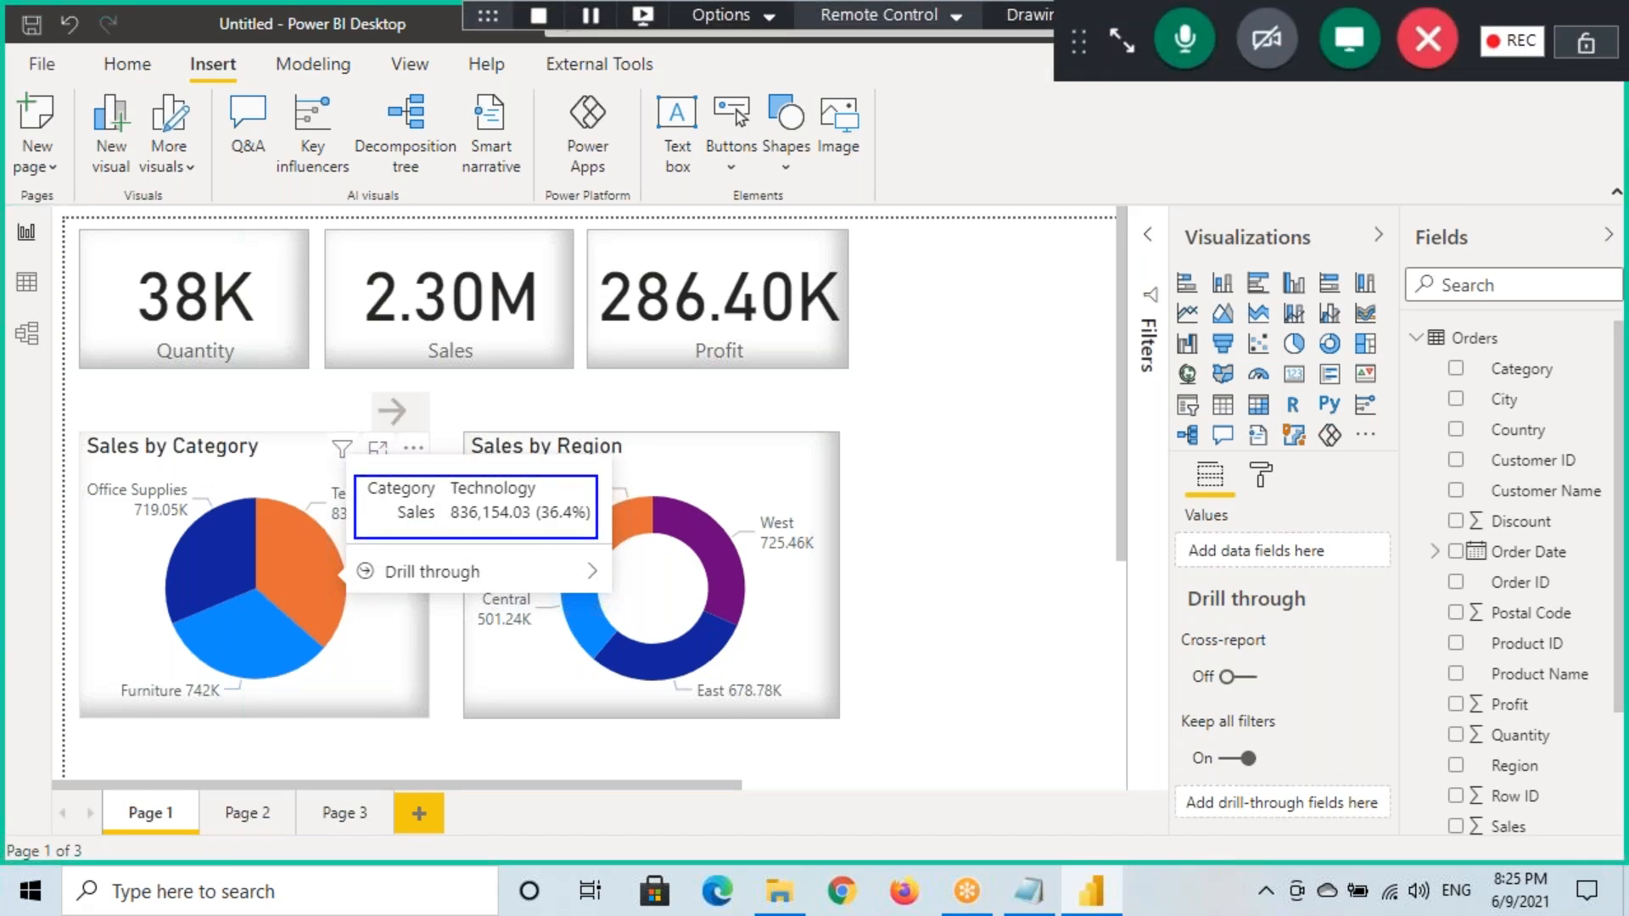
{"action": "left_click_drag", "start_coordinate": [357, 438], "coordinate": [384, 468]}
{"action": "mouse_move", "coordinate": [350, 556]}
{"action": "left_mouse_down"}
{"action": "mouse_move", "coordinate": [382, 580]}
{"action": "mouse_move", "coordinate": [534, 591]}
{"action": "left_mouse_up"}
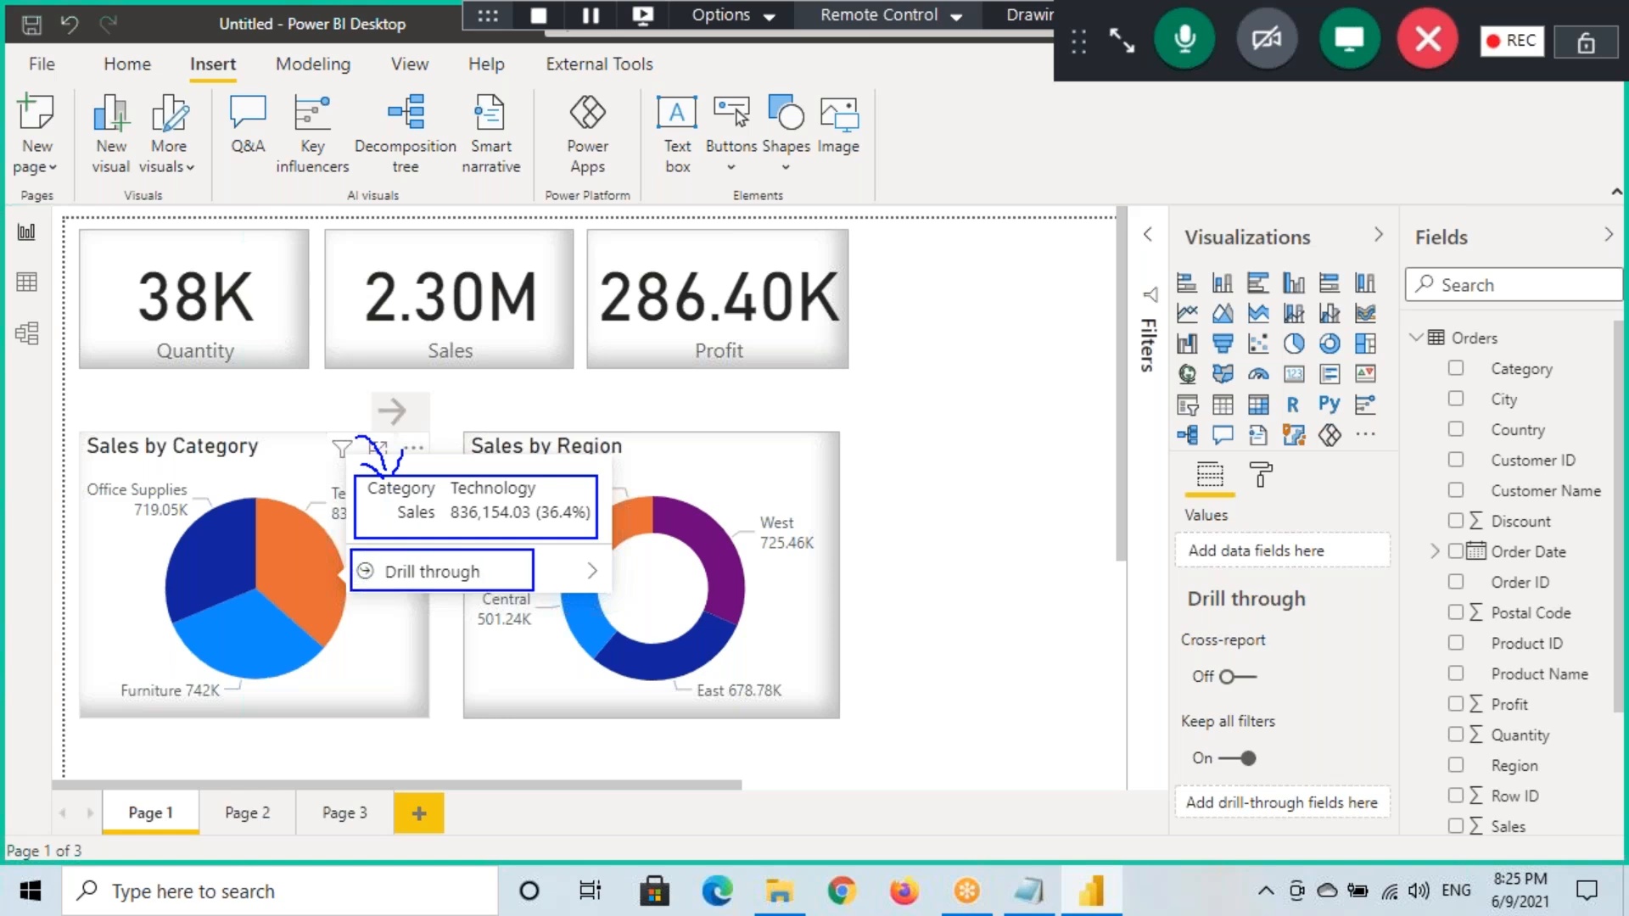
{"action": "key", "text": "Escape"}
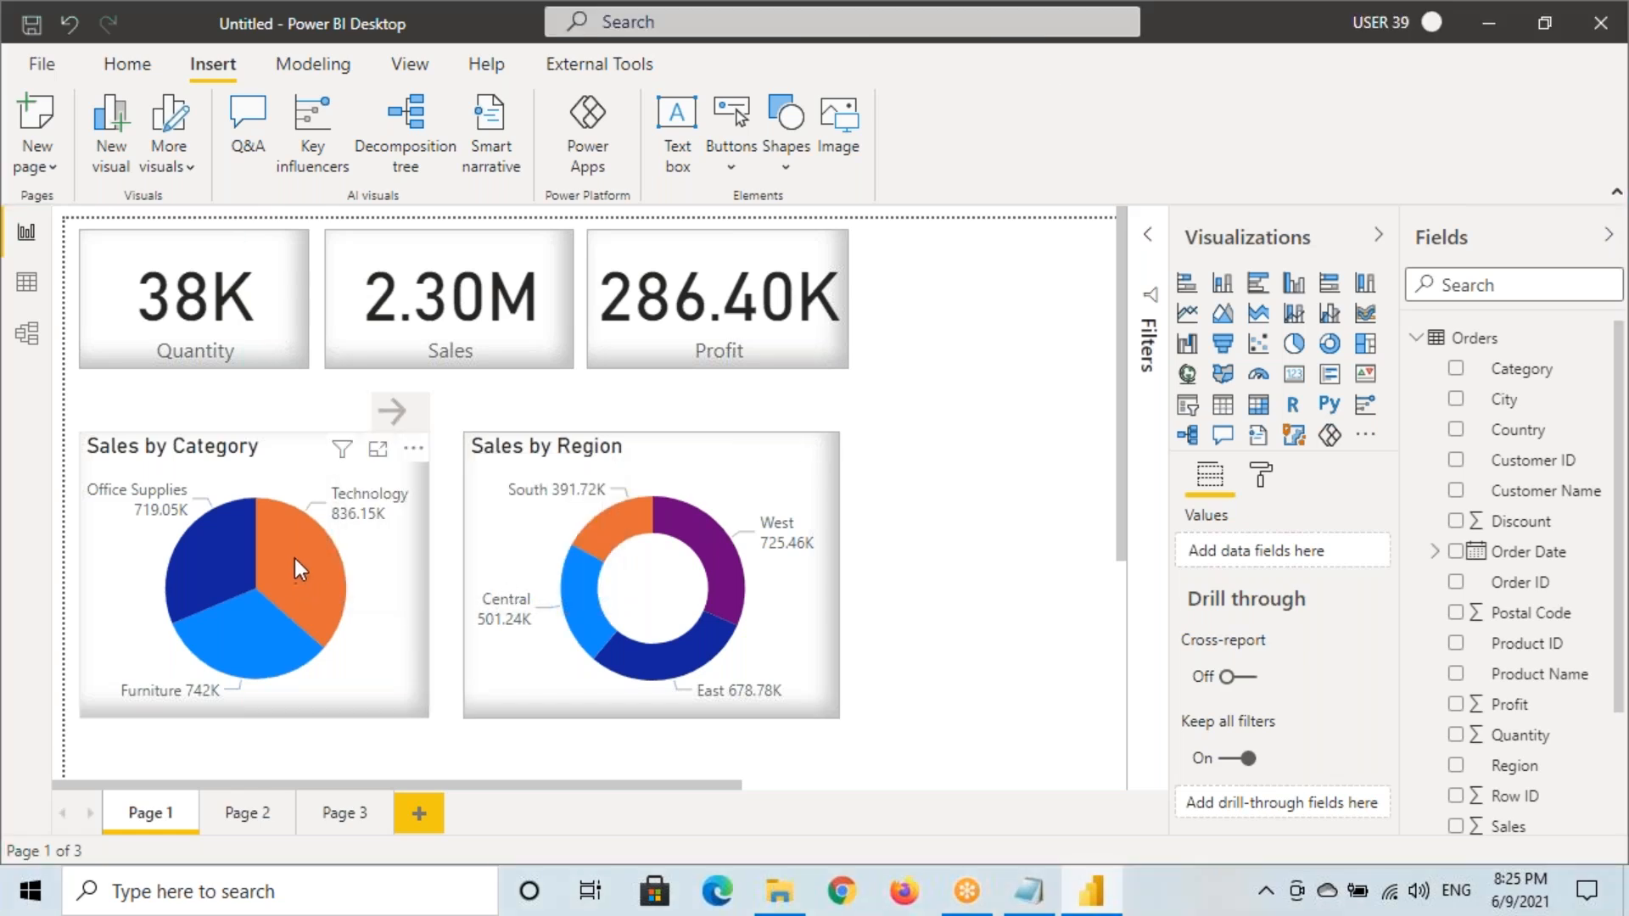
Drill Technology through to Page 2 and return to Page 1
{"action": "right_click", "coordinate": [293, 558]}
{"action": "mouse_move", "coordinate": [375, 717]}
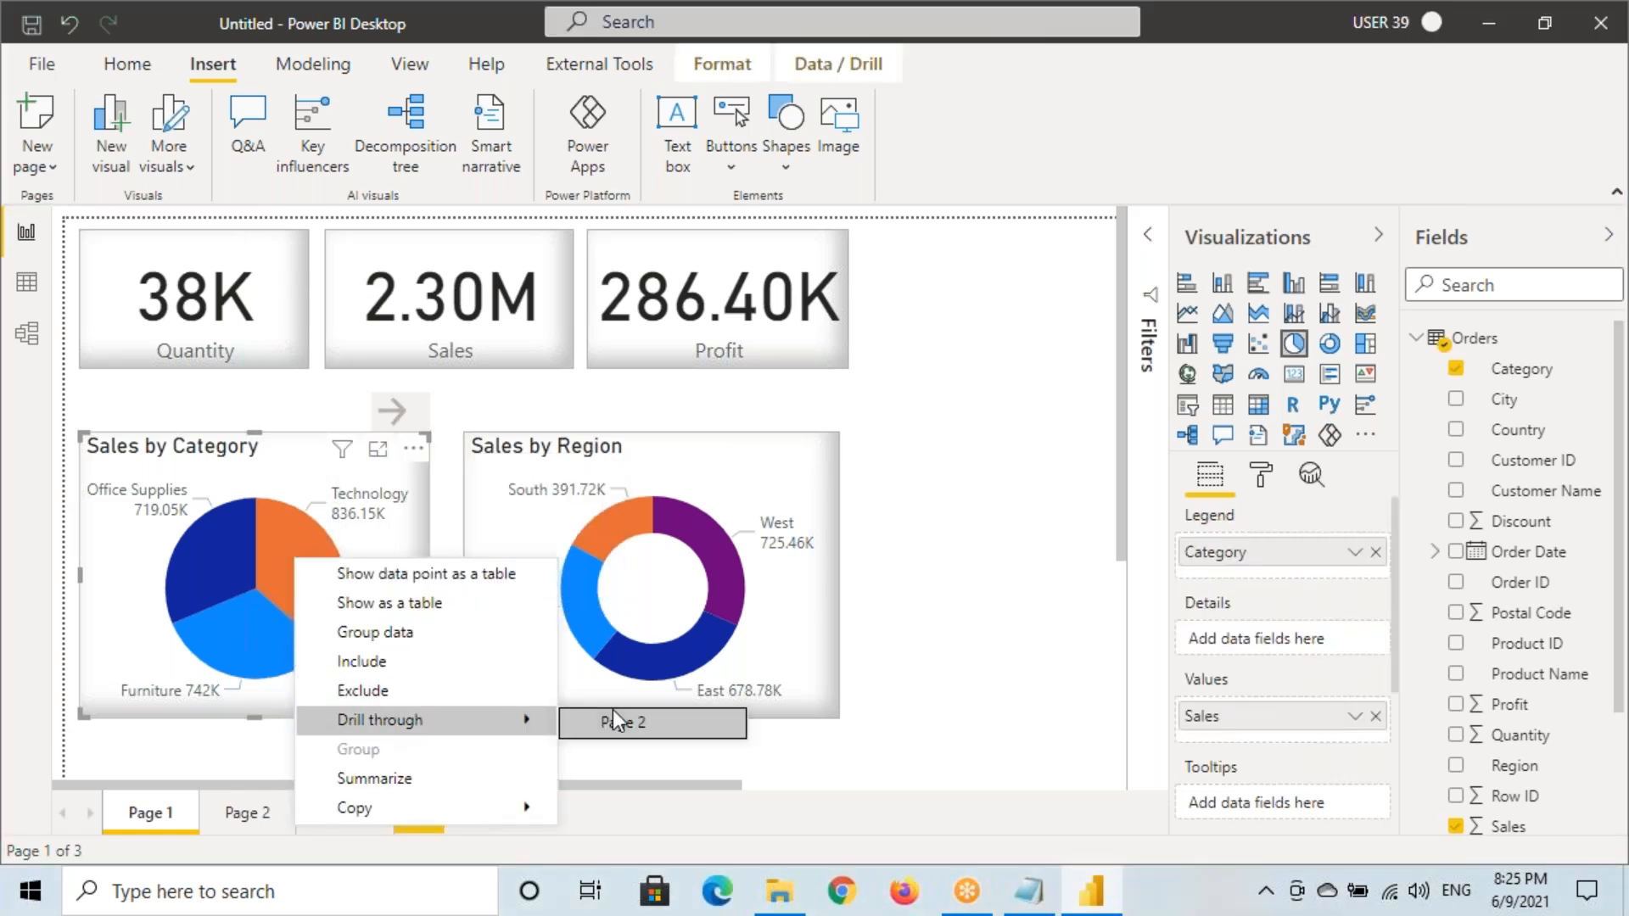
{"action": "left_click", "coordinate": [303, 548]}
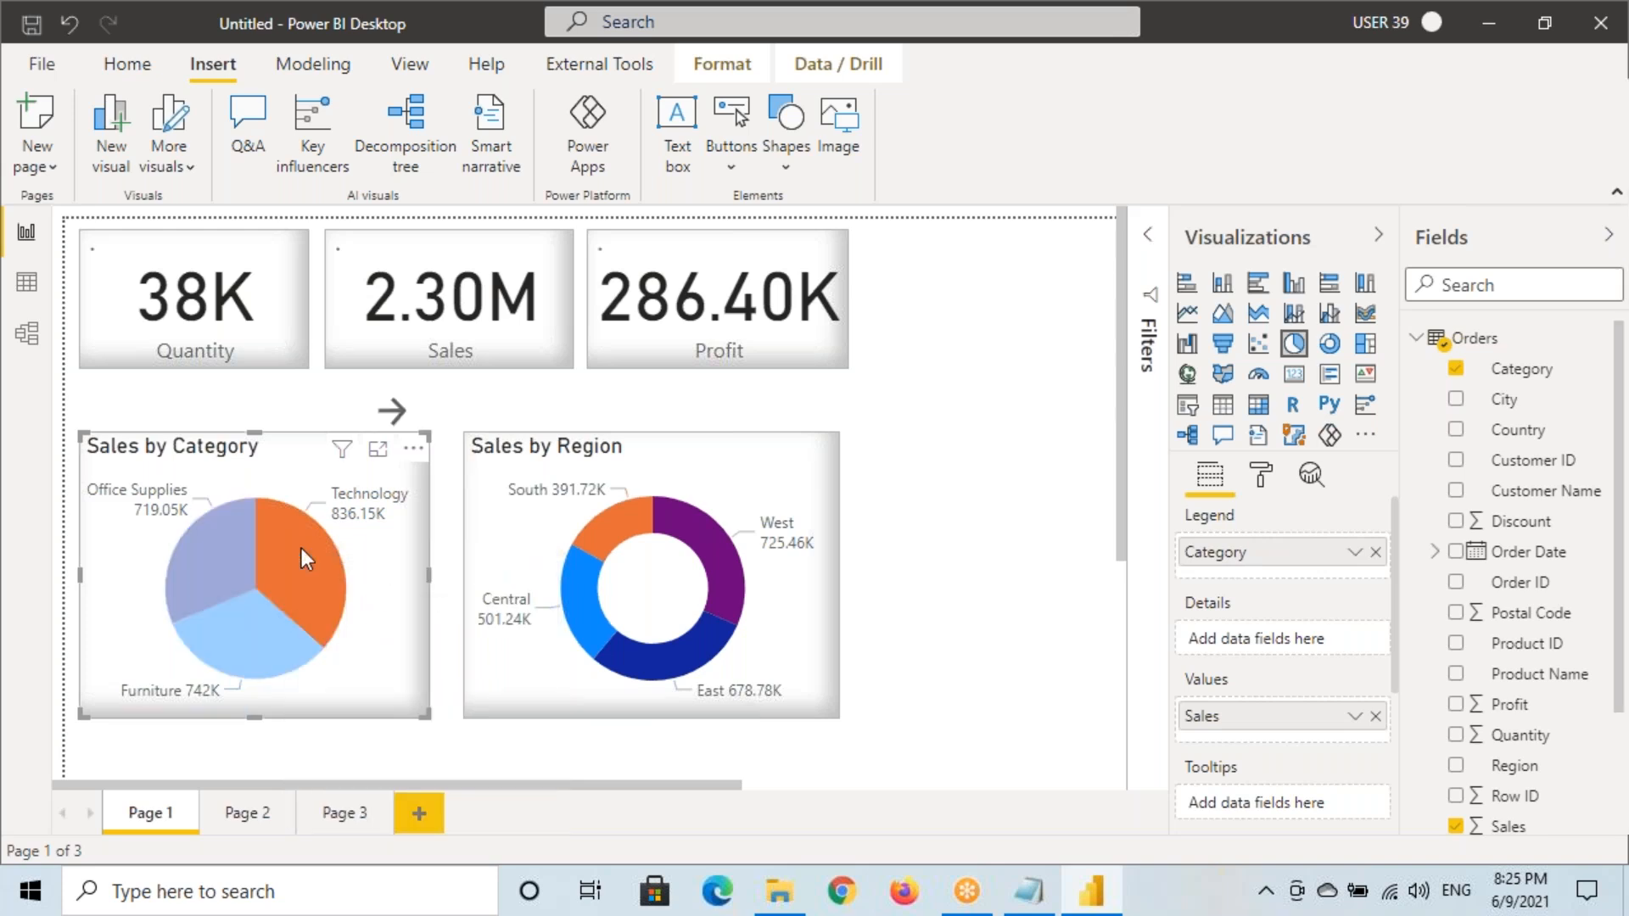
{"action": "left_click", "coordinate": [393, 416], "text": "ctrl"}
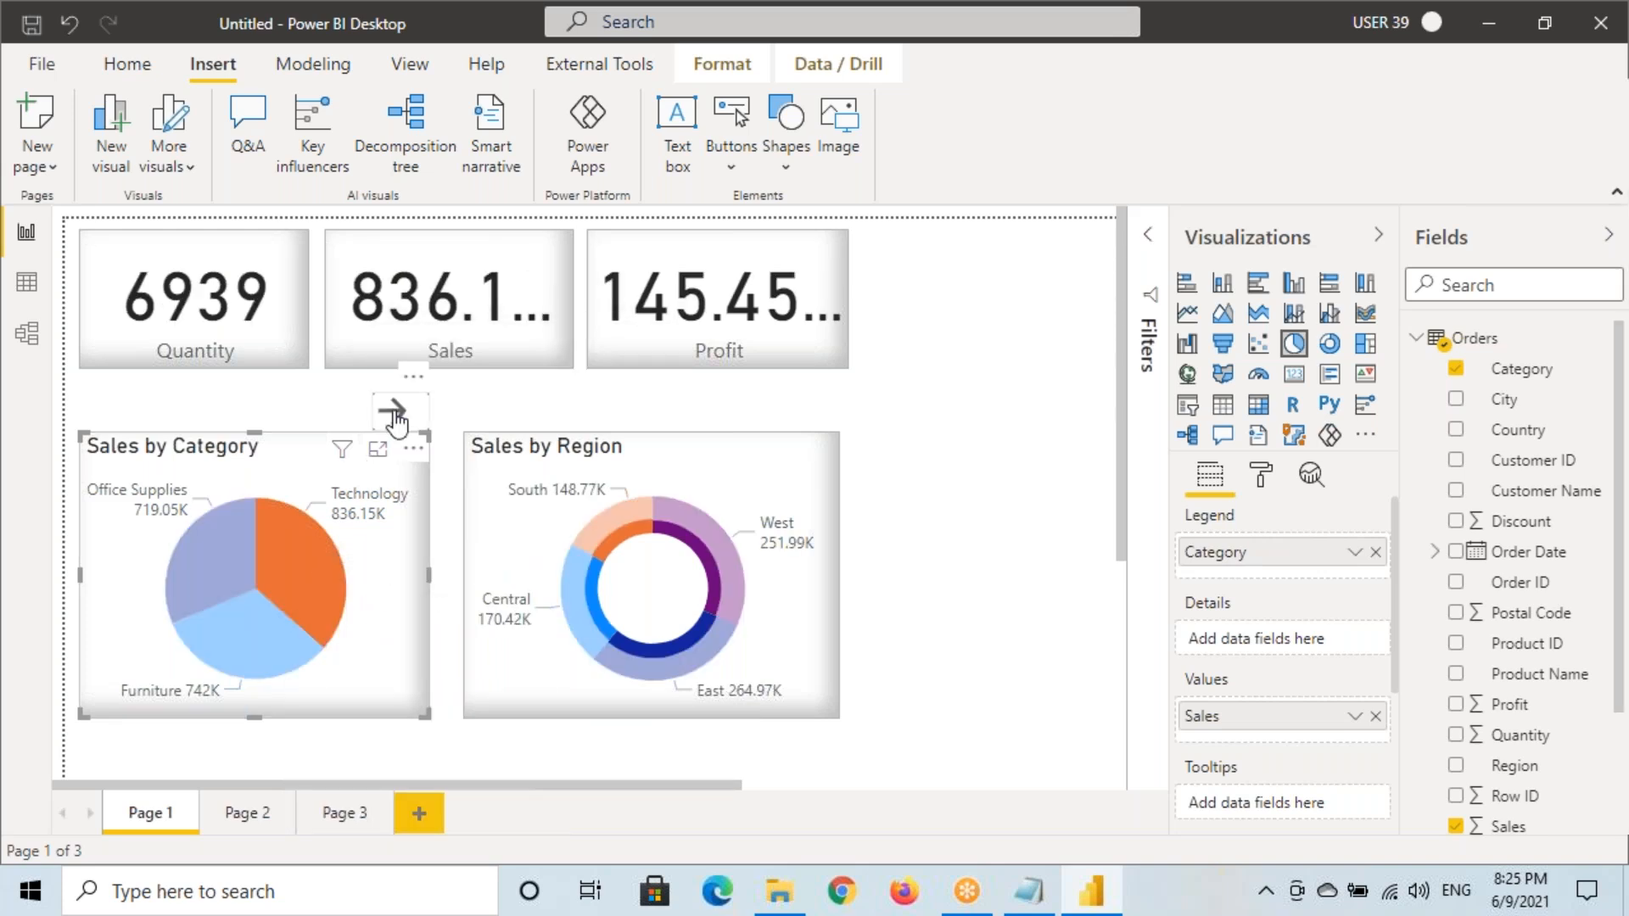
{"action": "left_click", "coordinate": [118, 254], "text": "ctrl"}
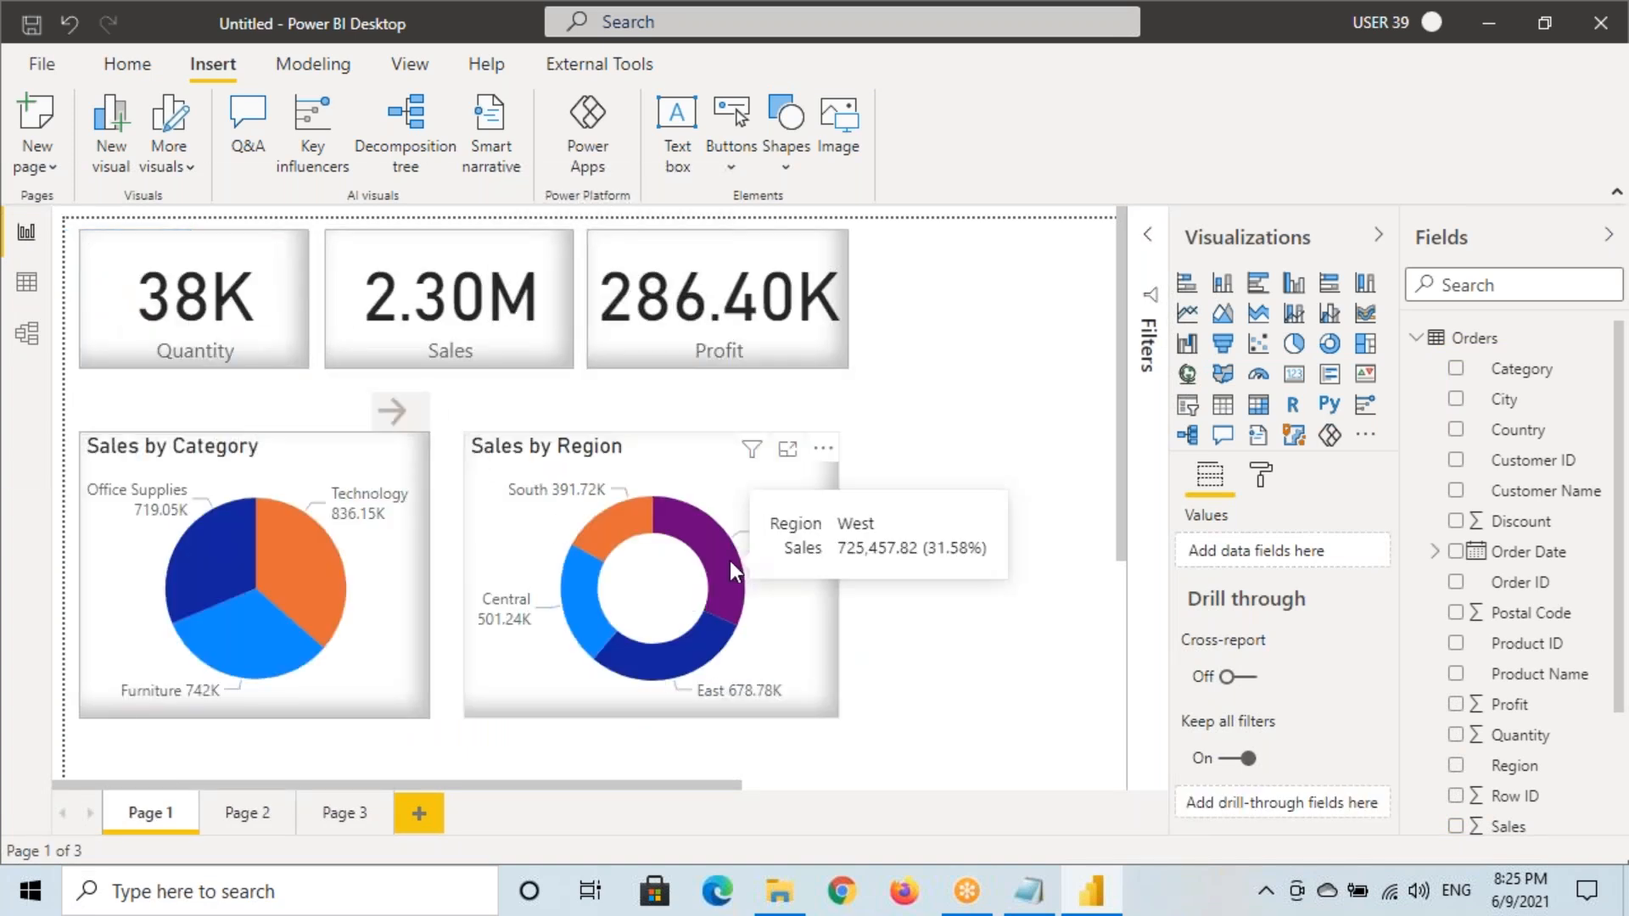
Highlight the West donut slice tooltip's Drill through entry to Page 3
{"action": "mouse_move", "coordinate": [730, 562]}
{"action": "mouse_move", "coordinate": [753, 537]}
{"action": "left_mouse_down"}
{"action": "mouse_move", "coordinate": [805, 573]}
{"action": "mouse_move", "coordinate": [999, 583]}
{"action": "left_mouse_up"}
{"action": "left_click_drag", "start_coordinate": [812, 574], "coordinate": [931, 580]}
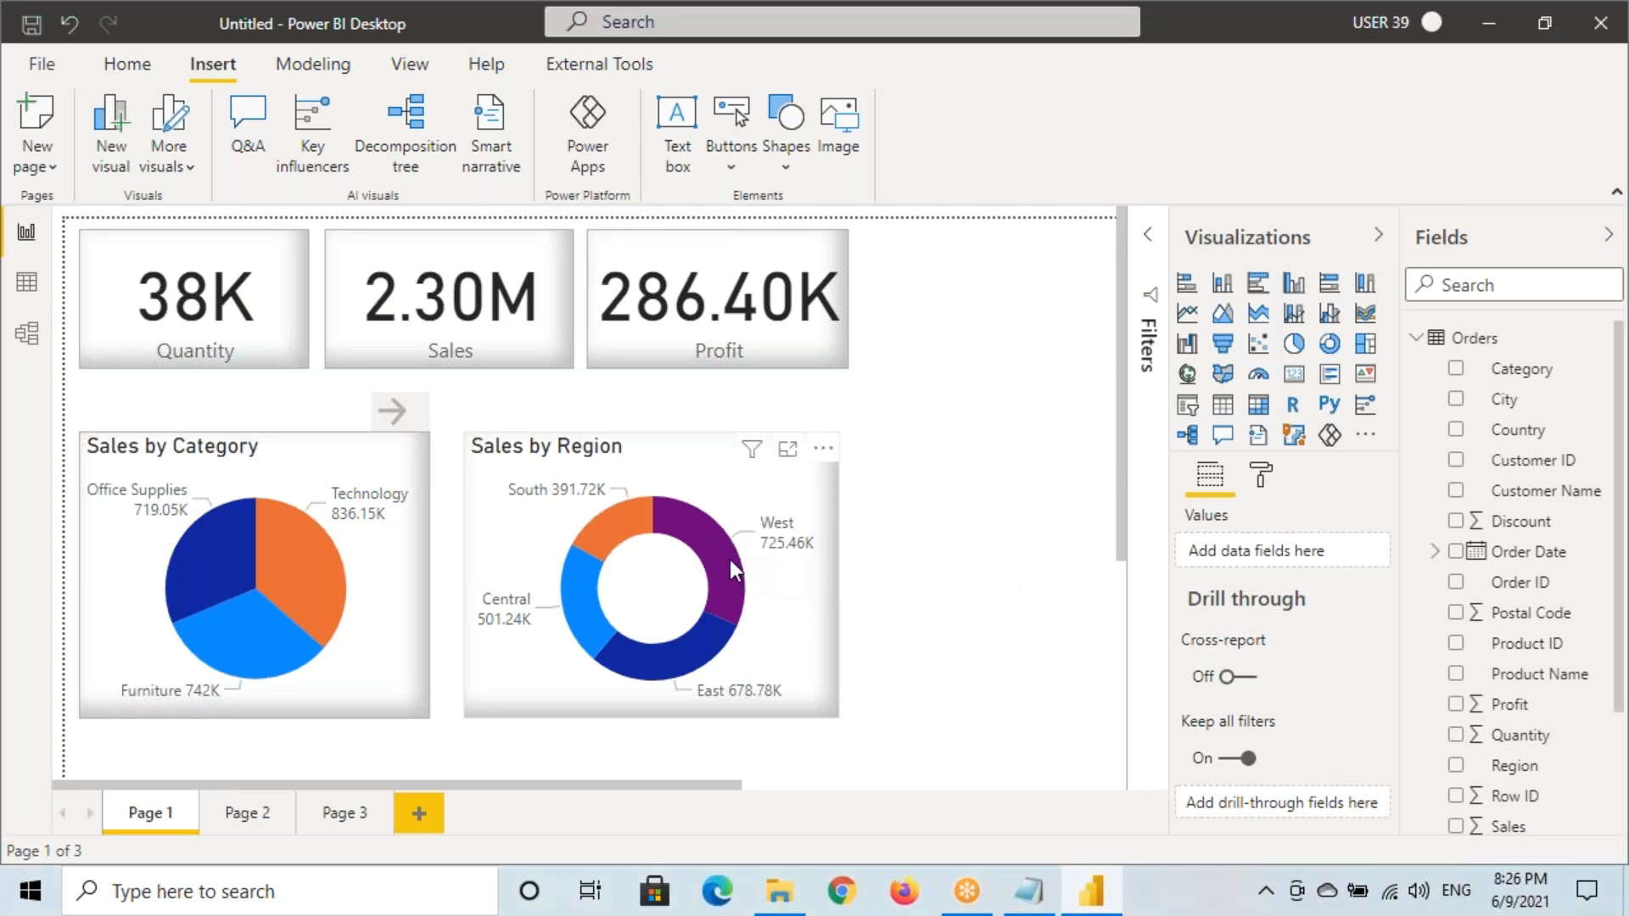
{"action": "mouse_move", "coordinate": [730, 561]}
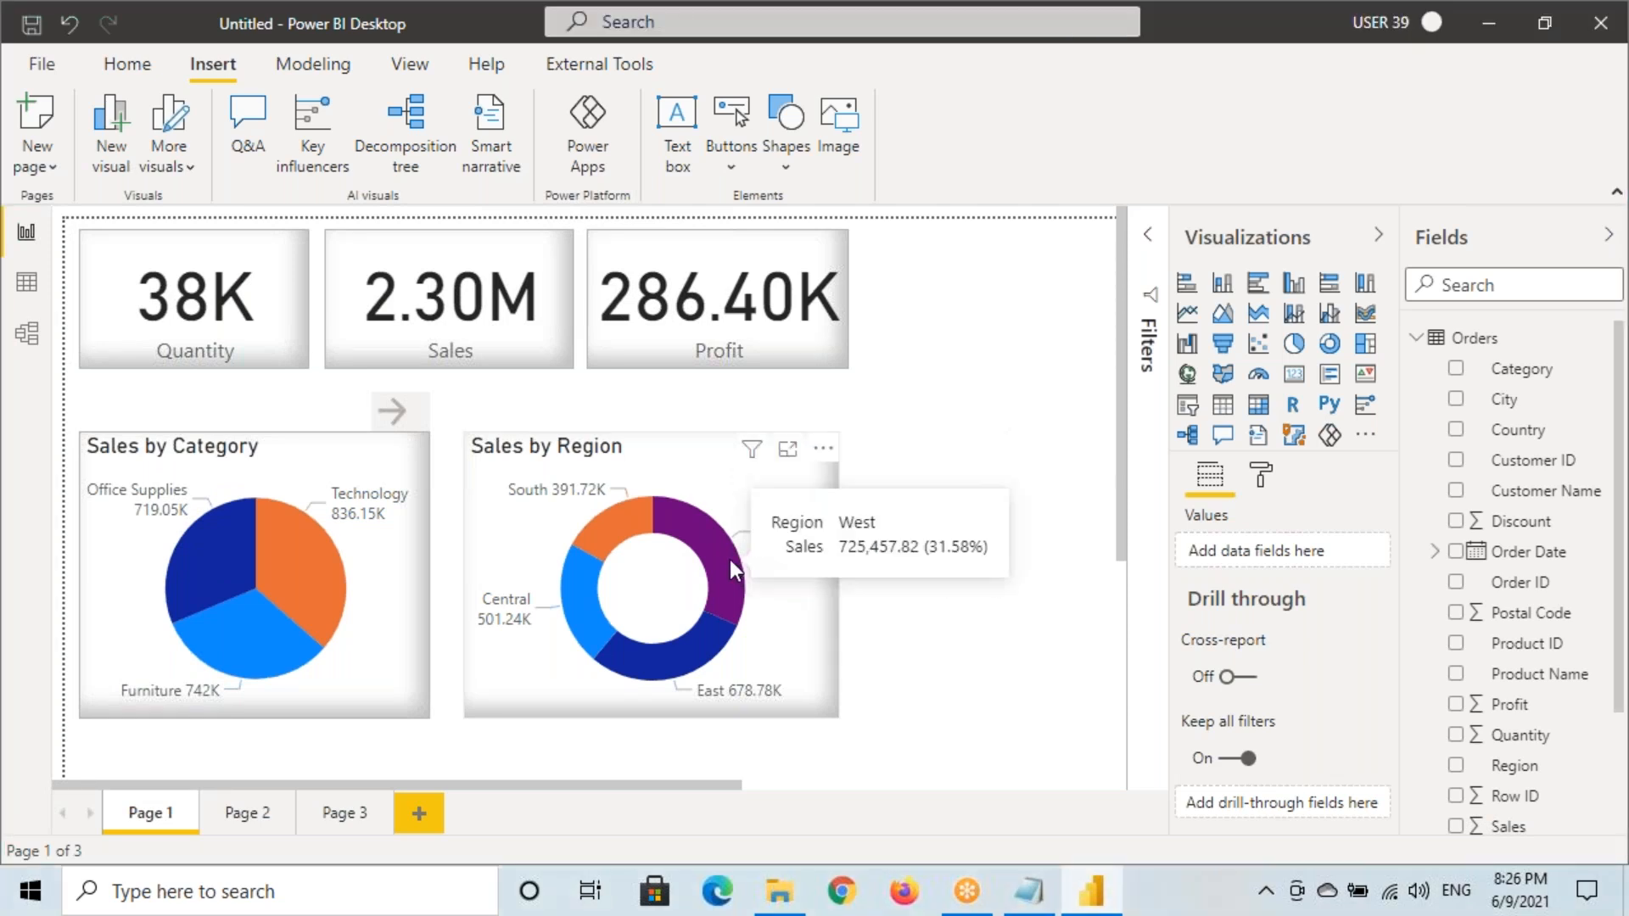
{"action": "mouse_move", "coordinate": [825, 561]}
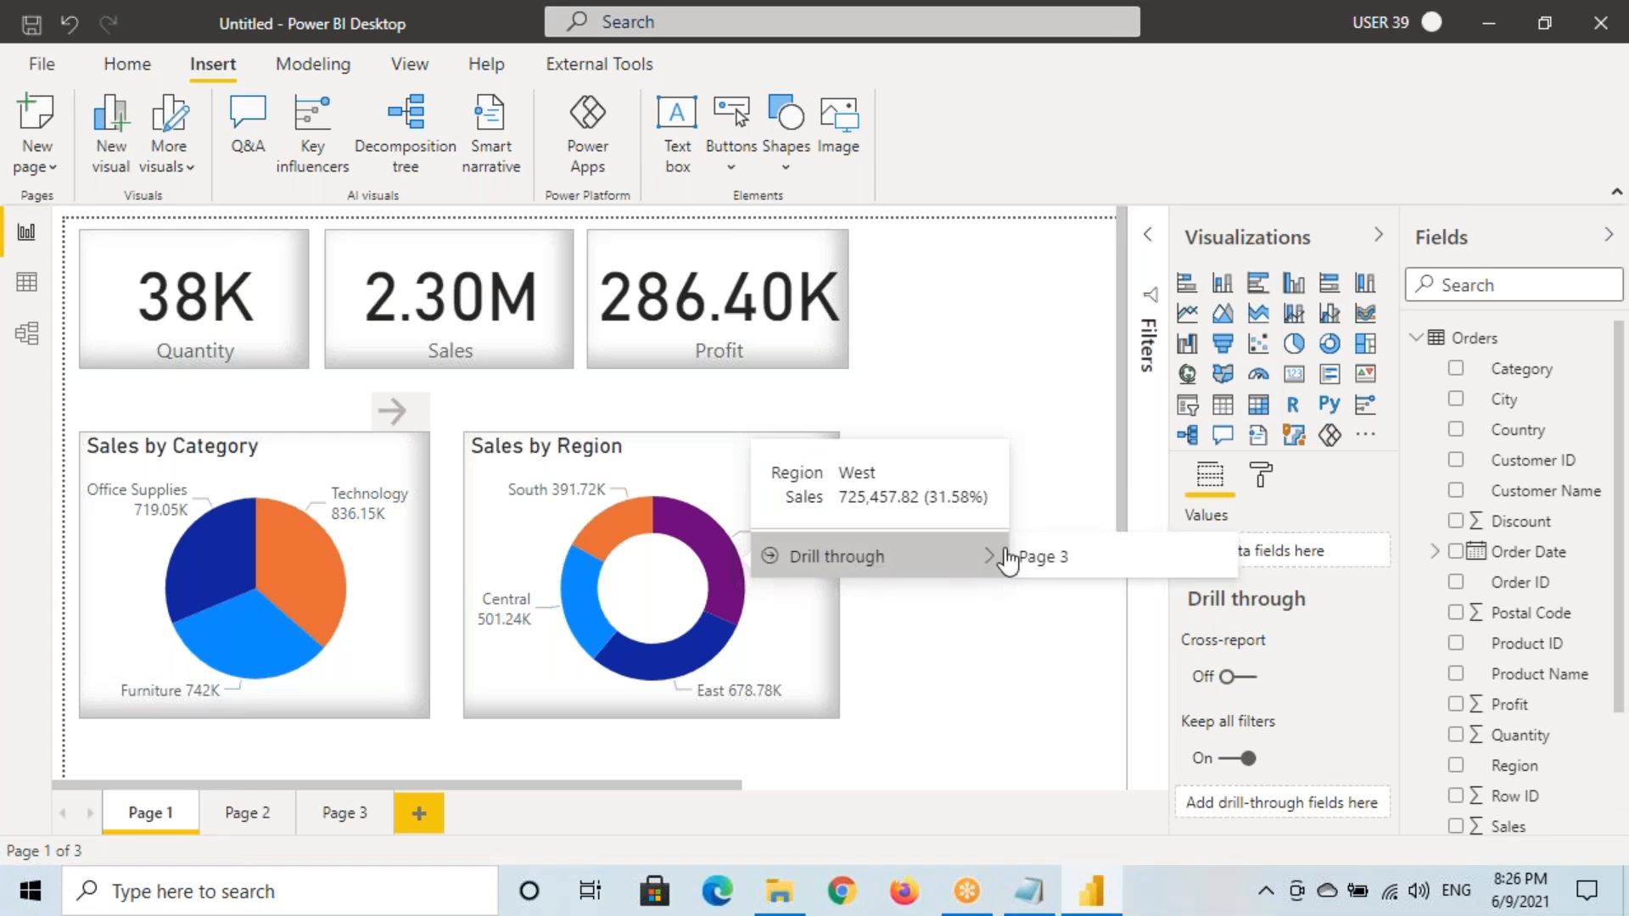
{"action": "left_click", "coordinate": [1036, 559]}
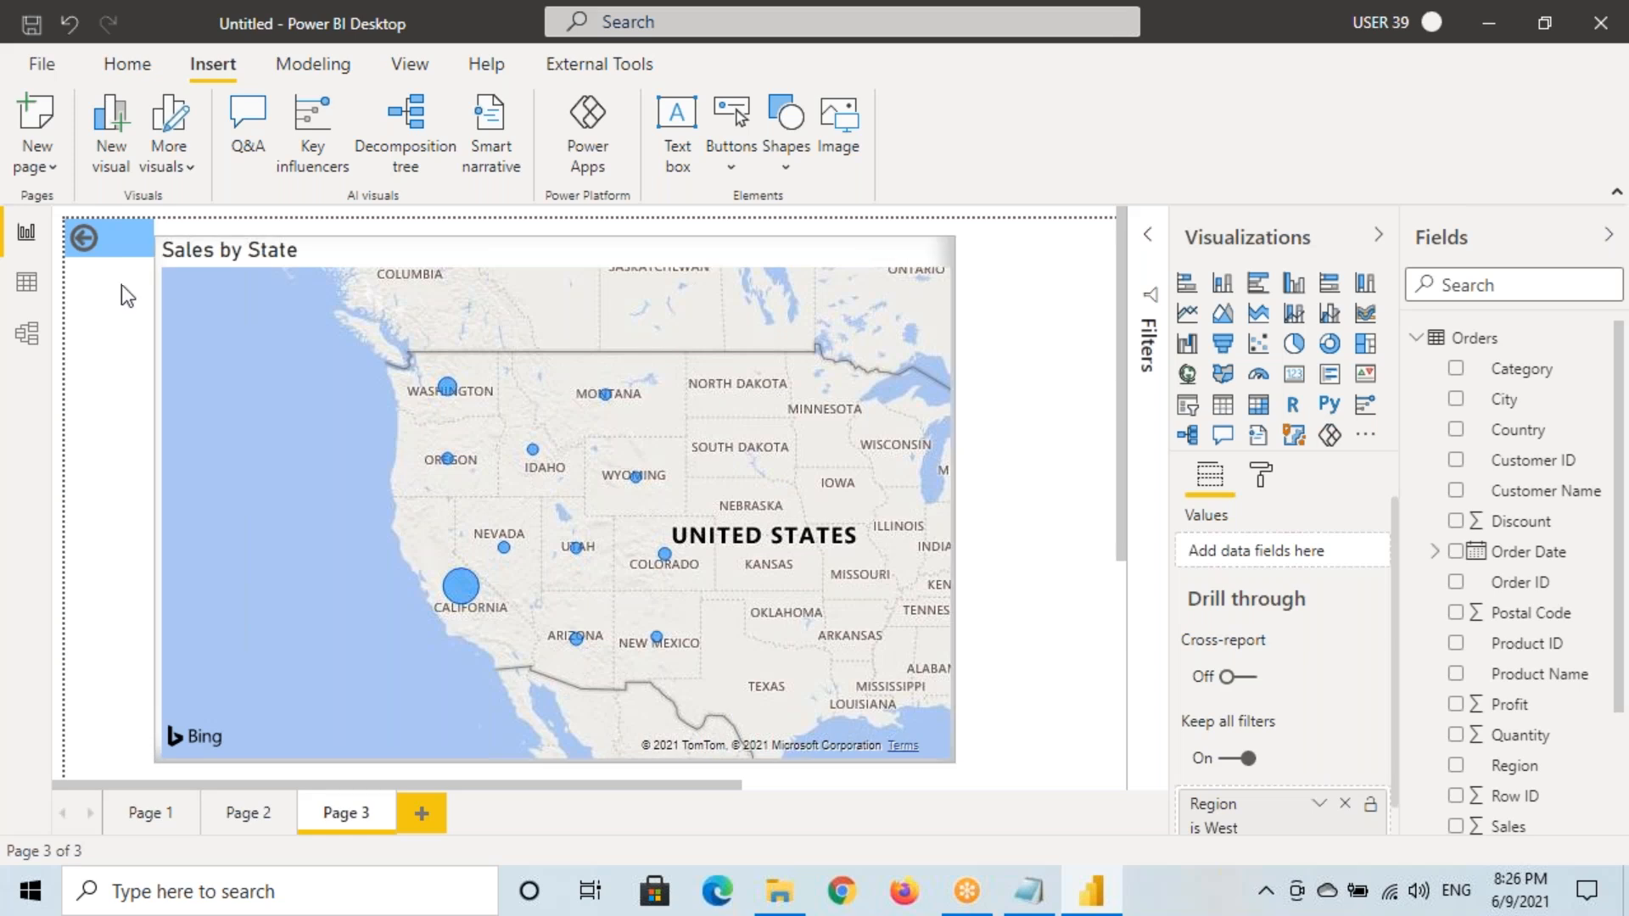
{"action": "left_click", "coordinate": [109, 248], "text": "ctrl"}
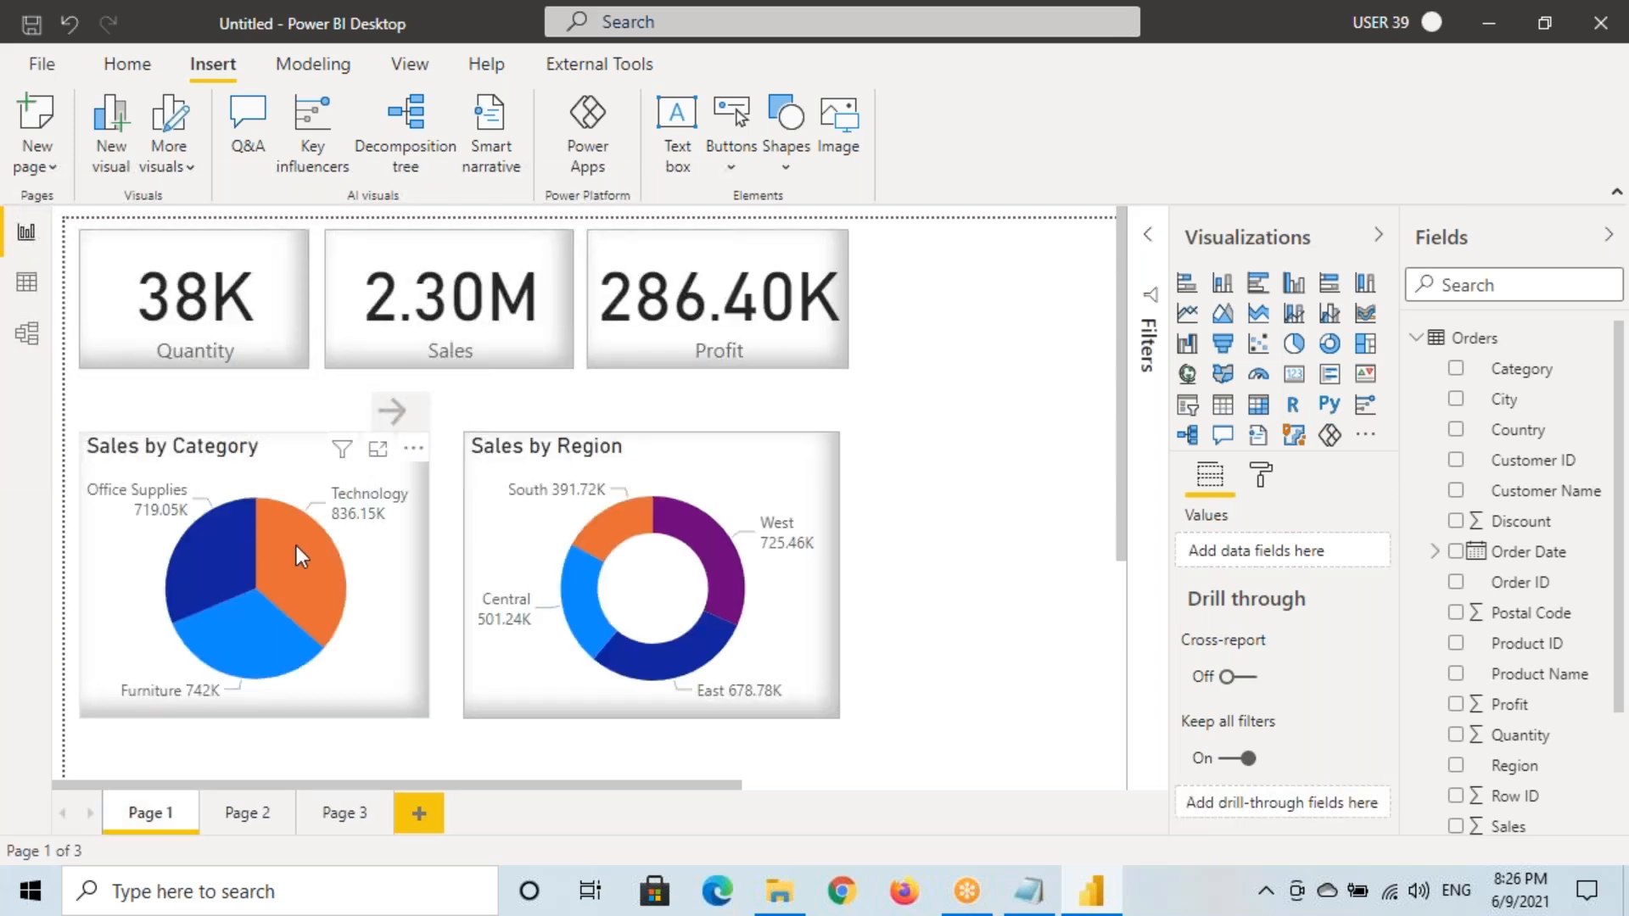
{"action": "mouse_move", "coordinate": [297, 546]}
{"action": "key", "text": "ctrl+2"}
{"action": "mouse_move", "coordinate": [316, 526]}
{"action": "left_mouse_down"}
{"action": "mouse_move", "coordinate": [351, 550]}
{"action": "mouse_move", "coordinate": [492, 562]}
{"action": "mouse_move", "coordinate": [252, 796]}
{"action": "mouse_move", "coordinate": [280, 737]}
{"action": "left_mouse_up"}
{"action": "key", "text": "Escape"}
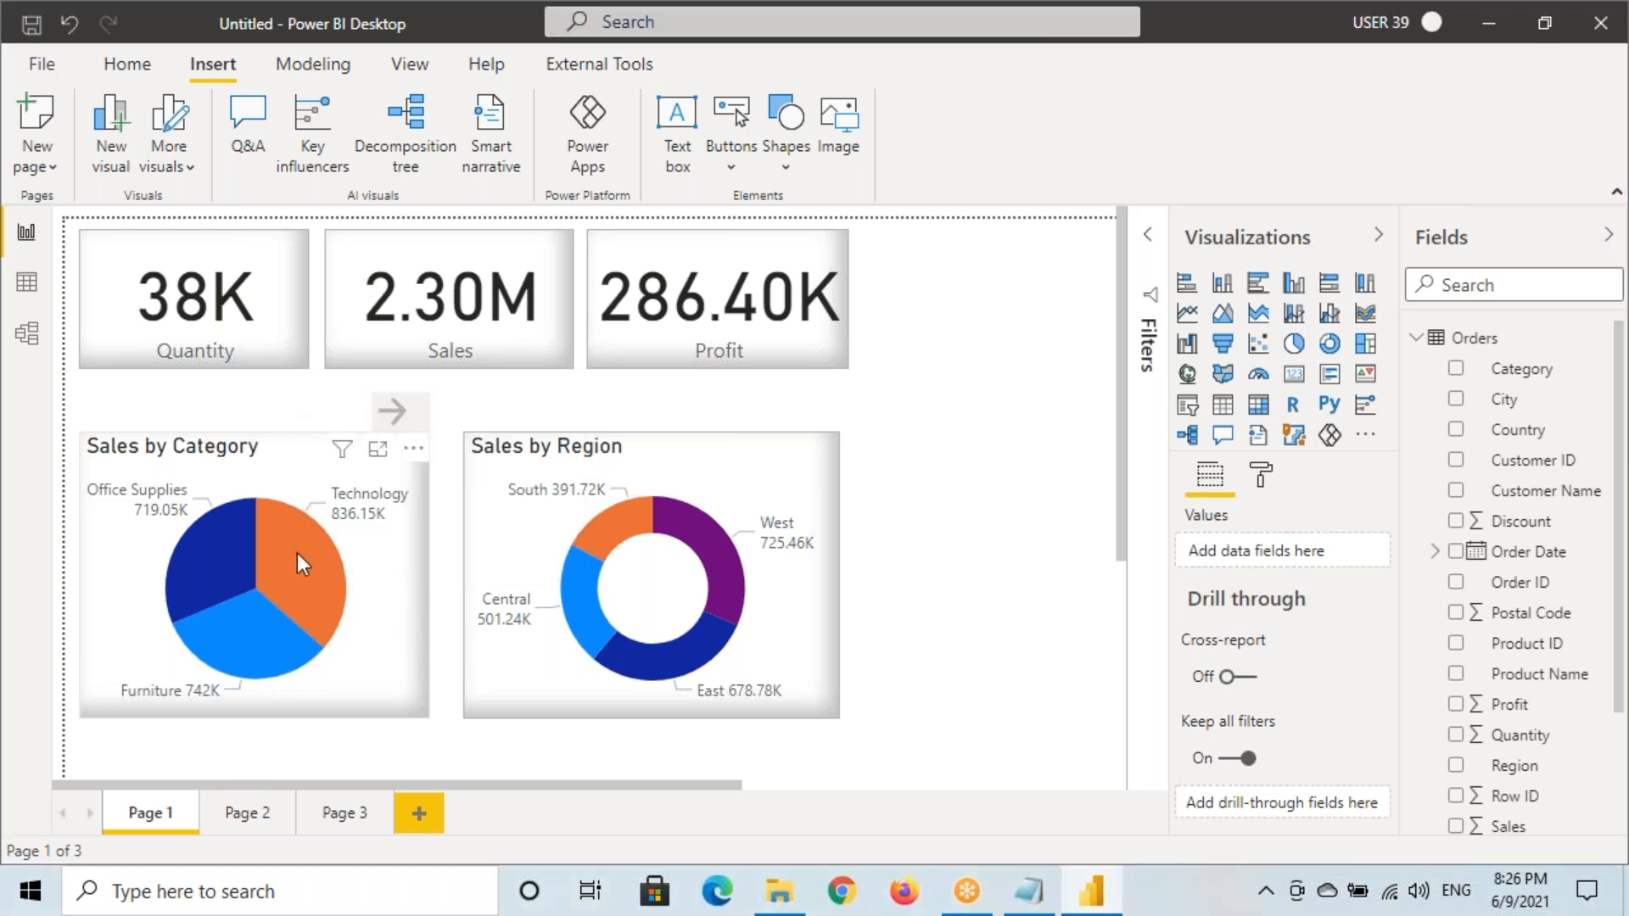
{"action": "mouse_move", "coordinate": [407, 550]}
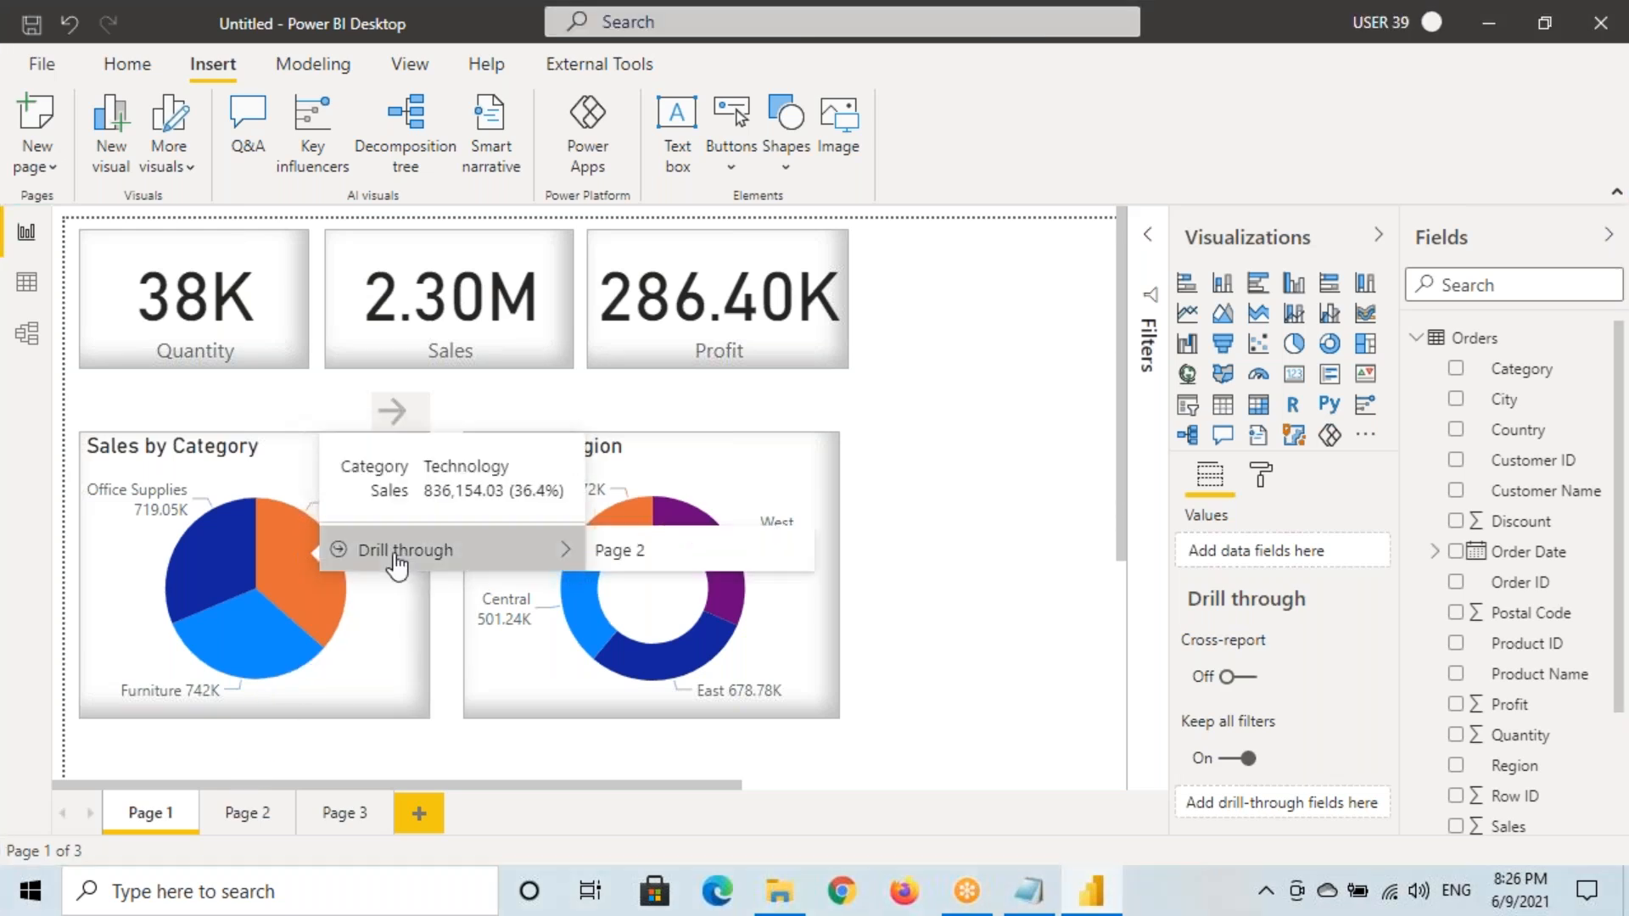
{"action": "left_click", "coordinate": [619, 550]}
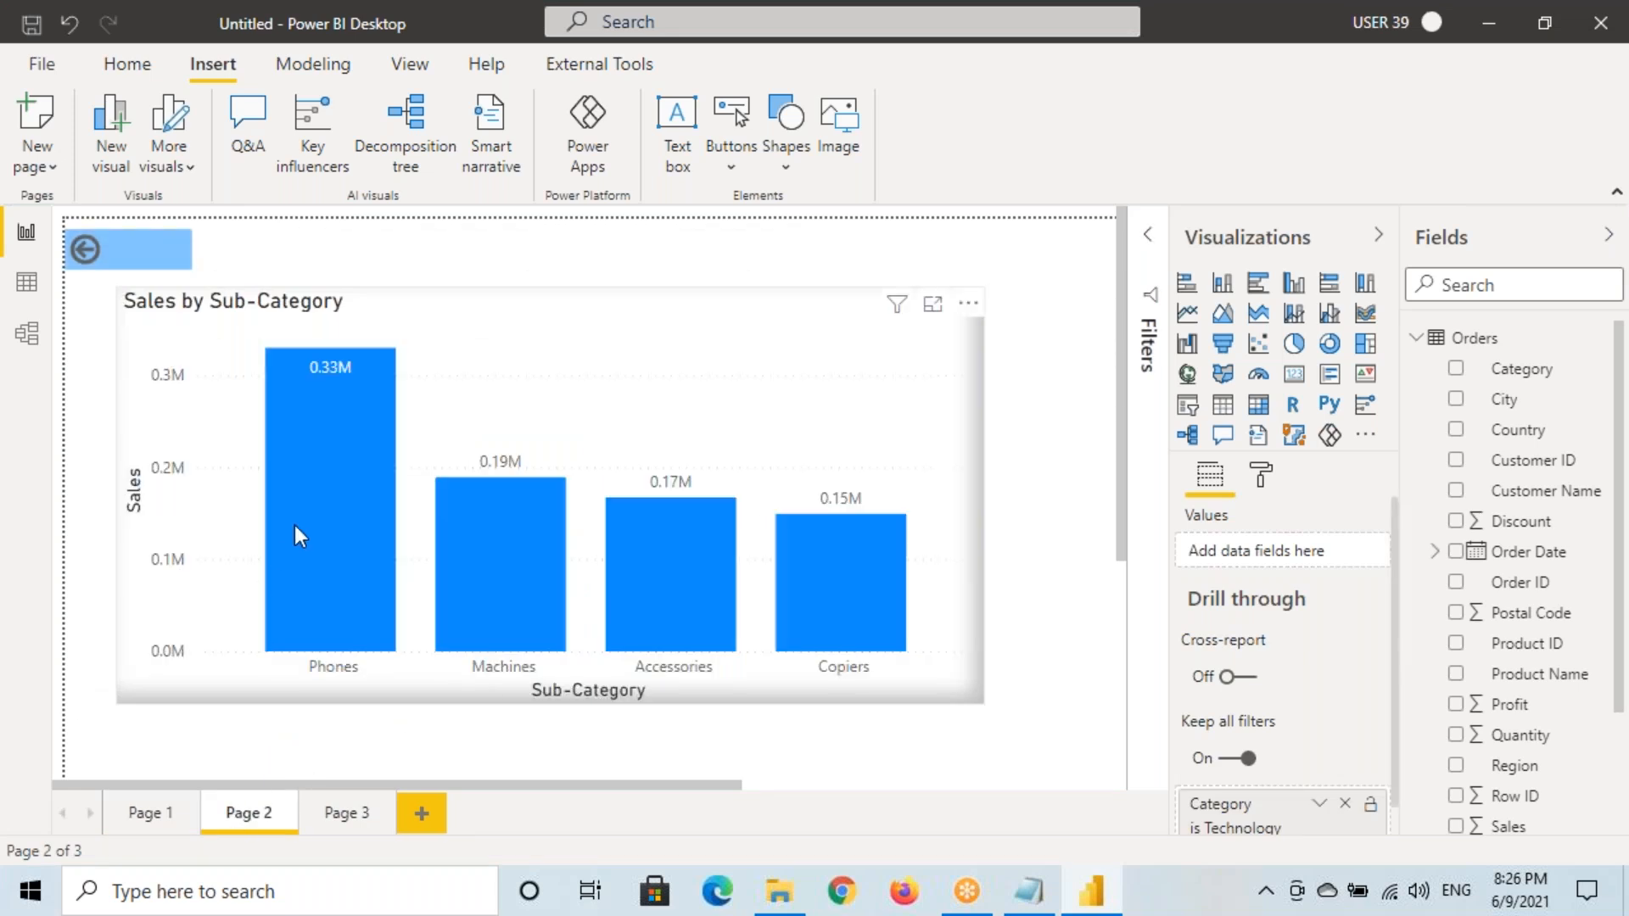
{"action": "left_click", "coordinate": [156, 819]}
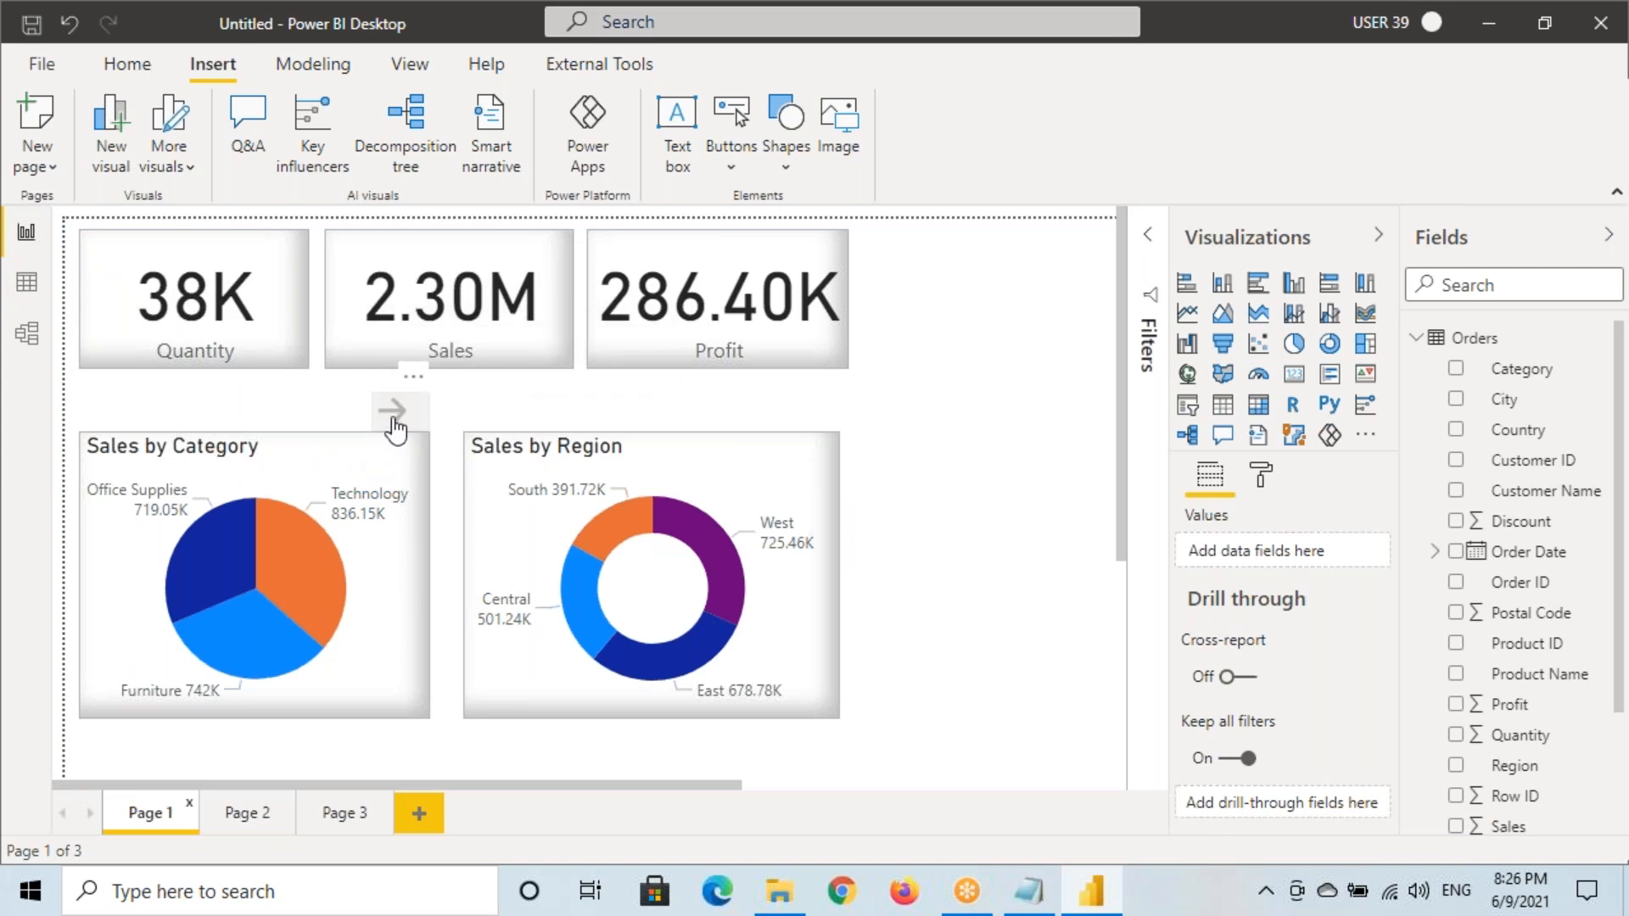
{"action": "mouse_move", "coordinate": [293, 580]}
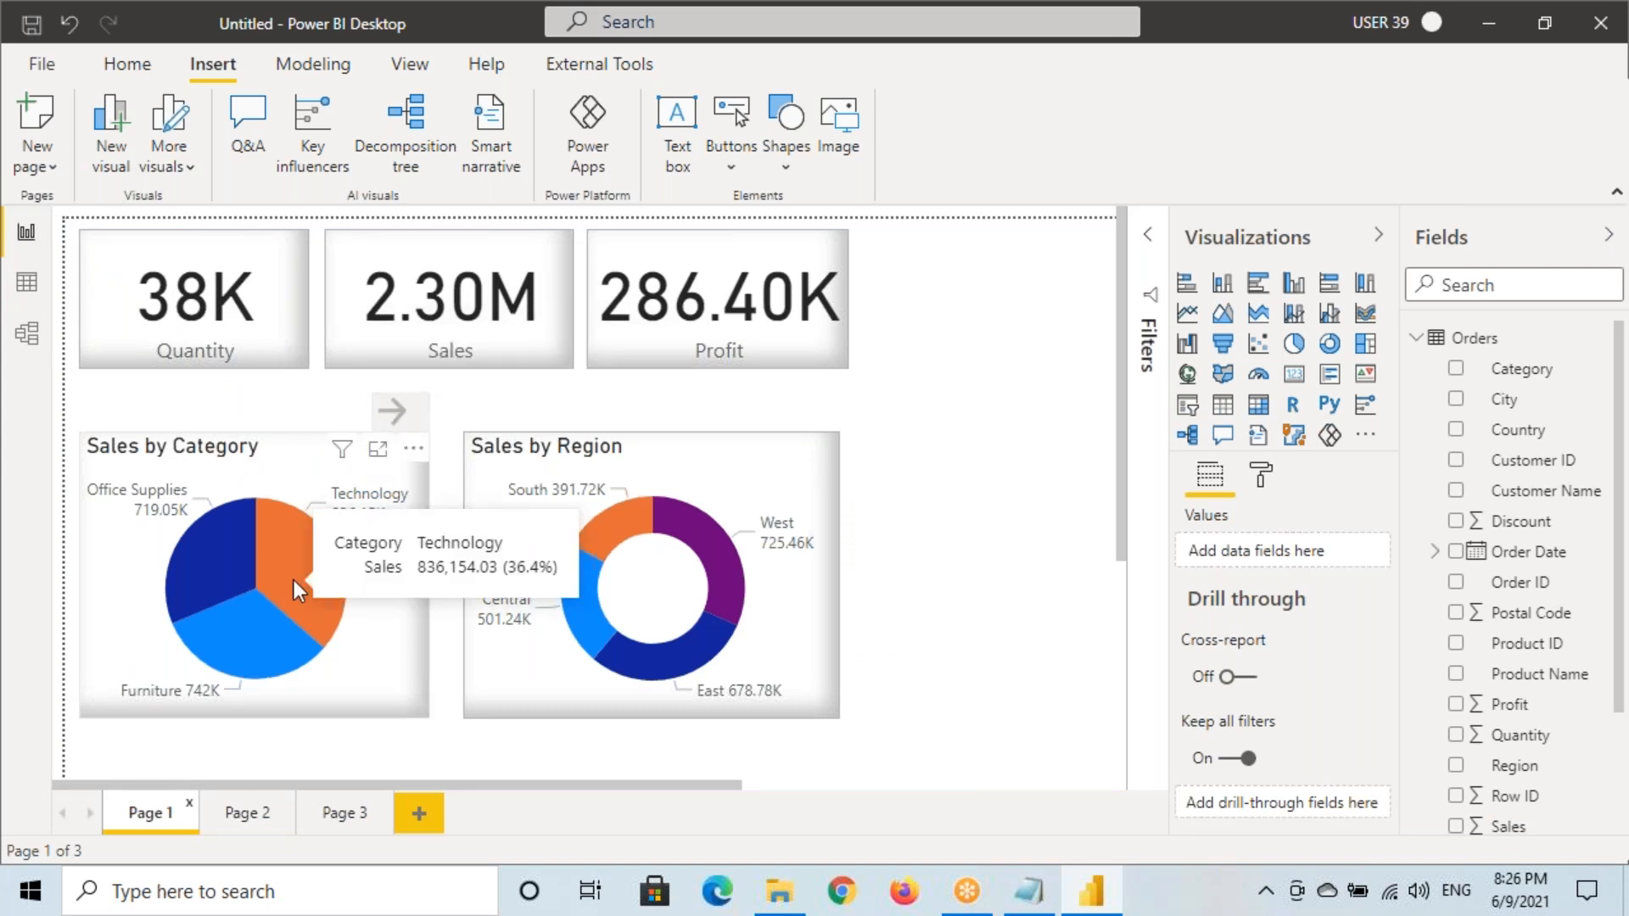
{"action": "key", "text": "ctrl+alt+d"}
{"action": "mouse_move", "coordinate": [308, 467]}
{"action": "left_mouse_down"}
{"action": "mouse_move", "coordinate": [460, 570]}
{"action": "mouse_move", "coordinate": [585, 603]}
{"action": "left_mouse_up"}
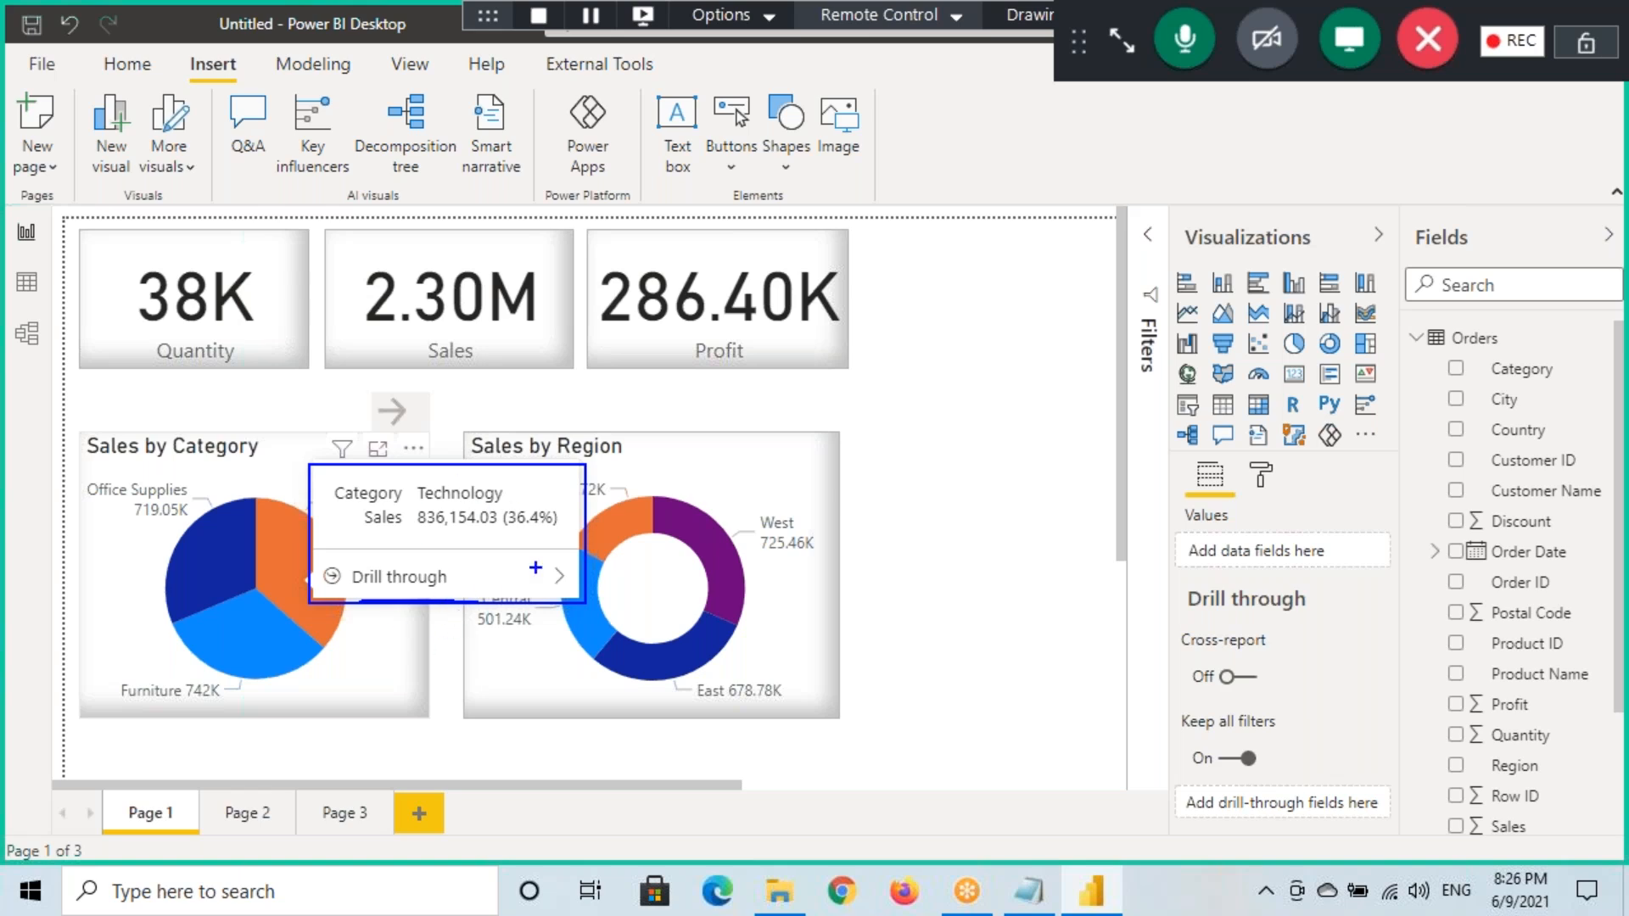
{"action": "key", "text": "Escape"}
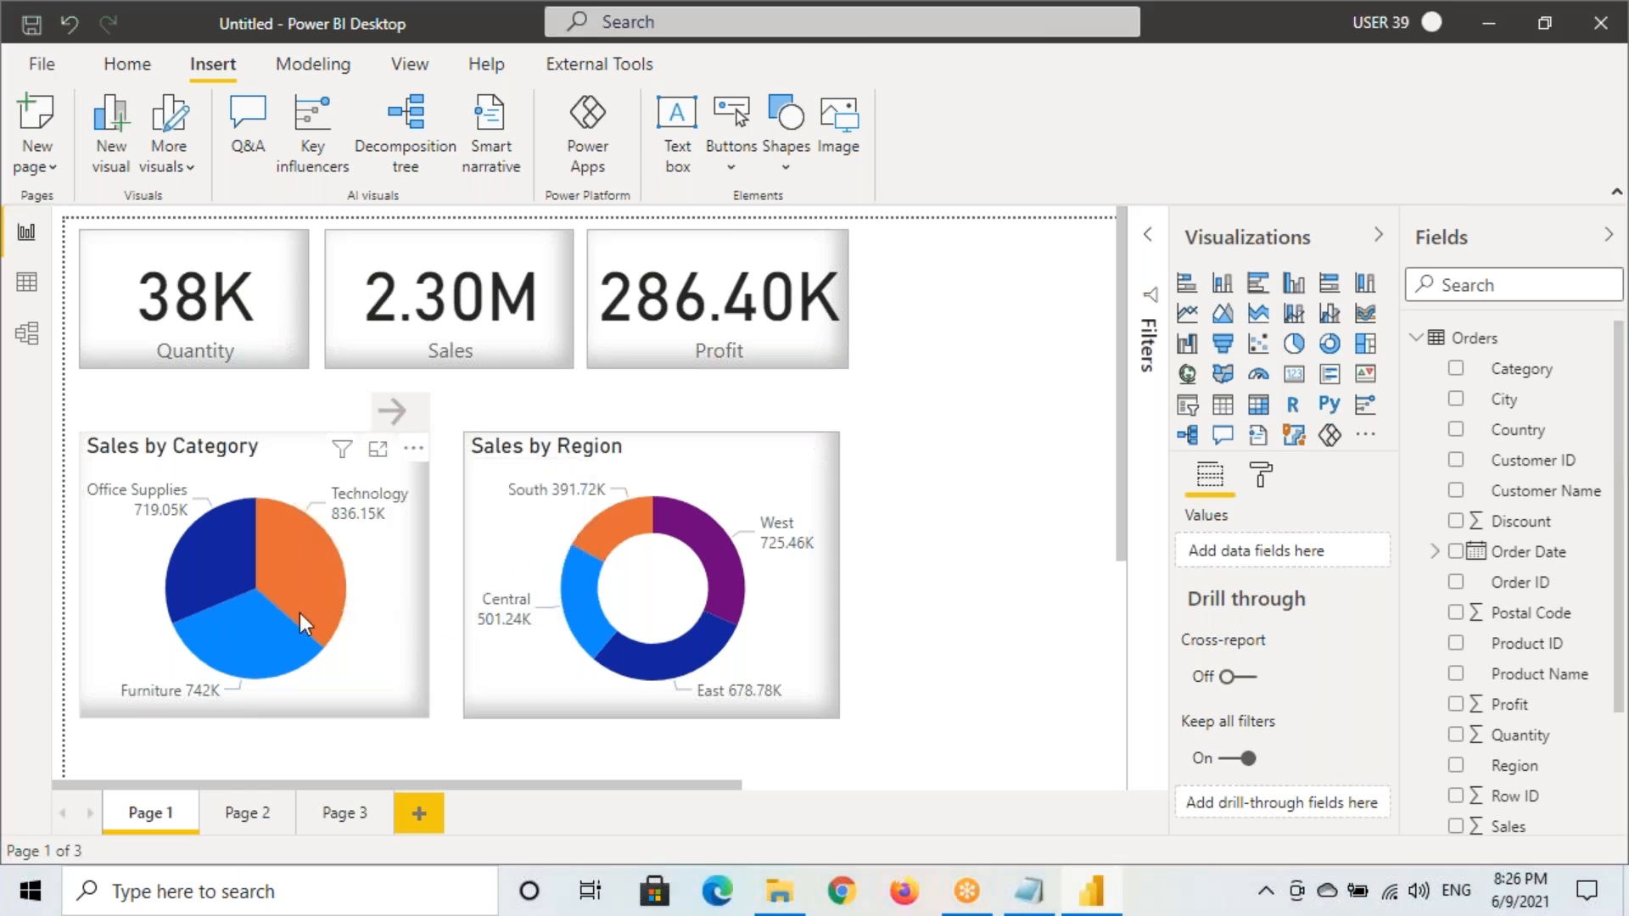
{"action": "mouse_move", "coordinate": [302, 584]}
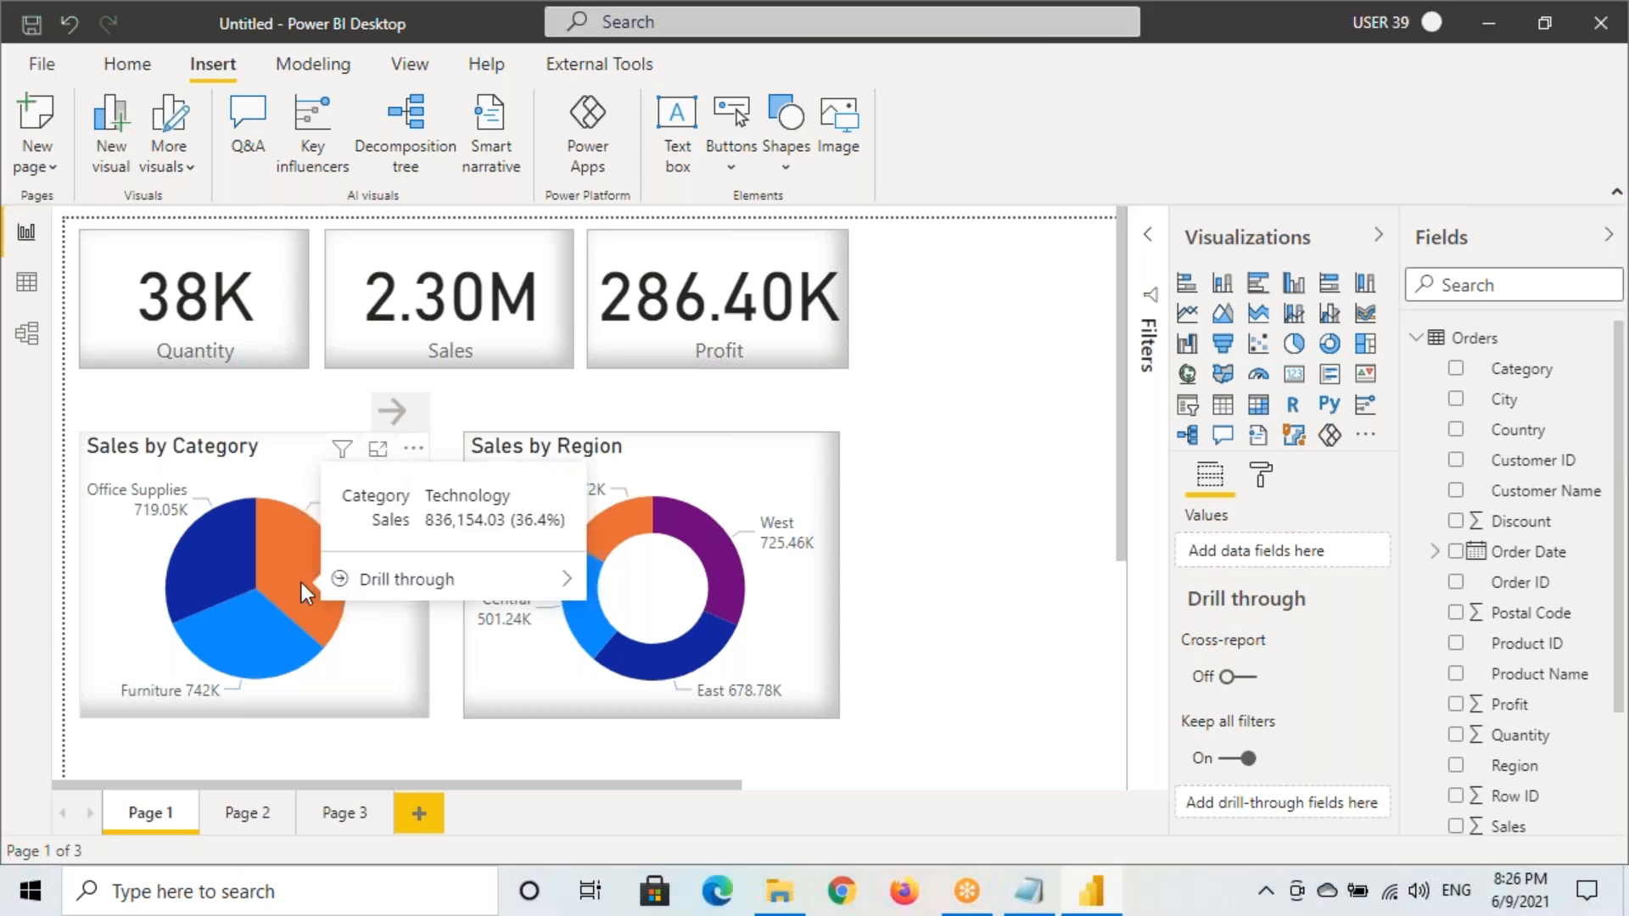
{"action": "key", "text": "ctrl+2"}
{"action": "mouse_move", "coordinate": [319, 560]}
{"action": "left_mouse_down"}
{"action": "mouse_move", "coordinate": [453, 596]}
{"action": "mouse_move", "coordinate": [585, 598]}
{"action": "left_mouse_up"}
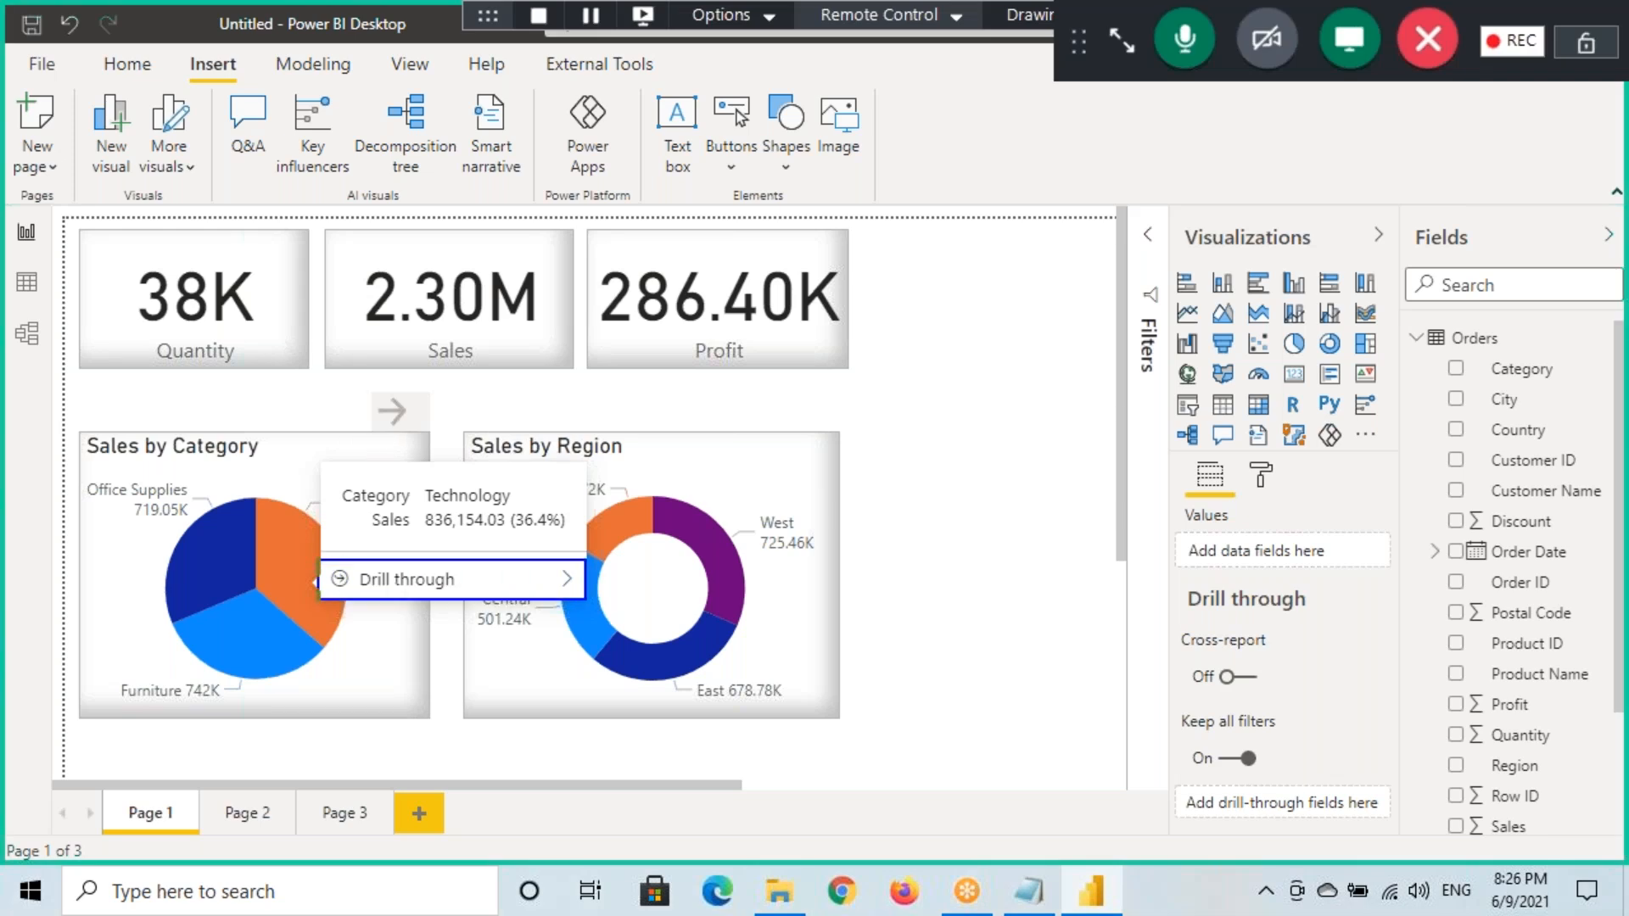
{"action": "mouse_move", "coordinate": [351, 511]}
{"action": "left_mouse_down"}
{"action": "mouse_move", "coordinate": [532, 506]}
{"action": "mouse_move", "coordinate": [424, 535]}
{"action": "mouse_move", "coordinate": [527, 529]}
{"action": "left_mouse_up"}
{"action": "left_click_drag", "start_coordinate": [326, 565], "coordinate": [580, 595]}
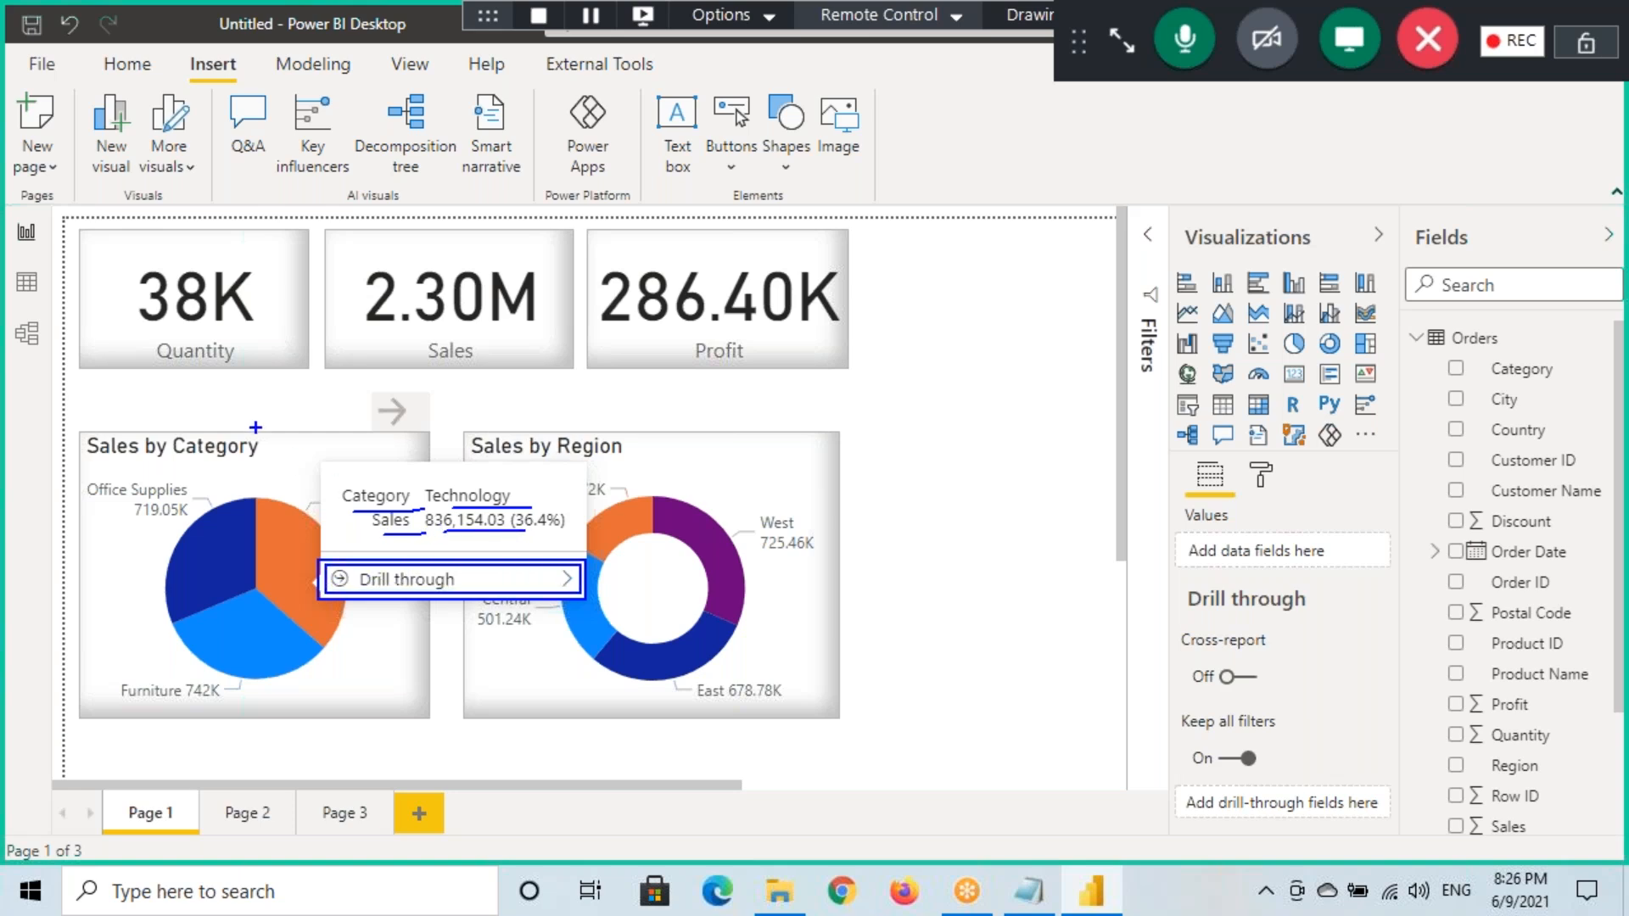
{"action": "key", "text": "Escape"}
{"action": "left_click", "coordinate": [44, 68]}
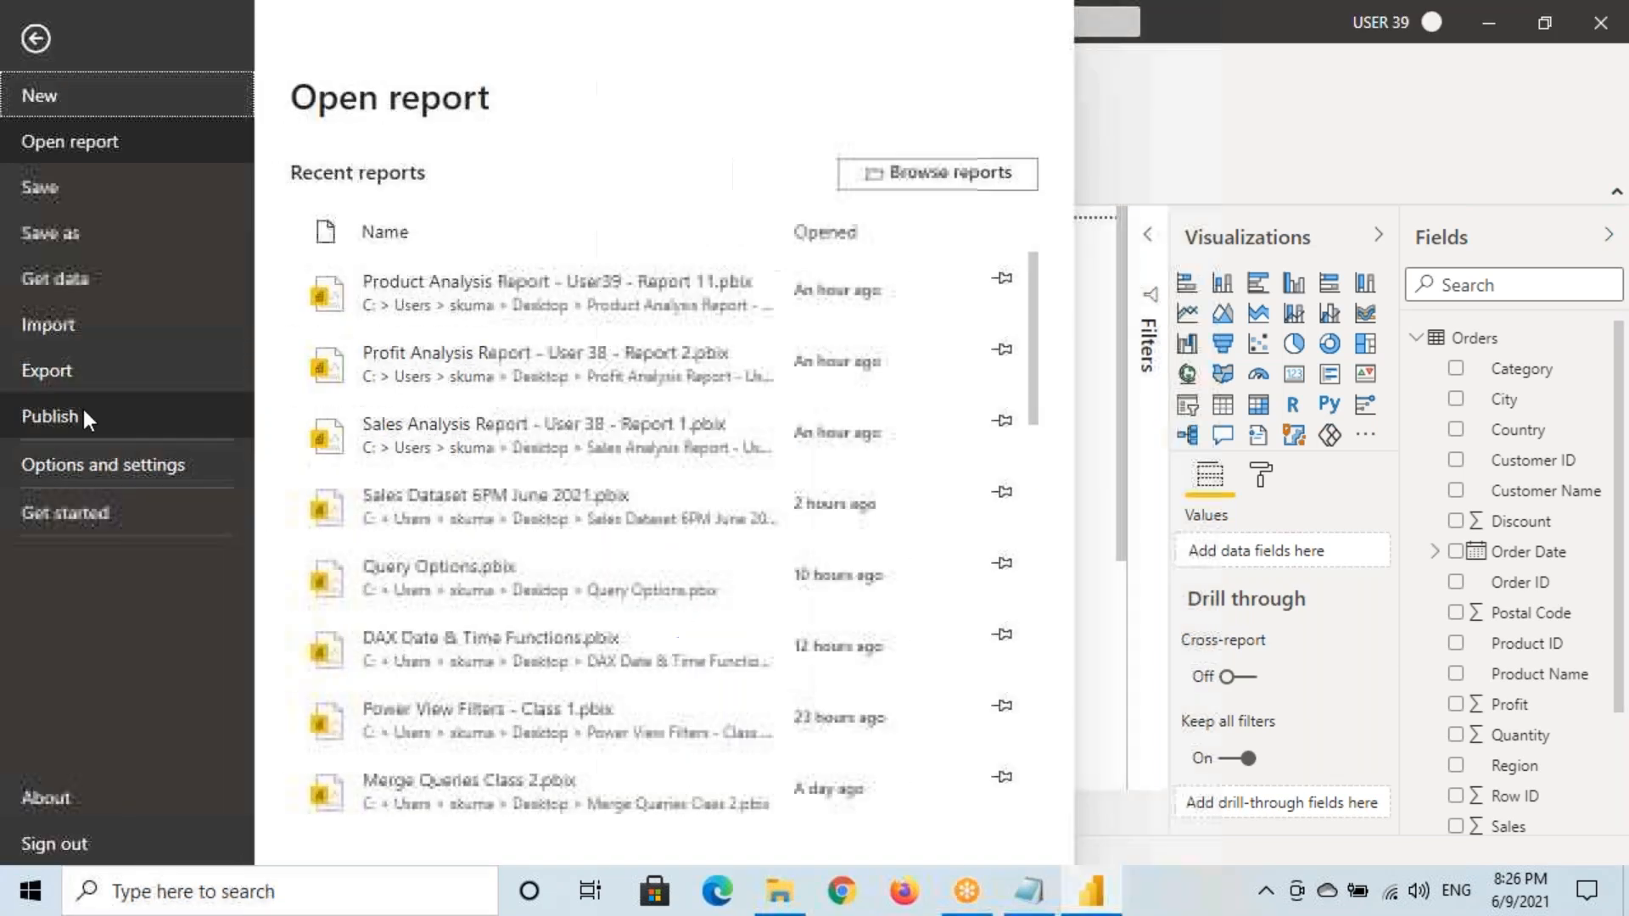
{"action": "left_click", "coordinate": [83, 463]}
{"action": "key", "text": "Escape"}
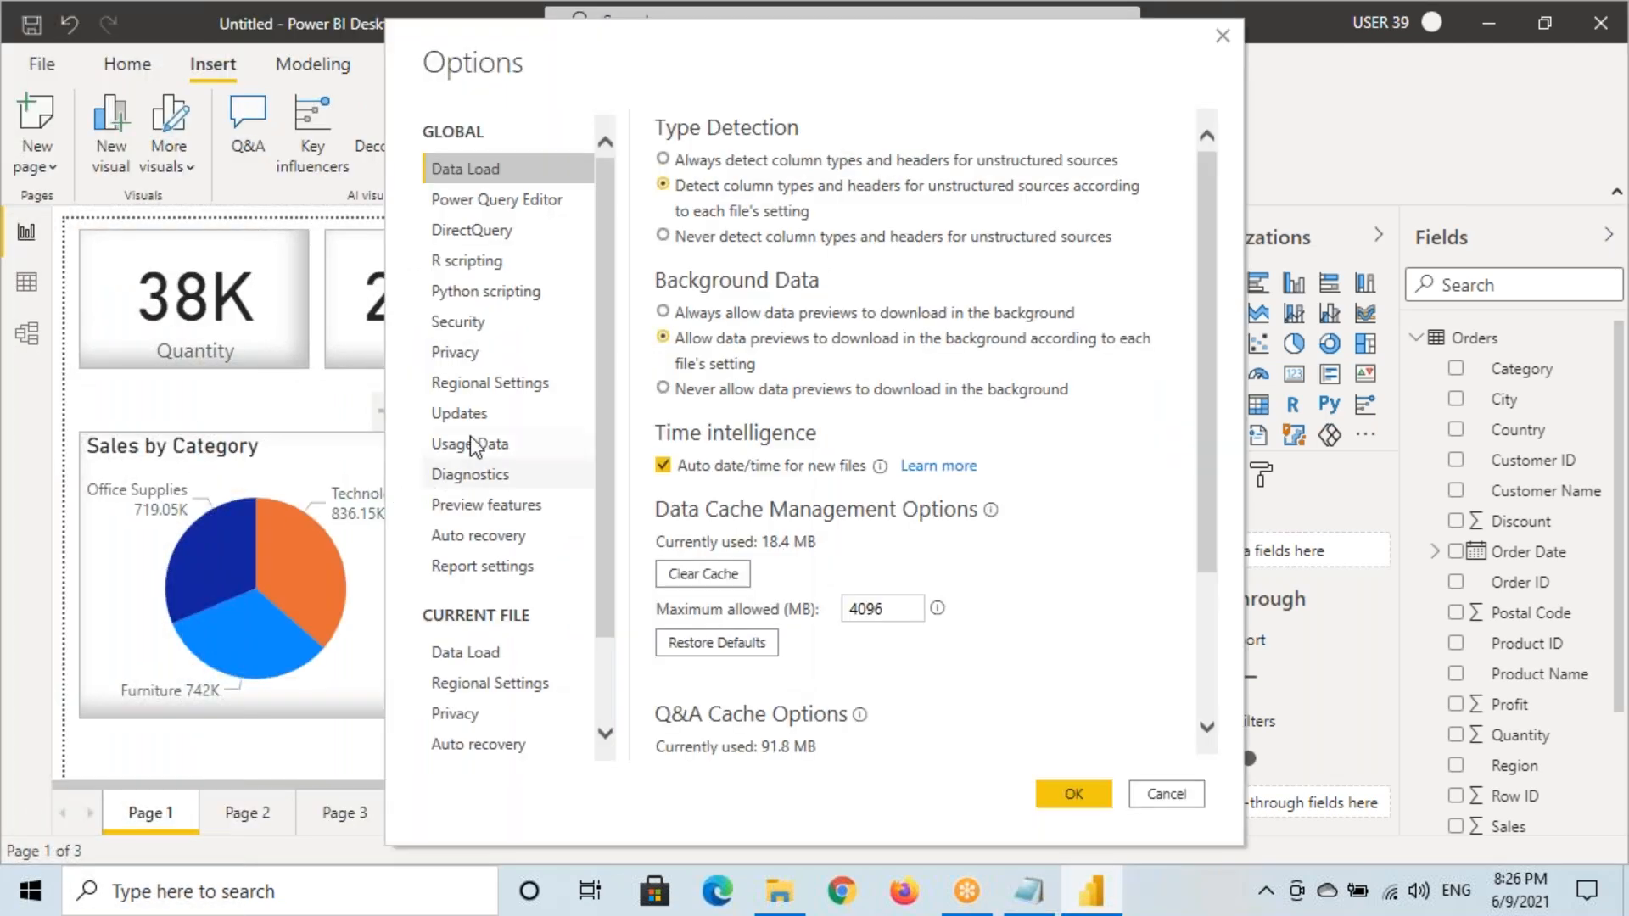
{"action": "left_click", "coordinate": [486, 507]}
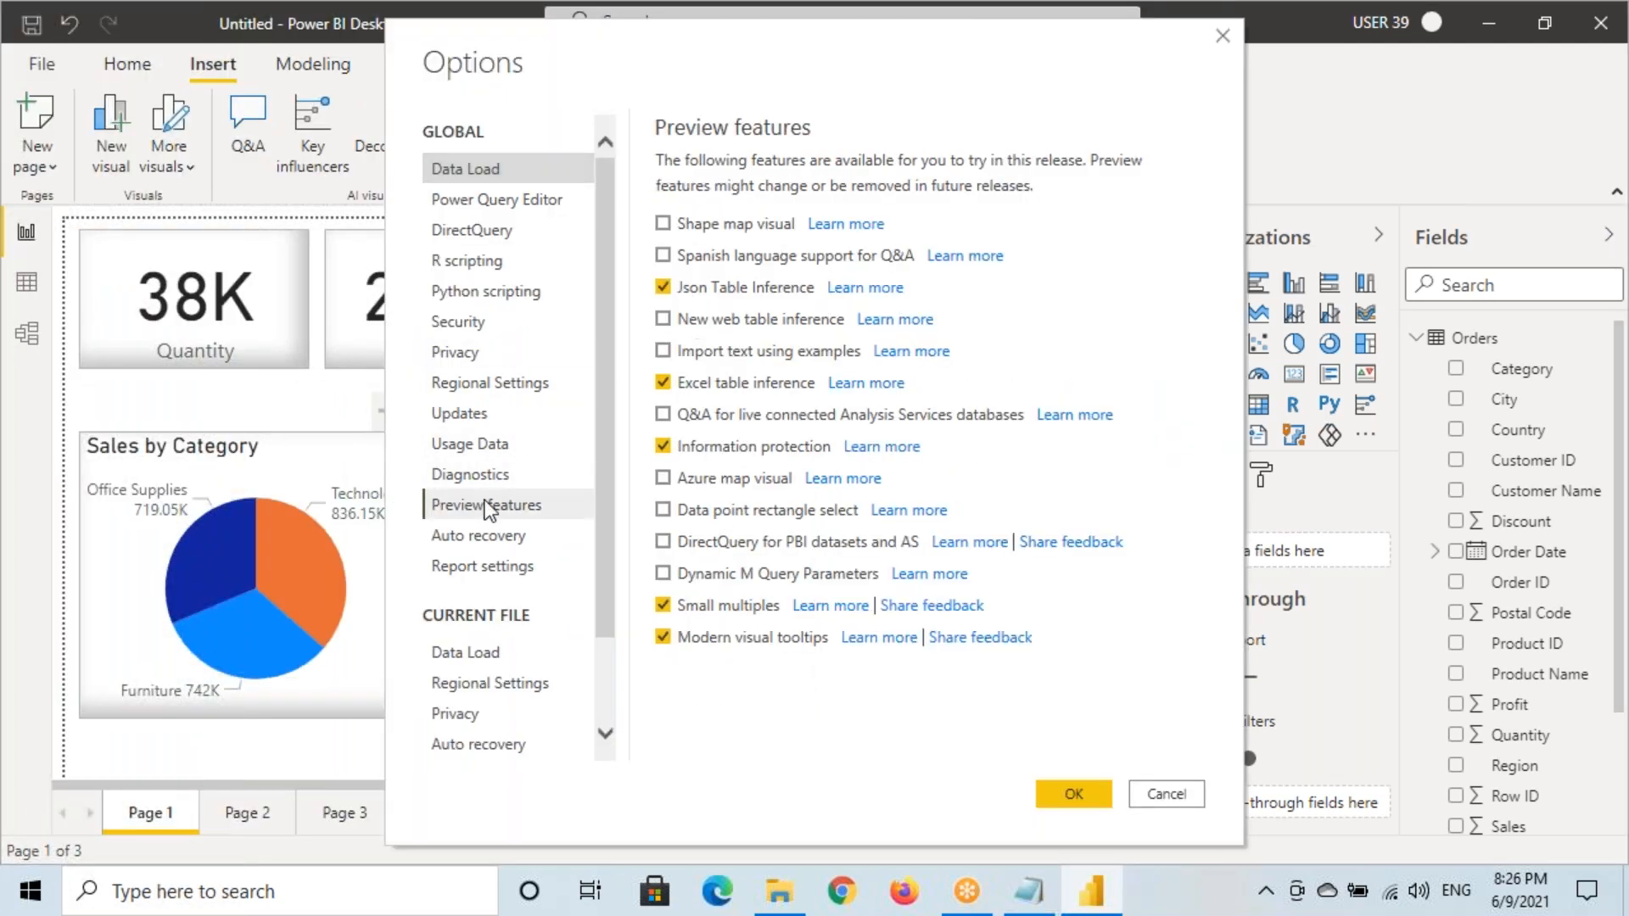
{"action": "scroll", "coordinate": [490, 704], "scroll_direction": "down", "scroll_amount": 1}
{"action": "left_click", "coordinate": [482, 730]}
{"action": "scroll", "coordinate": [720, 730], "scroll_direction": "down", "scroll_amount": 3}
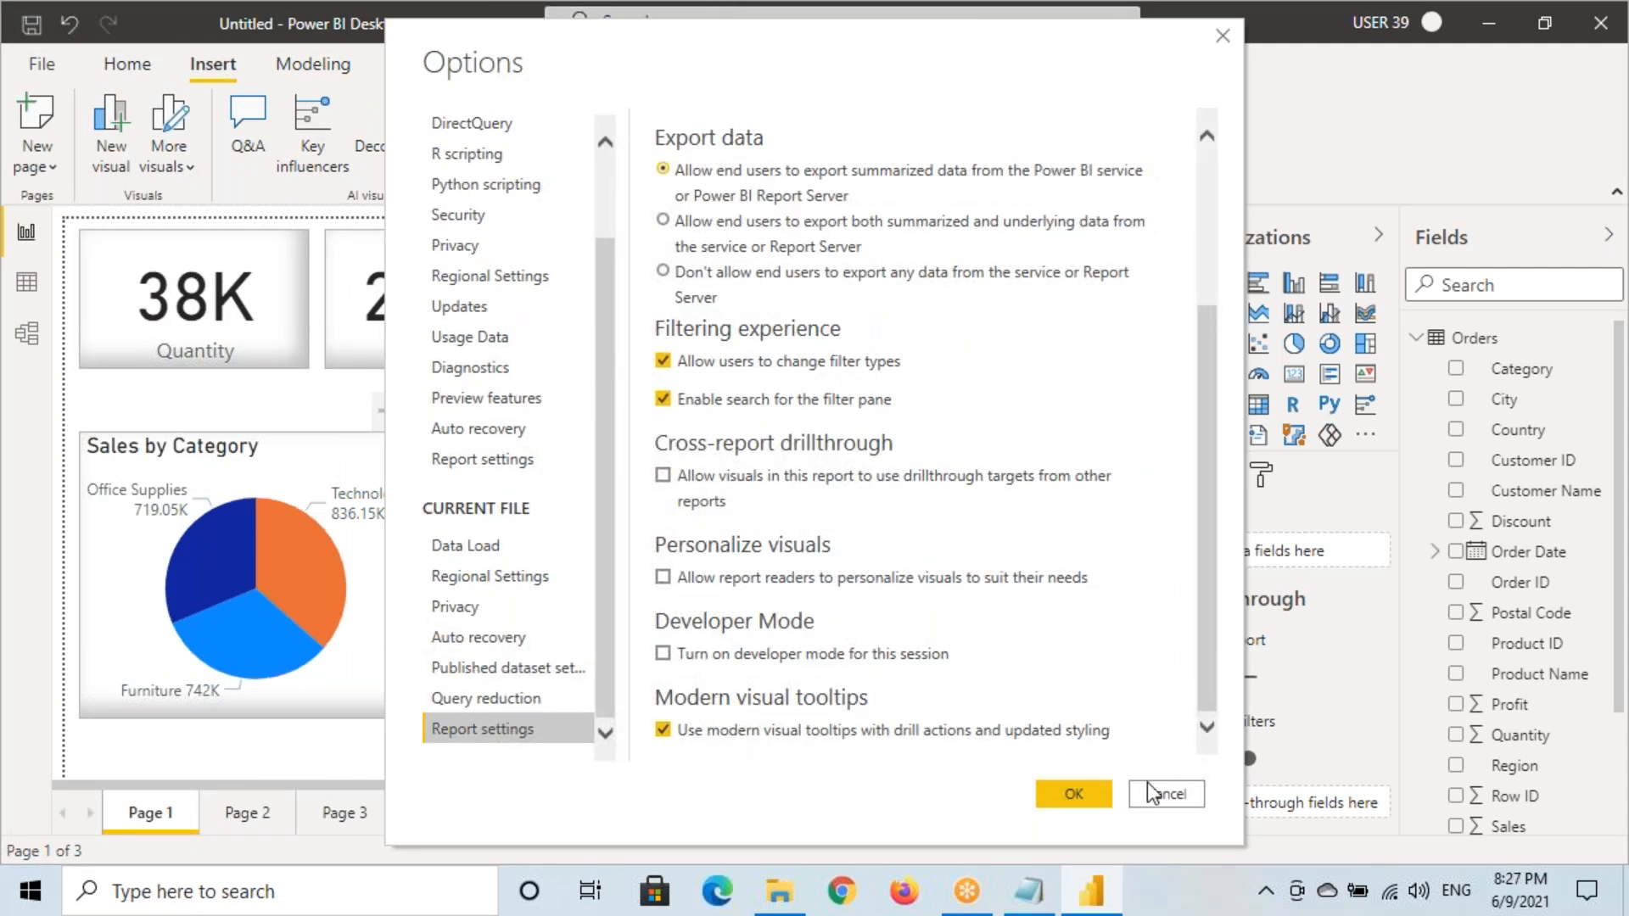
{"action": "left_click", "coordinate": [1074, 794]}
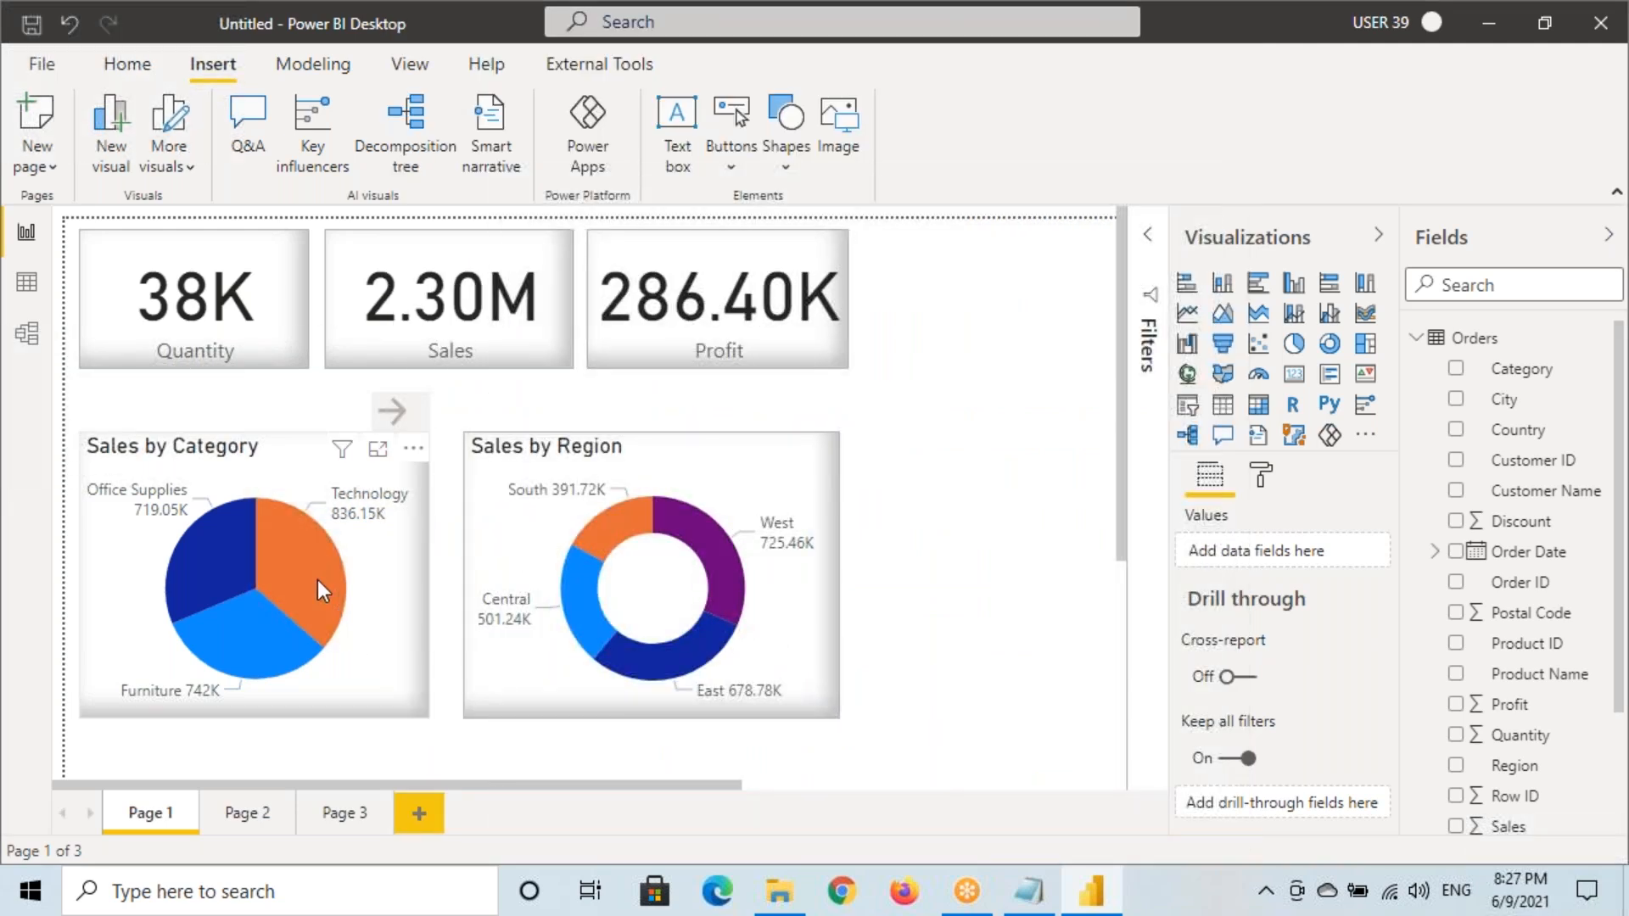
{"action": "mouse_move", "coordinate": [317, 578]}
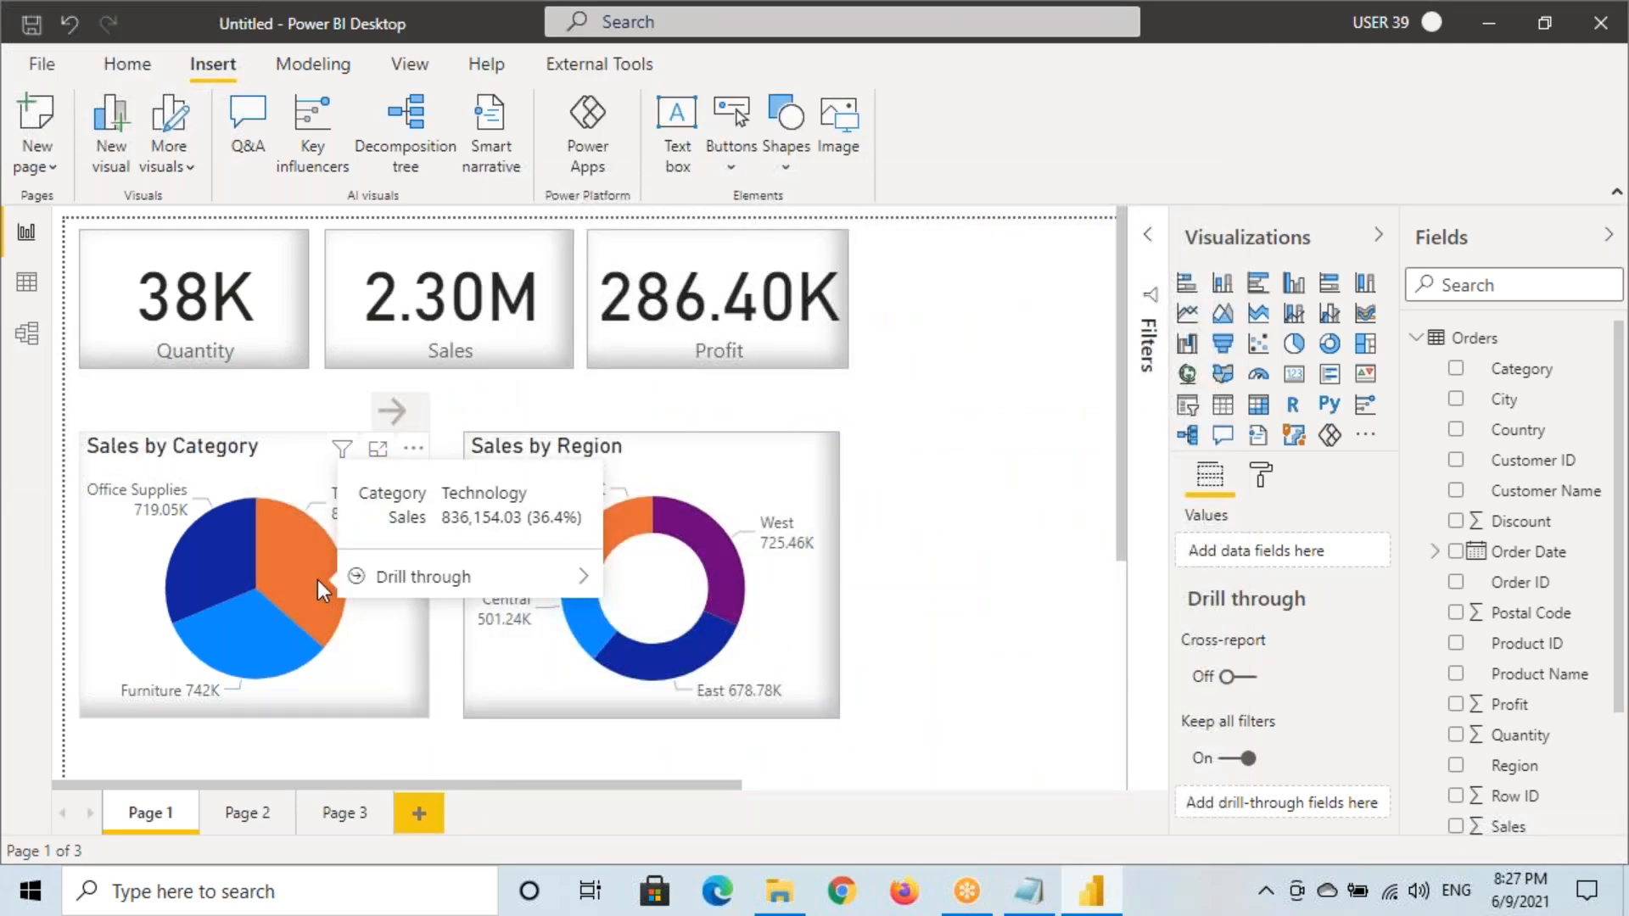
{"action": "key", "text": "ctrl+2"}
{"action": "left_click_drag", "start_coordinate": [334, 469], "coordinate": [595, 591]}
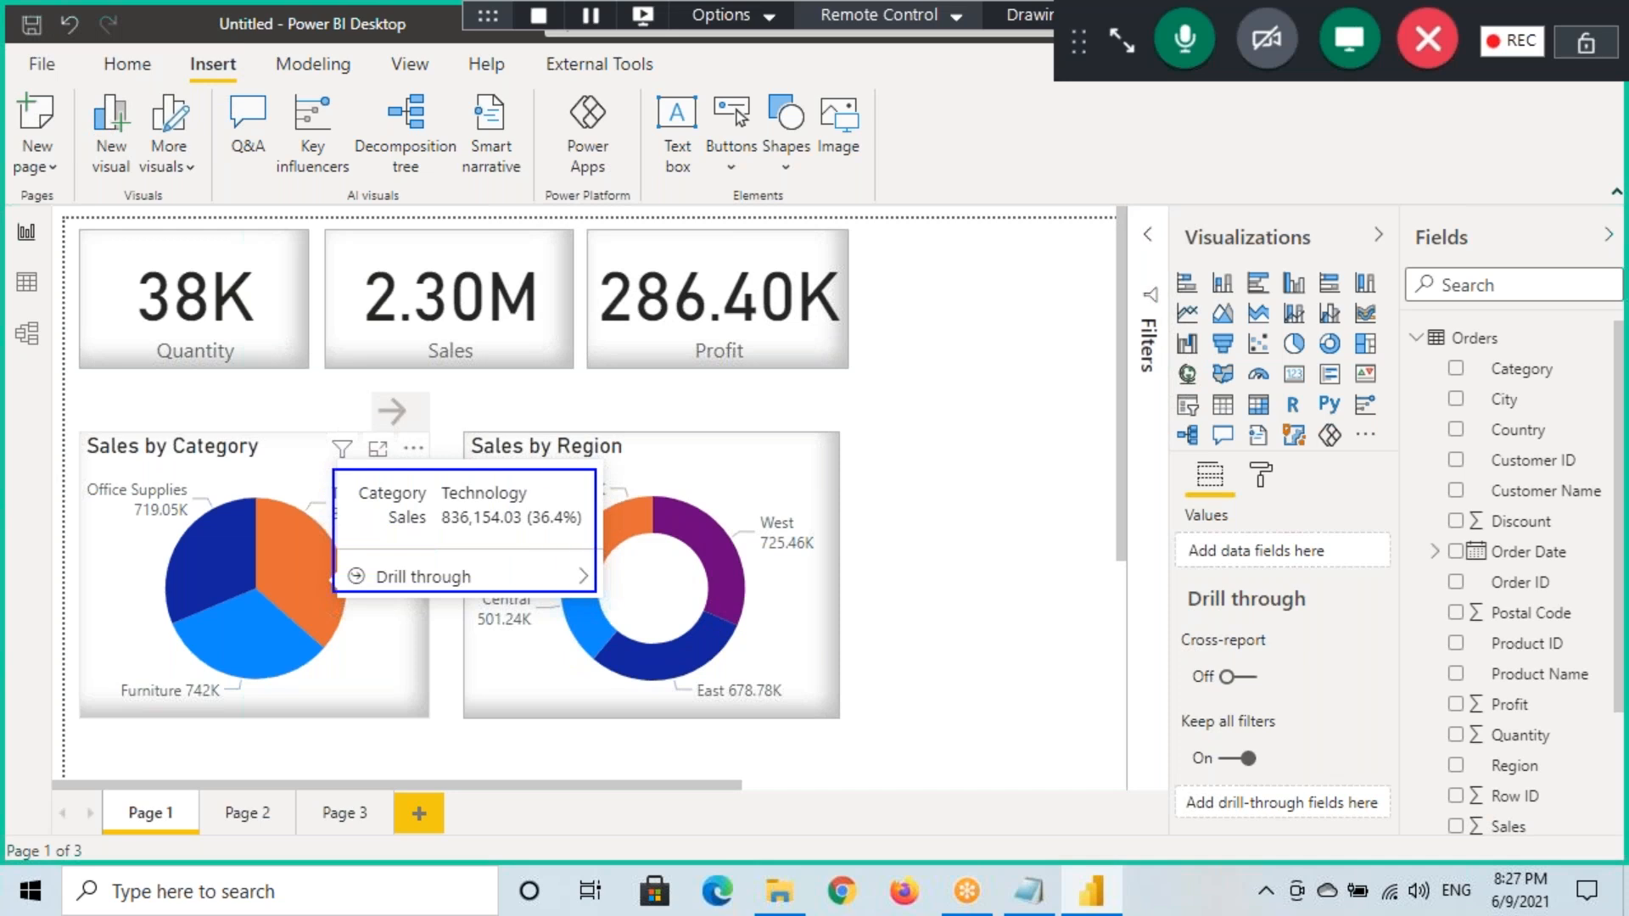
{"action": "key", "text": "Escape"}
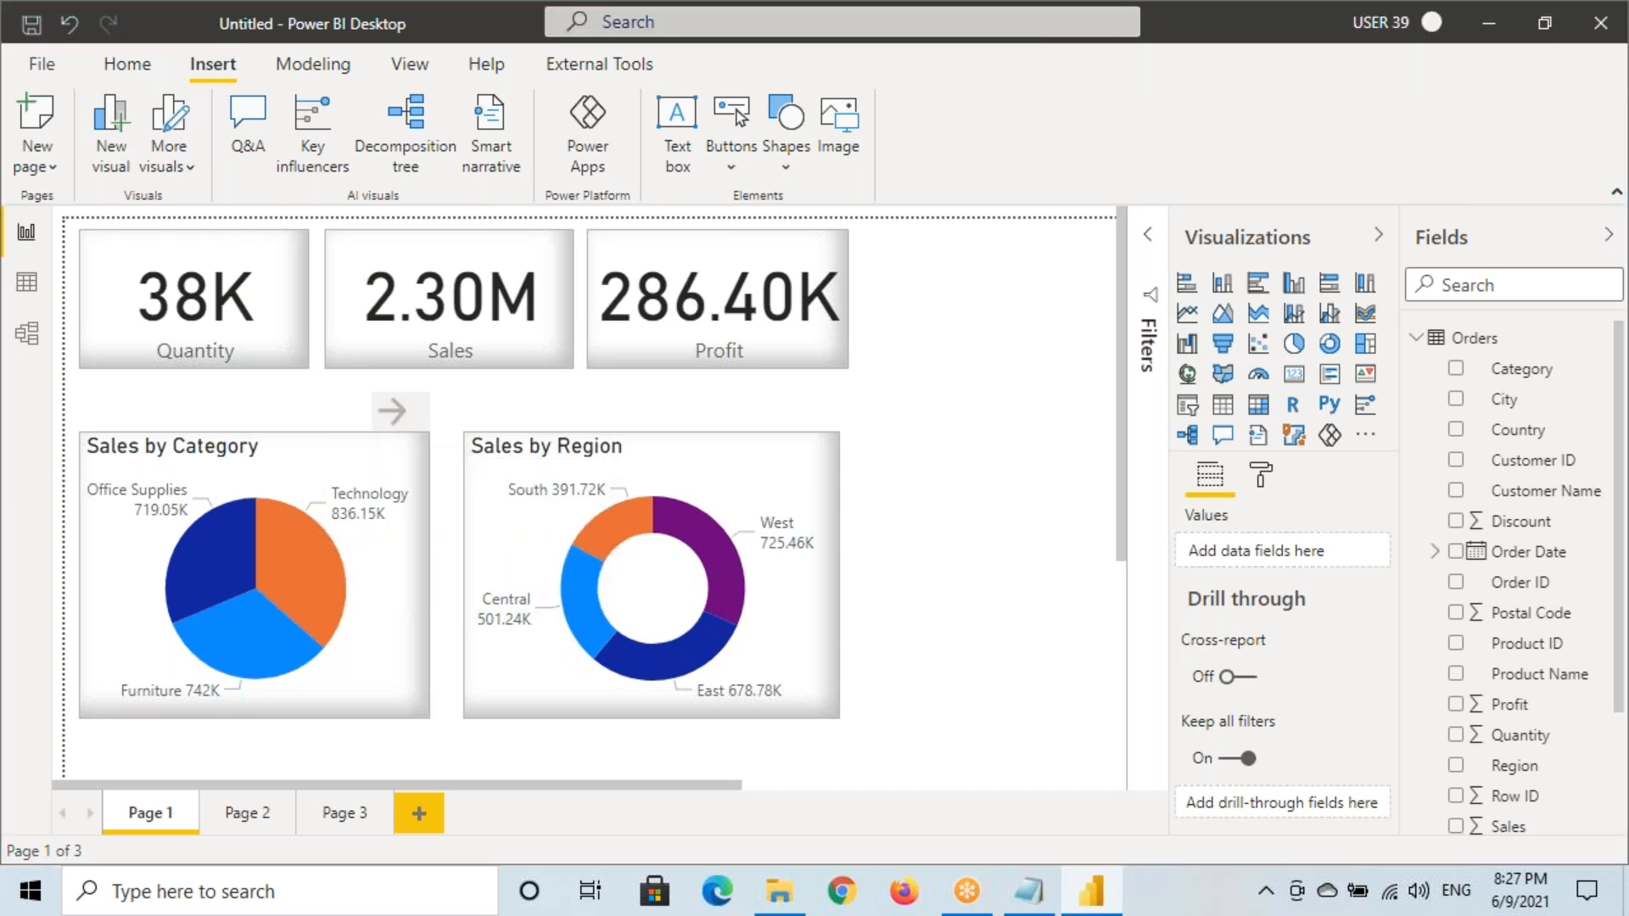
{"action": "left_click", "coordinate": [1029, 891]}
{"action": "scroll", "coordinate": [195, 446], "scroll_direction": "up", "scroll_amount": 2}
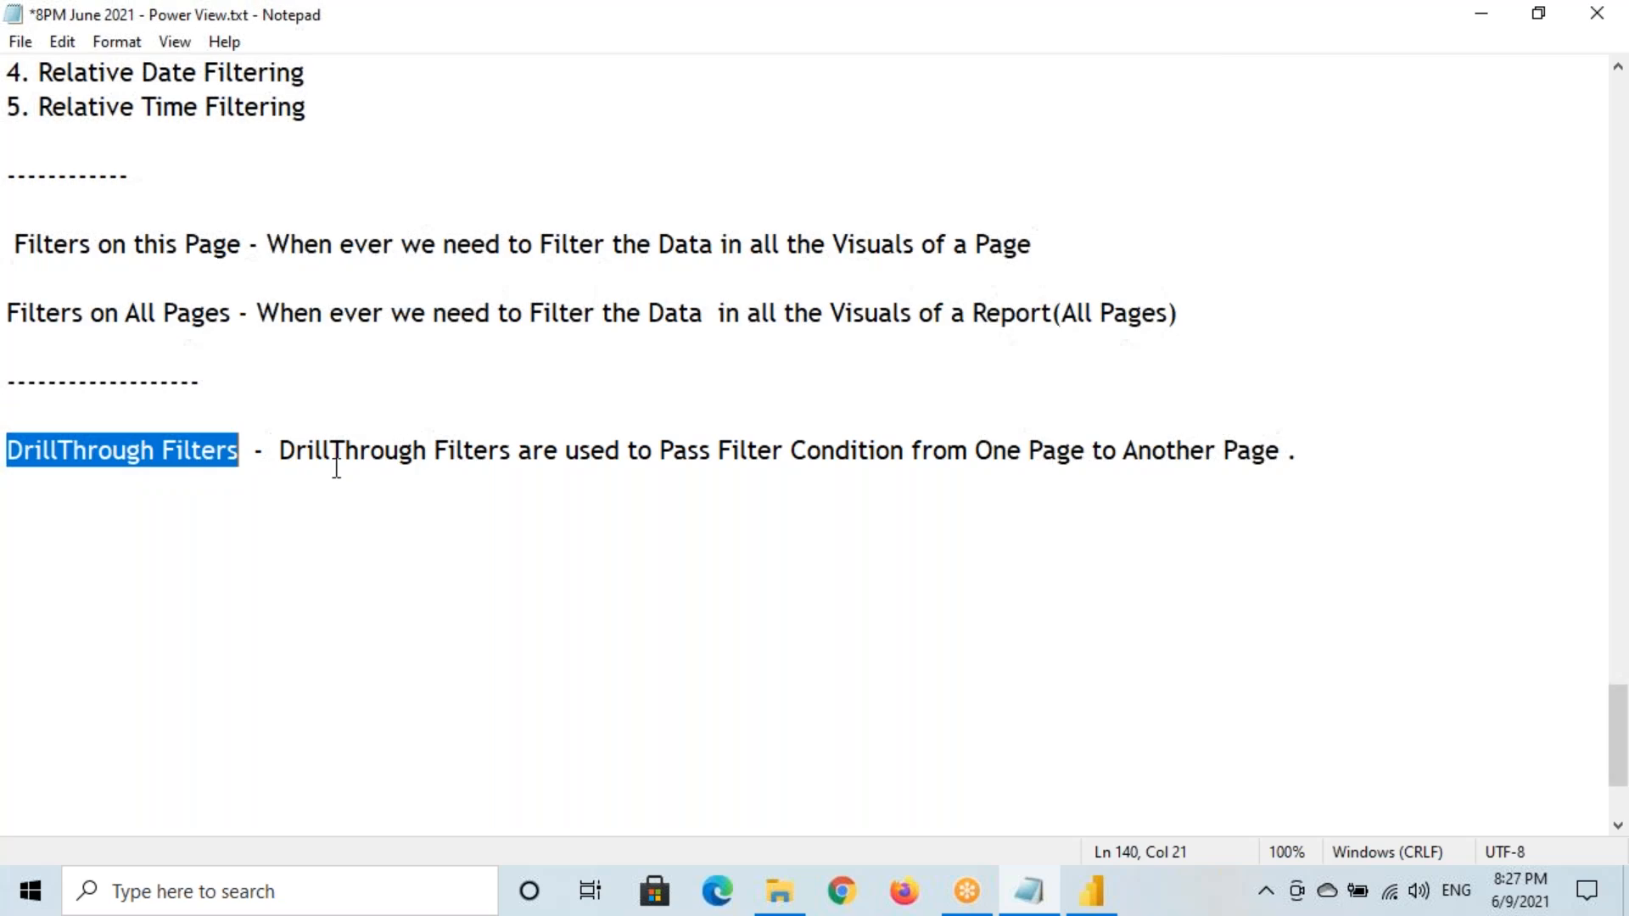
{"action": "left_click_drag", "start_coordinate": [141, 449], "coordinate": [216, 450]}
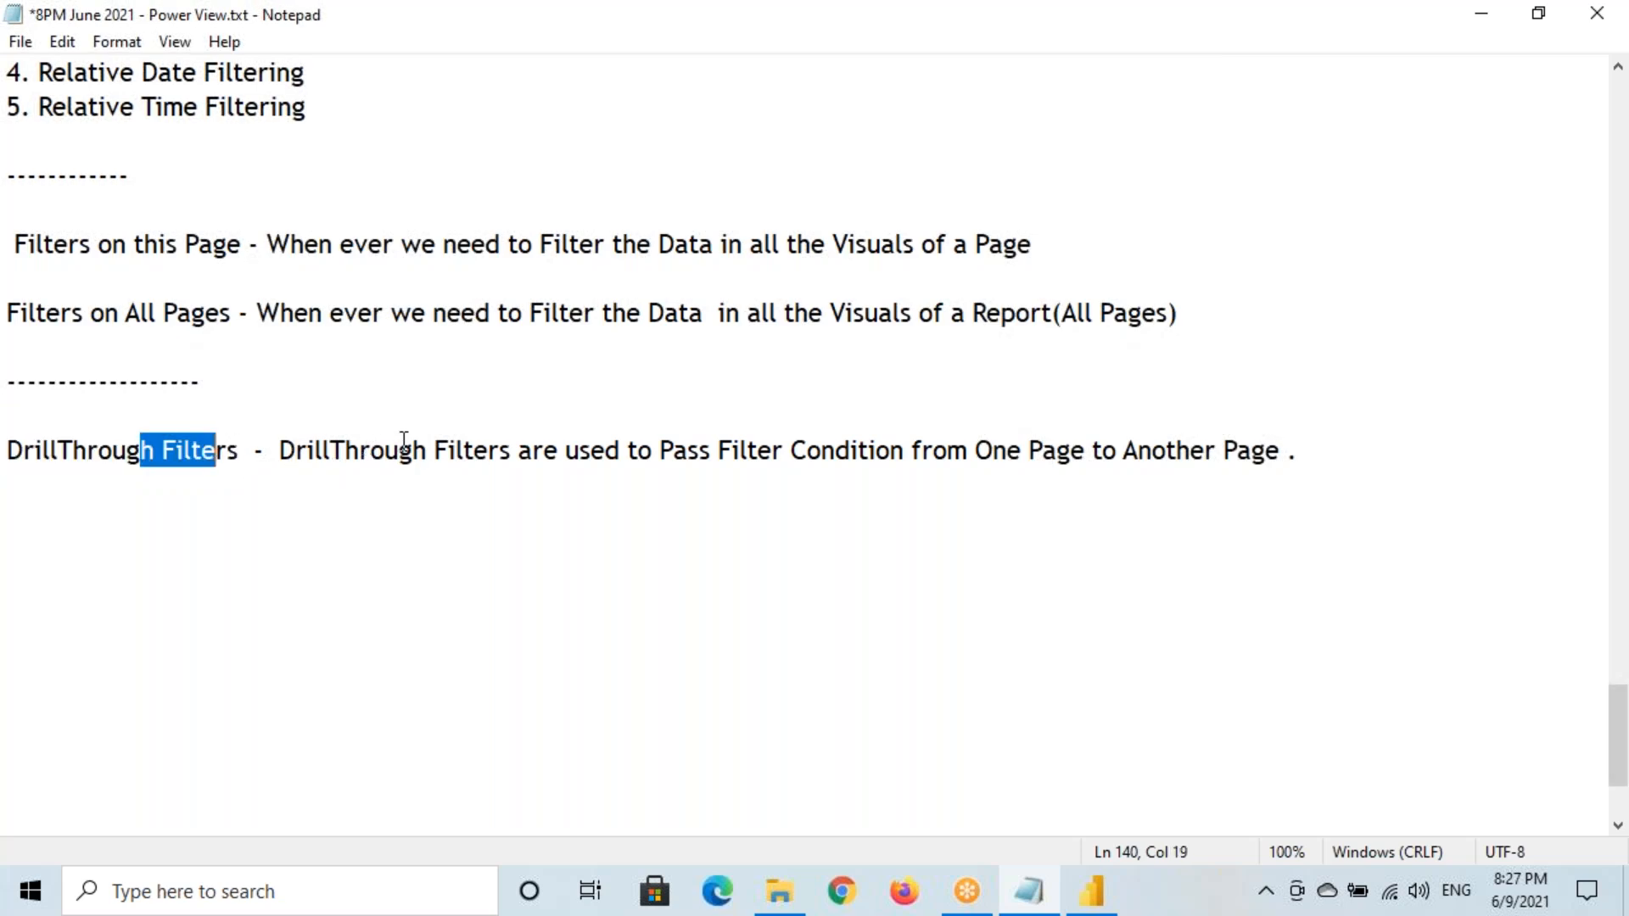
{"action": "left_click_drag", "start_coordinate": [735, 451], "coordinate": [1289, 452]}
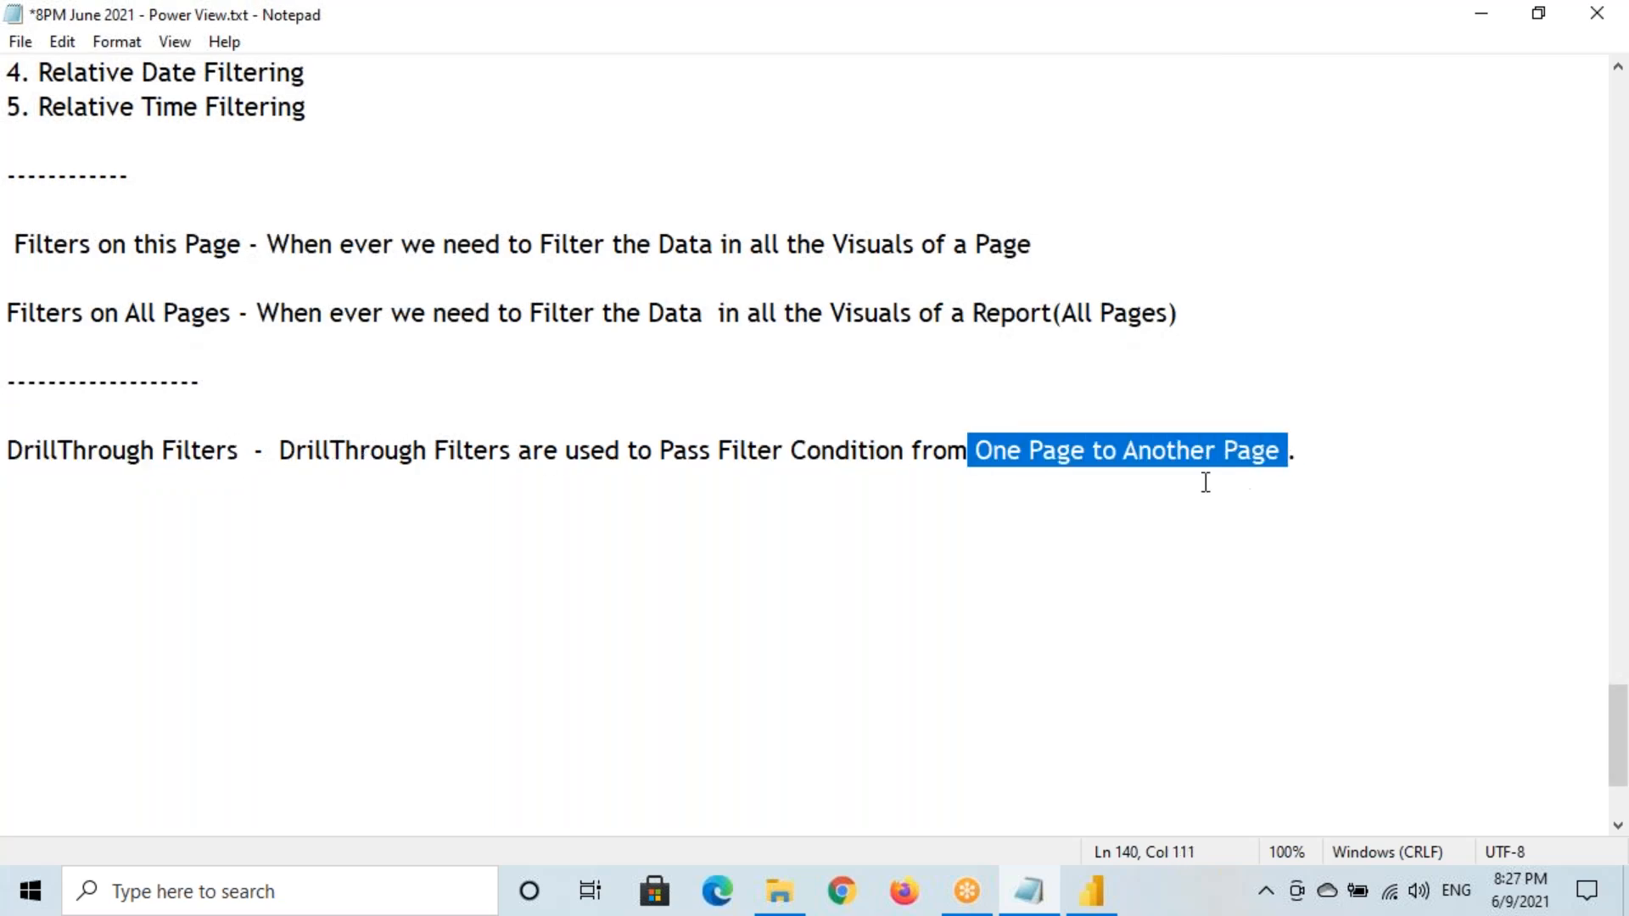
{"action": "left_click", "coordinate": [1092, 891]}
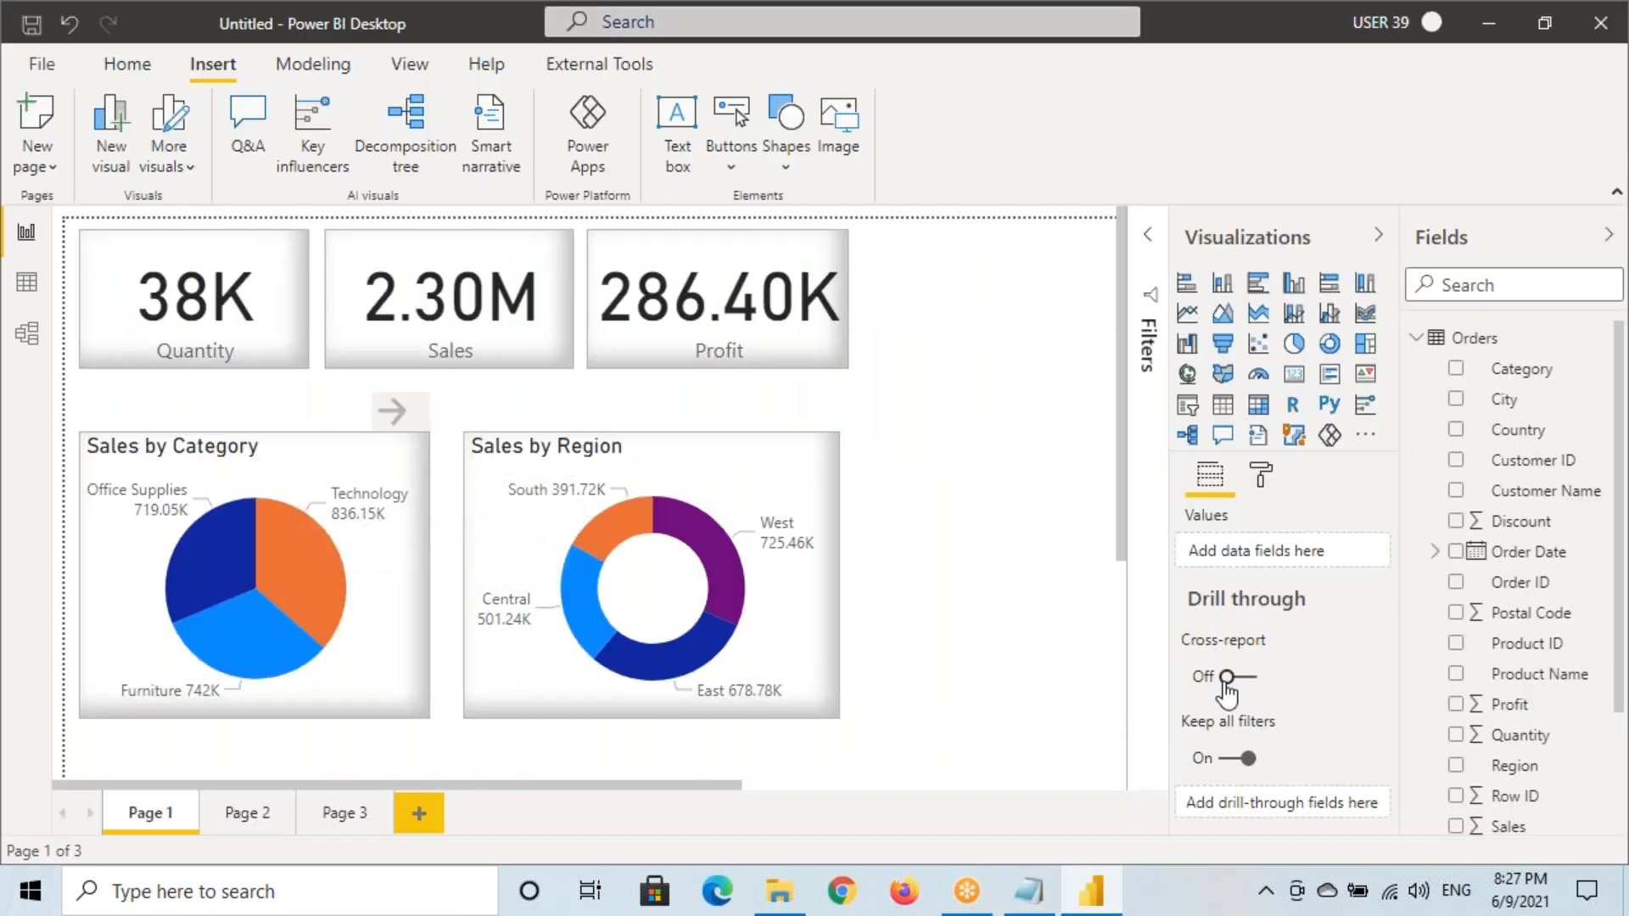
Open Page 2 and mark its Cross-report, Keep all filters and Category is Technology settings
{"action": "left_click", "coordinate": [247, 814]}
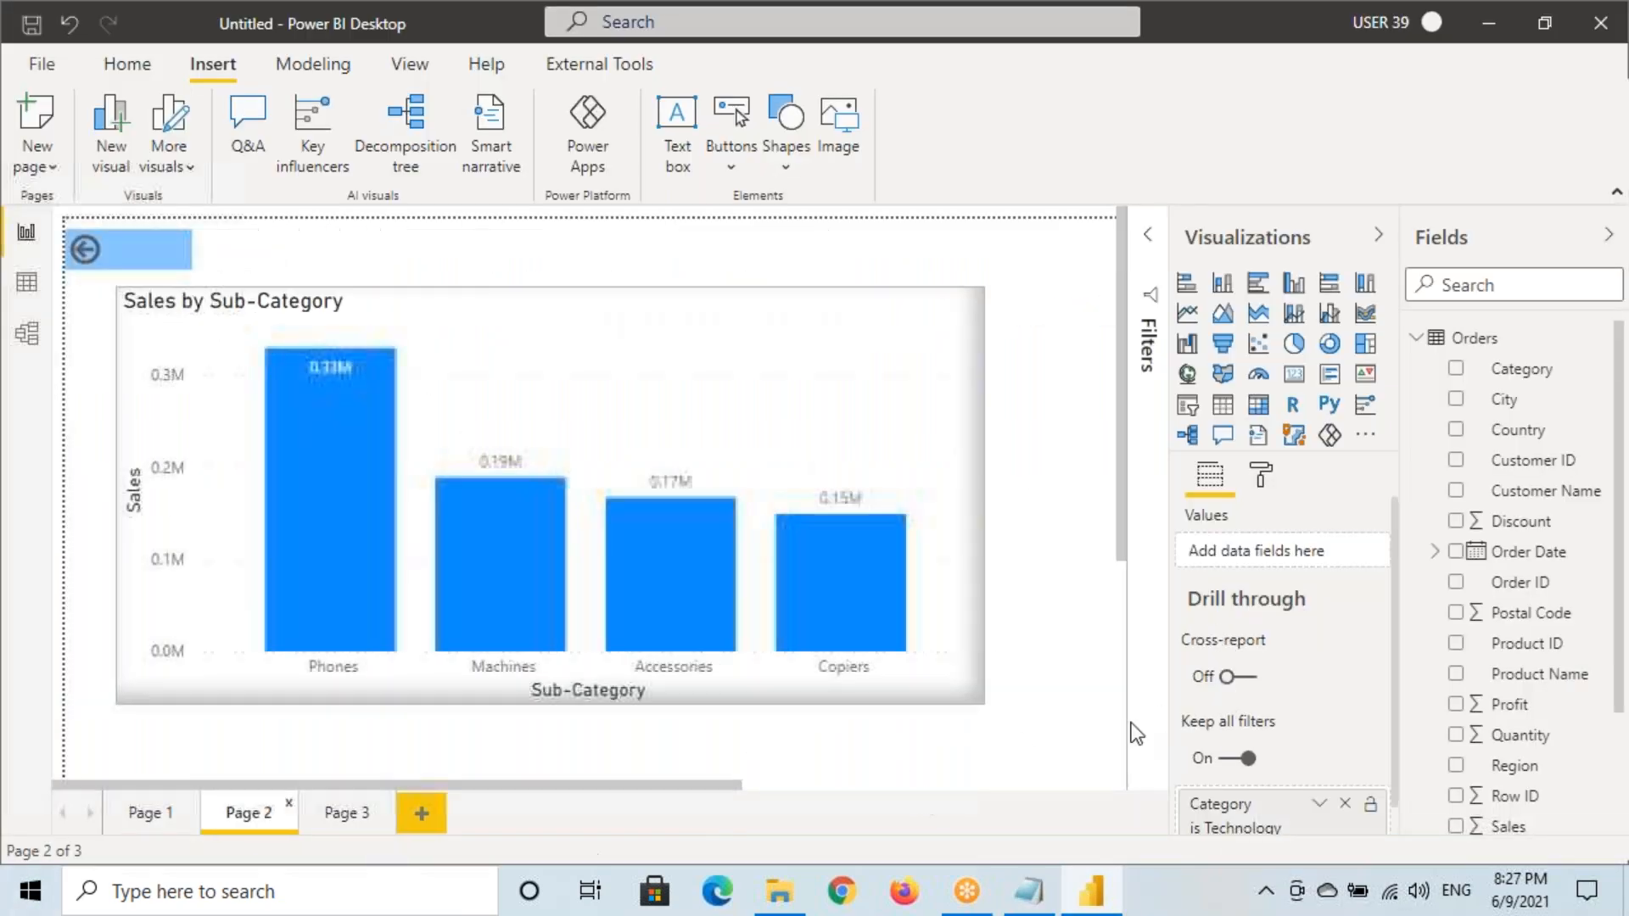
{"action": "scroll", "coordinate": [1247, 678], "scroll_direction": "down", "scroll_amount": 1}
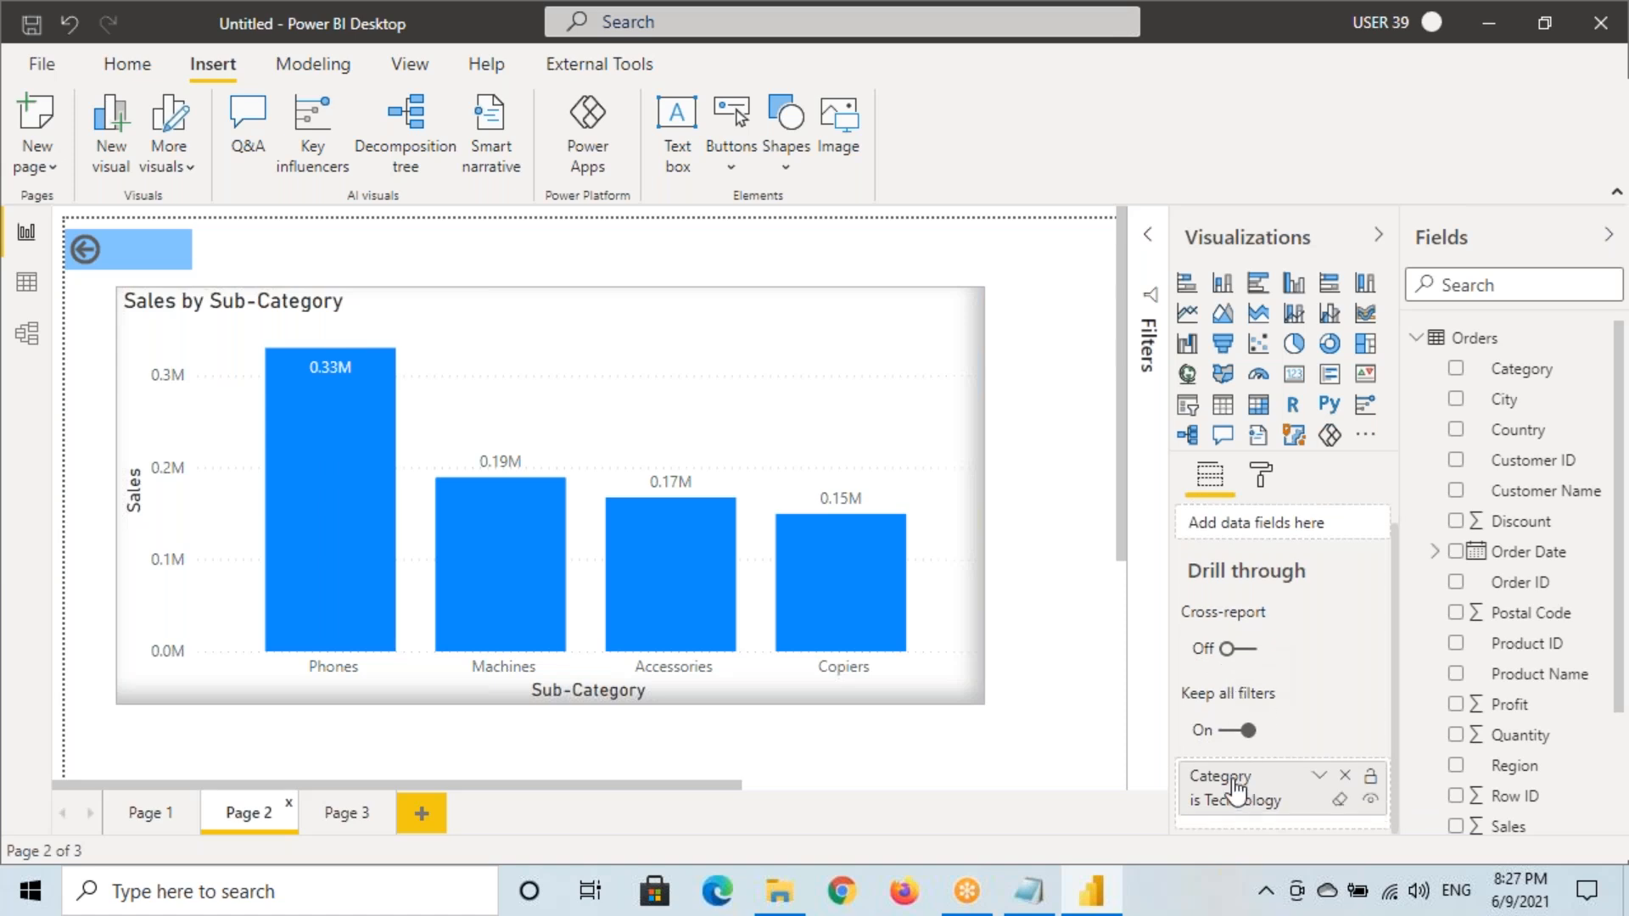
{"action": "key", "text": "ctrl+2"}
{"action": "left_click_drag", "start_coordinate": [1178, 759], "coordinate": [1288, 806]}
{"action": "mouse_move", "coordinate": [212, 796]}
{"action": "left_mouse_down"}
{"action": "mouse_move", "coordinate": [257, 830]}
{"action": "mouse_move", "coordinate": [321, 840]}
{"action": "left_mouse_up"}
{"action": "mouse_move", "coordinate": [1292, 606]}
{"action": "left_mouse_down"}
{"action": "mouse_move", "coordinate": [1233, 589]}
{"action": "mouse_move", "coordinate": [1135, 714]}
{"action": "mouse_move", "coordinate": [1306, 735]}
{"action": "mouse_move", "coordinate": [1260, 598]}
{"action": "mouse_move", "coordinate": [1289, 621]}
{"action": "left_mouse_up"}
{"action": "left_click_drag", "start_coordinate": [1174, 709], "coordinate": [1284, 707]}
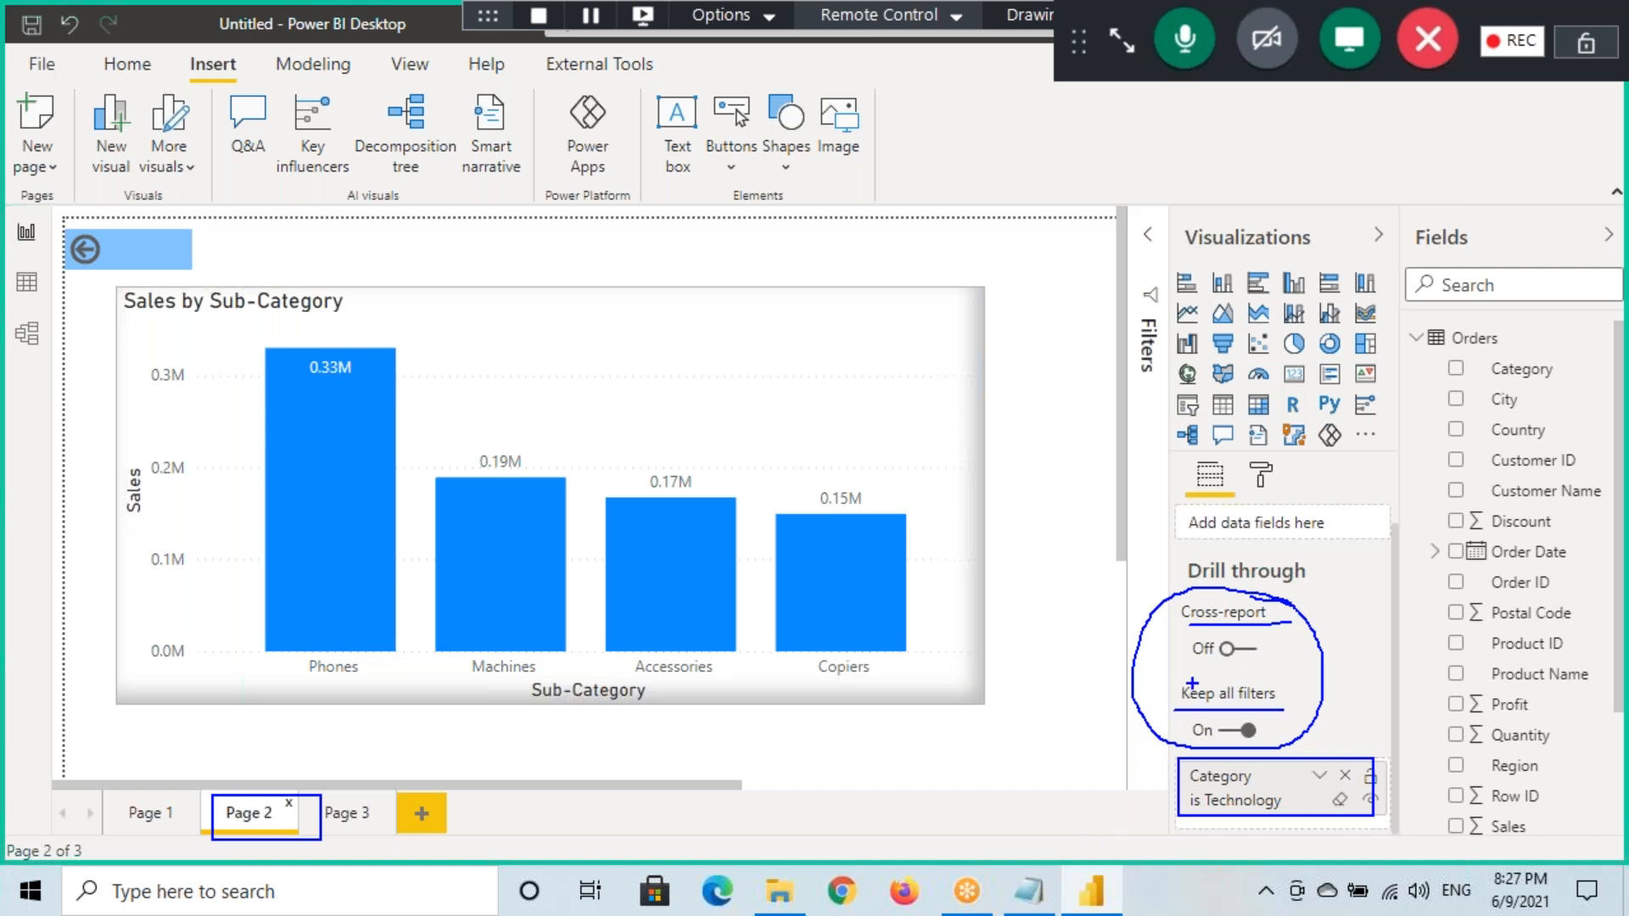
{"action": "left_click_drag", "start_coordinate": [1214, 628], "coordinate": [1280, 622]}
{"action": "mouse_move", "coordinate": [1191, 667]}
{"action": "left_mouse_down"}
{"action": "mouse_move", "coordinate": [1274, 638]}
{"action": "mouse_move", "coordinate": [1188, 660]}
{"action": "mouse_move", "coordinate": [1193, 679]}
{"action": "left_mouse_up"}
{"action": "mouse_move", "coordinate": [1273, 728]}
{"action": "left_mouse_down"}
{"action": "mouse_move", "coordinate": [1224, 708]}
{"action": "mouse_move", "coordinate": [1265, 757]}
{"action": "mouse_move", "coordinate": [1277, 731]}
{"action": "left_mouse_up"}
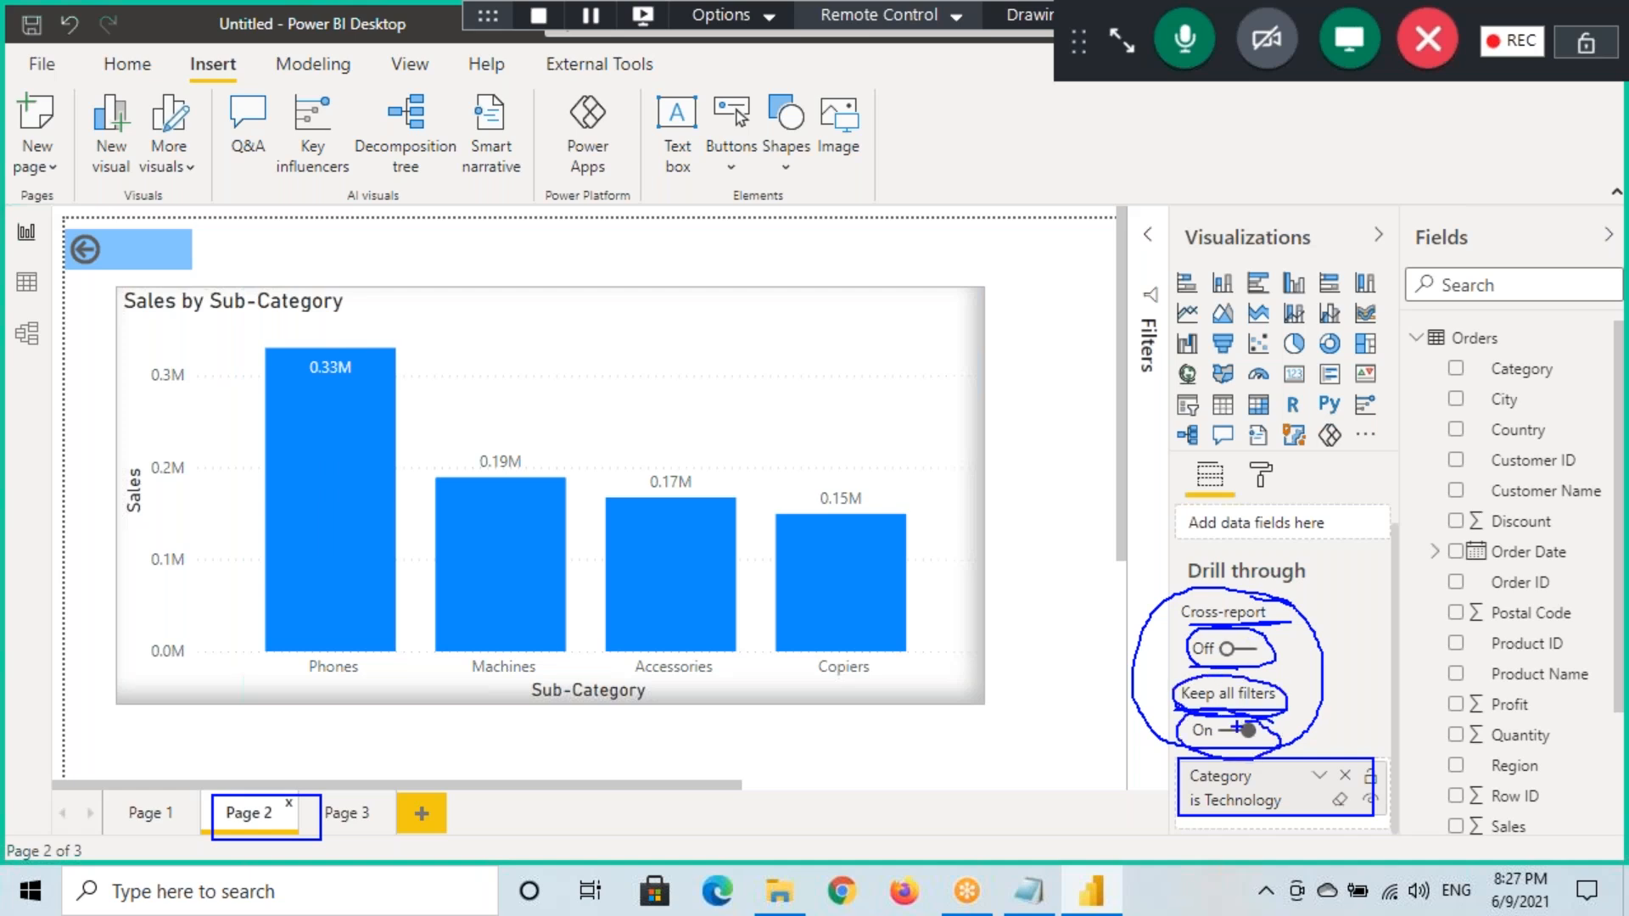
{"action": "key", "text": "Escape"}
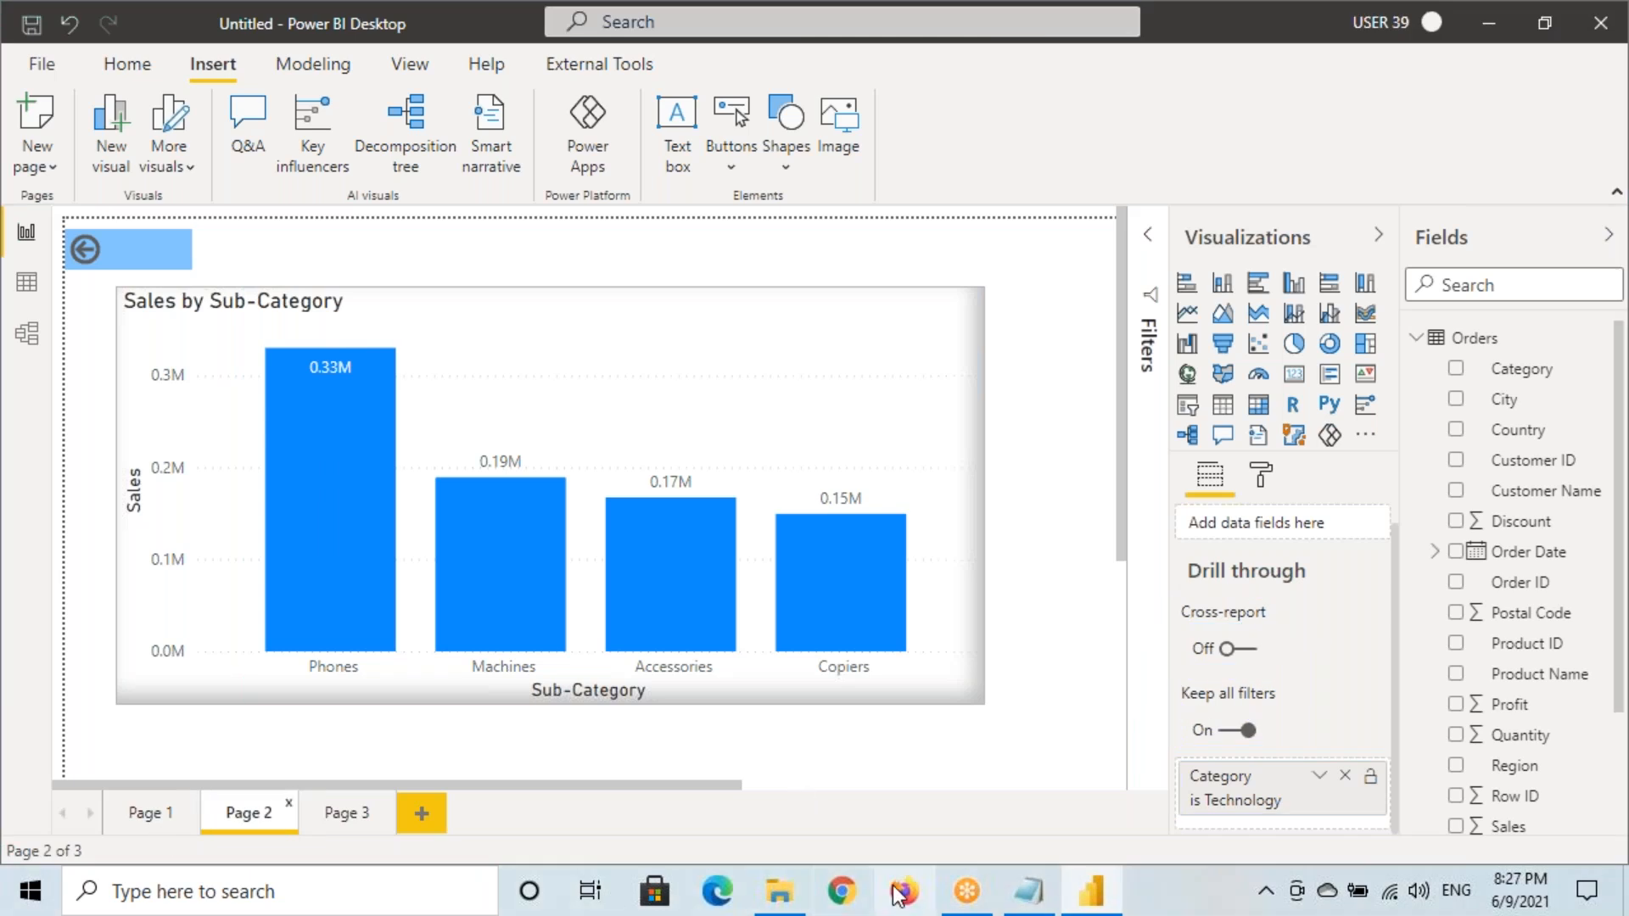
In Notepad, add the lines 'Cross Report - Default OFF' and 'Keep all Filter'
{"action": "left_click", "coordinate": [1012, 898]}
{"action": "left_click", "coordinate": [150, 541]}
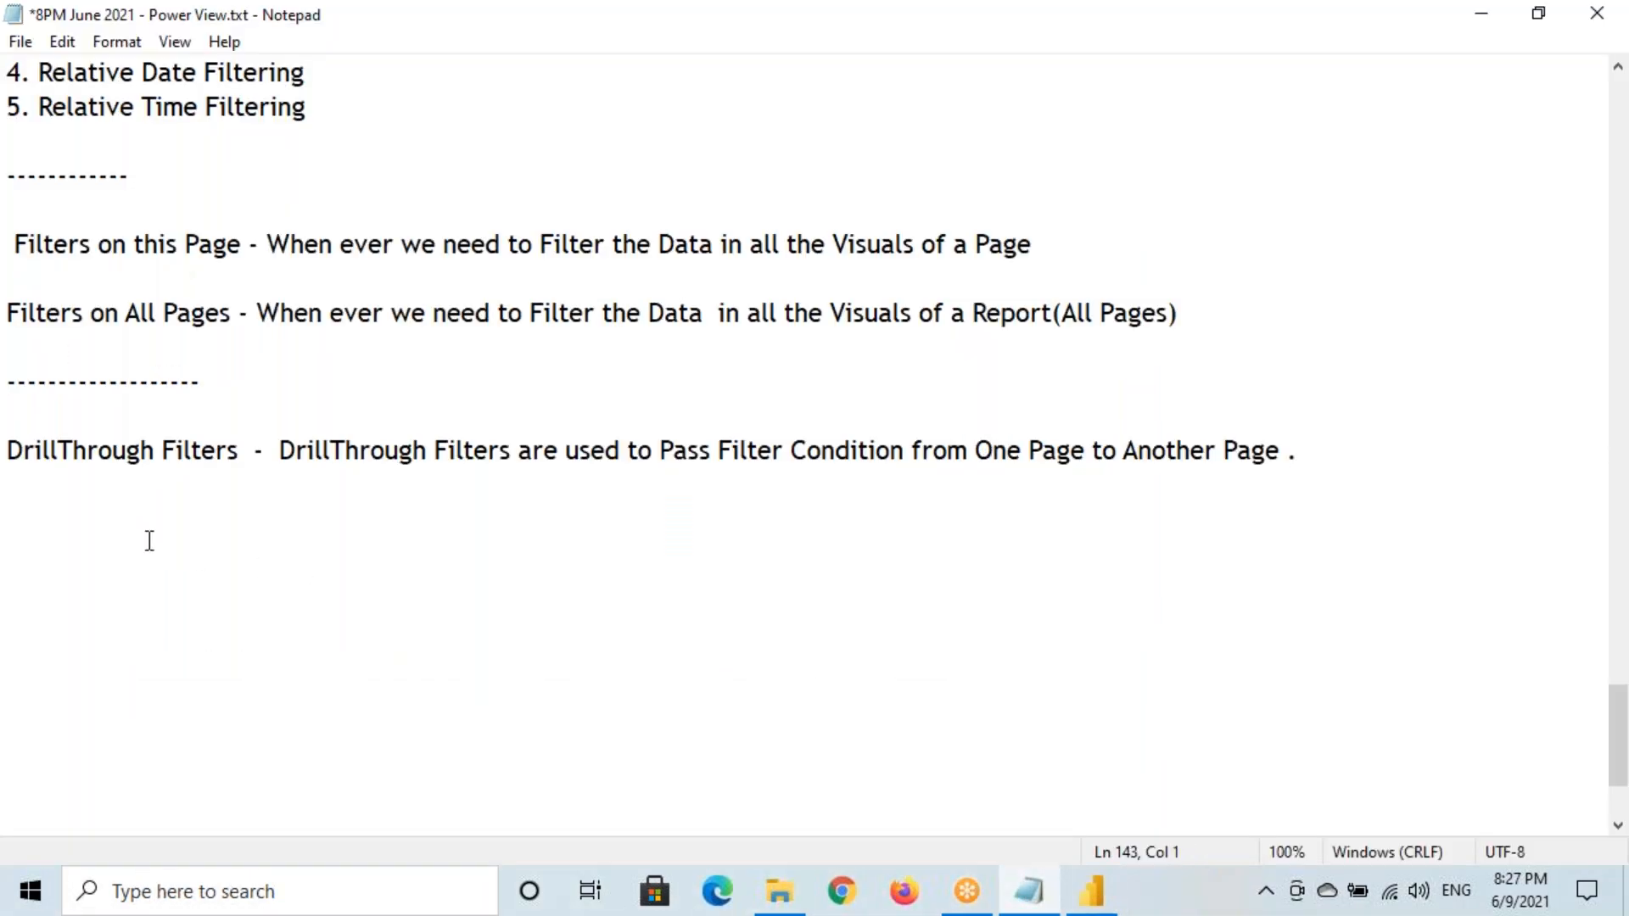
{"action": "type", "text": "Cross Report"}
{"action": "key", "text": "Return"}
{"action": "key", "text": "Return"}
{"action": "type", "text": "Kee"}
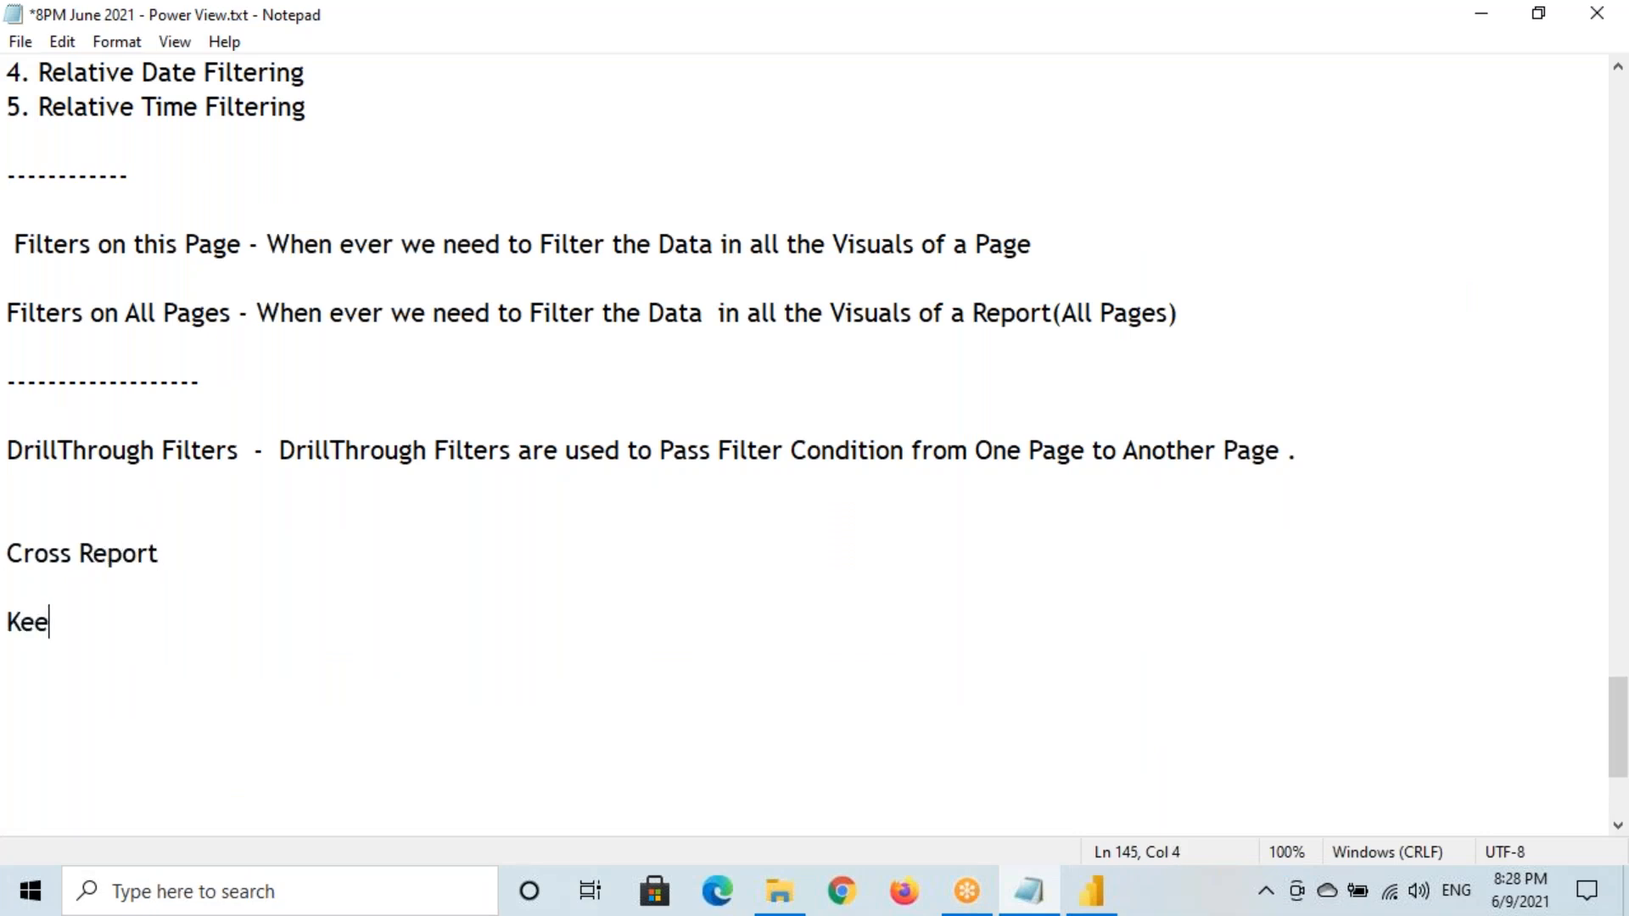
{"action": "type", "text": "p all Filter"}
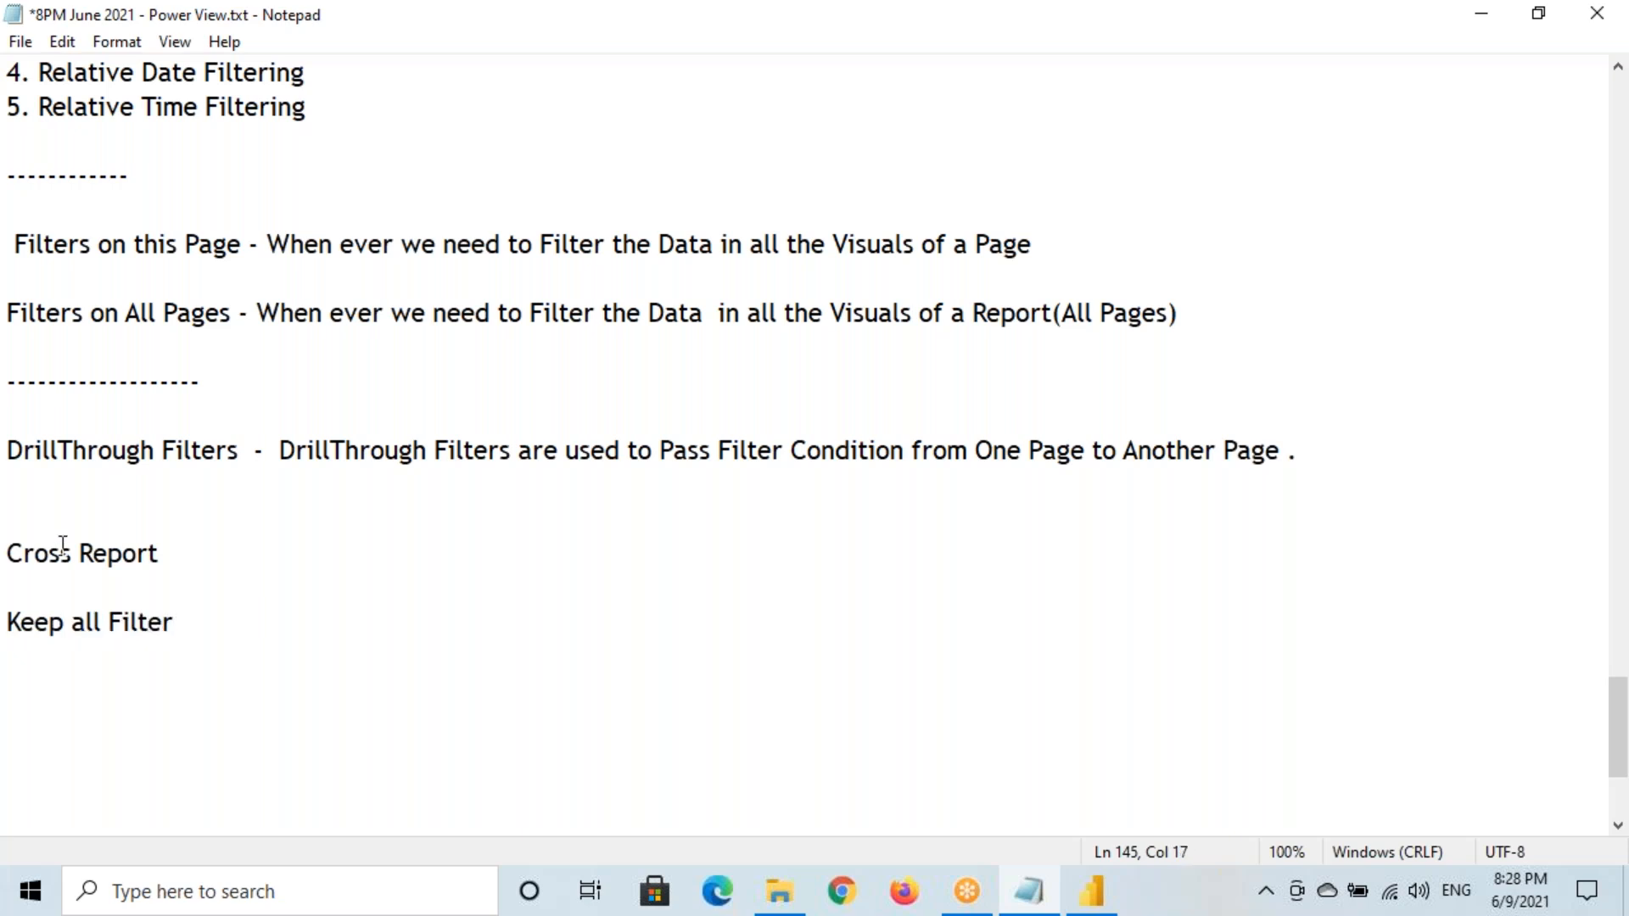
{"action": "left_click", "coordinate": [176, 555]}
{"action": "type", "text": "- Default OFF"}
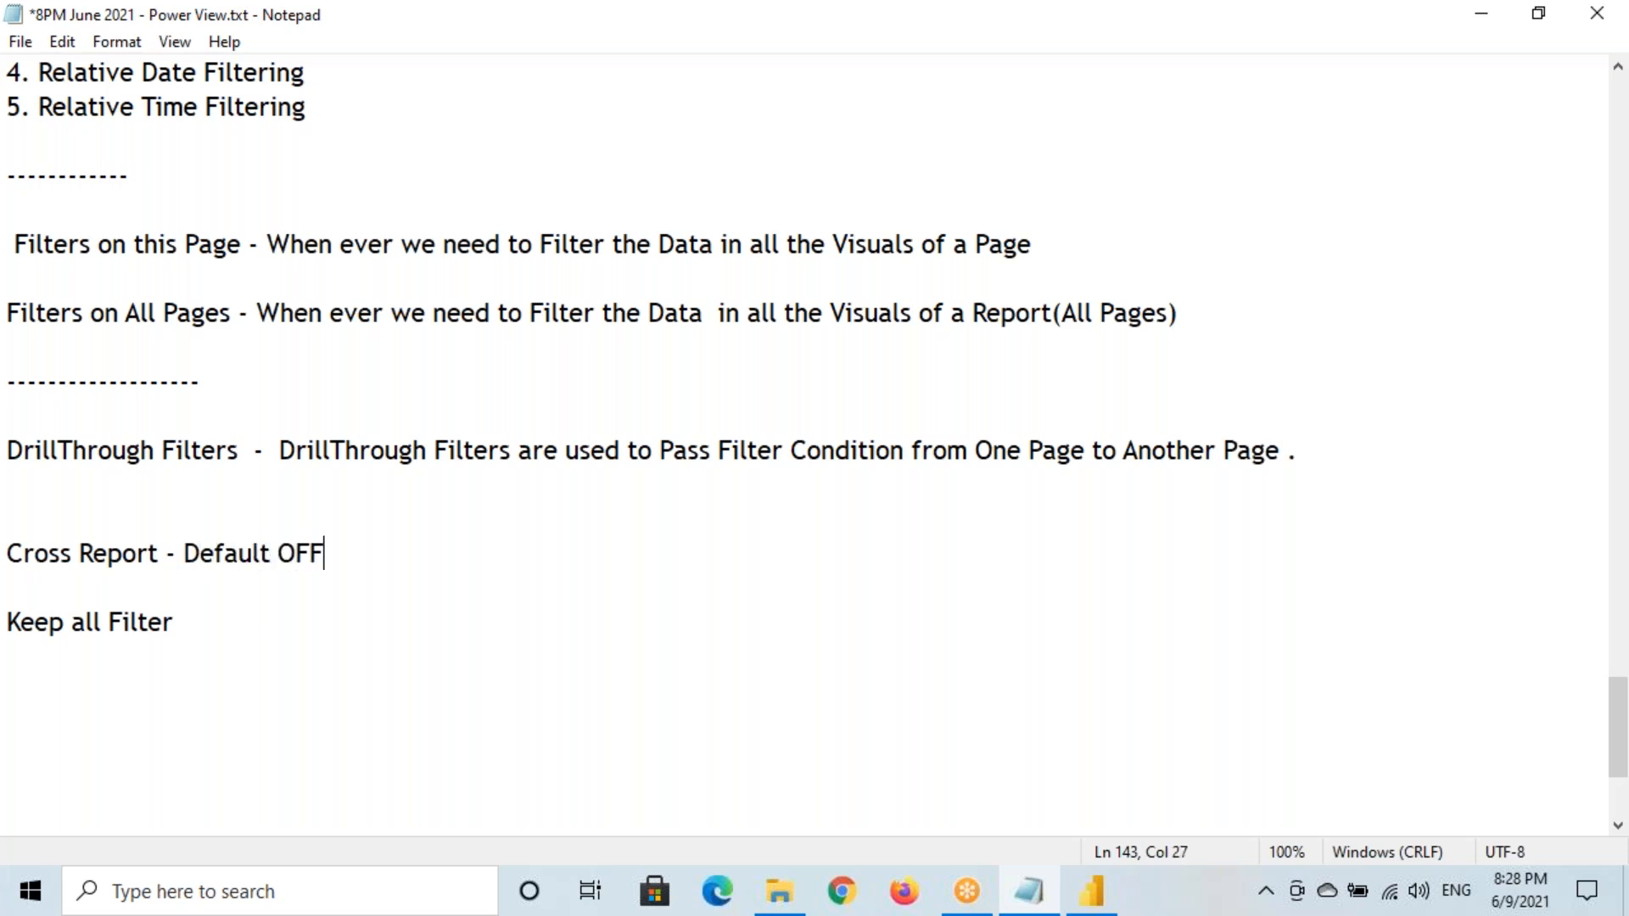
Complete the second note as 'Keep all Filter - Default ON' and highlight both notes
{"action": "left_click_drag", "start_coordinate": [10, 556], "coordinate": [161, 559]}
{"action": "left_click_drag", "start_coordinate": [277, 556], "coordinate": [374, 560]}
{"action": "left_click_drag", "start_coordinate": [9, 622], "coordinate": [218, 622]}
{"action": "left_click", "coordinate": [387, 618]}
{"action": "type", "text": "- Defaul"}
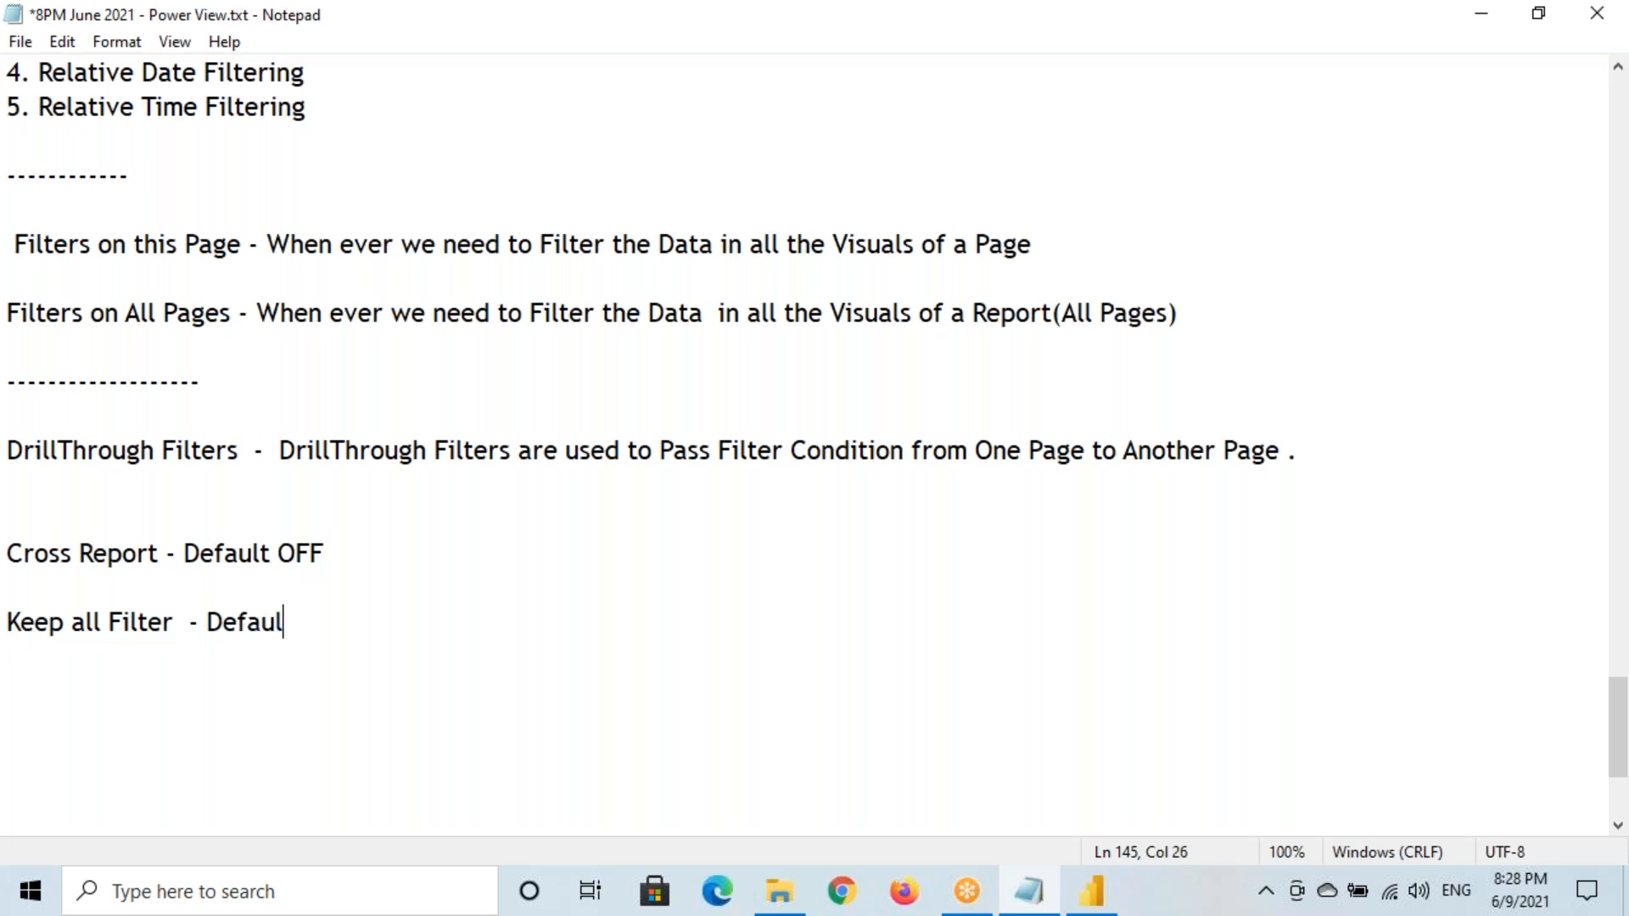
{"action": "type", "text": "t ON"}
{"action": "left_click_drag", "start_coordinate": [223, 622], "coordinate": [368, 621]}
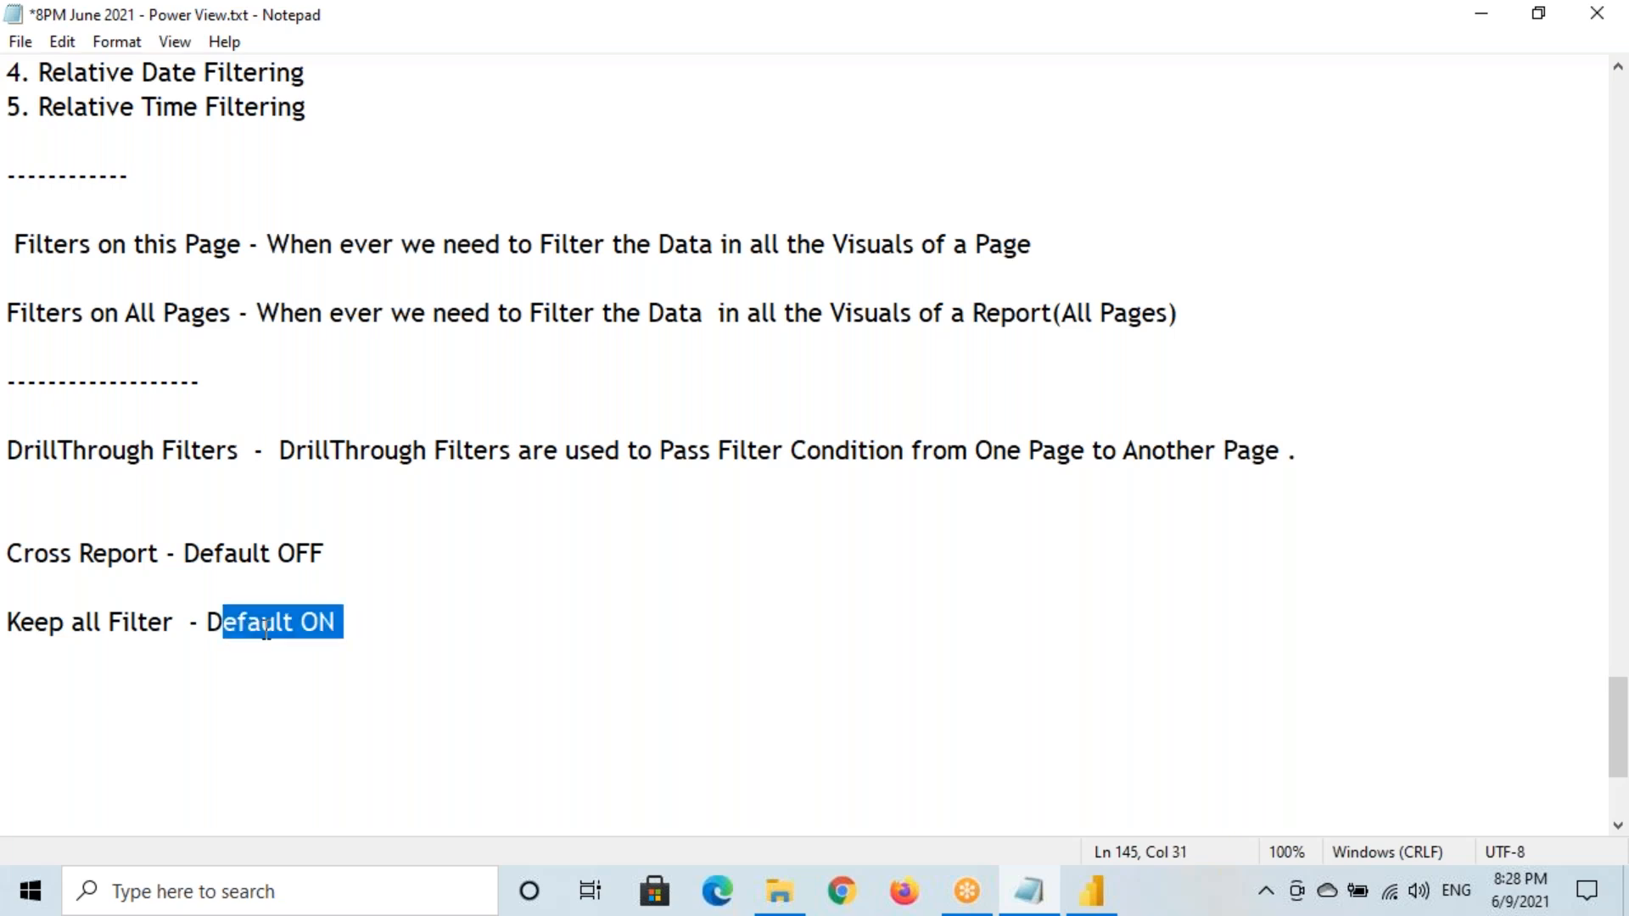
{"action": "left_click_drag", "start_coordinate": [6, 622], "coordinate": [175, 624]}
Add a dashed separator line and paste 'Keep all Filter' beneath it
{"action": "scroll", "coordinate": [347, 617], "scroll_direction": "down", "scroll_amount": 3}
{"action": "left_click", "coordinate": [364, 351]}
{"action": "key", "text": "Return"}
{"action": "key", "text": "Return"}
{"action": "type", "text": "--------------------------"}
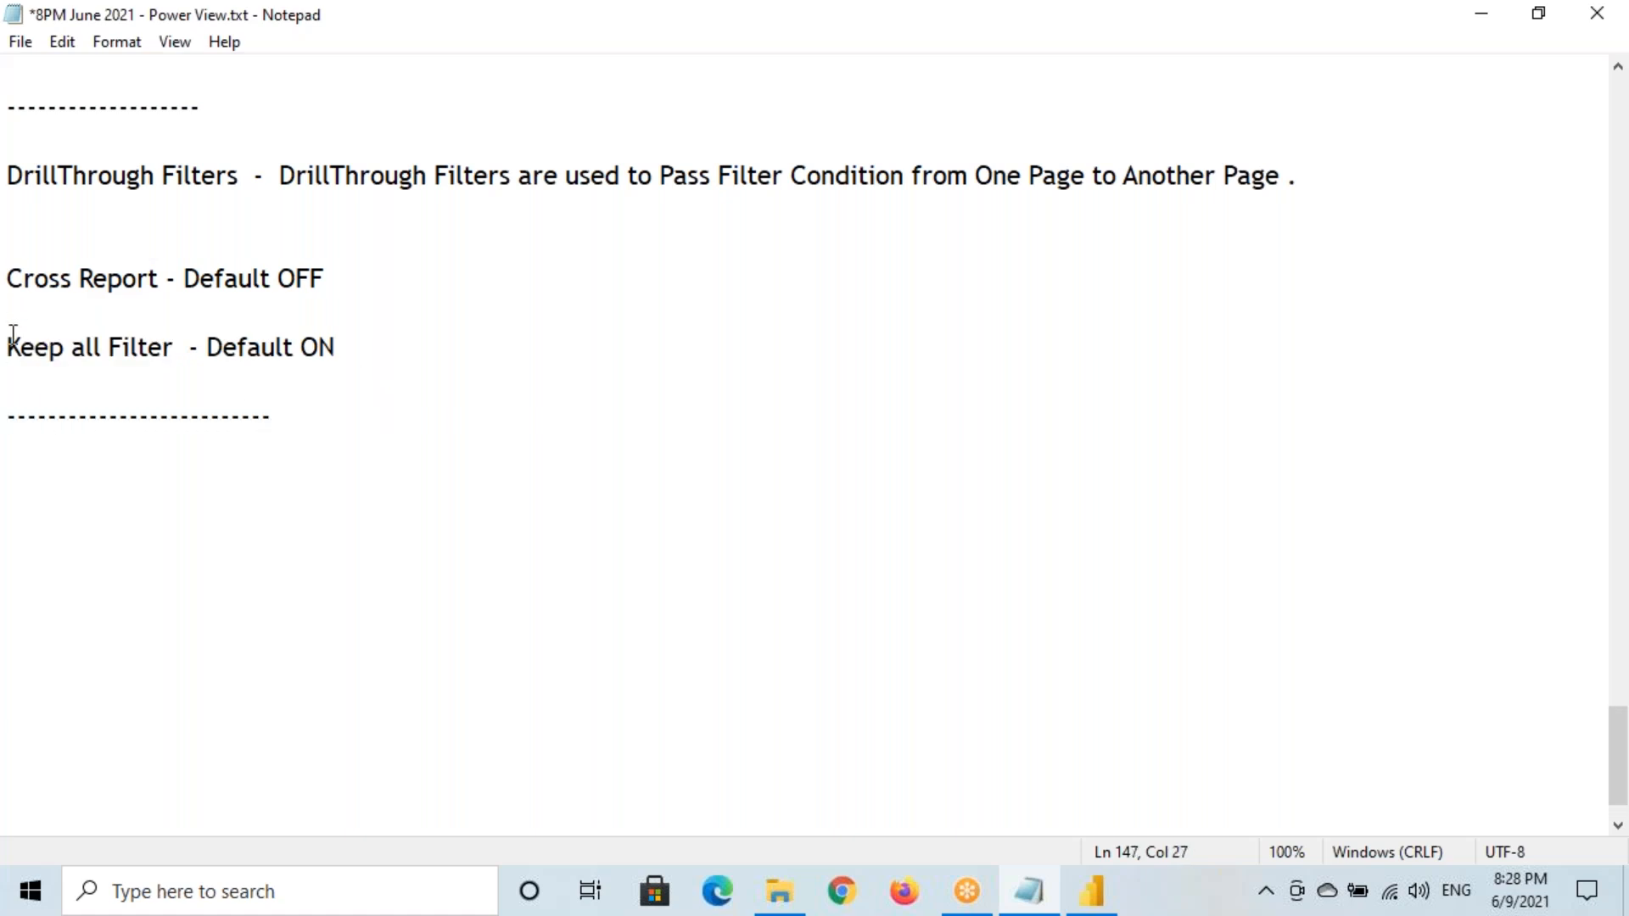
{"action": "left_click_drag", "start_coordinate": [13, 340], "coordinate": [356, 345]}
{"action": "key", "text": "ctrl+c"}
{"action": "left_click", "coordinate": [38, 480]}
{"action": "key", "text": "ctrl+v"}
{"action": "left_click", "coordinate": [84, 485]}
{"action": "key", "text": "shift+Down"}
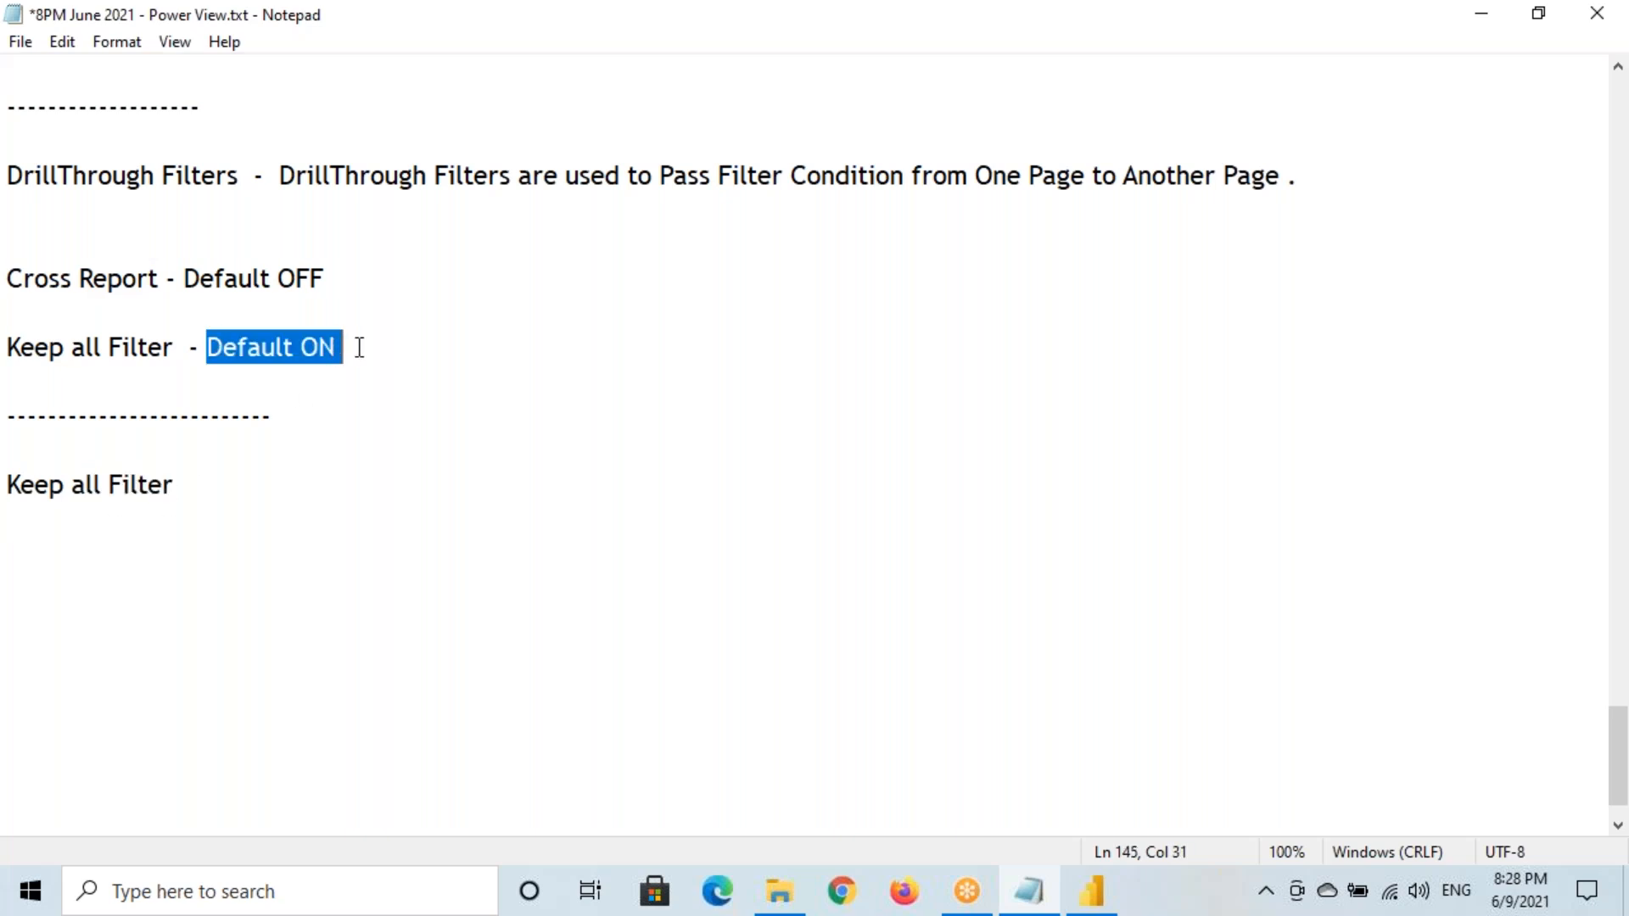
{"action": "left_click", "coordinate": [1092, 891]}
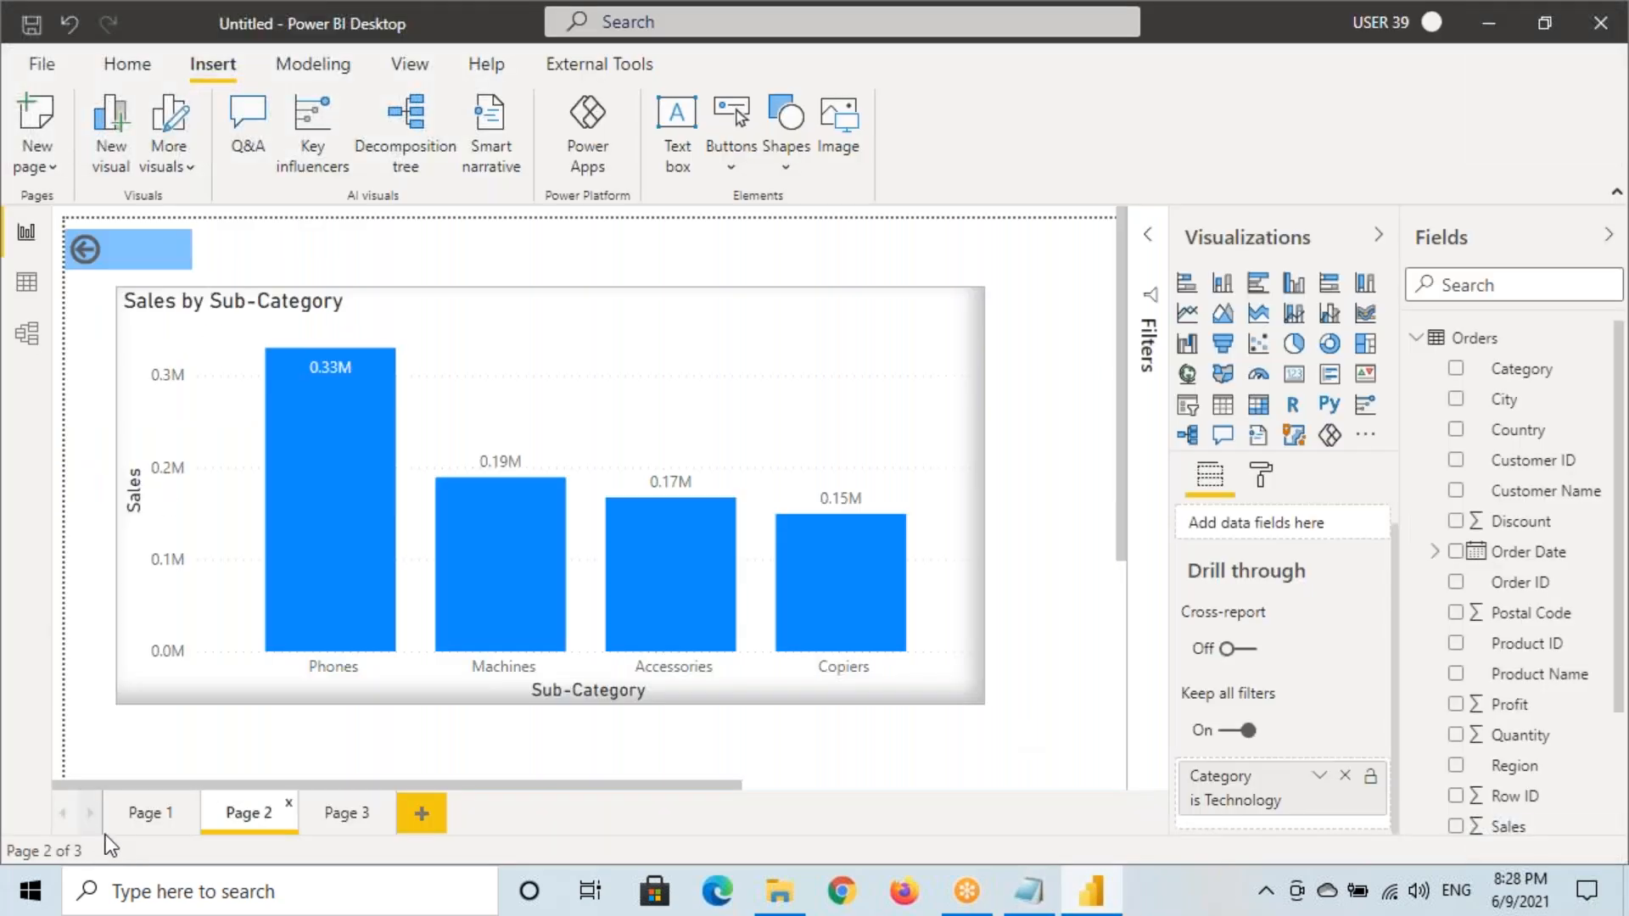
Switch to Page 1 and select the Sales by Category pie chart
{"action": "left_click", "coordinate": [125, 827]}
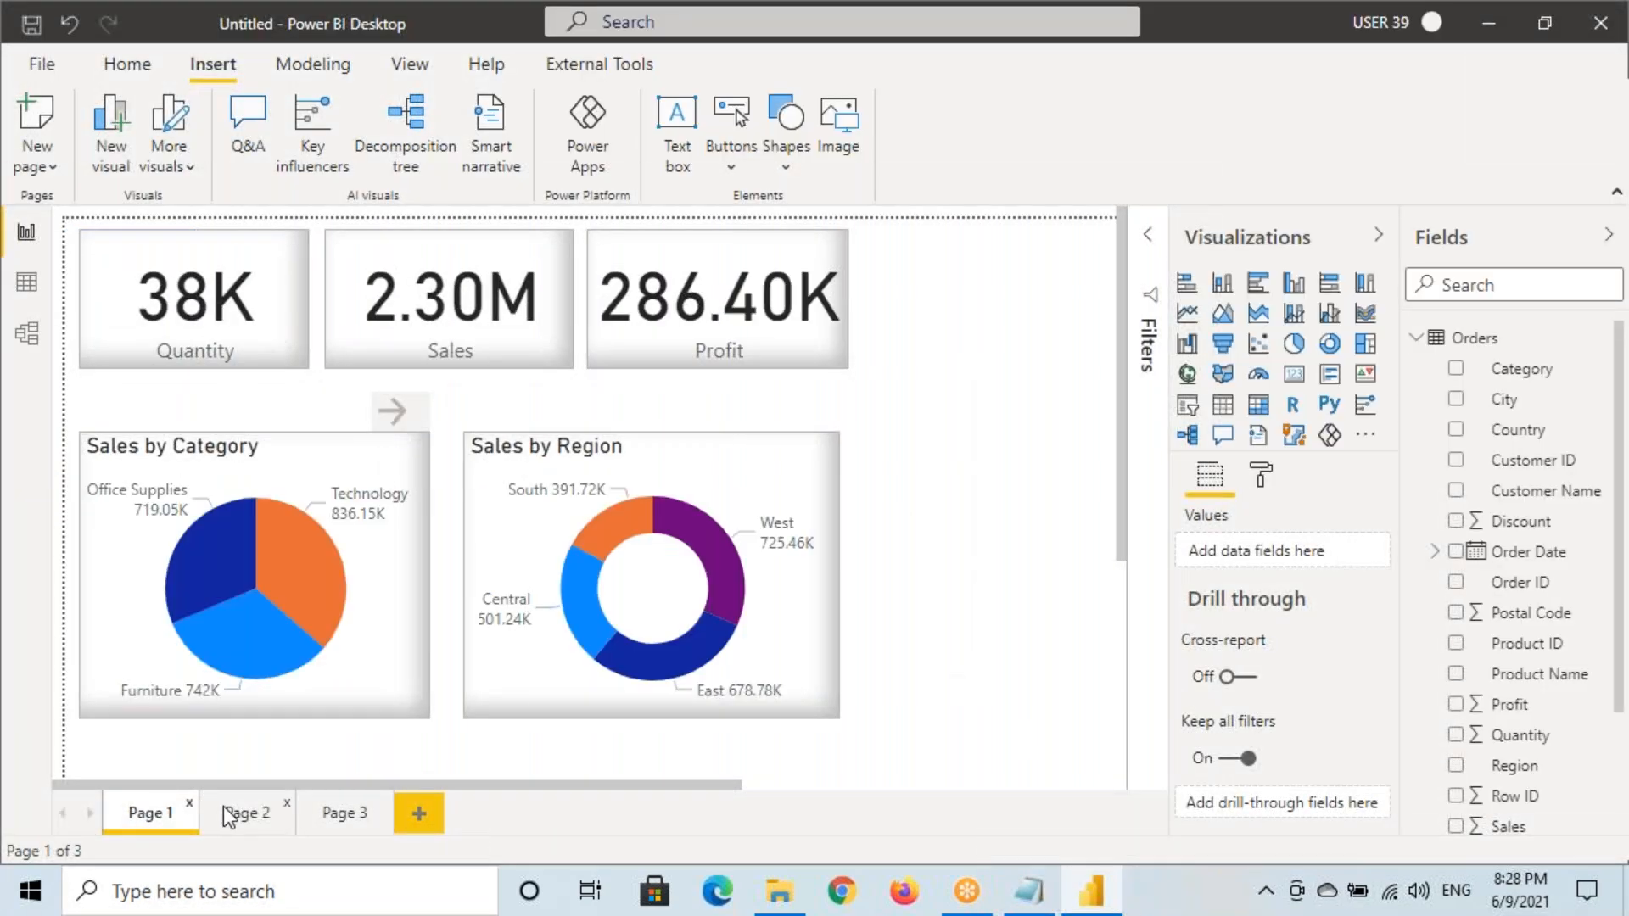
{"action": "left_click", "coordinate": [219, 459]}
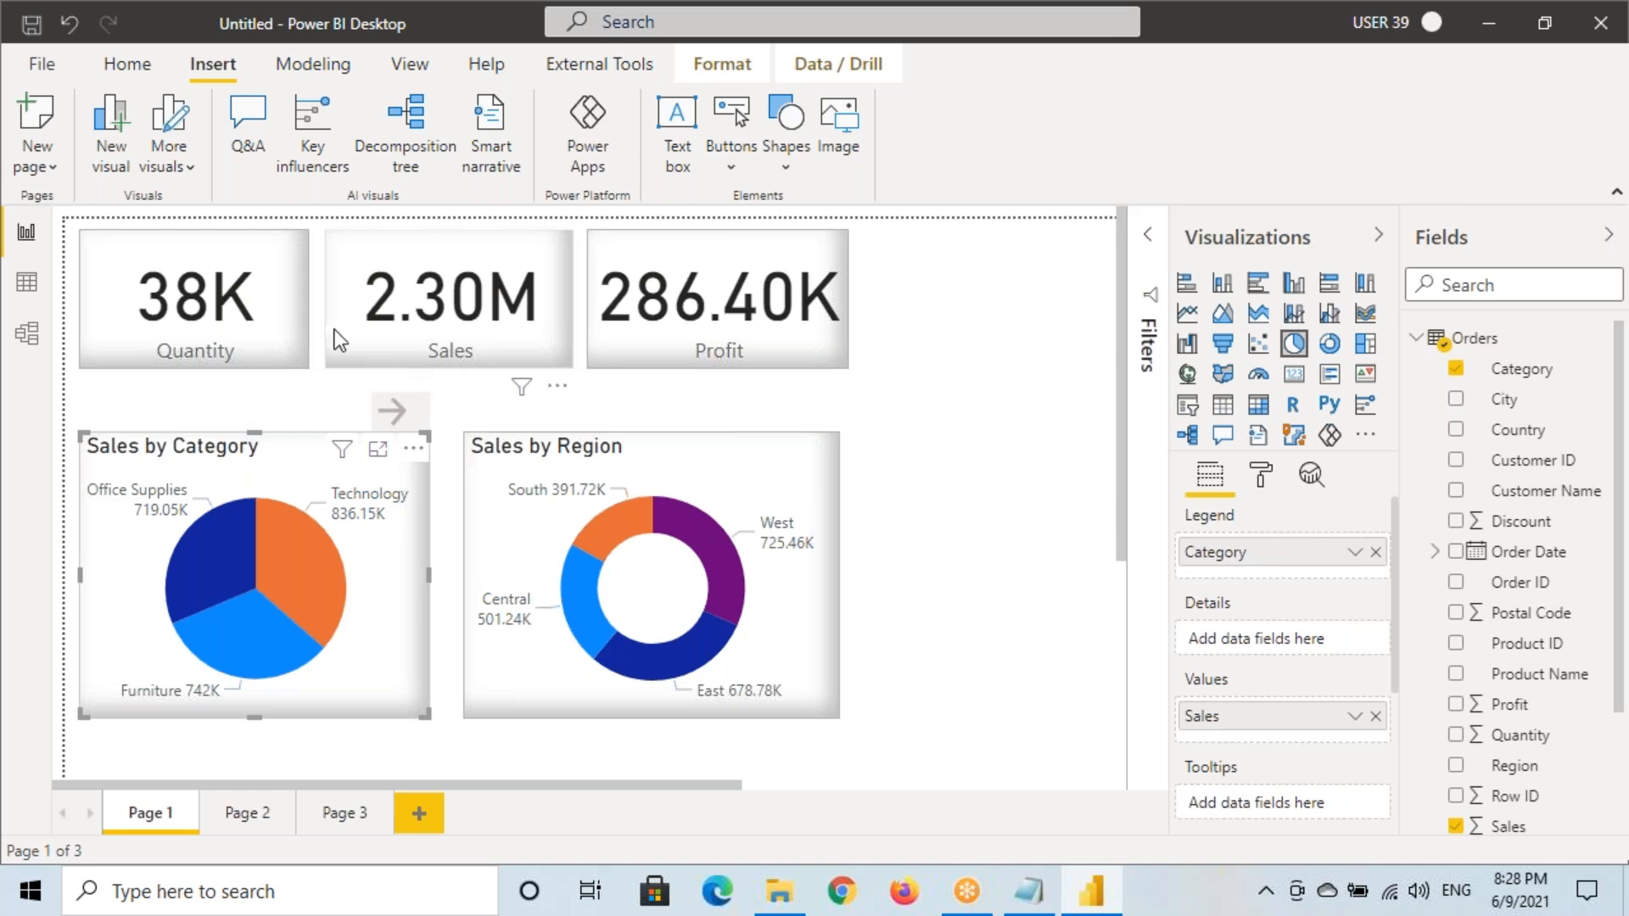
{"action": "mouse_move", "coordinate": [61, 220]}
{"action": "left_mouse_down"}
{"action": "mouse_move", "coordinate": [428, 516]}
{"action": "mouse_move", "coordinate": [919, 781]}
{"action": "left_mouse_up"}
{"action": "mouse_move", "coordinate": [928, 374]}
{"action": "left_mouse_down"}
{"action": "mouse_move", "coordinate": [906, 366]}
{"action": "mouse_move", "coordinate": [969, 404]}
{"action": "left_mouse_up"}
{"action": "mouse_move", "coordinate": [977, 380]}
{"action": "left_mouse_down"}
{"action": "mouse_move", "coordinate": [983, 396]}
{"action": "mouse_move", "coordinate": [977, 380]}
{"action": "left_mouse_up"}
{"action": "mouse_move", "coordinate": [988, 364]}
{"action": "left_mouse_down"}
{"action": "mouse_move", "coordinate": [995, 391]}
{"action": "mouse_move", "coordinate": [1025, 348]}
{"action": "mouse_move", "coordinate": [1034, 384]}
{"action": "left_mouse_up"}
{"action": "left_click_drag", "start_coordinate": [1004, 375], "coordinate": [1034, 363]}
{"action": "left_click_drag", "start_coordinate": [167, 367], "coordinate": [233, 362]}
{"action": "left_click_drag", "start_coordinate": [367, 368], "coordinate": [503, 371]}
{"action": "left_click_drag", "start_coordinate": [652, 370], "coordinate": [761, 368]}
{"action": "left_click_drag", "start_coordinate": [192, 714], "coordinate": [296, 702]}
{"action": "left_click_drag", "start_coordinate": [557, 724], "coordinate": [713, 710]}
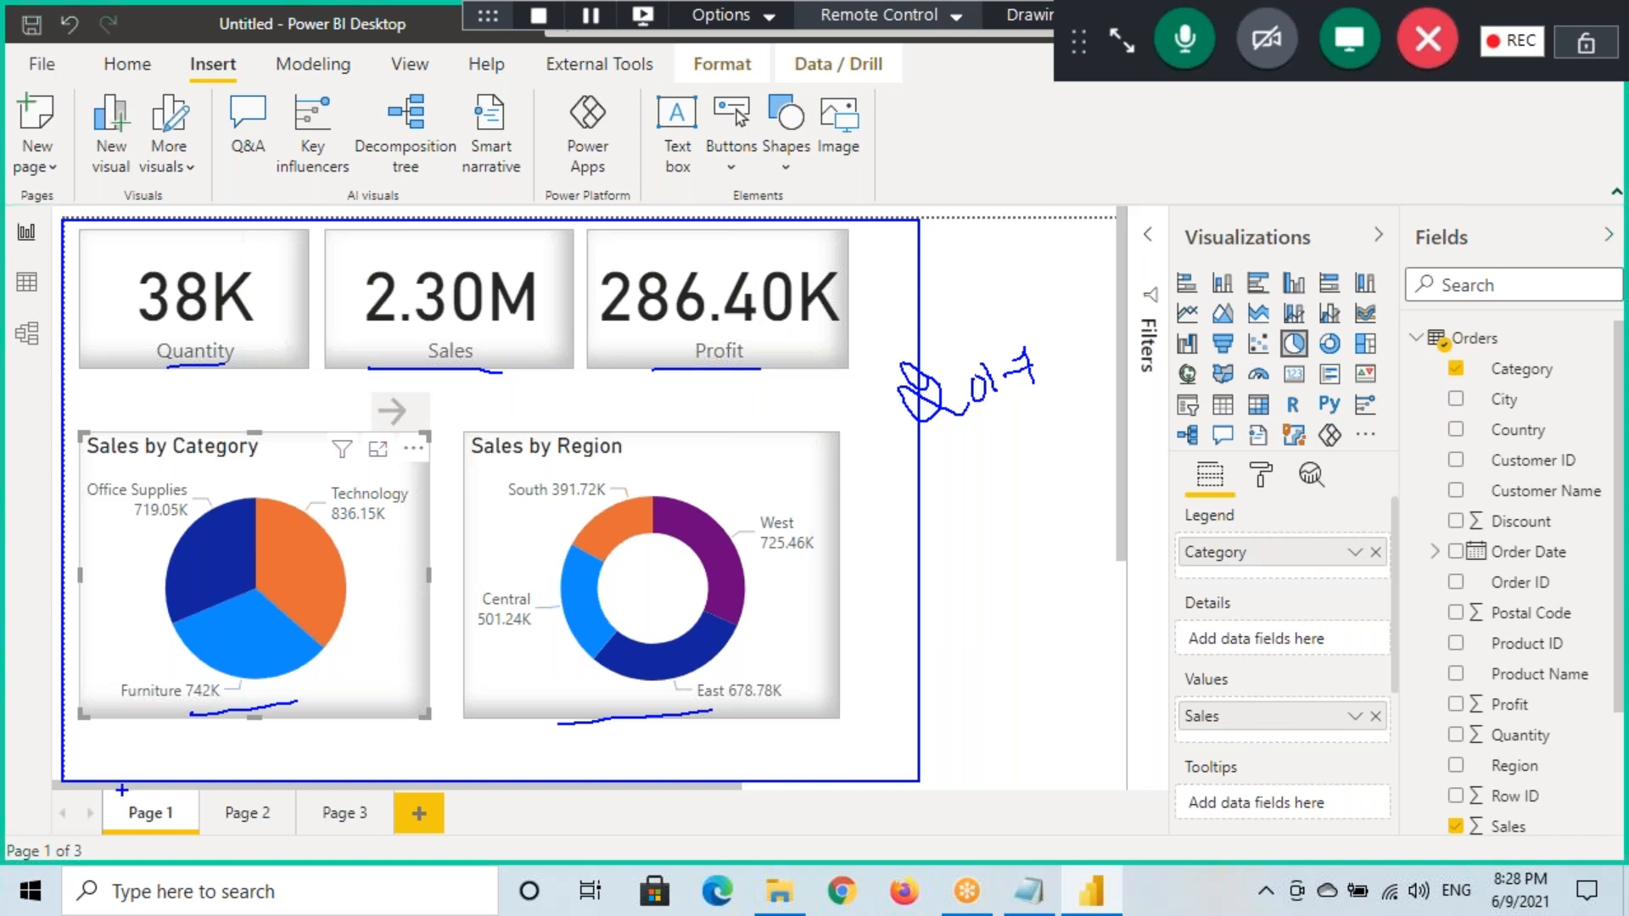
{"action": "mouse_move", "coordinate": [1045, 335]}
{"action": "left_mouse_down"}
{"action": "mouse_move", "coordinate": [915, 464]}
{"action": "mouse_move", "coordinate": [1012, 338]}
{"action": "left_mouse_up"}
{"action": "key", "text": "Escape"}
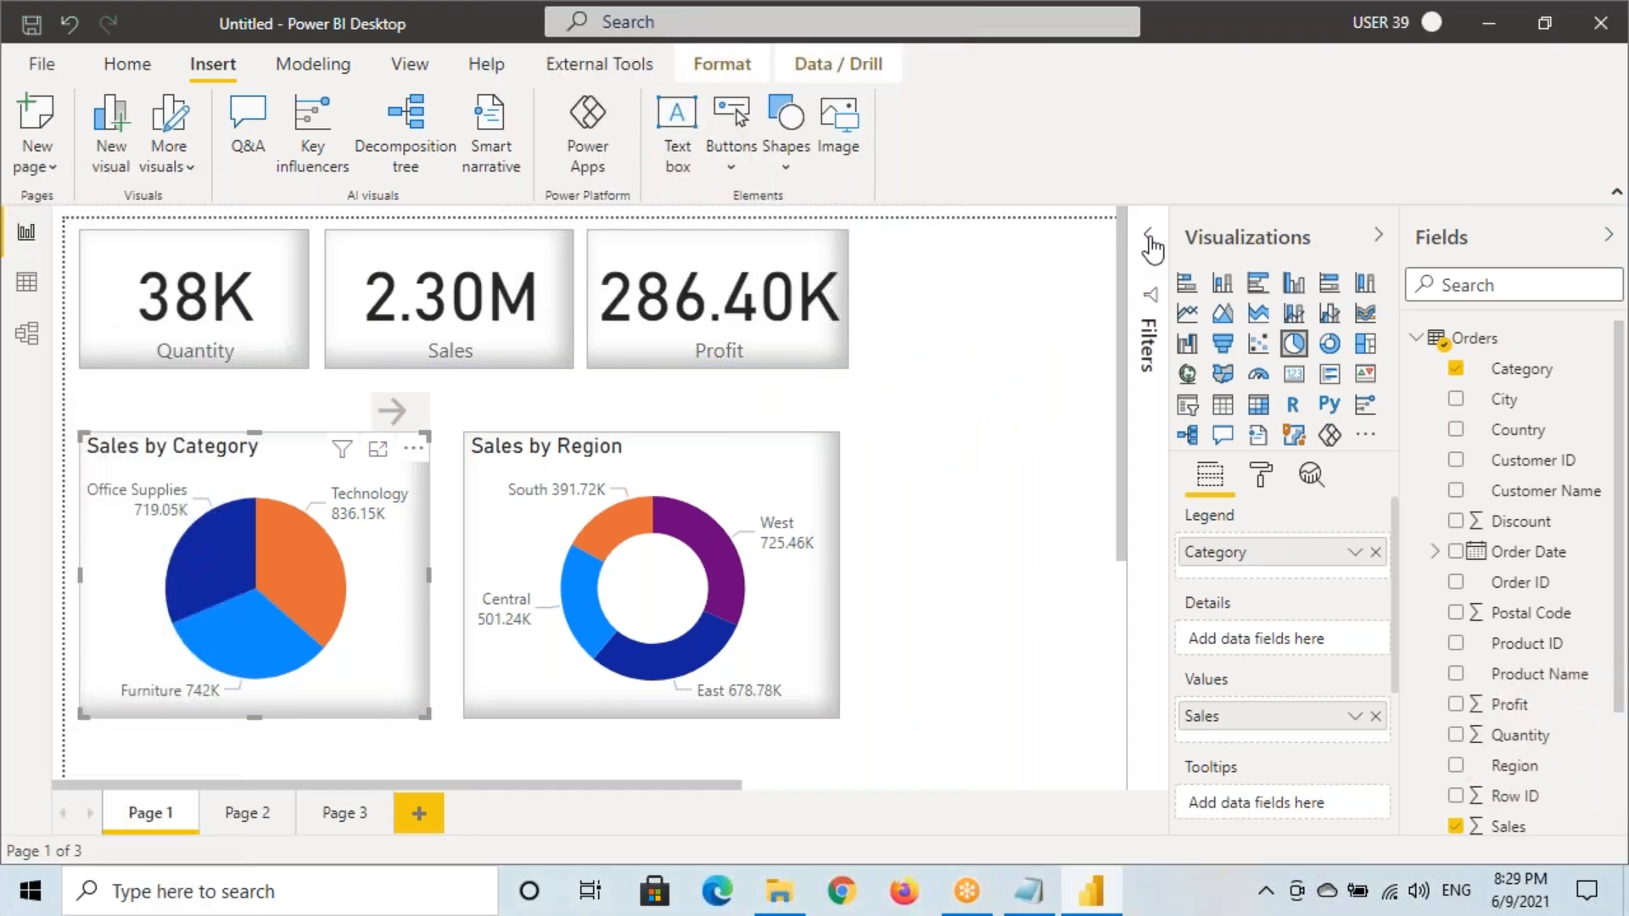
Add a page-level Order Date Year filter using Basic filtering with 2014 ticked
{"action": "left_click", "coordinate": [1149, 238]}
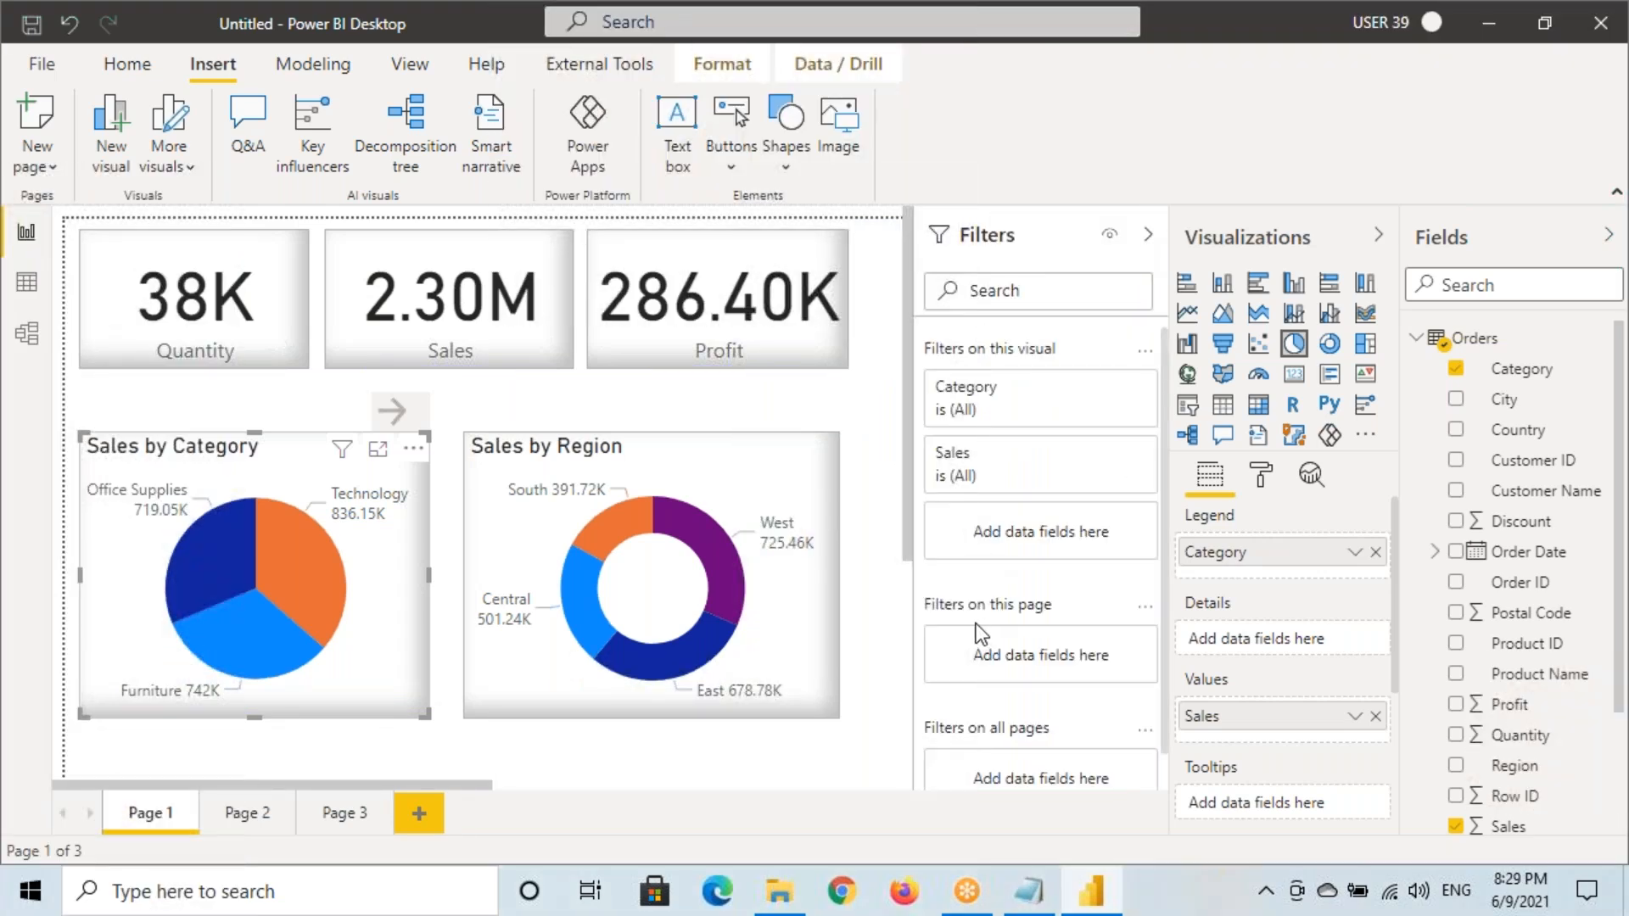
{"action": "mouse_move", "coordinate": [906, 594]}
{"action": "left_mouse_down"}
{"action": "mouse_move", "coordinate": [931, 620]}
{"action": "mouse_move", "coordinate": [1156, 676]}
{"action": "left_mouse_up"}
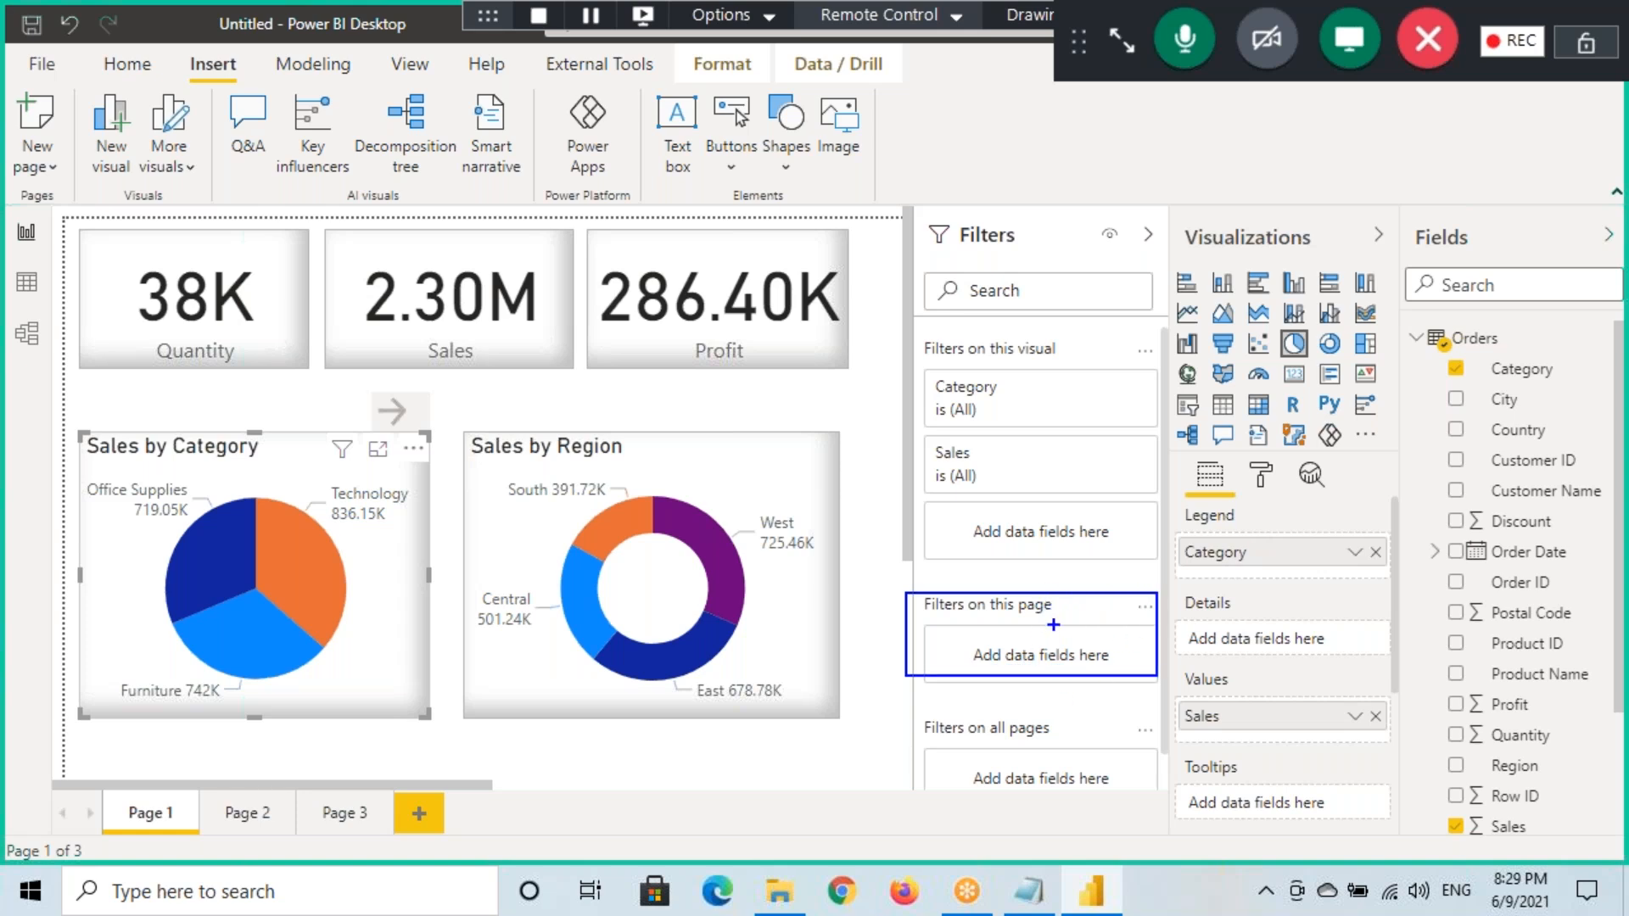
{"action": "key", "text": "Escape"}
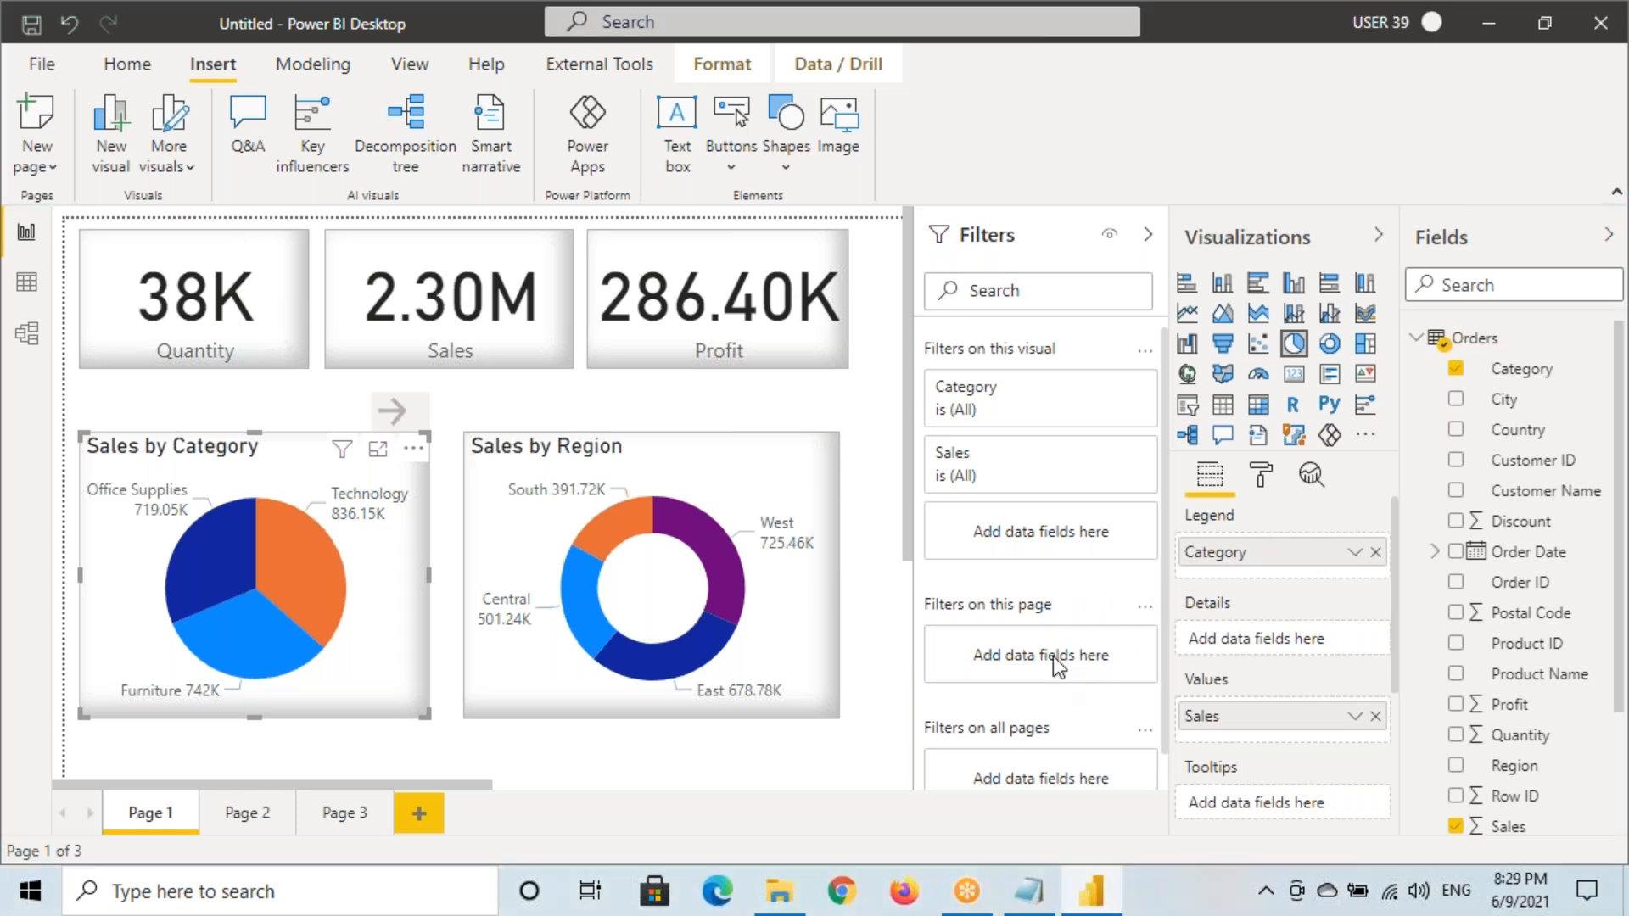
{"action": "left_click", "coordinate": [1434, 552]}
{"action": "left_click", "coordinate": [1454, 582]}
{"action": "left_click_drag", "start_coordinate": [1542, 622], "coordinate": [1076, 670]}
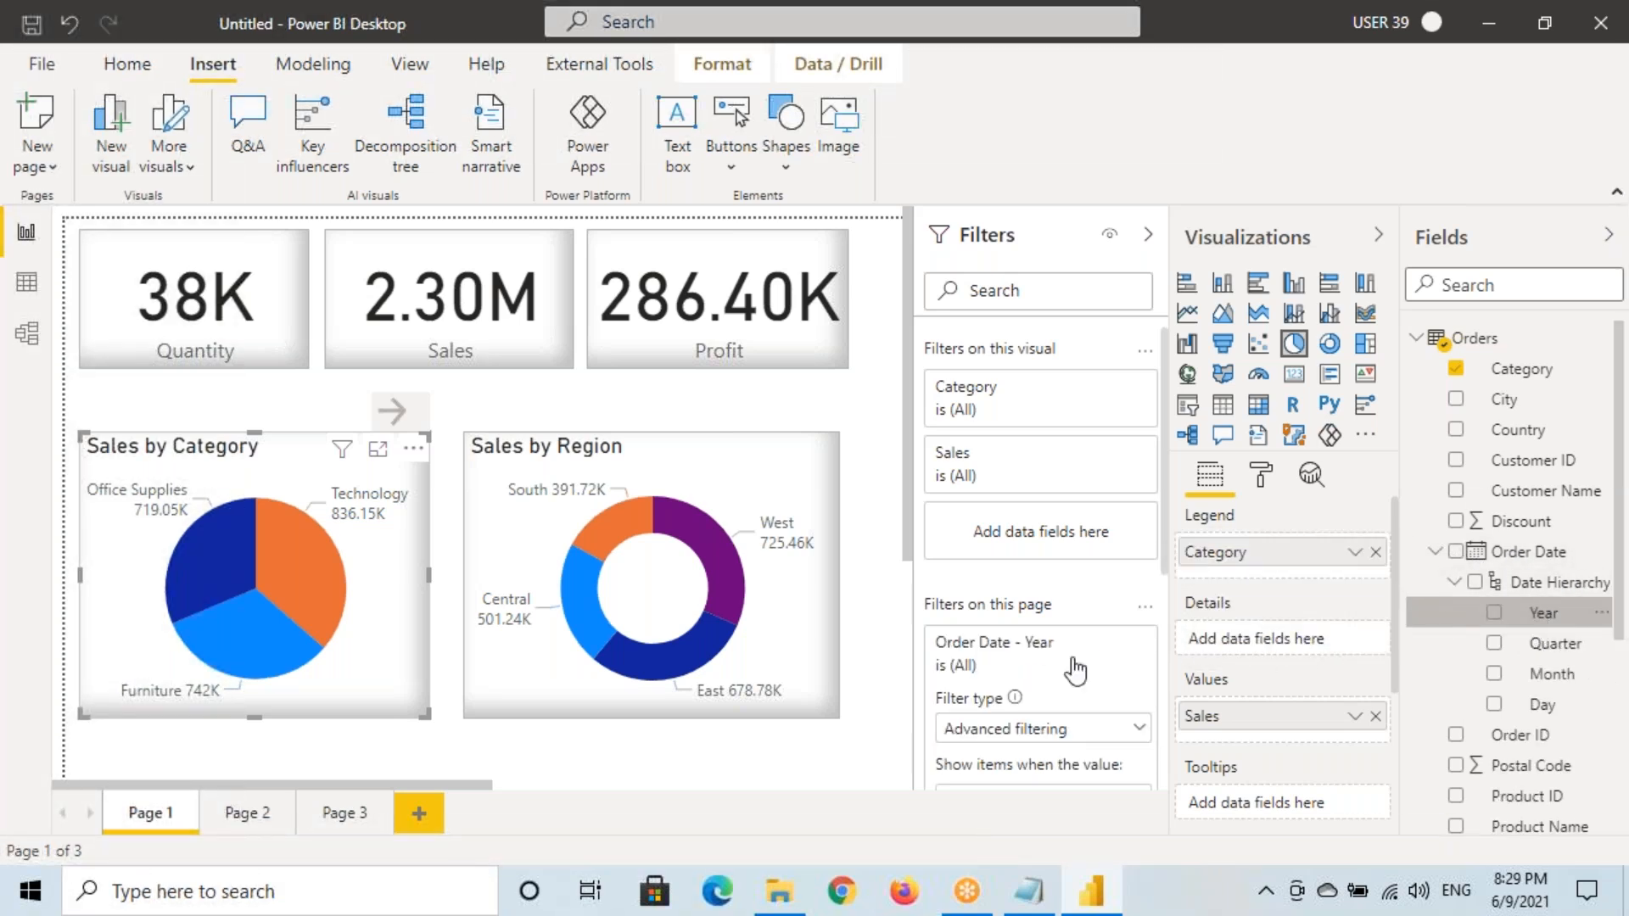
{"action": "scroll", "coordinate": [1060, 662], "scroll_direction": "down", "scroll_amount": 3}
{"action": "left_click", "coordinate": [1031, 601]}
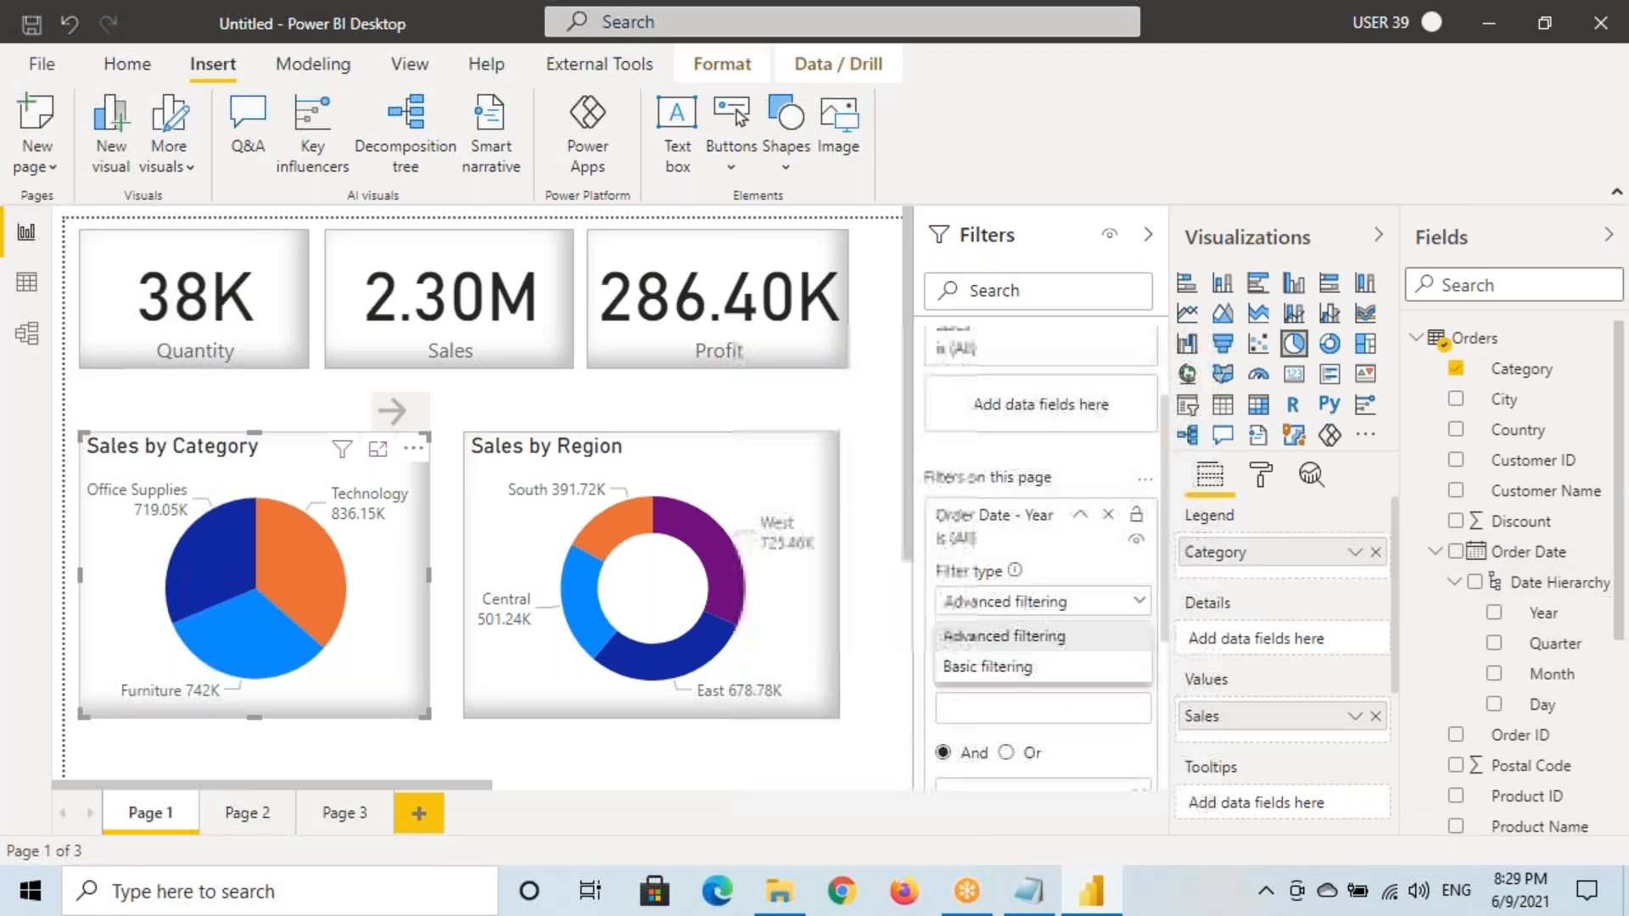
{"action": "left_click", "coordinate": [975, 668]}
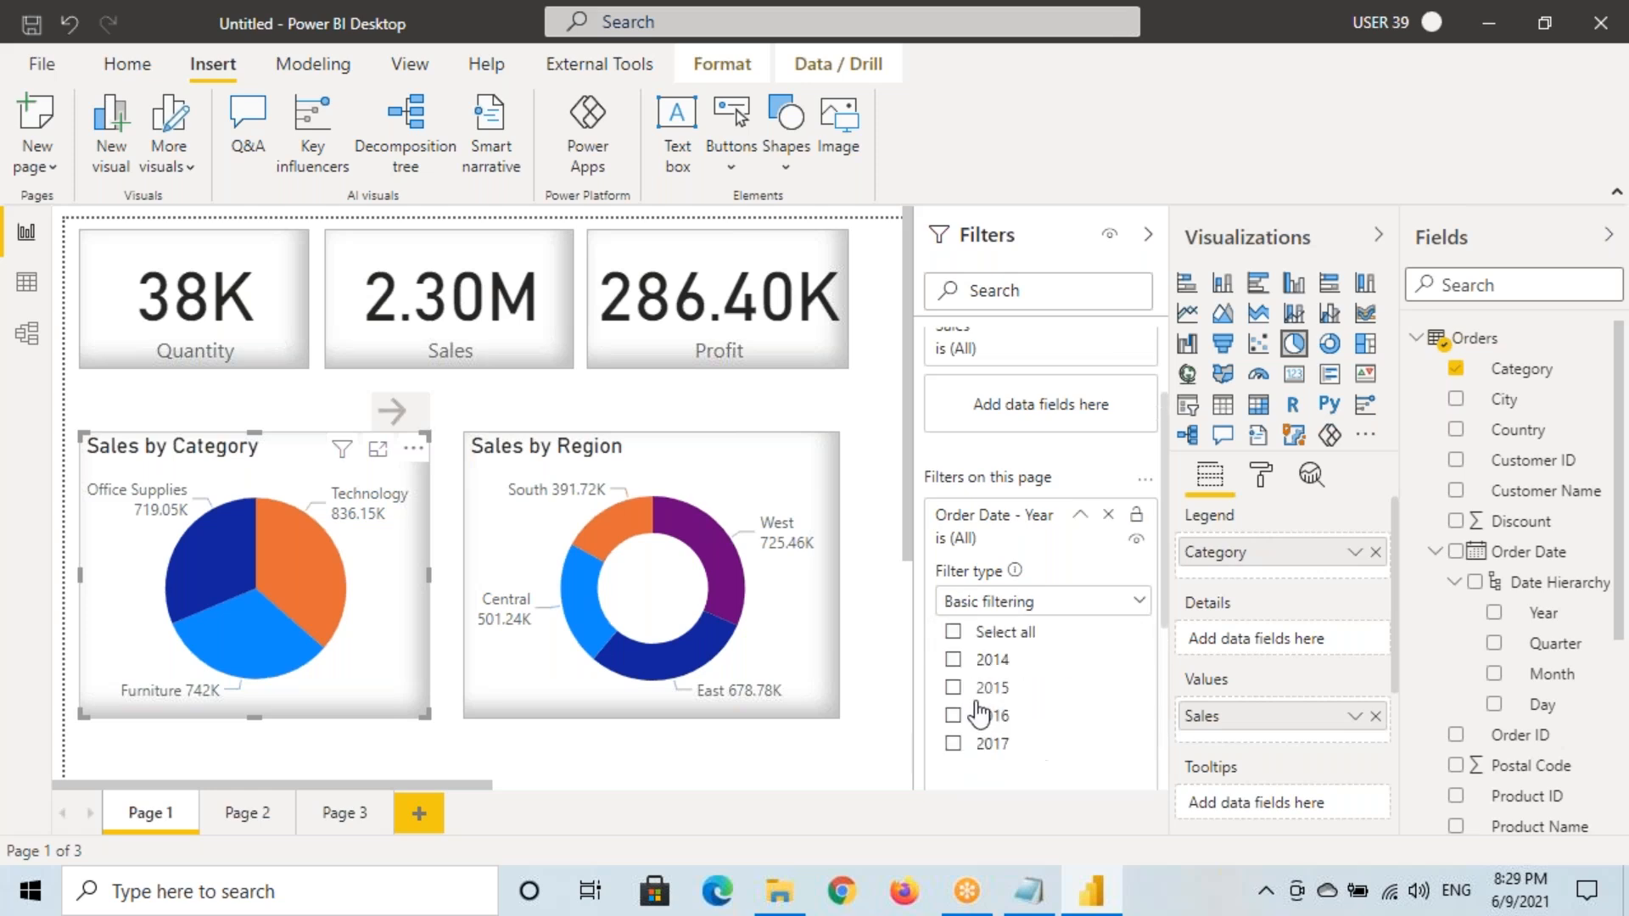
{"action": "left_click", "coordinate": [953, 659]}
{"action": "left_click", "coordinate": [1079, 534]}
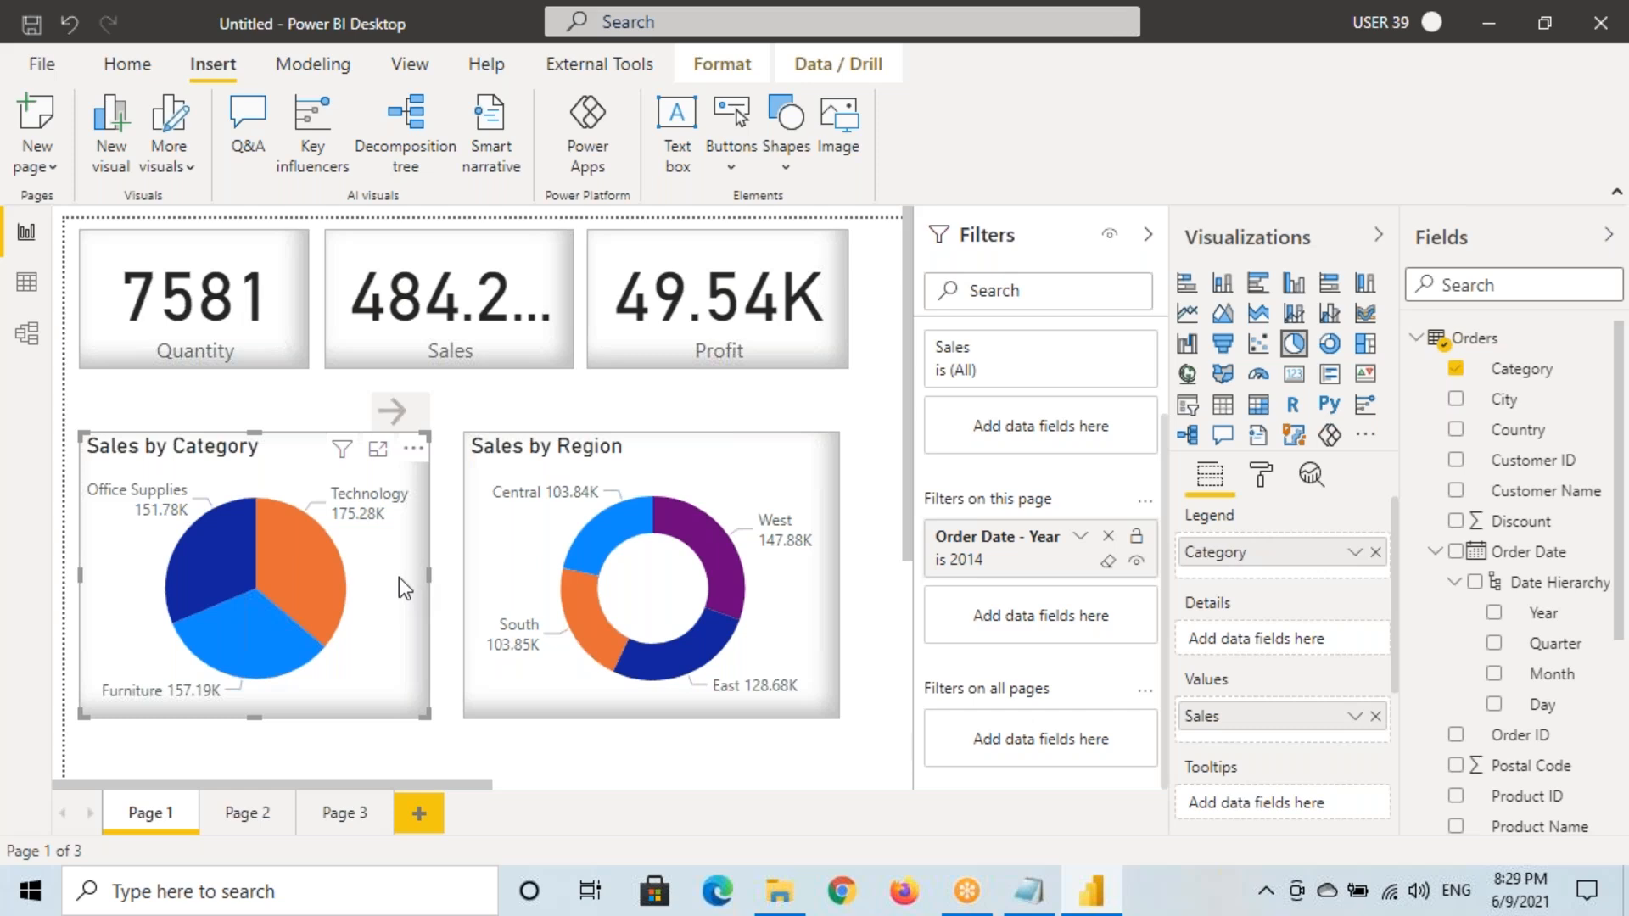
Look over Page 2, the drill-through page
{"action": "left_click", "coordinate": [243, 813]}
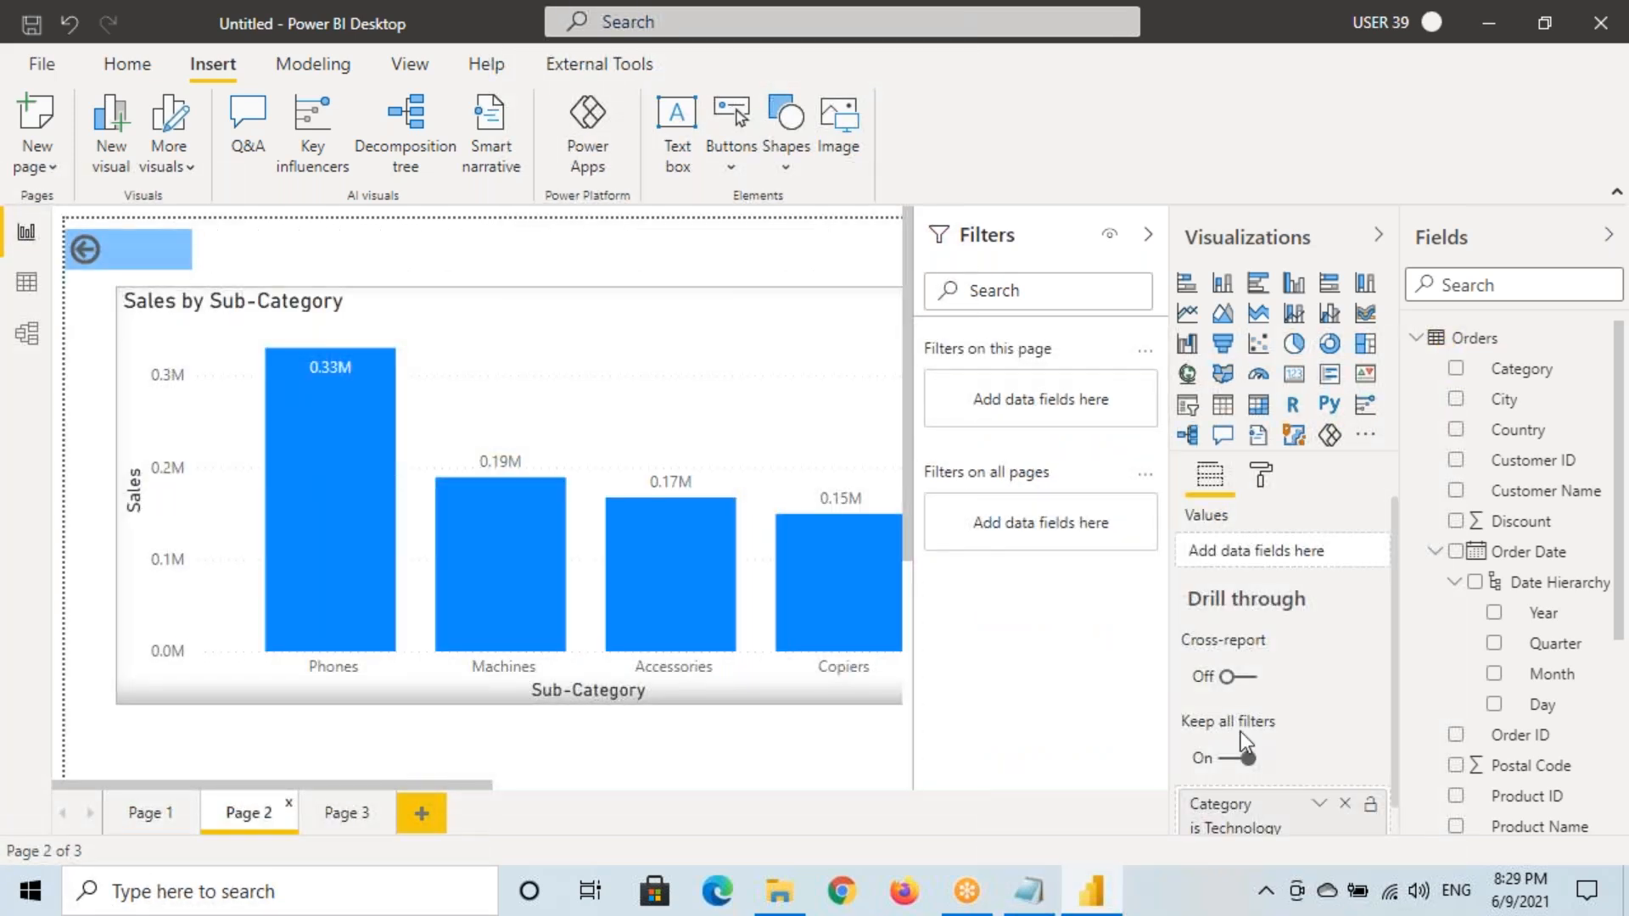
{"action": "mouse_move", "coordinate": [1170, 709]}
{"action": "left_mouse_down"}
{"action": "mouse_move", "coordinate": [1217, 755]}
{"action": "mouse_move", "coordinate": [1285, 778]}
{"action": "left_mouse_up"}
{"action": "mouse_move", "coordinate": [1283, 712]}
{"action": "left_mouse_down"}
{"action": "mouse_move", "coordinate": [1154, 728]}
{"action": "mouse_move", "coordinate": [1268, 772]}
{"action": "mouse_move", "coordinate": [1286, 727]}
{"action": "mouse_move", "coordinate": [1366, 704]}
{"action": "left_mouse_up"}
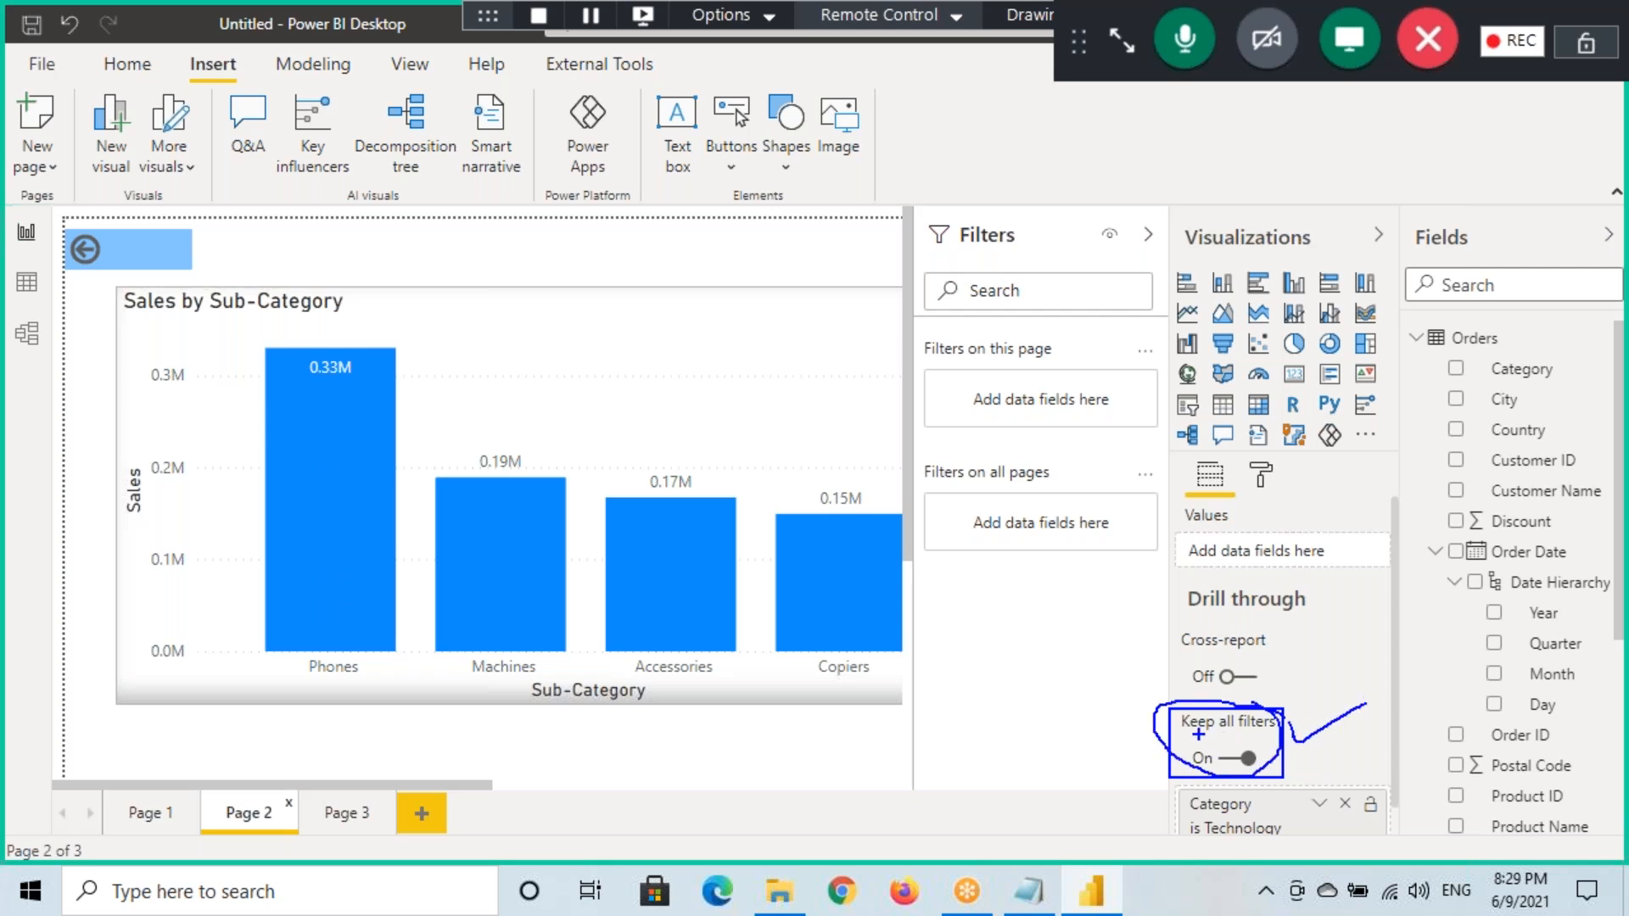
{"action": "key", "text": "Escape"}
Return to Page 1 and confirm the pie chart is filtered only by Year is 2014
{"action": "left_click", "coordinate": [148, 822]}
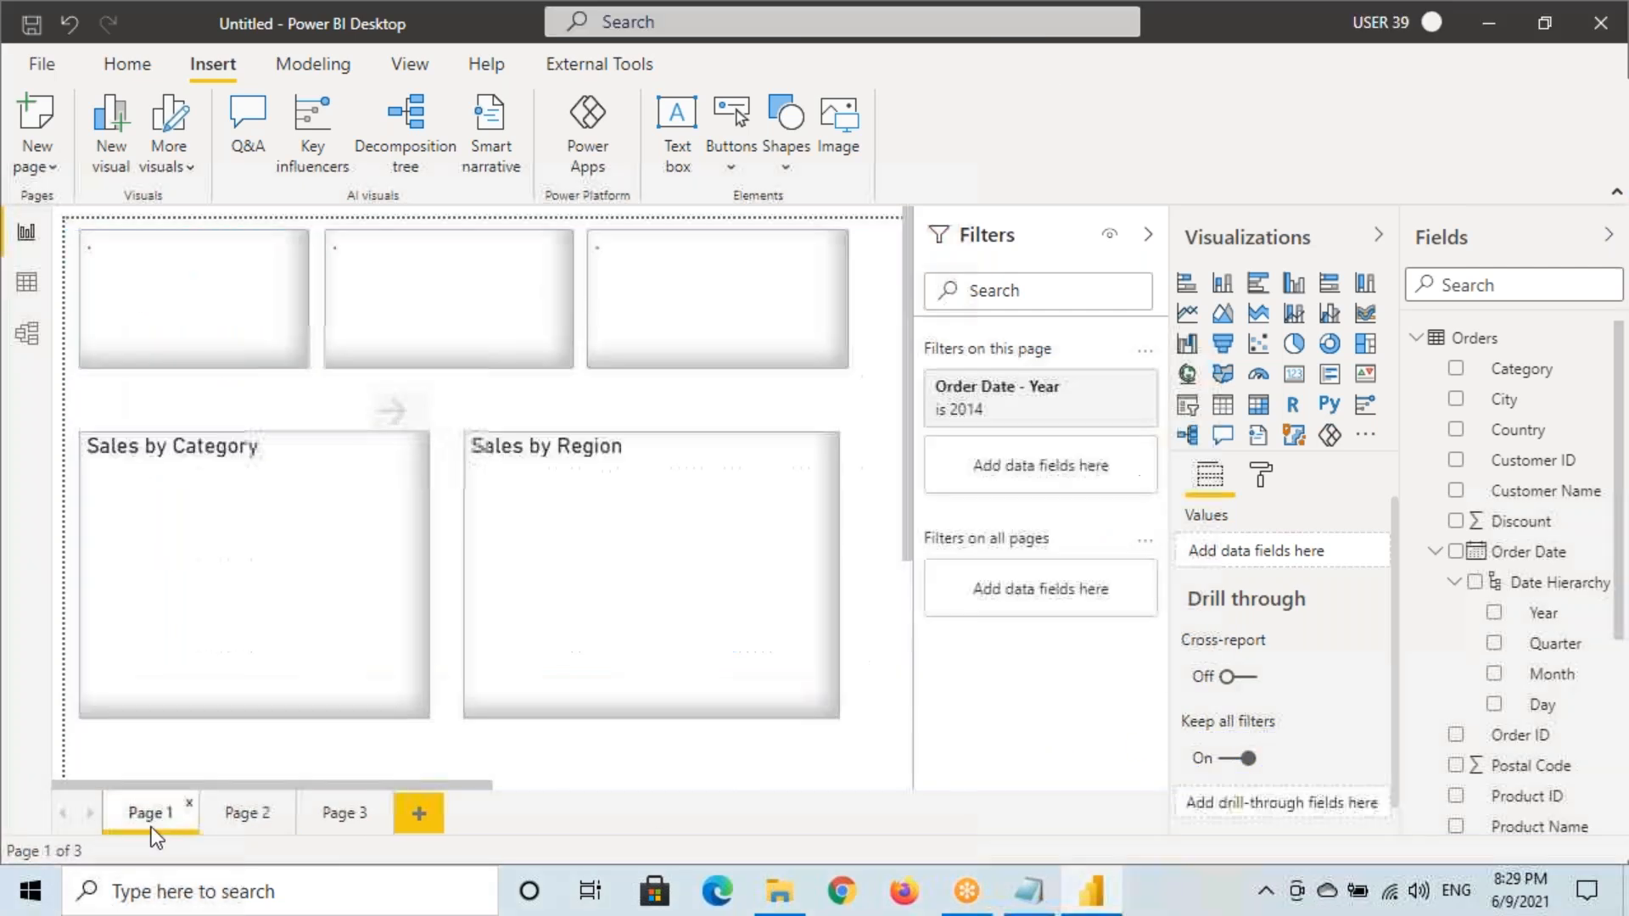
{"action": "mouse_move", "coordinate": [343, 452]}
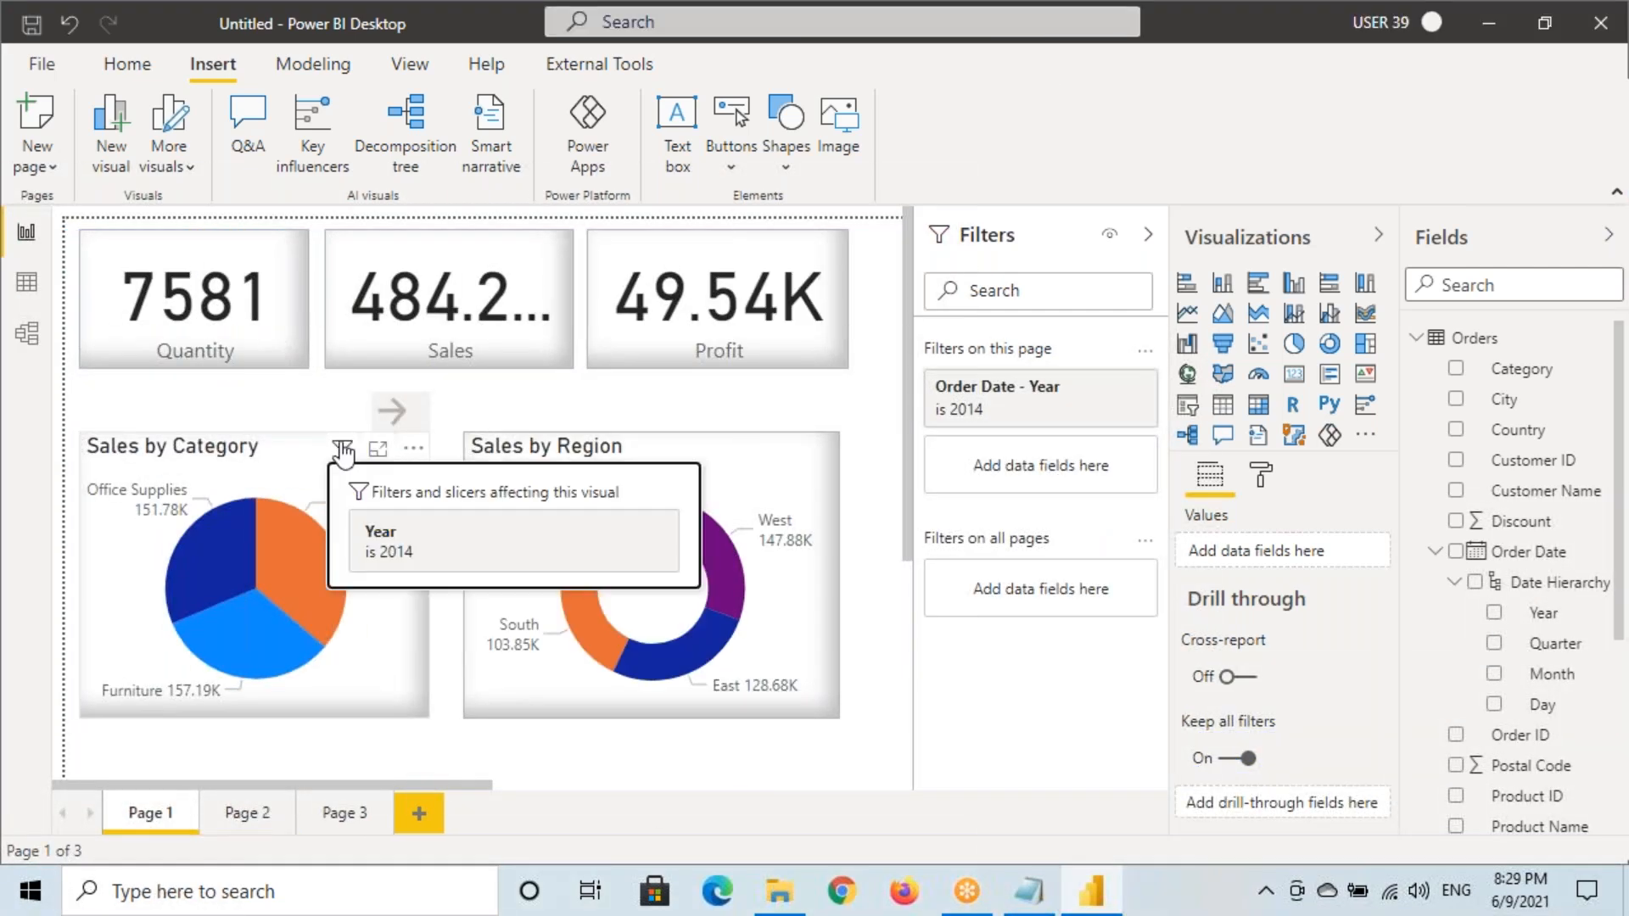
{"action": "key", "text": "ctrl+shift+d"}
{"action": "mouse_move", "coordinate": [75, 432]}
{"action": "left_mouse_down"}
{"action": "mouse_move", "coordinate": [291, 683]}
{"action": "mouse_move", "coordinate": [421, 719]}
{"action": "left_mouse_up"}
{"action": "left_click_drag", "start_coordinate": [185, 461], "coordinate": [303, 461]}
{"action": "left_click_drag", "start_coordinate": [82, 456], "coordinate": [109, 456]}
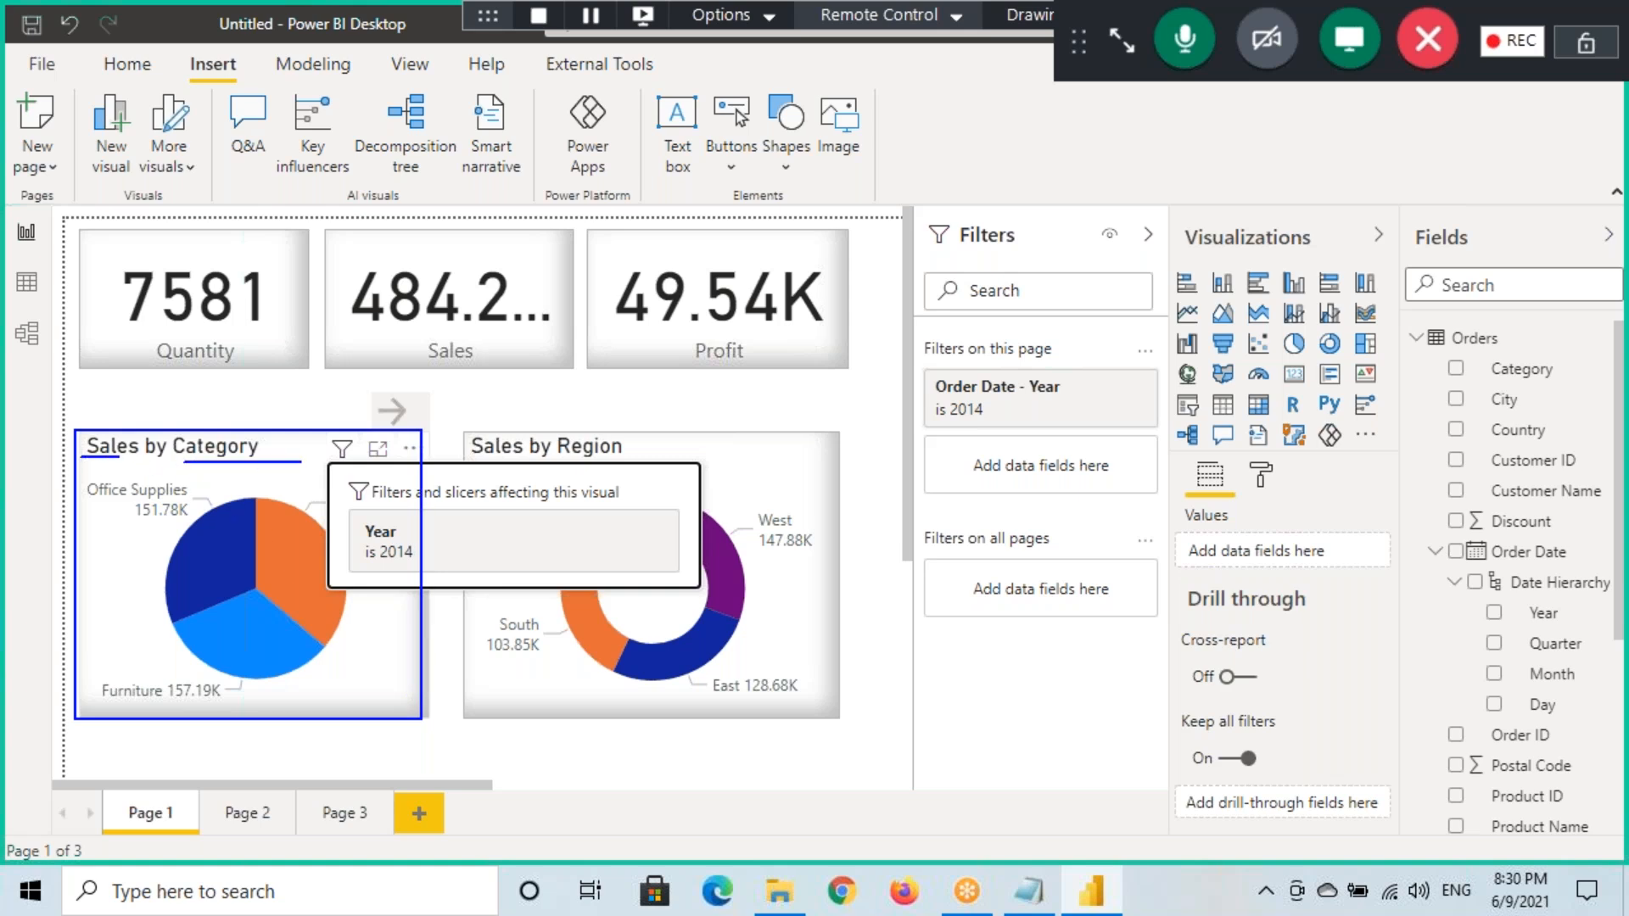
{"action": "mouse_move", "coordinate": [396, 530]}
{"action": "left_mouse_down"}
{"action": "mouse_move", "coordinate": [351, 518]}
{"action": "mouse_move", "coordinate": [412, 576]}
{"action": "mouse_move", "coordinate": [377, 514]}
{"action": "mouse_move", "coordinate": [397, 519]}
{"action": "mouse_move", "coordinate": [413, 577]}
{"action": "mouse_move", "coordinate": [352, 525]}
{"action": "left_mouse_up"}
Drill through from the Technology pie slice to Page 2
{"action": "key", "text": "Escape"}
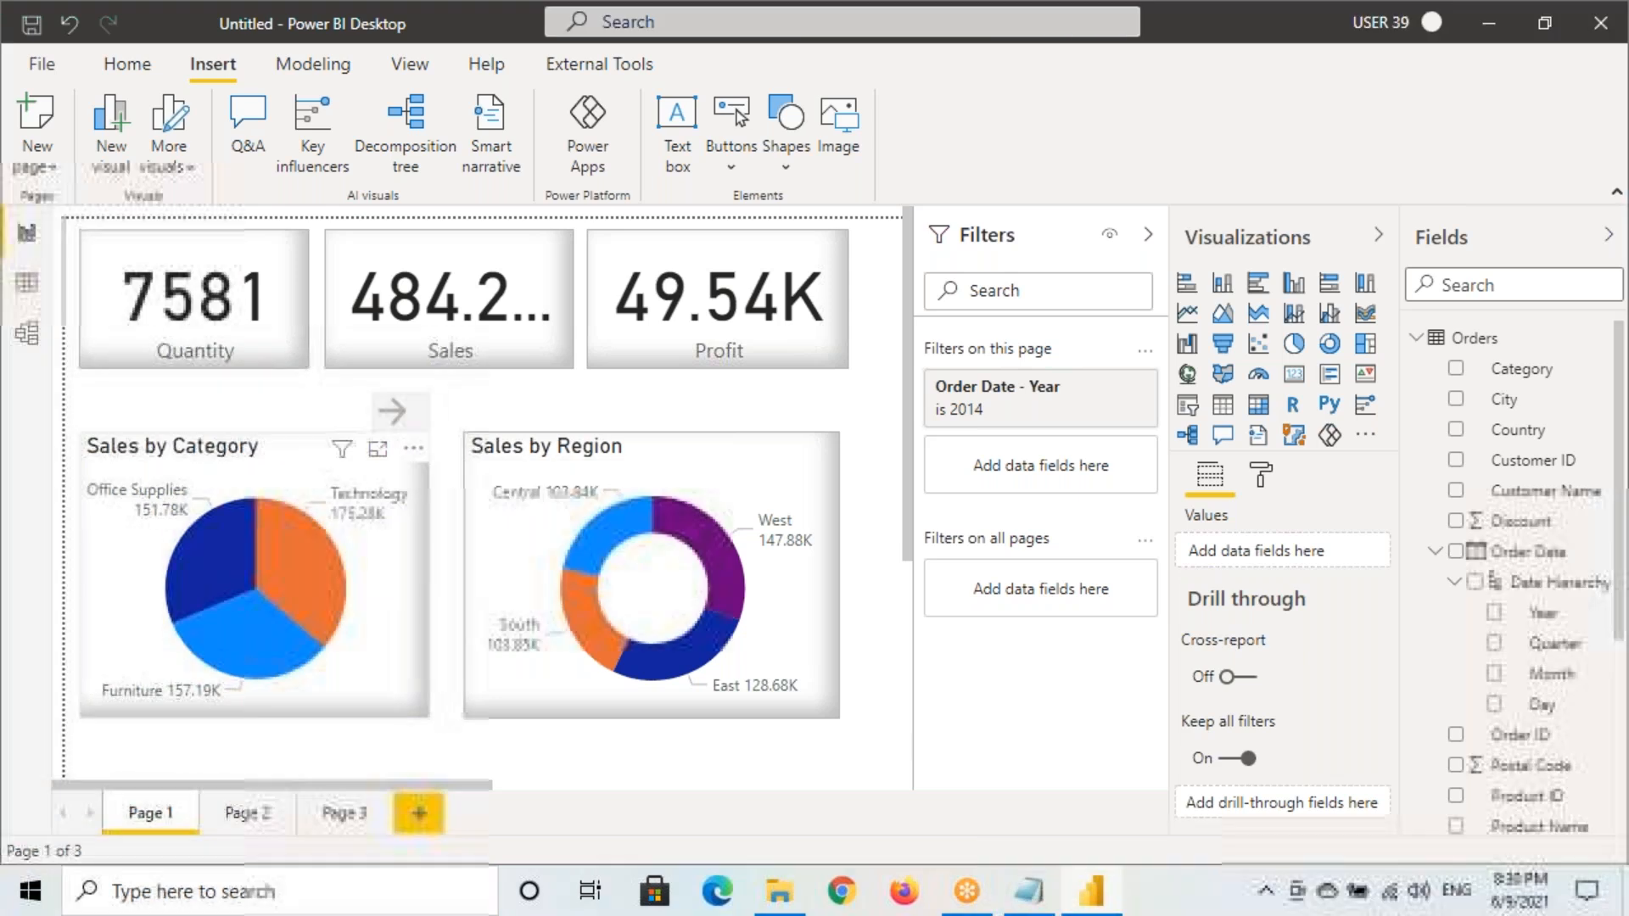
{"action": "right_click", "coordinate": [297, 584]}
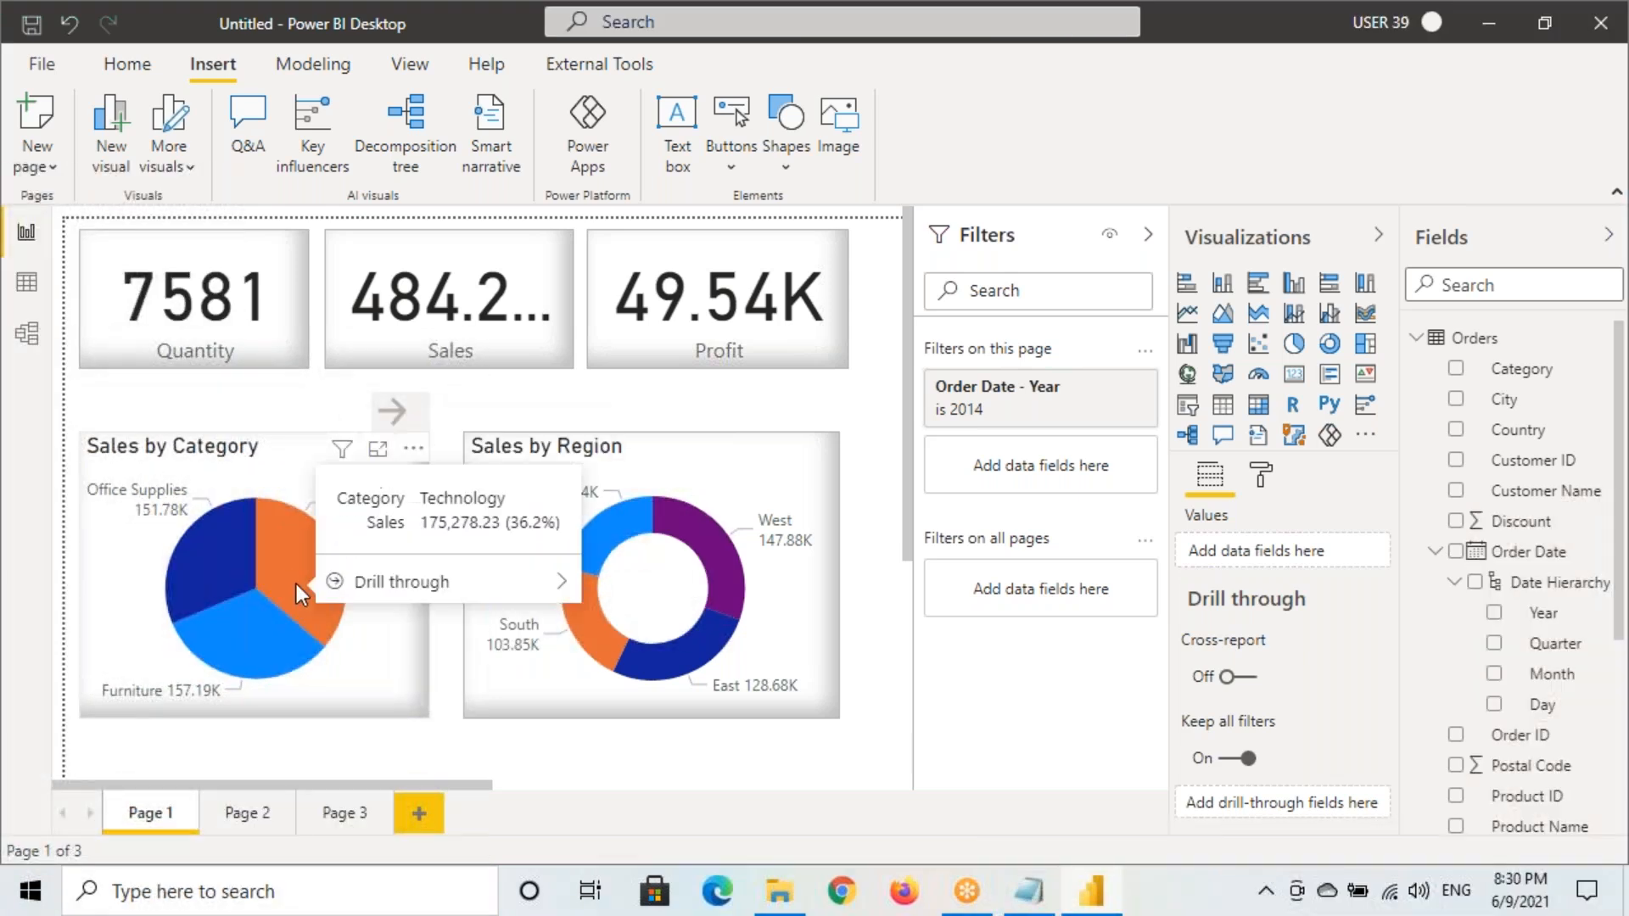
{"action": "mouse_move", "coordinate": [365, 582]}
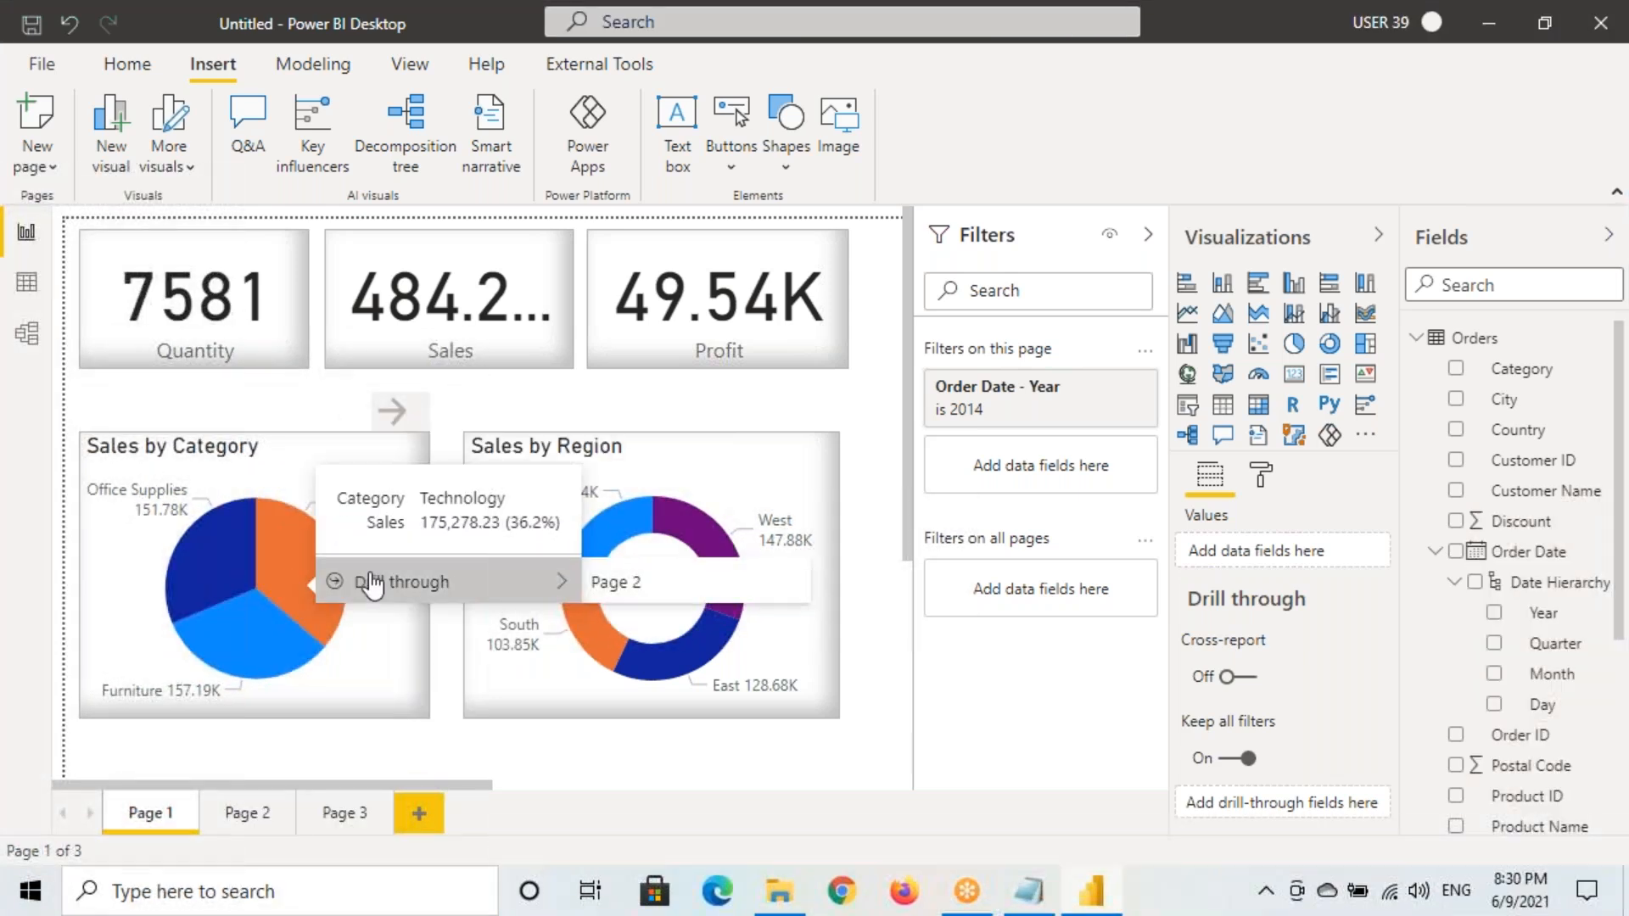
{"action": "left_click", "coordinate": [607, 584]}
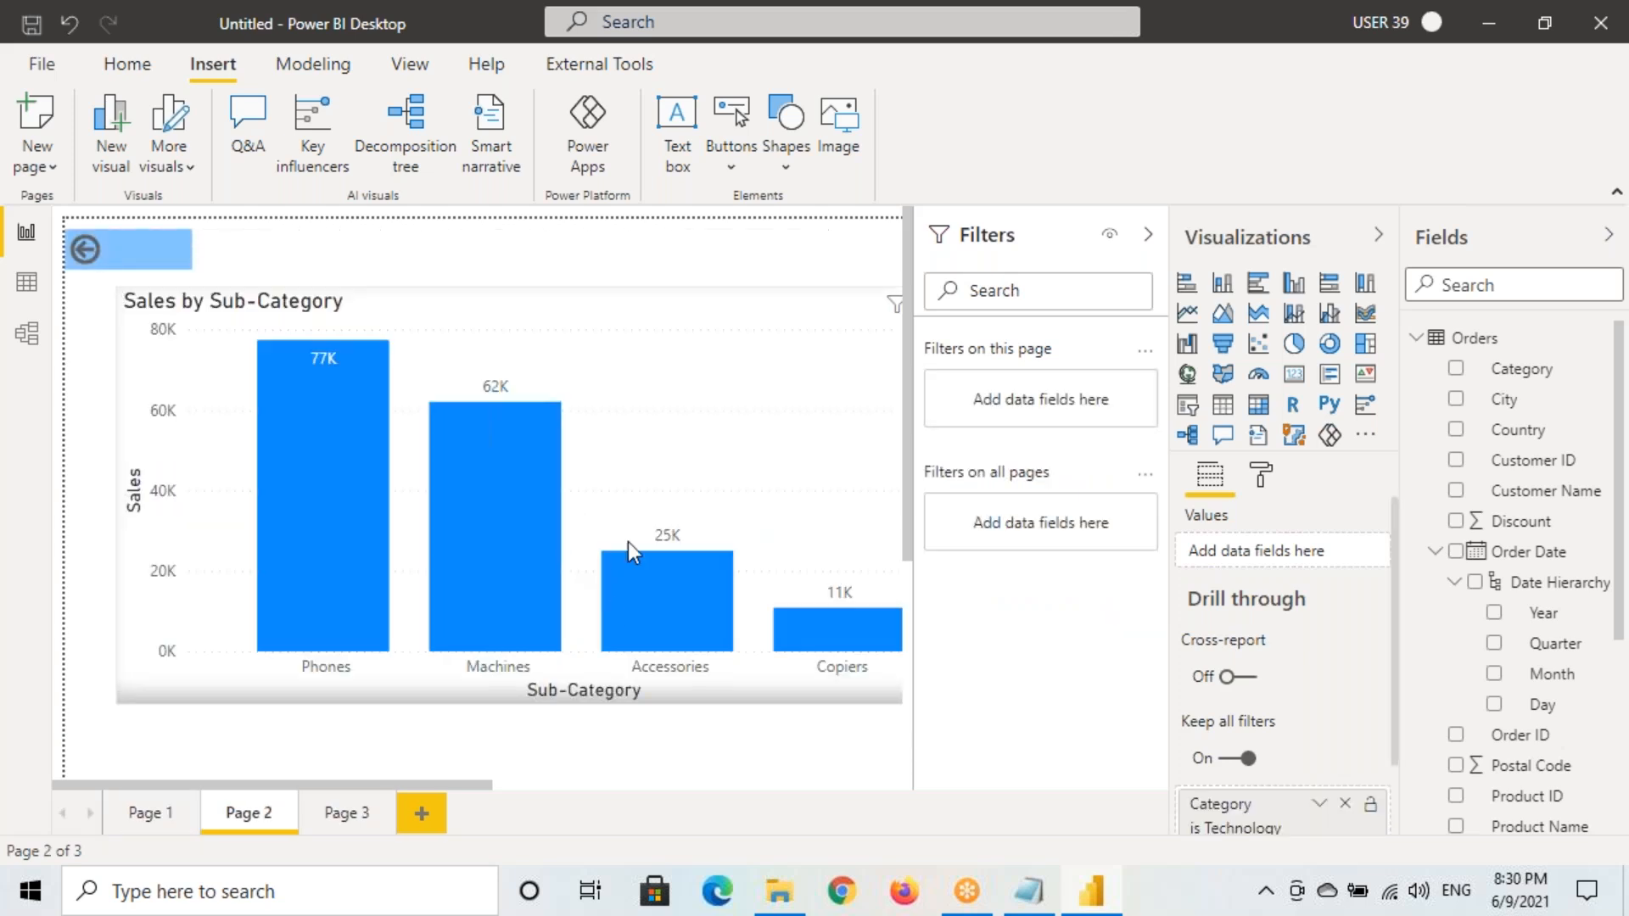
{"action": "scroll", "coordinate": [1305, 781], "scroll_direction": "down", "scroll_amount": 1}
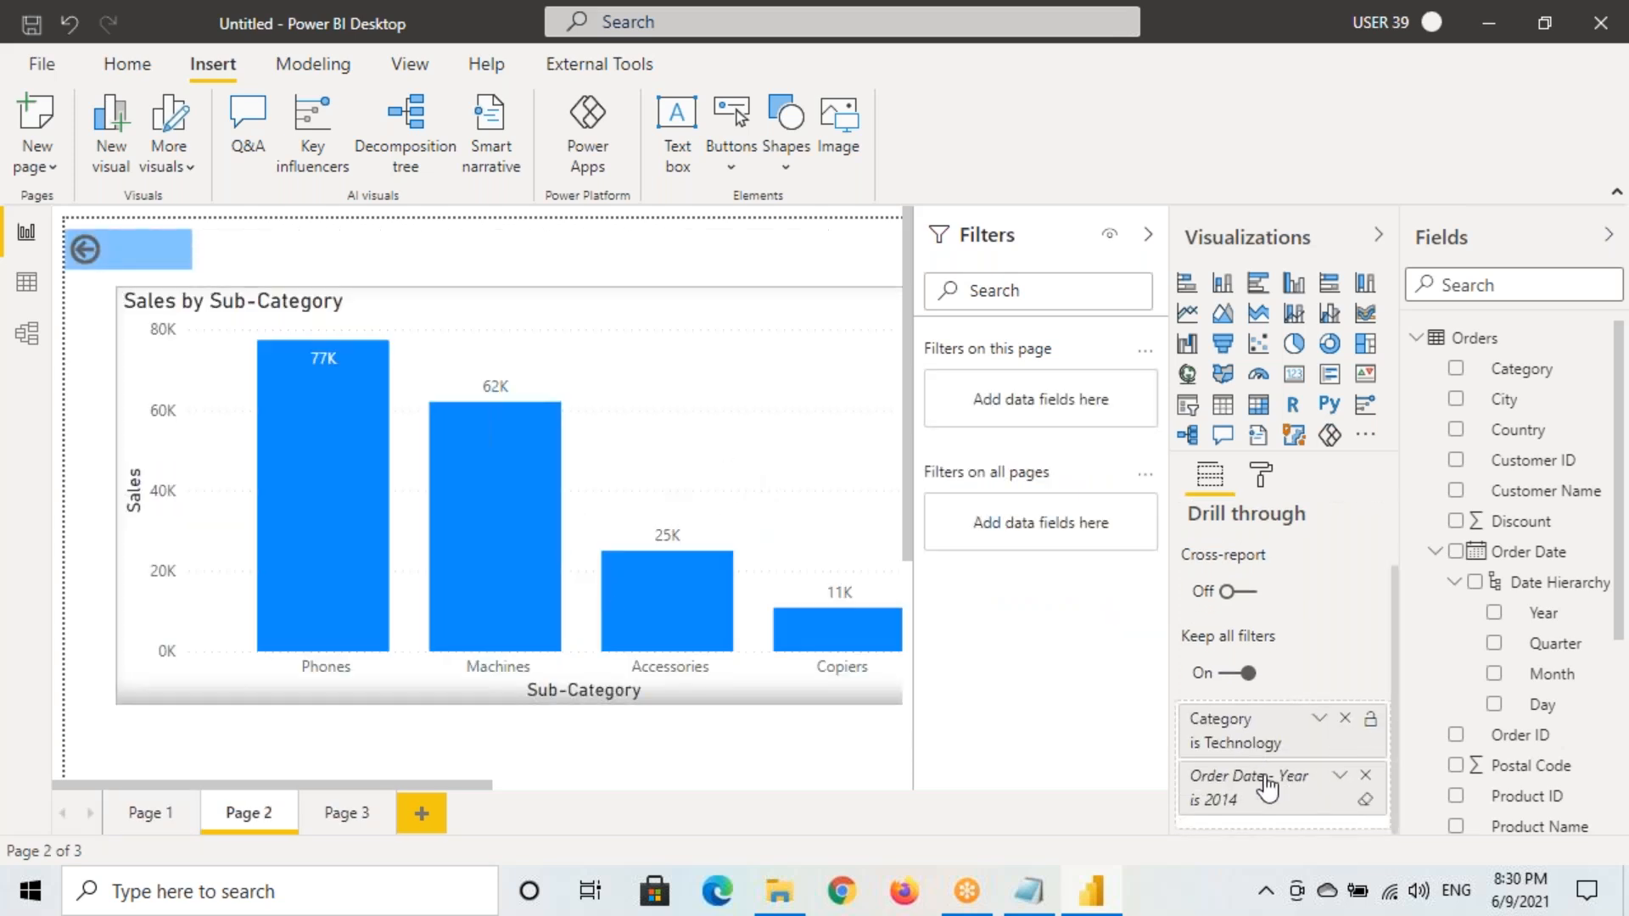
{"action": "mouse_move", "coordinate": [1178, 708]}
{"action": "left_mouse_down"}
{"action": "mouse_move", "coordinate": [1306, 771]}
{"action": "mouse_move", "coordinate": [1397, 759]}
{"action": "left_mouse_up"}
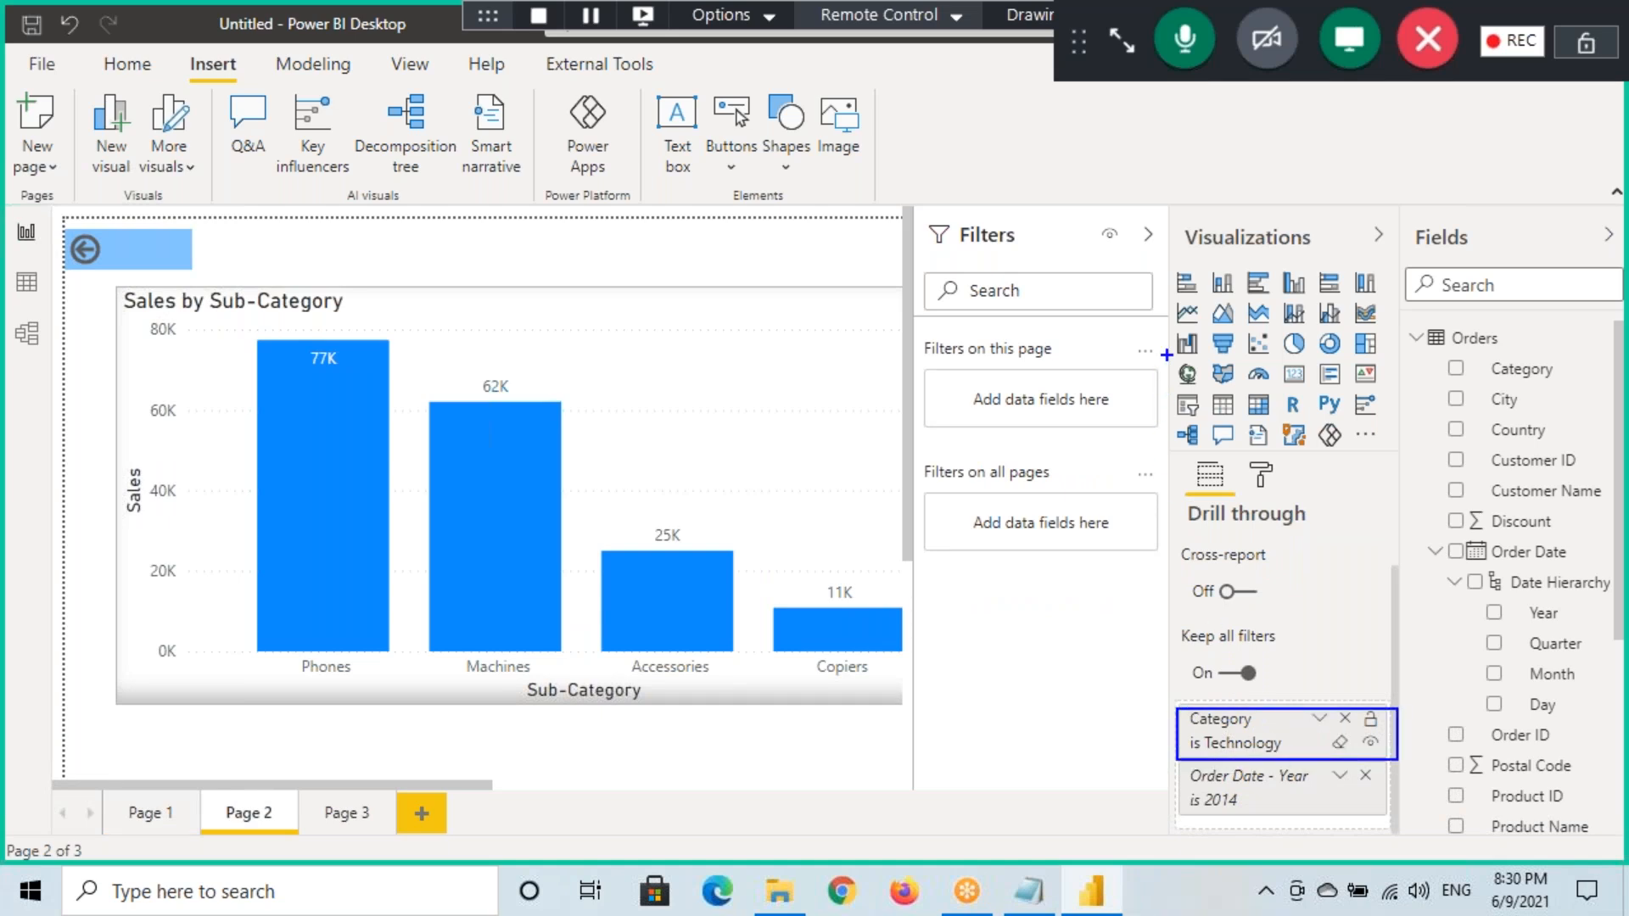
Collapse the Filters pane and check the chart carries the Year 2014 filter
{"action": "left_click", "coordinate": [1148, 234]}
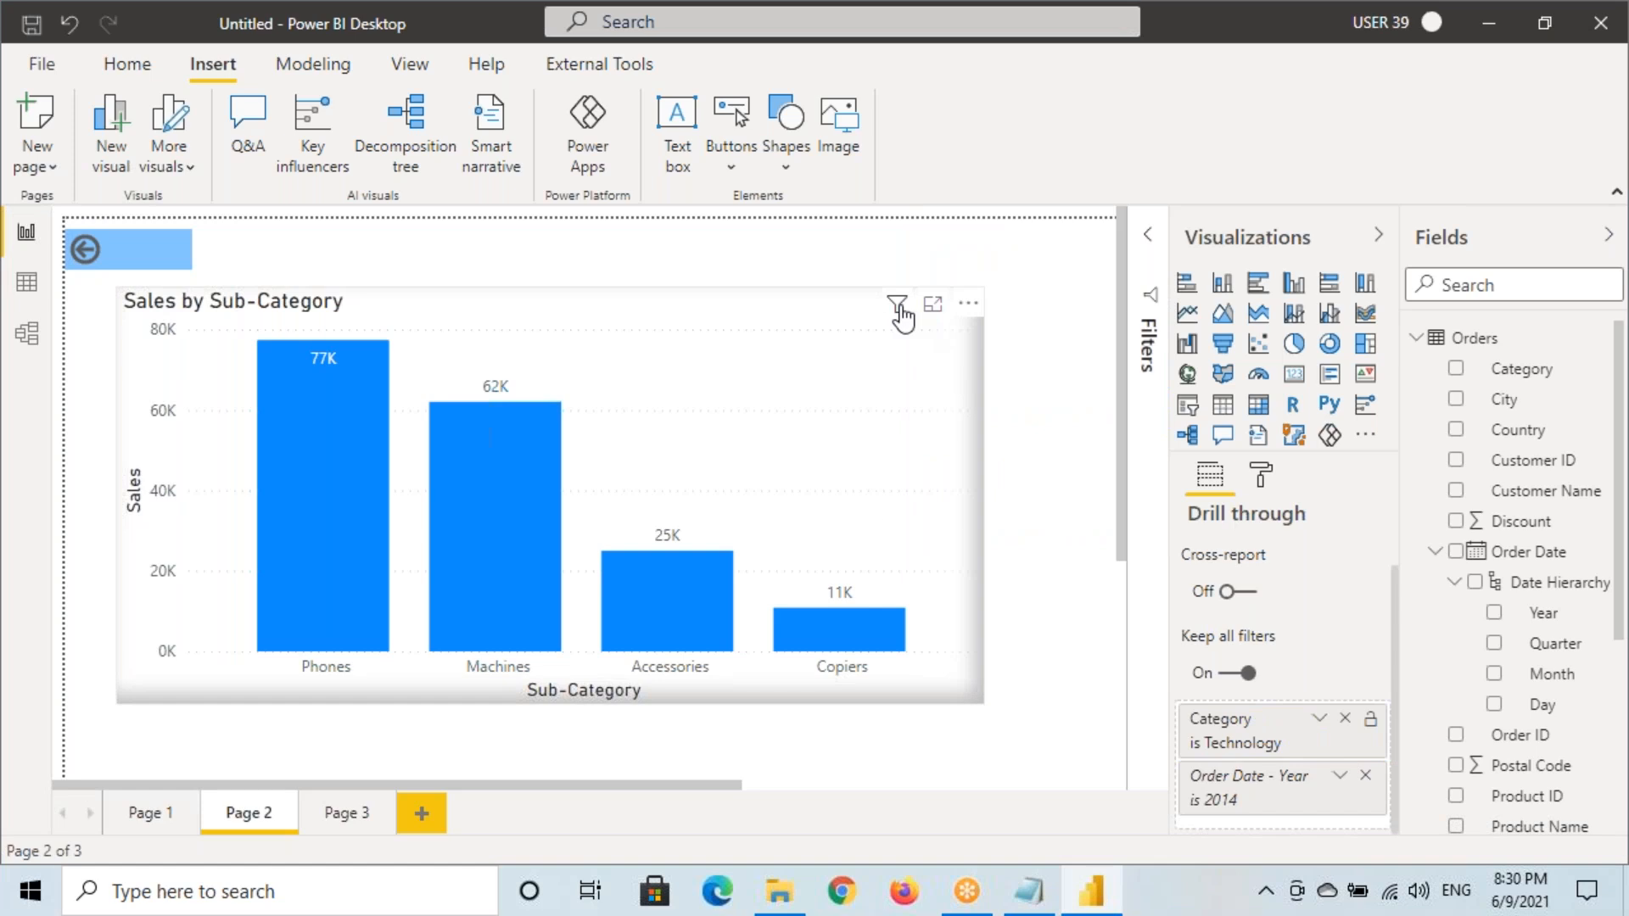
{"action": "mouse_move", "coordinate": [903, 315]}
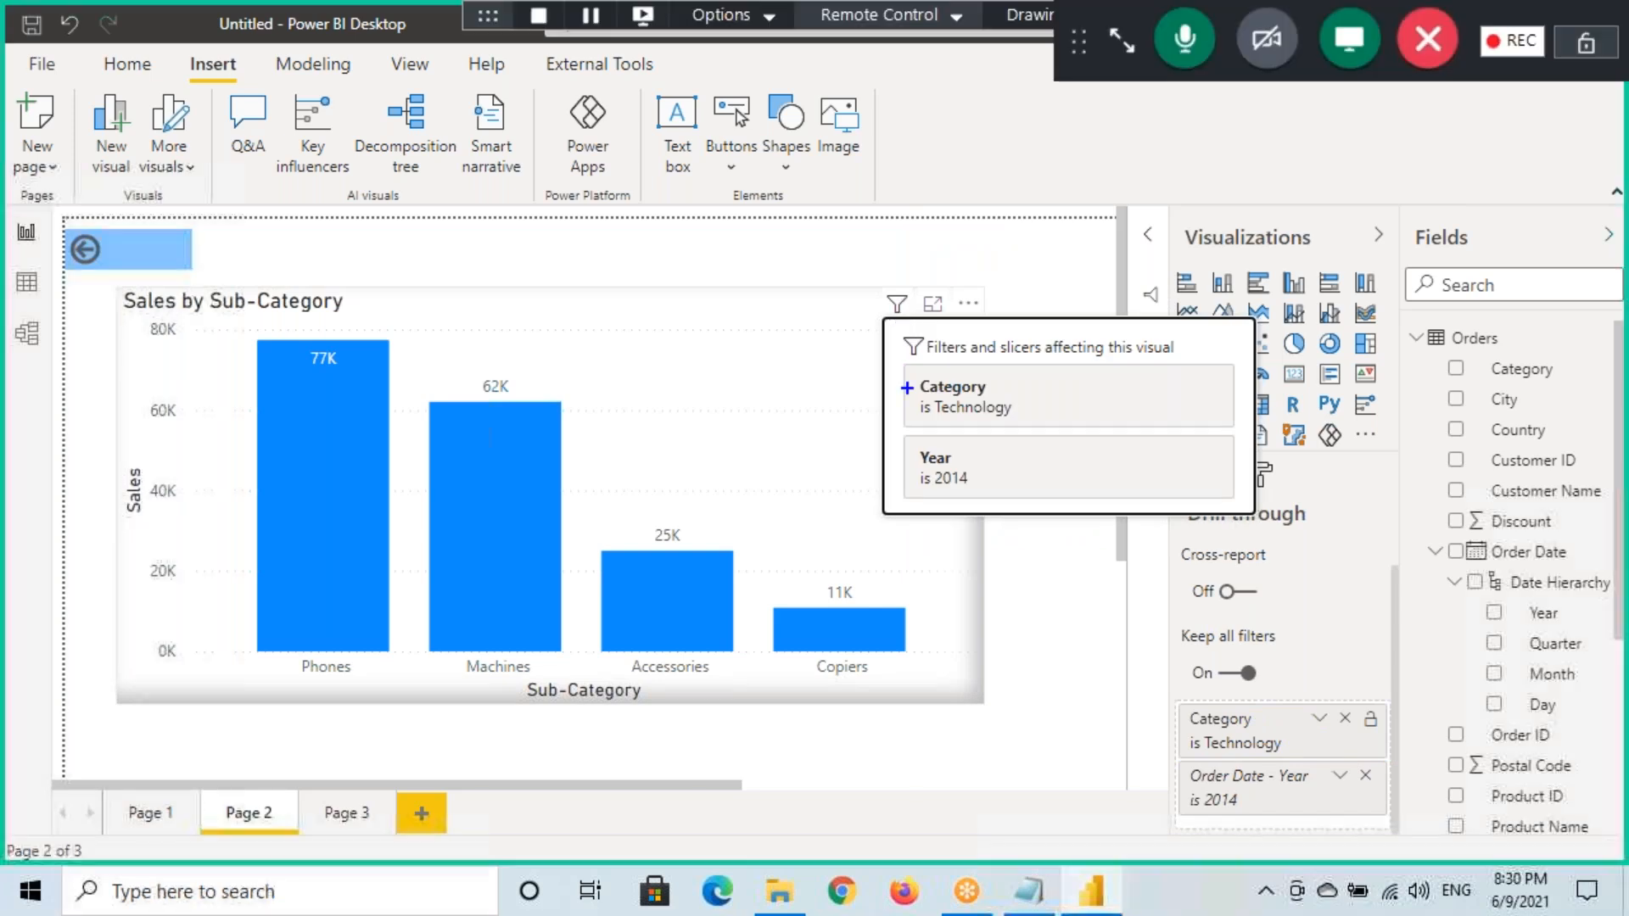
{"action": "mouse_move", "coordinate": [907, 373]}
{"action": "left_mouse_down"}
{"action": "mouse_move", "coordinate": [1053, 441]}
{"action": "mouse_move", "coordinate": [908, 454]}
{"action": "mouse_move", "coordinate": [965, 502]}
{"action": "mouse_move", "coordinate": [948, 441]}
{"action": "left_mouse_up"}
{"action": "left_click_drag", "start_coordinate": [926, 494], "coordinate": [975, 499]}
{"action": "key", "text": "Escape"}
{"action": "left_click", "coordinate": [143, 814]}
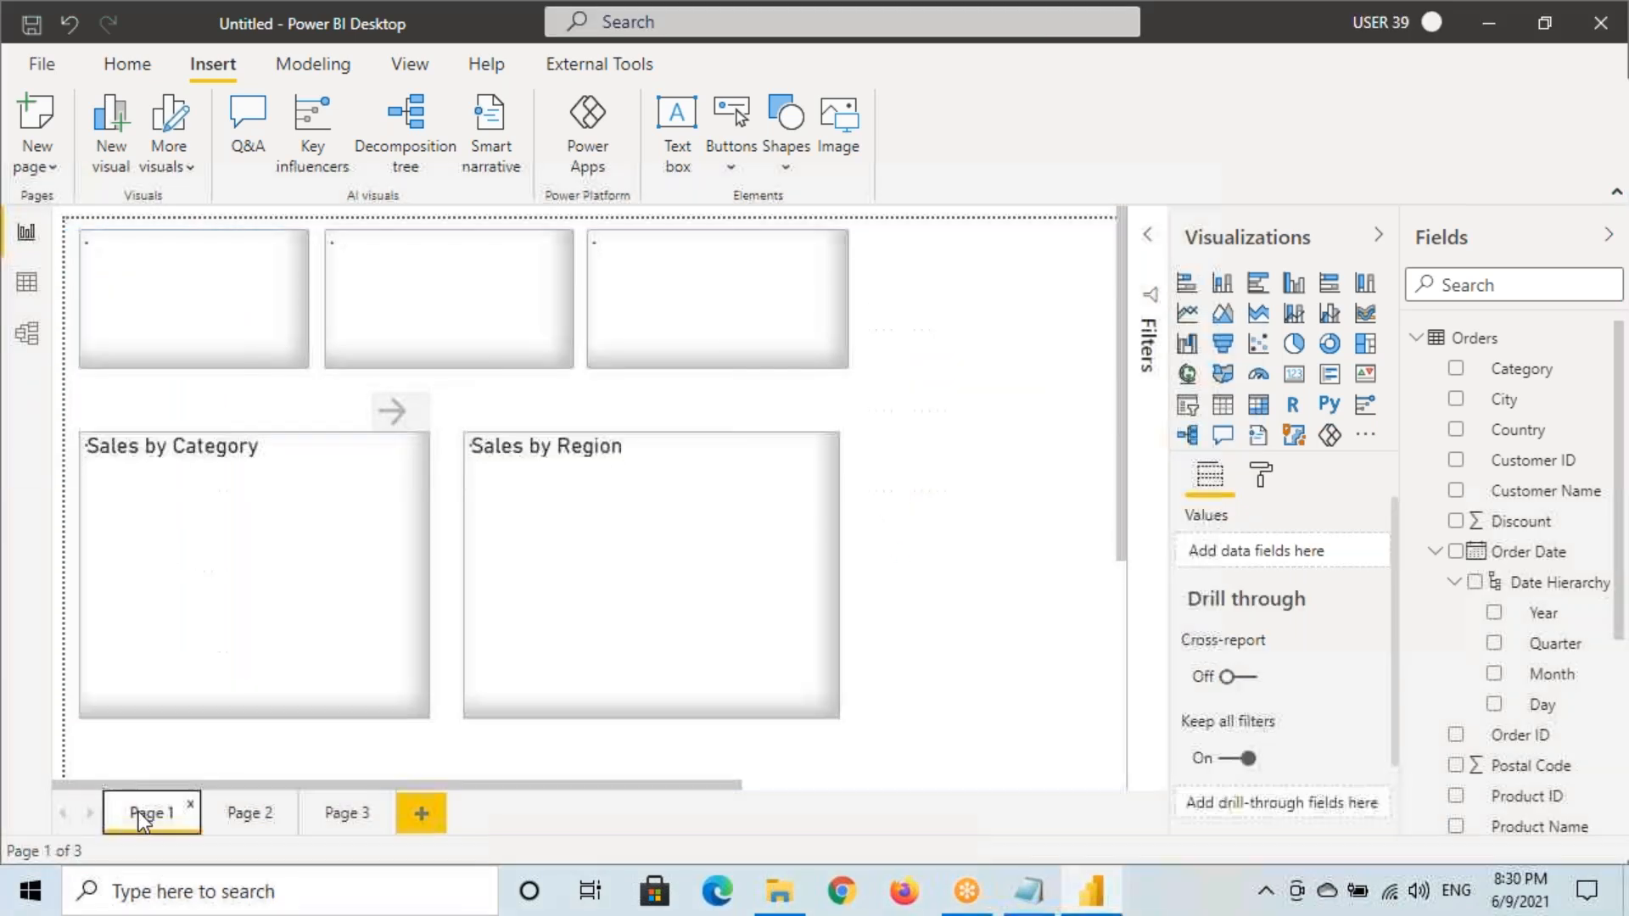
{"action": "mouse_move", "coordinate": [341, 453]}
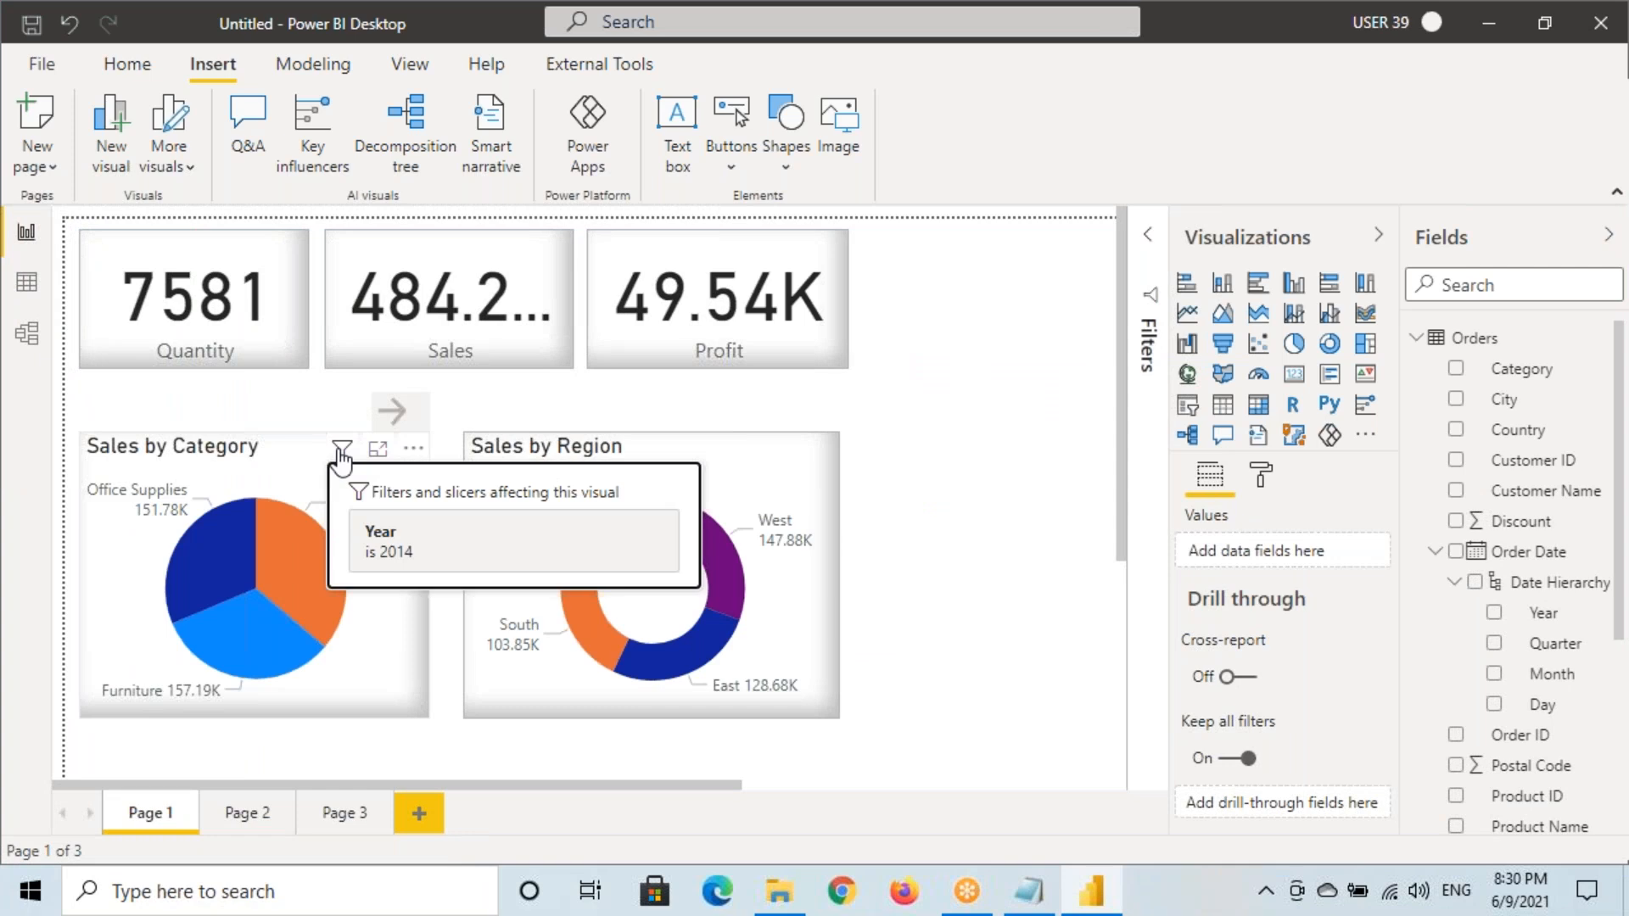
{"action": "key", "text": "ctrl+2"}
{"action": "mouse_move", "coordinate": [405, 520]}
{"action": "left_mouse_down"}
{"action": "mouse_move", "coordinate": [361, 513]}
{"action": "mouse_move", "coordinate": [402, 511]}
{"action": "mouse_move", "coordinate": [482, 620]}
{"action": "mouse_move", "coordinate": [245, 794]}
{"action": "mouse_move", "coordinate": [315, 745]}
{"action": "left_mouse_up"}
{"action": "left_click_drag", "start_coordinate": [261, 552], "coordinate": [405, 513]}
{"action": "left_click_drag", "start_coordinate": [242, 428], "coordinate": [307, 492]}
{"action": "left_click_drag", "start_coordinate": [312, 454], "coordinate": [309, 490]}
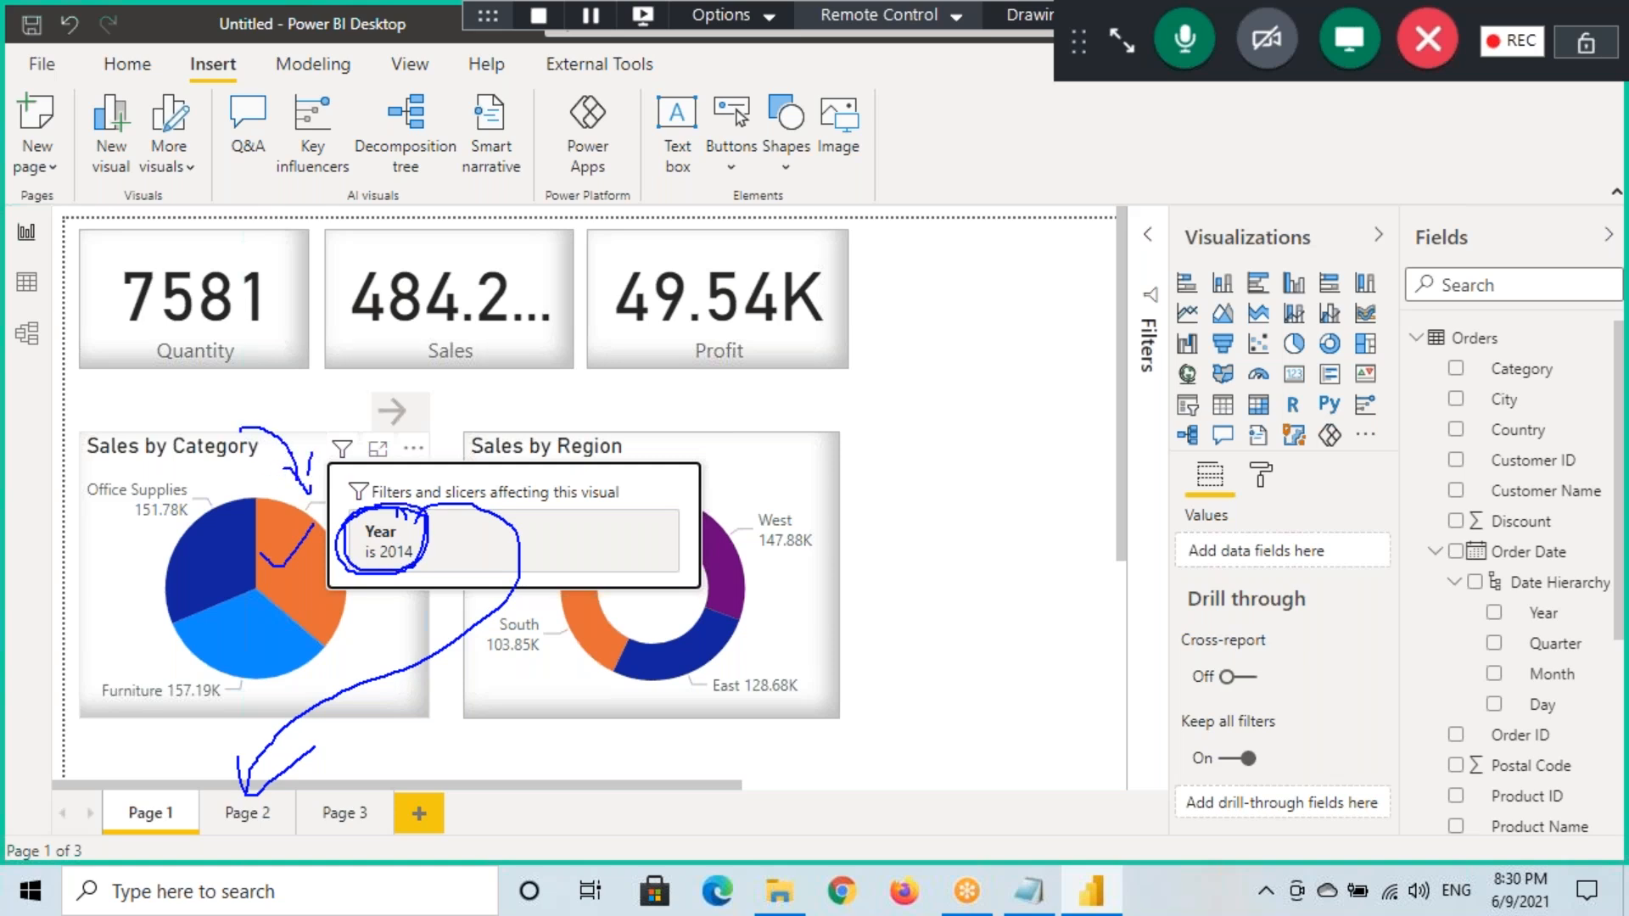
{"action": "left_click_drag", "start_coordinate": [220, 826], "coordinate": [269, 826]}
{"action": "key", "text": "Escape"}
{"action": "left_click", "coordinate": [251, 820]}
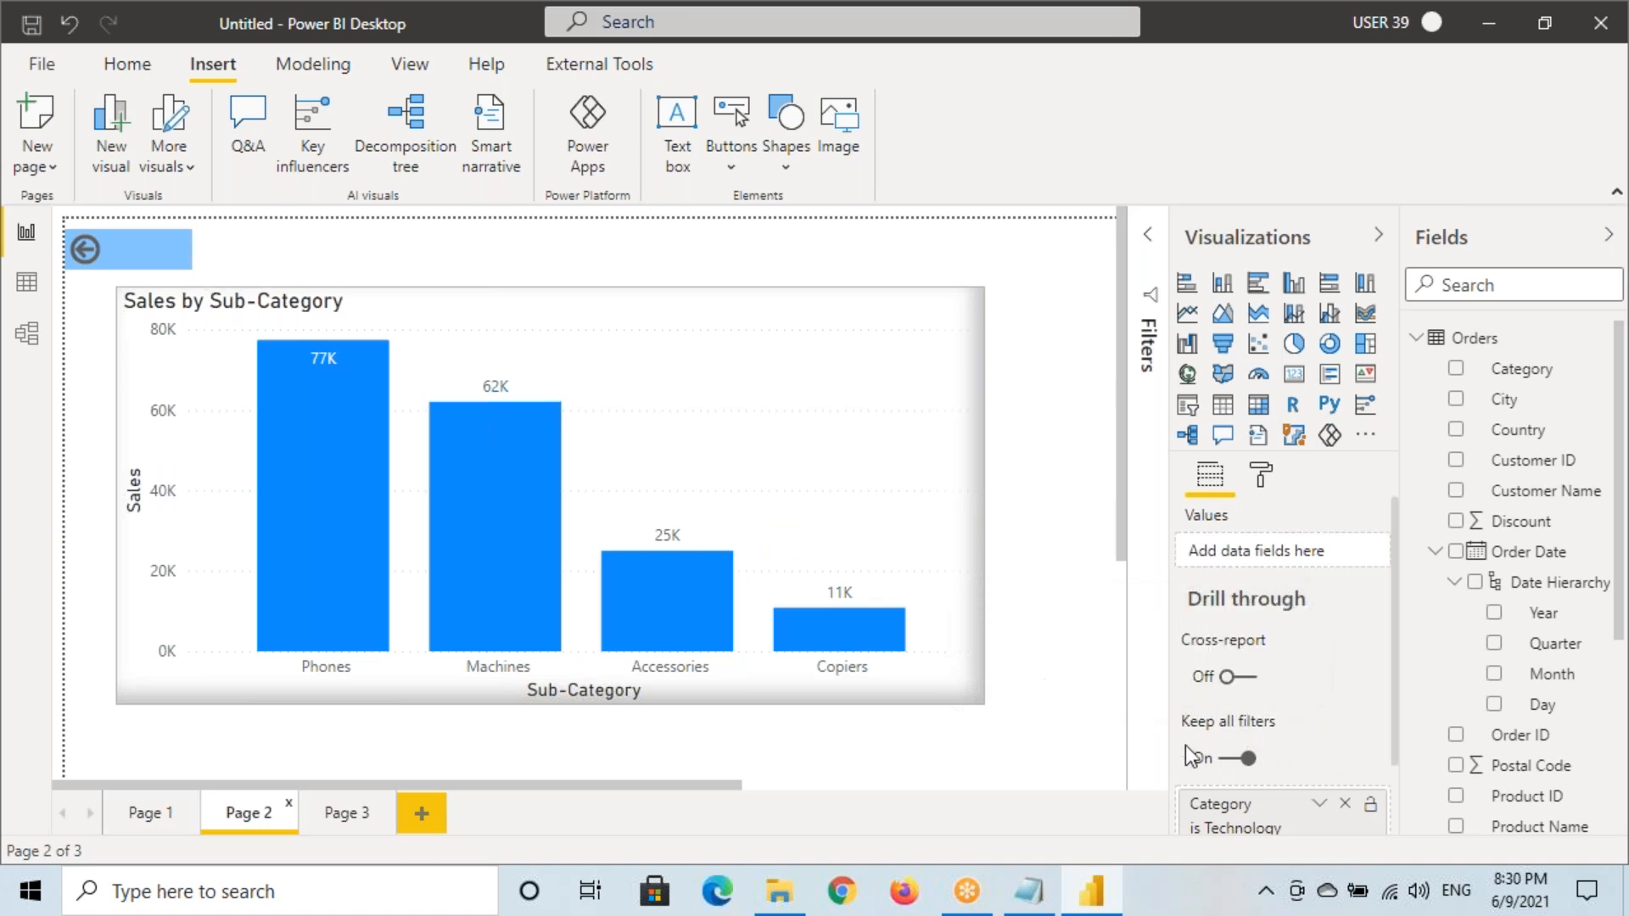
Switch between Page 1 and Page 2, then inspect the filters on Page 1's pie chart
{"action": "left_click", "coordinate": [145, 814]}
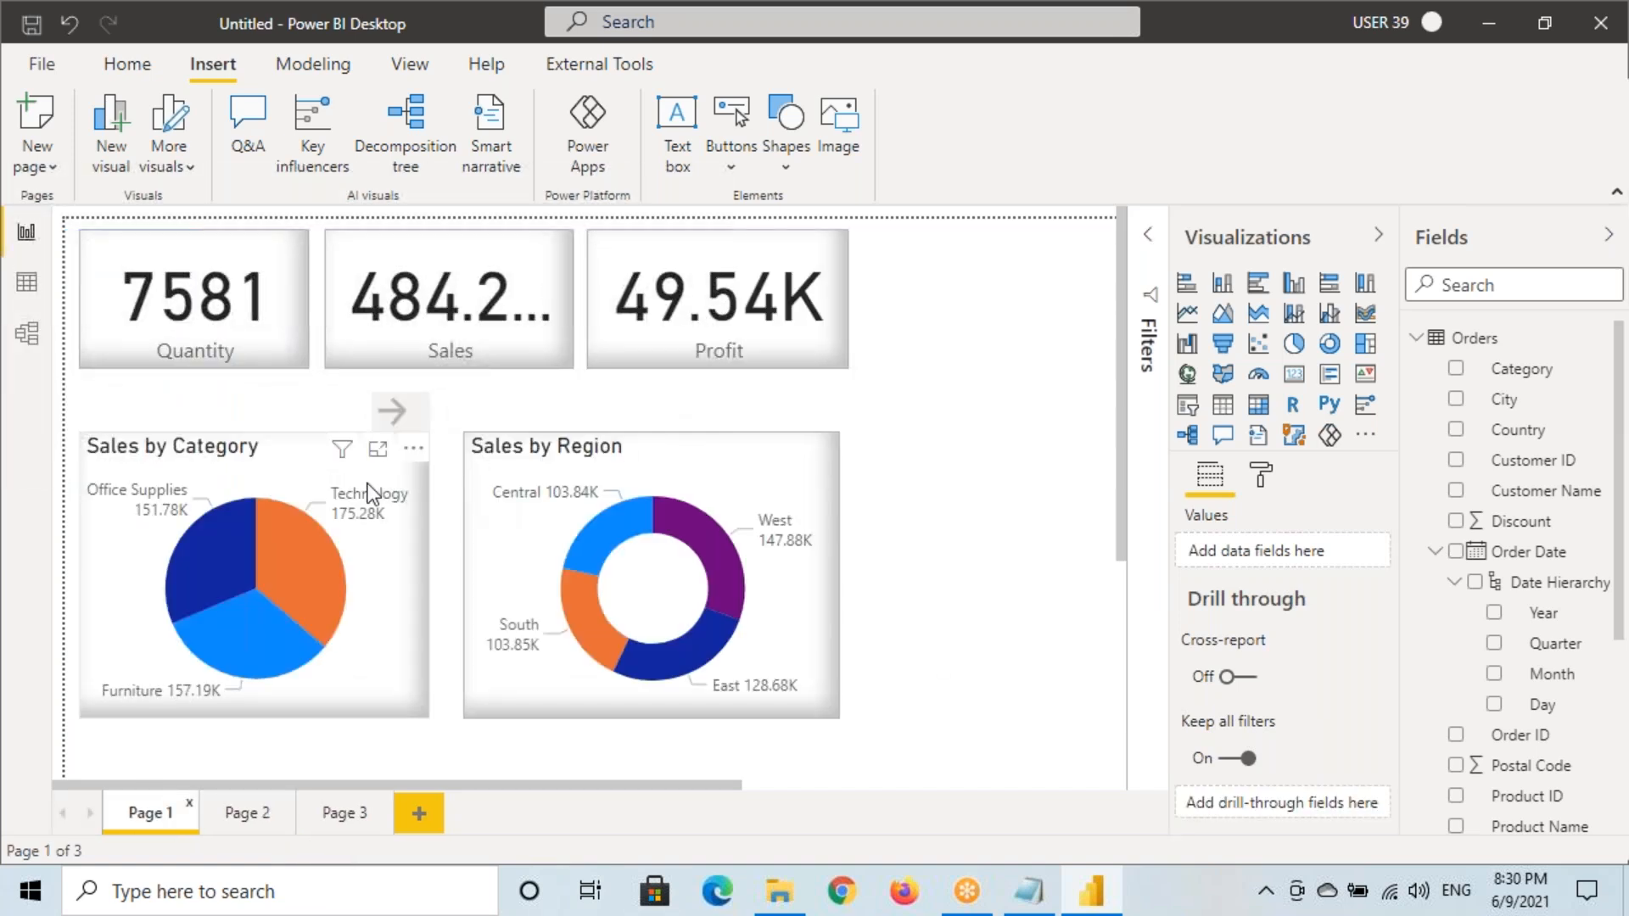
{"action": "mouse_move", "coordinate": [343, 461]}
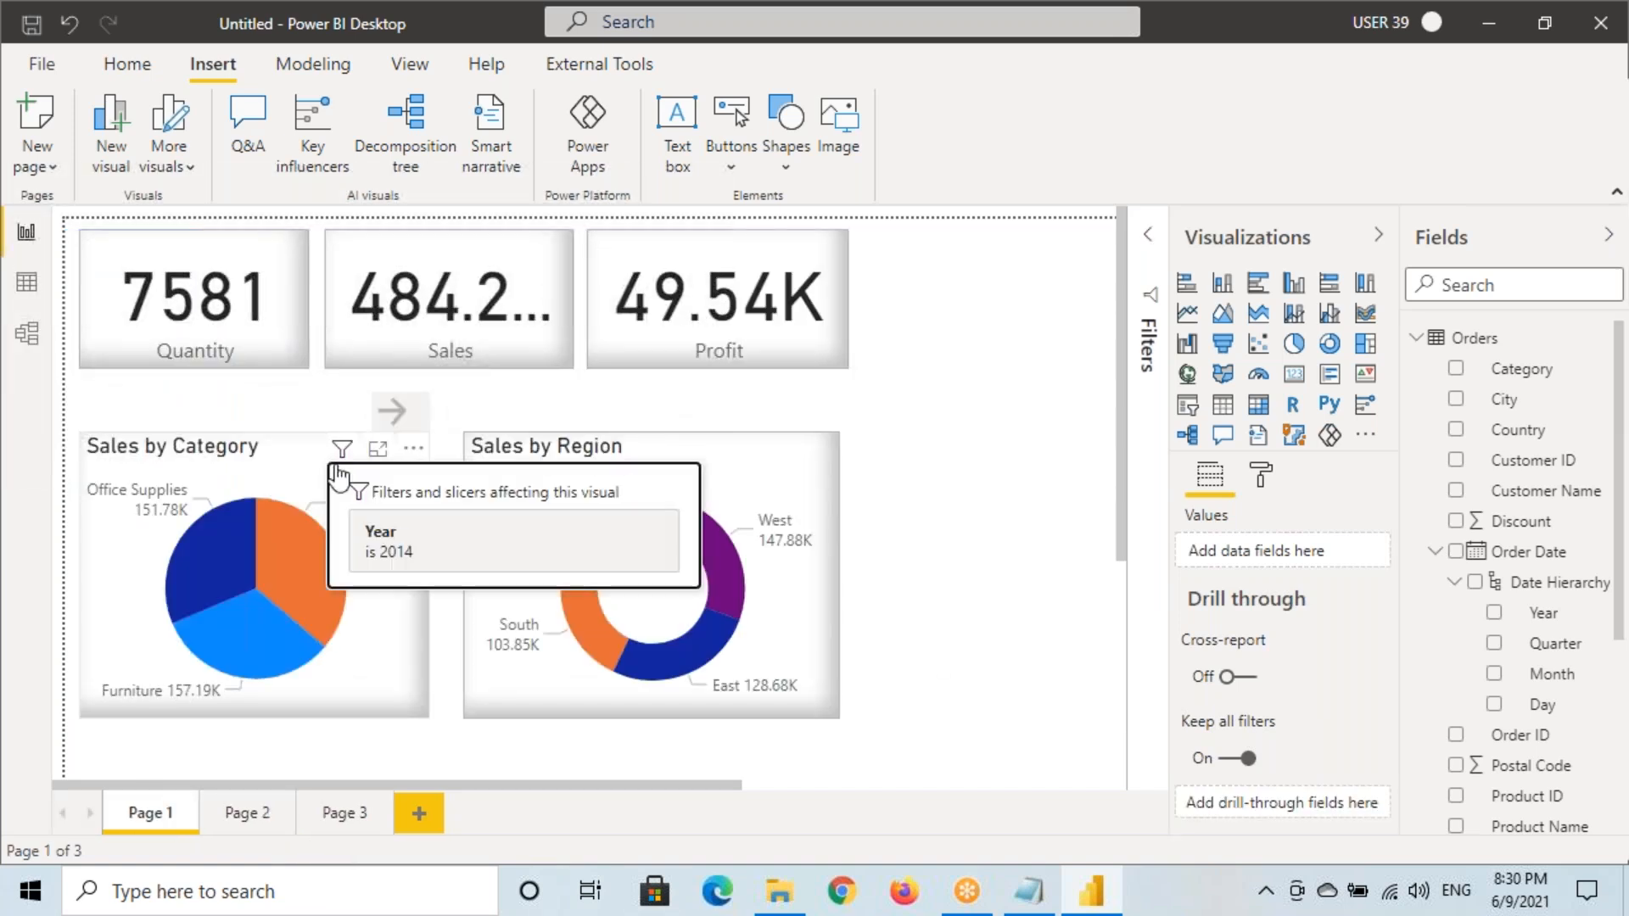
{"action": "left_click", "coordinate": [226, 813]}
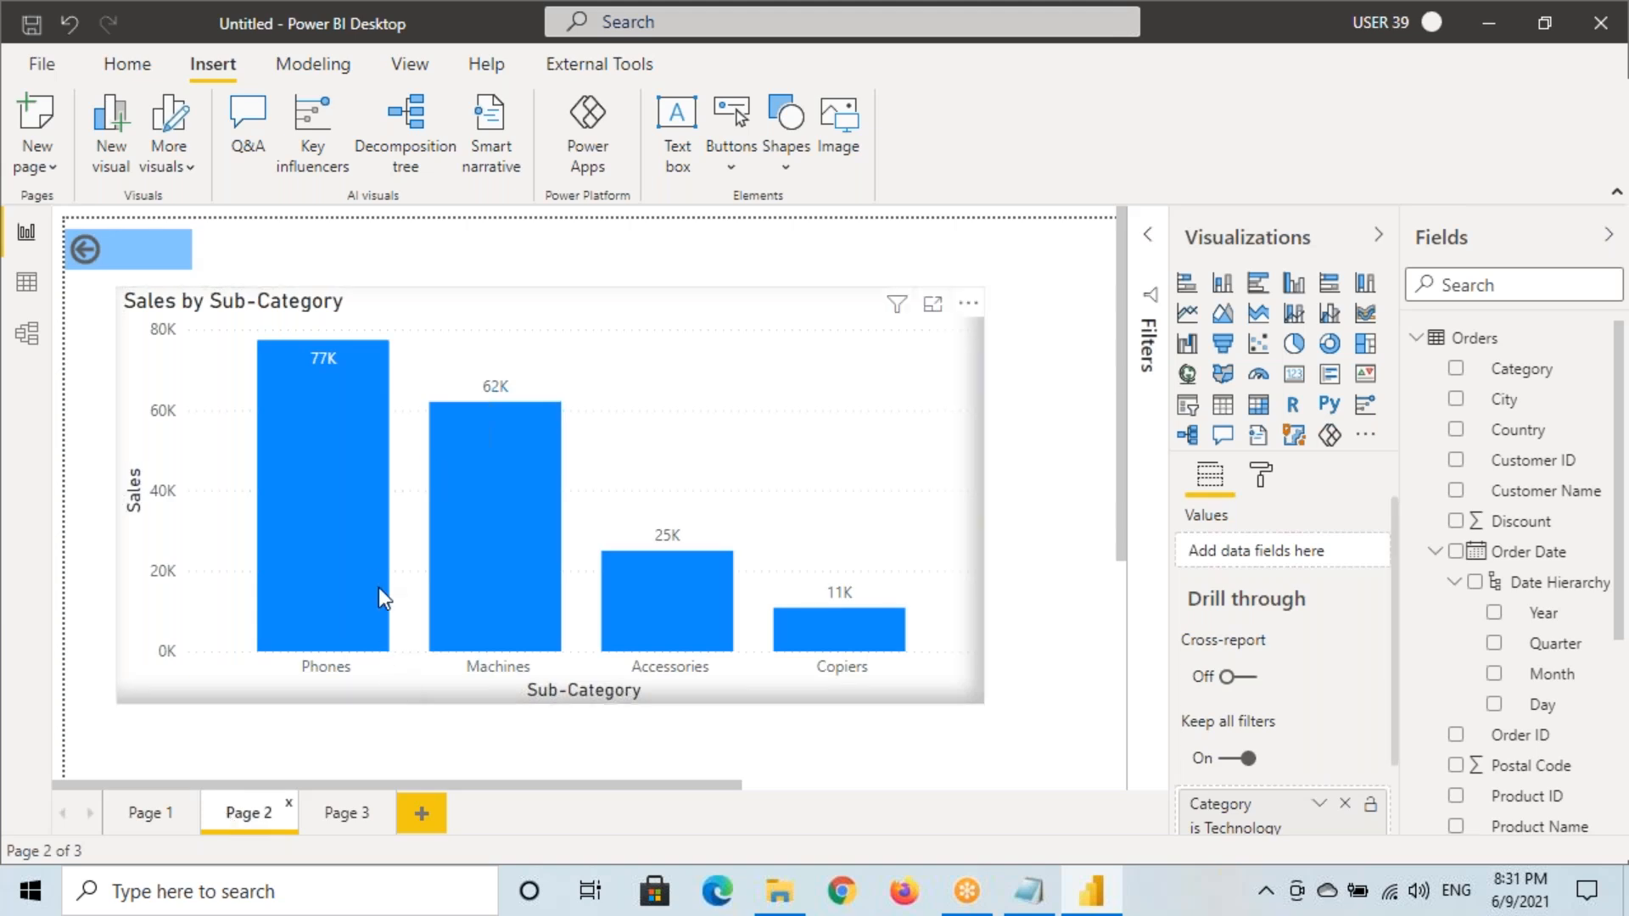
{"action": "left_click", "coordinate": [149, 813]}
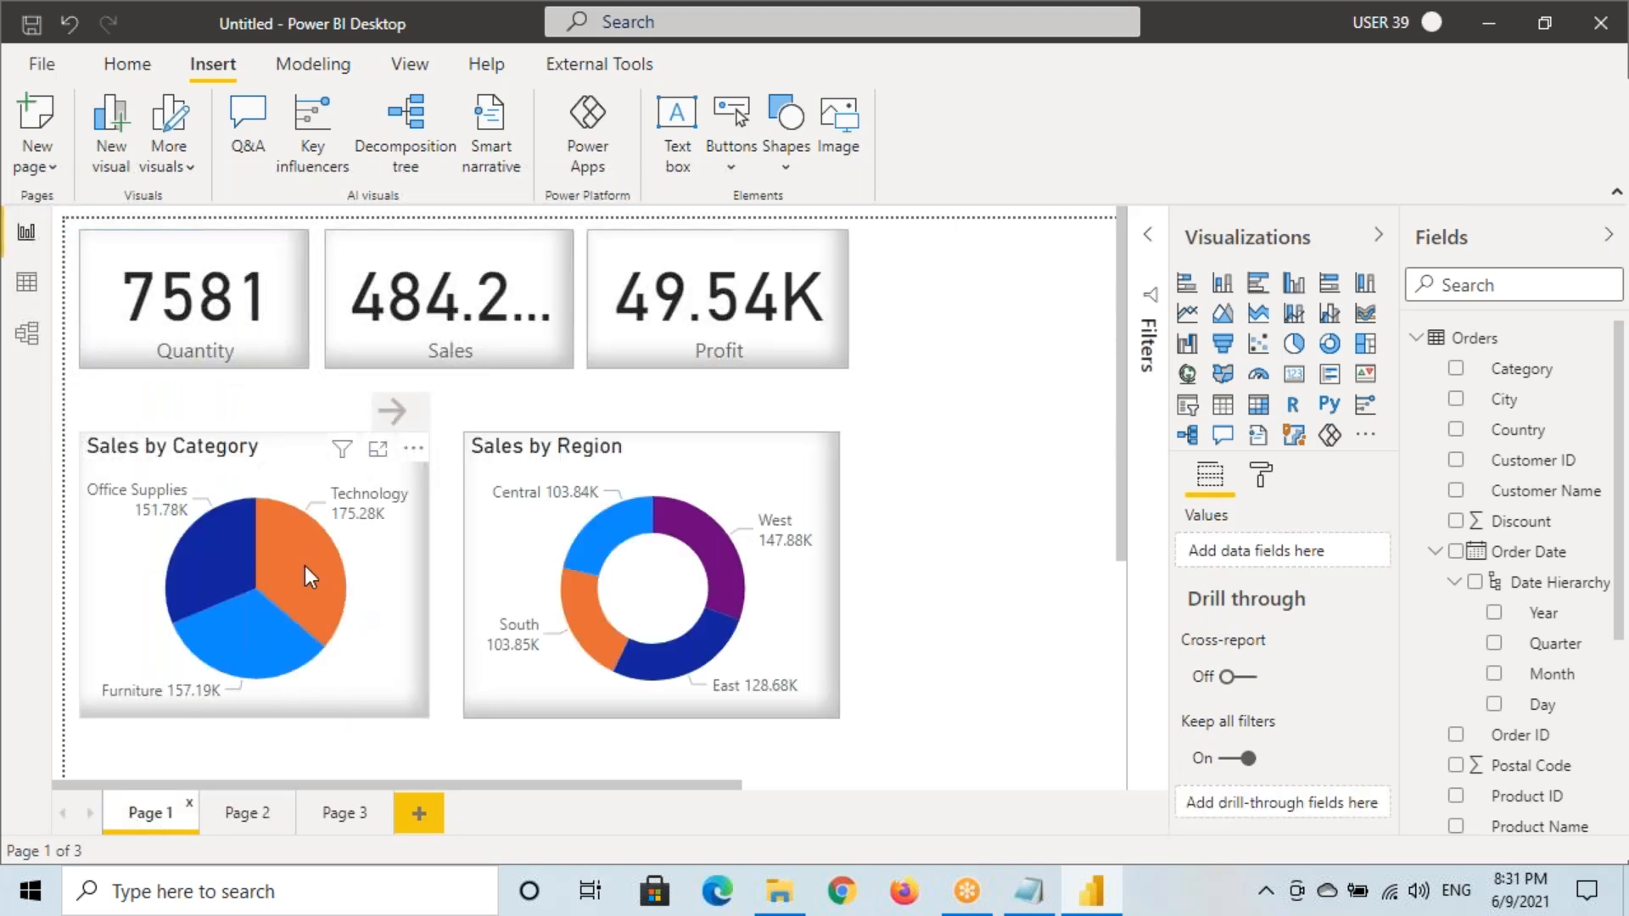
{"action": "left_click", "coordinate": [342, 461]}
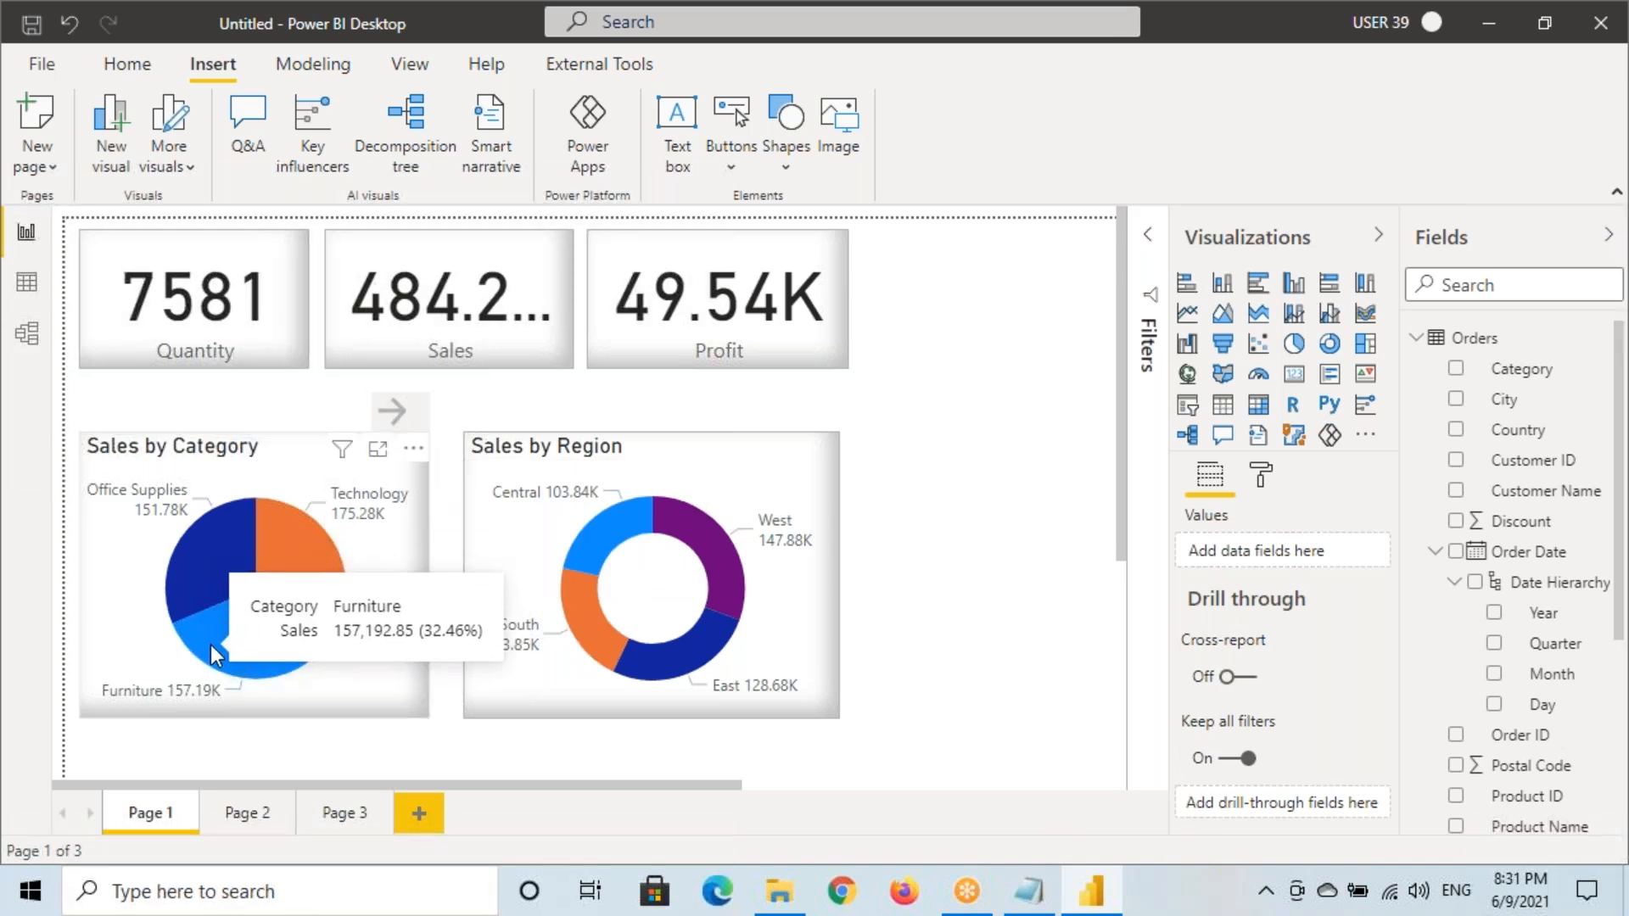
{"action": "mouse_move", "coordinate": [286, 649]}
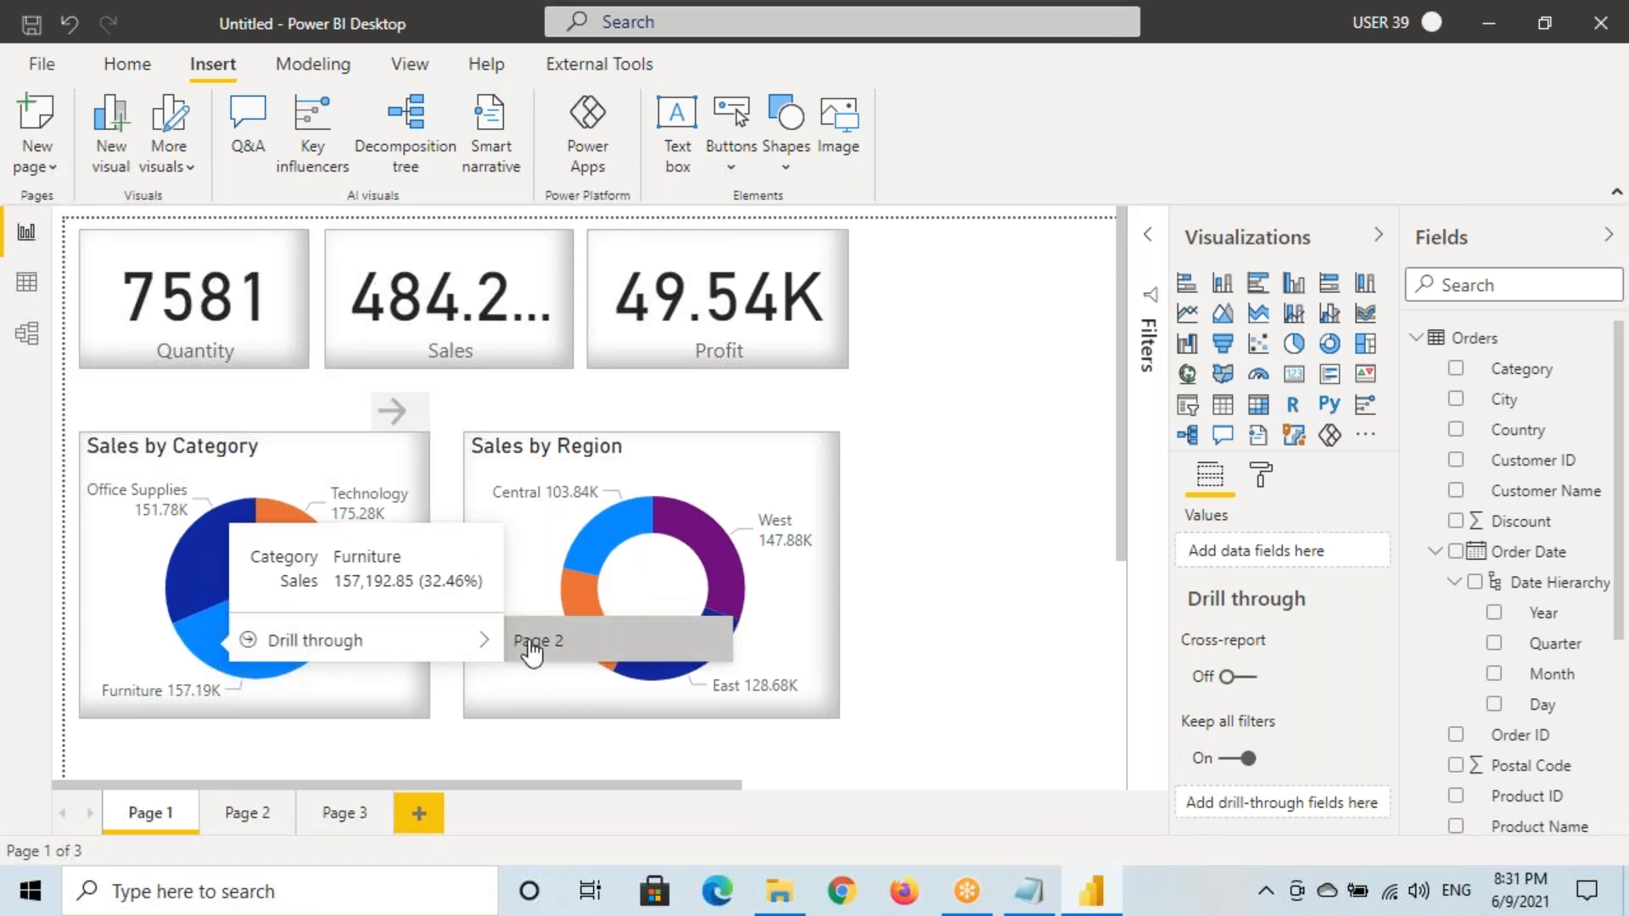
{"action": "mouse_move", "coordinate": [310, 397]}
{"action": "left_mouse_down"}
{"action": "mouse_move", "coordinate": [350, 444]}
{"action": "mouse_move", "coordinate": [288, 448]}
{"action": "mouse_move", "coordinate": [350, 422]}
{"action": "mouse_move", "coordinate": [352, 471]}
{"action": "left_mouse_up"}
{"action": "left_click_drag", "start_coordinate": [204, 644], "coordinate": [230, 605]}
{"action": "left_click_drag", "start_coordinate": [284, 466], "coordinate": [364, 459]}
{"action": "key", "text": "Escape"}
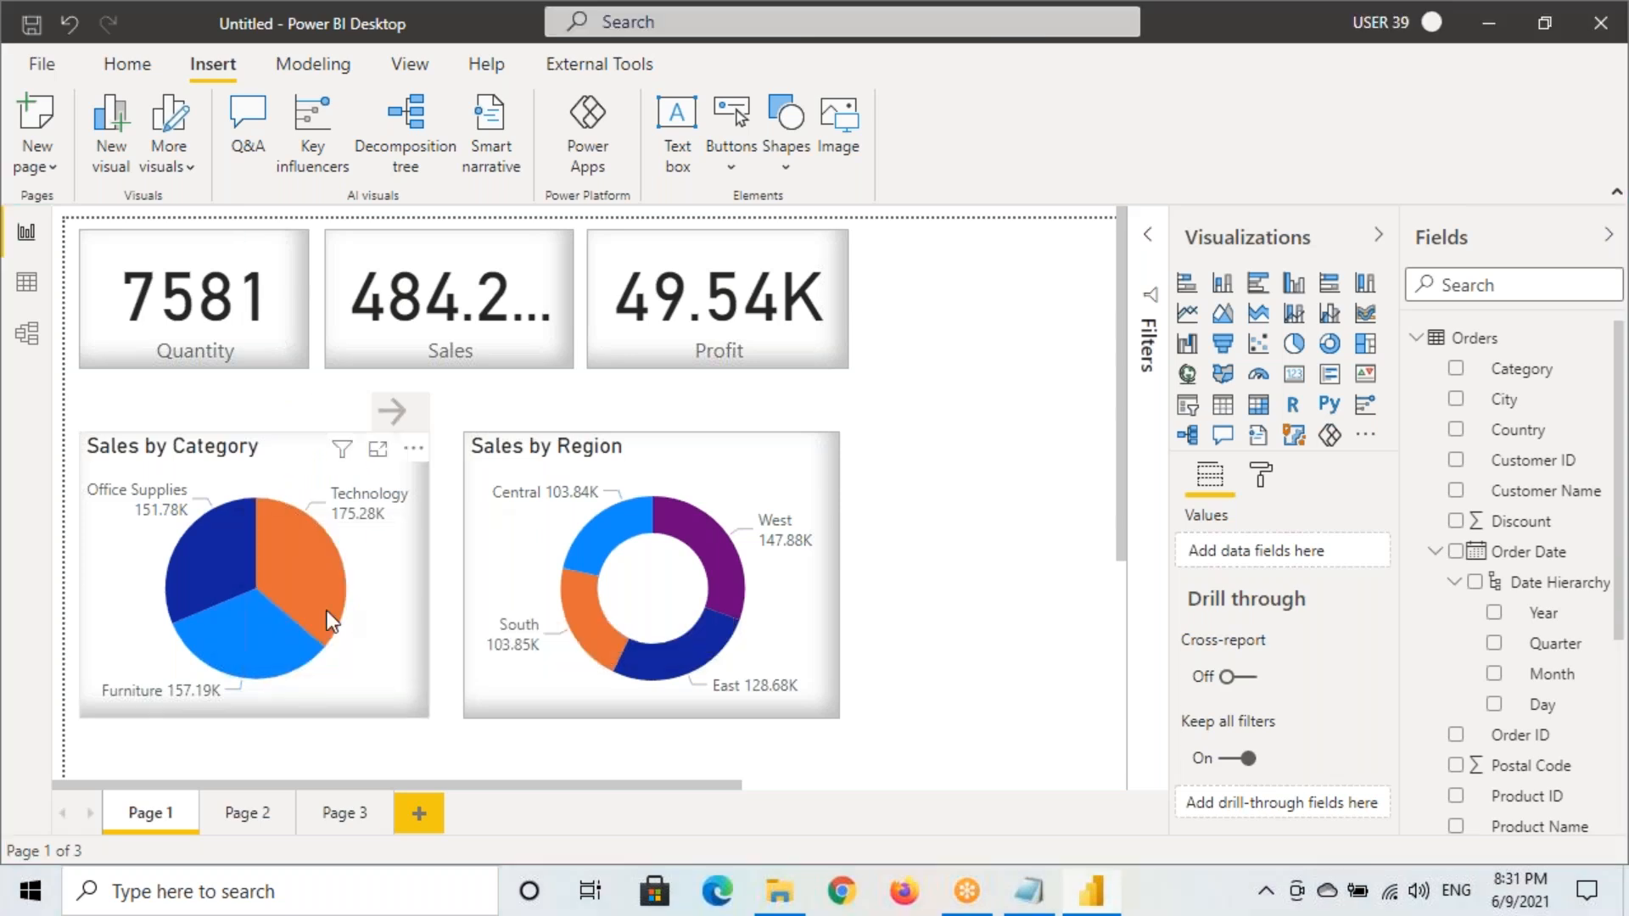
Drill through from the Furniture slice to Page 2 and check its Furniture and 2014 filters
{"action": "right_click", "coordinate": [238, 634]}
{"action": "mouse_move", "coordinate": [408, 640]}
{"action": "left_click", "coordinate": [570, 635]}
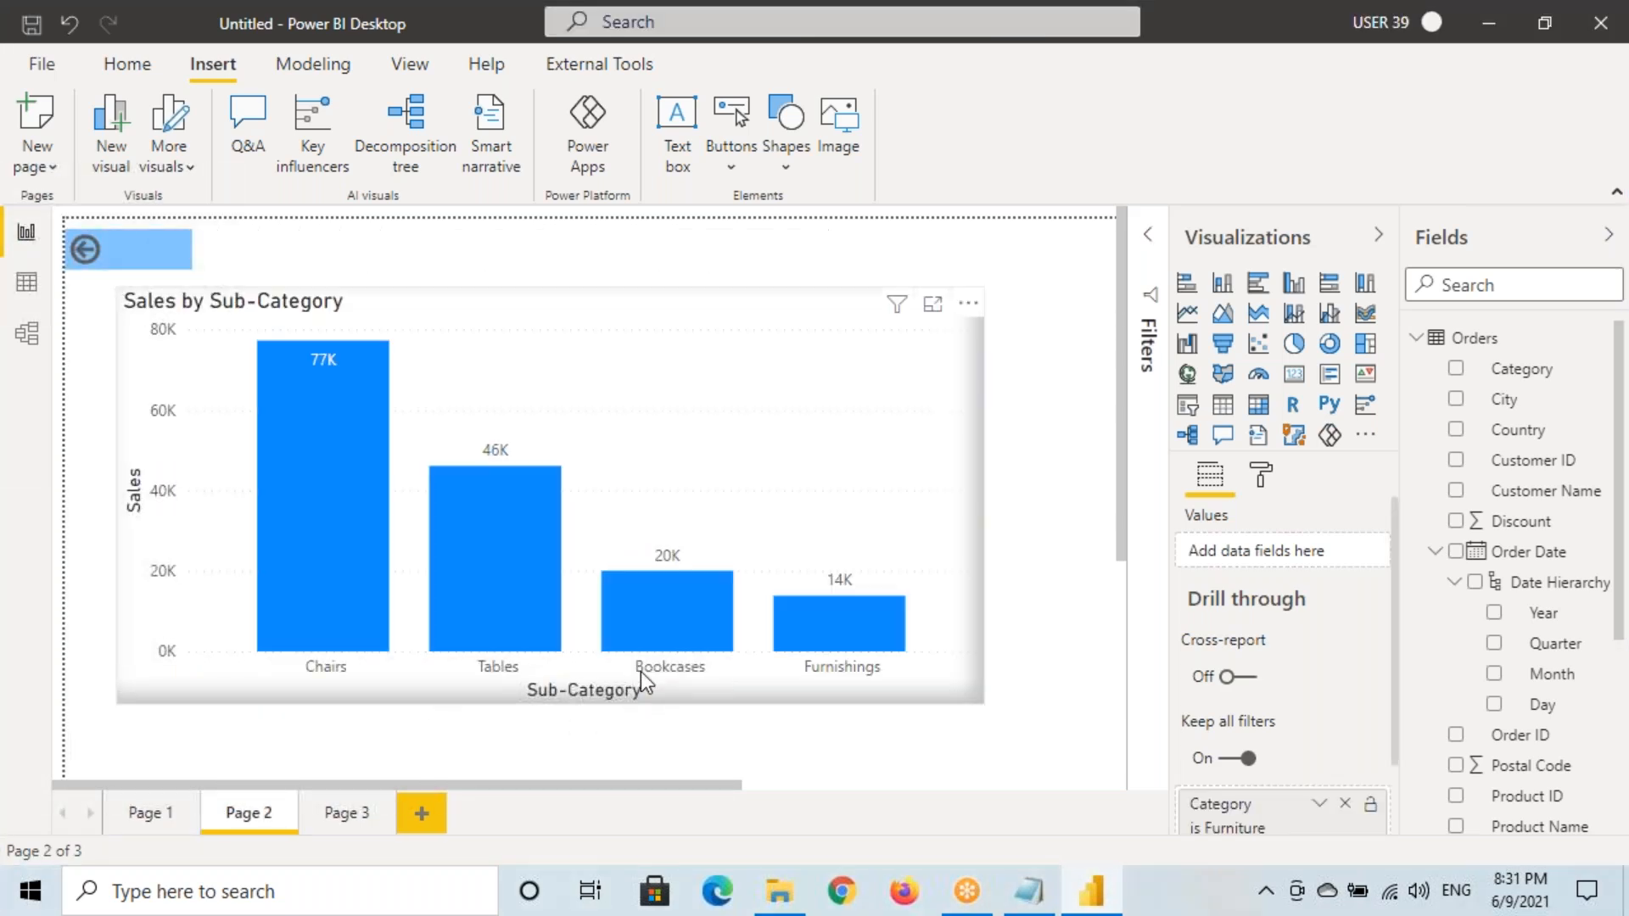
{"action": "mouse_move", "coordinate": [899, 309]}
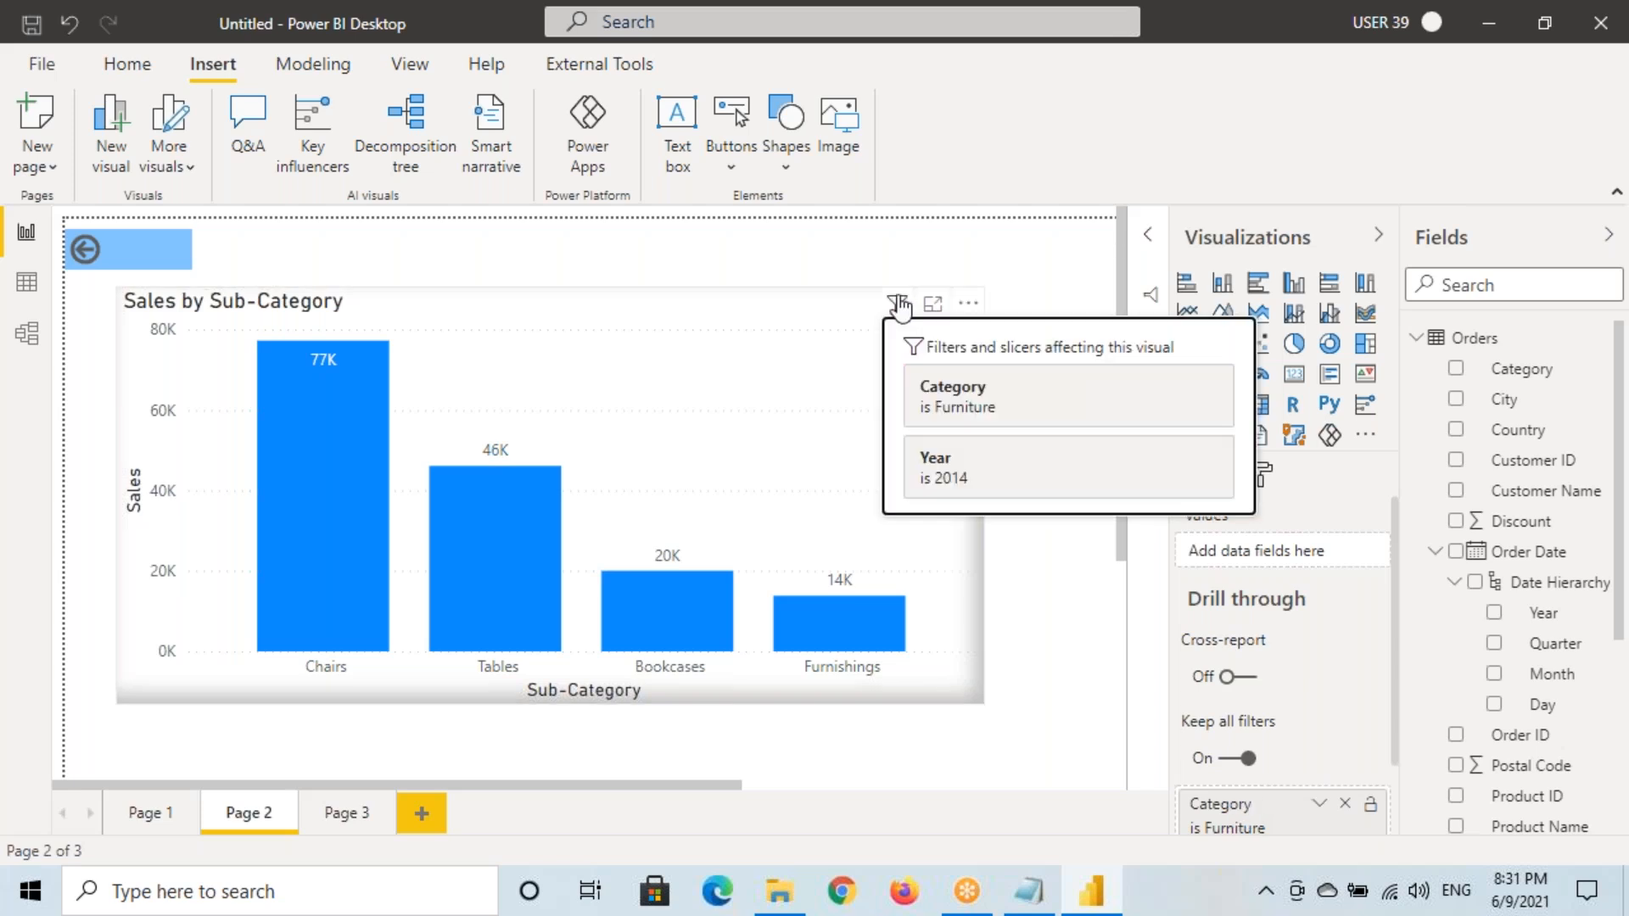
{"action": "left_click_drag", "start_coordinate": [923, 424], "coordinate": [1017, 431]}
{"action": "left_click_drag", "start_coordinate": [922, 492], "coordinate": [974, 493]}
{"action": "left_click_drag", "start_coordinate": [980, 433], "coordinate": [898, 534]}
{"action": "left_click_drag", "start_coordinate": [901, 450], "coordinate": [980, 500]}
{"action": "left_click_drag", "start_coordinate": [976, 441], "coordinate": [900, 532]}
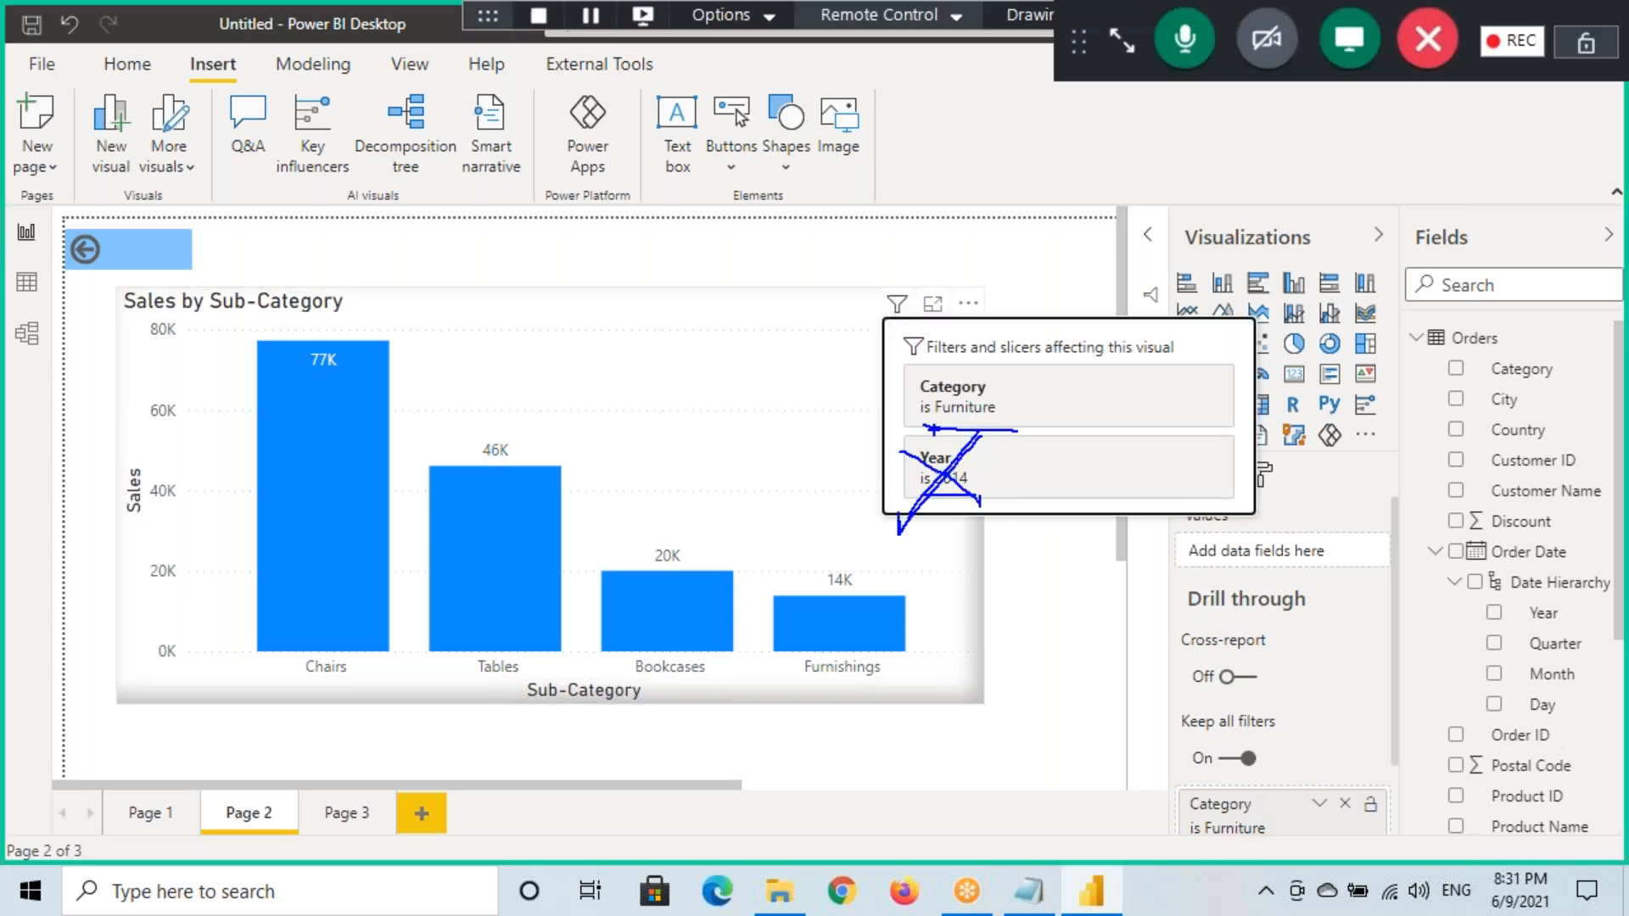
{"action": "mouse_move", "coordinate": [933, 424]}
{"action": "left_mouse_down"}
{"action": "mouse_move", "coordinate": [958, 363]}
{"action": "mouse_move", "coordinate": [976, 419]}
{"action": "left_mouse_up"}
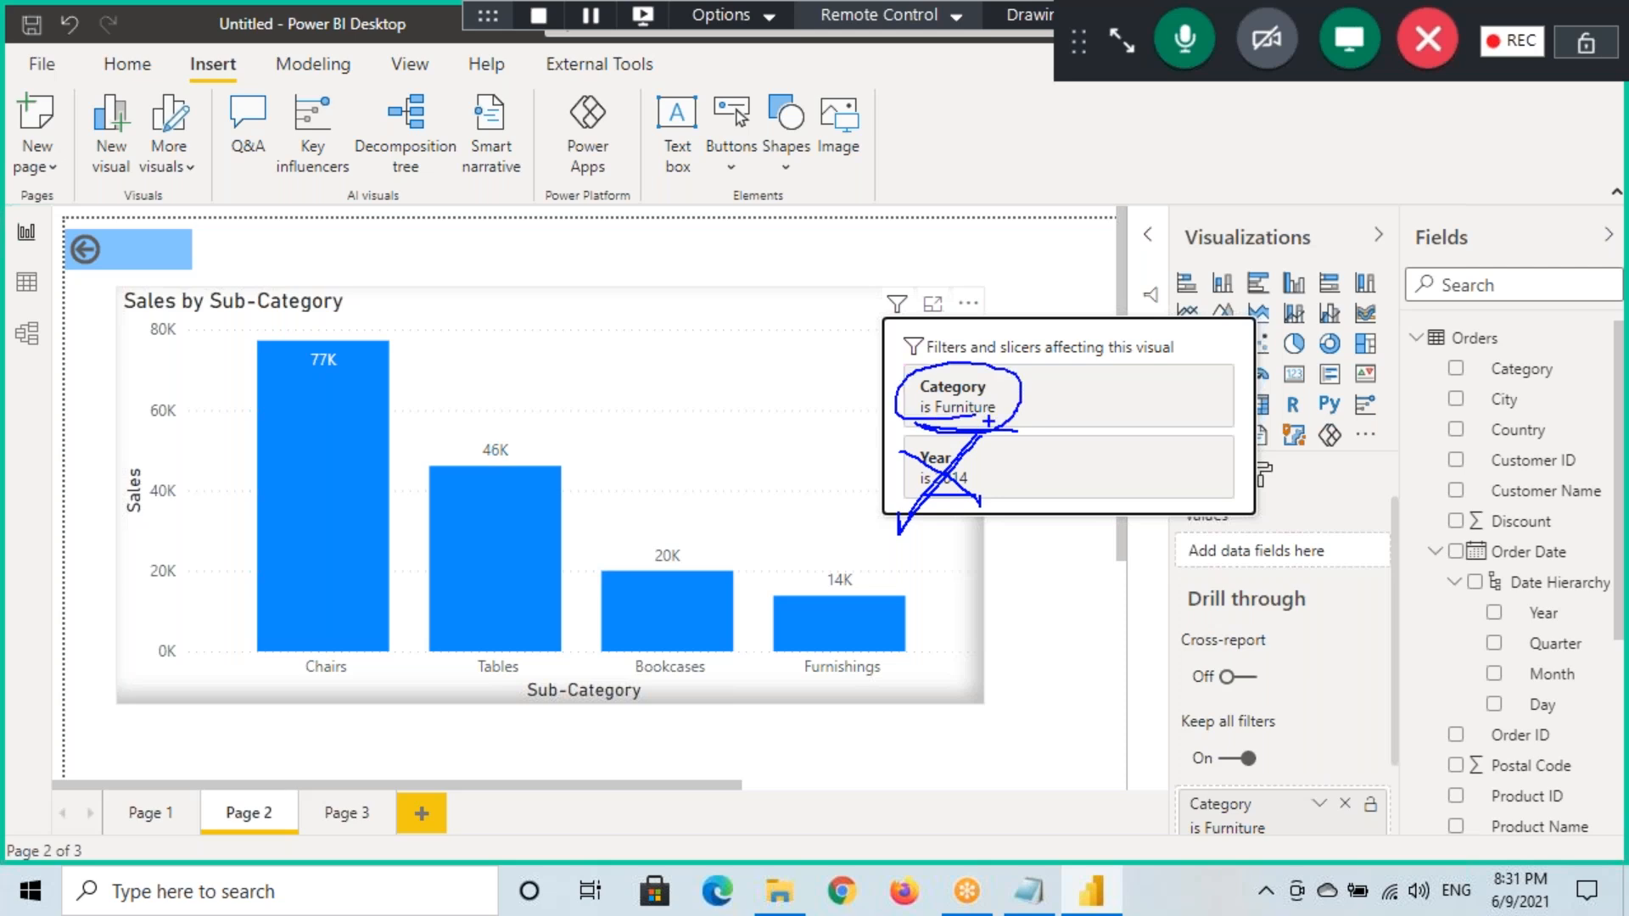
{"action": "key", "text": "Escape"}
Turn off Keep all filters on Page 2's drill-through, then go back to Page 1
{"action": "left_click", "coordinate": [831, 429]}
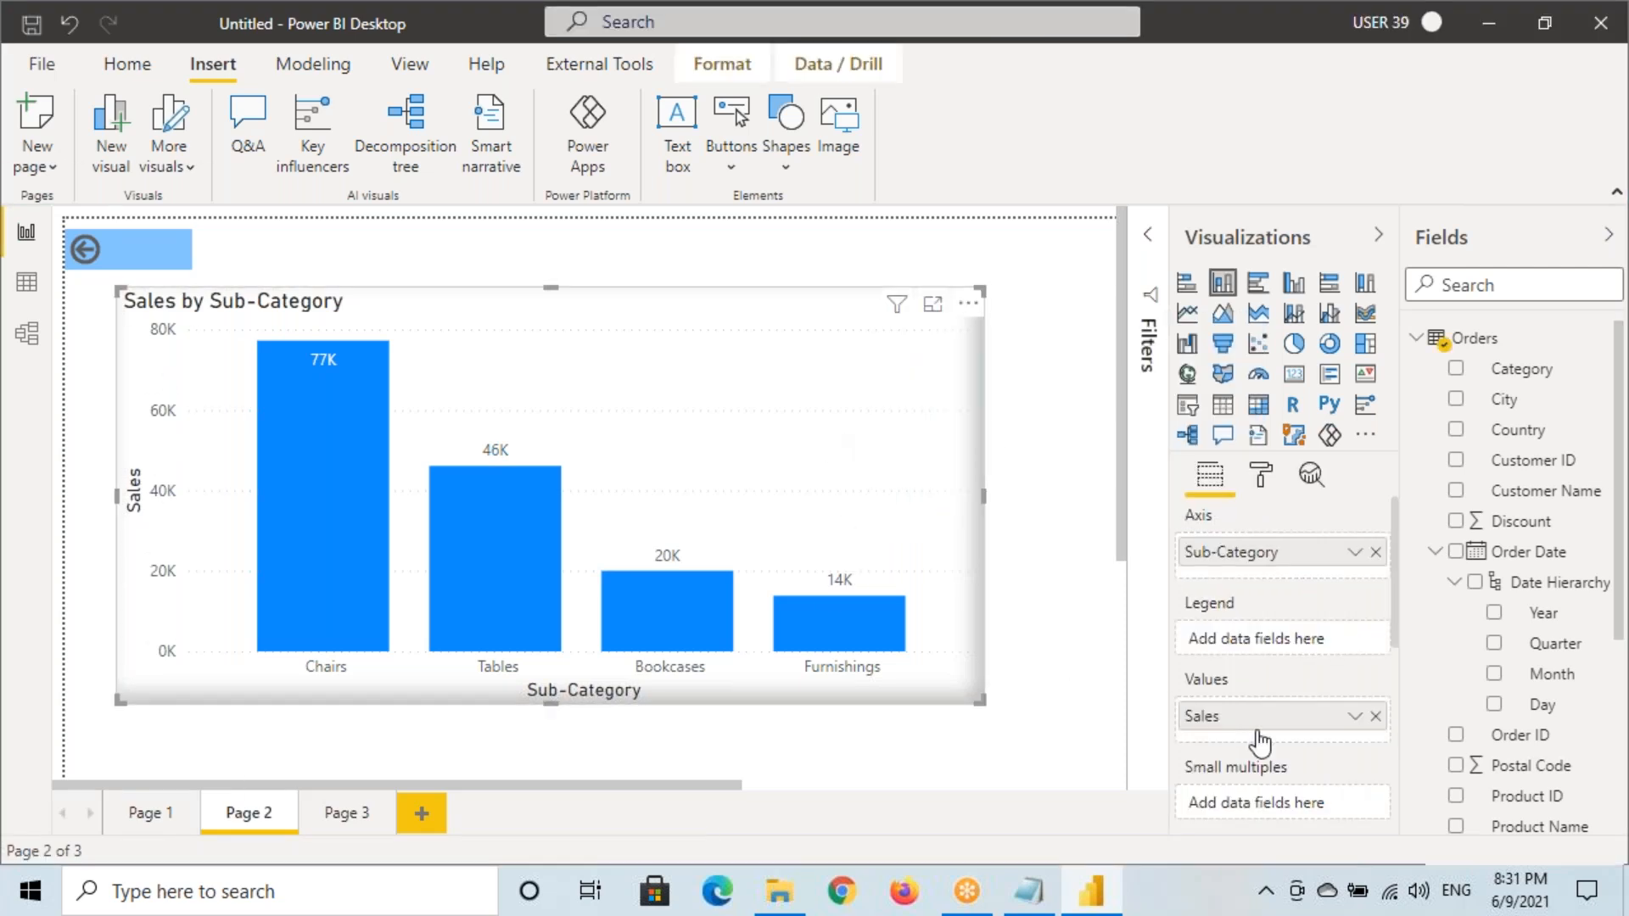
{"action": "scroll", "coordinate": [1247, 721], "scroll_direction": "down", "scroll_amount": 5}
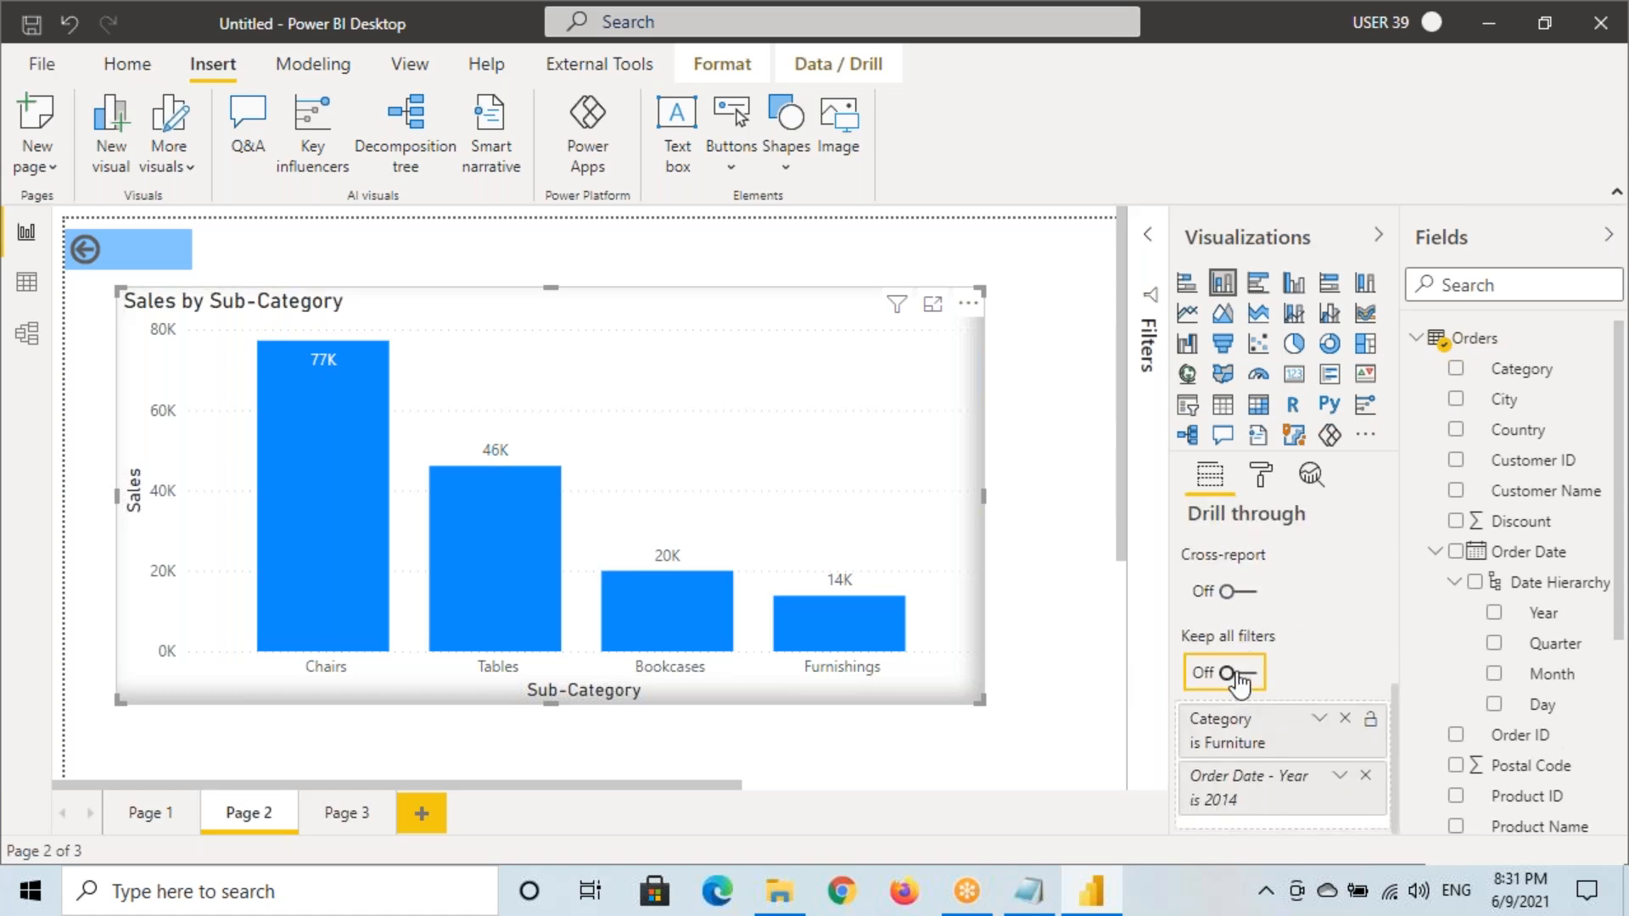
{"action": "left_click", "coordinate": [162, 262], "text": "ctrl"}
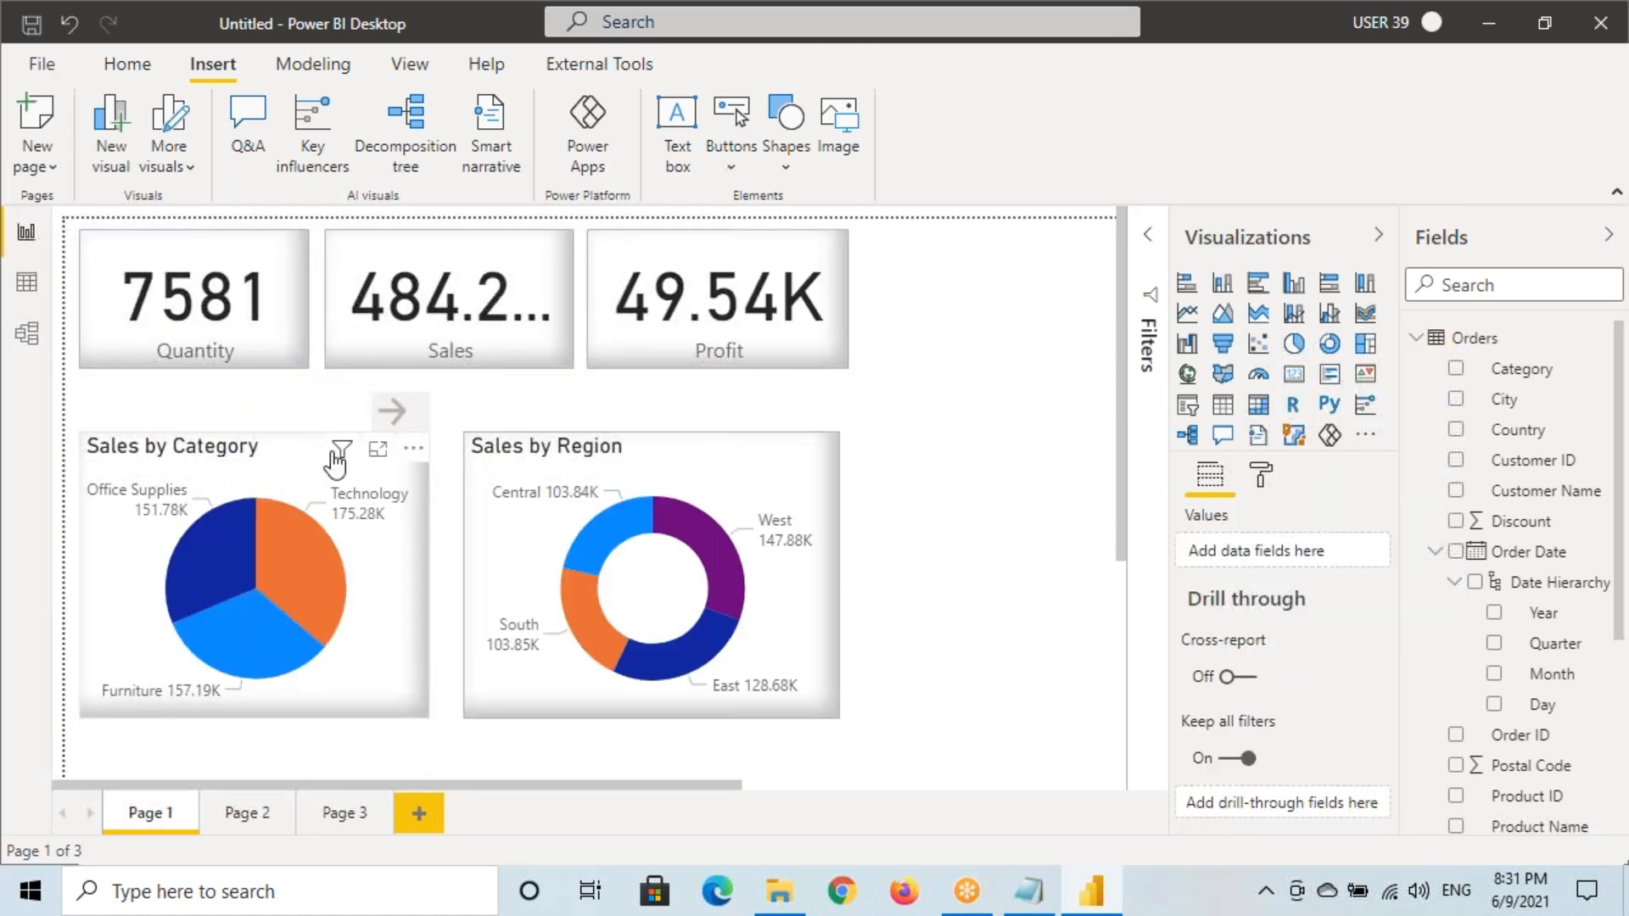
Drill through from the Office Supplies slice to Page 2 and check its filters
{"action": "mouse_move", "coordinate": [342, 449]}
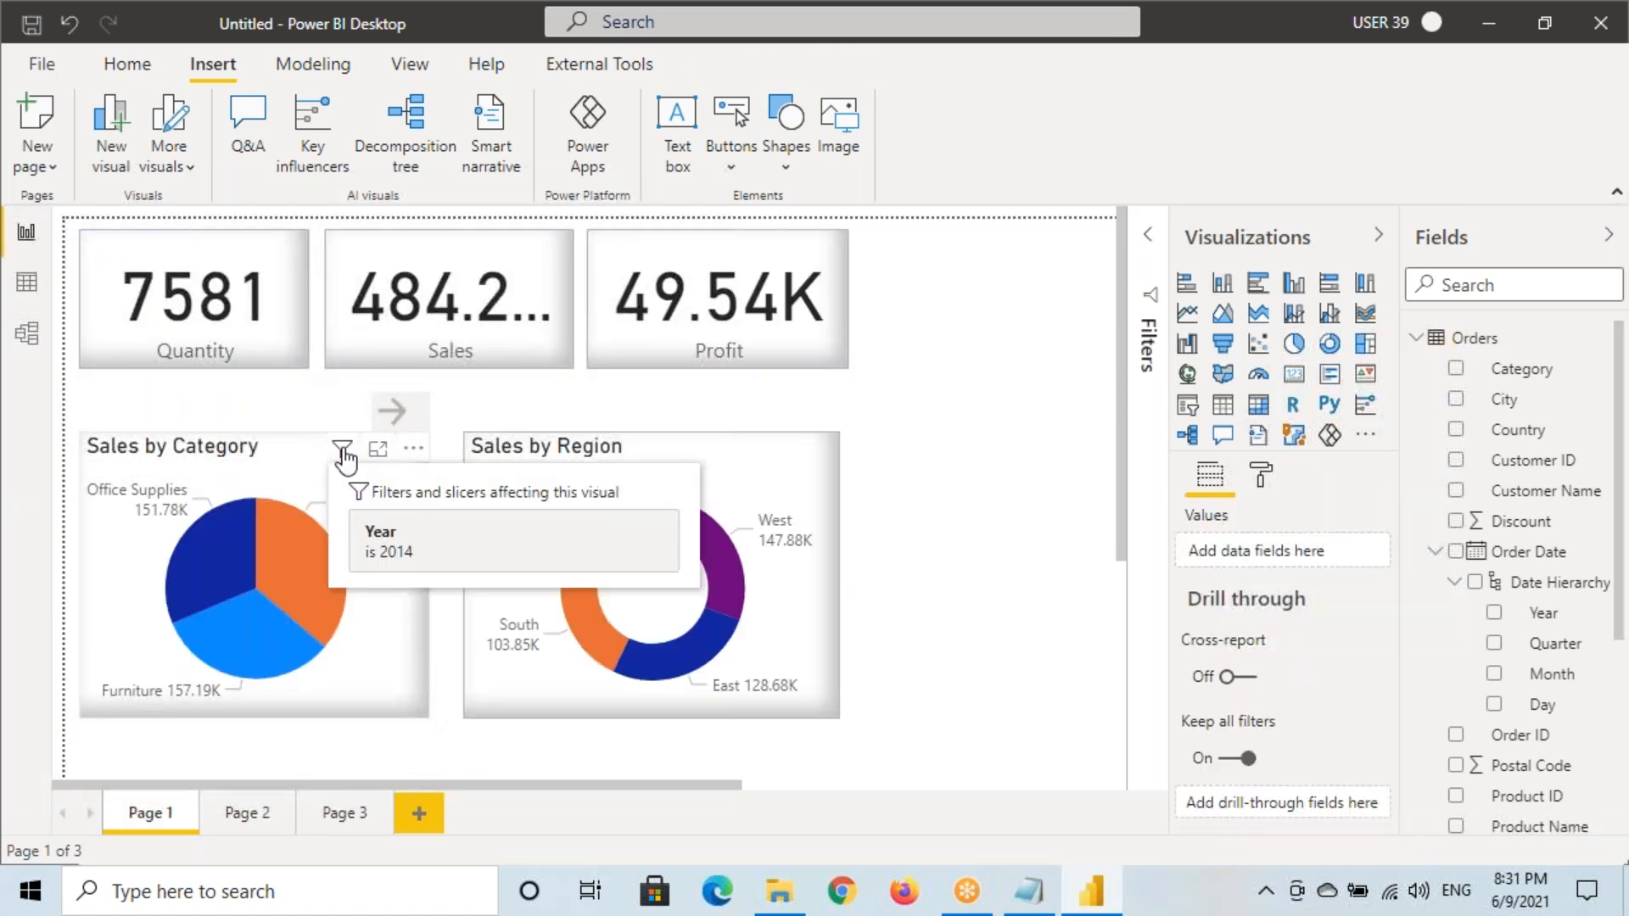
{"action": "right_click", "coordinate": [205, 547]}
{"action": "mouse_move", "coordinate": [309, 540]}
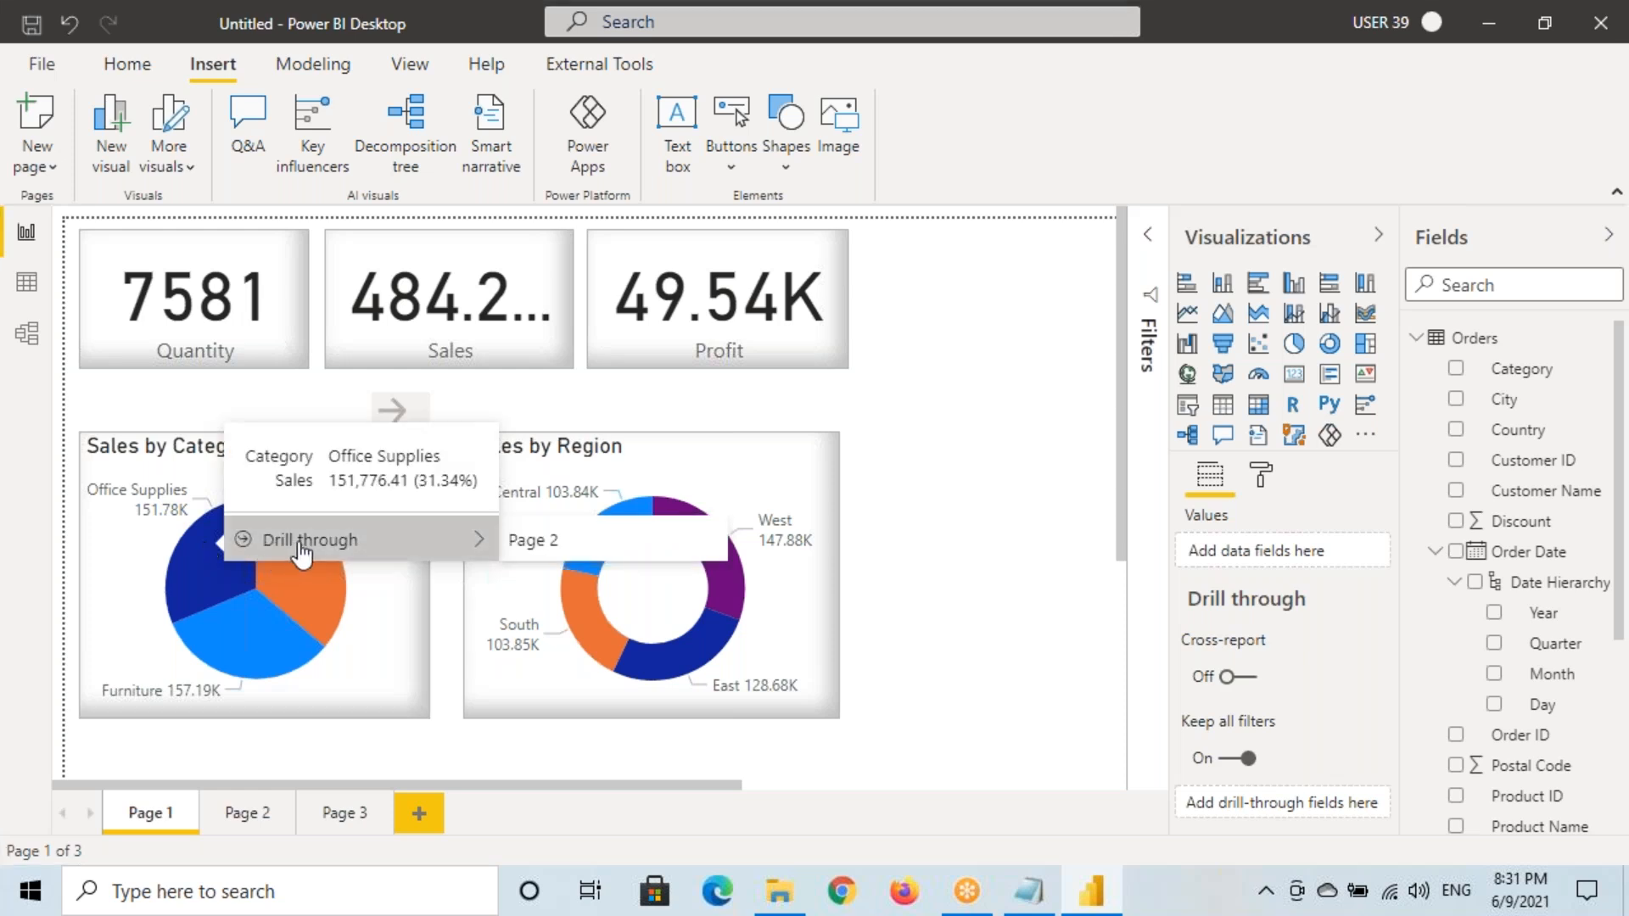
{"action": "left_click", "coordinate": [533, 540]}
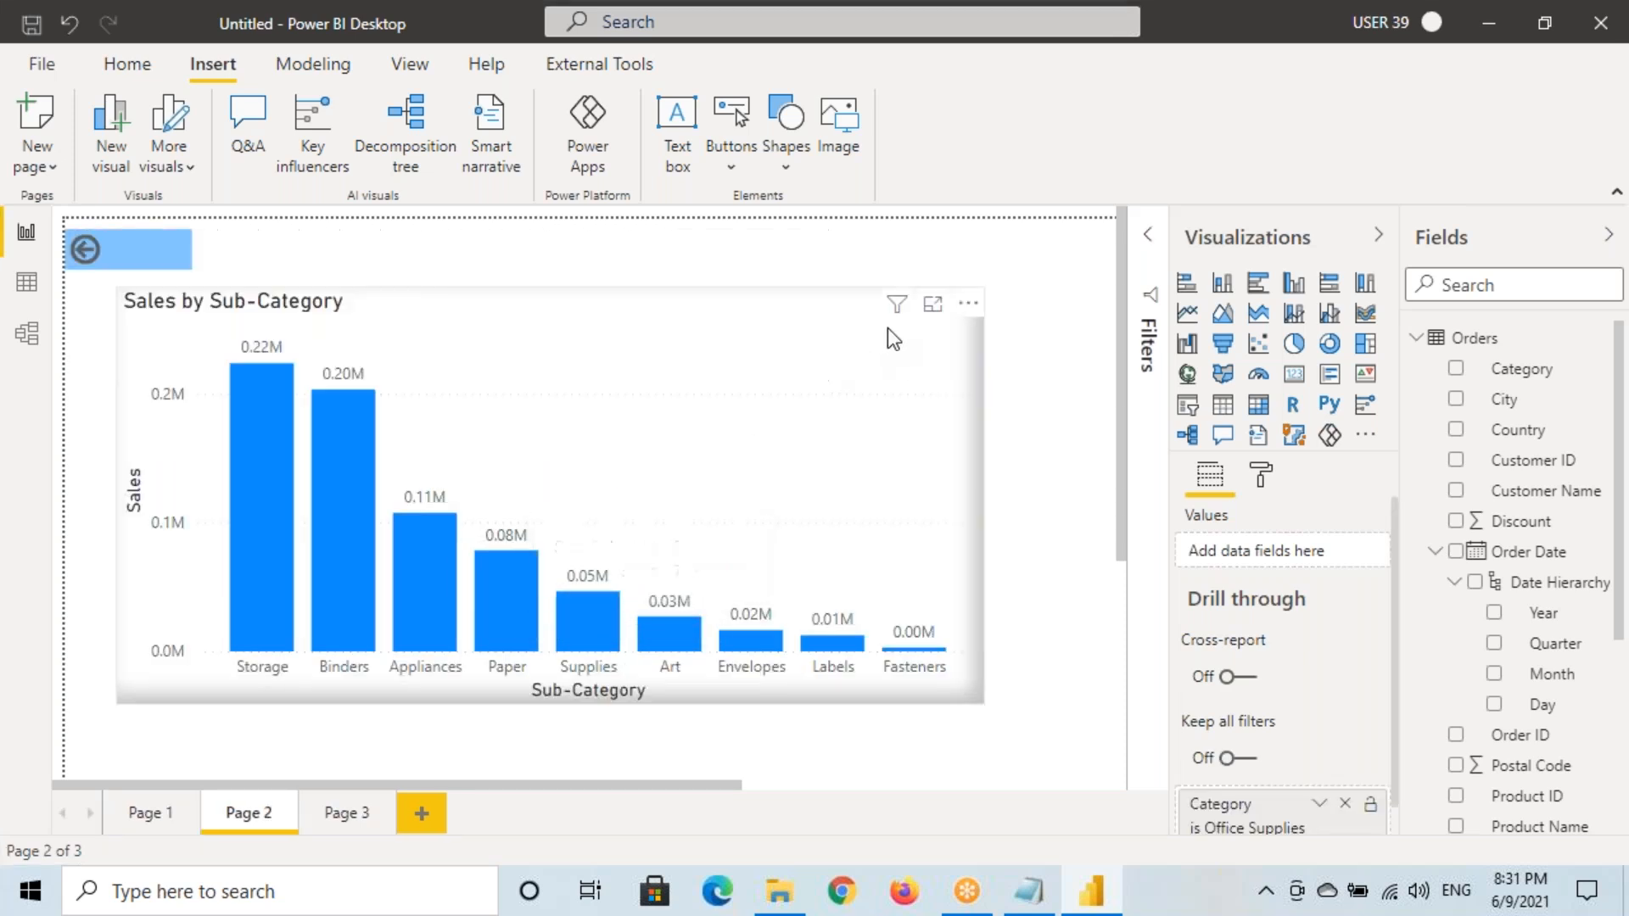
{"action": "mouse_move", "coordinate": [905, 321]}
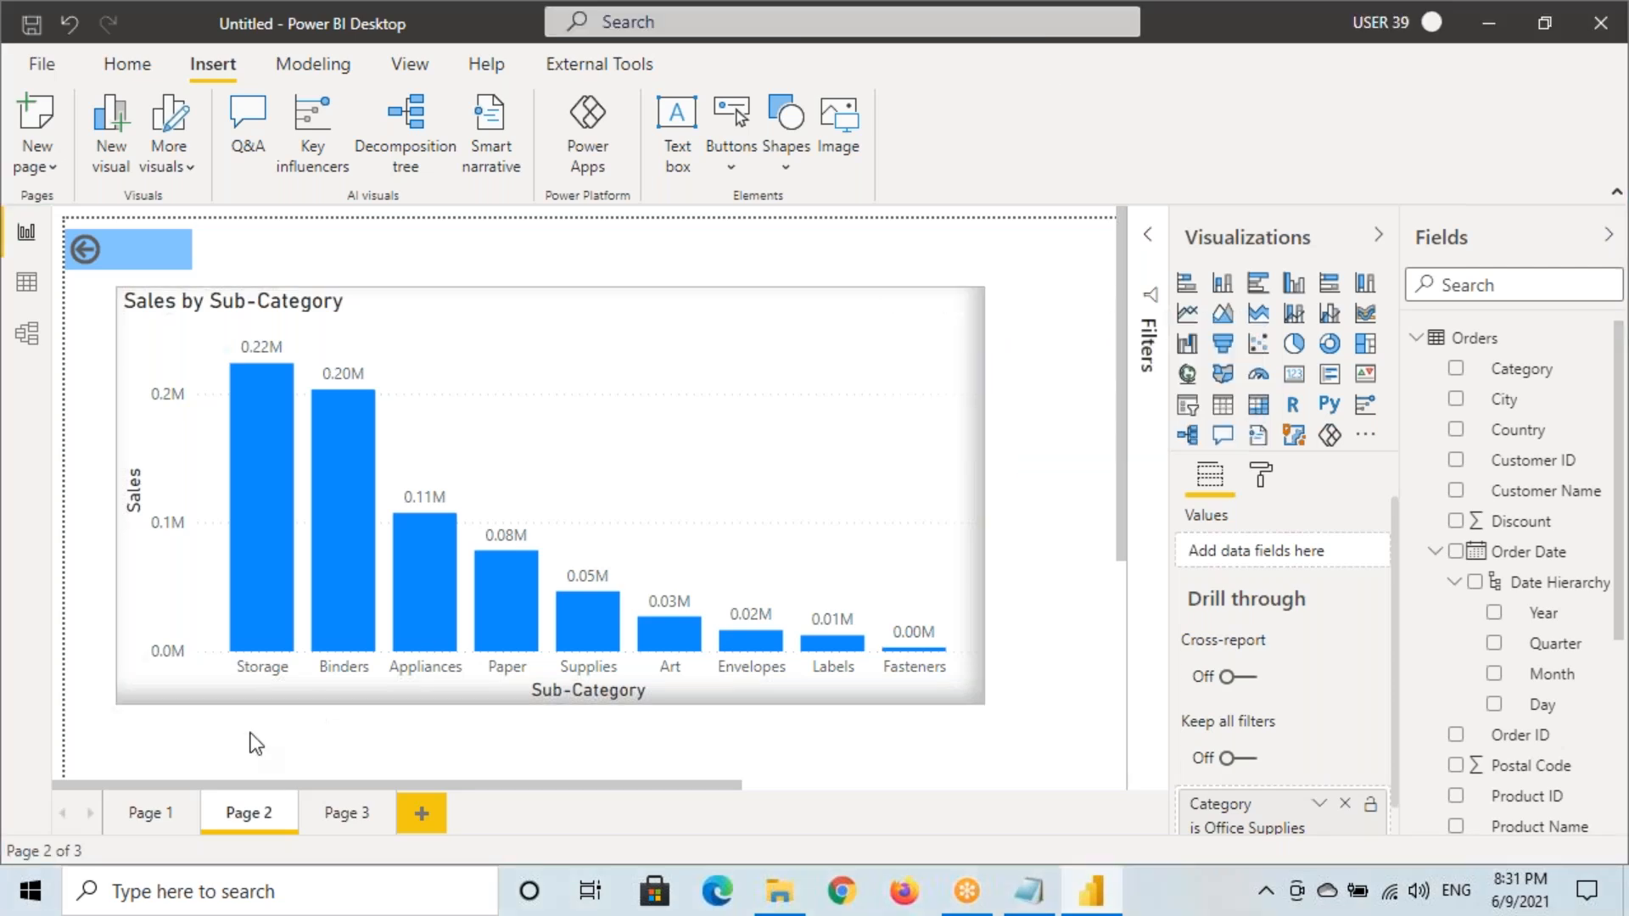
Compare Page 1 and Page 2 filters, select the Sales by Category pie, then bring up Notepad
{"action": "left_click", "coordinate": [155, 821]}
{"action": "mouse_move", "coordinate": [347, 454]}
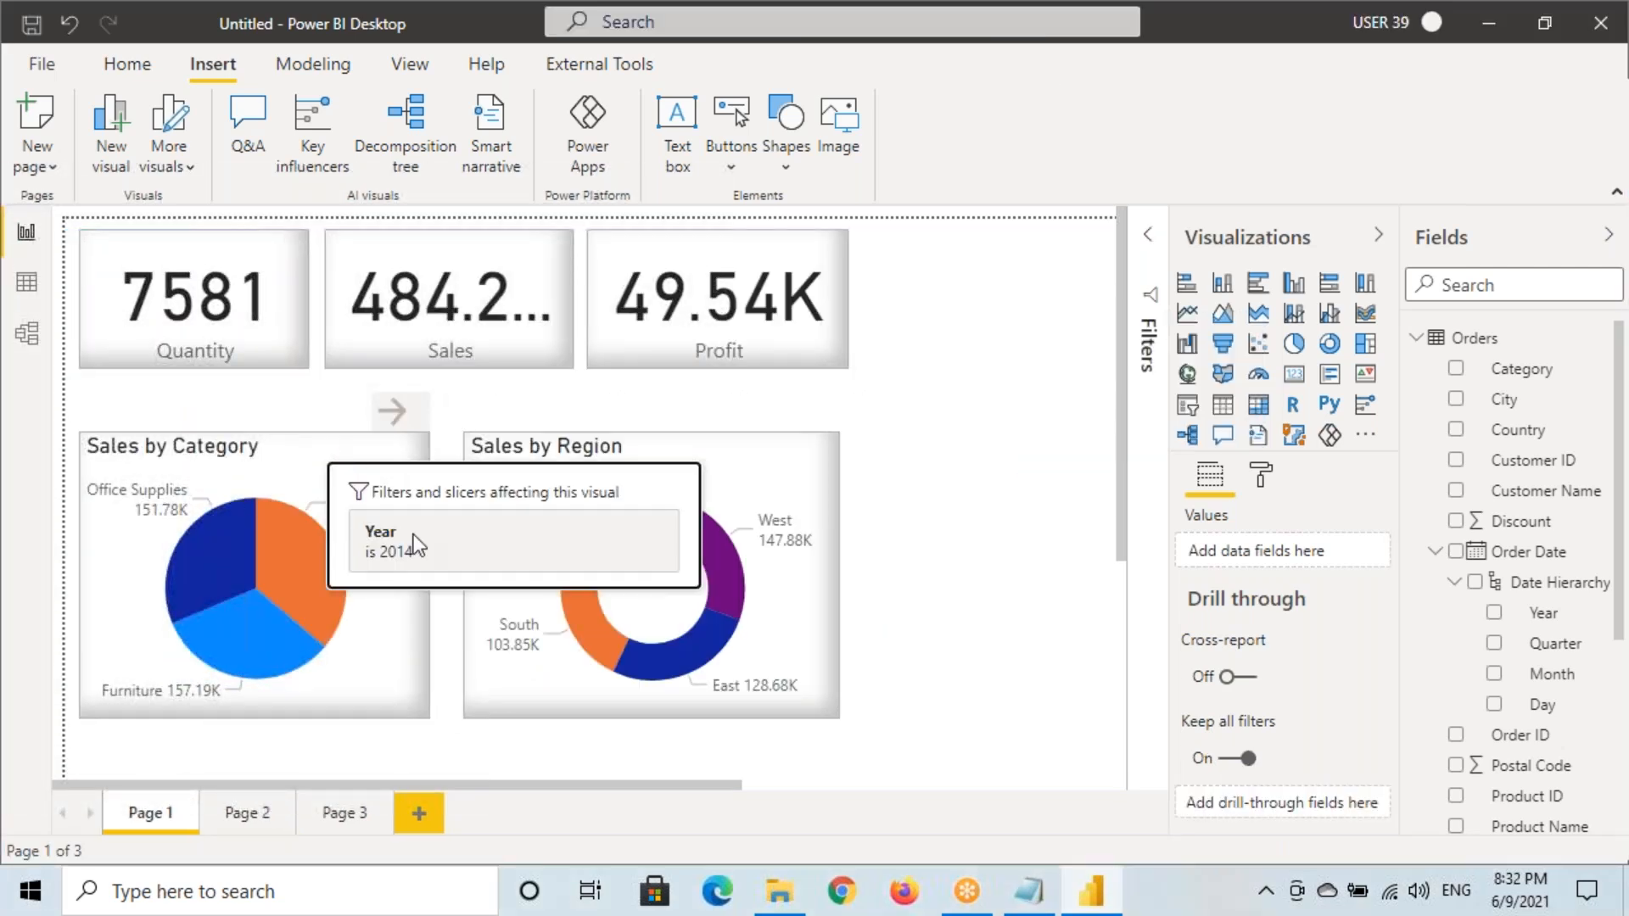
{"action": "left_click", "coordinate": [246, 816]}
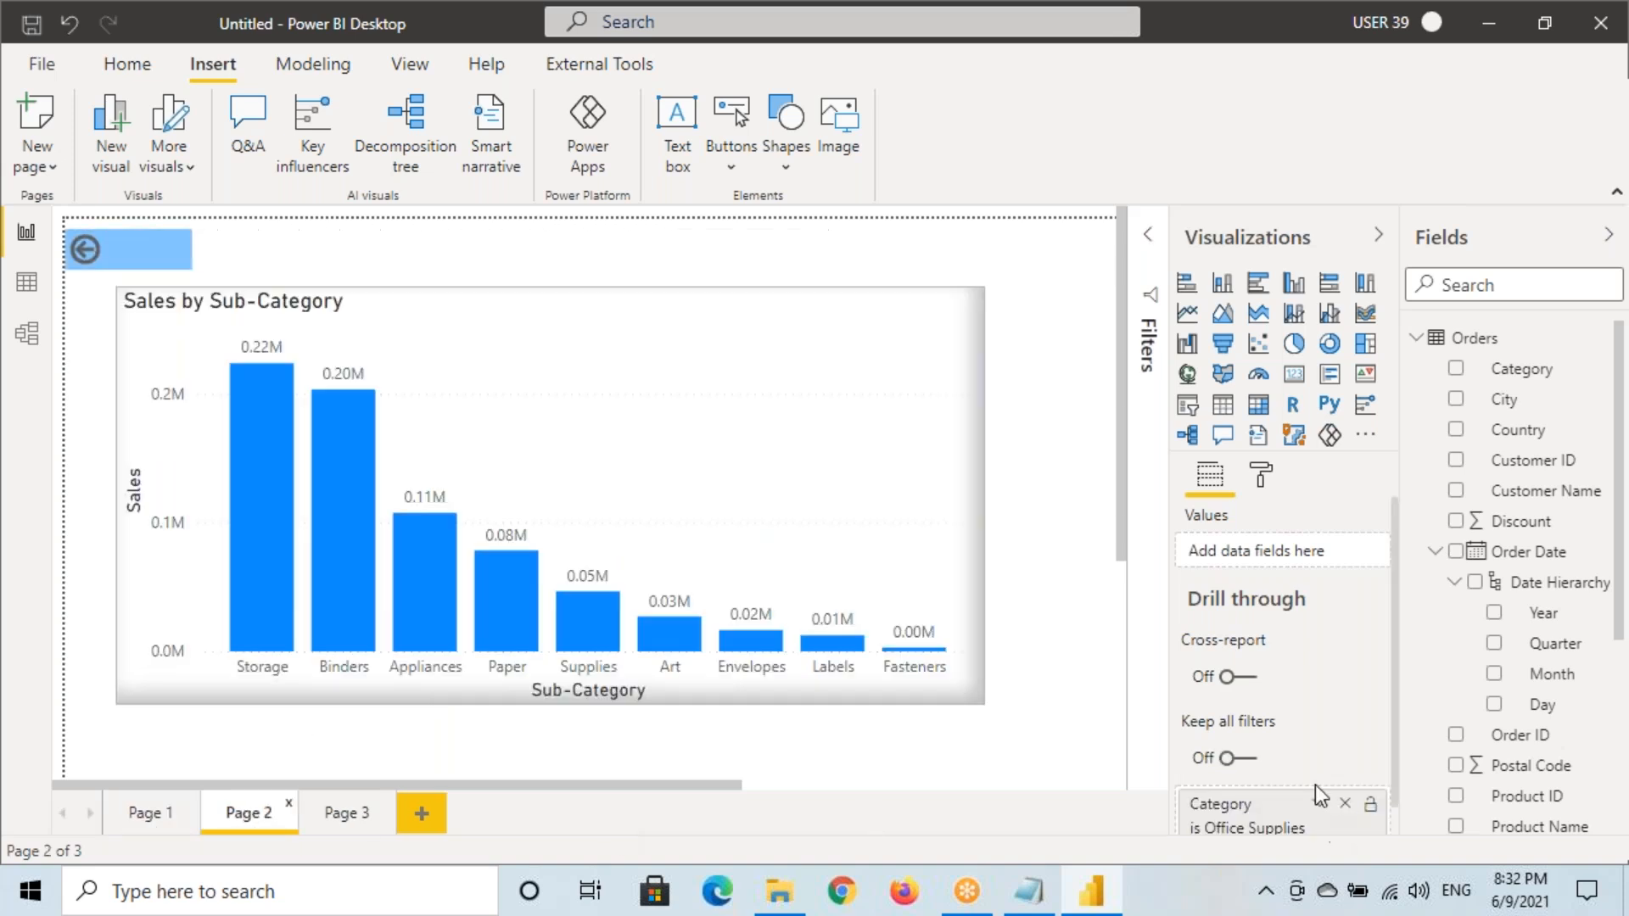
{"action": "mouse_move", "coordinate": [1261, 724]}
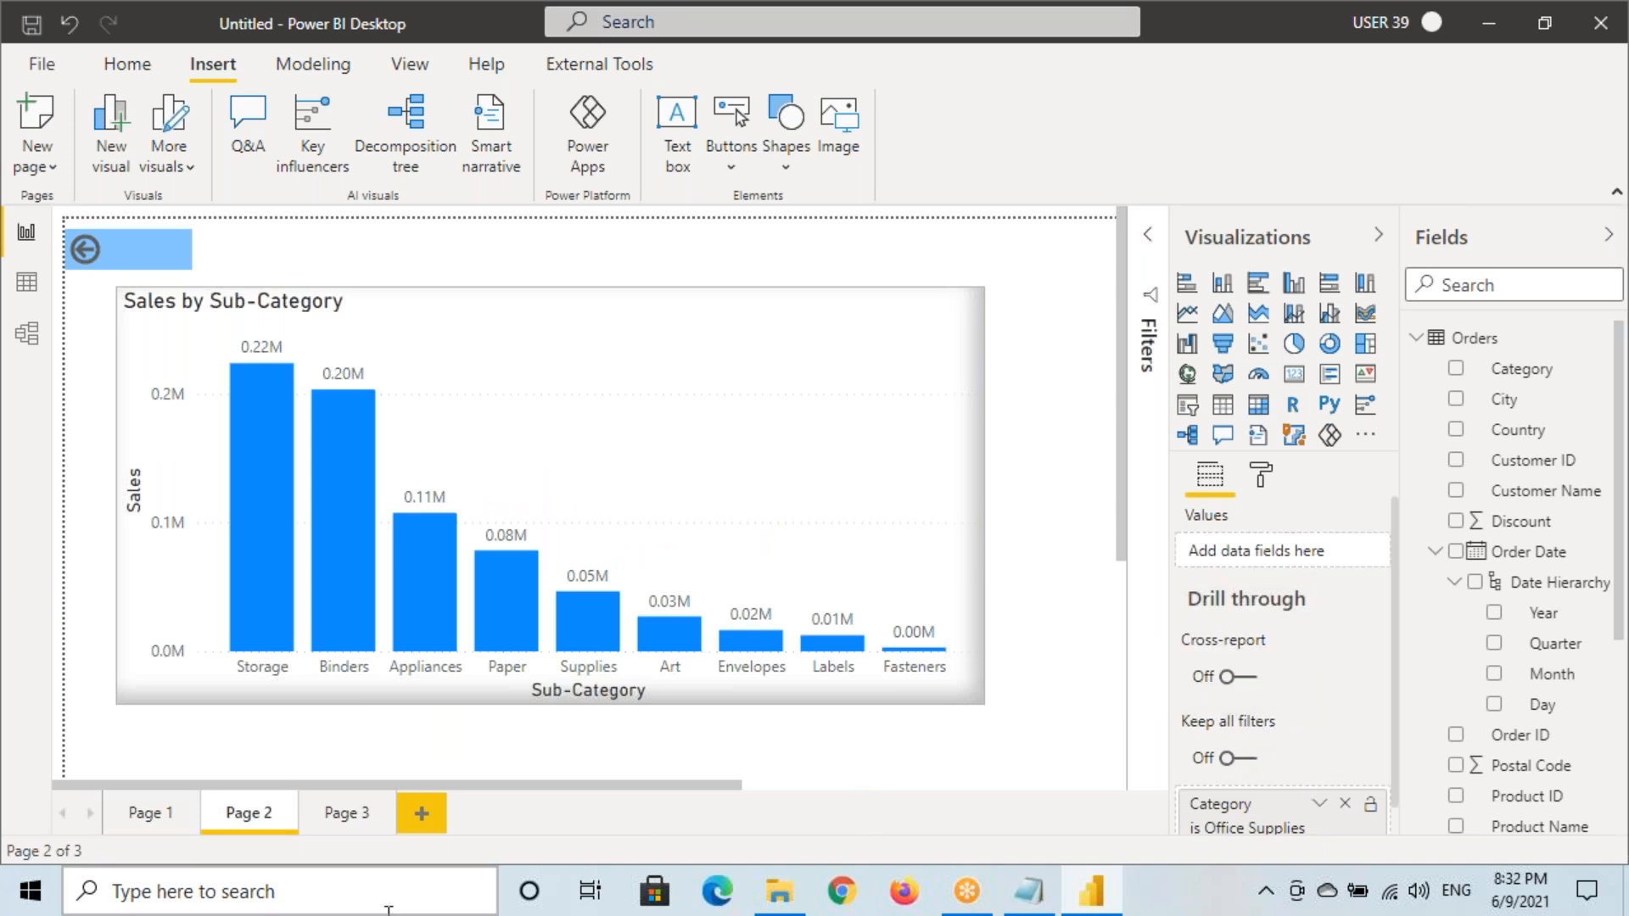
{"action": "left_click", "coordinate": [150, 813]}
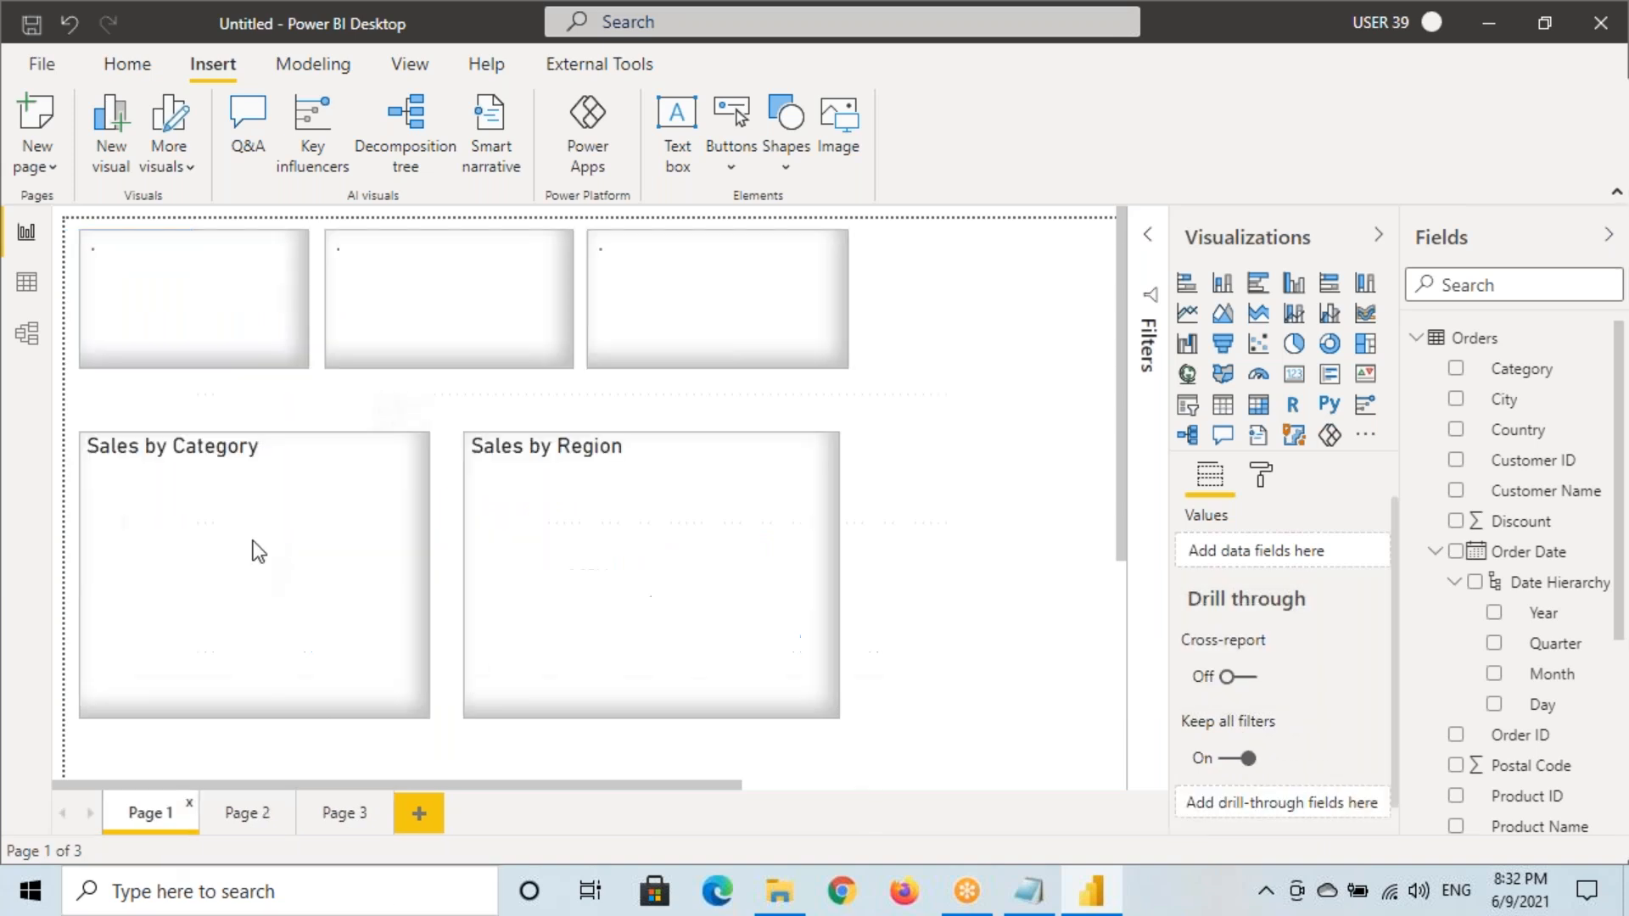
{"action": "left_click", "coordinate": [327, 456]}
{"action": "mouse_move", "coordinate": [342, 457]}
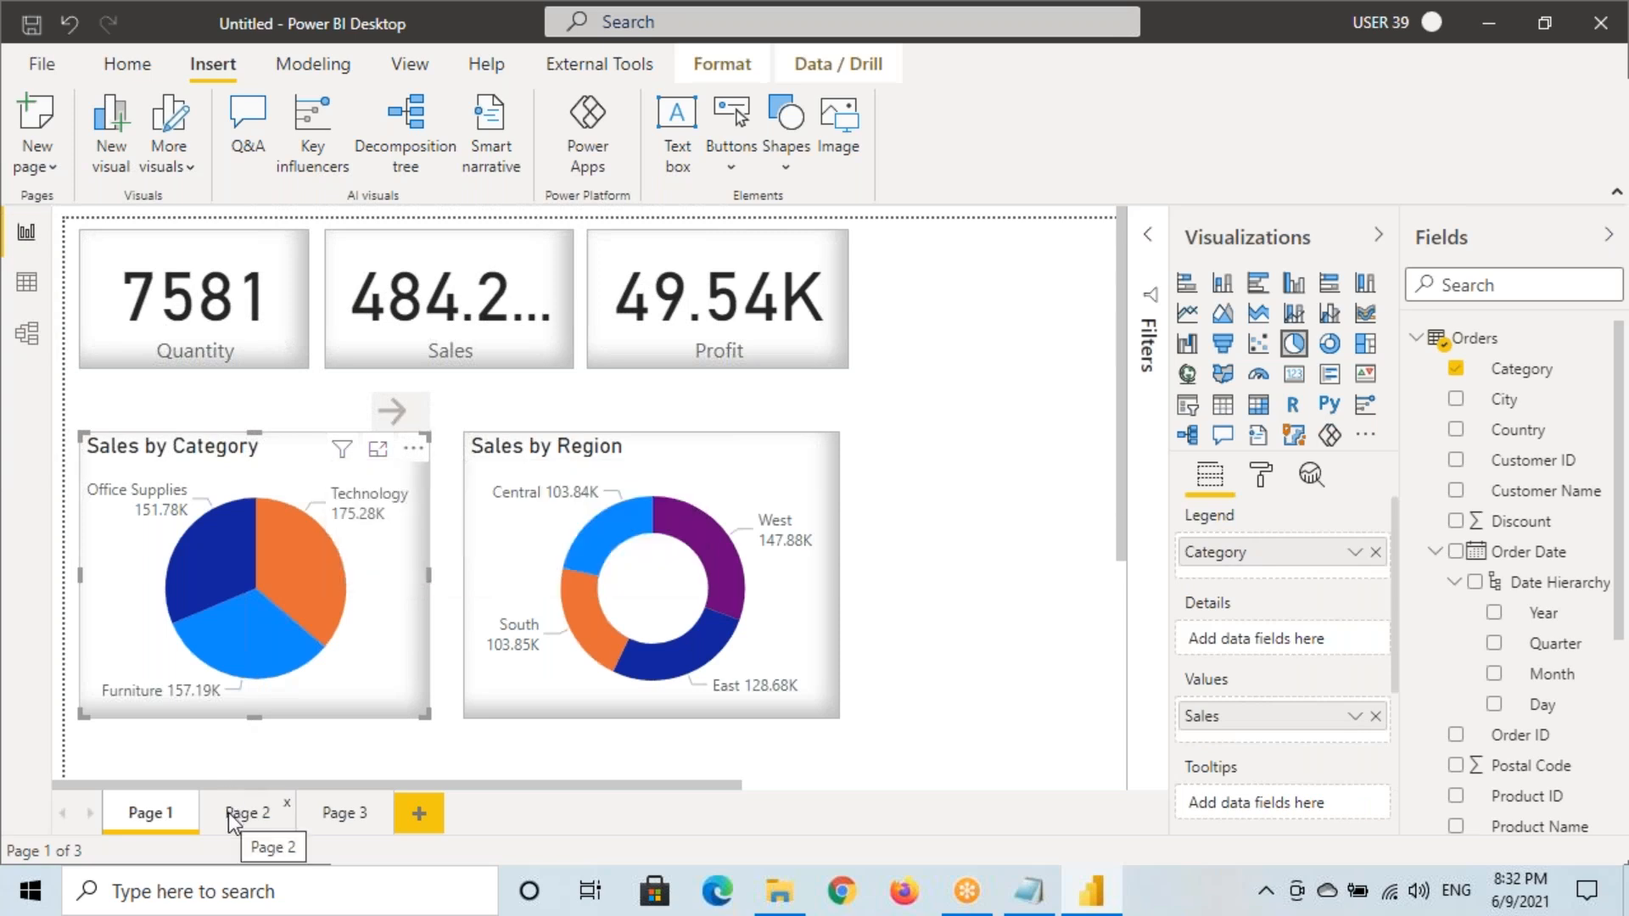
{"action": "left_click", "coordinate": [1028, 891]}
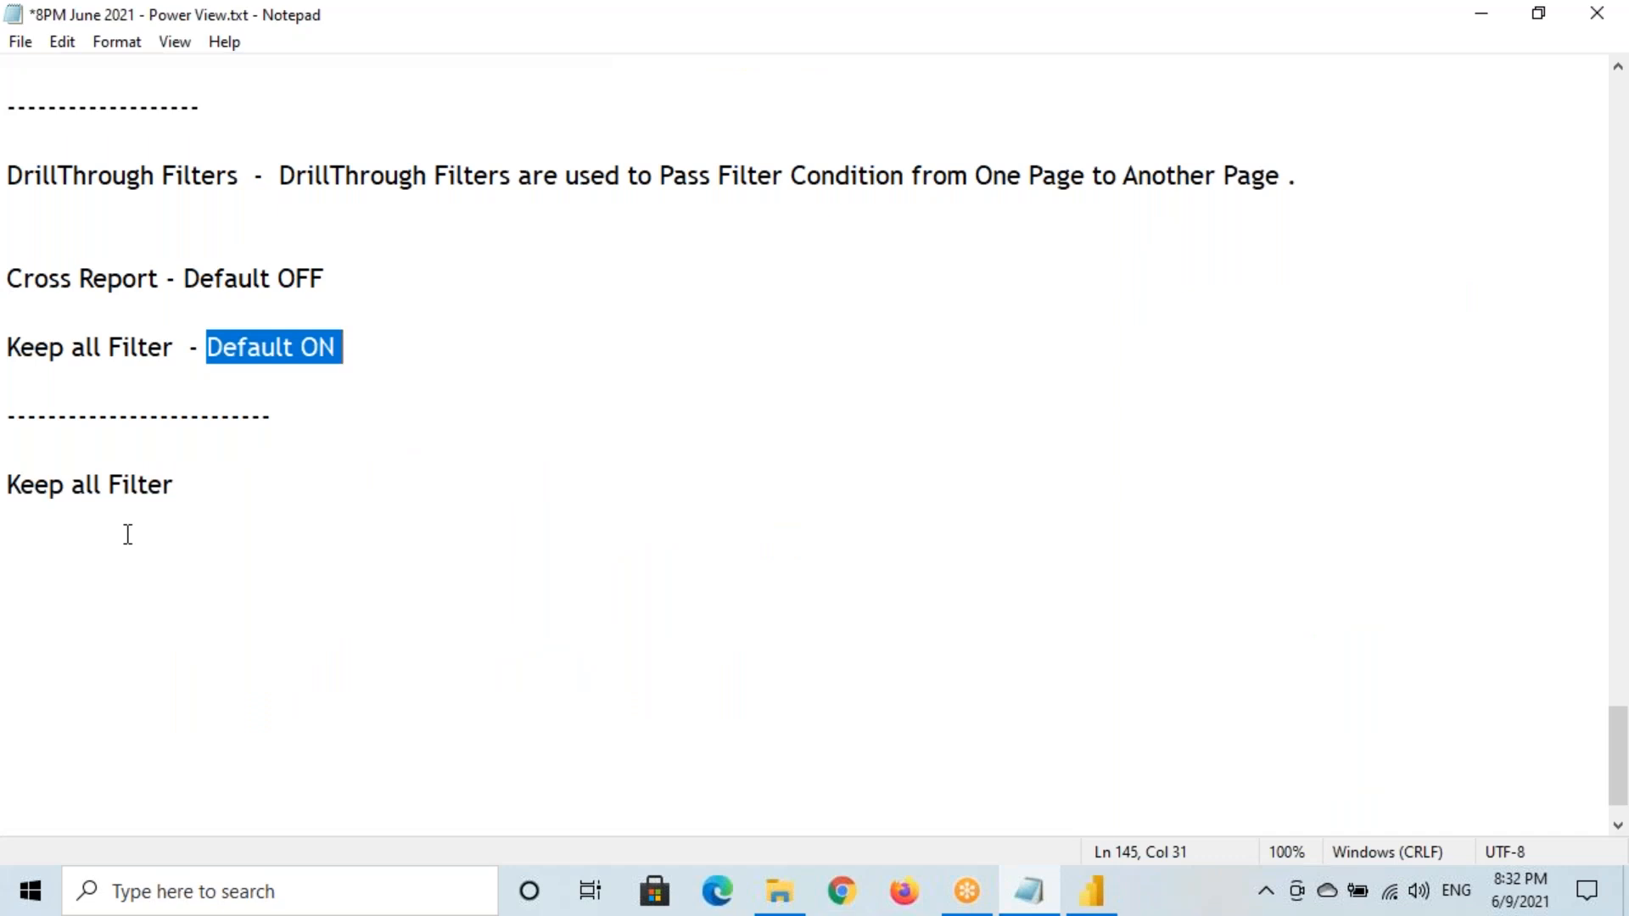
Add a dashed separator and a copied 'Cross Report' heading below the Keep all Filter line
{"action": "left_click_drag", "start_coordinate": [8, 280], "coordinate": [161, 280]}
{"action": "key", "text": "ctrl+c"}
{"action": "left_click", "coordinate": [207, 484]}
{"action": "key", "text": "Return"}
{"action": "key", "text": "Return"}
{"action": "type", "text": "-----------------------------"}
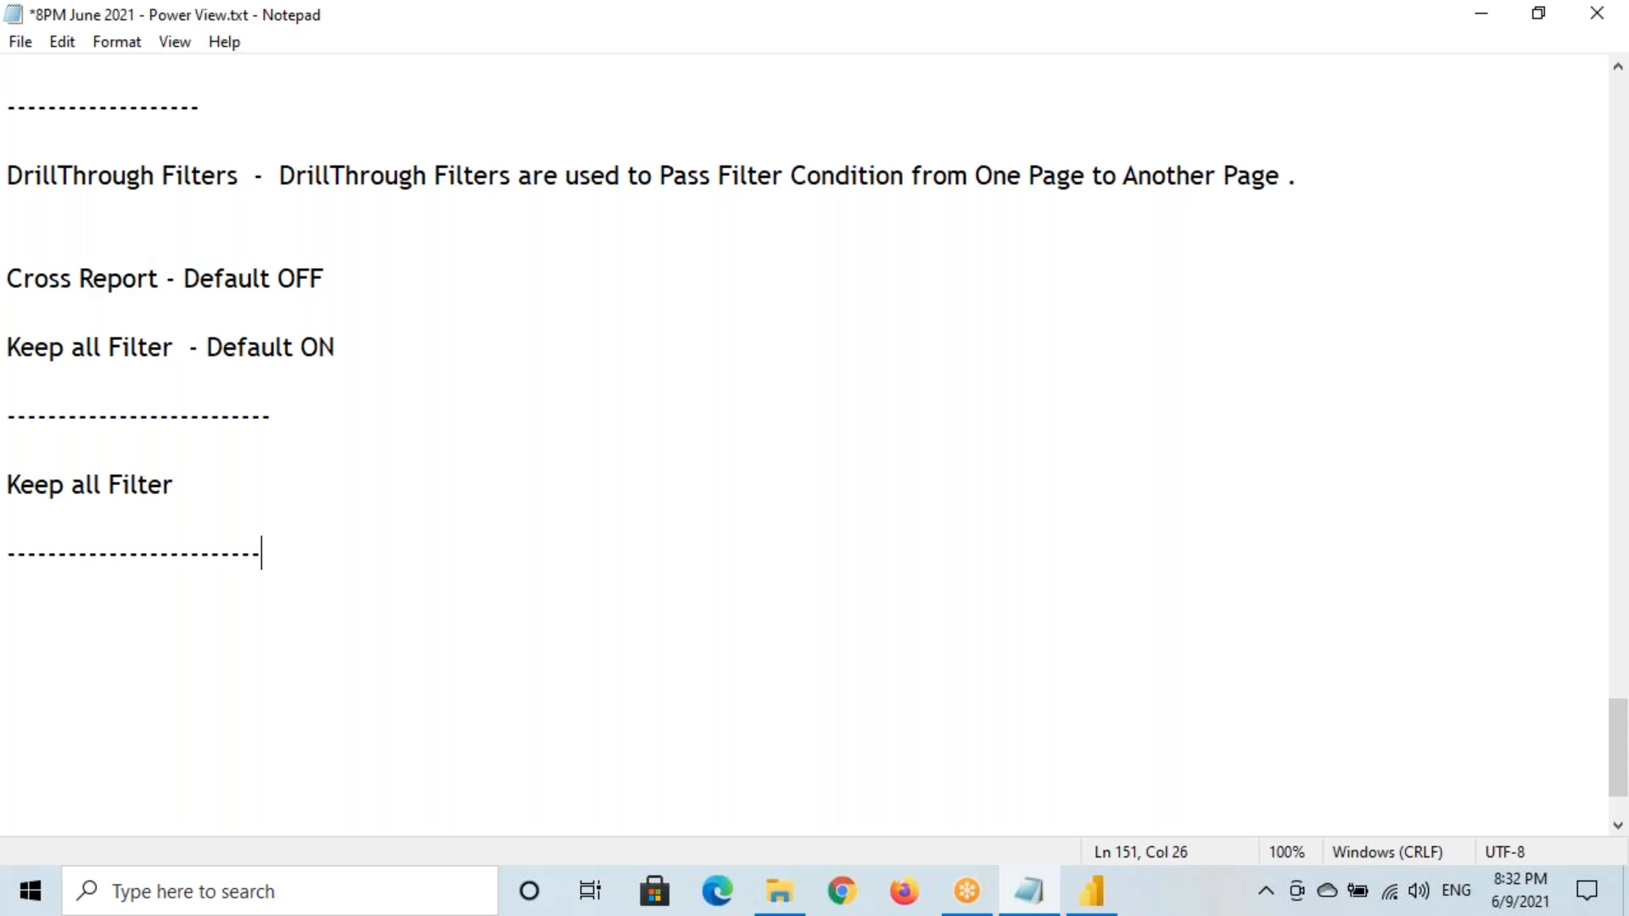
{"action": "key", "text": "Return"}
{"action": "key", "text": "Return"}
{"action": "key", "text": "ctrl+v"}
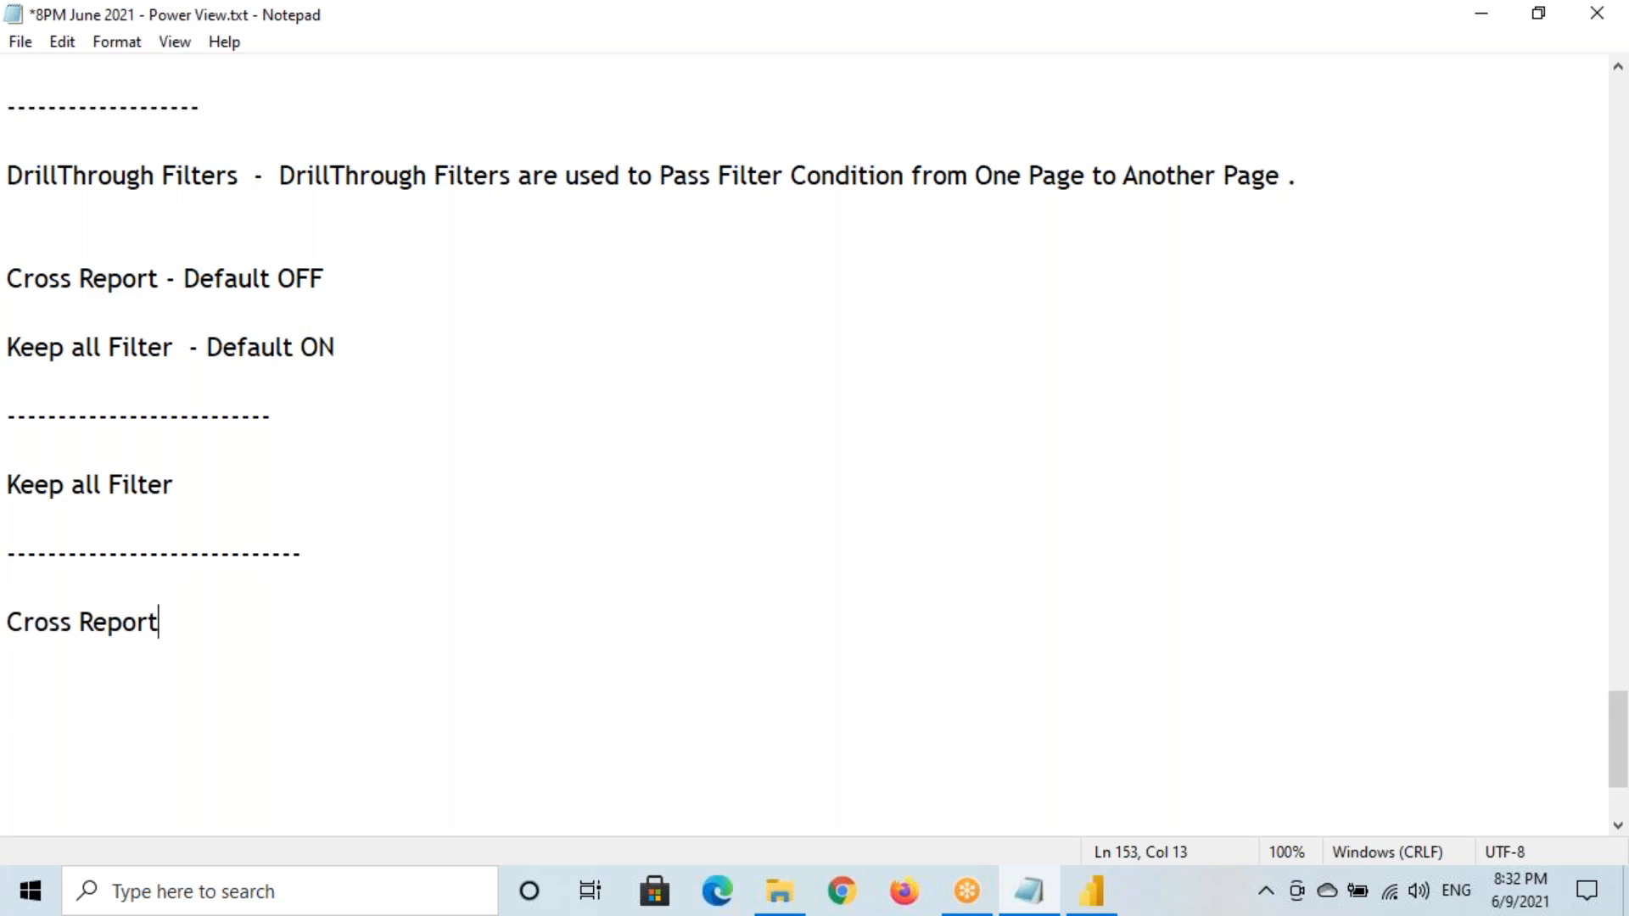
Return to the Power BI report and sketch the Page 1 to Page 3 path on screen
{"action": "left_click", "coordinate": [1094, 889]}
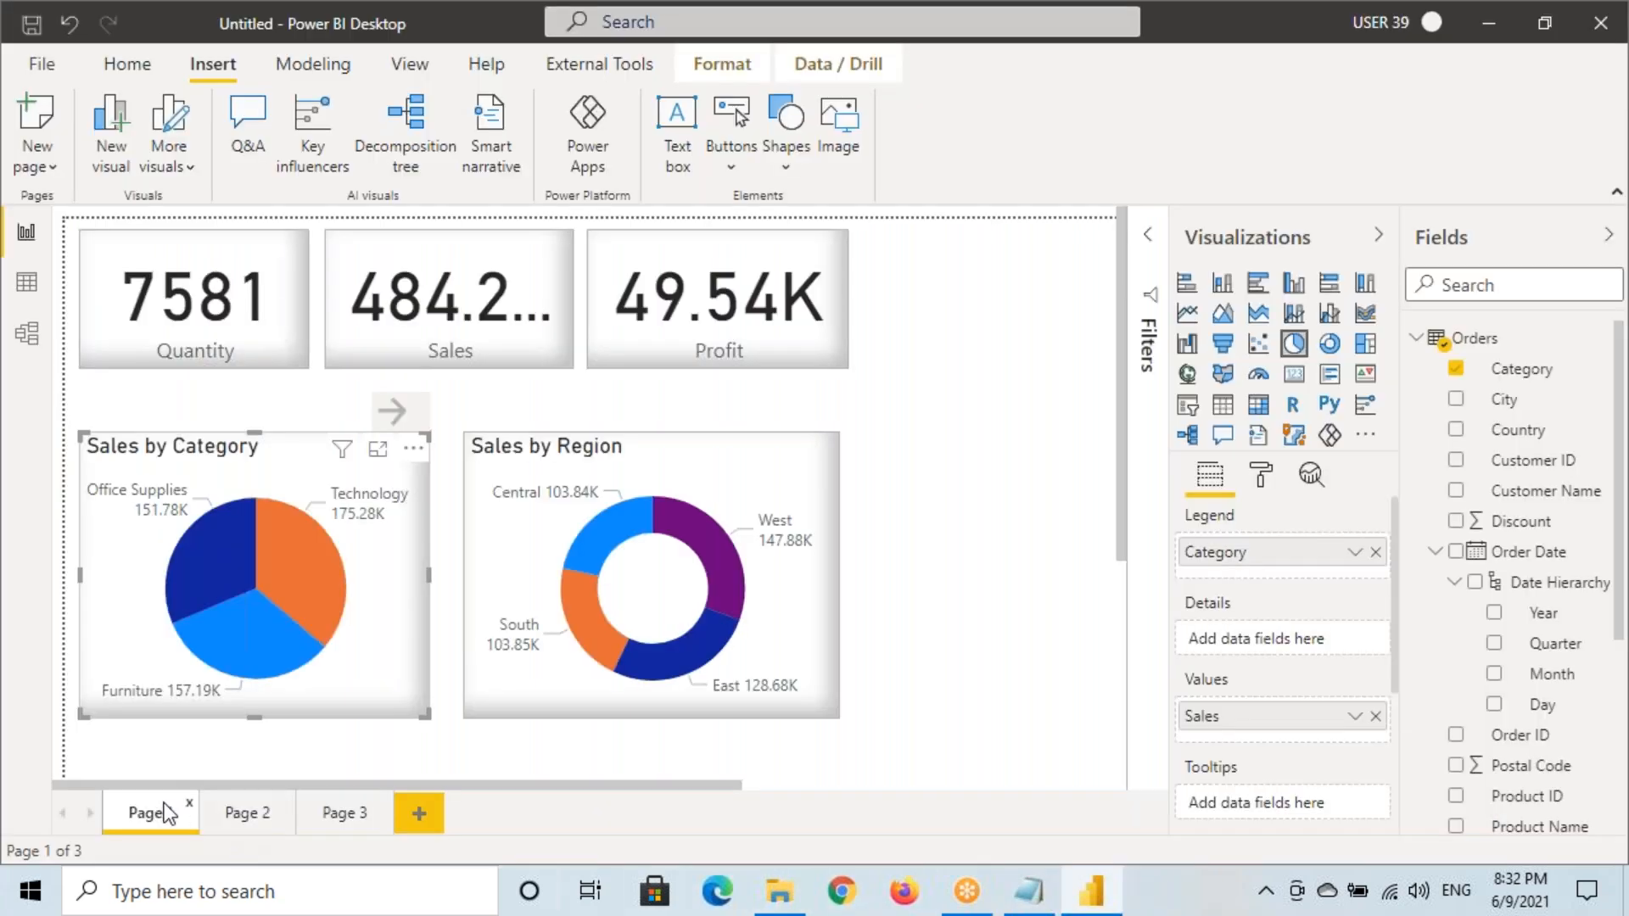
{"action": "mouse_move", "coordinate": [138, 820]}
{"action": "left_mouse_down"}
{"action": "mouse_move", "coordinate": [146, 857]}
{"action": "mouse_move", "coordinate": [248, 835]}
{"action": "left_mouse_up"}
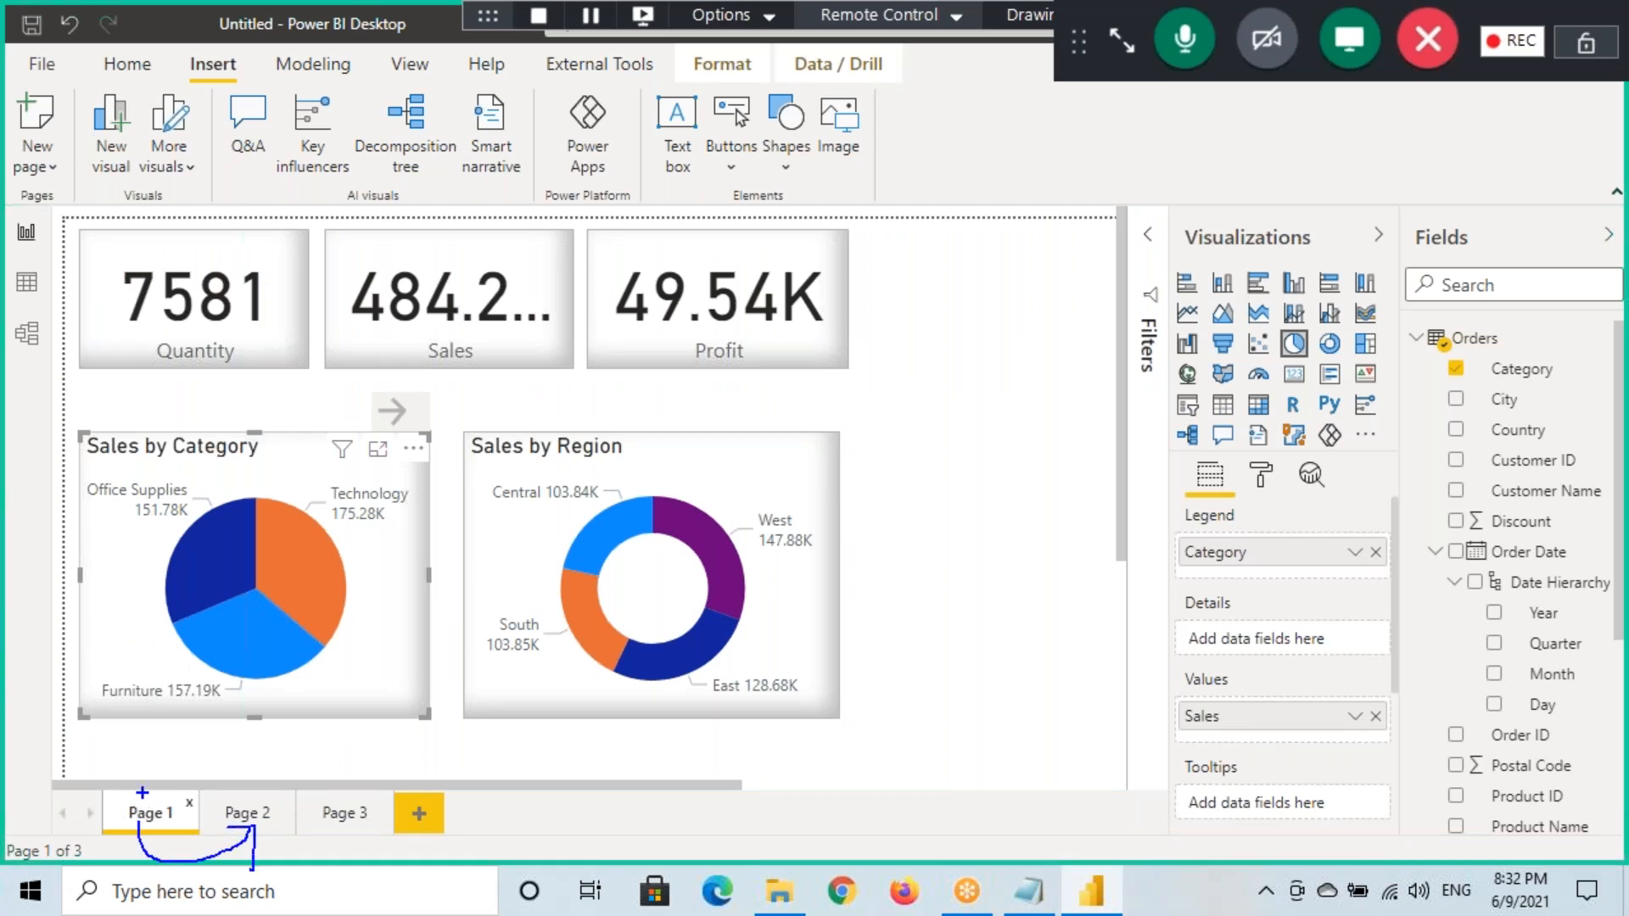
{"action": "mouse_move", "coordinate": [147, 799]}
{"action": "left_mouse_down"}
{"action": "mouse_move", "coordinate": [254, 758]}
{"action": "mouse_move", "coordinate": [324, 816]}
{"action": "left_mouse_up"}
{"action": "left_click_drag", "start_coordinate": [293, 796], "coordinate": [357, 698]}
{"action": "left_click_drag", "start_coordinate": [307, 45], "coordinate": [384, 33]}
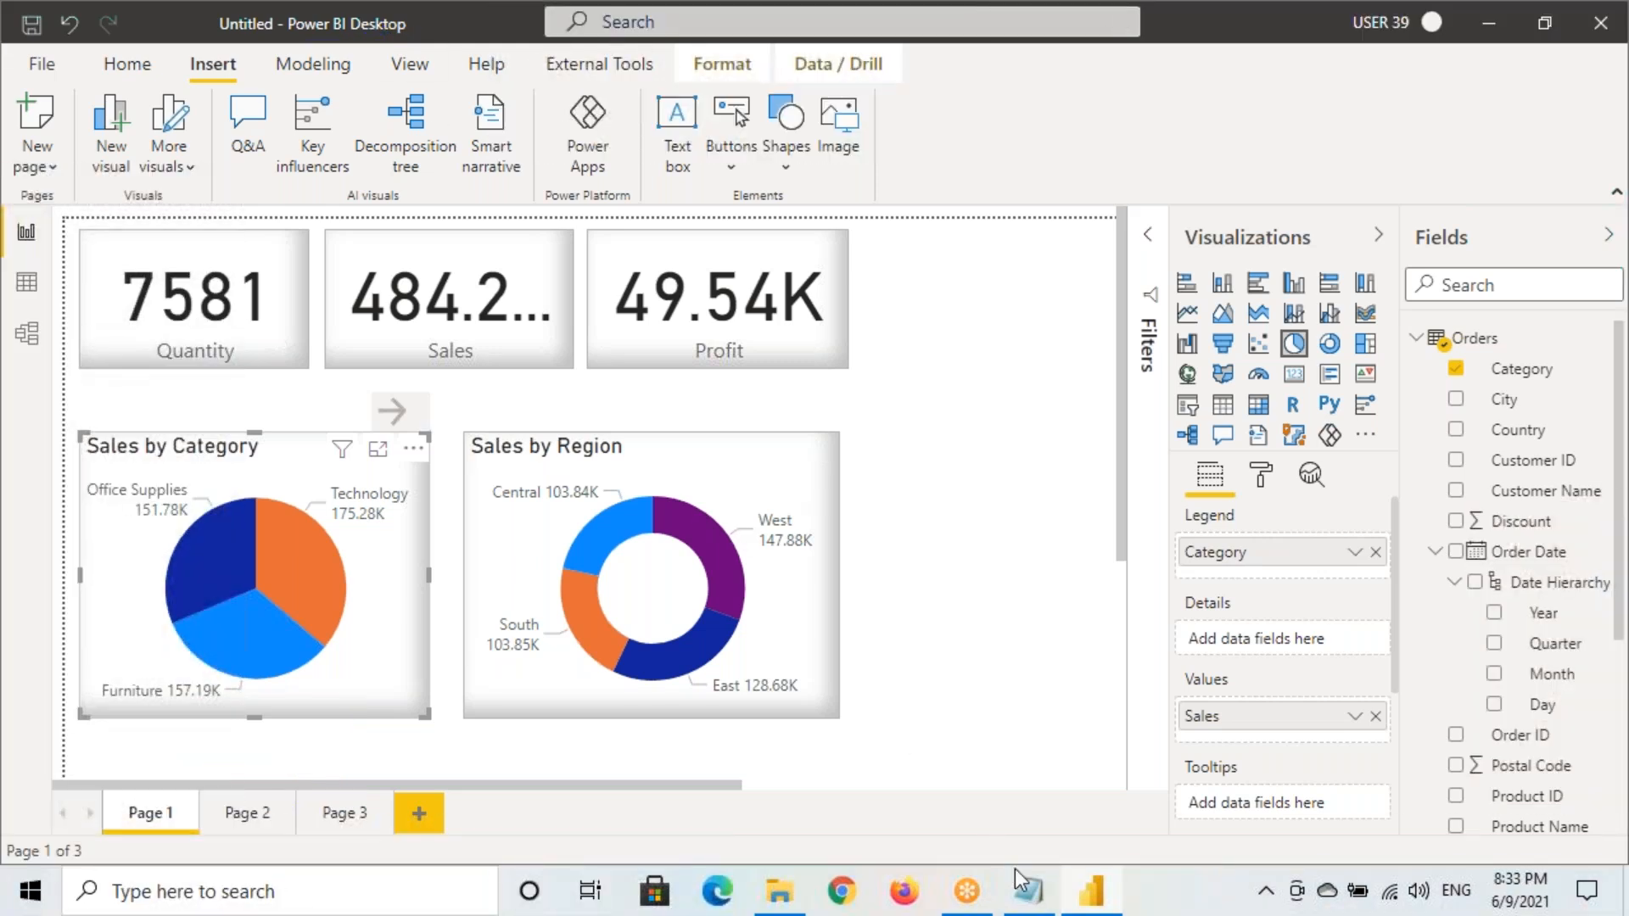
Bring Notepad forward and place the cursor after the Cross Report heading
{"action": "left_click", "coordinate": [1016, 874]}
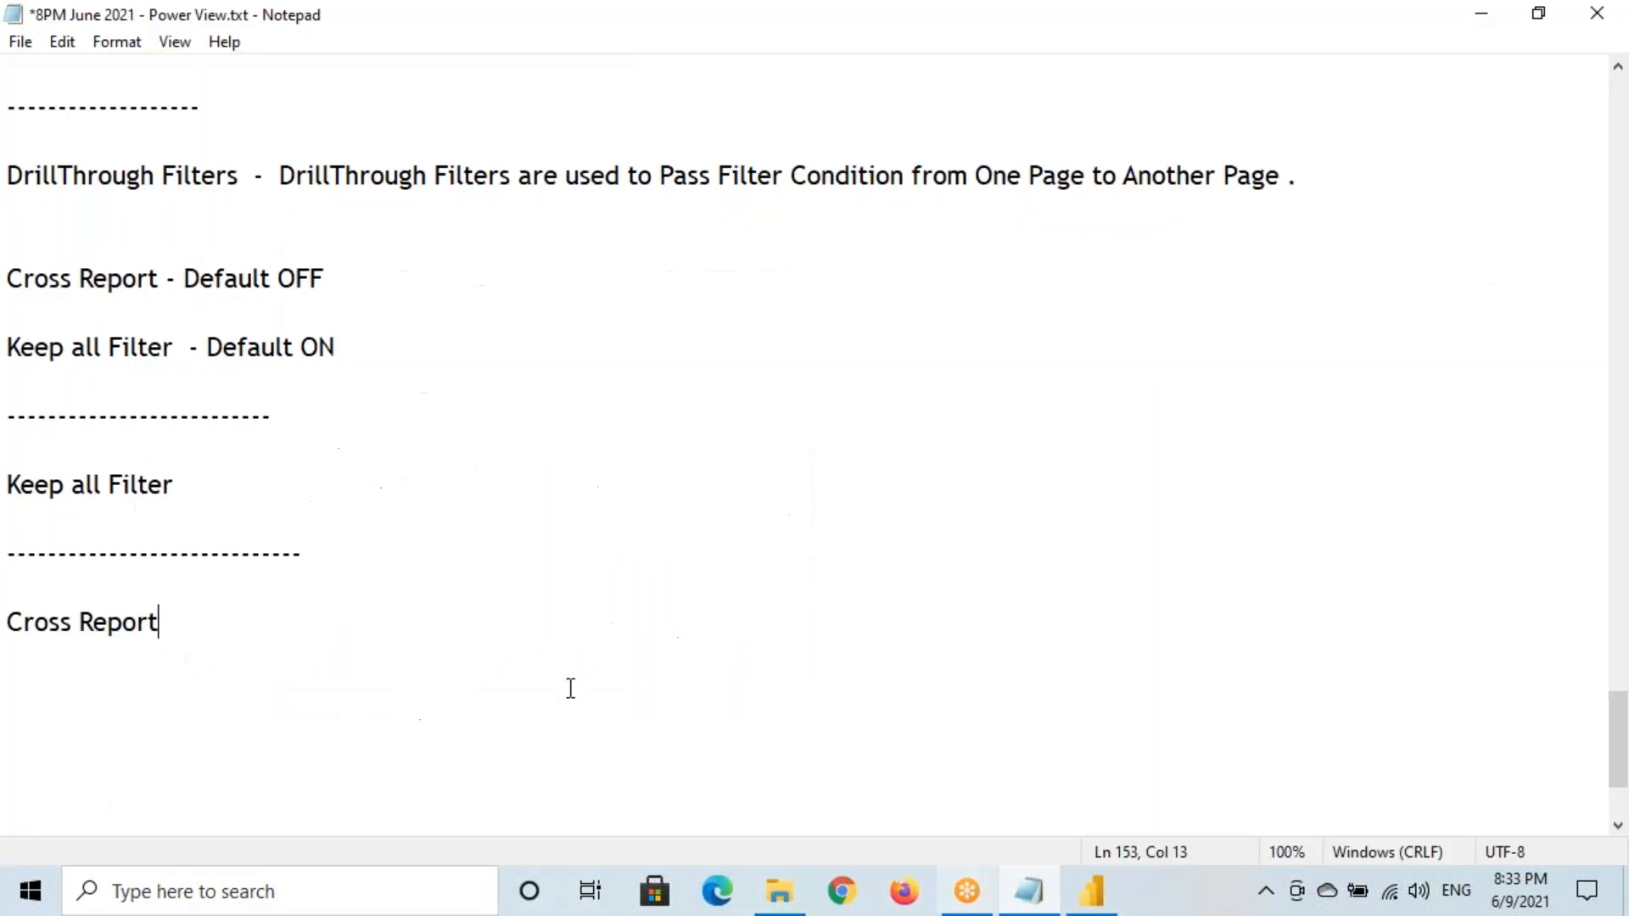
{"action": "left_click_drag", "start_coordinate": [8, 626], "coordinate": [162, 645]}
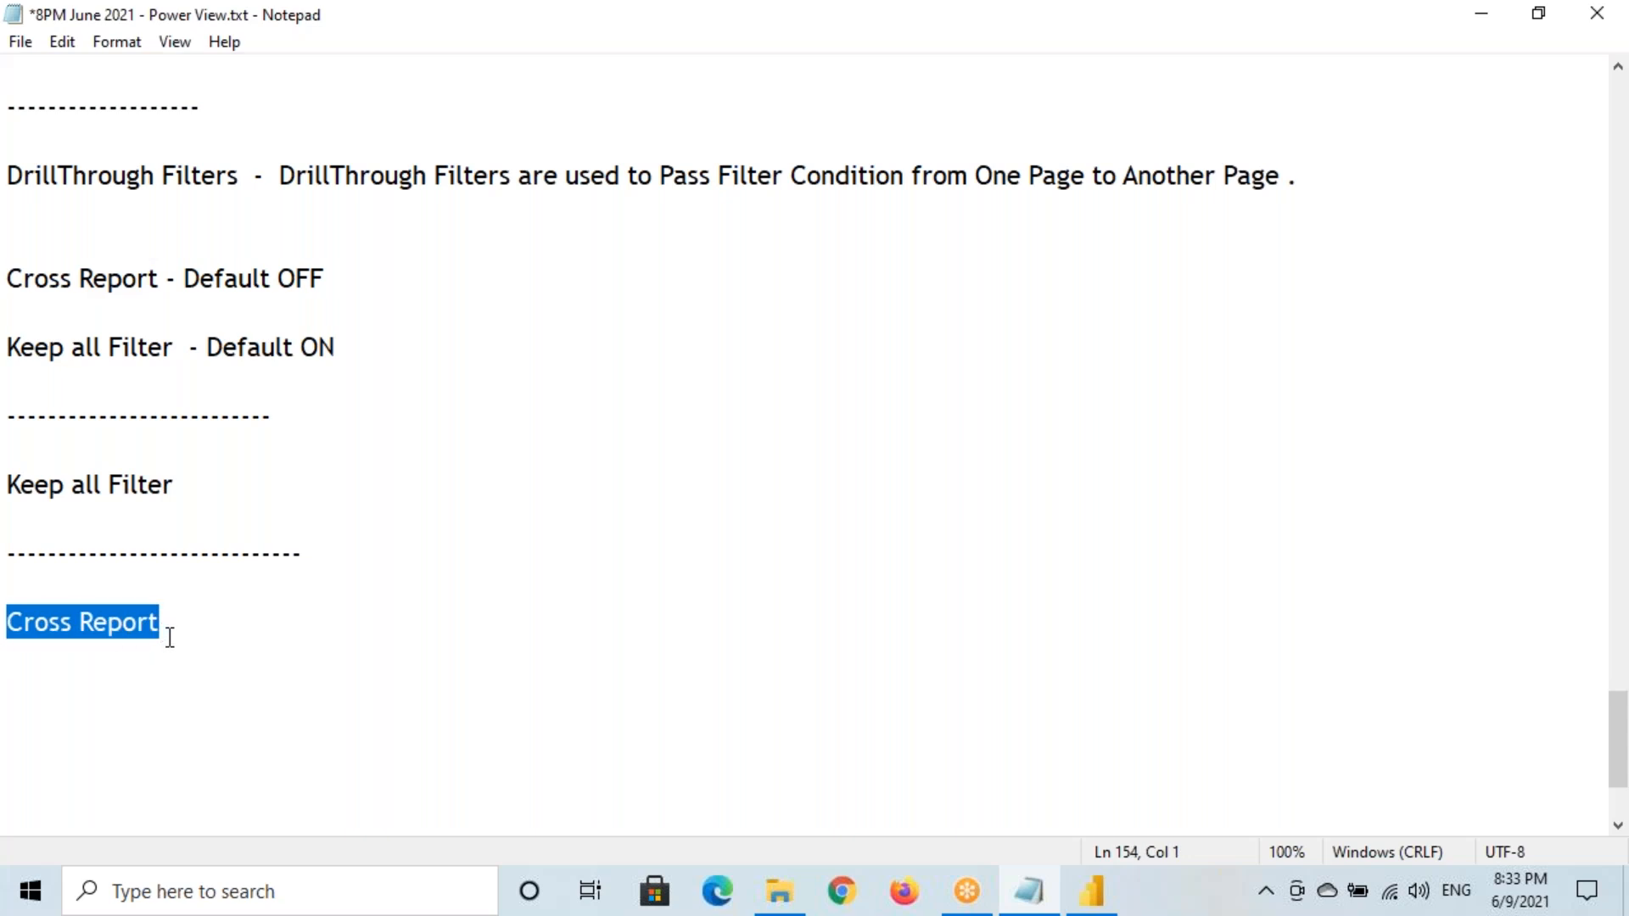
{"action": "scroll", "coordinate": [171, 618], "scroll_direction": "up", "scroll_amount": 1}
{"action": "left_click", "coordinate": [11, 281]}
{"action": "left_click_drag", "start_coordinate": [12, 282], "coordinate": [240, 283]}
{"action": "left_click", "coordinate": [207, 720]}
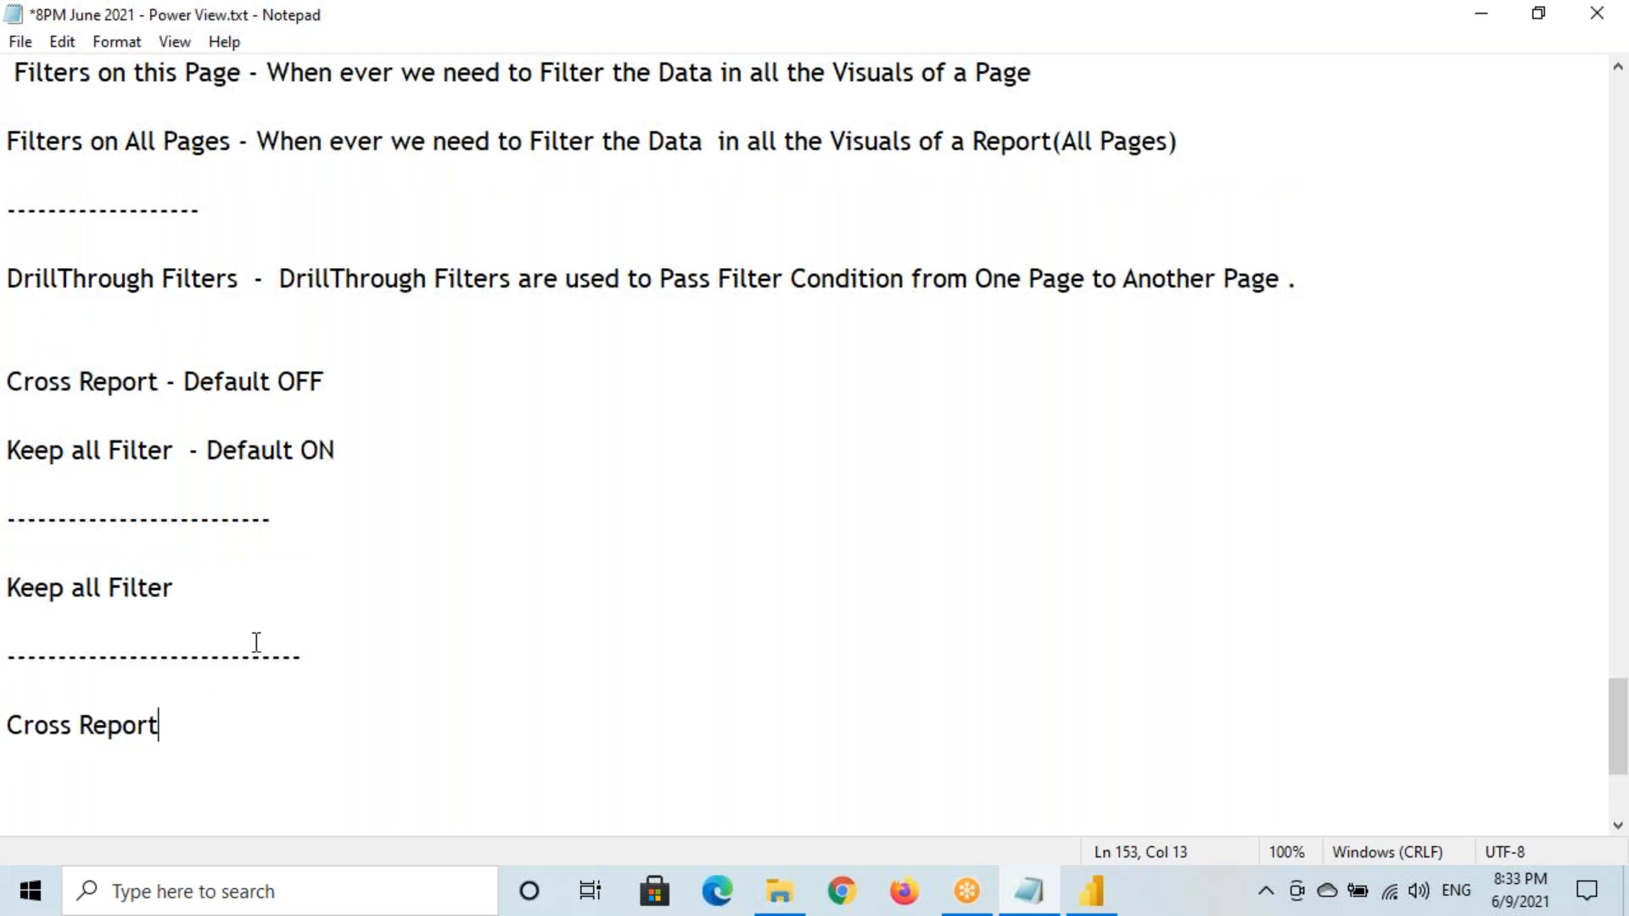
{"action": "scroll", "coordinate": [251, 568], "scroll_direction": "down", "scroll_amount": 2}
Type 'DrillThrough will Pass Filter From One Page to Another Page with in the Same Report.'
{"action": "key", "text": "Return"}
{"action": "key", "text": "Return"}
{"action": "type", "text": "Dr"}
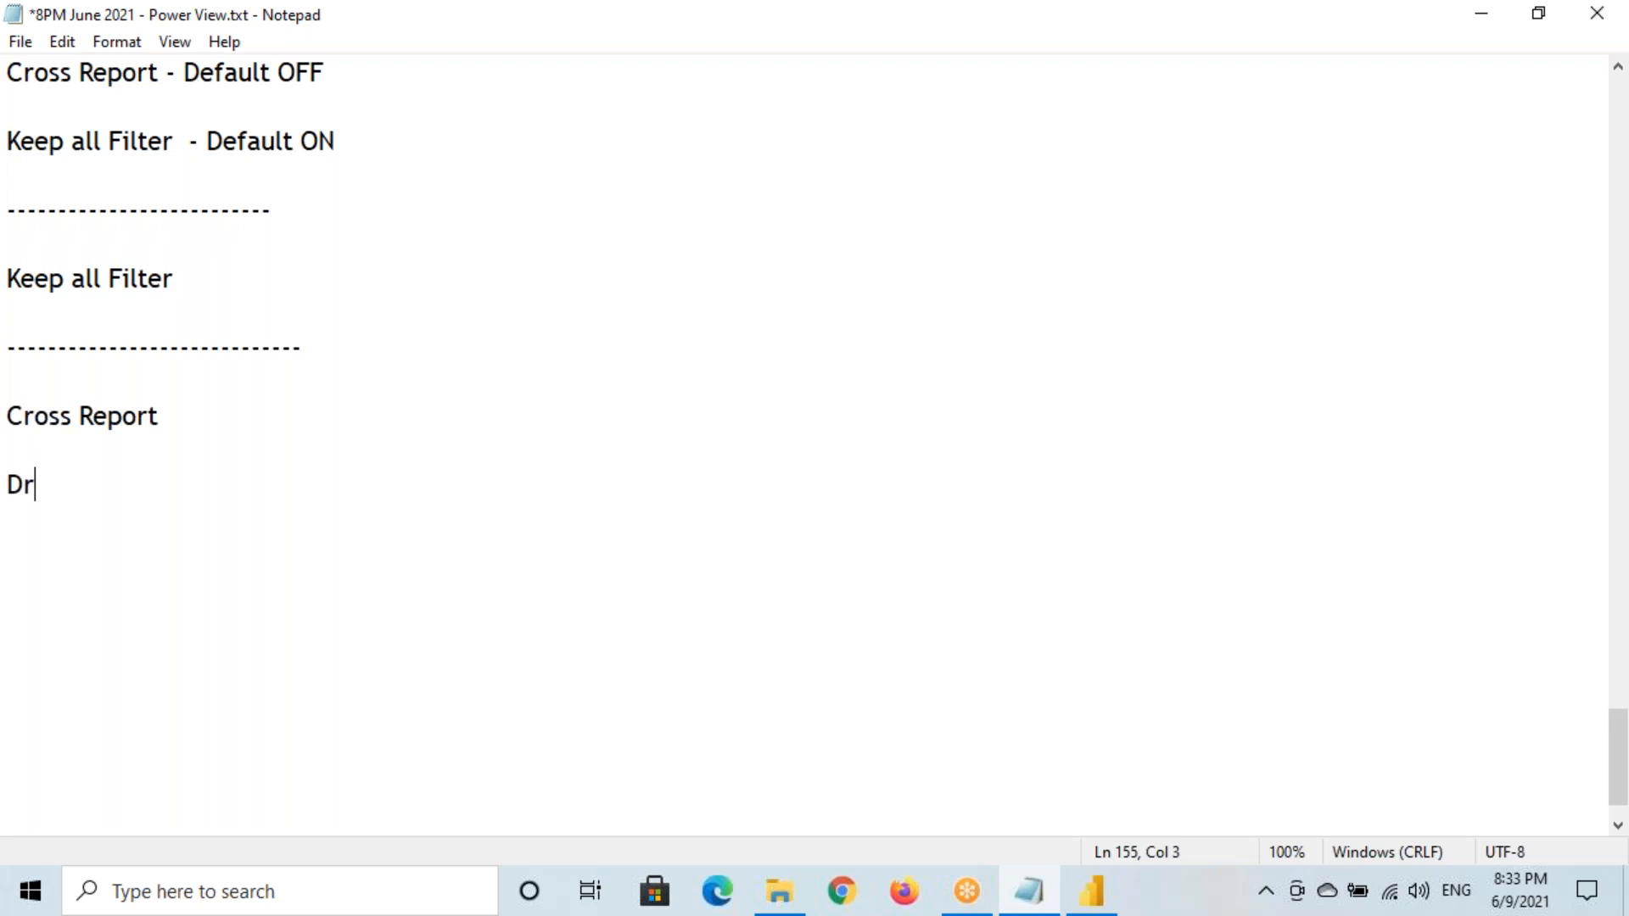
{"action": "type", "text": "illThrou"}
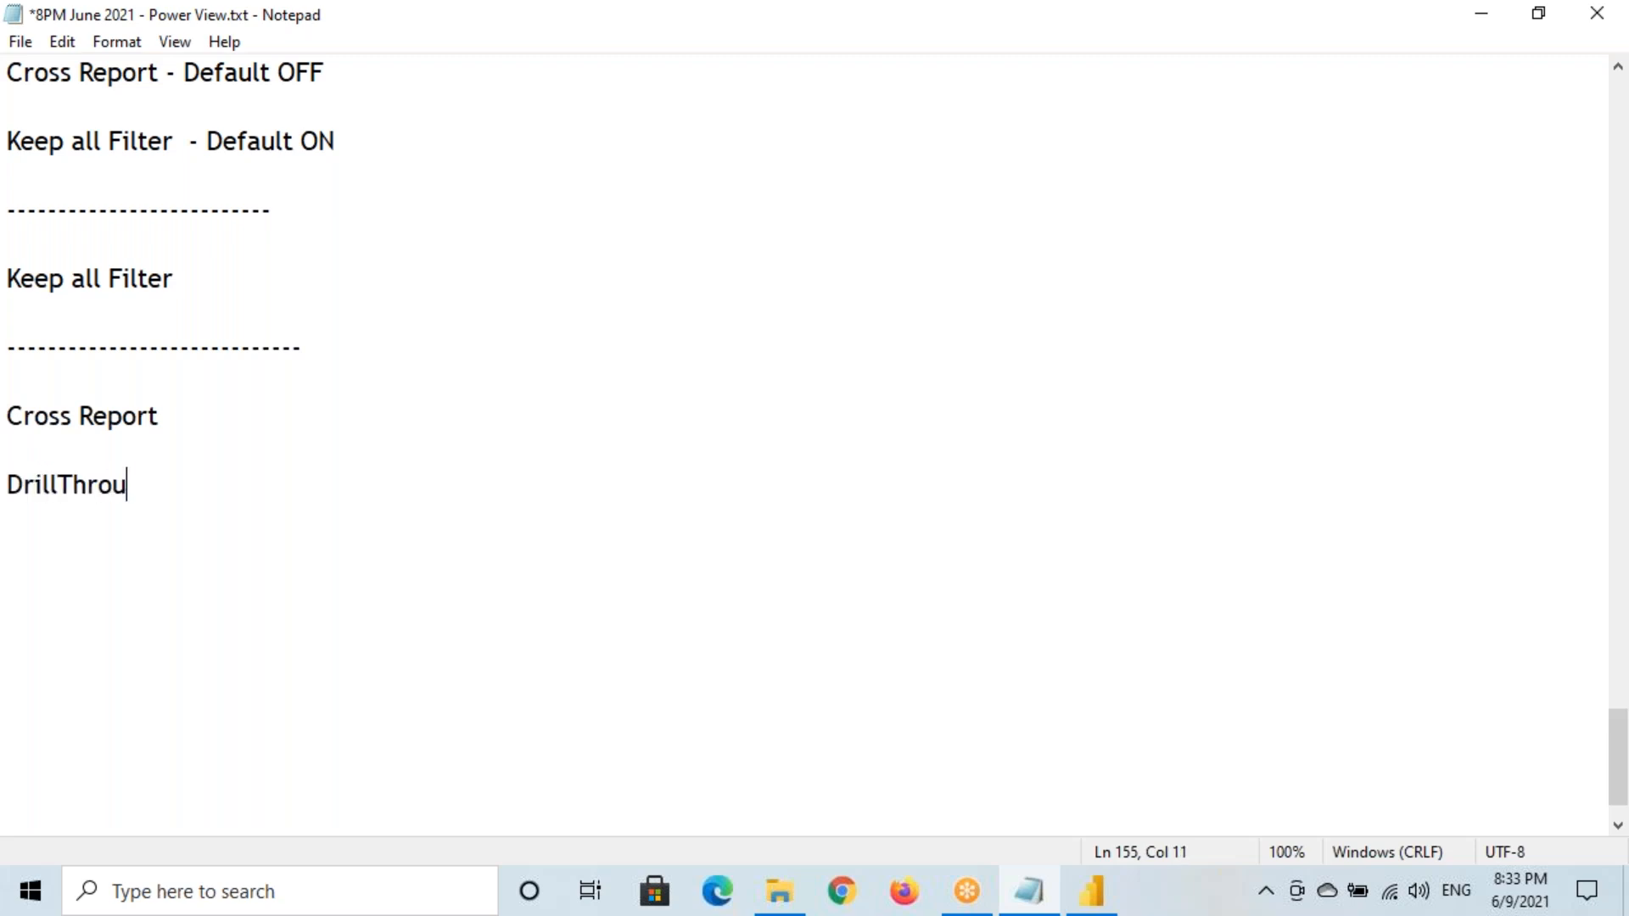
{"action": "type", "text": "gh will Padd"}
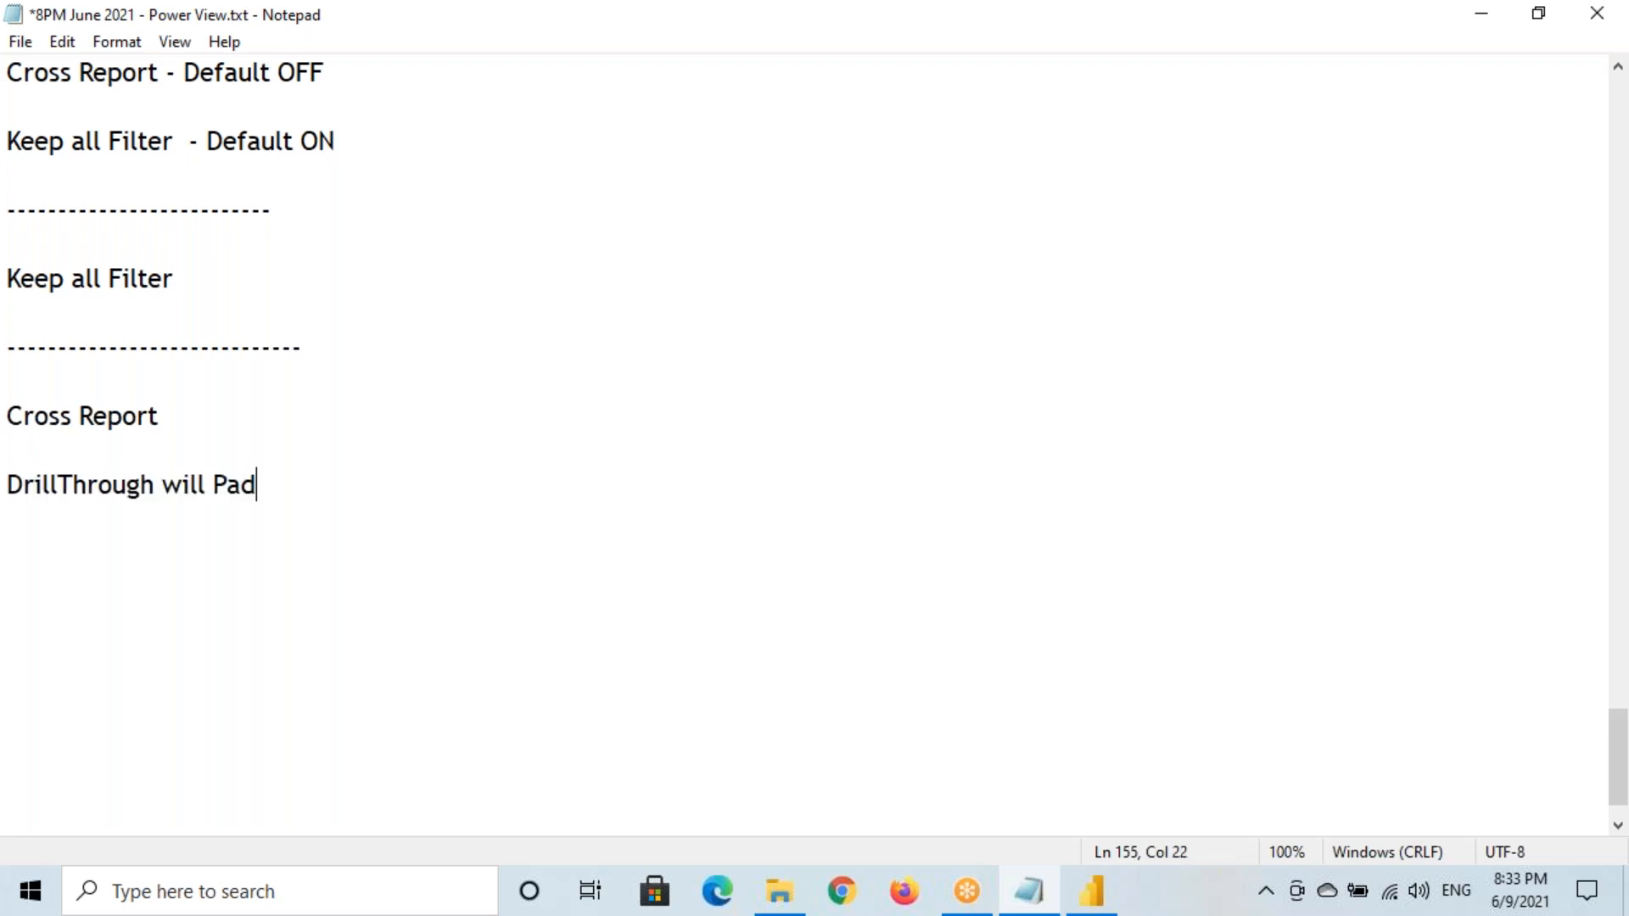
{"action": "key", "text": "BackSpace"}
{"action": "key", "text": "BackSpace"}
{"action": "type", "text": "s"}
{"action": "key", "text": "BackSpace"}
{"action": "key", "text": "BackSpace"}
{"action": "type", "text": "s Filter From One "}
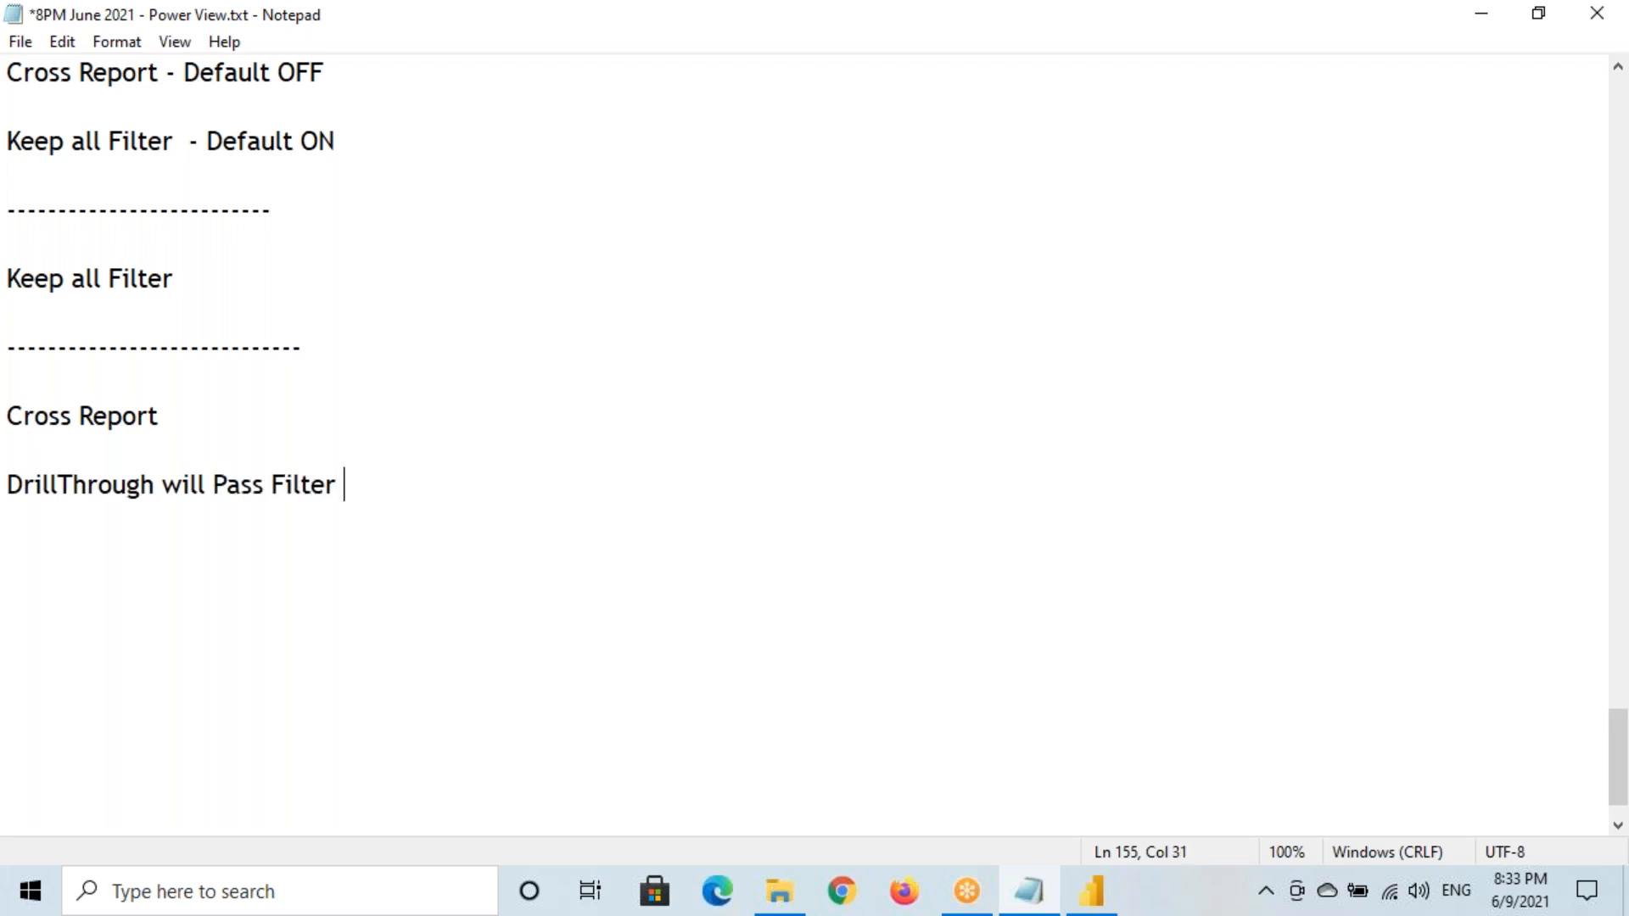
{"action": "type", "text": "Pa"}
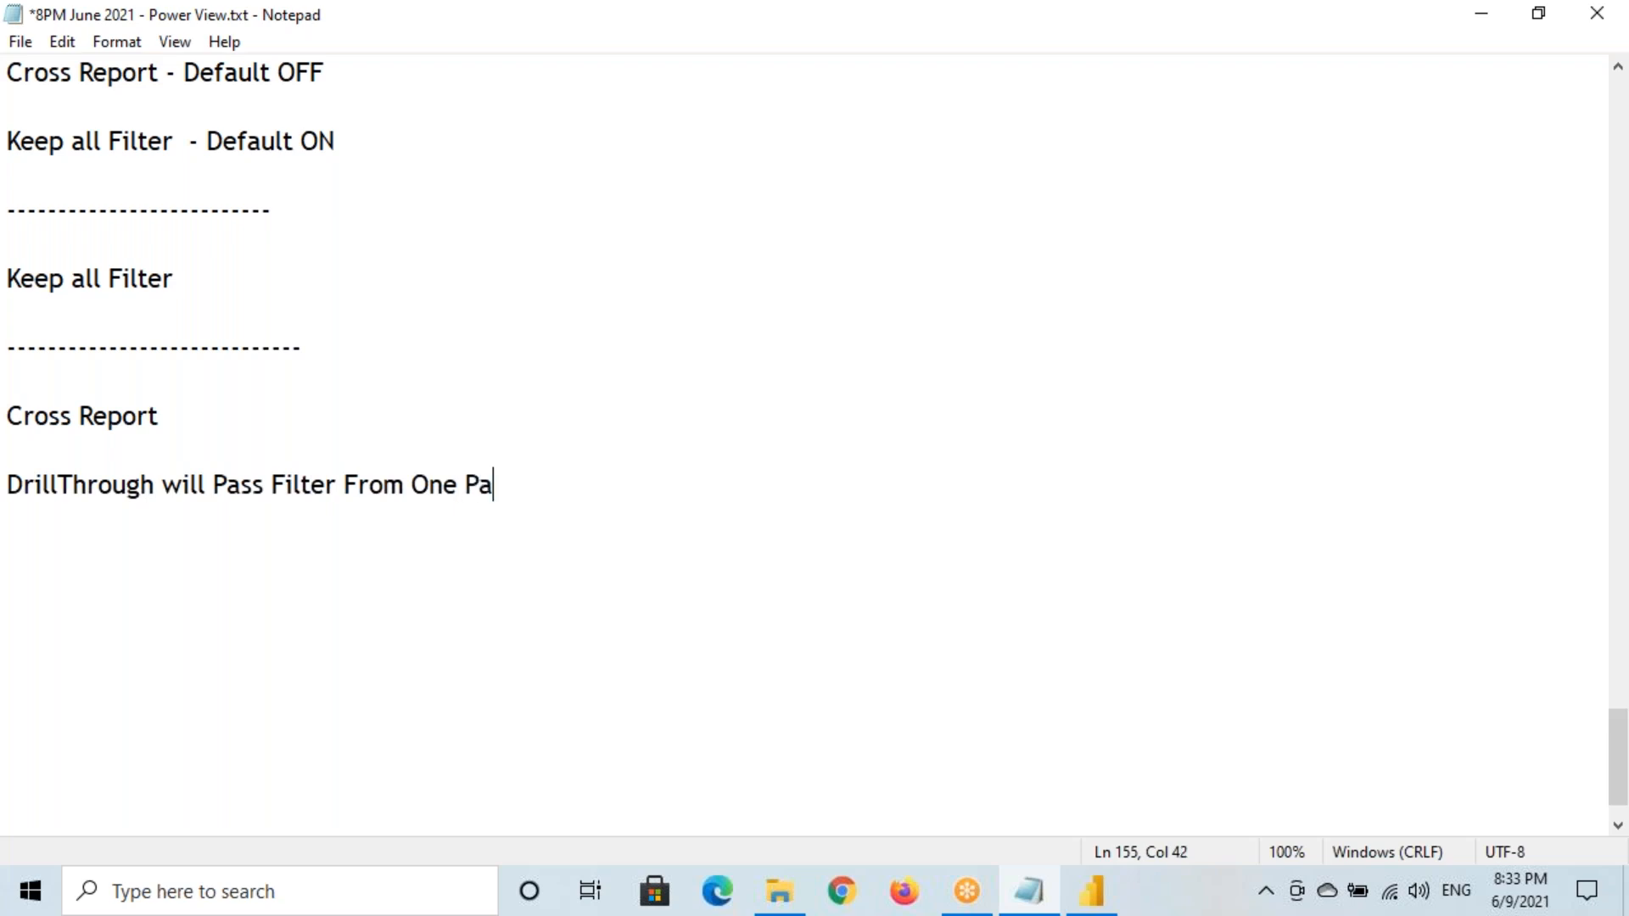
{"action": "type", "text": "ge to Ano"}
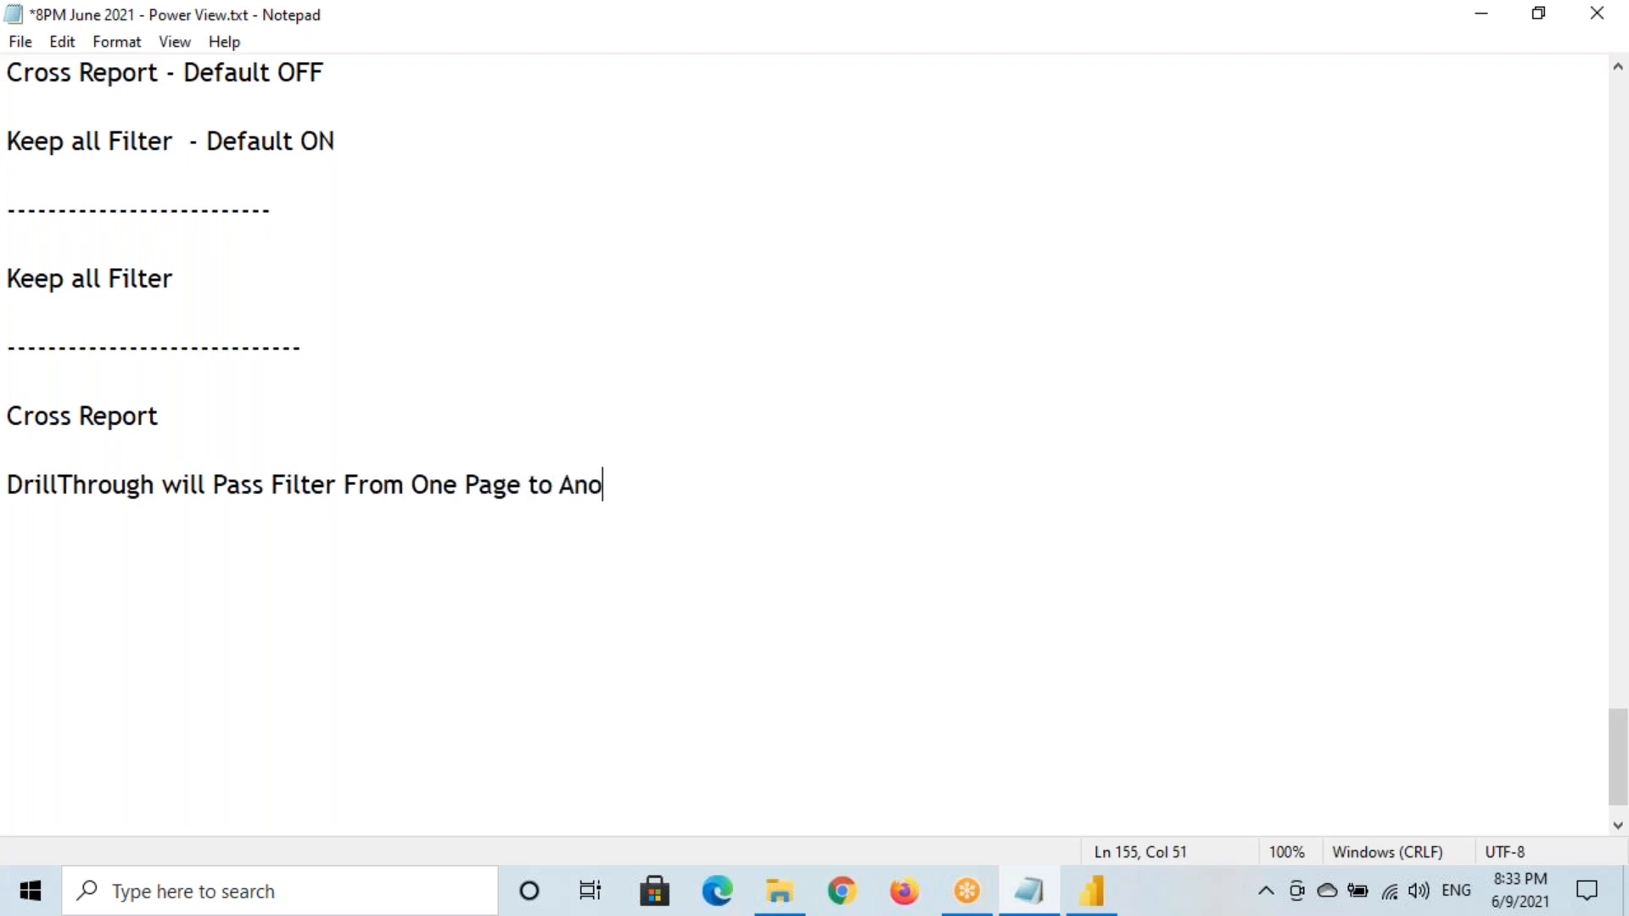
{"action": "type", "text": "ther Page "}
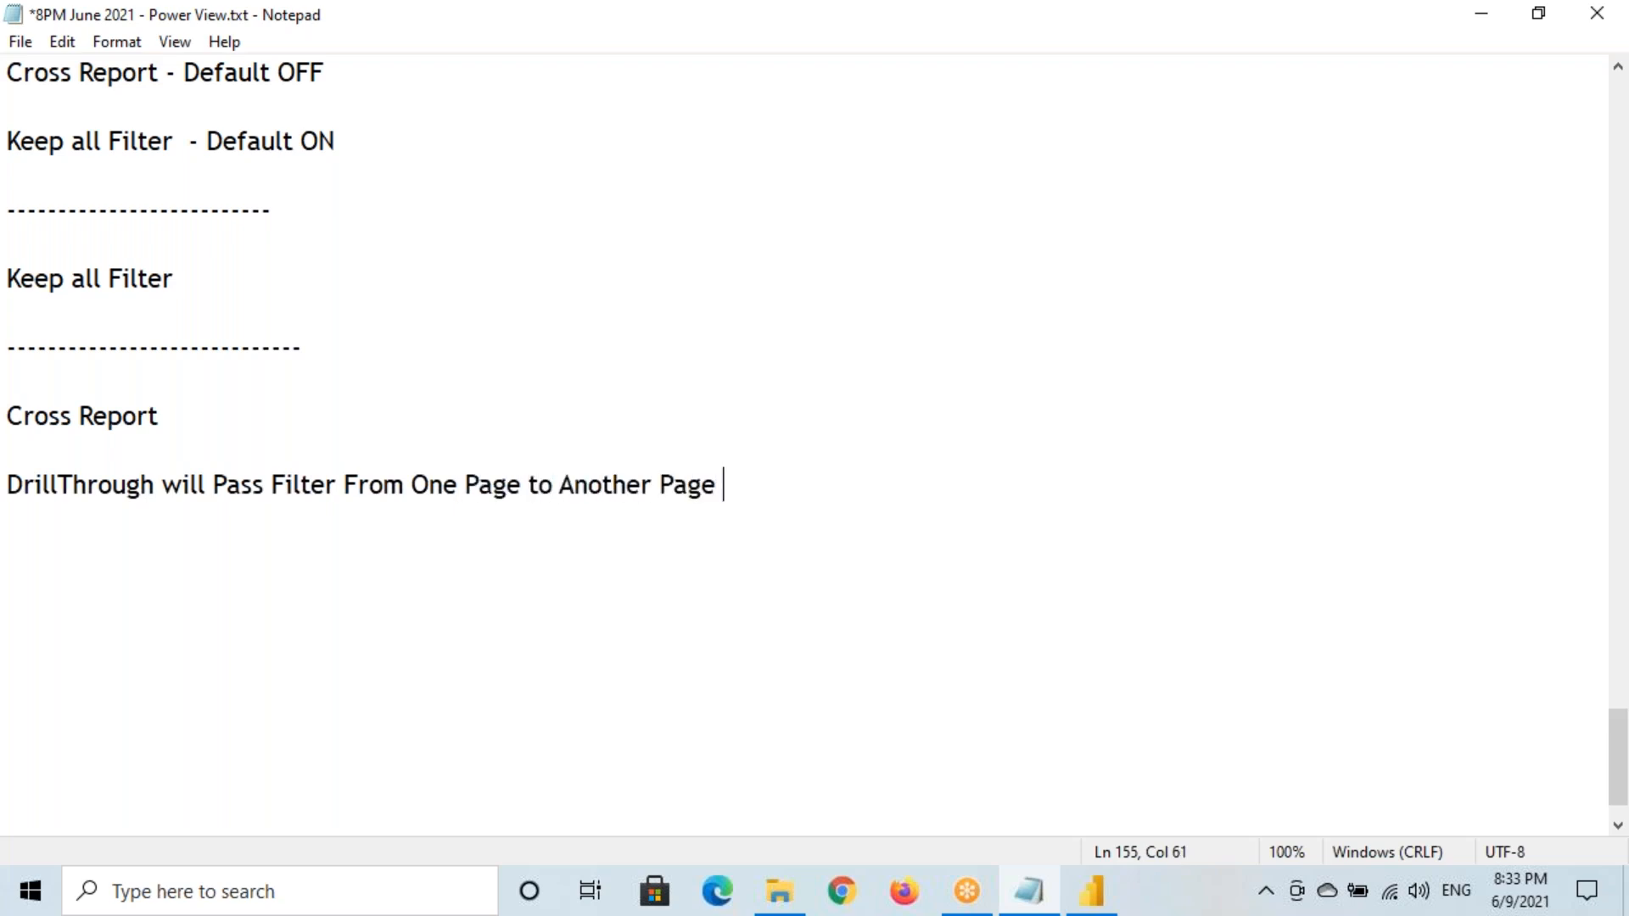
{"action": "type", "text": "."}
{"action": "type", "text": " with in "}
{"action": "type", "text": "the Sa"}
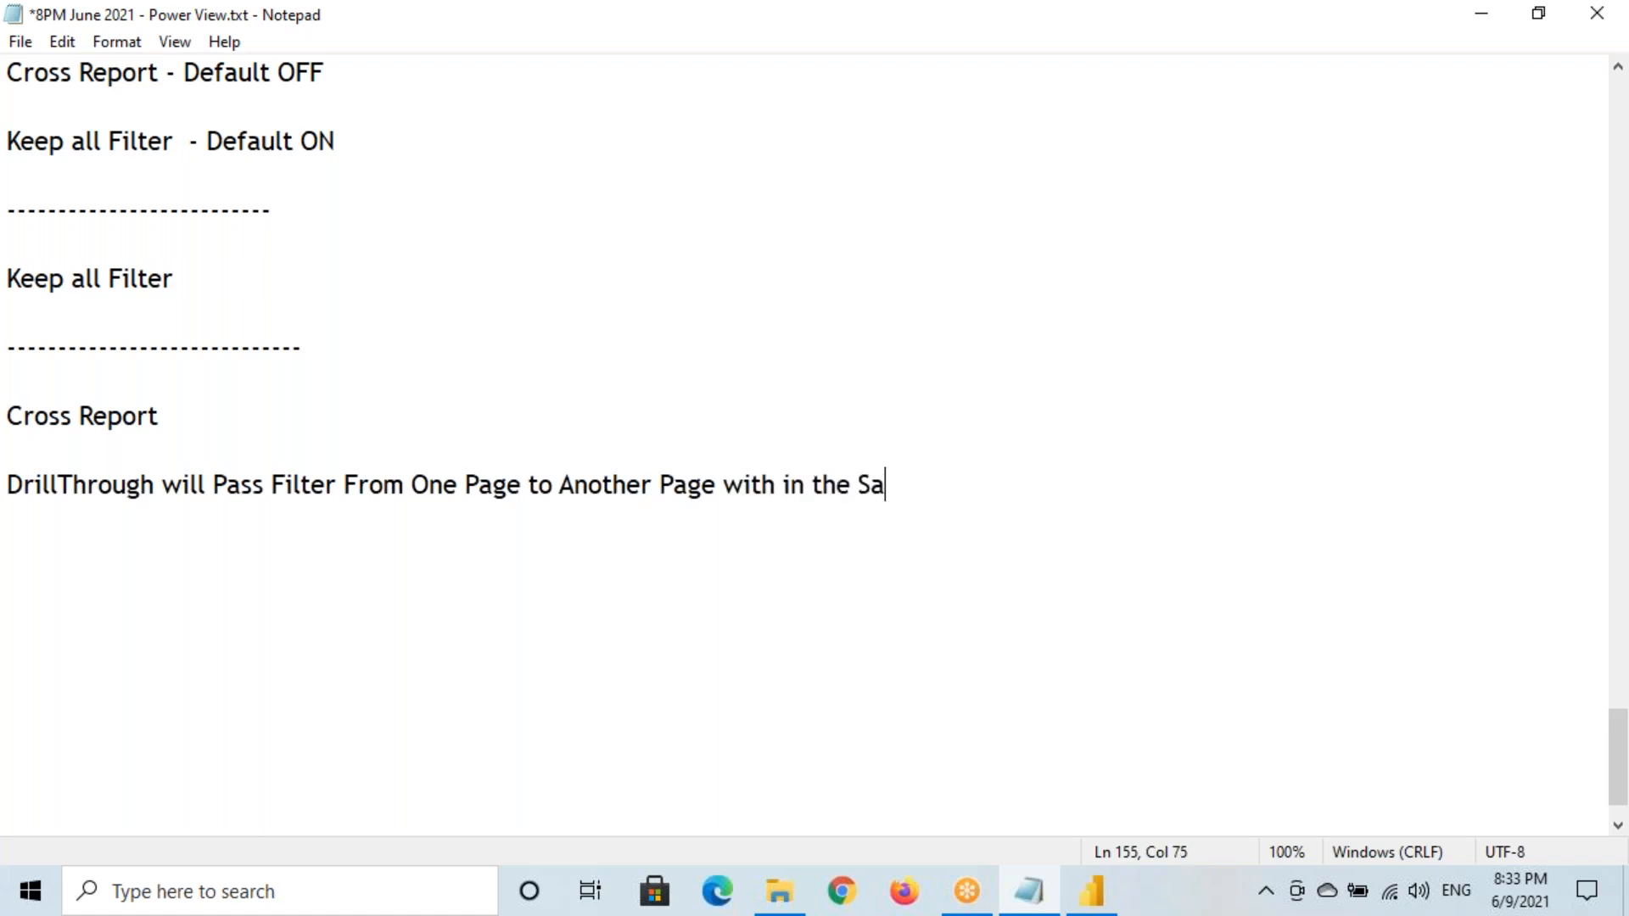
{"action": "type", "text": "me Report "}
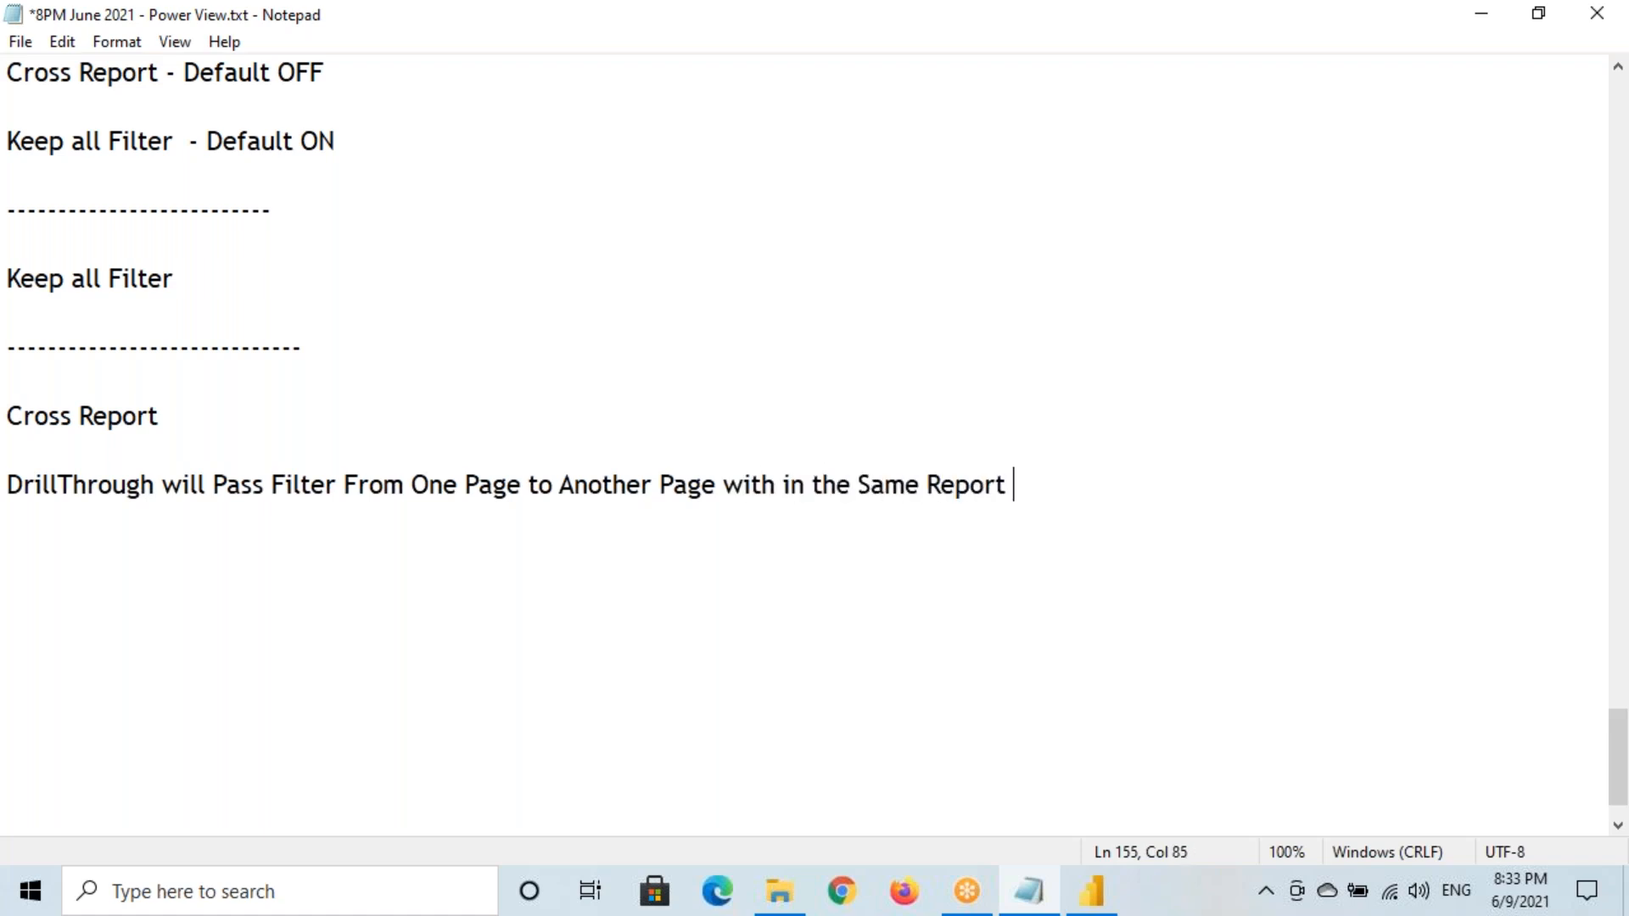
{"action": "type", "text": "."}
{"action": "left_click_drag", "start_coordinate": [457, 485], "coordinate": [1027, 488]}
{"action": "left_click_drag", "start_coordinate": [7, 416], "coordinate": [168, 414]}
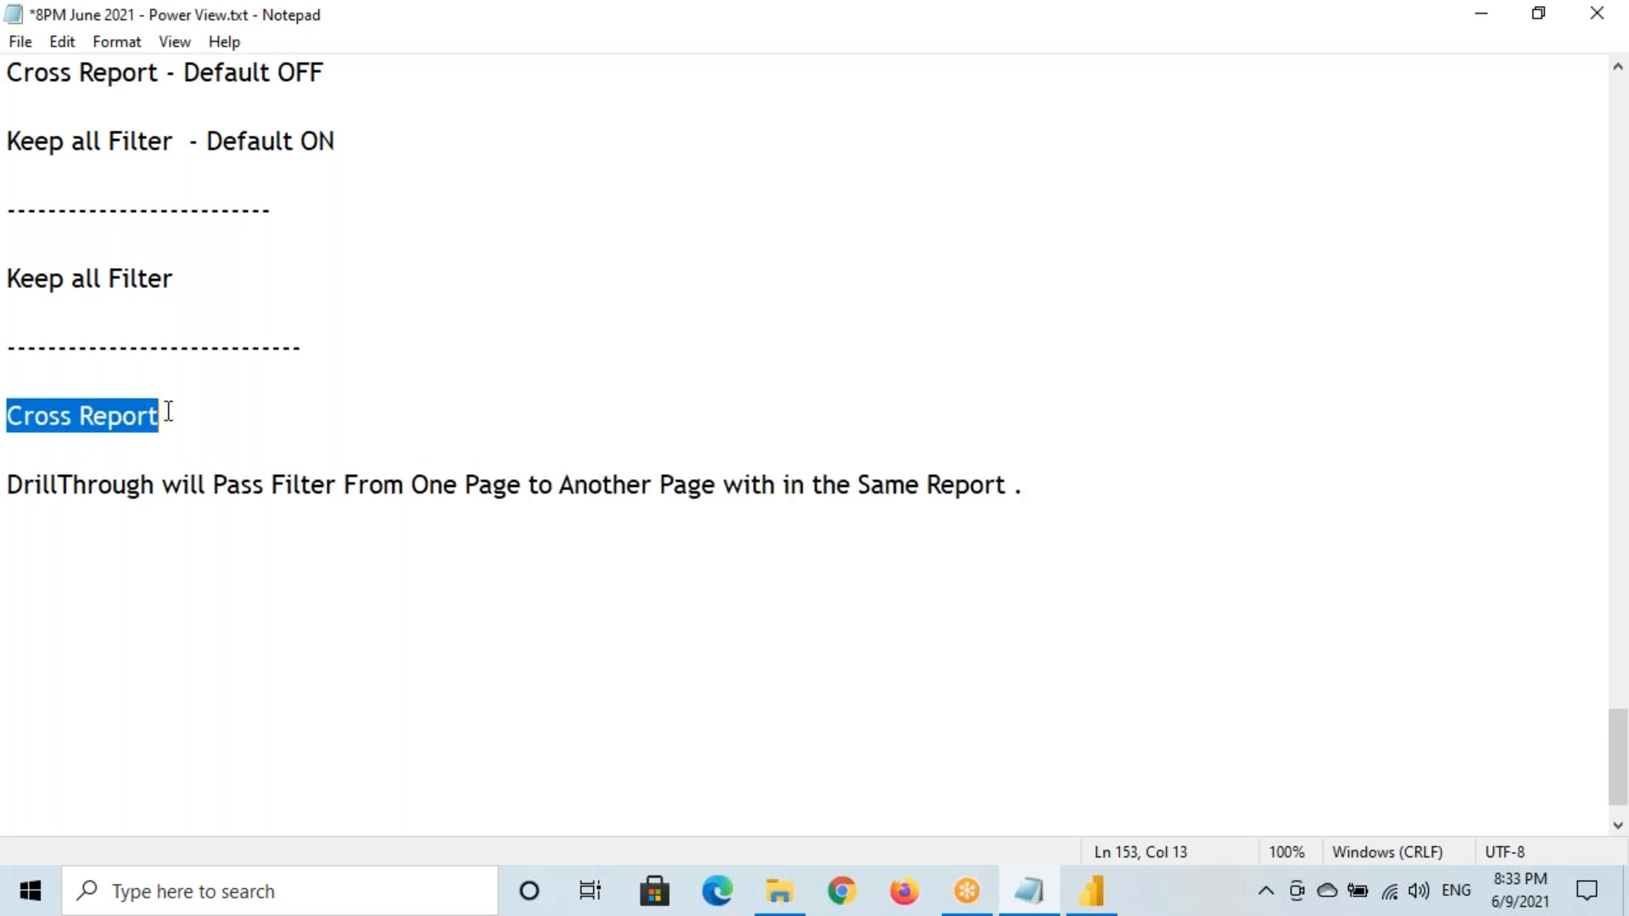
Build a new line reading 'Cross Report DrillThrough / Cross Report' from copied words
{"action": "key", "text": "ctrl+c"}
{"action": "left_click", "coordinate": [22, 540]}
{"action": "key", "text": "ctrl+v"}
{"action": "left_click_drag", "start_coordinate": [7, 484], "coordinate": [155, 486]}
{"action": "key", "text": "ctrl+c"}
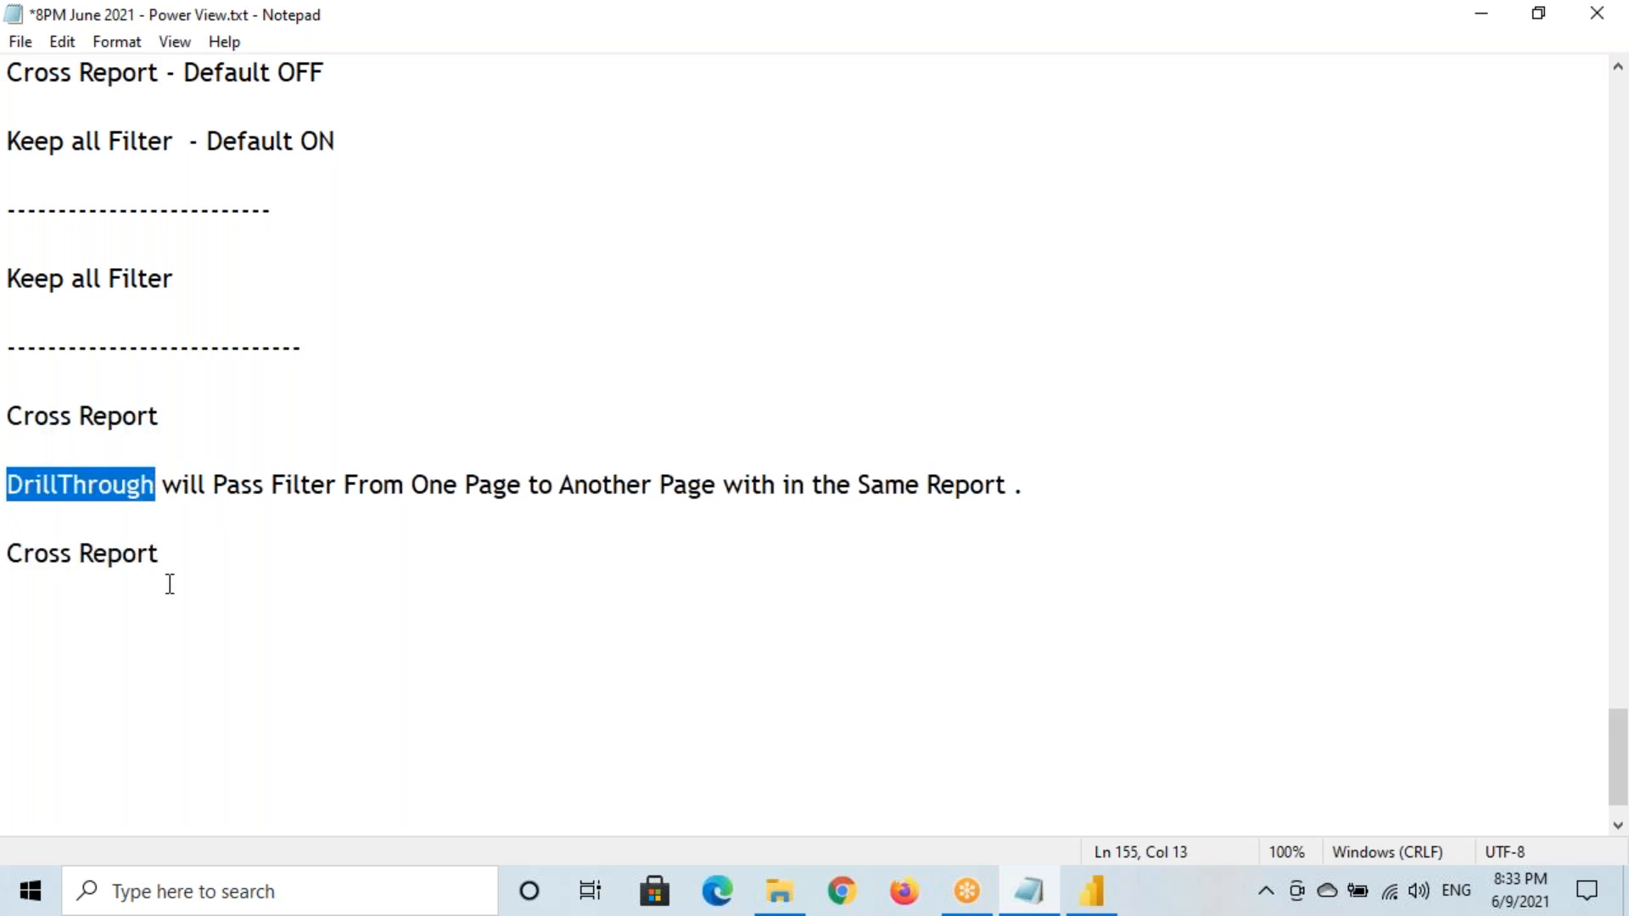
{"action": "left_click", "coordinate": [200, 553]}
{"action": "key", "text": "ctrl+v"}
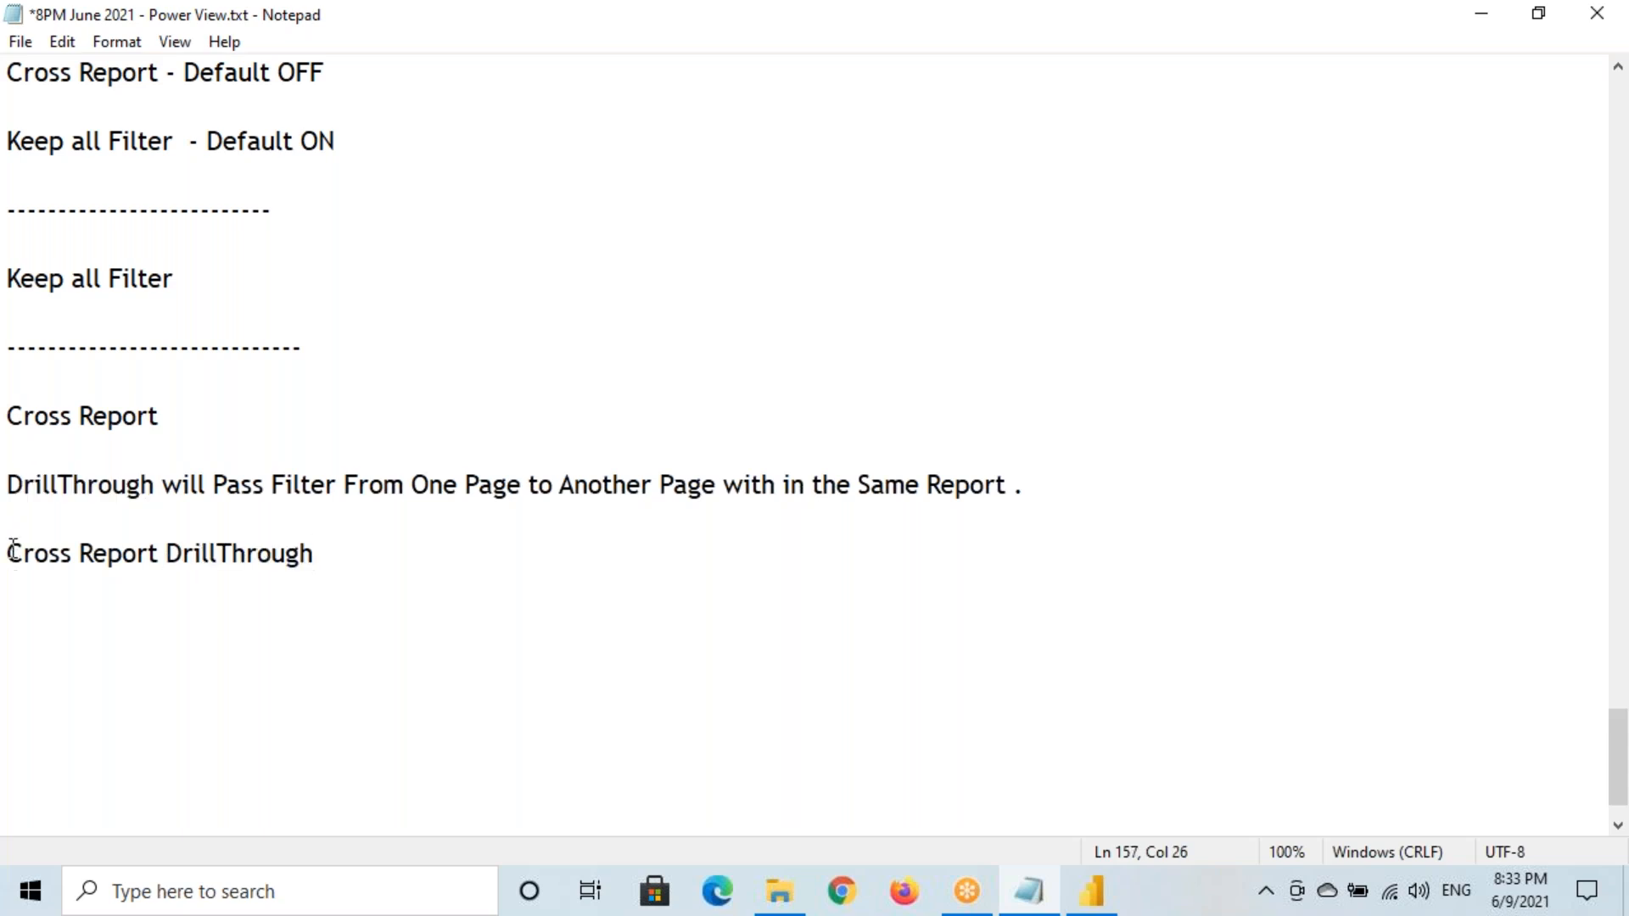
{"action": "left_click_drag", "start_coordinate": [7, 555], "coordinate": [160, 554]}
{"action": "left_click", "coordinate": [342, 557]}
{"action": "type", "text": "/"}
{"action": "left_click_drag", "start_coordinate": [164, 553], "coordinate": [8, 553]}
{"action": "left_click", "coordinate": [383, 550]}
{"action": "key", "text": "ctrl+v"}
{"action": "left_click_drag", "start_coordinate": [8, 554], "coordinate": [536, 559]}
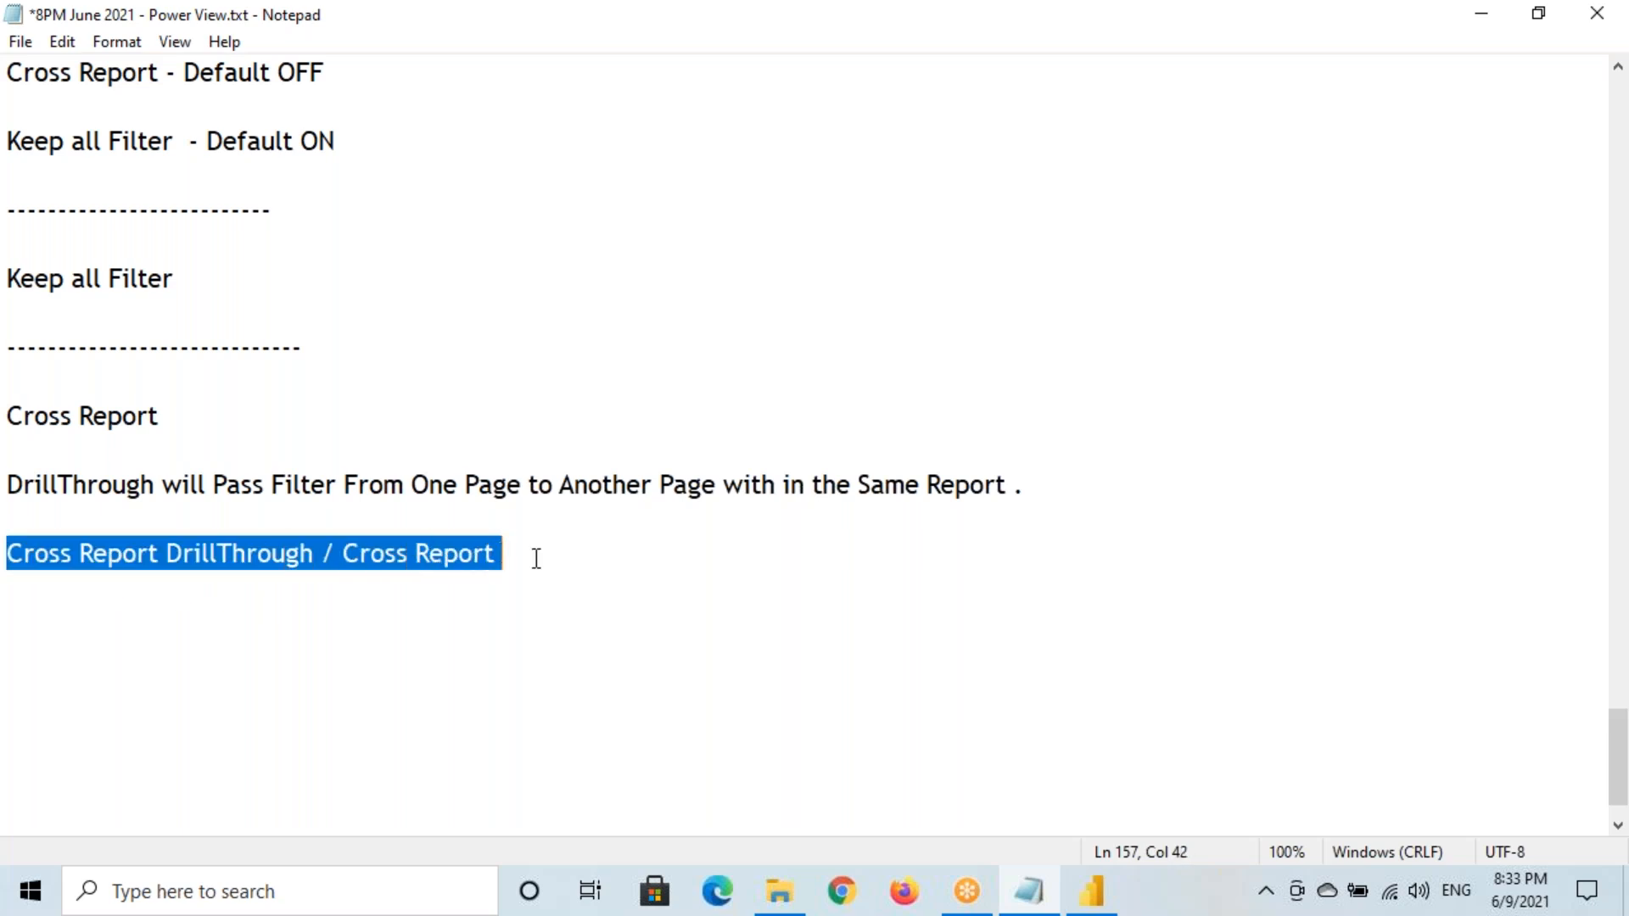
{"action": "left_click", "coordinate": [536, 558]}
Append '- It will Pass the Filter From One Page to Another Page', fixing the 'tom' typo
{"action": "type", "text": "- It"}
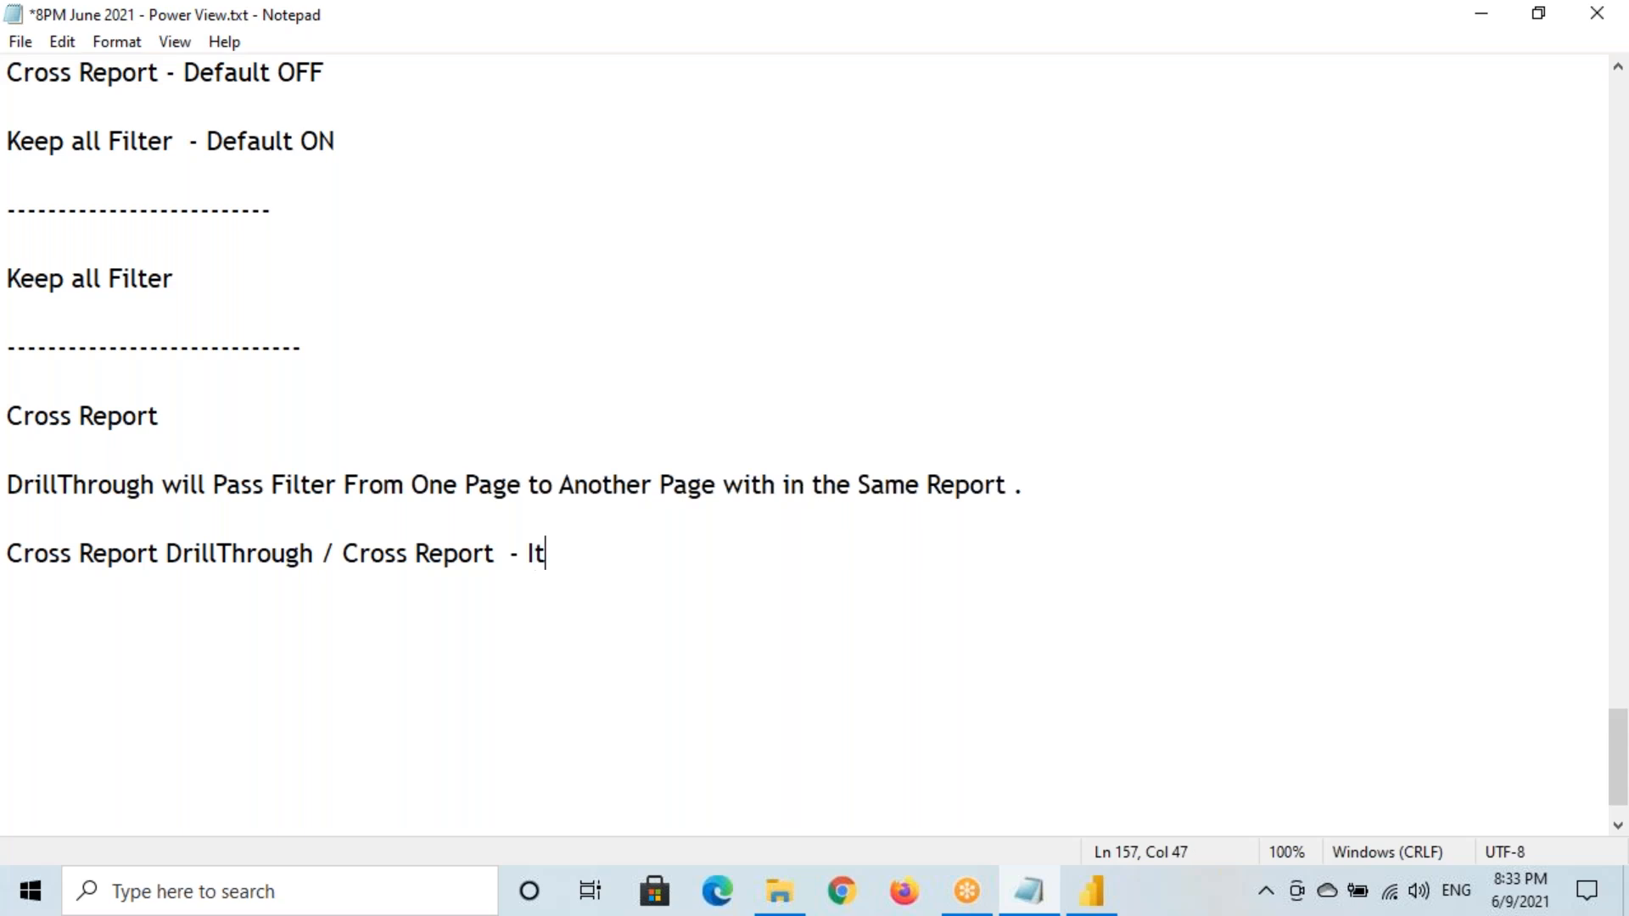
{"action": "type", "text": " will P"}
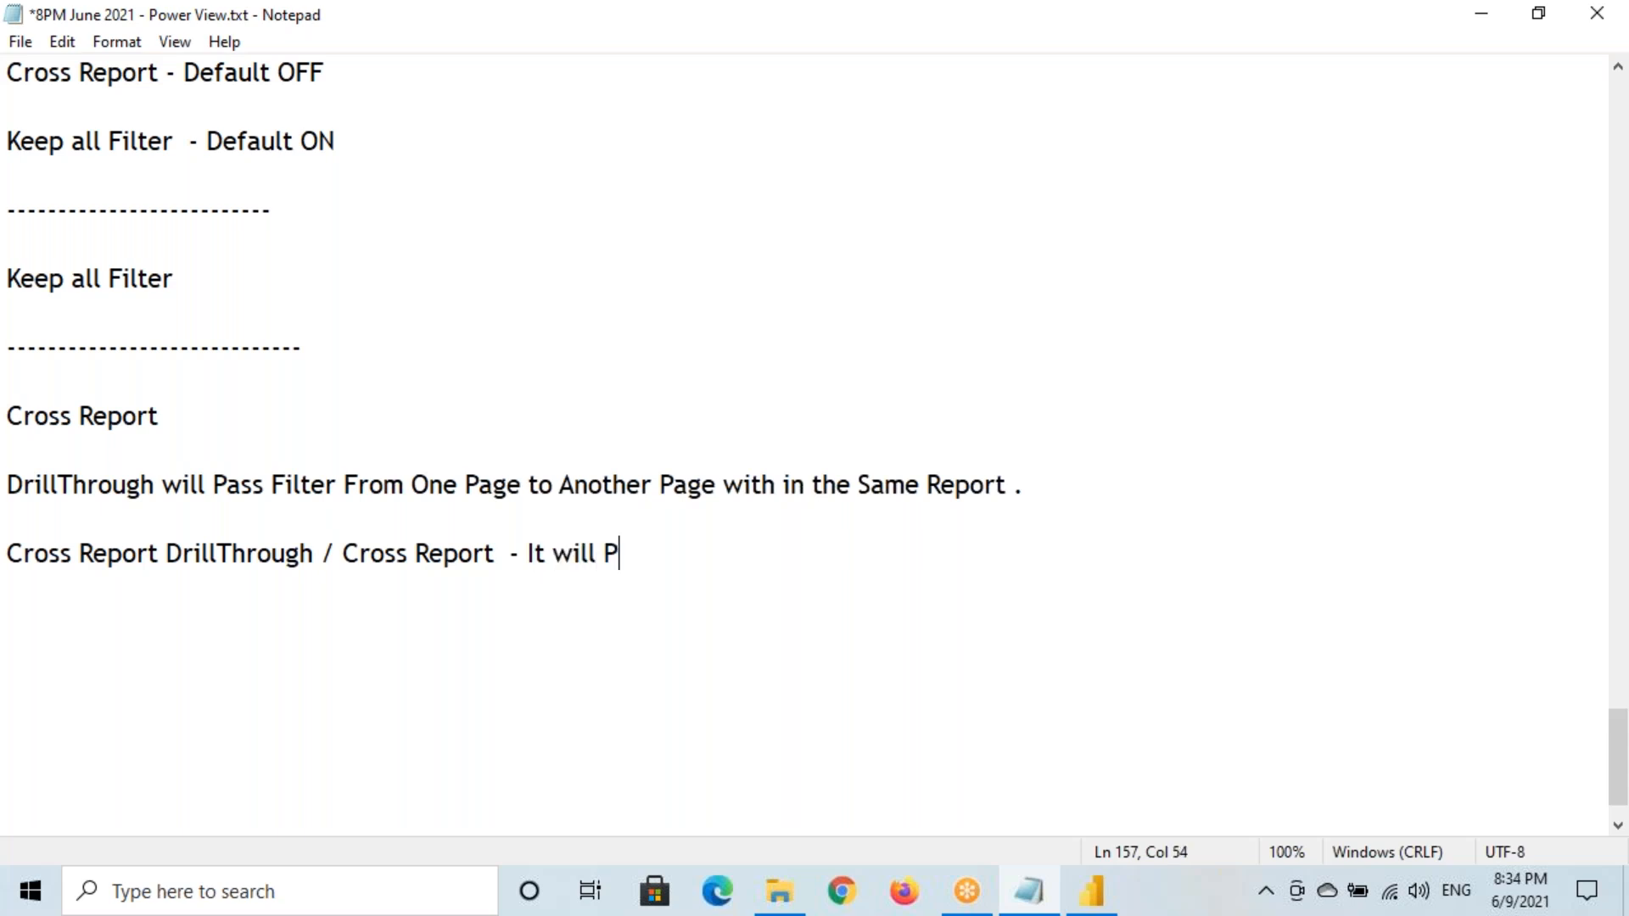
{"action": "type", "text": "ass the "}
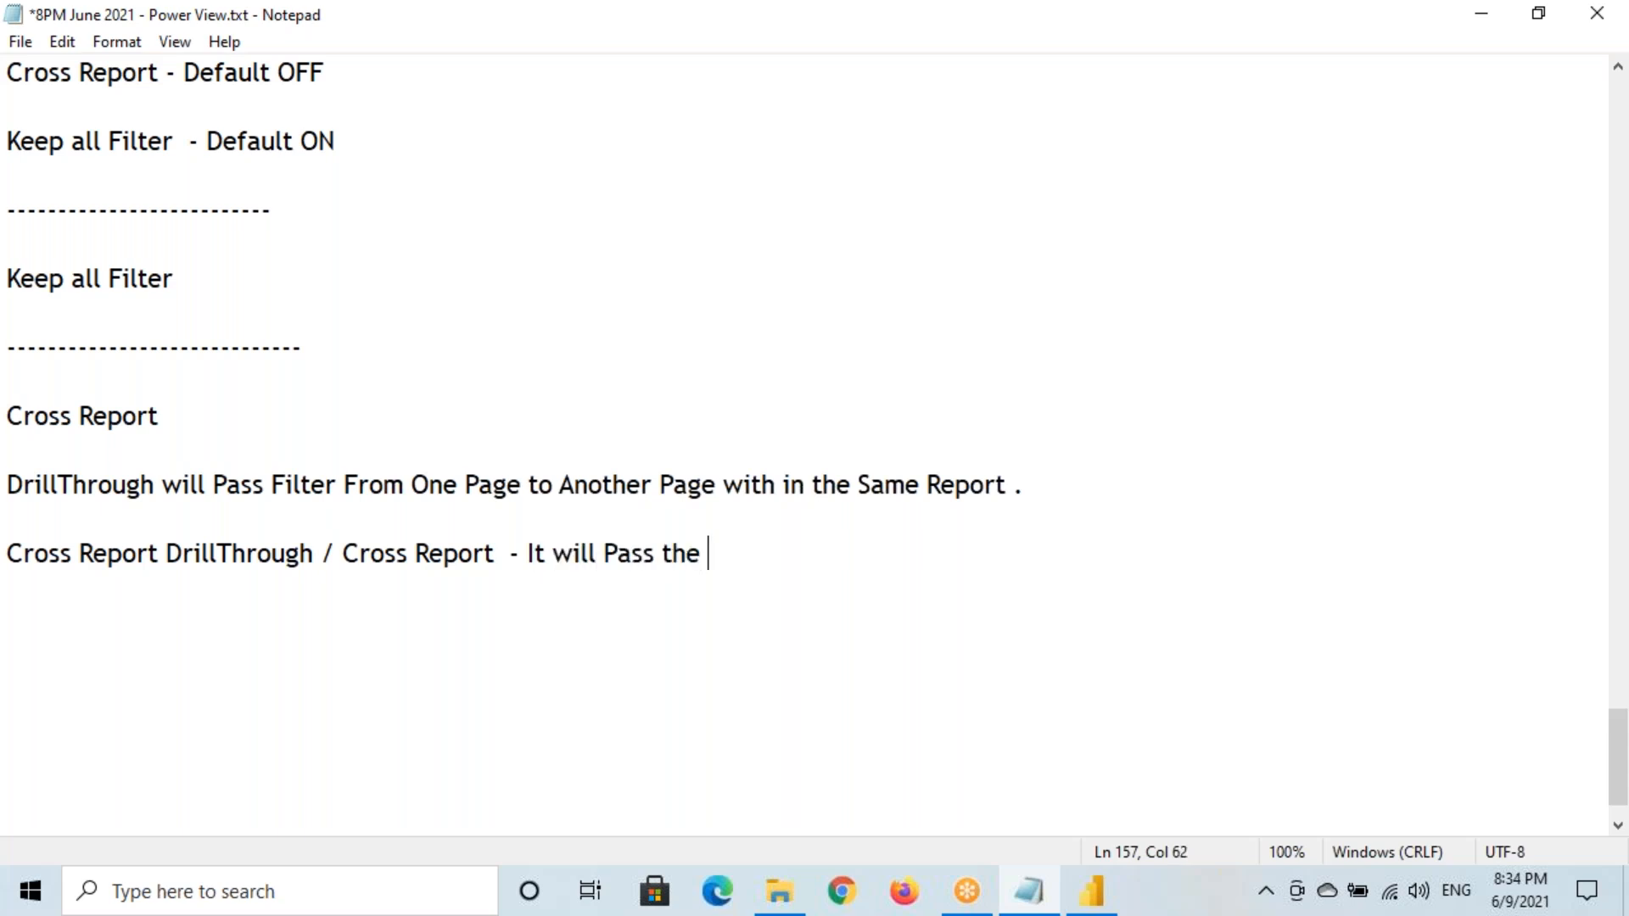
{"action": "type", "text": "Filter From"}
{"action": "type", "text": "One "}
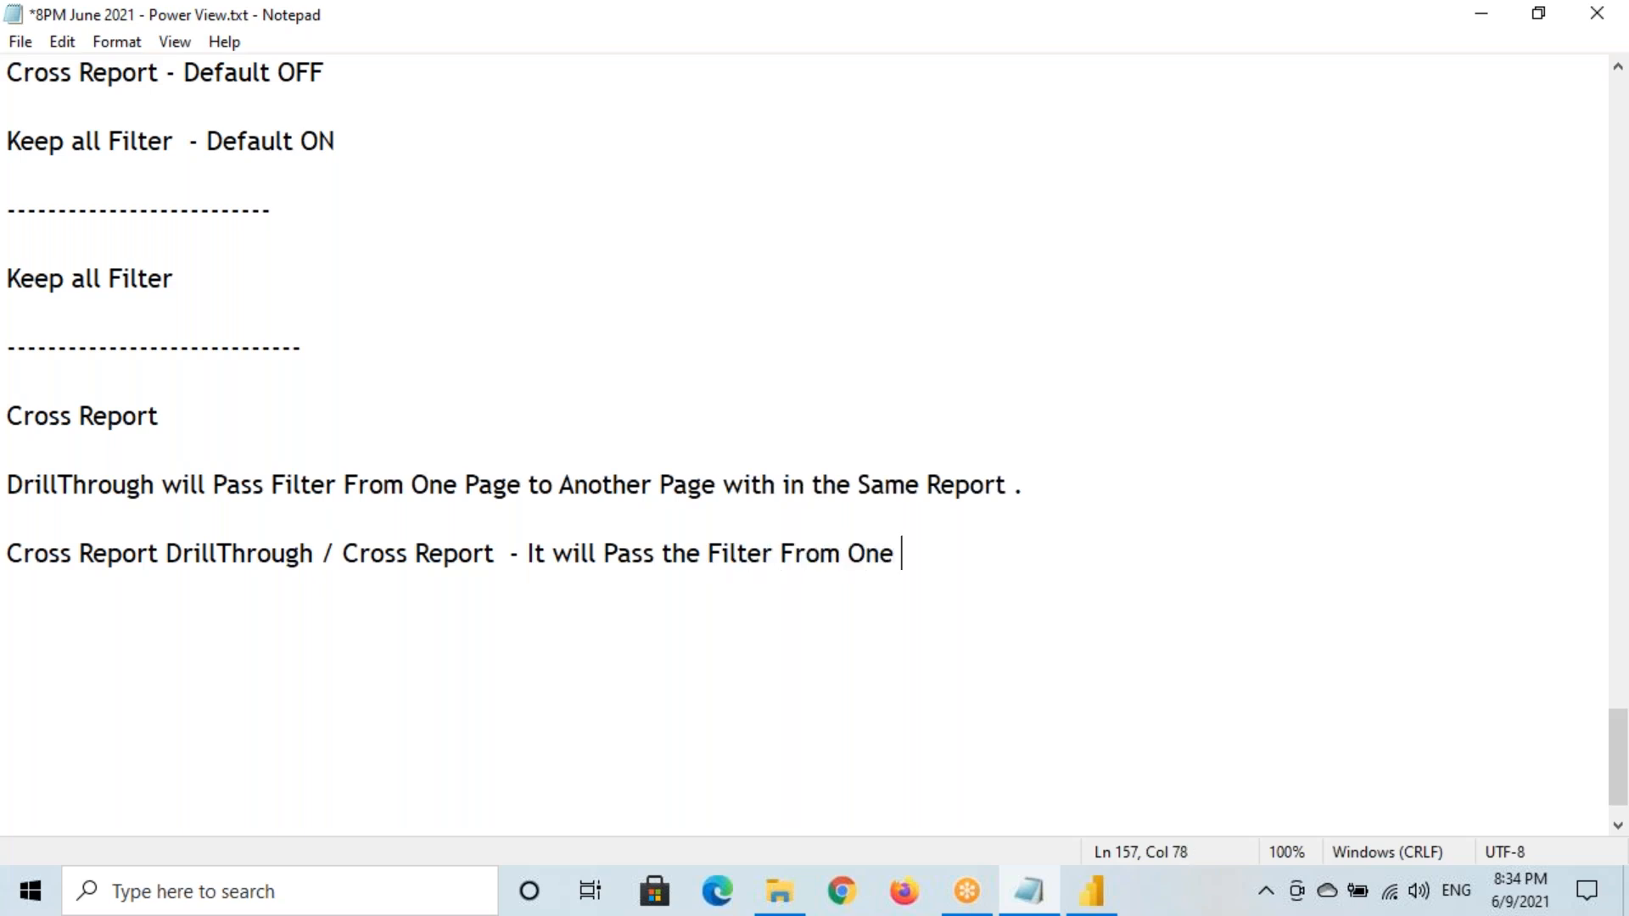
{"action": "type", "text": "Page tom An"}
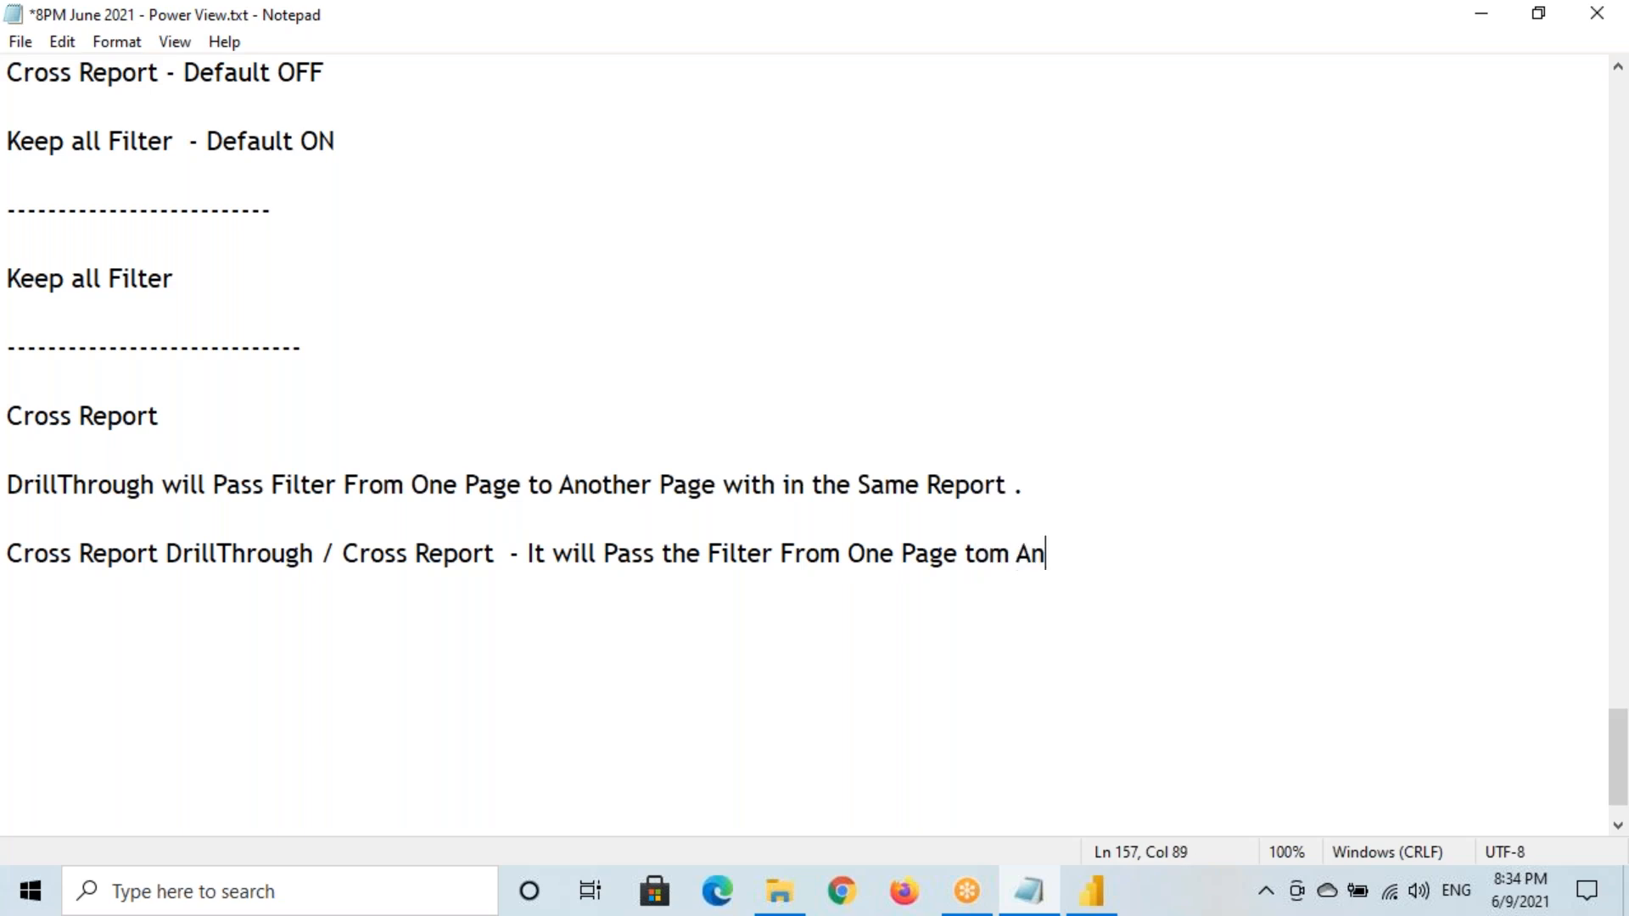
{"action": "type", "text": "other Page"}
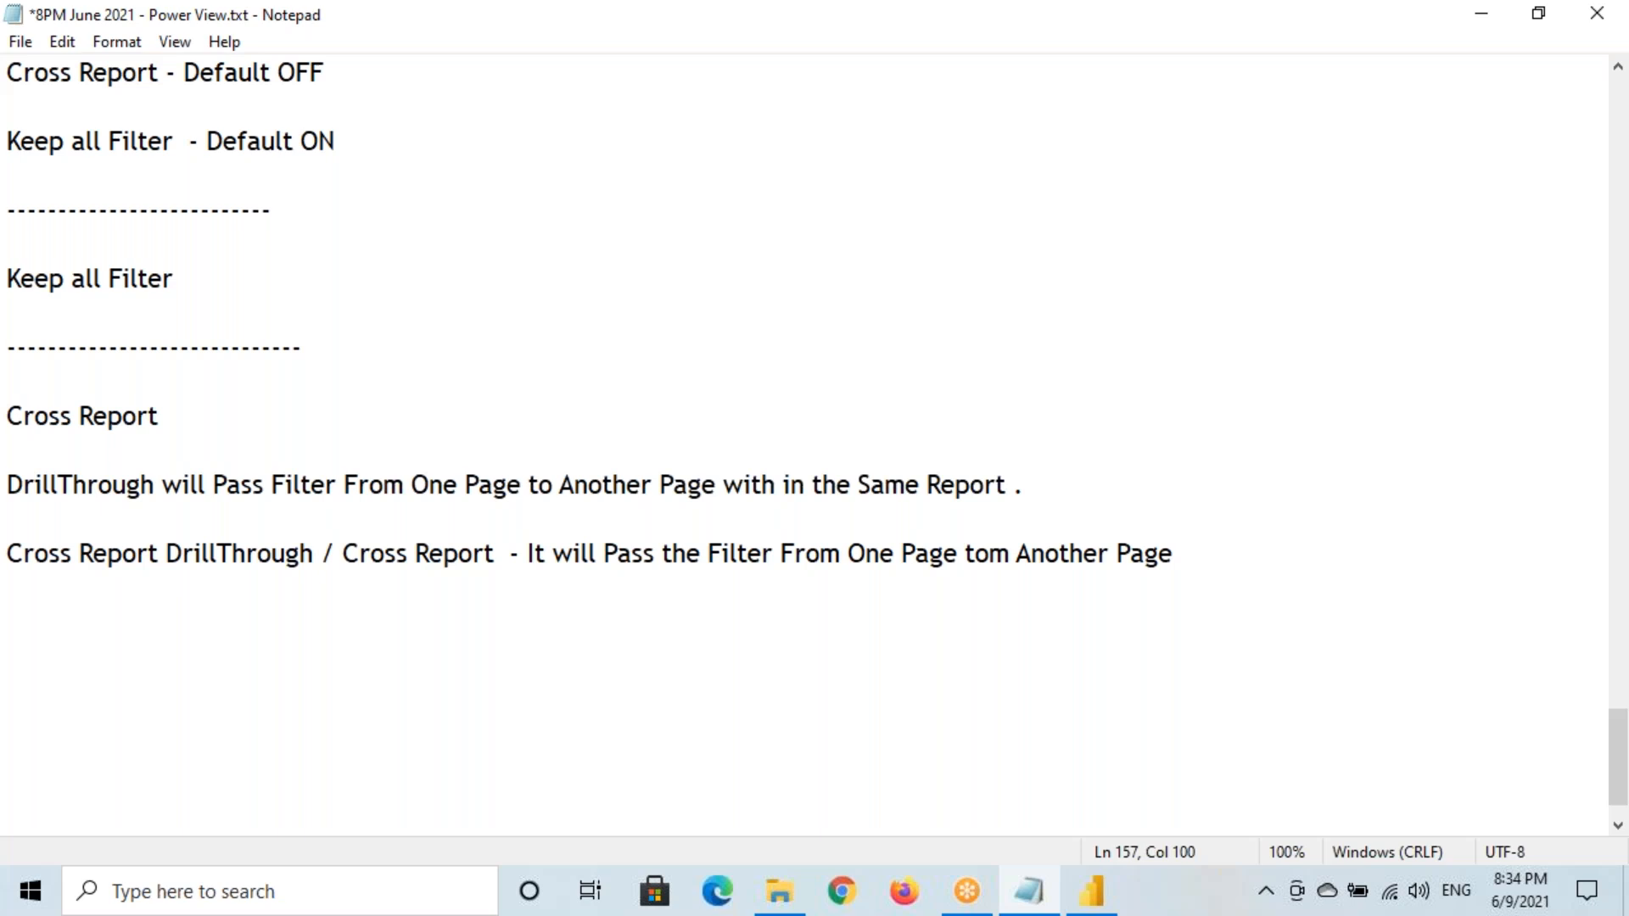
{"action": "left_click_drag", "start_coordinate": [901, 556], "coordinate": [958, 556]}
{"action": "left_click", "coordinate": [1012, 574]}
{"action": "key", "text": "BackSpace"}
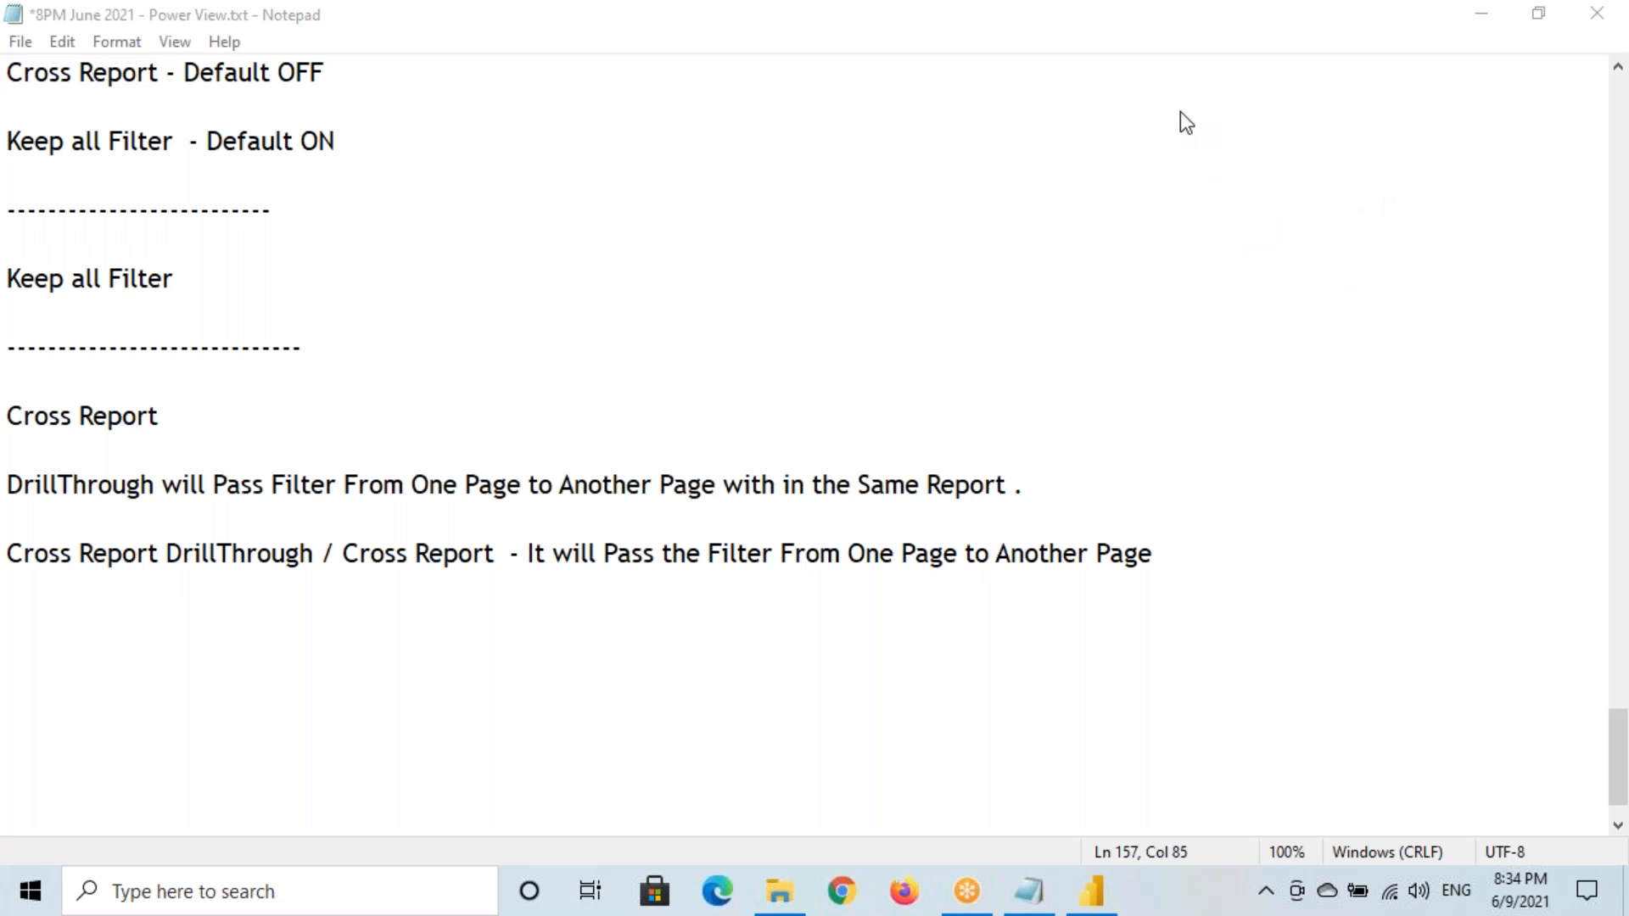
Replace both 'Page' words with 'Report' so it reads One Report to Another Report
{"action": "left_click_drag", "start_coordinate": [902, 553], "coordinate": [955, 548]}
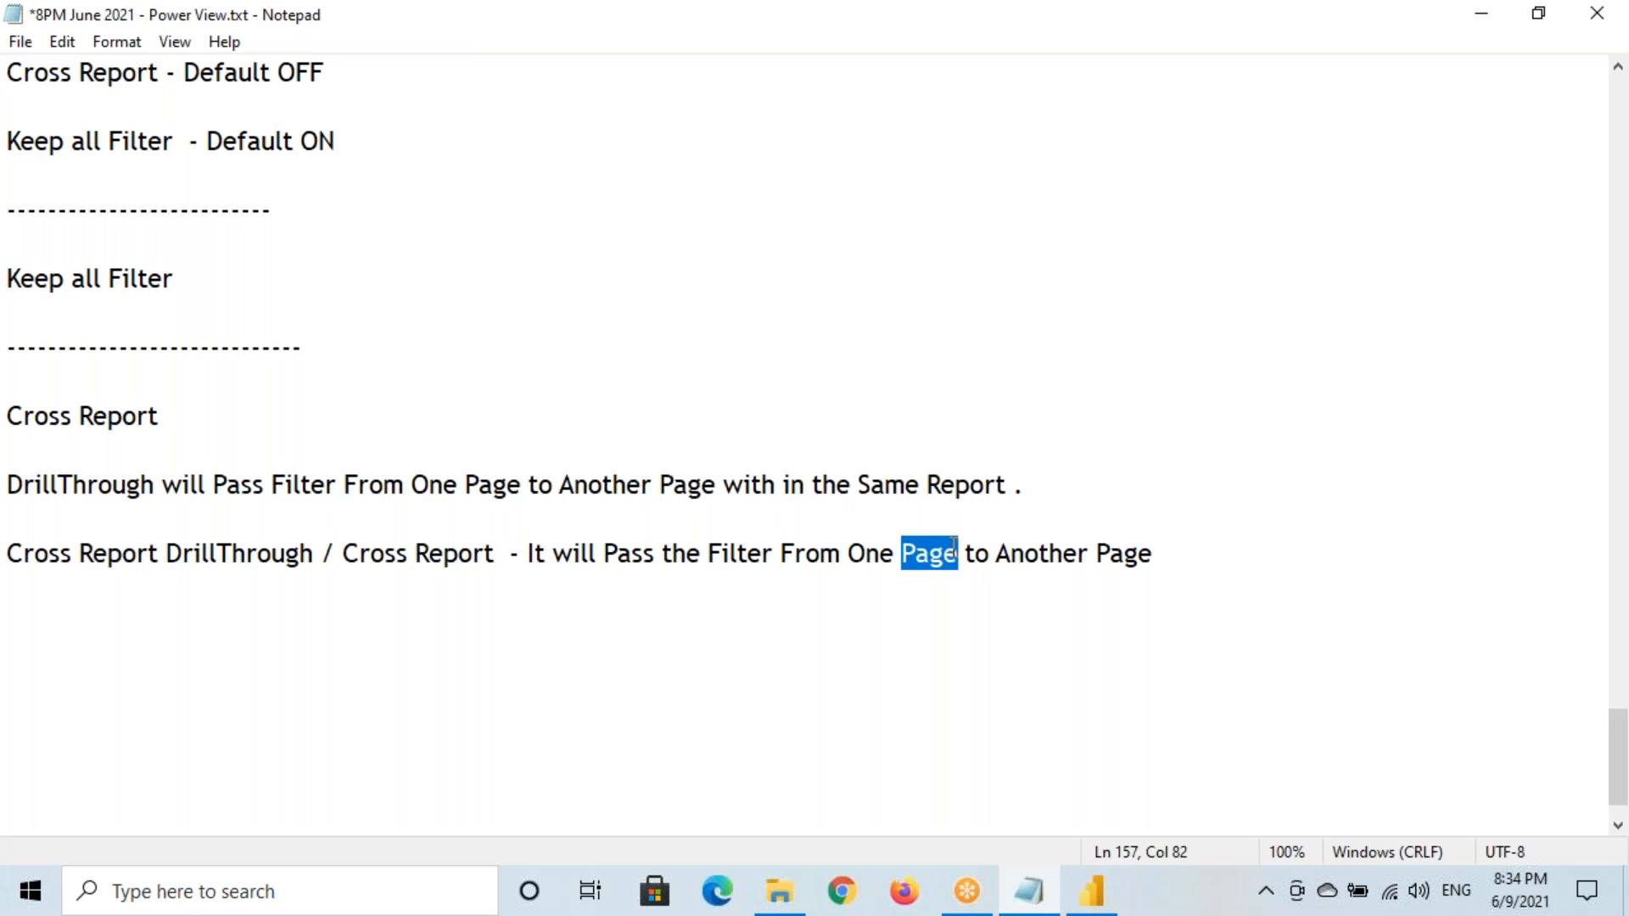
{"action": "type", "text": "Report"}
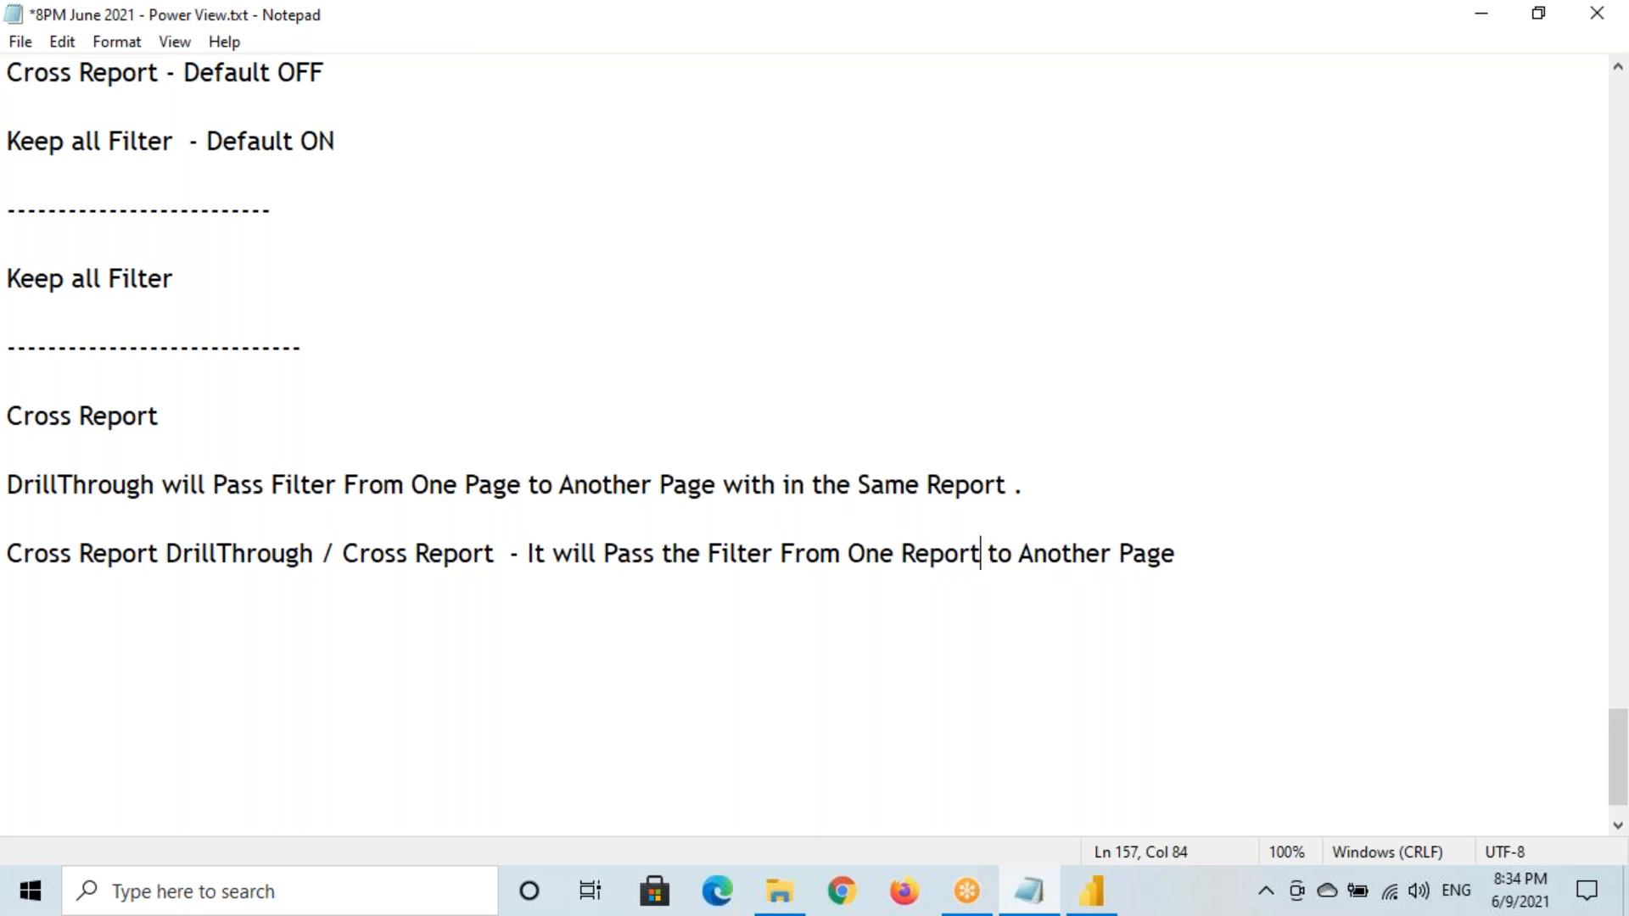
{"action": "left_click_drag", "start_coordinate": [1118, 554], "coordinate": [1175, 556]}
{"action": "type", "text": "Report"}
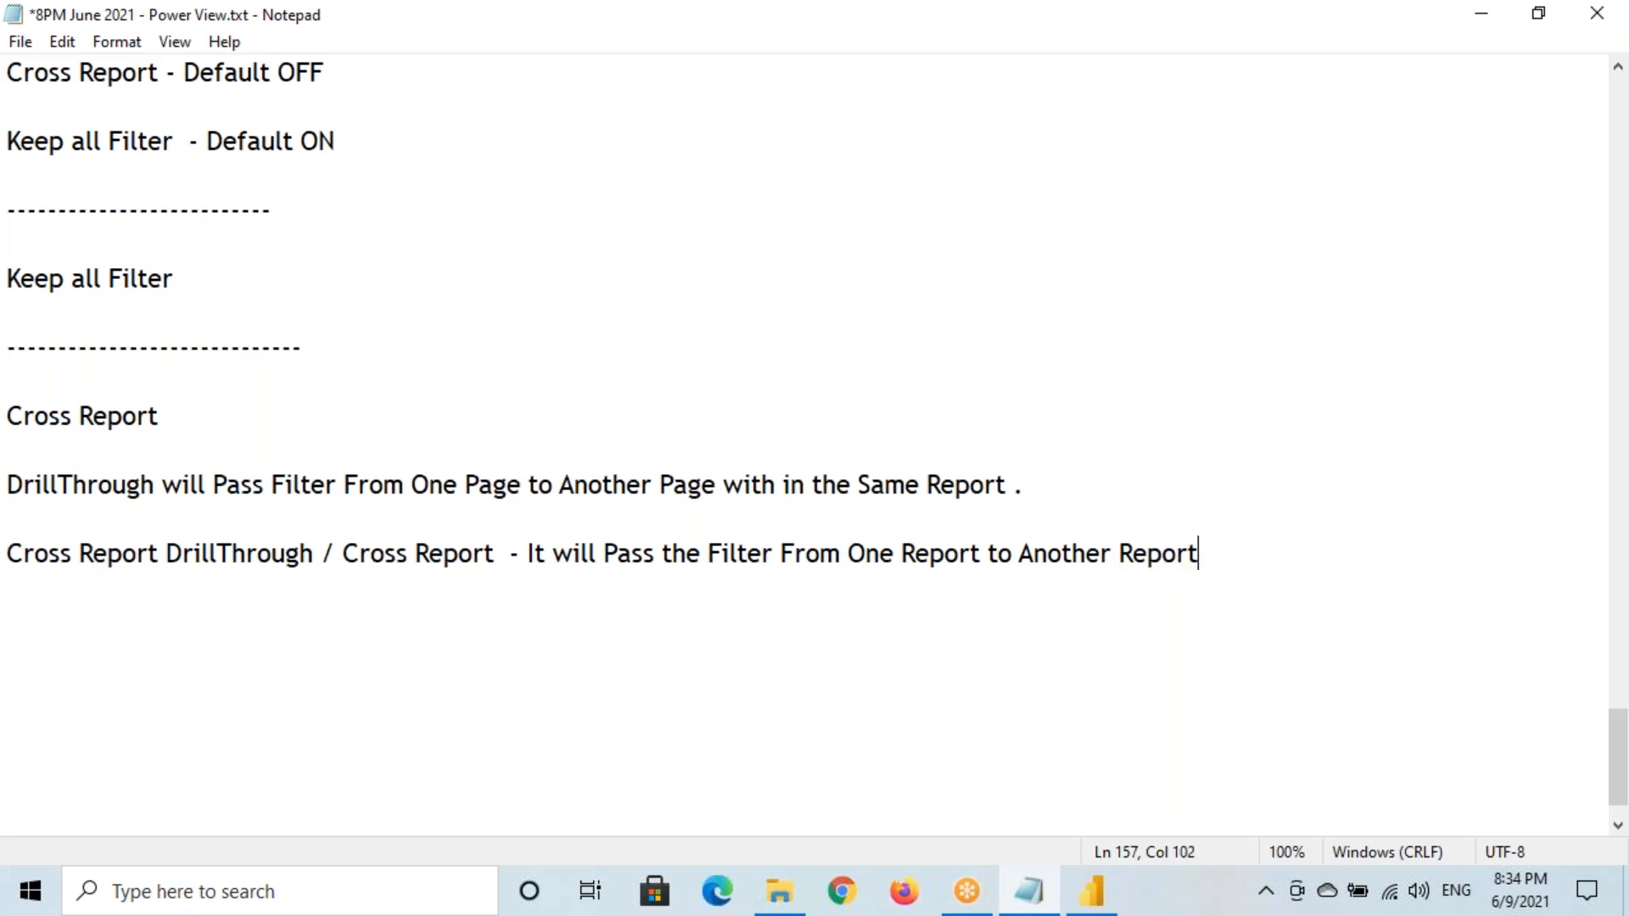
{"action": "left_click_drag", "start_coordinate": [58, 553], "coordinate": [1191, 550]}
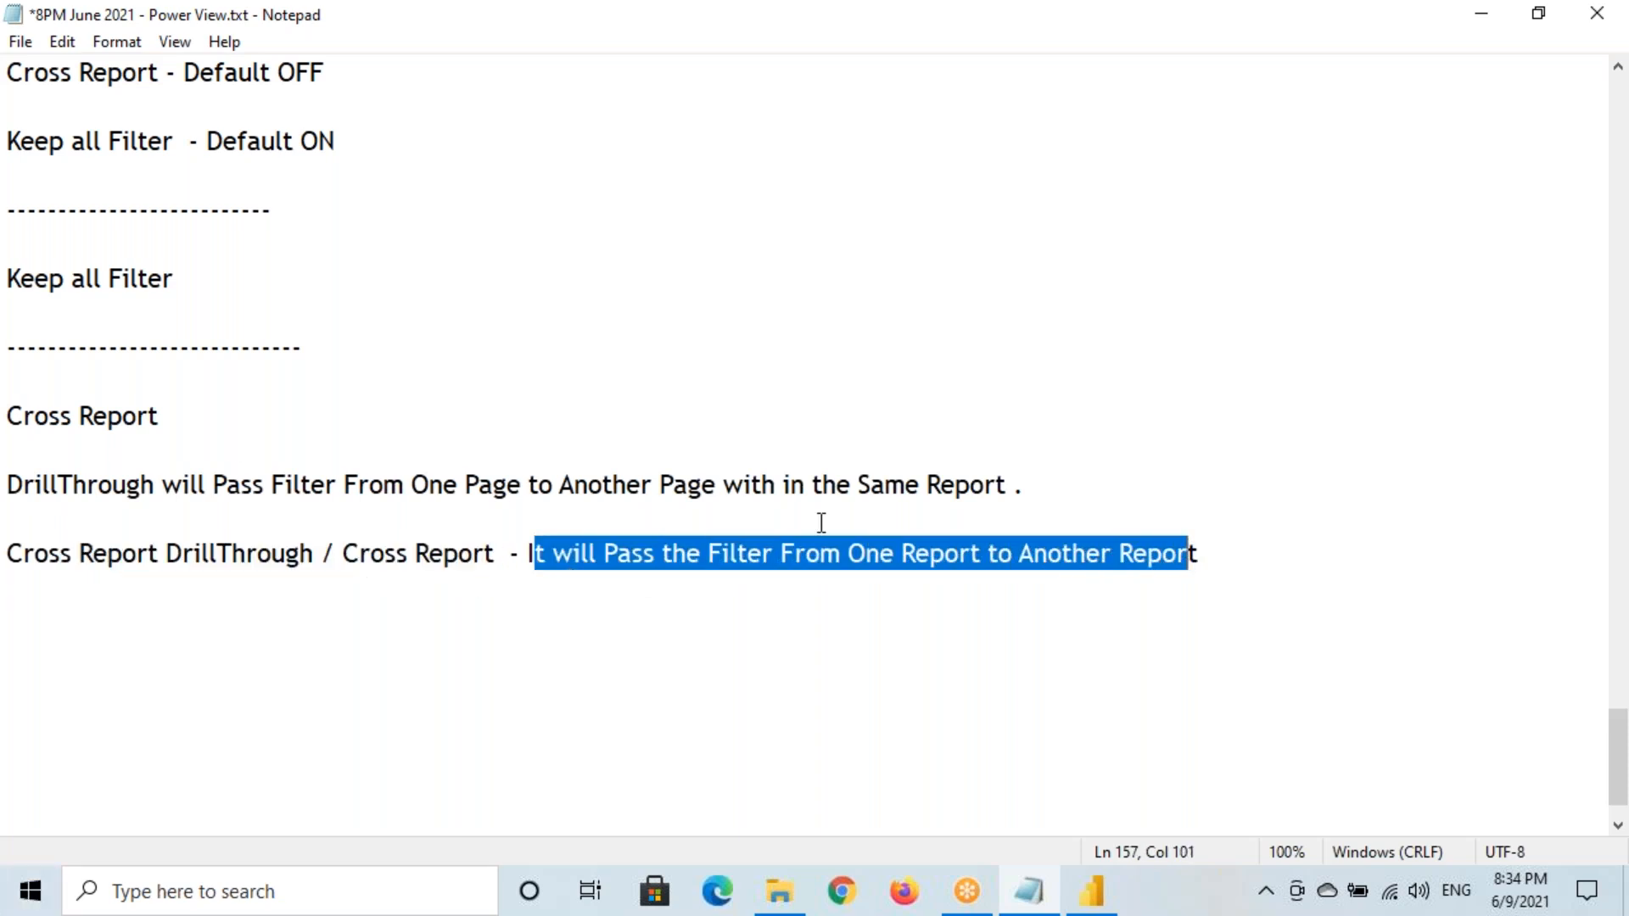
{"action": "left_click", "coordinate": [1238, 560]}
{"action": "scroll", "coordinate": [1188, 523], "scroll_direction": "down", "scroll_amount": 1}
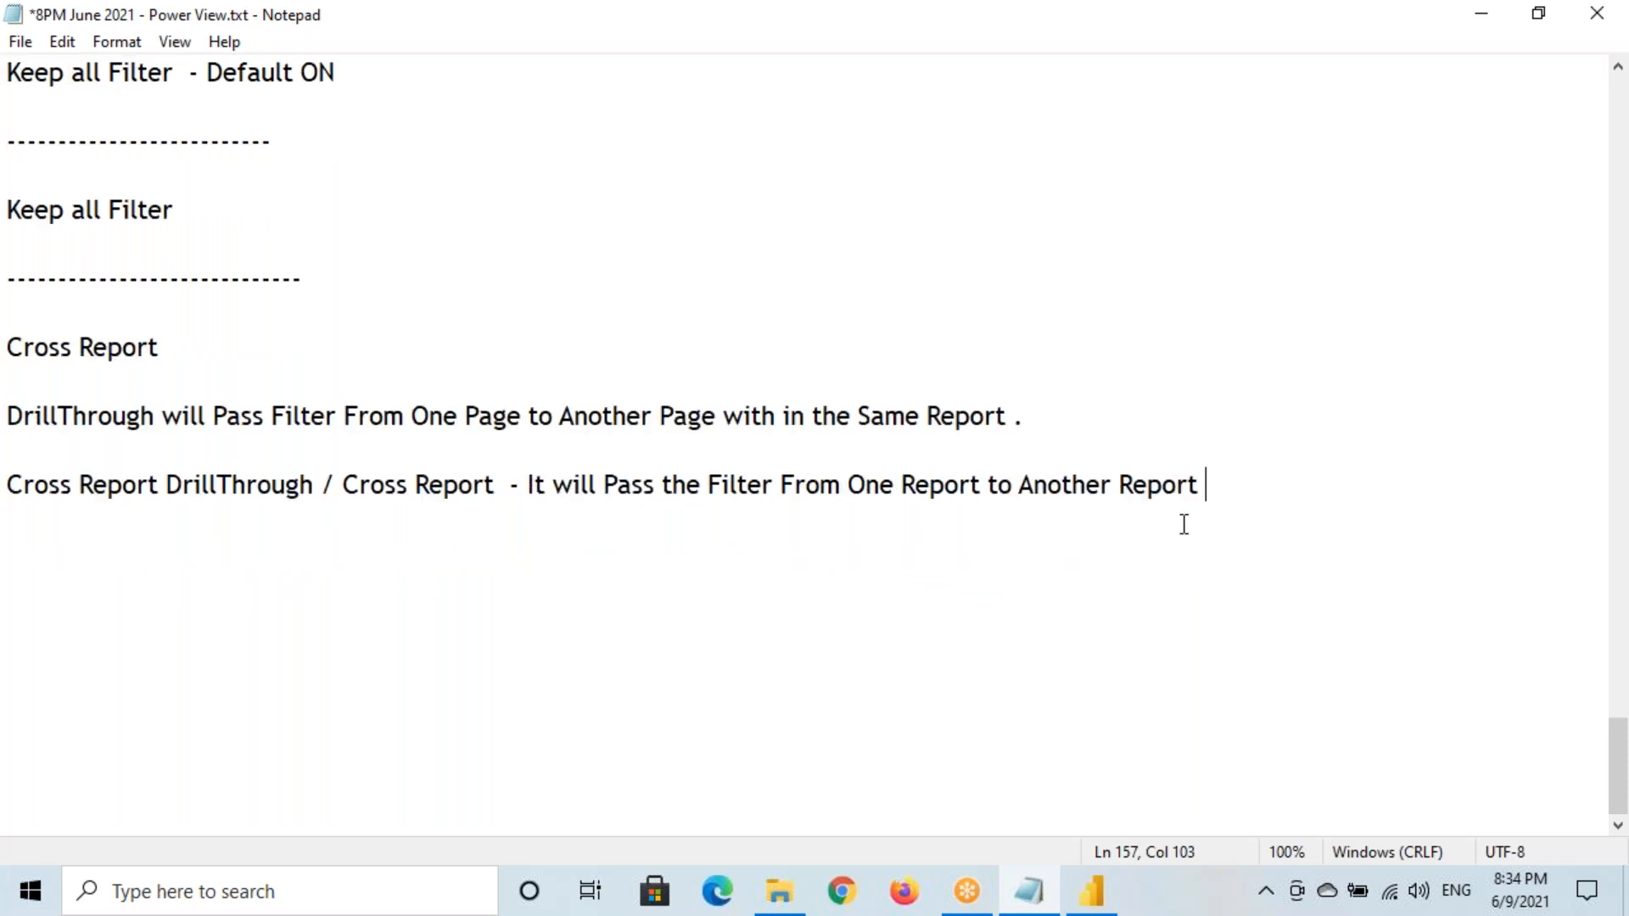
Save the notes and add the line 'To Test Cross Report DrillThrough', reusing the copied phrase
{"action": "key", "text": "Return"}
{"action": "key", "text": "Return"}
{"action": "key", "text": "Return"}
{"action": "key", "text": "Return"}
{"action": "key", "text": "Return"}
{"action": "key", "text": "Return"}
{"action": "key", "text": "Return"}
{"action": "key", "text": "Return"}
{"action": "key", "text": "Return"}
{"action": "key", "text": "Return"}
{"action": "key", "text": "Return"}
{"action": "key", "text": "Return"}
{"action": "key", "text": "Return"}
{"action": "key", "text": "Return"}
{"action": "key", "text": "Return"}
{"action": "key", "text": "Return"}
{"action": "key", "text": "Return"}
{"action": "key", "text": "Return"}
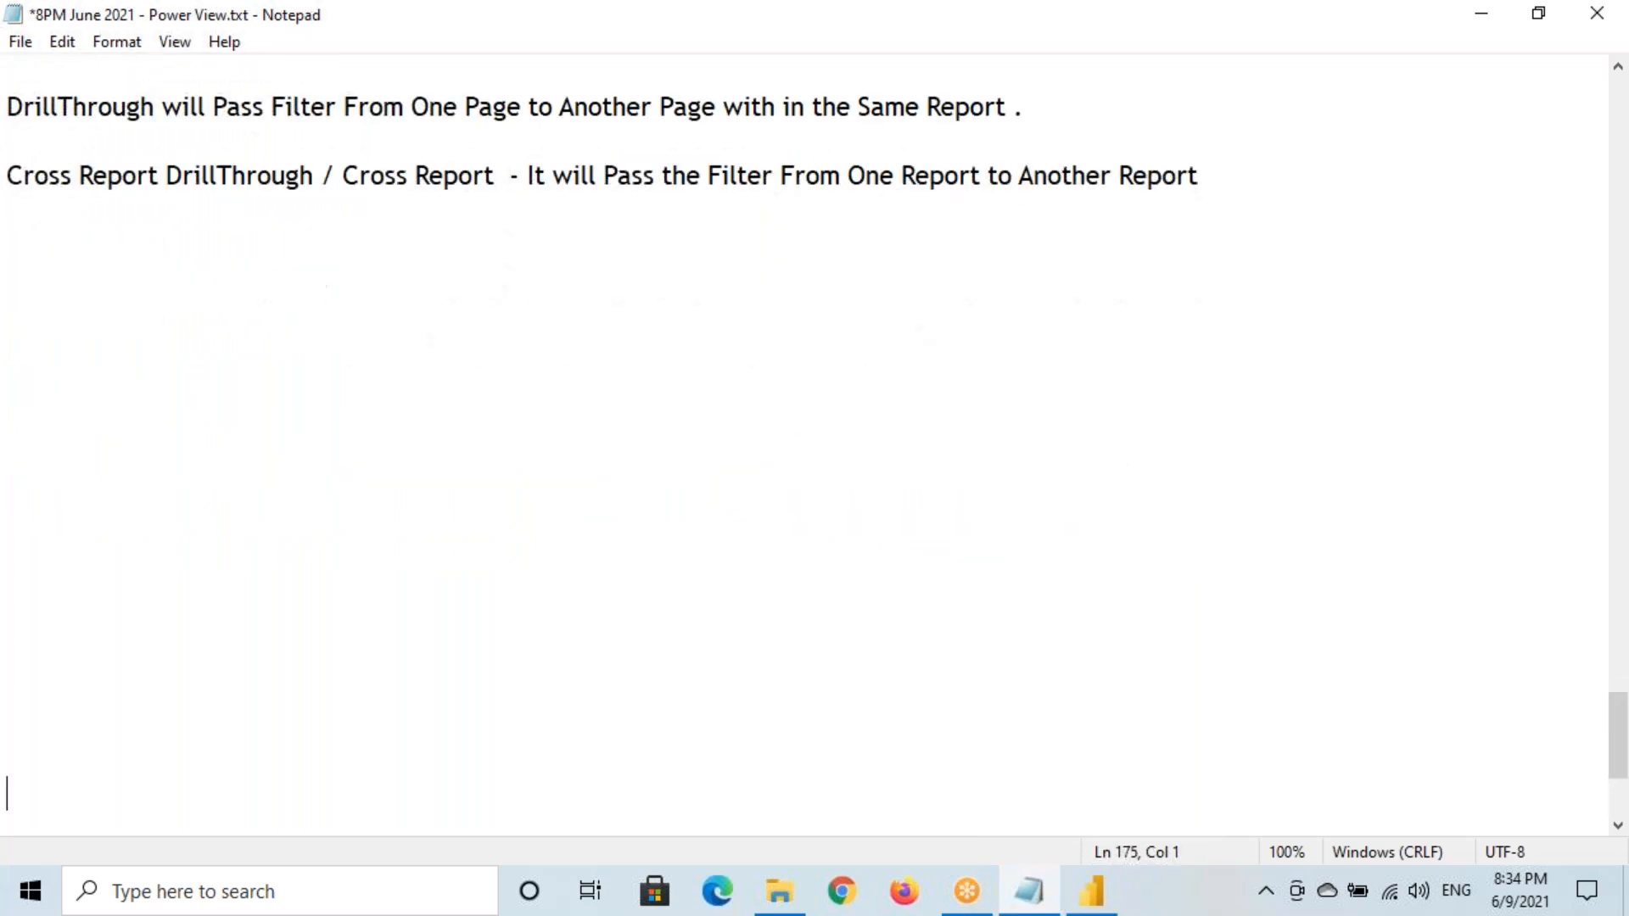
{"action": "left_click", "coordinate": [13, 240]}
{"action": "key", "text": "ctrl+s"}
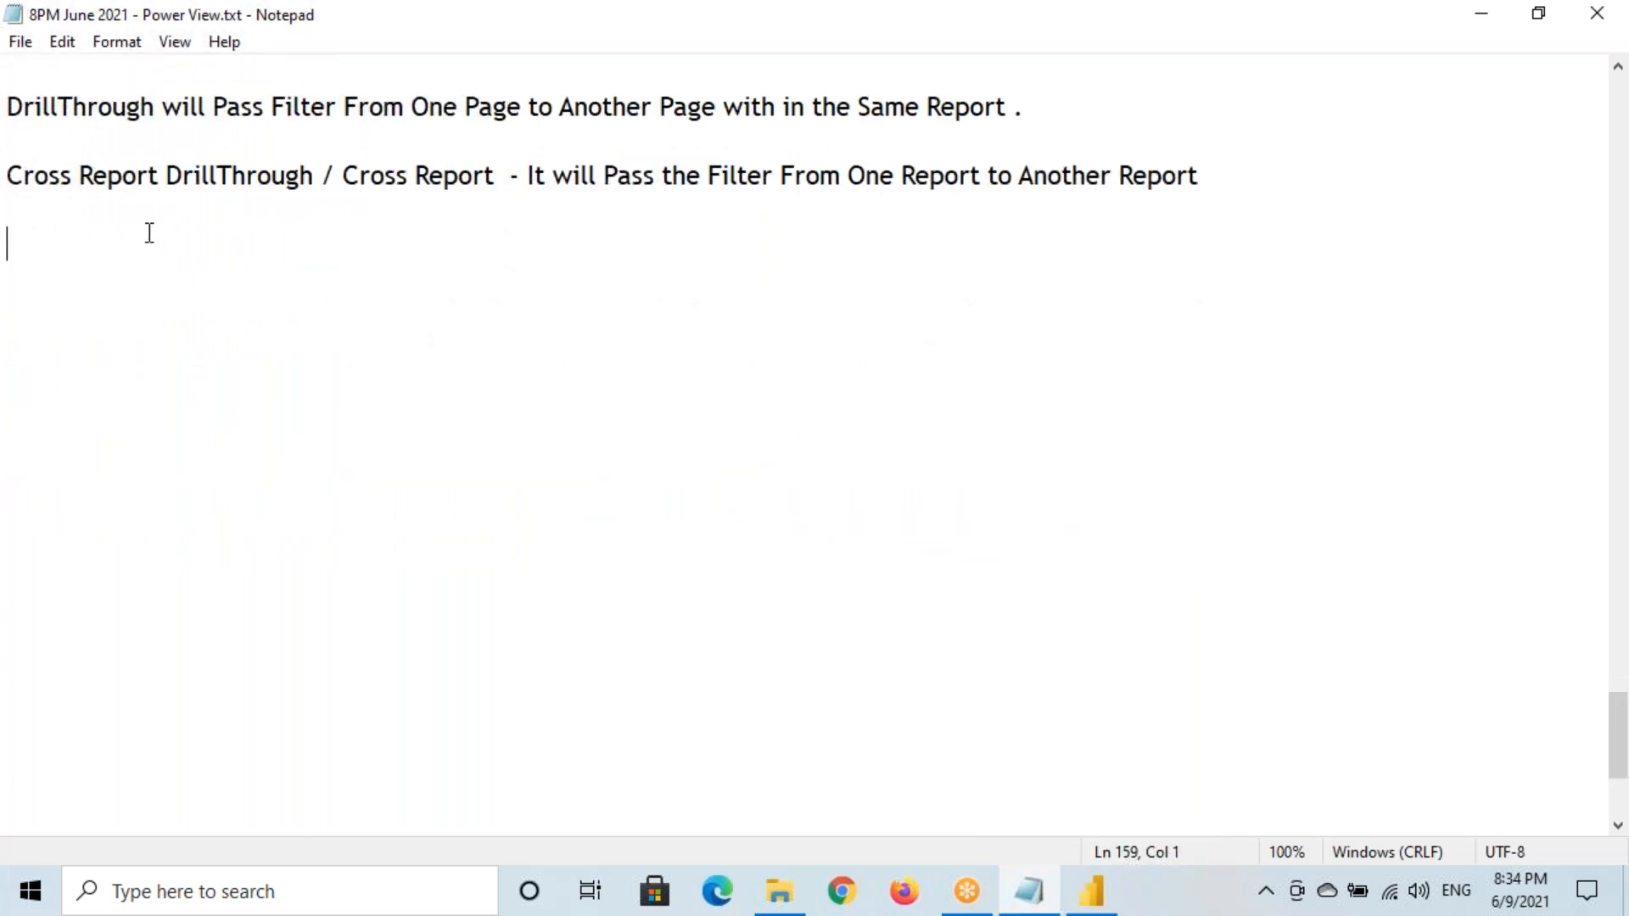
{"action": "type", "text": "To Test"}
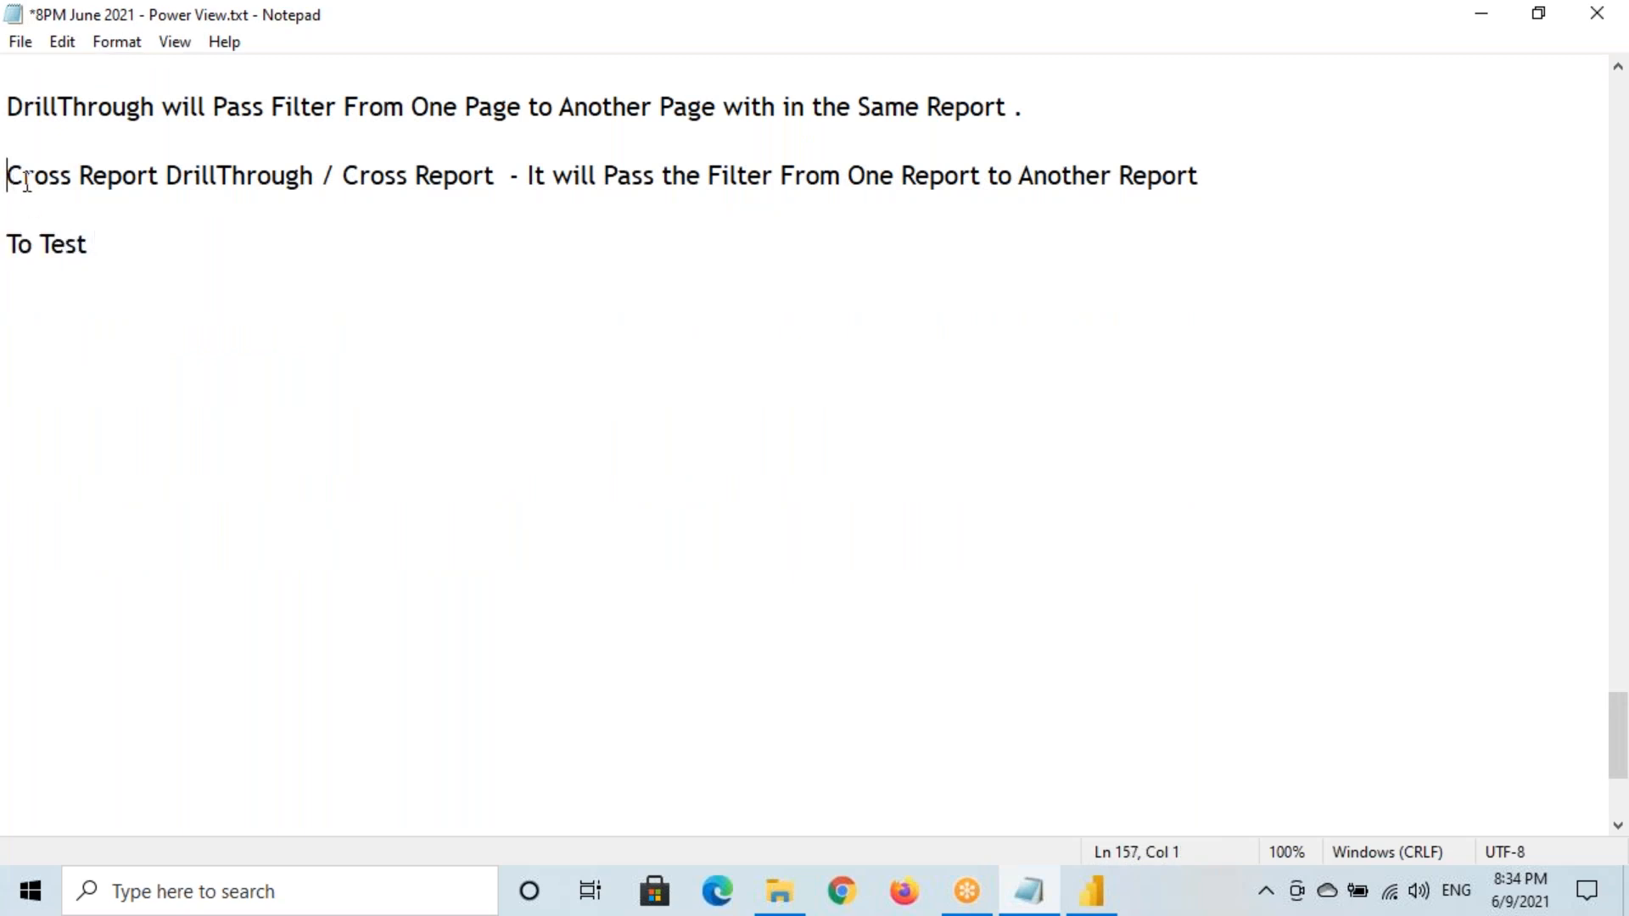
{"action": "left_click_drag", "start_coordinate": [8, 176], "coordinate": [321, 176]}
{"action": "key", "text": "ctrl+c"}
{"action": "left_click", "coordinate": [213, 239]}
{"action": "key", "text": "ctrl+v"}
Add the note 'First I need to Create 2 Reports' on a new line
{"action": "key", "text": "Return"}
{"action": "key", "text": "Return"}
{"action": "type", "text": "Firsr"}
{"action": "key", "text": "BackSpace"}
{"action": "type", "text": "t I need to Create 2 Reports"}
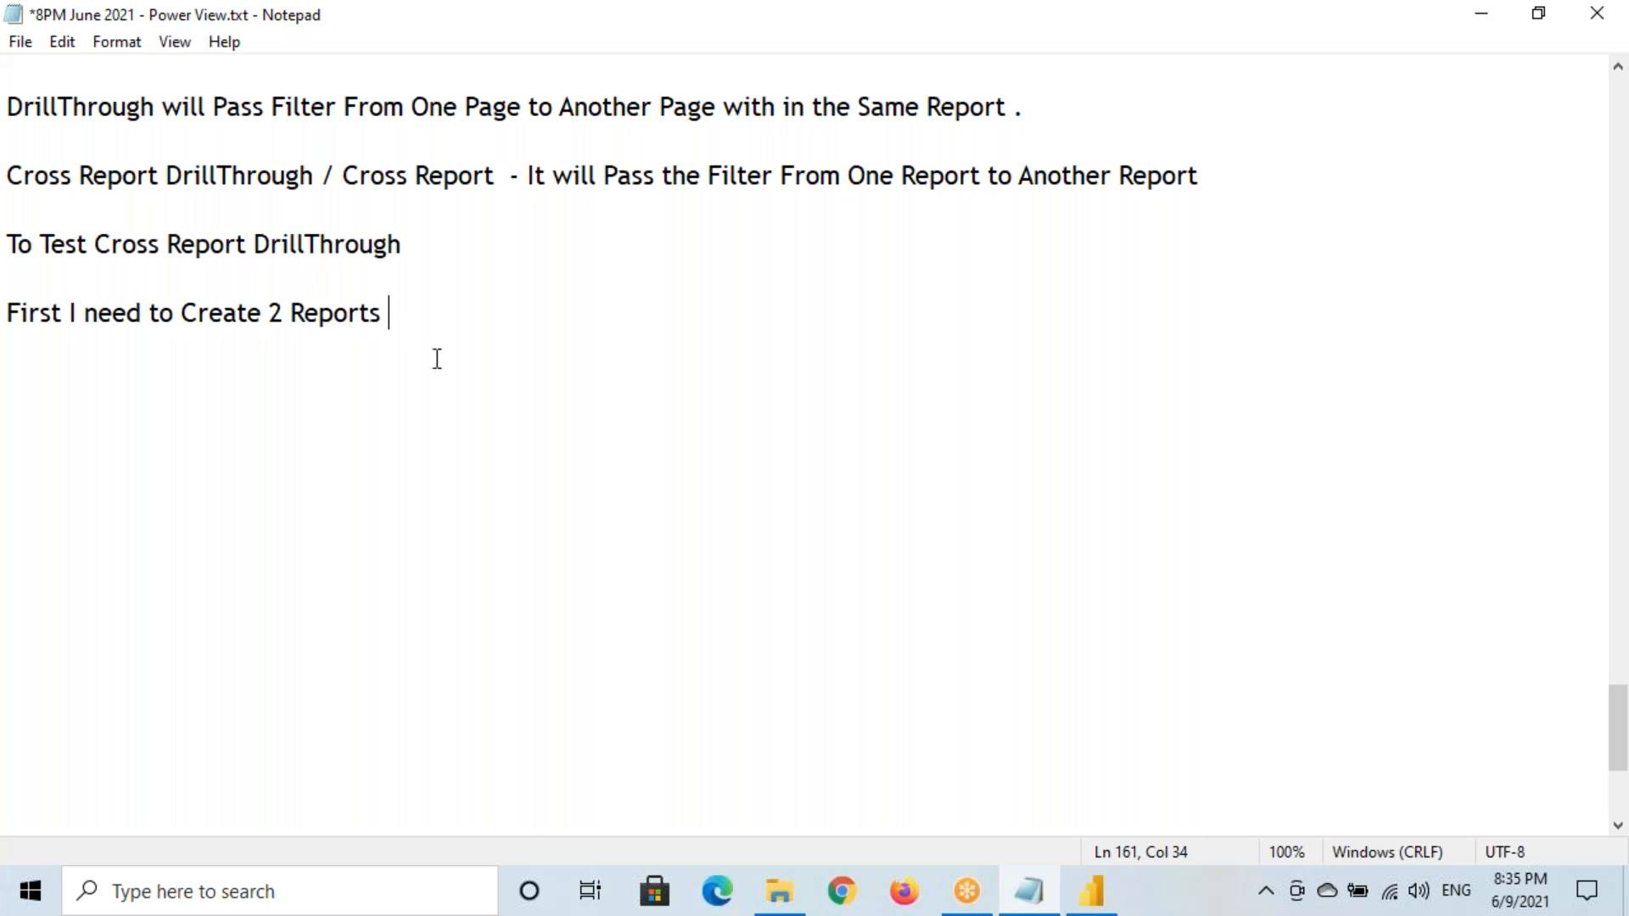
{"action": "key", "text": "Return"}
{"action": "left_click_drag", "start_coordinate": [8, 312], "coordinate": [520, 302]}
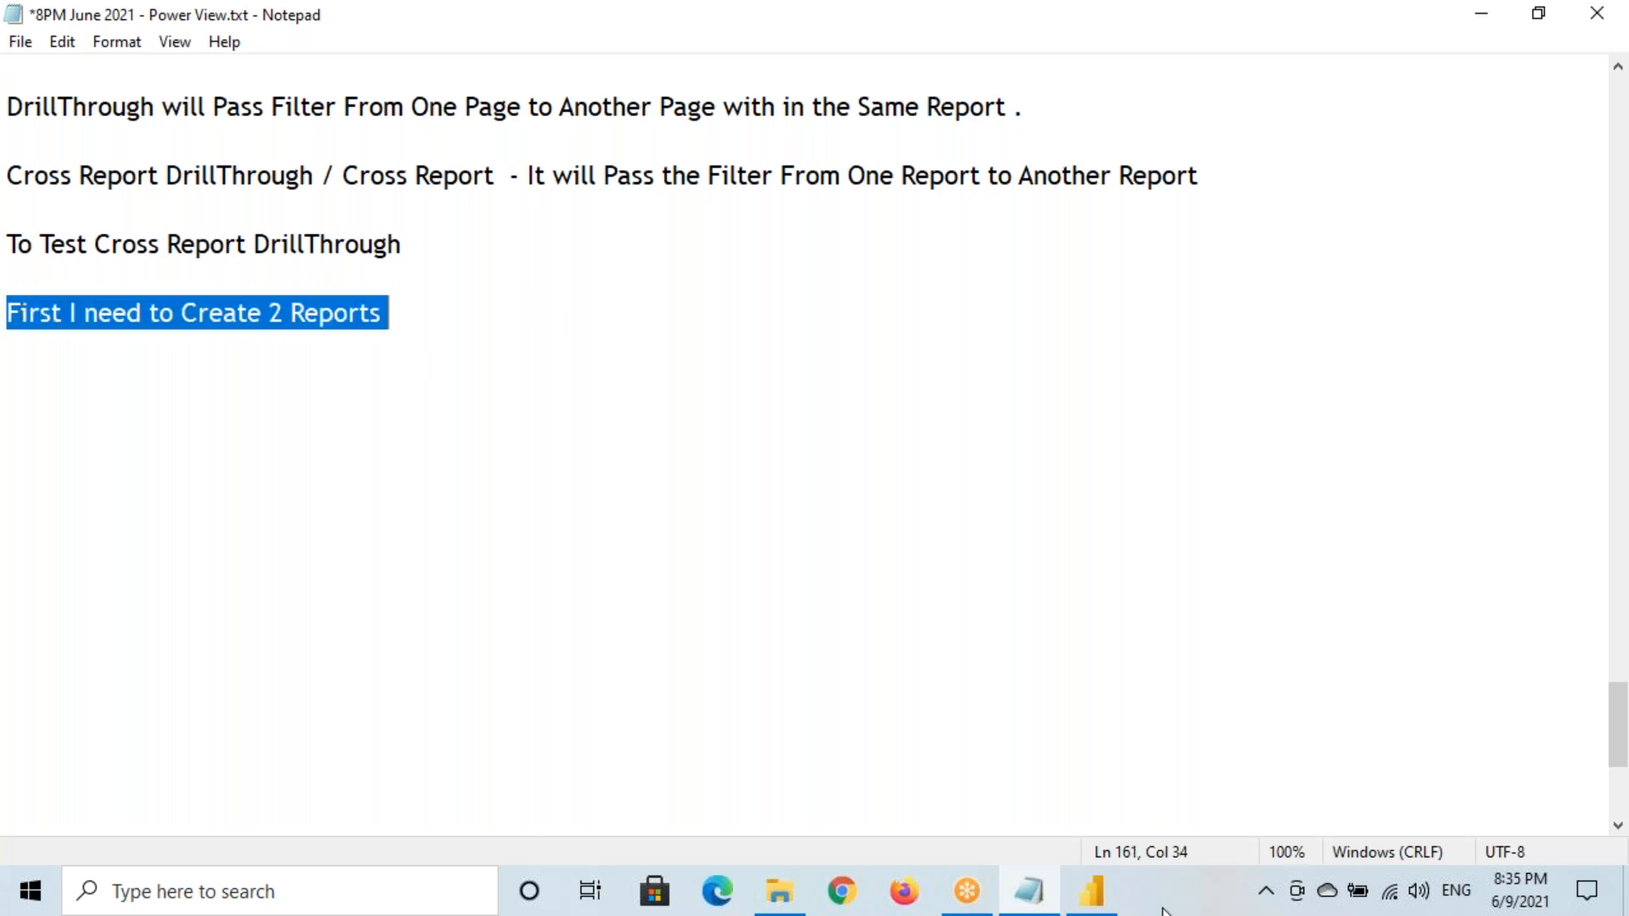
Open Power BI Architecture.docx from File Explorer's Quick access
{"action": "left_click", "coordinate": [779, 891]}
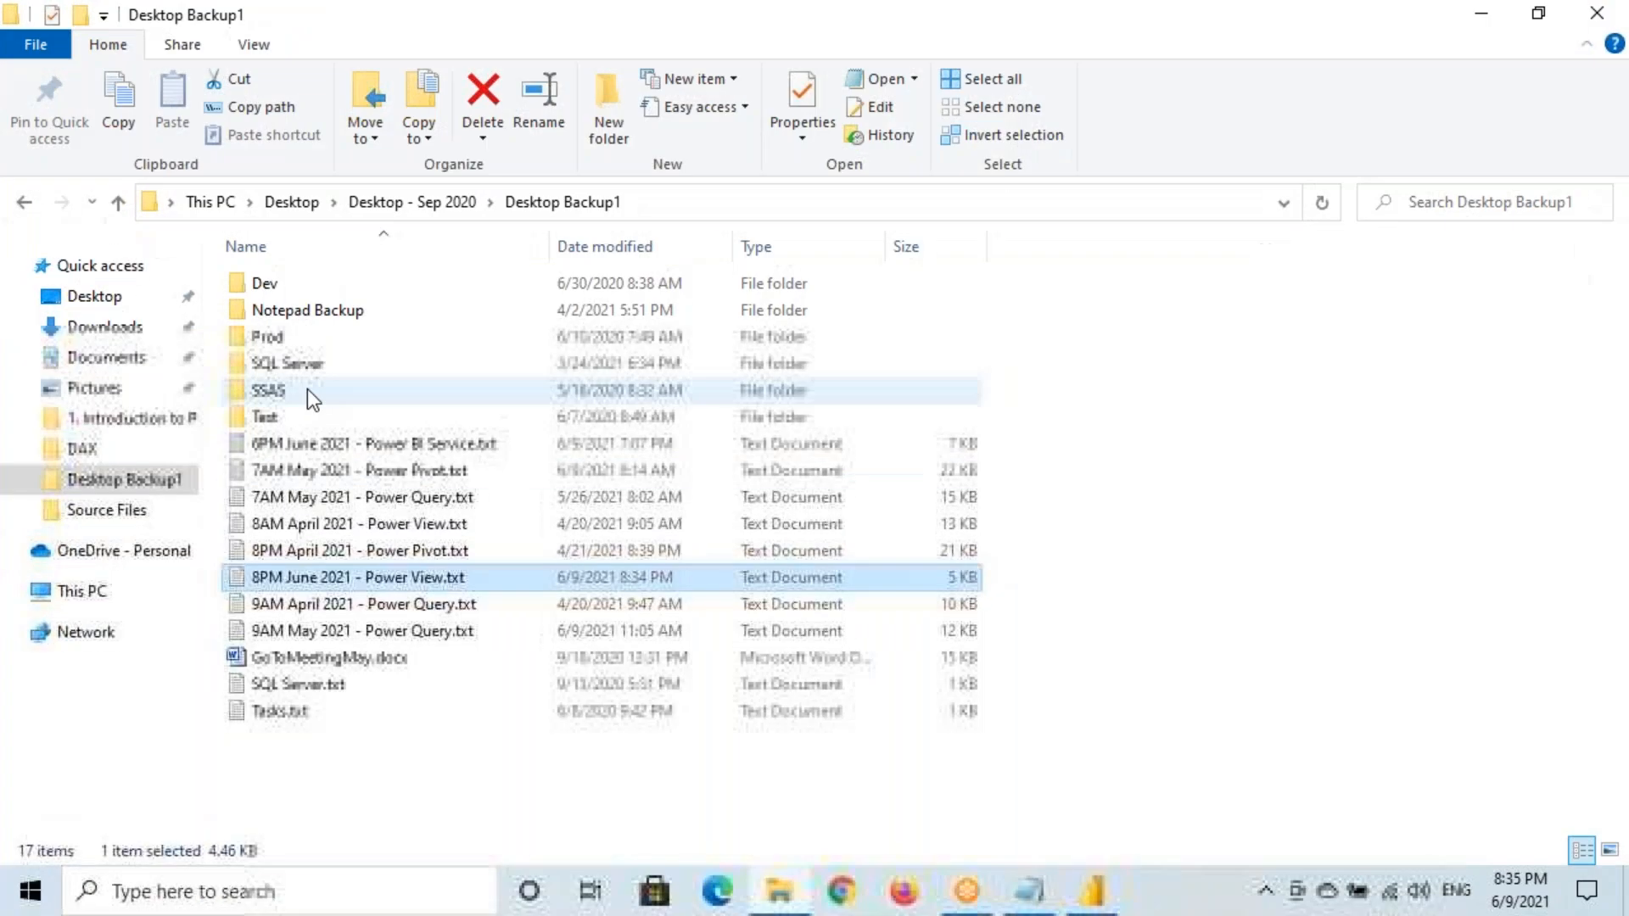
{"action": "left_click", "coordinate": [100, 265]}
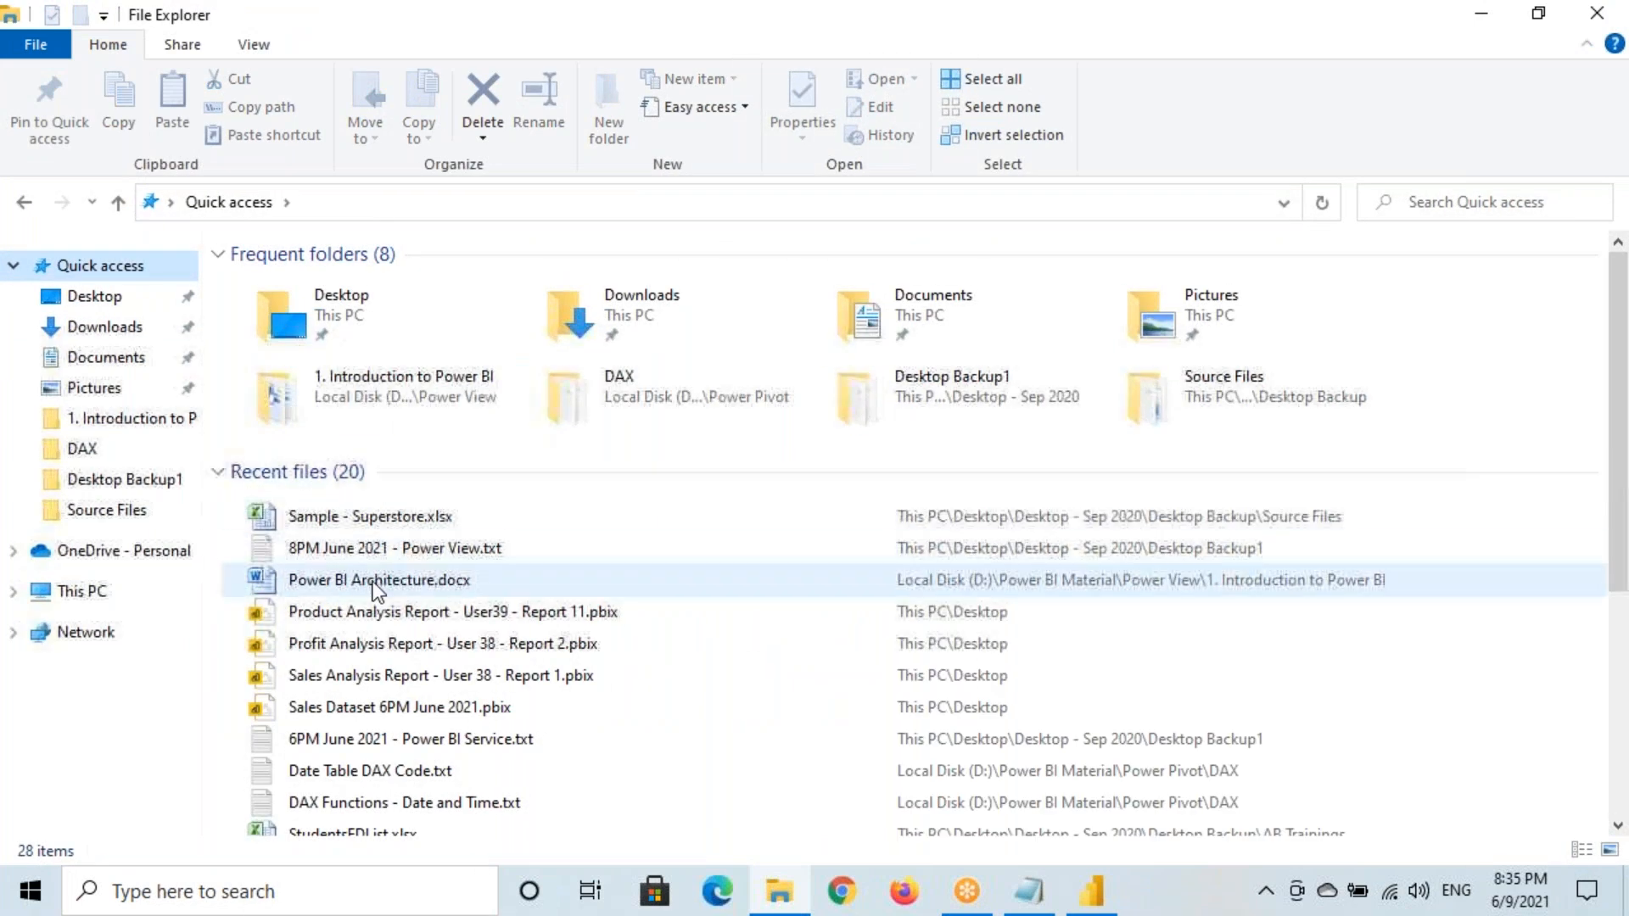
{"action": "double_click", "coordinate": [378, 580]}
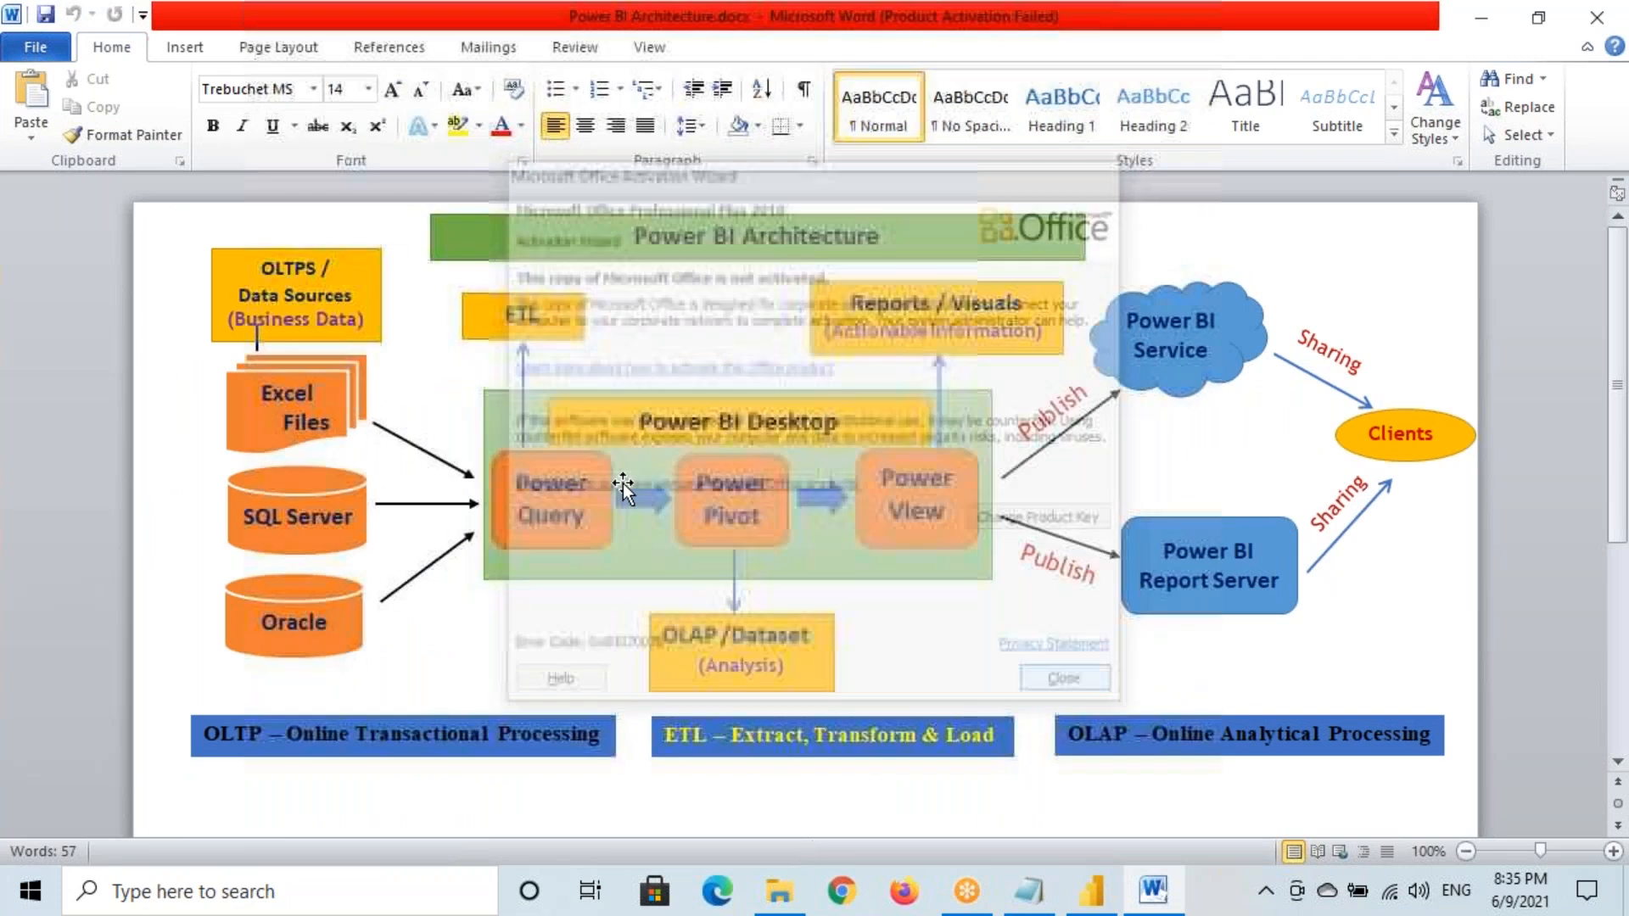
Annotate the architecture diagram with R1 and R2 reports over Power BI Desktop, linked toward the Power BI Service cloud
{"action": "left_click_drag", "start_coordinate": [480, 386], "coordinate": [1002, 576]}
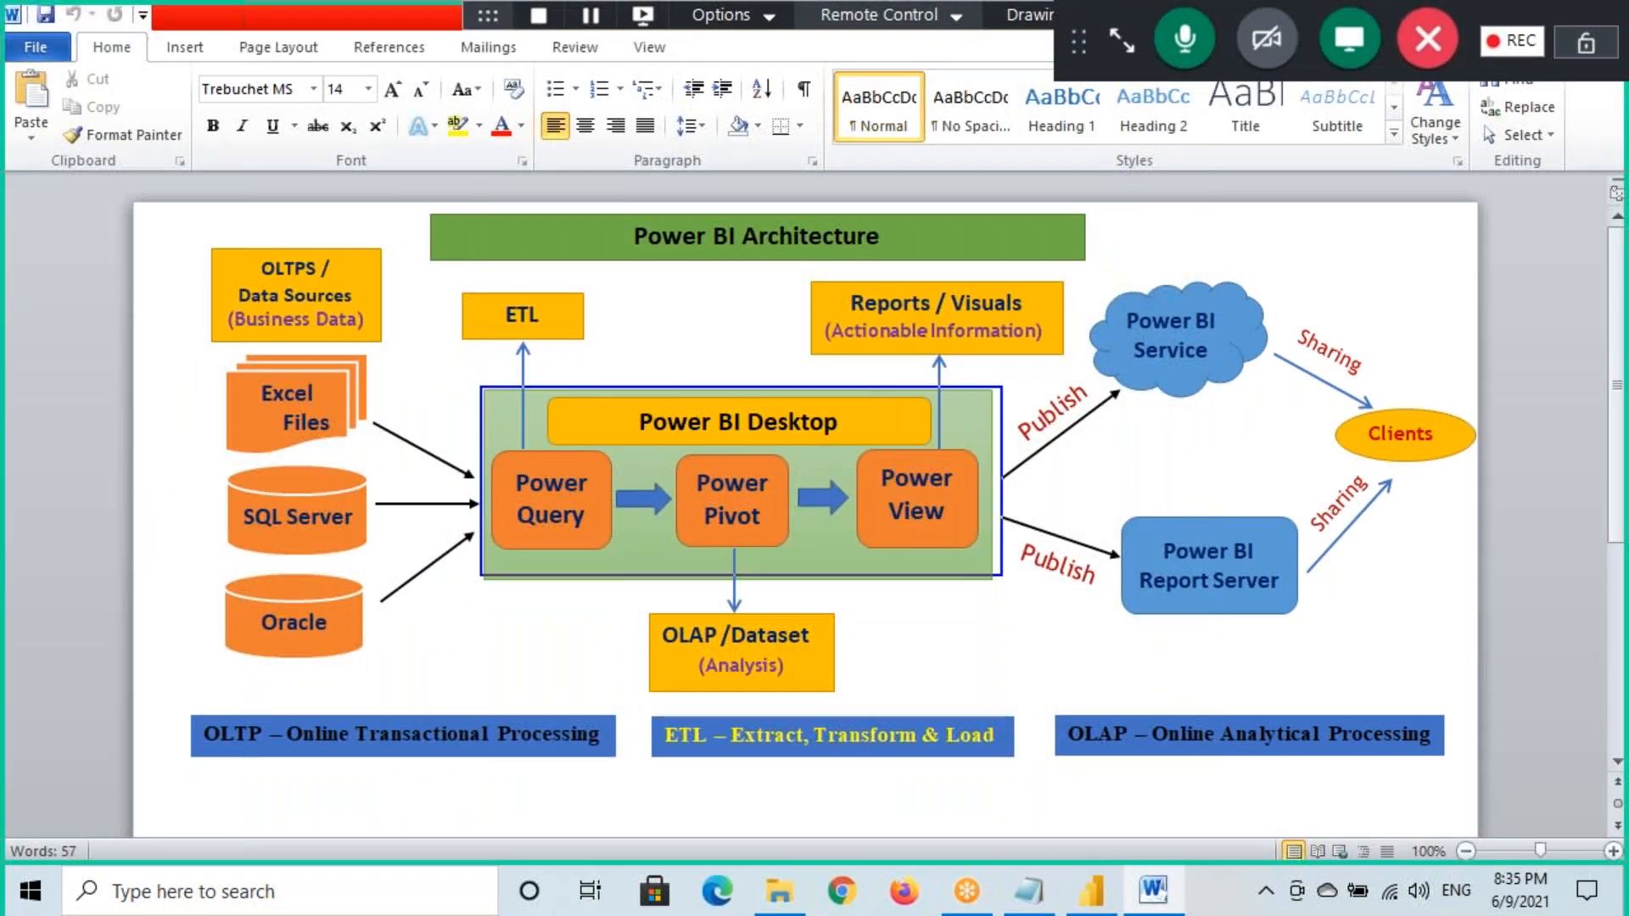
{"action": "left_click_drag", "start_coordinate": [606, 331], "coordinate": [607, 378]}
{"action": "left_click_drag", "start_coordinate": [603, 343], "coordinate": [658, 378]}
{"action": "mouse_move", "coordinate": [778, 311]}
{"action": "left_mouse_down"}
{"action": "mouse_move", "coordinate": [787, 365]}
{"action": "mouse_move", "coordinate": [822, 369]}
{"action": "left_mouse_up"}
{"action": "left_click_drag", "start_coordinate": [816, 315], "coordinate": [876, 360]}
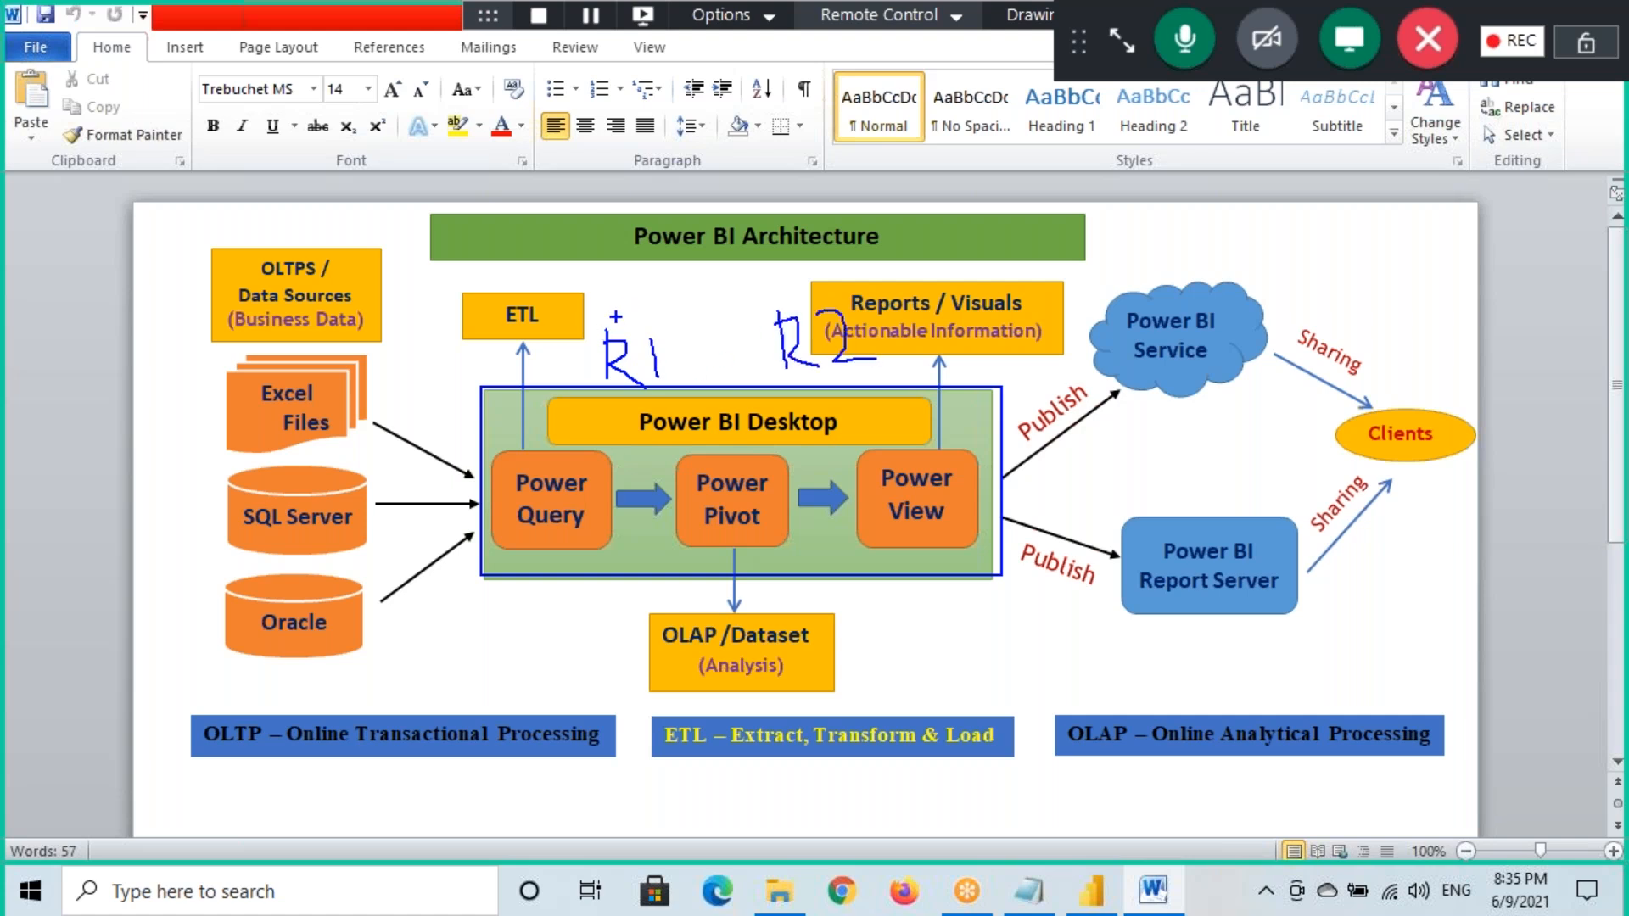
{"action": "left_click_drag", "start_coordinate": [611, 310], "coordinate": [758, 288]}
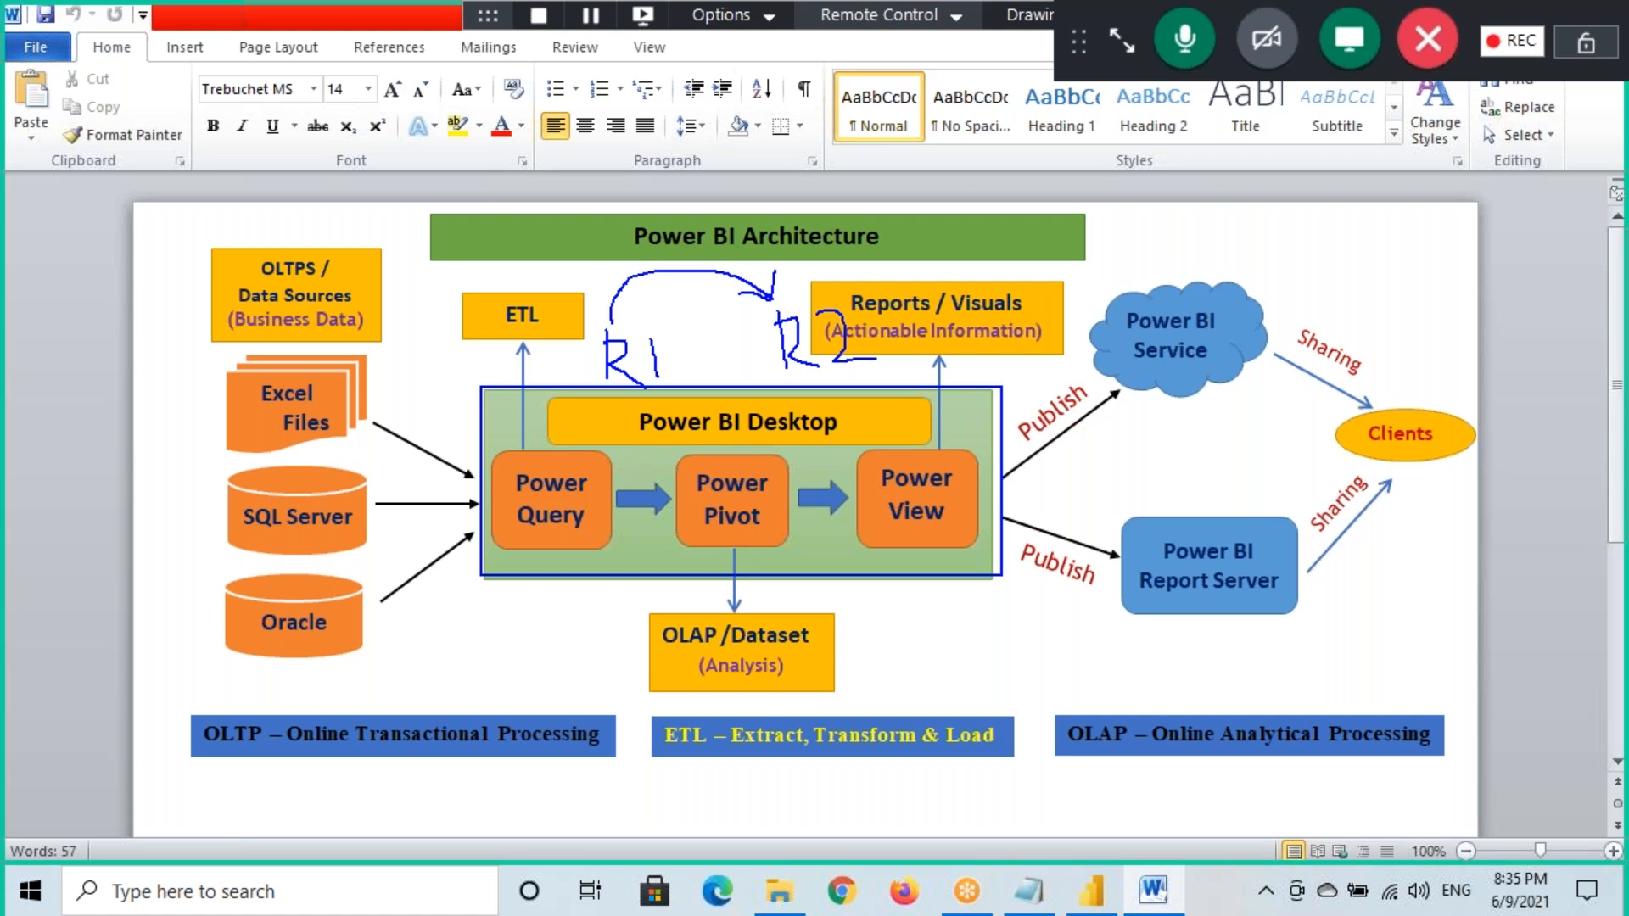
{"action": "left_click_drag", "start_coordinate": [784, 264], "coordinate": [737, 289]}
{"action": "left_click_drag", "start_coordinate": [657, 441], "coordinate": [755, 439]}
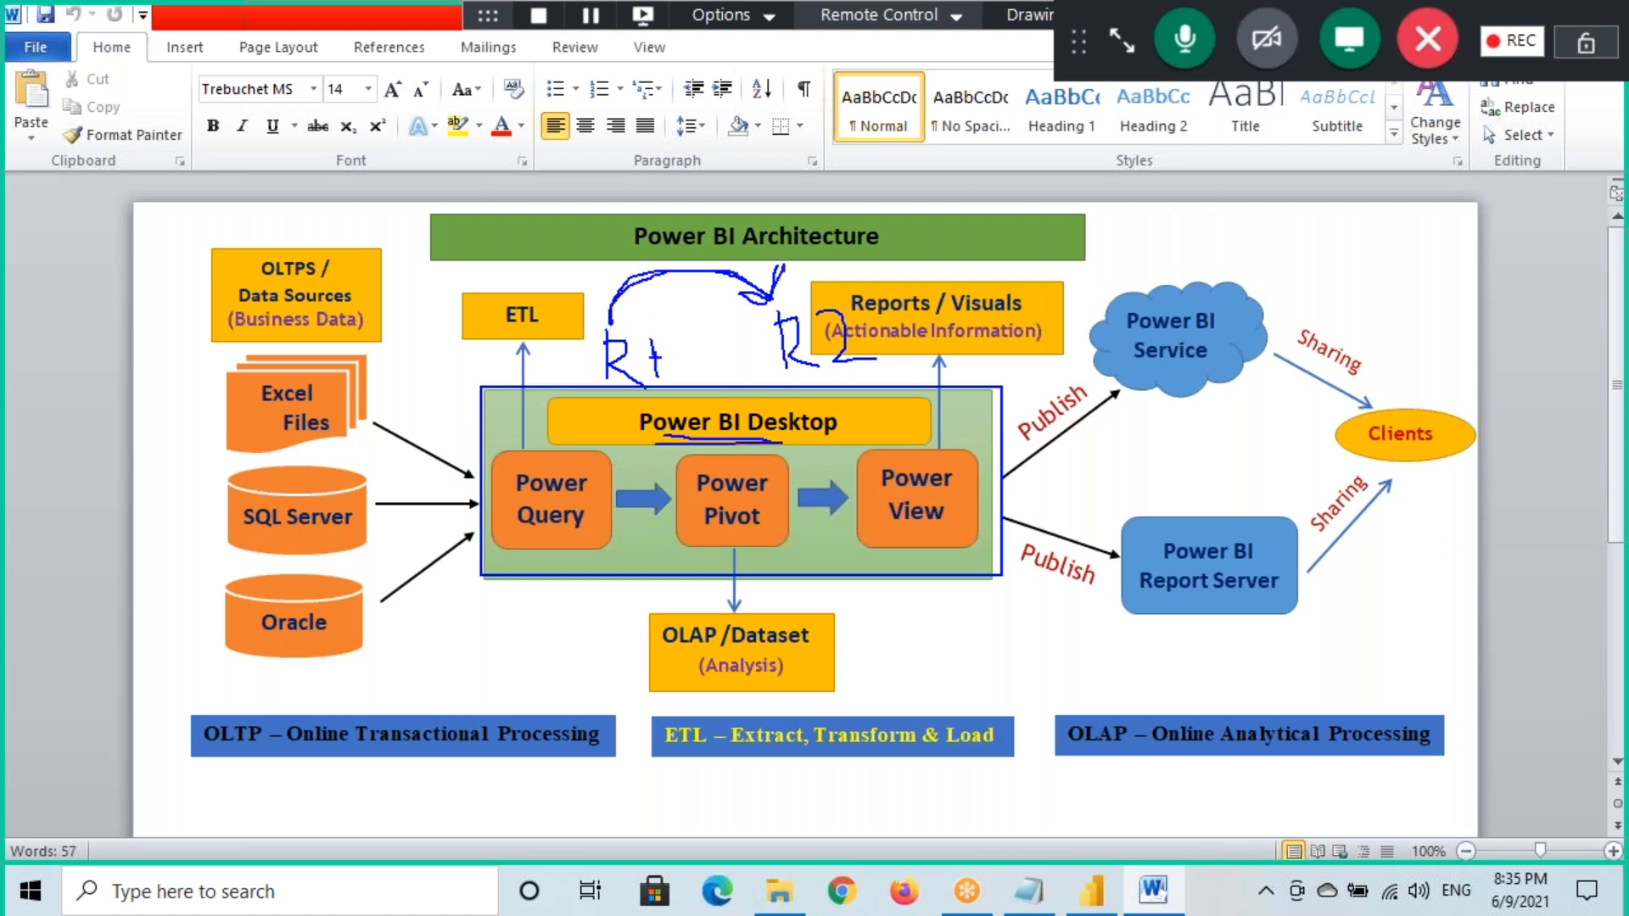
{"action": "left_click_drag", "start_coordinate": [586, 317], "coordinate": [706, 413]}
{"action": "mouse_move", "coordinate": [755, 301]}
{"action": "left_mouse_down"}
{"action": "mouse_move", "coordinate": [849, 399]}
{"action": "mouse_move", "coordinate": [888, 400]}
{"action": "left_mouse_up"}
{"action": "mouse_move", "coordinate": [1116, 291]}
{"action": "left_mouse_down"}
{"action": "mouse_move", "coordinate": [1154, 349]}
{"action": "mouse_move", "coordinate": [1239, 384]}
{"action": "left_mouse_up"}
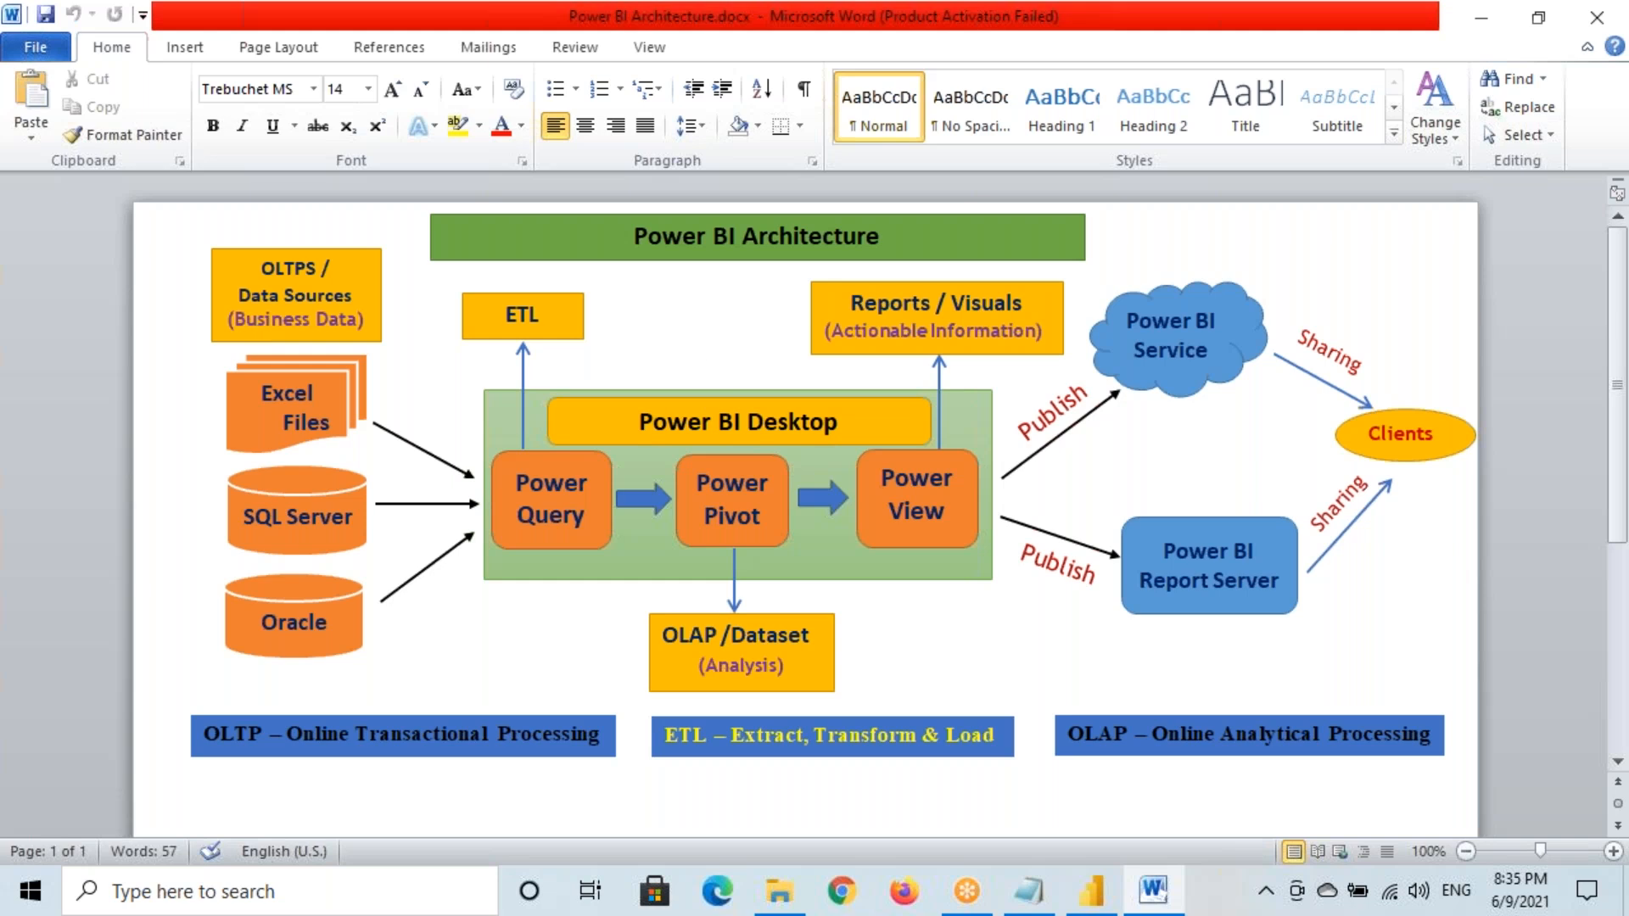
Return to the Notepad notes at the end of the 'Create 2 Reports' line
{"action": "left_click", "coordinate": [1029, 891]}
{"action": "left_click_drag", "start_coordinate": [40, 314], "coordinate": [394, 318]}
{"action": "left_click", "coordinate": [402, 312]}
Extend the line with 'in Power BI Desktop' and start 'I need to Move Reports to Power BI Service to Test'
{"action": "type", "text": "in Power BI Desktop"}
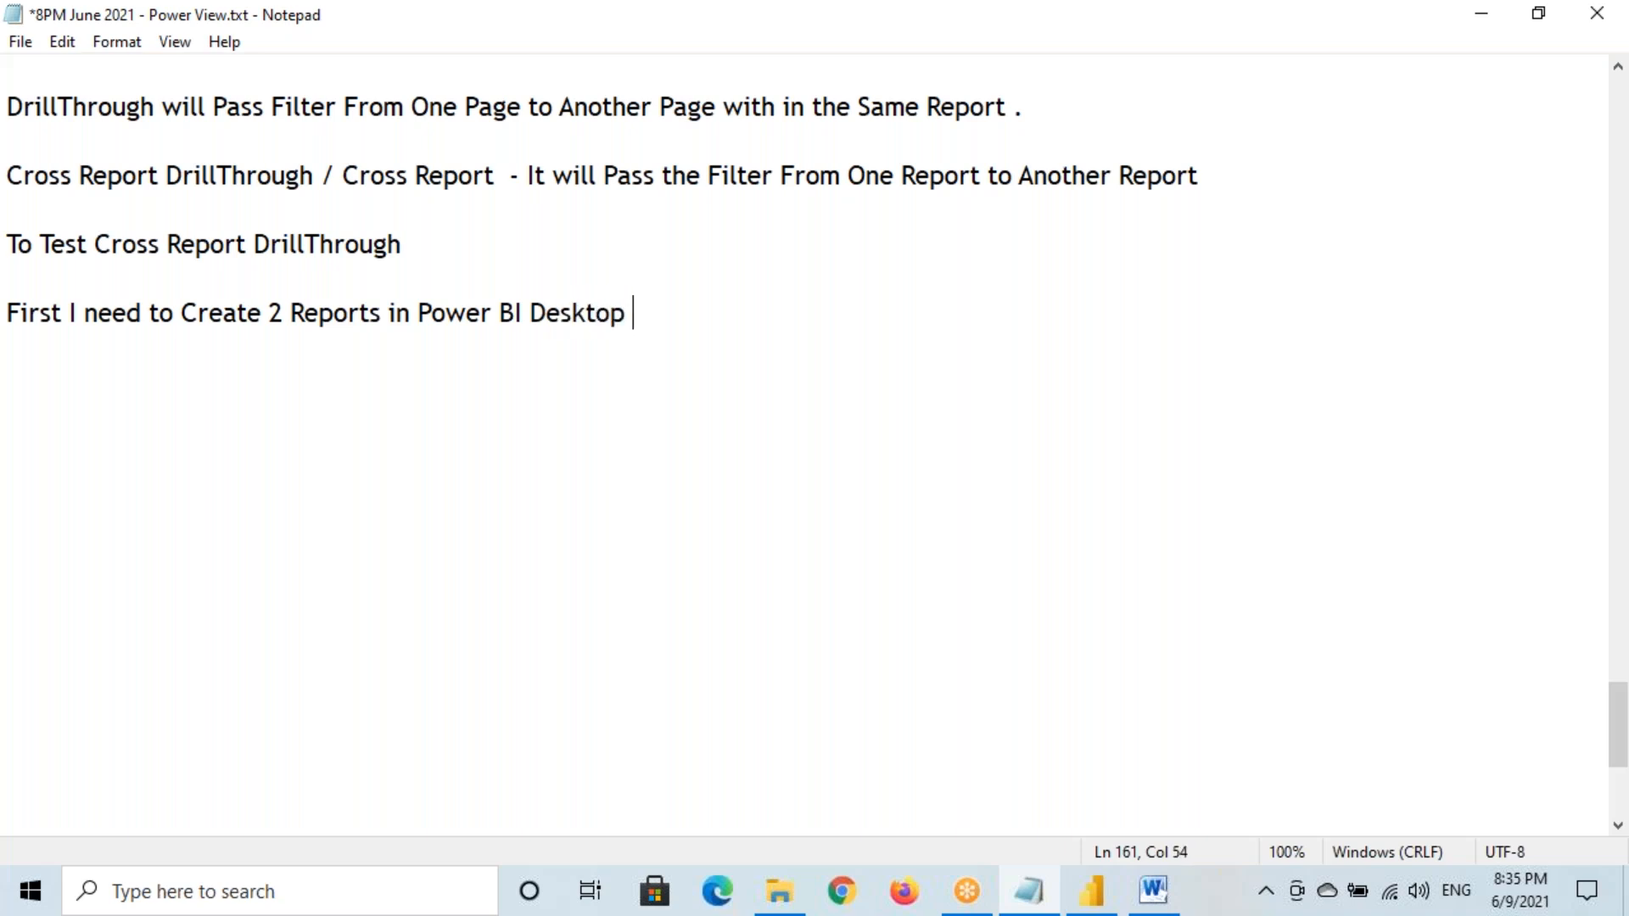
{"action": "key", "text": "Return"}
{"action": "key", "text": "Return"}
{"action": "type", "text": "I need to Mocve"}
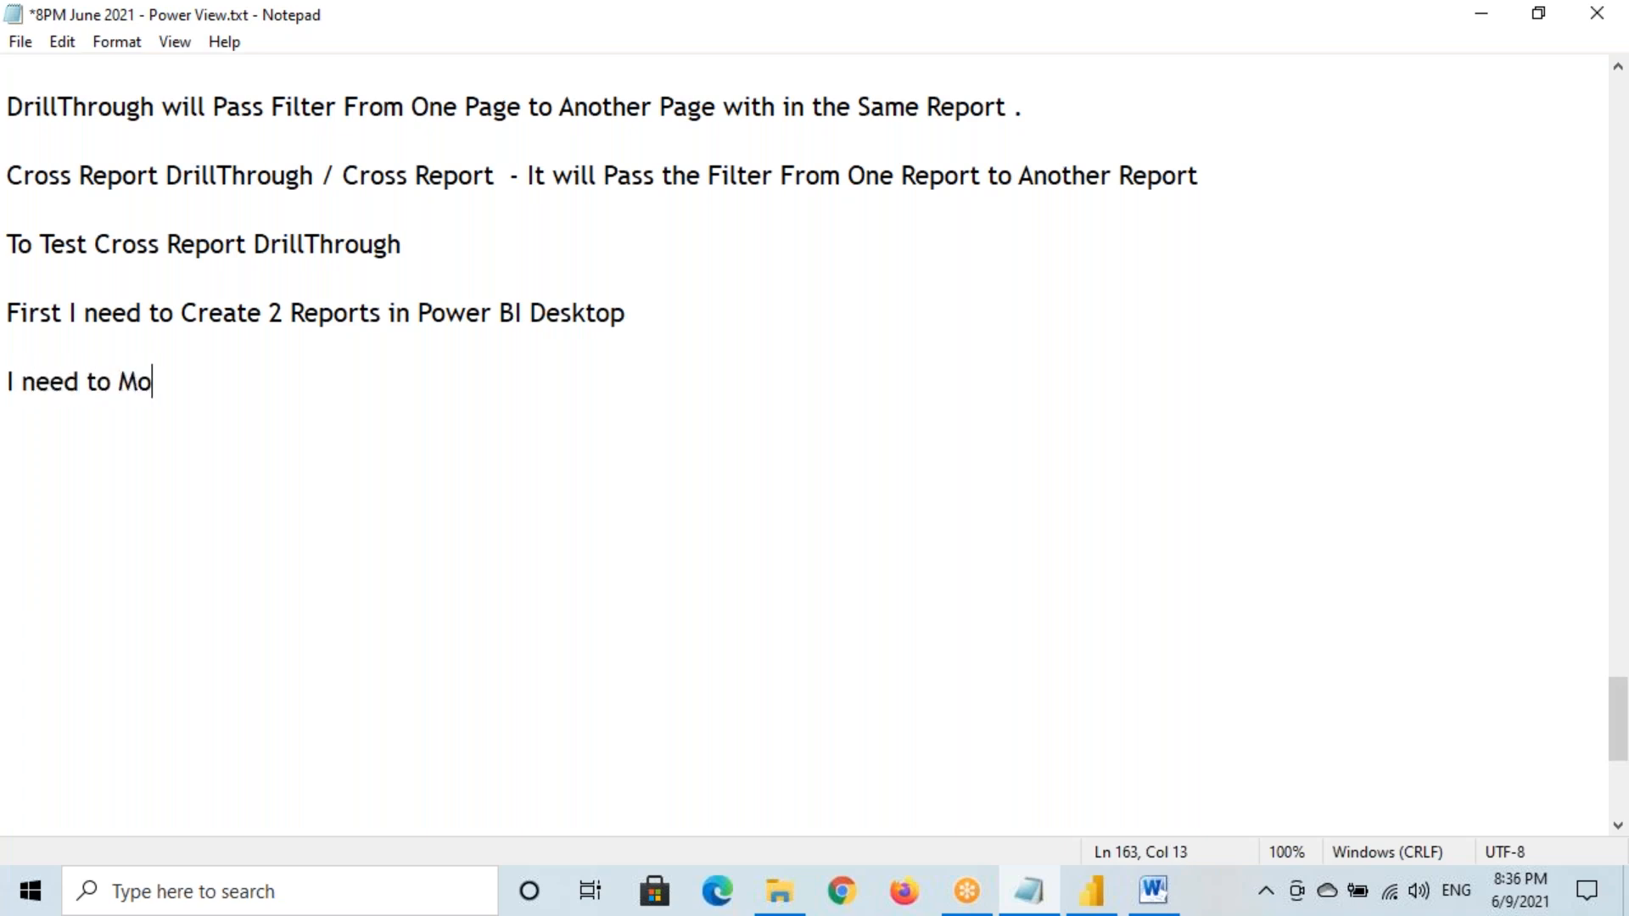
{"action": "key", "text": "BackSpace"}
{"action": "key", "text": "BackSpace"}
{"action": "key", "text": "BackSpace"}
{"action": "type", "text": "ve Reports to Power BI Service to Test"}
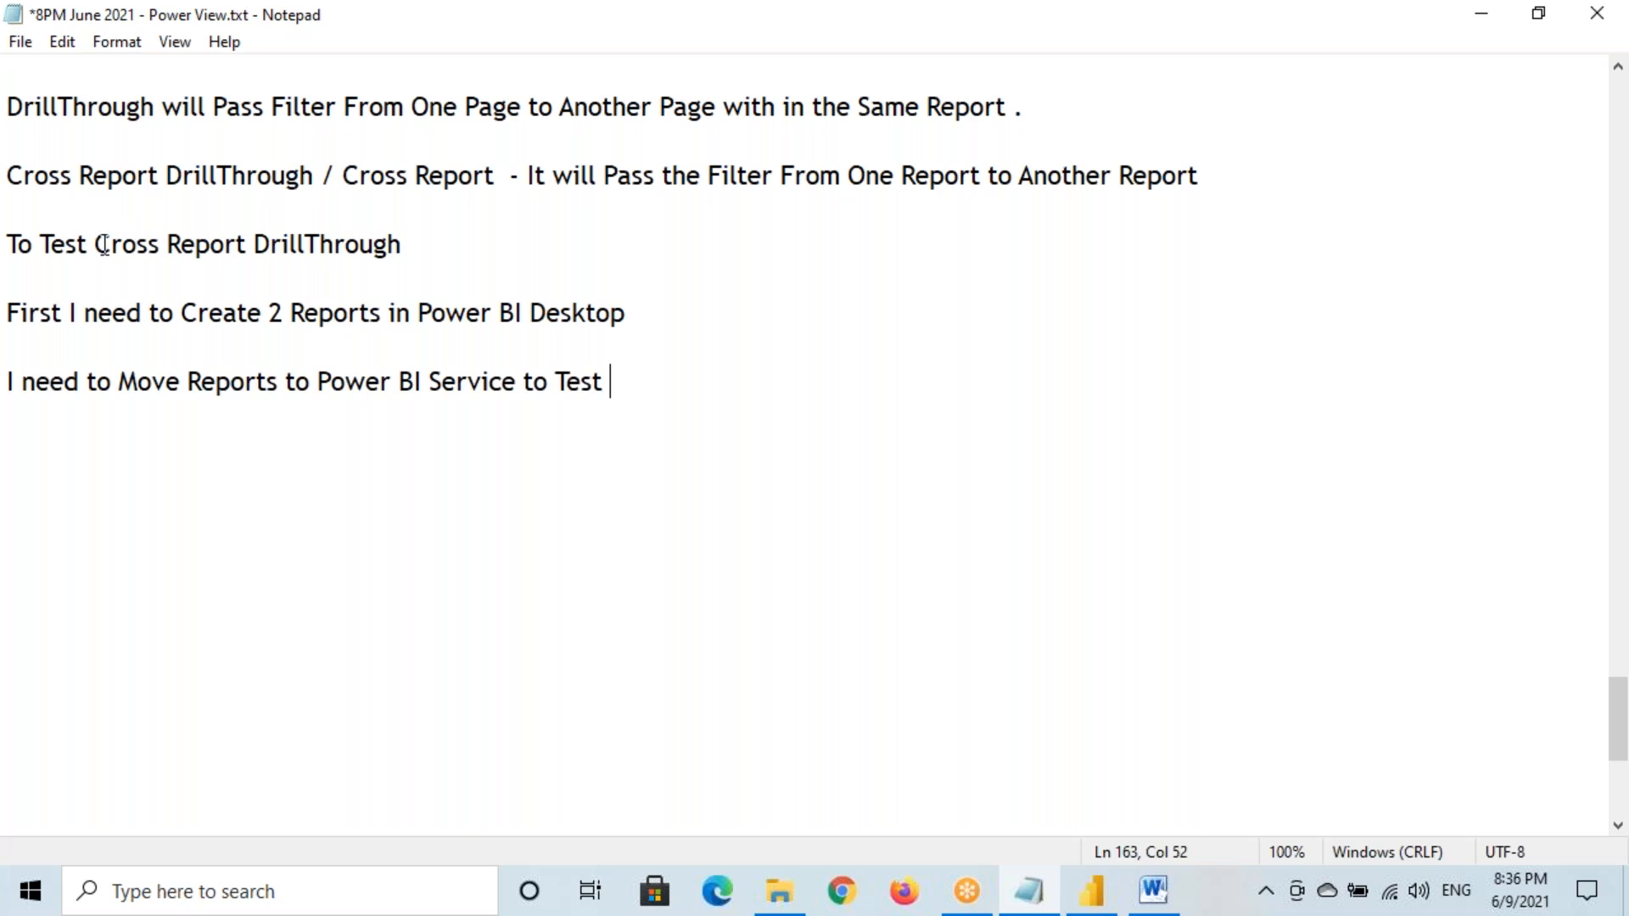
Finish the sentence with 'Cross Report DrillThrough Functionality' and switch to Power BI Desktop
{"action": "left_click_drag", "start_coordinate": [96, 244], "coordinate": [416, 251]}
{"action": "key", "text": "ctrl+c"}
{"action": "left_click", "coordinate": [655, 373]}
{"action": "key", "text": "ctrl+v"}
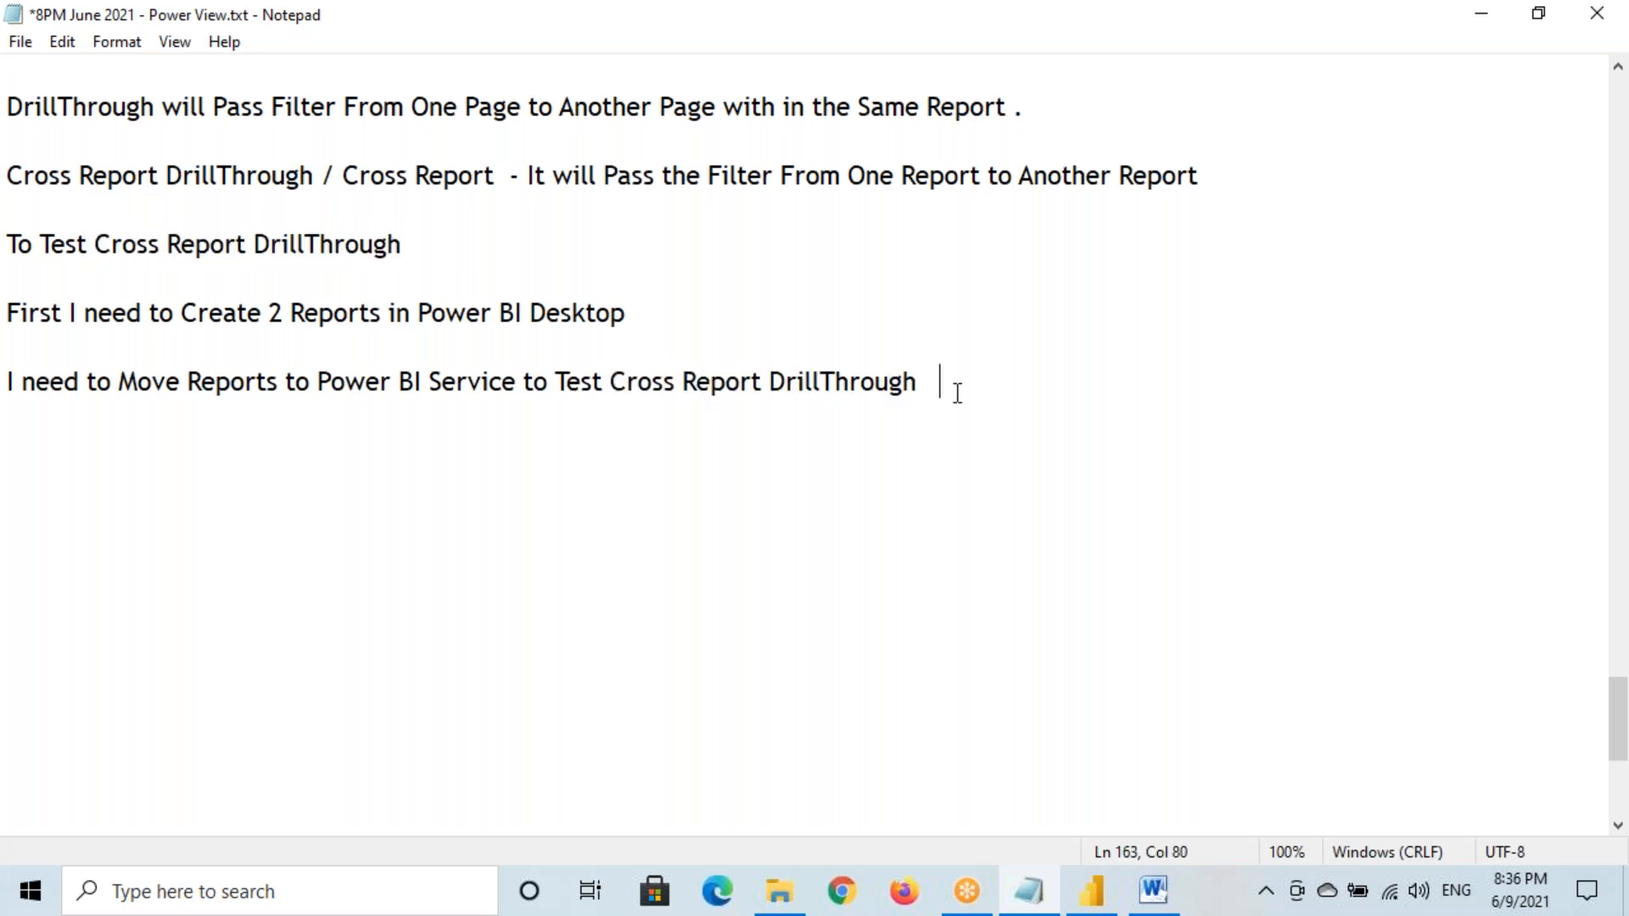
{"action": "type", "text": "Functionality"}
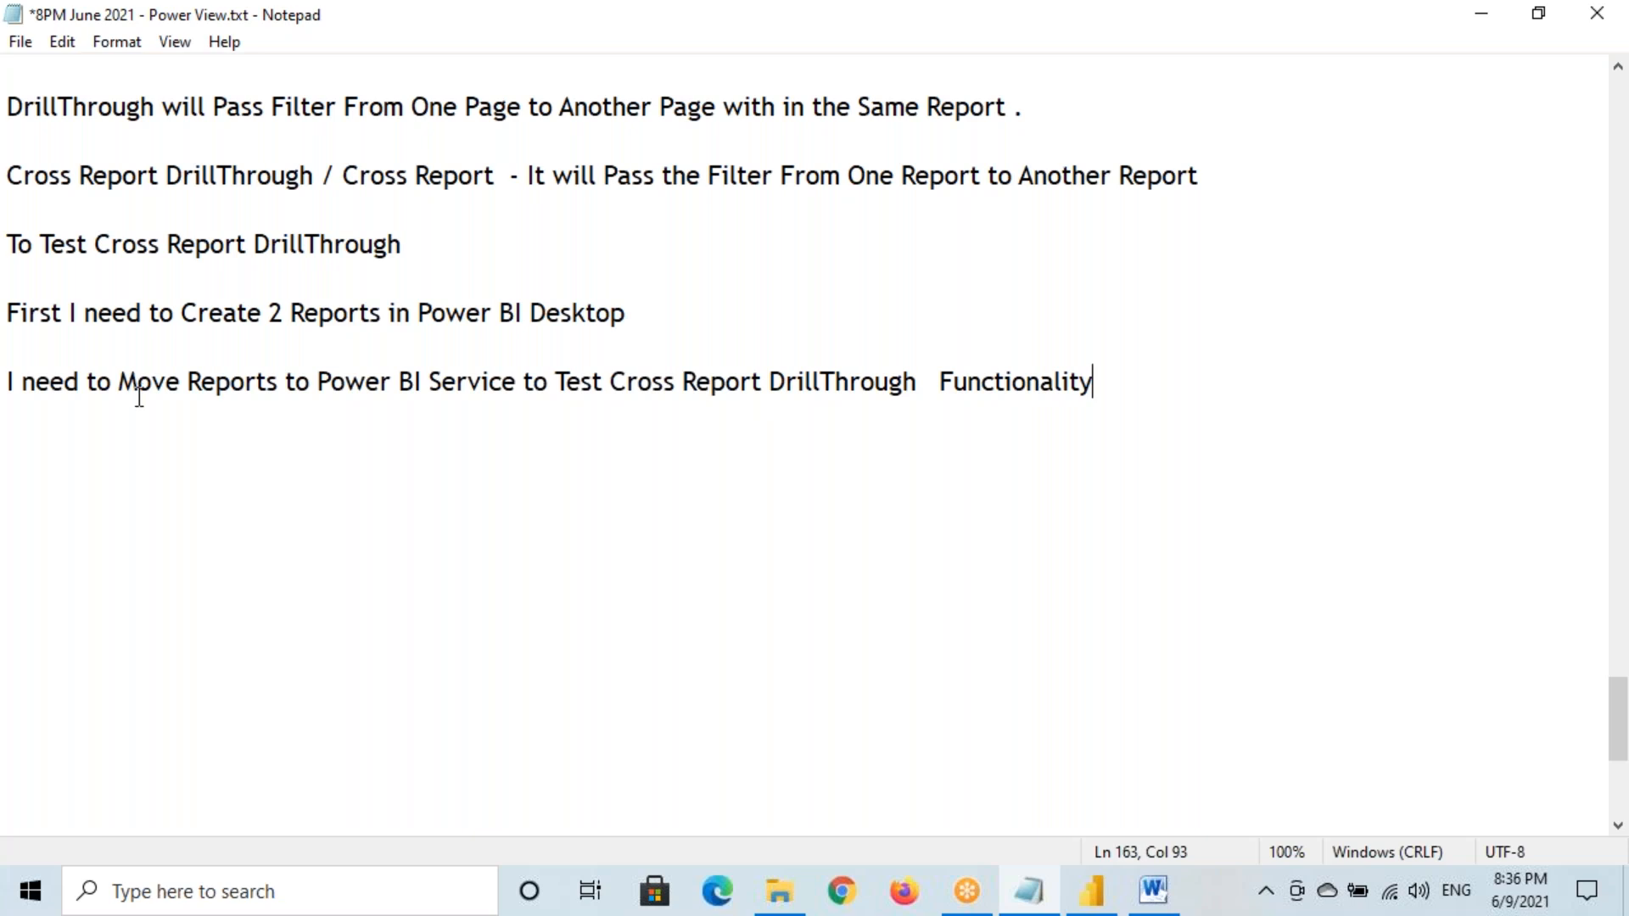
{"action": "left_click", "coordinate": [290, 396]}
{"action": "left_click", "coordinate": [1093, 891]}
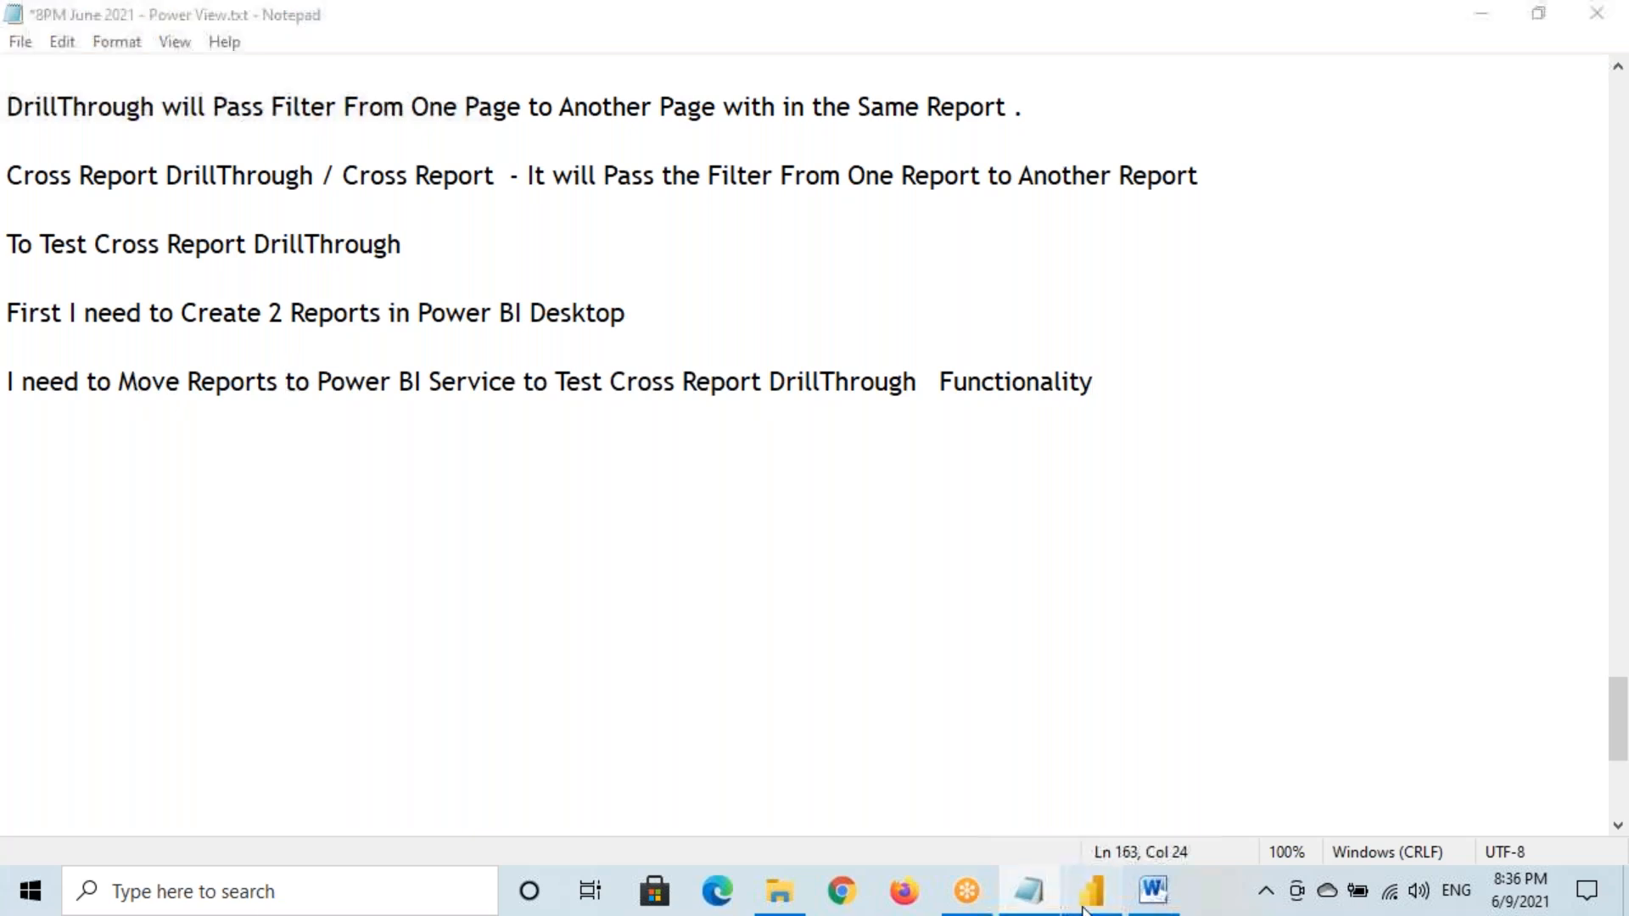
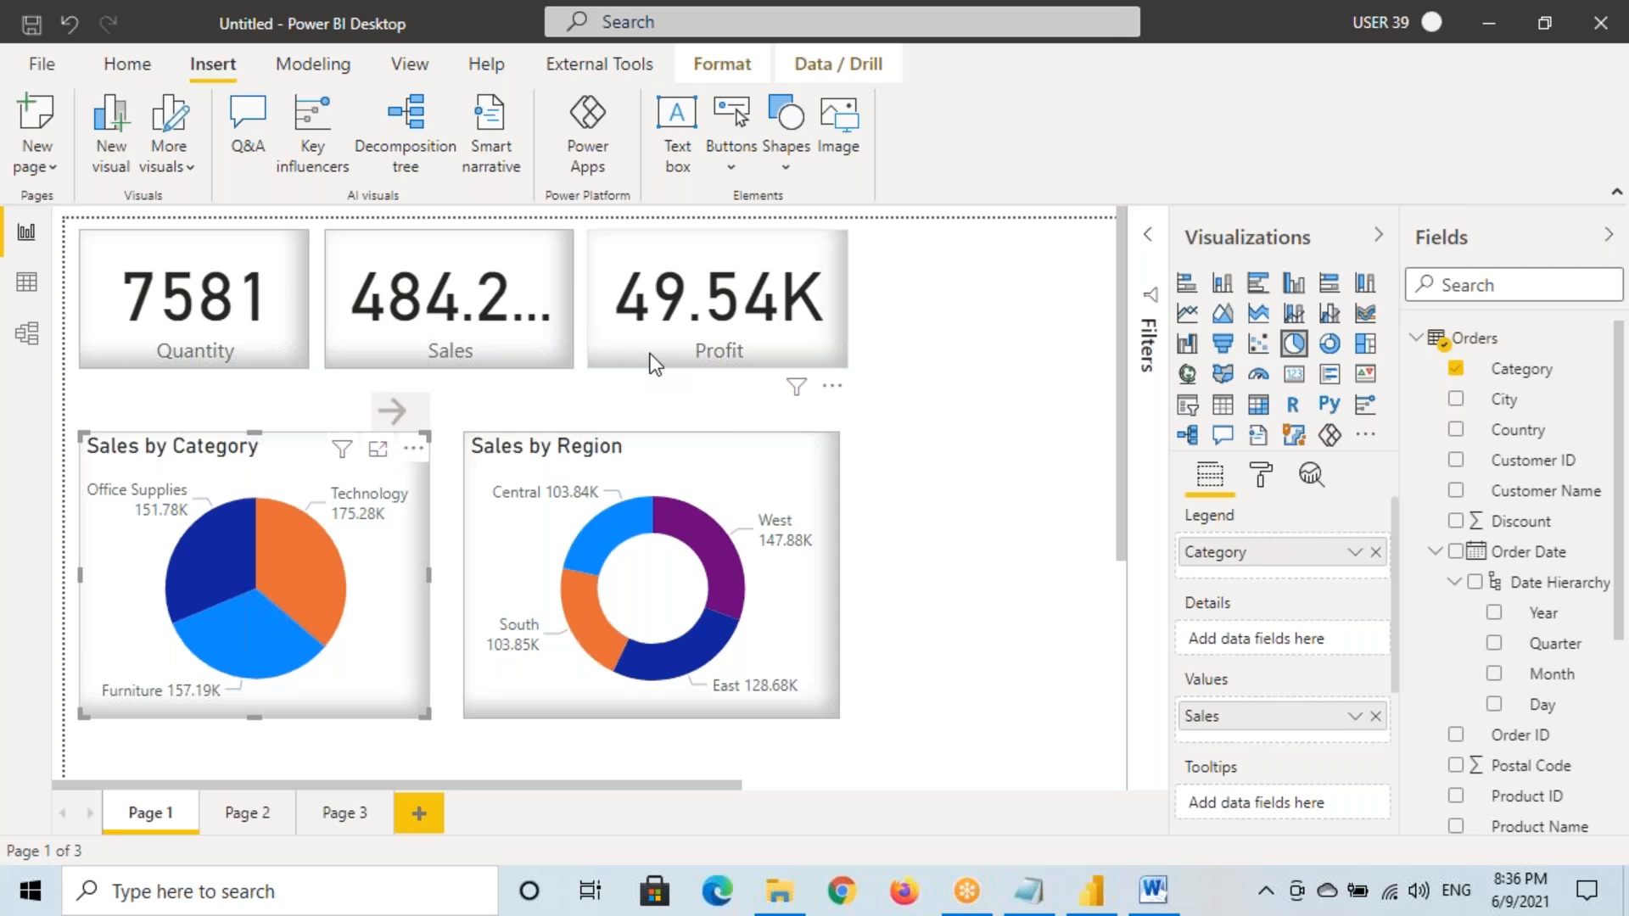
Close the untitled report with the three cards and two charts without saving it
{"action": "left_click", "coordinate": [1597, 30]}
{"action": "key", "text": "Return"}
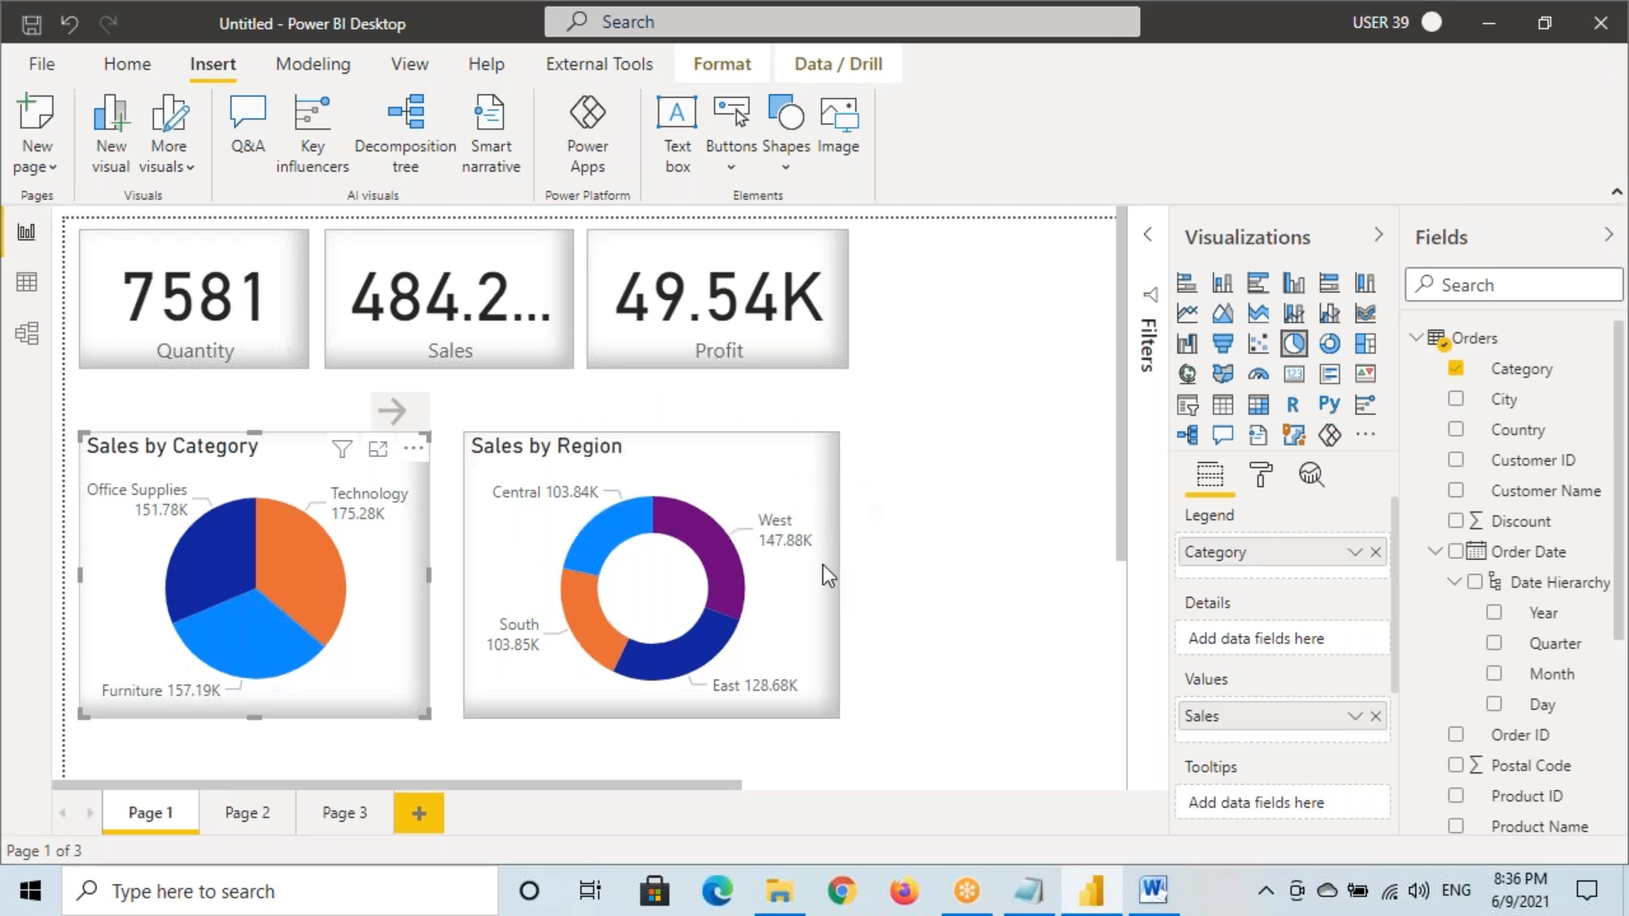
{"action": "left_click", "coordinate": [798, 567]}
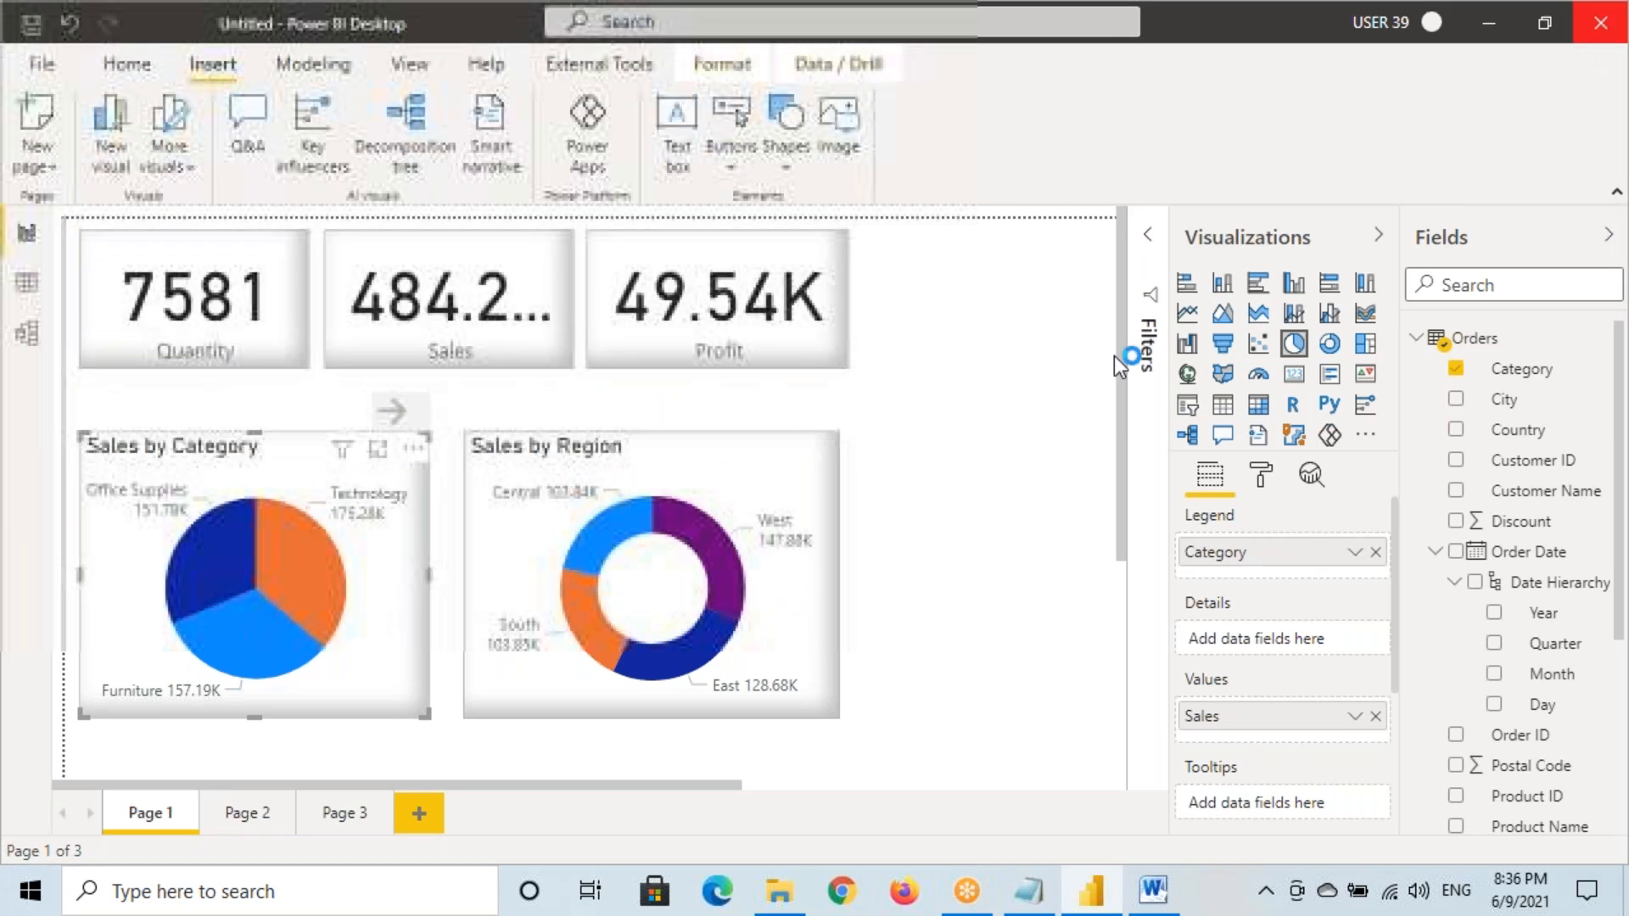
{"action": "left_click", "coordinate": [1035, 482]}
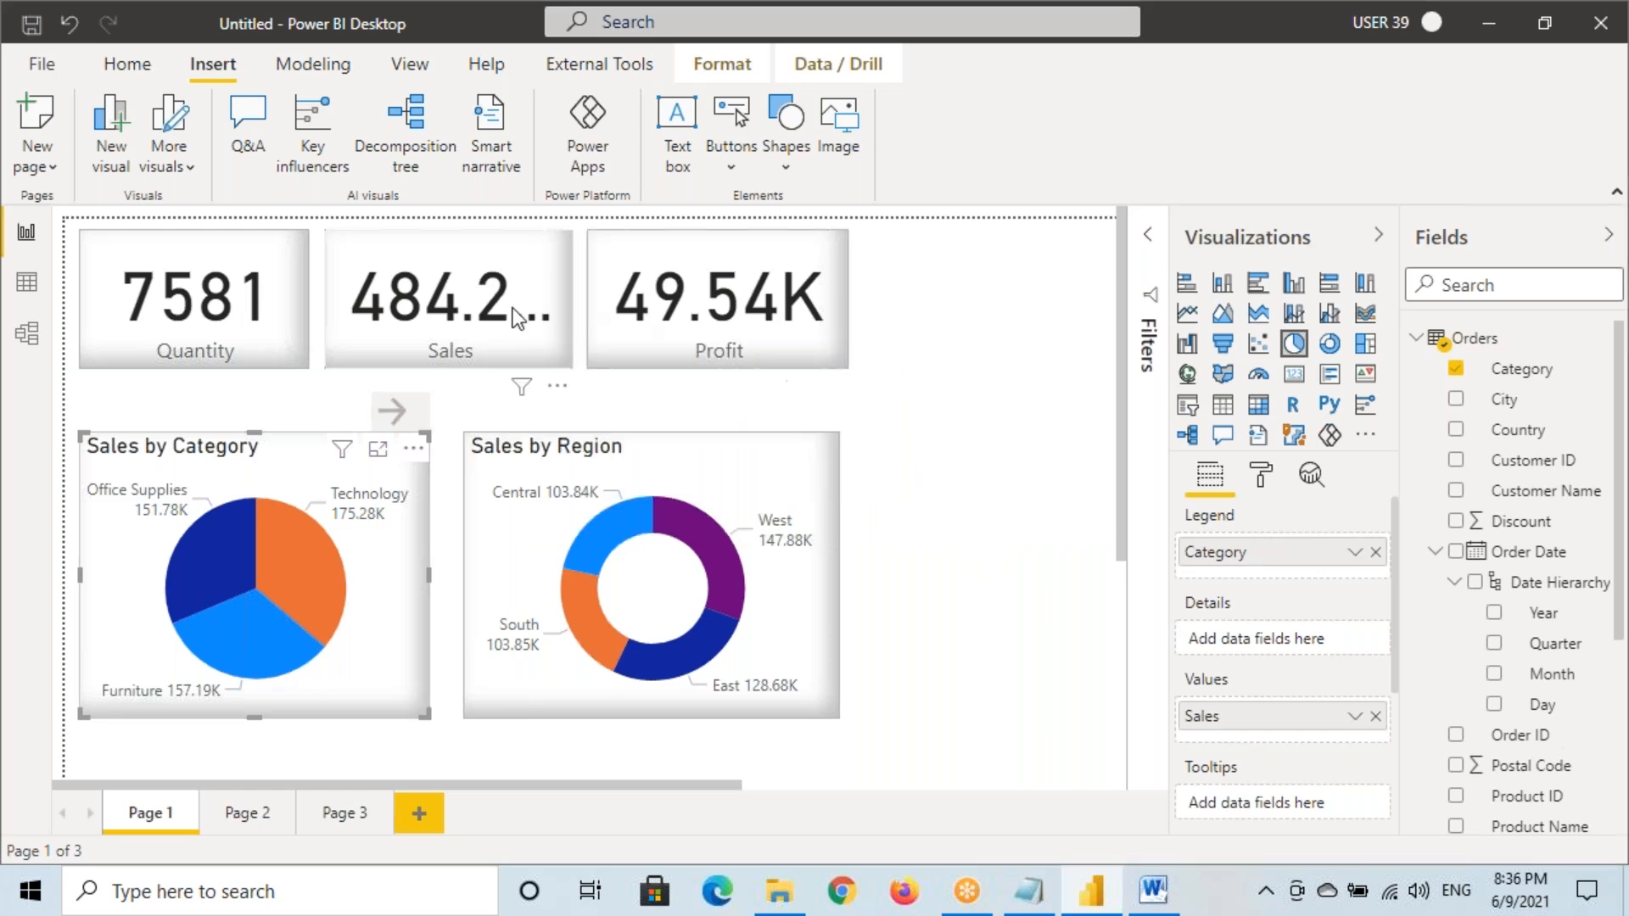
{"action": "left_click", "coordinate": [1601, 23]}
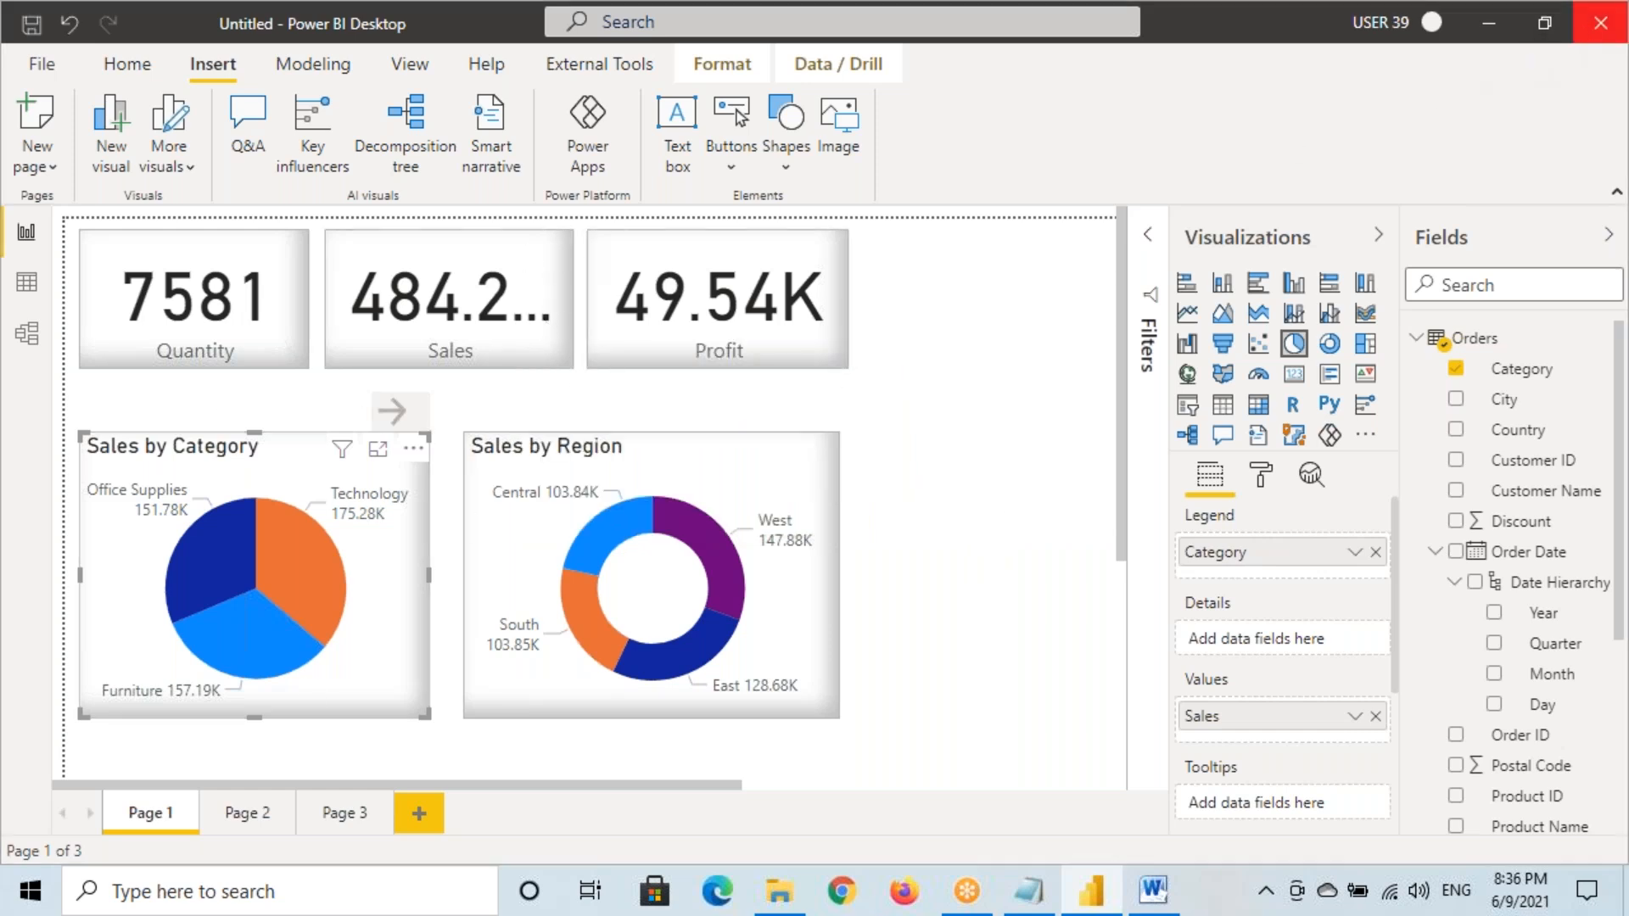
{"action": "left_click", "coordinate": [943, 484]}
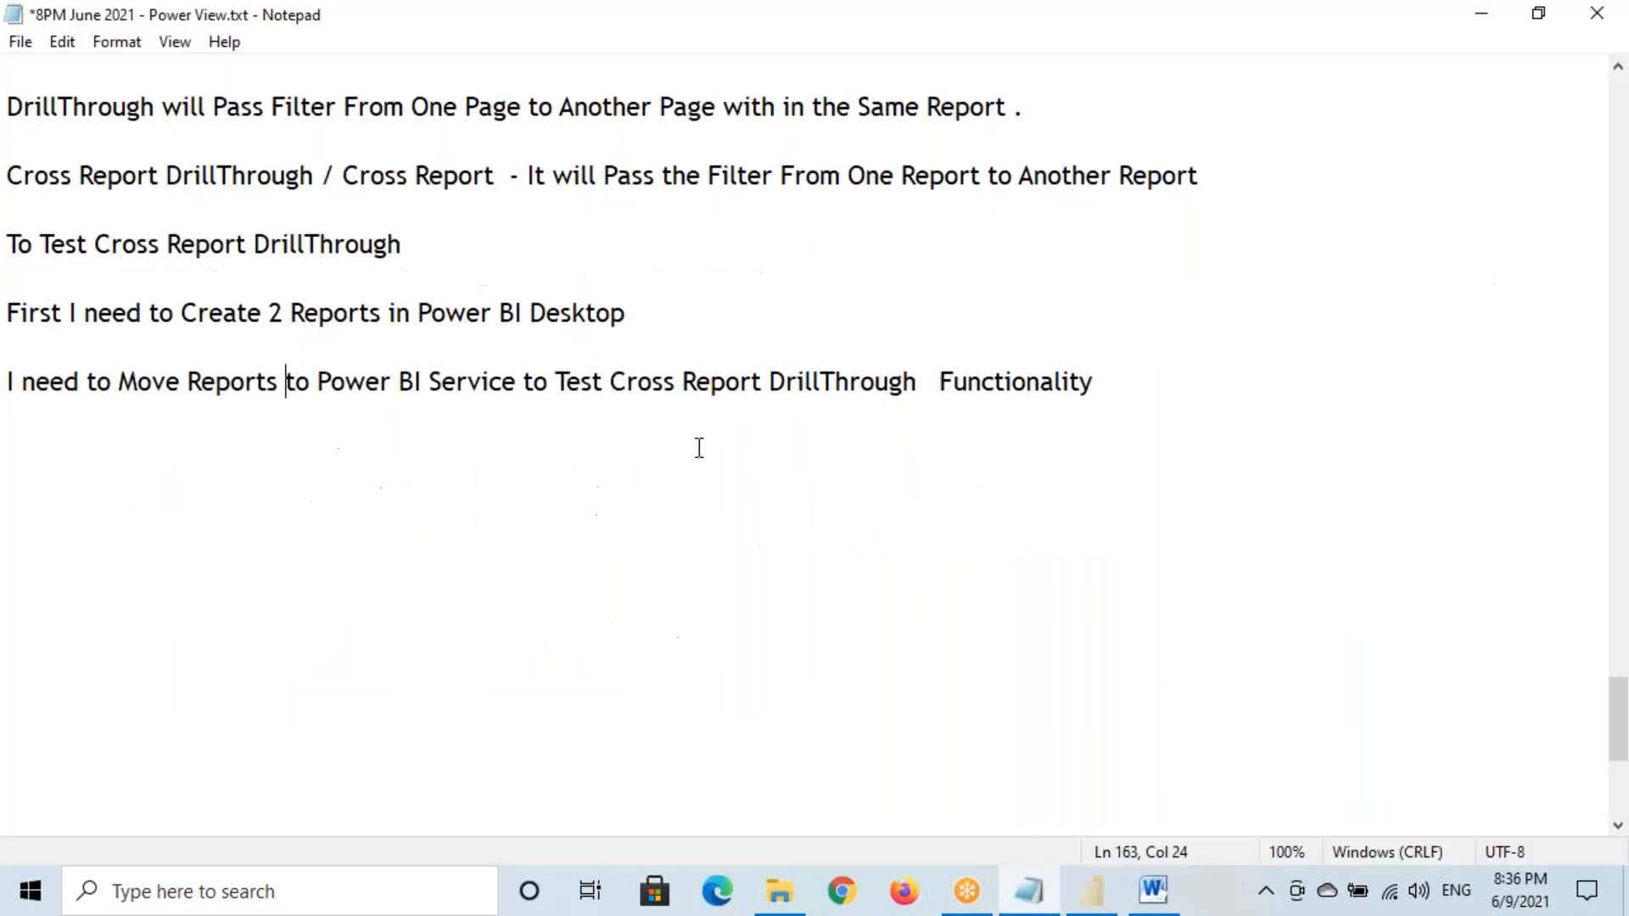
Show the Windows desktop and launch a new Power BI Desktop session from its shortcut
{"action": "left_click", "coordinate": [1628, 910]}
{"action": "double_click", "coordinate": [40, 334]}
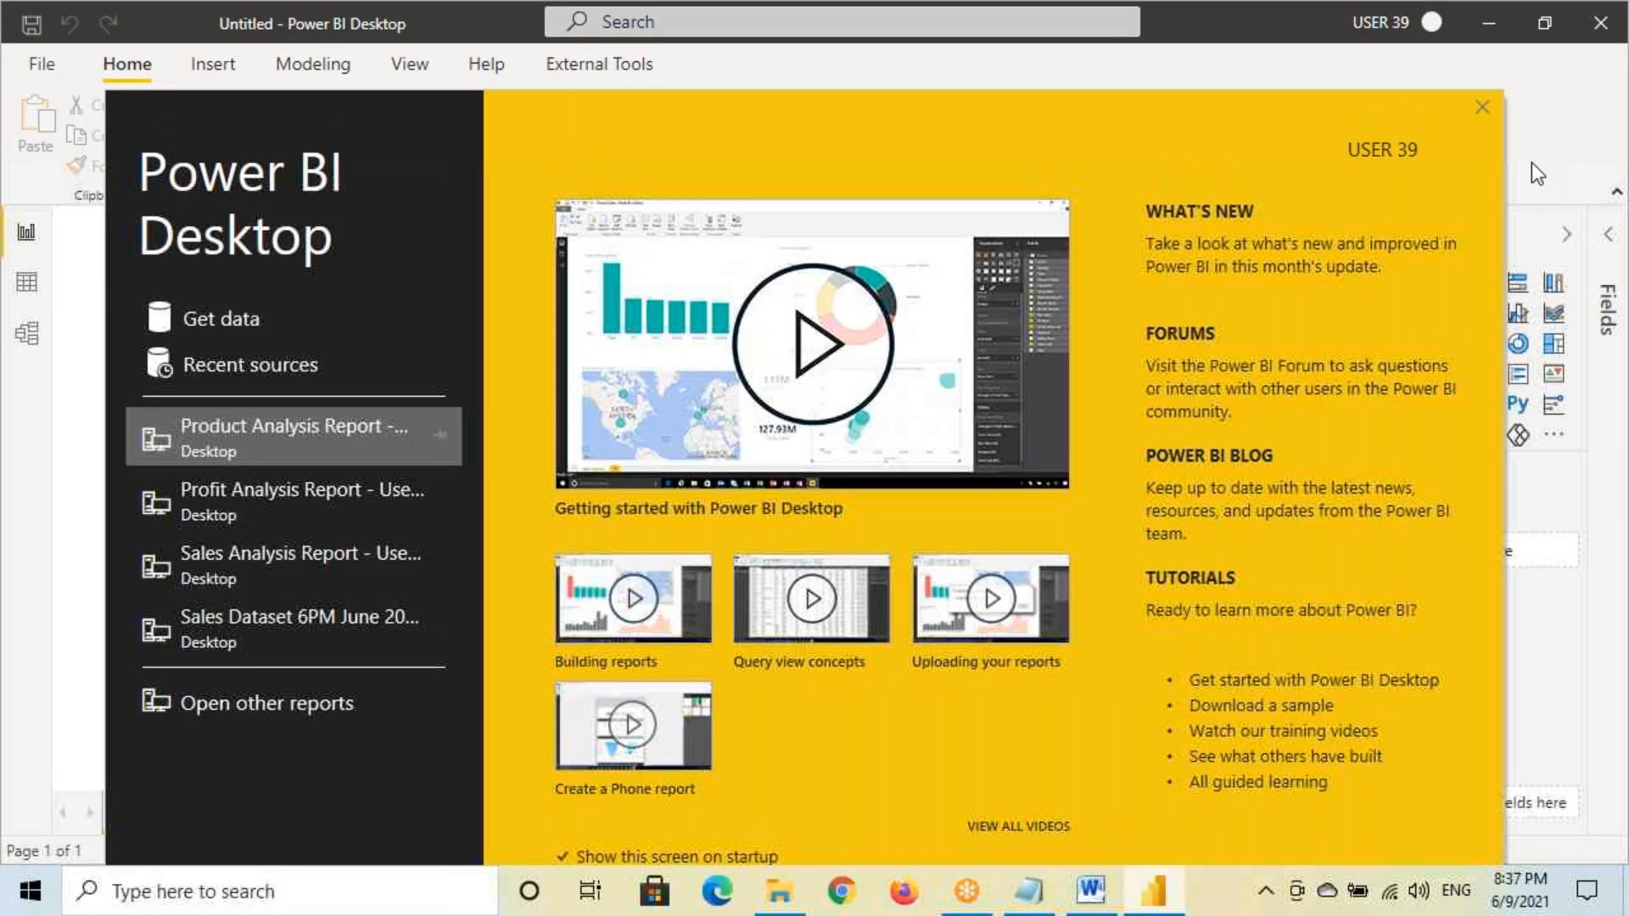
Import the Orders table from Sample - Superstore.xlsx and return to the report page
{"action": "left_click", "coordinate": [1482, 107]}
{"action": "left_click", "coordinate": [27, 335]}
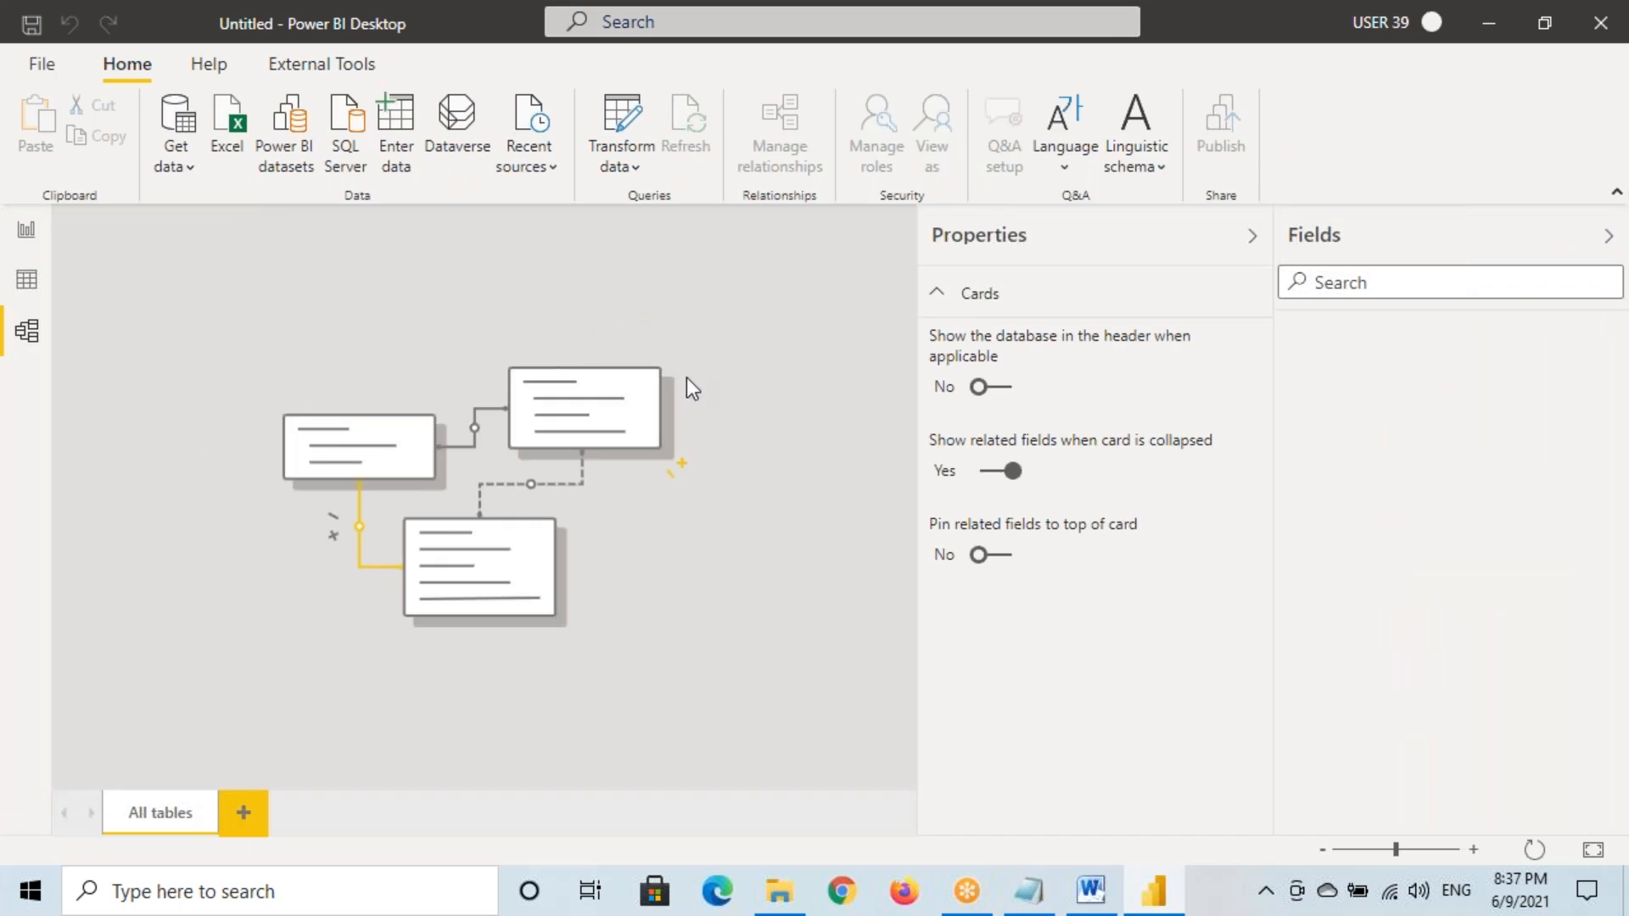
{"action": "left_click", "coordinate": [175, 157]}
{"action": "left_click", "coordinate": [226, 245]}
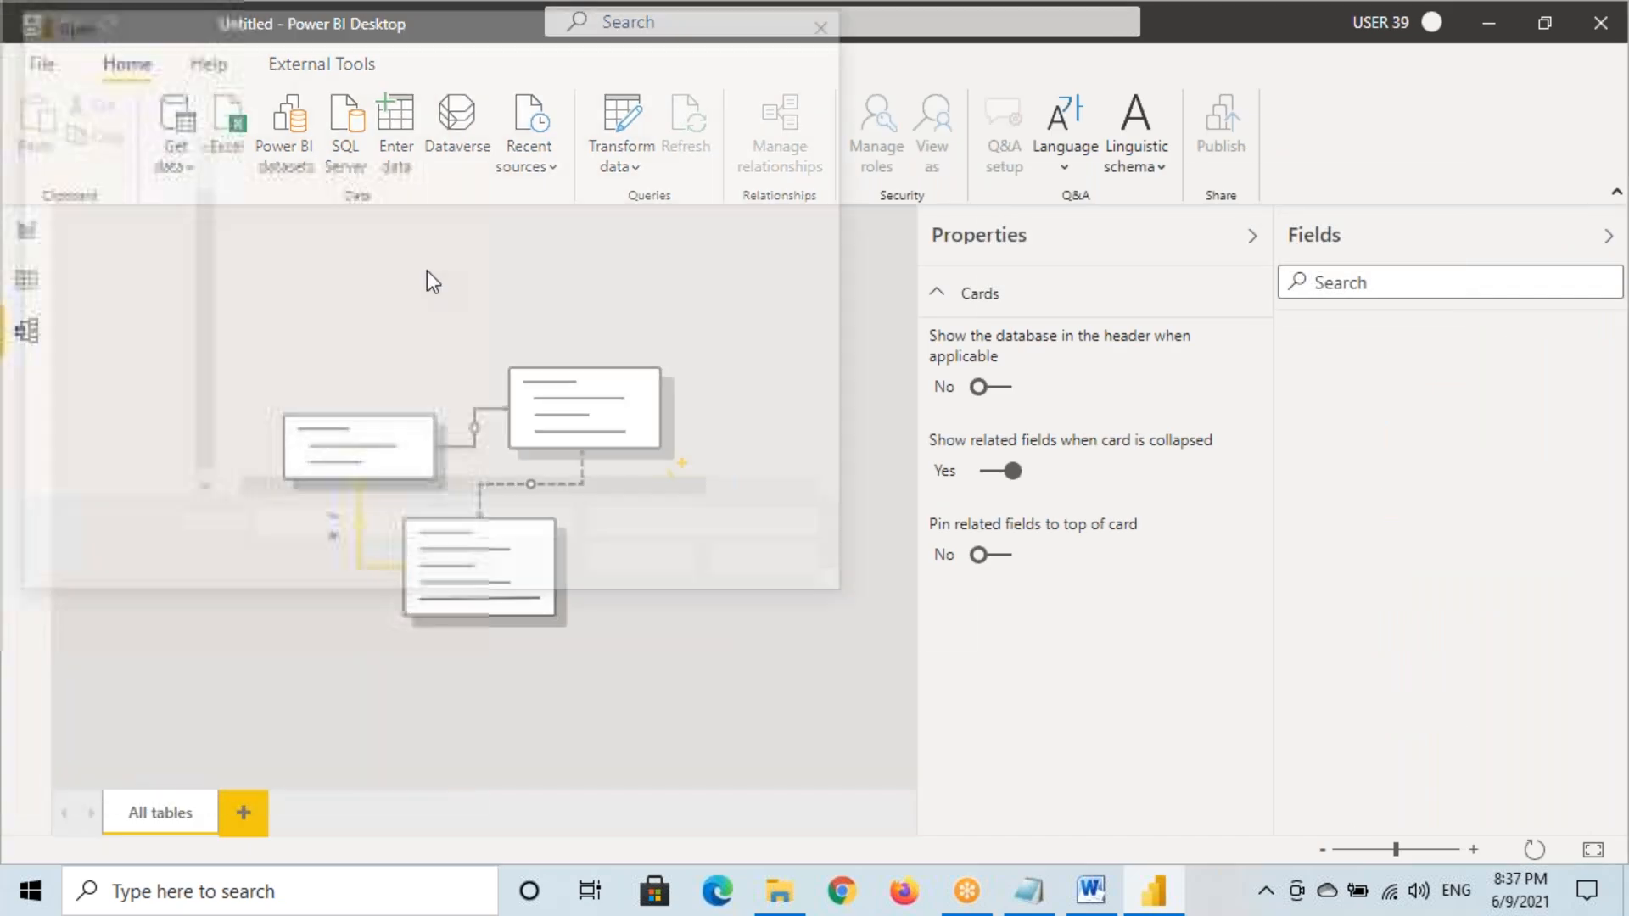
{"action": "left_click", "coordinate": [382, 242]}
{"action": "left_click", "coordinate": [624, 579]}
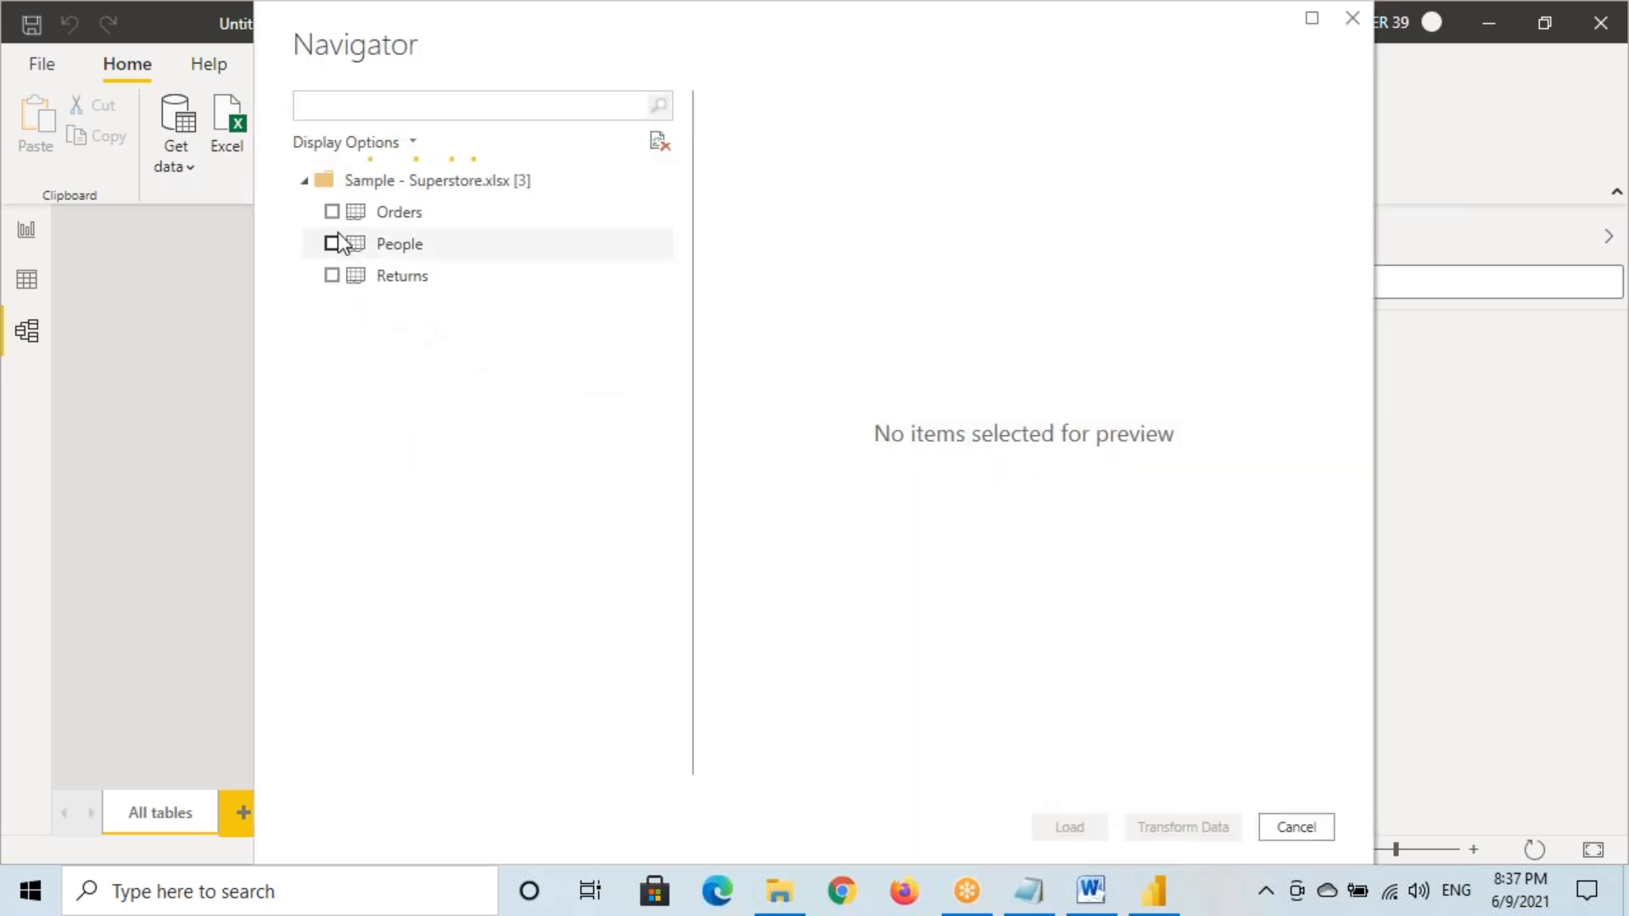
{"action": "left_click", "coordinate": [337, 219]}
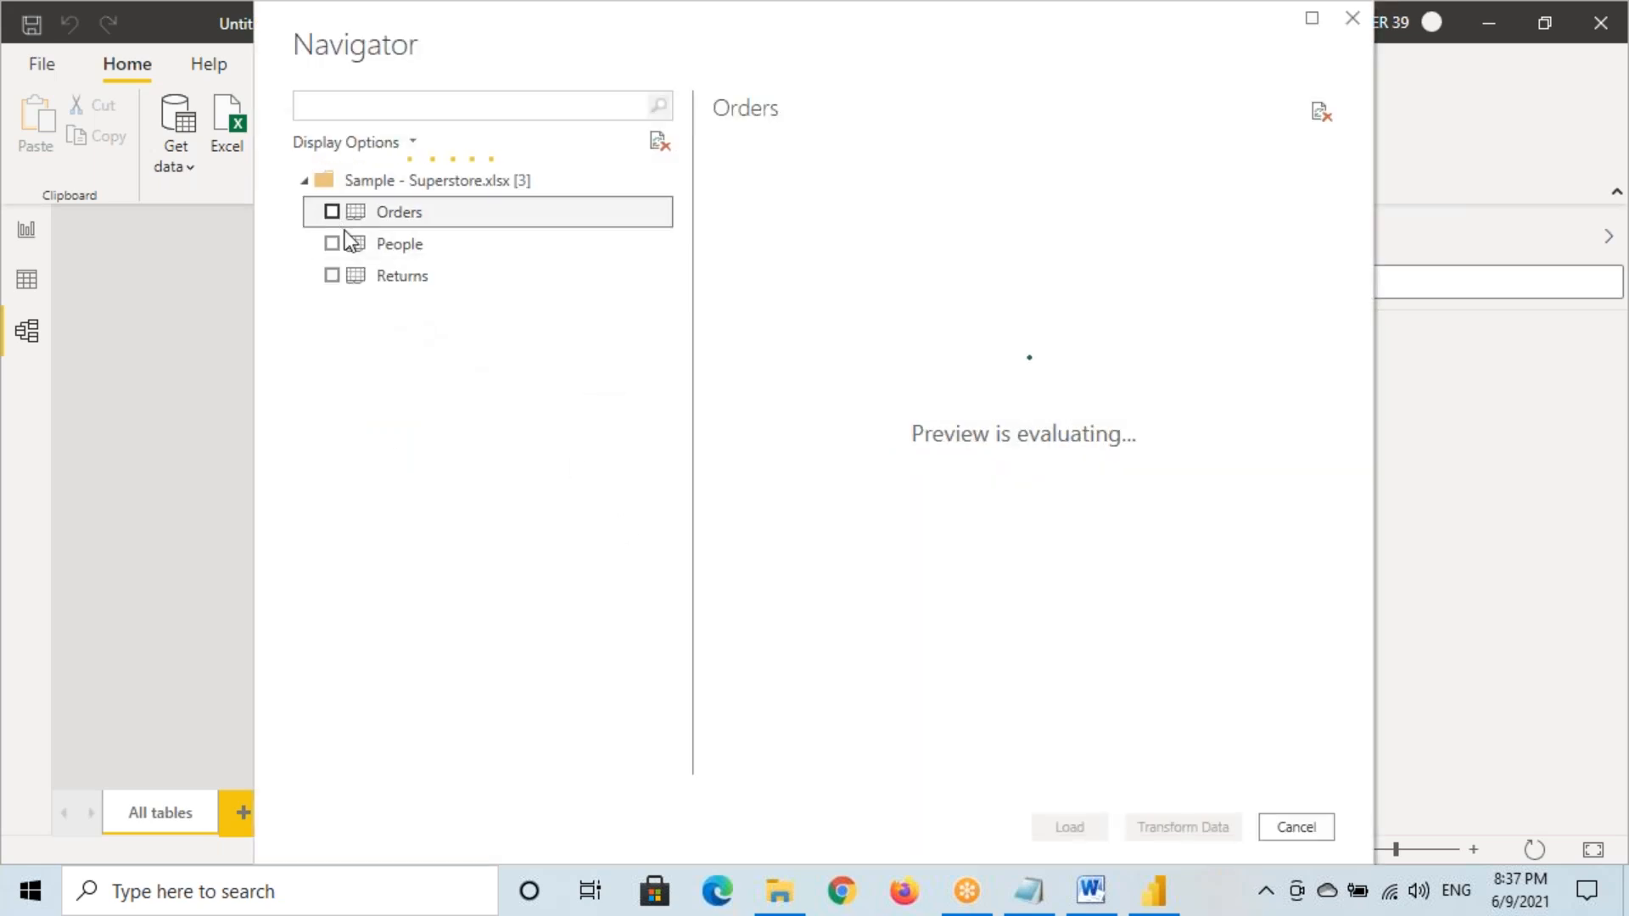
{"action": "left_click", "coordinate": [332, 211]}
{"action": "left_click", "coordinate": [1082, 833]}
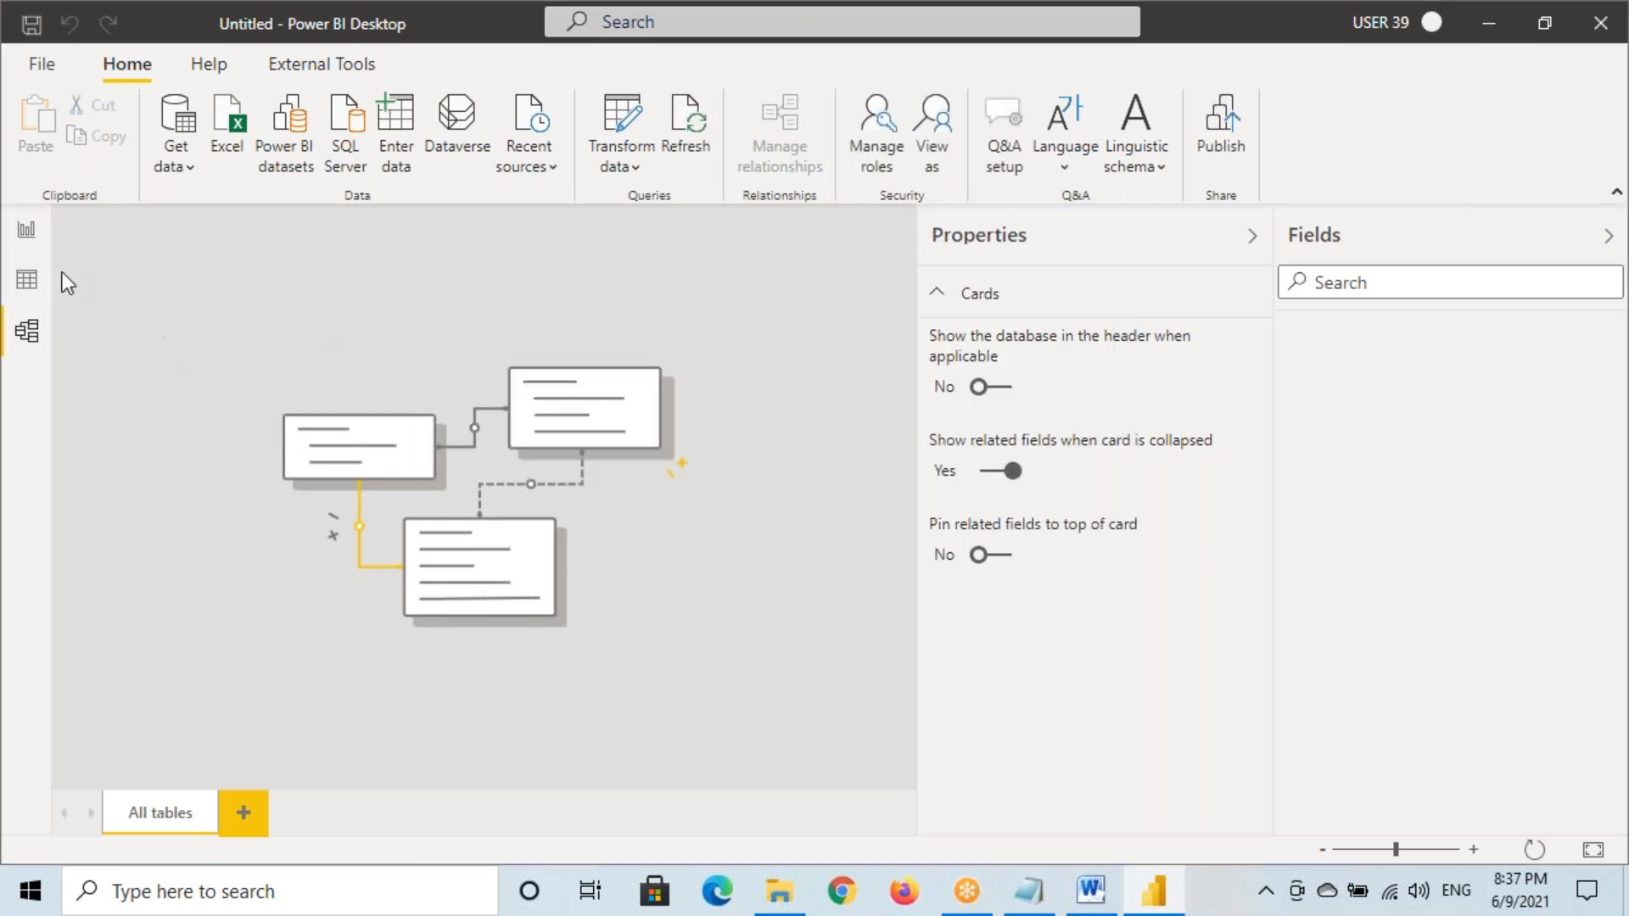
{"action": "left_click", "coordinate": [26, 230]}
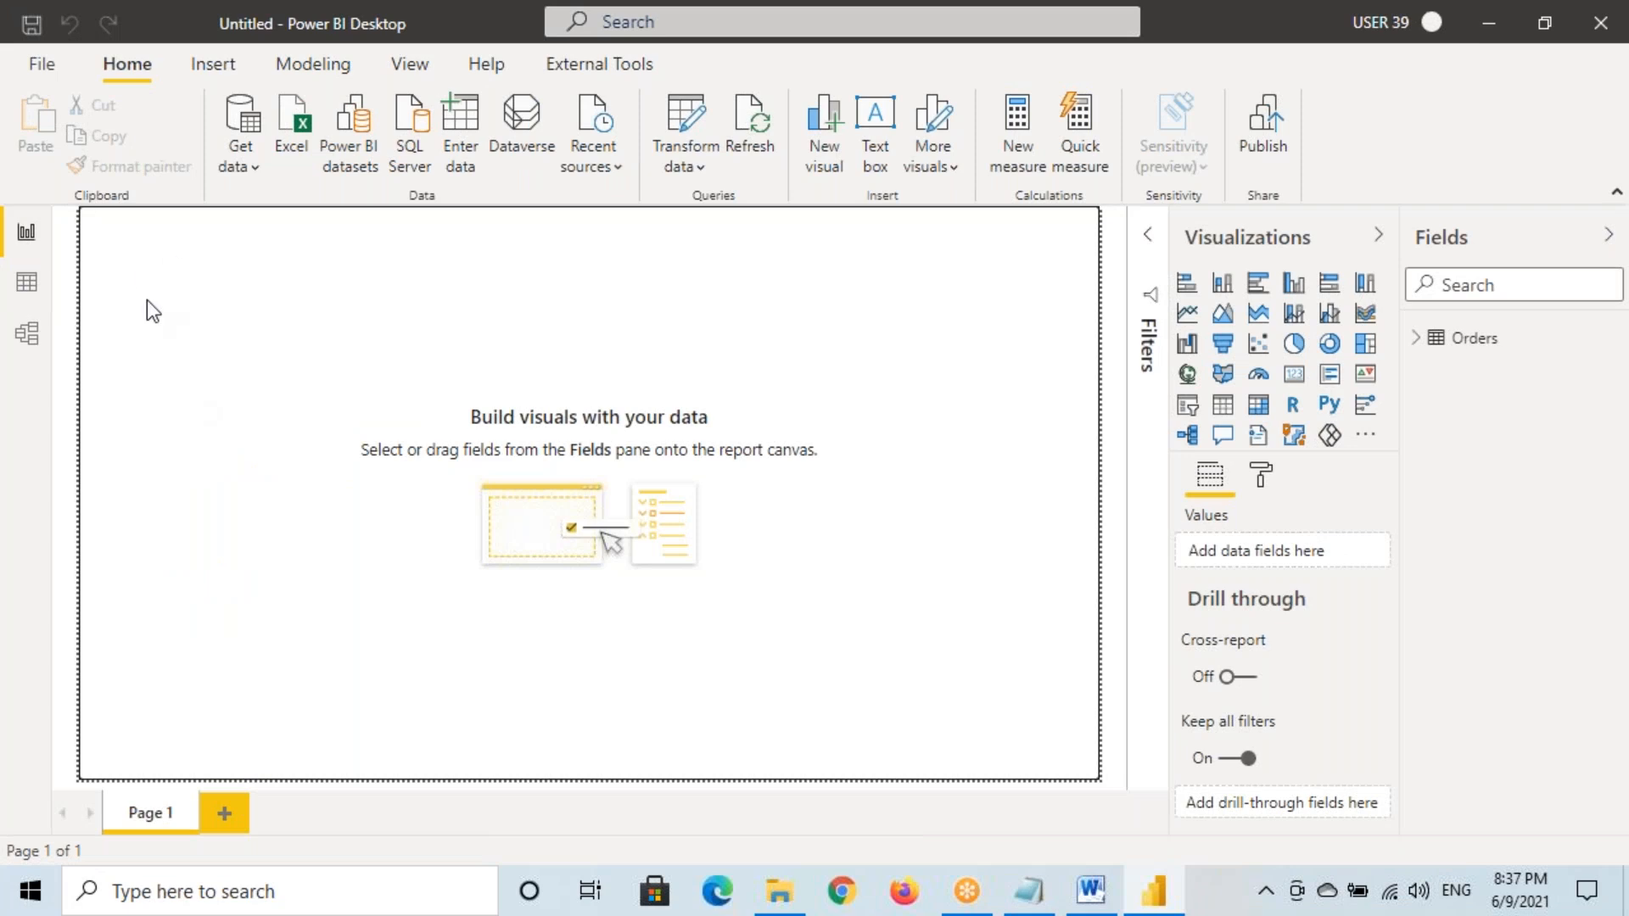
Show the page at actual size and add a pie chart of Sales by Category
{"action": "left_click", "coordinate": [409, 64]}
{"action": "left_click", "coordinate": [664, 149]}
{"action": "left_click", "coordinate": [724, 280]}
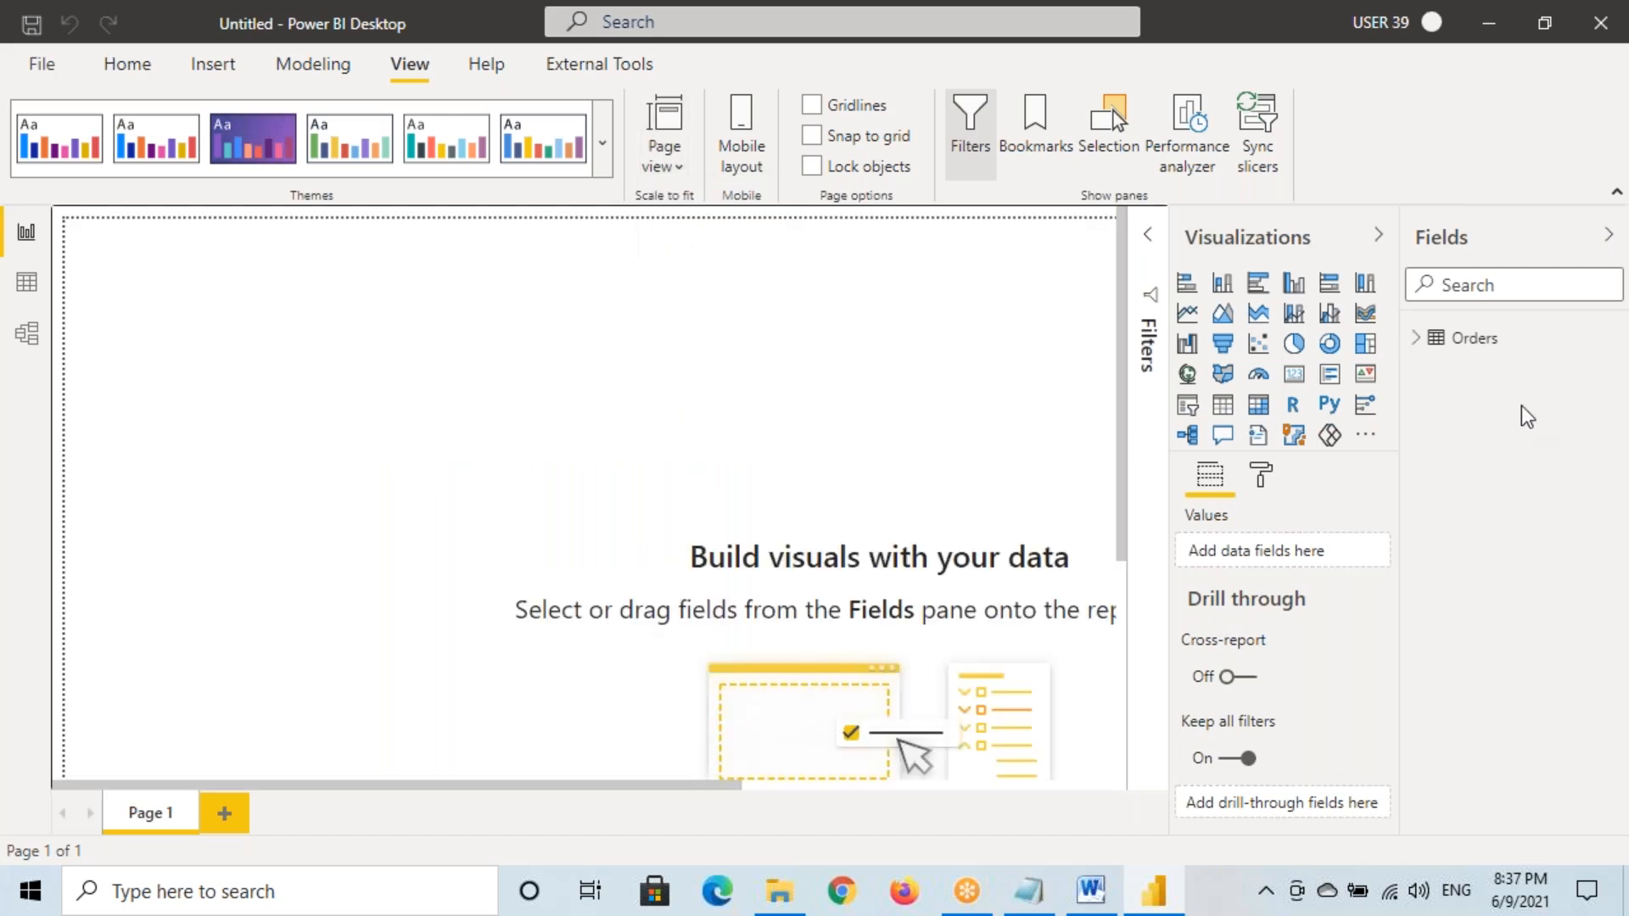
{"action": "left_click", "coordinate": [1294, 343]}
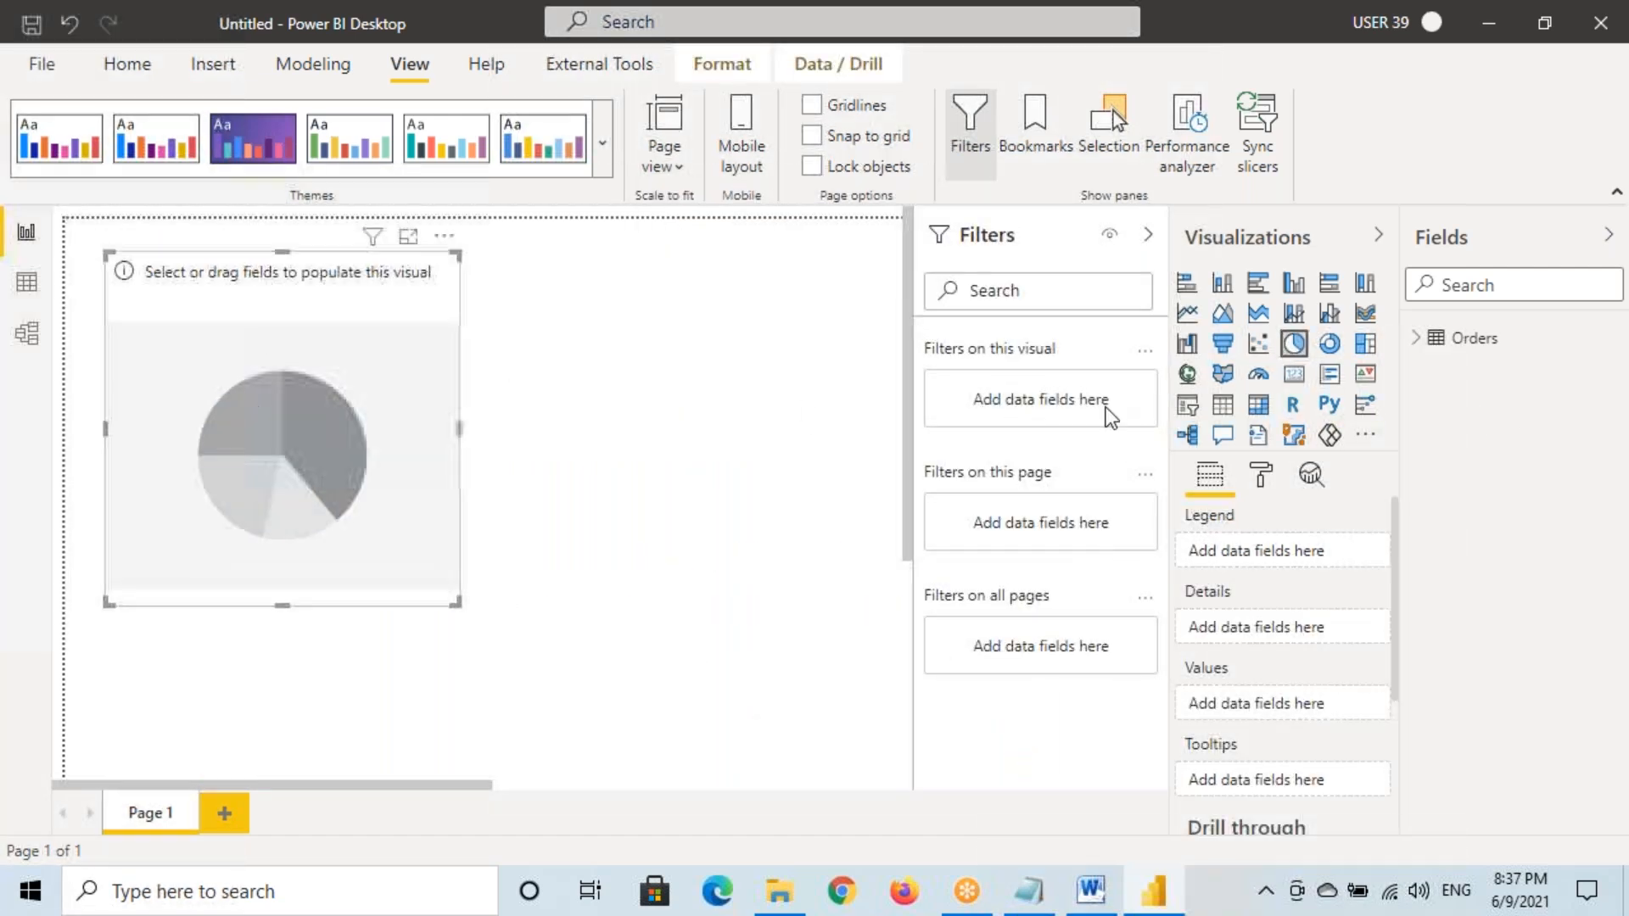
{"action": "left_click", "coordinate": [1147, 235]}
{"action": "left_click", "coordinate": [1415, 339]}
{"action": "scroll", "coordinate": [1451, 586], "scroll_direction": "down", "scroll_amount": 3}
{"action": "scroll", "coordinate": [1468, 625], "scroll_direction": "up", "scroll_amount": 3}
{"action": "left_click_drag", "start_coordinate": [1511, 384], "coordinate": [1205, 556]}
{"action": "scroll", "coordinate": [1575, 710], "scroll_direction": "down", "scroll_amount": 3}
{"action": "left_click_drag", "start_coordinate": [1511, 699], "coordinate": [364, 468]}
{"action": "left_click_drag", "start_coordinate": [456, 602], "coordinate": [507, 585]}
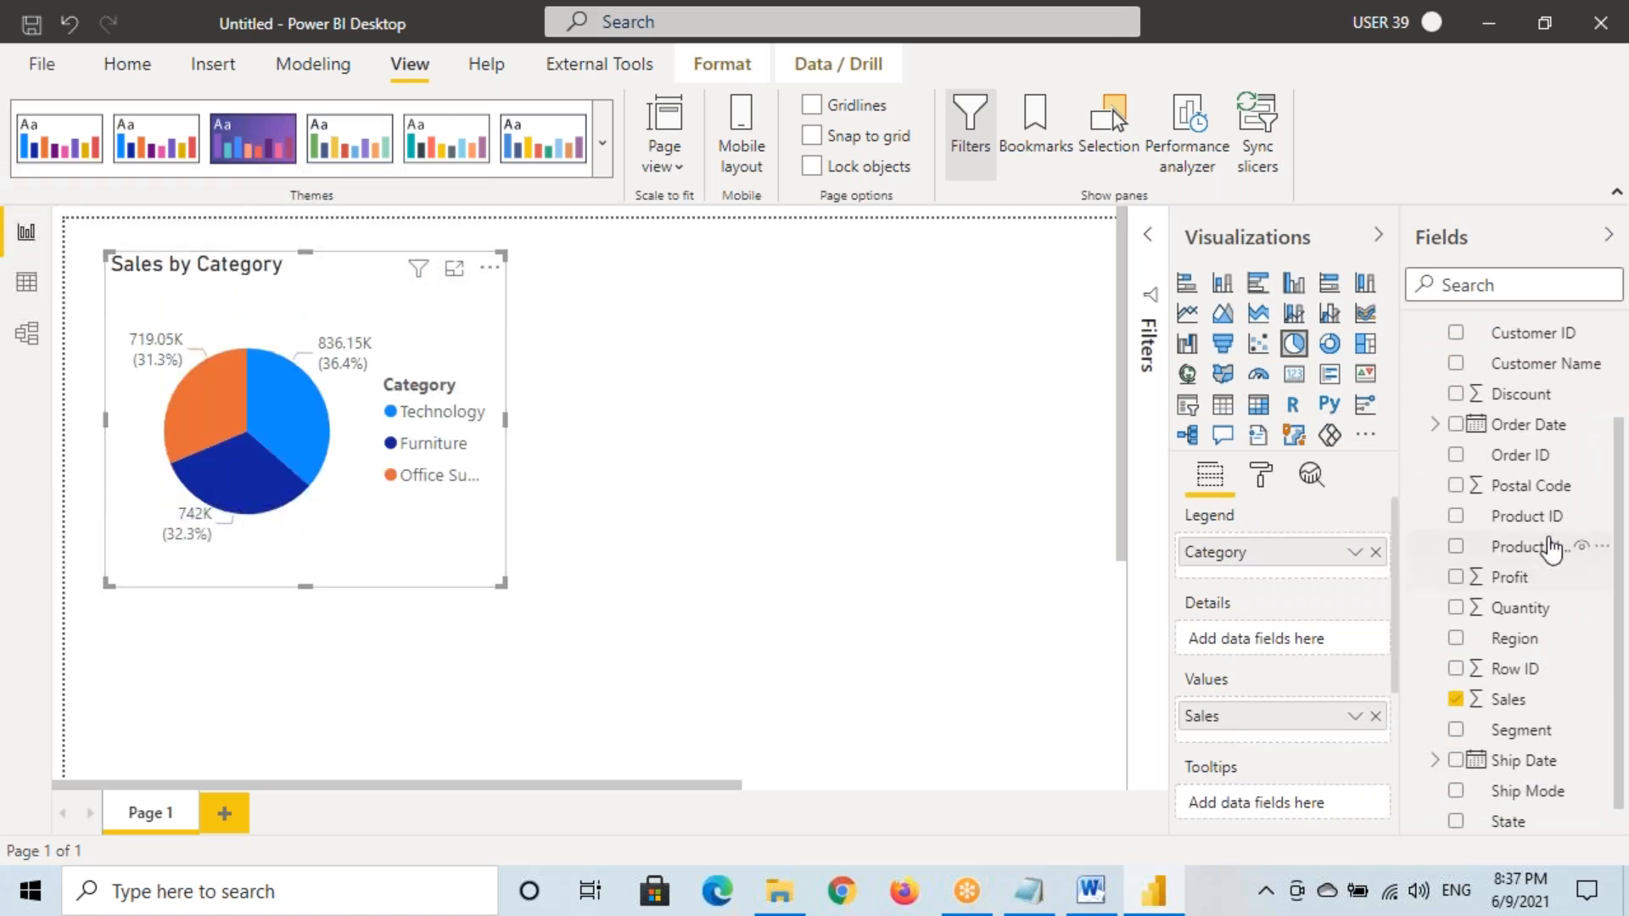
Give the pie chart a grey border and a grey shadow
{"action": "left_click", "coordinate": [1261, 475]}
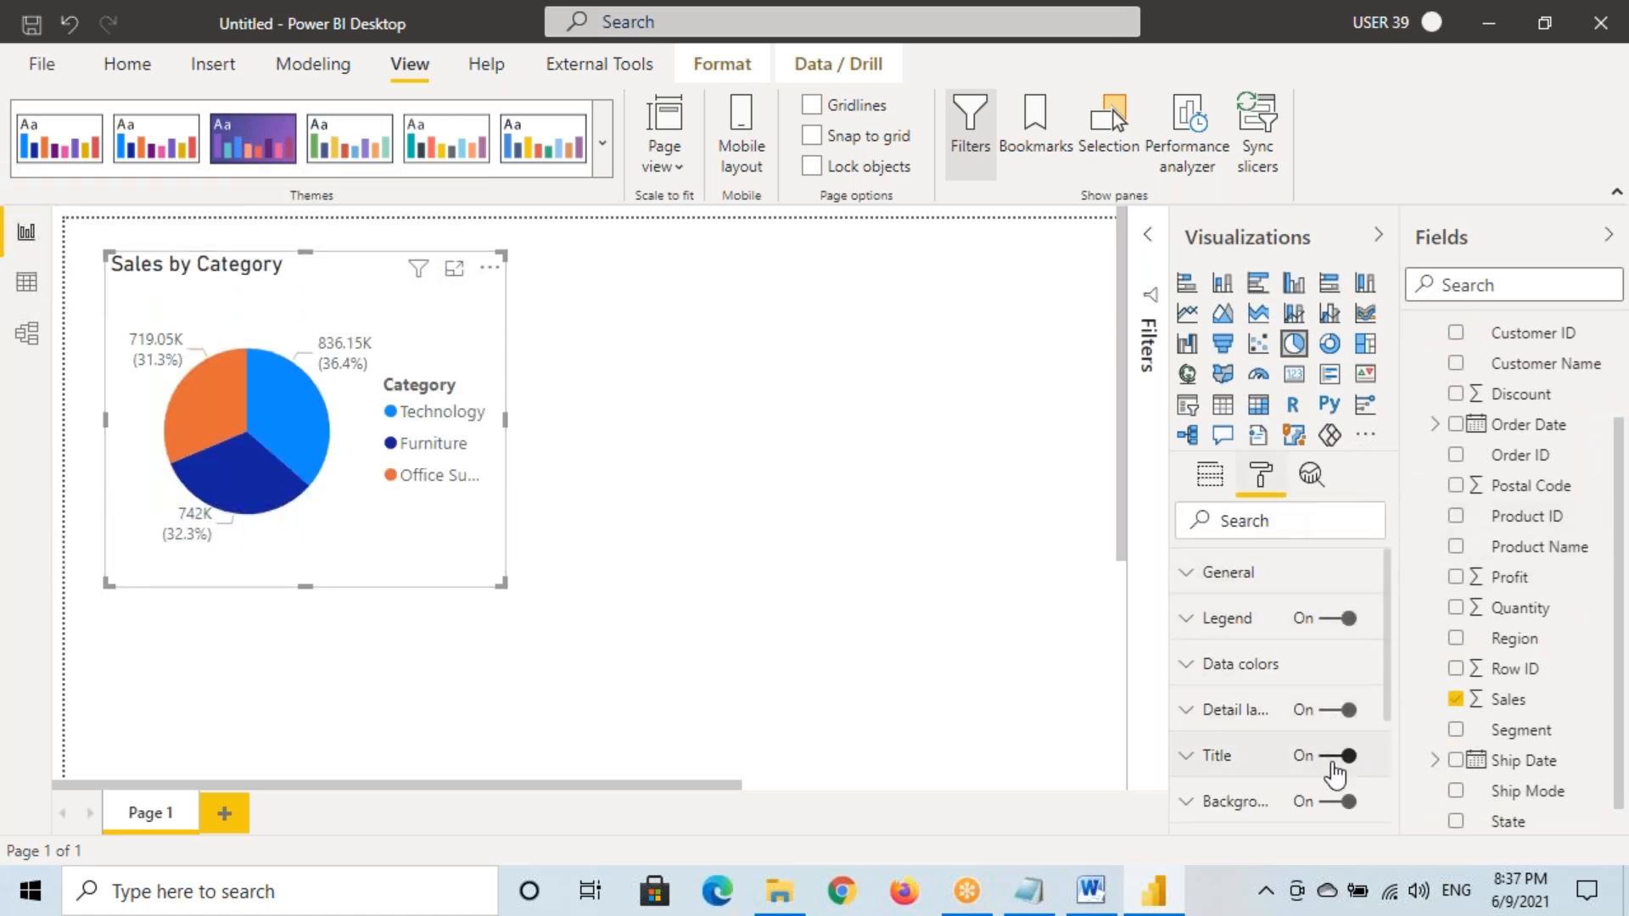
{"action": "scroll", "coordinate": [1335, 774], "scroll_direction": "down", "scroll_amount": 3}
{"action": "left_click", "coordinate": [1345, 766]}
{"action": "left_click", "coordinate": [1230, 768]}
{"action": "scroll", "coordinate": [1230, 815], "scroll_direction": "down", "scroll_amount": 3}
{"action": "left_click", "coordinate": [1232, 588]}
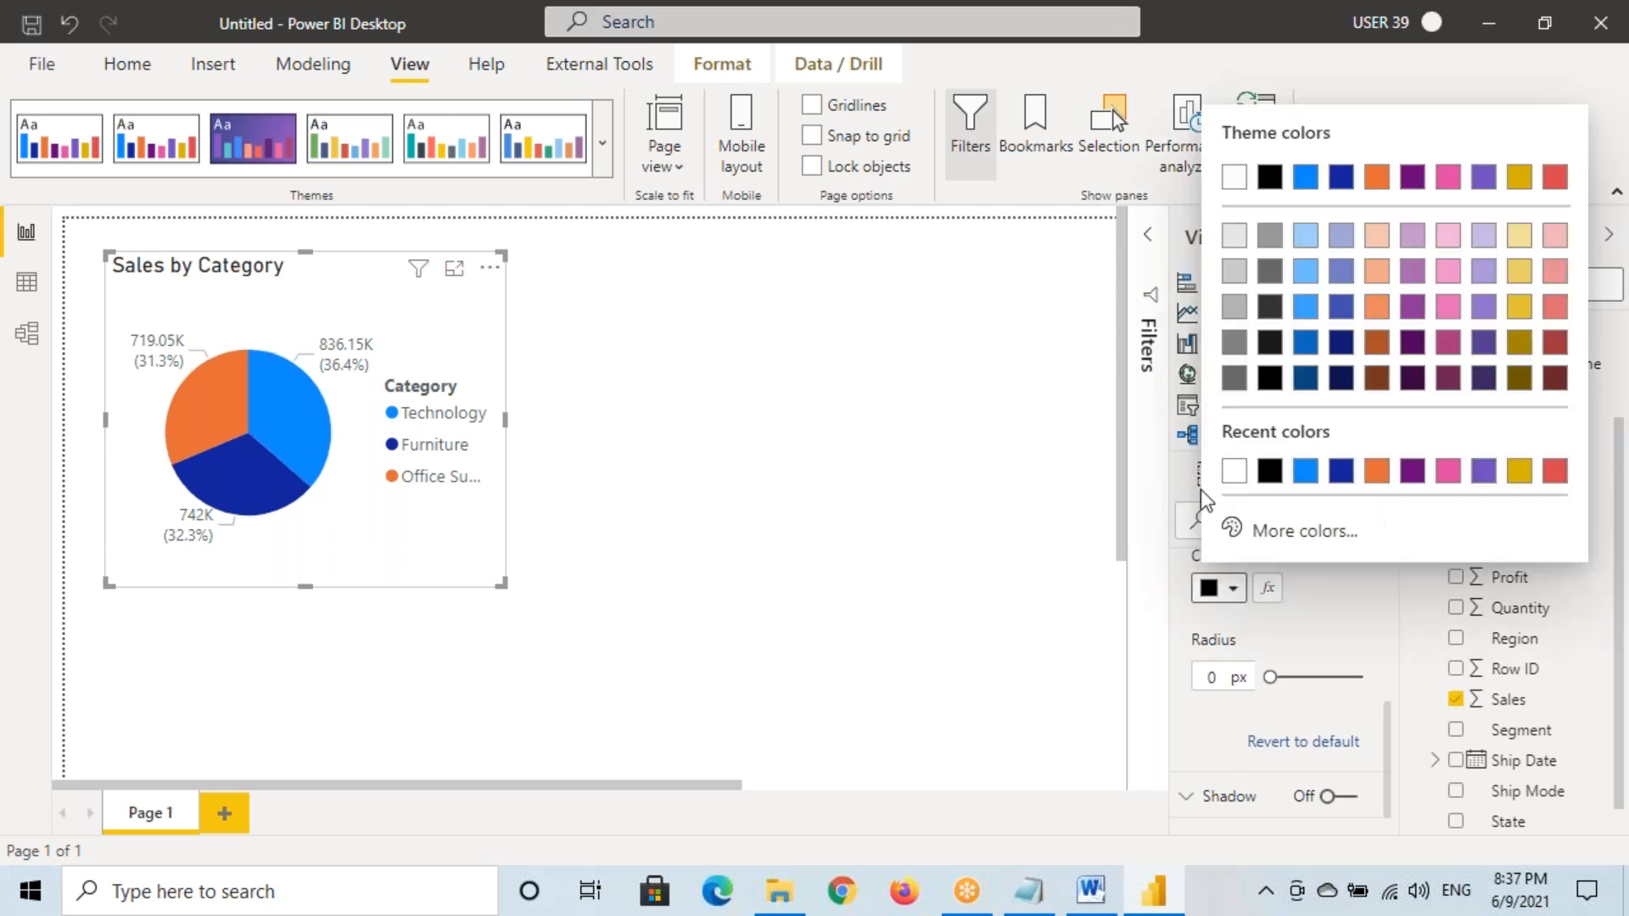
{"action": "left_click", "coordinate": [1234, 342]}
{"action": "scroll", "coordinate": [1275, 700], "scroll_direction": "up", "scroll_amount": 3}
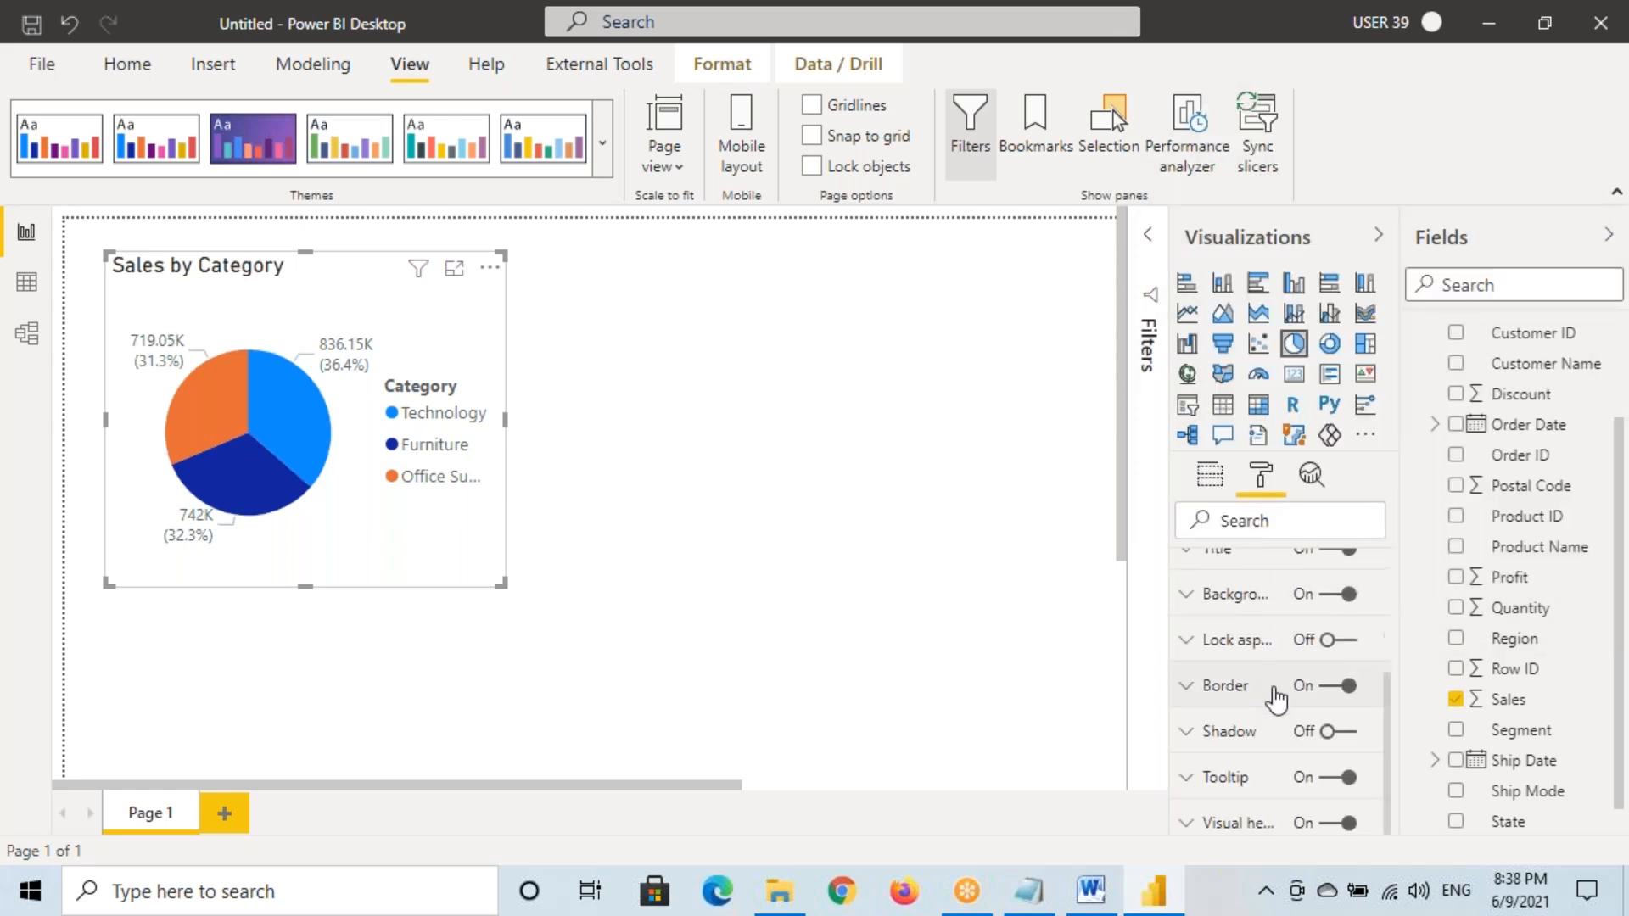
{"action": "left_click", "coordinate": [1345, 732]}
{"action": "left_click", "coordinate": [1222, 730]}
{"action": "scroll", "coordinate": [1230, 684], "scroll_direction": "down", "scroll_amount": 1}
{"action": "left_click", "coordinate": [1226, 682]}
{"action": "left_click", "coordinate": [1235, 399]}
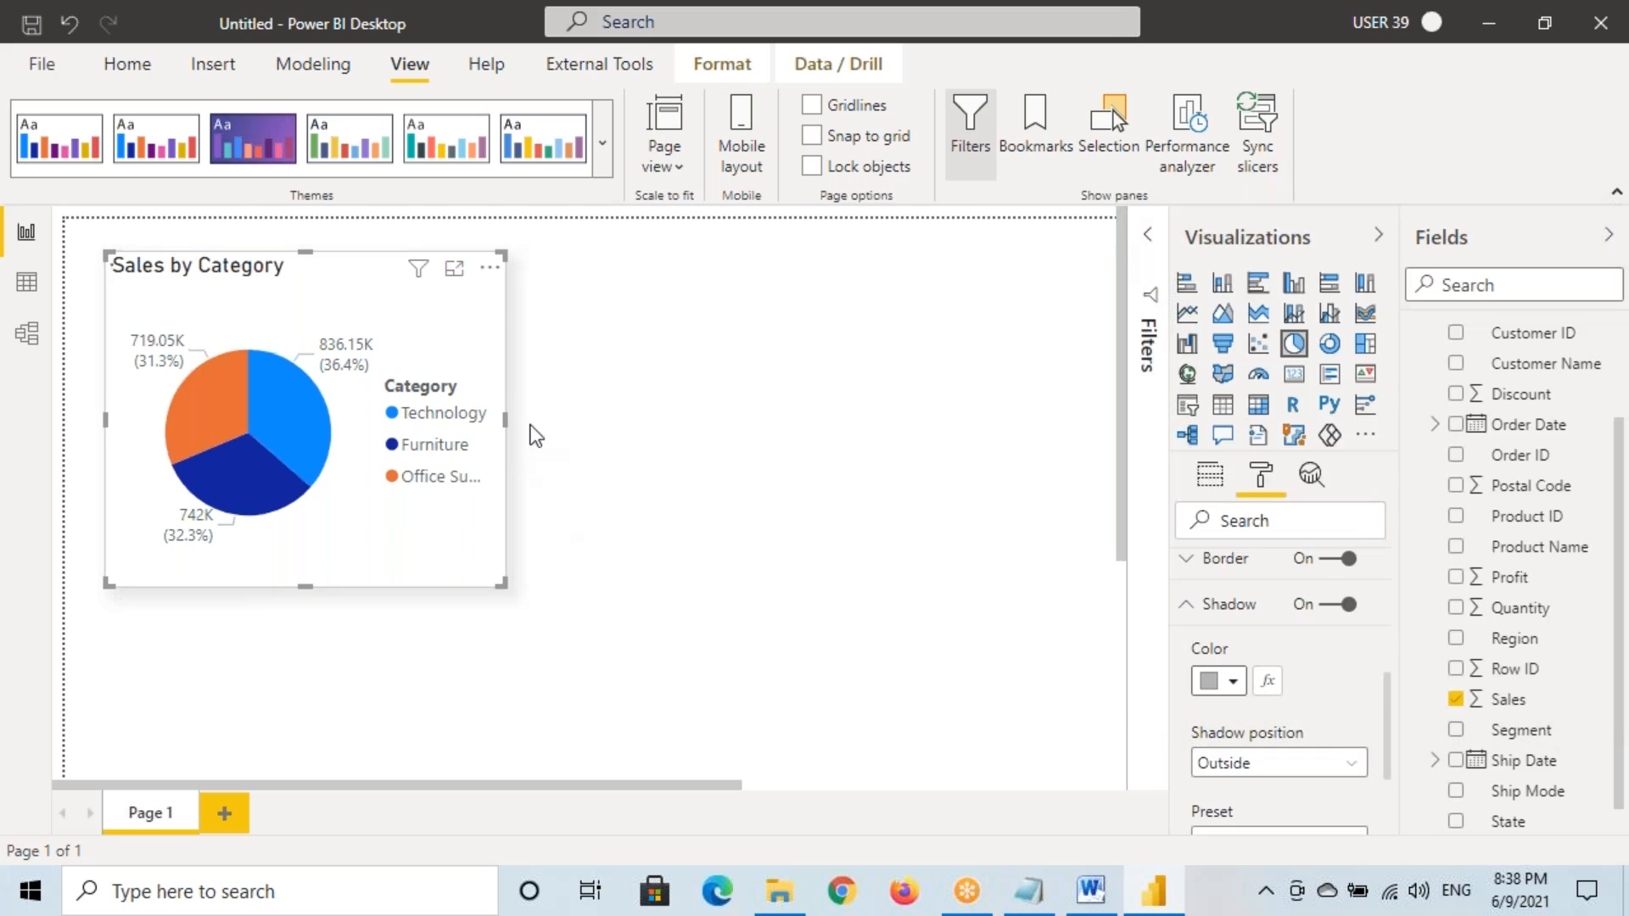
{"action": "left_click", "coordinate": [561, 397]}
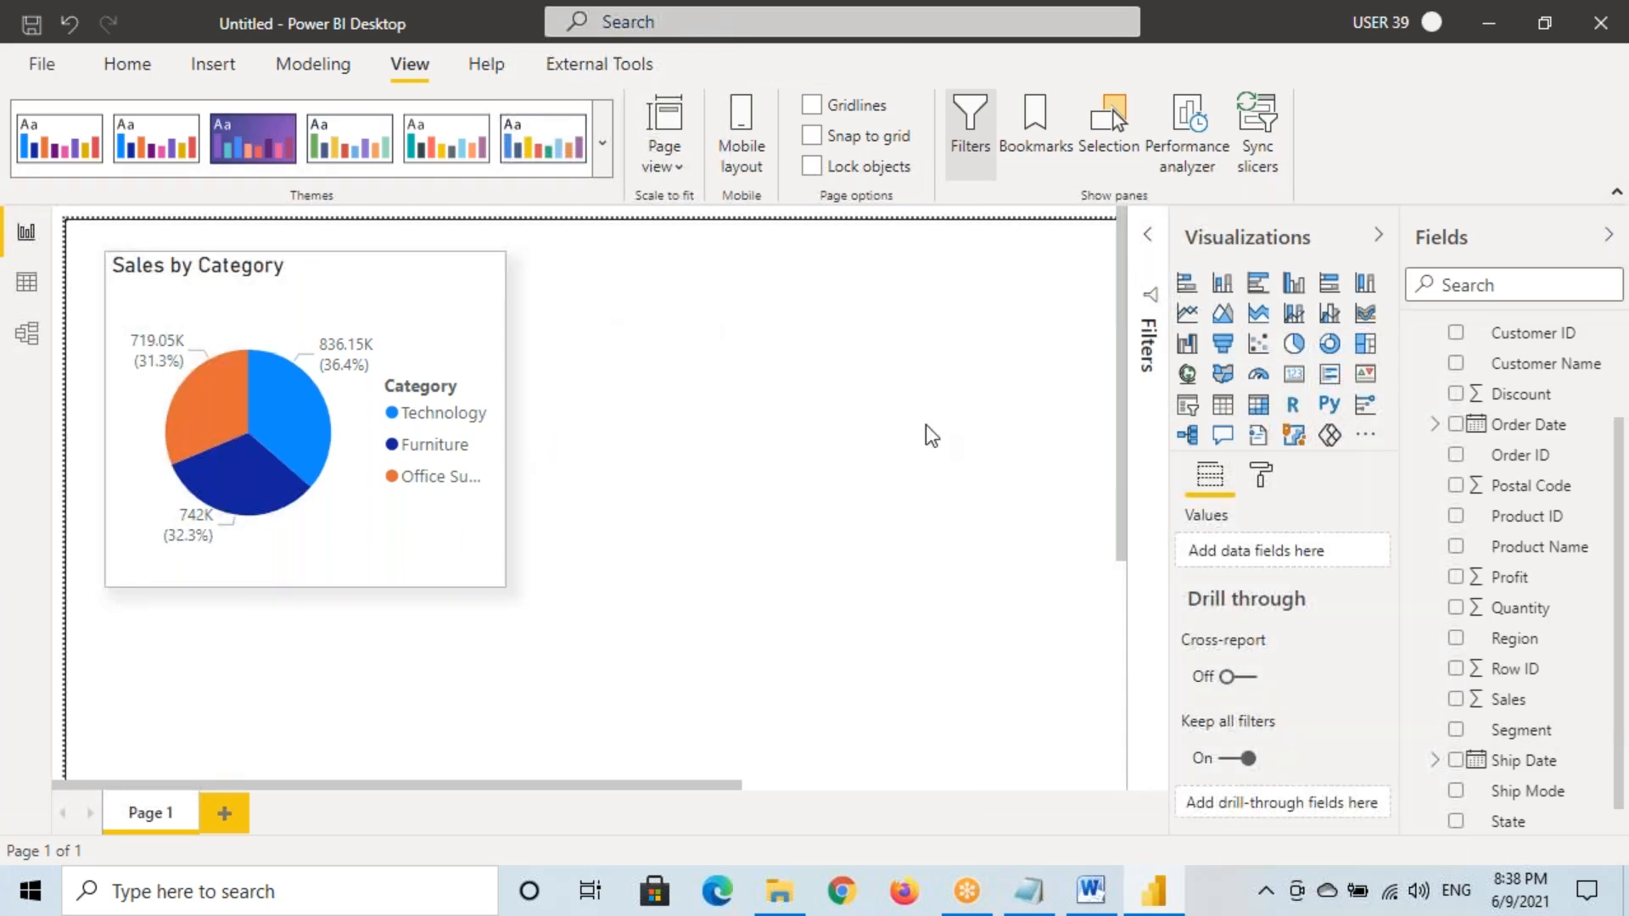
Add a Sales by Region donut chart to the right of the pie
{"action": "left_click", "coordinate": [1330, 349]}
{"action": "left_click_drag", "start_coordinate": [291, 586], "coordinate": [745, 306]}
{"action": "left_click_drag", "start_coordinate": [843, 464], "coordinate": [726, 487]}
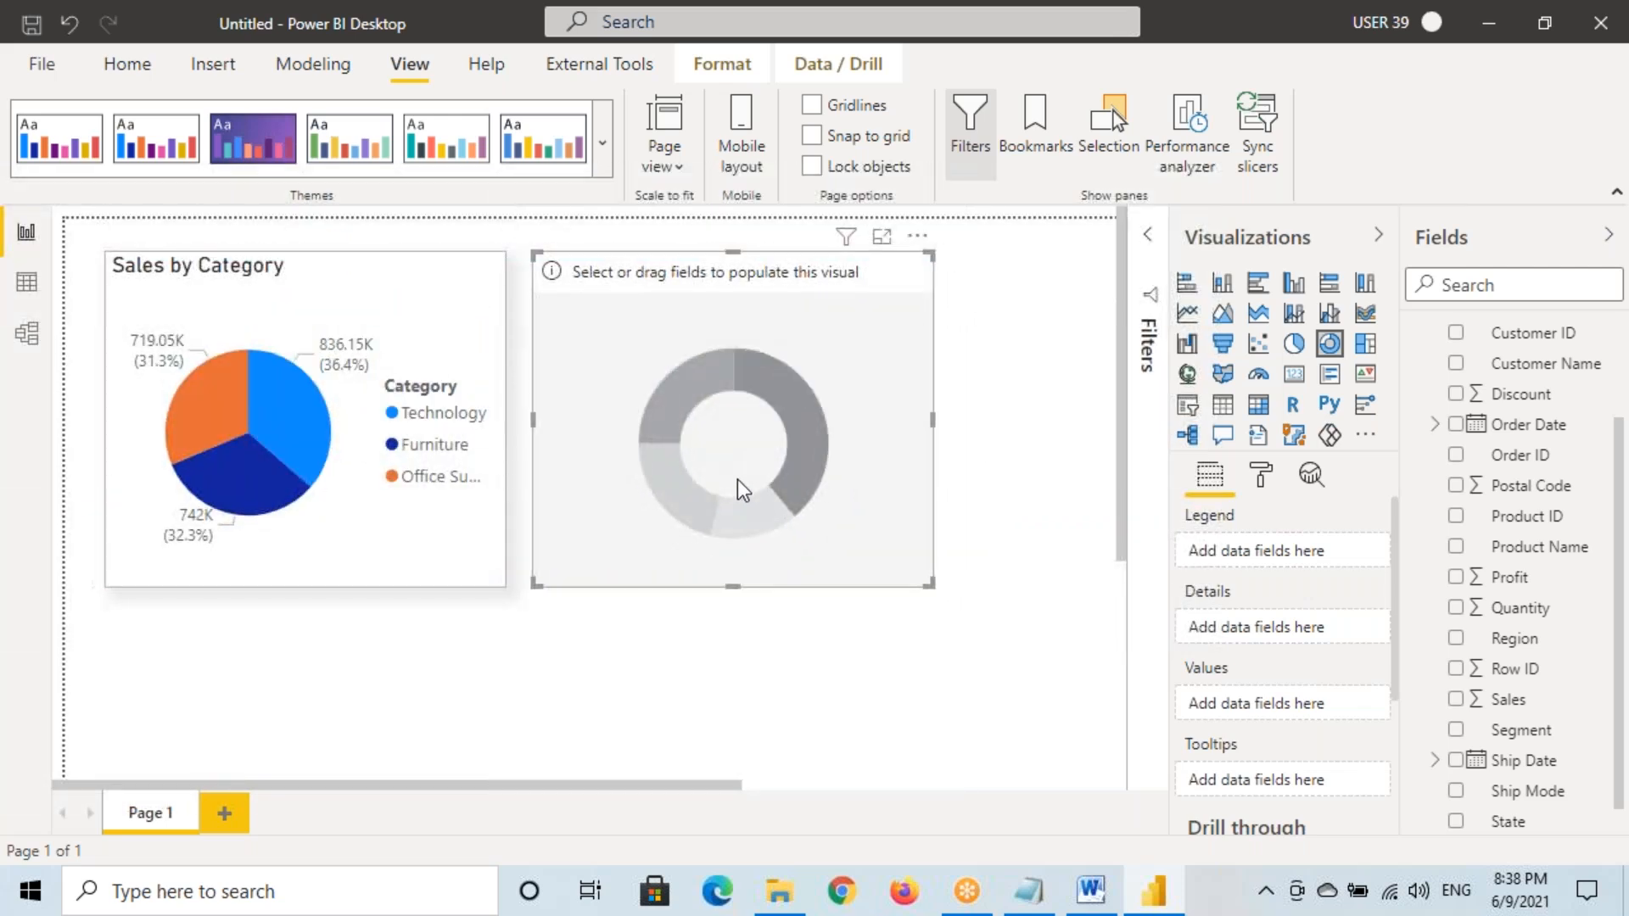
{"action": "left_click_drag", "start_coordinate": [1542, 647], "coordinate": [738, 468]}
{"action": "left_click_drag", "start_coordinate": [1508, 699], "coordinate": [725, 441]}
Copy the pie chart's border and shadow formatting onto the donut with Format painter
{"action": "left_click", "coordinate": [340, 302]}
{"action": "left_click", "coordinate": [127, 63]}
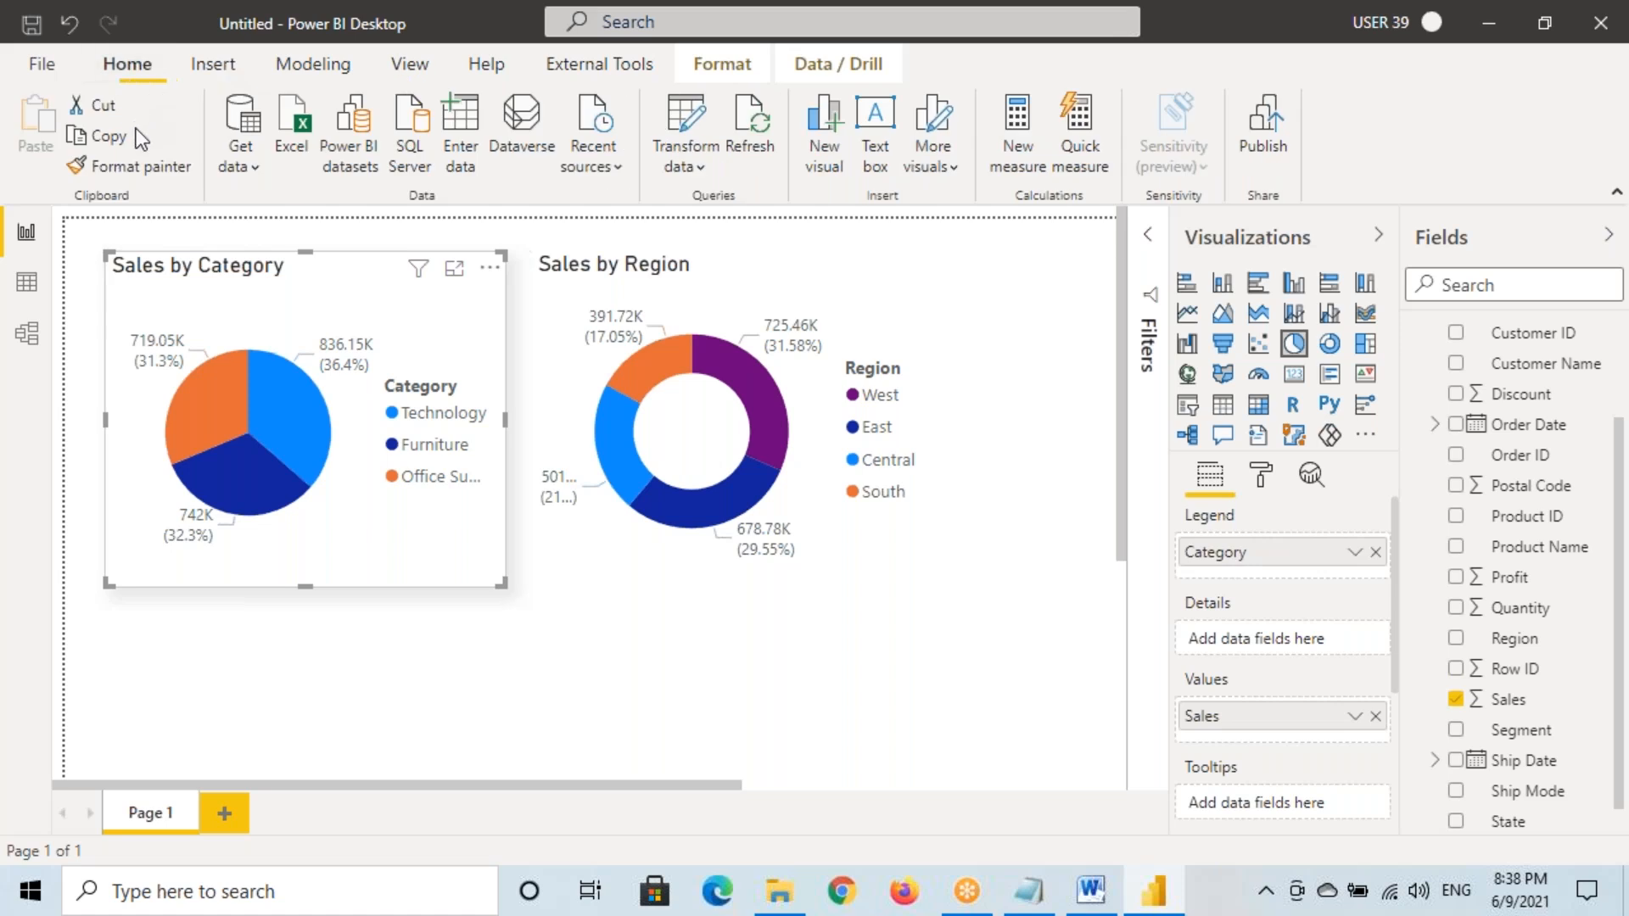
{"action": "left_click", "coordinate": [139, 173]}
{"action": "left_click", "coordinate": [658, 306]}
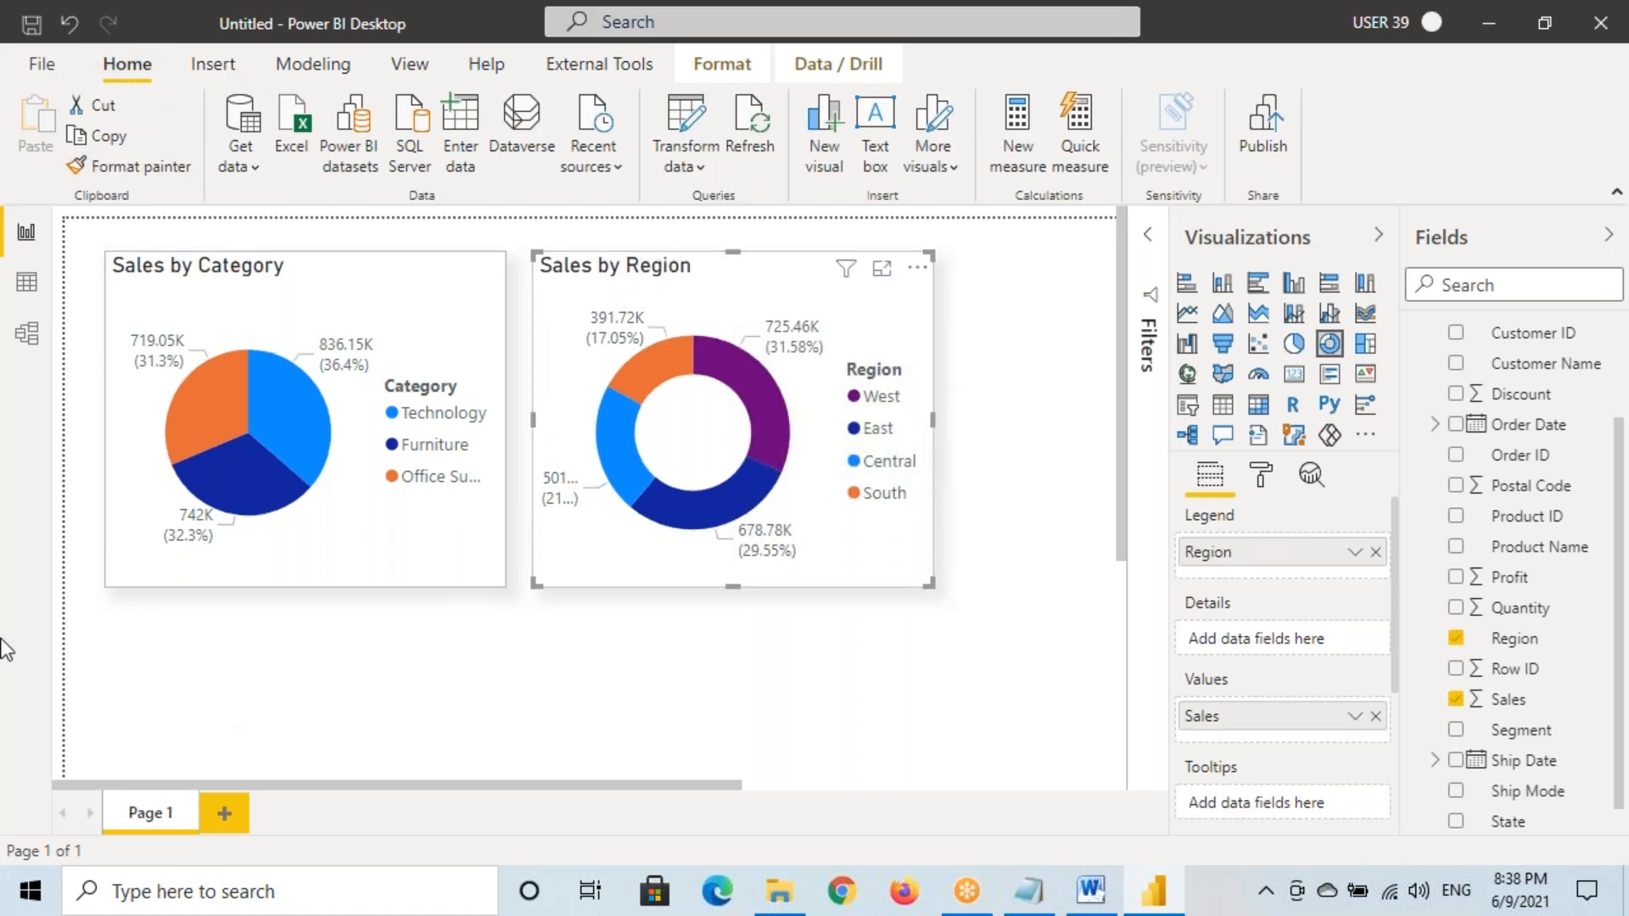
Save the two-chart report to the Desktop as Report 1.pbix
{"action": "key", "text": "ctrl+s"}
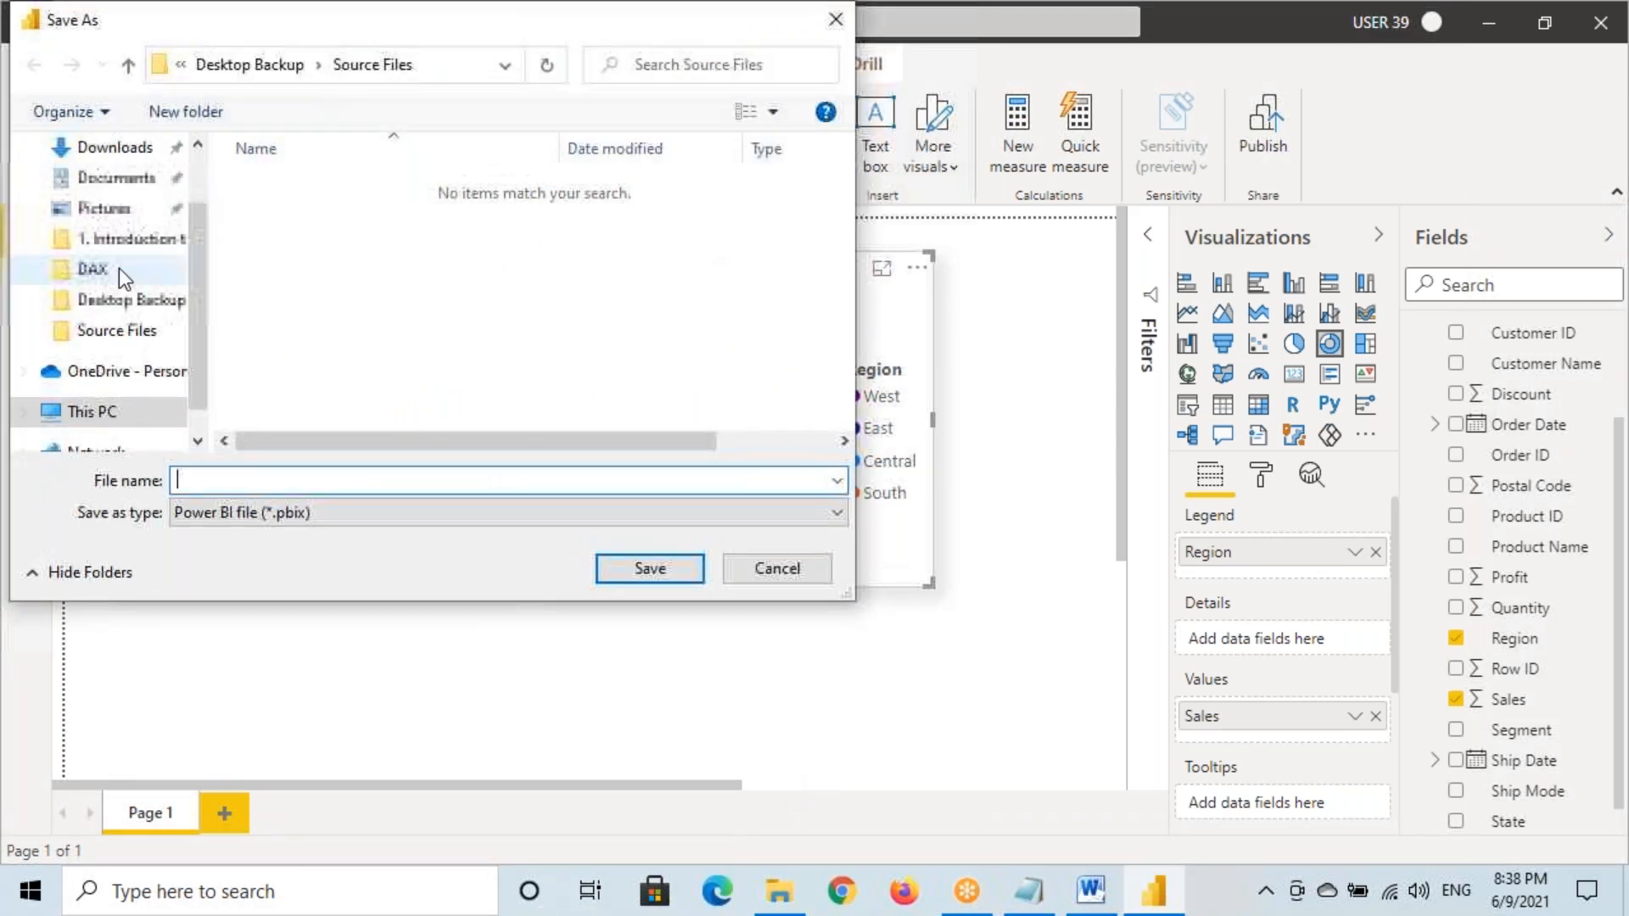
{"action": "scroll", "coordinate": [120, 272], "scroll_direction": "up", "scroll_amount": 3}
{"action": "left_click", "coordinate": [102, 198]}
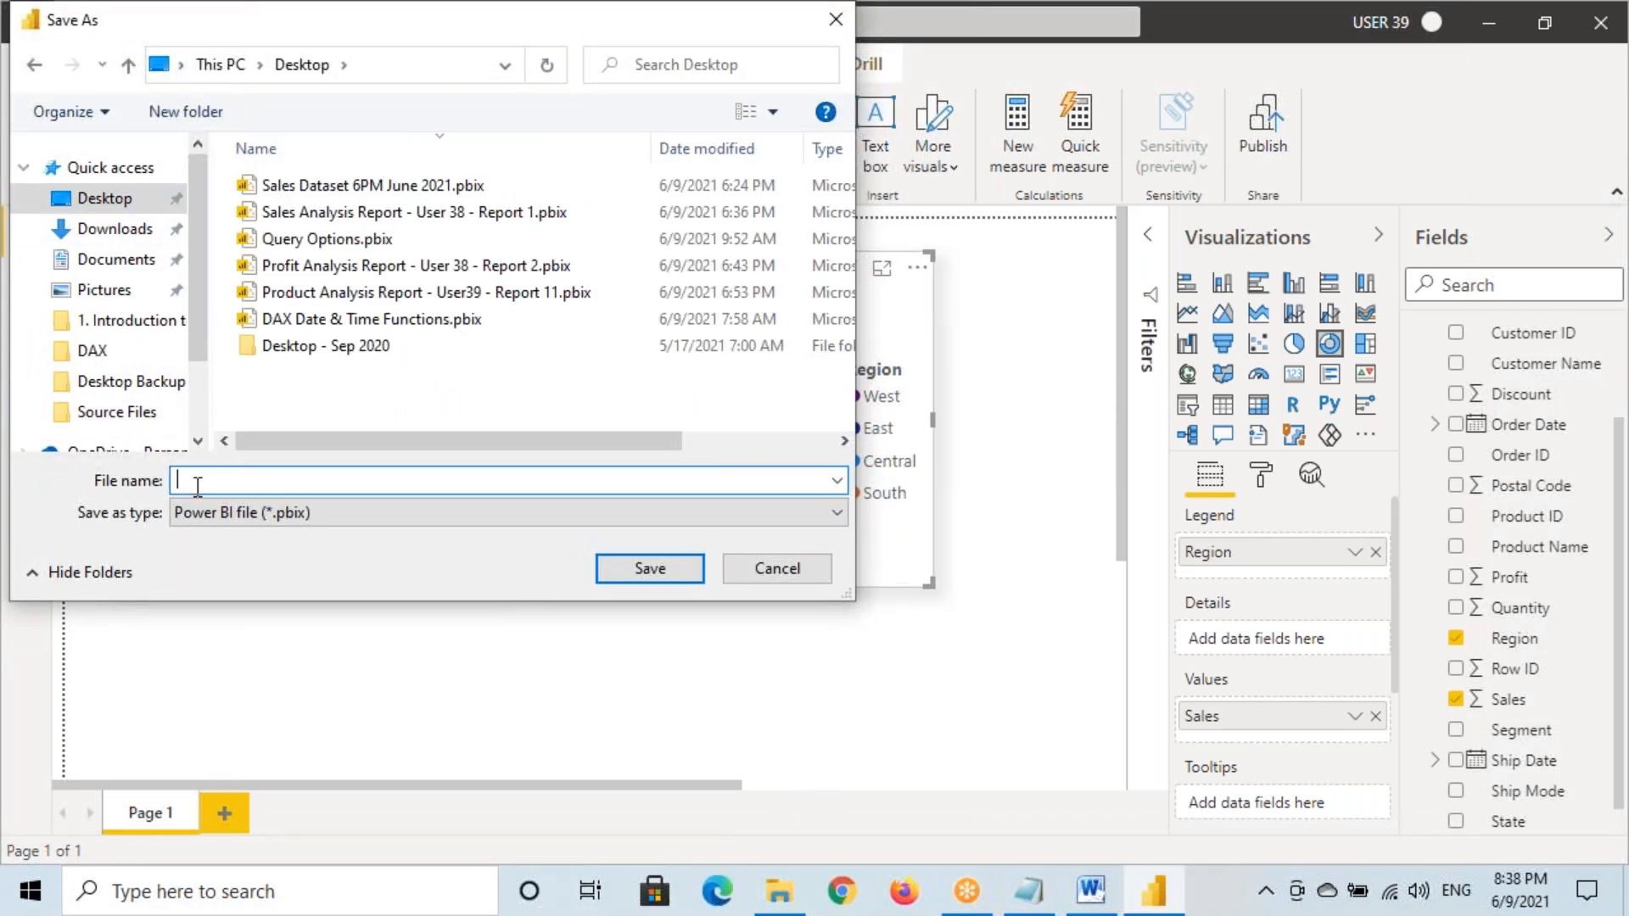
{"action": "type", "text": "Report 1"}
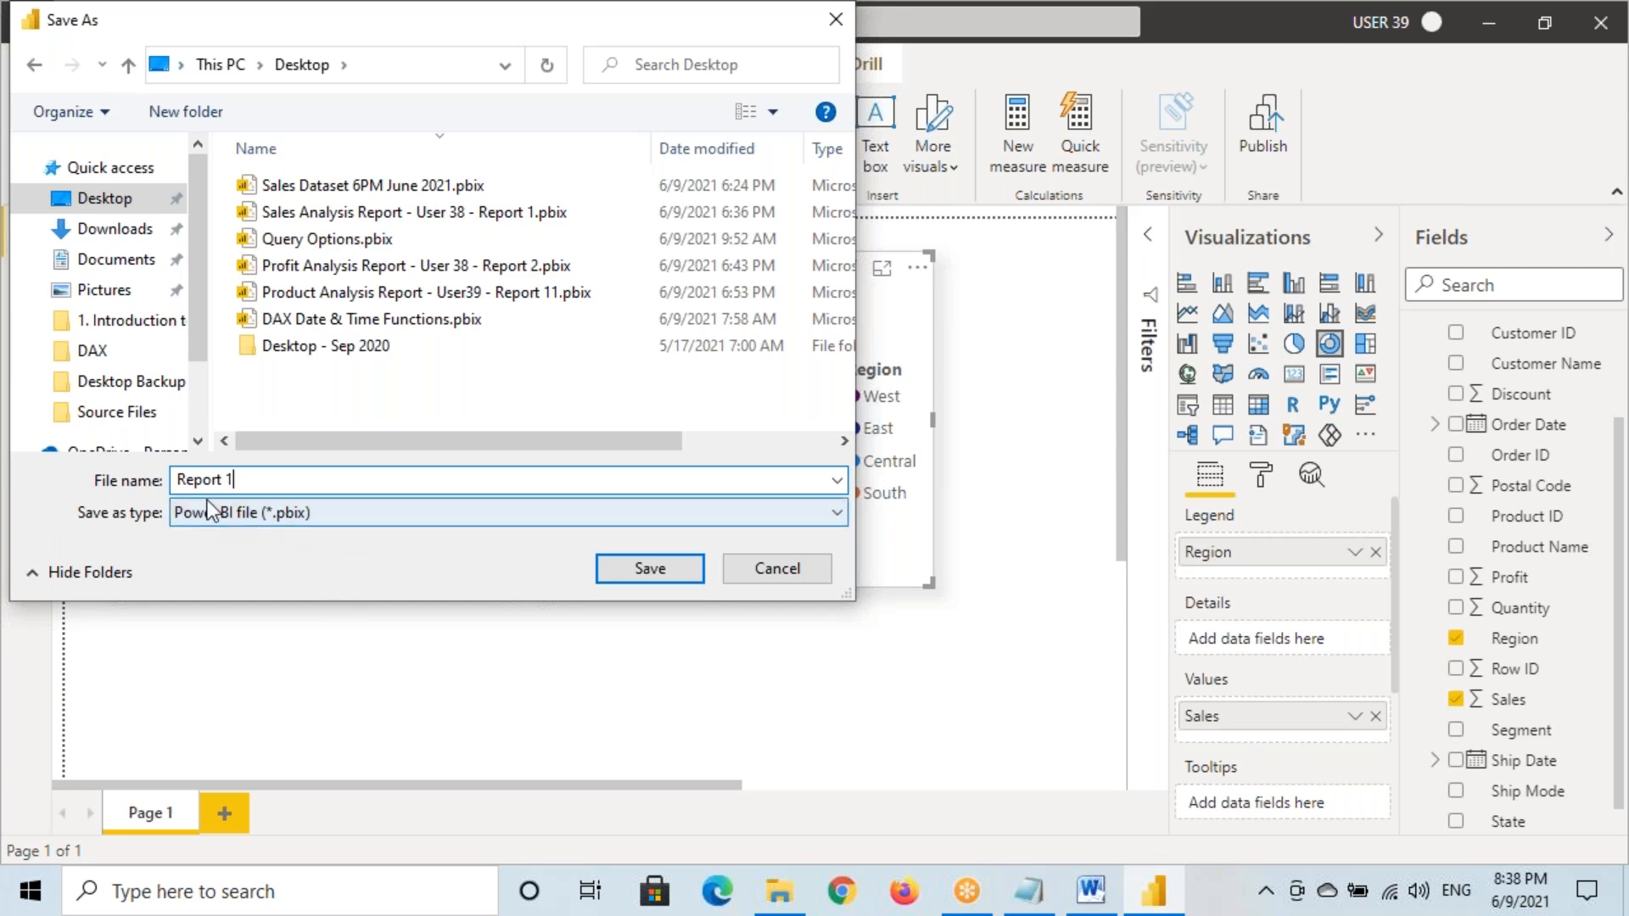
{"action": "left_click_drag", "start_coordinate": [178, 480], "coordinate": [257, 480]}
{"action": "left_click", "coordinate": [650, 568]}
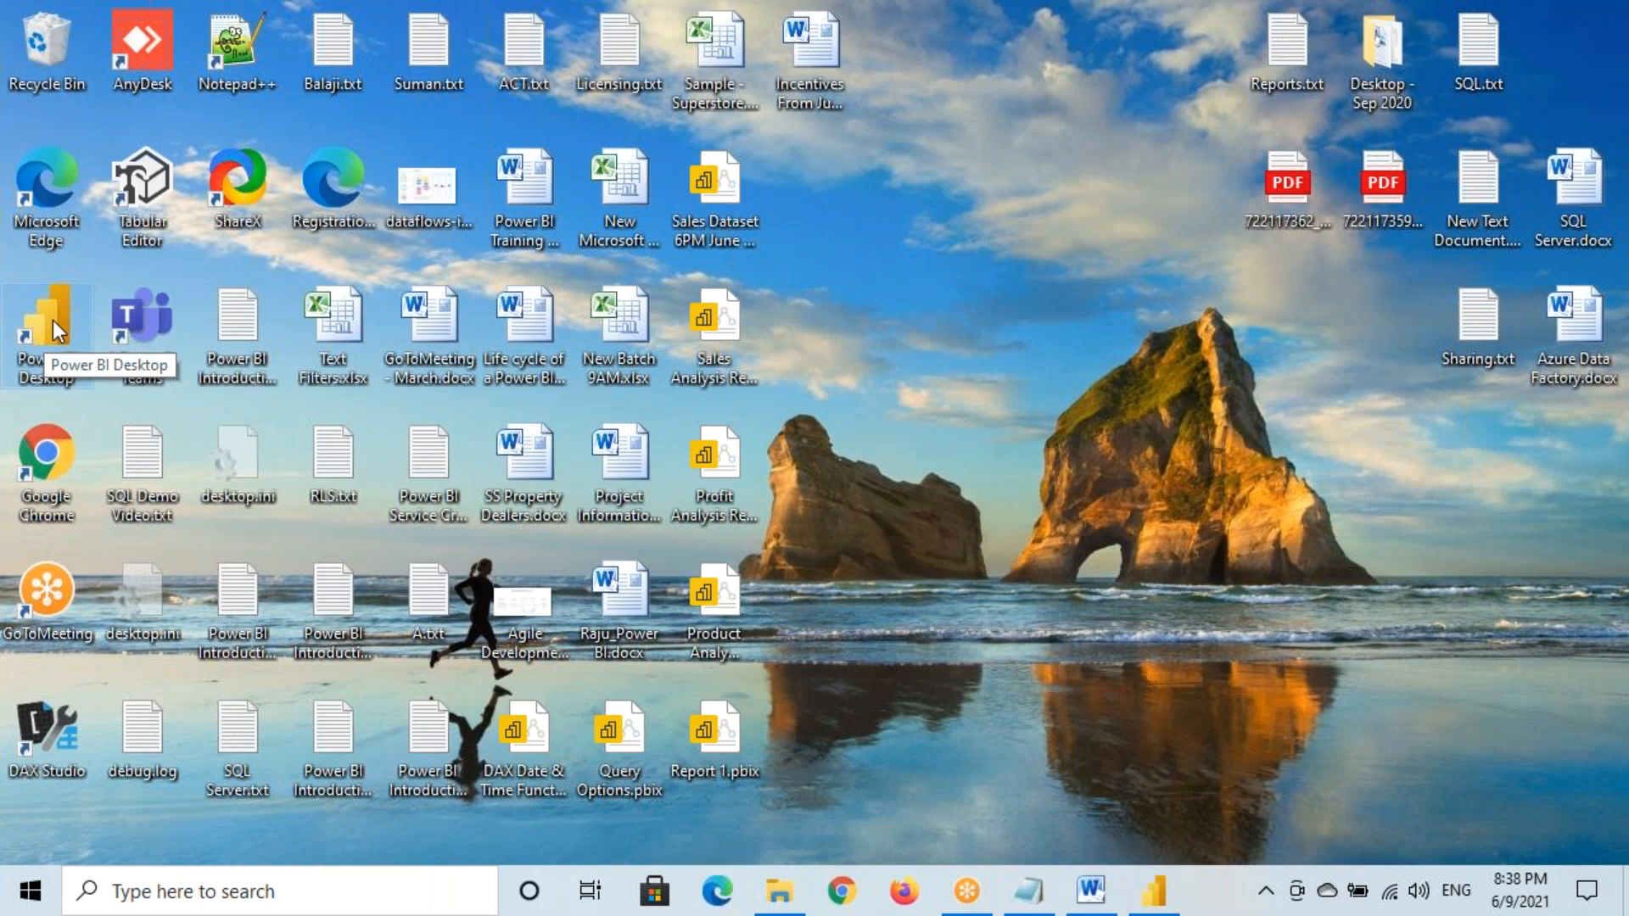
Relaunch Power BI Desktop and bring the Report 1 window with both charts forward
{"action": "double_click", "coordinate": [52, 319]}
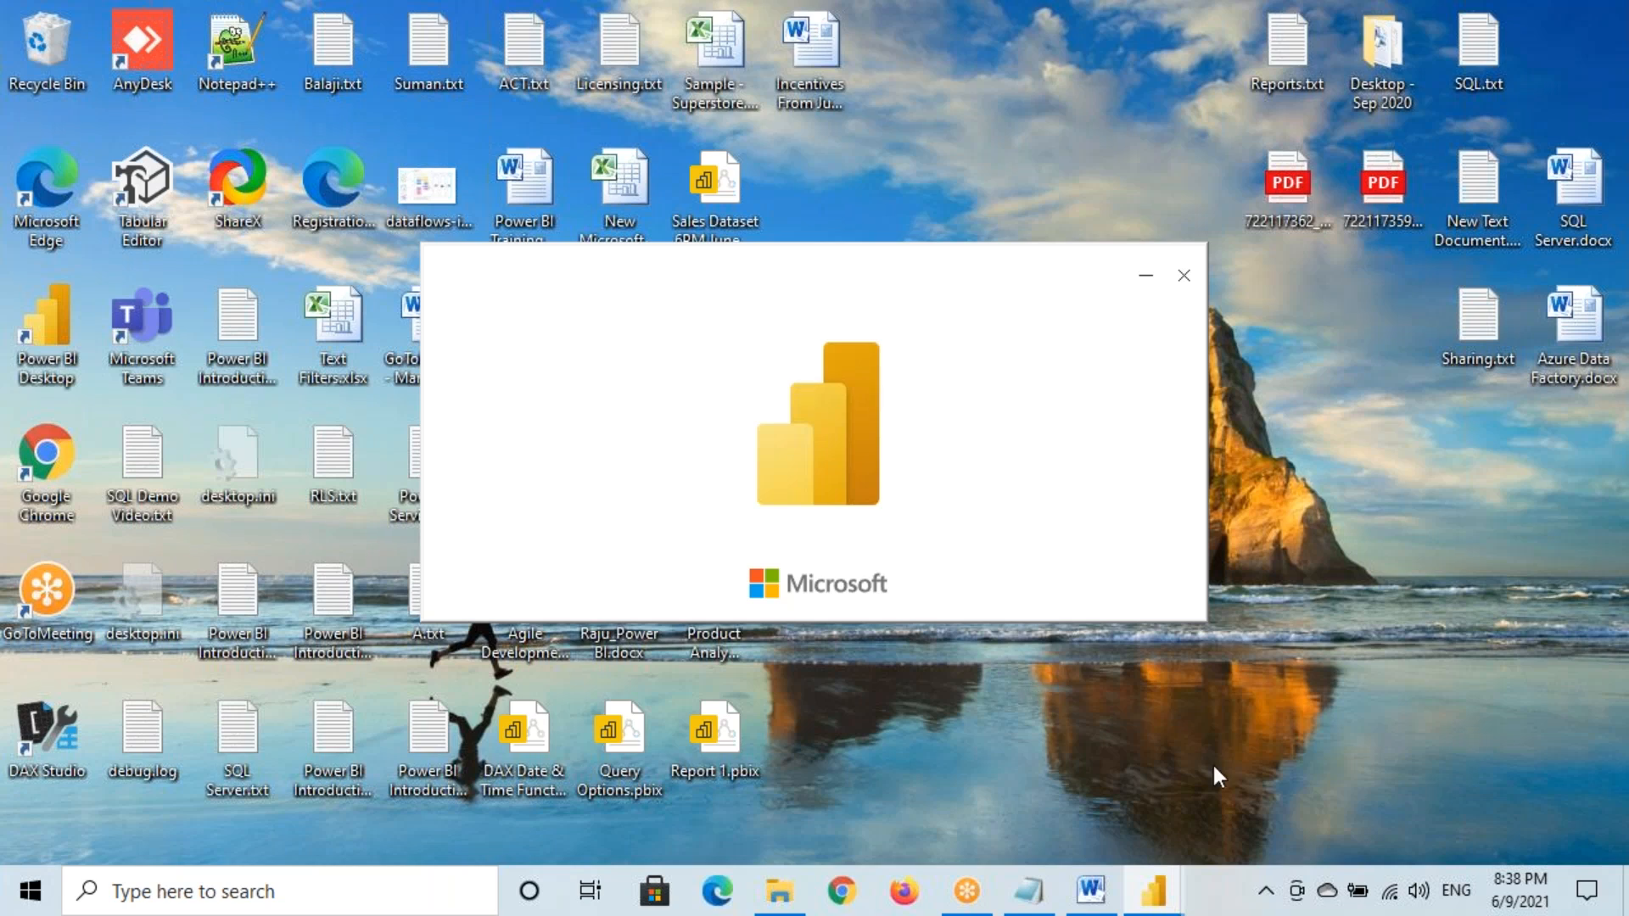
{"action": "left_click", "coordinate": [934, 789]}
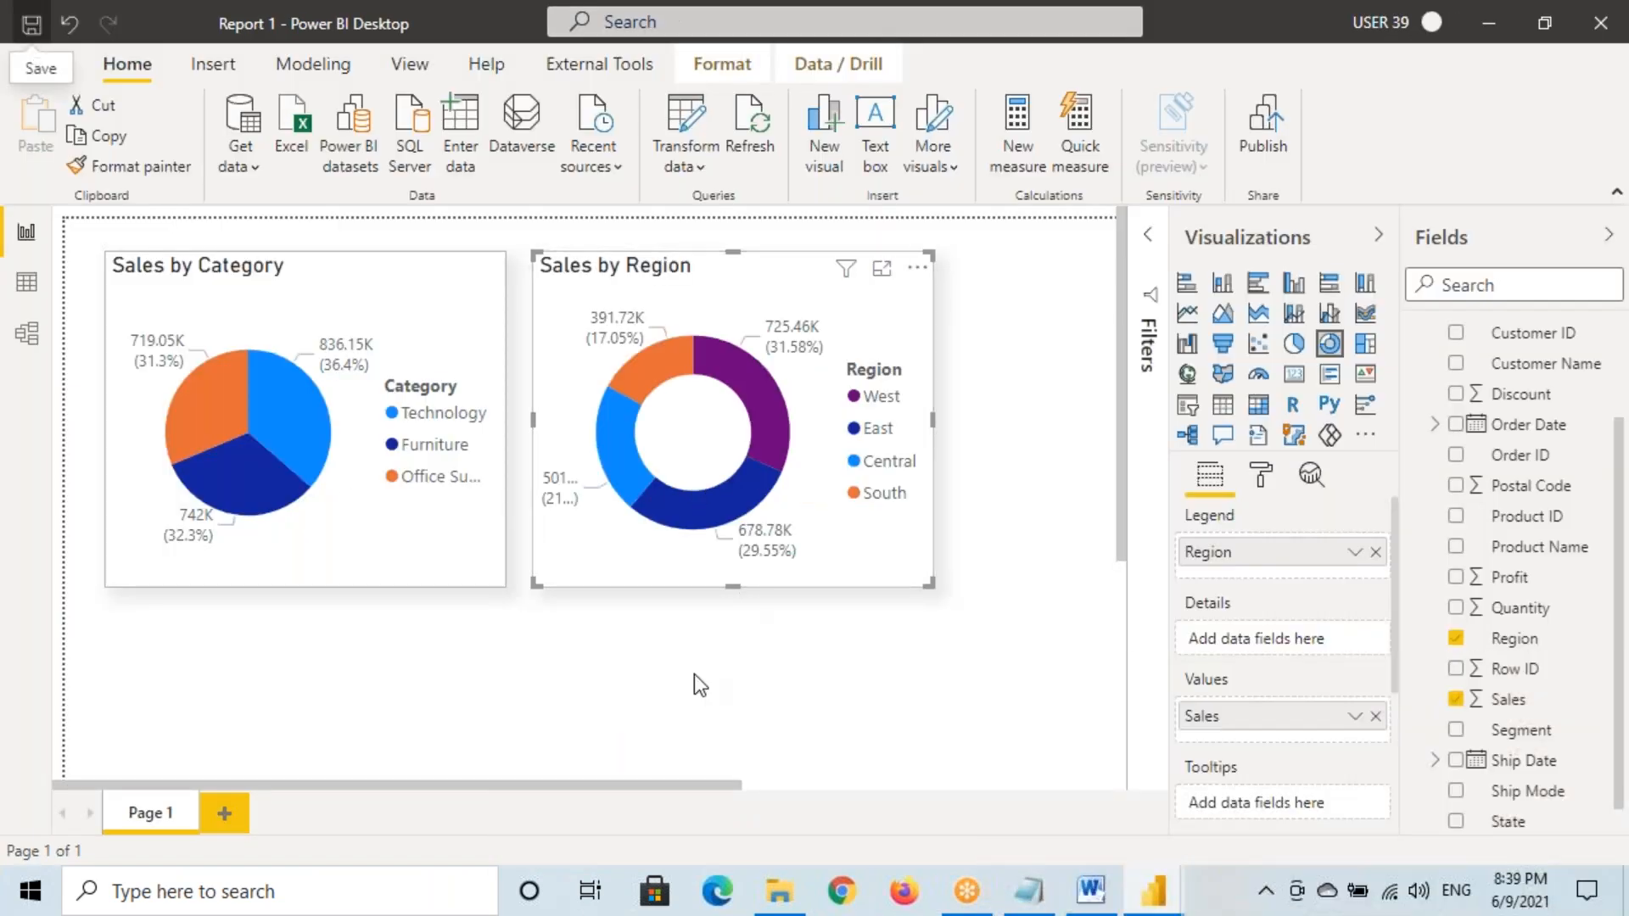
Set the Sales by Category pie's detail labels to 'Category, data value'
{"action": "left_click", "coordinate": [415, 339]}
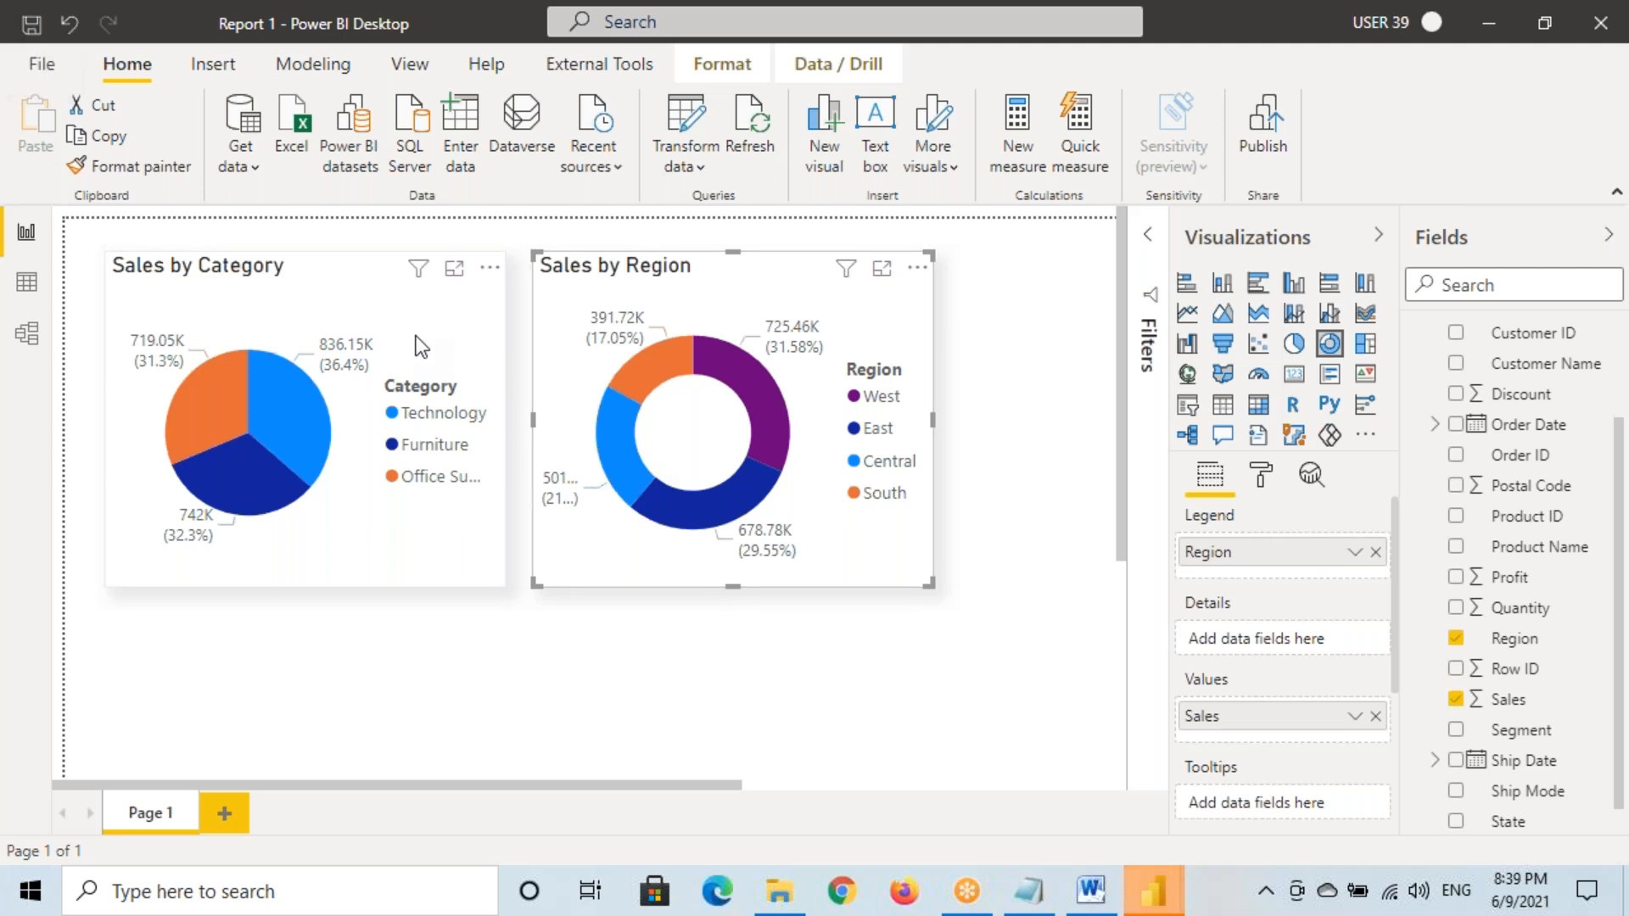
{"action": "left_click", "coordinate": [129, 166]}
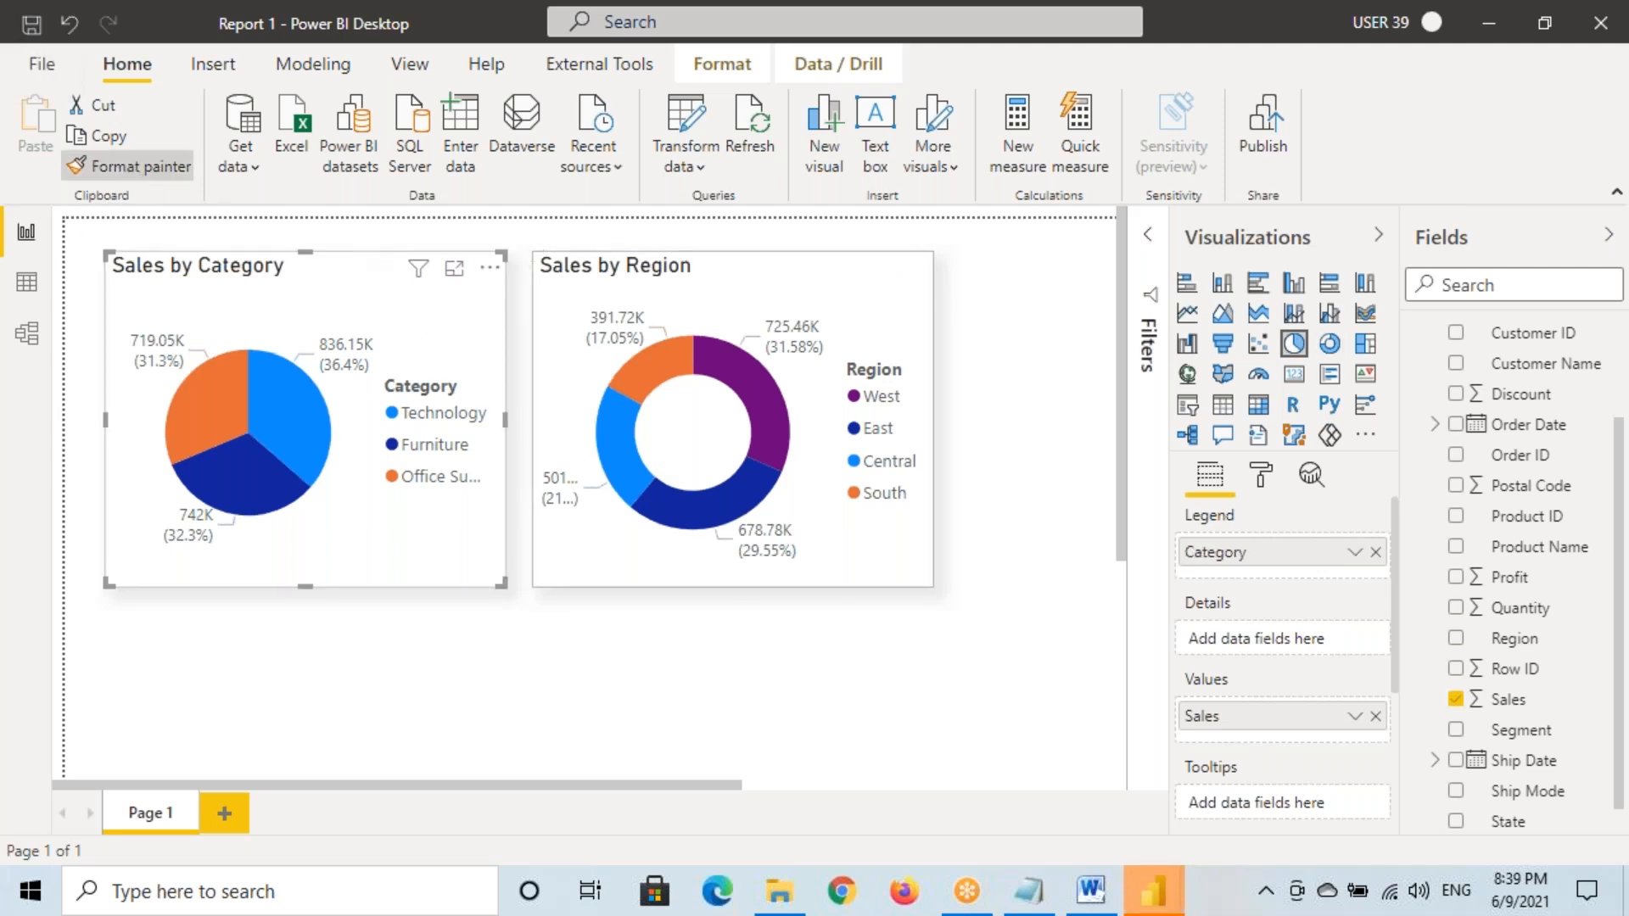
{"action": "left_click", "coordinate": [318, 296]}
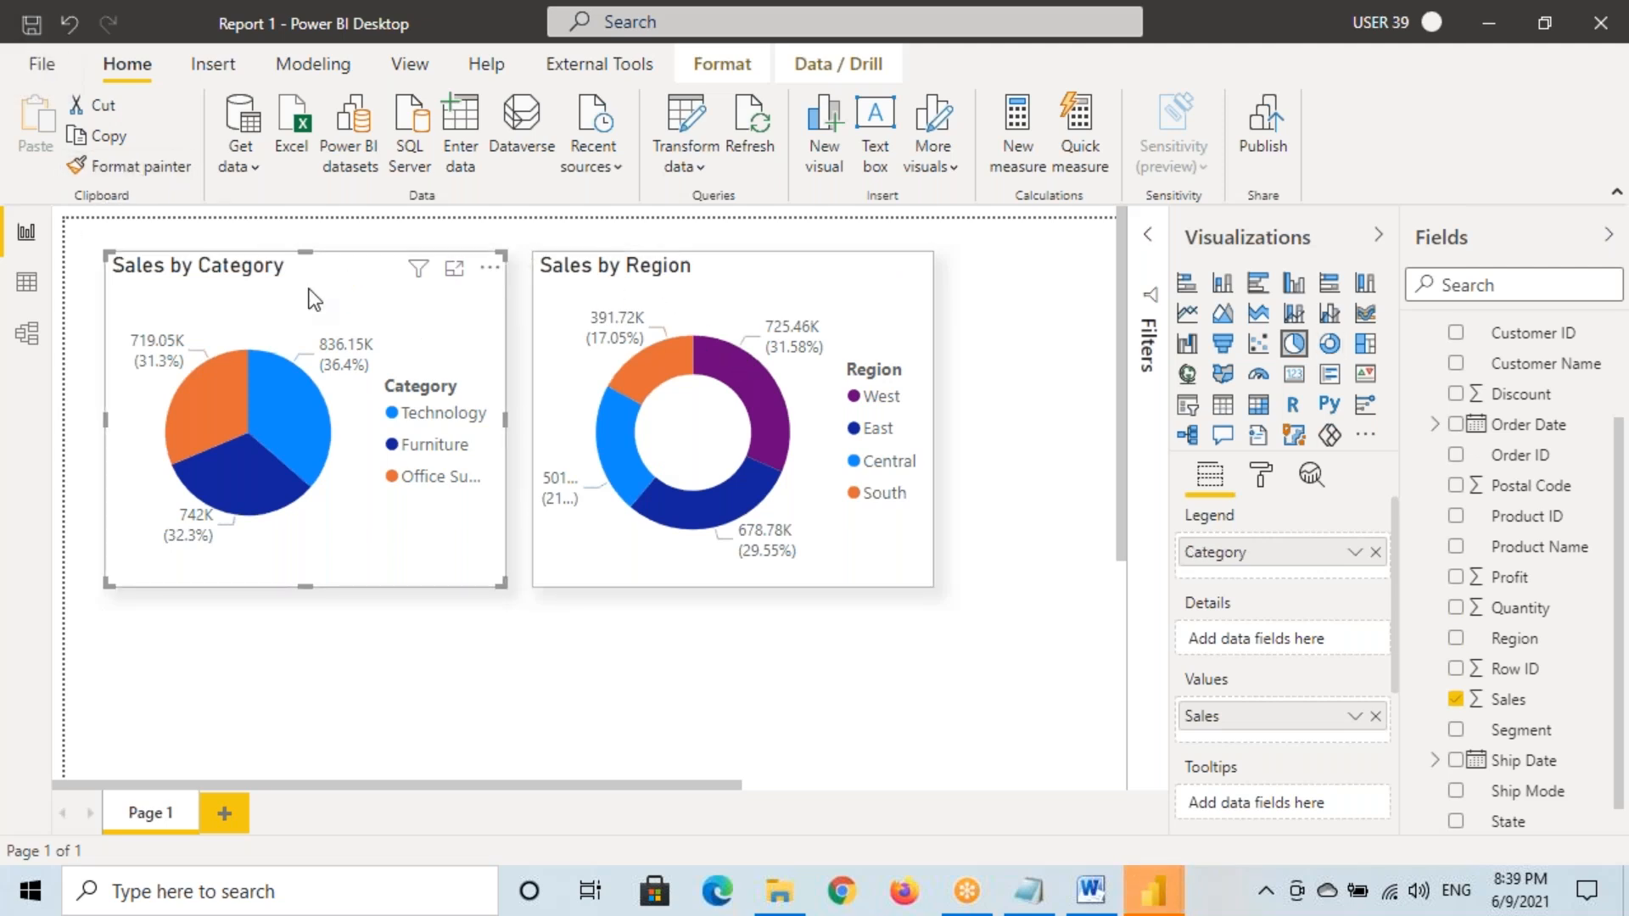
{"action": "left_click", "coordinate": [1260, 476]}
{"action": "left_click", "coordinate": [1235, 711]}
{"action": "left_click", "coordinate": [1235, 785]}
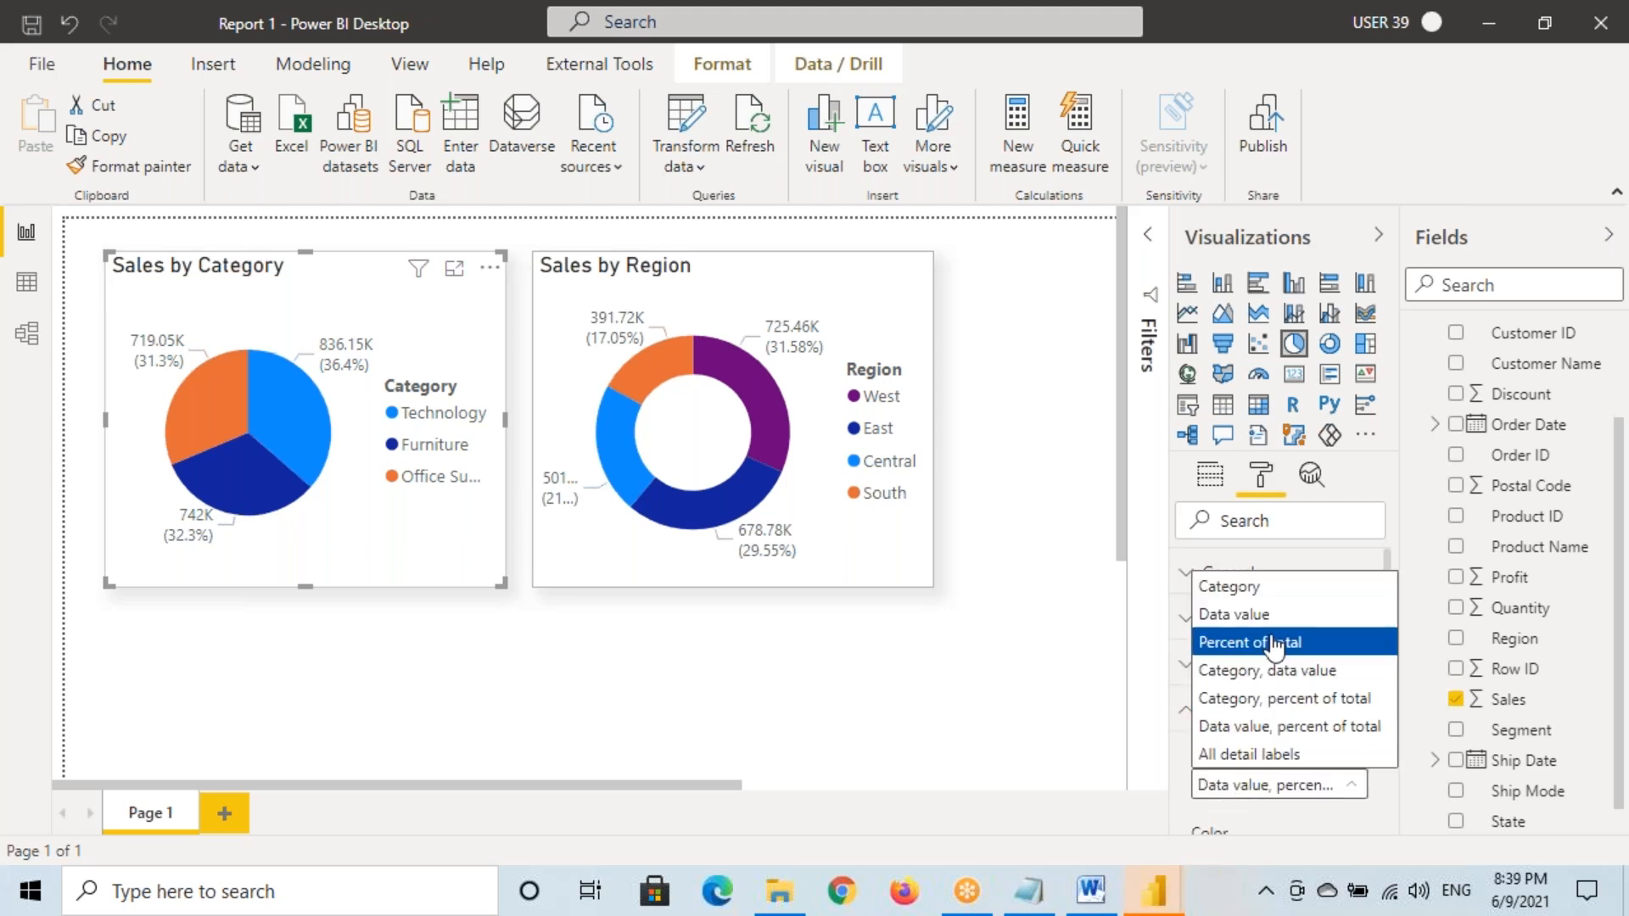
{"action": "left_click", "coordinate": [1257, 675]}
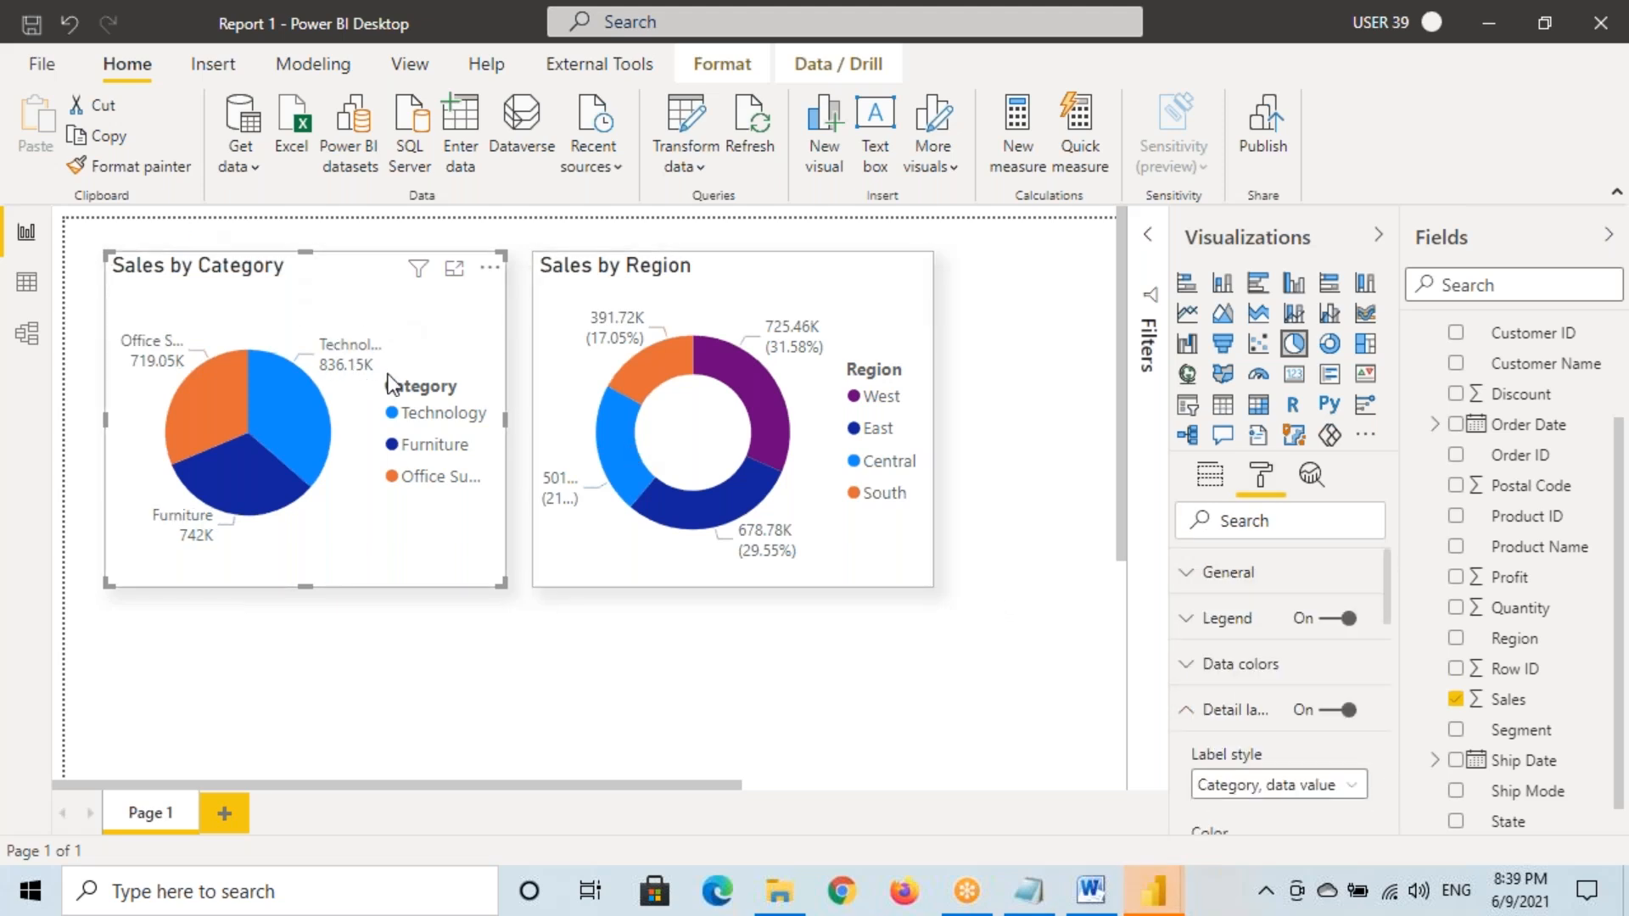
Turn off the pie's legend and copy its label formatting onto the Sales by Region donut
{"action": "left_click", "coordinate": [1324, 618]}
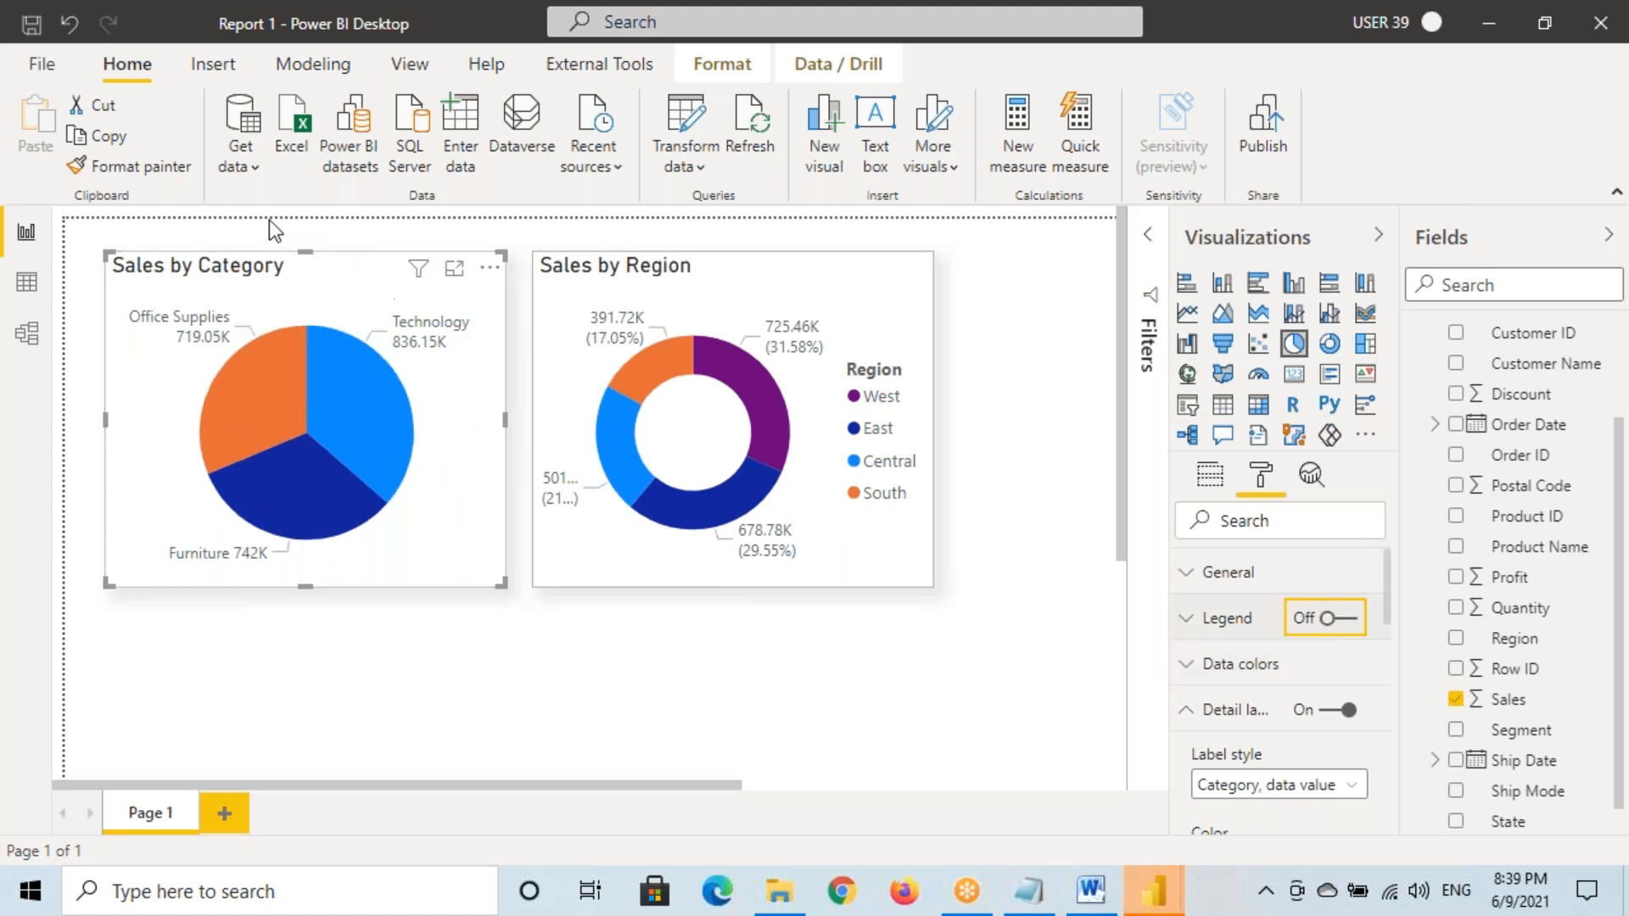
{"action": "left_click", "coordinate": [149, 166]}
{"action": "left_click", "coordinate": [712, 390]}
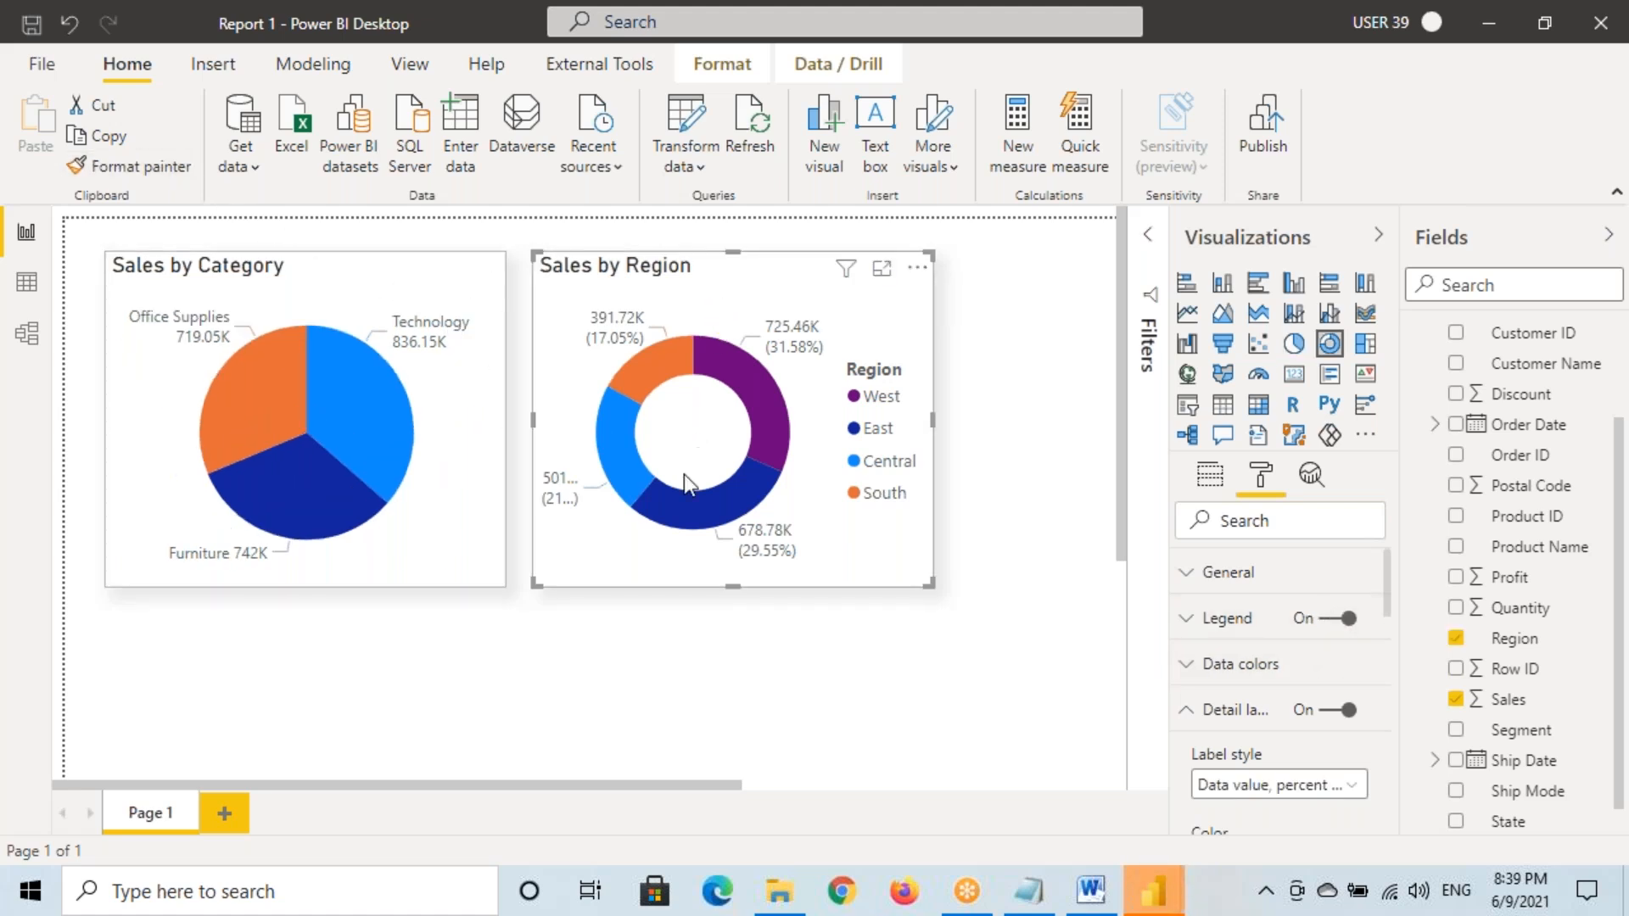
In the untitled window, load the Orders table from Source Files\Sample - Superstore.xlsx
{"action": "mouse_move", "coordinate": [1154, 891]}
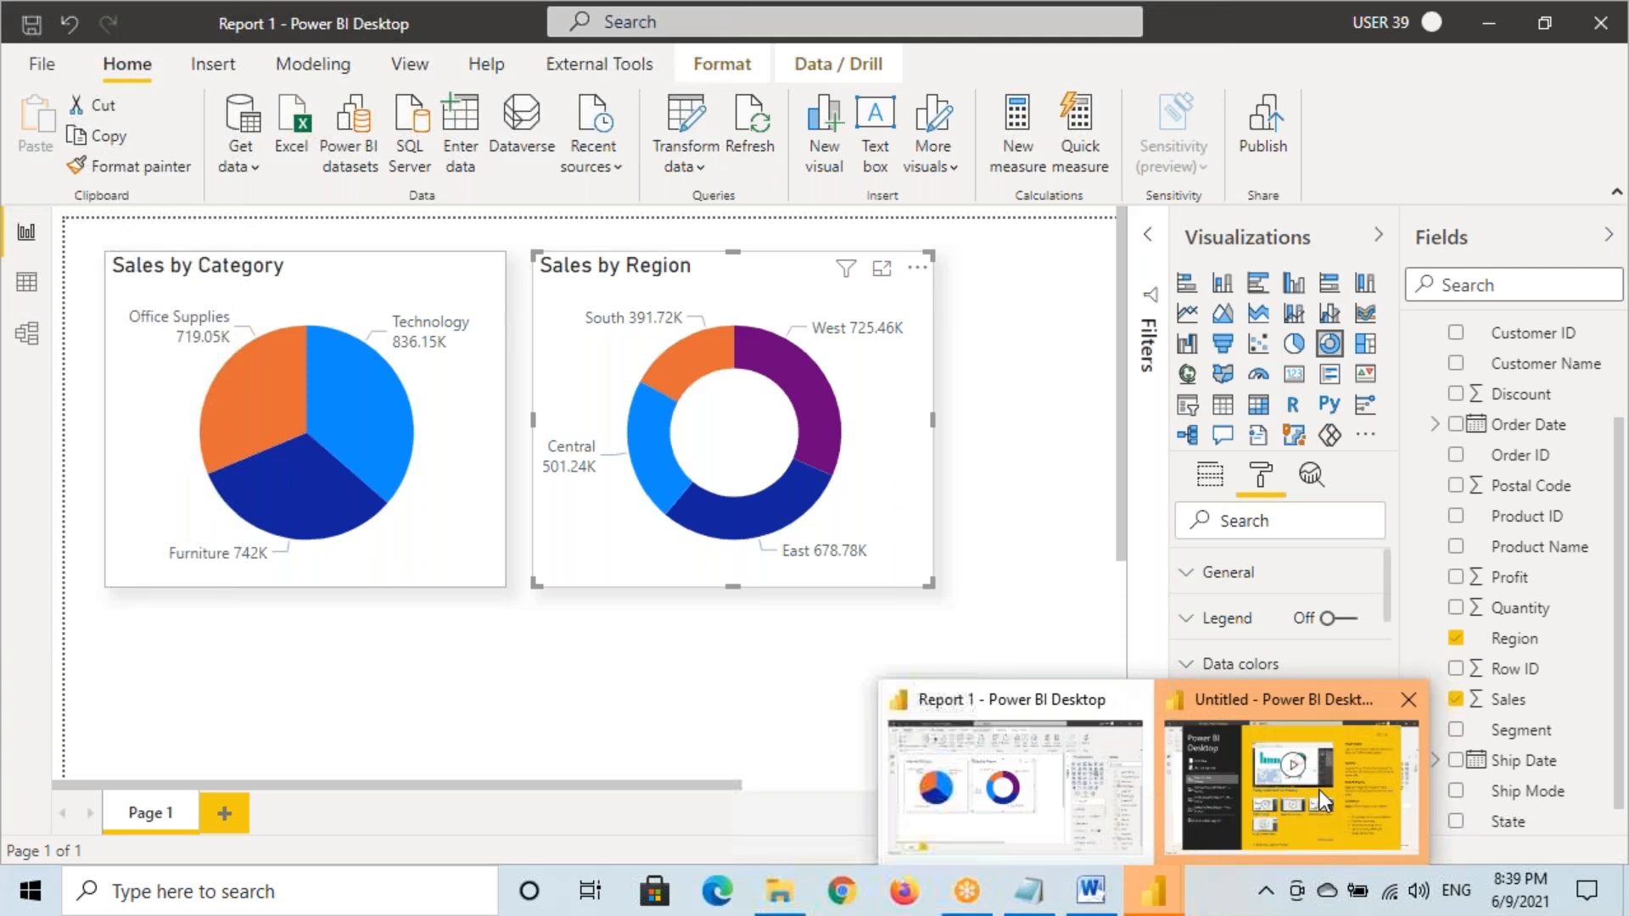
{"action": "left_click", "coordinate": [1289, 768]}
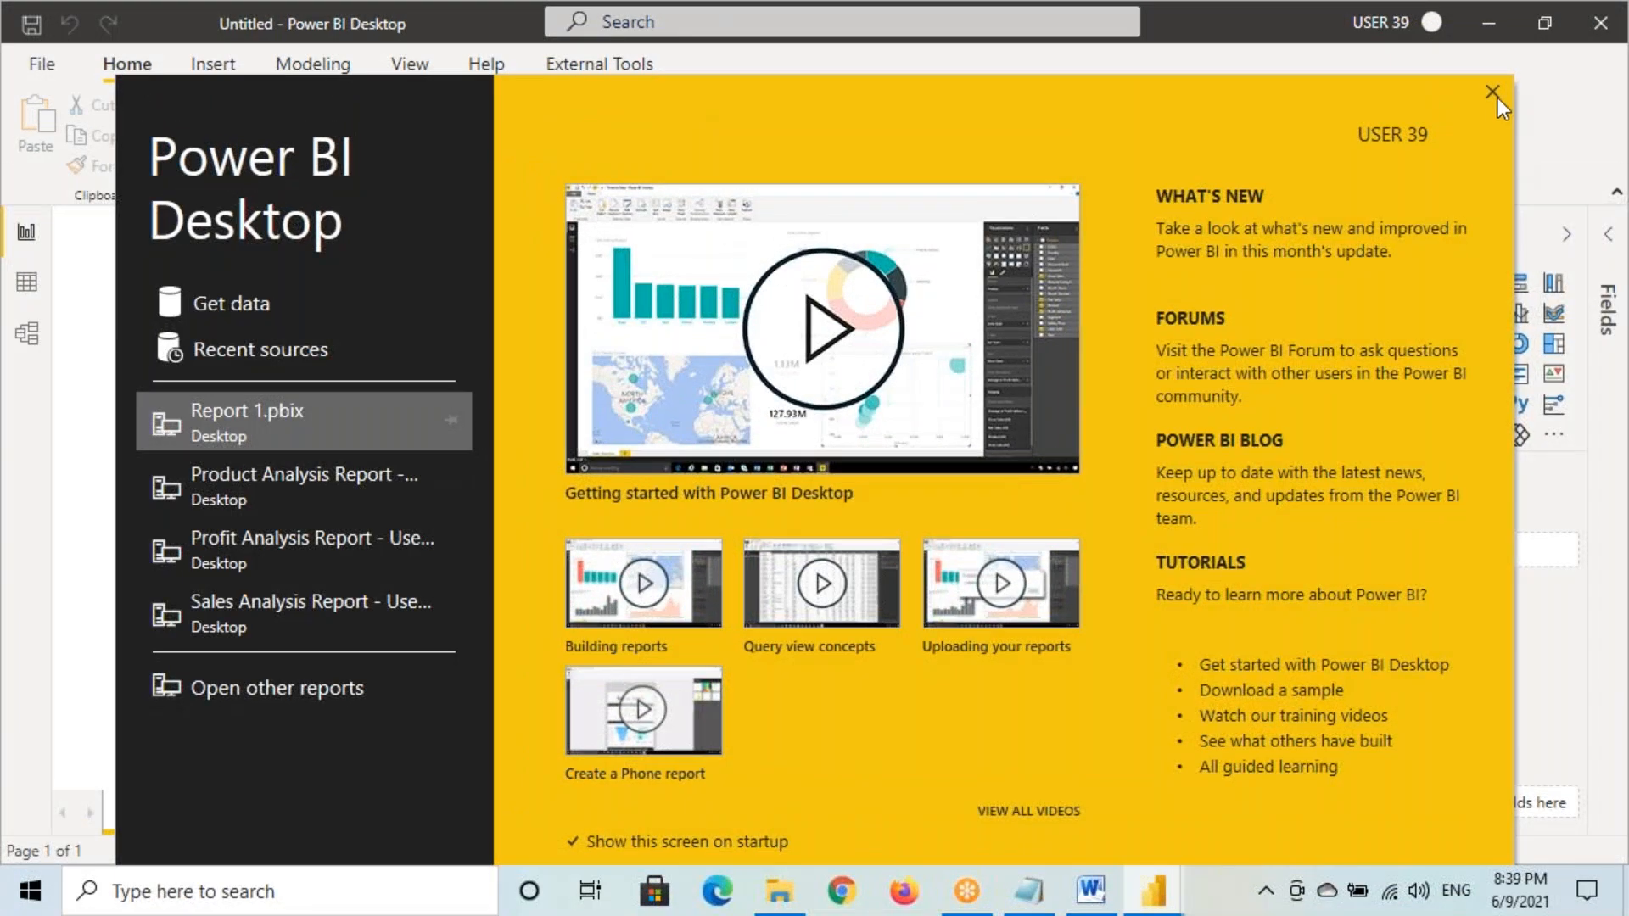
{"action": "left_click", "coordinate": [1495, 95]}
{"action": "left_click", "coordinate": [27, 331]}
{"action": "left_click", "coordinate": [187, 151]}
{"action": "left_click", "coordinate": [187, 246]}
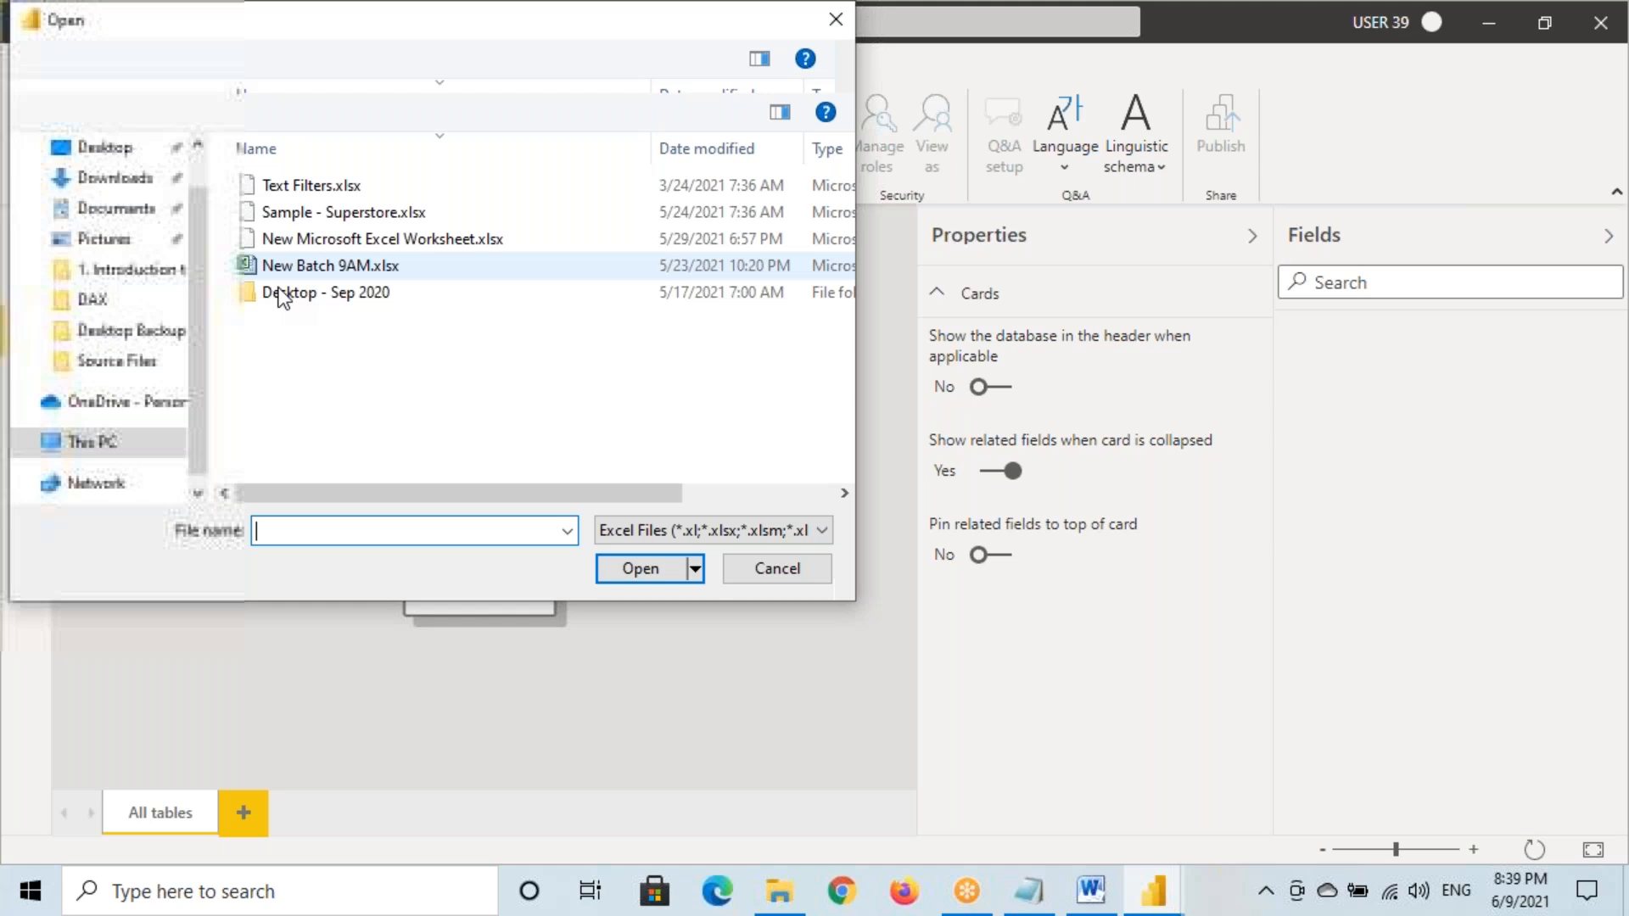
{"action": "double_click", "coordinate": [291, 295]}
{"action": "left_click", "coordinate": [322, 215]}
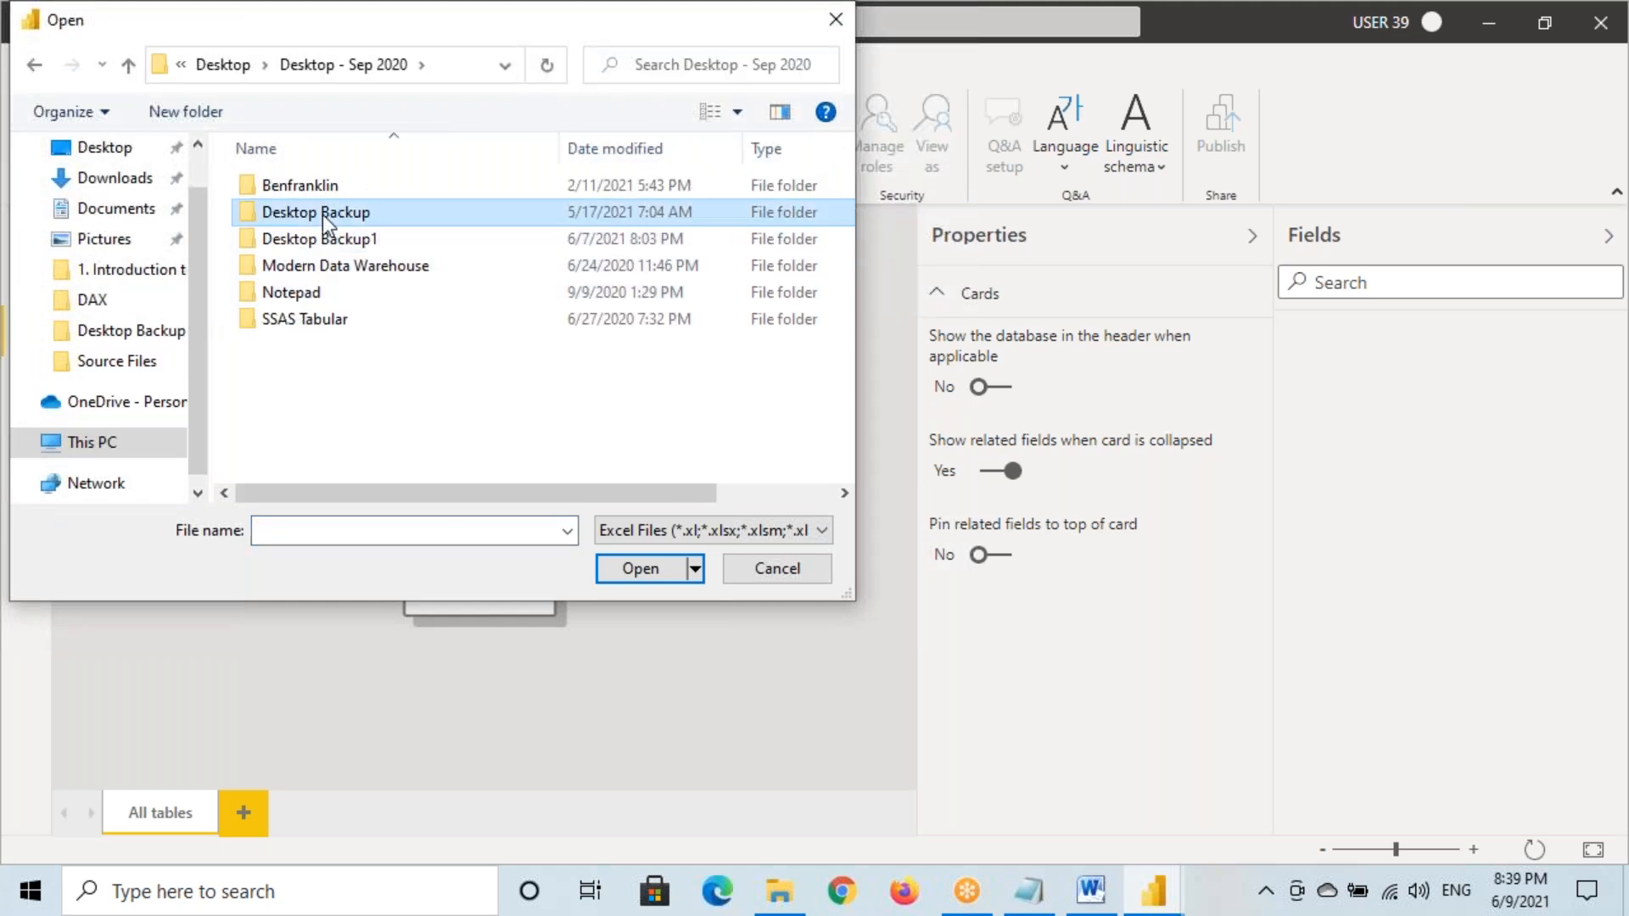
{"action": "double_click", "coordinate": [322, 216]}
{"action": "double_click", "coordinate": [741, 258]}
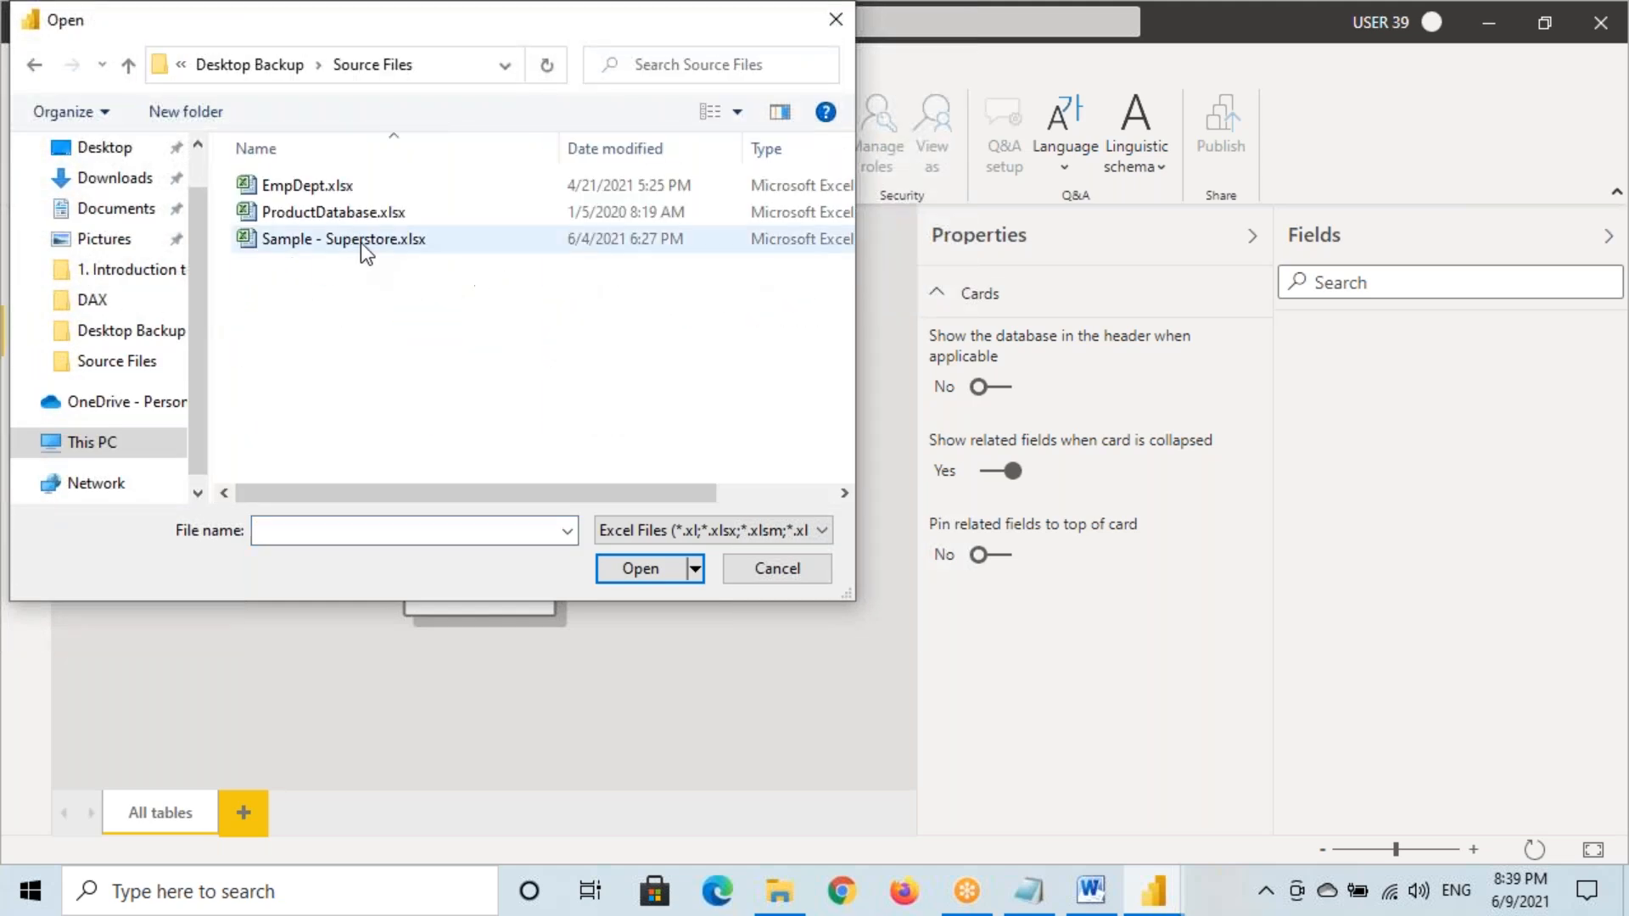
{"action": "left_click", "coordinate": [359, 242]}
{"action": "left_click", "coordinate": [624, 563]}
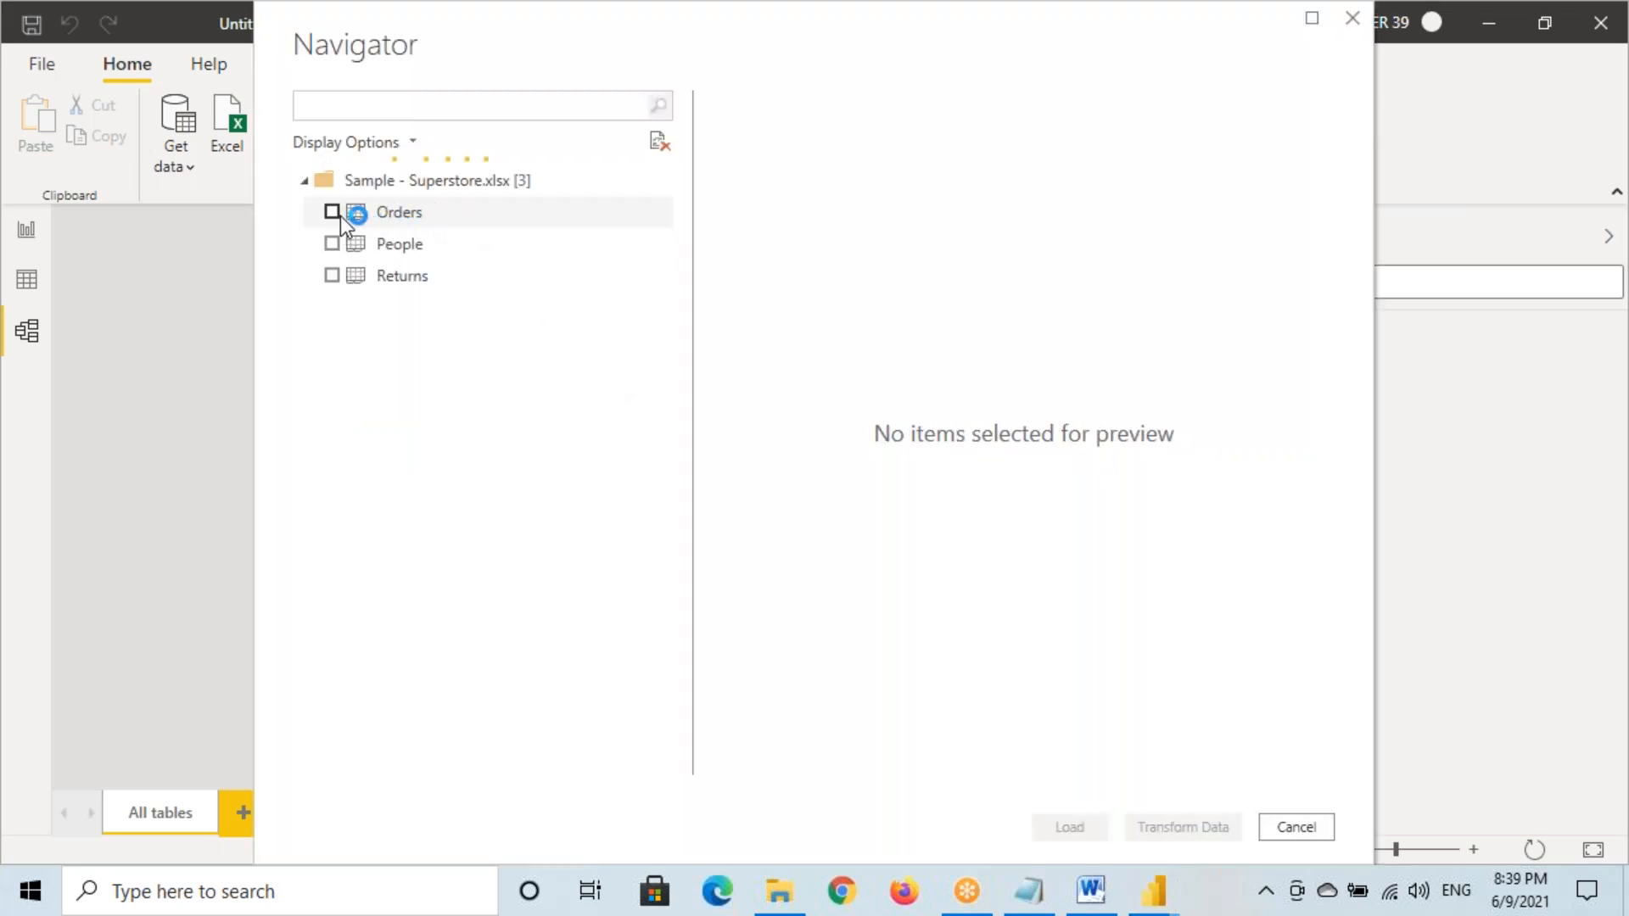
{"action": "left_click", "coordinate": [332, 211]}
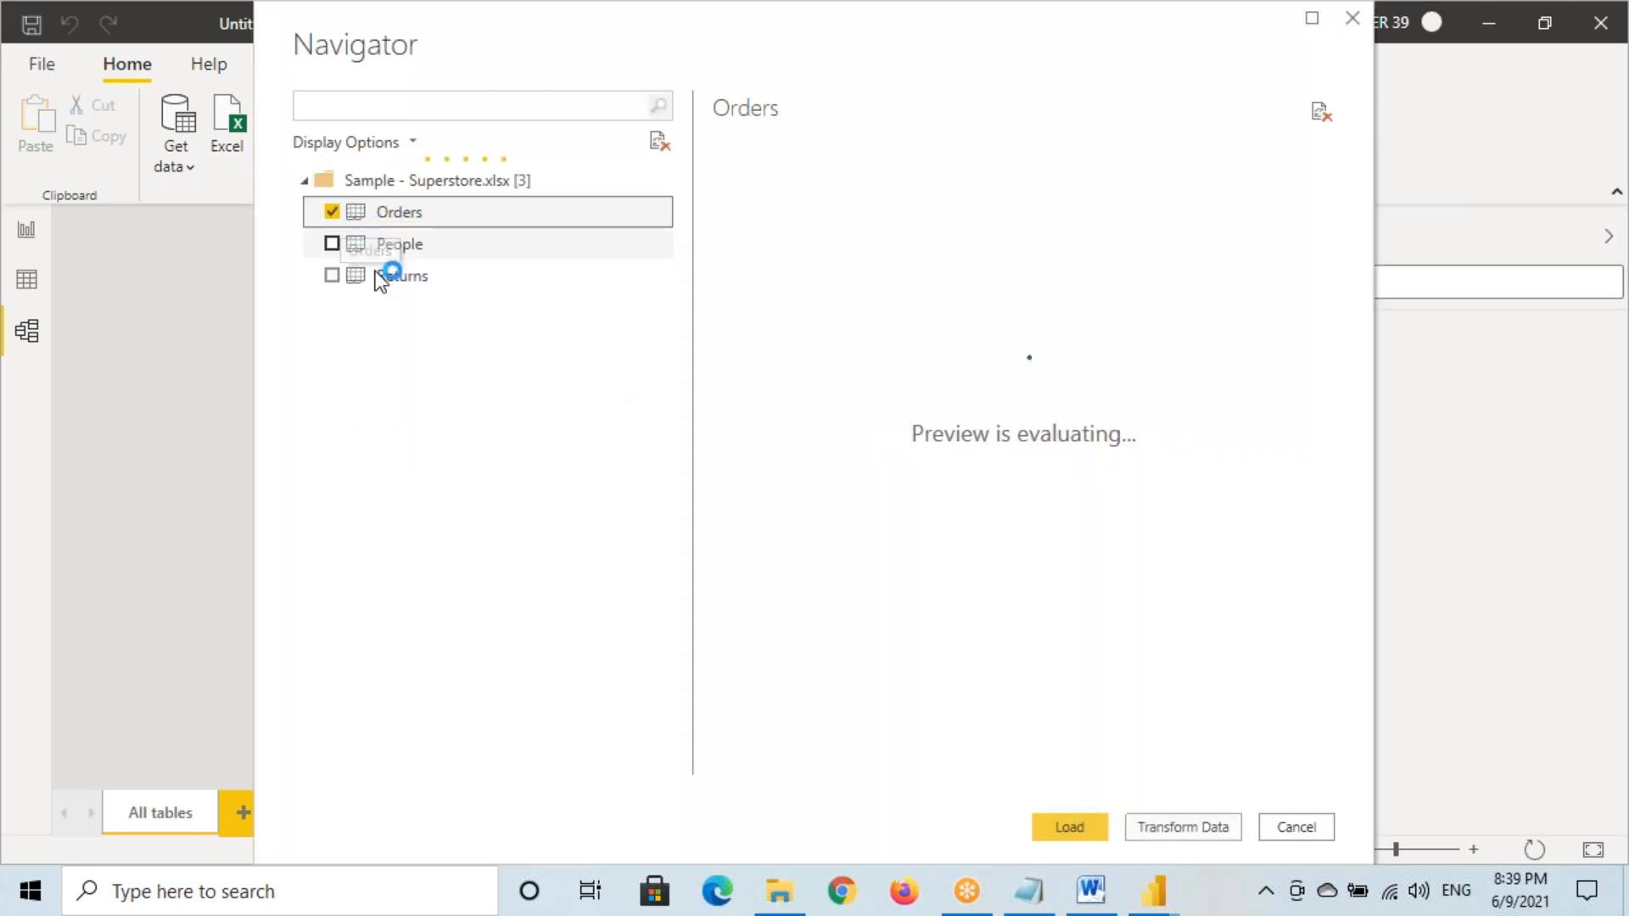
{"action": "left_click", "coordinate": [1069, 828]}
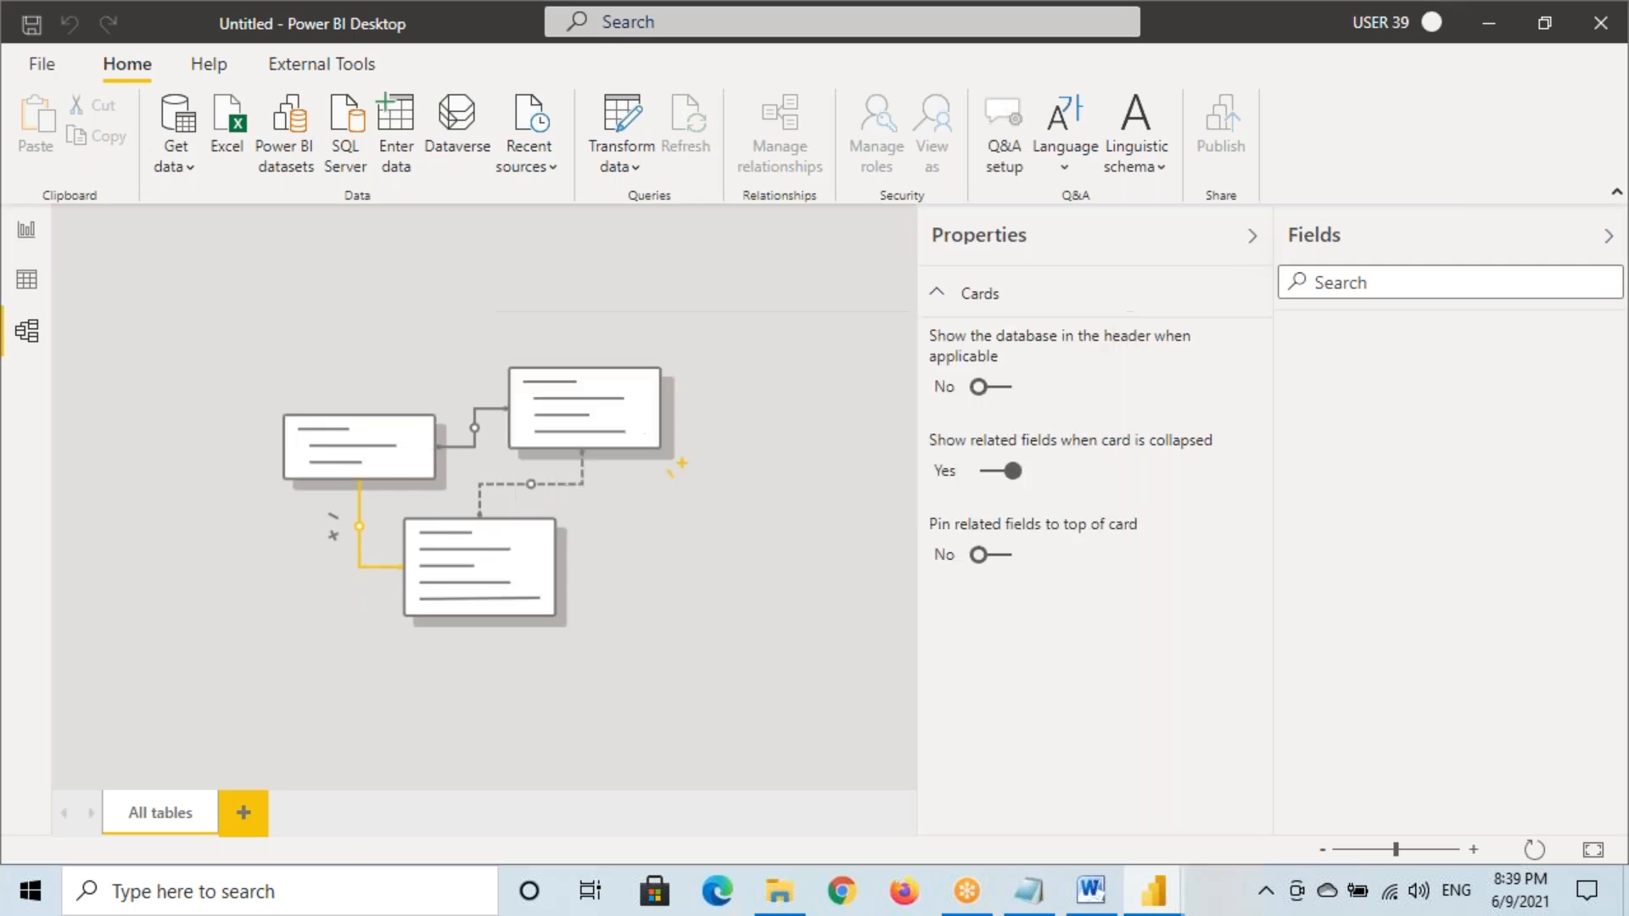
Add a large map plotting each State with bubbles sized by Sales
{"action": "left_click", "coordinate": [1253, 237]}
{"action": "left_click", "coordinate": [11, 234]}
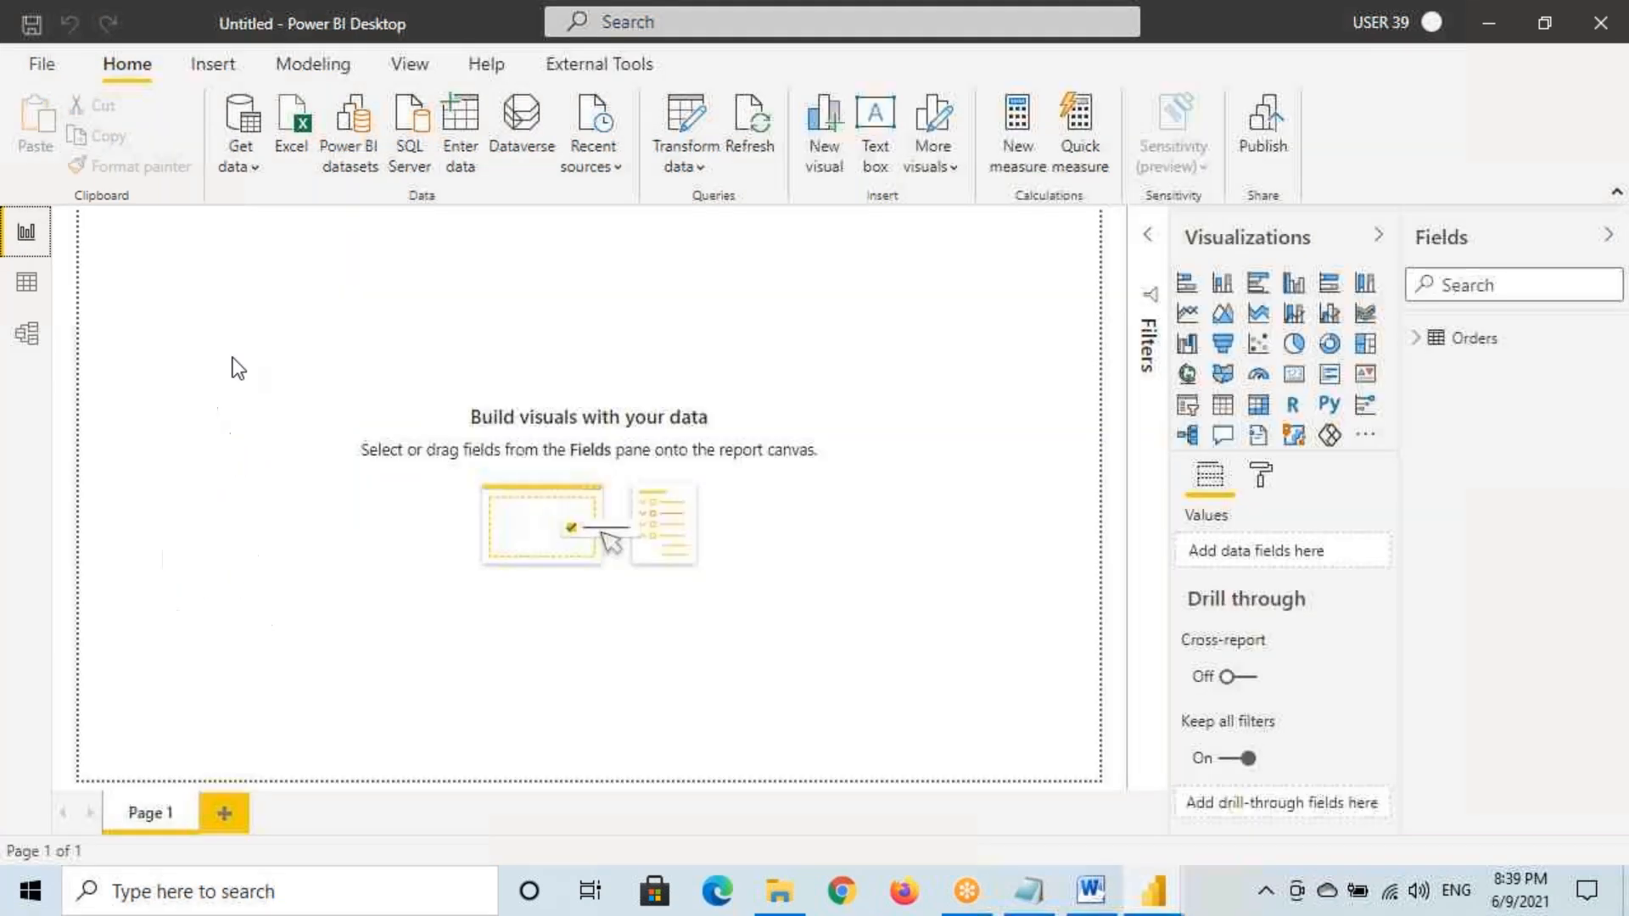
{"action": "left_click", "coordinate": [409, 68]}
{"action": "left_click", "coordinate": [665, 157]}
{"action": "left_click", "coordinate": [704, 287]}
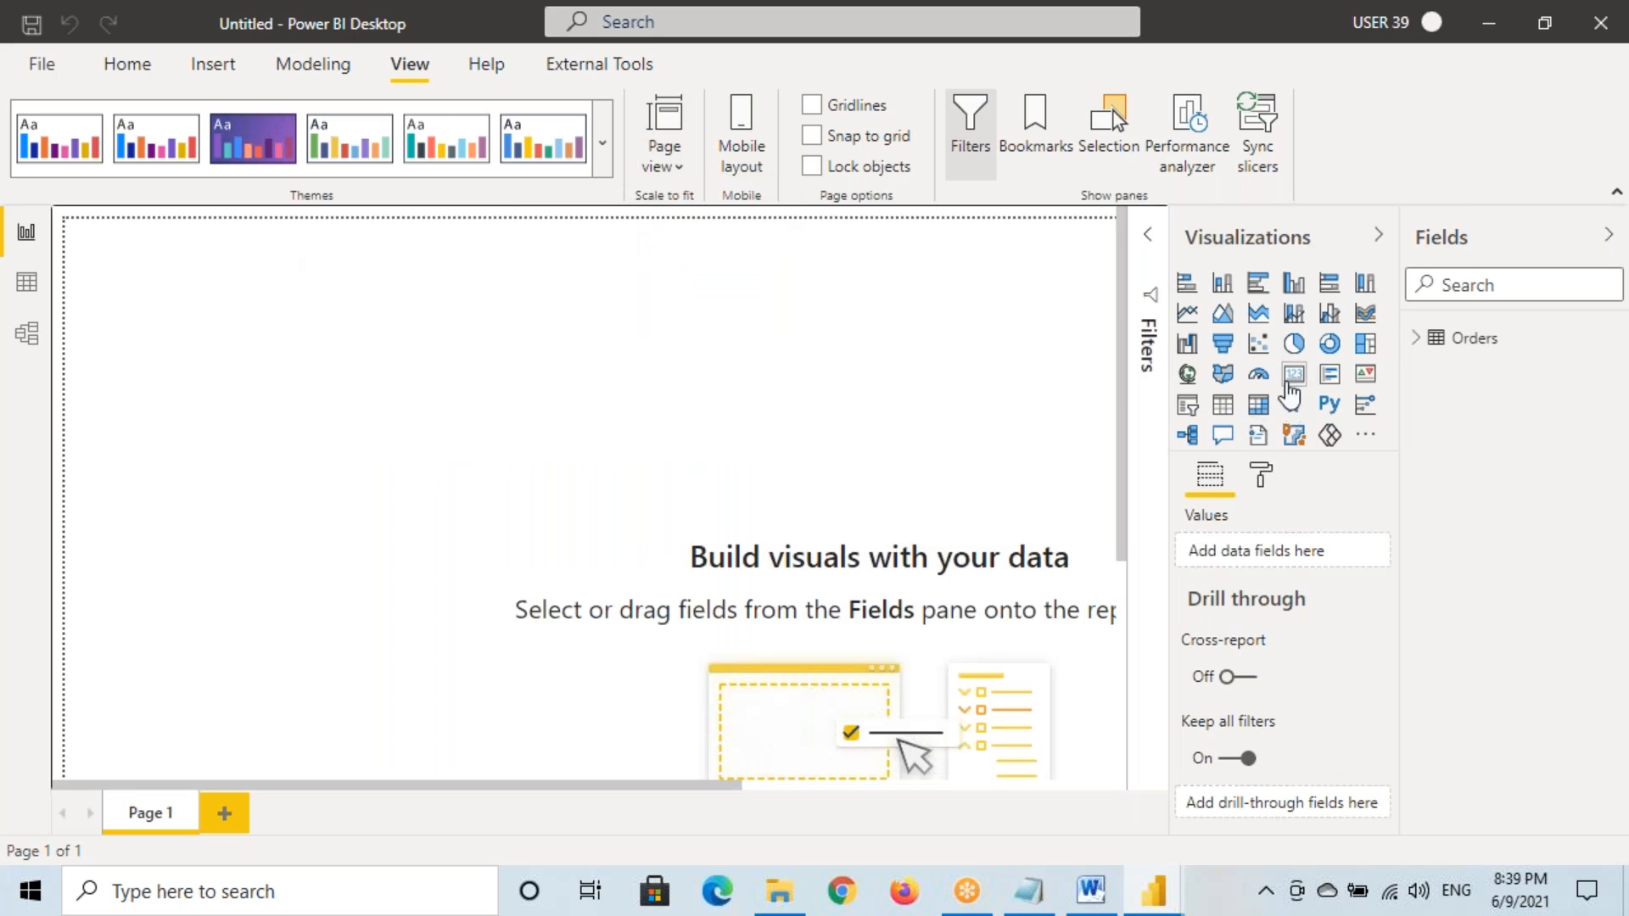
{"action": "left_click", "coordinate": [1188, 375]}
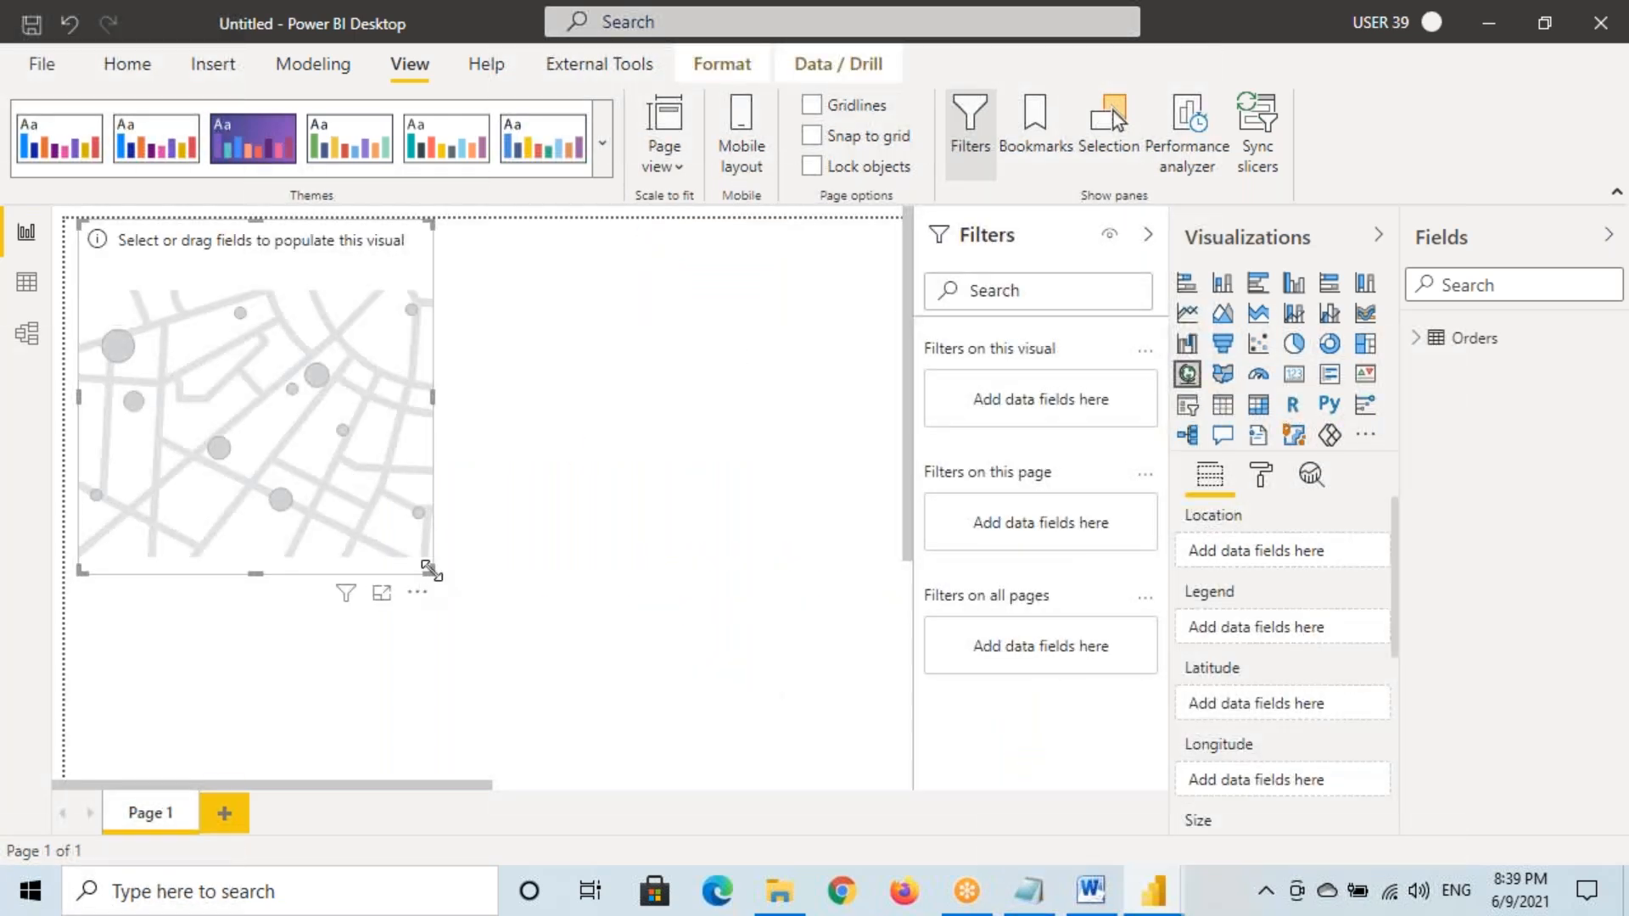
{"action": "left_click_drag", "start_coordinate": [432, 571], "coordinate": [821, 709]}
{"action": "left_click_drag", "start_coordinate": [675, 491], "coordinate": [691, 534]}
{"action": "left_click", "coordinate": [1151, 238]}
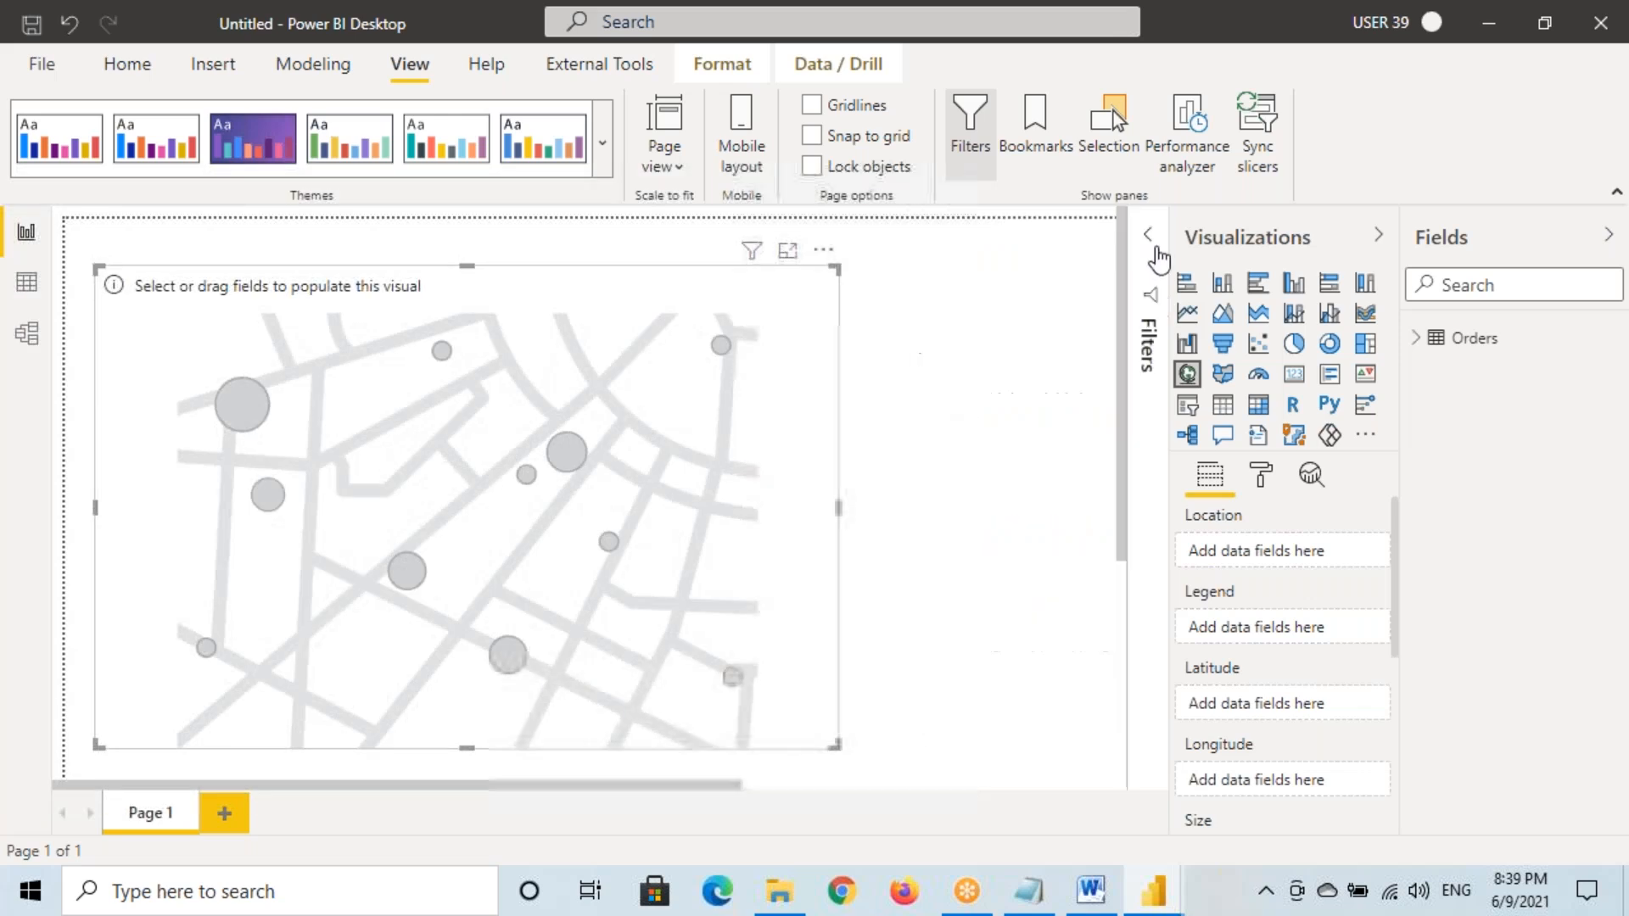
{"action": "left_click", "coordinate": [1415, 338]}
{"action": "scroll", "coordinate": [1495, 543], "scroll_direction": "down", "scroll_amount": 2}
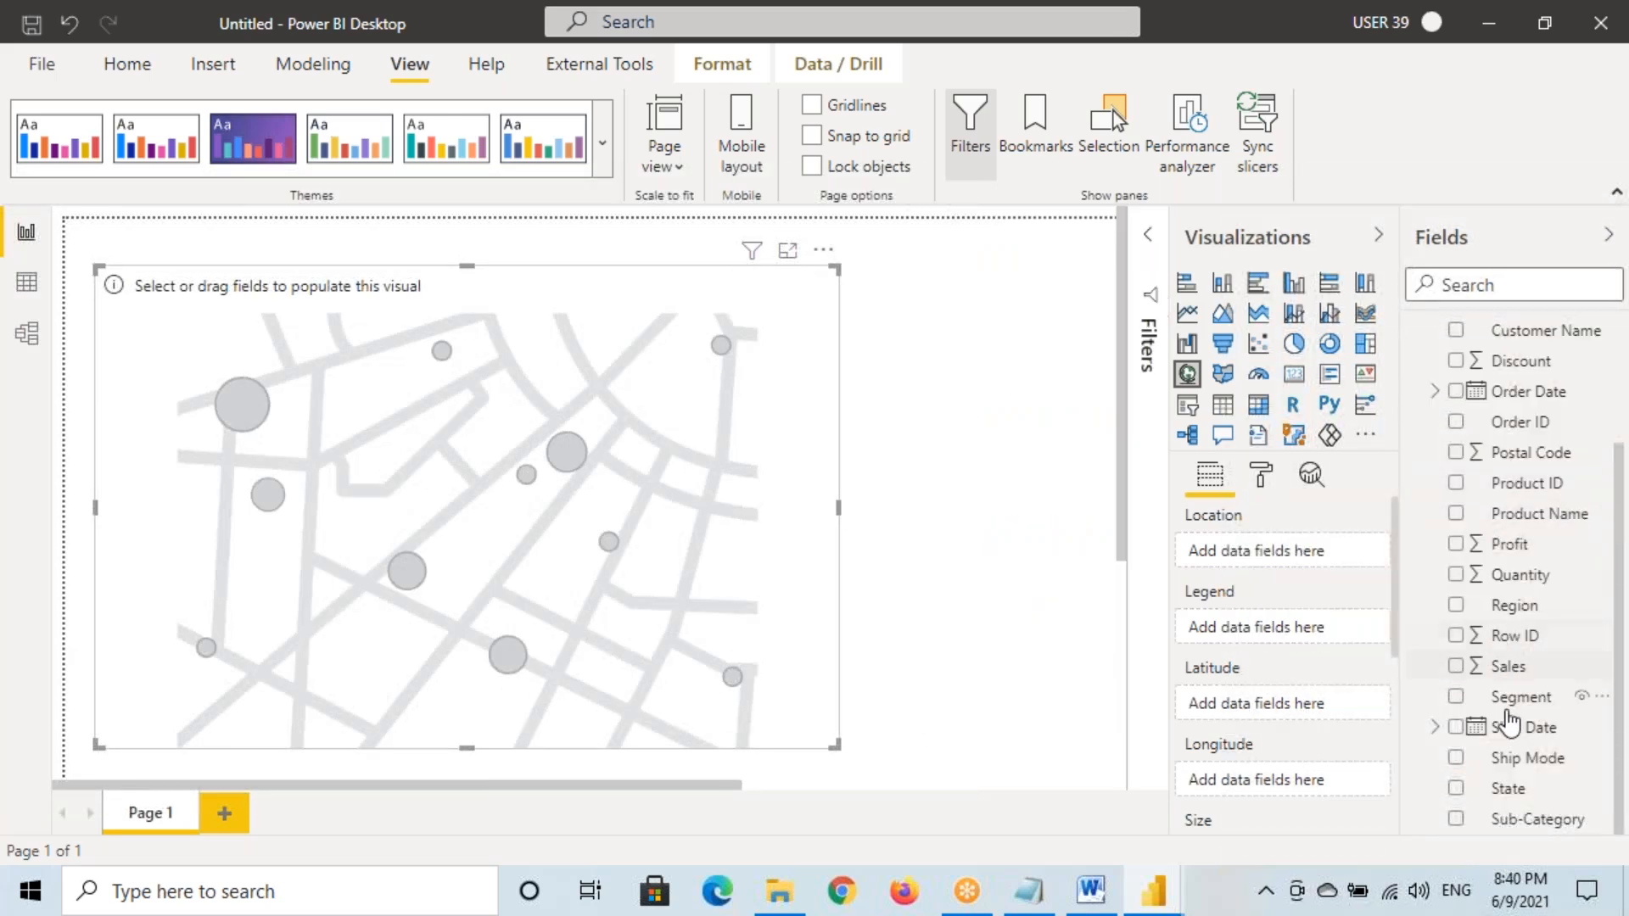
{"action": "left_click_drag", "start_coordinate": [1519, 789], "coordinate": [618, 563]}
{"action": "left_click_drag", "start_coordinate": [1515, 679], "coordinate": [957, 540]}
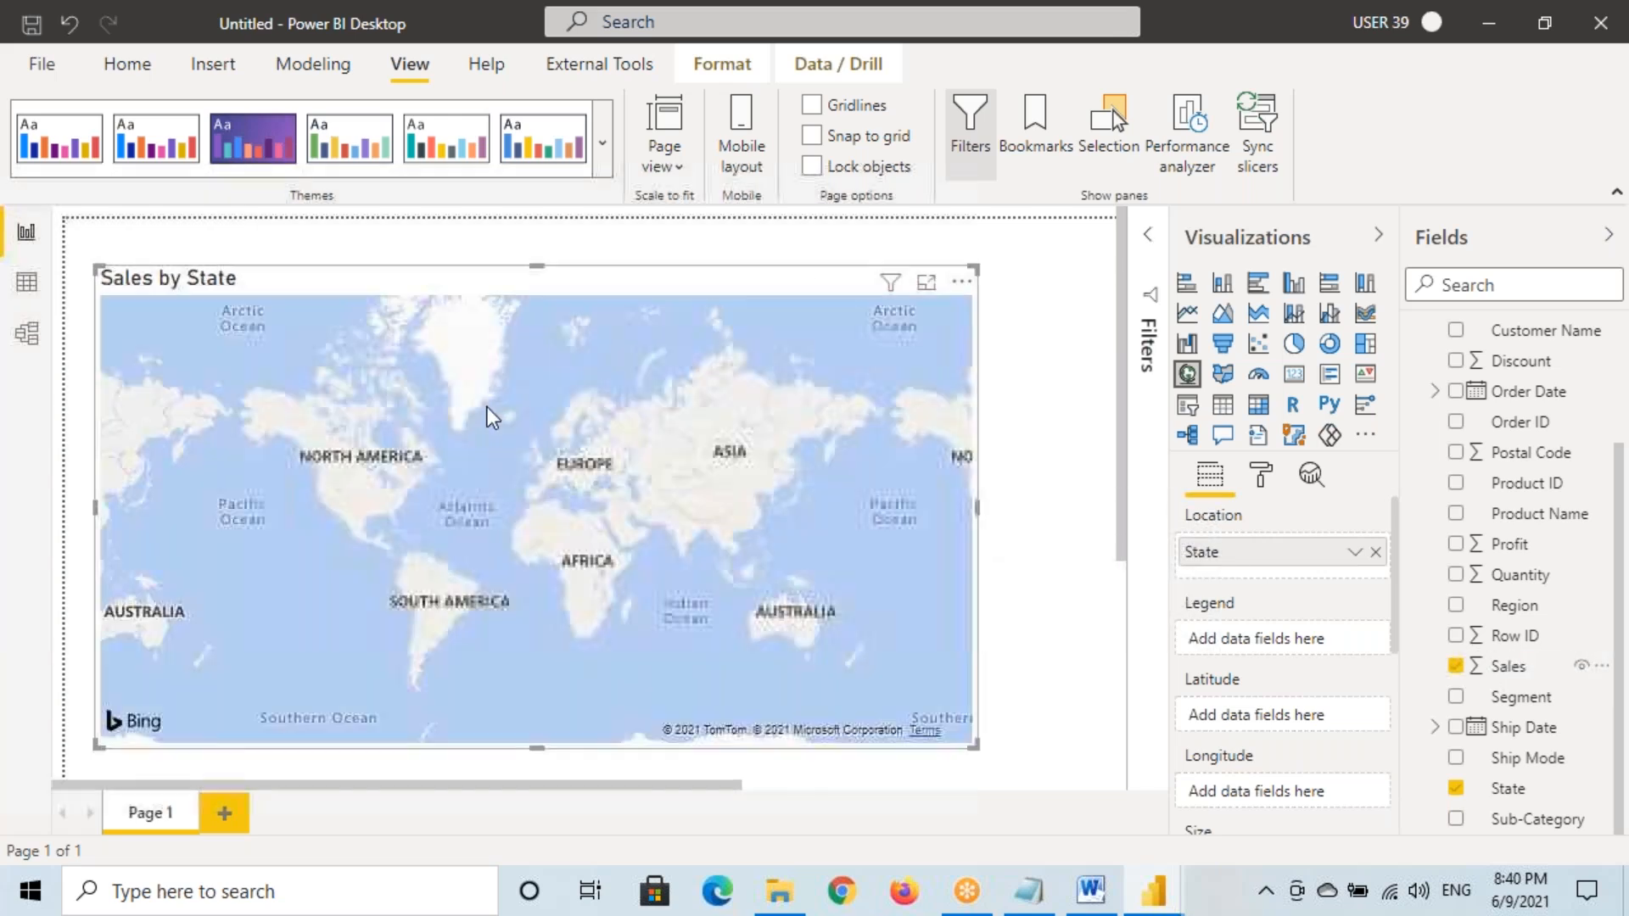
Give the Sales by State map a grey border
{"action": "left_click", "coordinate": [1261, 475]}
{"action": "scroll", "coordinate": [1277, 628], "scroll_direction": "down", "scroll_amount": 3}
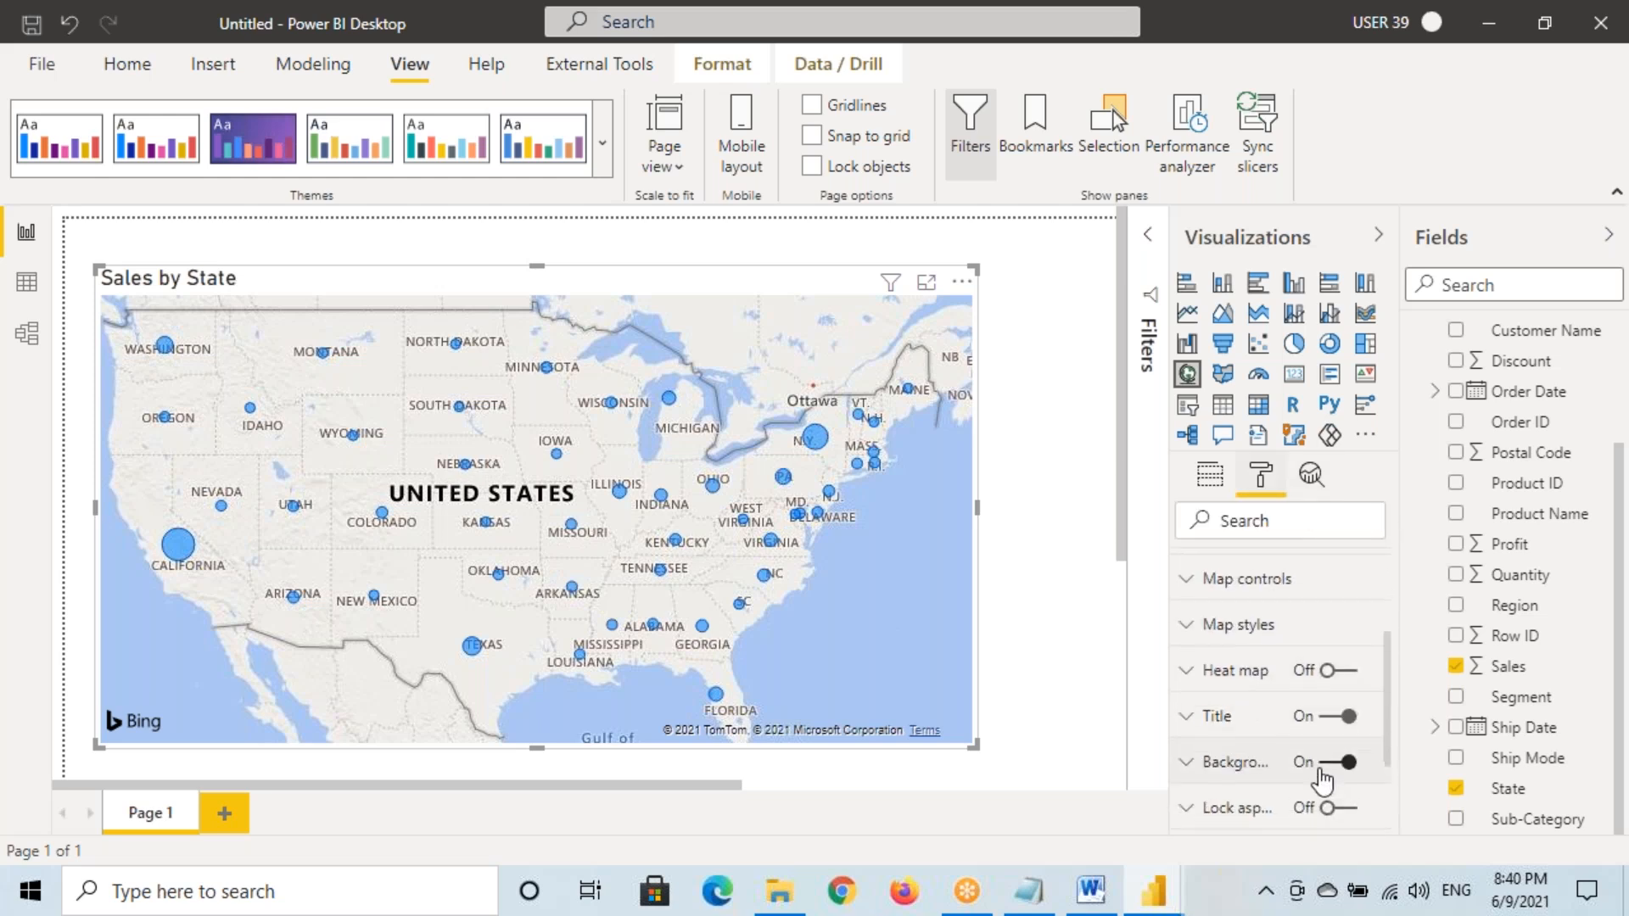
{"action": "scroll", "coordinate": [1333, 747], "scroll_direction": "down", "scroll_amount": 3}
{"action": "left_click", "coordinate": [1276, 694]}
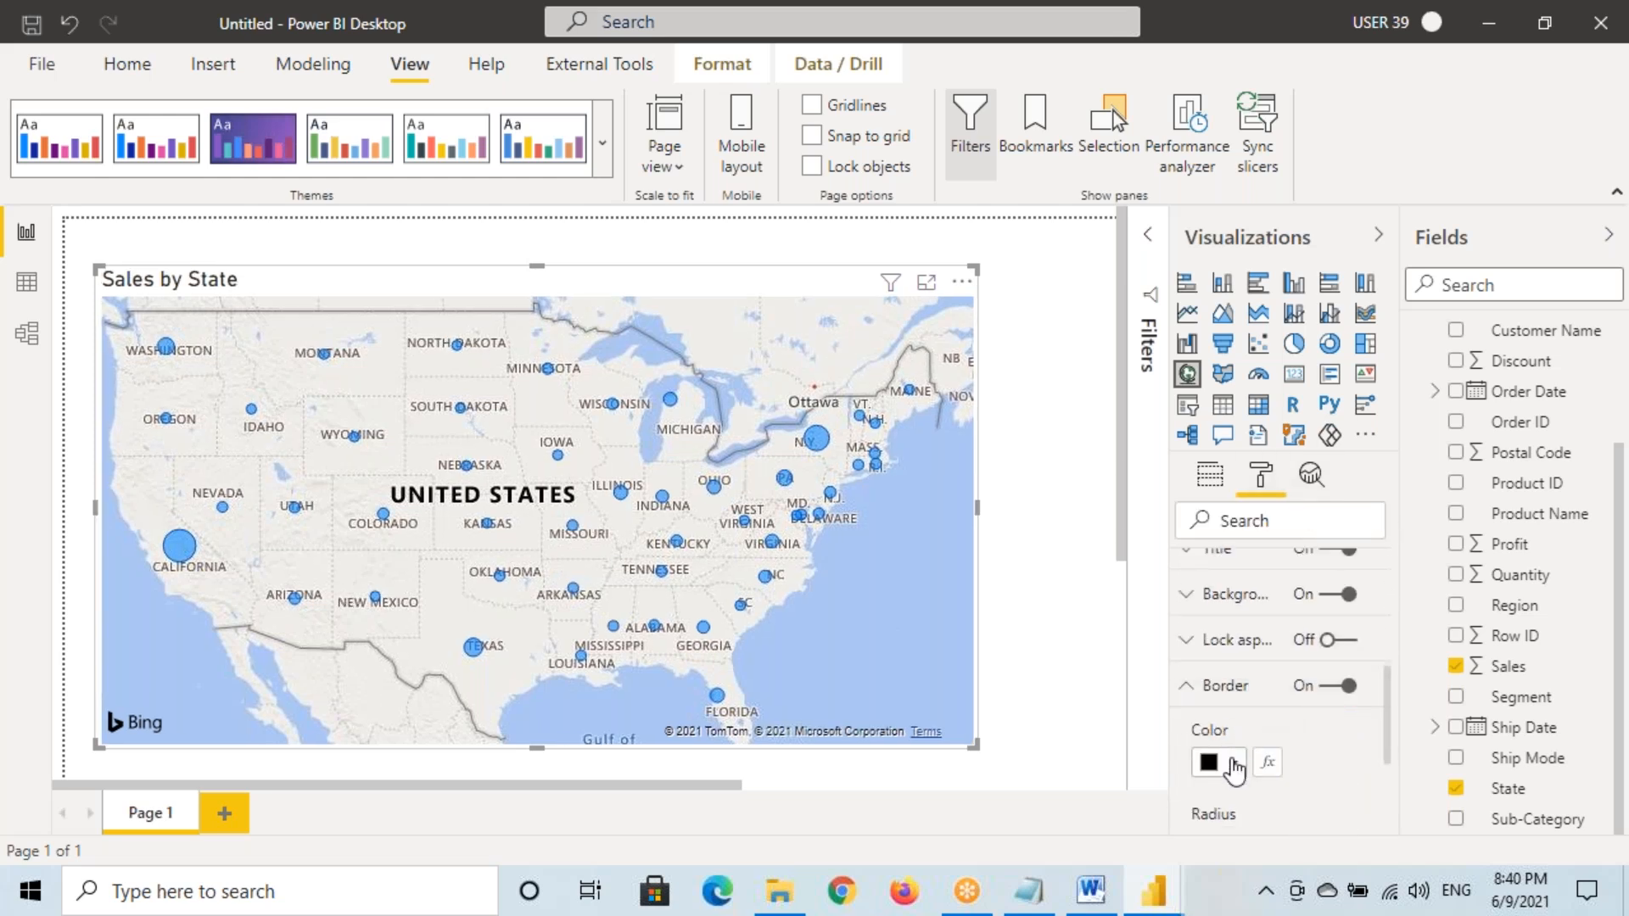
{"action": "left_click", "coordinate": [1232, 763]}
{"action": "left_click", "coordinate": [1220, 522]}
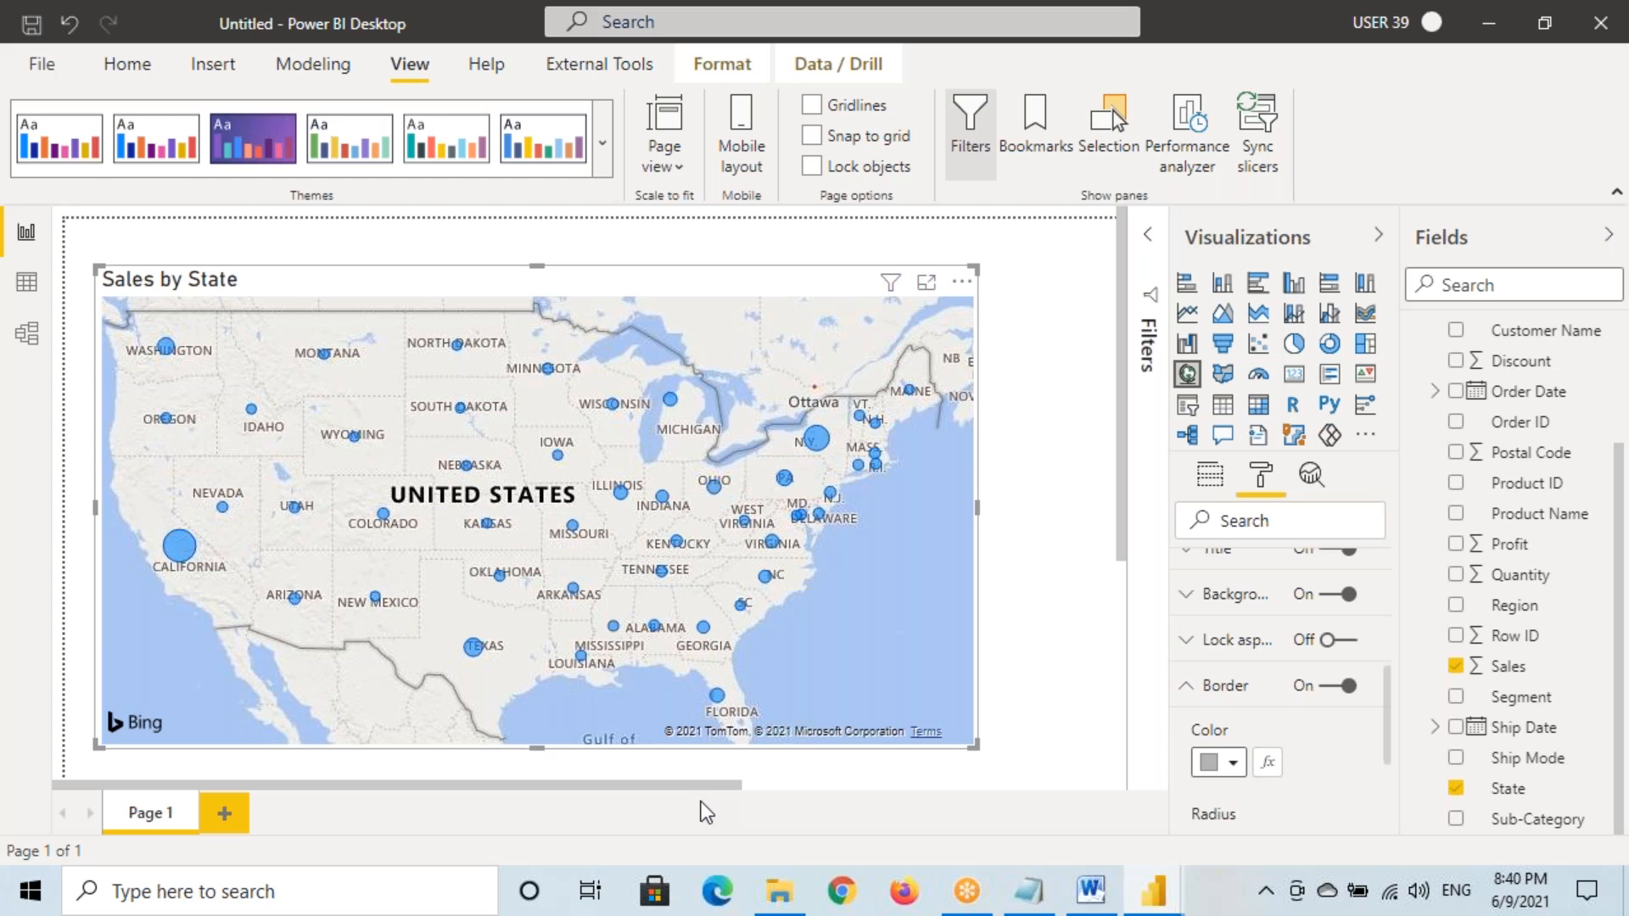
{"action": "left_click", "coordinate": [31, 24]}
Save the map report to the Desktop as Report 2
{"action": "scroll", "coordinate": [119, 221], "scroll_direction": "up", "scroll_amount": 1}
{"action": "left_click", "coordinate": [104, 198]}
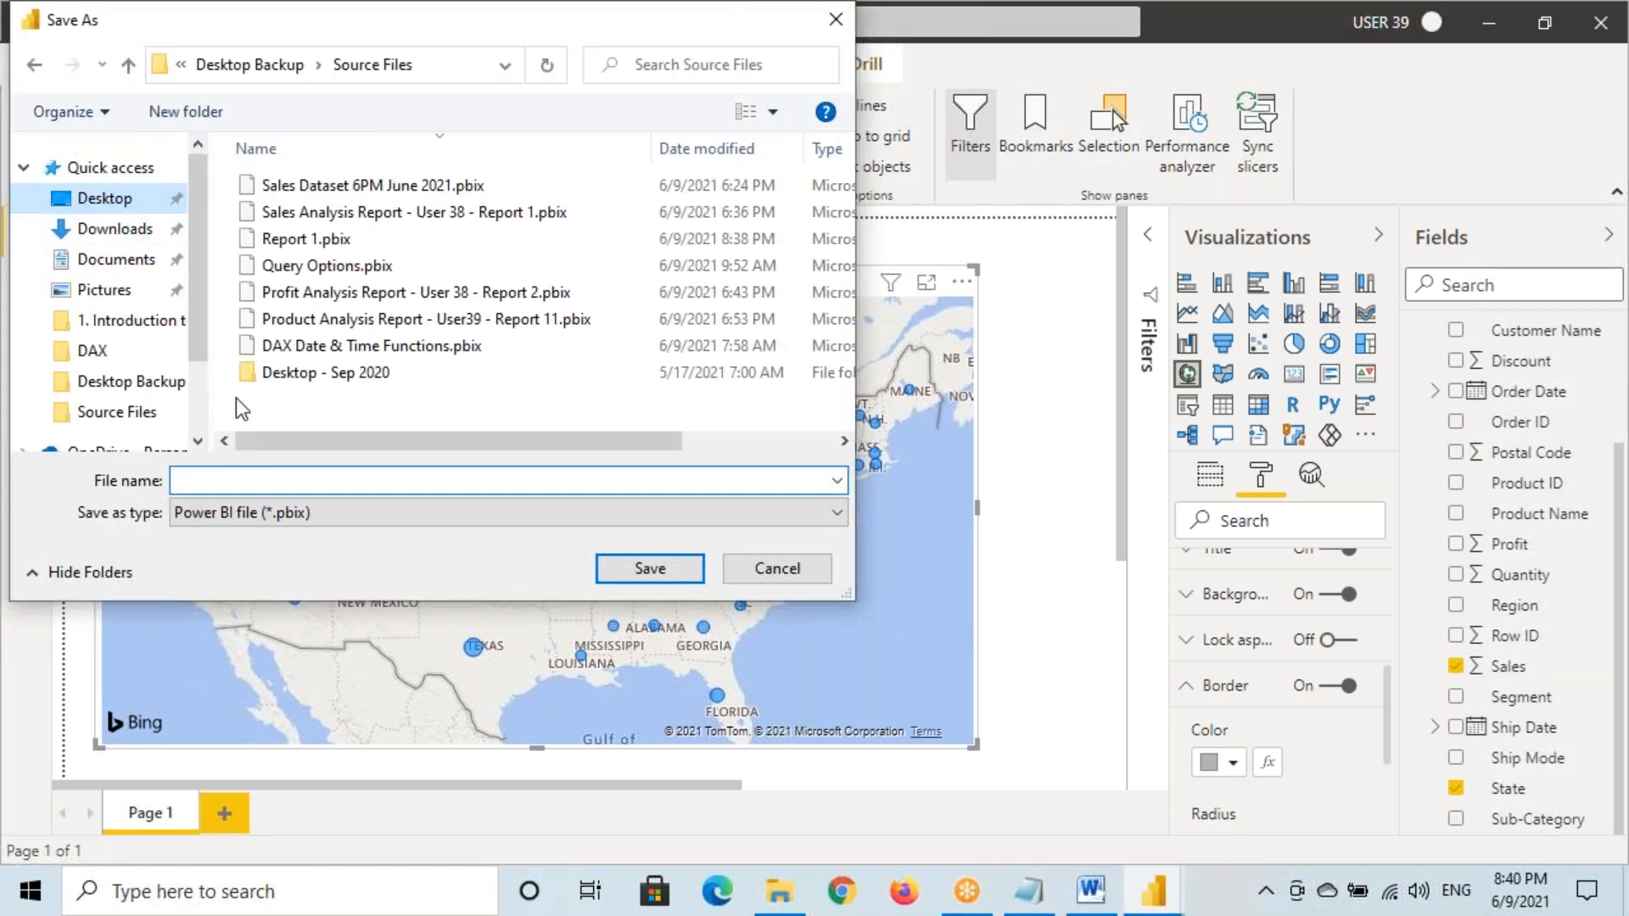
{"action": "left_click", "coordinate": [223, 478]}
{"action": "type", "text": "Rwp"}
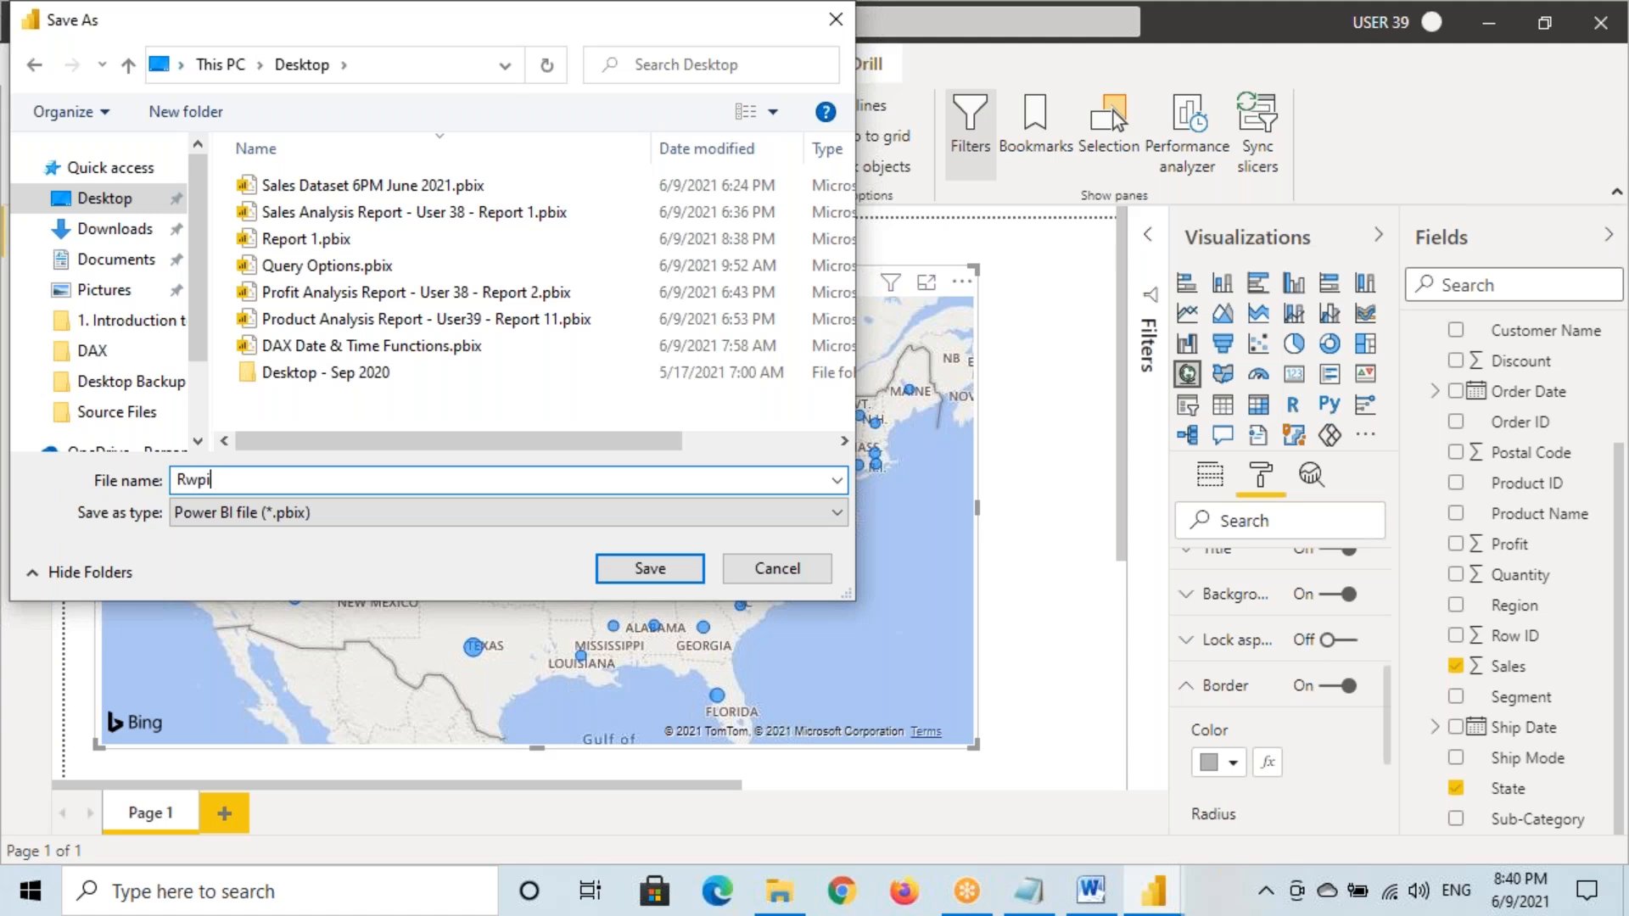
{"action": "type", "text": "i"}
{"action": "key", "text": "BackSpace"}
{"action": "key", "text": "BackSpace"}
{"action": "key", "text": "BackSpace"}
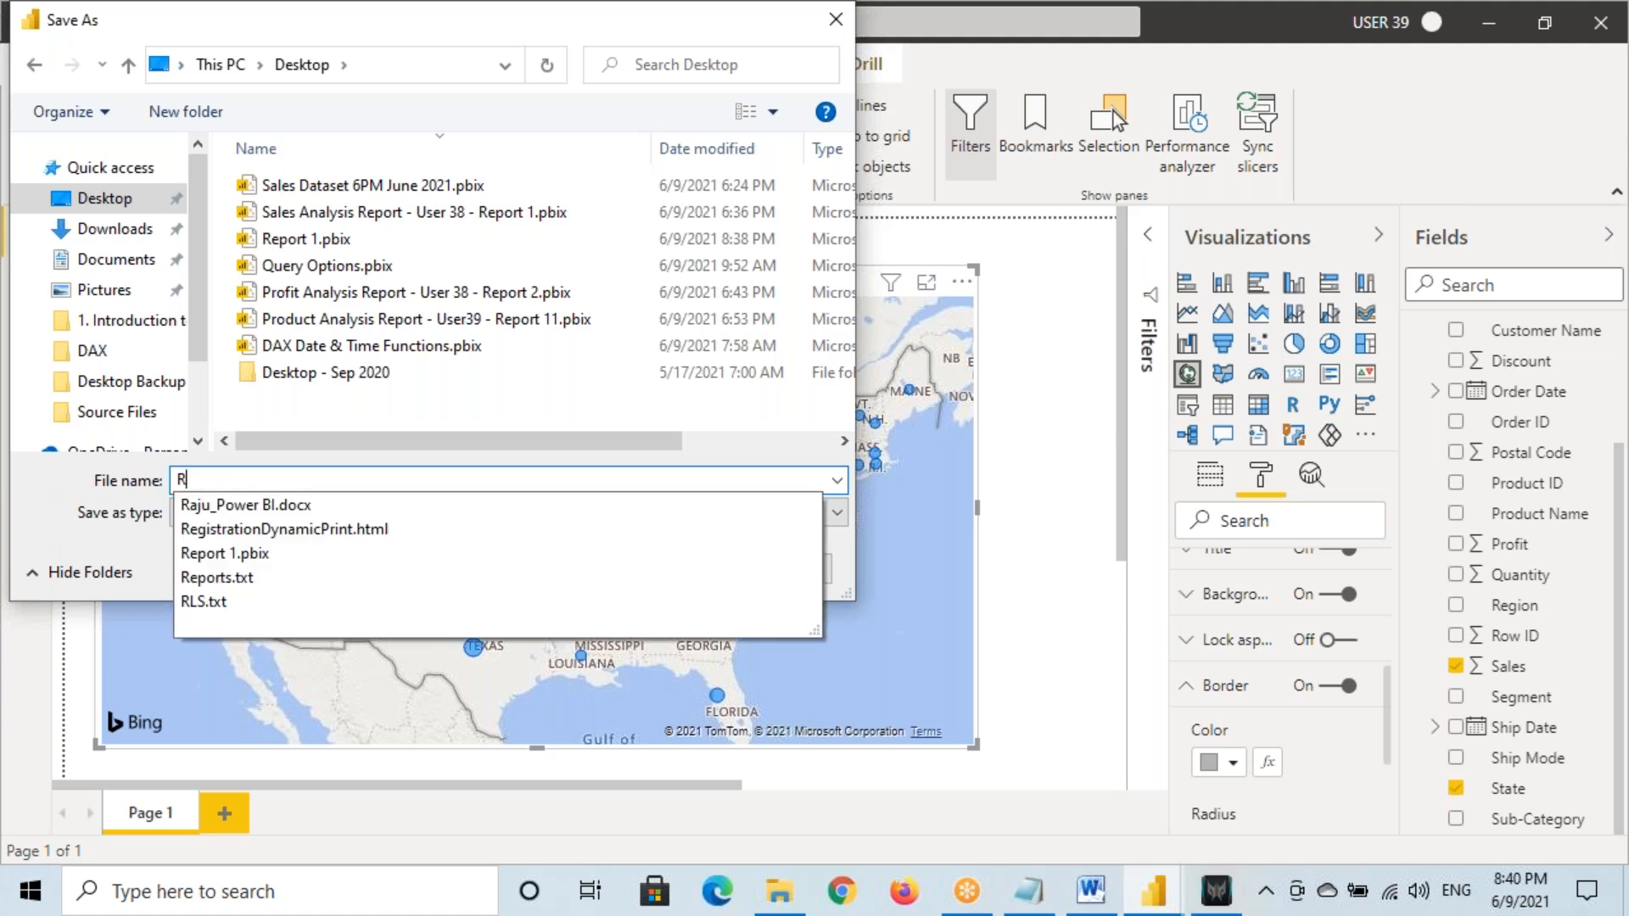
{"action": "type", "text": "eport"}
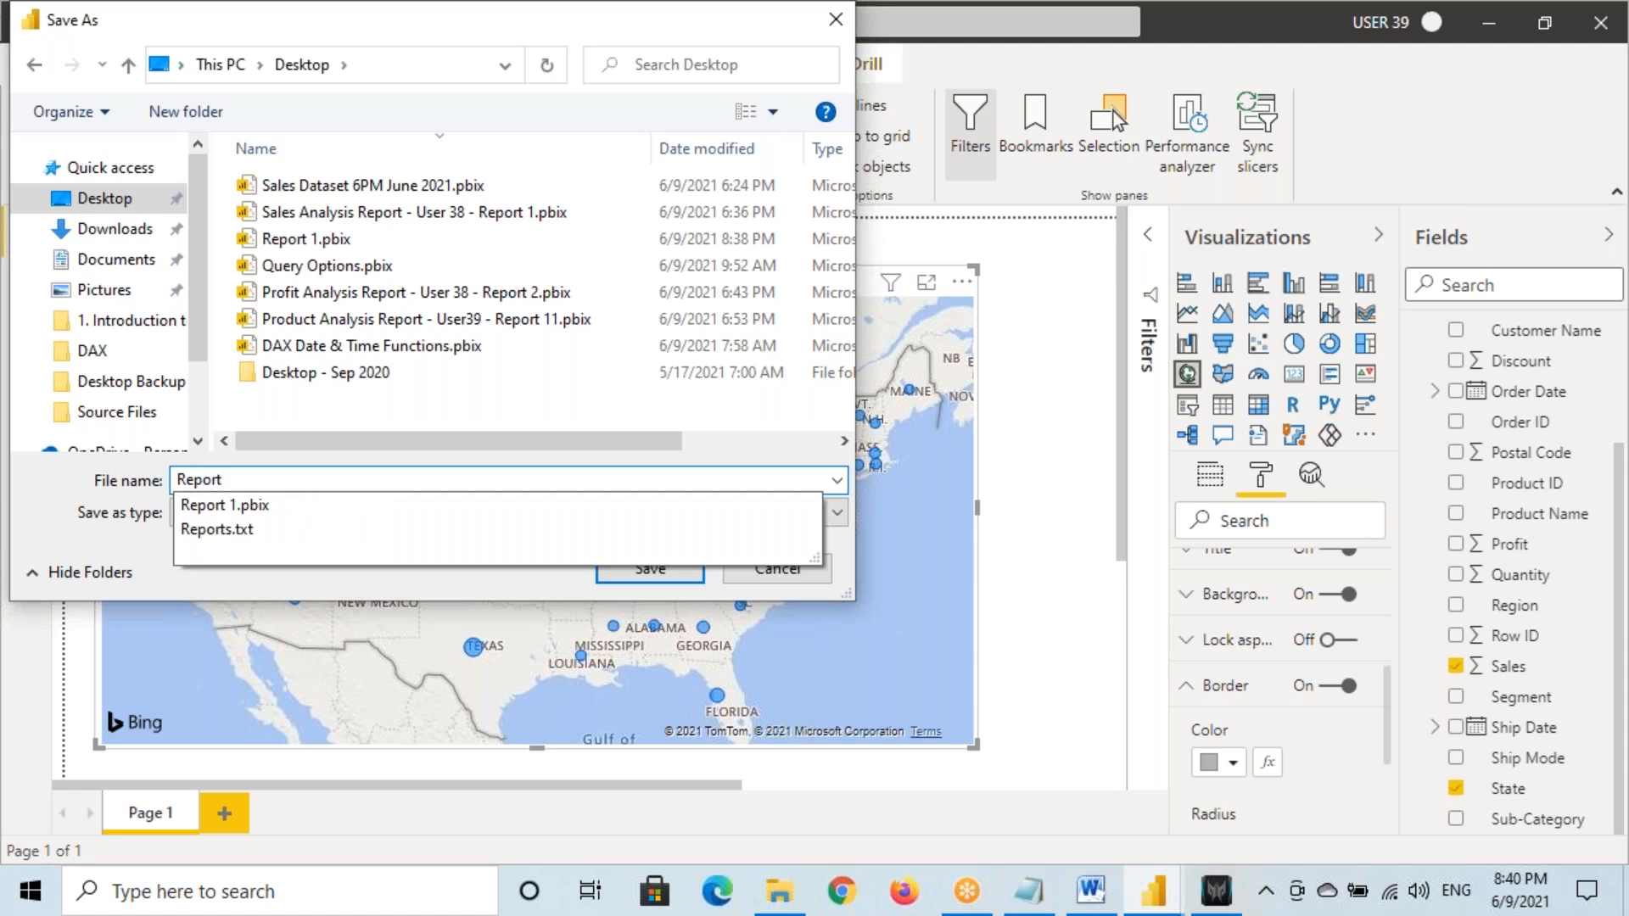
{"action": "type", "text": " 2"}
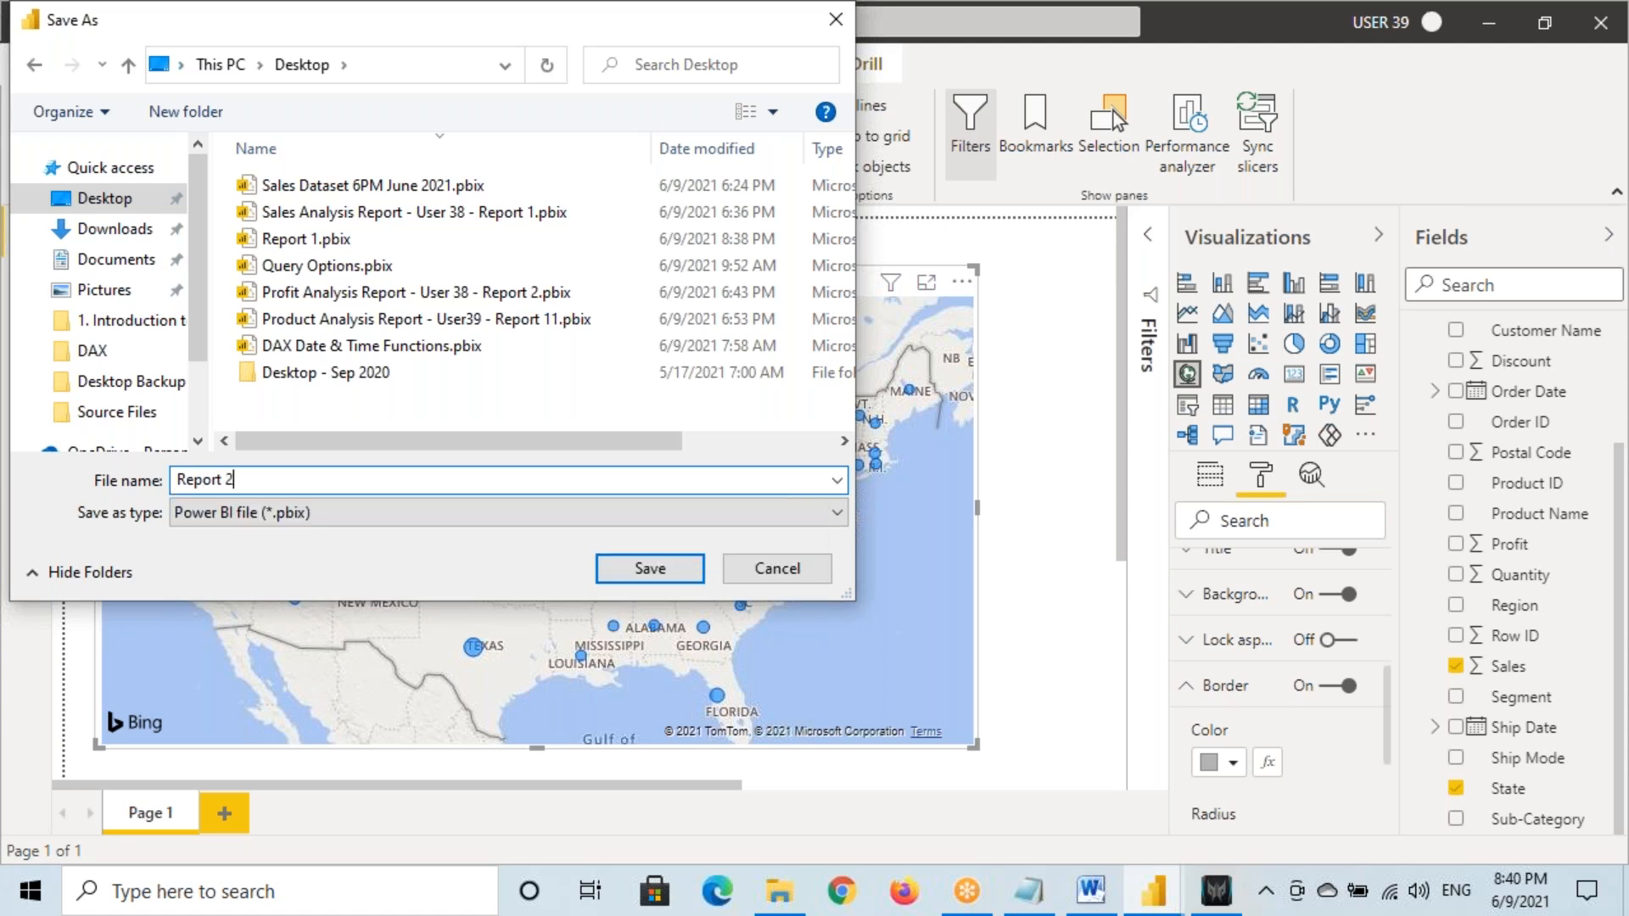
{"action": "left_click", "coordinate": [644, 577]}
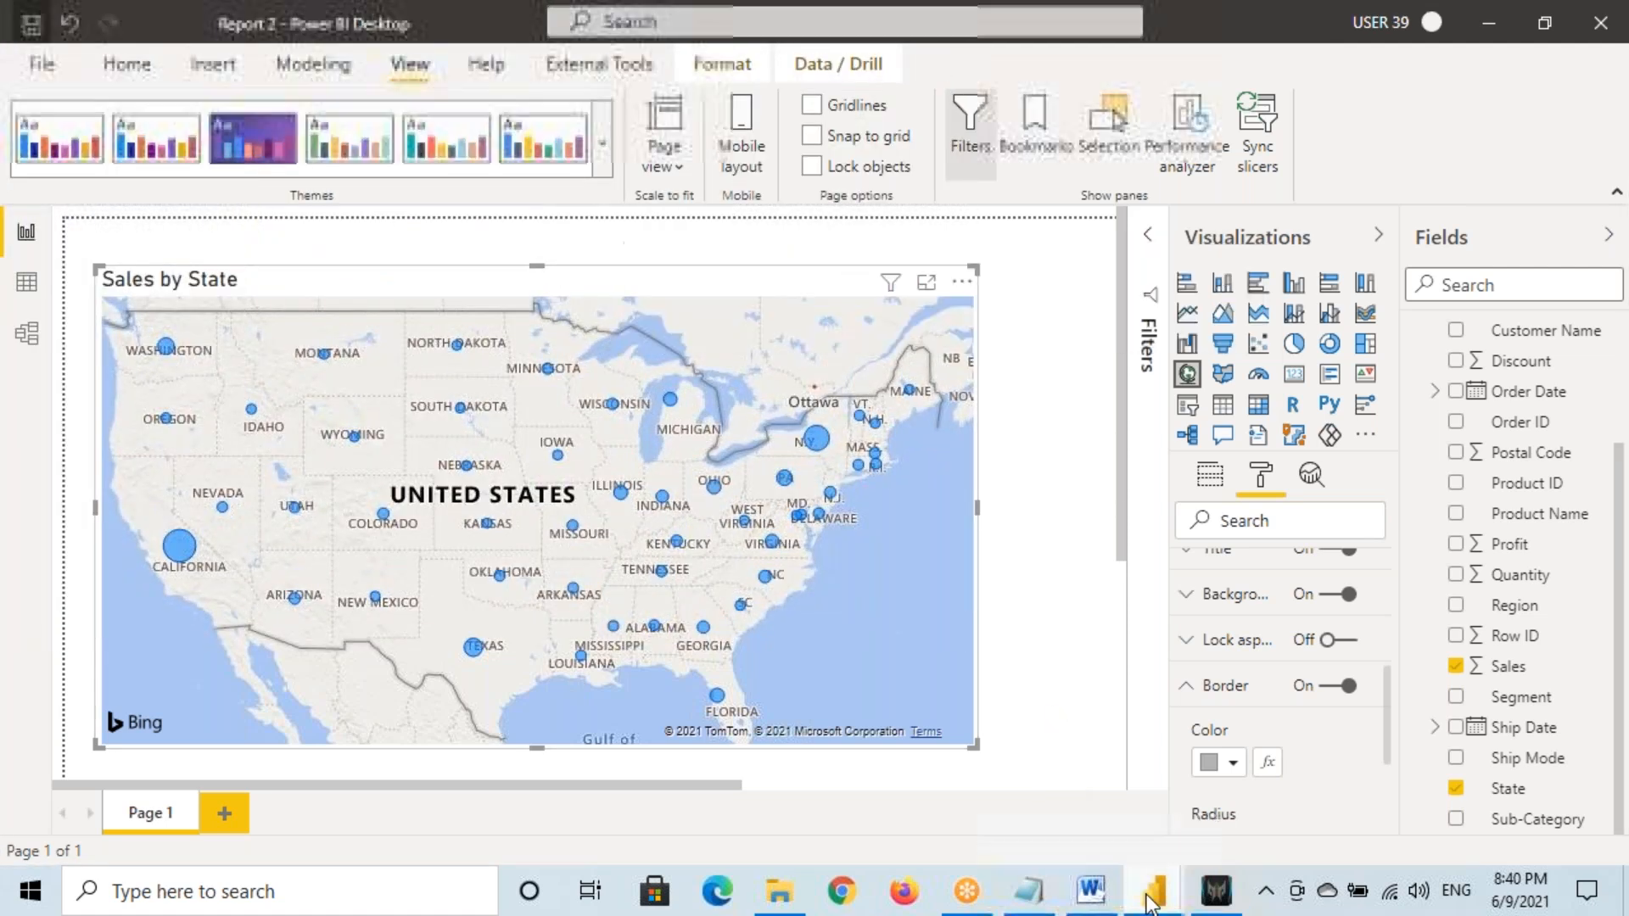
Bring Report 1 forward and ink-annotate the West slice with an R2 note, then clear it
{"action": "mouse_move", "coordinate": [1151, 898]}
{"action": "left_click", "coordinate": [997, 781]}
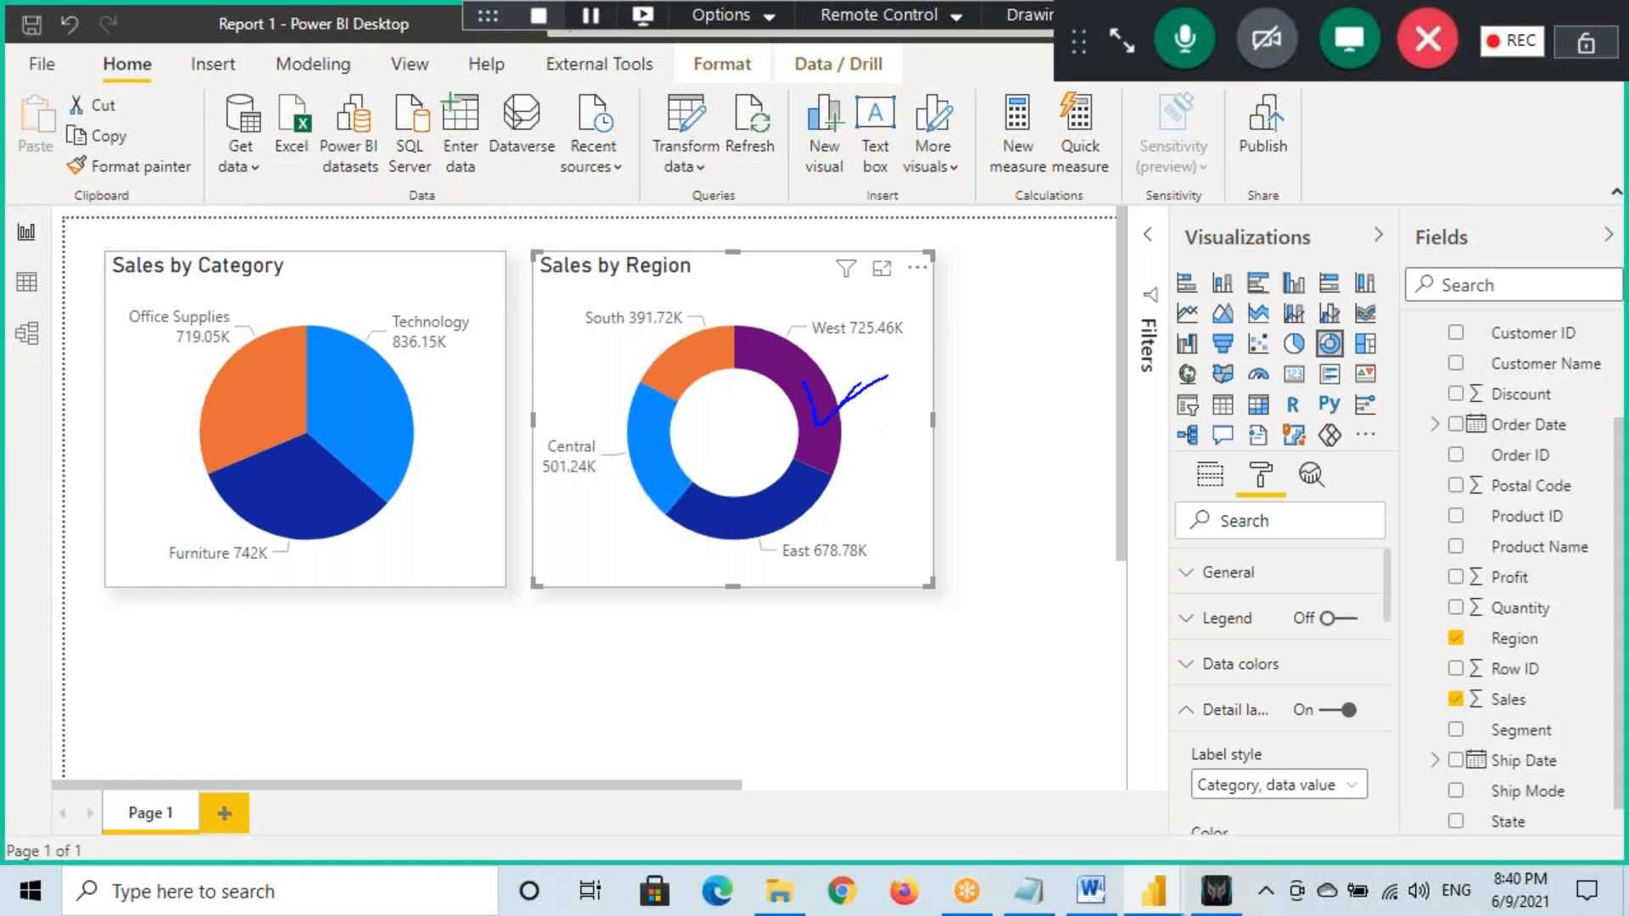
{"action": "left_click_drag", "start_coordinate": [849, 364], "coordinate": [1028, 299]}
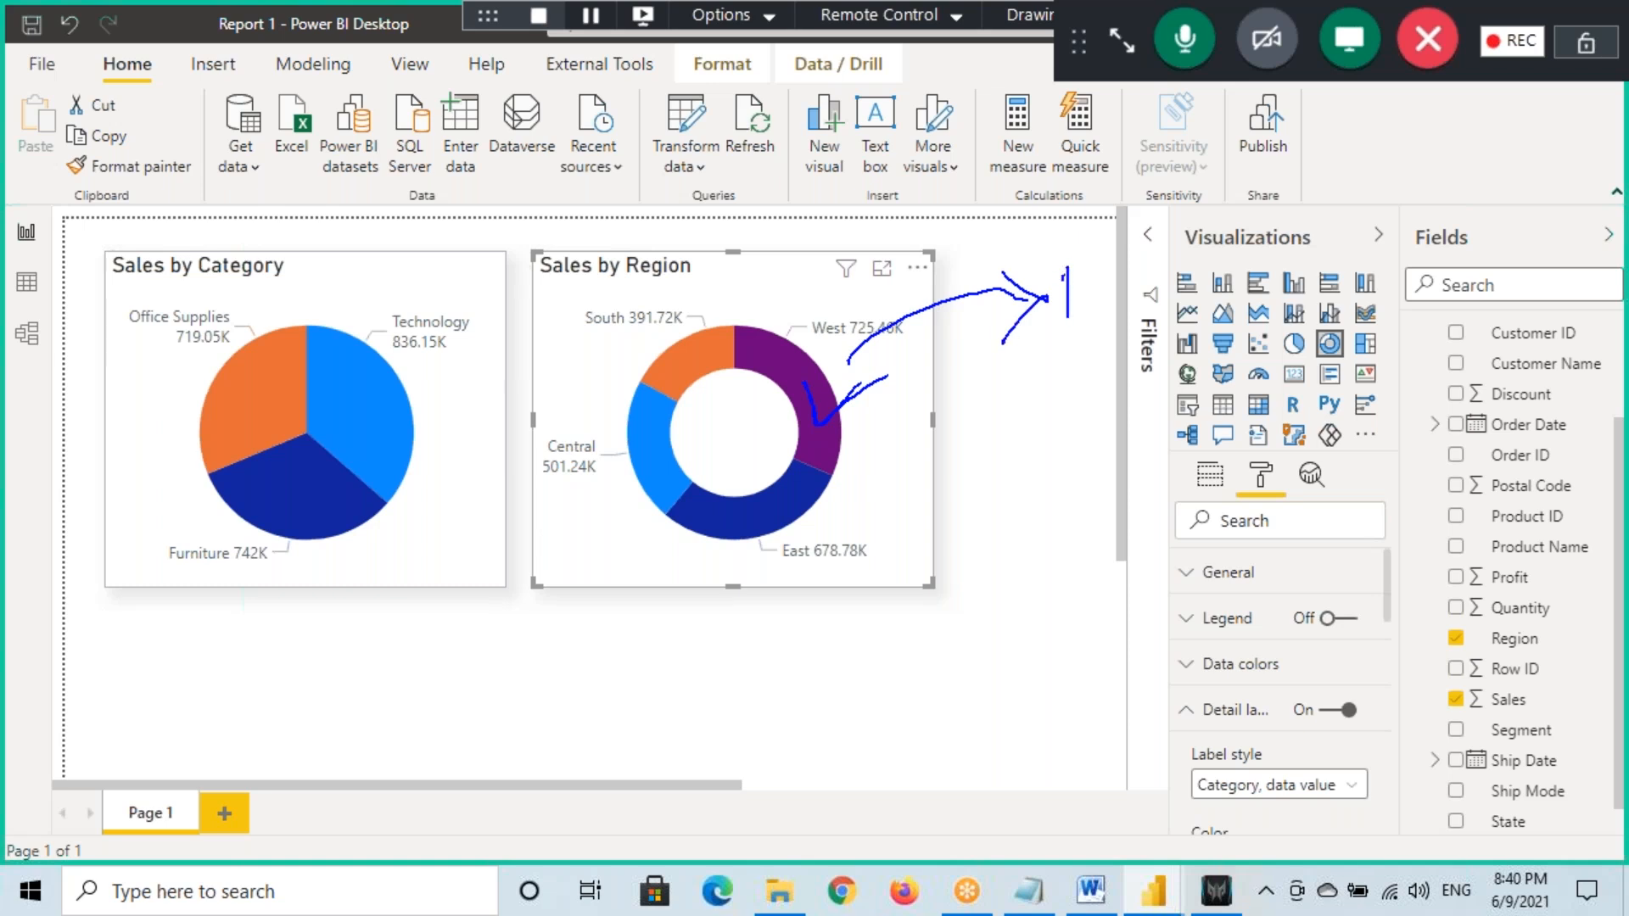
{"action": "left_click_drag", "start_coordinate": [1065, 230], "coordinate": [1164, 257]}
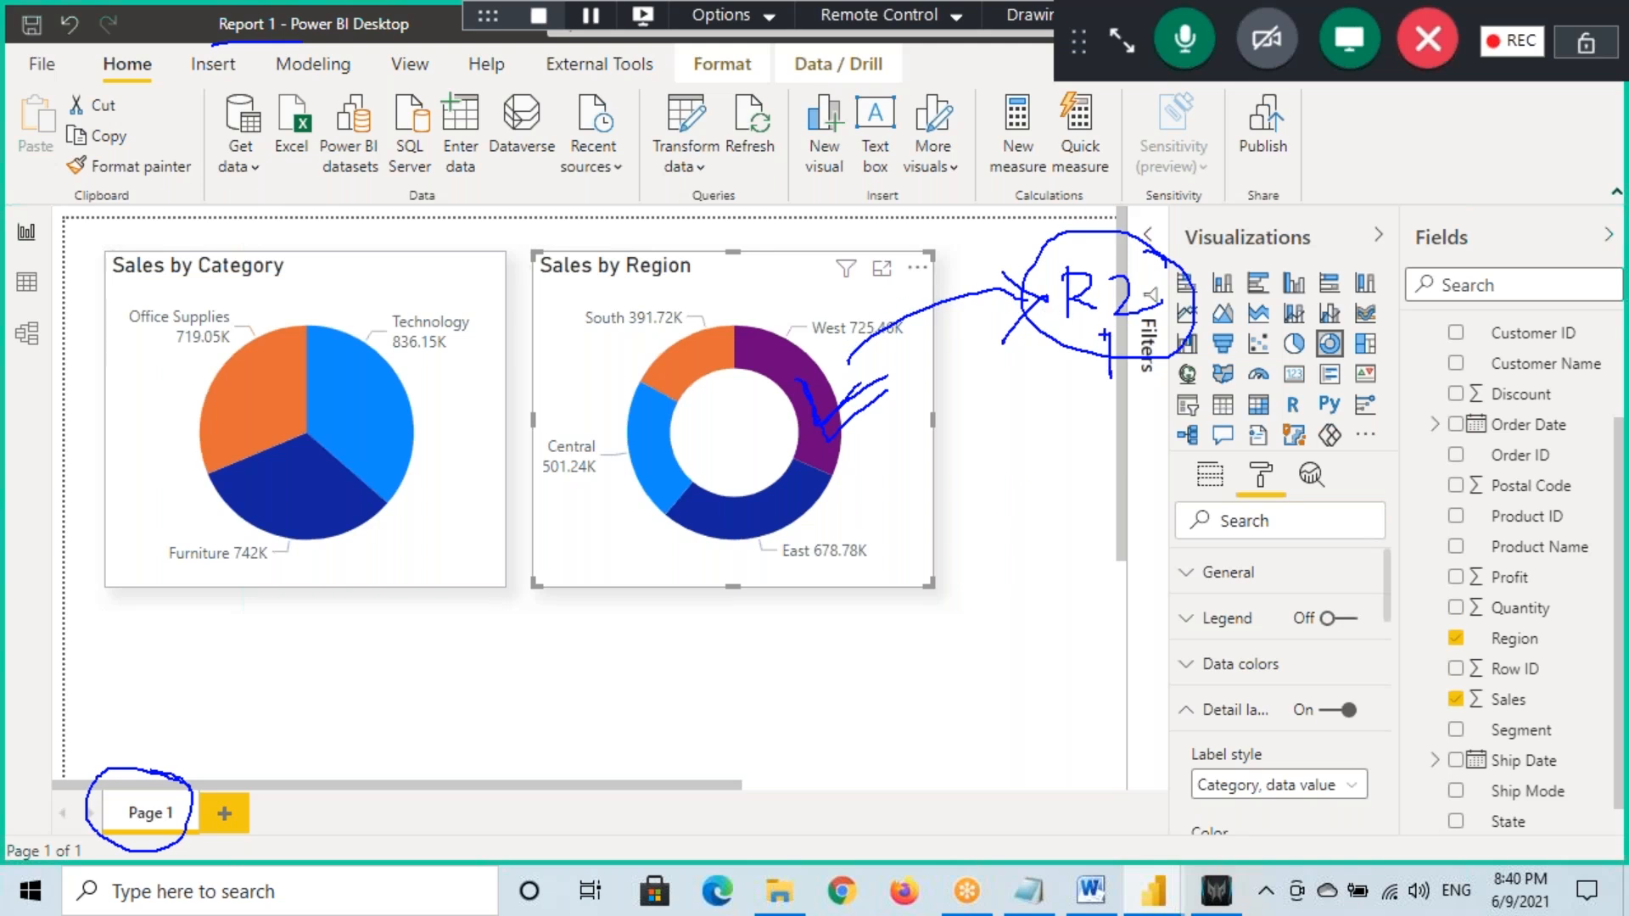
{"action": "left_click_drag", "start_coordinate": [1133, 335], "coordinate": [1138, 363]}
{"action": "key", "text": "Escape"}
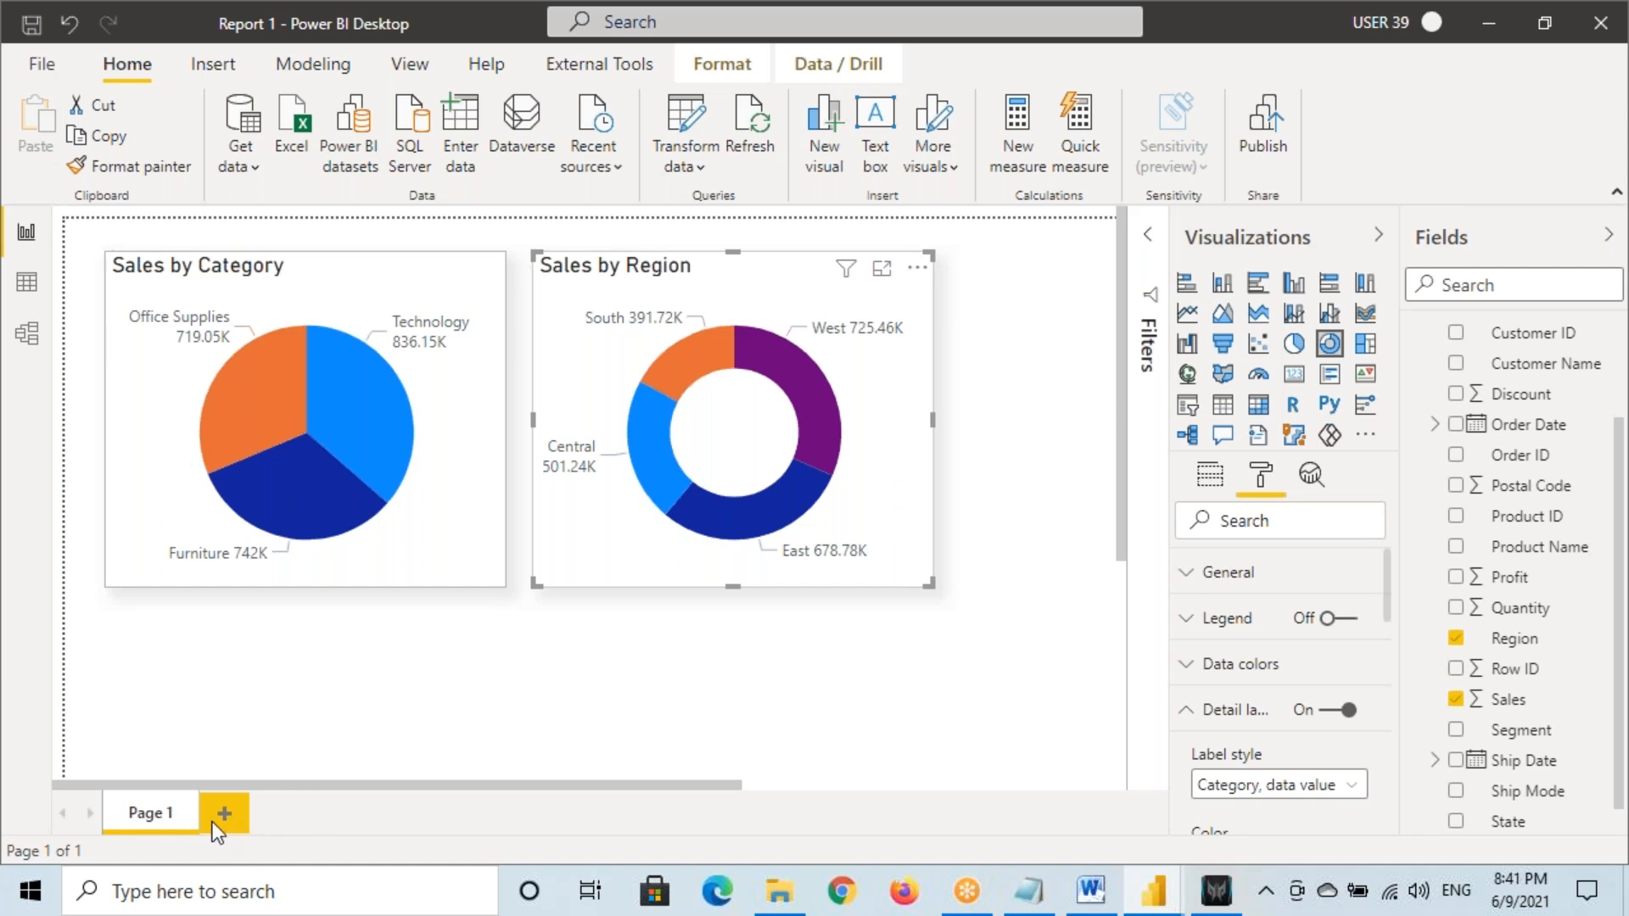
Sketch an arrow from Page 1 to Page 2 and highlight 'DrillThrough' in the Notepad notes
{"action": "mouse_move", "coordinate": [145, 817]}
{"action": "left_mouse_down"}
{"action": "mouse_move", "coordinate": [193, 854]}
{"action": "mouse_move", "coordinate": [254, 817]}
{"action": "left_mouse_up"}
{"action": "mouse_move", "coordinate": [227, 809]}
{"action": "left_mouse_down"}
{"action": "mouse_move", "coordinate": [264, 816]}
{"action": "mouse_move", "coordinate": [246, 874]}
{"action": "left_mouse_up"}
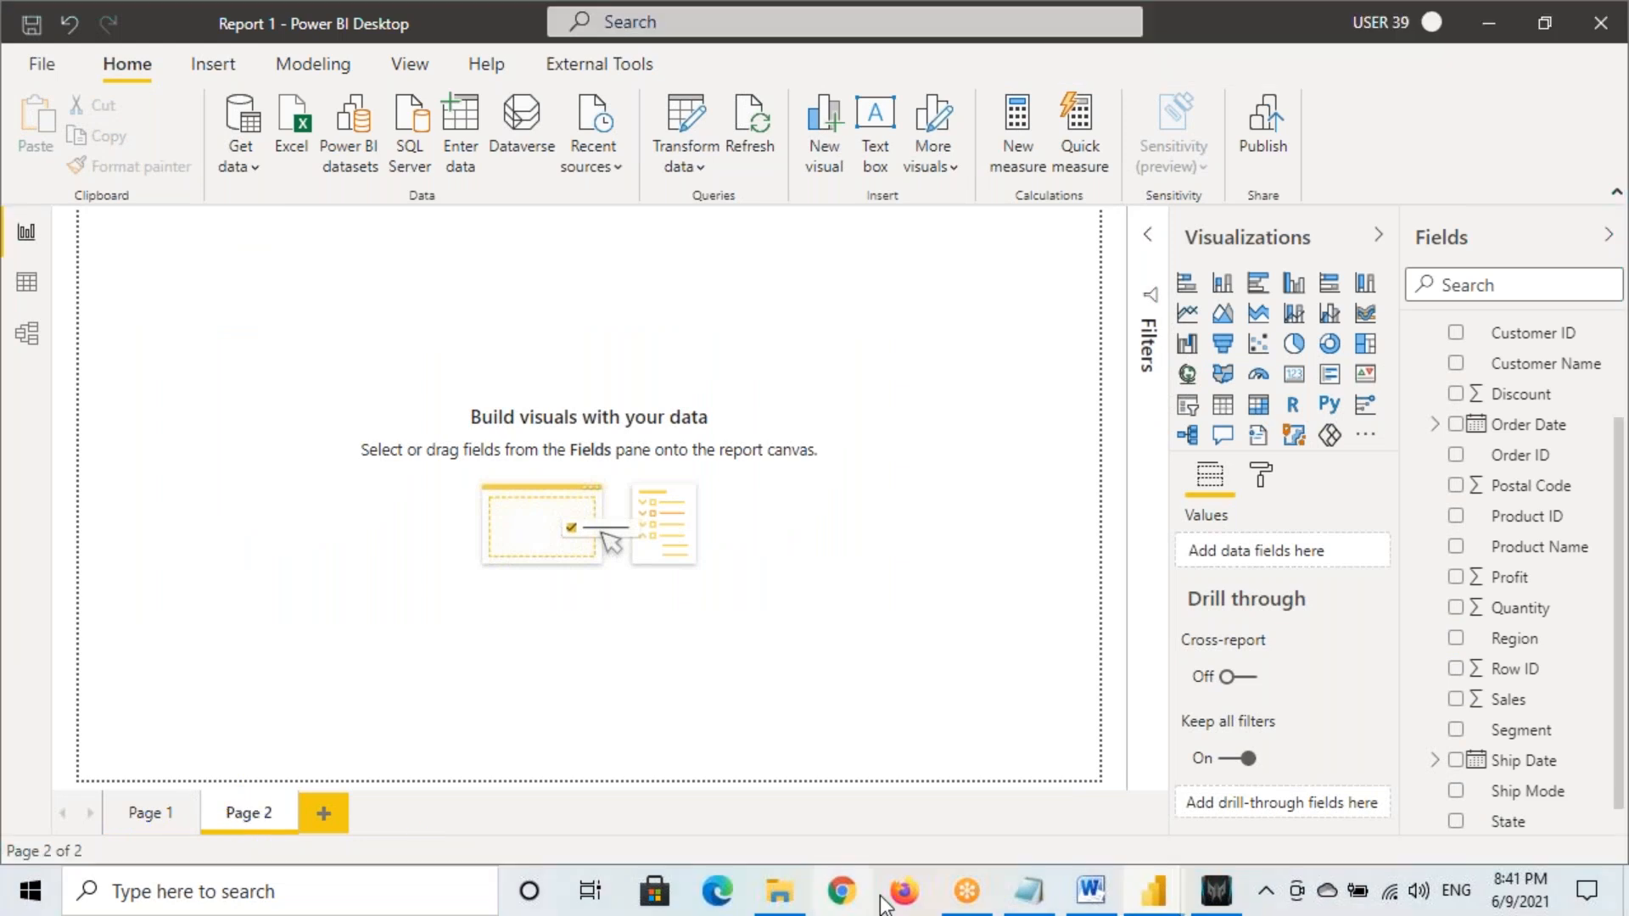
{"action": "left_click", "coordinate": [1030, 891]}
{"action": "scroll", "coordinate": [185, 357], "scroll_direction": "up", "scroll_amount": 1}
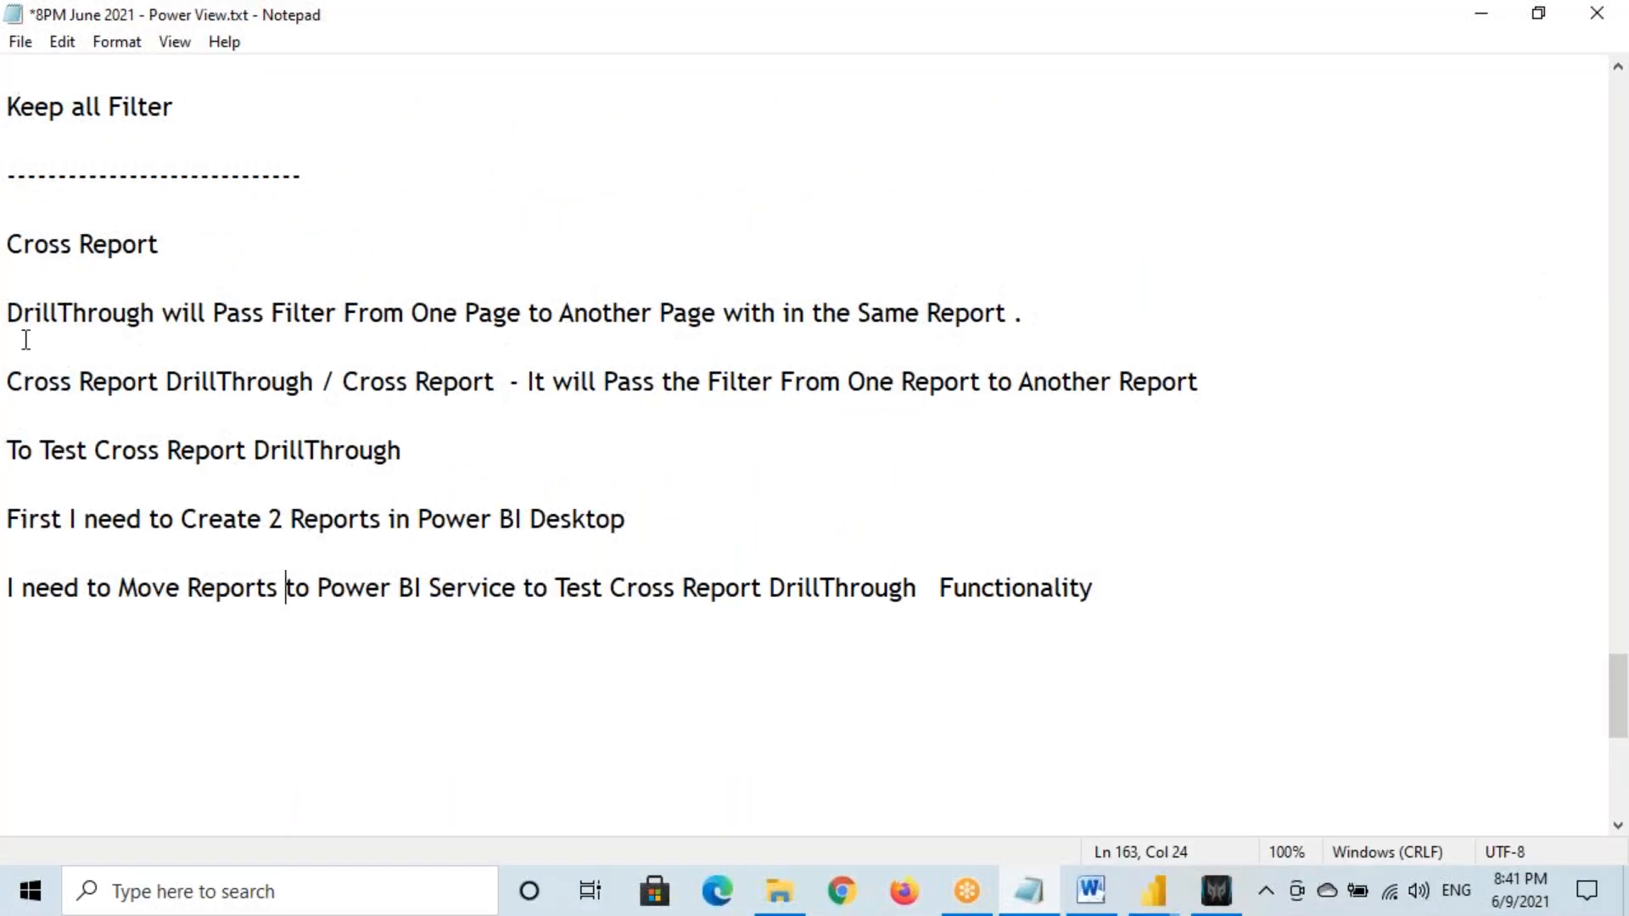
{"action": "left_click_drag", "start_coordinate": [7, 314], "coordinate": [163, 316]}
Bring the Report 1 window back and return to its Page 1
{"action": "mouse_move", "coordinate": [1183, 913]}
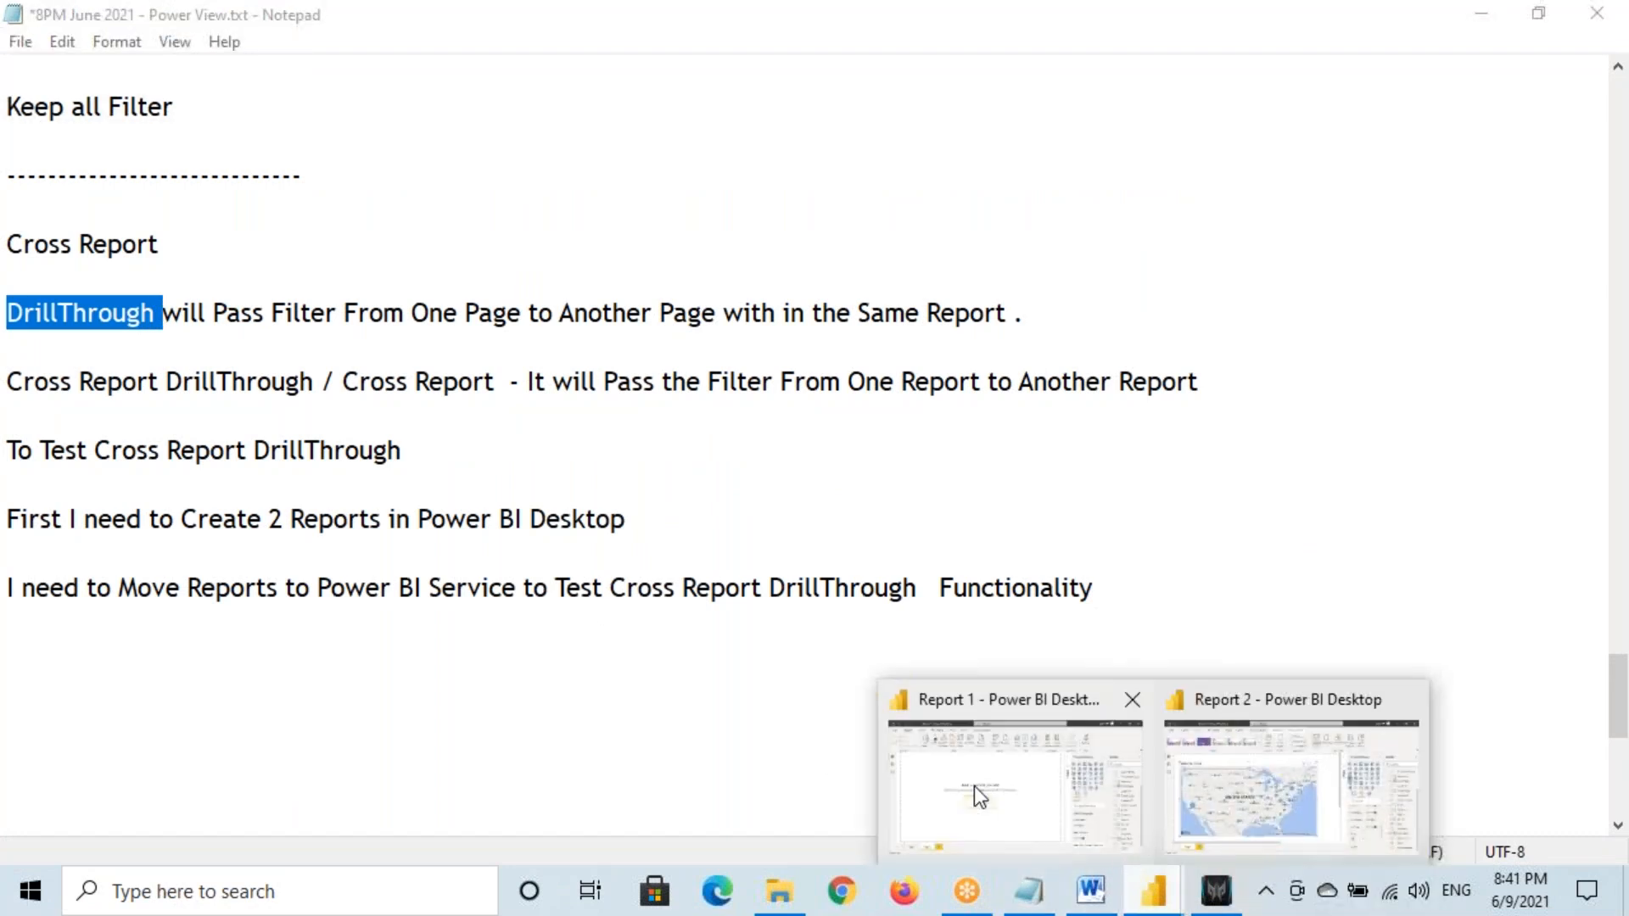
{"action": "left_click", "coordinate": [974, 786]}
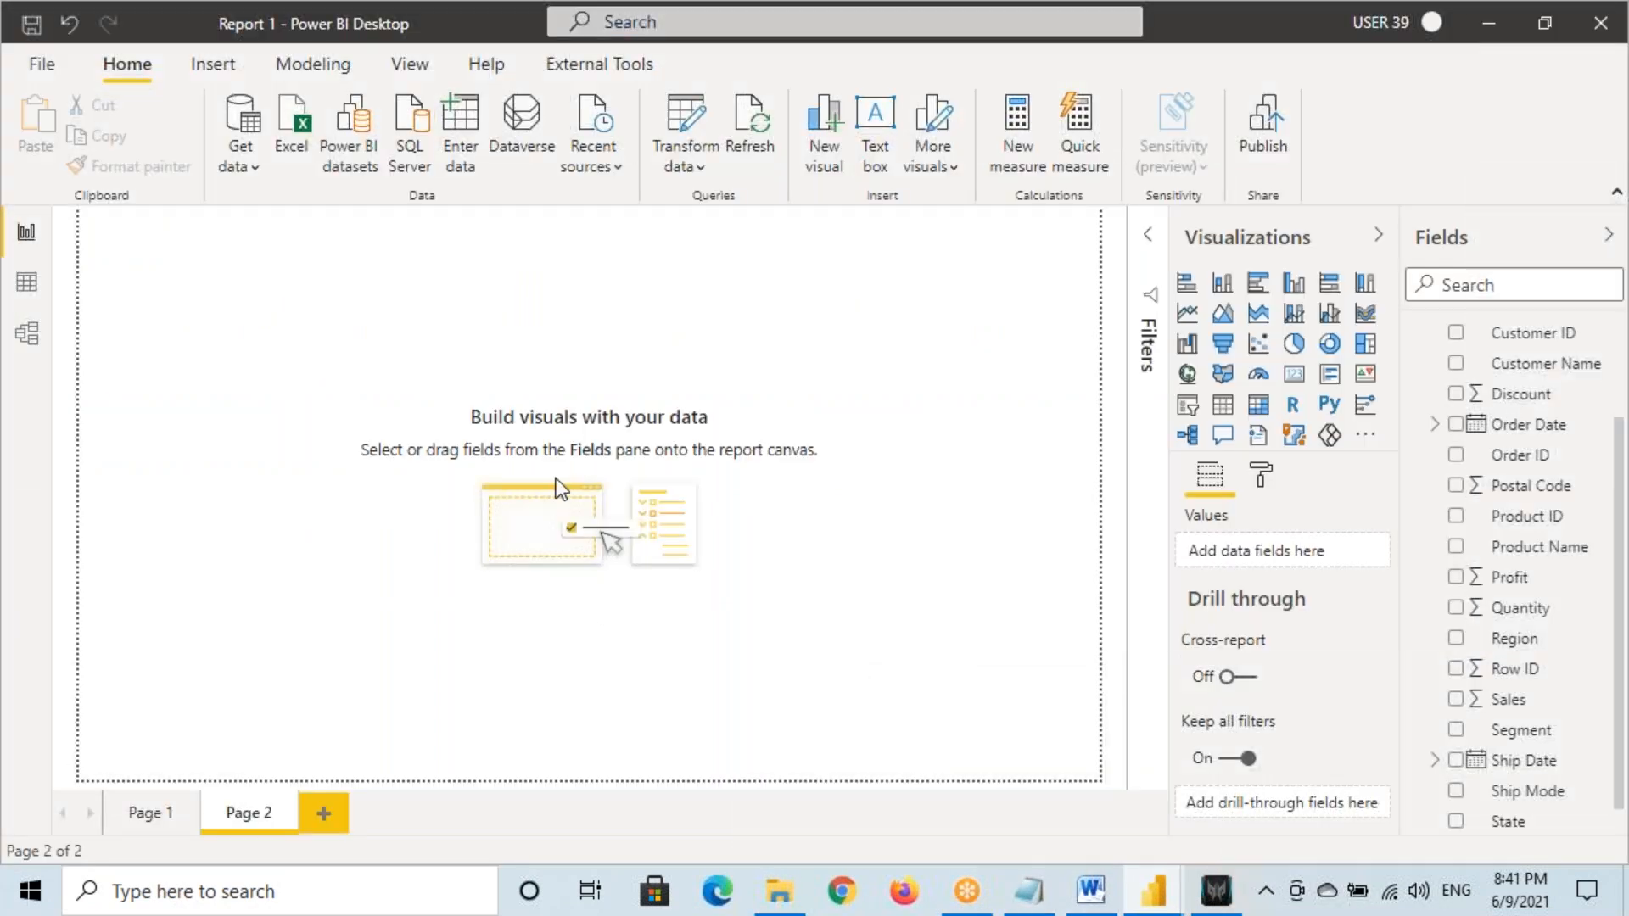
{"action": "left_click", "coordinate": [140, 814]}
Ink the note 'R1P1 → R2P1' under the Page 1 charts
{"action": "mouse_move", "coordinate": [192, 641]}
{"action": "left_mouse_down"}
{"action": "mouse_move", "coordinate": [193, 606]}
{"action": "mouse_move", "coordinate": [247, 683]}
{"action": "left_mouse_up"}
{"action": "mouse_move", "coordinate": [189, 753]}
{"action": "left_mouse_down"}
{"action": "mouse_move", "coordinate": [181, 714]}
{"action": "mouse_move", "coordinate": [251, 749]}
{"action": "left_mouse_up"}
{"action": "mouse_move", "coordinate": [237, 679]}
{"action": "left_mouse_down"}
{"action": "mouse_move", "coordinate": [250, 727]}
{"action": "mouse_move", "coordinate": [267, 695]}
{"action": "mouse_move", "coordinate": [271, 722]}
{"action": "mouse_move", "coordinate": [319, 721]}
{"action": "left_mouse_up"}
{"action": "mouse_move", "coordinate": [383, 663]}
{"action": "left_mouse_down"}
{"action": "mouse_move", "coordinate": [392, 752]}
{"action": "mouse_move", "coordinate": [459, 684]}
{"action": "left_mouse_up"}
{"action": "mouse_move", "coordinate": [530, 624]}
{"action": "left_mouse_down"}
{"action": "mouse_move", "coordinate": [547, 704]}
{"action": "mouse_move", "coordinate": [590, 694]}
{"action": "left_mouse_up"}
{"action": "mouse_move", "coordinate": [604, 635]}
{"action": "left_mouse_down"}
{"action": "mouse_move", "coordinate": [680, 664]}
{"action": "mouse_move", "coordinate": [730, 608]}
{"action": "mouse_move", "coordinate": [722, 651]}
{"action": "left_mouse_up"}
{"action": "left_click_drag", "start_coordinate": [776, 587], "coordinate": [792, 644]}
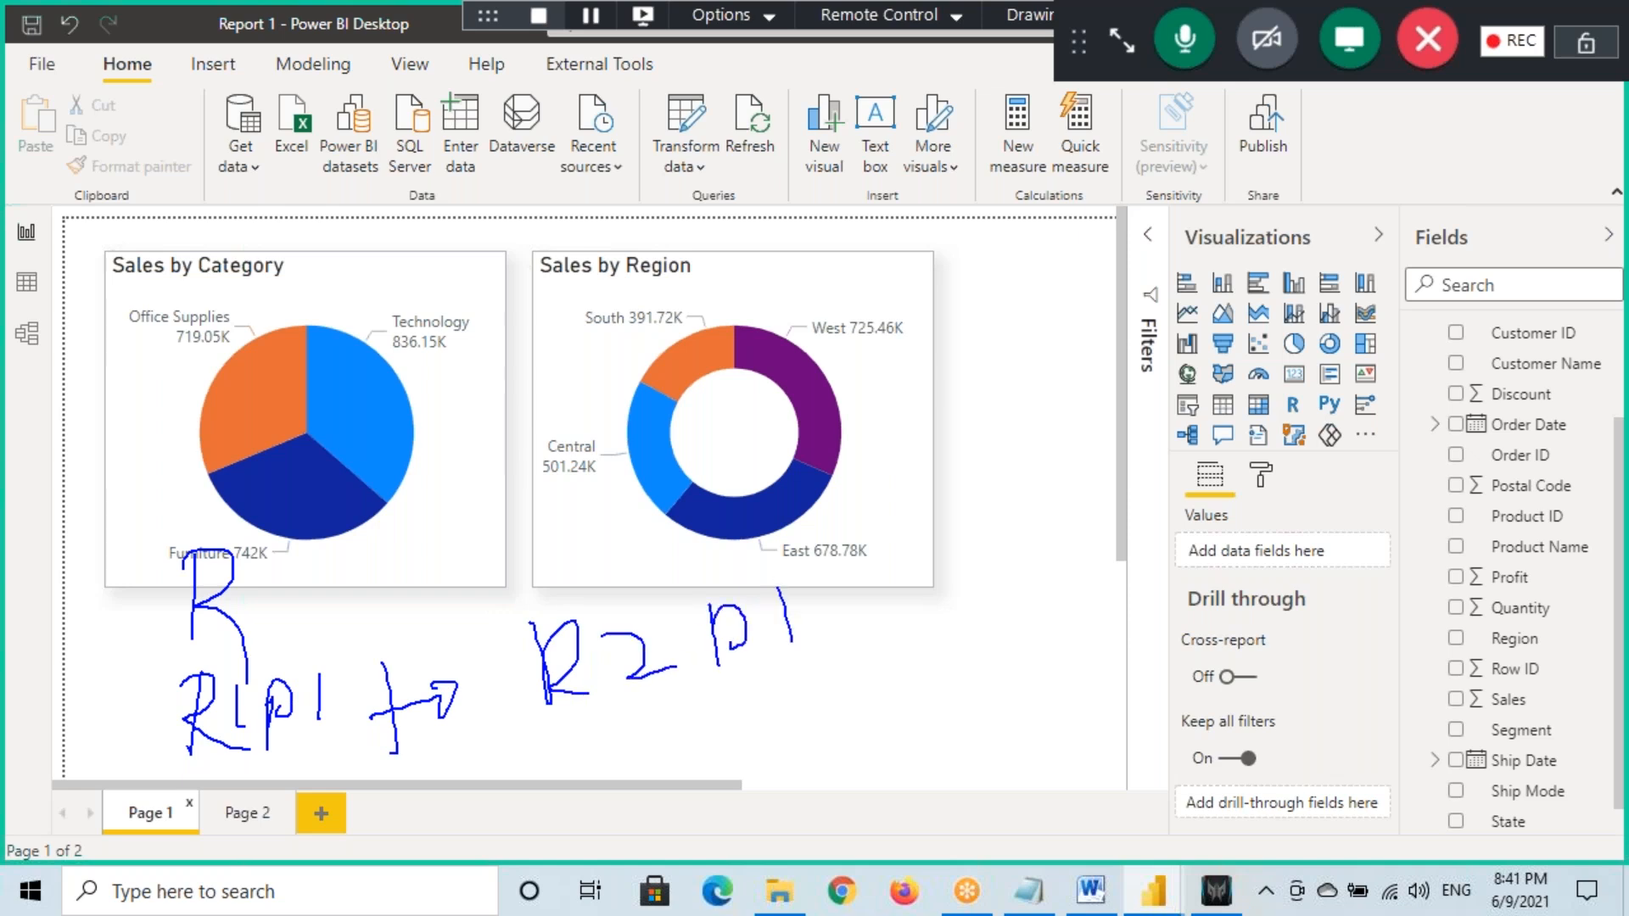
{"action": "mouse_move", "coordinate": [223, 766]}
{"action": "left_mouse_down"}
{"action": "mouse_move", "coordinate": [431, 824]}
{"action": "mouse_move", "coordinate": [594, 706]}
{"action": "mouse_move", "coordinate": [618, 737]}
{"action": "left_mouse_up"}
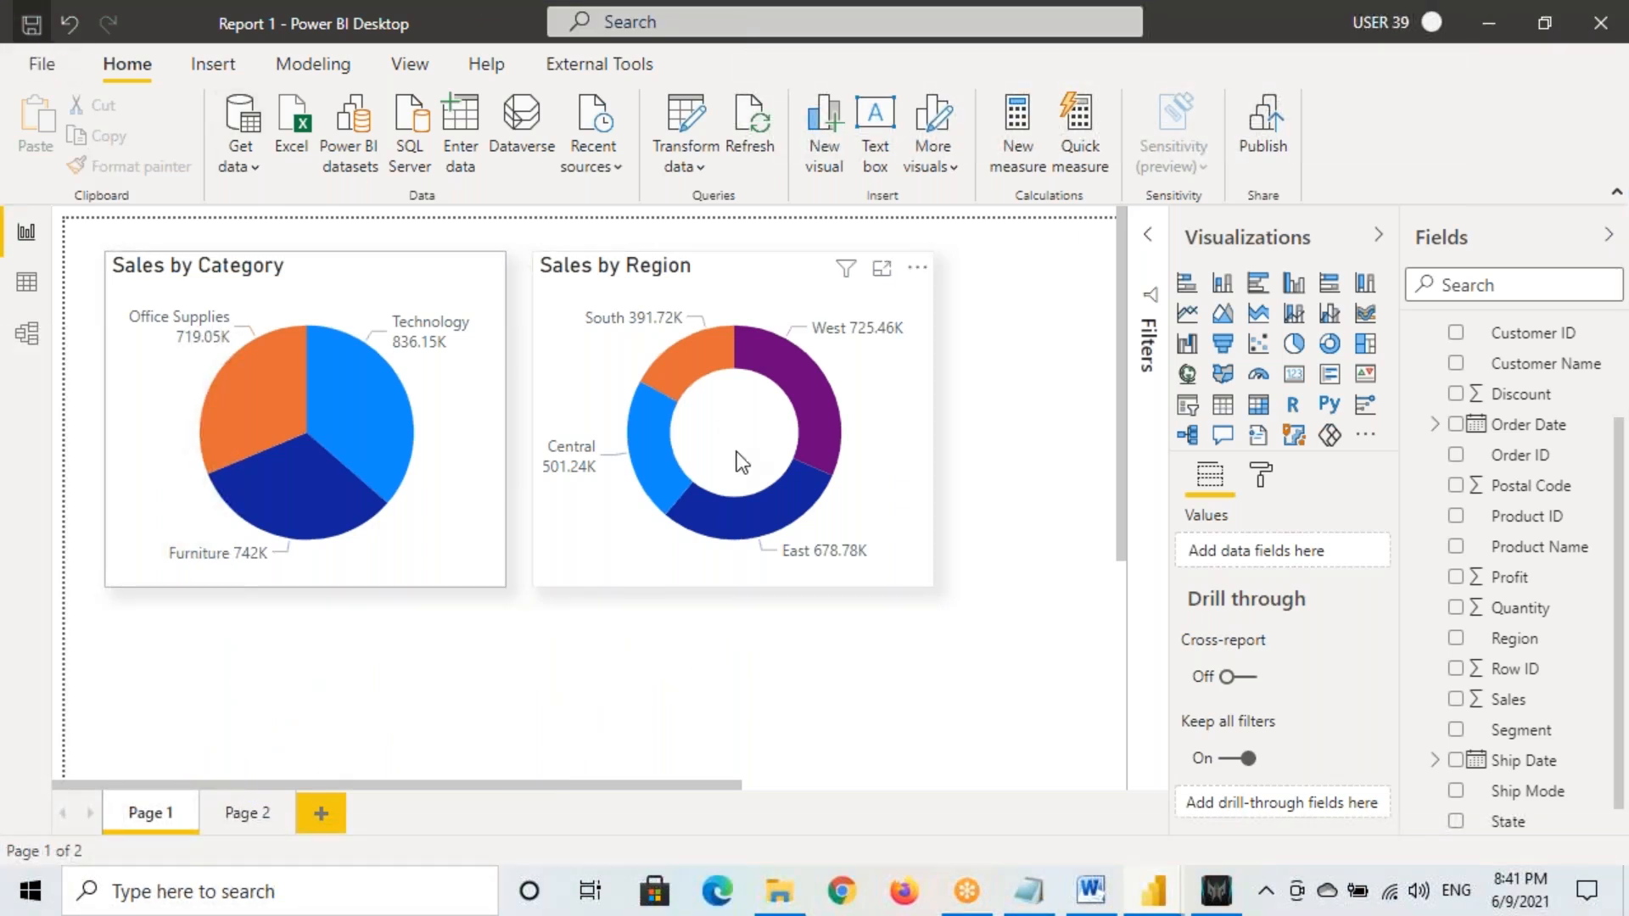
Bring the Report 2 window forward and nudge its Sales by State map slightly right
{"action": "mouse_move", "coordinate": [1154, 891]}
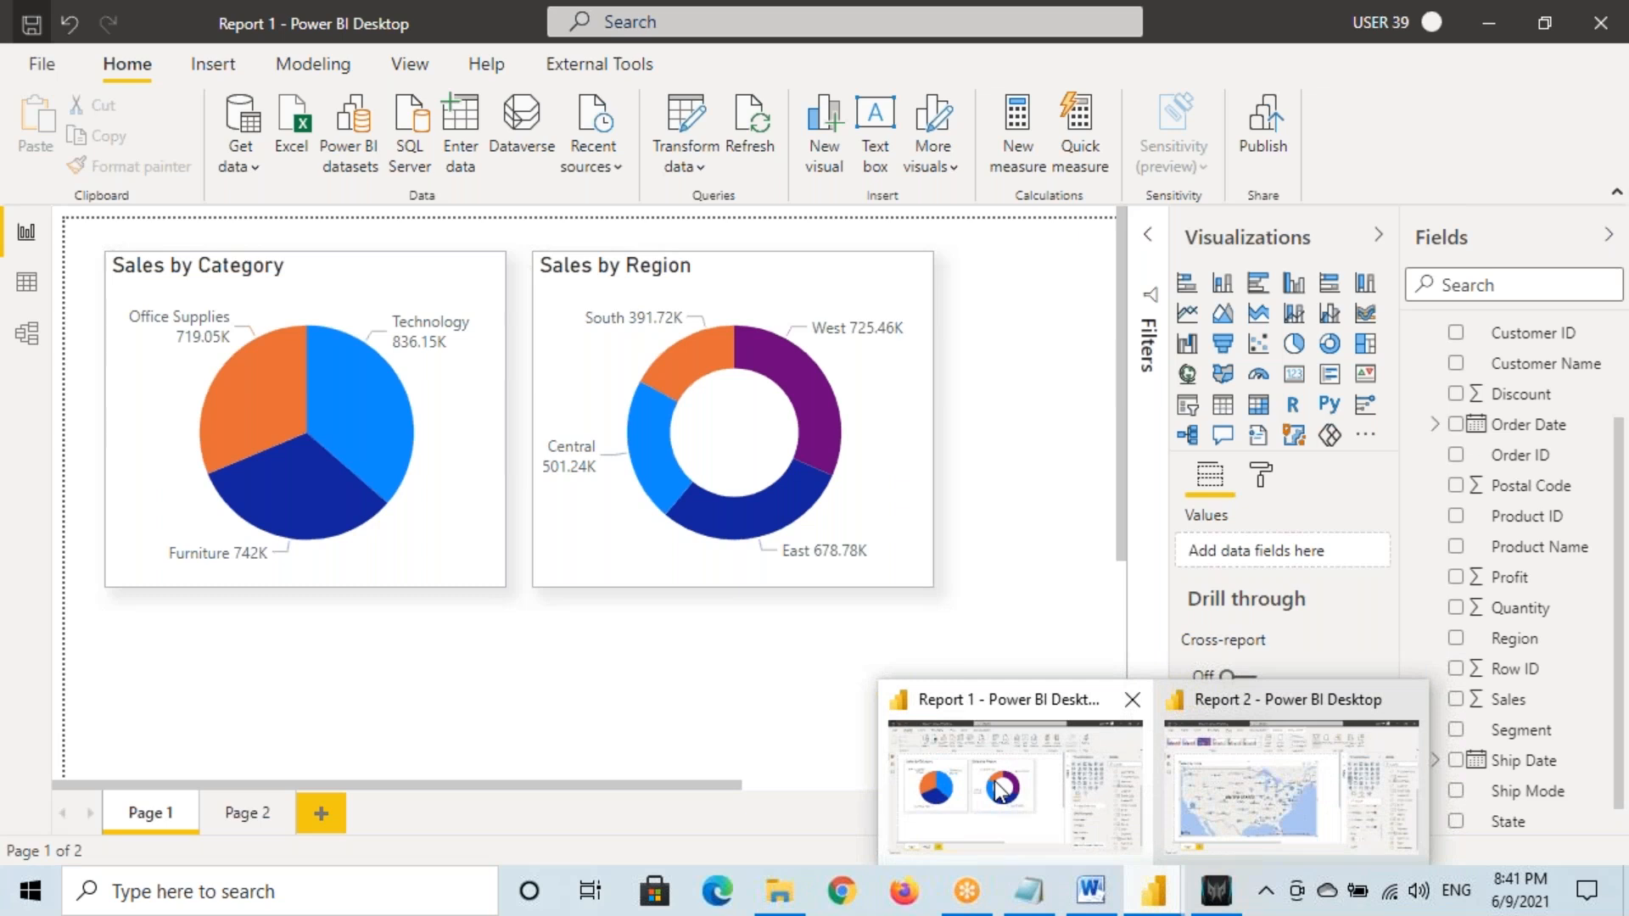
{"action": "left_click", "coordinate": [945, 735]}
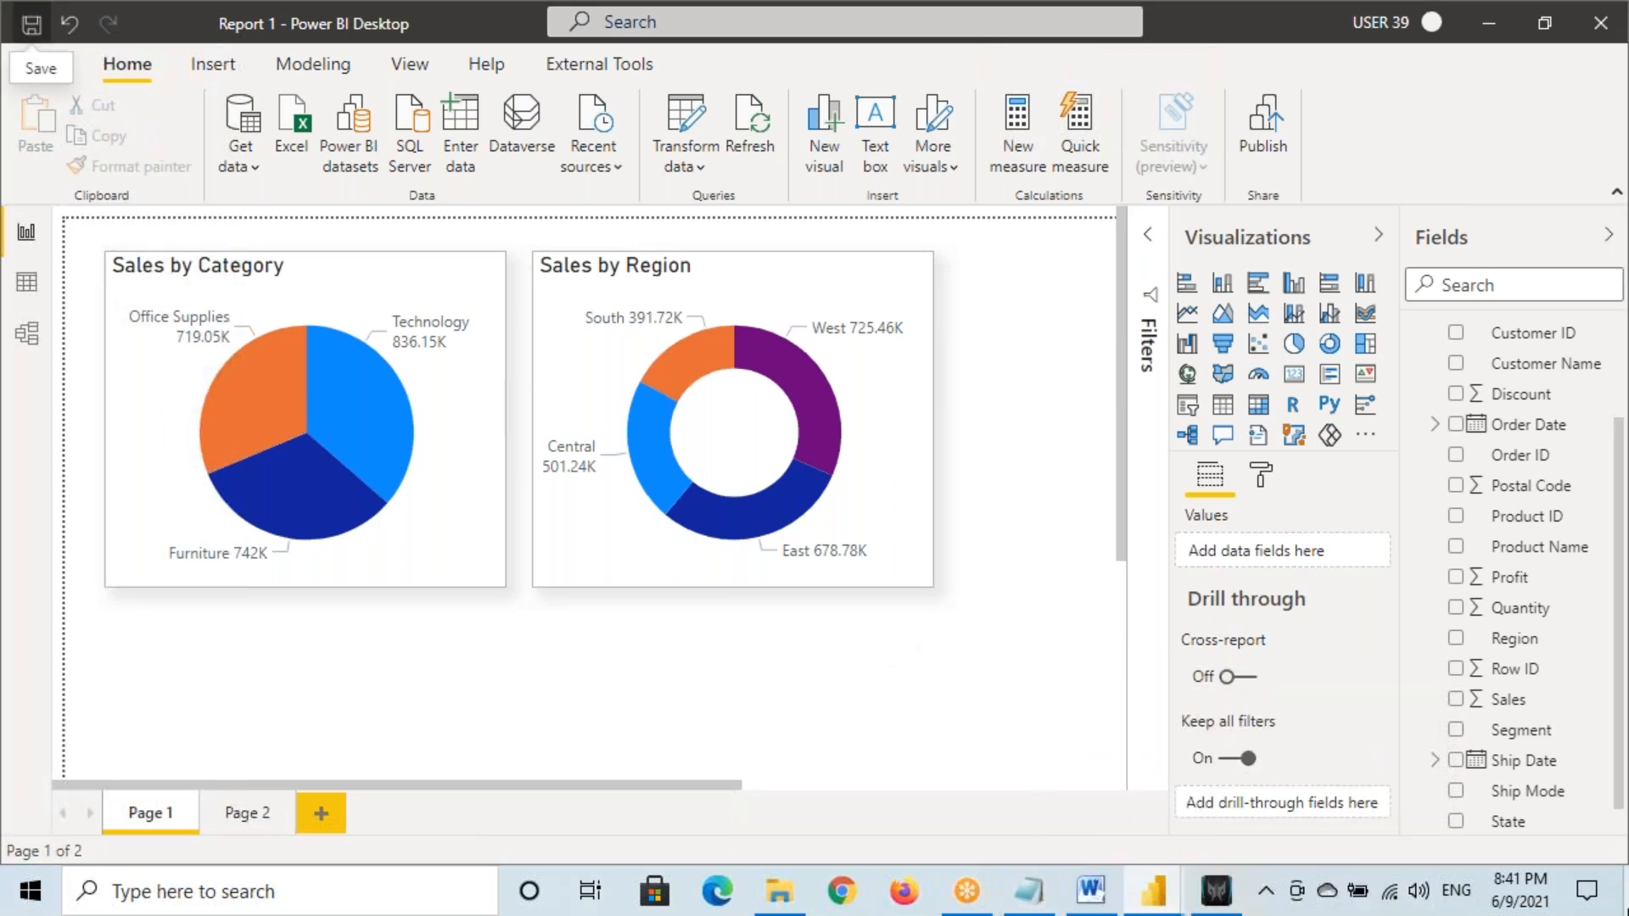
{"action": "key", "text": "super+d"}
{"action": "mouse_move", "coordinate": [1156, 891]}
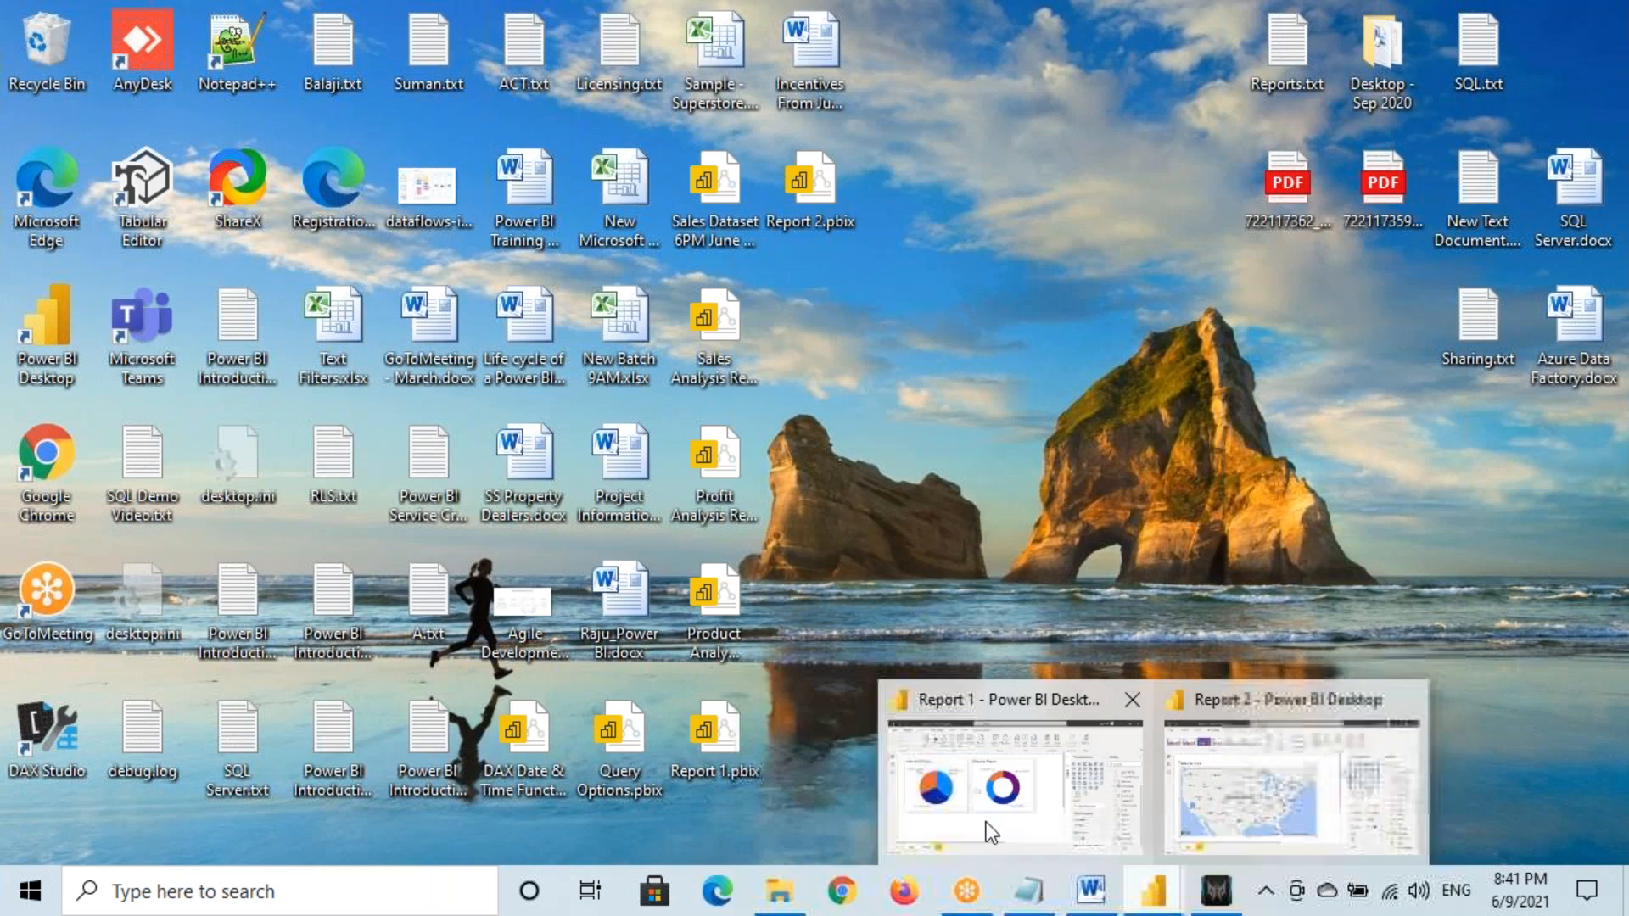
{"action": "left_click", "coordinate": [991, 834]}
{"action": "left_click", "coordinate": [1243, 810]}
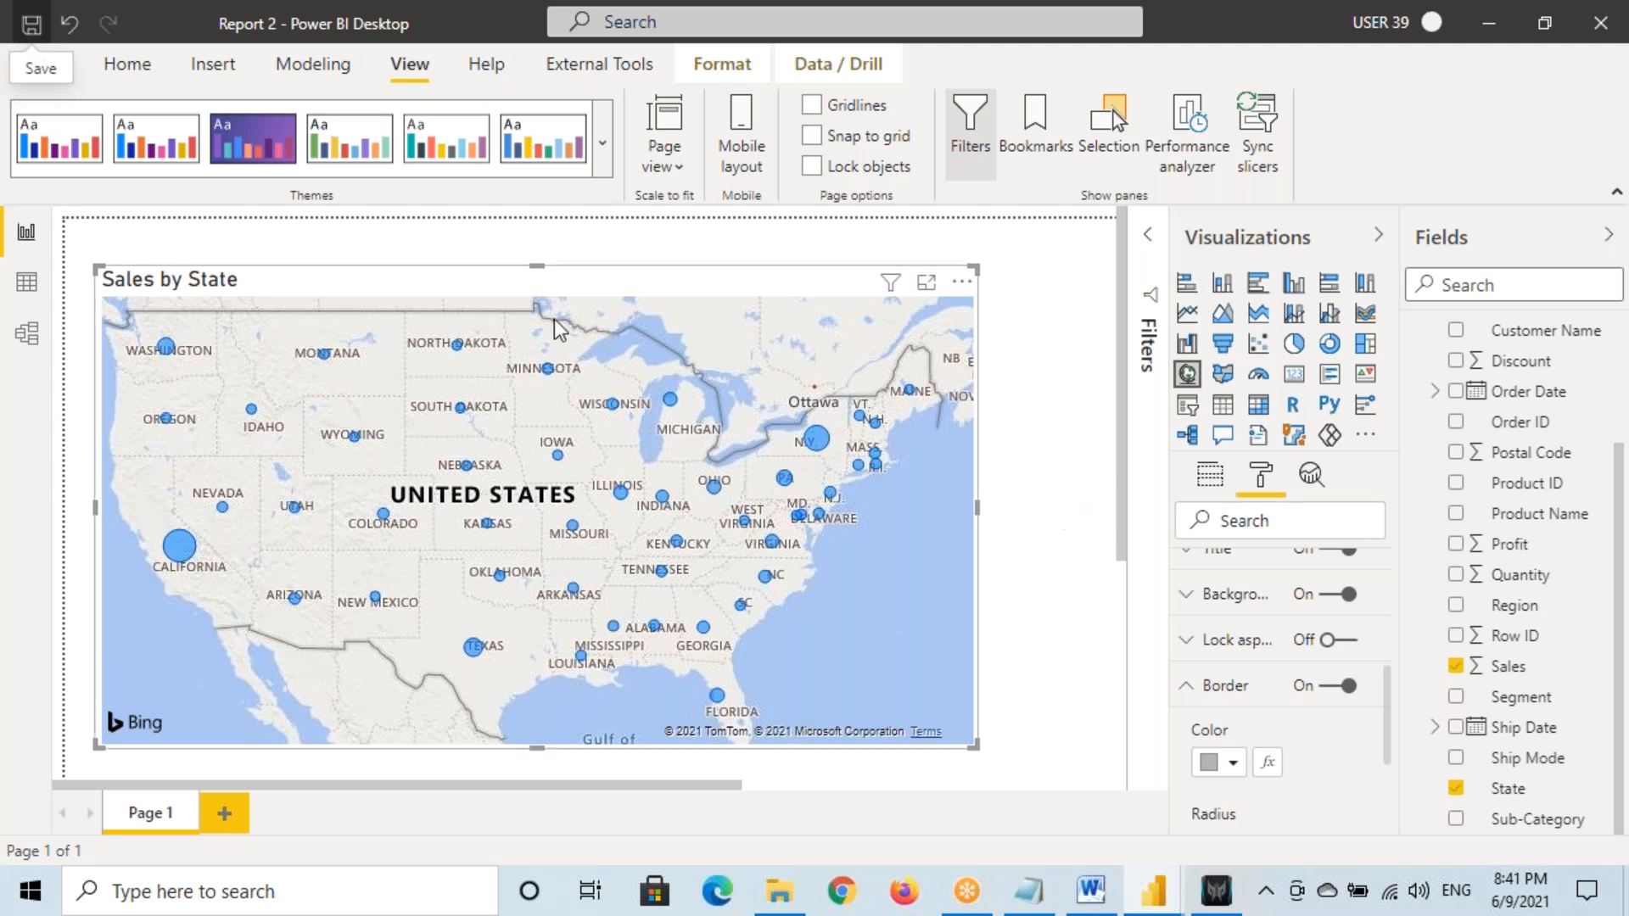
{"action": "left_click_drag", "start_coordinate": [522, 292], "coordinate": [562, 292]}
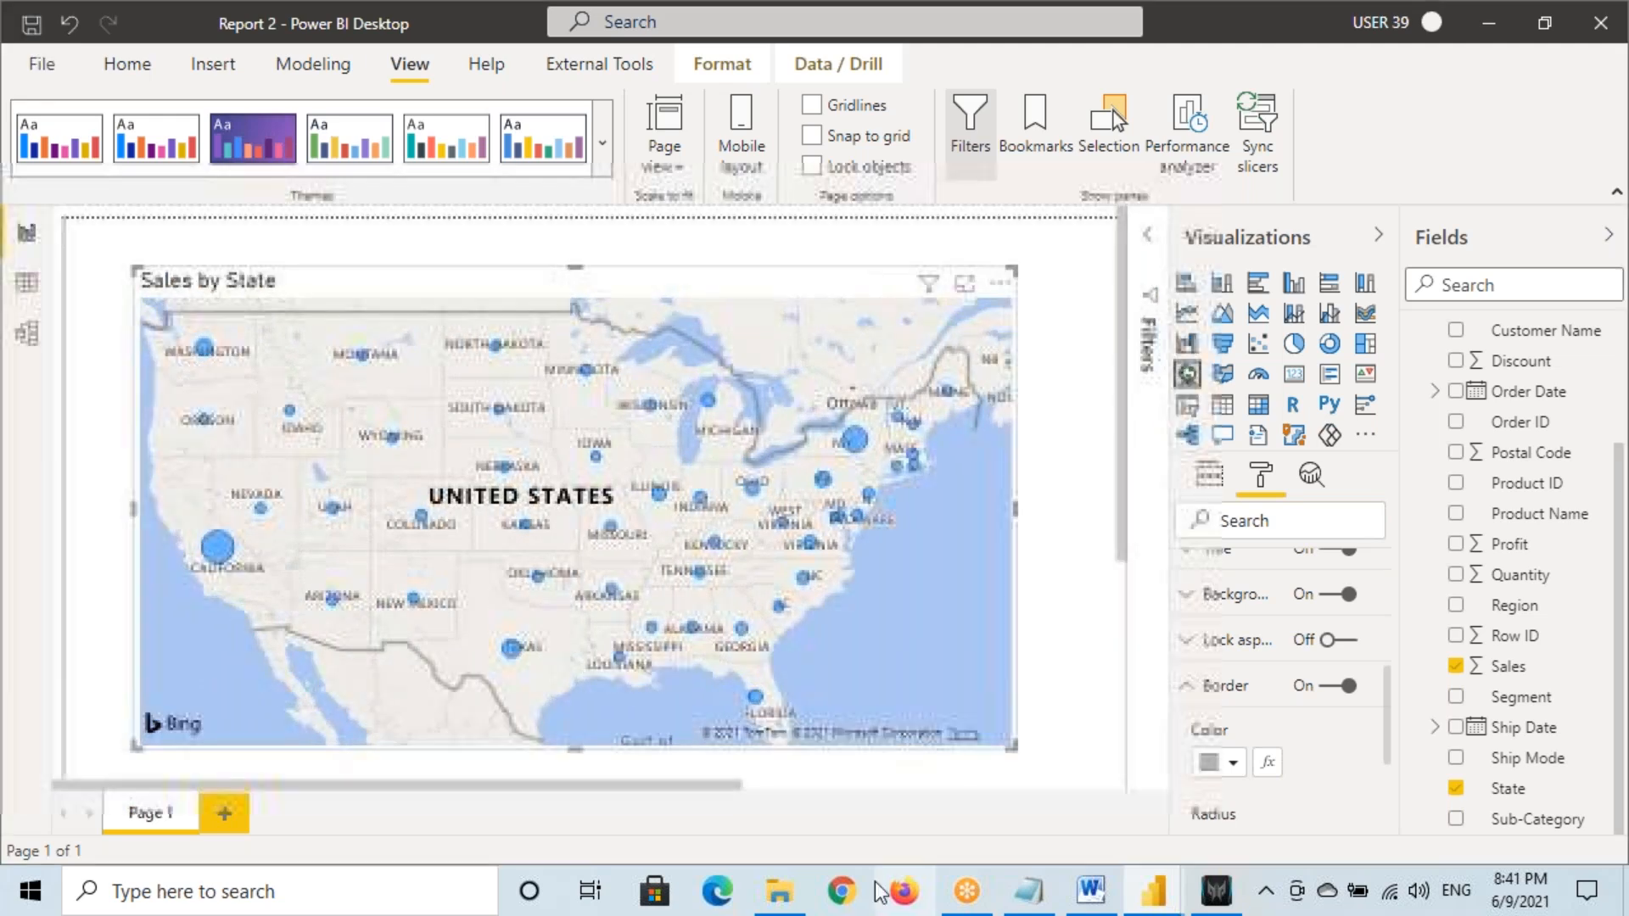
Review the last line of the Notepad notes, then return to Report 2's Home ribbon
{"action": "left_click", "coordinate": [1017, 884]}
{"action": "left_click_drag", "start_coordinate": [10, 589], "coordinate": [43, 611]}
{"action": "left_click", "coordinate": [76, 611]}
{"action": "left_click_drag", "start_coordinate": [155, 588], "coordinate": [1106, 603]}
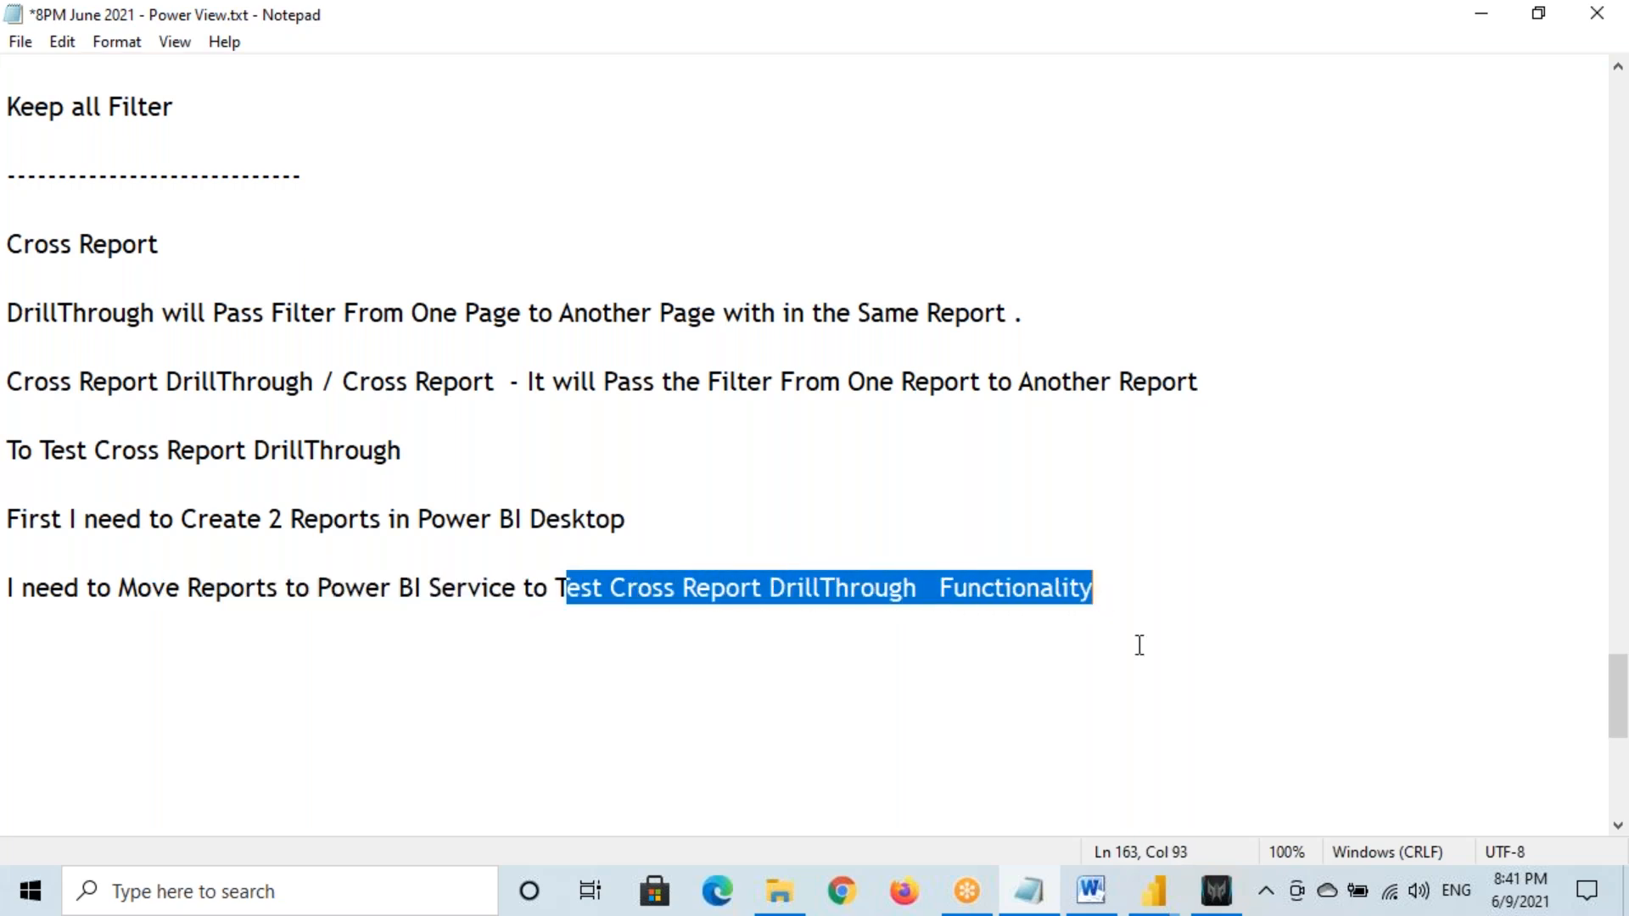
{"action": "mouse_move", "coordinate": [1170, 901]}
{"action": "left_click", "coordinate": [1179, 815]}
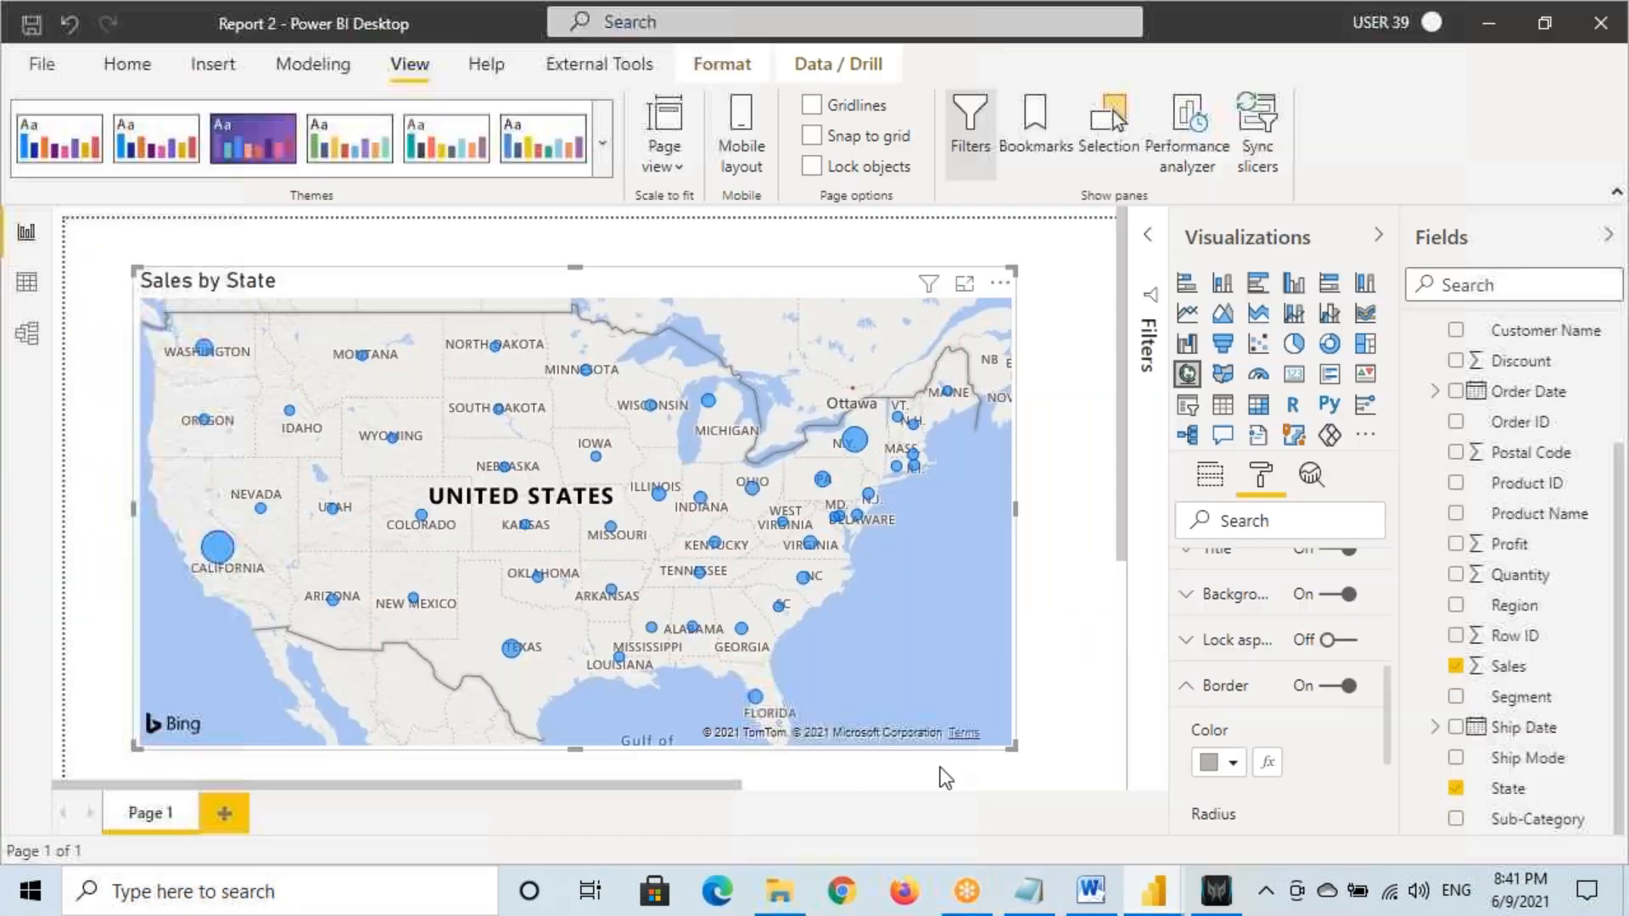
{"action": "left_click", "coordinate": [102, 64]}
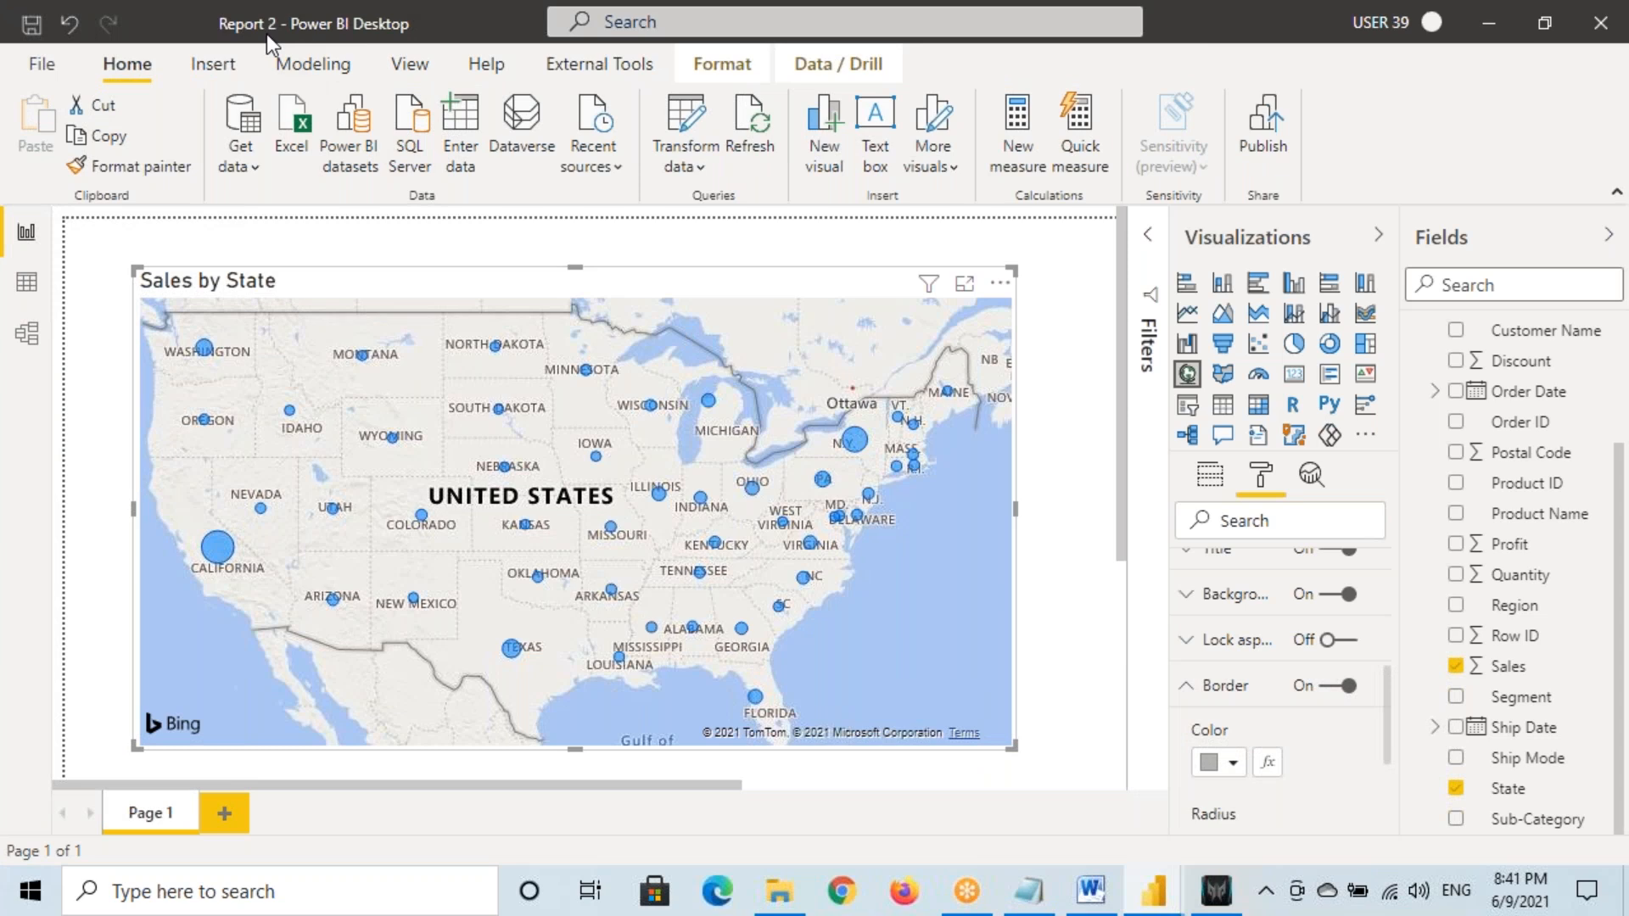
Box the Report 2 name and circle its only page in red ink
{"action": "mouse_move", "coordinate": [245, 15]}
{"action": "left_mouse_down"}
{"action": "mouse_move", "coordinate": [416, 44]}
{"action": "mouse_move", "coordinate": [204, 14]}
{"action": "mouse_move", "coordinate": [364, 47]}
{"action": "left_mouse_up"}
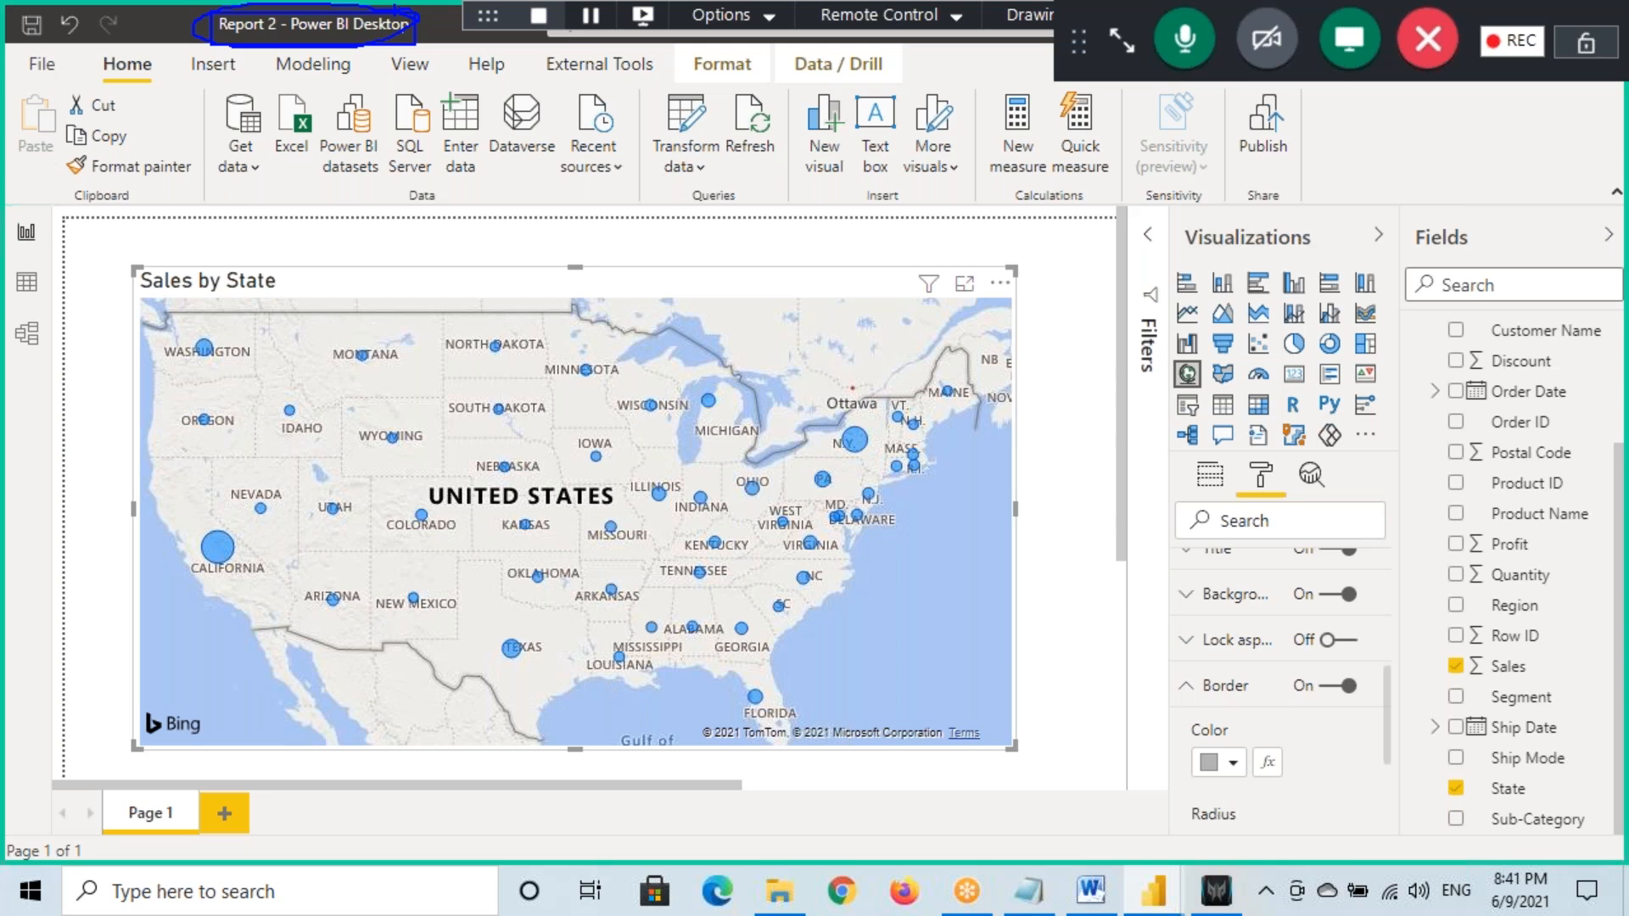
{"action": "left_click_drag", "start_coordinate": [207, 11], "coordinate": [414, 51]}
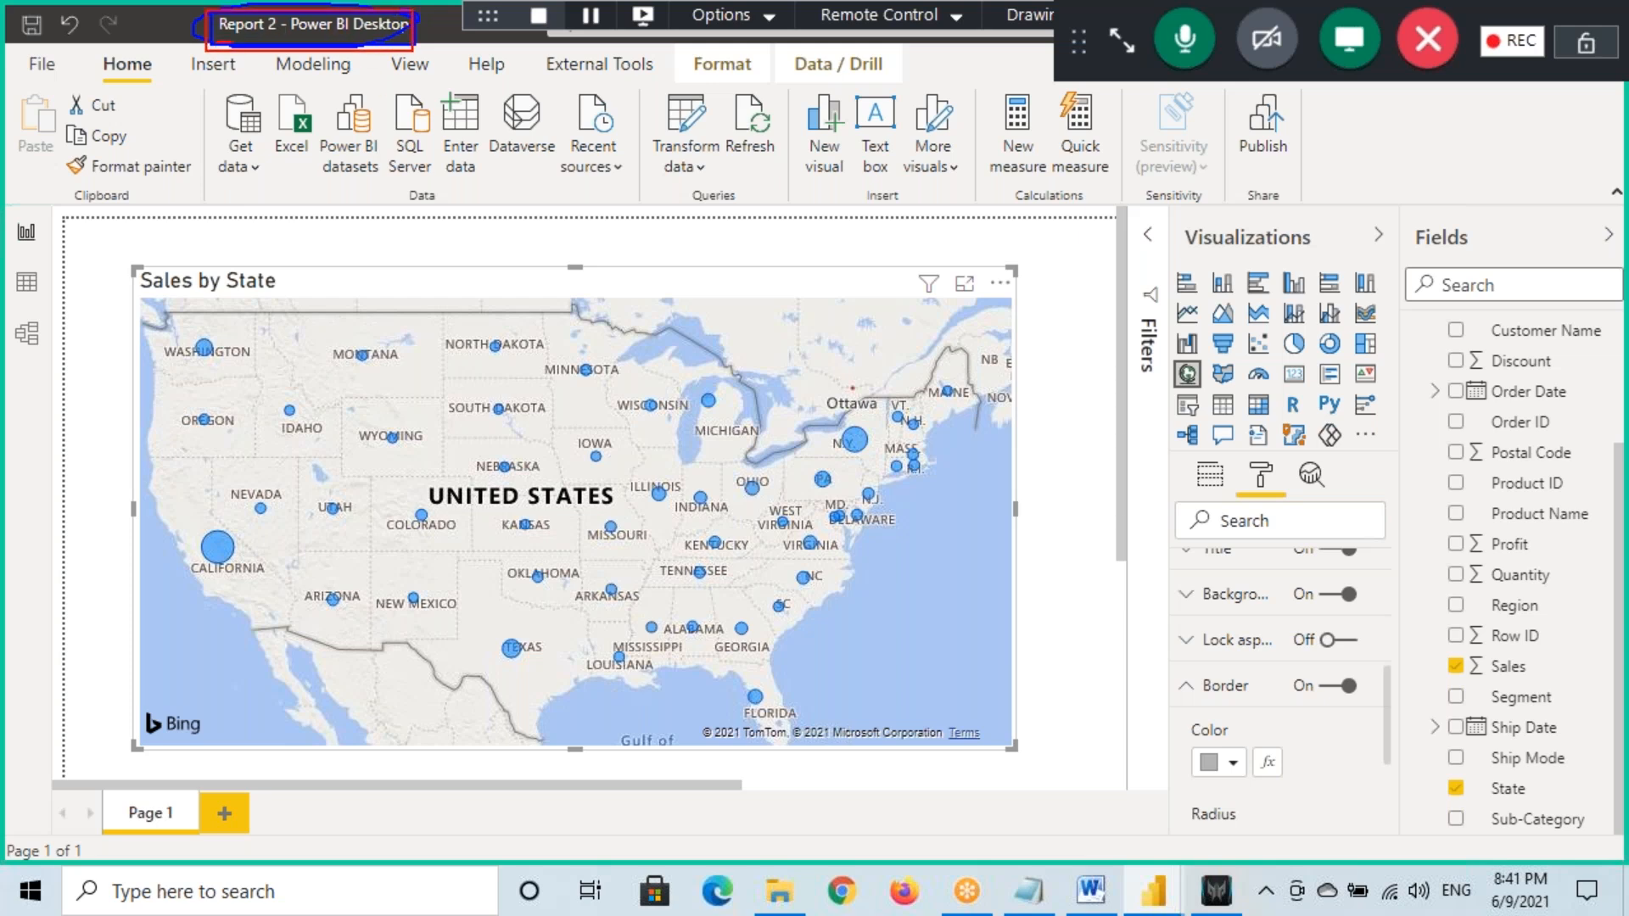
{"action": "mouse_move", "coordinate": [178, 802]}
{"action": "left_mouse_down"}
{"action": "mouse_move", "coordinate": [150, 794]}
{"action": "mouse_move", "coordinate": [225, 822]}
{"action": "mouse_move", "coordinate": [164, 728]}
{"action": "left_mouse_up"}
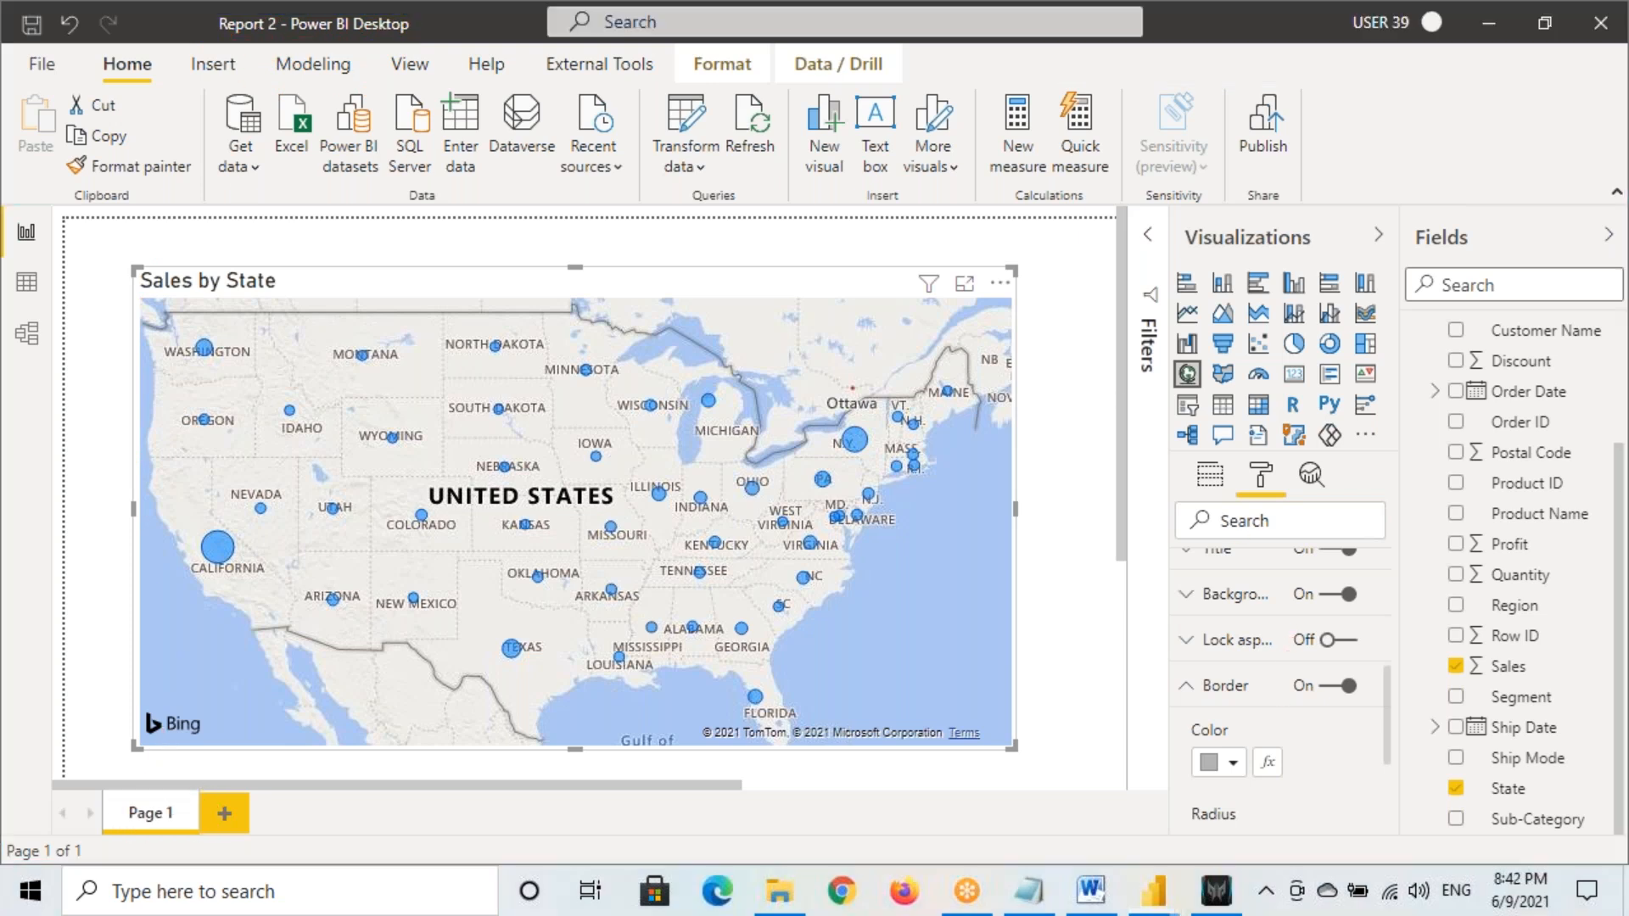
Add Region to the map page's Drill through well
{"action": "left_click", "coordinate": [1264, 695]}
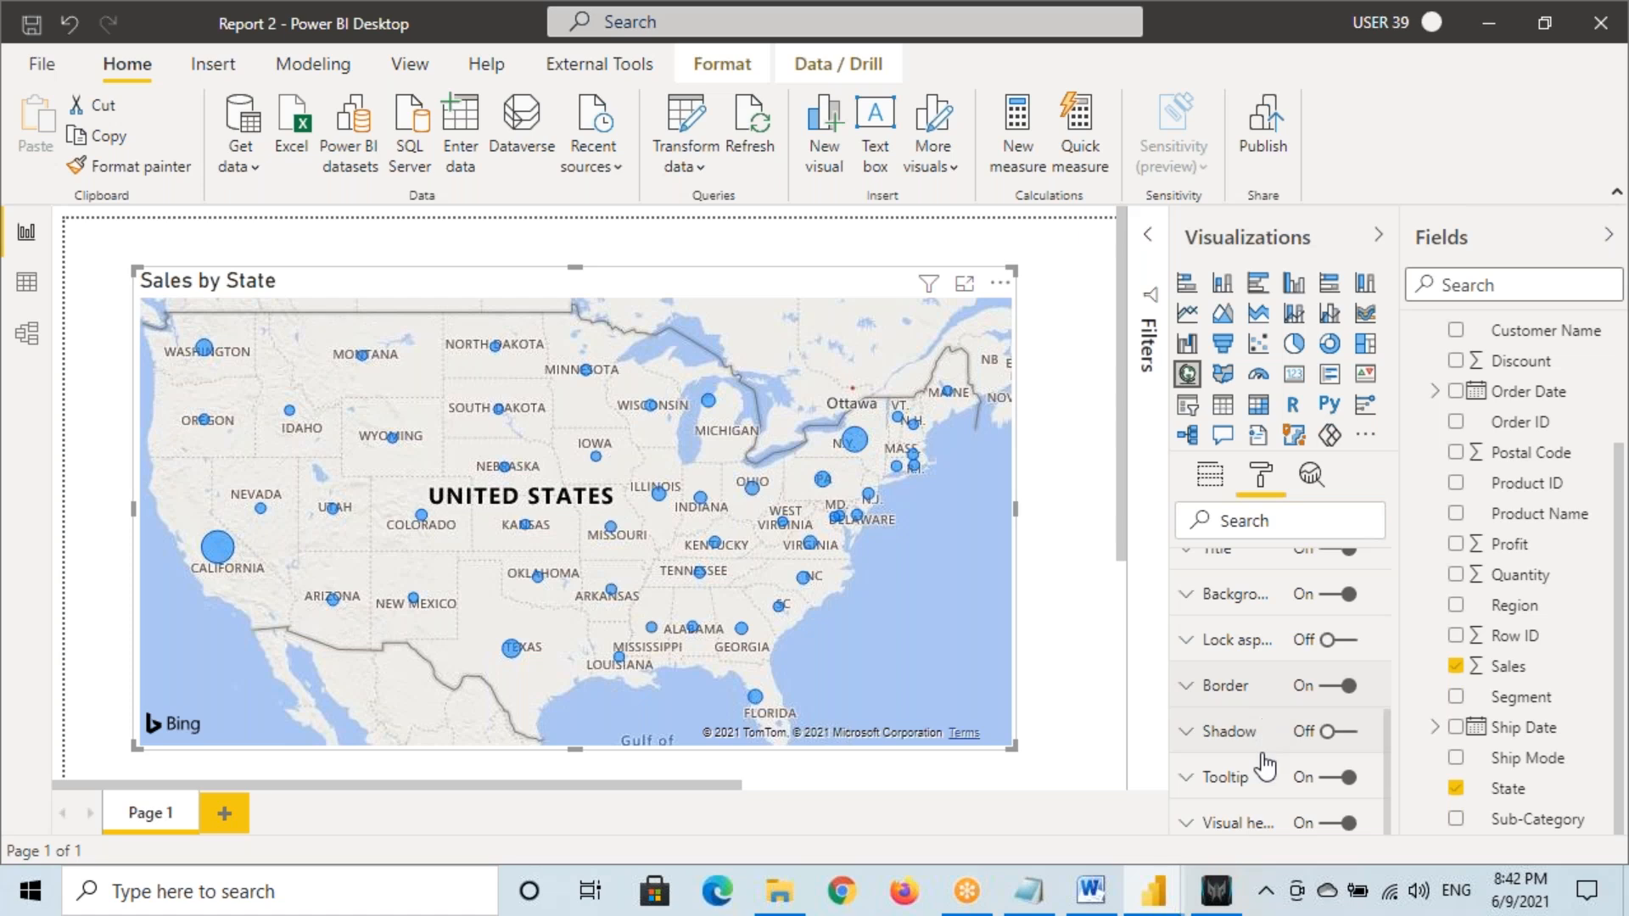
{"action": "left_click", "coordinate": [1210, 475]}
{"action": "scroll", "coordinate": [1231, 704], "scroll_direction": "down", "scroll_amount": 5}
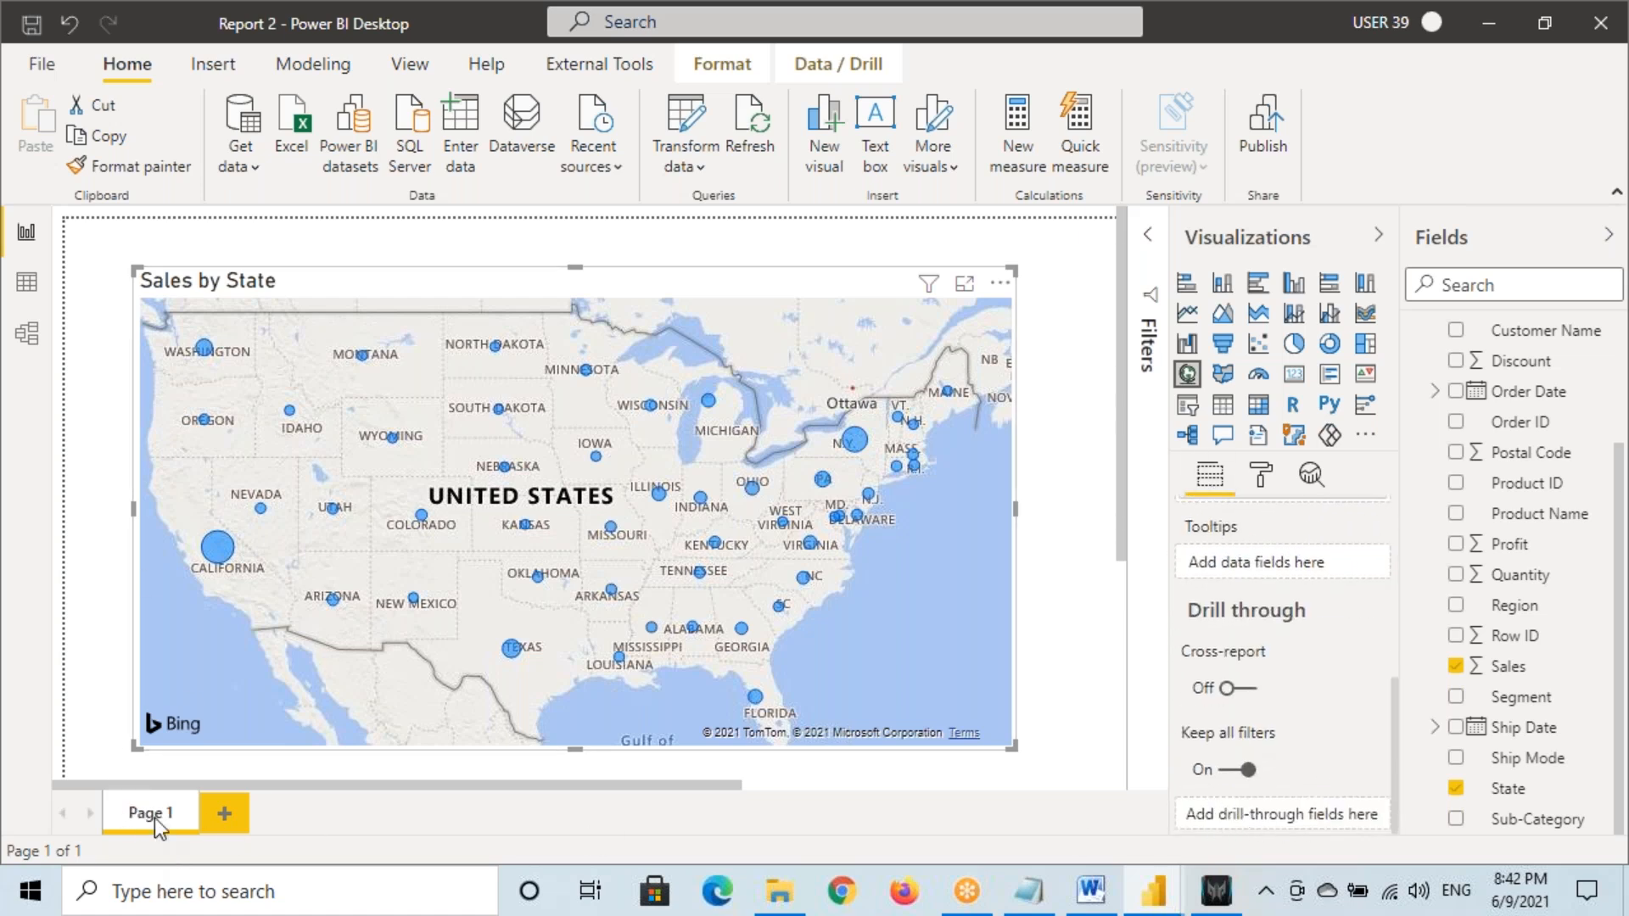
{"action": "left_click_drag", "start_coordinate": [1504, 614], "coordinate": [1293, 813]}
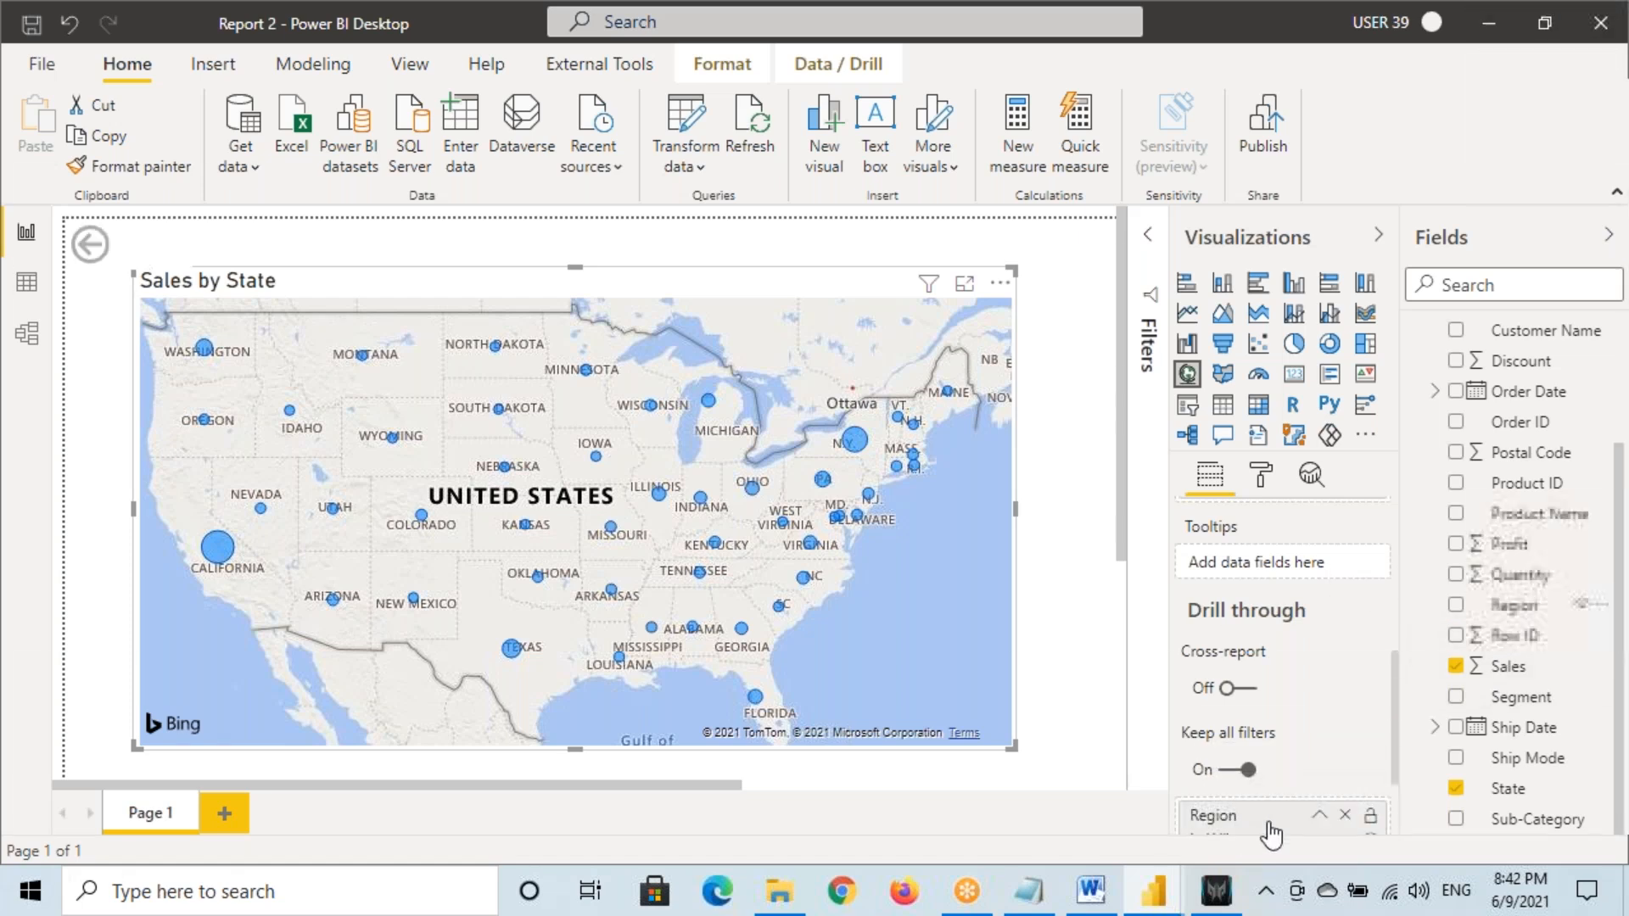
{"action": "left_click", "coordinate": [1322, 821]}
{"action": "scroll", "coordinate": [1323, 821], "scroll_direction": "down", "scroll_amount": 1}
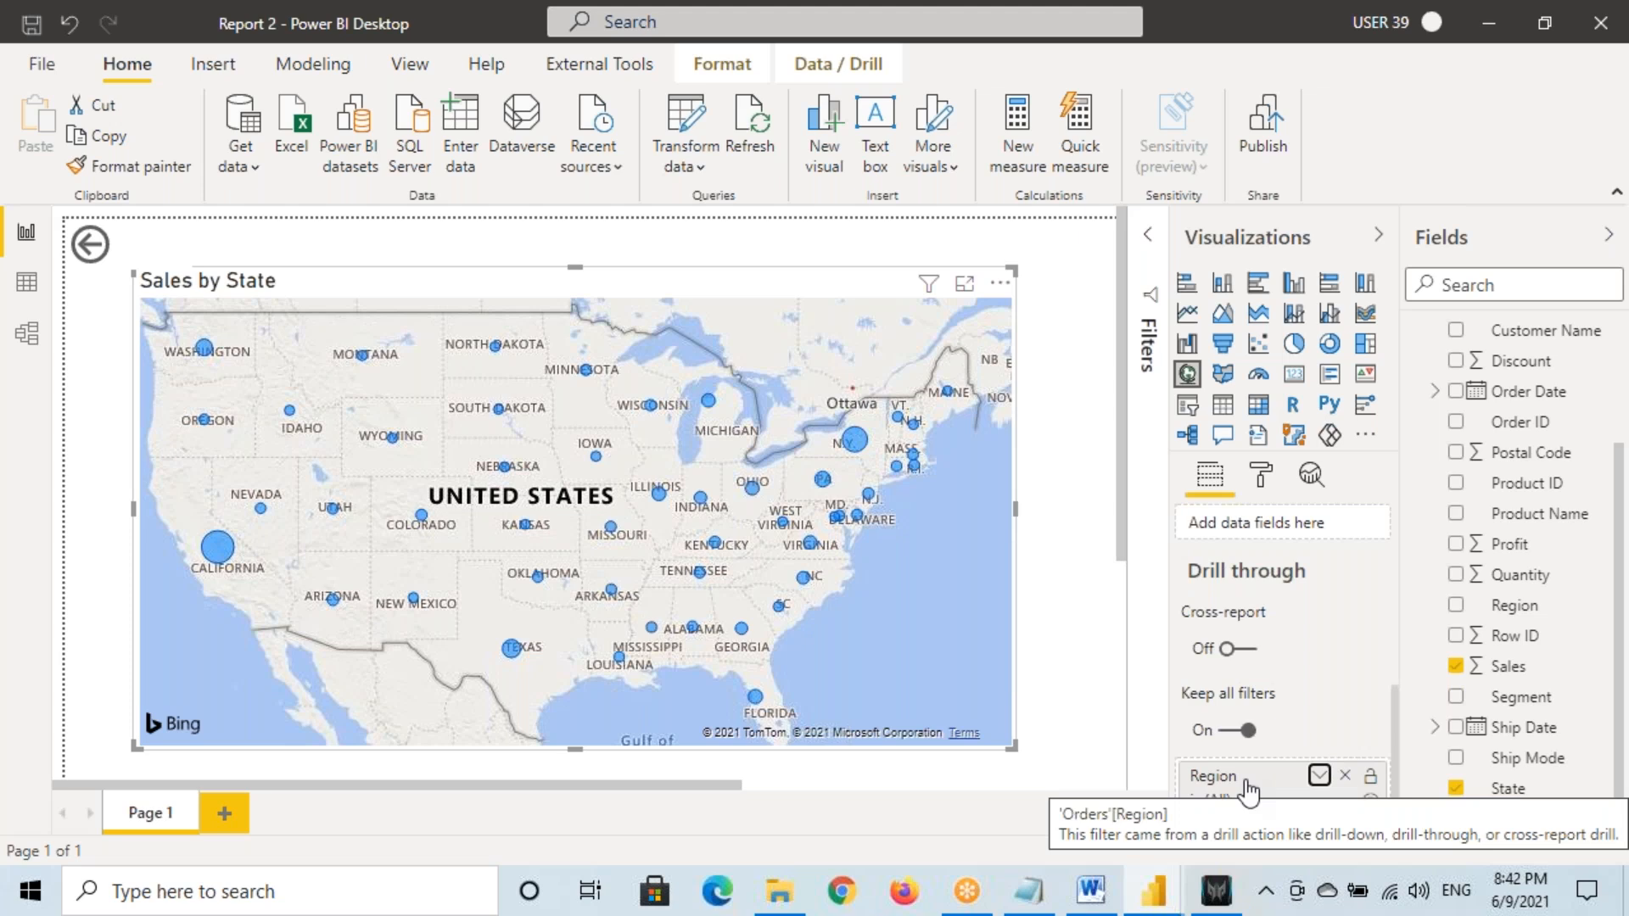
Shrink, cross out, and then delete the auto-added back button
{"action": "left_click", "coordinate": [122, 256]}
{"action": "mouse_move", "coordinate": [182, 259]}
{"action": "left_mouse_down"}
{"action": "mouse_move", "coordinate": [110, 259]}
{"action": "mouse_move", "coordinate": [140, 264]}
{"action": "mouse_move", "coordinate": [71, 231]}
{"action": "left_mouse_up"}
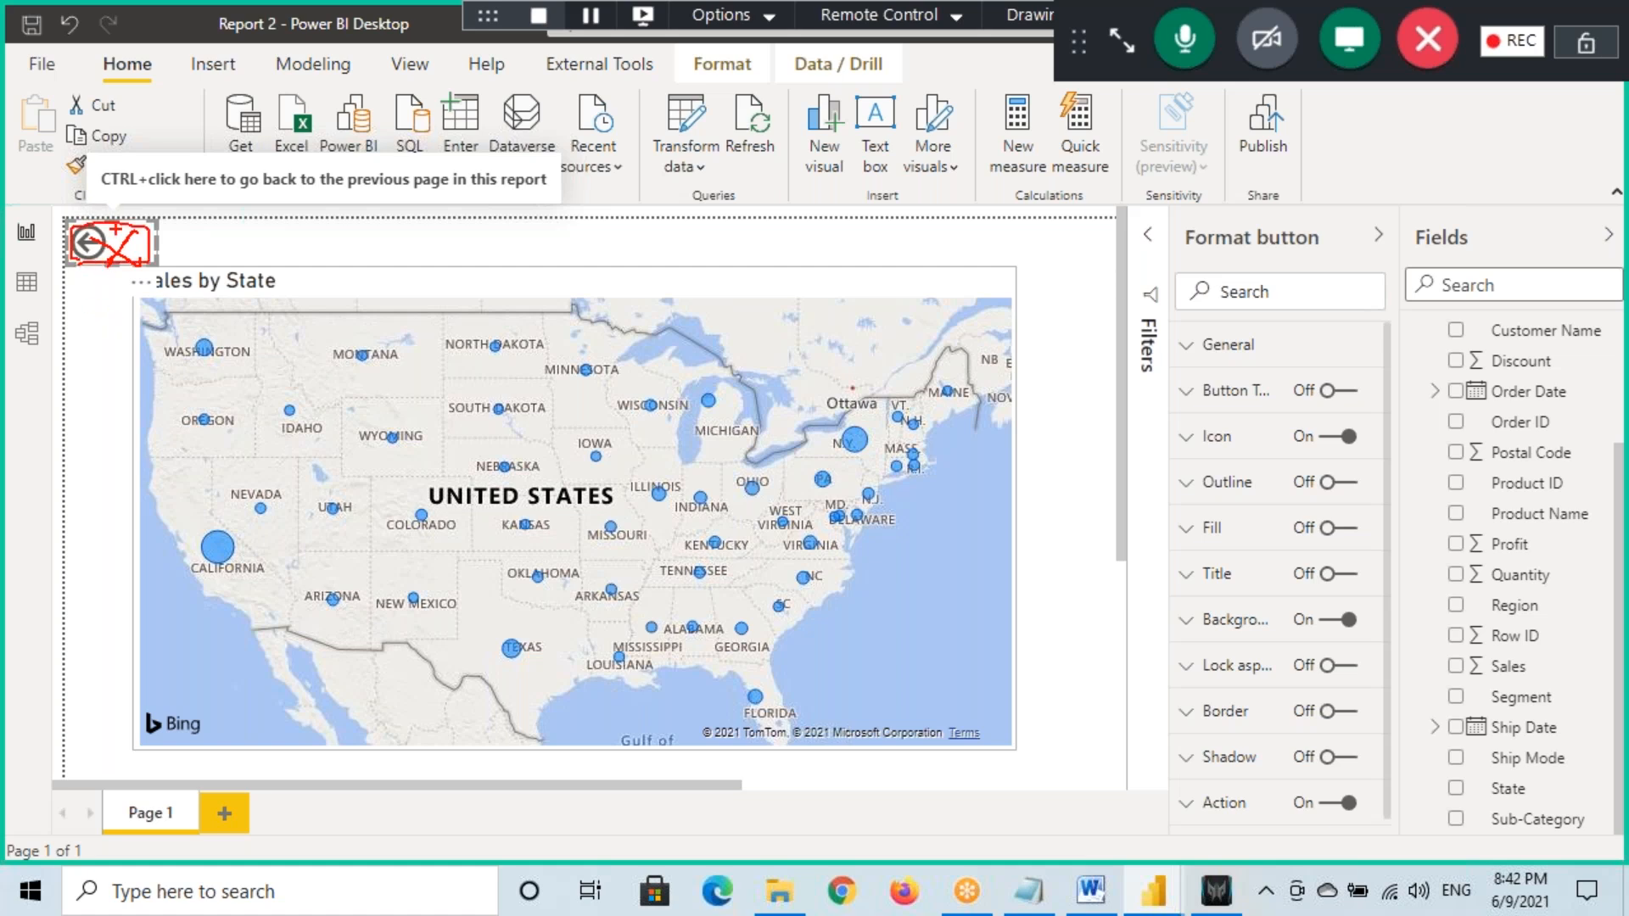
{"action": "left_click_drag", "start_coordinate": [141, 210], "coordinate": [52, 286]}
{"action": "mouse_move", "coordinate": [57, 222]}
{"action": "left_mouse_down"}
{"action": "mouse_move", "coordinate": [132, 268]}
{"action": "mouse_move", "coordinate": [70, 267]}
{"action": "mouse_move", "coordinate": [112, 255]}
{"action": "left_mouse_up"}
{"action": "key", "text": "Escape"}
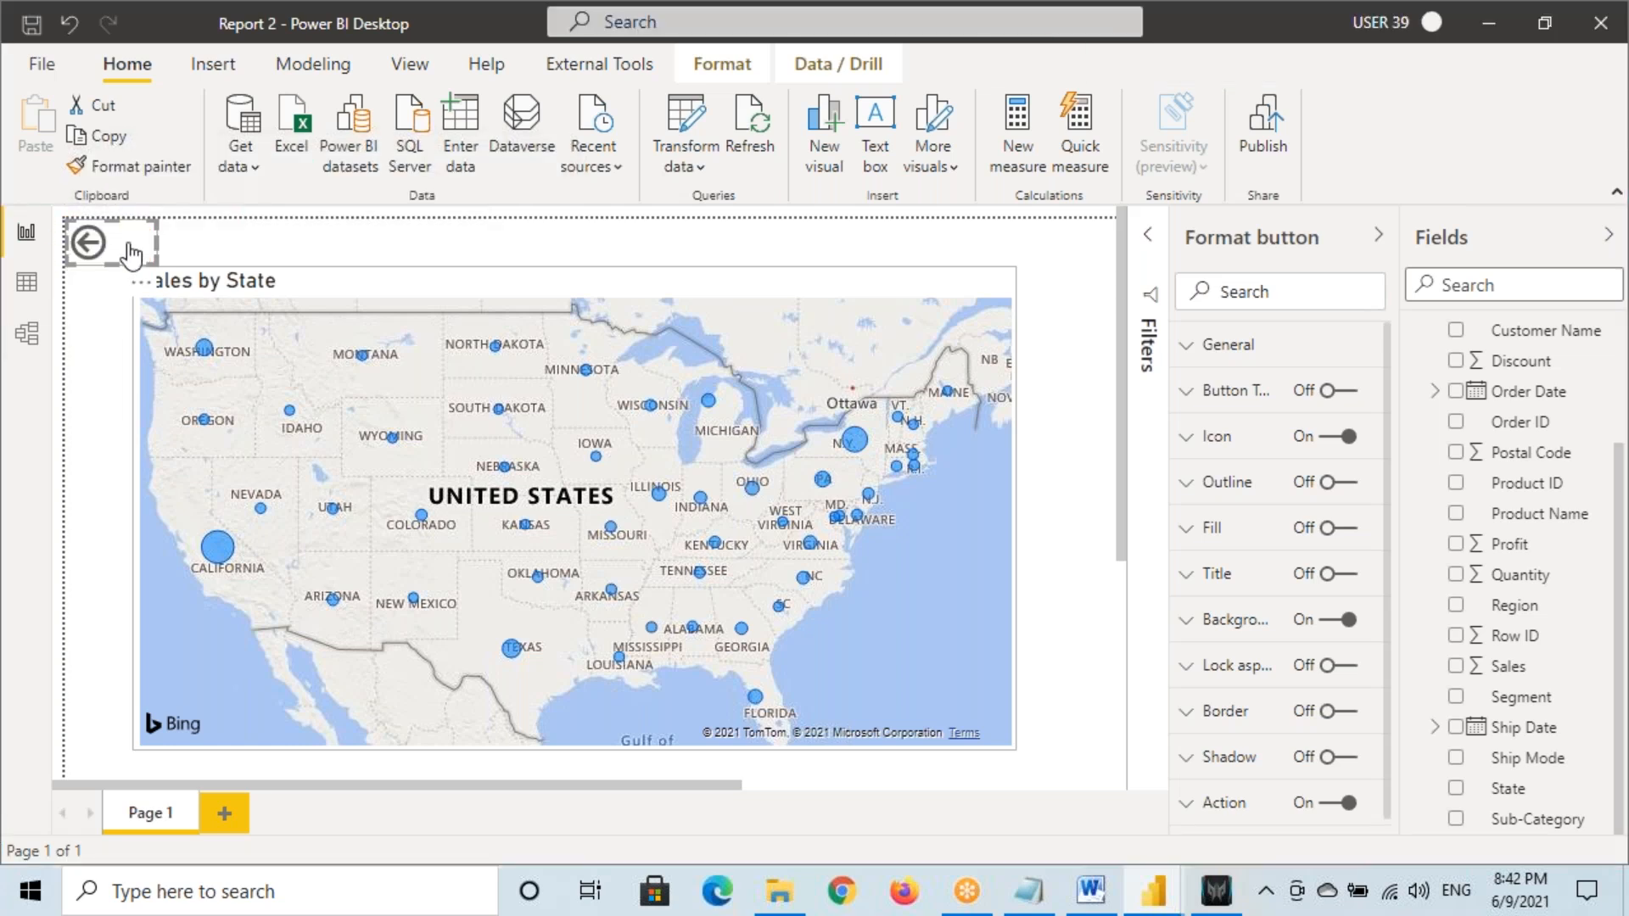
{"action": "key", "text": "Delete"}
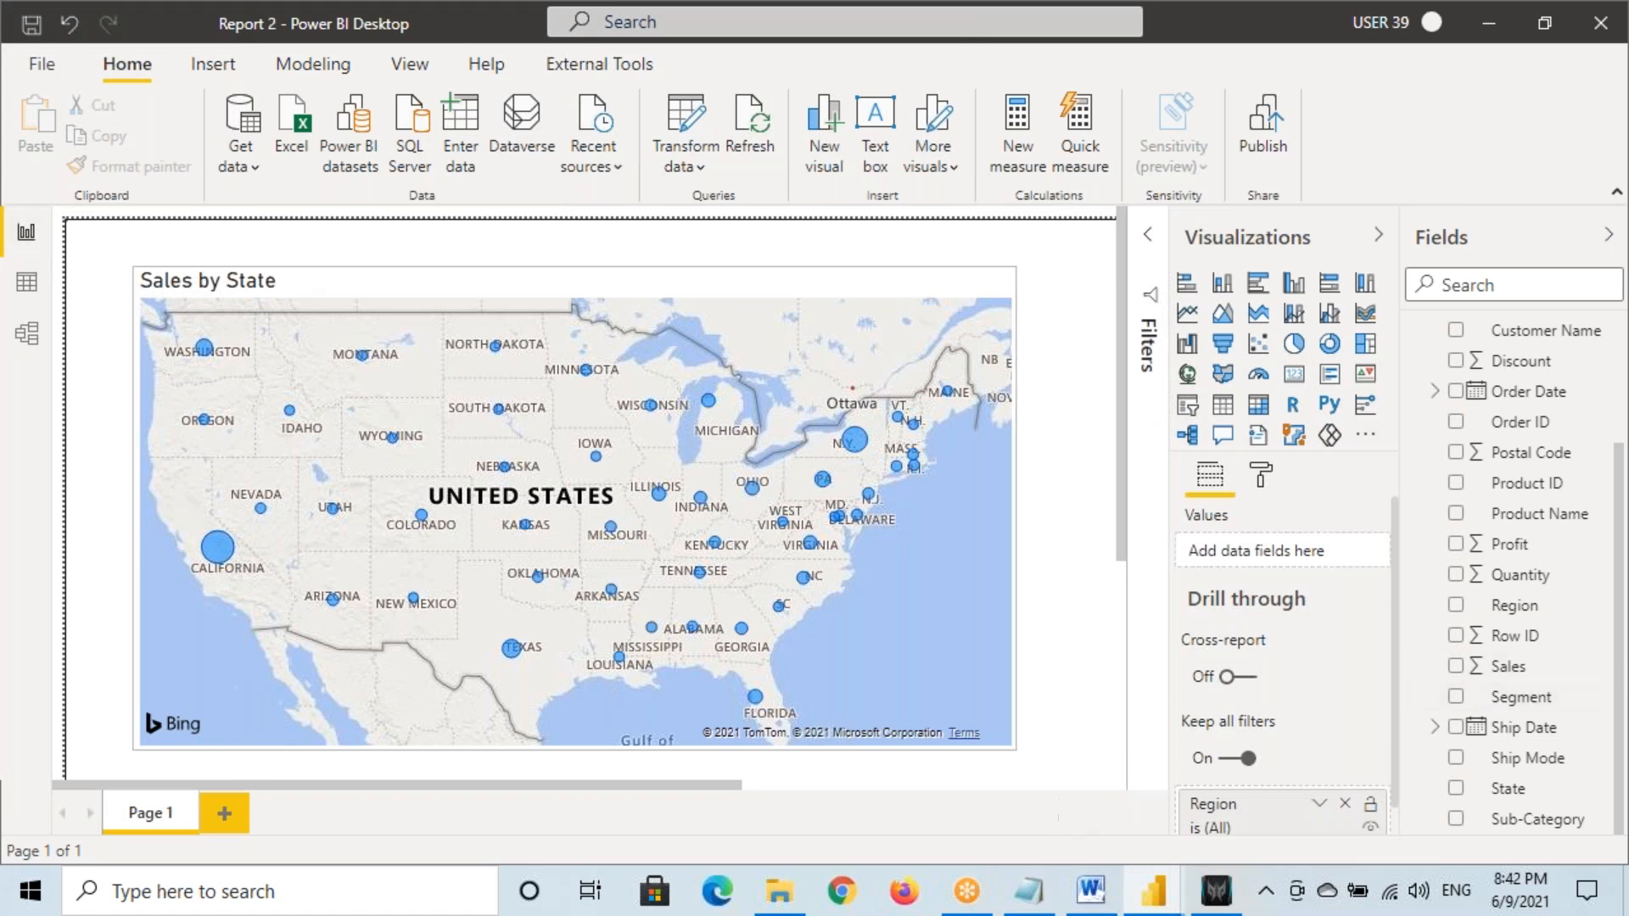
Re-add Region as the drill-through field and delete the newly added back button
{"action": "left_click", "coordinate": [1345, 804]}
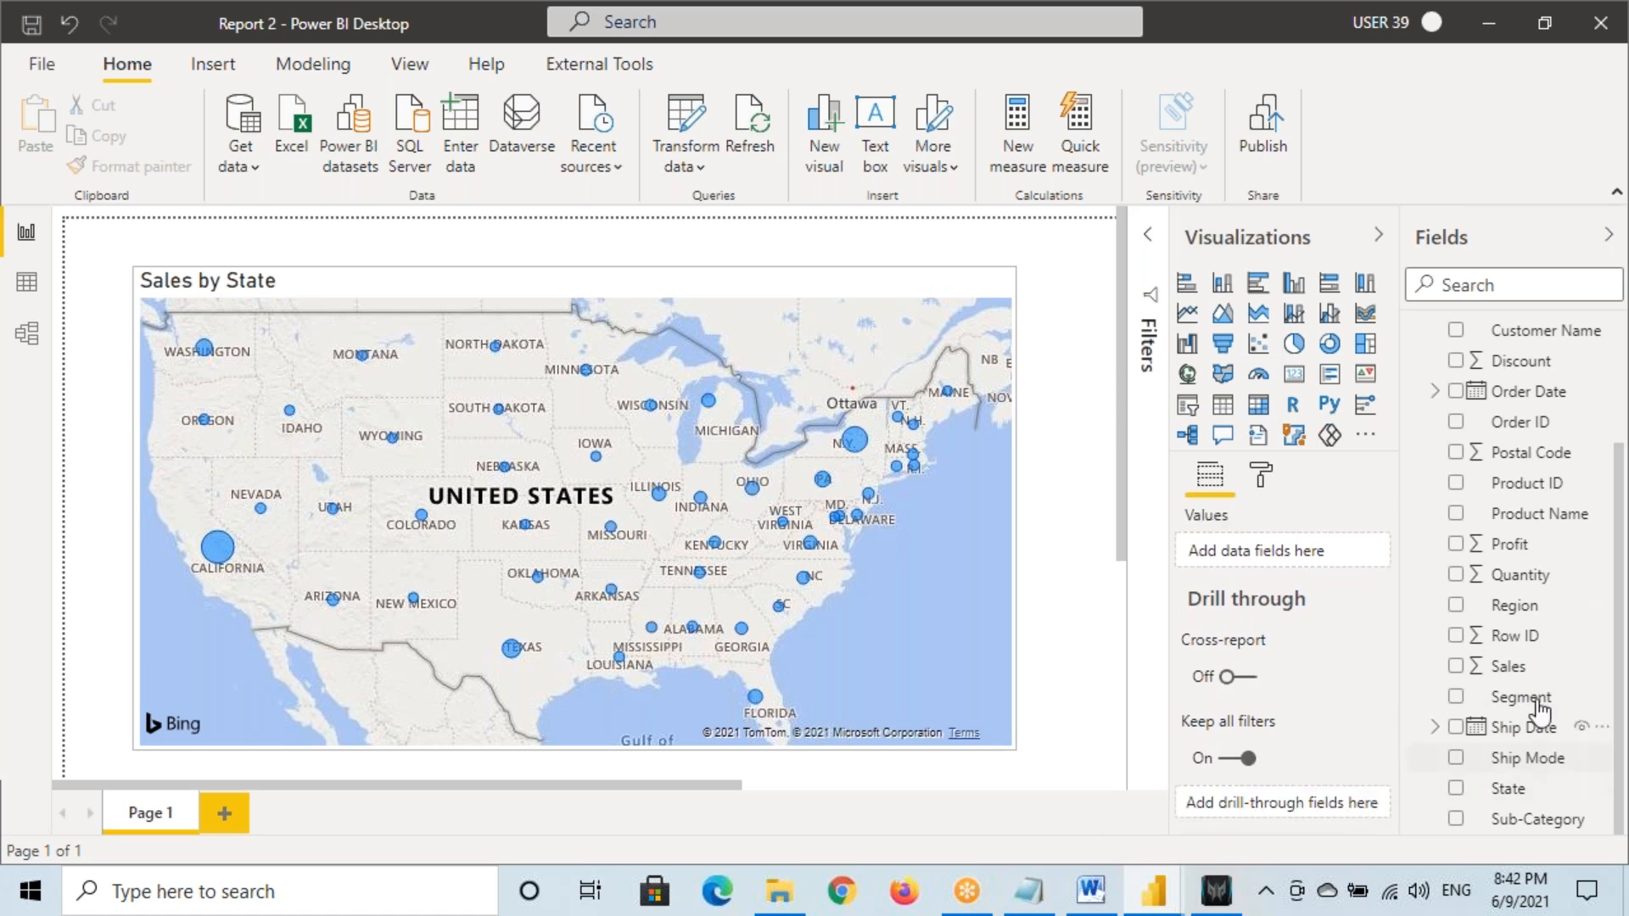
{"action": "left_click_drag", "start_coordinate": [1510, 605], "coordinate": [1281, 806]}
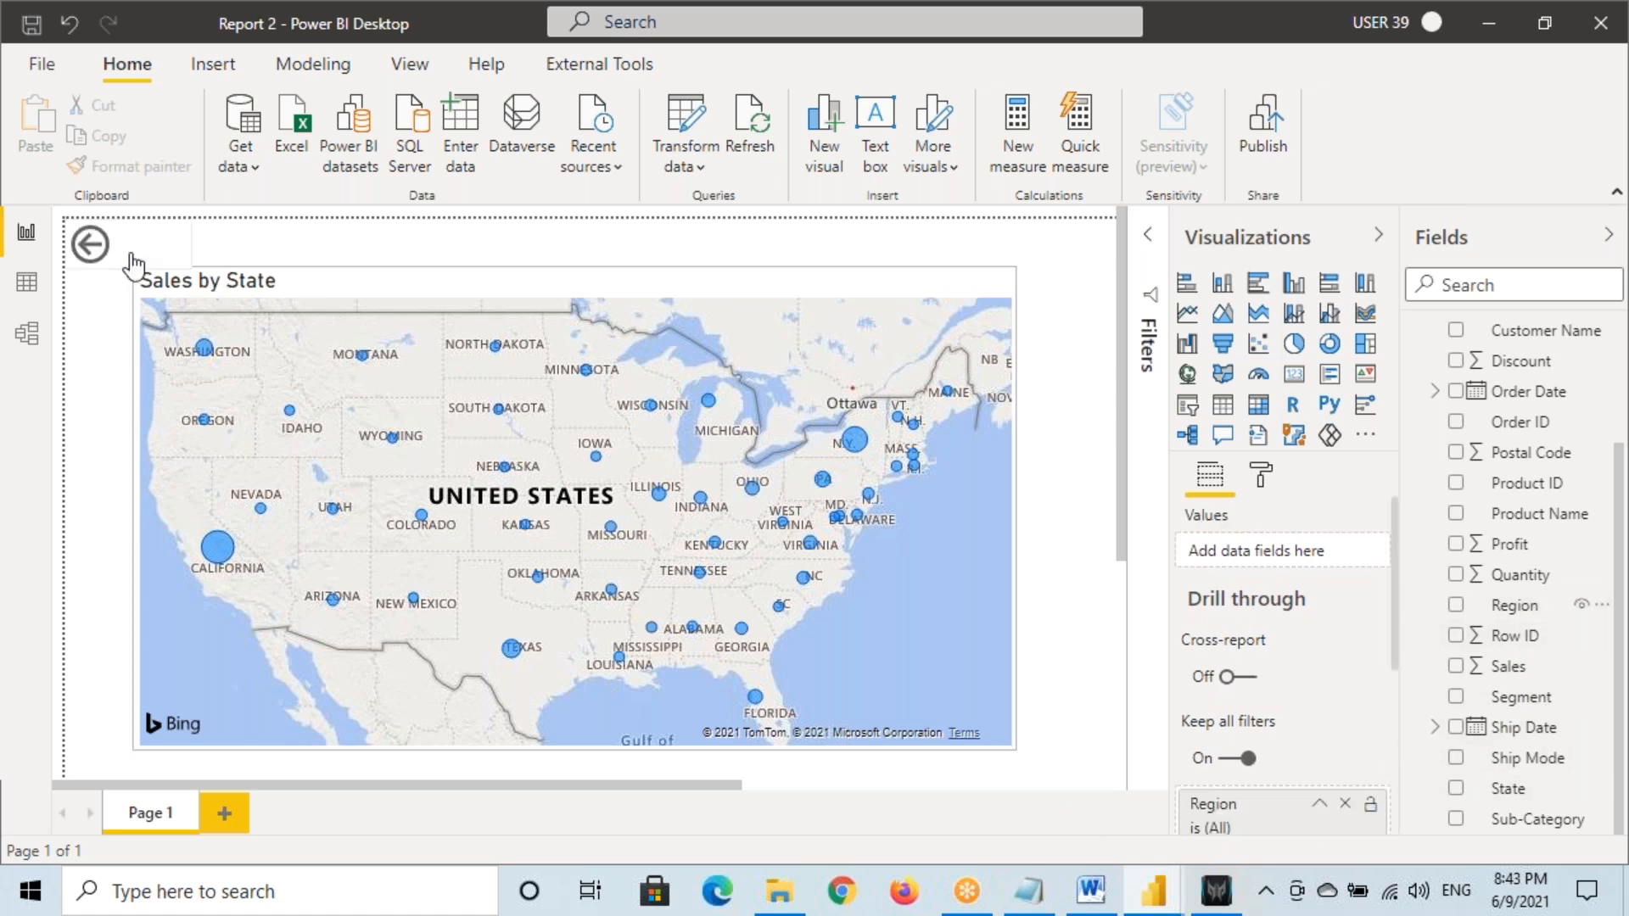
{"action": "left_click", "coordinate": [91, 248]}
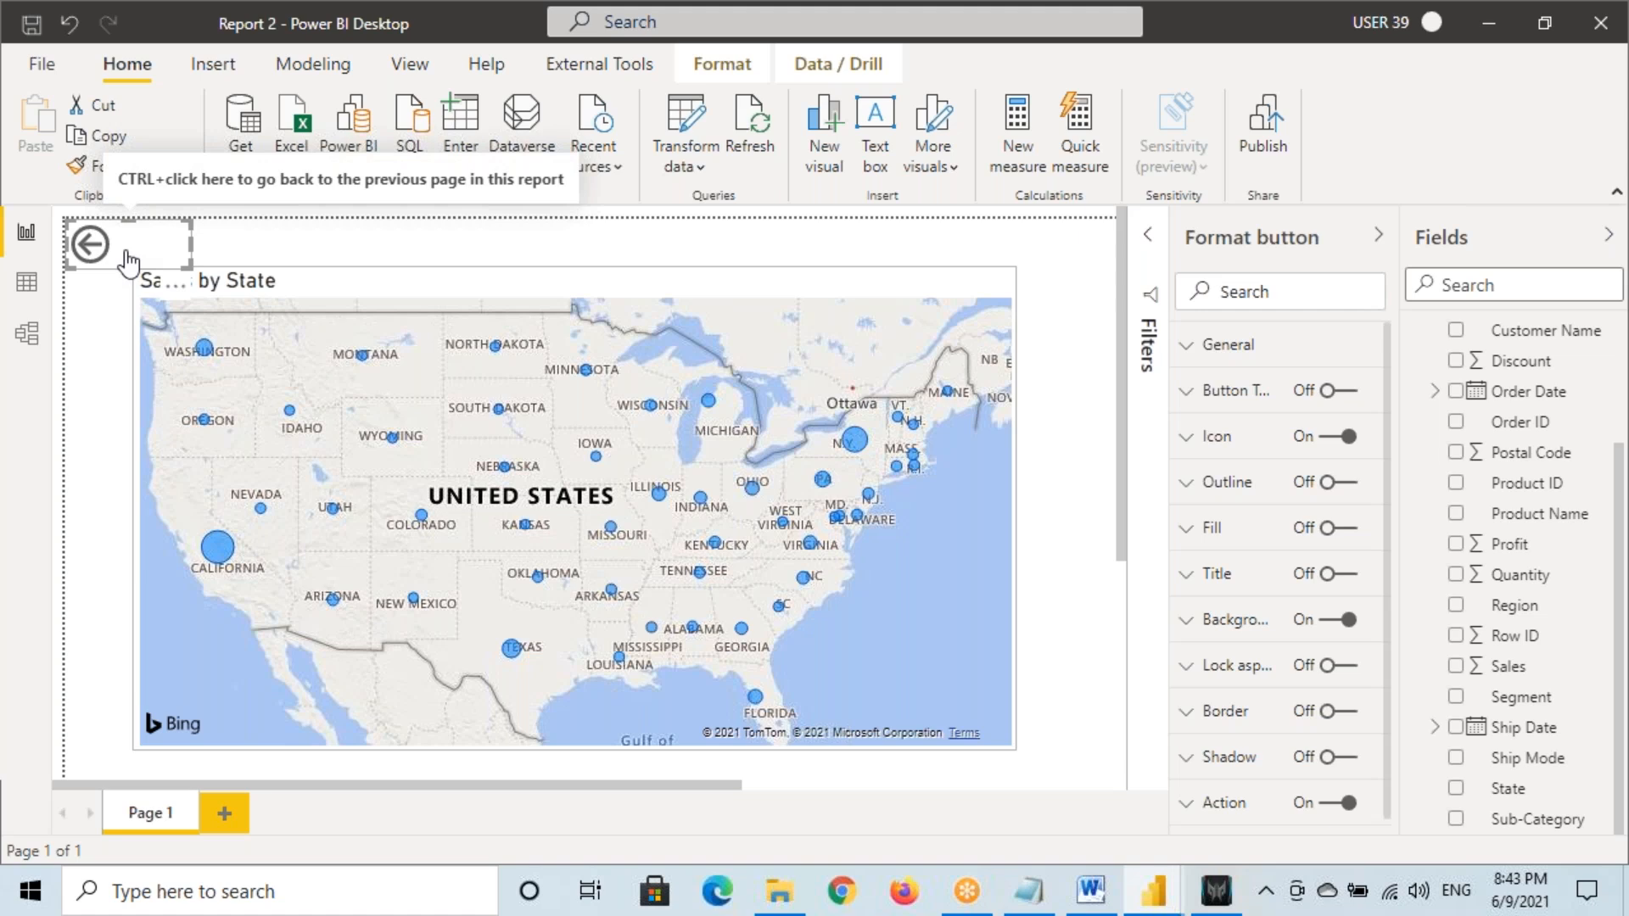
{"action": "key", "text": "Delete"}
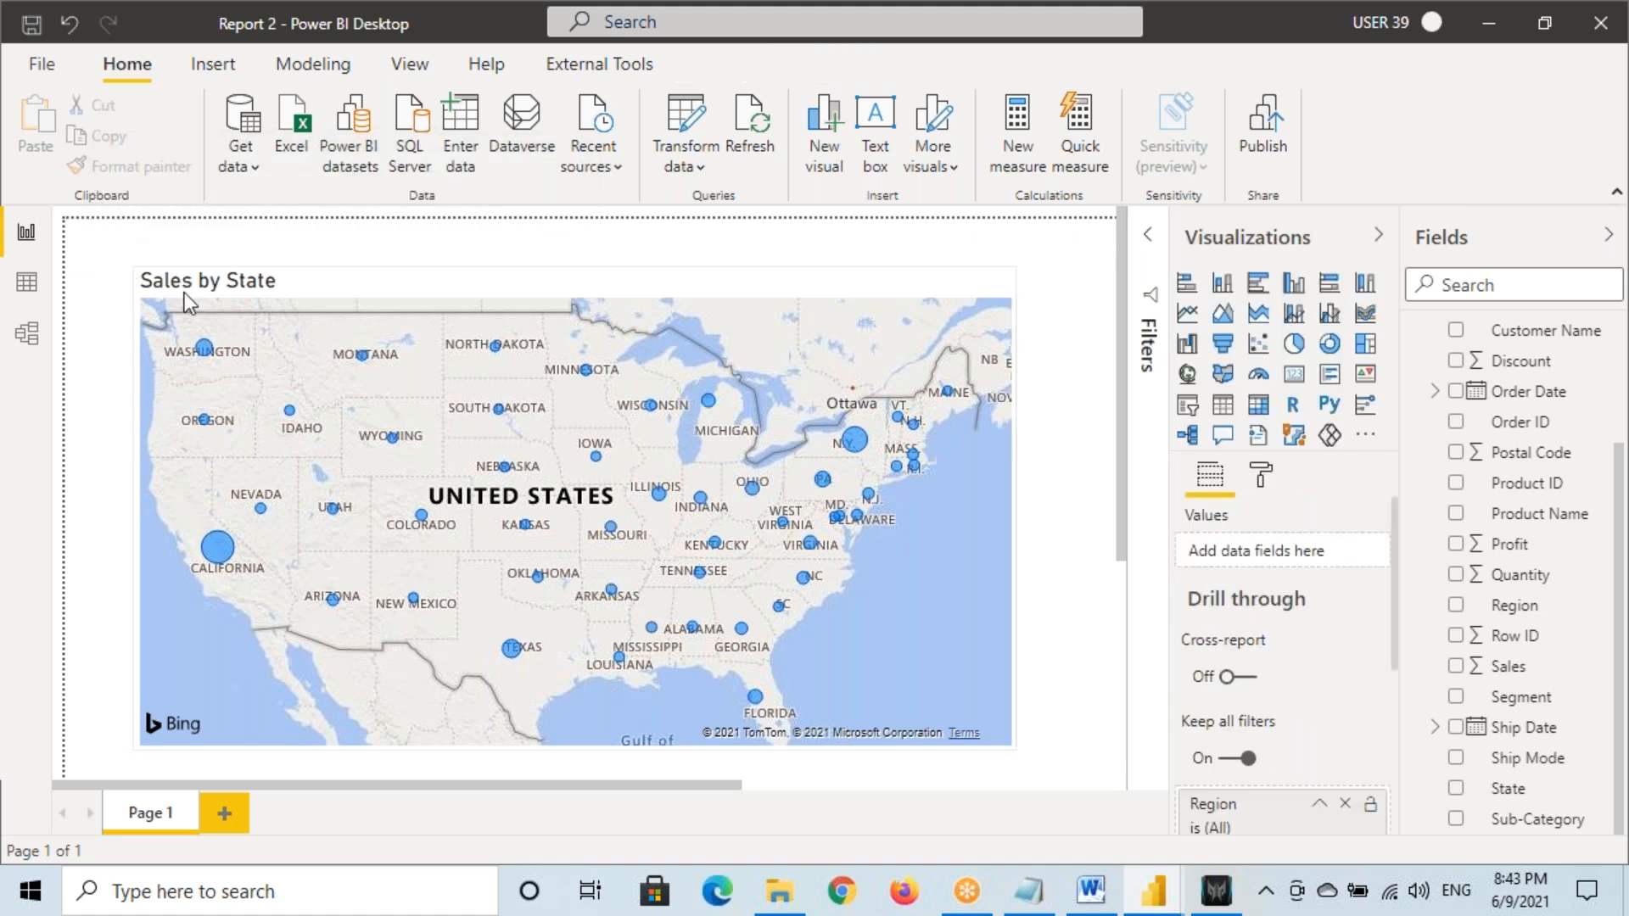
{"action": "left_click", "coordinate": [100, 246]}
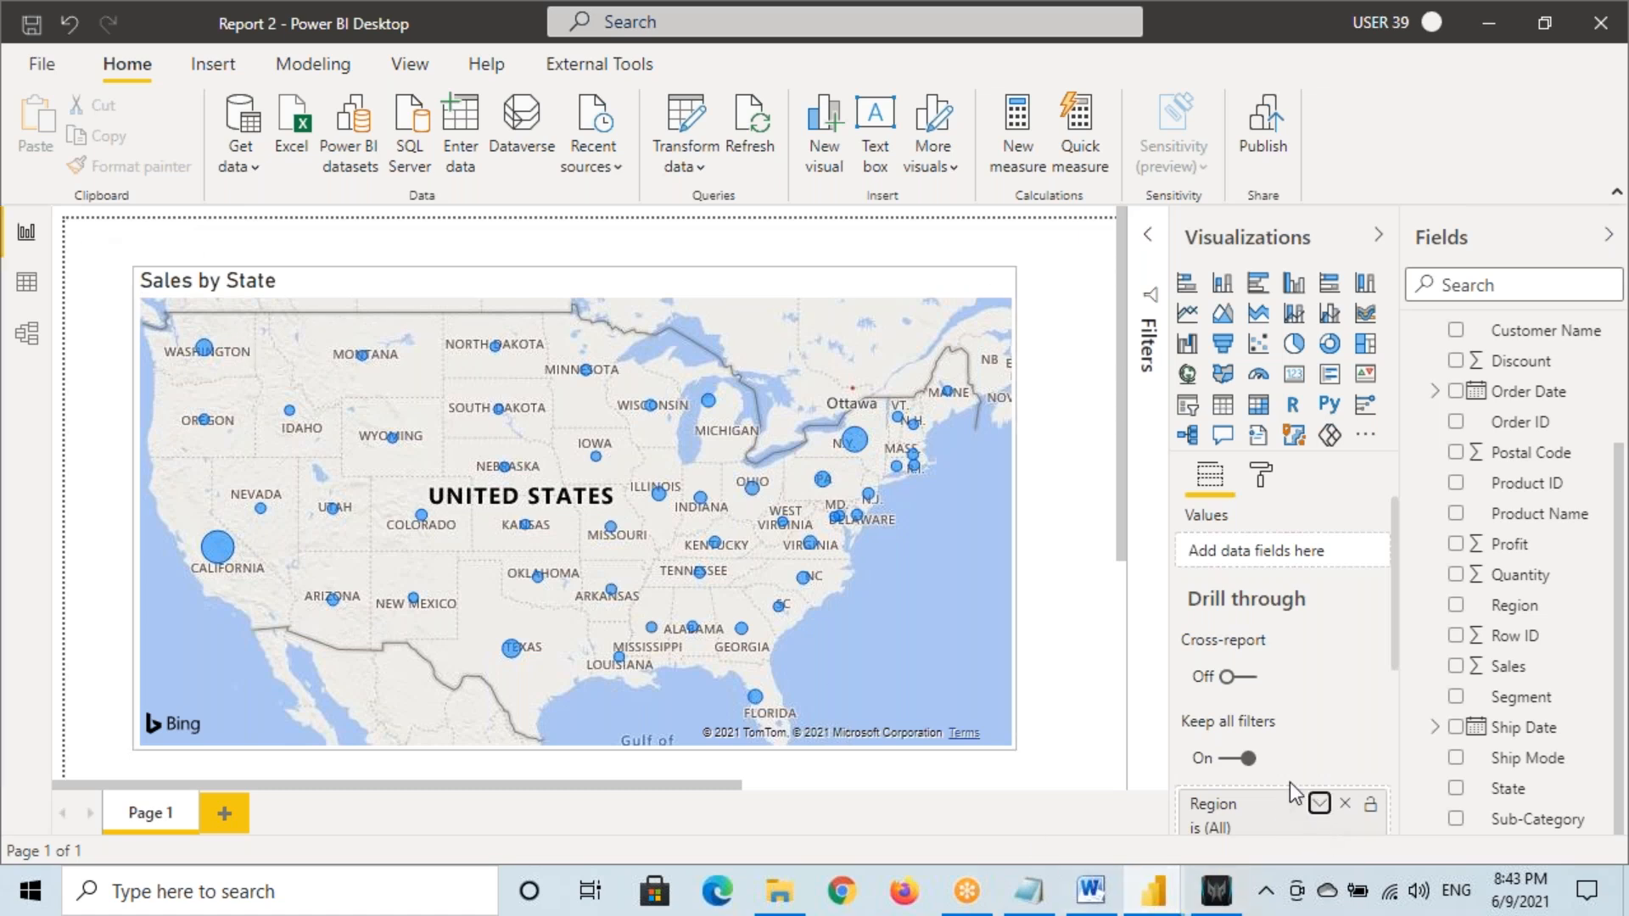
{"action": "left_click", "coordinate": [1319, 803]}
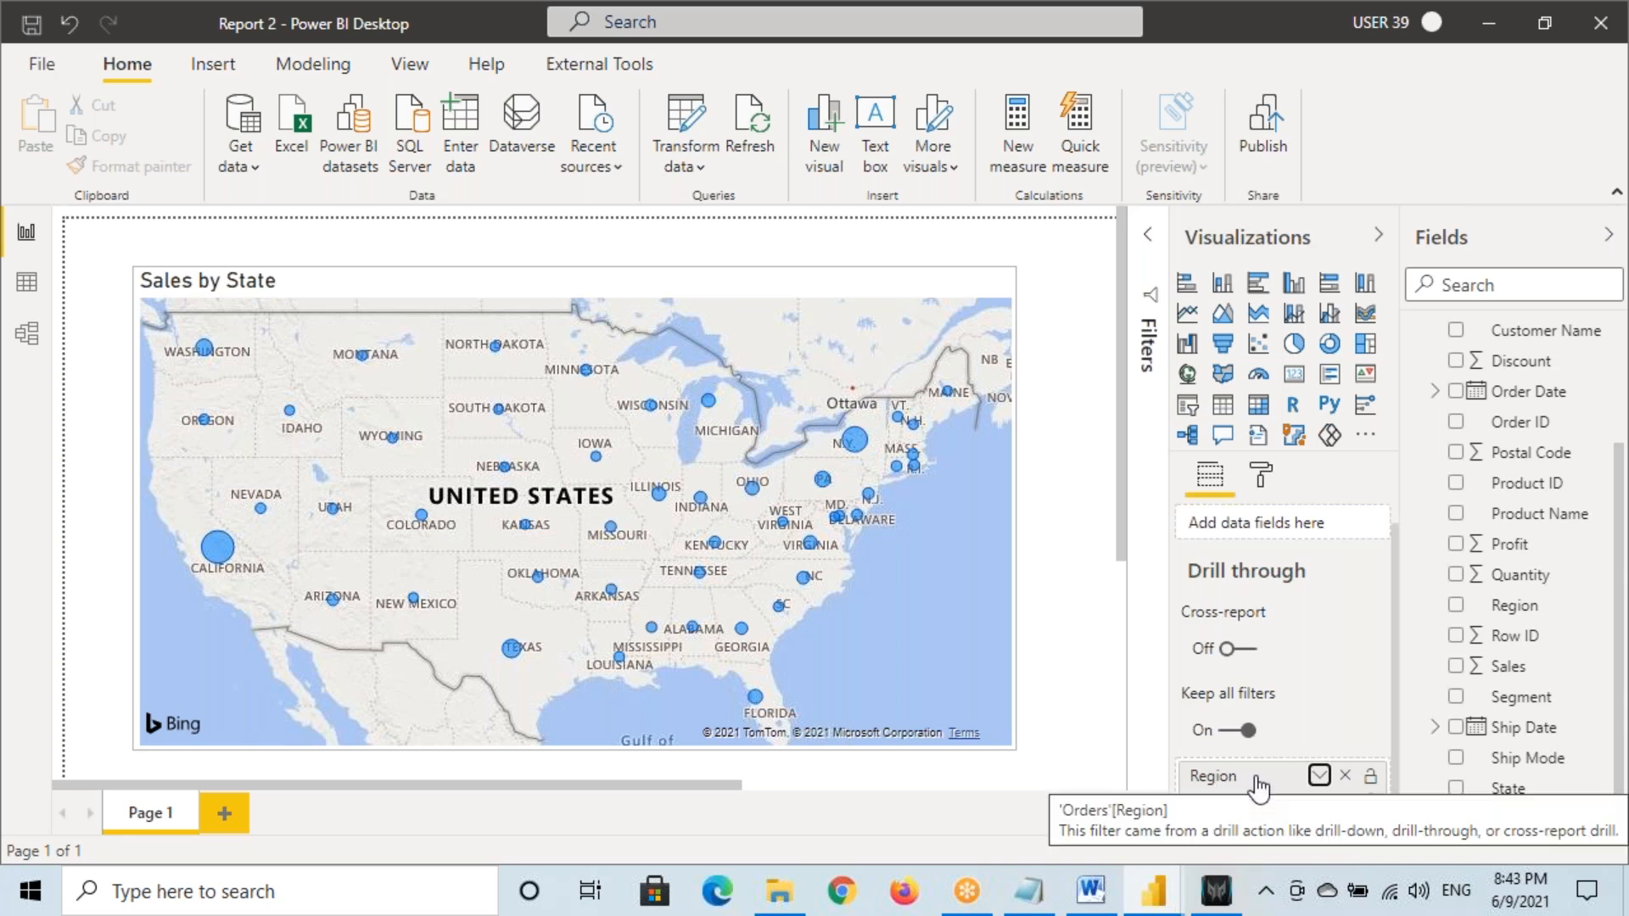
Switch to the Report 1 window and back to Report 2
{"action": "mouse_move", "coordinate": [1154, 891]}
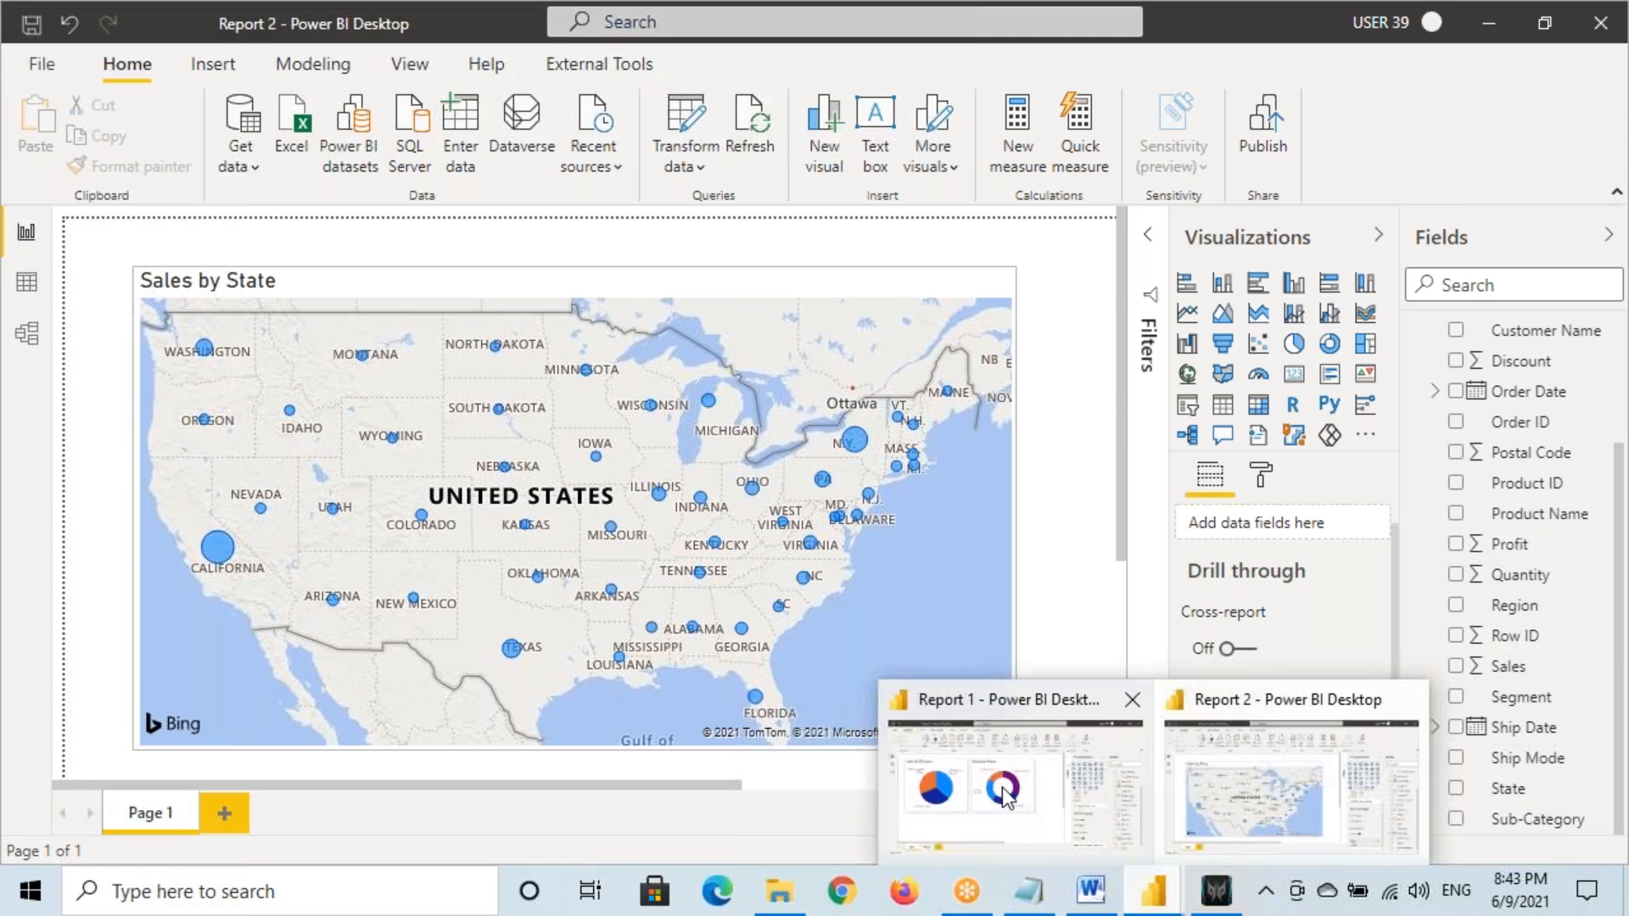
{"action": "left_click", "coordinate": [1005, 796]}
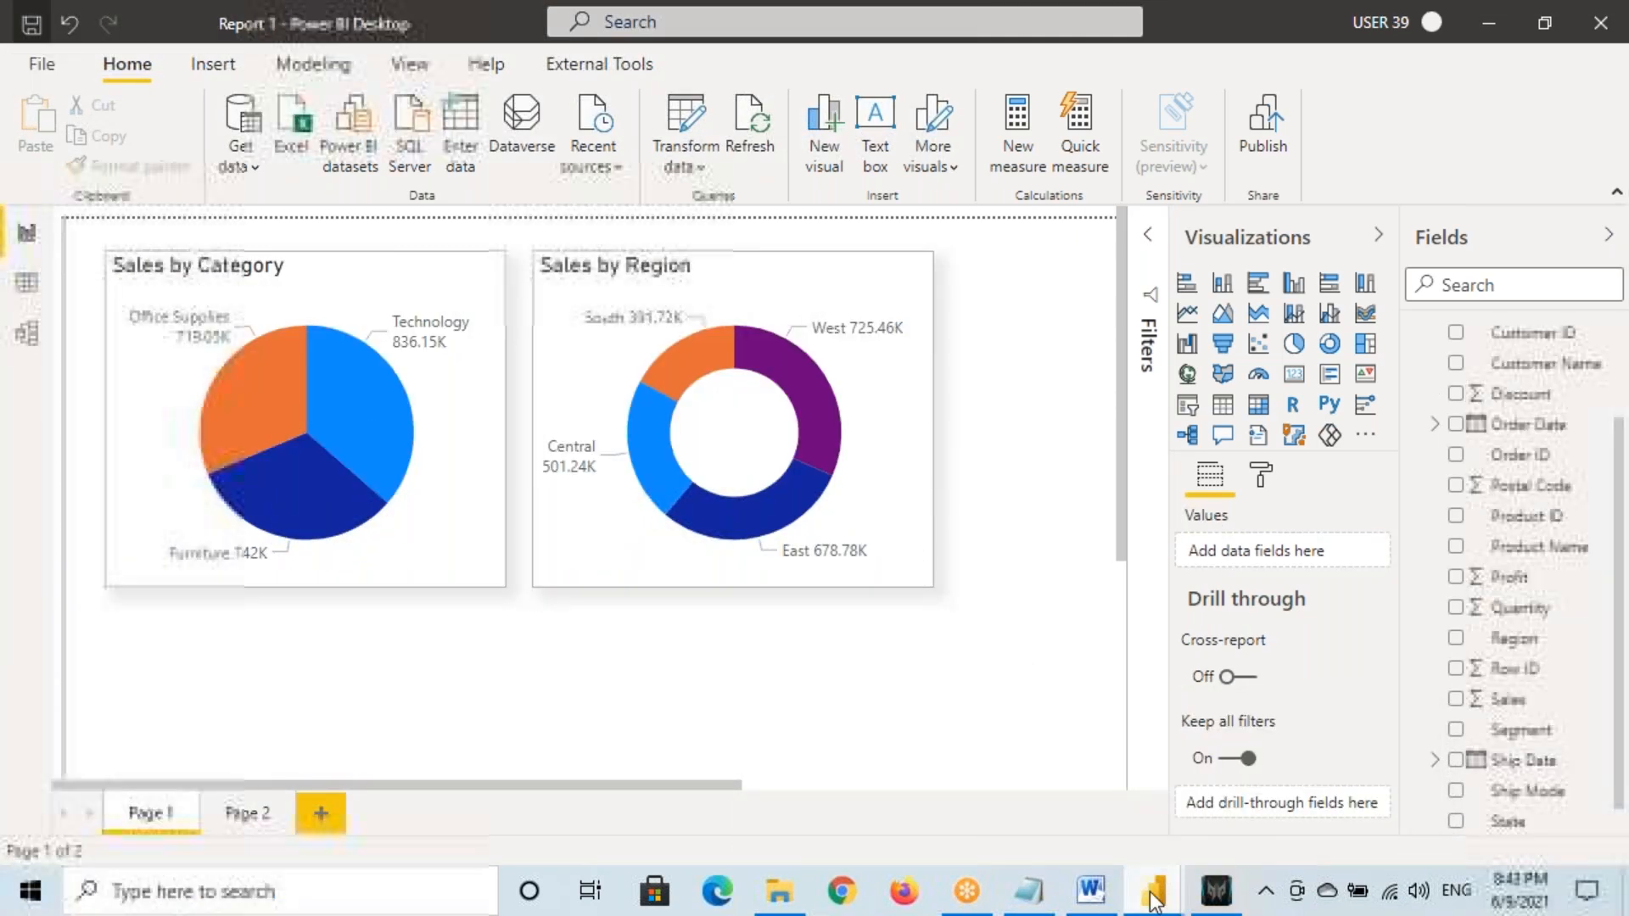
{"action": "left_click", "coordinate": [1312, 785]}
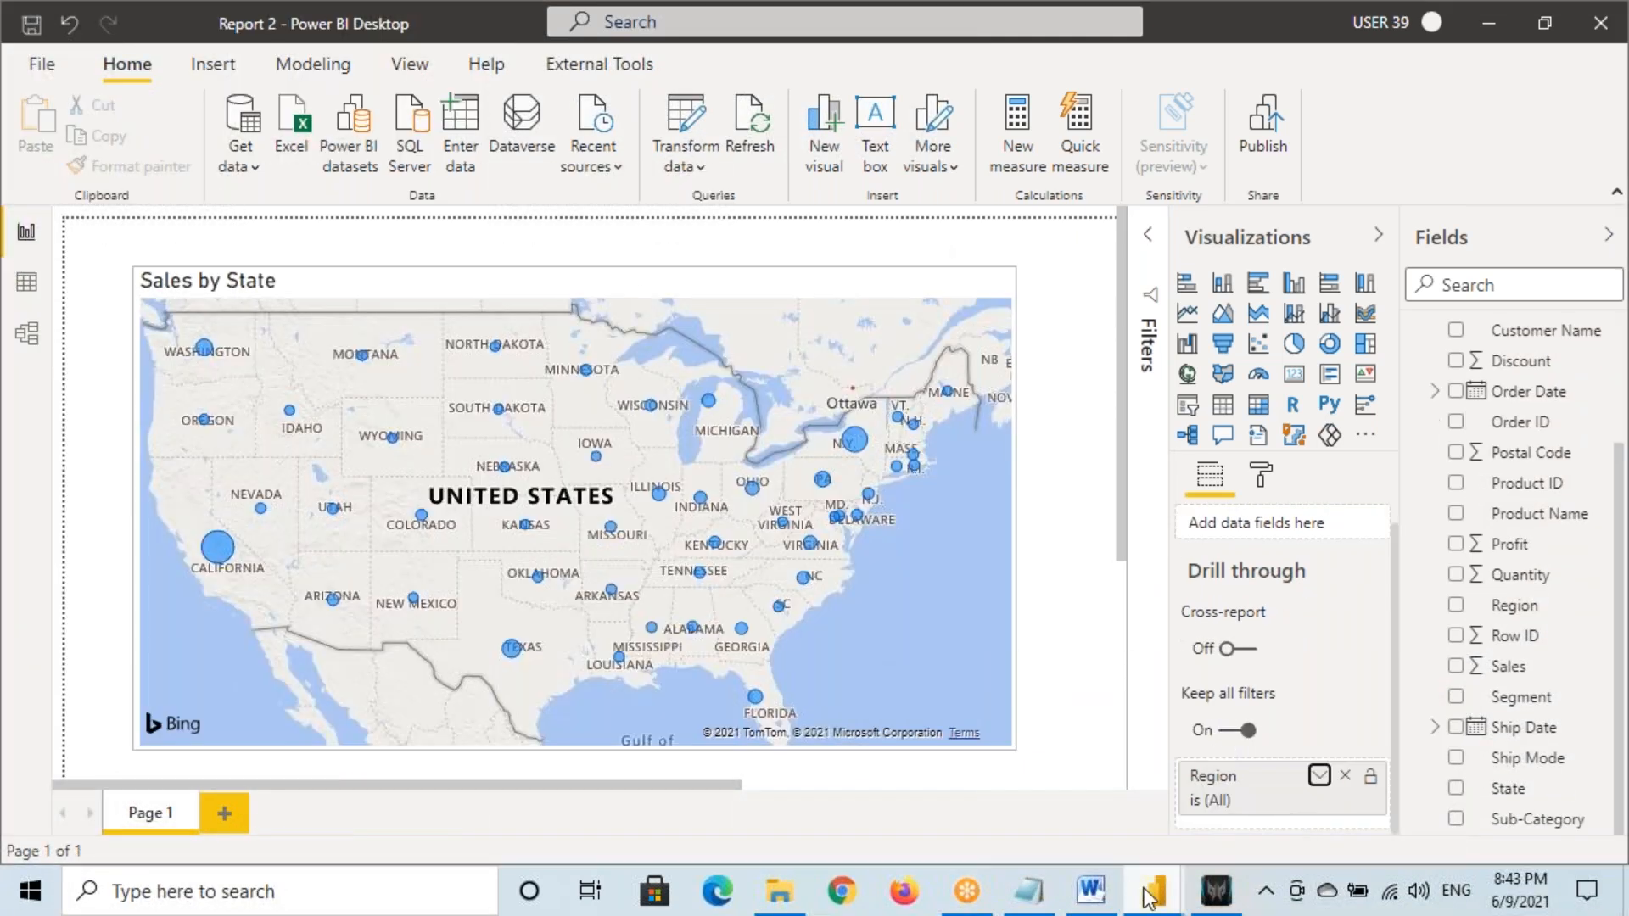
Turn on Cross-report drill through in Report 1
{"action": "left_click", "coordinate": [1005, 789]}
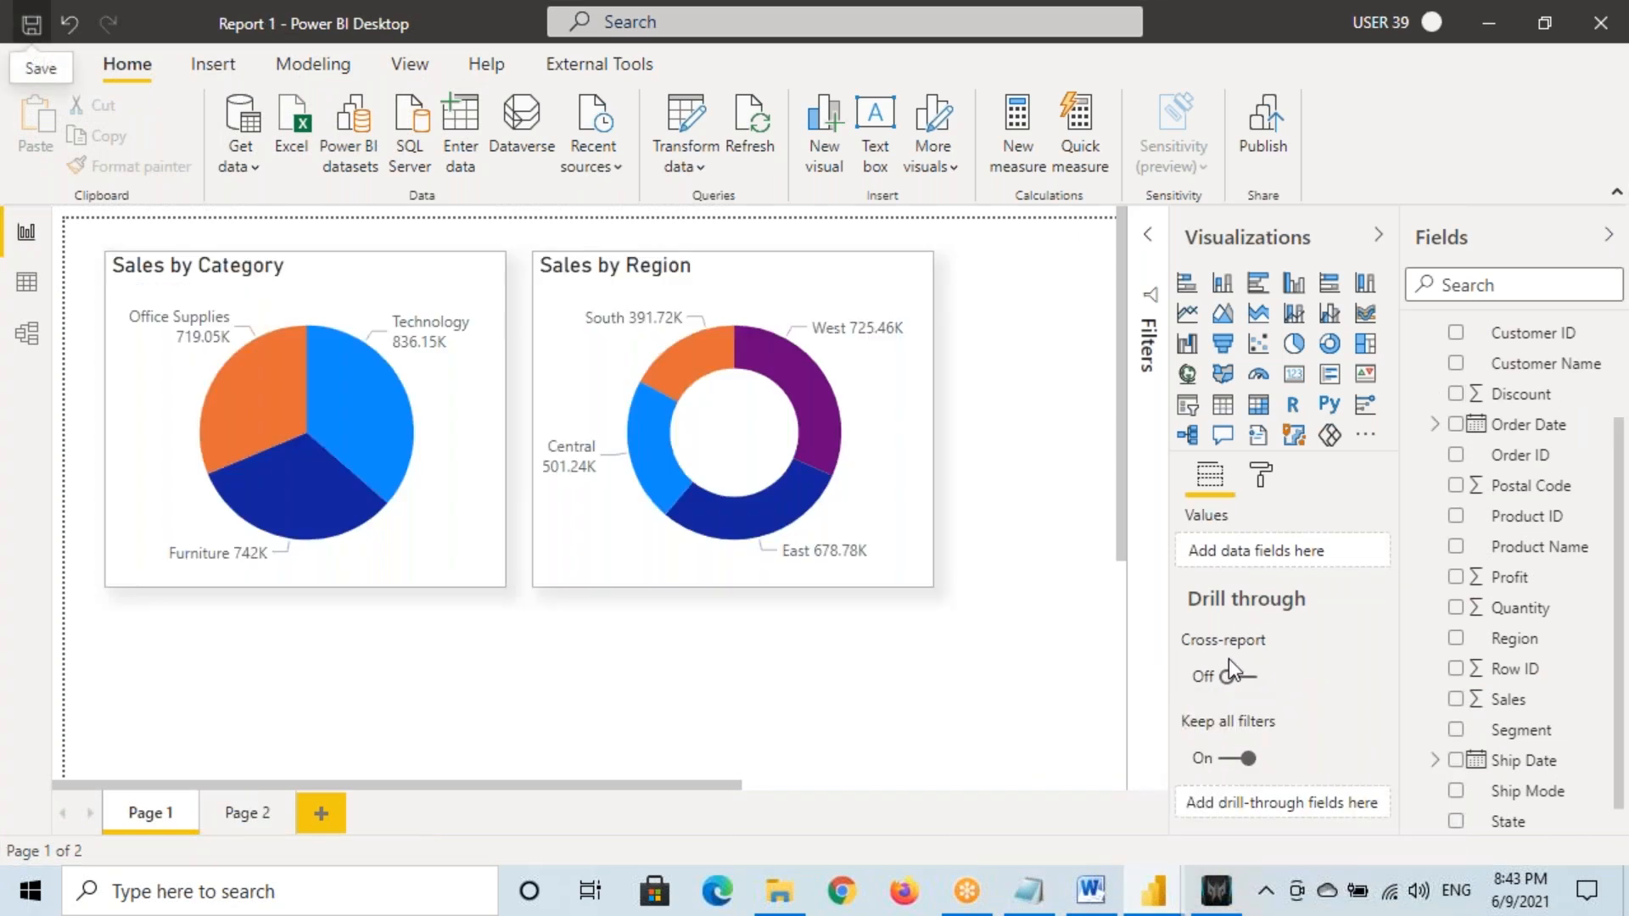
{"action": "mouse_move", "coordinate": [1178, 626]}
{"action": "left_mouse_down"}
{"action": "mouse_move", "coordinate": [1201, 682]}
{"action": "mouse_move", "coordinate": [1301, 696]}
{"action": "left_mouse_up"}
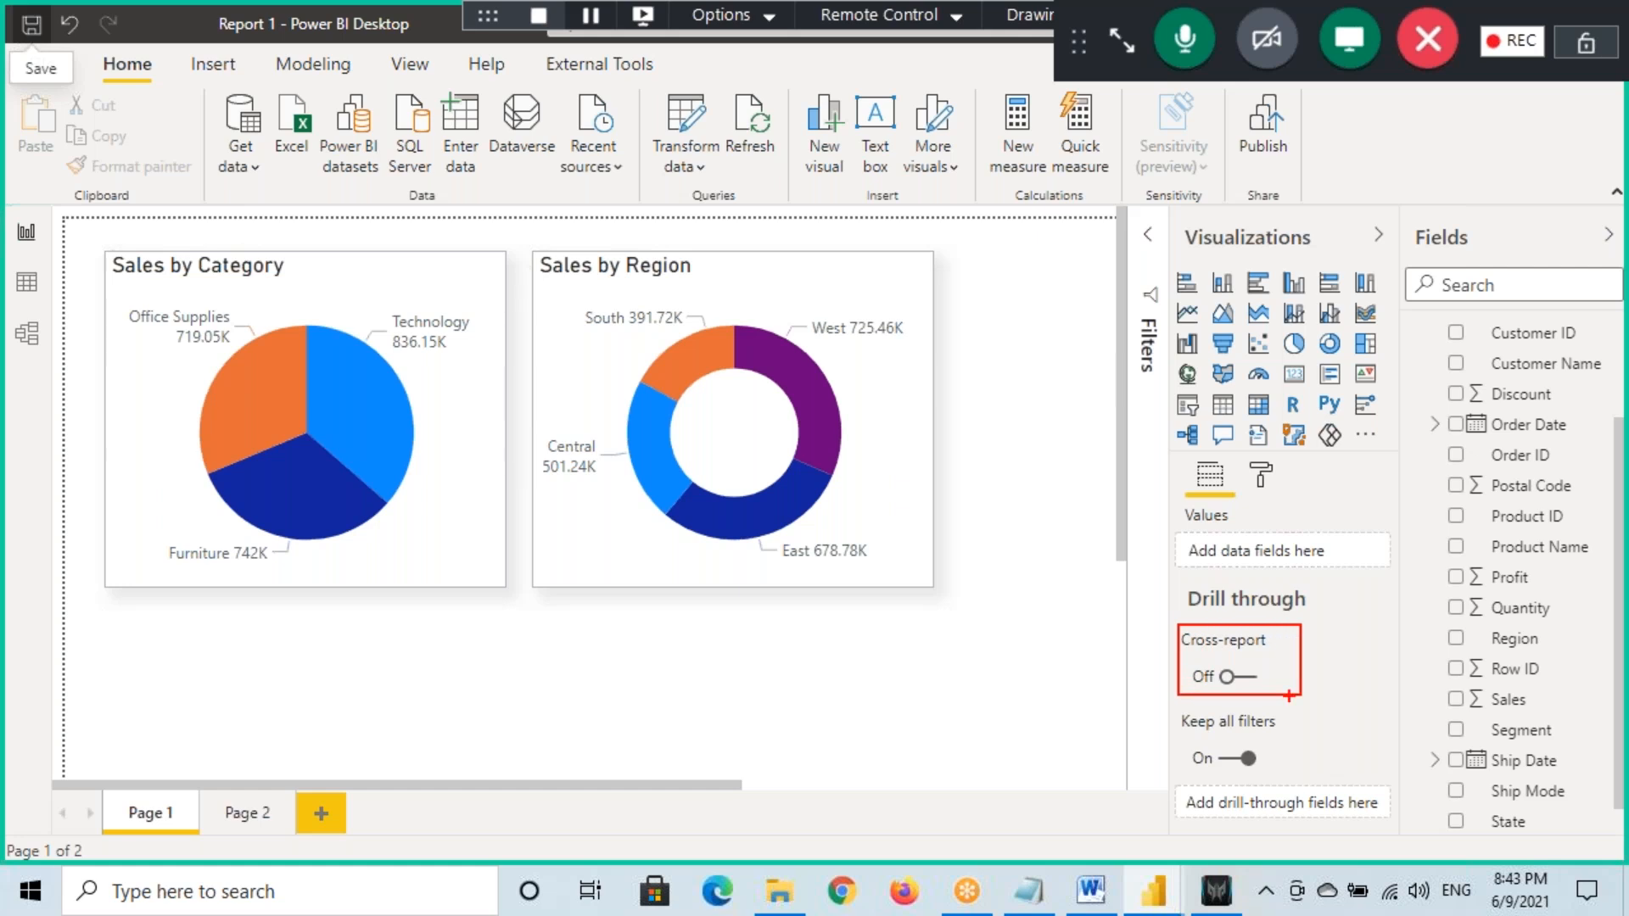
{"action": "mouse_move", "coordinate": [1188, 656]}
{"action": "left_mouse_down"}
{"action": "mouse_move", "coordinate": [1268, 658]}
{"action": "mouse_move", "coordinate": [1175, 679]}
{"action": "mouse_move", "coordinate": [1252, 666]}
{"action": "left_mouse_up"}
{"action": "key", "text": "Escape"}
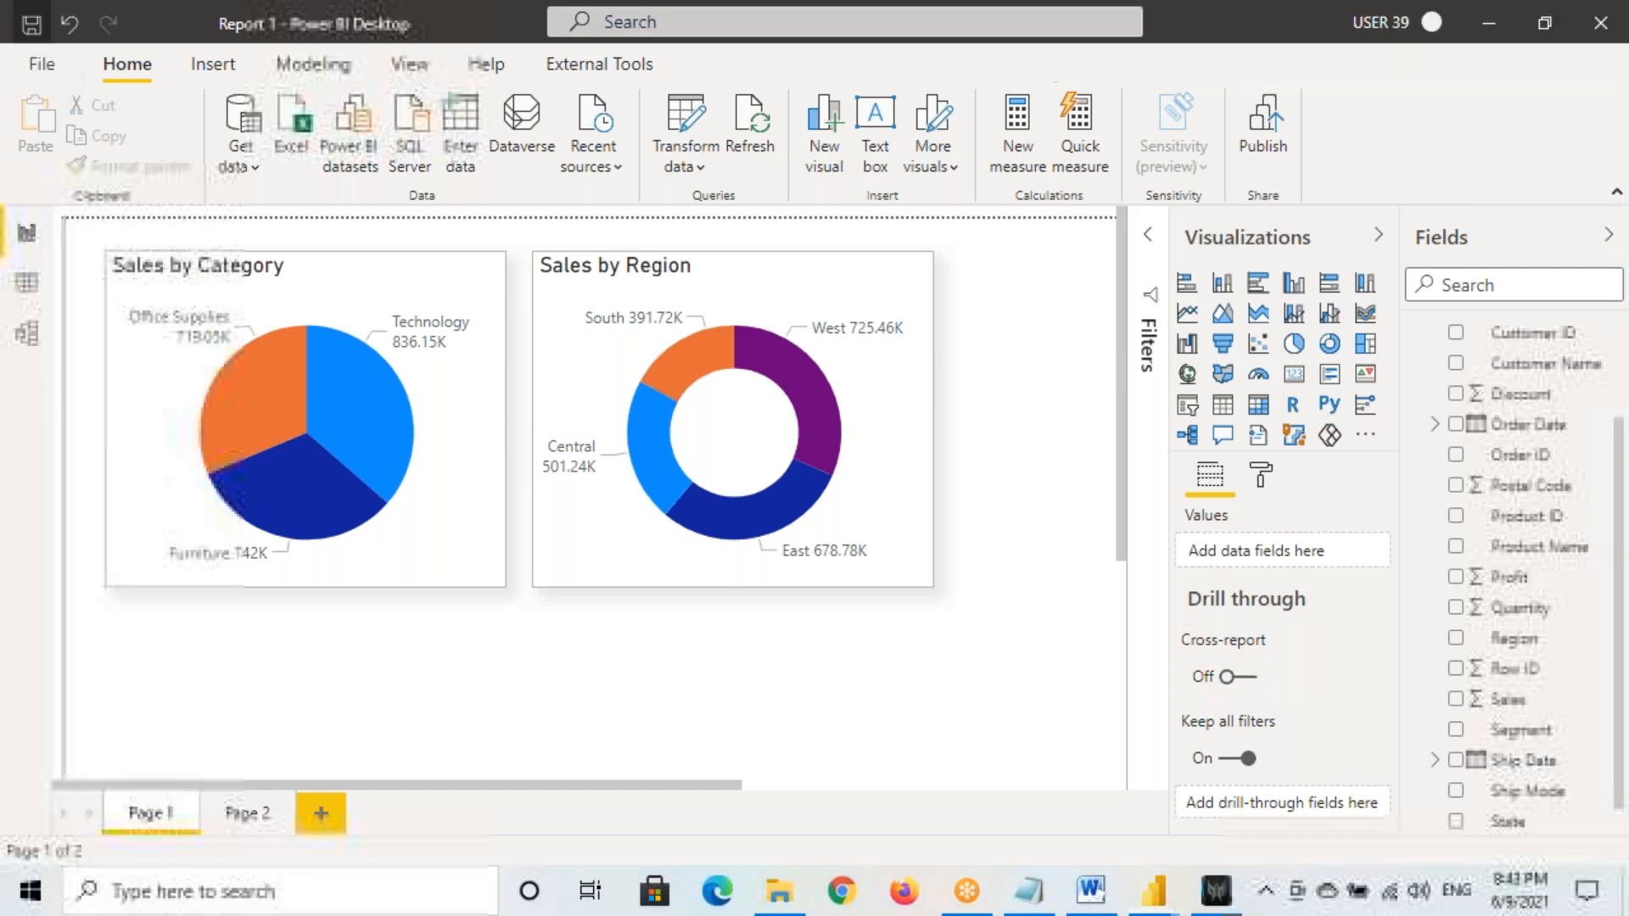
{"action": "left_click", "coordinate": [1244, 676]}
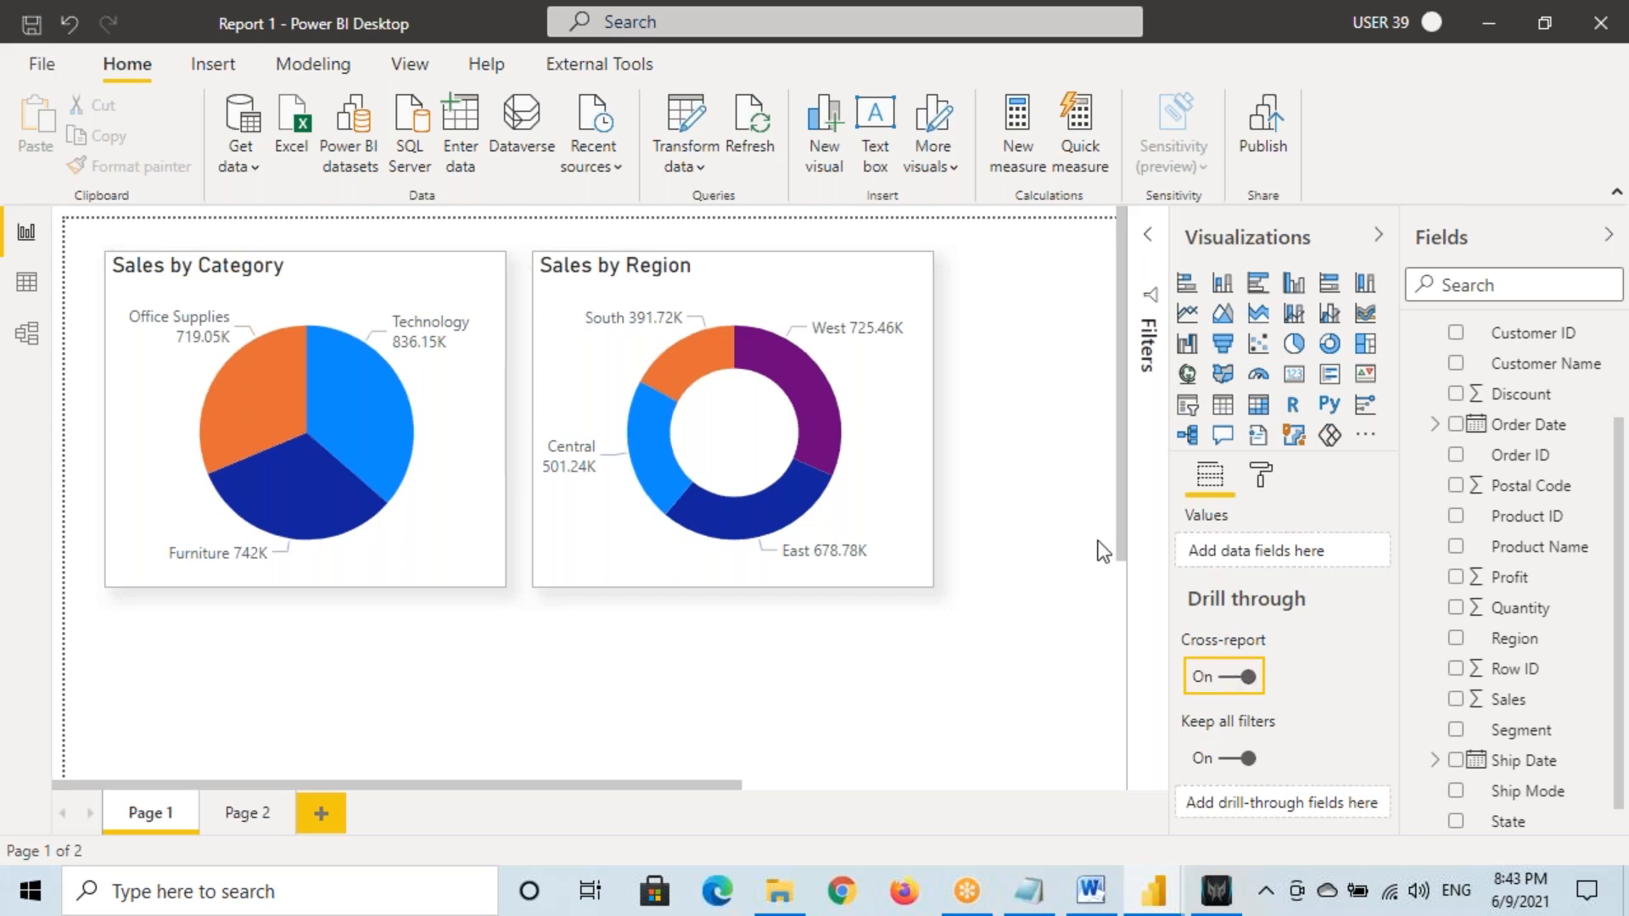
Turn on Cross-report drill through in Report 2, save it, and return to Report 1
{"action": "mouse_move", "coordinate": [1170, 893]}
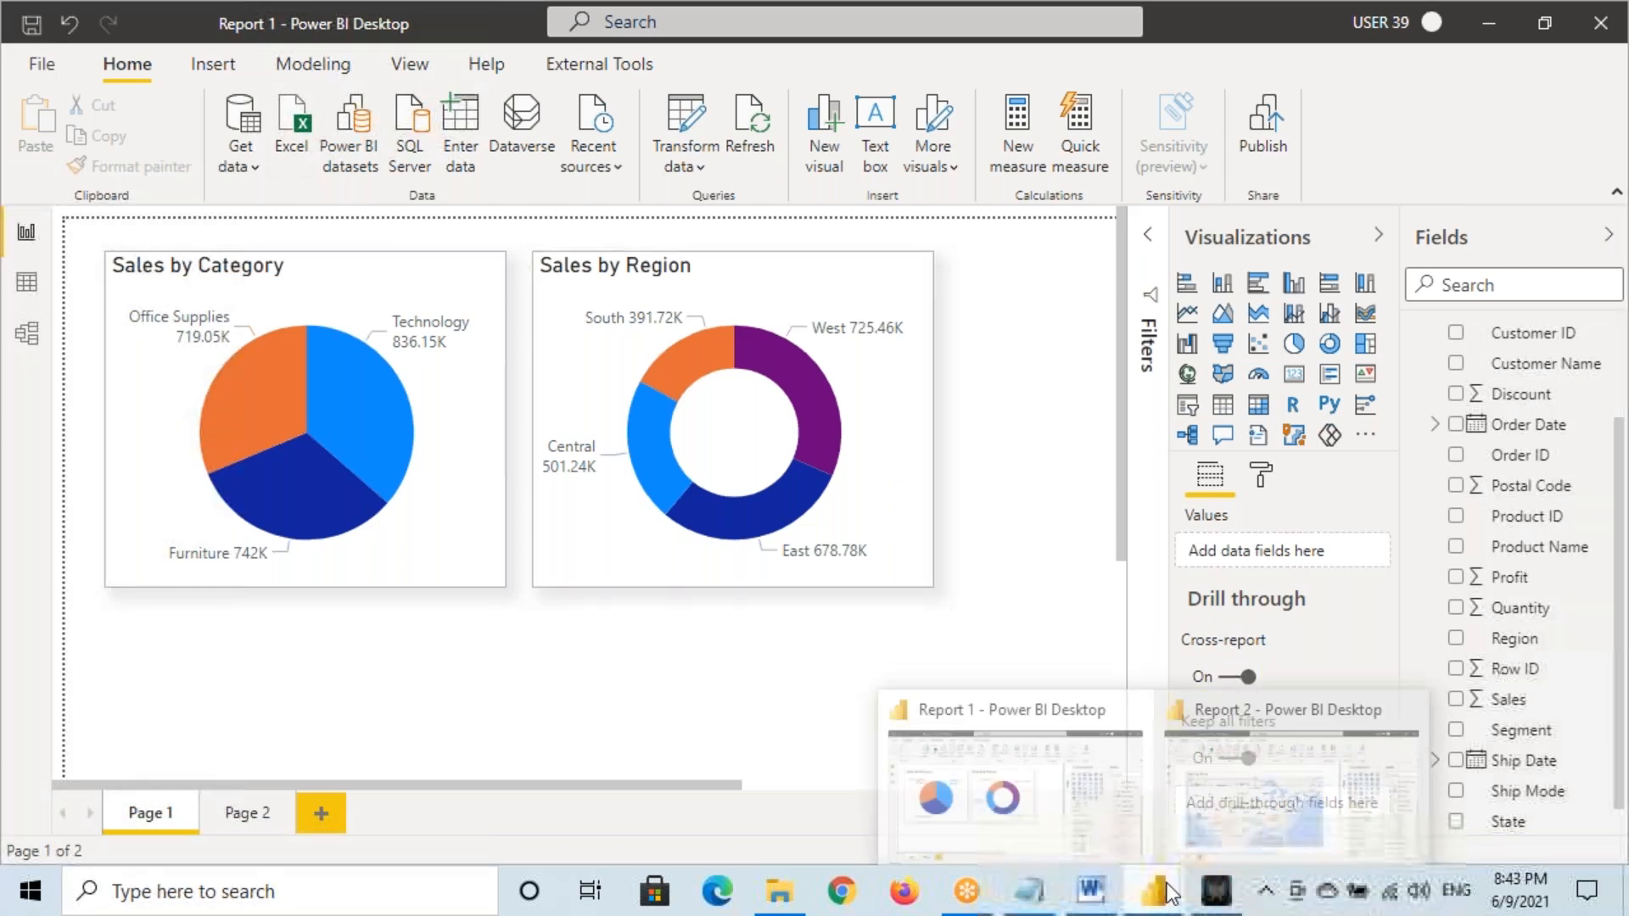
{"action": "left_click", "coordinate": [1289, 789]}
{"action": "left_click", "coordinate": [1246, 649]}
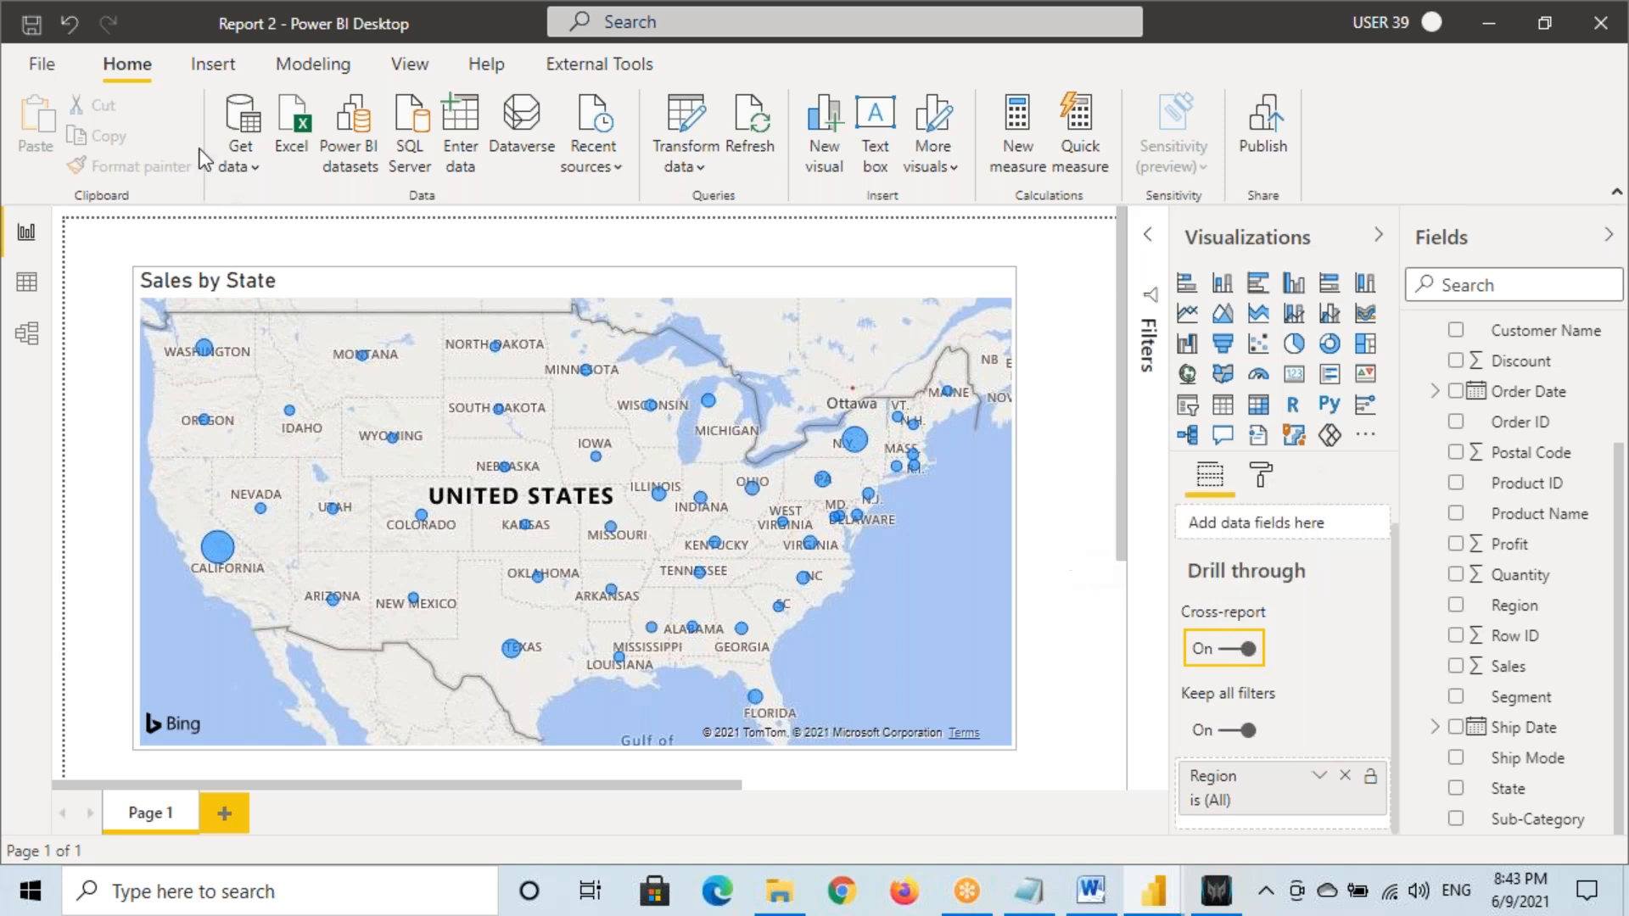
{"action": "left_click", "coordinate": [32, 24]}
{"action": "mouse_move", "coordinate": [1154, 891]}
{"action": "left_click", "coordinate": [1051, 818]}
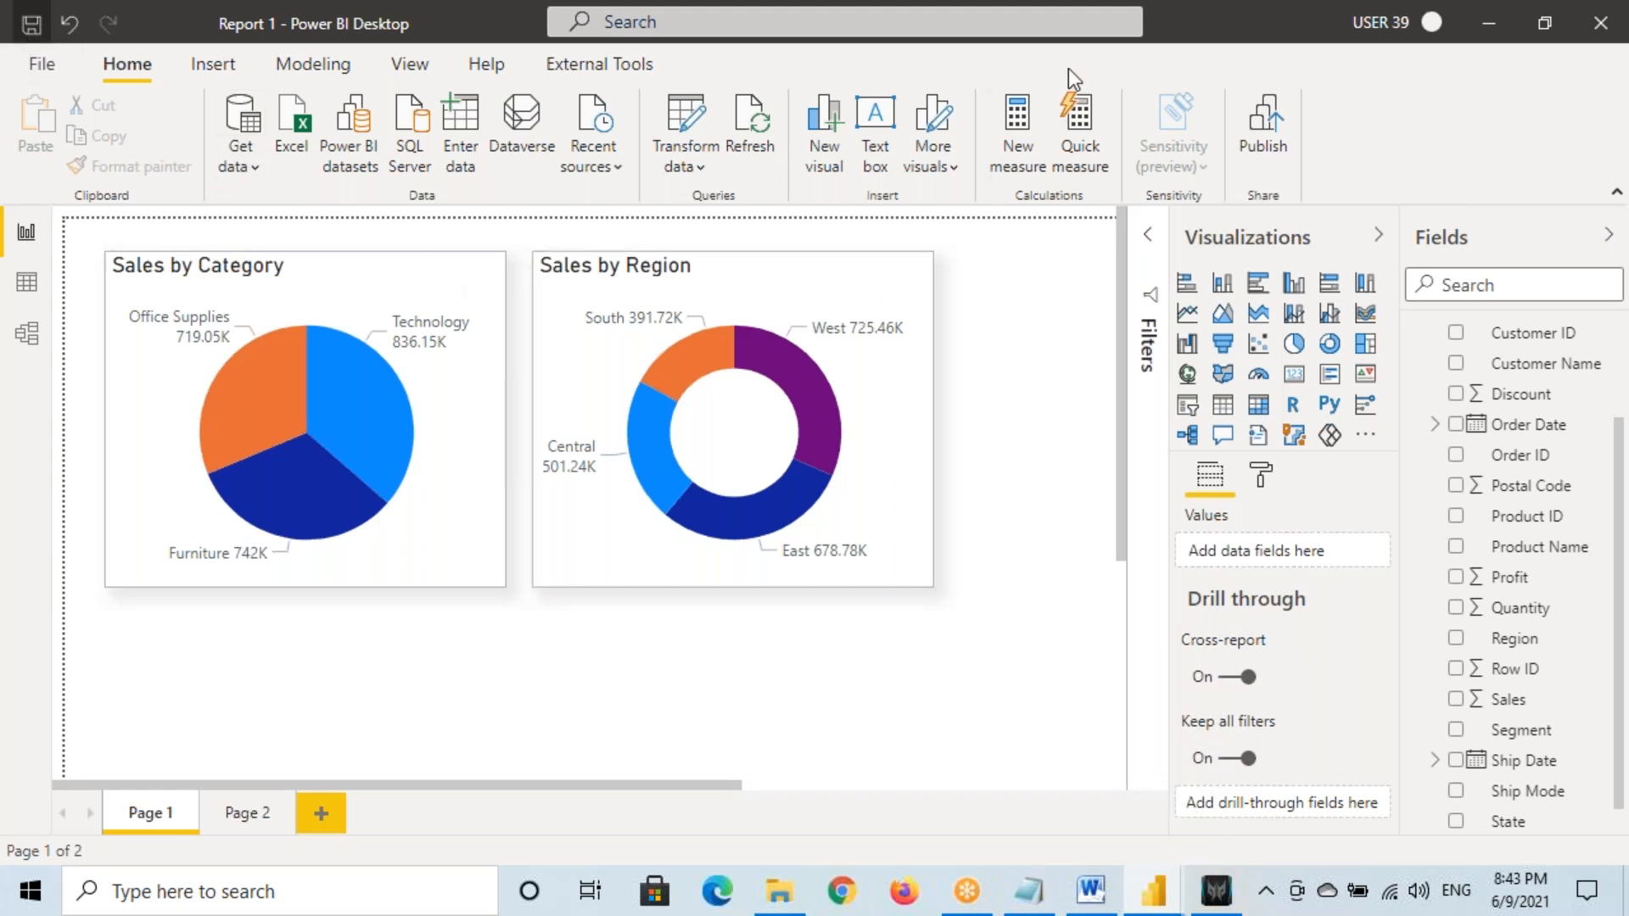
Start publishing Report 1, then cancel
{"action": "left_click", "coordinate": [1270, 119]}
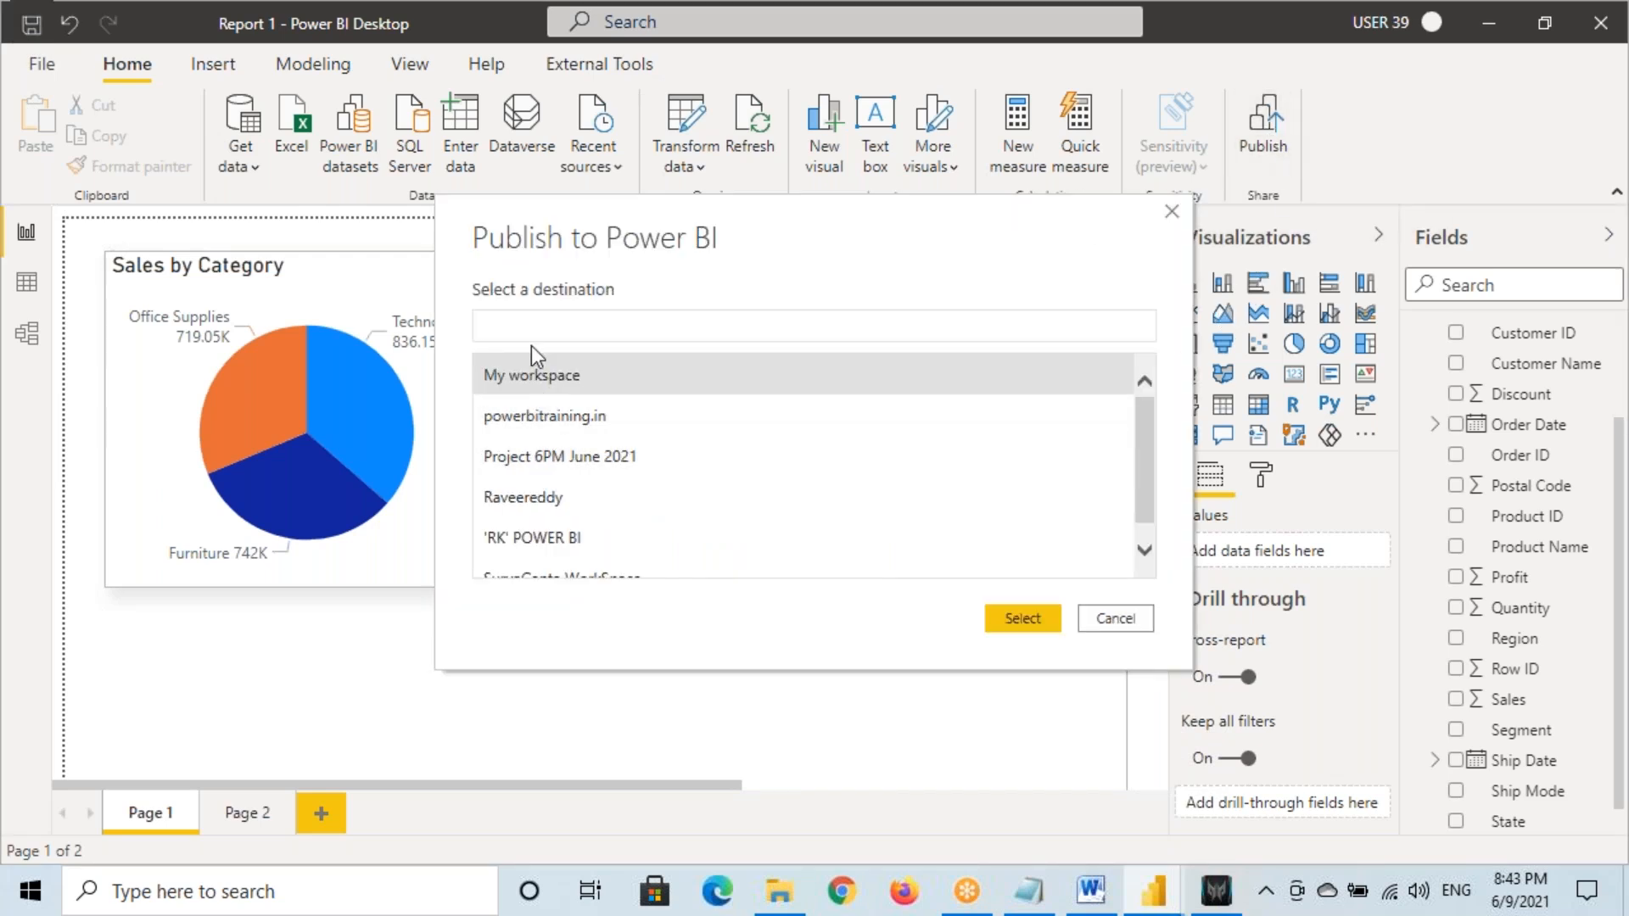
{"action": "type", "text": "8 PM"}
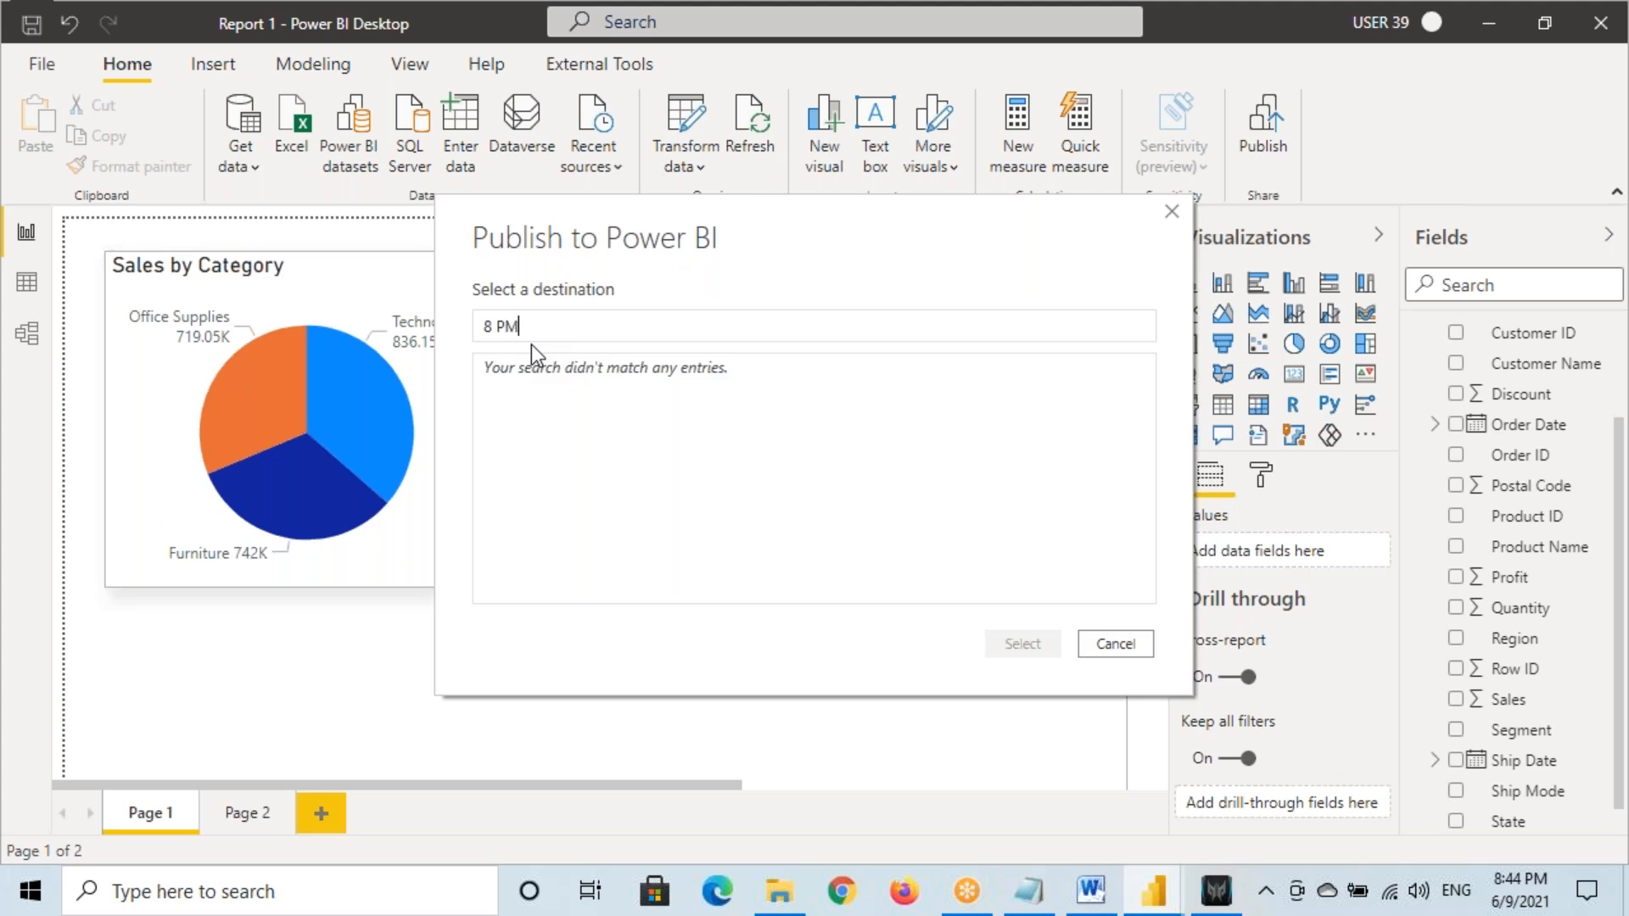
{"action": "left_click", "coordinate": [1105, 647]}
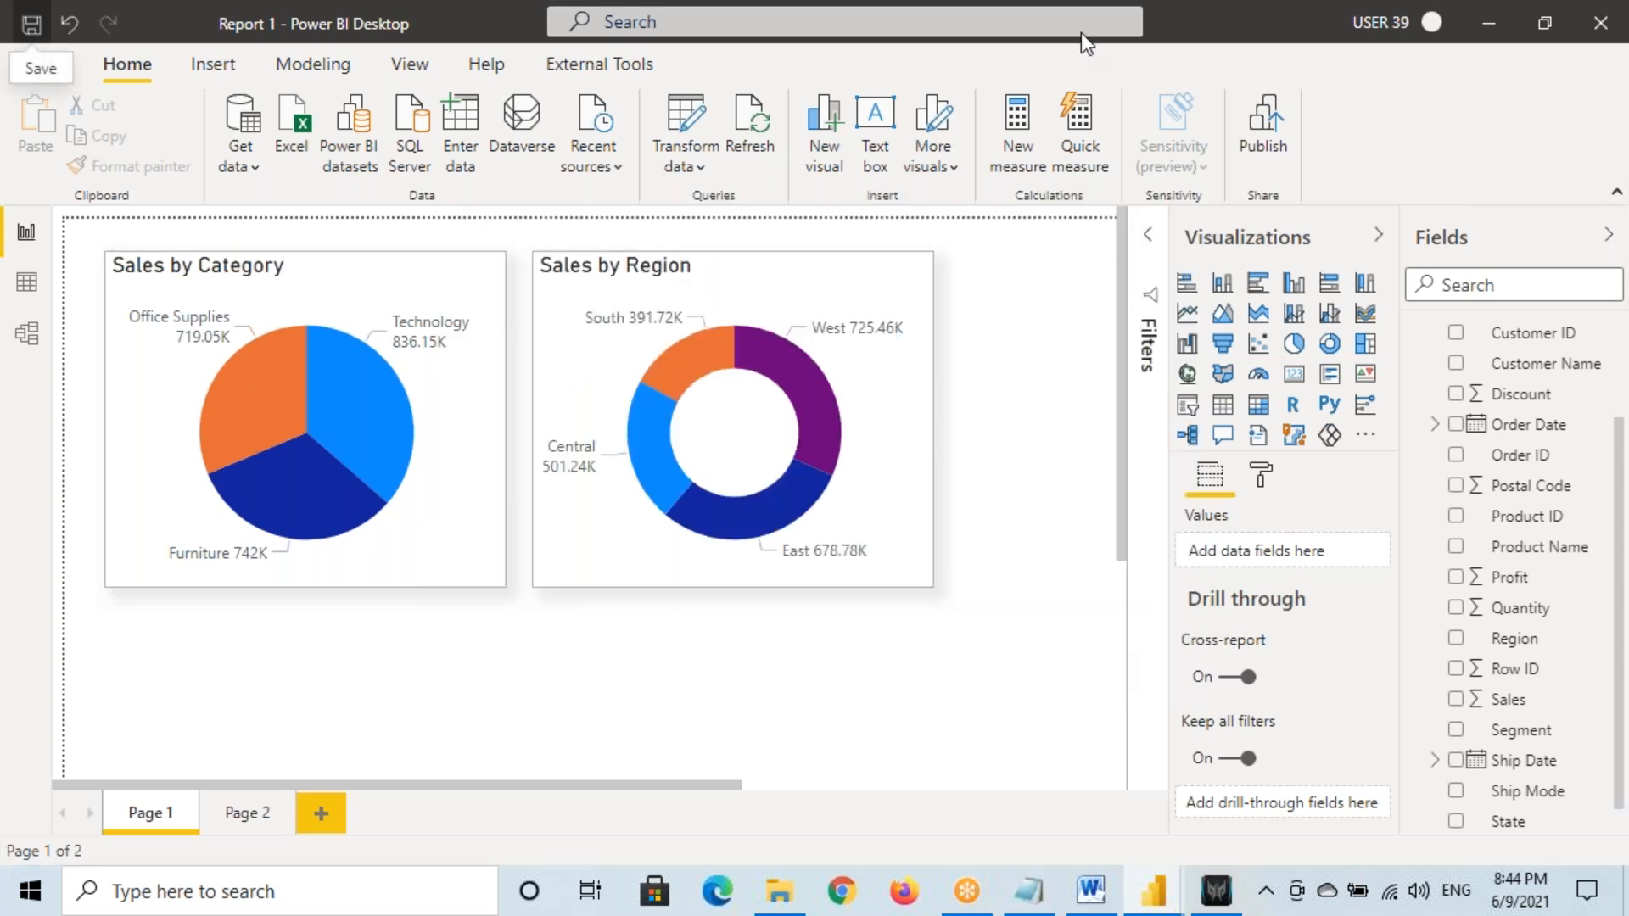
Sign out of the current account and sign in with the other account's e-mail and password
{"action": "left_click", "coordinate": [1432, 23]}
{"action": "left_click", "coordinate": [1406, 74]}
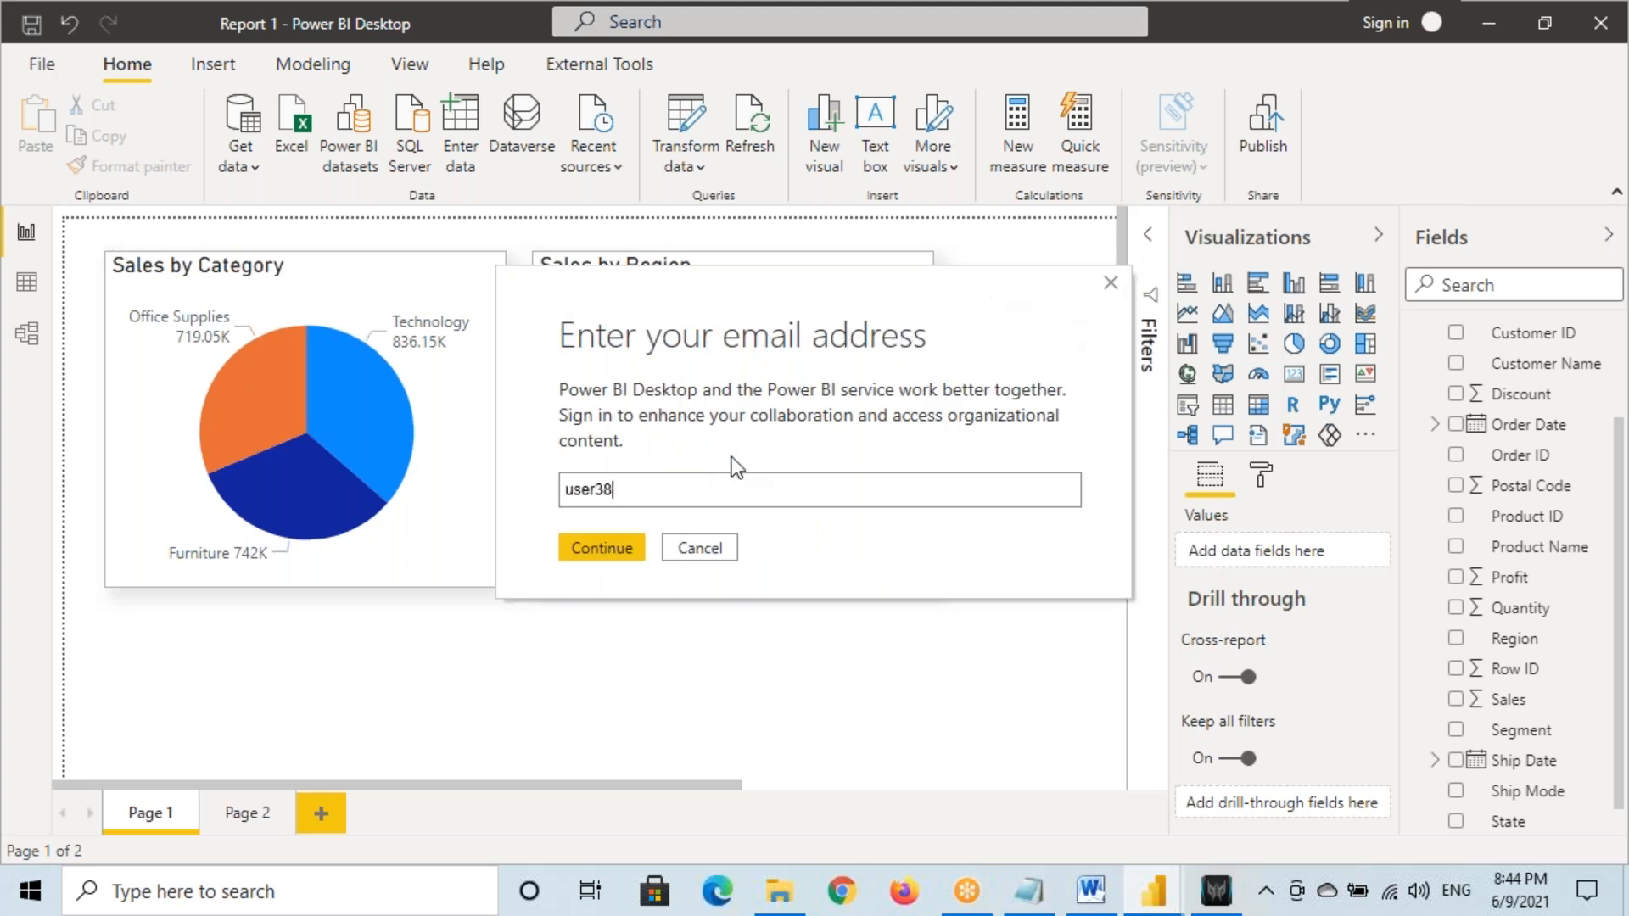
{"action": "type", "text": "@powerbitraining.in"}
{"action": "left_click", "coordinate": [601, 547]}
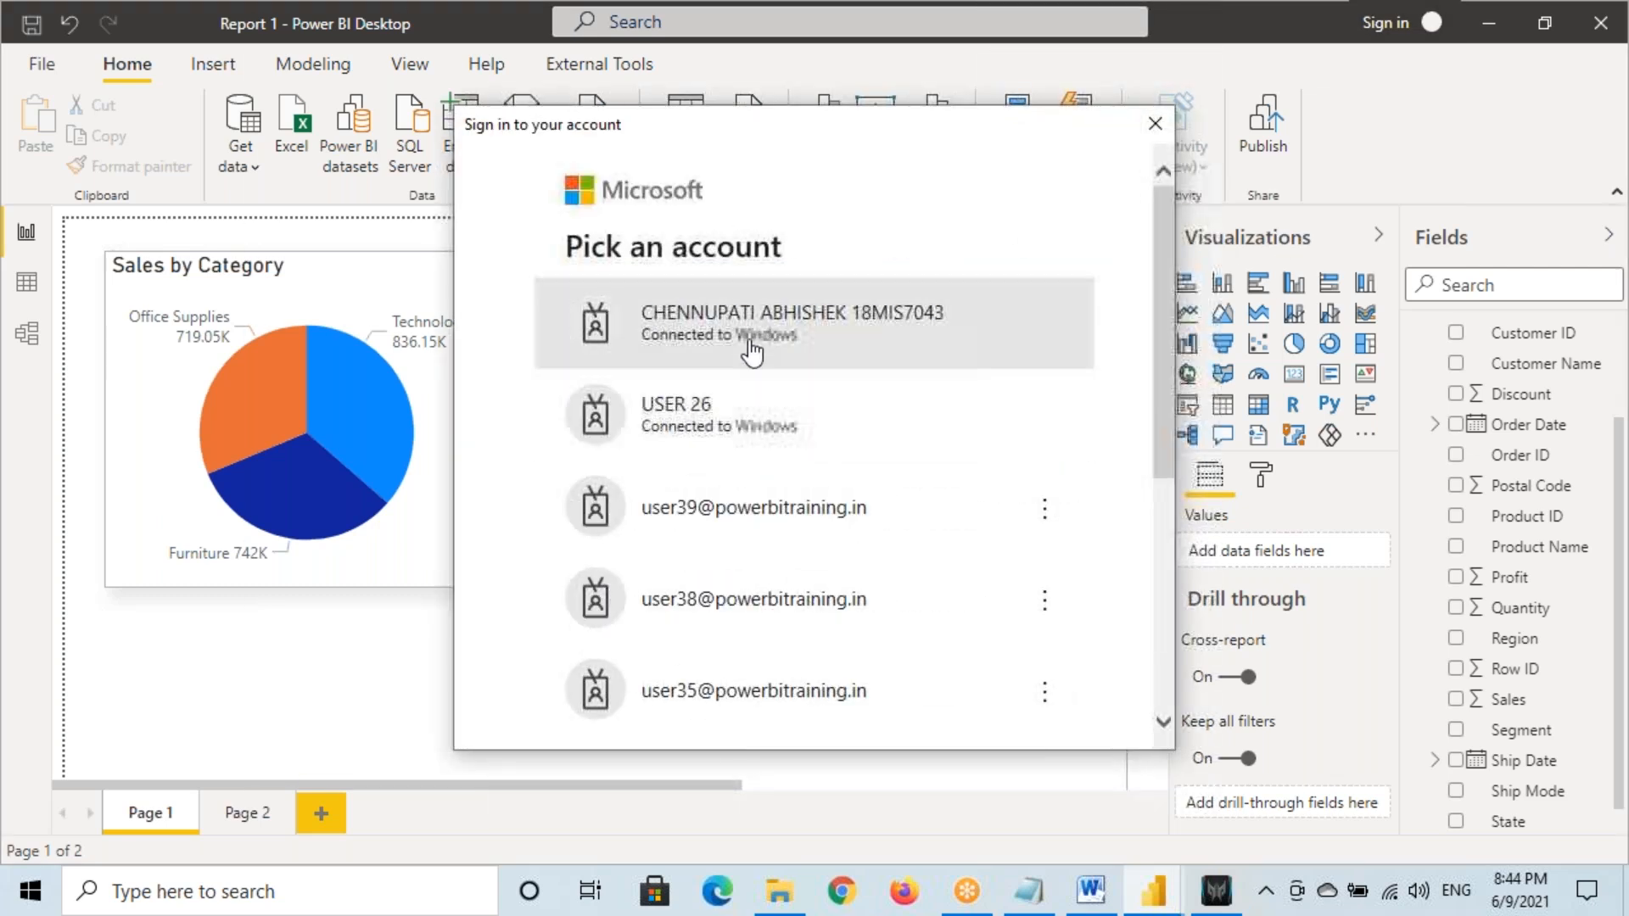
{"action": "left_click", "coordinate": [716, 600]}
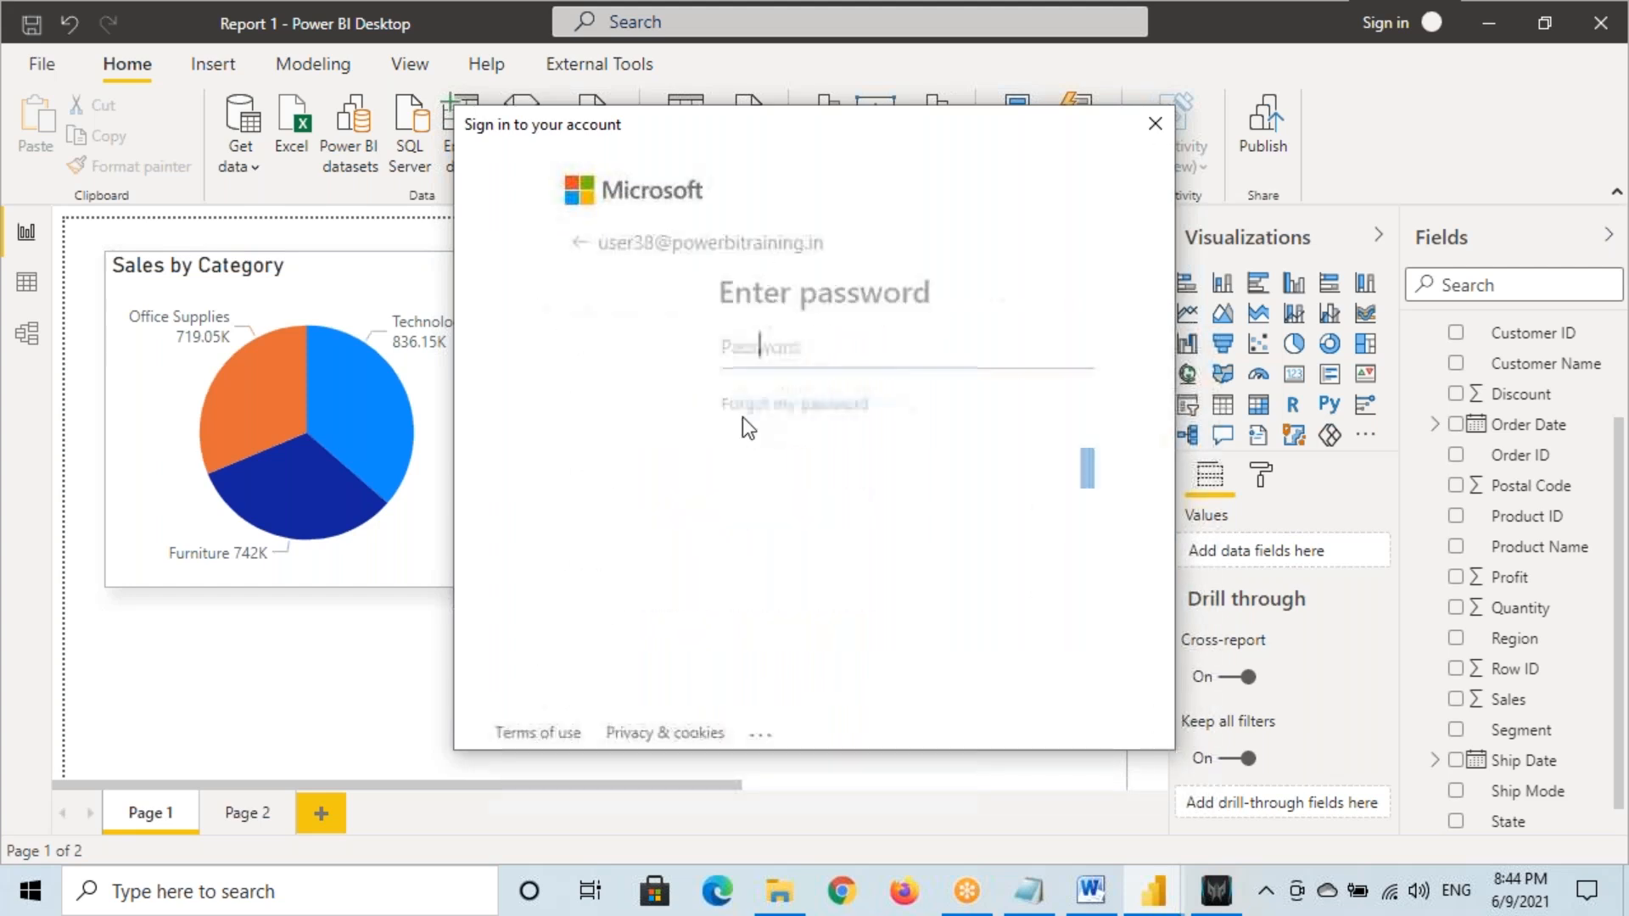
{"action": "left_click_drag", "start_coordinate": [599, 244], "coordinate": [823, 246]}
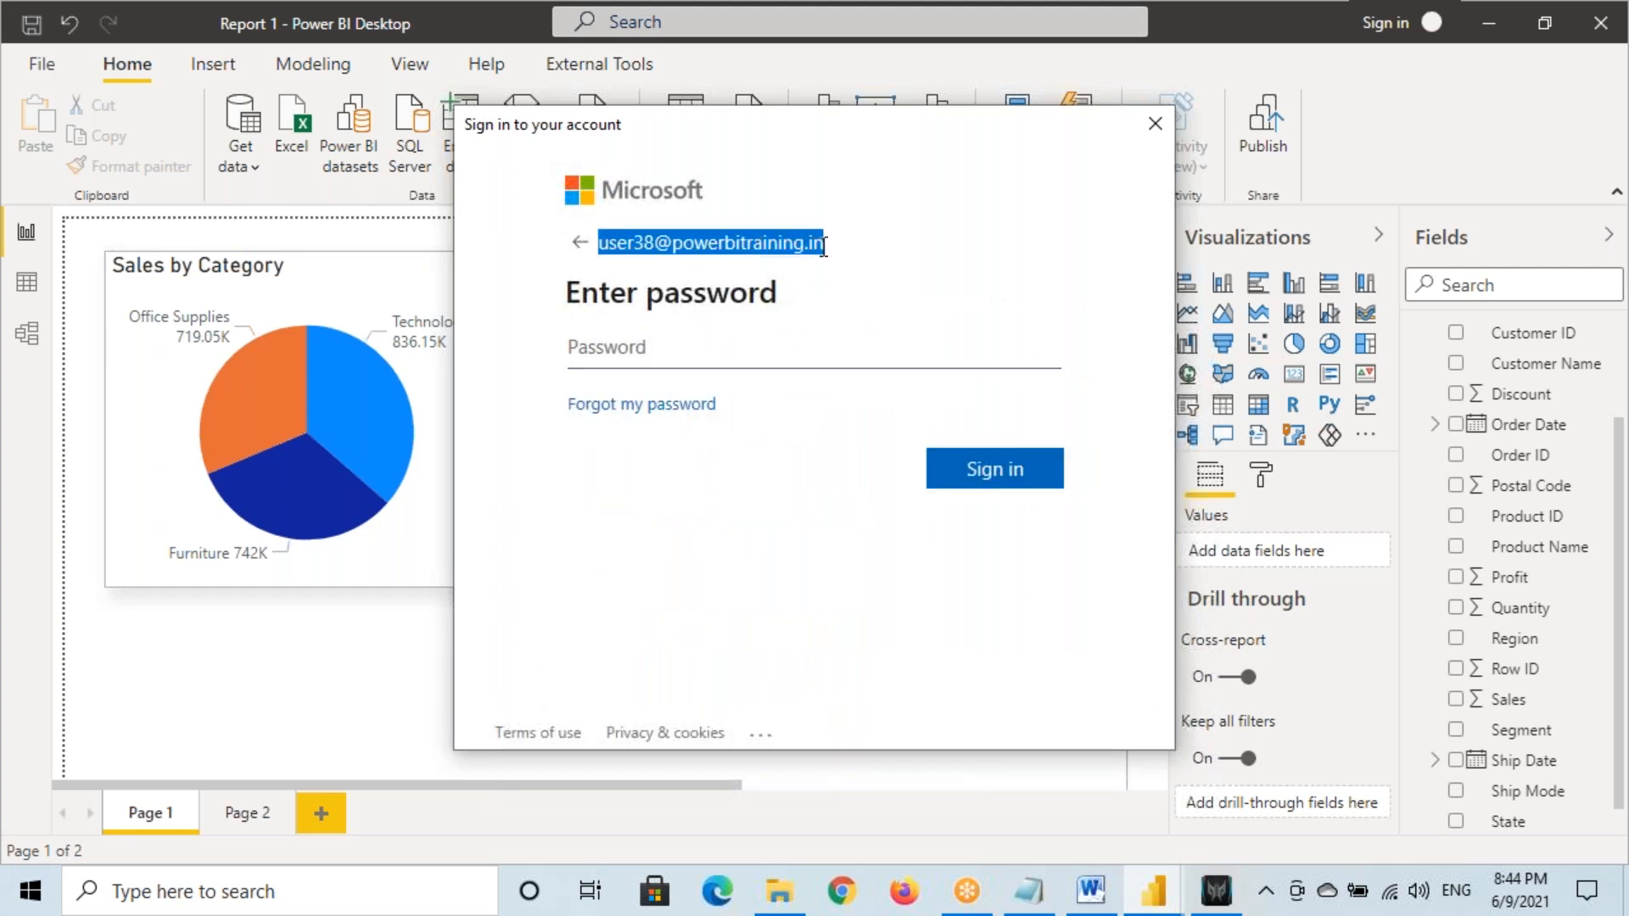
{"action": "left_click", "coordinate": [676, 336]}
{"action": "type", "text": "•"}
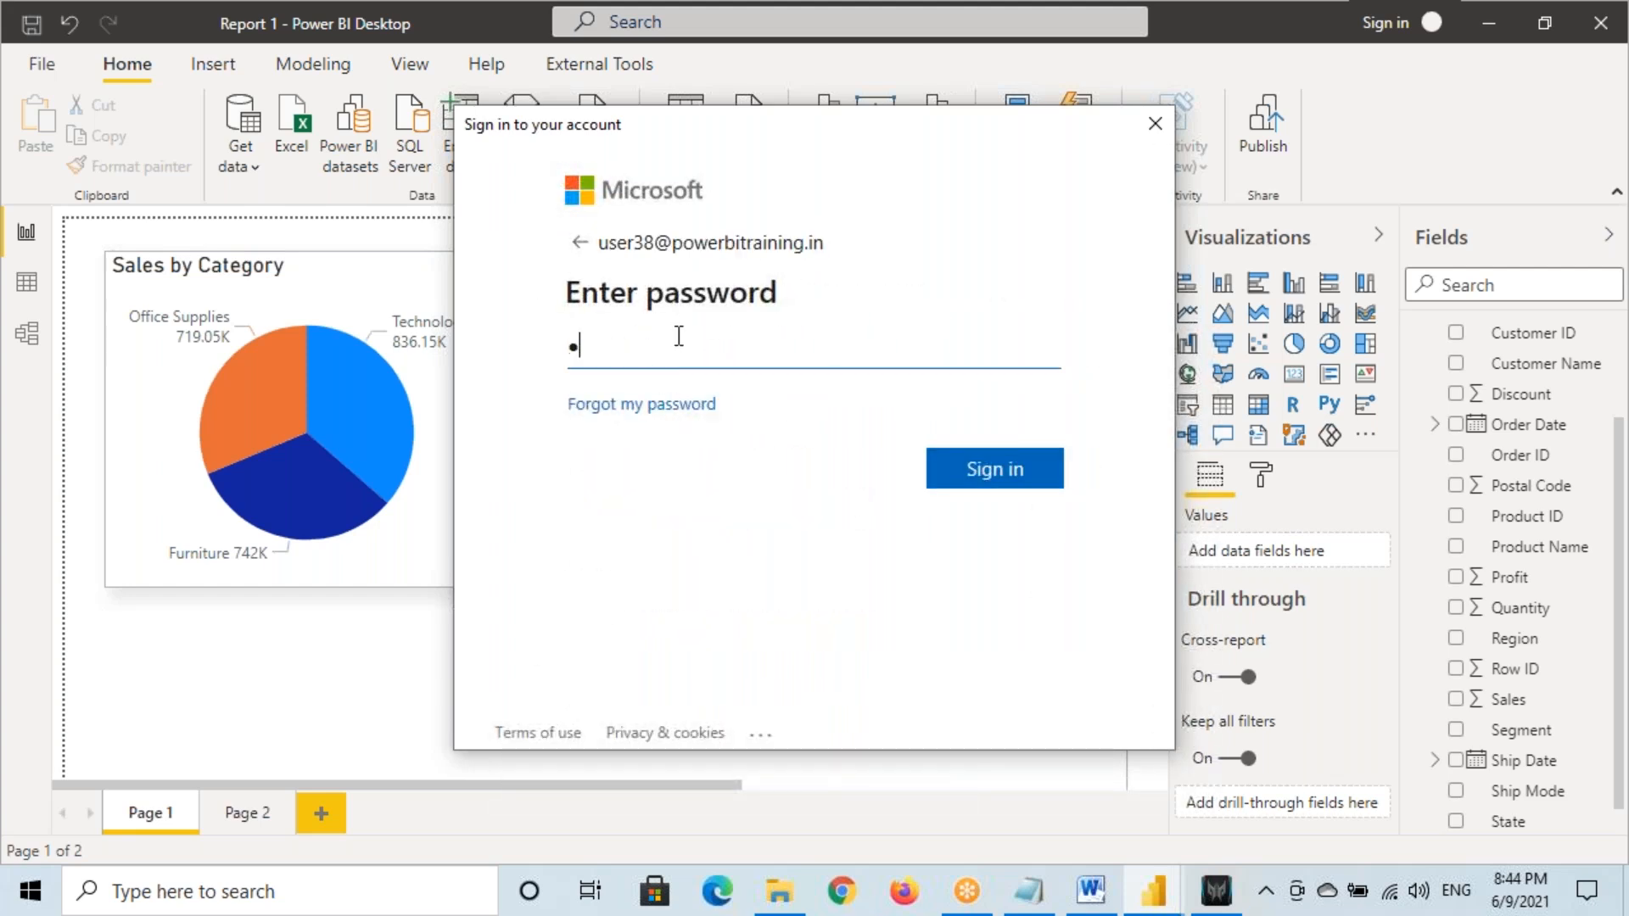
{"action": "type", "text": "••••••"}
{"action": "key", "text": "Return"}
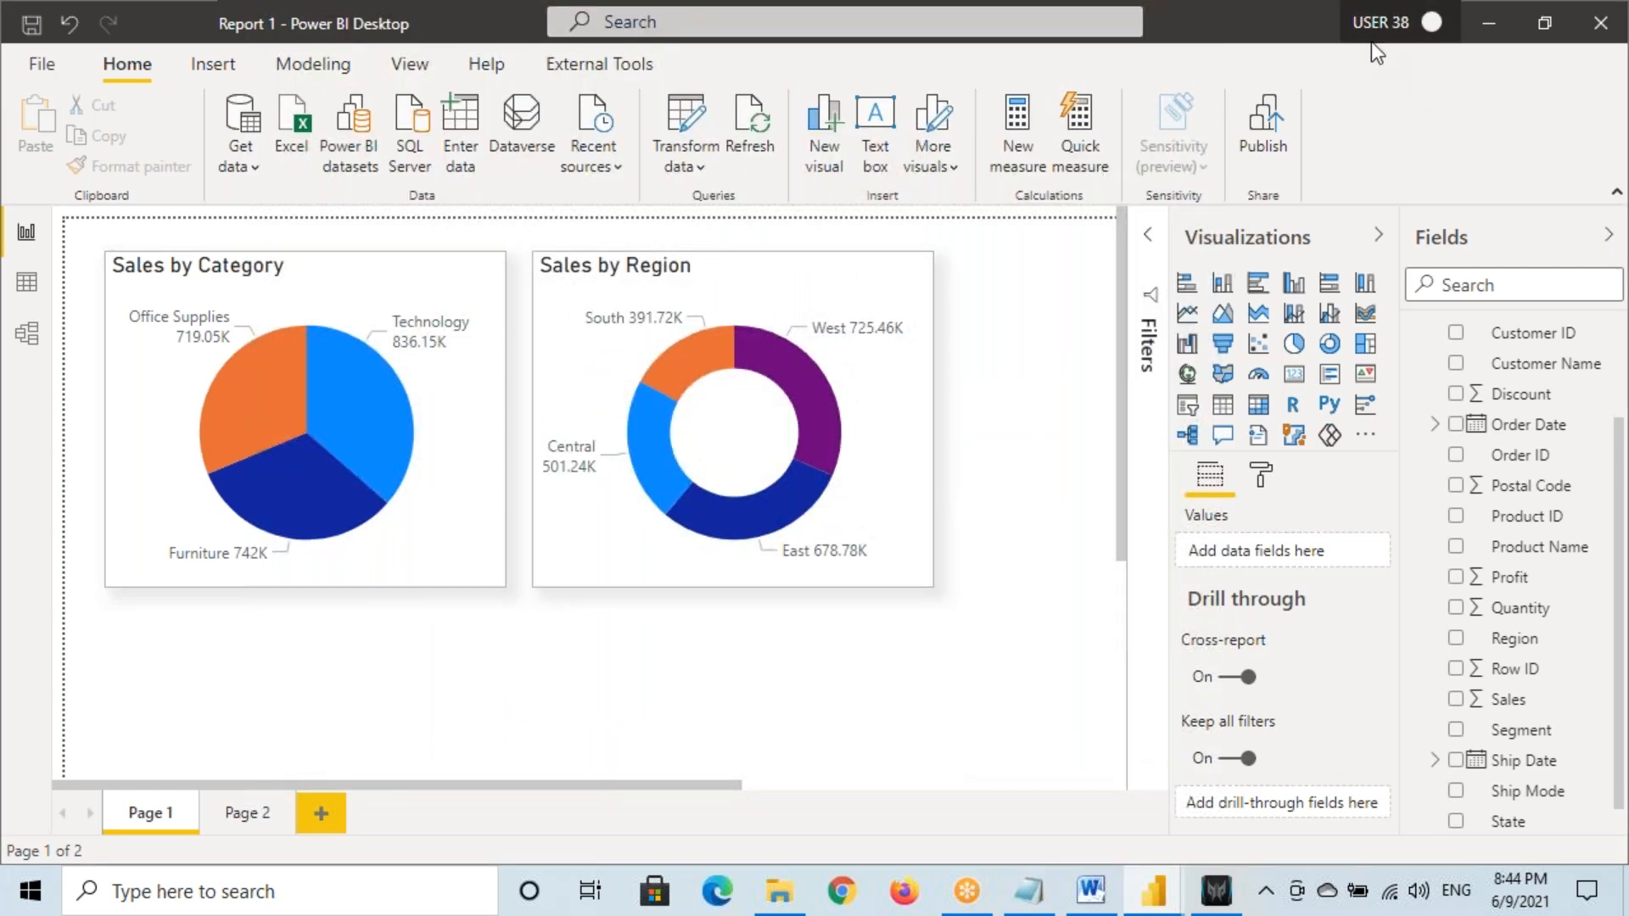
In Report 2, sign out and start signing in with the account e-mail address
{"action": "mouse_move", "coordinate": [1154, 887]}
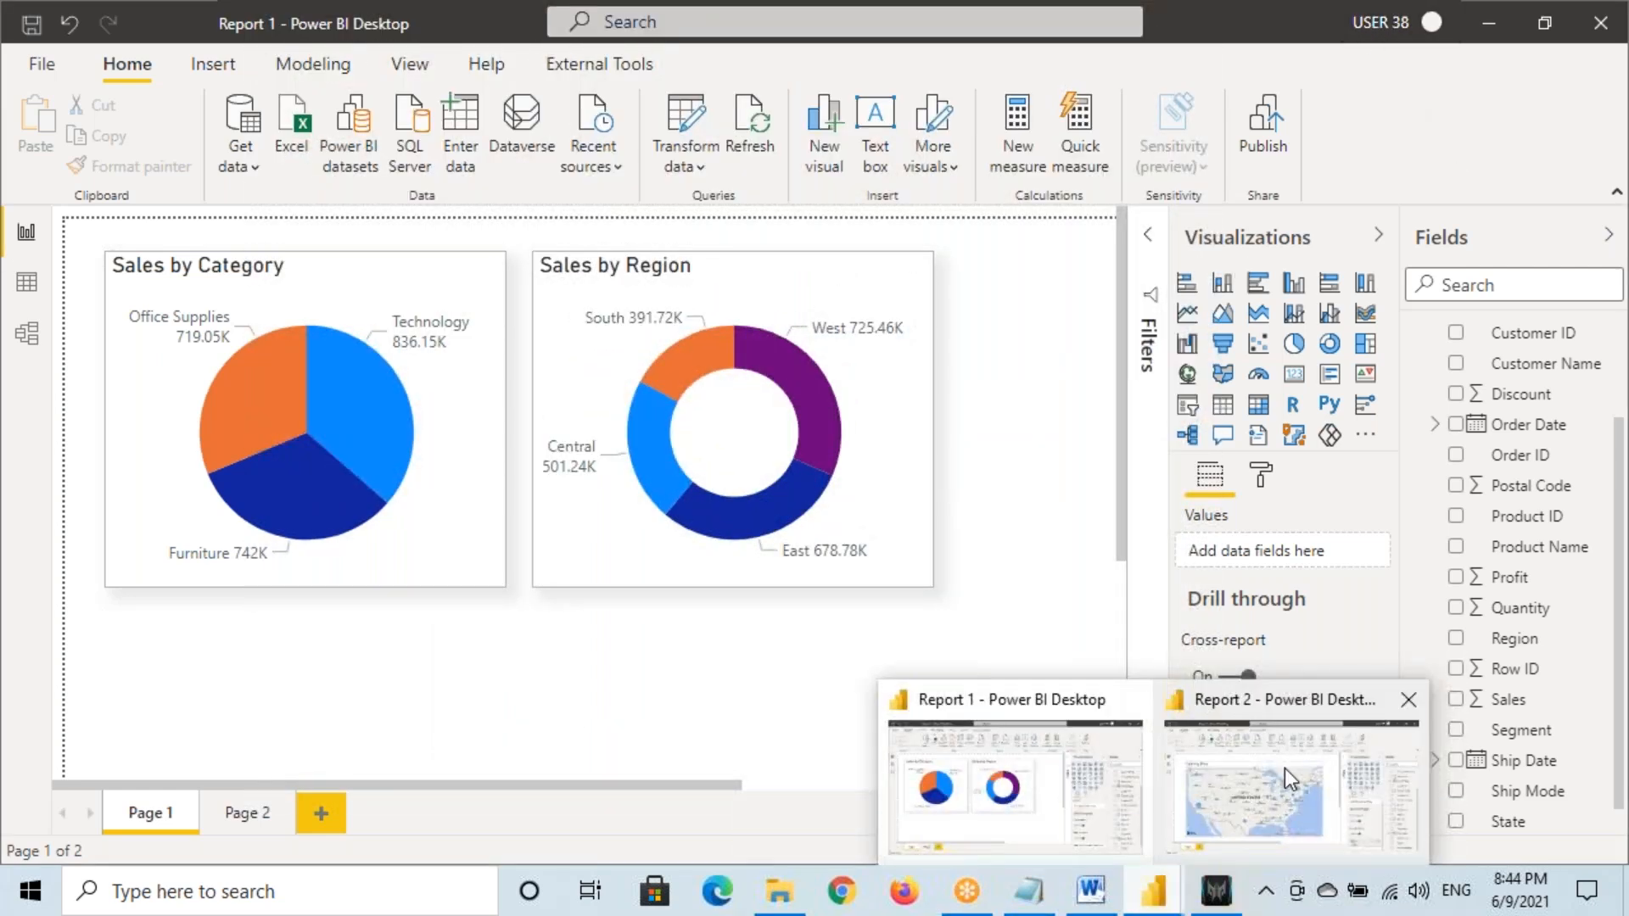
{"action": "left_click", "coordinate": [1281, 781]}
{"action": "left_click", "coordinate": [1419, 27]}
{"action": "left_click", "coordinate": [1375, 51]}
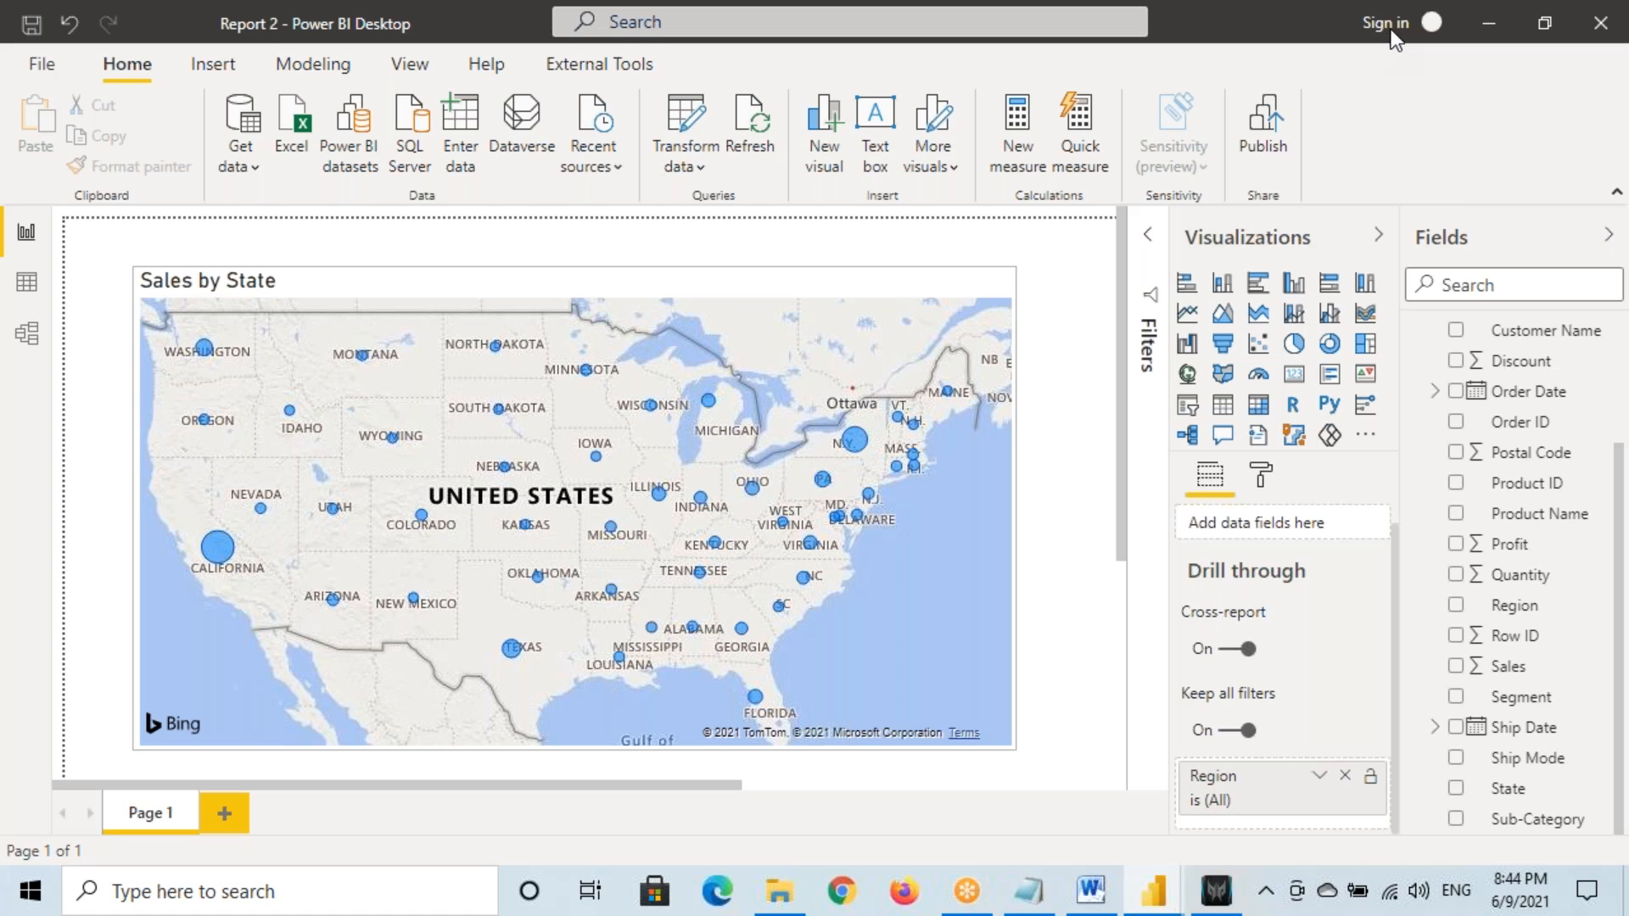
{"action": "left_click", "coordinate": [1292, 136]}
Pick the same account as Report 1, enter its password, finish sign-in, and return to Report 1
{"action": "left_click", "coordinate": [603, 548]}
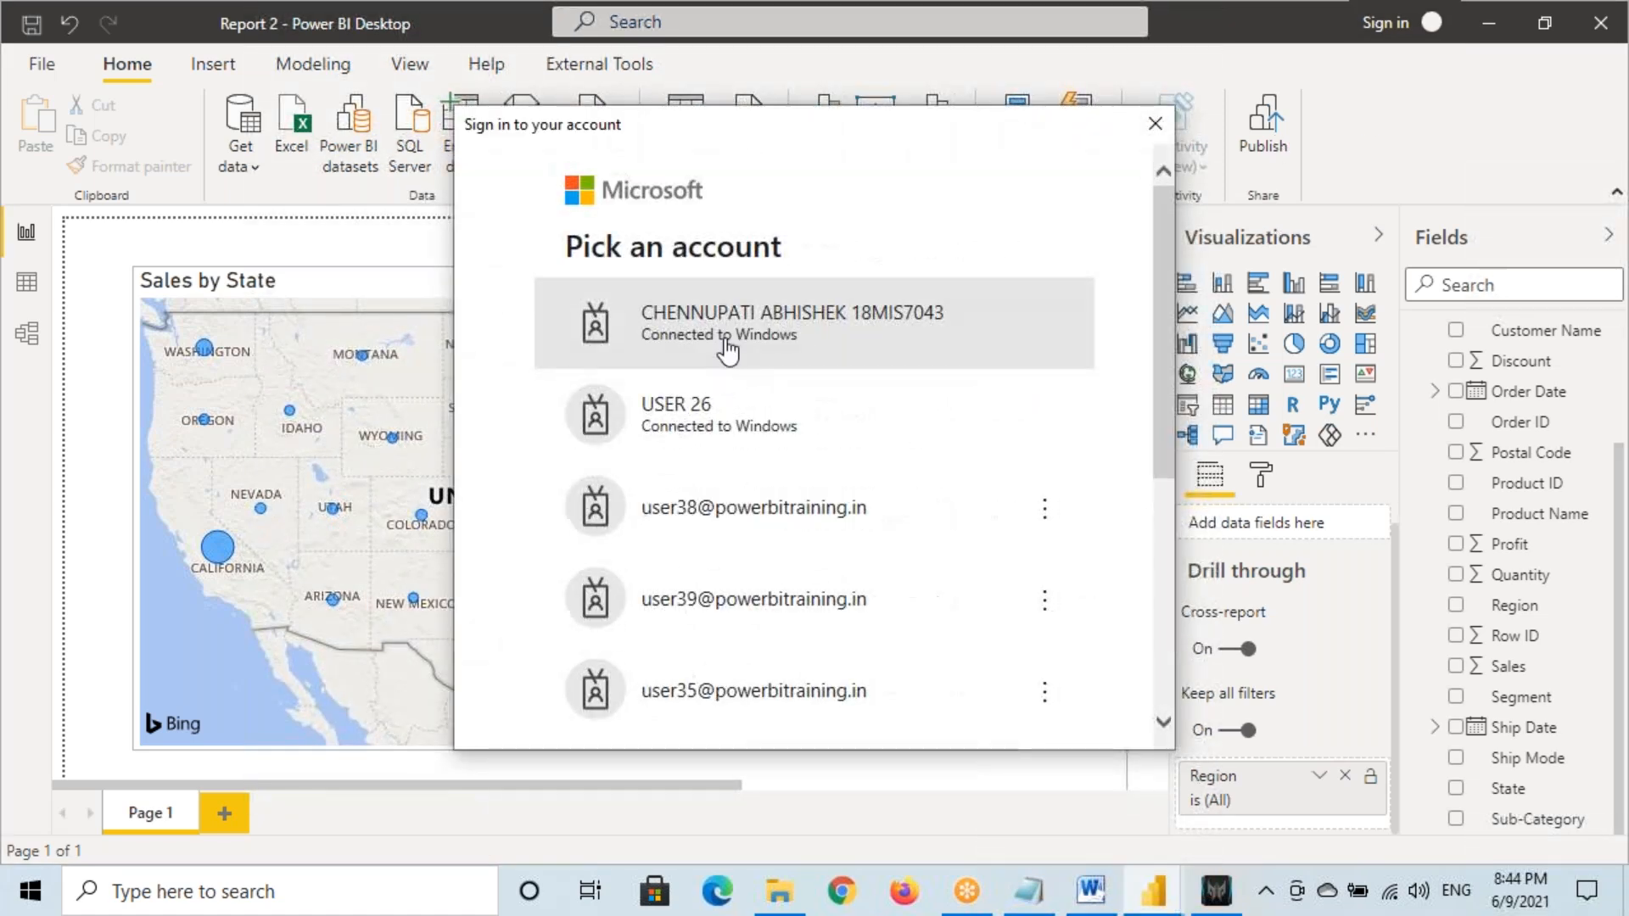
{"action": "left_click", "coordinate": [779, 535]}
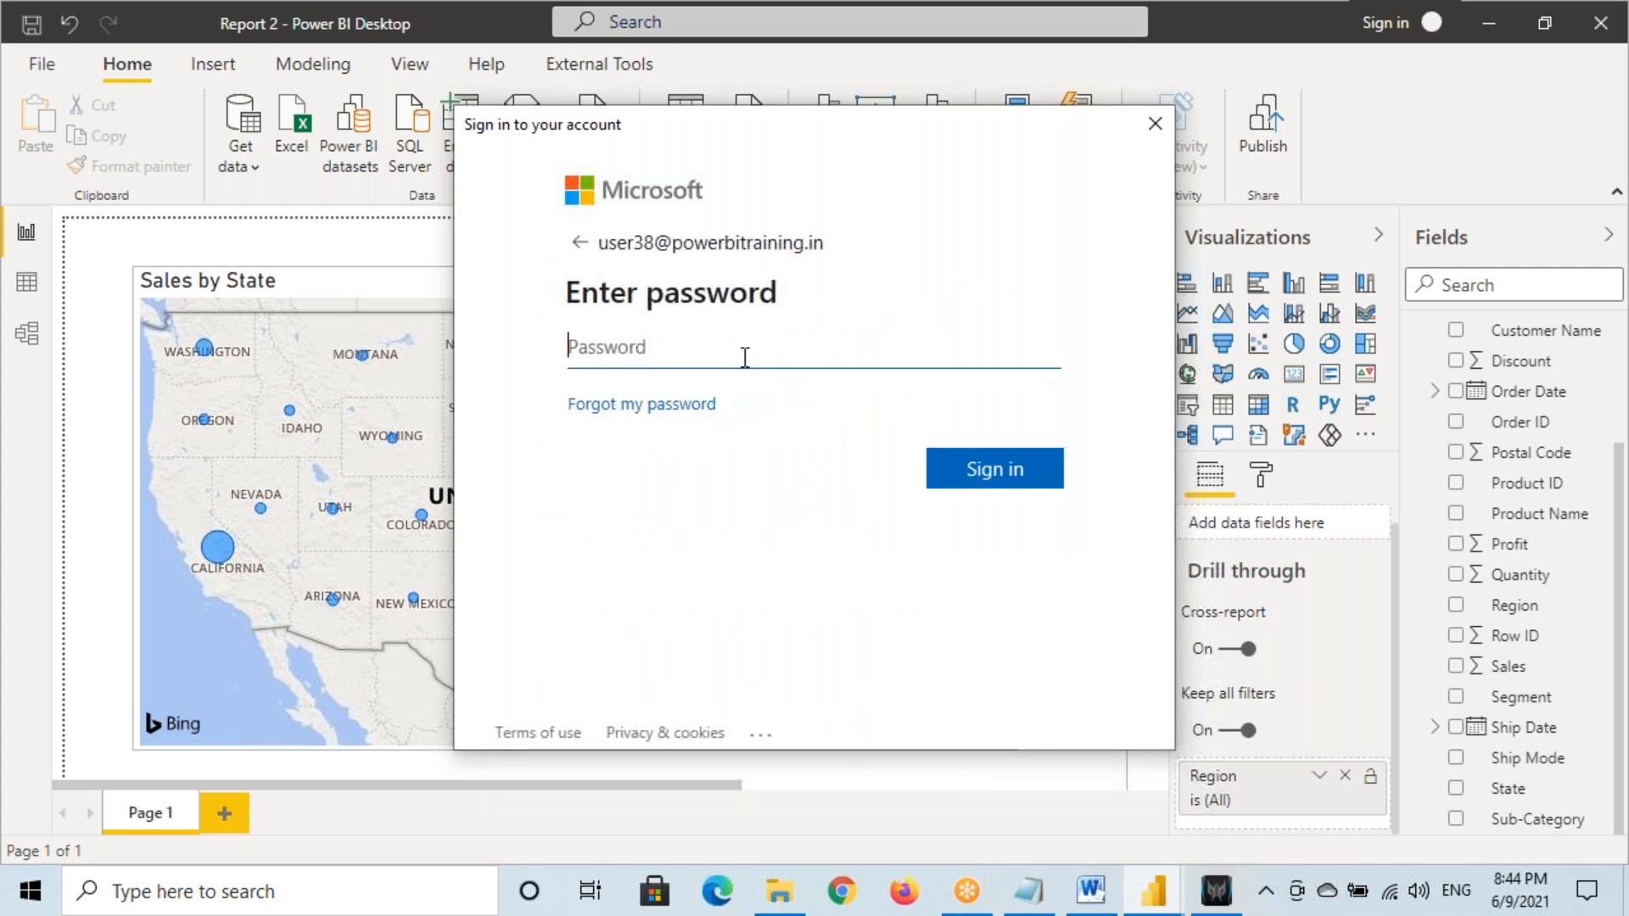
{"action": "type", "text": "••••"}
{"action": "key", "text": "BackSpace"}
{"action": "key", "text": "BackSpace"}
{"action": "type", "text": "••"}
{"action": "left_click", "coordinate": [1010, 483]}
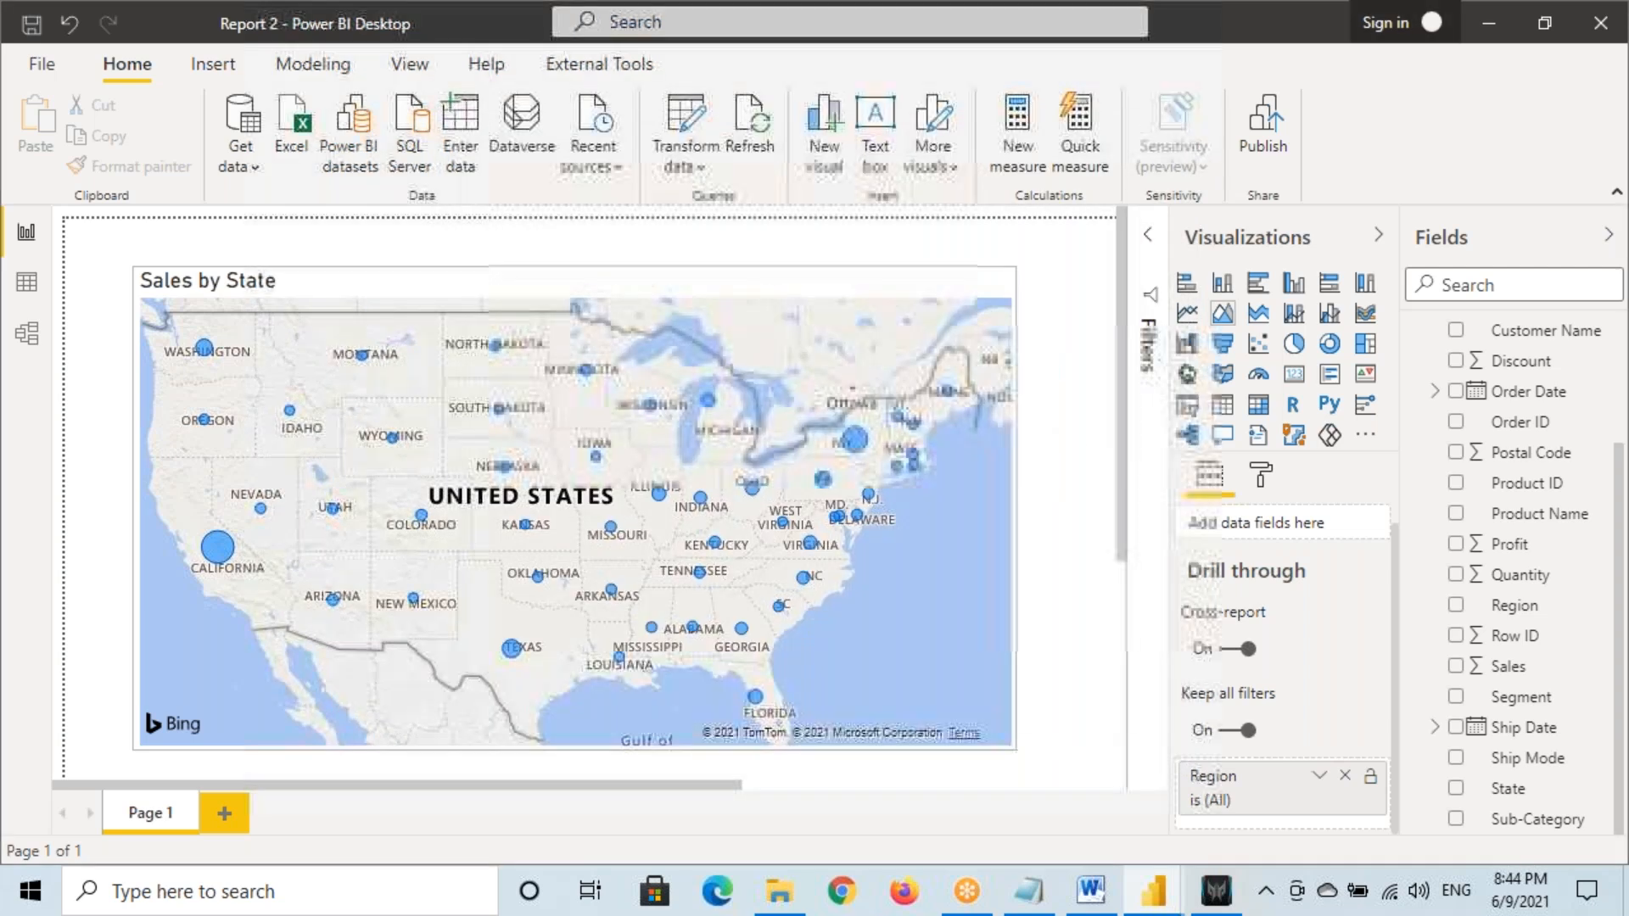
{"action": "mouse_move", "coordinate": [1154, 891]}
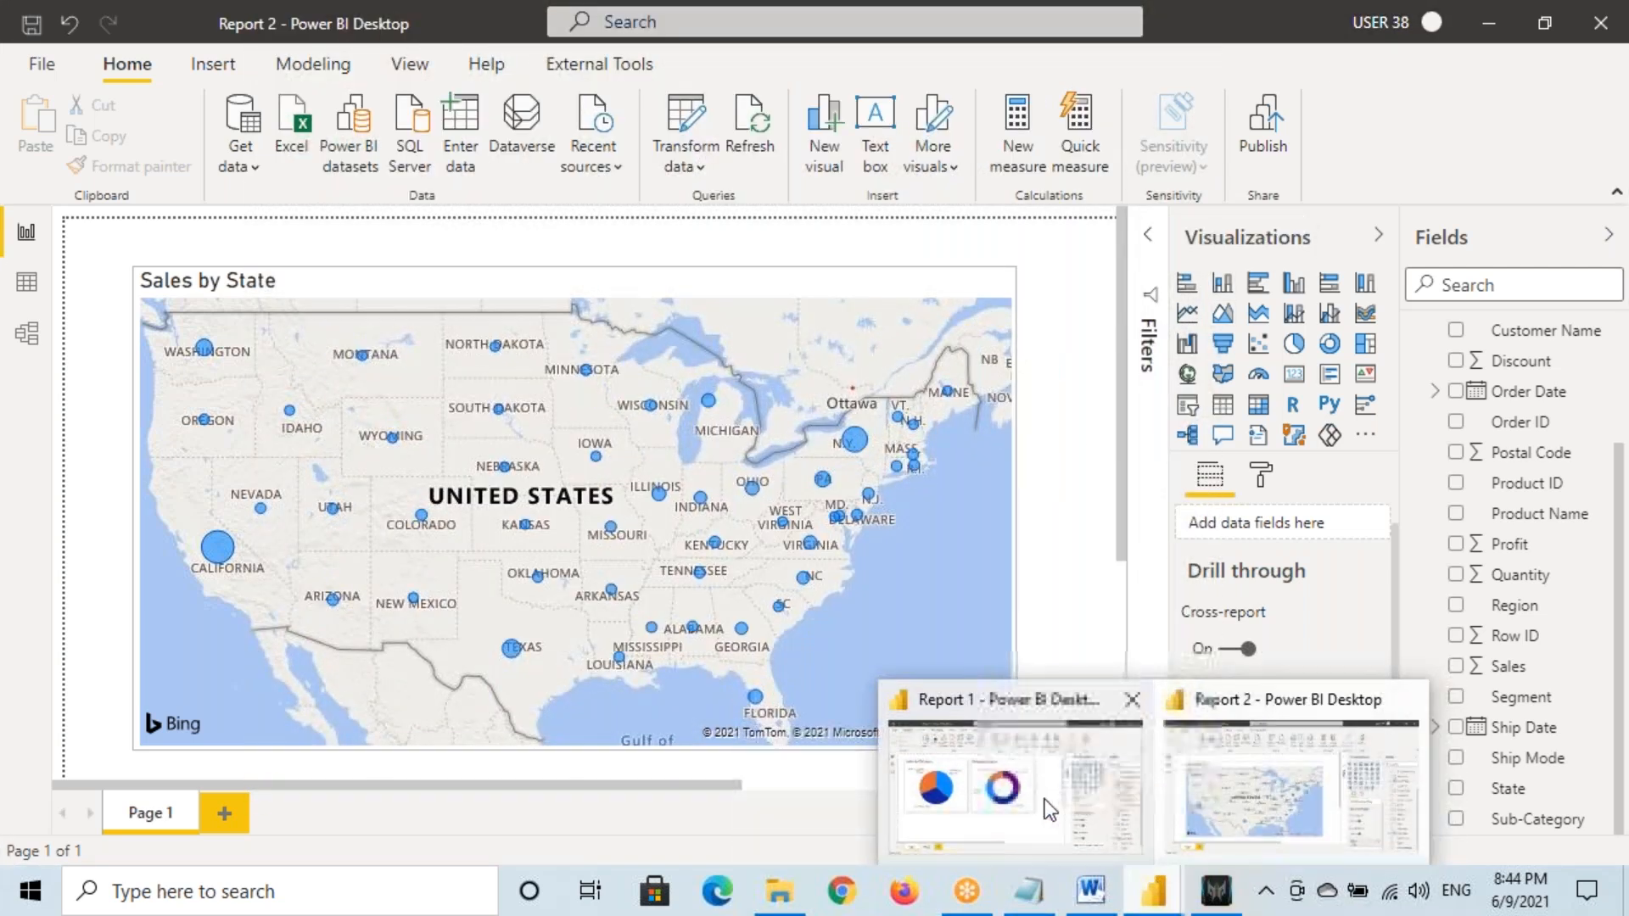
{"action": "left_click", "coordinate": [1047, 806]}
Publish Report 1 to the 8PM June 2021 Power BI Files workspace
{"action": "left_click", "coordinate": [1264, 123]}
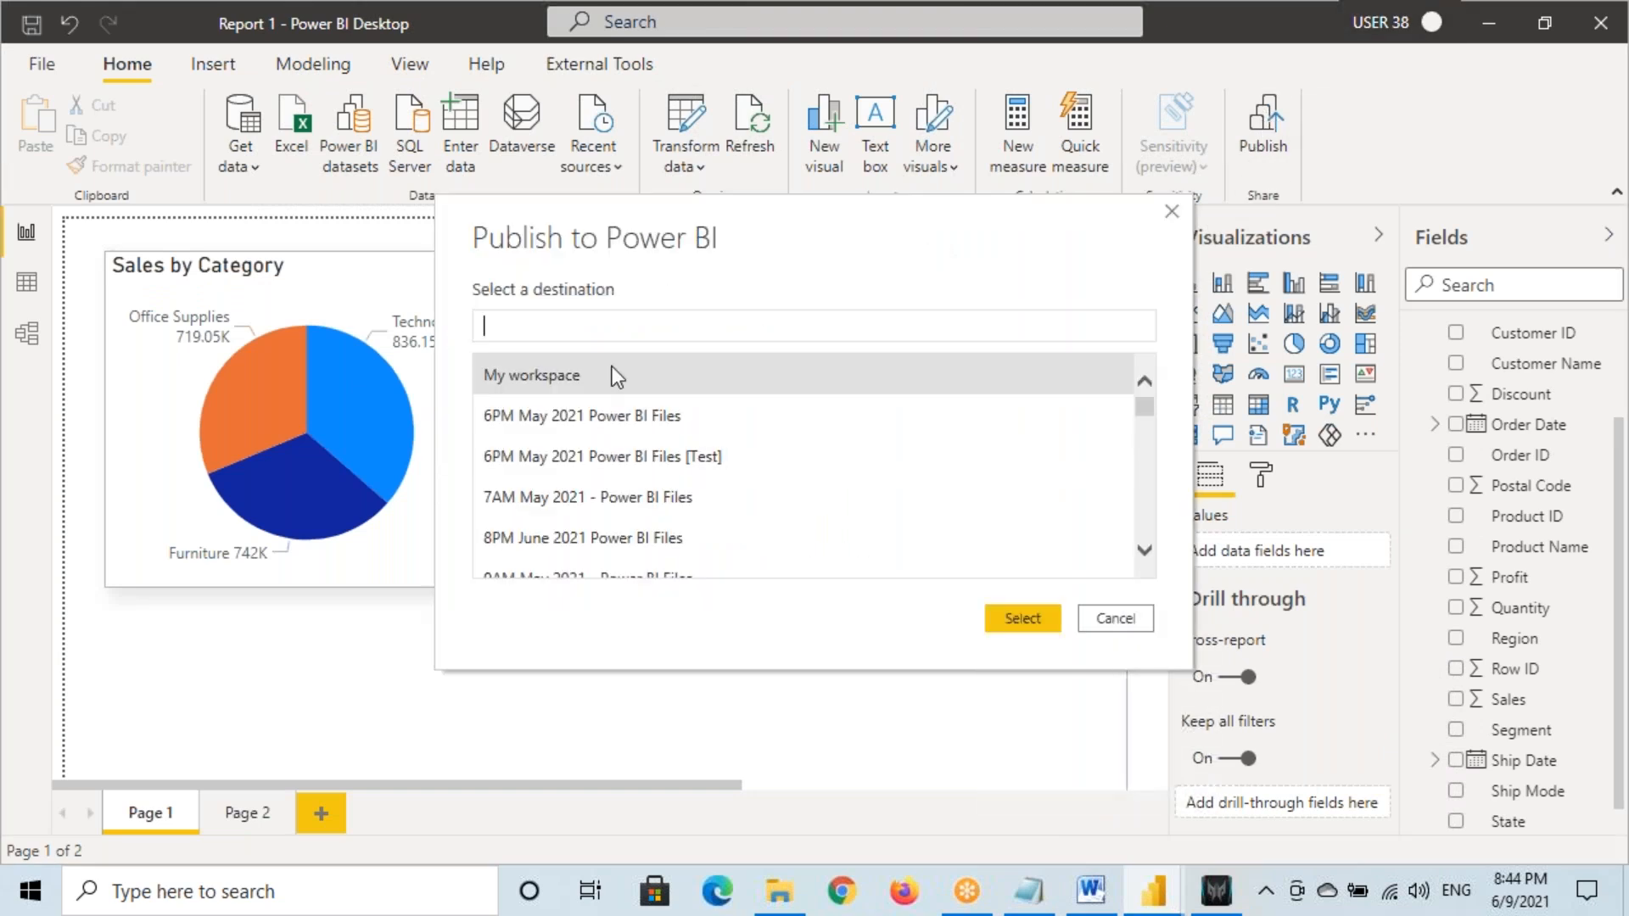
{"action": "type", "text": "8PM"}
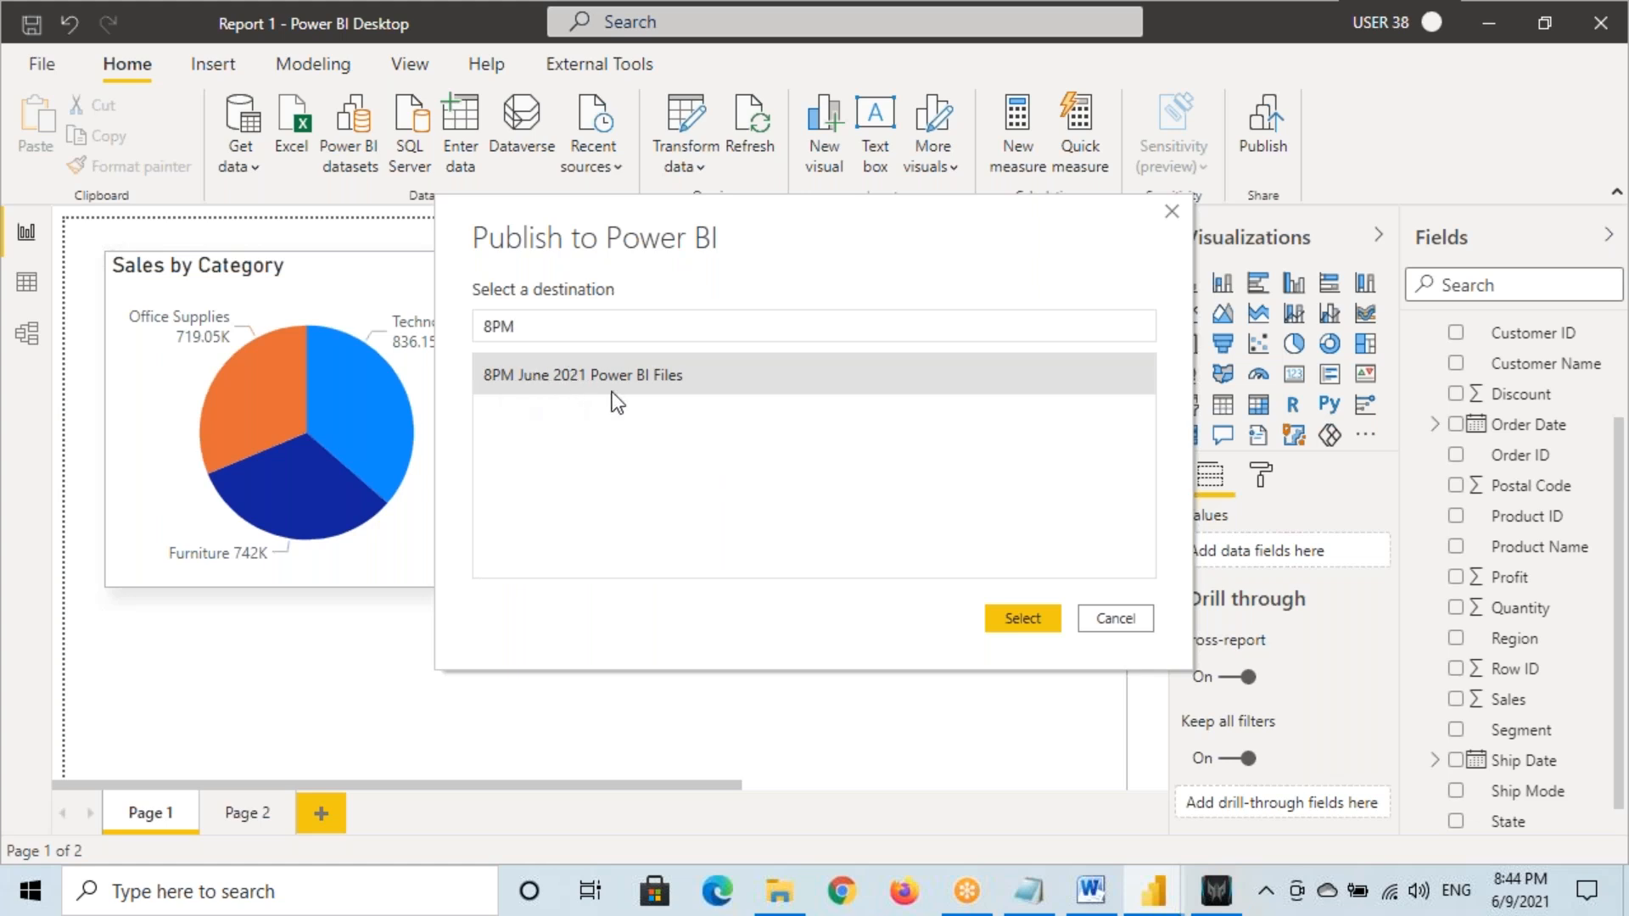
{"action": "left_click", "coordinate": [1000, 613]}
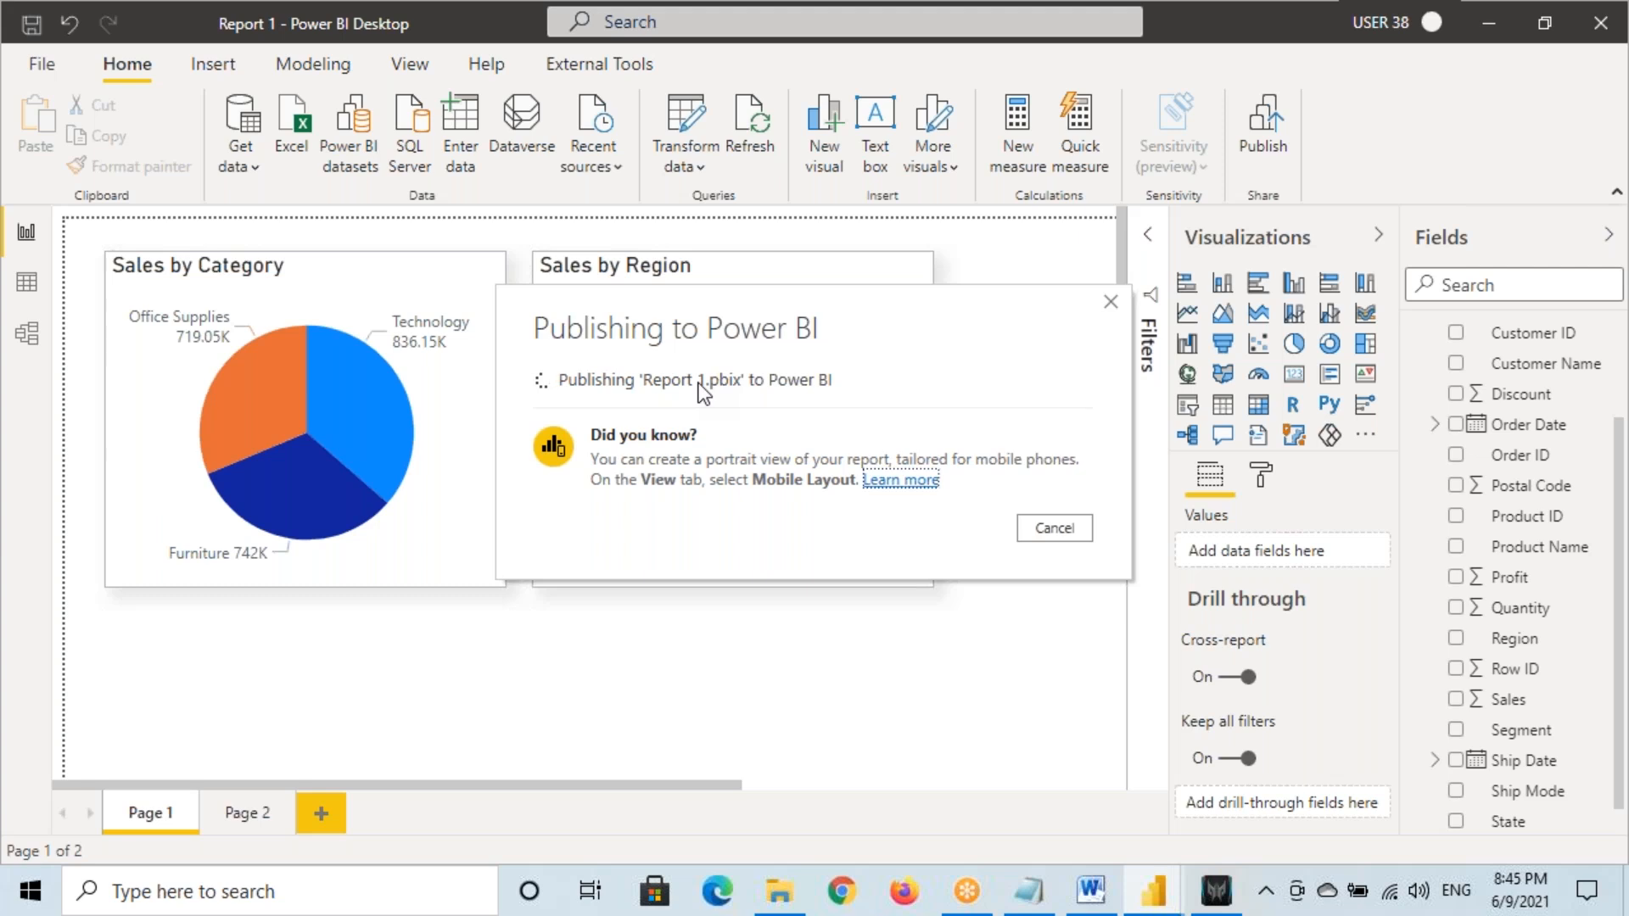
{"action": "left_click", "coordinate": [1055, 606]}
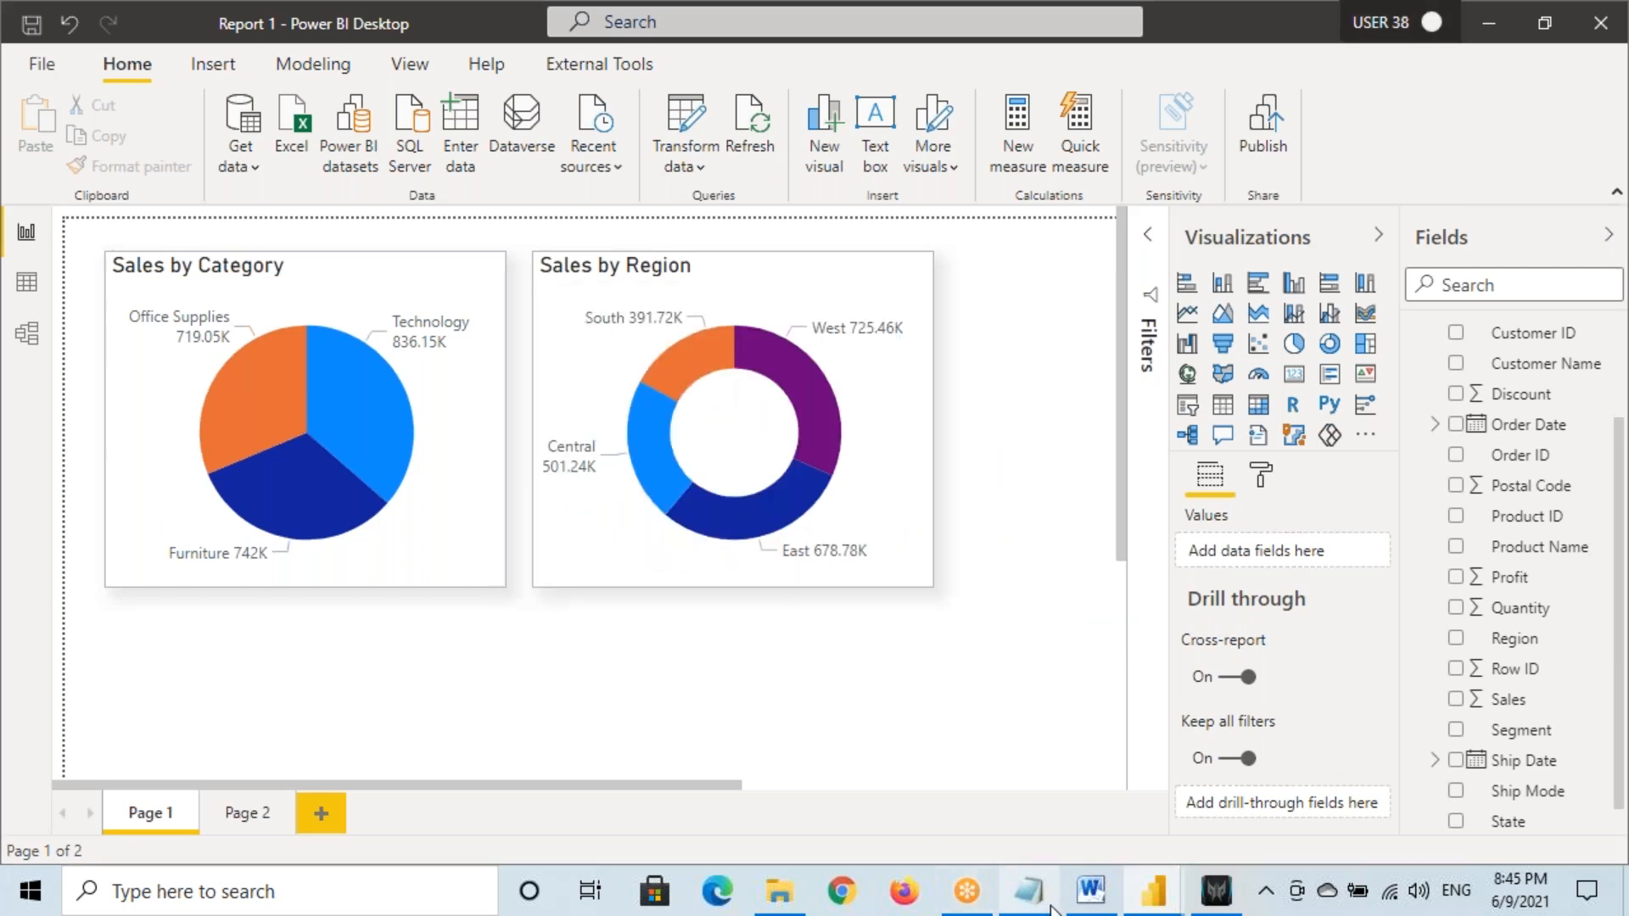
Publish Report 2 to the same 8PM June 2021 Power BI Files workspace
{"action": "left_click", "coordinate": [1153, 892]}
{"action": "left_click", "coordinate": [1269, 772]}
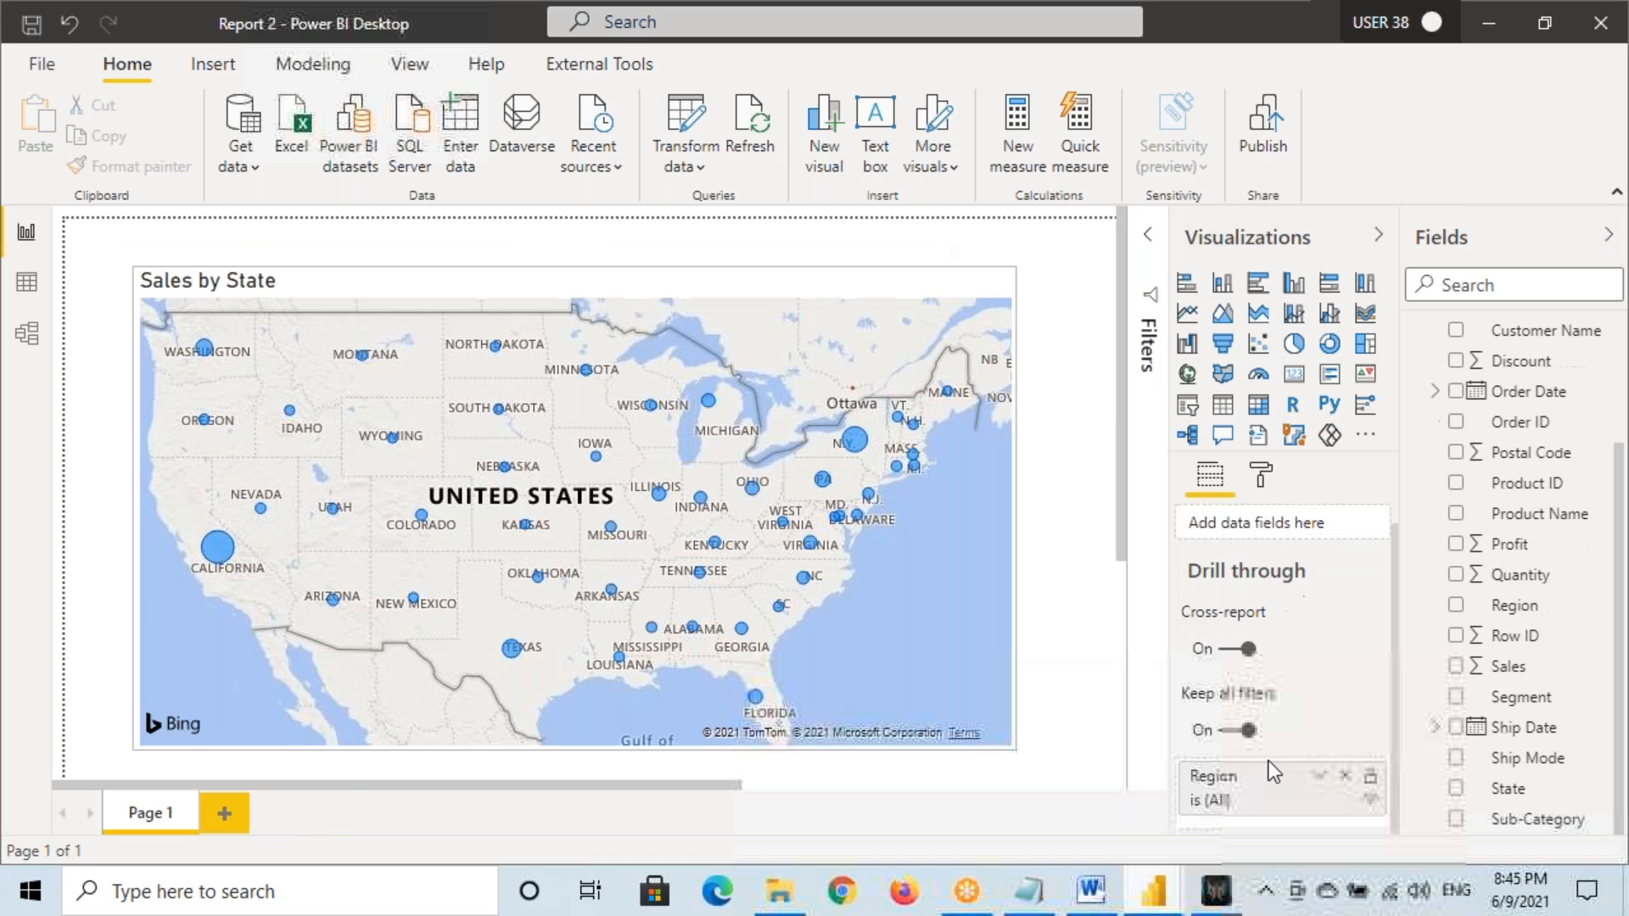
{"action": "left_click", "coordinate": [1269, 119]}
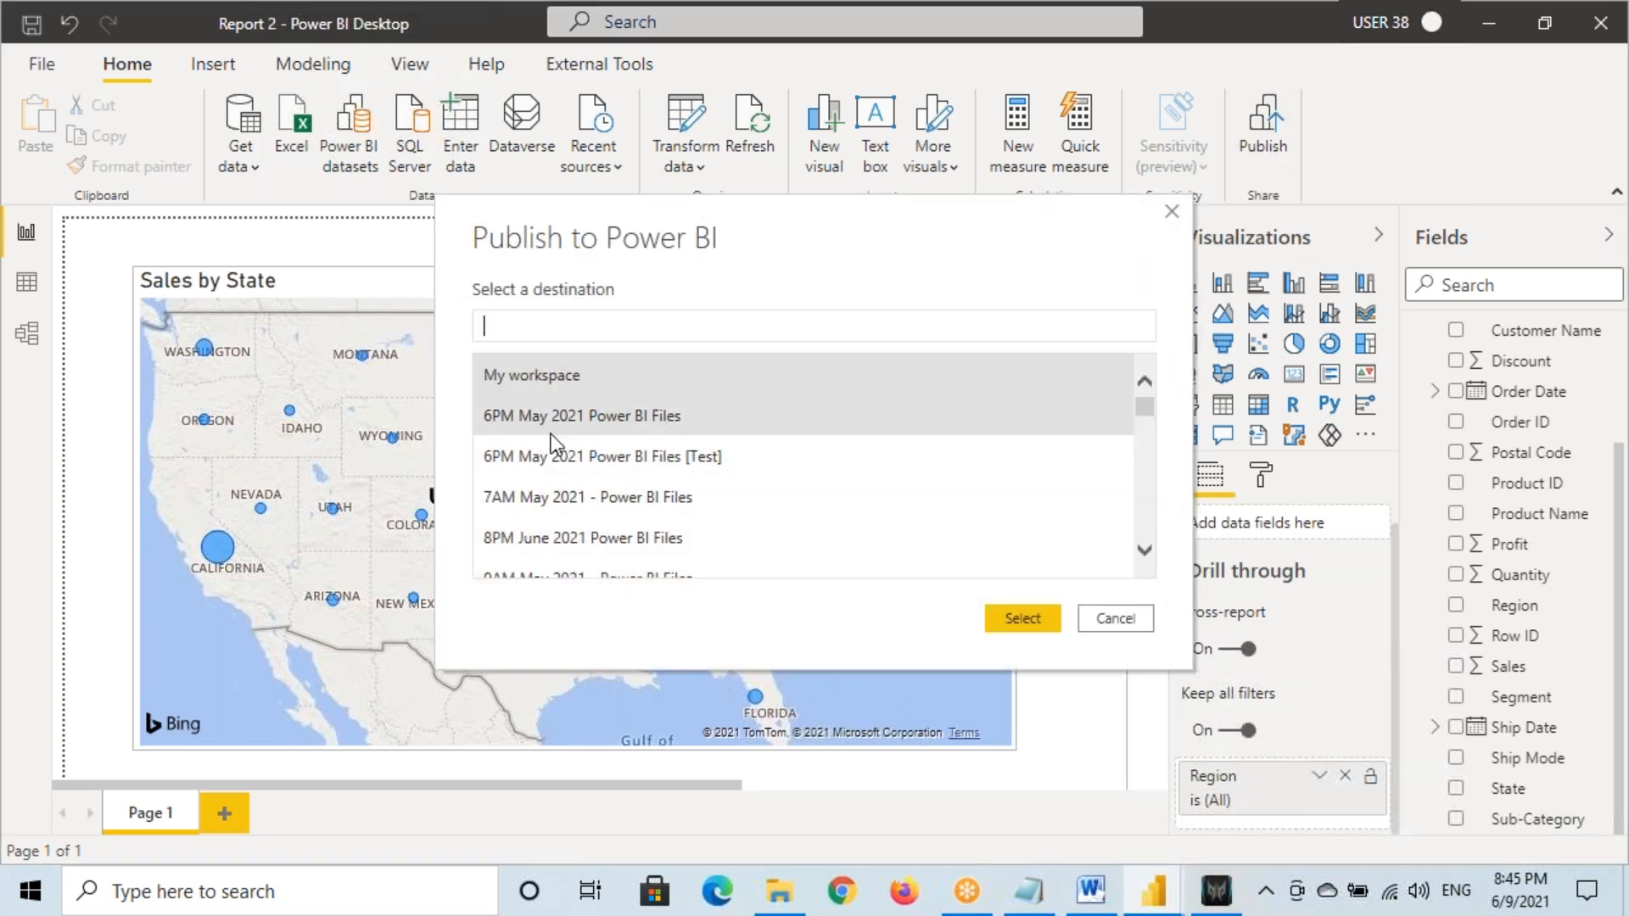
{"action": "scroll", "coordinate": [560, 471], "scroll_direction": "down", "scroll_amount": 1}
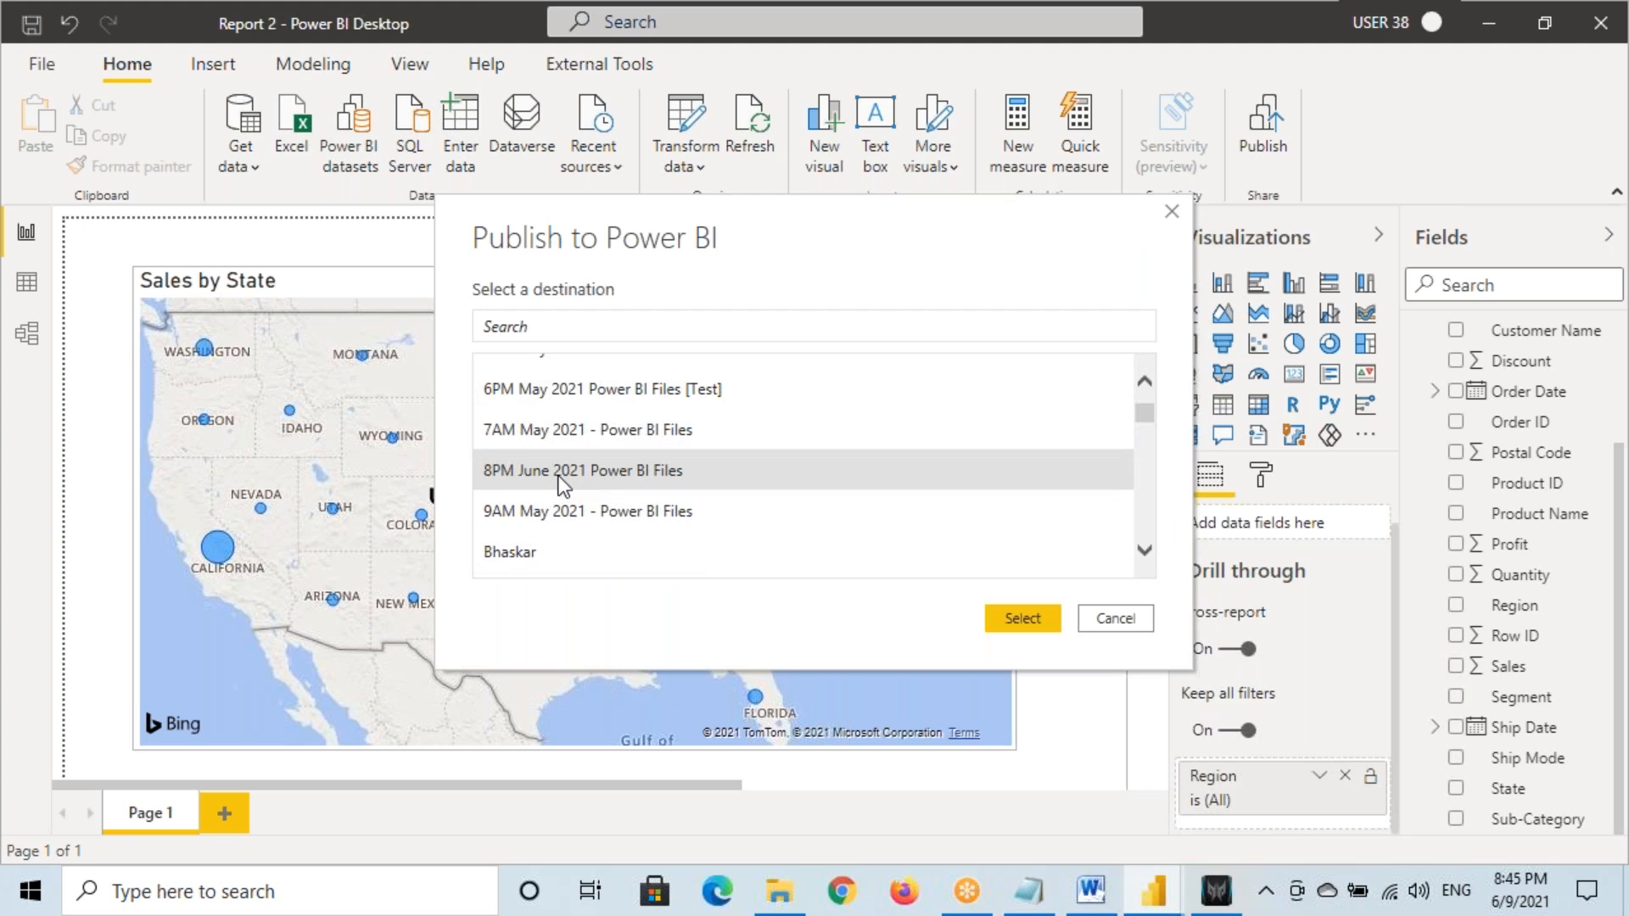
{"action": "left_click", "coordinate": [1023, 618]}
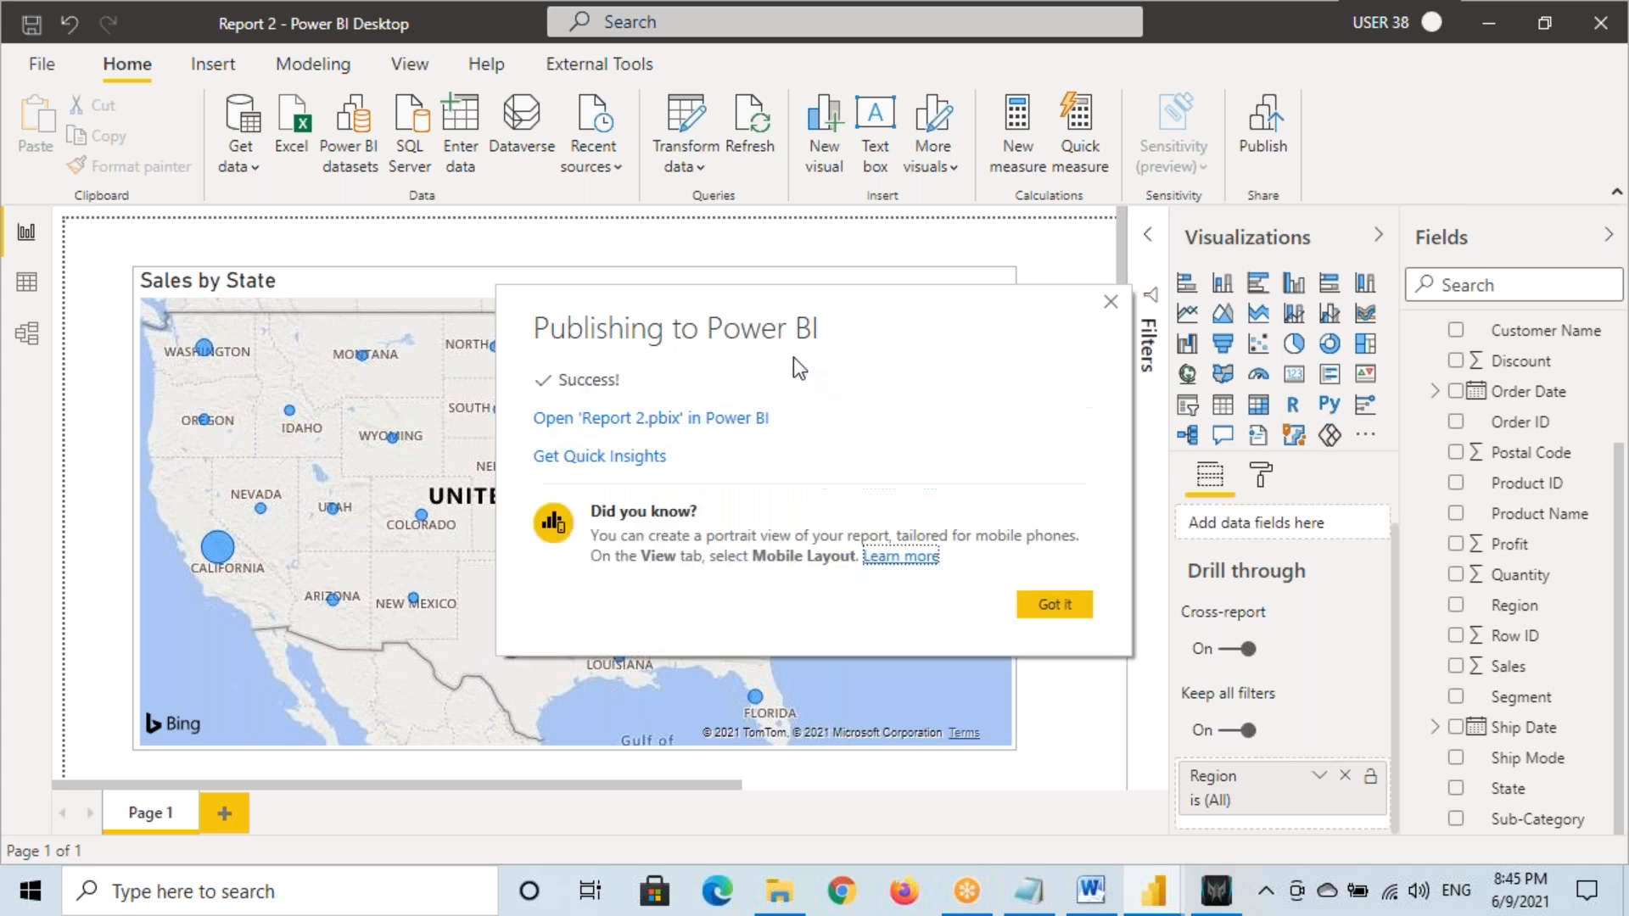
{"action": "left_click", "coordinate": [1056, 605]}
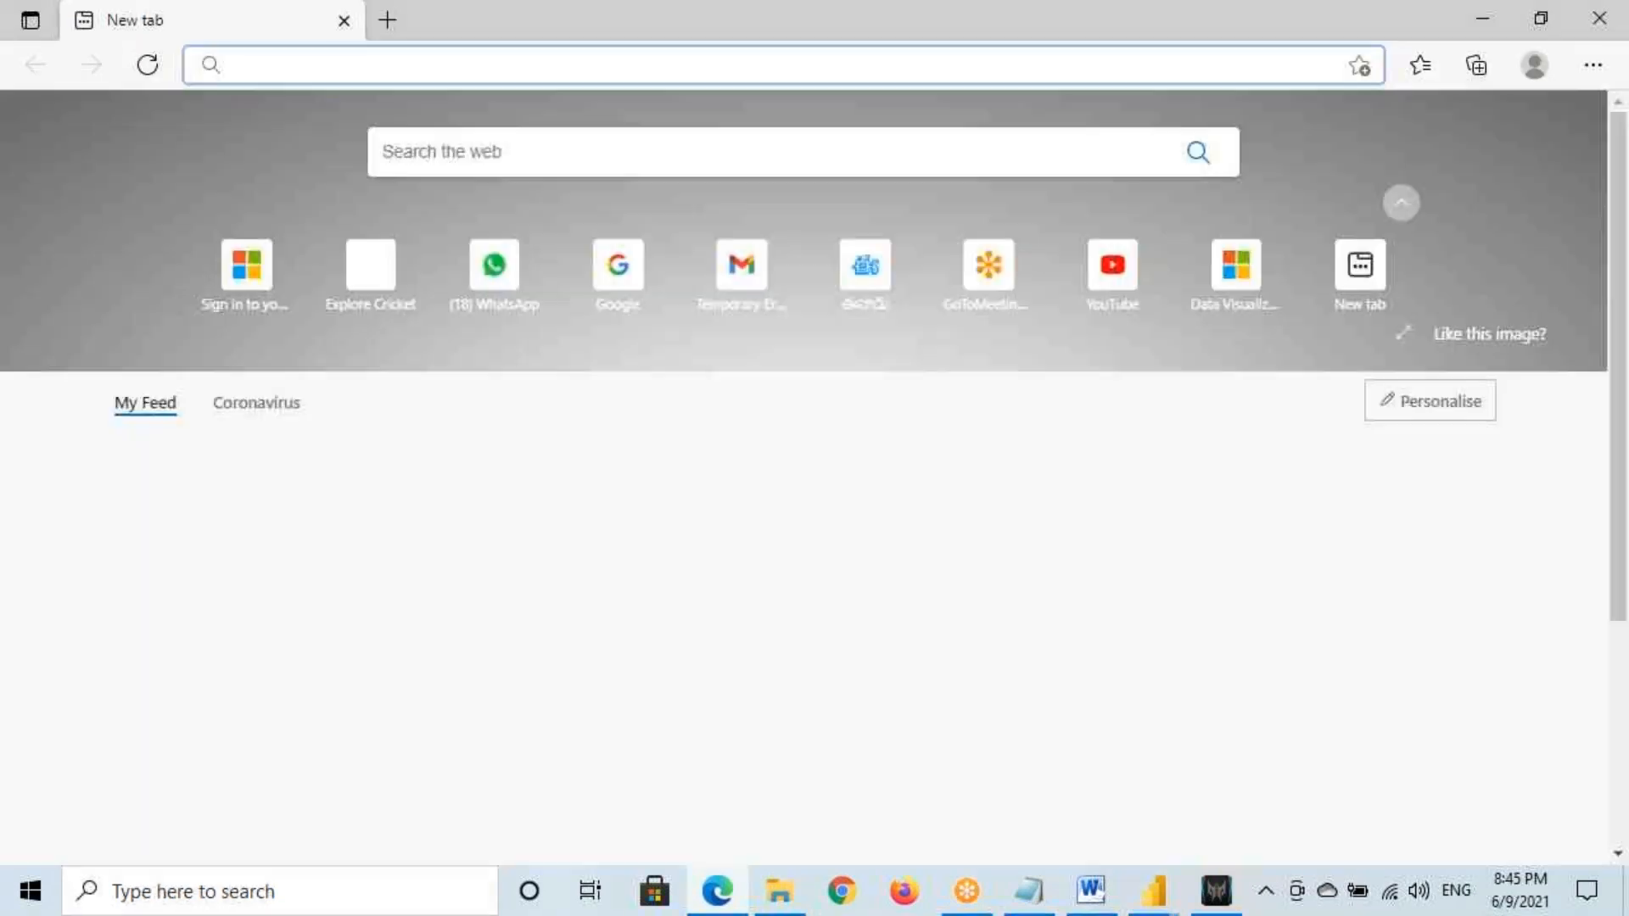
Sign in at app.powerbi.com with the account password and open the 8PM June 2021 Power BI Files workspace
{"action": "type", "text": "app.powerbi.com"}
{"action": "key", "text": "Return"}
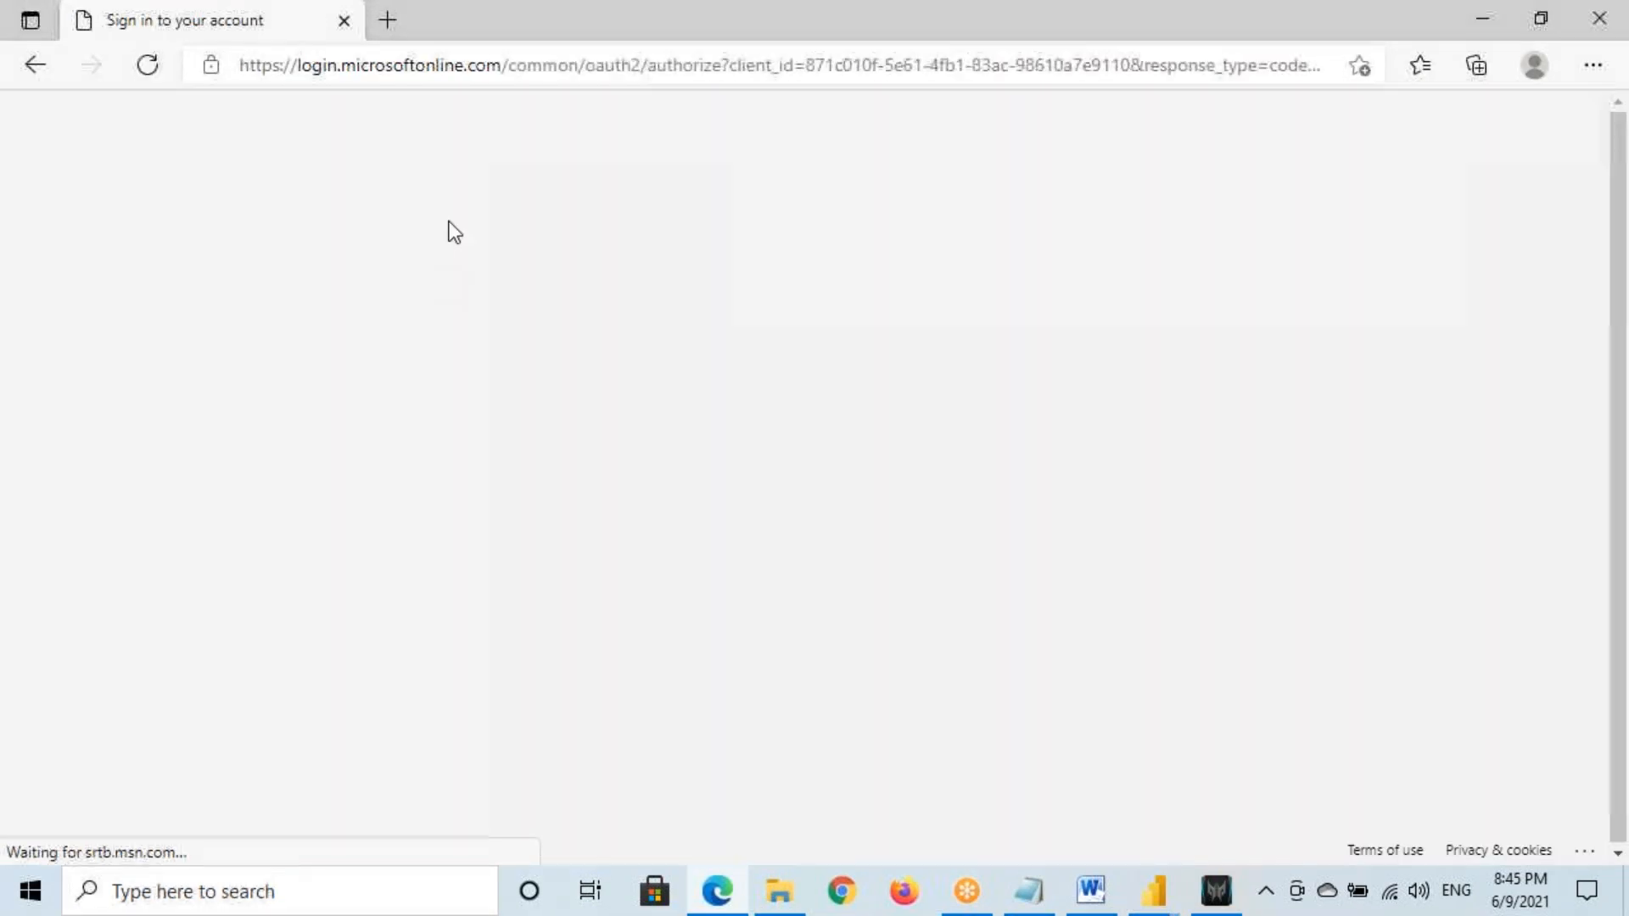
{"action": "left_click", "coordinate": [800, 467]}
{"action": "left_click_drag", "start_coordinate": [642, 378], "coordinate": [629, 484]}
{"action": "left_click", "coordinate": [628, 480]}
{"action": "type", "text": "•••"}
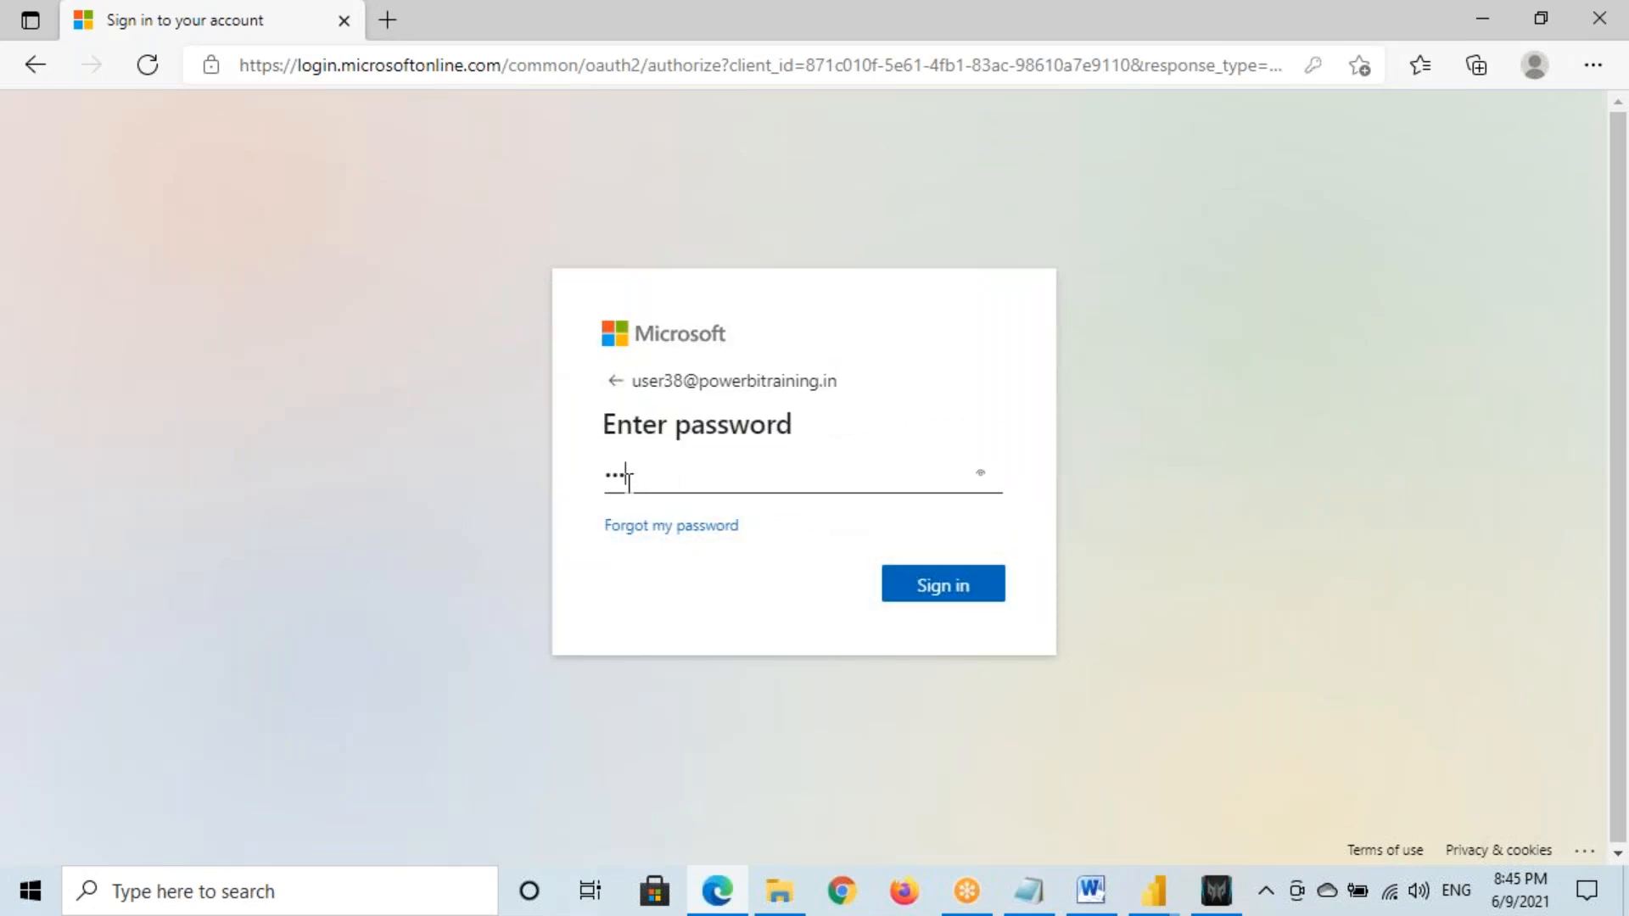
{"action": "key", "text": "Return"}
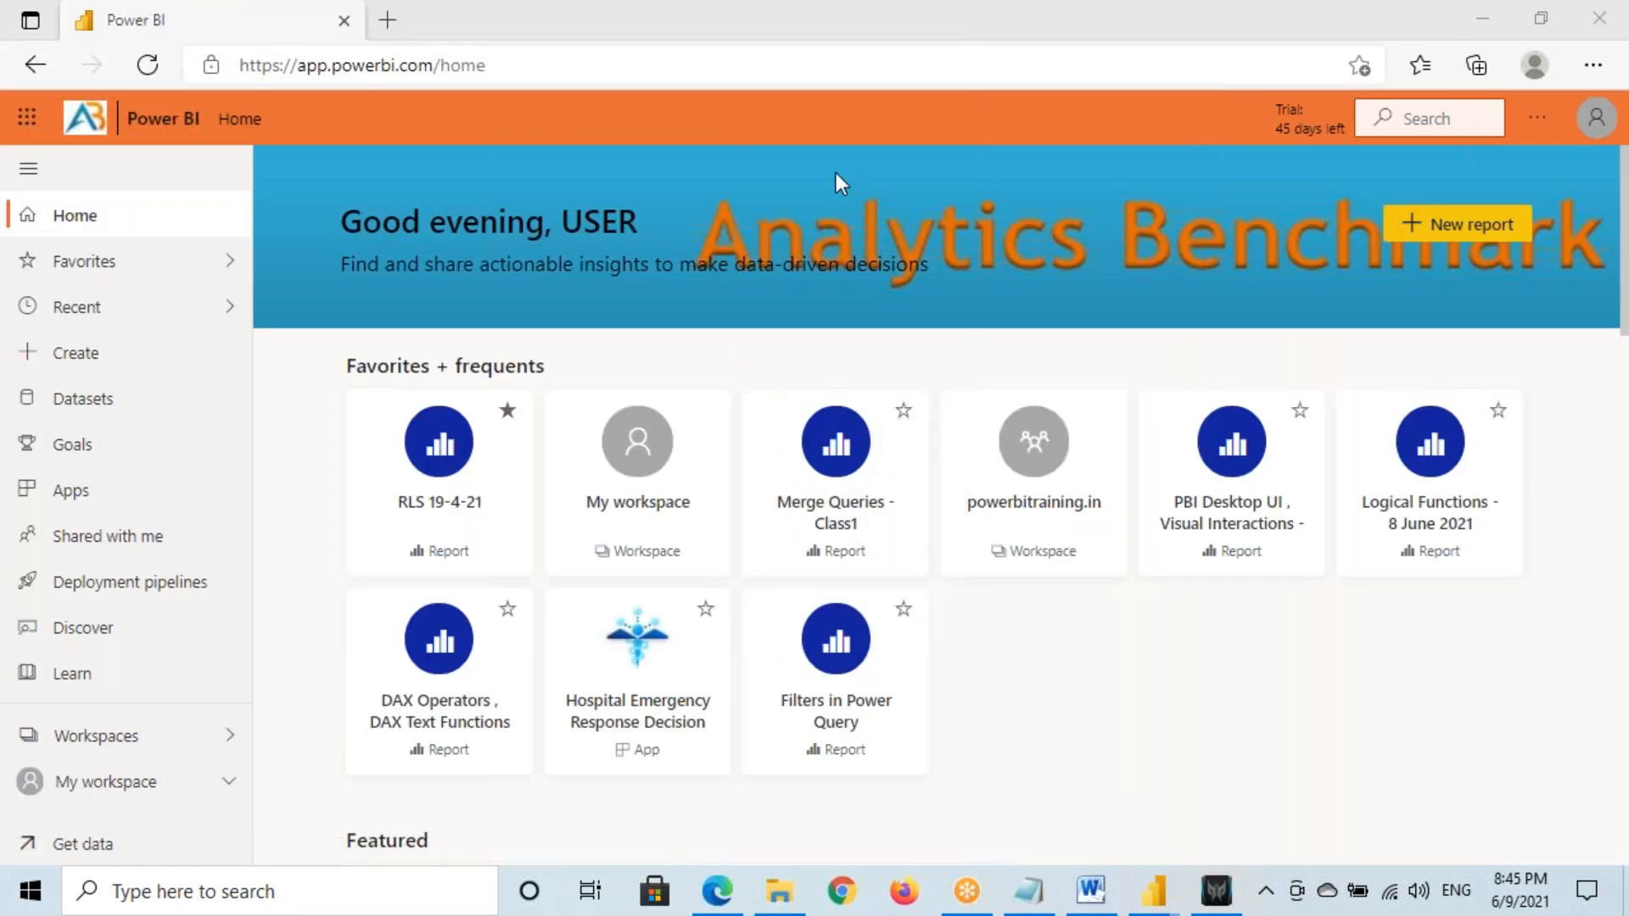
{"action": "left_click", "coordinate": [106, 737]}
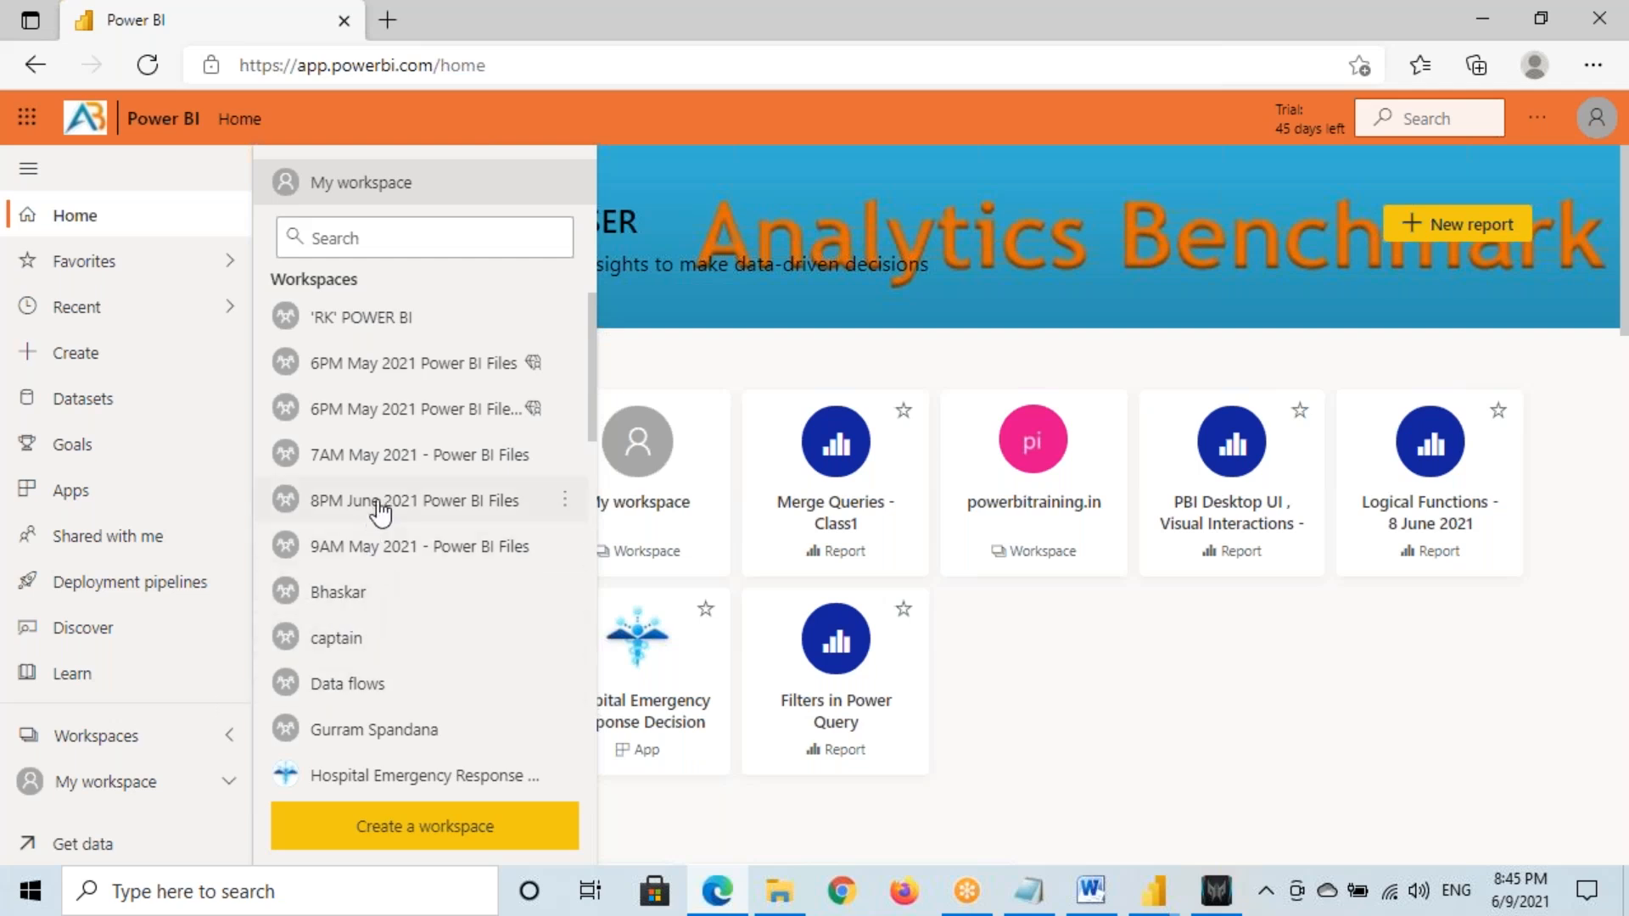
{"action": "left_click", "coordinate": [411, 506]}
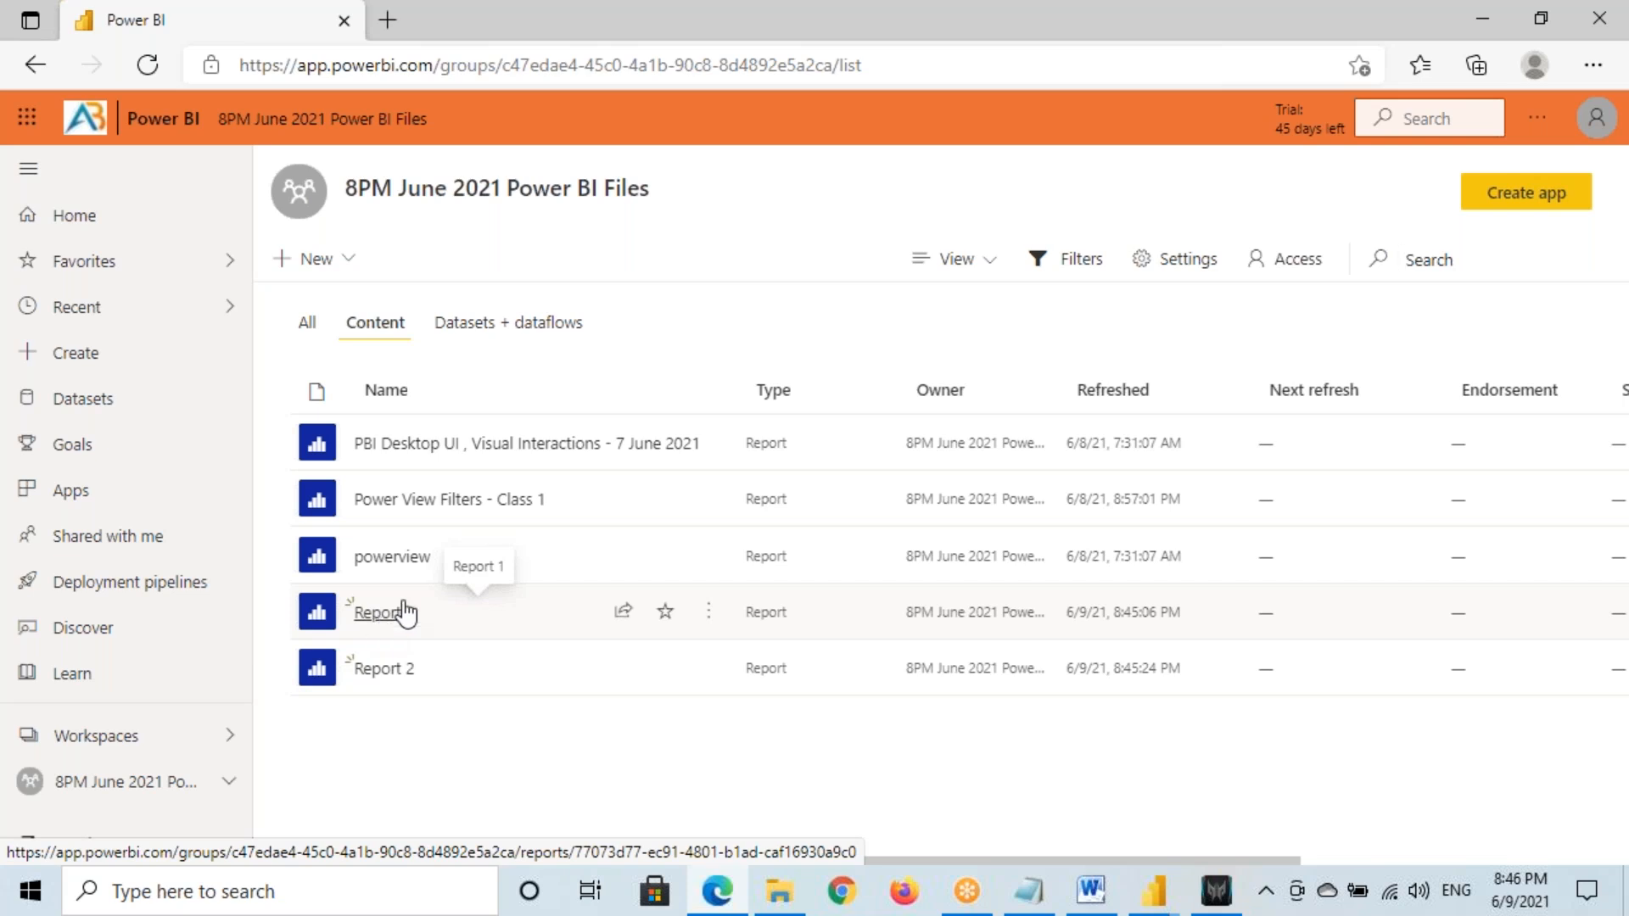
Open Report 1 and inspect its Sales by Category pie and Sales by Region donut, including the West slice
{"action": "left_click", "coordinate": [404, 612]}
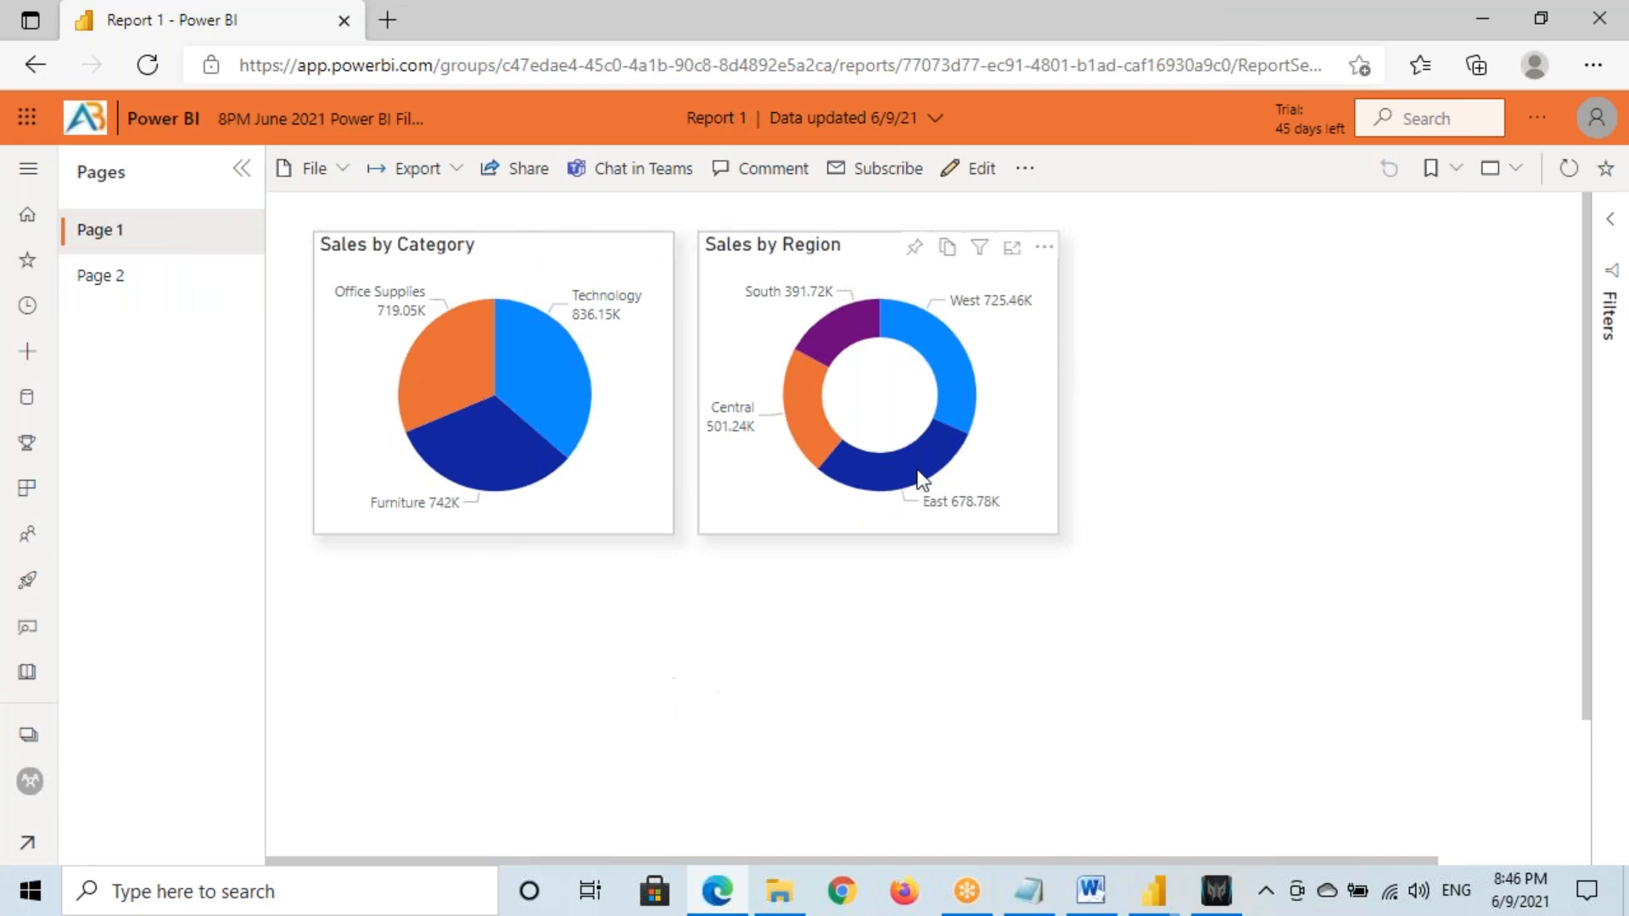
{"action": "mouse_move", "coordinate": [957, 365]}
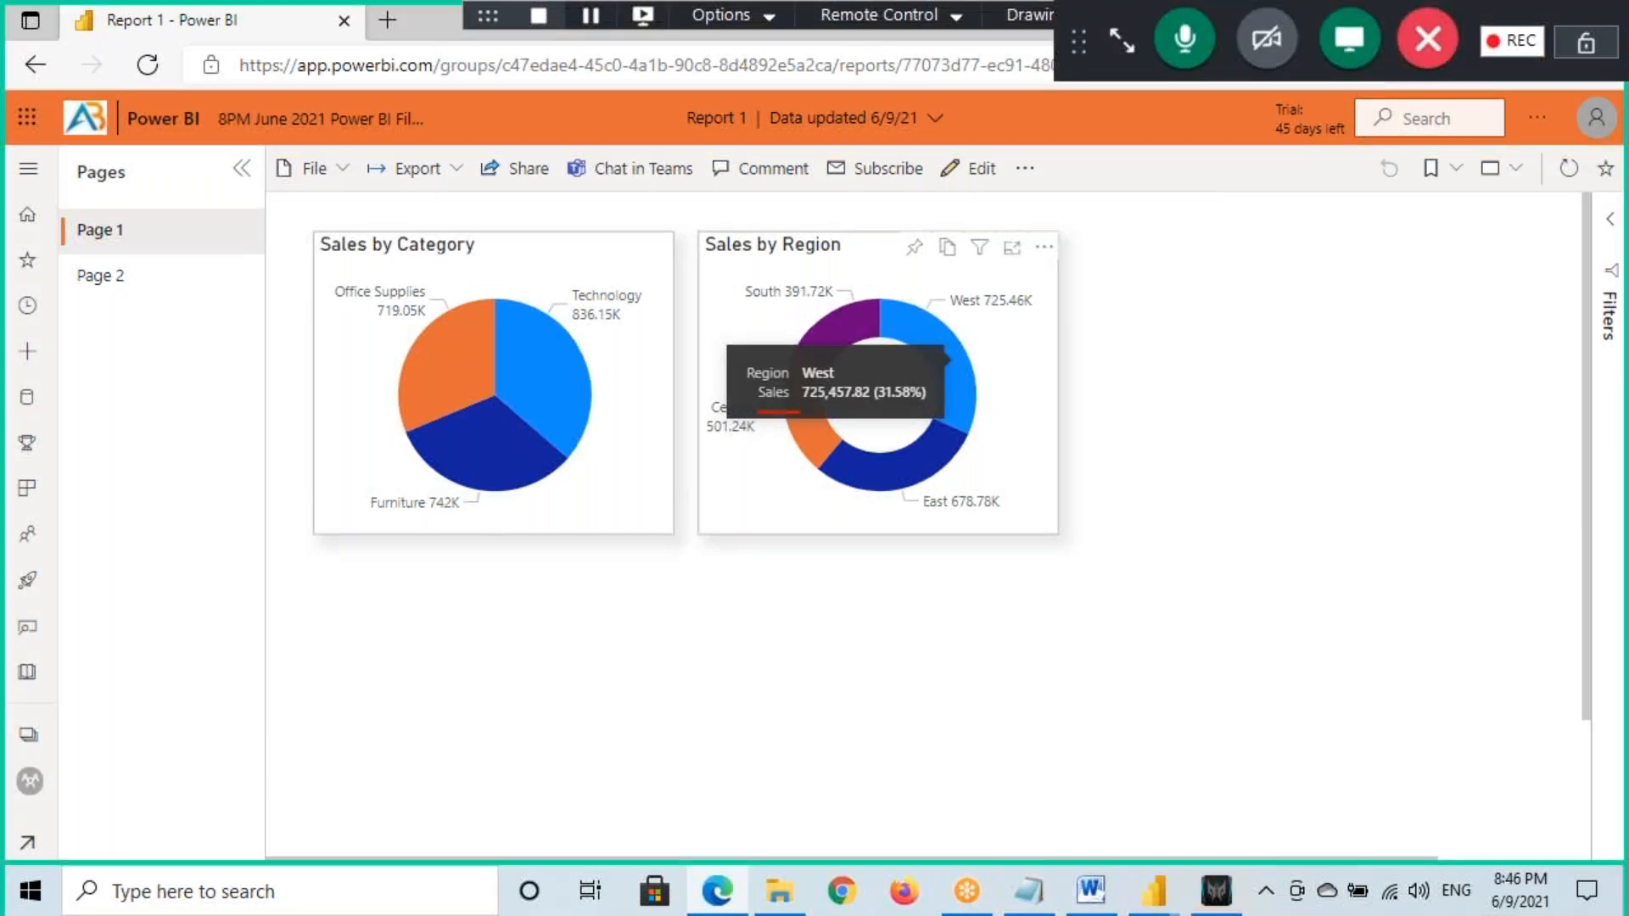
{"action": "mouse_move", "coordinate": [774, 449]}
{"action": "left_mouse_down"}
{"action": "mouse_move", "coordinate": [835, 421]}
{"action": "mouse_move", "coordinate": [837, 440]}
{"action": "left_mouse_up"}
{"action": "left_click_drag", "start_coordinate": [874, 414], "coordinate": [881, 434]}
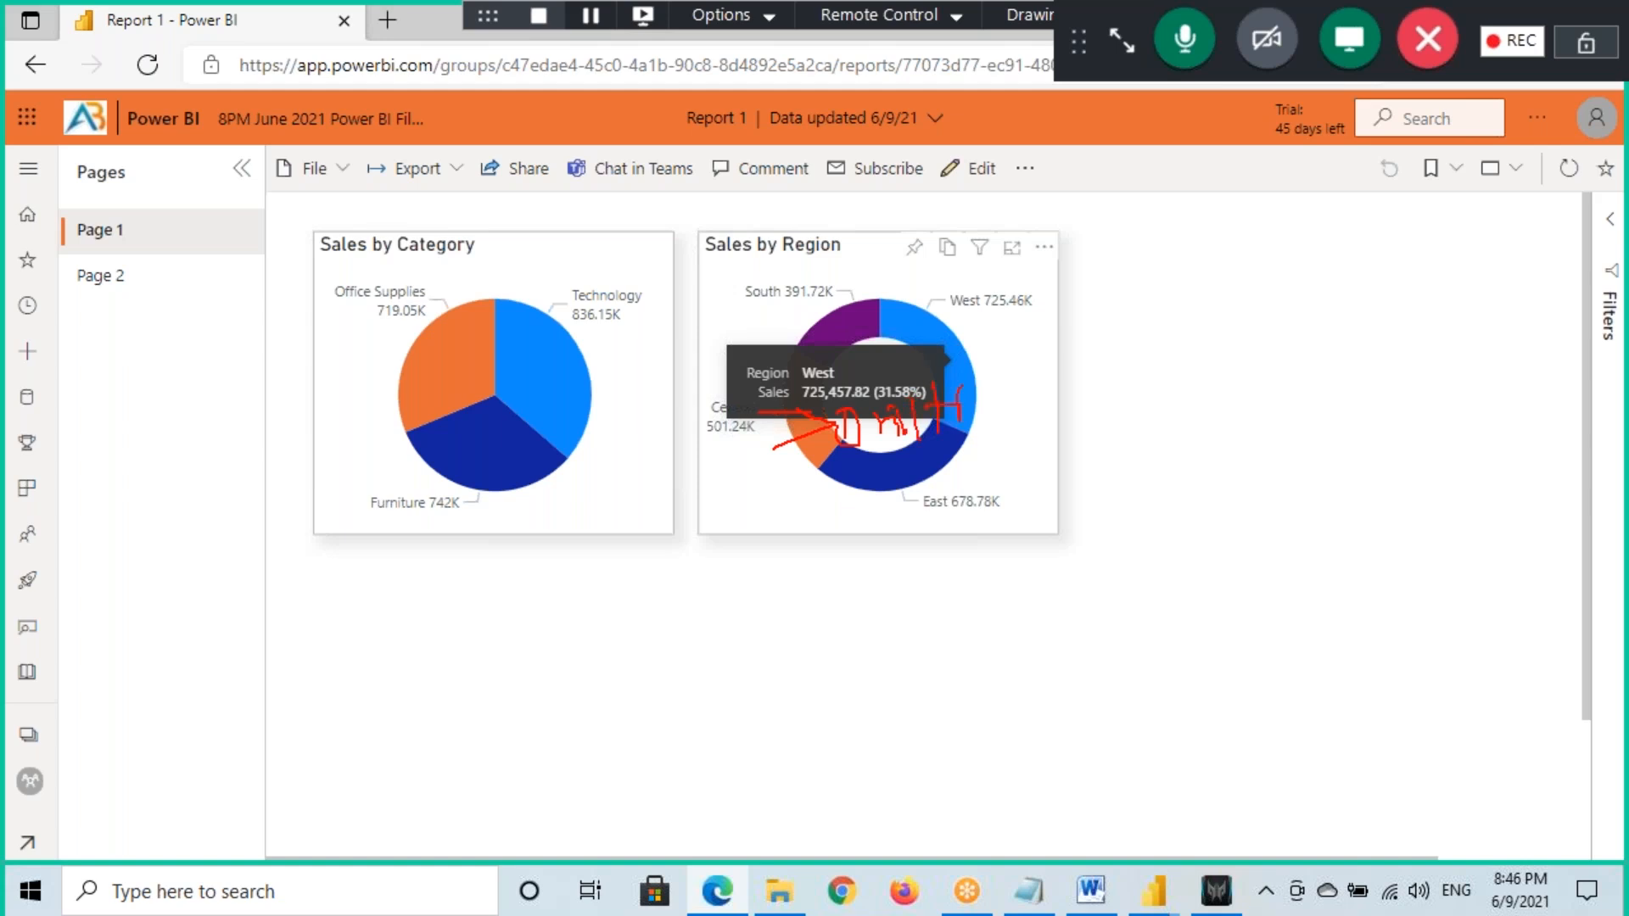
{"action": "mouse_move", "coordinate": [1015, 384]}
{"action": "left_mouse_down"}
{"action": "mouse_move", "coordinate": [1030, 424]}
{"action": "mouse_move", "coordinate": [1064, 414]}
{"action": "left_mouse_up"}
{"action": "left_click_drag", "start_coordinate": [851, 452], "coordinate": [1032, 450]}
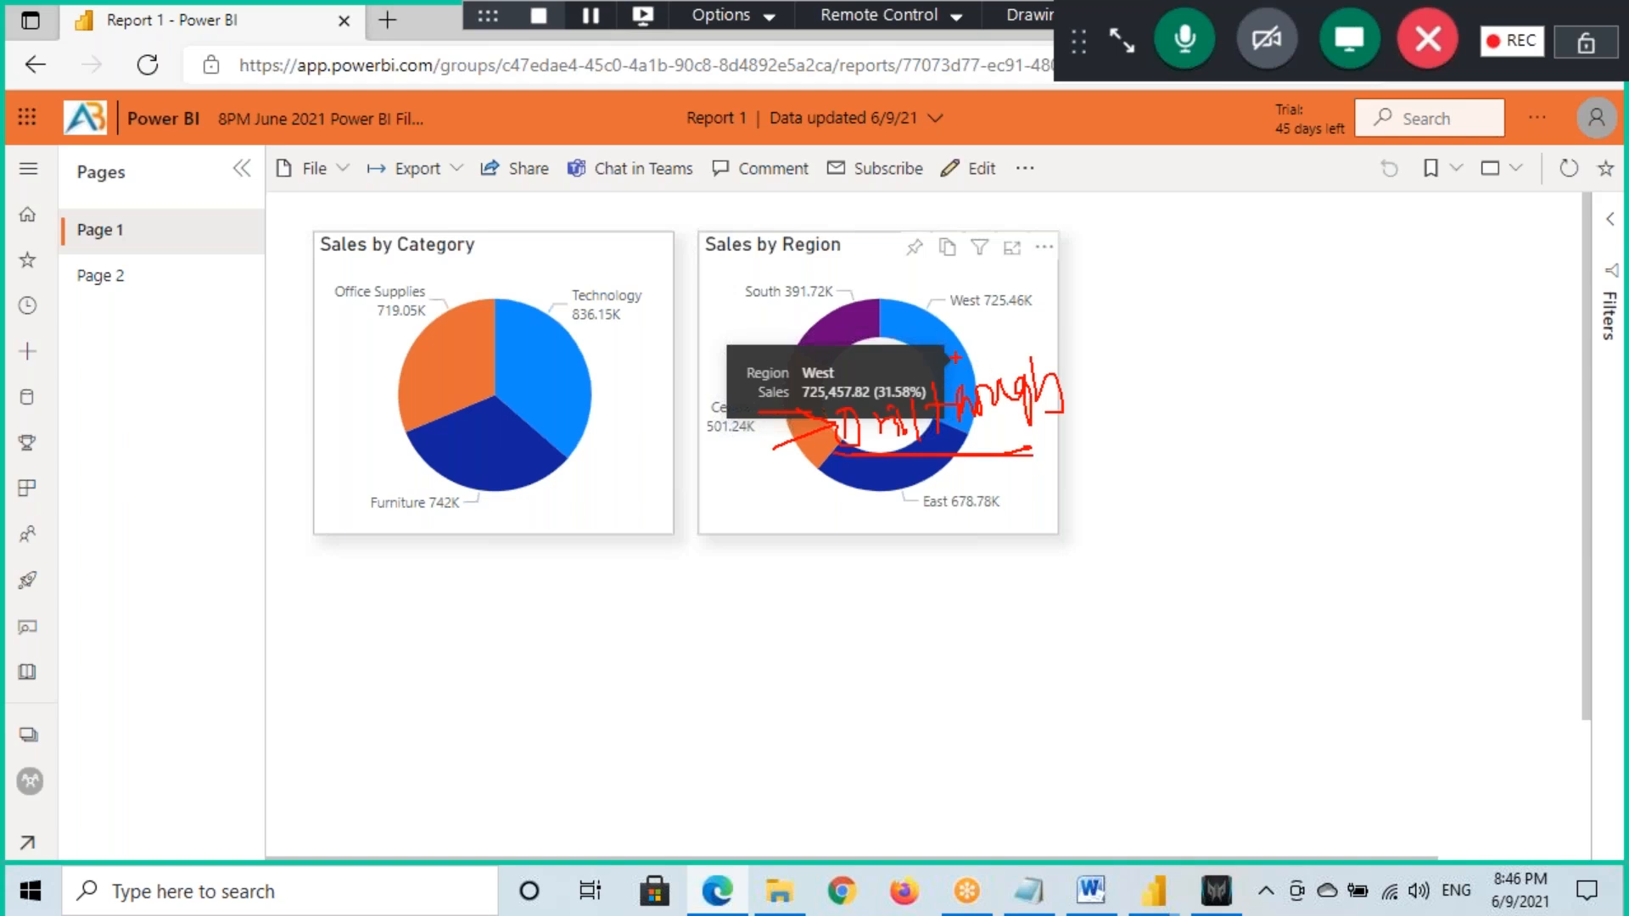
Confirm cross-report drill through is switched on in Report 2's Desktop page settings
{"action": "mouse_move", "coordinate": [1154, 891]}
{"action": "left_click", "coordinate": [1229, 816]}
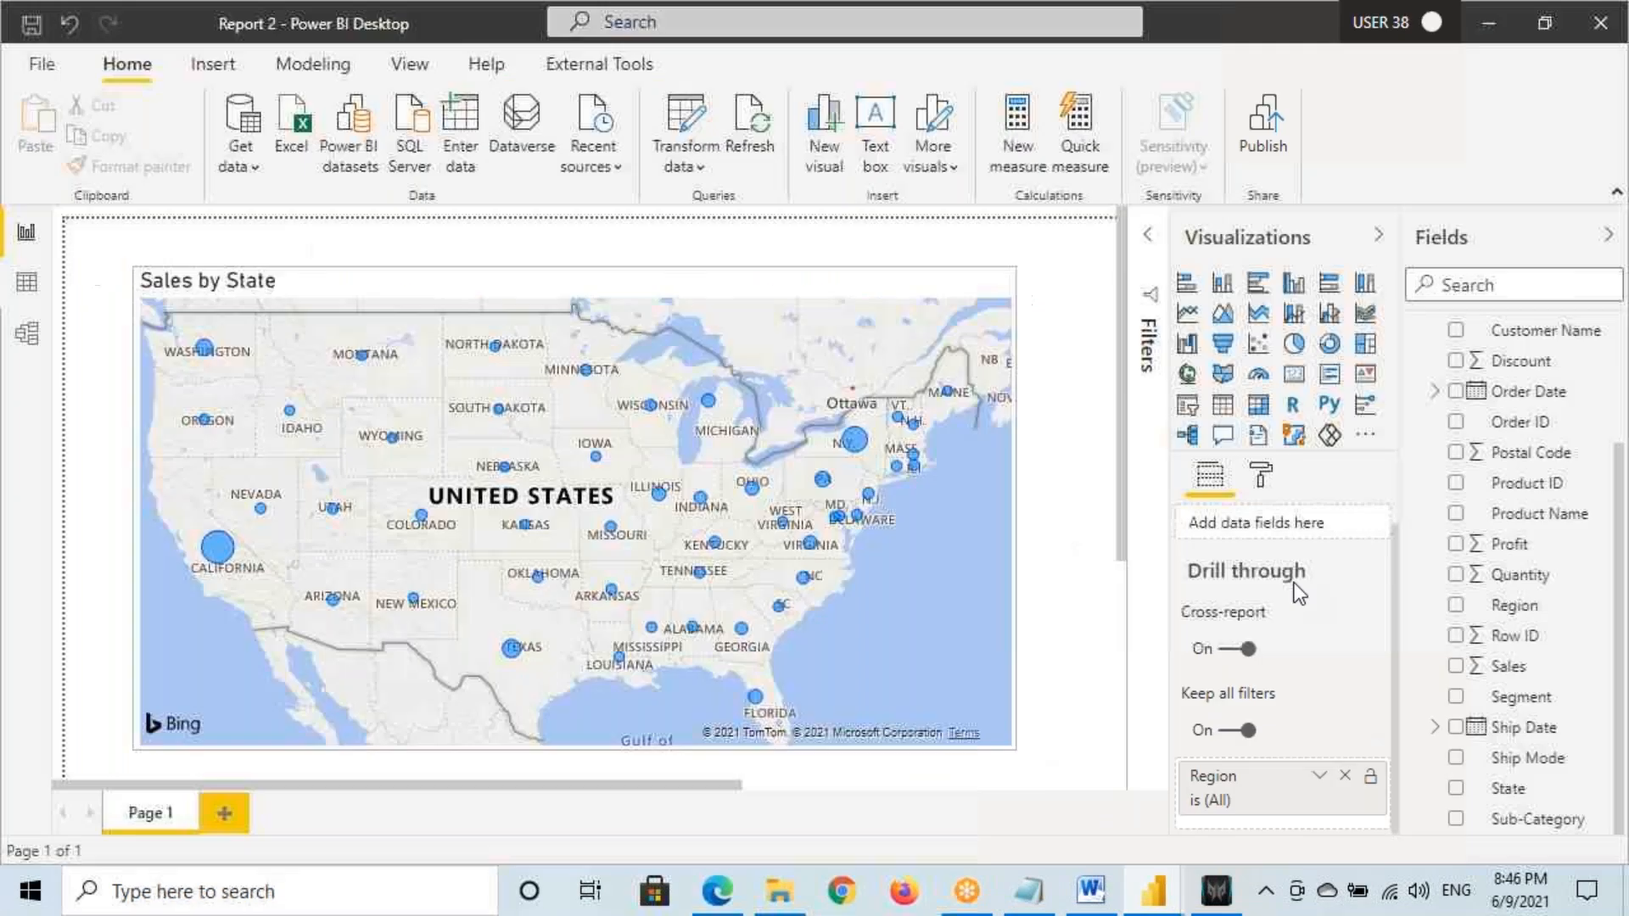
{"action": "left_click", "coordinate": [1261, 477]}
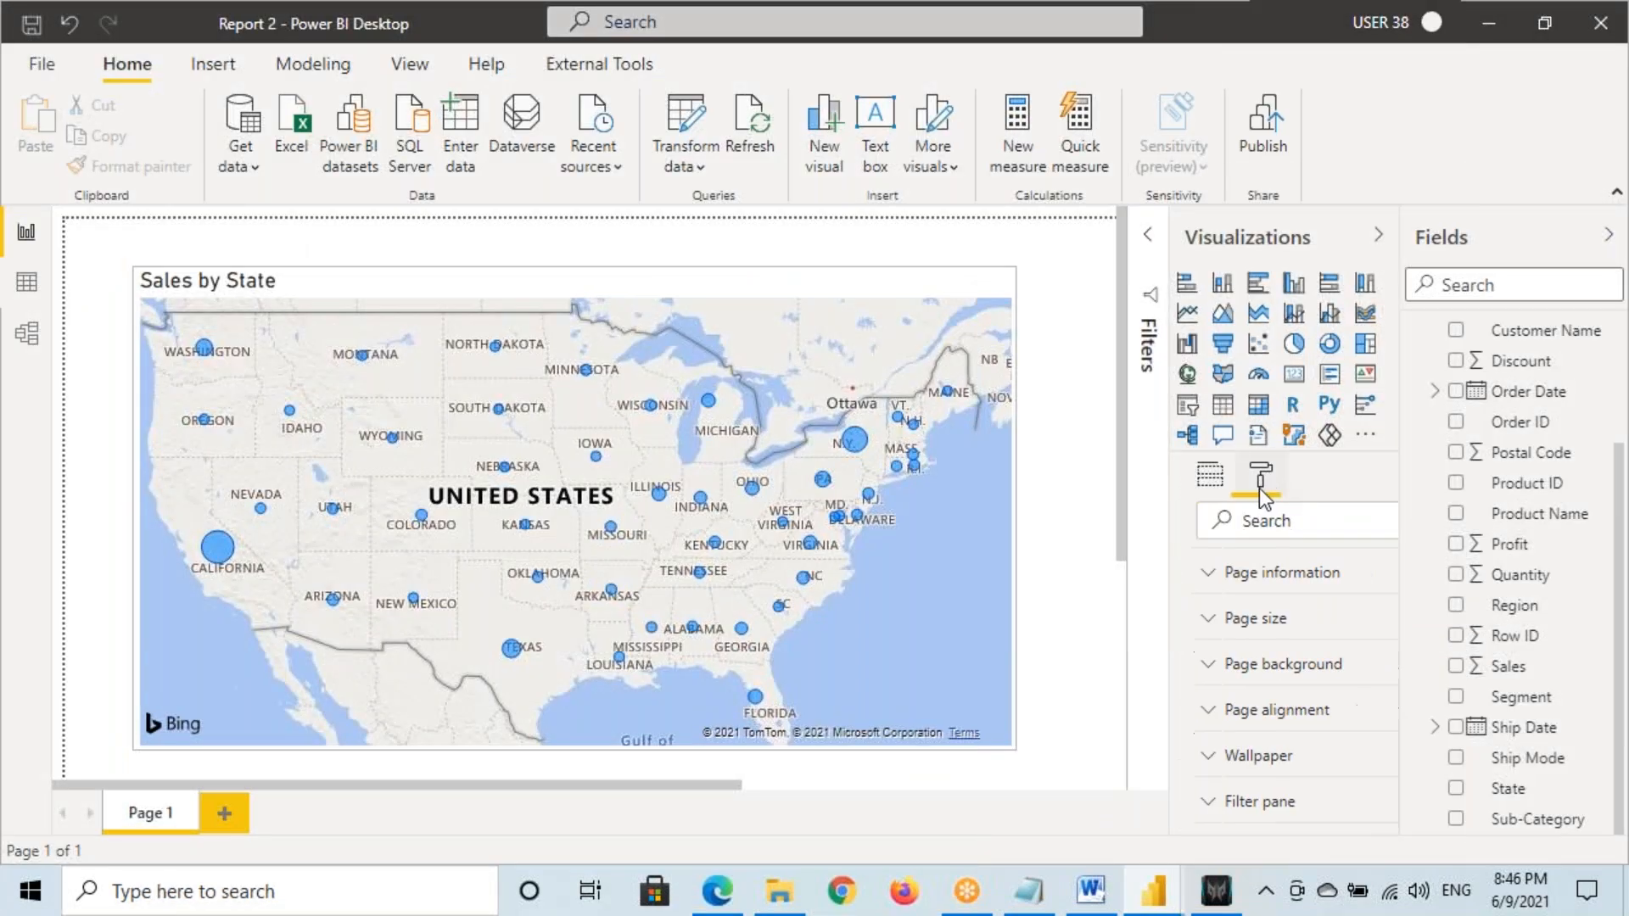
{"action": "left_click", "coordinate": [1212, 476]}
{"action": "mouse_move", "coordinate": [1172, 625]}
{"action": "left_mouse_down"}
{"action": "mouse_move", "coordinate": [1252, 693]}
{"action": "mouse_move", "coordinate": [1285, 694]}
{"action": "mouse_move", "coordinate": [1165, 677]}
{"action": "mouse_move", "coordinate": [1222, 668]}
{"action": "left_mouse_up"}
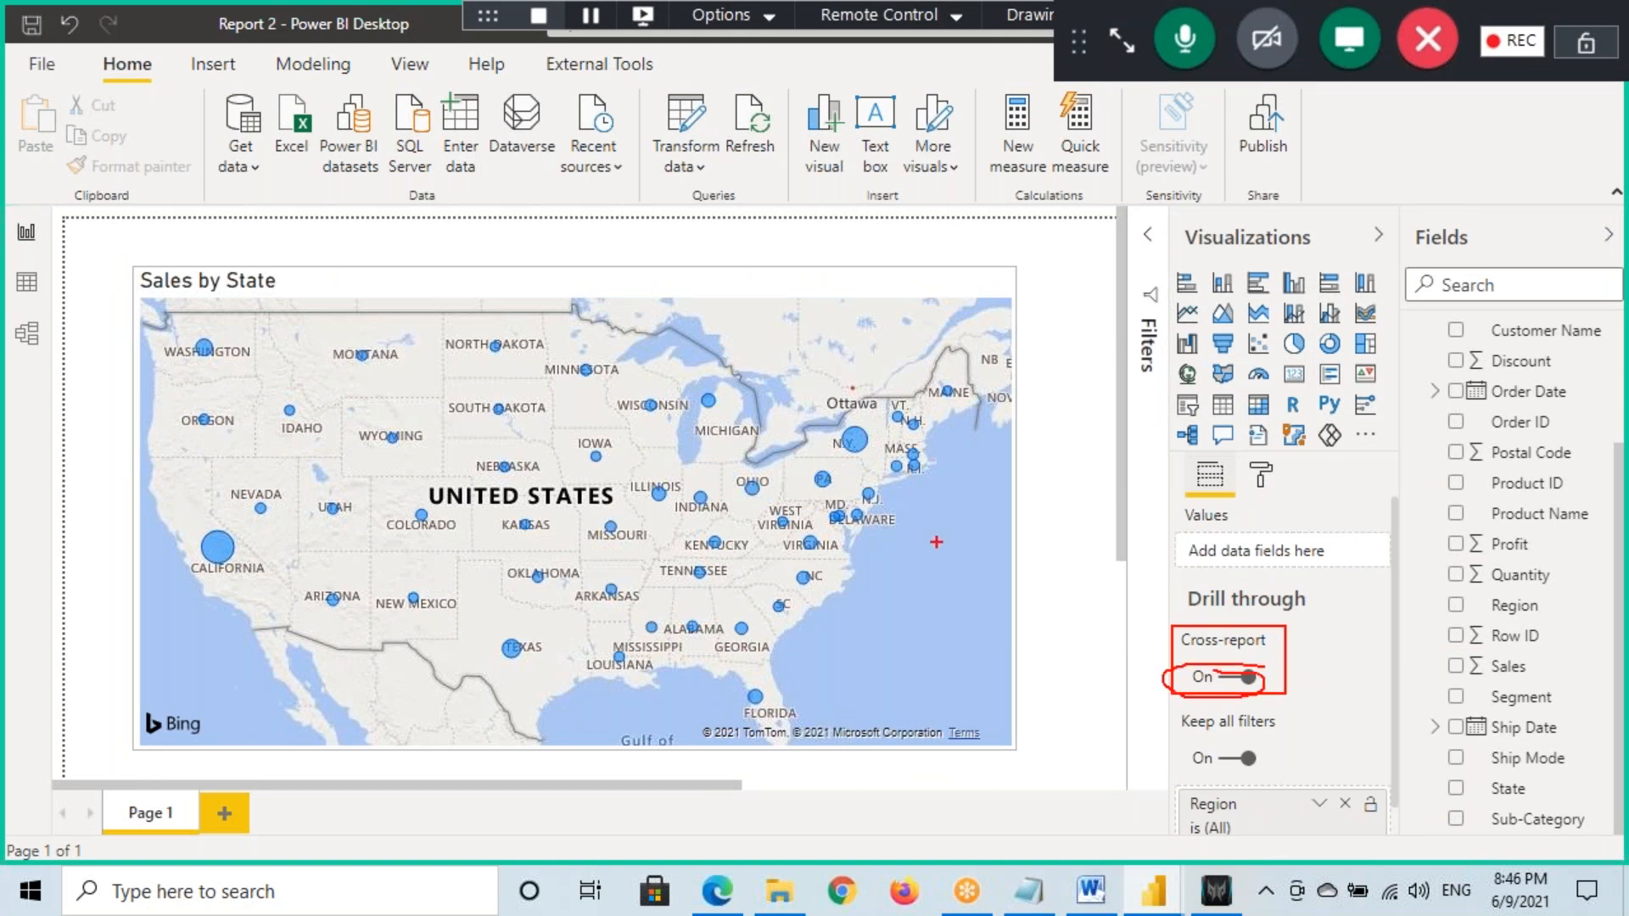
{"action": "left_click_drag", "start_coordinate": [226, 47], "coordinate": [319, 48]}
{"action": "left_click_drag", "start_coordinate": [1186, 689], "coordinate": [1261, 693]}
Confirm cross-report drill through is also switched on in Report 1 in Desktop
{"action": "key", "text": "Escape"}
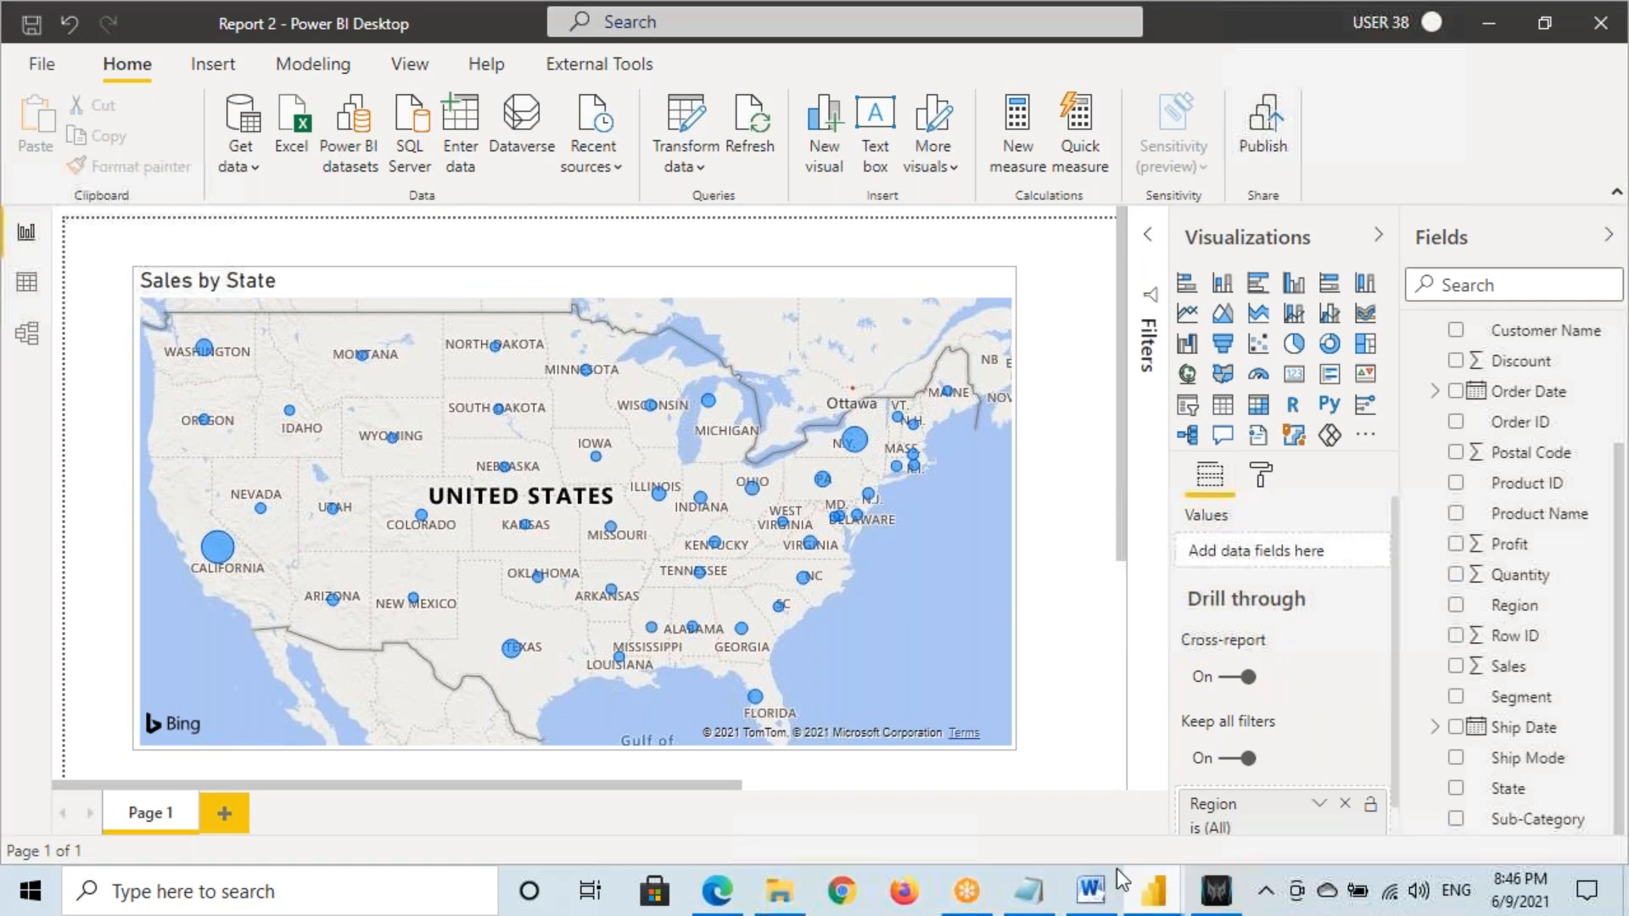
{"action": "left_click", "coordinate": [1150, 893]}
{"action": "left_click", "coordinate": [942, 796]}
{"action": "left_click_drag", "start_coordinate": [1171, 626], "coordinate": [1283, 701]}
{"action": "mouse_move", "coordinate": [1181, 655]}
{"action": "left_mouse_down"}
{"action": "mouse_move", "coordinate": [1261, 653]}
{"action": "mouse_move", "coordinate": [1192, 660]}
{"action": "mouse_move", "coordinate": [1287, 679]}
{"action": "mouse_move", "coordinate": [1342, 642]}
{"action": "left_mouse_up"}
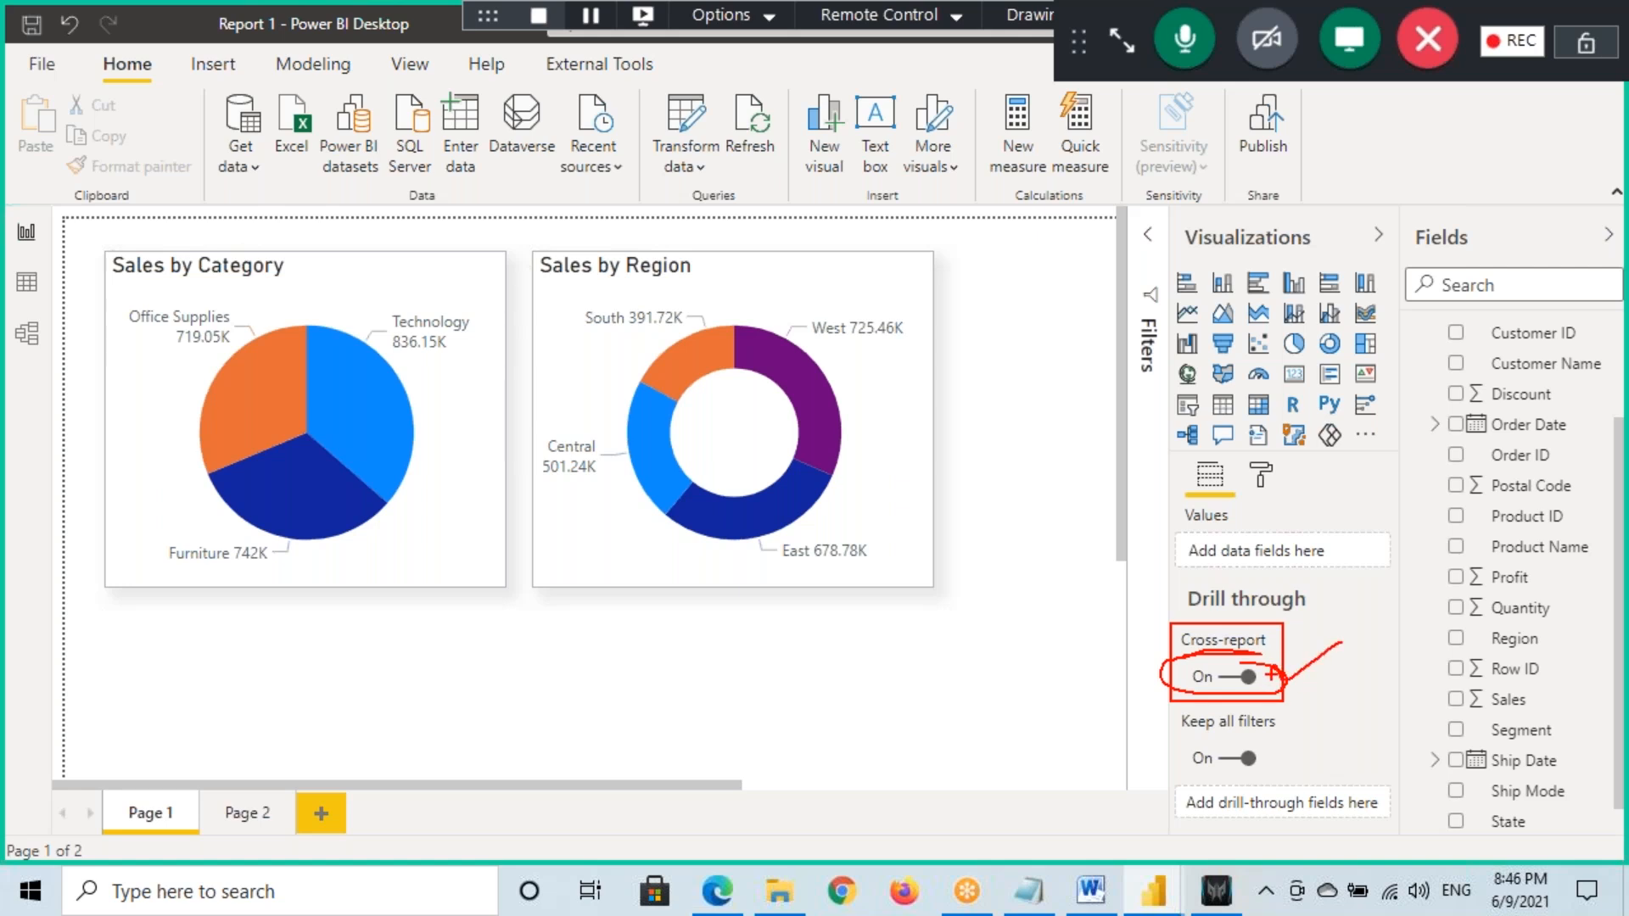
In the browser, go back to the 8PM June 2021 Power BI Files workspace list
{"action": "left_click", "coordinate": [717, 891]}
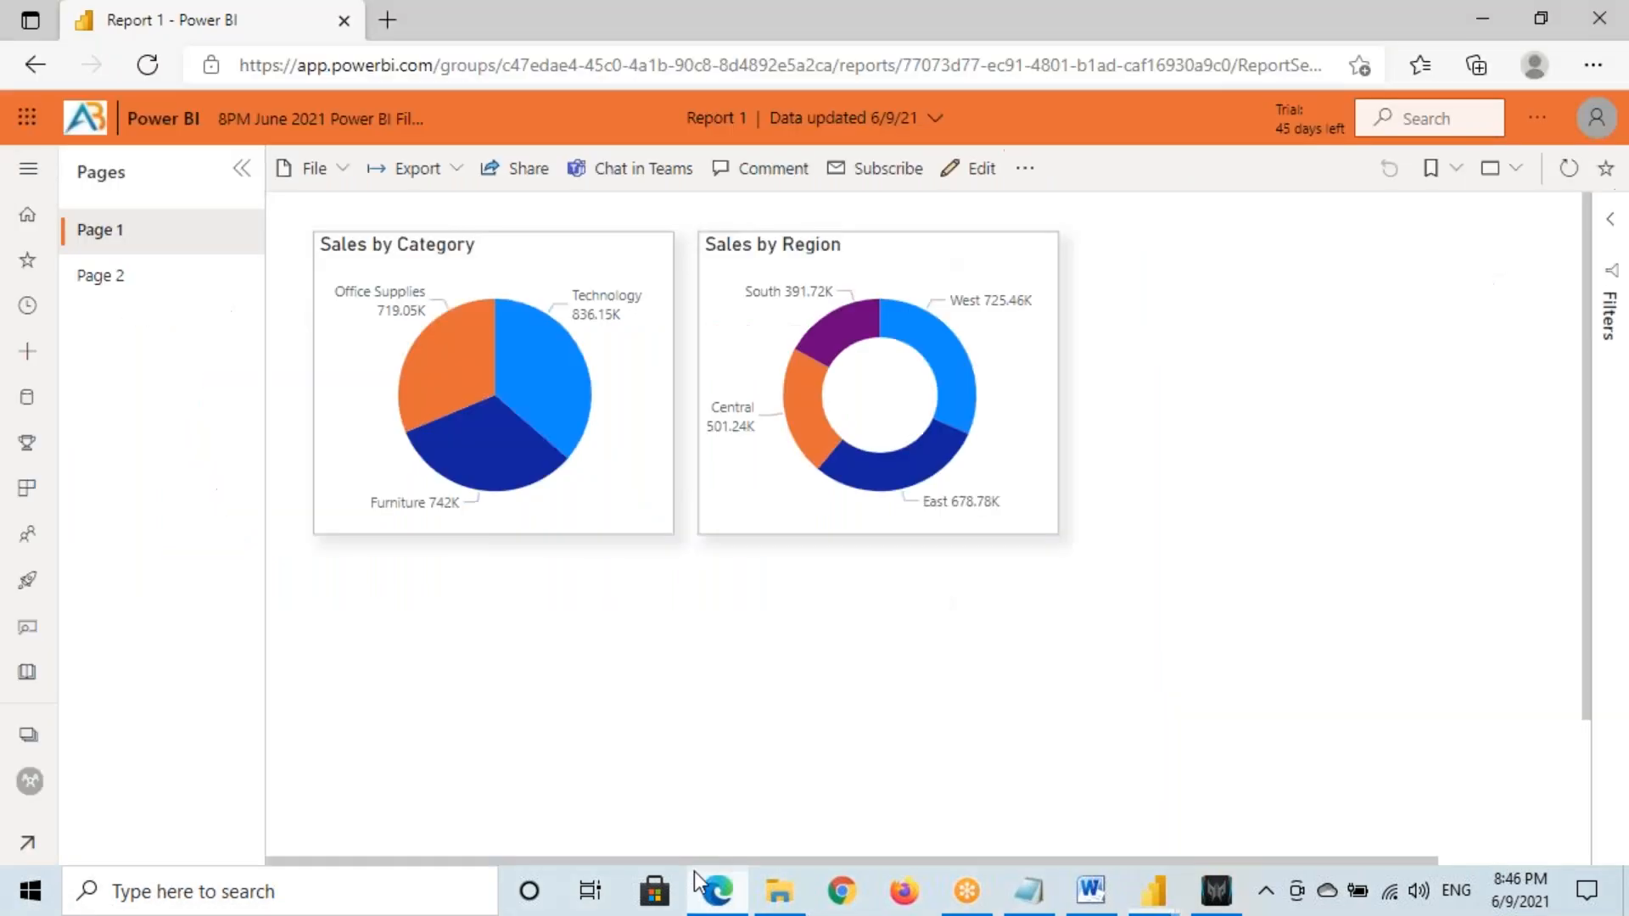
{"action": "left_click", "coordinate": [28, 168]}
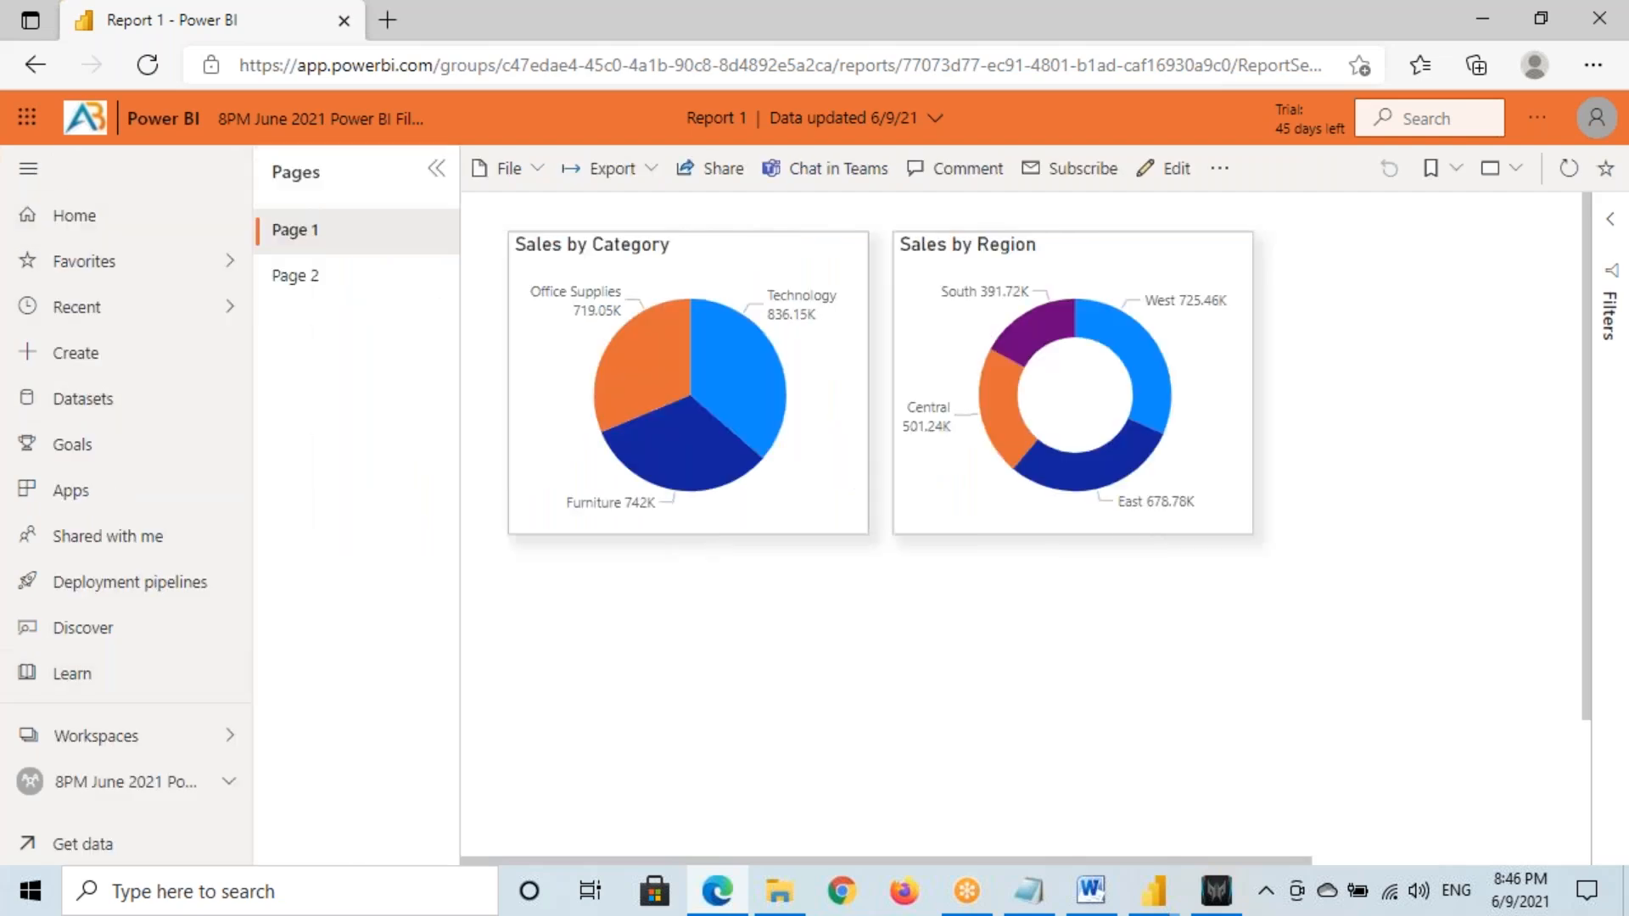
{"action": "left_click", "coordinate": [134, 789]}
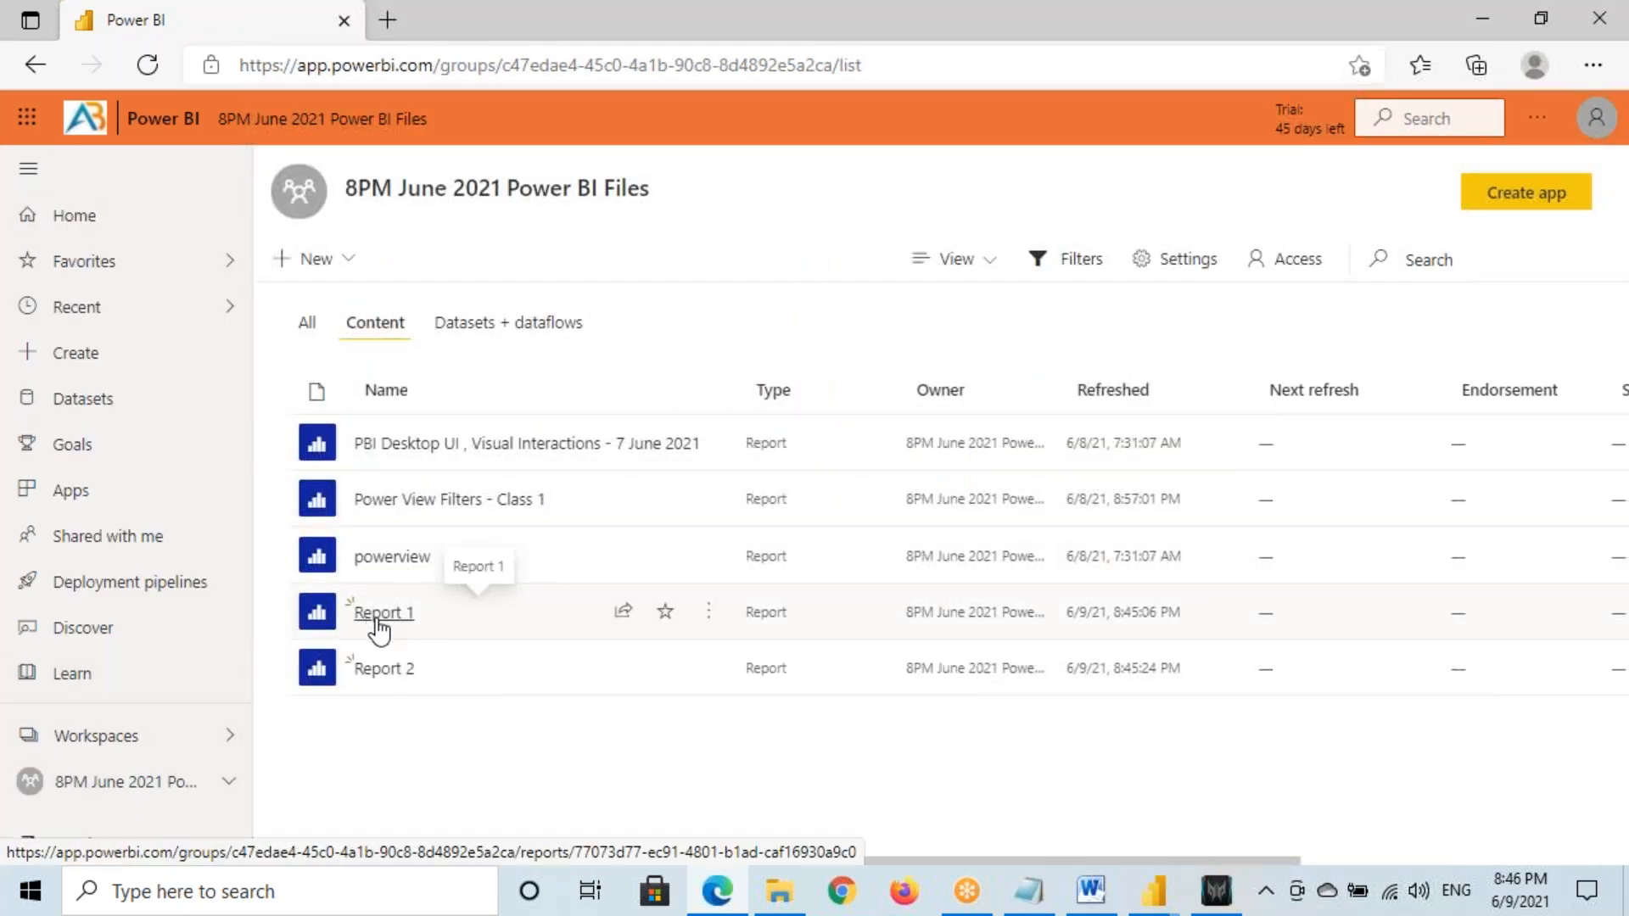
Open the Settings pane for Report 1 from its more-options menu
{"action": "left_click", "coordinate": [708, 614]}
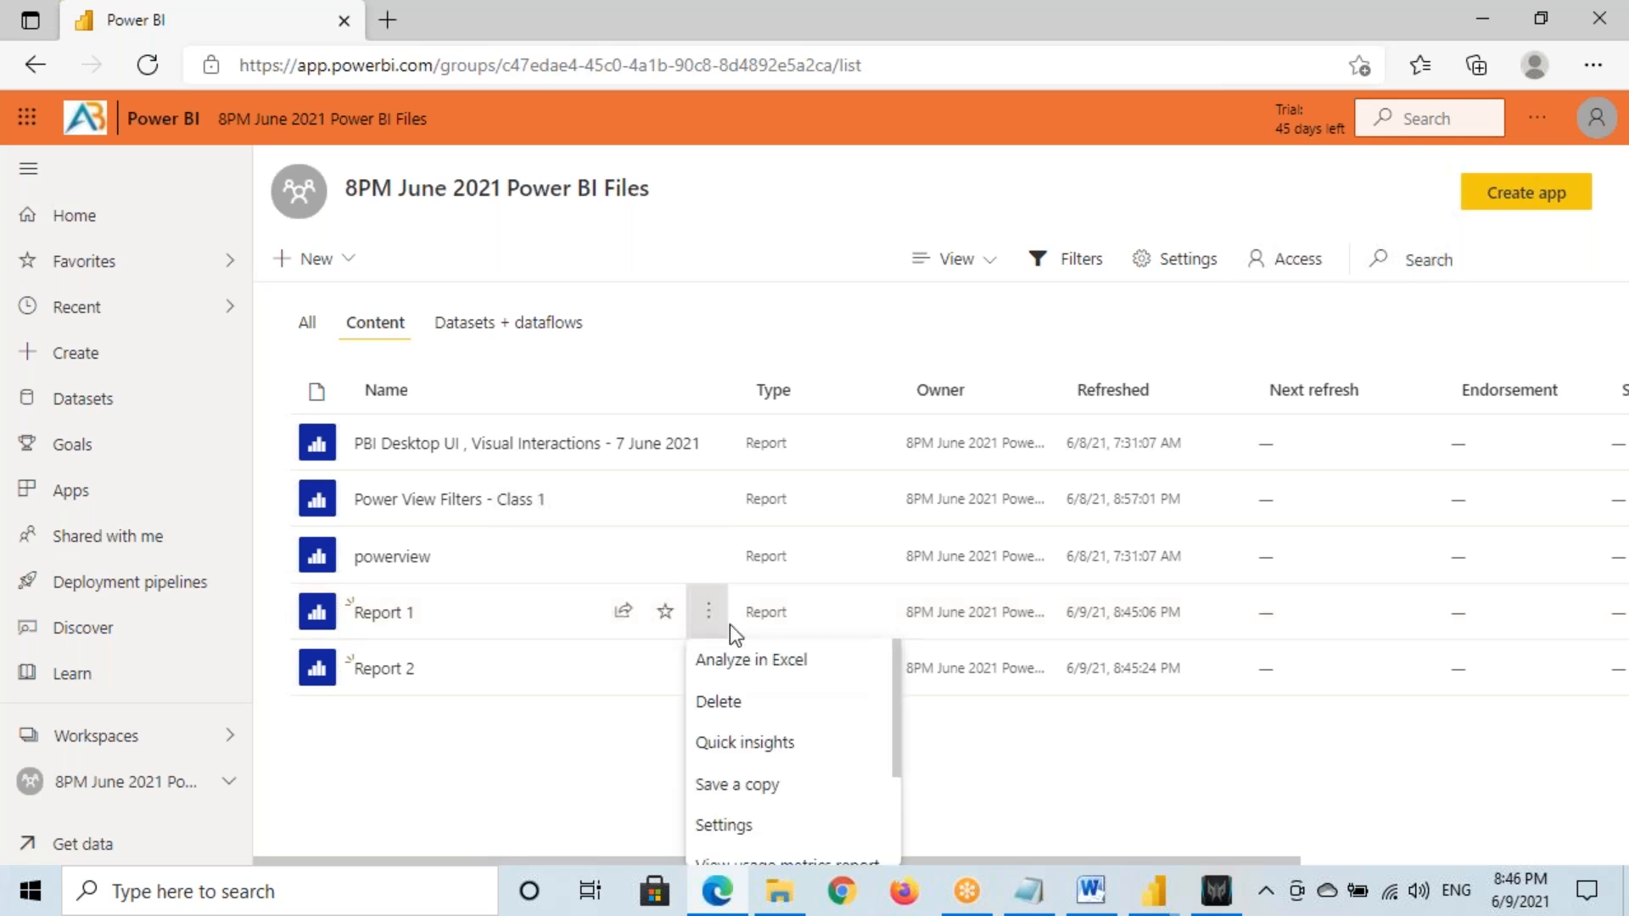
{"action": "left_click", "coordinate": [613, 736]}
{"action": "left_click", "coordinate": [709, 614]}
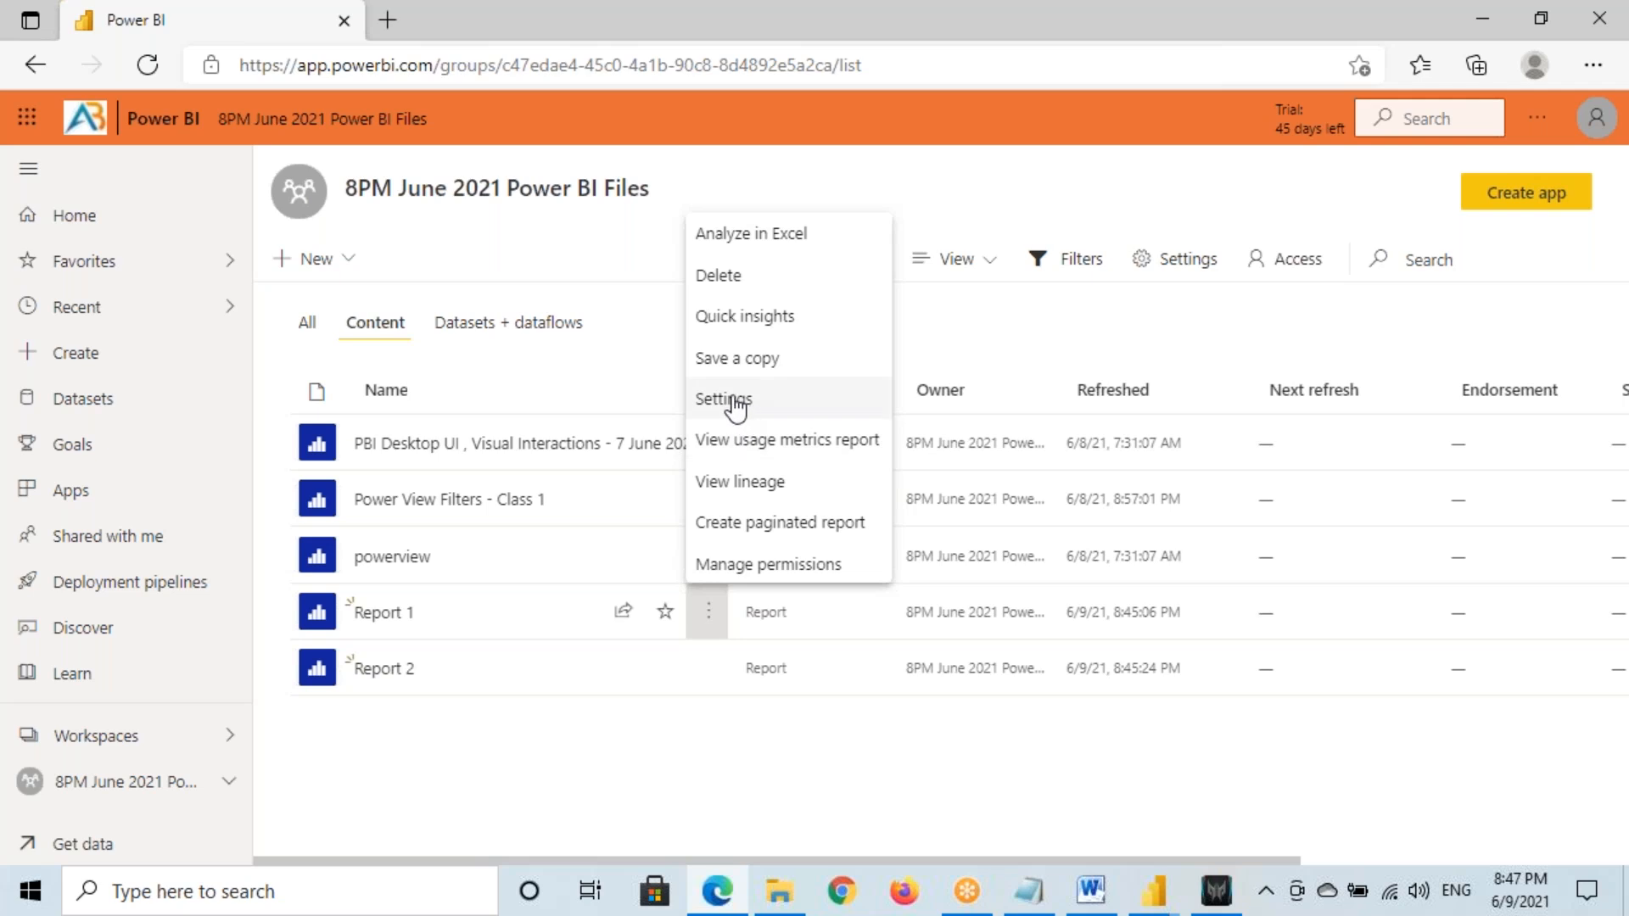
{"action": "left_click", "coordinate": [436, 774]}
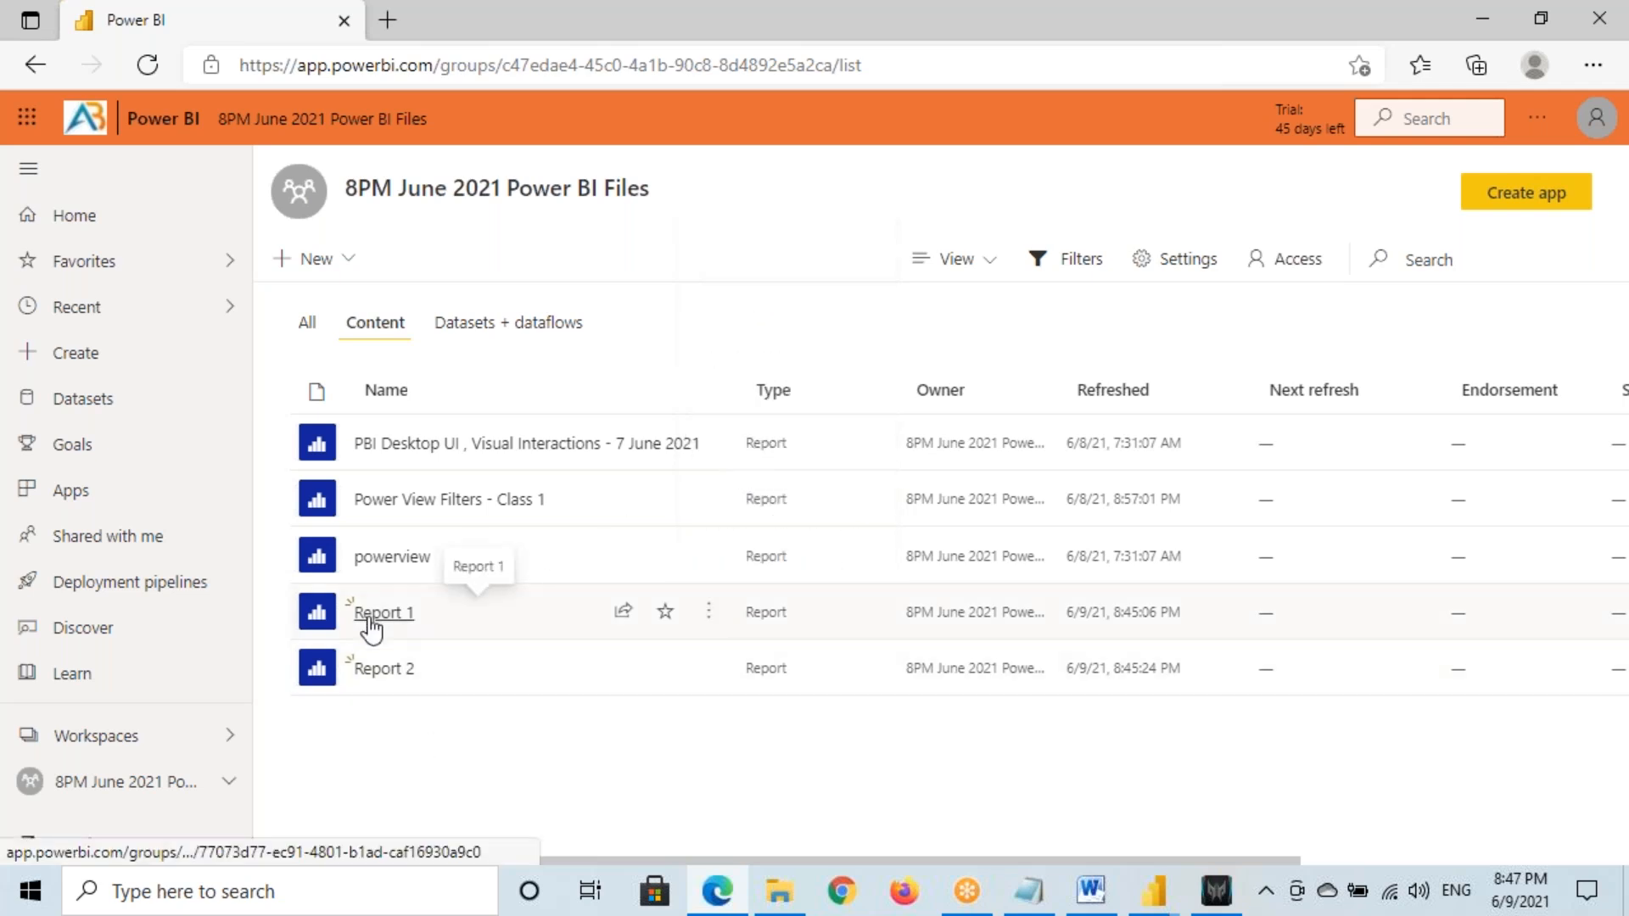
{"action": "left_click", "coordinate": [709, 613]}
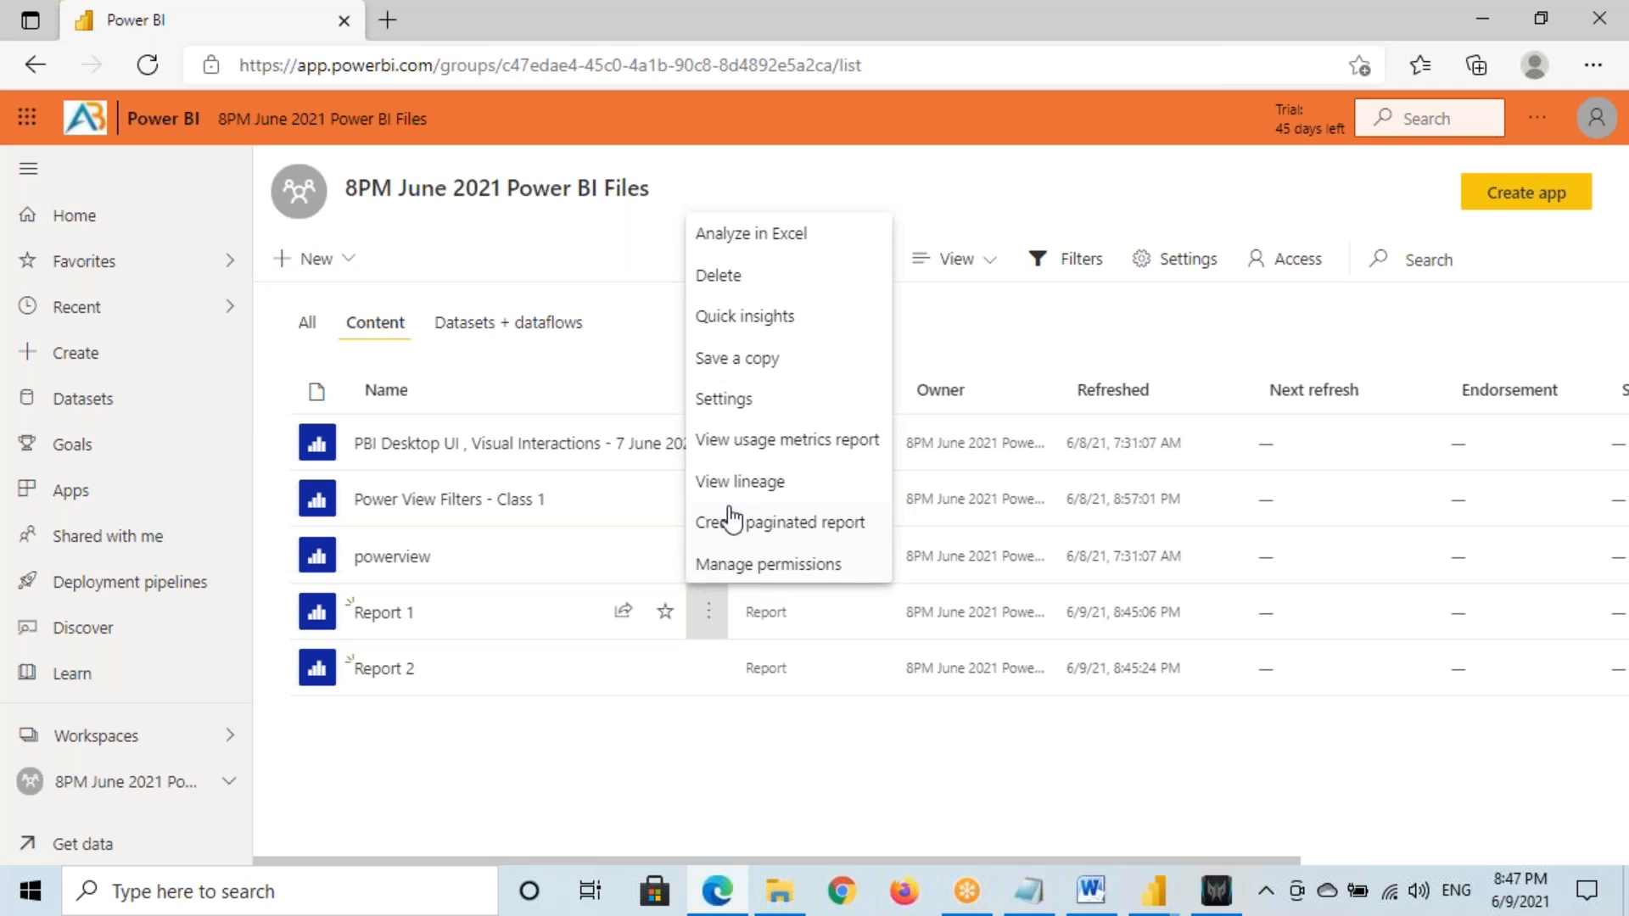
{"action": "left_click", "coordinate": [739, 411]}
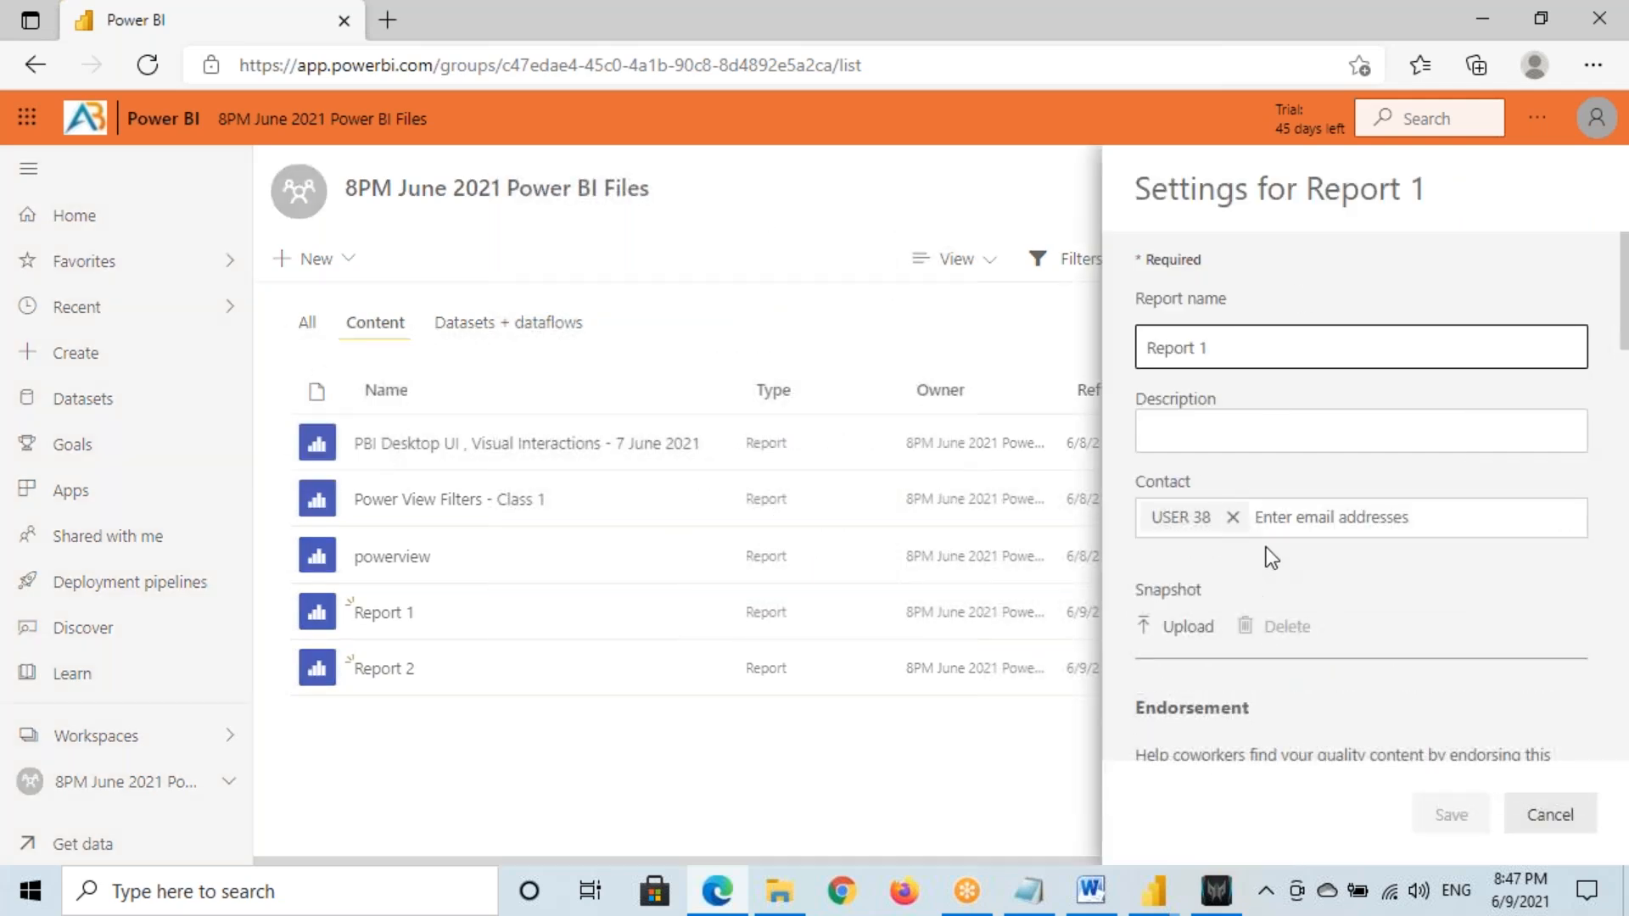
Scroll down to the Cross-report drill through option, which is still off
{"action": "scroll", "coordinate": [1271, 558], "scroll_direction": "down", "scroll_amount": 7}
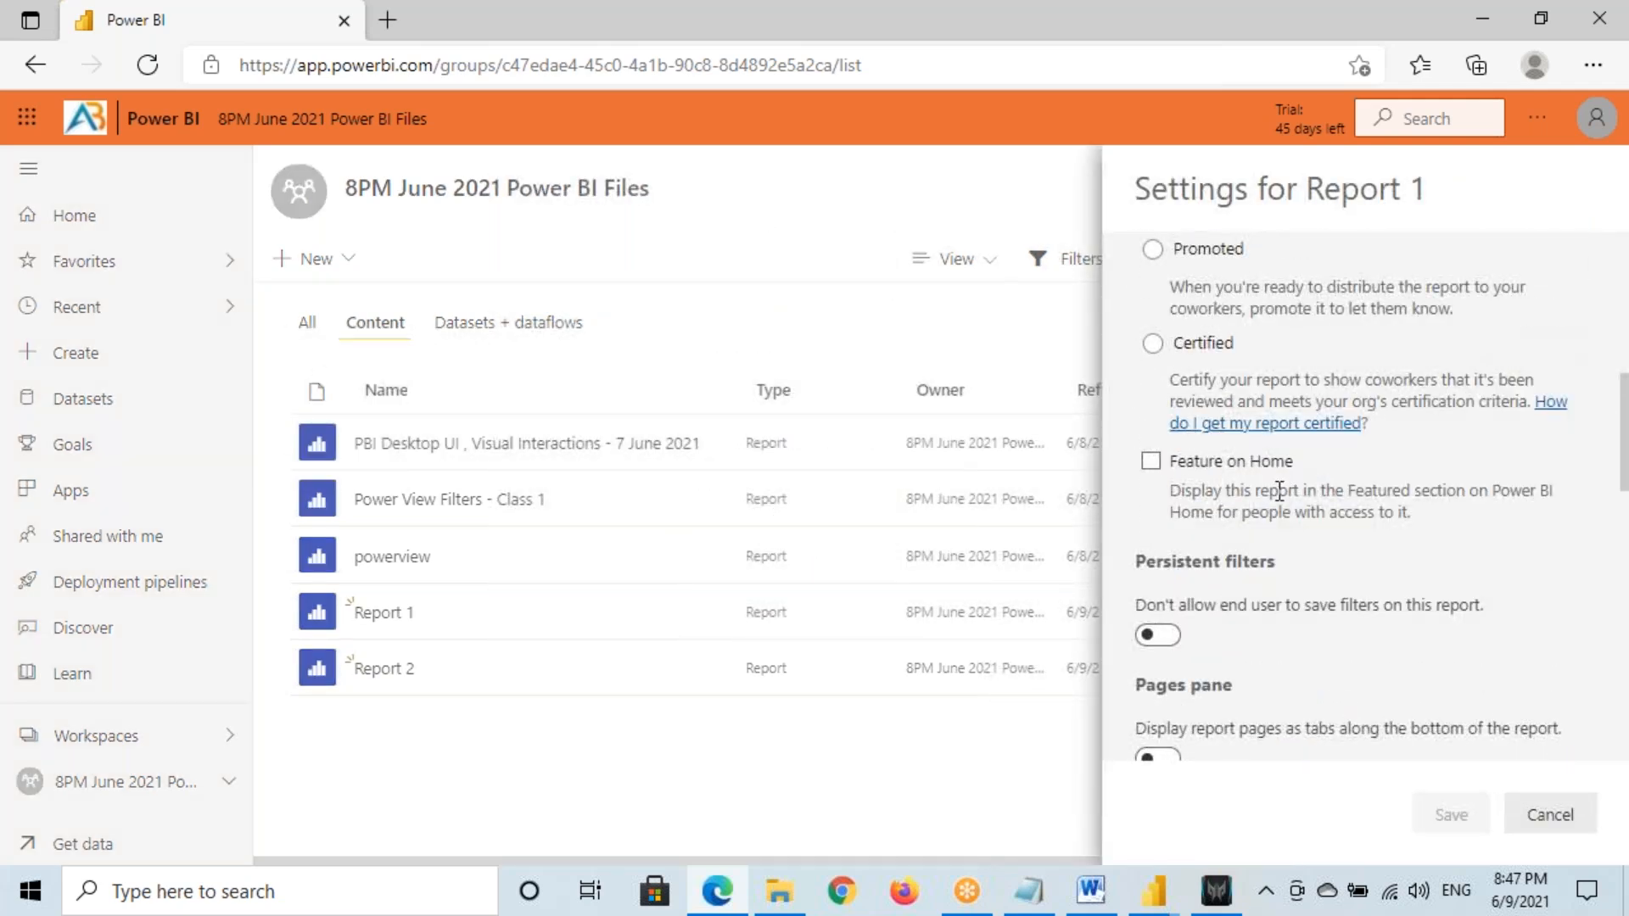
{"action": "scroll", "coordinate": [1279, 490], "scroll_direction": "down", "scroll_amount": 3}
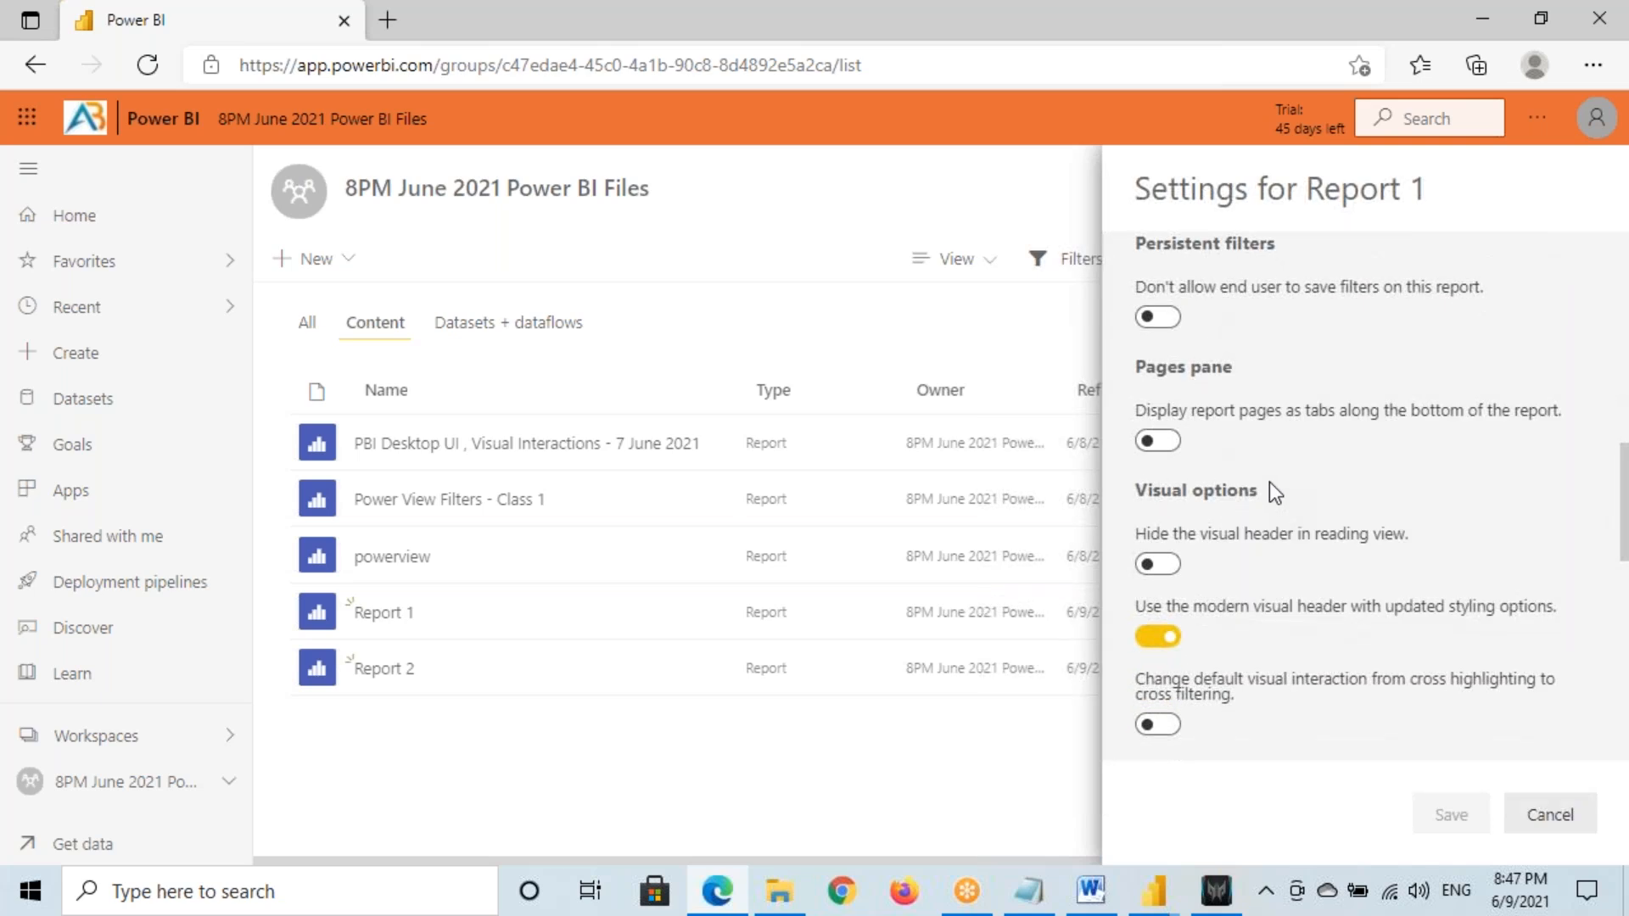
{"action": "scroll", "coordinate": [1270, 482], "scroll_direction": "down", "scroll_amount": 2}
{"action": "scroll", "coordinate": [1275, 487], "scroll_direction": "down", "scroll_amount": 2}
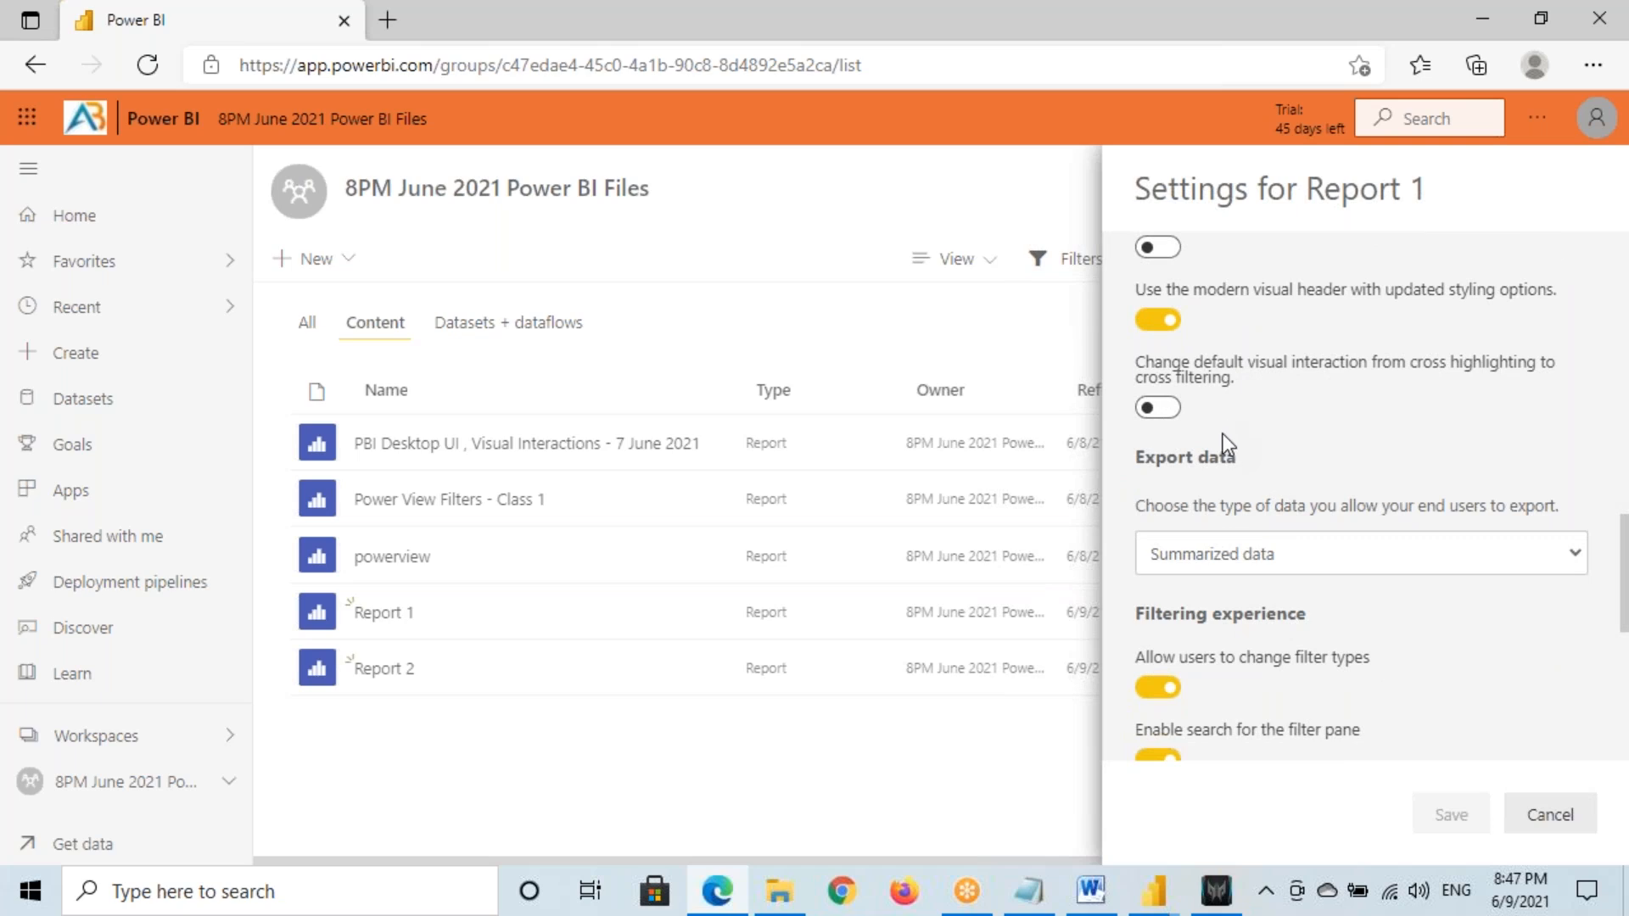
{"action": "scroll", "coordinate": [1224, 435], "scroll_direction": "up", "scroll_amount": 2}
{"action": "scroll", "coordinate": [1223, 399], "scroll_direction": "down", "scroll_amount": 4}
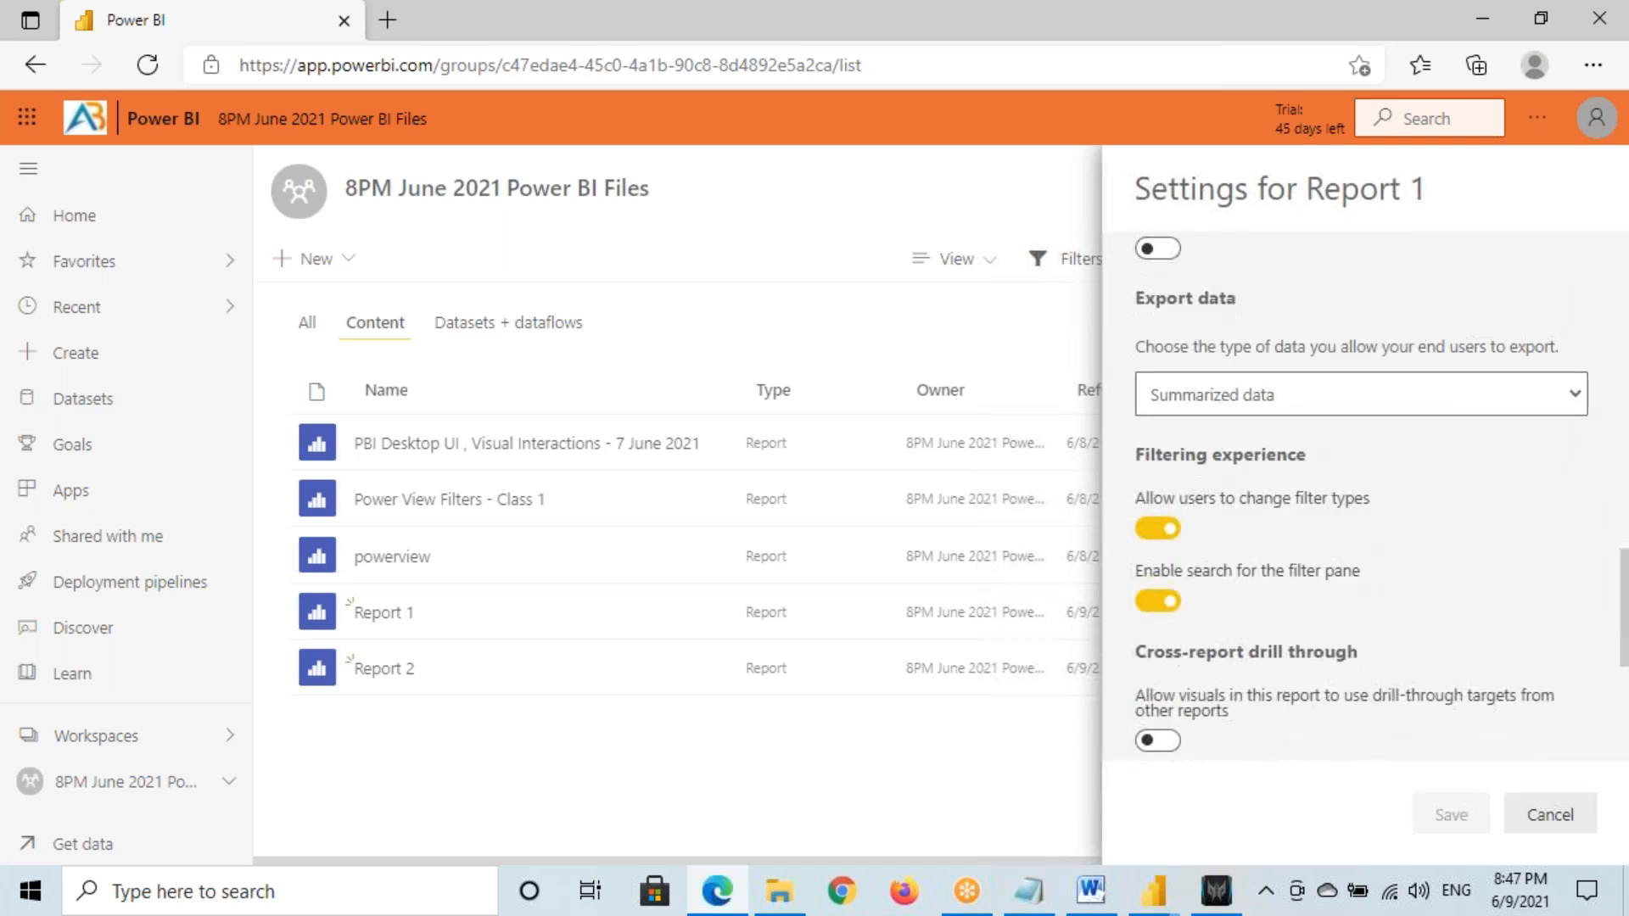
{"action": "scroll", "coordinate": [1223, 399], "scroll_direction": "down", "scroll_amount": 4}
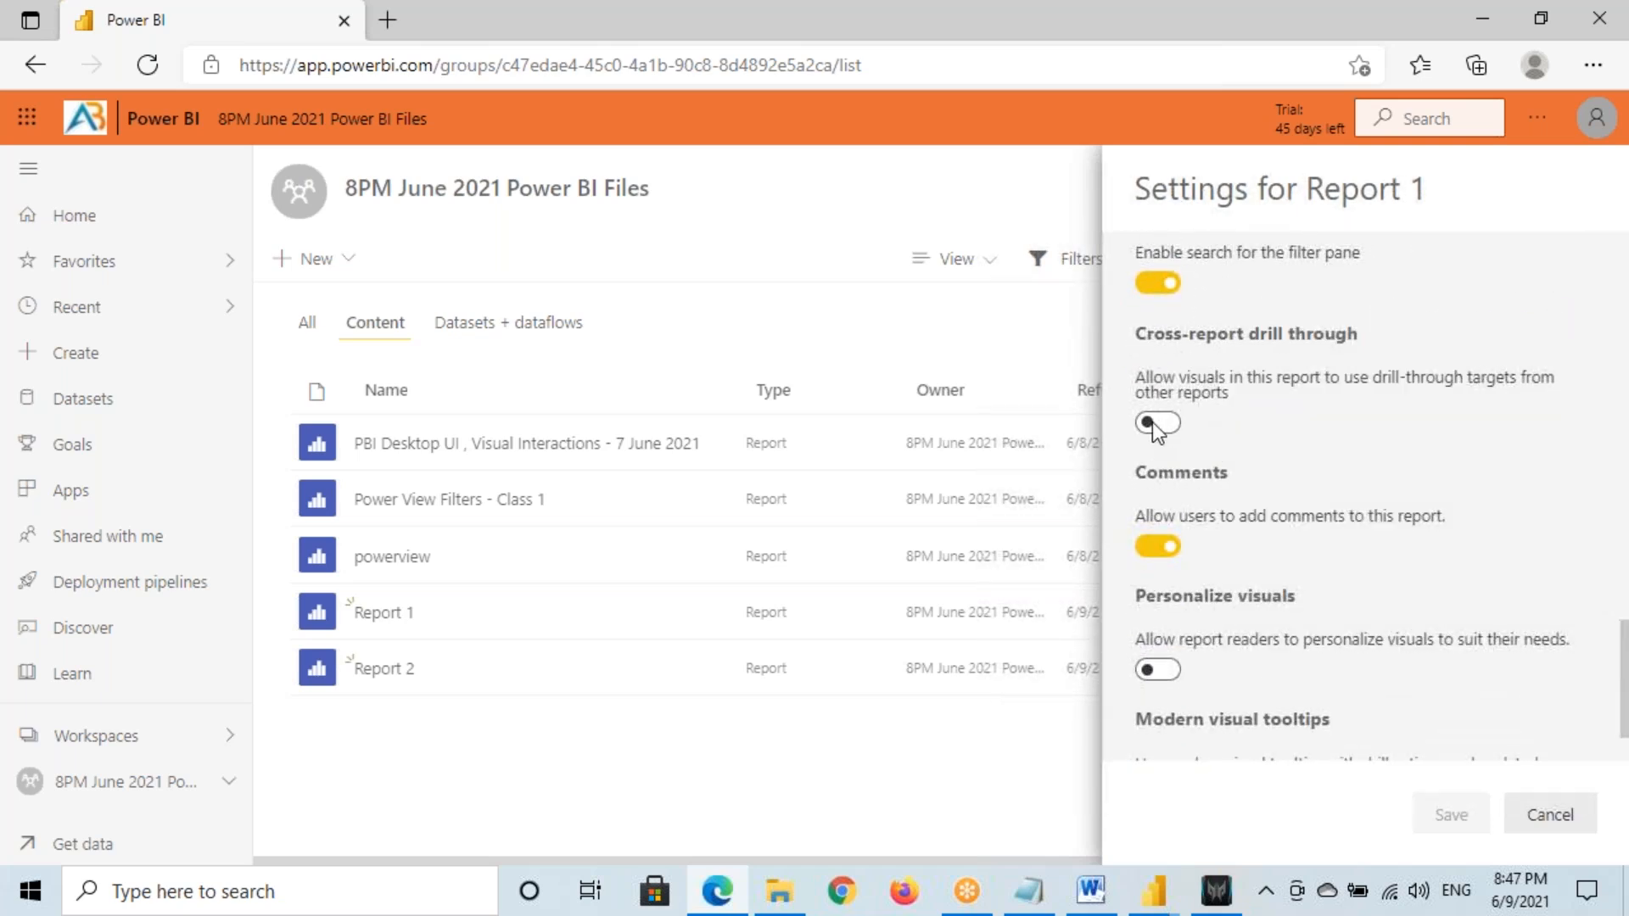
{"action": "left_click_drag", "start_coordinate": [1196, 335], "coordinate": [1295, 335]}
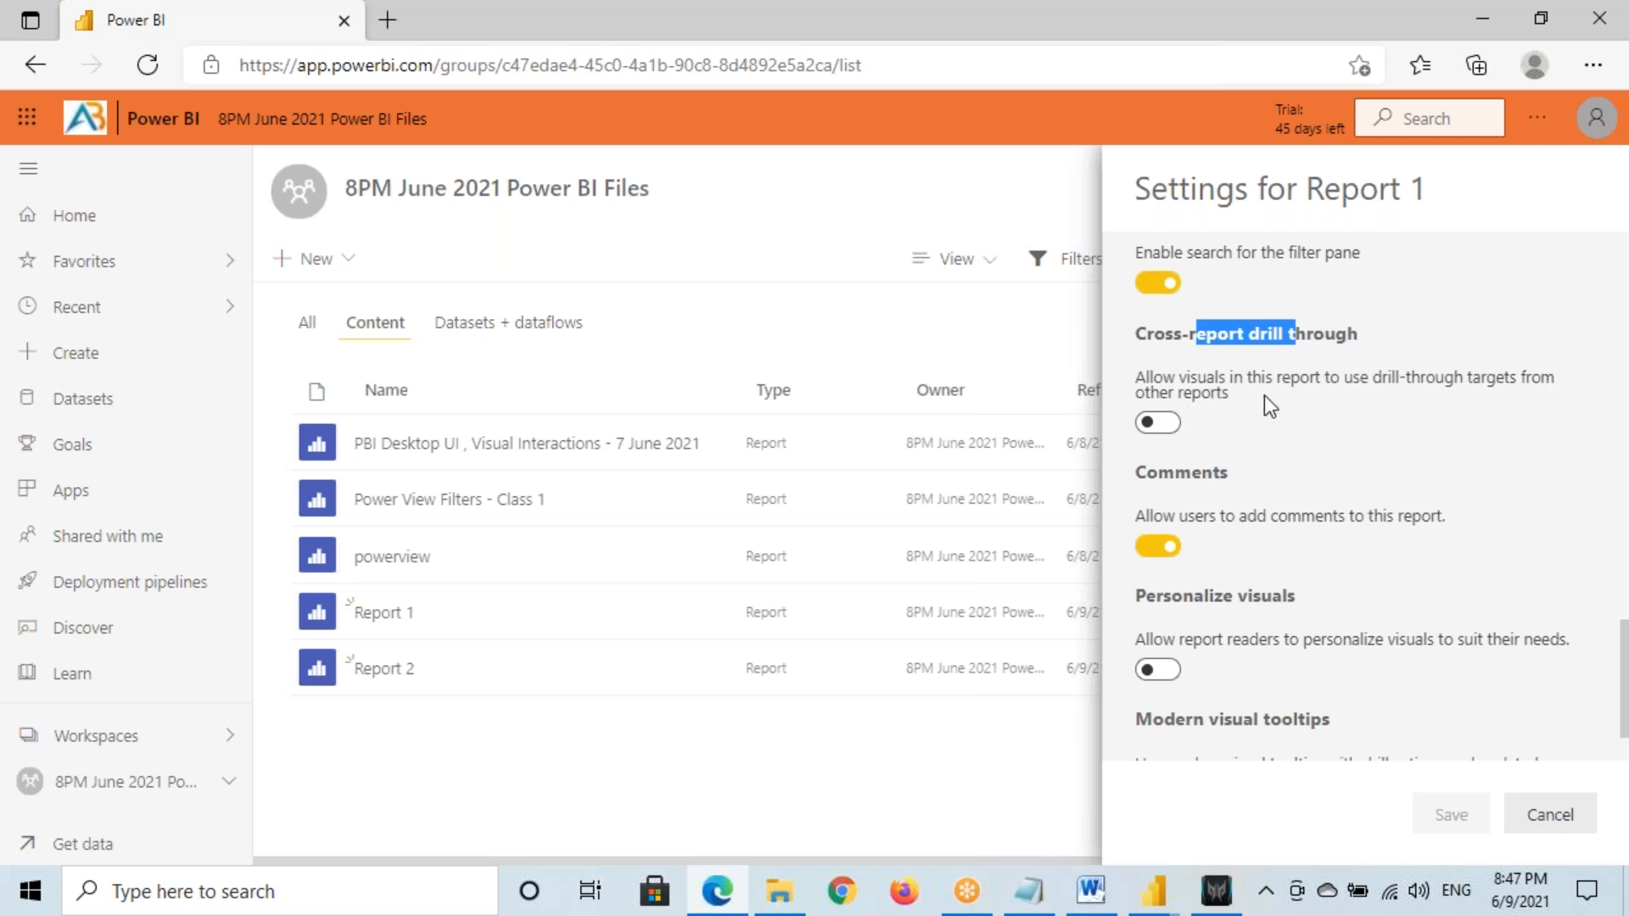
{"action": "key", "text": "ctrl+2"}
{"action": "left_click_drag", "start_coordinate": [1139, 412], "coordinate": [1196, 441]}
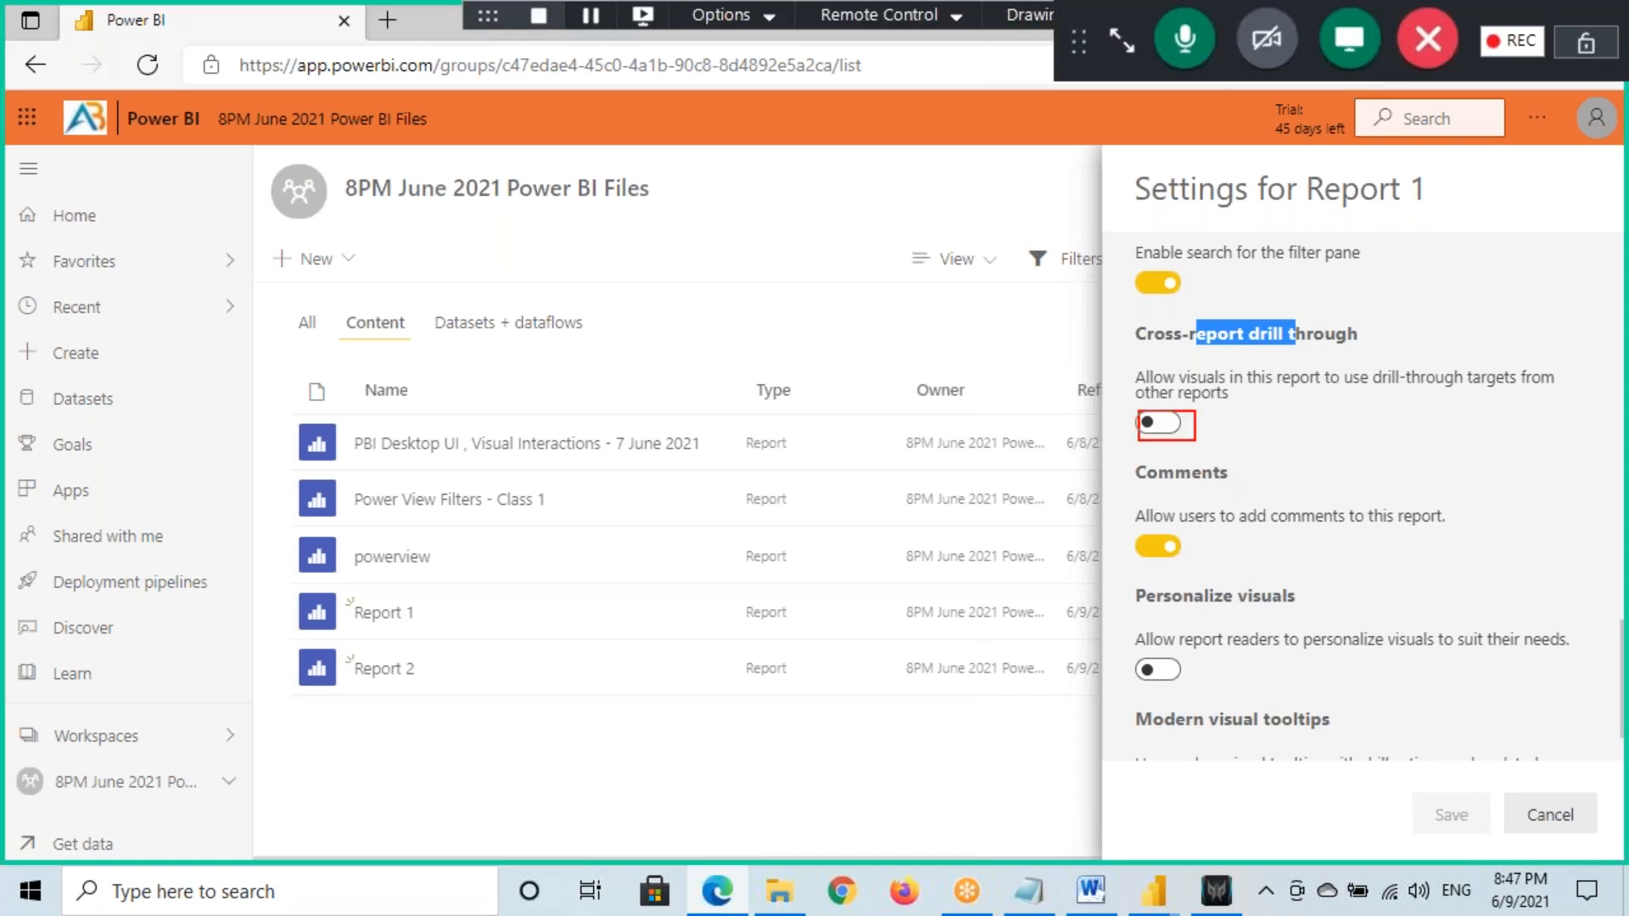
{"action": "key", "text": "Escape"}
{"action": "left_click", "coordinate": [1141, 896]}
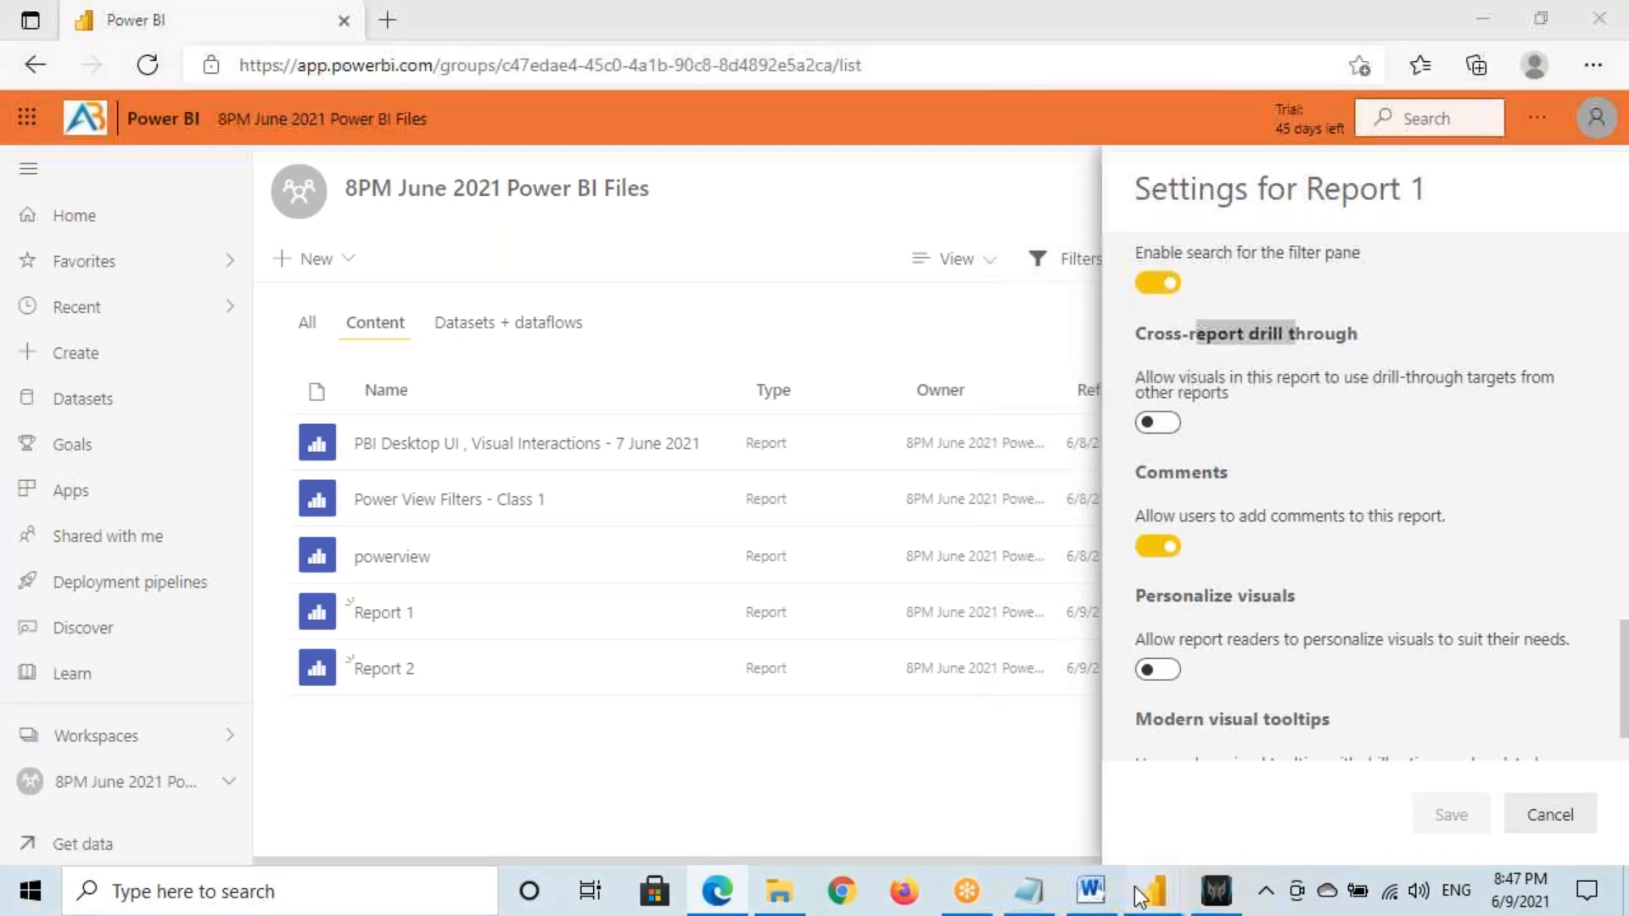
{"action": "left_click", "coordinate": [1010, 797]}
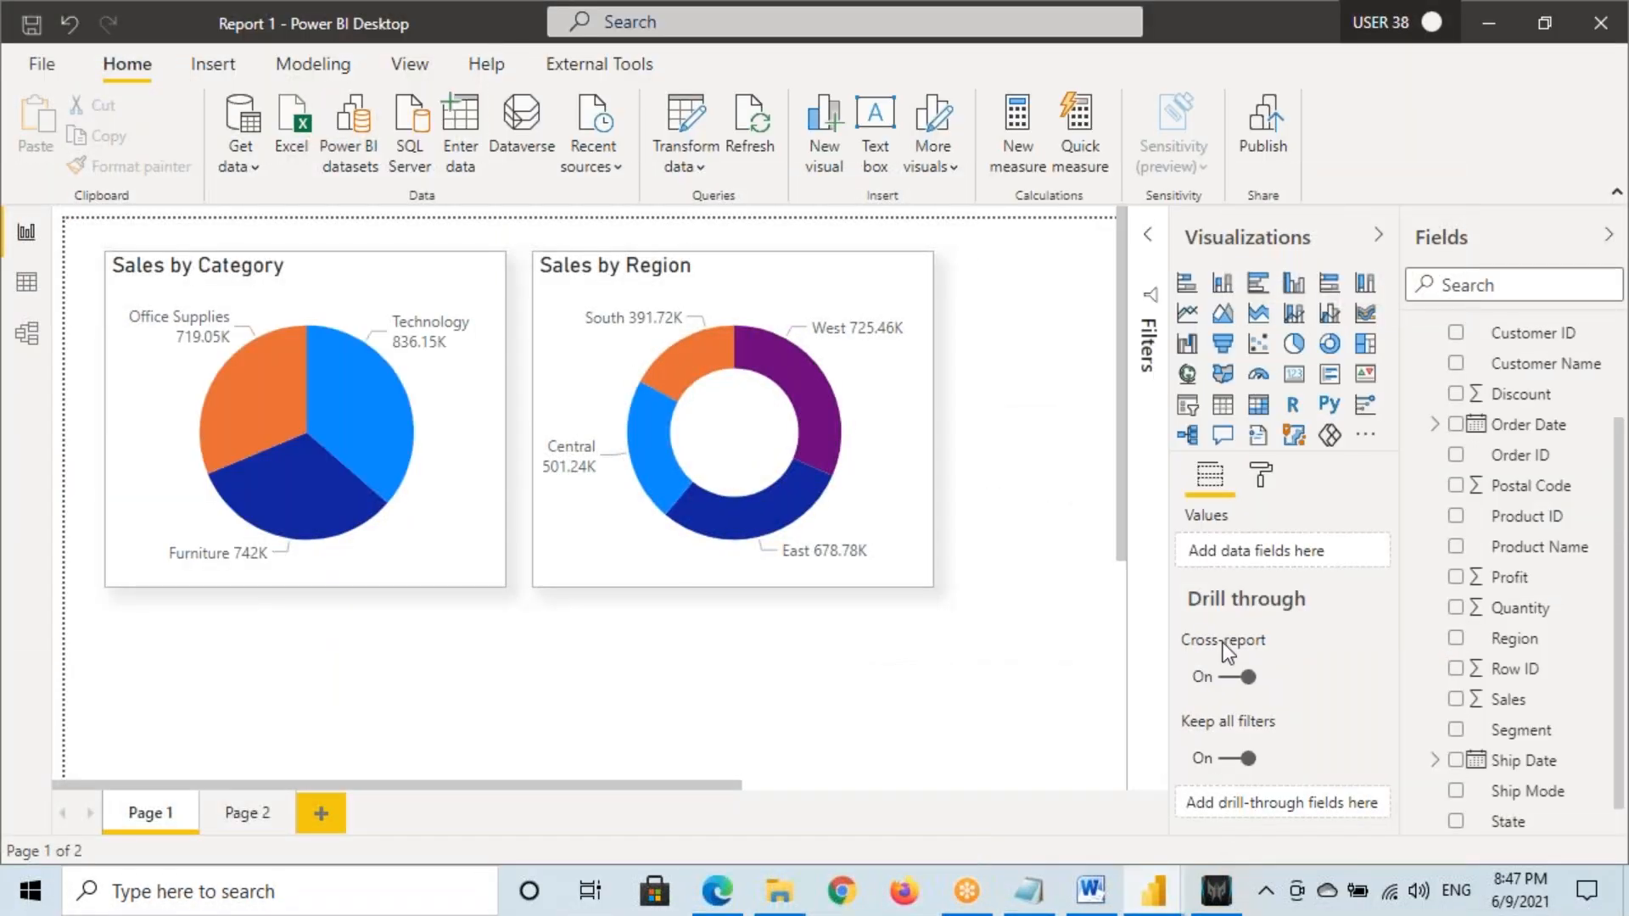
{"action": "key", "text": "ctrl+2"}
{"action": "mouse_move", "coordinate": [1170, 629]}
{"action": "left_mouse_down"}
{"action": "mouse_move", "coordinate": [1282, 682]}
{"action": "mouse_move", "coordinate": [1211, 620]}
{"action": "mouse_move", "coordinate": [1281, 660]}
{"action": "left_mouse_up"}
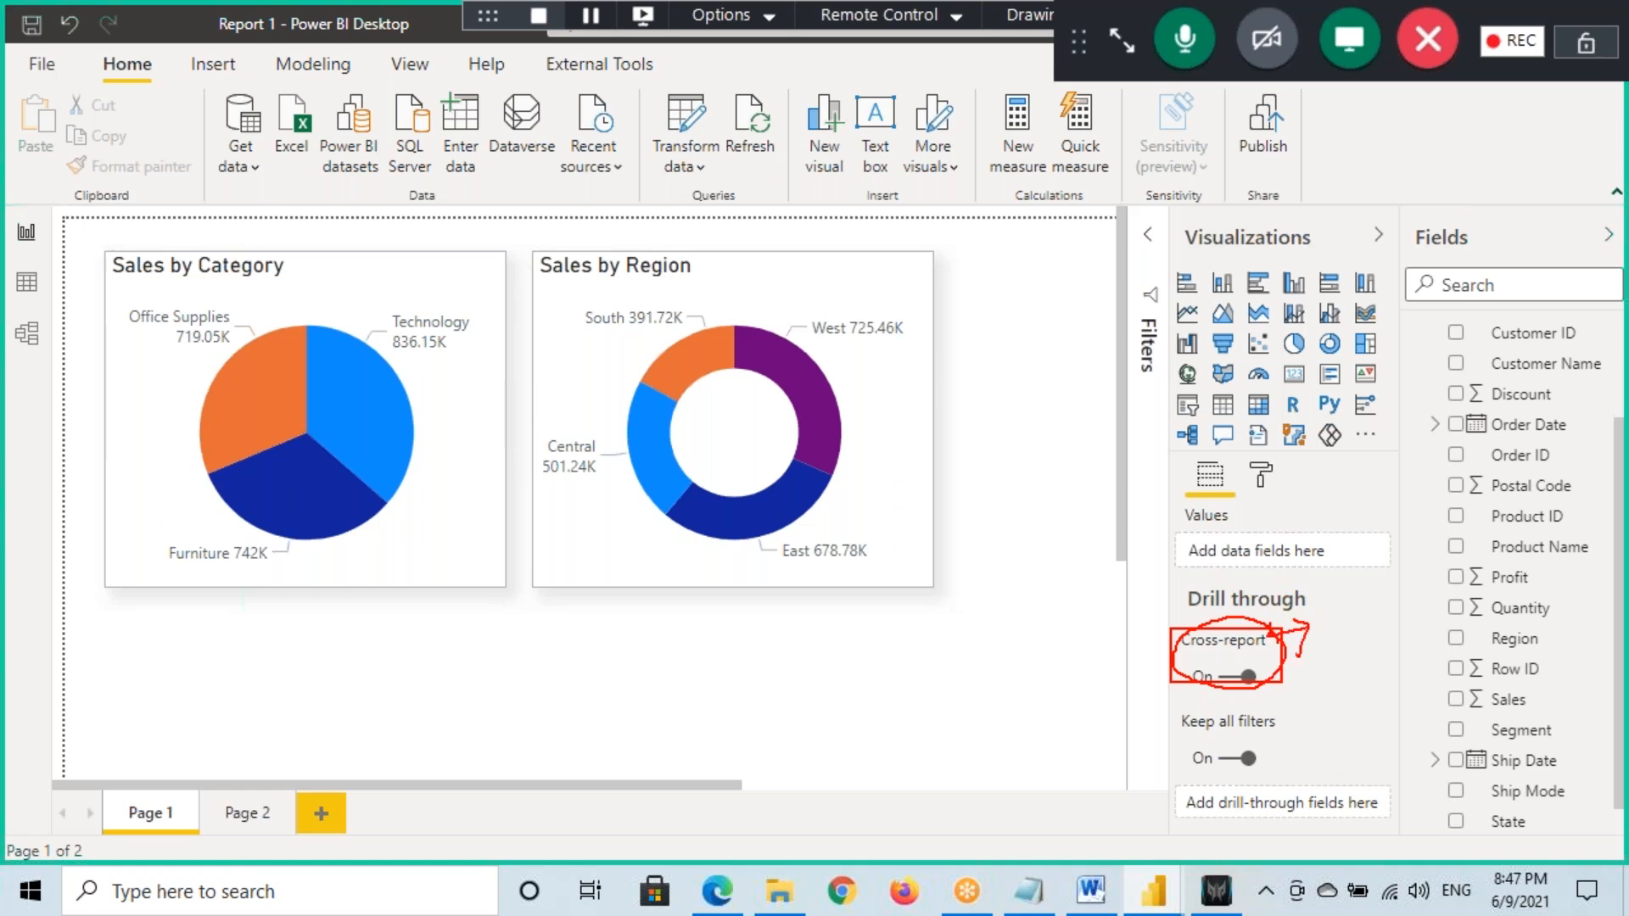
{"action": "key", "text": "Escape"}
{"action": "left_click", "coordinate": [717, 891]}
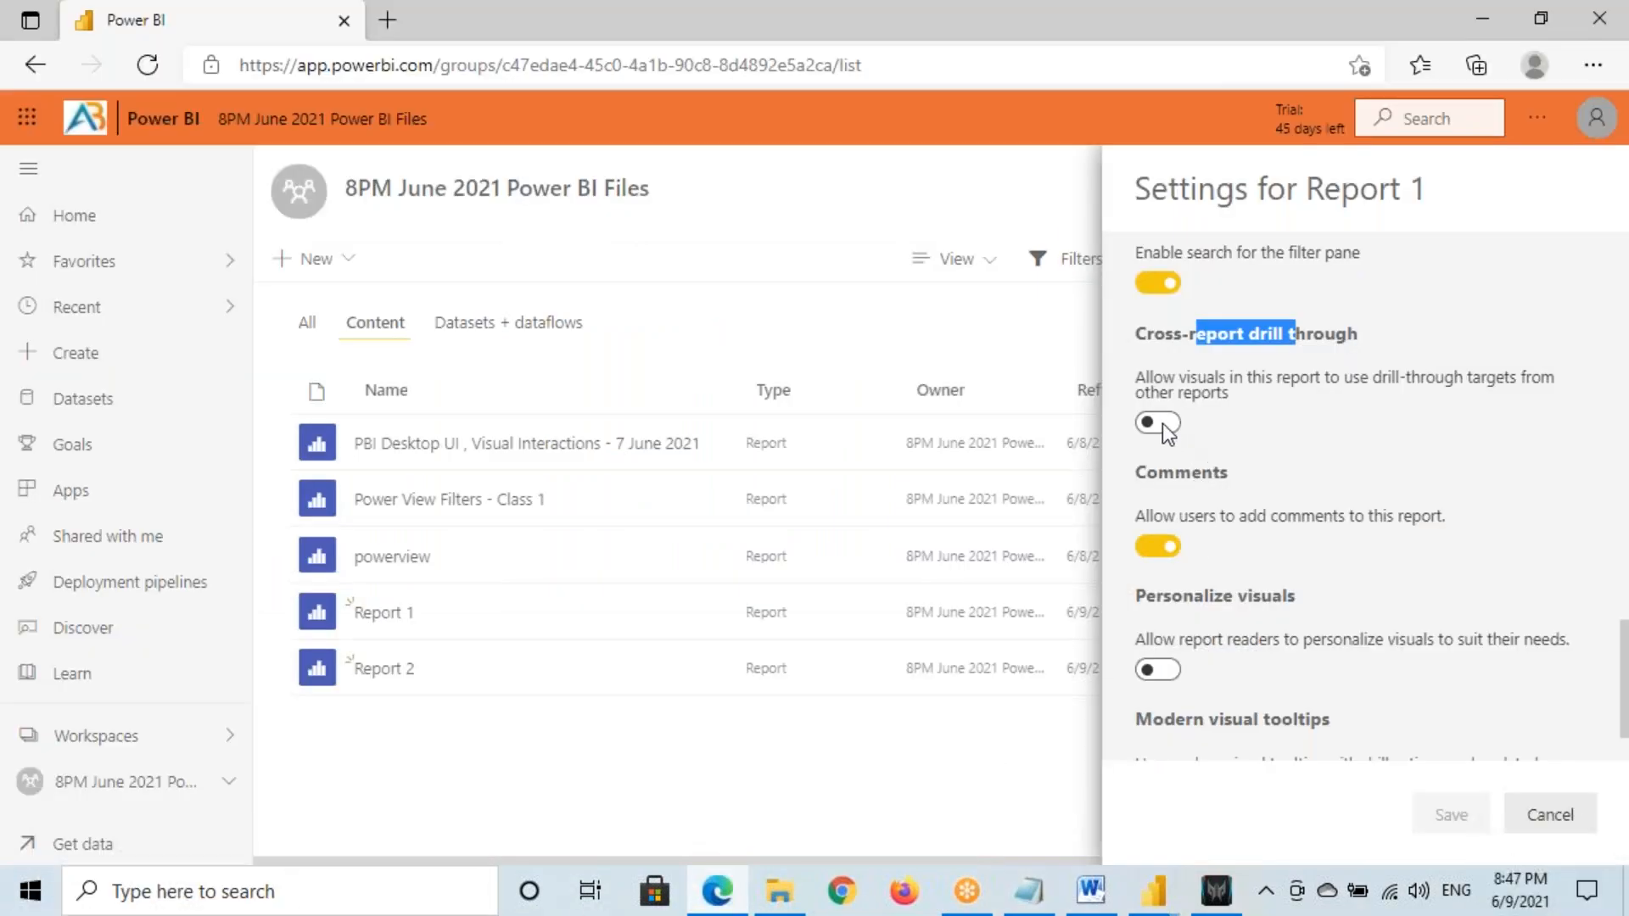
Cancel Report 1's settings and open Report 1 in the service
{"action": "left_click", "coordinate": [1164, 346]}
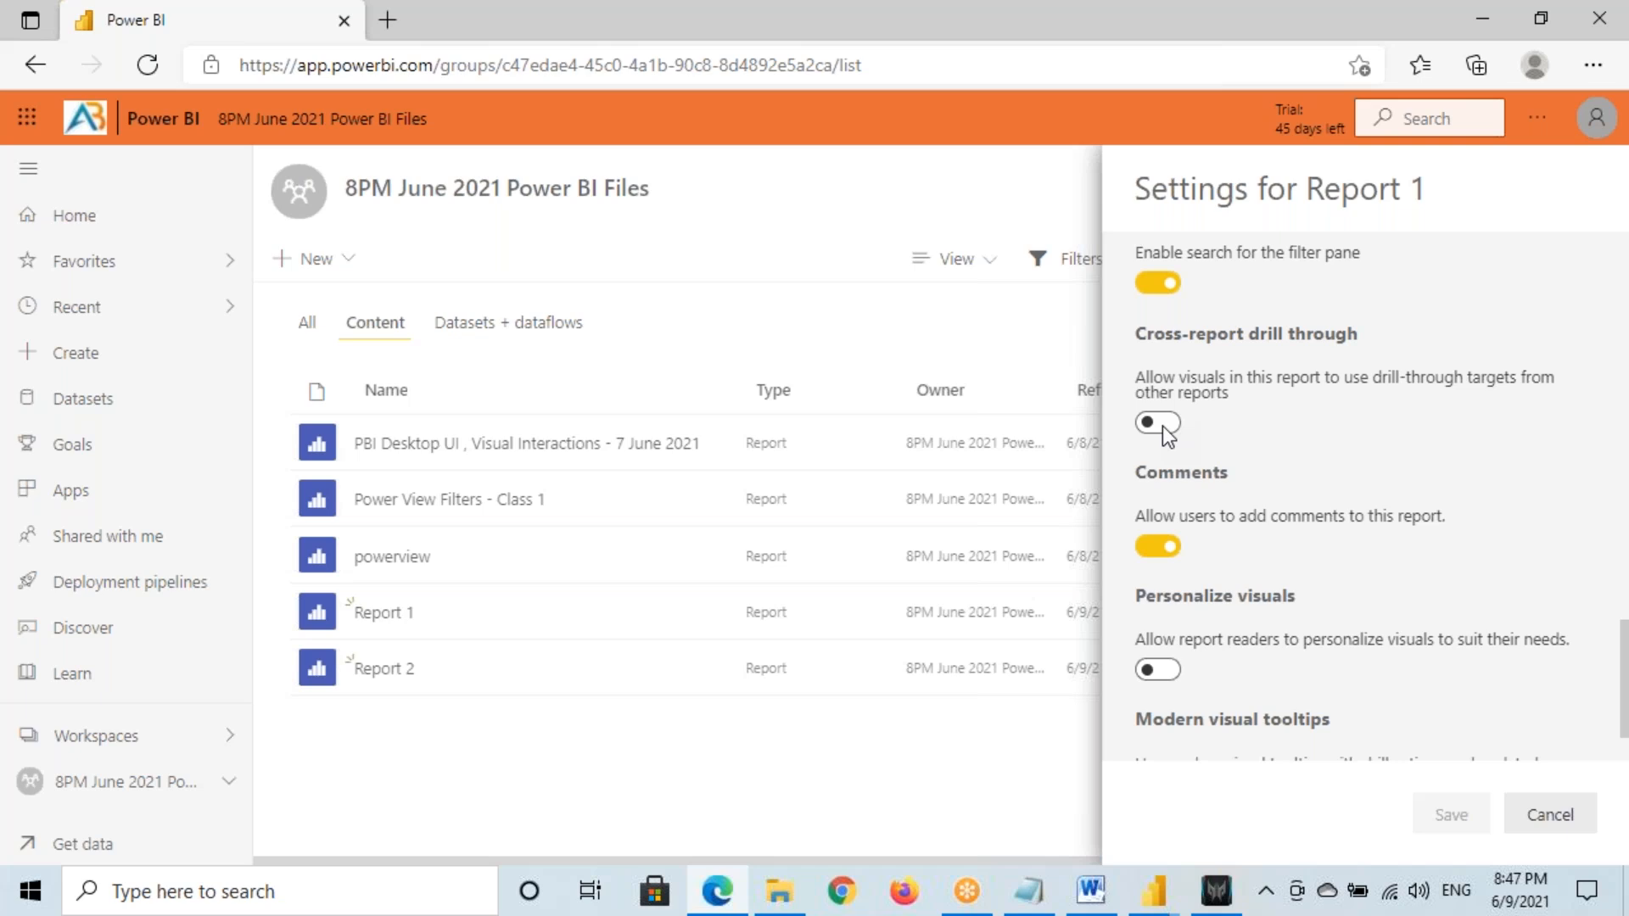
{"action": "left_click", "coordinate": [1540, 813]}
{"action": "left_click", "coordinate": [405, 632]}
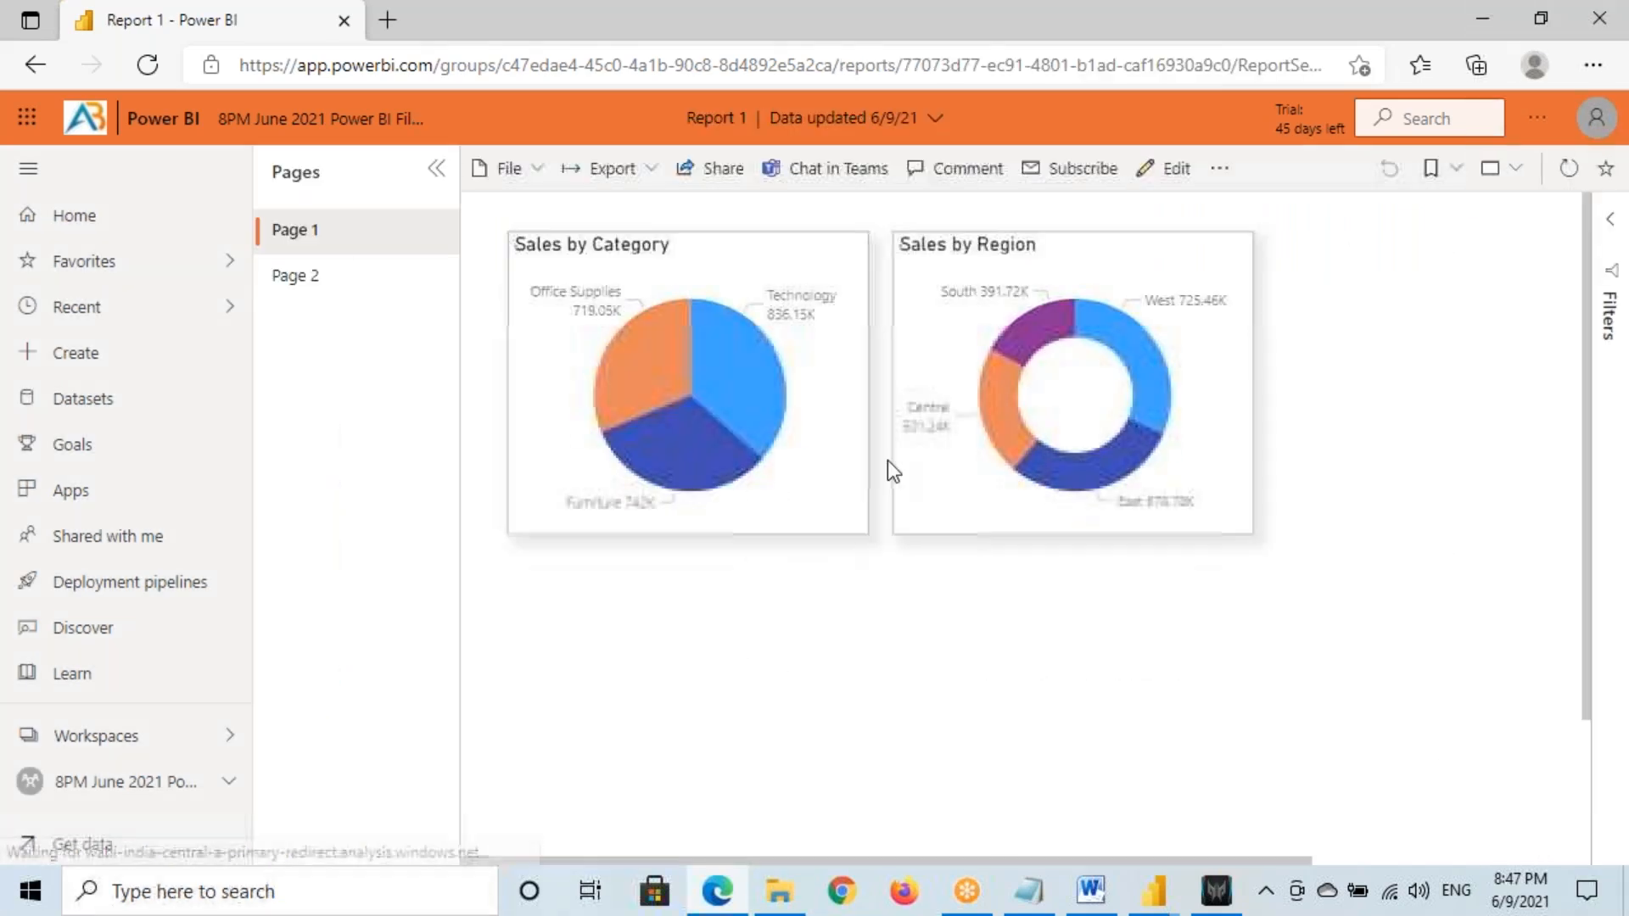
Check the West donut slice's right-click menu for Drill through, then return to the workspace
{"action": "mouse_move", "coordinate": [1132, 365]}
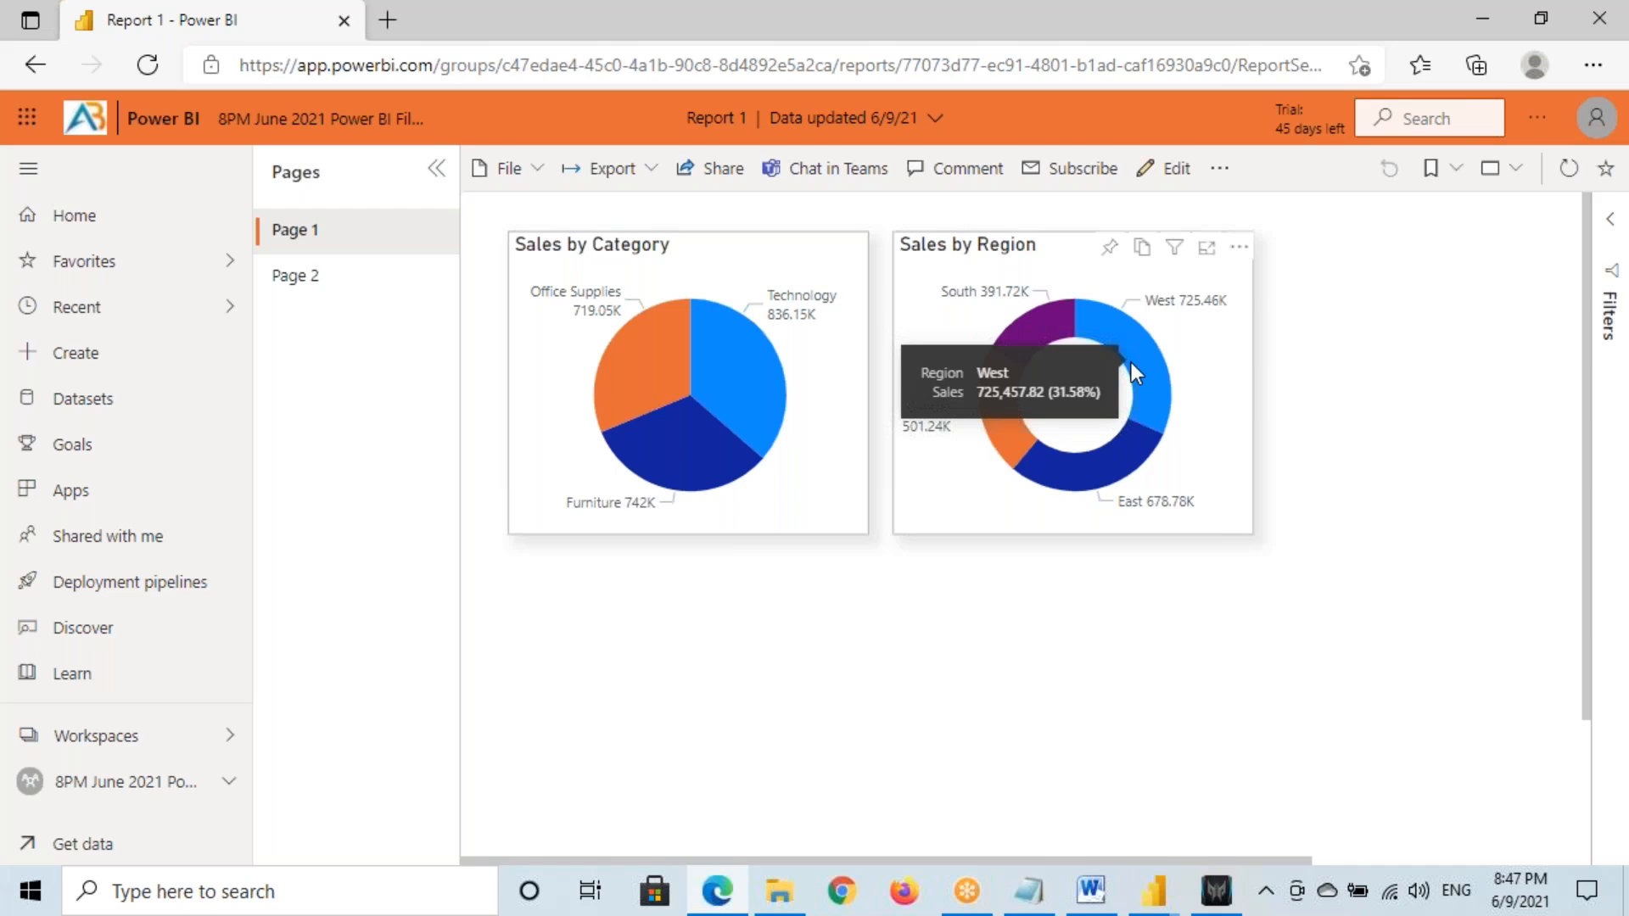
{"action": "right_click", "coordinate": [1138, 353]}
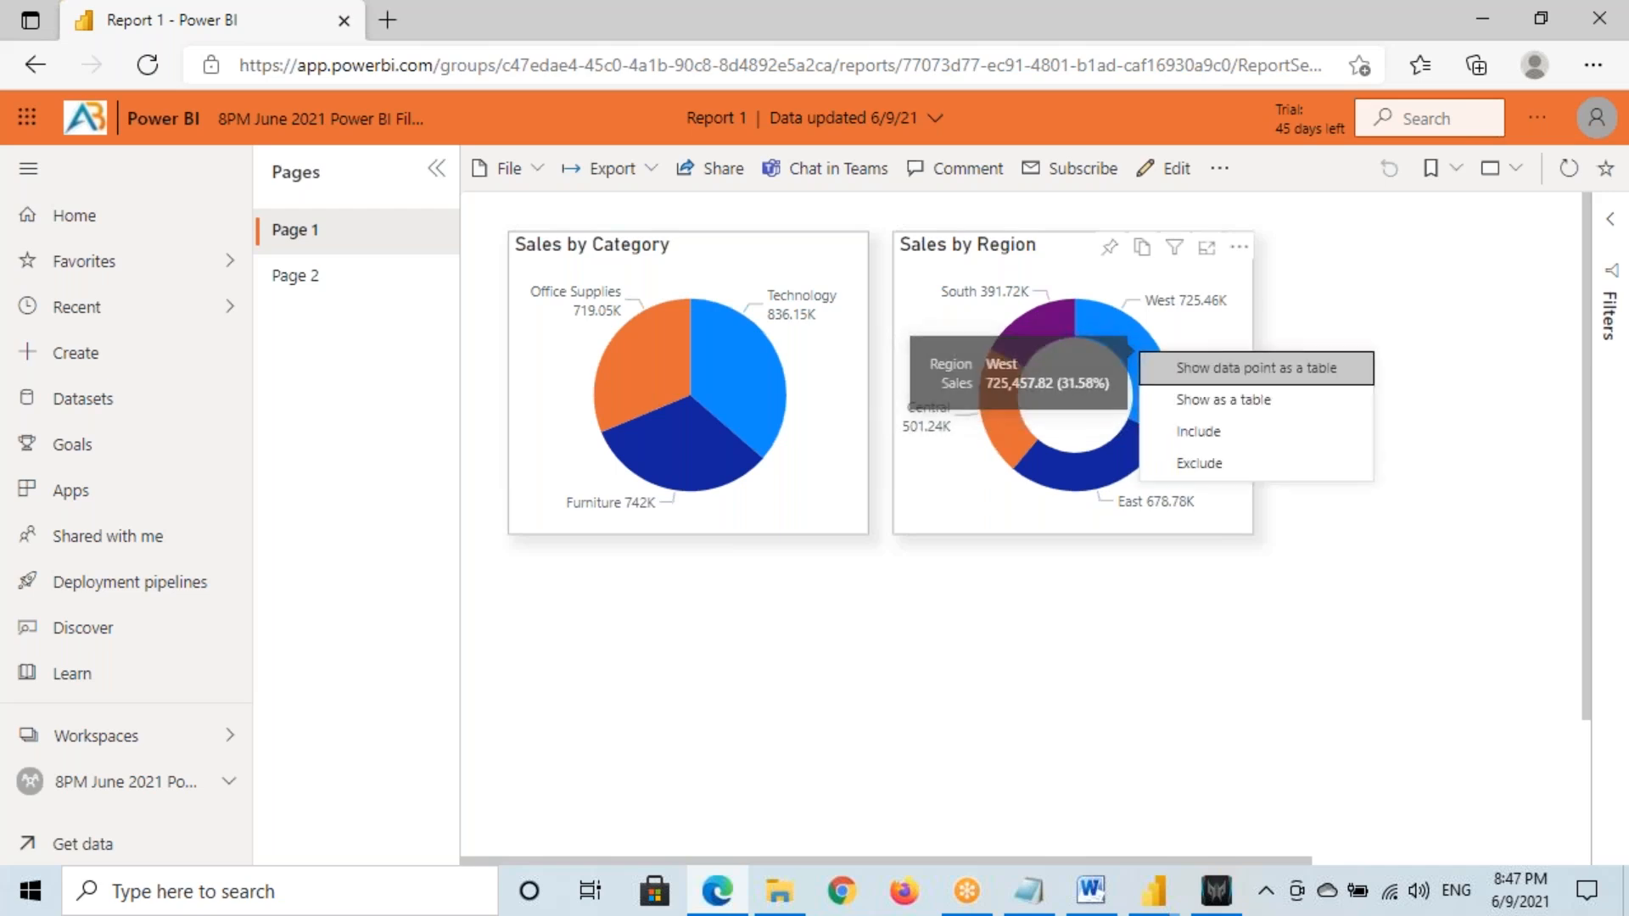
{"action": "right_click", "coordinate": [1121, 327]}
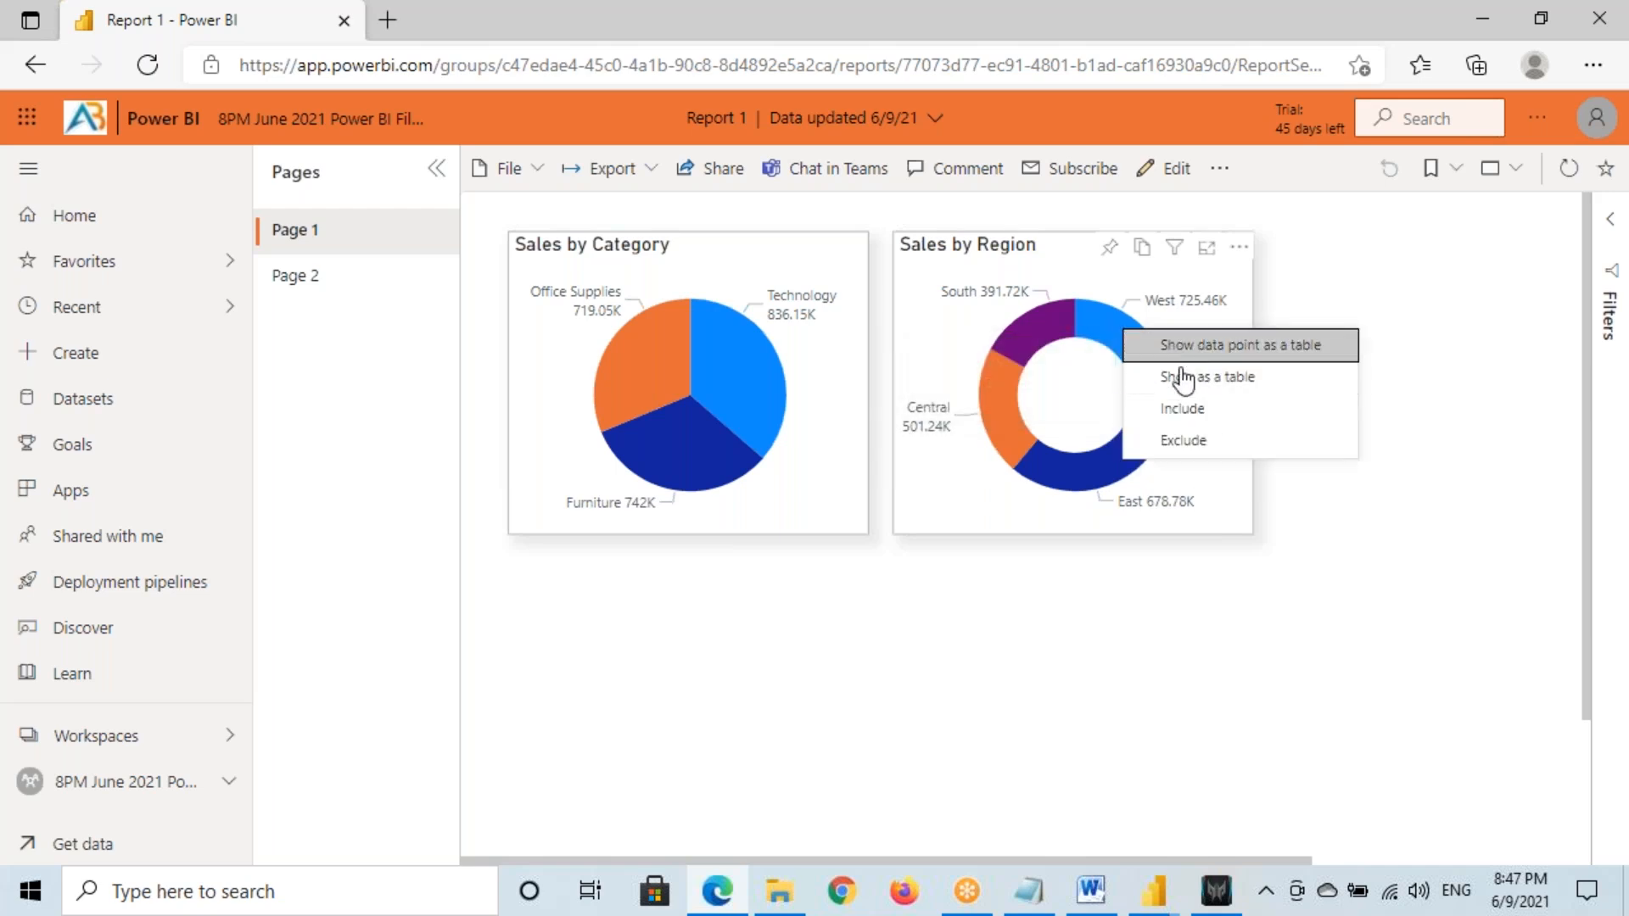
{"action": "right_click", "coordinate": [1107, 330]}
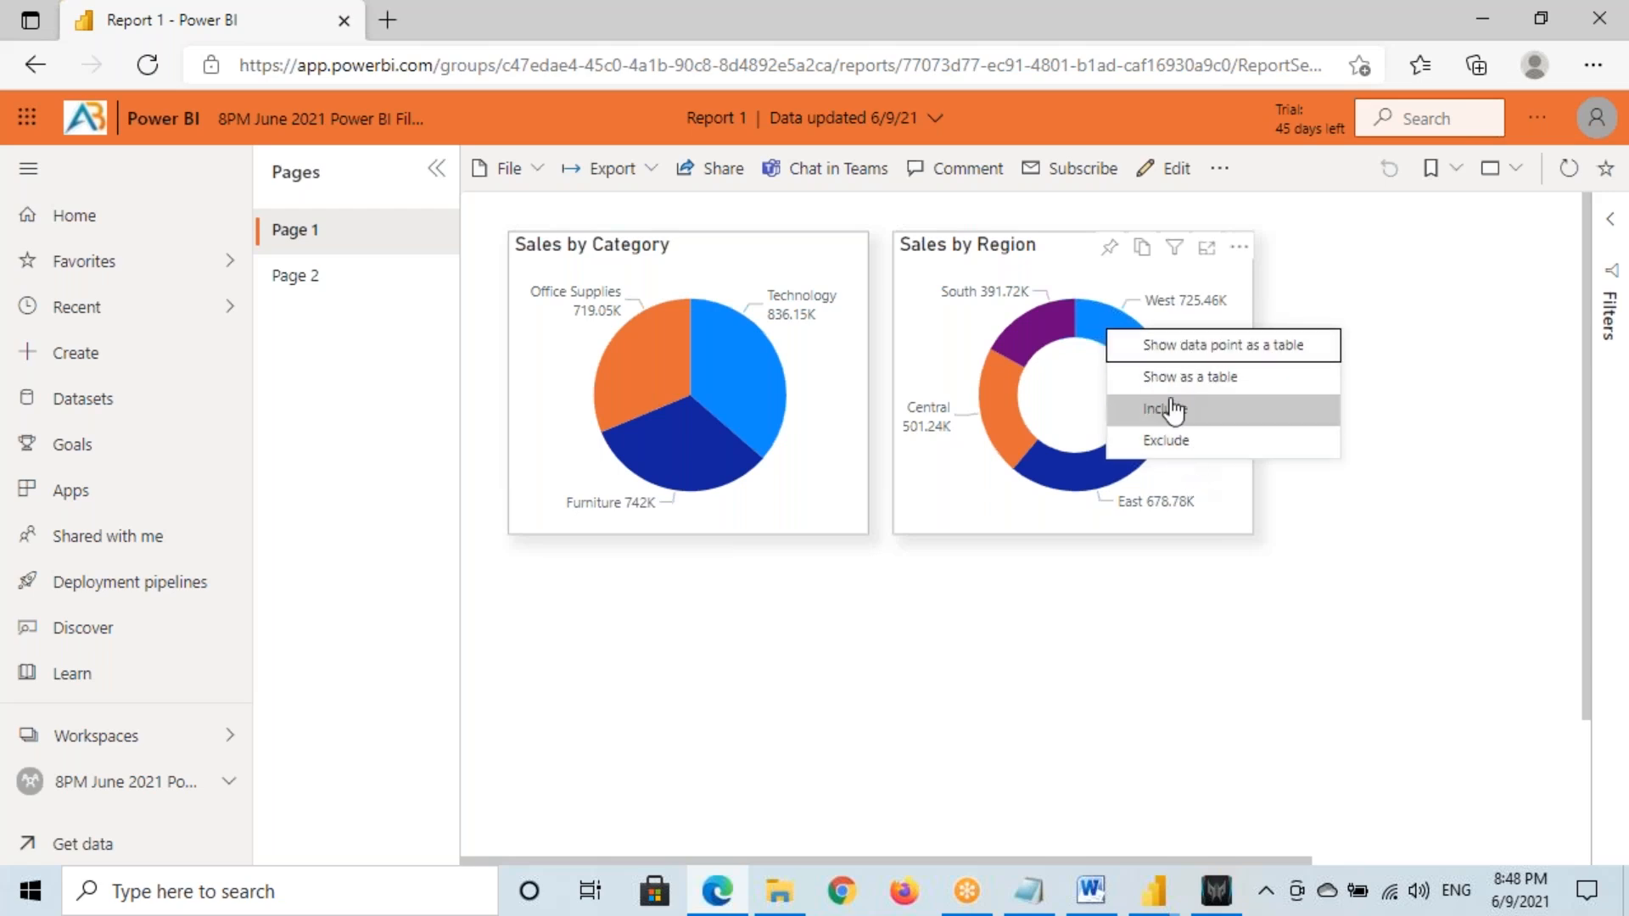
{"action": "right_click", "coordinate": [1098, 322]}
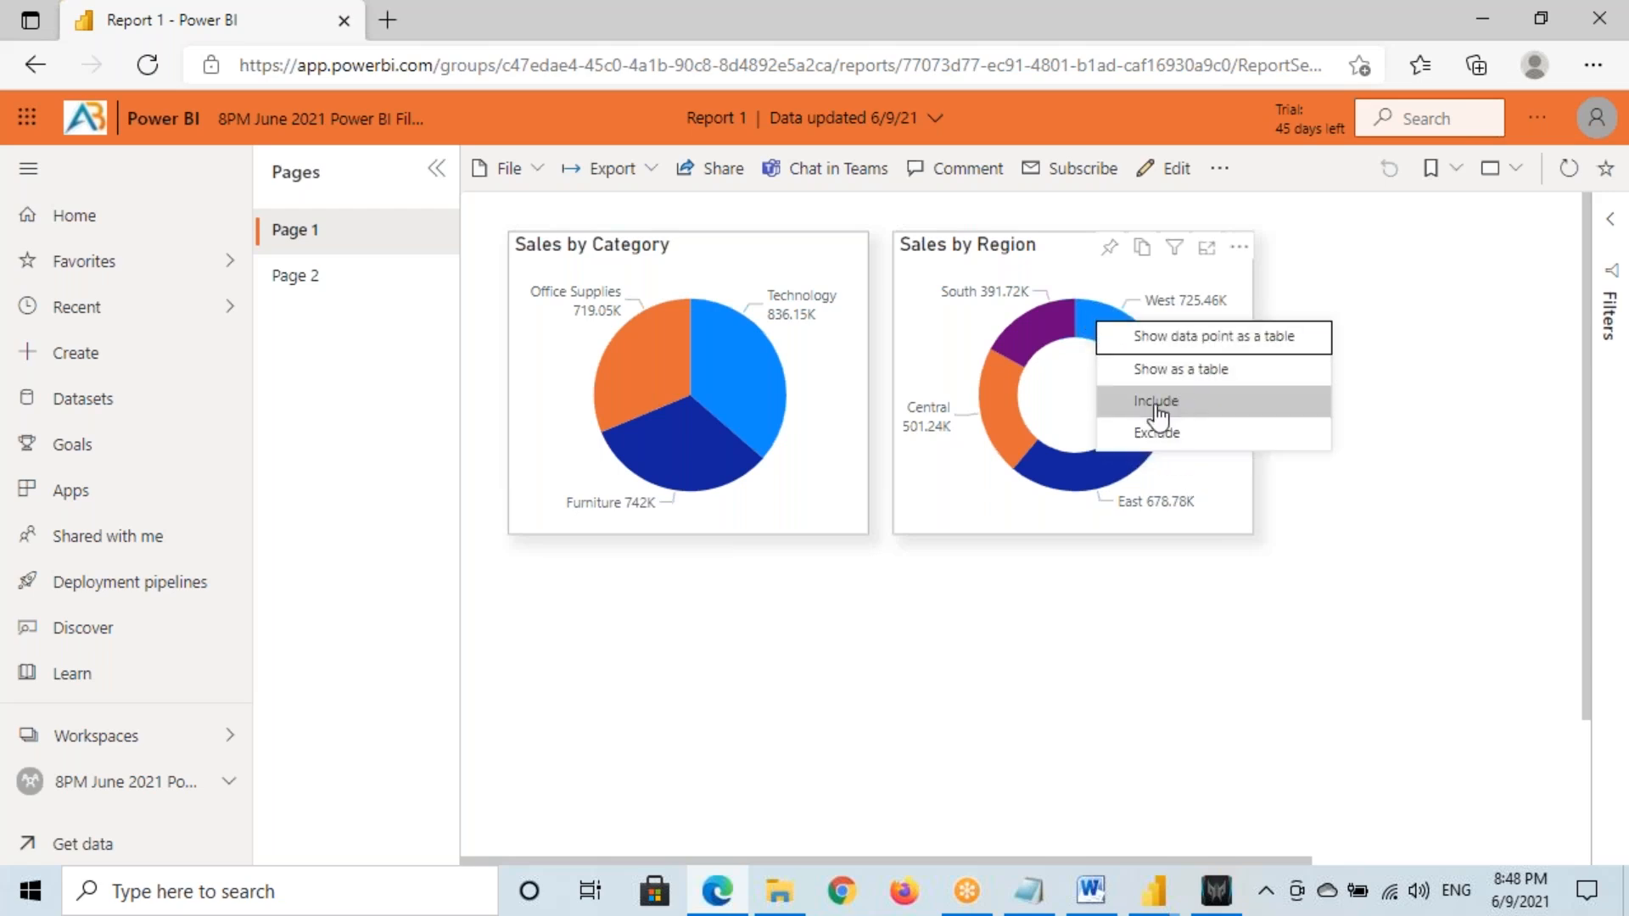
{"action": "left_click", "coordinate": [119, 780]}
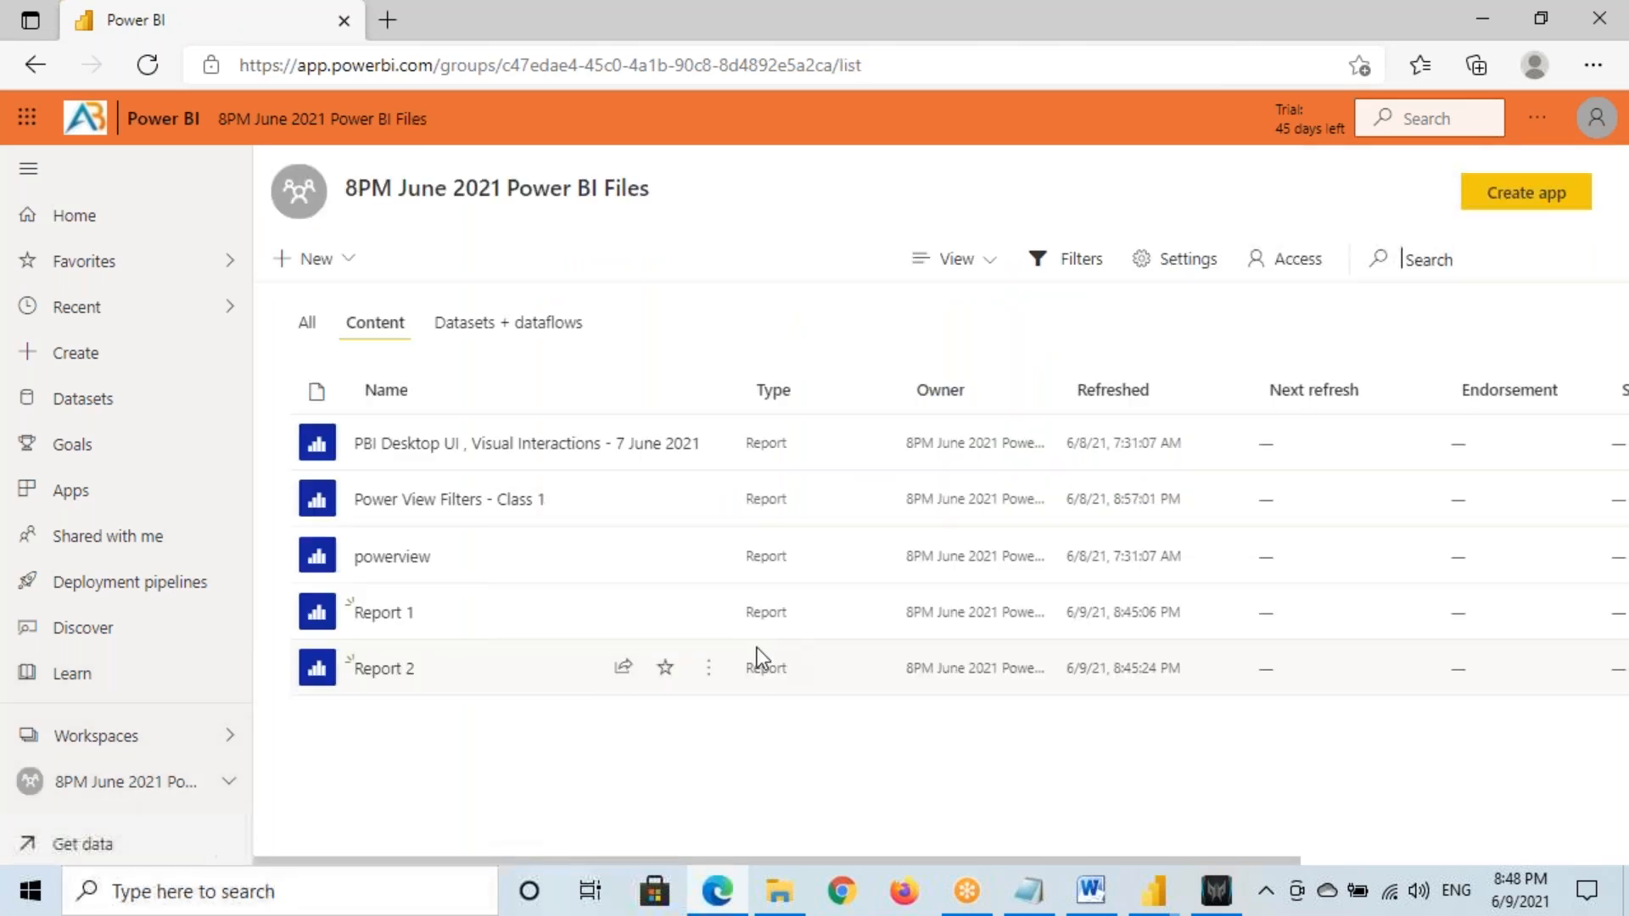
Turn on Cross-report drill through in Report 1's settings and save
{"action": "left_click", "coordinate": [709, 612]}
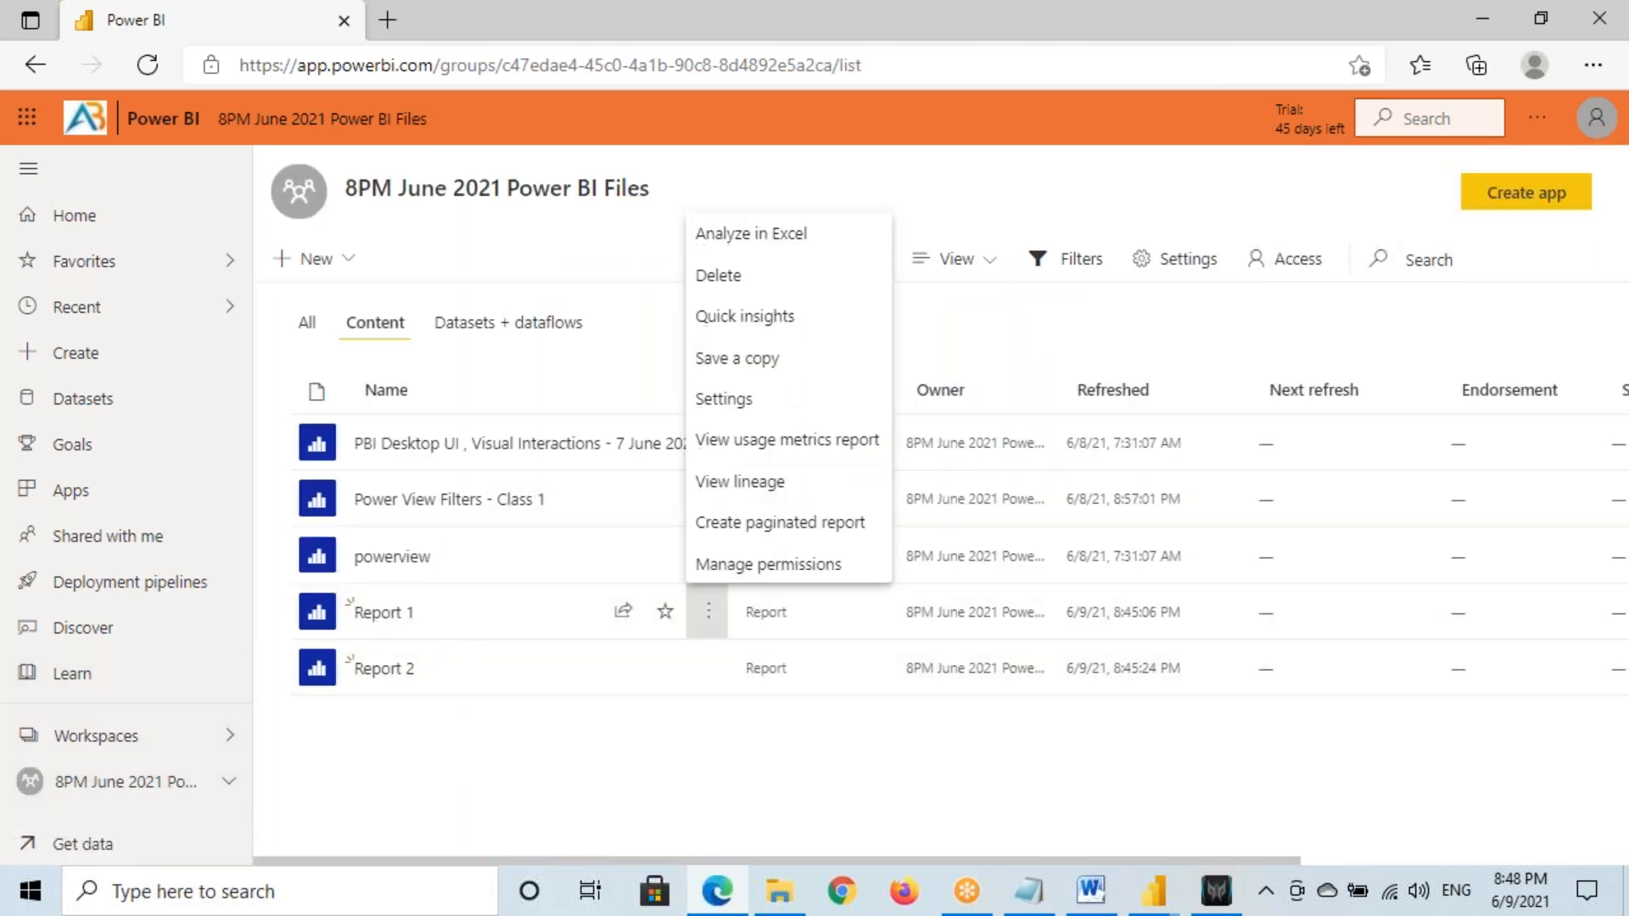
{"action": "left_click", "coordinate": [724, 399]}
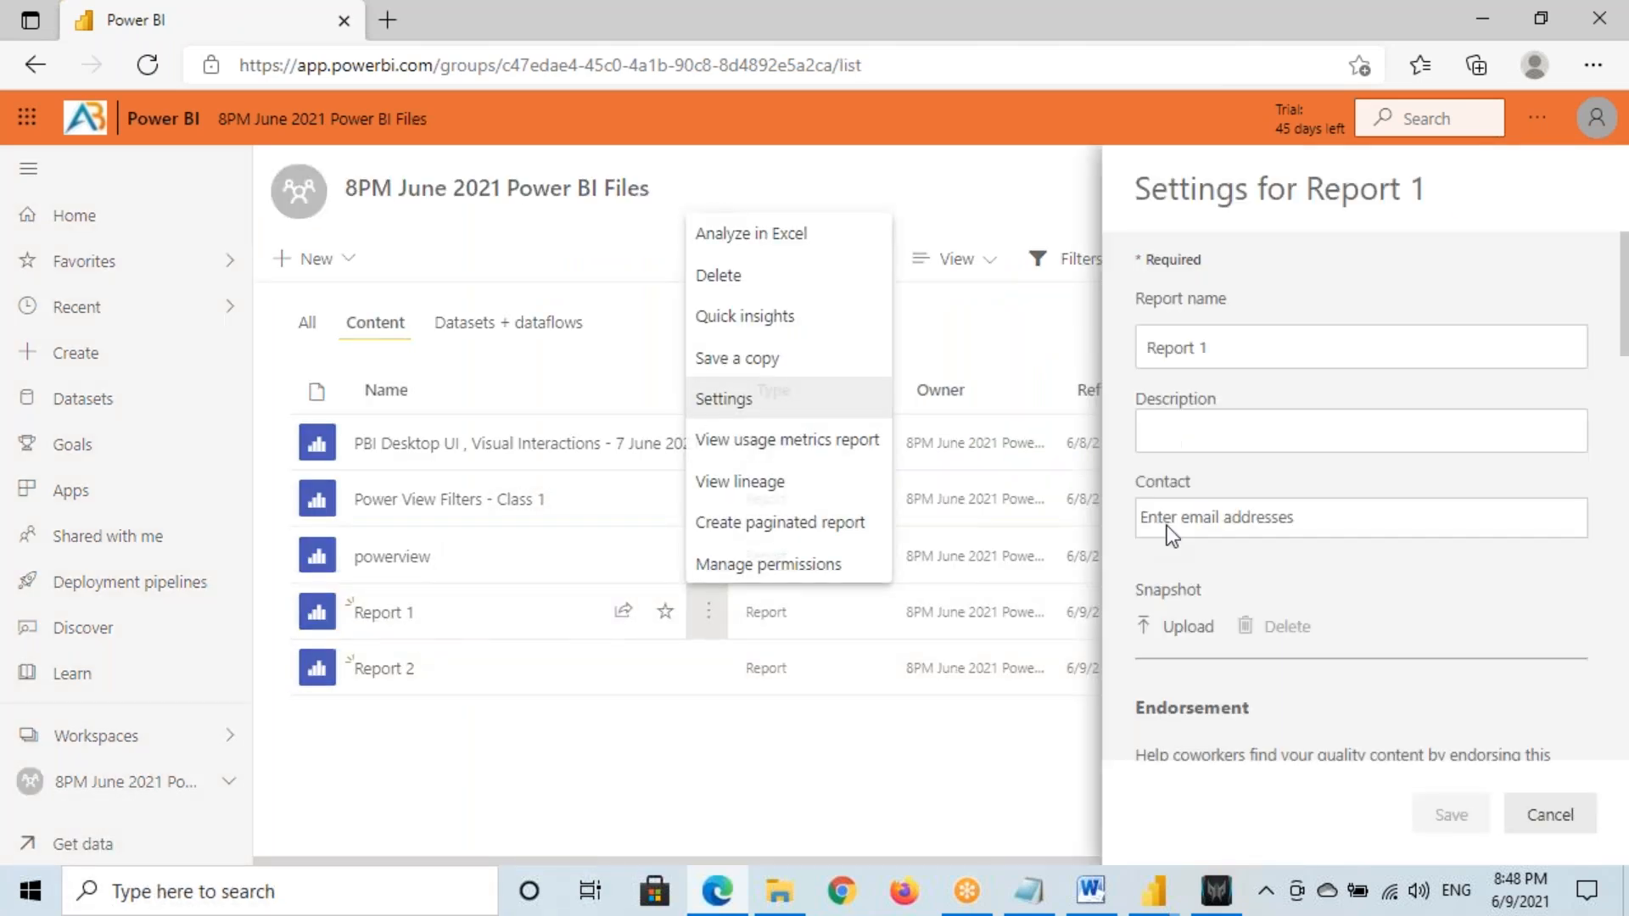
{"action": "scroll", "coordinate": [1167, 531], "scroll_direction": "down", "scroll_amount": 5}
{"action": "scroll", "coordinate": [1223, 562], "scroll_direction": "down", "scroll_amount": 10}
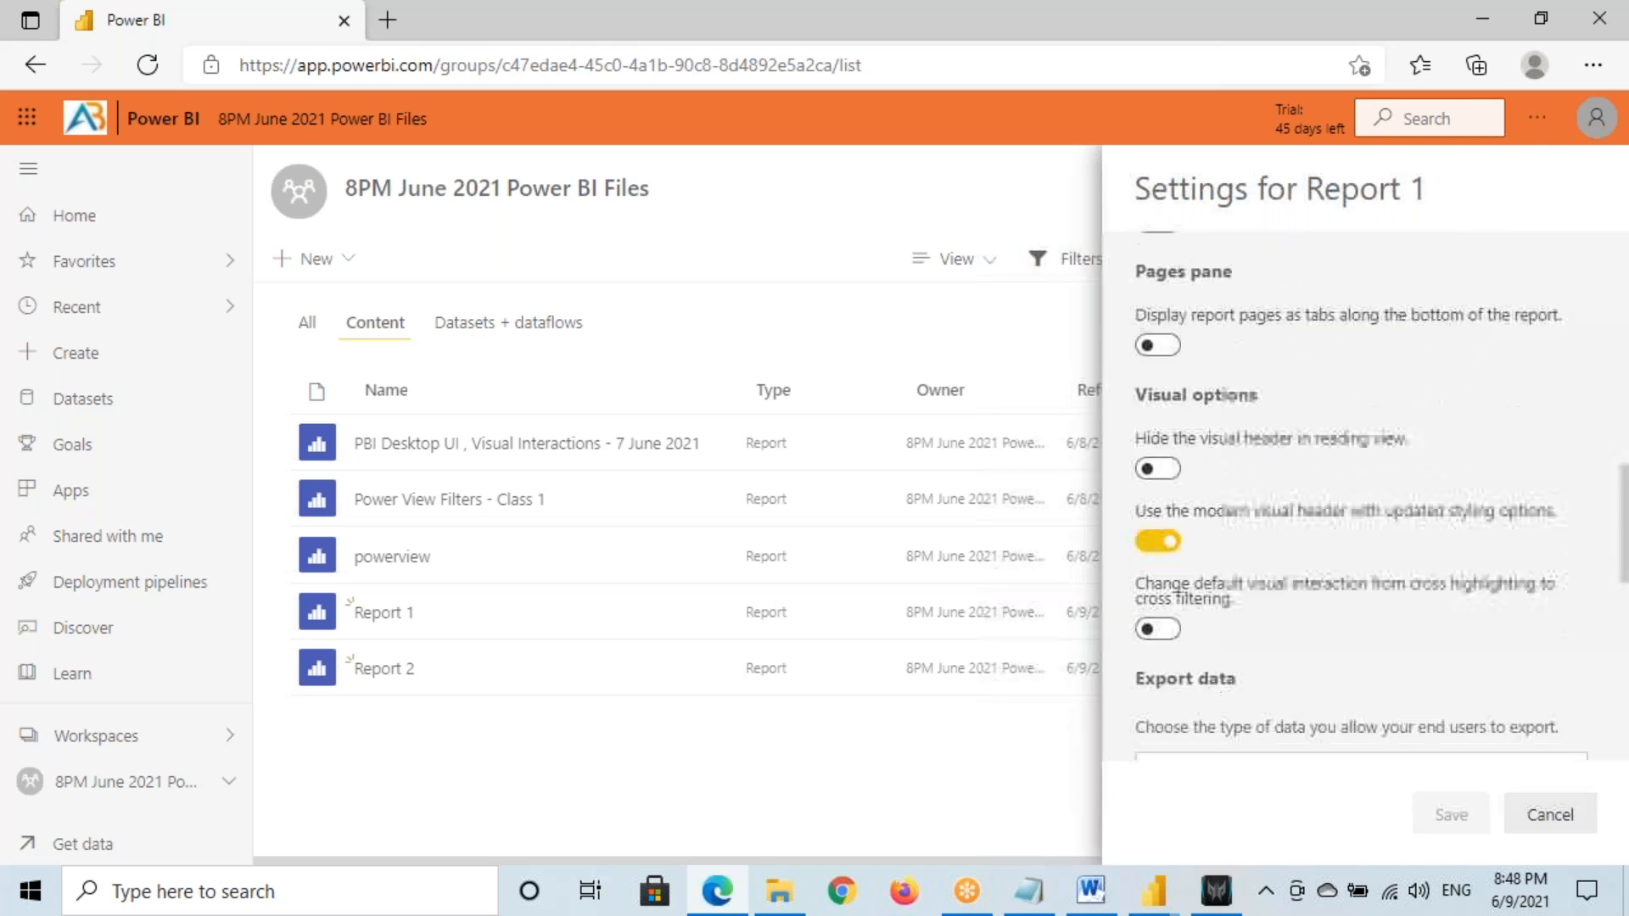
{"action": "scroll", "coordinate": [1222, 560], "scroll_direction": "down", "scroll_amount": 2}
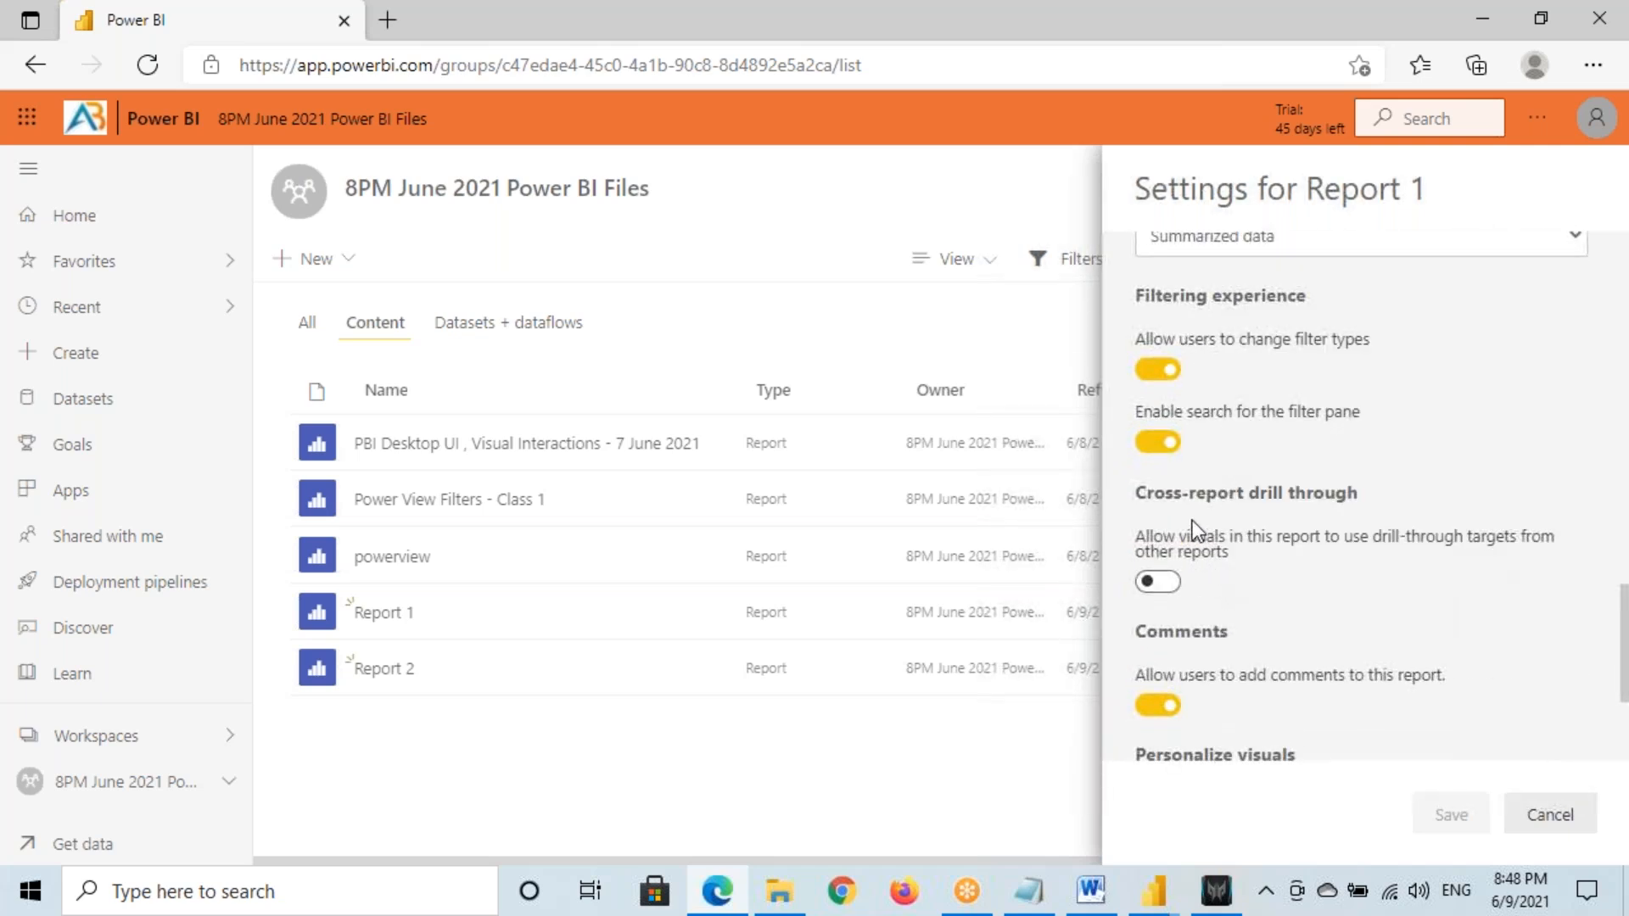
{"action": "left_click_drag", "start_coordinate": [1167, 496], "coordinate": [1347, 497]}
{"action": "left_click", "coordinate": [1157, 582]}
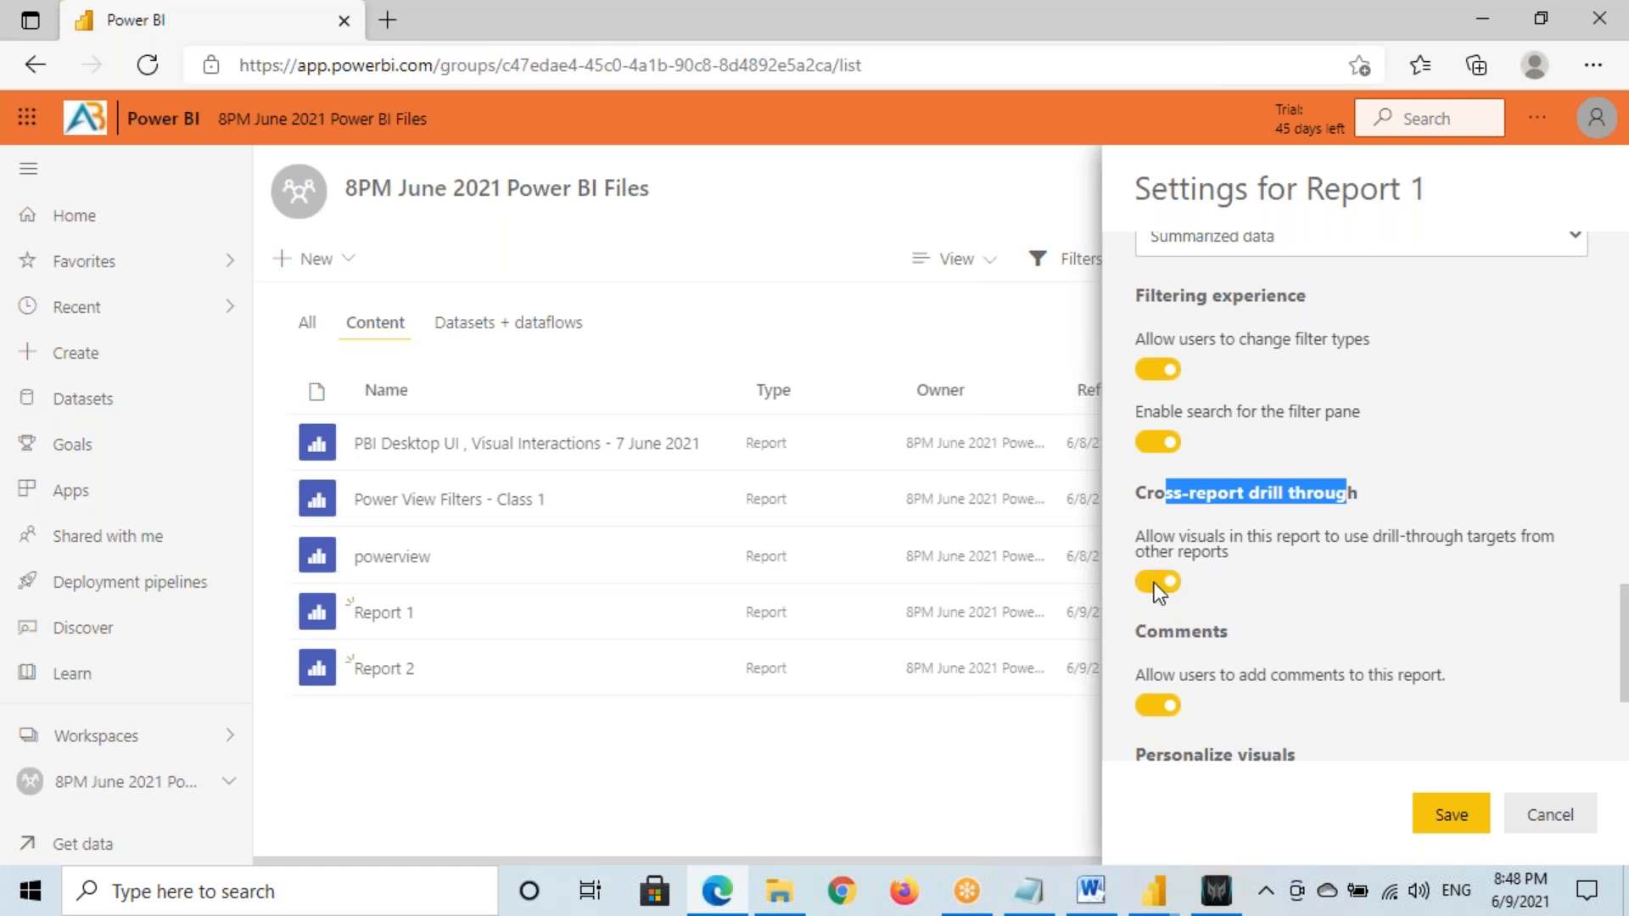
{"action": "left_click", "coordinate": [1449, 815]}
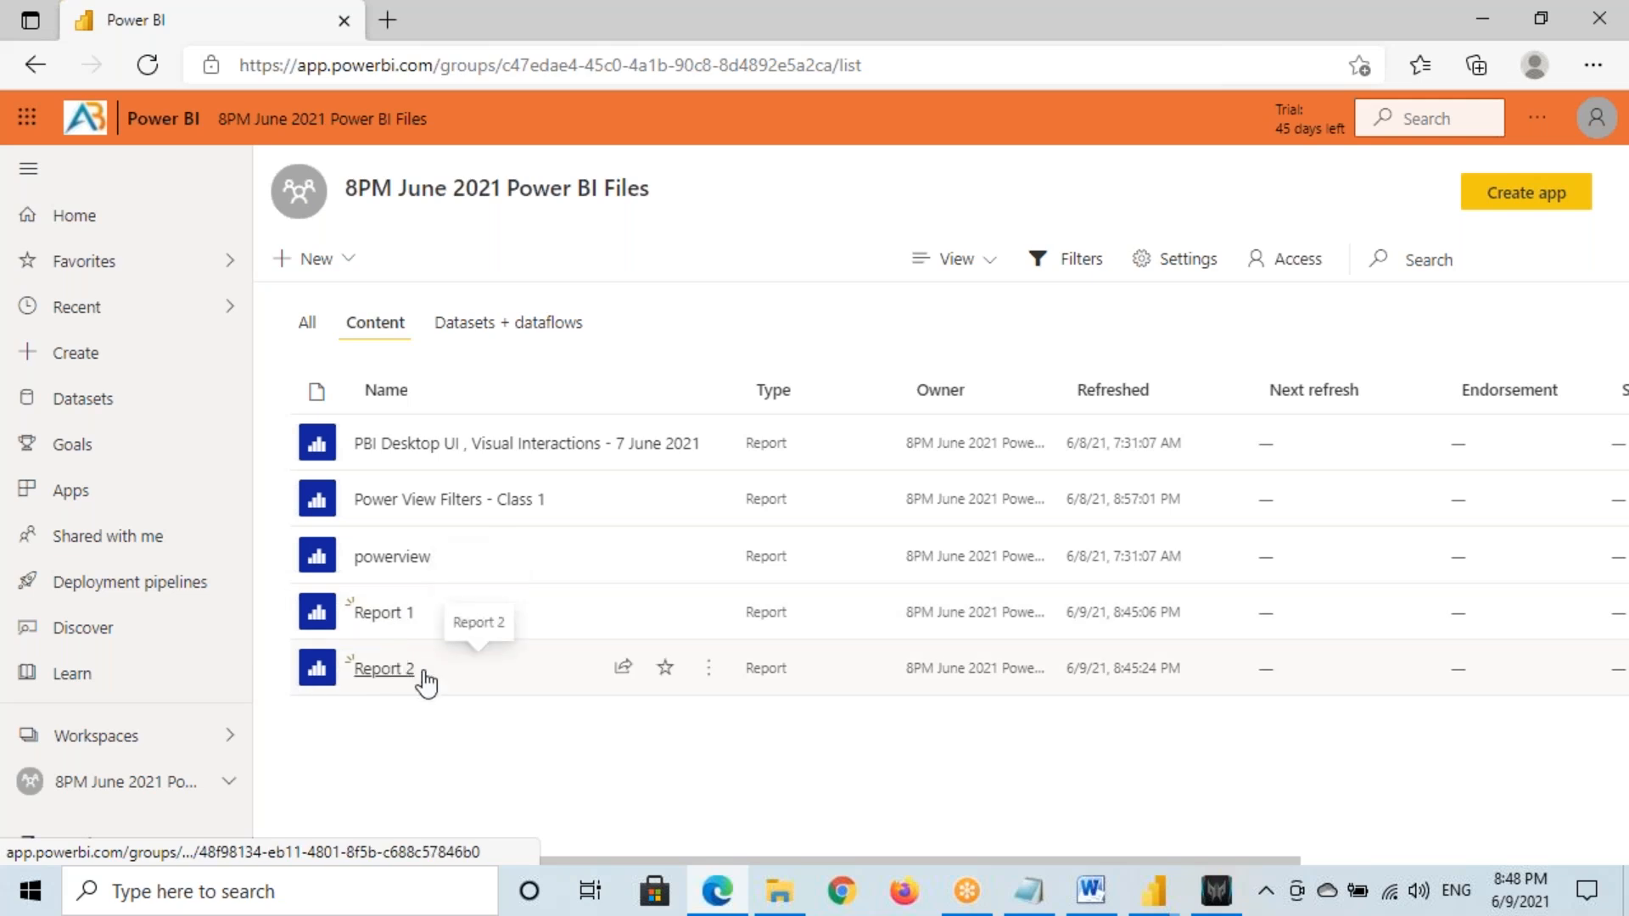
Turn on and save Cross-report drill through for Report 2, then open Report 1
{"action": "left_click", "coordinate": [708, 668]}
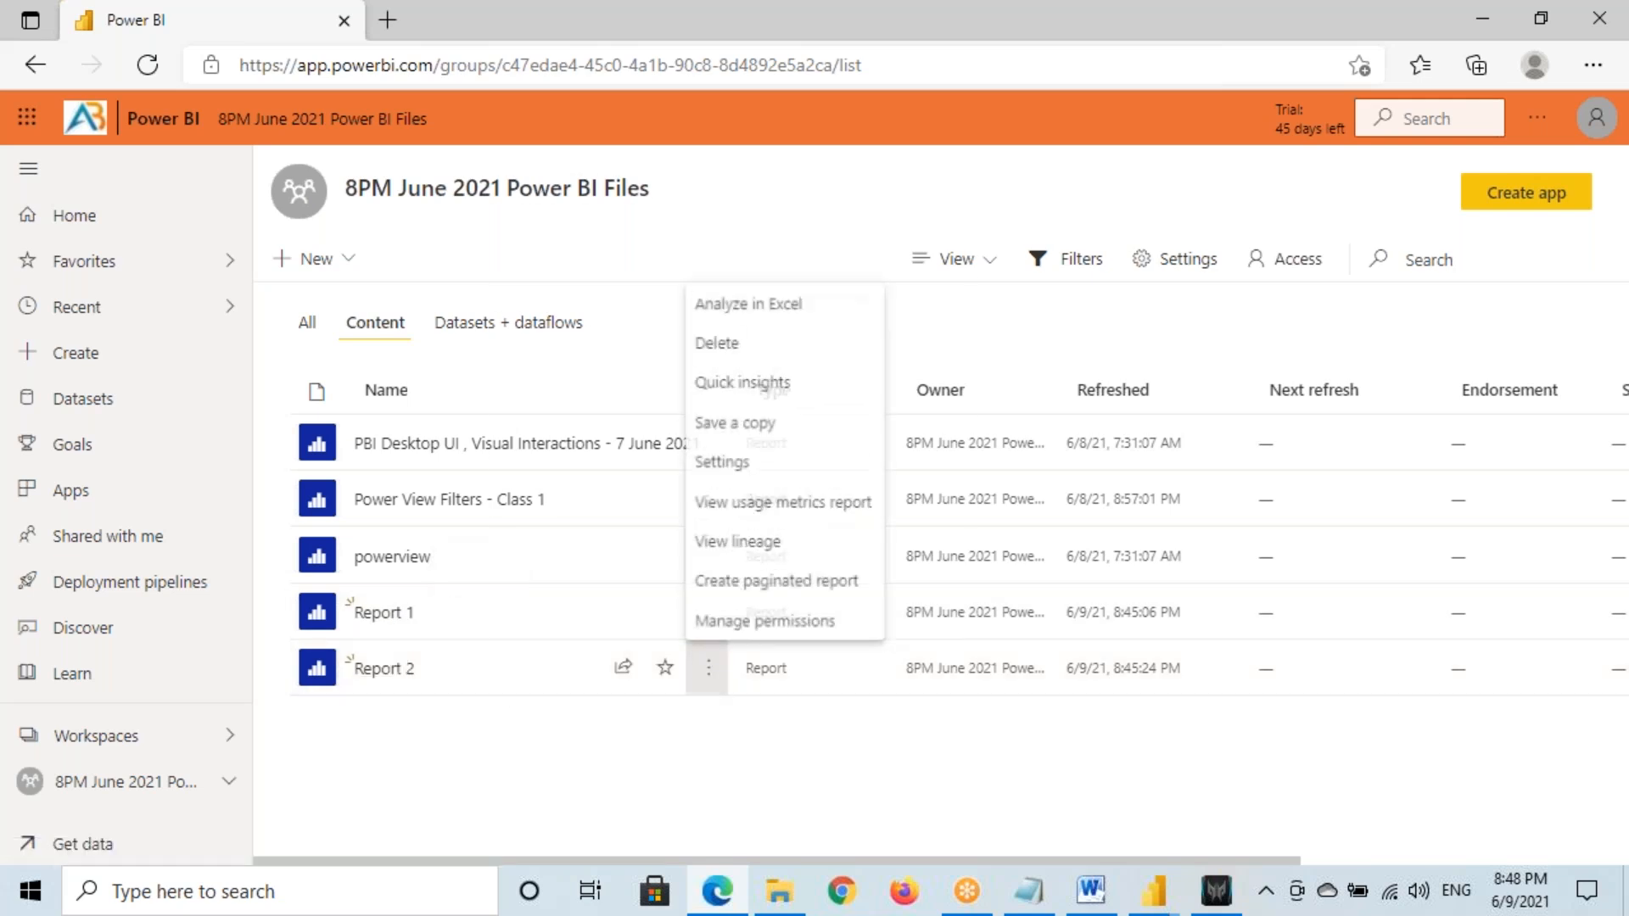
{"action": "left_click", "coordinate": [743, 462]}
{"action": "scroll", "coordinate": [1273, 563], "scroll_direction": "down", "scroll_amount": 8}
{"action": "scroll", "coordinate": [1293, 573], "scroll_direction": "down", "scroll_amount": 5}
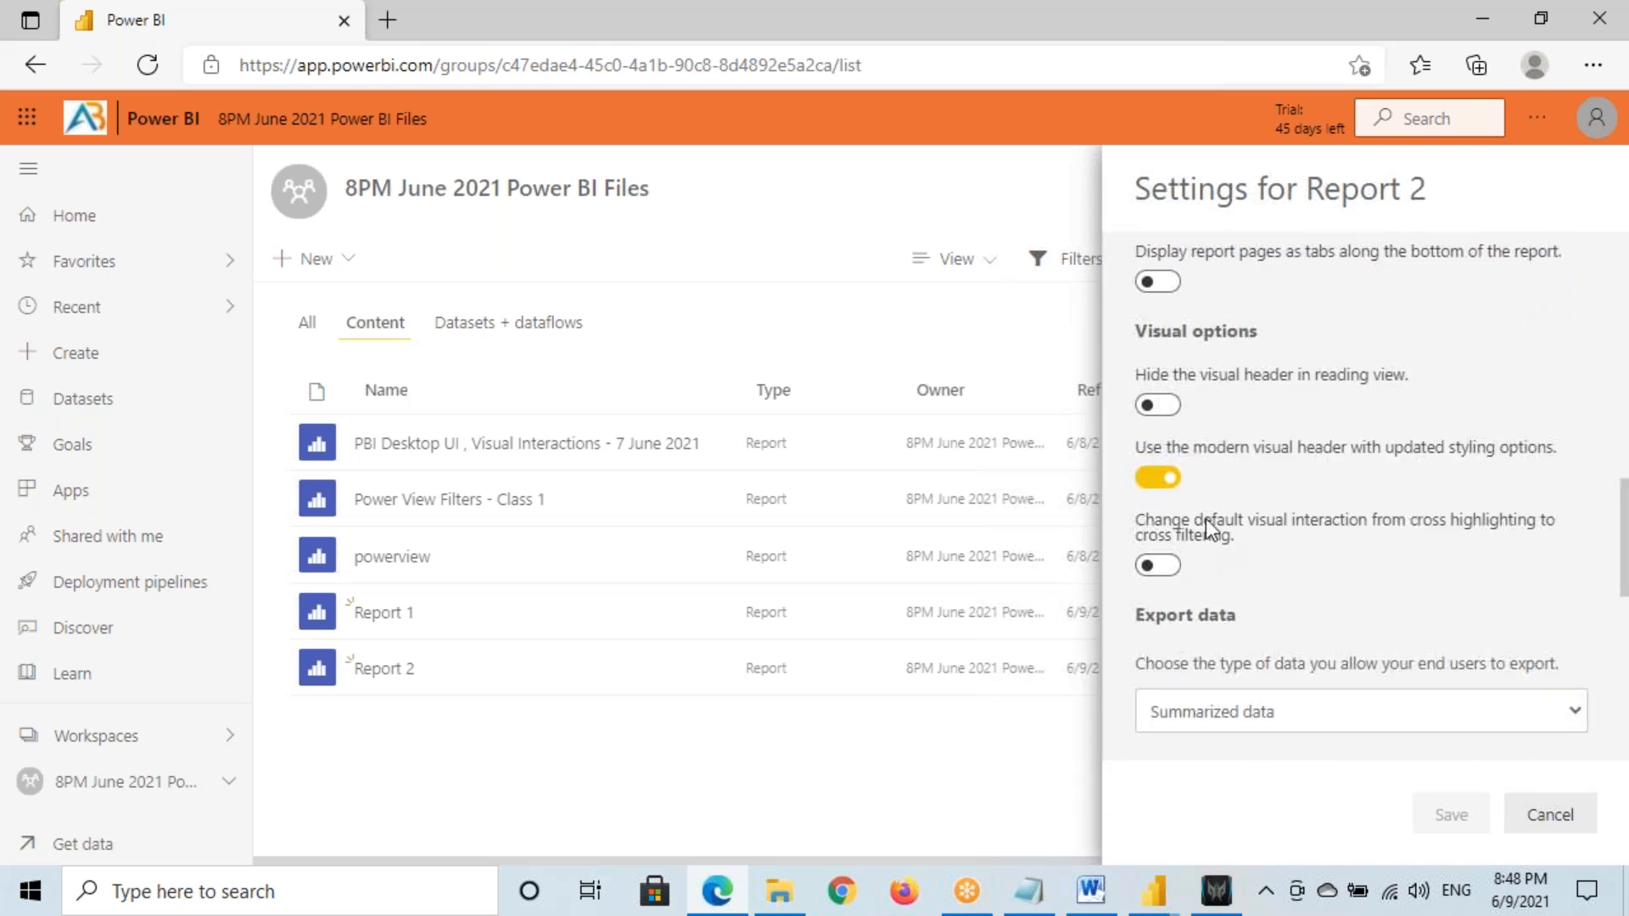
{"action": "scroll", "coordinate": [1210, 491], "scroll_direction": "down", "scroll_amount": 4}
{"action": "scroll", "coordinate": [1205, 526], "scroll_direction": "down", "scroll_amount": 2}
{"action": "left_click_drag", "start_coordinate": [1217, 496], "coordinate": [1324, 500]}
{"action": "left_click", "coordinate": [1158, 581]}
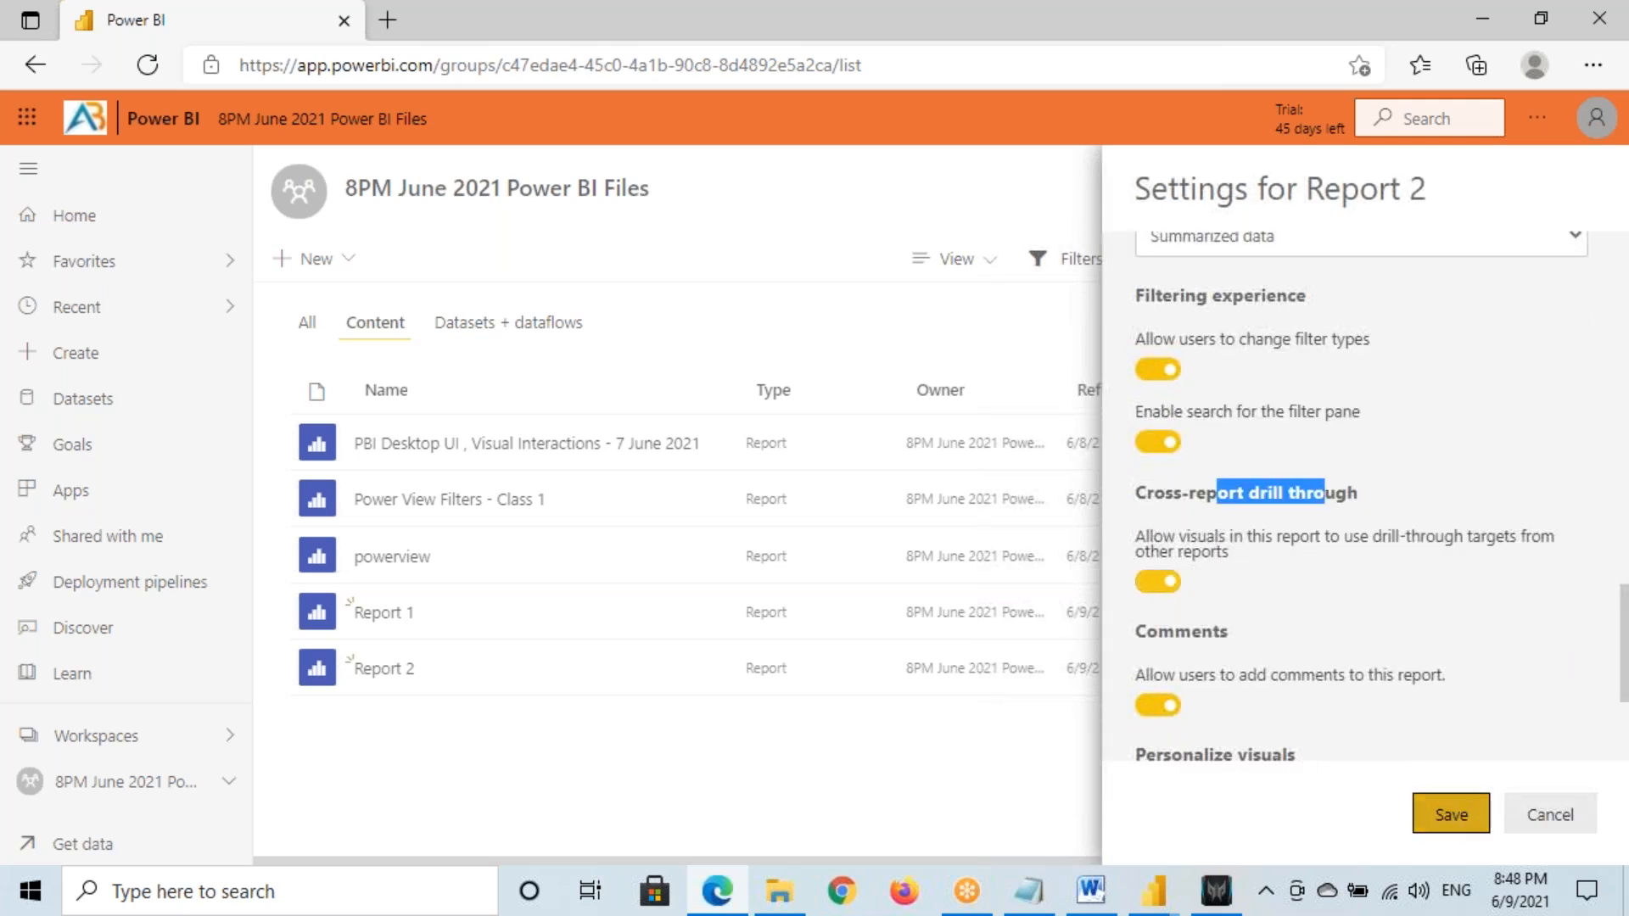
{"action": "left_click", "coordinate": [1451, 815]}
{"action": "left_click", "coordinate": [449, 624]}
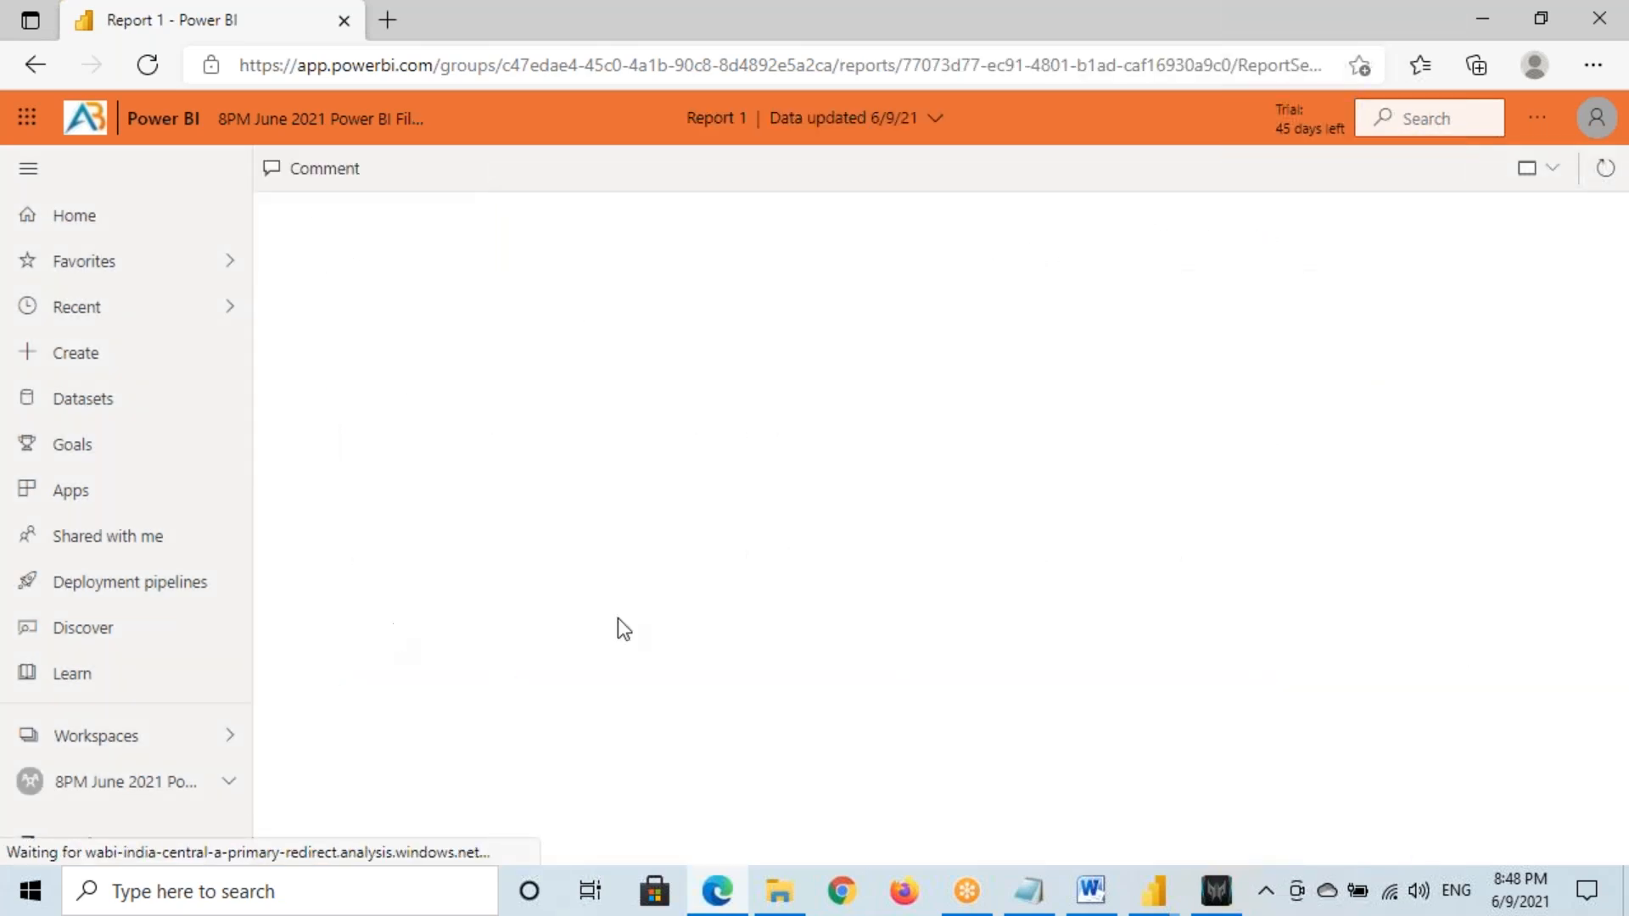
Inspect the Sales by Region donut's right-click drill-through options
{"action": "right_click", "coordinate": [1151, 344]}
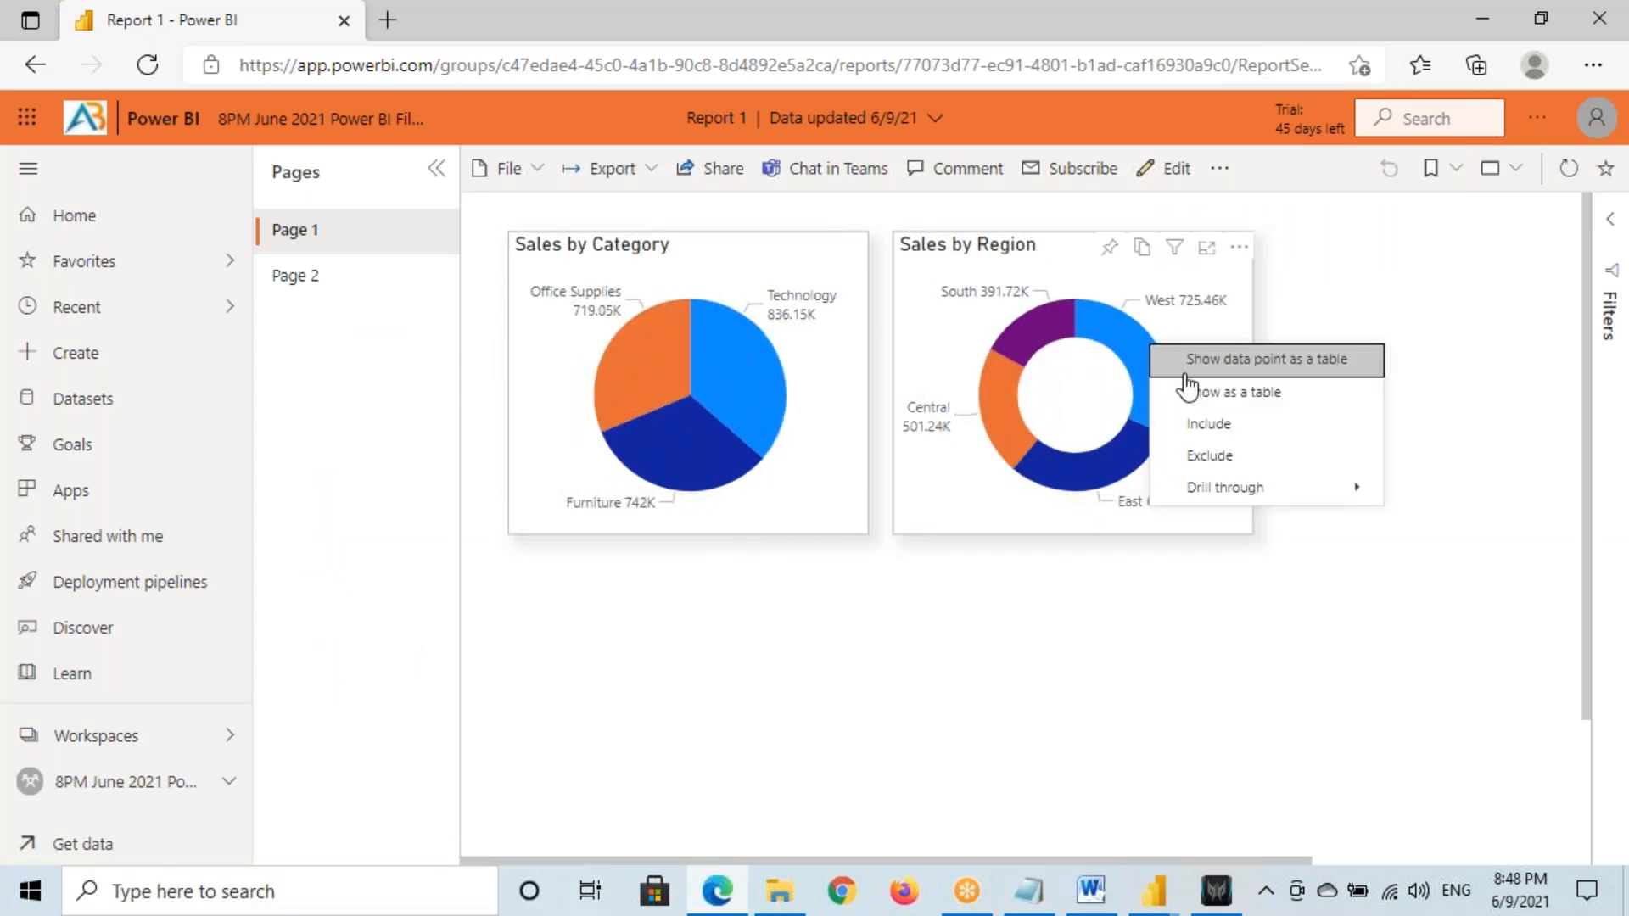
{"action": "mouse_move", "coordinate": [1202, 501]}
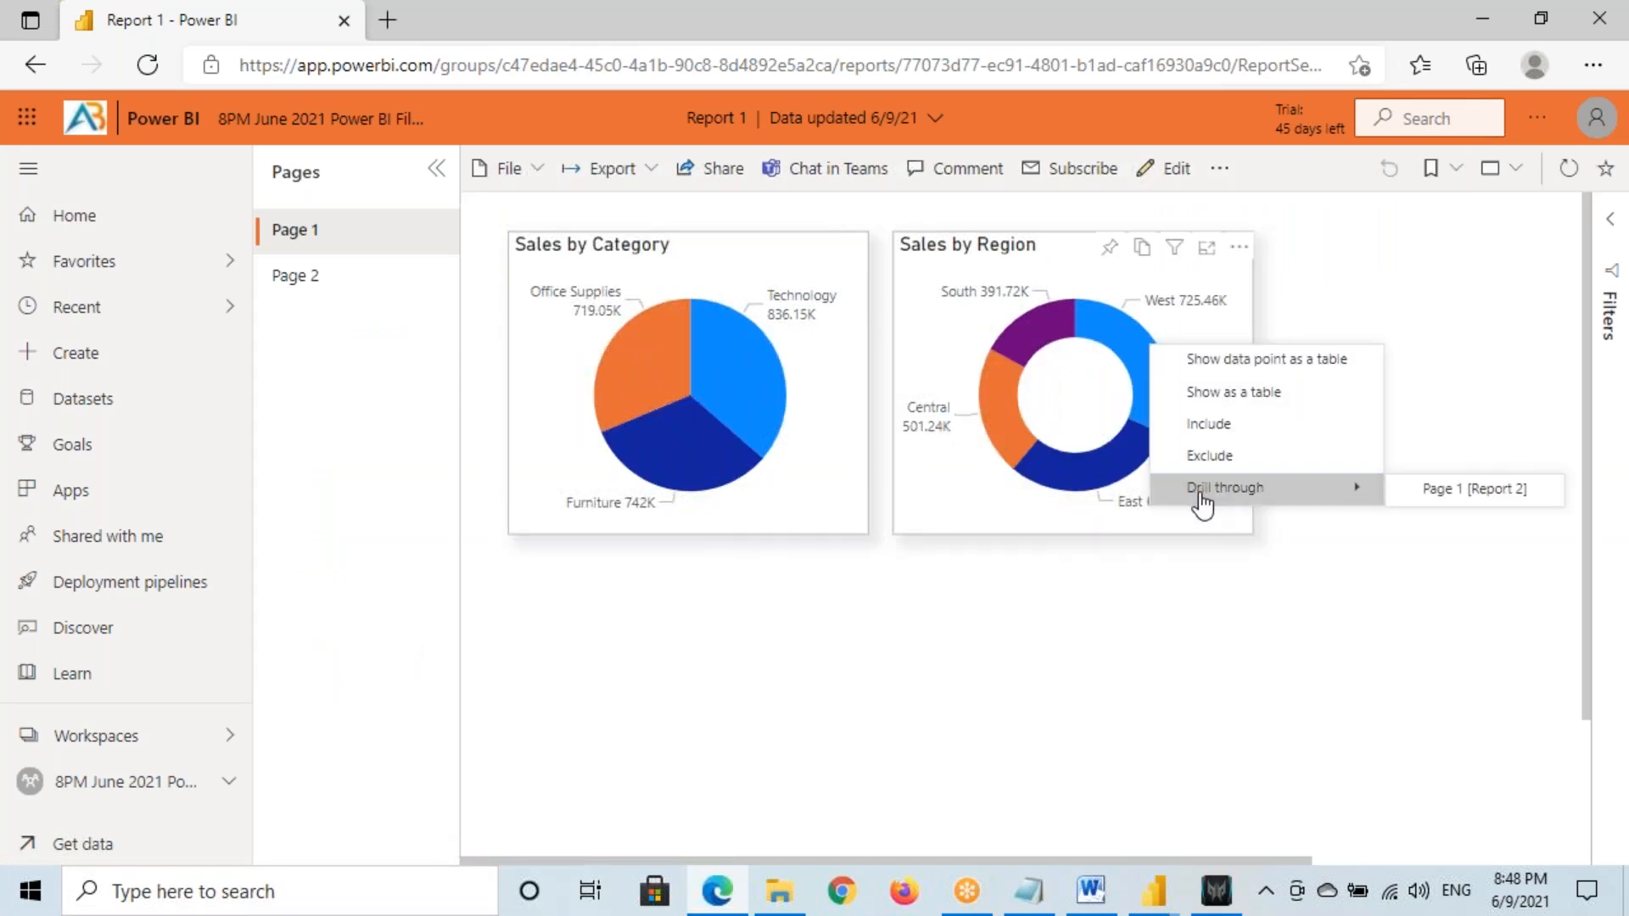
{"action": "left_click", "coordinate": [1128, 626]}
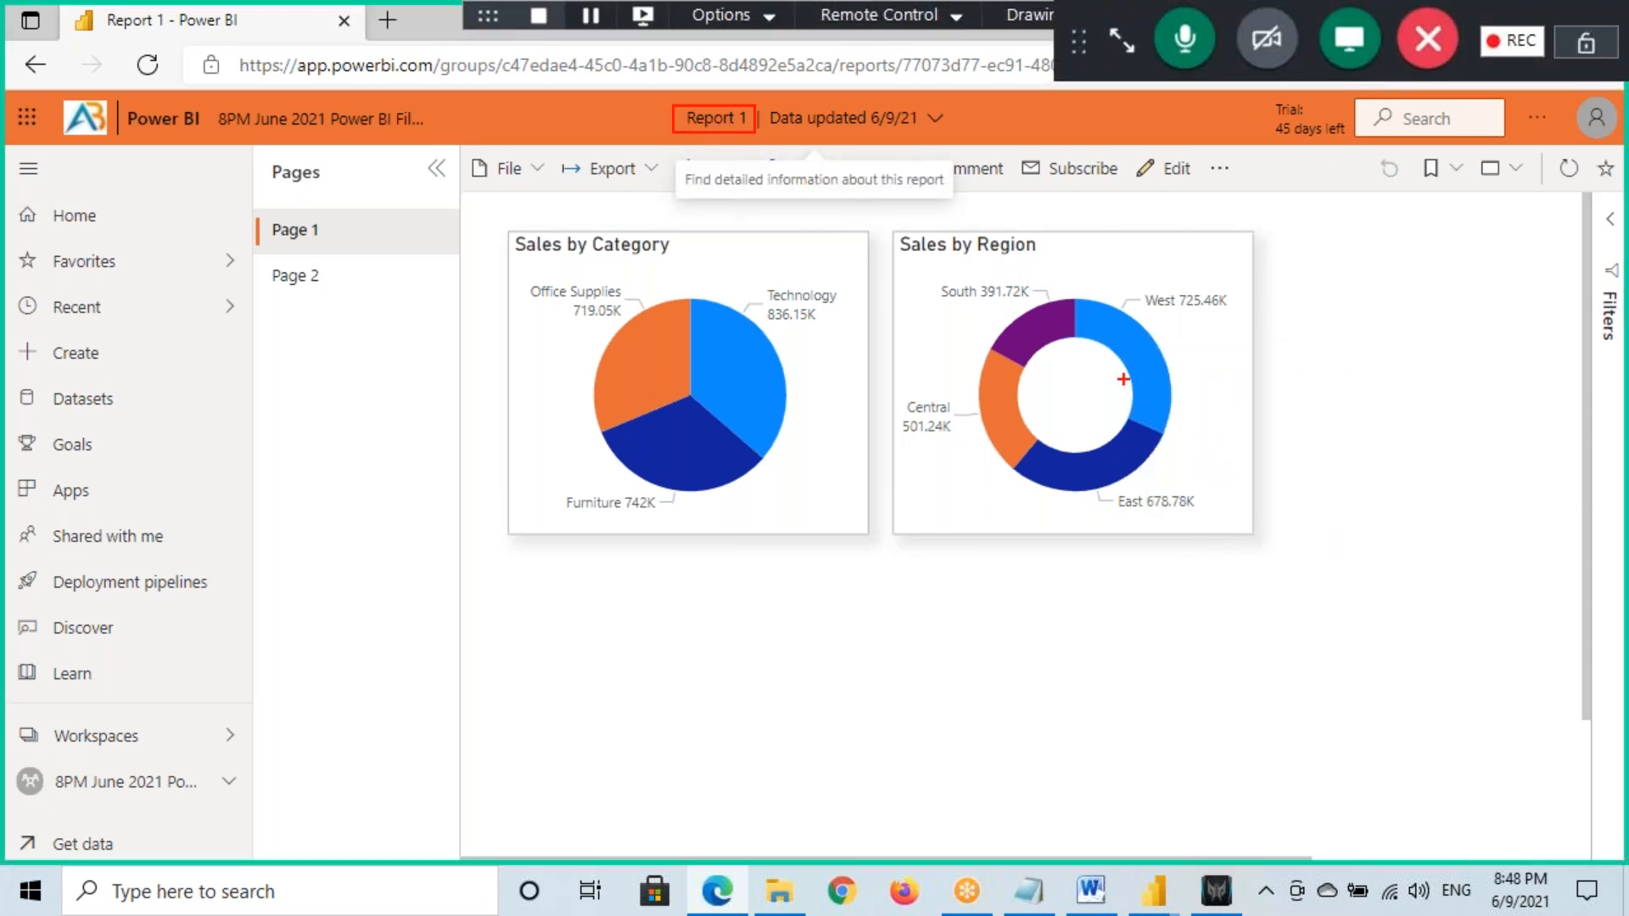
{"action": "right_click", "coordinate": [1150, 361]}
{"action": "mouse_move", "coordinate": [1201, 508]}
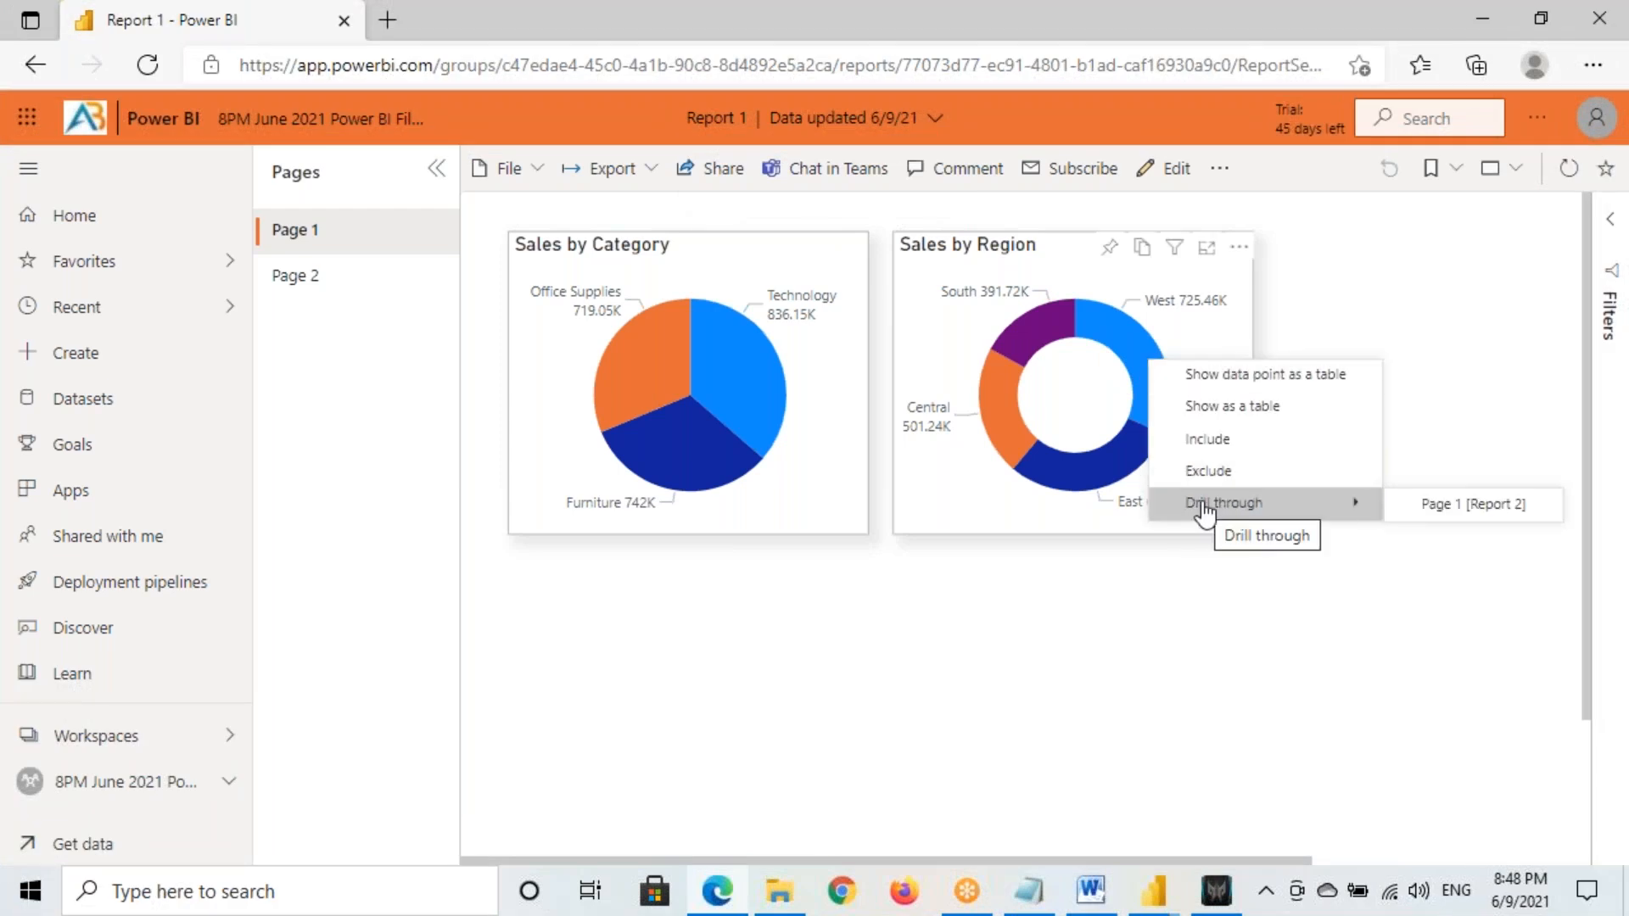
{"action": "left_click_drag", "start_coordinate": [1471, 518], "coordinate": [1533, 514]}
{"action": "left_click_drag", "start_coordinate": [1508, 450], "coordinate": [1423, 480]}
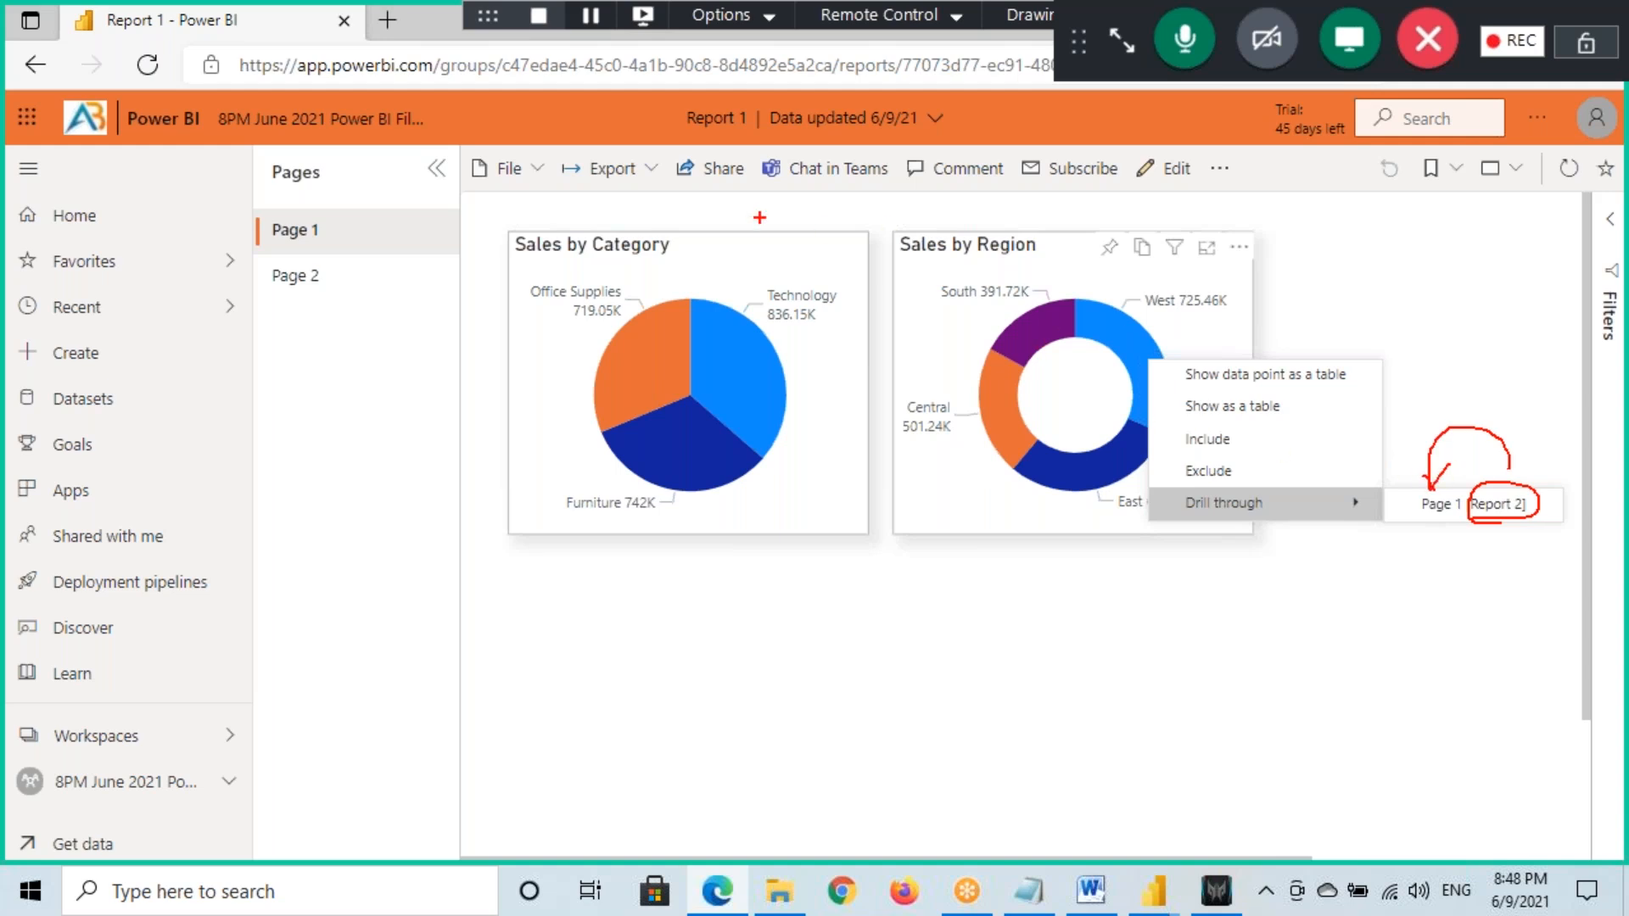
{"action": "left_click_drag", "start_coordinate": [692, 129], "coordinate": [746, 128]}
{"action": "mouse_move", "coordinate": [1496, 525]}
{"action": "left_mouse_down"}
{"action": "mouse_move", "coordinate": [1498, 560]}
{"action": "mouse_move", "coordinate": [1466, 557]}
{"action": "mouse_move", "coordinate": [1530, 550]}
{"action": "left_mouse_up"}
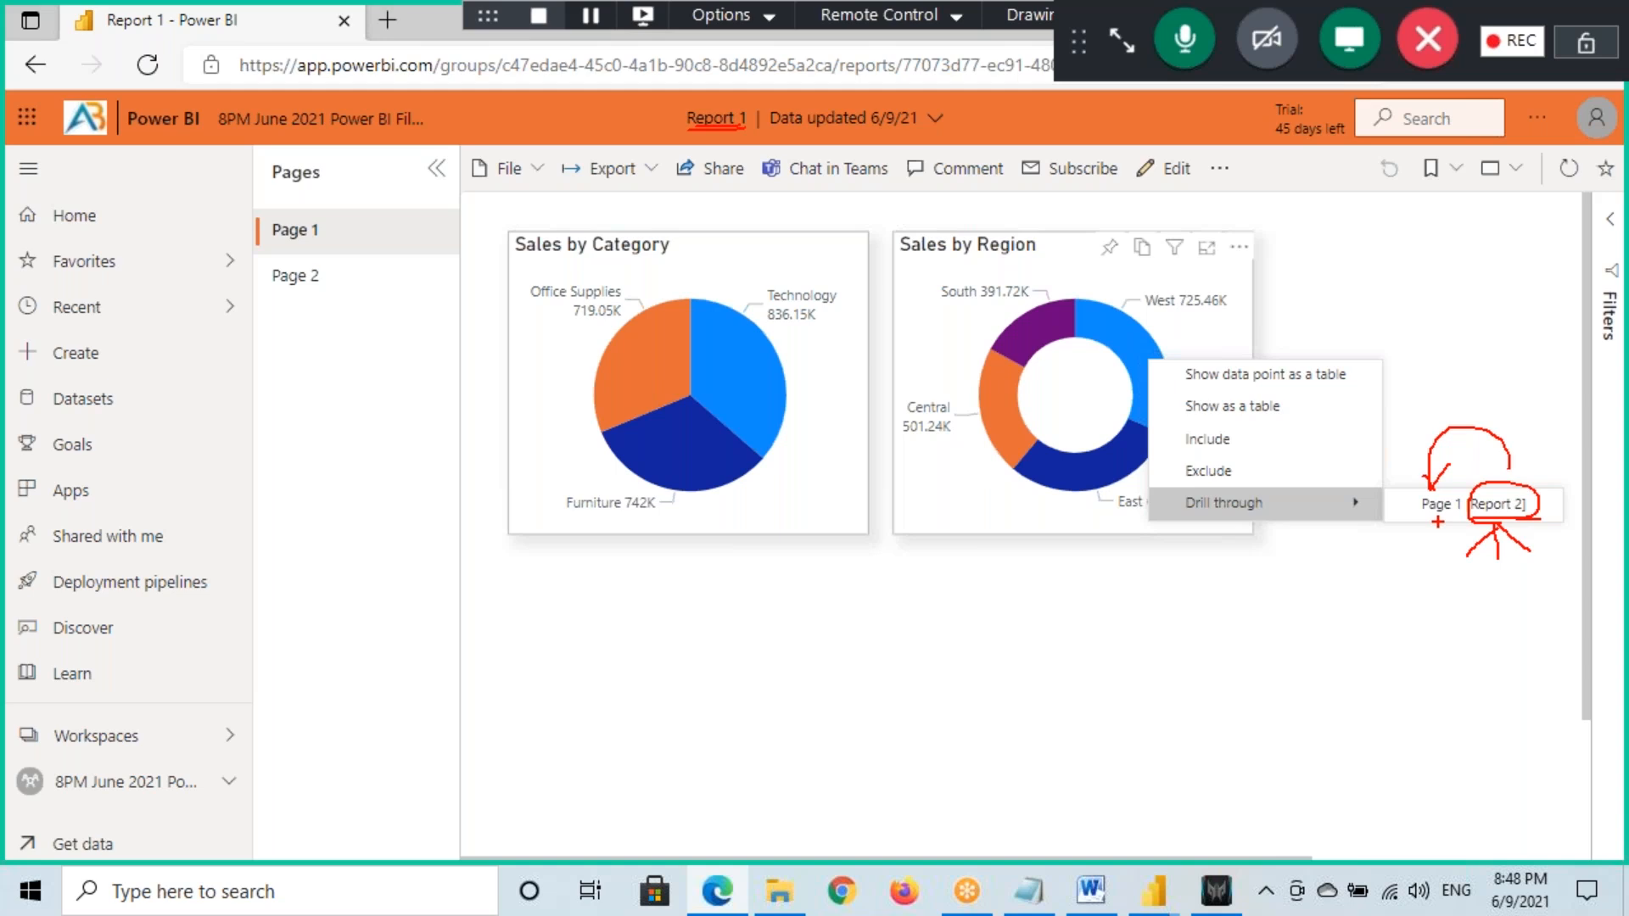
{"action": "key", "text": "Escape"}
{"action": "left_click", "coordinate": [1035, 604]}
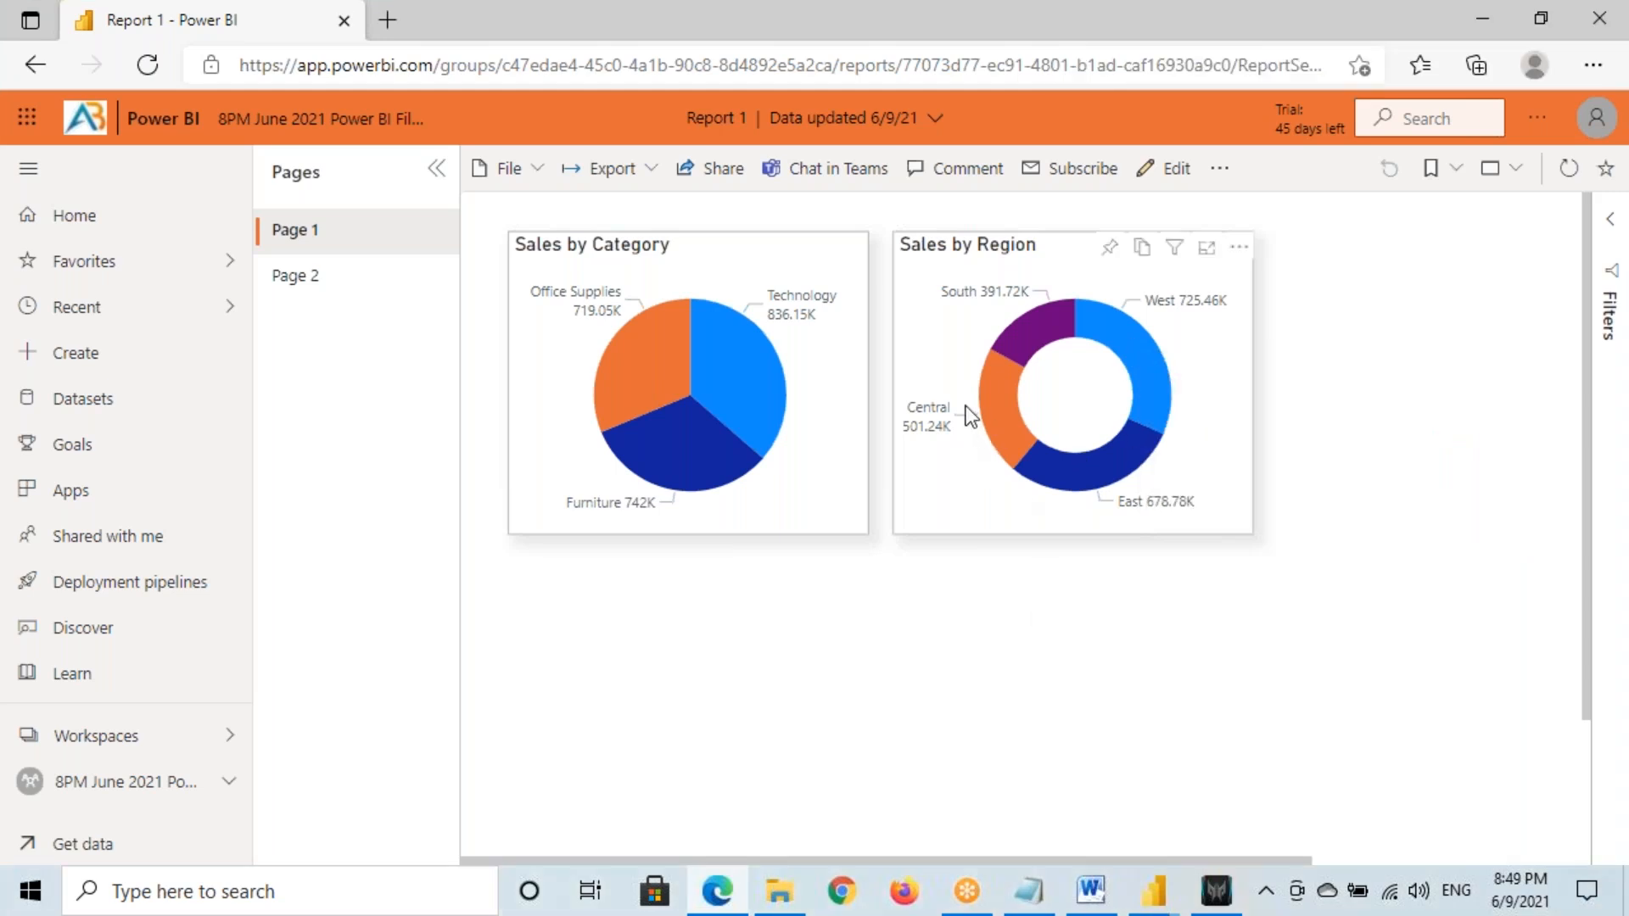
Drill through from the Central slice to Page 1 [Report 2]
{"action": "right_click", "coordinate": [994, 409]}
{"action": "mouse_move", "coordinate": [1083, 543]}
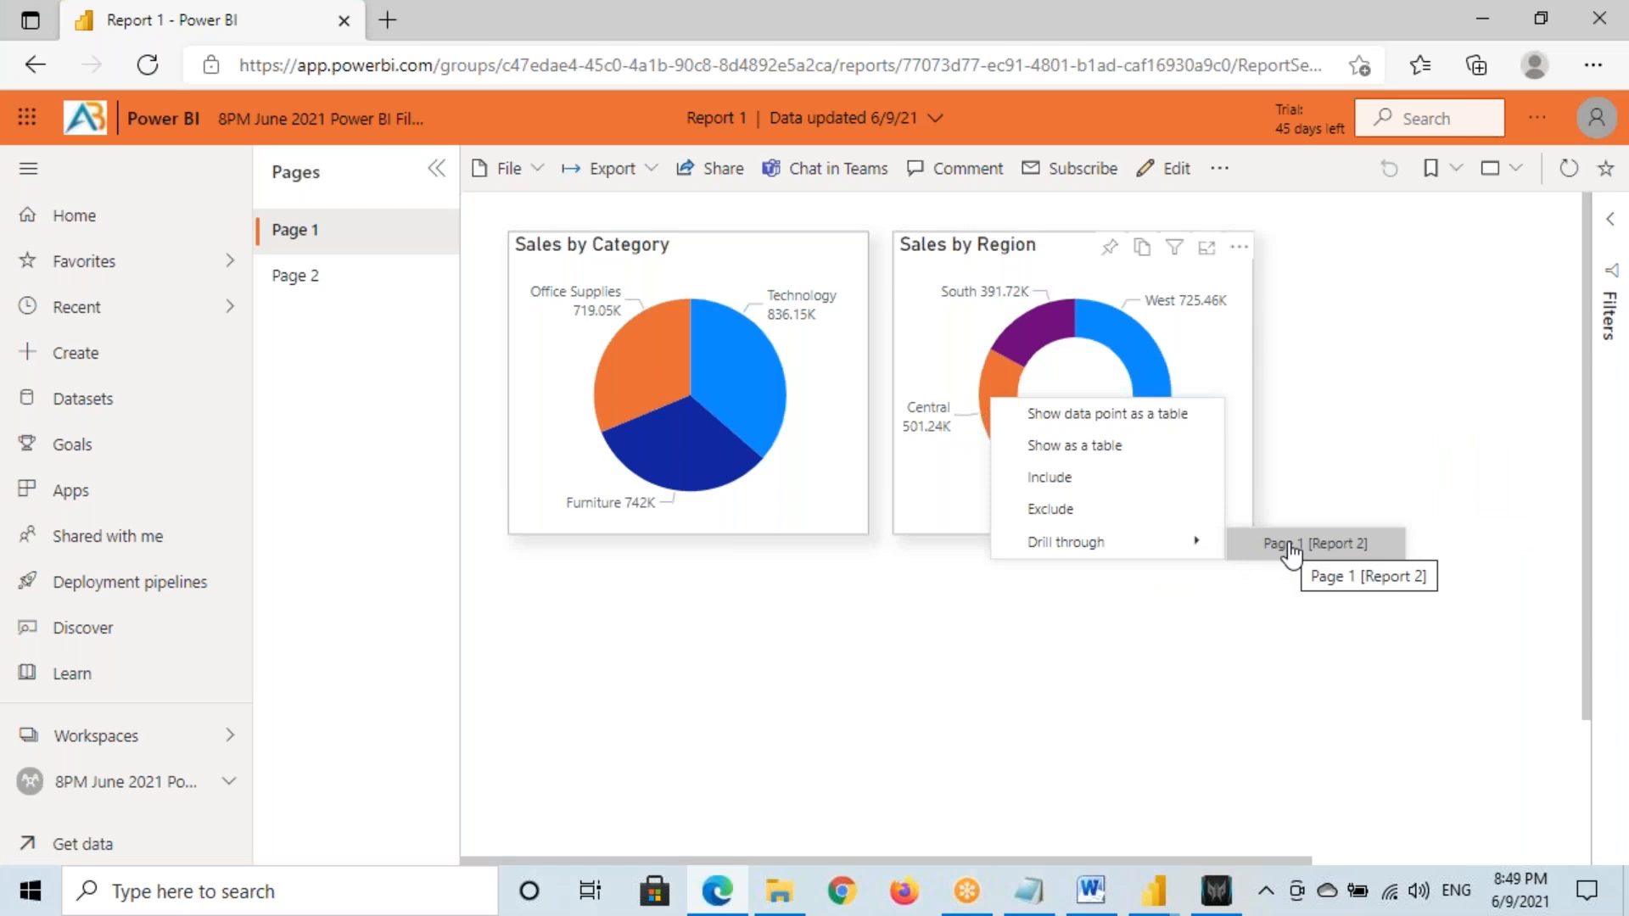
{"action": "key", "text": "ctrl+2"}
{"action": "mouse_move", "coordinate": [648, 96]}
{"action": "left_mouse_down"}
{"action": "mouse_move", "coordinate": [783, 143]}
{"action": "mouse_move", "coordinate": [762, 139]}
{"action": "left_mouse_up"}
{"action": "left_click_drag", "start_coordinate": [693, 134], "coordinate": [745, 134]}
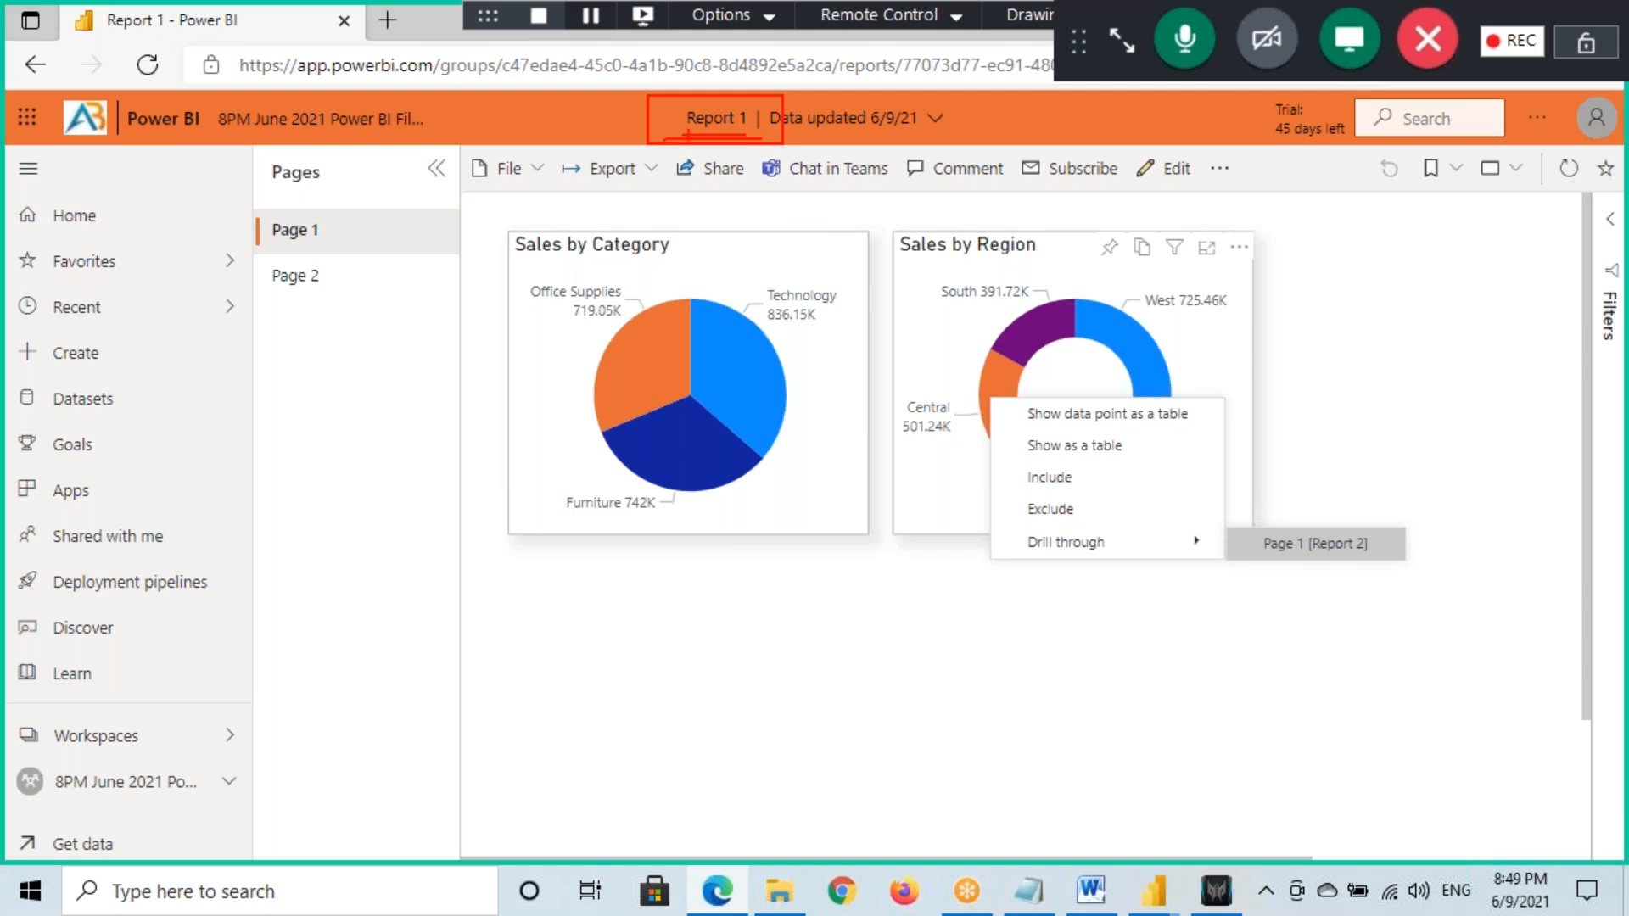
{"action": "key", "text": "ctrl+2"}
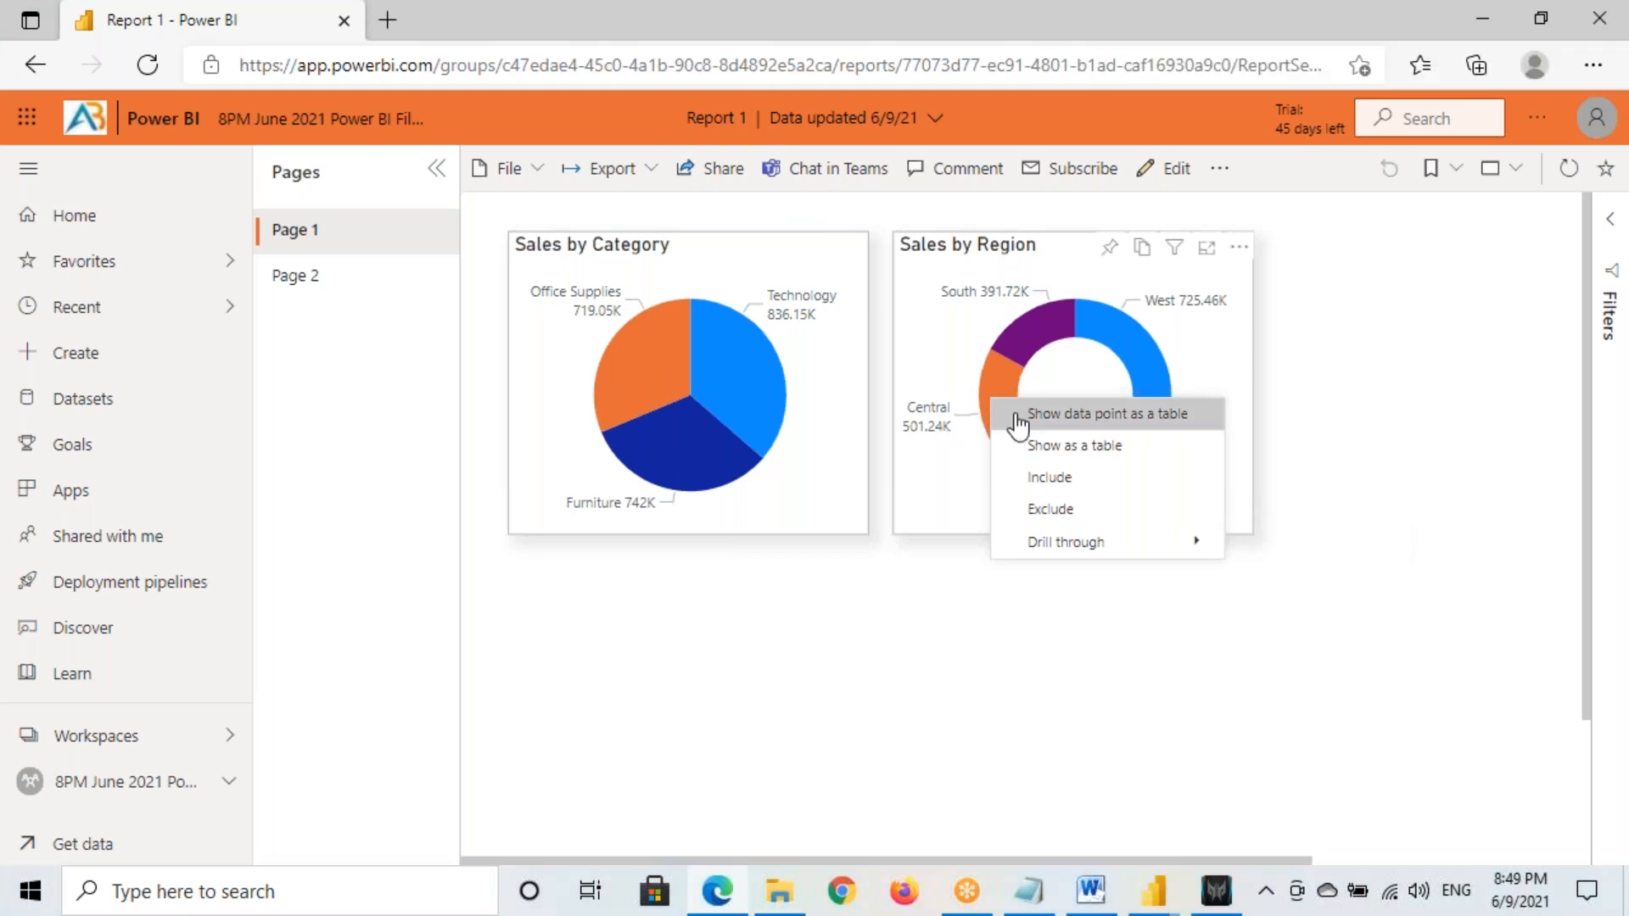
{"action": "left_click", "coordinate": [1270, 547]}
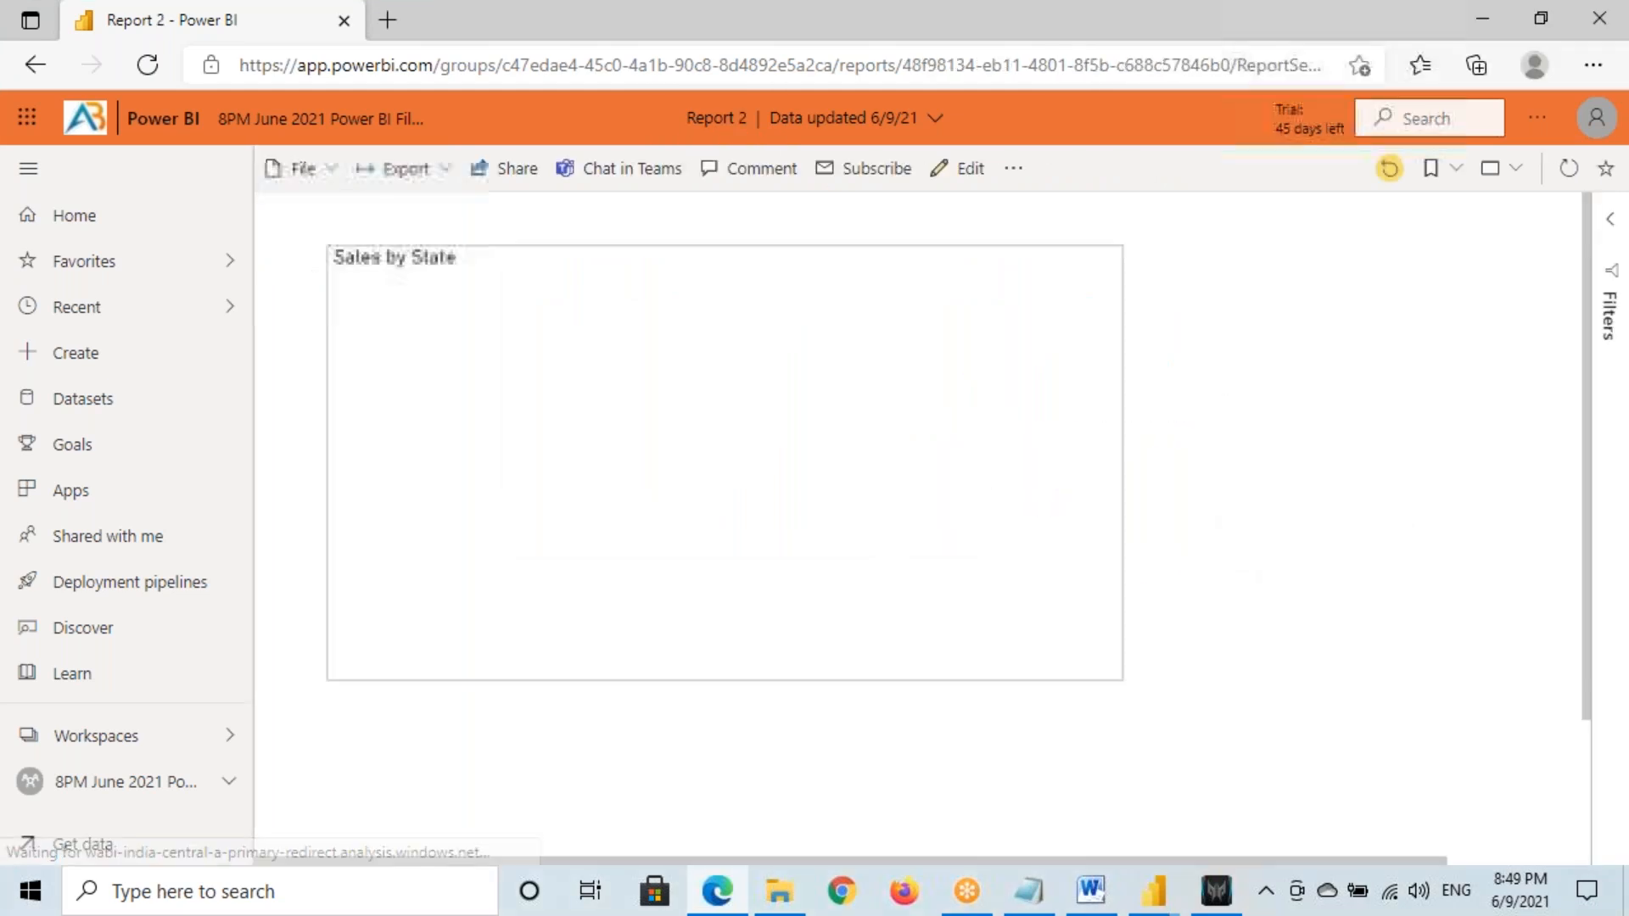
{"action": "key", "text": "ctrl+2"}
{"action": "left_click_drag", "start_coordinate": [671, 106], "coordinate": [760, 137]}
{"action": "key", "text": "ctrl+2"}
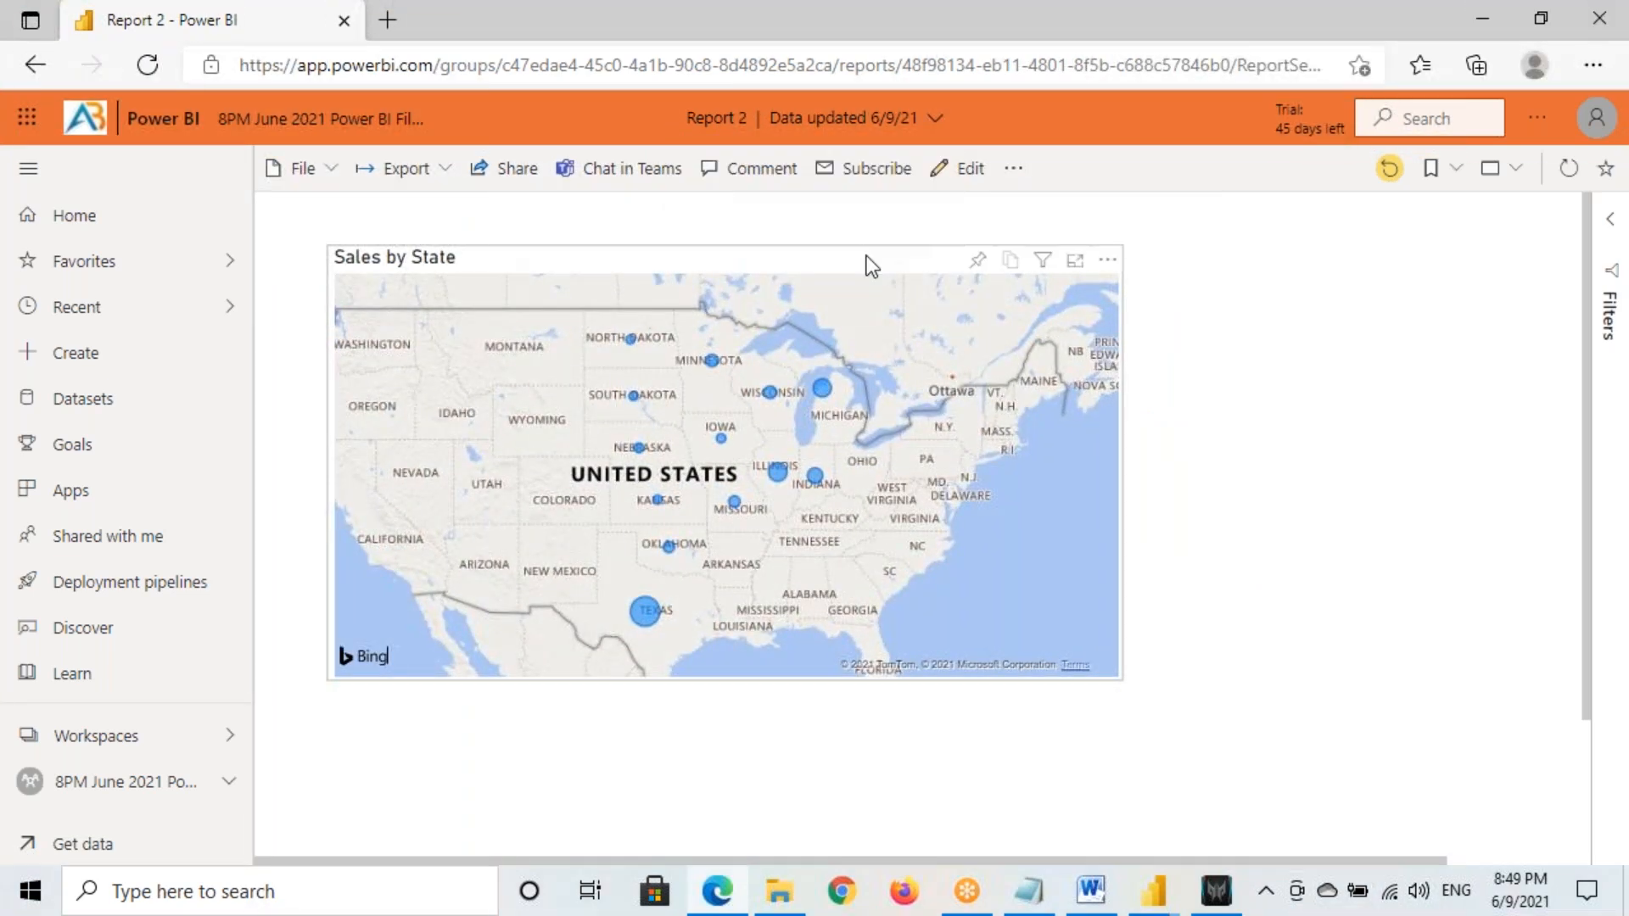
{"action": "mouse_move", "coordinate": [1045, 264]}
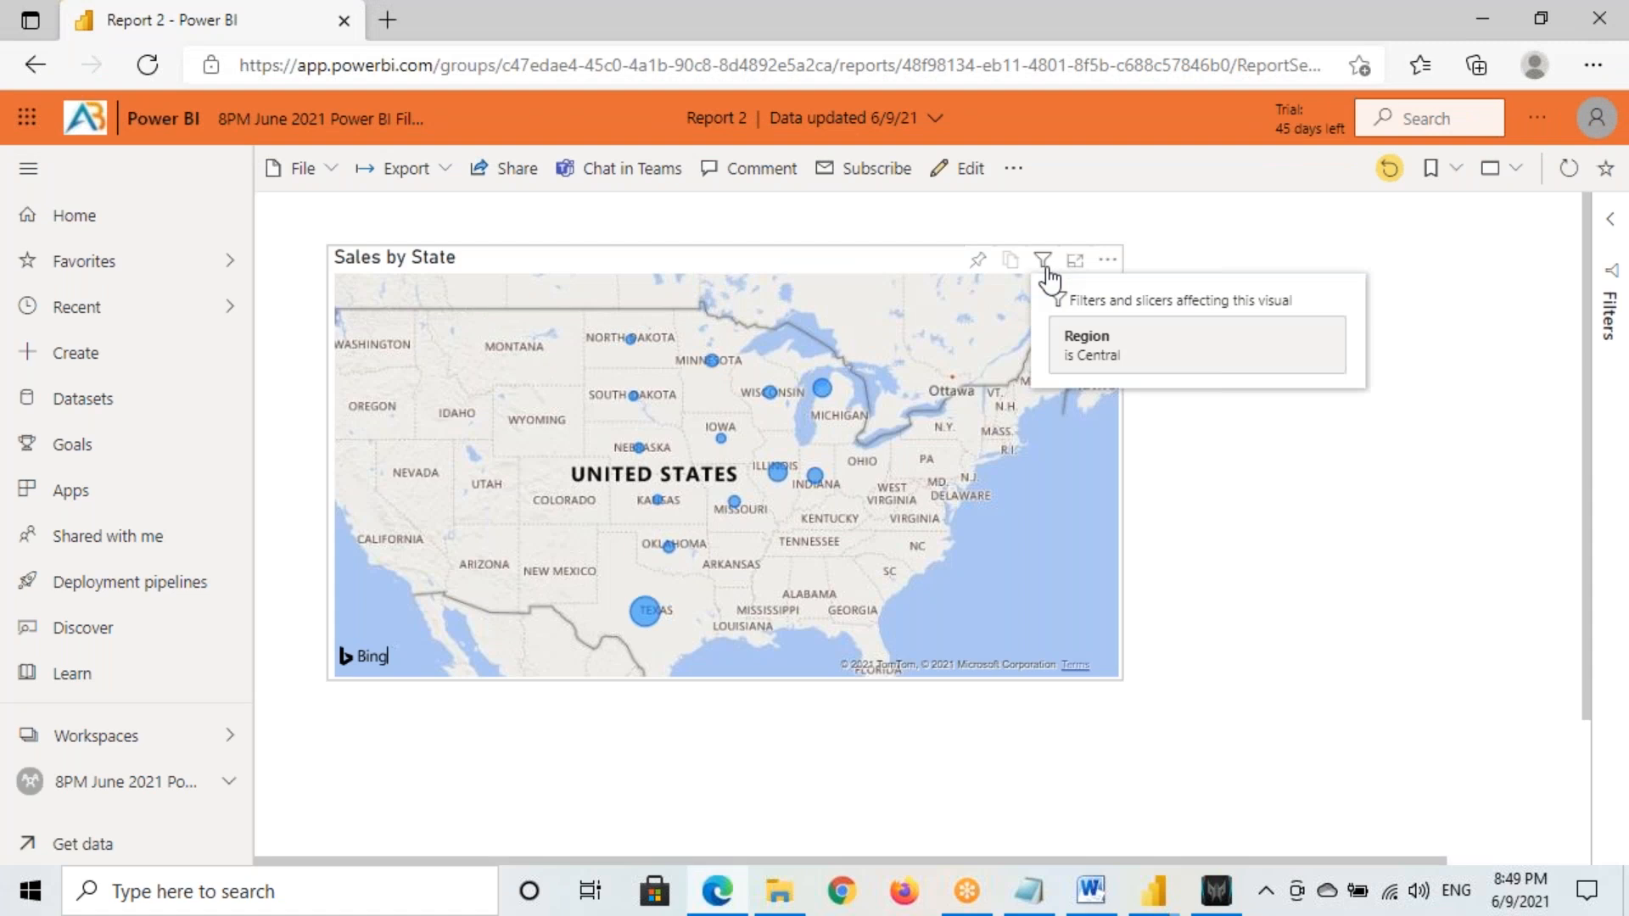
{"action": "key", "text": "ctrl+2"}
{"action": "left_click_drag", "start_coordinate": [1049, 329], "coordinate": [1162, 377]}
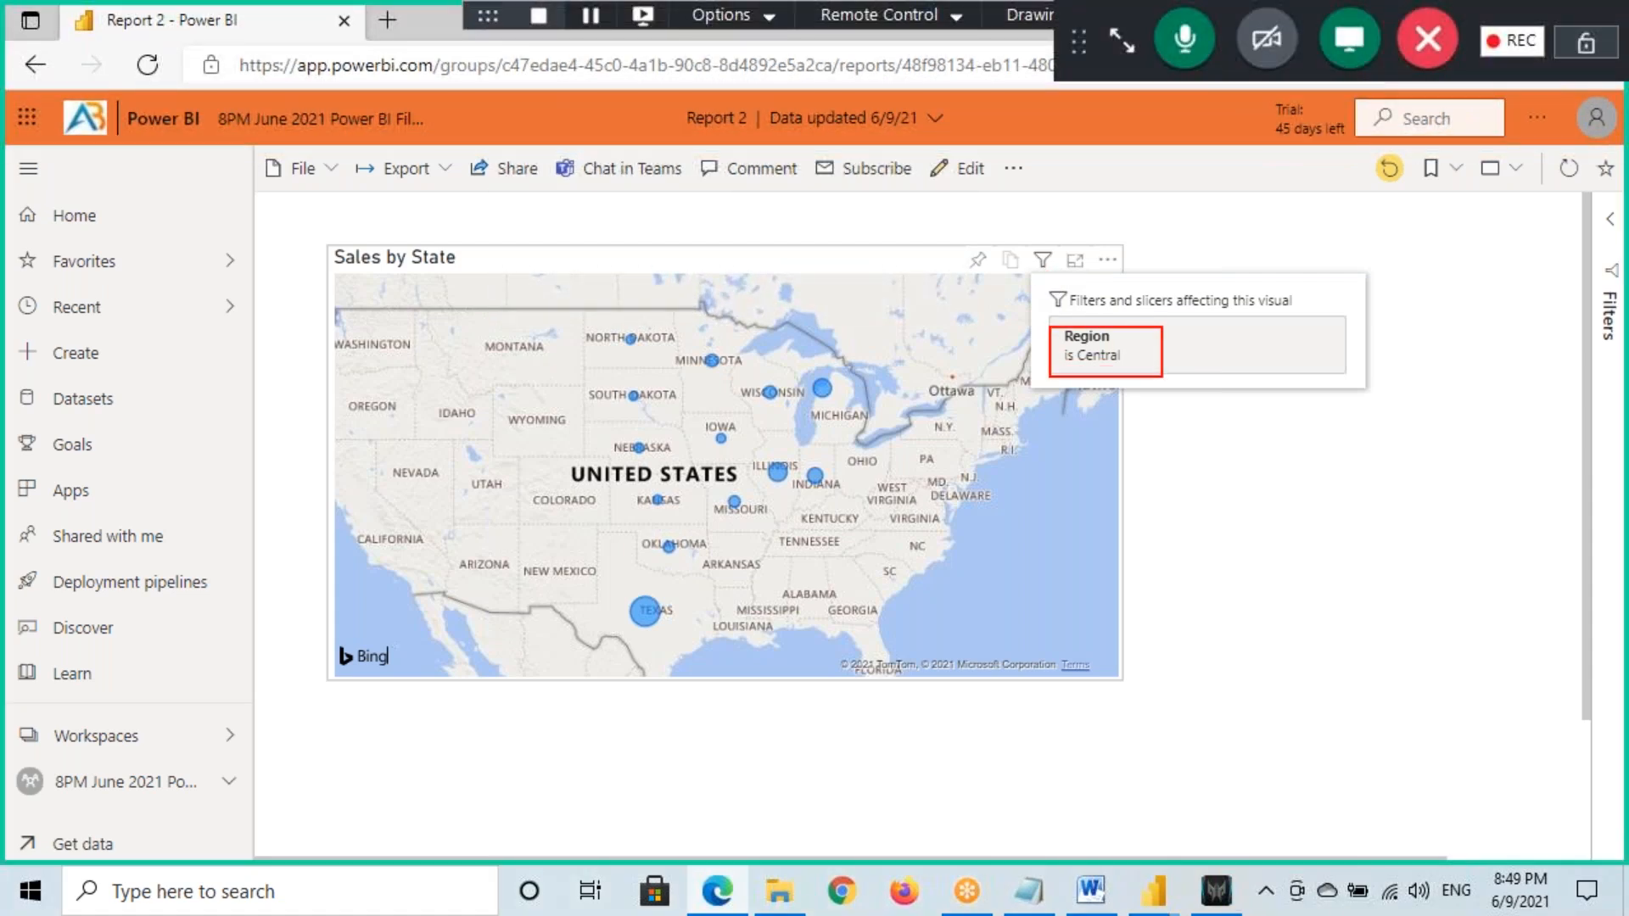
{"action": "mouse_move", "coordinate": [286, 206]}
{"action": "left_mouse_down"}
{"action": "mouse_move", "coordinate": [359, 255]}
{"action": "mouse_move", "coordinate": [356, 233]}
{"action": "mouse_move", "coordinate": [289, 251]}
{"action": "left_mouse_up"}
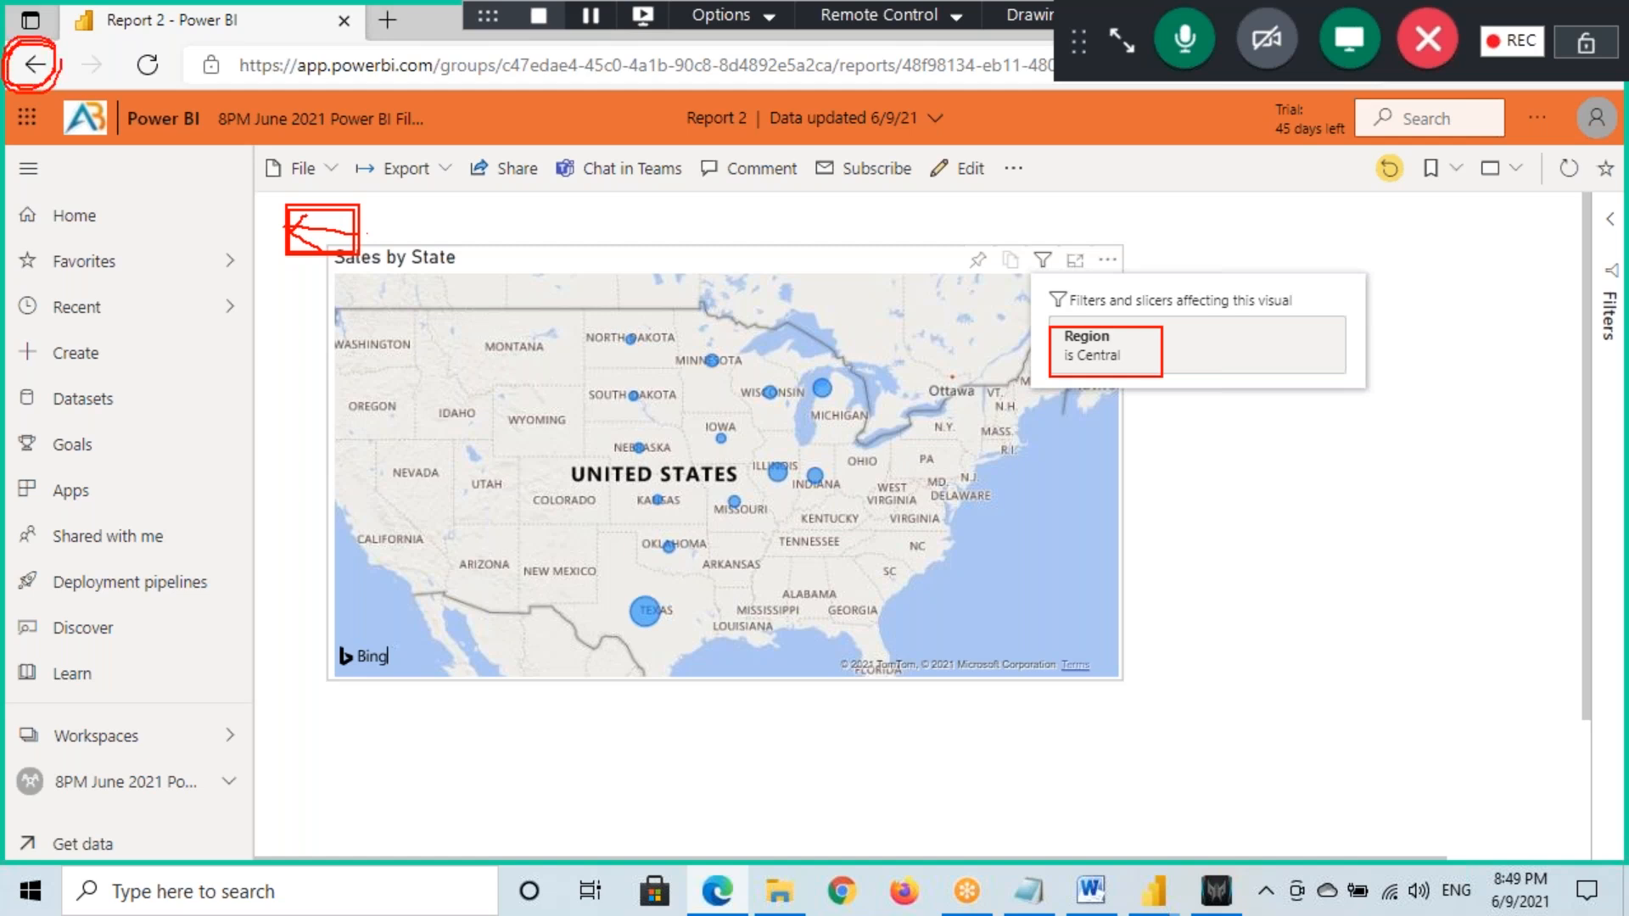
{"action": "key", "text": "Escape"}
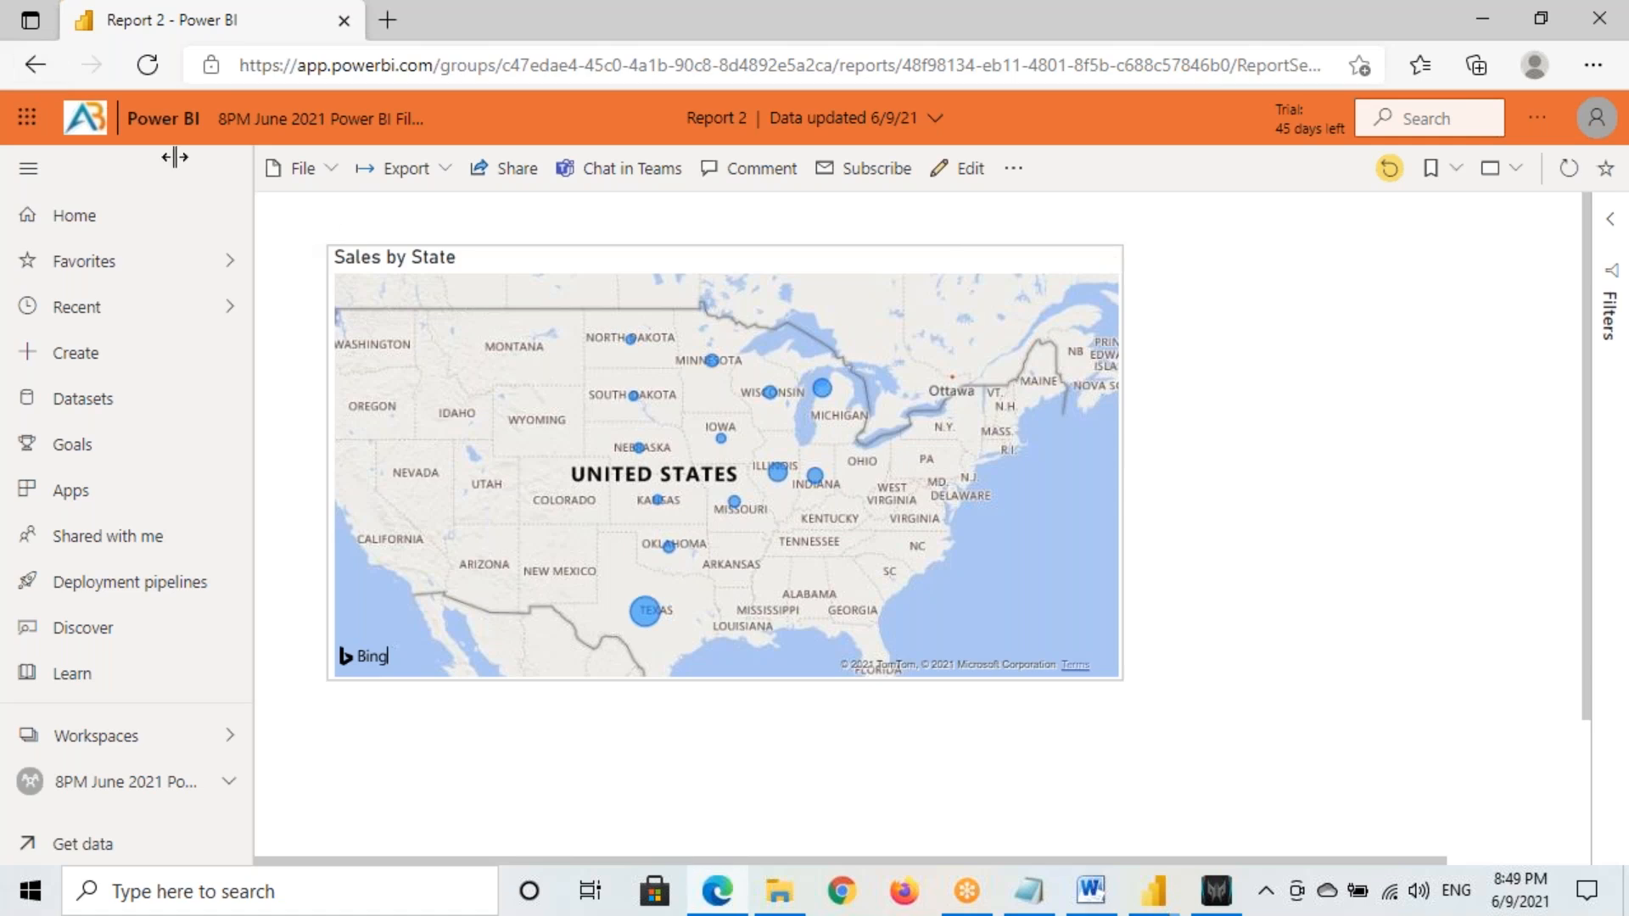
Go back from Report 2 to Report 1
{"action": "left_click", "coordinate": [34, 66]}
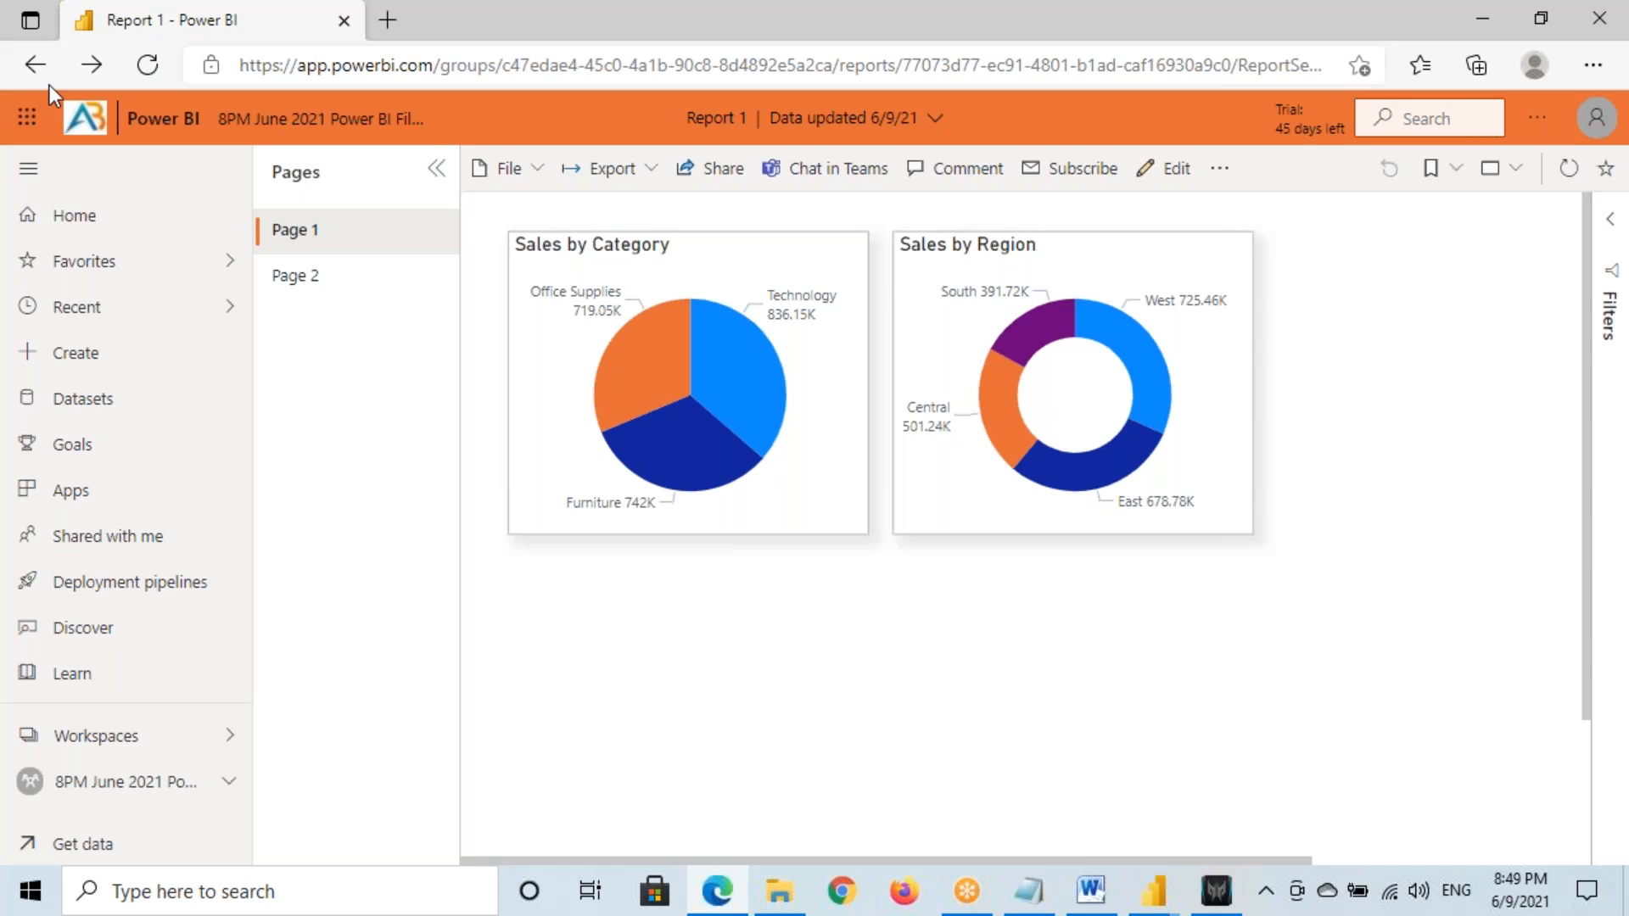
{"action": "key", "text": "ctrl+2"}
{"action": "left_click_drag", "start_coordinate": [653, 101], "coordinate": [761, 136]}
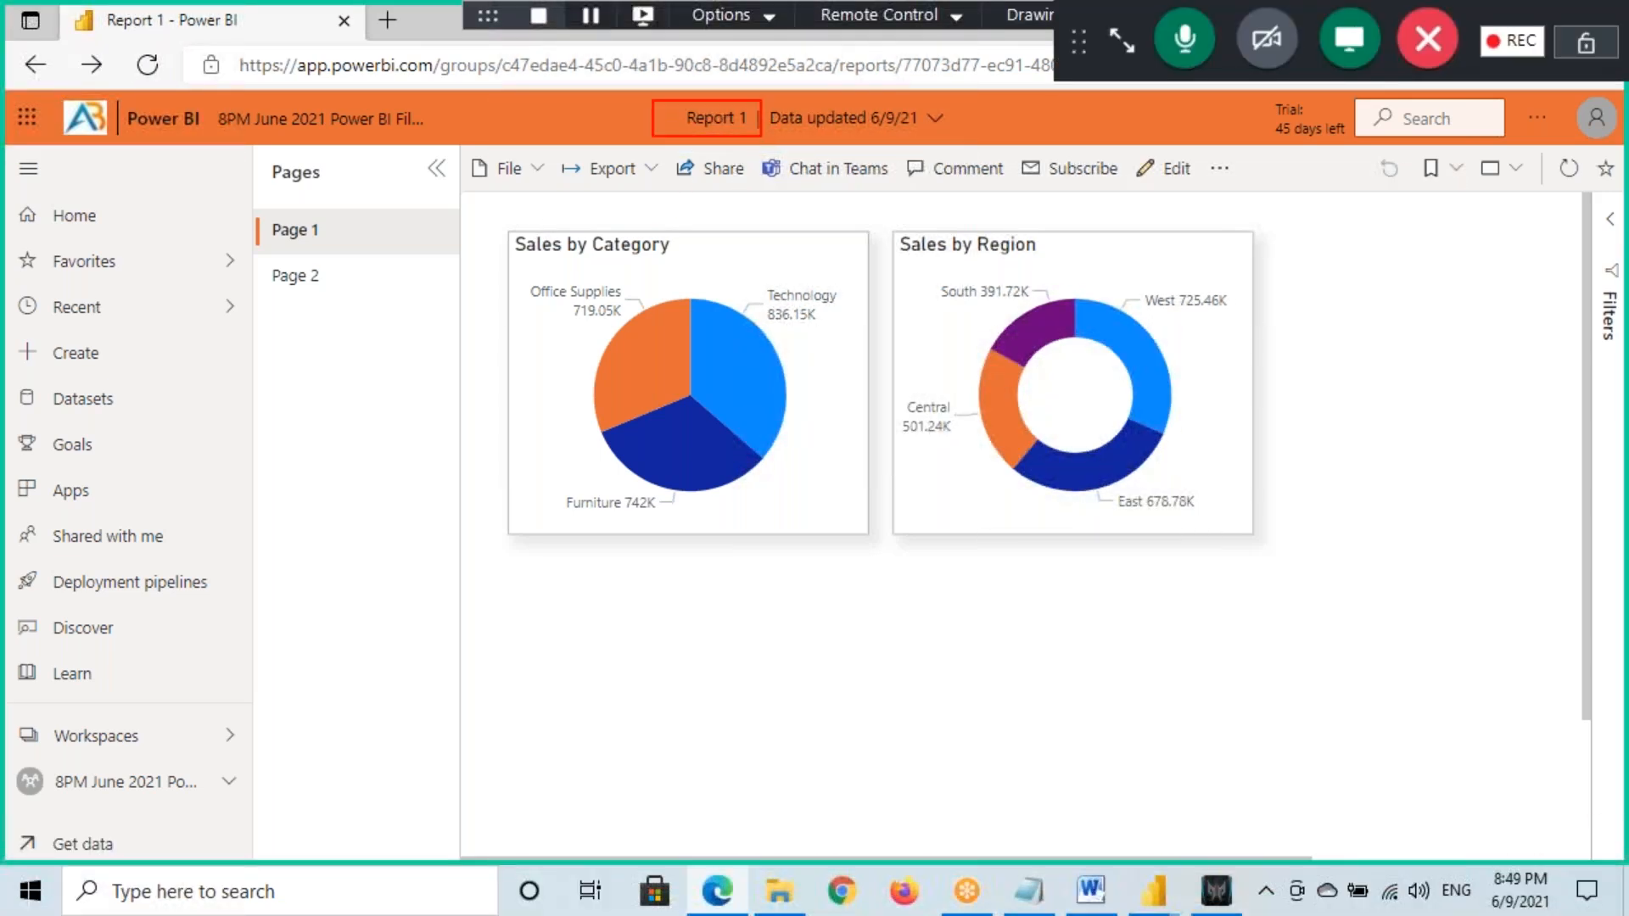
{"action": "key", "text": "Escape"}
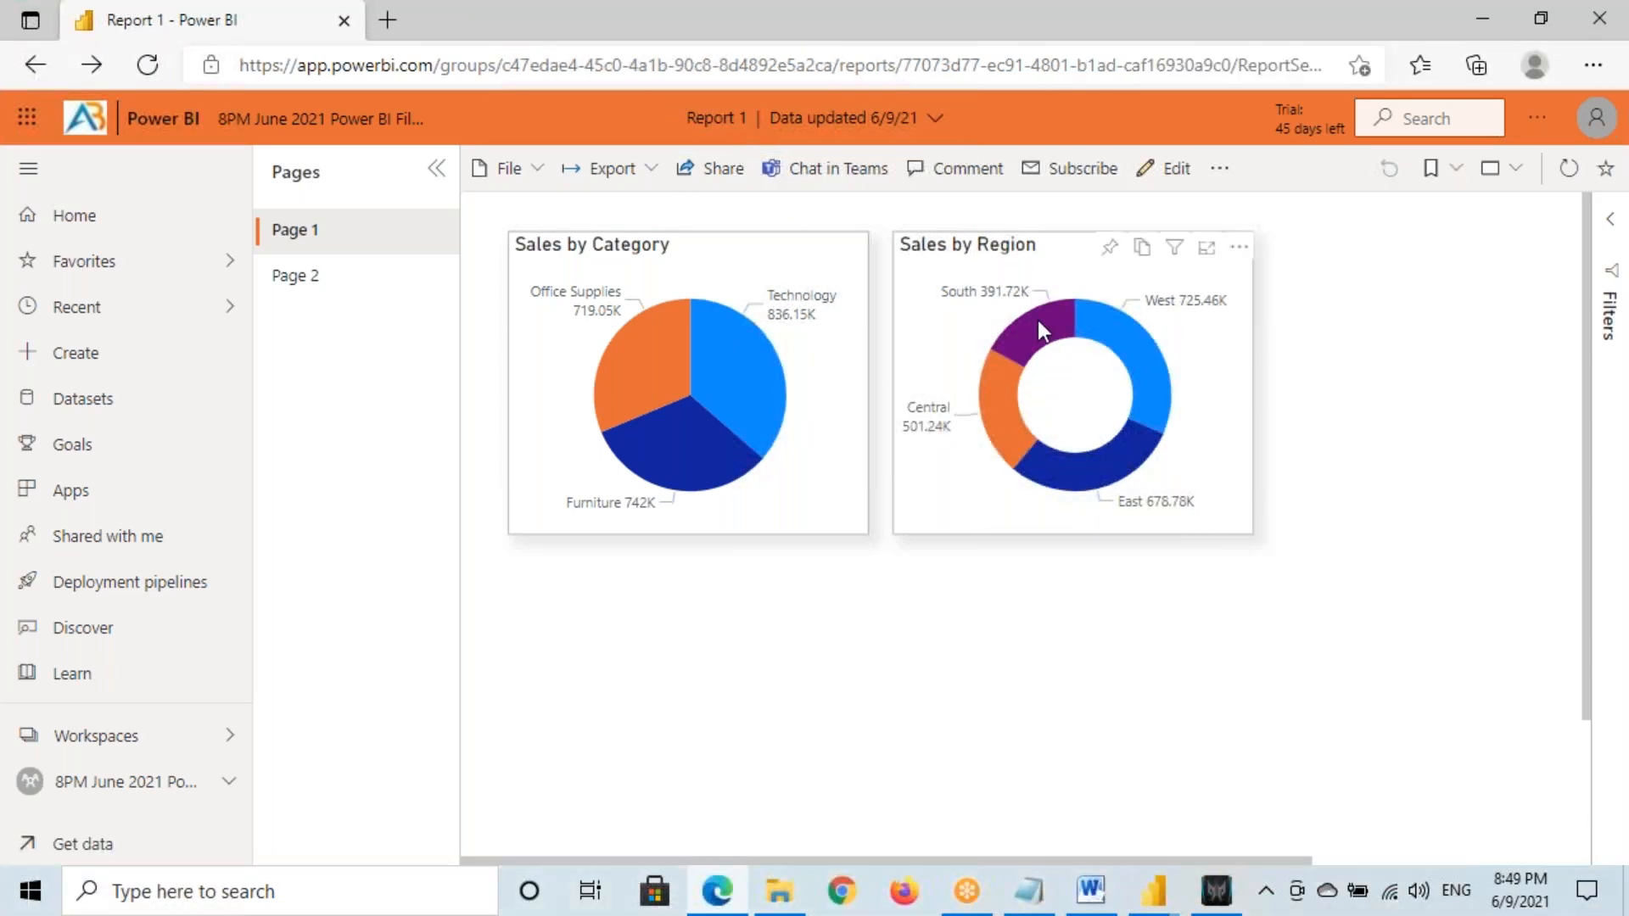
Drill through from the West slice to Report 2's map of western states
{"action": "mouse_move", "coordinate": [1038, 323]}
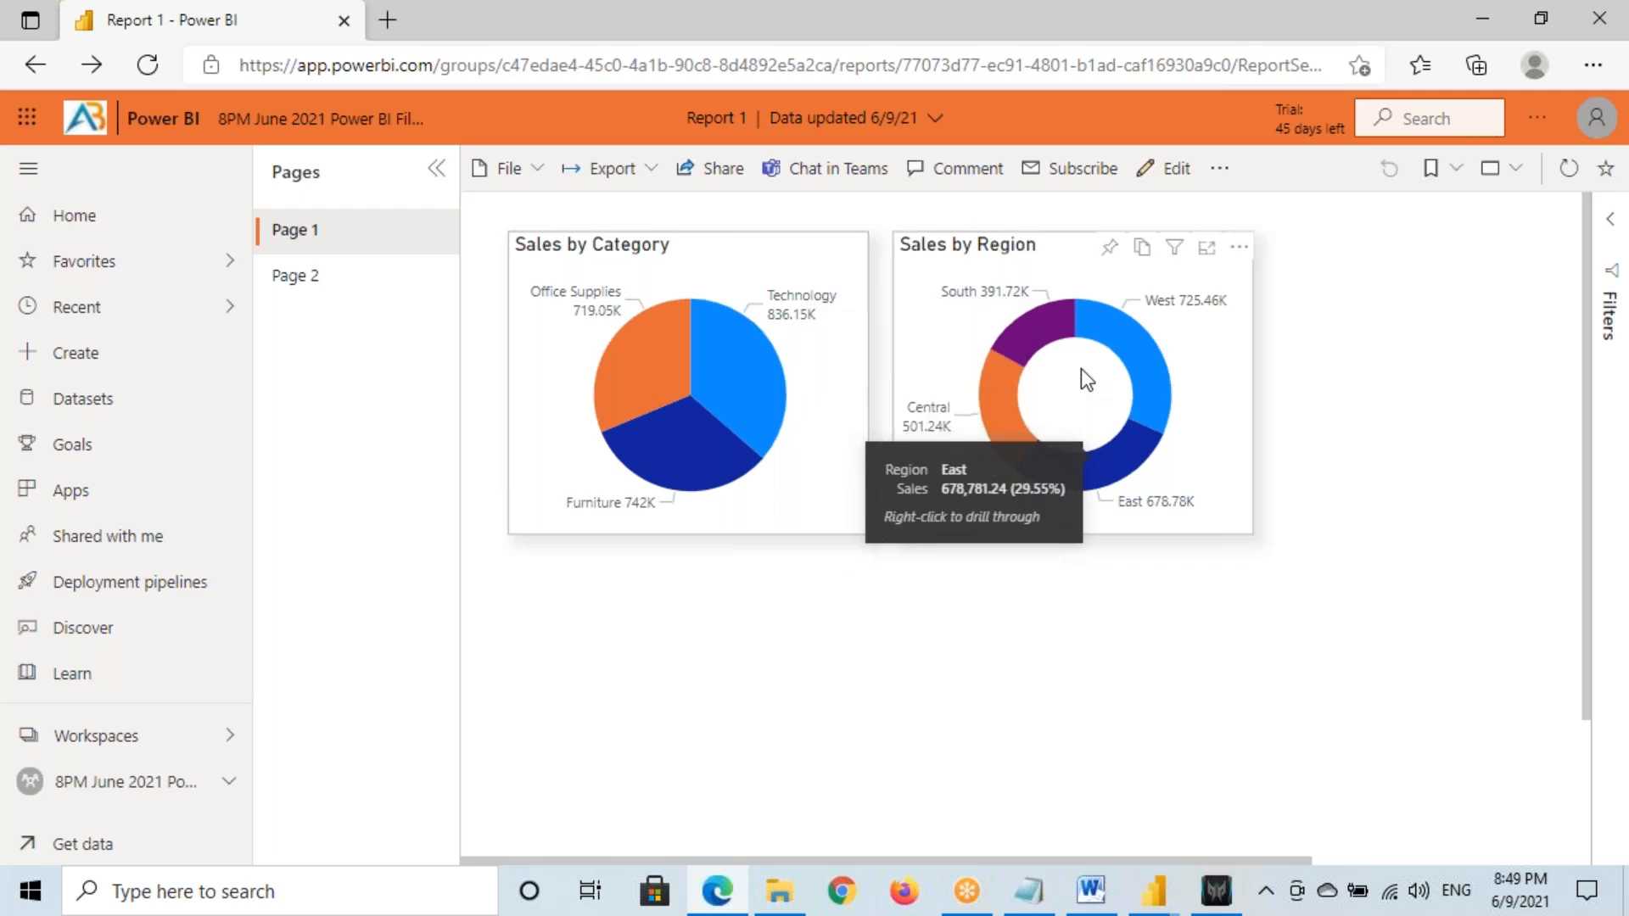
{"action": "right_click", "coordinate": [1137, 355]}
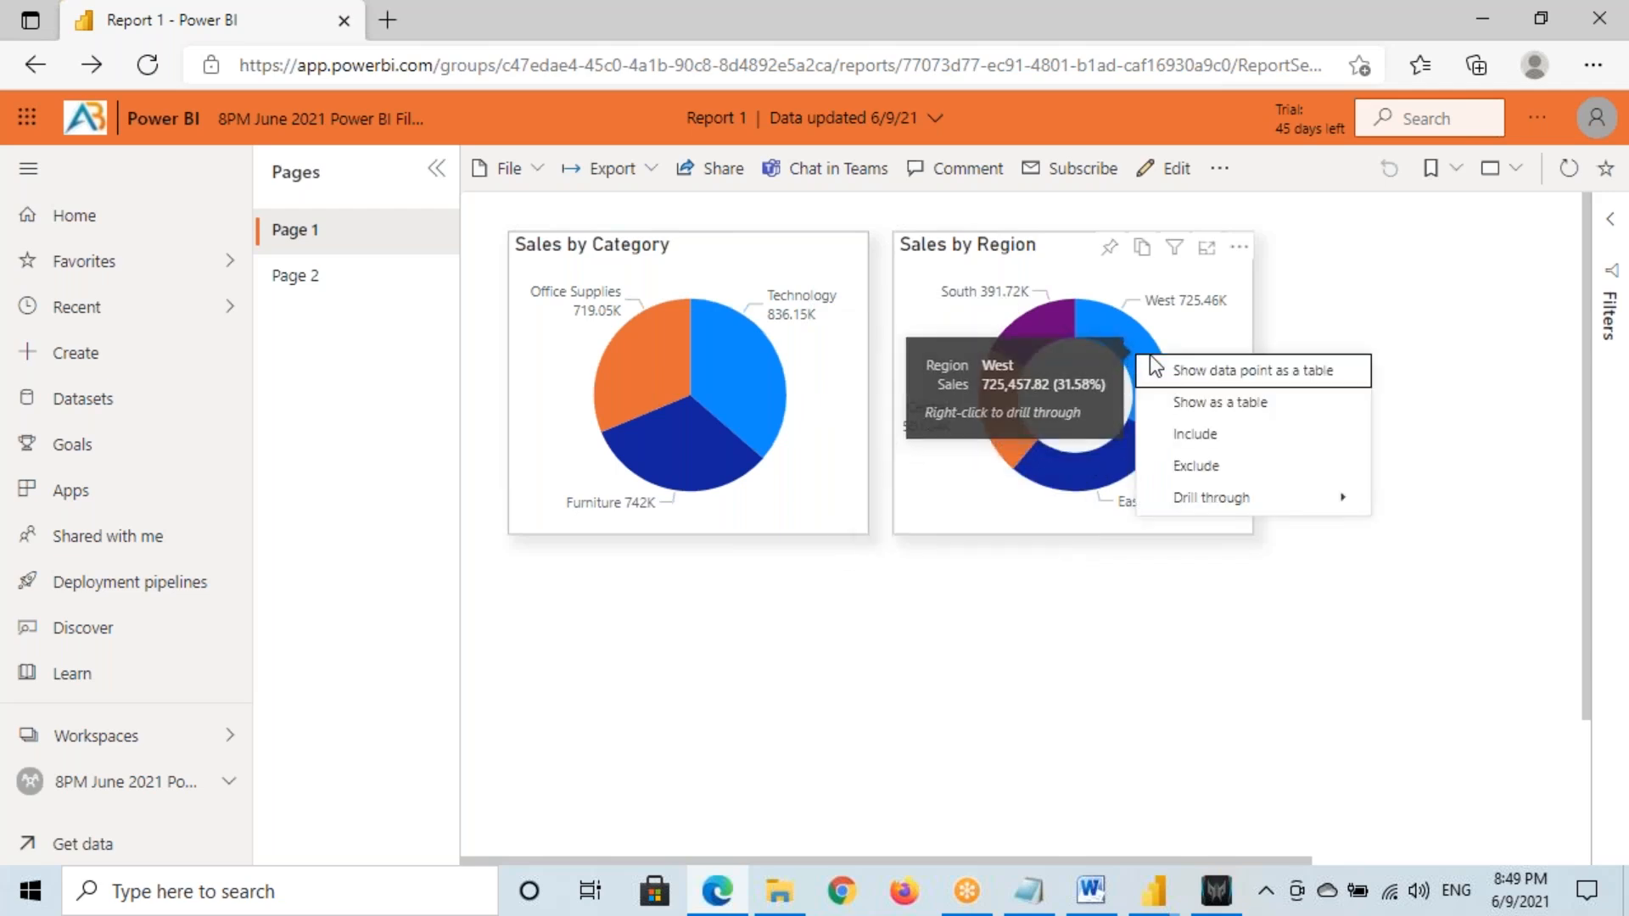
{"action": "mouse_move", "coordinate": [1212, 498]}
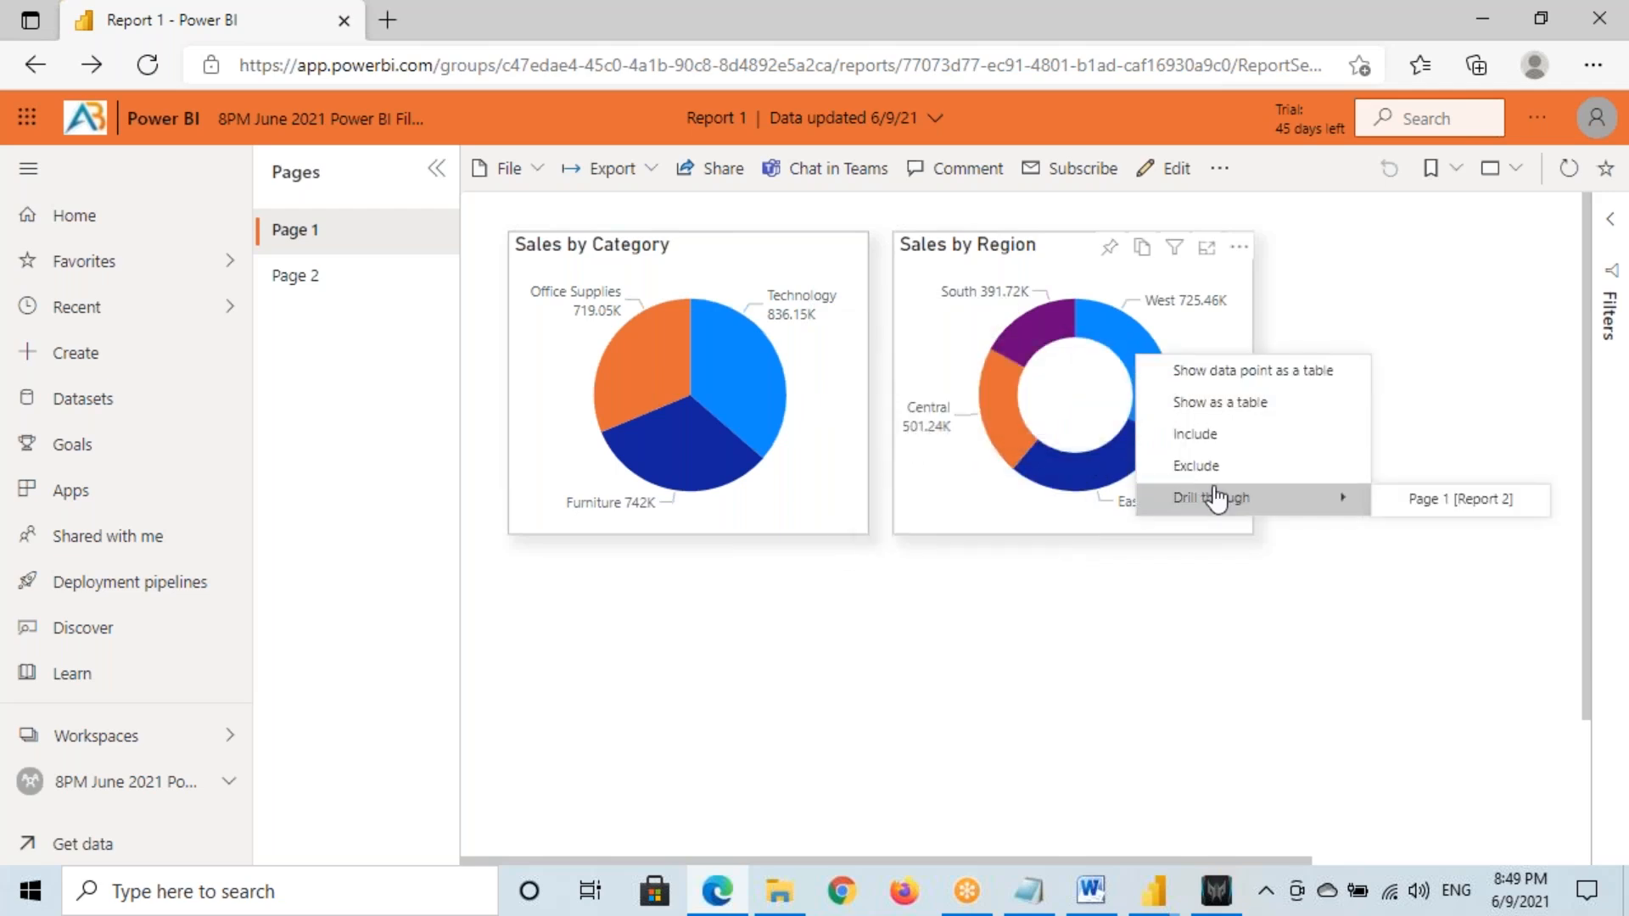
{"action": "left_click", "coordinate": [1439, 511]}
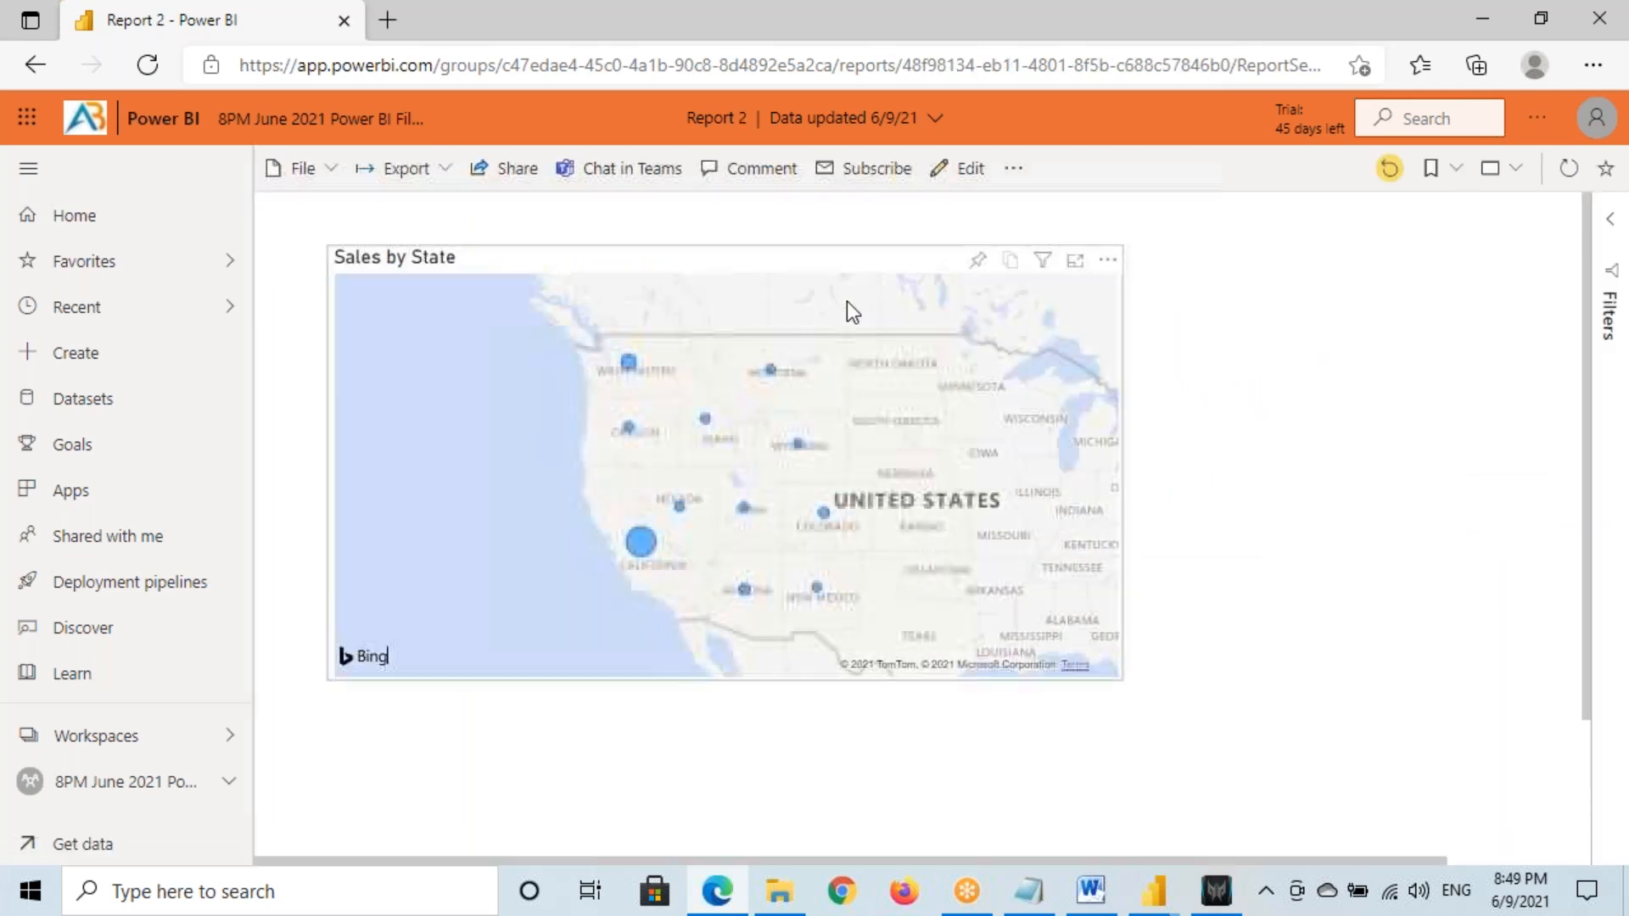
{"action": "key", "text": "ctrl+2"}
{"action": "left_click_drag", "start_coordinate": [674, 97], "coordinate": [763, 128]}
{"action": "mouse_move", "coordinate": [602, 342]}
{"action": "left_mouse_down"}
{"action": "mouse_move", "coordinate": [847, 599]}
{"action": "mouse_move", "coordinate": [867, 644]}
{"action": "left_mouse_up"}
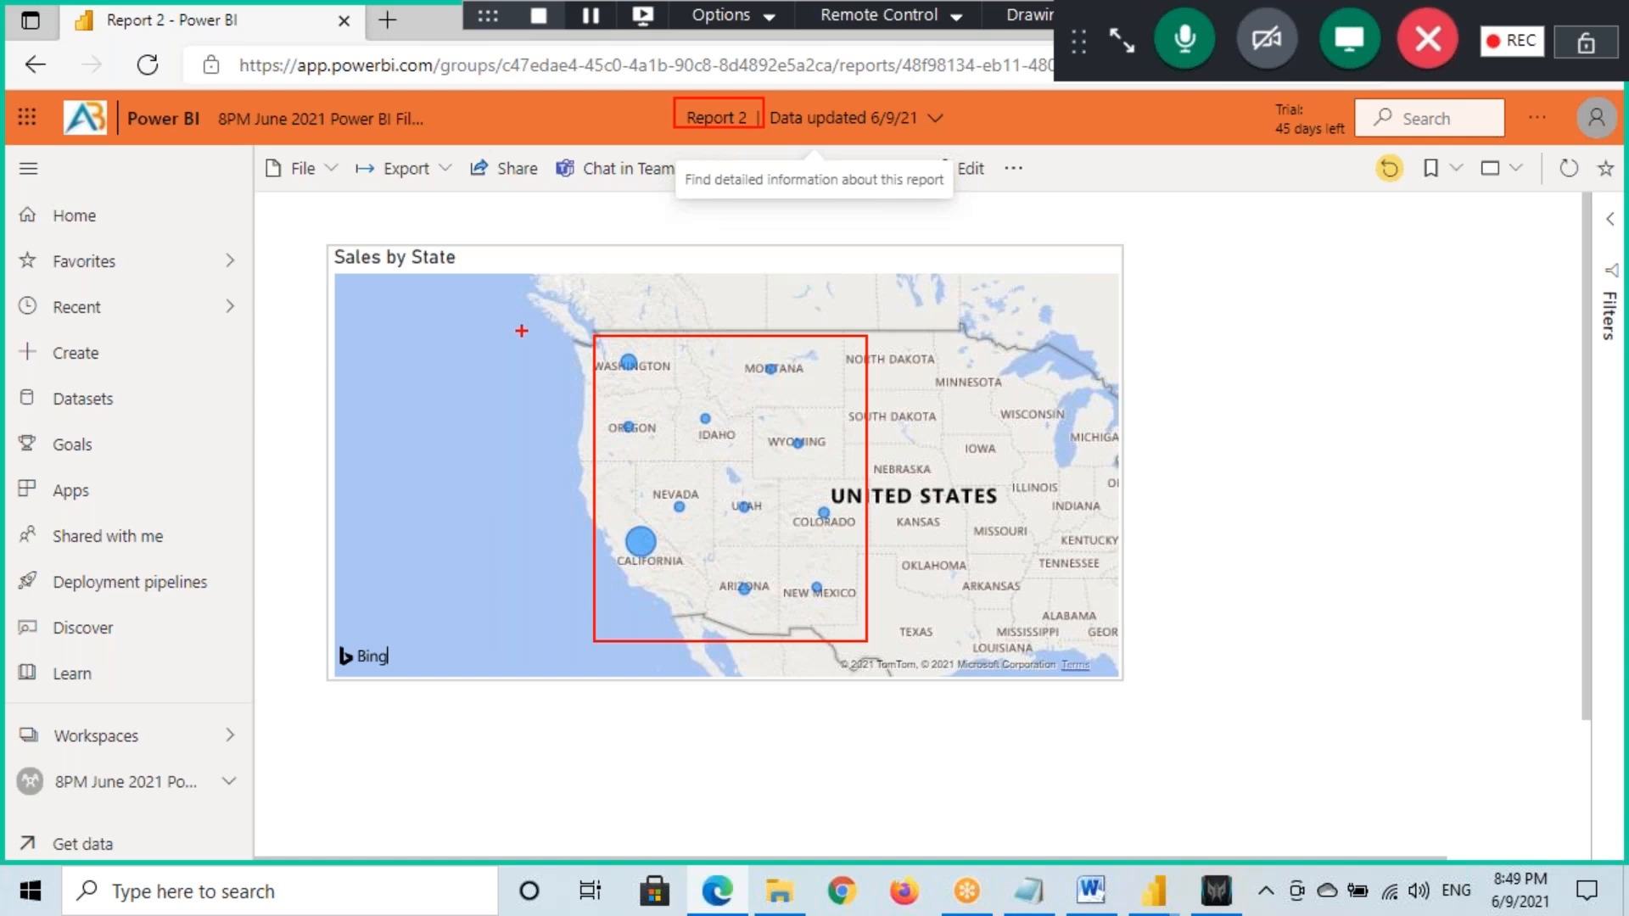
{"action": "key", "text": "Escape"}
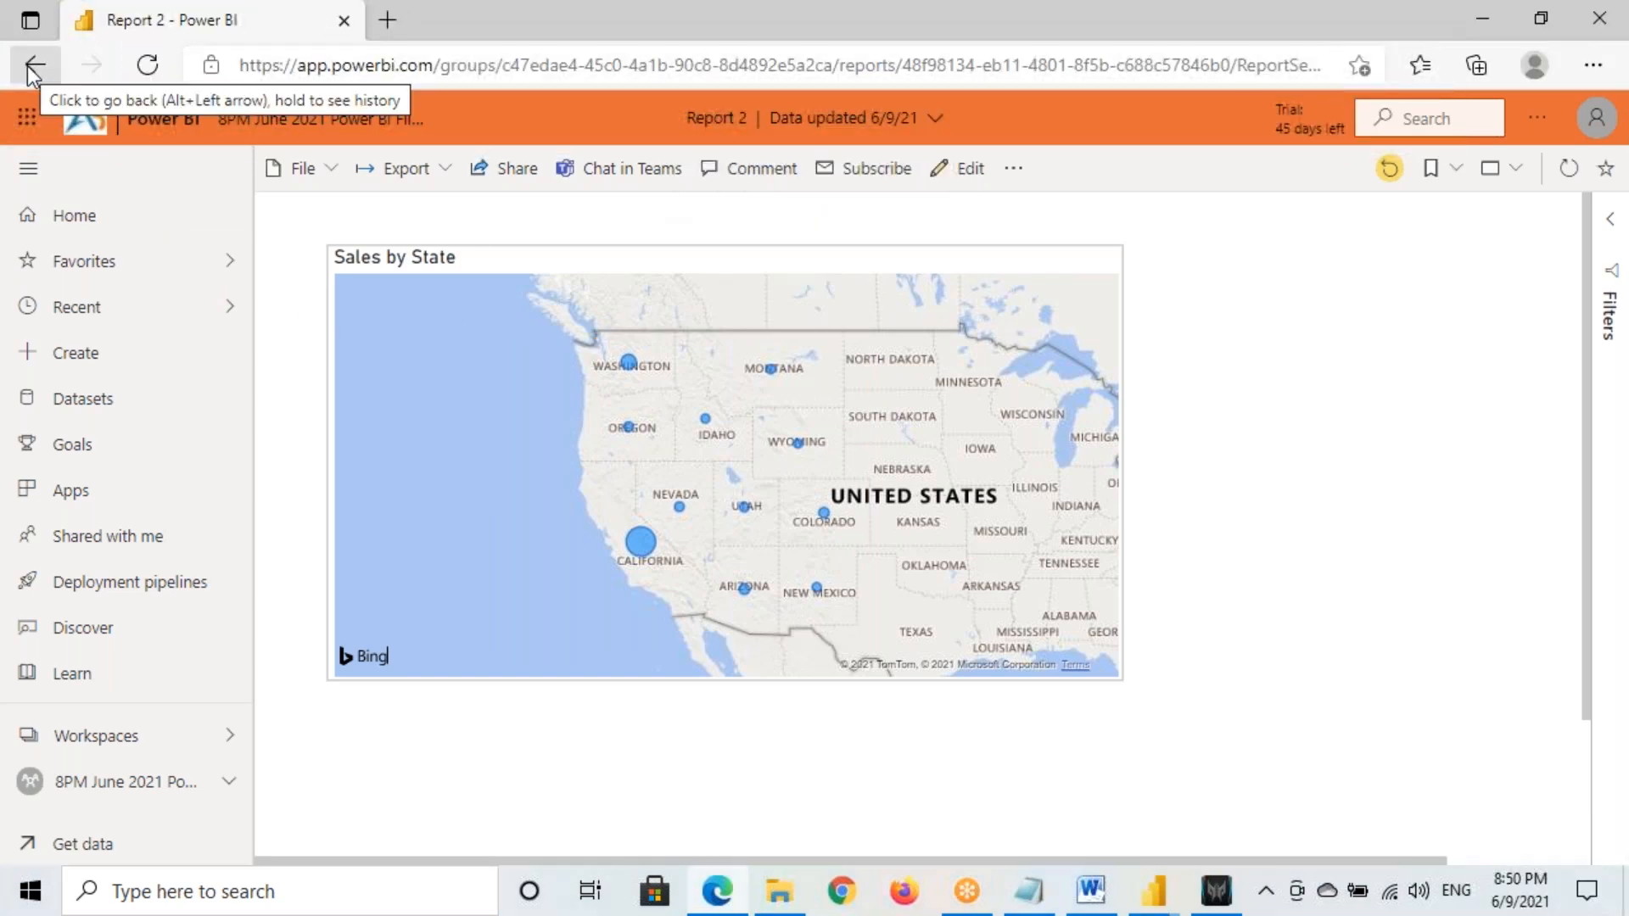
Return to Report 1 and minimise the browser
{"action": "left_click", "coordinate": [29, 66]}
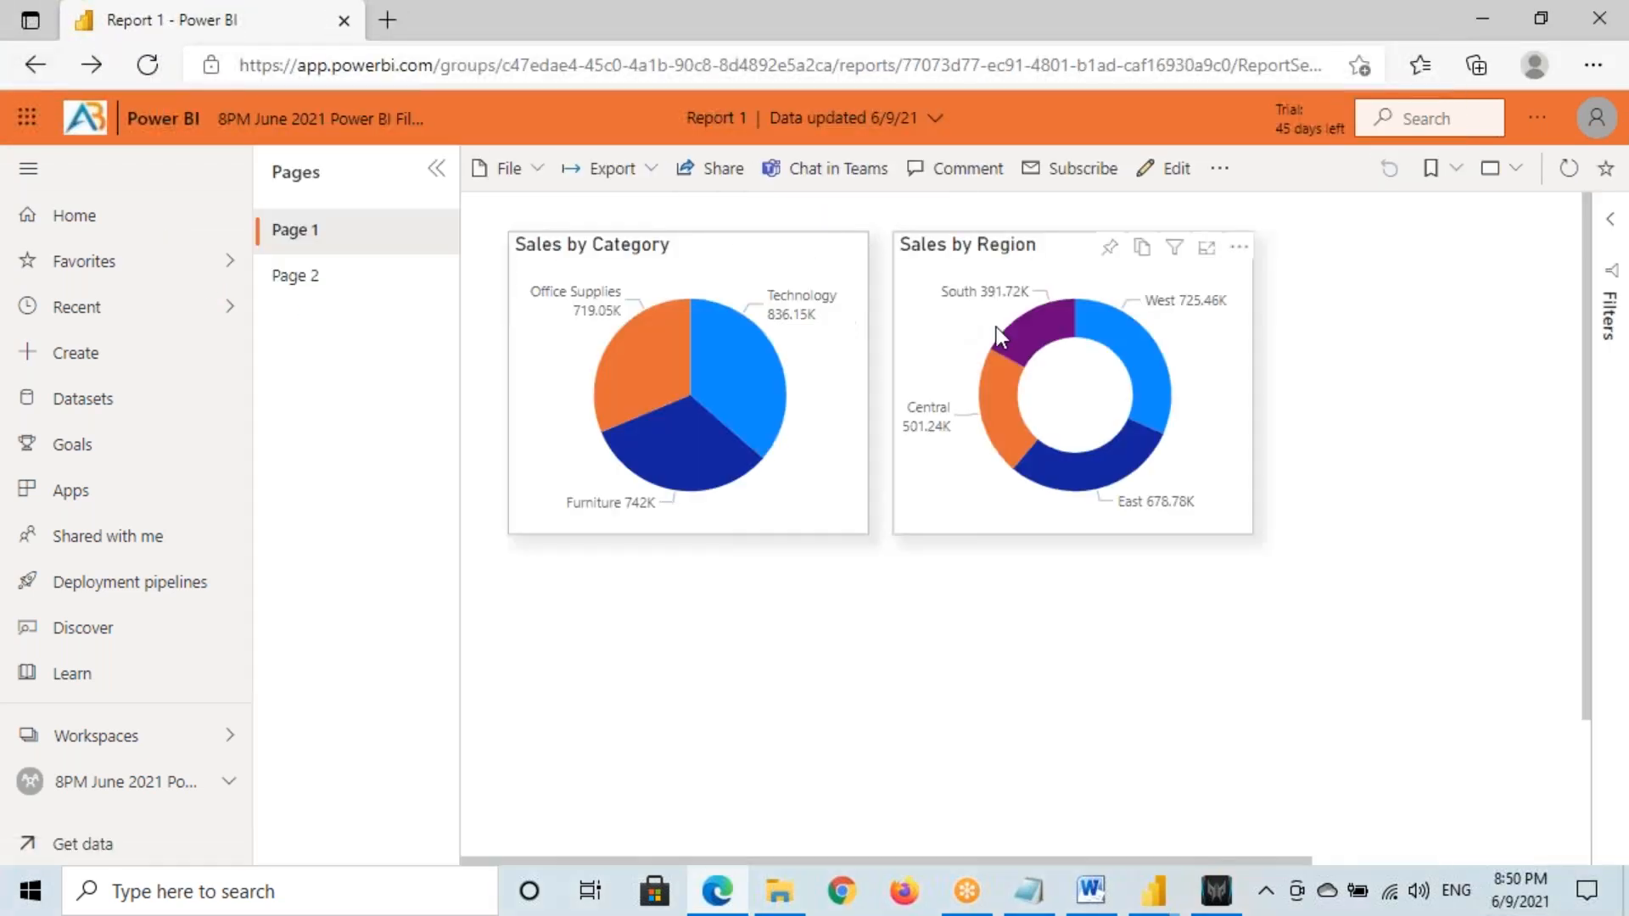
{"action": "key", "text": "ctrl+2"}
{"action": "left_click_drag", "start_coordinate": [8, 47], "coordinate": [64, 83]}
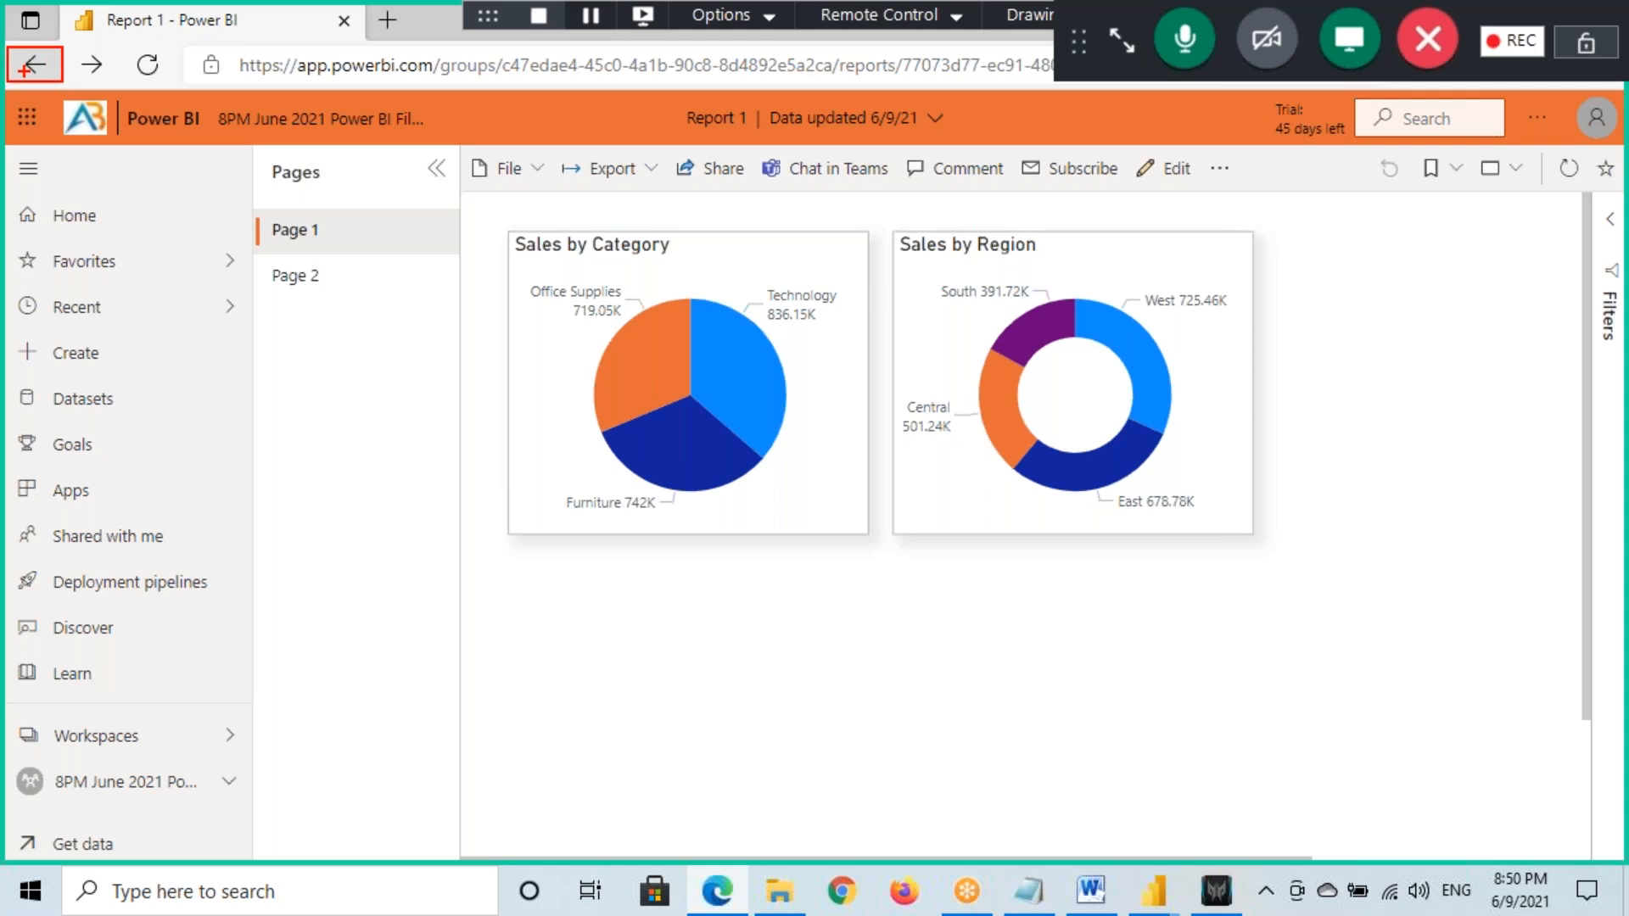
{"action": "key", "text": "Escape"}
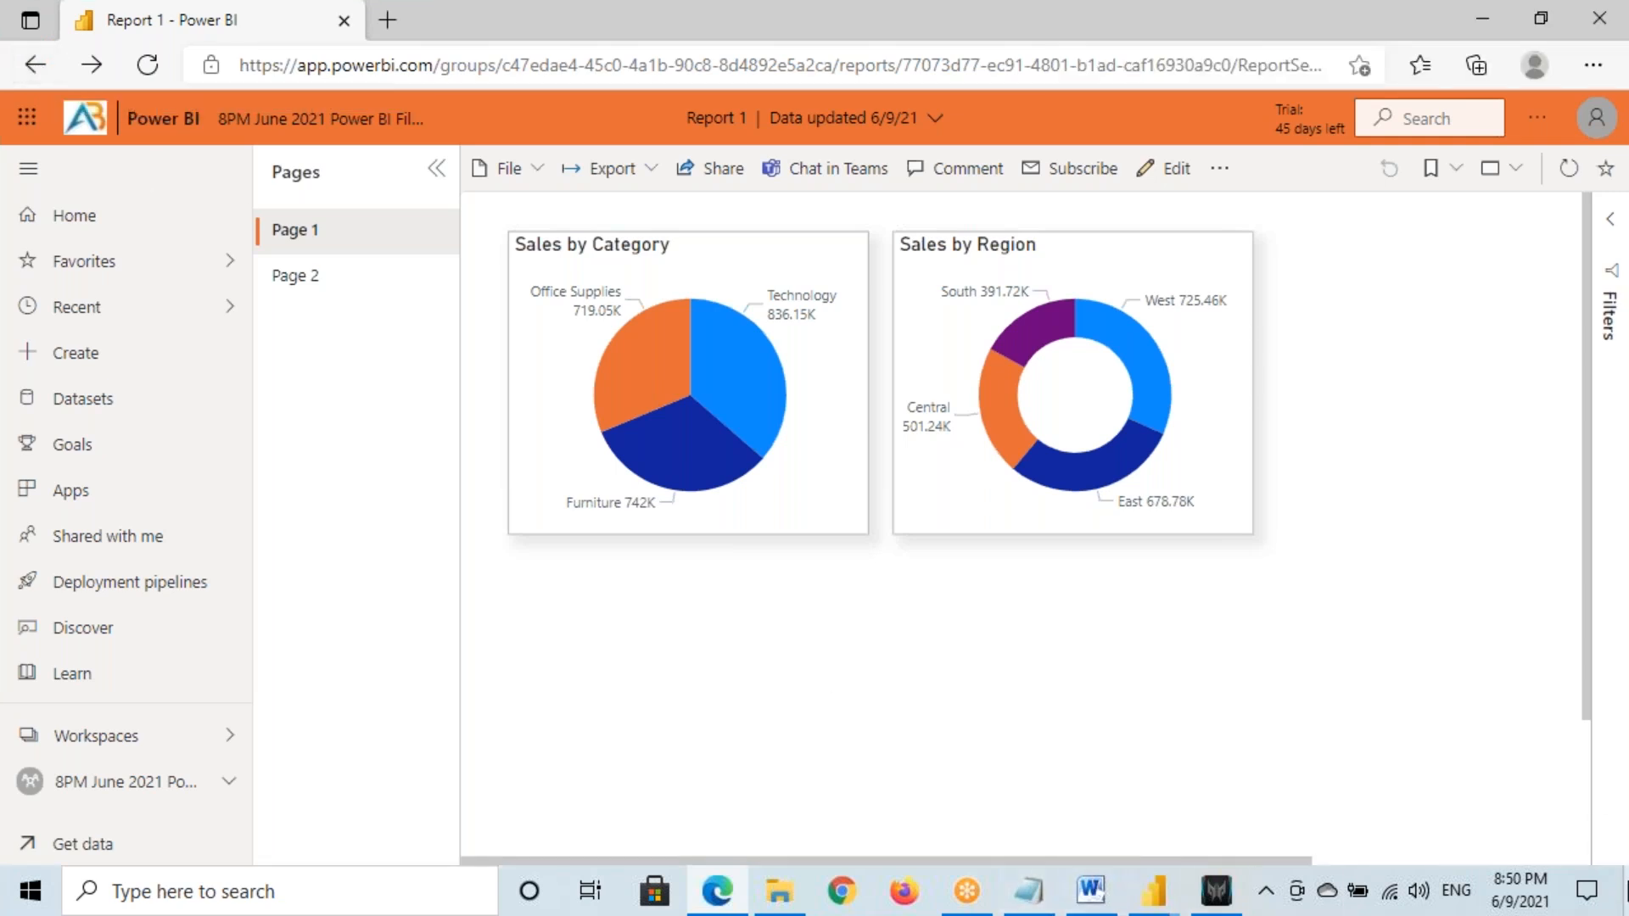
{"action": "left_click", "coordinate": [1626, 891]}
Bring the Report 1 window in Power BI Desktop to the front
{"action": "left_click", "coordinate": [714, 603]}
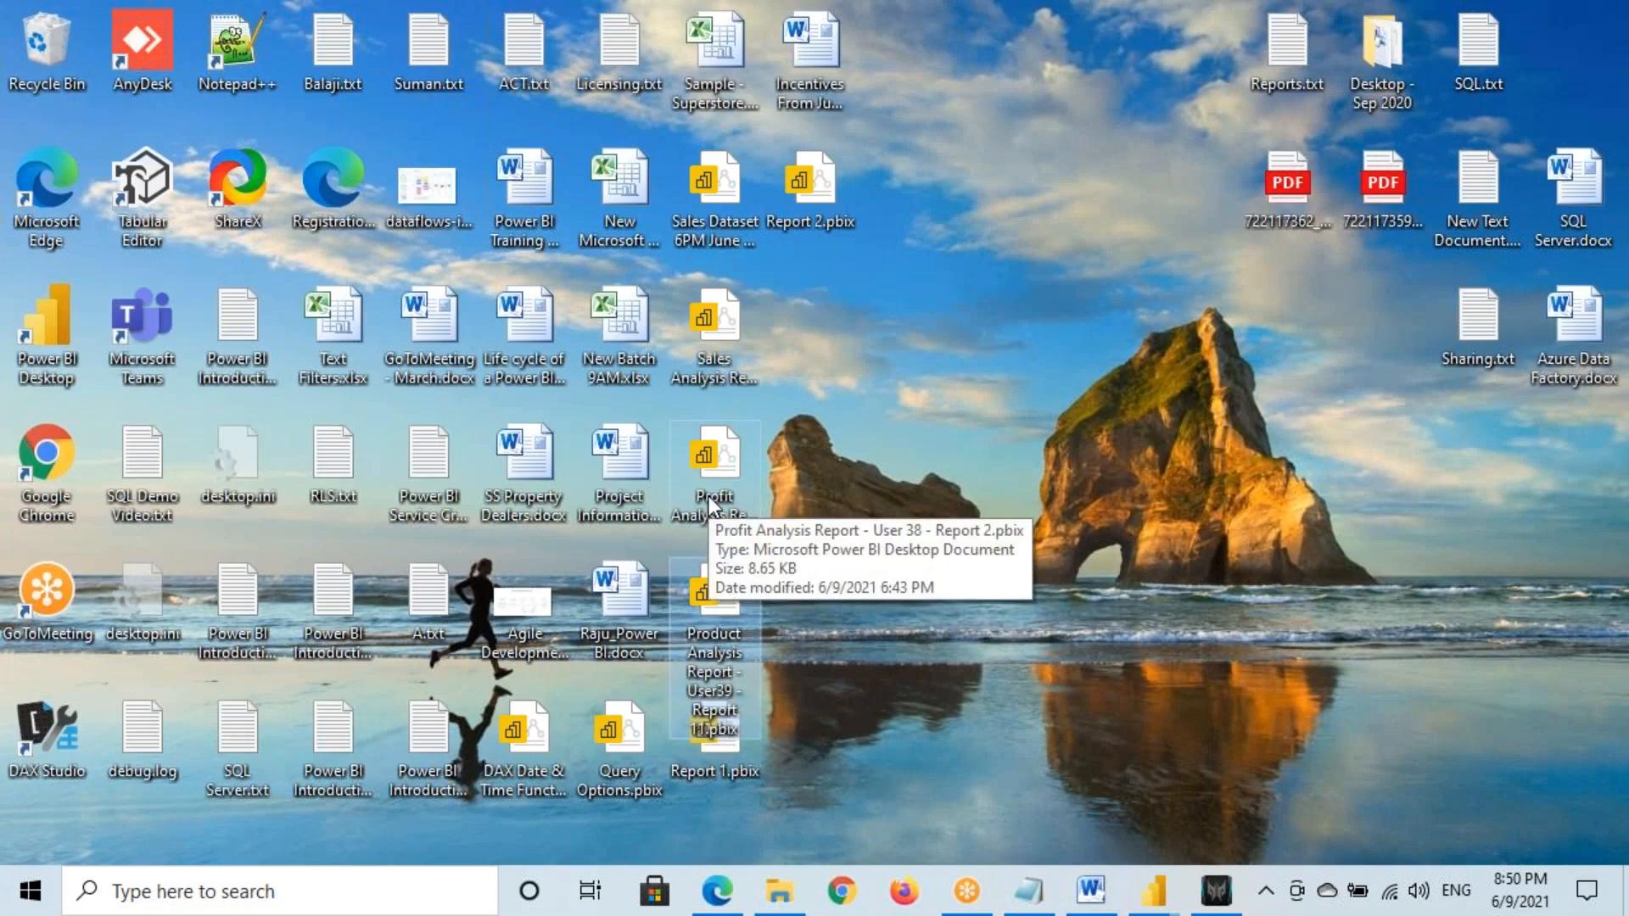
{"action": "key", "text": "Up"}
{"action": "key", "text": "Up"}
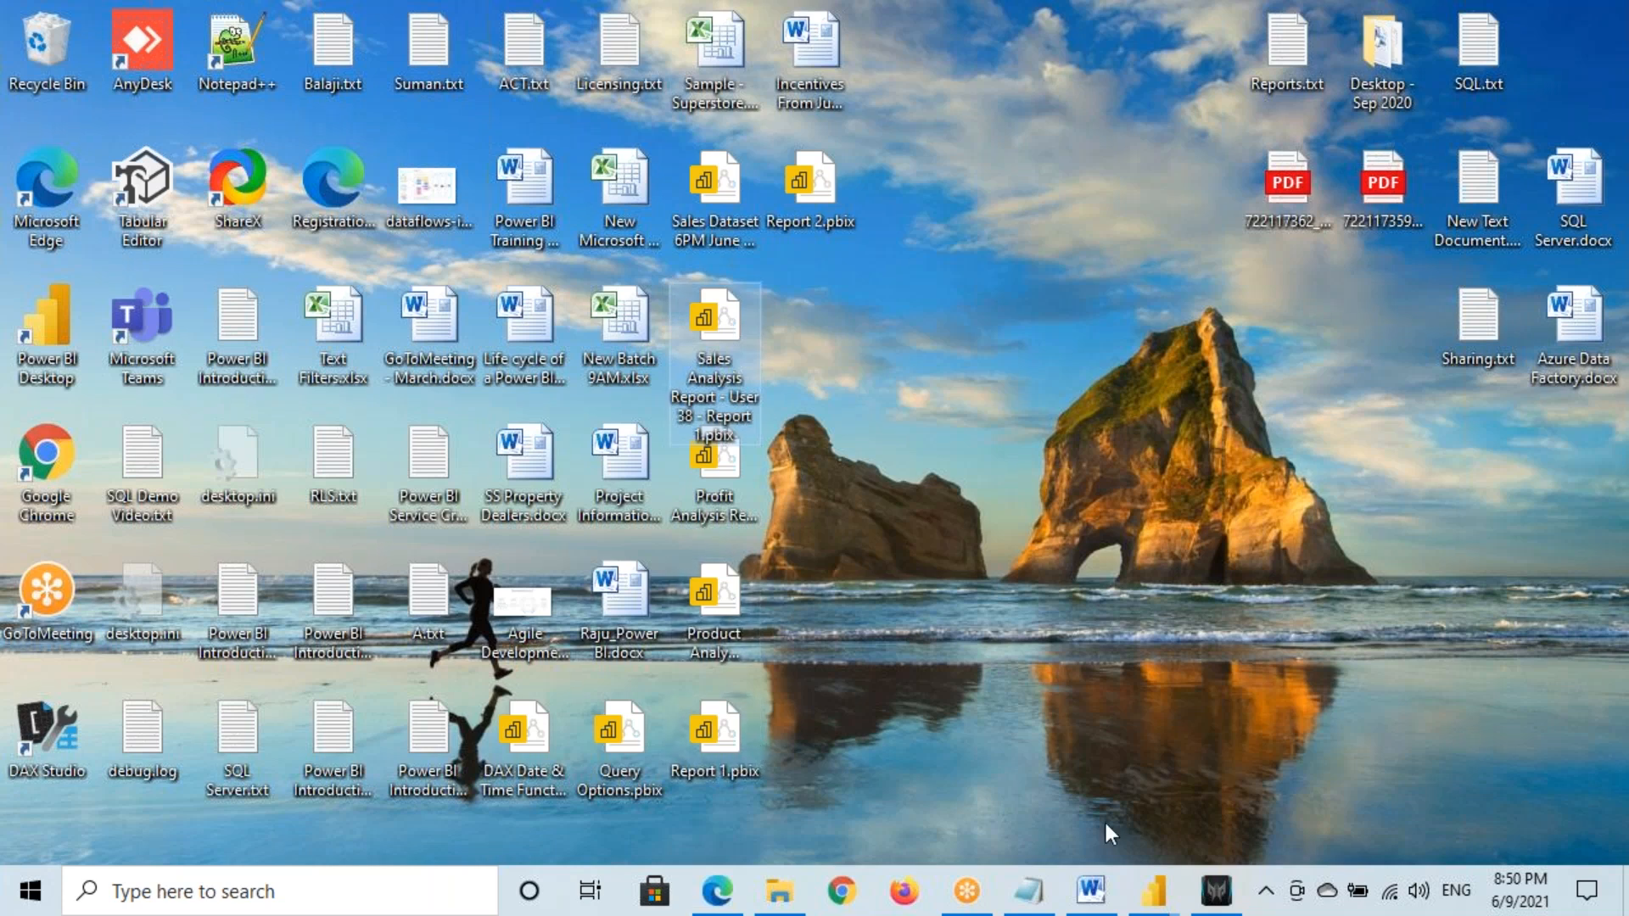
{"action": "left_click", "coordinate": [1153, 891]}
{"action": "left_click", "coordinate": [984, 790]}
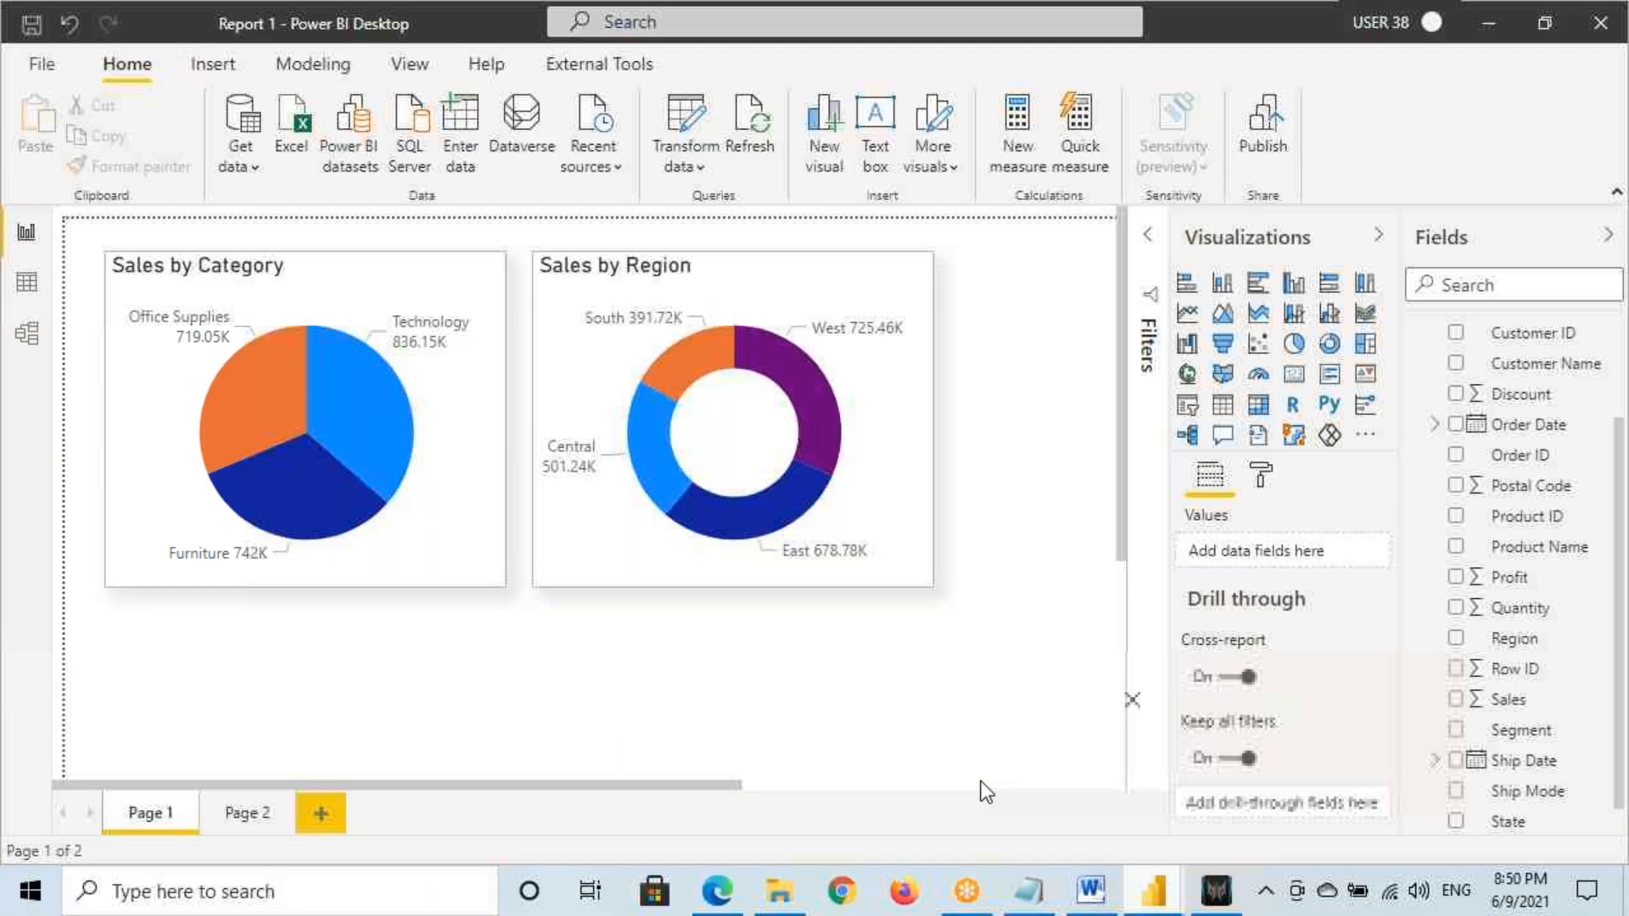
Switch Report 1 to its blank Page 2
{"action": "left_click", "coordinate": [238, 815]}
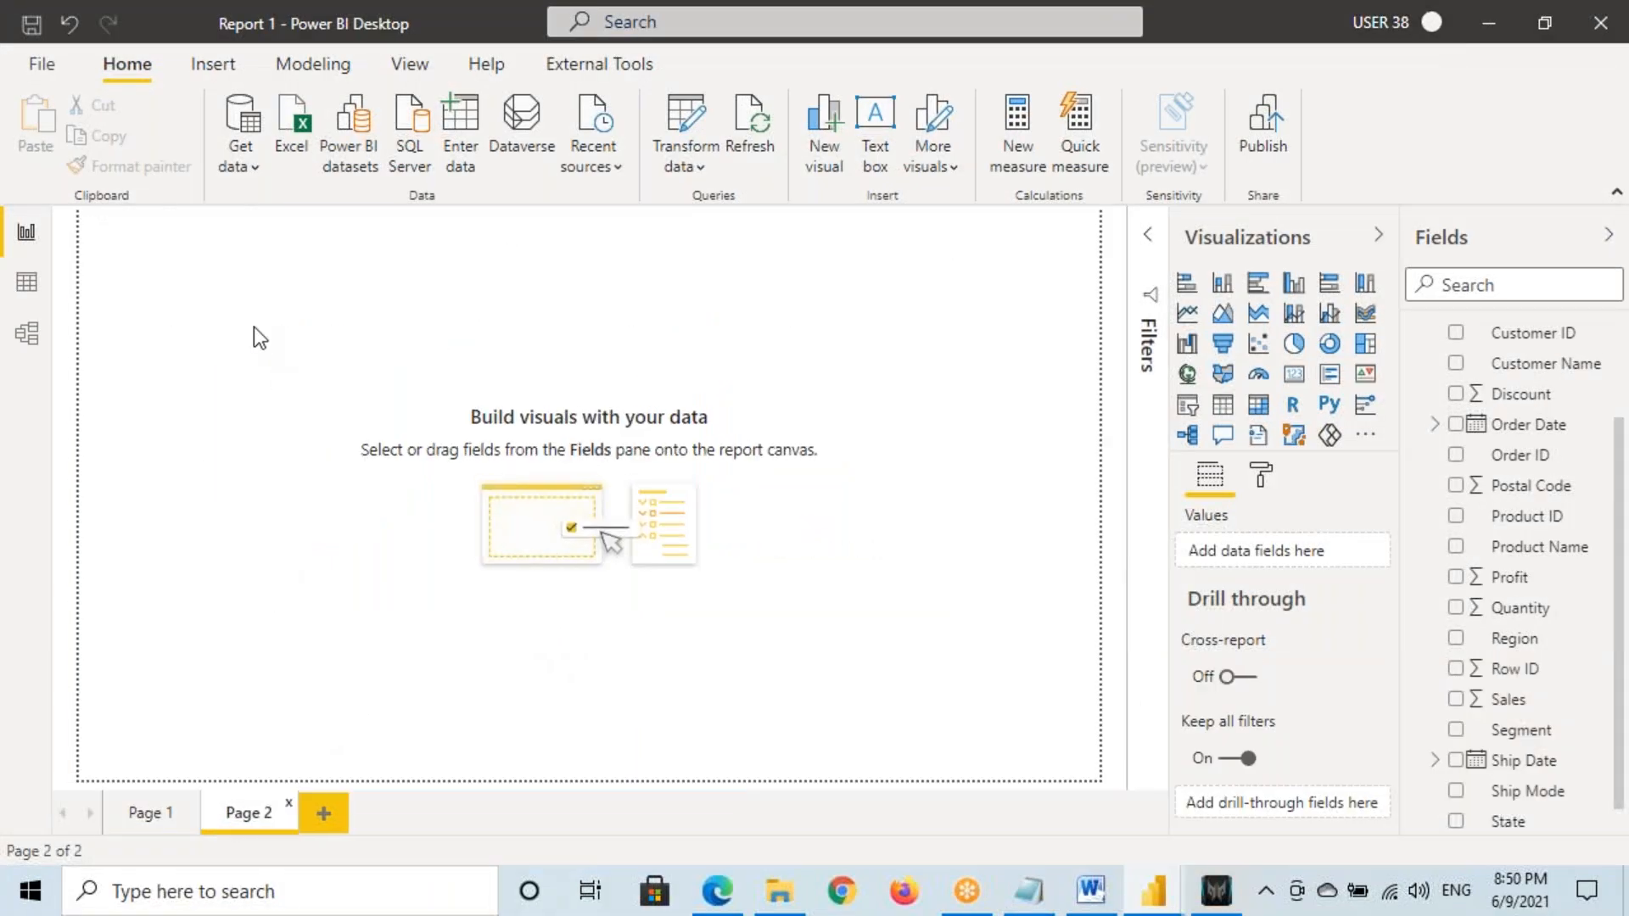
{"action": "key", "text": "ctrl+2"}
{"action": "left_click_drag", "start_coordinate": [184, 292], "coordinate": [328, 410]}
{"action": "key", "text": "Escape"}
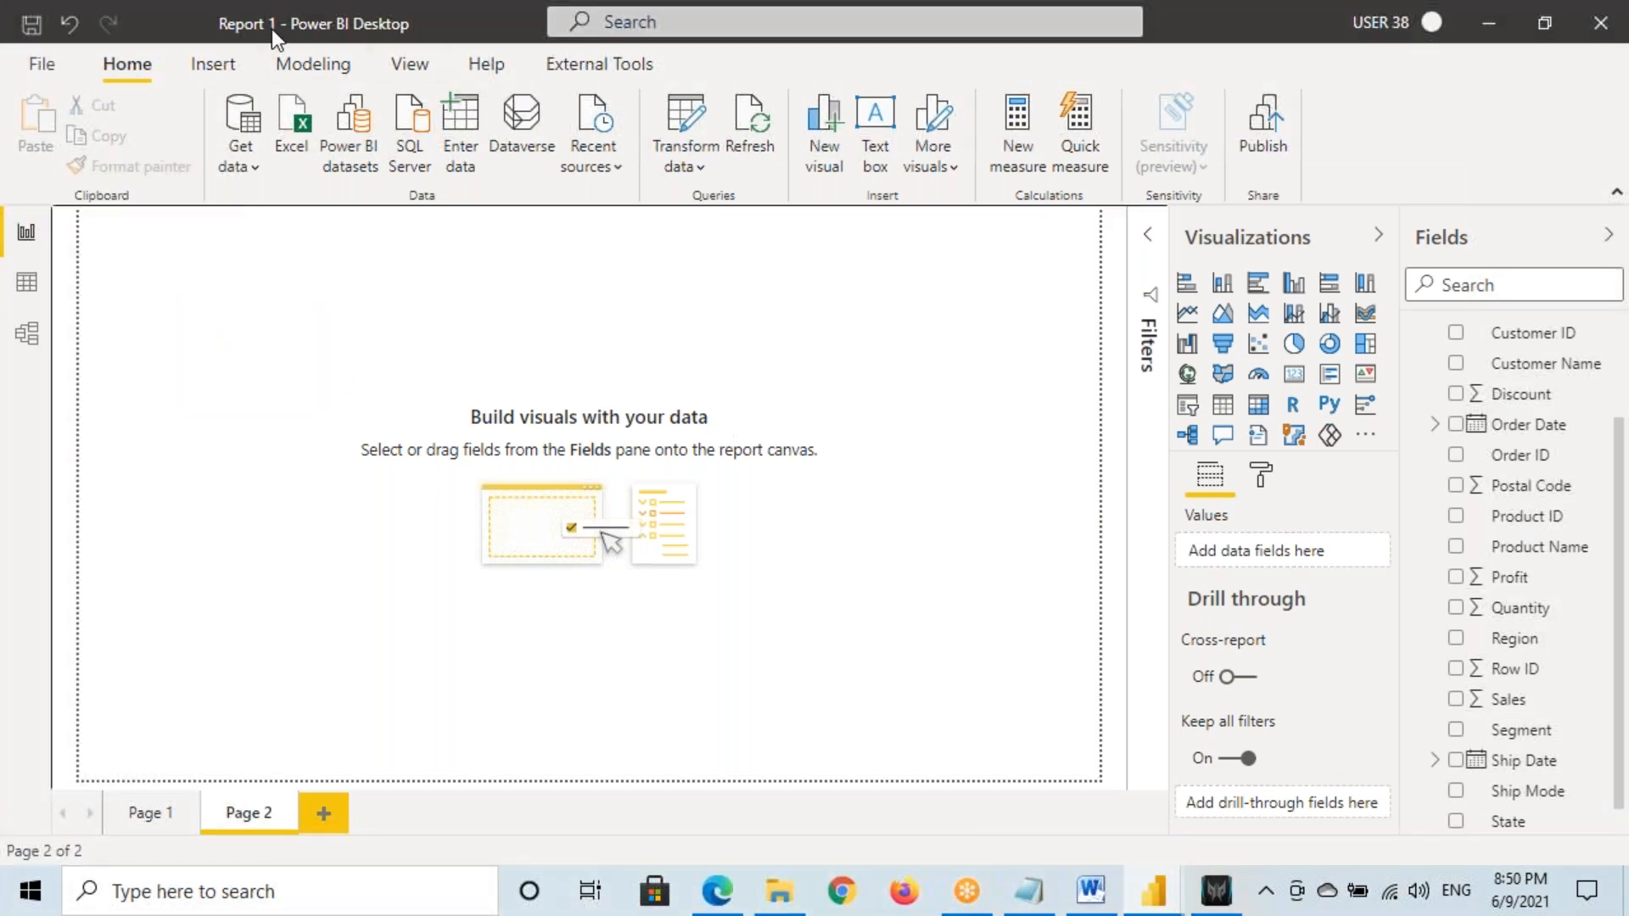
{"action": "key", "text": "ctrl+2"}
{"action": "left_click_drag", "start_coordinate": [205, 17], "coordinate": [278, 36]}
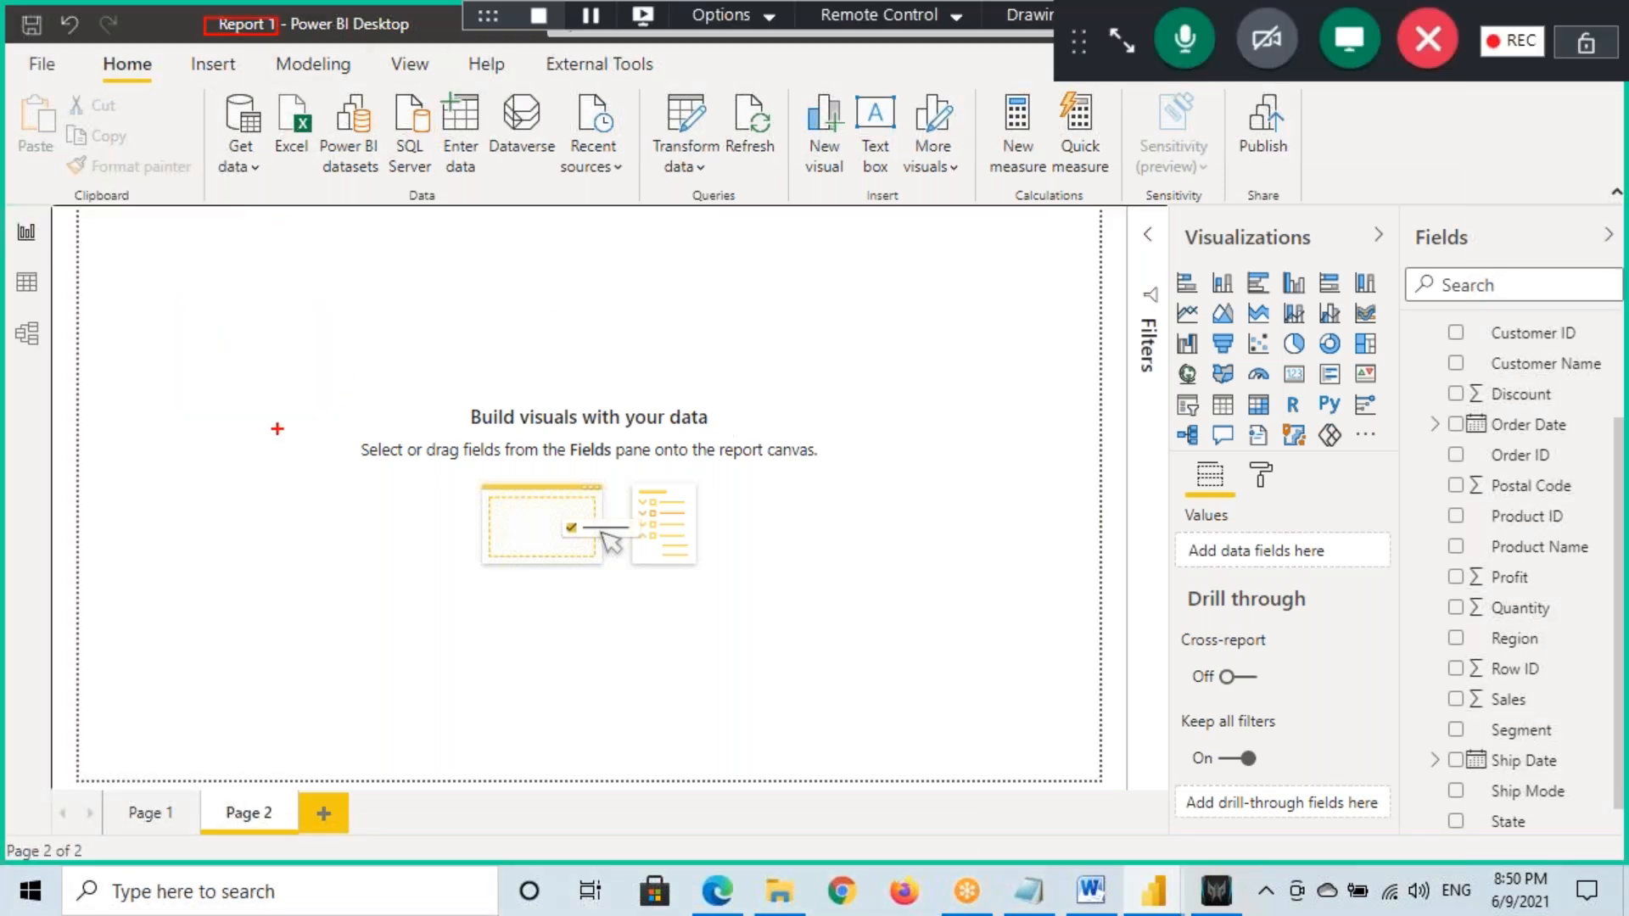
{"action": "key", "text": "Escape"}
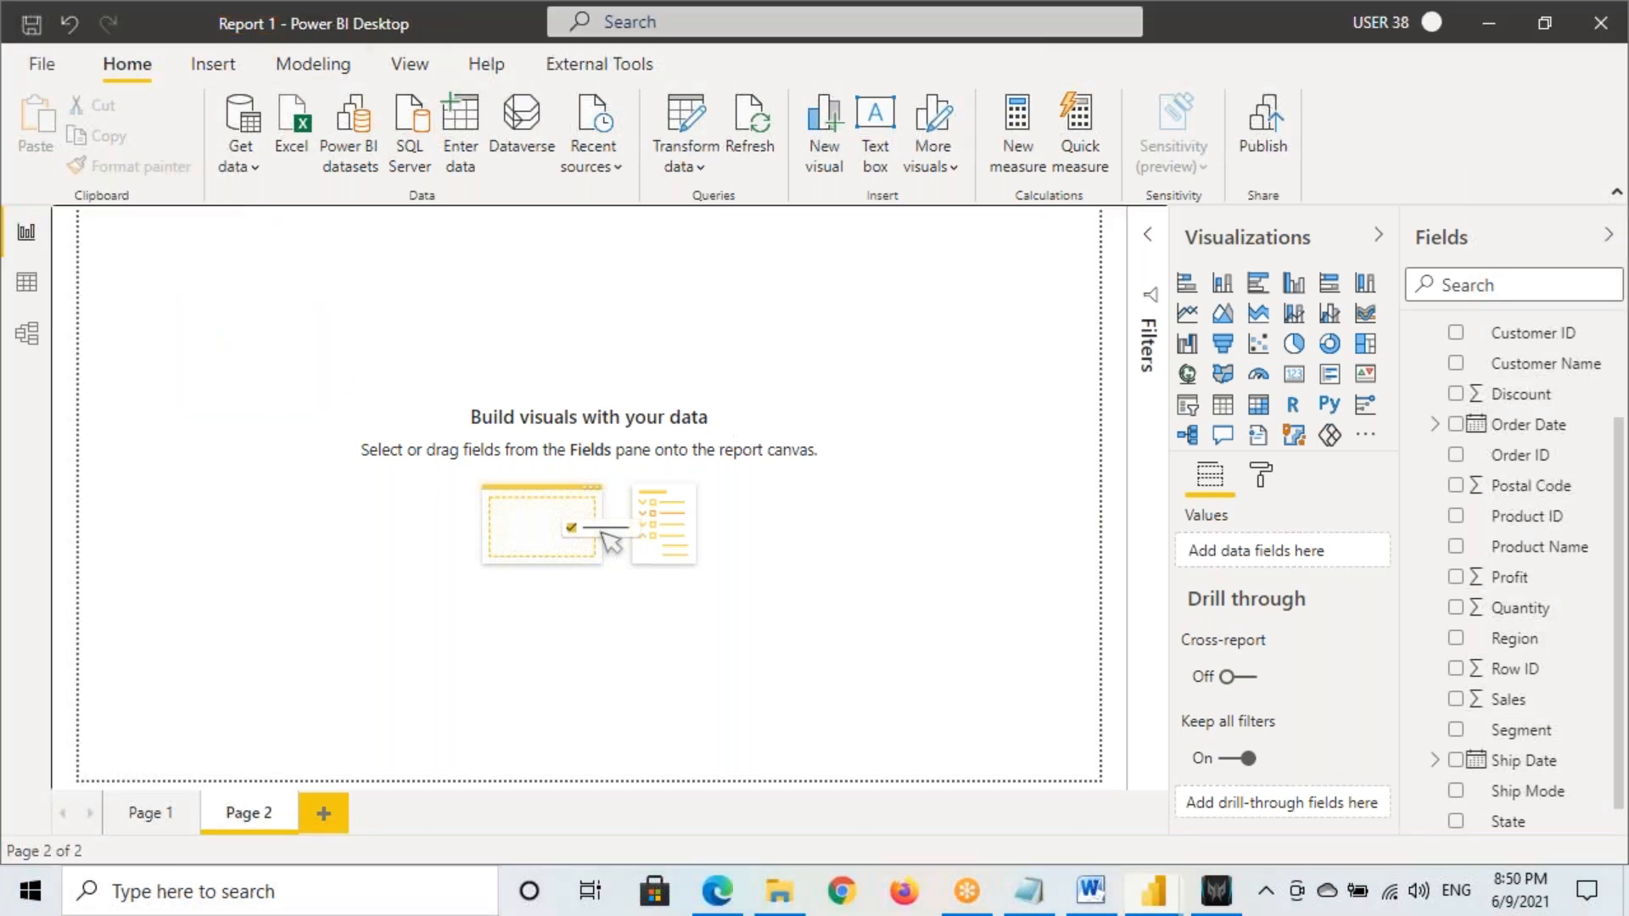
Add a column chart to Page 2 and set the page view to Actual size
{"action": "left_click", "coordinate": [1222, 283]}
{"action": "left_click_drag", "start_coordinate": [226, 408], "coordinate": [377, 564]}
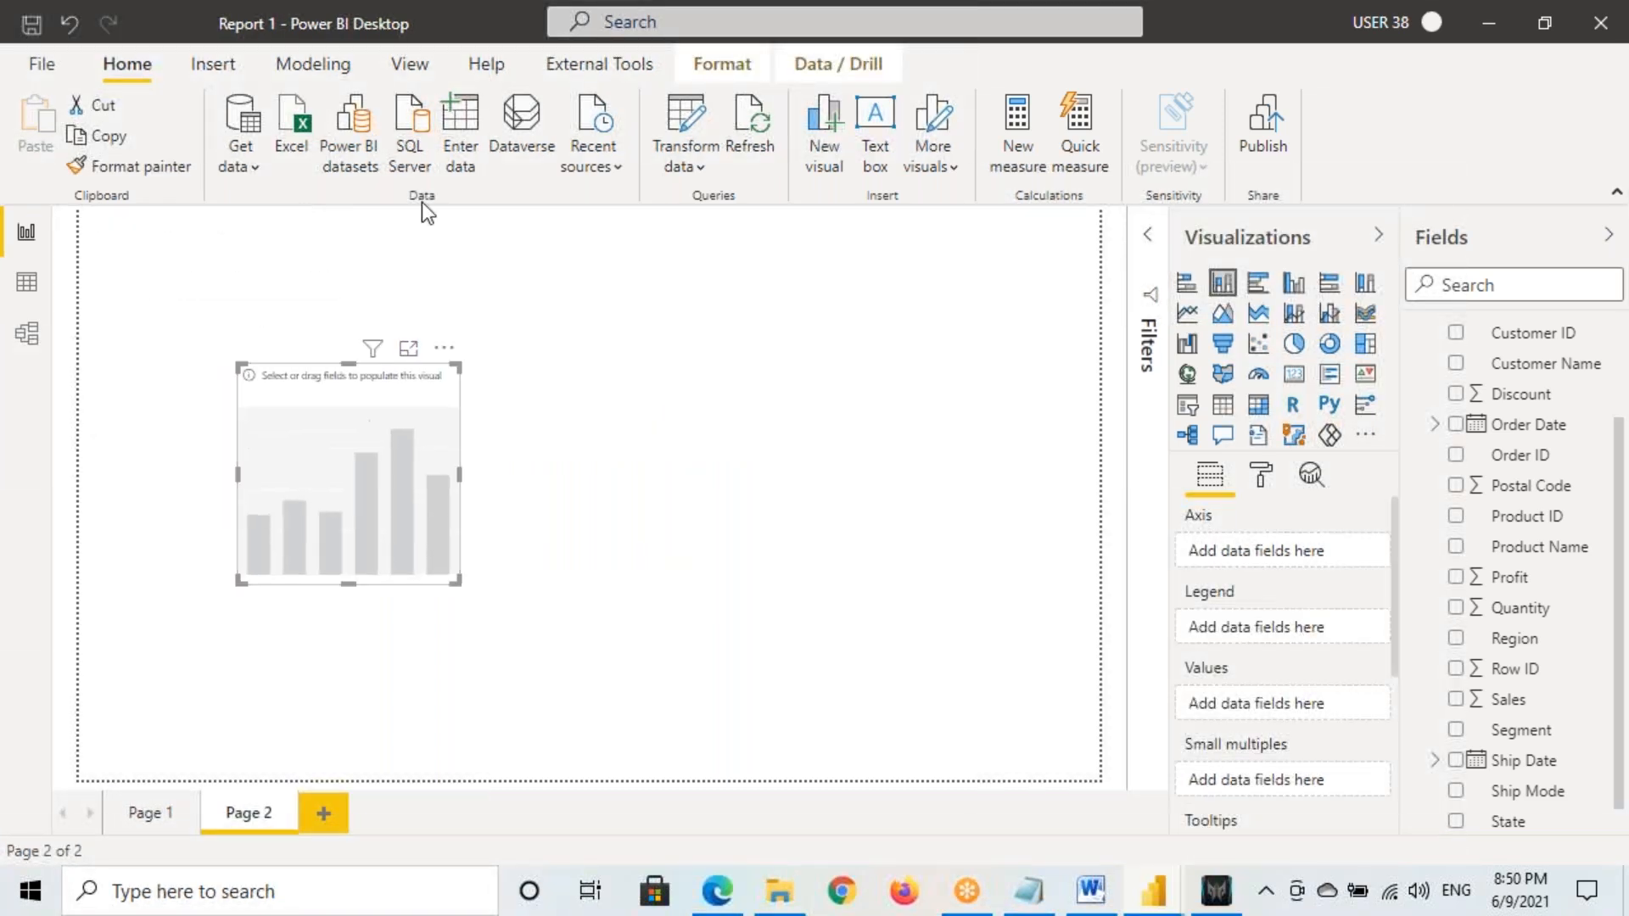
{"action": "left_click", "coordinate": [421, 73]}
{"action": "left_click", "coordinate": [664, 148]}
{"action": "left_click", "coordinate": [687, 288]}
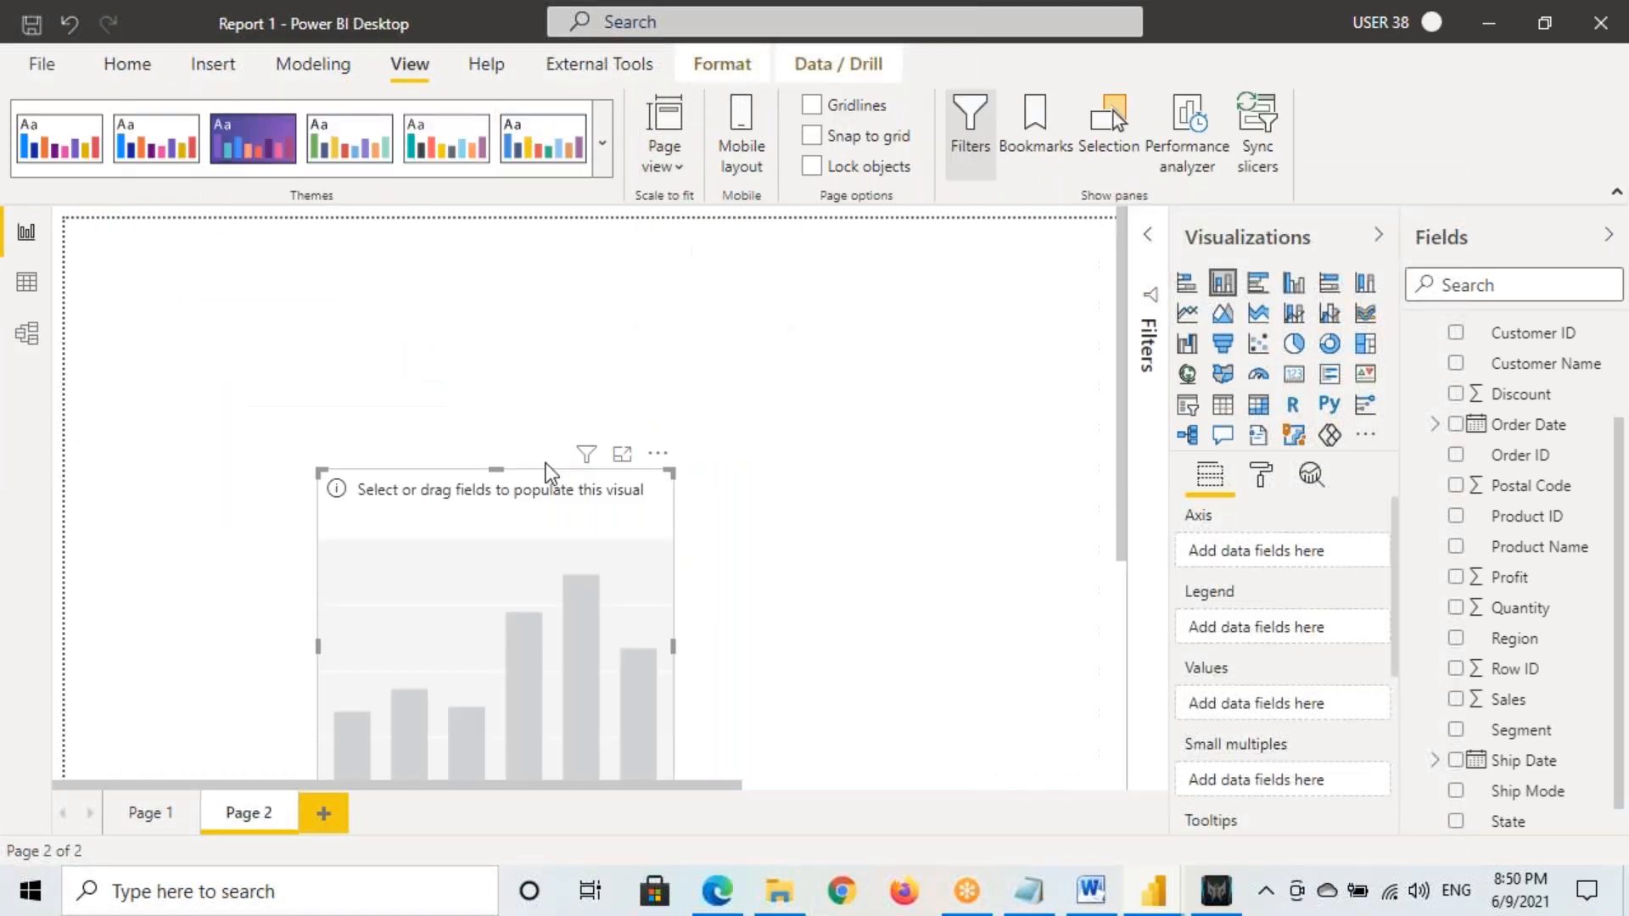
{"action": "left_click_drag", "start_coordinate": [508, 608], "coordinate": [898, 692]}
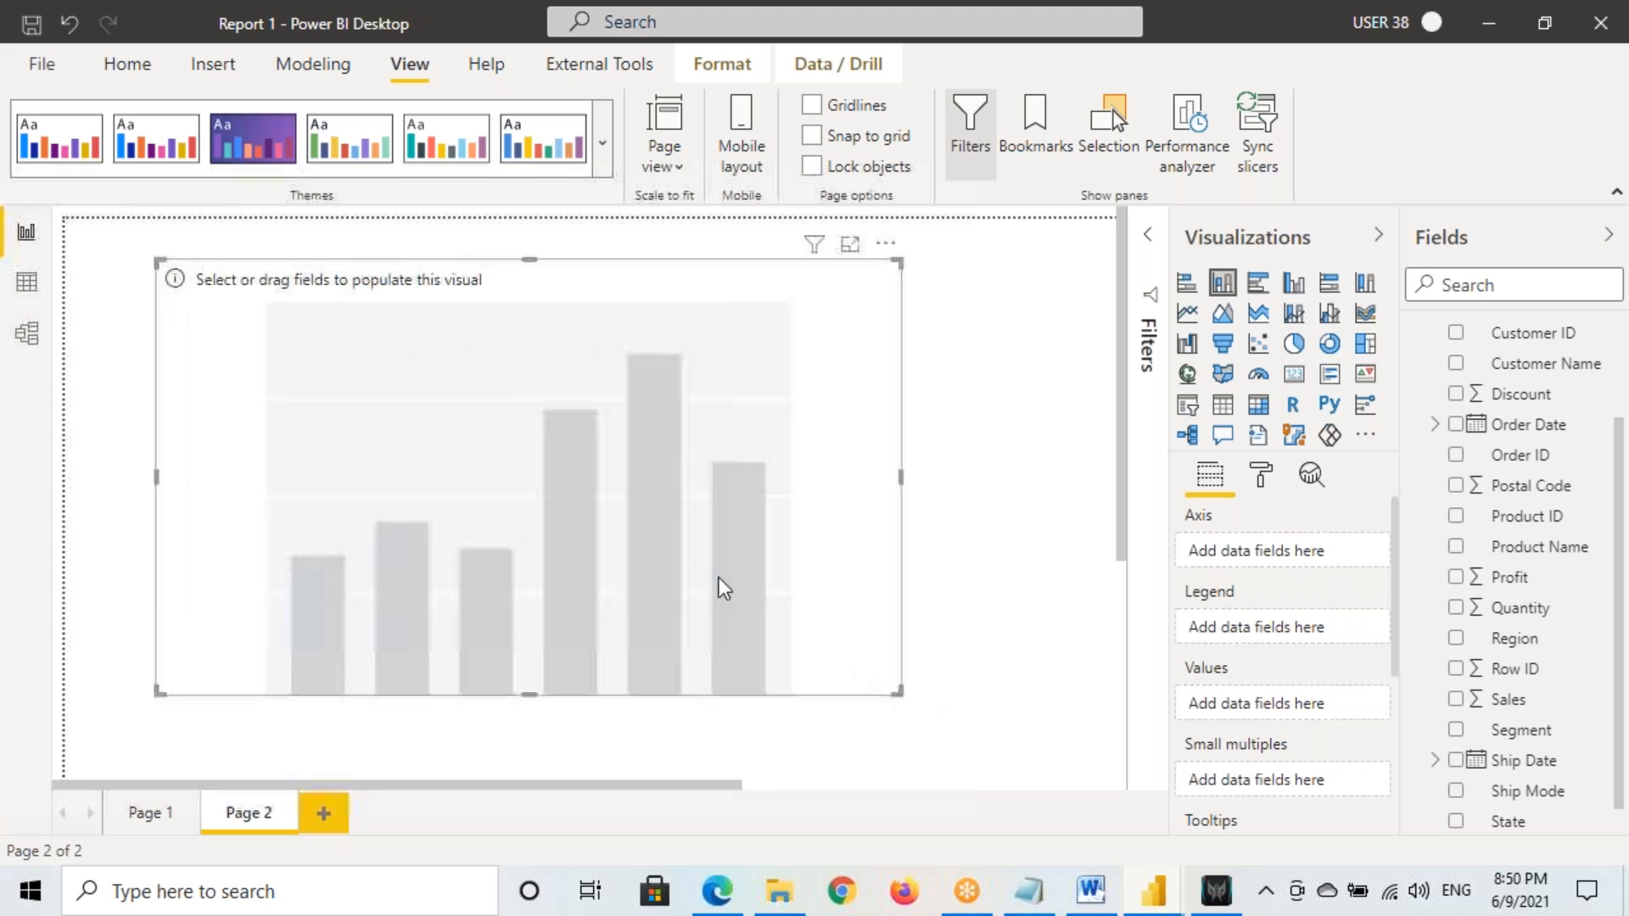
Plot Sales by Sub-Category in the new column chart
{"action": "scroll", "coordinate": [1535, 756], "scroll_direction": "down", "scroll_amount": 1}
{"action": "left_click_drag", "start_coordinate": [1527, 819], "coordinate": [1234, 688]}
{"action": "left_click_drag", "start_coordinate": [1510, 665], "coordinate": [543, 536]}
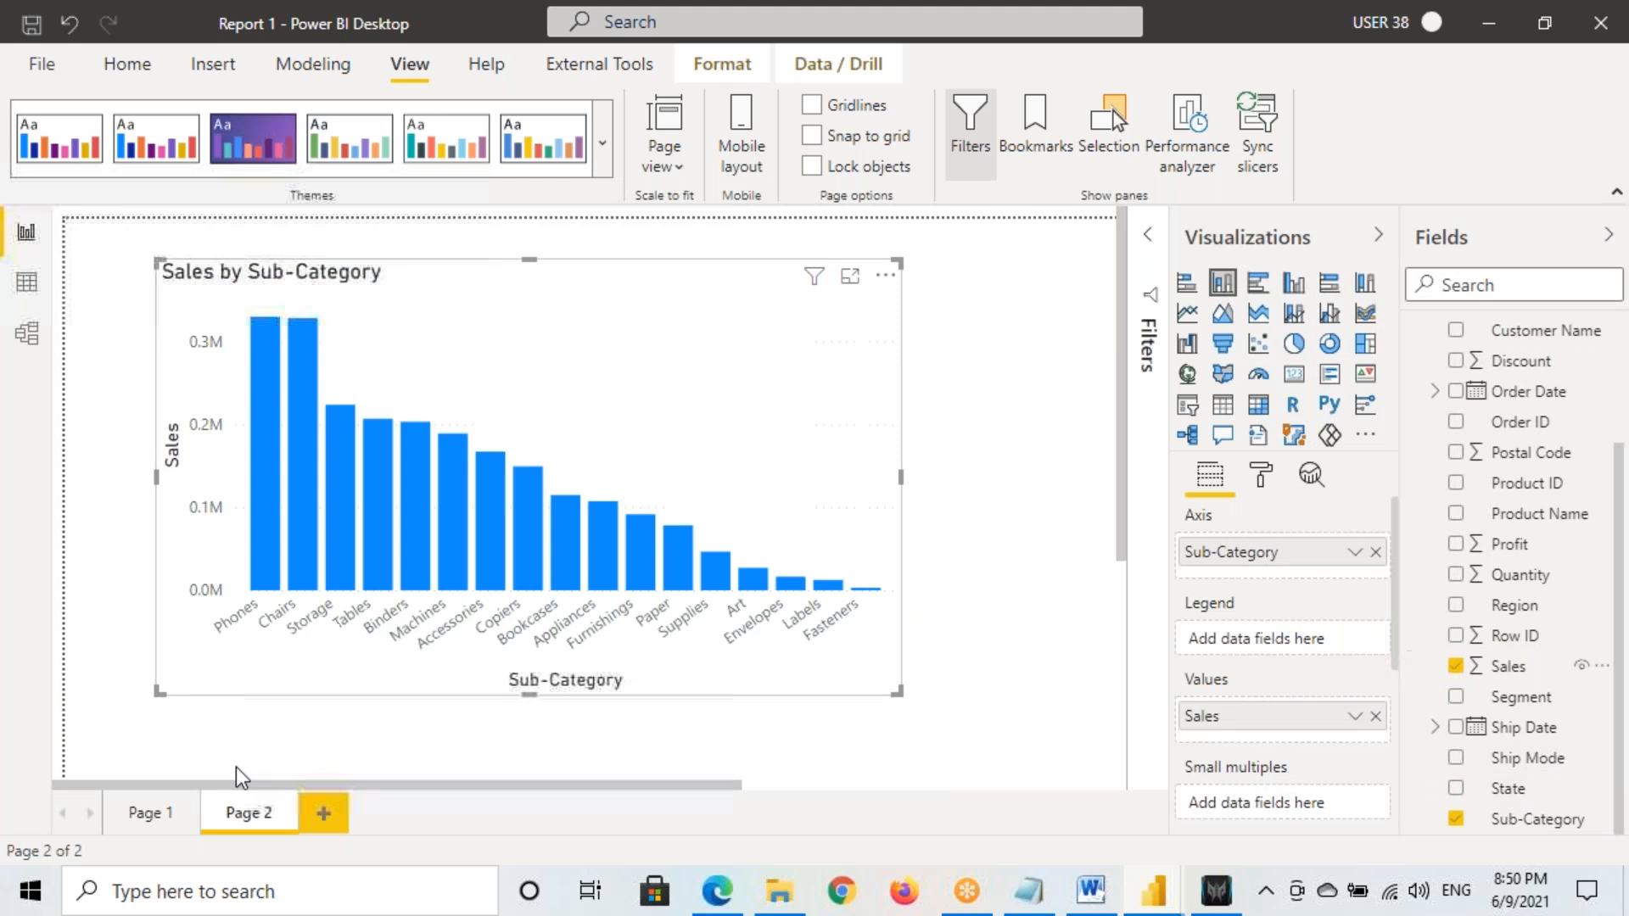
Copy the Sales by Category pie's formatting onto the Sub-Category chart
{"action": "left_click", "coordinate": [151, 811]}
{"action": "left_click", "coordinate": [304, 307]}
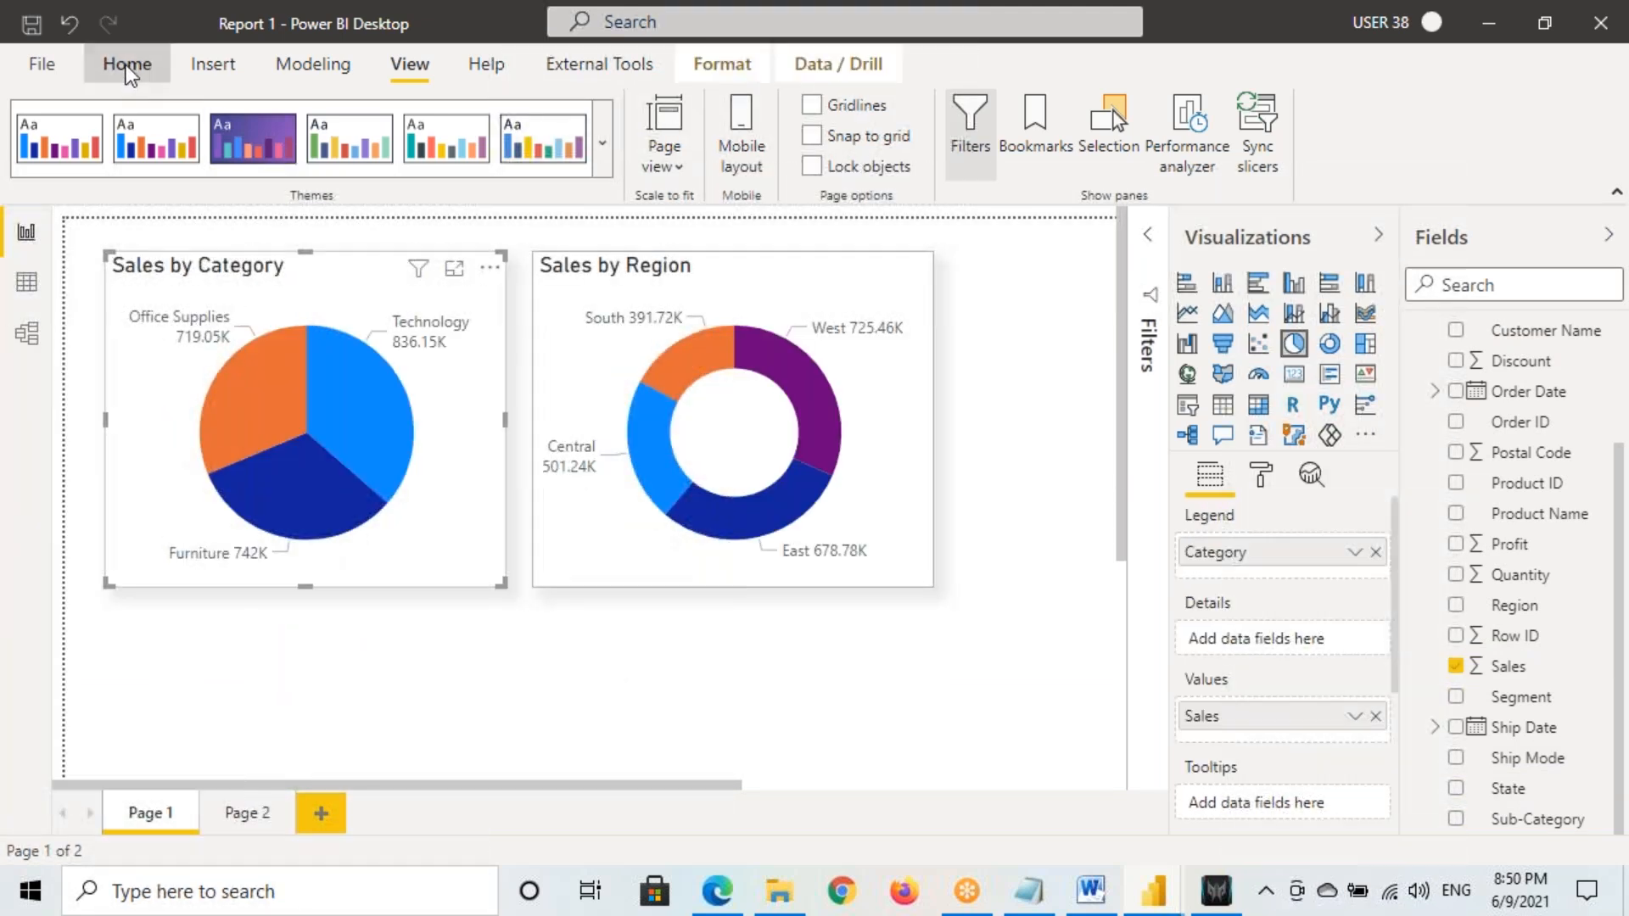
{"action": "left_click", "coordinate": [128, 64]}
{"action": "left_click", "coordinate": [146, 168]}
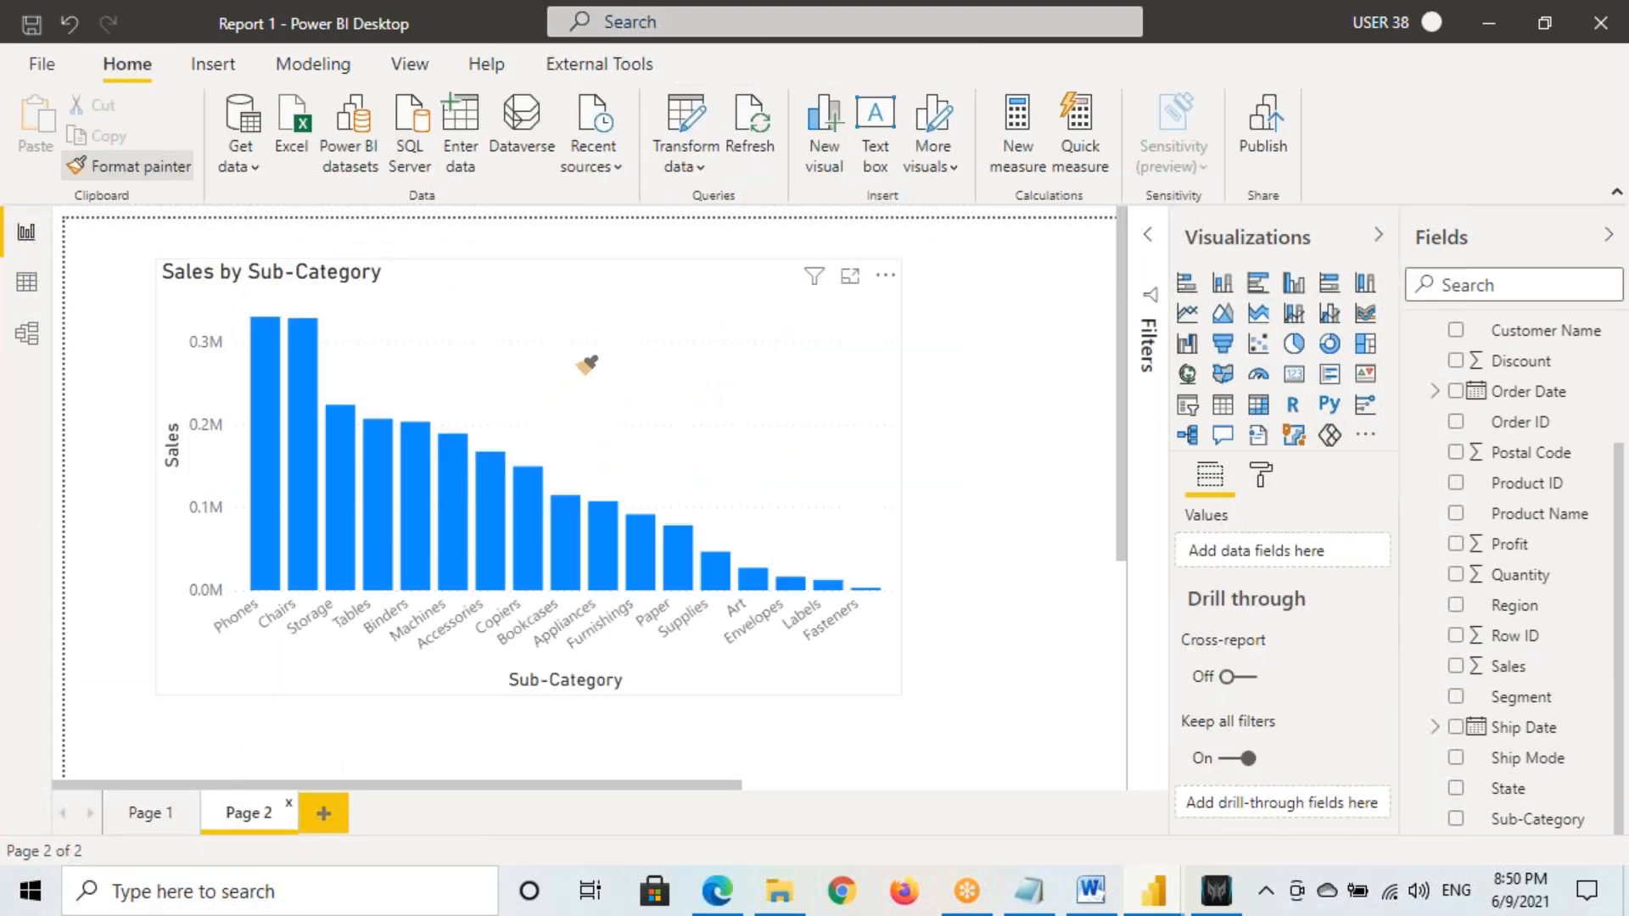
{"action": "left_click", "coordinate": [641, 388]}
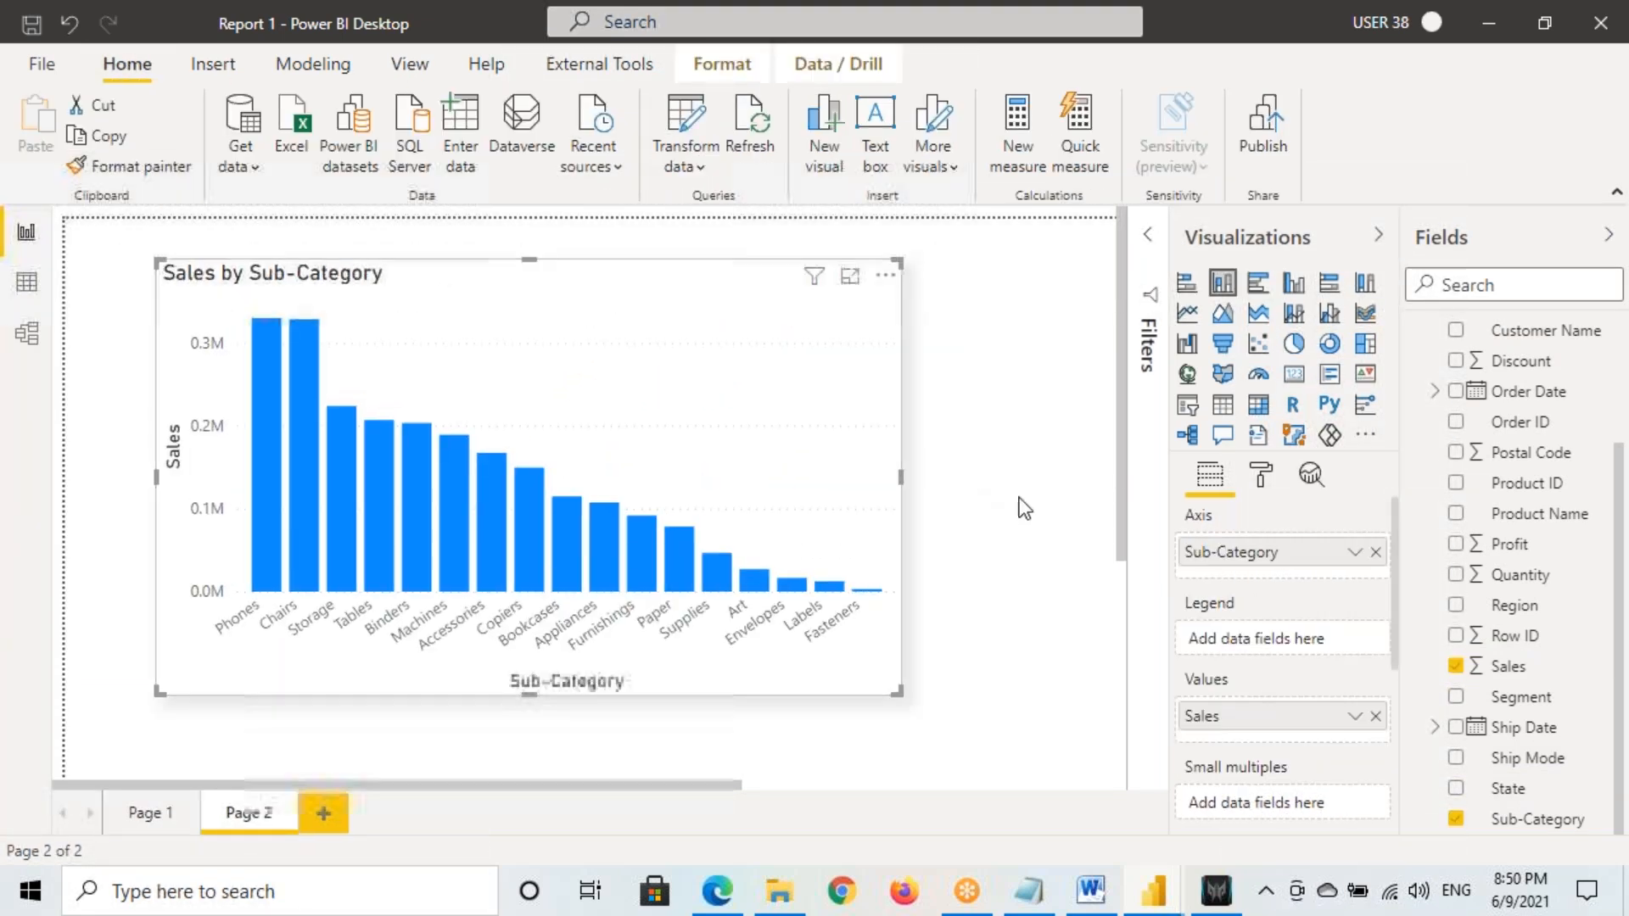
Turn on data labels and widen the Sales by Sub-Category chart
{"action": "left_click", "coordinate": [1261, 484]}
{"action": "left_click", "coordinate": [1328, 801]}
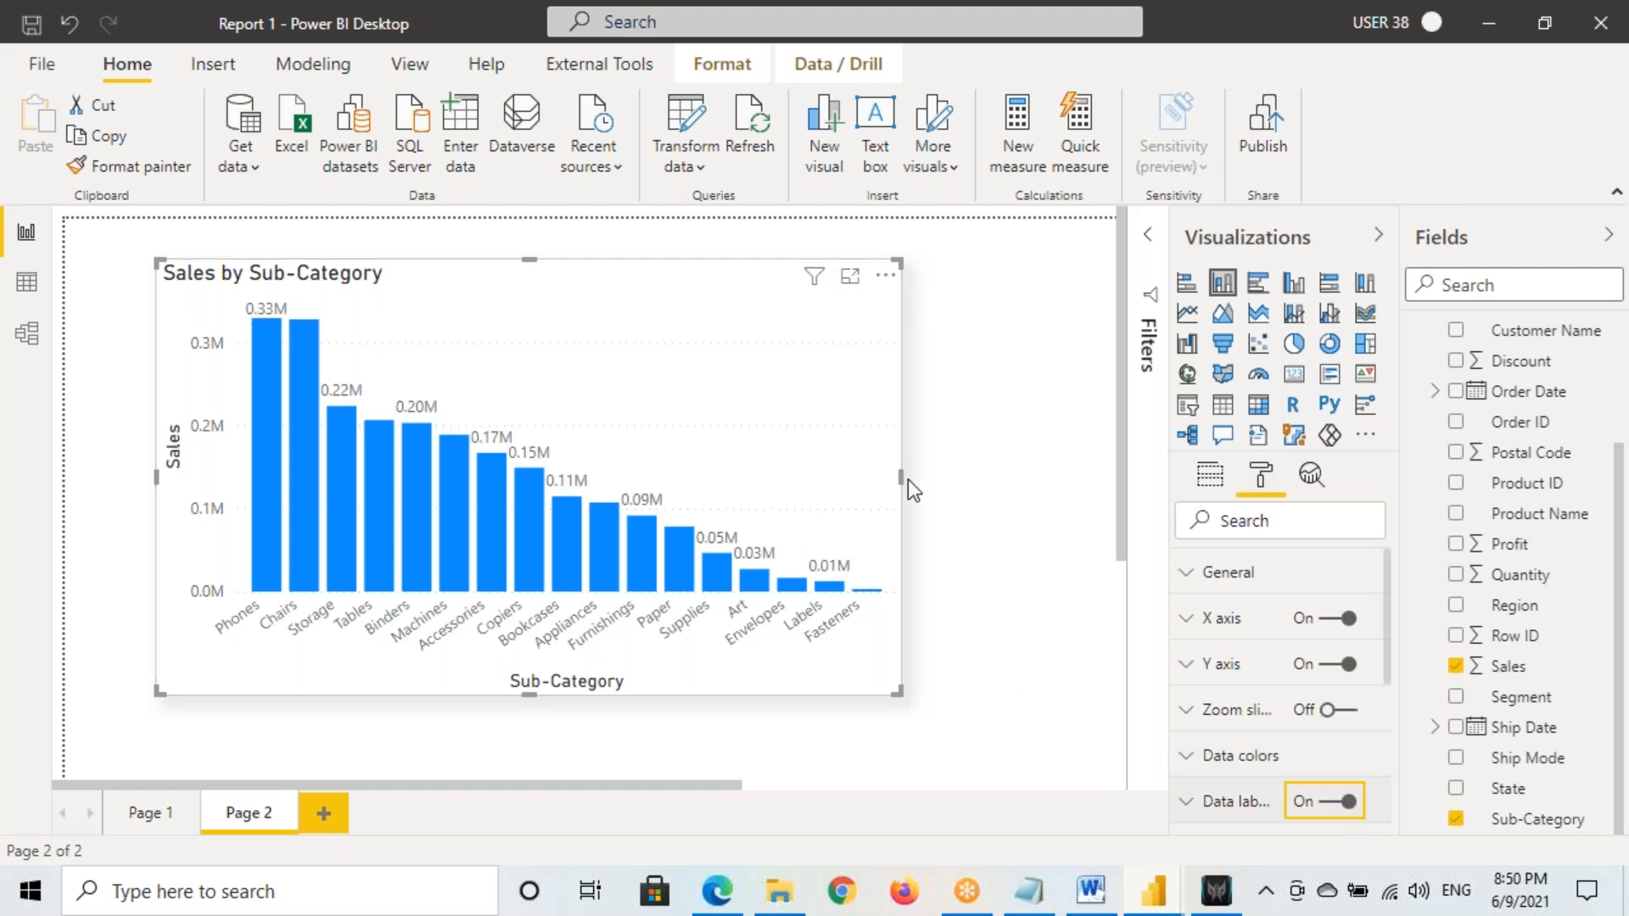
{"action": "left_click_drag", "start_coordinate": [901, 477], "coordinate": [1015, 490]}
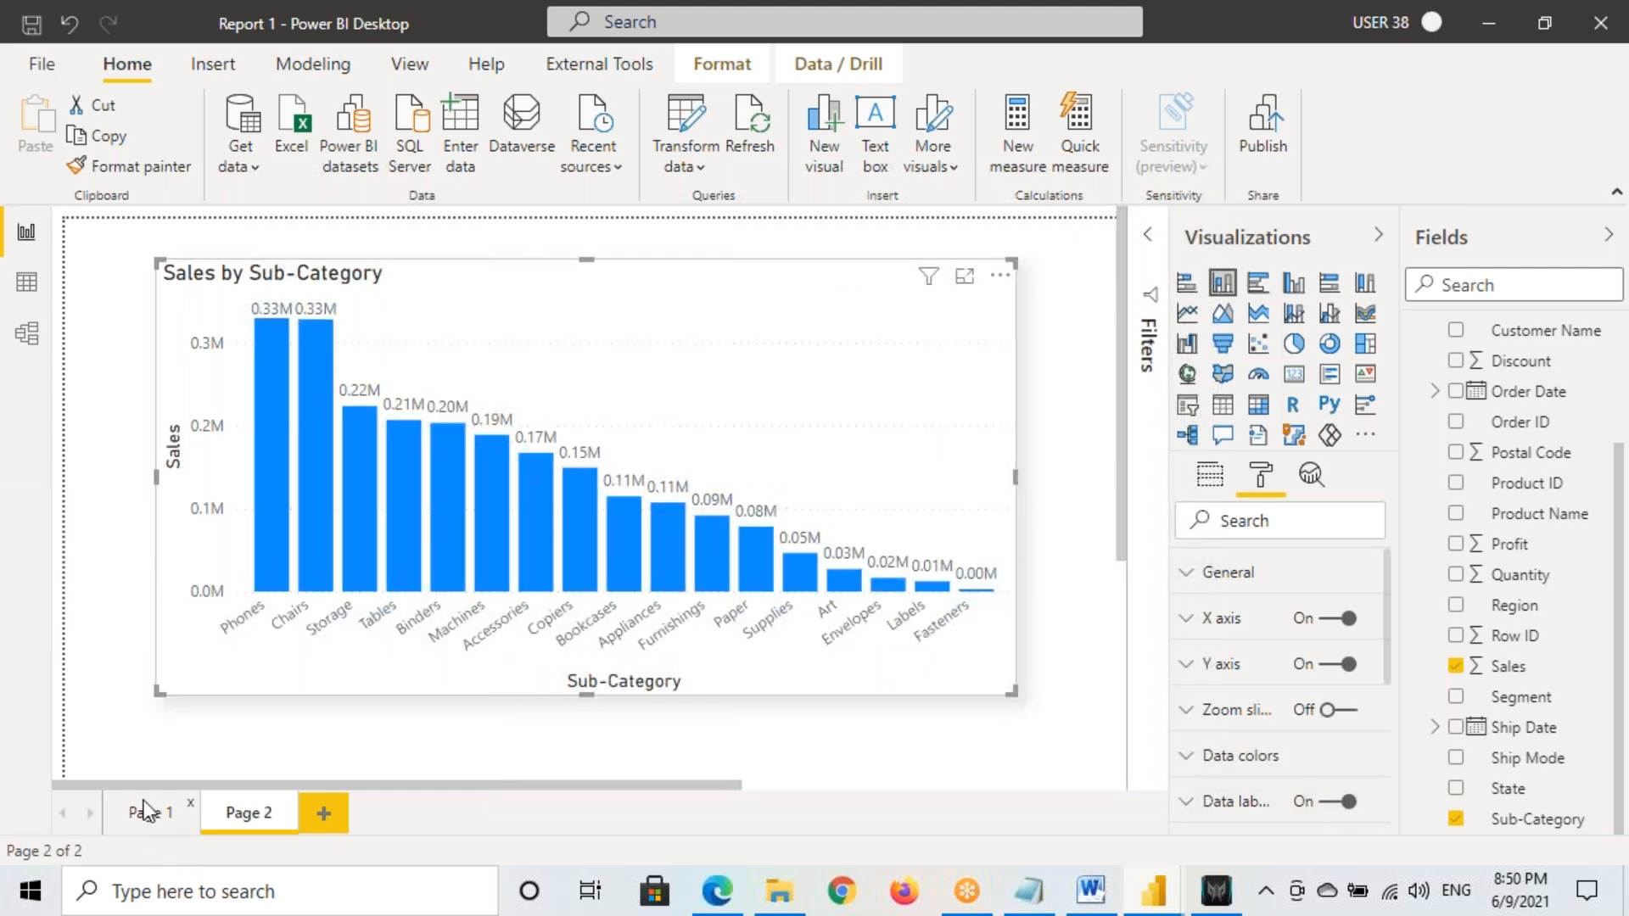
{"action": "left_click", "coordinate": [149, 813]}
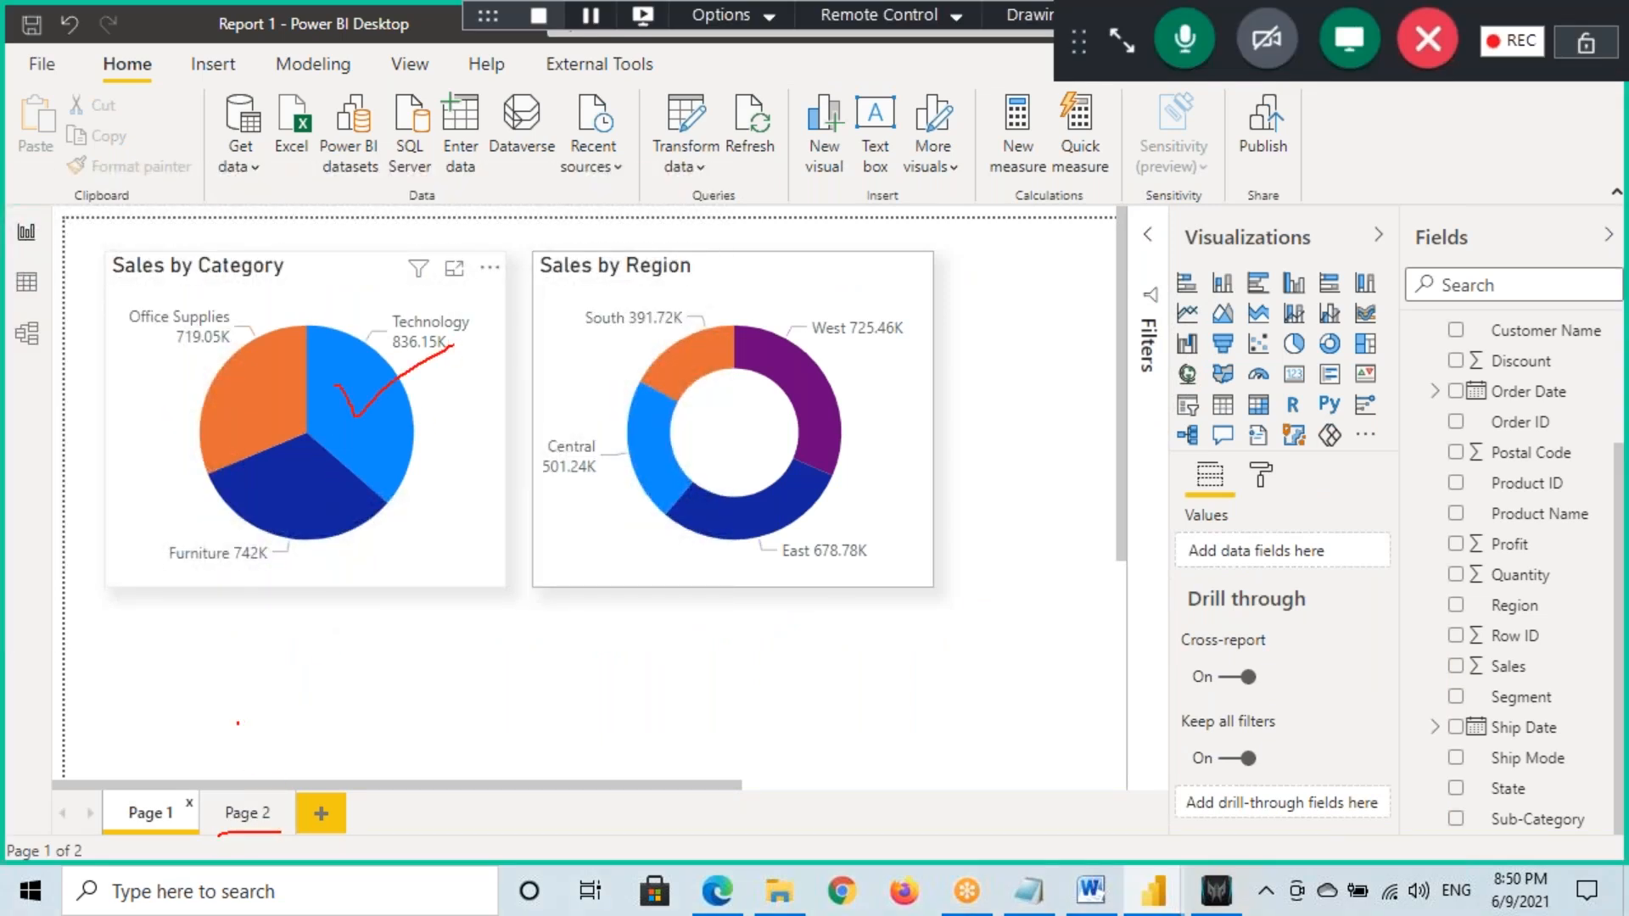
{"action": "left_click", "coordinate": [246, 813]}
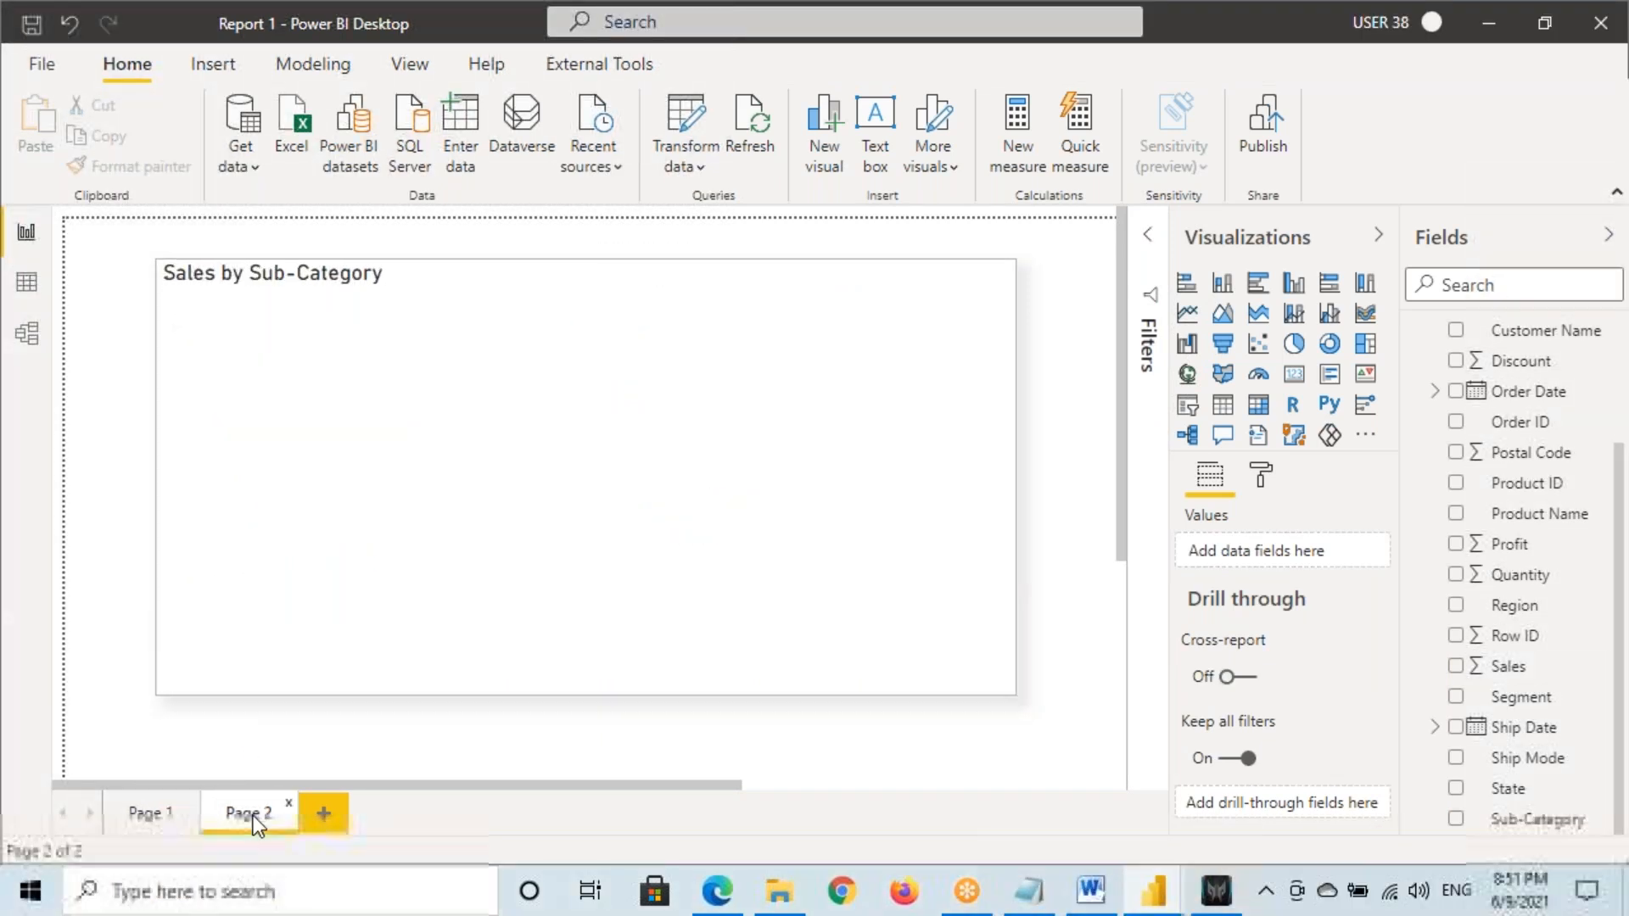
Make Page 2 a drill-through target on the Category field
{"action": "left_click", "coordinate": [510, 375]}
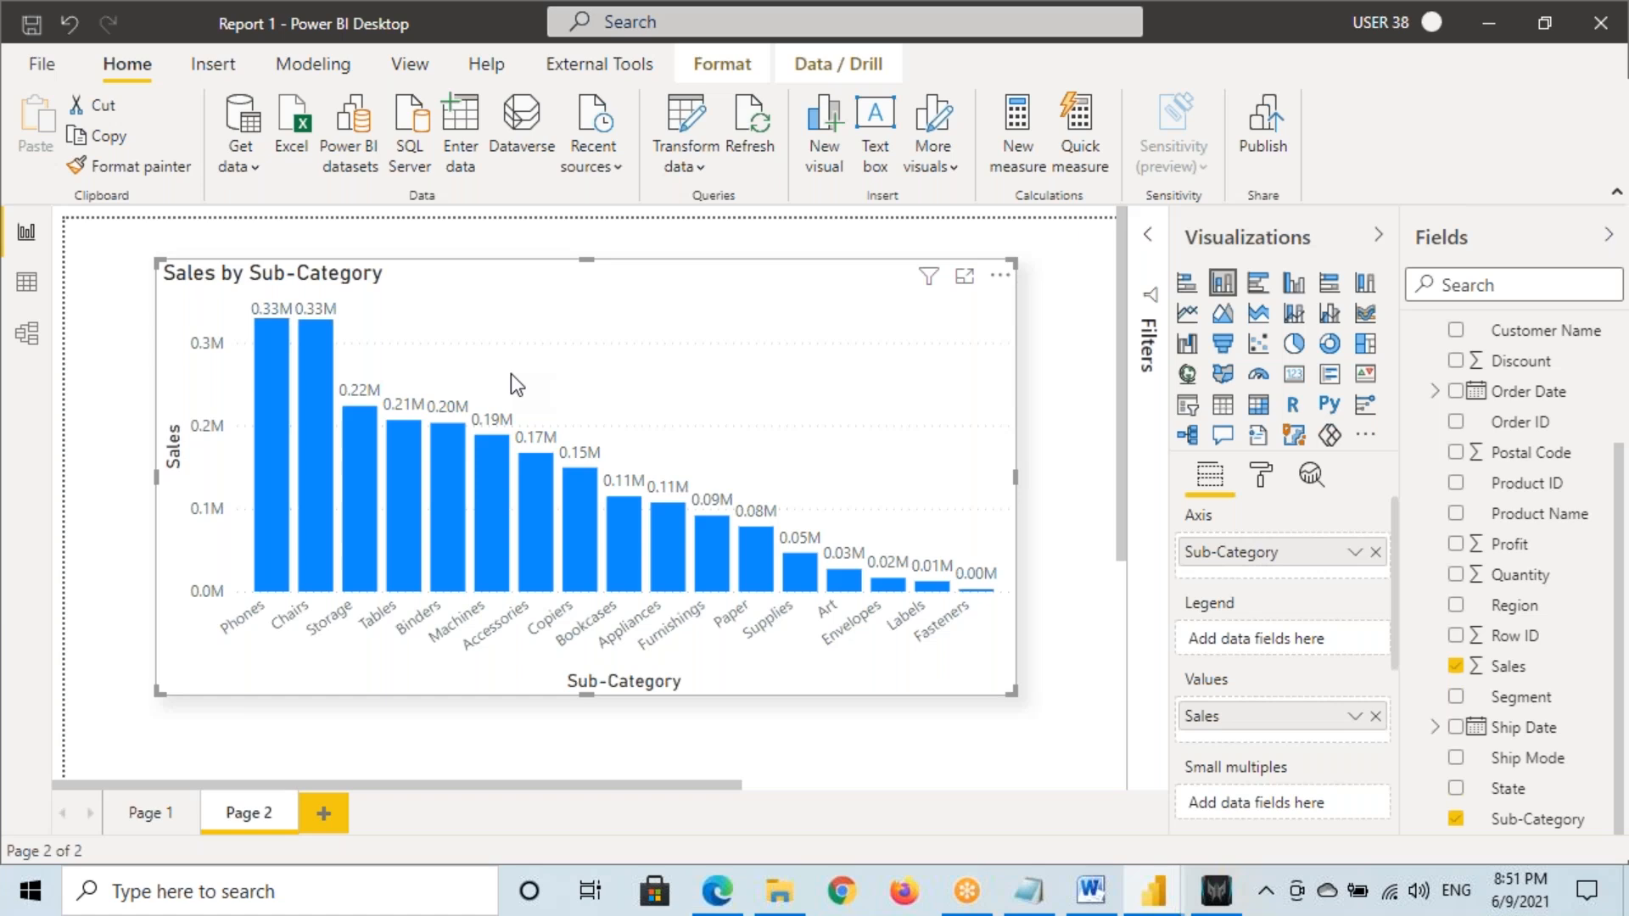
{"action": "scroll", "coordinate": [1240, 713], "scroll_direction": "down", "scroll_amount": 5}
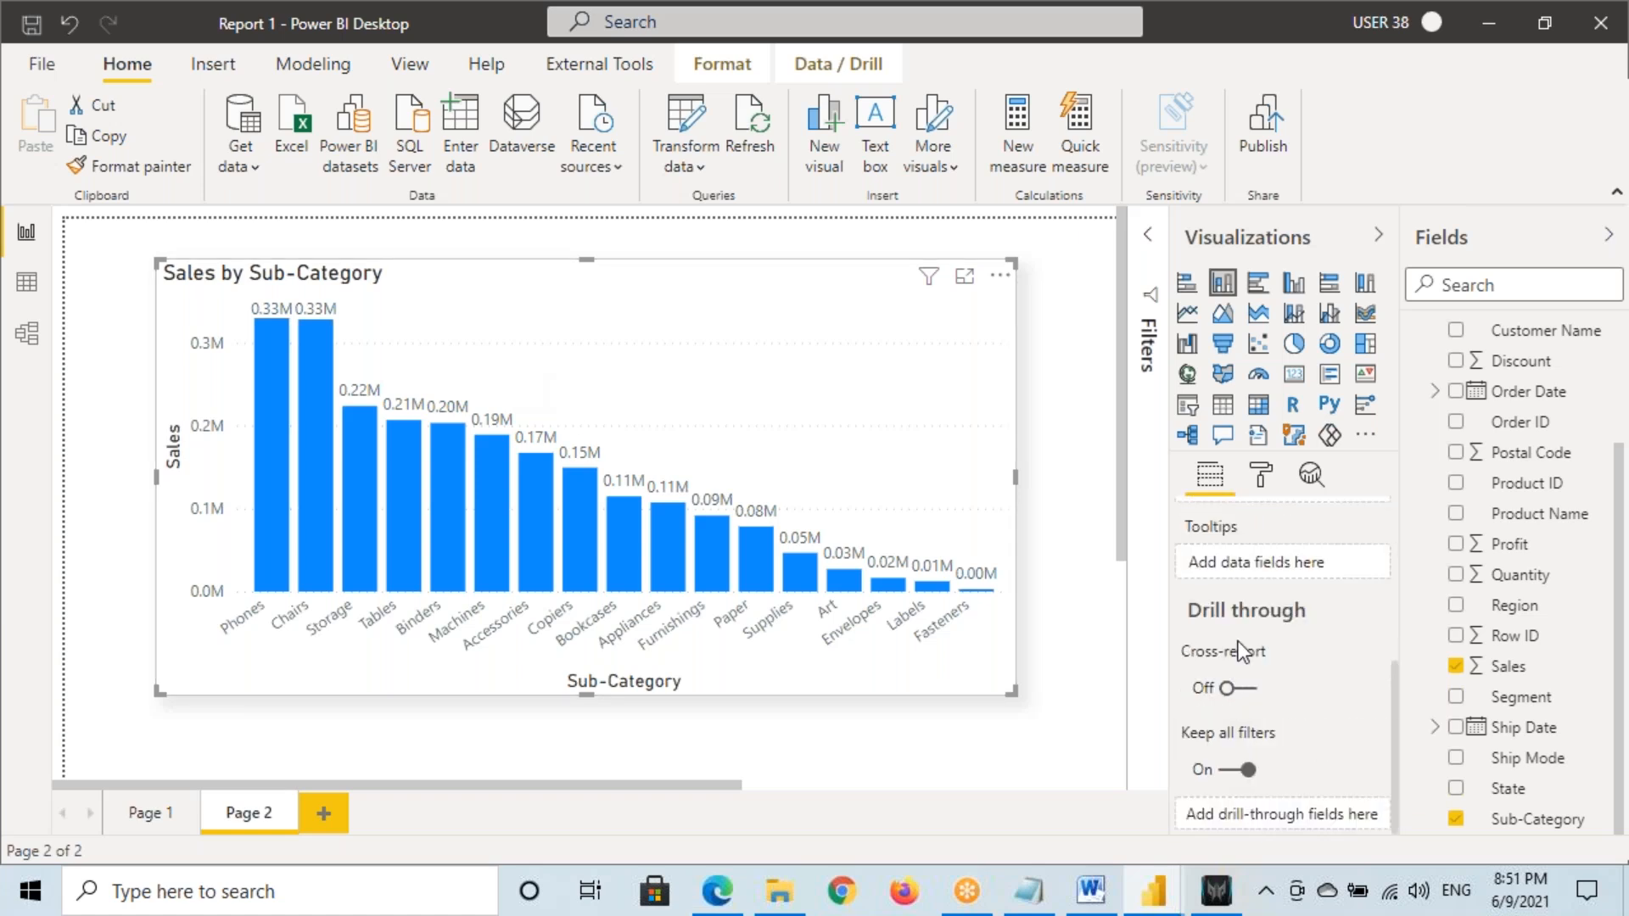
{"action": "scroll", "coordinate": [1499, 411], "scroll_direction": "up", "scroll_amount": 3}
{"action": "left_click_drag", "start_coordinate": [1519, 368], "coordinate": [1285, 812]}
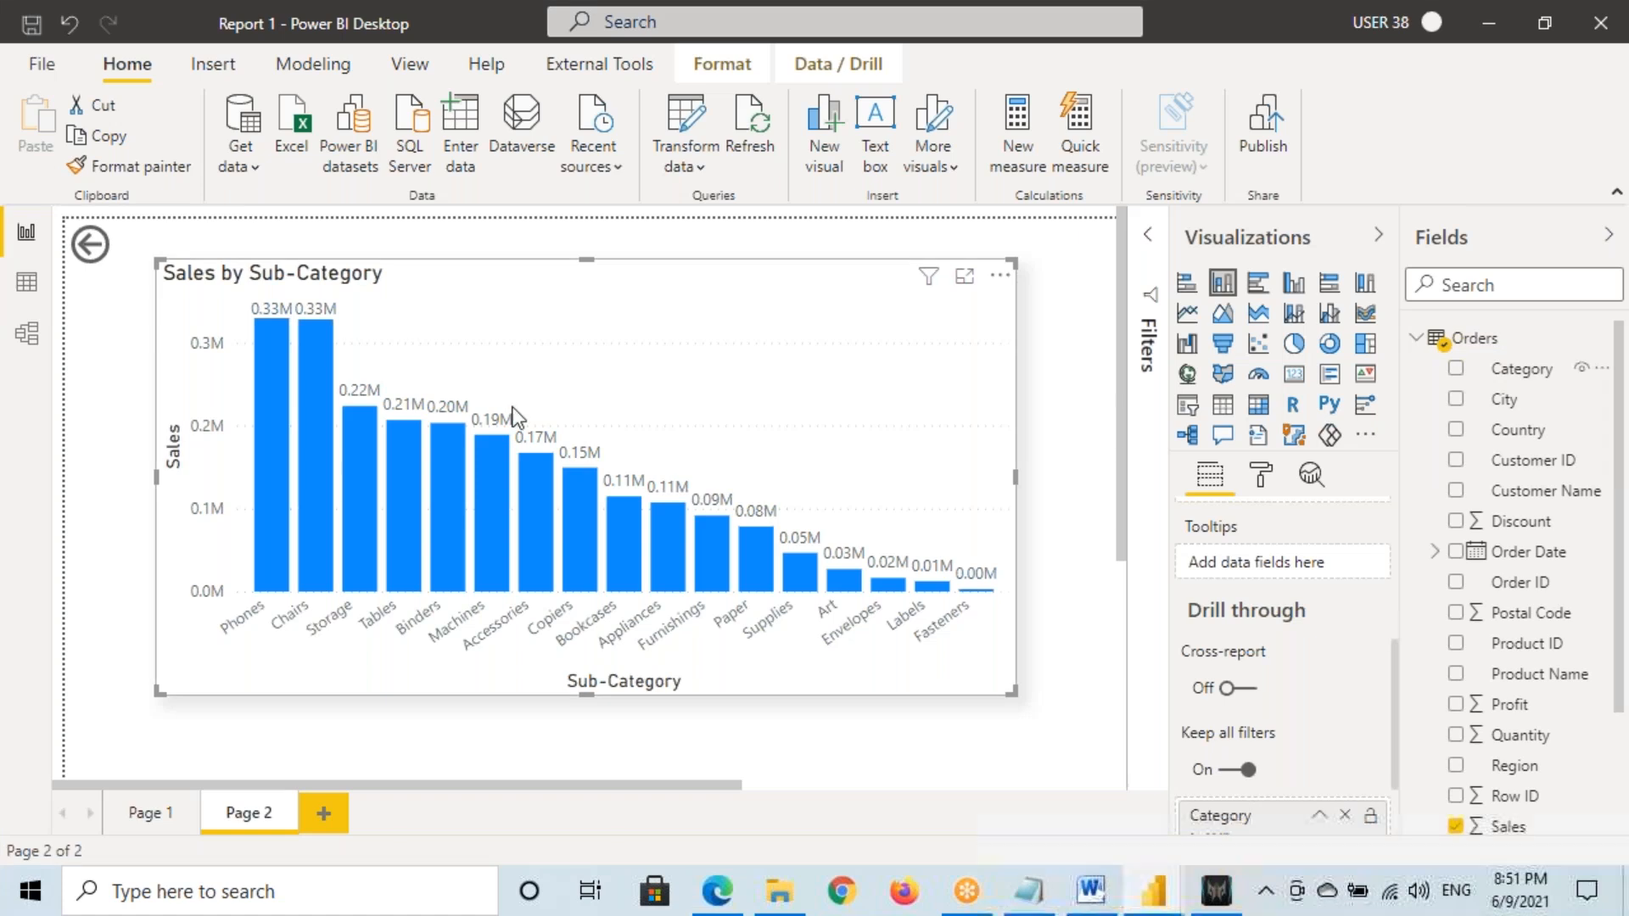
Shrink the back button and give it a blue fill
{"action": "left_click", "coordinate": [161, 259]}
{"action": "left_click_drag", "start_coordinate": [180, 272], "coordinate": [132, 259]}
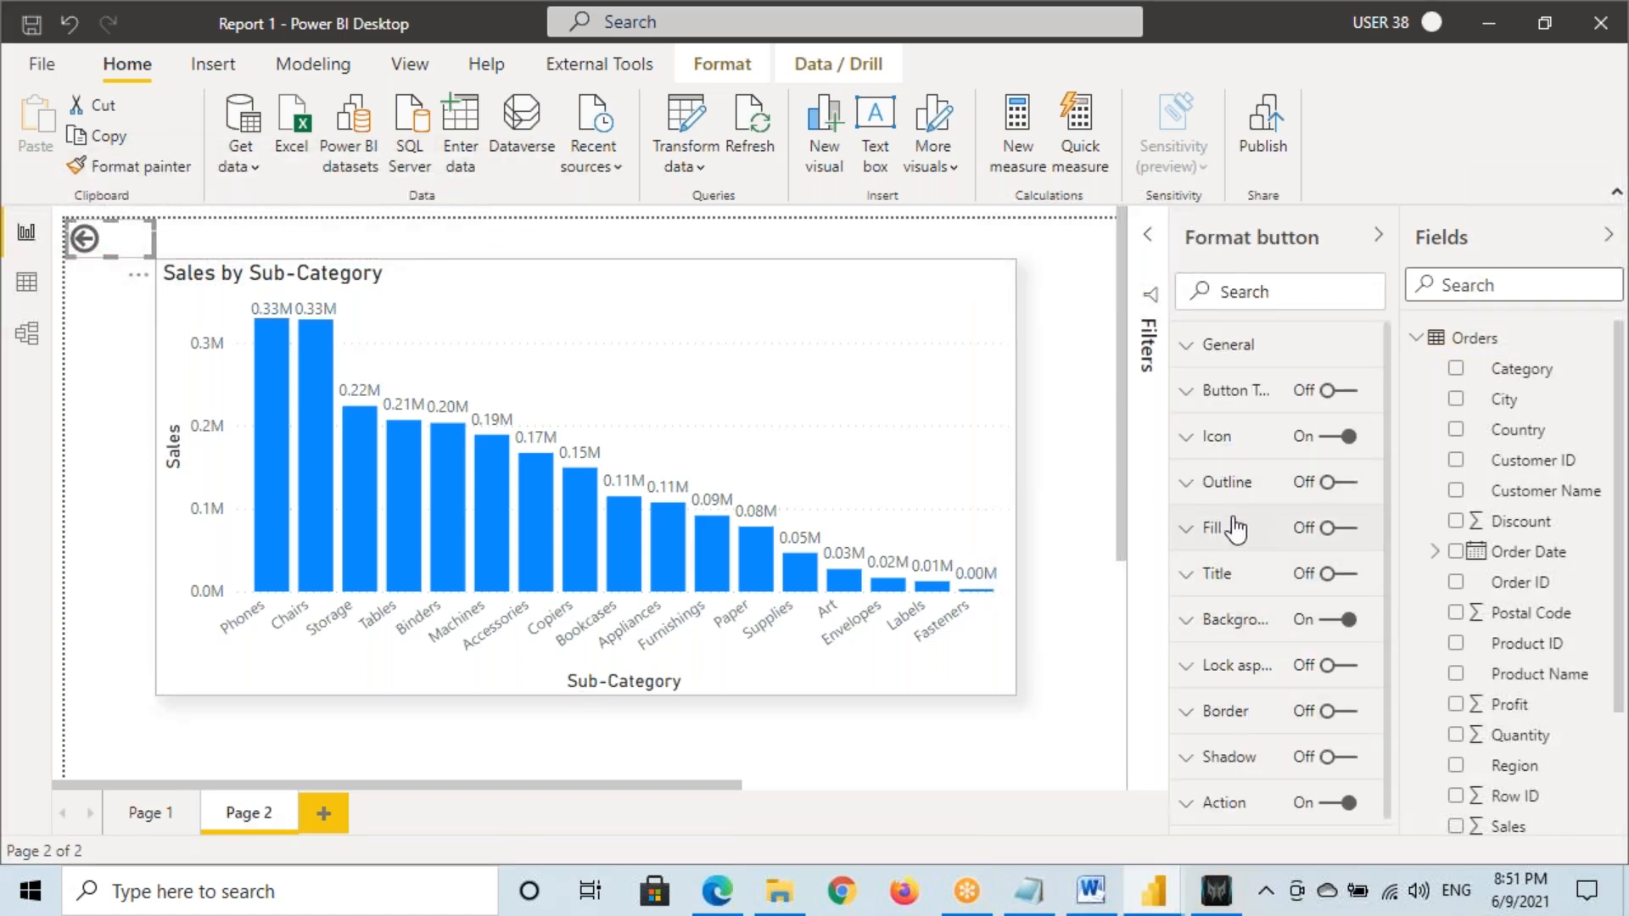
{"action": "left_click", "coordinate": [1337, 528]}
{"action": "left_click", "coordinate": [1236, 662]}
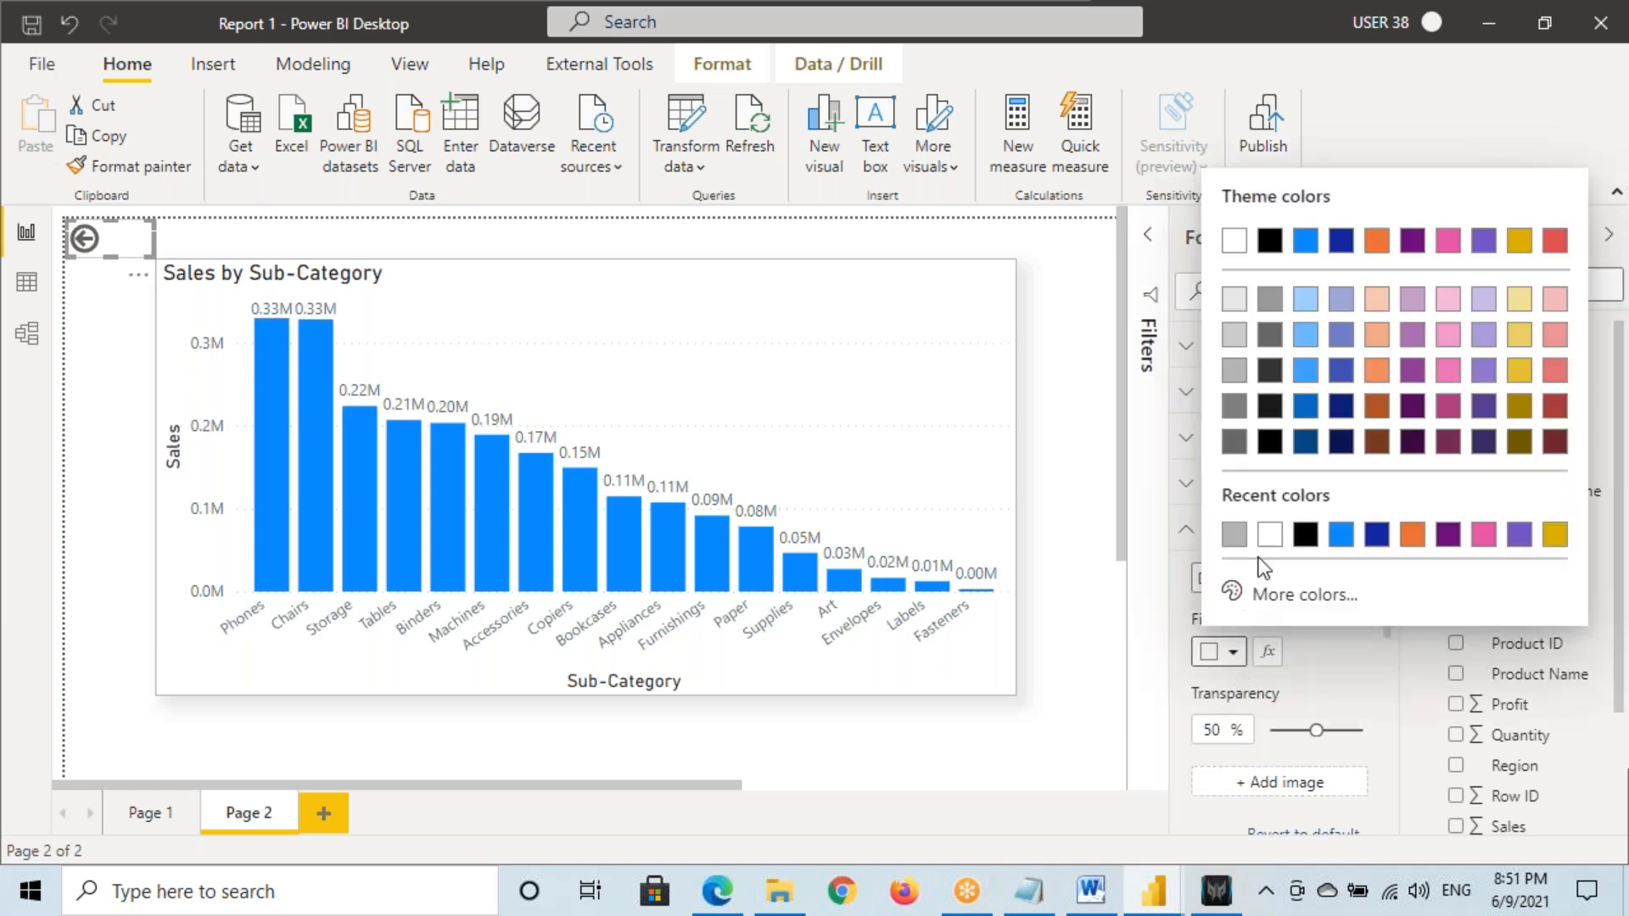
{"action": "left_click", "coordinate": [1301, 535]}
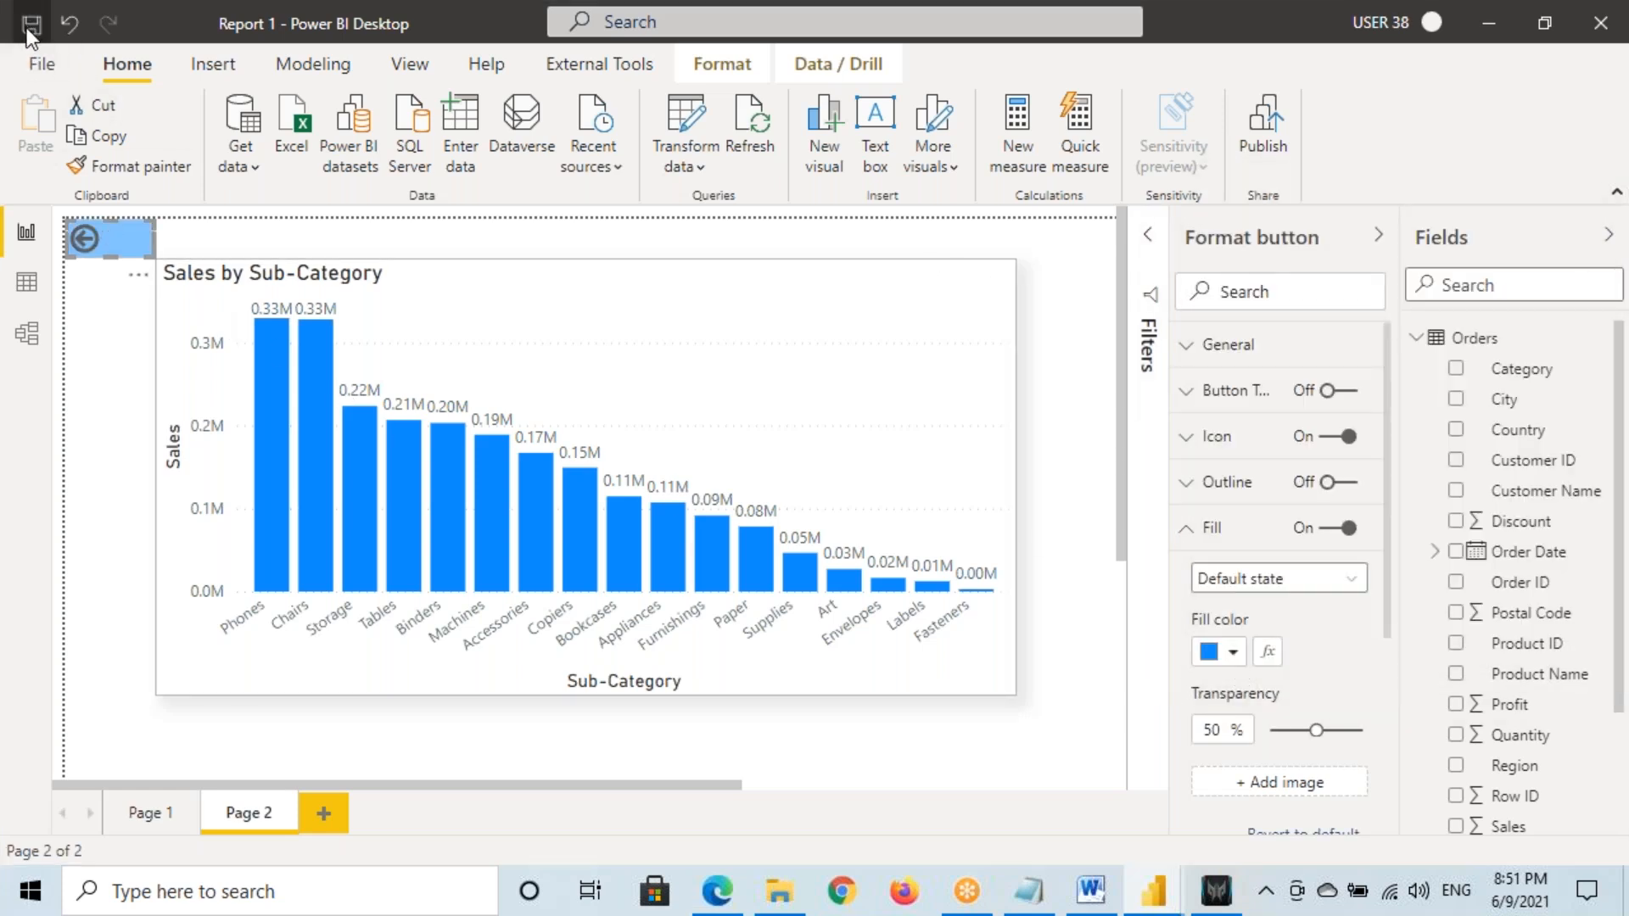
{"action": "left_click", "coordinate": [136, 815]}
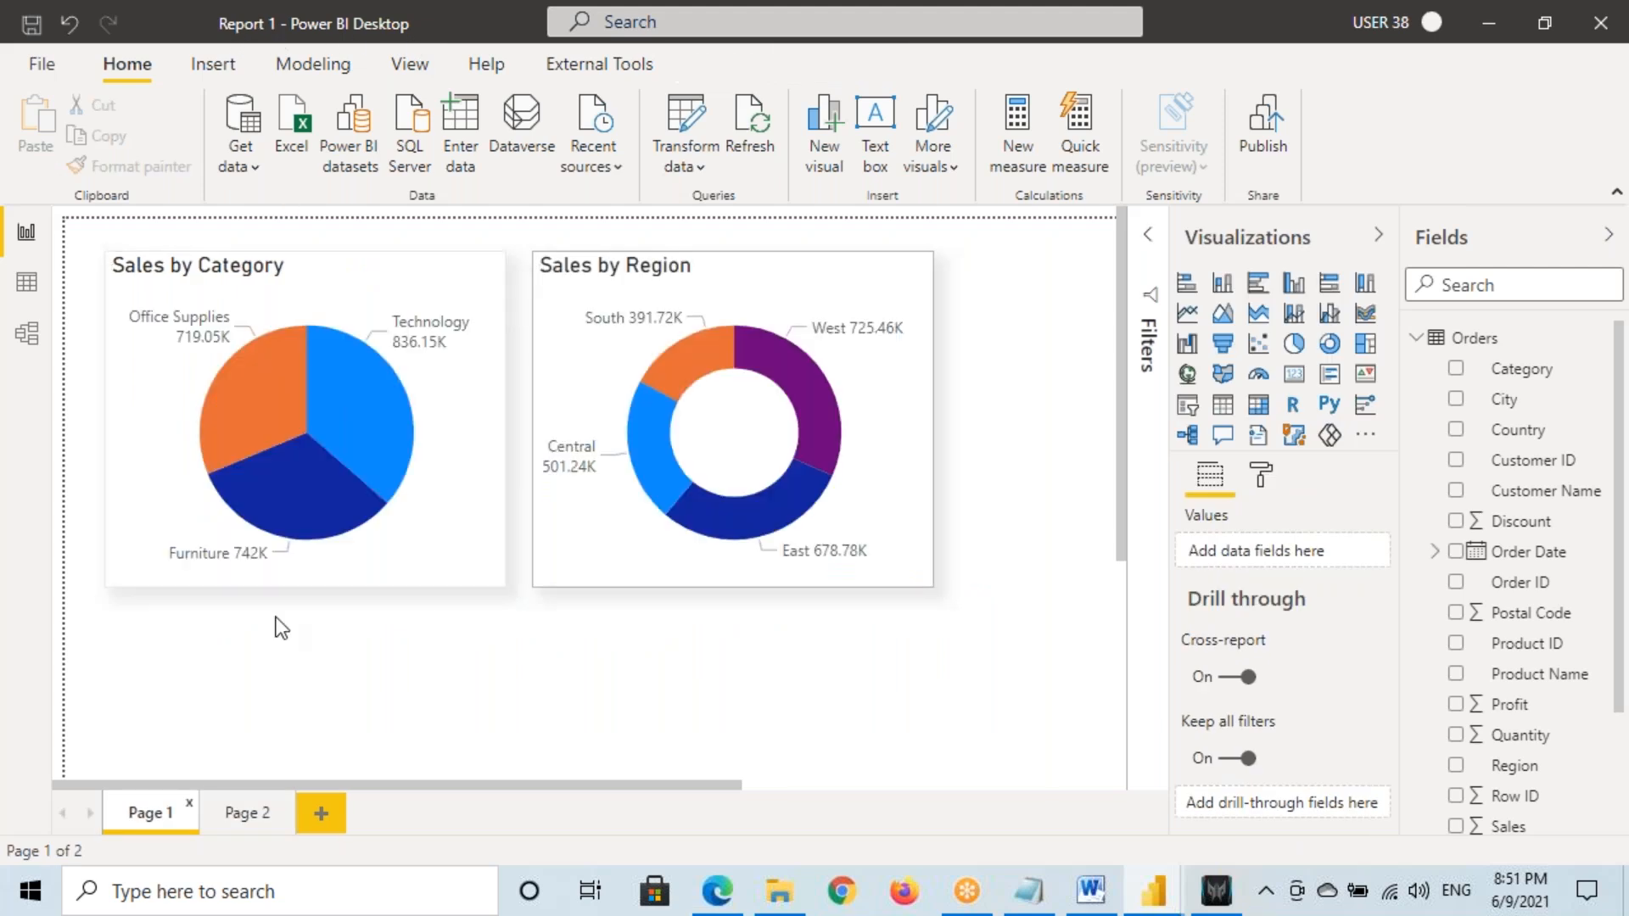
{"action": "left_click", "coordinate": [248, 814]}
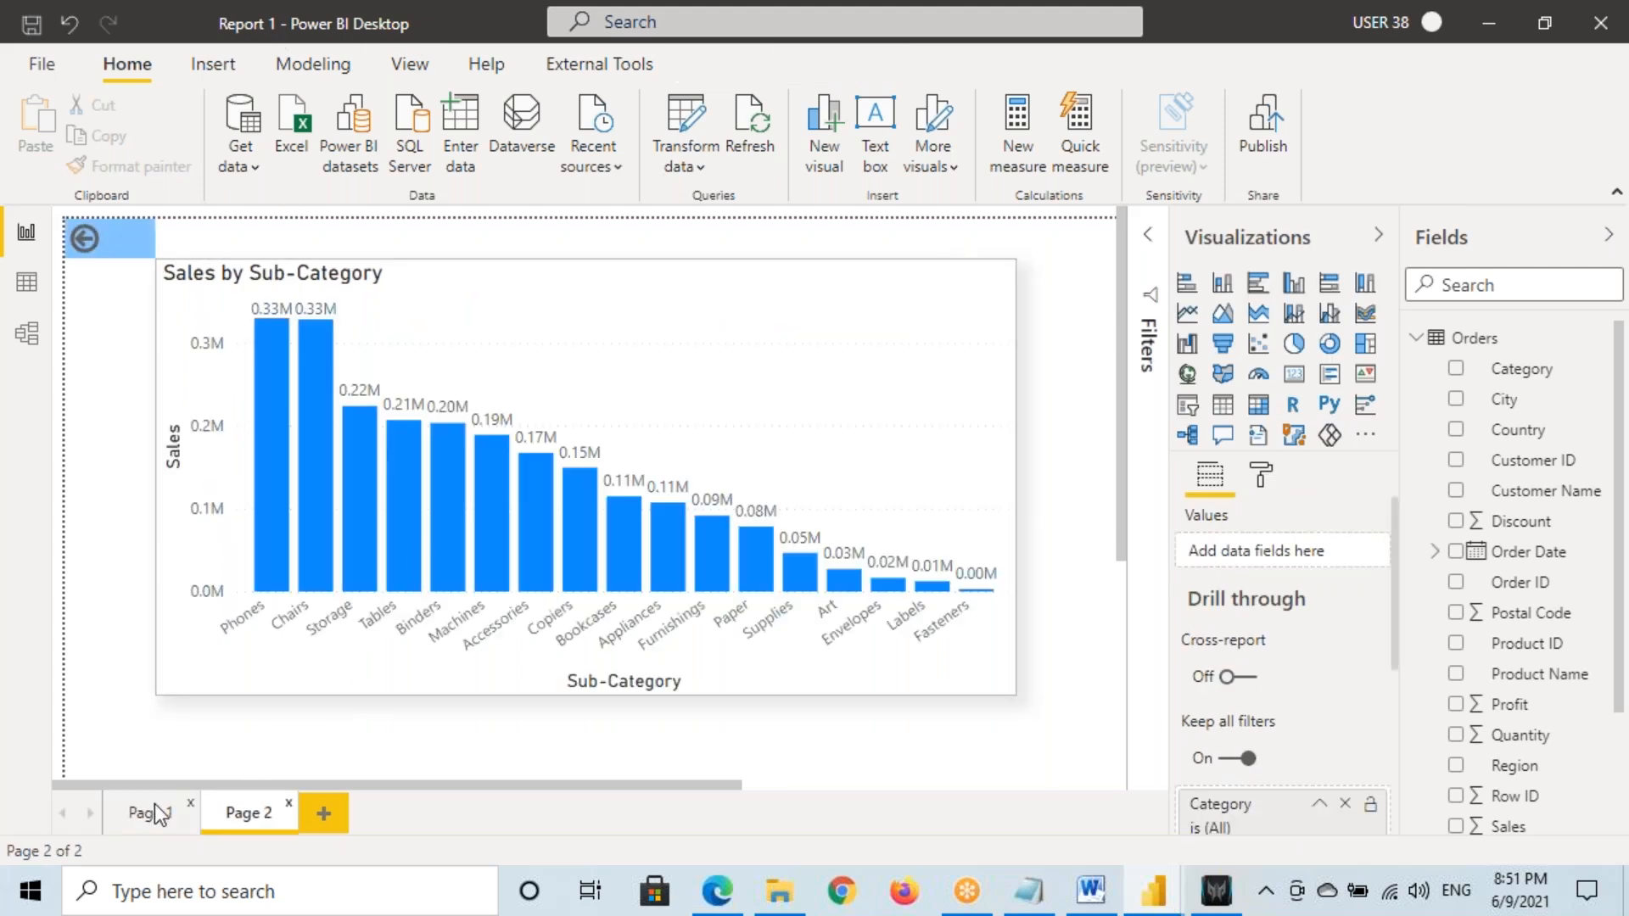
{"action": "left_click", "coordinate": [151, 813]}
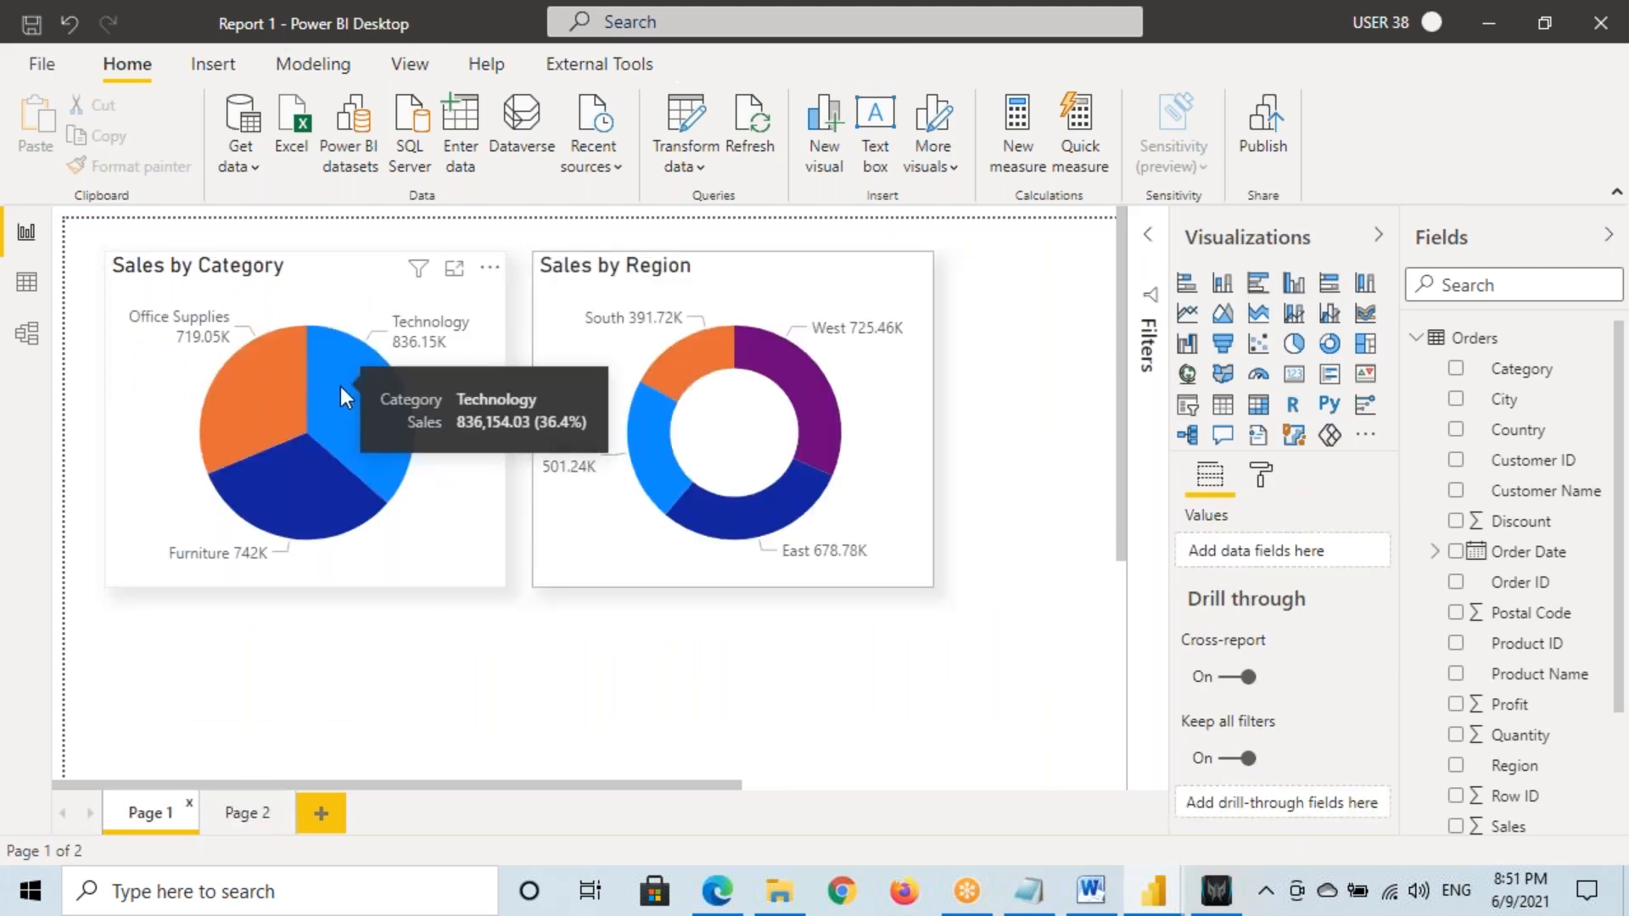
{"action": "right_click", "coordinate": [340, 385]}
{"action": "mouse_move", "coordinate": [510, 545]}
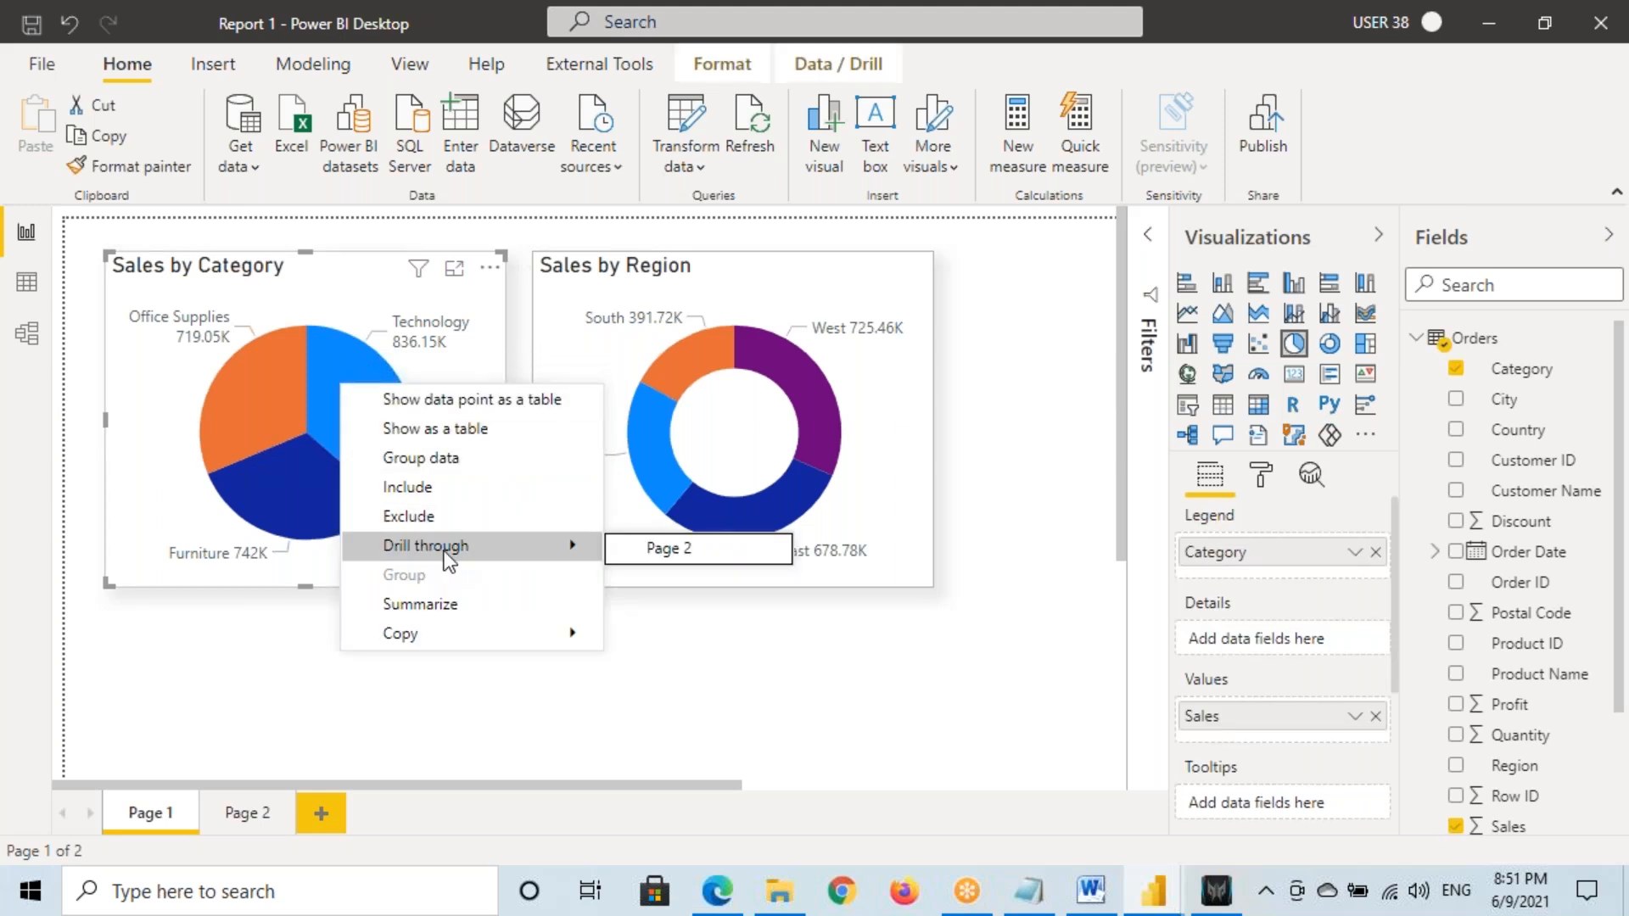
{"action": "left_click", "coordinate": [696, 556]}
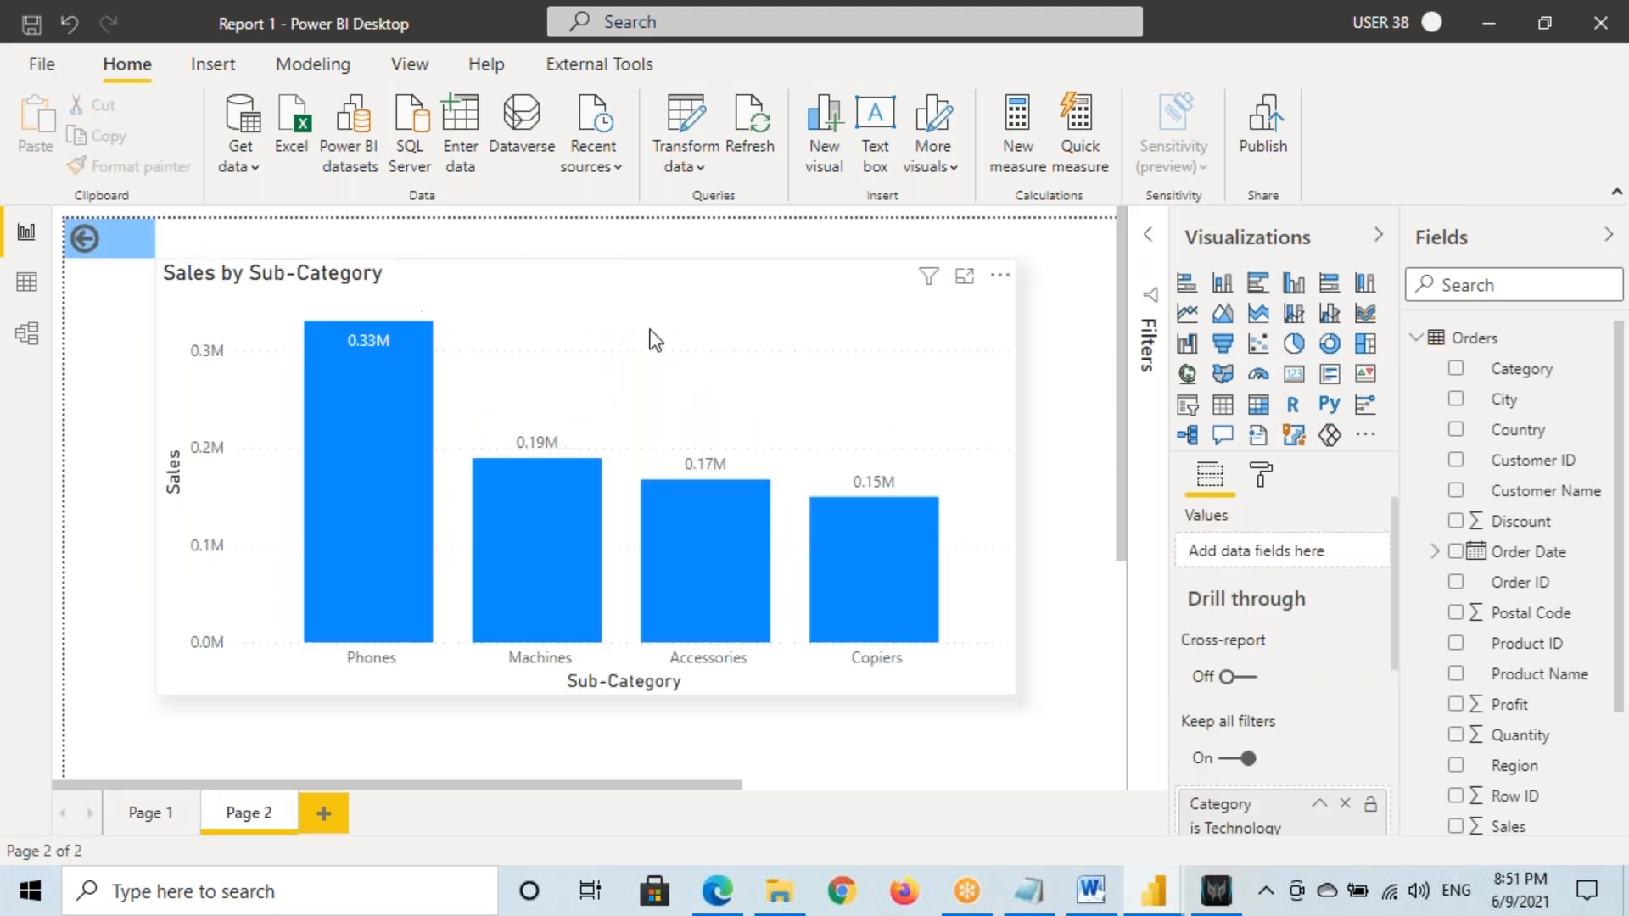
{"action": "left_click", "coordinate": [82, 239], "text": "ctrl"}
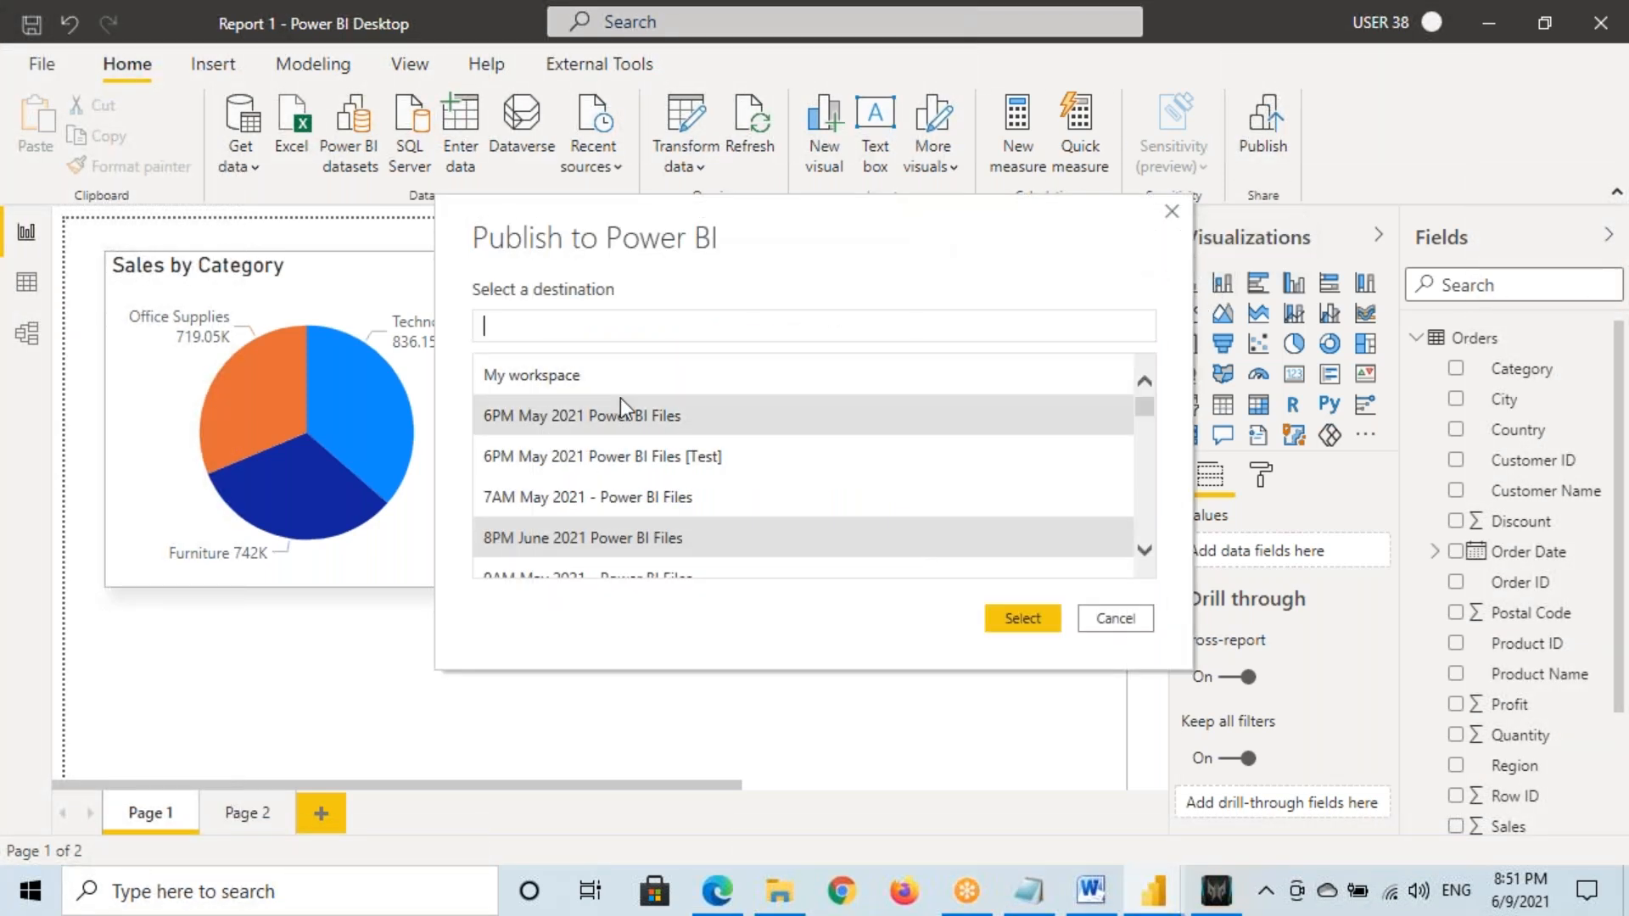
Search '8P' and choose the 8PM June 2021 Power BI Files workspace as destination
{"action": "type", "text": "8PM"}
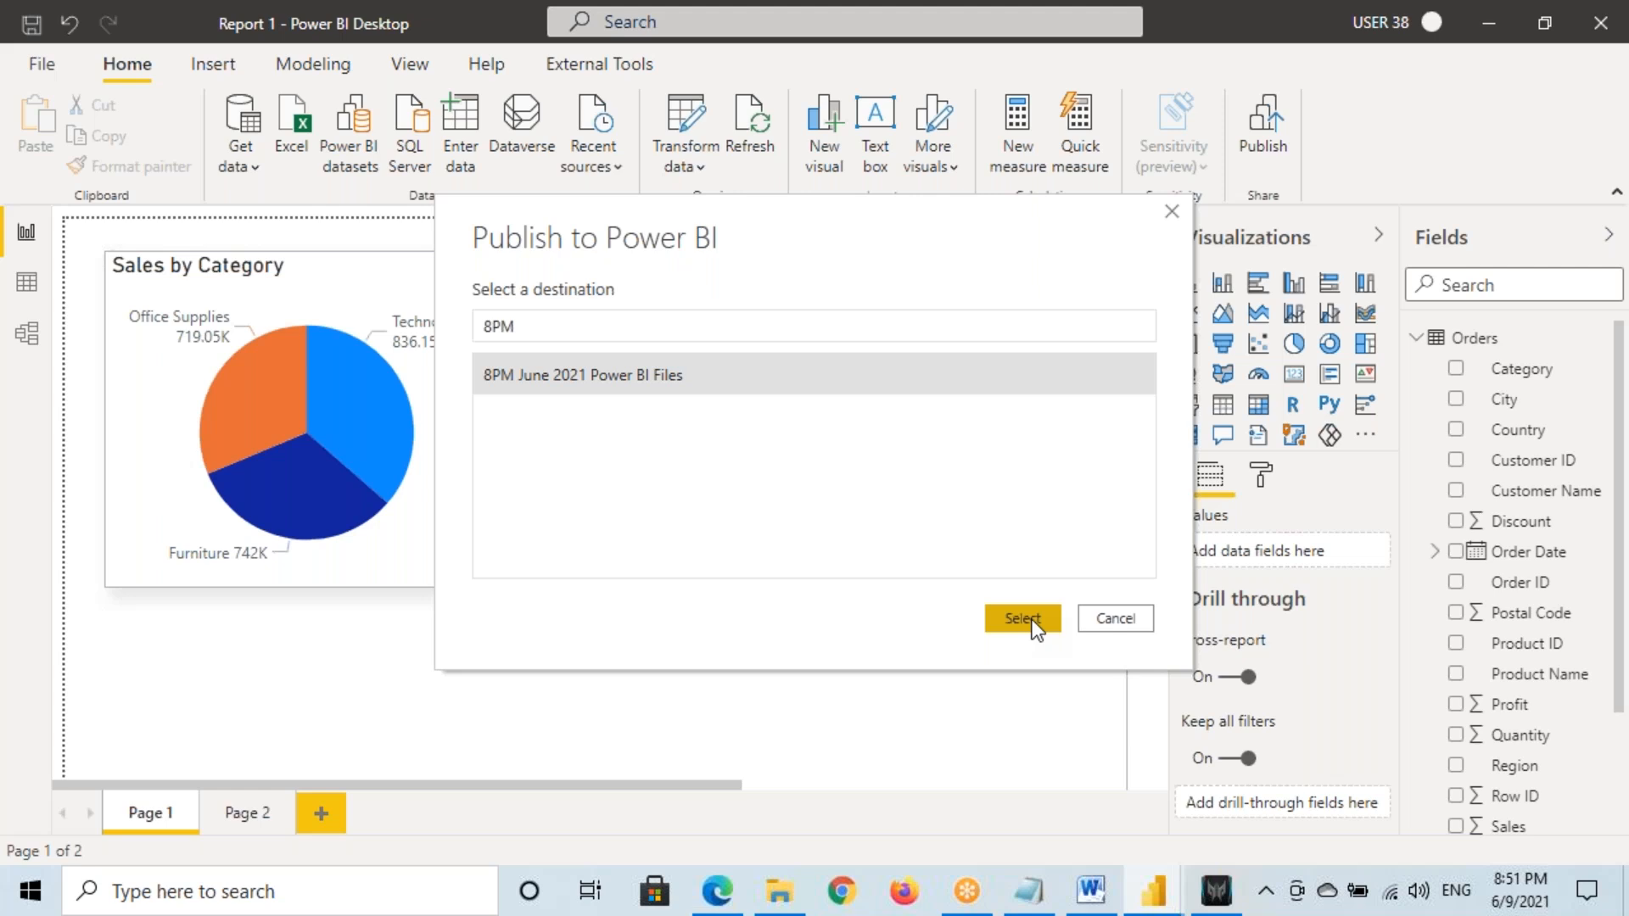
{"action": "left_click", "coordinate": [1022, 619]}
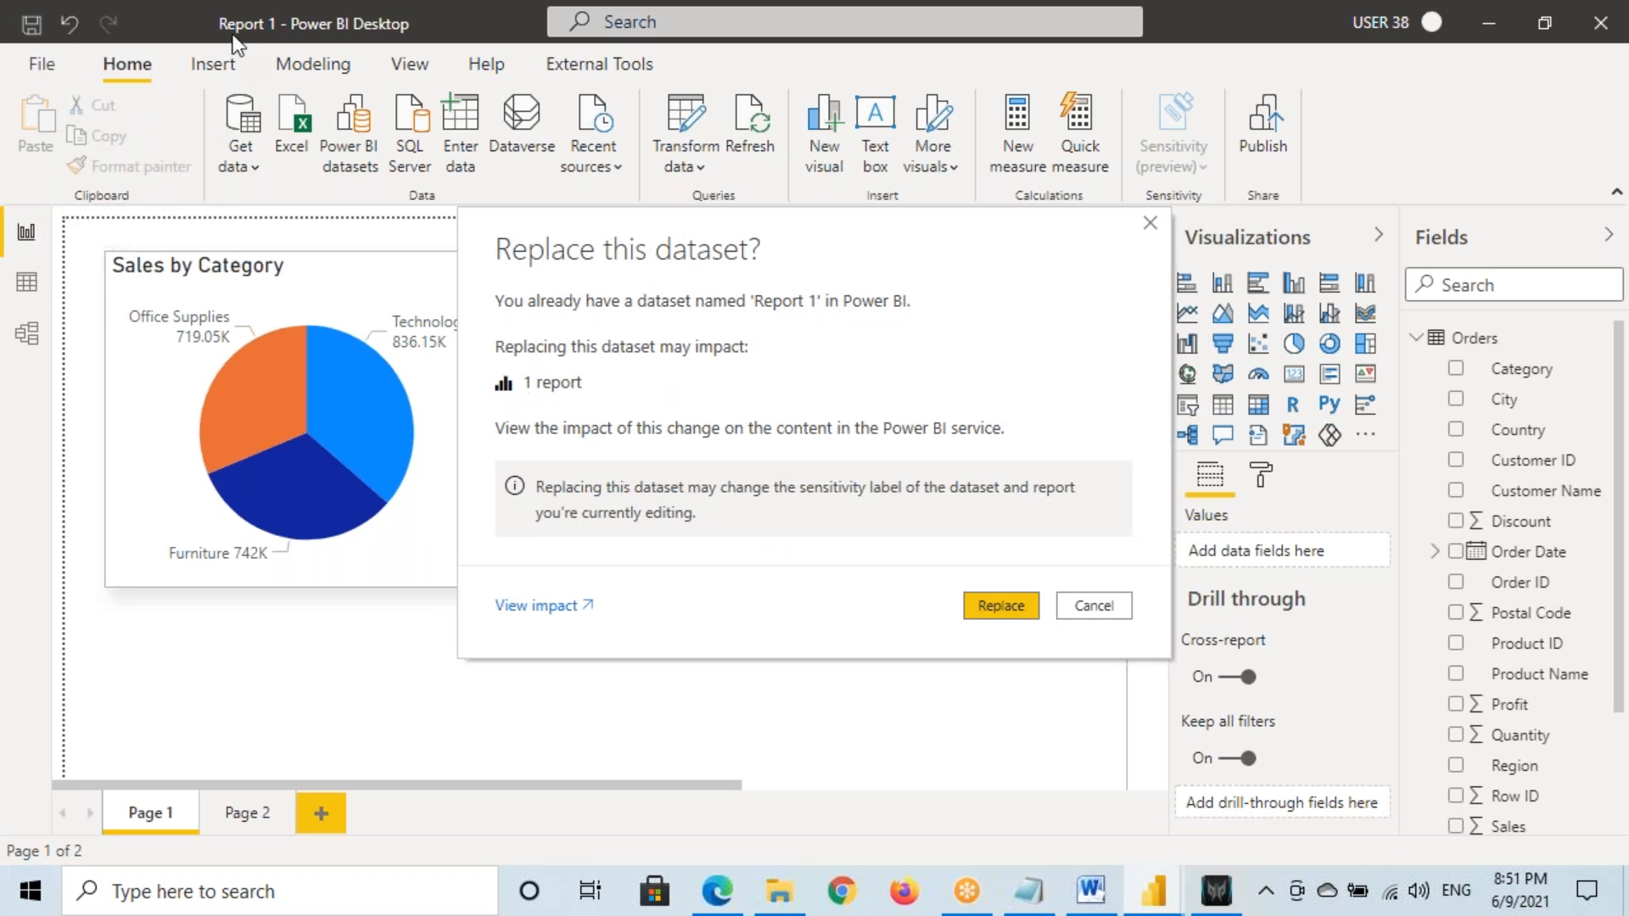
Confirm replacing the existing Report 1 dataset so Report 1.pbix publishes to the service
{"action": "left_click", "coordinate": [1000, 599]}
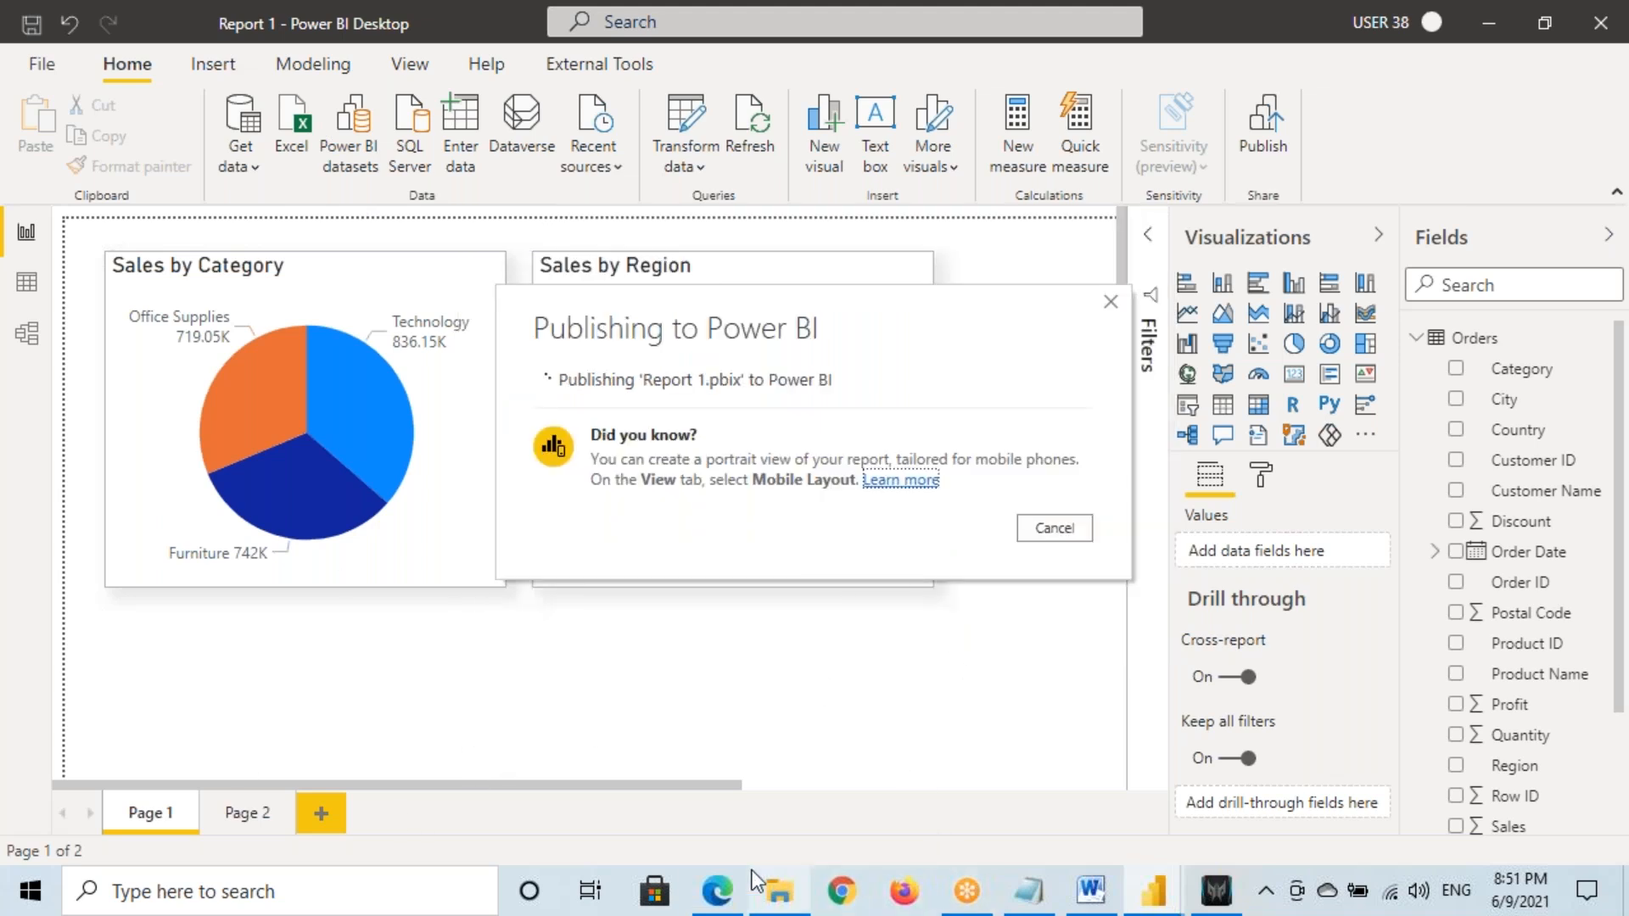
{"action": "left_click", "coordinate": [717, 777]}
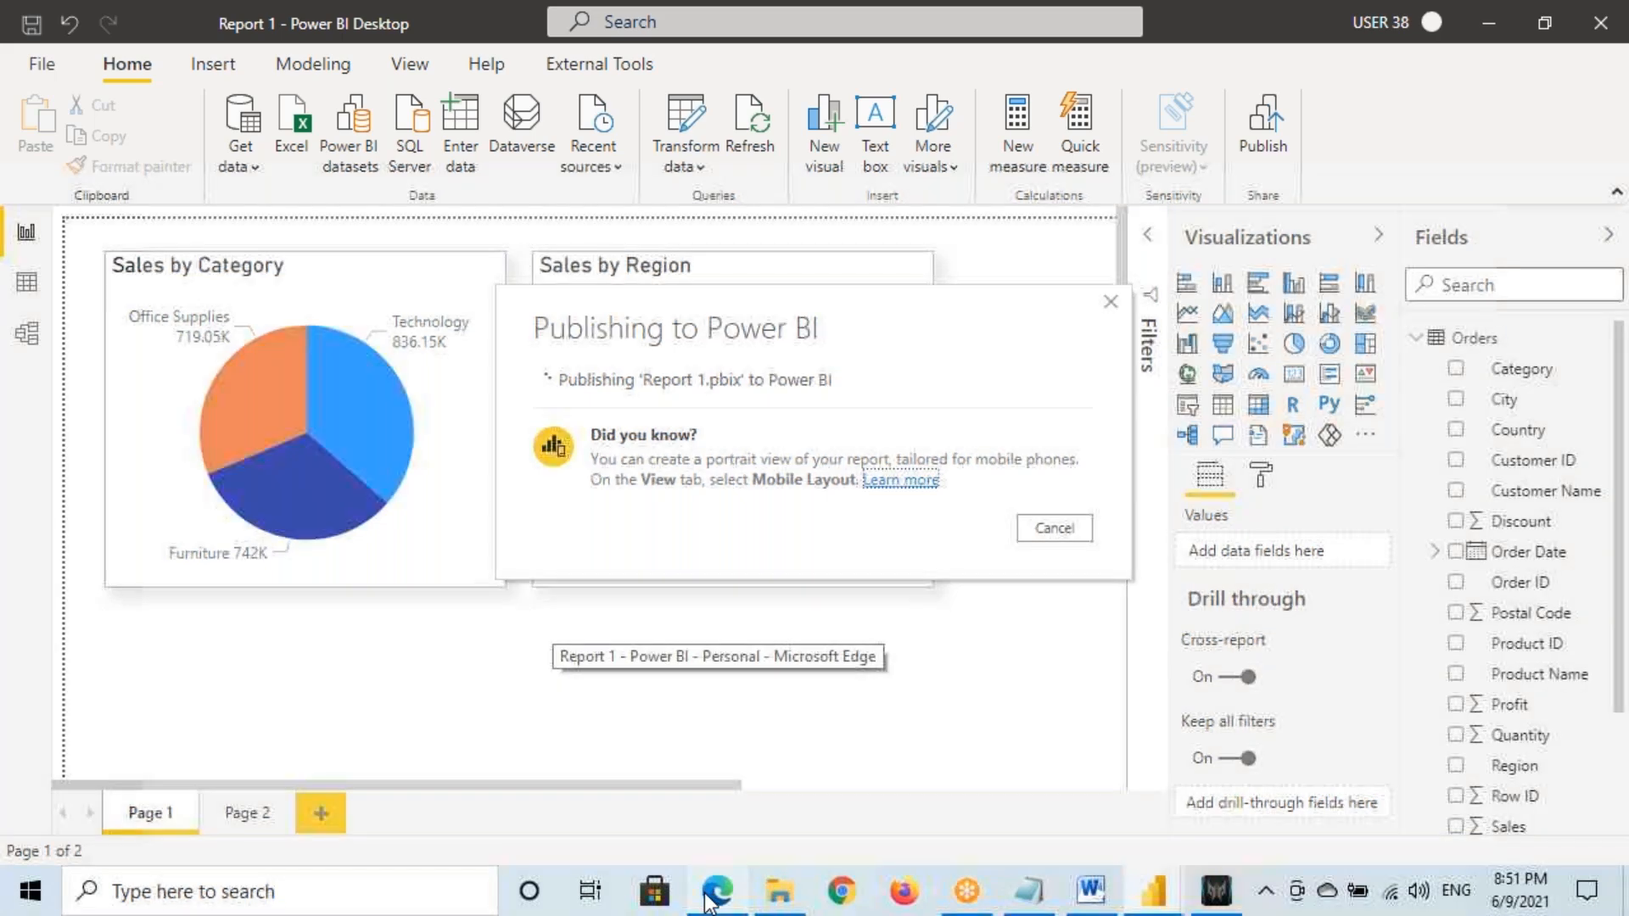
Open Report 1 in the workspace, drill through Technology to Page 2, and go back
{"action": "left_click", "coordinate": [127, 782]}
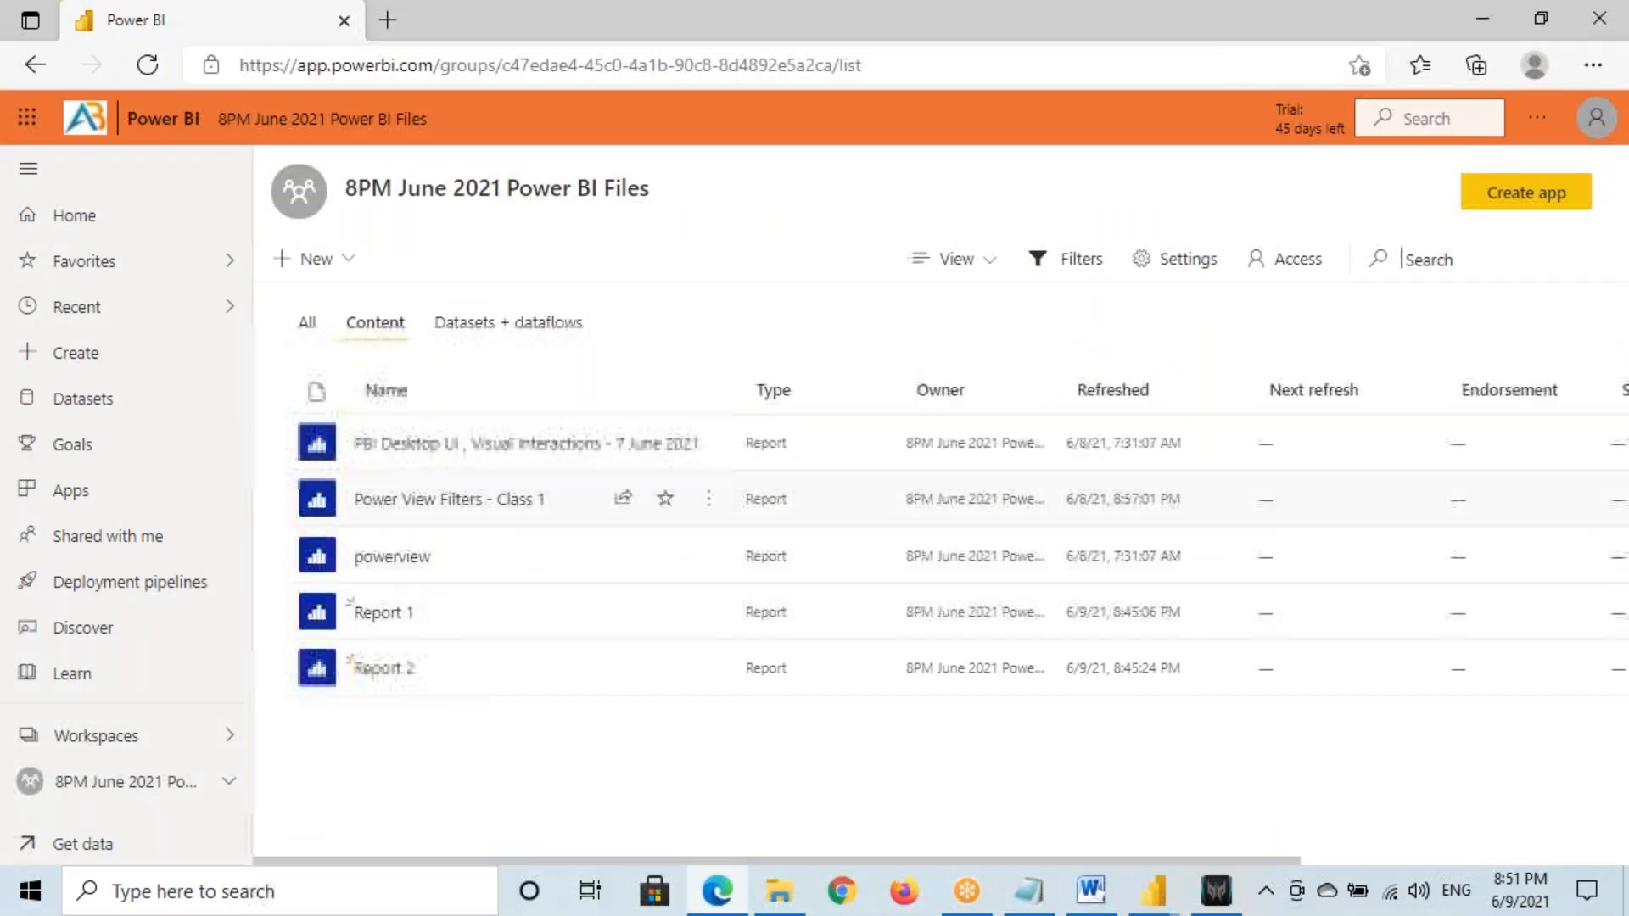
{"action": "left_click", "coordinate": [395, 616]}
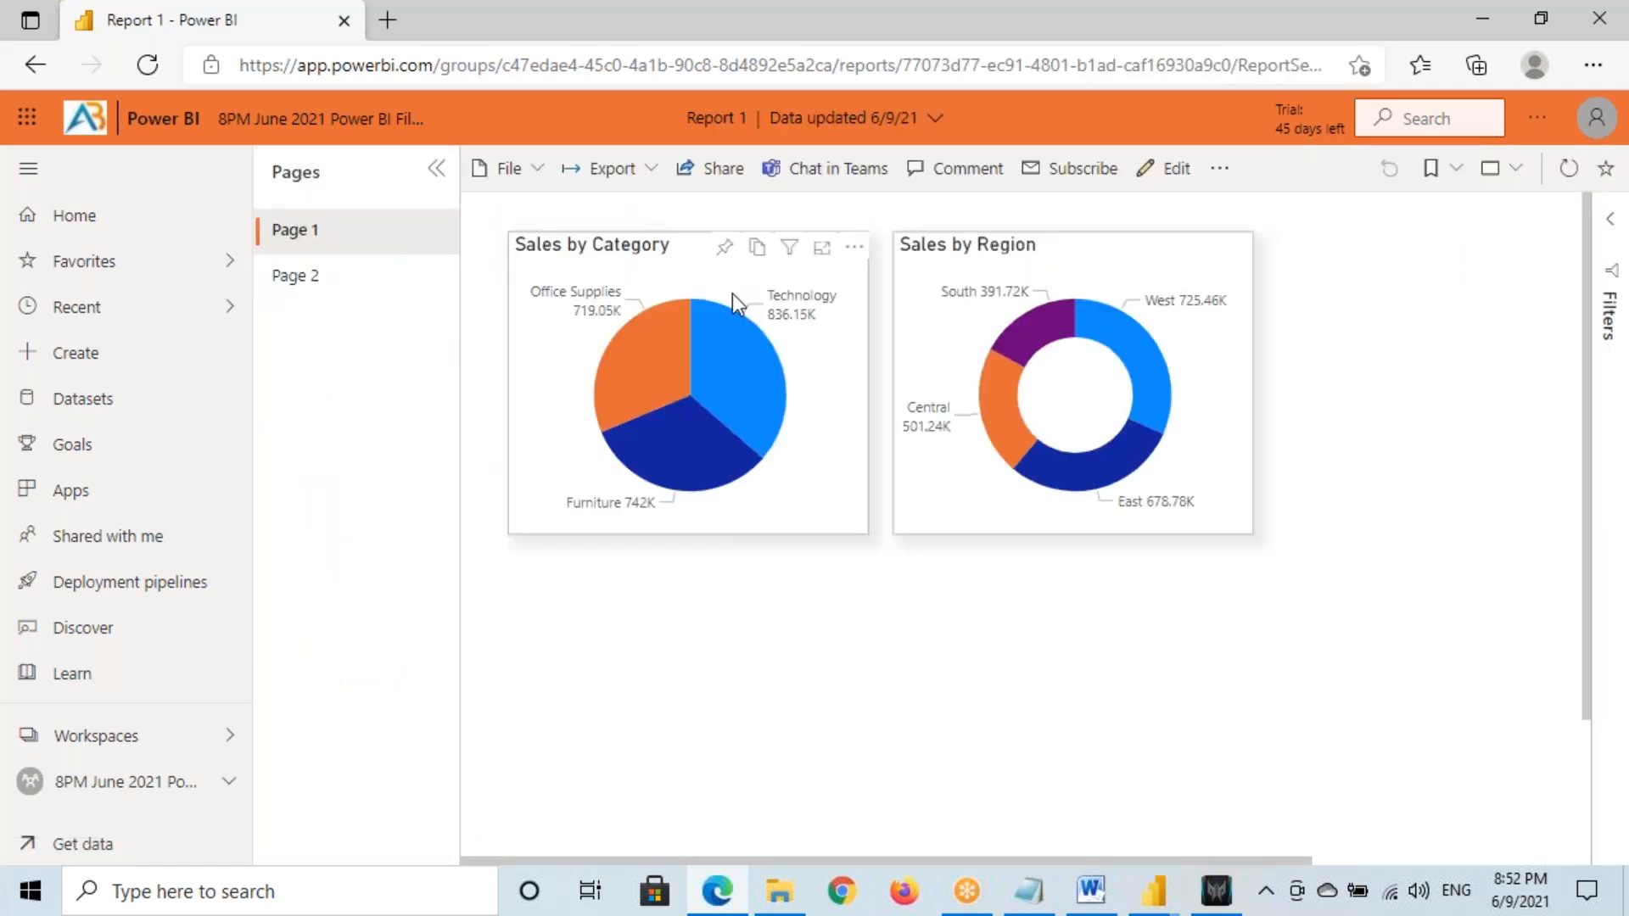
{"action": "right_click", "coordinate": [722, 349]}
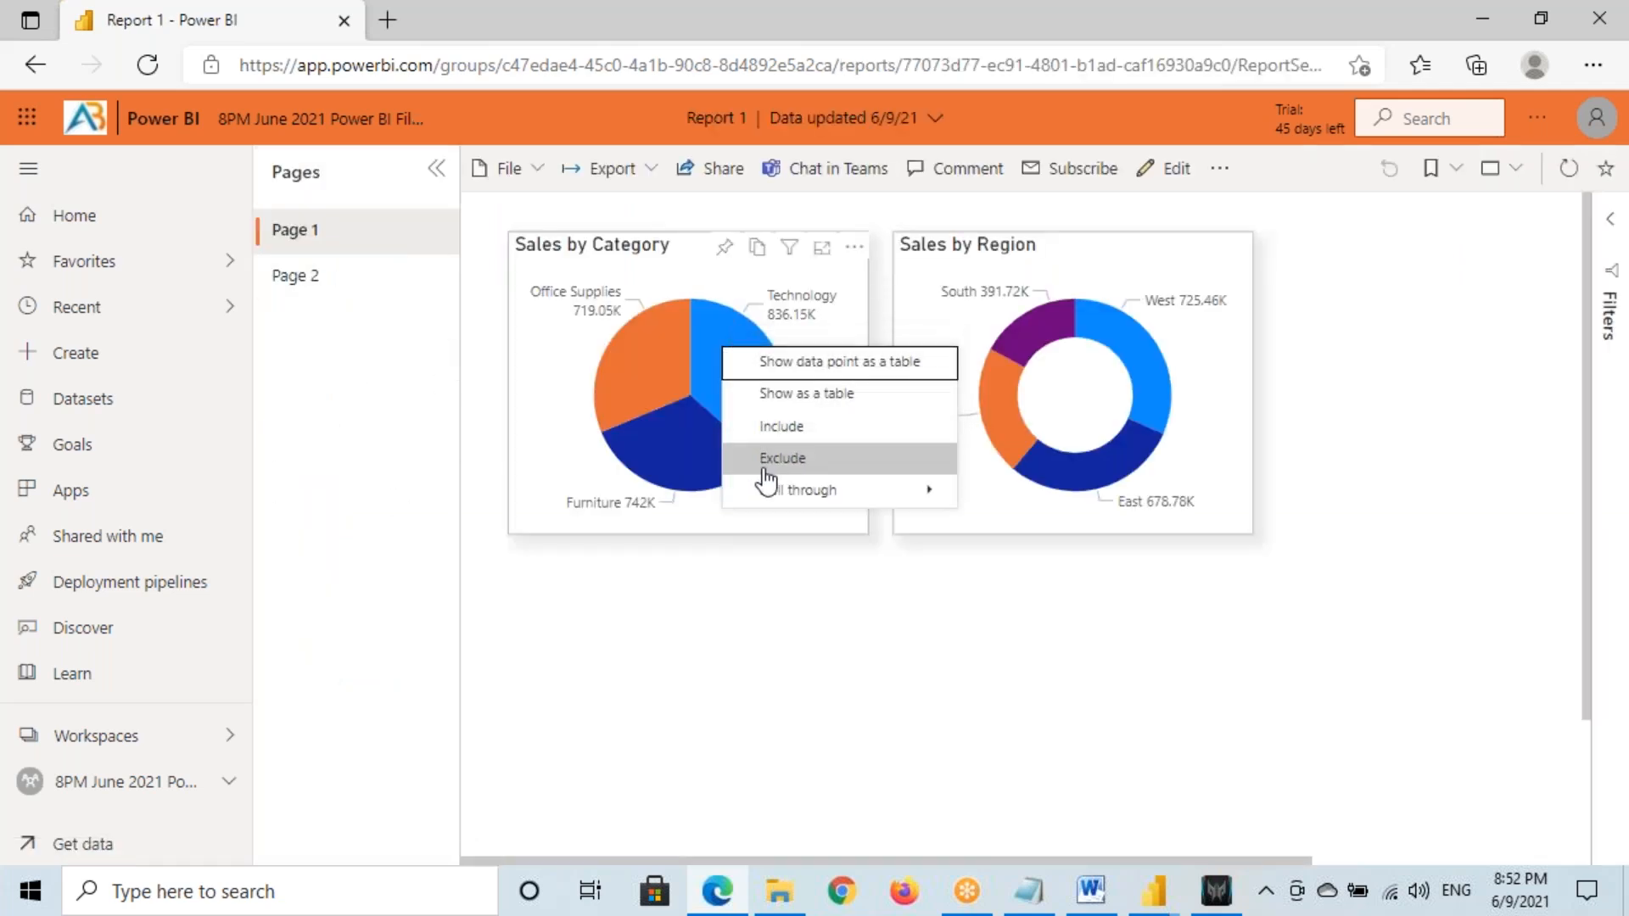
{"action": "mouse_move", "coordinate": [800, 496]}
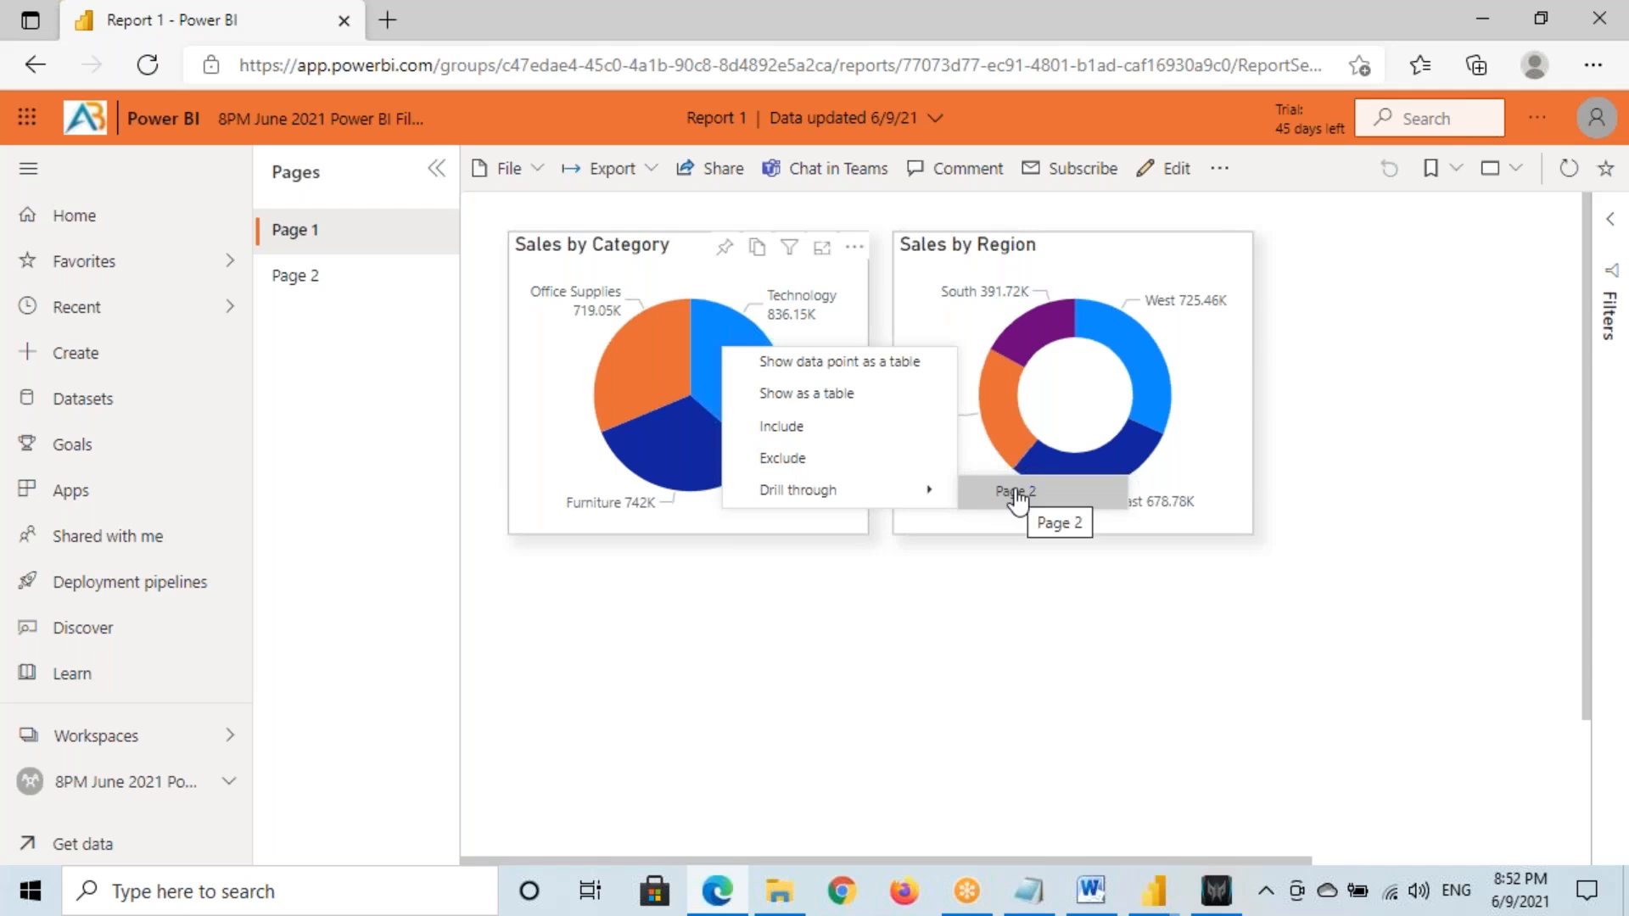
{"action": "mouse_move", "coordinate": [741, 333]}
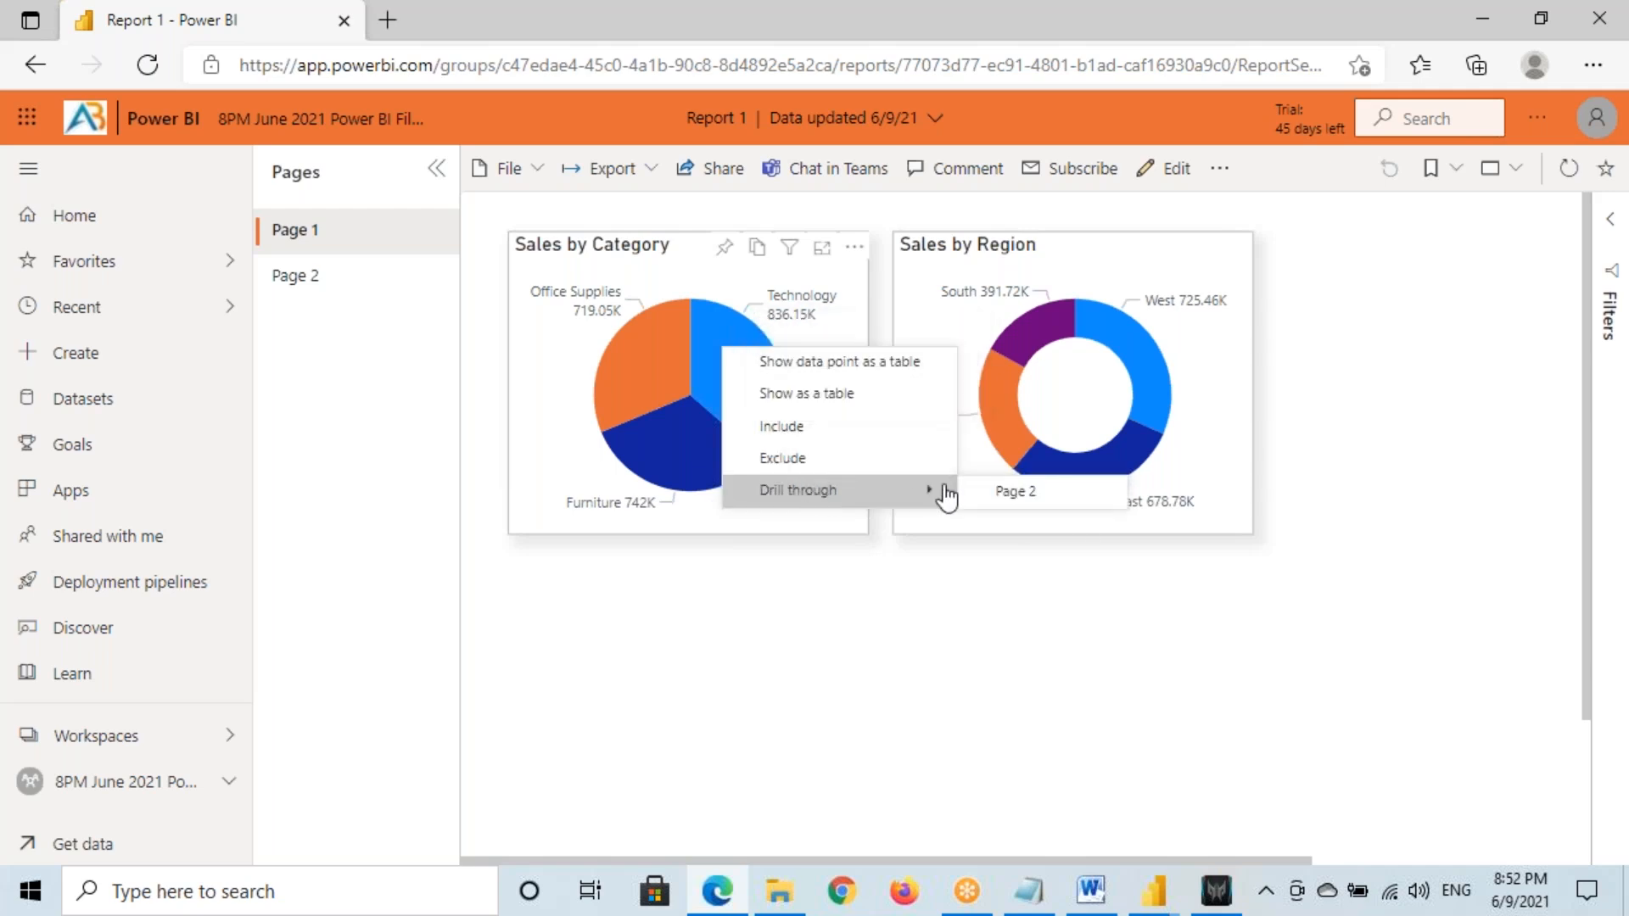
{"action": "left_click", "coordinate": [1003, 498]}
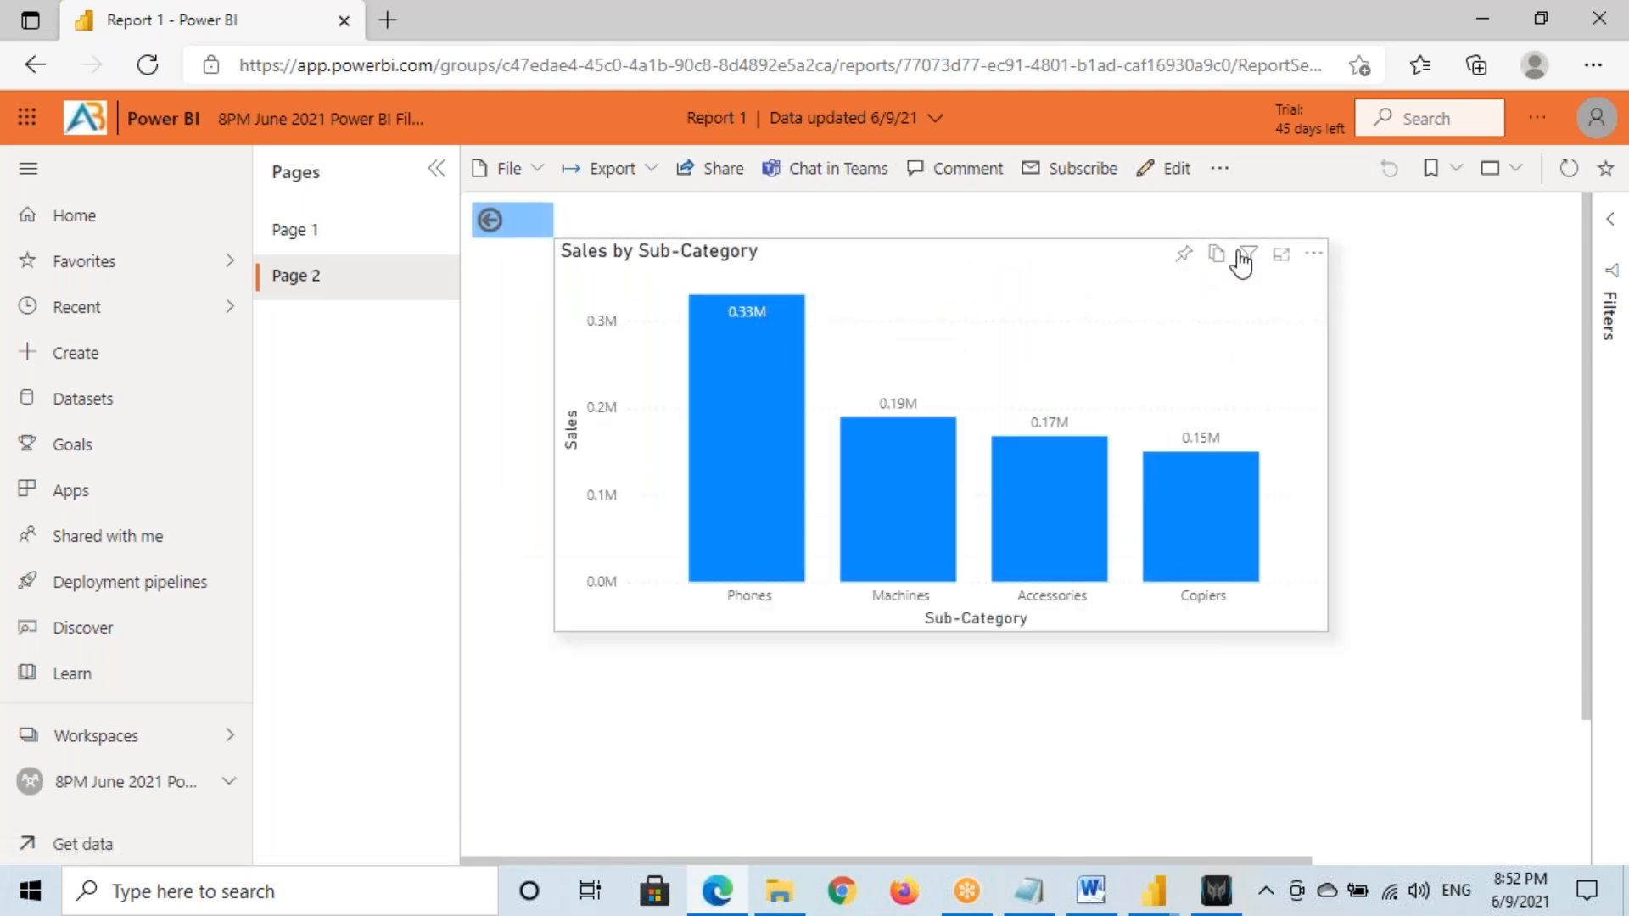
{"action": "mouse_move", "coordinate": [1249, 263]}
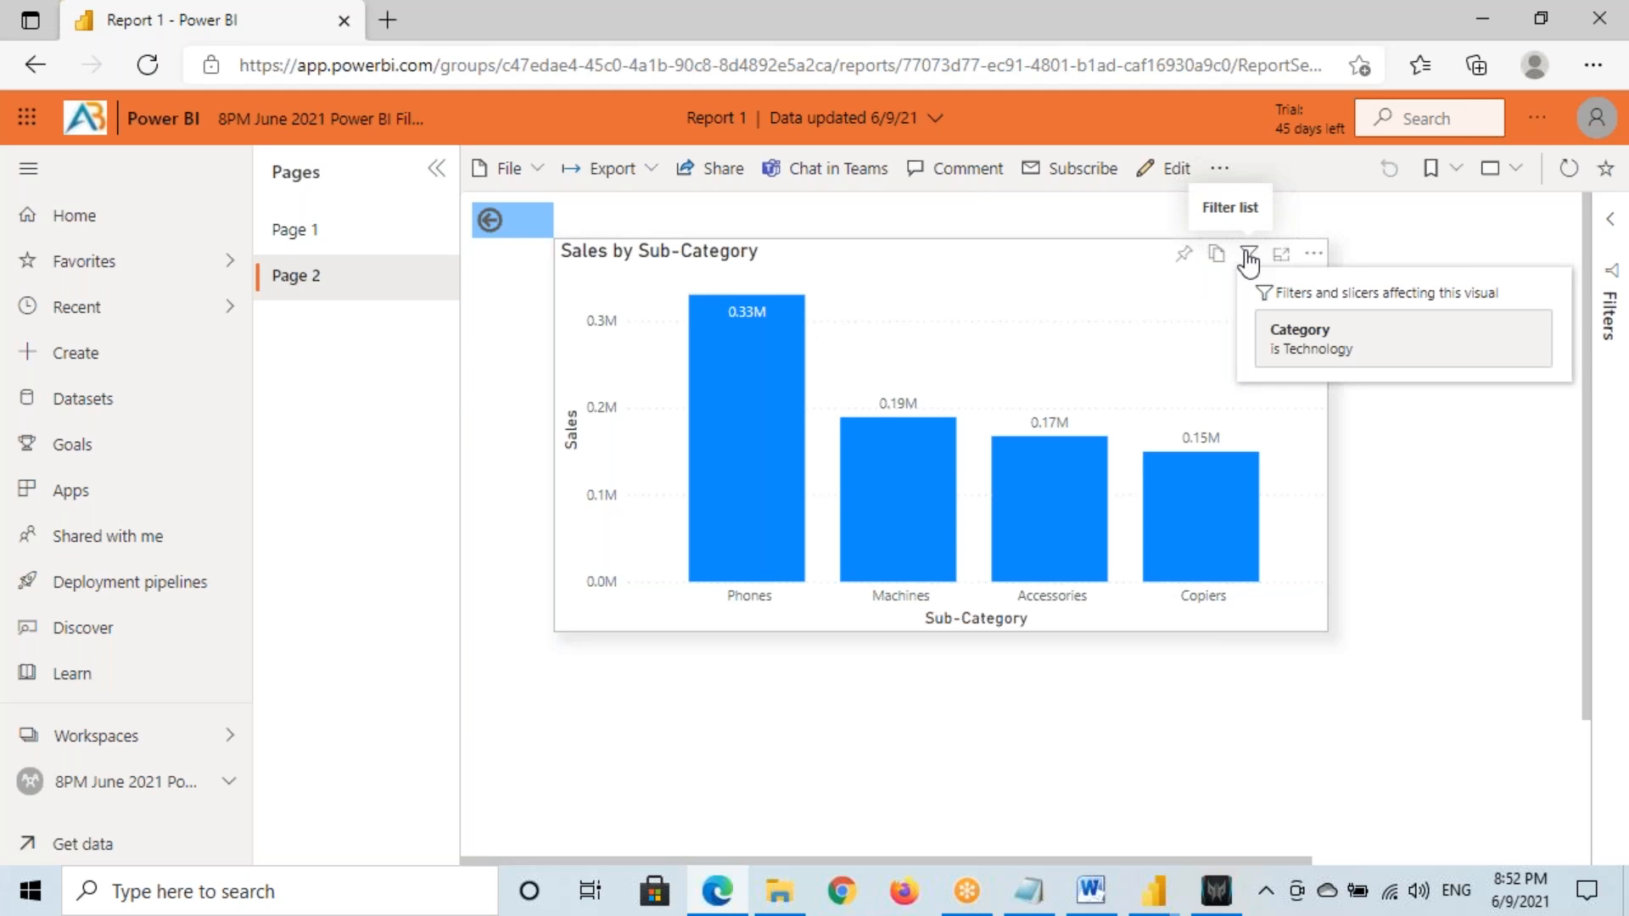
{"action": "left_click", "coordinate": [490, 222]}
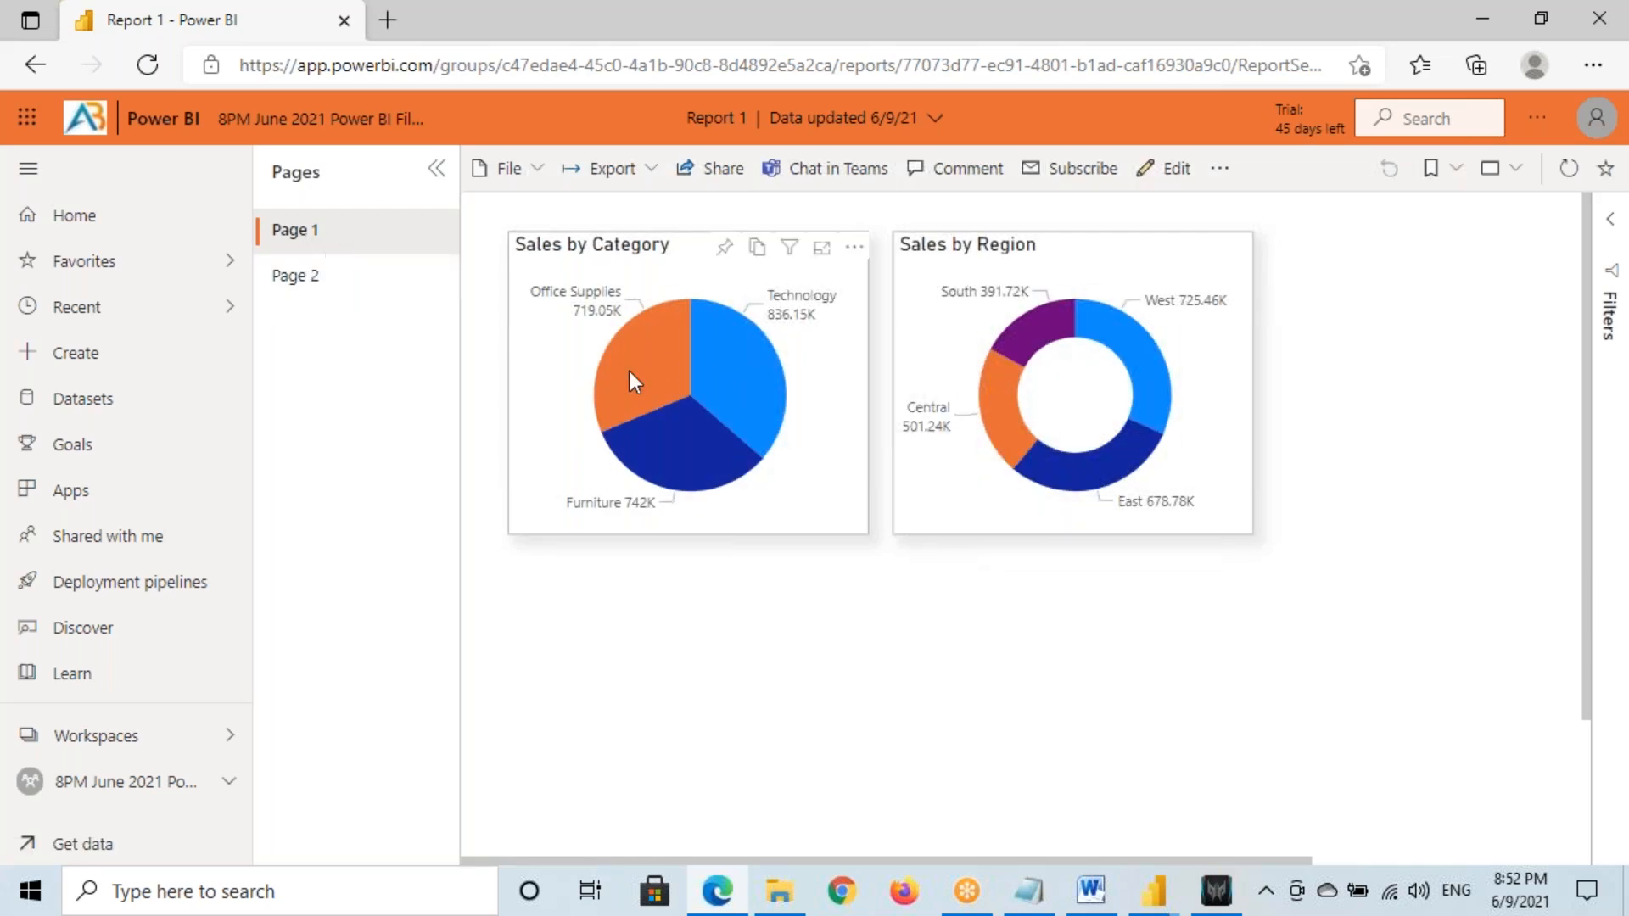
Drill through Furniture to Page 2, showing Chairs, Tables, Bookcases and Furnishings sales
{"action": "right_click", "coordinate": [645, 446]}
{"action": "mouse_move", "coordinate": [786, 603]}
{"action": "left_click", "coordinate": [934, 596]}
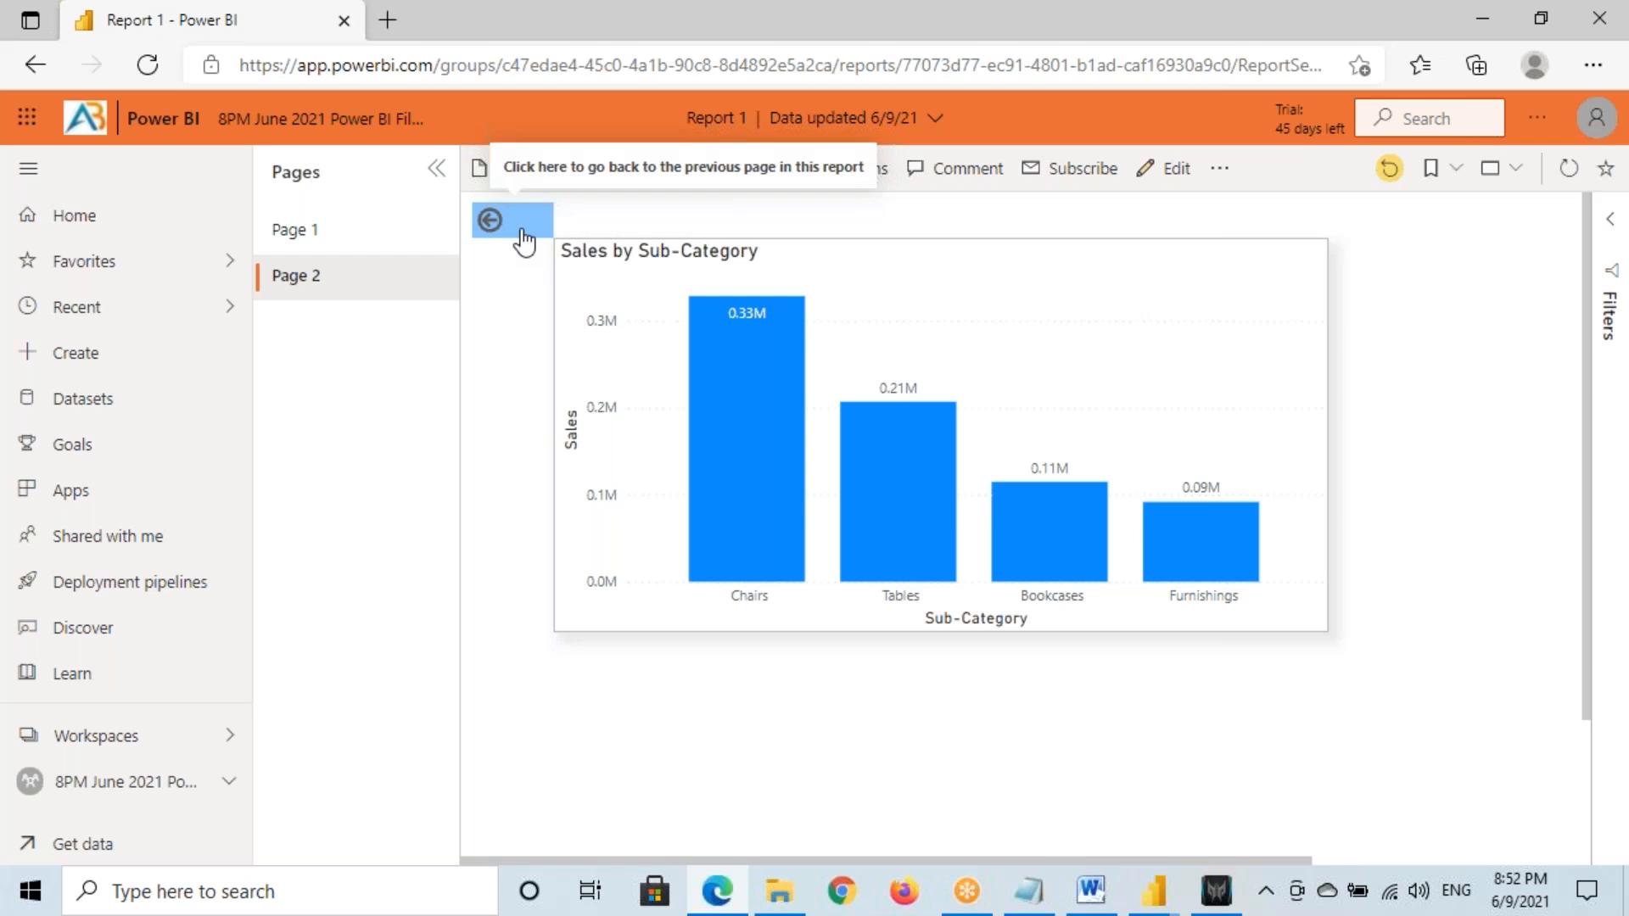
{"action": "key", "text": "ctrl+2"}
{"action": "mouse_move", "coordinate": [495, 145]}
{"action": "left_mouse_down"}
{"action": "mouse_move", "coordinate": [629, 193]}
{"action": "mouse_move", "coordinate": [888, 192]}
{"action": "left_mouse_up"}
{"action": "left_click_drag", "start_coordinate": [462, 205], "coordinate": [580, 240]}
{"action": "left_click_drag", "start_coordinate": [504, 178], "coordinate": [661, 174]}
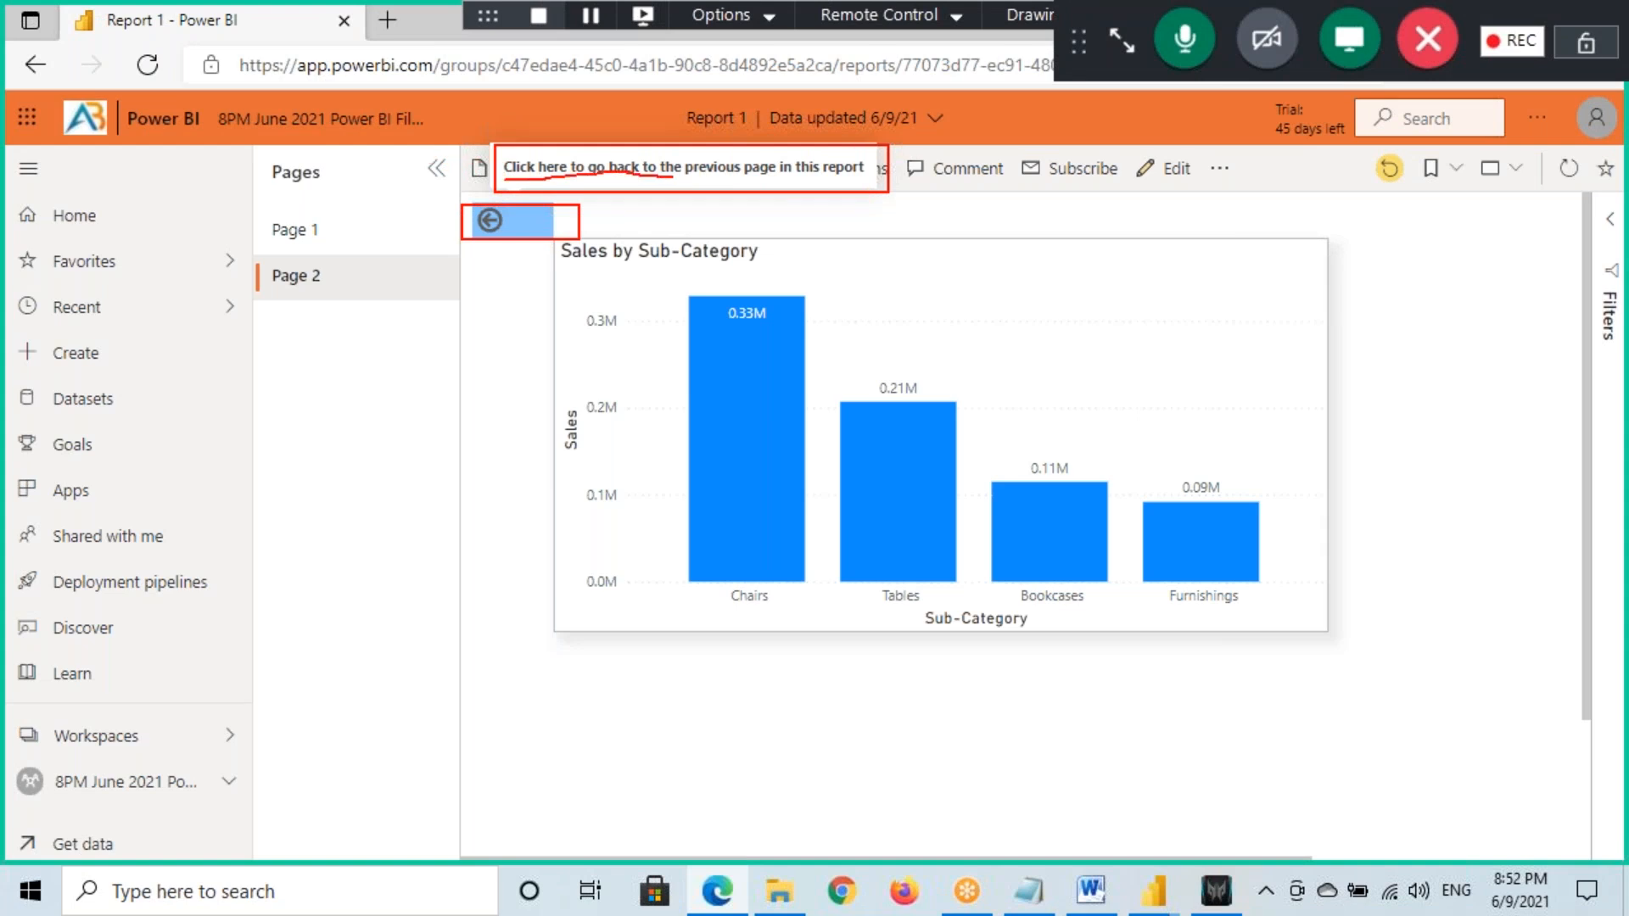
{"action": "key", "text": "ctrl+2"}
{"action": "mouse_move", "coordinate": [1154, 891]}
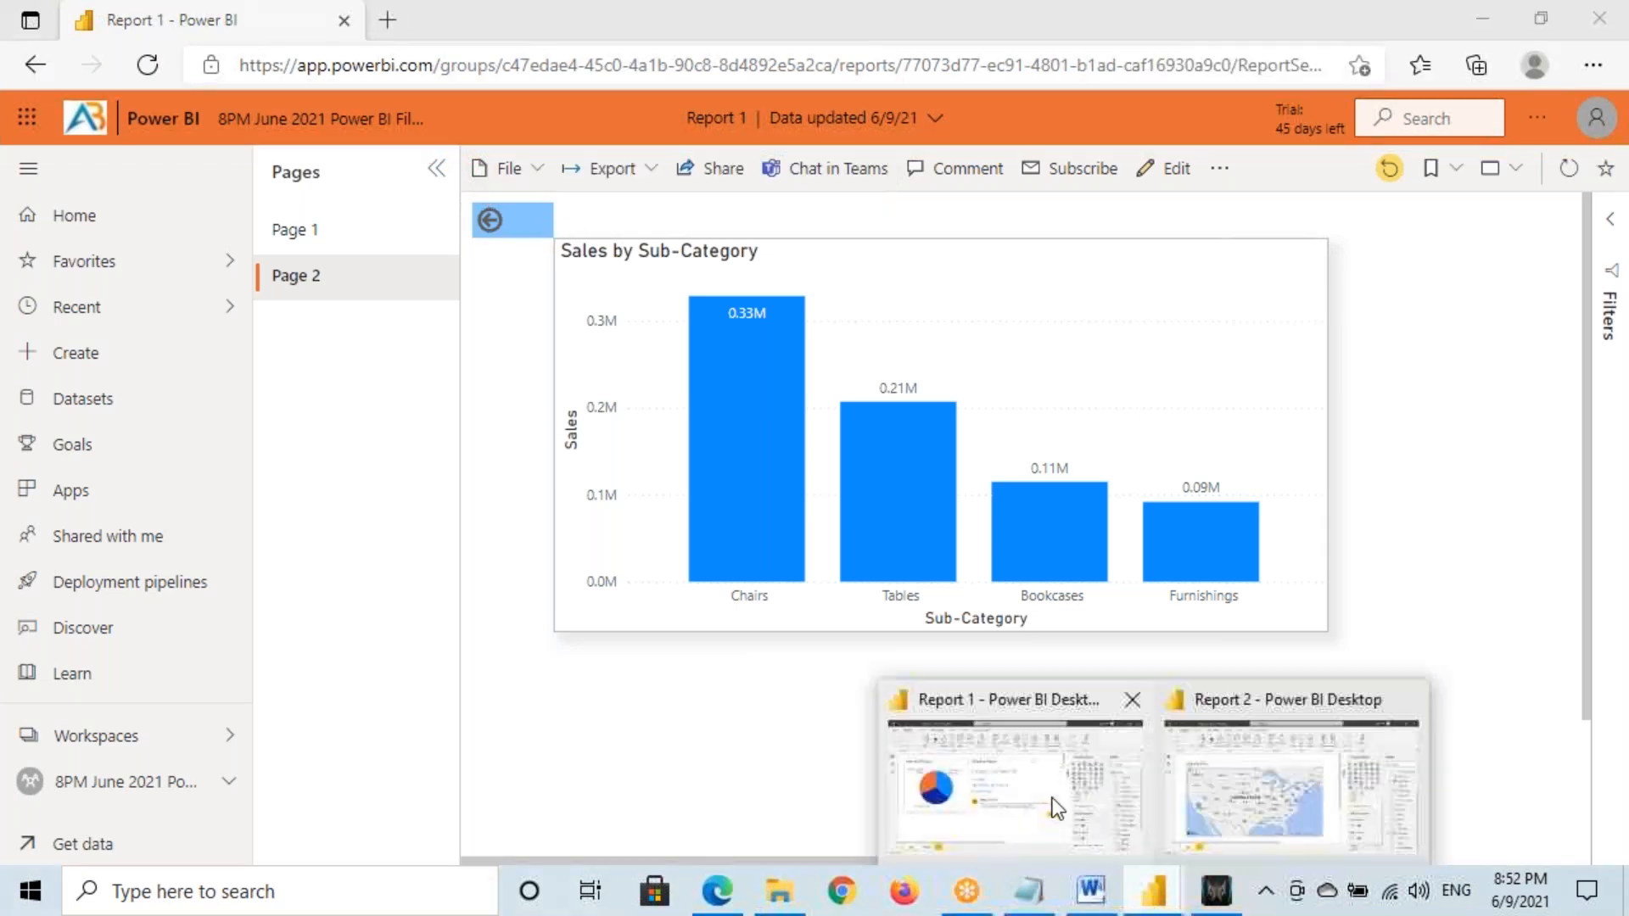
{"action": "left_click", "coordinate": [1078, 798]}
Dismiss the publishing notice and drill through Office Supplies to Page 2 in Desktop
{"action": "left_click", "coordinate": [1058, 606]}
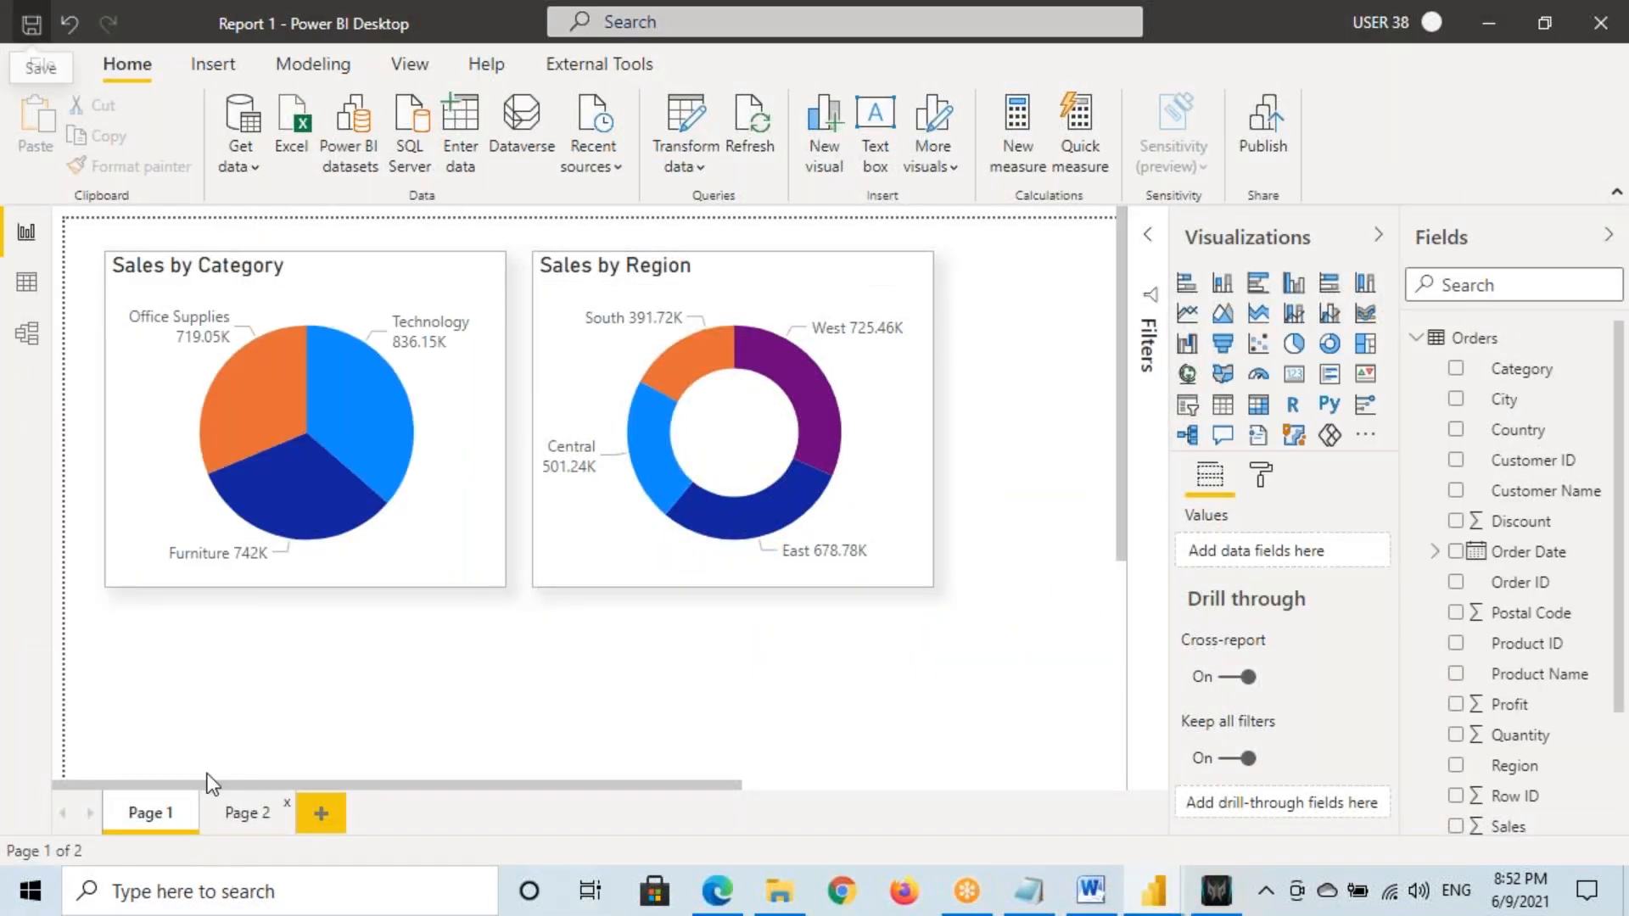
{"action": "right_click", "coordinate": [236, 389]}
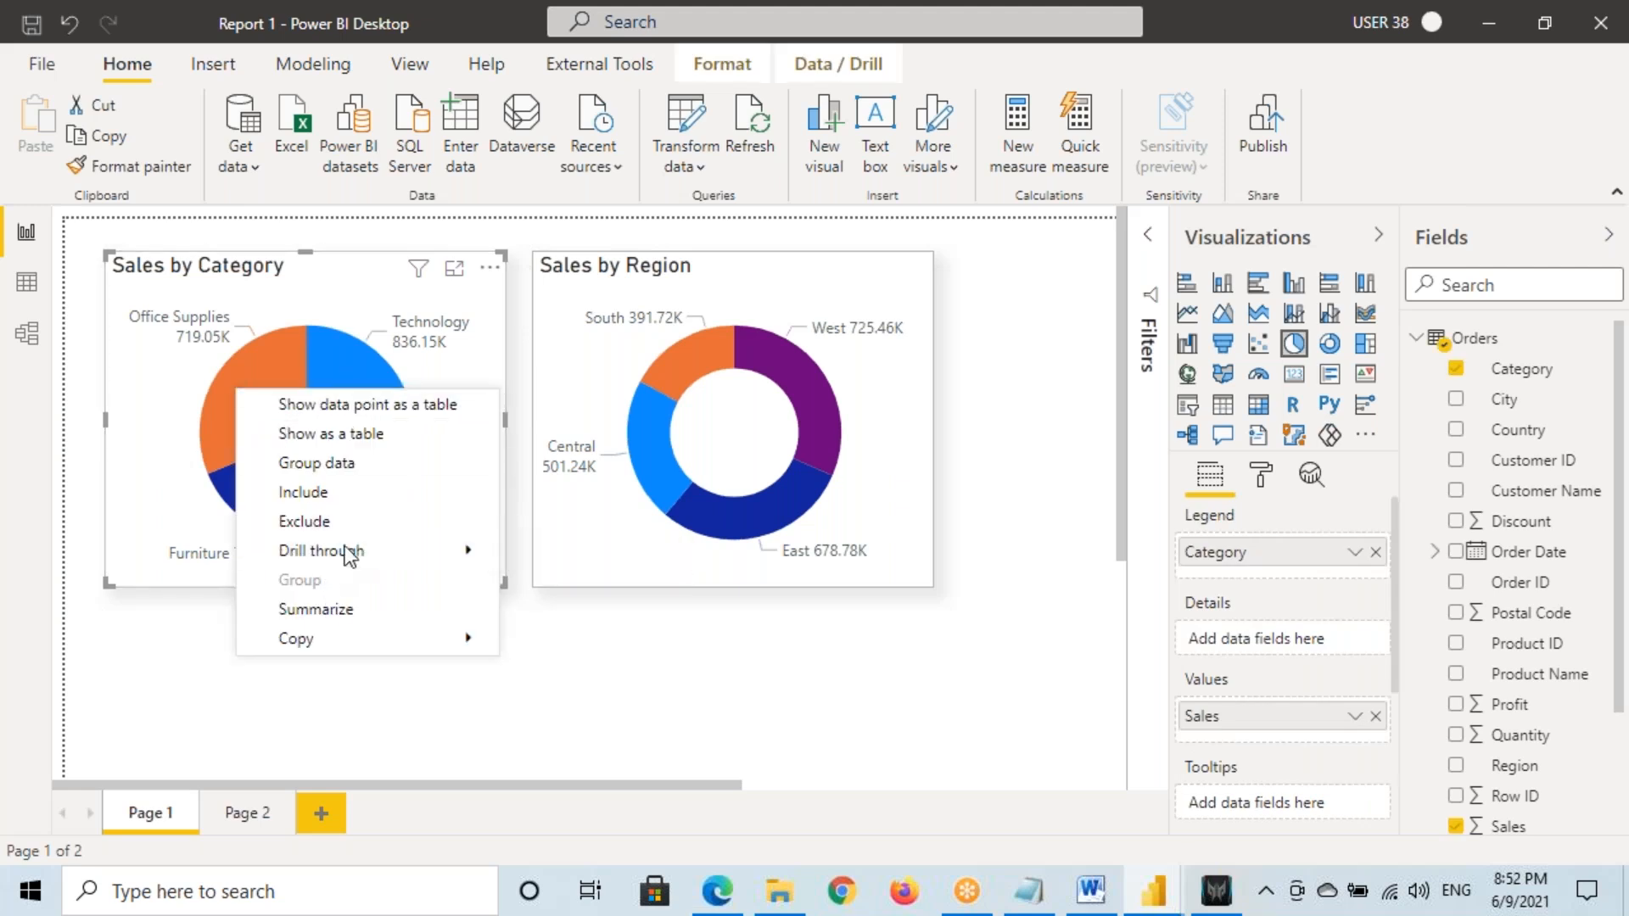
{"action": "mouse_move", "coordinate": [434, 553]}
{"action": "left_click", "coordinate": [563, 555]}
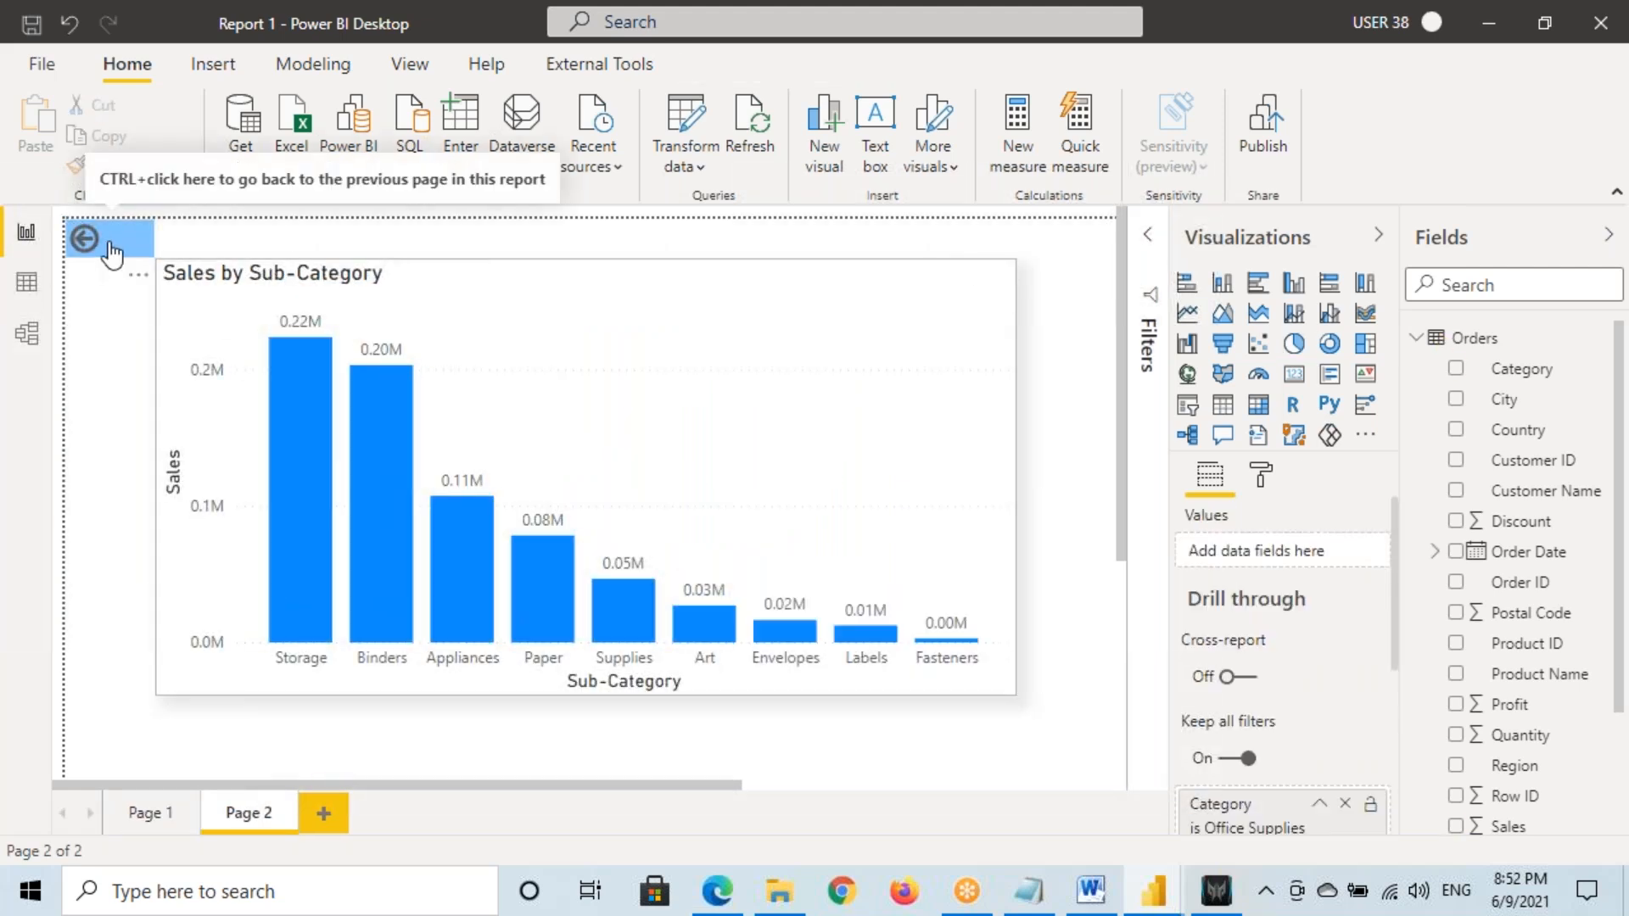
{"action": "mouse_move", "coordinate": [88, 167]}
{"action": "left_mouse_down"}
{"action": "mouse_move", "coordinate": [144, 194]}
{"action": "mouse_move", "coordinate": [423, 204]}
{"action": "left_mouse_up"}
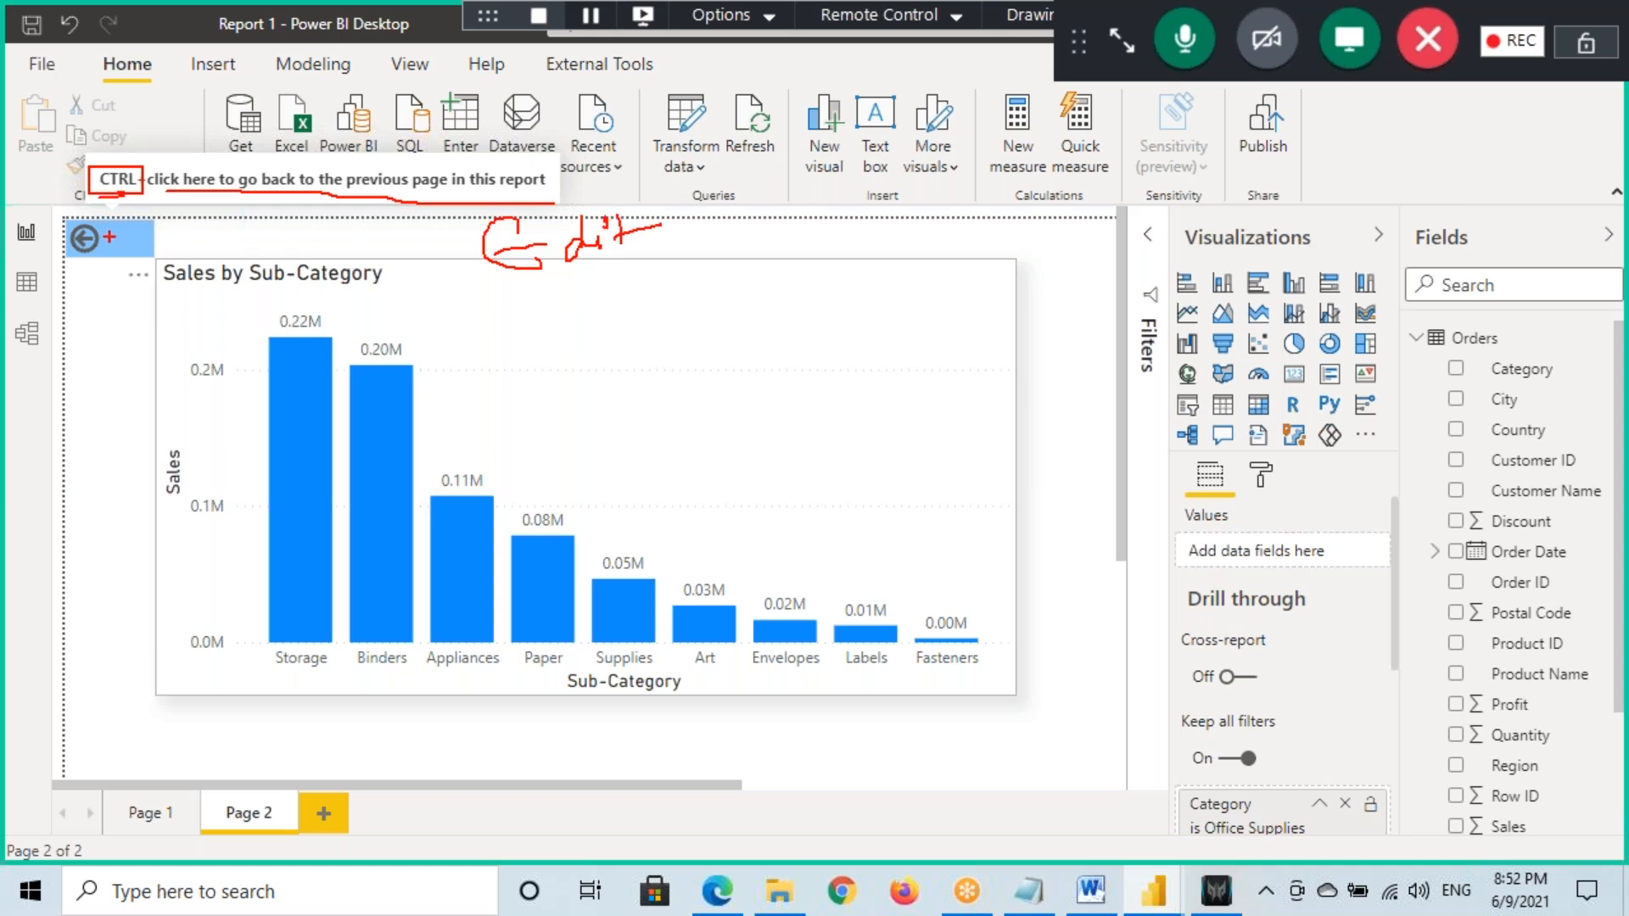
{"action": "key", "text": "Escape"}
On Report 1's Page 1 in the browser, drill through Technology to Page 2 and return
{"action": "left_click", "coordinate": [715, 893]}
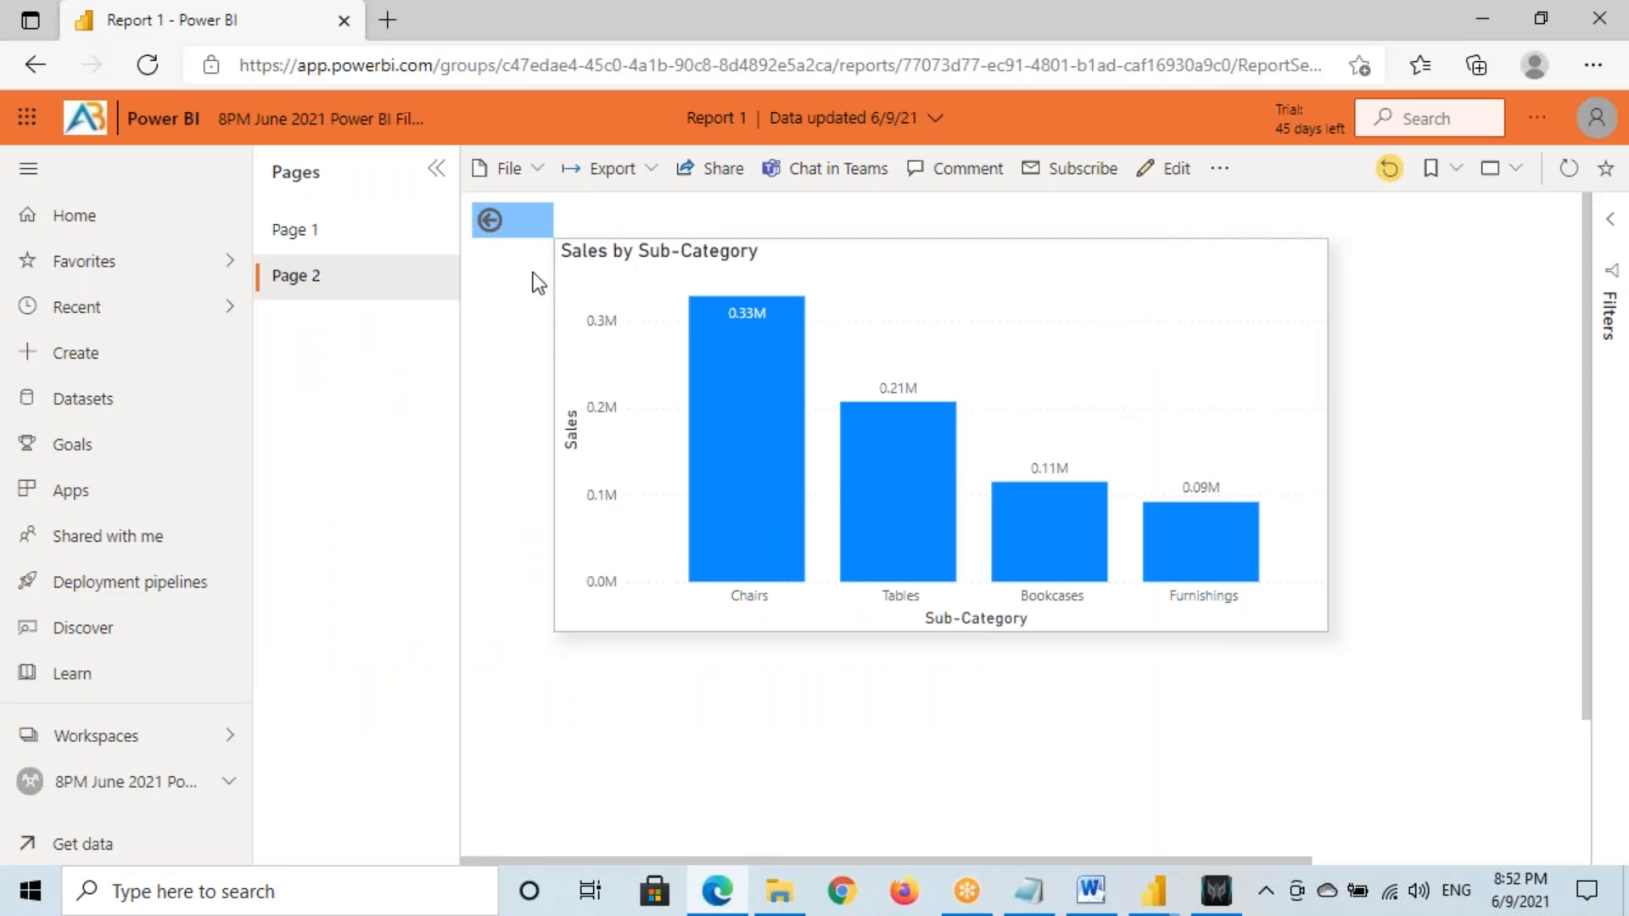
{"action": "left_click", "coordinate": [346, 241]}
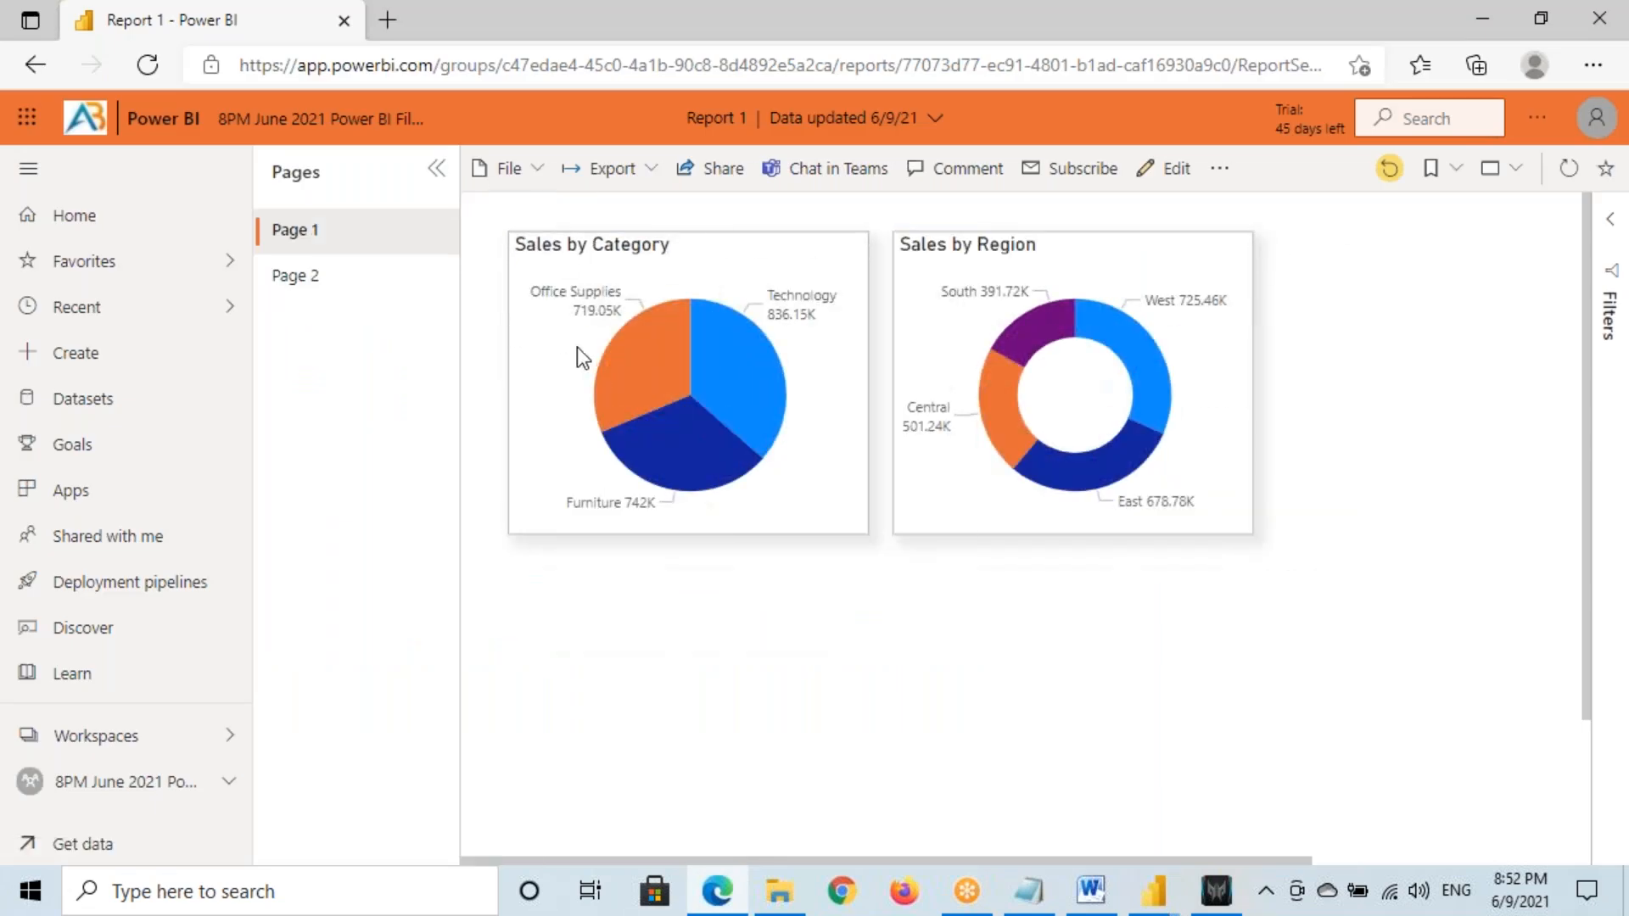
{"action": "right_click", "coordinate": [745, 357]}
{"action": "mouse_move", "coordinate": [829, 499]}
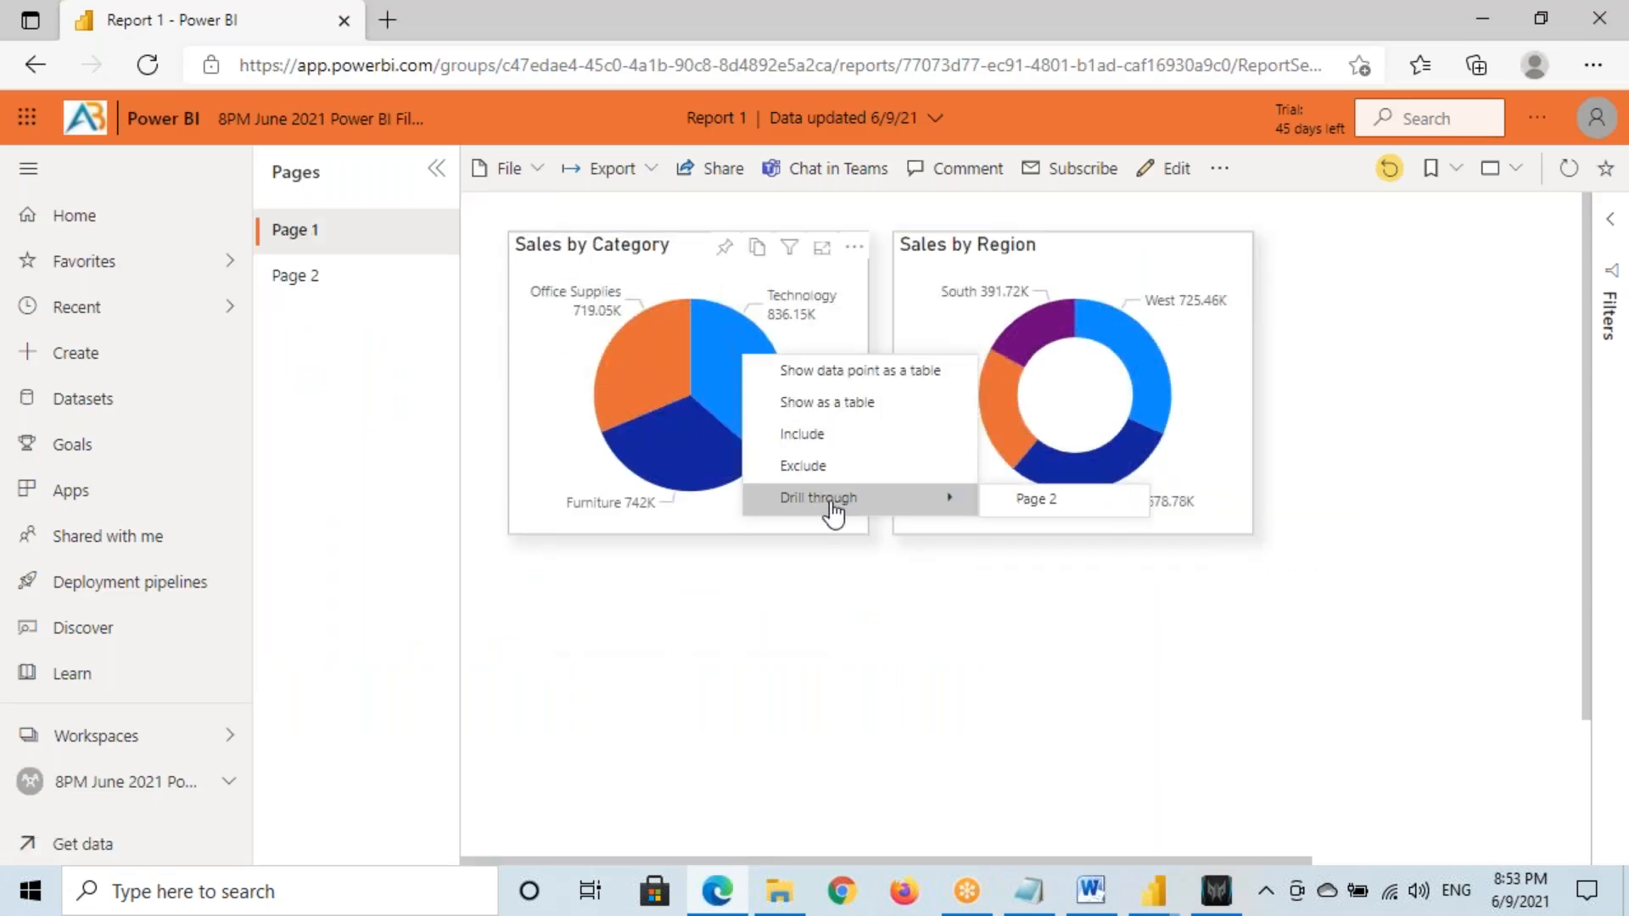
{"action": "left_click", "coordinate": [1012, 509]}
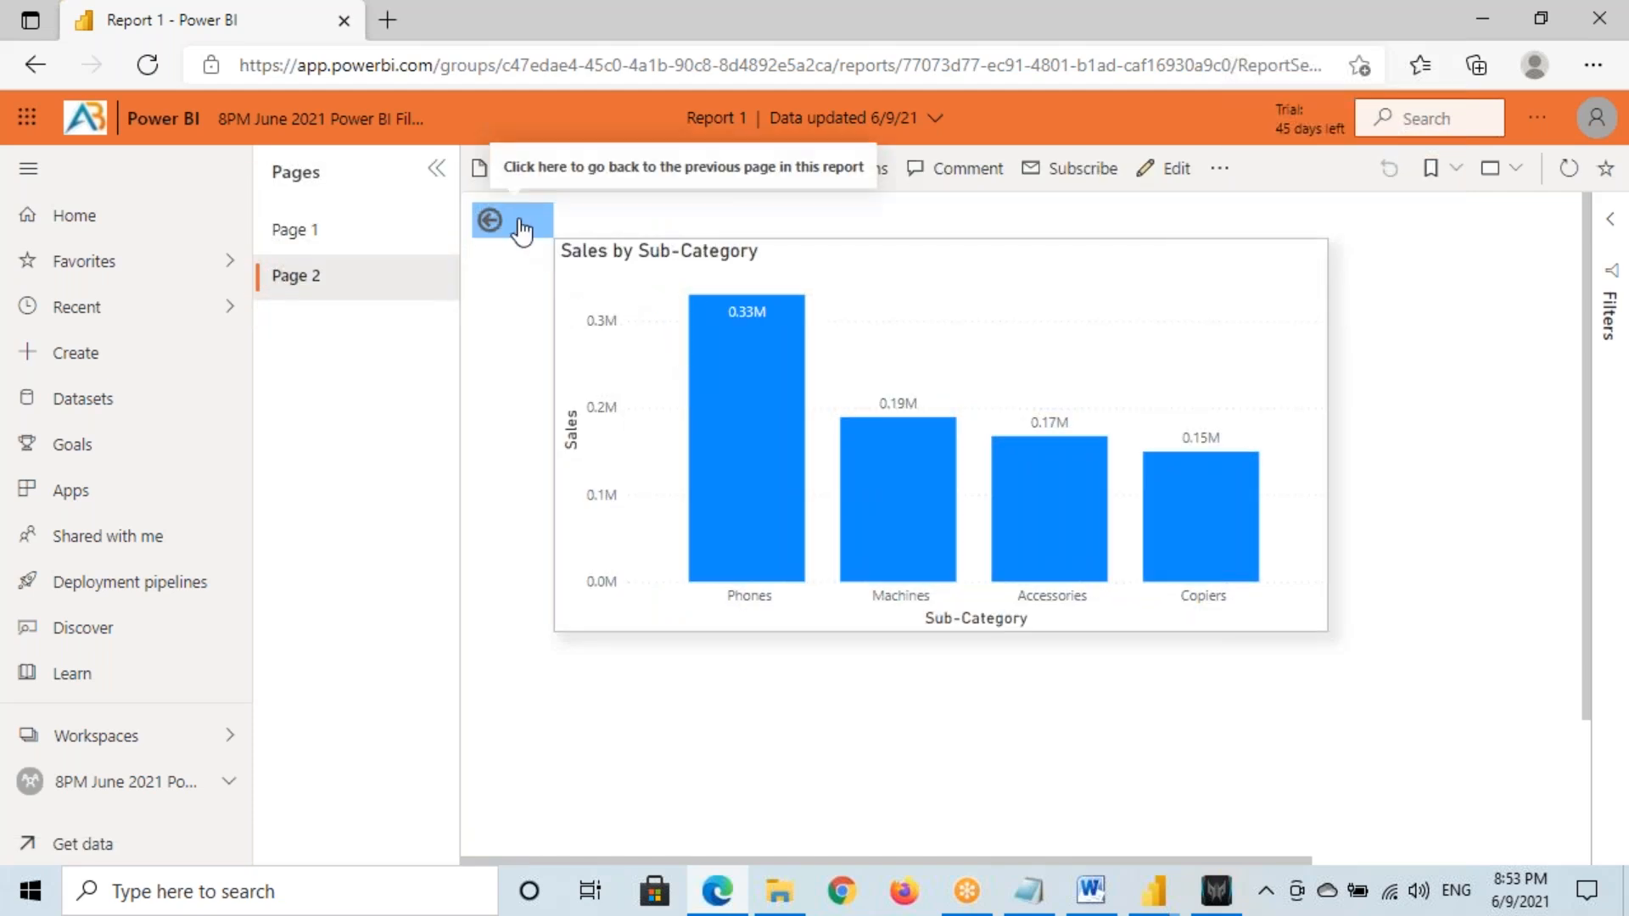
{"action": "left_click", "coordinate": [491, 220]}
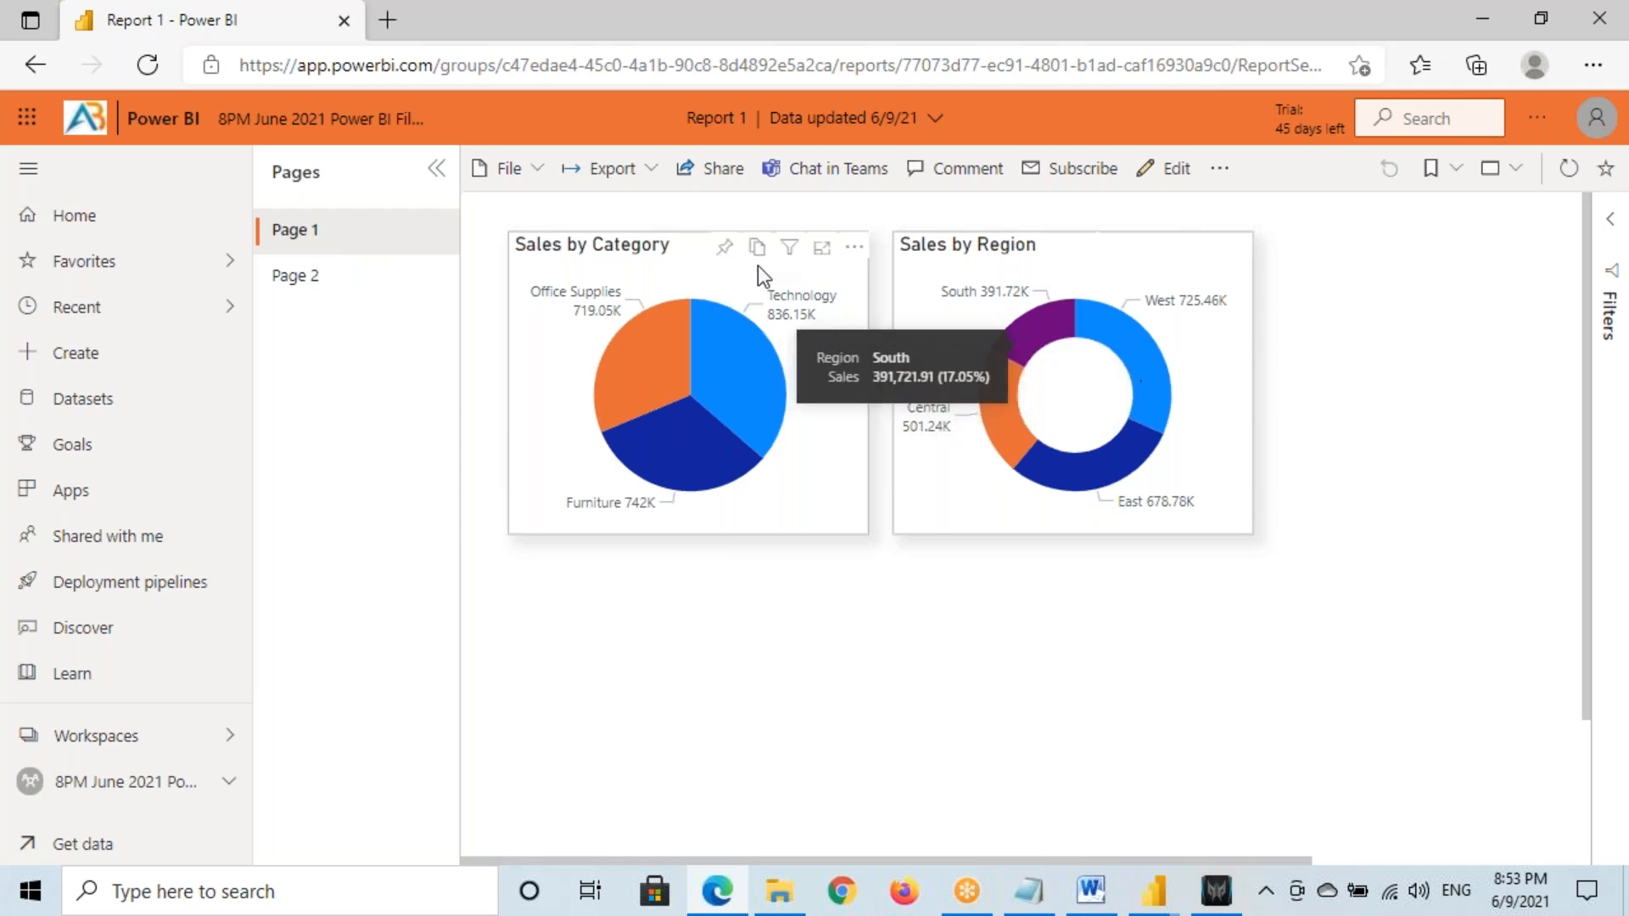
Check the West slice's menu, reload Page 1, and go to the workspace content list
{"action": "right_click", "coordinate": [1144, 358]}
{"action": "right_click", "coordinate": [1137, 345]}
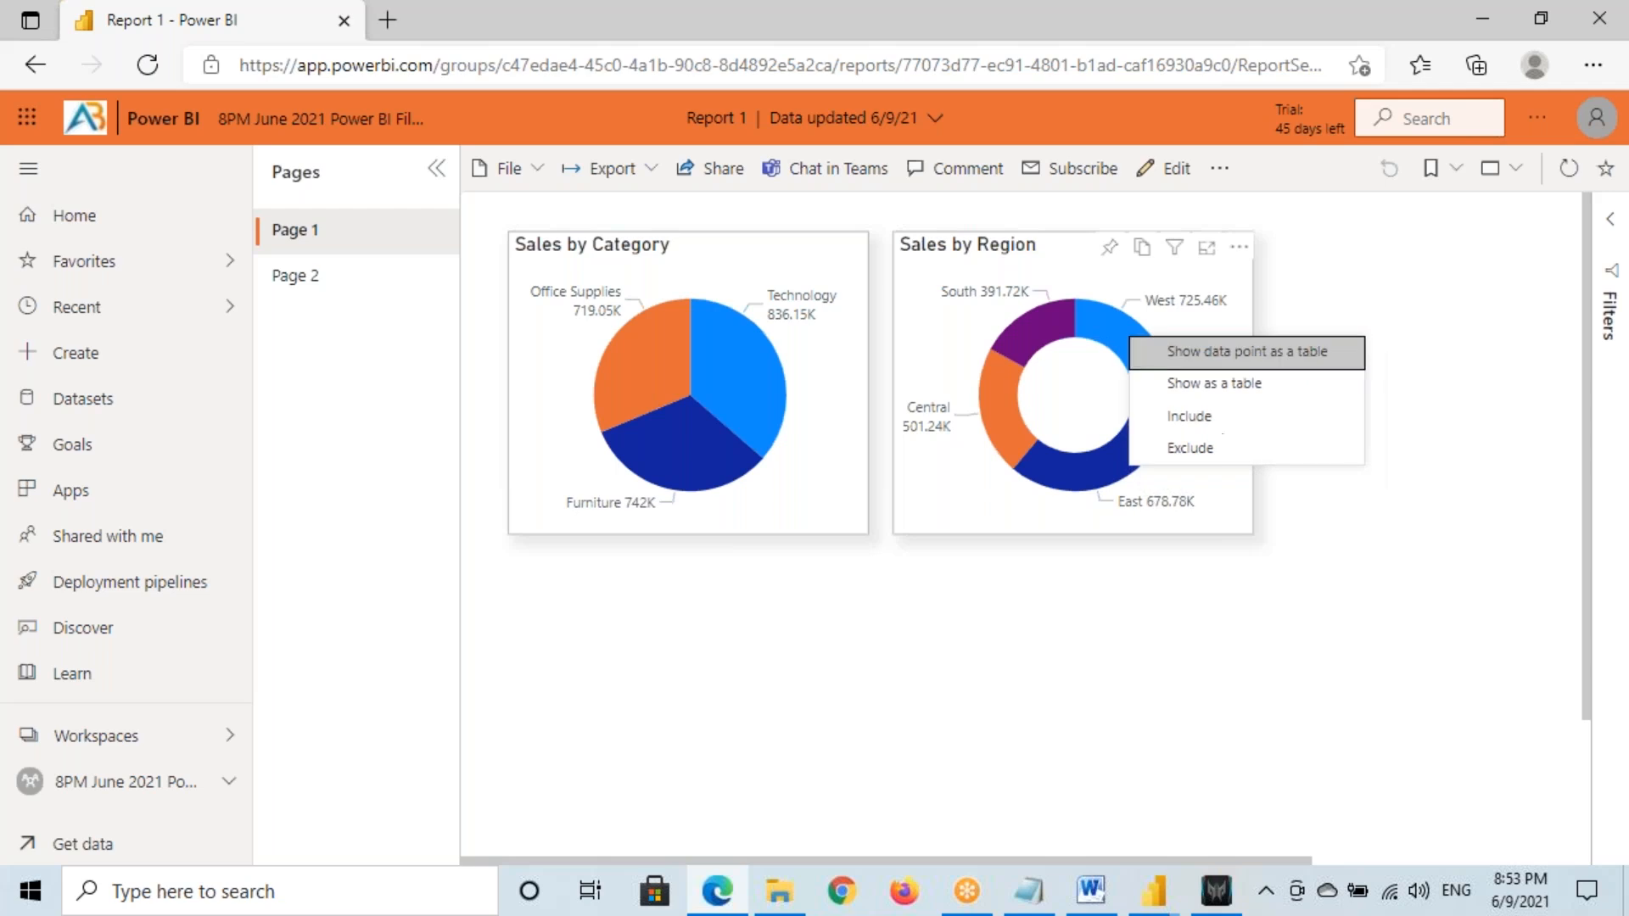
{"action": "left_click", "coordinate": [1121, 486]}
{"action": "left_click", "coordinate": [382, 248]}
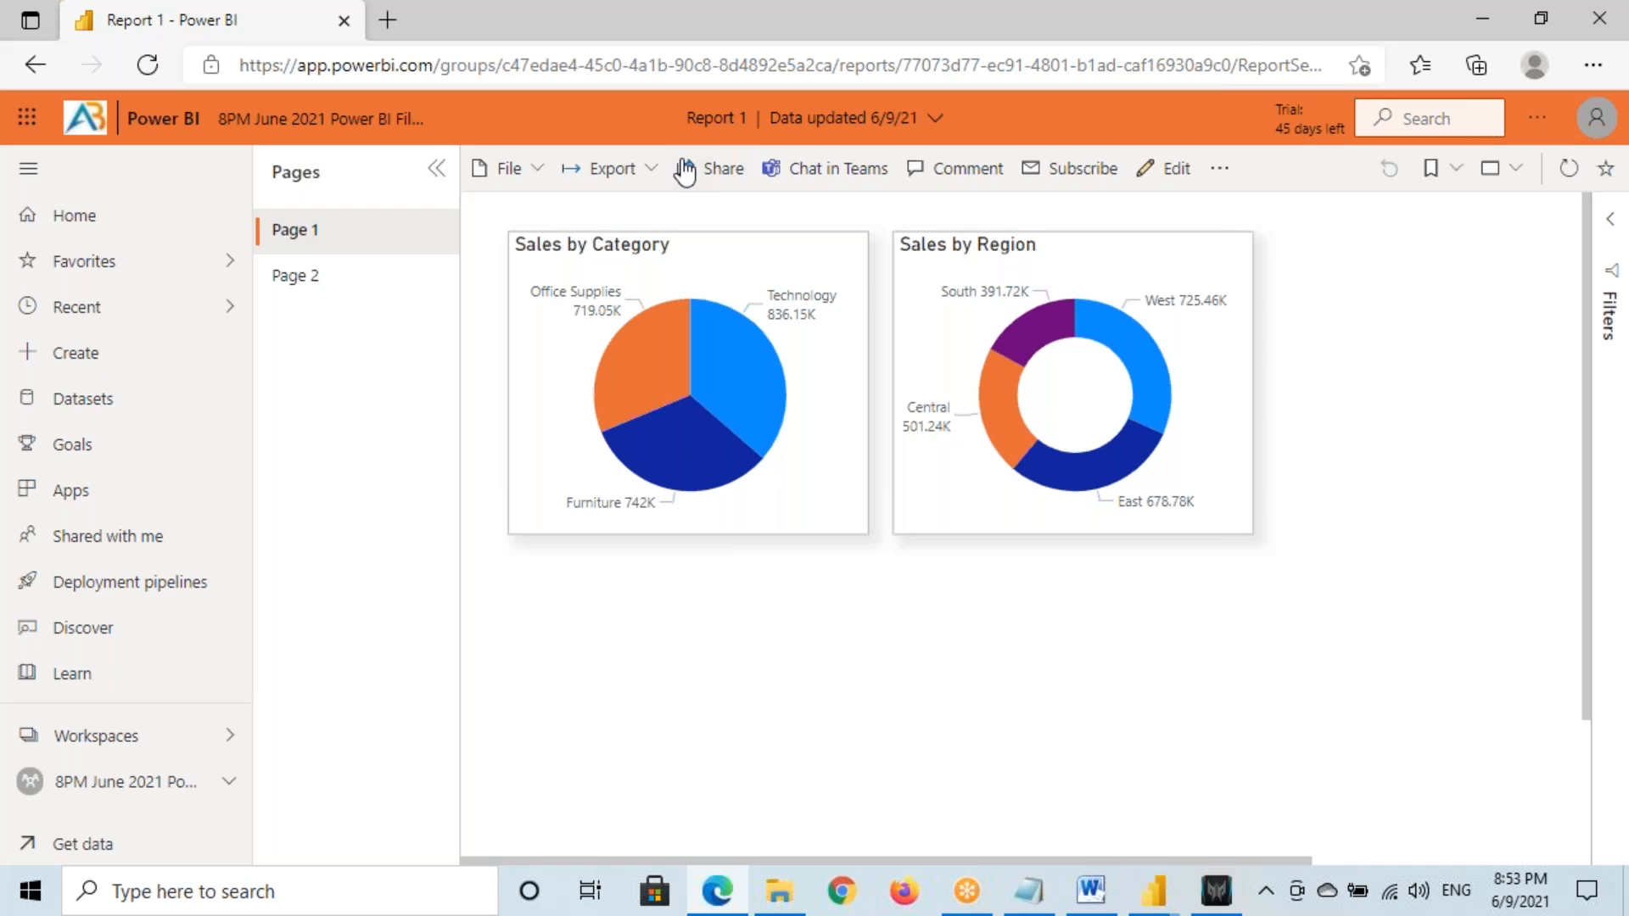
{"action": "left_click", "coordinate": [127, 781]}
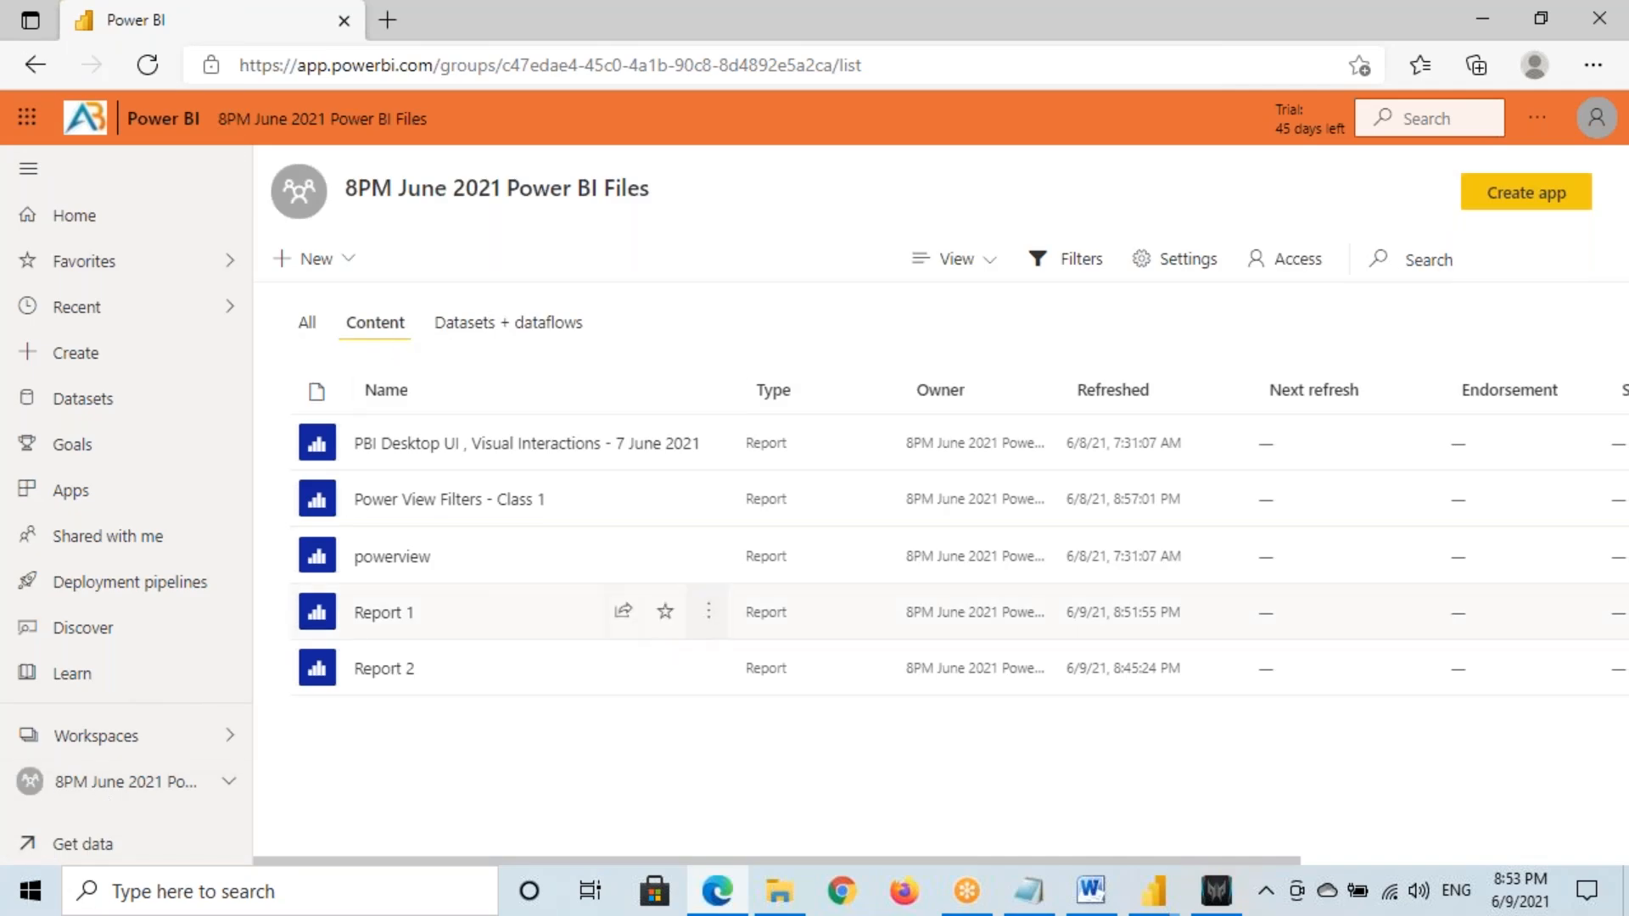
Turn on Cross-report drill through in Report 1's settings and save
{"action": "left_click", "coordinate": [709, 620]}
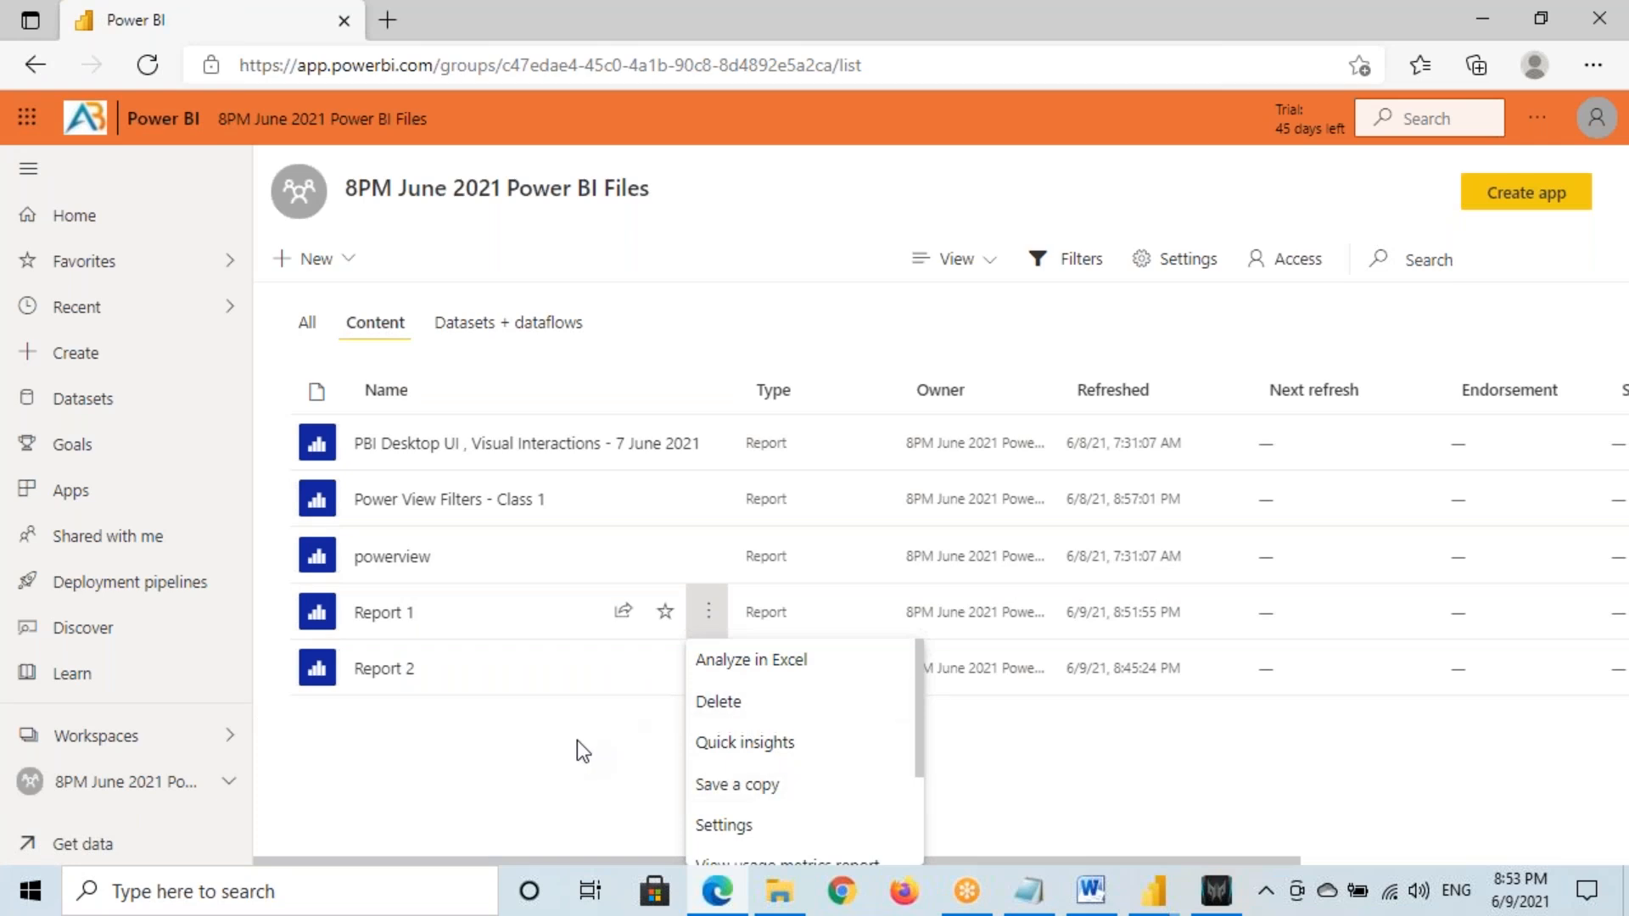
{"action": "left_click", "coordinate": [704, 604]}
{"action": "left_click", "coordinate": [705, 609]}
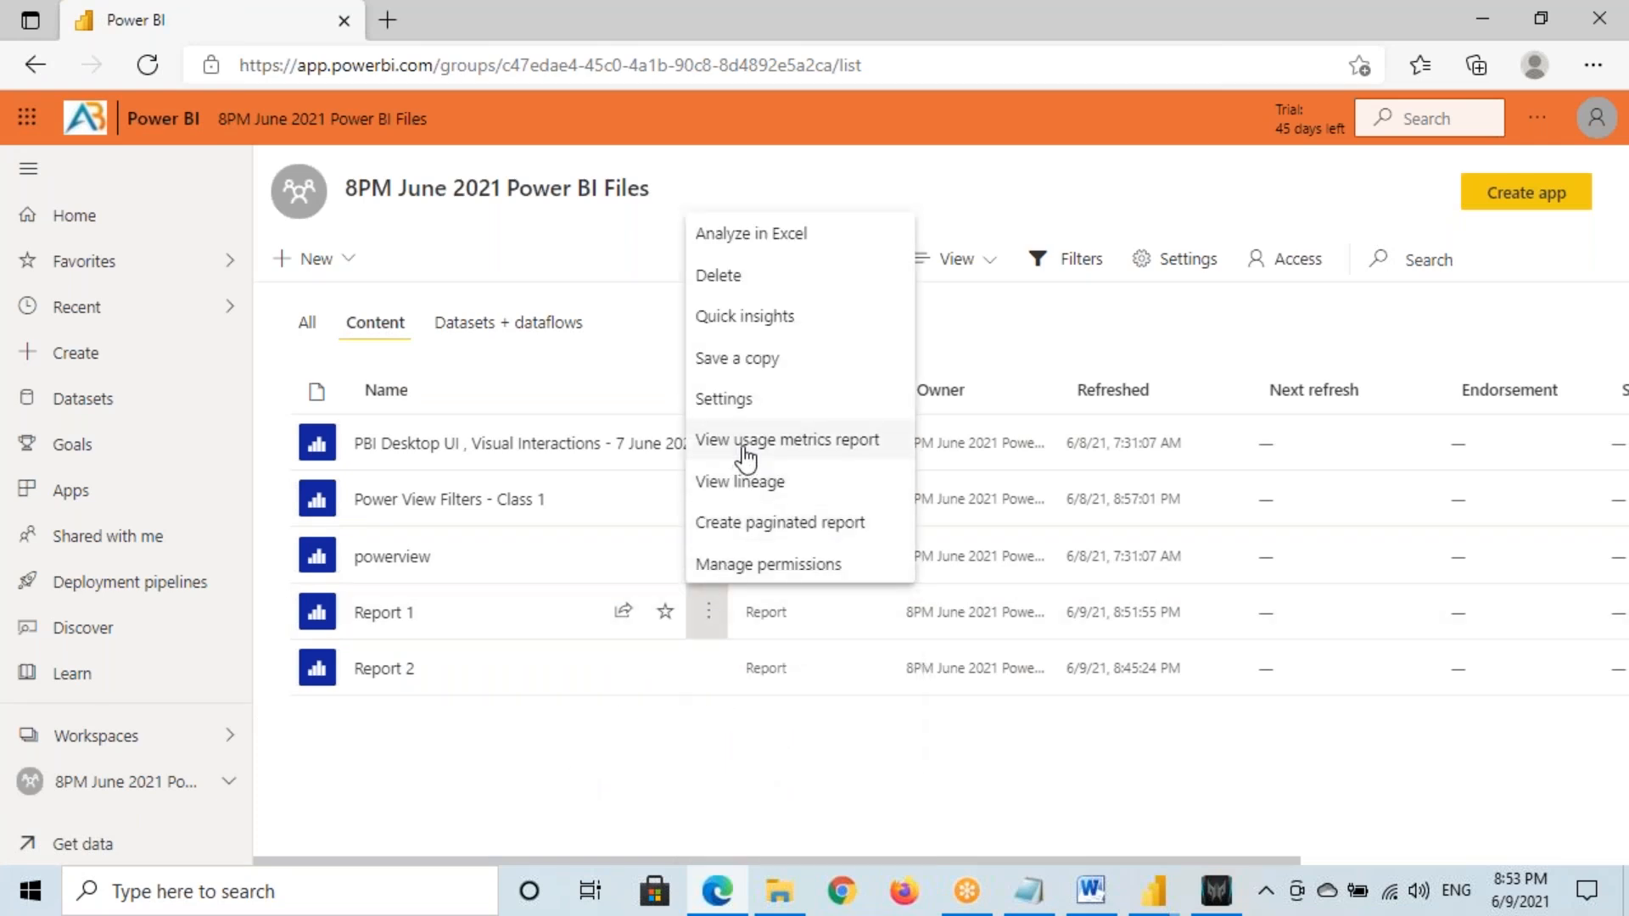
{"action": "left_click", "coordinate": [735, 401]}
{"action": "scroll", "coordinate": [1179, 501], "scroll_direction": "down", "scroll_amount": 10}
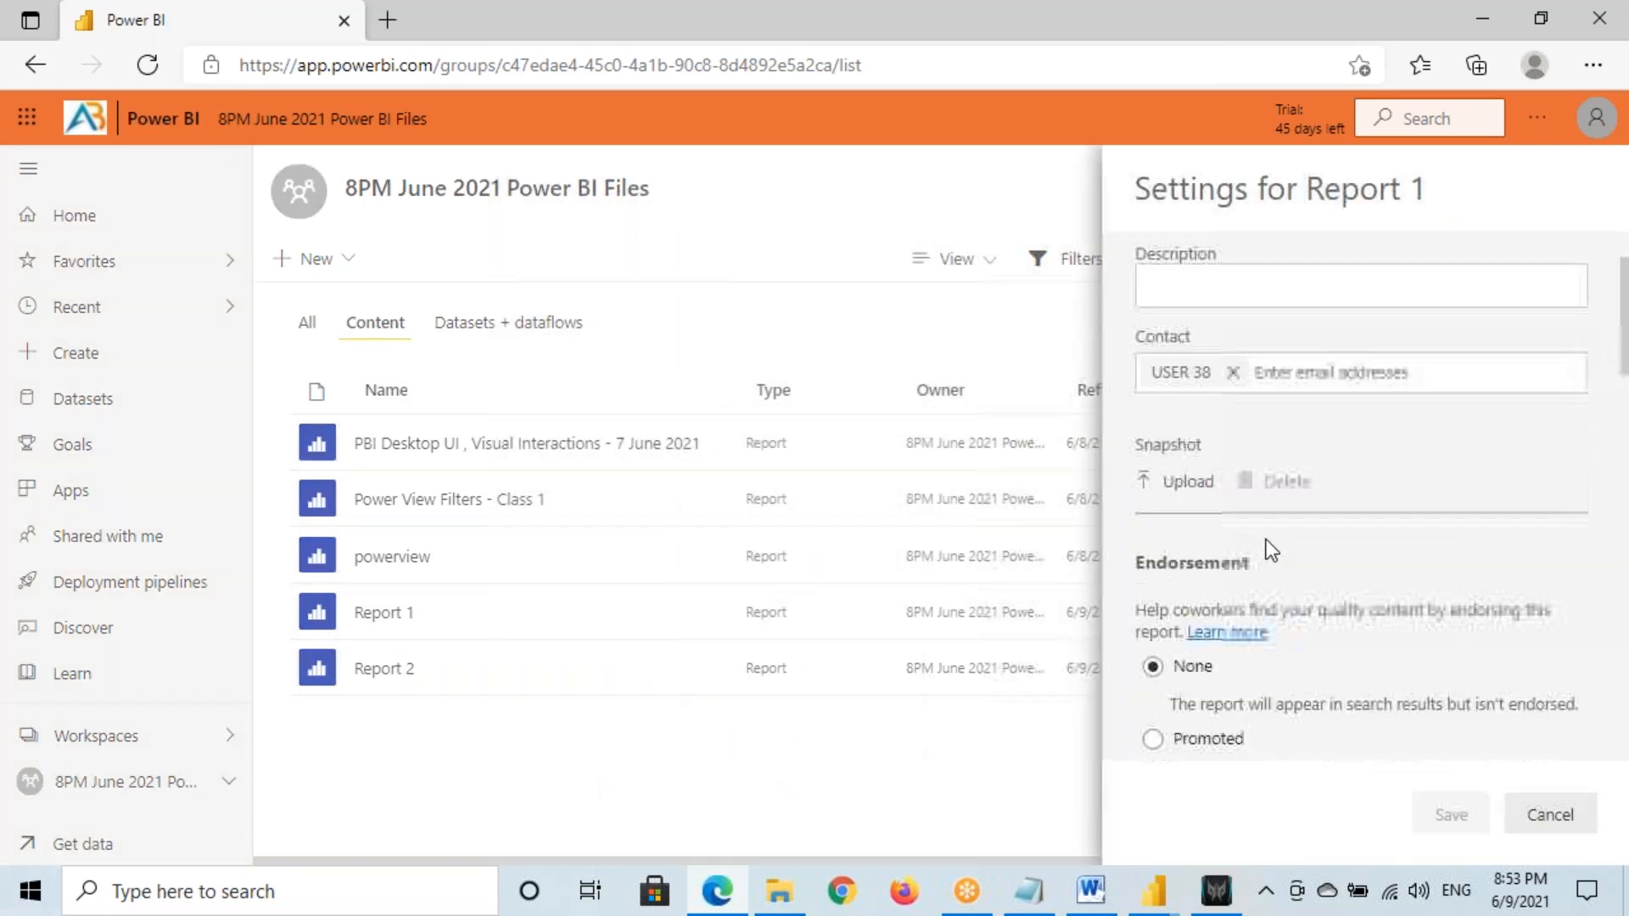
{"action": "scroll", "coordinate": [1366, 497], "scroll_direction": "down", "scroll_amount": 6}
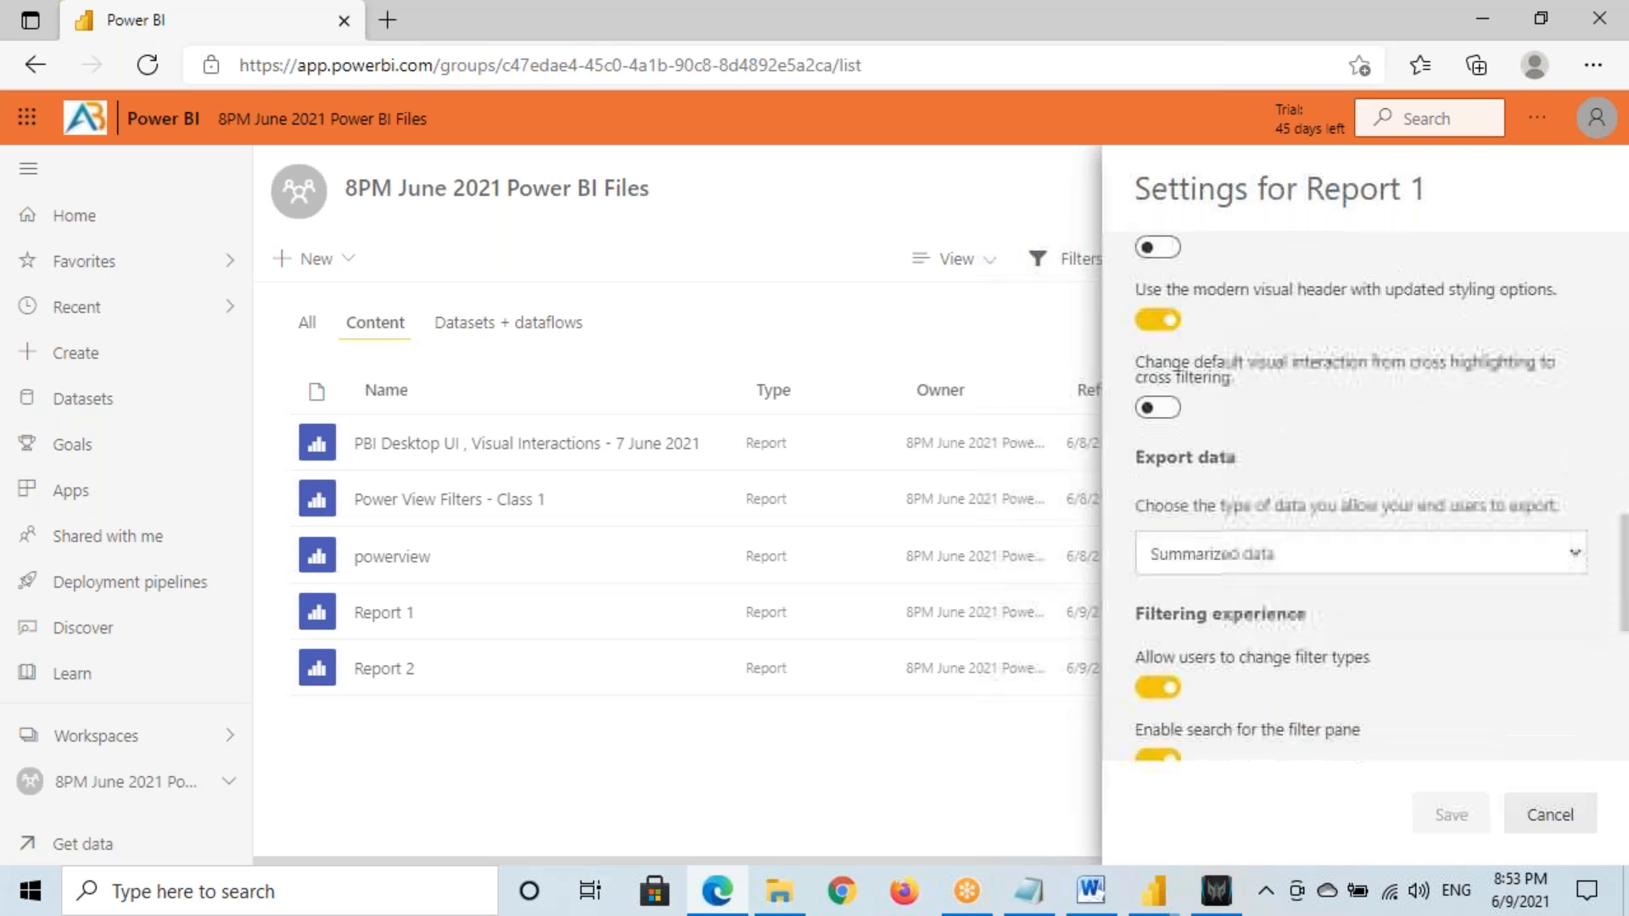
{"action": "left_click_drag", "start_coordinate": [1205, 495], "coordinate": [1360, 501]}
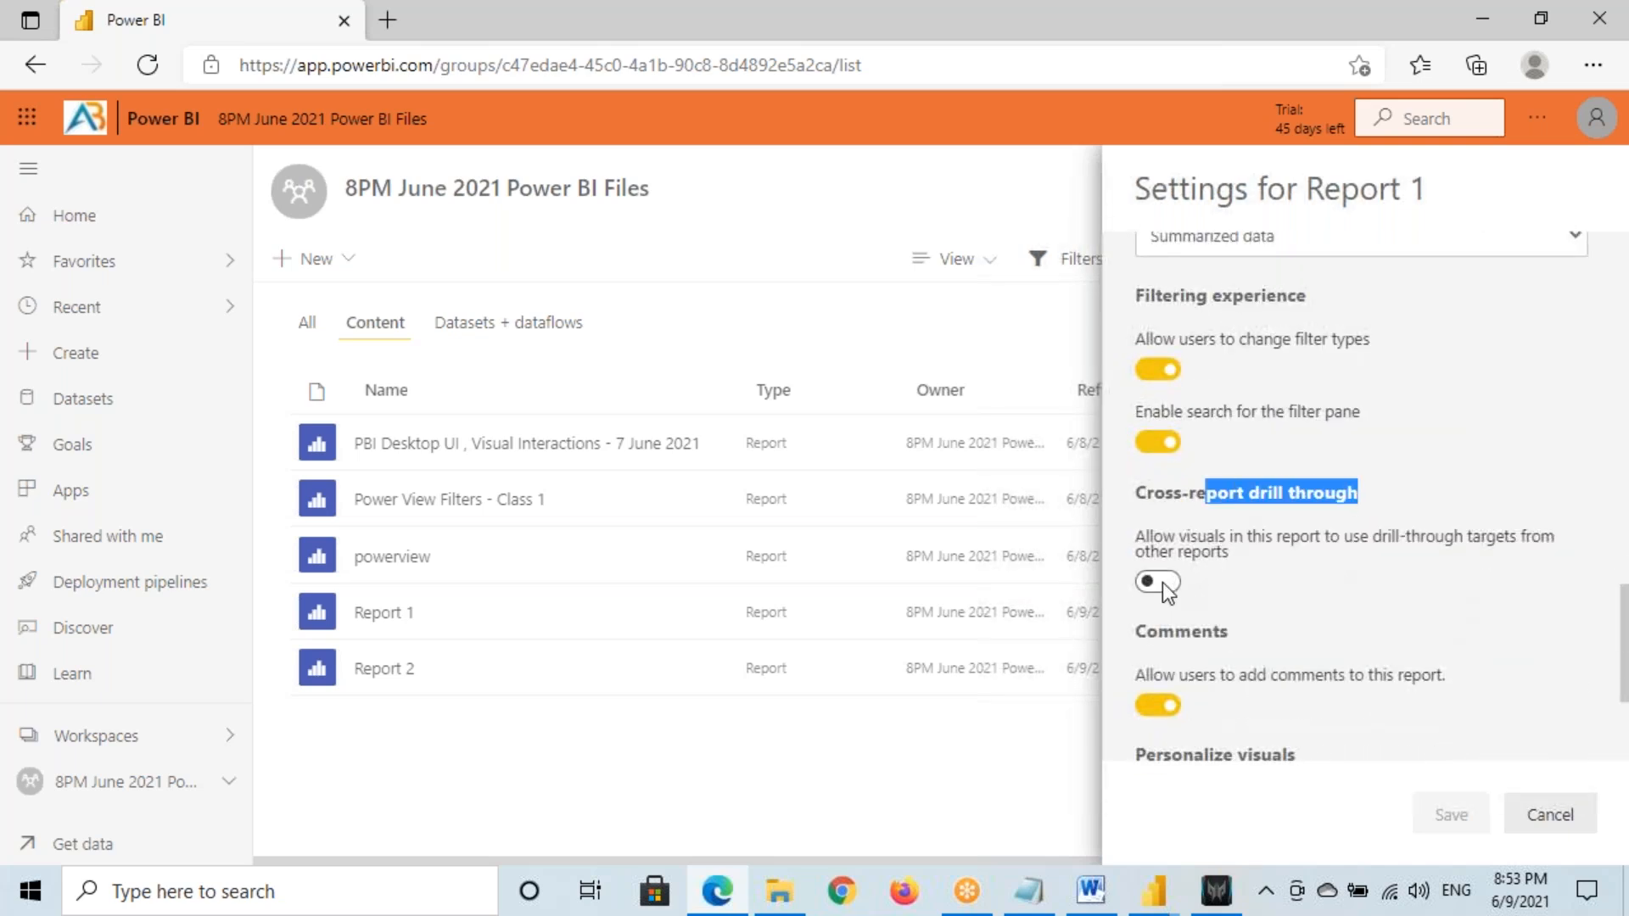
{"action": "left_click", "coordinate": [1451, 814]}
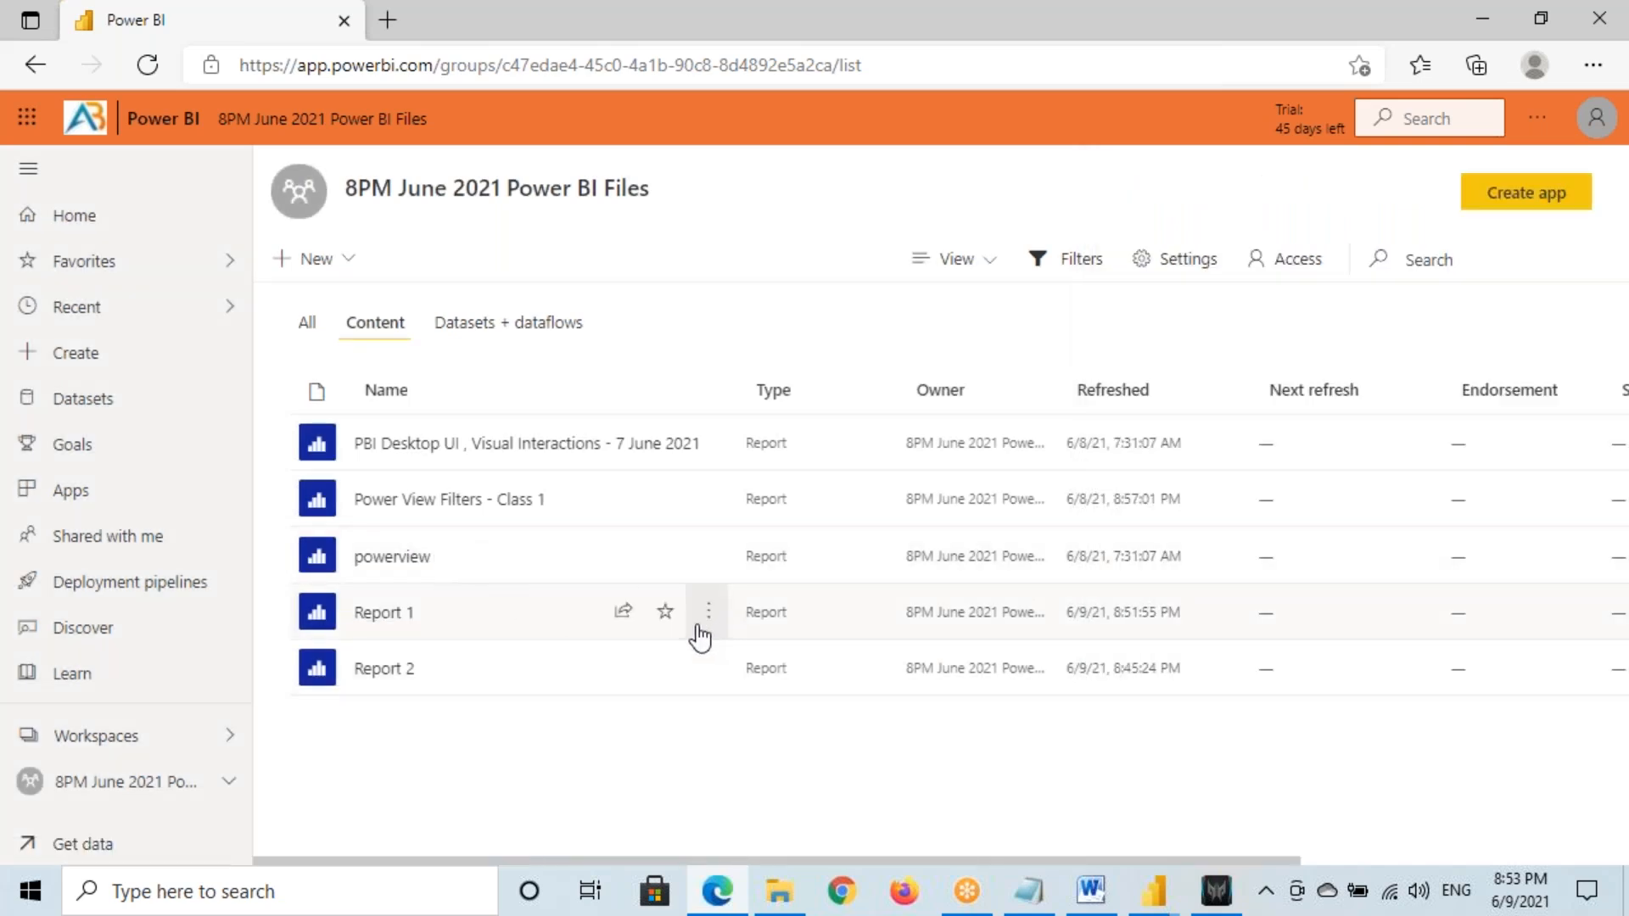
Drill through from Report 1's West slice to Report 2's Page 1, then go back
{"action": "left_click", "coordinate": [429, 618]}
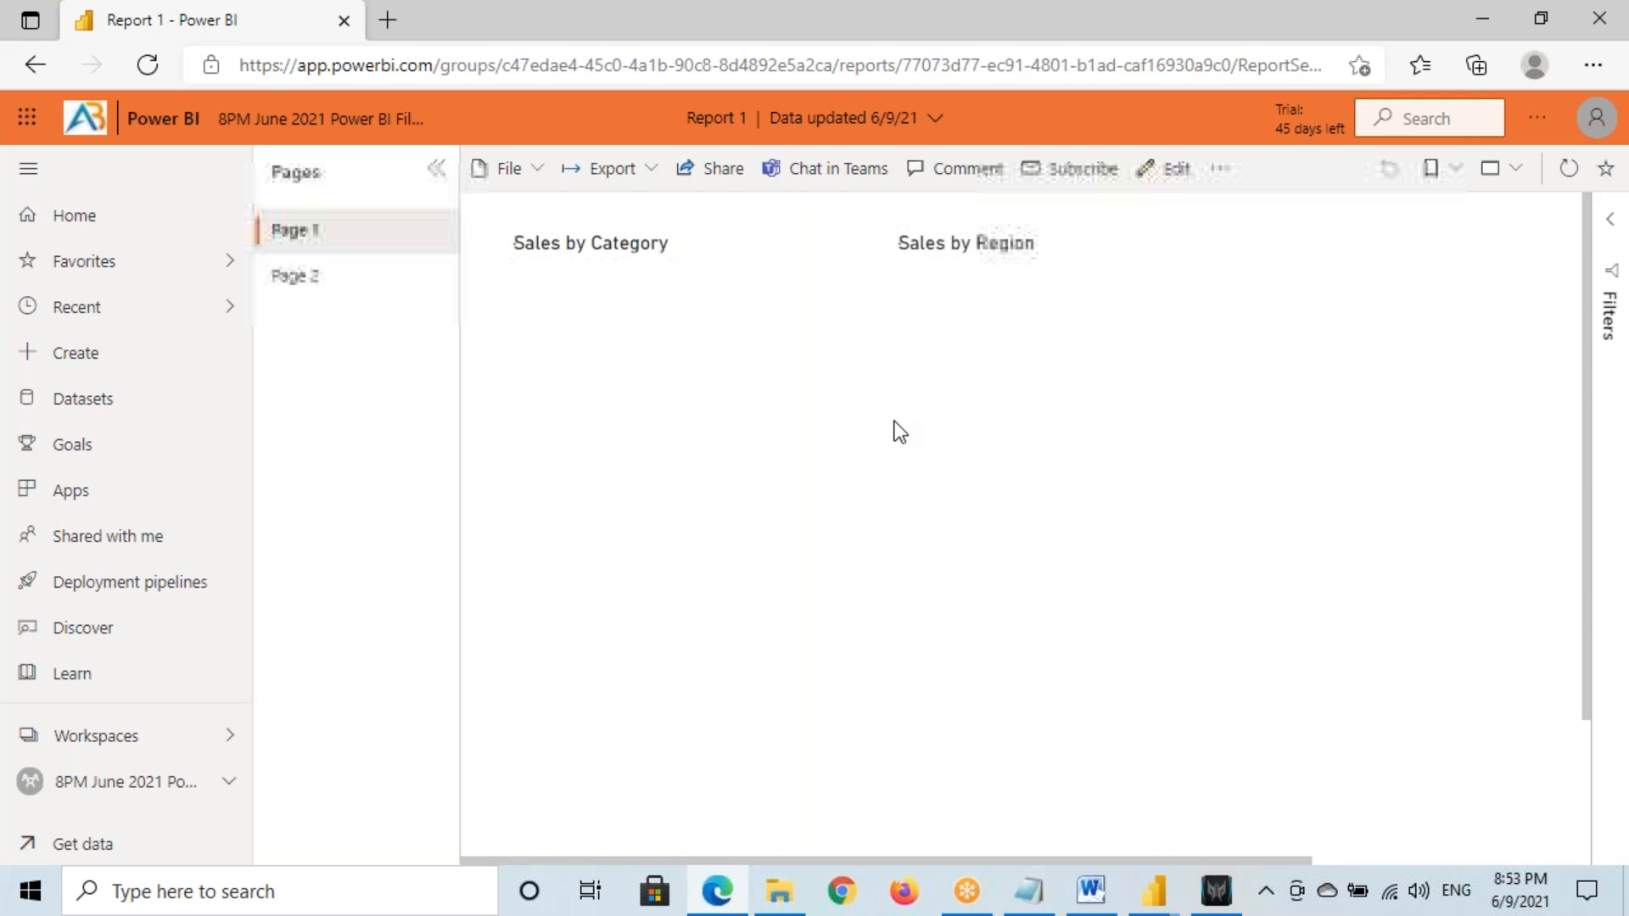
{"action": "right_click", "coordinate": [1131, 350]}
{"action": "mouse_move", "coordinate": [1328, 502]}
{"action": "left_click", "coordinate": [1477, 502]}
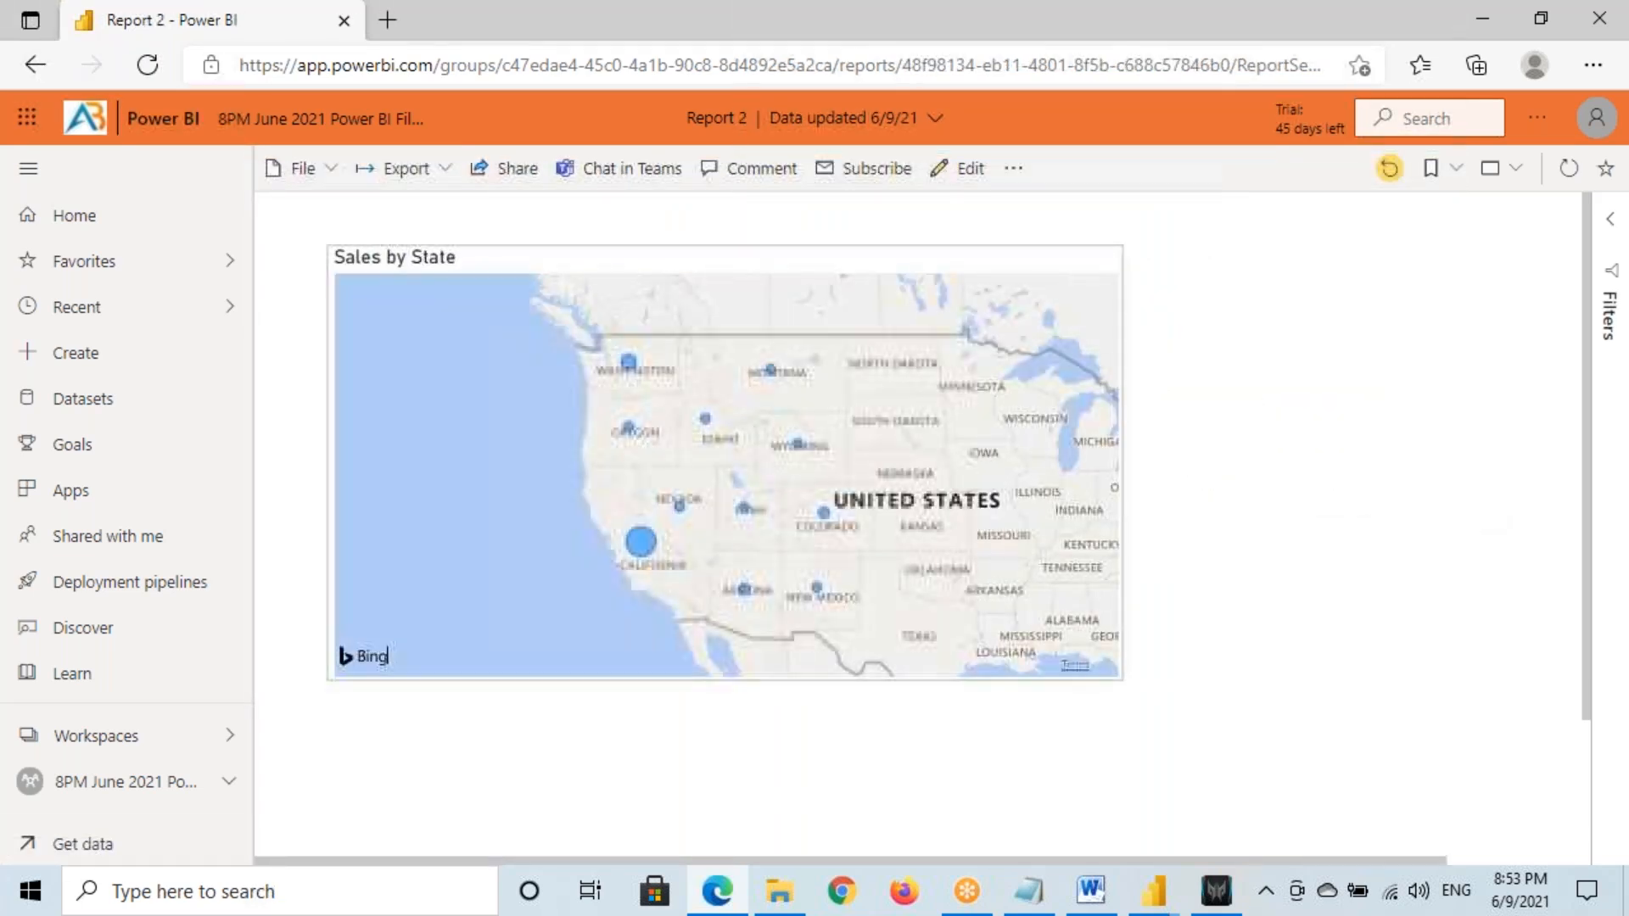
{"action": "left_click", "coordinate": [35, 64]}
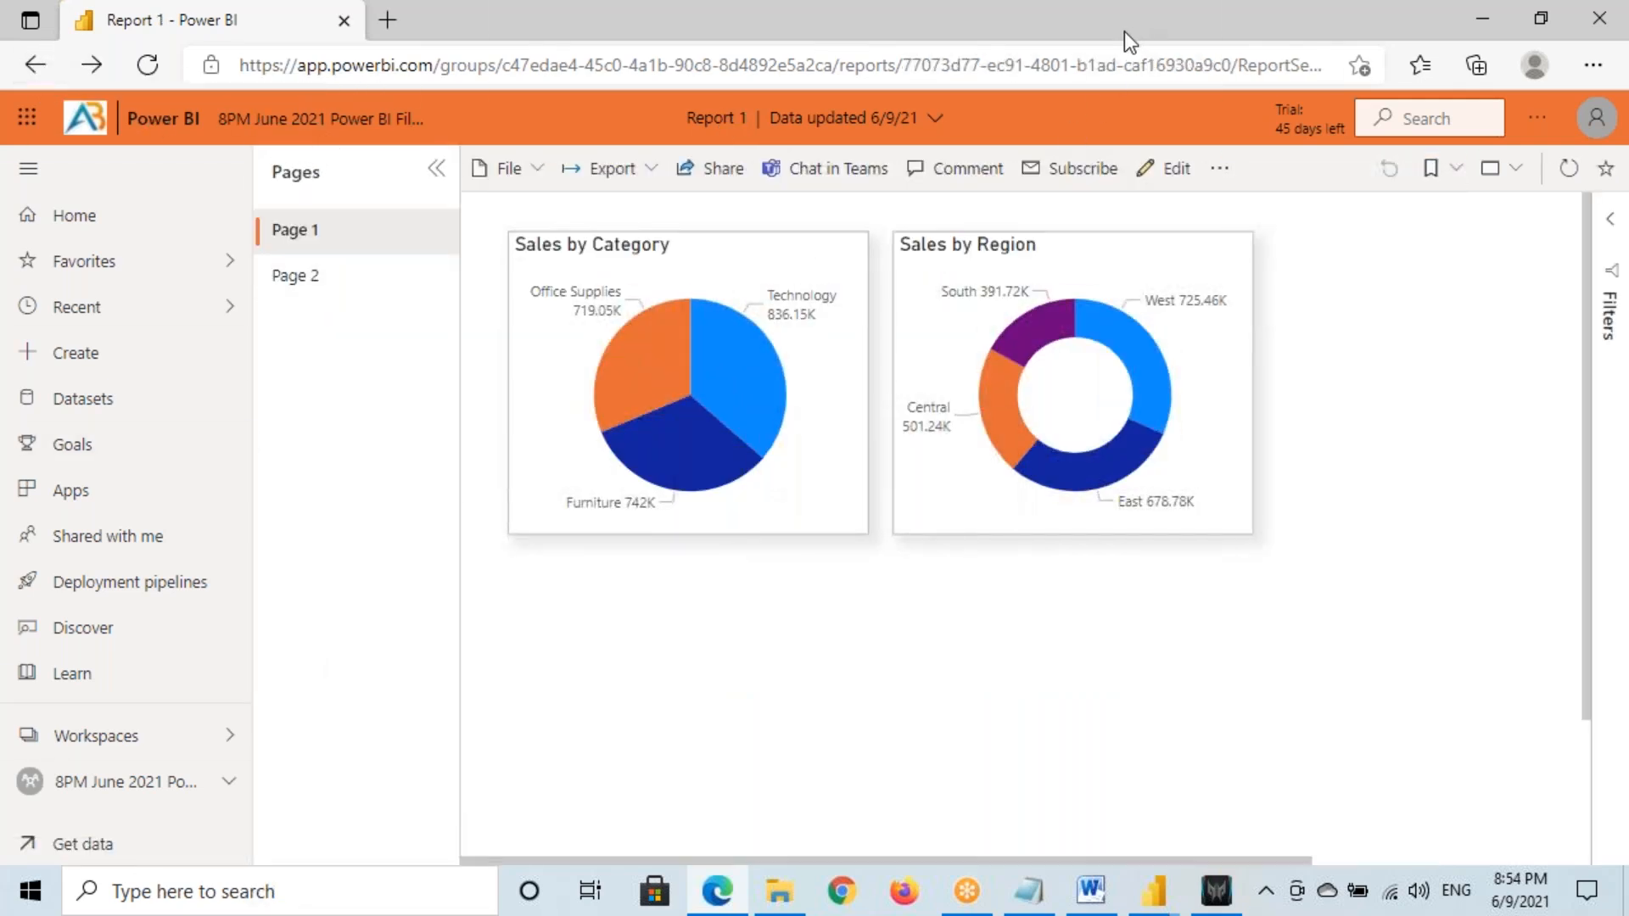
Add a dashed separator line and a 'DrillThrough' line at the end of the notes
{"action": "left_click", "coordinate": [1028, 891]}
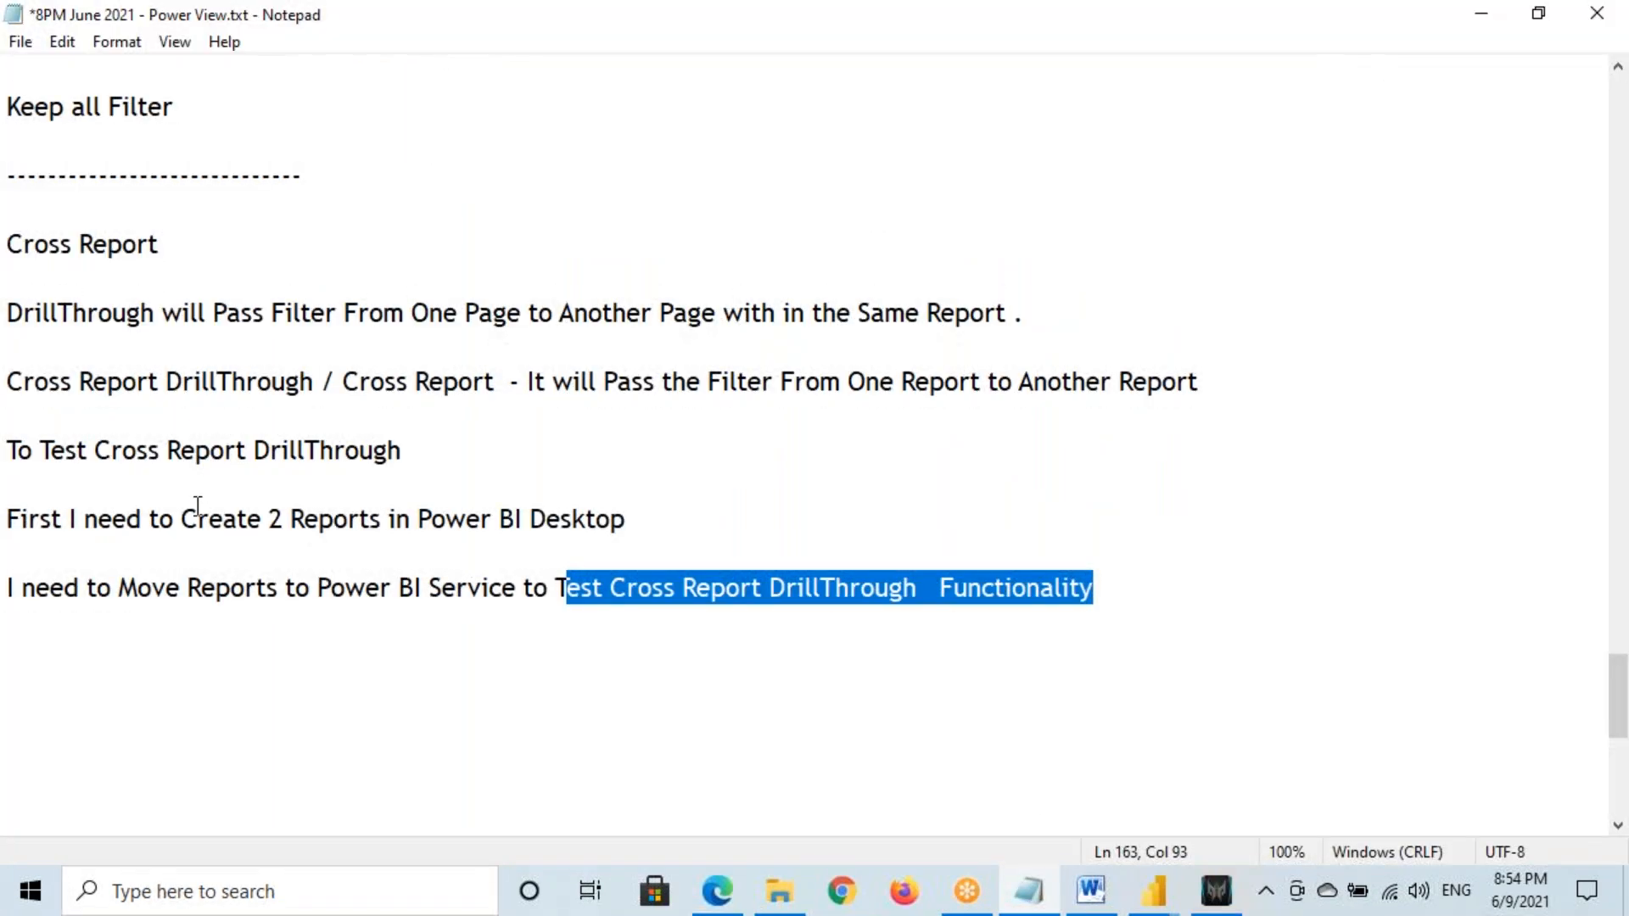
{"action": "scroll", "coordinate": [615, 425], "scroll_direction": "up", "scroll_amount": 3}
{"action": "scroll", "coordinate": [622, 411], "scroll_direction": "down", "scroll_amount": 6}
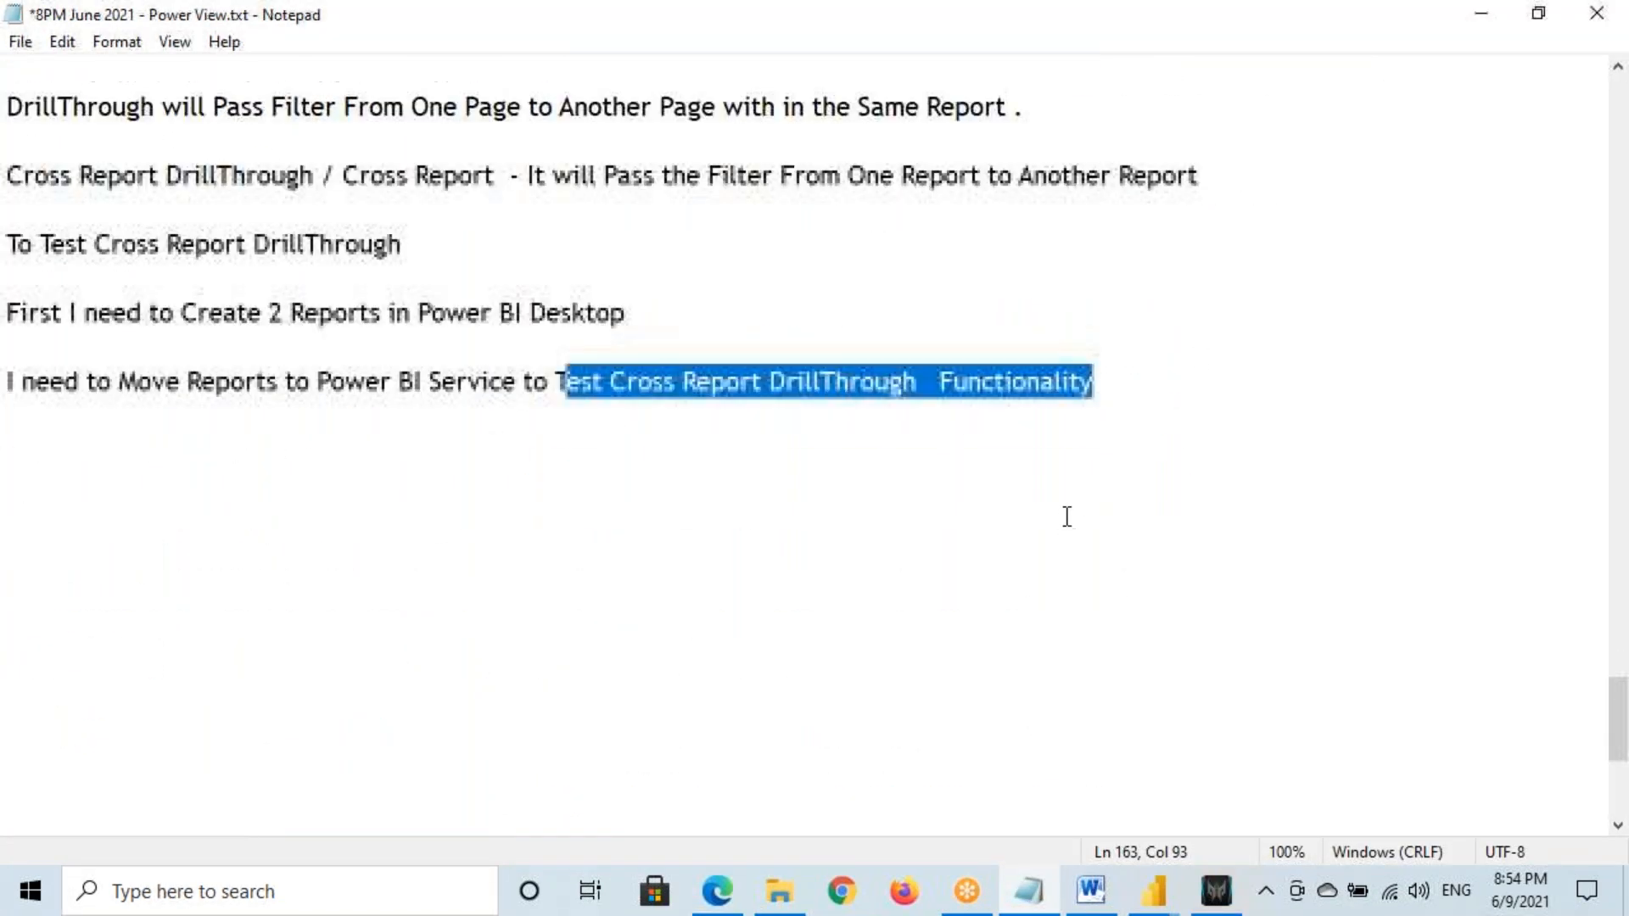
{"action": "left_click", "coordinate": [1125, 395]}
{"action": "type", "text": "-------------------"}
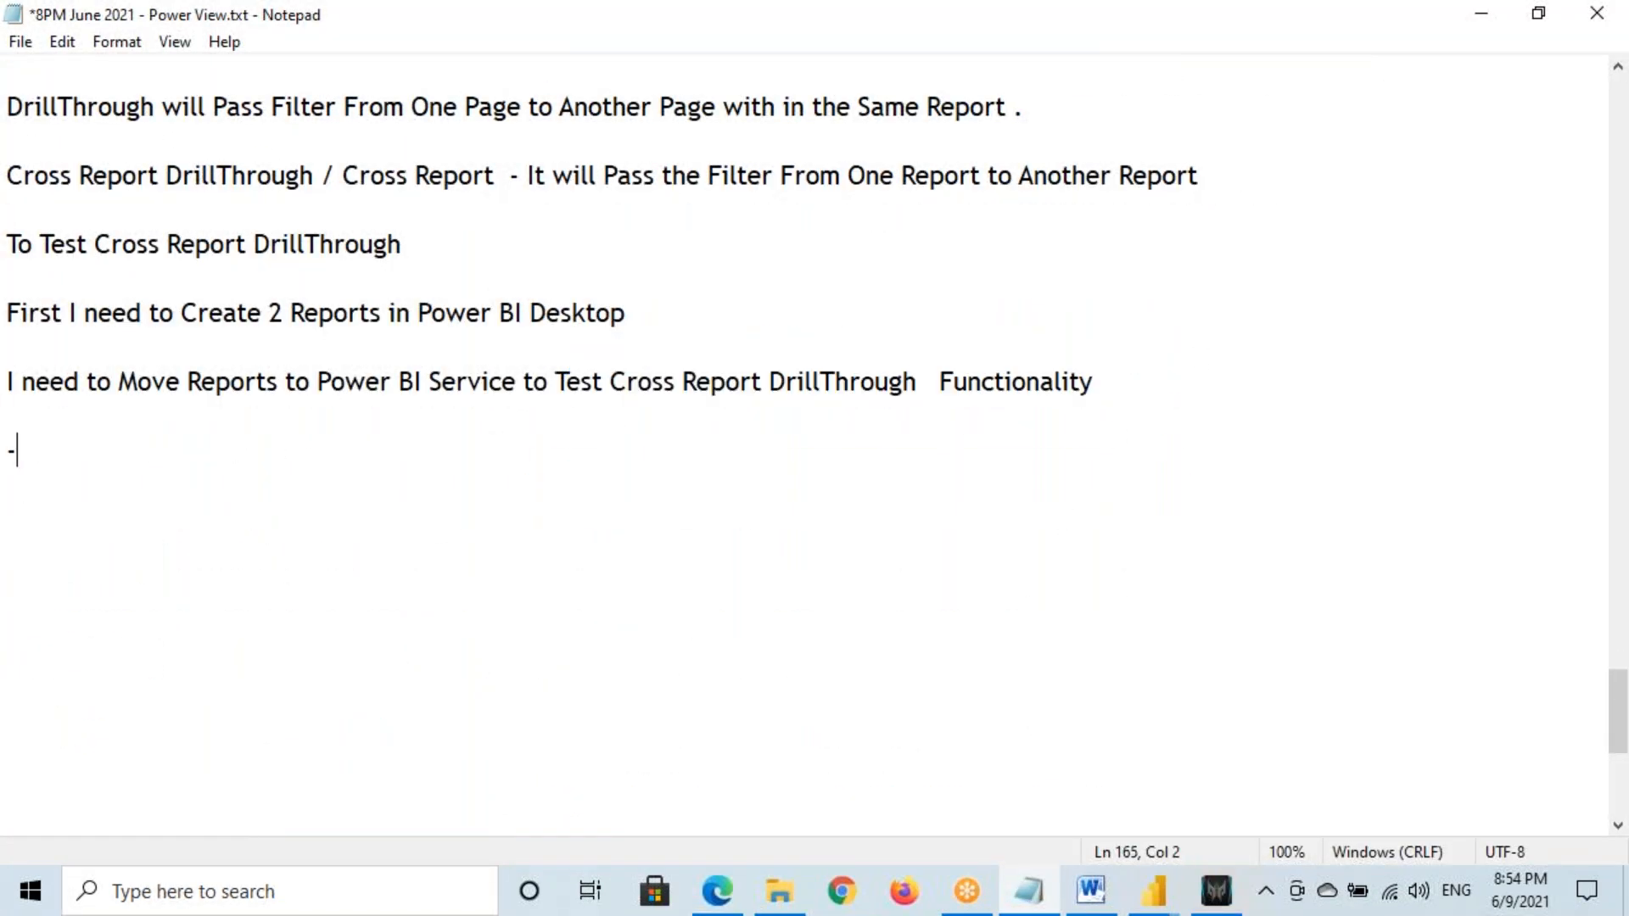
{"action": "key", "text": "Return"}
{"action": "key", "text": "Return"}
{"action": "type", "text": "DrillThrough"}
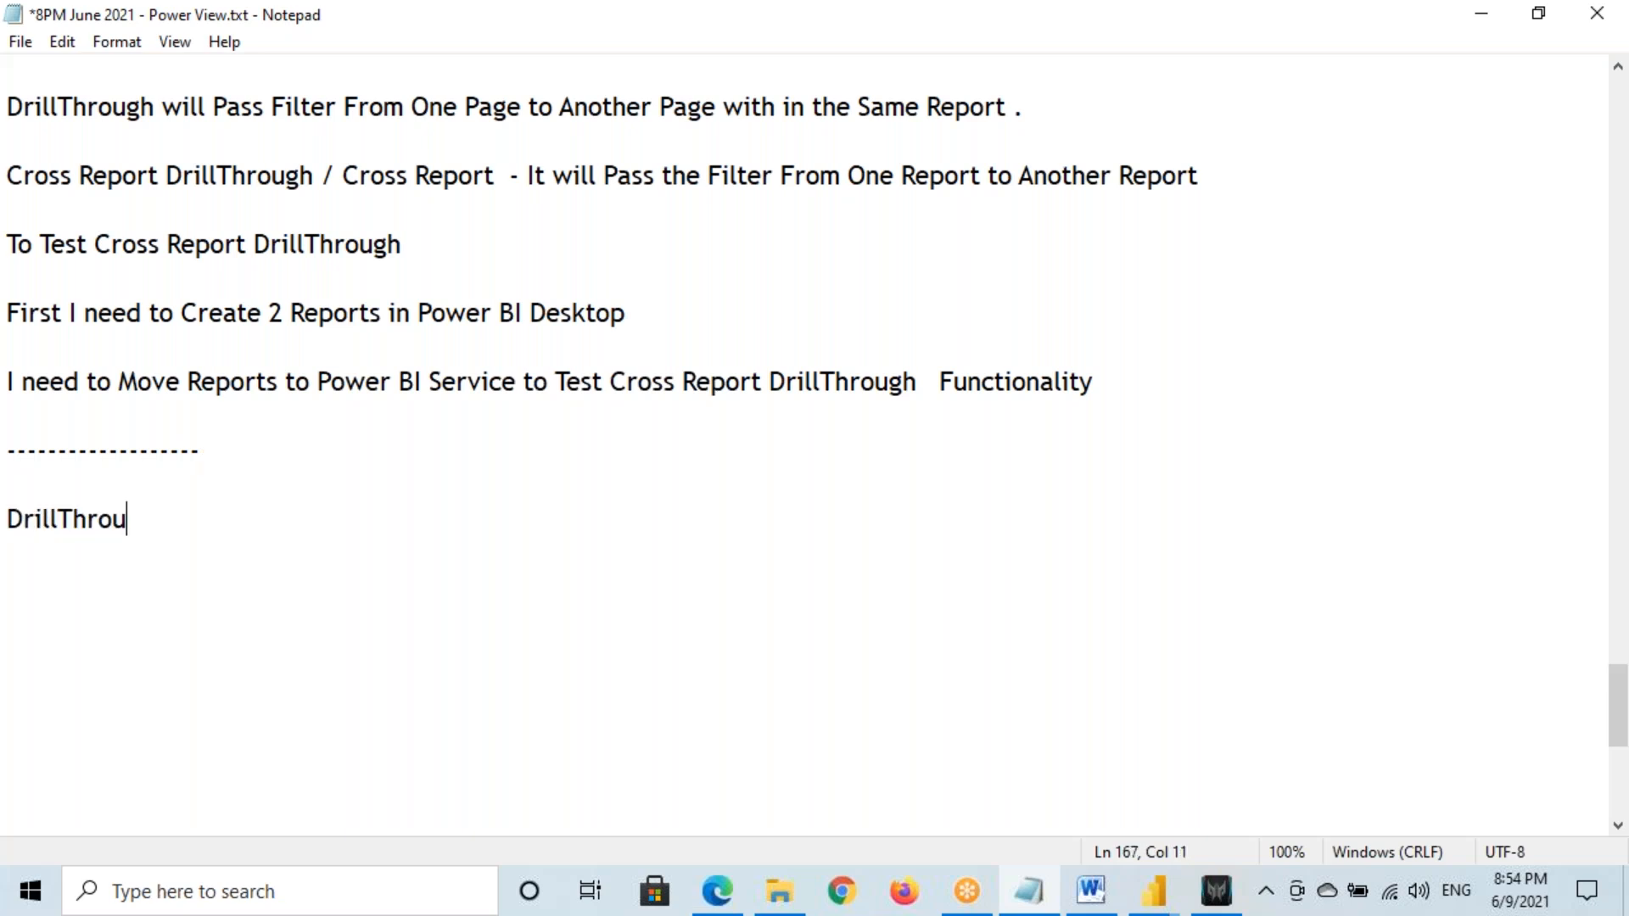
{"action": "key", "text": "Return"}
Add 'Cross Report DrillThrough' and 'Keep All Filters' lines below DrillThrough
{"action": "left_click_drag", "start_coordinate": [10, 176], "coordinate": [314, 174]}
{"action": "key", "text": "ctrl+c"}
{"action": "left_click", "coordinate": [12, 556]}
{"action": "key", "text": "ctrl+v"}
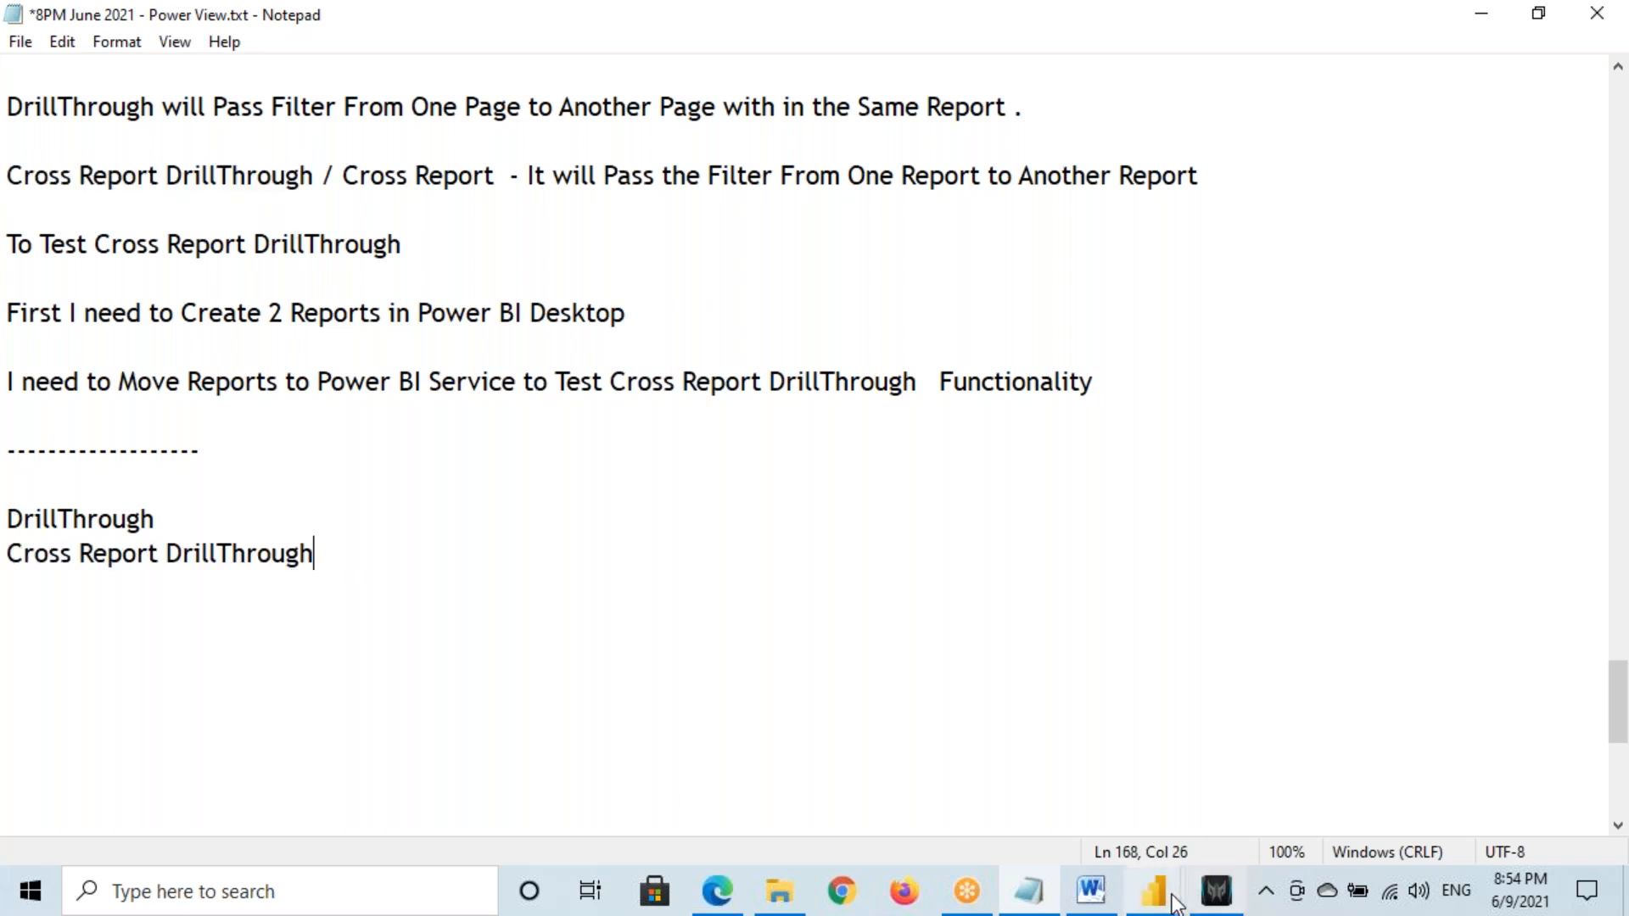
{"action": "mouse_move", "coordinate": [1180, 903]}
{"action": "left_click", "coordinate": [1243, 831]}
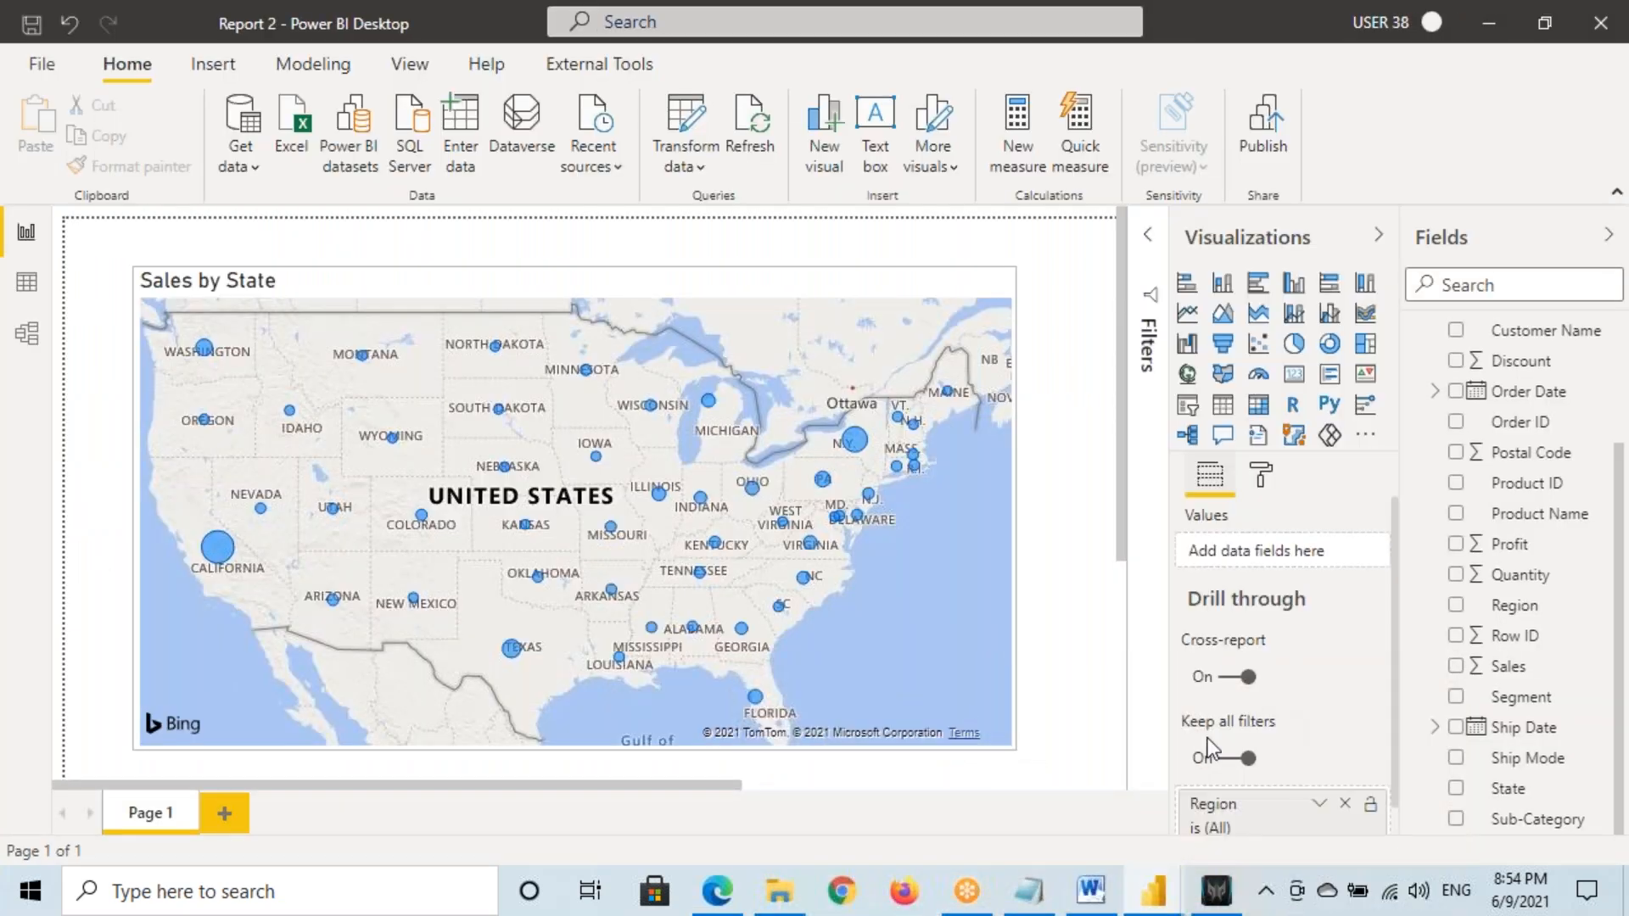
{"action": "key", "text": "alt+Tab"}
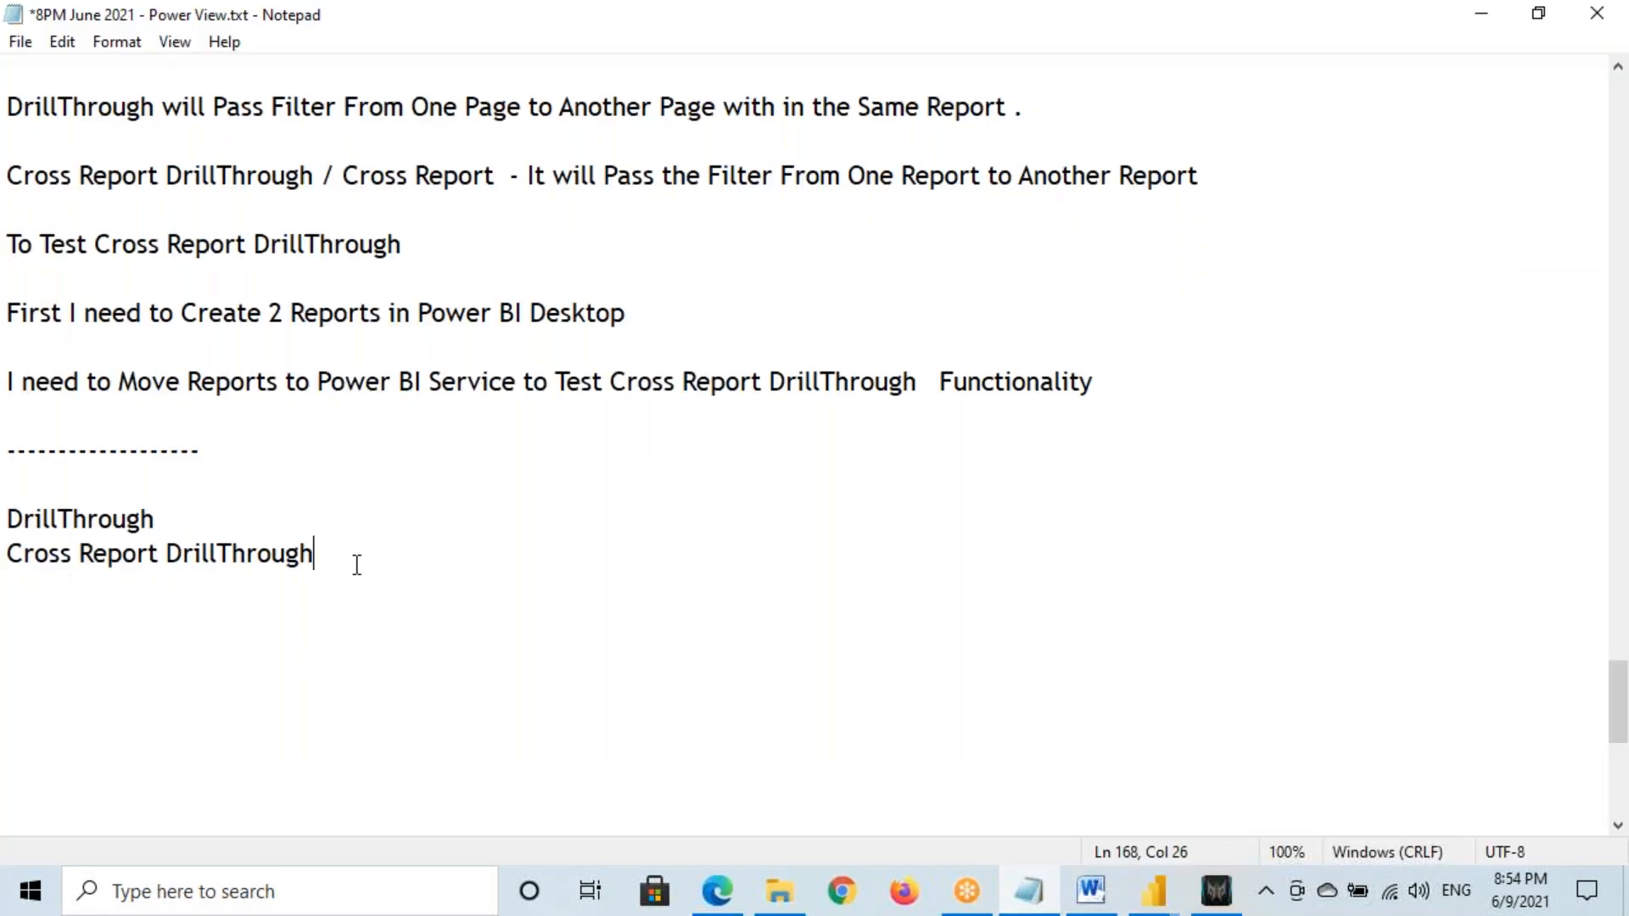
{"action": "key", "text": "Return"}
{"action": "type", "text": "Keep All Filters"}
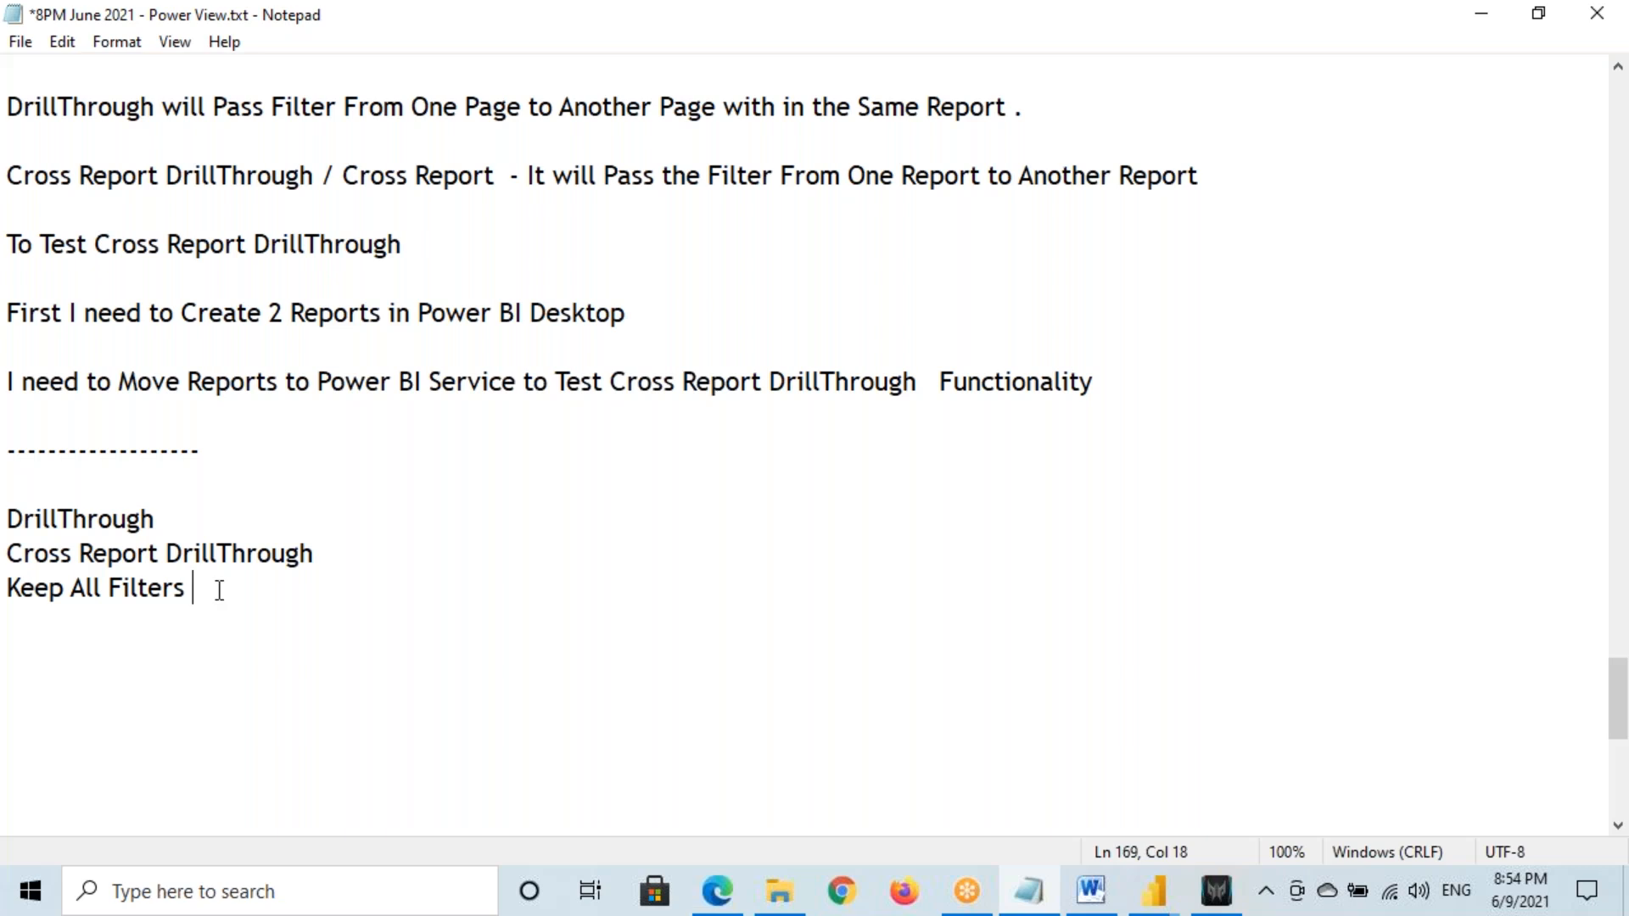
{"action": "left_click_drag", "start_coordinate": [9, 518], "coordinate": [214, 592]}
{"action": "left_click", "coordinate": [1167, 901]}
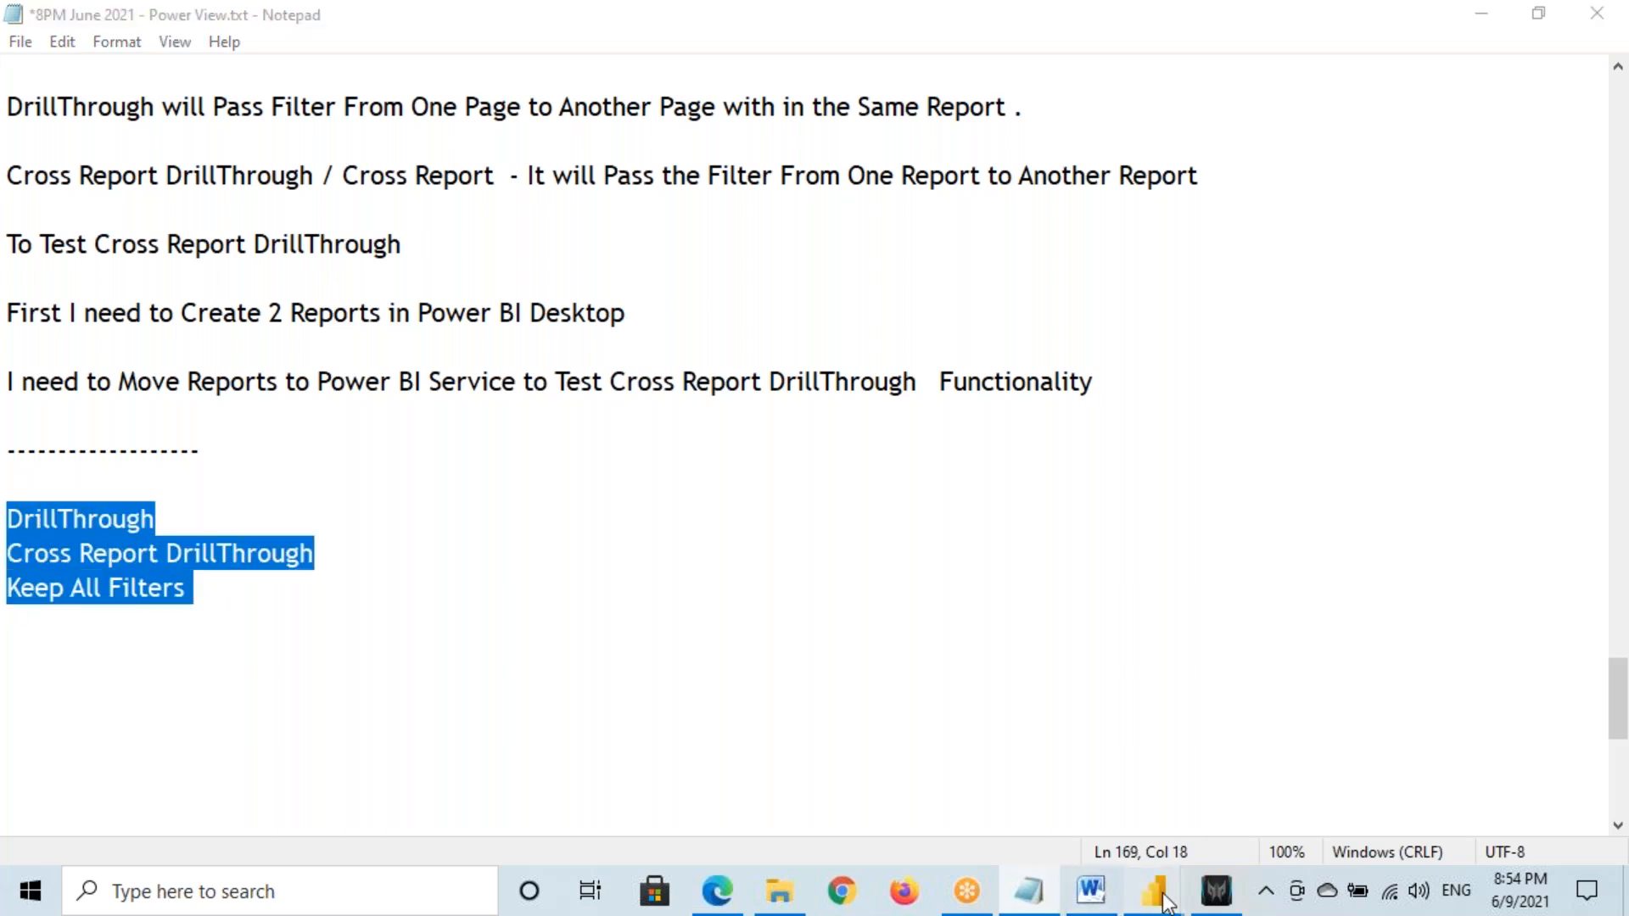
{"action": "left_click", "coordinate": [960, 808]}
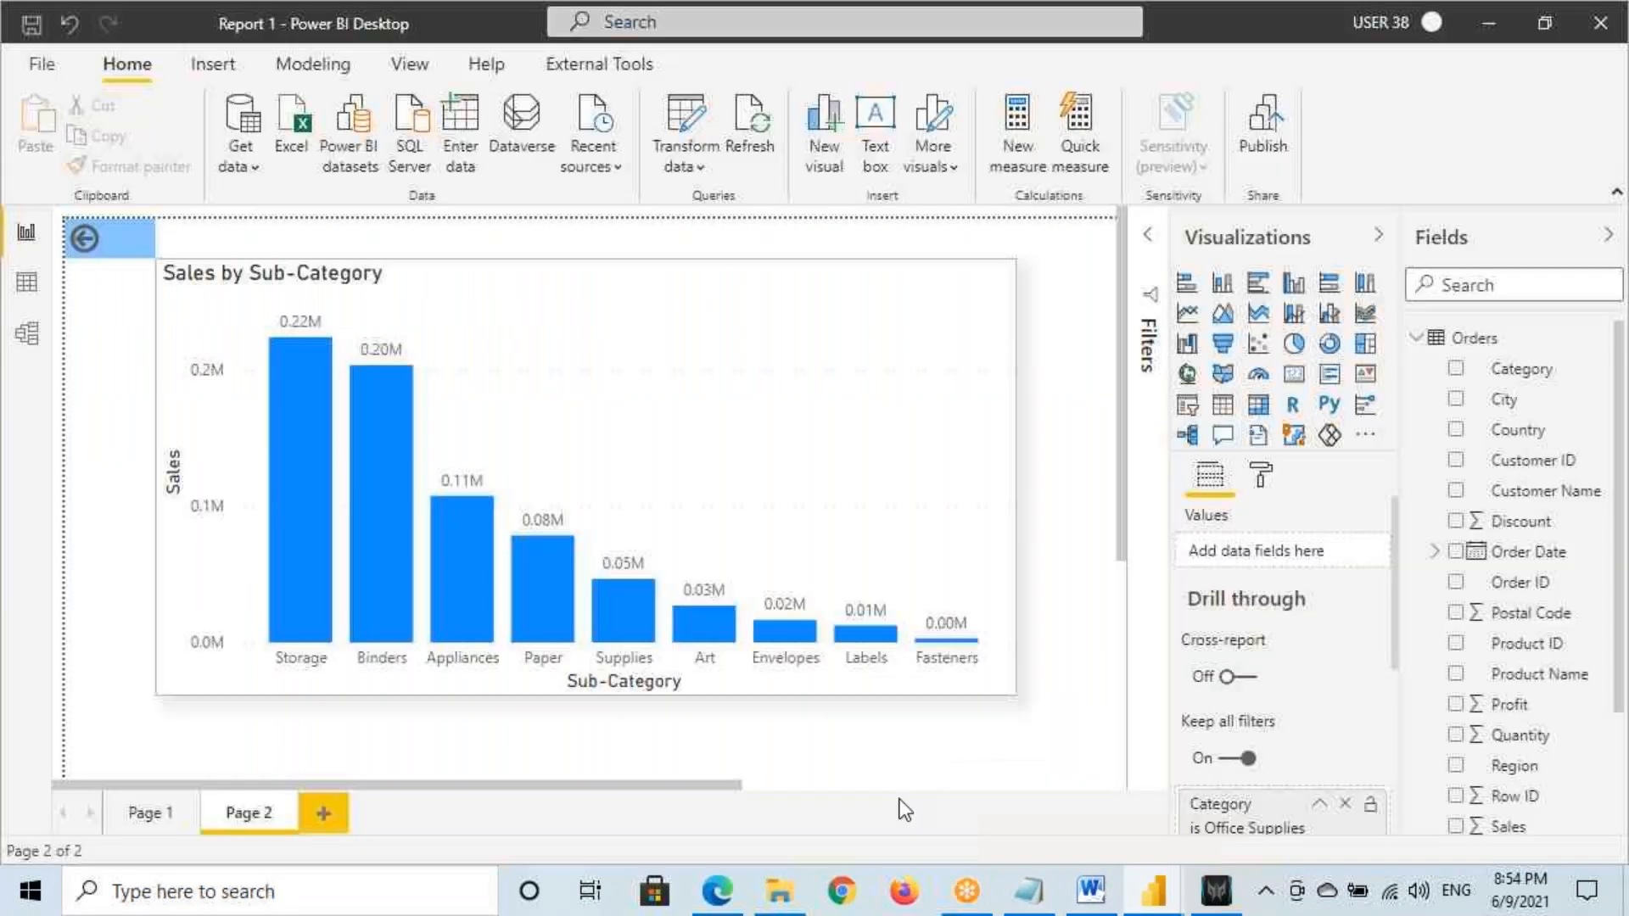
View the category pie chart's drill-through menu on Report 1's Page 1, then return to the notes
{"action": "left_click", "coordinate": [162, 808]}
{"action": "right_click", "coordinate": [383, 421]}
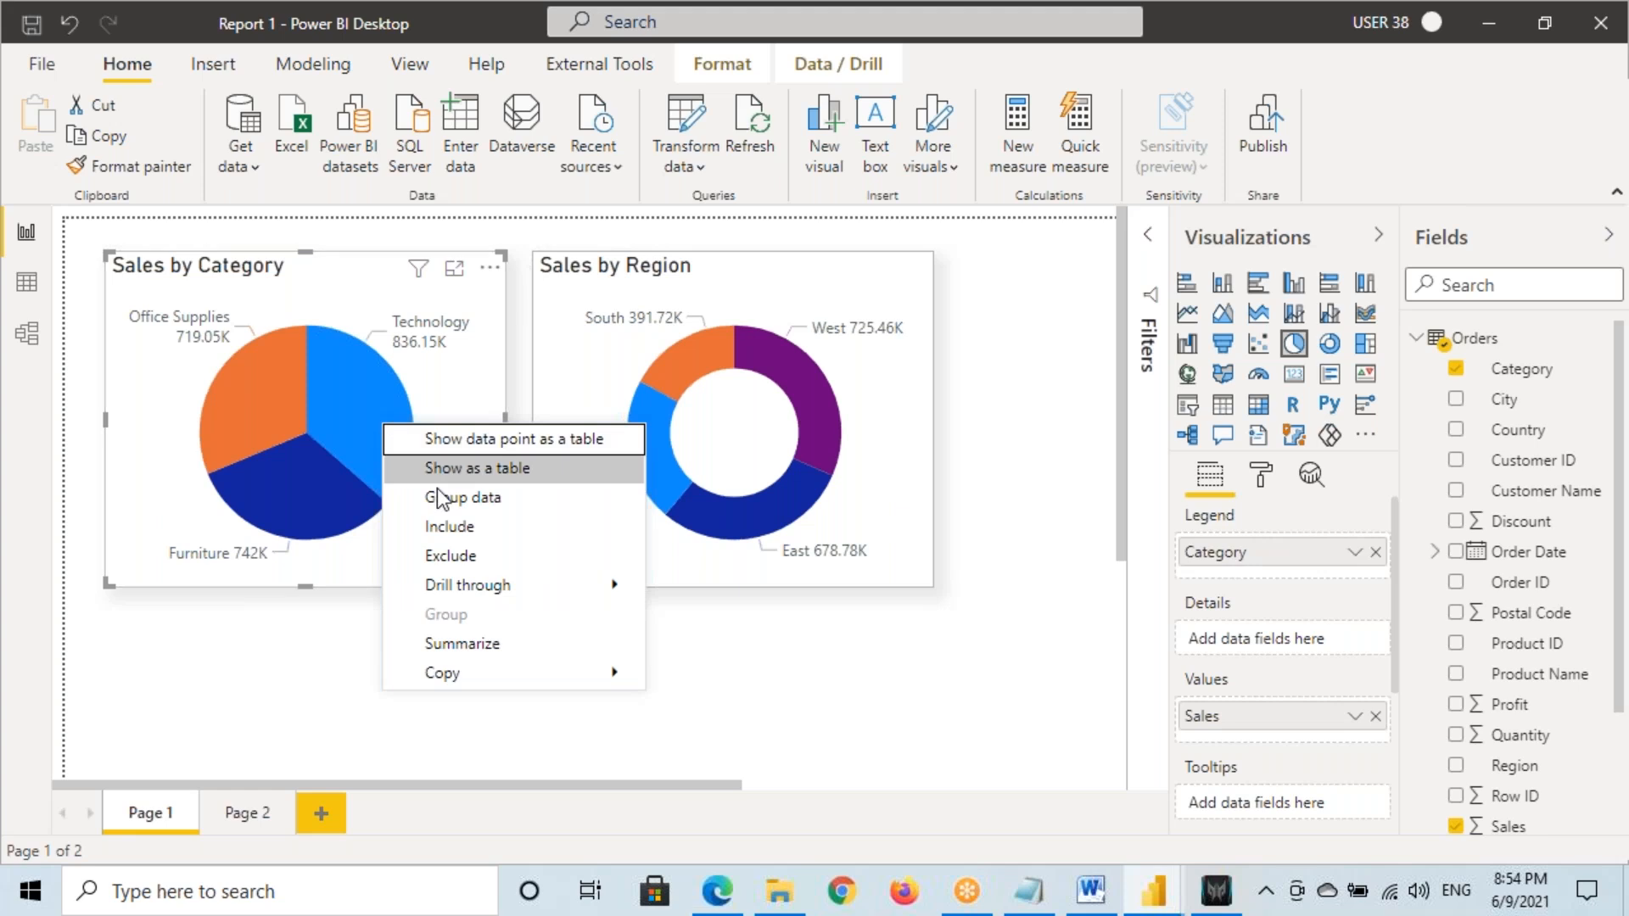
{"action": "left_click", "coordinate": [434, 373]}
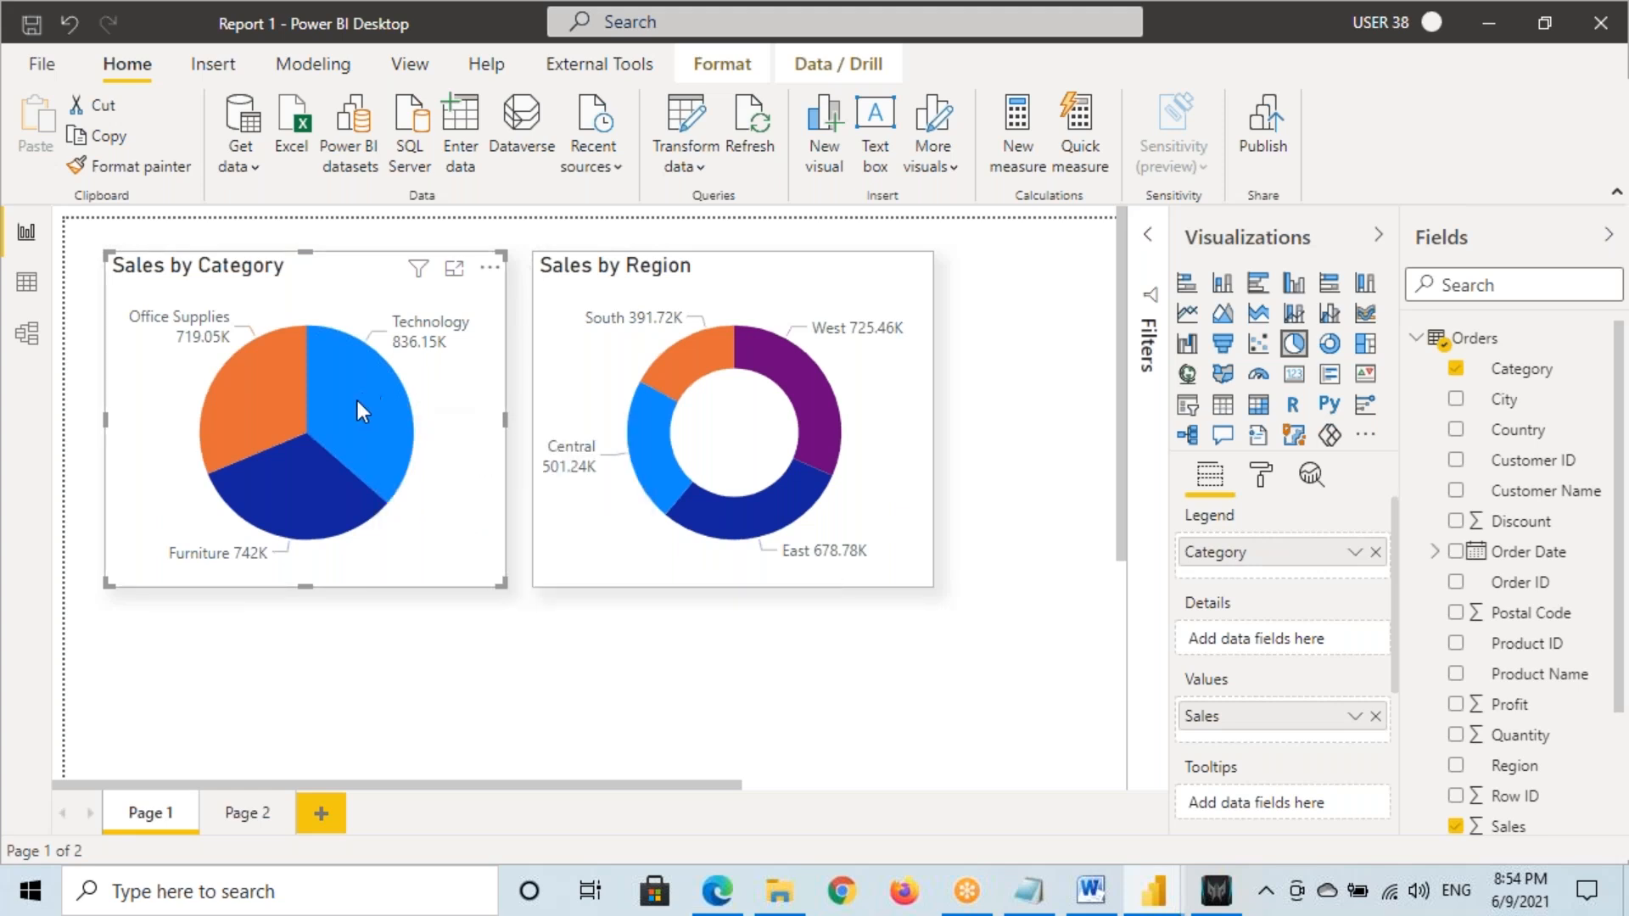
{"action": "mouse_move", "coordinate": [355, 404]}
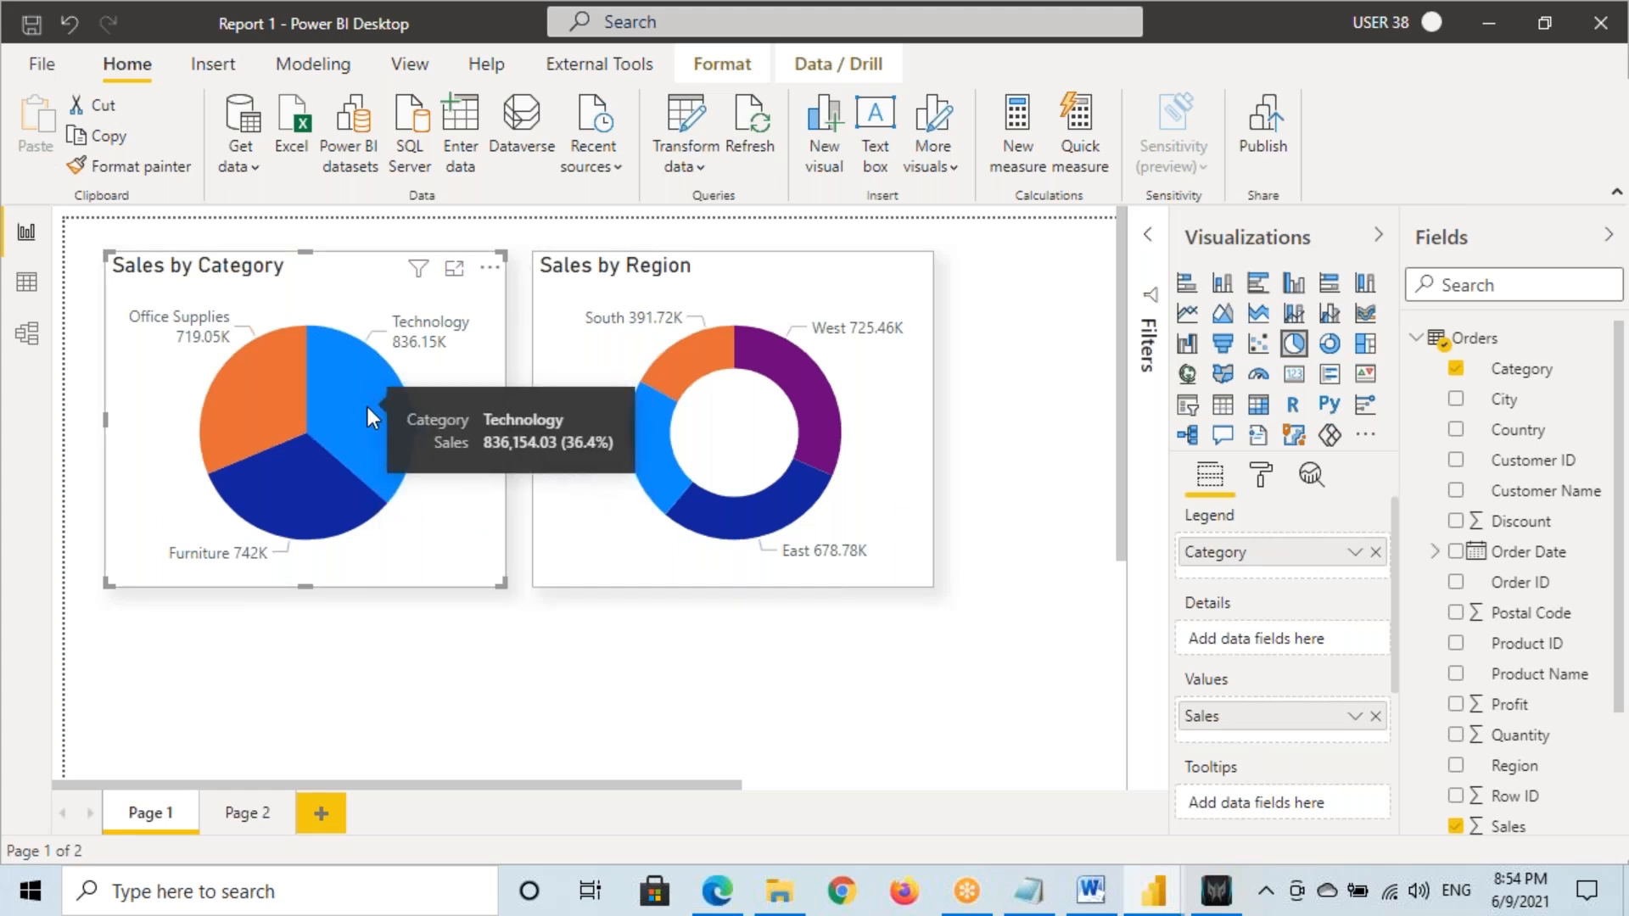
{"action": "left_click_drag", "start_coordinate": [406, 391], "coordinate": [586, 472]}
{"action": "left_click_drag", "start_coordinate": [411, 232], "coordinate": [477, 249]}
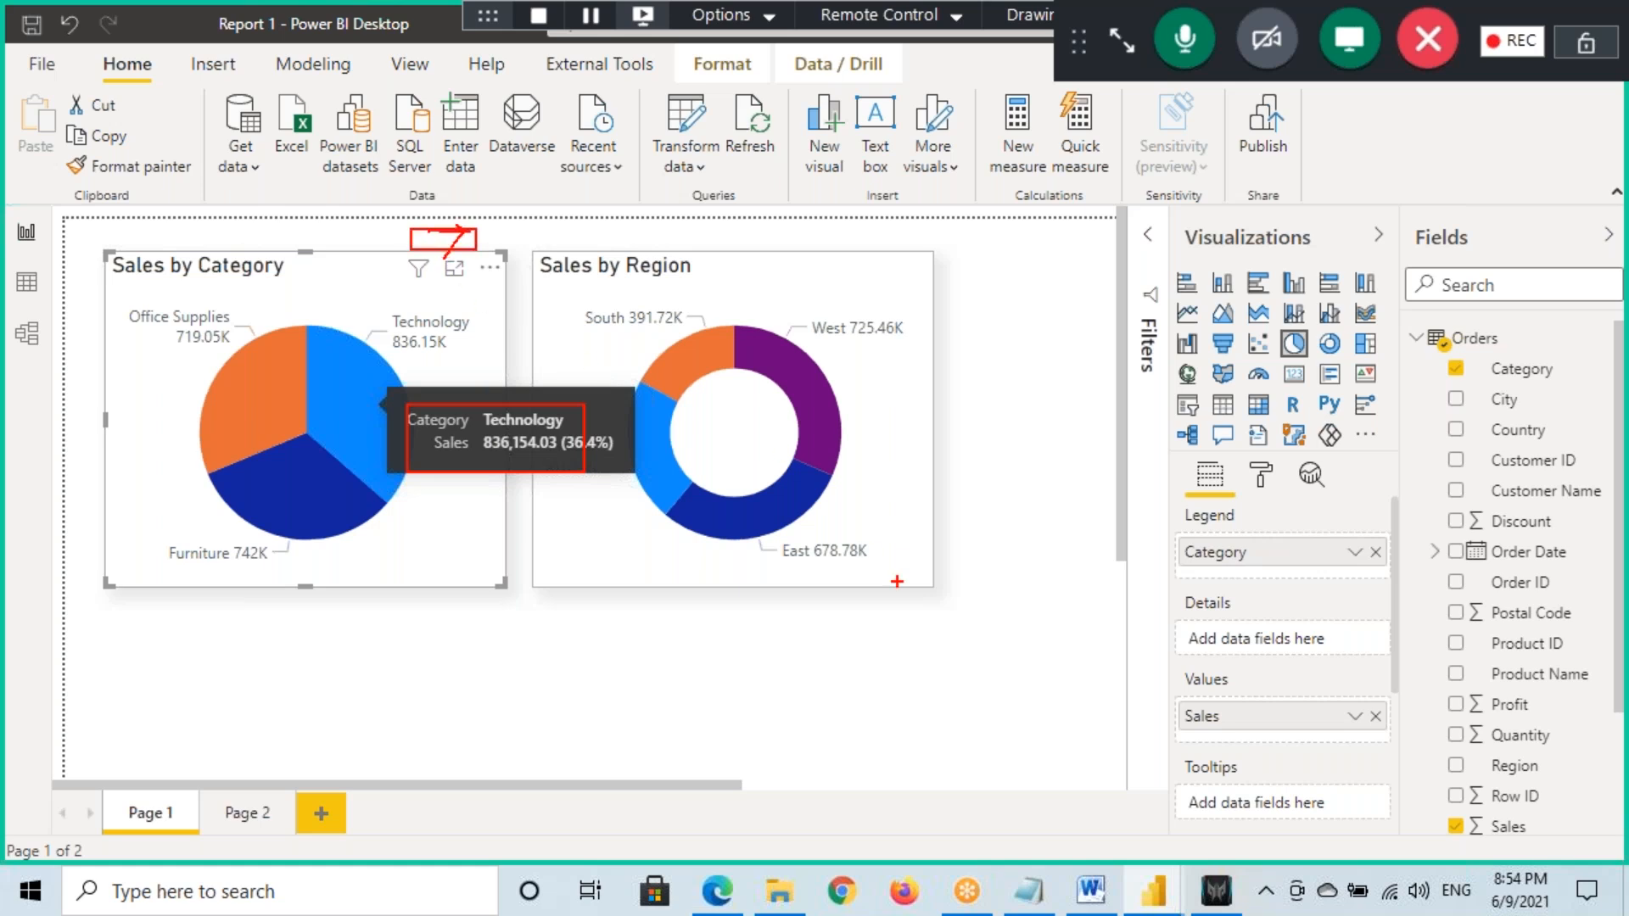
{"action": "left_click", "coordinate": [1028, 891]}
{"action": "left_click", "coordinate": [221, 596]}
Type 'We Can DrillThrough By using RightClick, LeftClick, Buttons , Tooltip' on a new line
{"action": "key", "text": "Return"}
{"action": "key", "text": "Return"}
{"action": "type", "text": "Wh"}
{"action": "key", "text": "BackSpace"}
{"action": "type", "text": "e "}
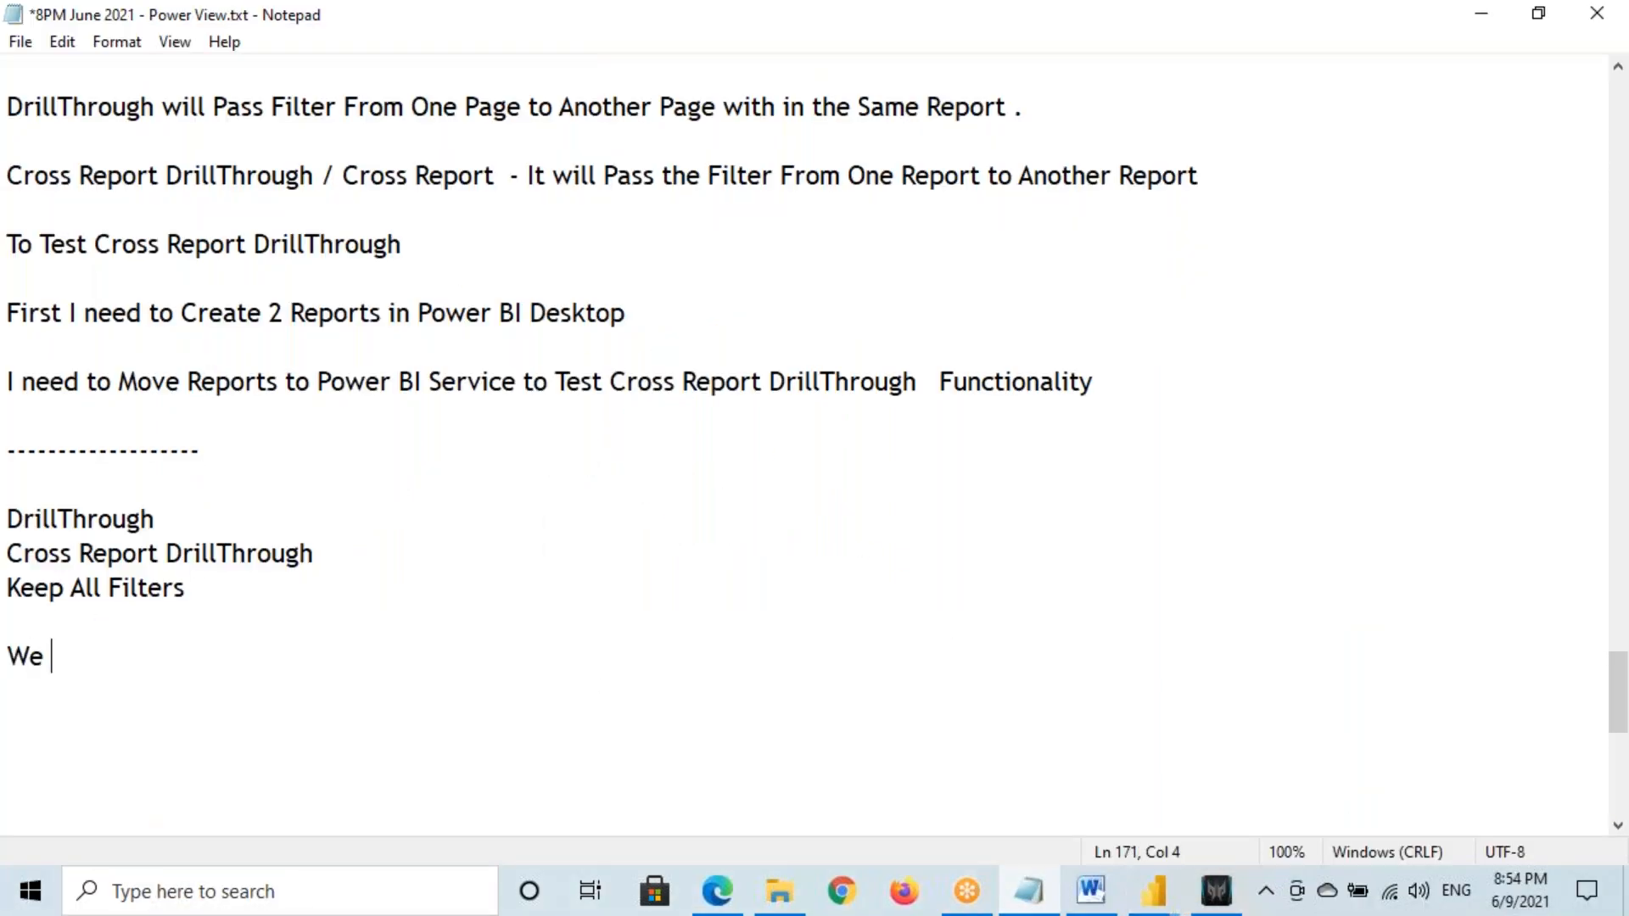
{"action": "type", "text": "Can Drill"}
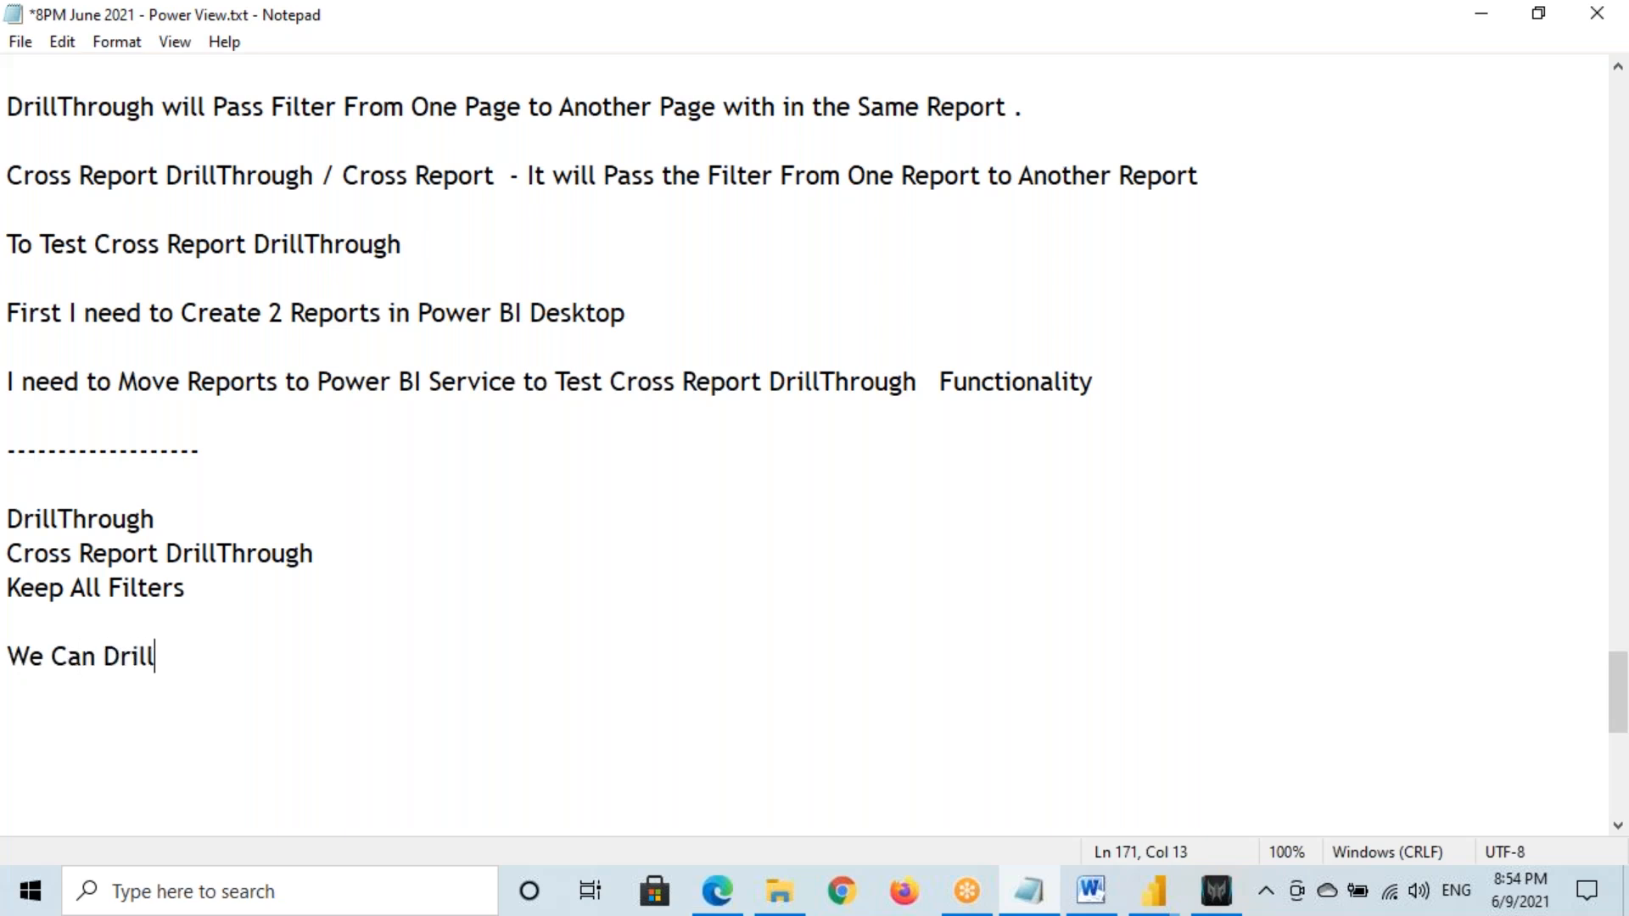
{"action": "type", "text": "Through "}
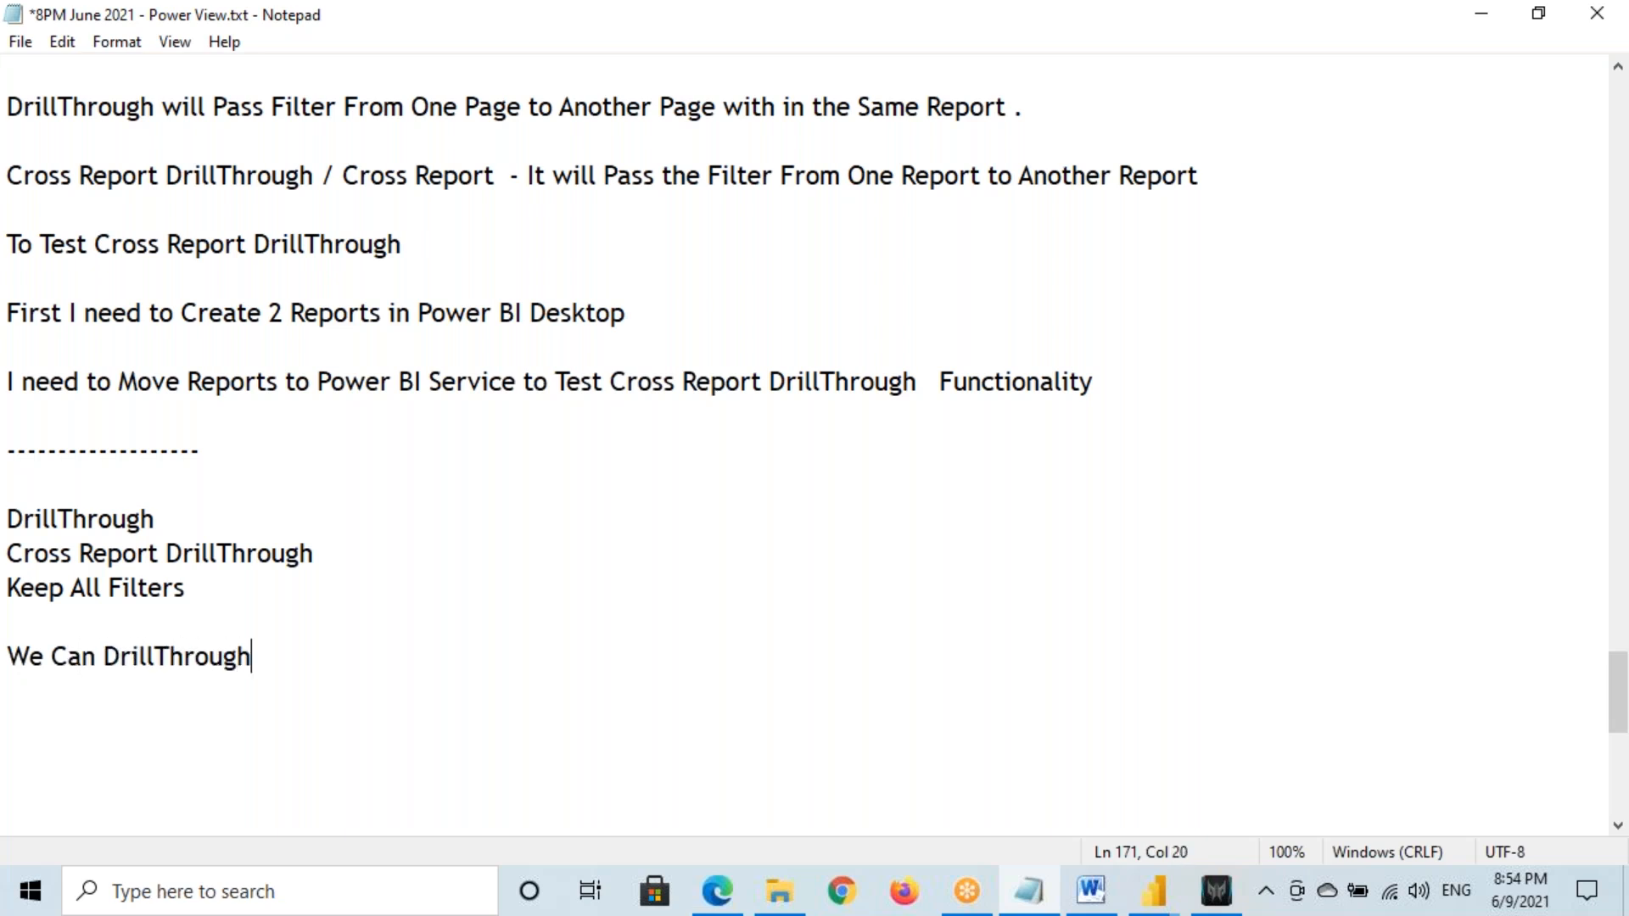
{"action": "type", "text": "By using Righ"}
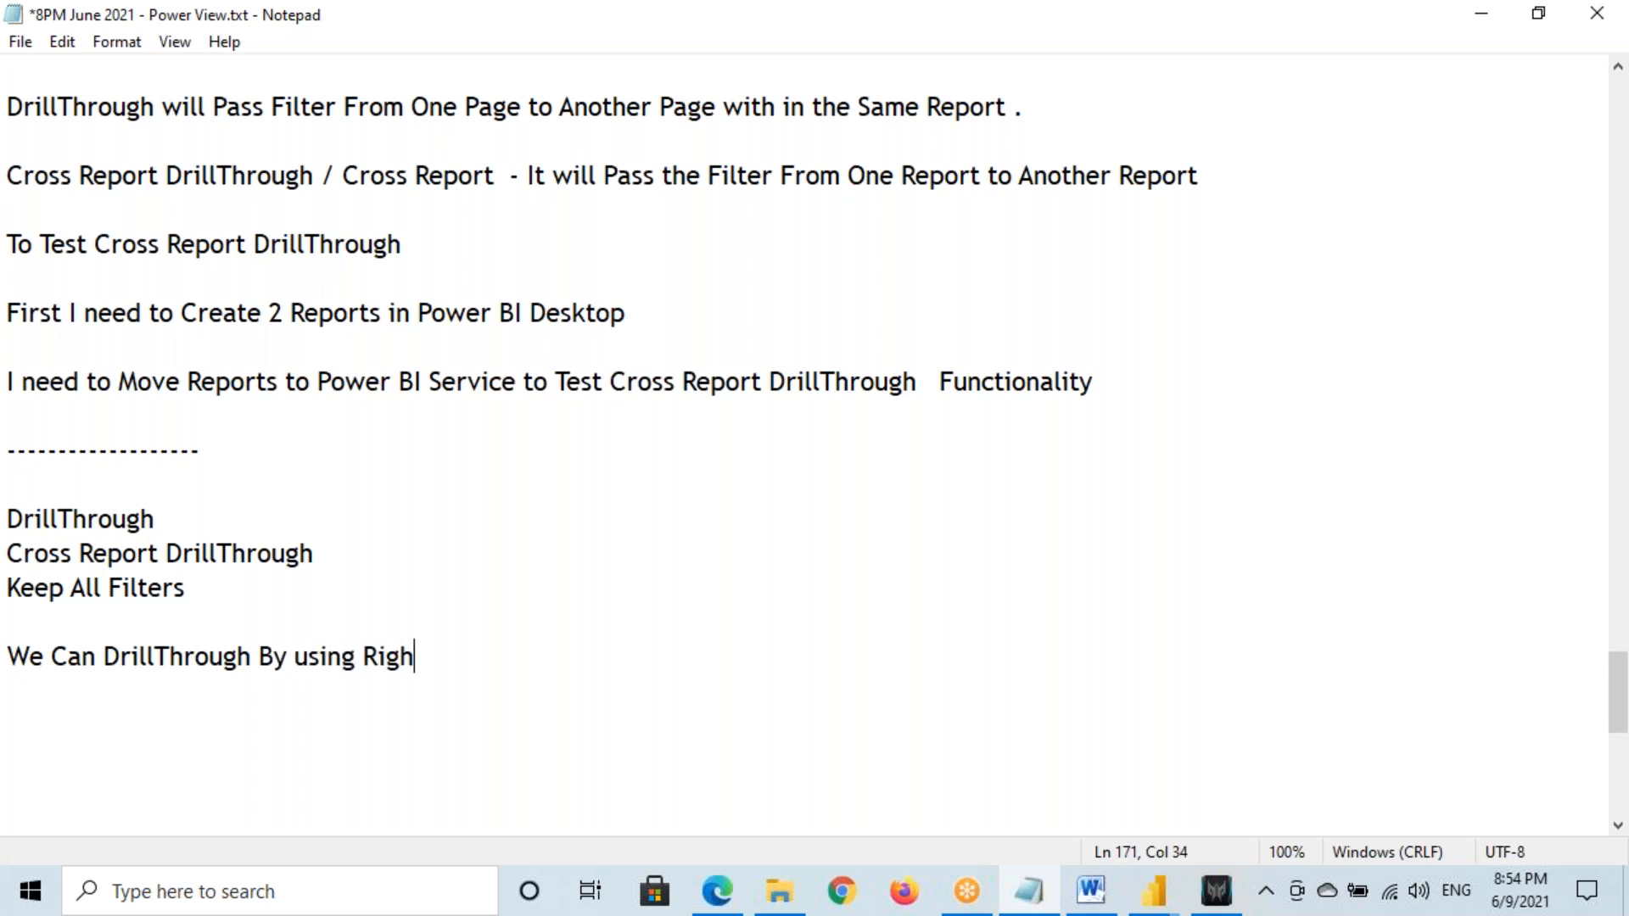
{"action": "type", "text": "tClick, "}
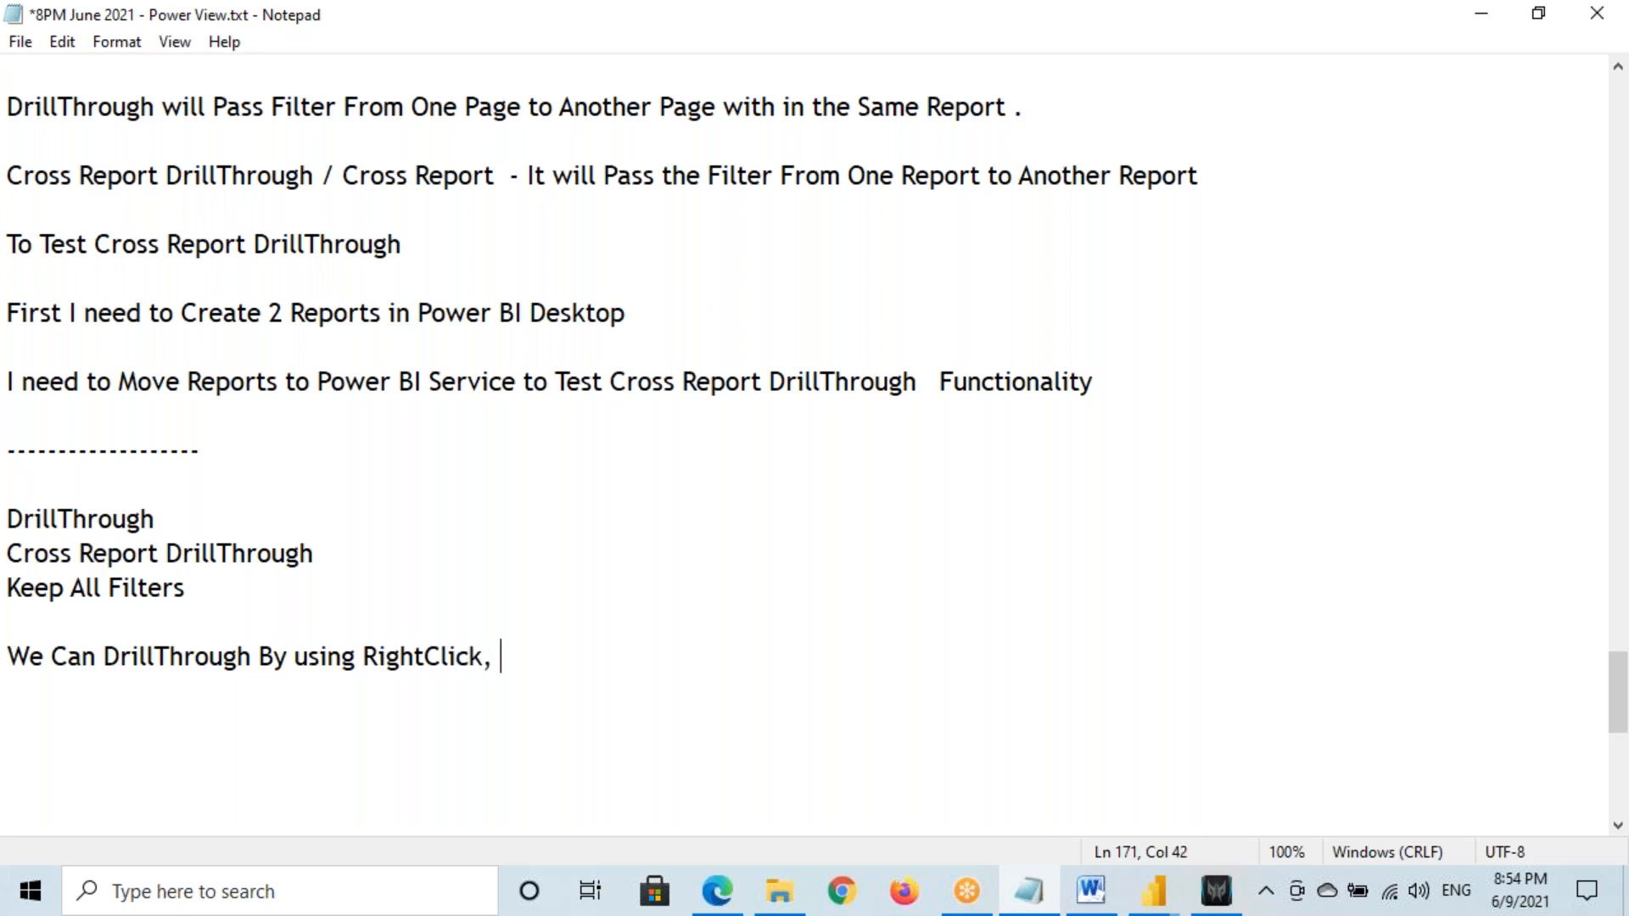
{"action": "type", "text": "LeftClick"}
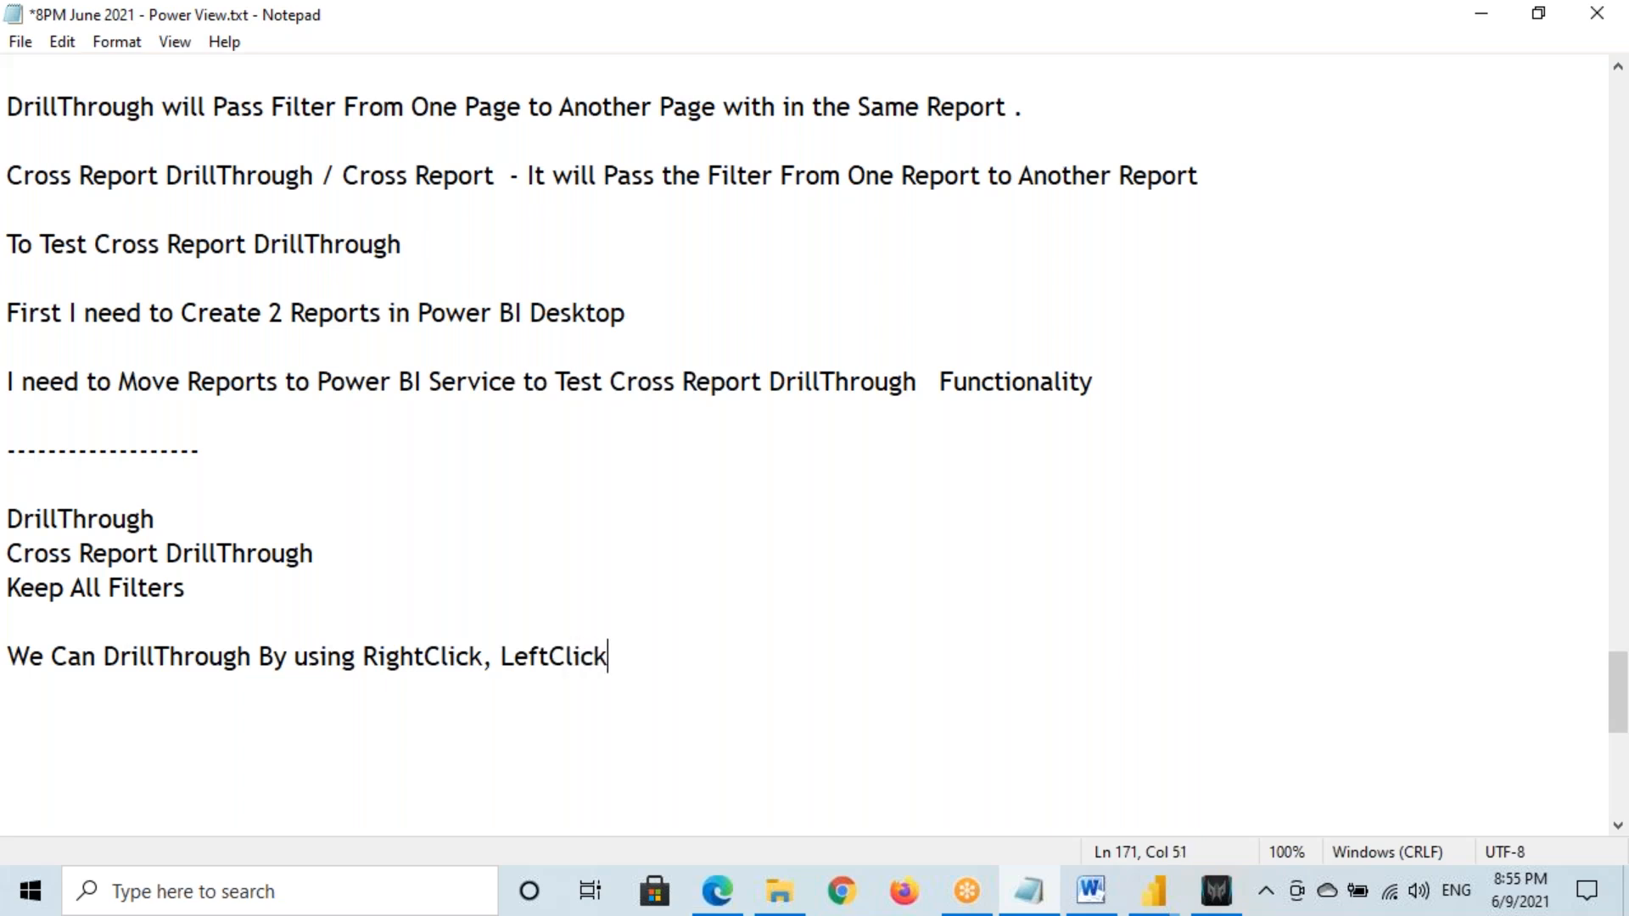
{"action": "type", "text": ", Buttons "}
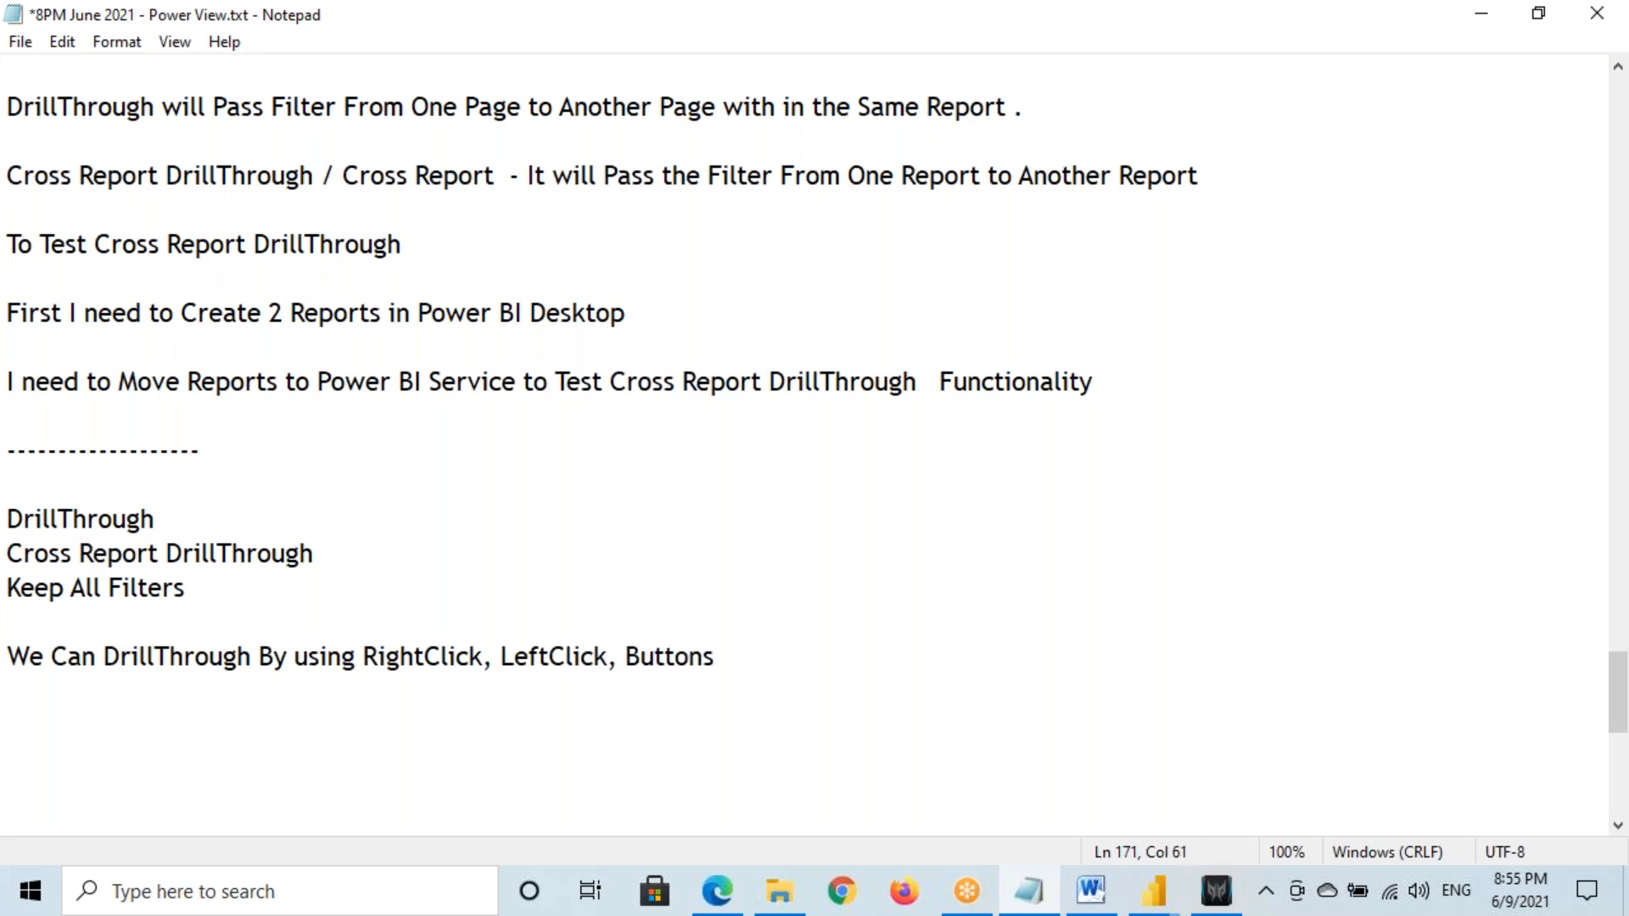
{"action": "type", "text": ", Tooltip"}
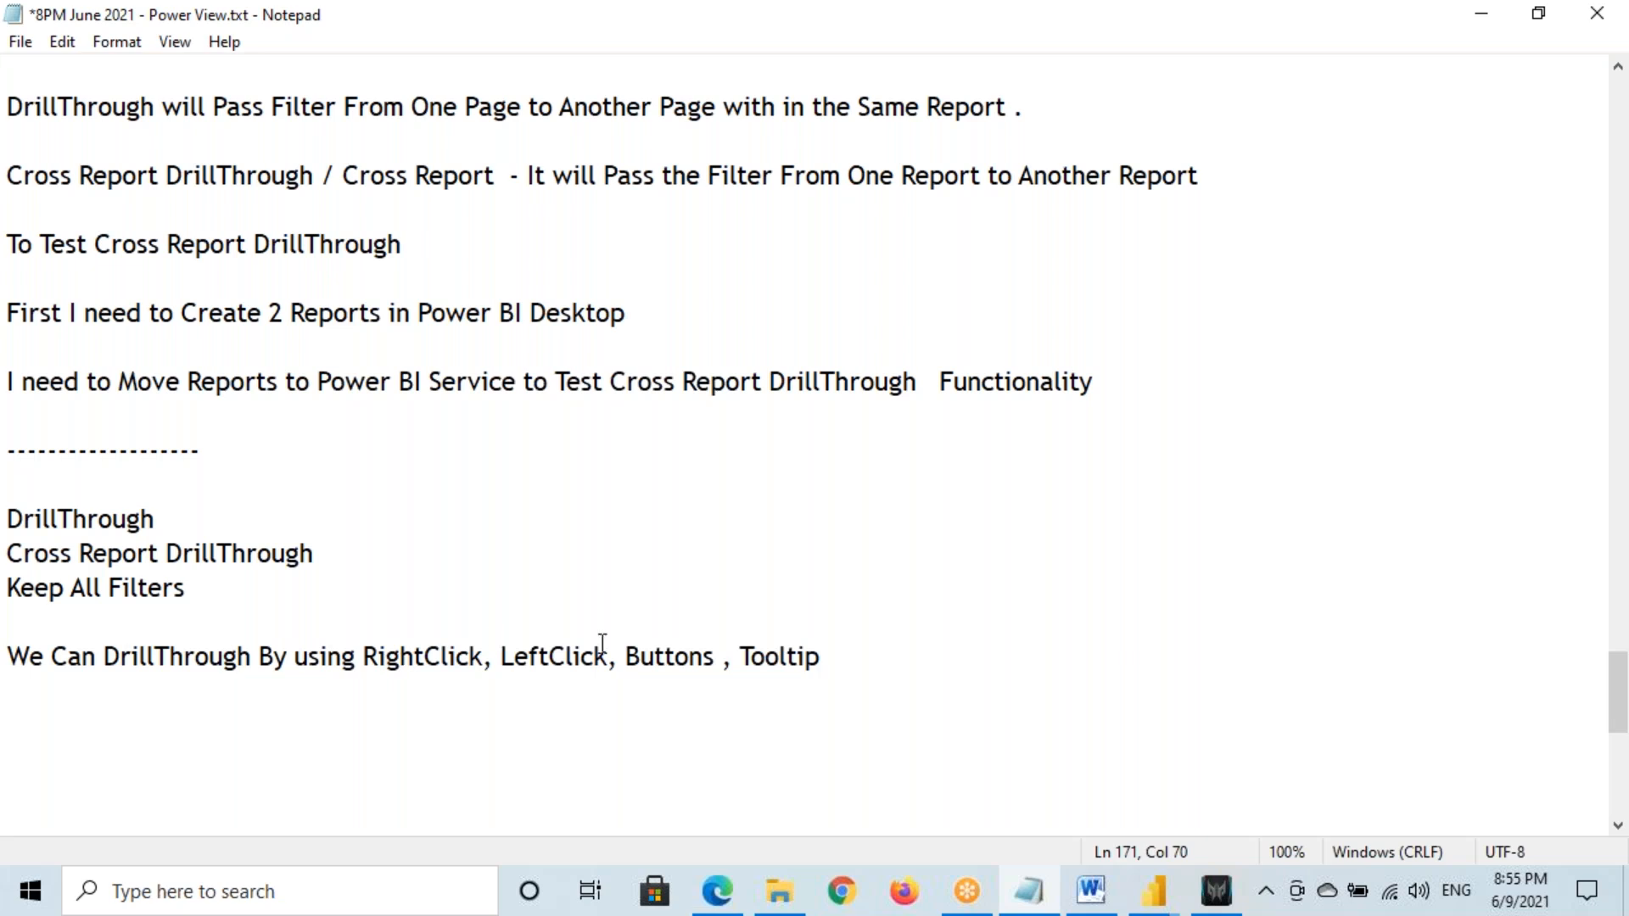
Highlight the drill-through notes block from DrillThrough through Tooltip
{"action": "left_click_drag", "start_coordinate": [743, 660], "coordinate": [873, 659]}
{"action": "left_click_drag", "start_coordinate": [71, 654], "coordinate": [240, 658]}
{"action": "left_click_drag", "start_coordinate": [376, 659], "coordinate": [820, 658]}
{"action": "left_click_drag", "start_coordinate": [363, 658], "coordinate": [848, 651]}
{"action": "left_click", "coordinate": [227, 589]}
{"action": "left_click", "coordinate": [59, 535], "text": "shift"}
{"action": "left_click", "coordinate": [12, 533]}
{"action": "left_click_drag", "start_coordinate": [12, 533], "coordinate": [848, 663]}
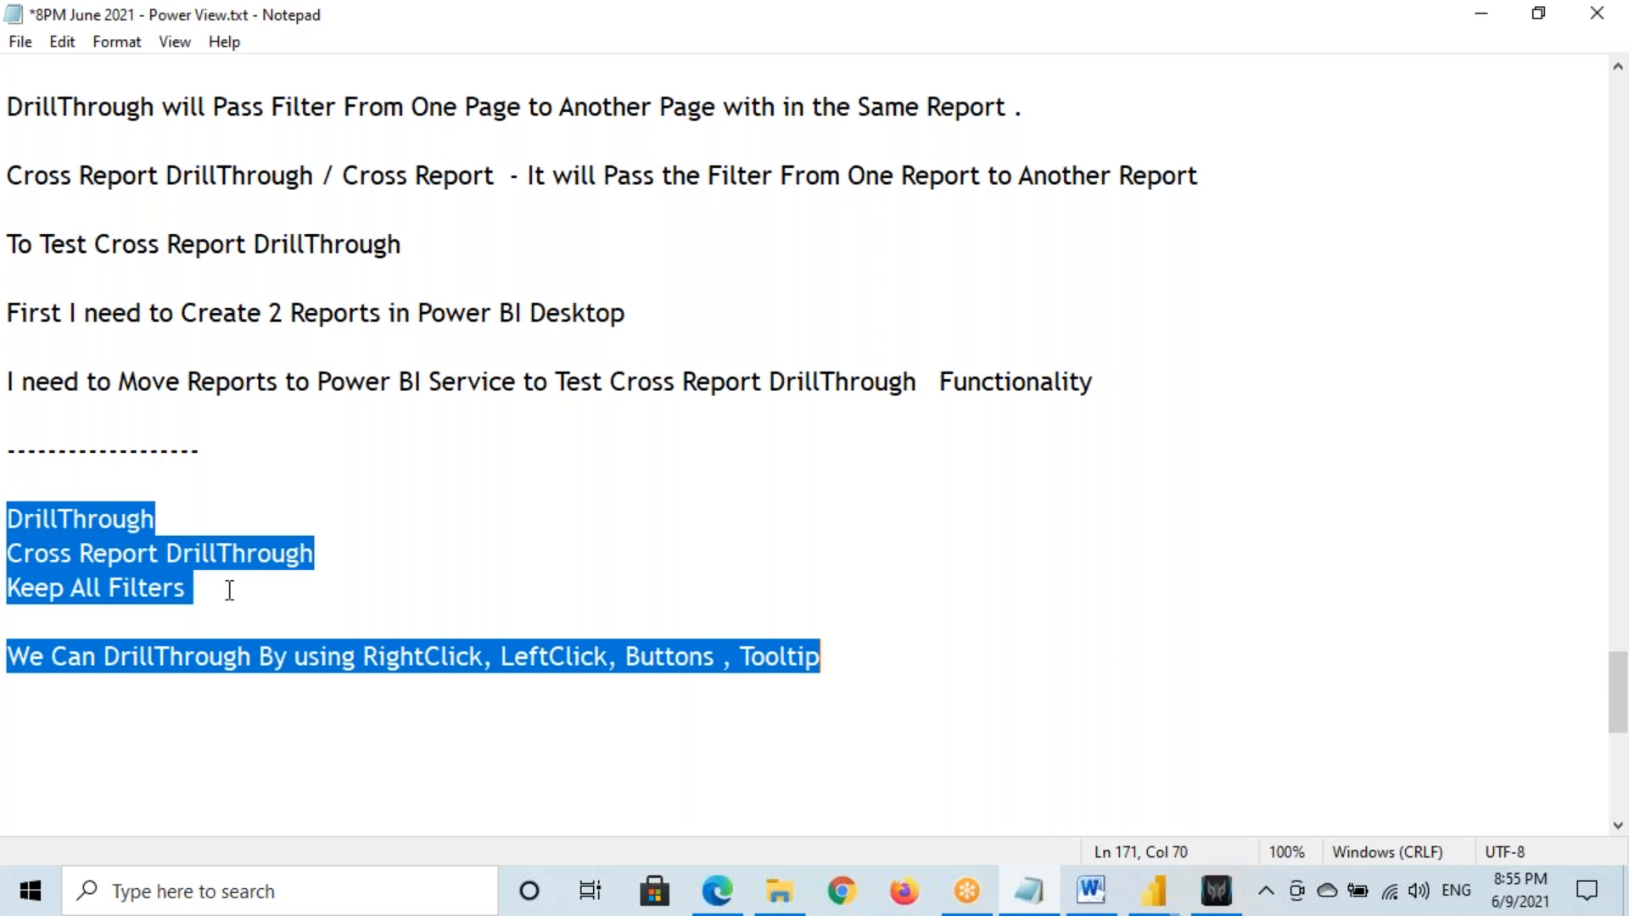
{"action": "left_click_drag", "start_coordinate": [14, 519], "coordinate": [833, 668]}
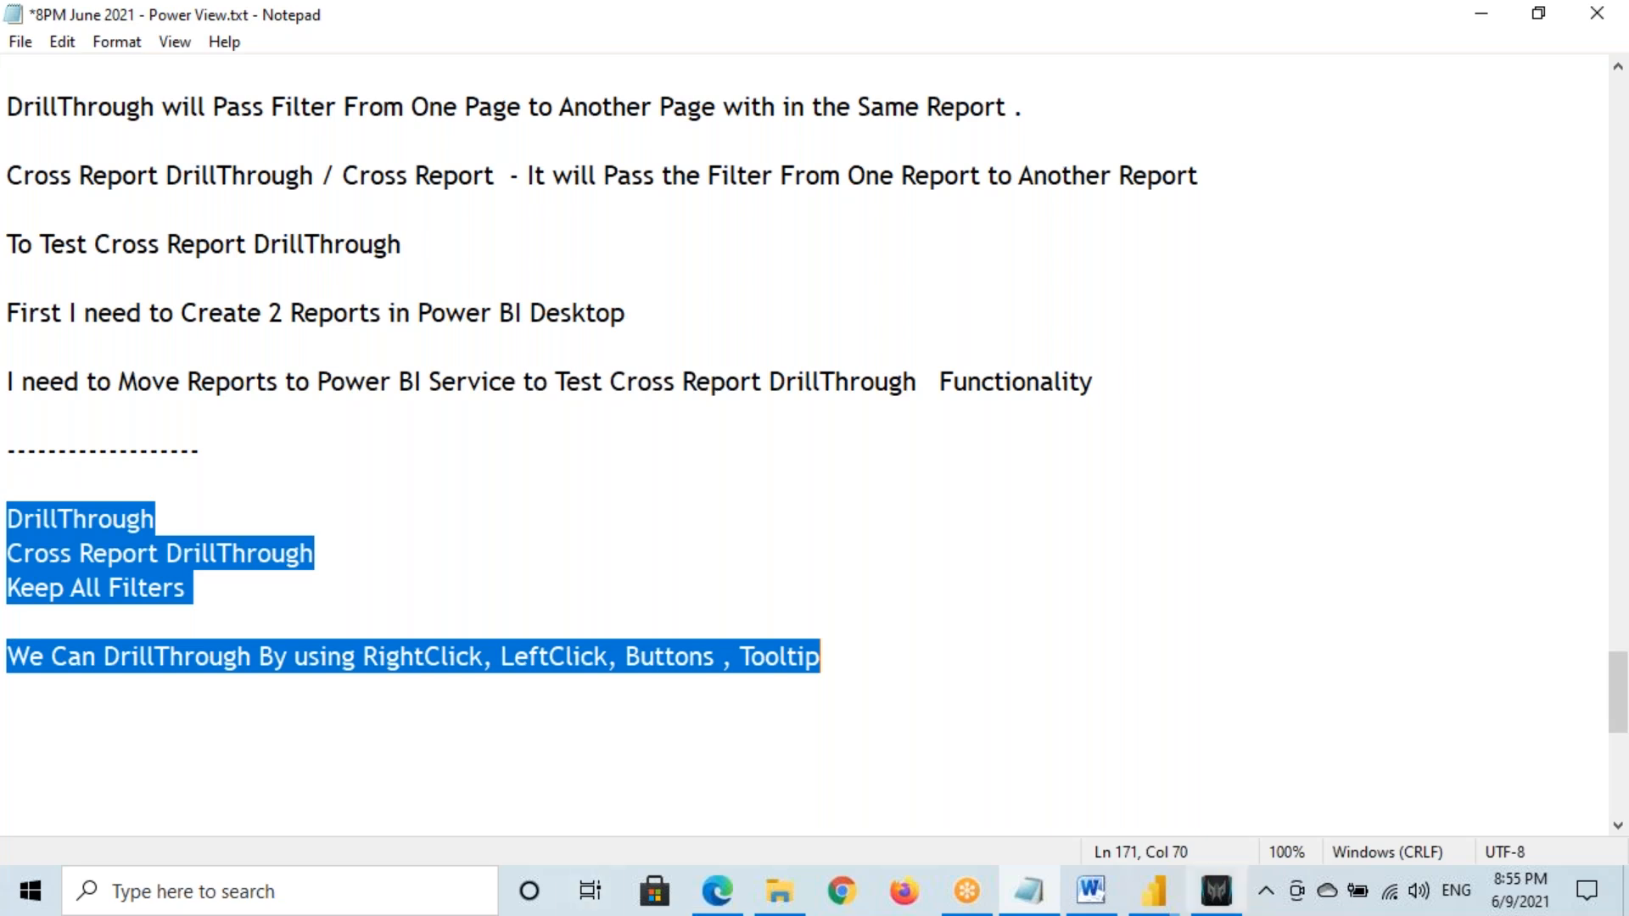
{"action": "left_click", "coordinate": [1163, 885]}
Review Report 1's Page 1 drill-through settings, with Cross-report and Keep all filters both On
{"action": "left_click", "coordinate": [976, 785]}
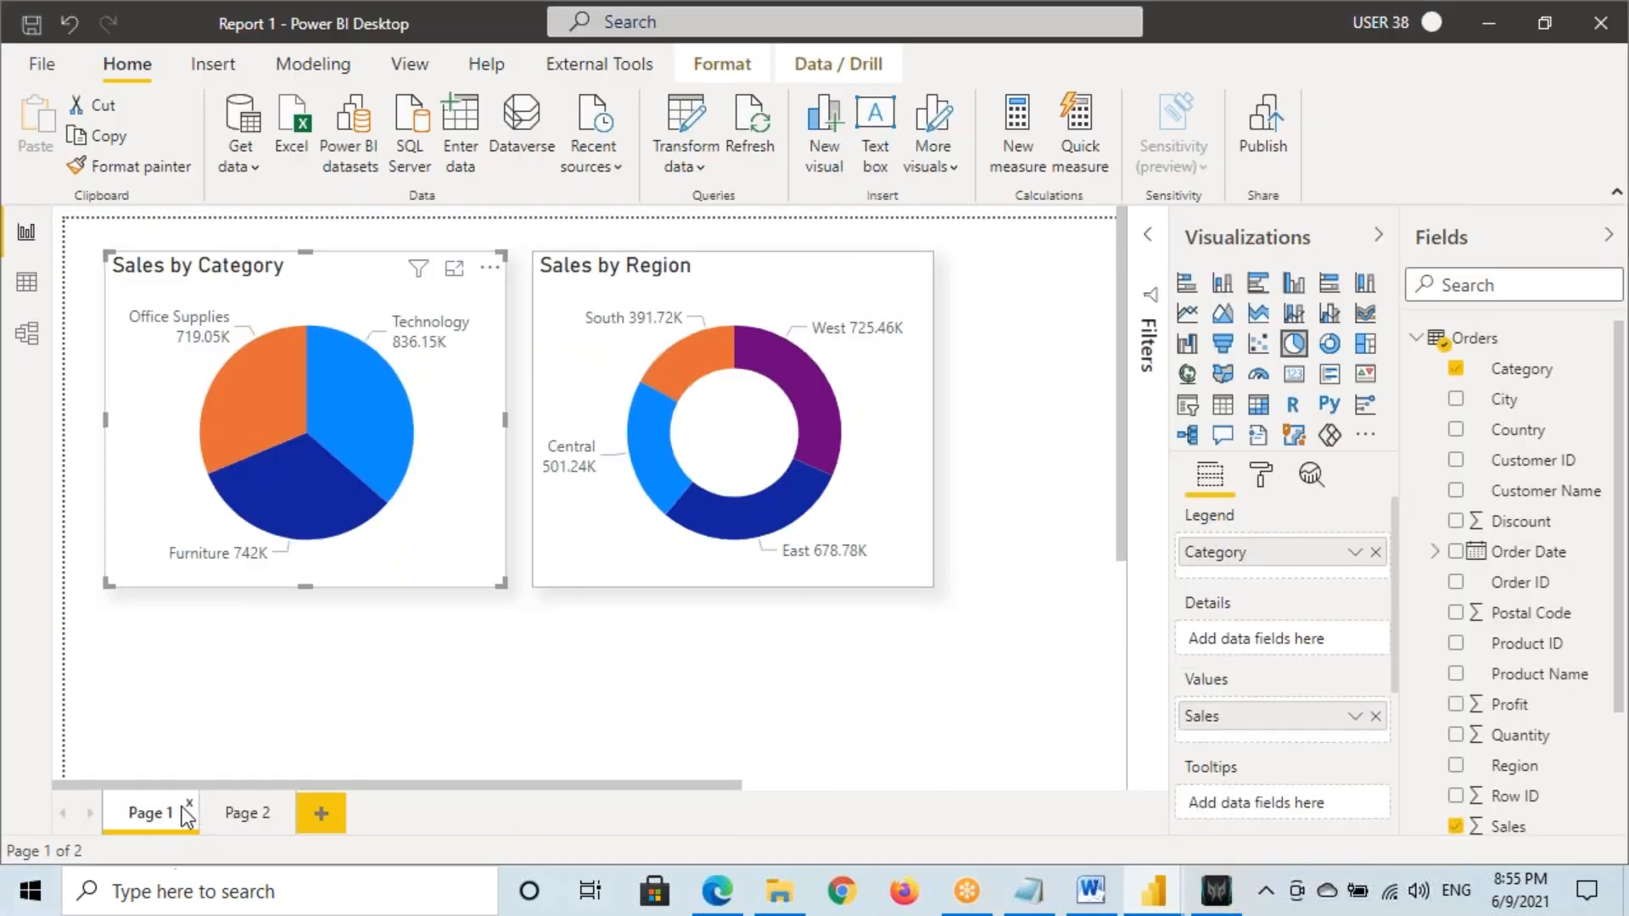
{"action": "key", "text": "ctrl+2"}
{"action": "mouse_move", "coordinate": [61, 220]}
{"action": "left_mouse_down"}
{"action": "mouse_move", "coordinate": [470, 549]}
{"action": "mouse_move", "coordinate": [1109, 776]}
{"action": "left_mouse_up"}
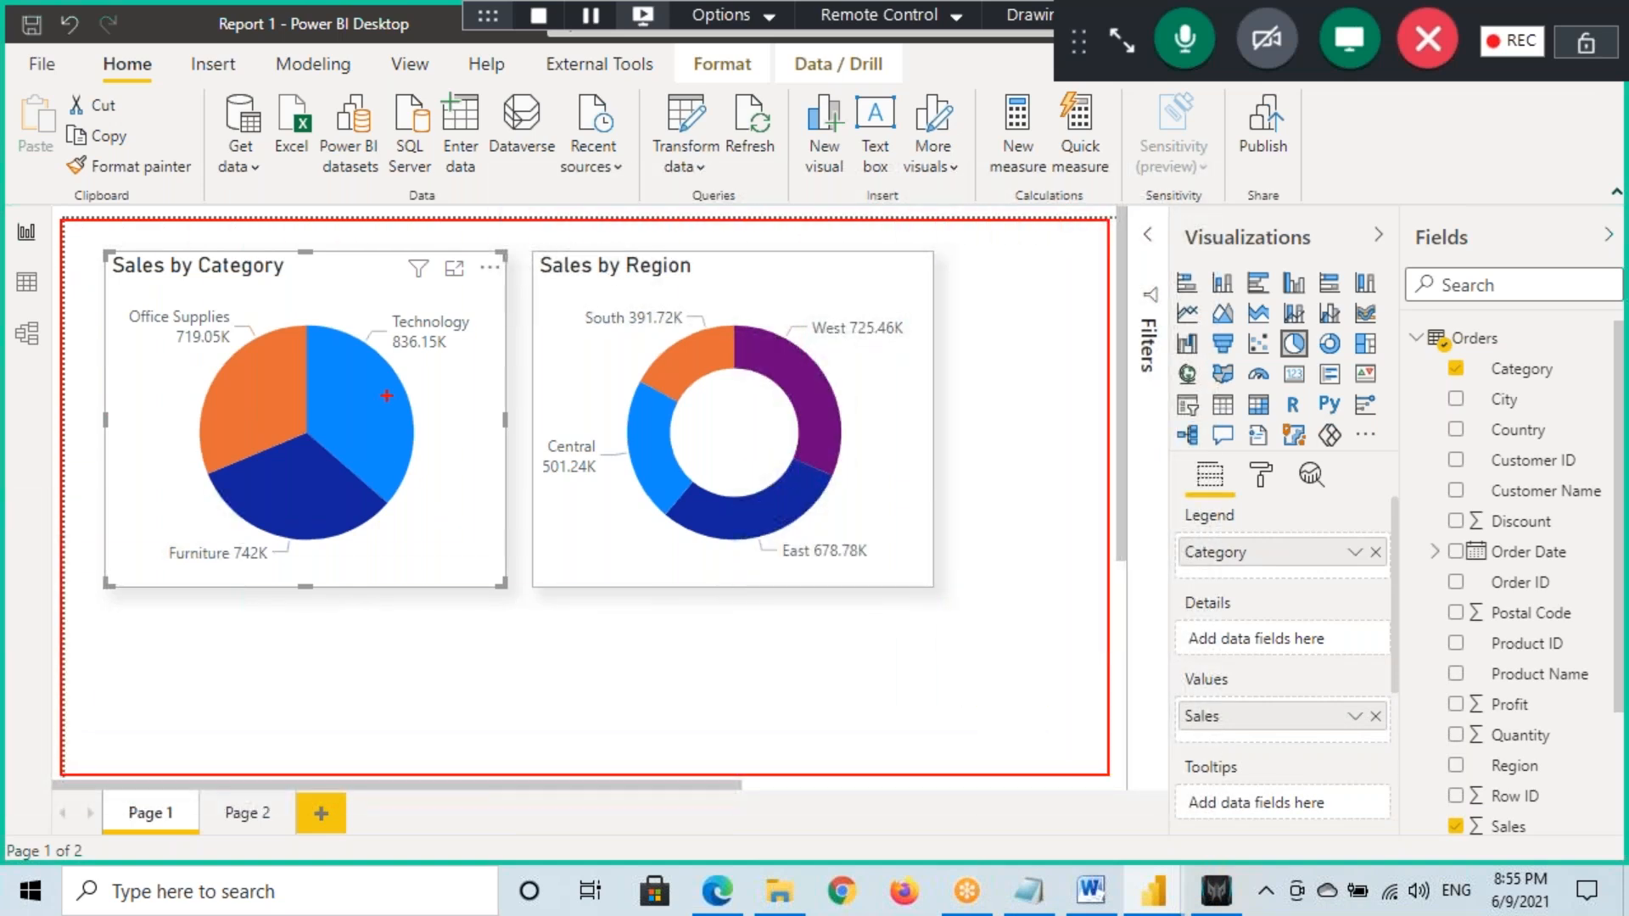
{"action": "mouse_move", "coordinate": [191, 807]}
{"action": "left_mouse_down"}
{"action": "mouse_move", "coordinate": [106, 805]}
{"action": "mouse_move", "coordinate": [193, 789]}
{"action": "left_mouse_up"}
{"action": "left_click_drag", "start_coordinate": [302, 798], "coordinate": [285, 775]}
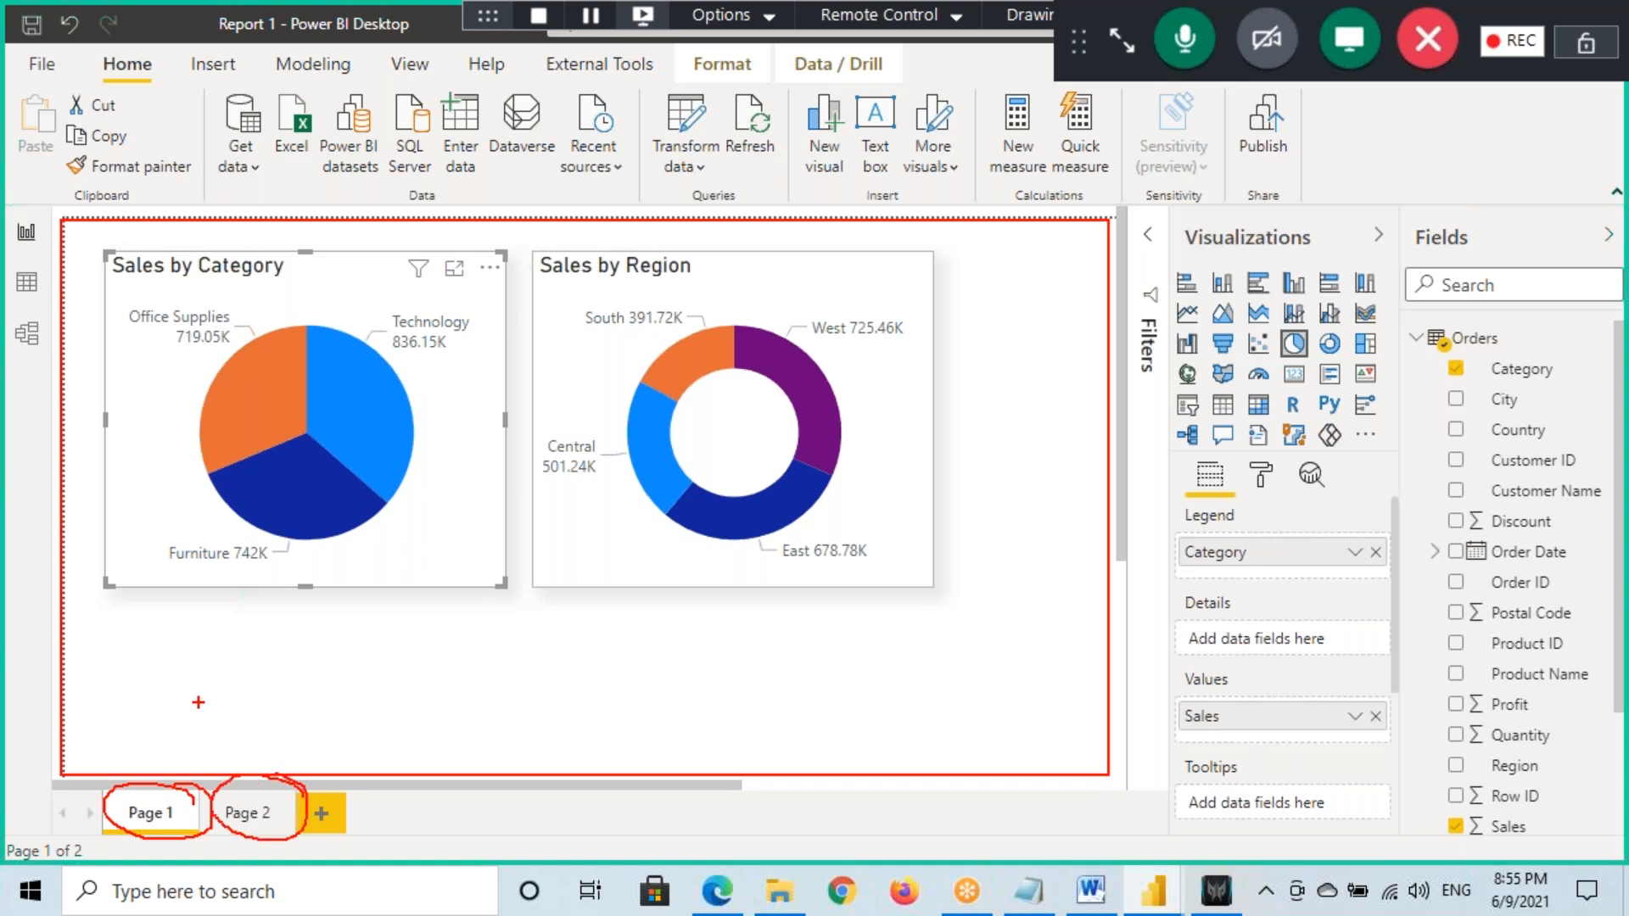
{"action": "left_click_drag", "start_coordinate": [145, 792], "coordinate": [126, 736]}
{"action": "left_click_drag", "start_coordinate": [149, 683], "coordinate": [178, 720]}
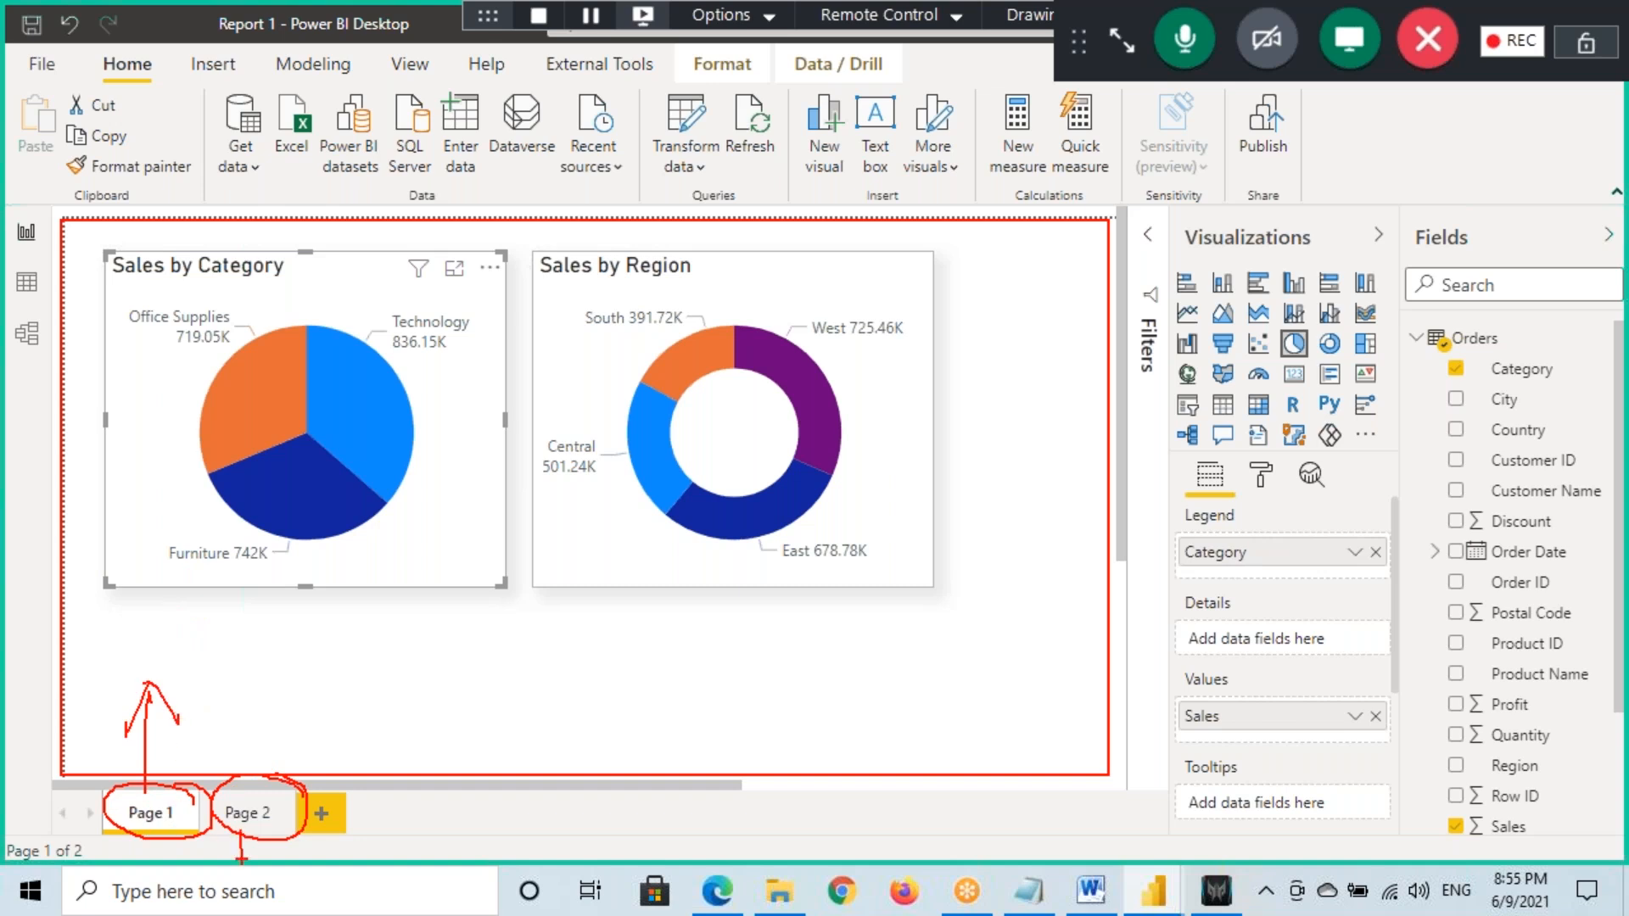
{"action": "left_click_drag", "start_coordinate": [236, 828], "coordinate": [301, 830]}
{"action": "left_click_drag", "start_coordinate": [370, 444], "coordinate": [463, 354]}
{"action": "left_click_drag", "start_coordinate": [410, 452], "coordinate": [260, 811]}
{"action": "left_click_drag", "start_coordinate": [306, 730], "coordinate": [263, 813]}
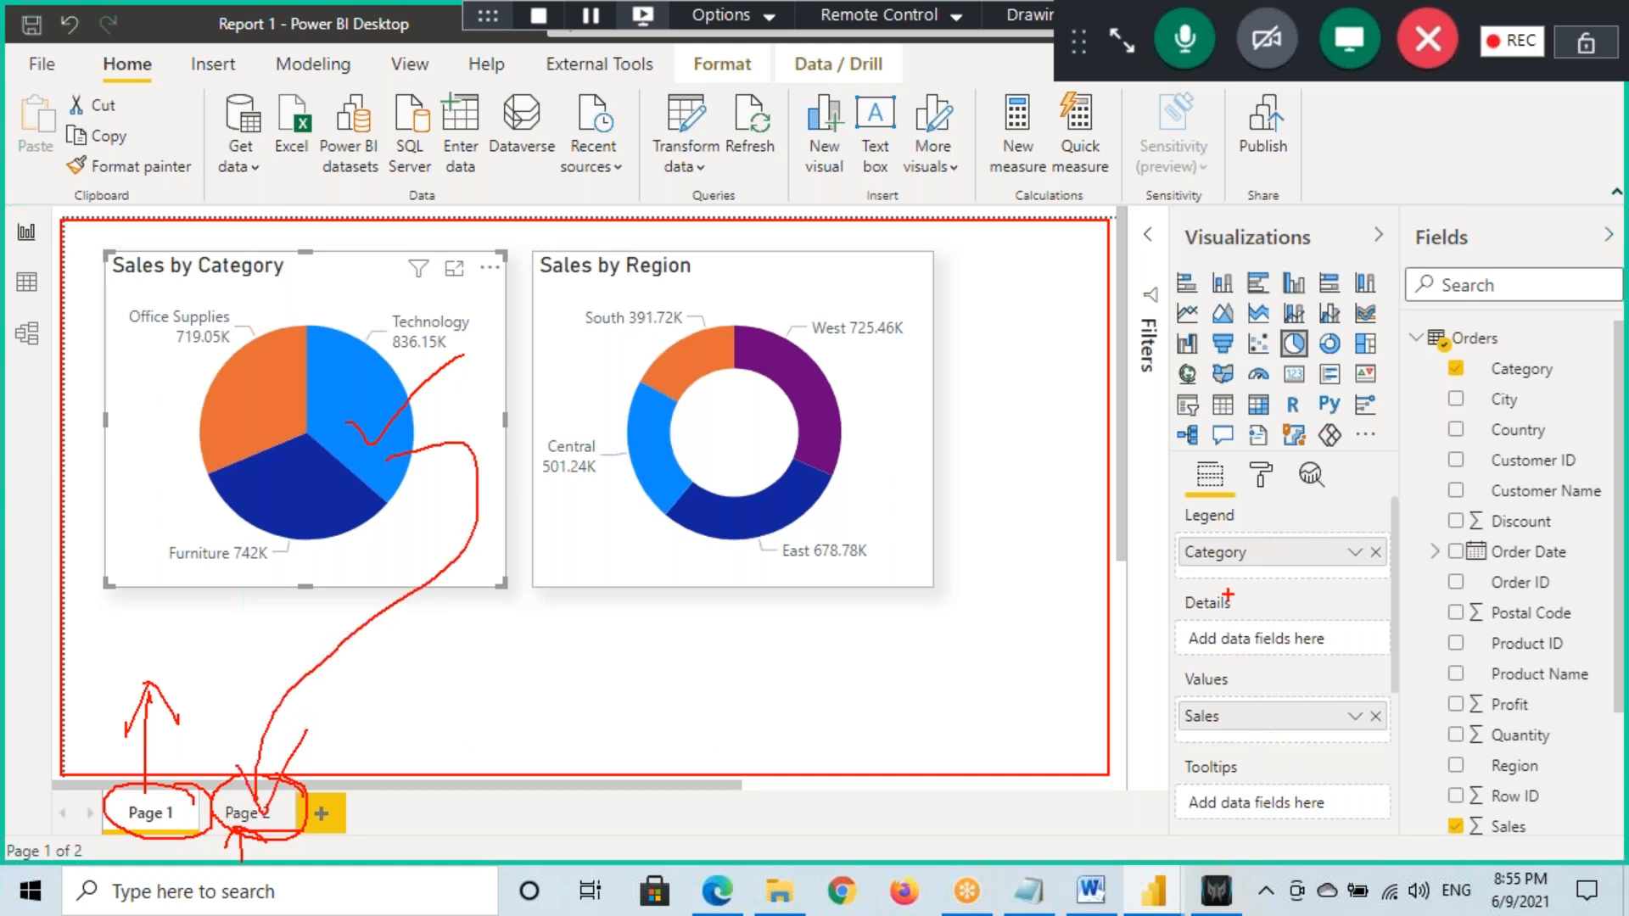
{"action": "key", "text": "Escape"}
{"action": "scroll", "coordinate": [1244, 737], "scroll_direction": "down", "scroll_amount": 3}
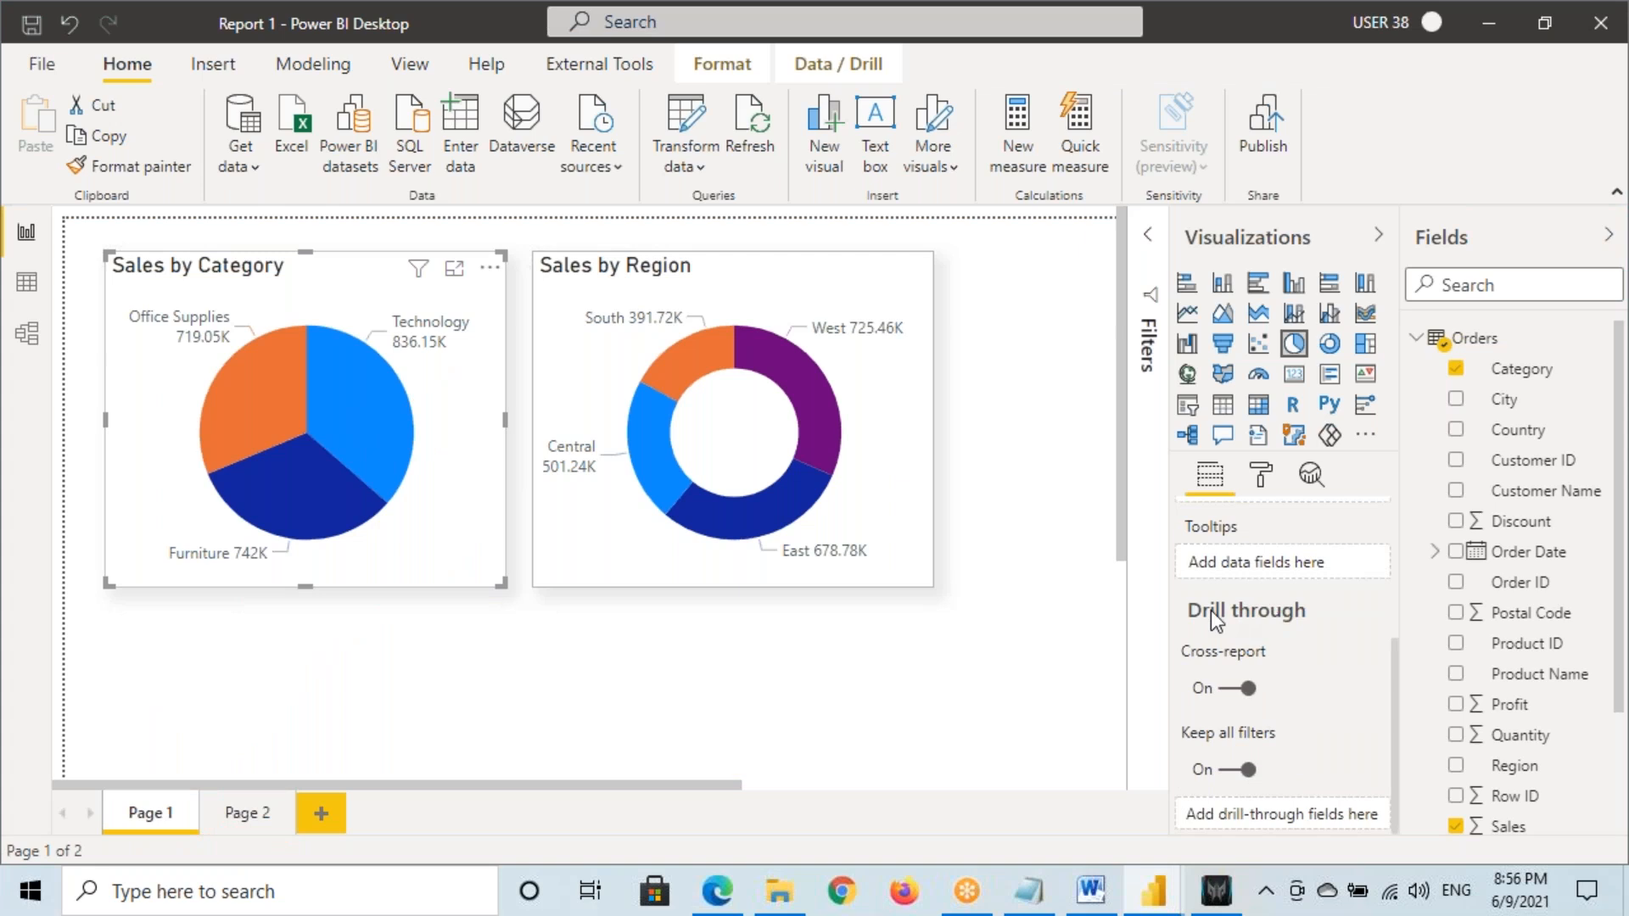